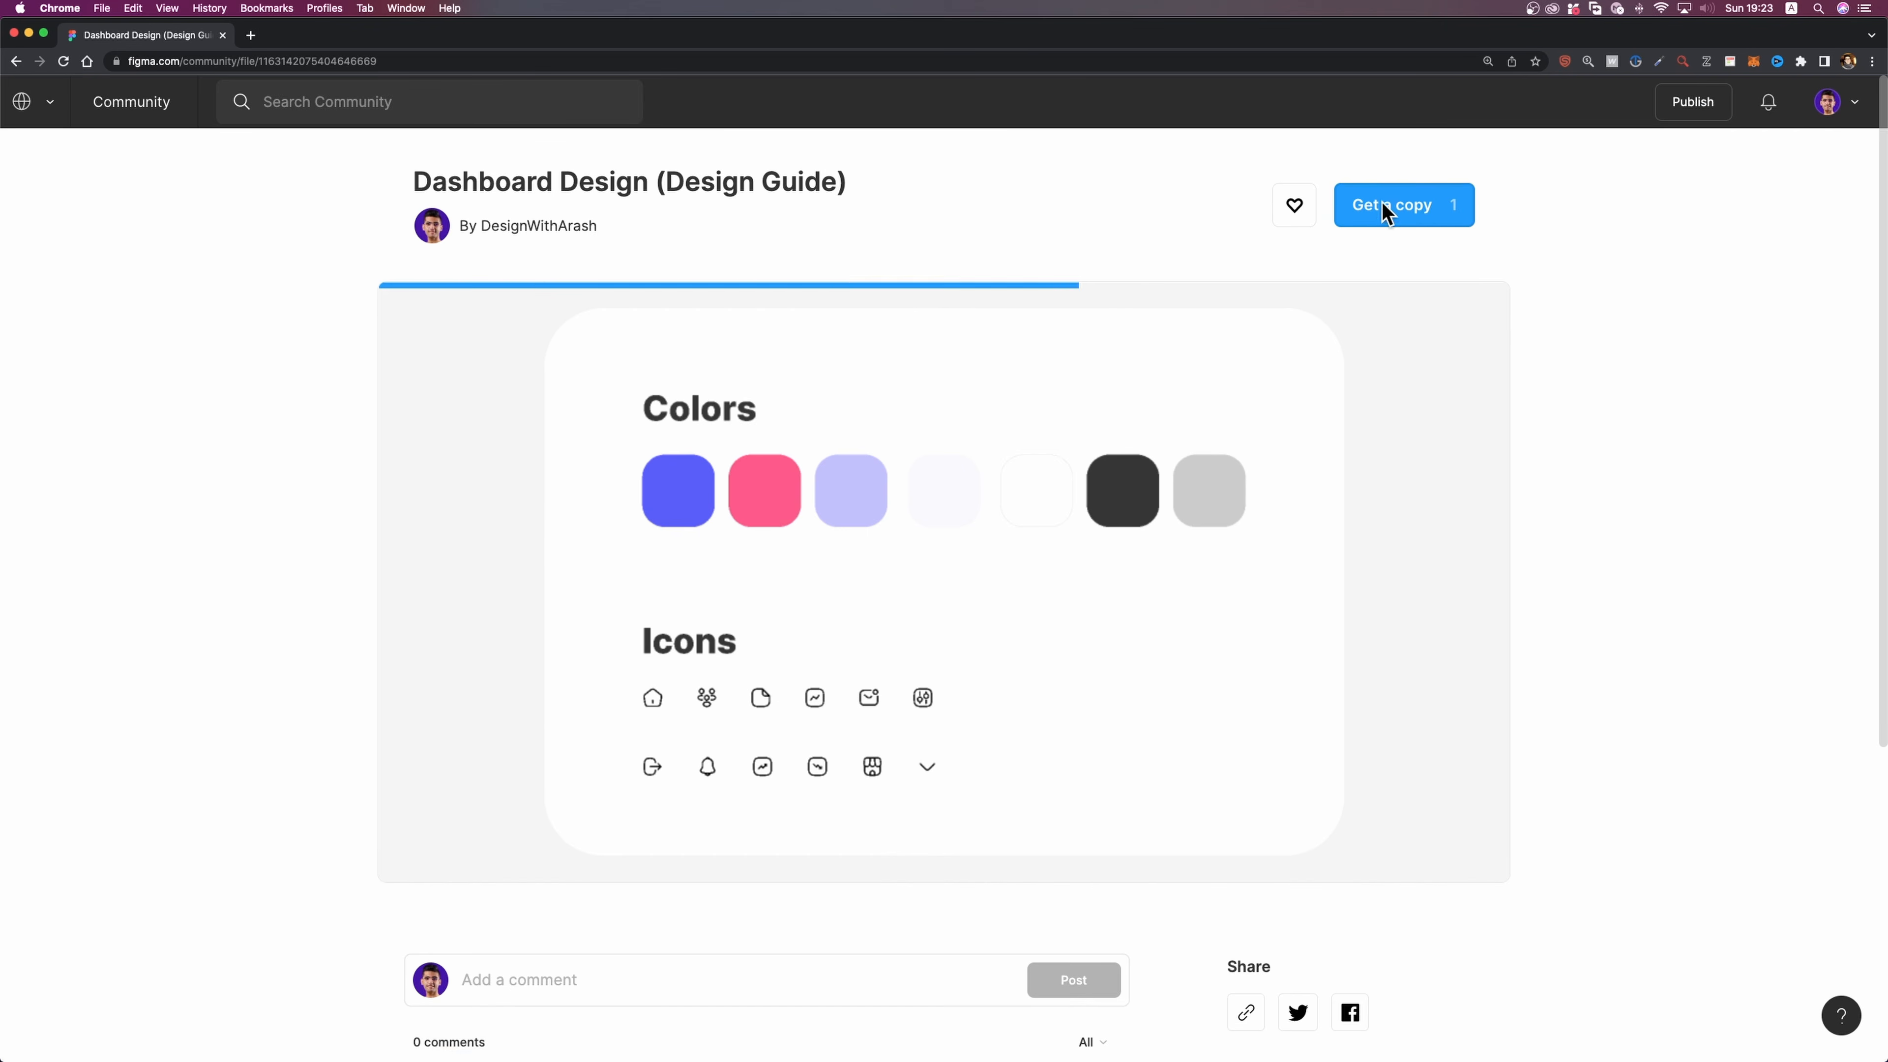
Get an editable copy of the Dashboard Design (Design Guide) community file.
click(1397, 212)
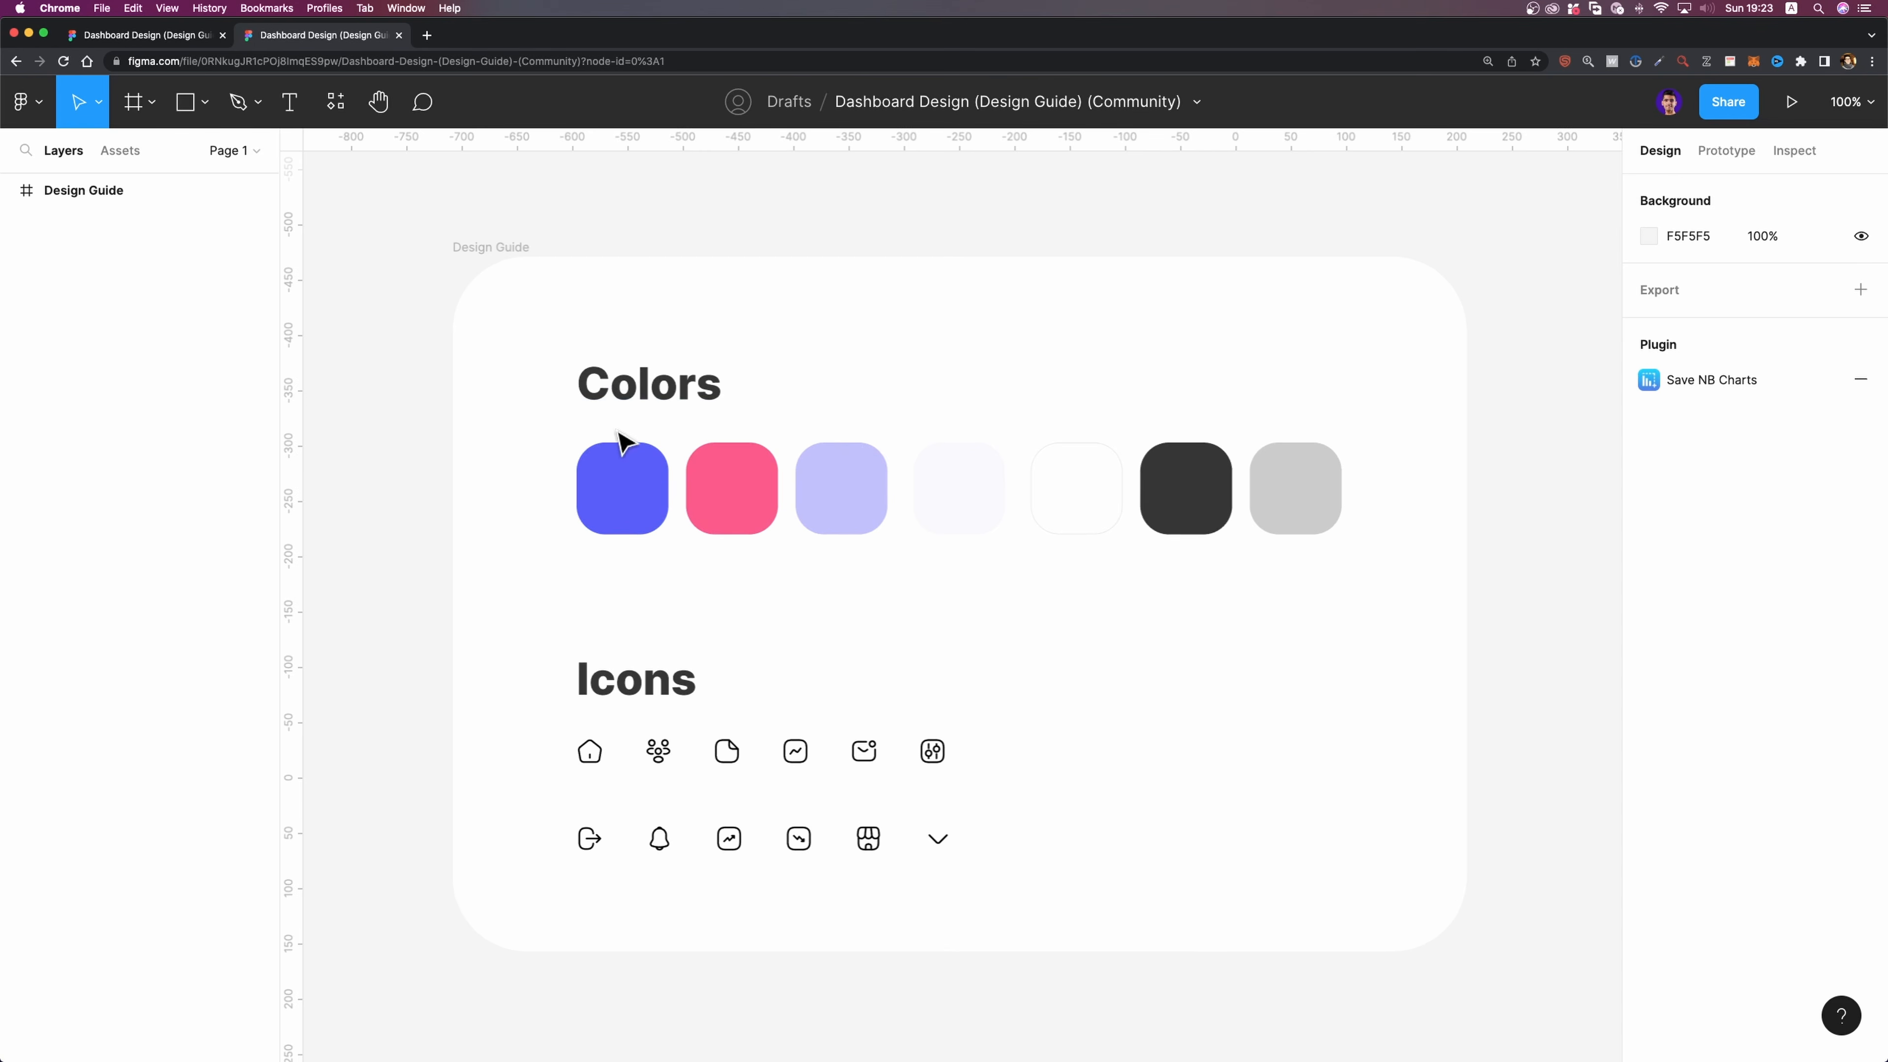
scroll(862, 579, down, 2)
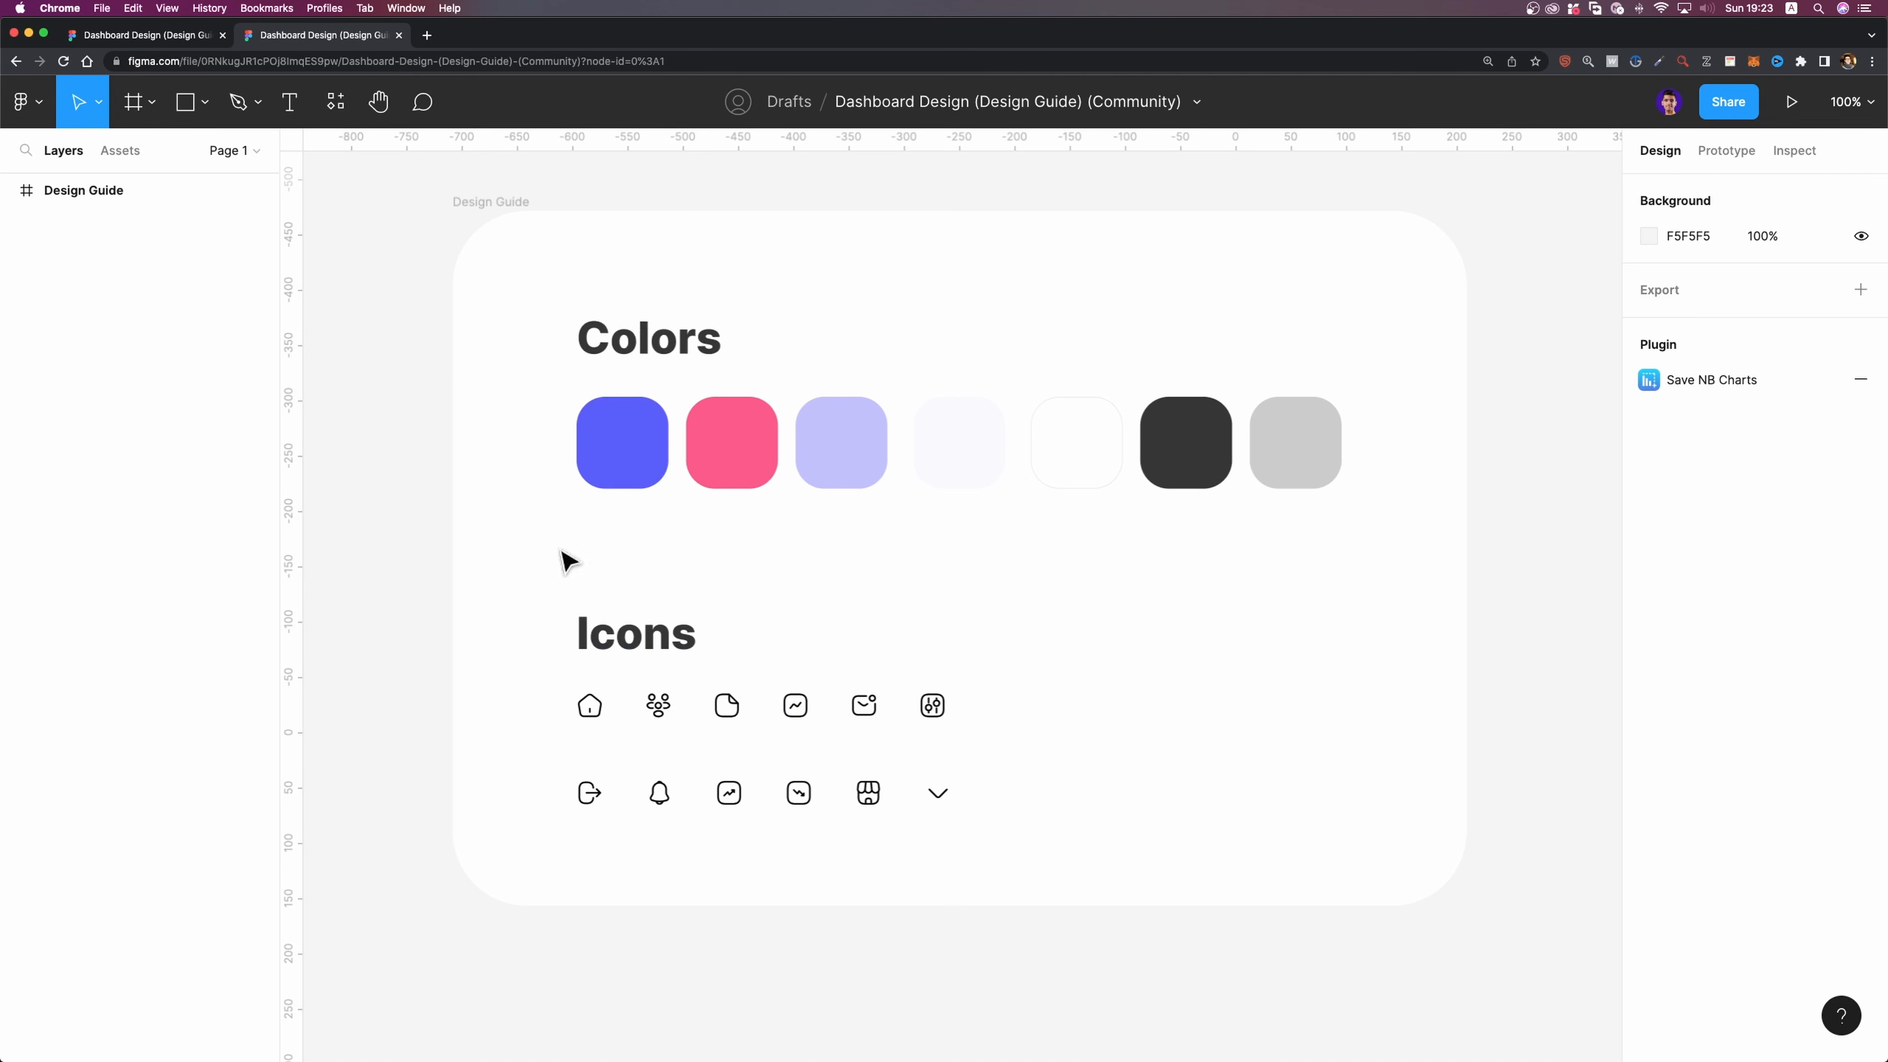
Look through the list of recently used plugins available for the file.
click(336, 104)
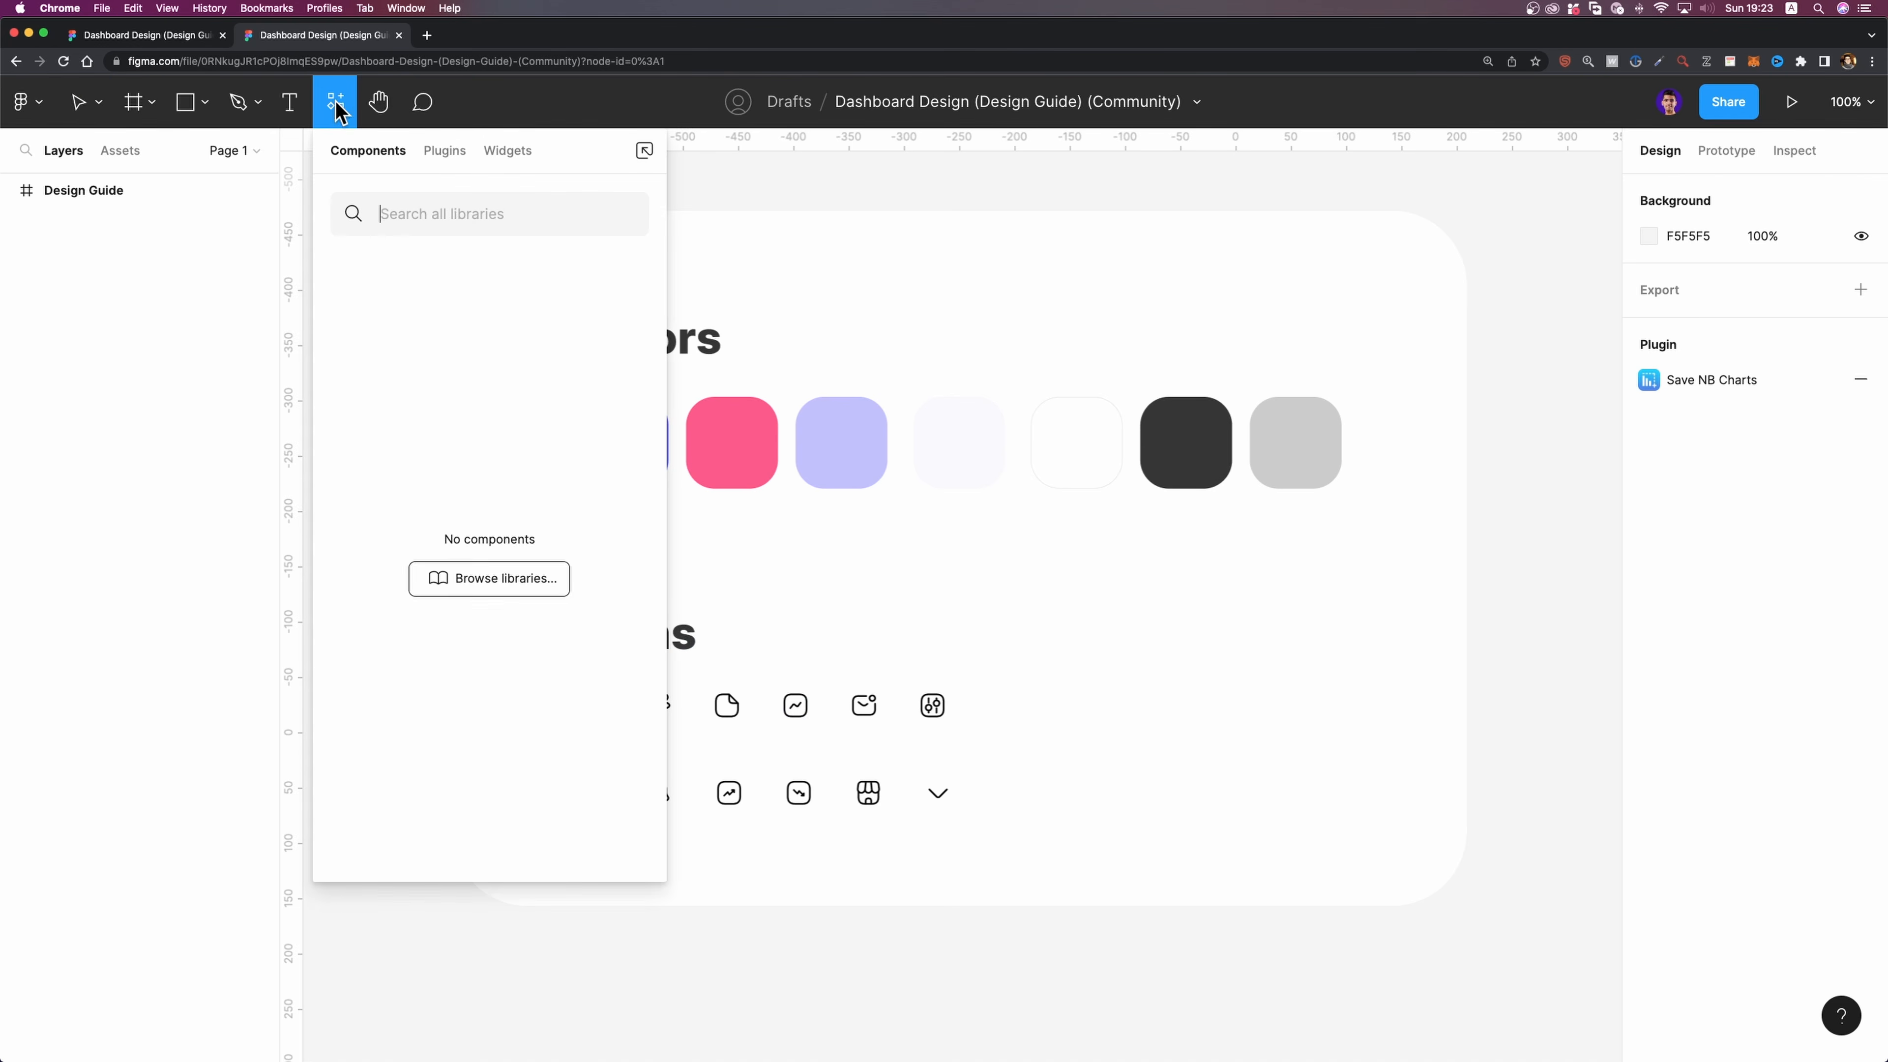
click(444, 151)
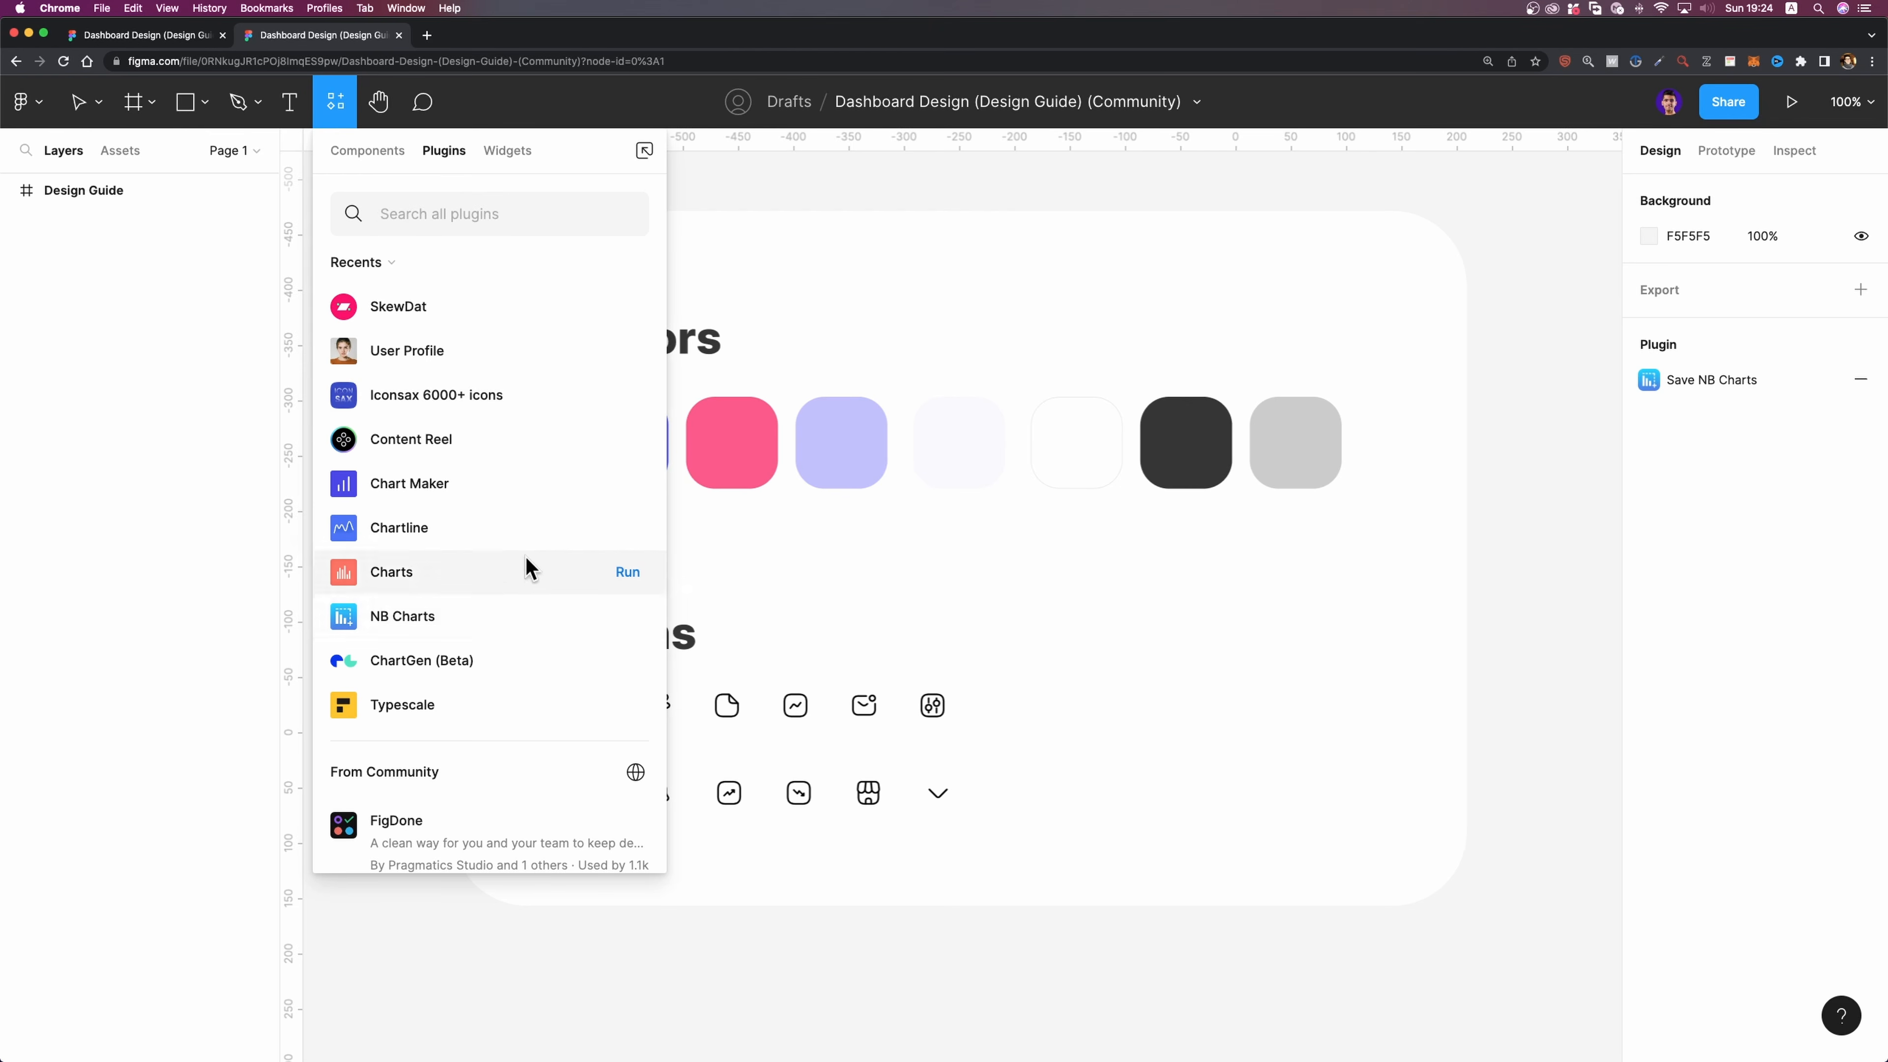
click(1559, 483)
Add a 1440 × 1024 Desktop preset frame beside the Design Guide and move it to about X 297, Y -456.
scroll(1456, 537, down, 2)
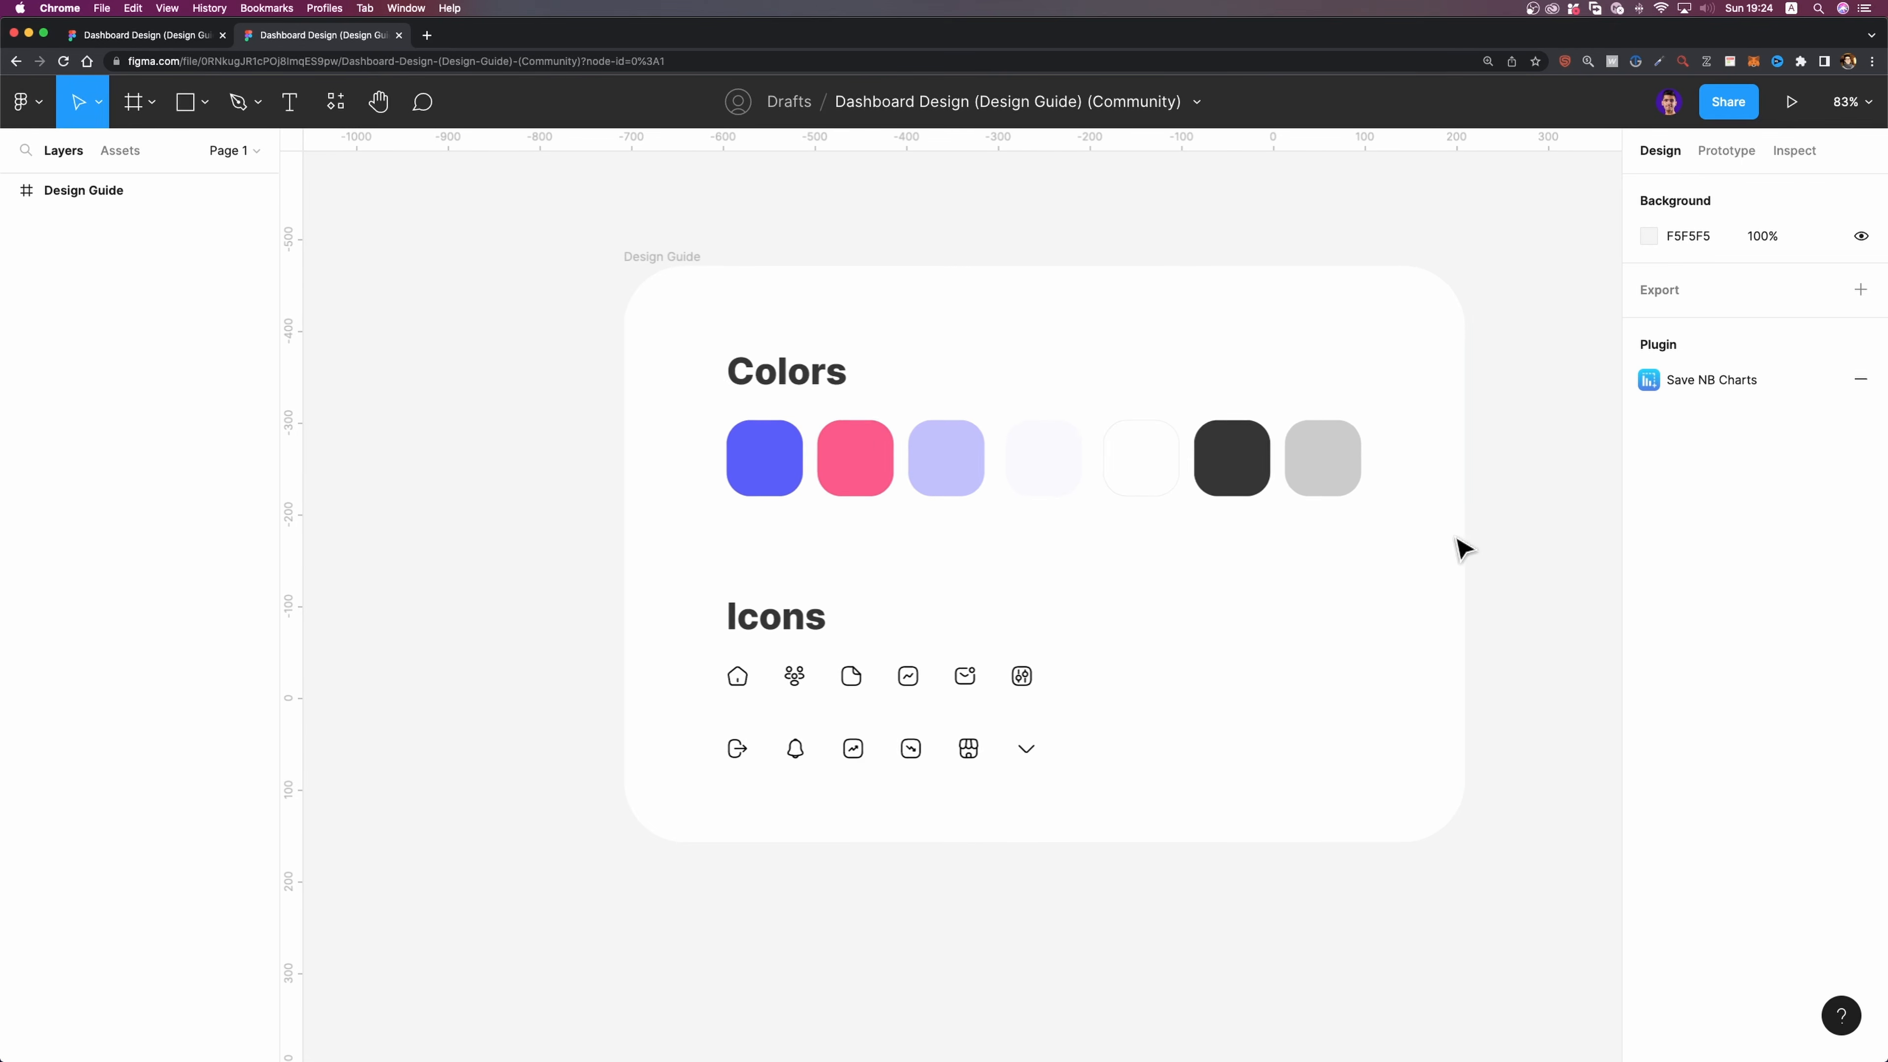
scroll(1487, 540, down, 3)
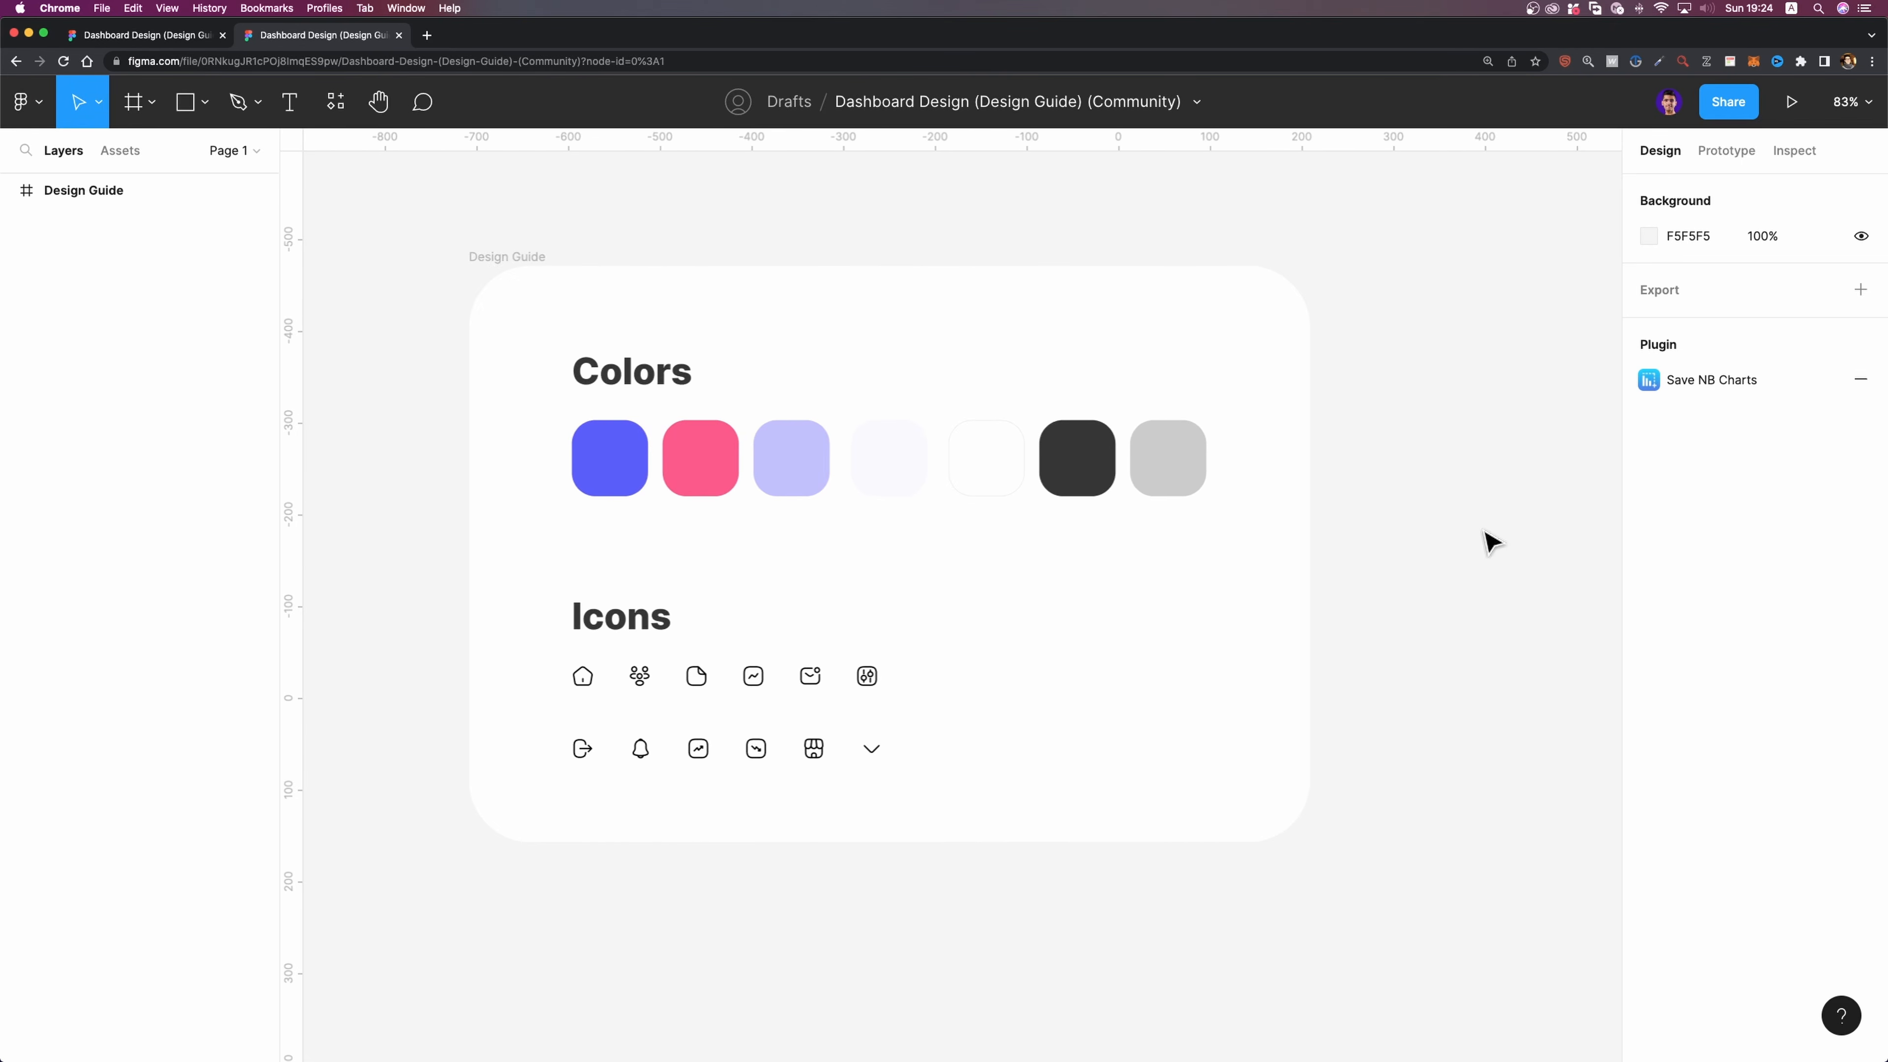
scroll(1490, 541, down, 2)
scroll(1491, 541, right, 4)
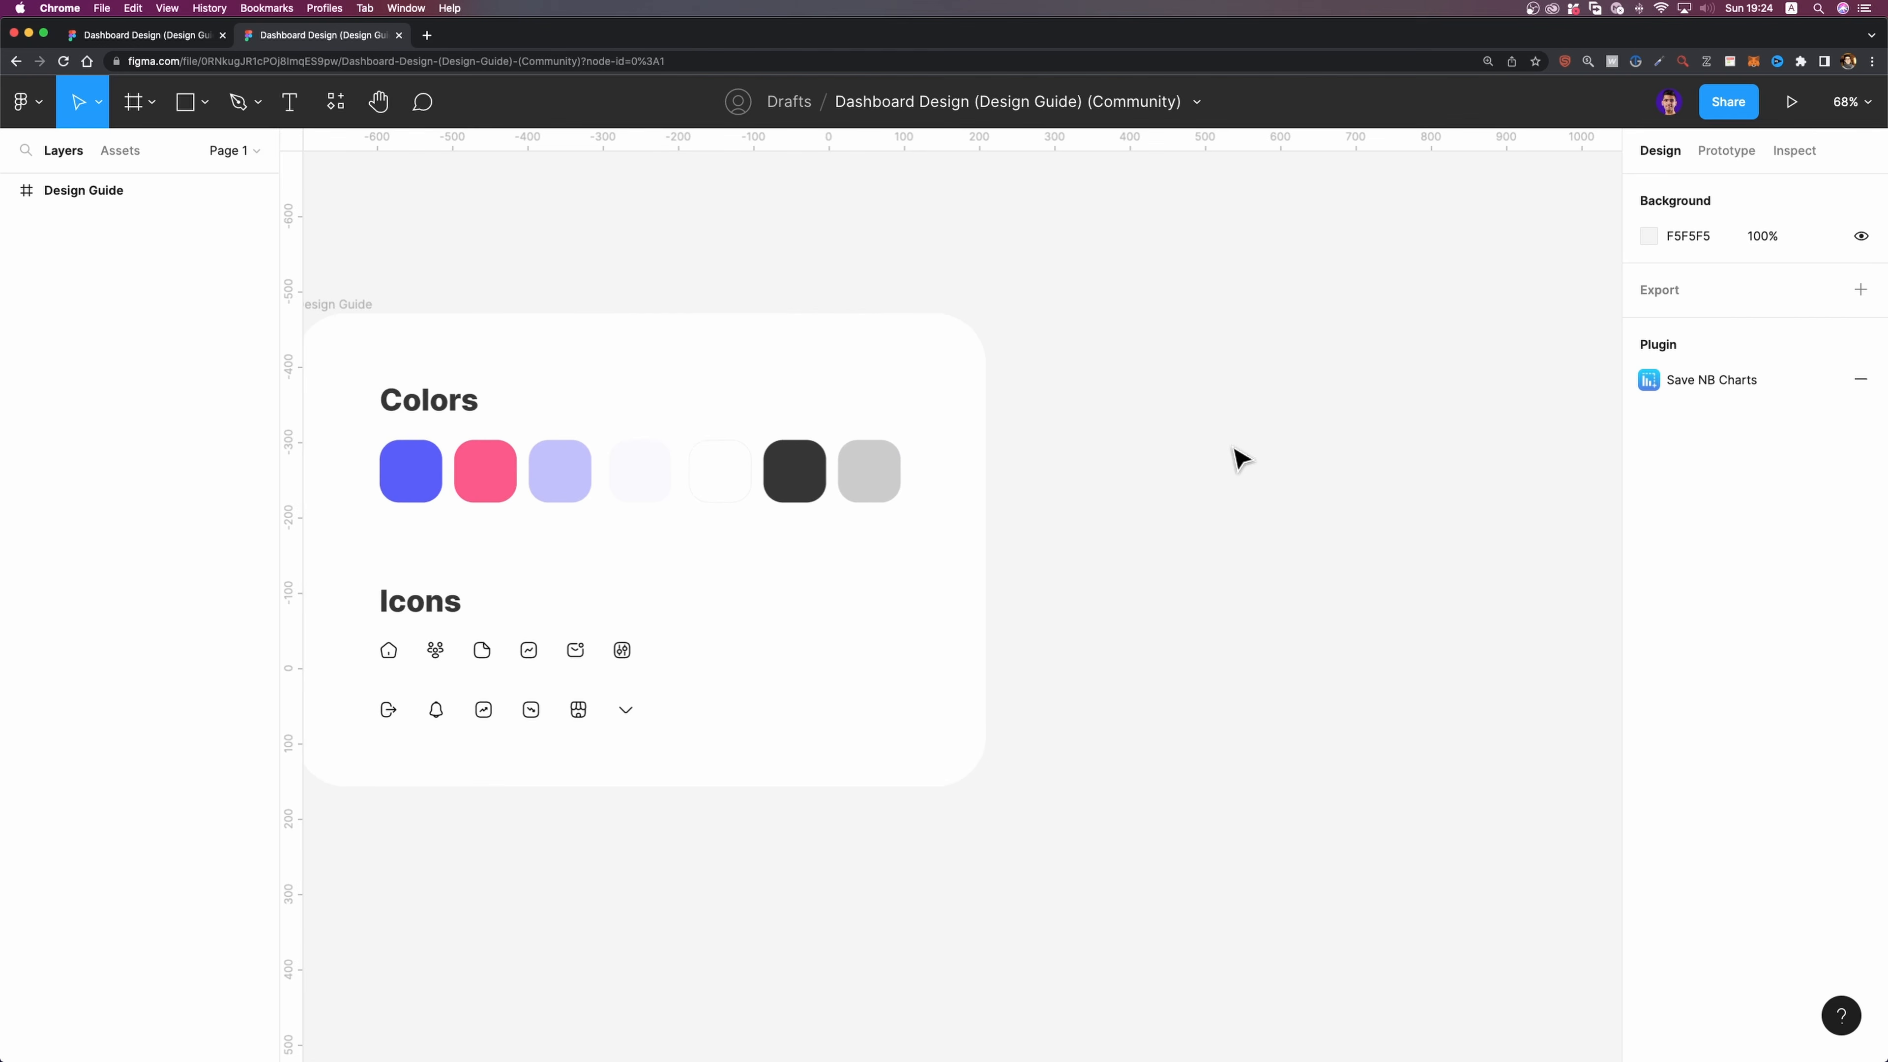
scroll(1209, 464, down, 2)
scroll(1213, 463, right, 2)
key(f)
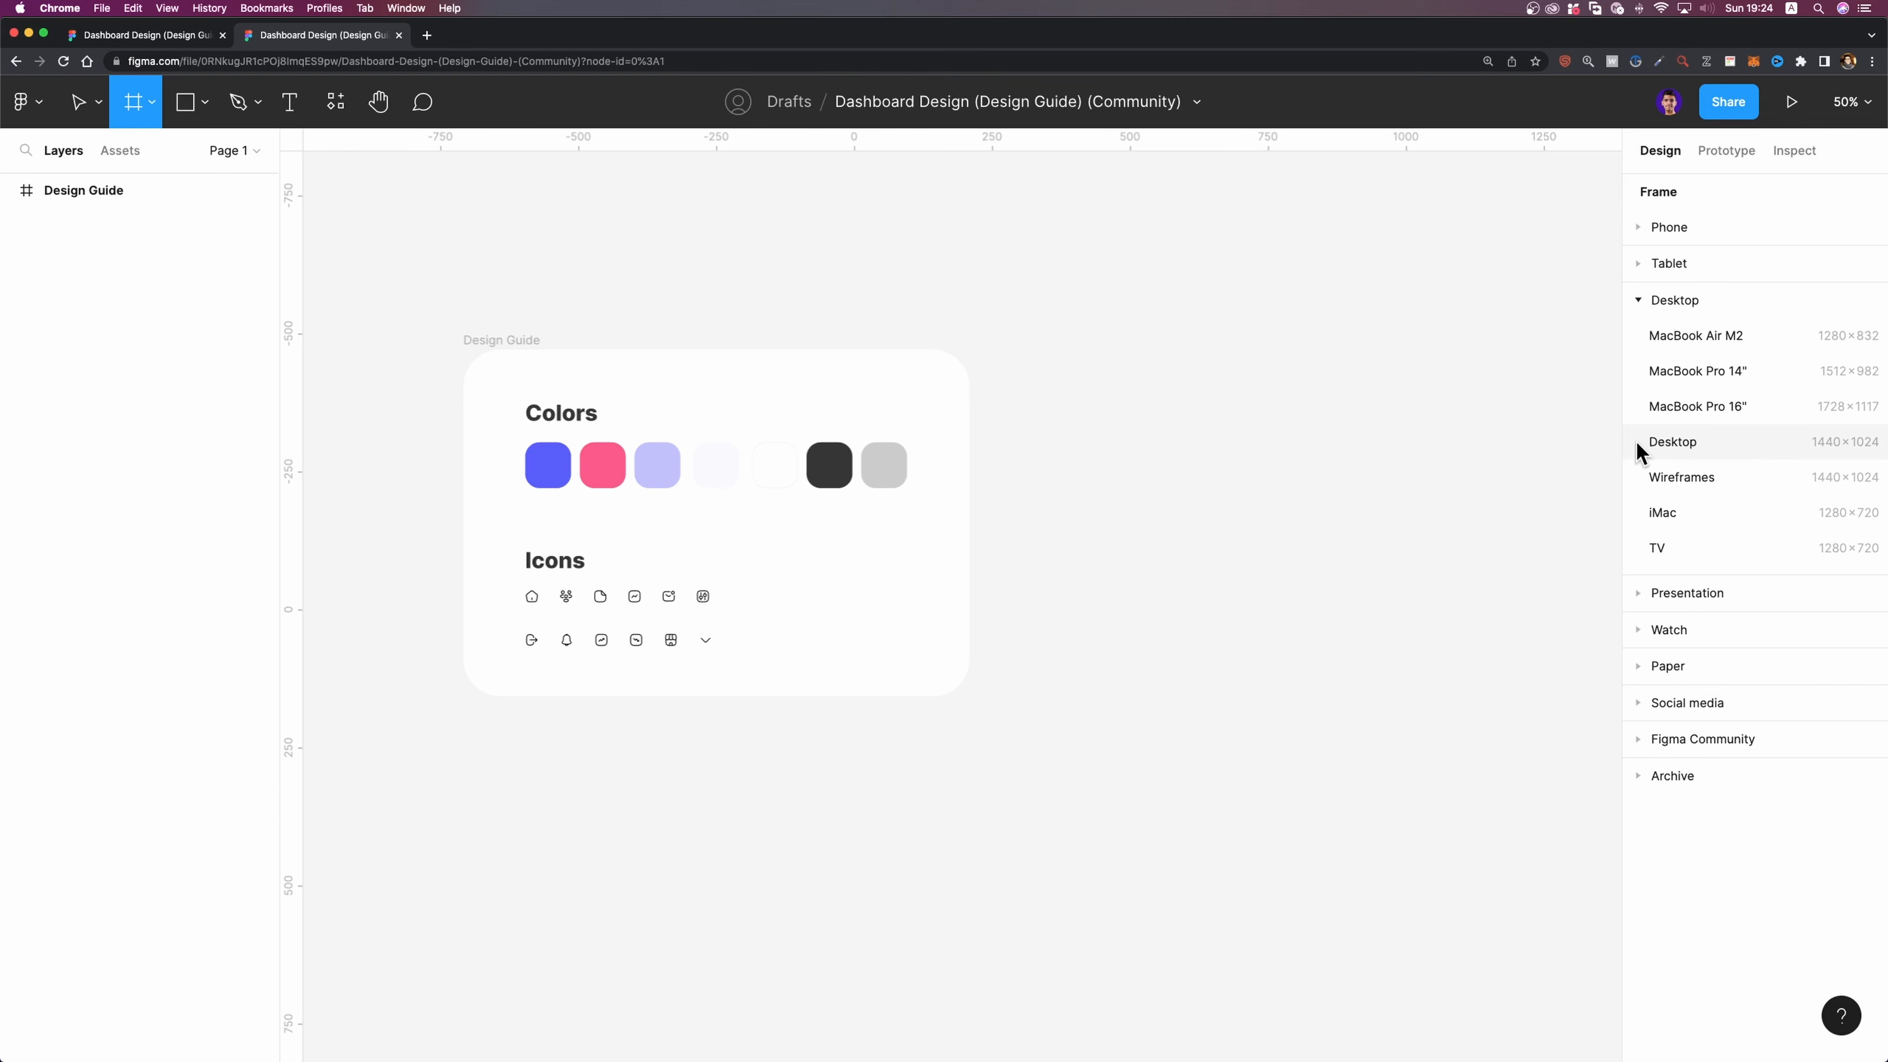
click(1717, 445)
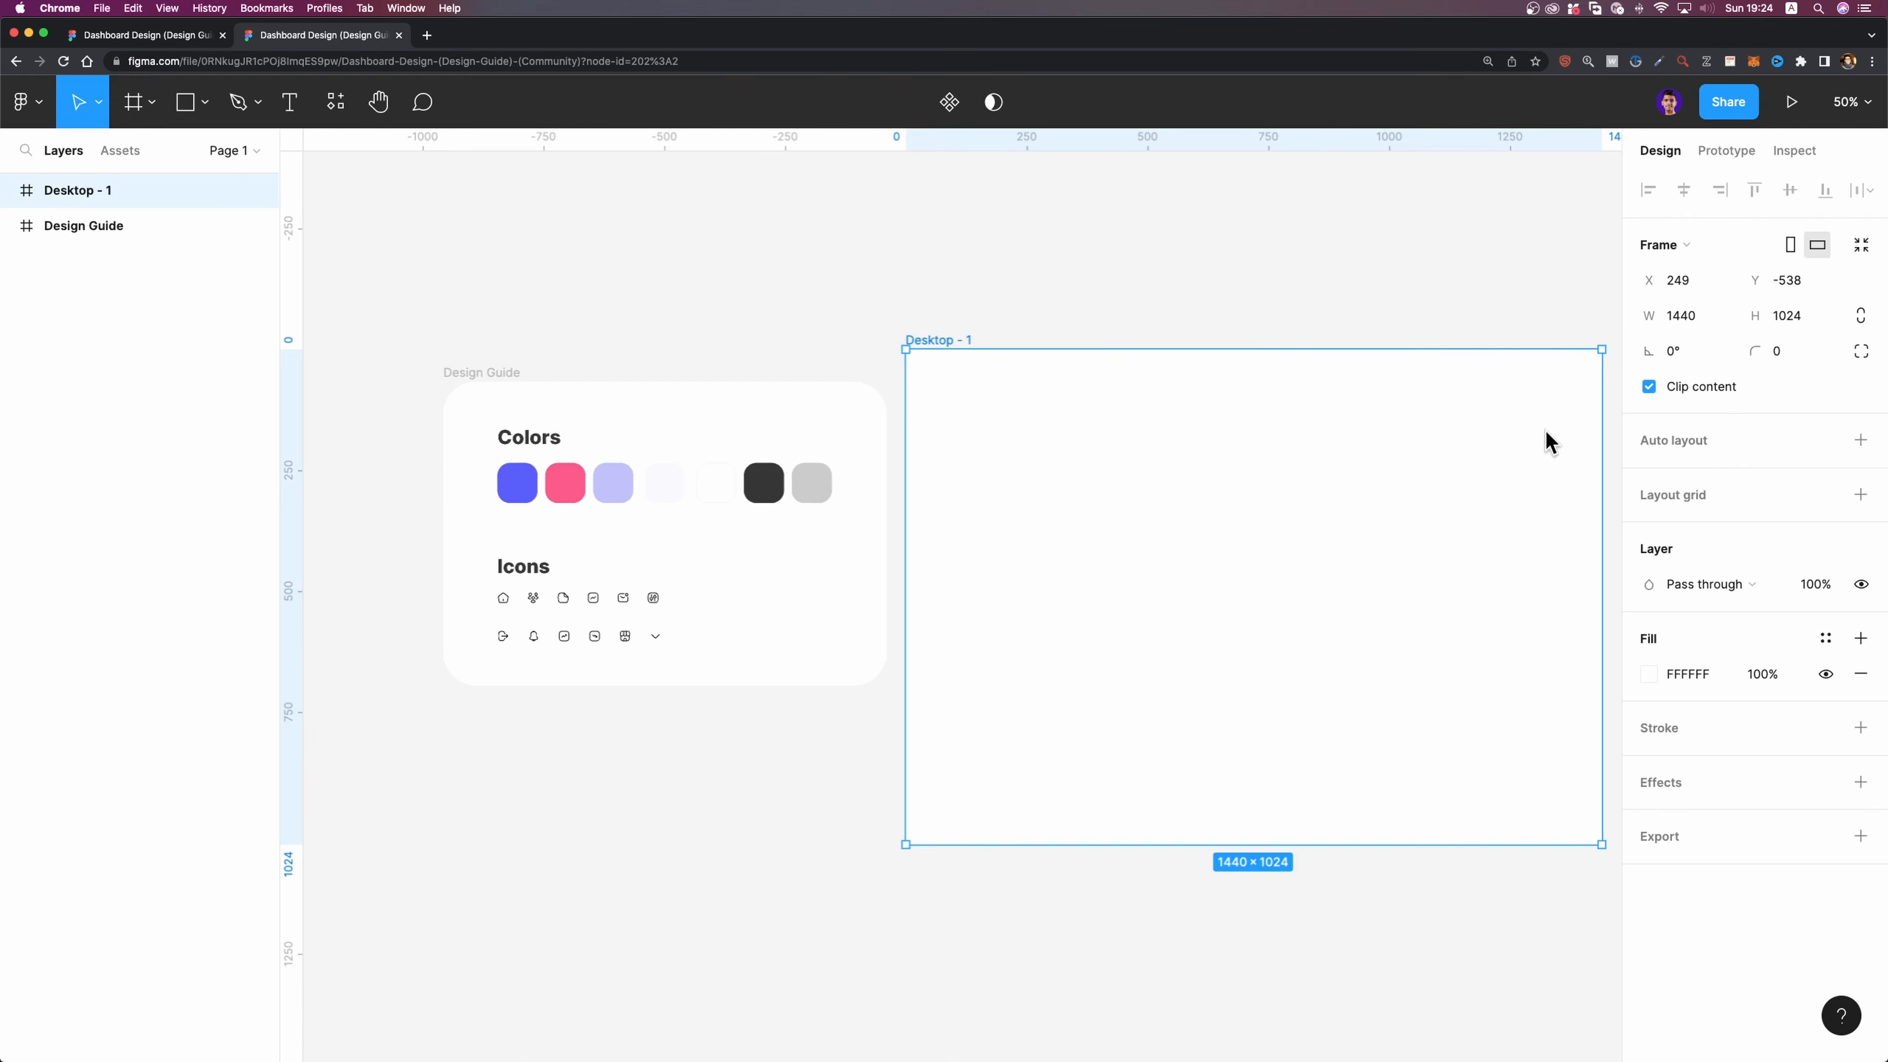
drag(966, 381, 980, 400)
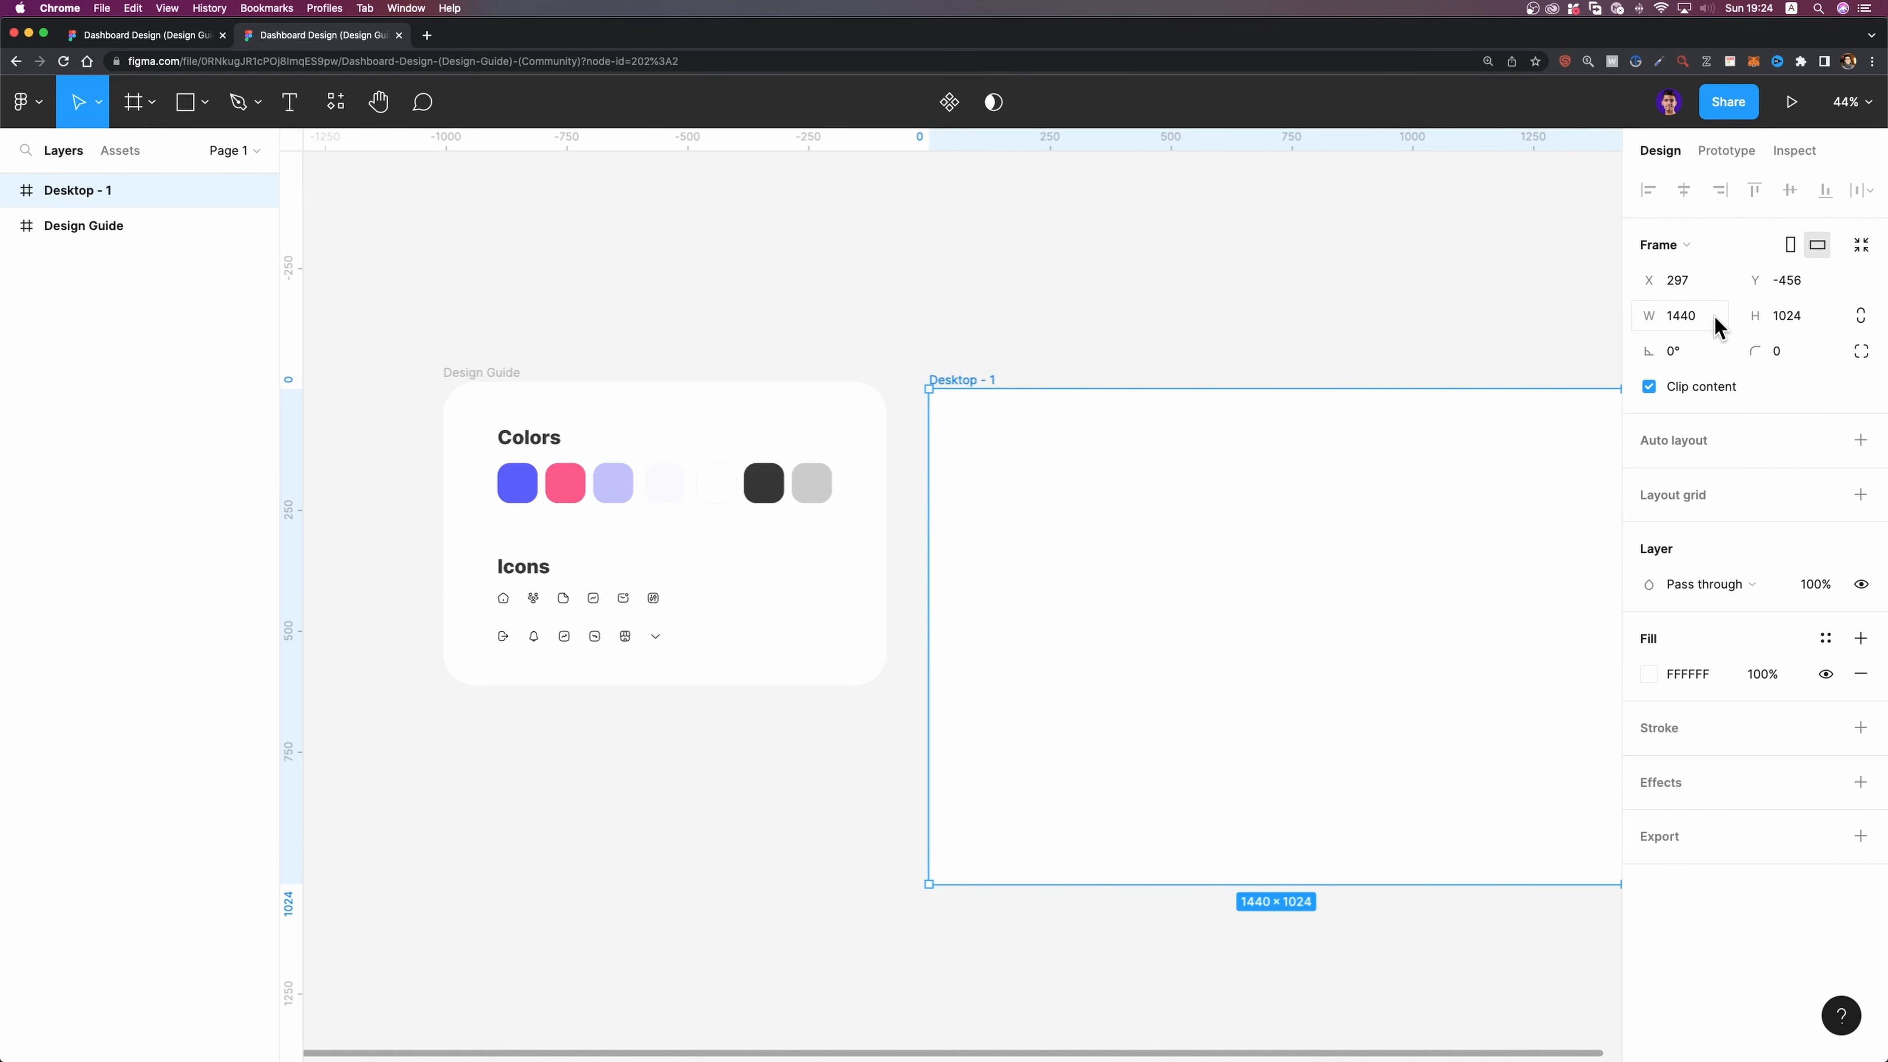
Set the new desktop frame's height to 900 and rename the frame as Dashboard.
scroll(1210, 412, right, 10)
click(1792, 328)
text(900)
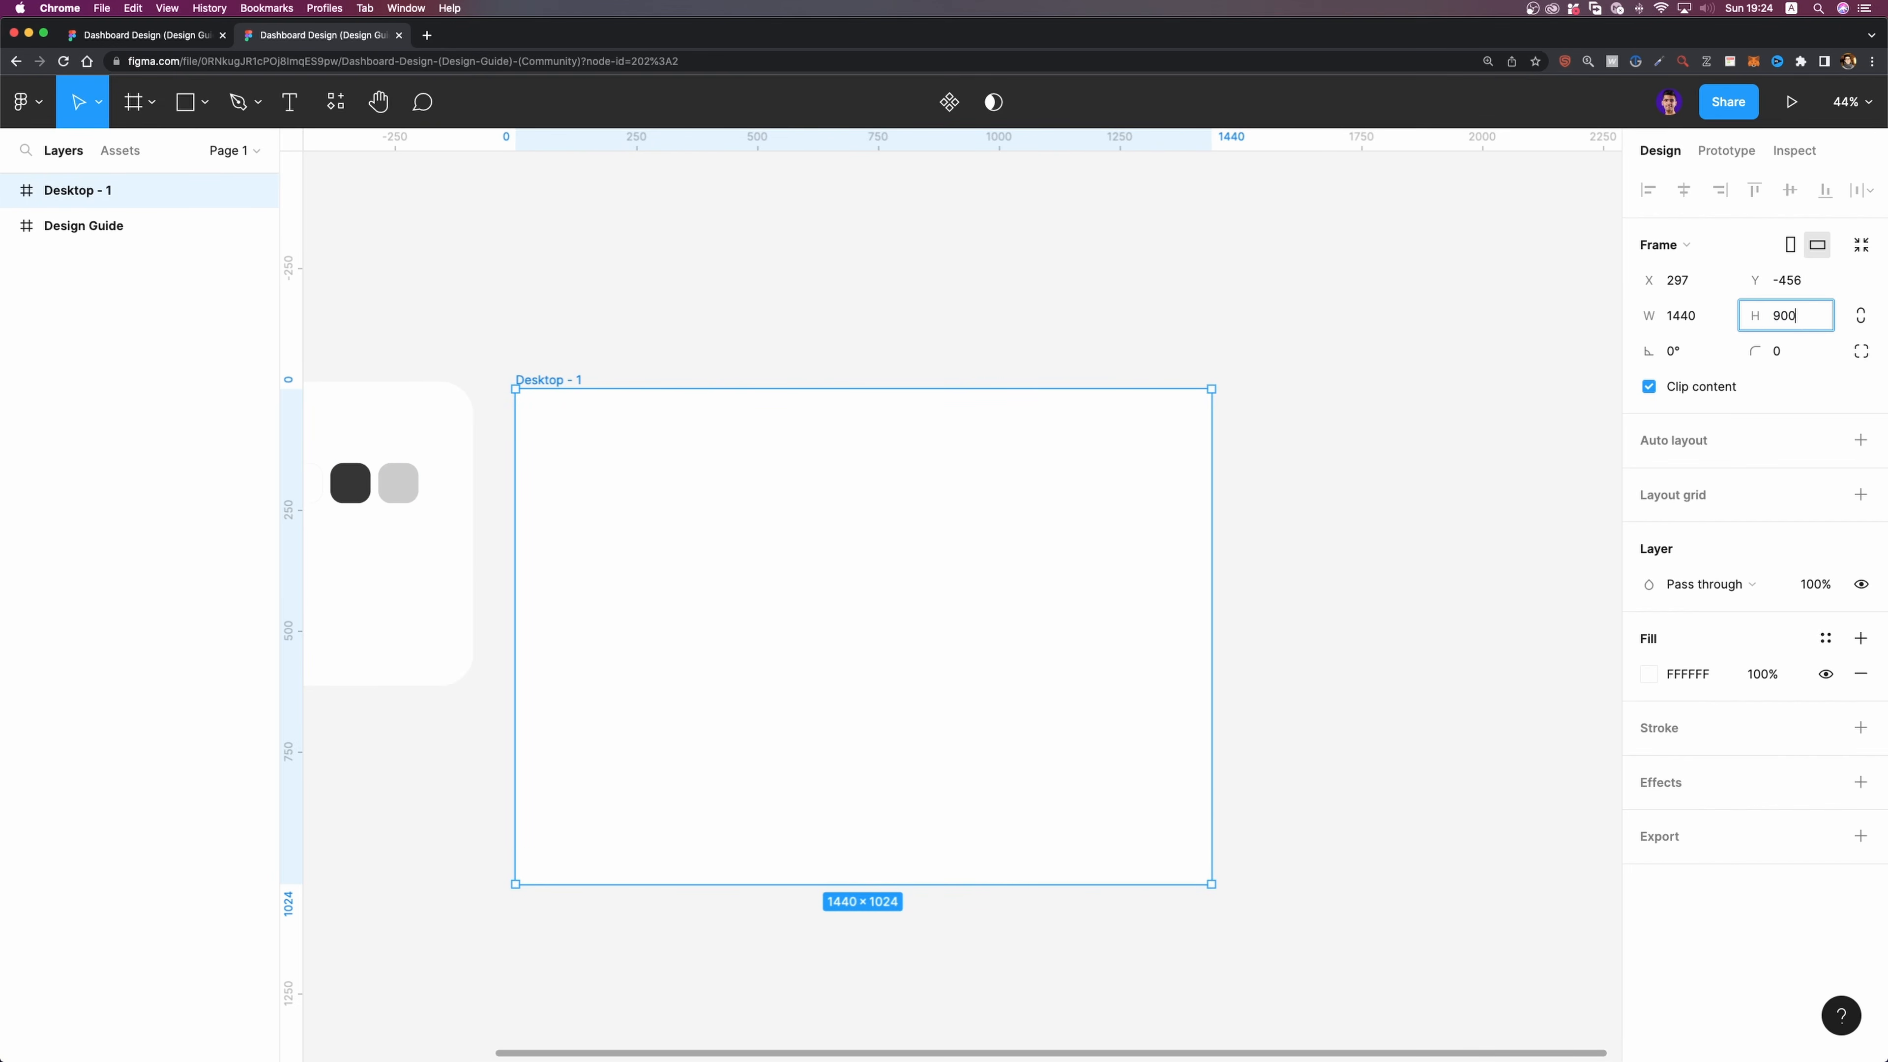
key(Return)
double_click(539, 380)
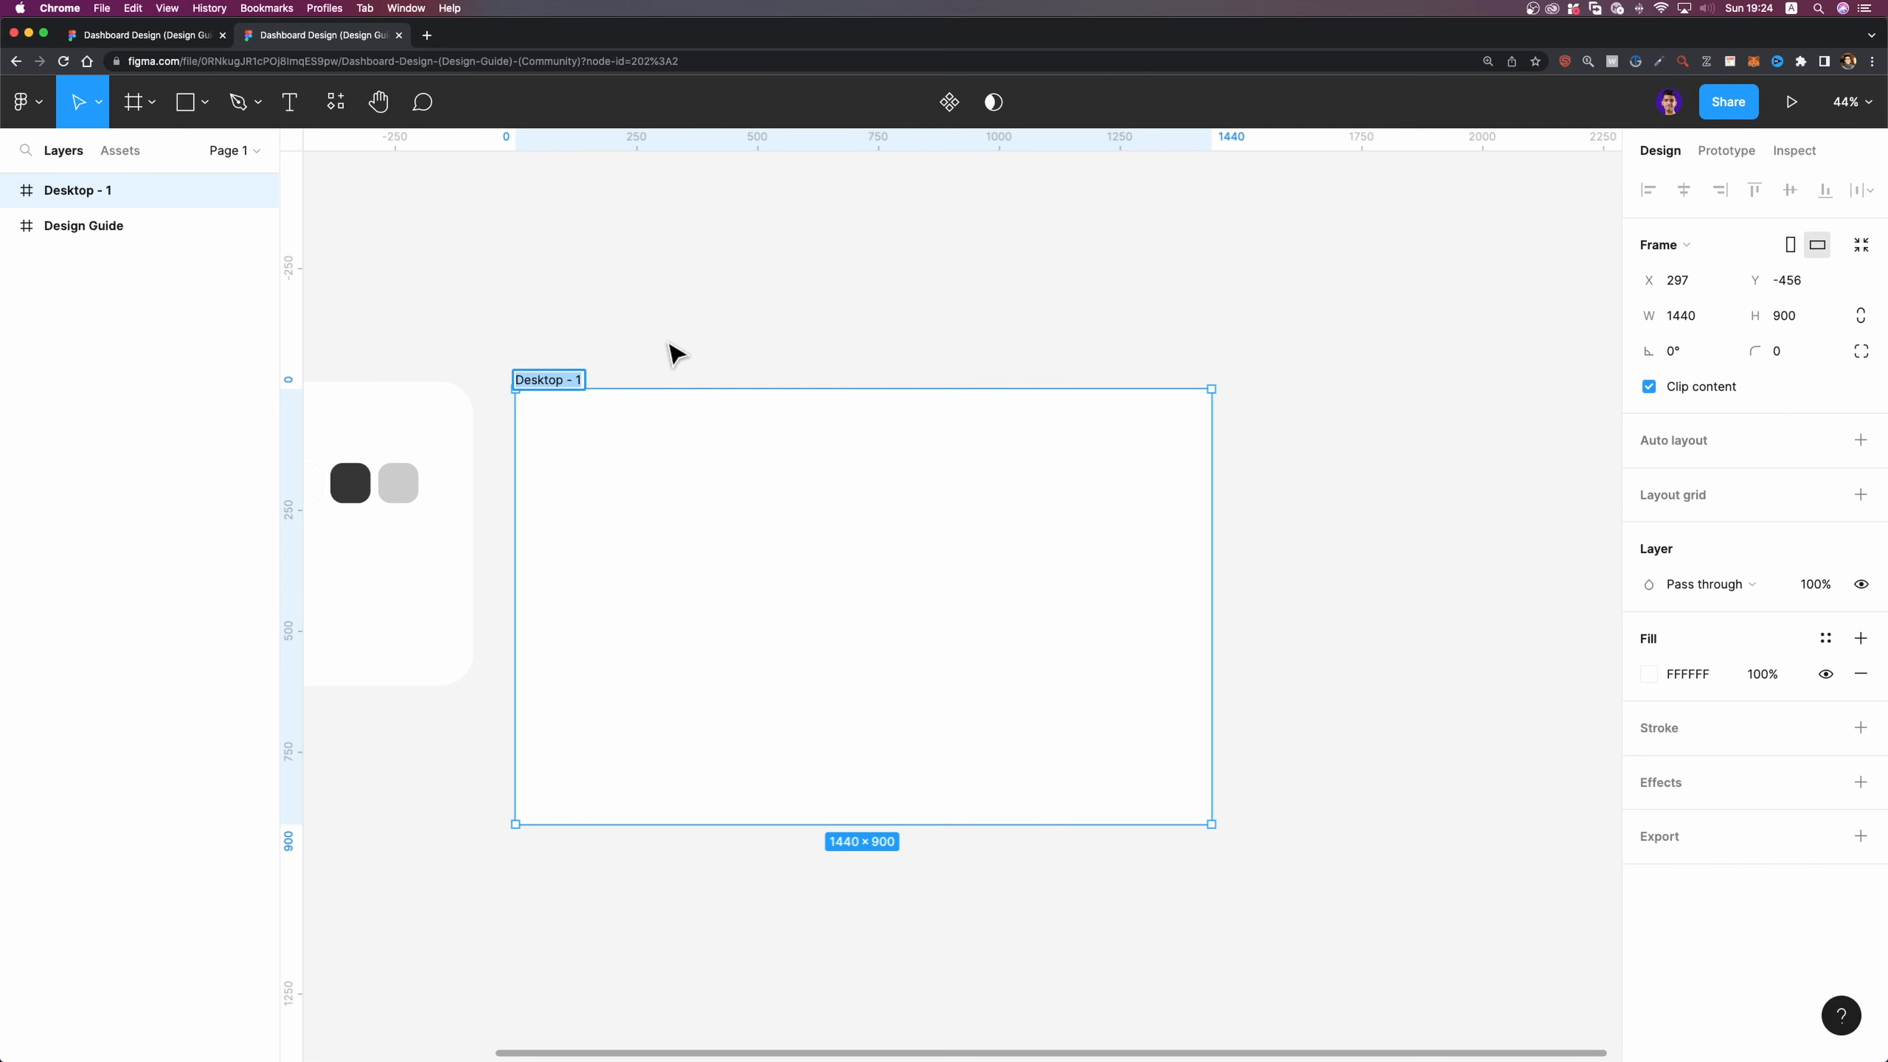
text(Dashboard)
key(Return)
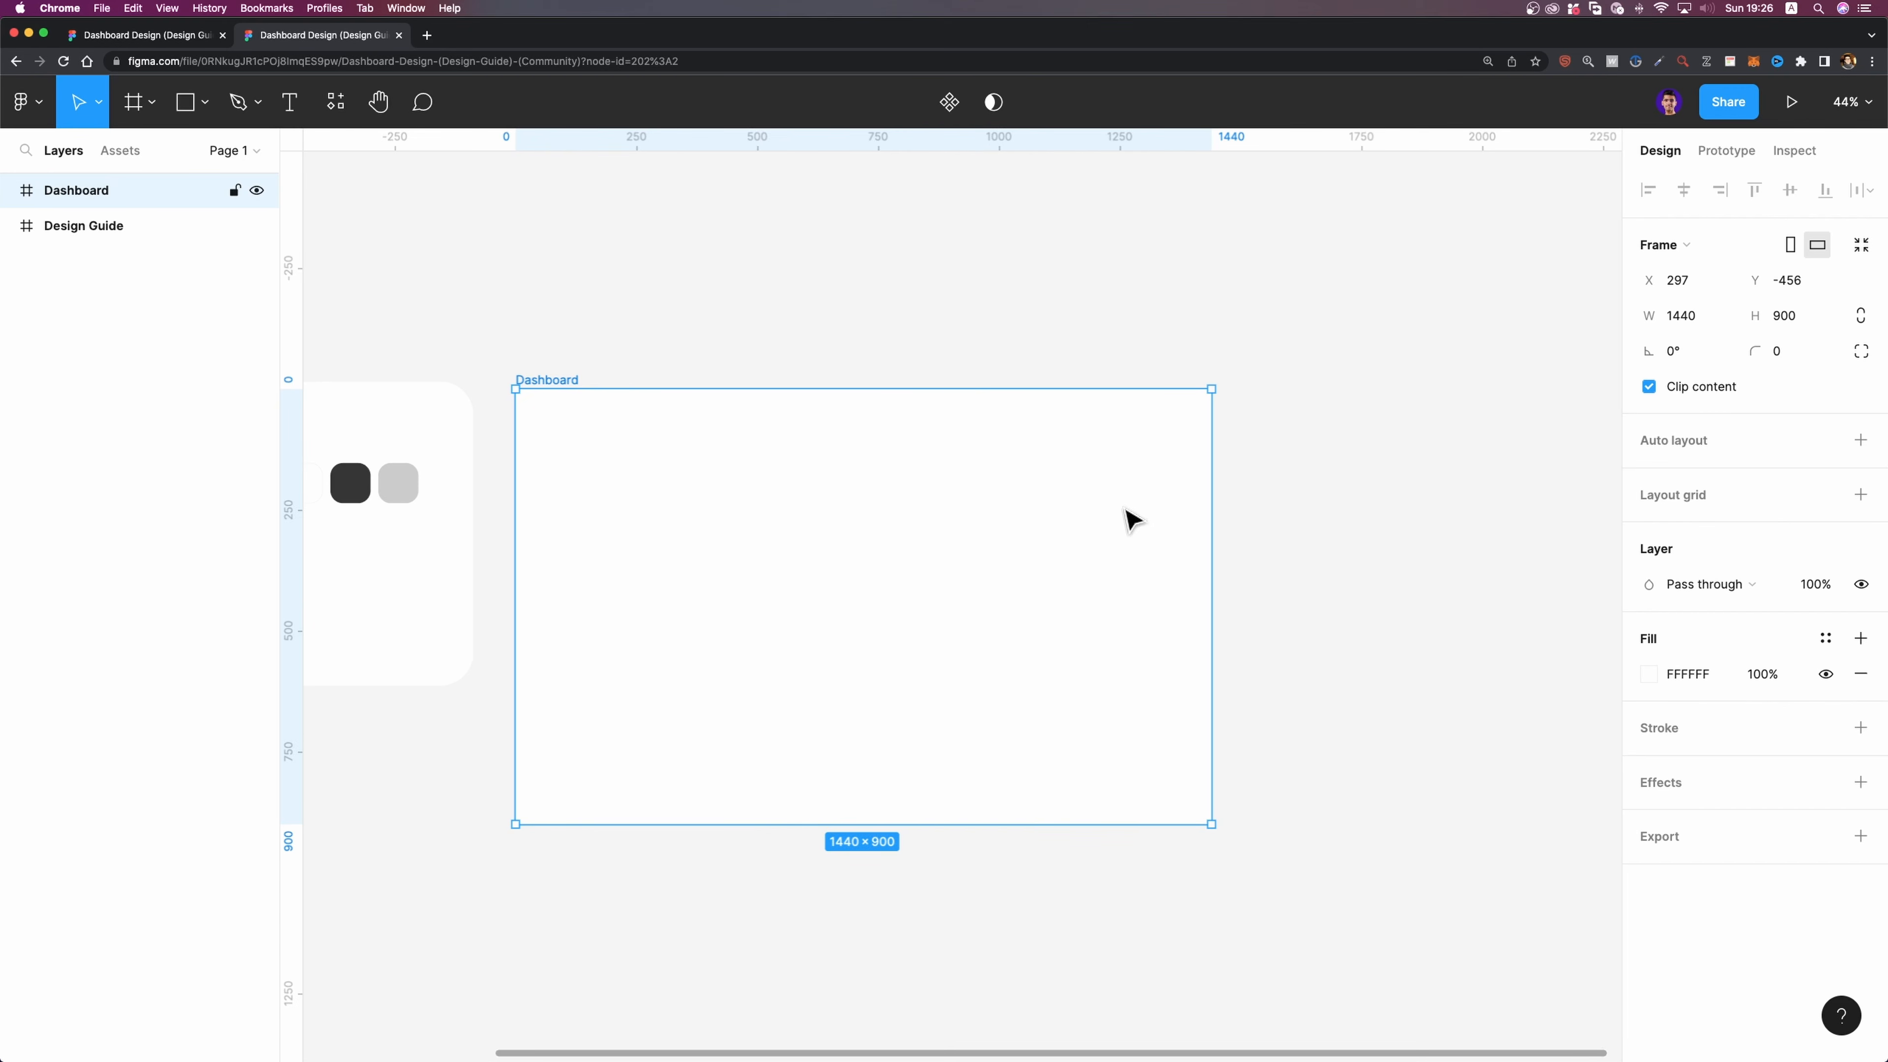
Draw a full-height sidebar rectangle about 344 × 900 along the Dashboard frame's left edge, starting at its top-left corner.
scroll(854, 545, up, 5)
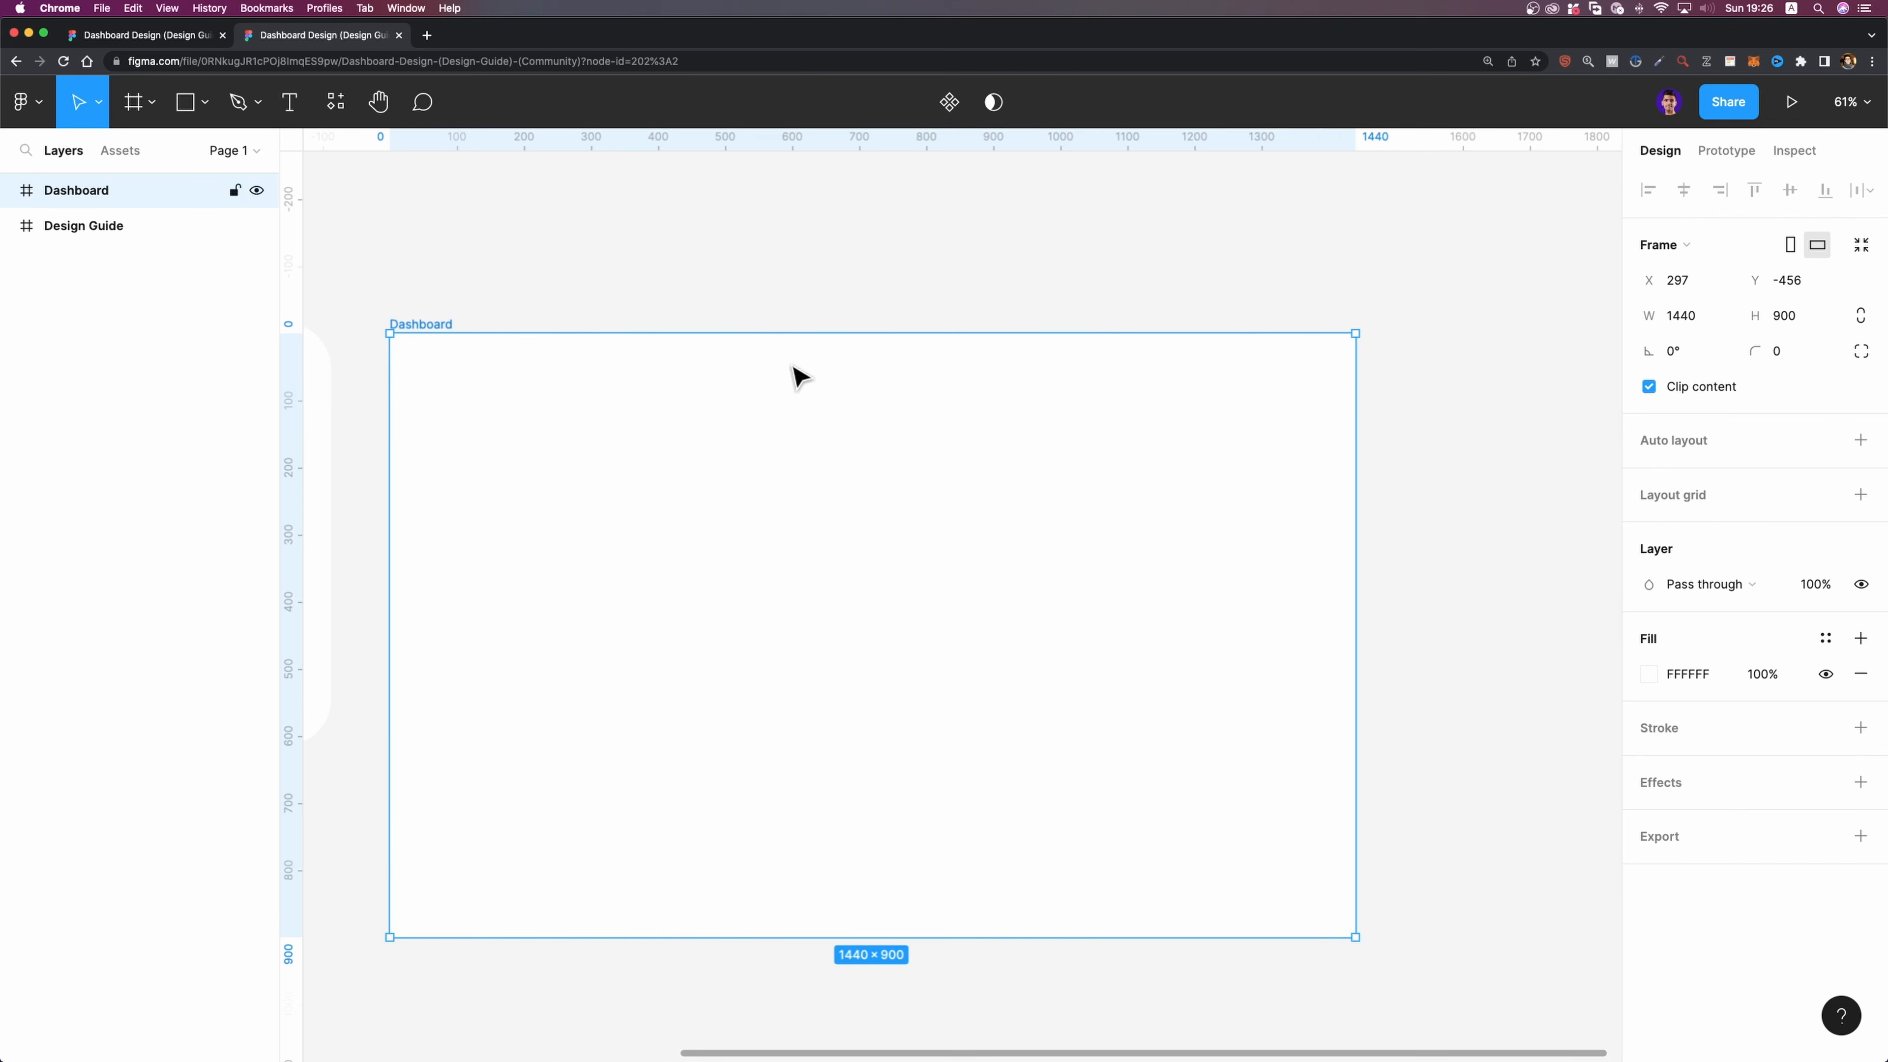
scroll(580, 357, left, 2)
scroll(580, 357, down, 2)
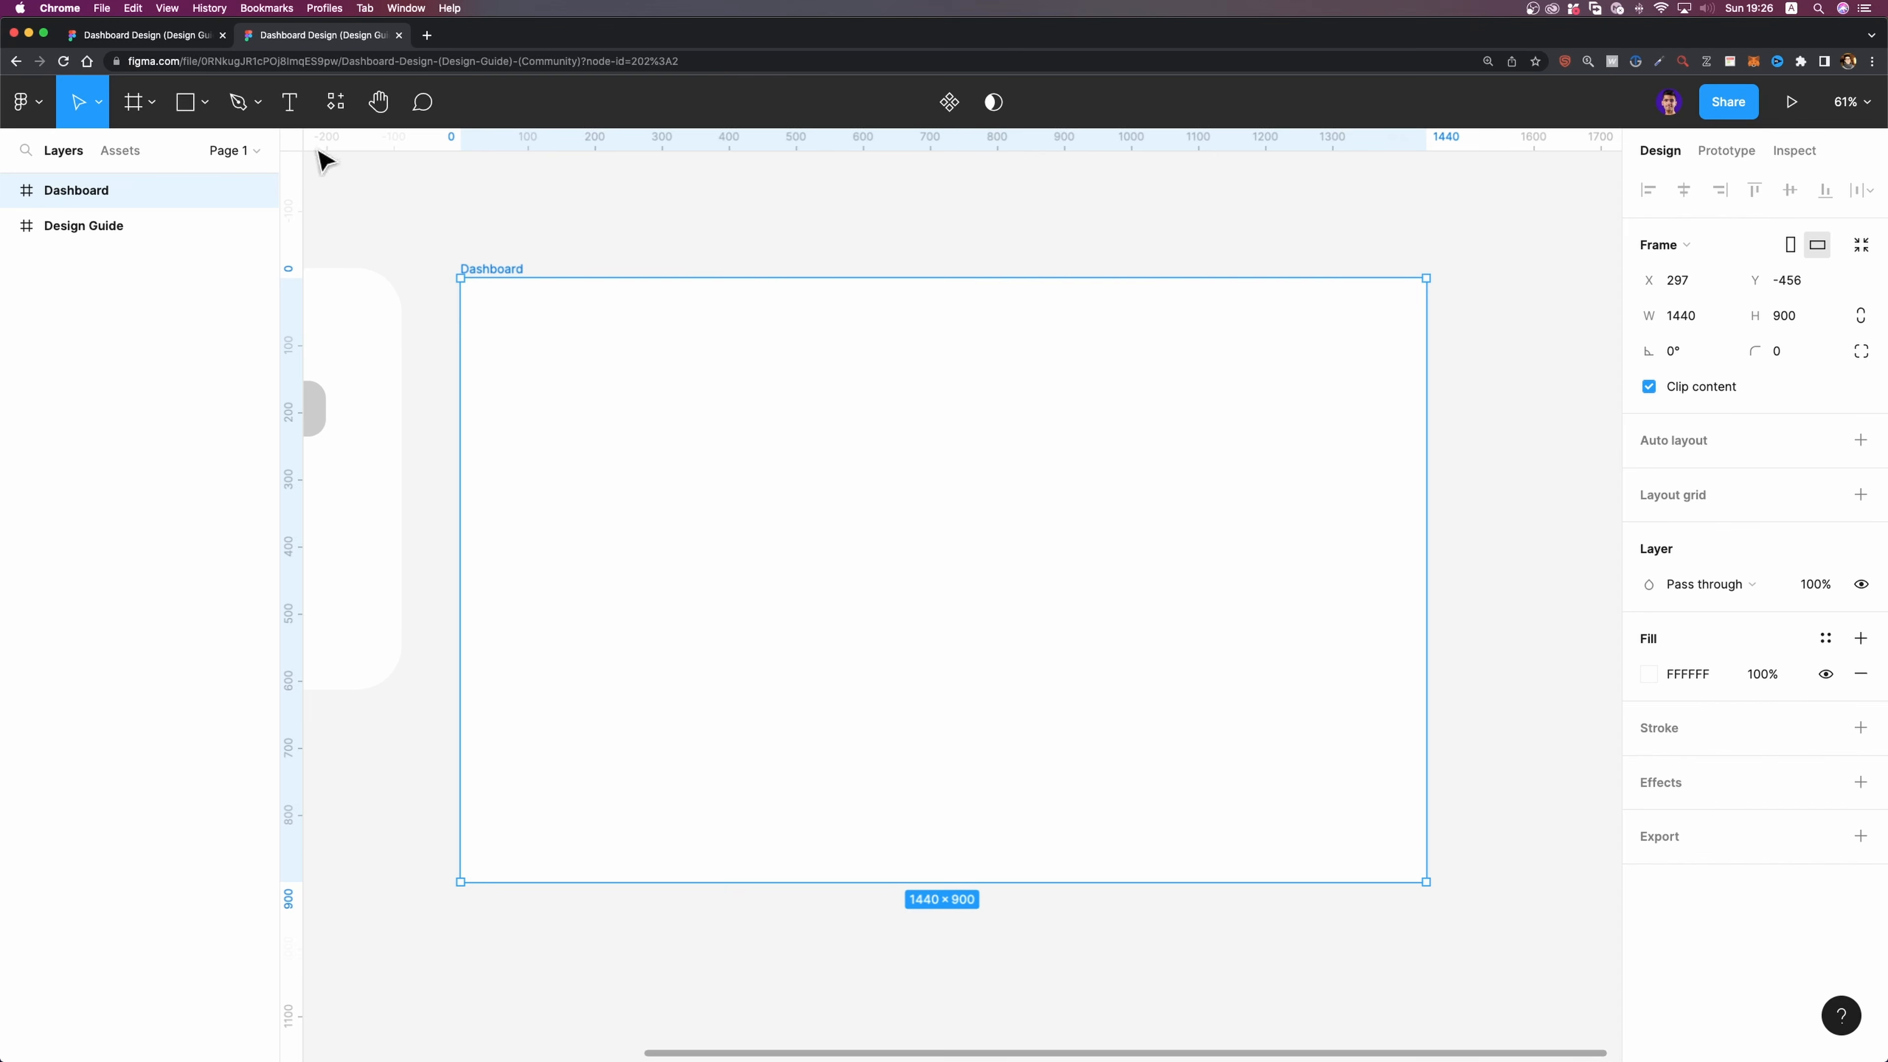
click(205, 103)
click(197, 156)
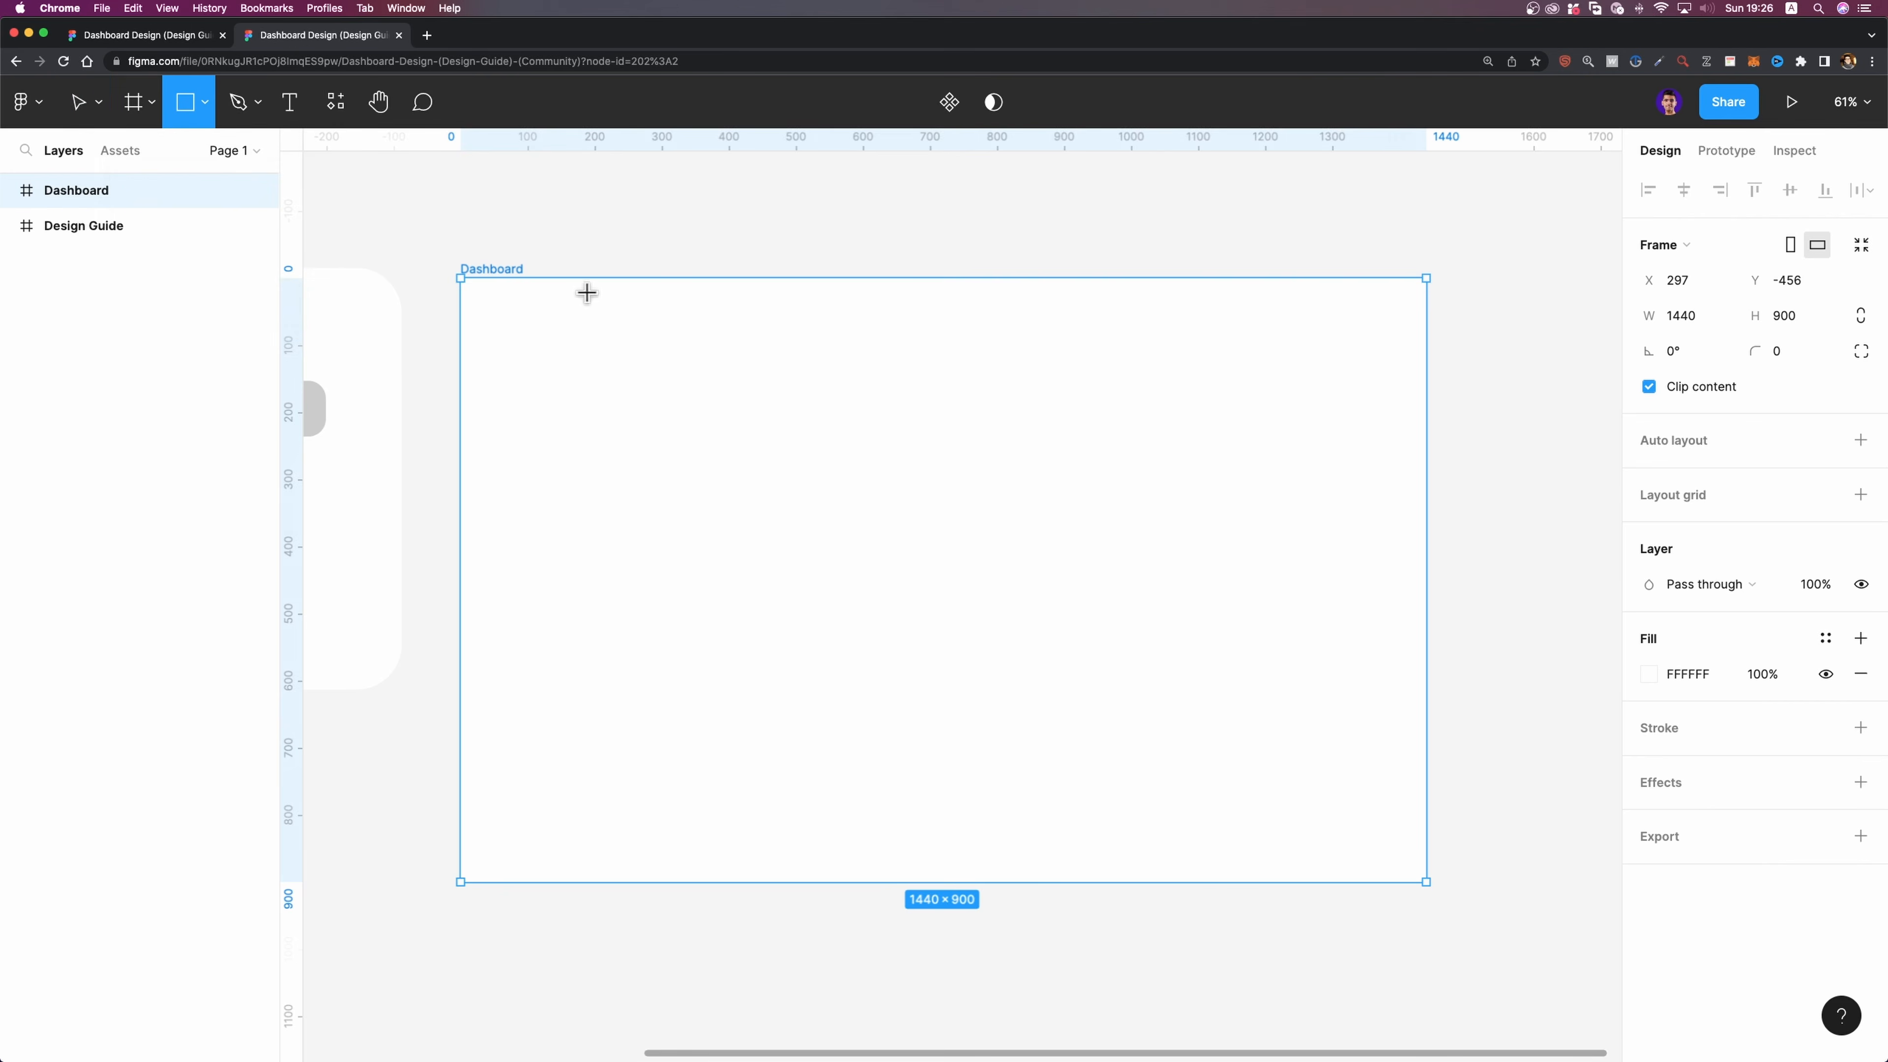
mouse_move(494, 293)
mouse_down()
mouse_move(662, 607)
mouse_move(707, 847)
mouse_move(691, 882)
mouse_up()
drag(494, 292, 459, 276)
Set the sidebar rectangle's width to 280.
click(1688, 282)
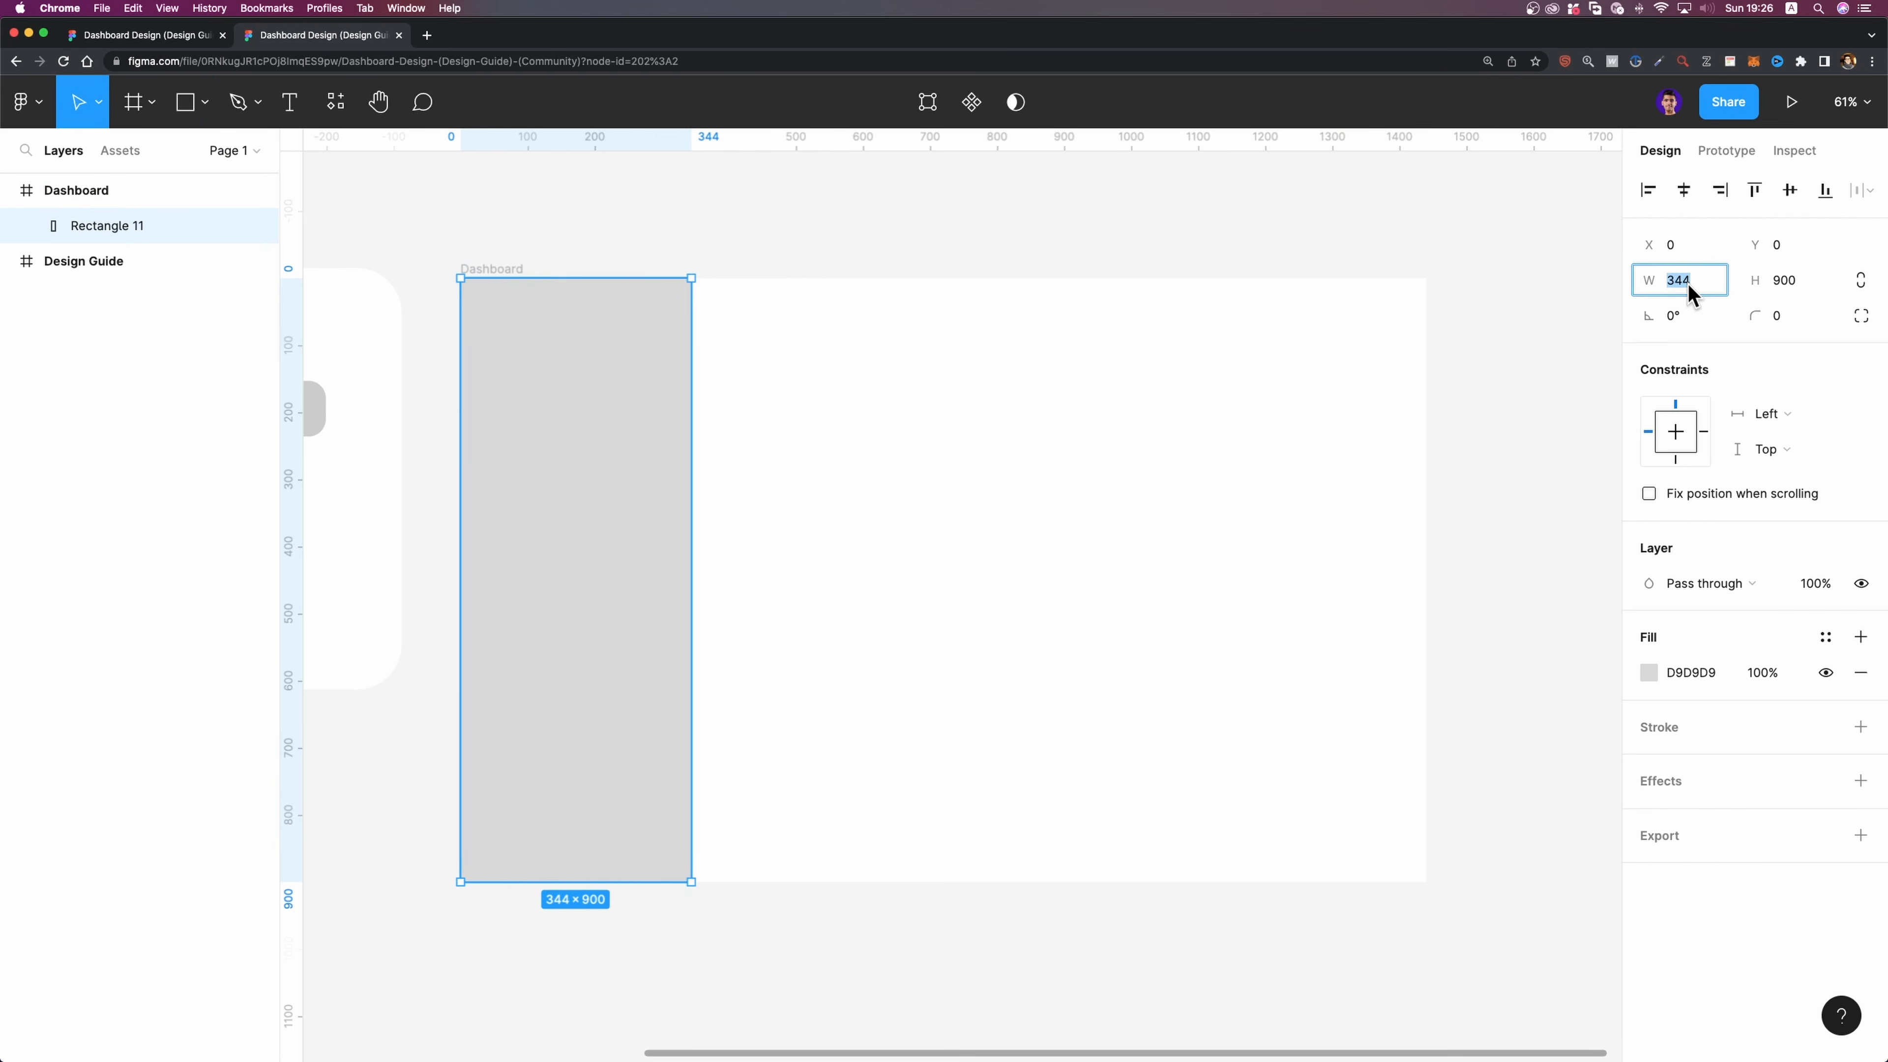
text(280)
key(Return)
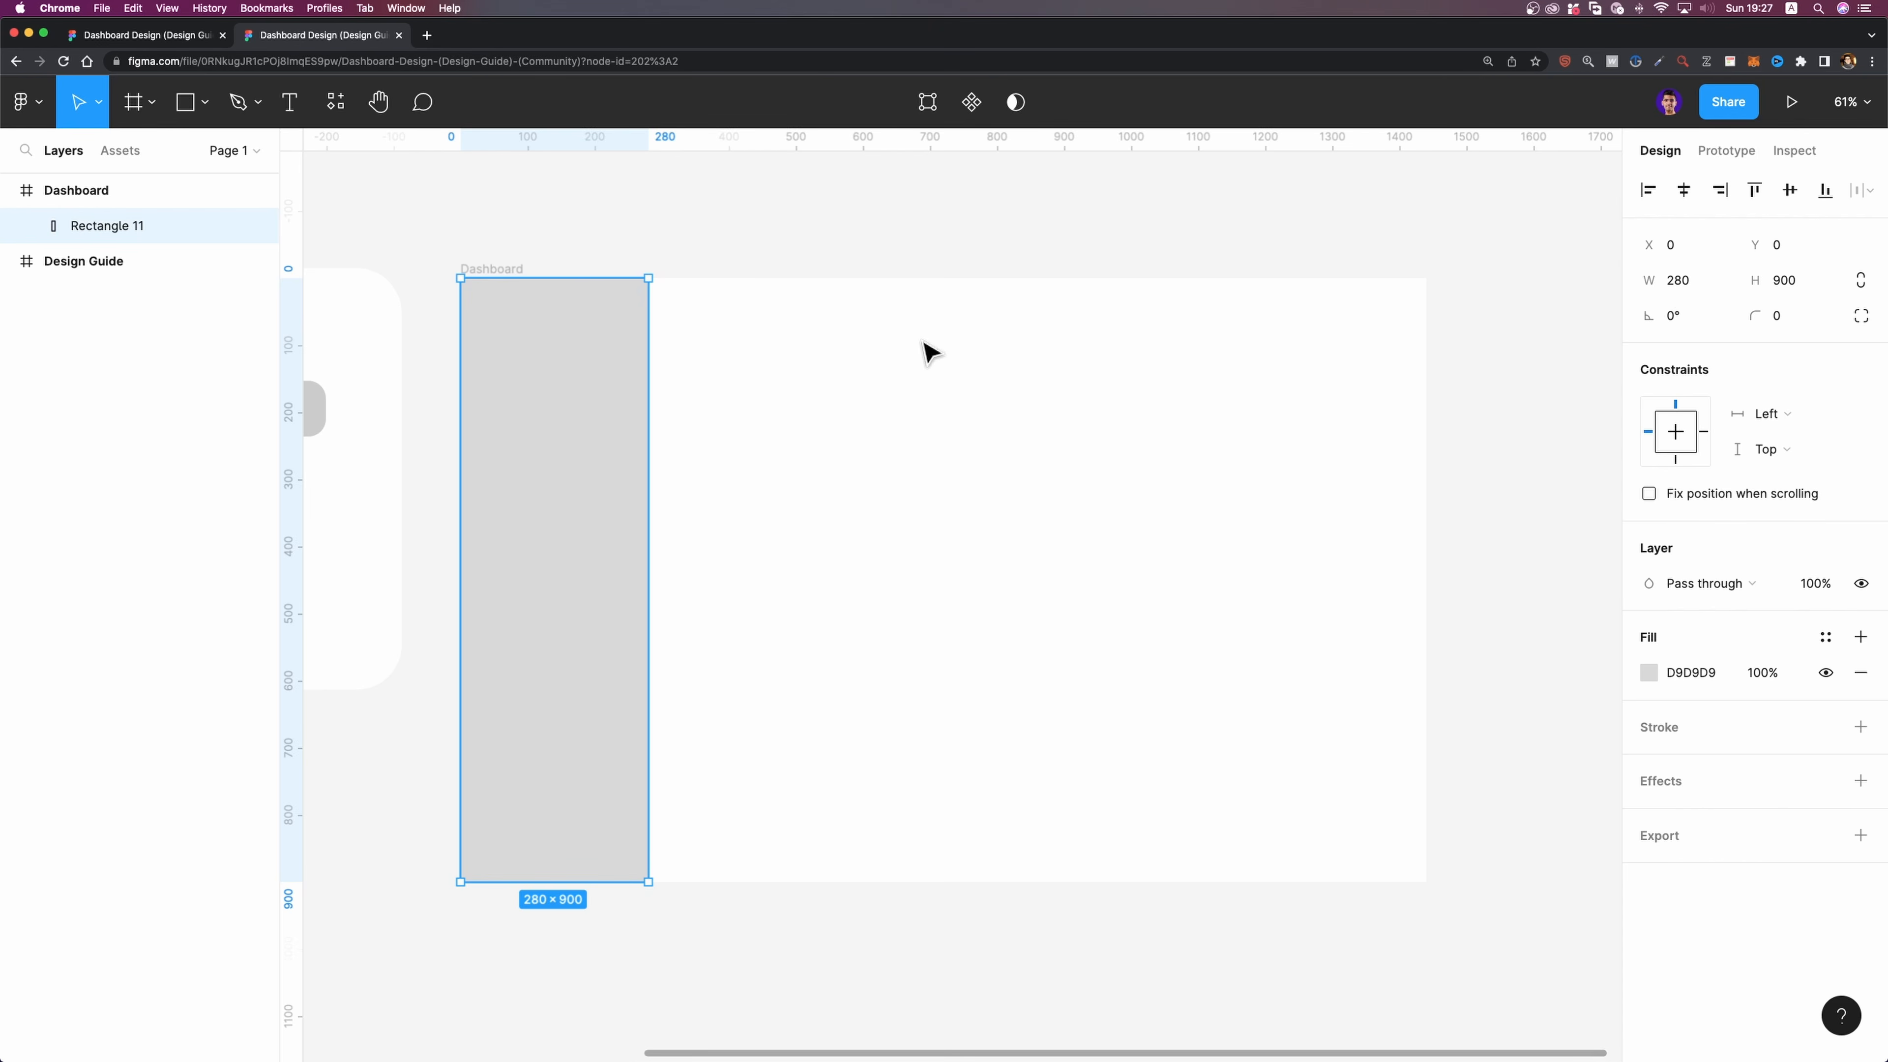
Add a layout grid to the Dashboard frame and change it to Columns with a count of 12.
scroll(929, 349, left, 3)
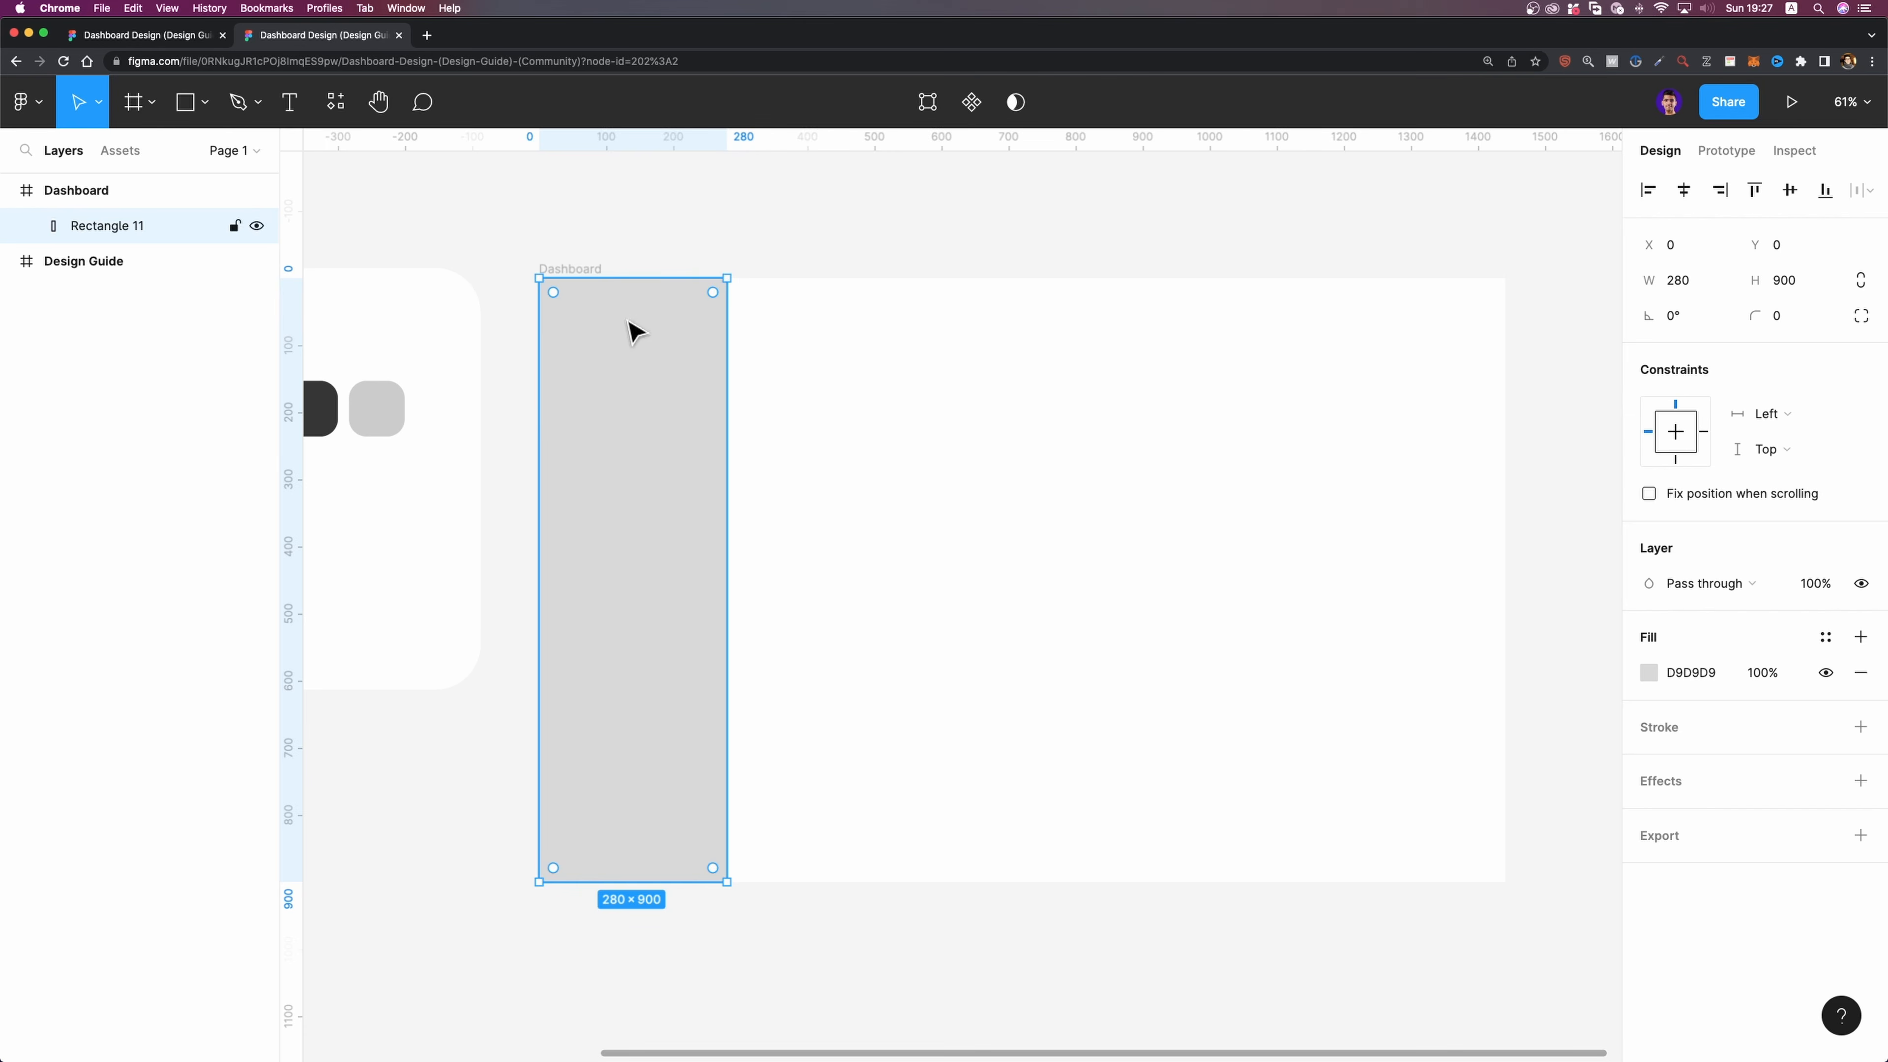
click(572, 282)
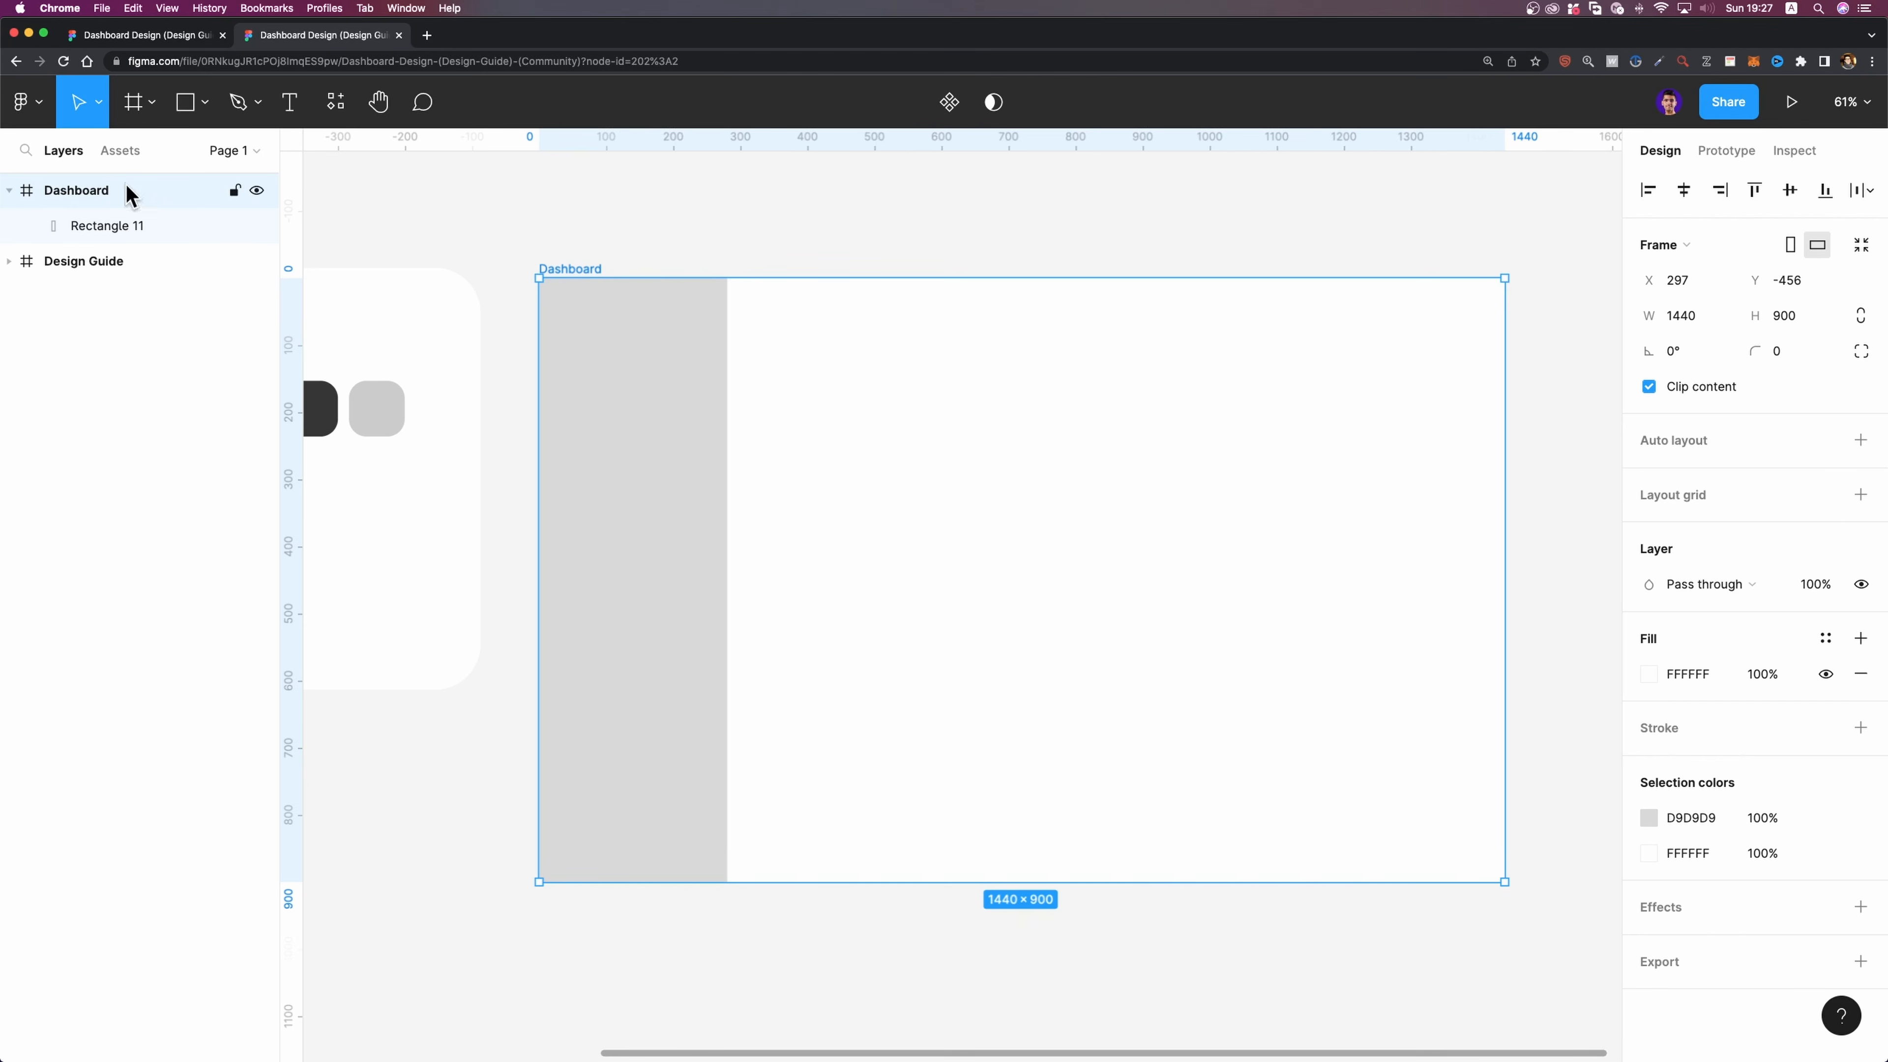
click(1862, 496)
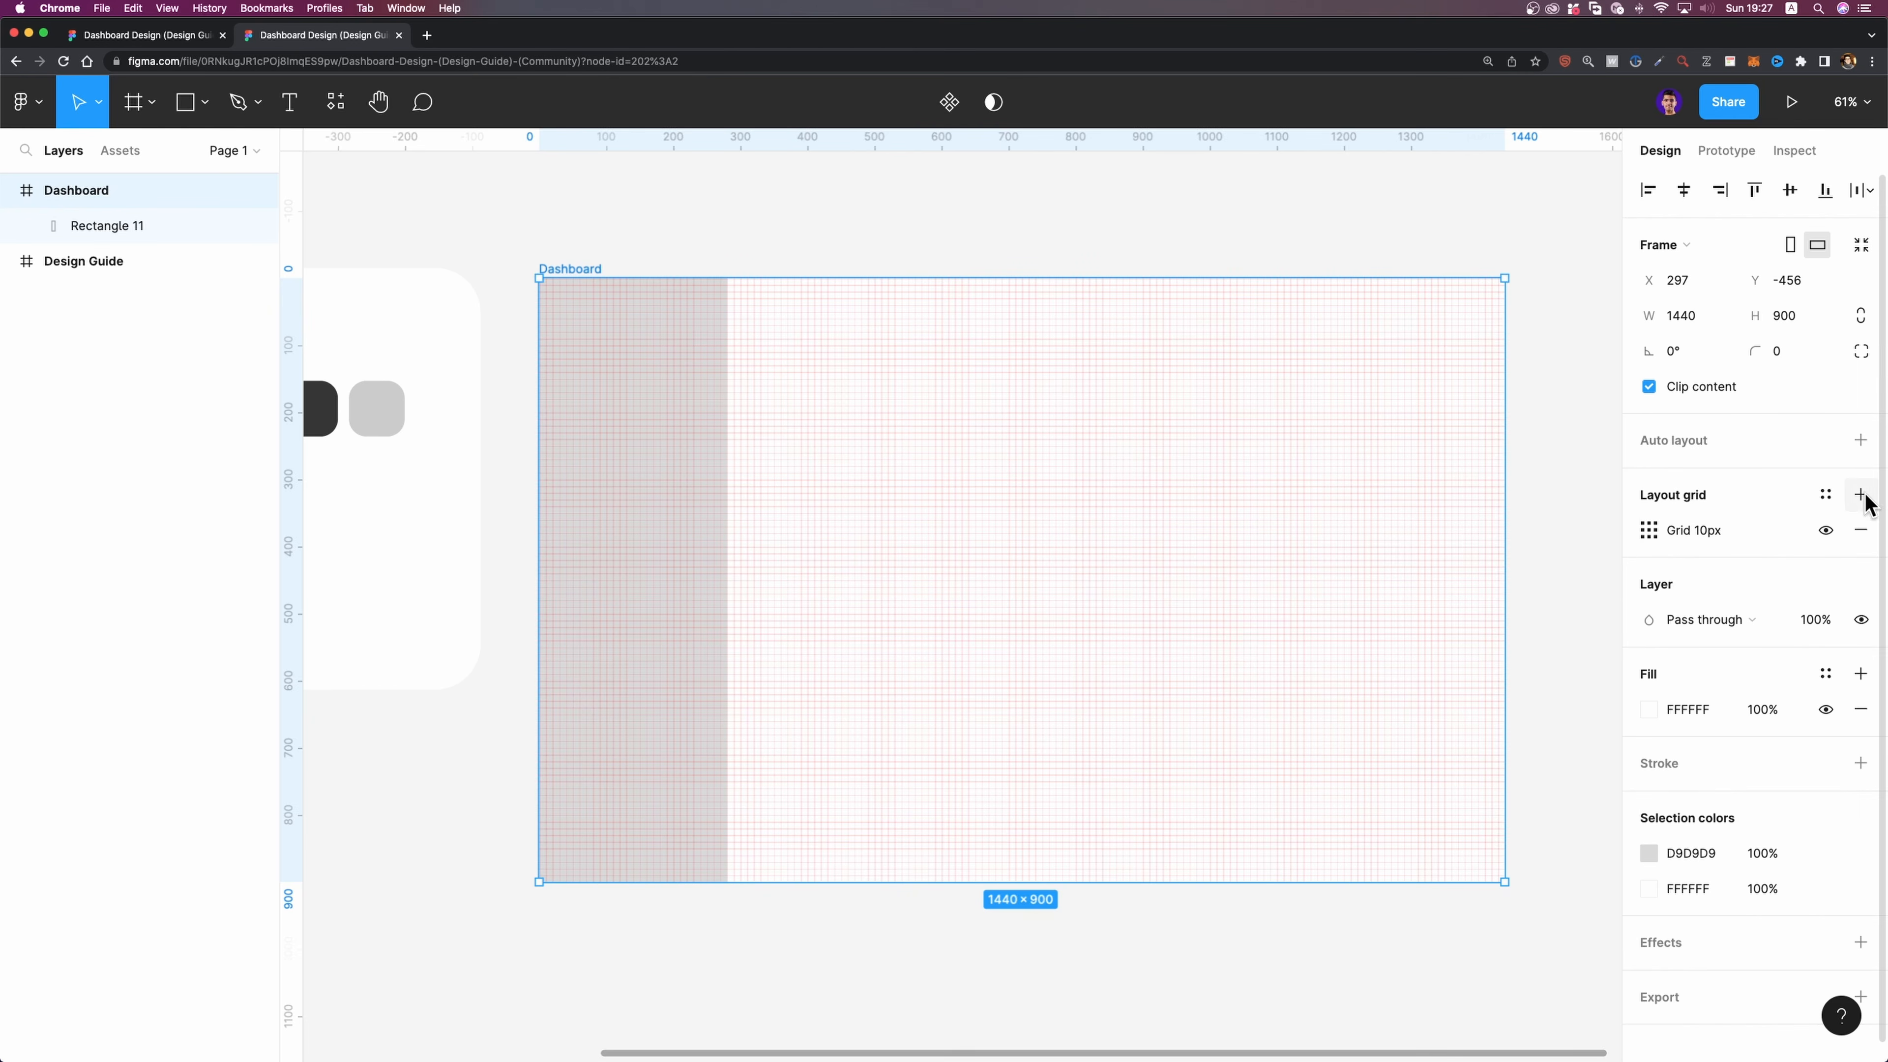
click(1648, 535)
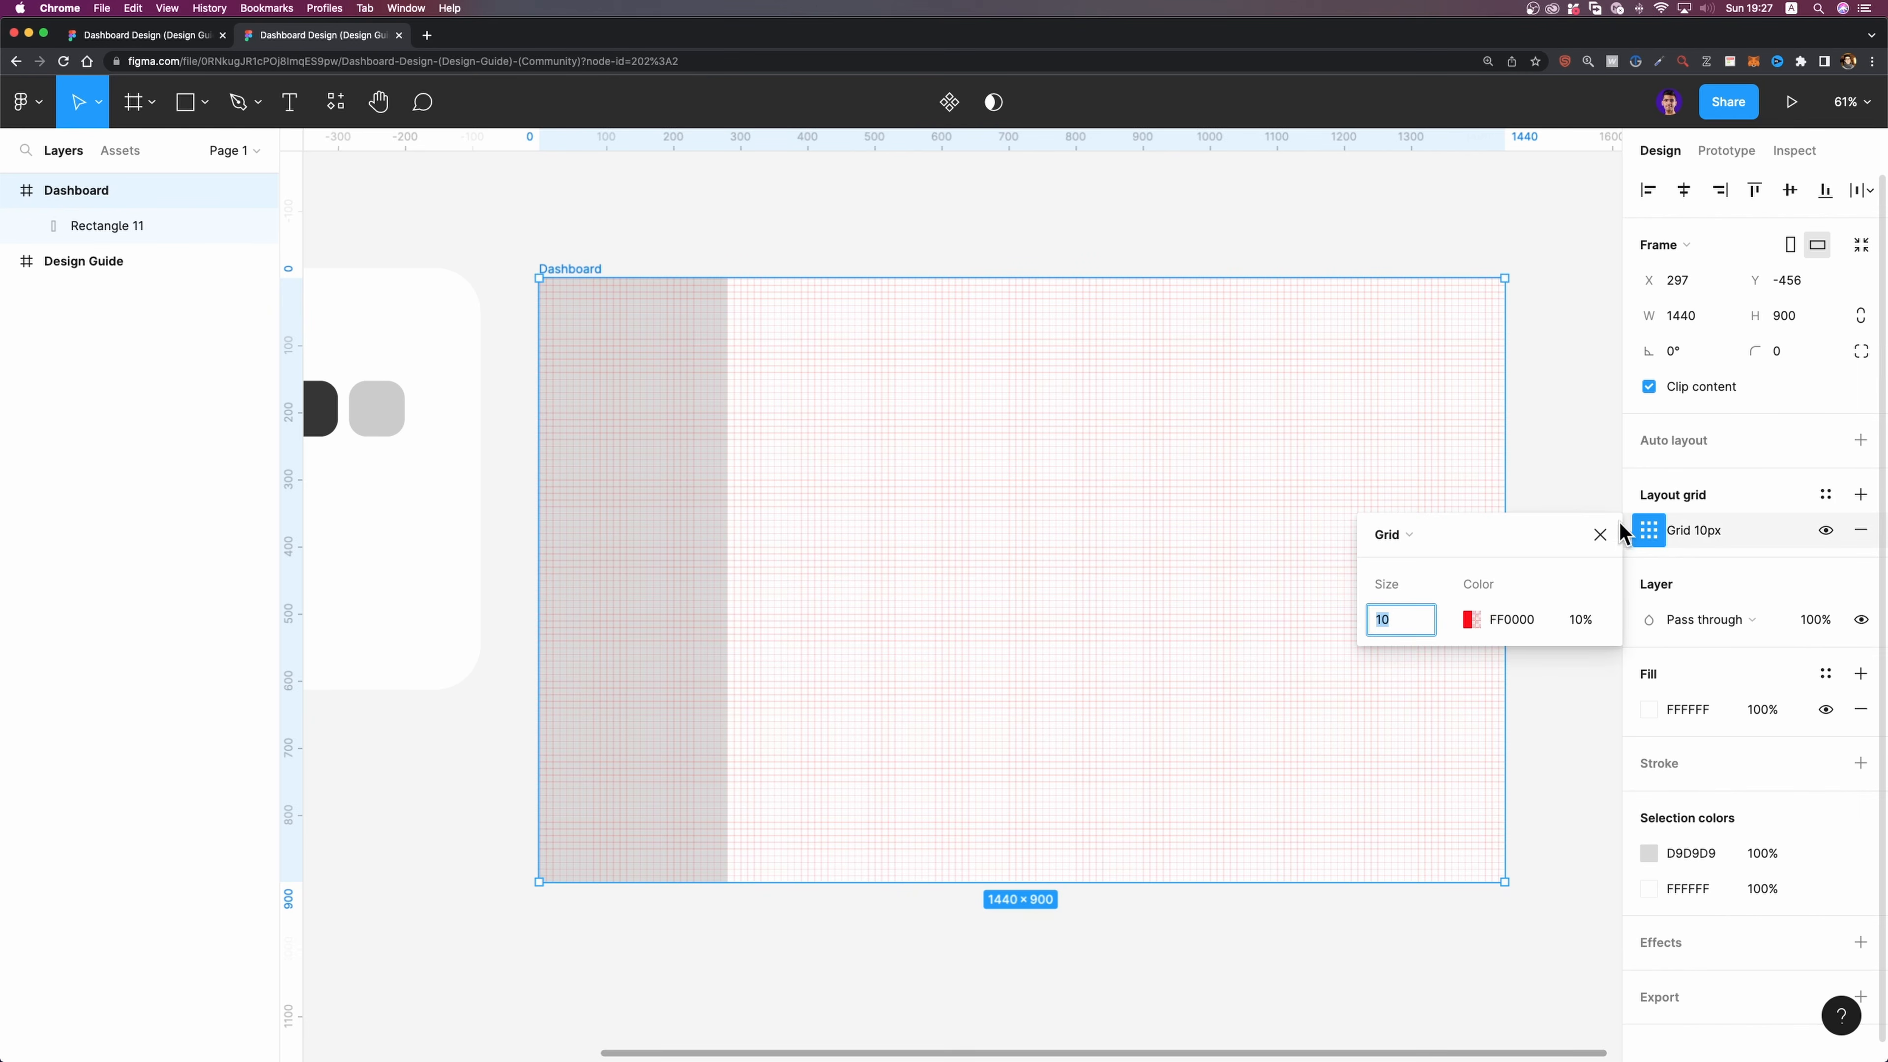
click(1393, 534)
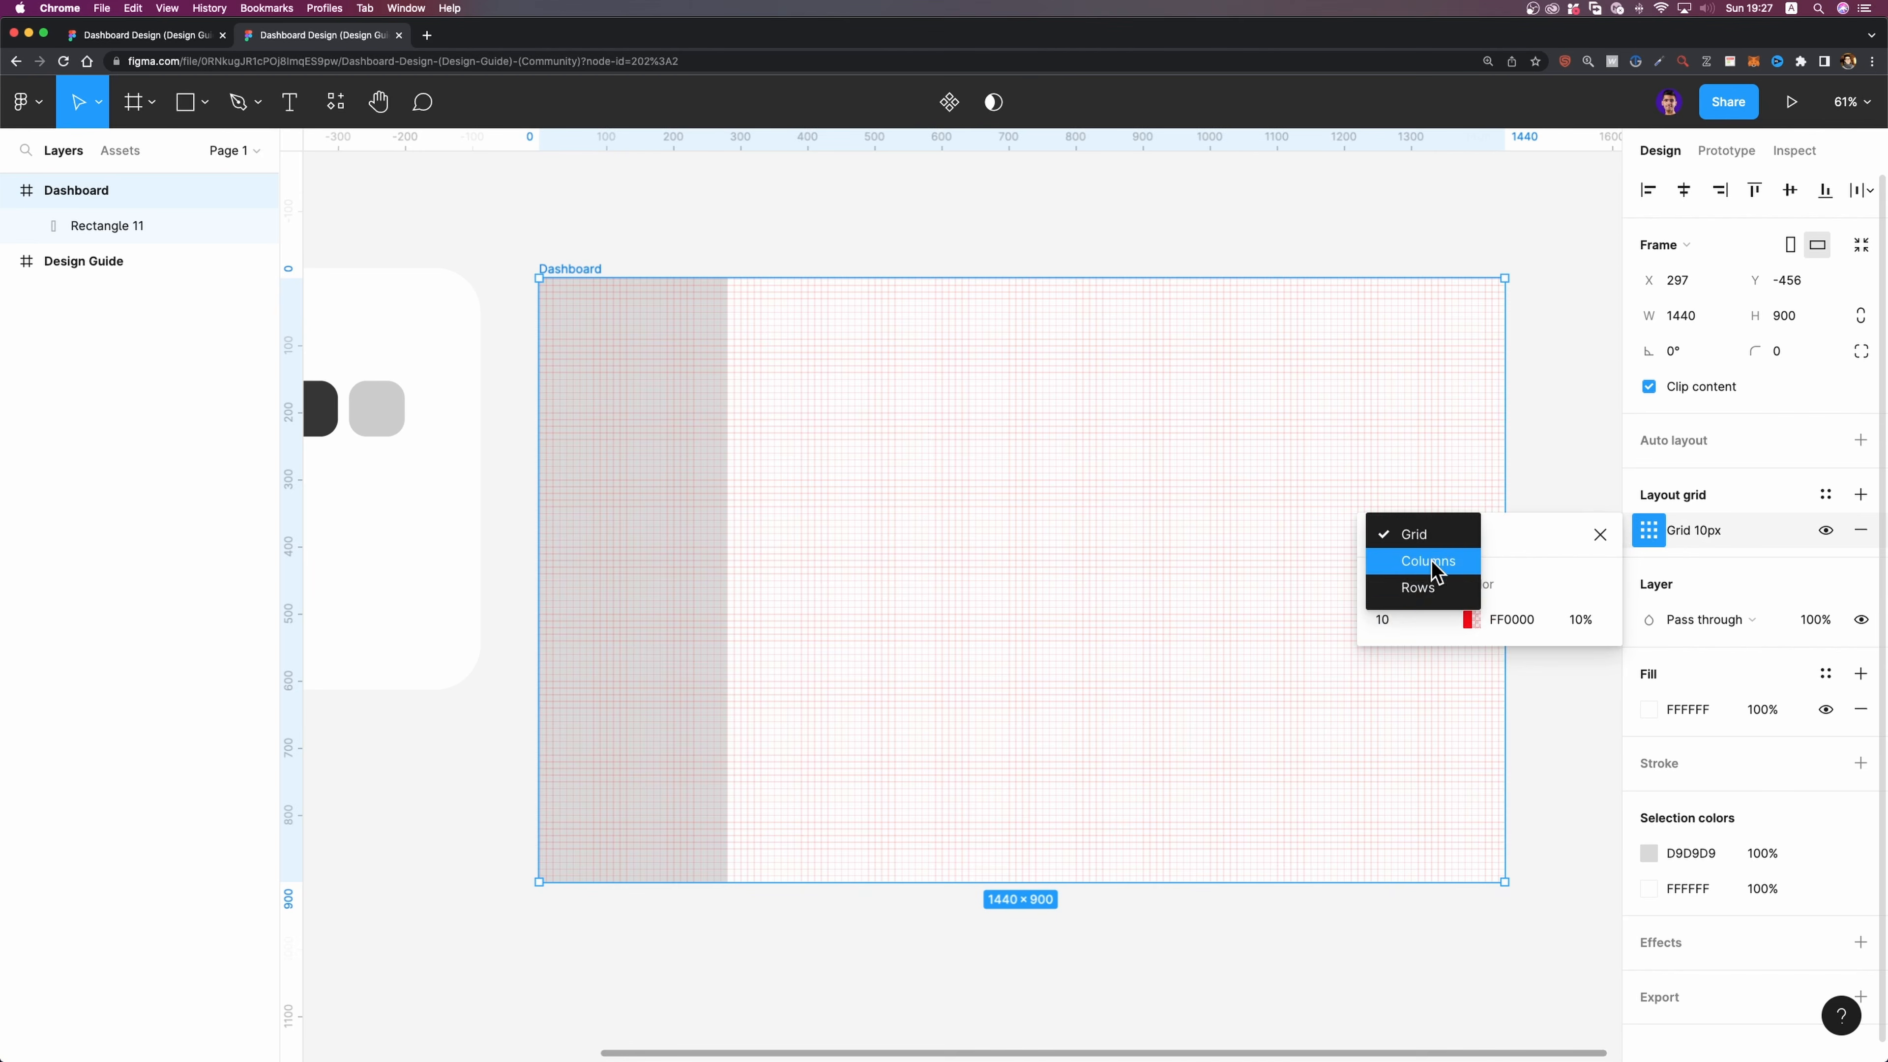
click(1432, 563)
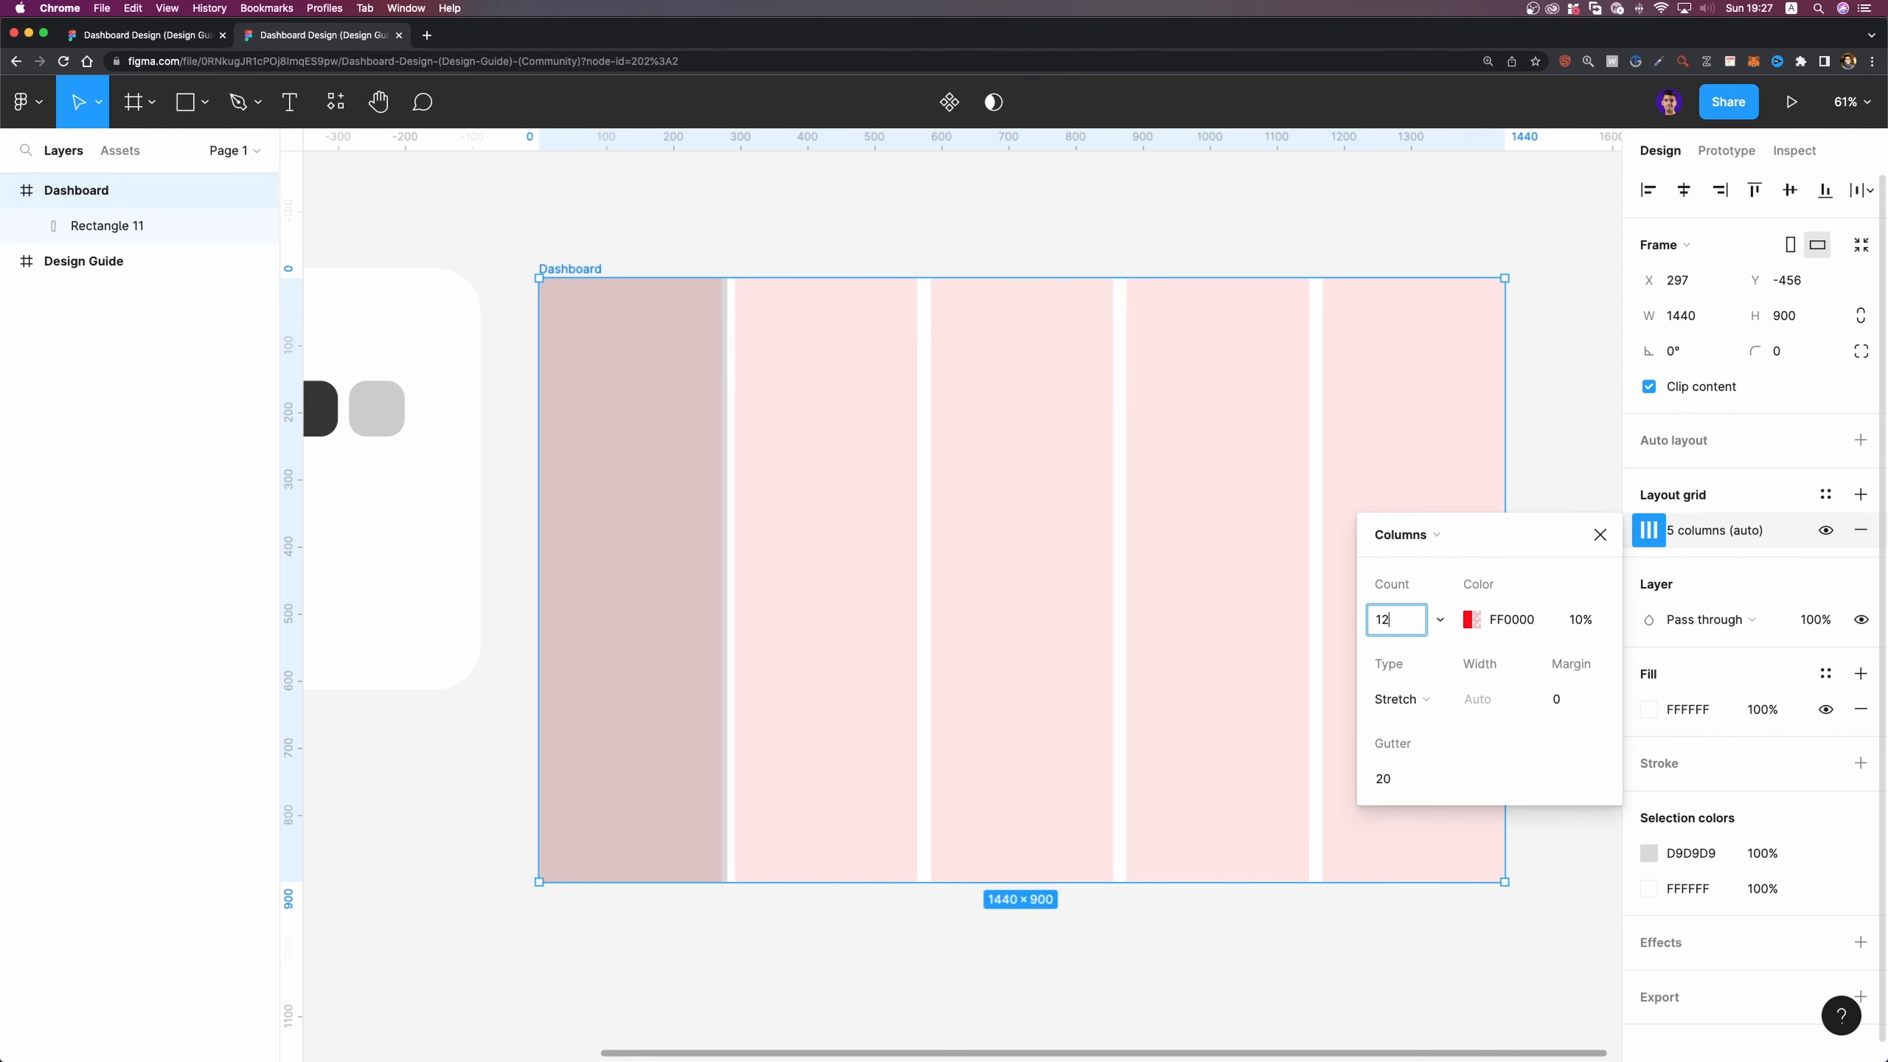
key(Return)
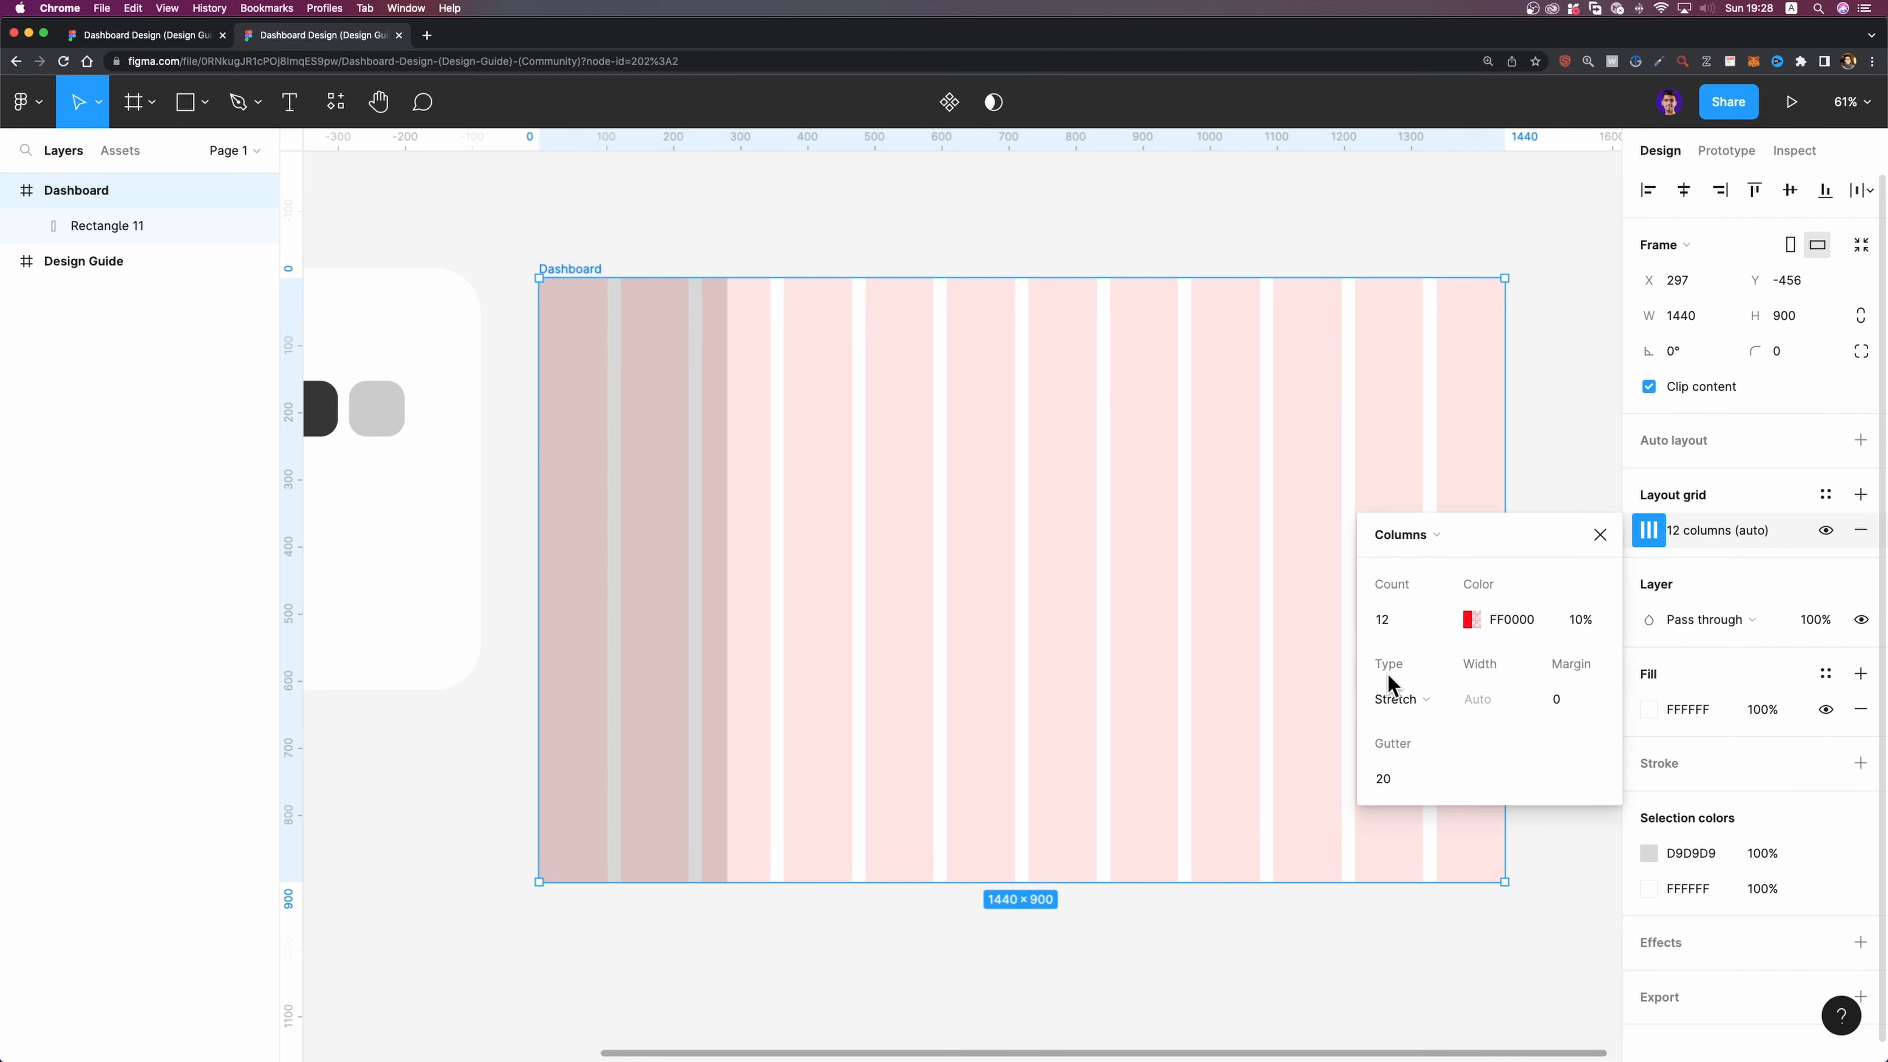
Set the column grid's type to Left, with a column width of 64 and a gutter of 24.
click(1387, 694)
click(1415, 619)
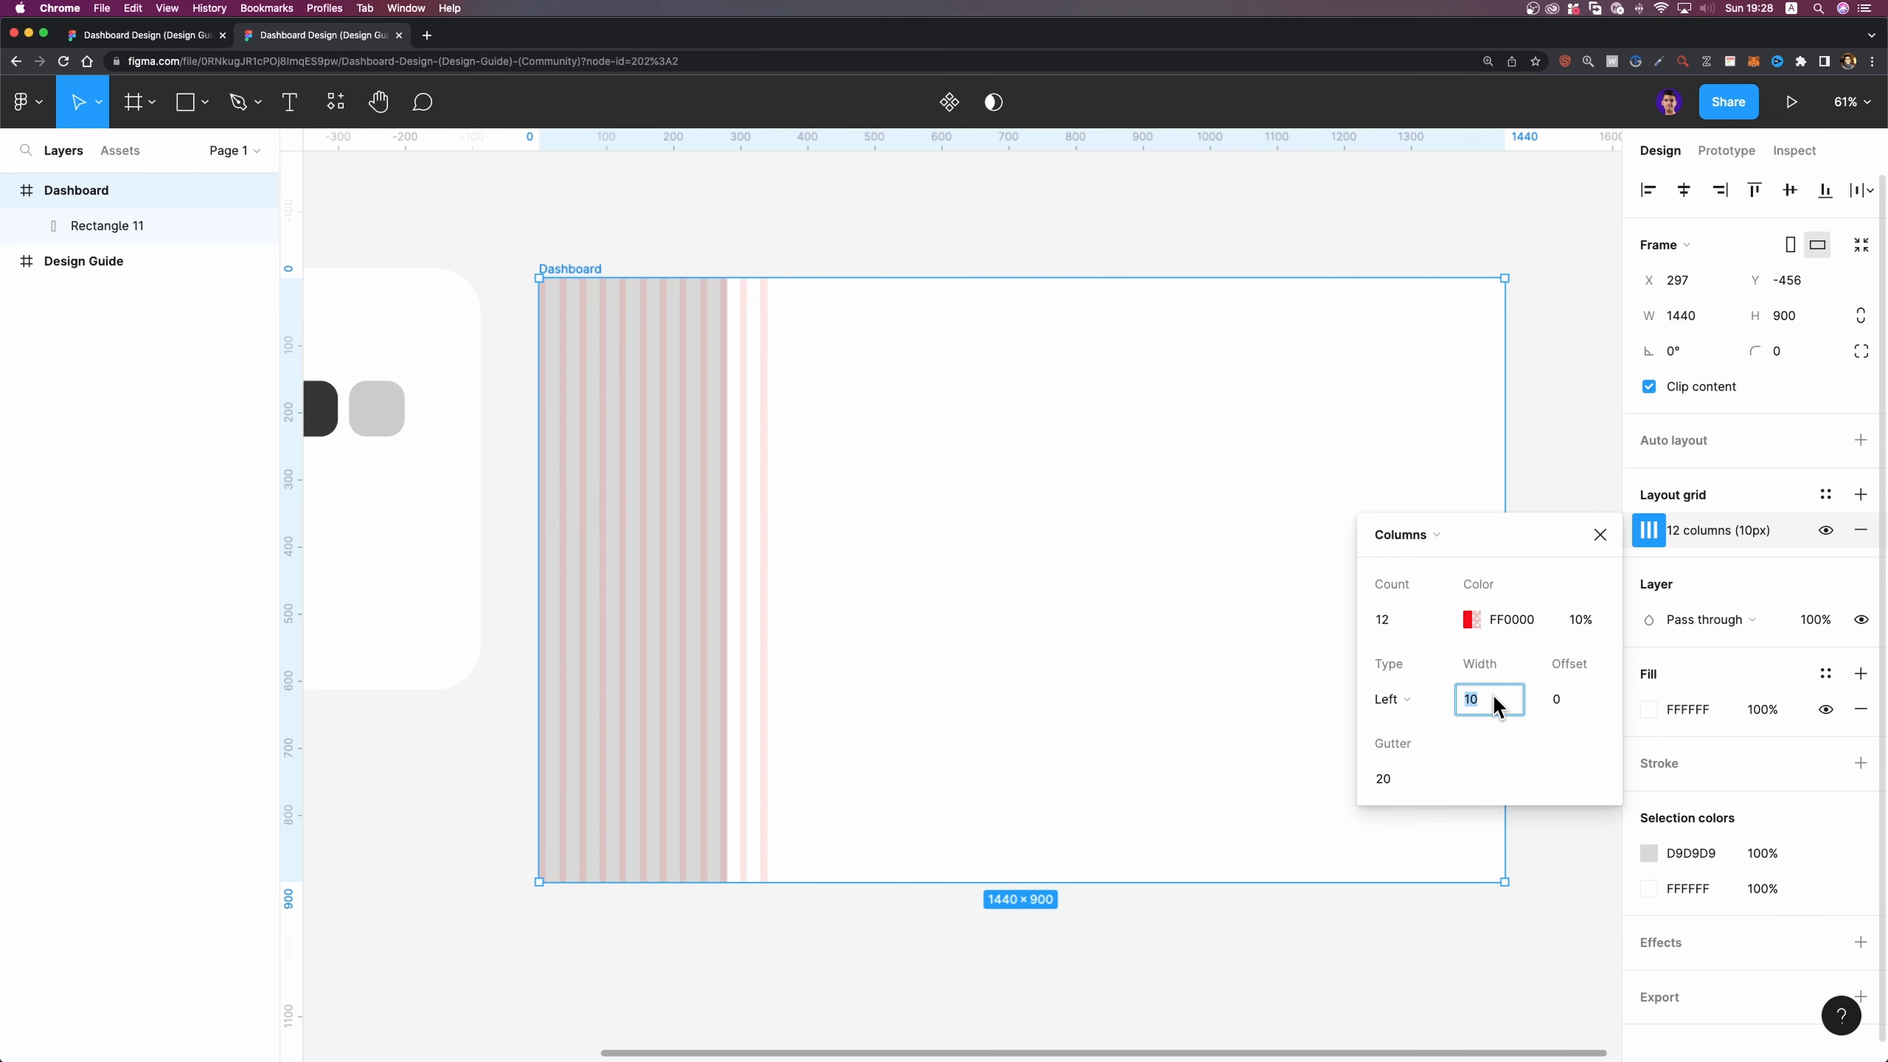
text(64)
key(Return)
click(1418, 781)
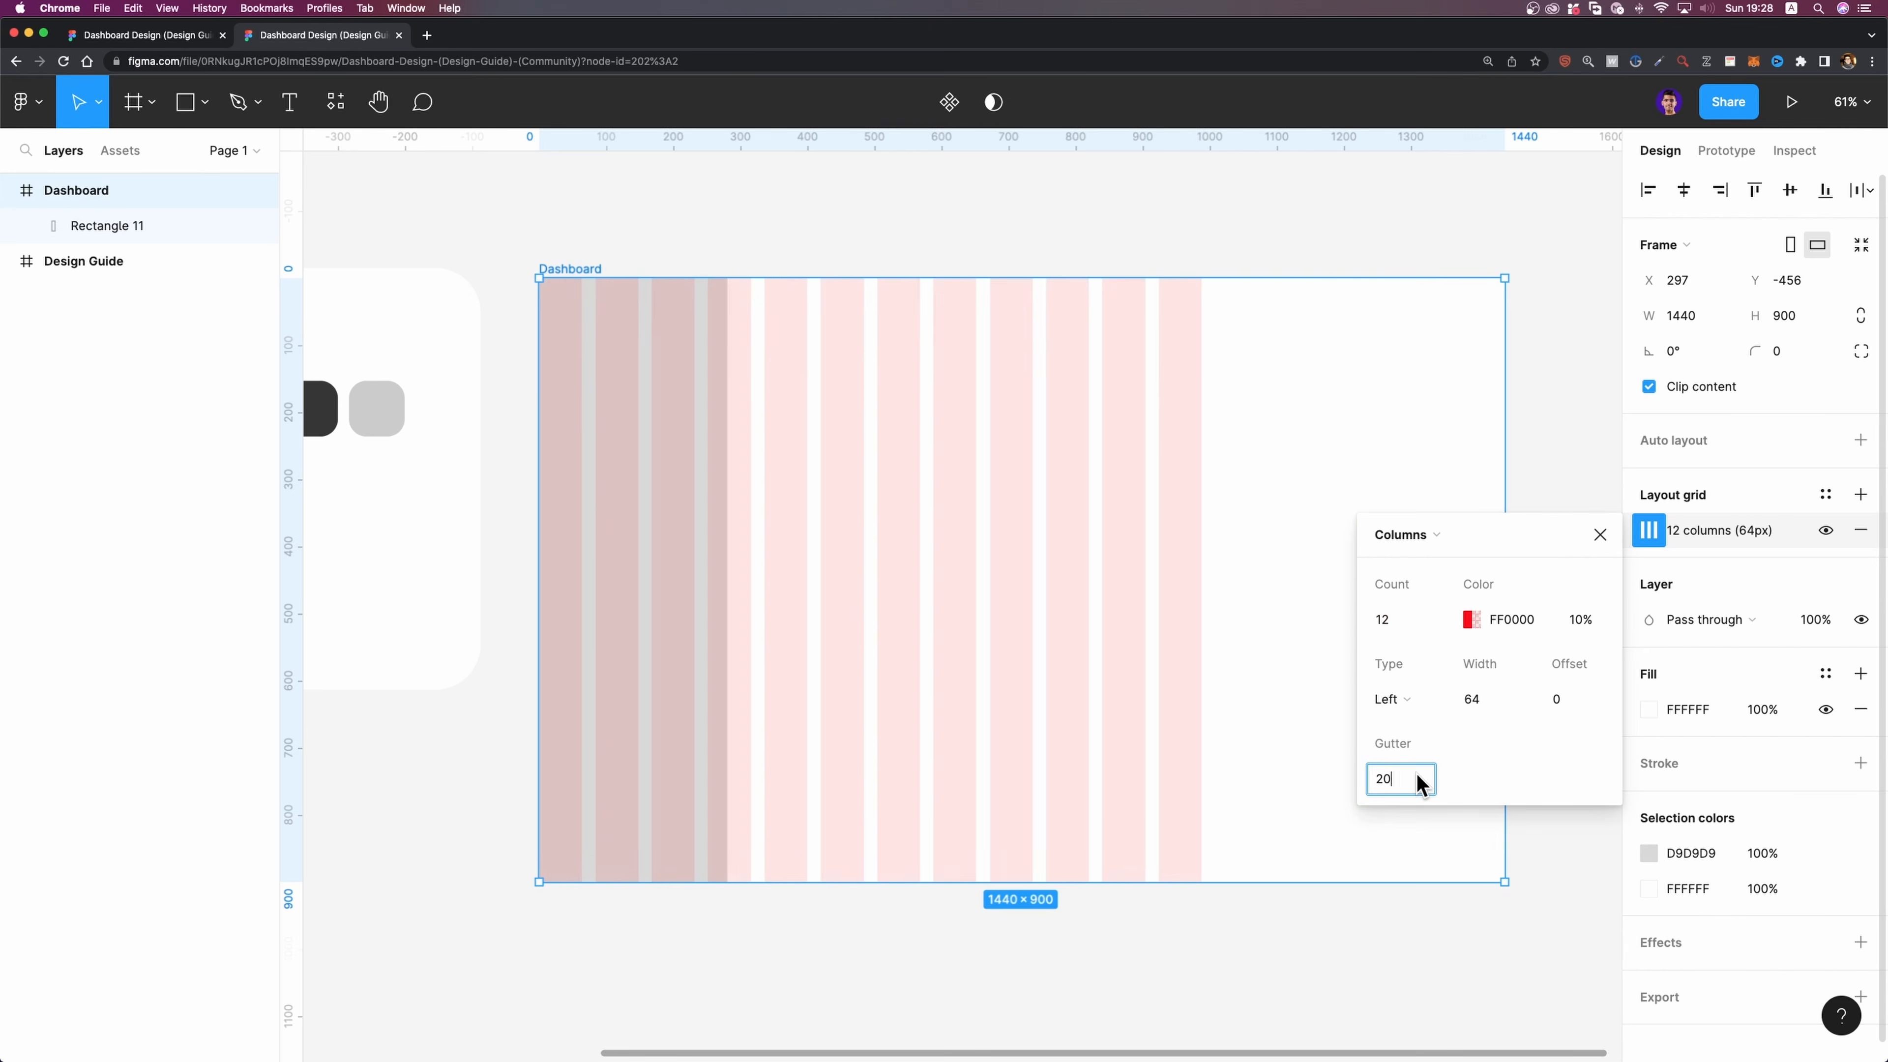
text(24)
key(Return)
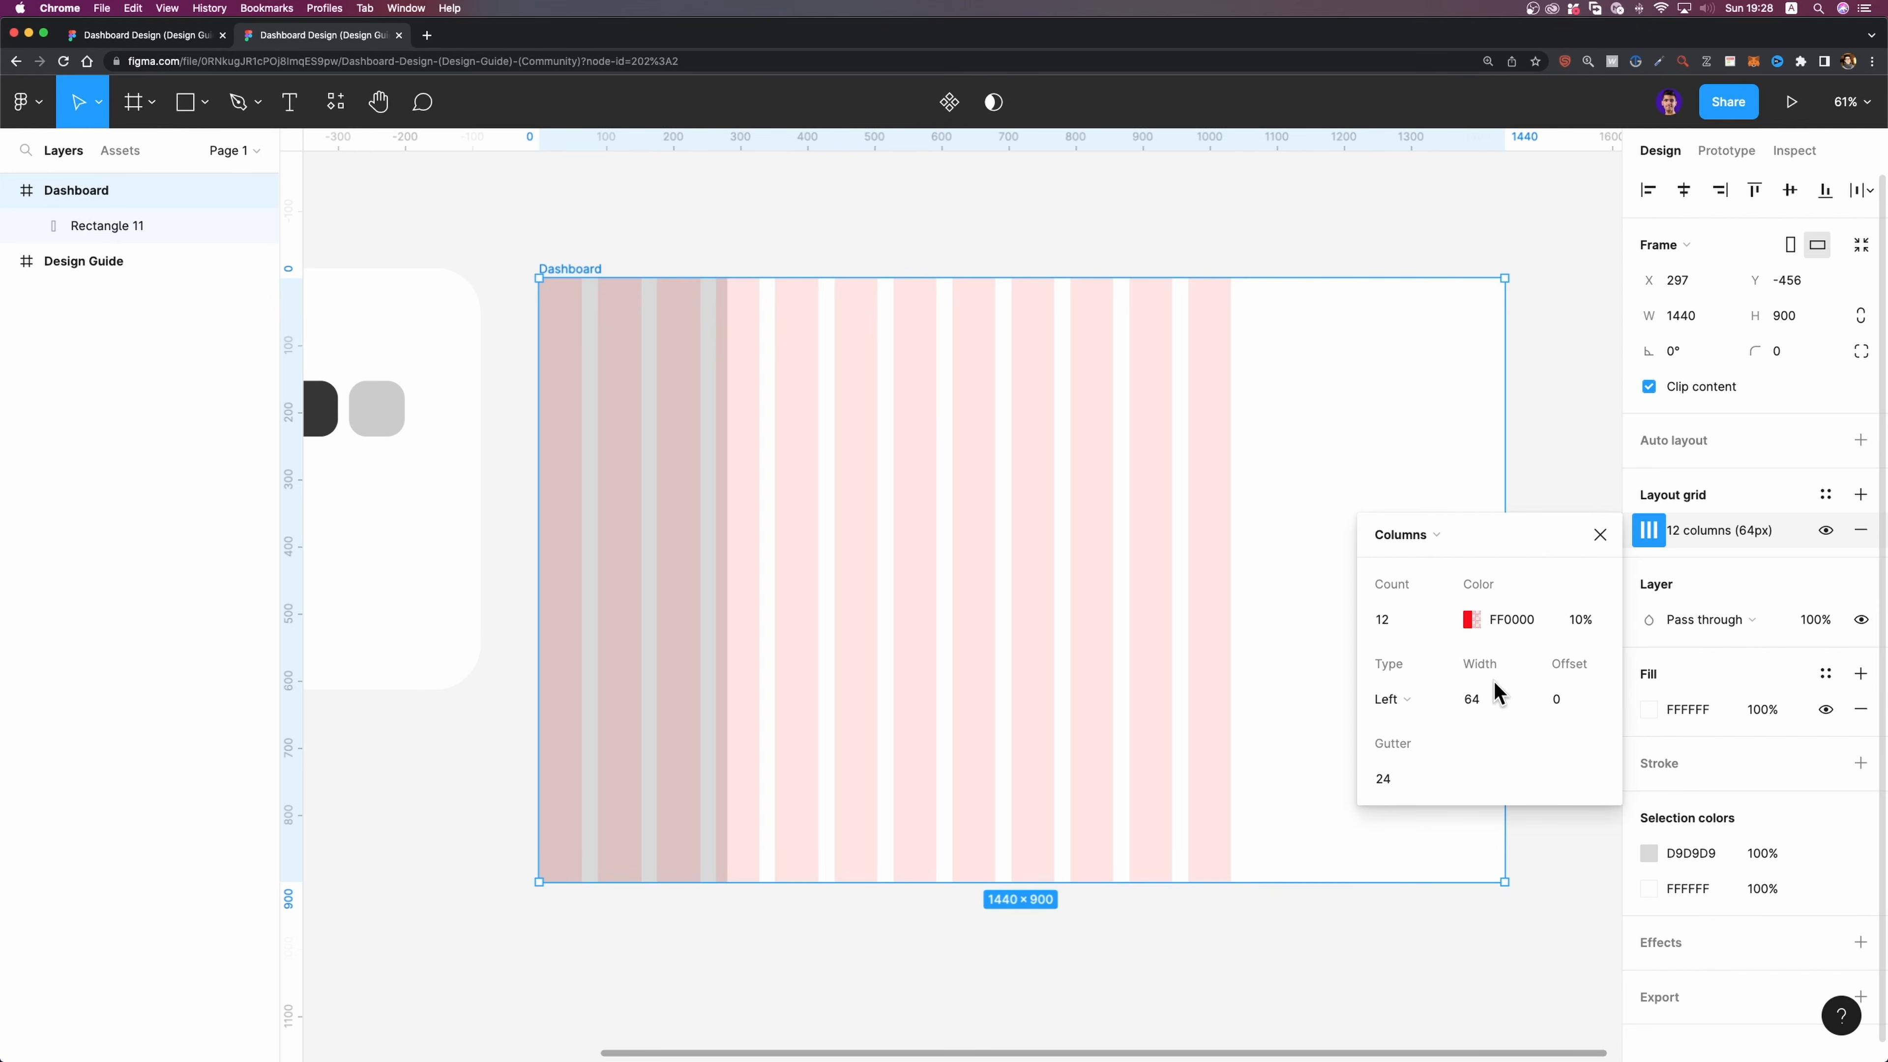
Set the column grid's offset to 344 and close the grid settings.
click(1582, 713)
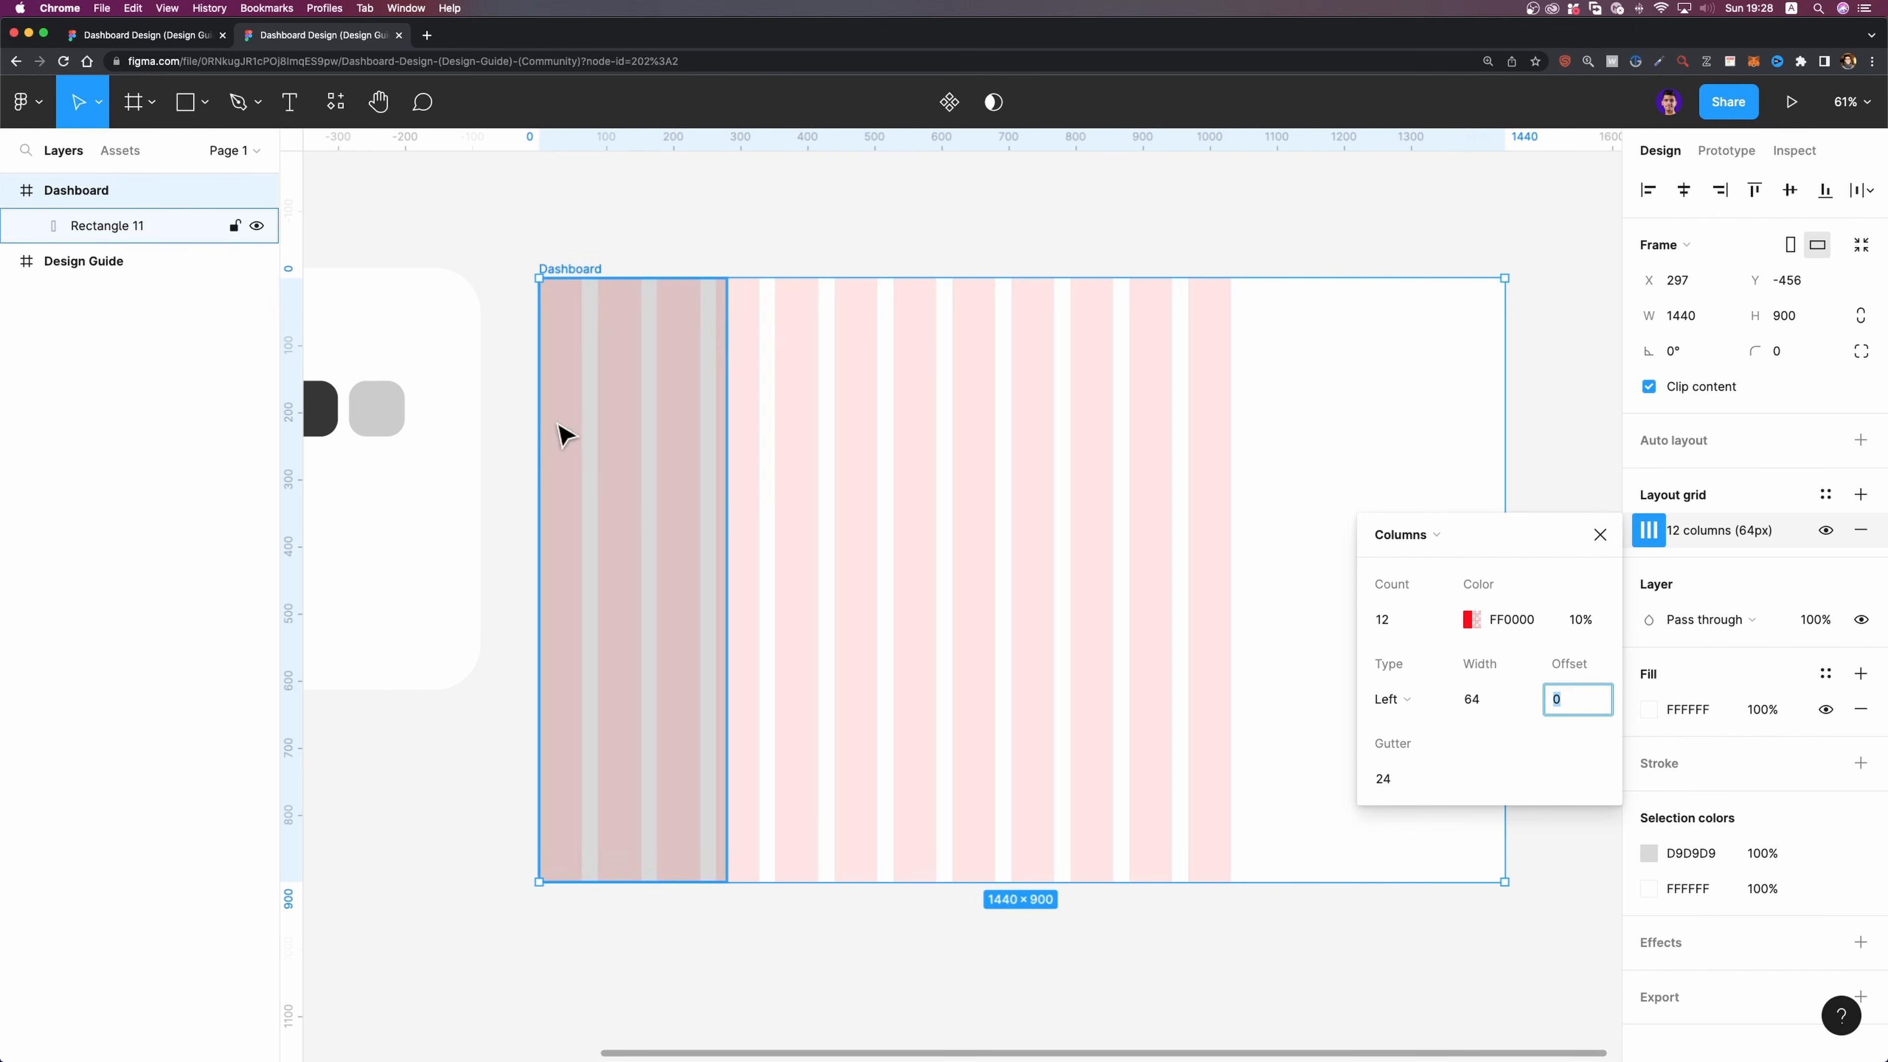
drag(1567, 663, 383, 754)
key(BackSpace)
text(344)
key(Return)
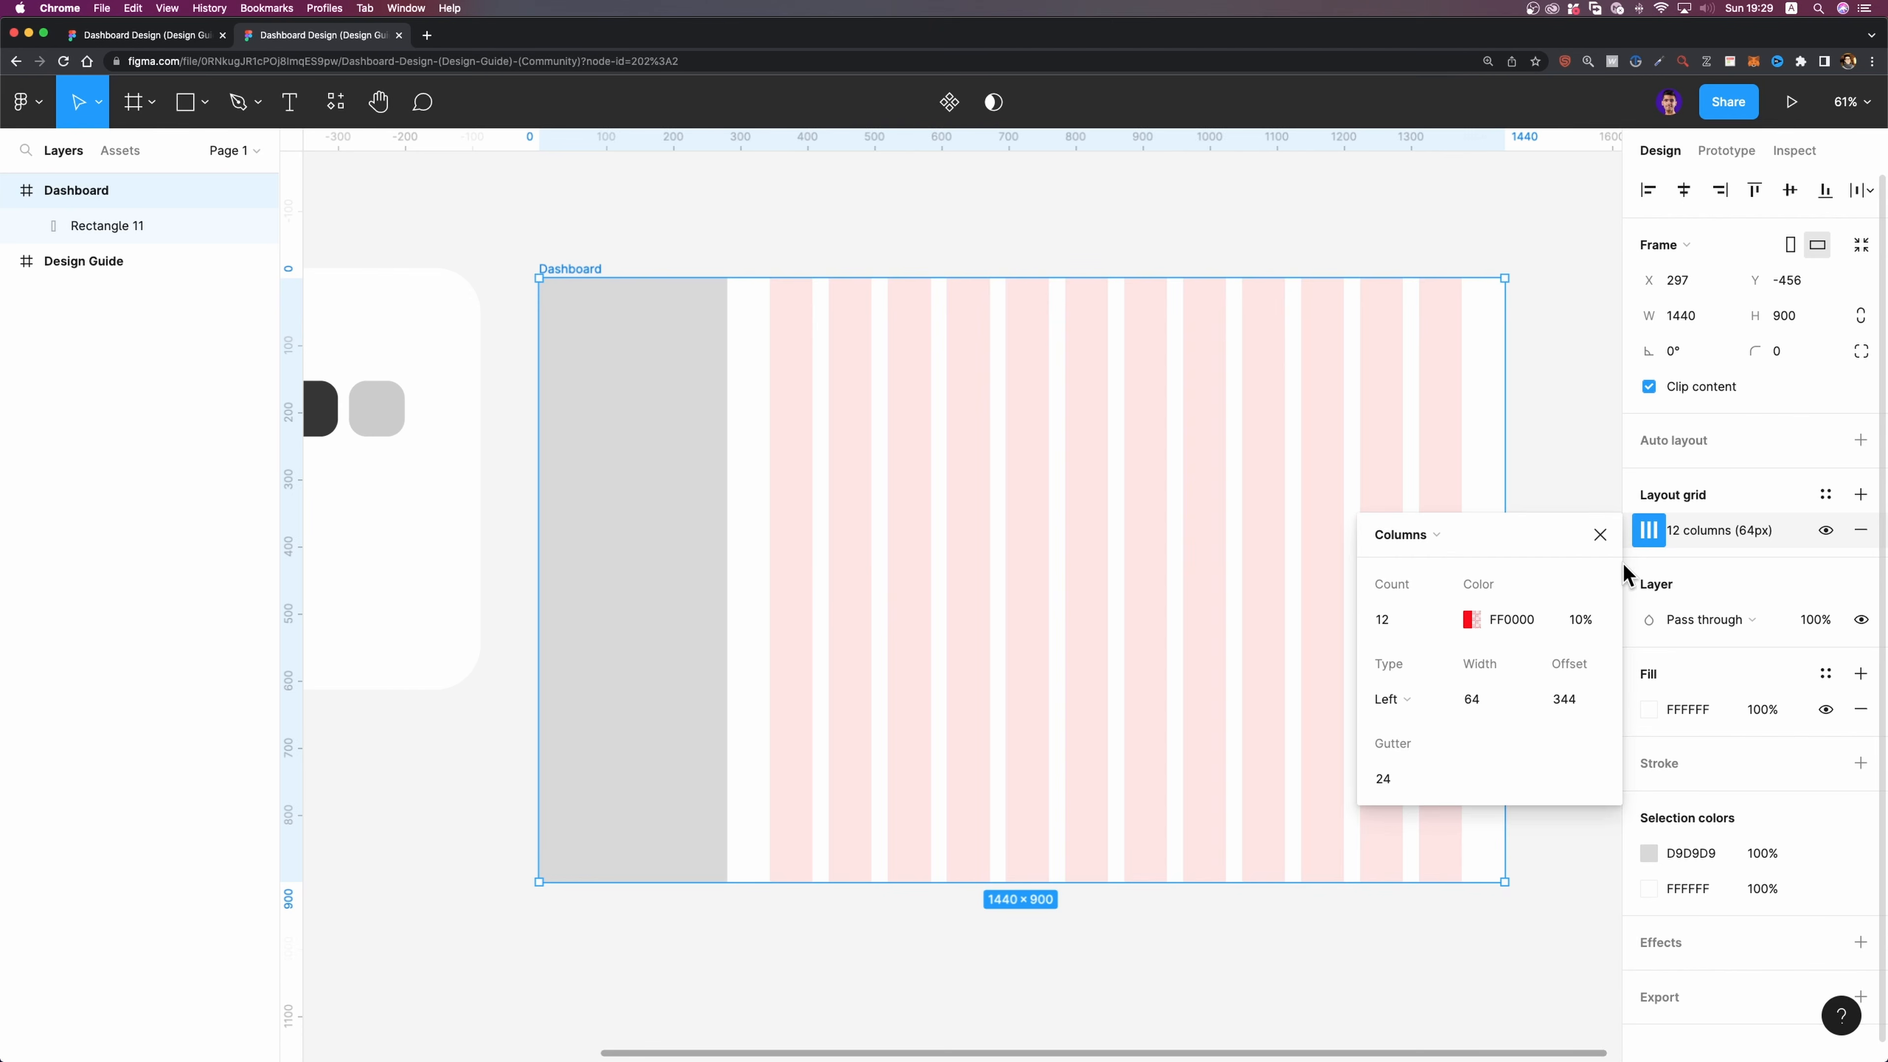
click(1599, 534)
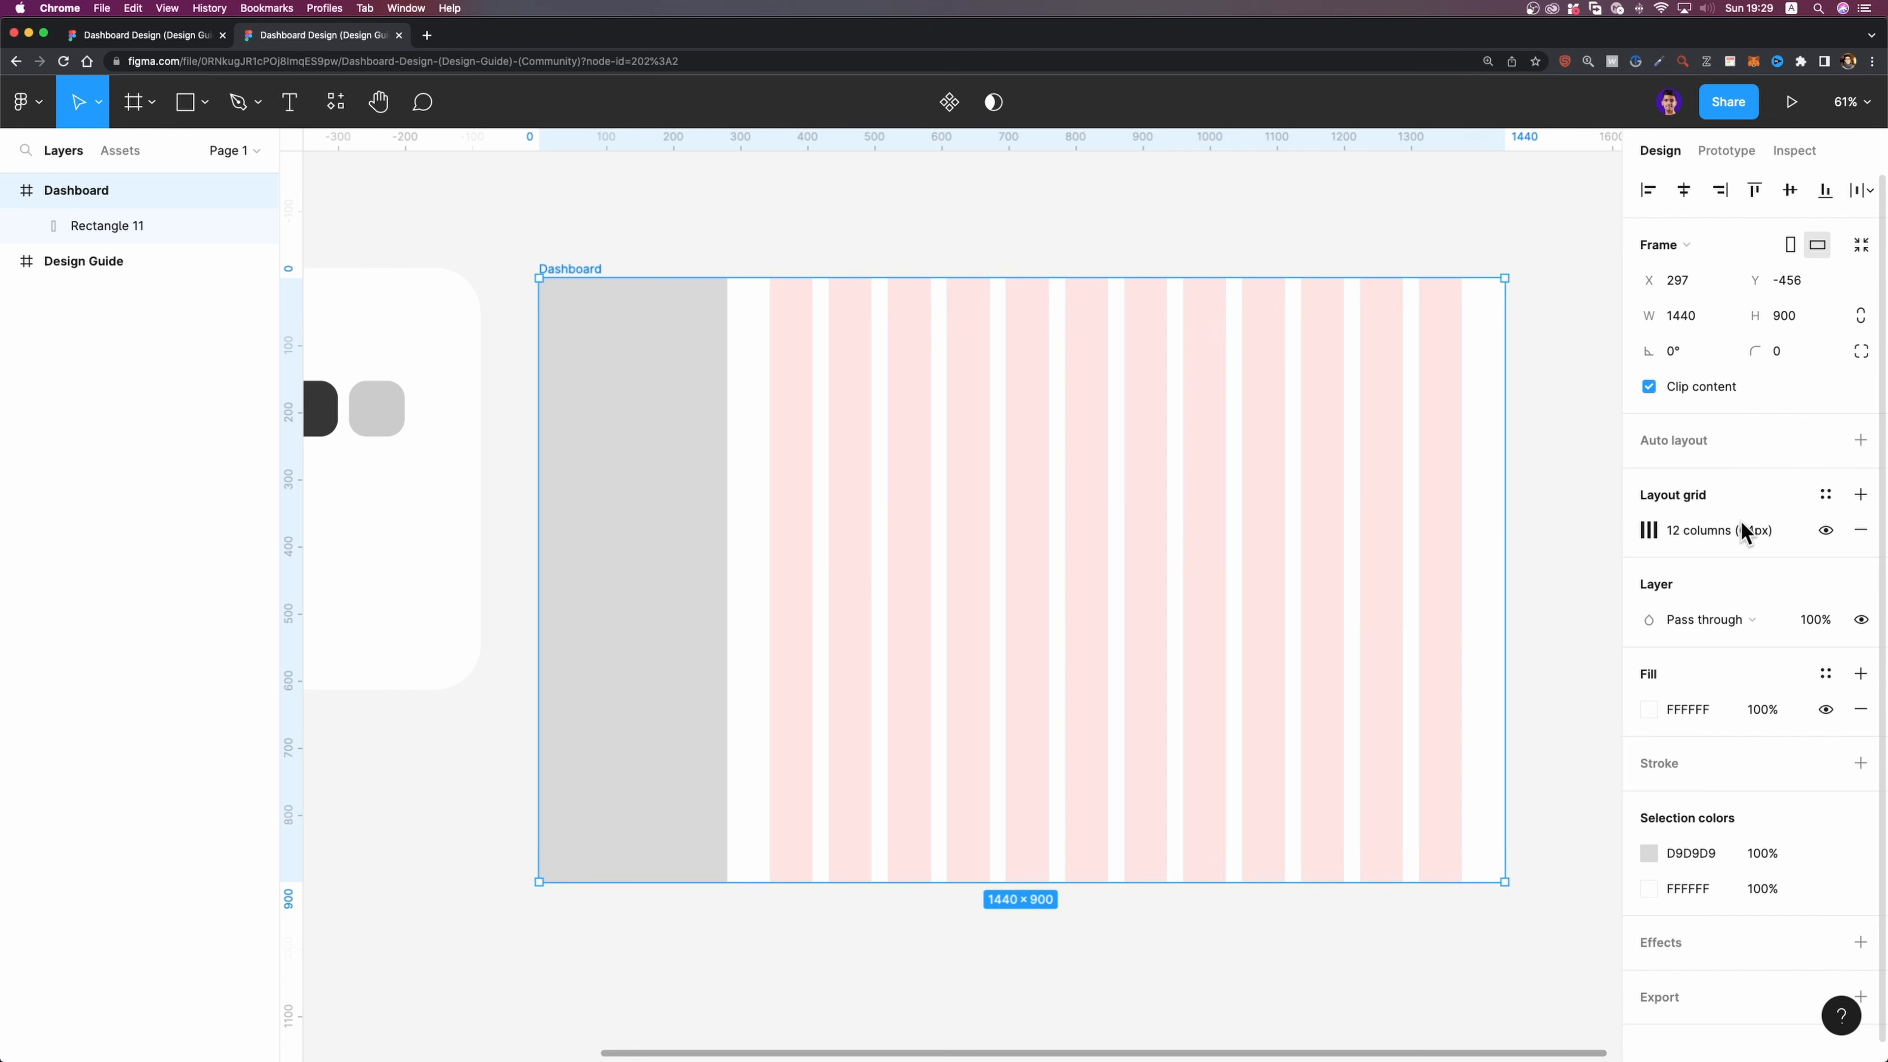
Draw a 64 × 27 rectangle spanning the gap between the sidebar and the first grid column.
scroll(877, 498, up, 3)
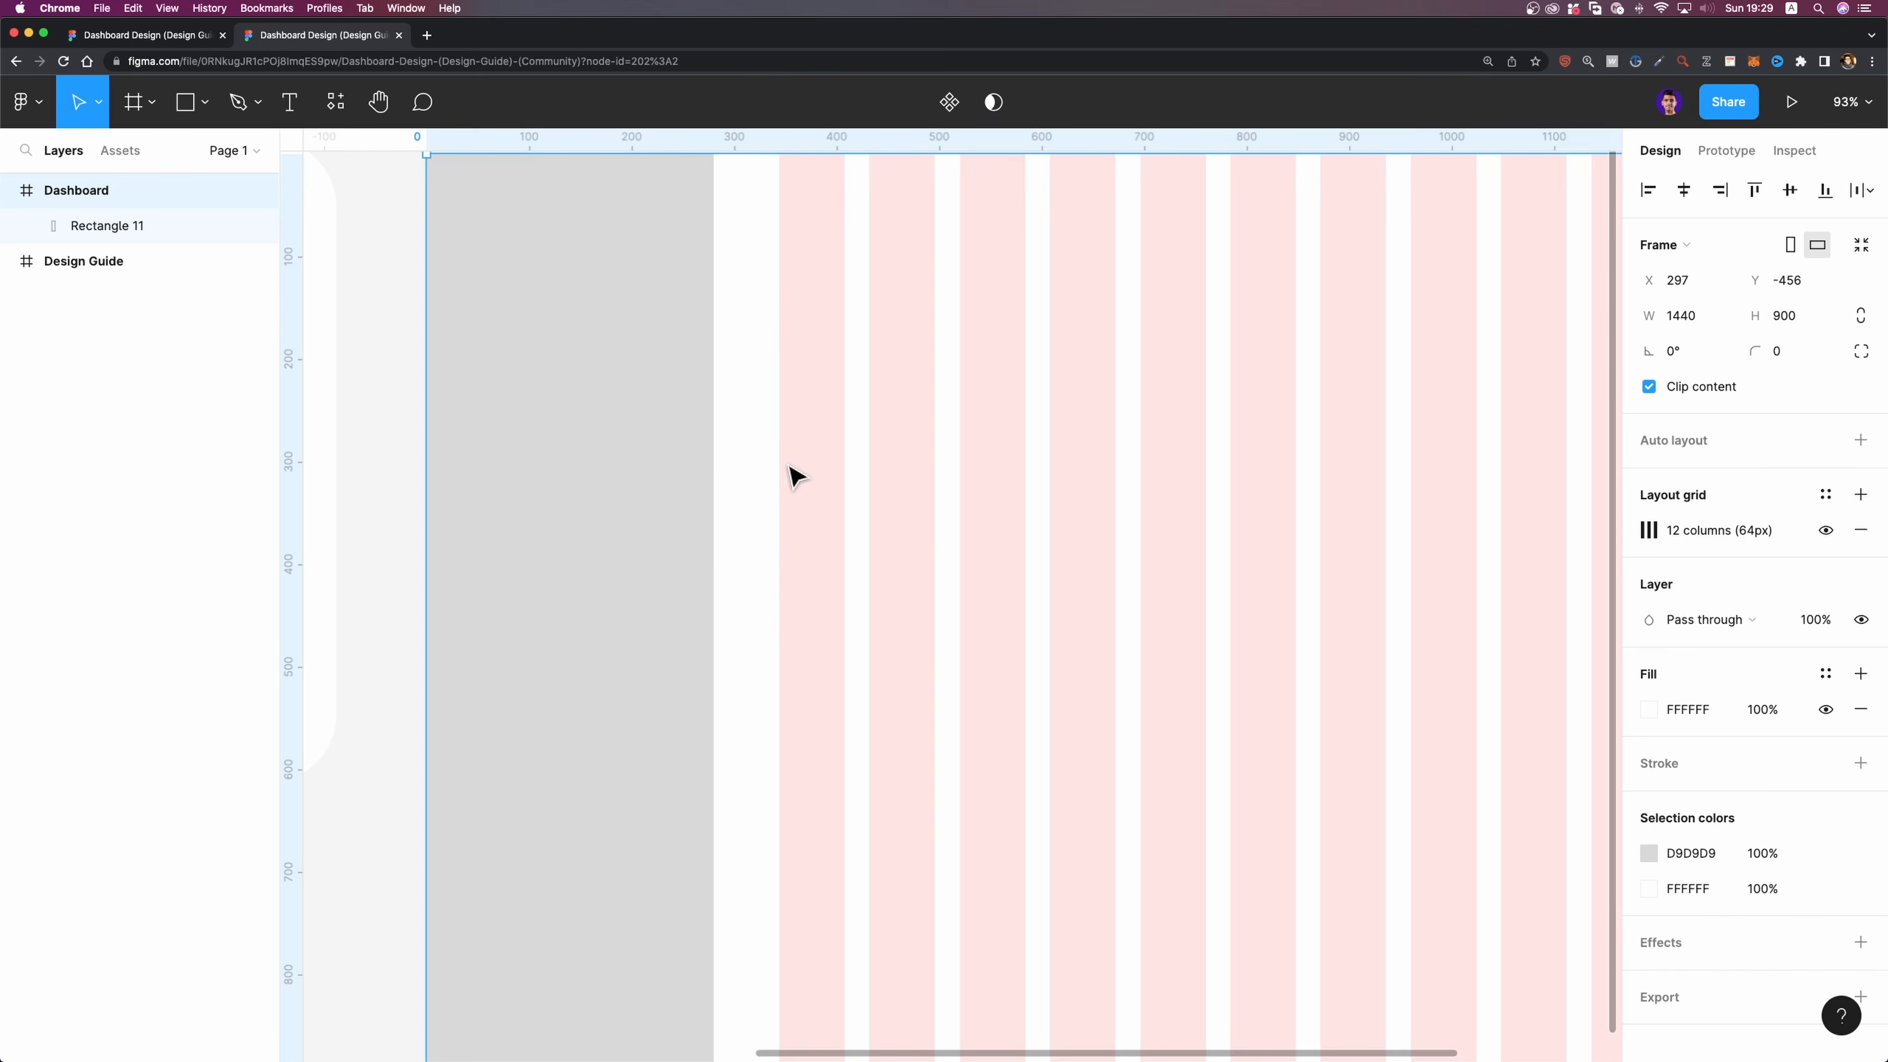
scroll(796, 506, right, 10)
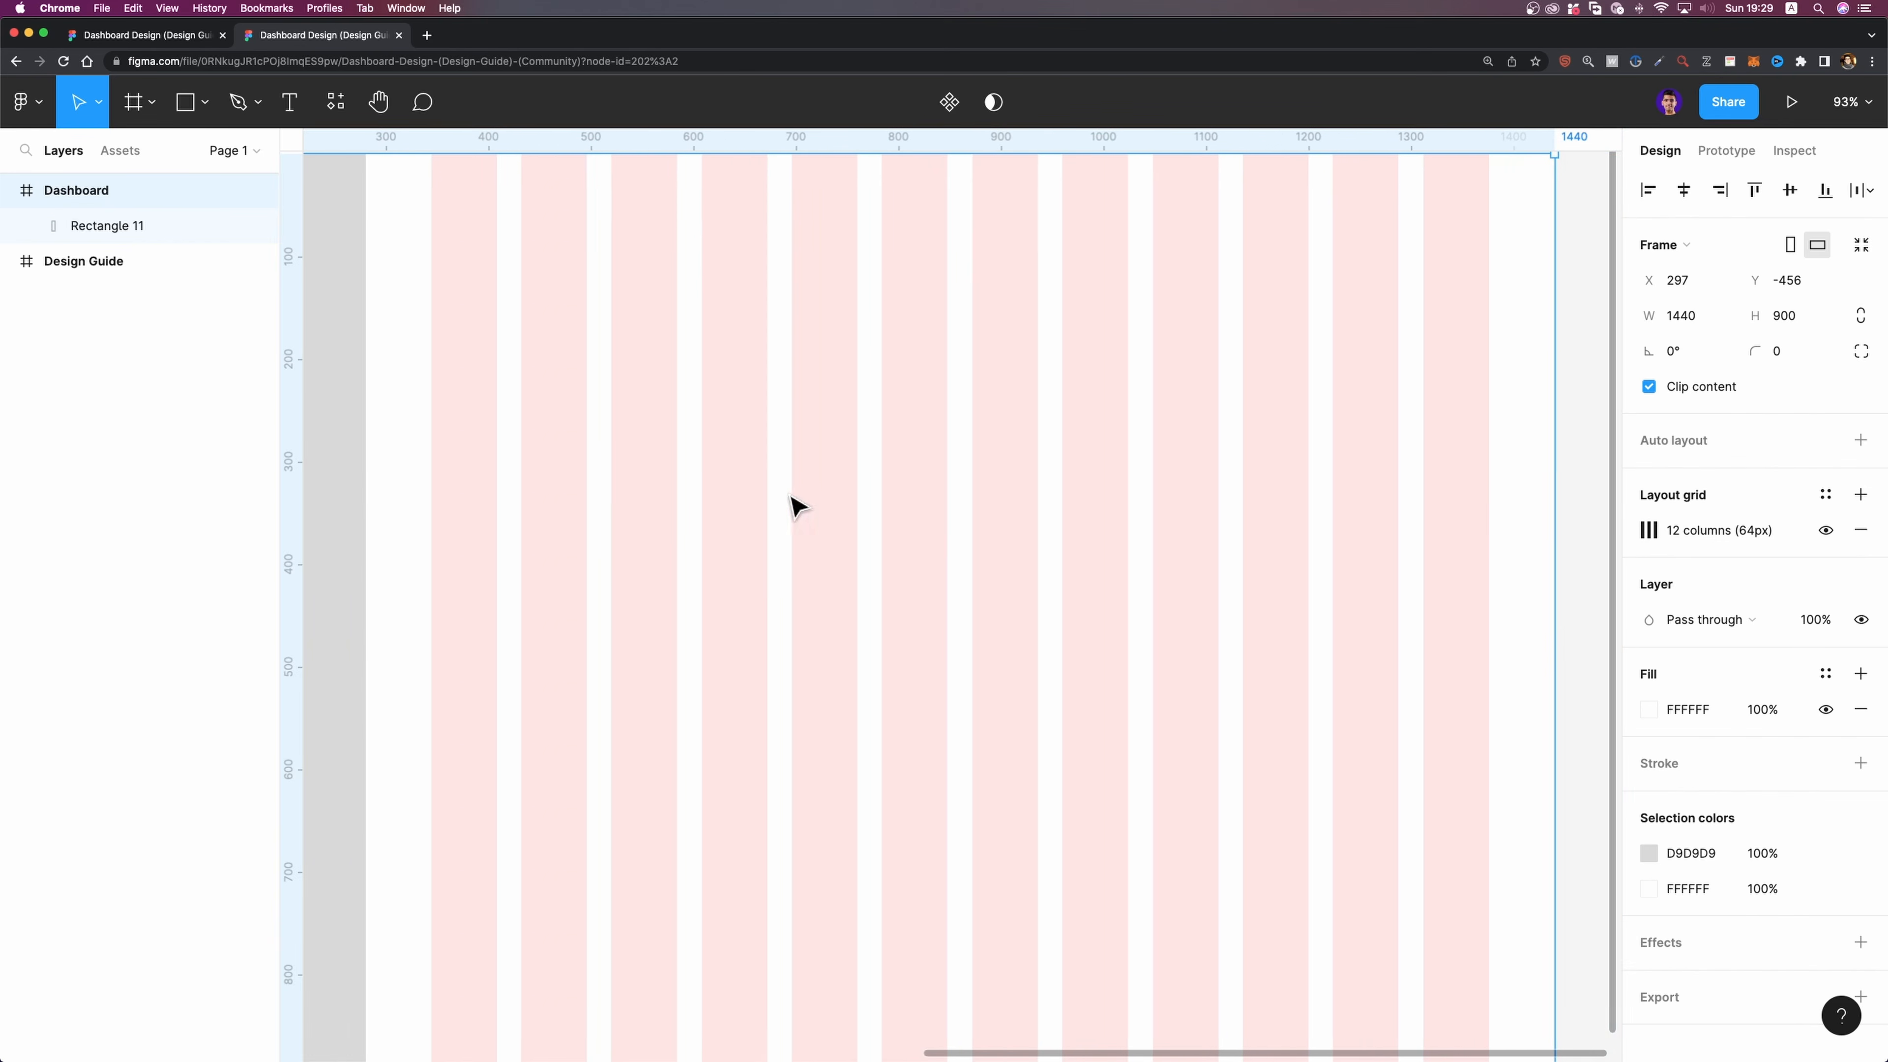
scroll(1509, 524, left, 5)
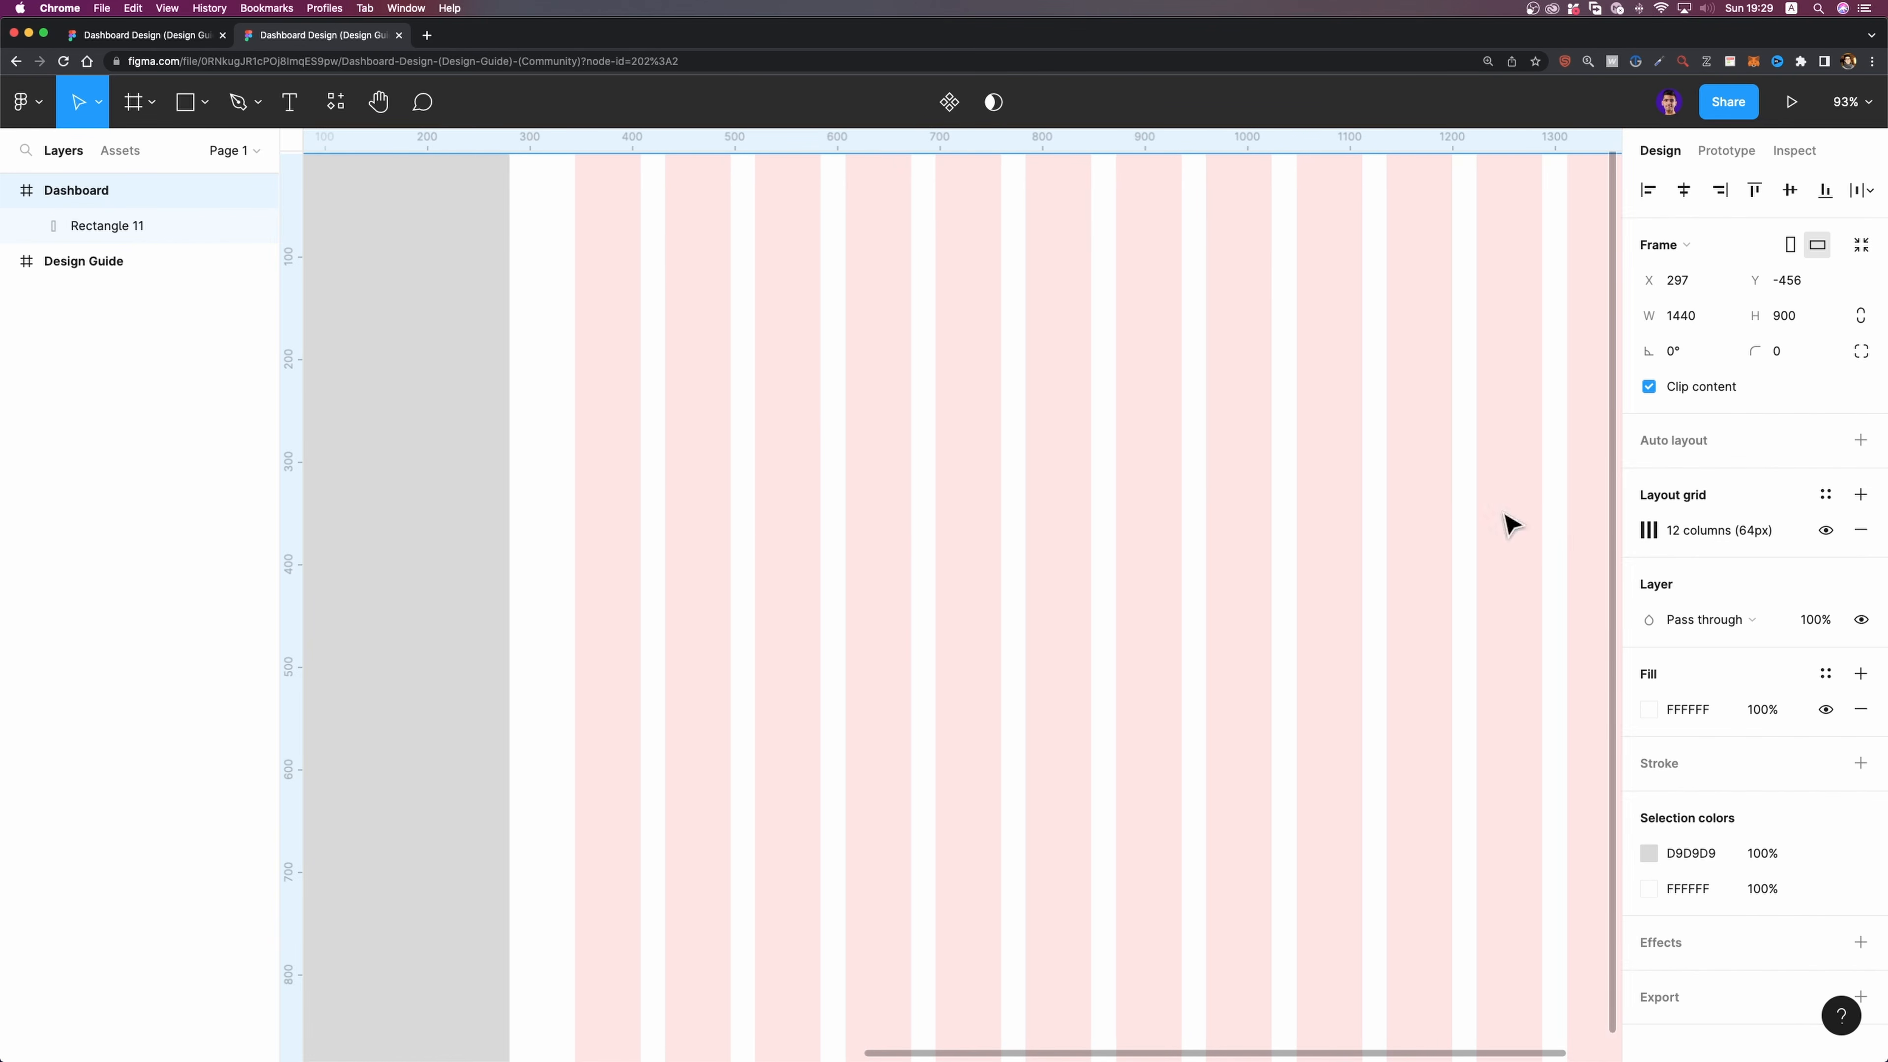
click(203, 102)
click(213, 160)
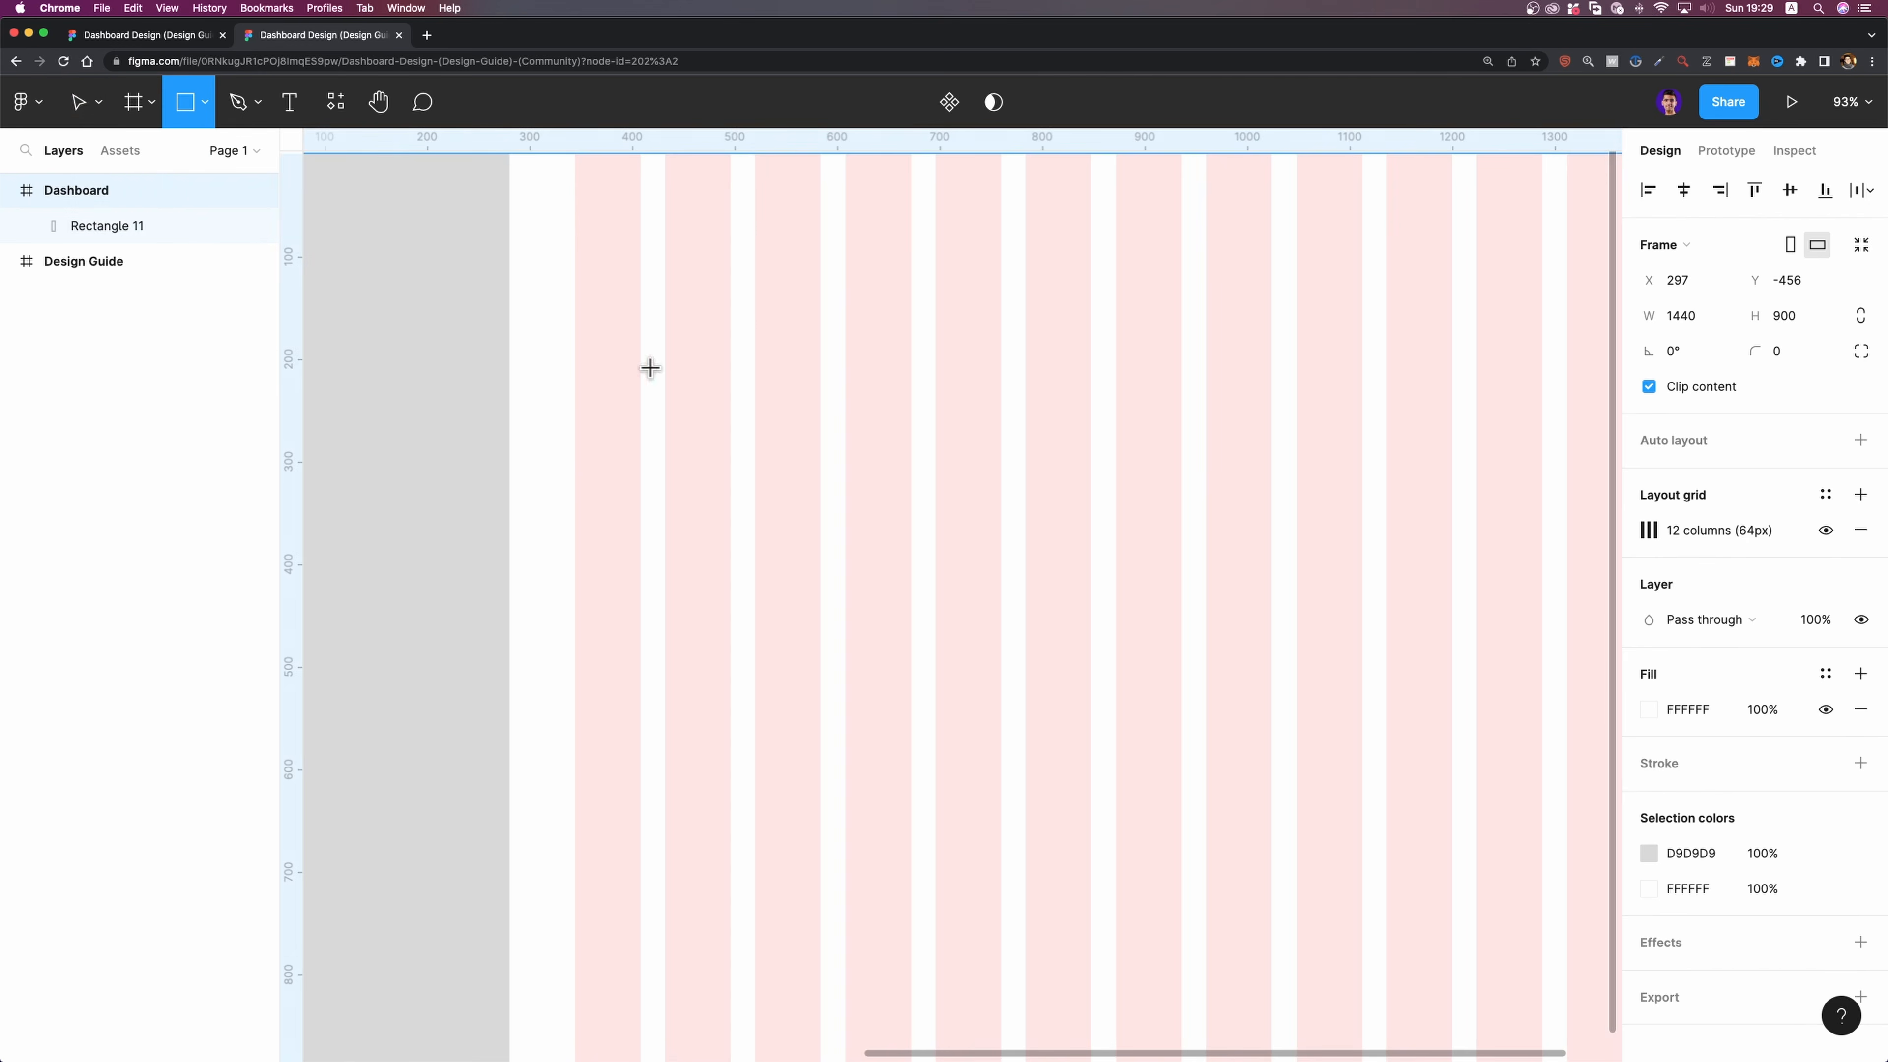
drag(515, 433, 586, 461)
scroll(551, 447, up, 3)
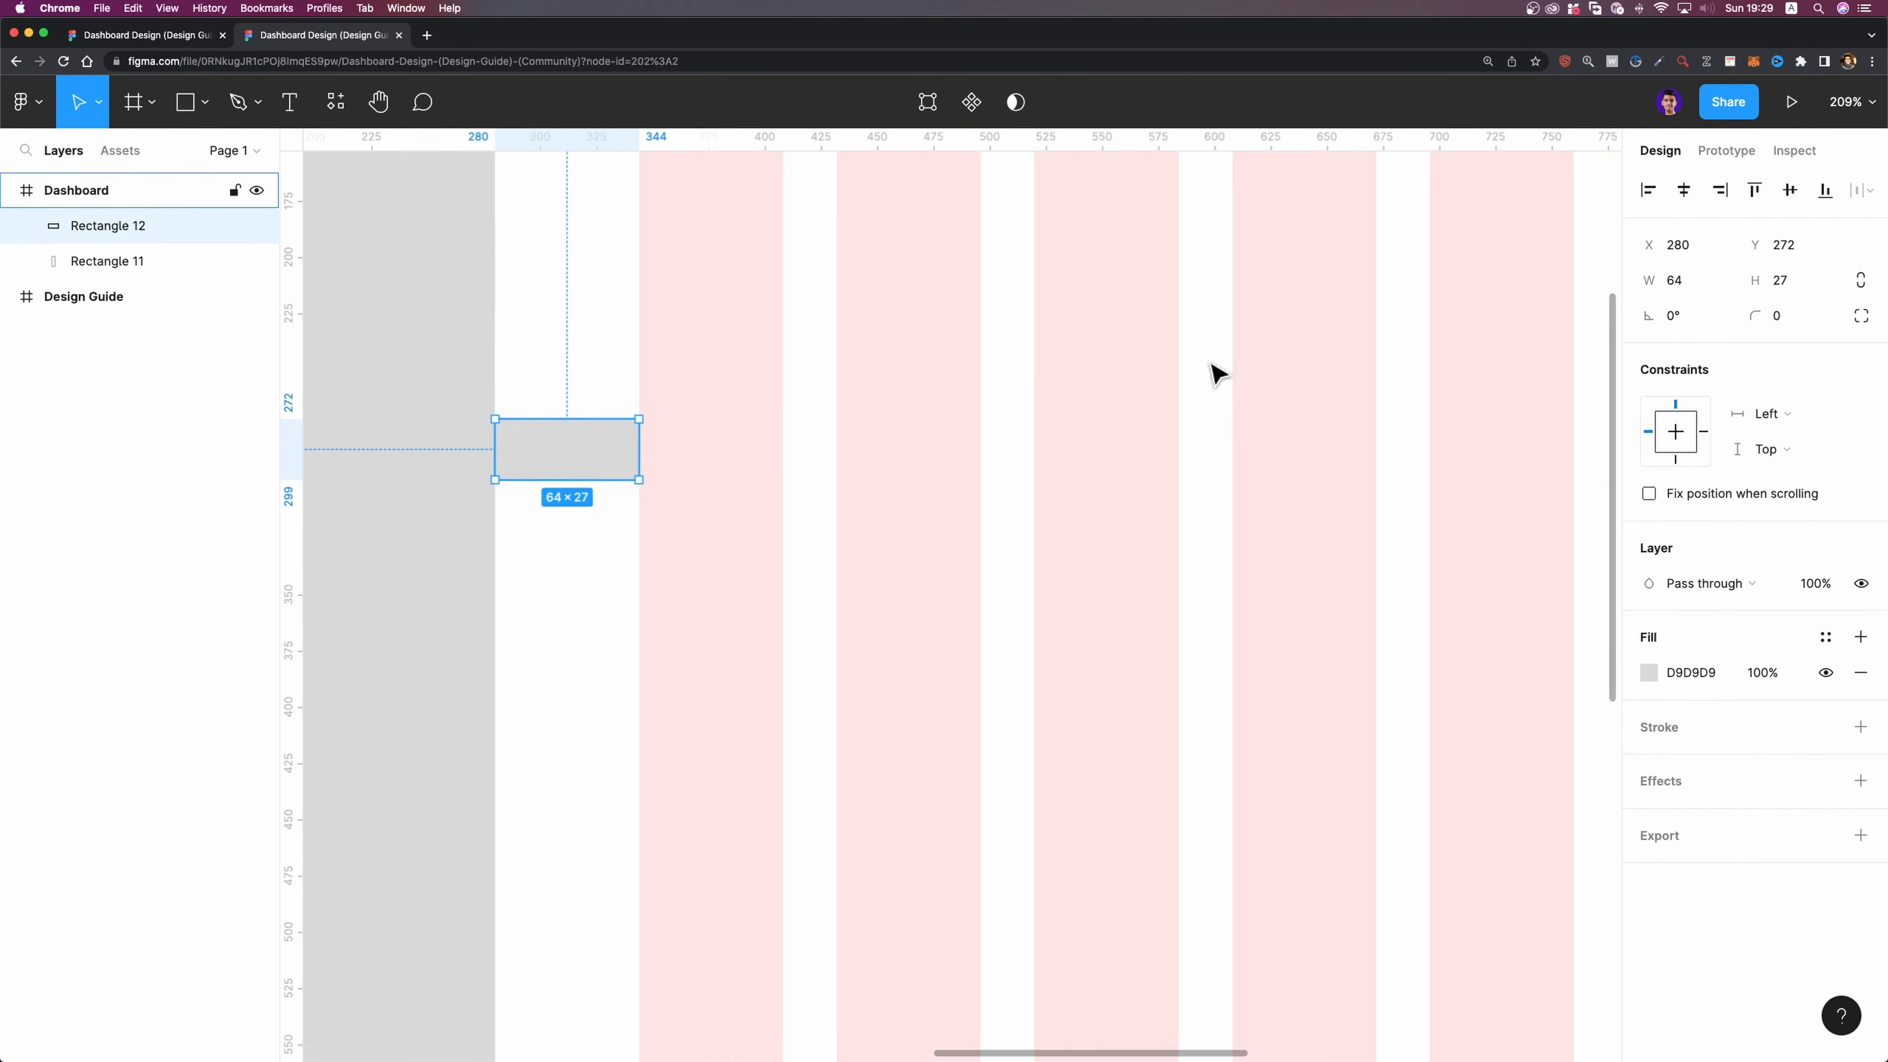
Duplicate the 64 × 27 rectangle into the margin between the last grid column and the frame's right edge, at X 1376.
scroll(1213, 371, down, 5)
scroll(1215, 373, right, 5)
alt+drag(572, 398, 1449, 388)
scroll(1449, 388, right, 3)
drag(1171, 413, 1345, 410)
scroll(1367, 394, up, 5)
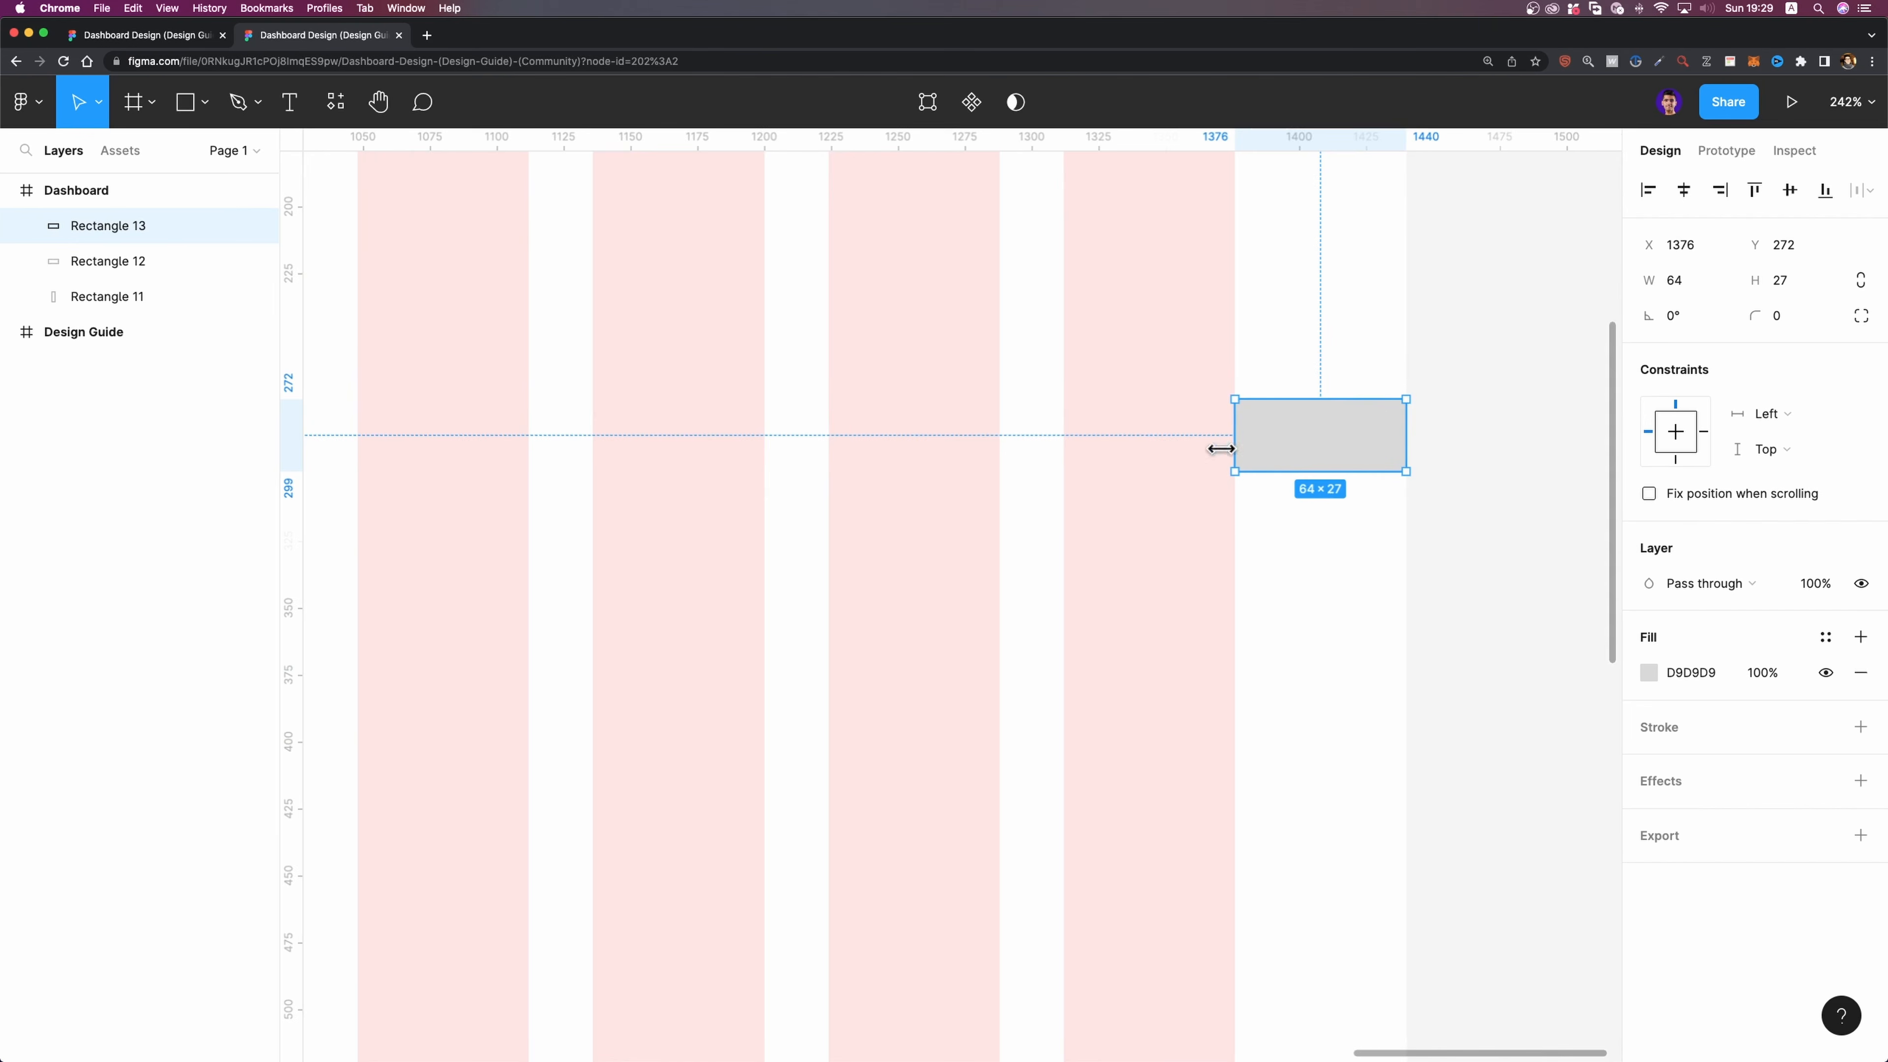
Delete both 64 × 27 rectangles from the grid's side margins.
scroll(1220, 448, down, 8)
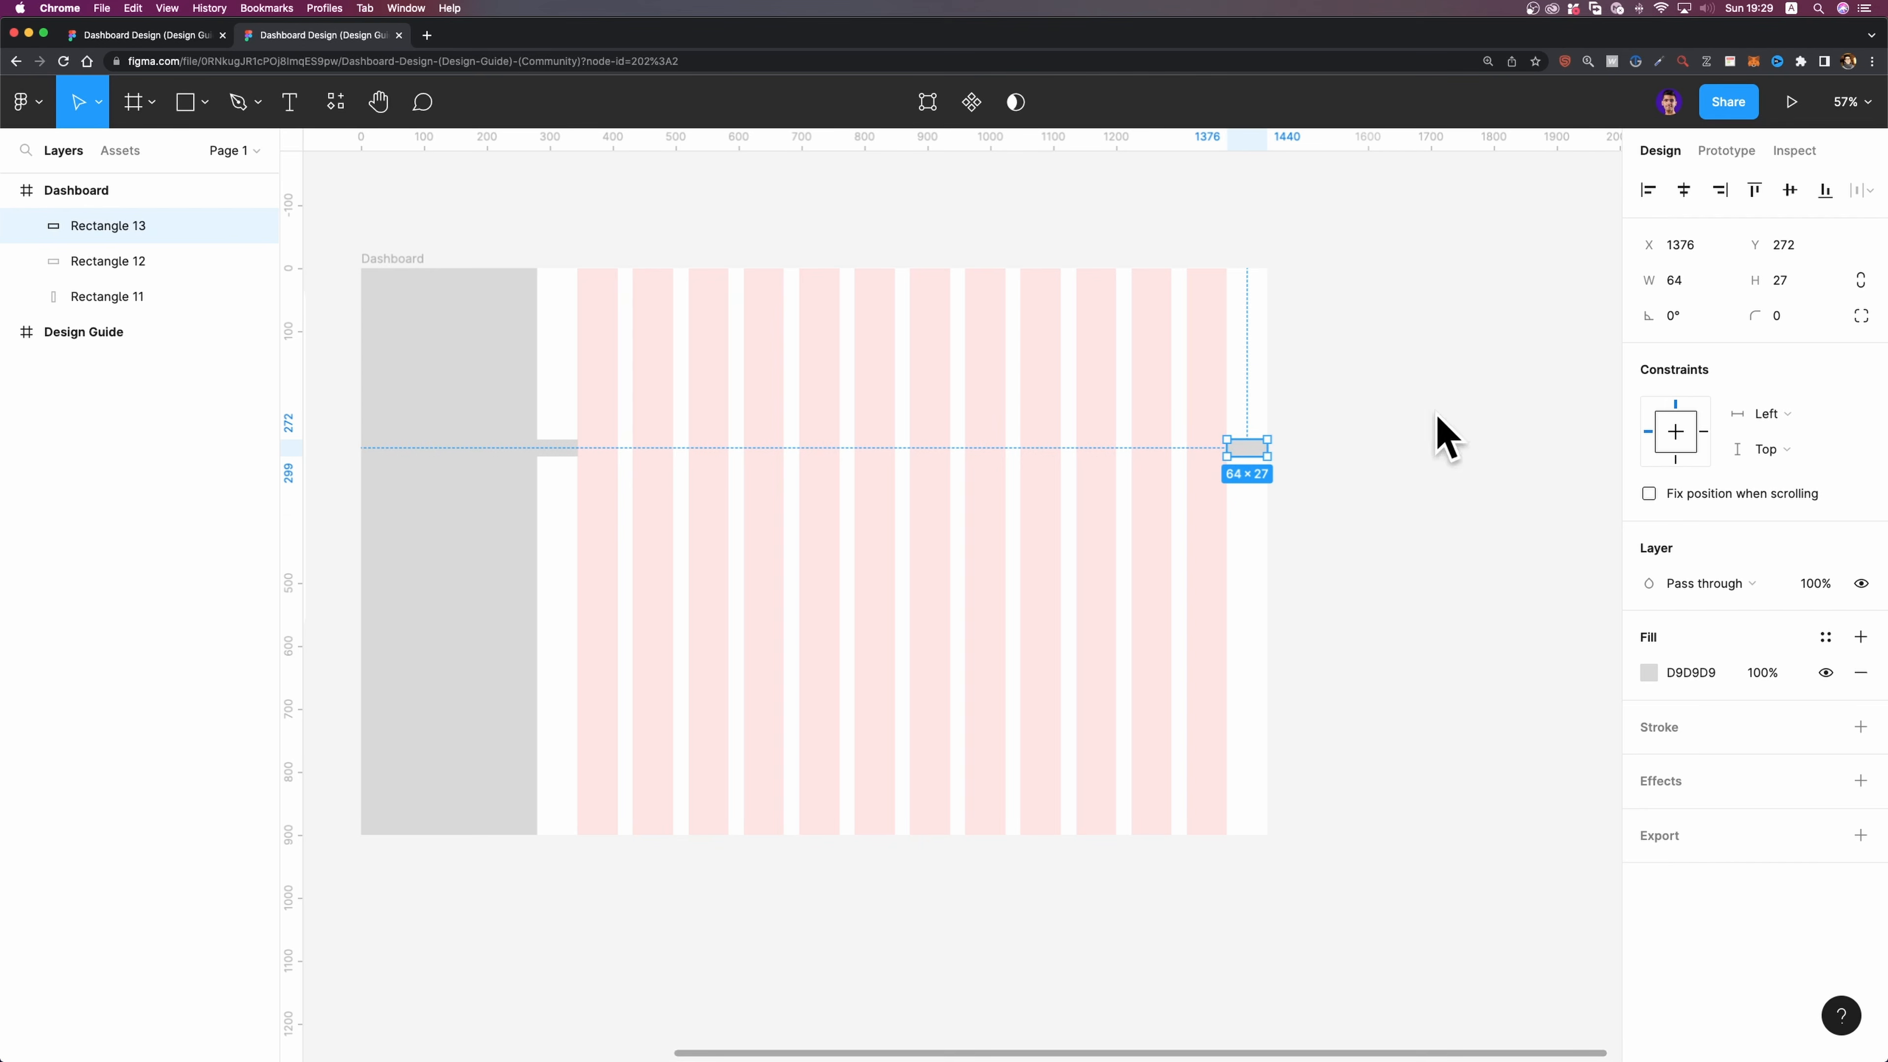
key(Delete)
click(560, 449)
key(Delete)
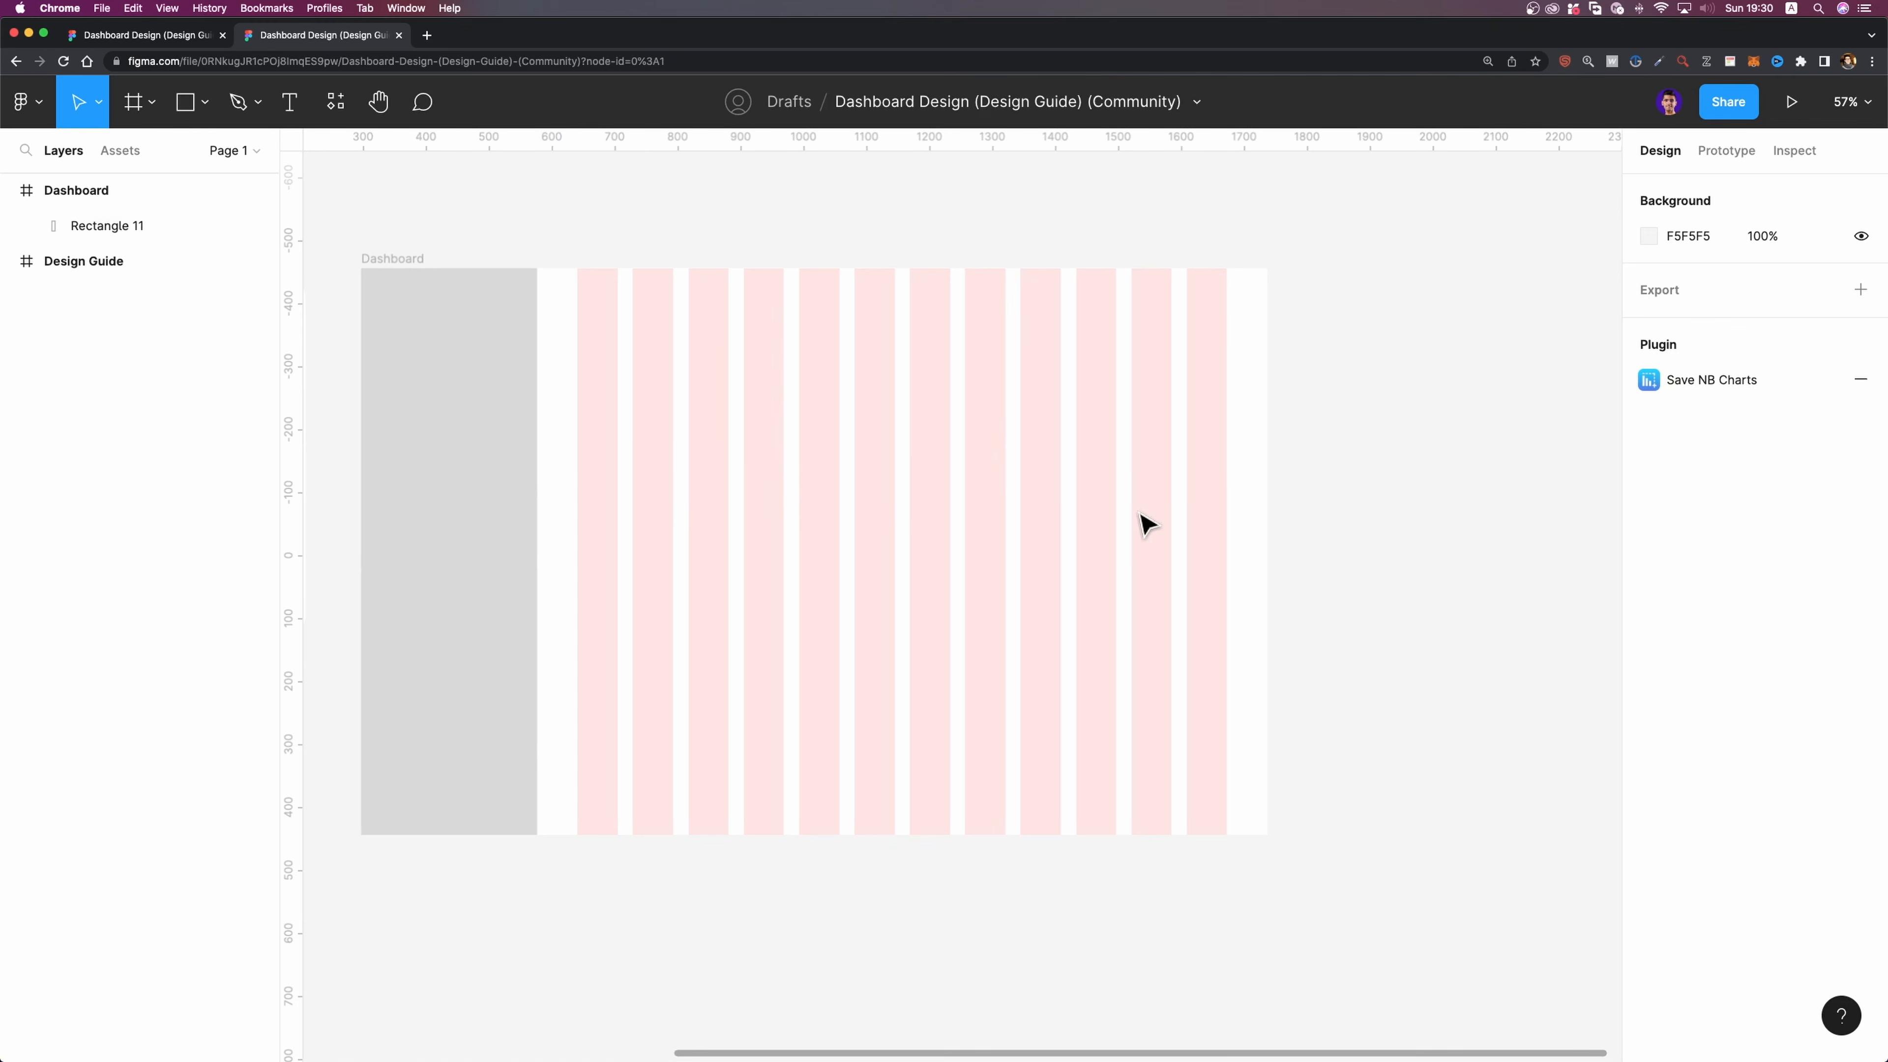
Fill the sidebar rectangle with the design guide's first color, 5A57FF, sampled from its swatch.
scroll(696, 506, left, 5)
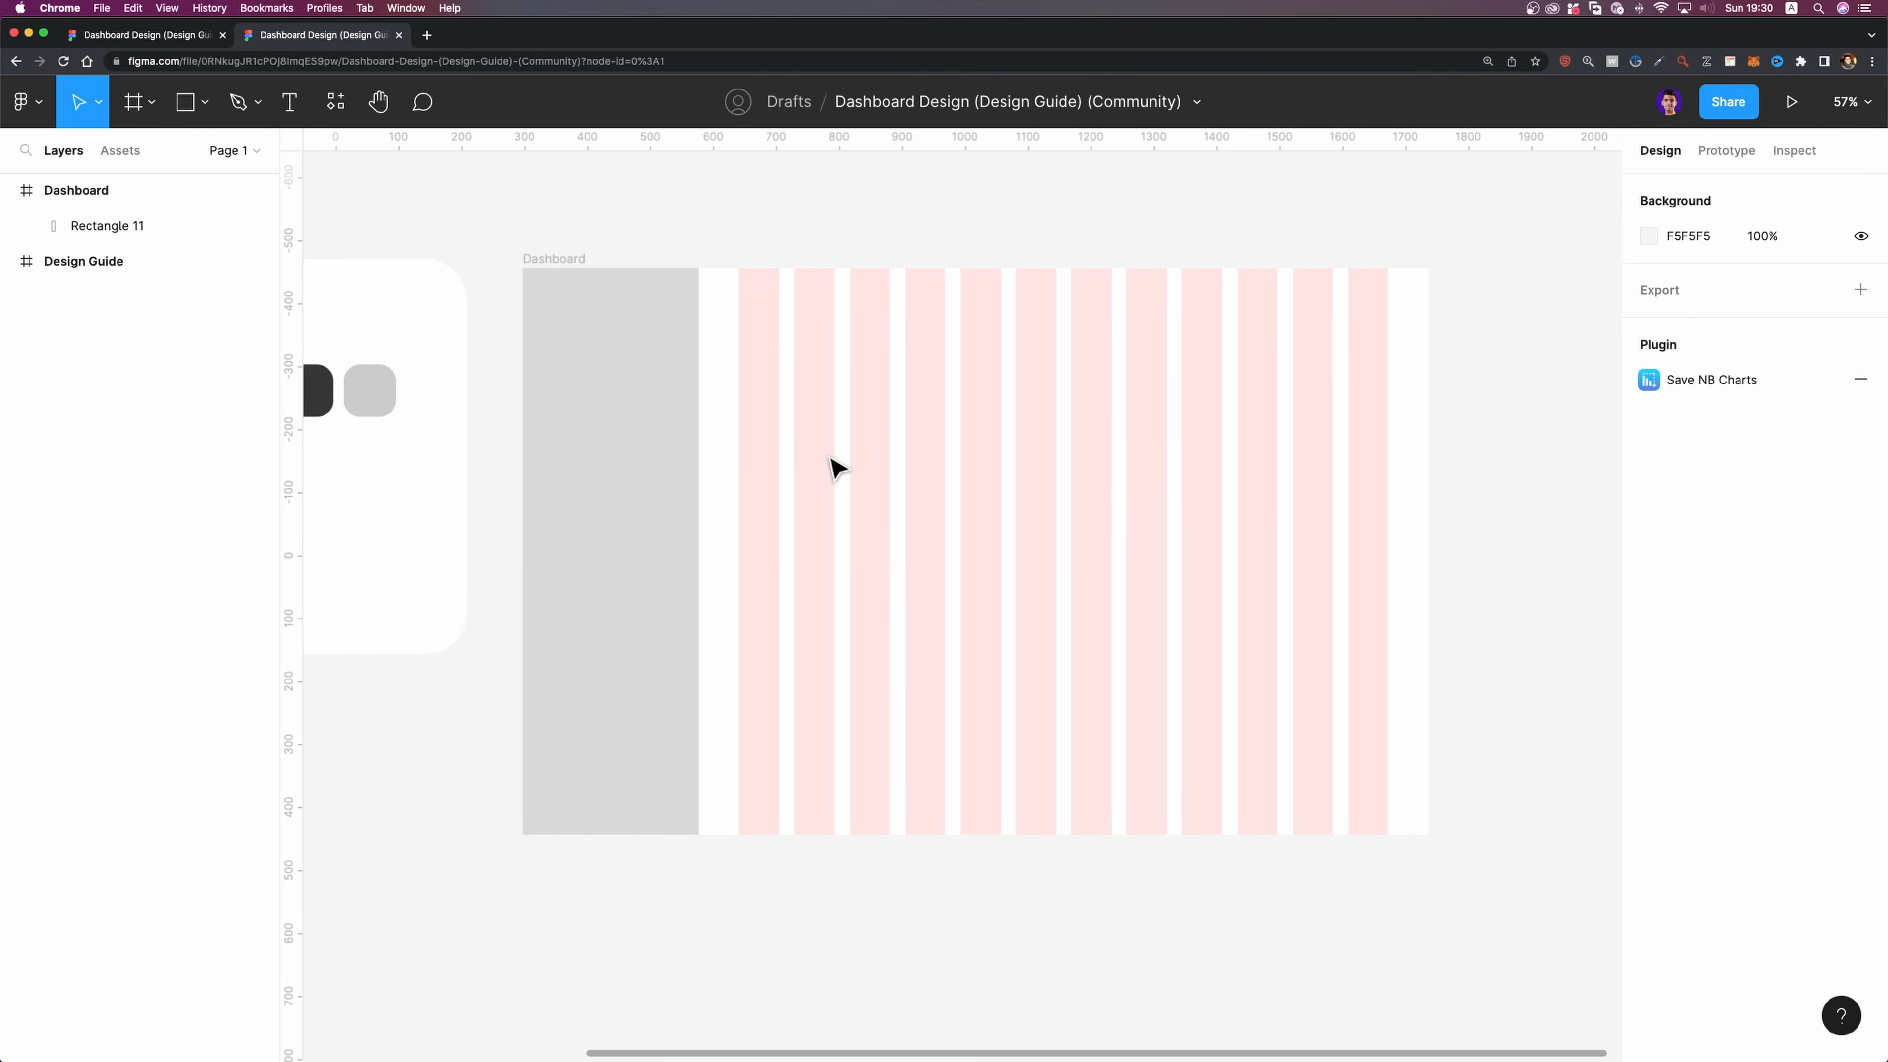
click(692, 444)
scroll(571, 346, left, 5)
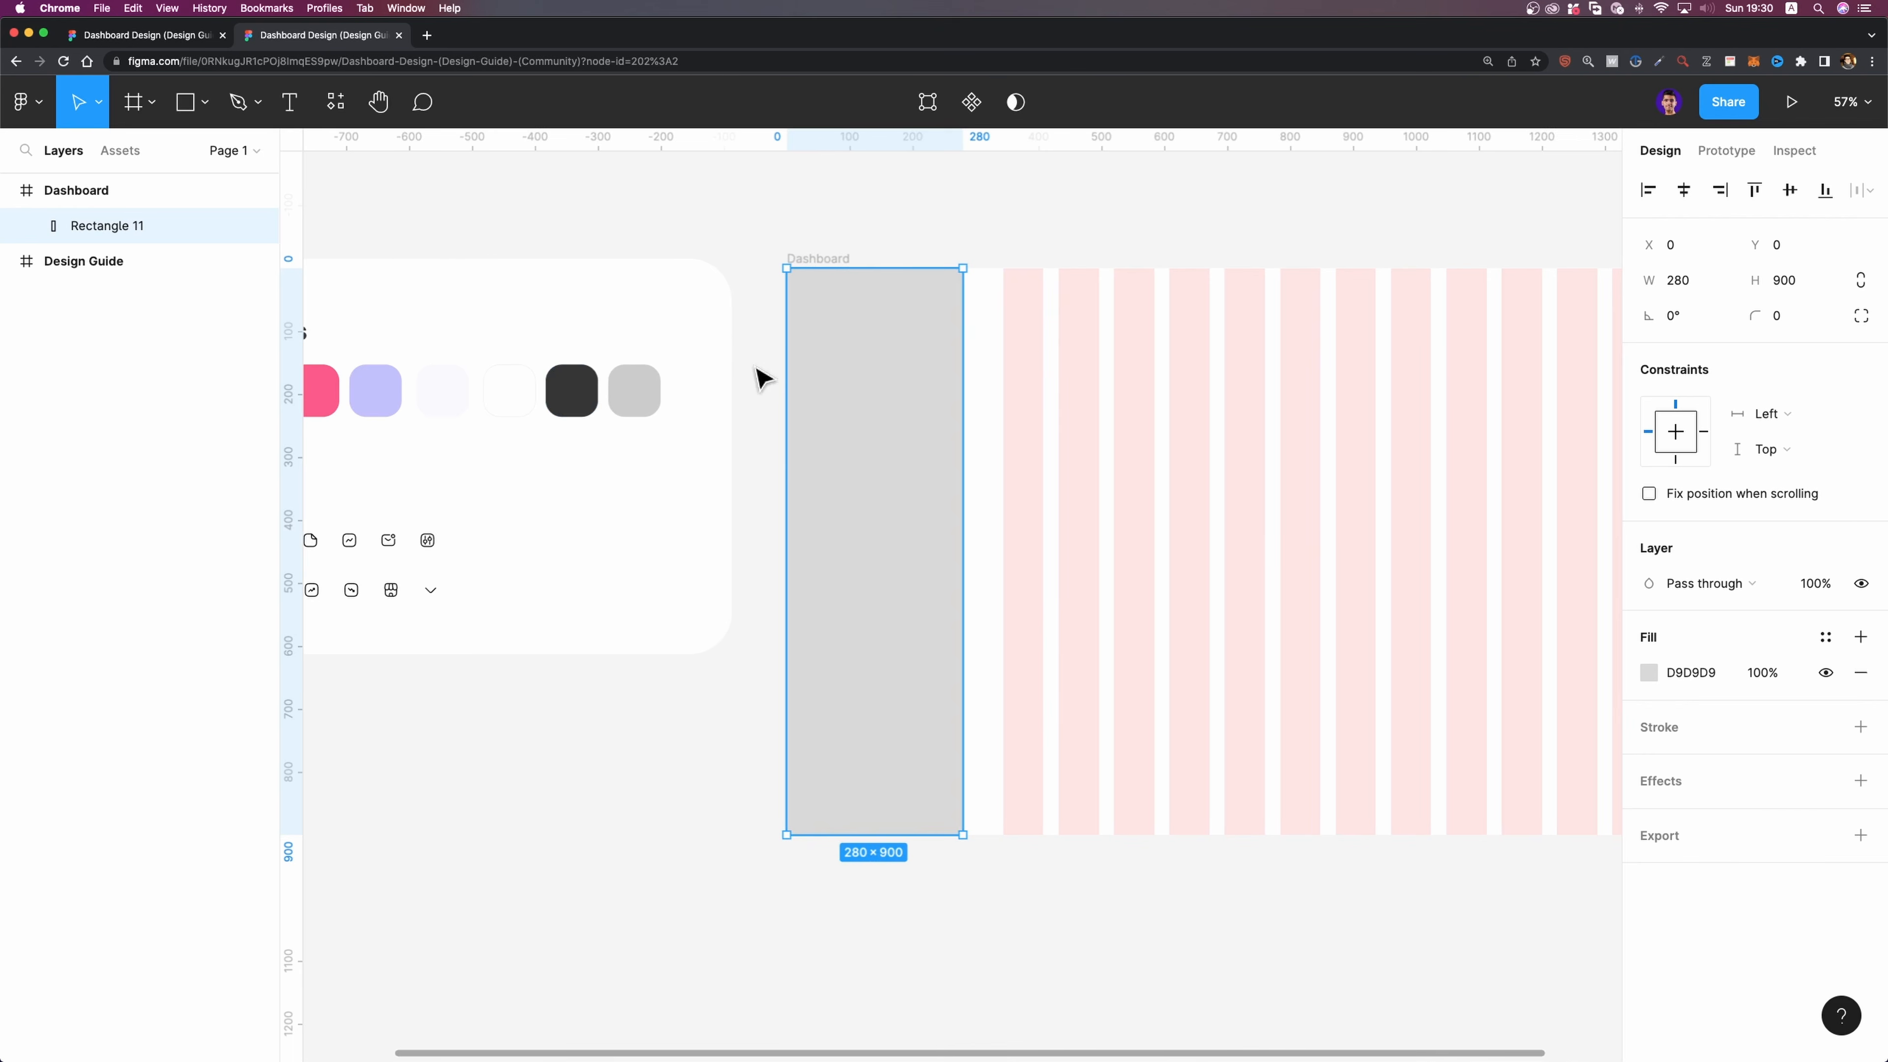
scroll(756, 375, left, 4)
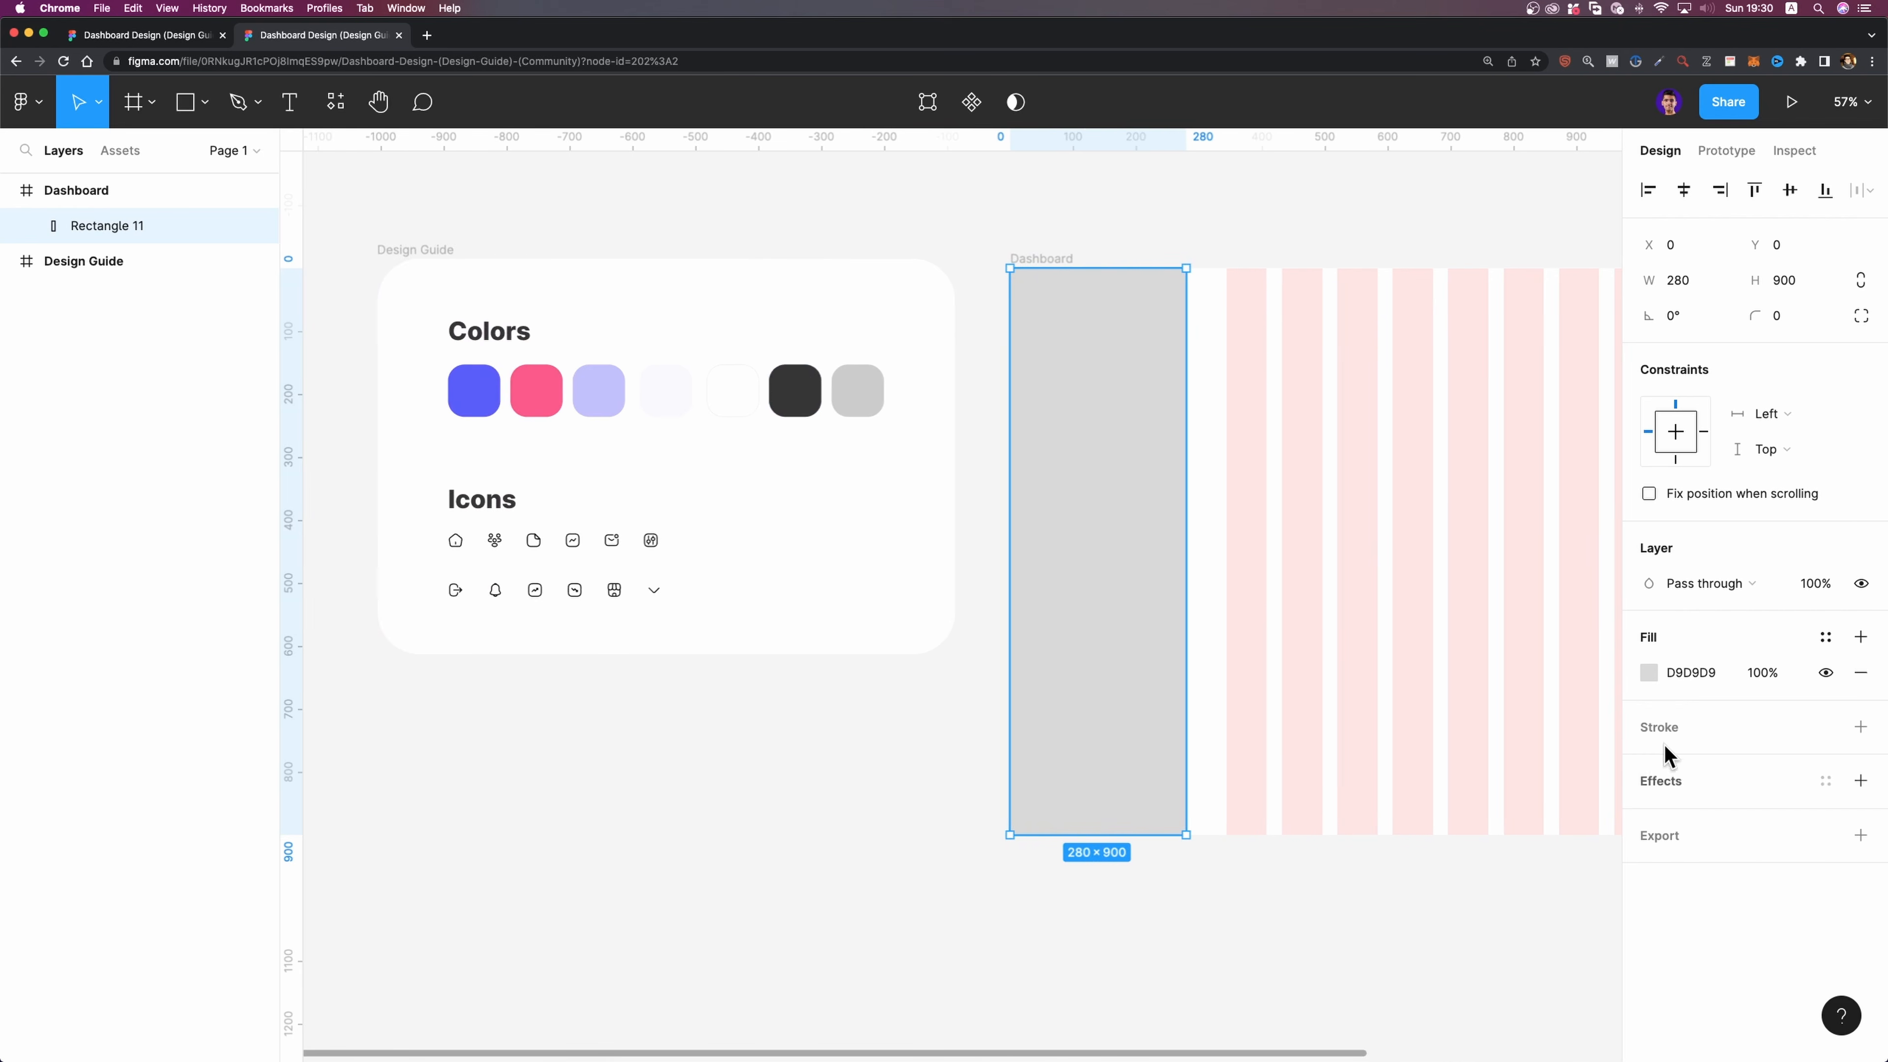
click(1648, 673)
click(1387, 818)
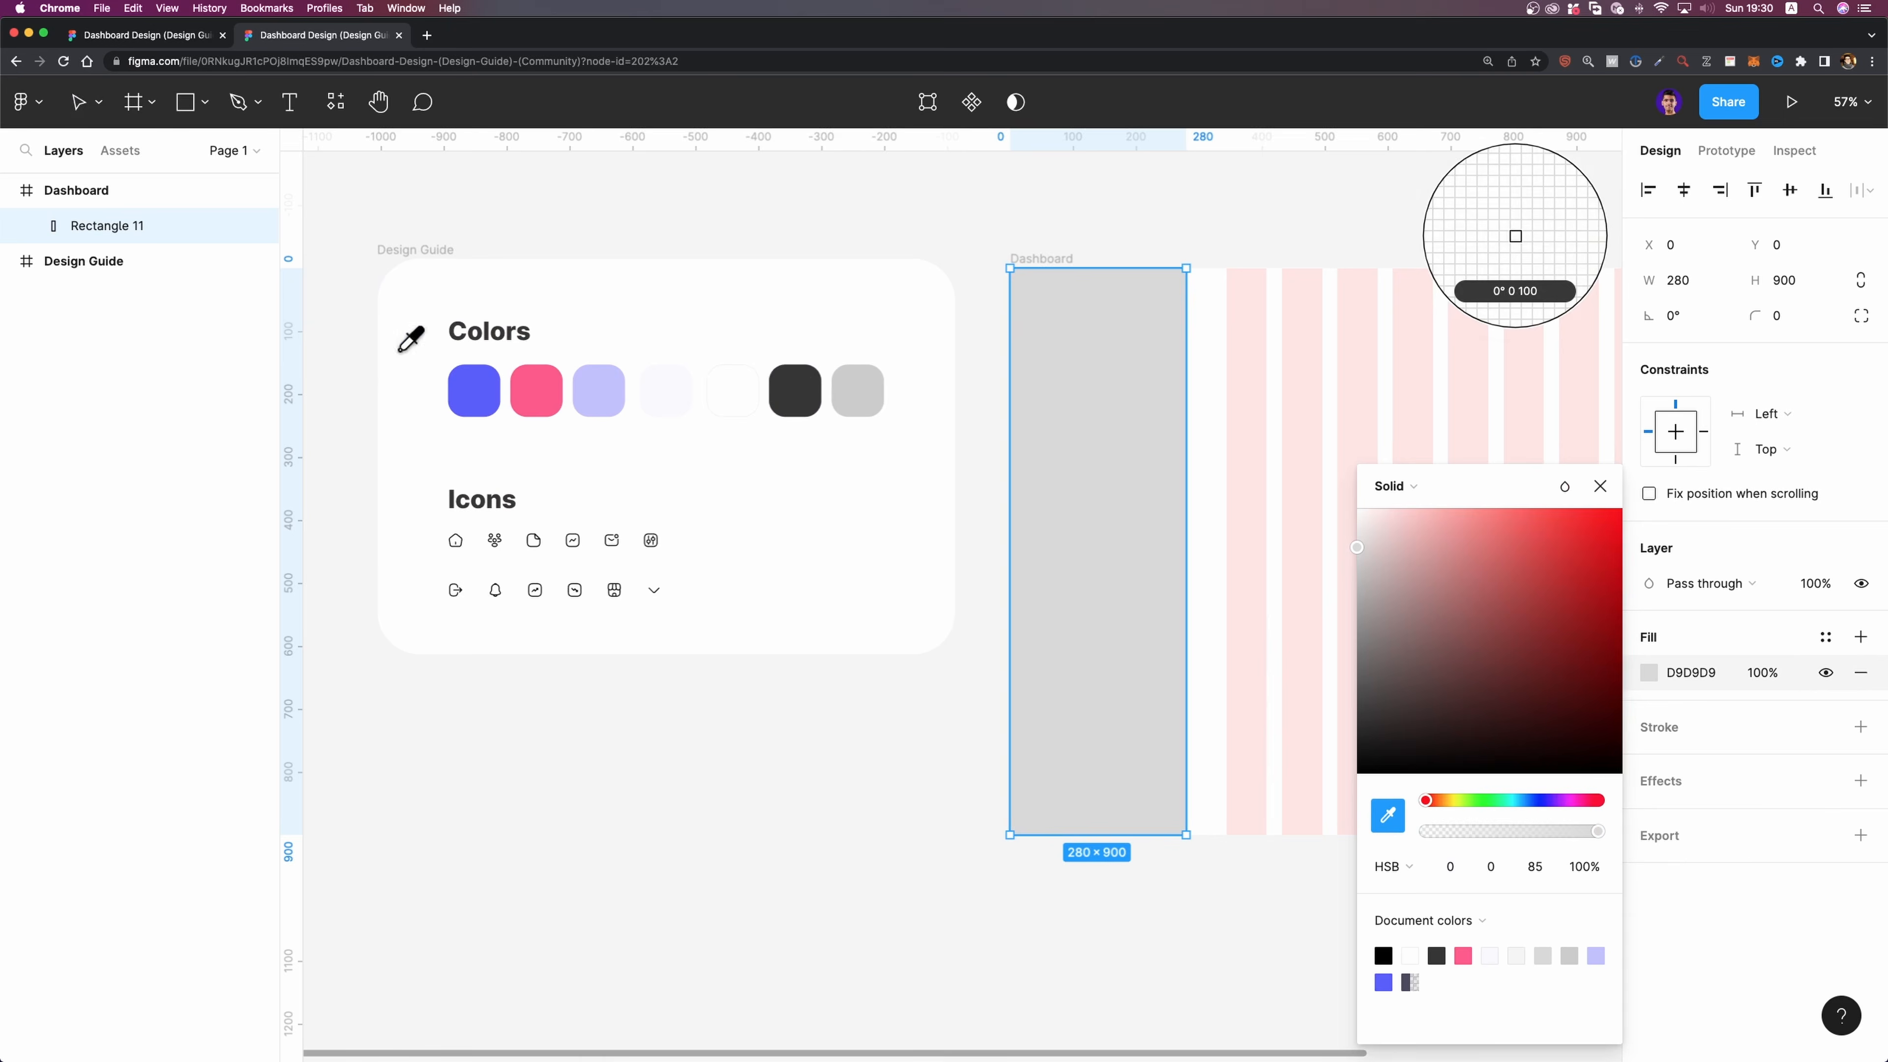
click(475, 389)
click(980, 335)
Add the text "Circle" near the top of the sidebar.
scroll(1058, 324, up, 3)
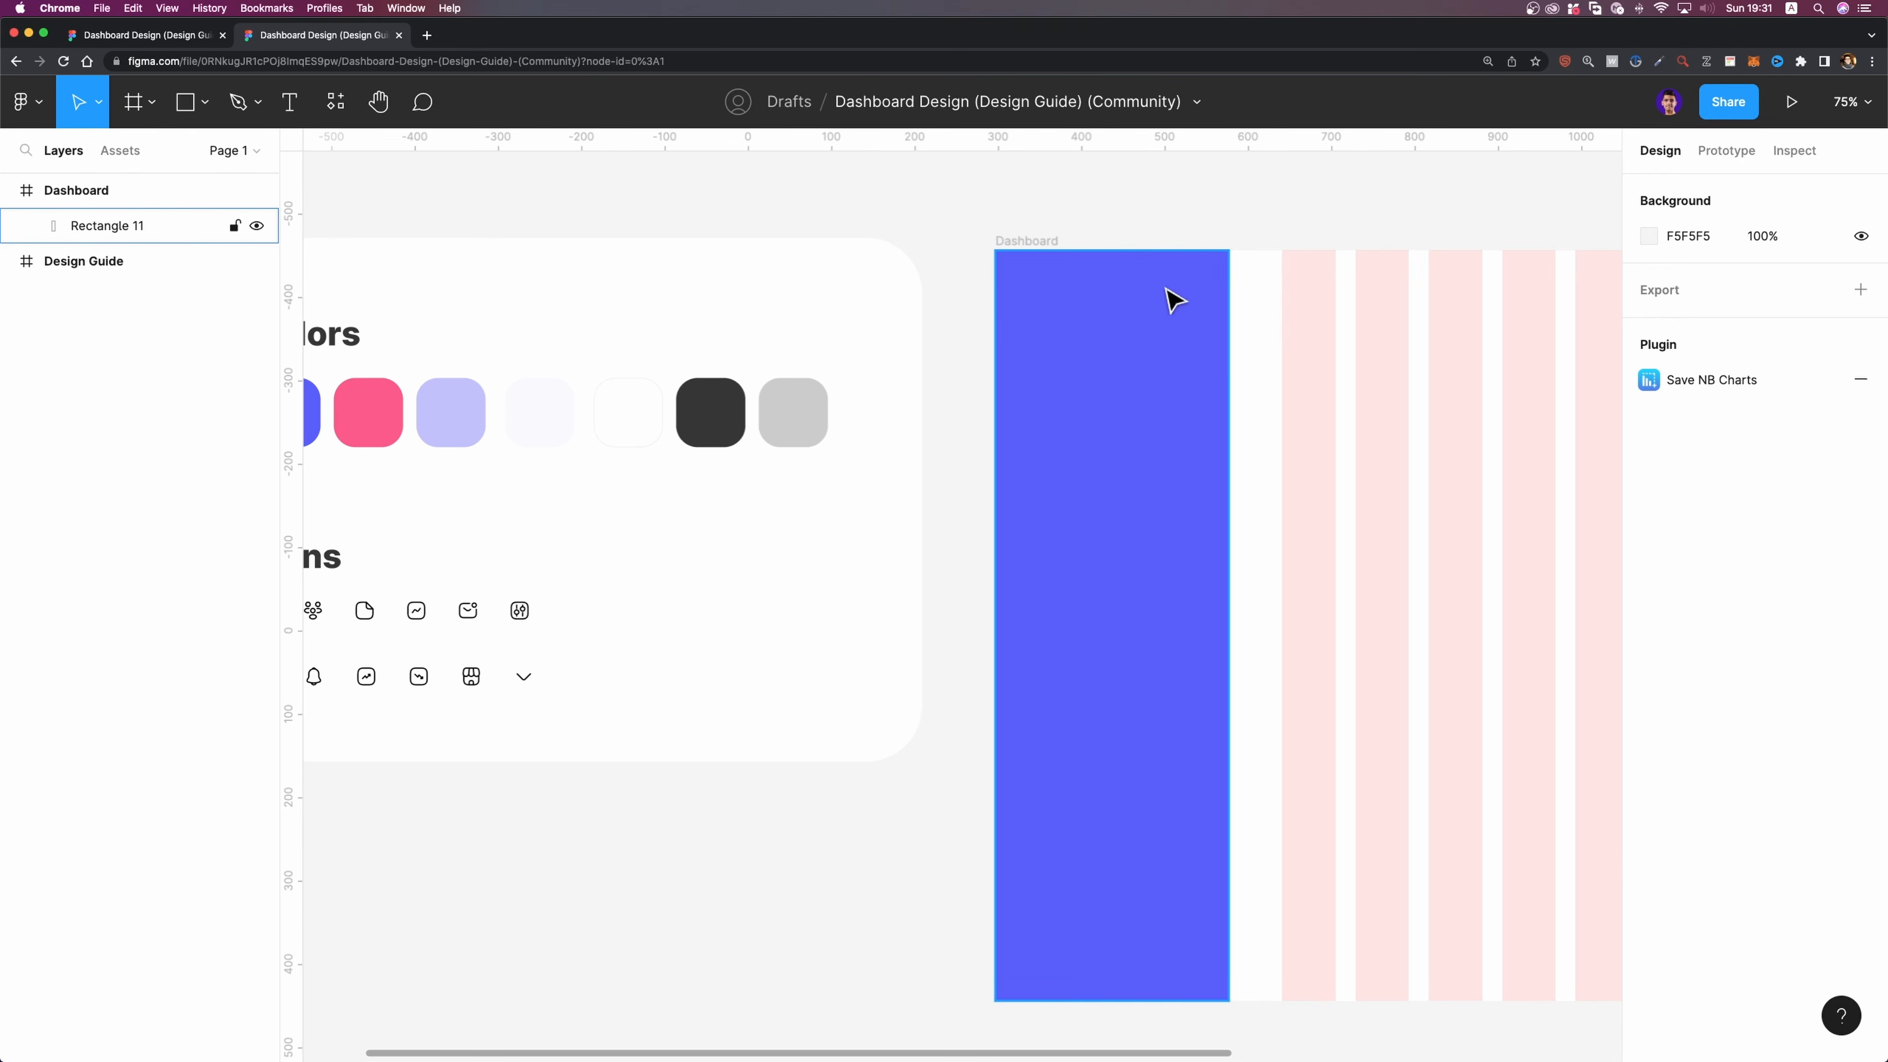
scroll(1064, 343, up, 5)
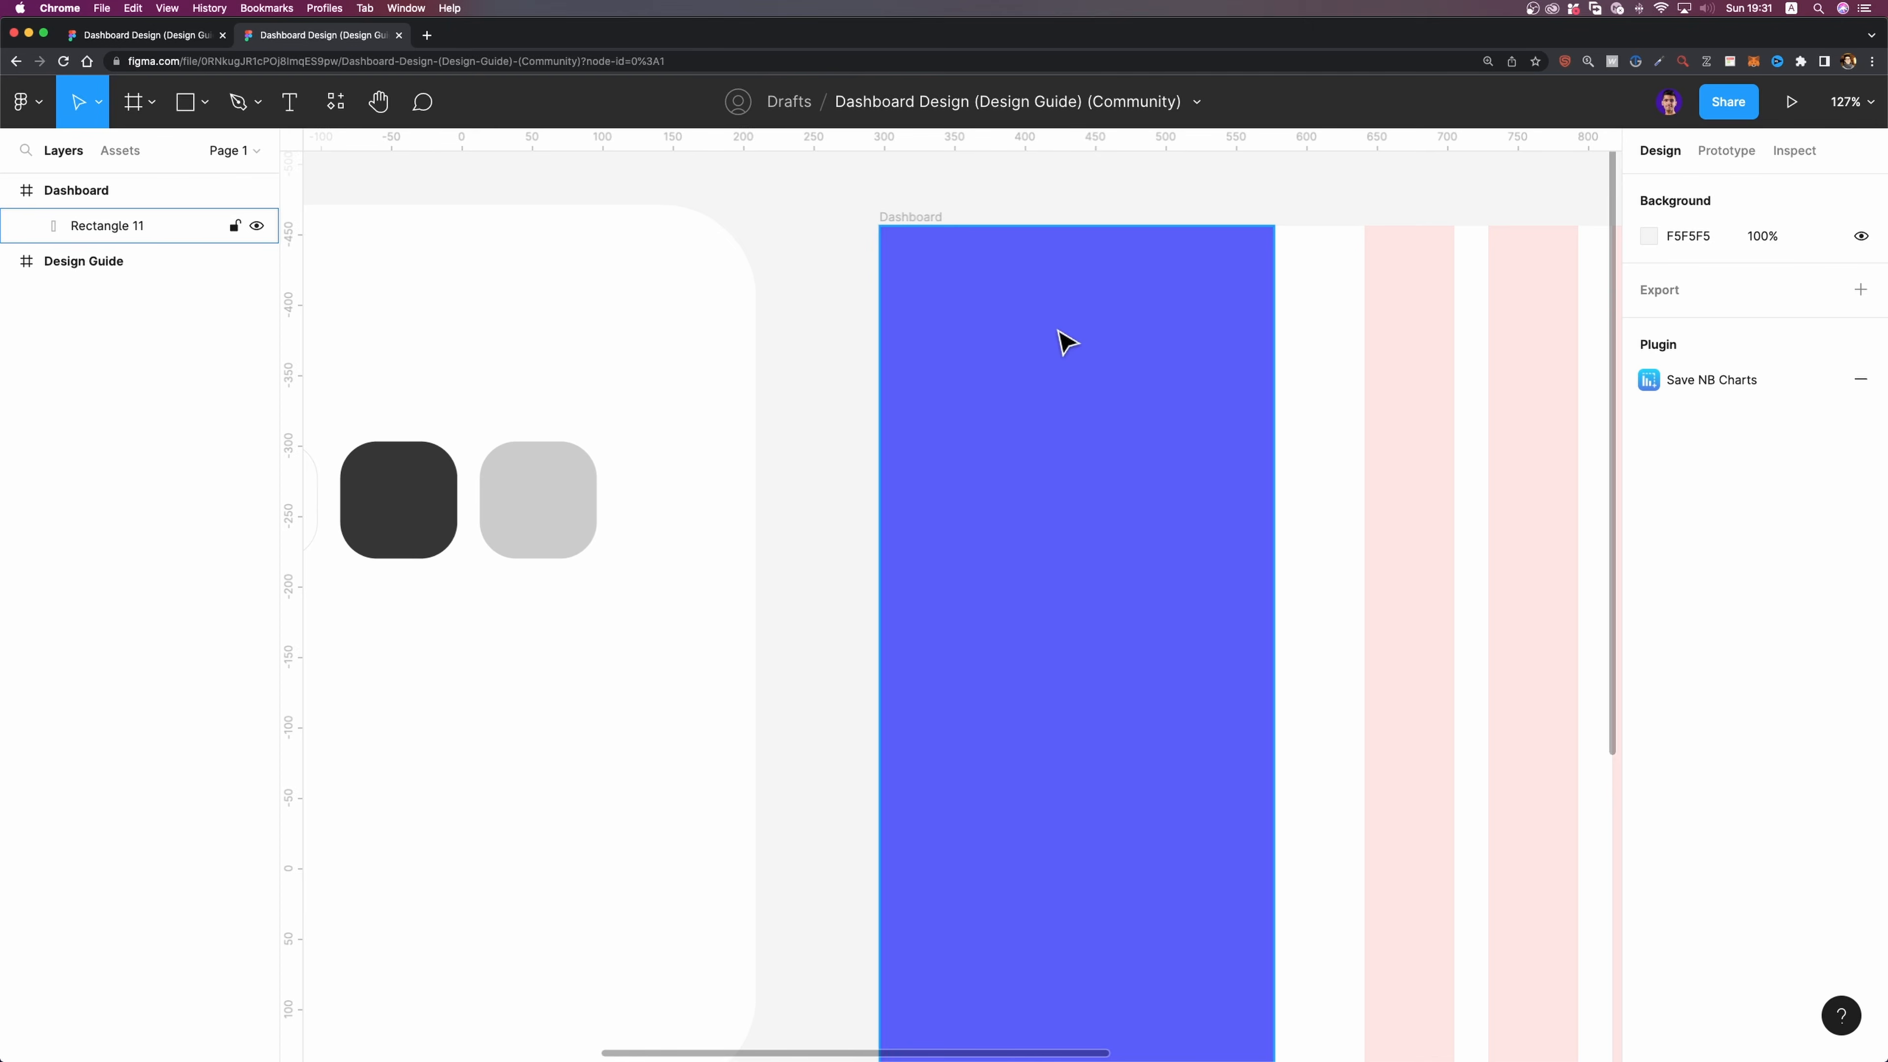
key(t)
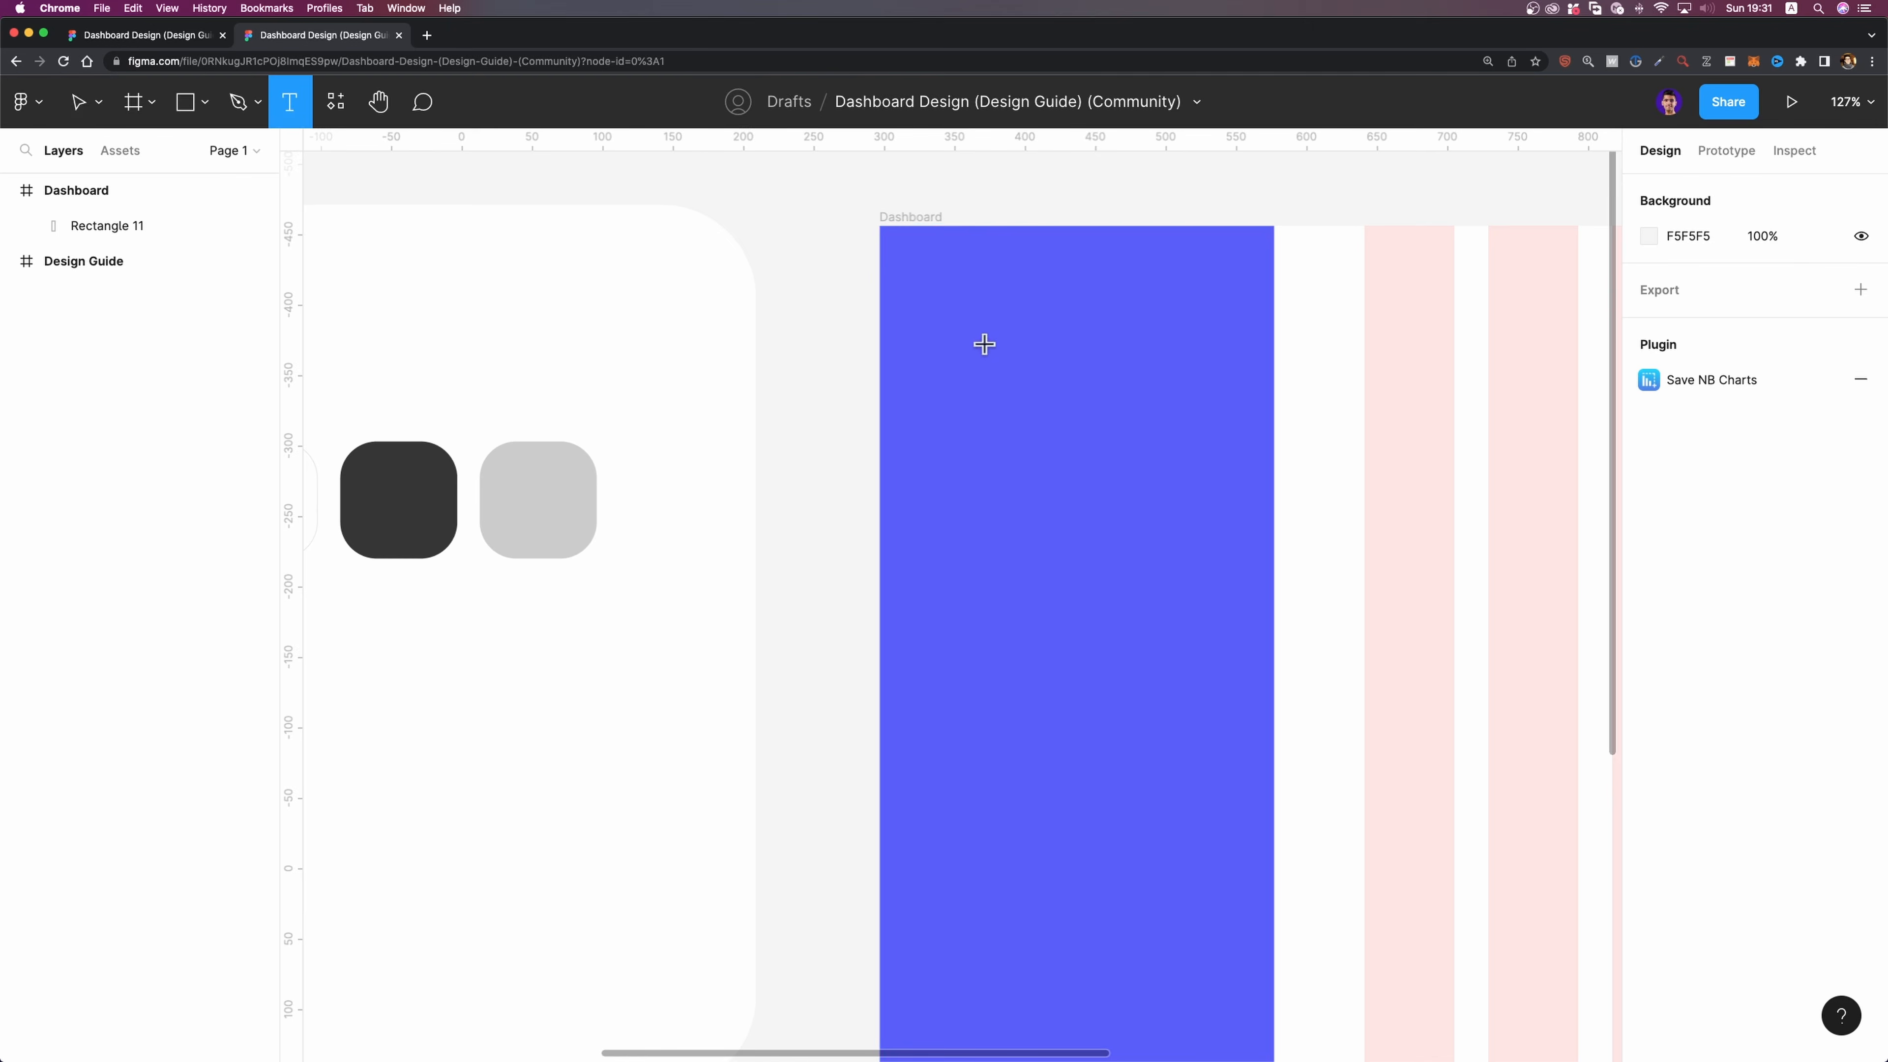
click(1040, 309)
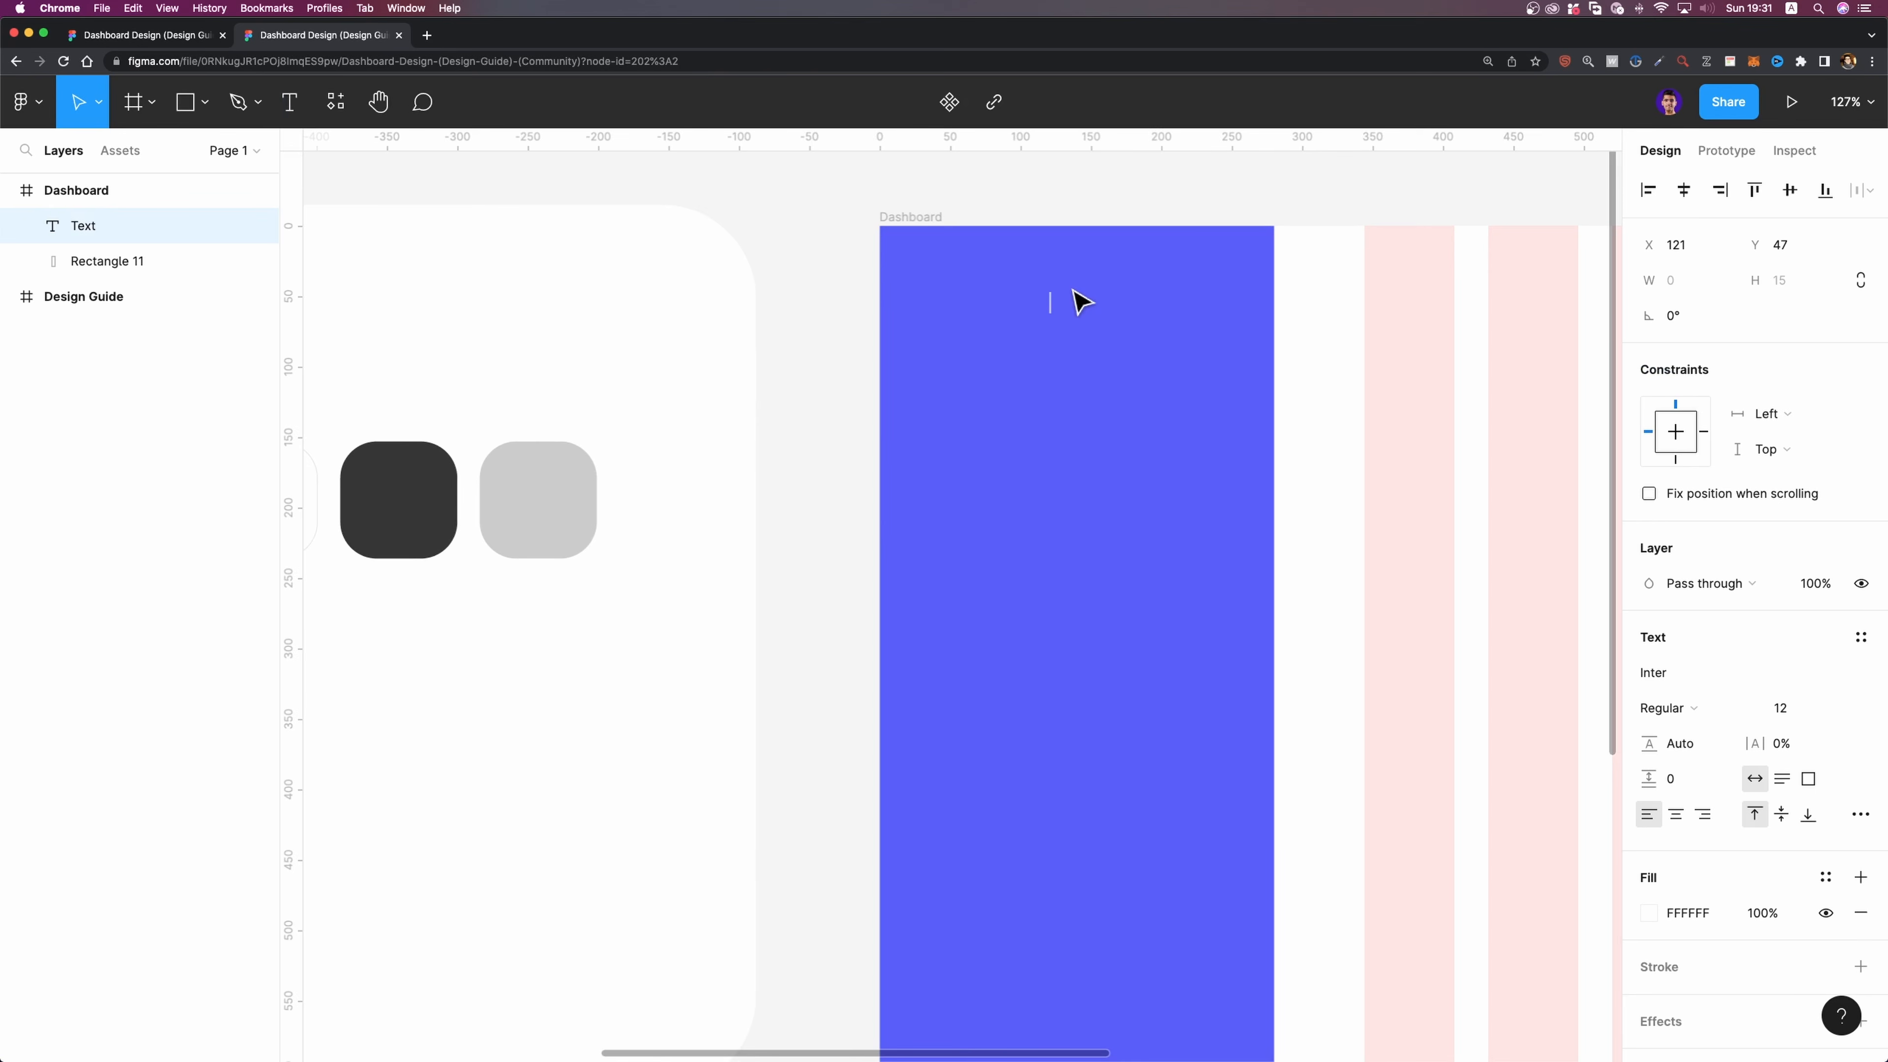
text(Circle)
Format the "Circle" text as Poppins Bold, size 20, and shift it right to X 140.
click(1758, 678)
text(Poppins)
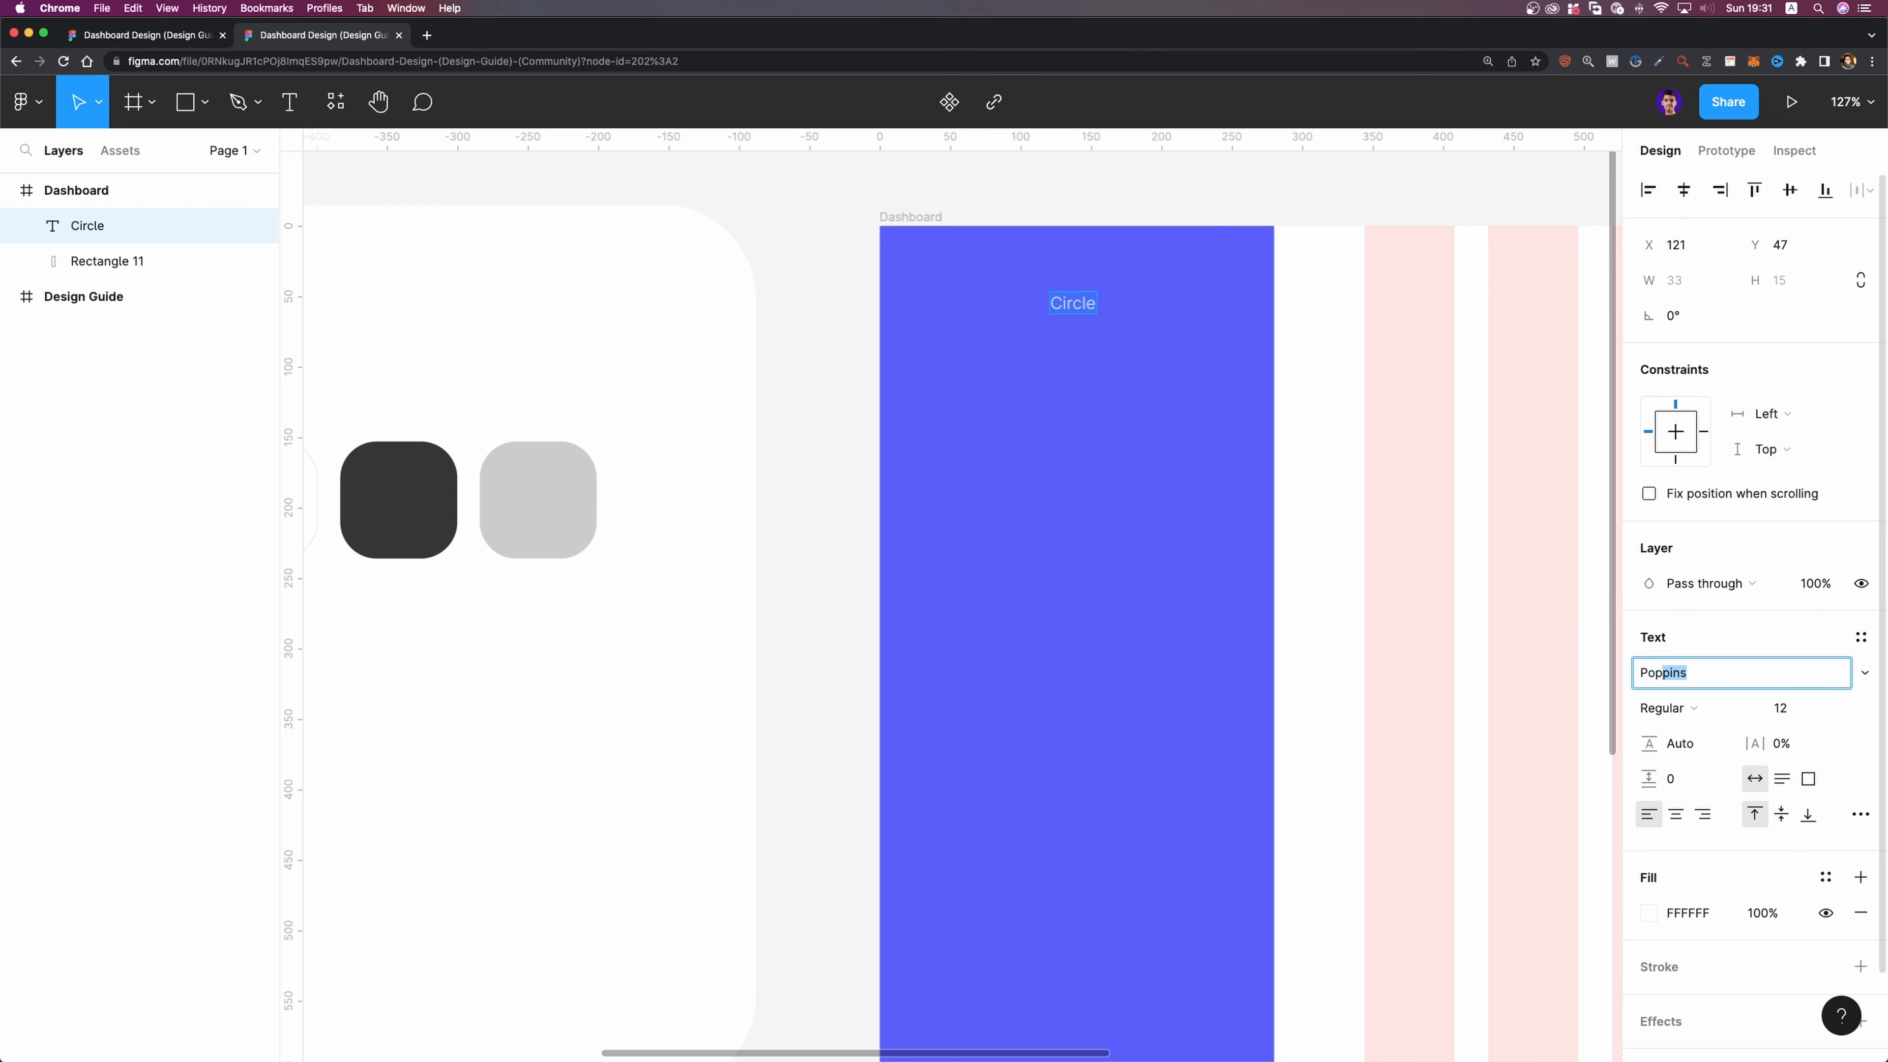
key(Return)
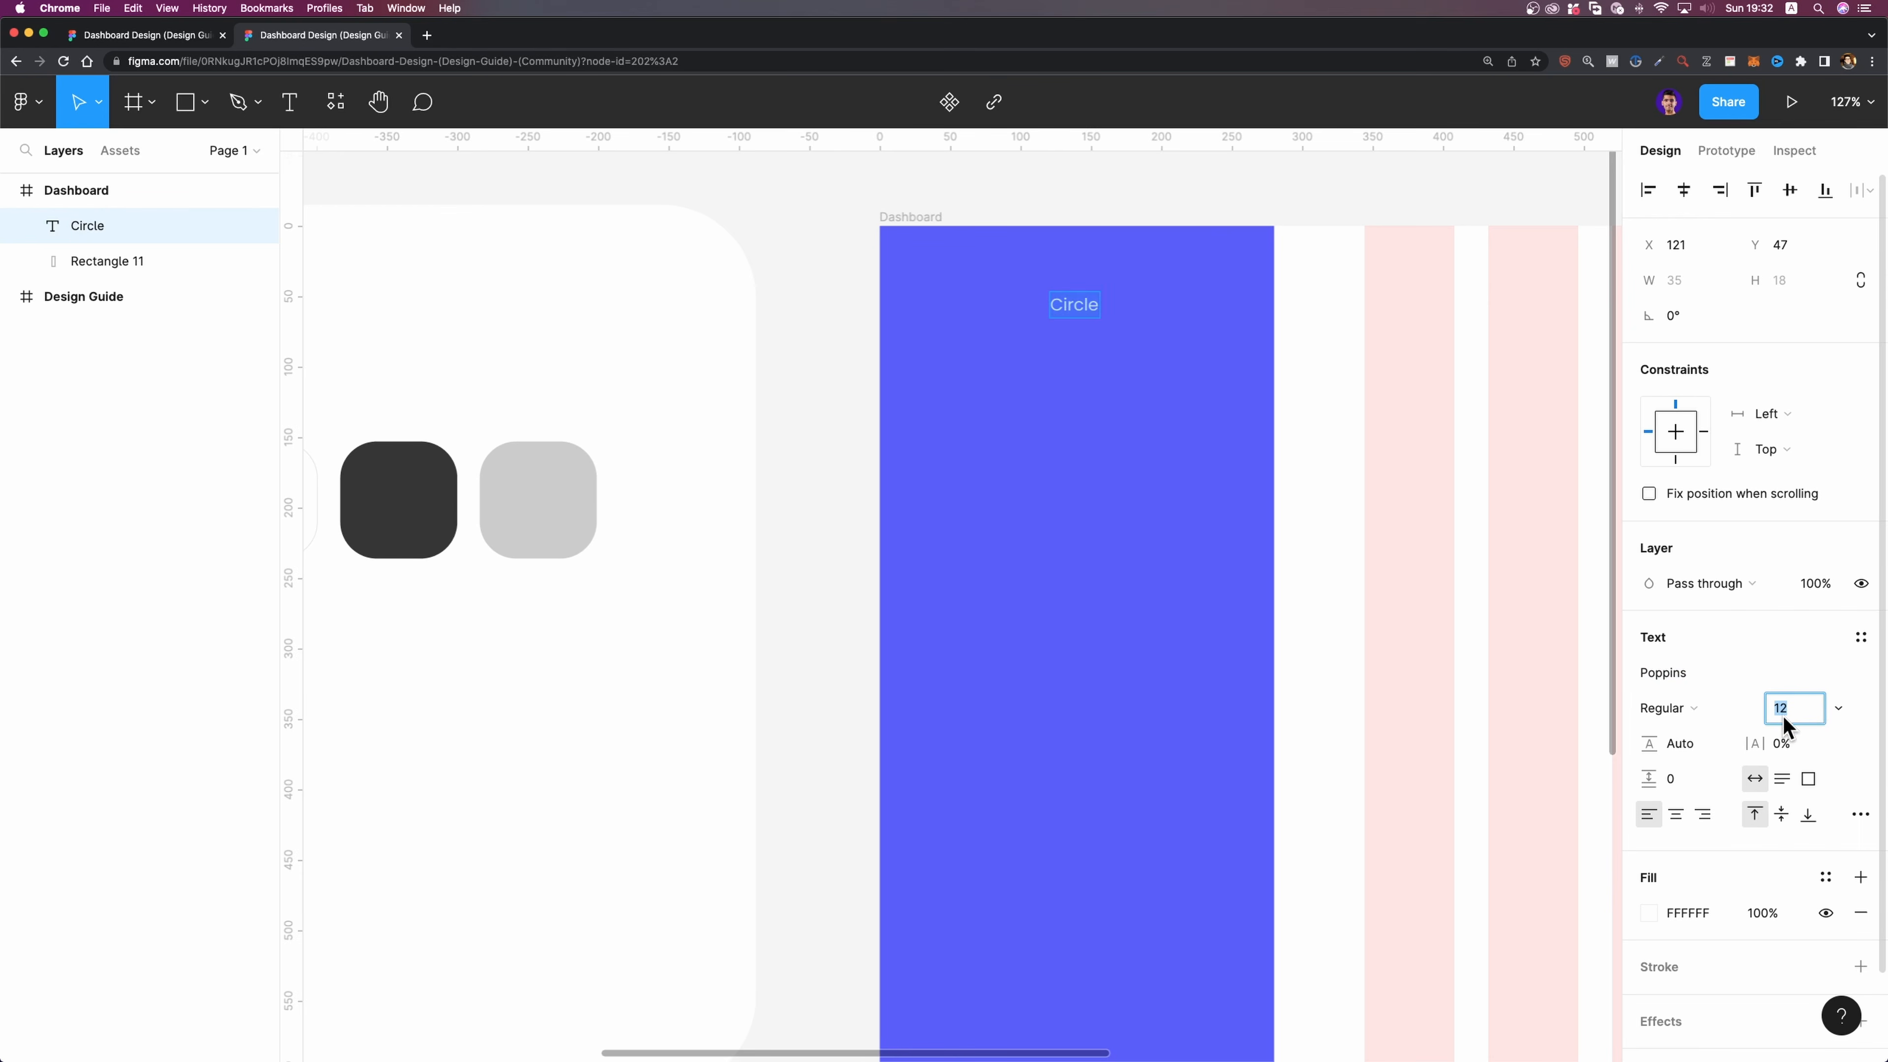
text(20)
key(Return)
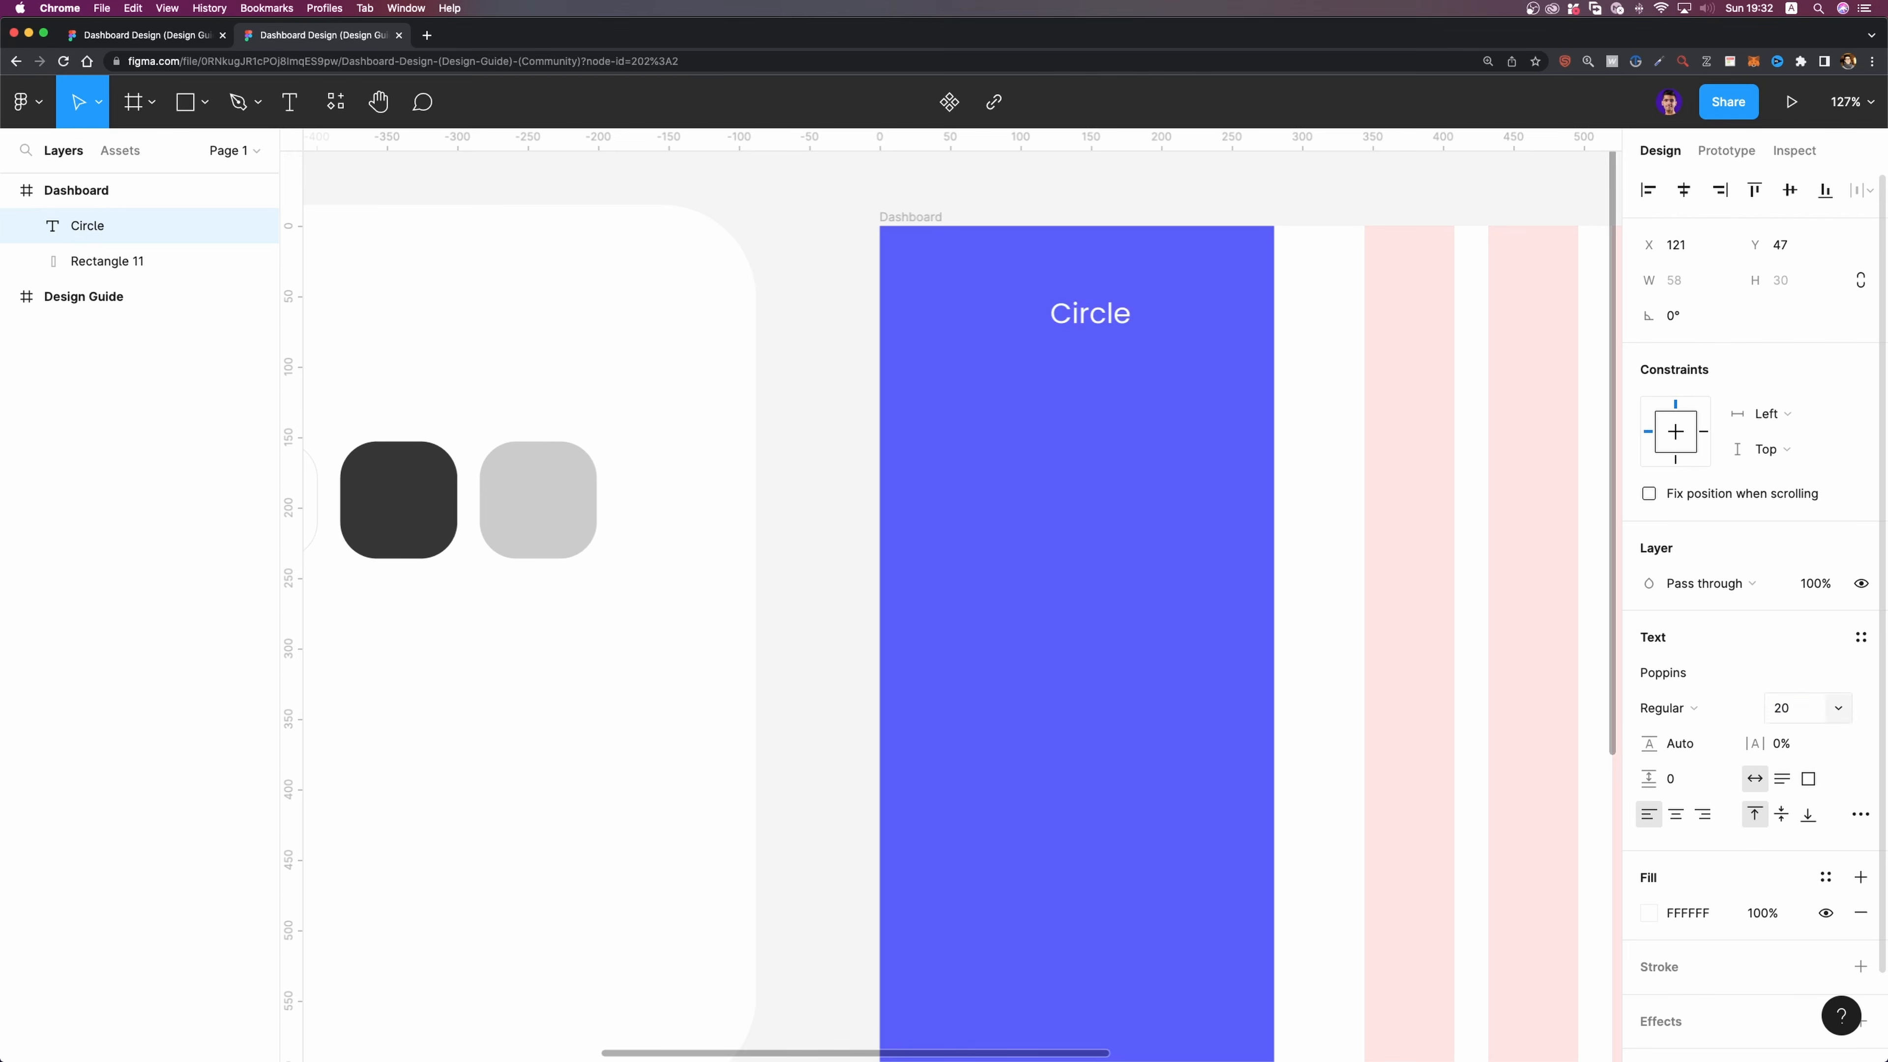
click(1702, 710)
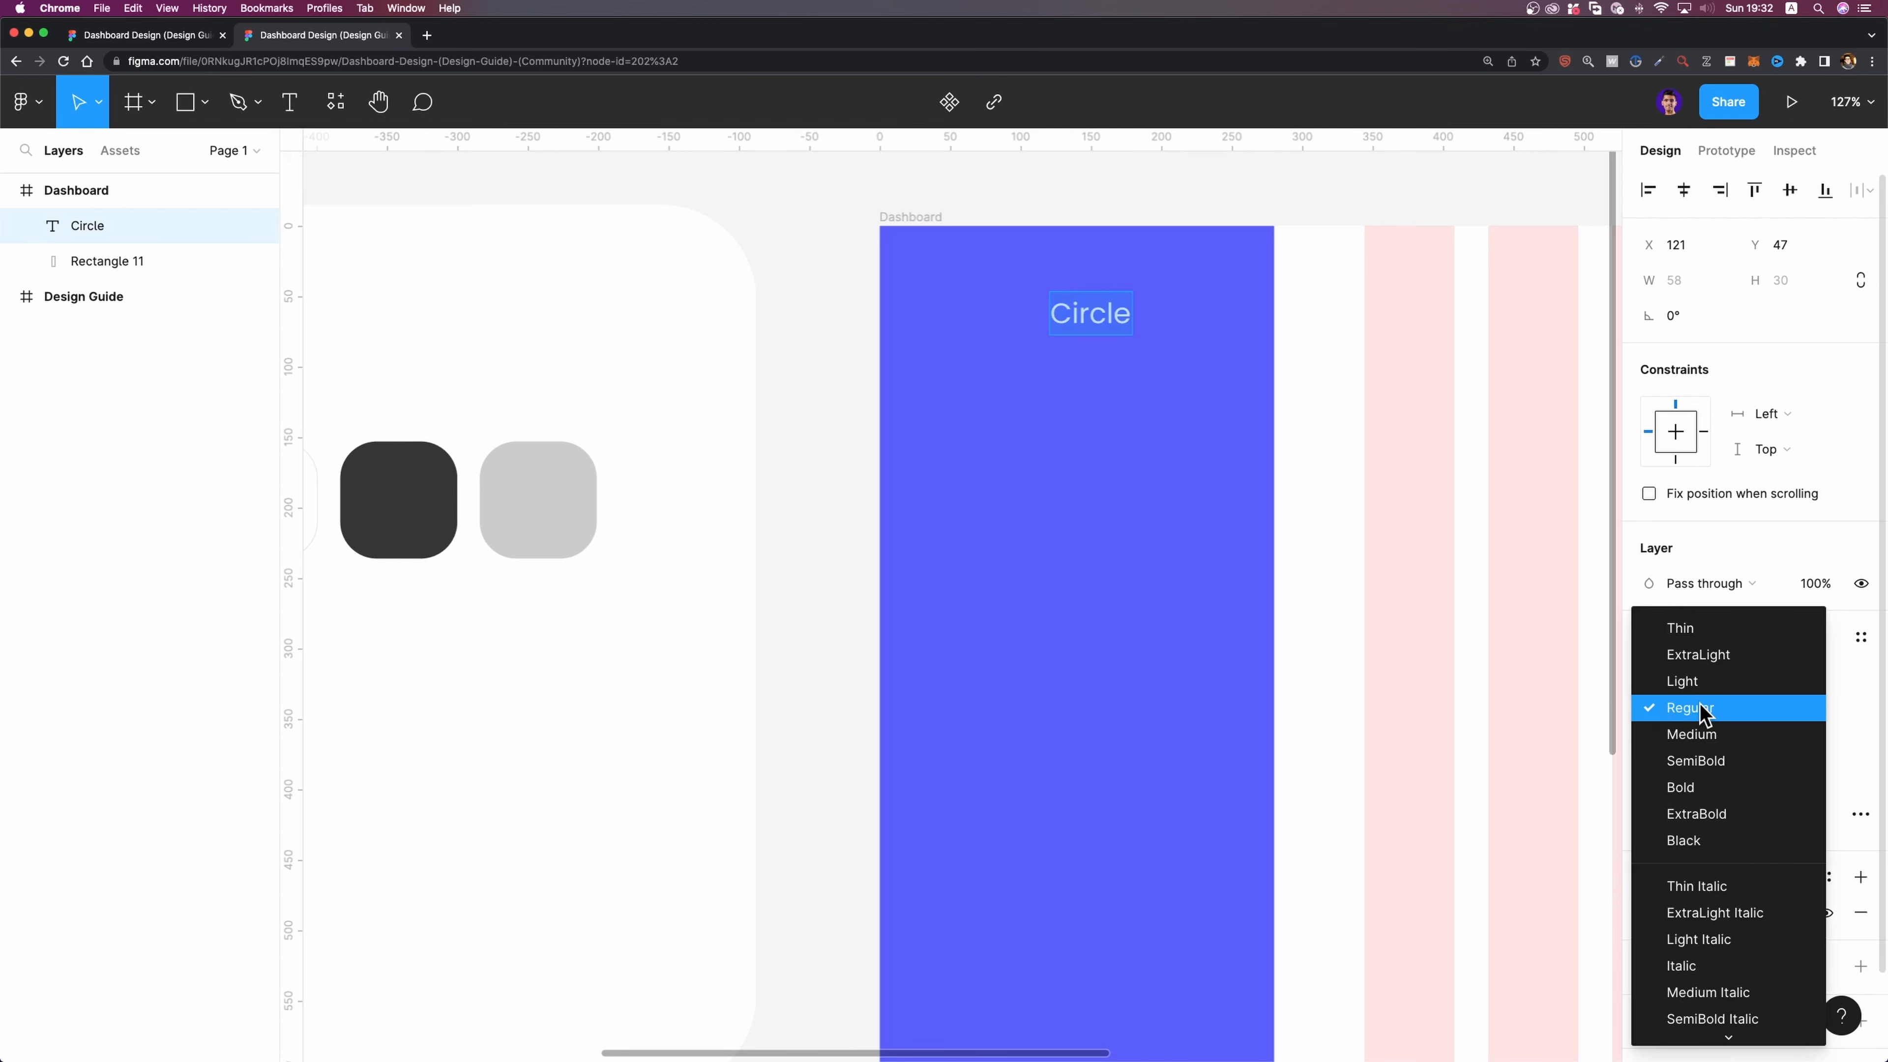
click(1691, 788)
drag(1113, 316, 1138, 316)
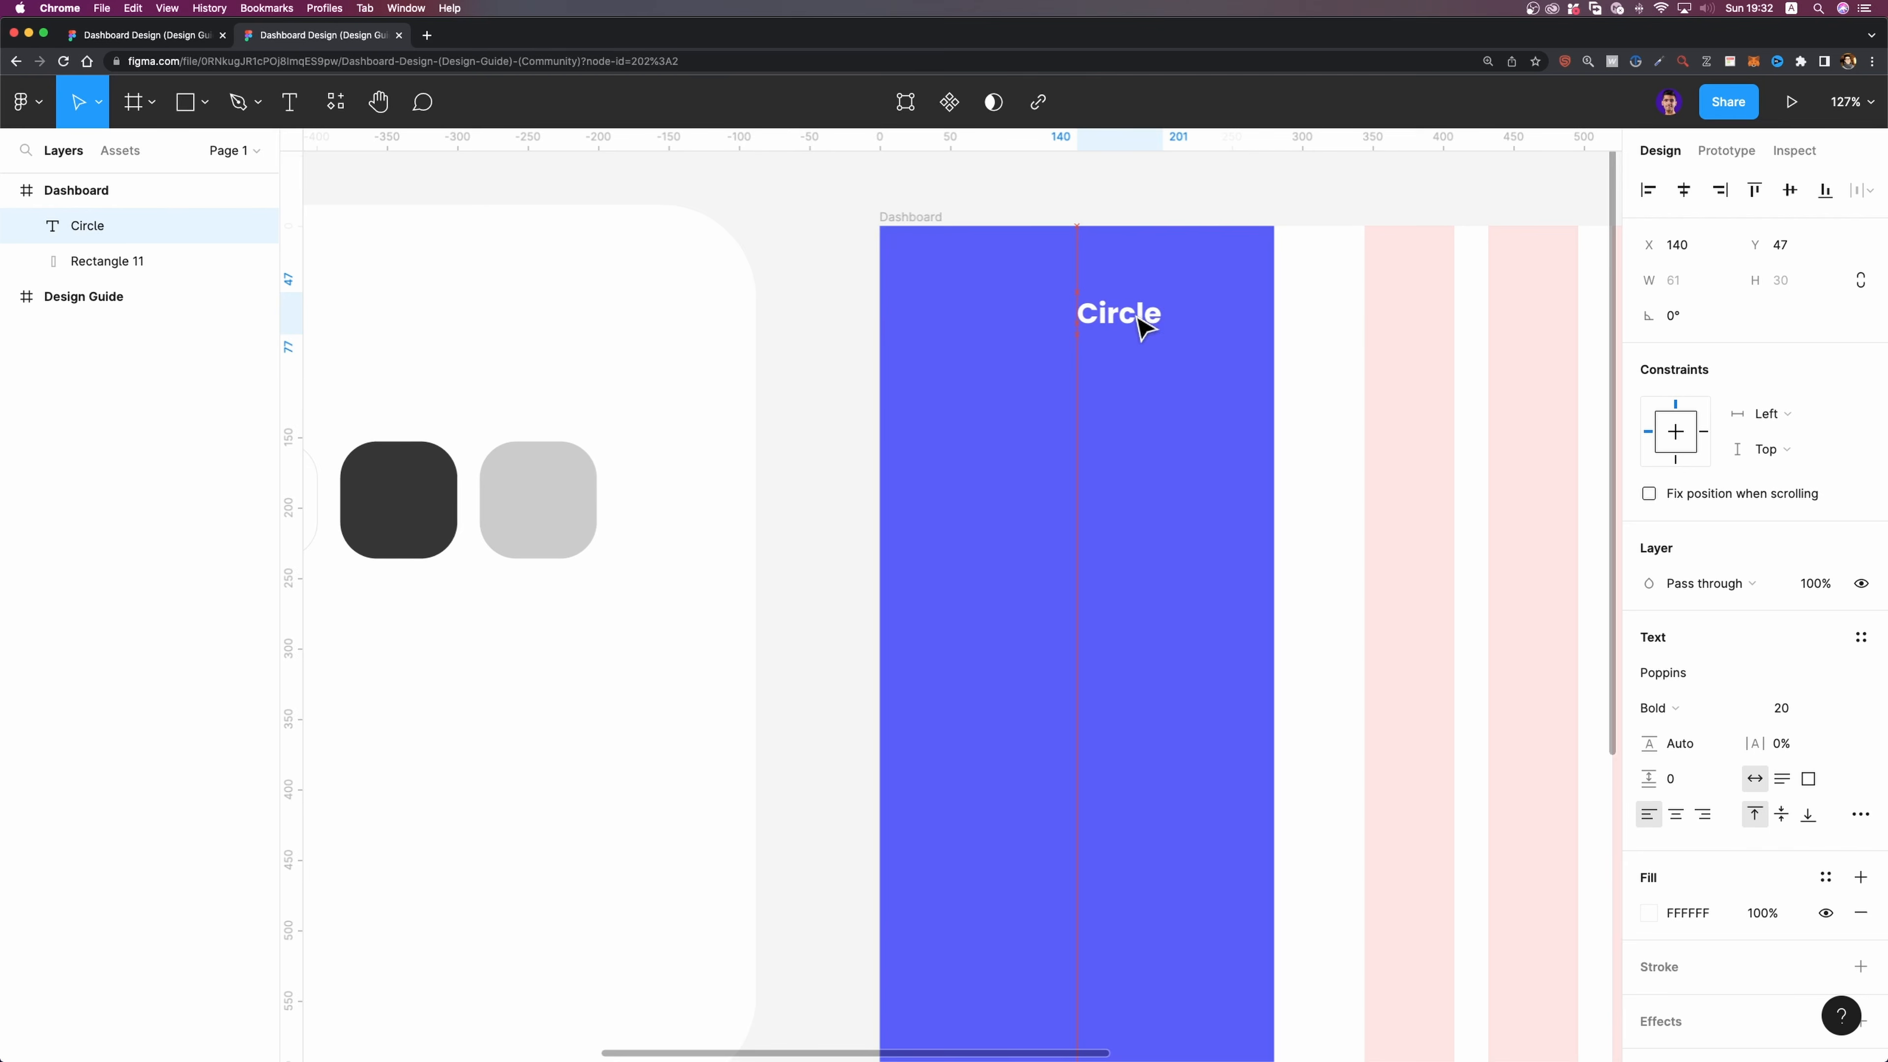
Draw a circle just left of the "Circle" text and set its size to 32 × 32.
scroll(1108, 287, up, 3)
click(205, 101)
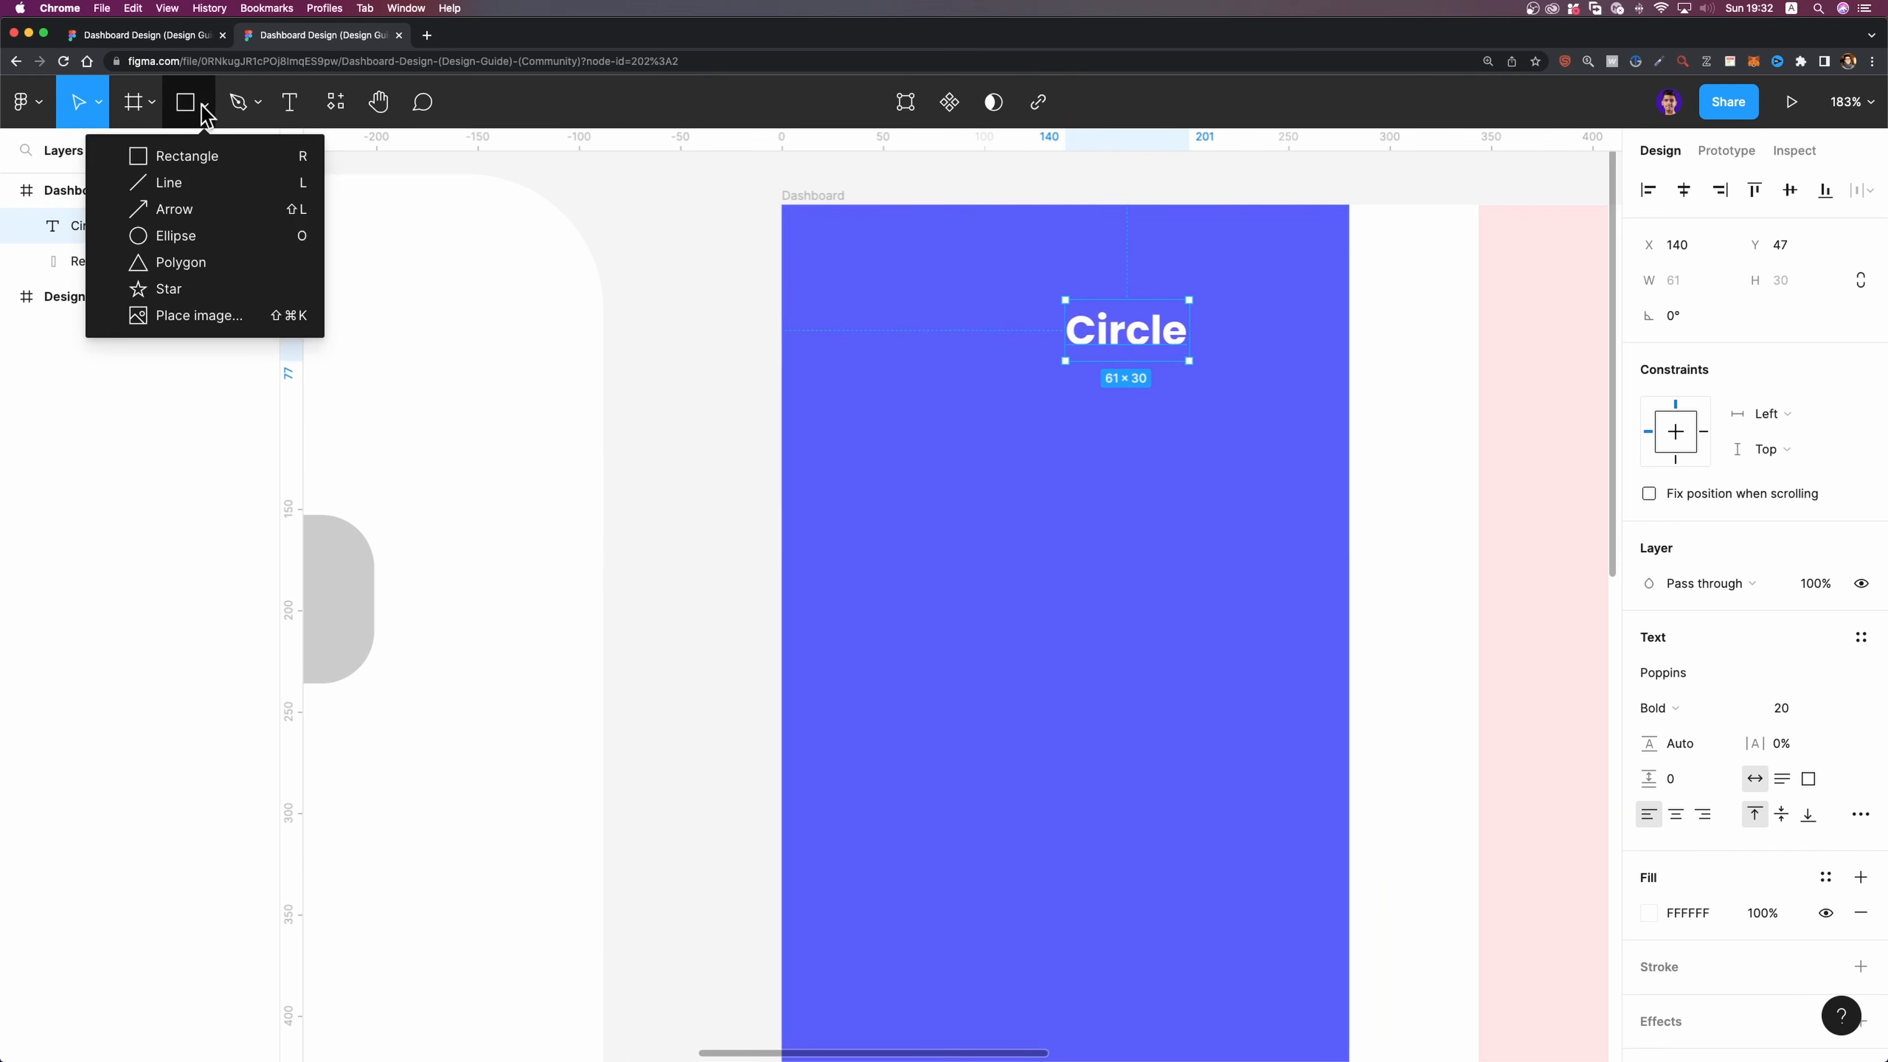
click(199, 226)
drag(976, 291, 1039, 355)
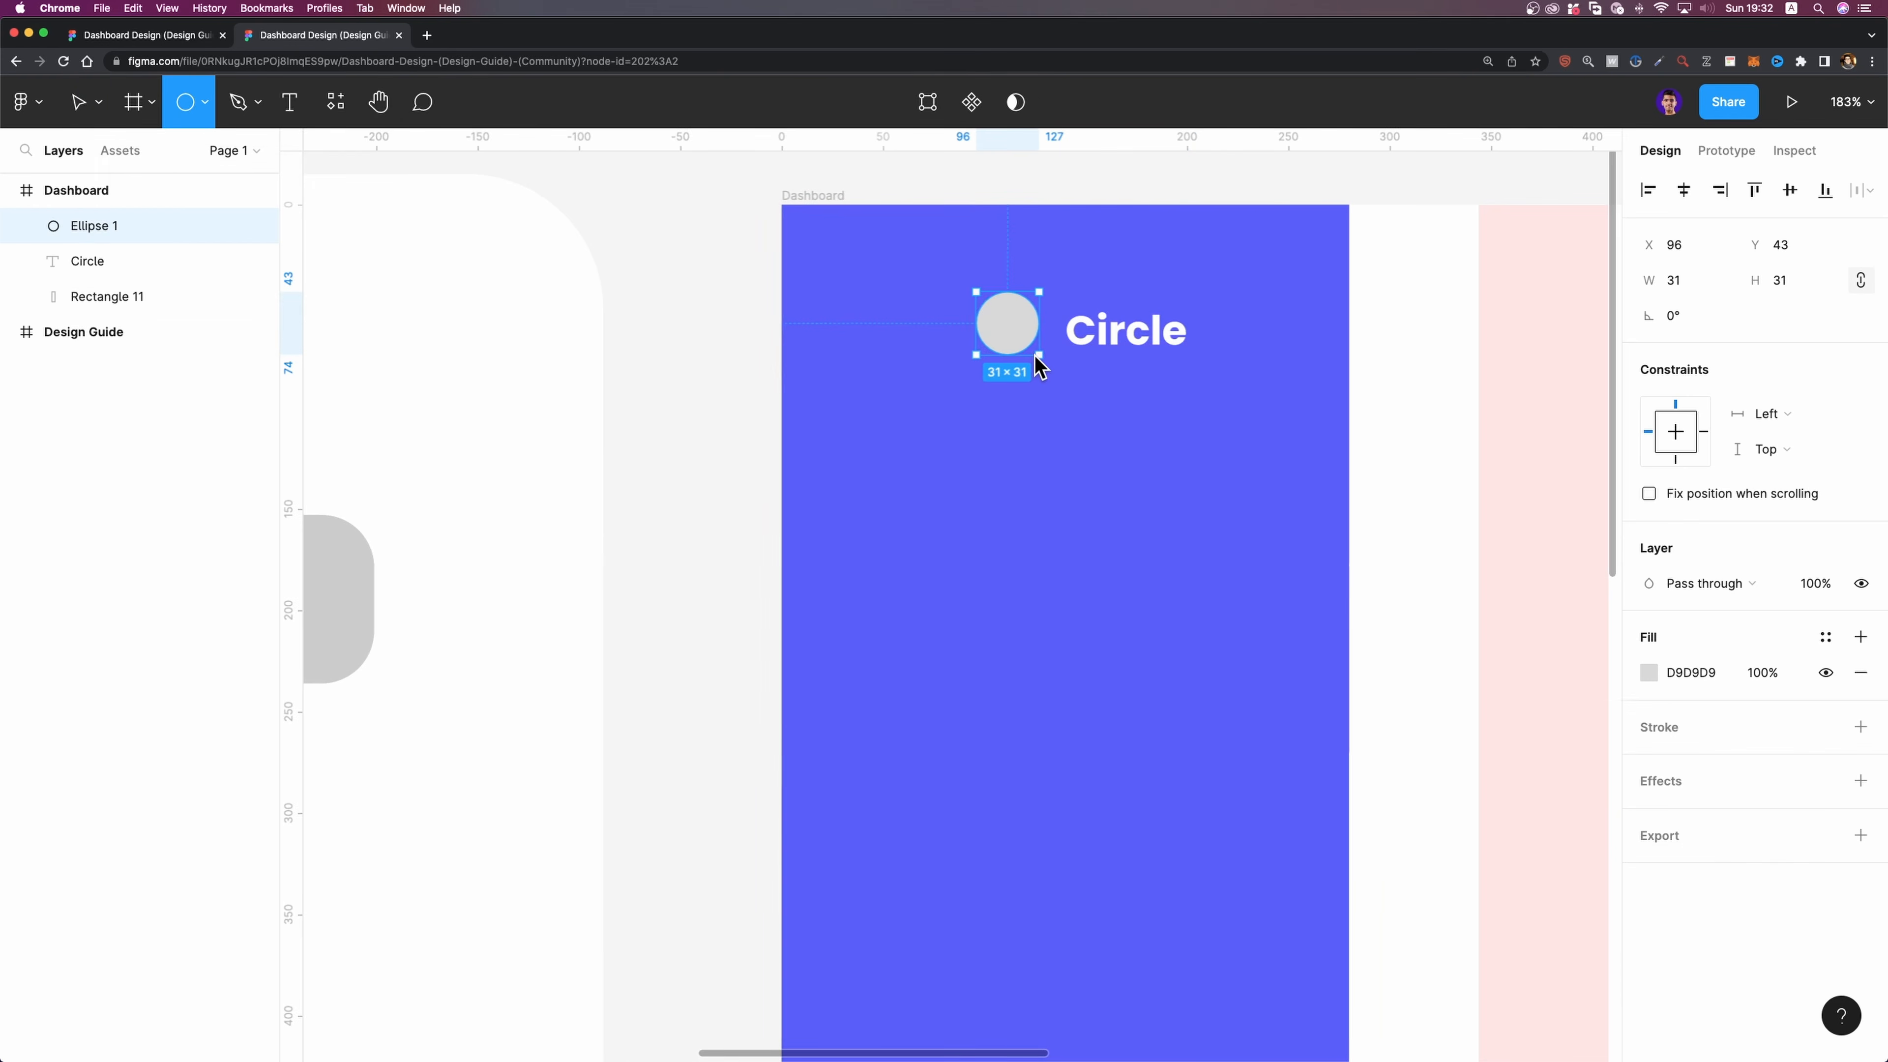
click(1684, 286)
text(32)
key(Return)
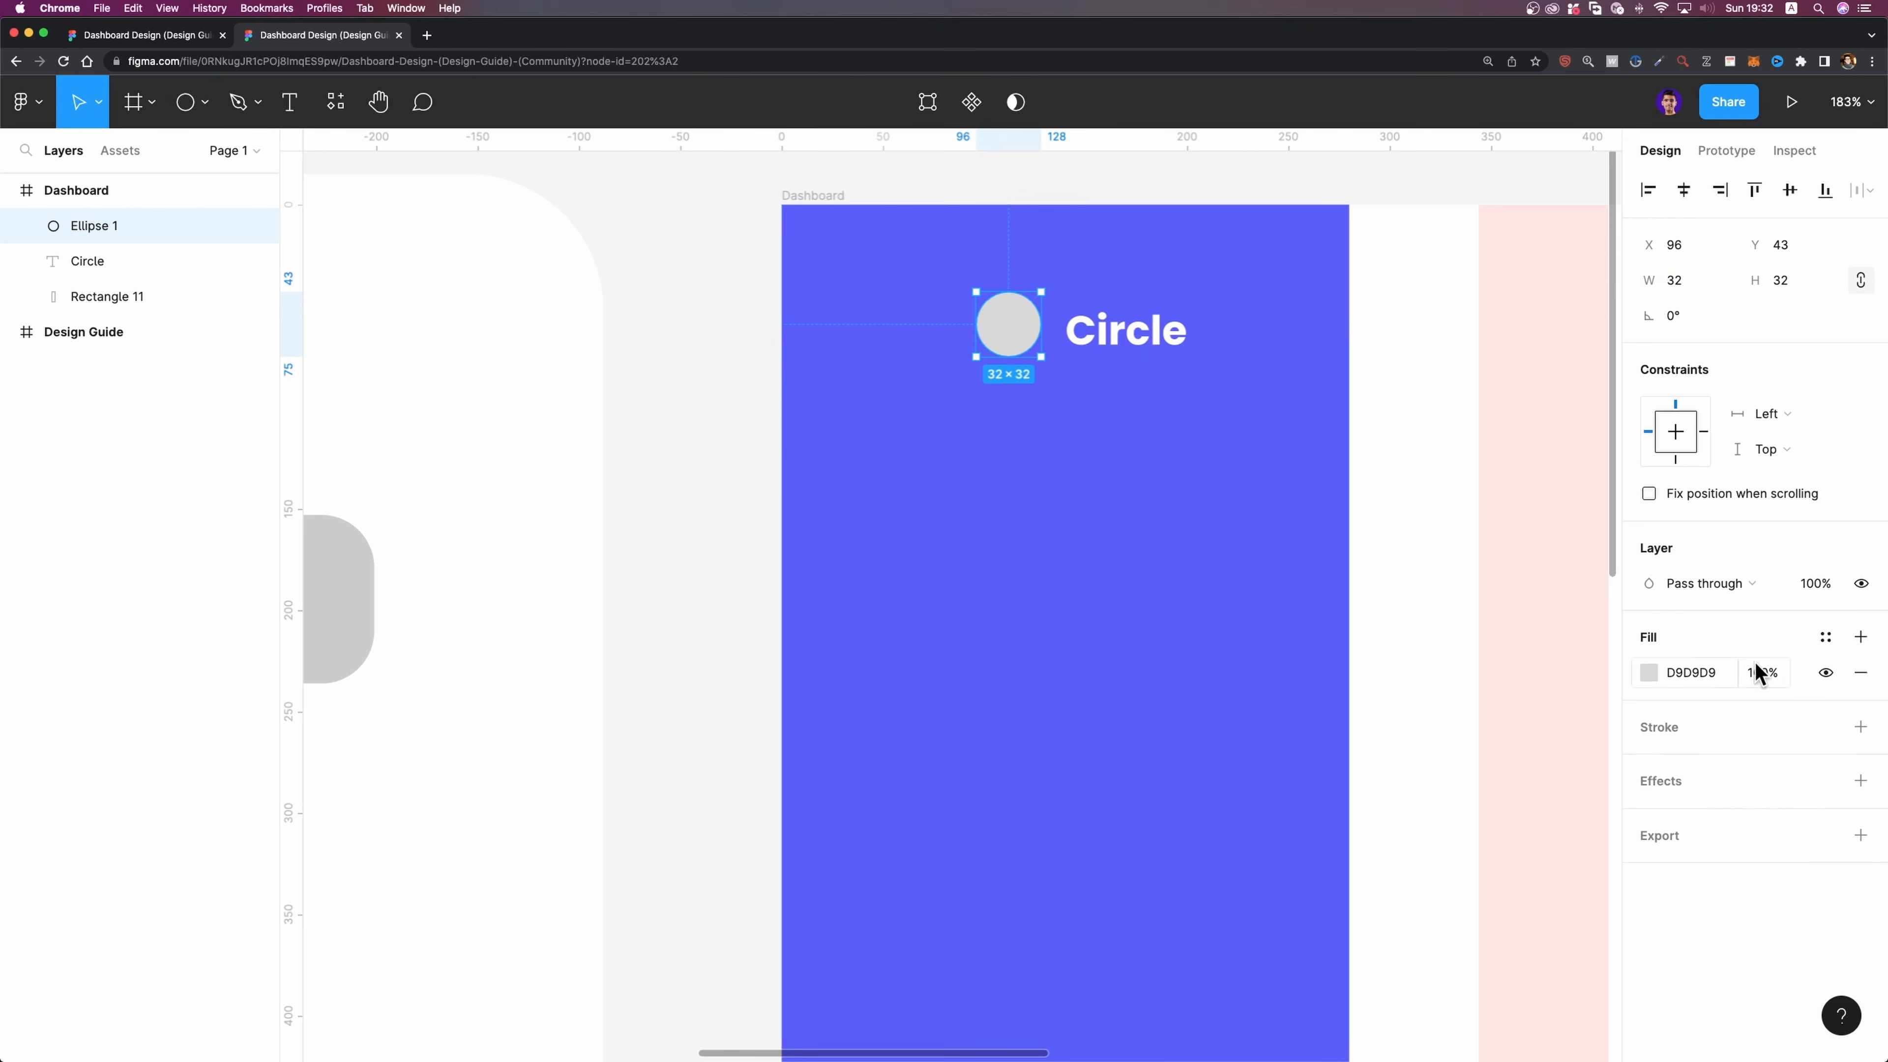
Turn the circle into a ring by removing its fill and adding a white stroke with a width of 7.
click(1860, 672)
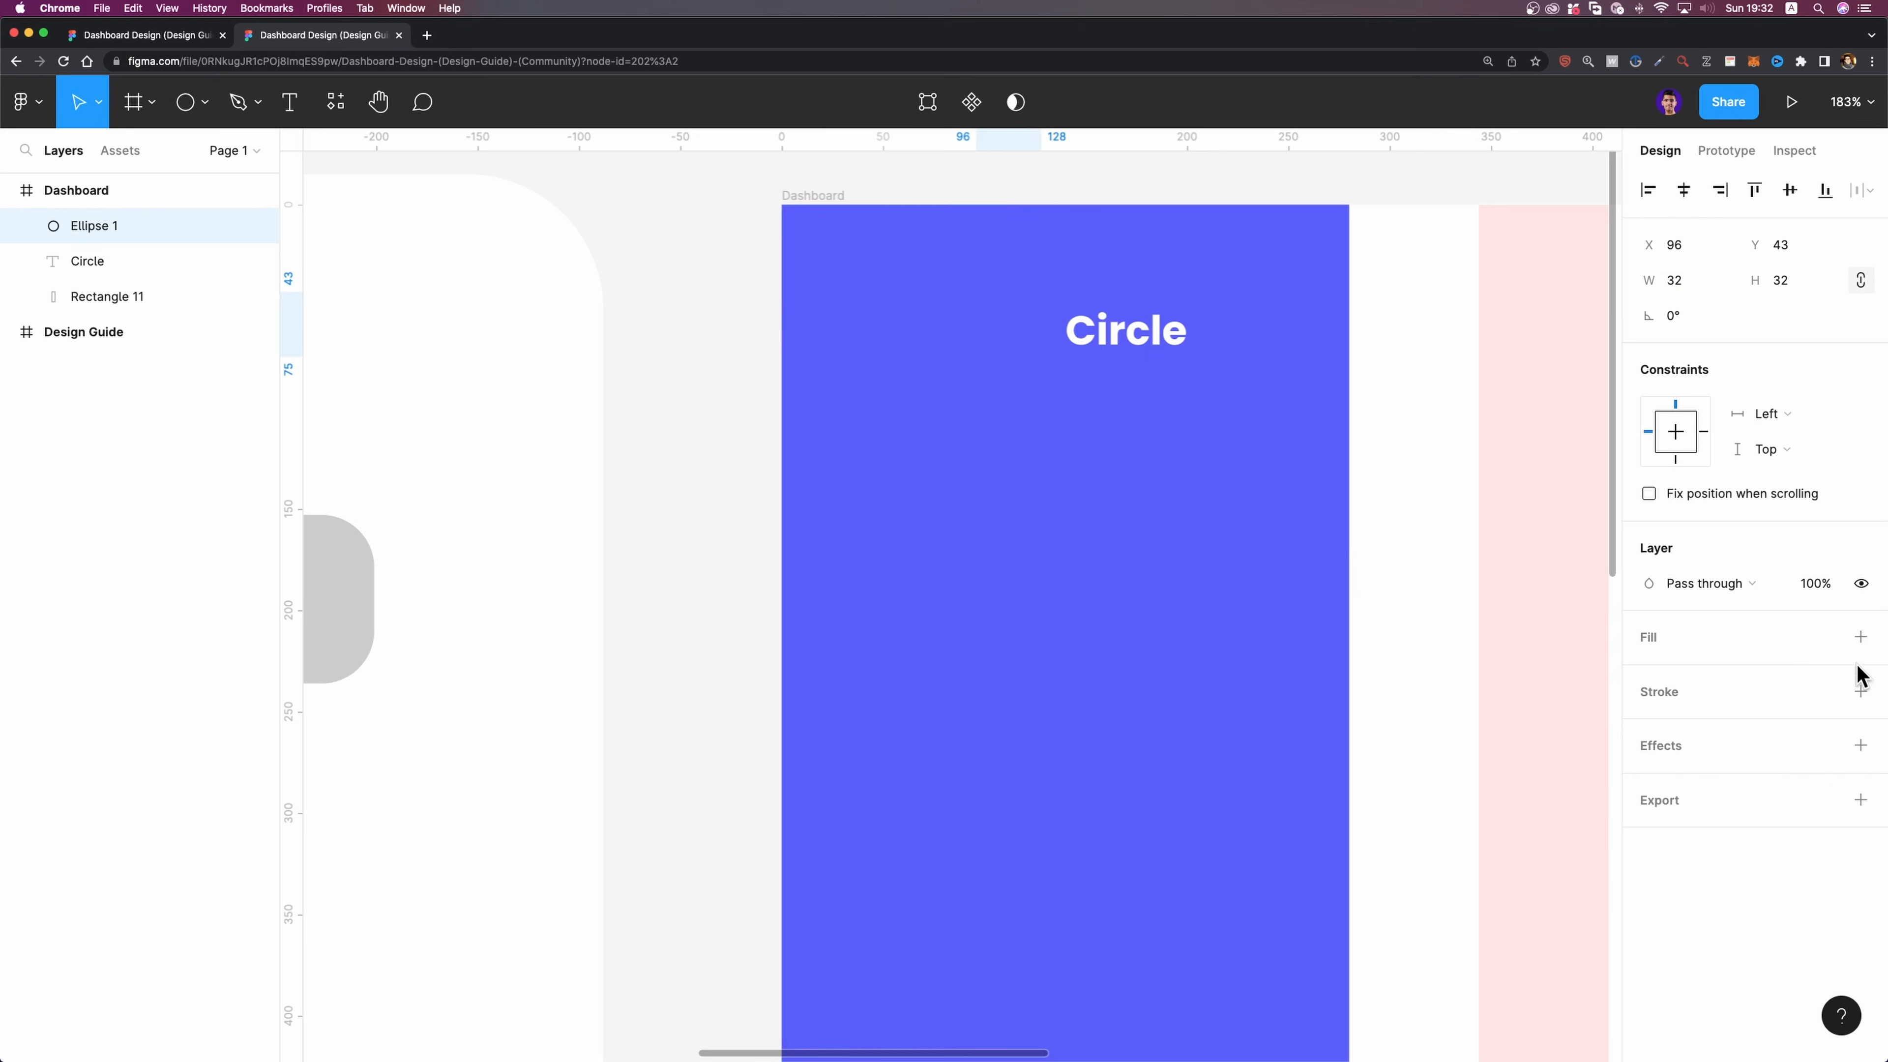
click(1860, 691)
mouse_move(1754, 761)
mouse_down()
mouse_move(1772, 746)
mouse_move(1757, 763)
mouse_up()
click(1648, 728)
mouse_move(1464, 588)
mouse_down()
mouse_move(1480, 599)
mouse_move(1256, 379)
mouse_up()
click(1086, 432)
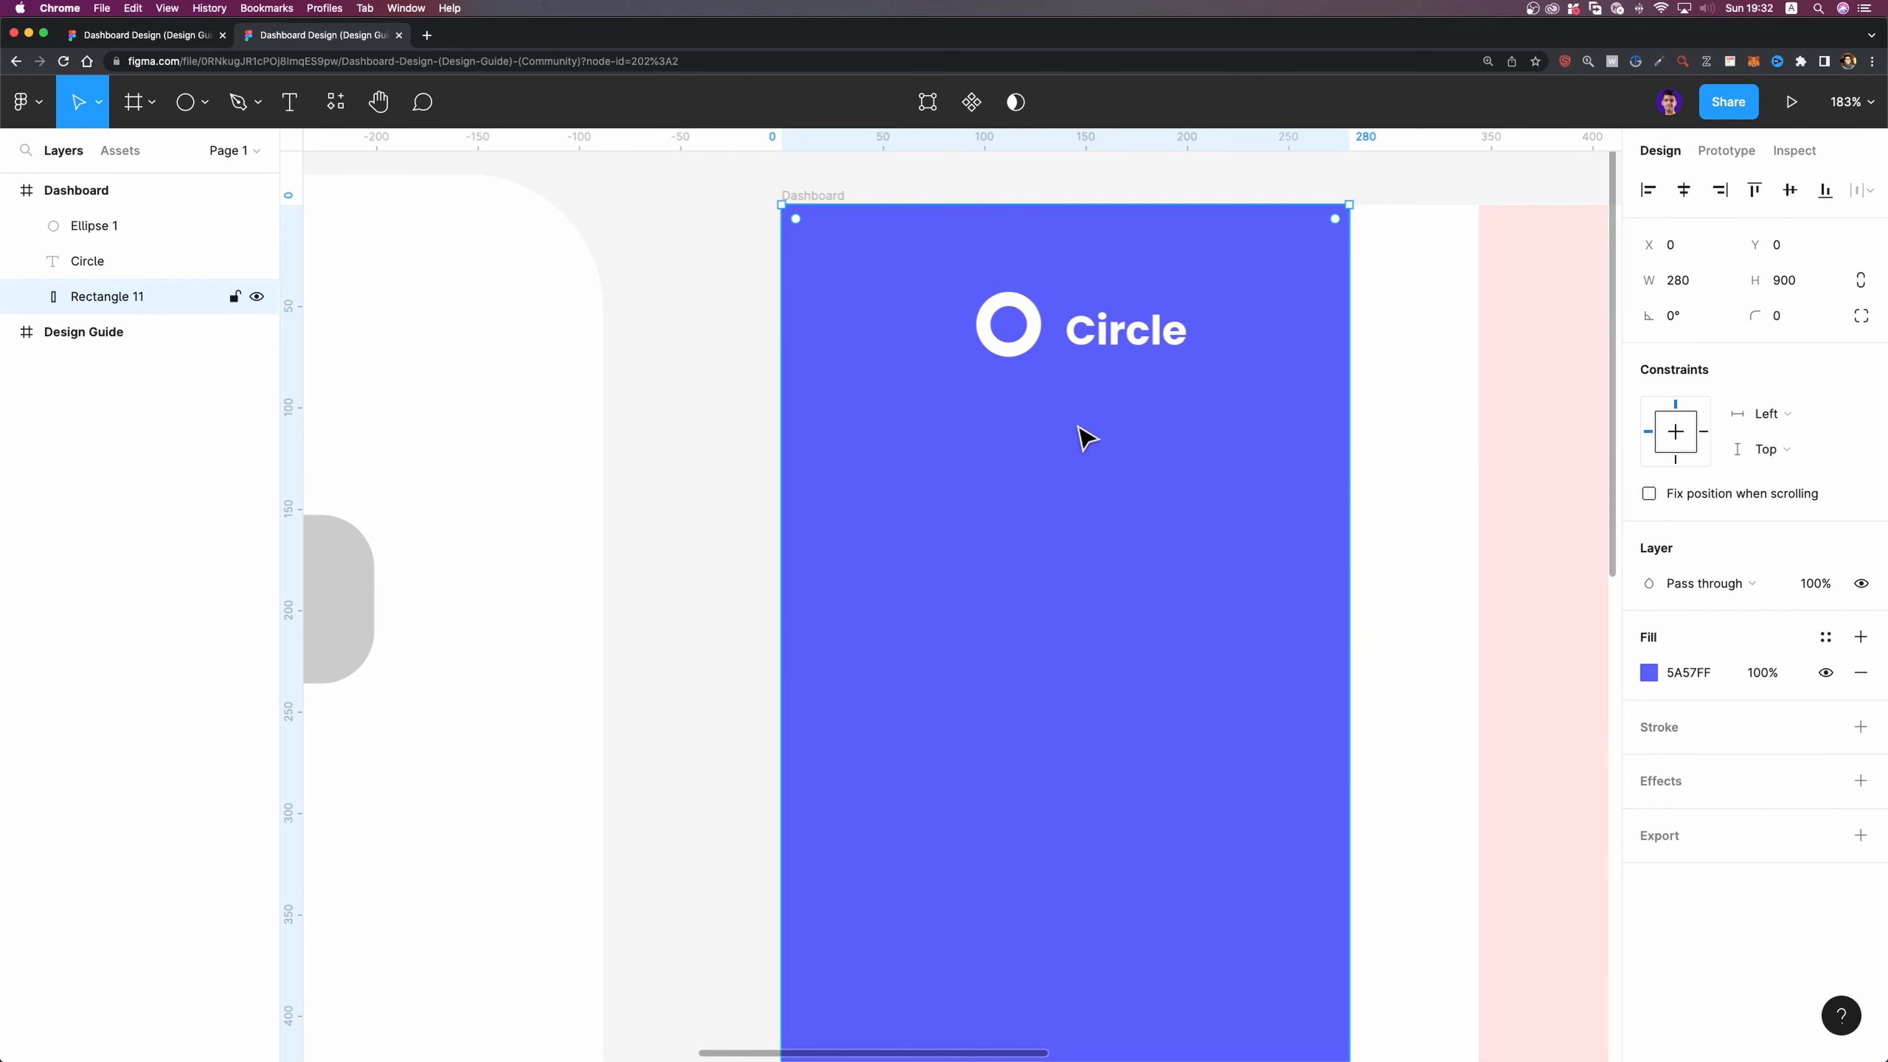
Nudge the "Circle" text right to leave 16 px from the ring and align both on their vertical centers.
click(1100, 343)
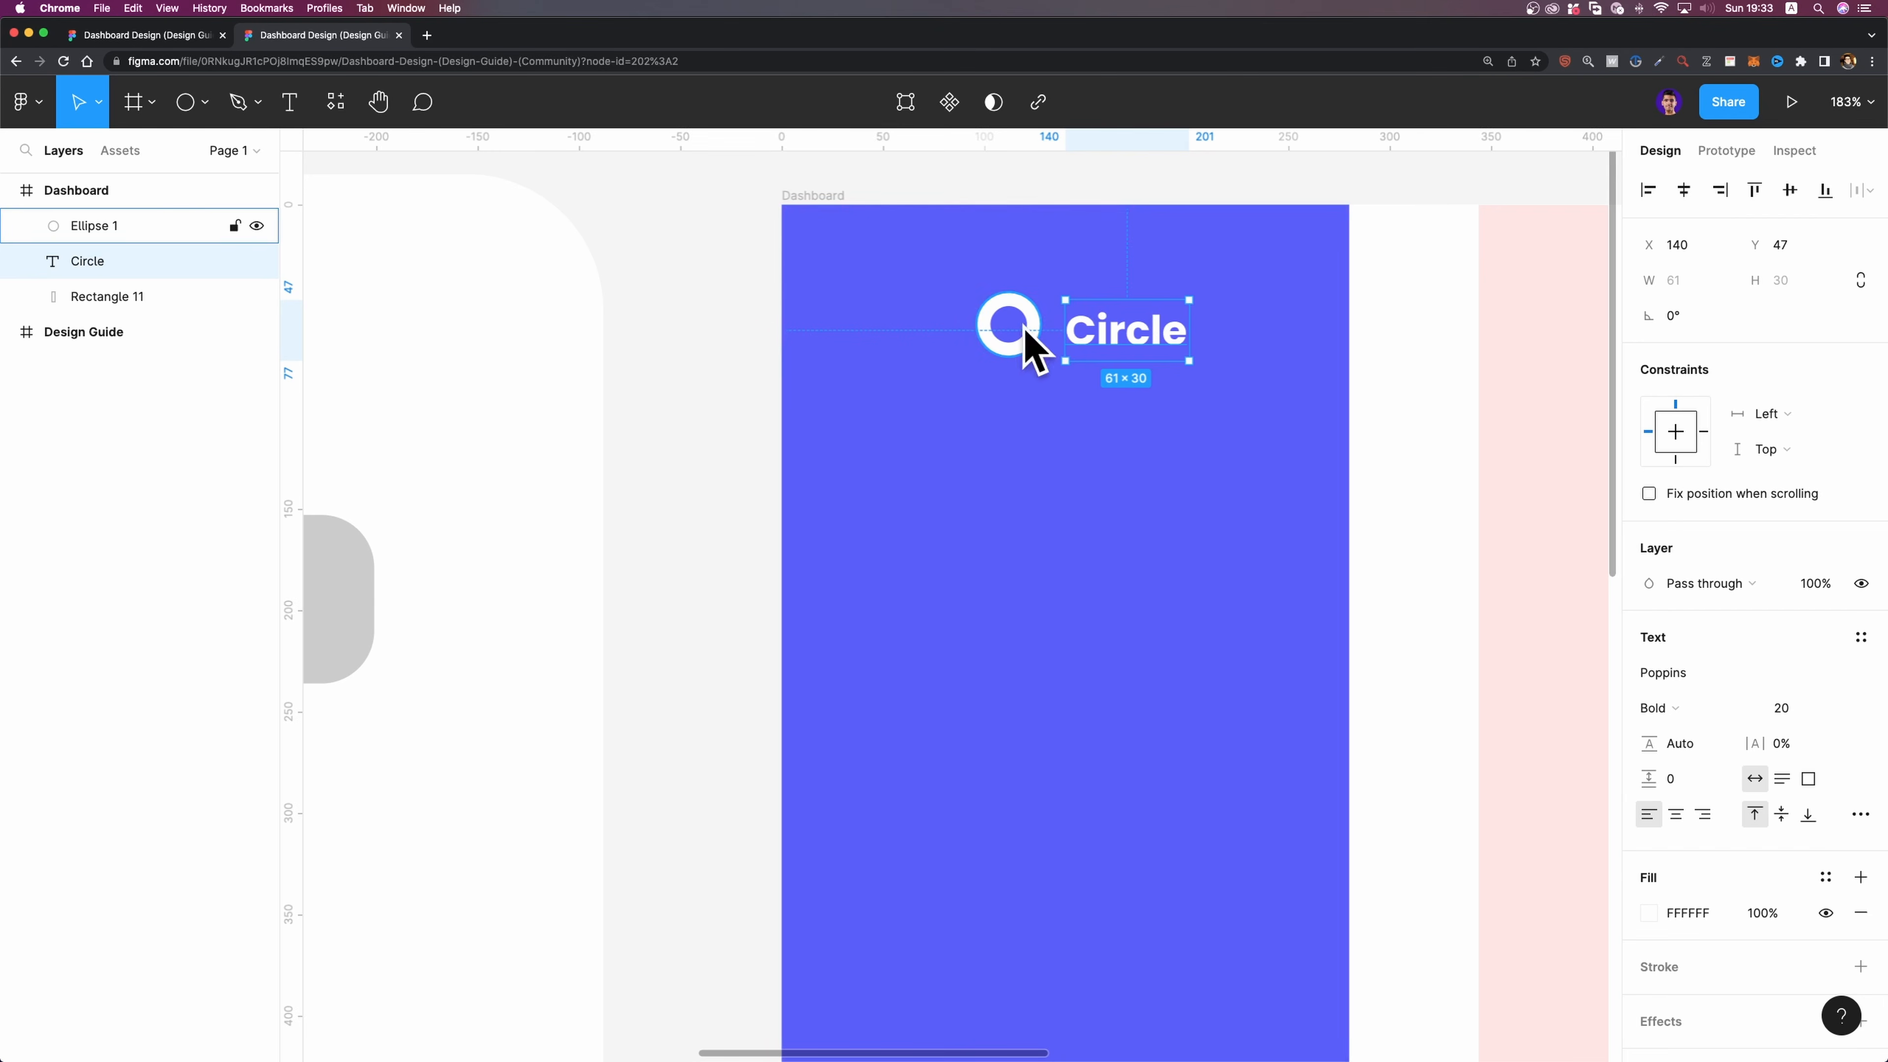
key(alt+Right)
key(alt+Right)
key(alt+Right)
key(alt+Right)
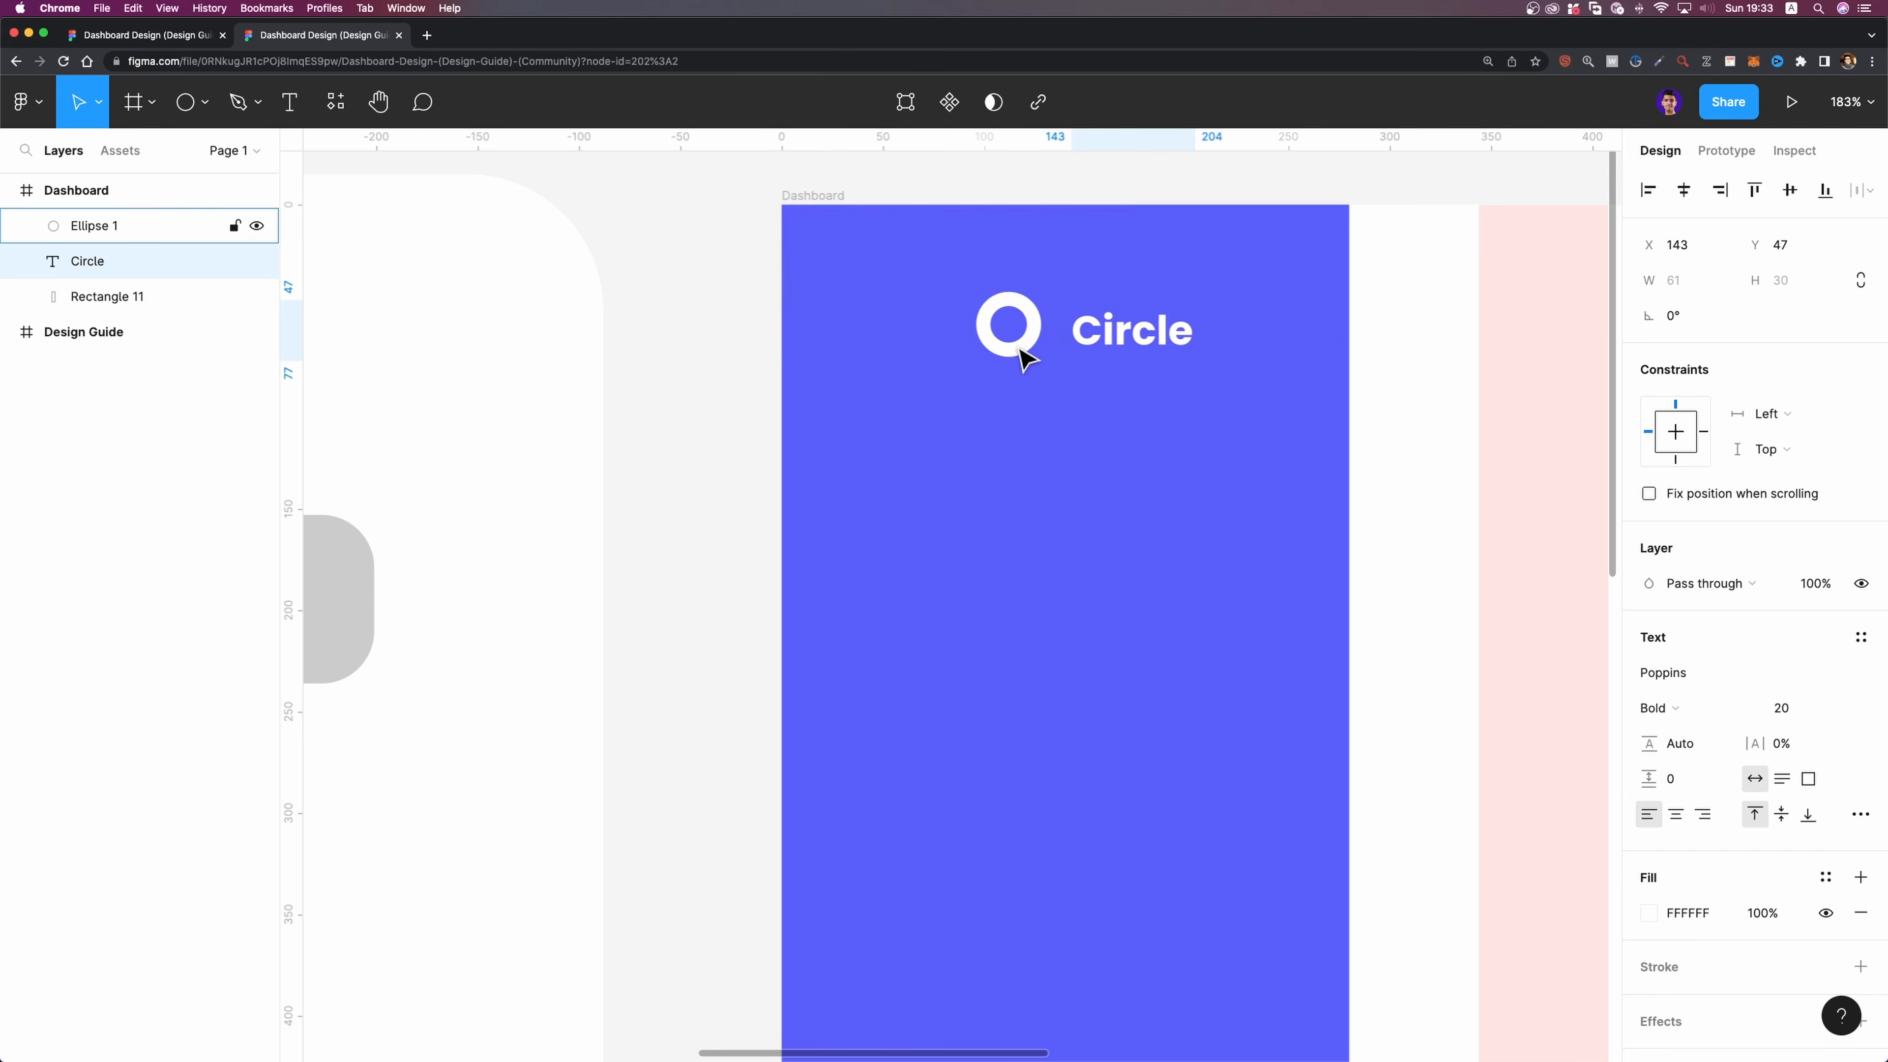
shift+click(1021, 353)
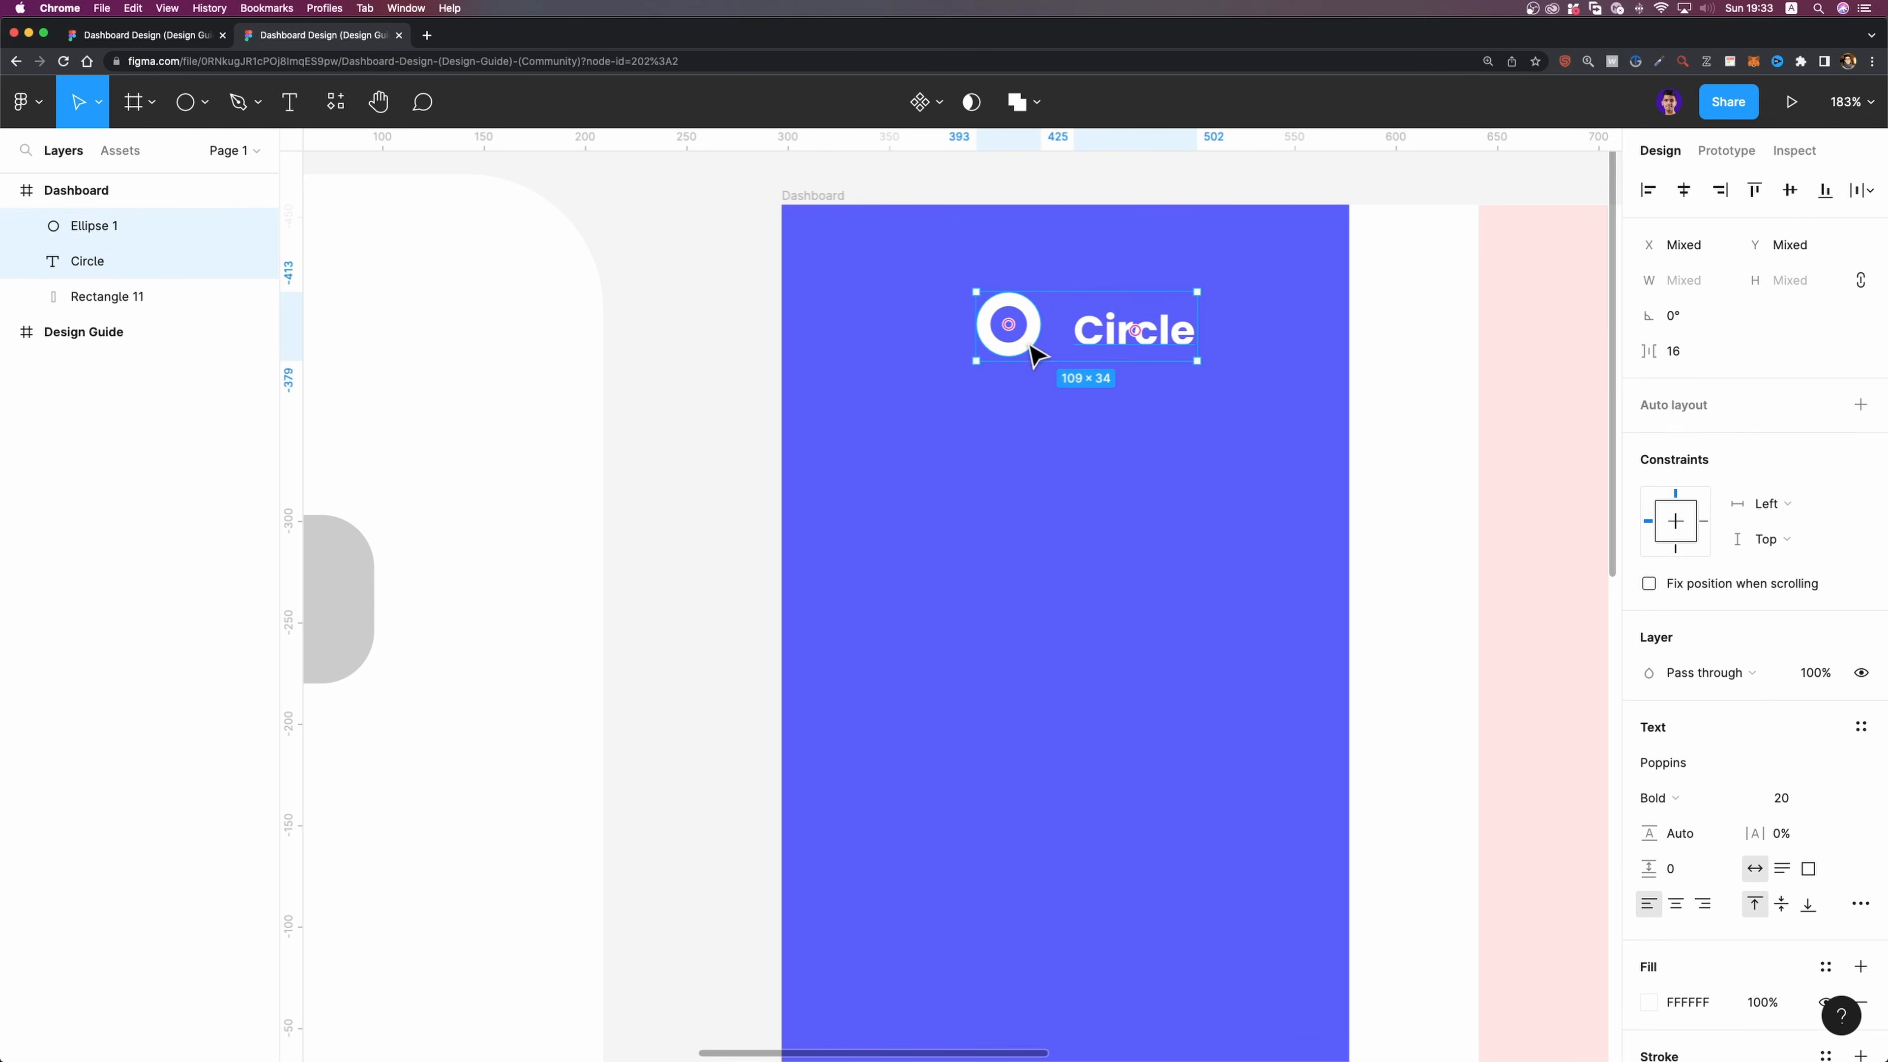
click(1791, 191)
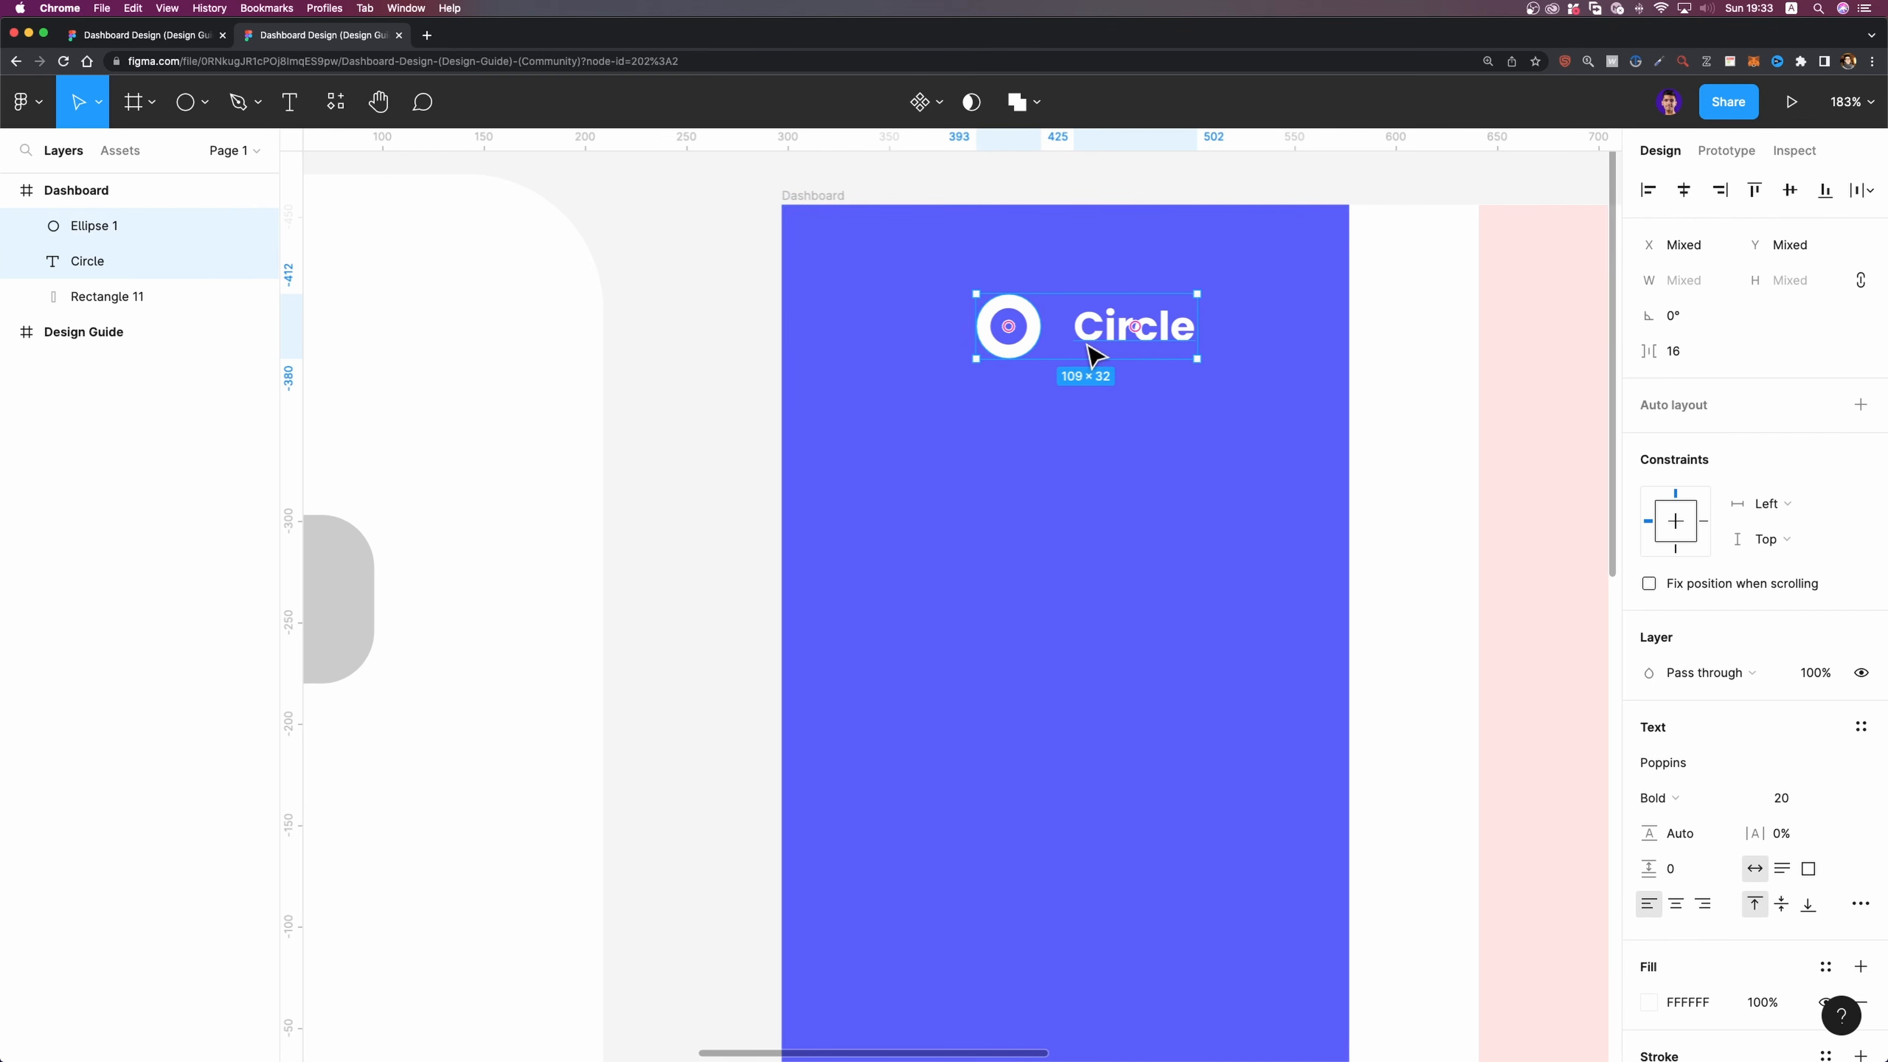
Group the ring and the "Circle" text and rename the group "Logo".
key(super+g)
double_click(100, 226)
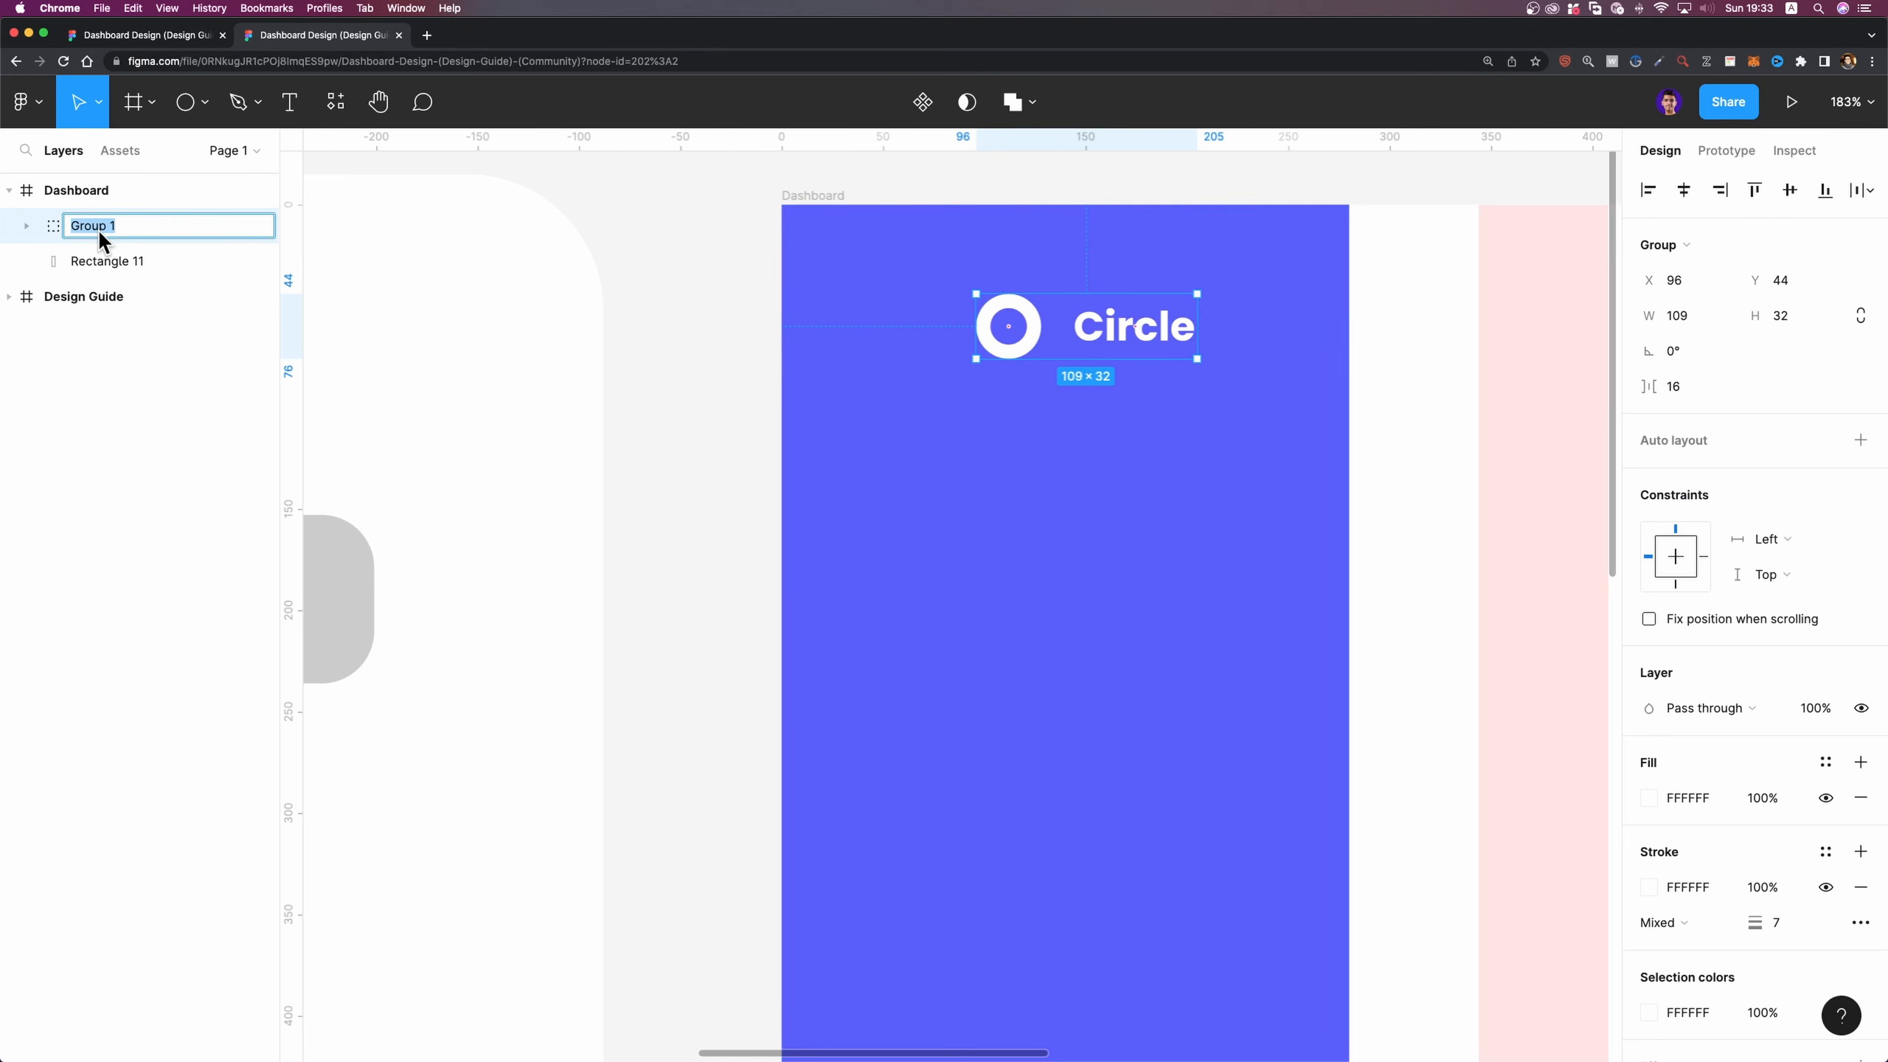
text(Logo)
key(Return)
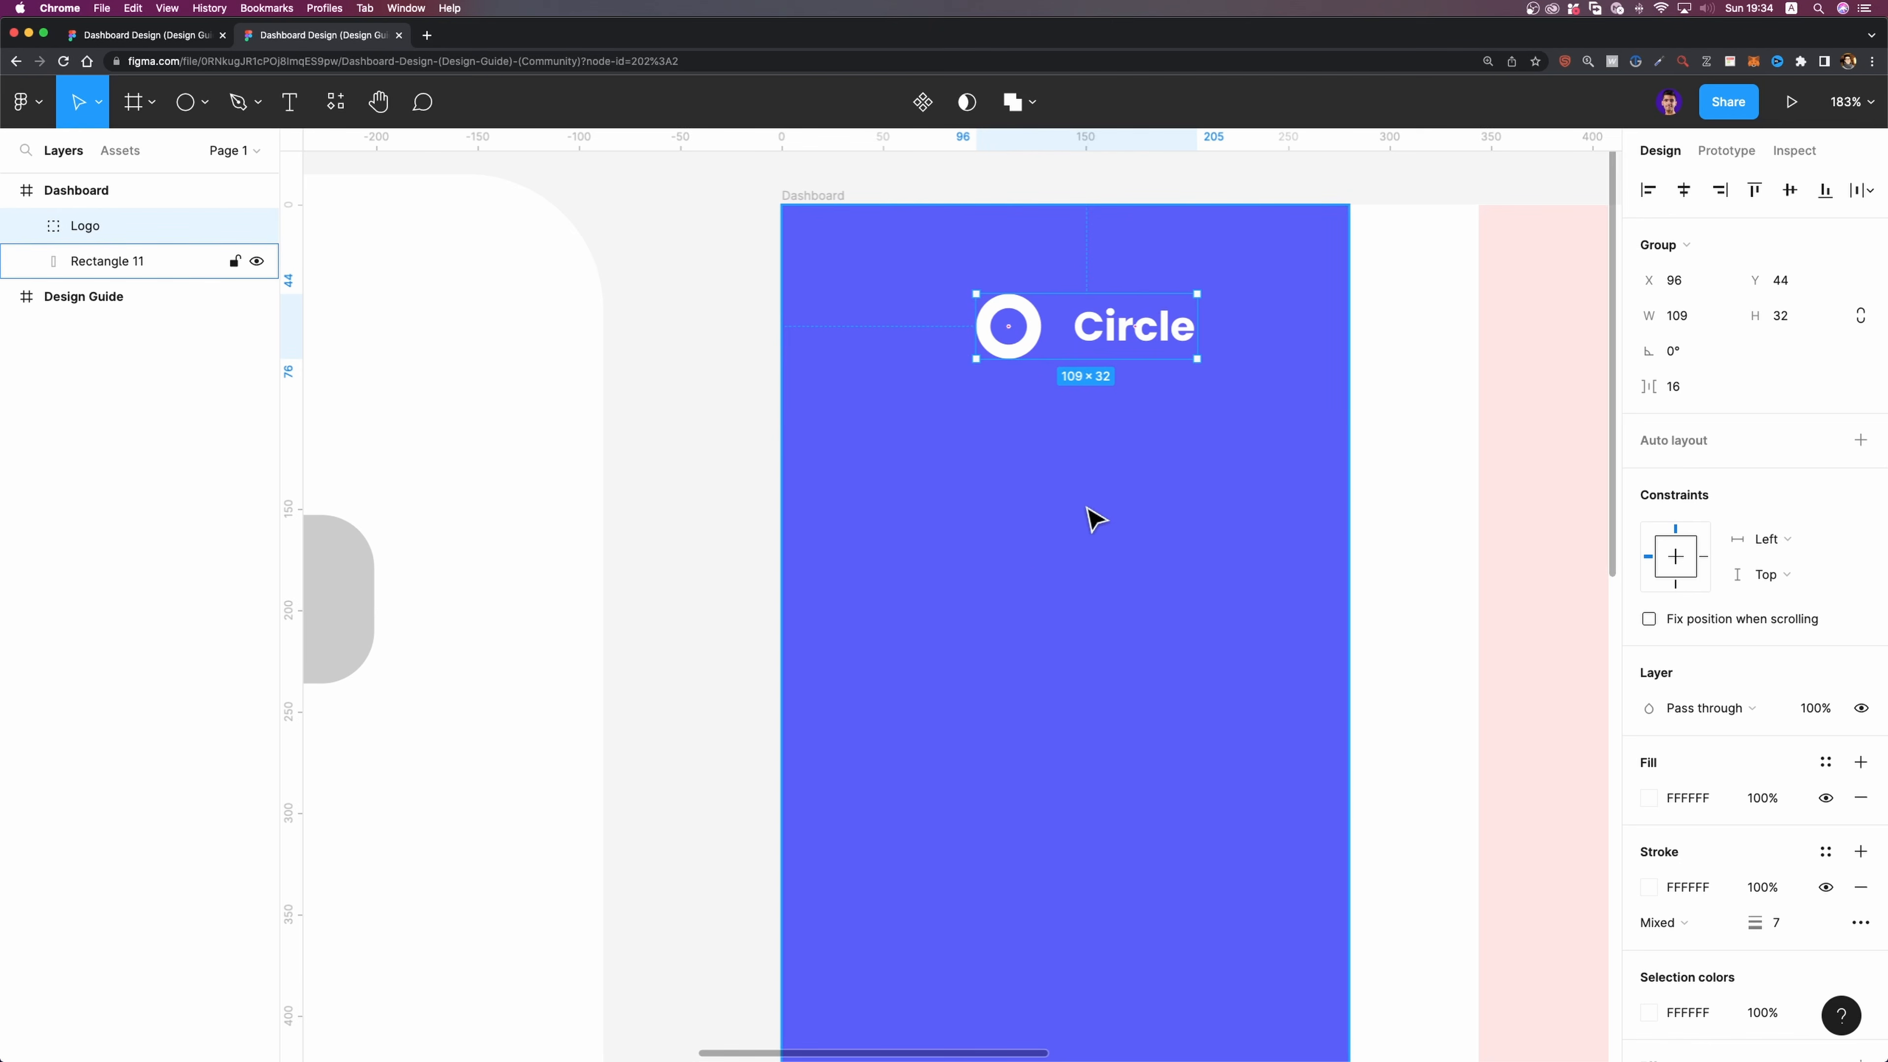
Add the text "Dashboard" below the logo in the sidebar and set it to Poppins Medium, size 14.
key(t)
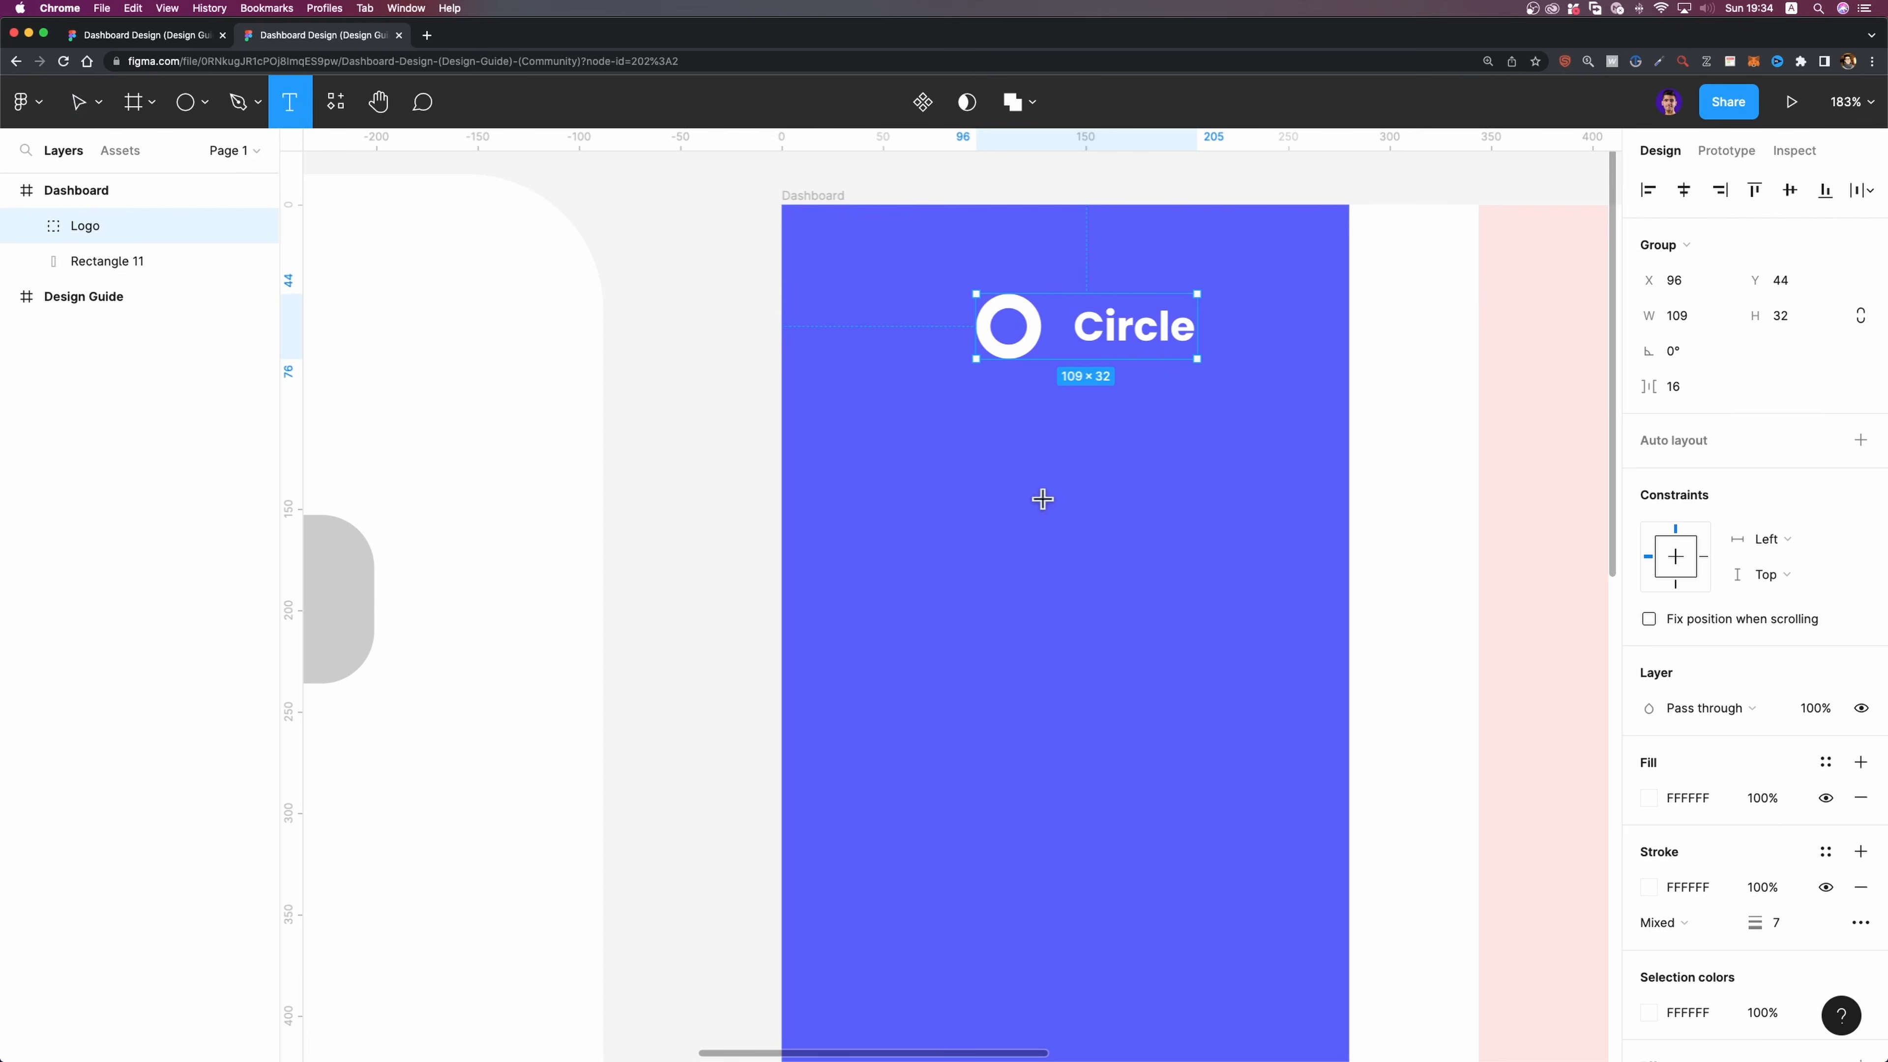
click(1024, 521)
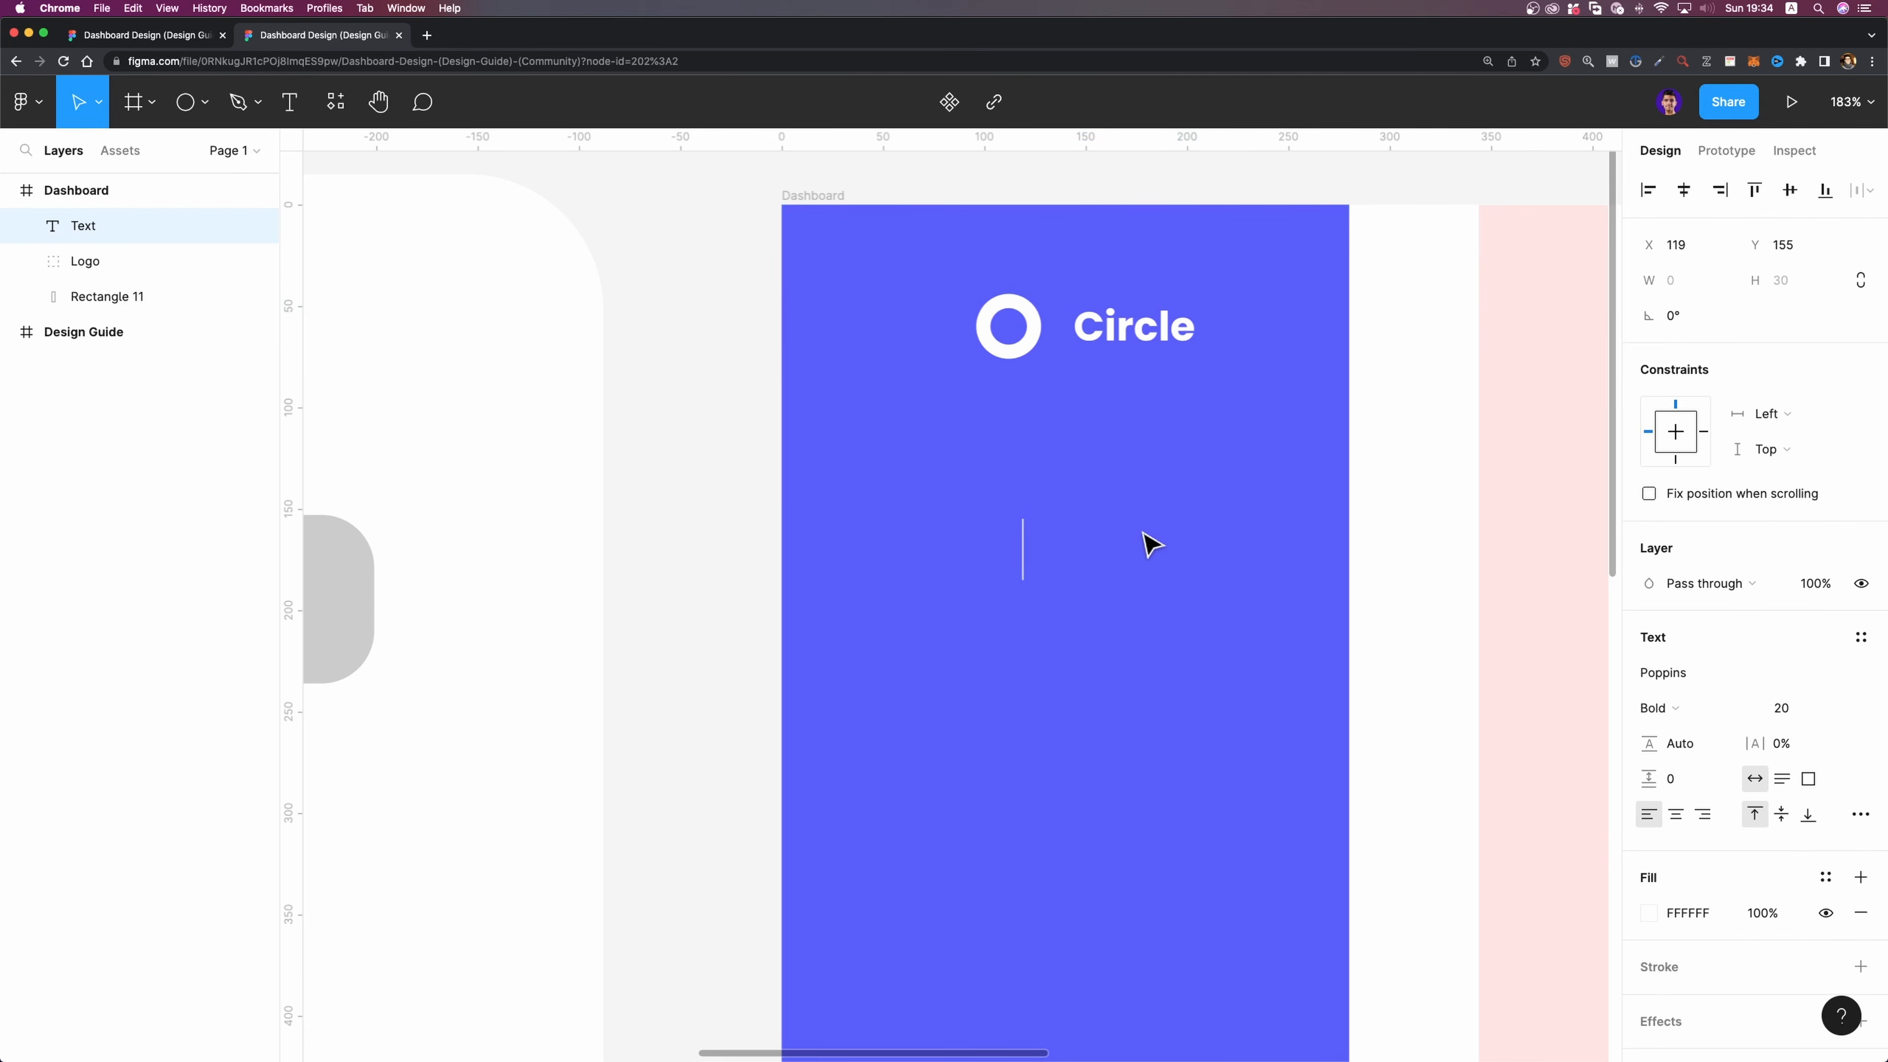
text(Dashboard)
key(super+a)
click(1811, 711)
text(14)
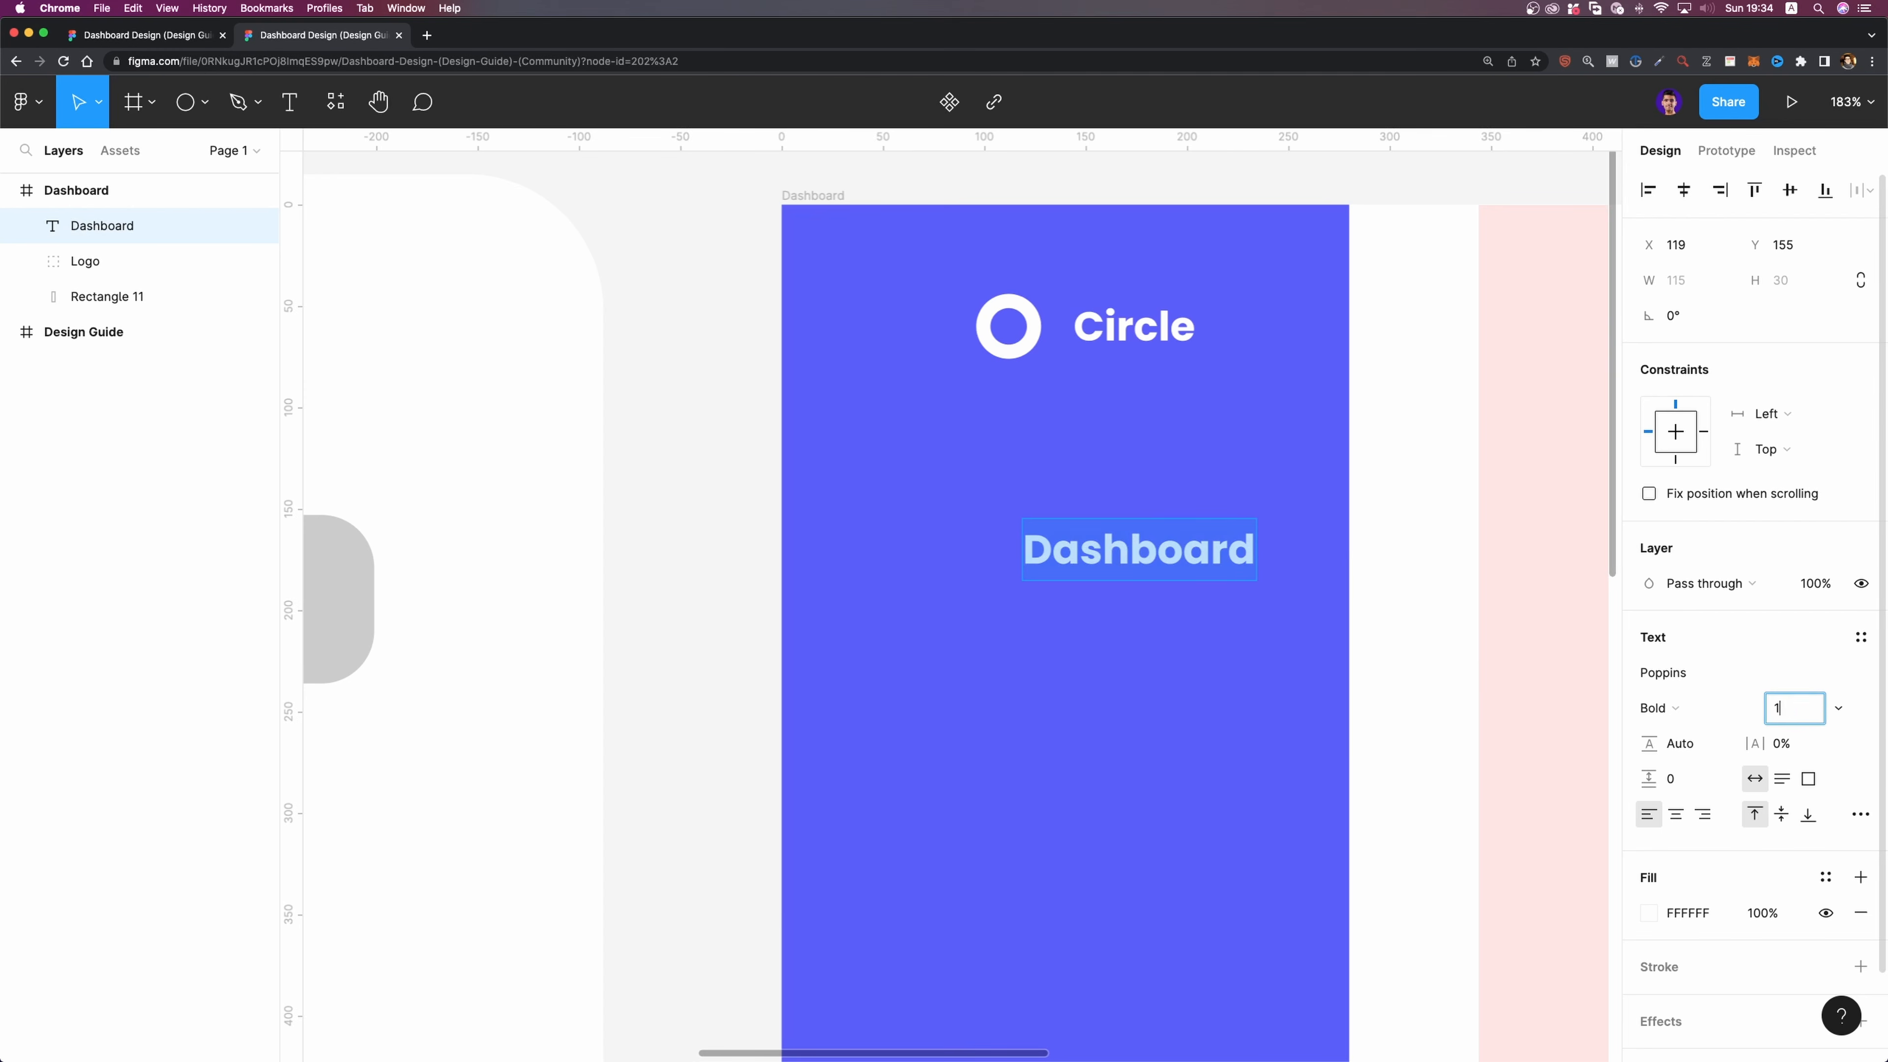
key(Return)
click(1715, 709)
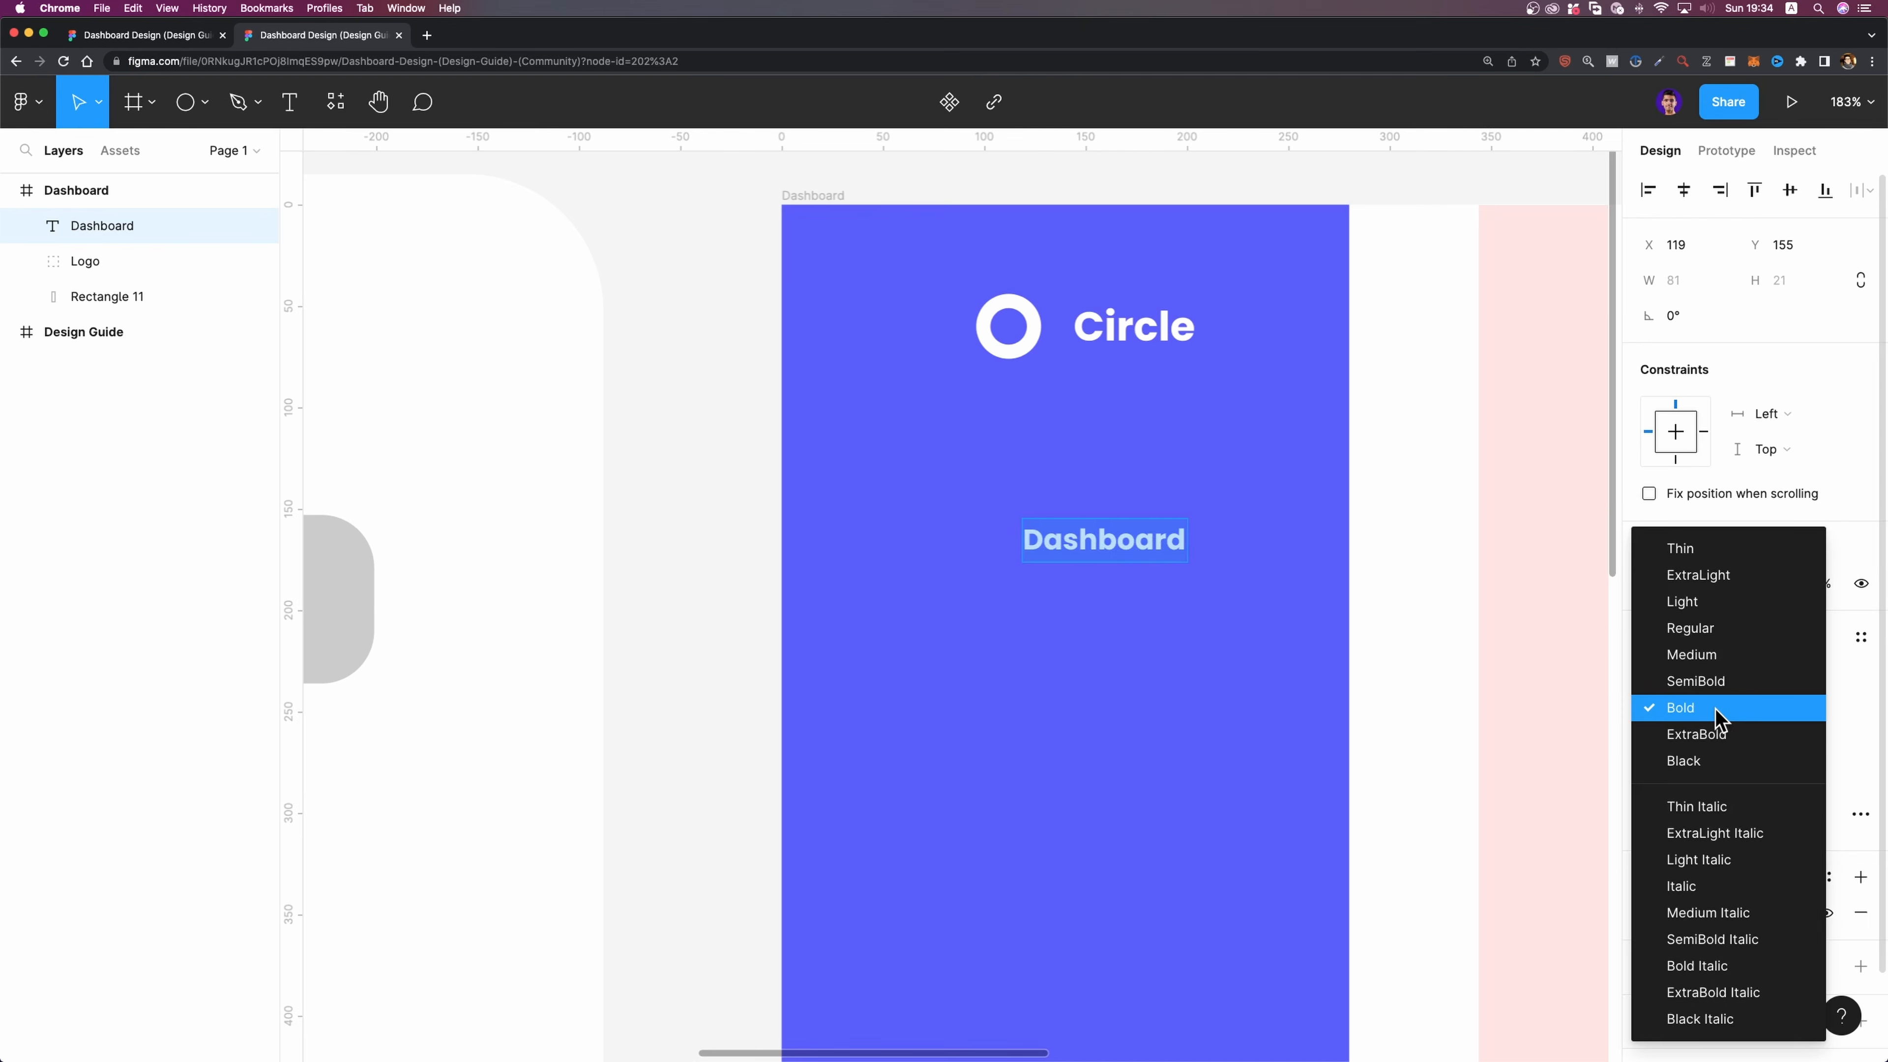
click(1717, 648)
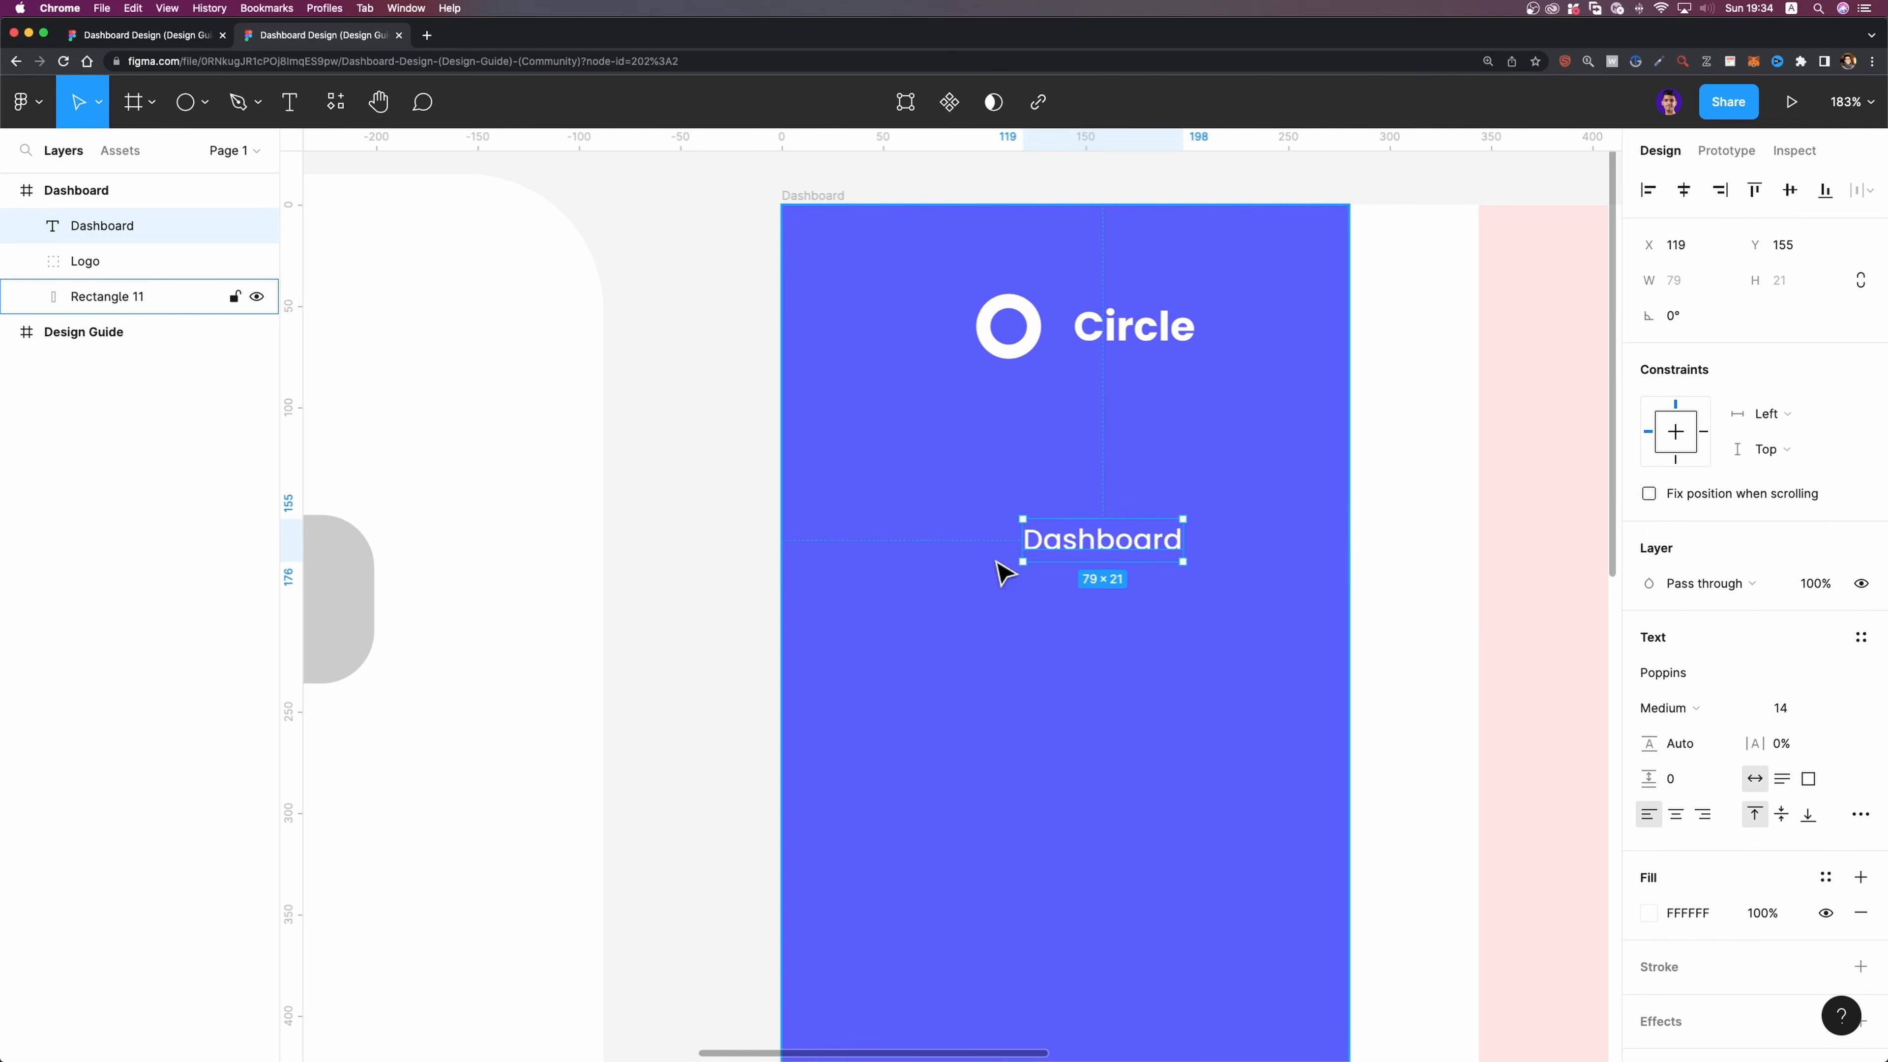
Duplicate the home icon from the design guide and place the copy just left of the sidebar's "Dashboard" text.
scroll(1005, 556, down, 5)
scroll(855, 611, left, 10)
scroll(855, 611, down, 5)
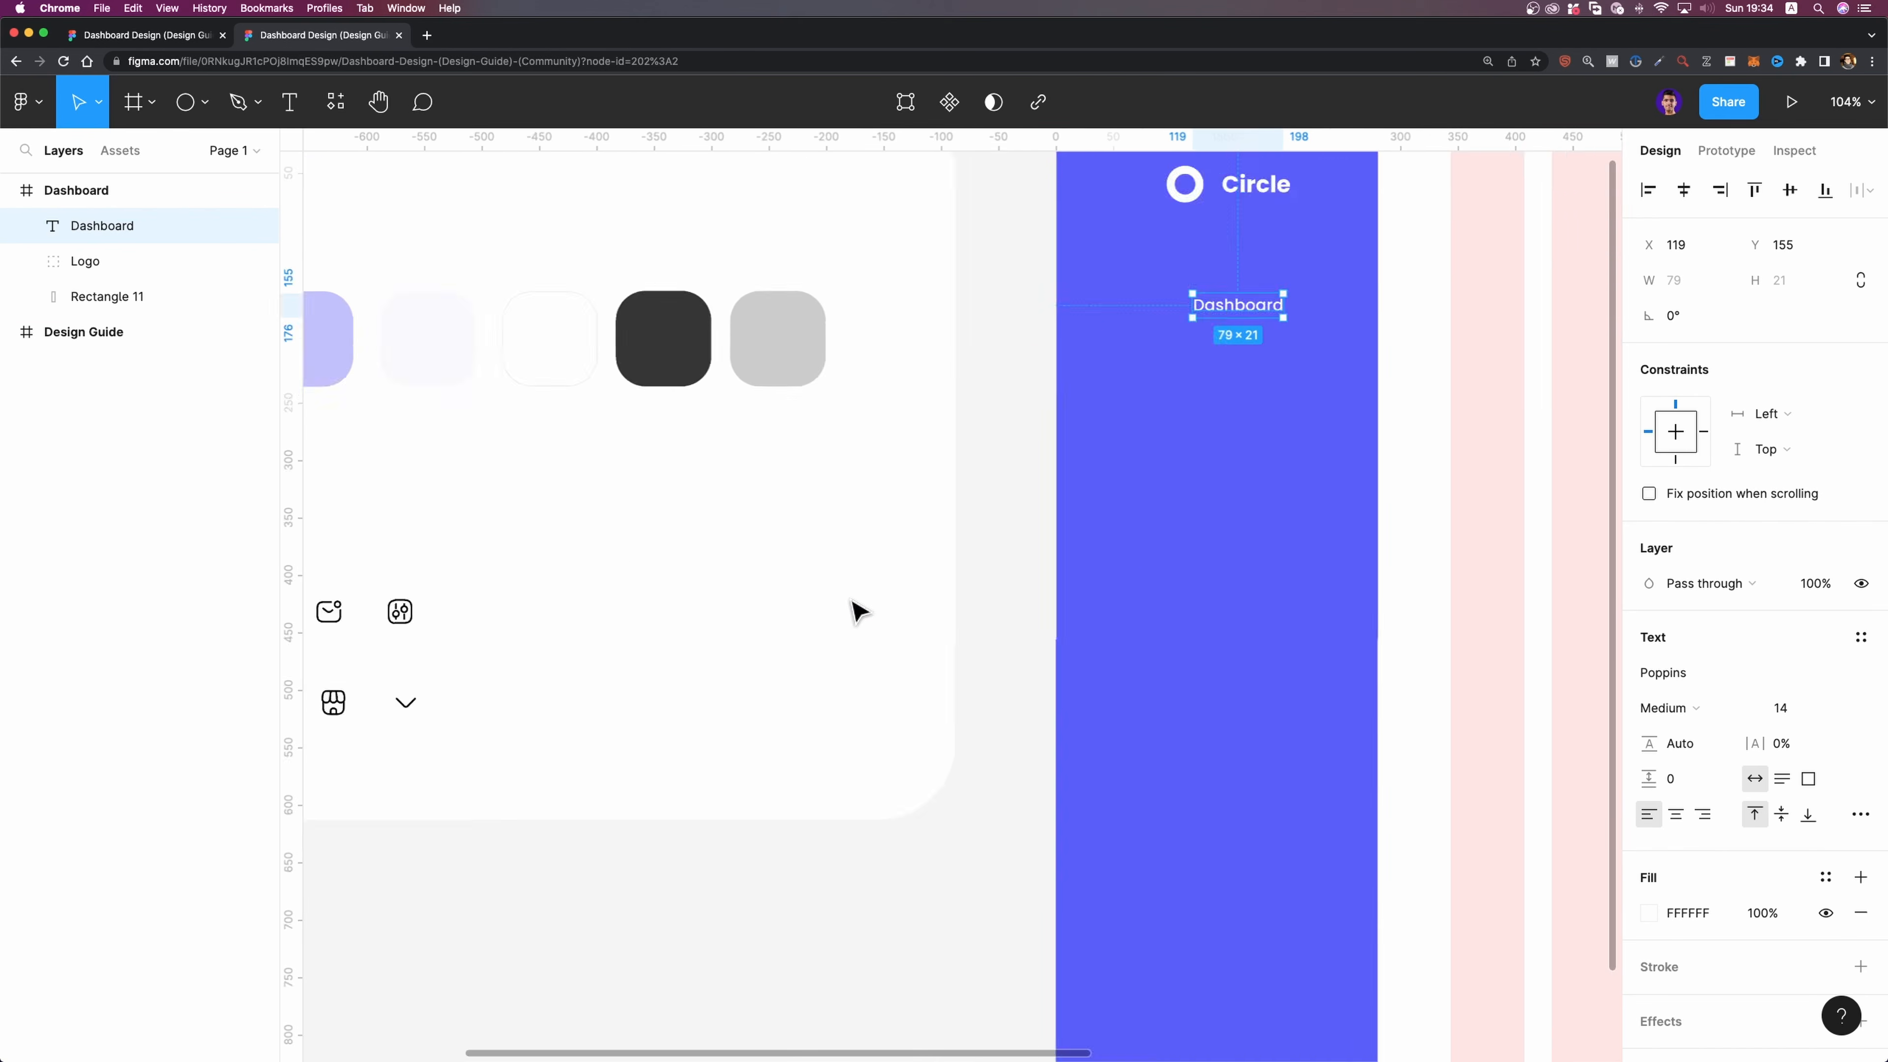
scroll(856, 611, left, 3)
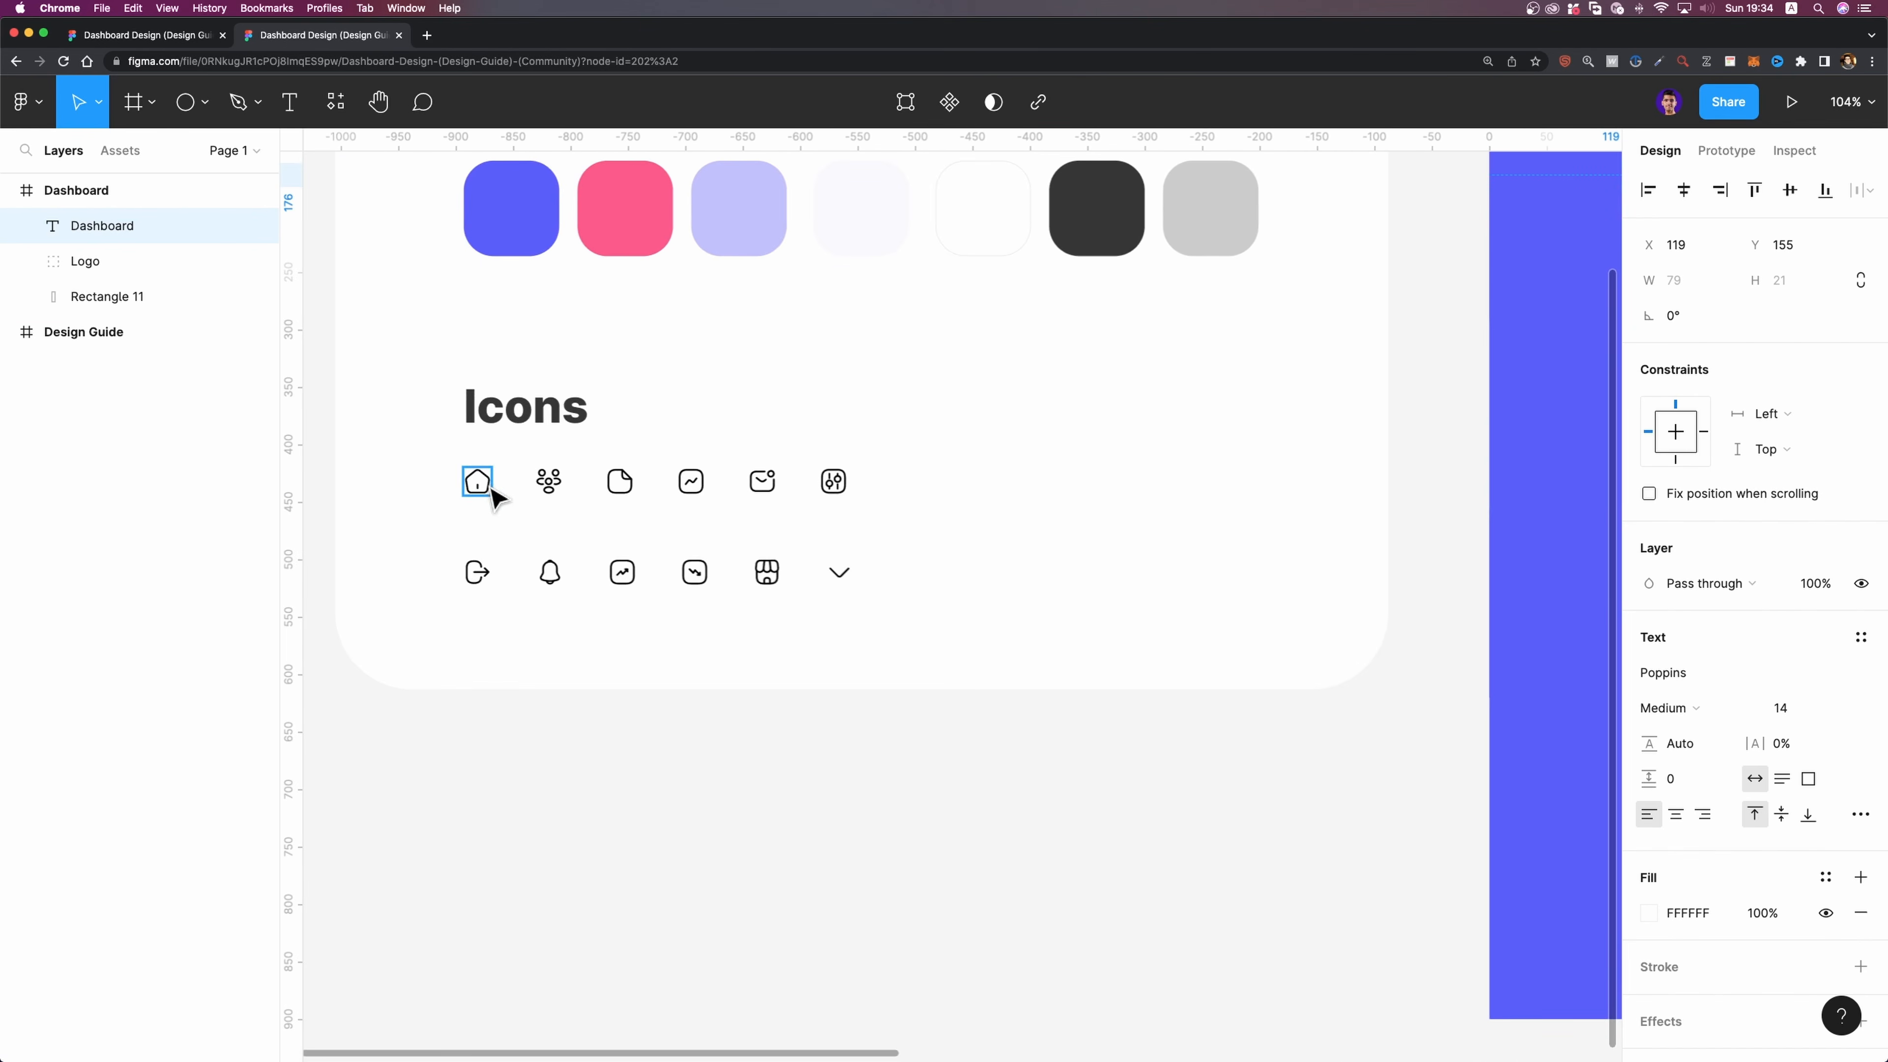
click(491, 504)
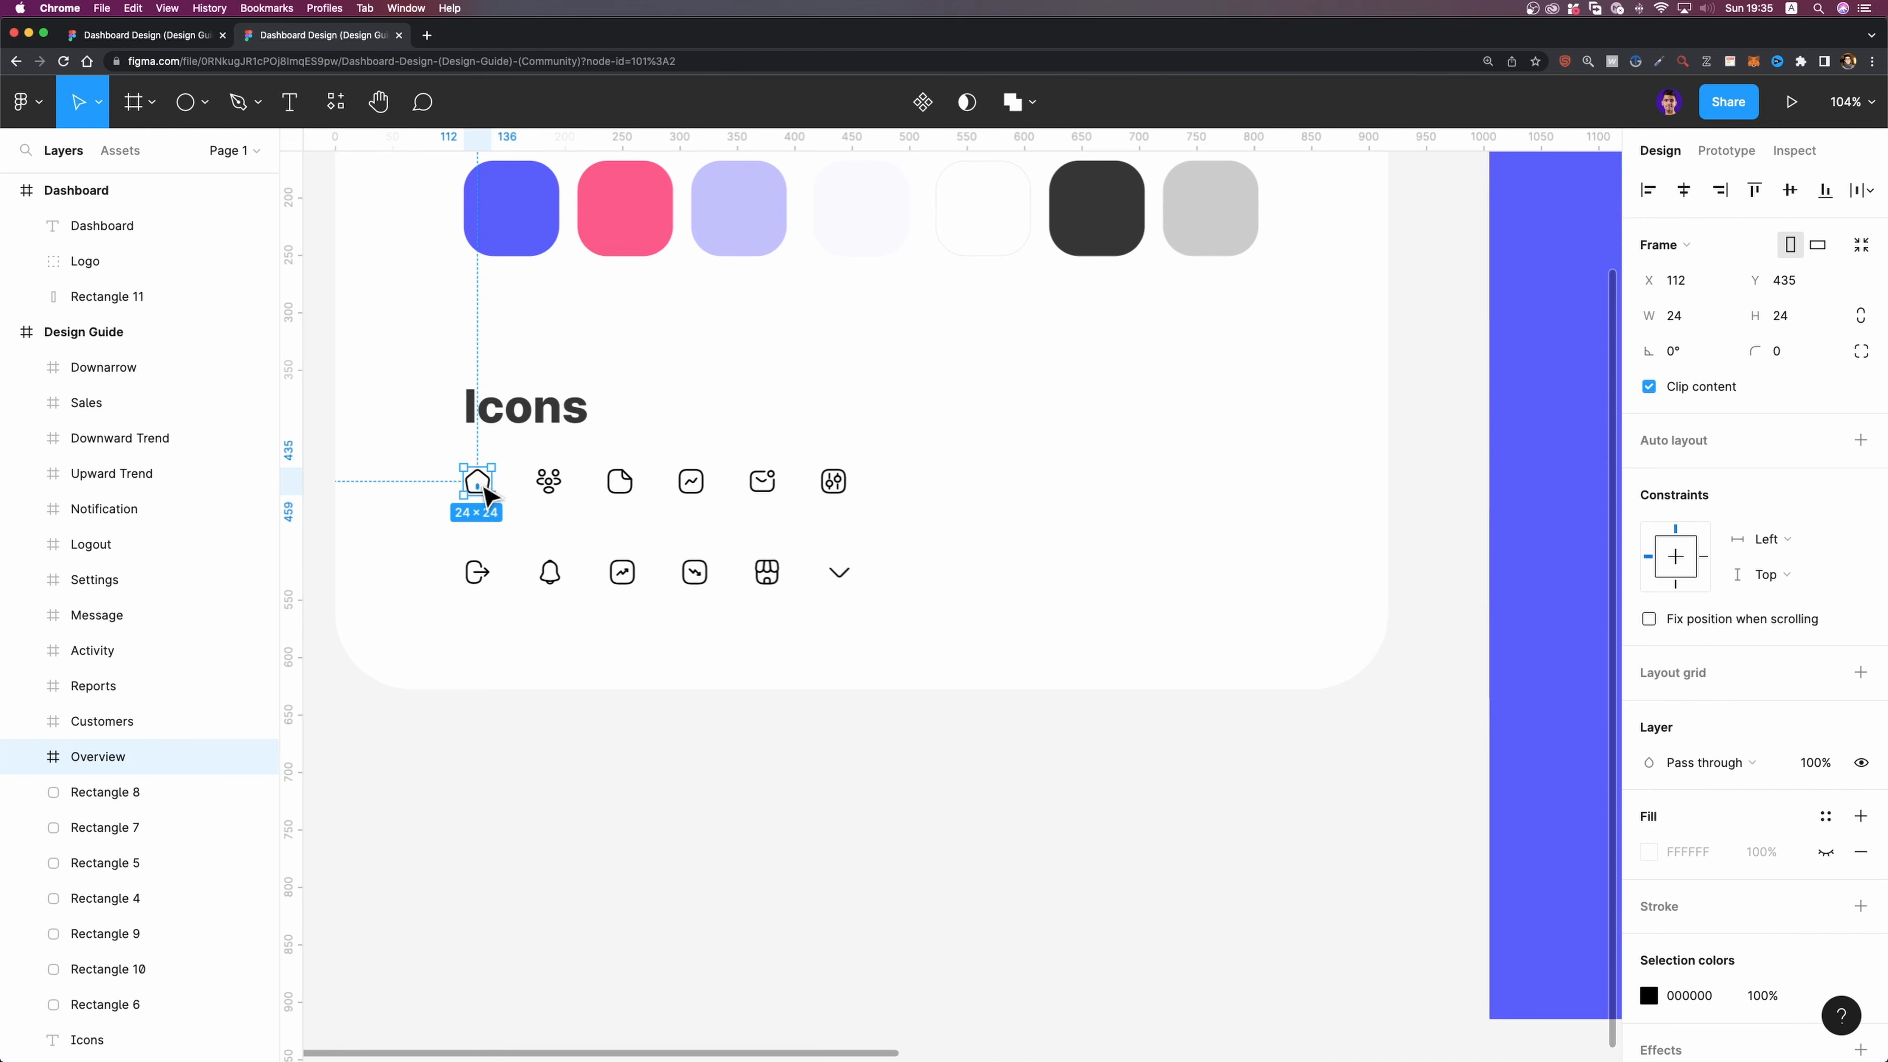
key(ctrl+d)
drag(485, 498, 1572, 296)
scroll(1234, 328, right, 5)
scroll(990, 329, up, 5)
drag(927, 484, 969, 385)
scroll(1020, 373, up, 10)
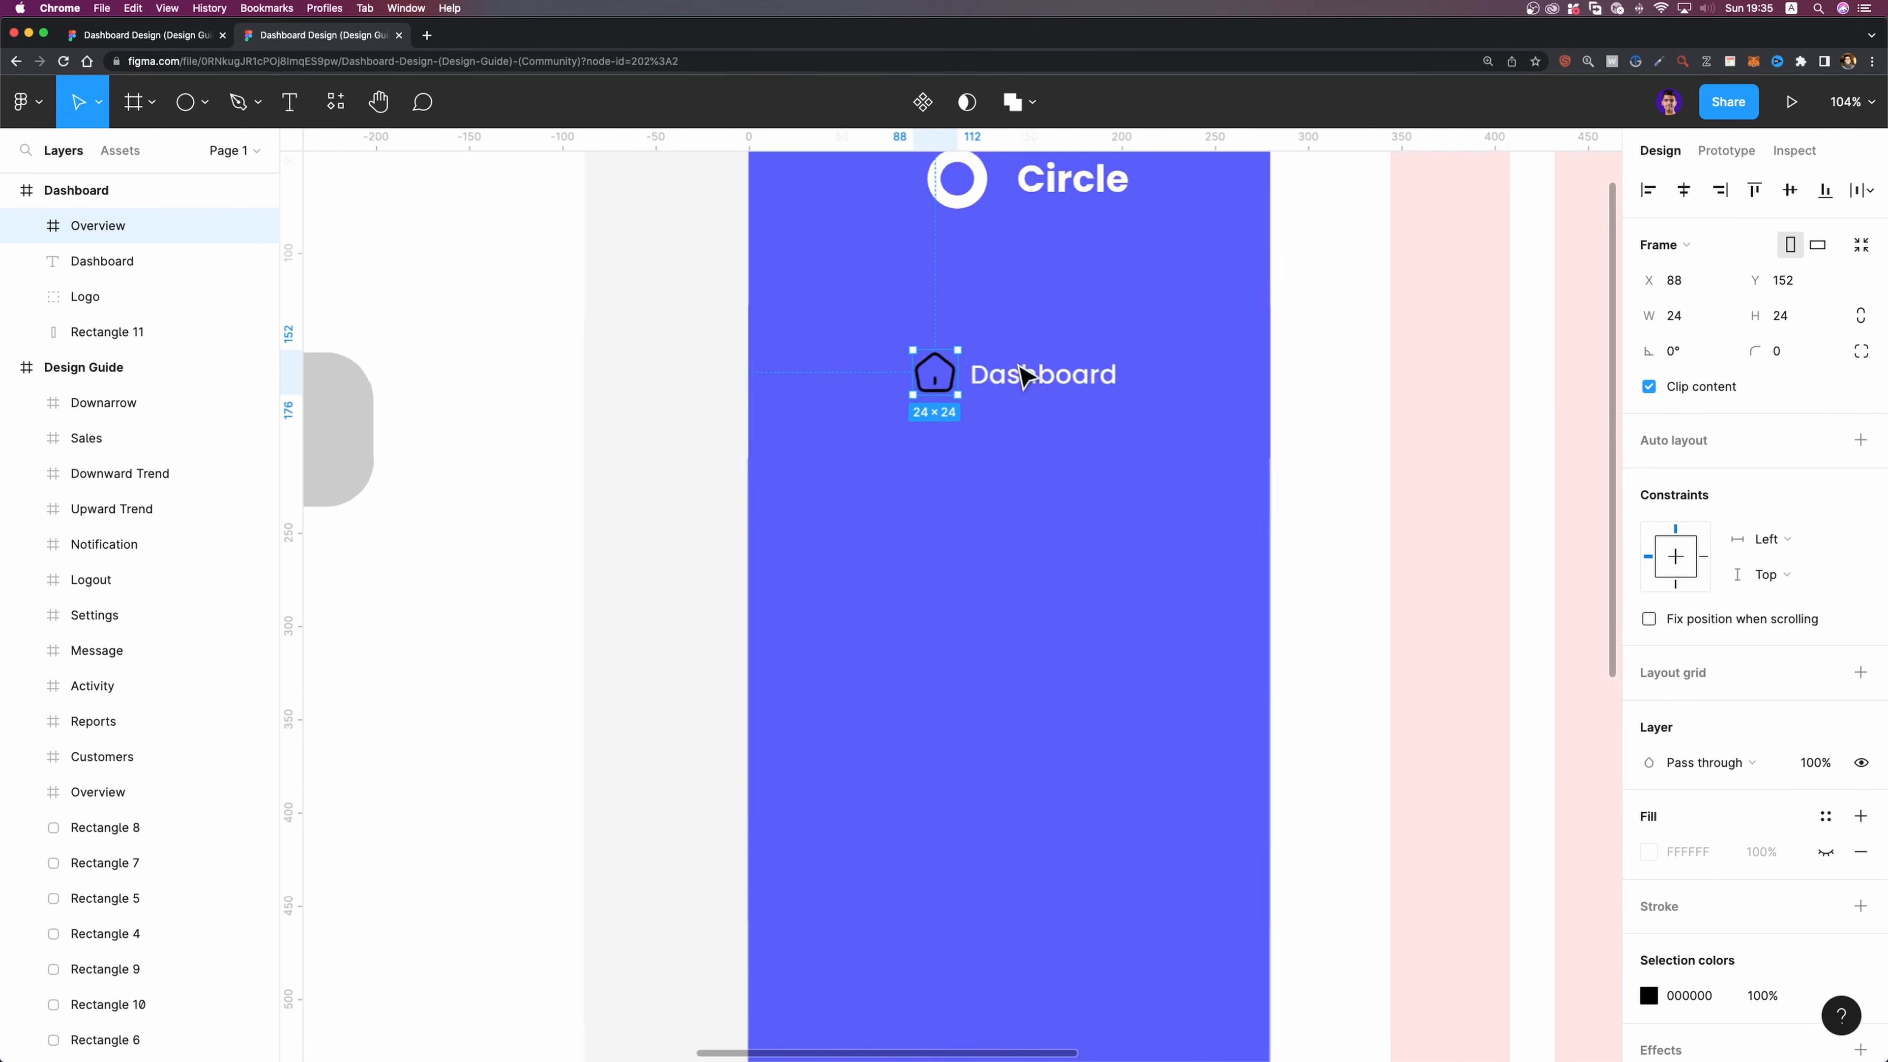
Nudge the home icon left to leave 16 px before the "Dashboard" text and align both on their vertical centers.
scroll(1019, 373, up, 2)
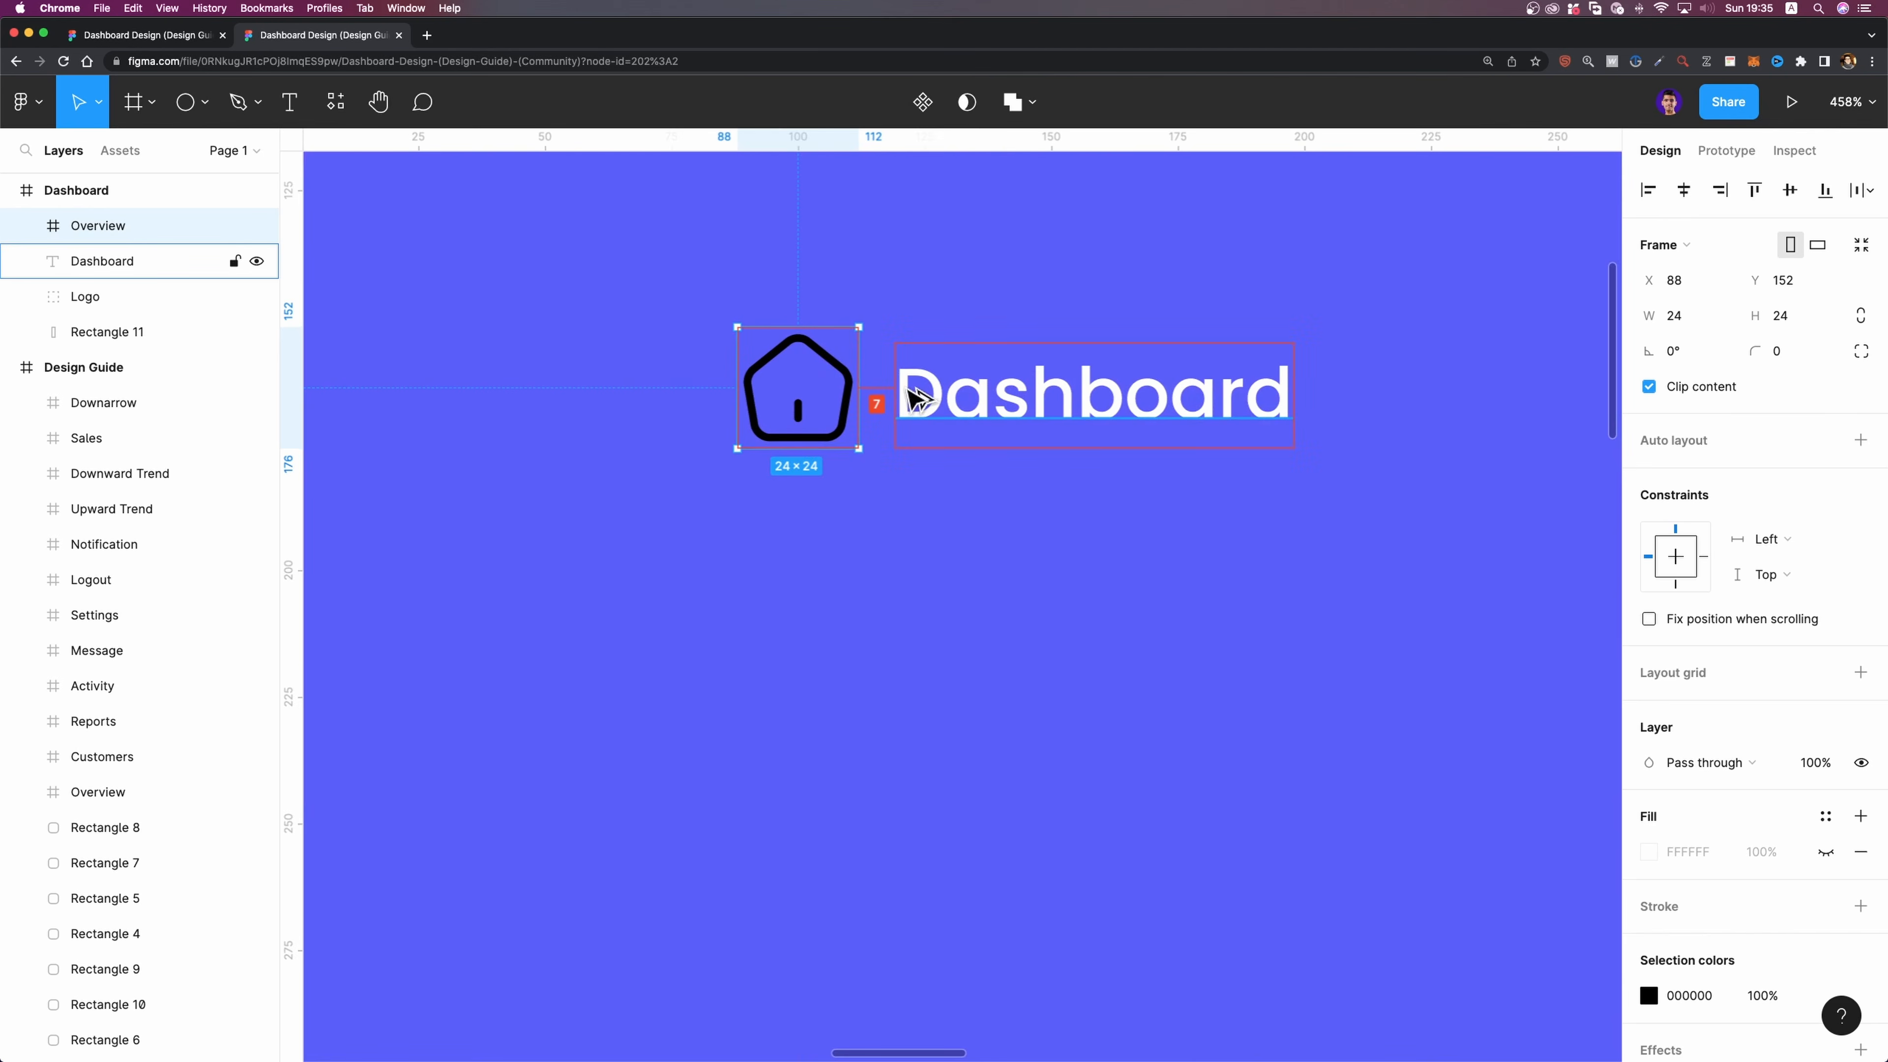
key(Left)
key(Left)
key(Left)
key(Left)
key(Left)
key(Left)
key(Left)
key(Left)
key(Left)
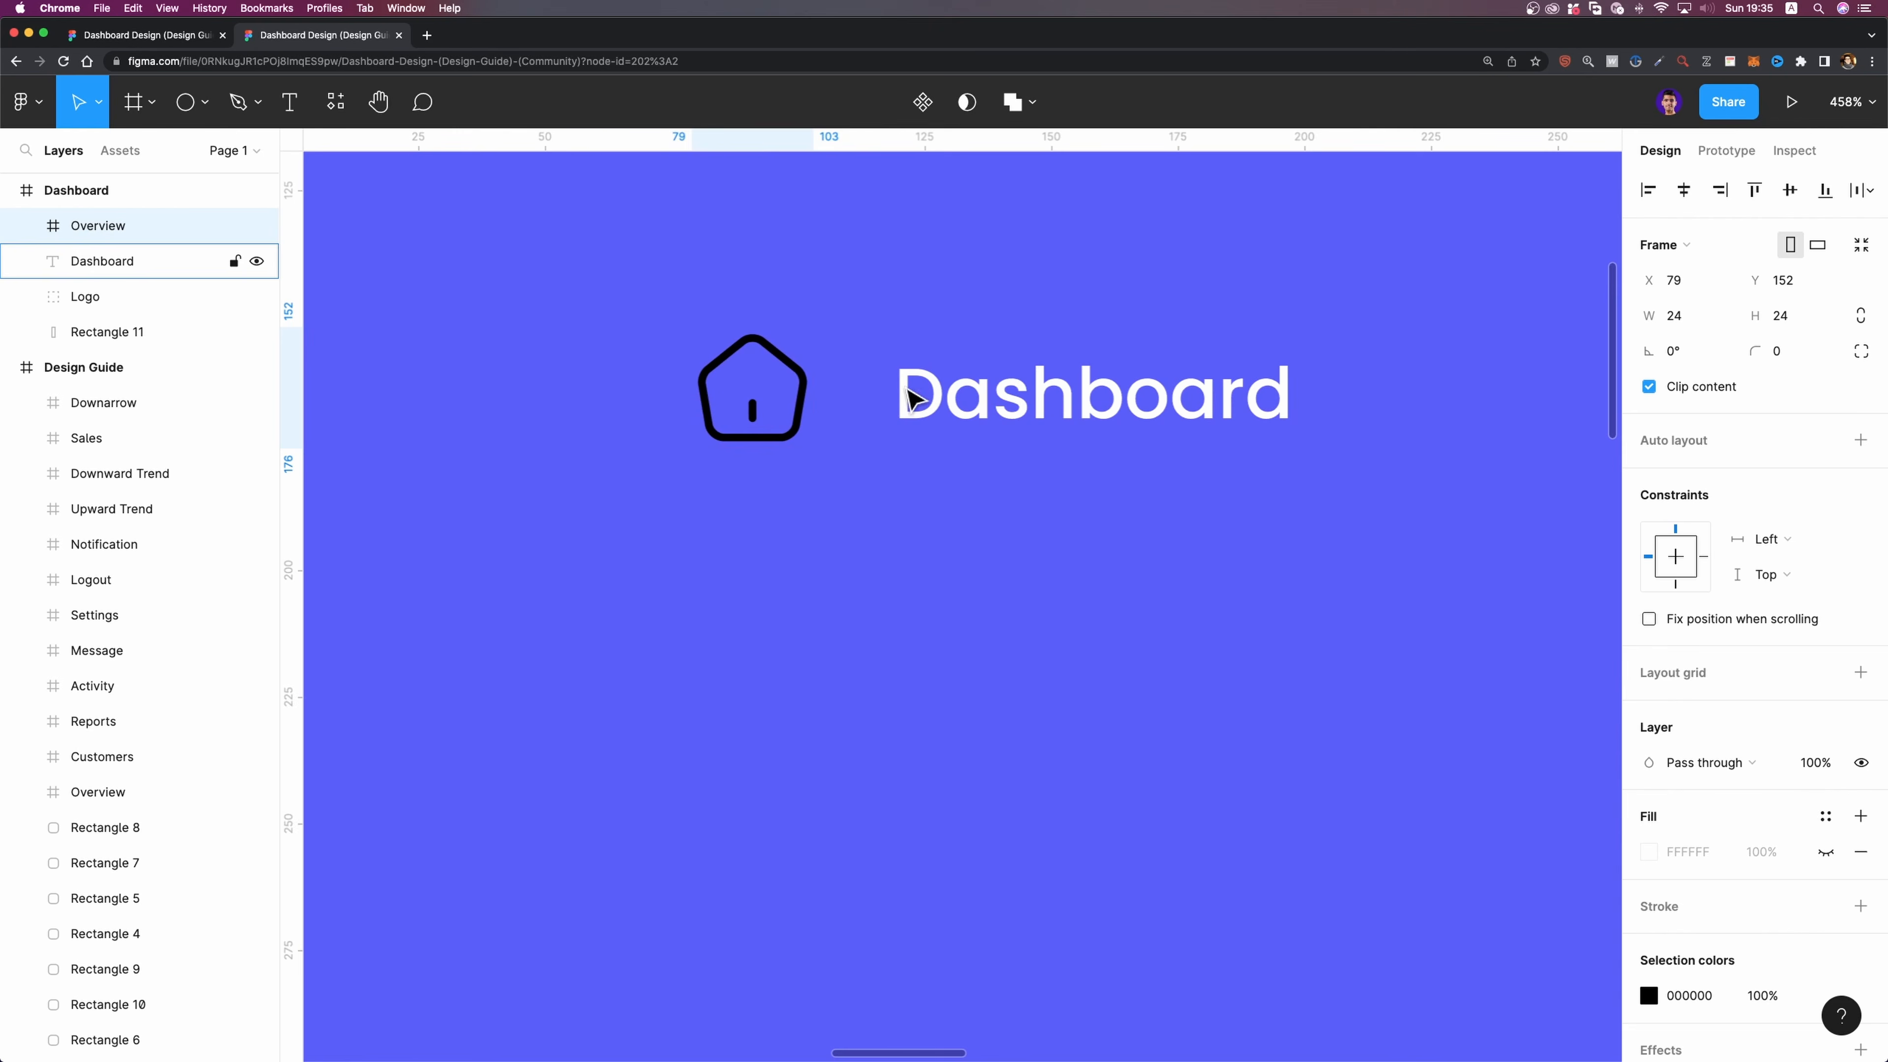
shift+click(913, 401)
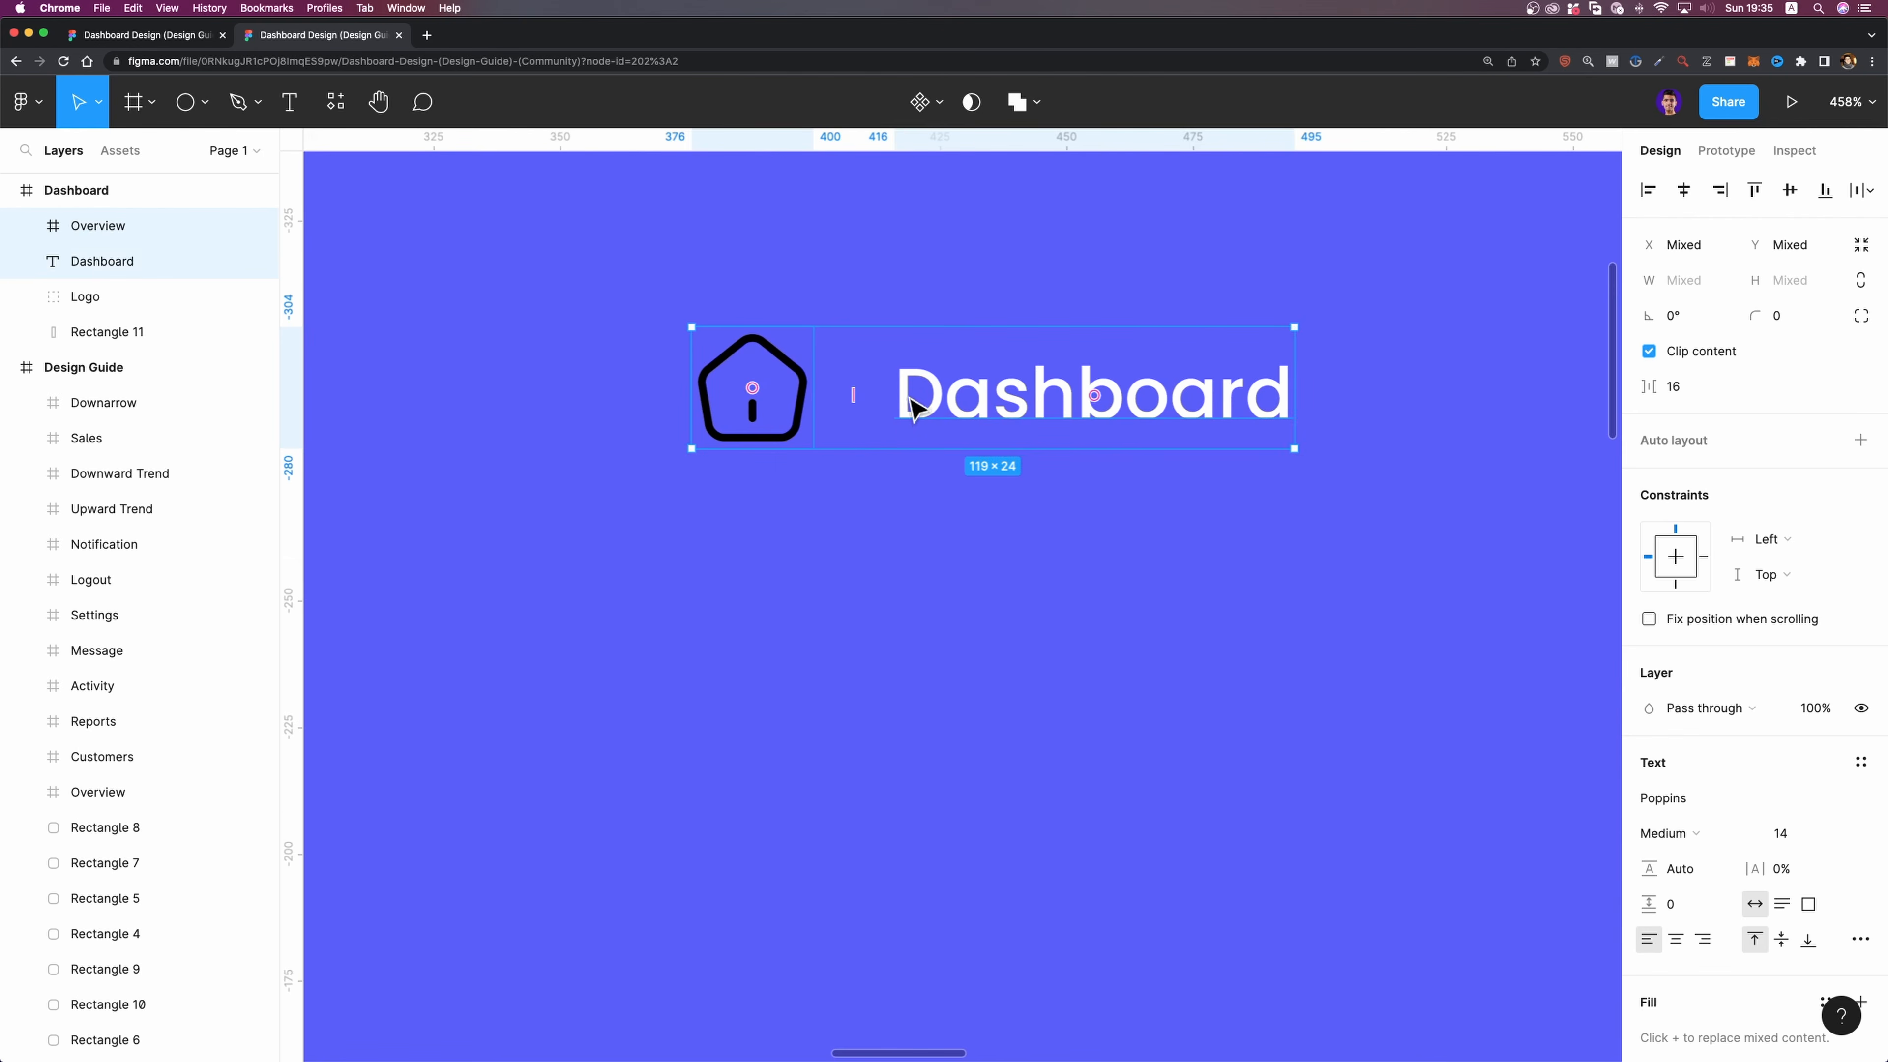
click(1789, 190)
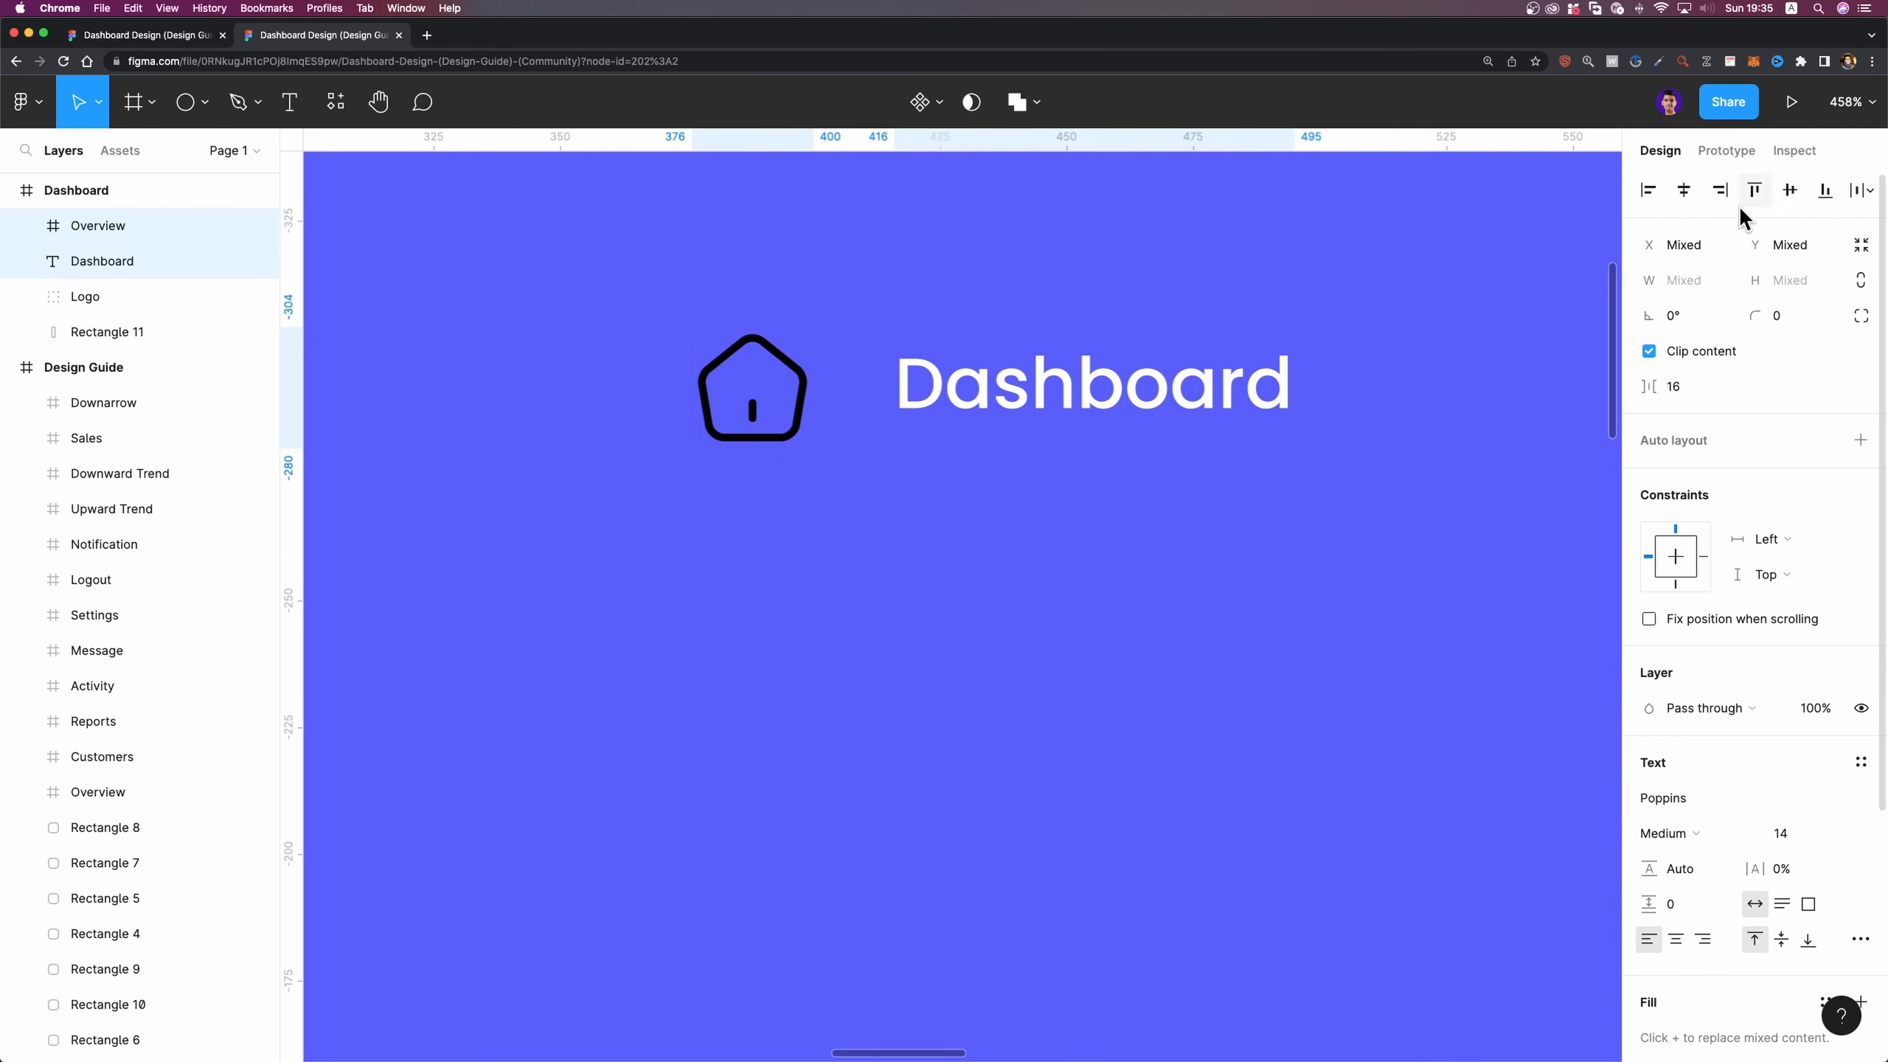
Change the sidebar home icon's color from black to white.
click(807, 407)
scroll(1686, 771, down, 2)
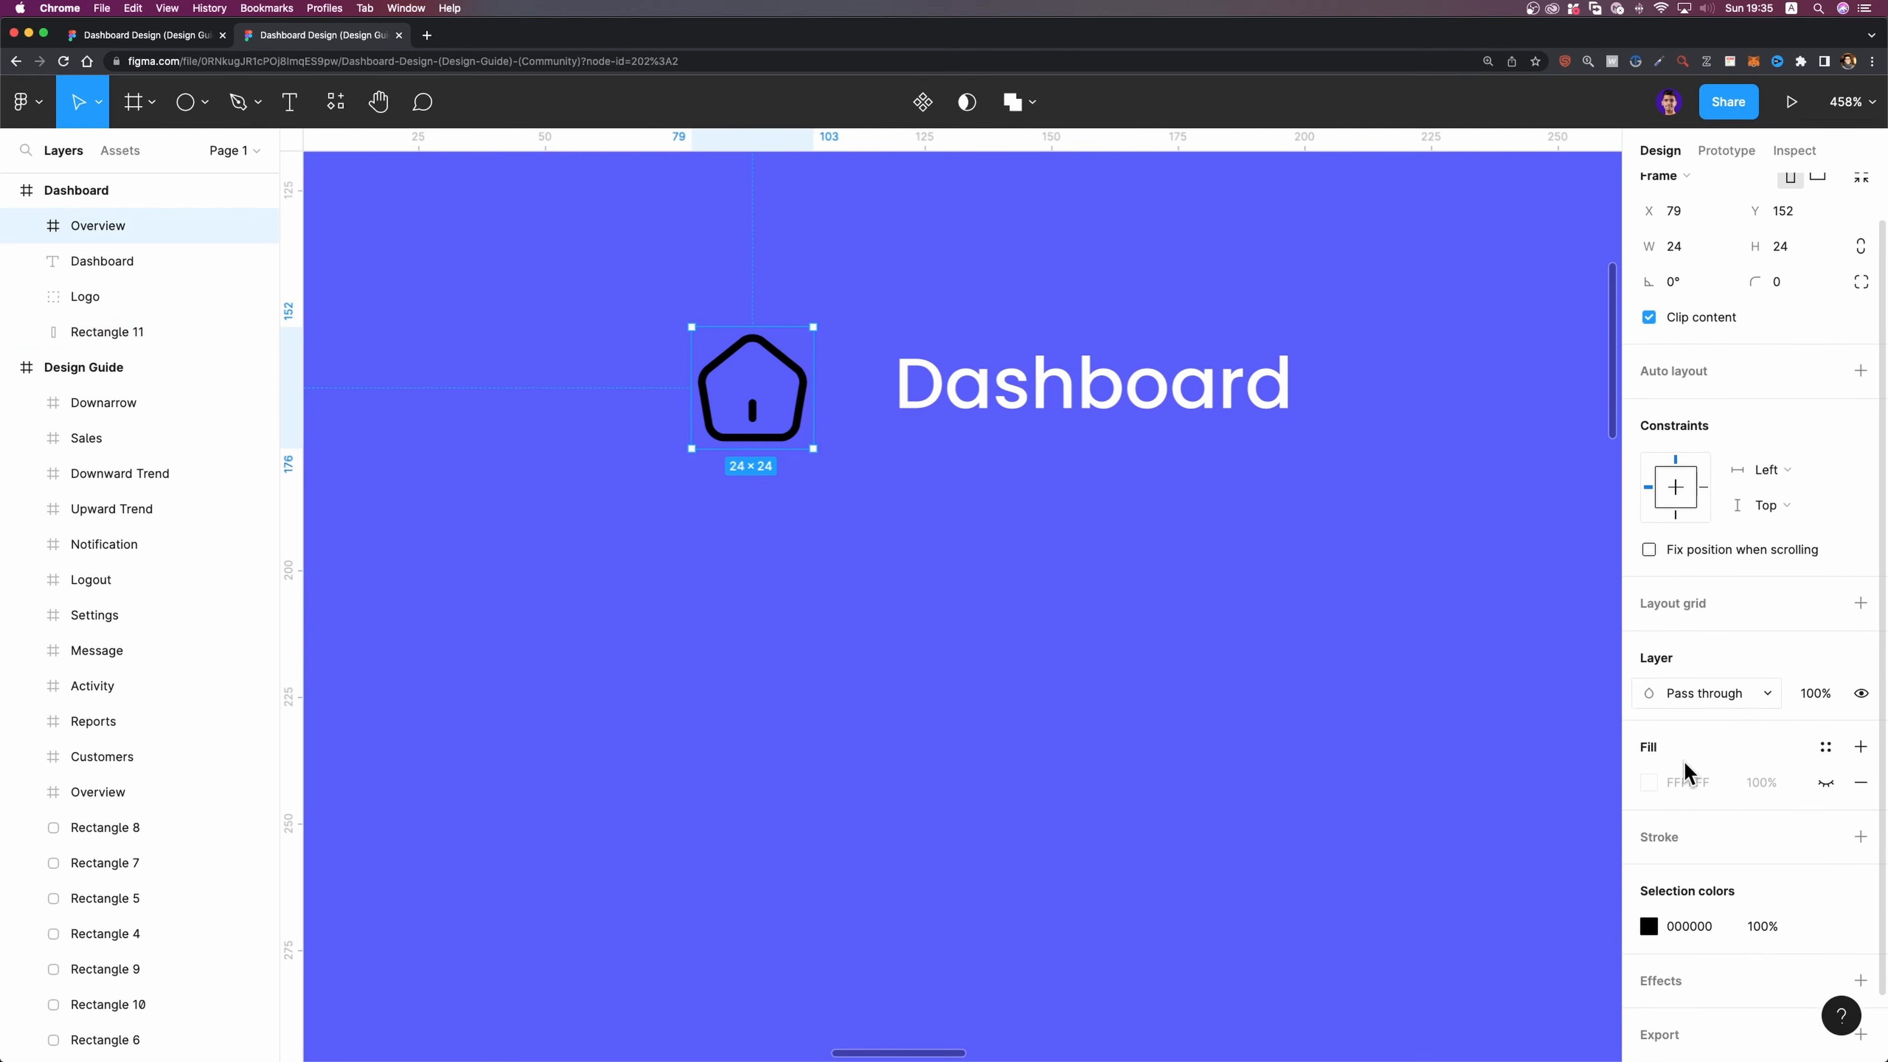
click(1649, 895)
drag(1468, 599, 1193, 361)
click(1128, 599)
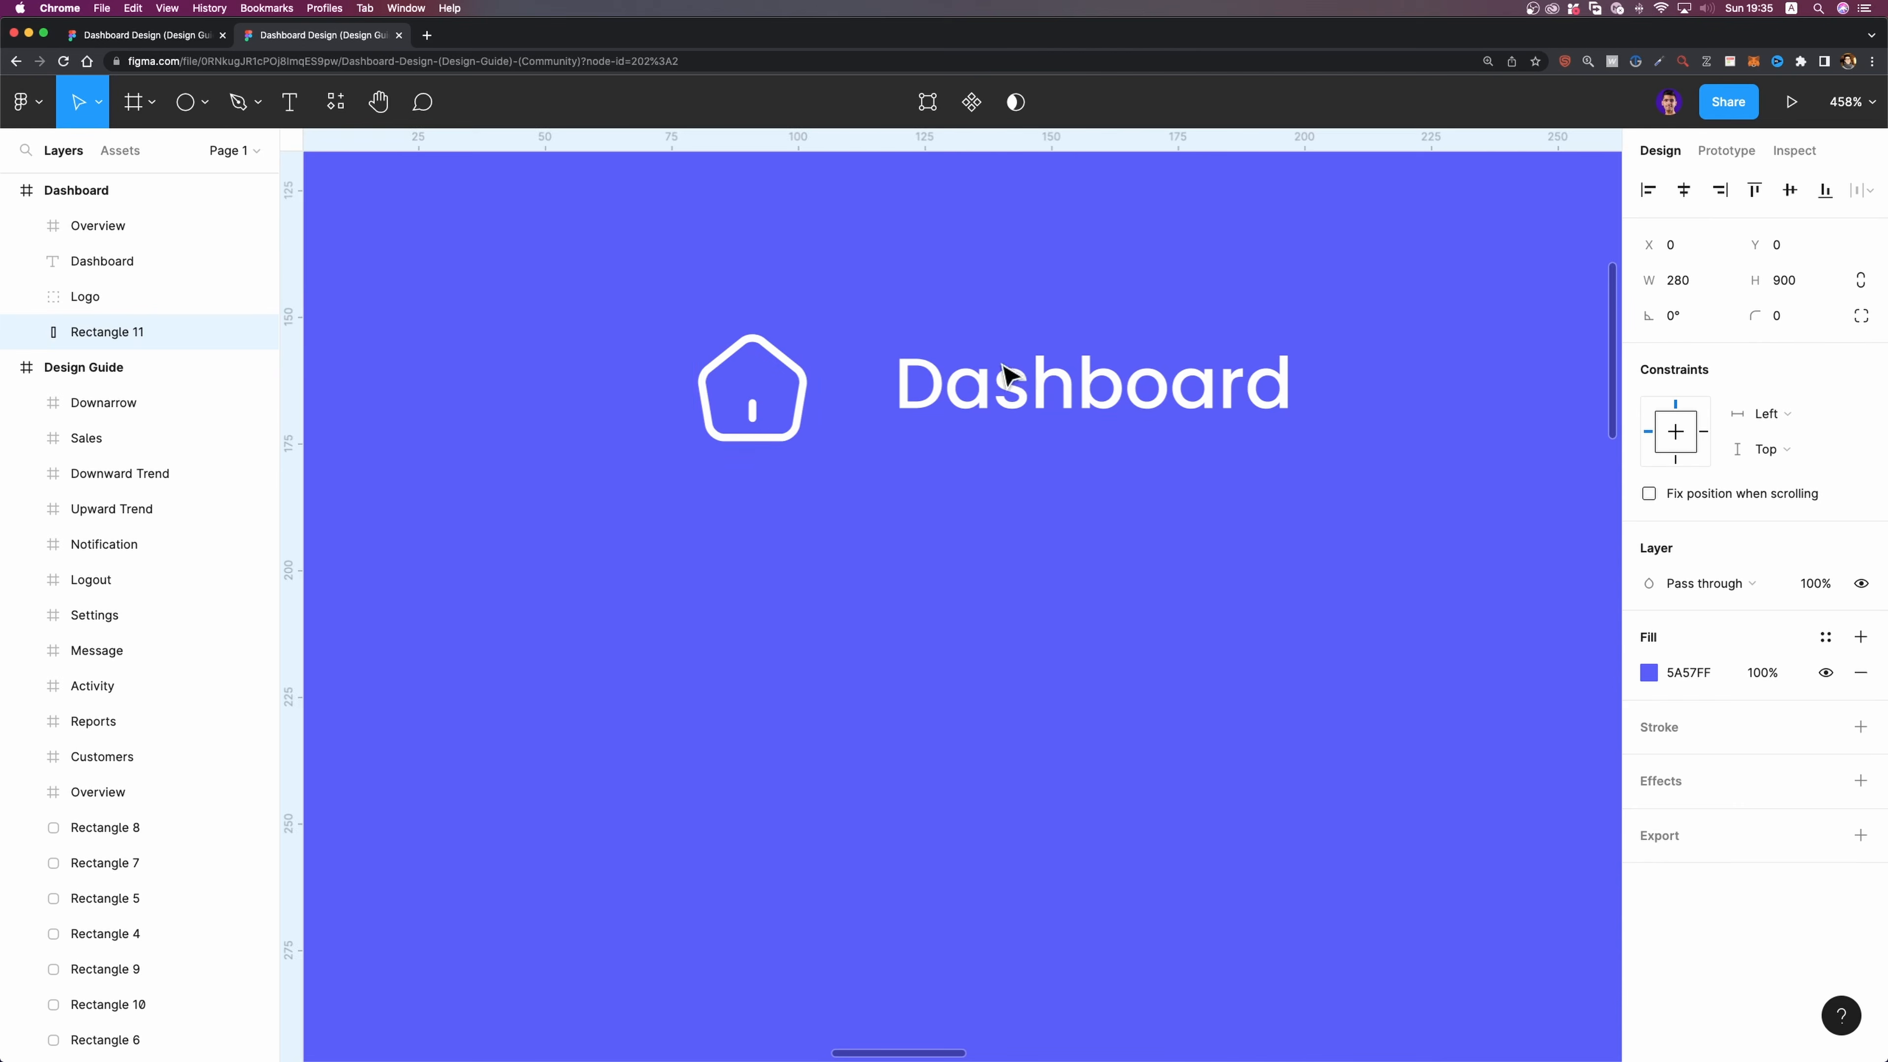
Wrap the home icon and the "Dashboard" text in a horizontal auto layout frame with 16 px spacing.
click(1011, 379)
shift+click(812, 398)
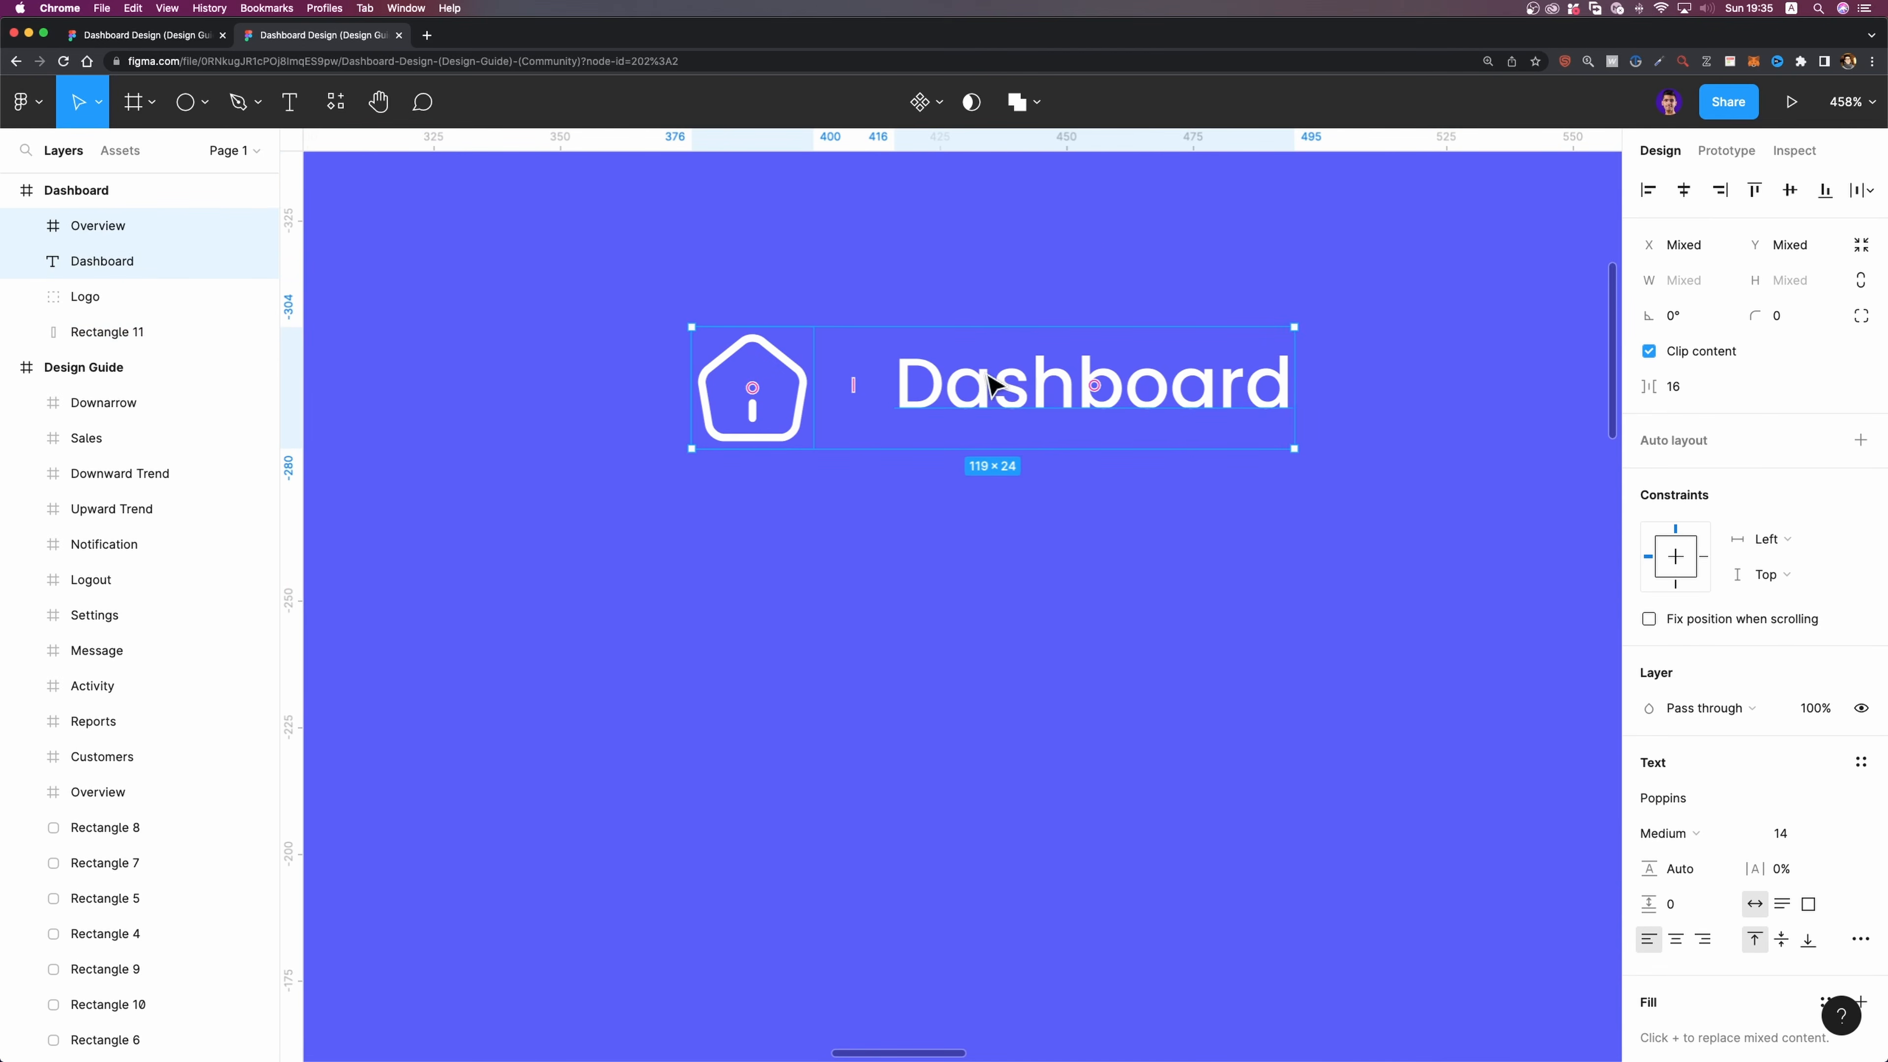
key(shift+a)
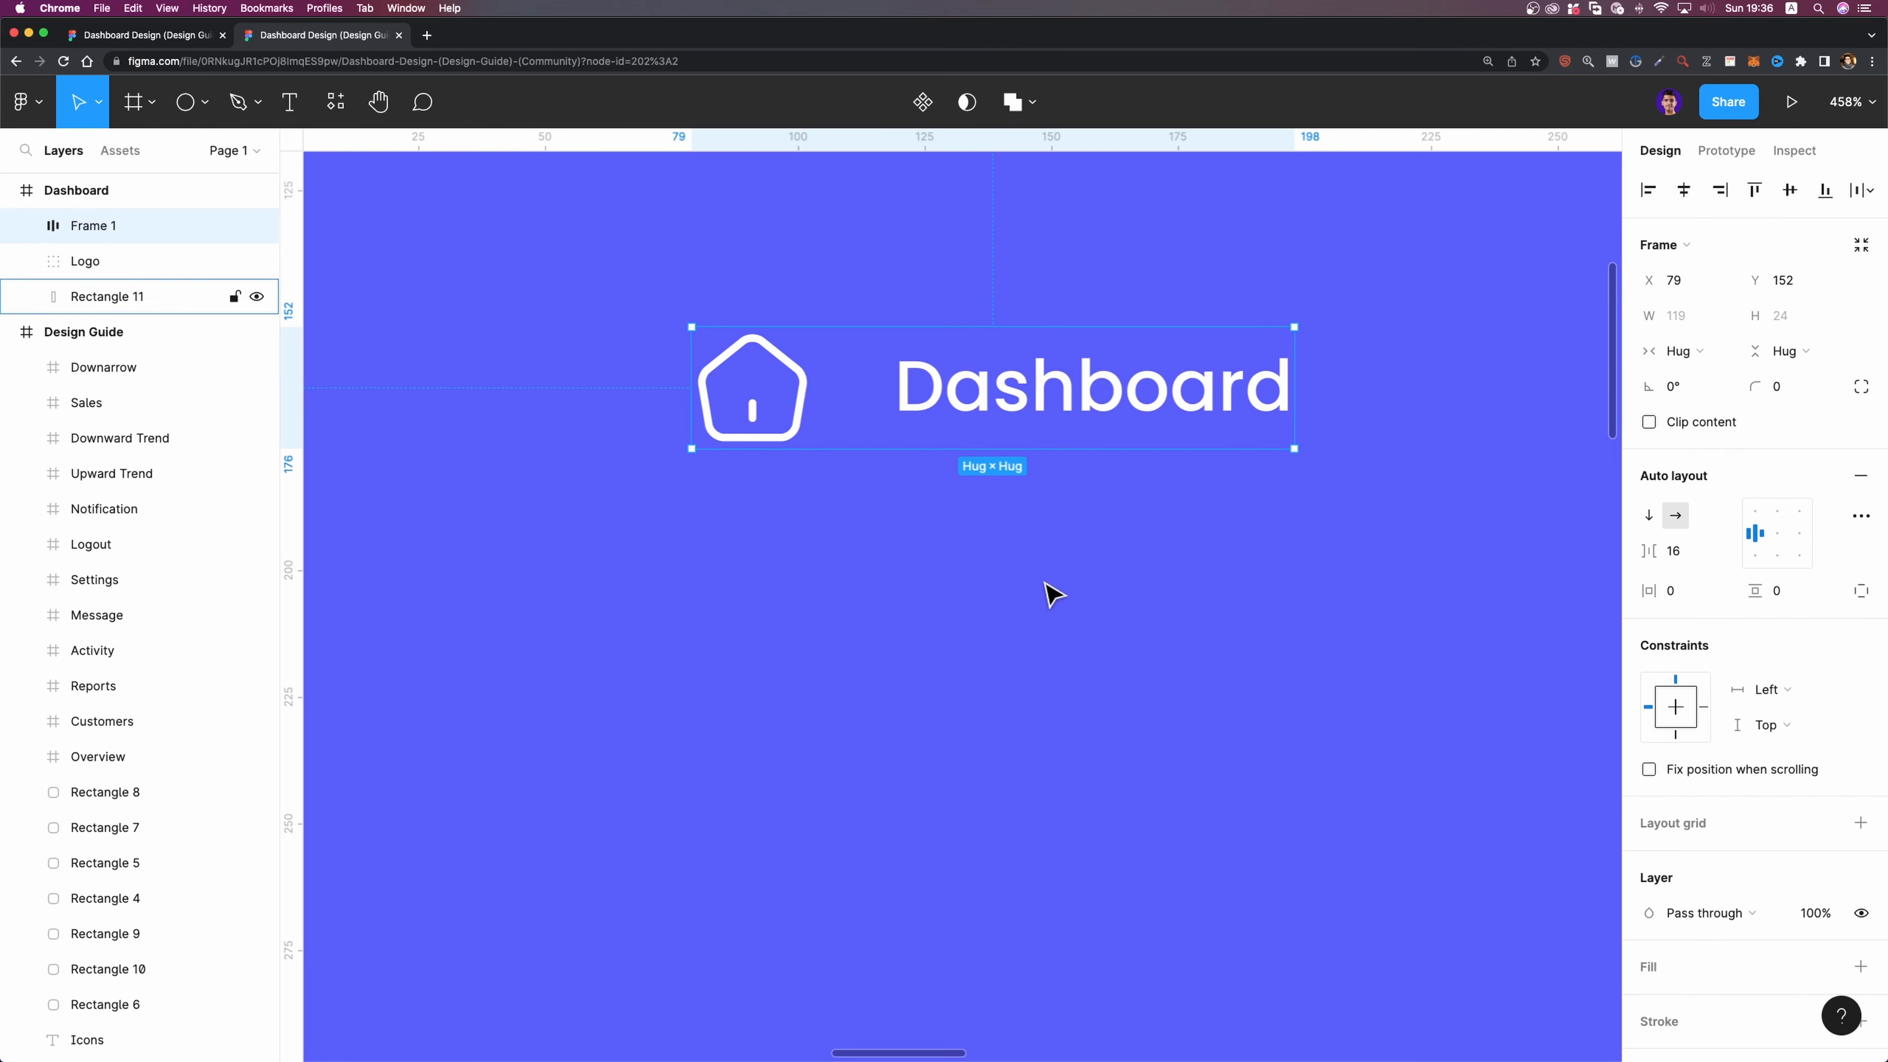
scroll(1049, 590, down, 5)
scroll(1048, 593, up, 2)
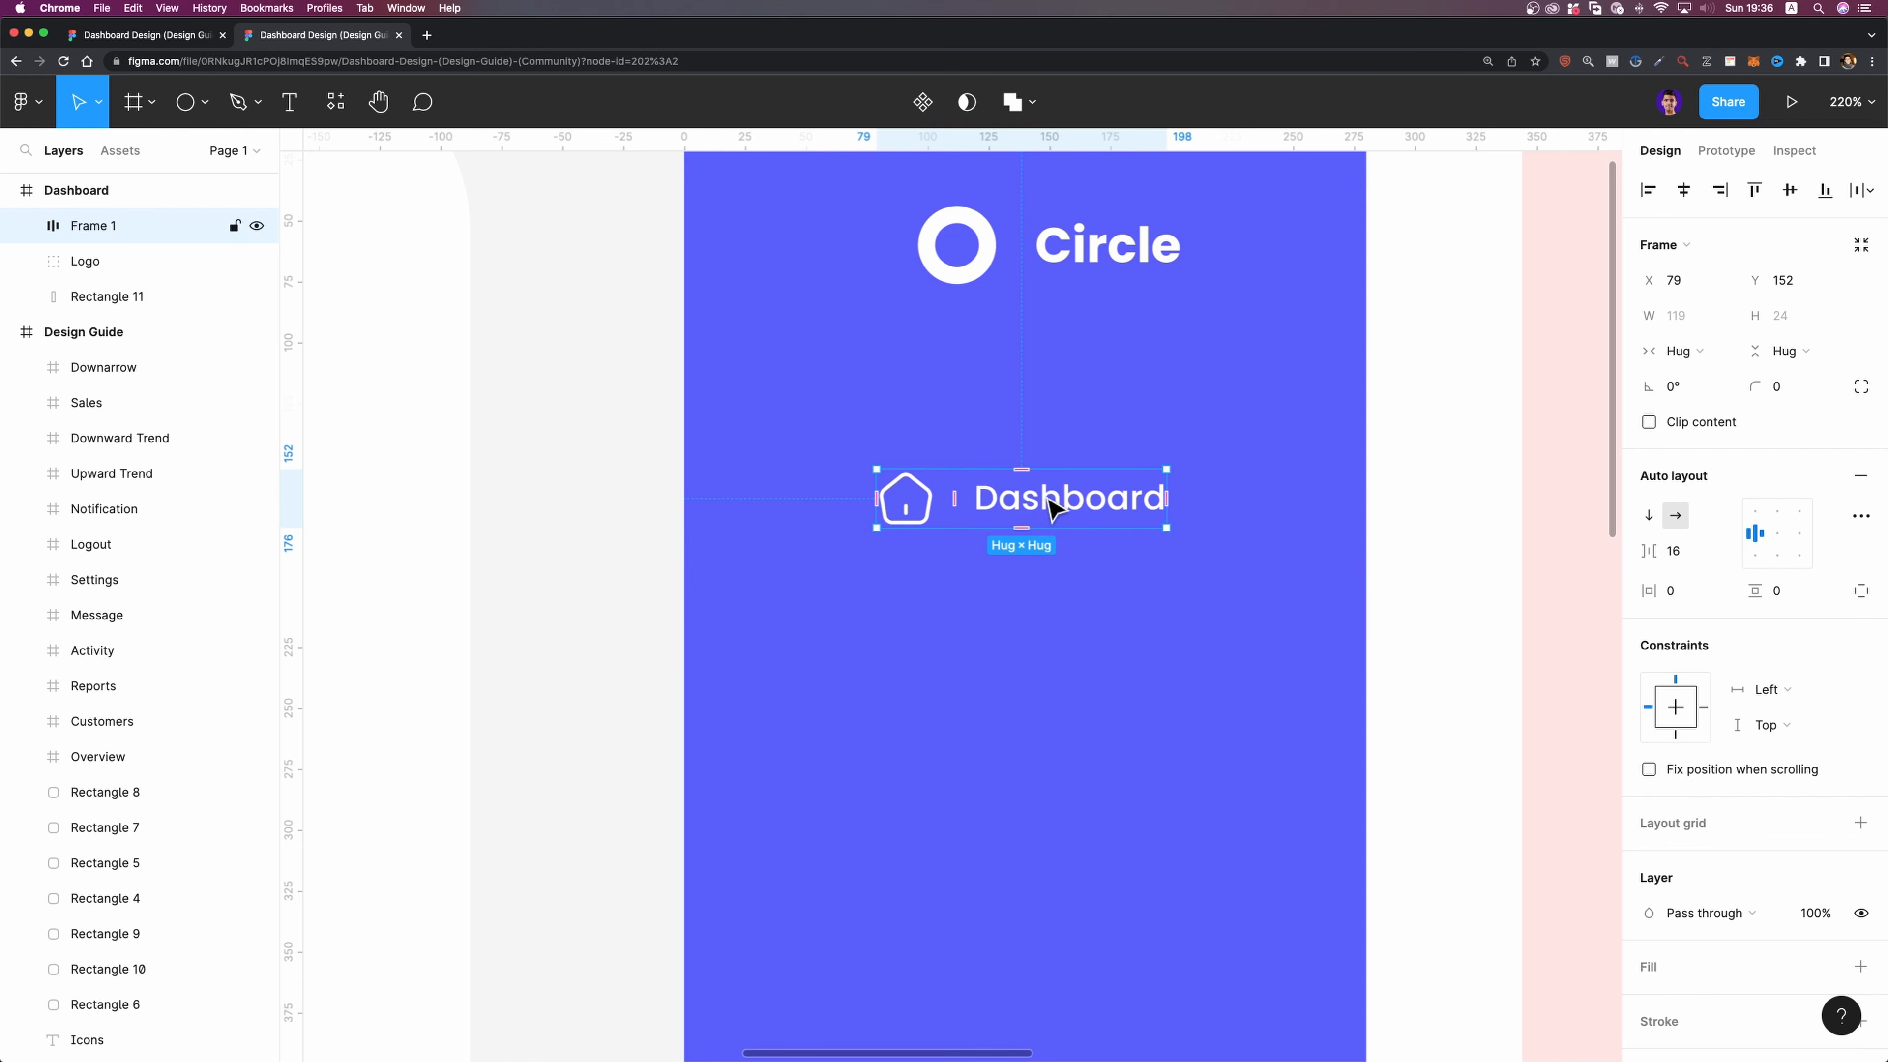
key(super+d)
drag(1029, 513, 1018, 614)
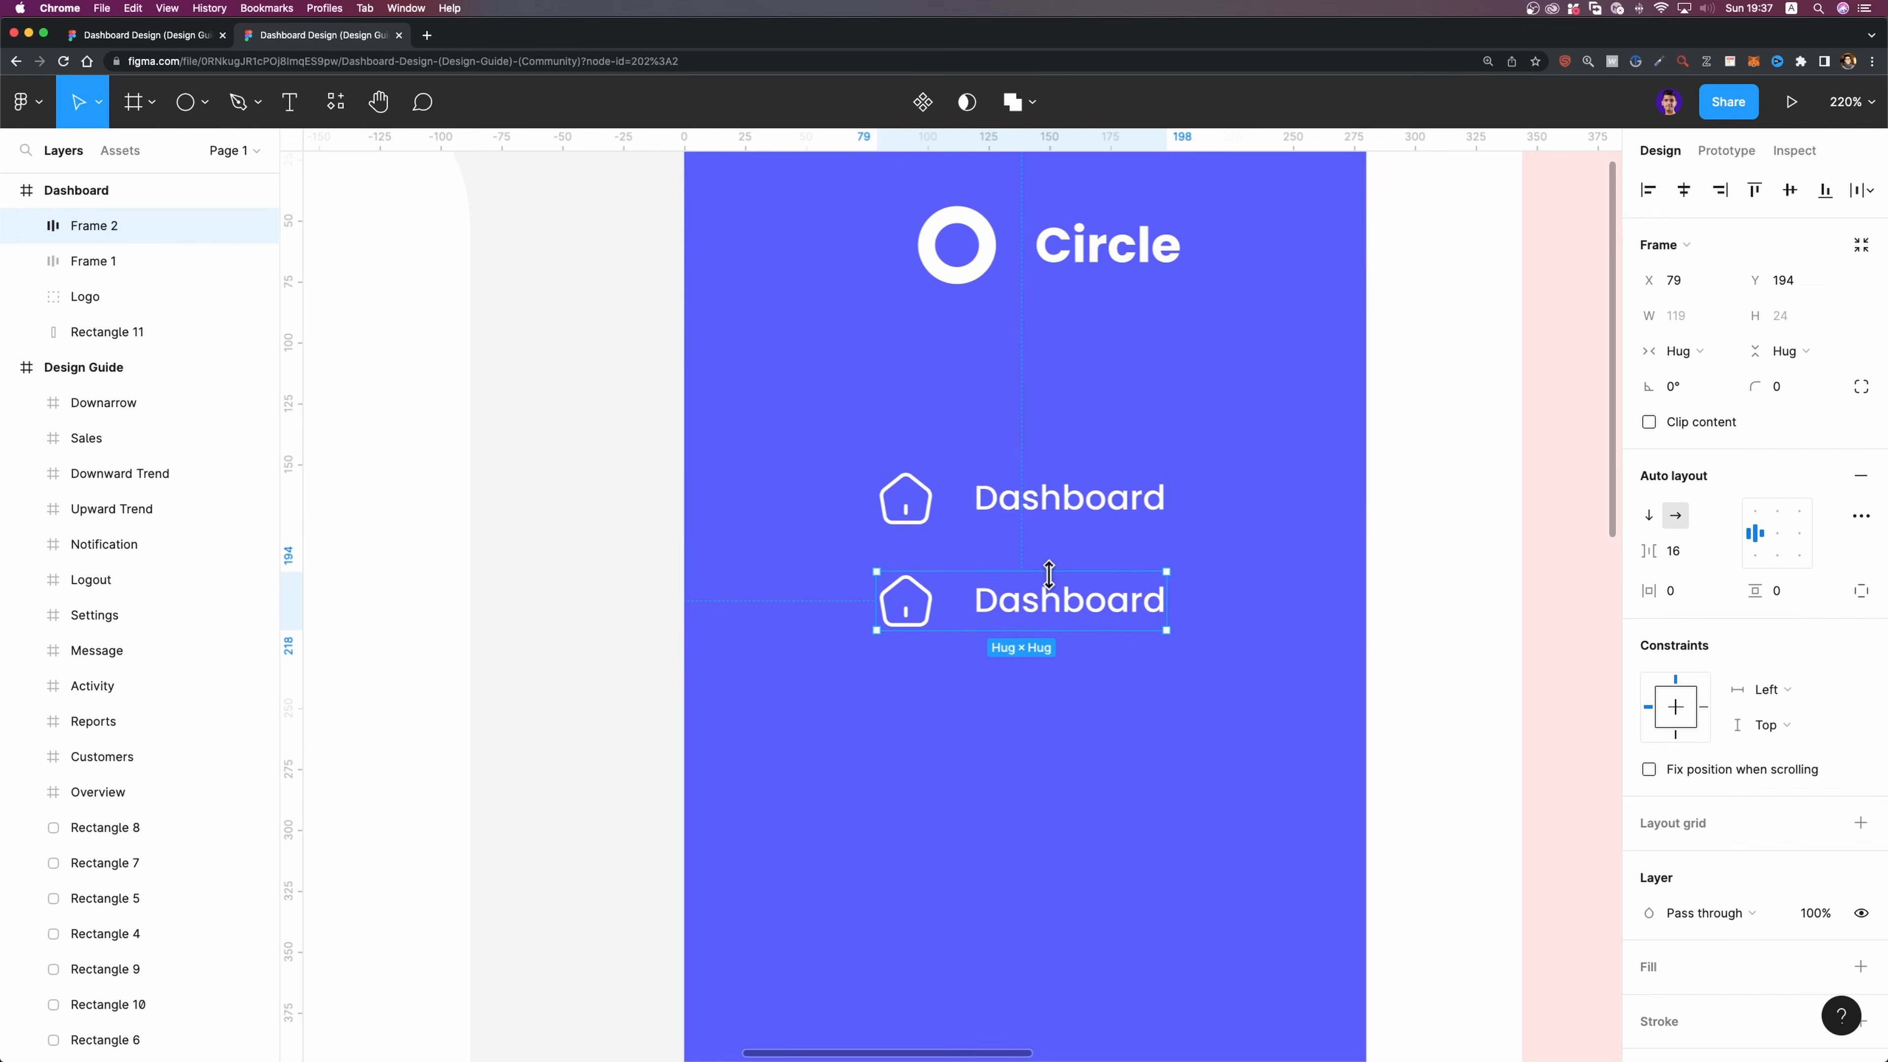
key(Delete)
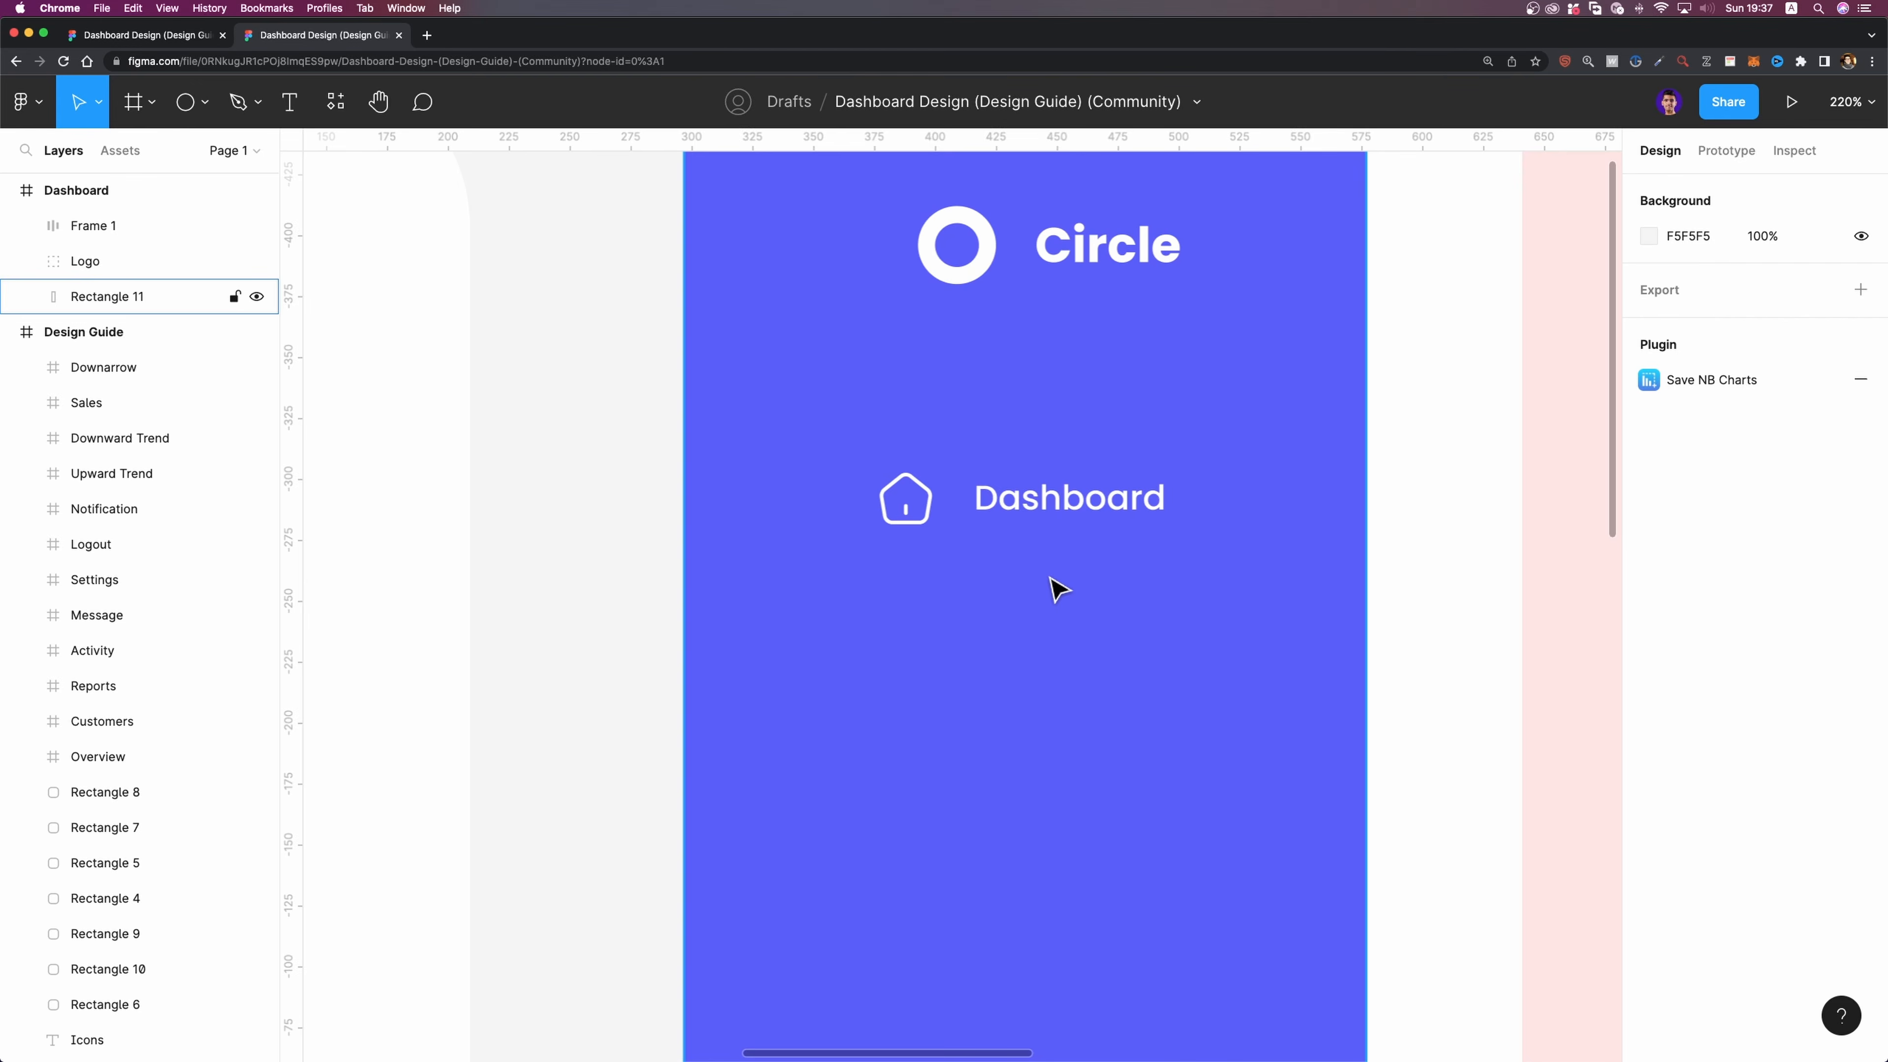
Draw a rectangle across the sidebar's full 280 px width over the Dashboard item and set its height to 72.
click(205, 102)
click(184, 162)
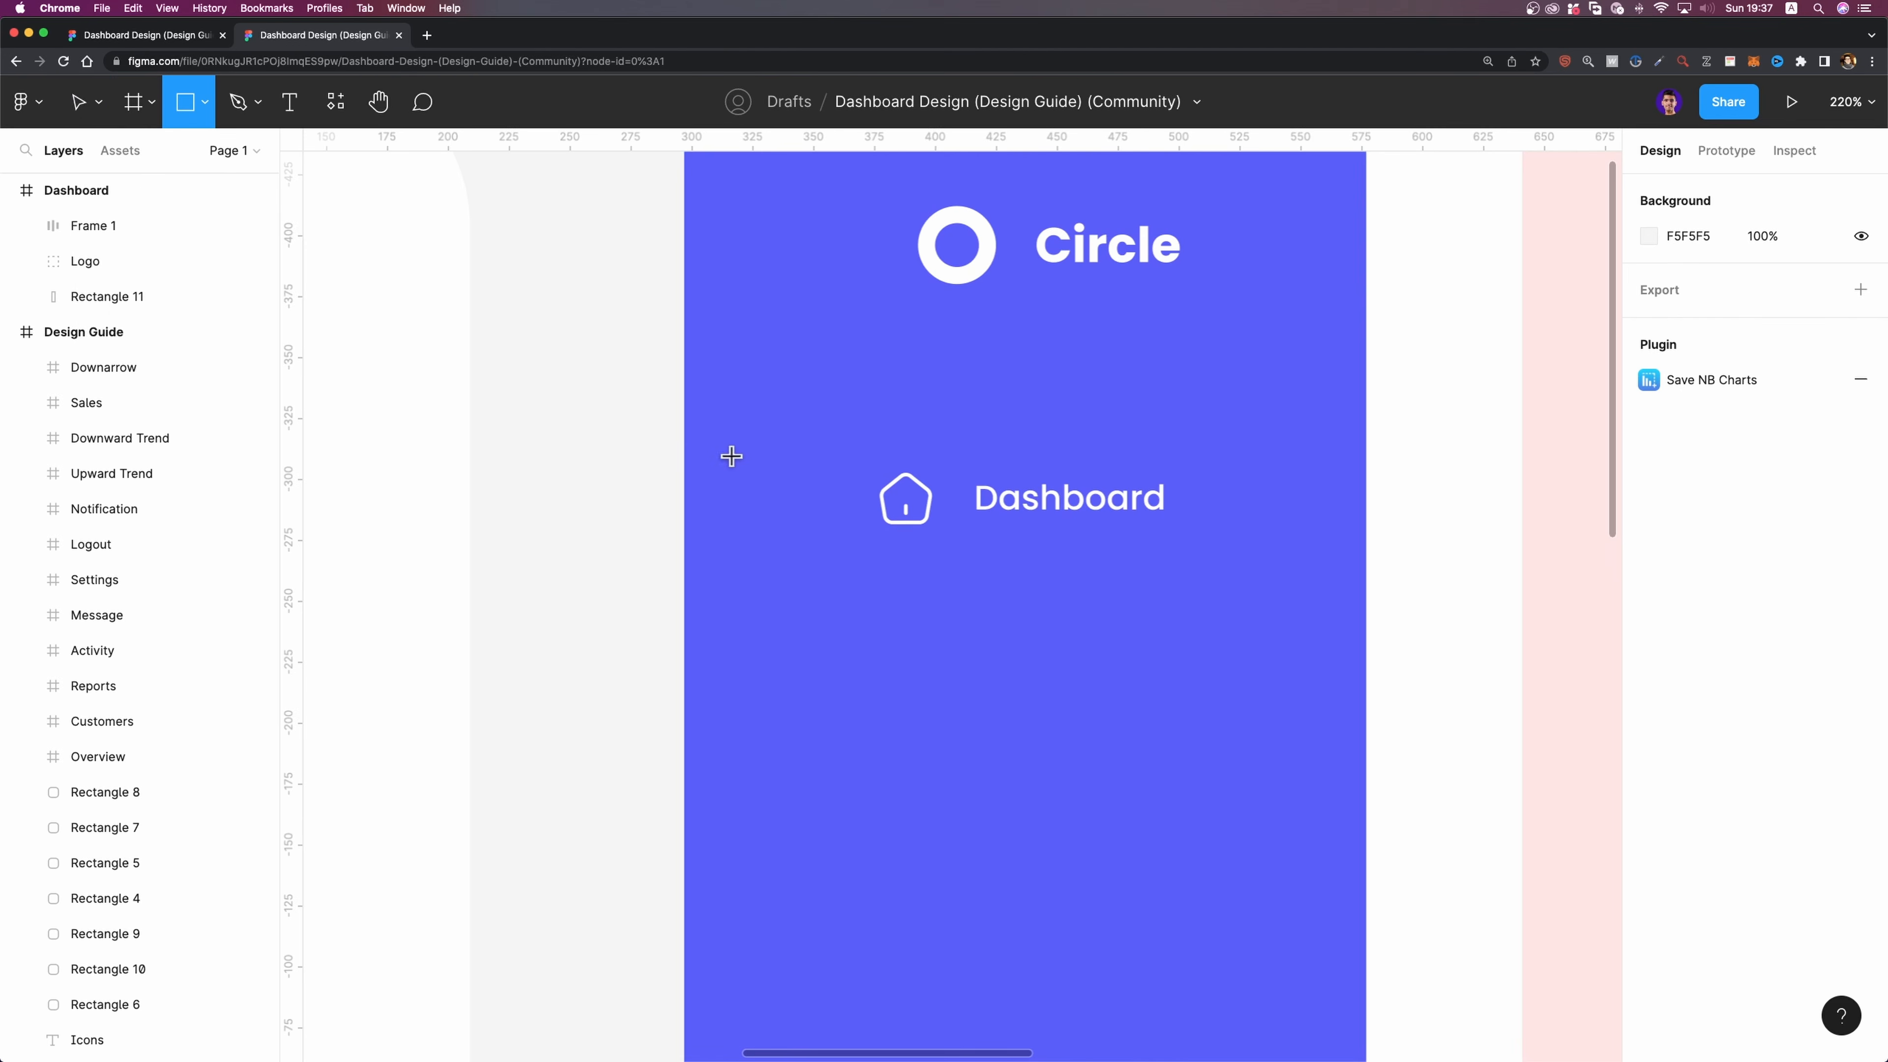
mouse_move(681, 418)
mouse_down()
mouse_move(1226, 553)
mouse_move(1222, 568)
mouse_move(1367, 572)
mouse_up()
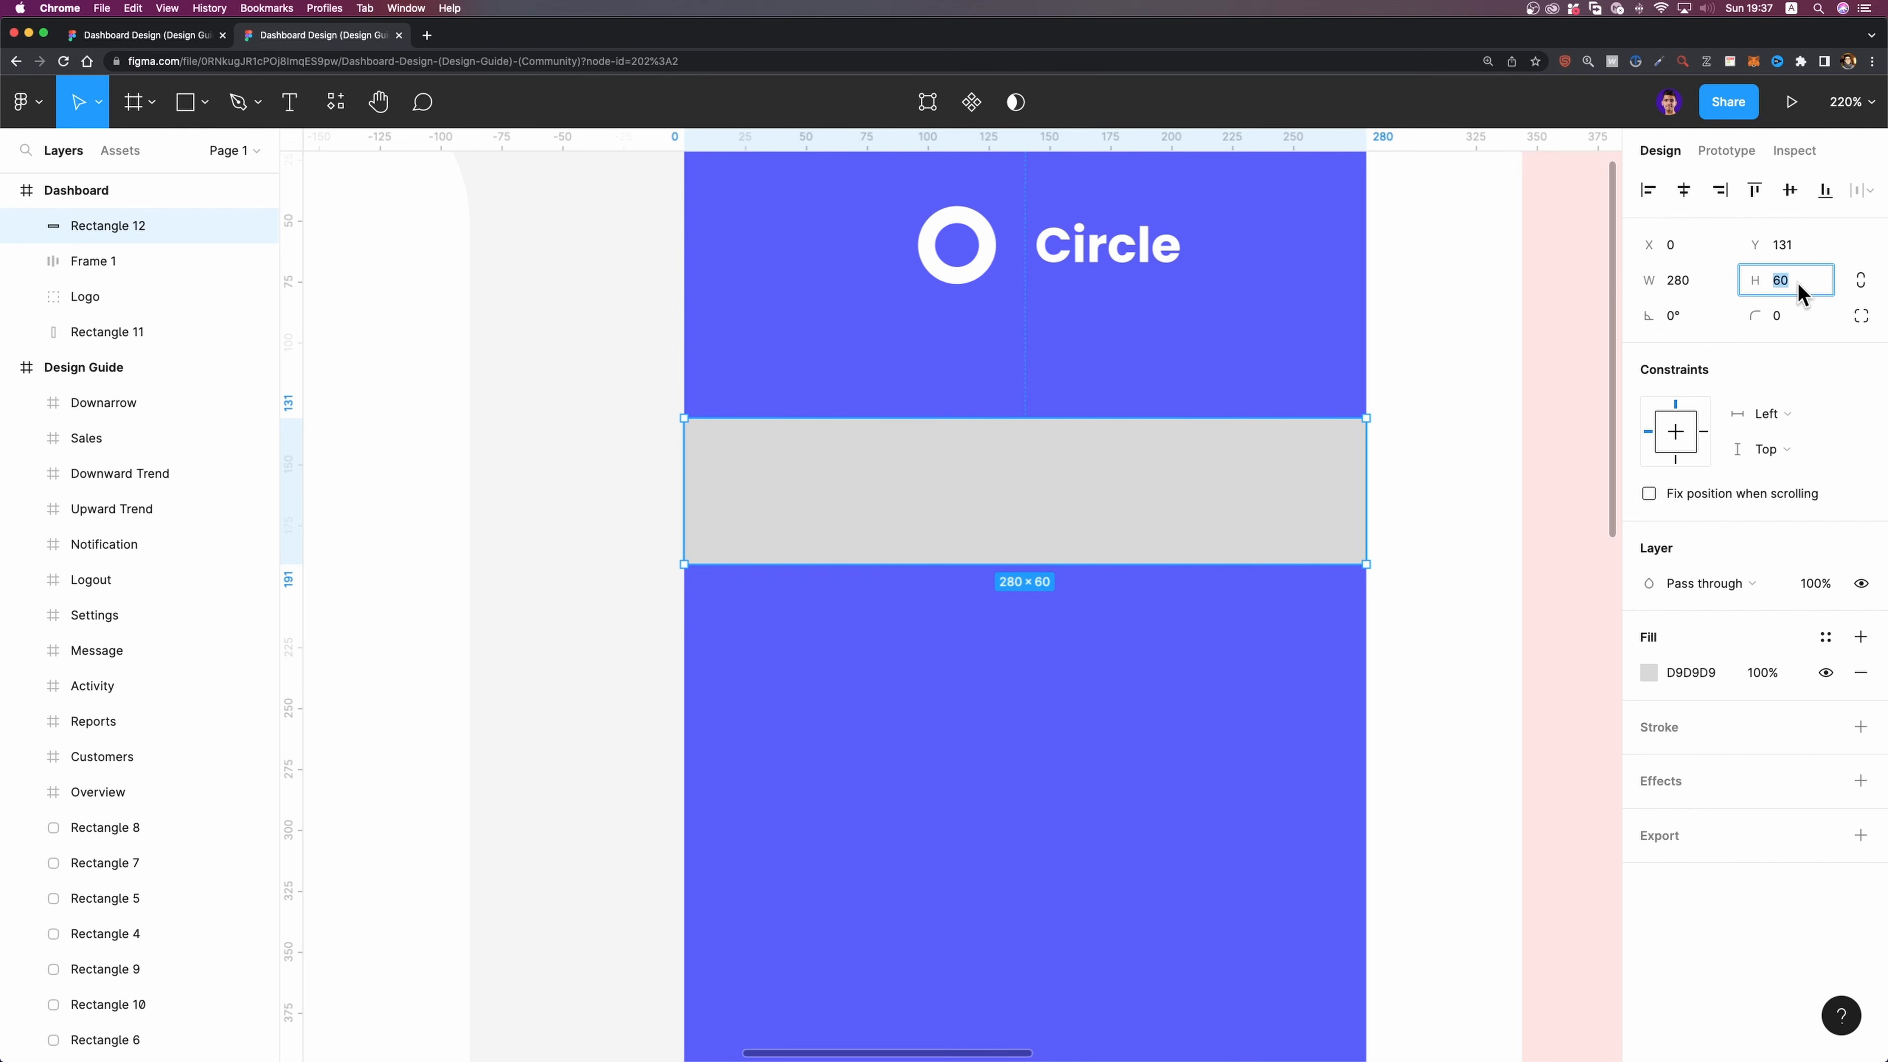
text(72)
key(Return)
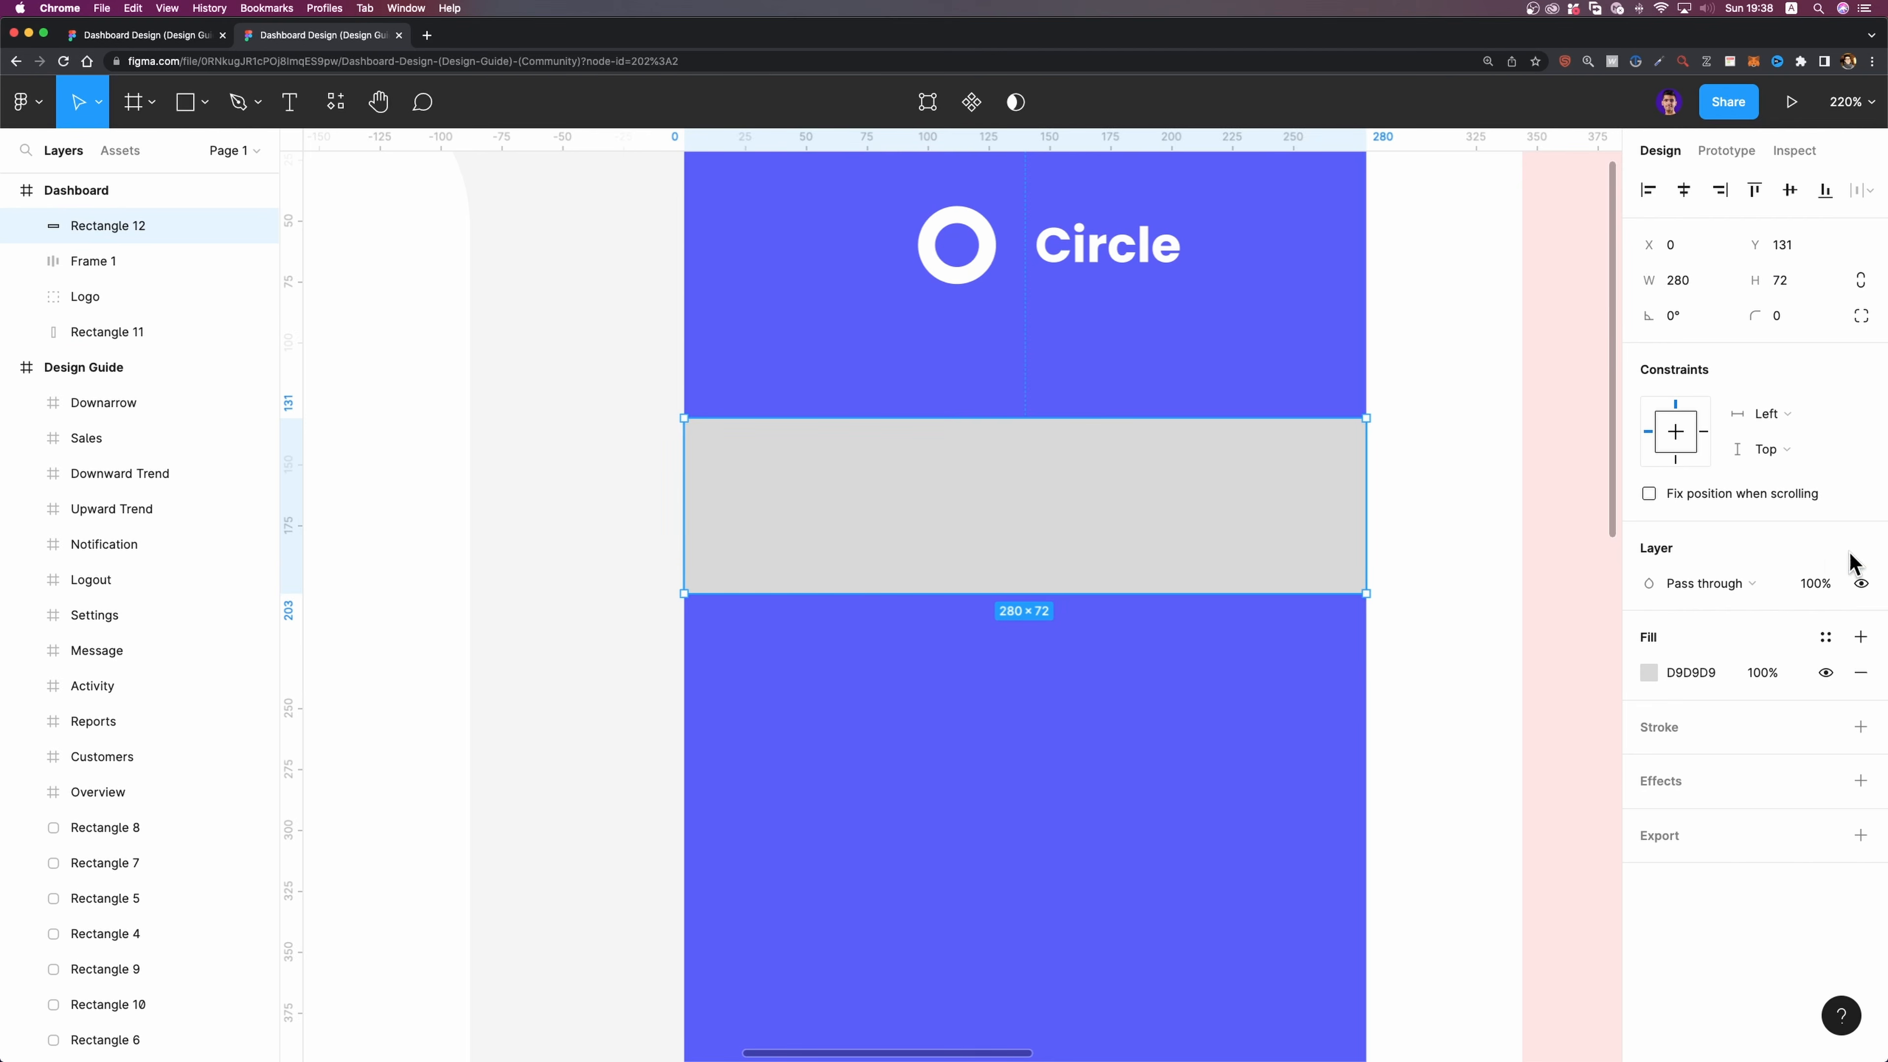
Make the new rectangle fully transparent by setting its layer opacity to 0%.
click(1815, 587)
text(0)
key(Return)
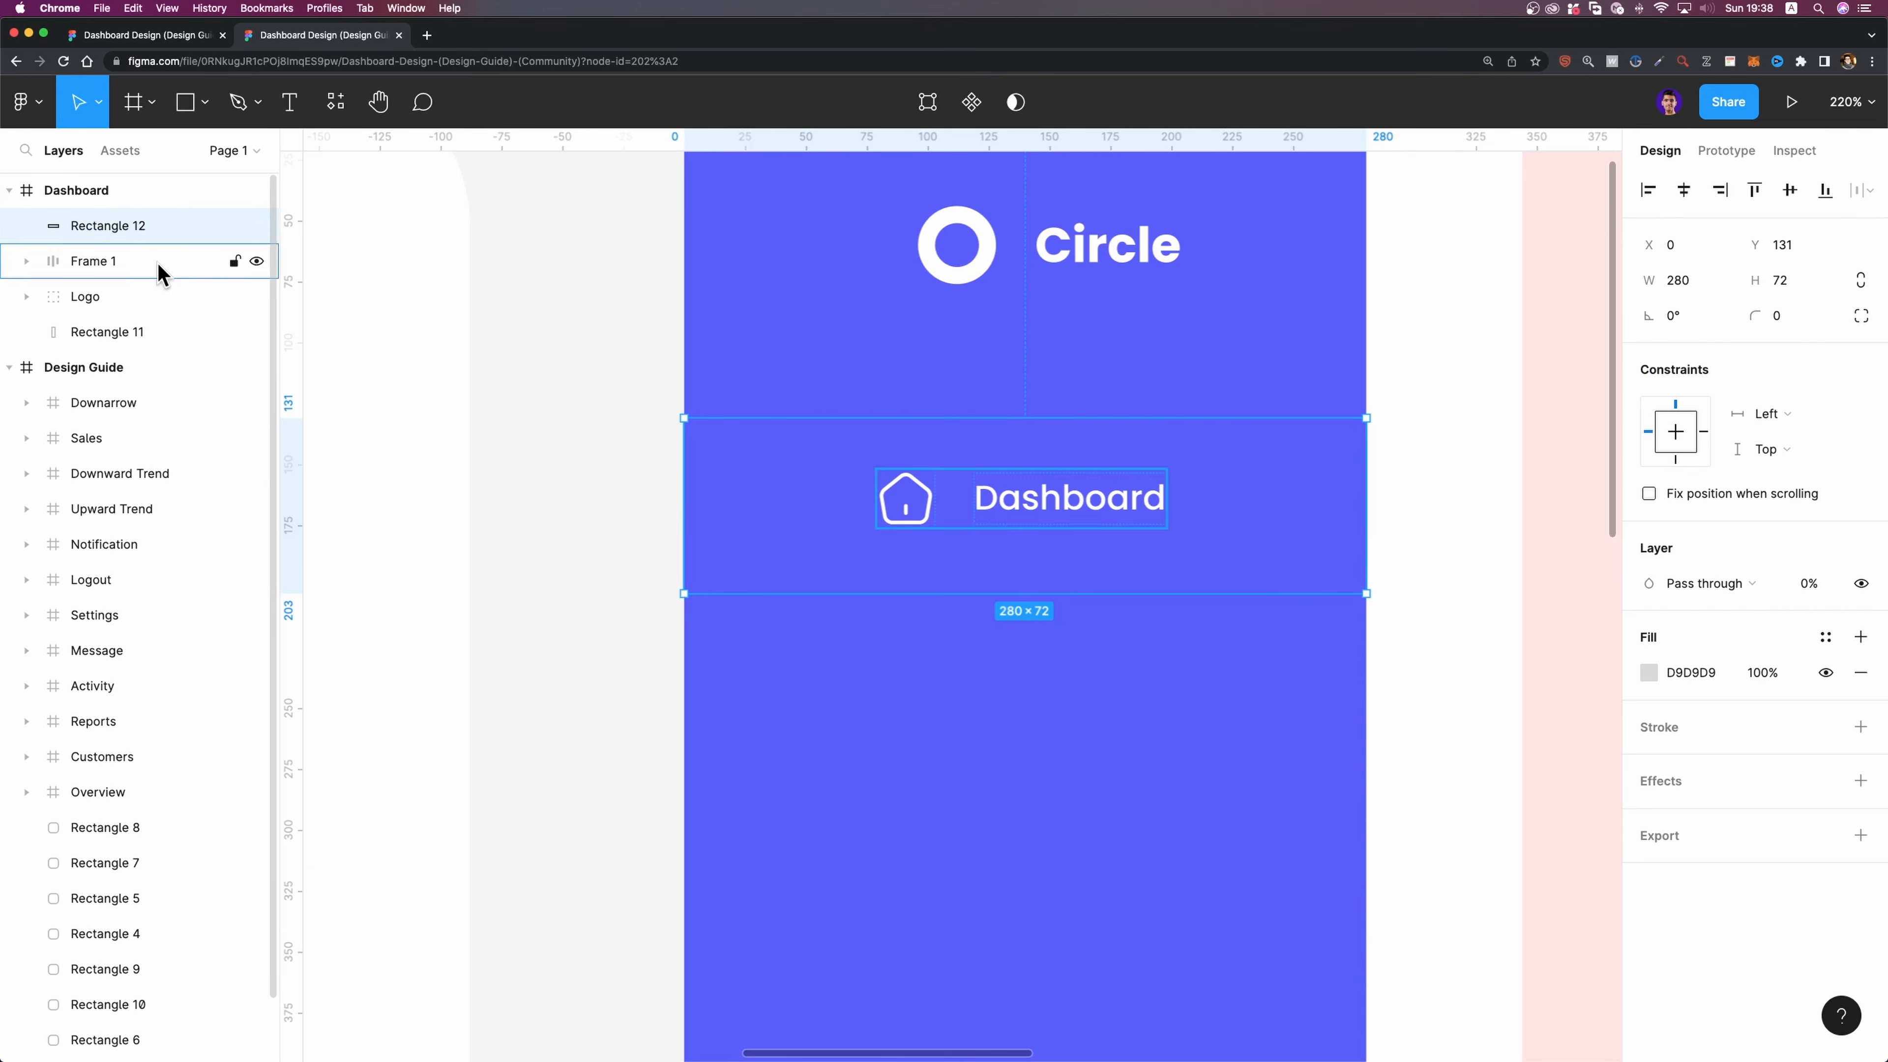
Center the Dashboard auto layout frame and the transparent rectangle on each other, both vertically and horizontally.
shift+click(134, 264)
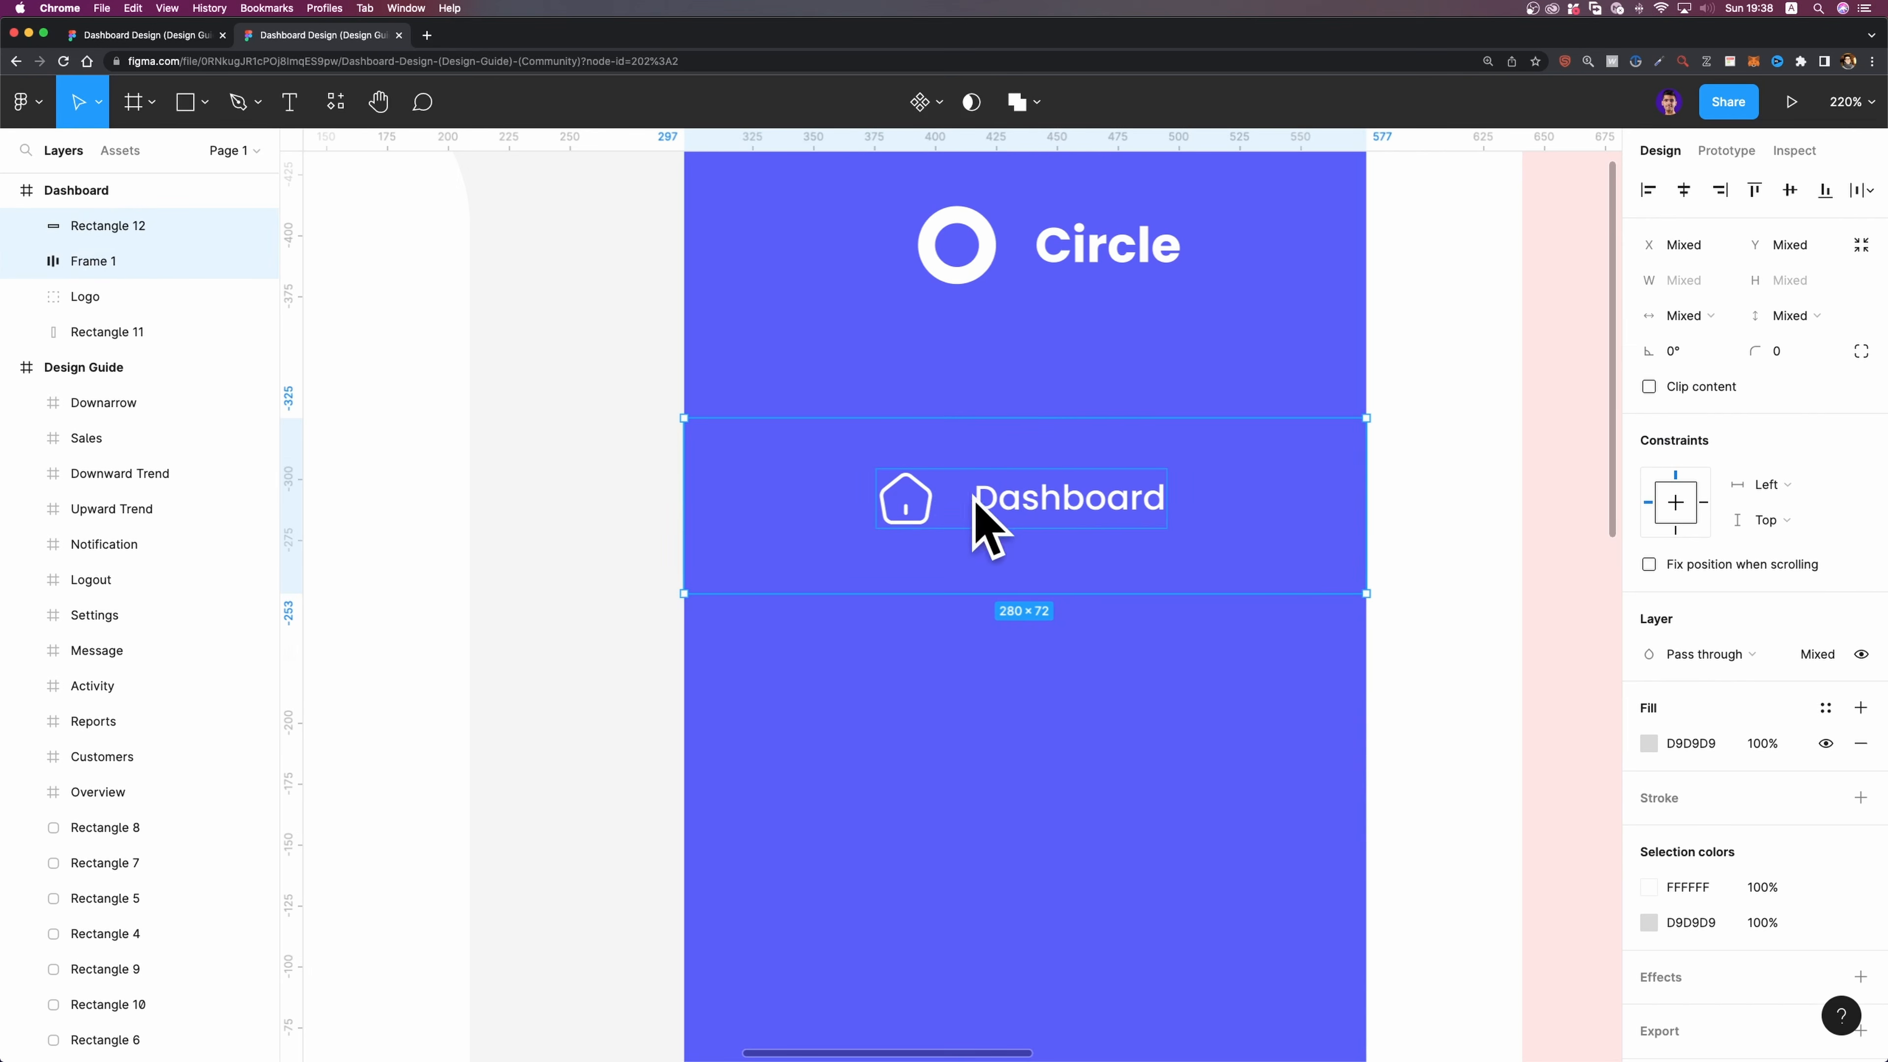
click(1790, 192)
click(1684, 191)
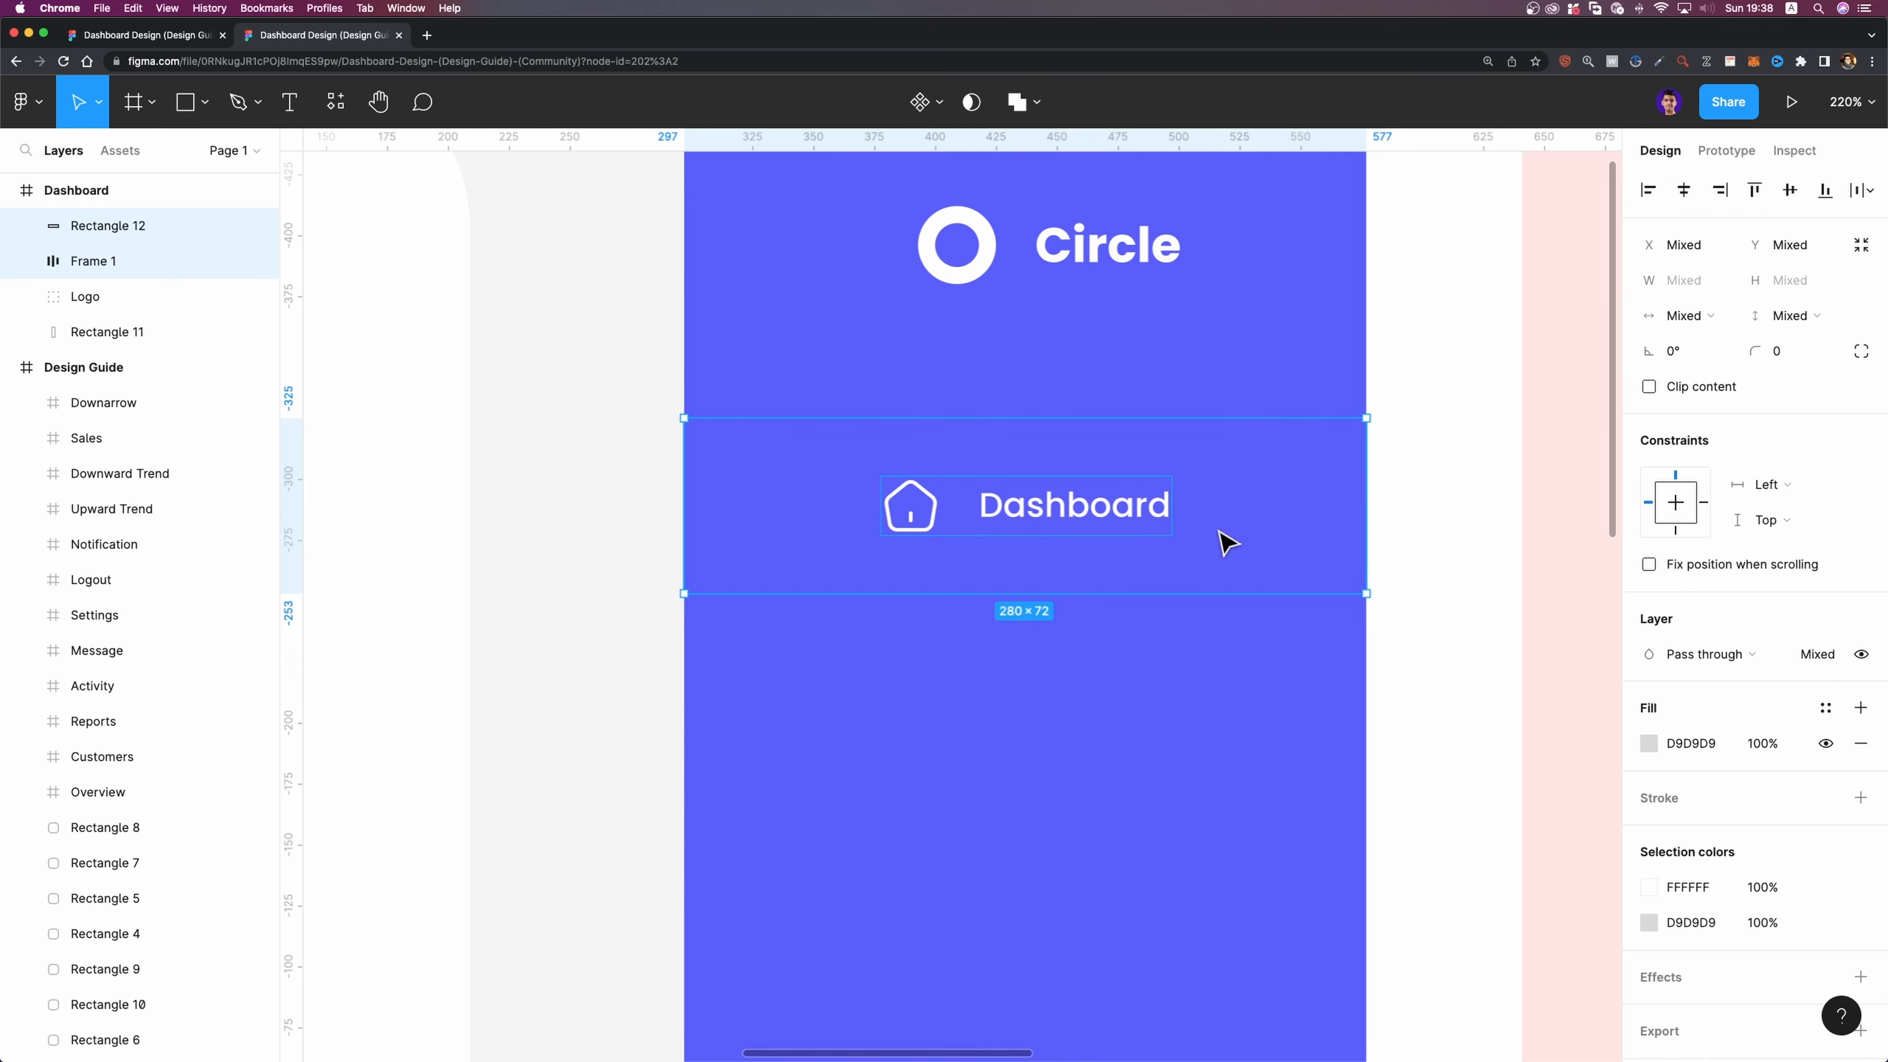
Group the transparent rectangle with the Dashboard frame and rename the group "Menu Item".
key(super+g)
double_click(89, 225)
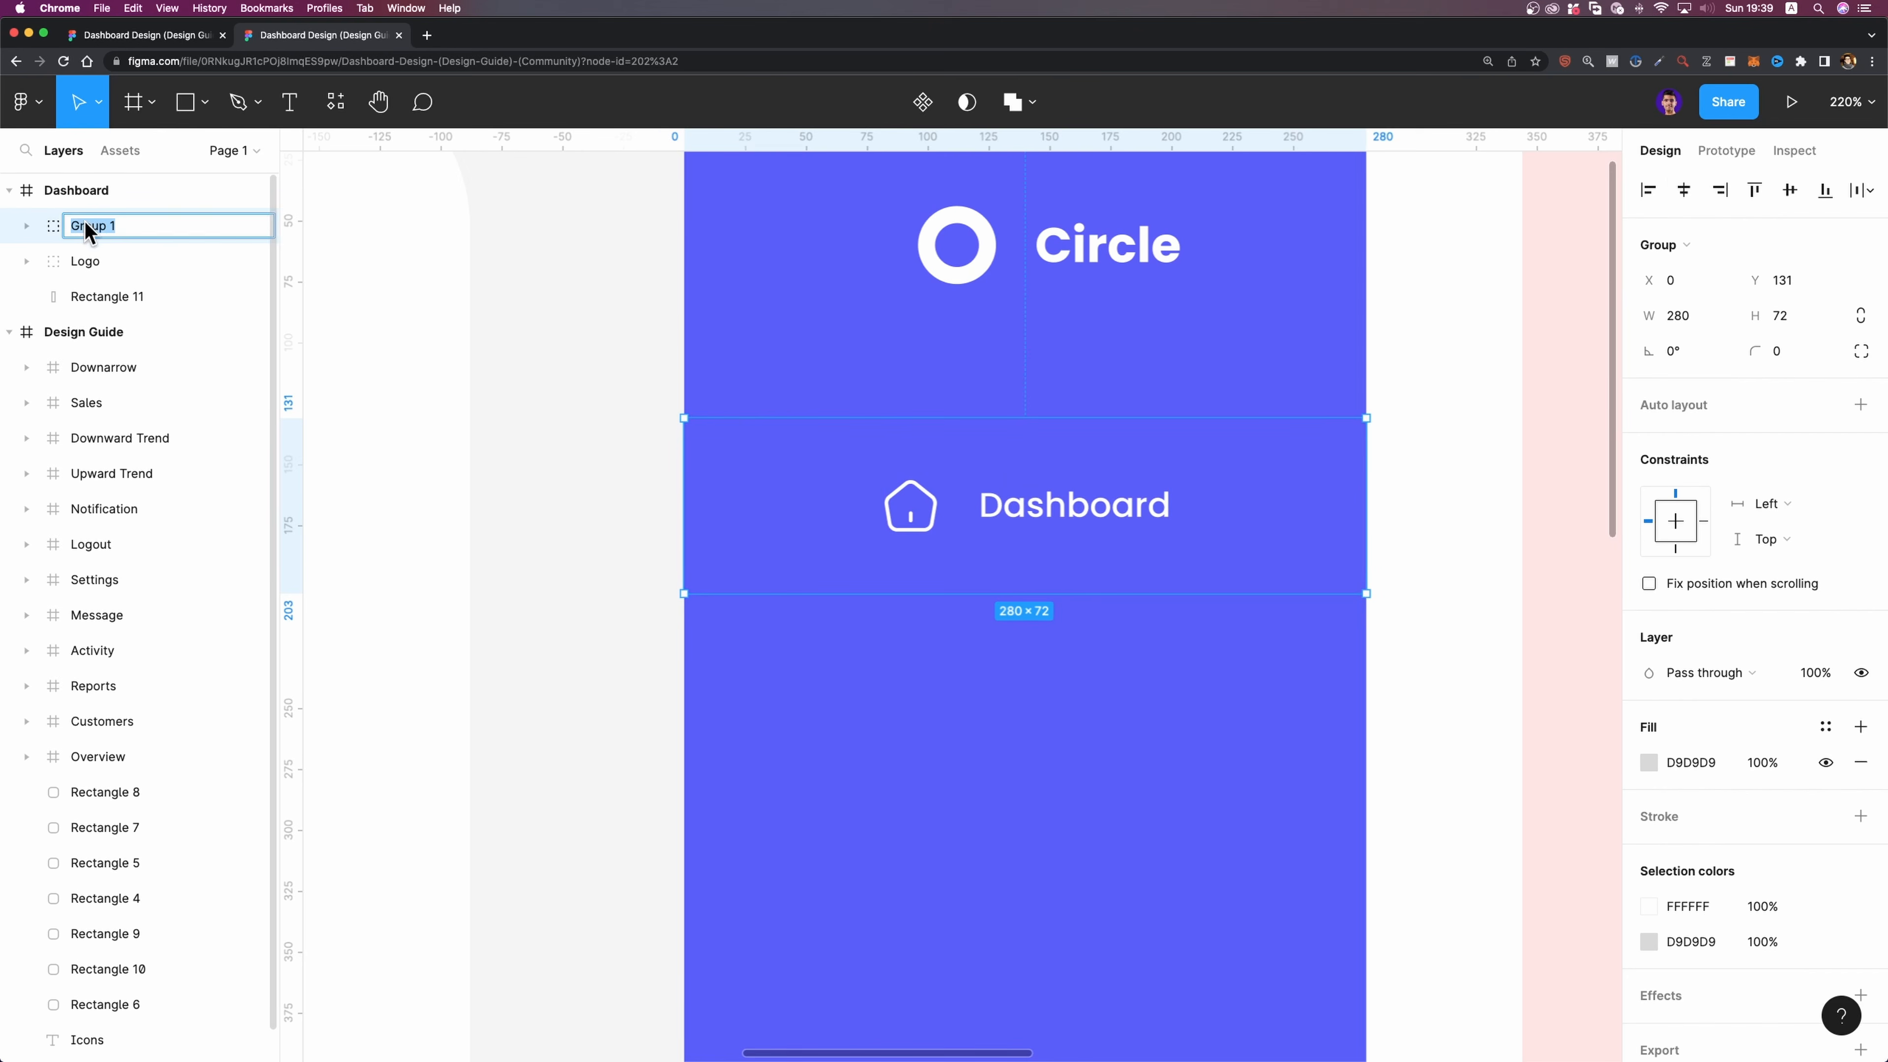
text(Menu)
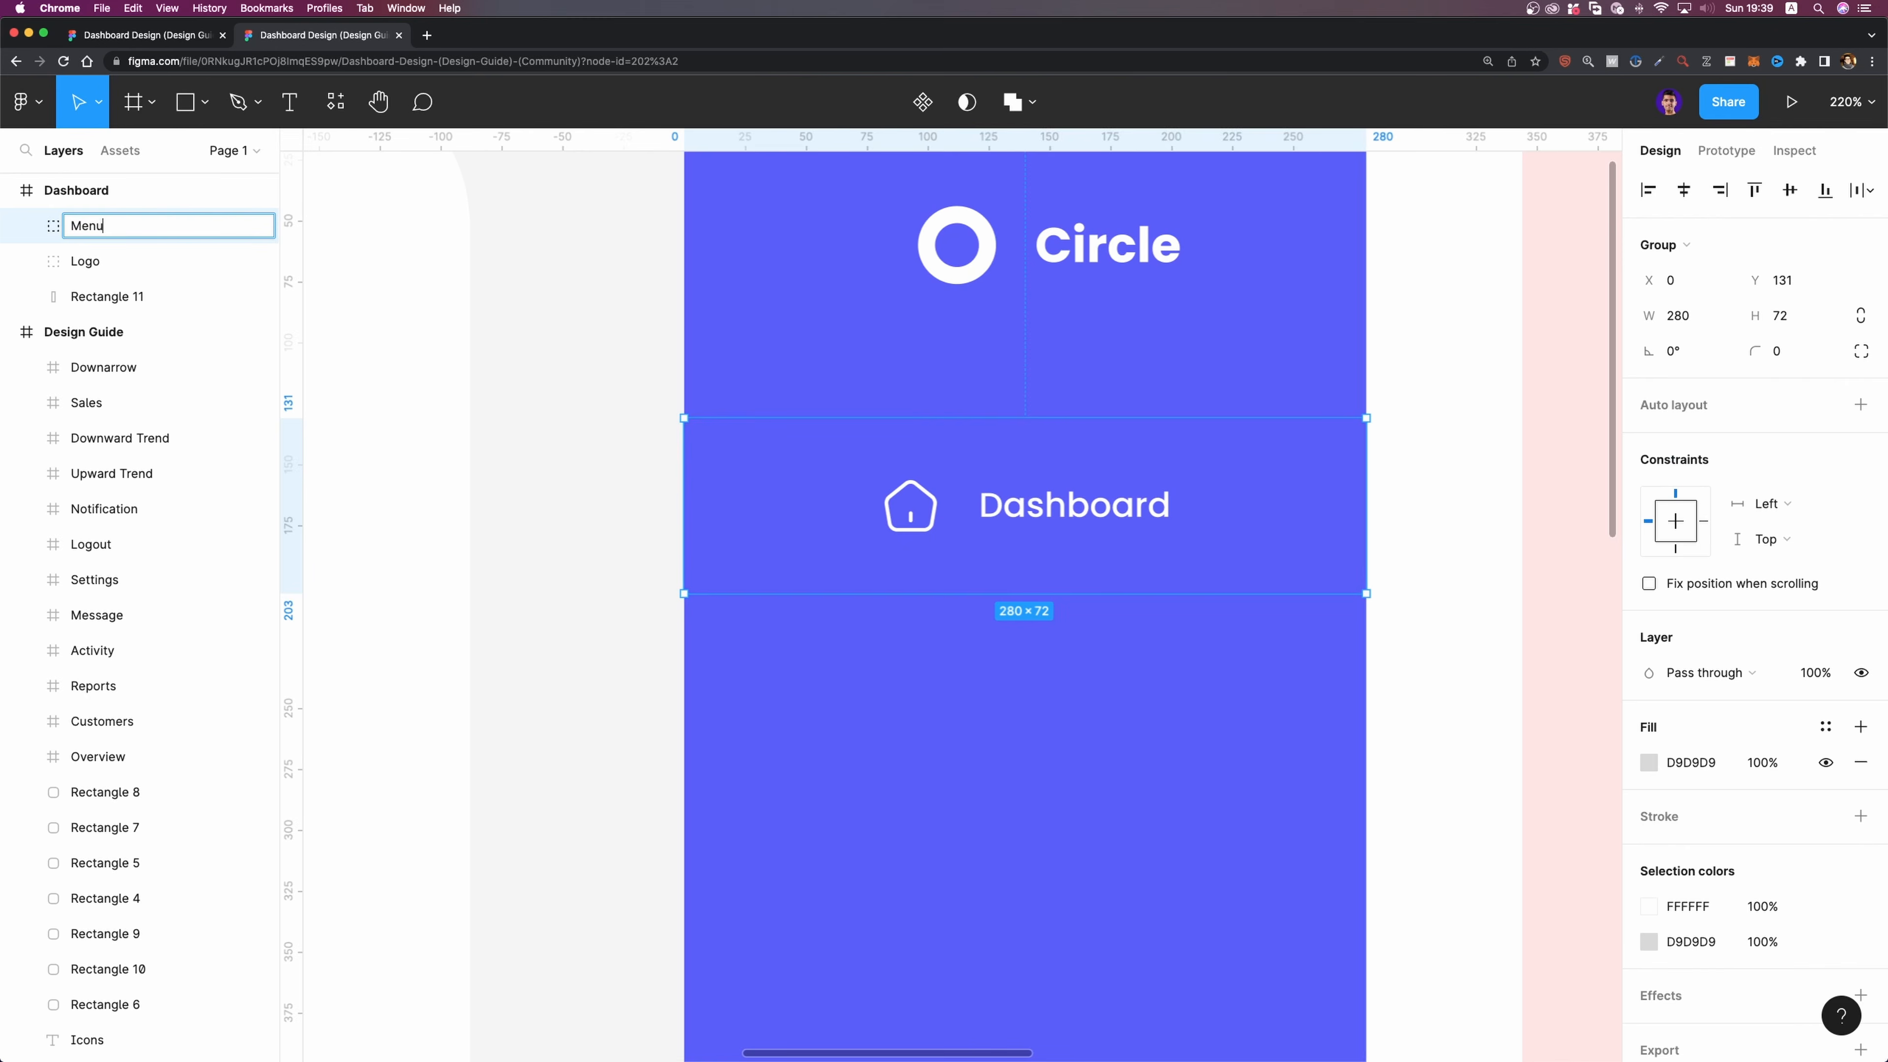
text( Item)
key(Return)
Duplicate the "Menu Item" group three times, stacking the copies directly below one another without gaps in the sidebar.
scroll(977, 488, down, 5)
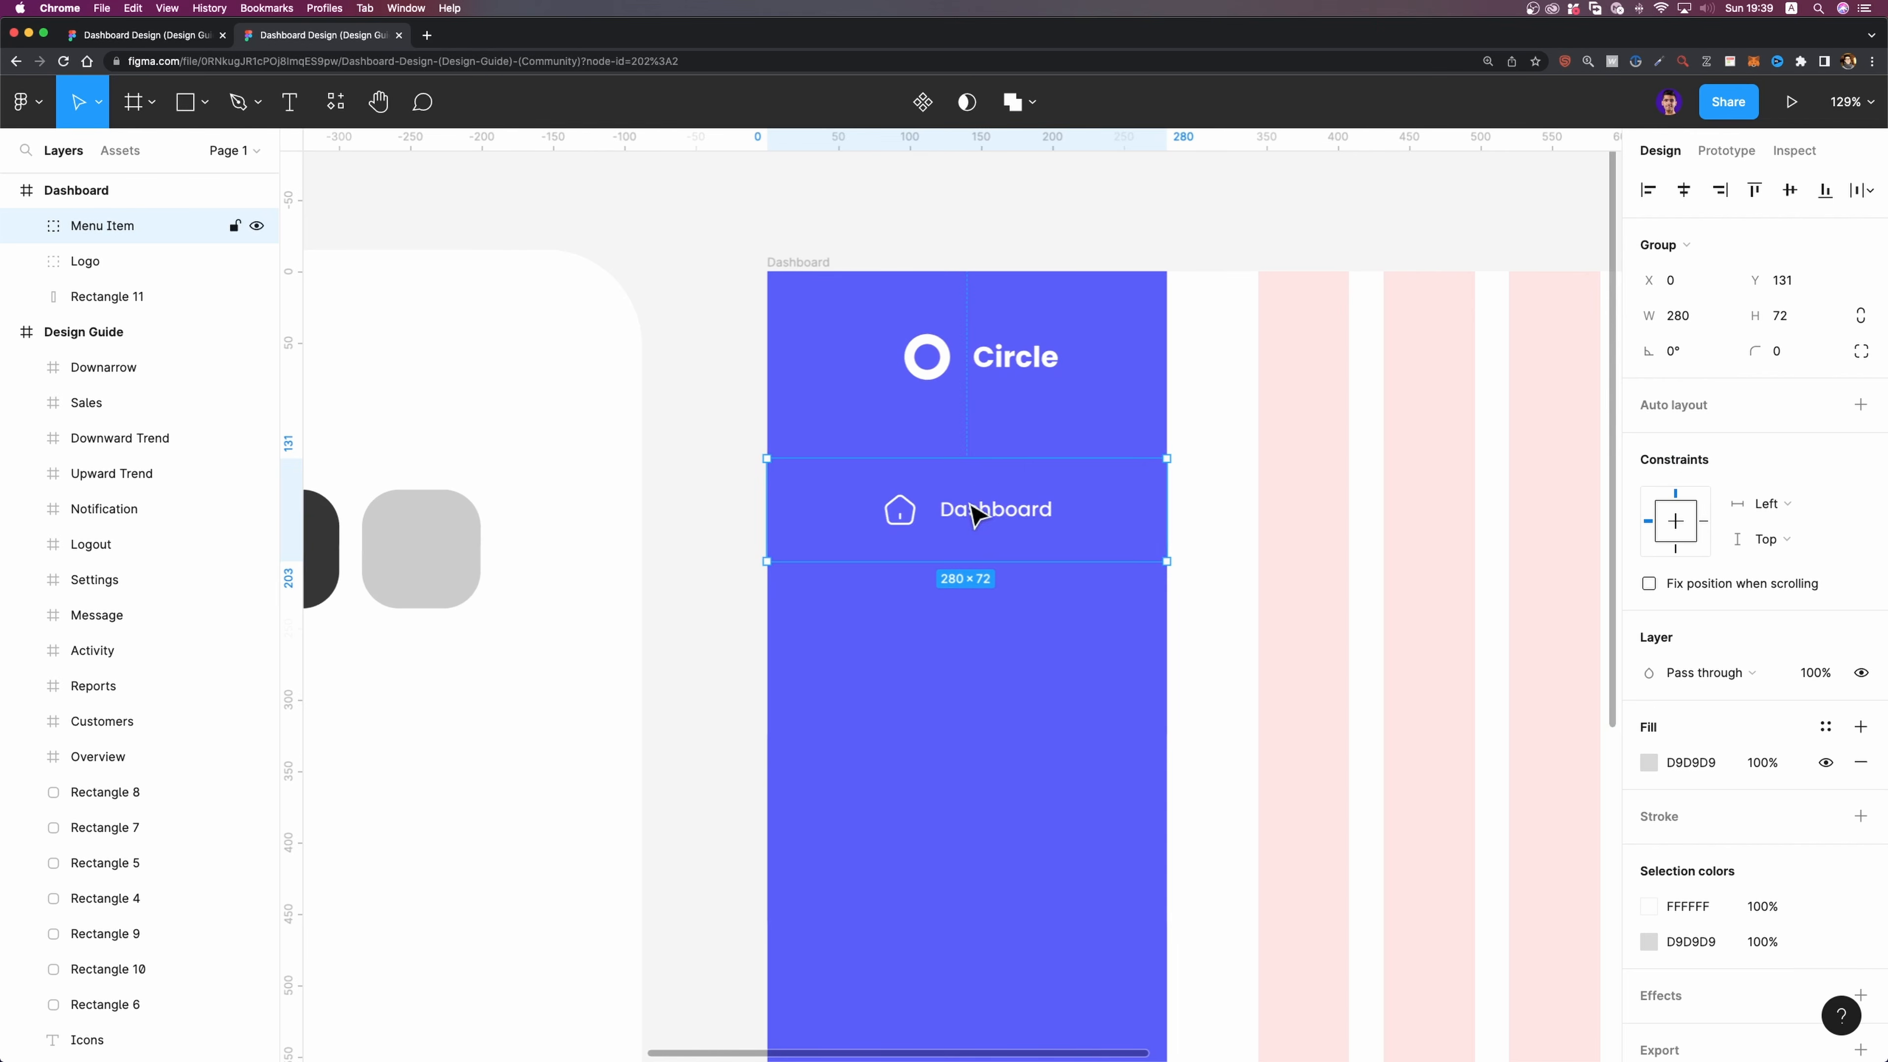
key(super+d)
drag(977, 521, 970, 624)
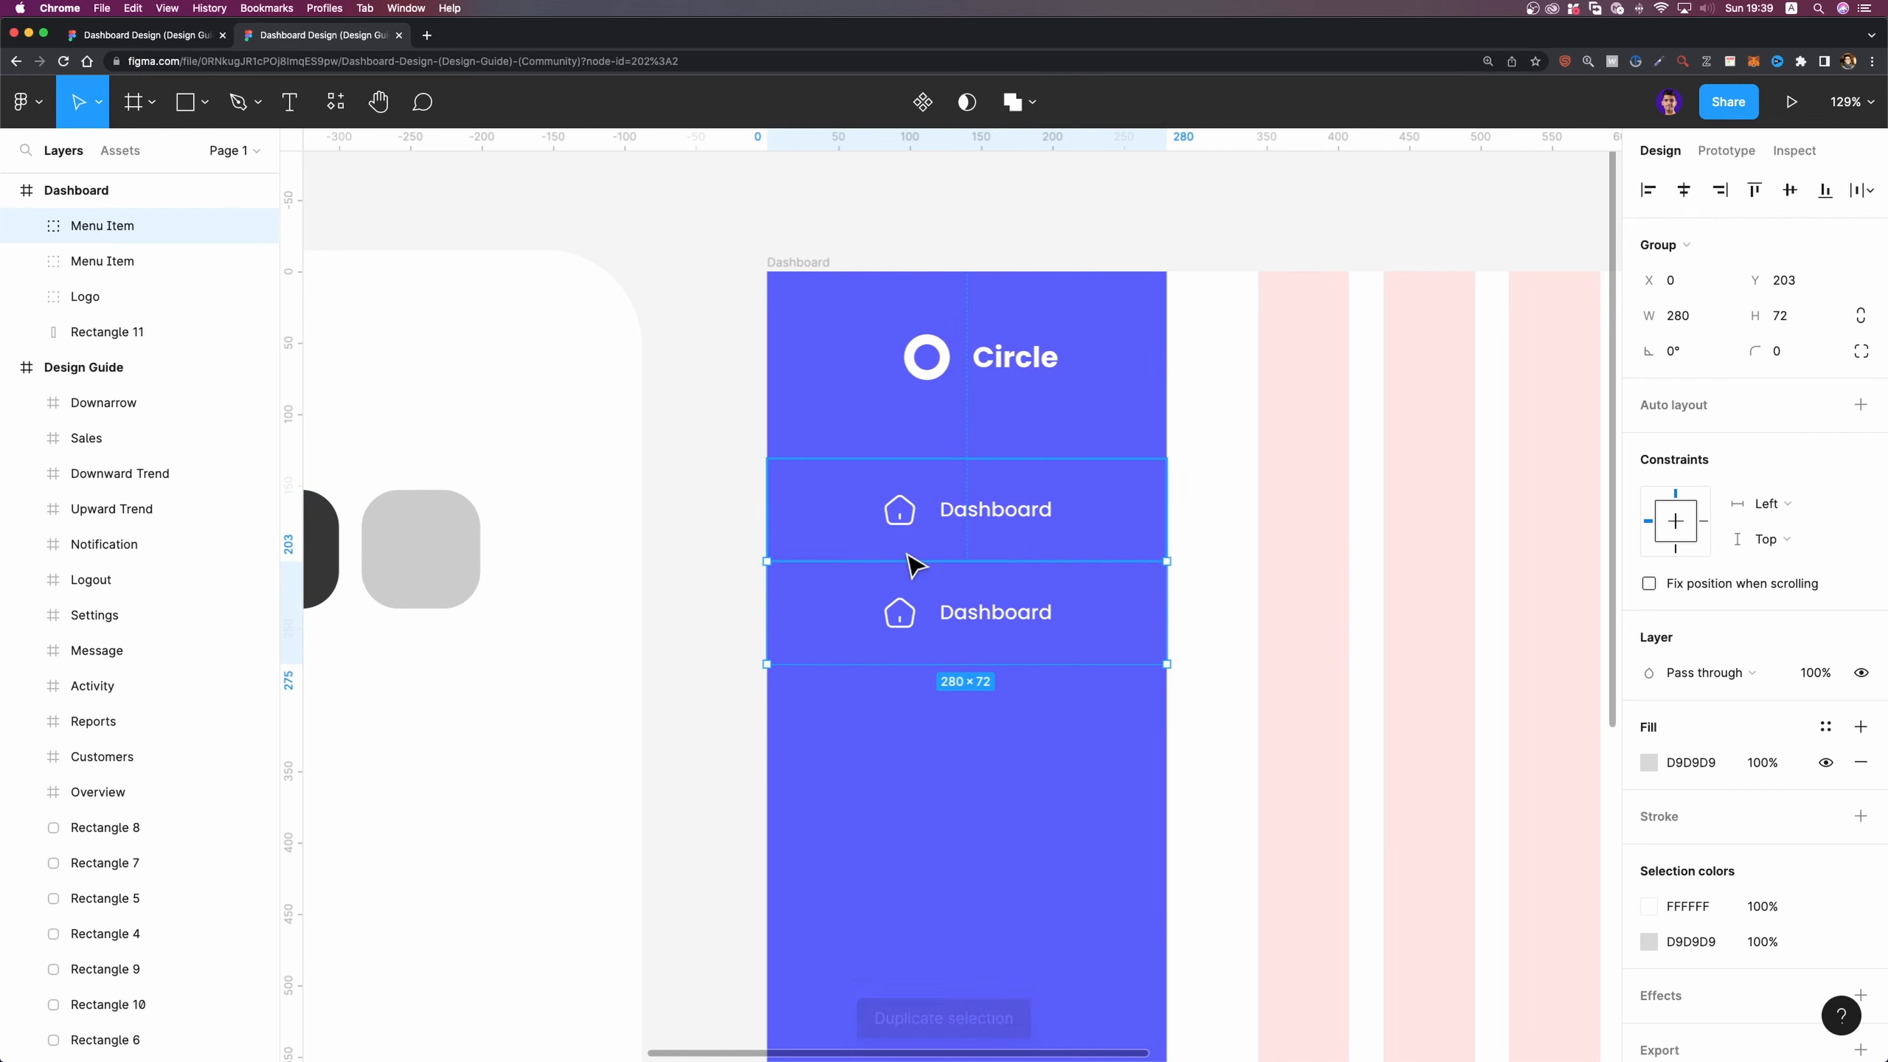
scroll(913, 566, up, 5)
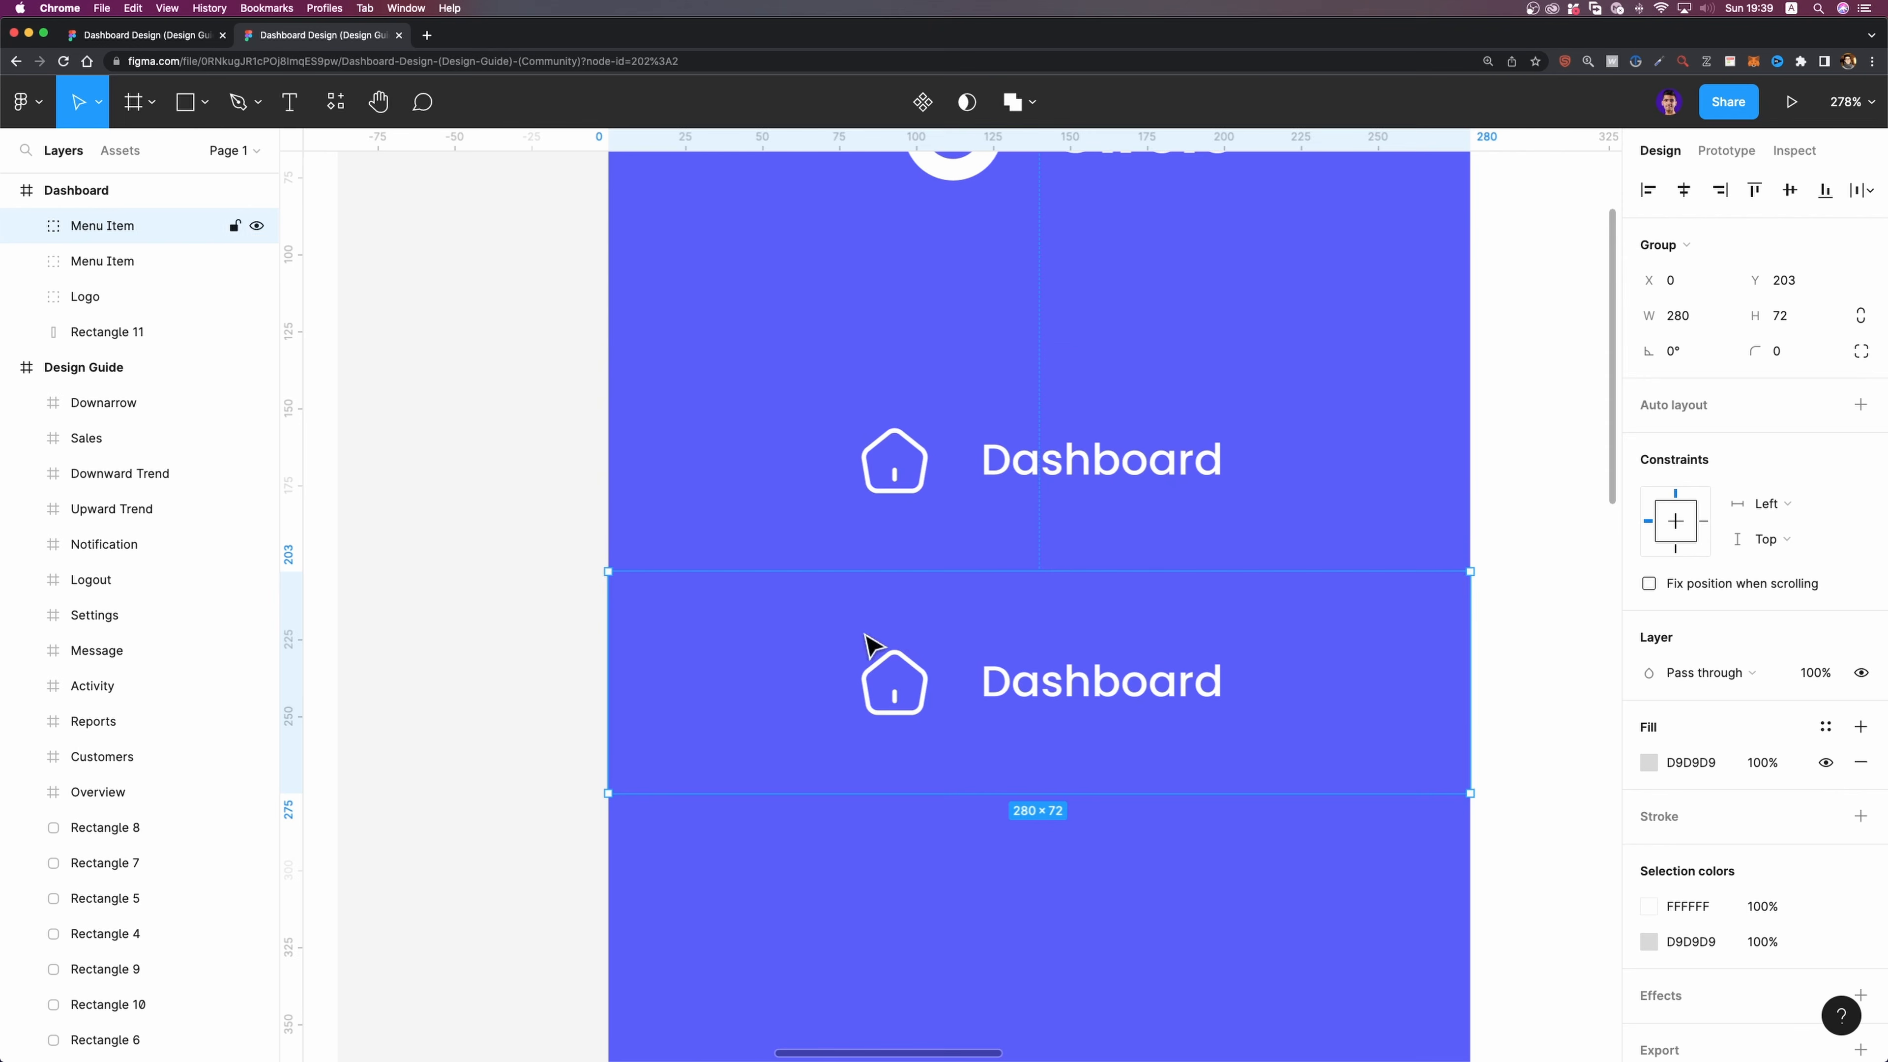
scroll(1091, 738, down, 5)
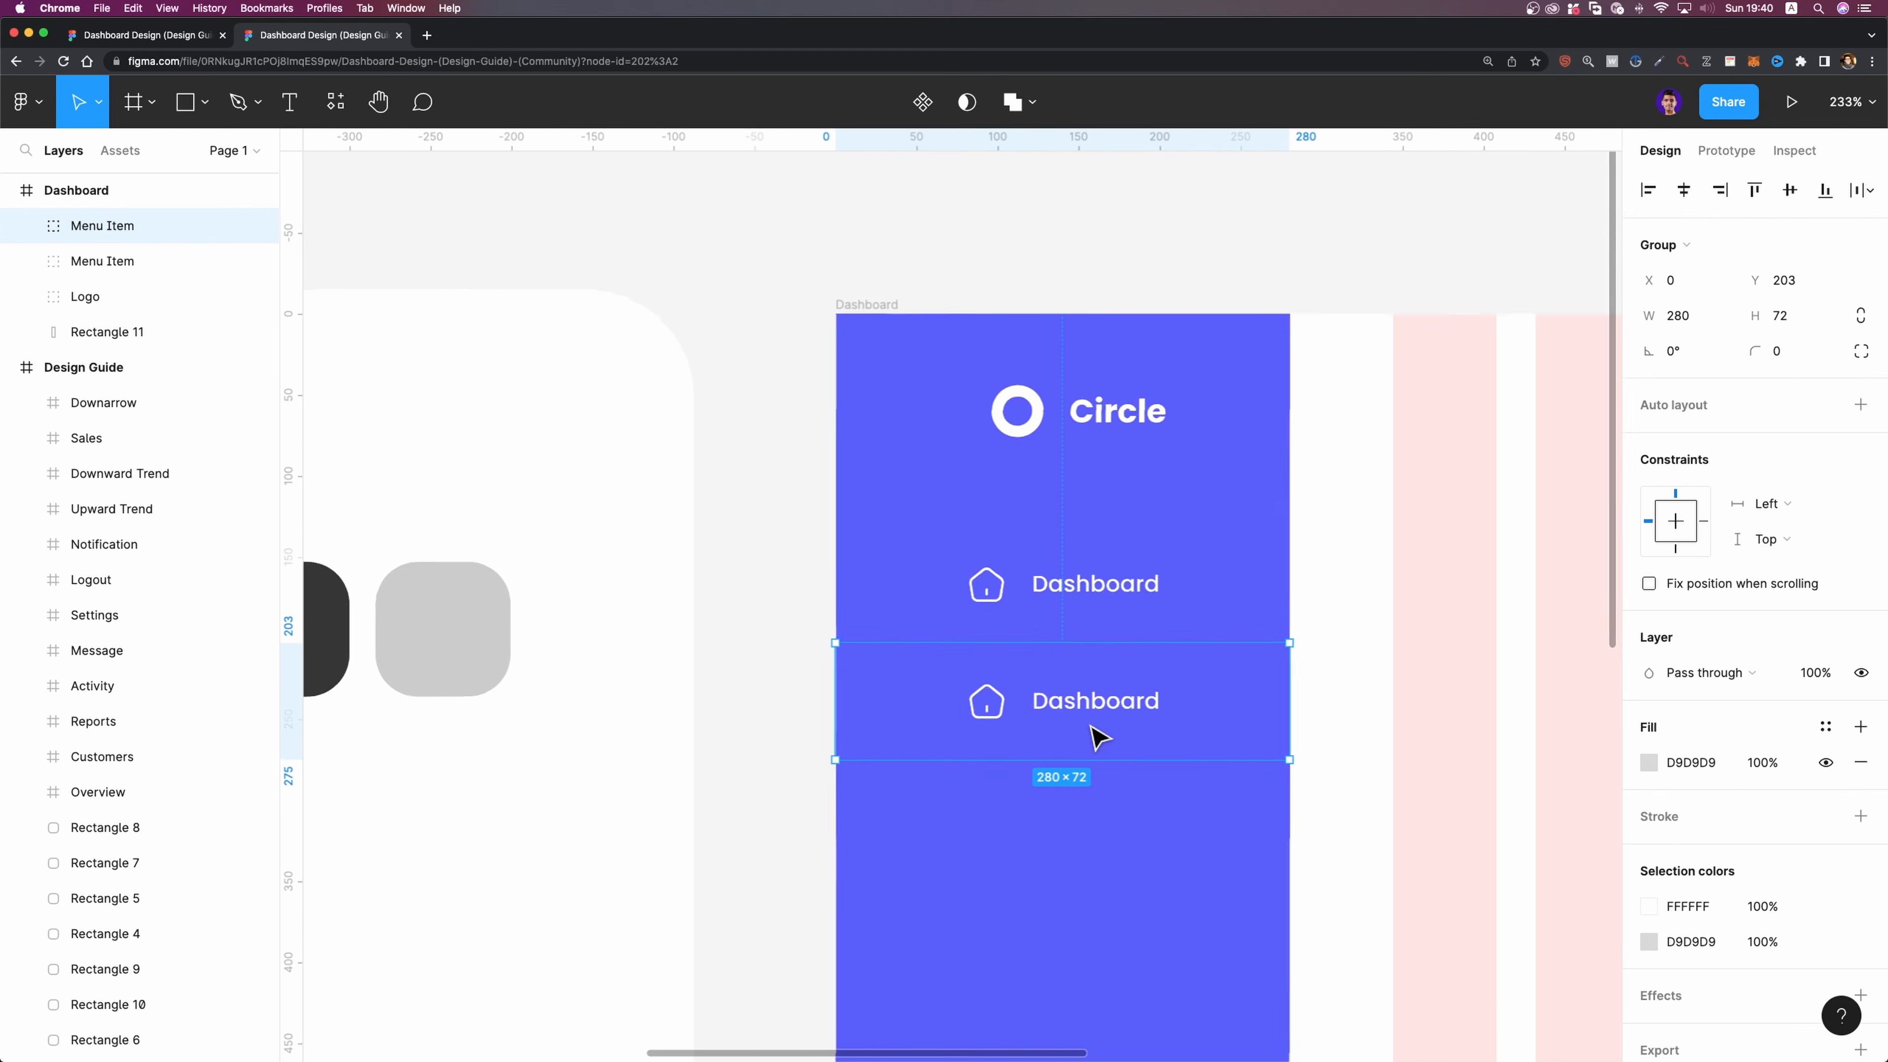
scroll(1099, 736, down, 2)
scroll(1096, 738, down, 4)
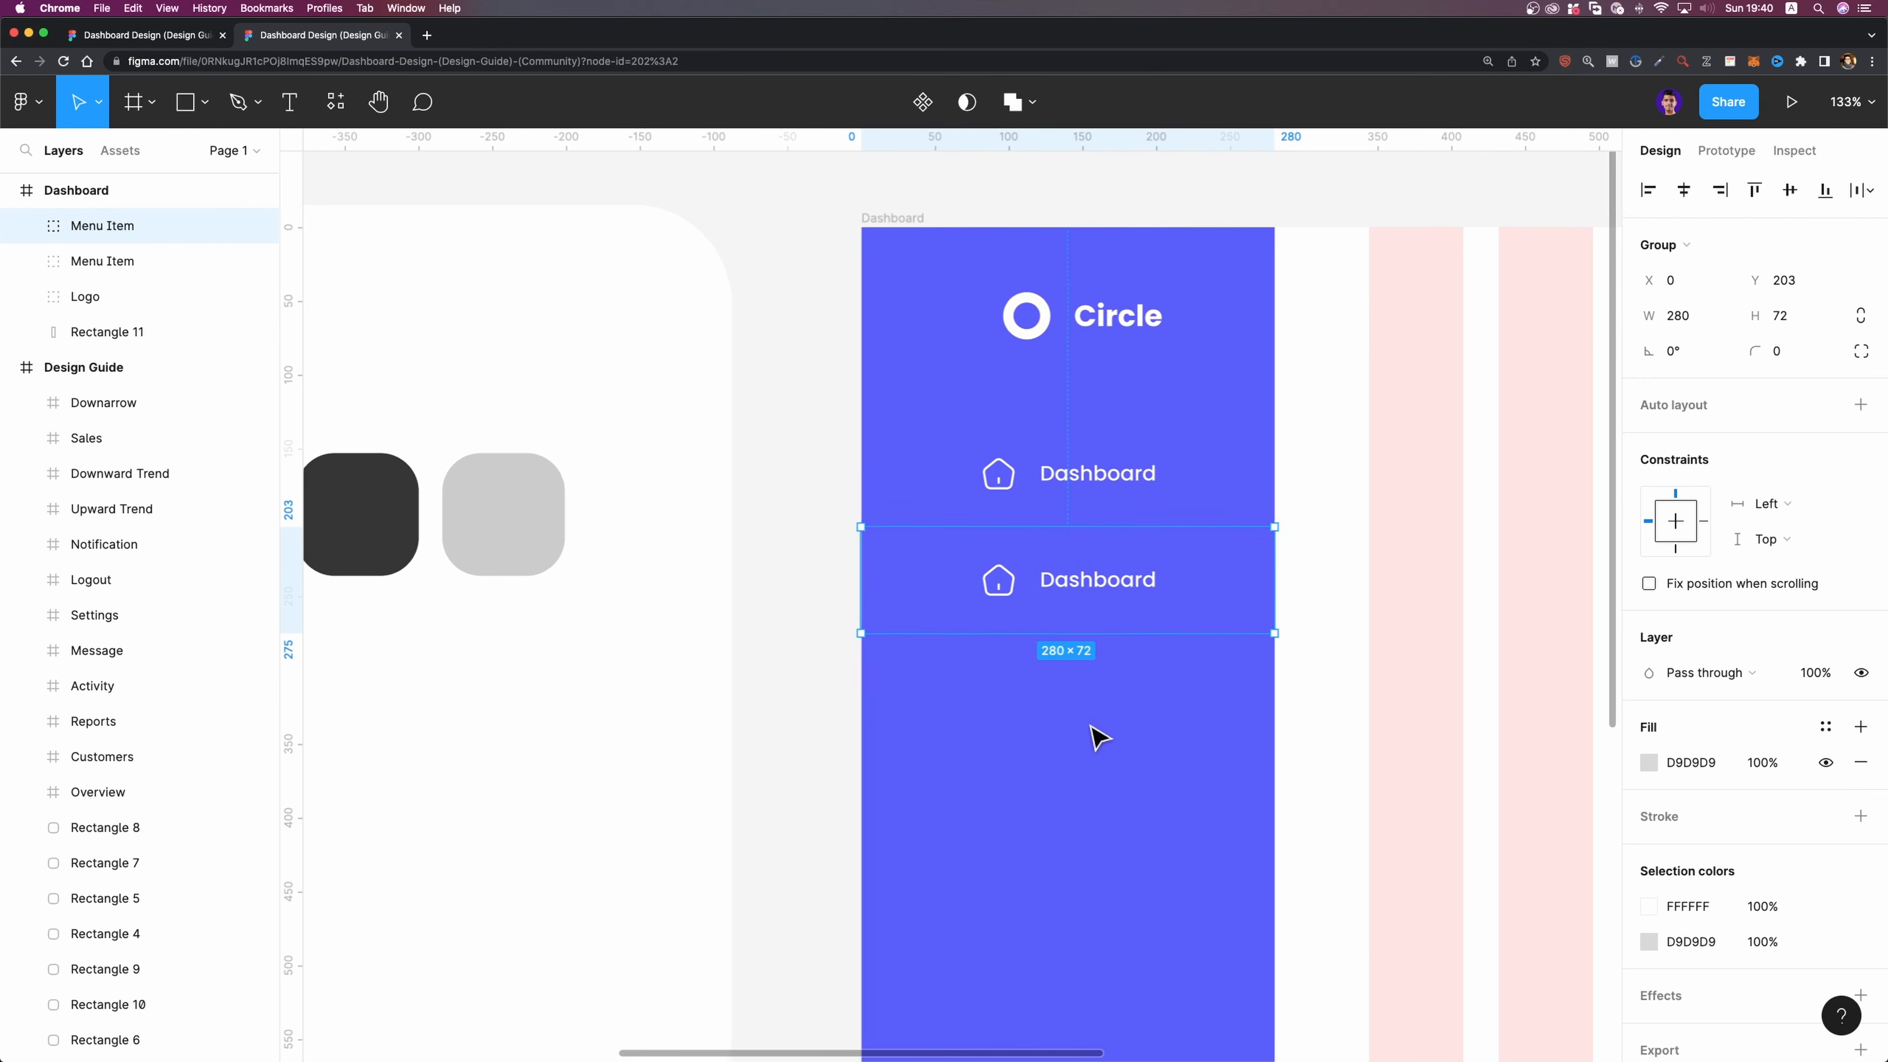
key(super+d)
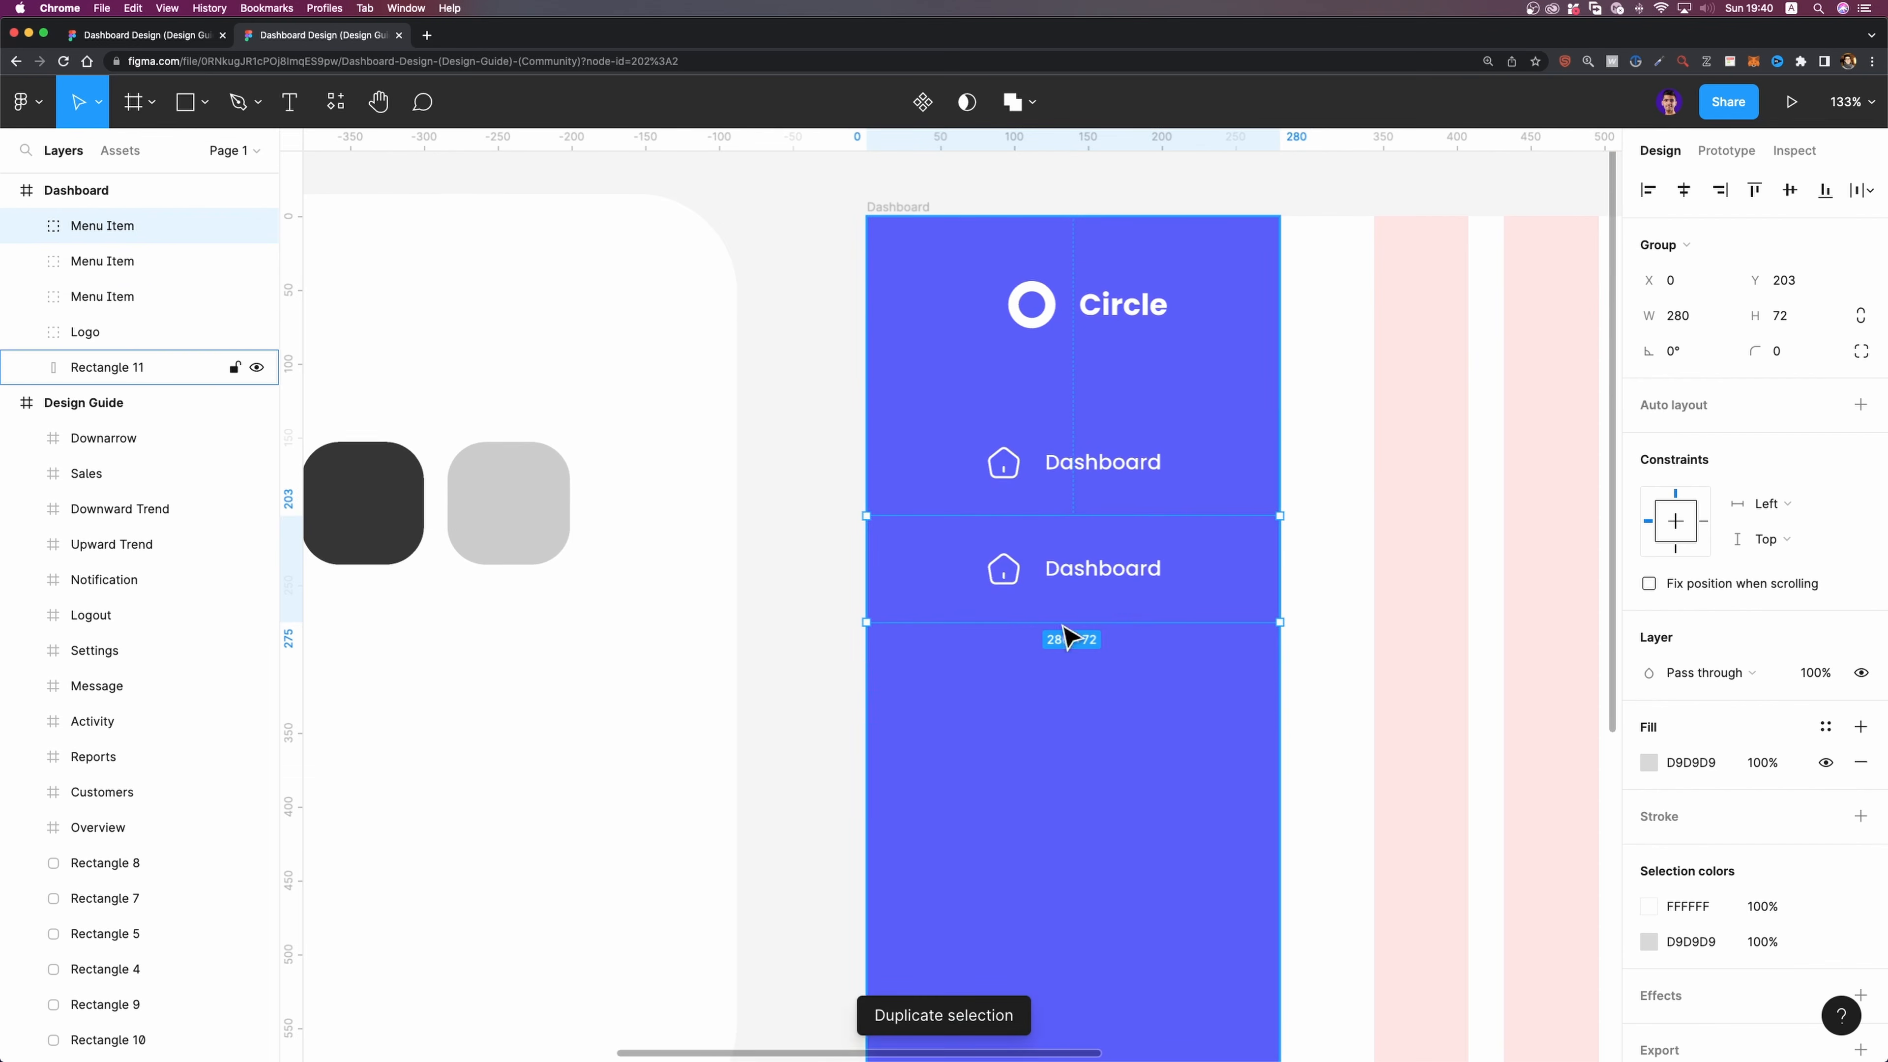
drag(1088, 569, 1087, 682)
key(super+d)
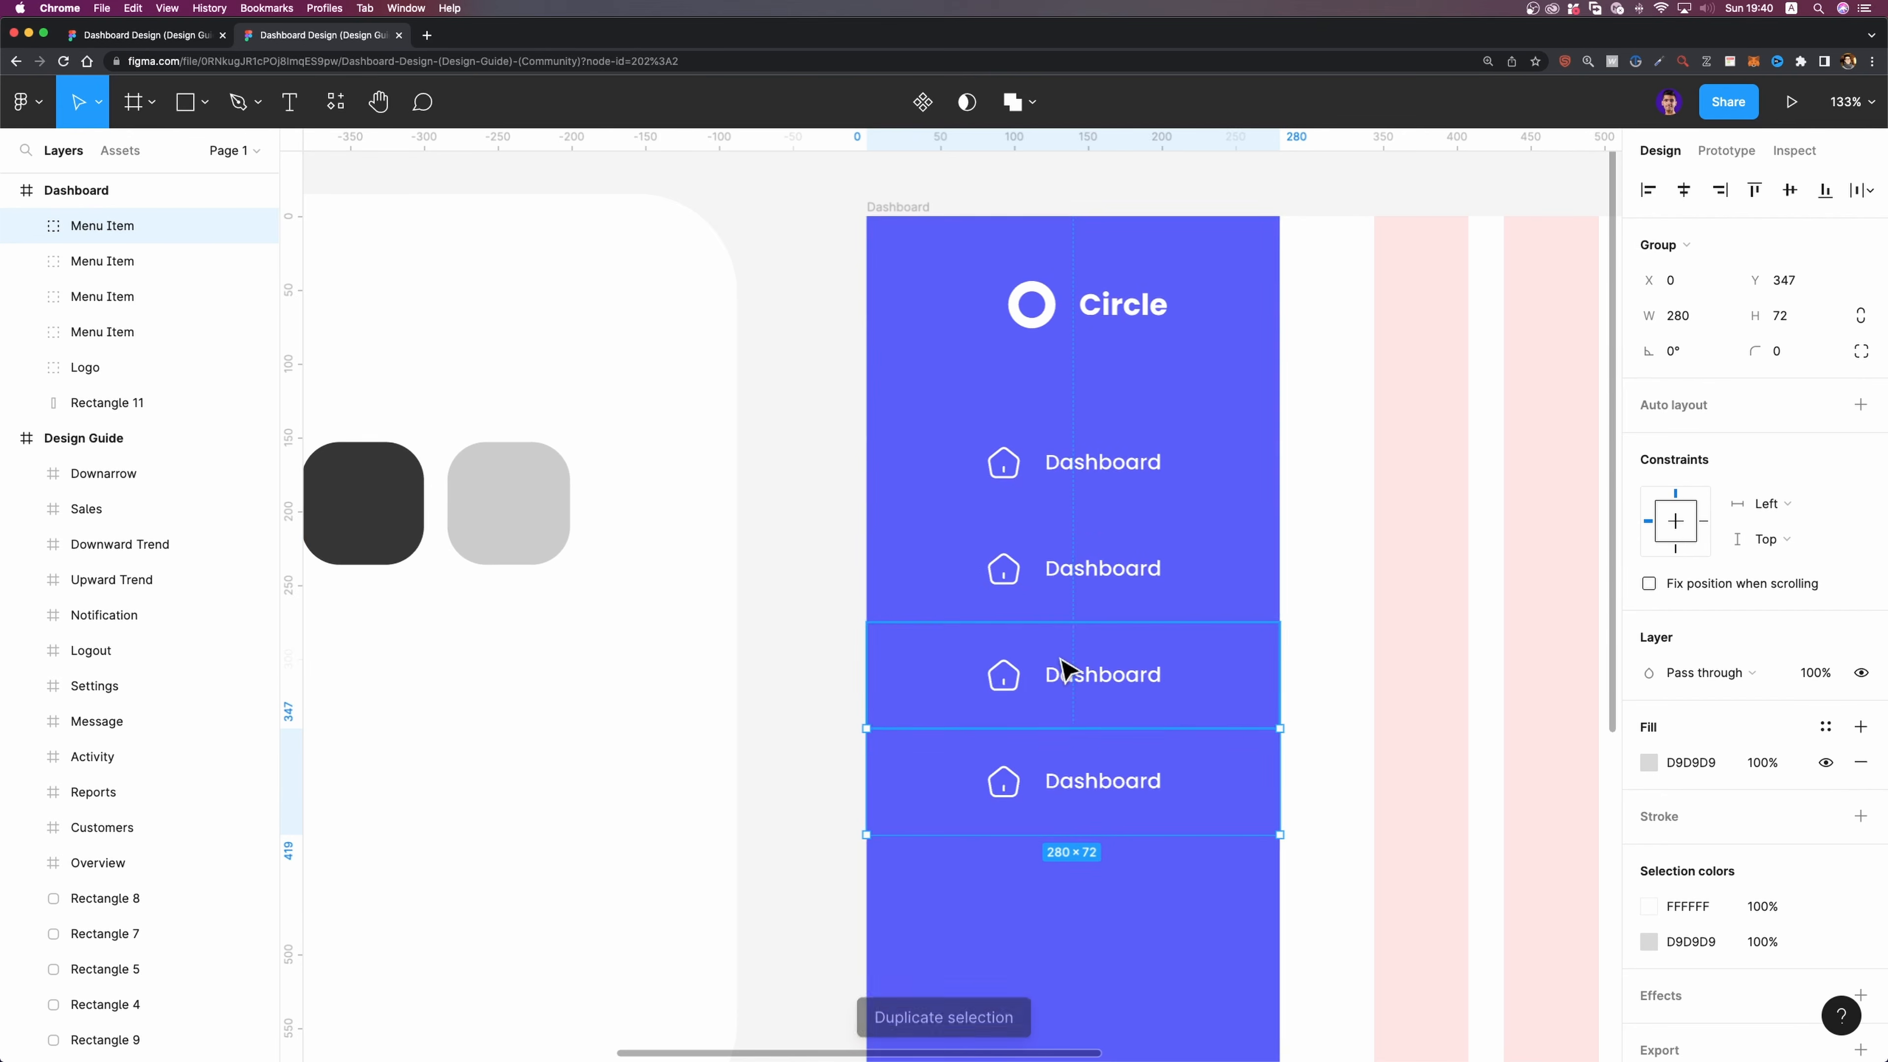
Duplicate the "Menu Item" group two more times, continuing the sidebar stack directly below the existing items.
scroll(1071, 678, down, 5)
key(super+d)
key(super+d)
Move the last two "Menu Item" groups down together near the lower end of the blue sidebar.
scroll(1088, 704, down, 1)
scroll(1086, 694, down, 3)
shift+click(1117, 625)
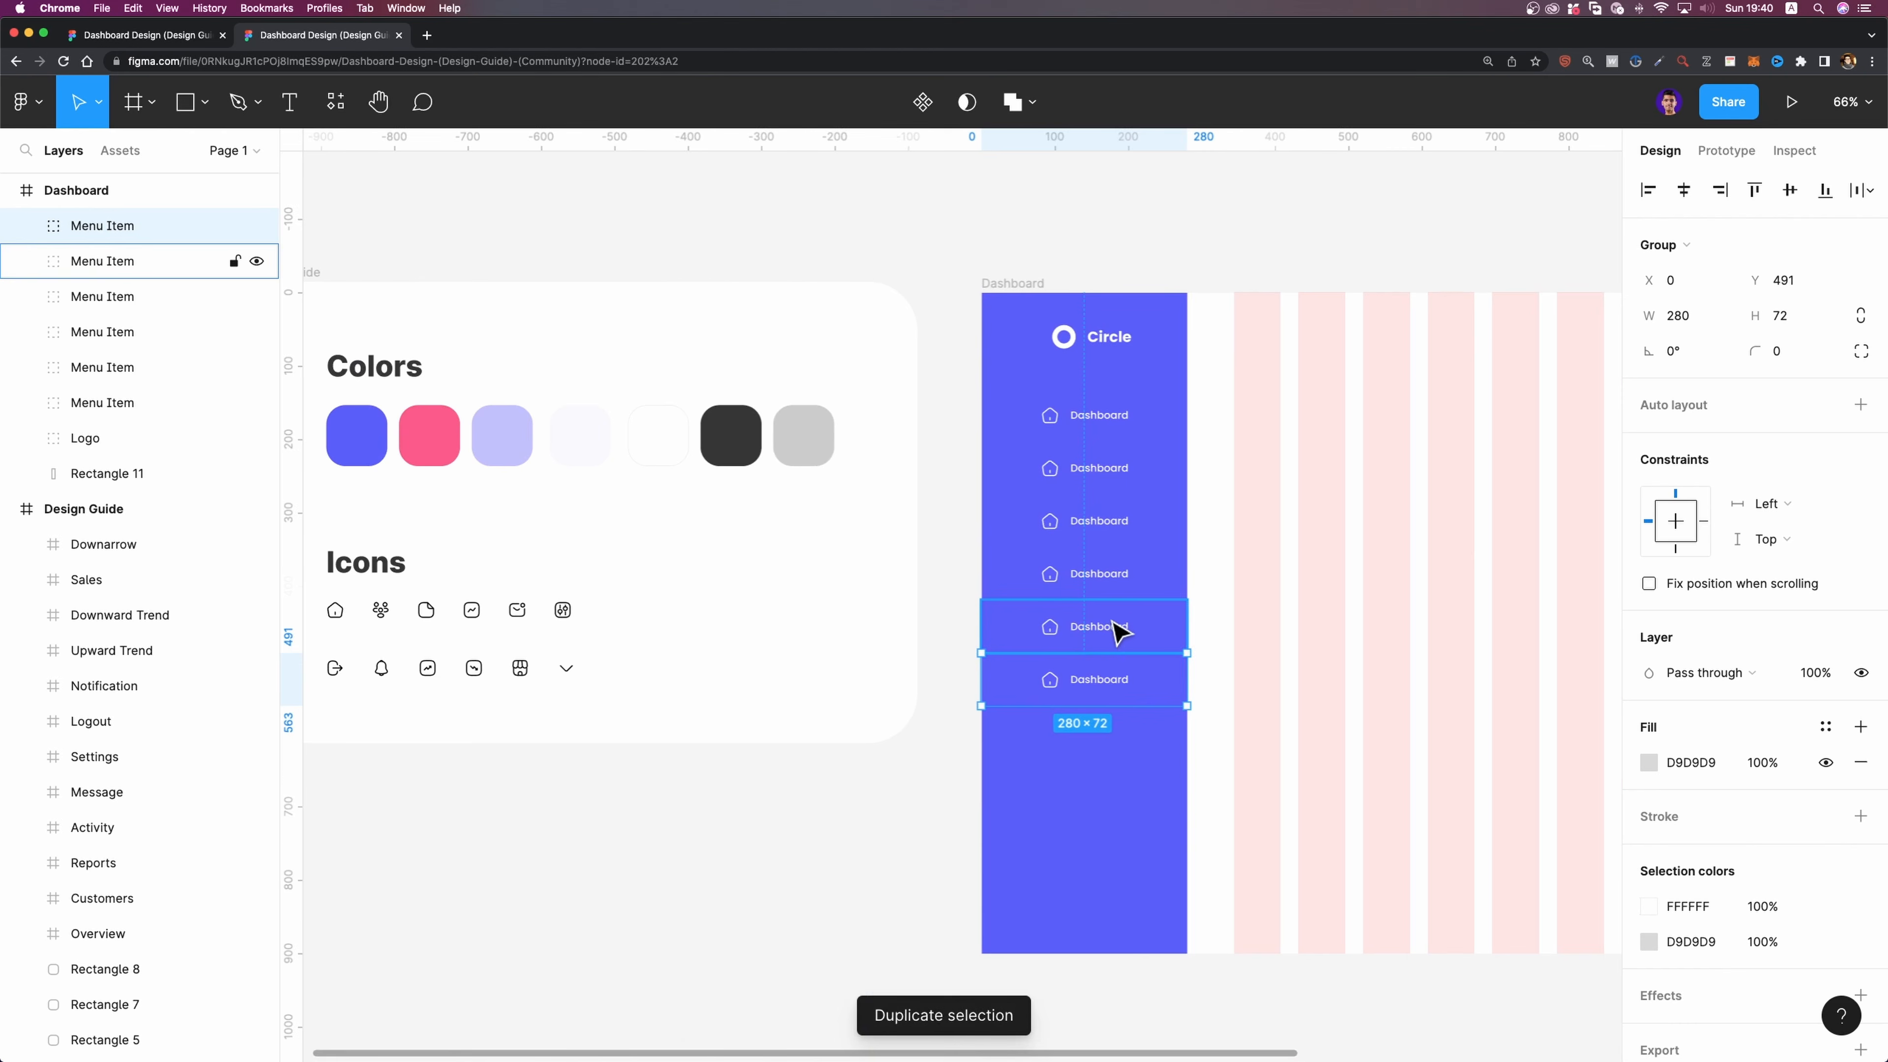
drag(1130, 632, 1112, 831)
scroll(1108, 826, left, 1)
Reorder the layers of the second "Menu Item" group so that Rectangle 12 sits below Frame 1.
click(1137, 569)
scroll(1137, 565, up, 5)
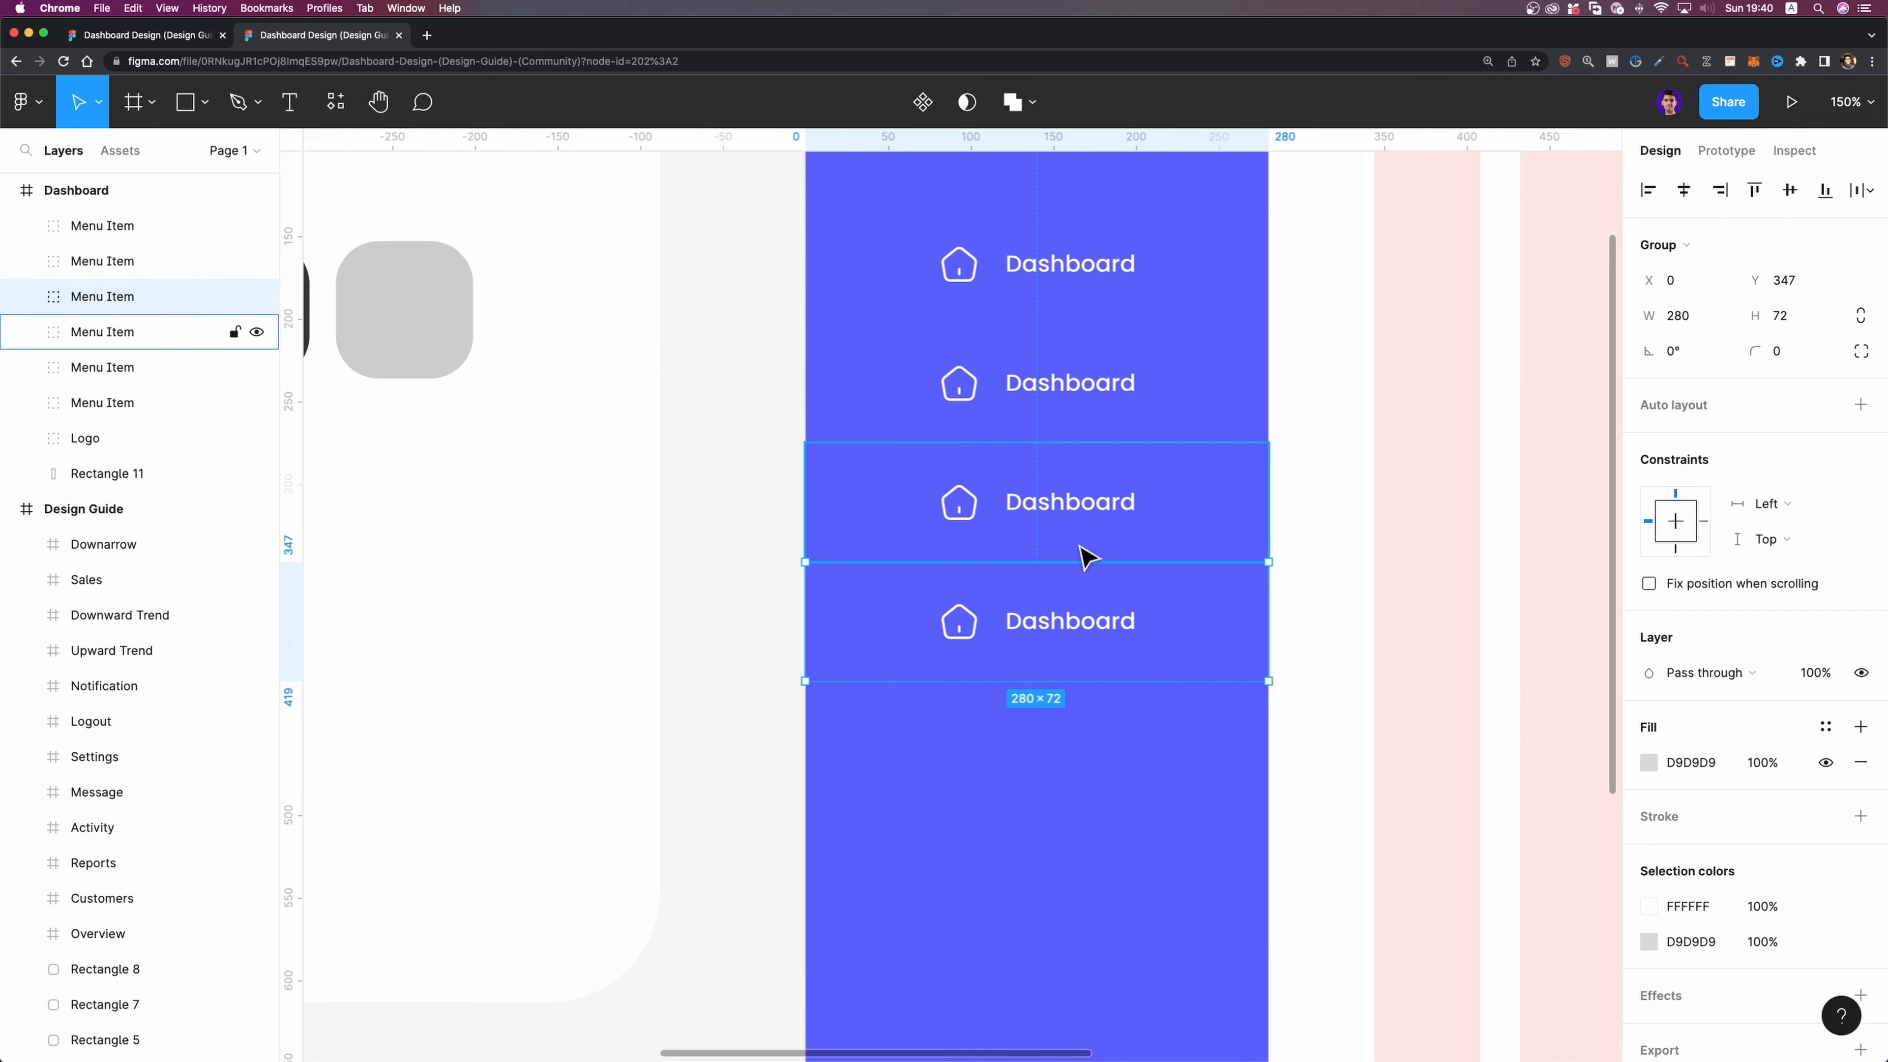
click(1074, 293)
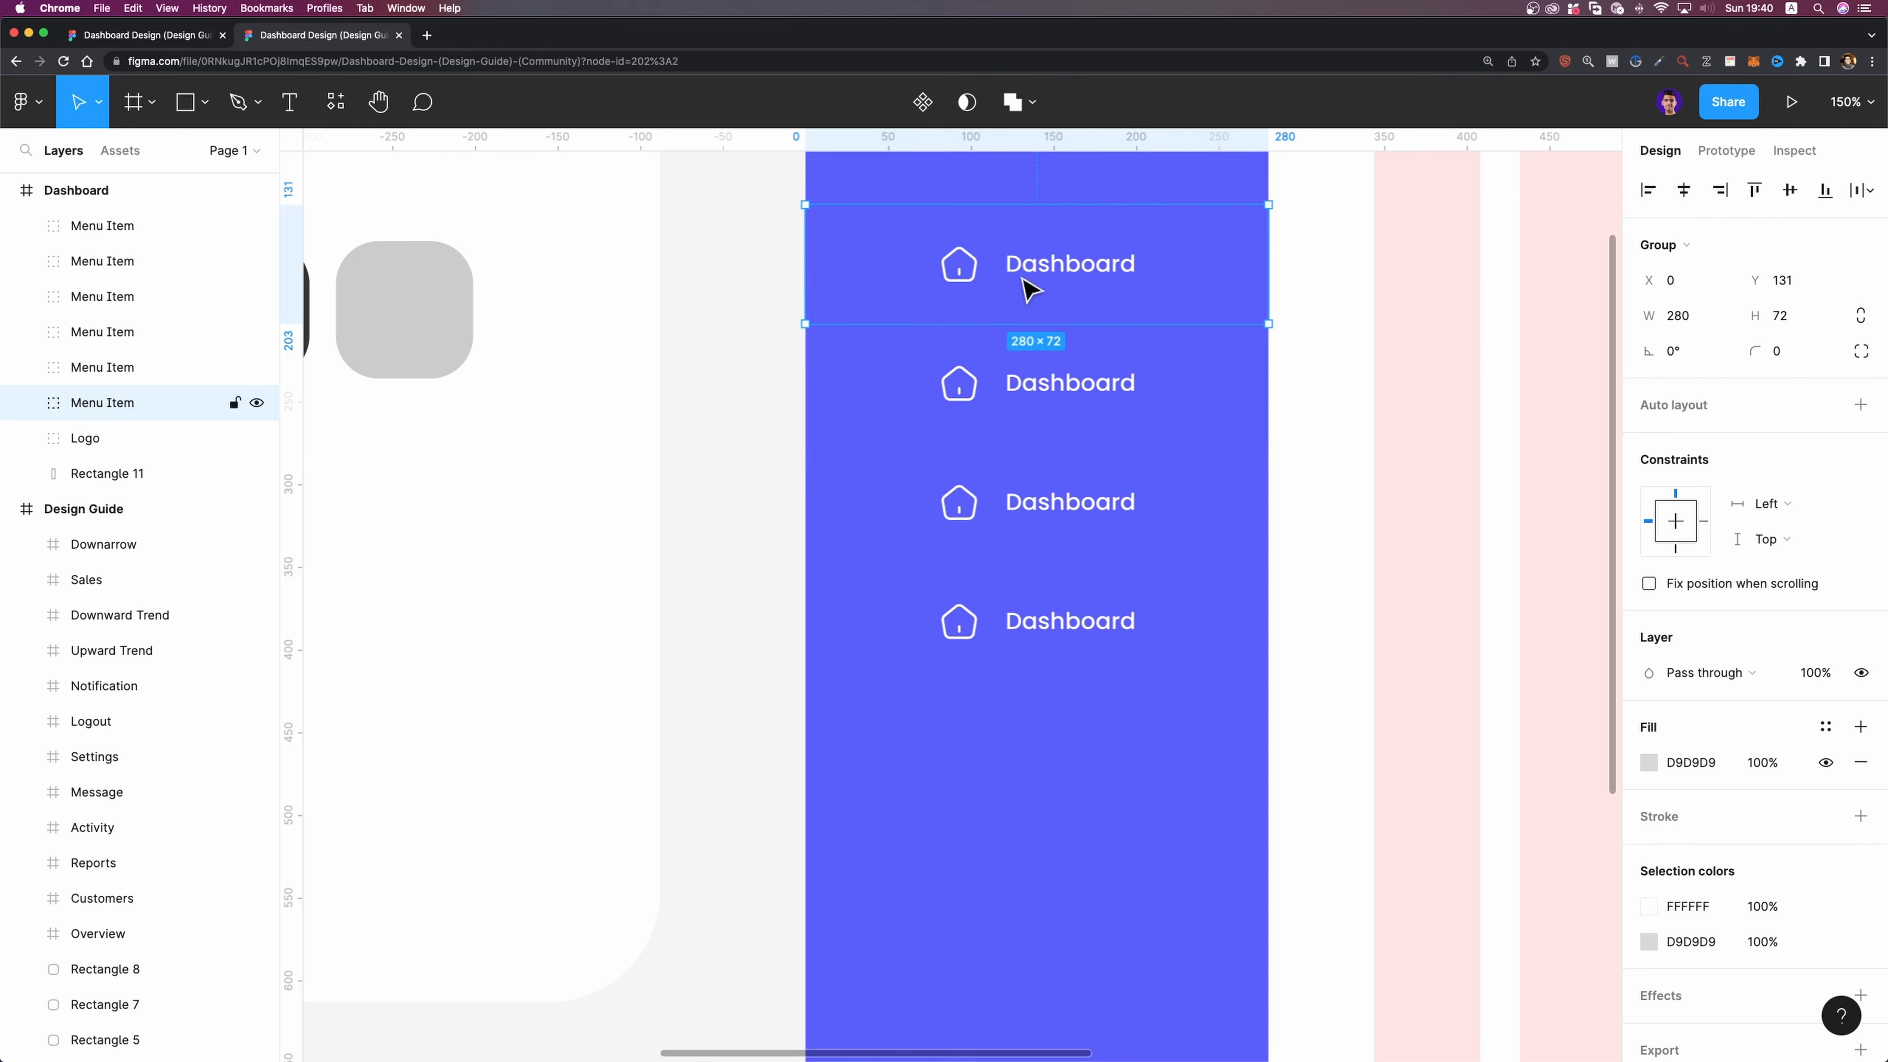
scroll(1089, 383, up, 3)
click(1088, 392)
click(1089, 396)
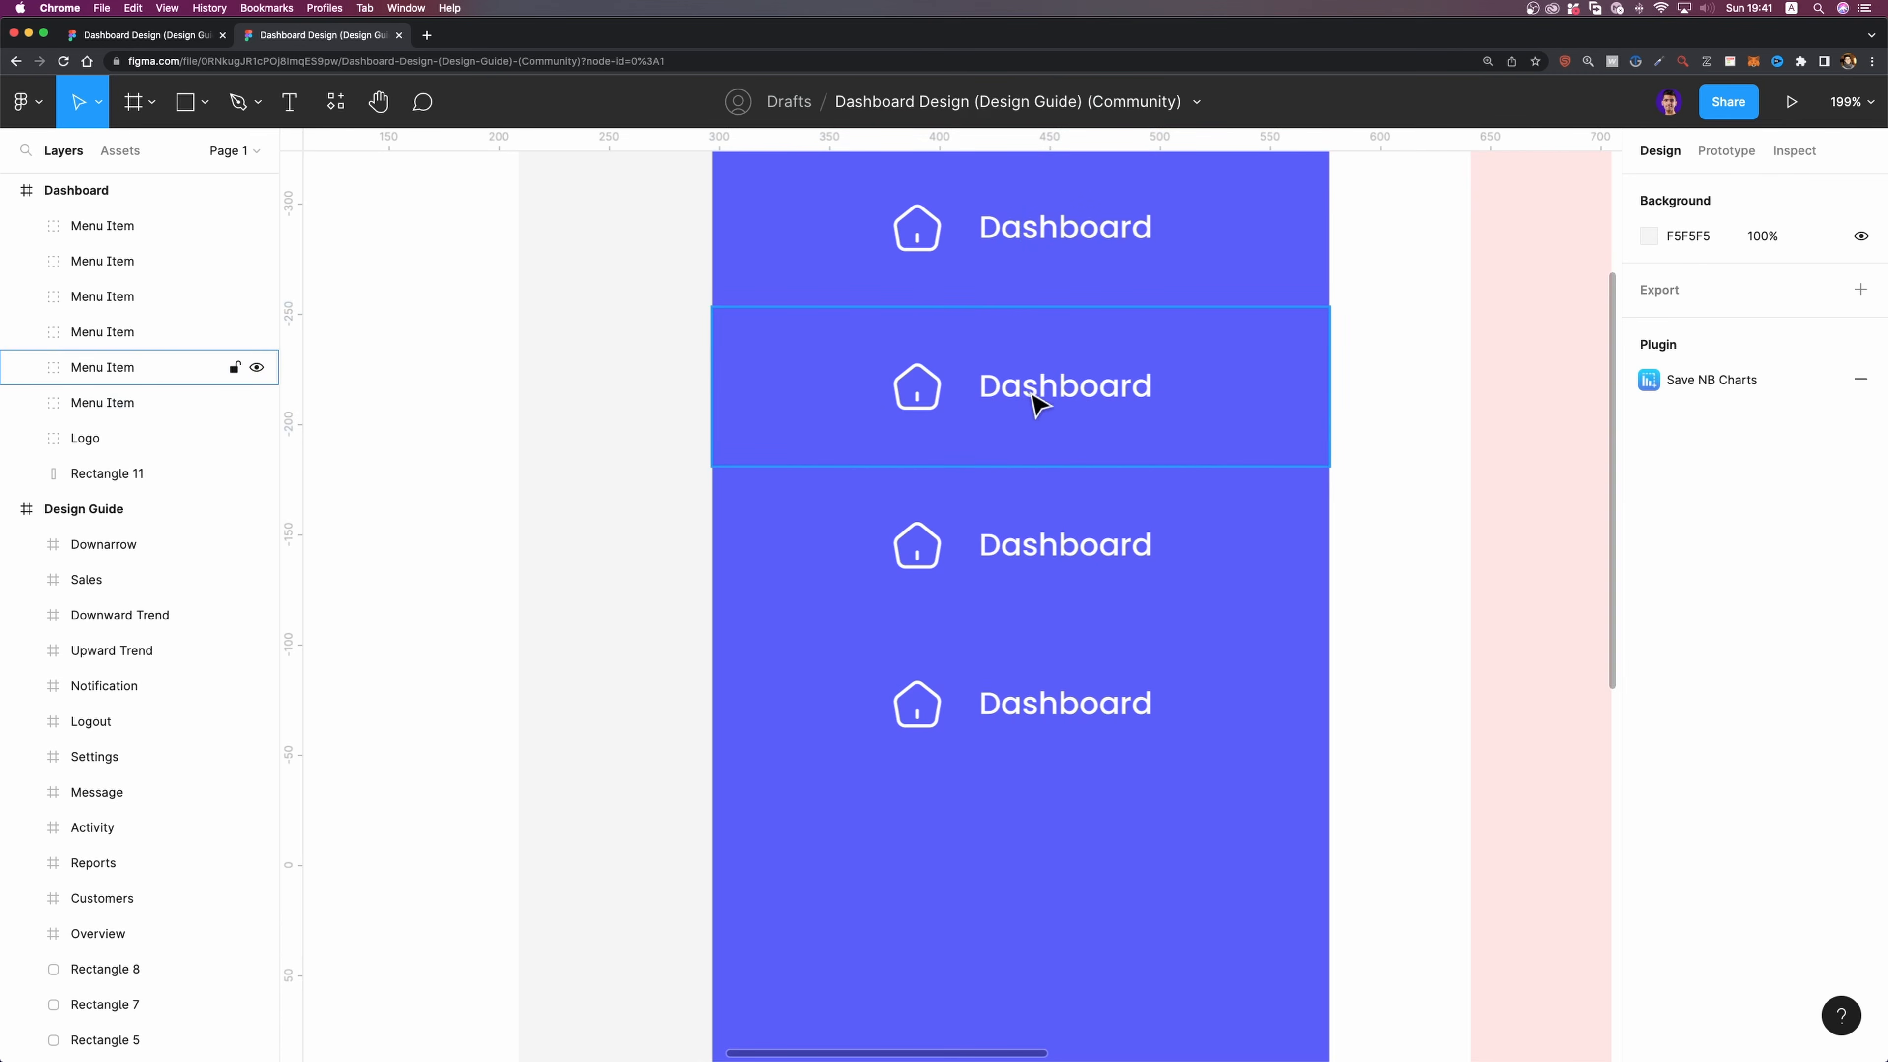
click(22, 367)
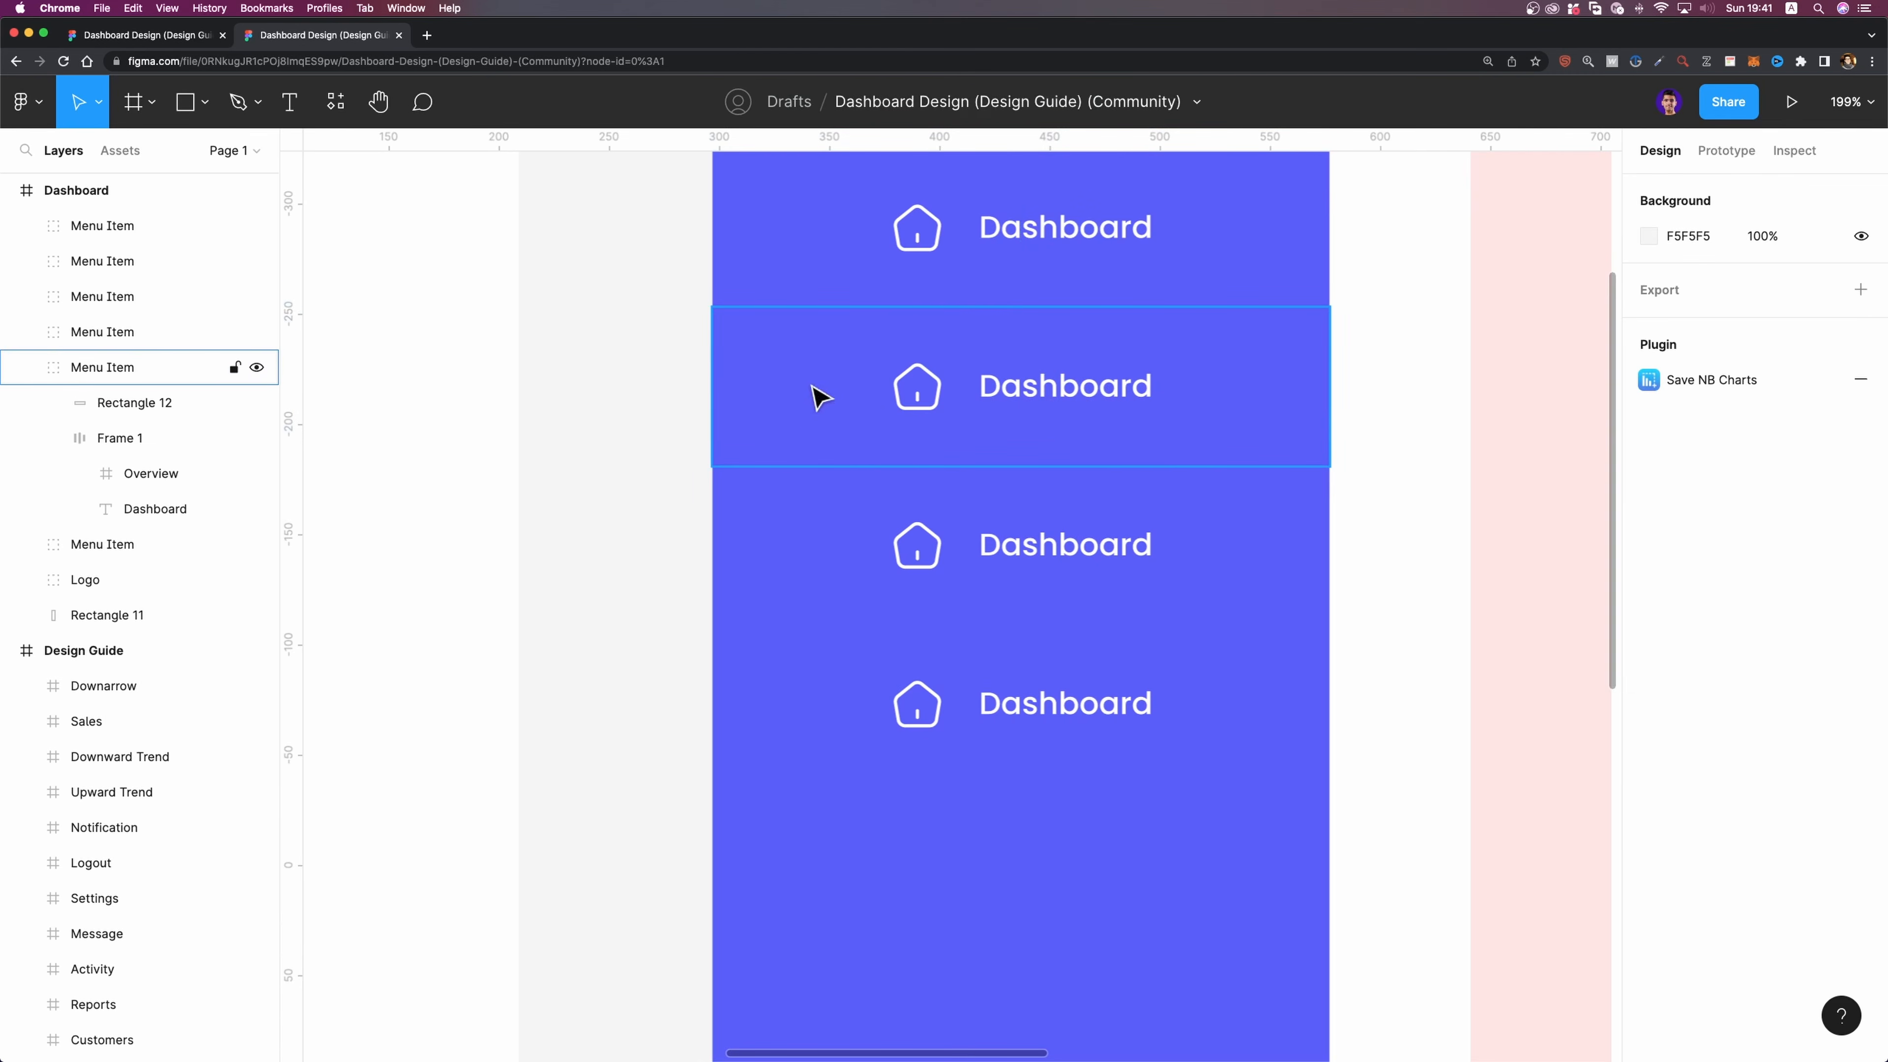
click(132, 401)
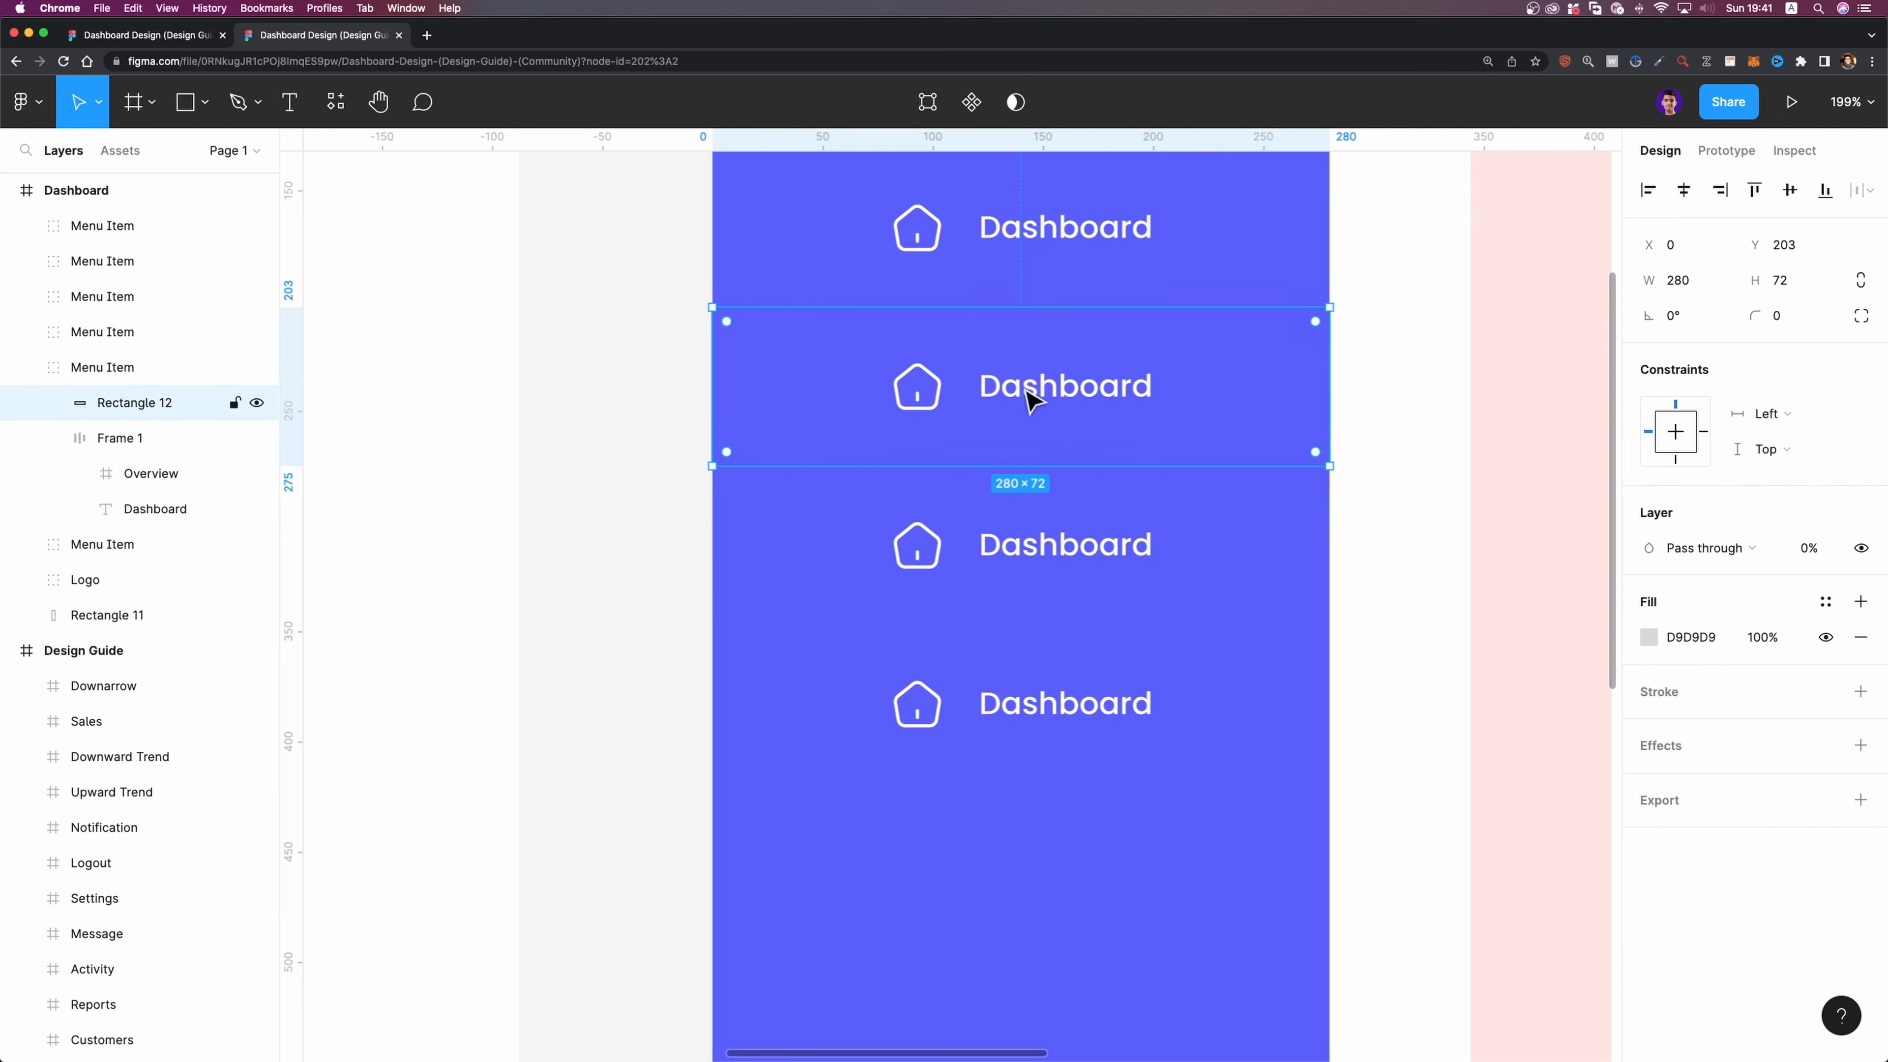
drag(144, 399, 129, 520)
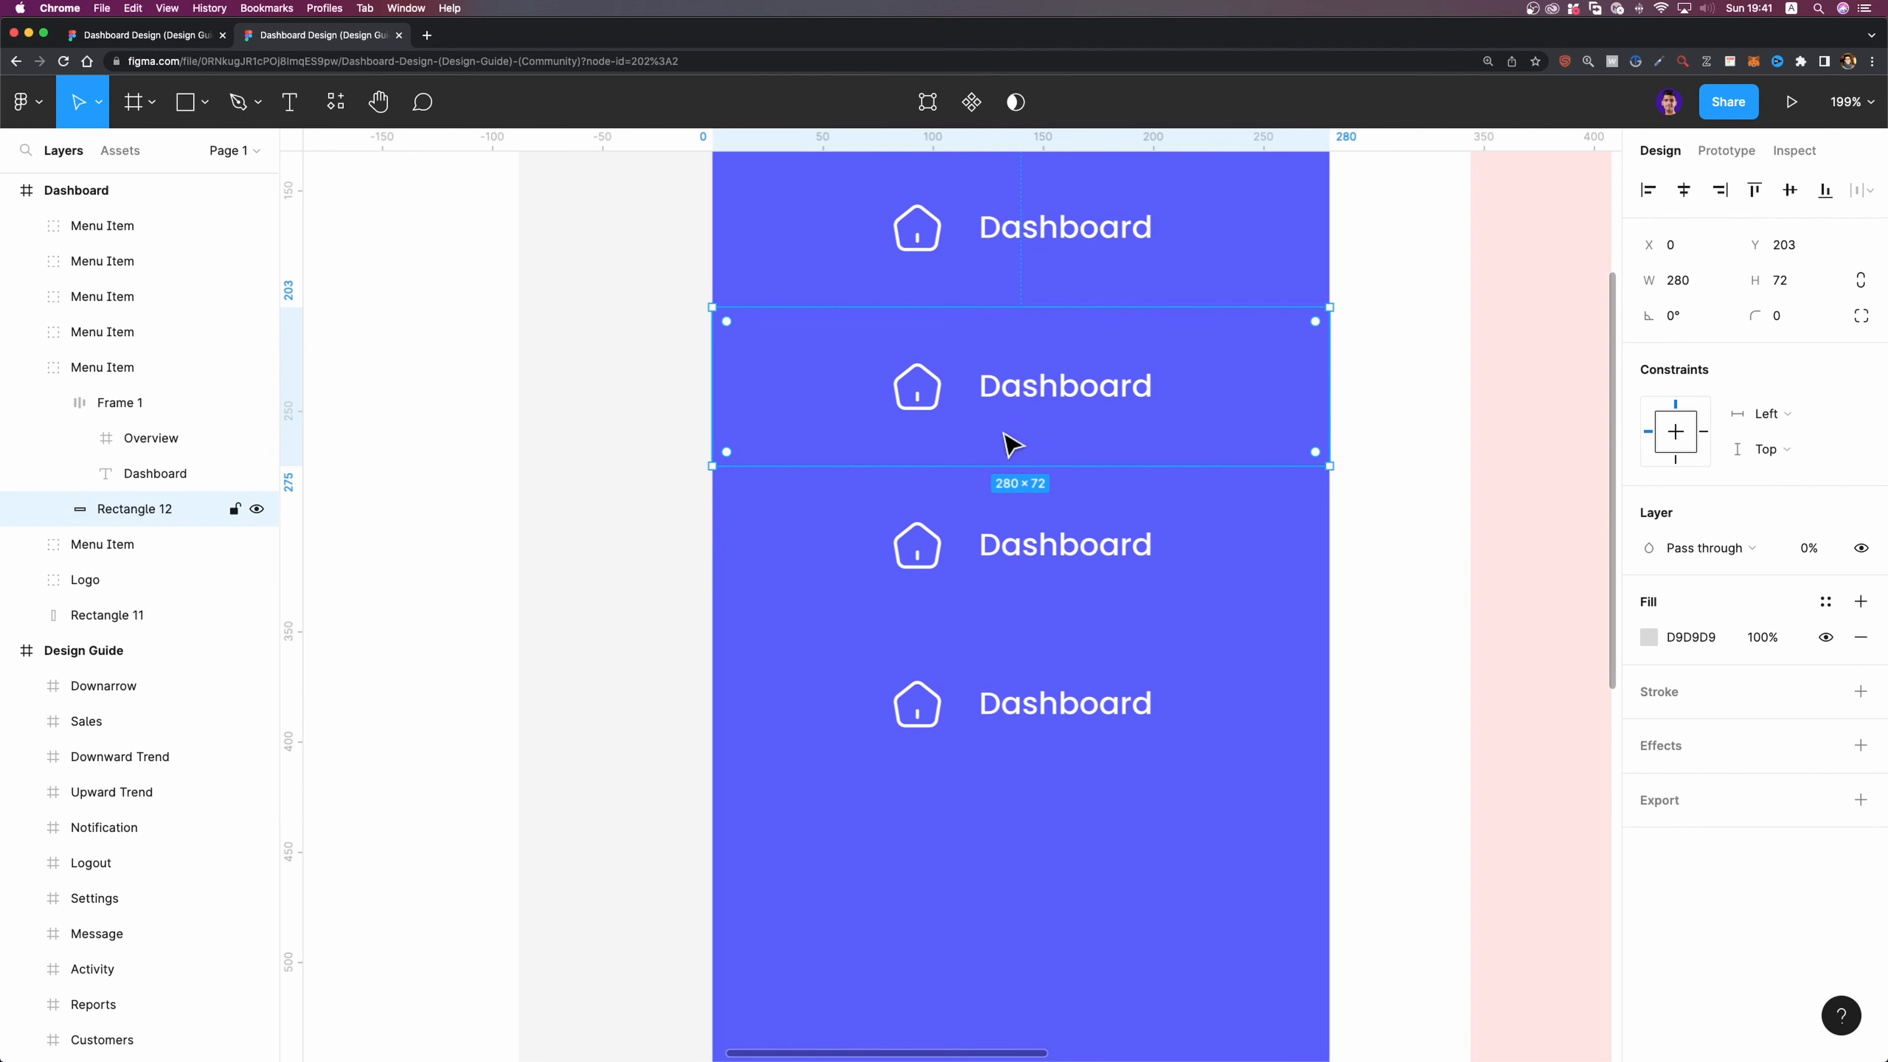
Change the label of the second menu item in the sidebar to "Customers".
double_click(1041, 387)
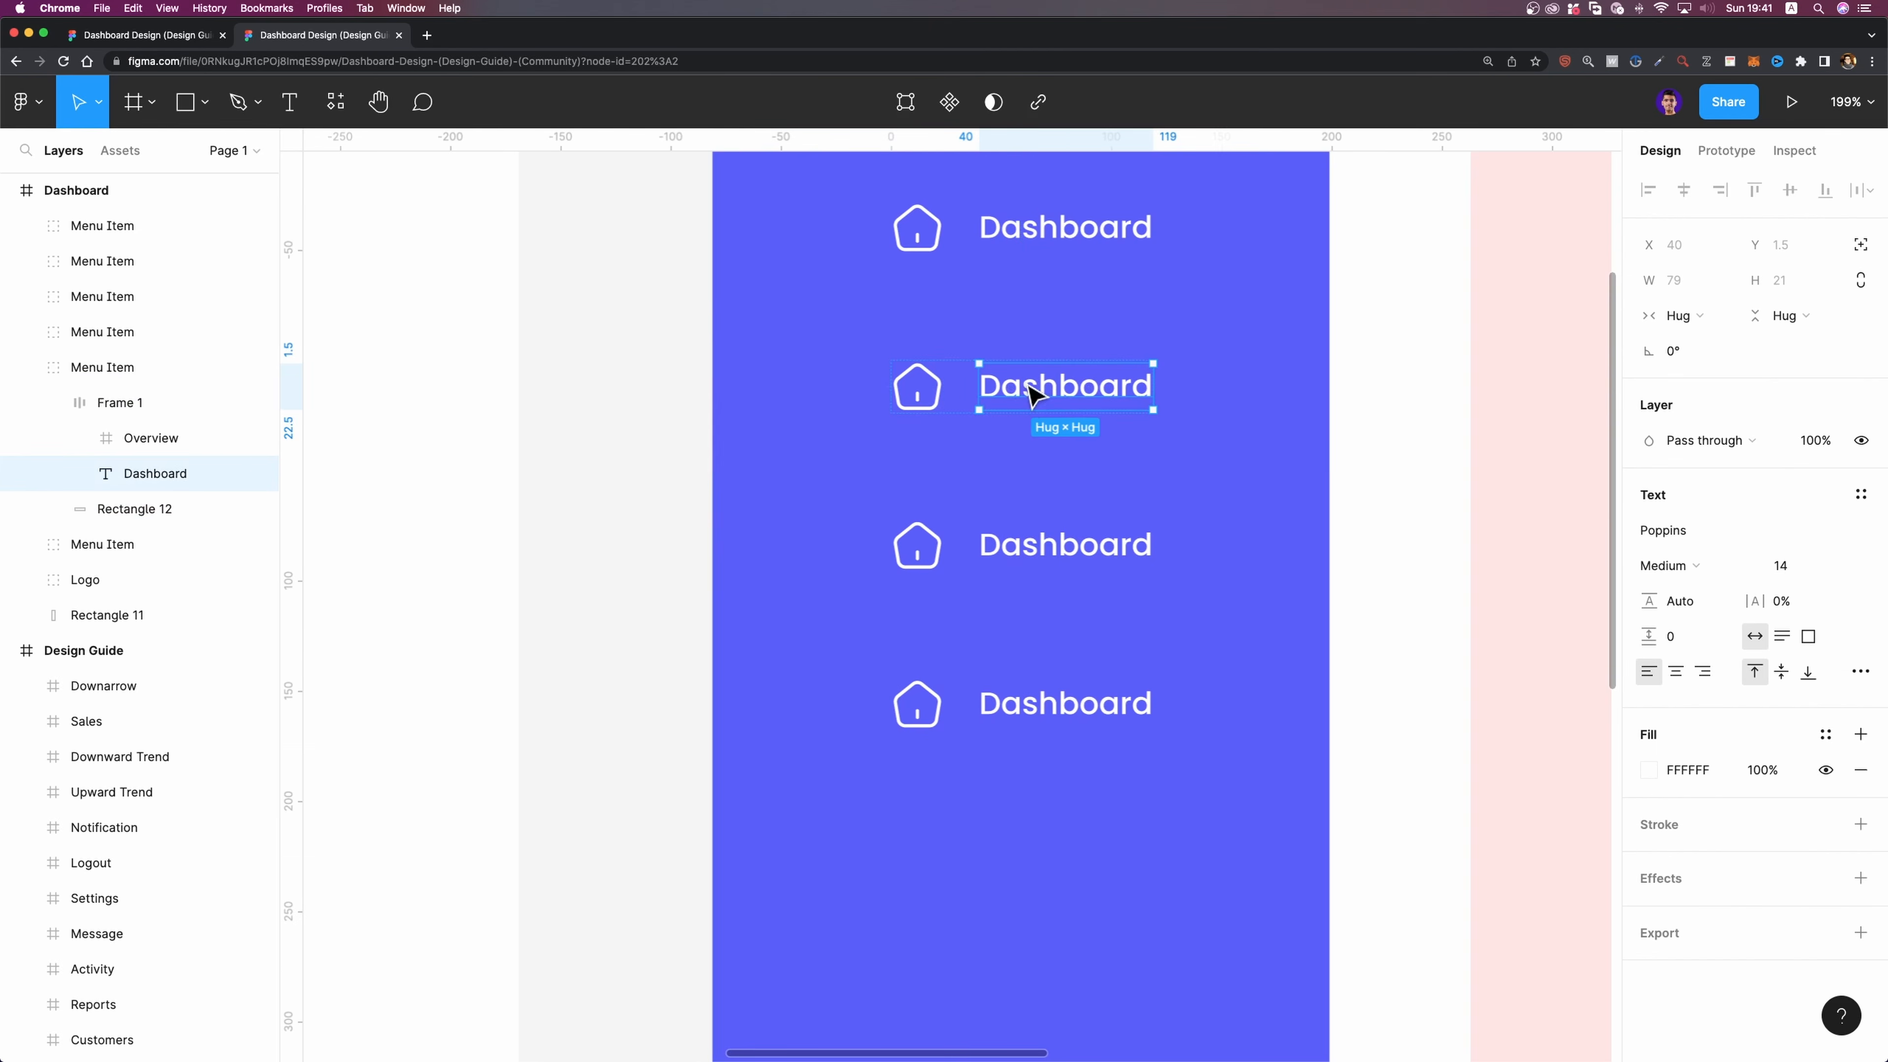
double_click(1031, 390)
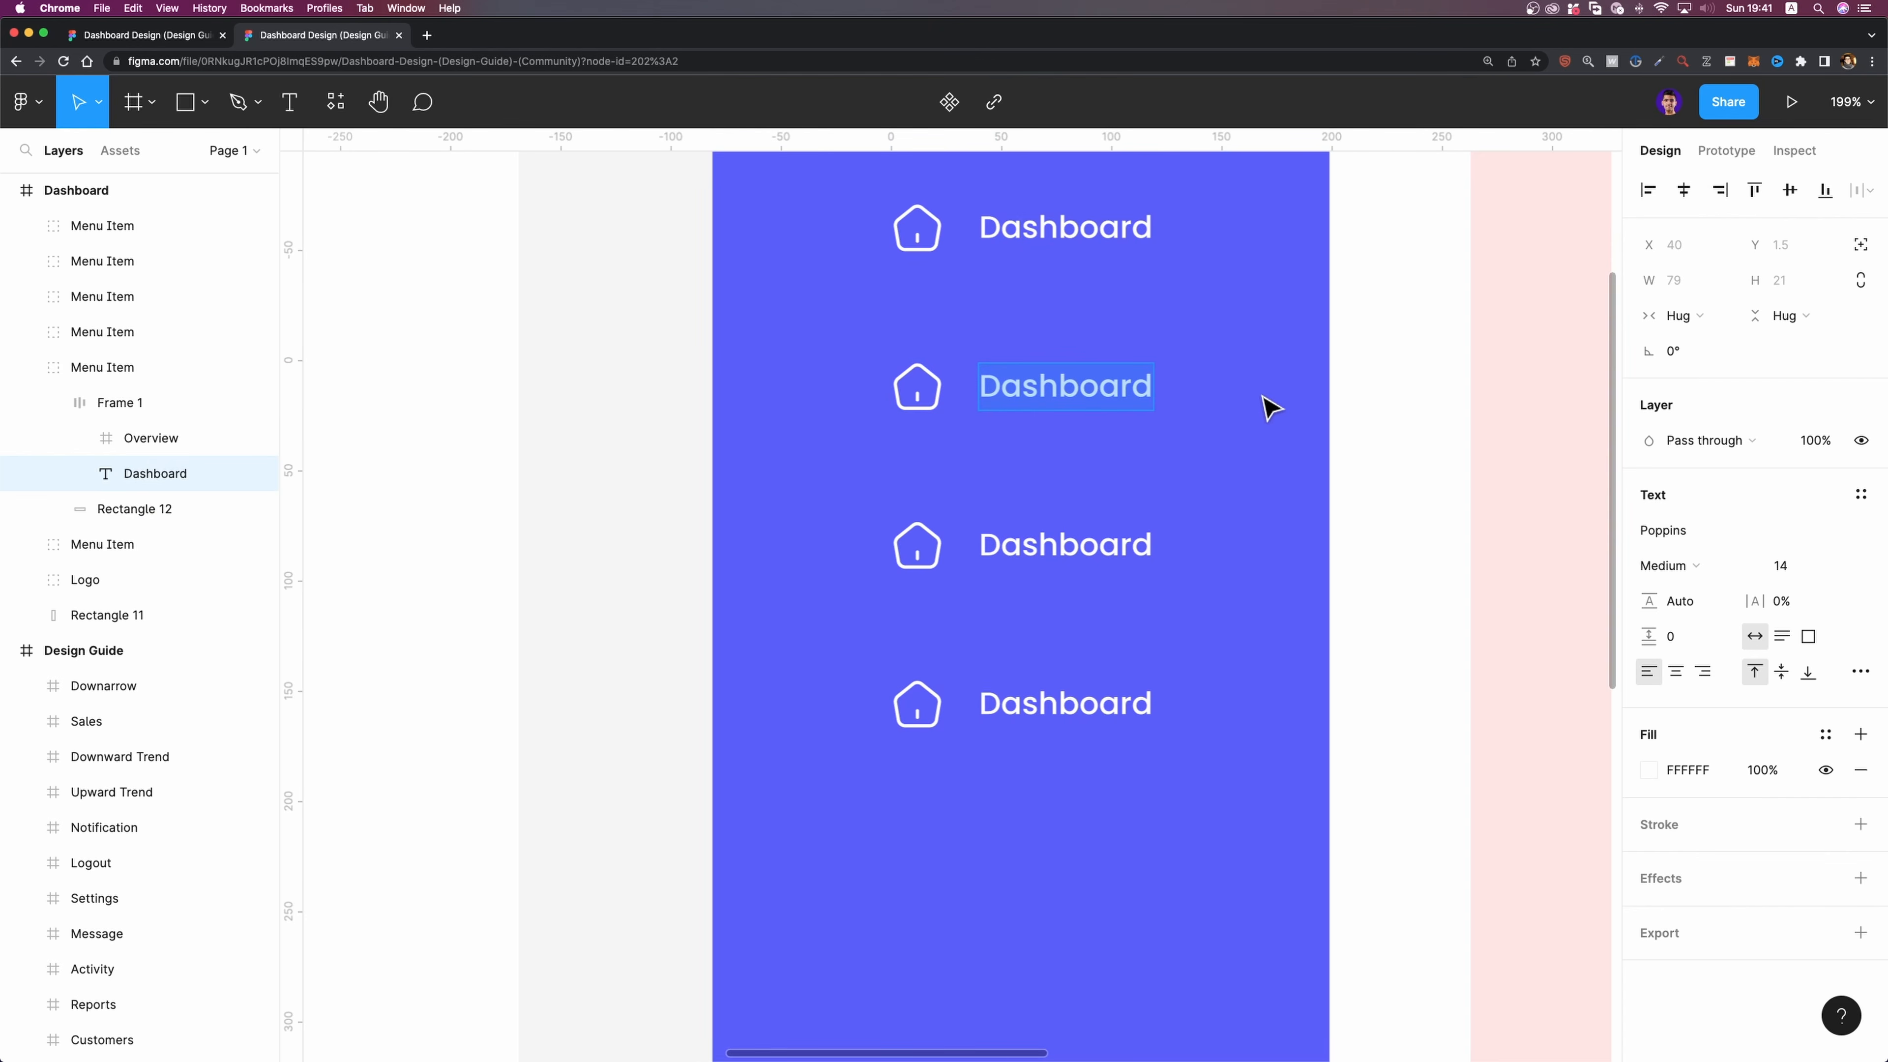
text(Custome)
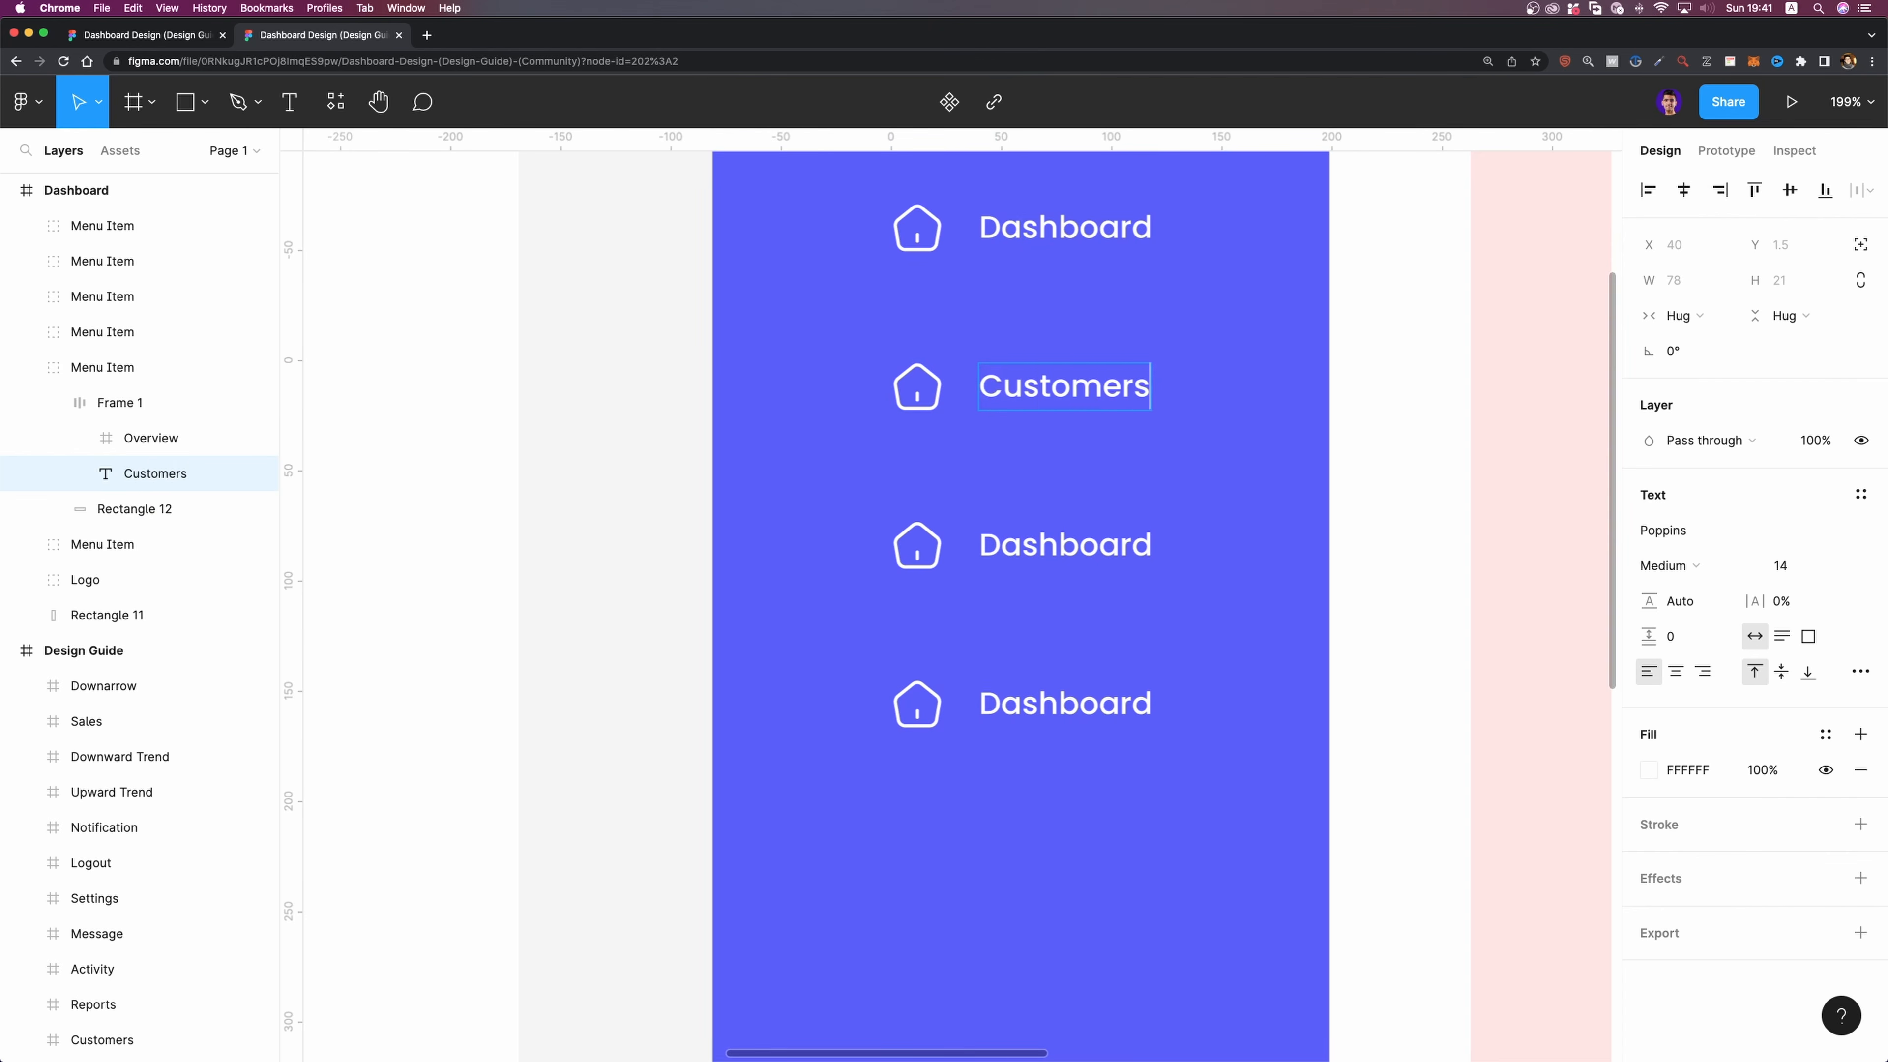
text(rs)
Change the label of the third menu item to "Activities" and the label of the fourth to "Reports".
double_click(1051, 554)
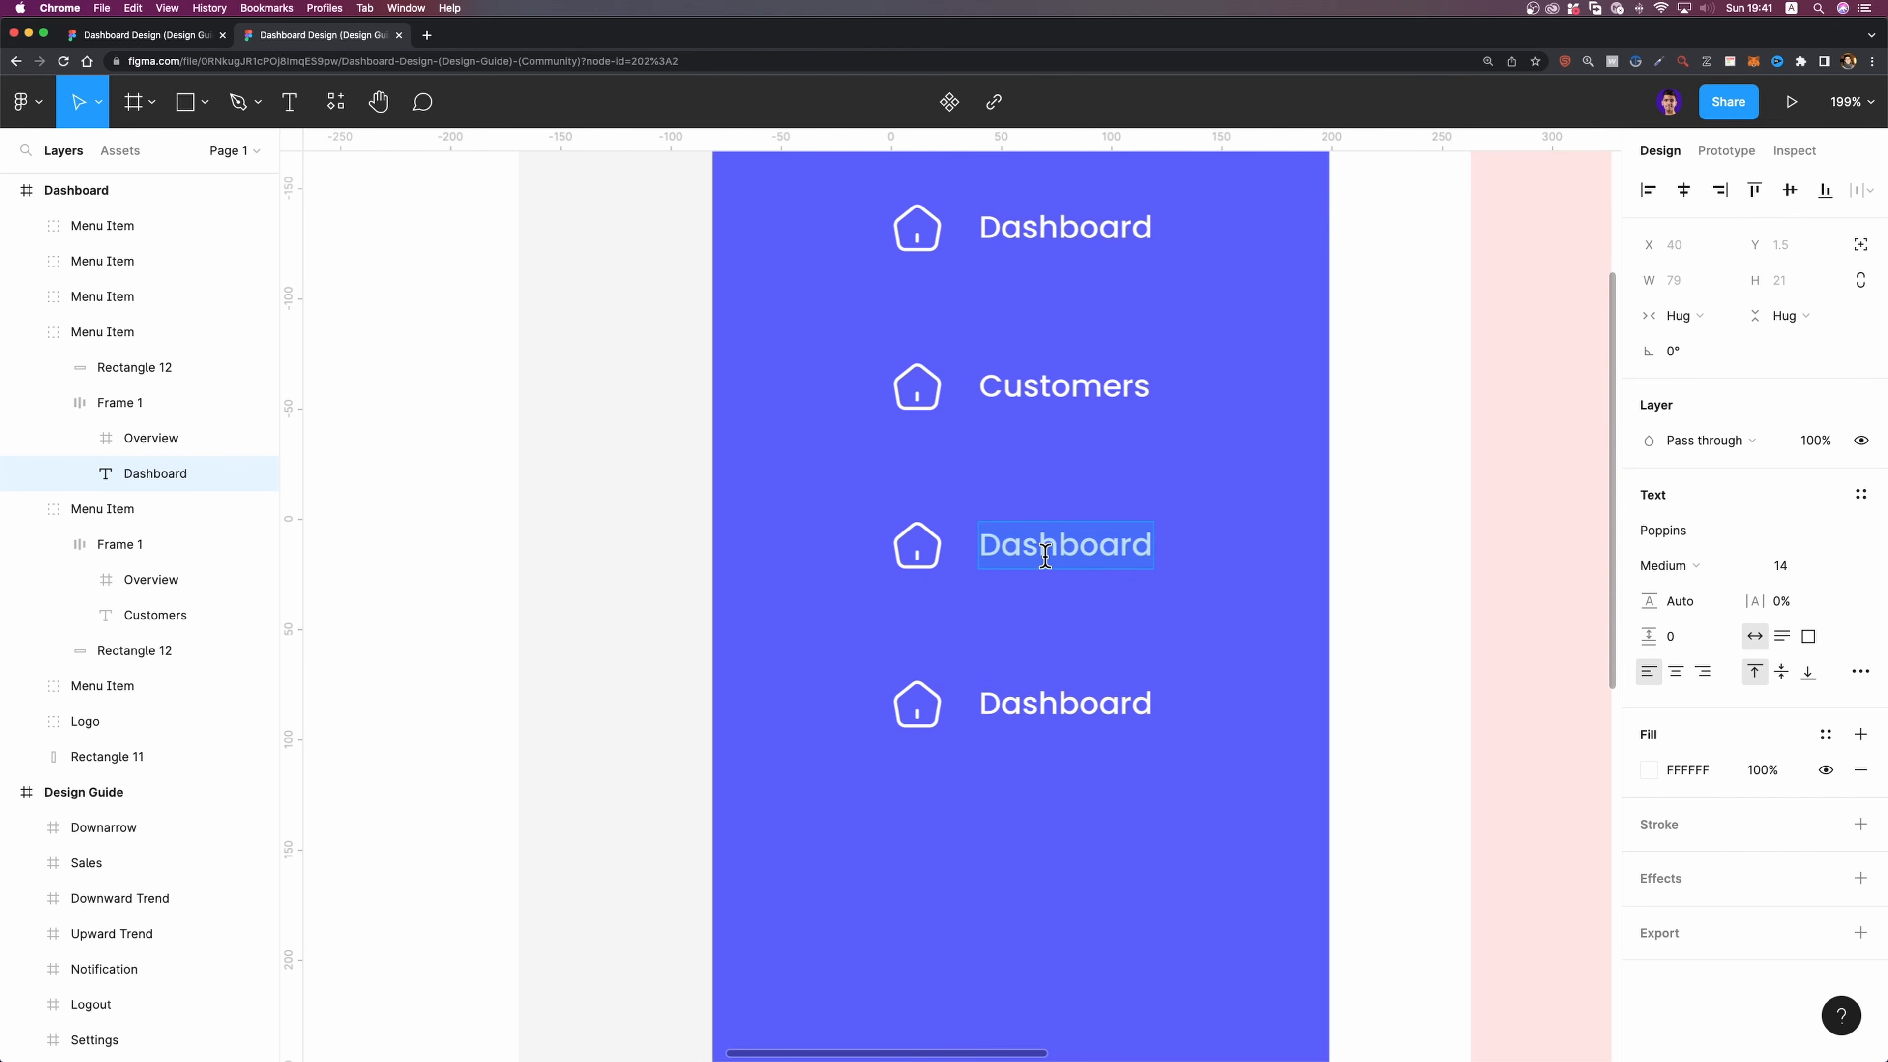
text(Activities)
double_click(1063, 710)
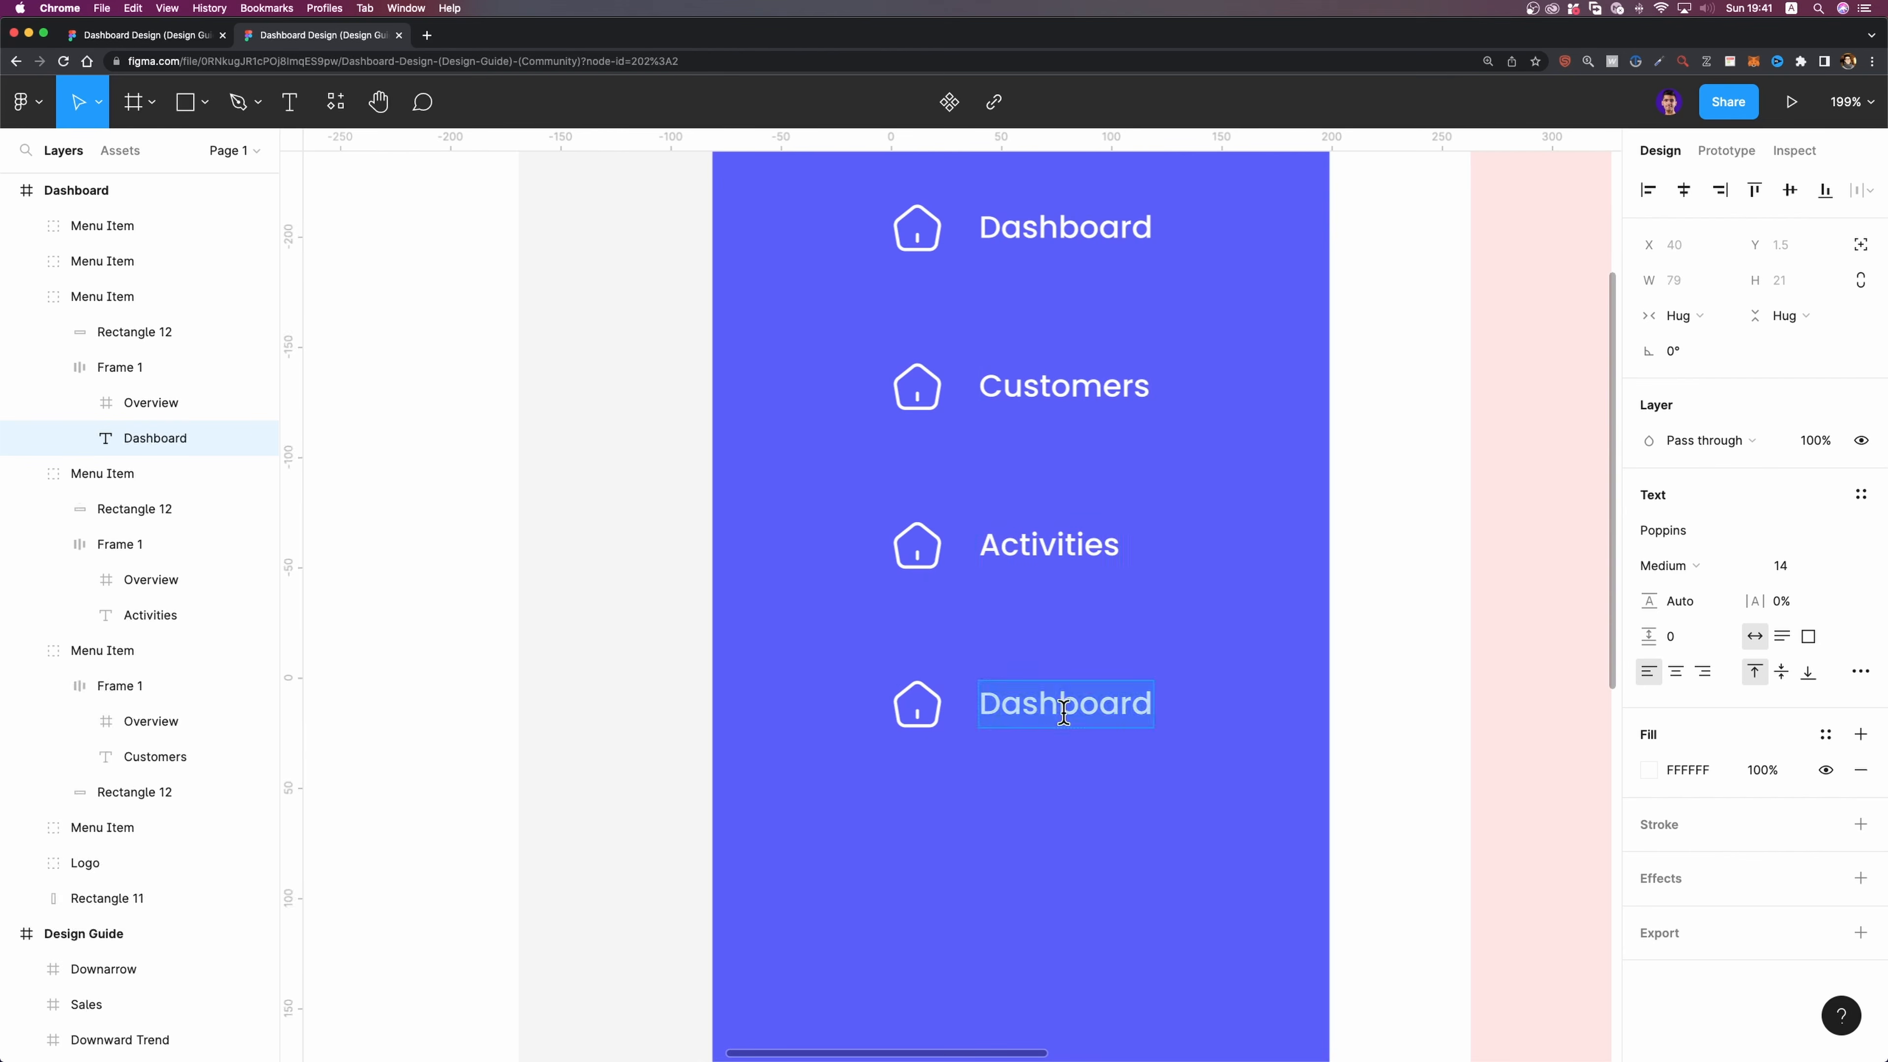
text(Reports)
key(Escape)
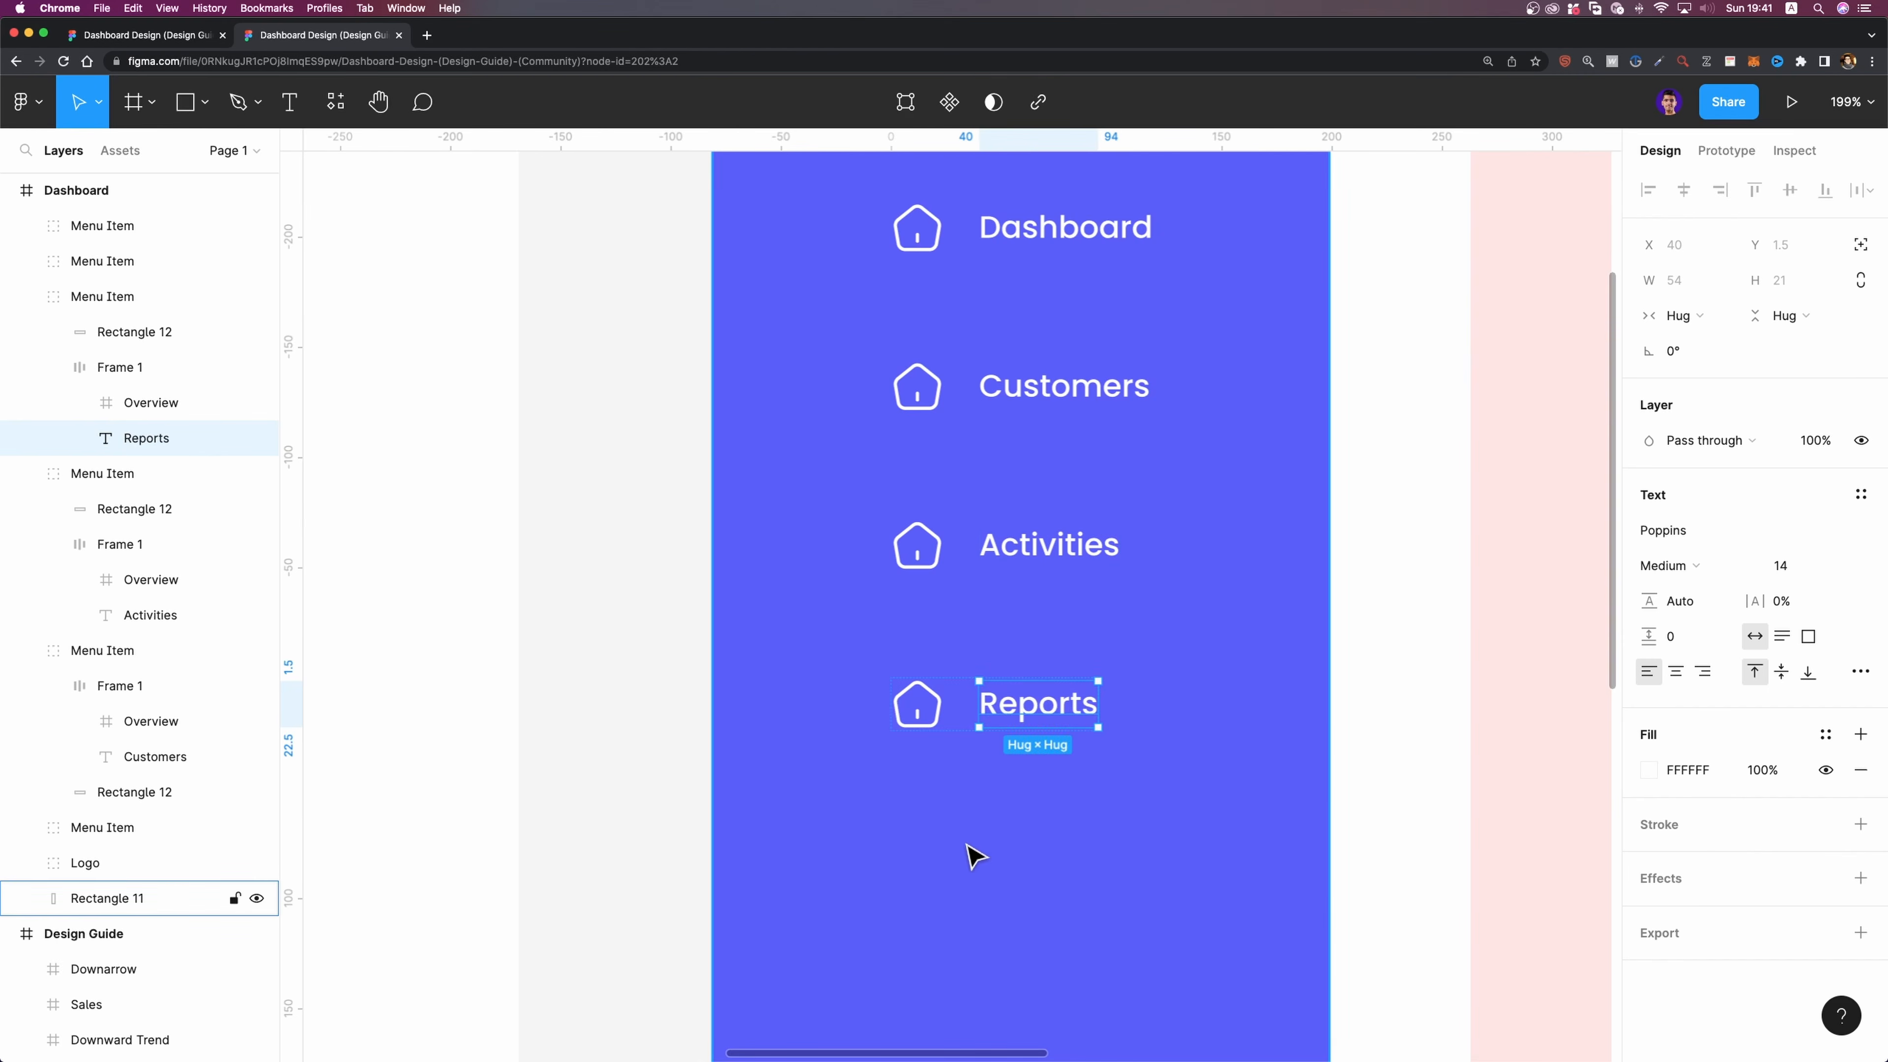
Put a copy of the design guide's Customers icon into the Customers menu item and delete that item's home icon.
scroll(973, 855, down, 5)
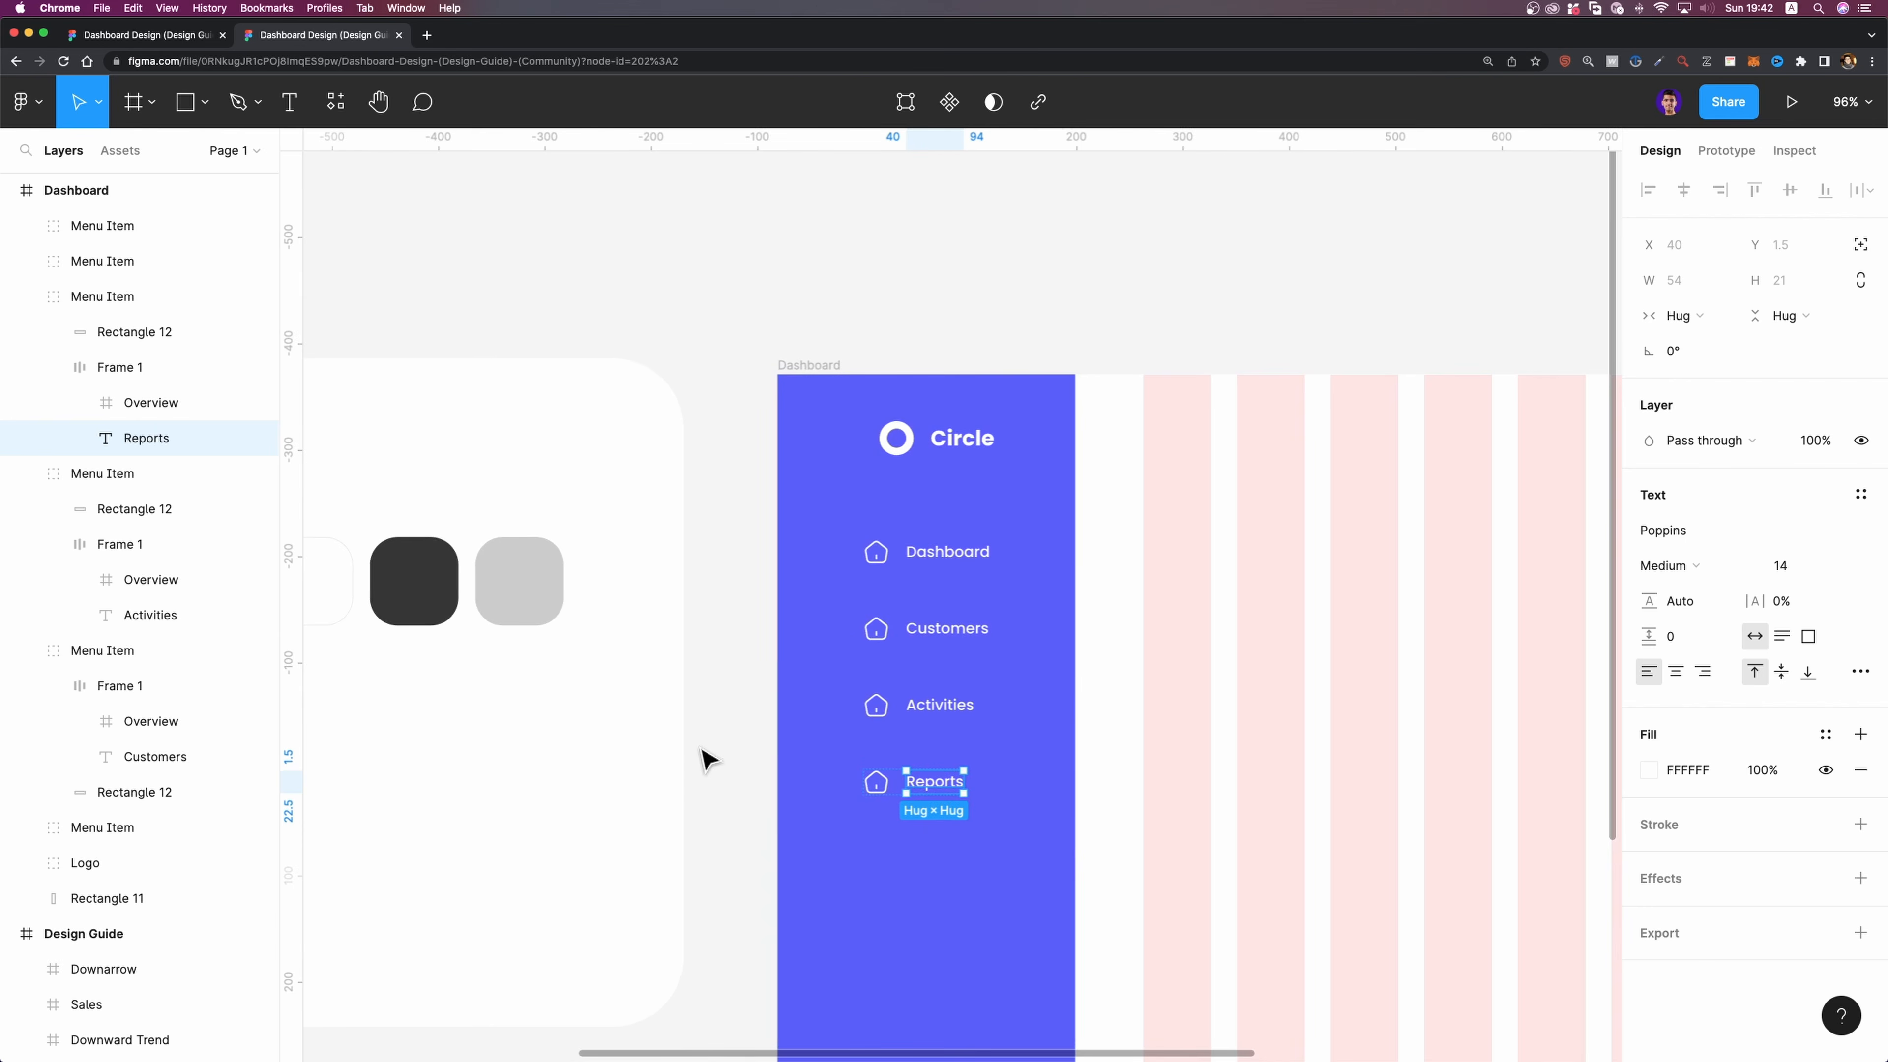
scroll(699, 800, left, 7)
scroll(699, 799, down, 3)
click(431, 616)
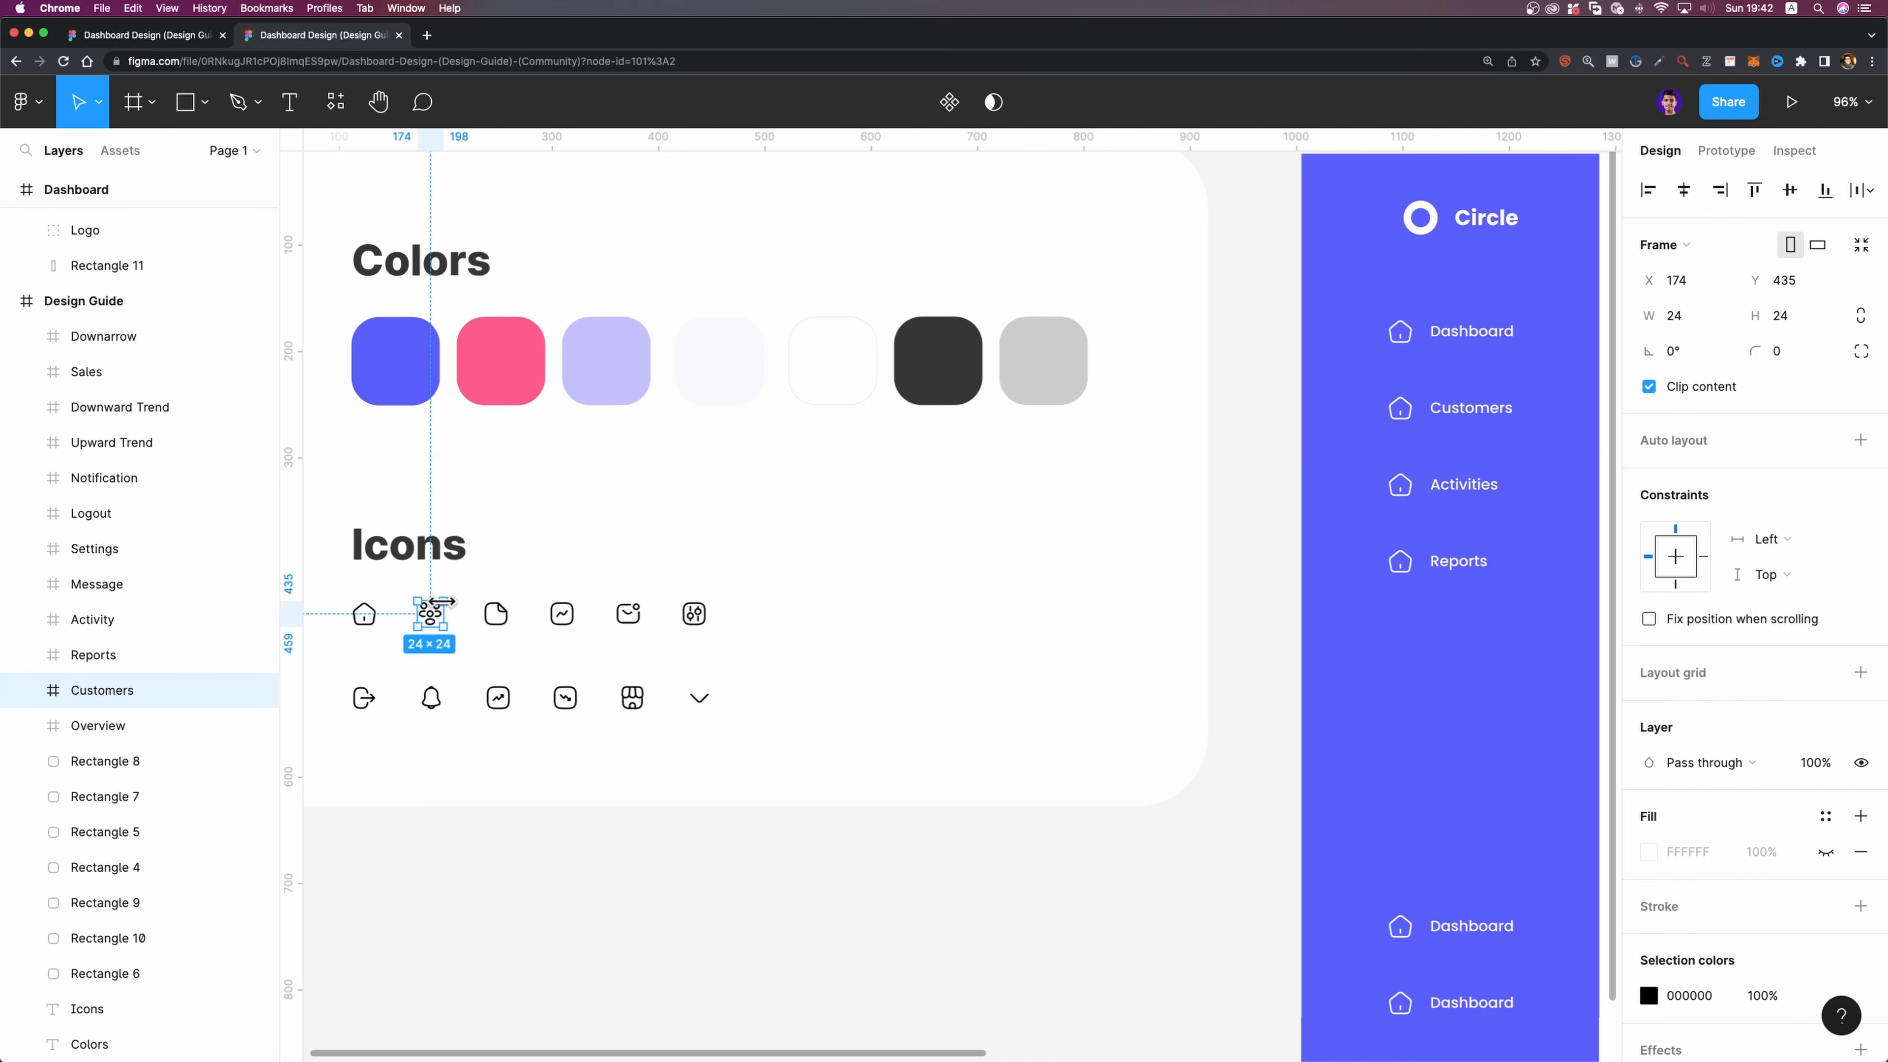
key(super+d)
drag(432, 619, 1425, 418)
scroll(1093, 407, up, 5)
click(1129, 398)
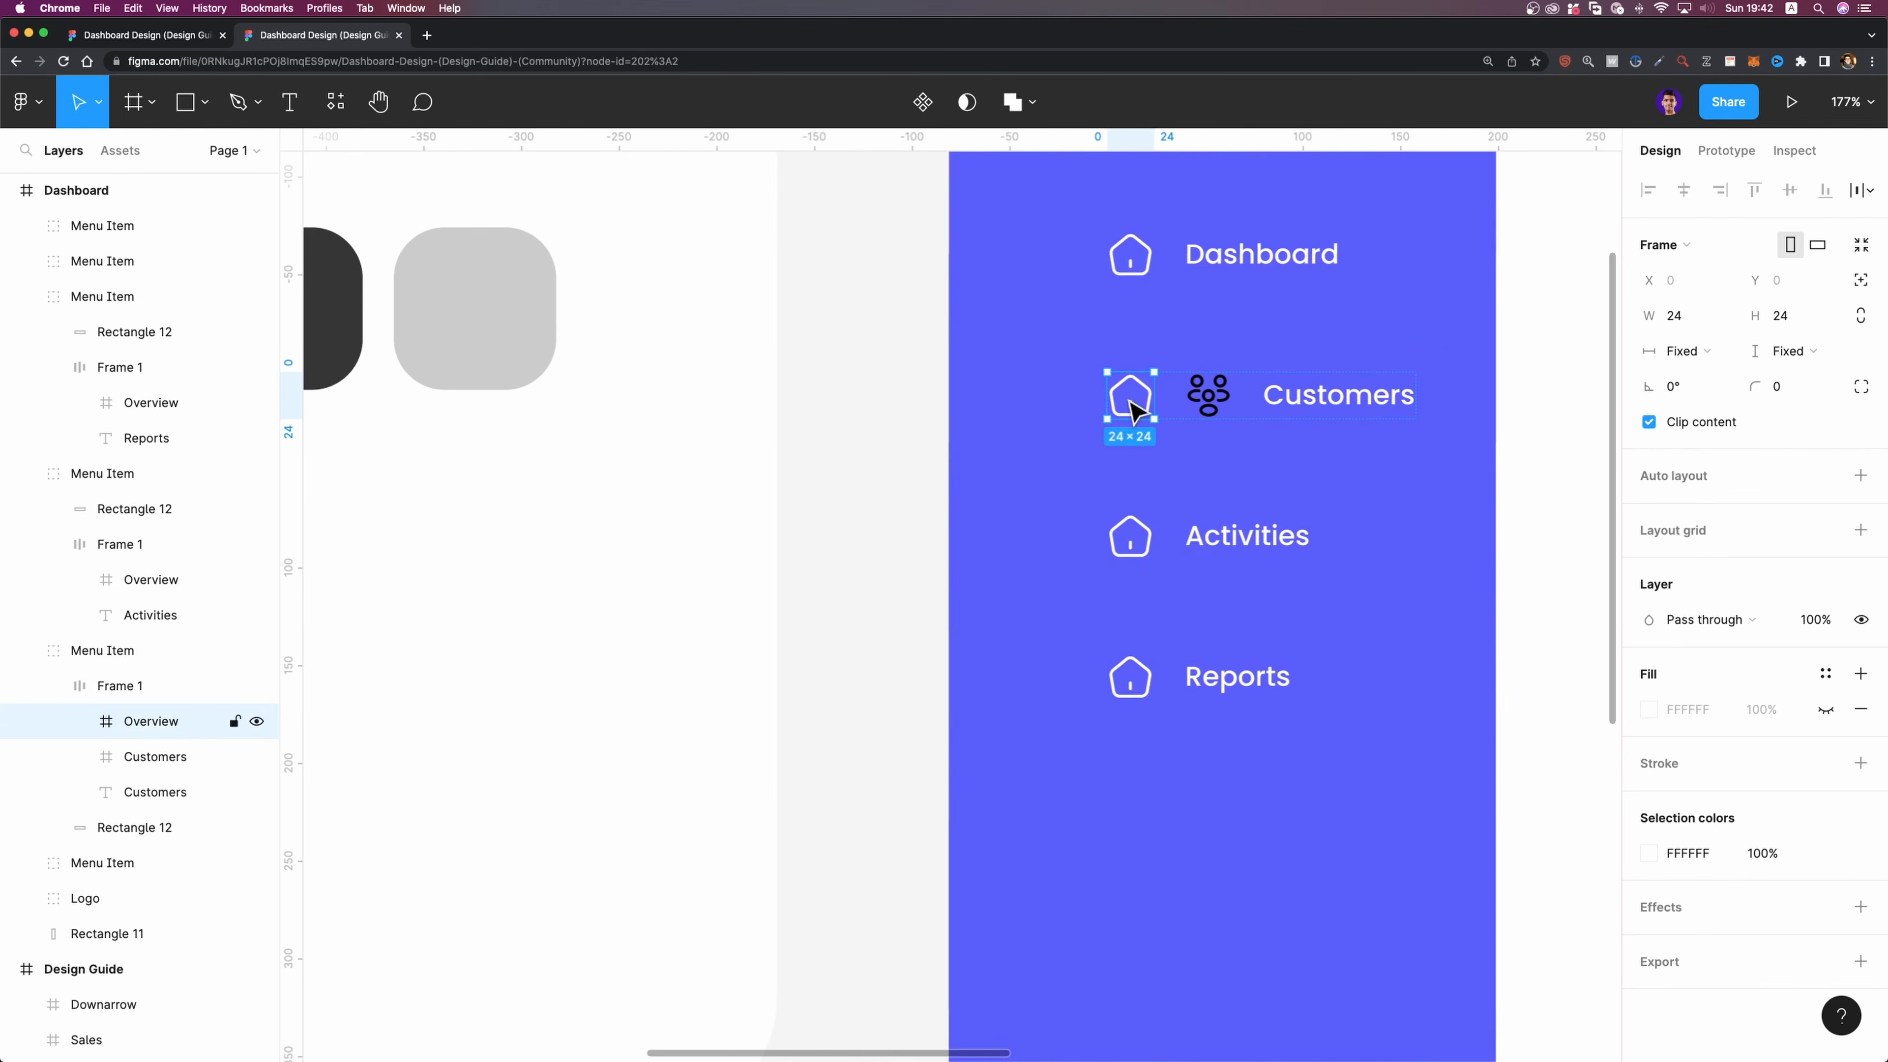
key(Delete)
Recolor the Customers icon in the sidebar from black to white.
click(1132, 402)
click(1127, 394)
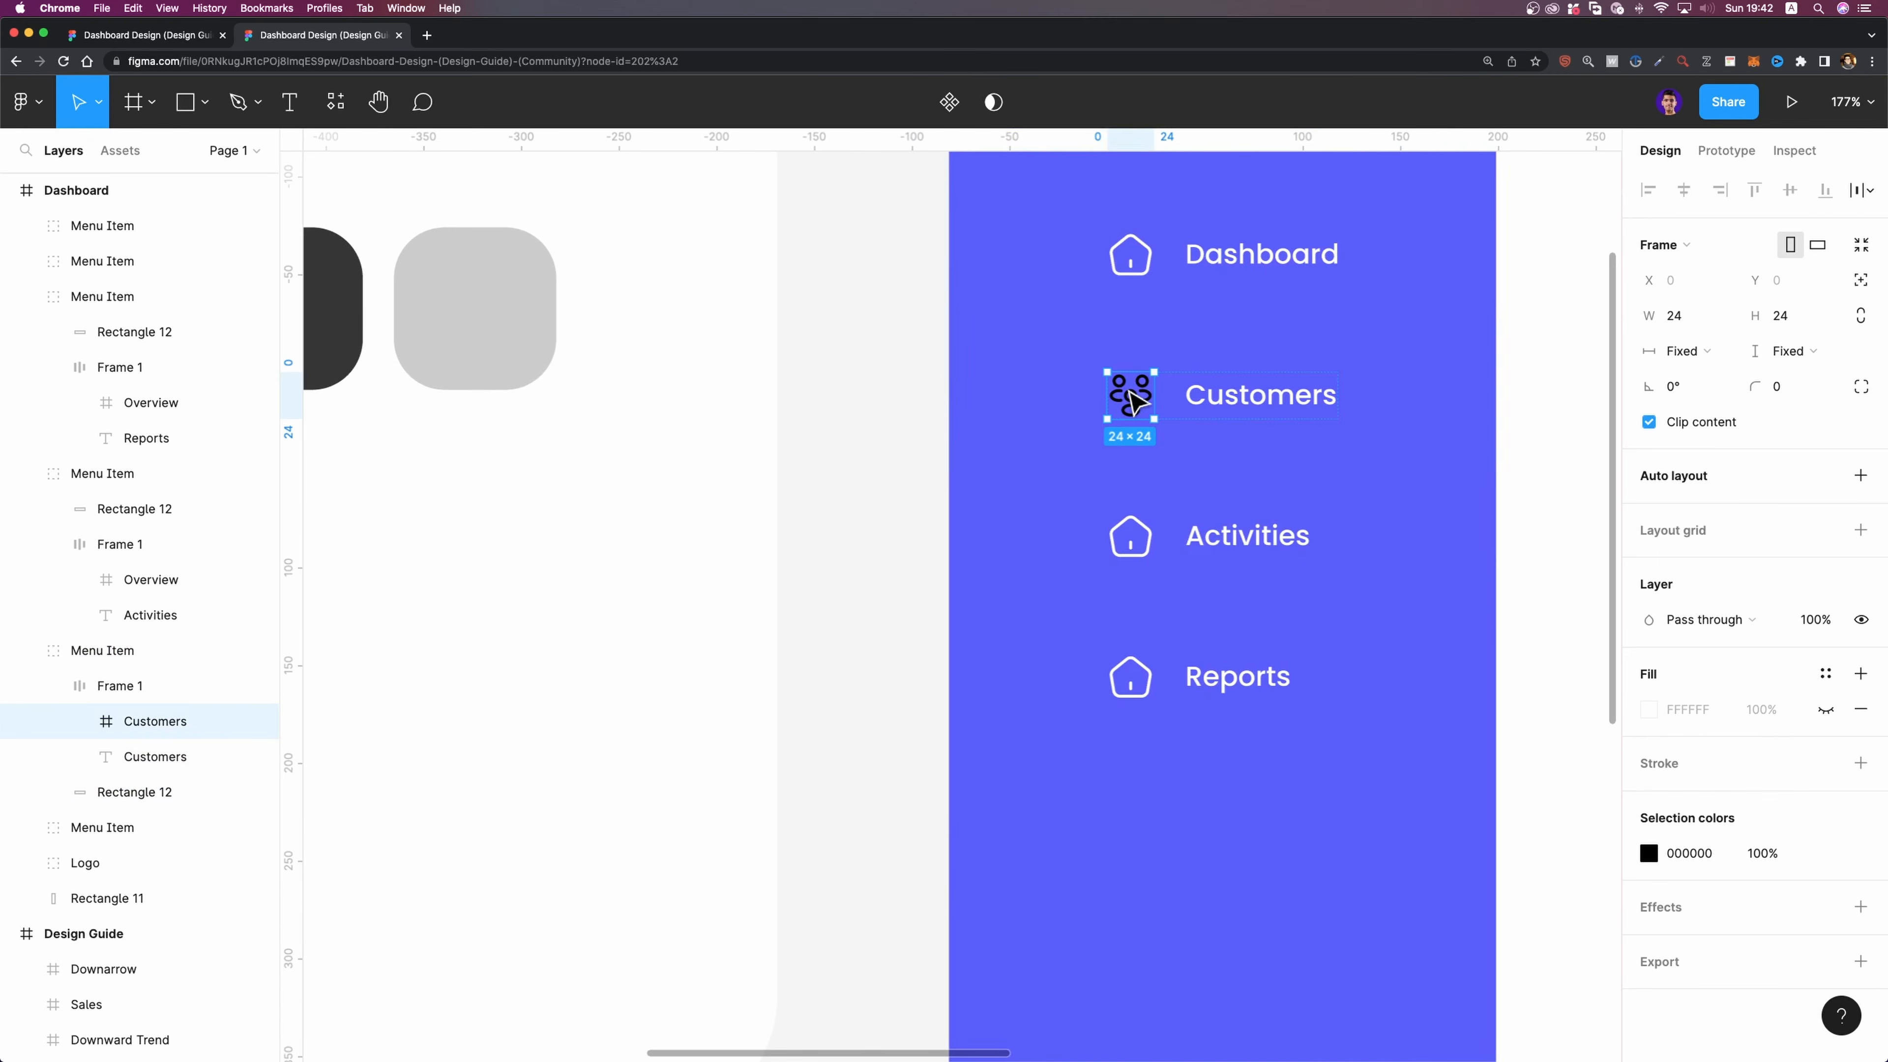
click(1649, 853)
drag(1467, 700, 1146, 342)
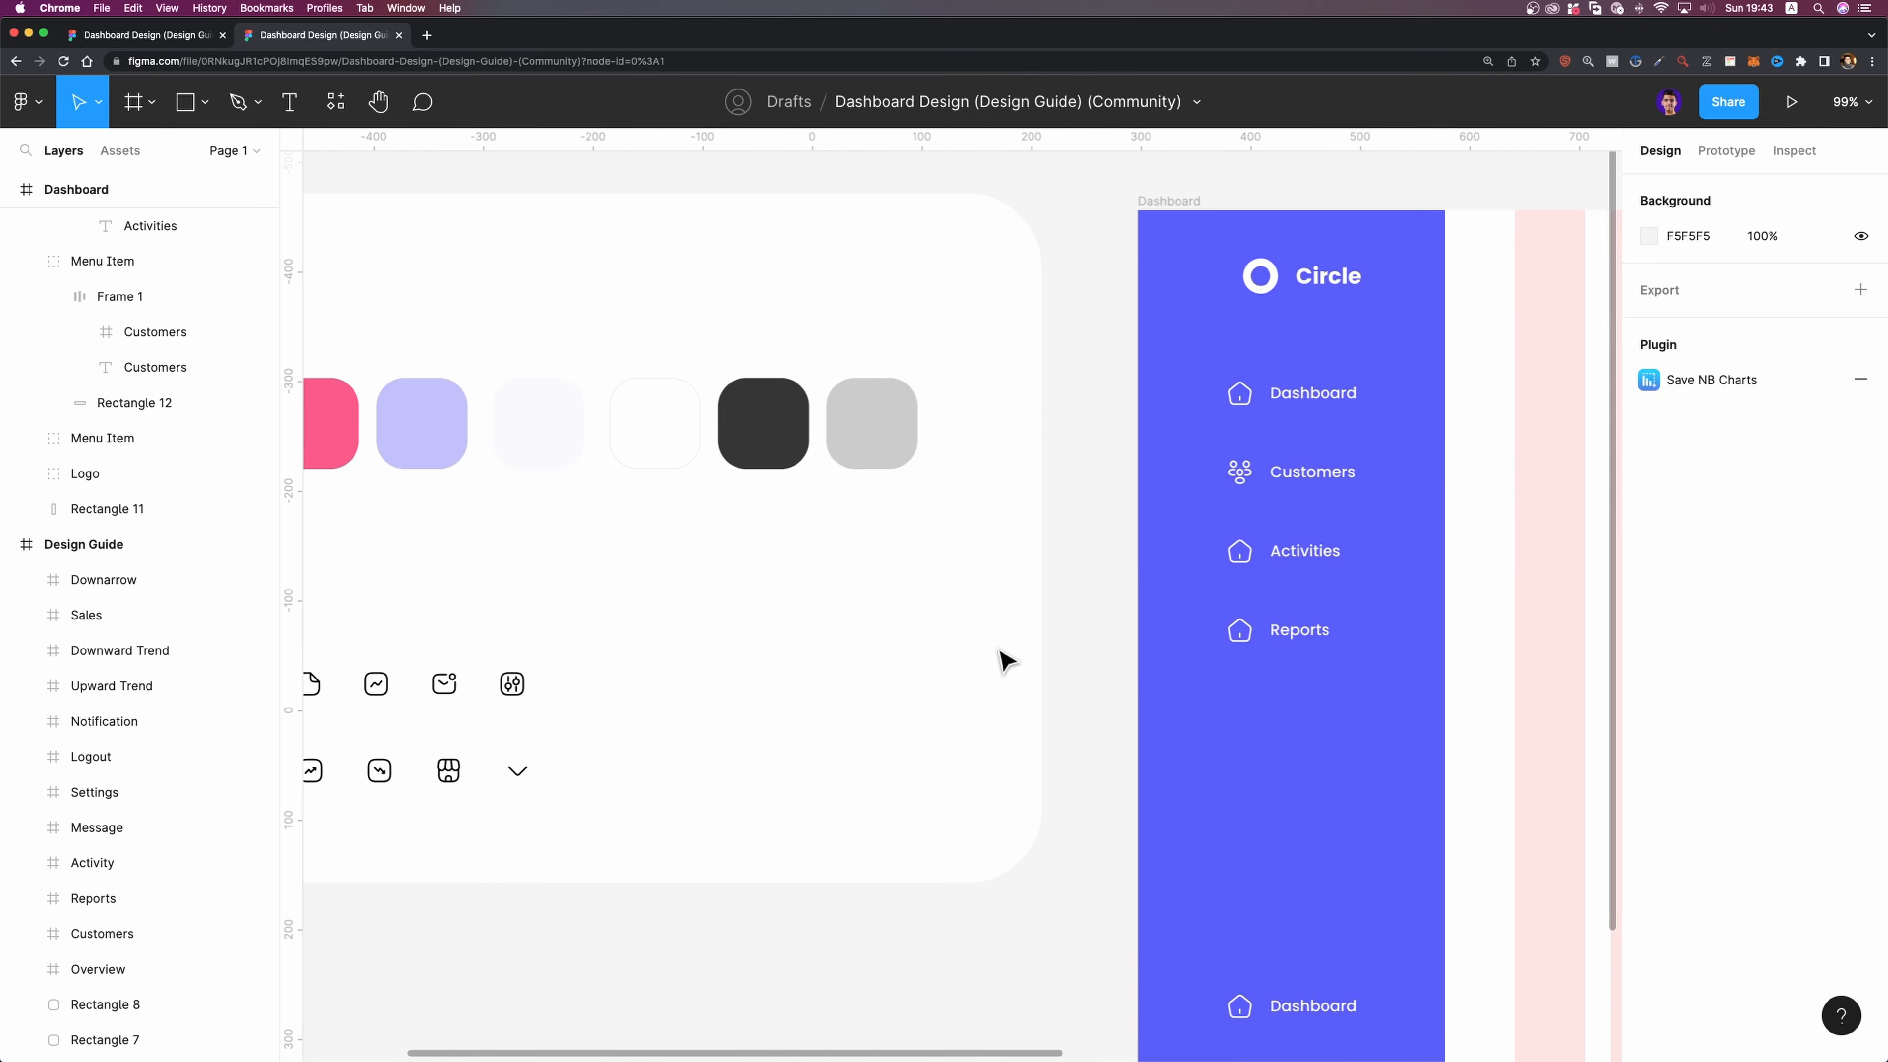
Put a copy of the design guide's Activity icon into the Activities menu item and delete that item's home icon.
scroll(1002, 658, left, 3)
scroll(955, 649, left, 3)
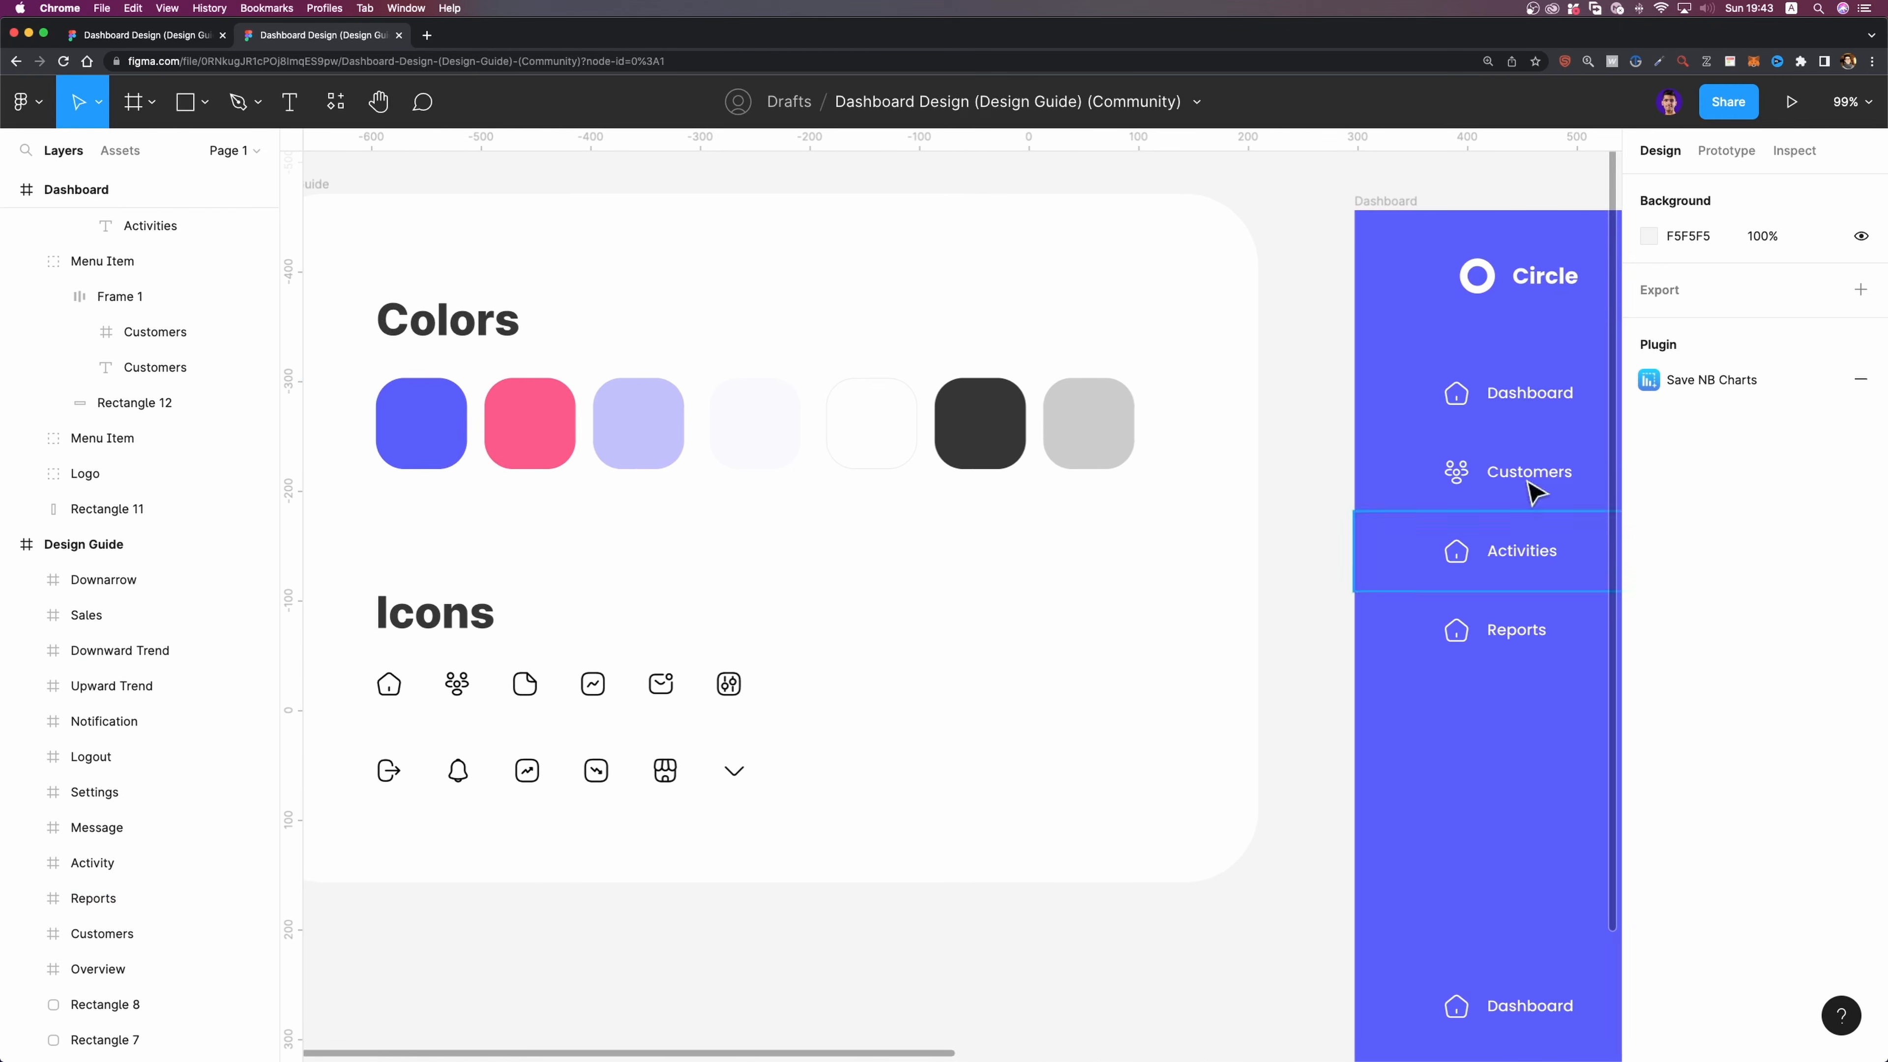
click(598, 688)
key(super+d)
drag(611, 688, 1462, 553)
double_click(1460, 562)
key(Escape)
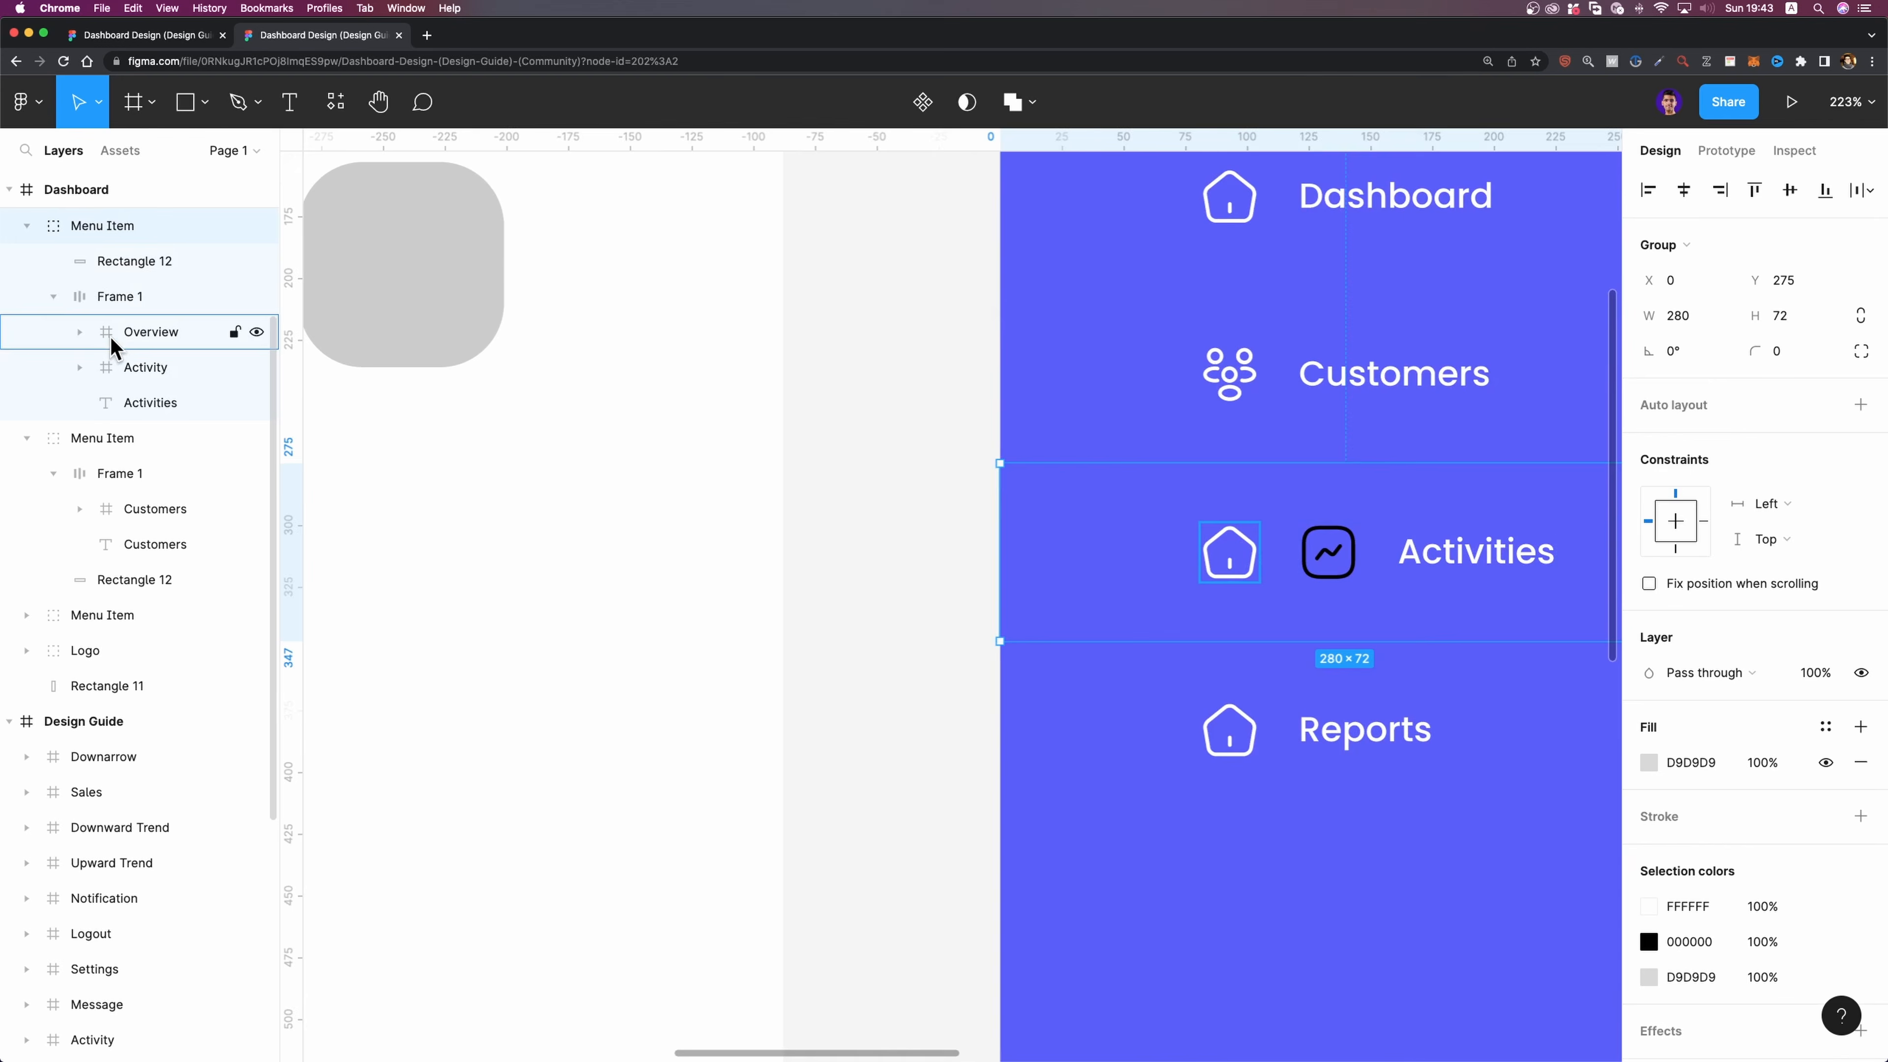
click(109, 334)
key(Delete)
Recolor the Activity icon in the sidebar's Activities item white.
click(108, 335)
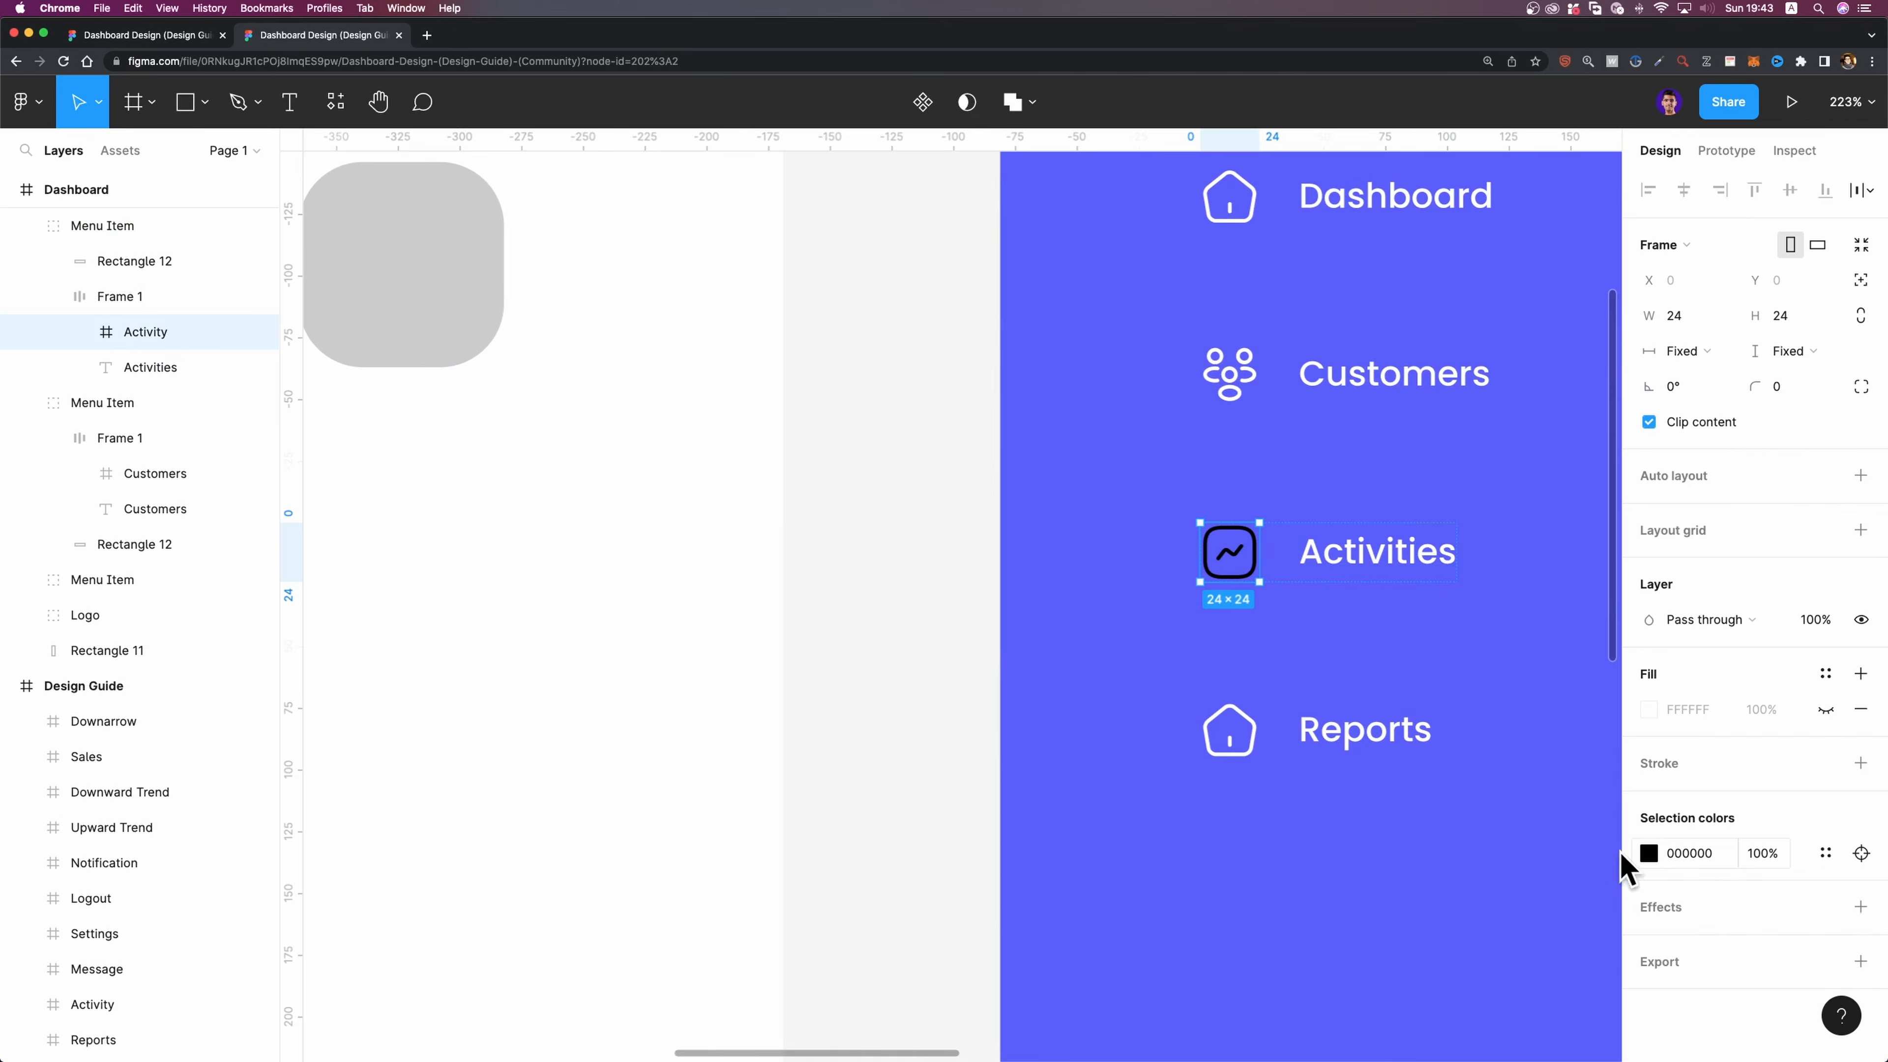
click(1649, 853)
drag(1361, 770, 1269, 408)
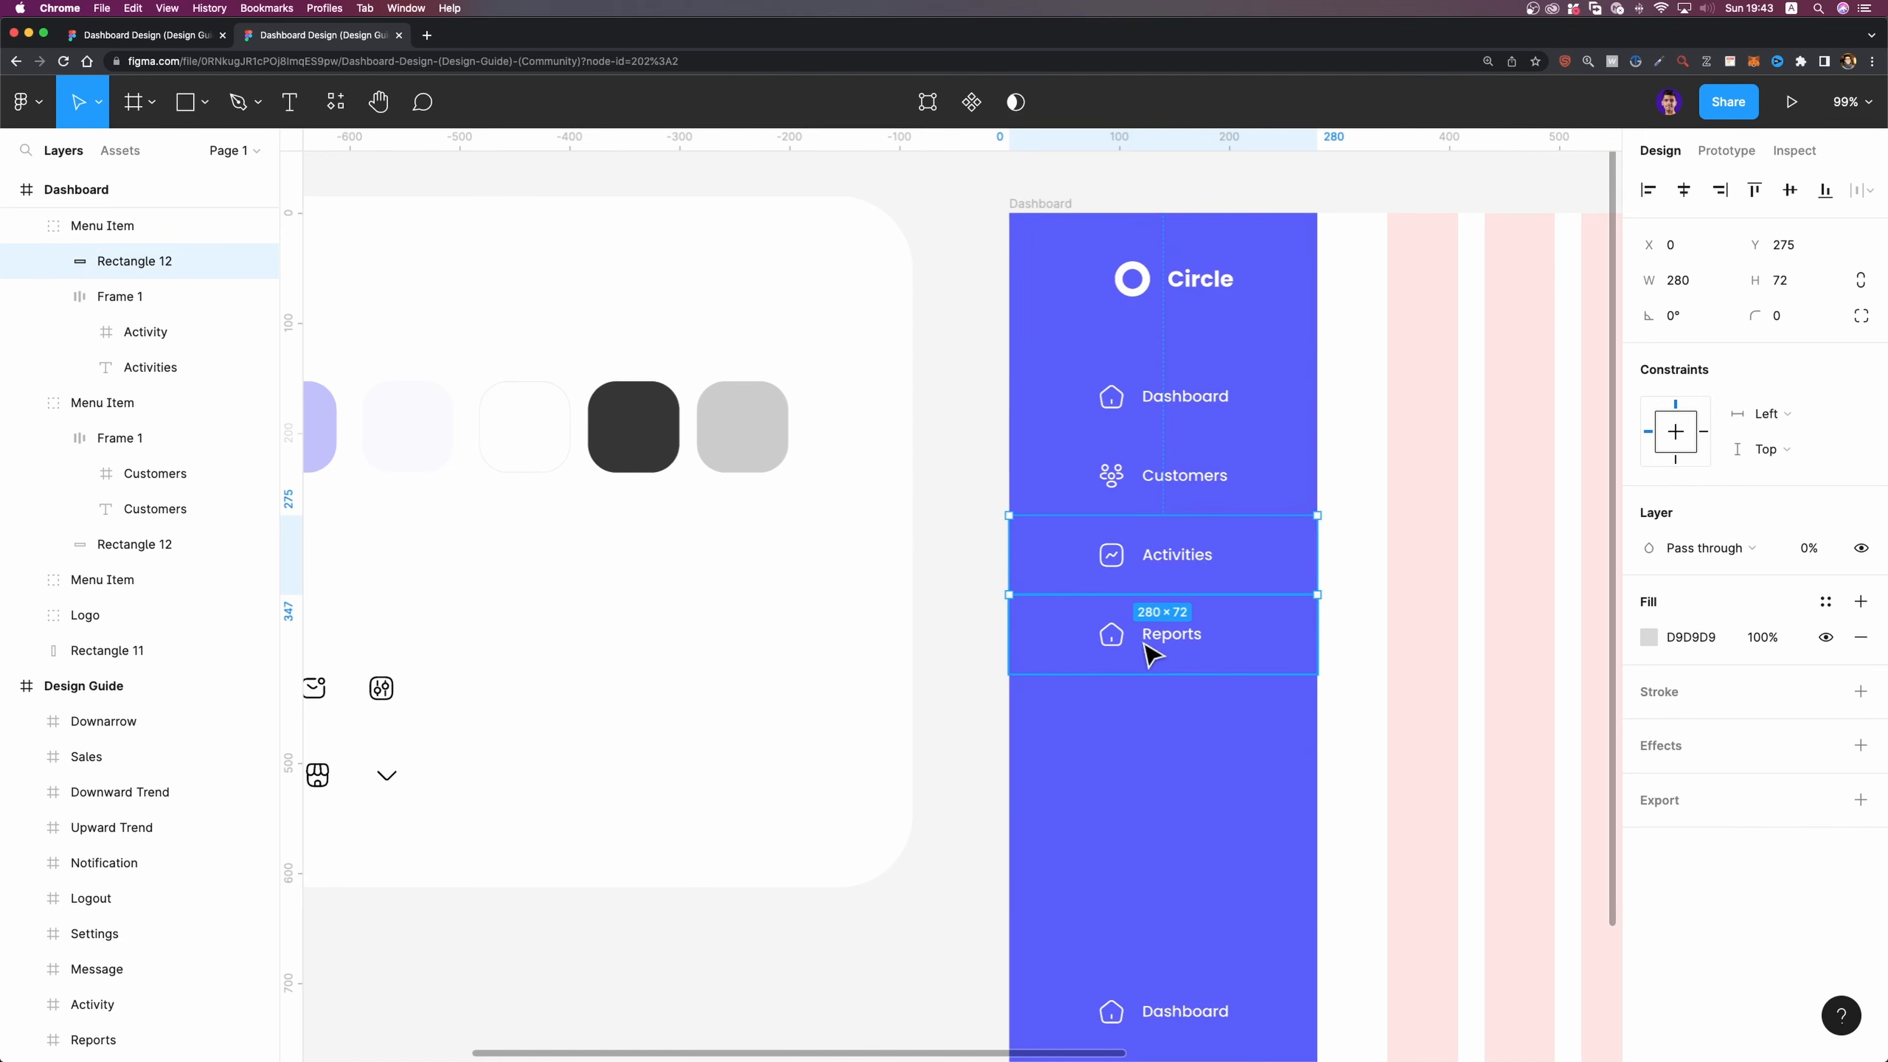
Replace the Reports item's home icon with a copy of the design guide's Reports icon and color it white.
scroll(1146, 650, left, 5)
click(540, 699)
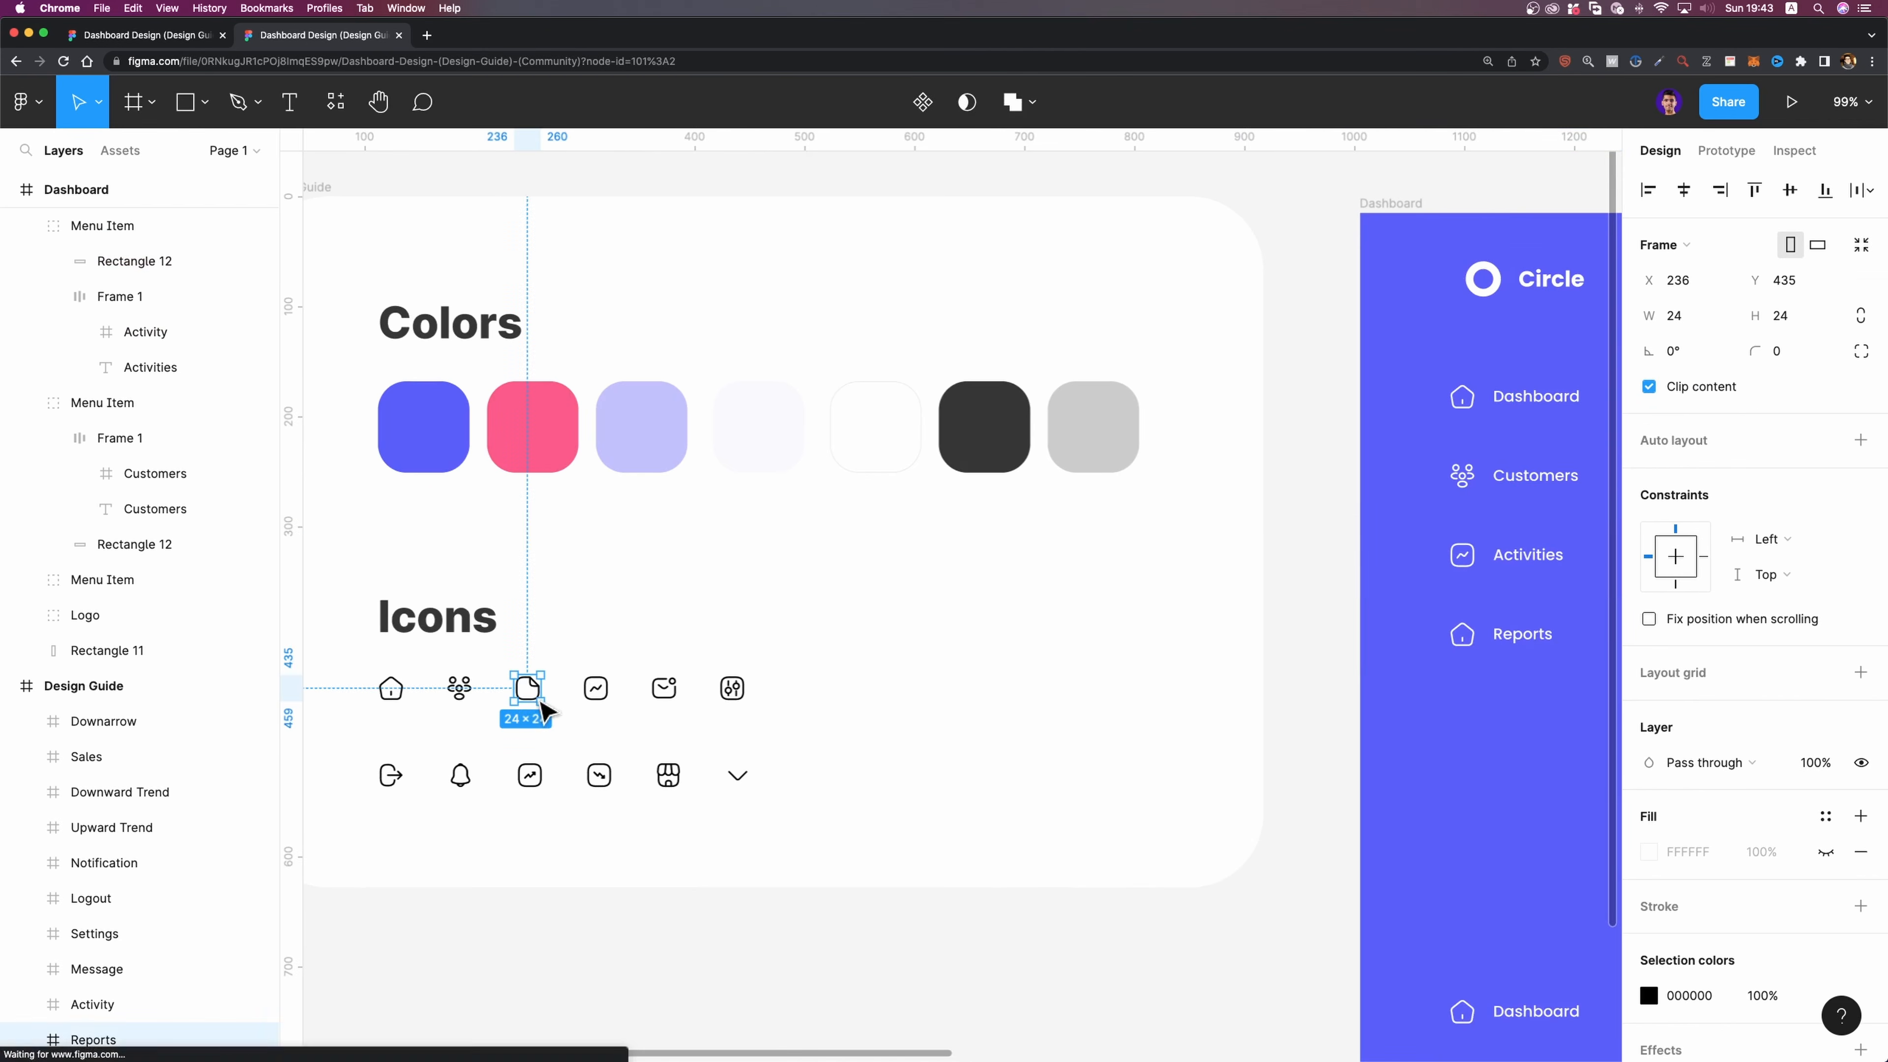
drag(542, 703, 1480, 647)
scroll(1480, 647, up, 5)
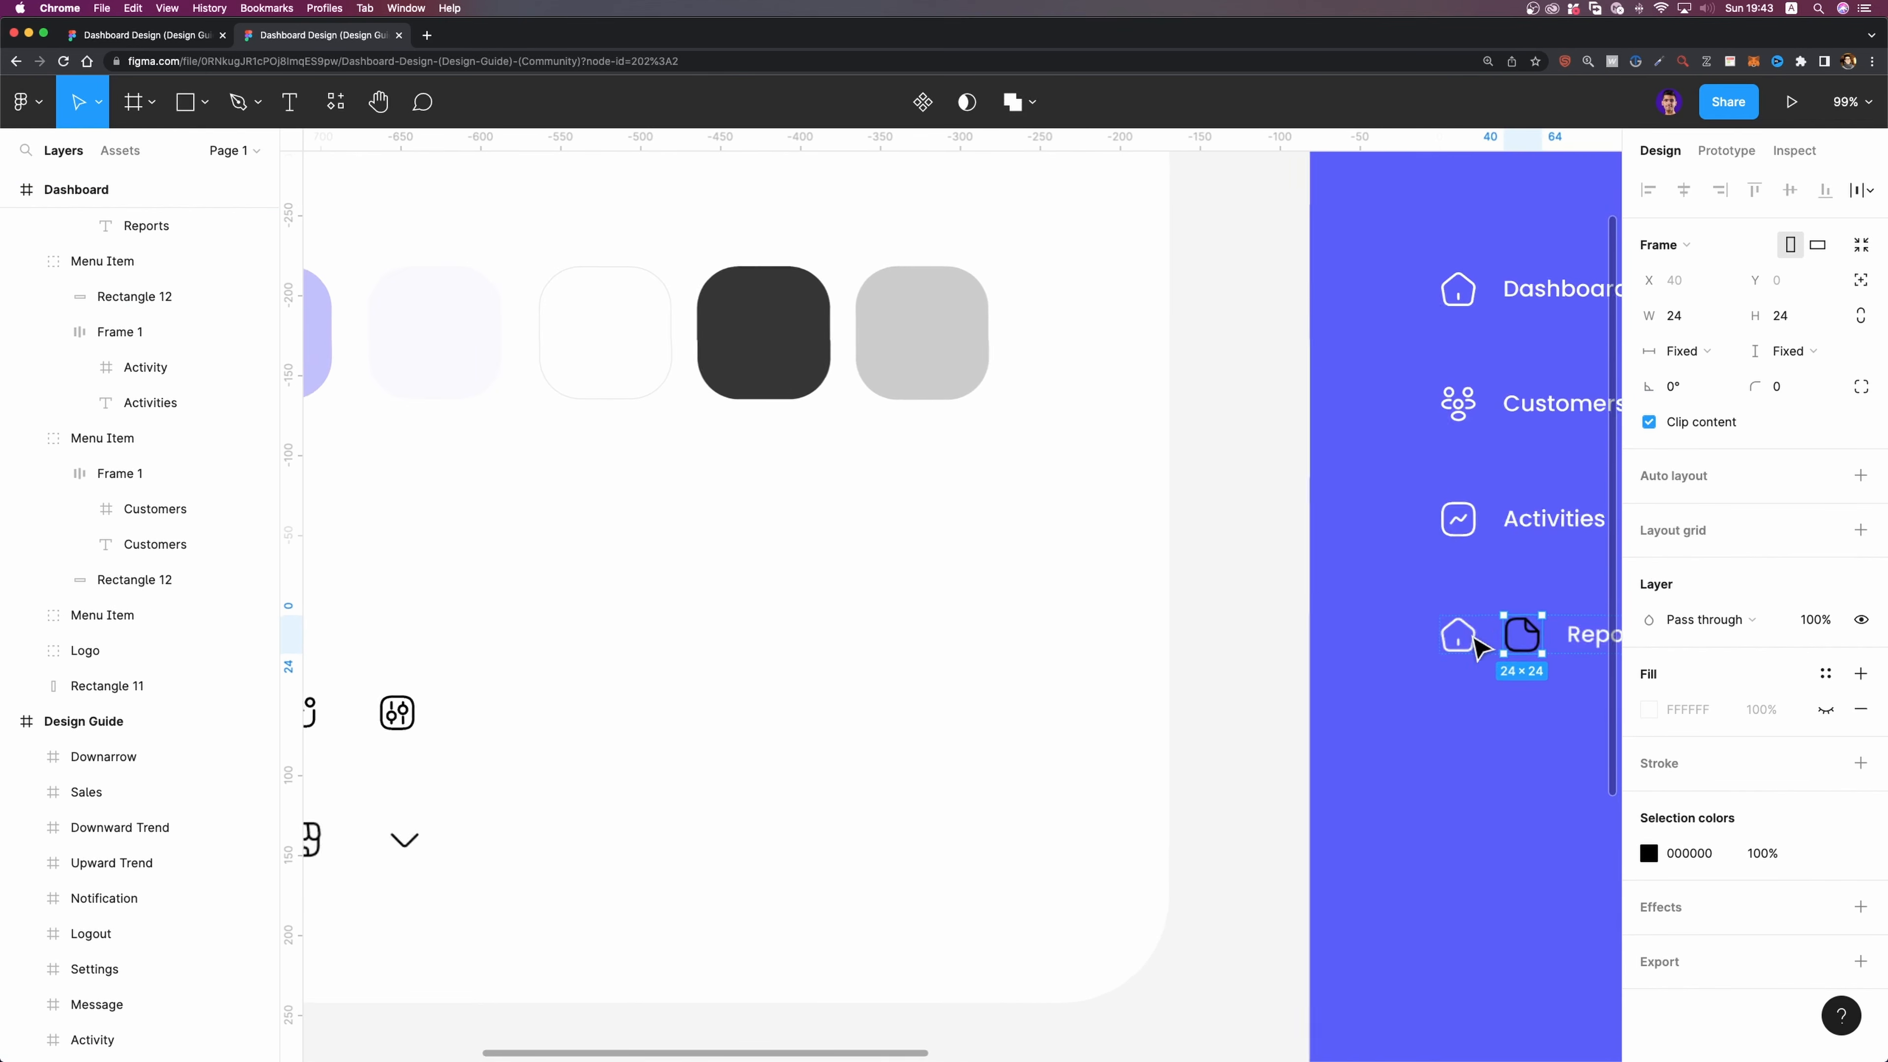
scroll(1482, 673, right, 4)
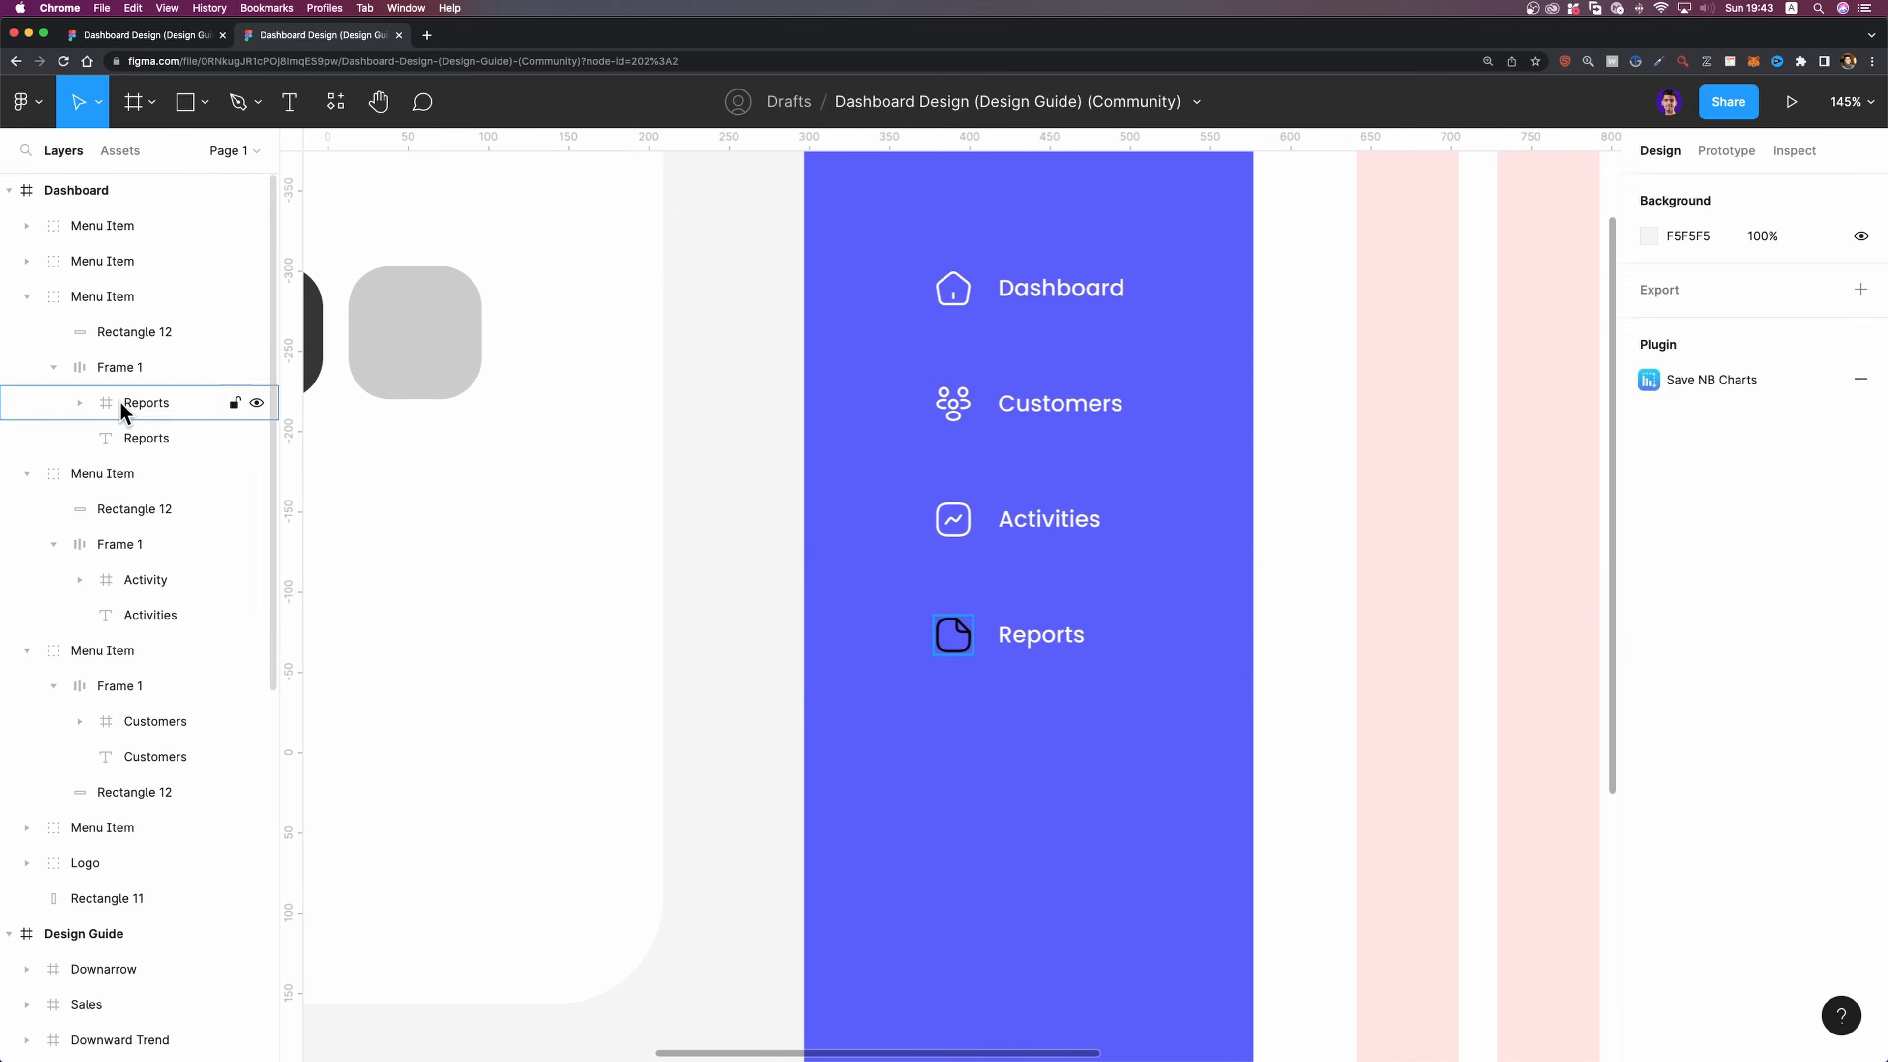
click(119, 401)
click(1648, 853)
drag(1488, 718, 1219, 446)
click(773, 715)
Change the label of the upper of the two separate menu items low in the sidebar to "Settings".
scroll(929, 766, down, 5)
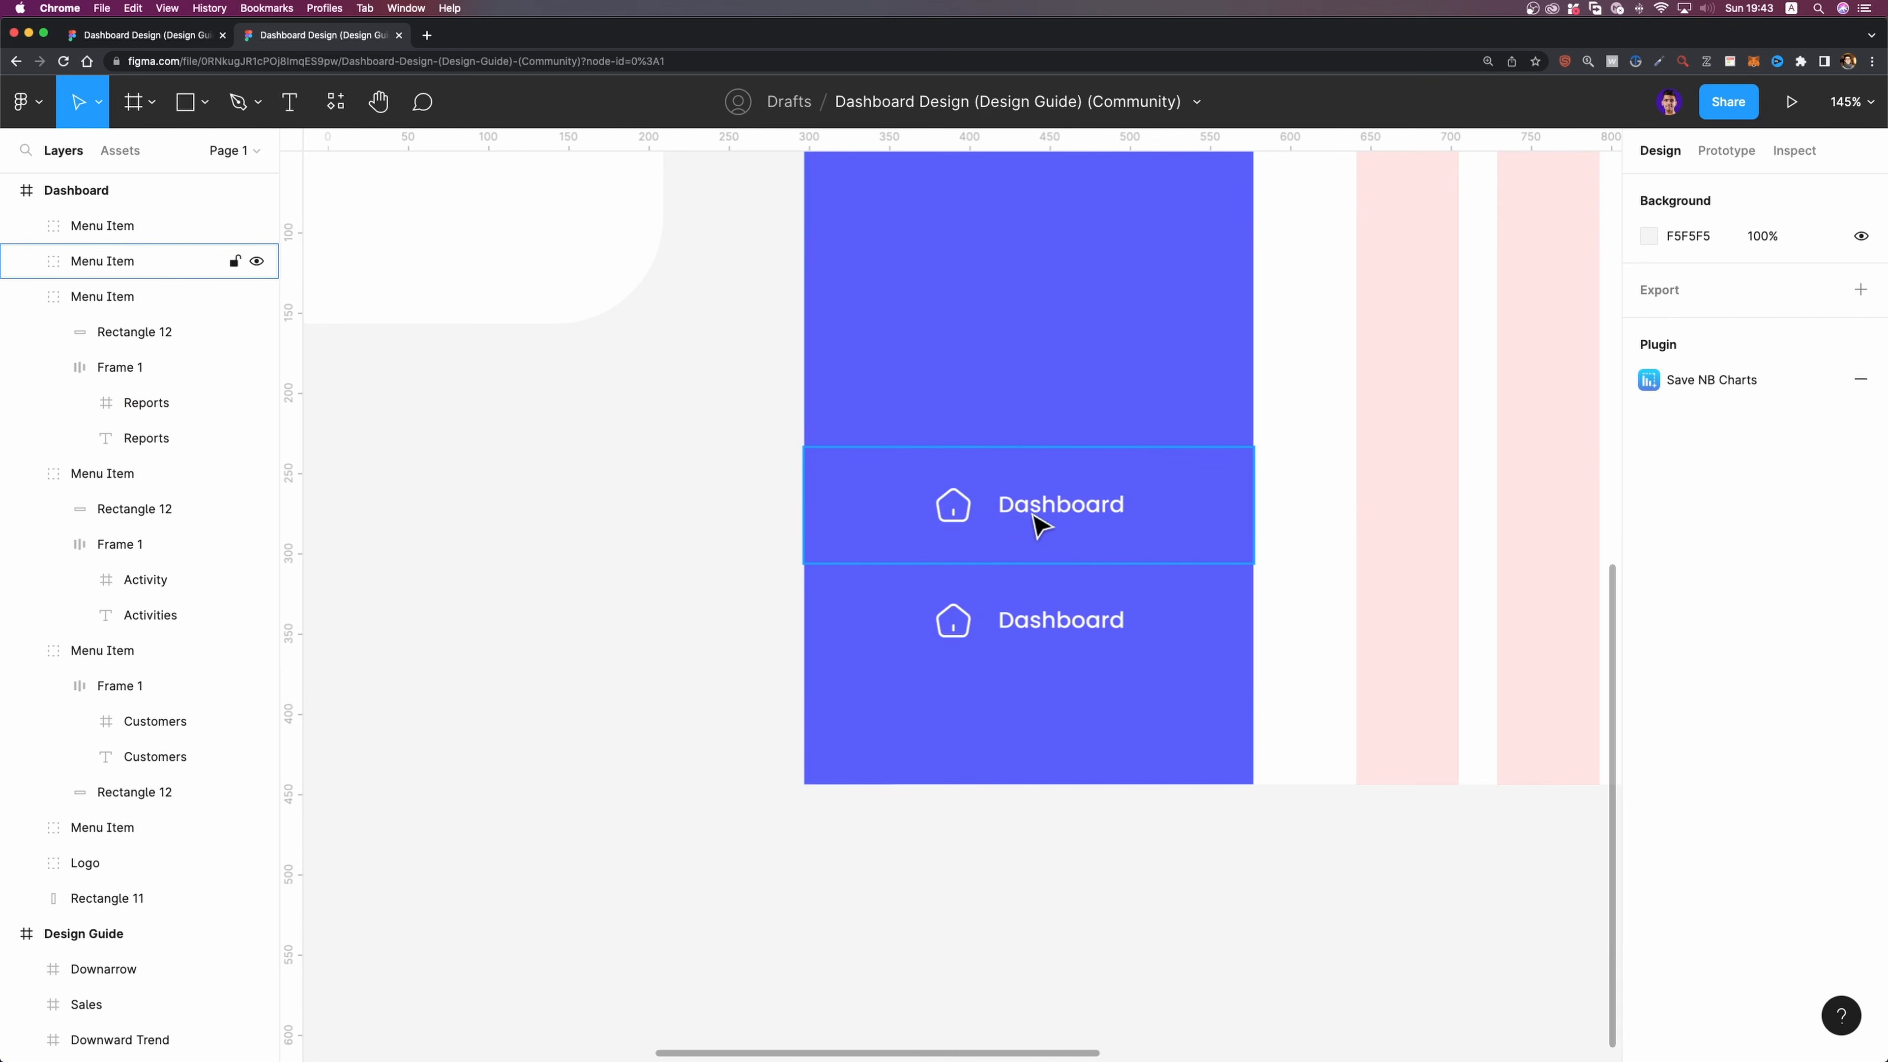
click(25, 296)
click(25, 261)
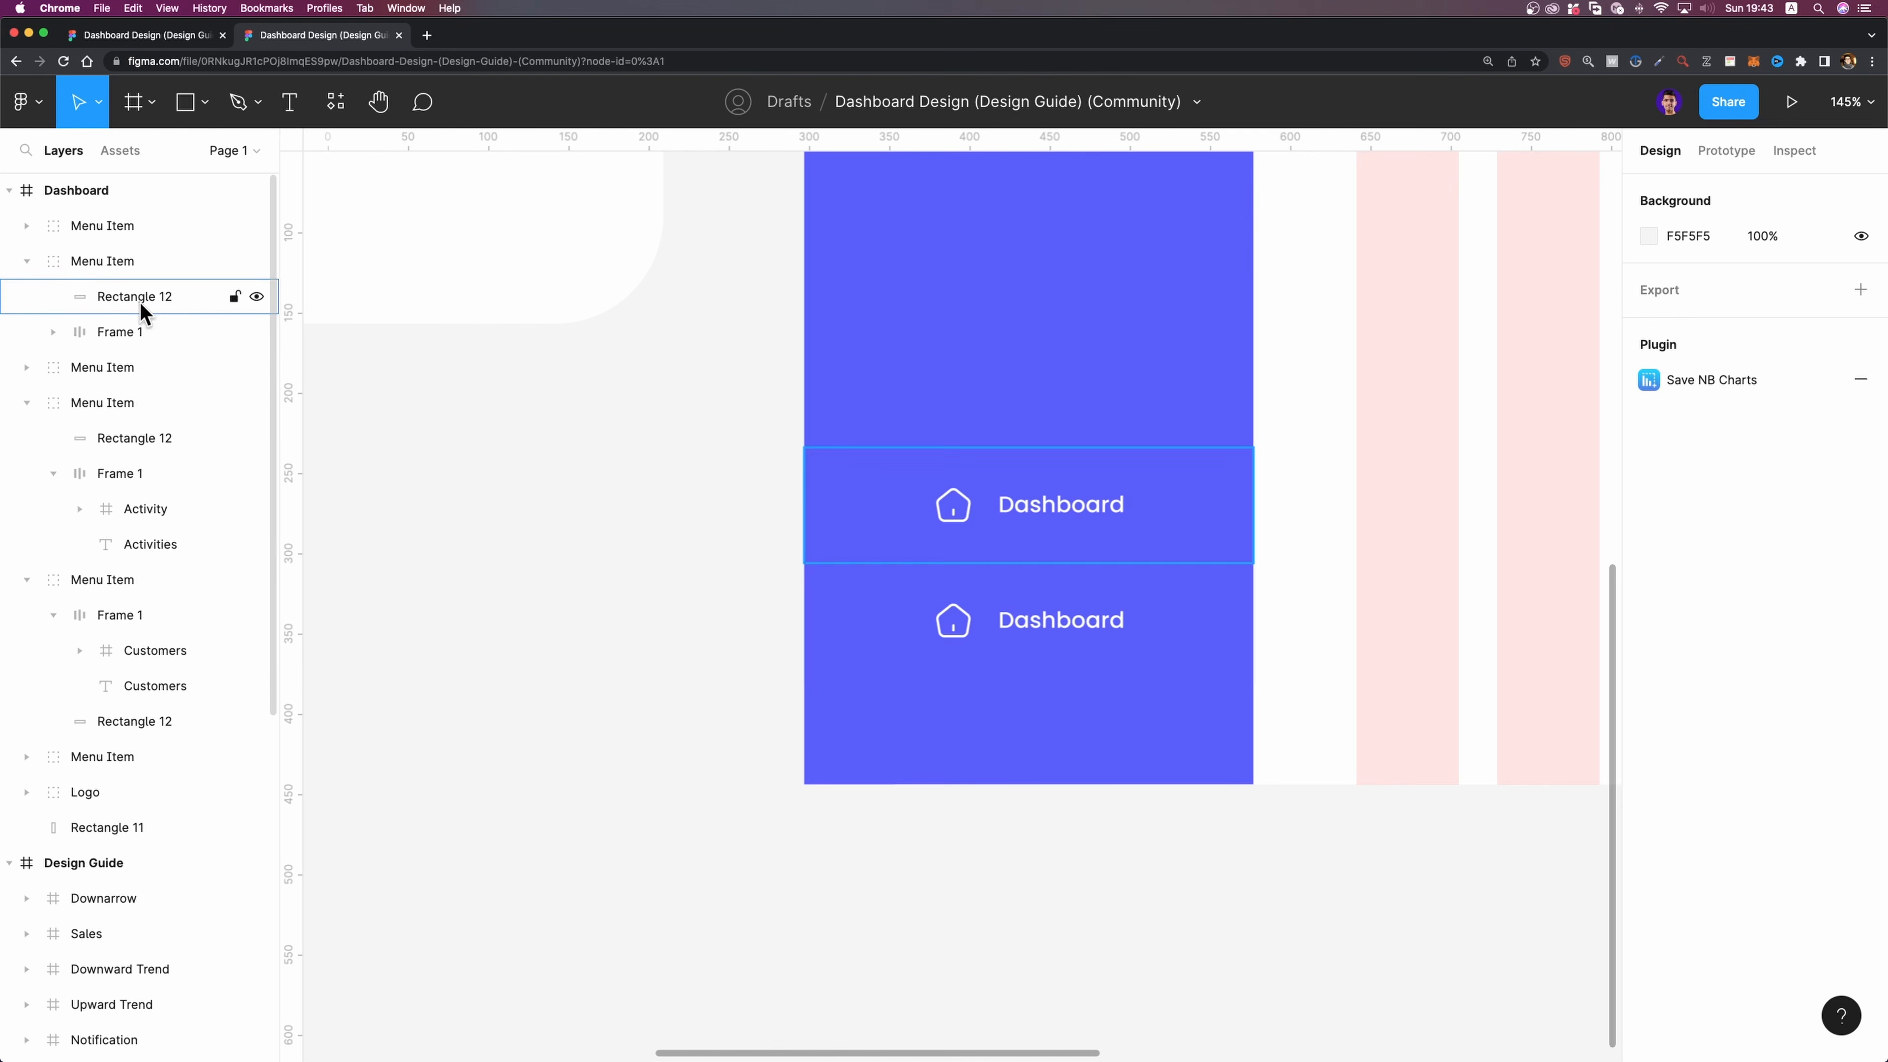
click(51, 332)
click(137, 403)
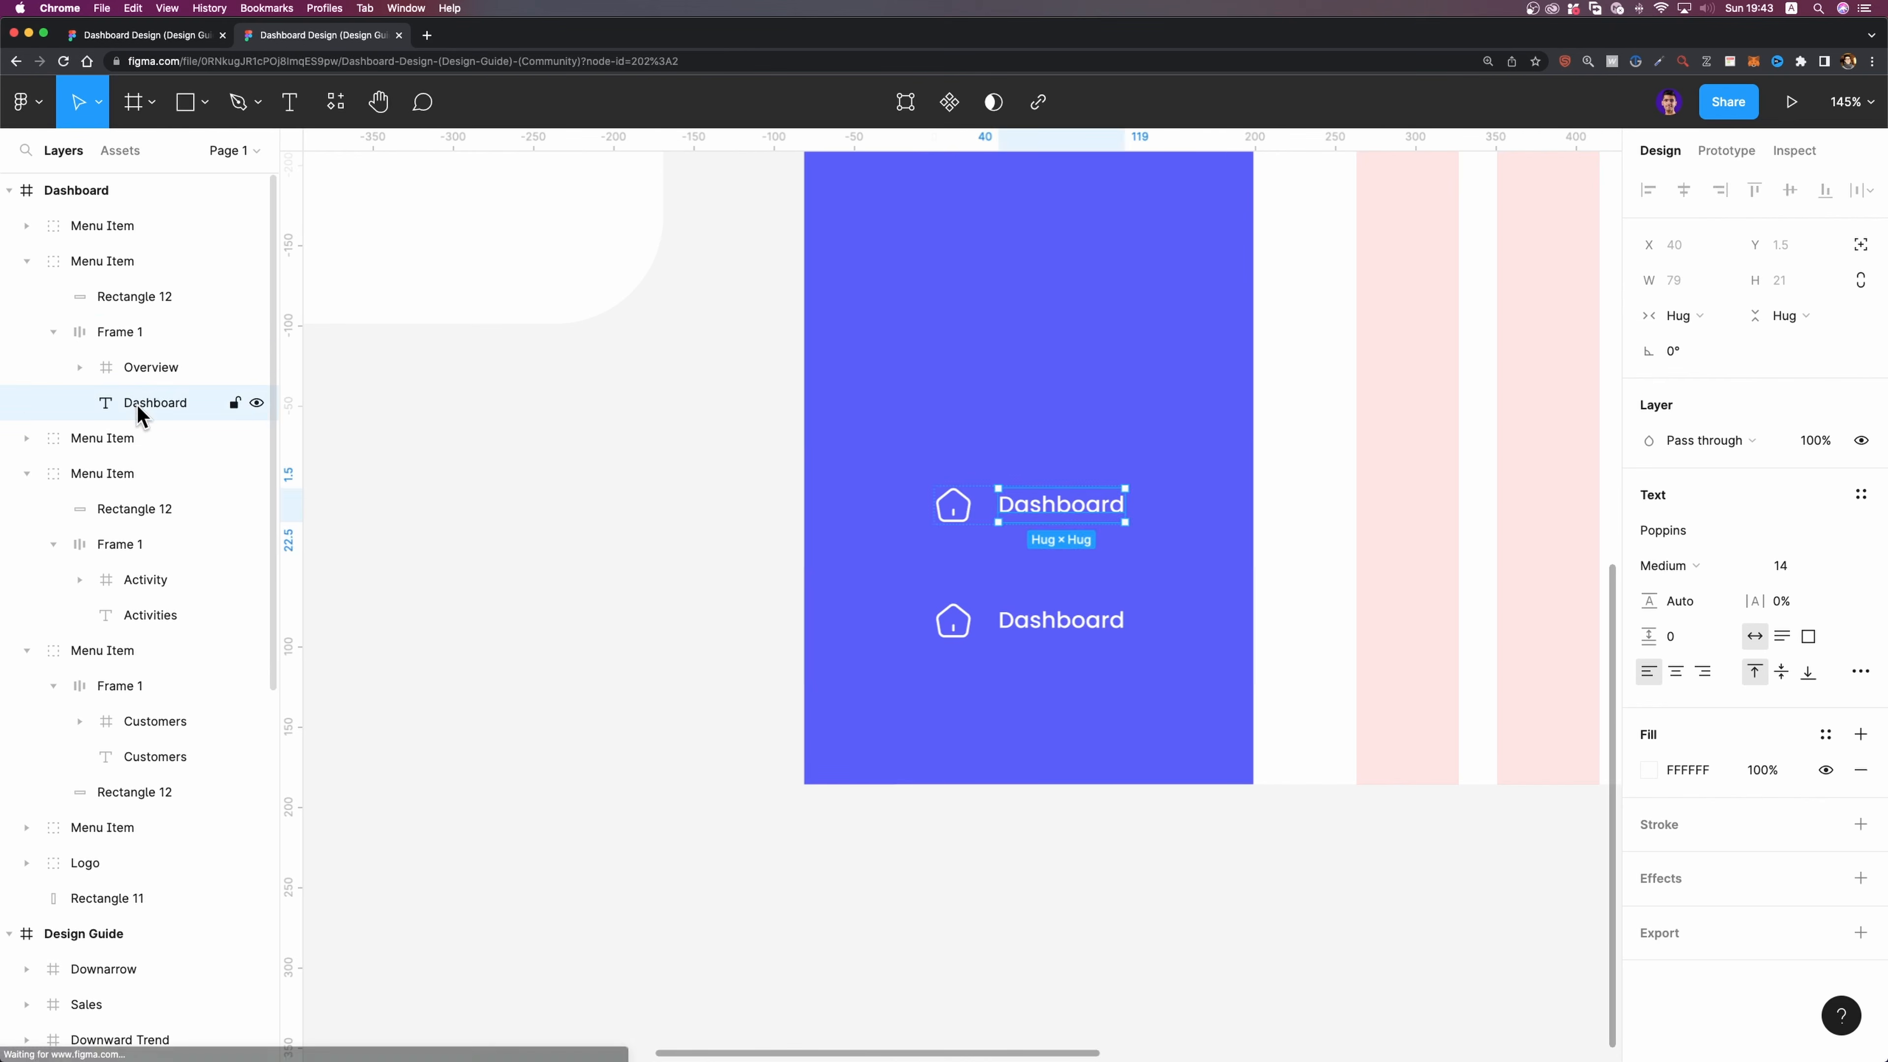
key(Return)
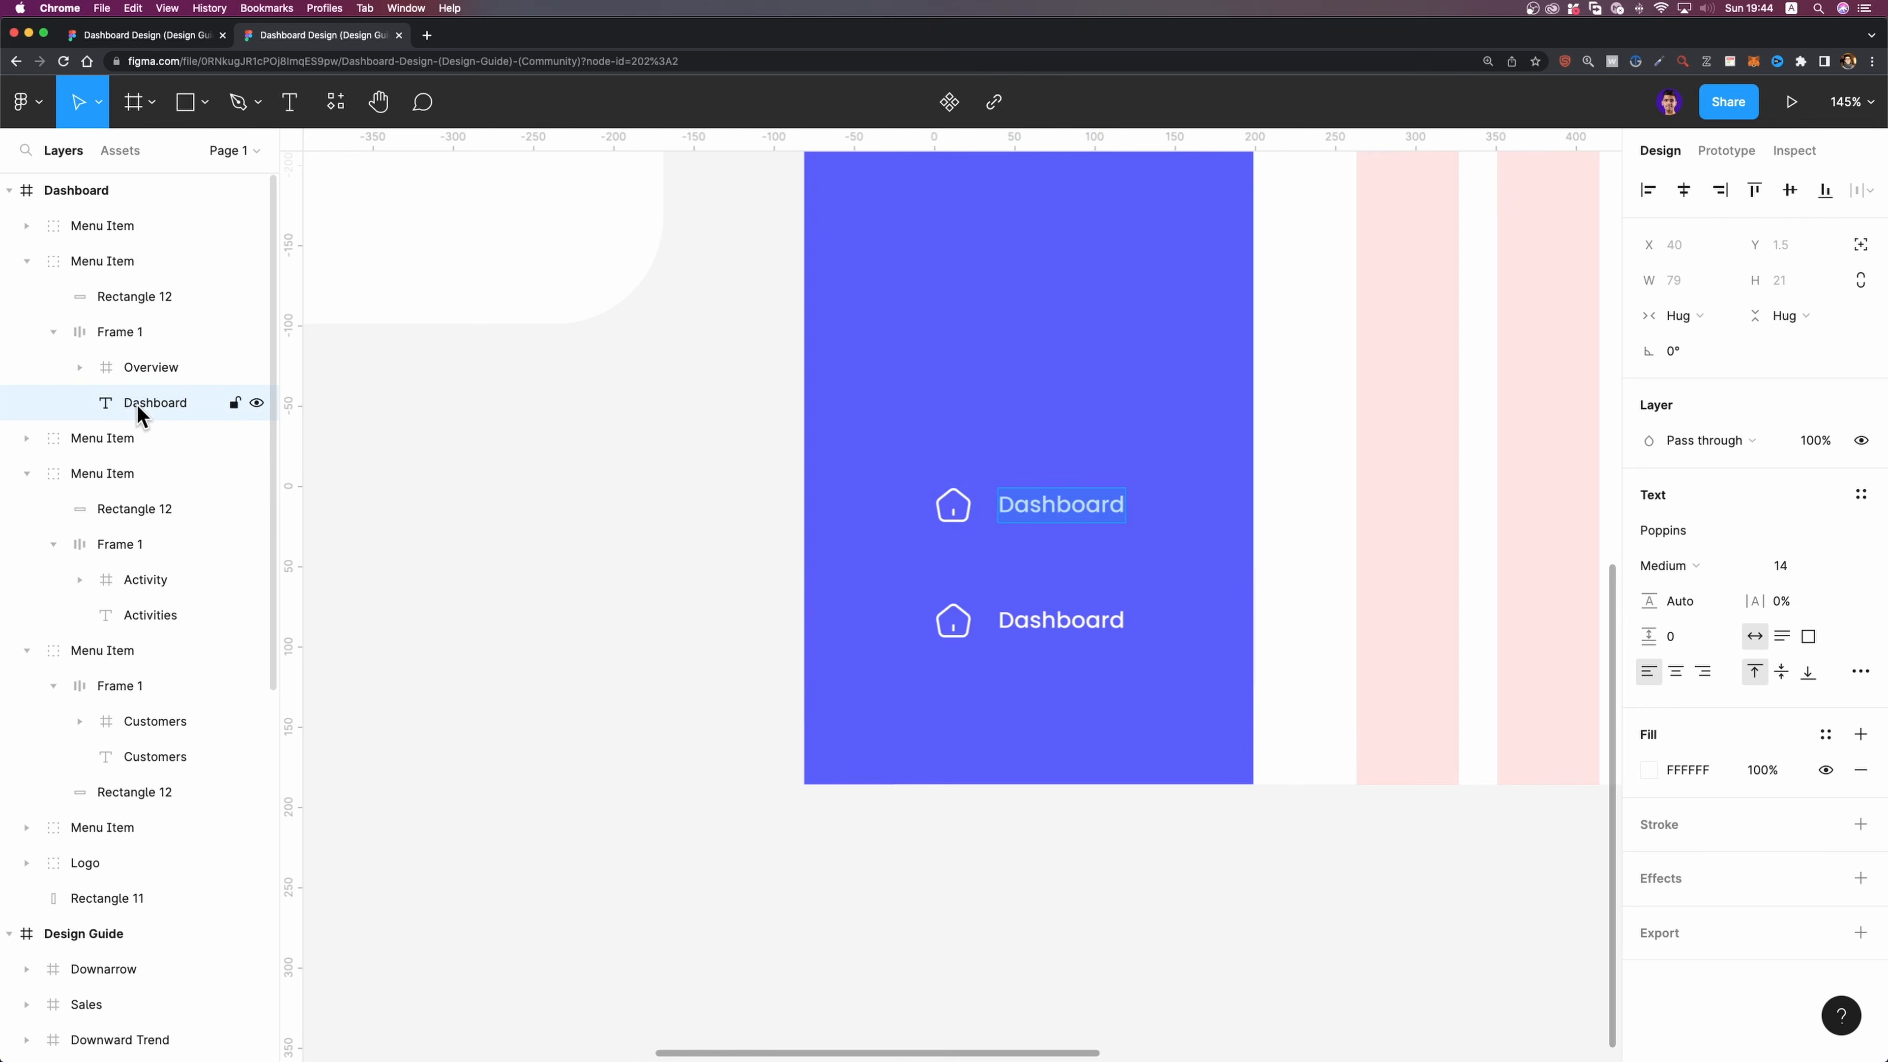
text(Settings)
Change the label of the lowest menu item, directly below Settings, to "Log out".
double_click(1078, 625)
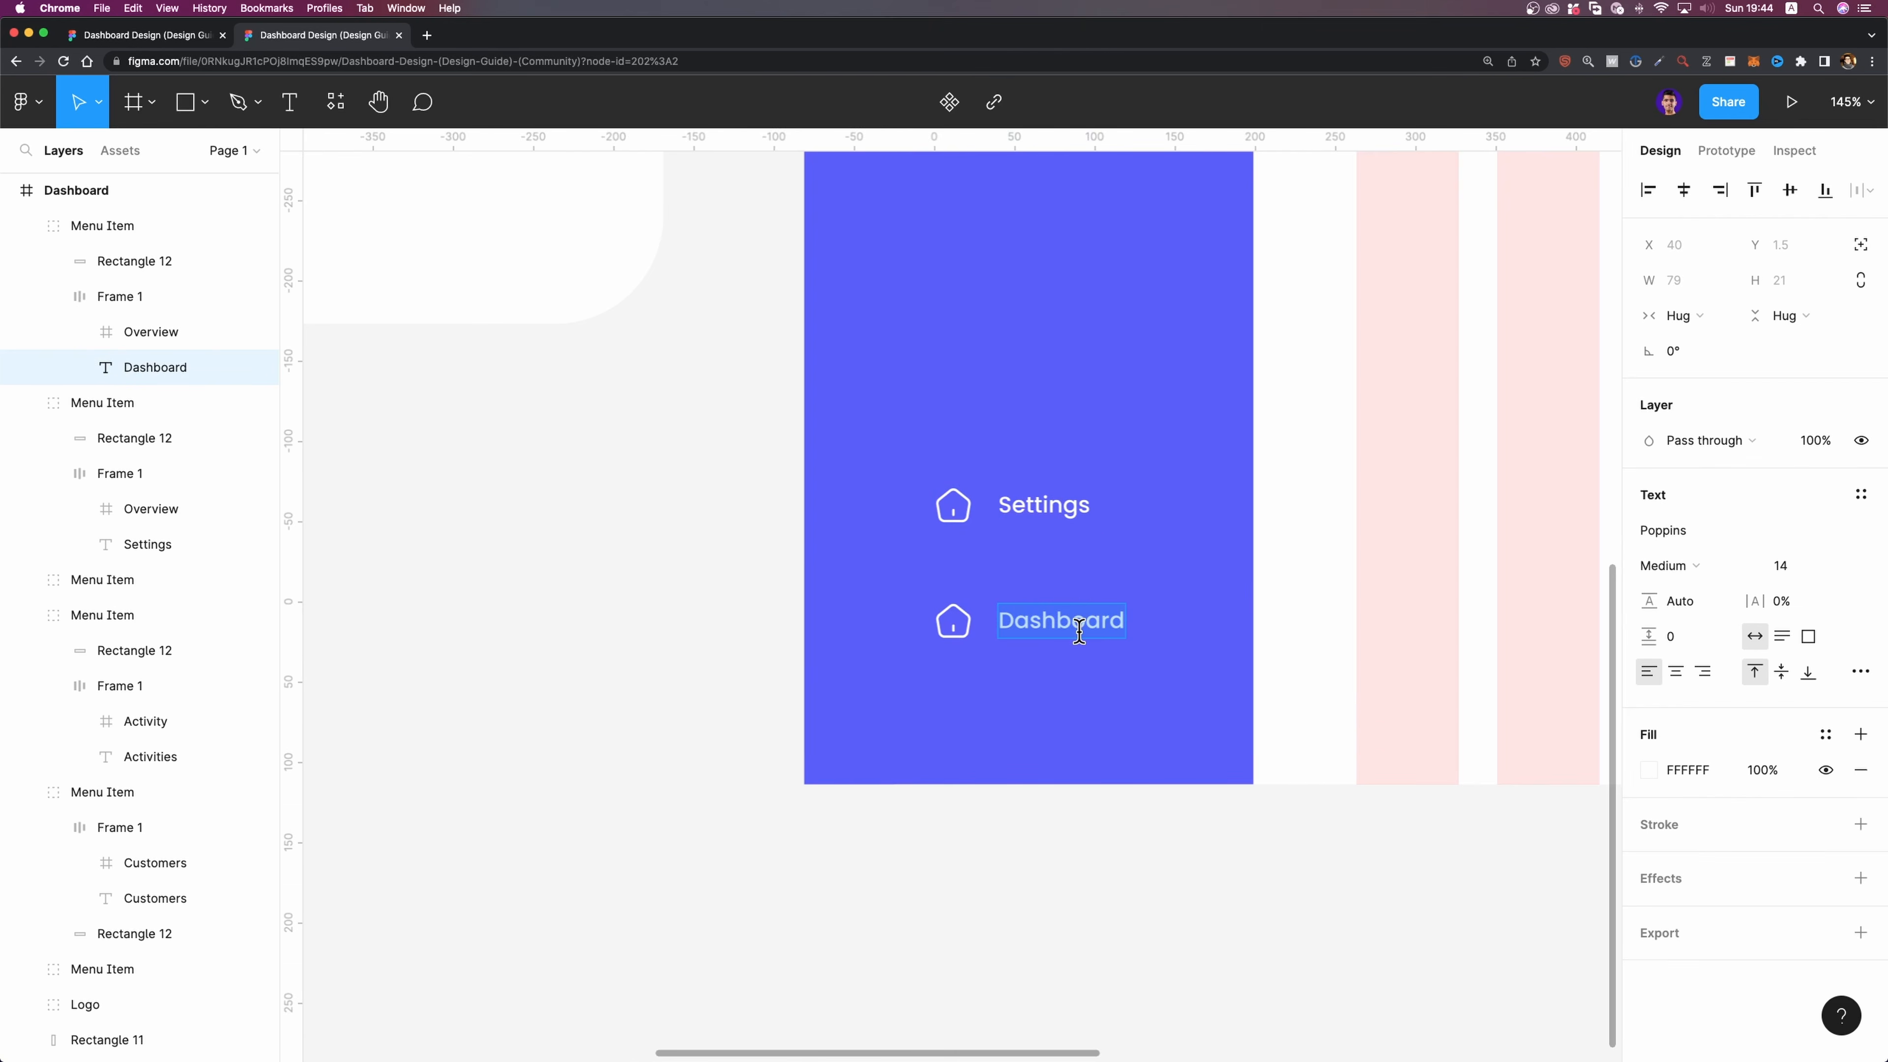
text(Log out)
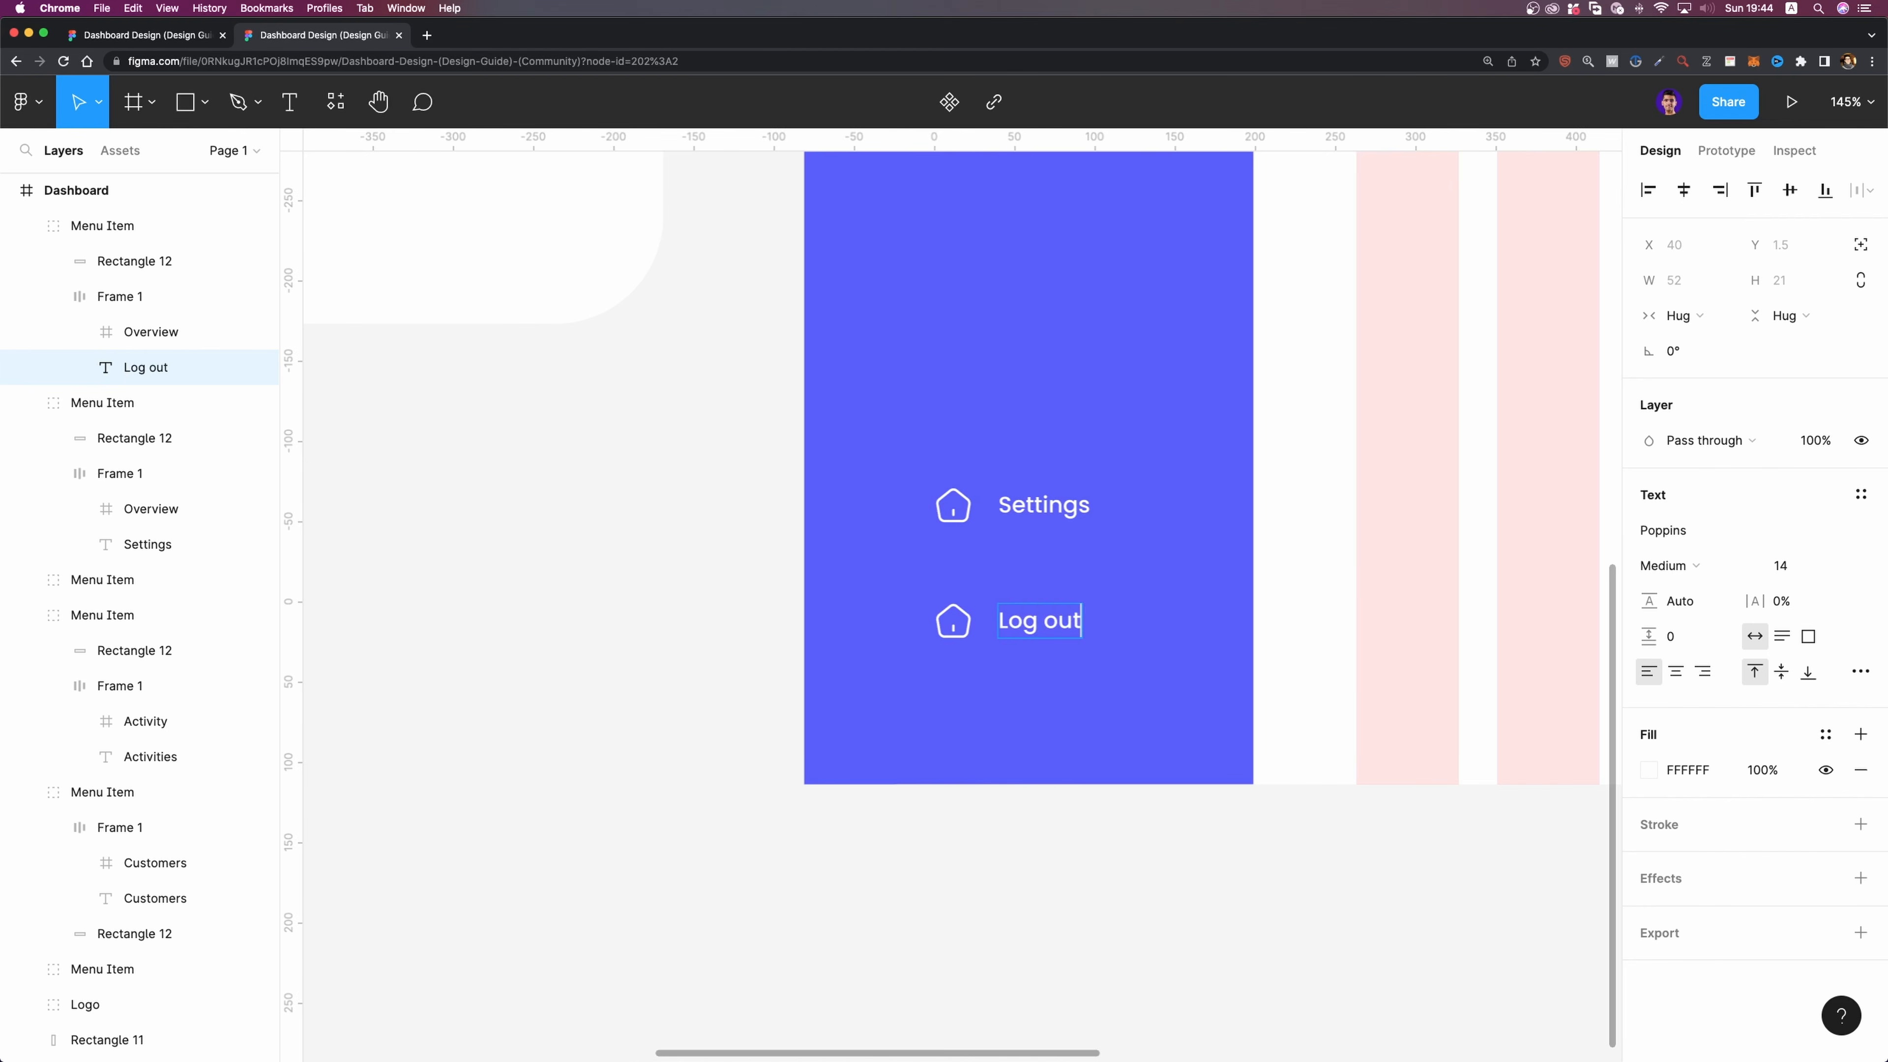
key(Escape)
Duplicate the design guide's Settings icon and place the copy inside the Settings menu item in the sidebar.
scroll(404, 561, down, 5)
scroll(476, 566, left, 5)
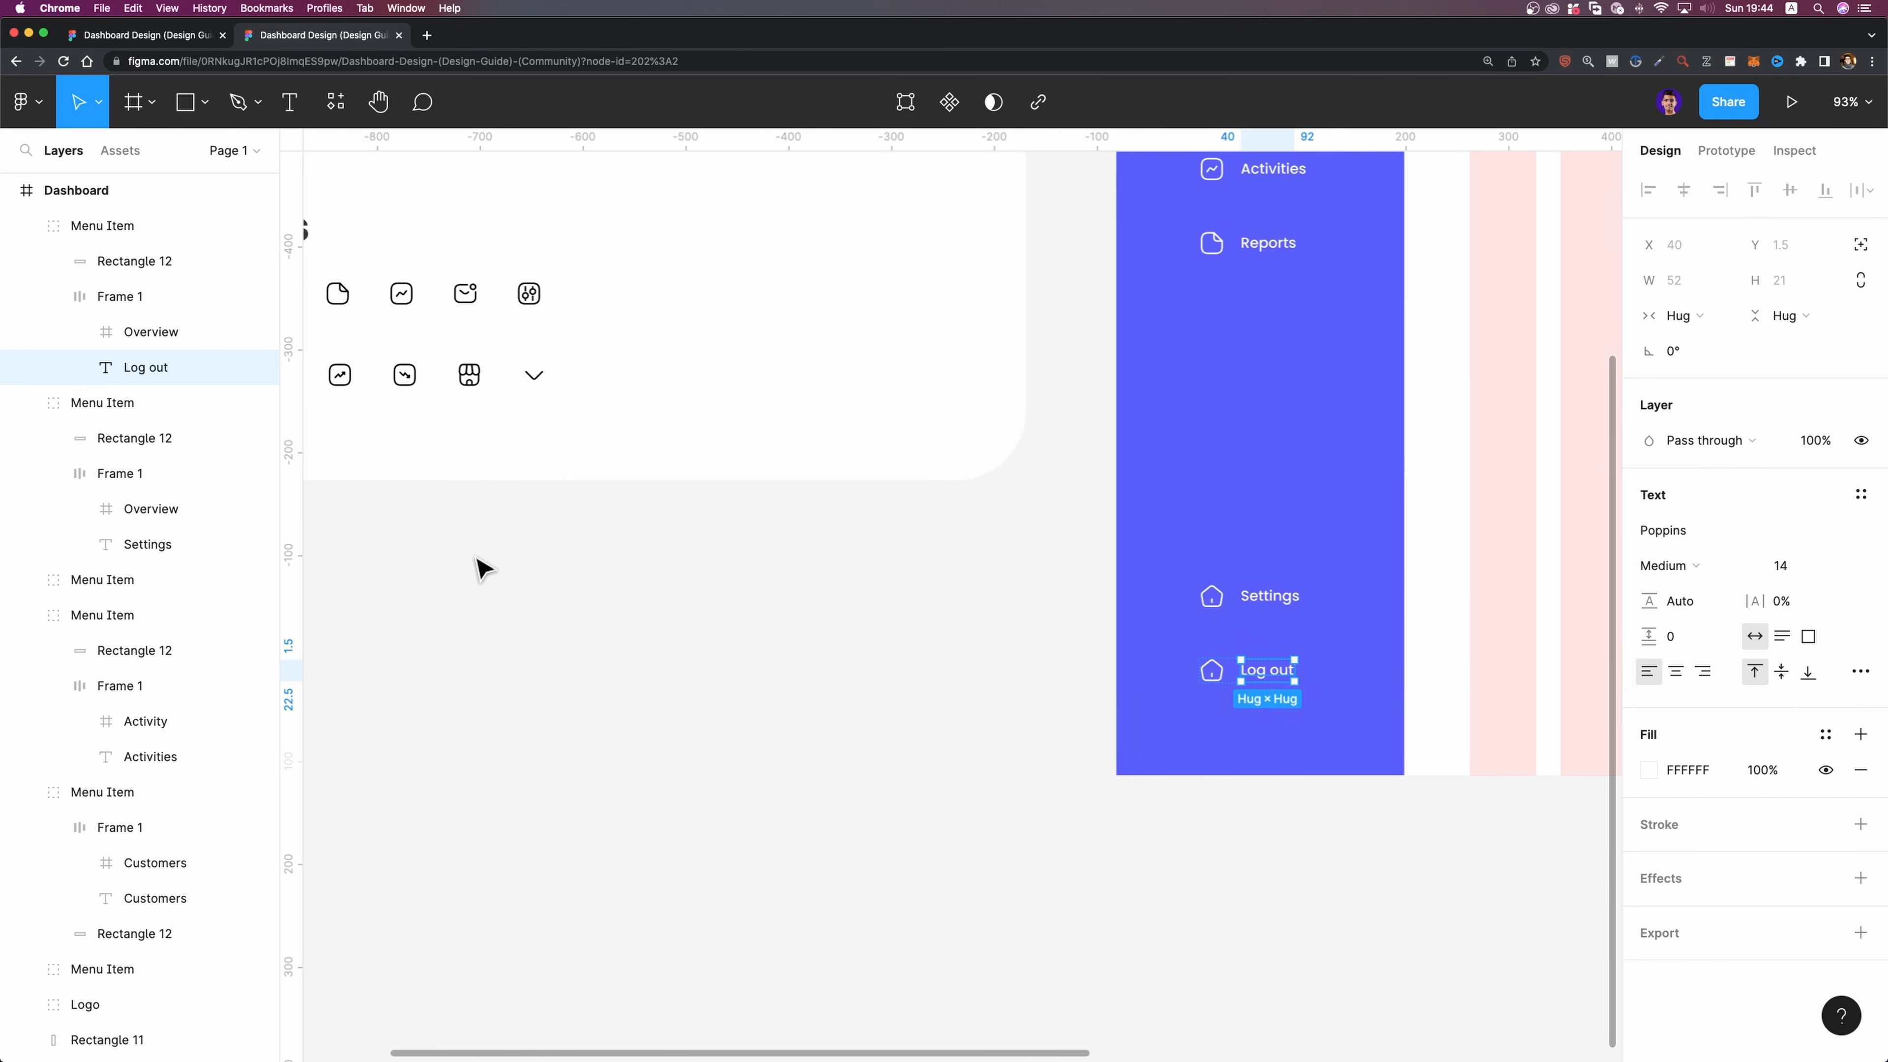
scroll(484, 570, left, 3)
click(1392, 622)
scroll(1392, 667, left, 2)
scroll(1391, 668, up, 1)
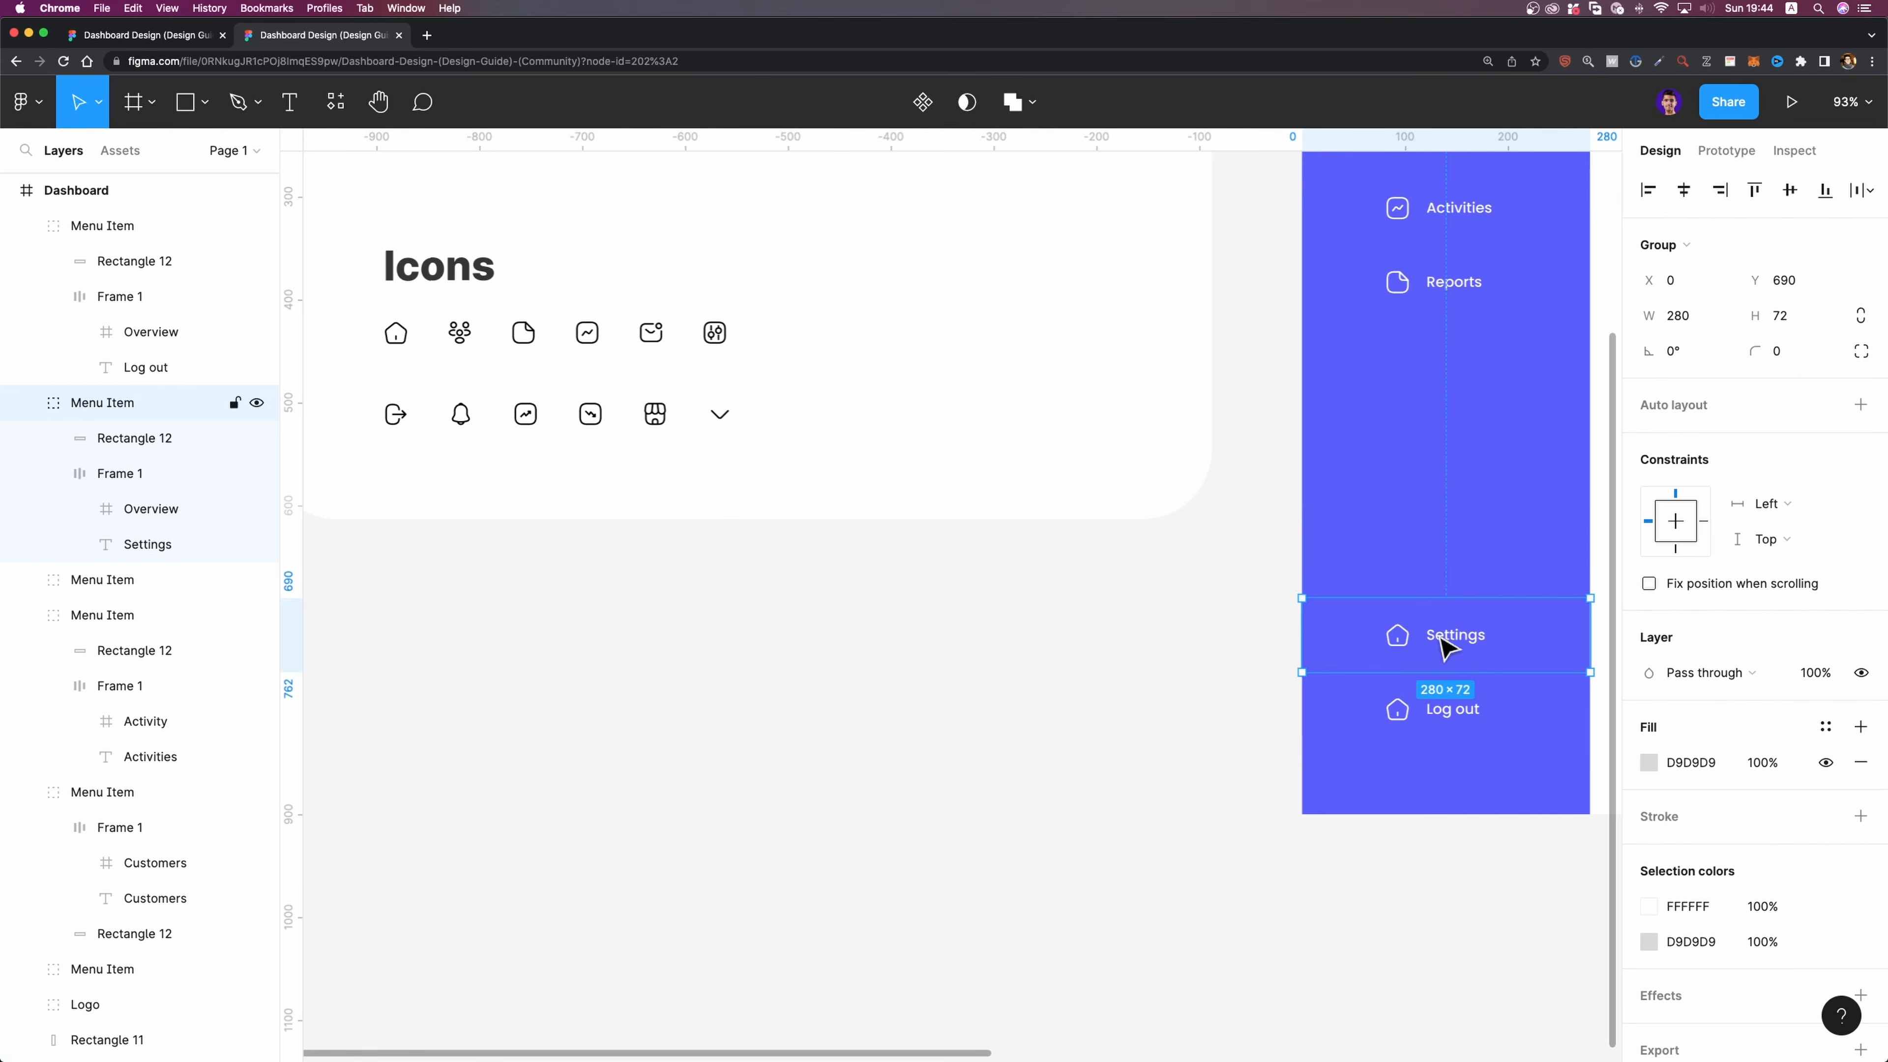
click(718, 344)
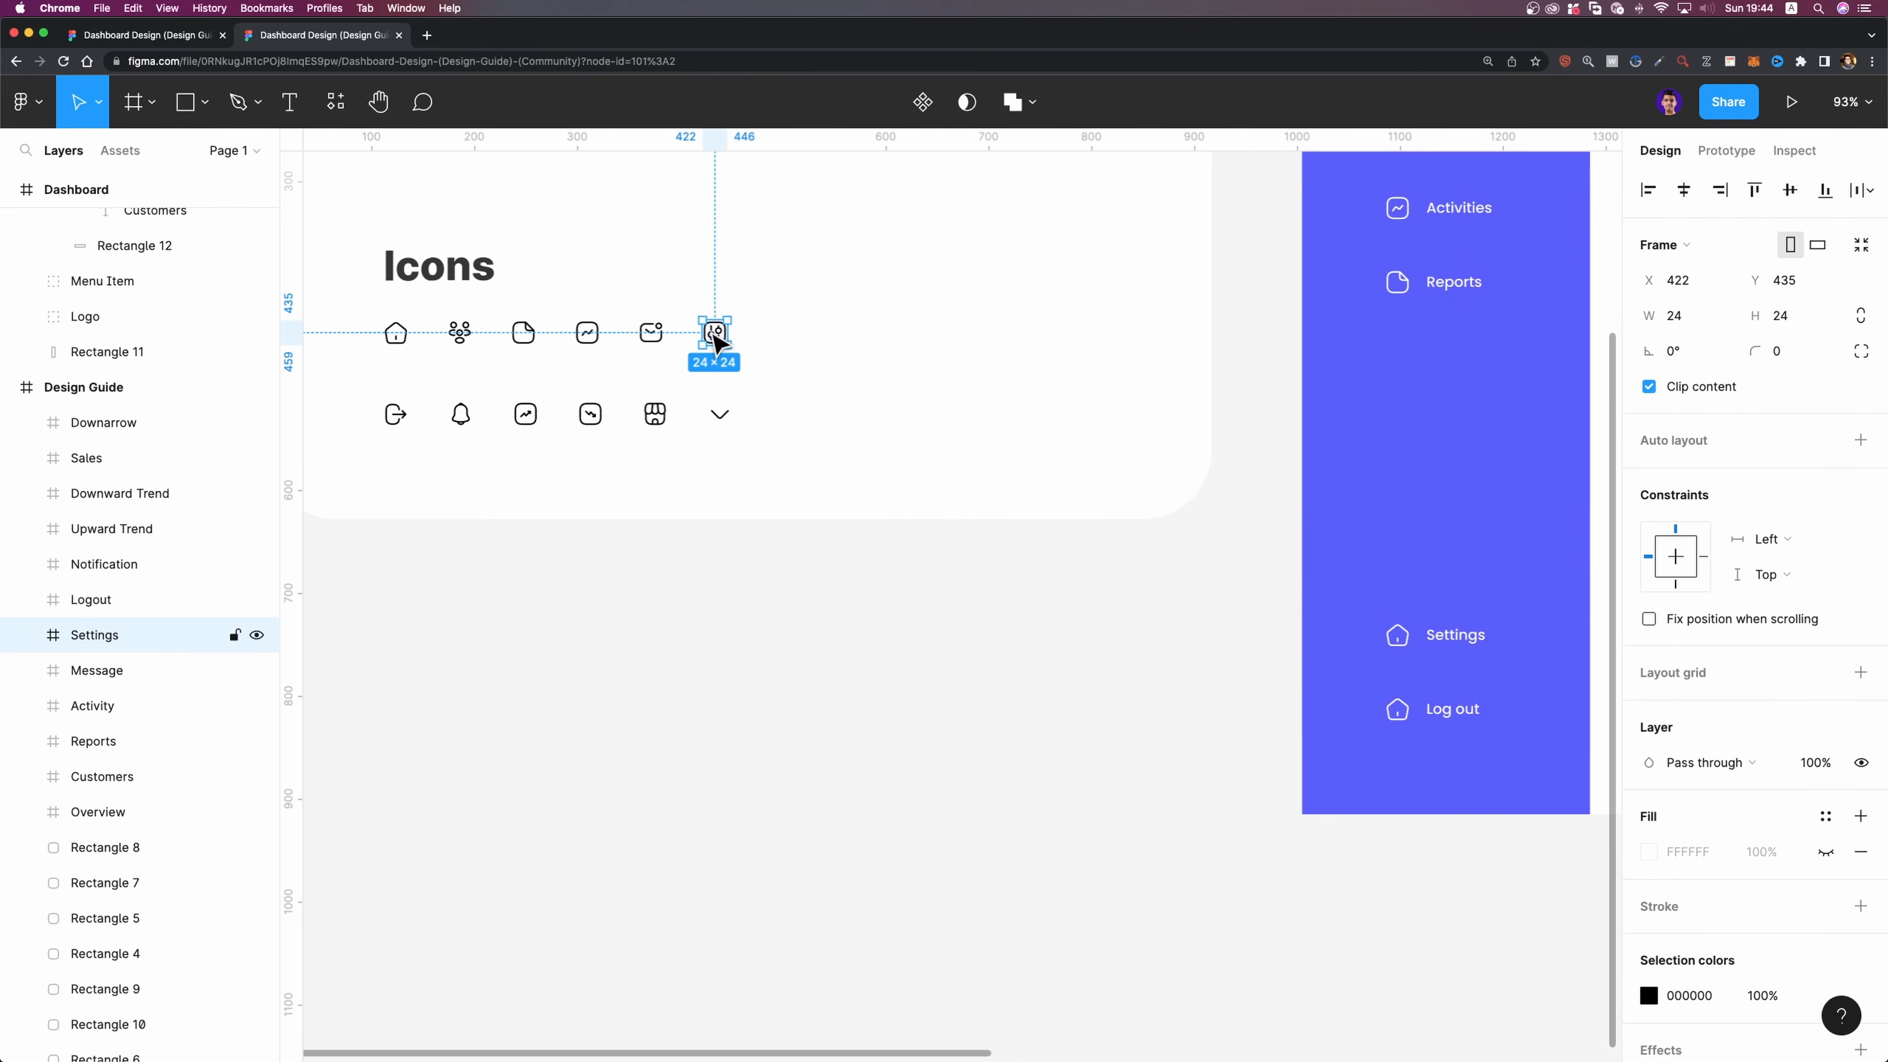
key(super+d)
drag(725, 344, 1426, 653)
Recolor the Settings icon in the sidebar white and delete the home icon beside it.
scroll(1426, 653, up, 3)
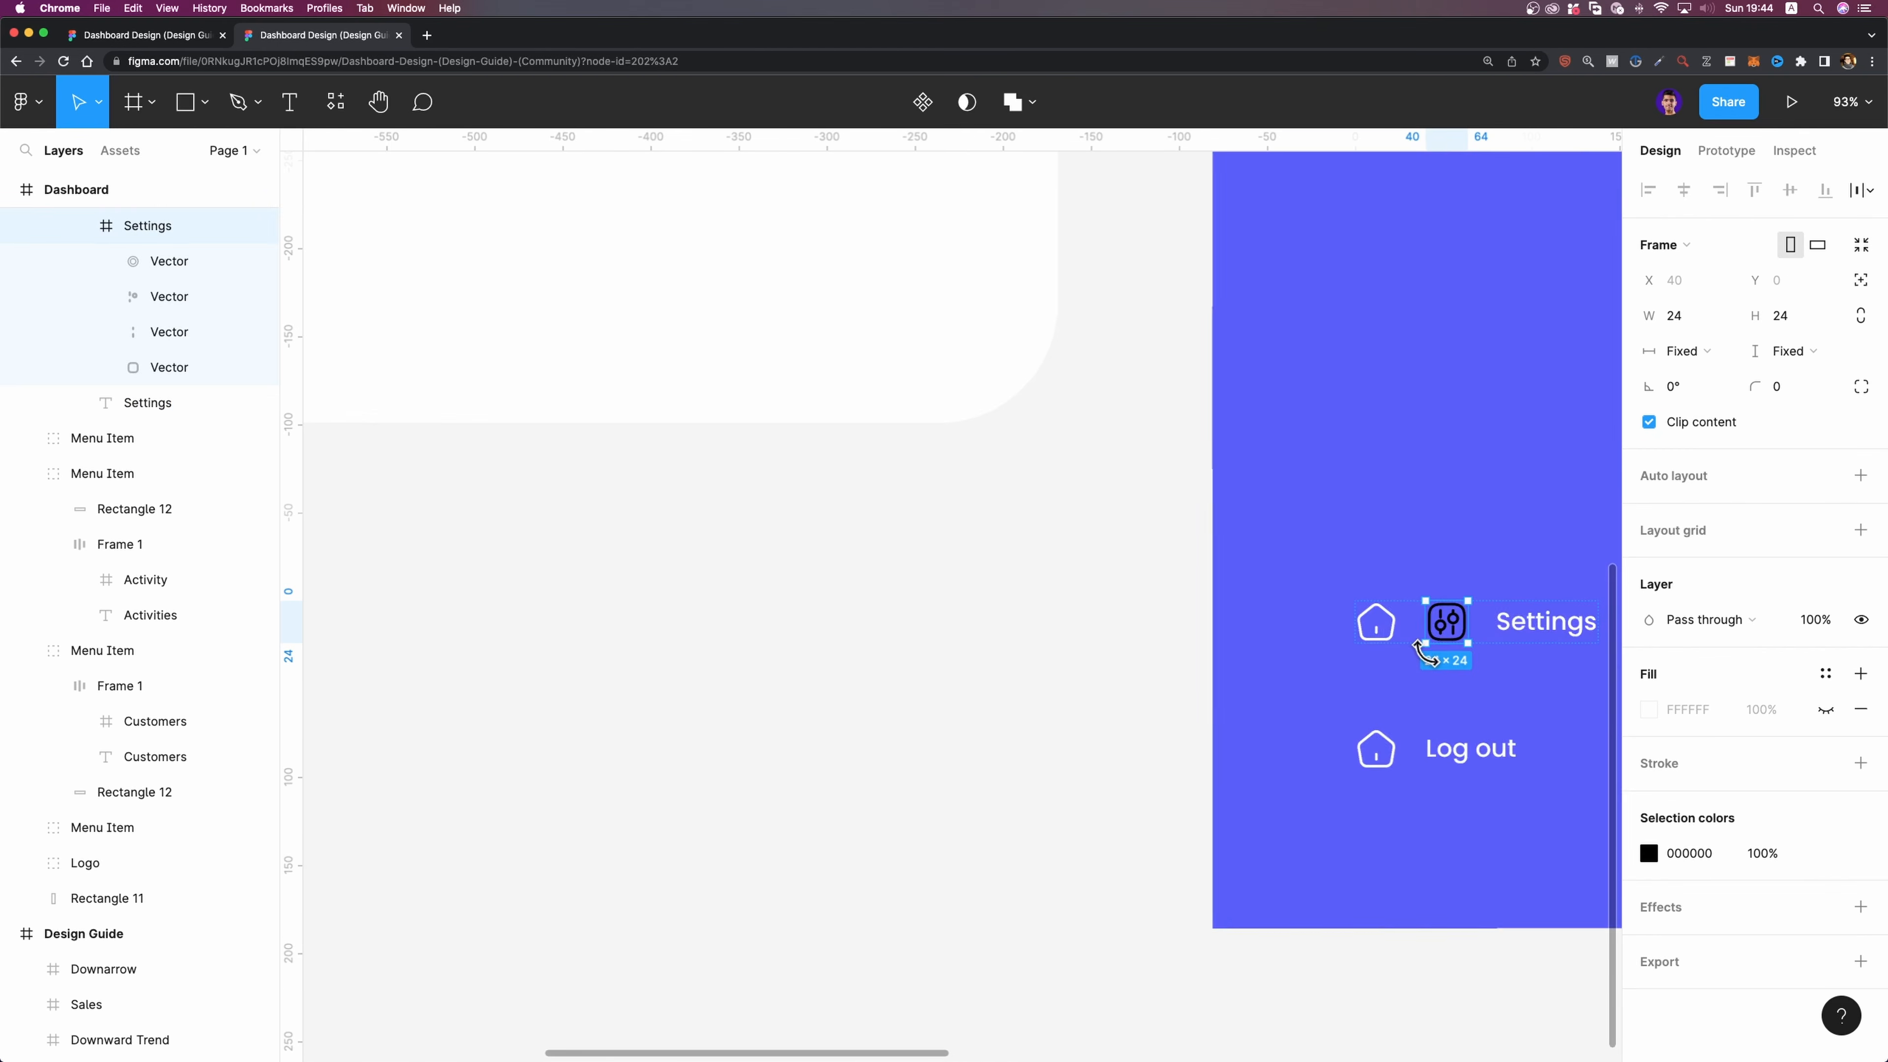
click(1649, 853)
drag(1511, 703, 1123, 309)
click(1120, 429)
click(1375, 623)
click(150, 337)
key(Delete)
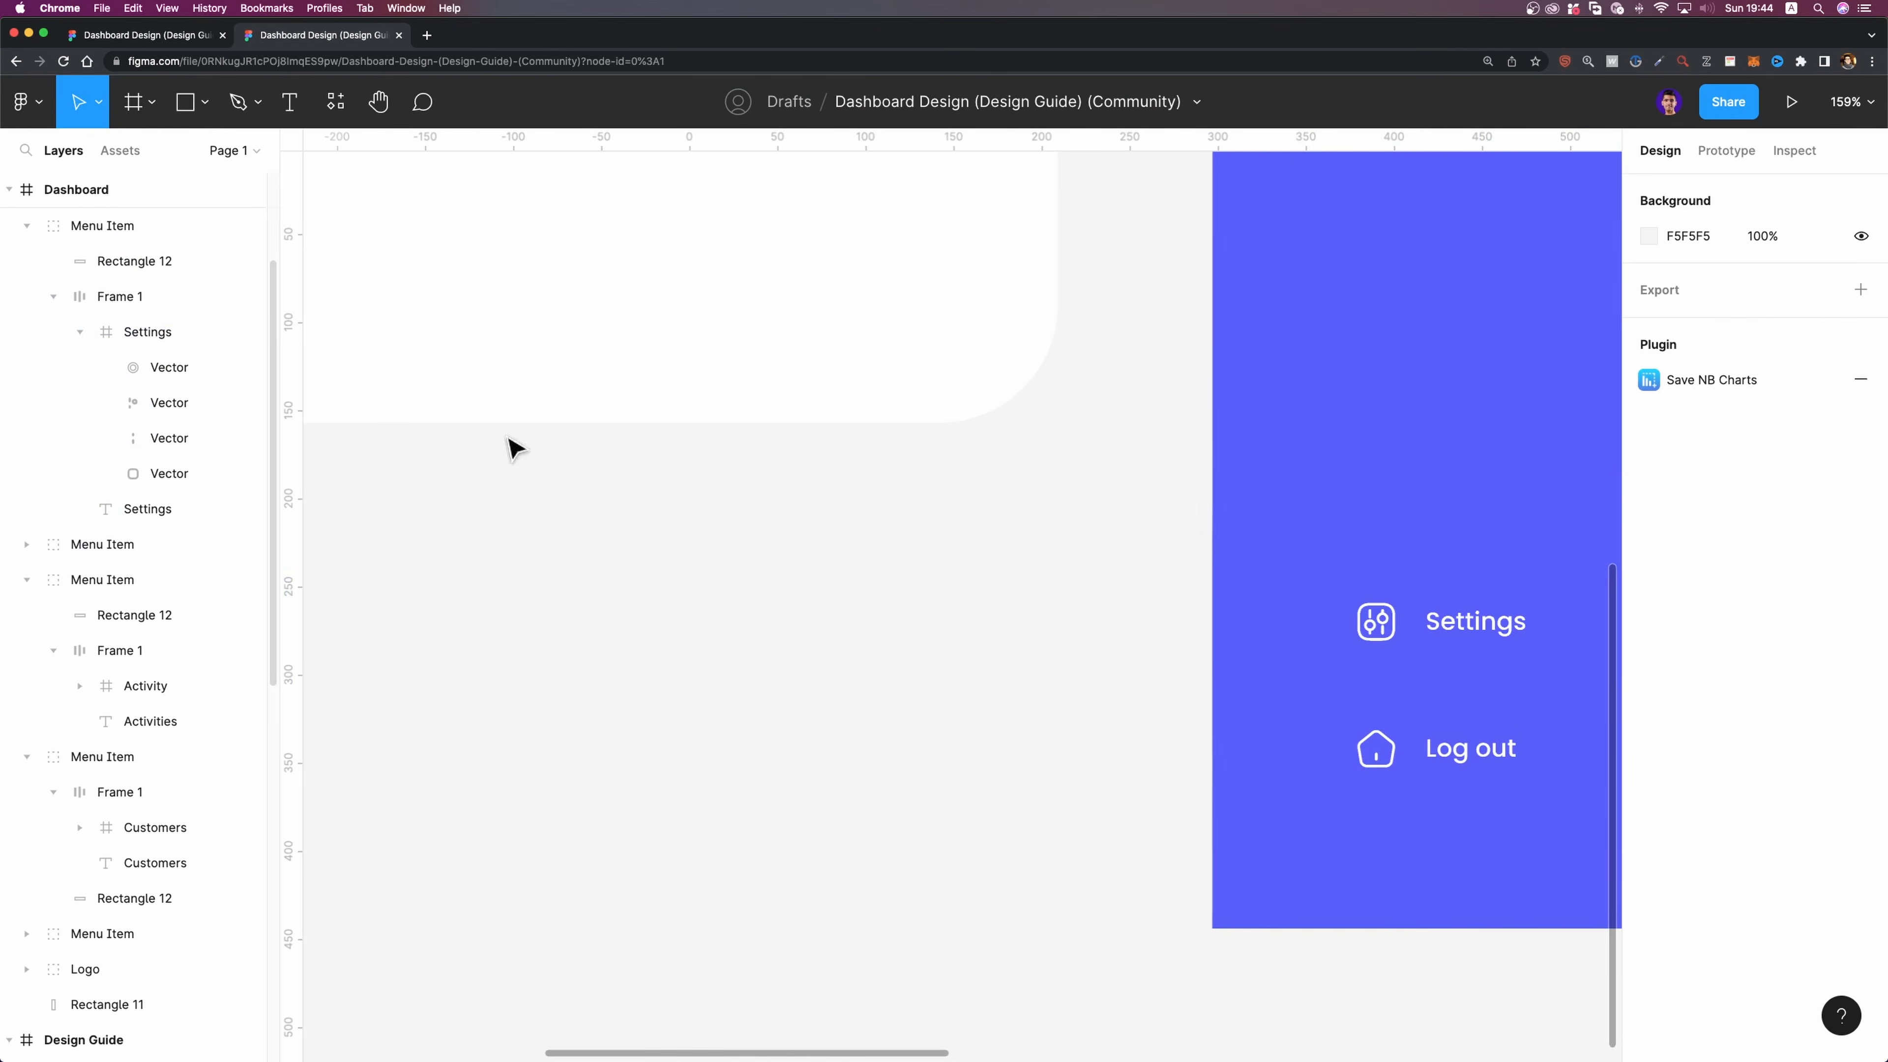
Duplicate the design guide's Logout icon and place the copy inside the Log out menu item in the sidebar.
scroll(425, 350, down, 5)
scroll(437, 353, left, 3)
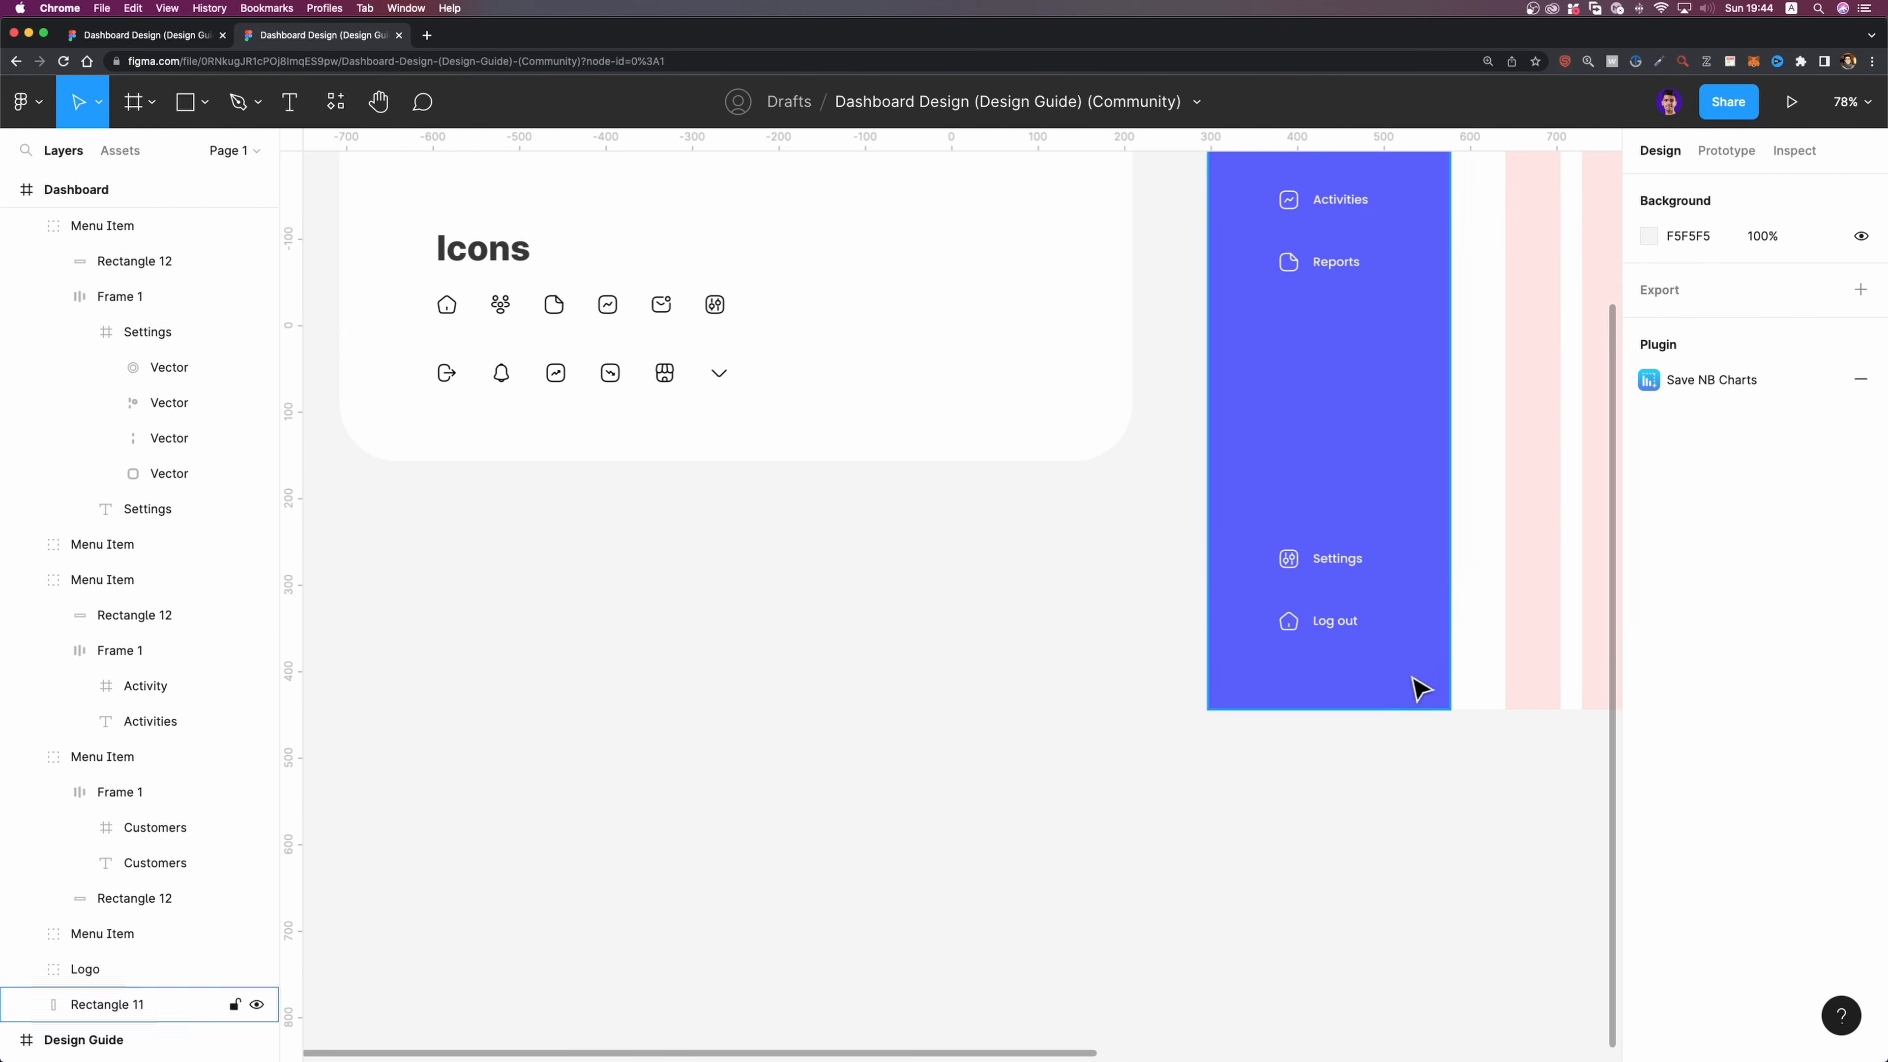
click(447, 372)
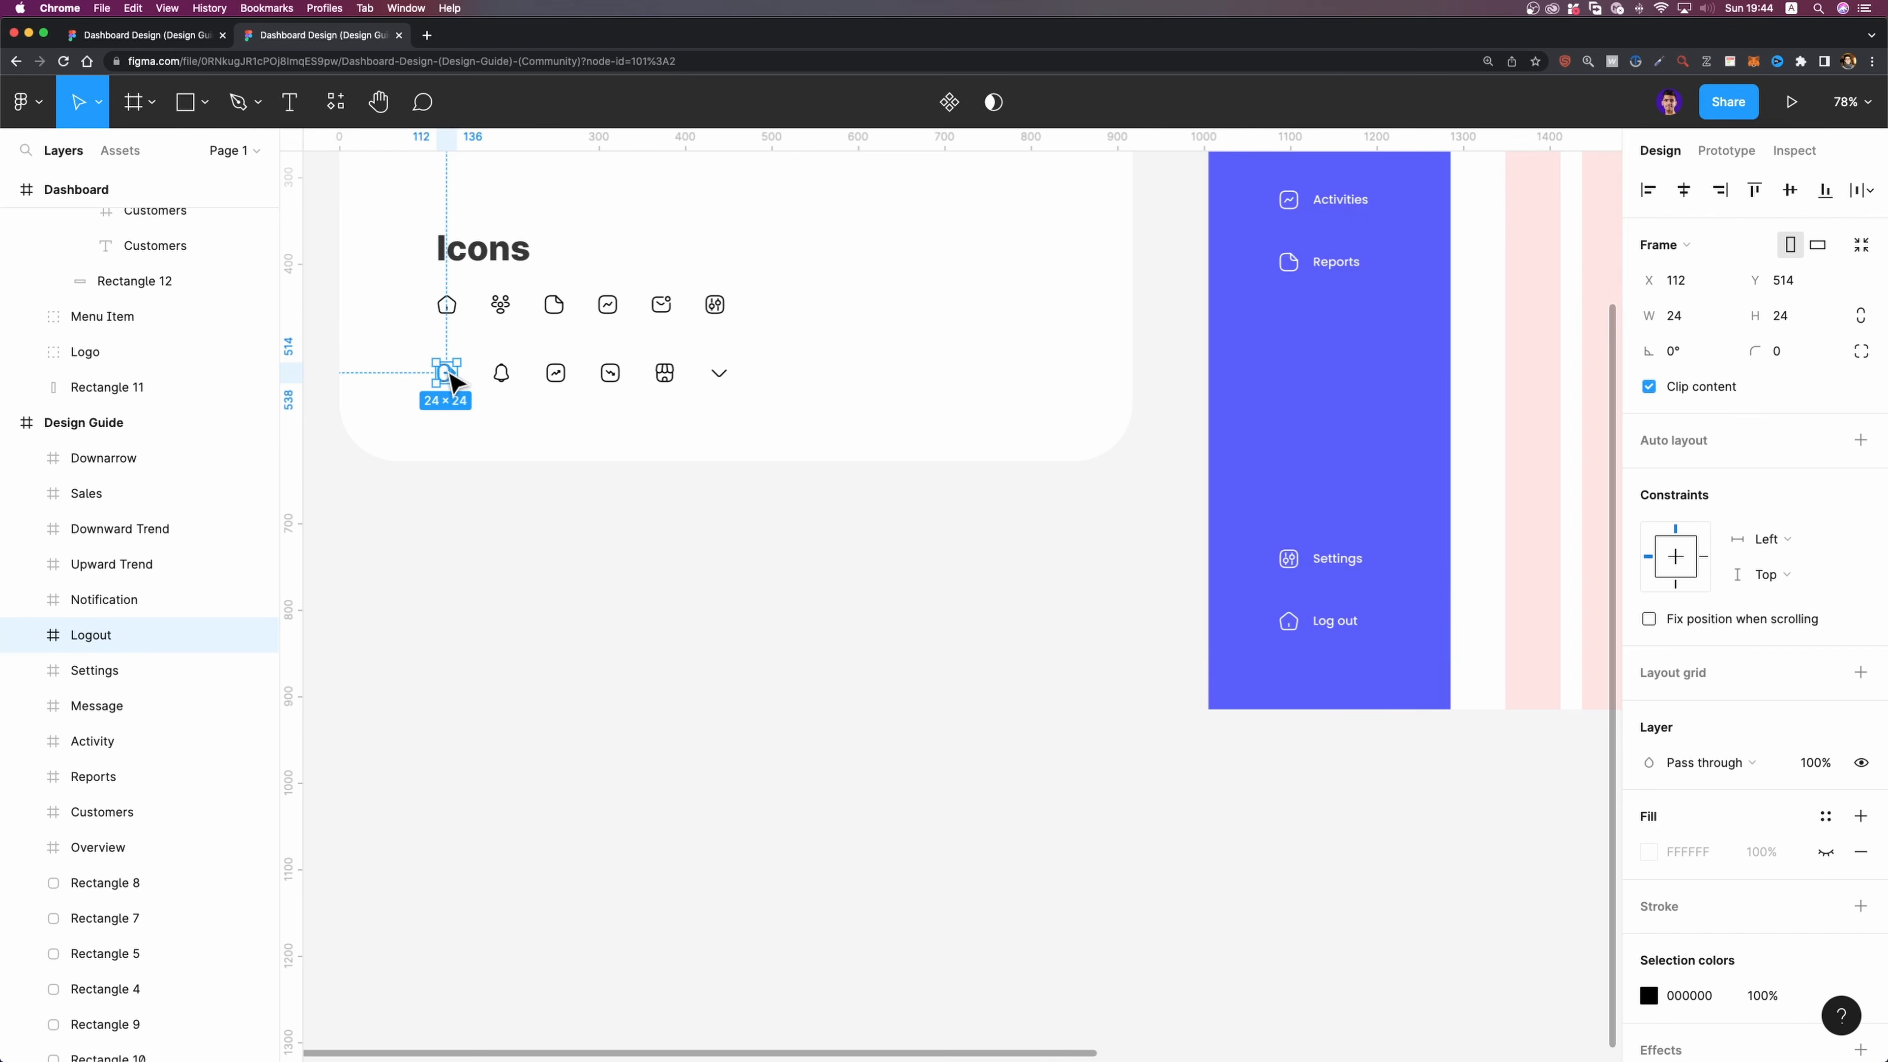
key(super+d)
drag(446, 371, 1321, 621)
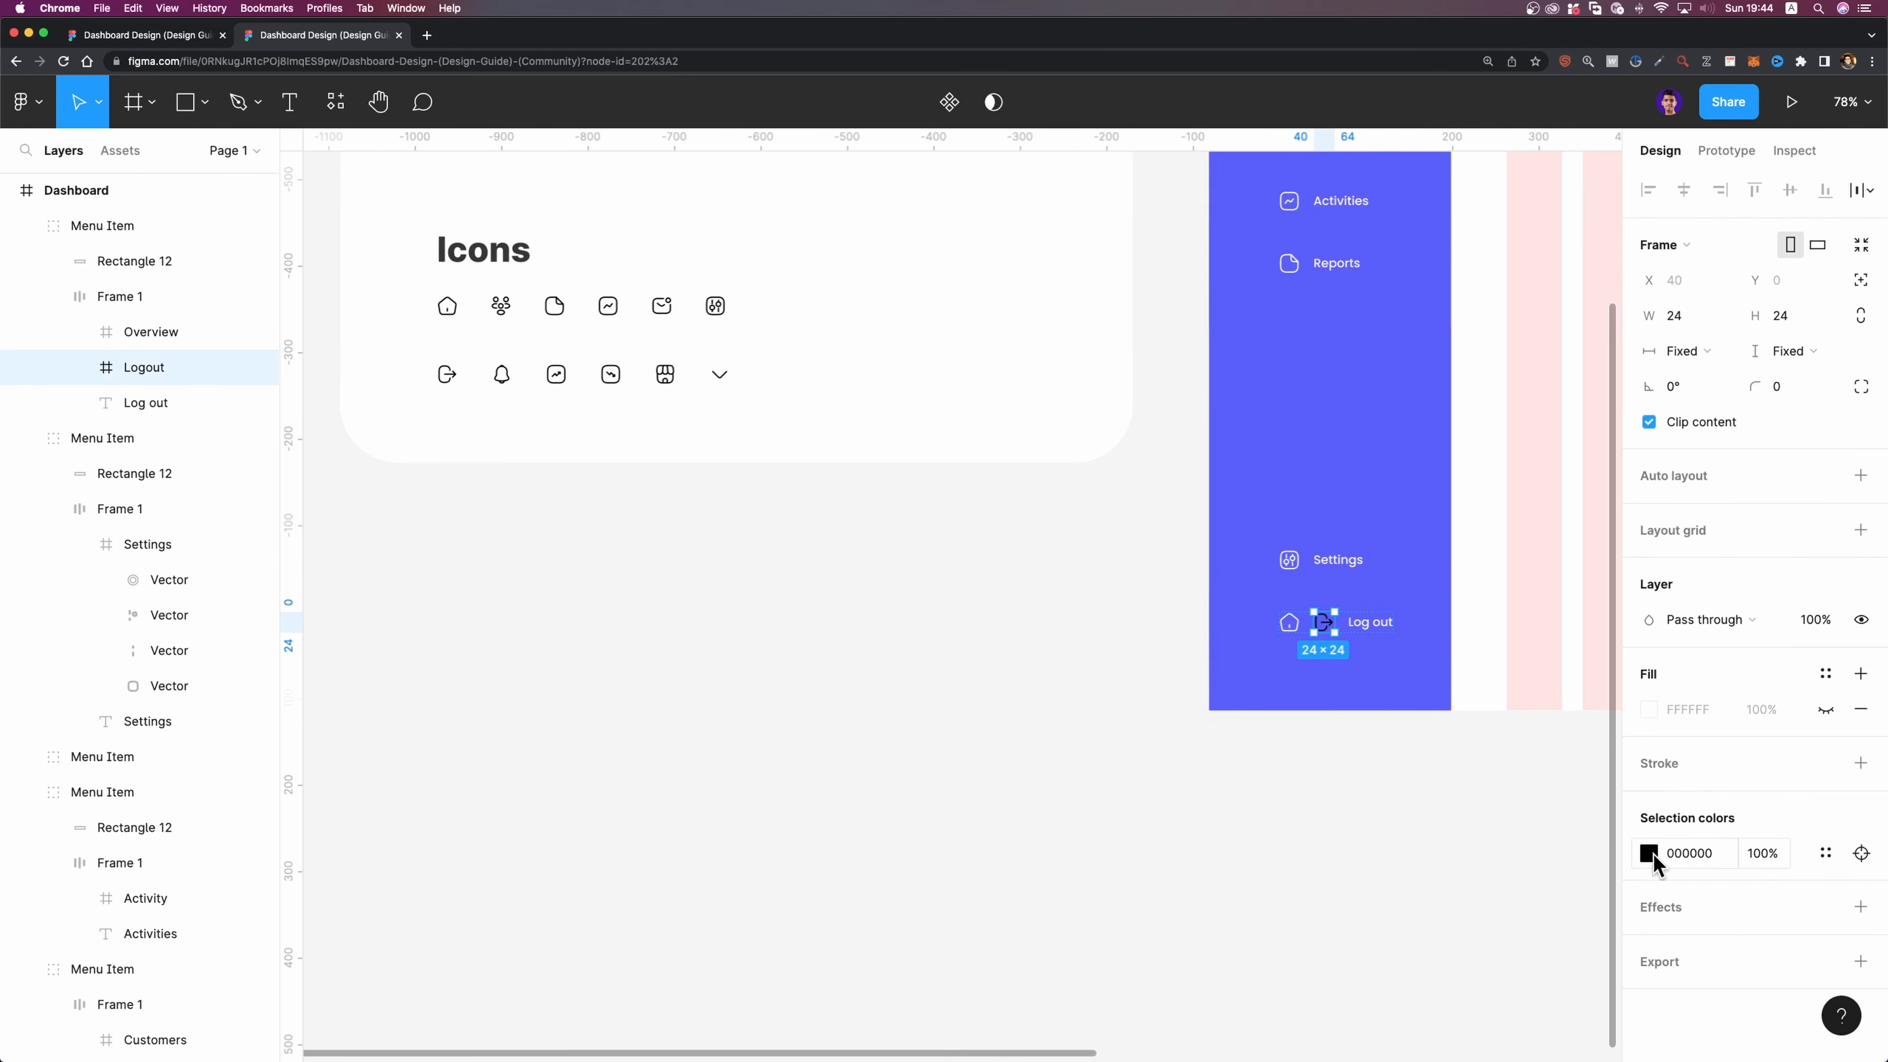
Recolor the Logout icon in the sidebar white and delete the home icon beside it.
click(1648, 853)
drag(1446, 587, 1263, 438)
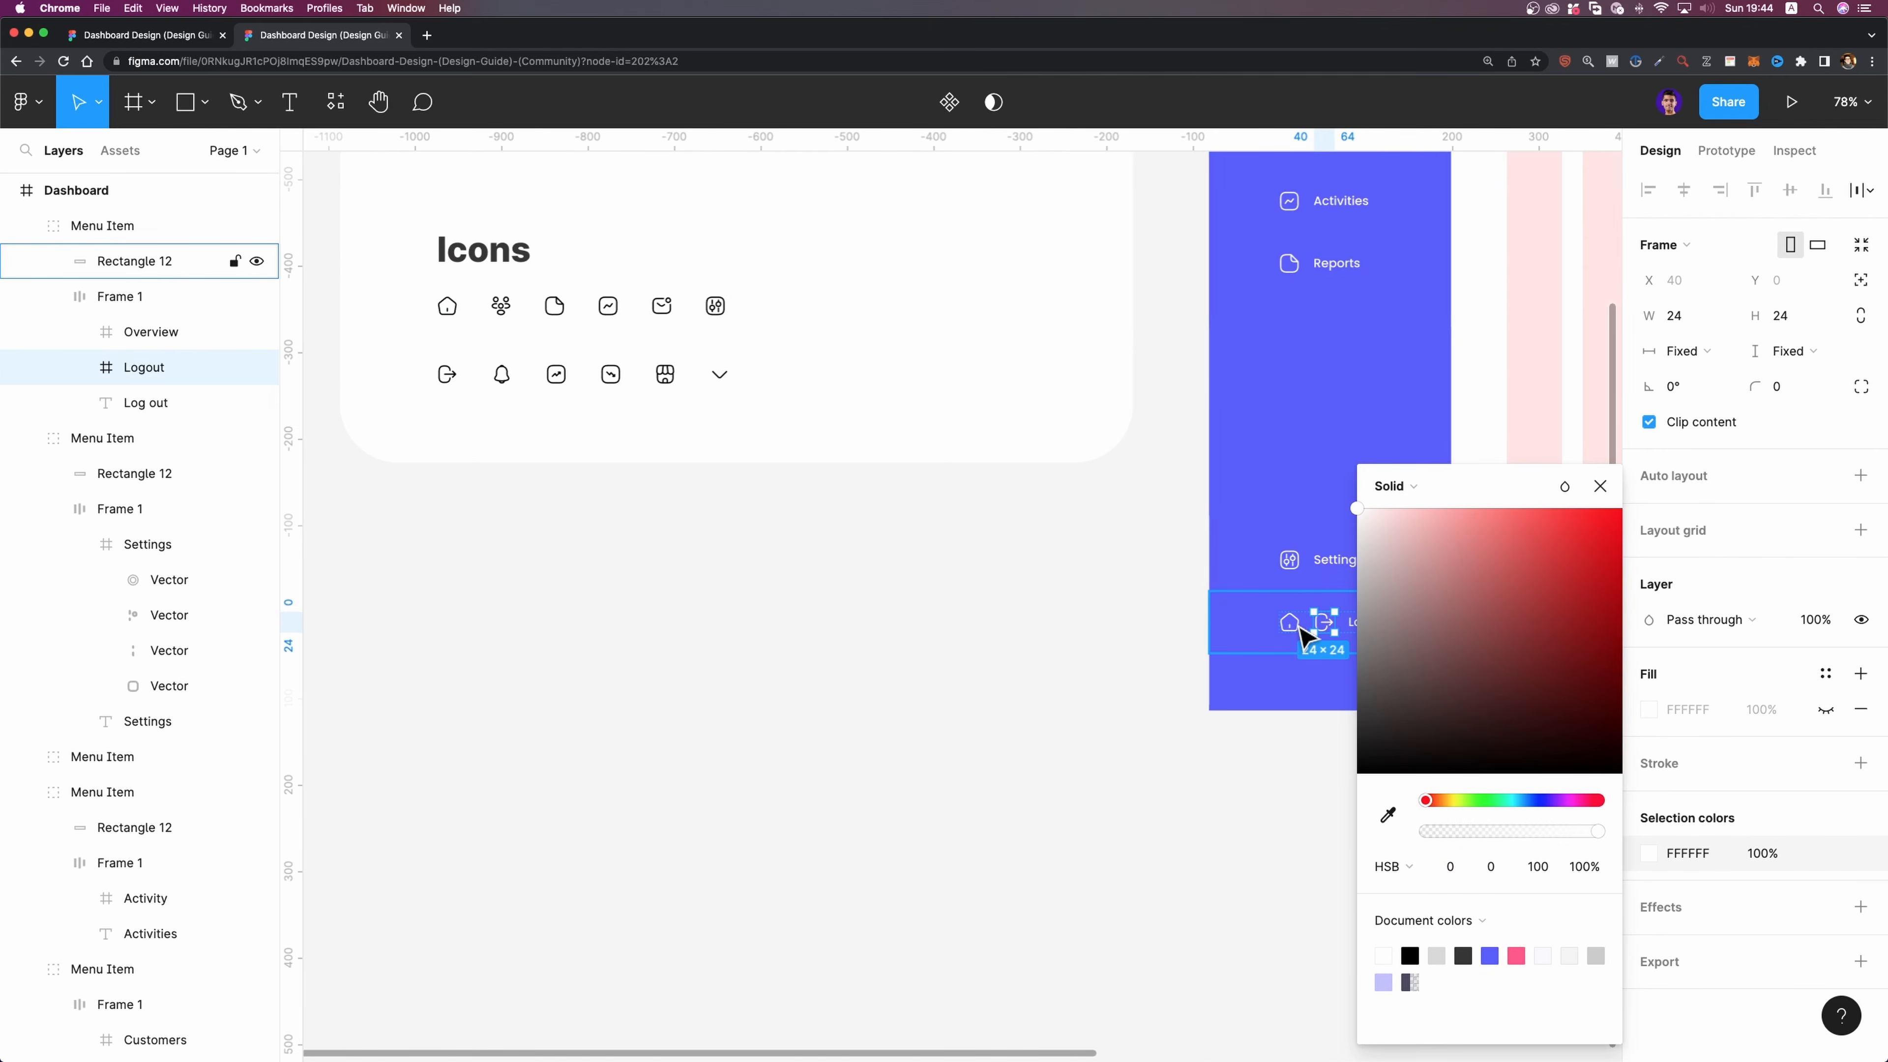
key(Escape)
click(124, 332)
key(Delete)
Shift the Circle logo group horizontally to X 81 so its edge lines up with the menu item icons.
scroll(1305, 836, up, 5)
scroll(1306, 836, right, 6)
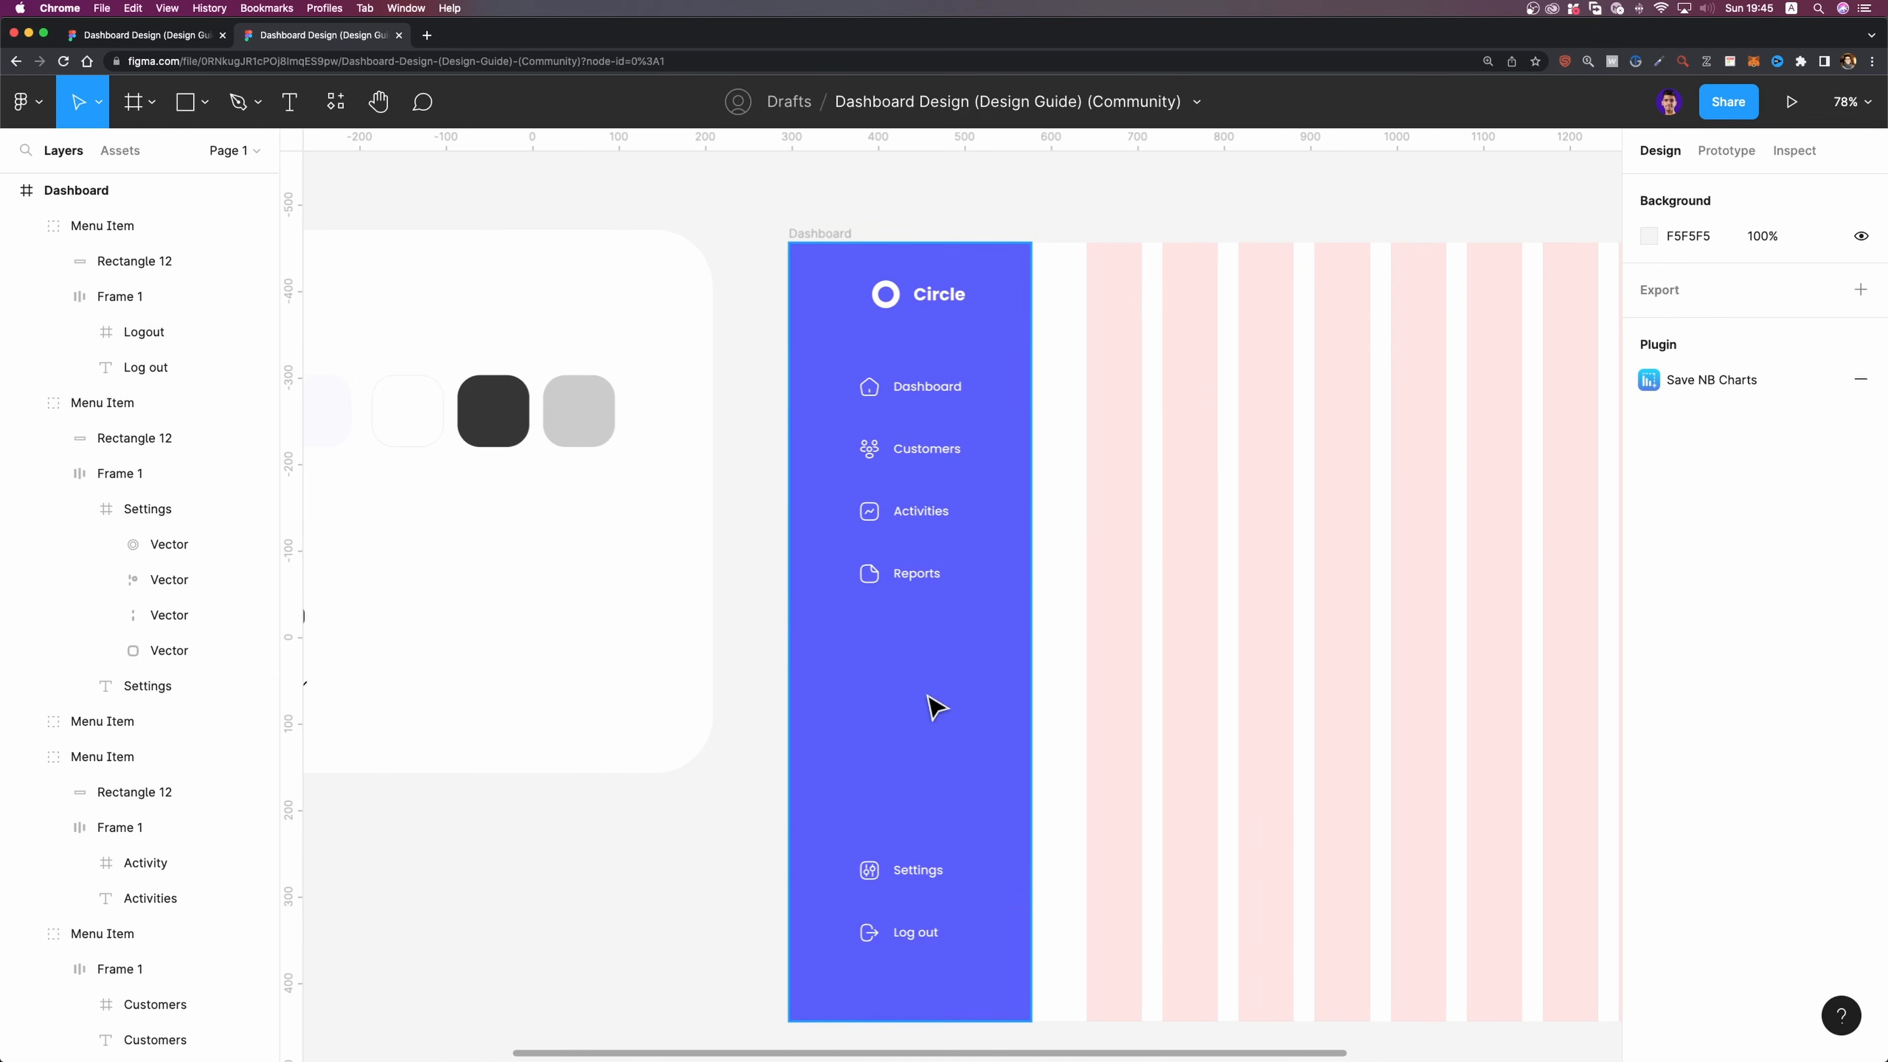
scroll(929, 305, up, 5)
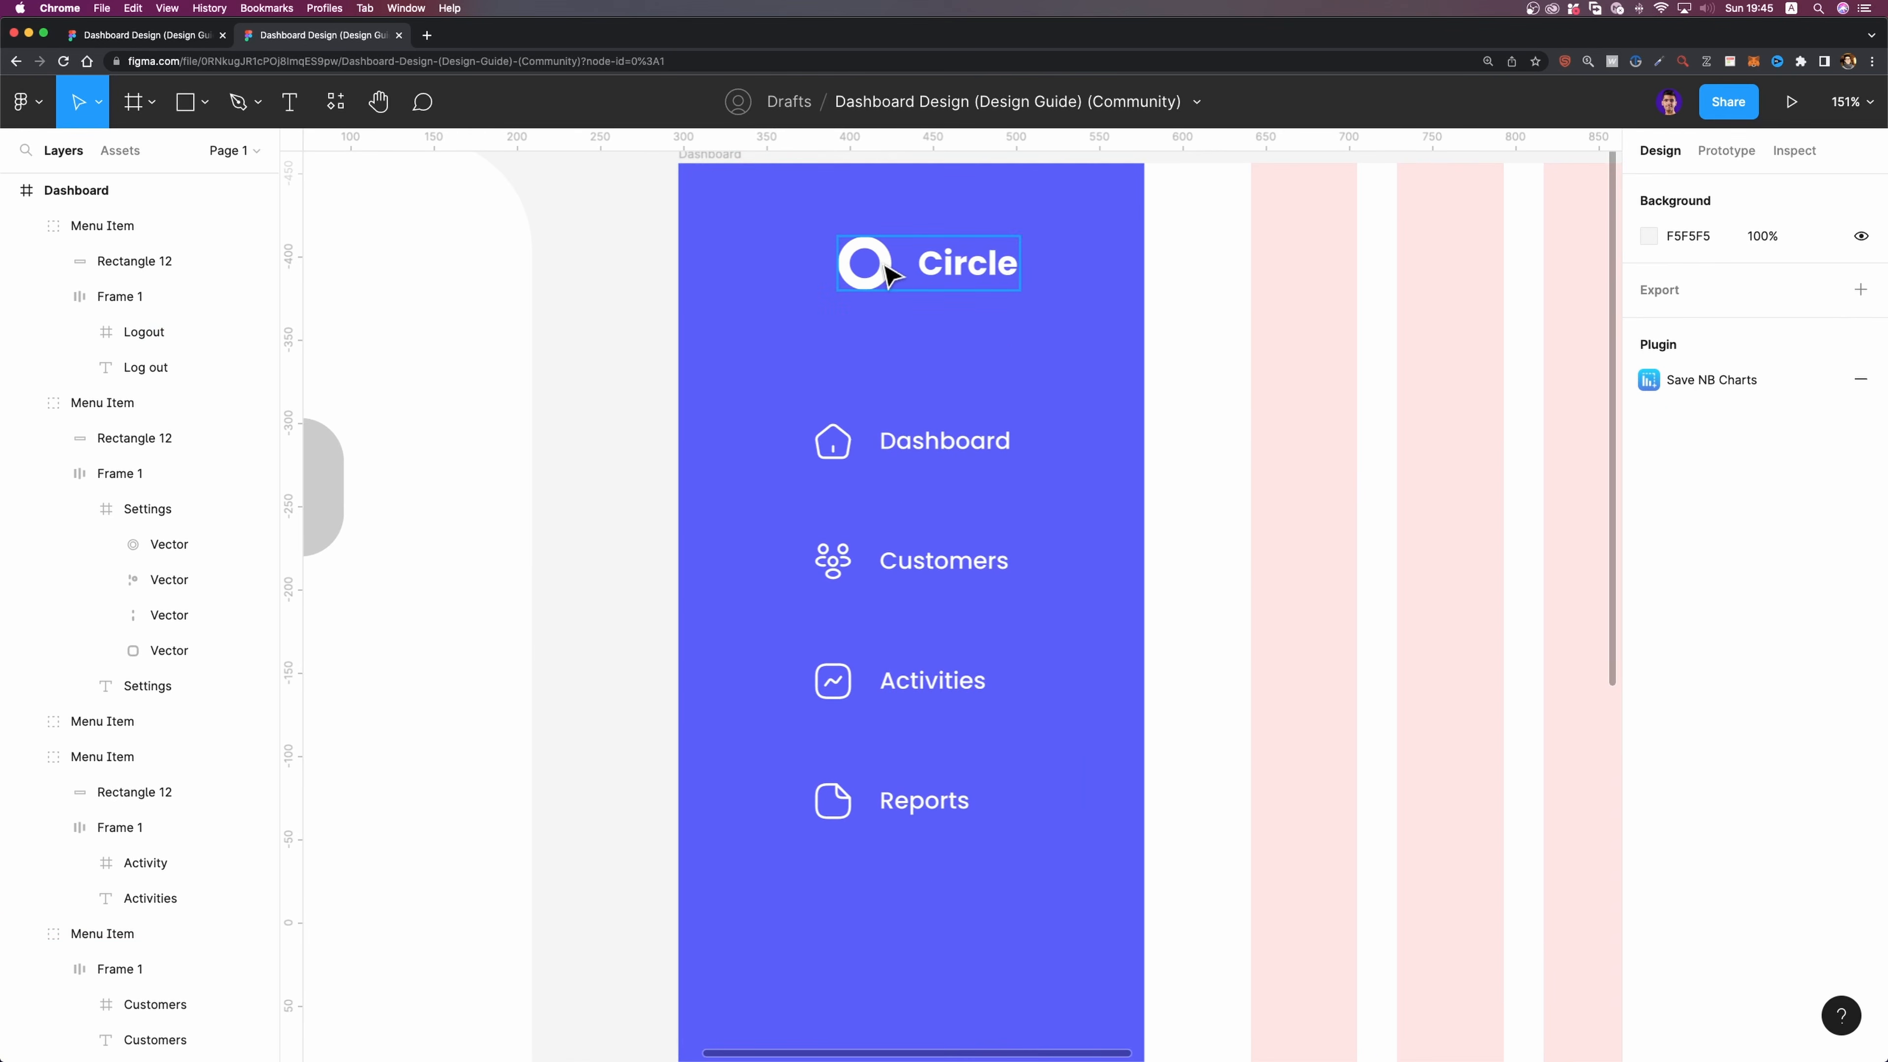
click(894, 270)
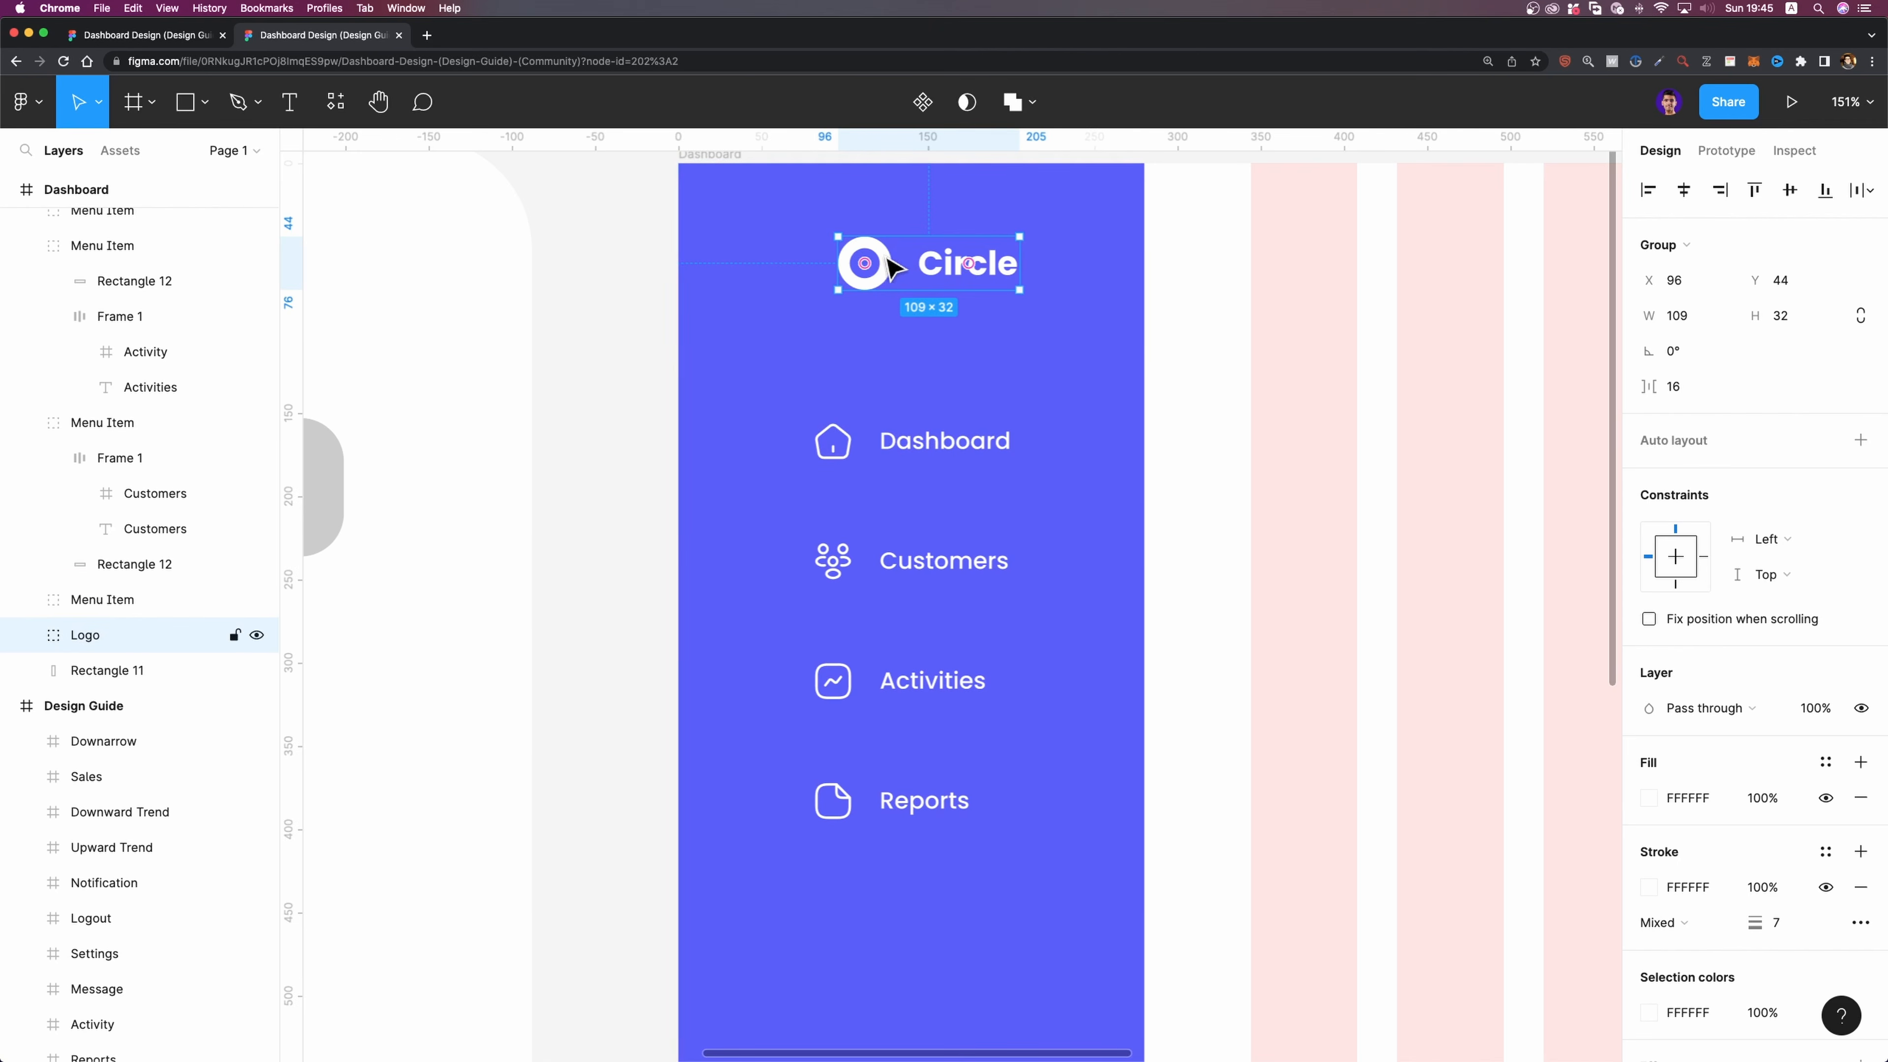
drag(856, 261, 835, 261)
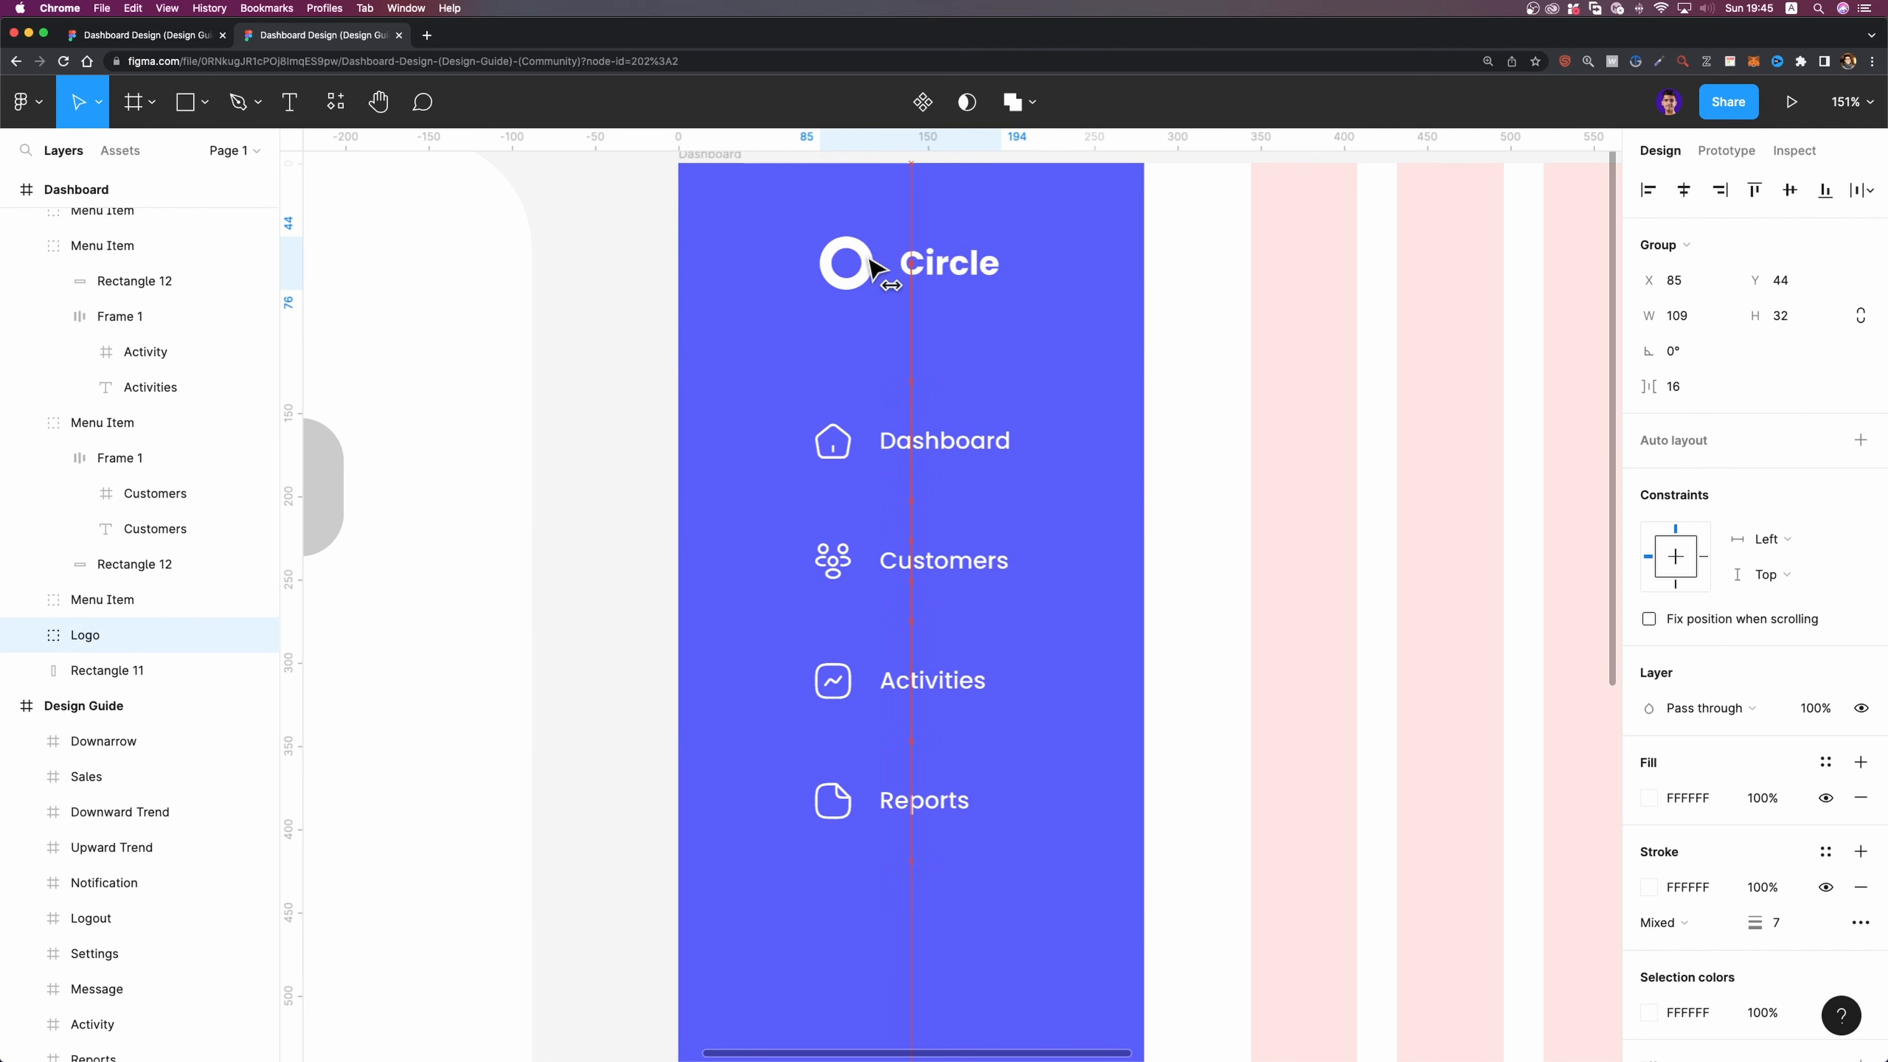
click(973, 444)
click(27, 599)
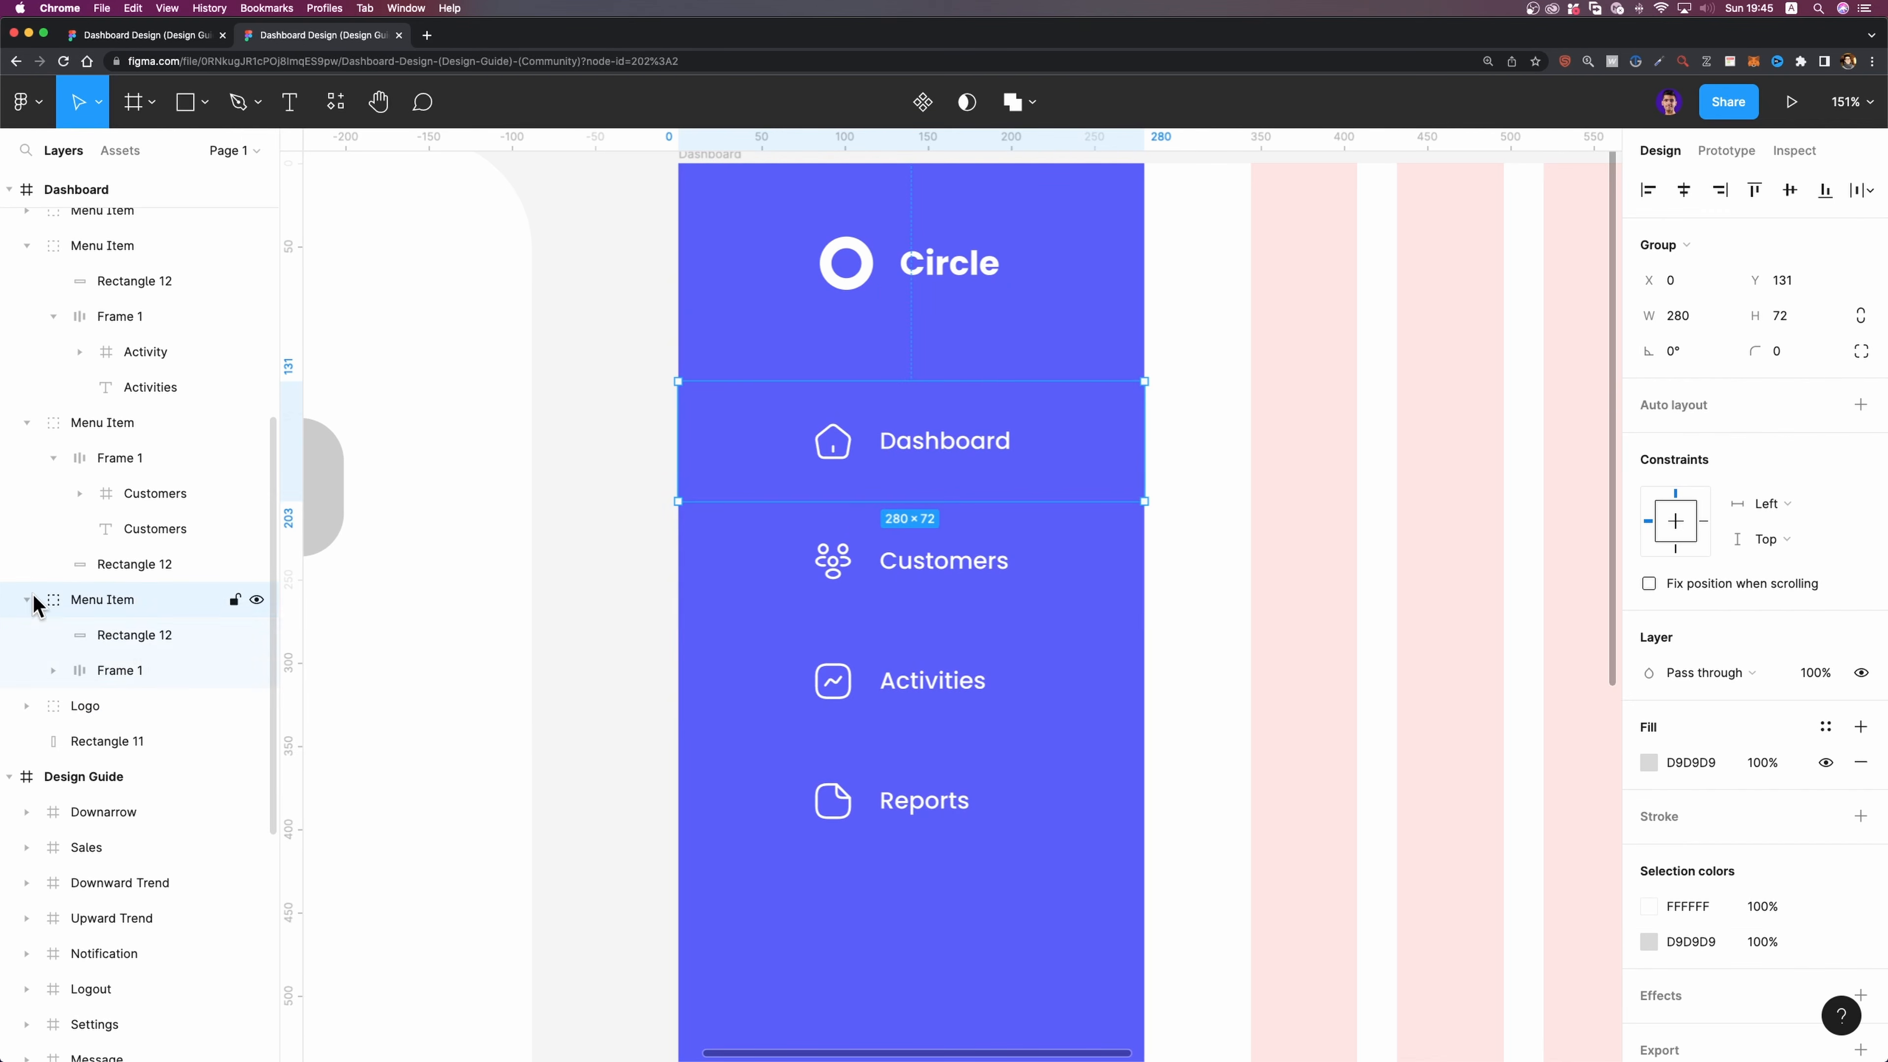
click(127, 671)
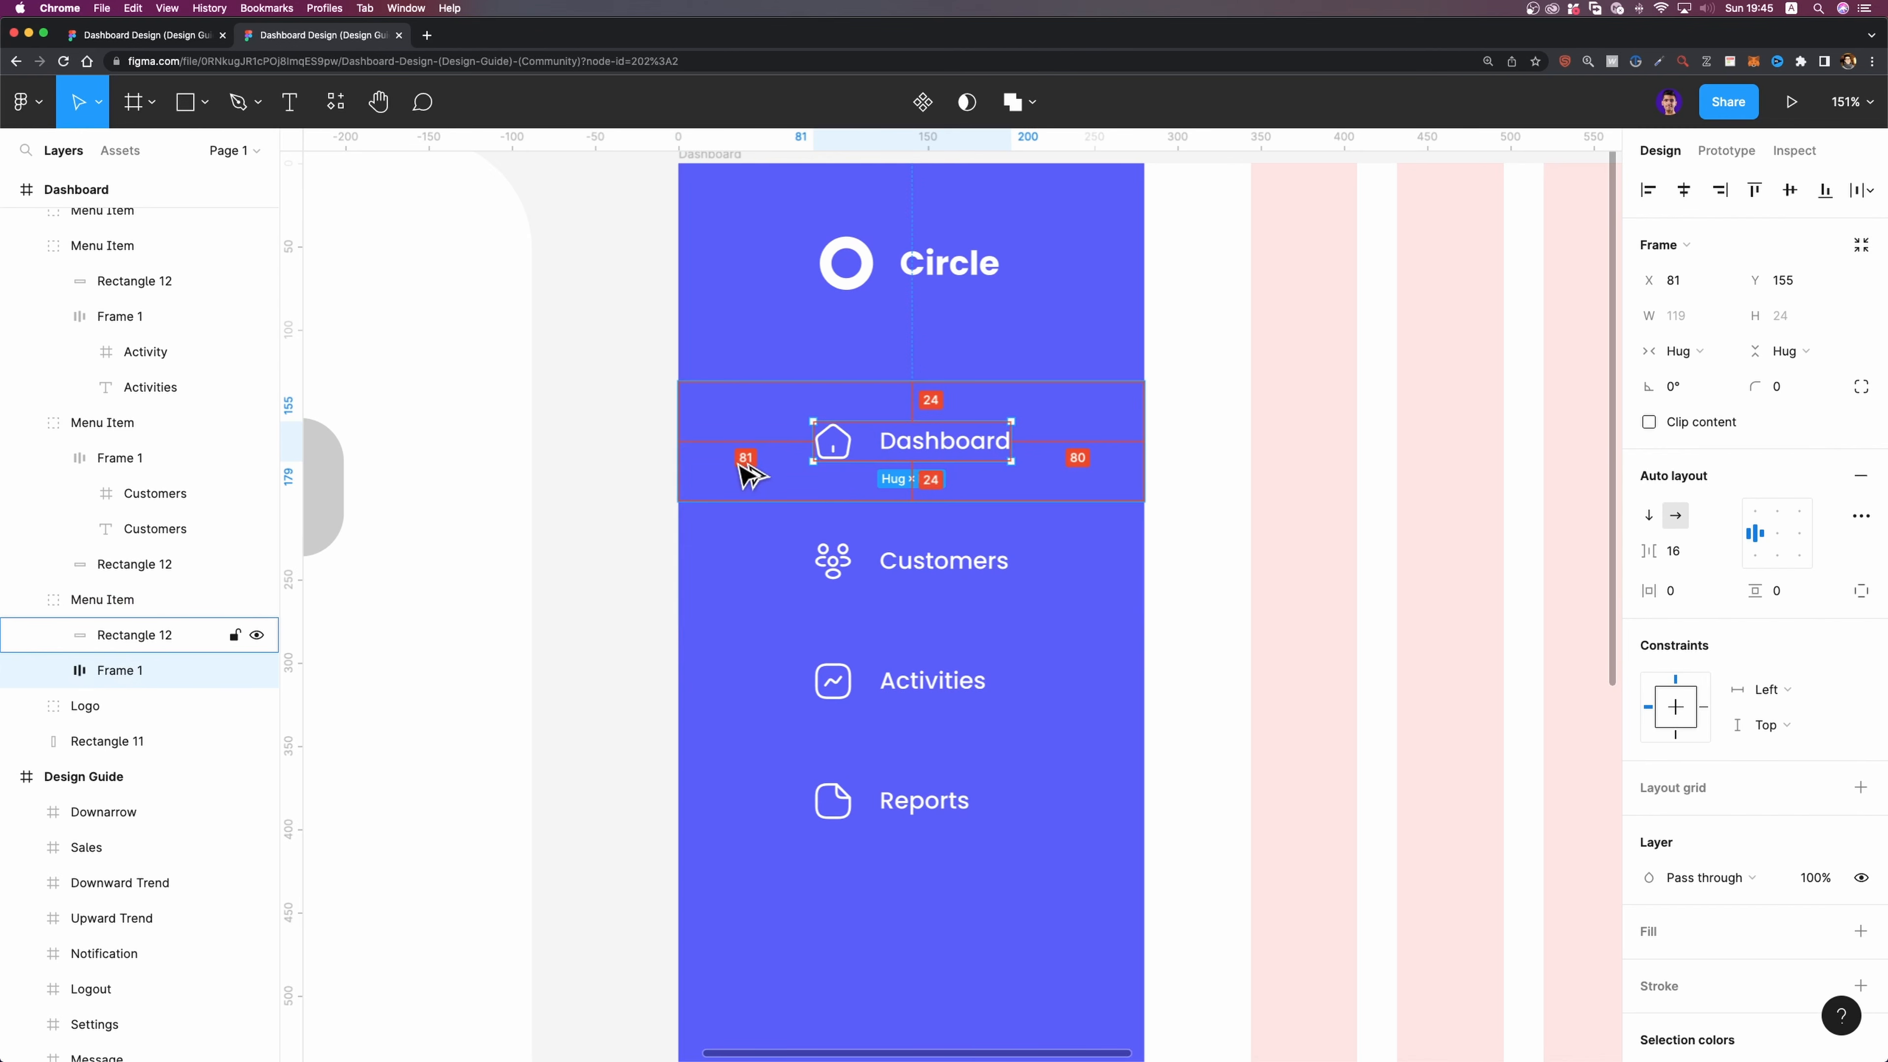
click(858, 276)
key(Left)
key(Left)
key(Left)
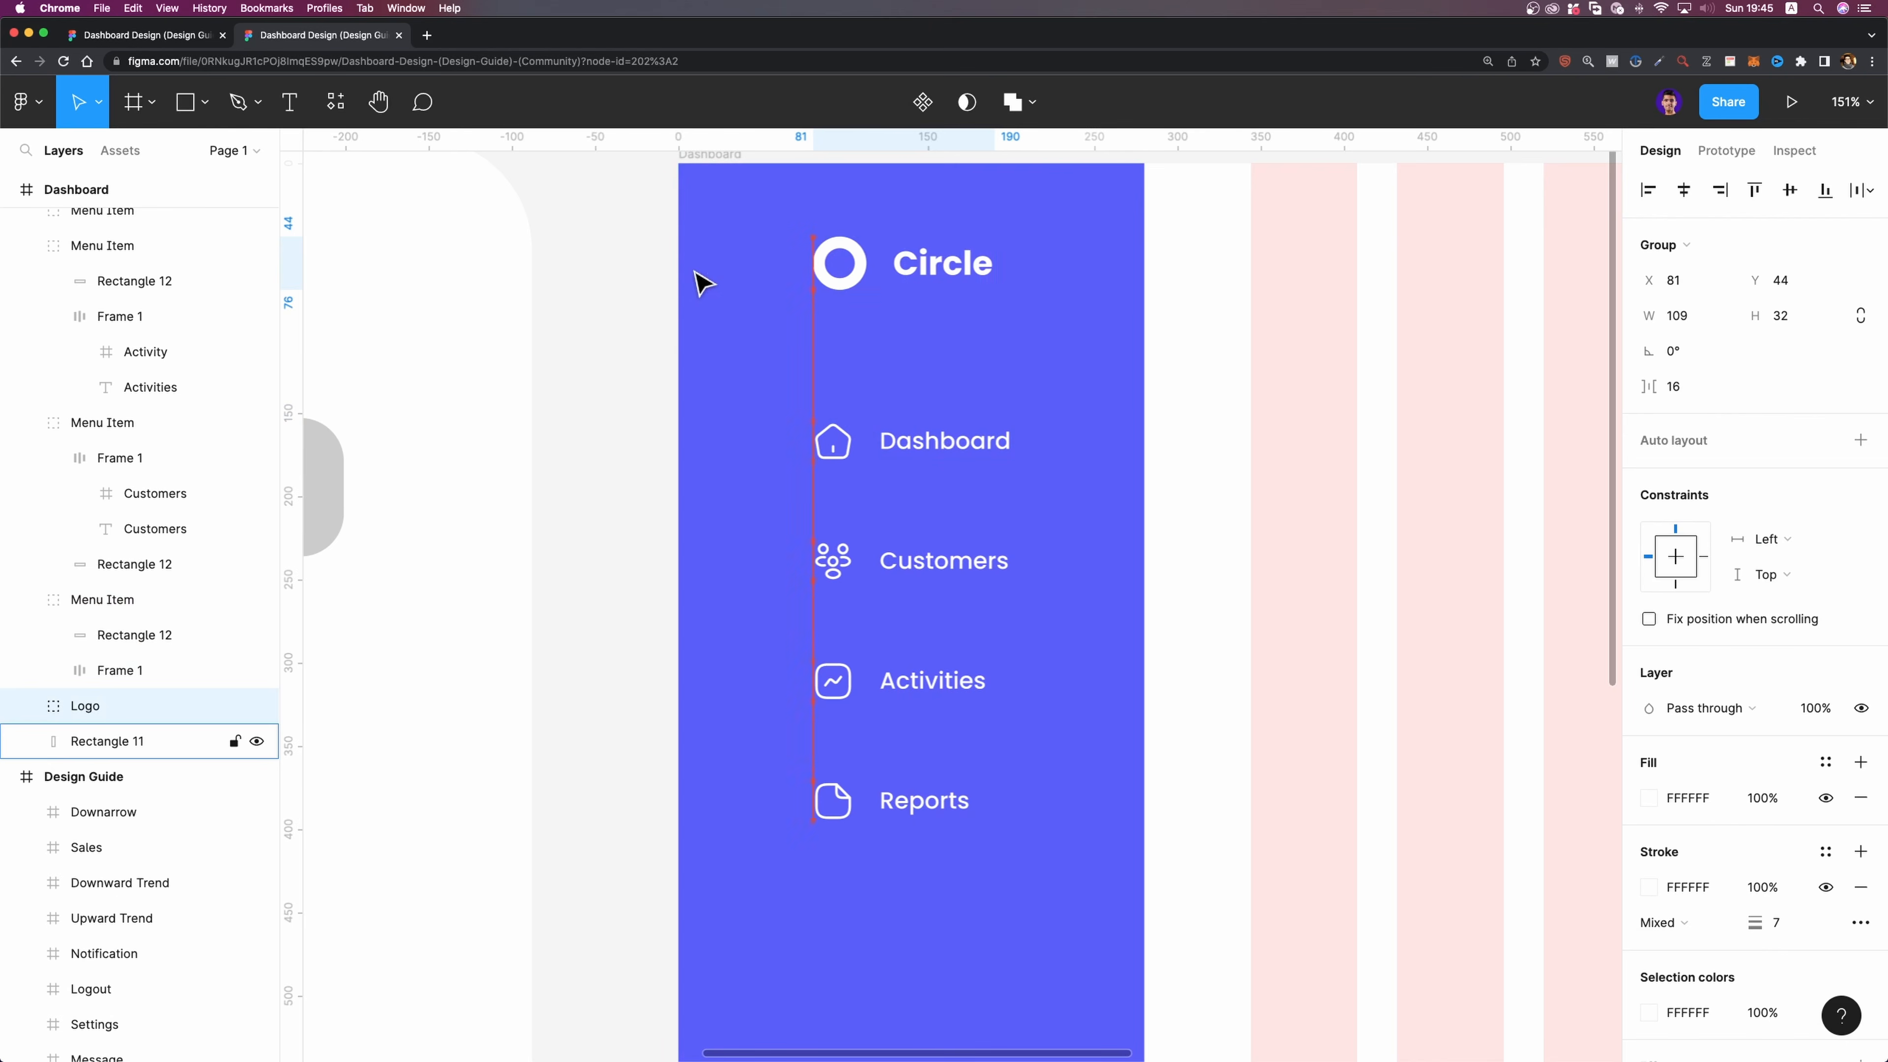
Nudge the Circle logo group down to Y 48.
scroll(877, 265, up, 2)
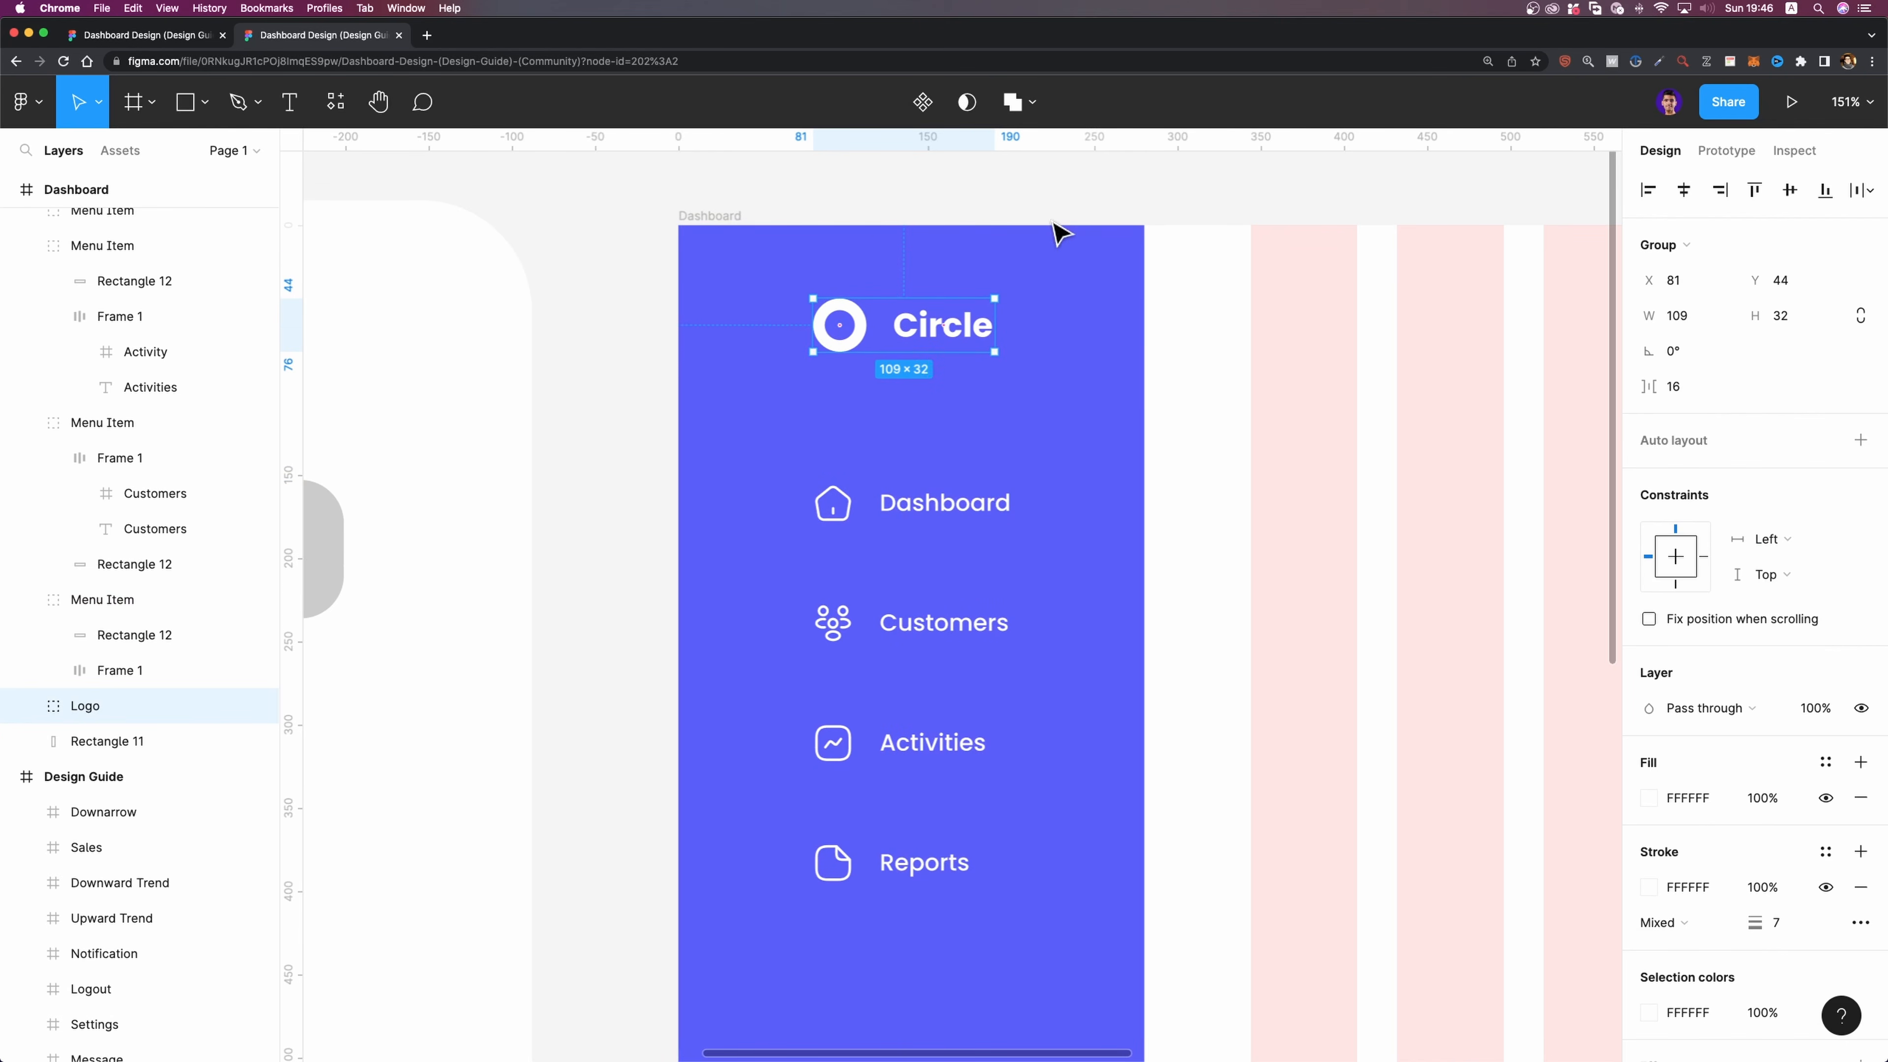
key(Down)
key(Down)
key(Down)
key(Down)
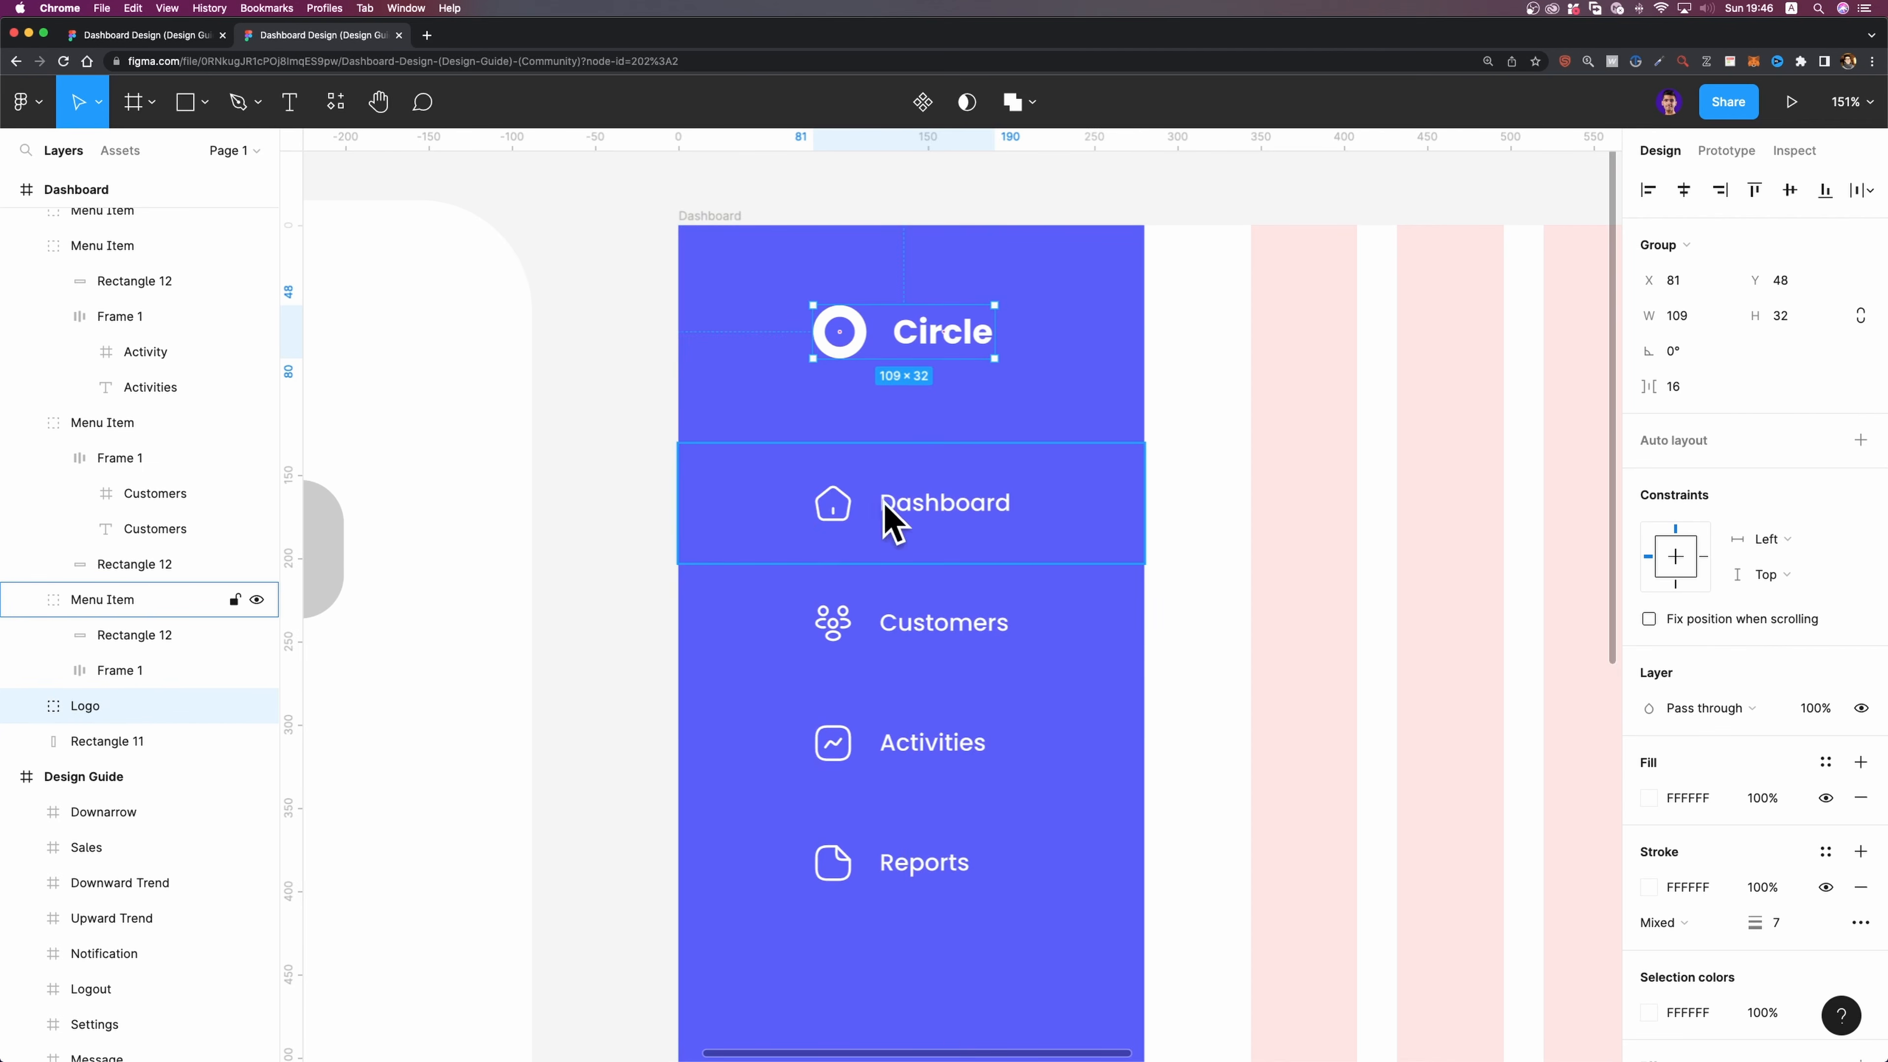
Draw a narrow rectangle about 11 × 51 beside the Dashboard menu item's icon and set its height to 72.
scroll(830, 556, down, 3)
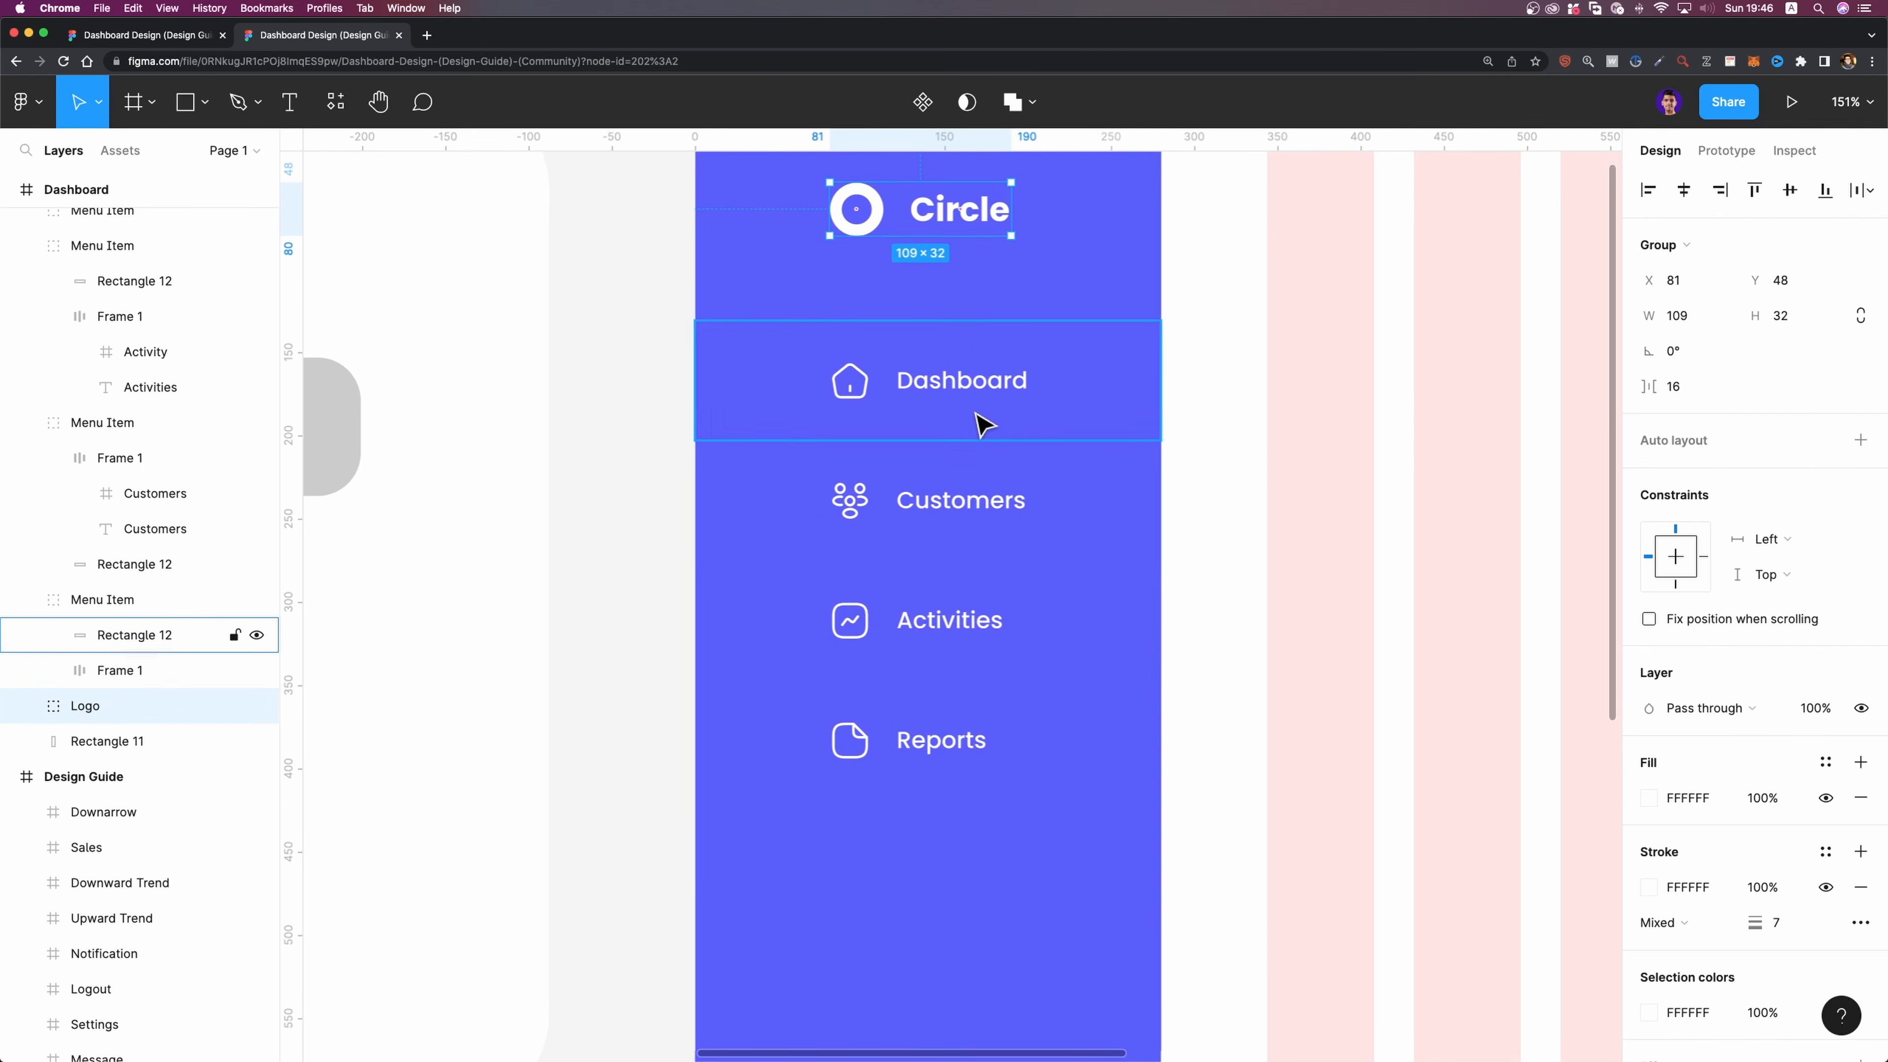
scroll(977, 422, down, 6)
scroll(738, 399, right, 1)
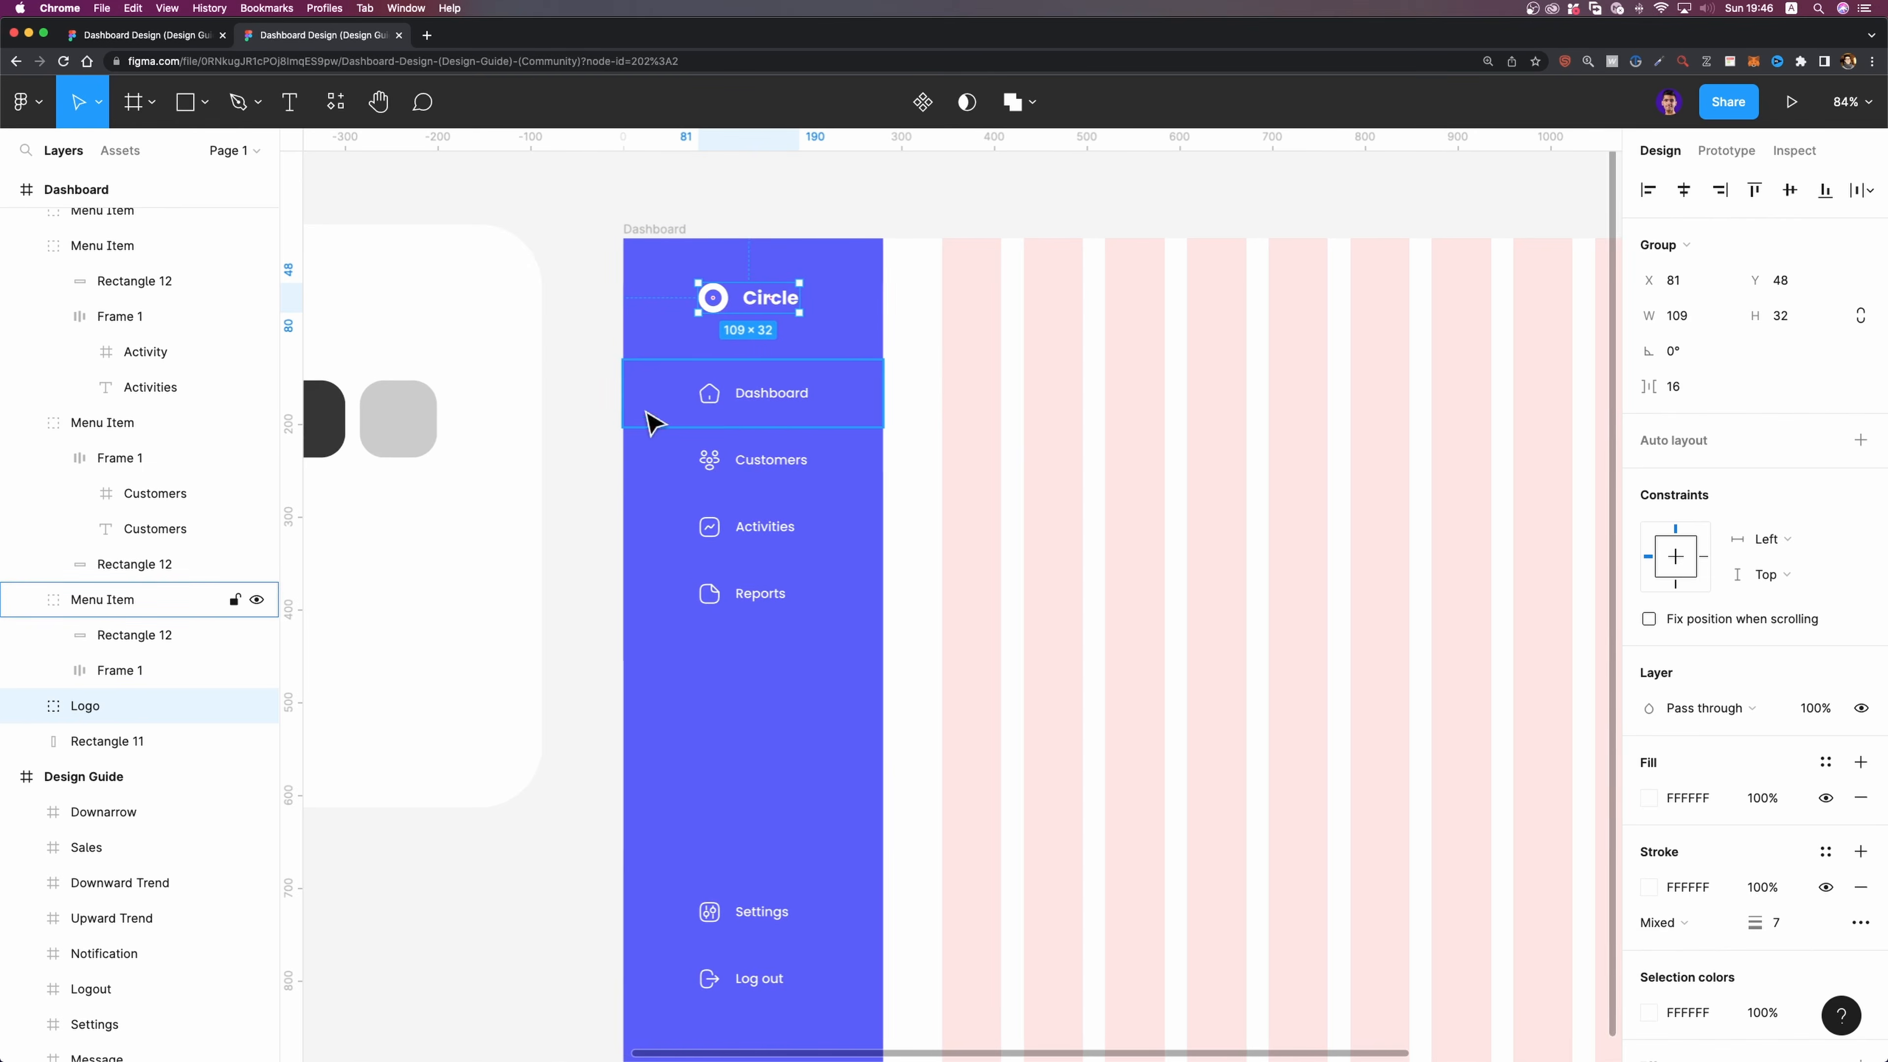
scroll(768, 433, up, 5)
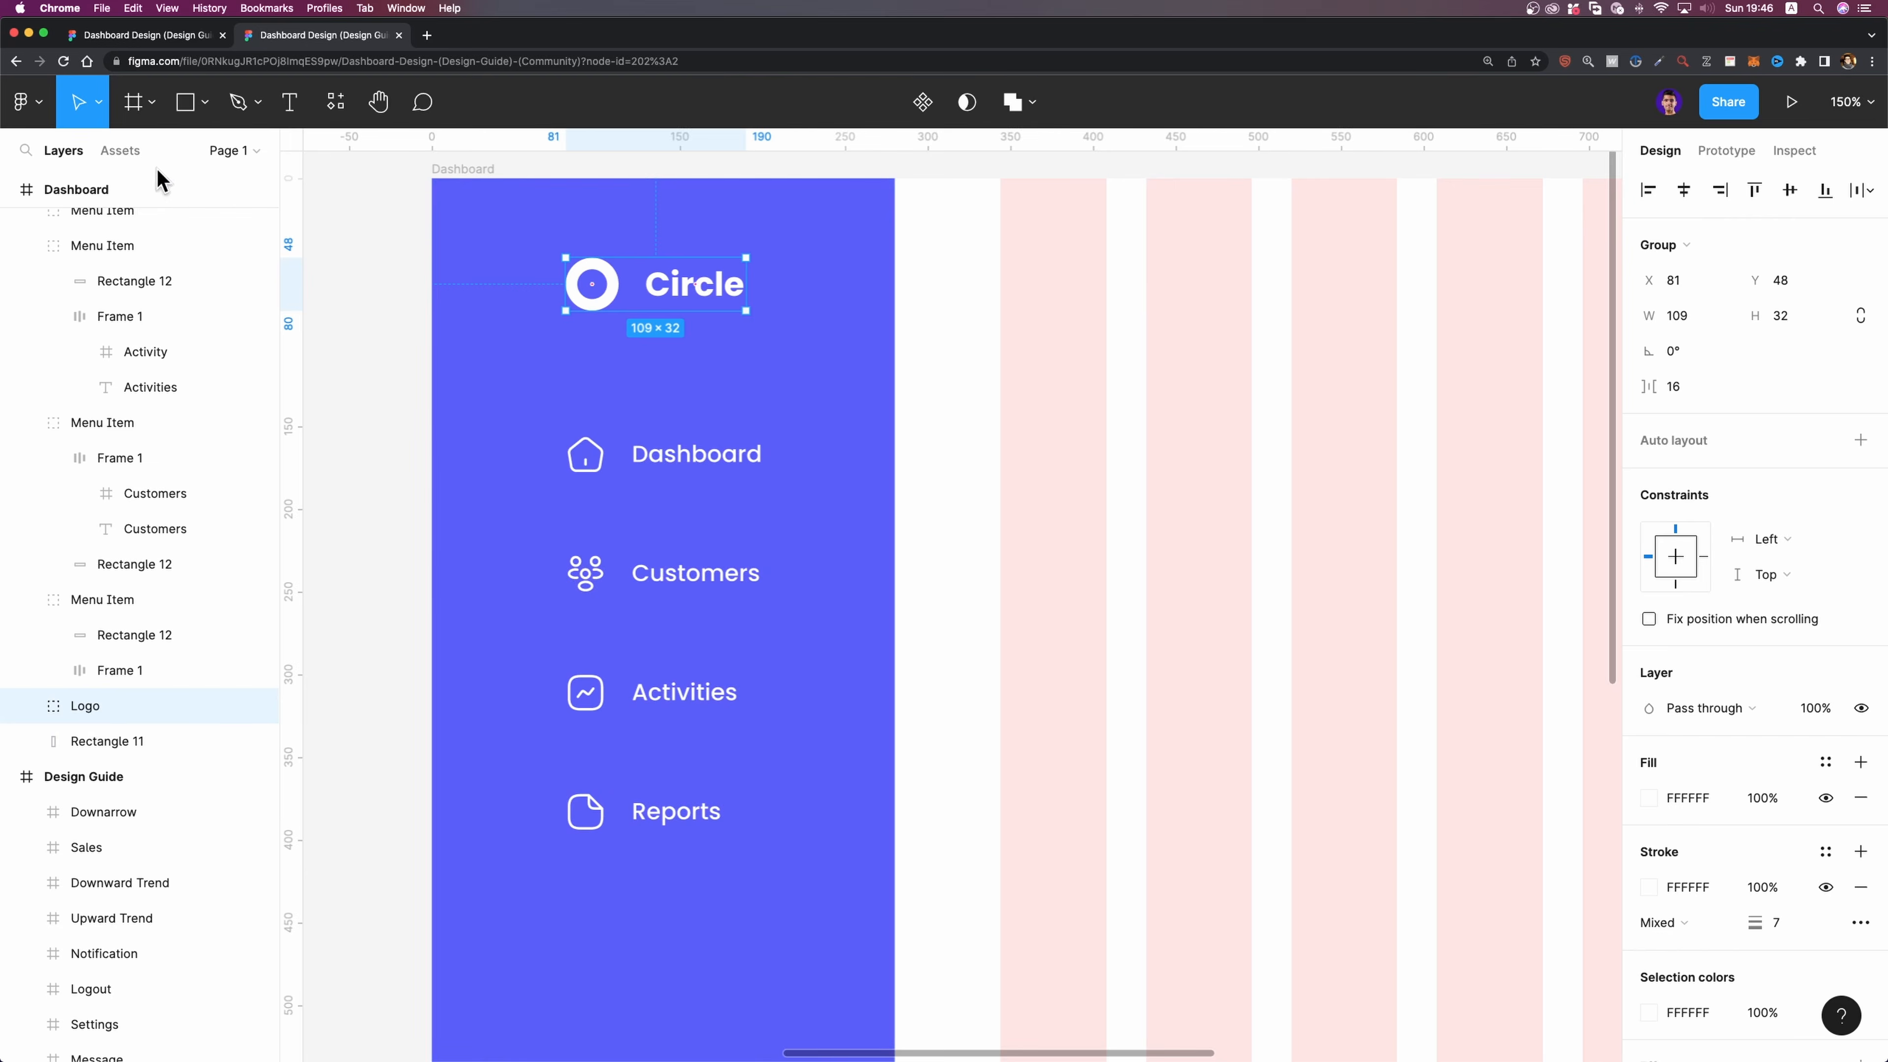
click(203, 104)
click(207, 153)
mouse_move(489, 440)
mouse_down()
mouse_move(507, 548)
mouse_move(509, 524)
mouse_up()
click(1799, 286)
text(7)
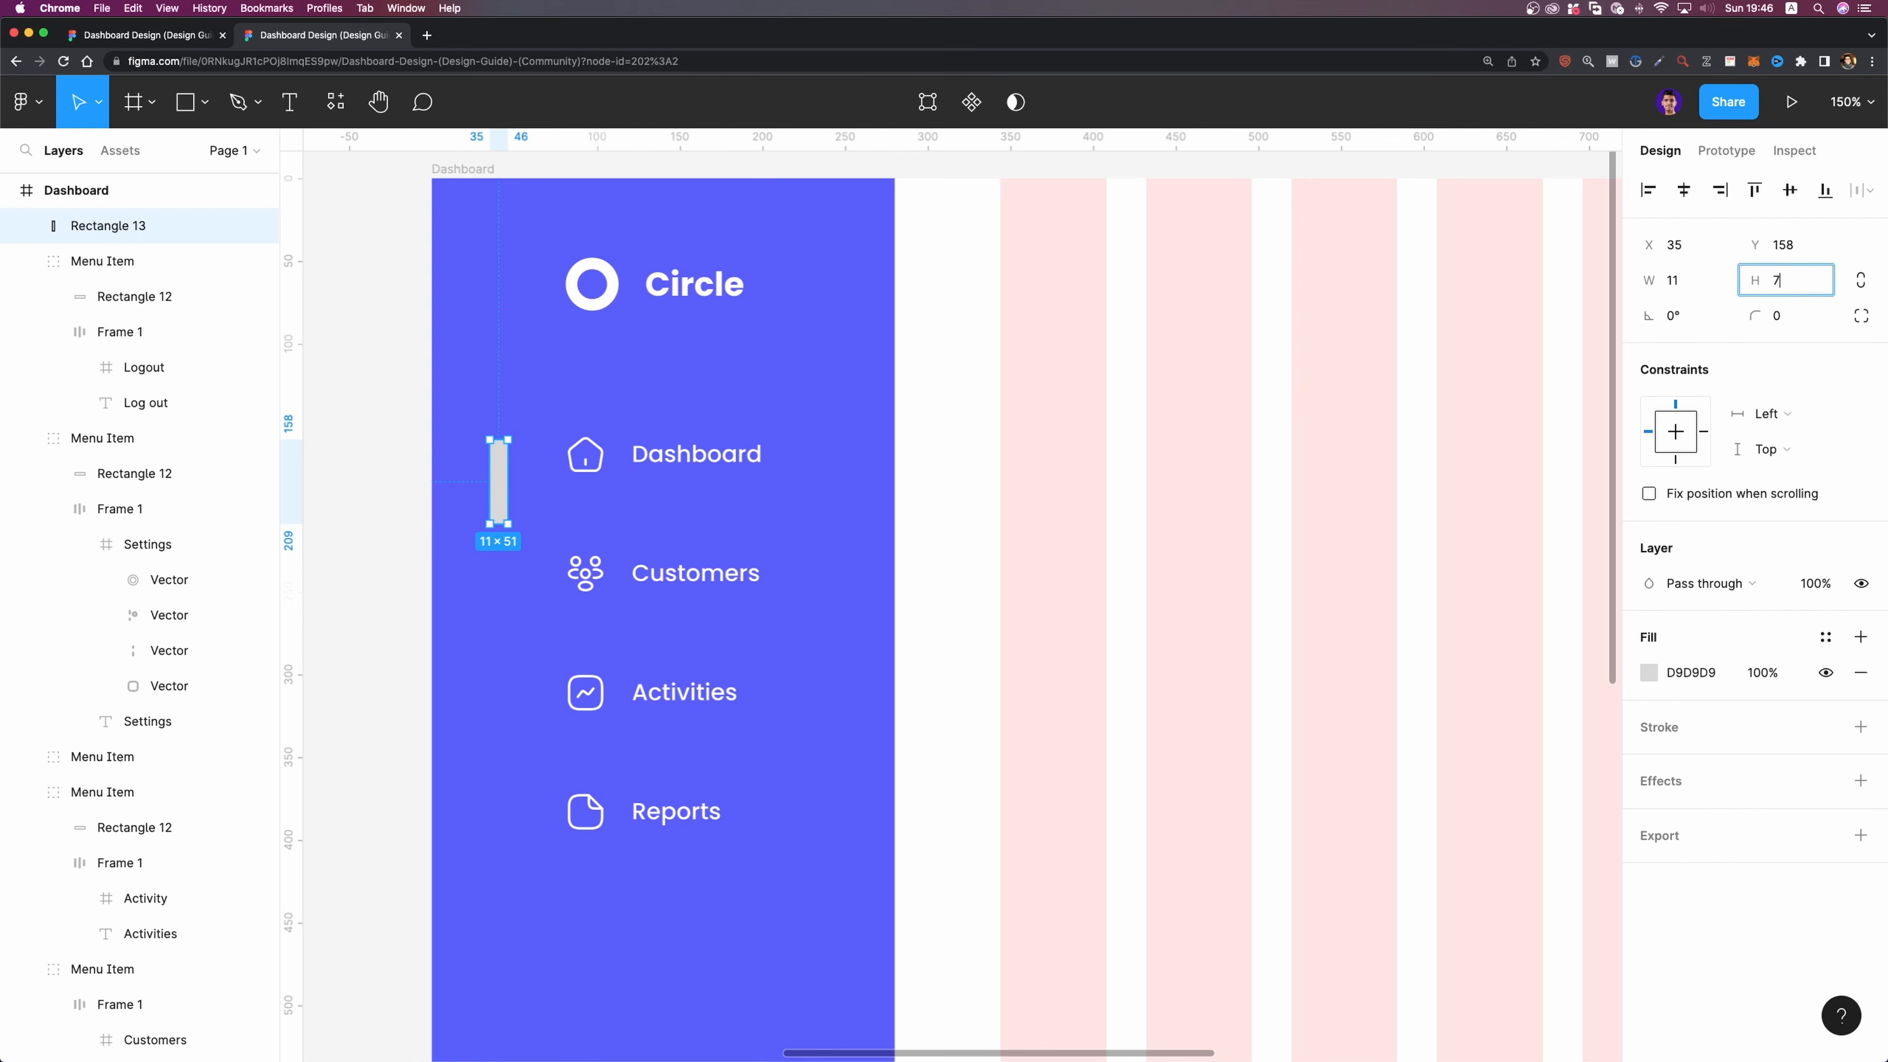
text(2)
key(Return)
Move the narrow rectangle near the sidebar's outer edge, set its width to 4 and fill it white.
drag(505, 494, 454, 432)
click(1696, 282)
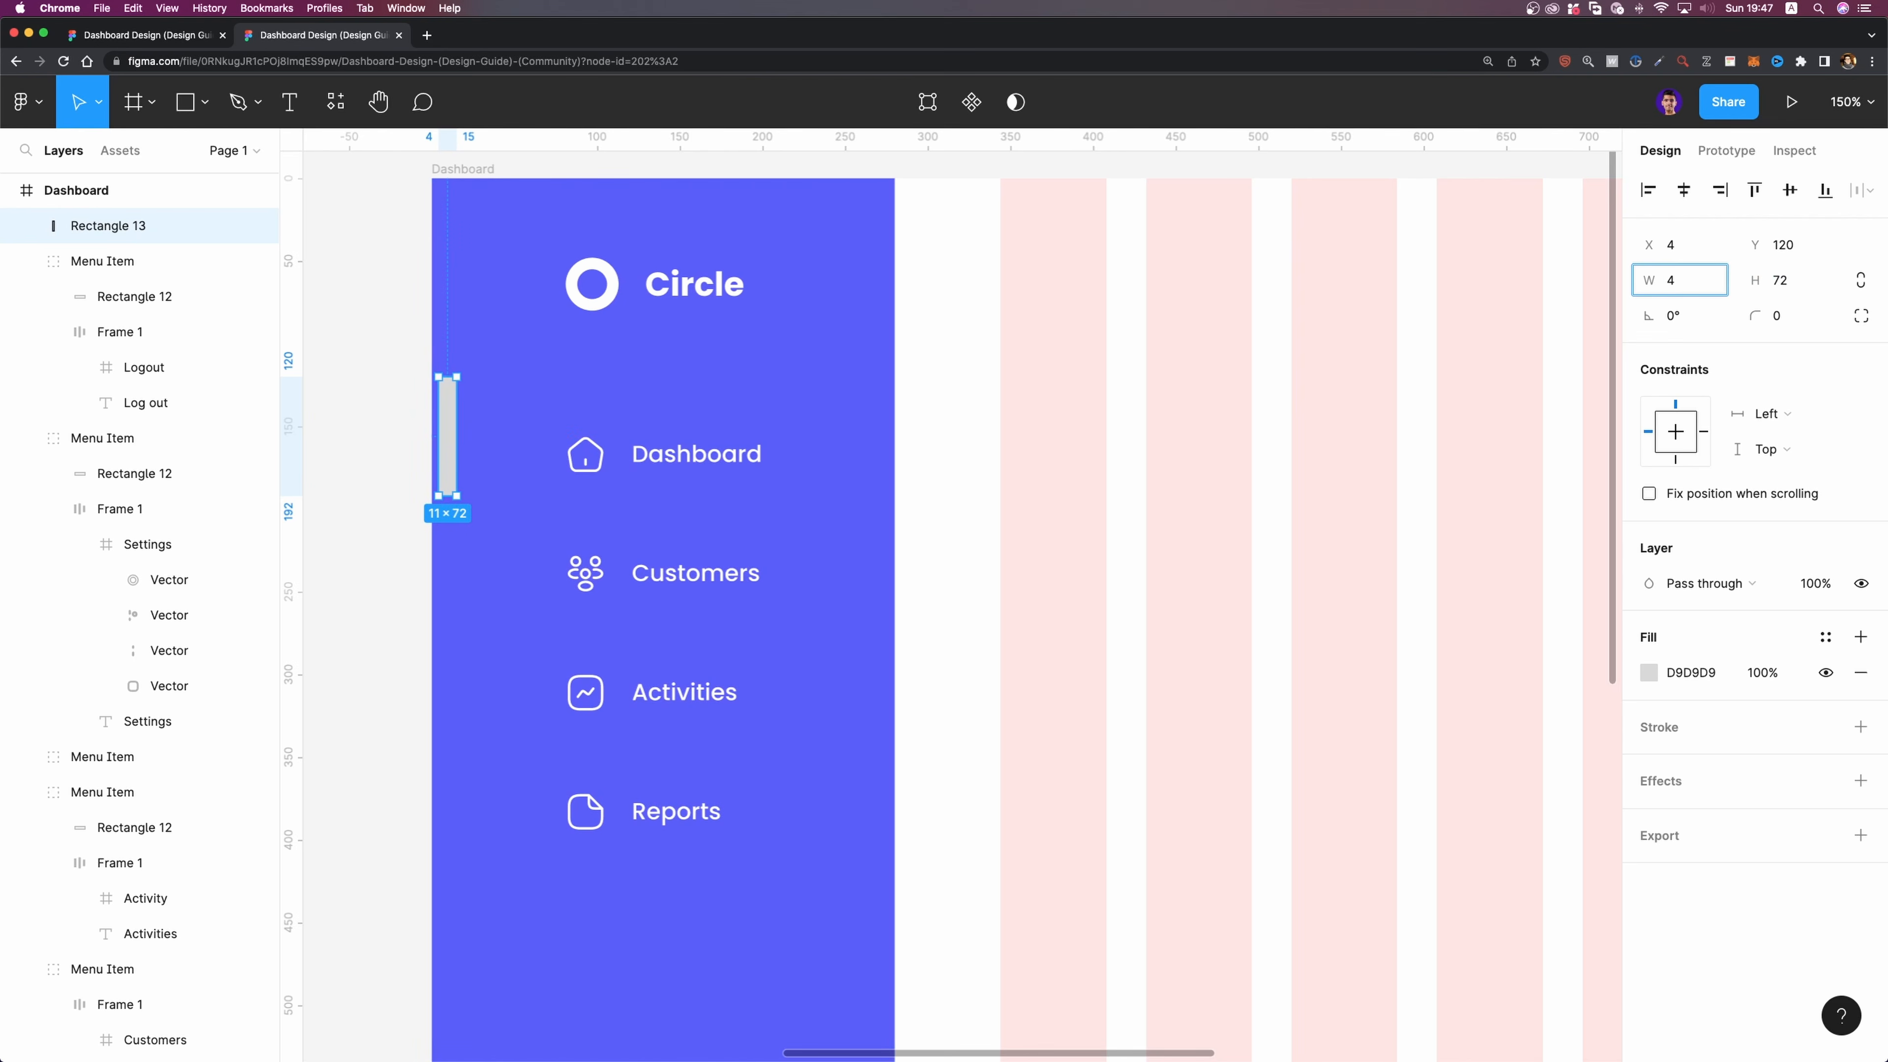
text(4)
key(Return)
click(1649, 672)
drag(1538, 675, 1112, 365)
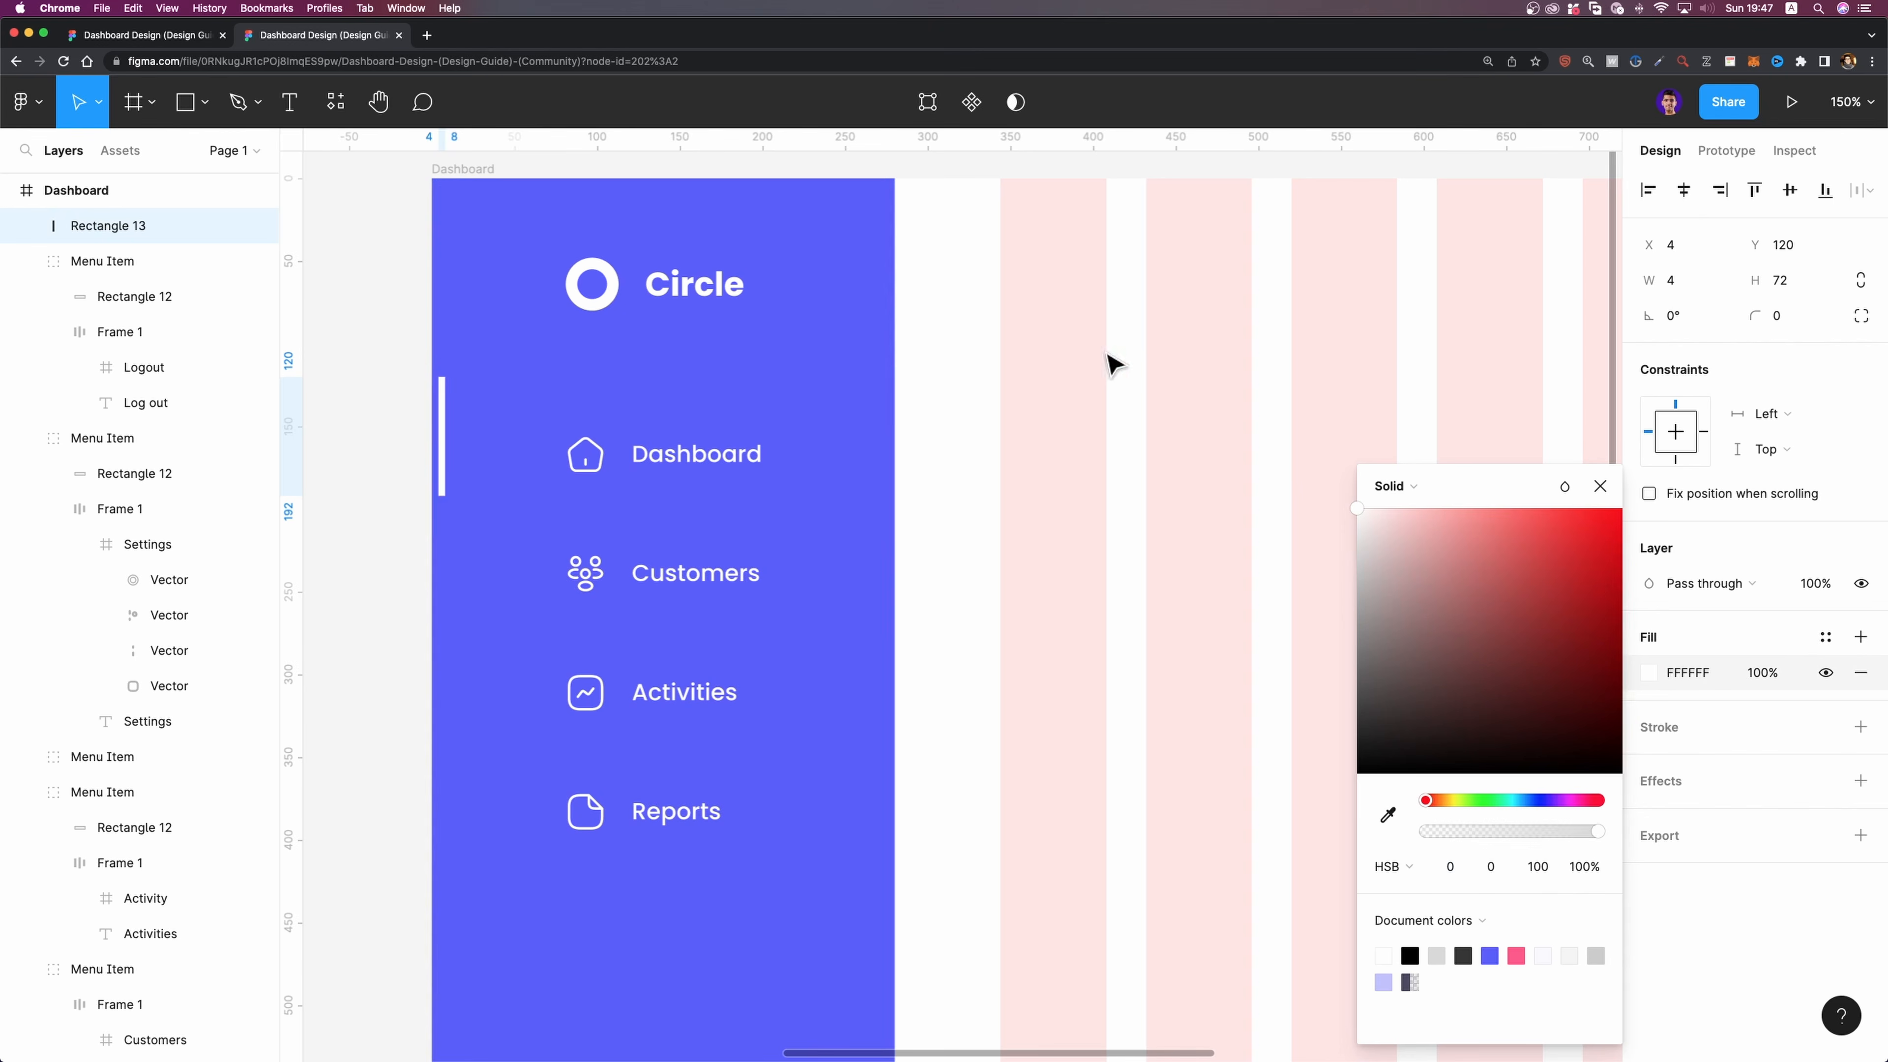
Position the white bar flush with the sidebar's outer edge at X 0, Y 131, level with the Dashboard menu item.
scroll(412, 416, up, 5)
drag(496, 400, 478, 439)
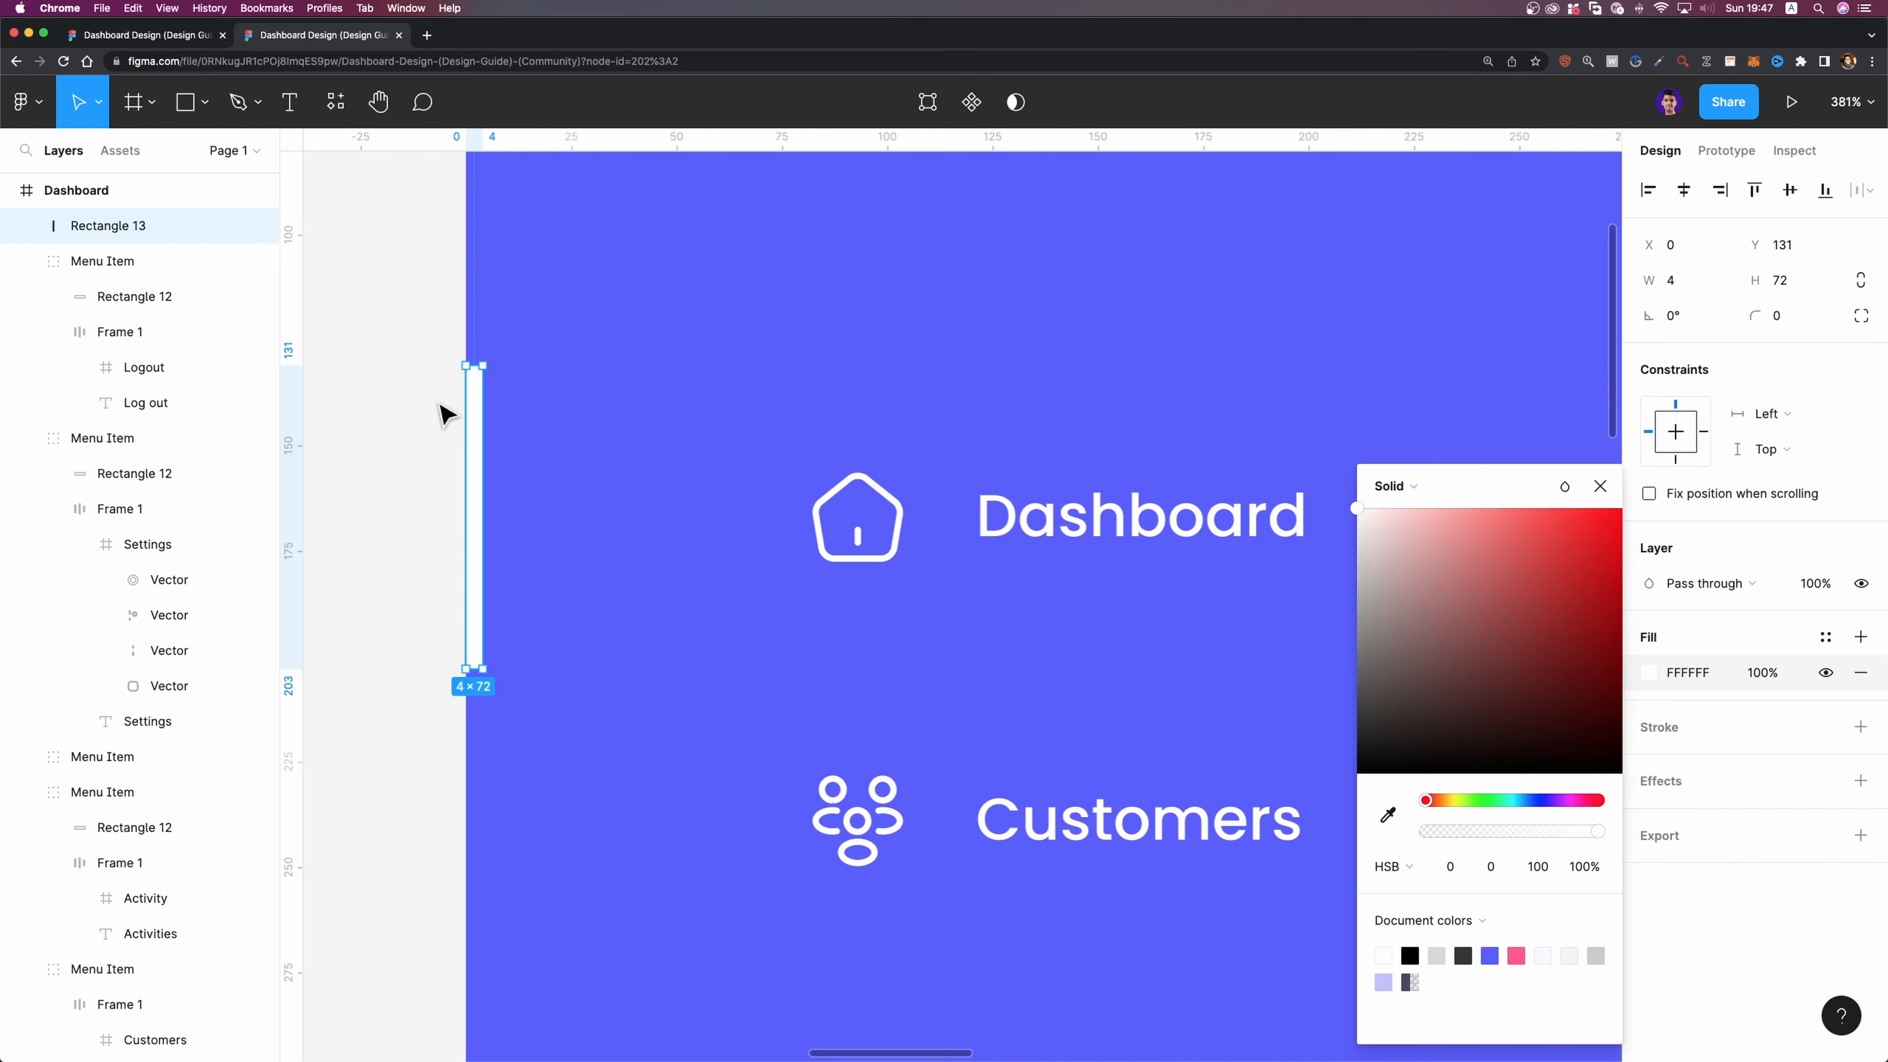
click(1601, 486)
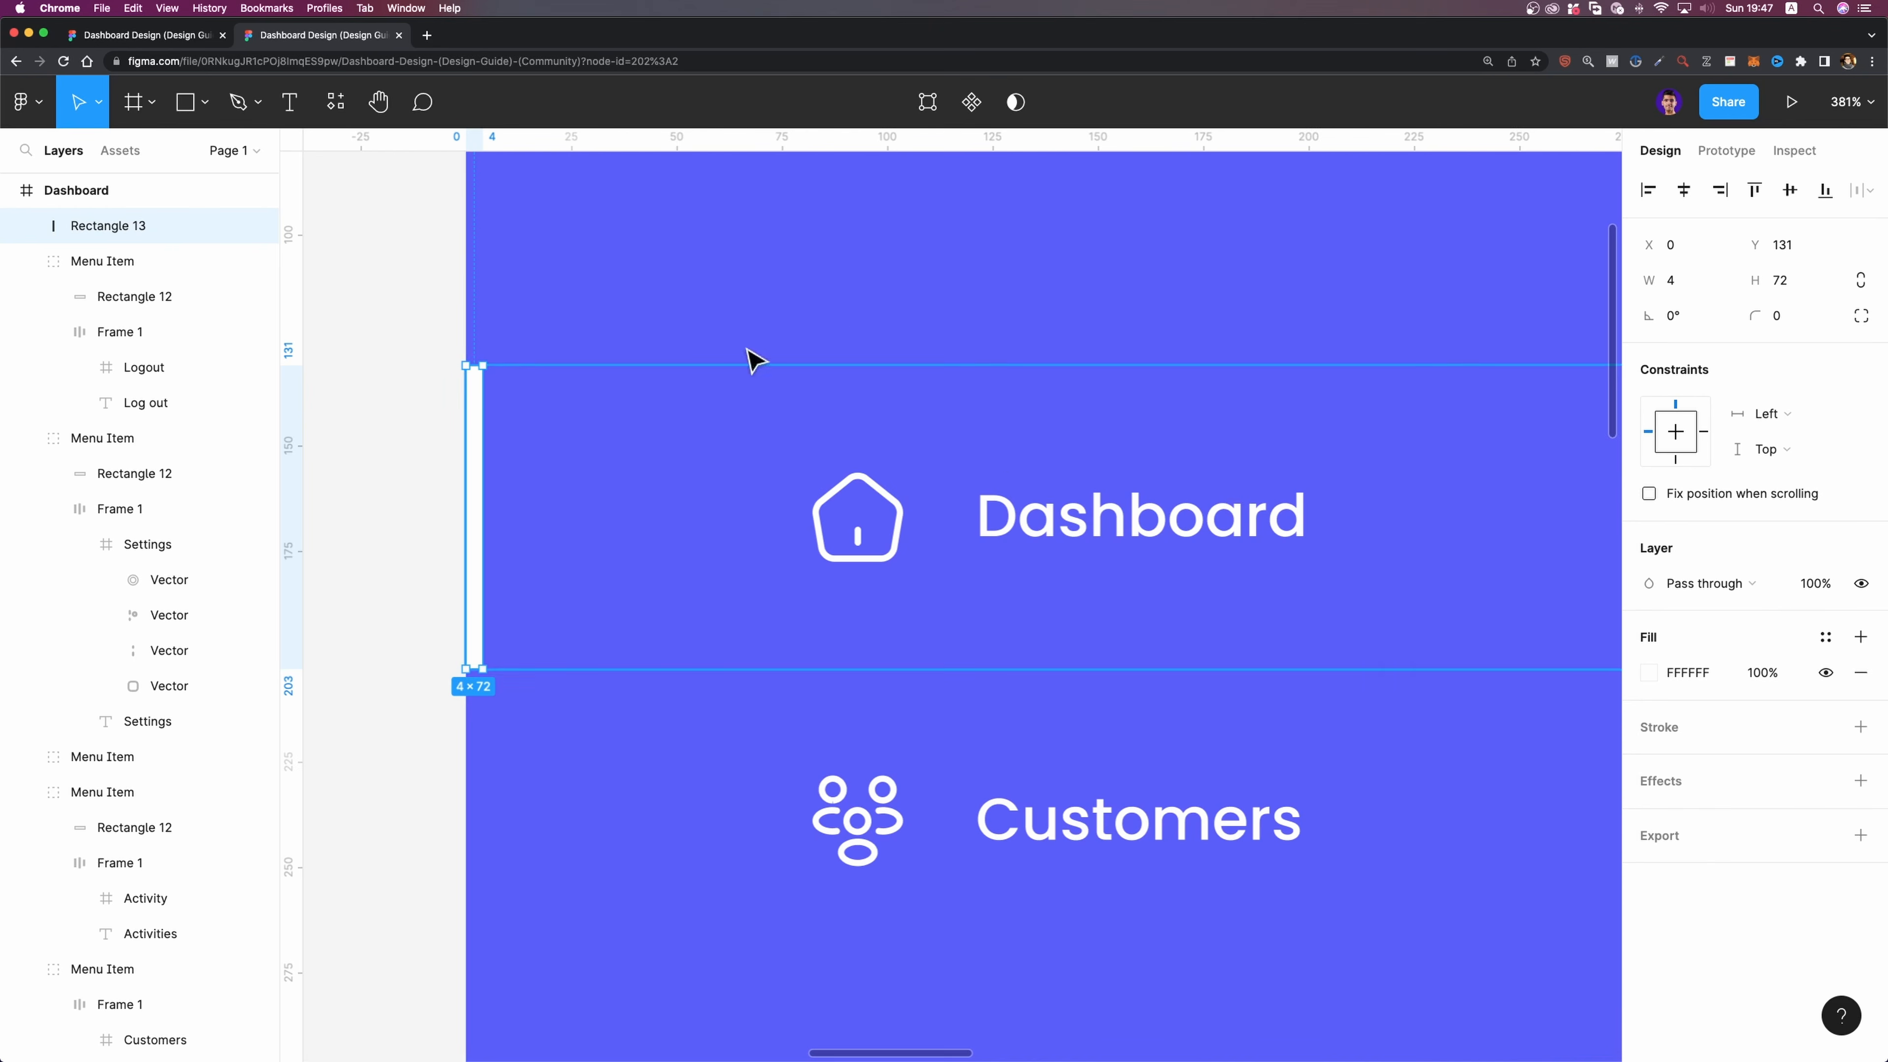
Round the white bar's top right and bottom right corners to 16 and move its layer into the Dashboard item's Menu Item group.
scroll(475, 380, up, 5)
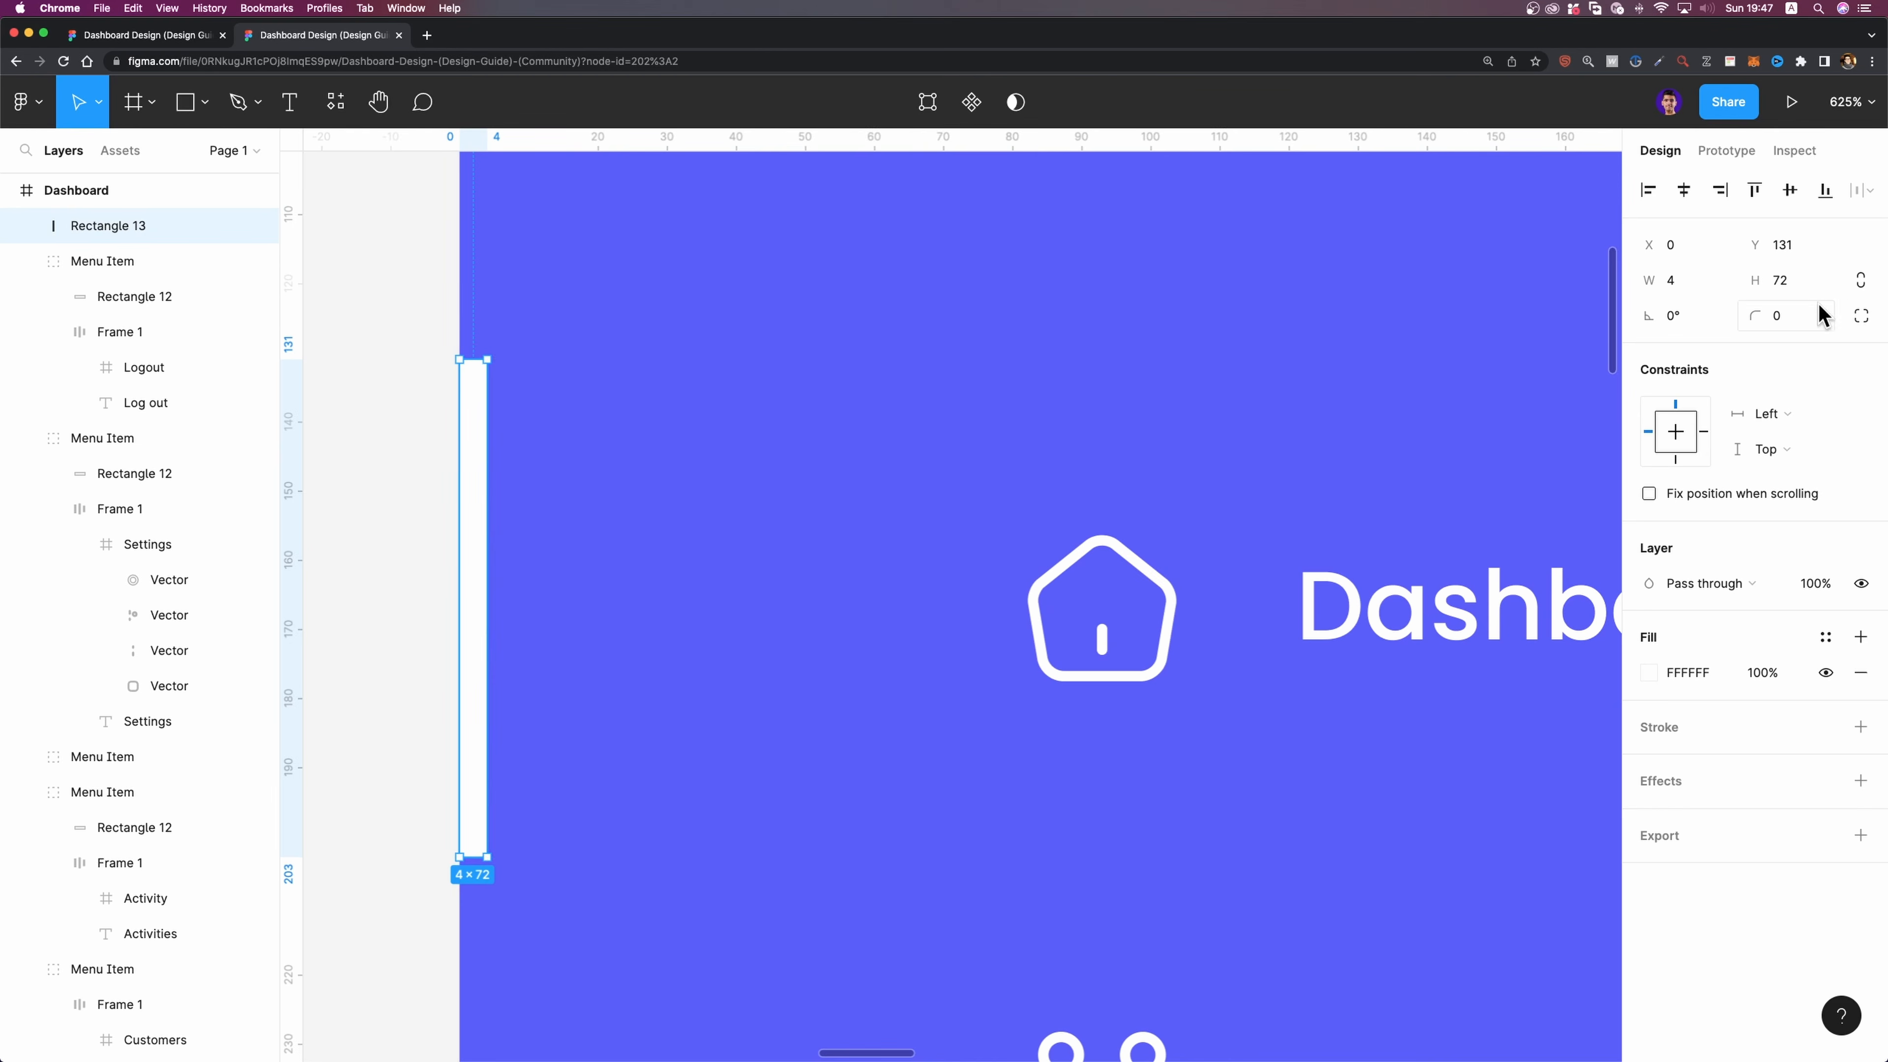
click(1862, 315)
click(1709, 349)
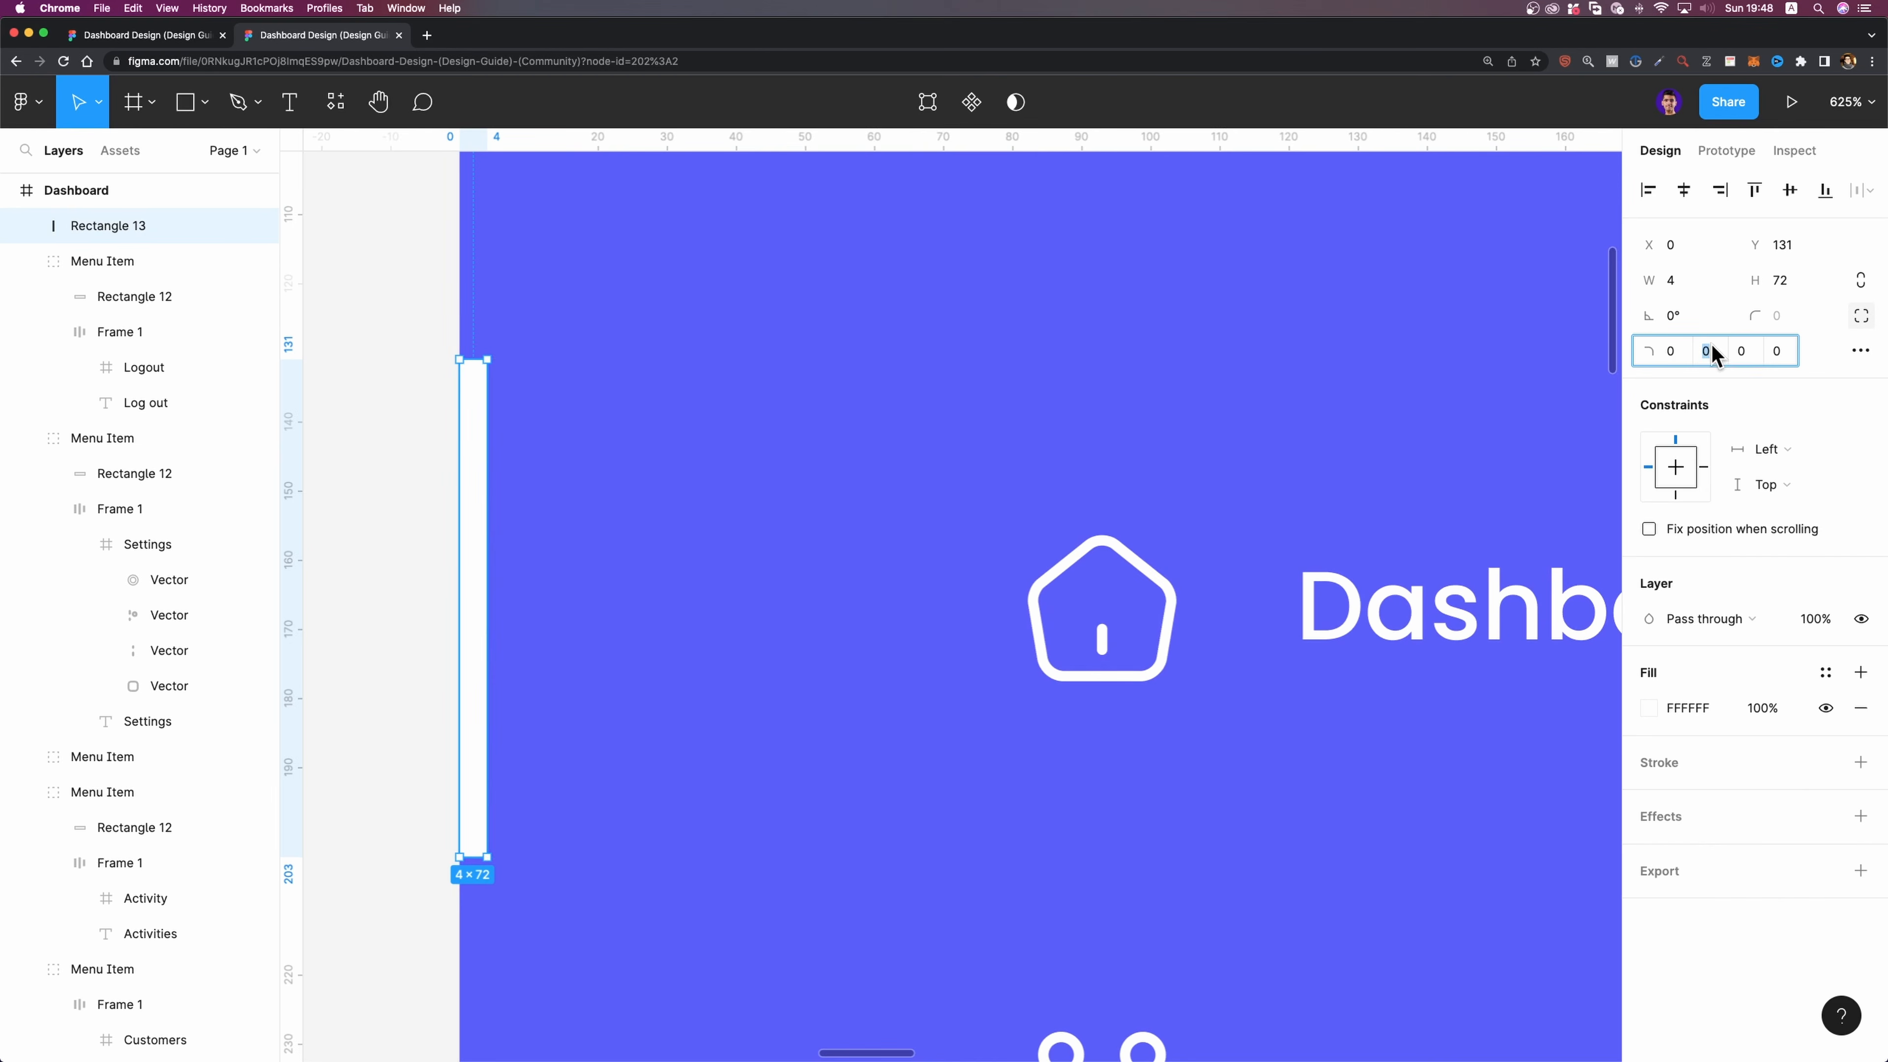
text(16)
key(Return)
click(1741, 355)
text(16)
key(Return)
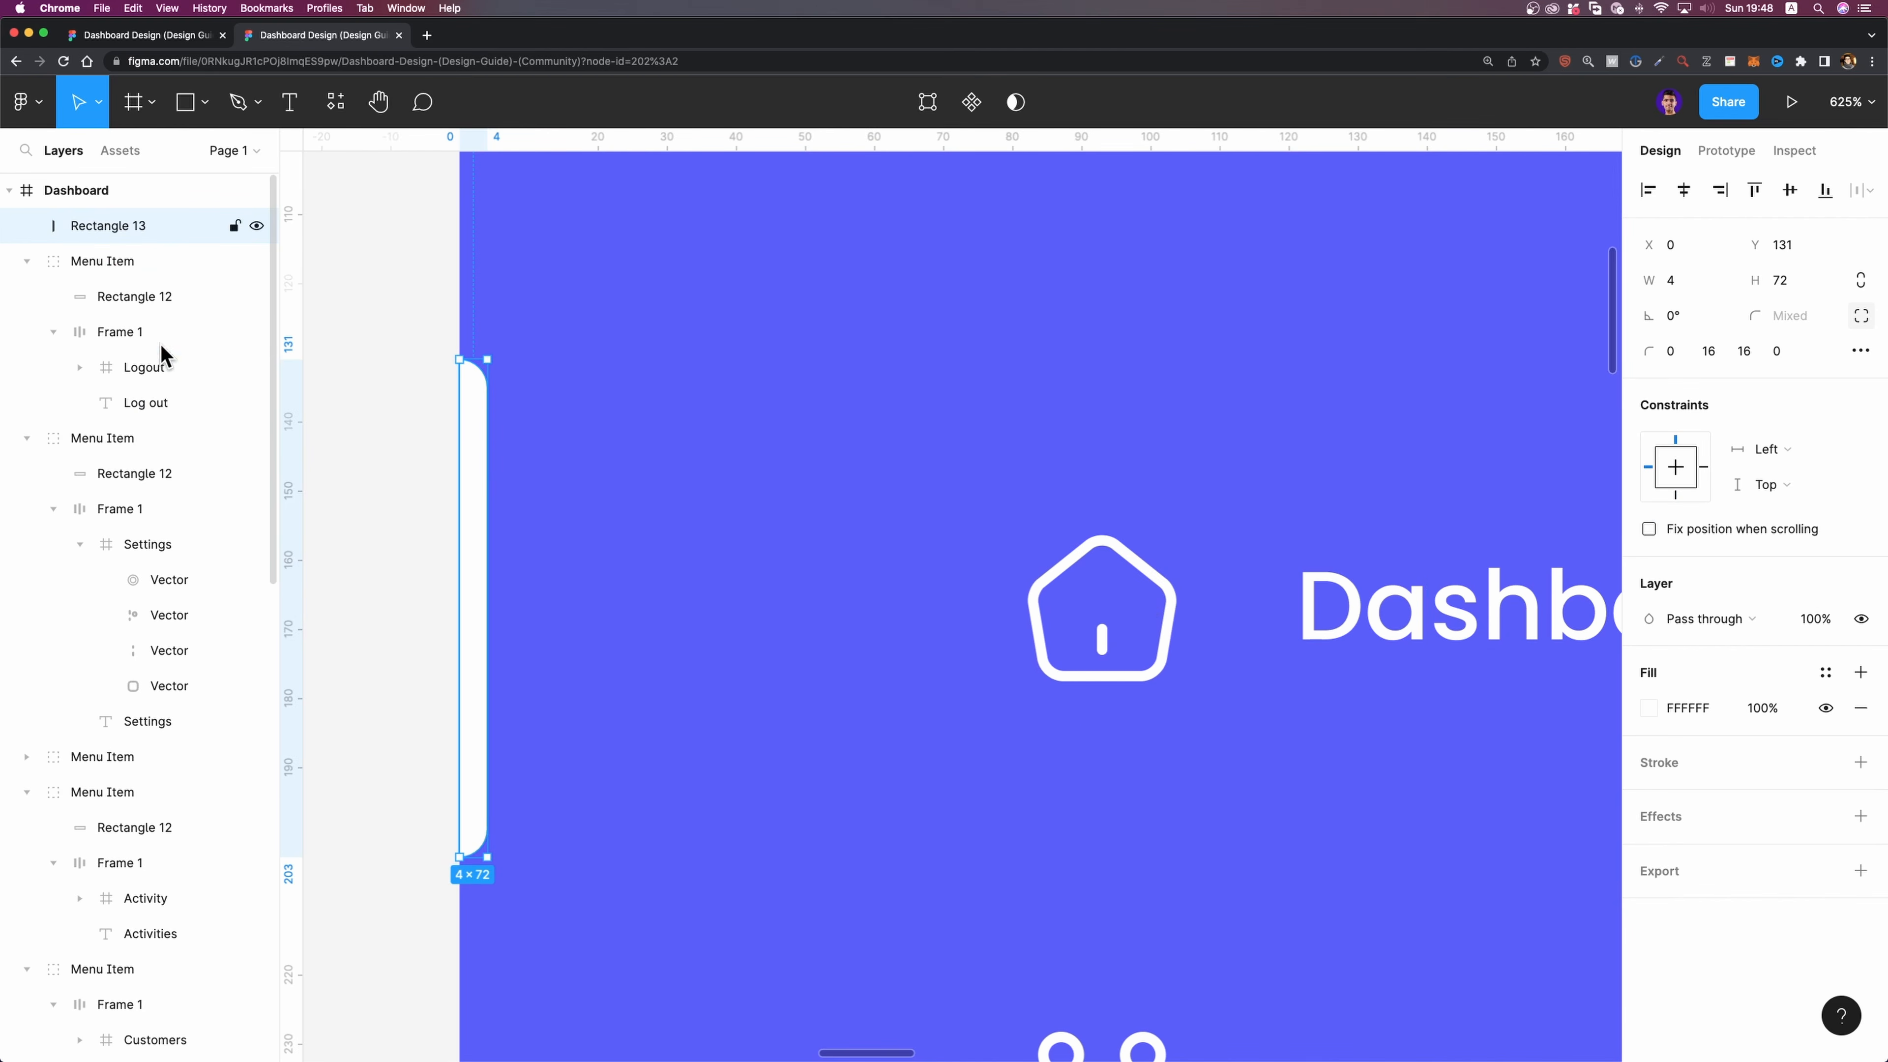
drag(136, 869, 139, 1016)
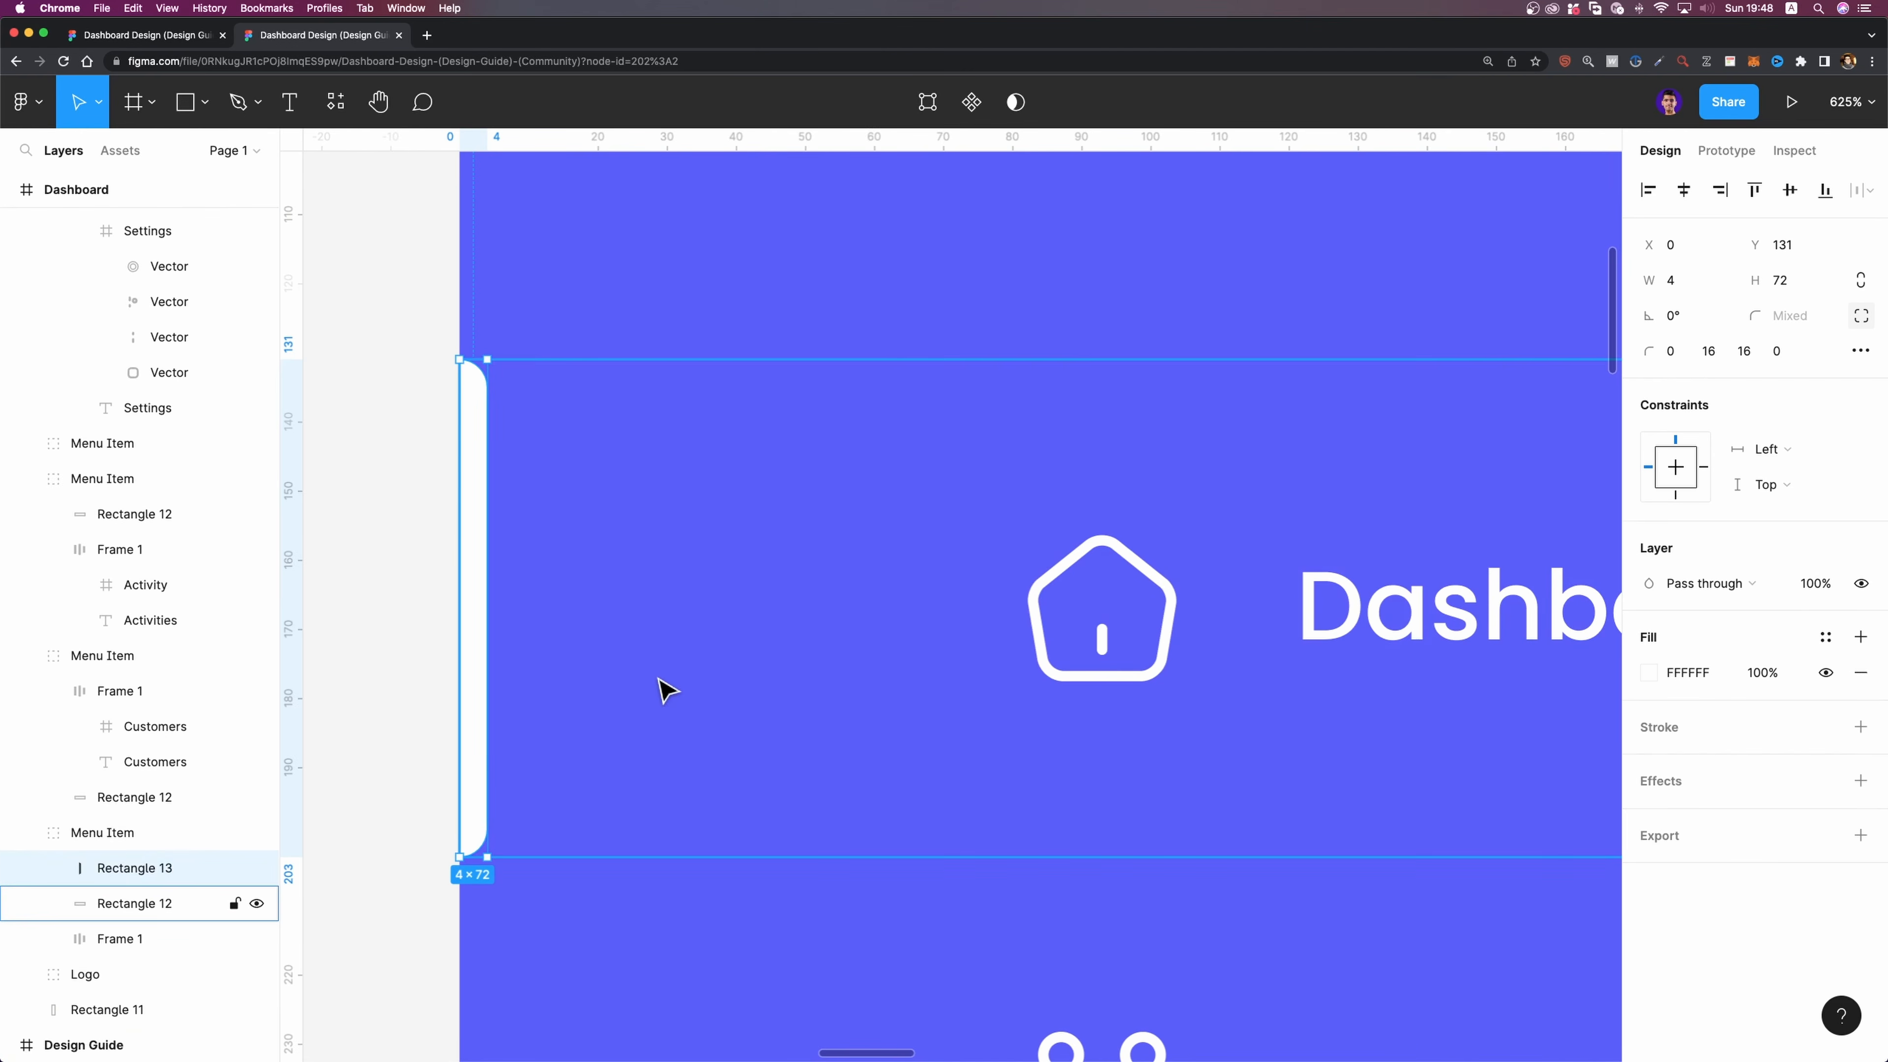
Recolor the Customers menu item's icon and label with the light purple C2C0FF sampled from the design guide's swatch.
scroll(662, 687, down, 10)
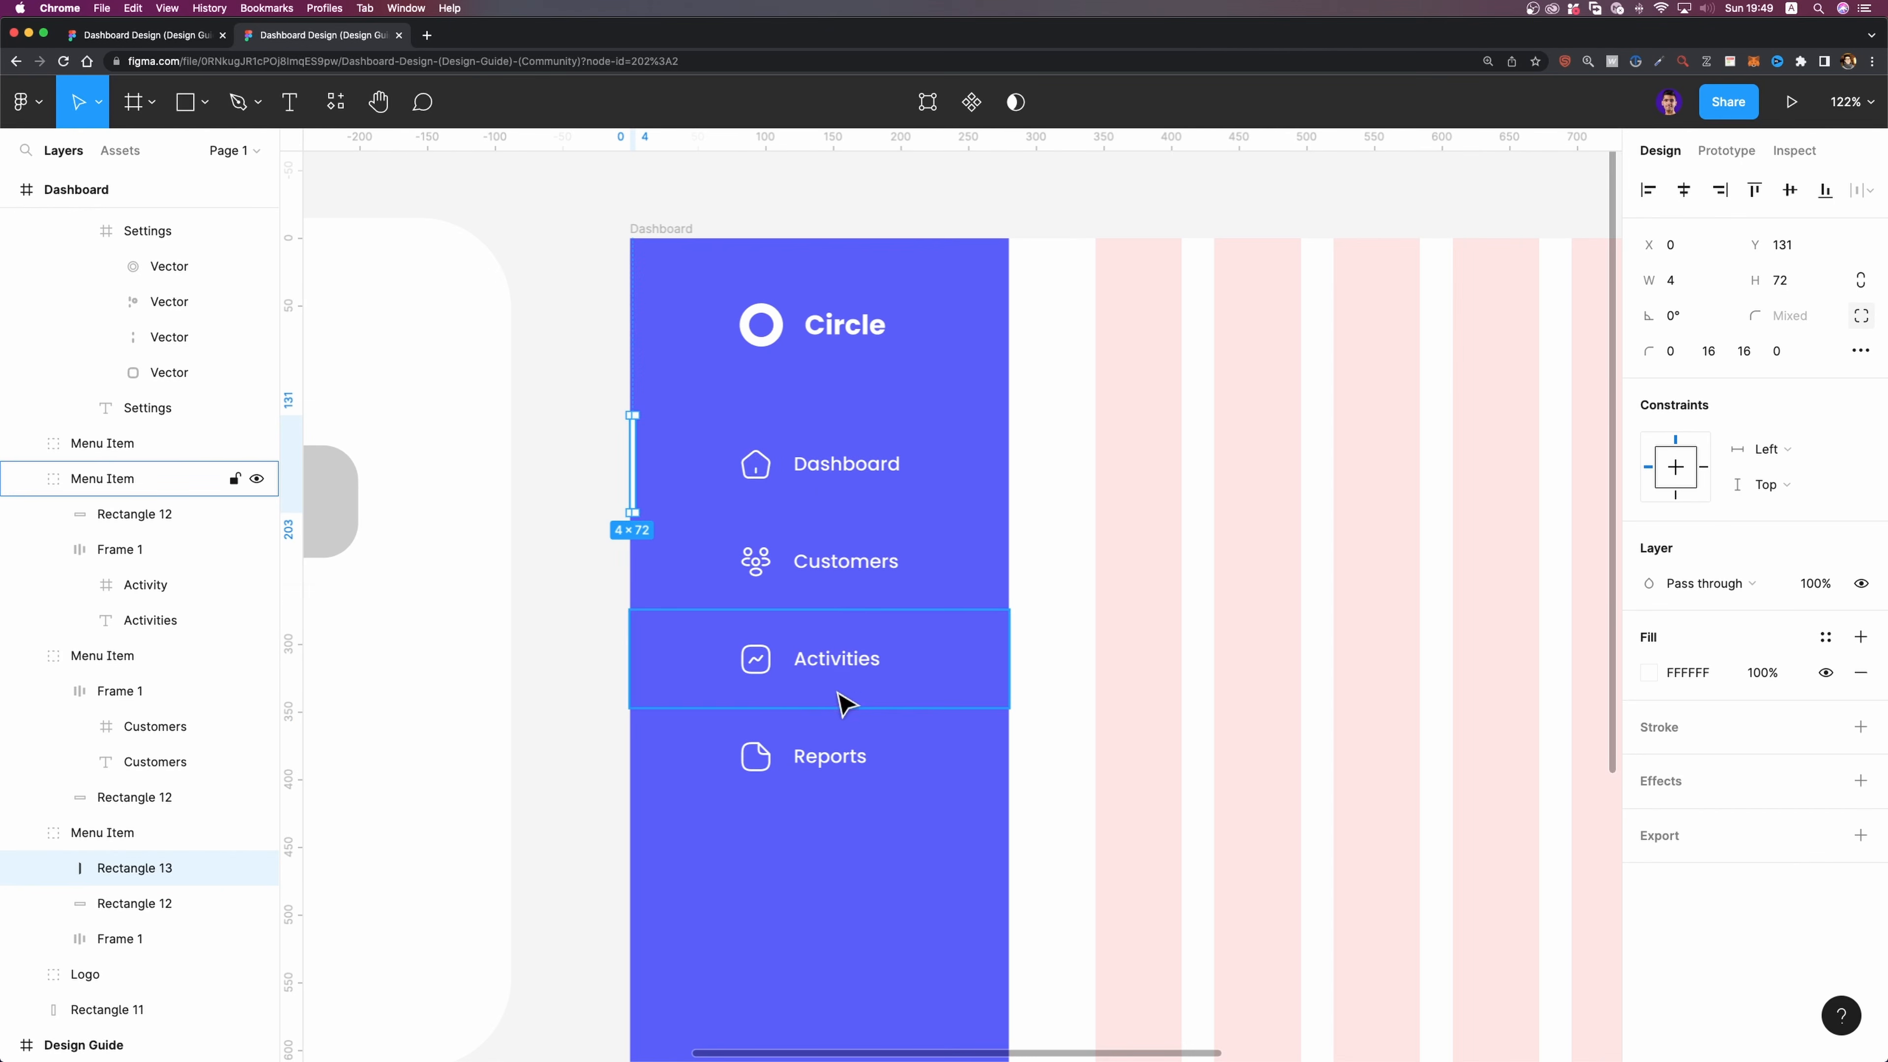
scroll(832, 580, left, 2)
scroll(833, 580, down, 2)
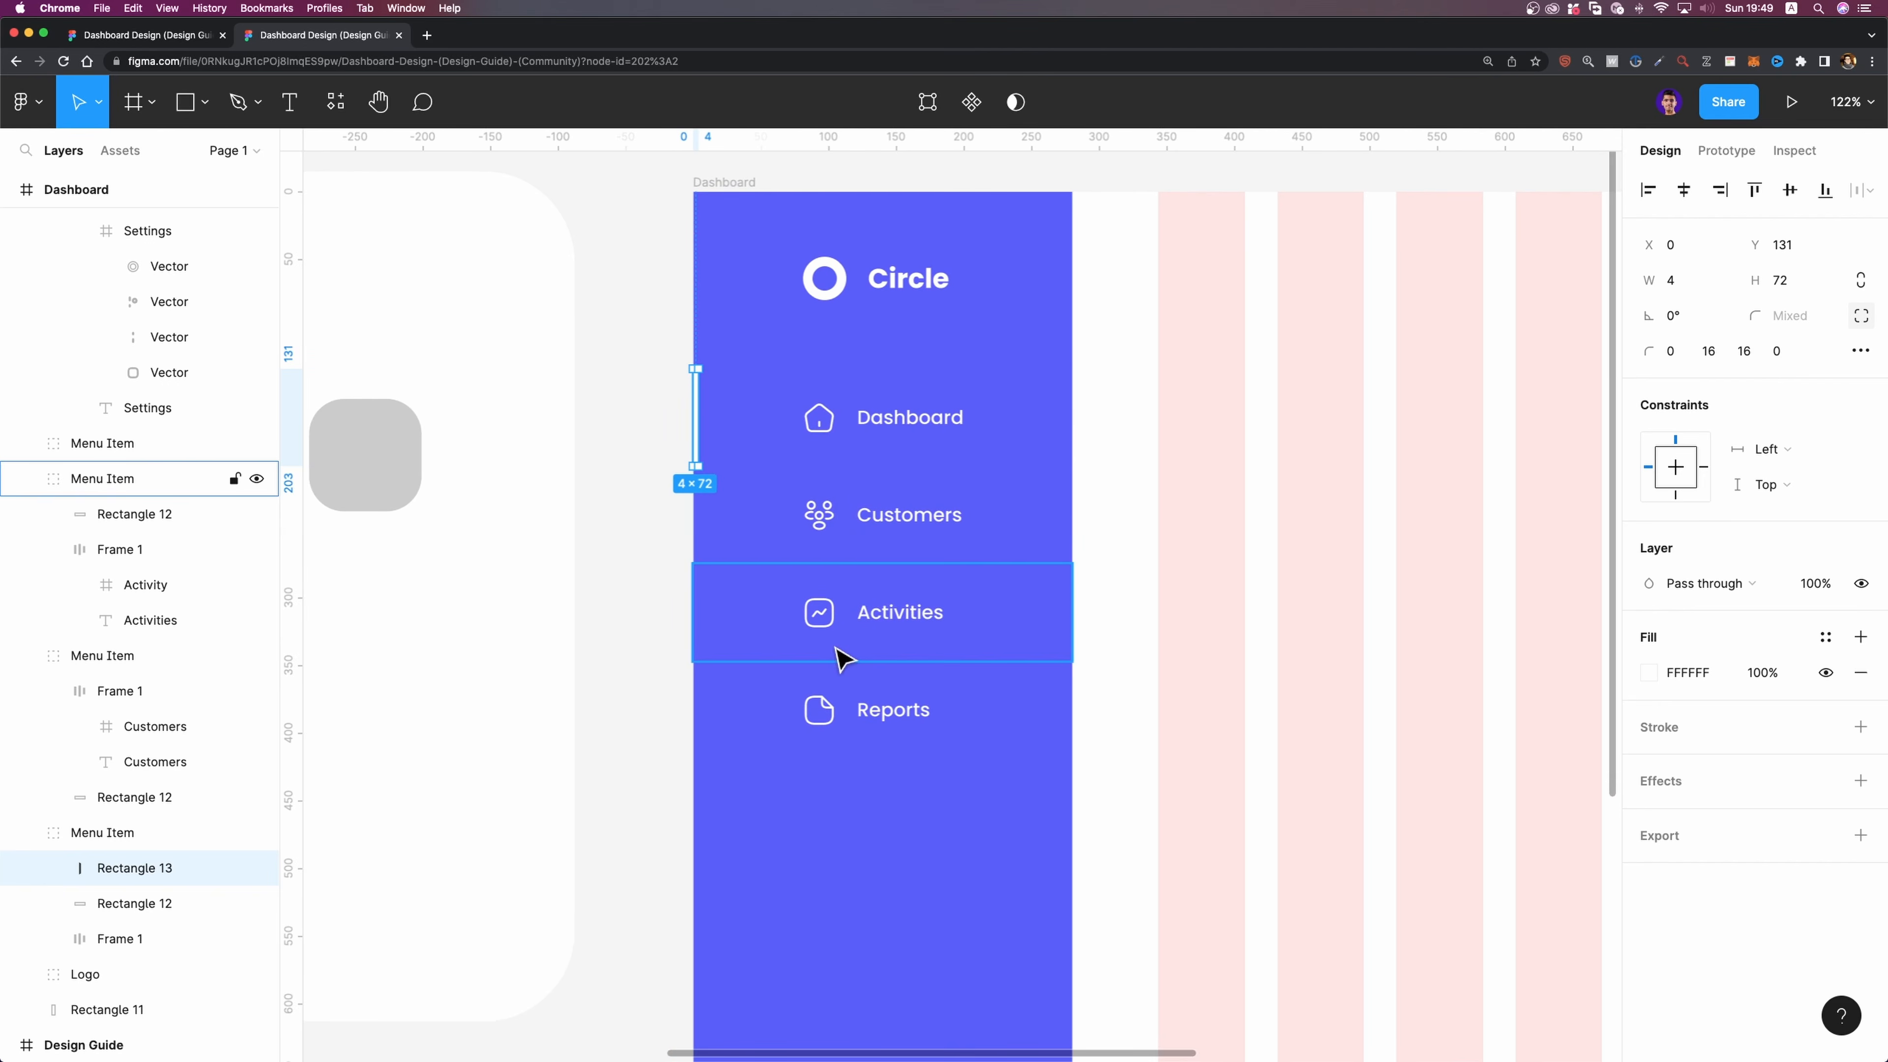
click(896, 517)
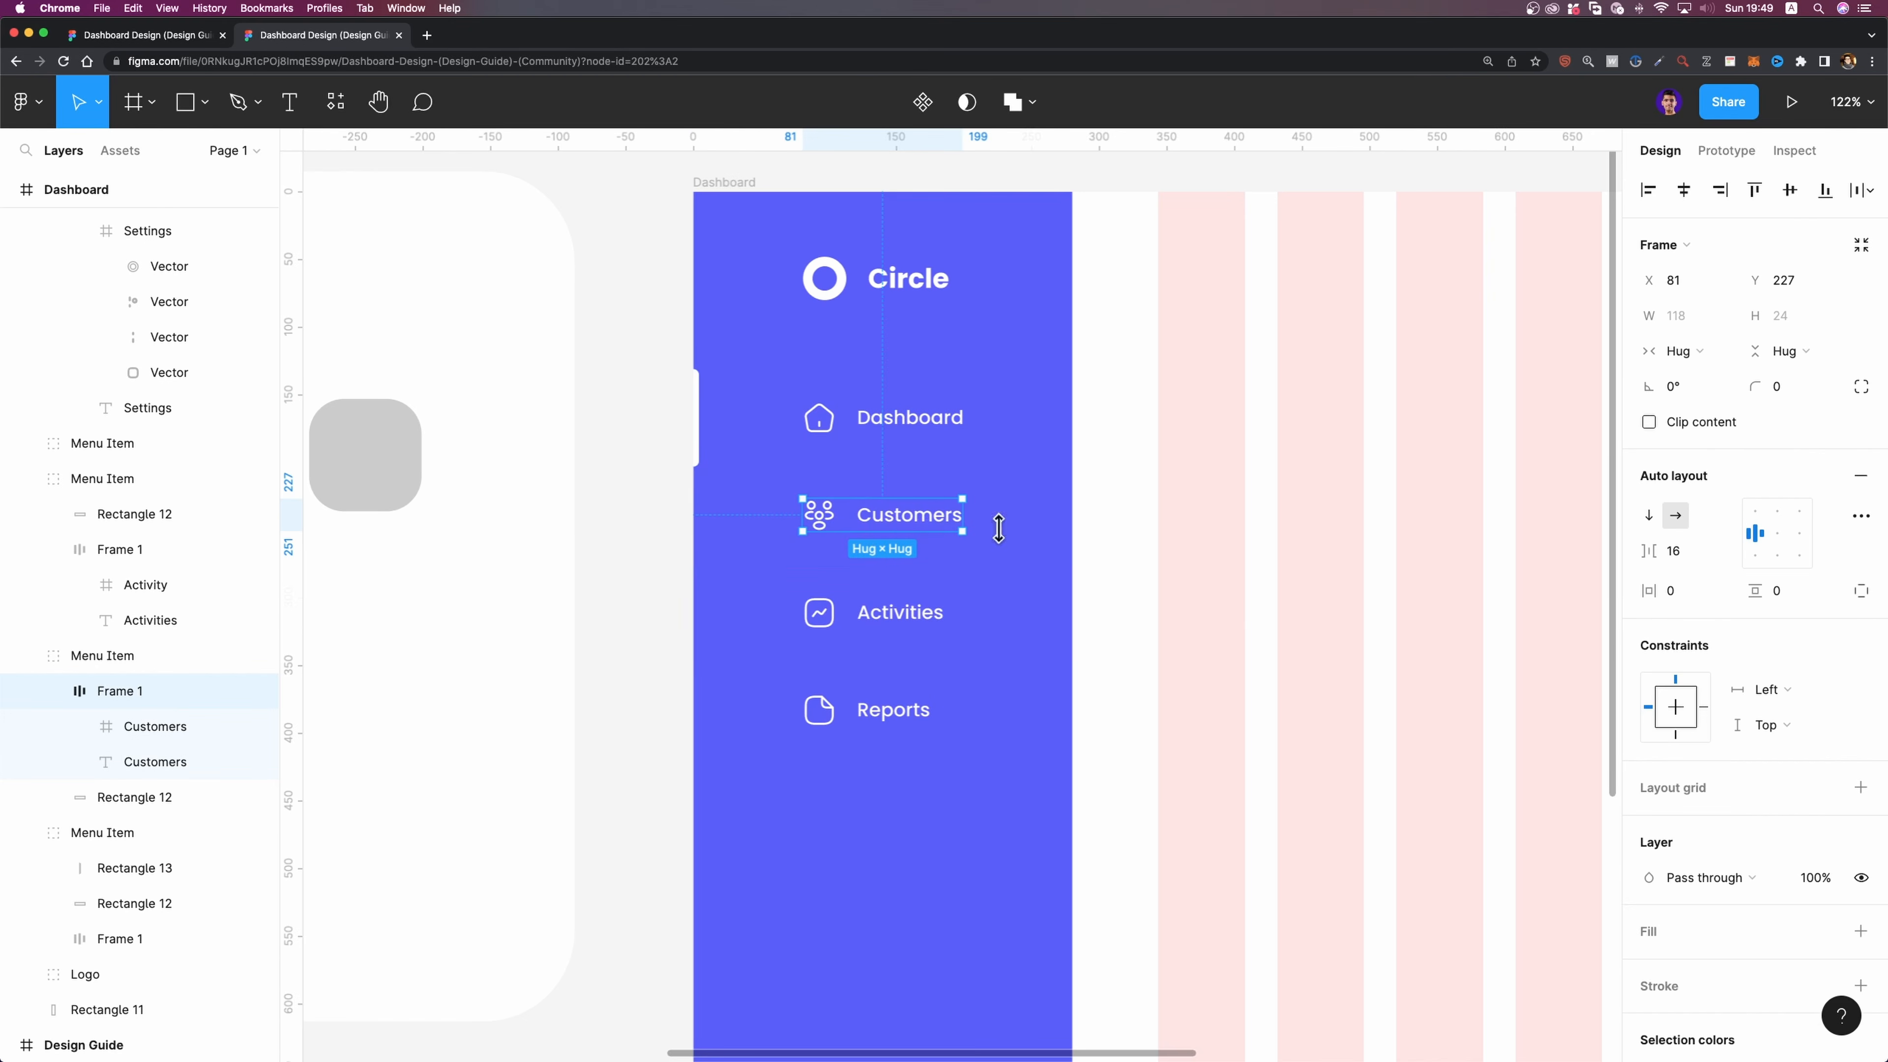
scroll(1761, 688, down, 5)
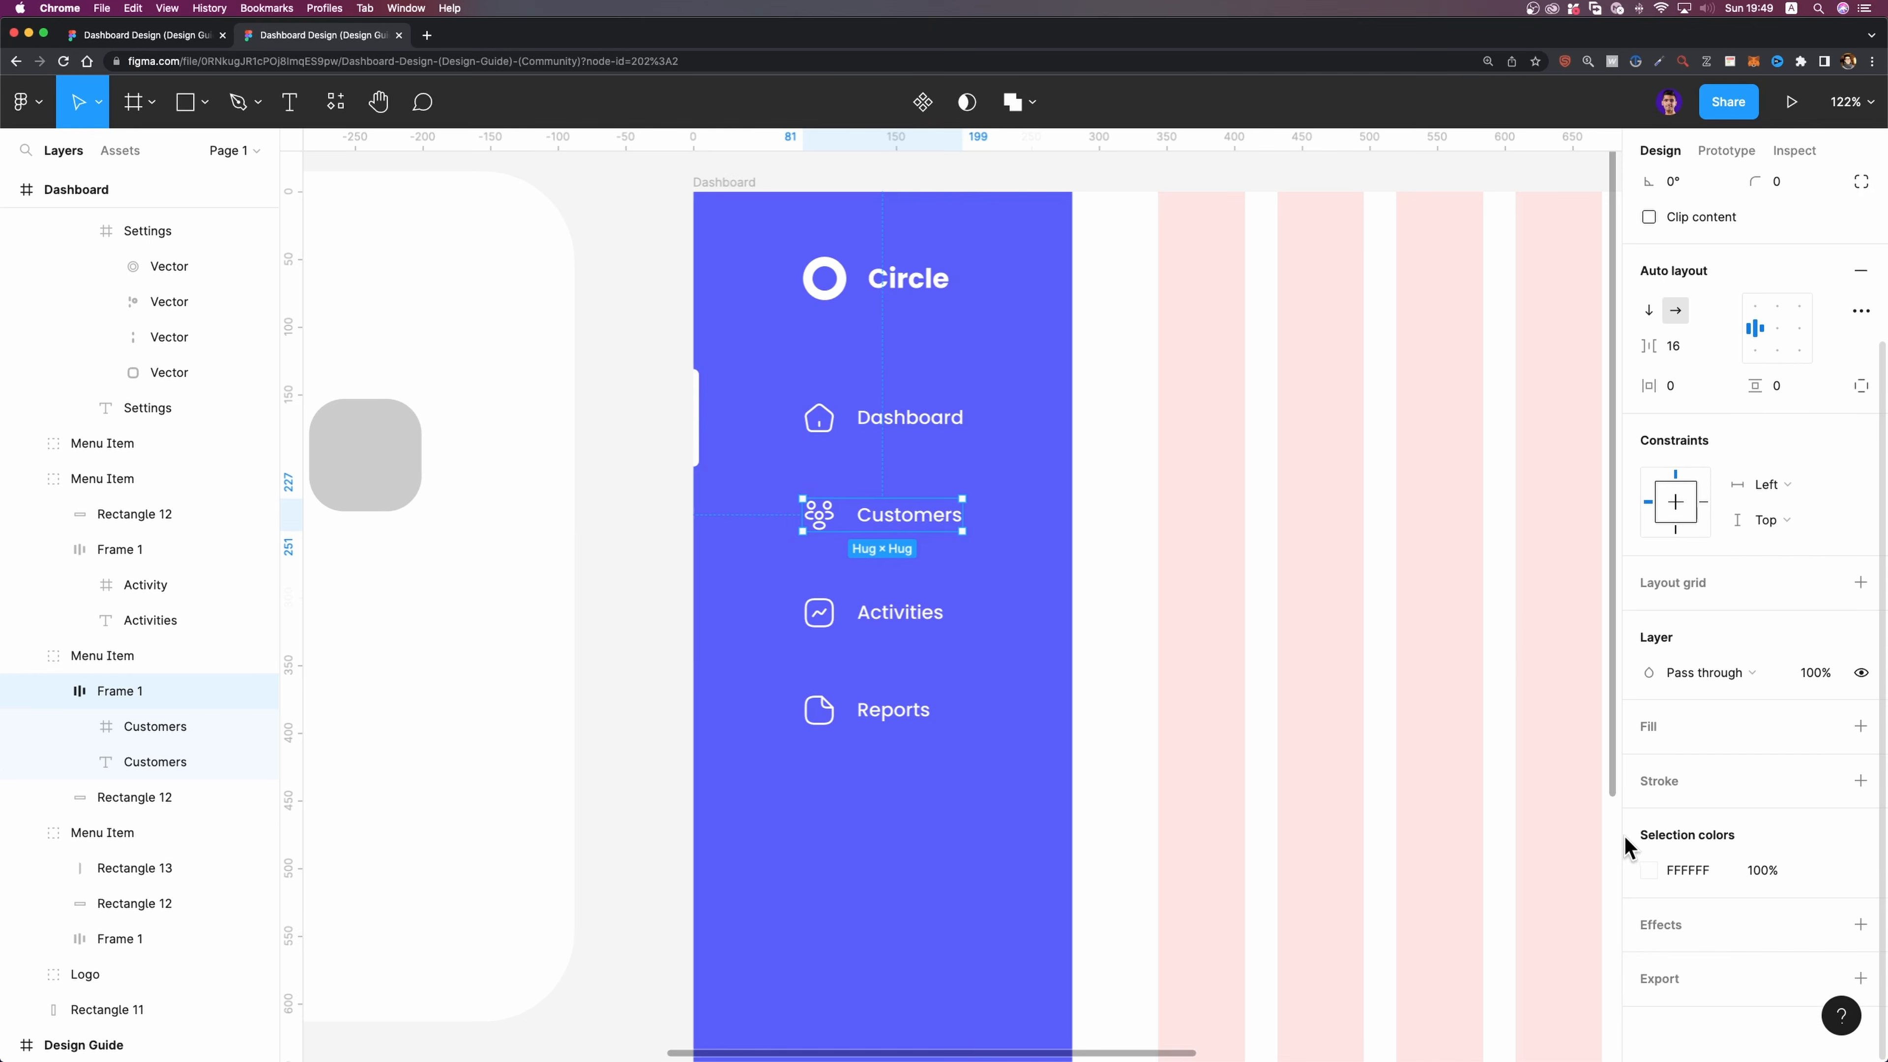
scroll(477, 523, down, 5)
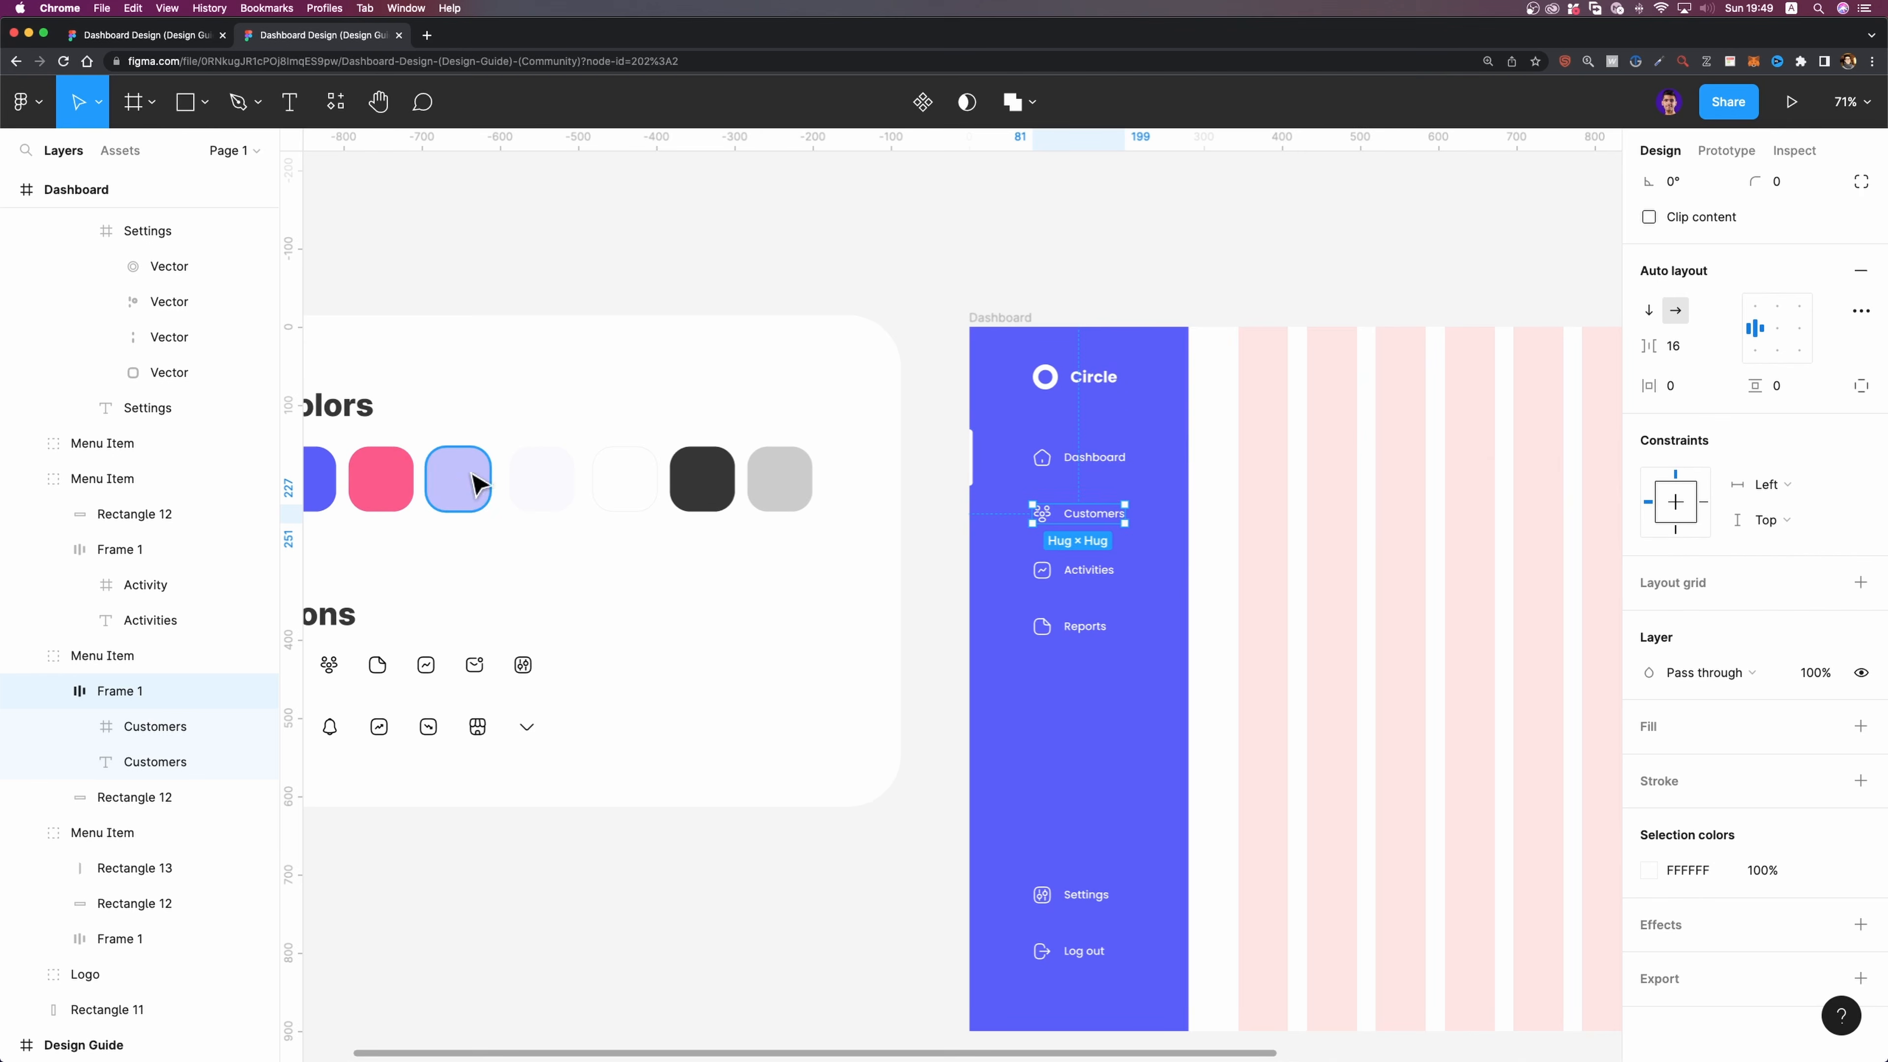
click(1649, 870)
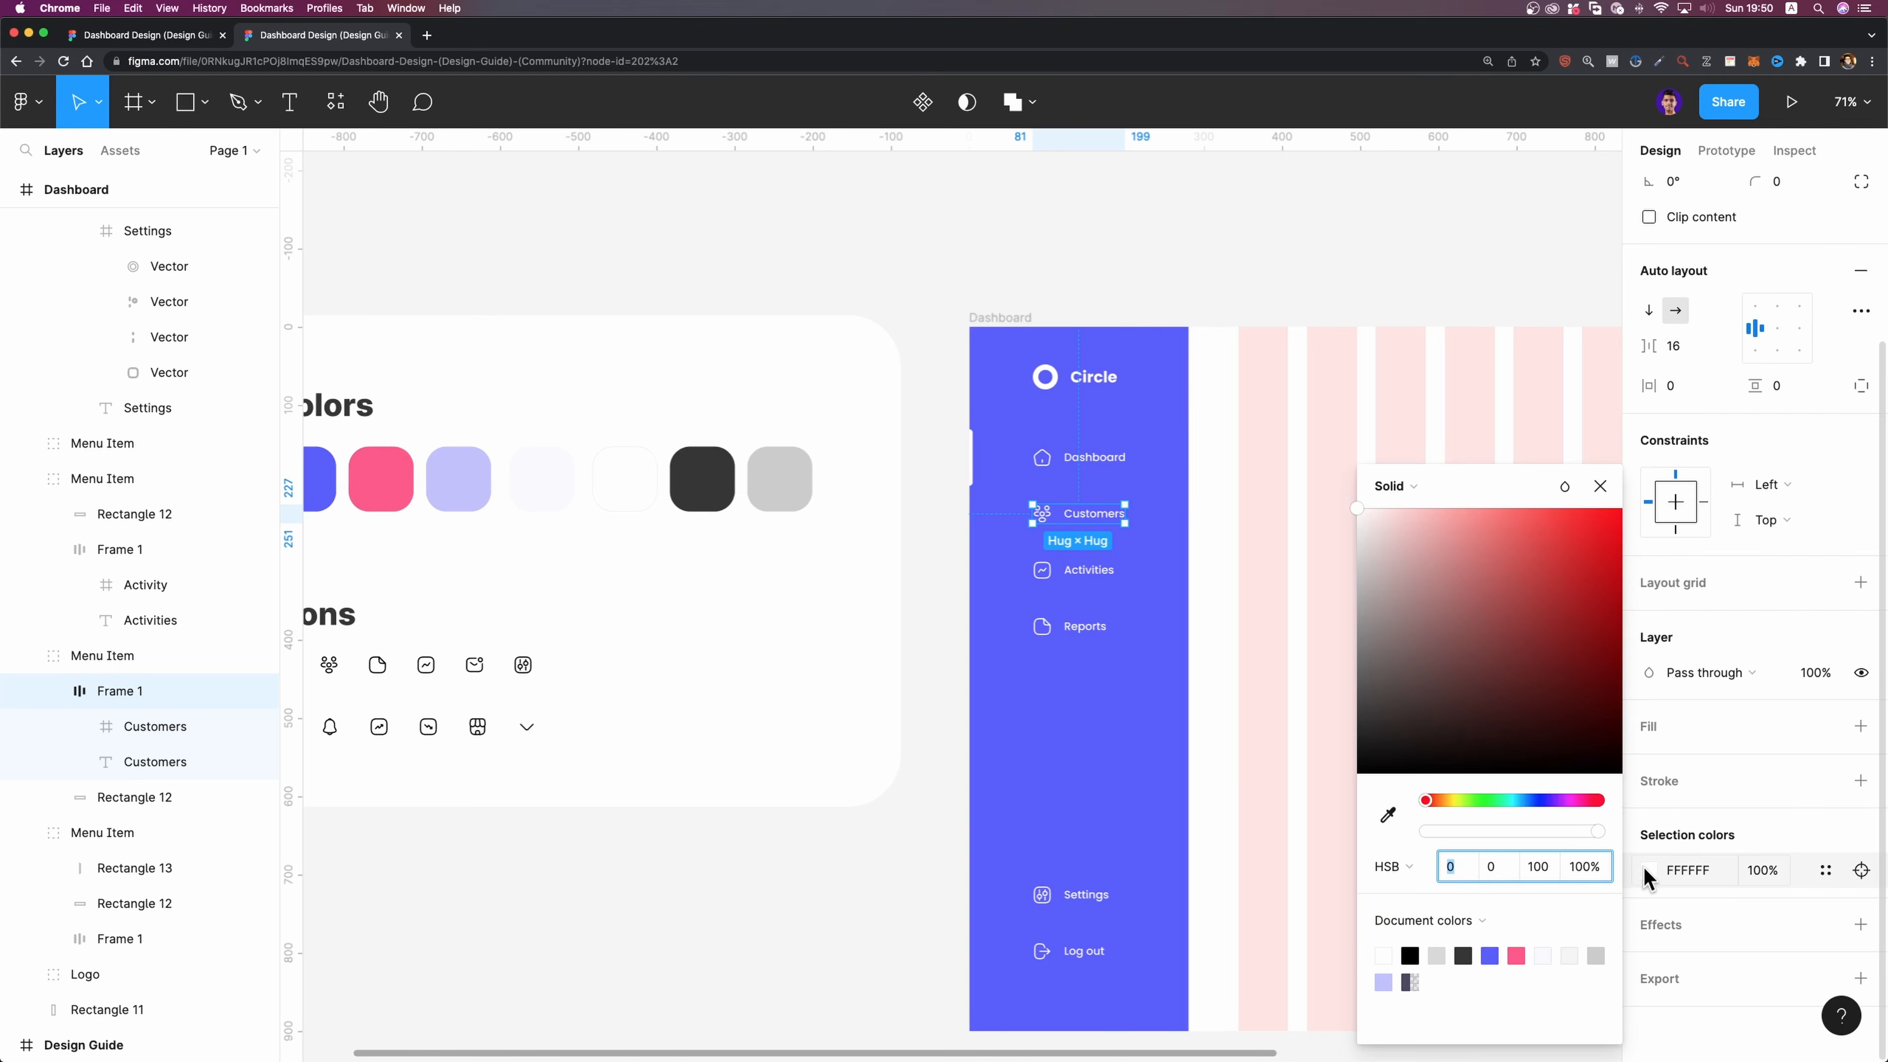
click(1388, 818)
click(465, 470)
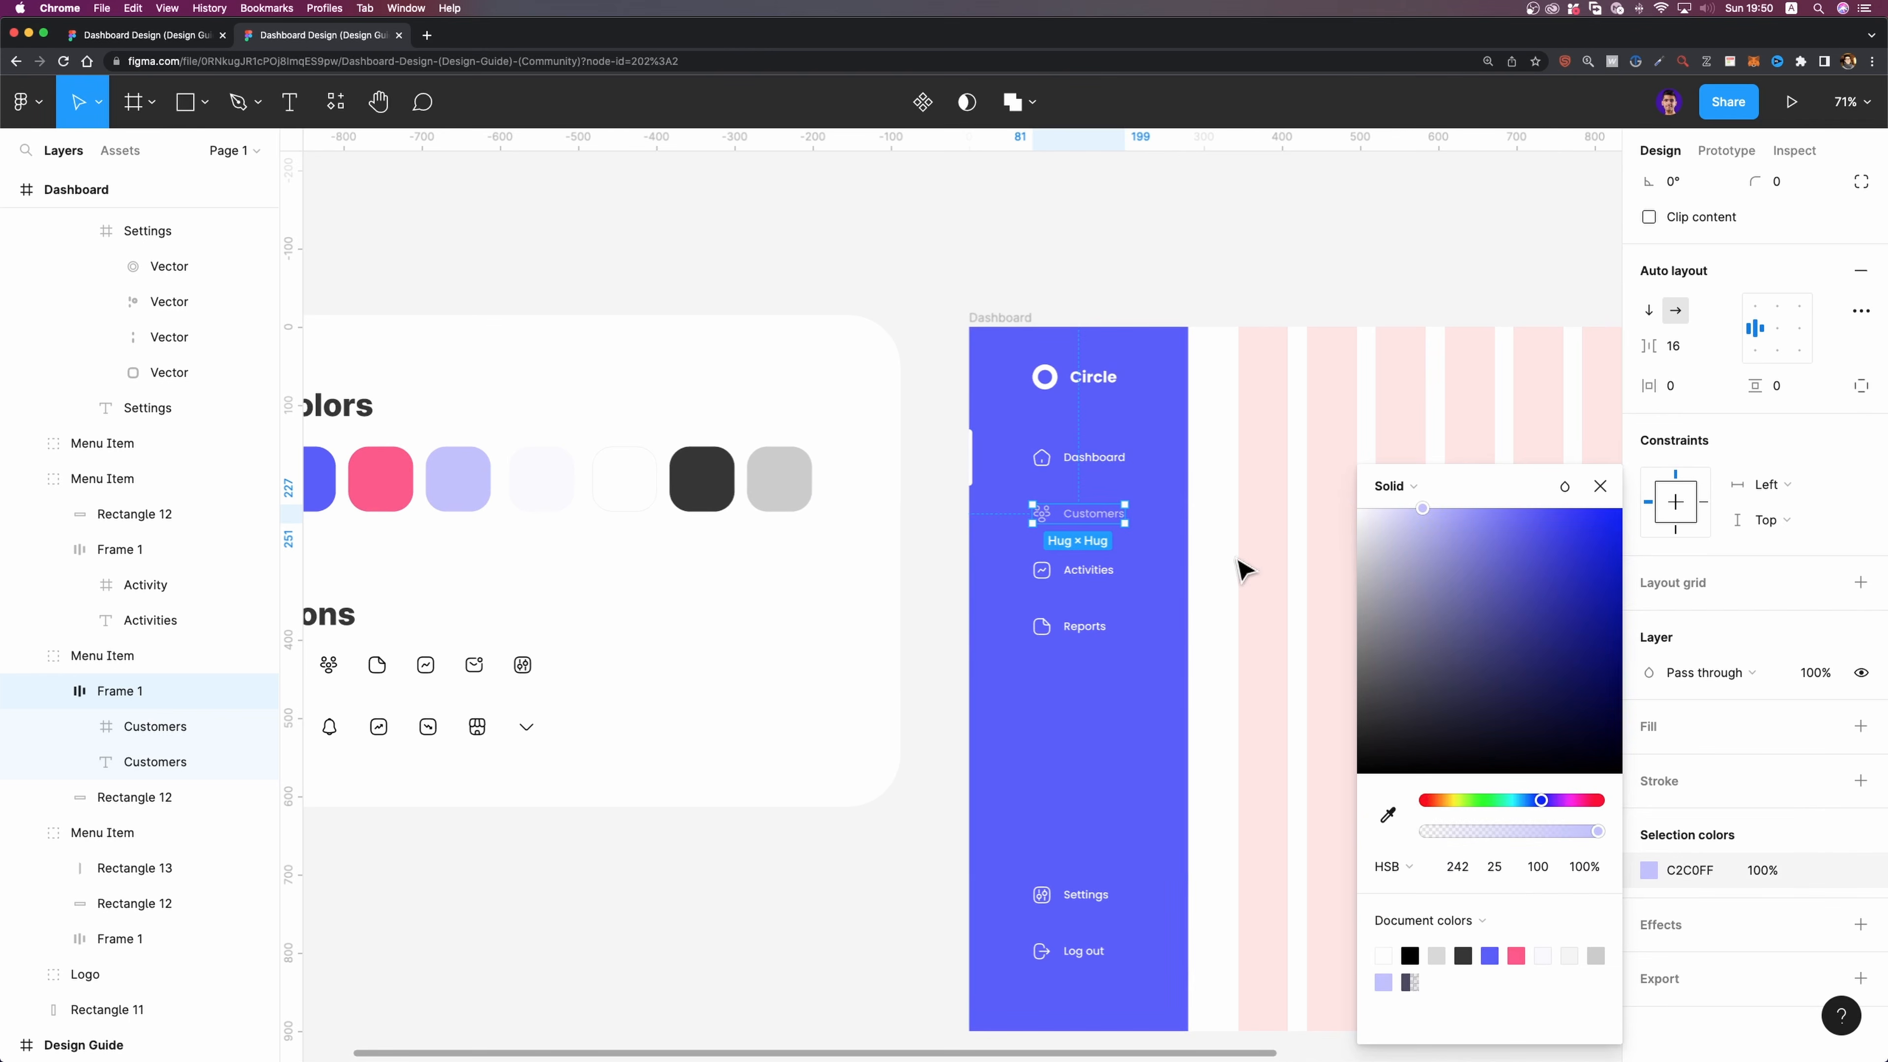
Copy the light purple C2C0FF from the Customers item and apply it to the Activities menu item's icon and label.
click(1702, 878)
key(super+c)
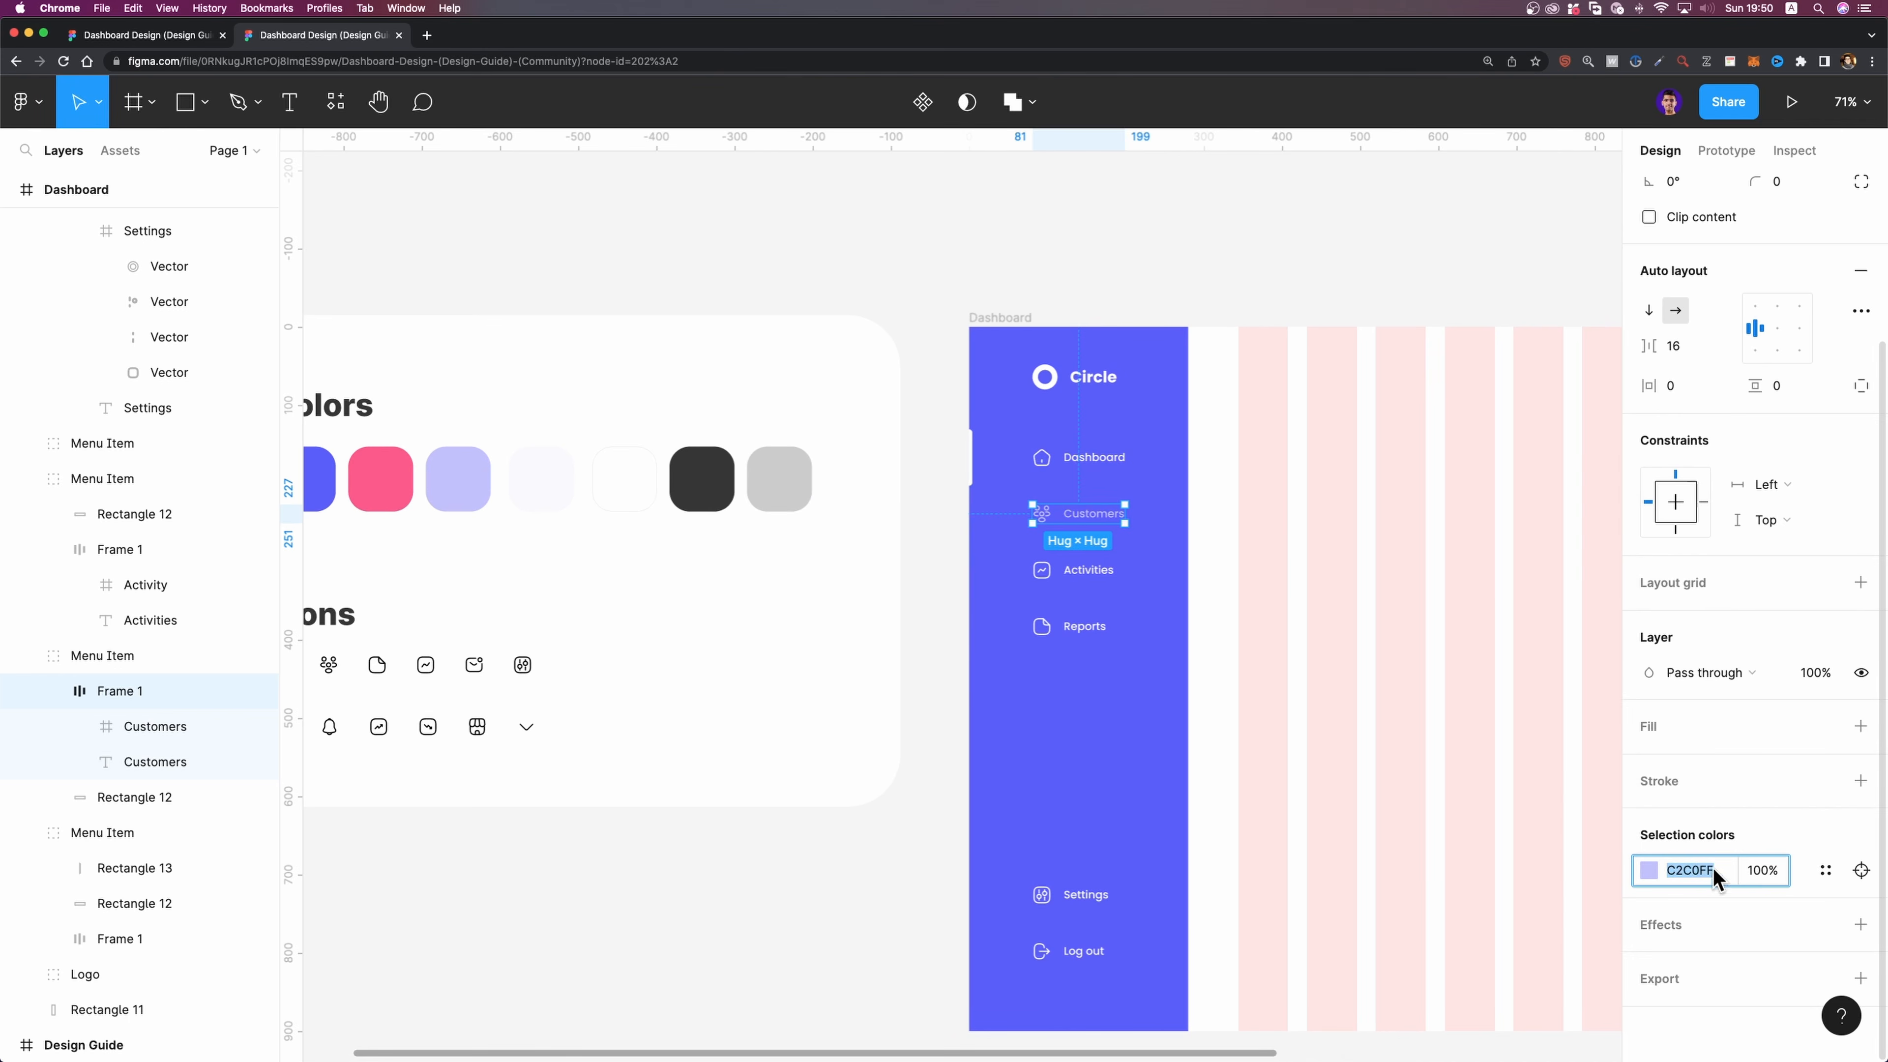
click(943, 629)
scroll(990, 629, up, 5)
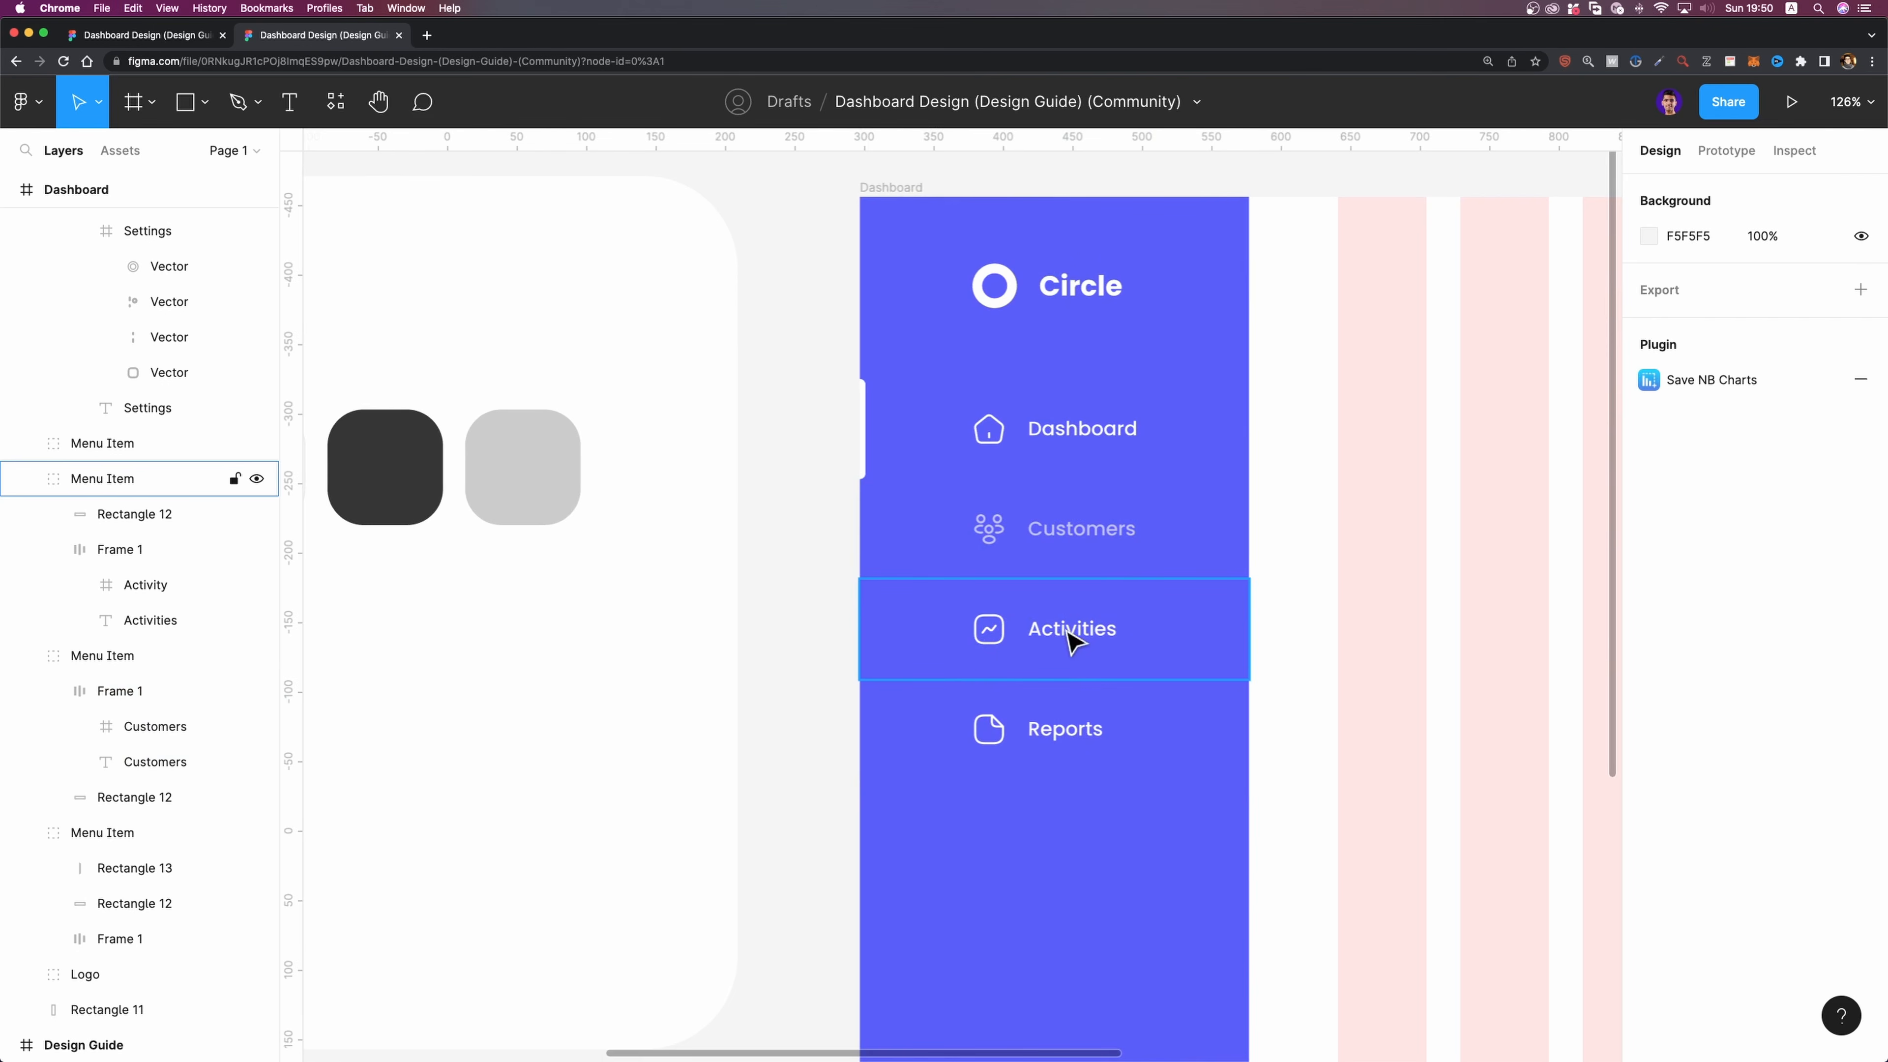
click(27, 482)
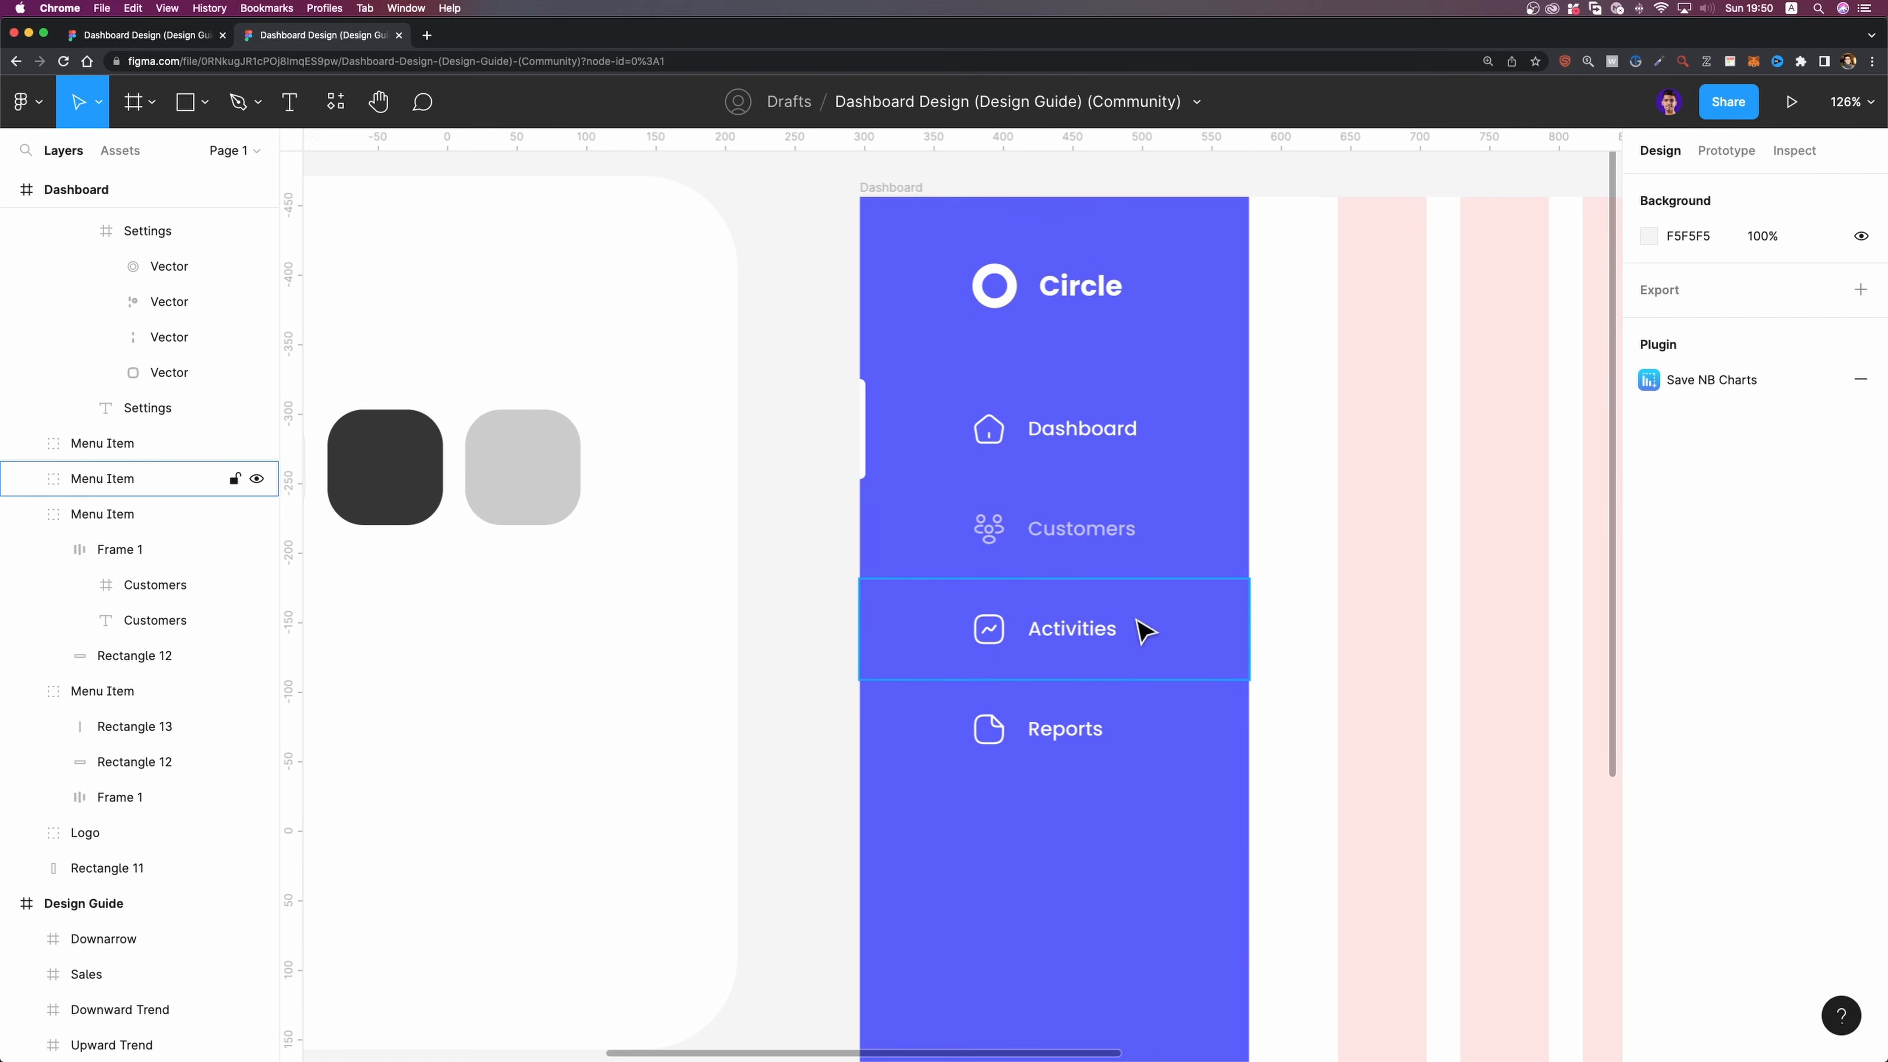
double_click(1084, 636)
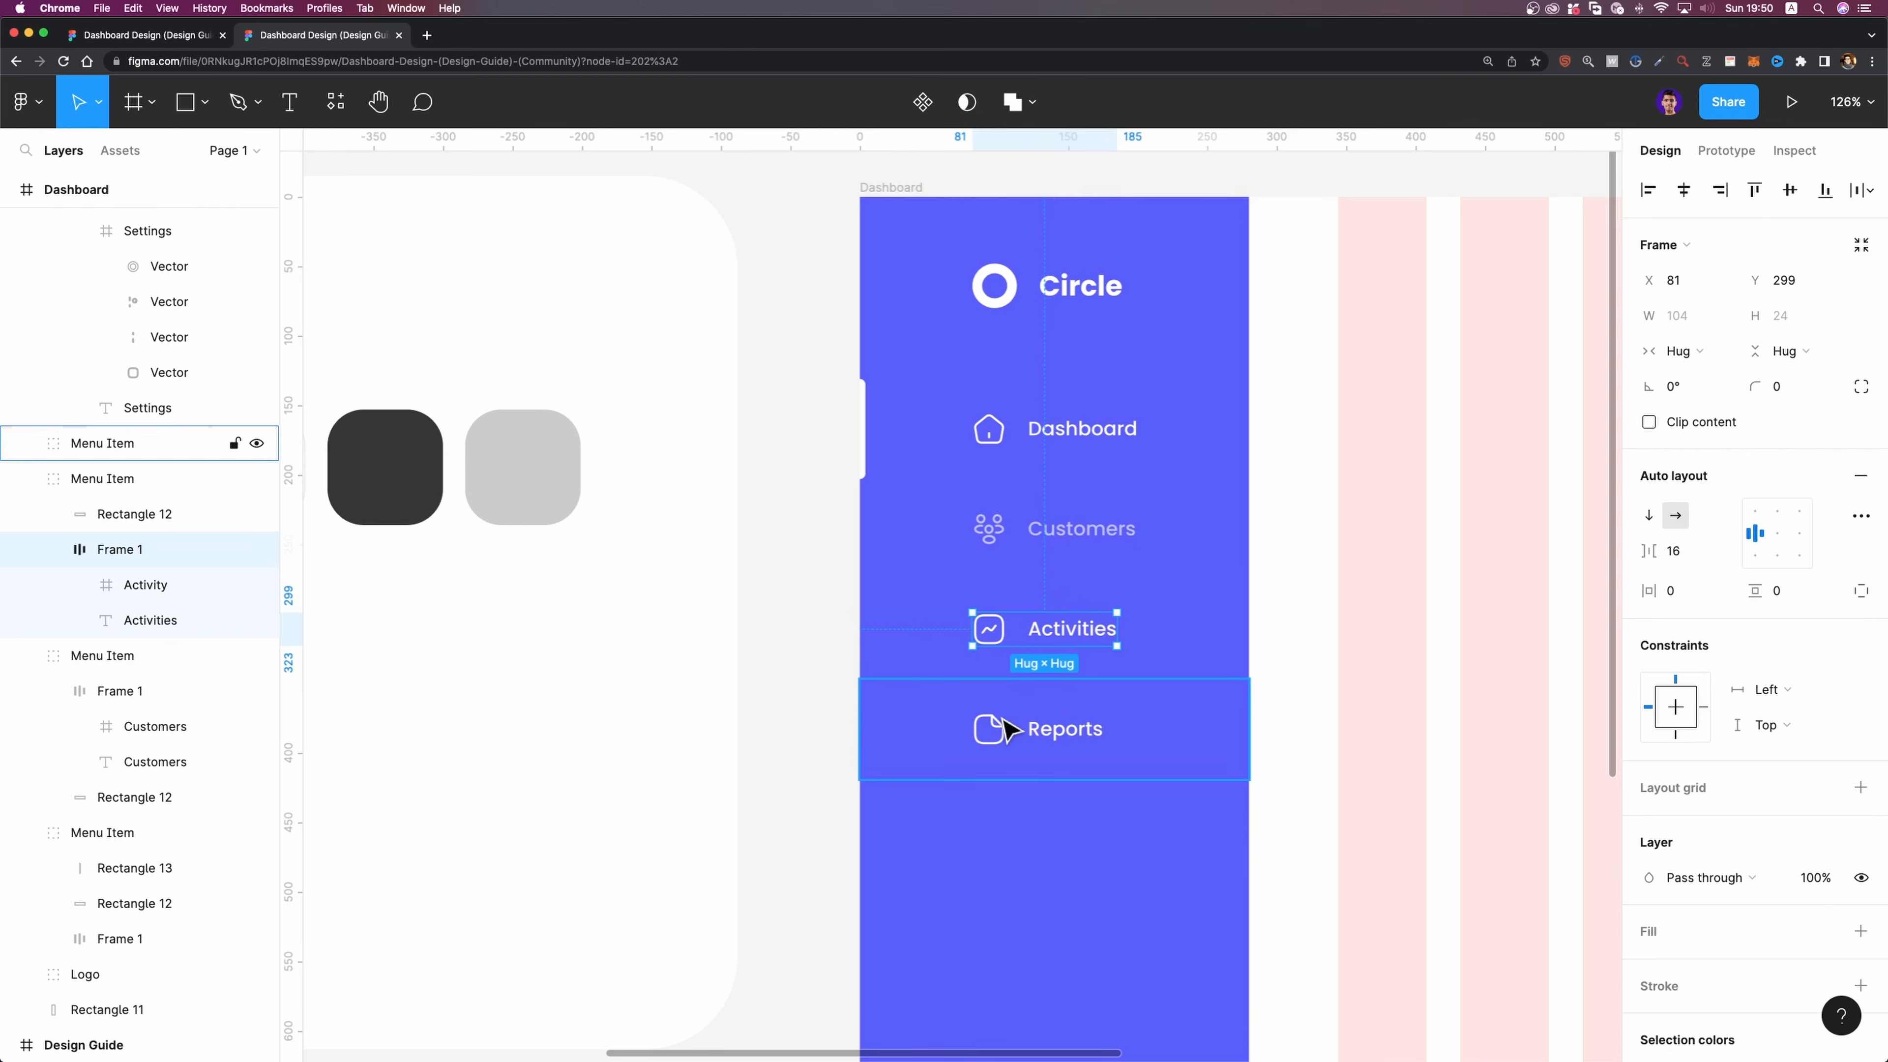
click(1693, 871)
key(super+v)
key(Return)
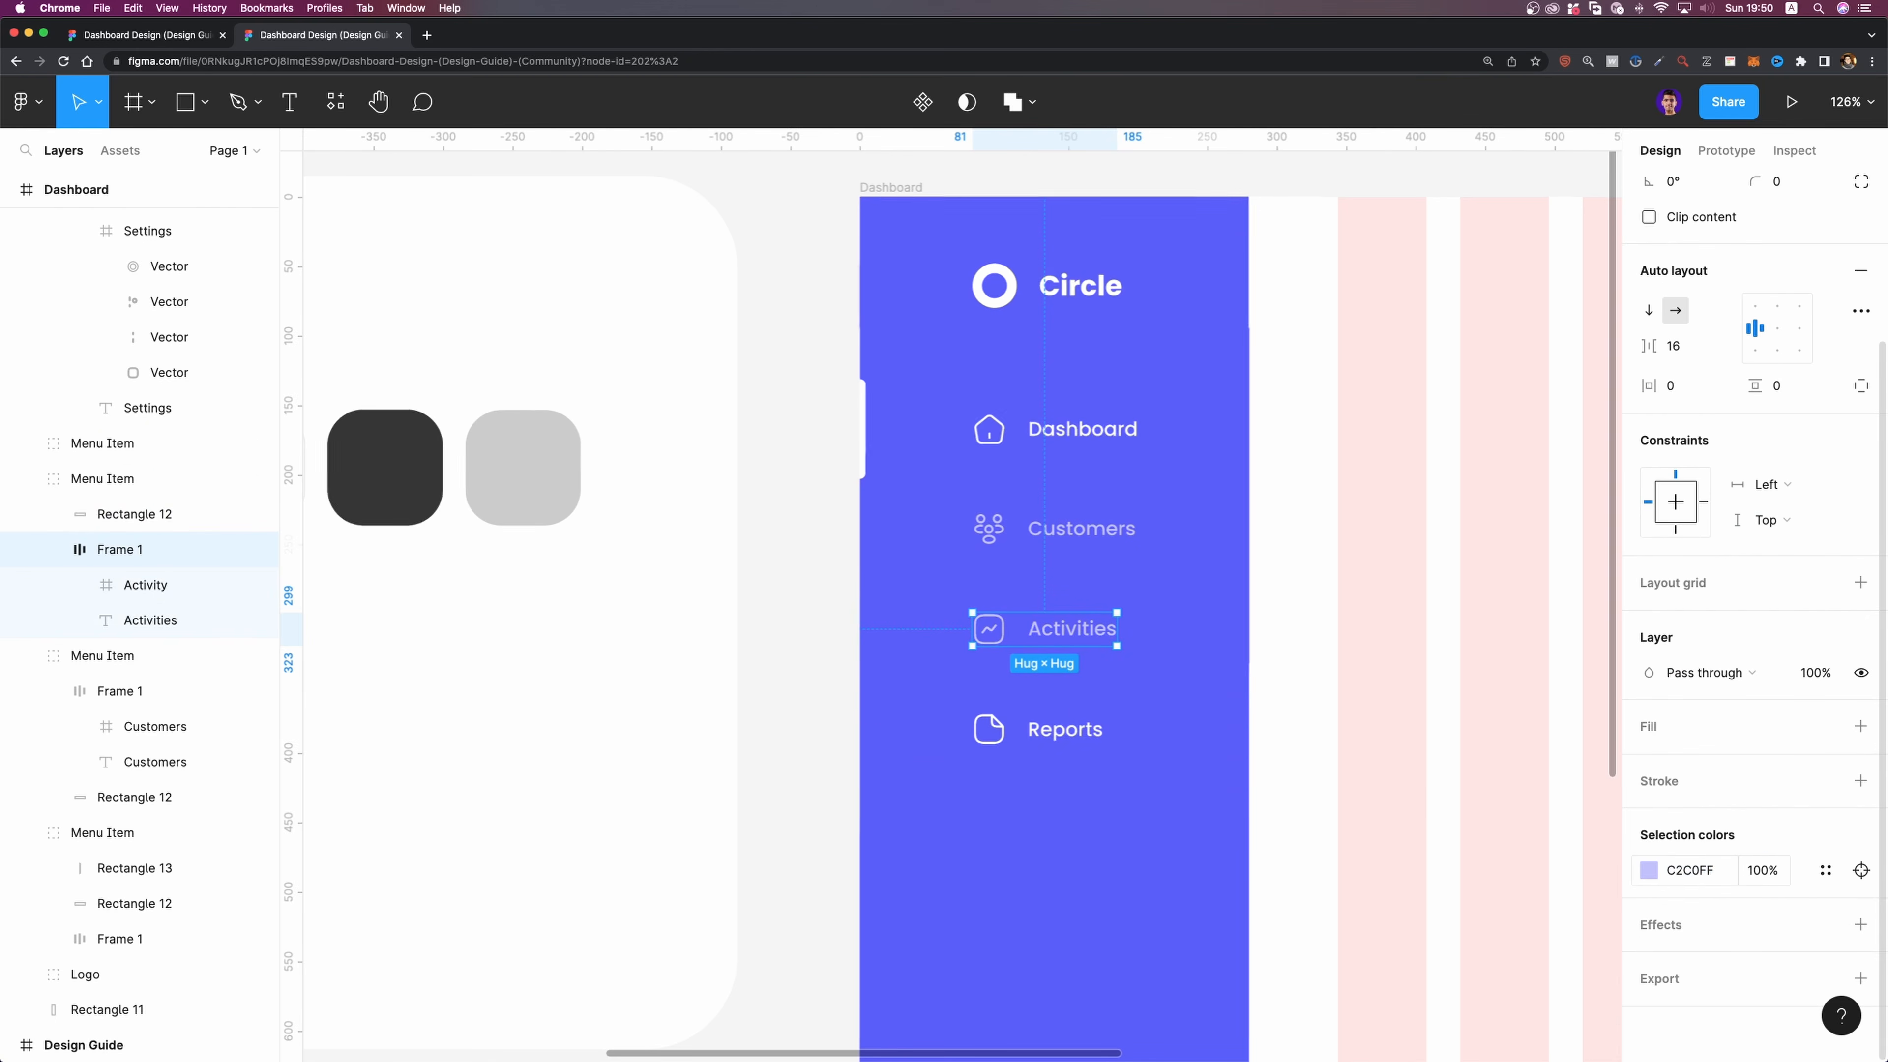
Recolor the Reports menu item's icon and label with C2C0FF.
scroll(1045, 748, down, 3)
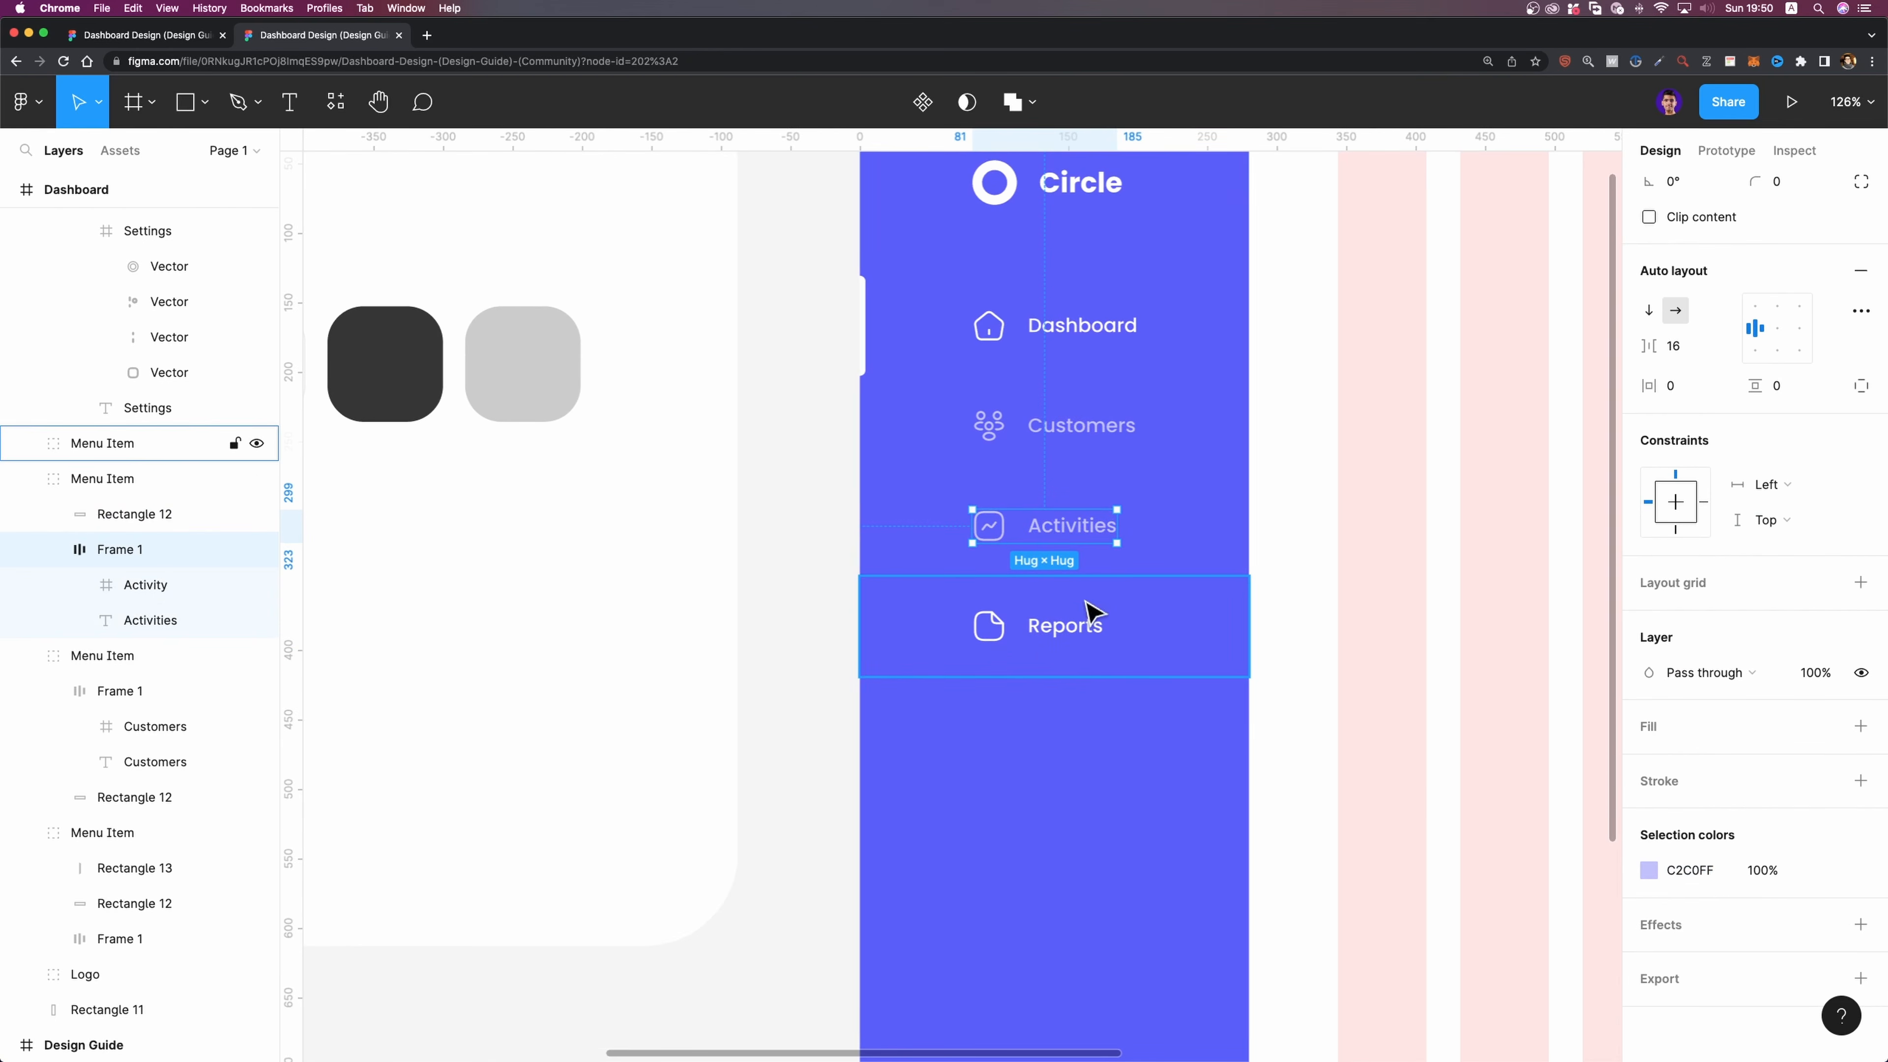
click(26, 478)
double_click(1064, 627)
click(1692, 870)
key(super+v)
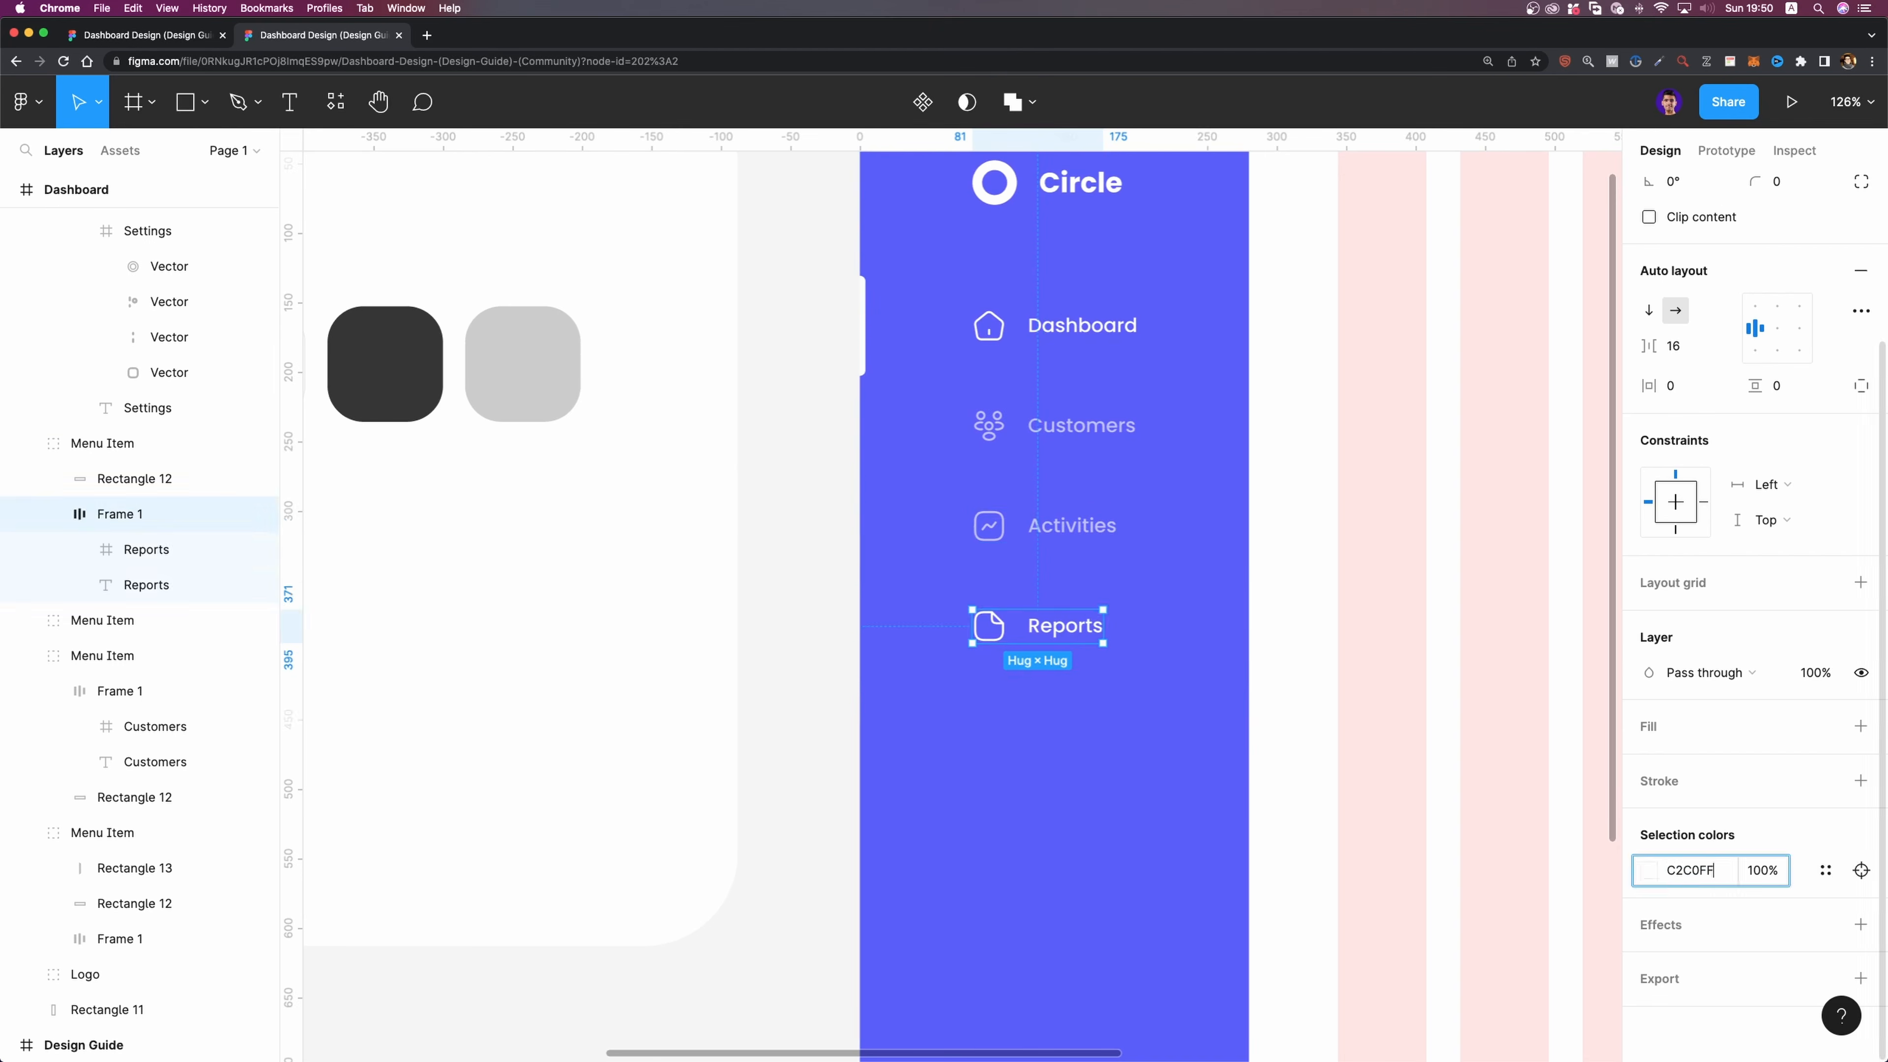
key(Return)
Recolor the icons and labels of the Settings and Log out menu items with C2C0FF.
scroll(1063, 707, down, 11)
click(1064, 705)
click(115, 303)
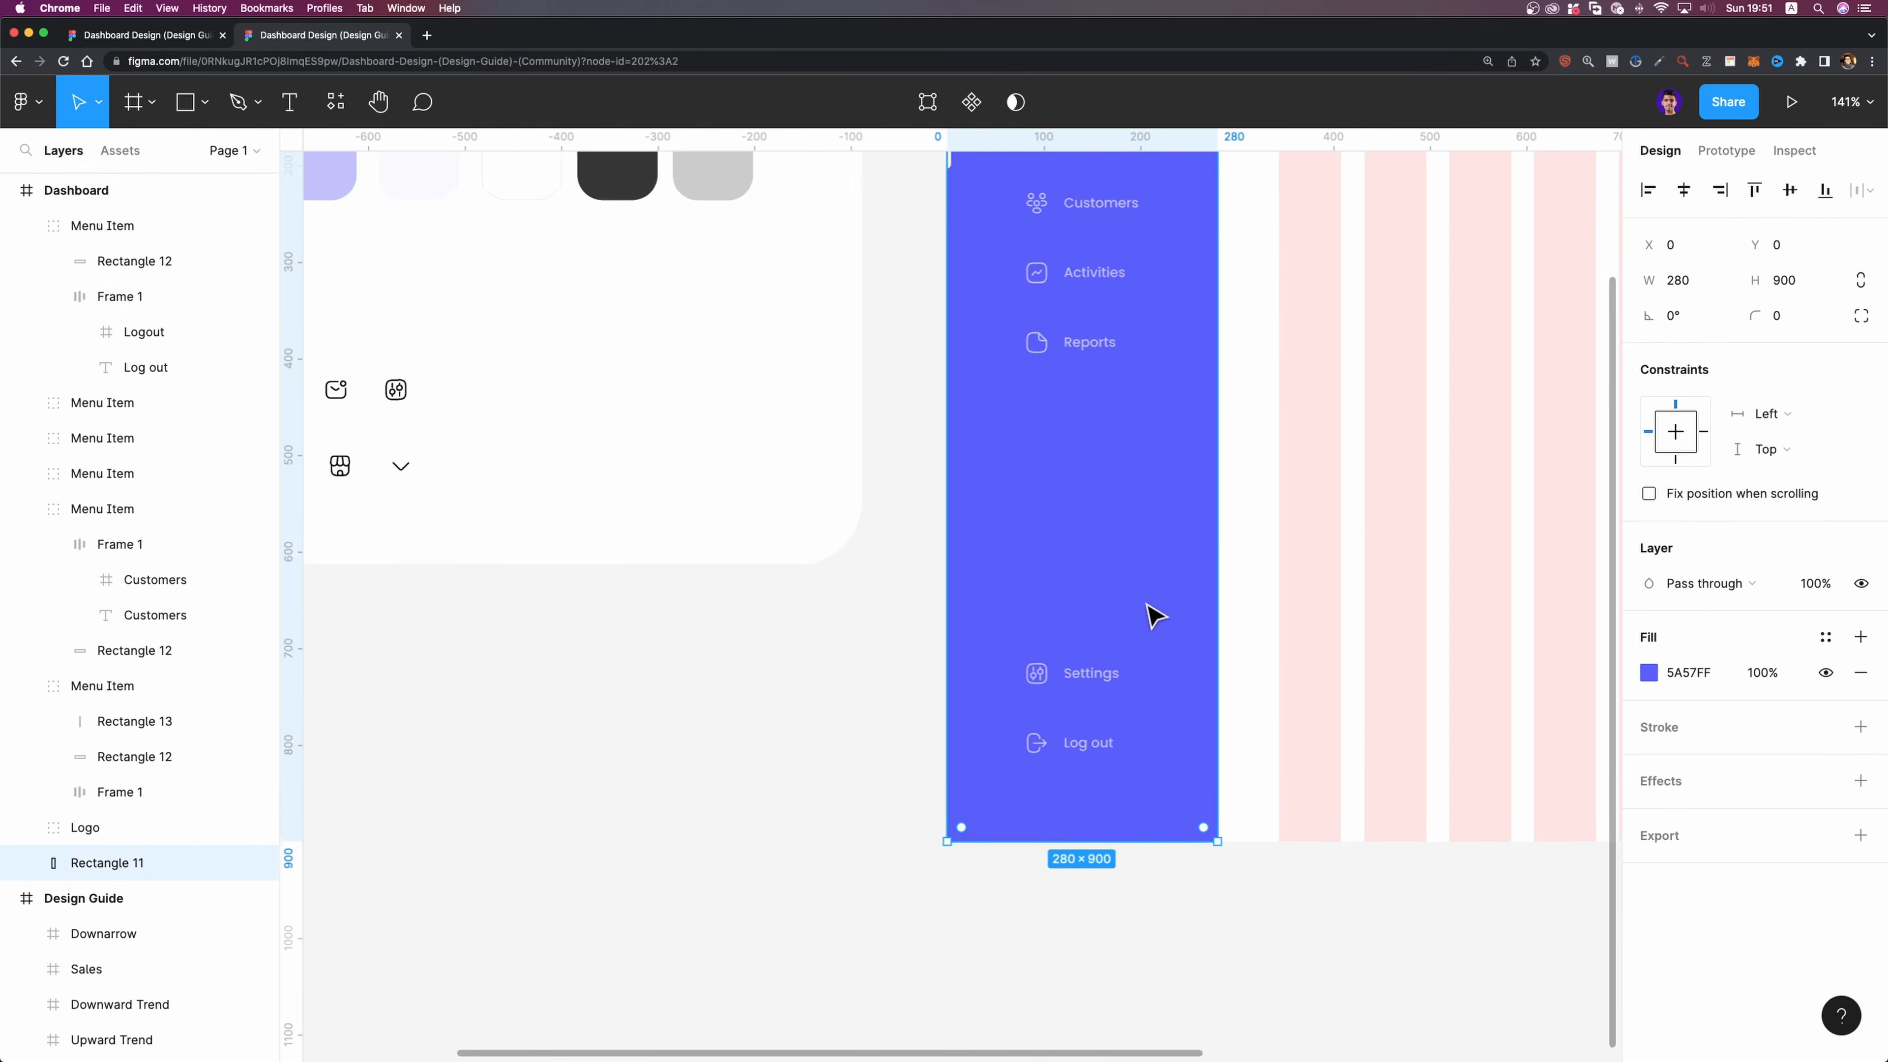
Move the Dashboard, Customers, Activities and Reports menu items together 21 px down, away from the logo.
scroll(1152, 615, up, 6)
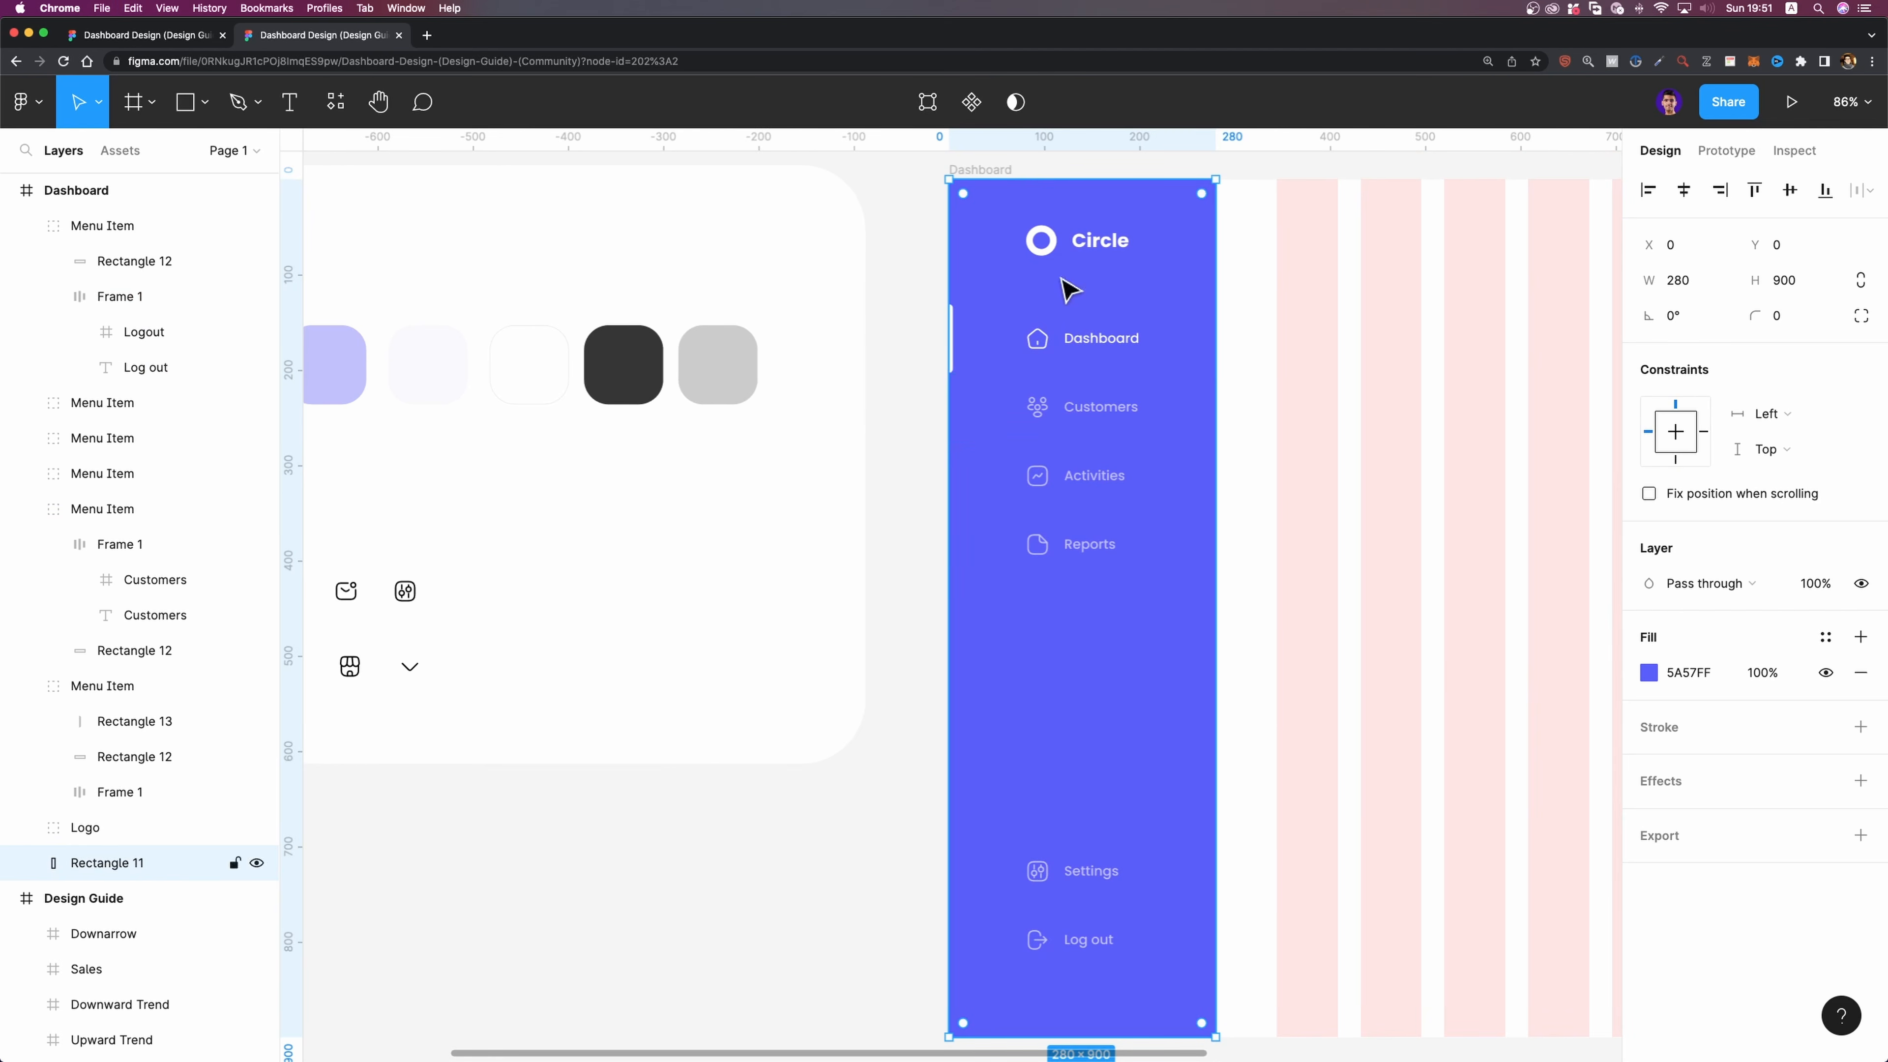
click(1084, 365)
shift+click(1078, 413)
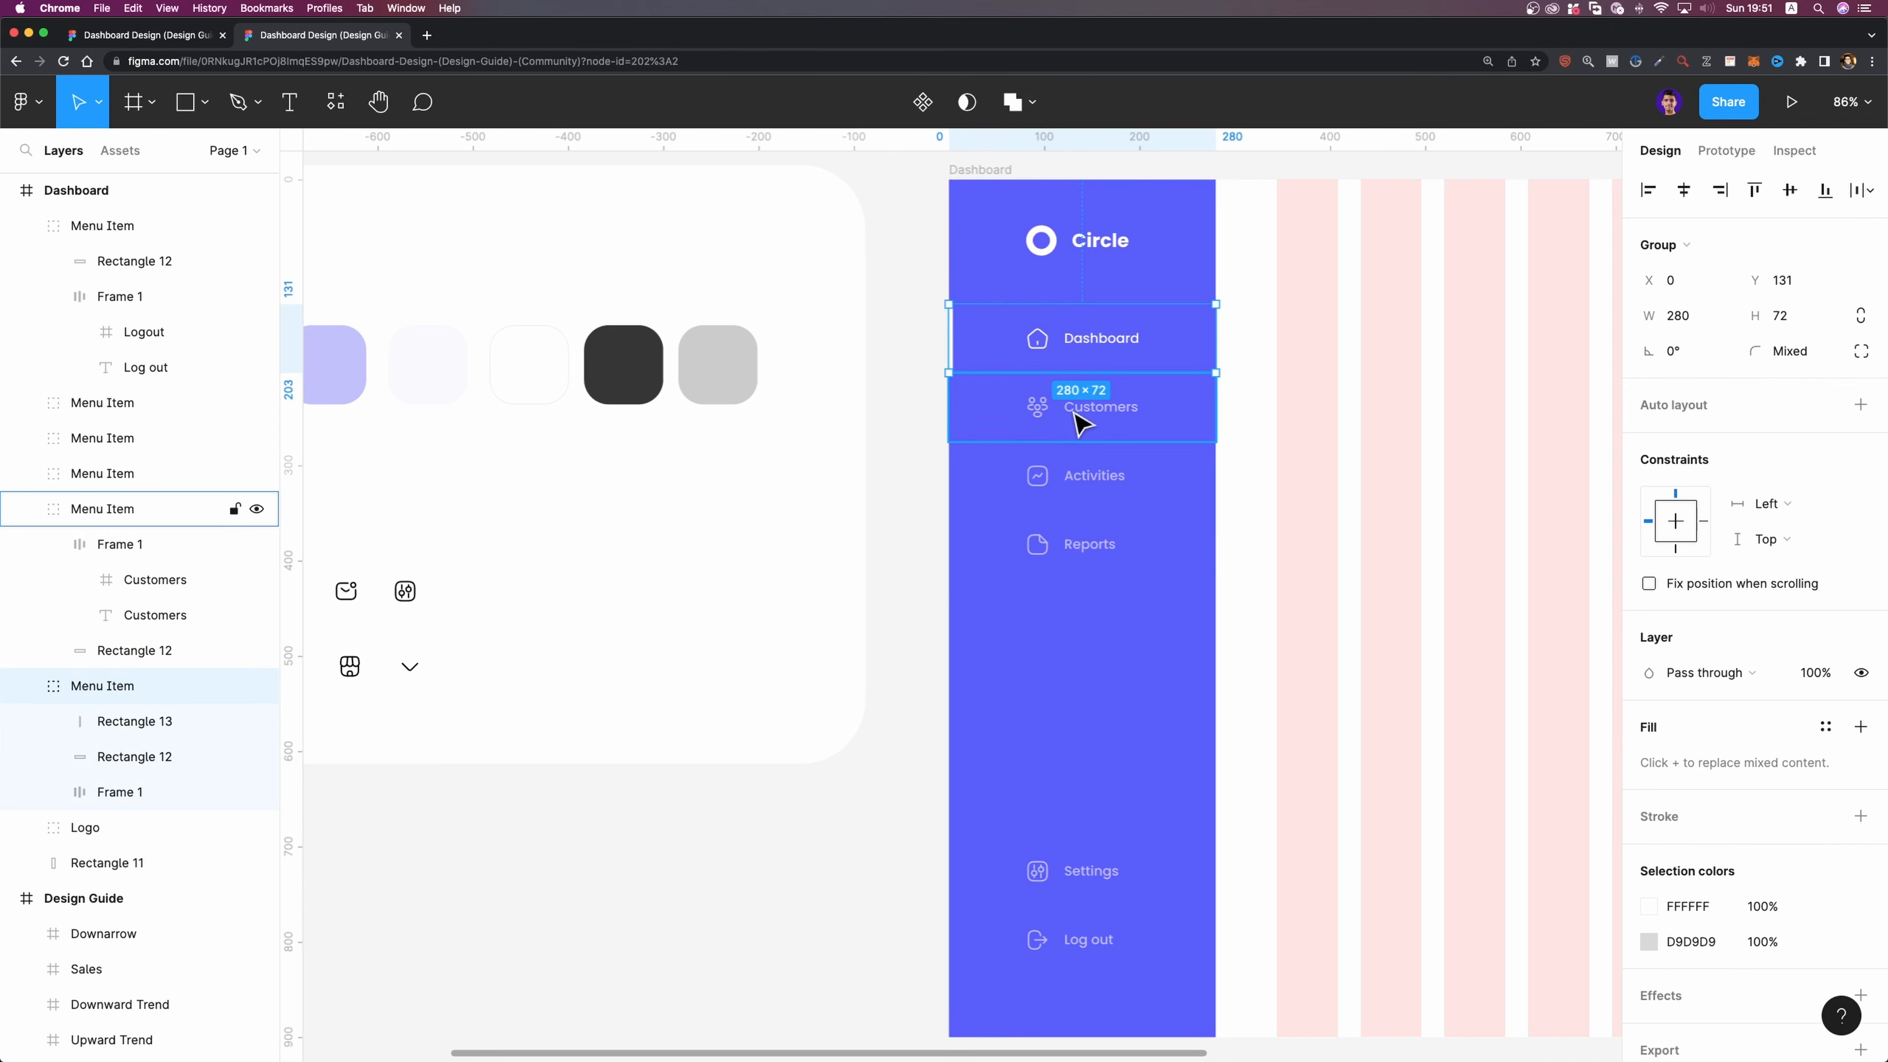
shift+click(1079, 480)
shift+click(1082, 539)
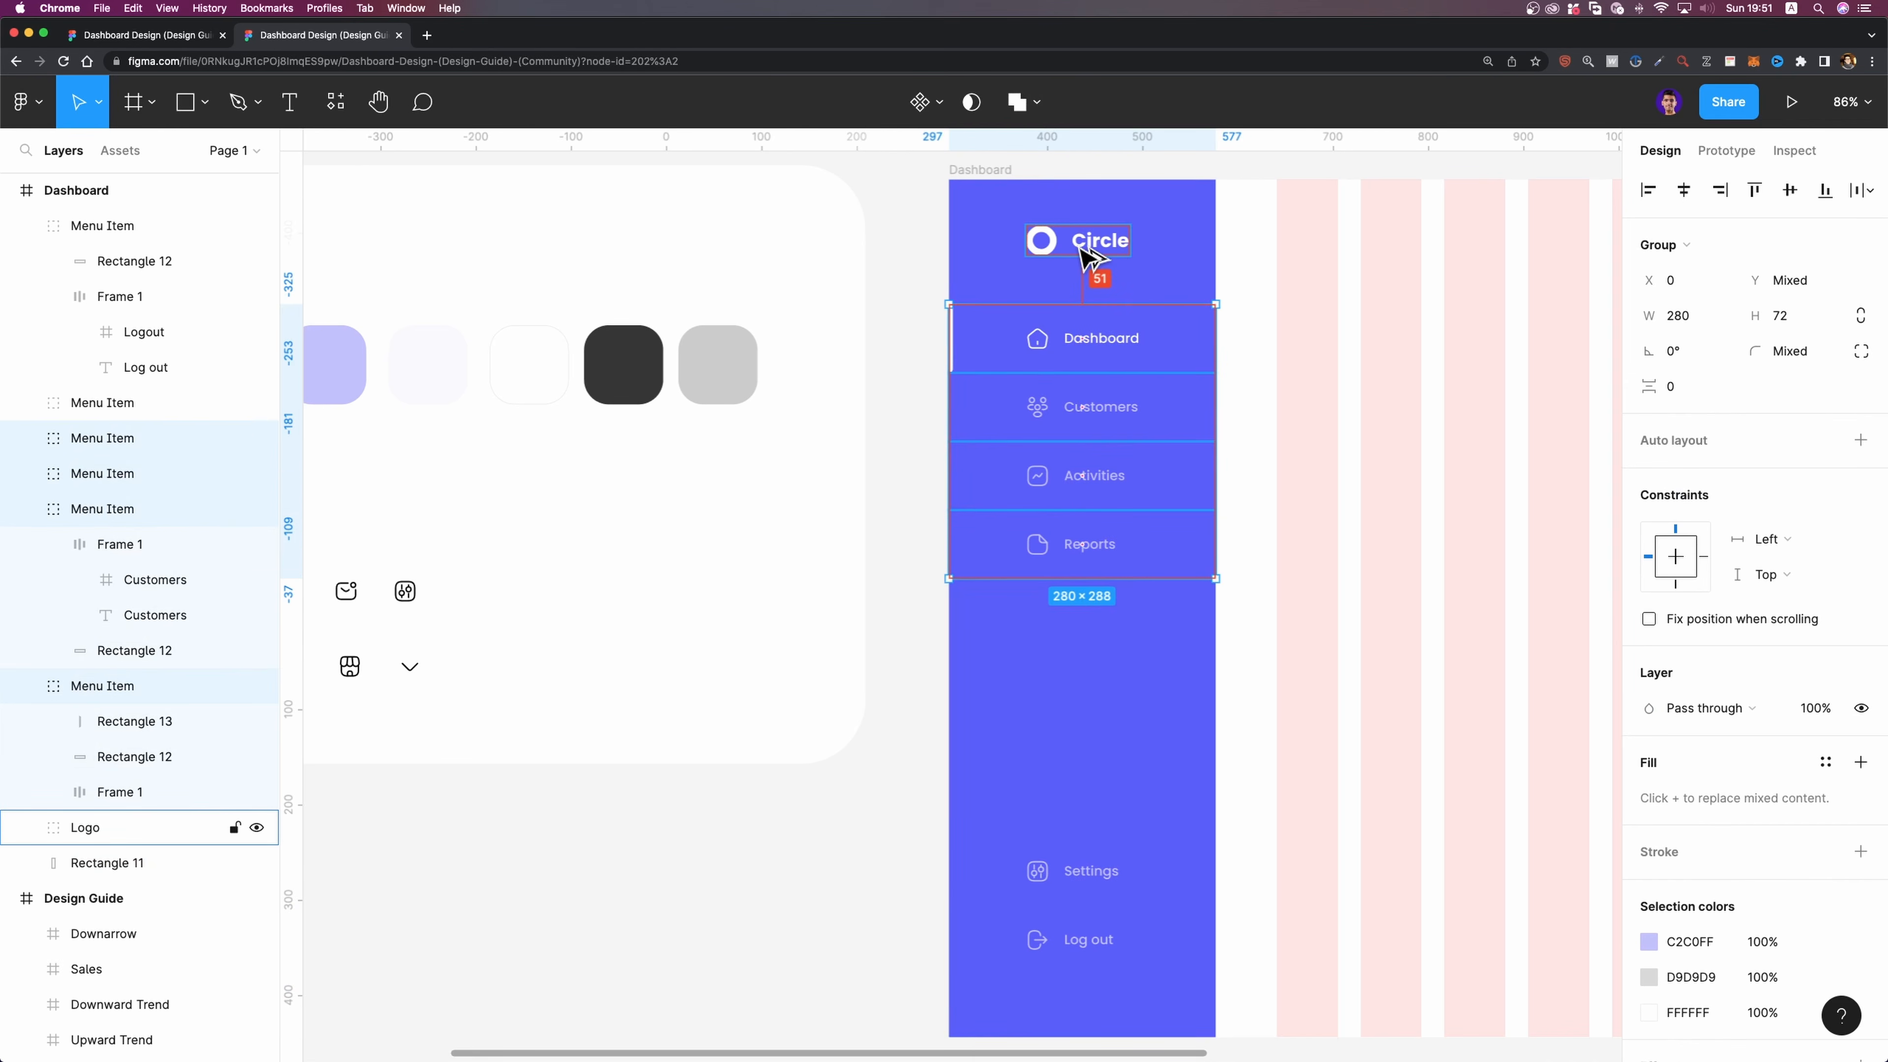
key(shift+Down)
key(Down)
key(Down)
key(Down)
key(Down)
key(Down)
key(Down)
key(Down)
key(Down)
key(Down)
key(Down)
key(Down)
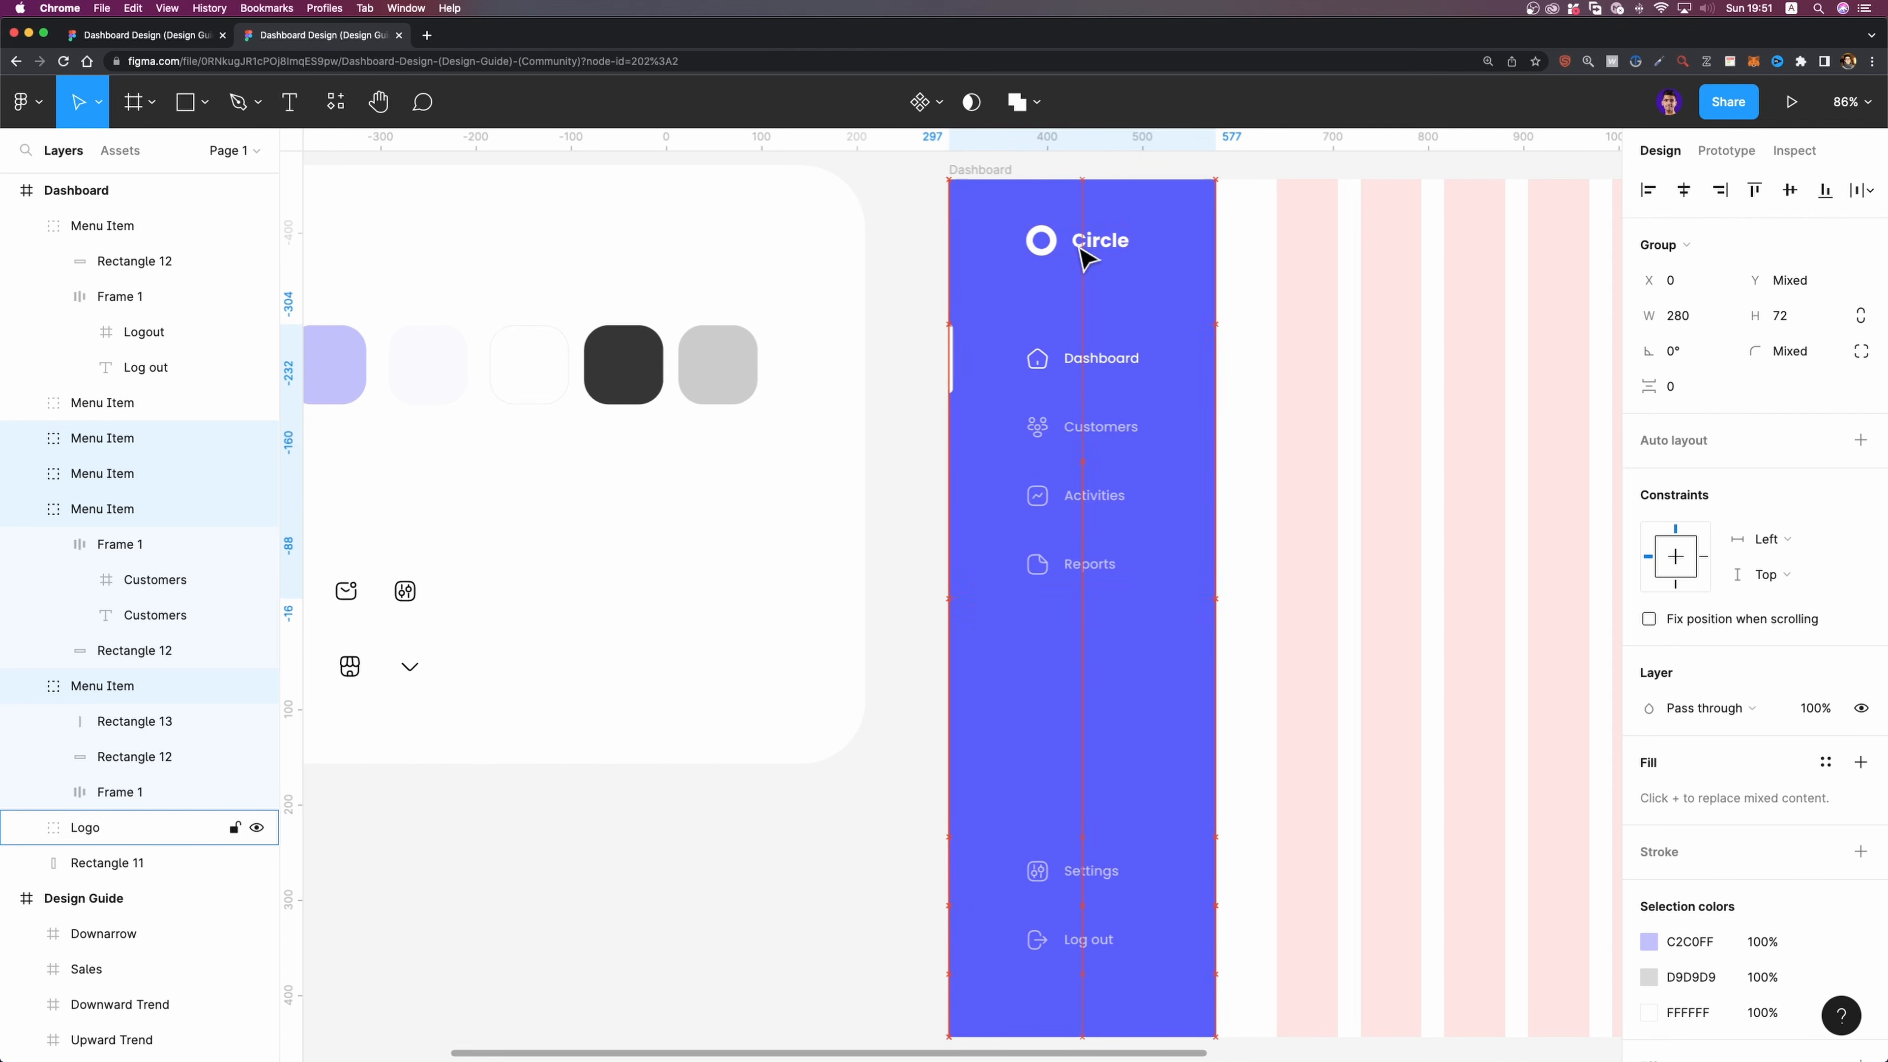
Move the Settings and Log out menu items down together, leaving 48 px beneath them to the sidebar's lower edge.
click(1096, 884)
shift+click(1063, 945)
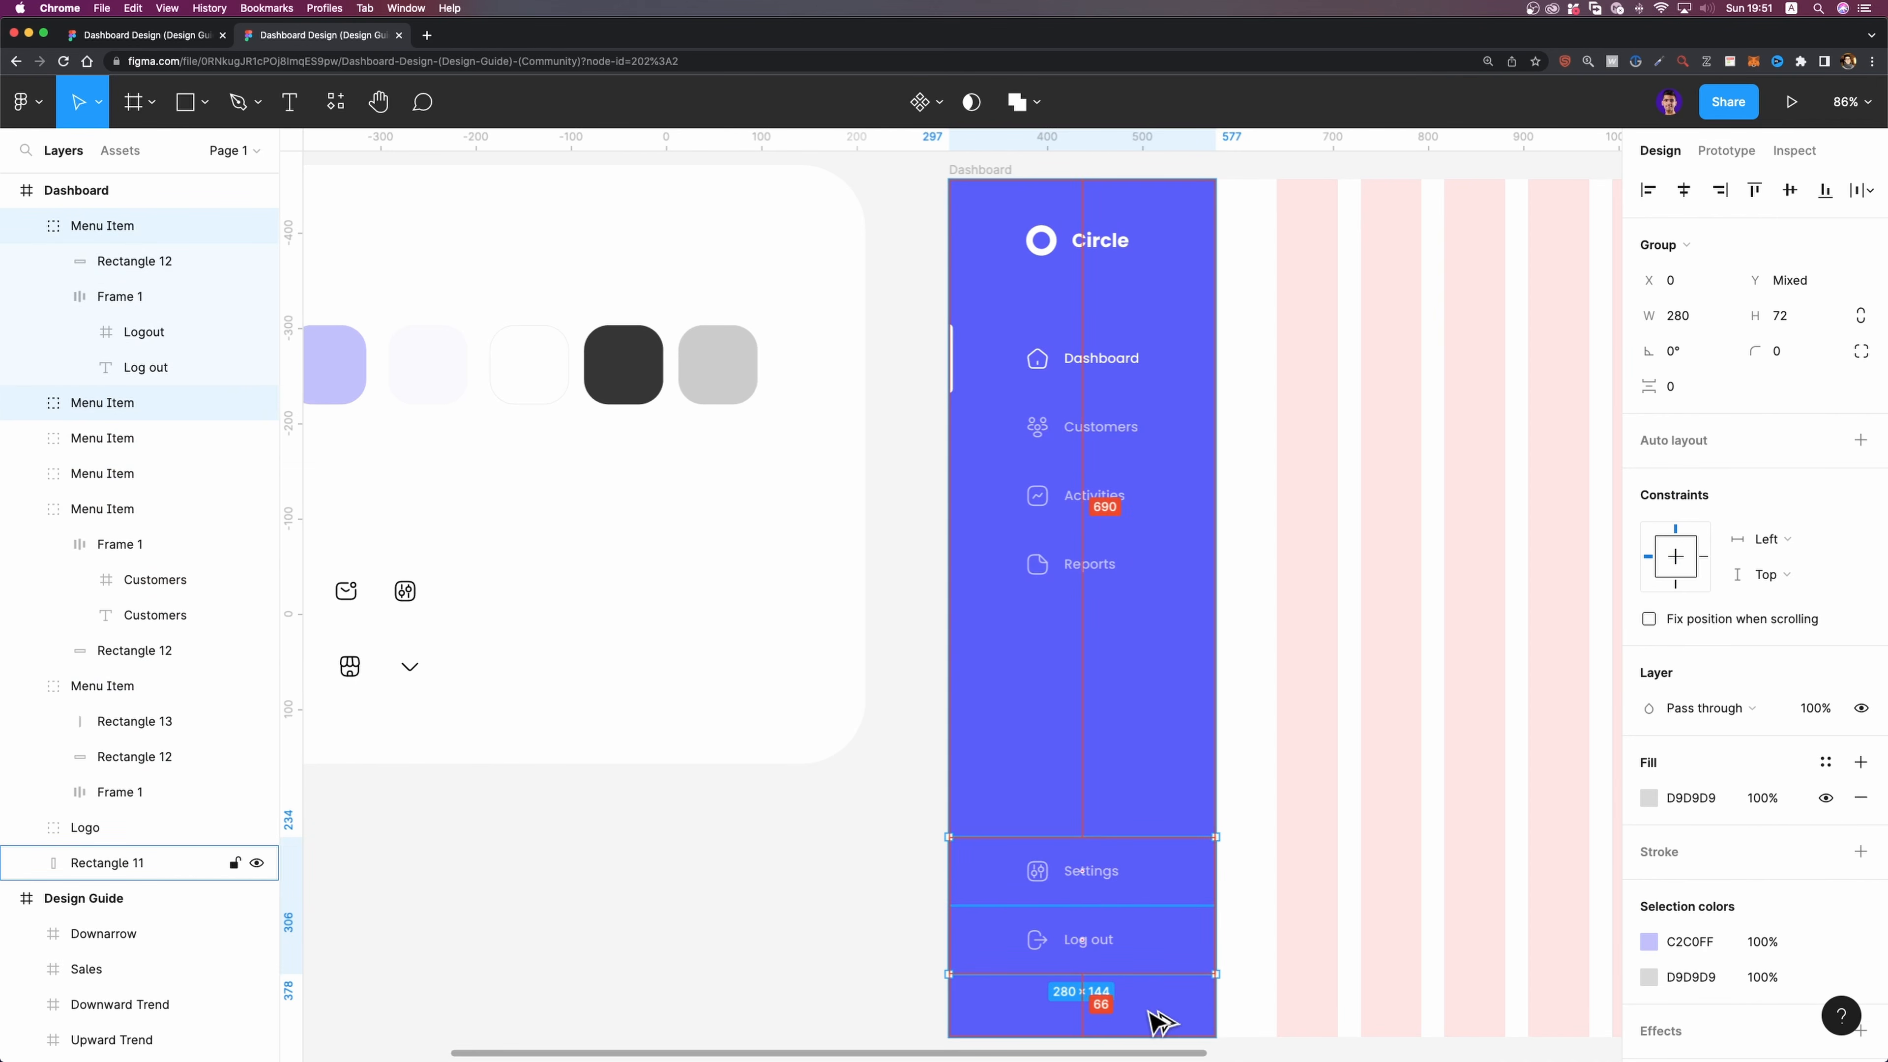
key(Down)
key(Down)
key(Down)
key(Down)
key(Down)
key(Down)
key(Down)
key(Down)
key(Down)
key(Down)
key(Down)
key(Down)
key(Down)
key(Down)
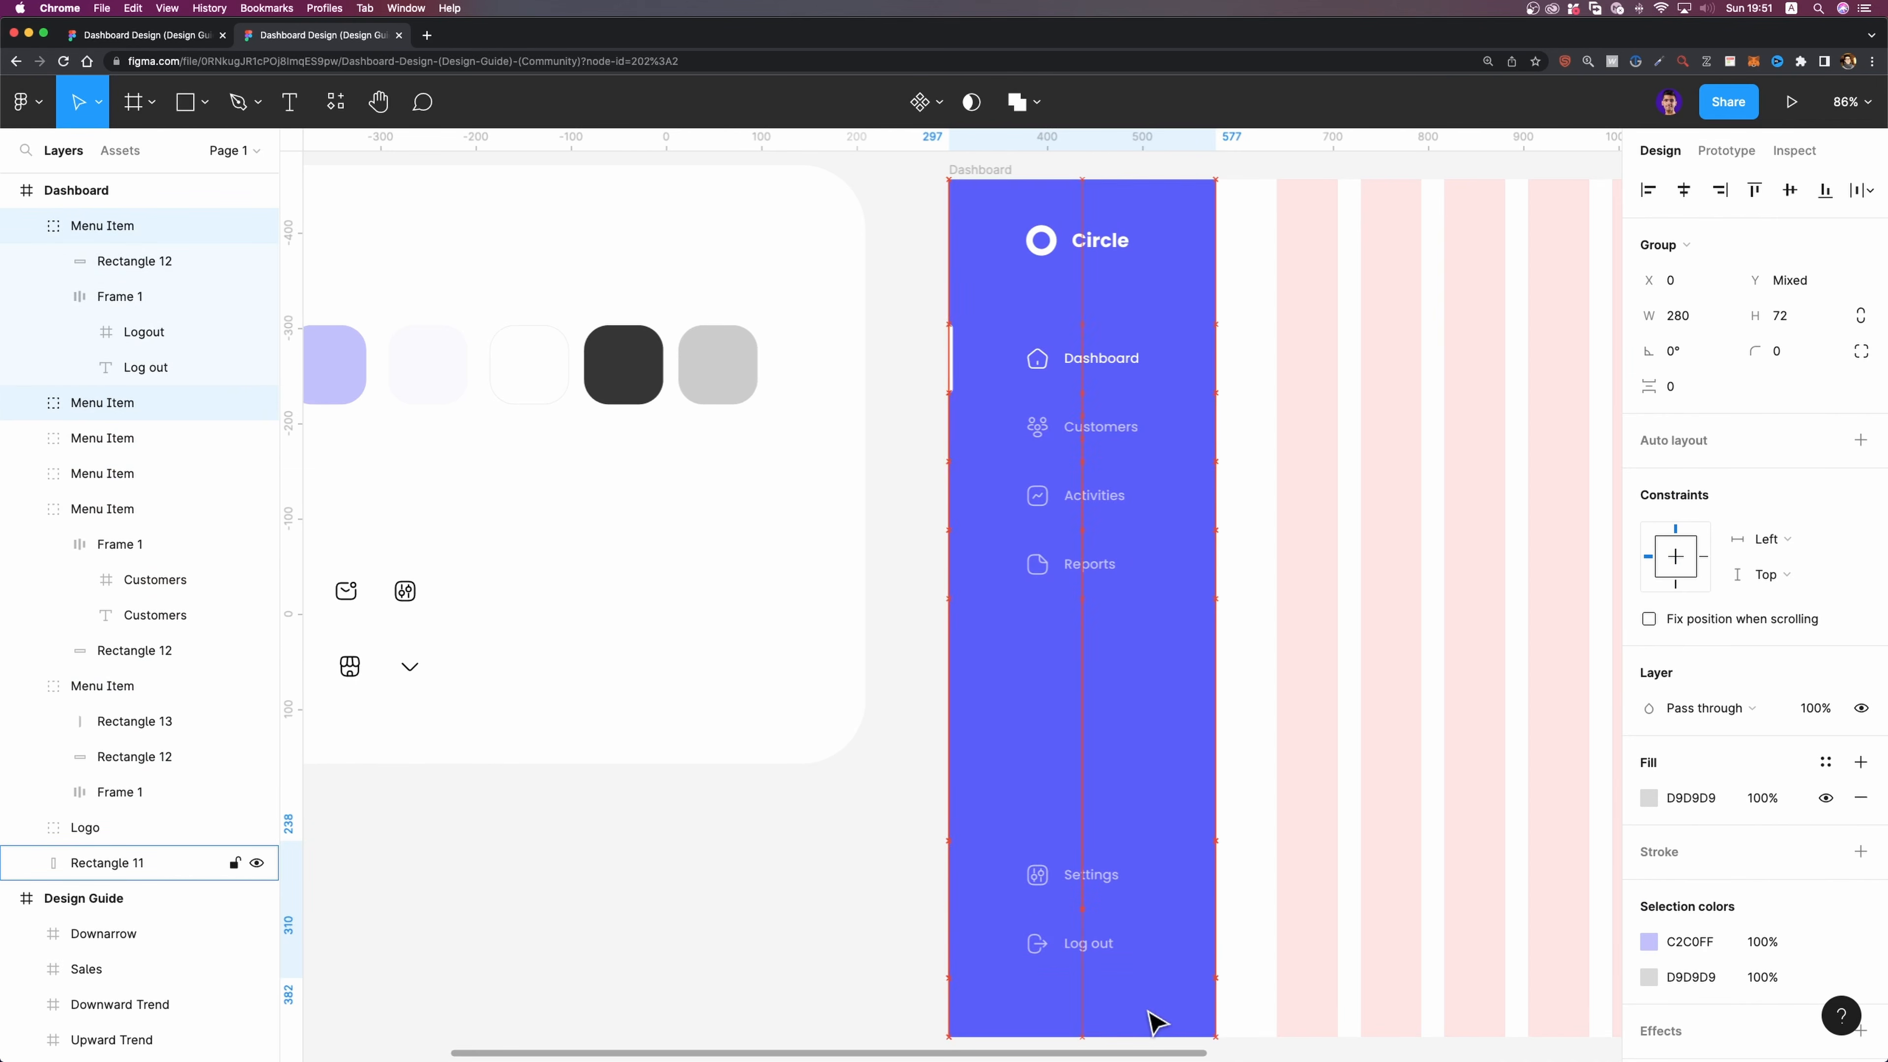
key(Down)
key(Down)
key(Down)
key(Down)
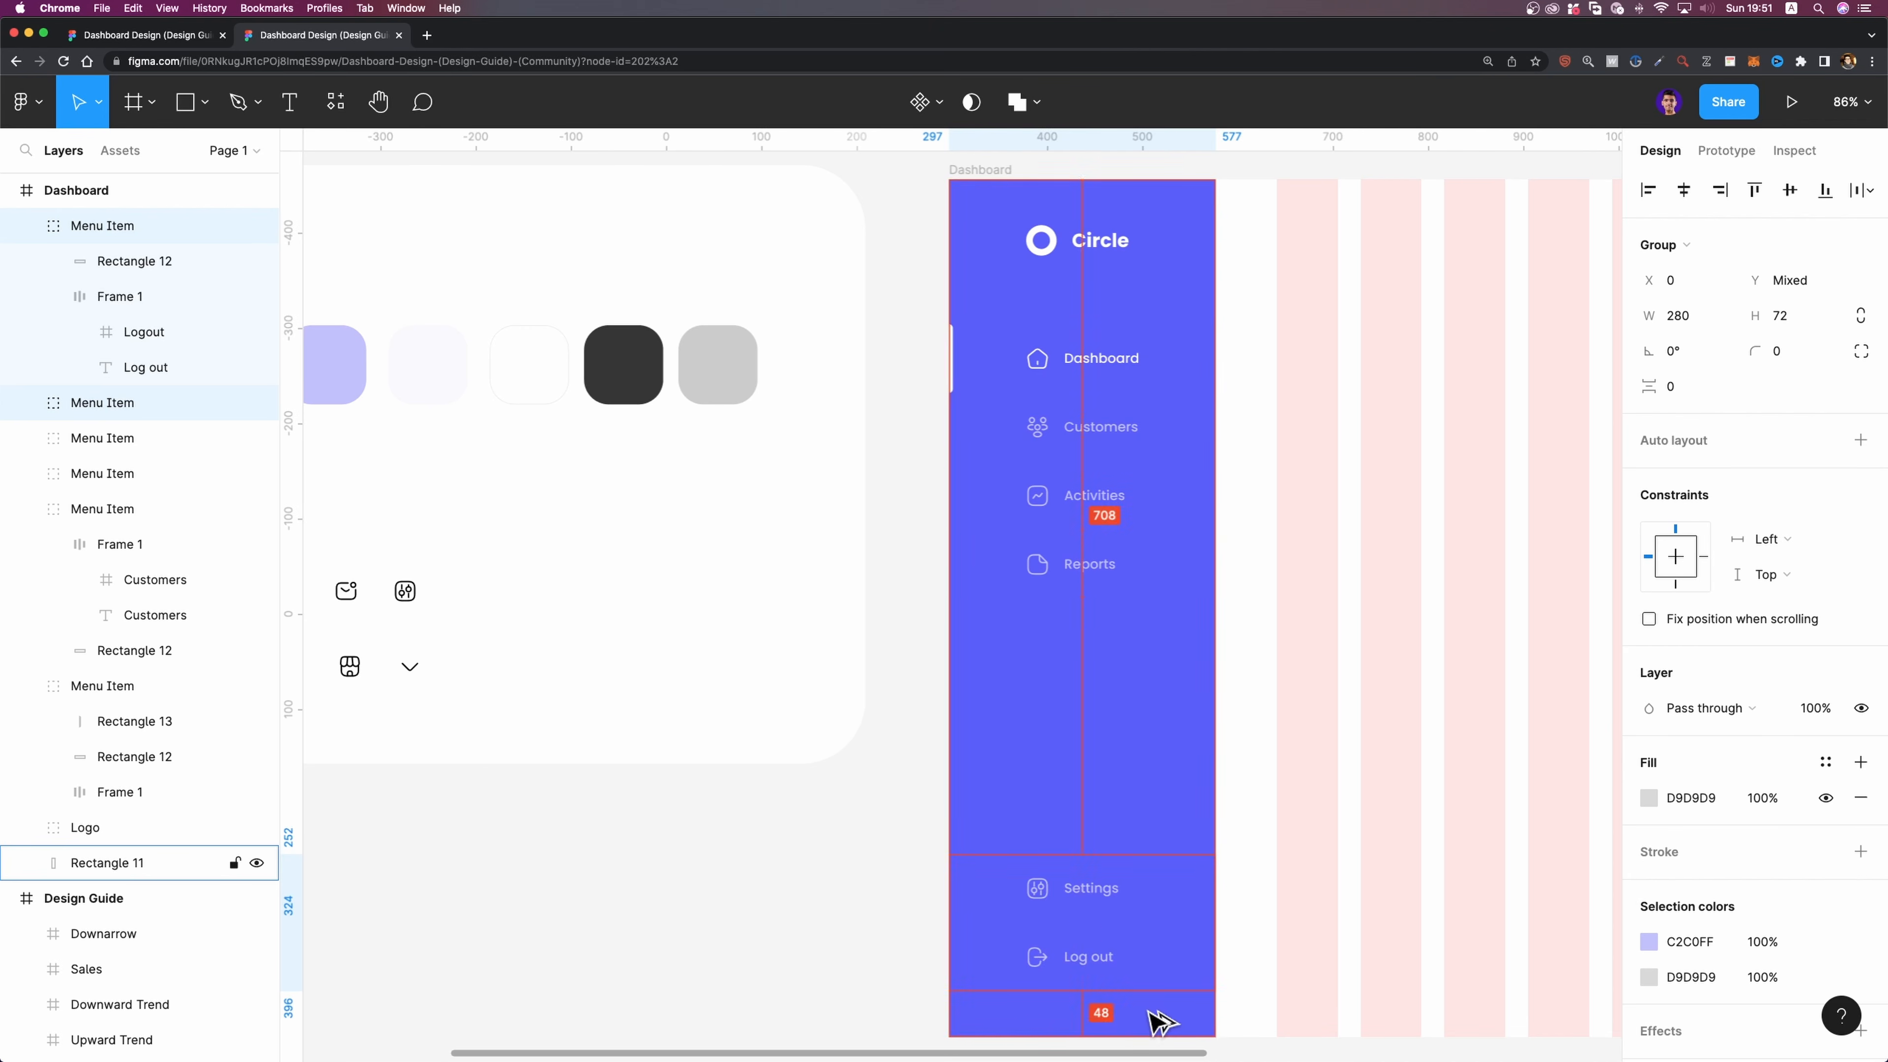
Group the blue sidebar rectangle, the logo and all six menu items into one group.
scroll(1196, 834, right, 4)
scroll(1188, 835, right, 1)
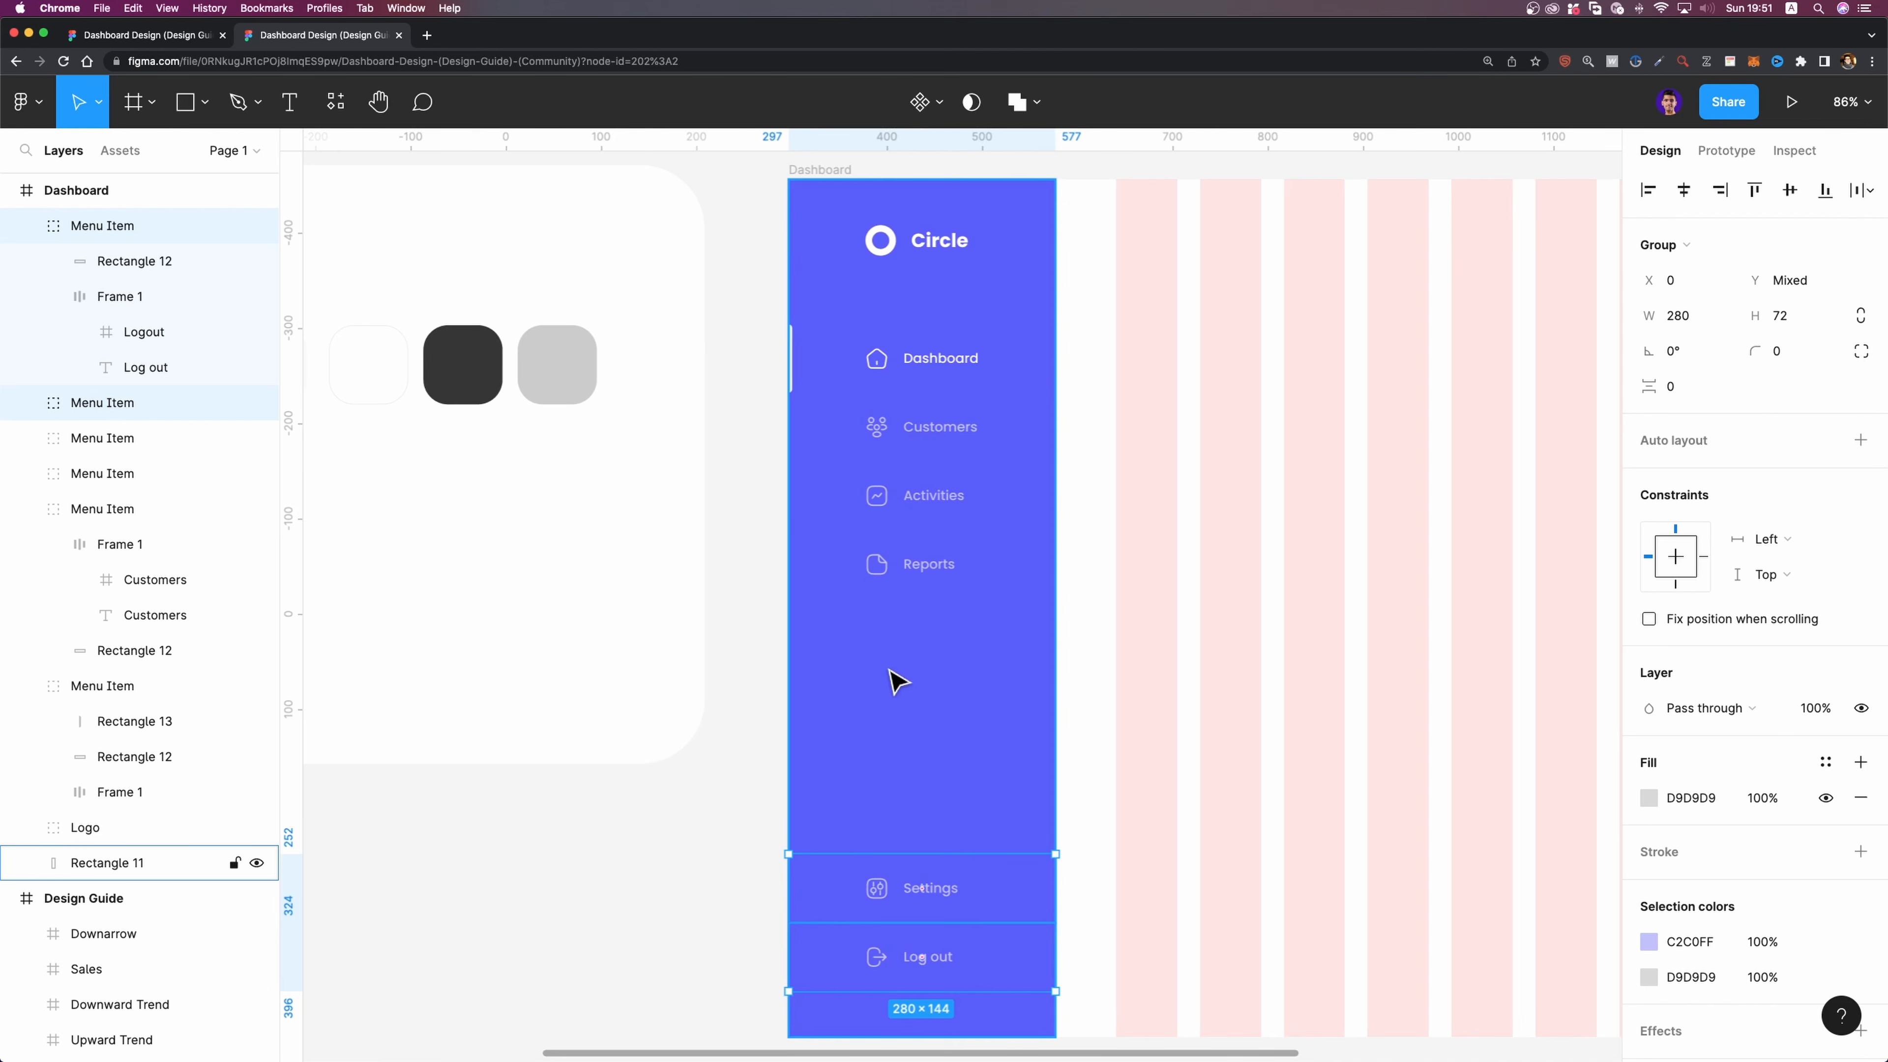
click(996, 299)
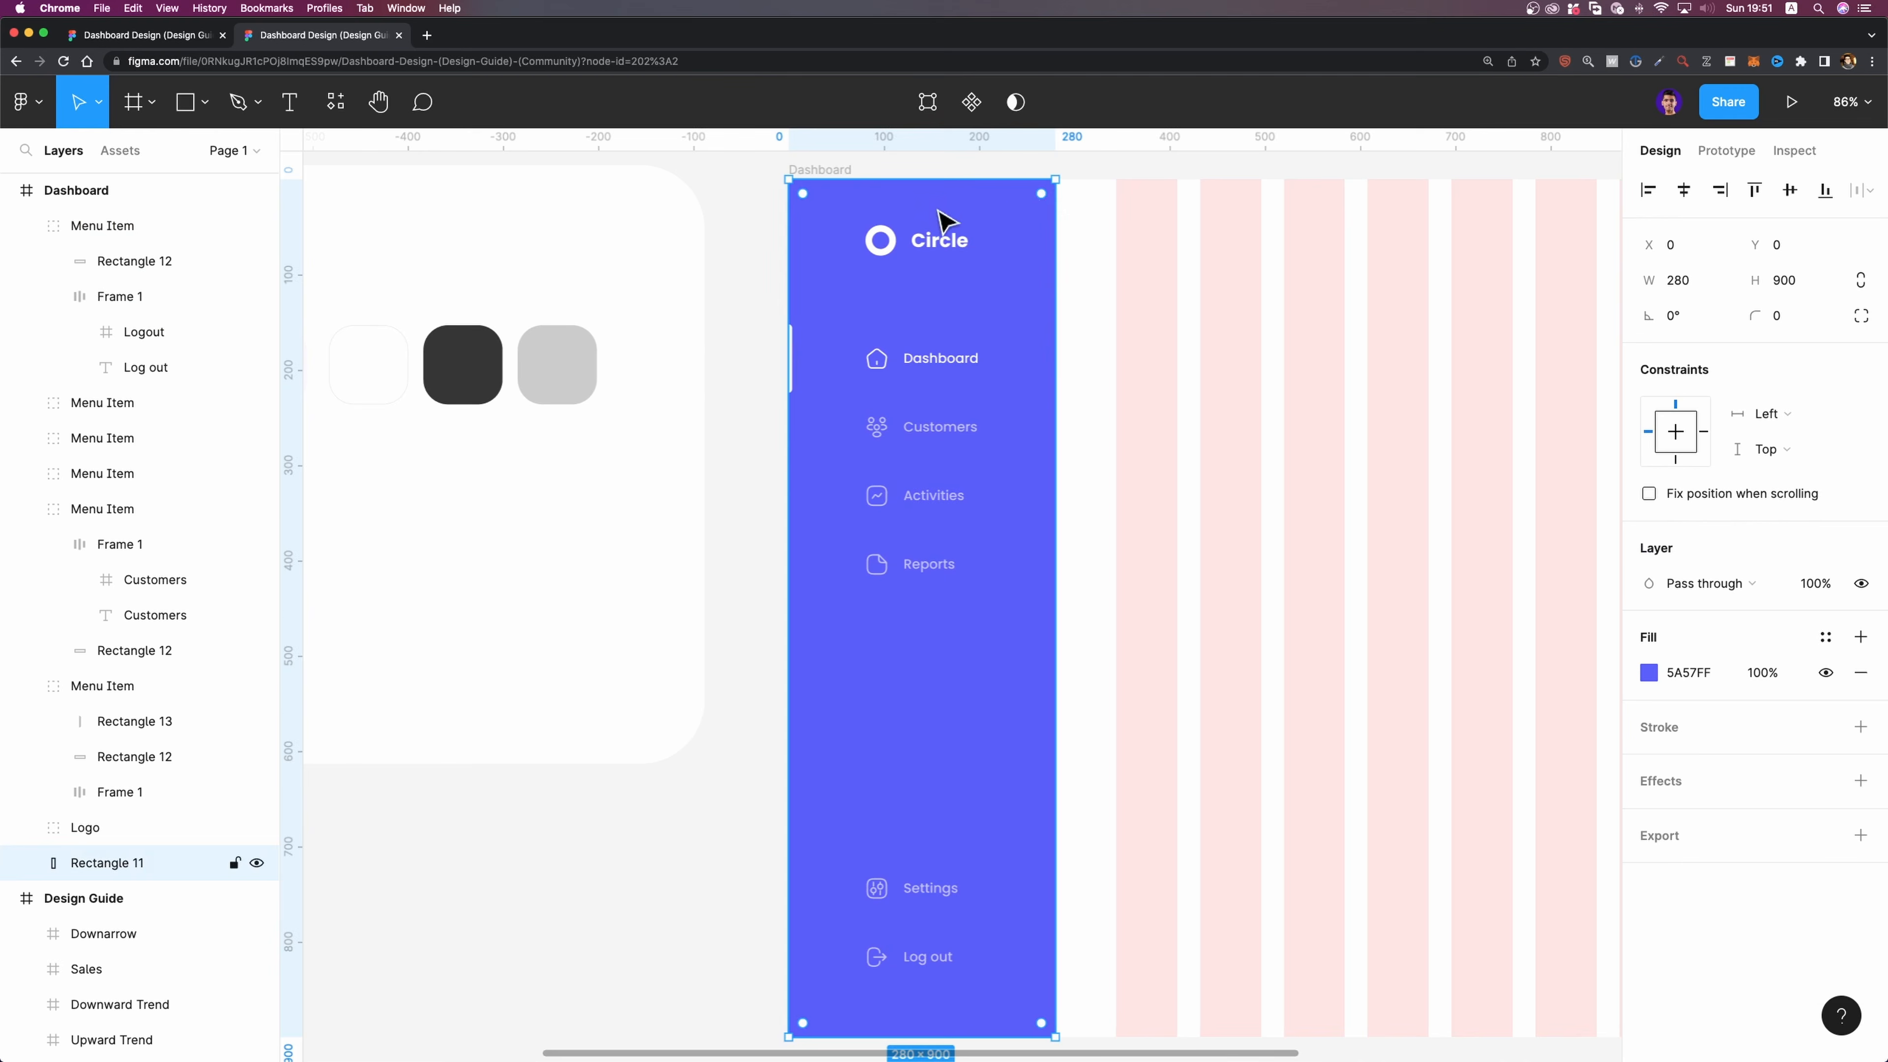
shift+click(936, 239)
shift+click(916, 361)
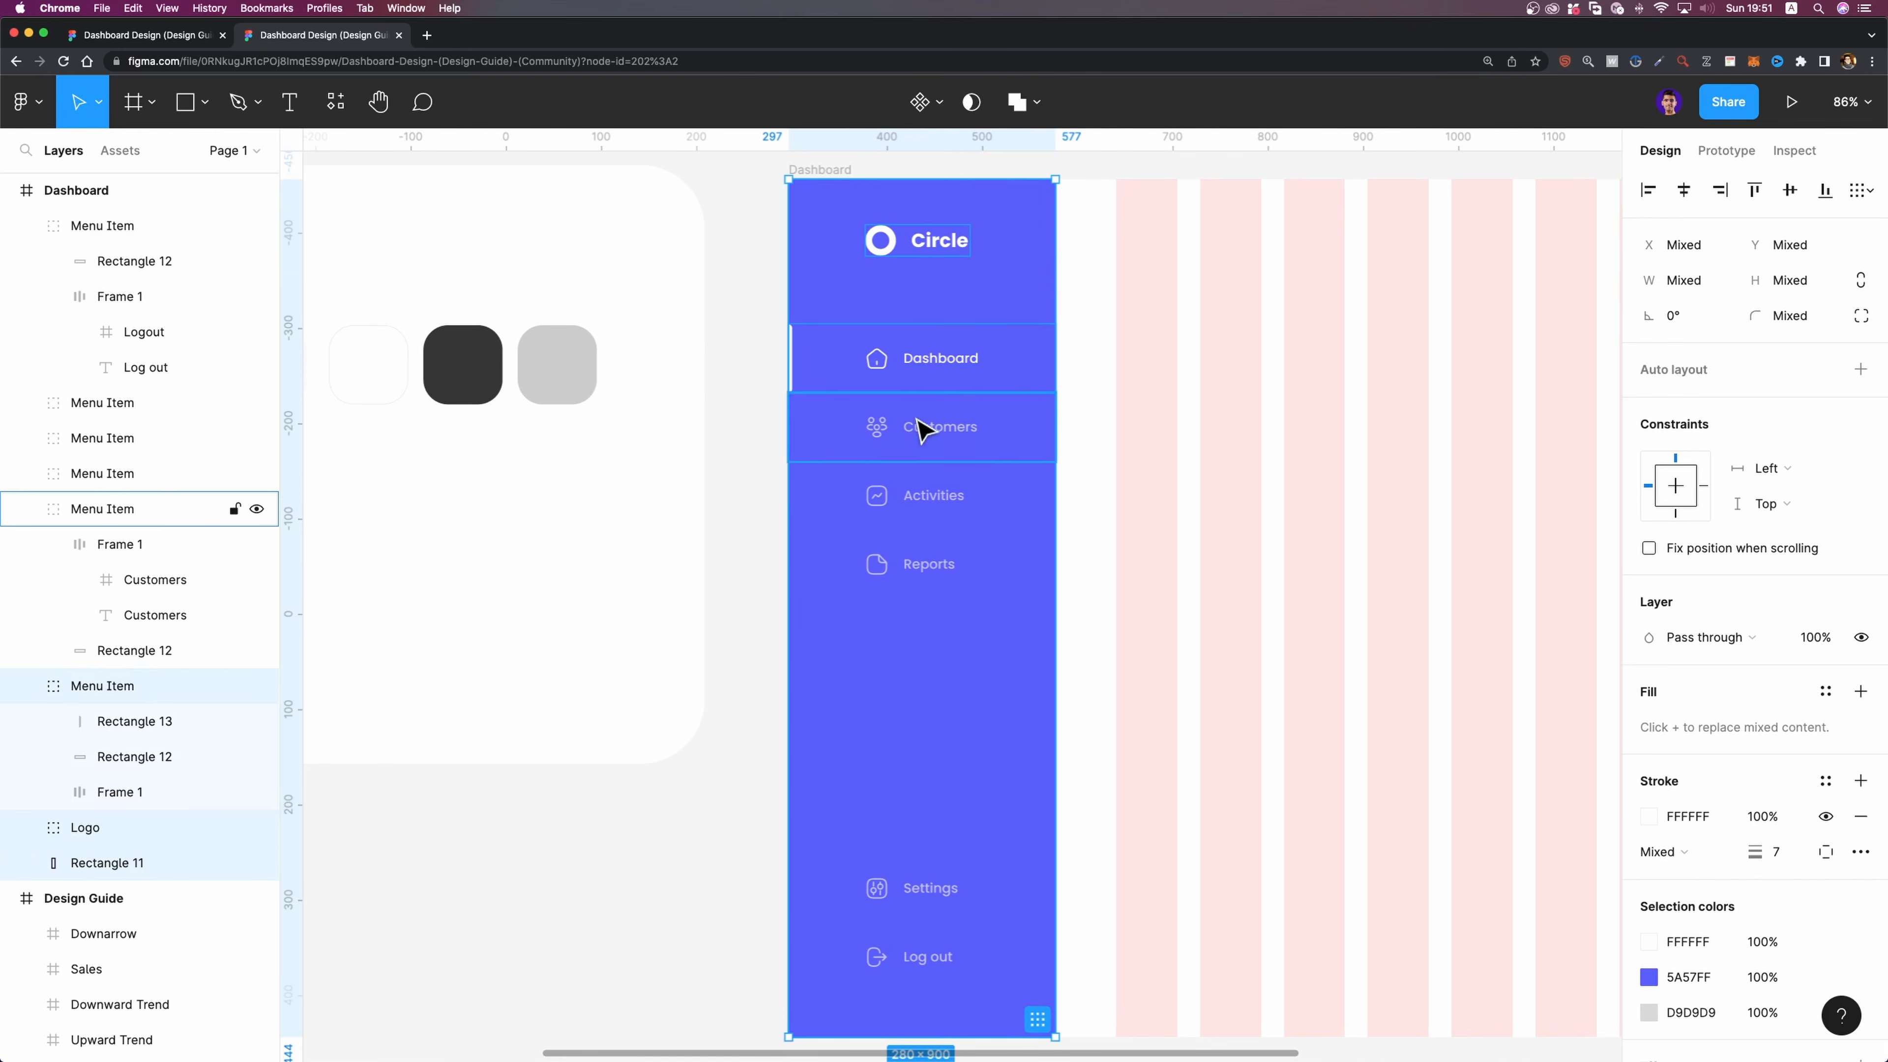
shift+click(922, 430)
shift+click(923, 498)
shift+click(910, 565)
shift+click(886, 889)
shift+click(911, 959)
key(super+g)
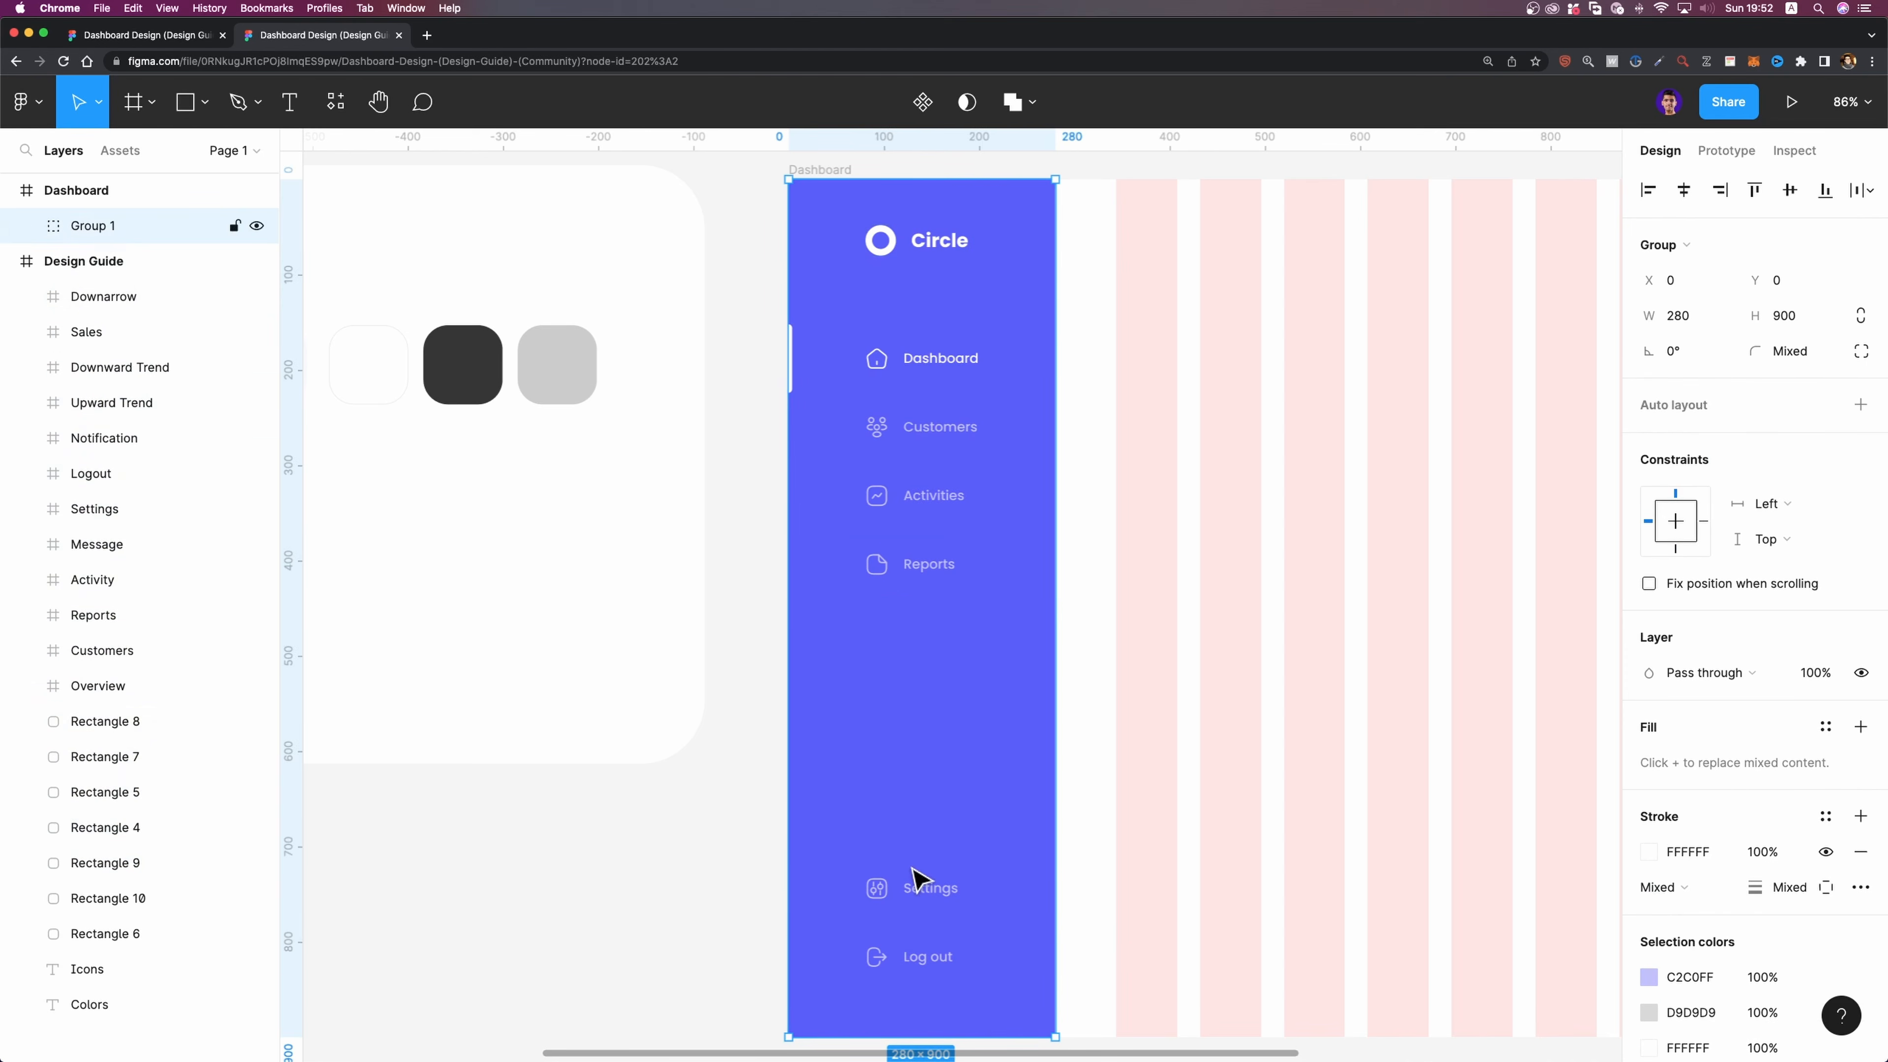
Rename the new sidebar group as Slide Menu.
double_click(92, 225)
key(BackSpace)
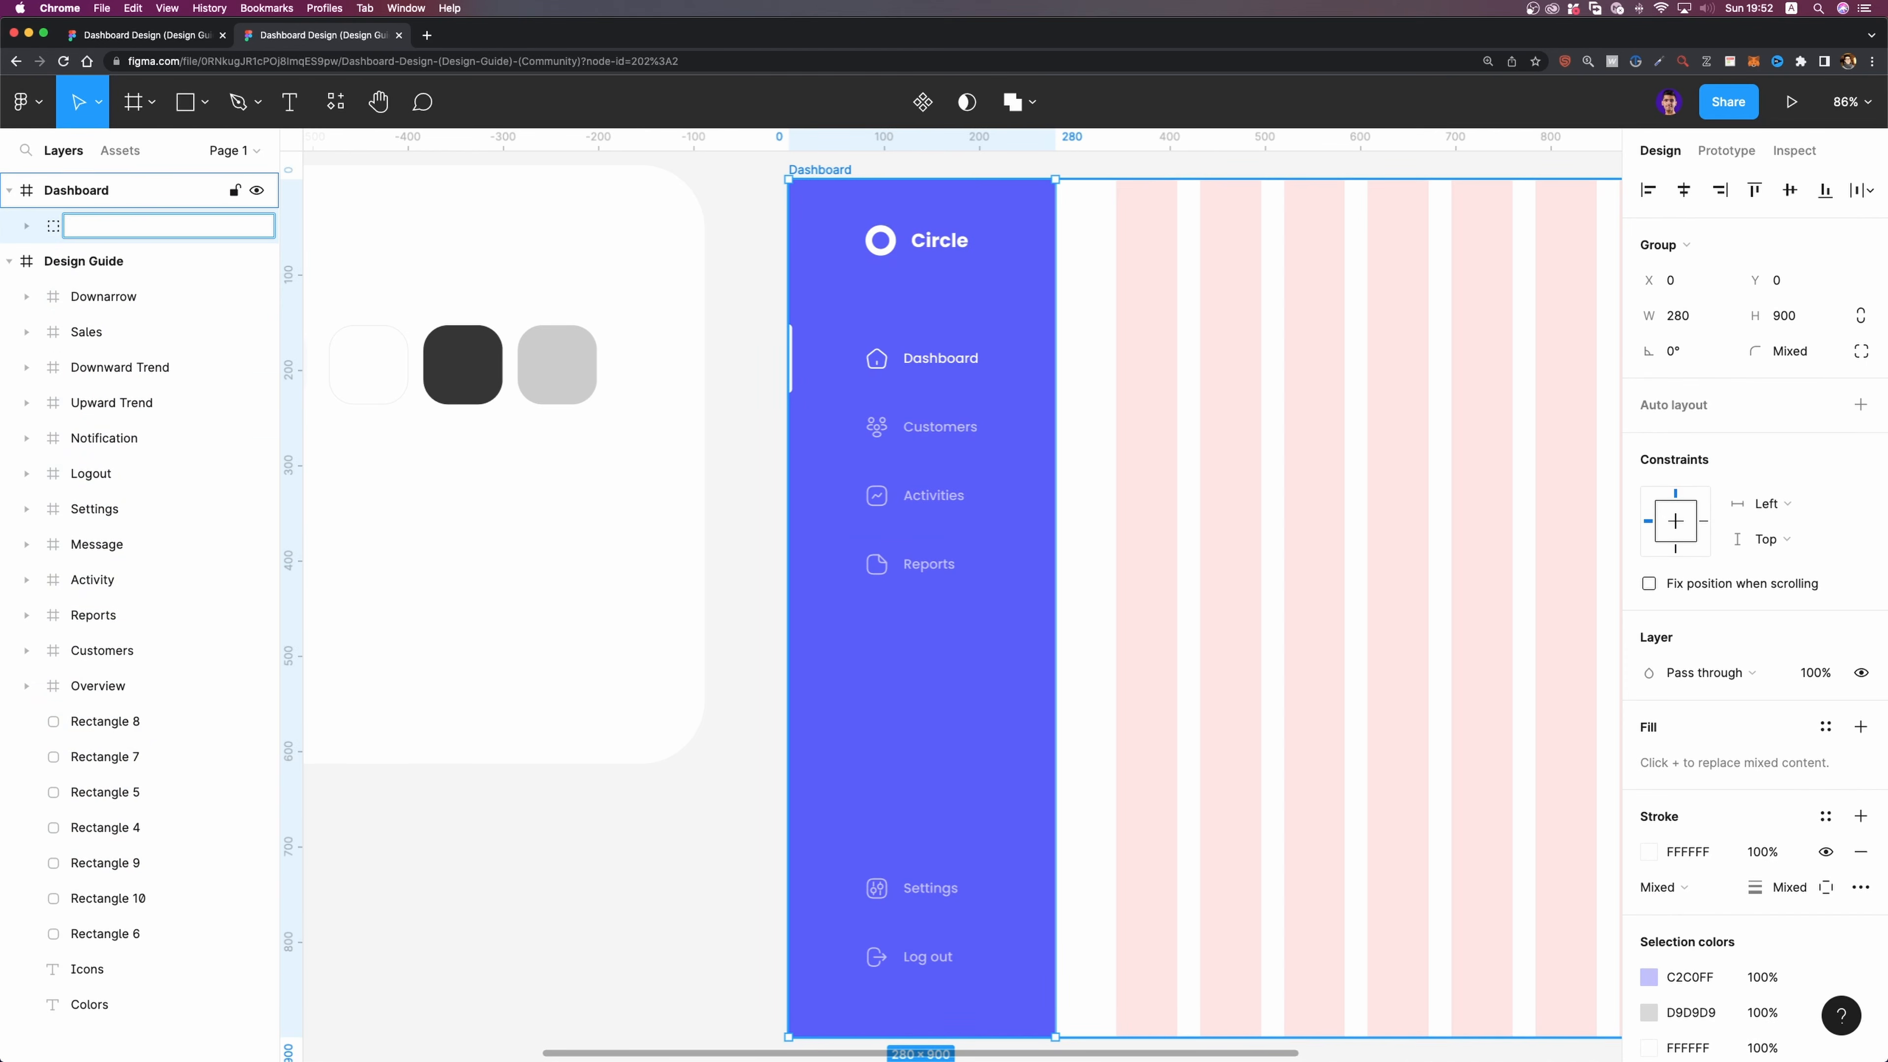
text(Slide Menu)
key(Return)
Add a "Dashboard" text heading at the first grid column beside the sidebar, at about X 350, Y 133.
scroll(1193, 359, down, 3)
scroll(1193, 359, right, 5)
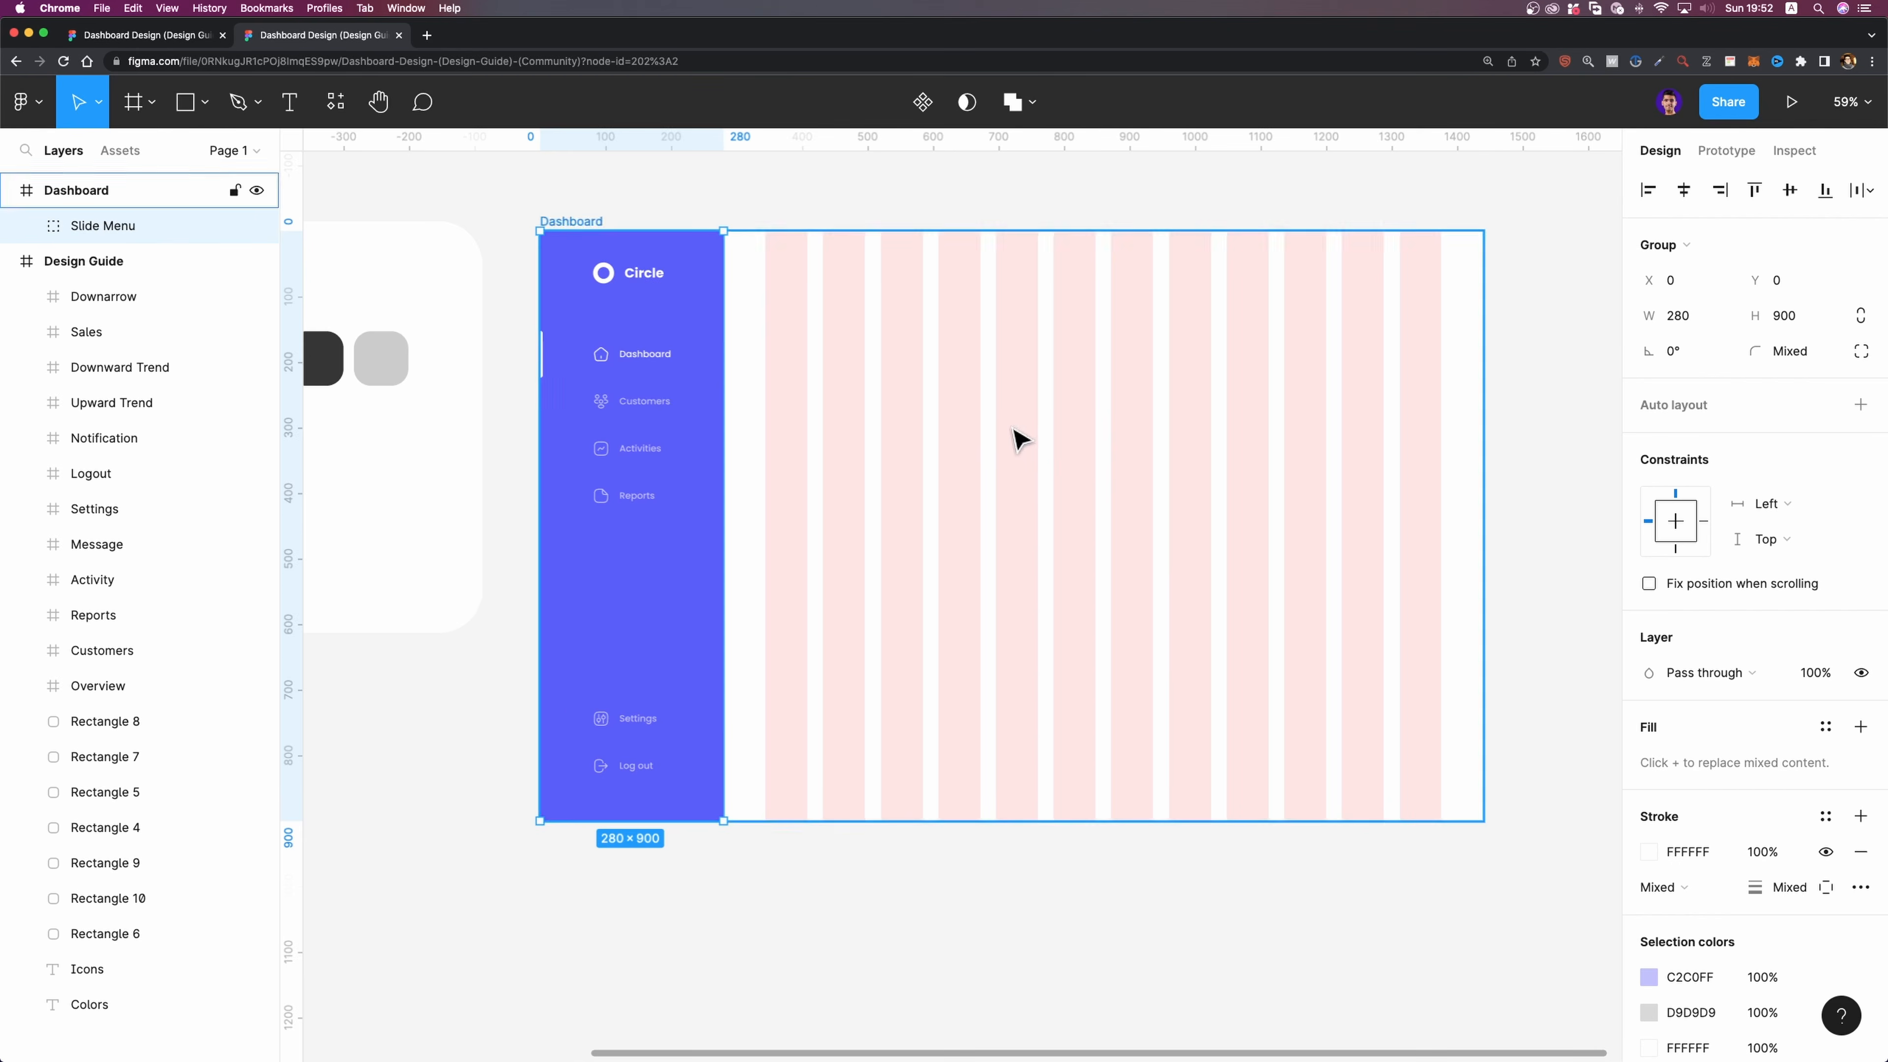
scroll(1015, 439, up, 3)
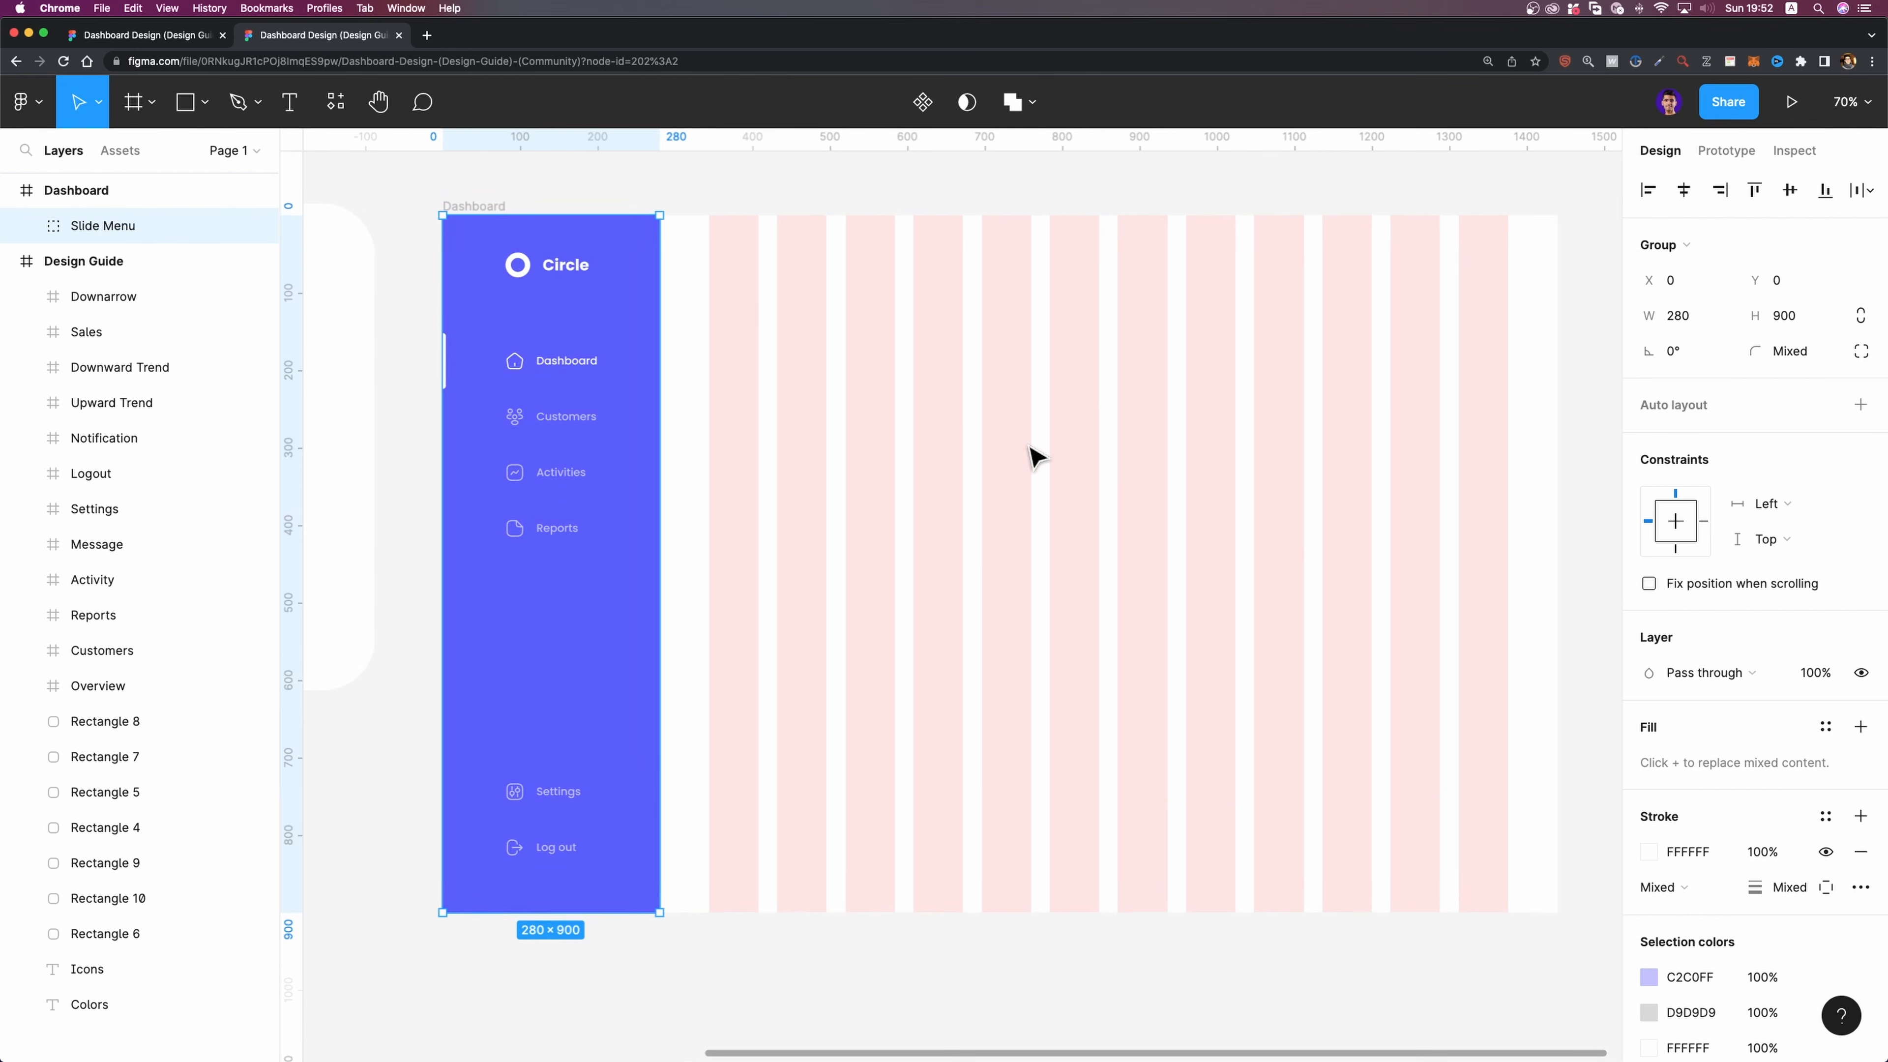
scroll(1032, 455, up, 2)
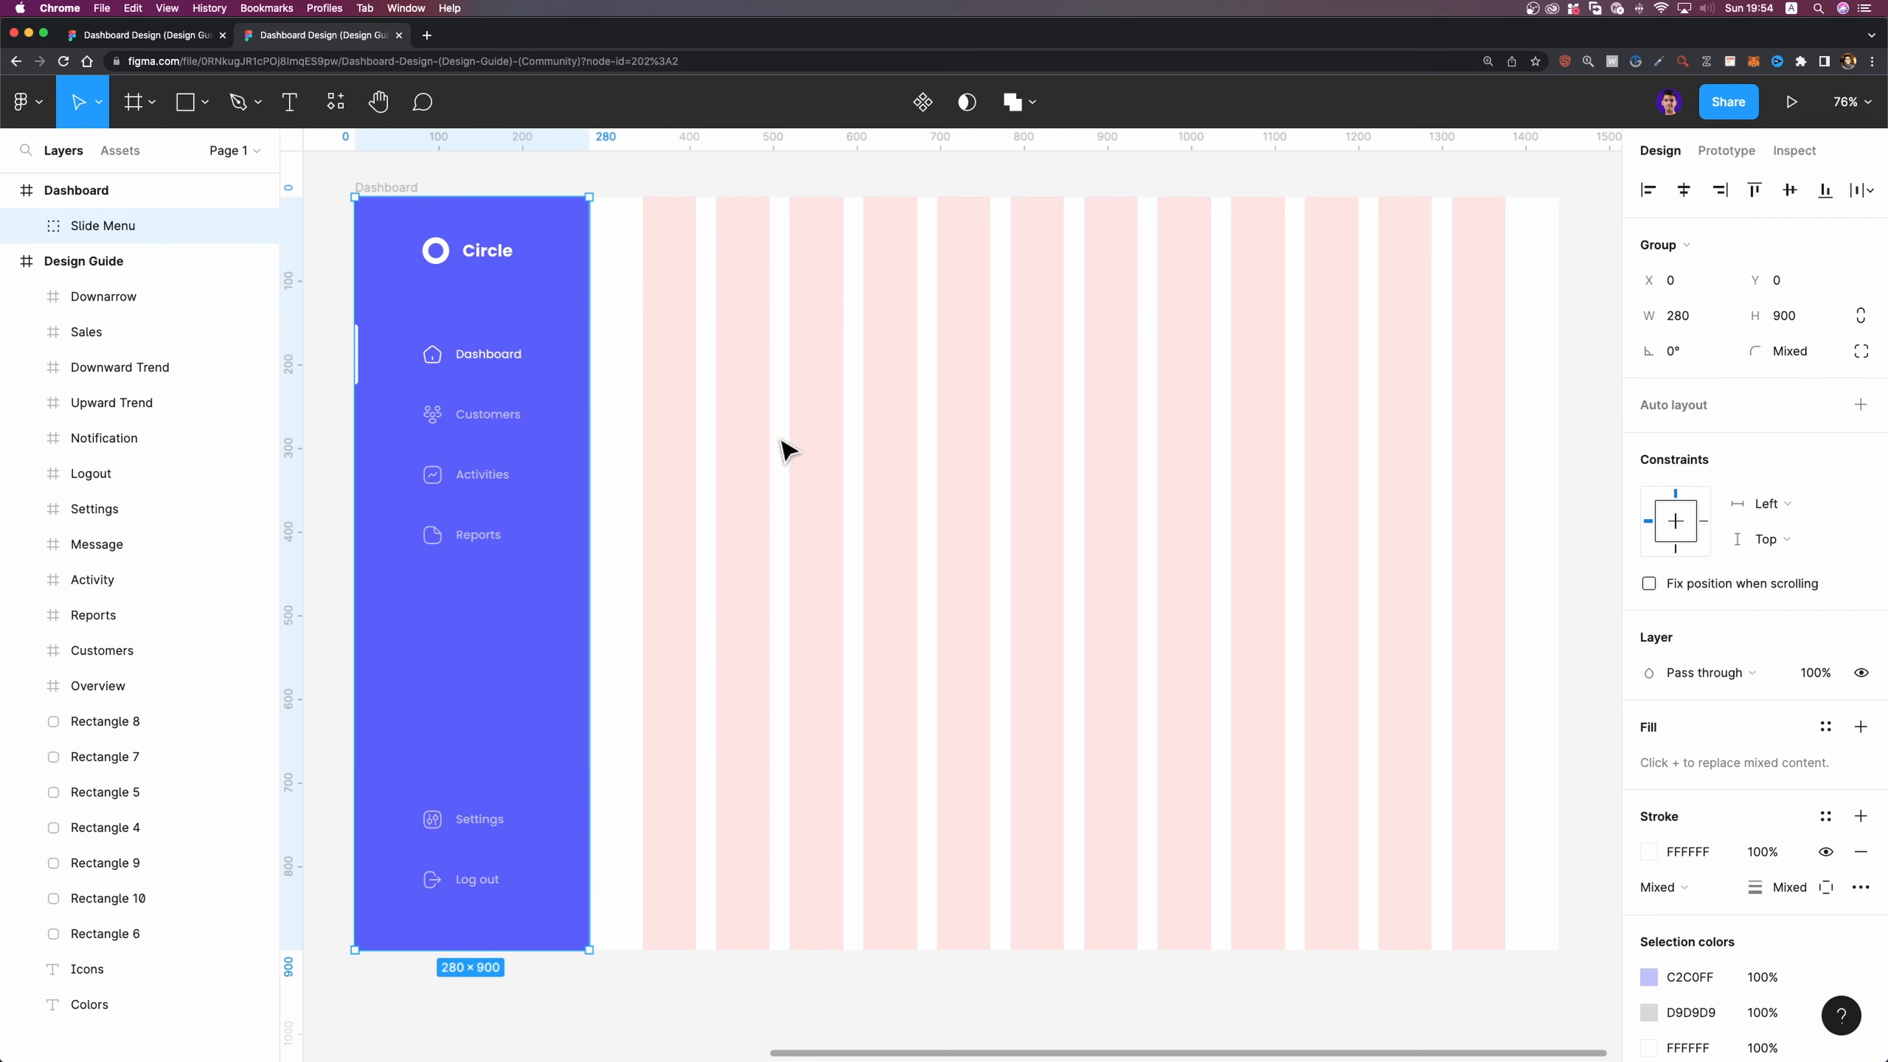
key(t)
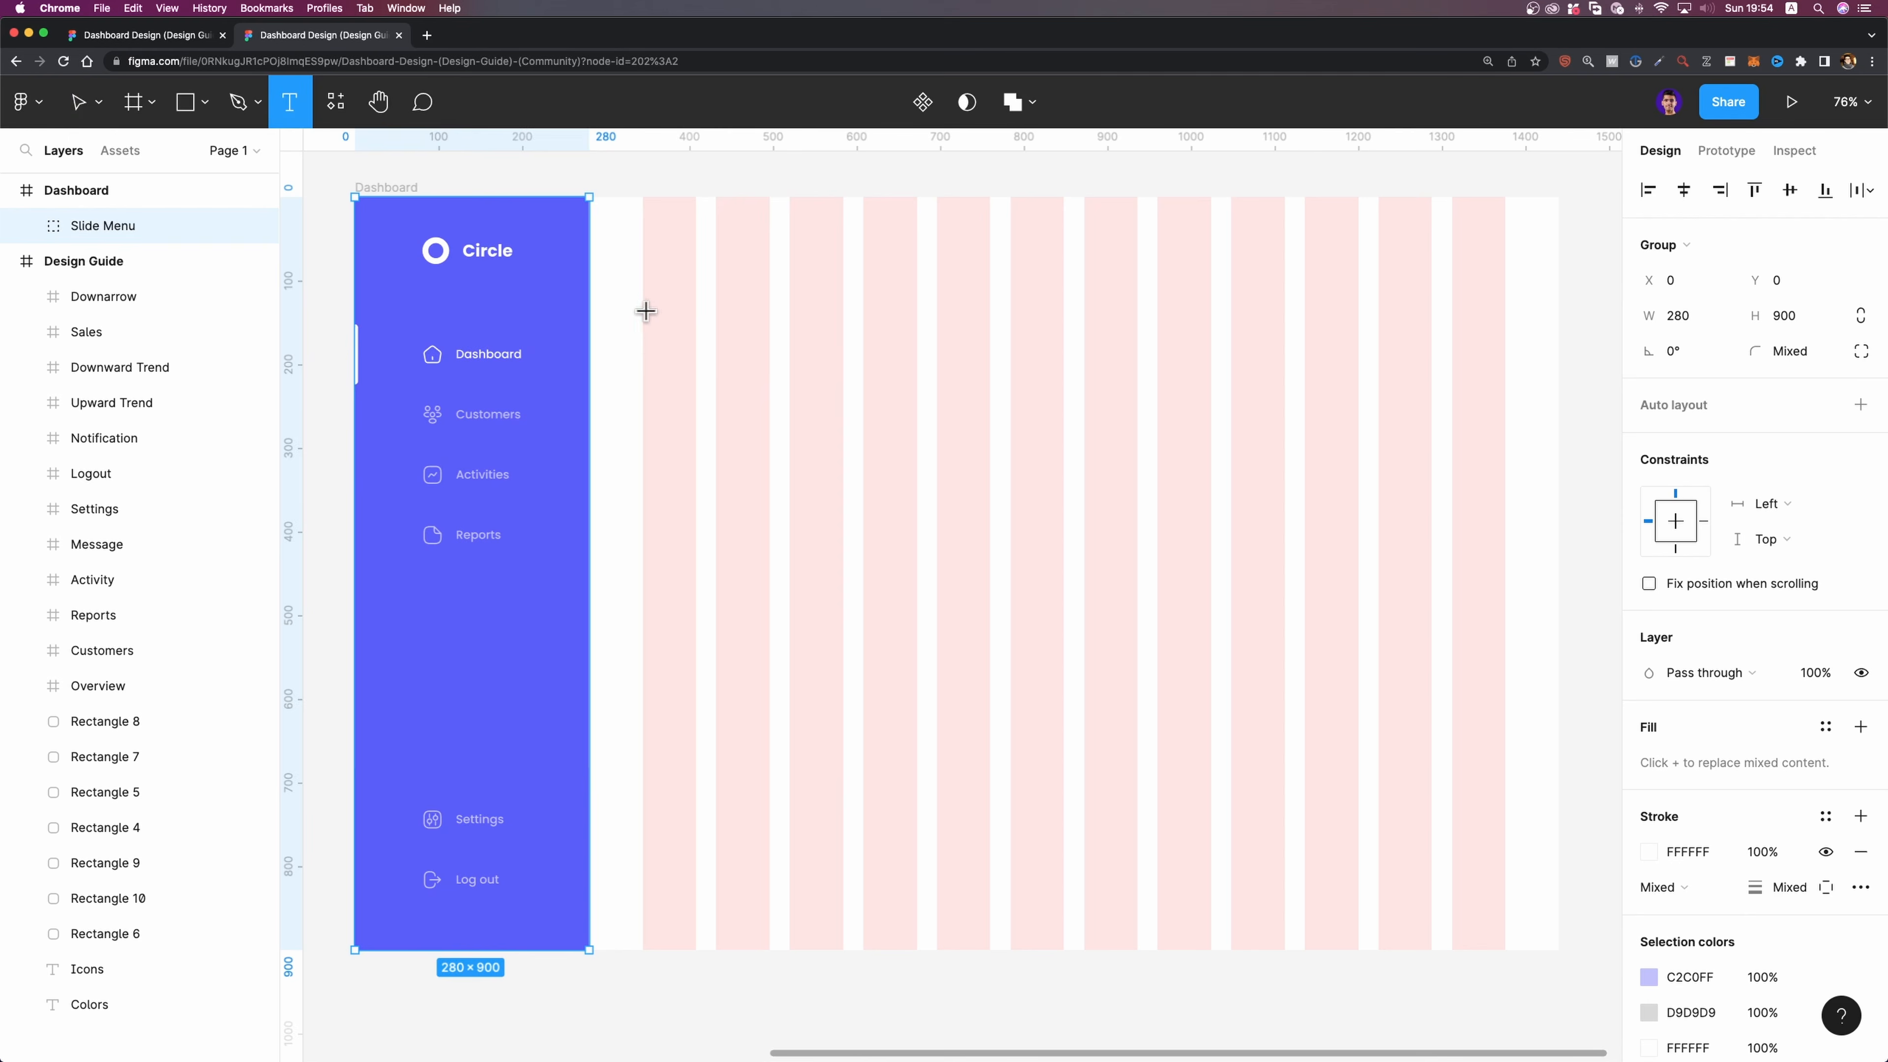
click(648, 308)
text(Dashboard)
key(Escape)
Set the Dashboard heading's font size to 36 and its weight to ExtraBold.
click(1813, 708)
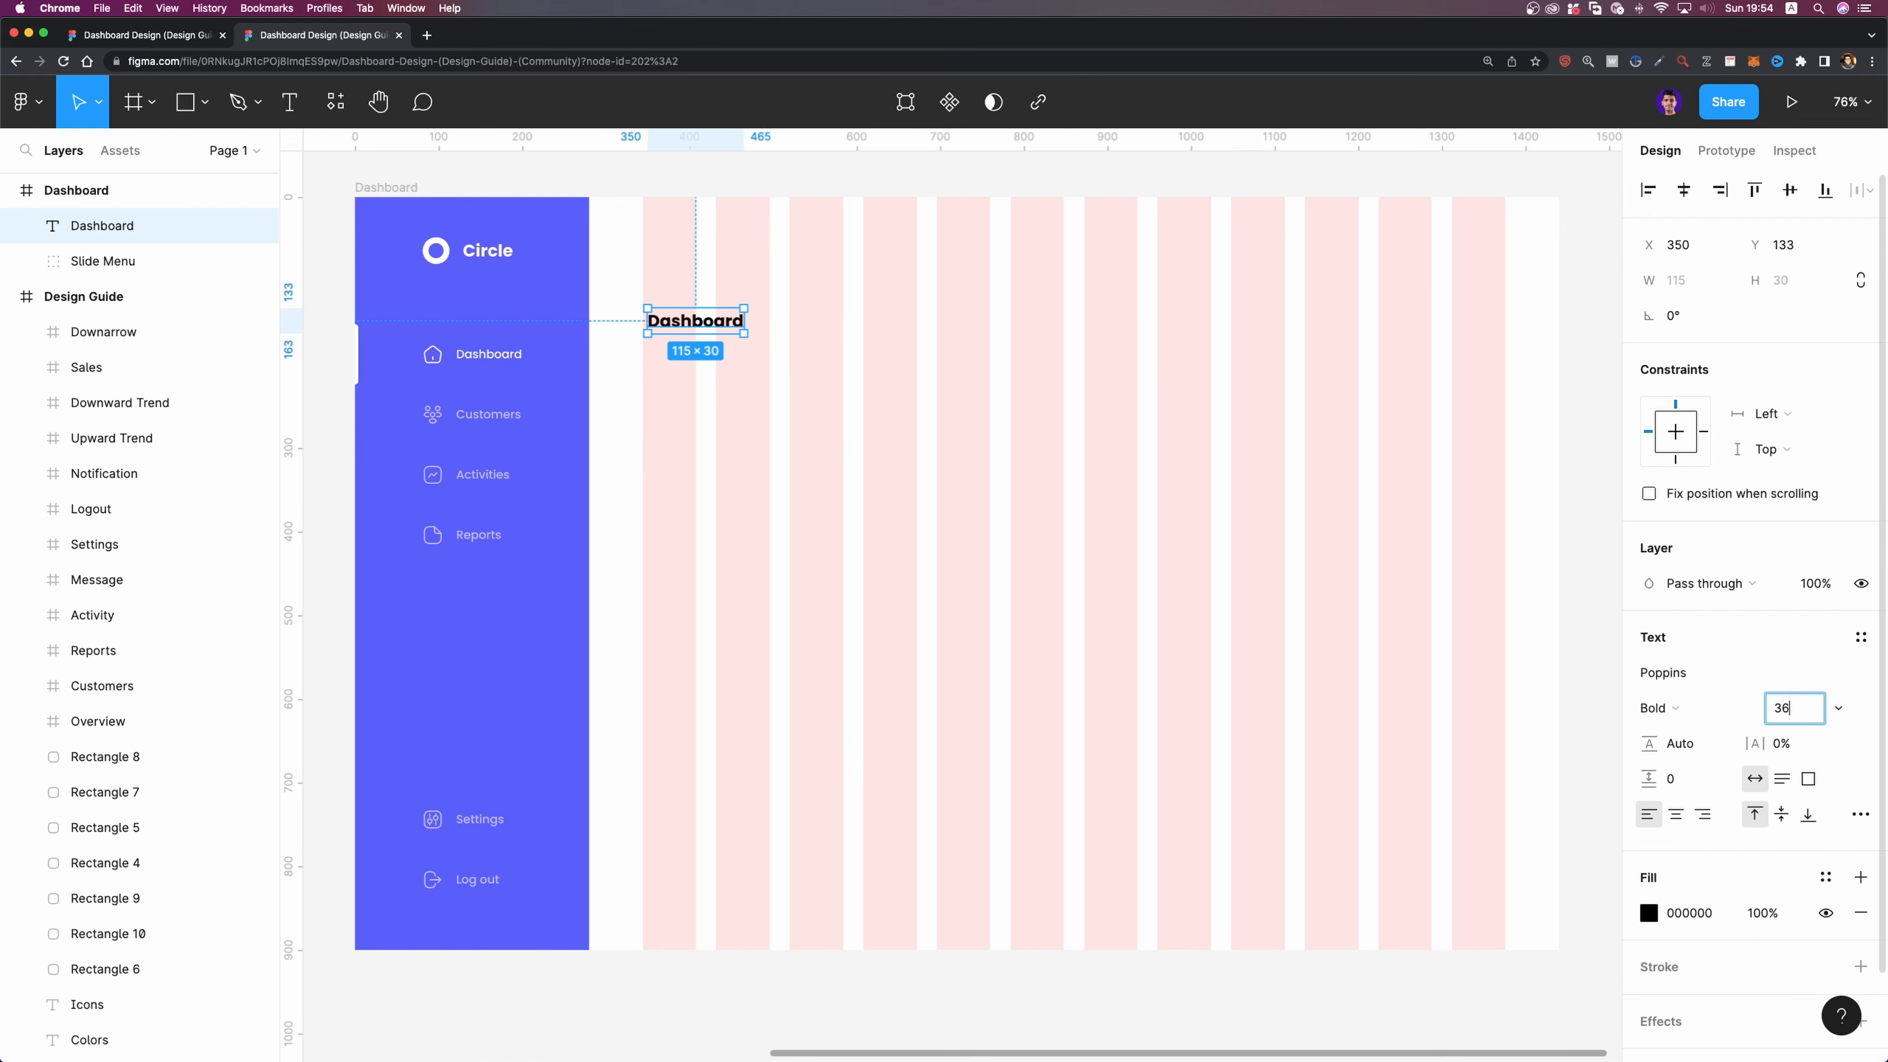
key(Return)
click(1718, 710)
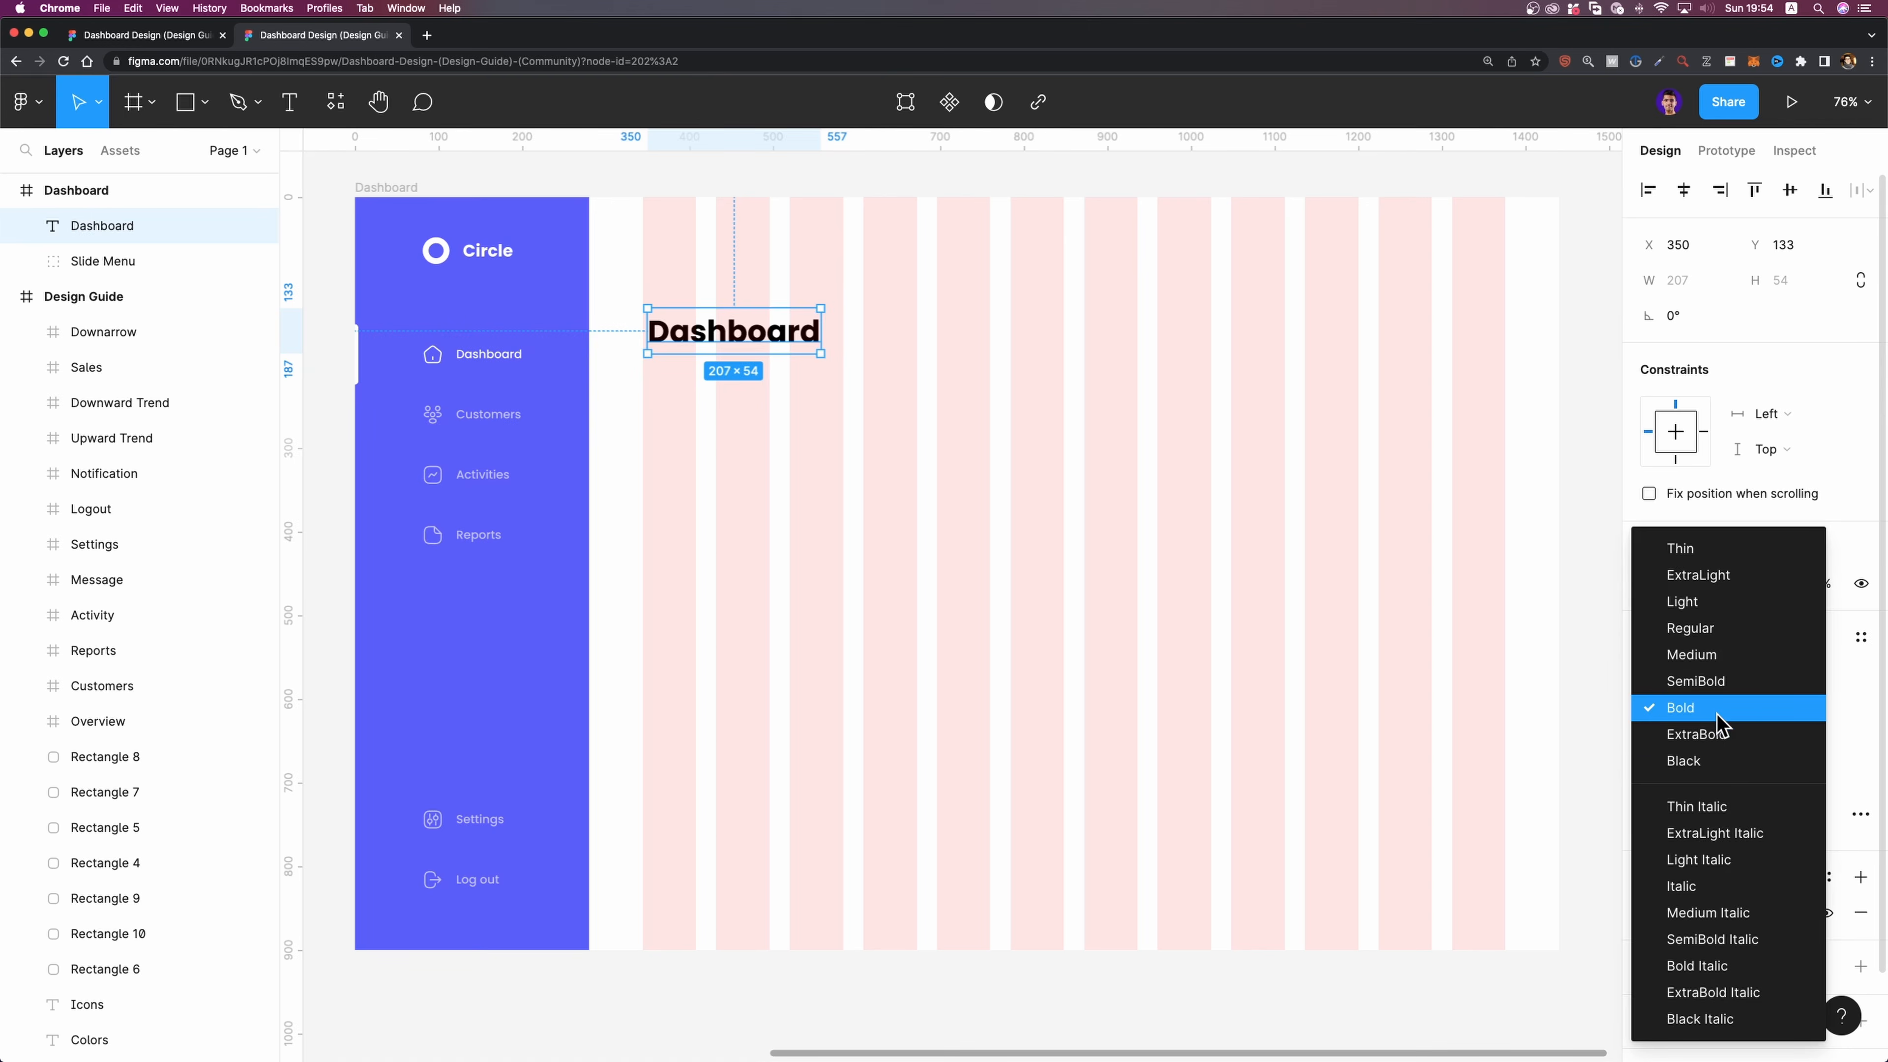
click(1709, 734)
Fill the Dashboard heading with the dark gray 353535 sampled from the design guide's swatch.
scroll(1239, 691, down, 5)
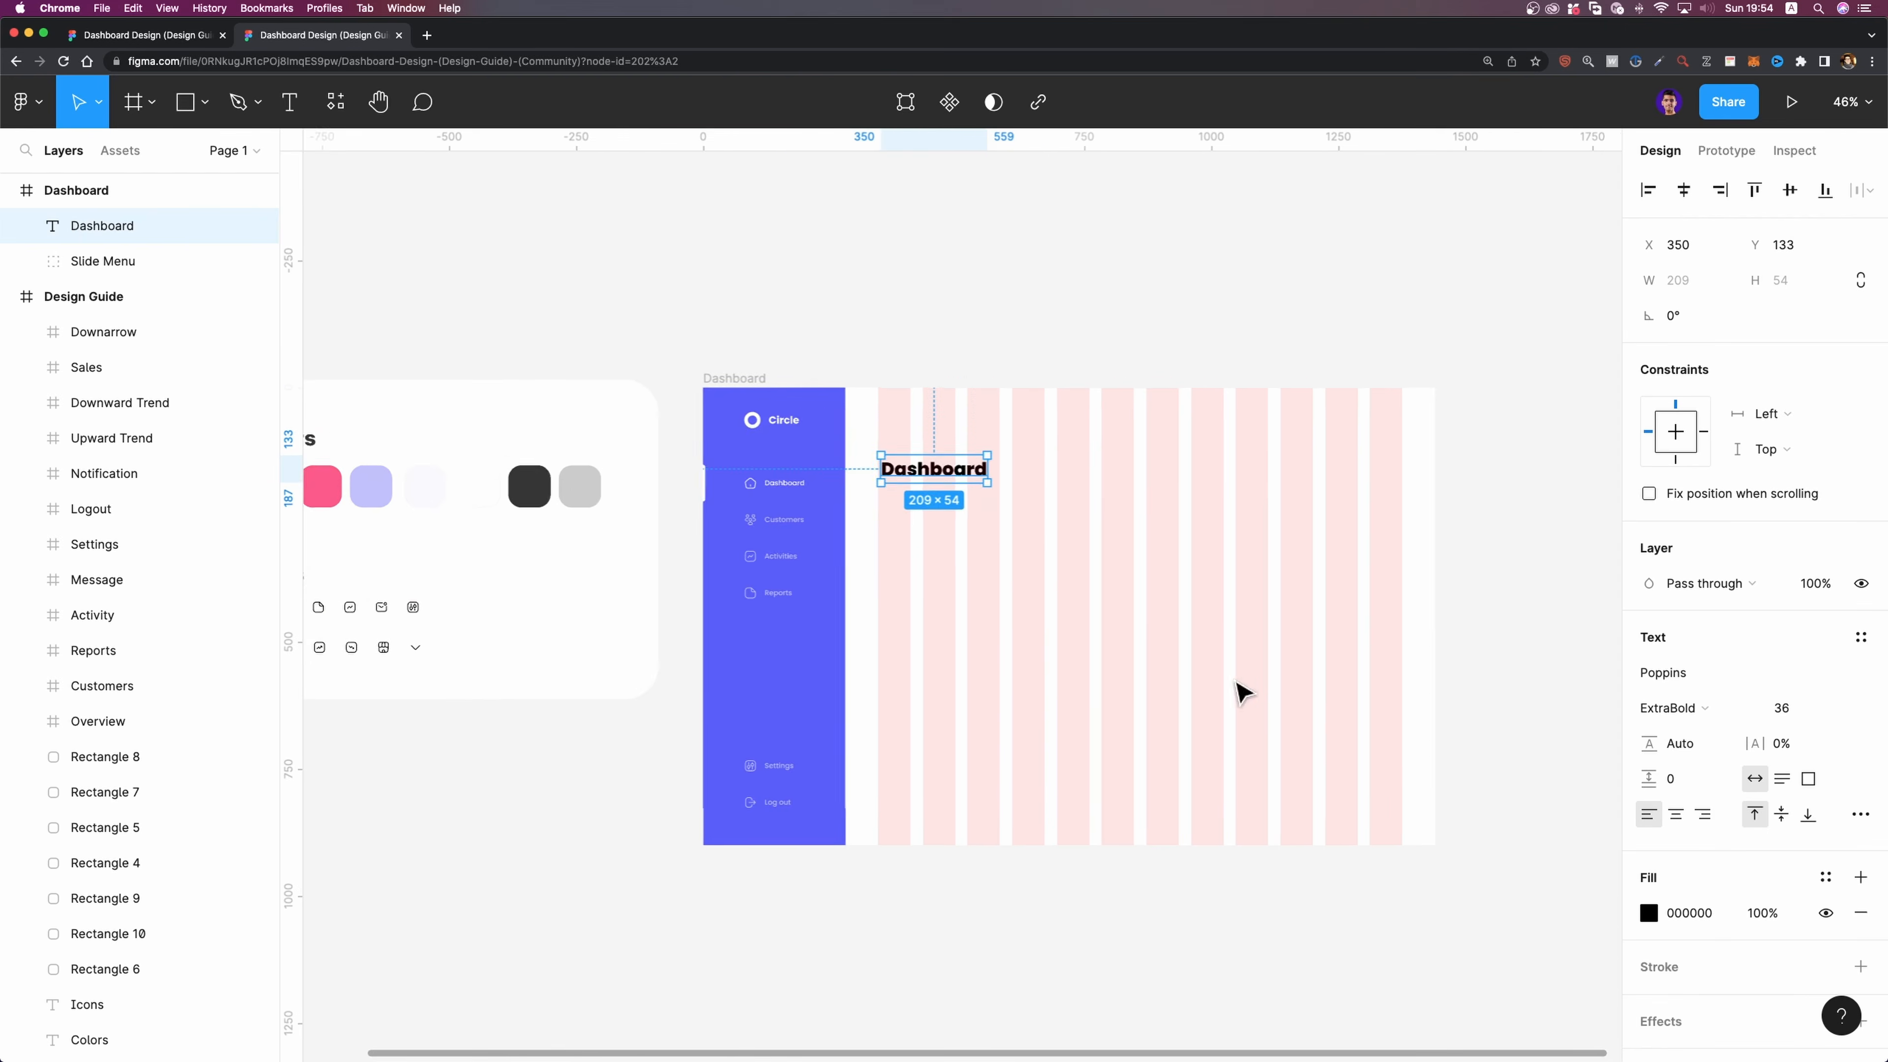
scroll(973, 561, left, 5)
scroll(1041, 595, up, 5)
click(1648, 913)
click(1387, 816)
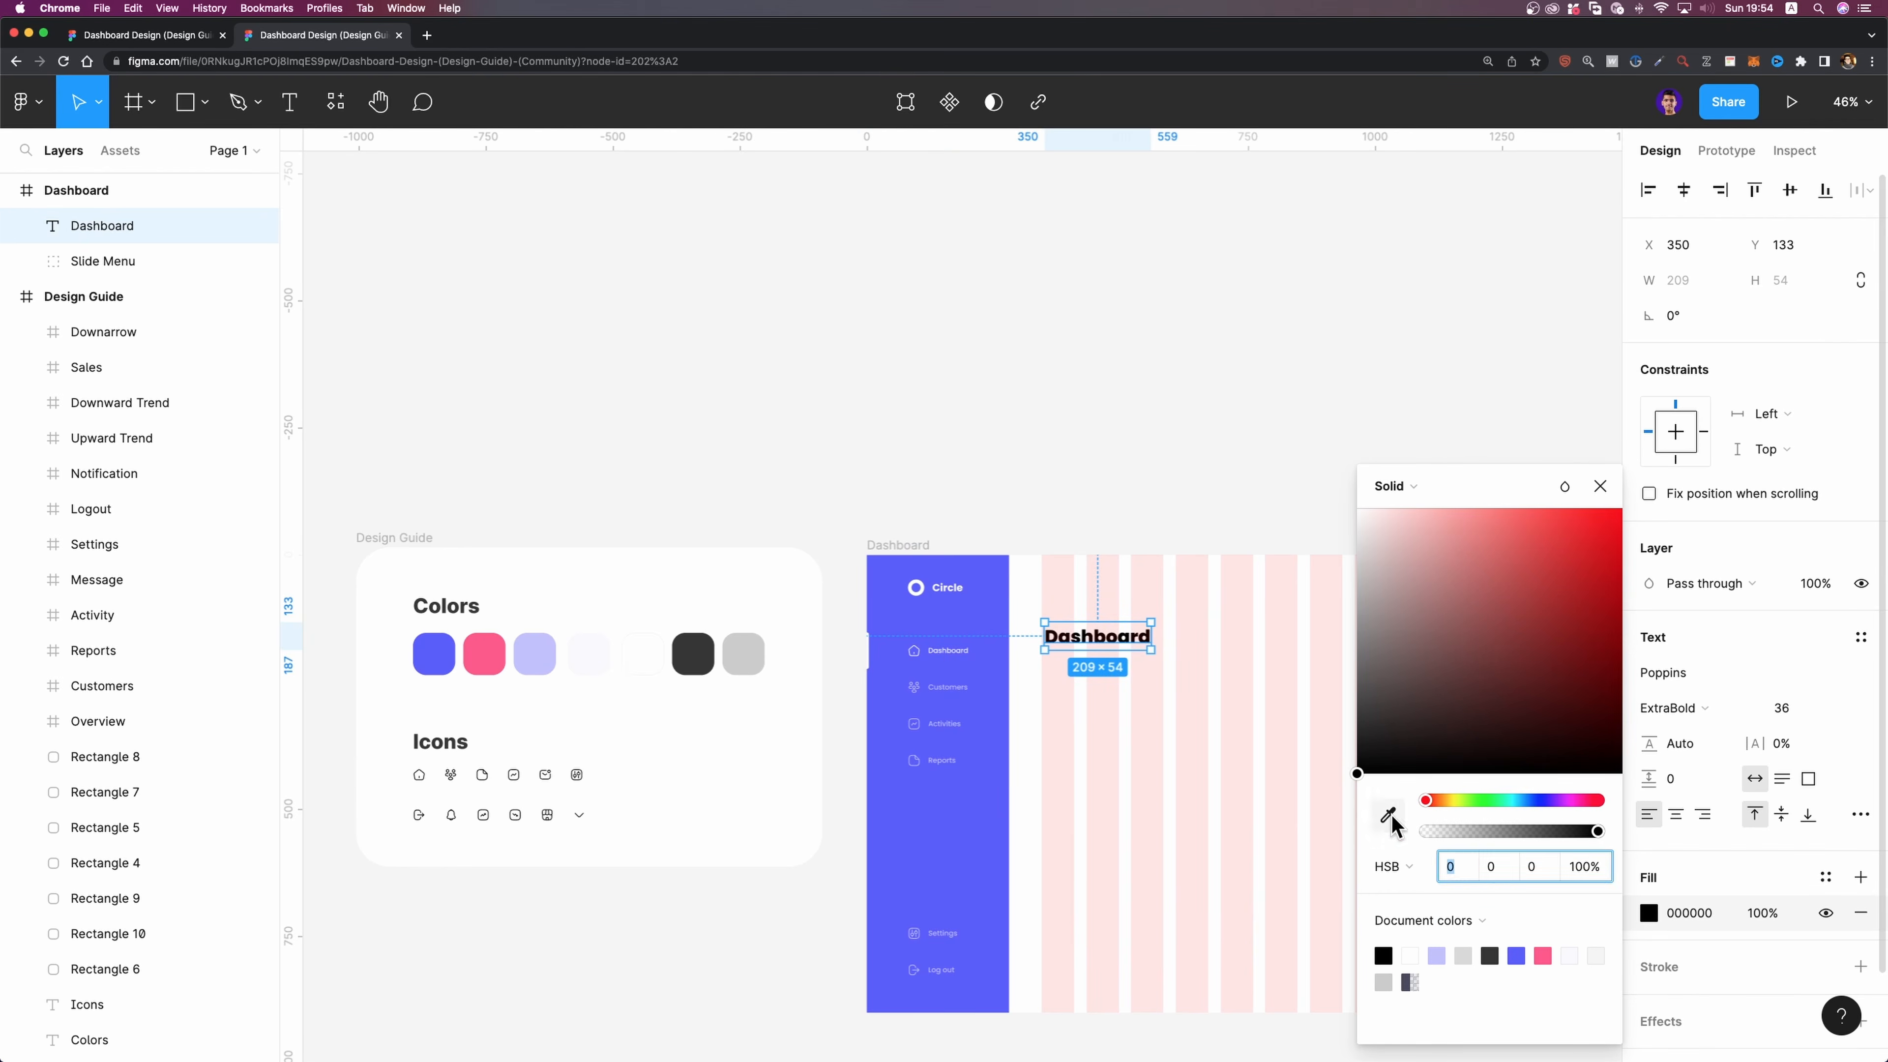
click(678, 667)
click(1168, 696)
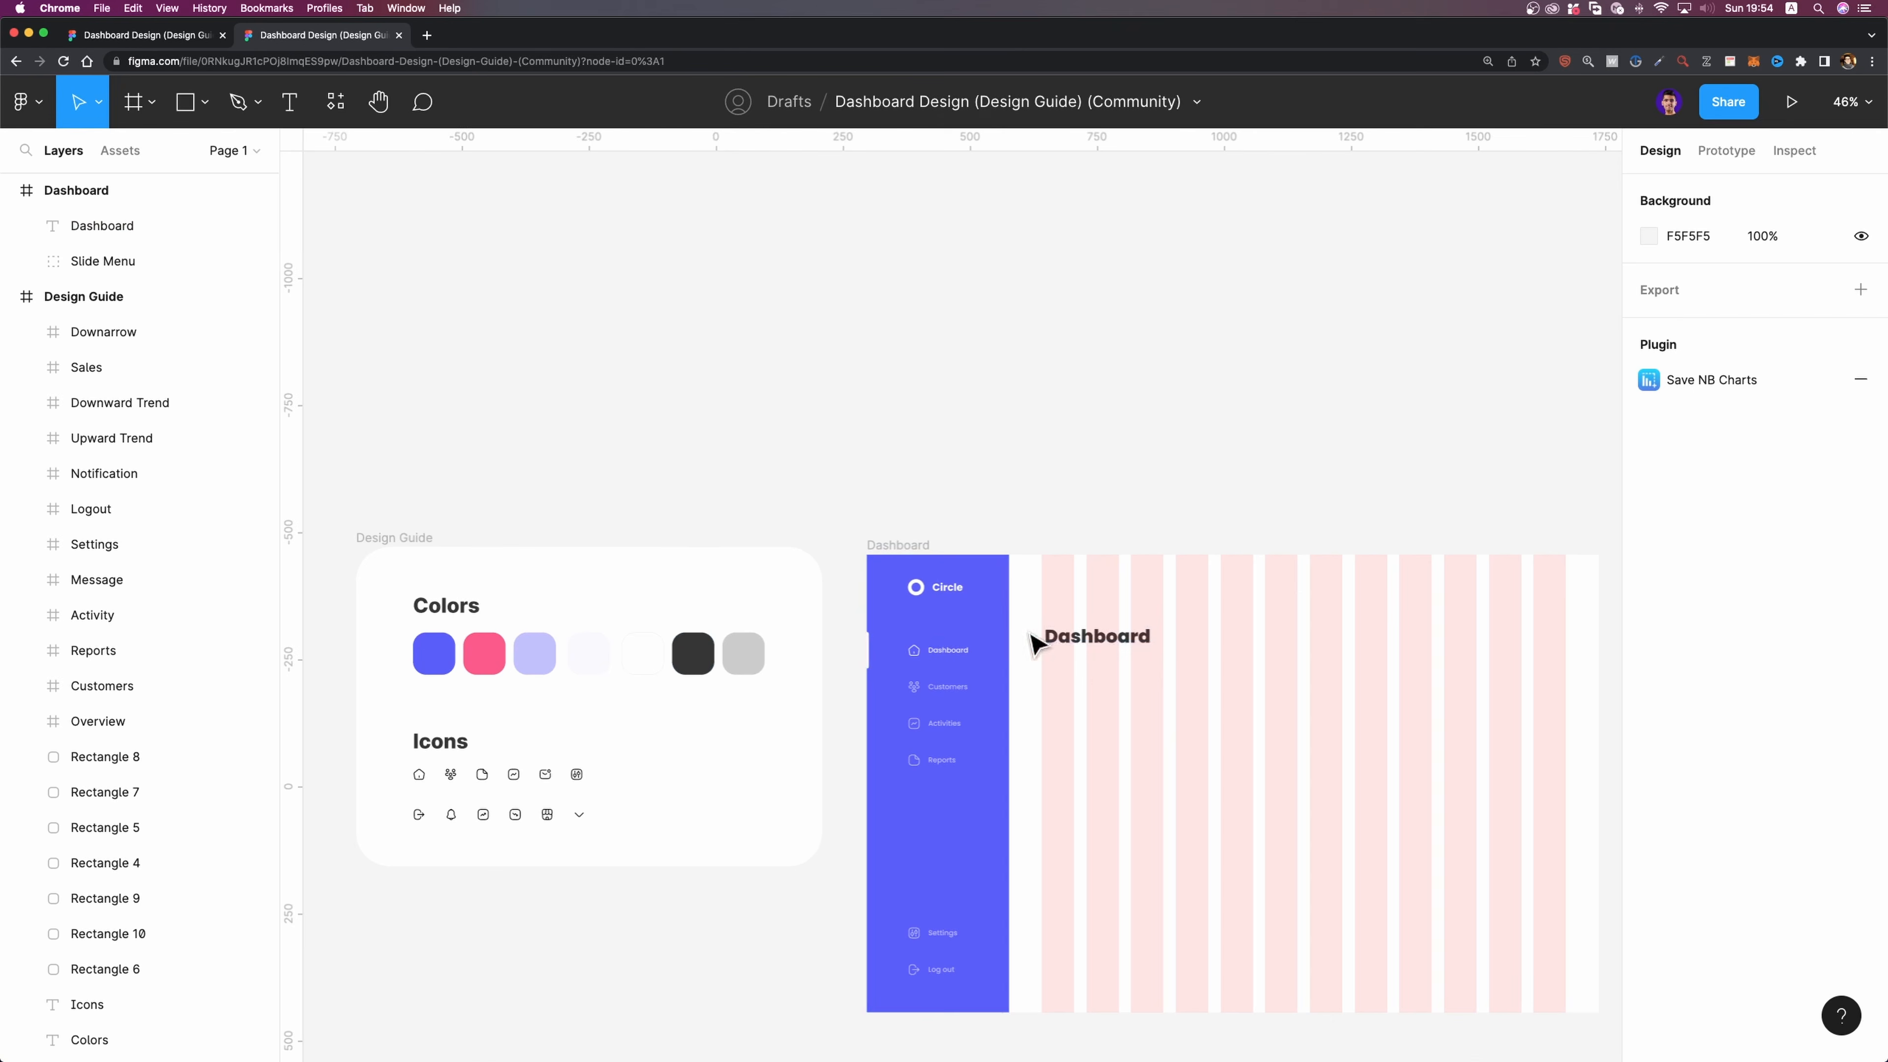
Duplicate the Dashboard heading and place the copy directly below it at X 350, Y 190.
scroll(1145, 647, up, 5)
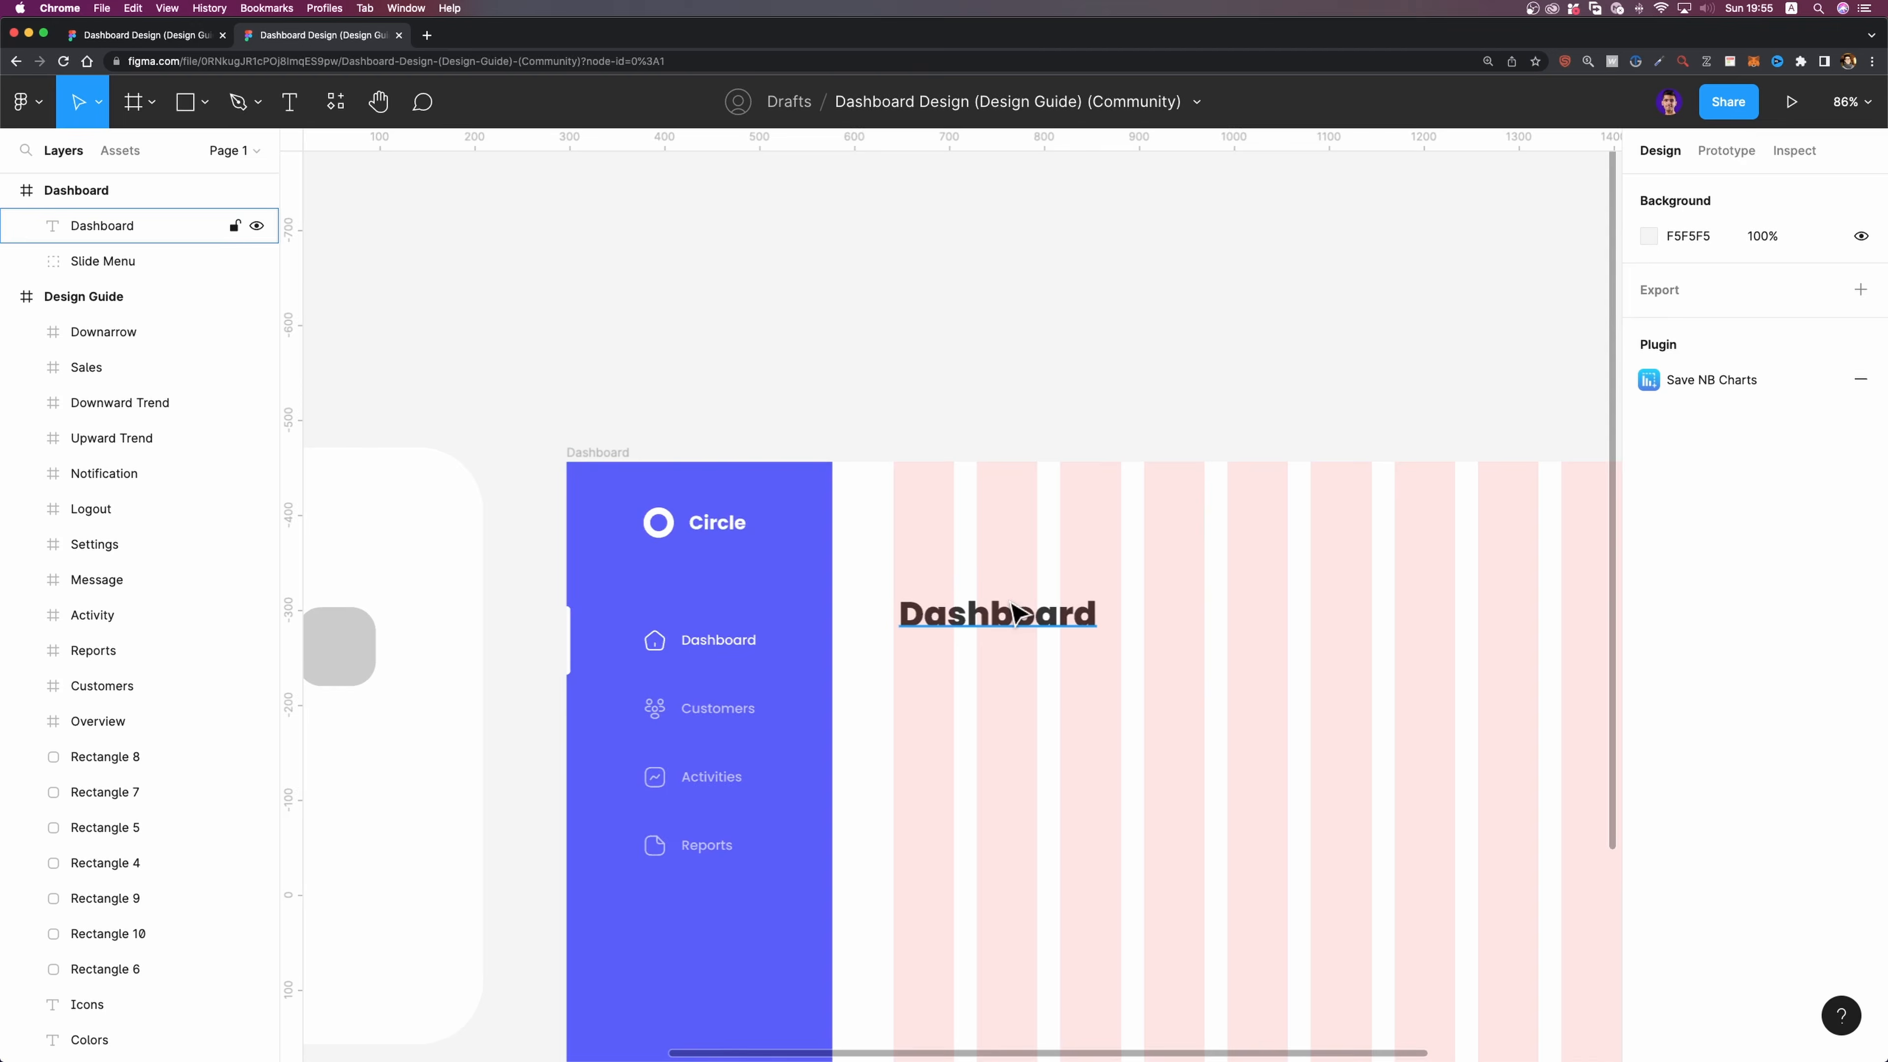
click(1031, 640)
key(ctrl+d)
drag(1031, 639, 1041, 685)
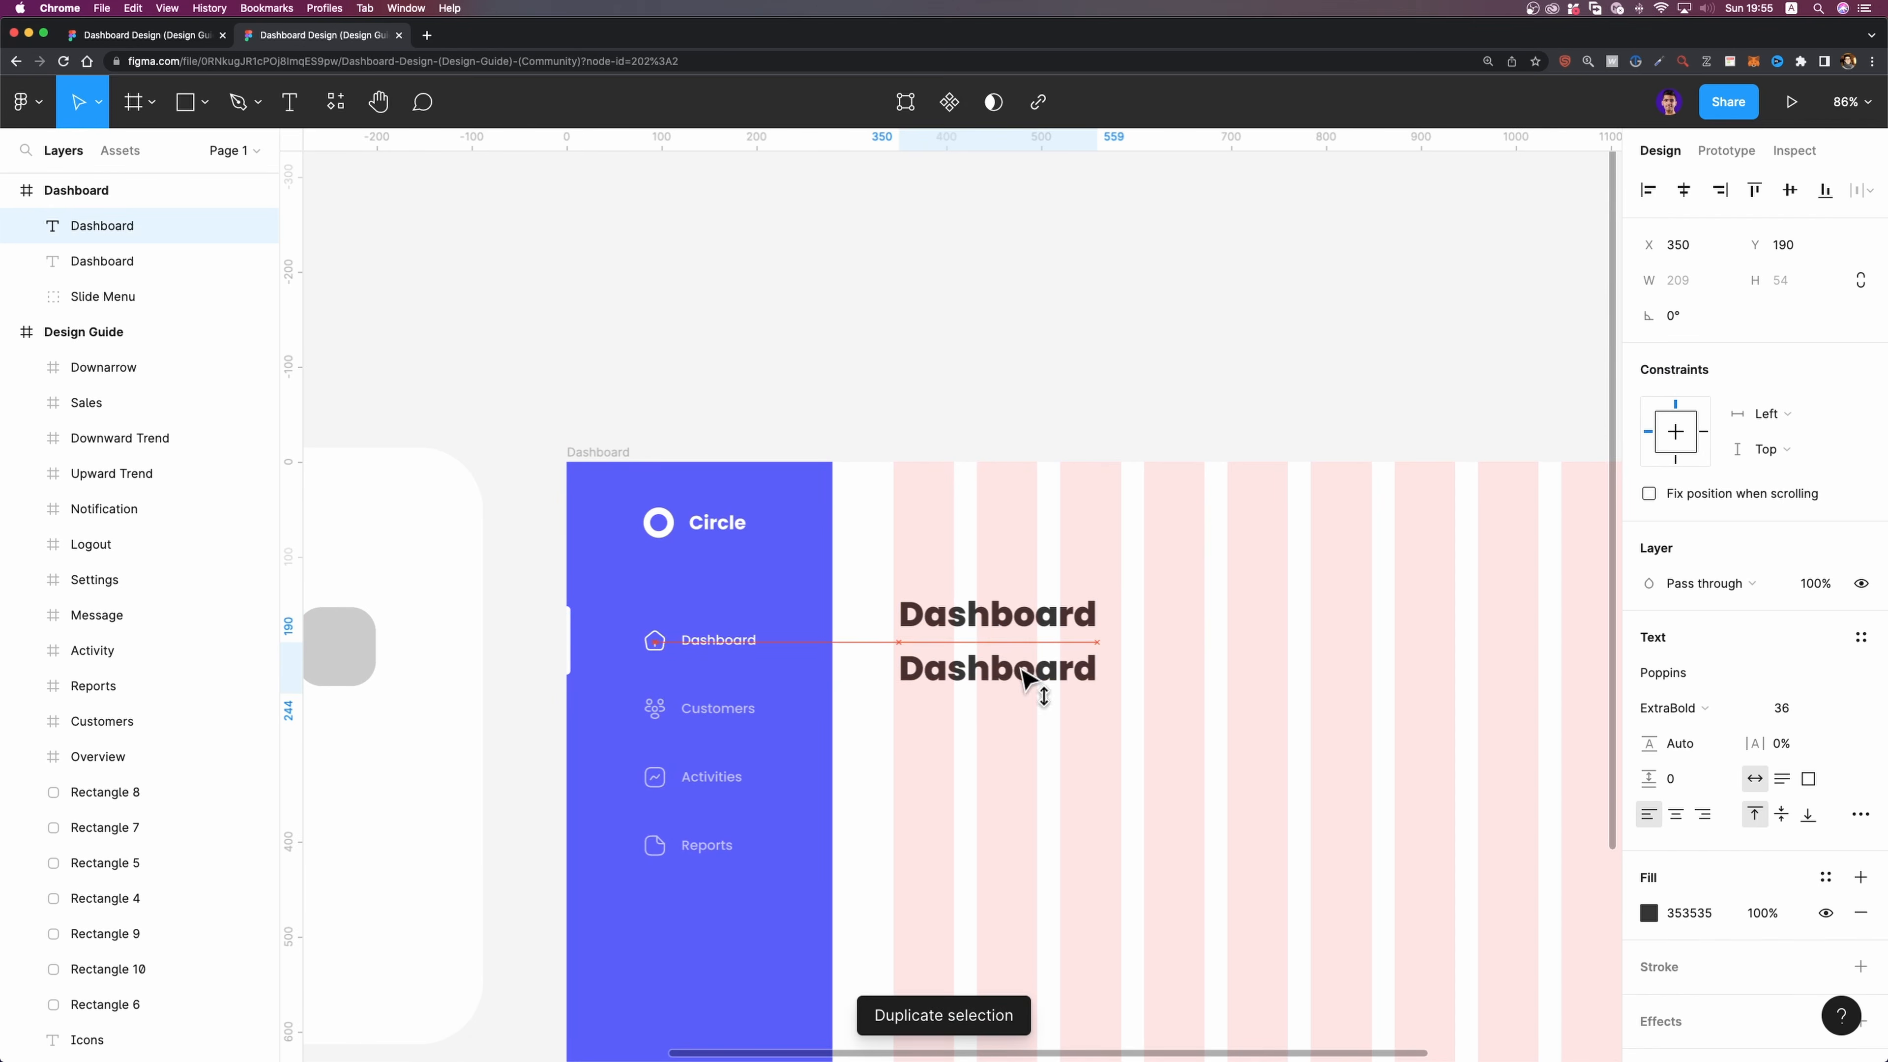
Replace the duplicated heading's text with "Welcome back," followed by a first name, and select the whole line.
scroll(1033, 678, down, 4)
double_click(970, 533)
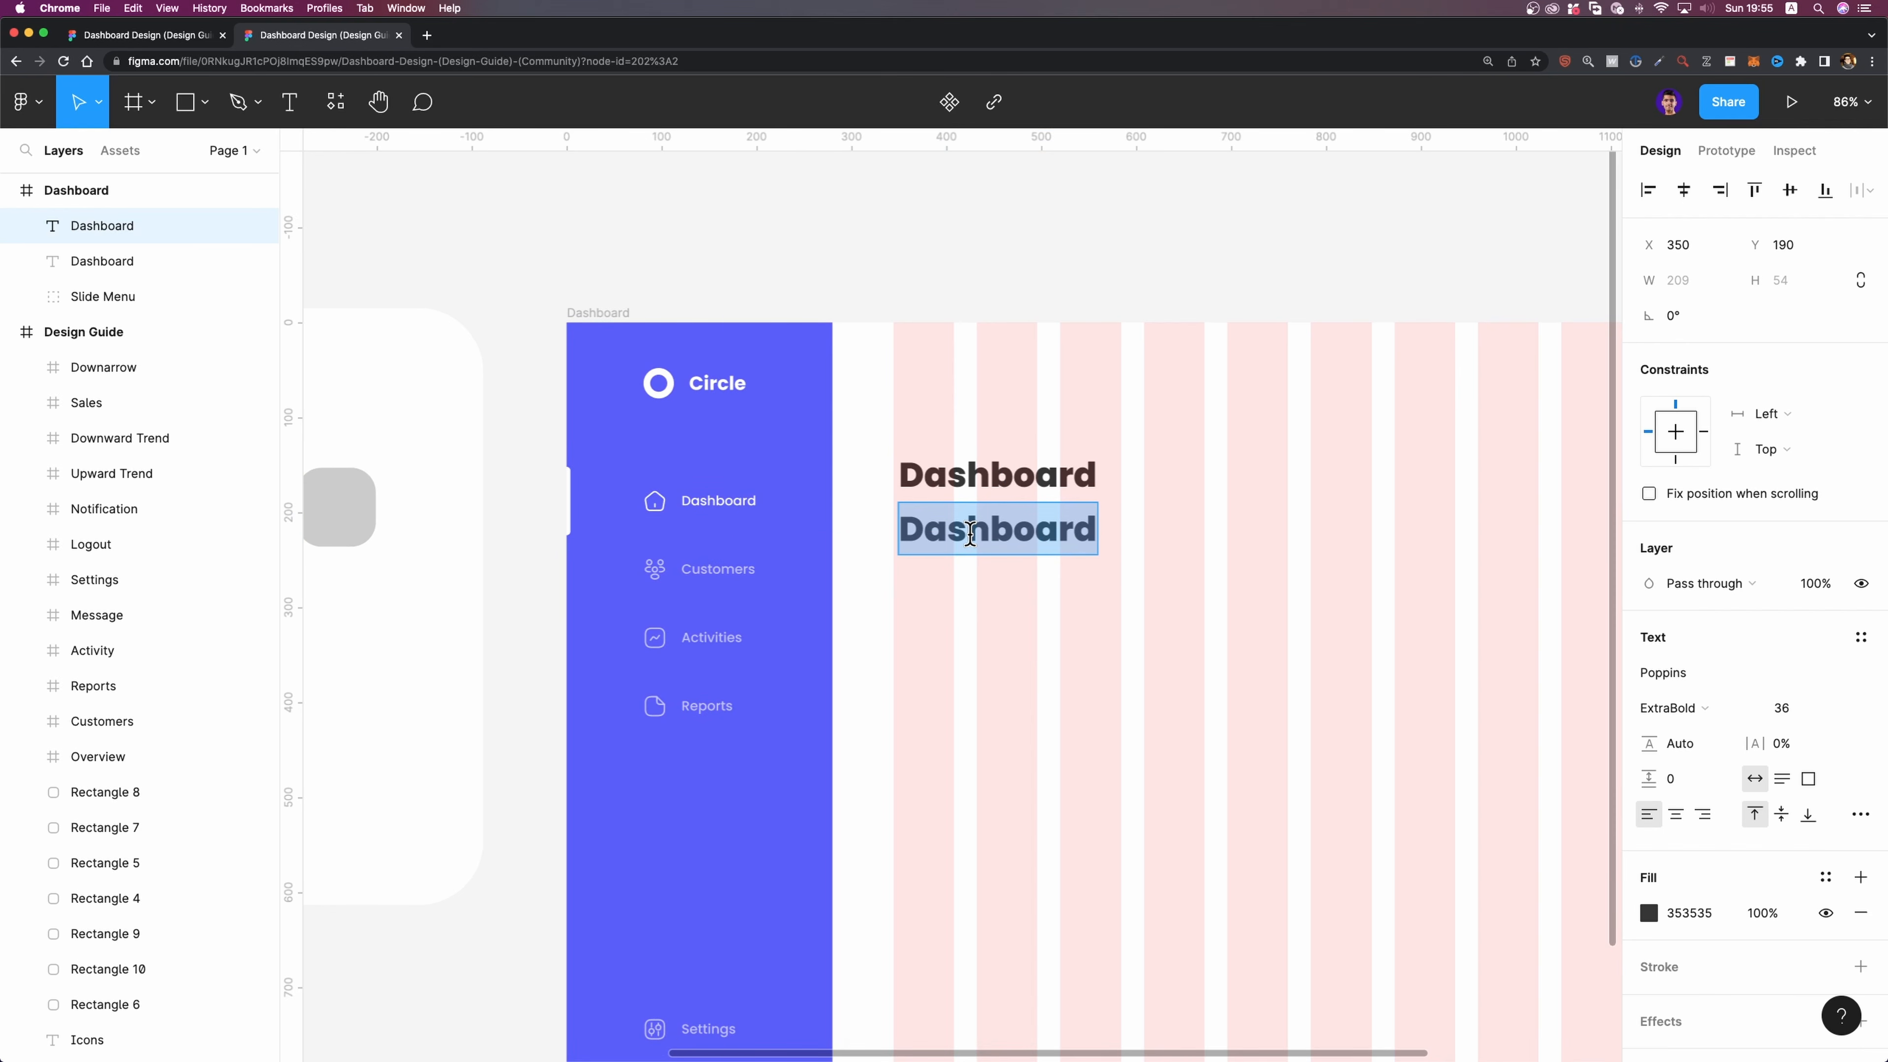
text(Welc)
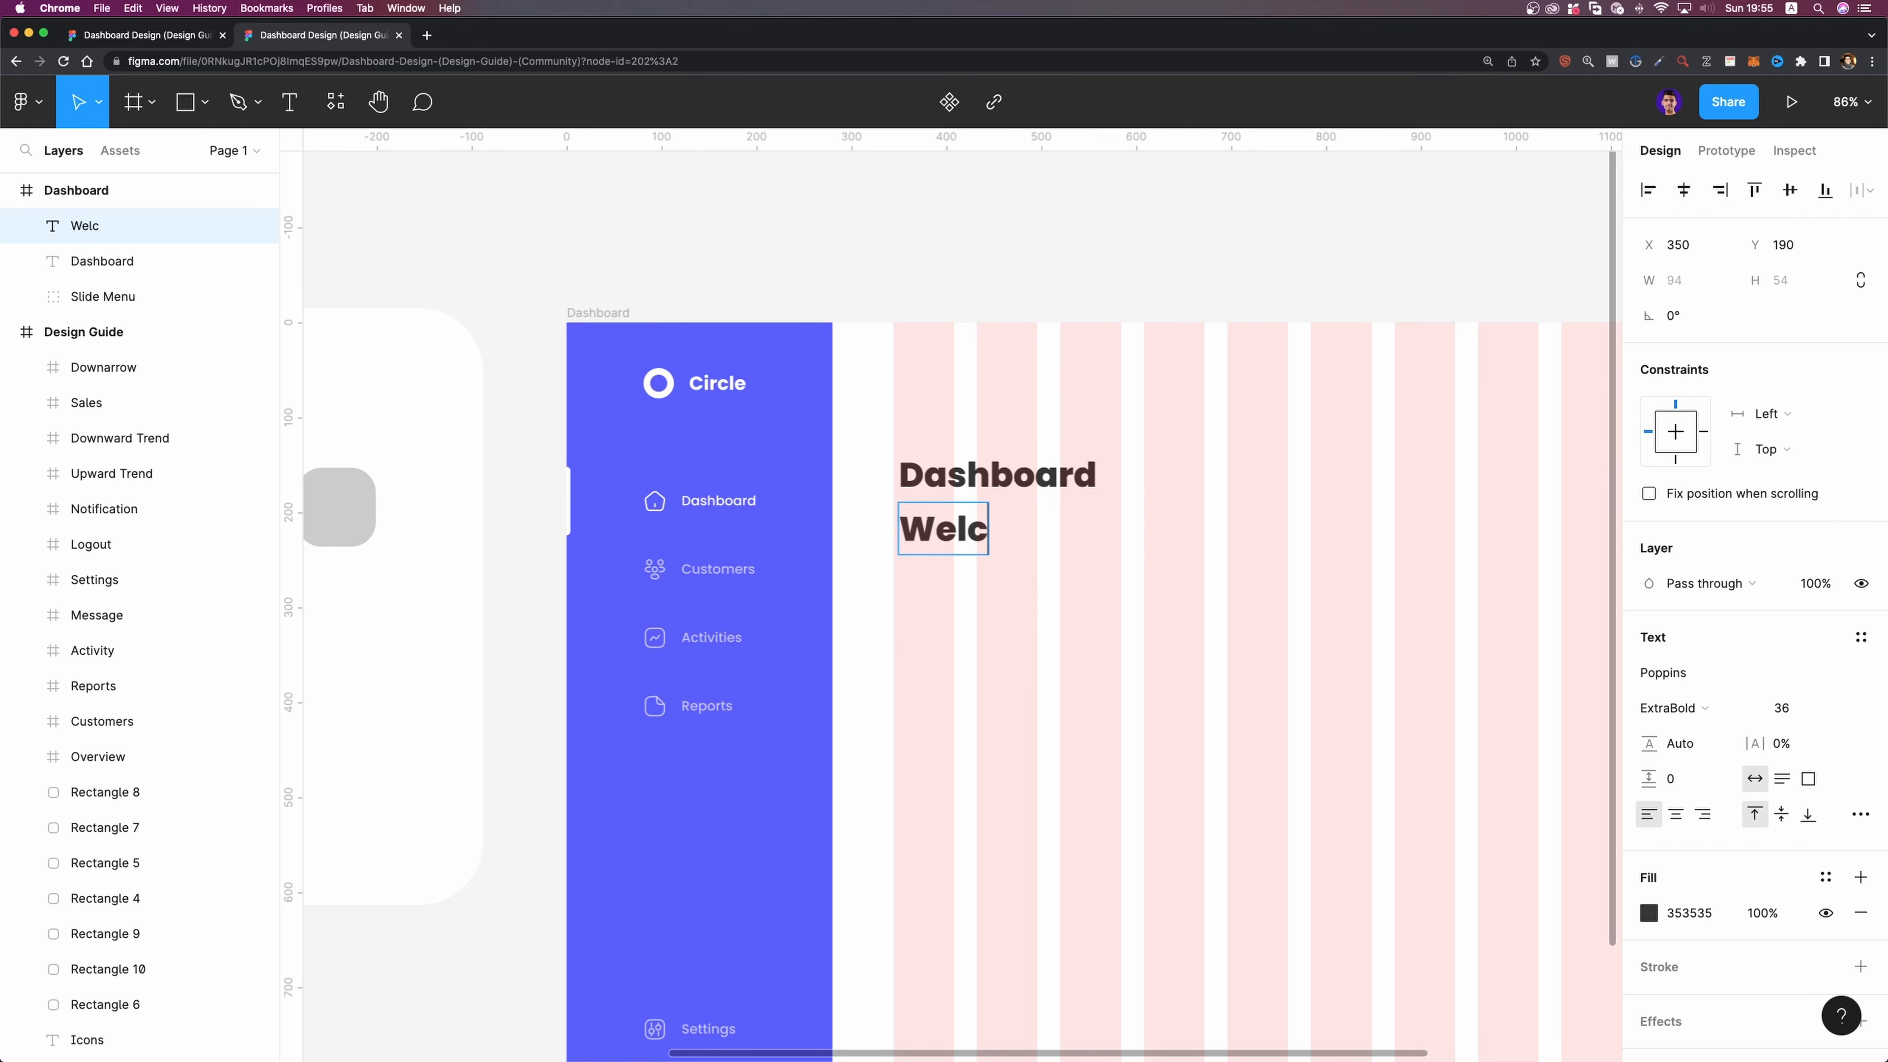
text(ome back)
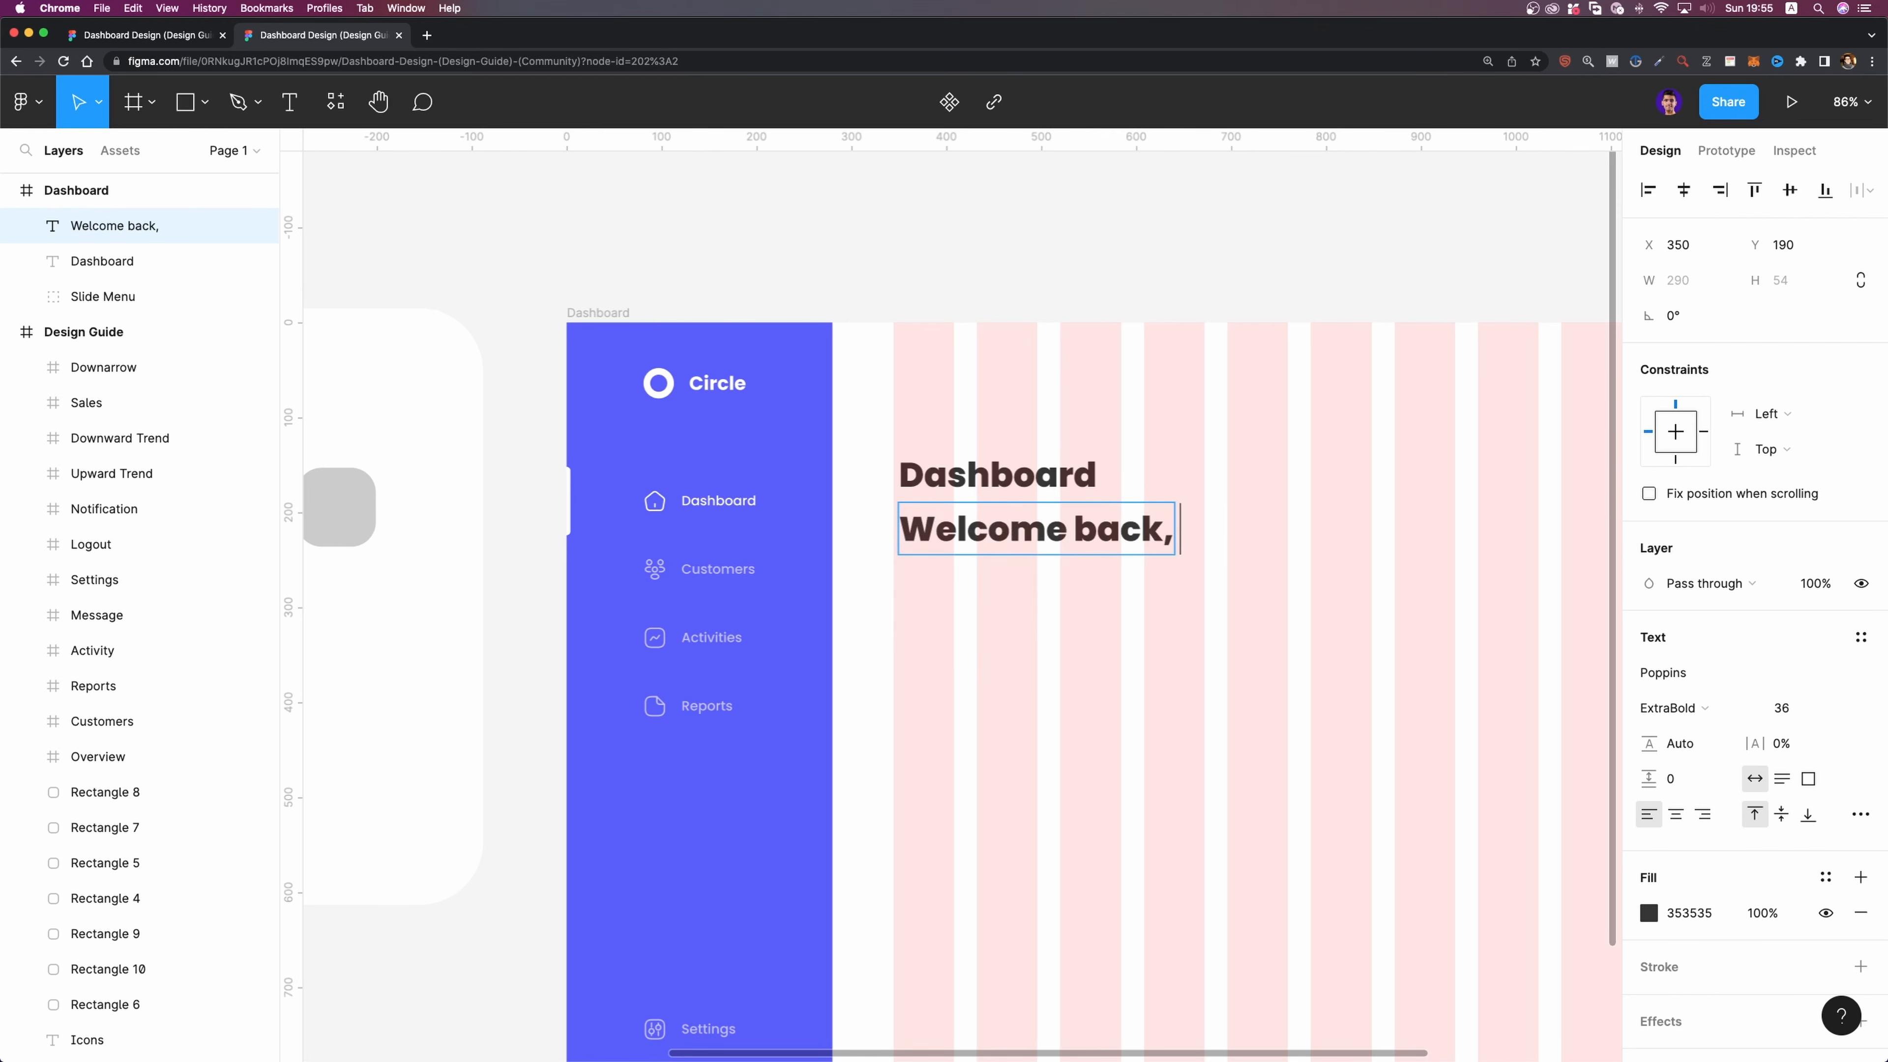
text(, John)
key(super+a)
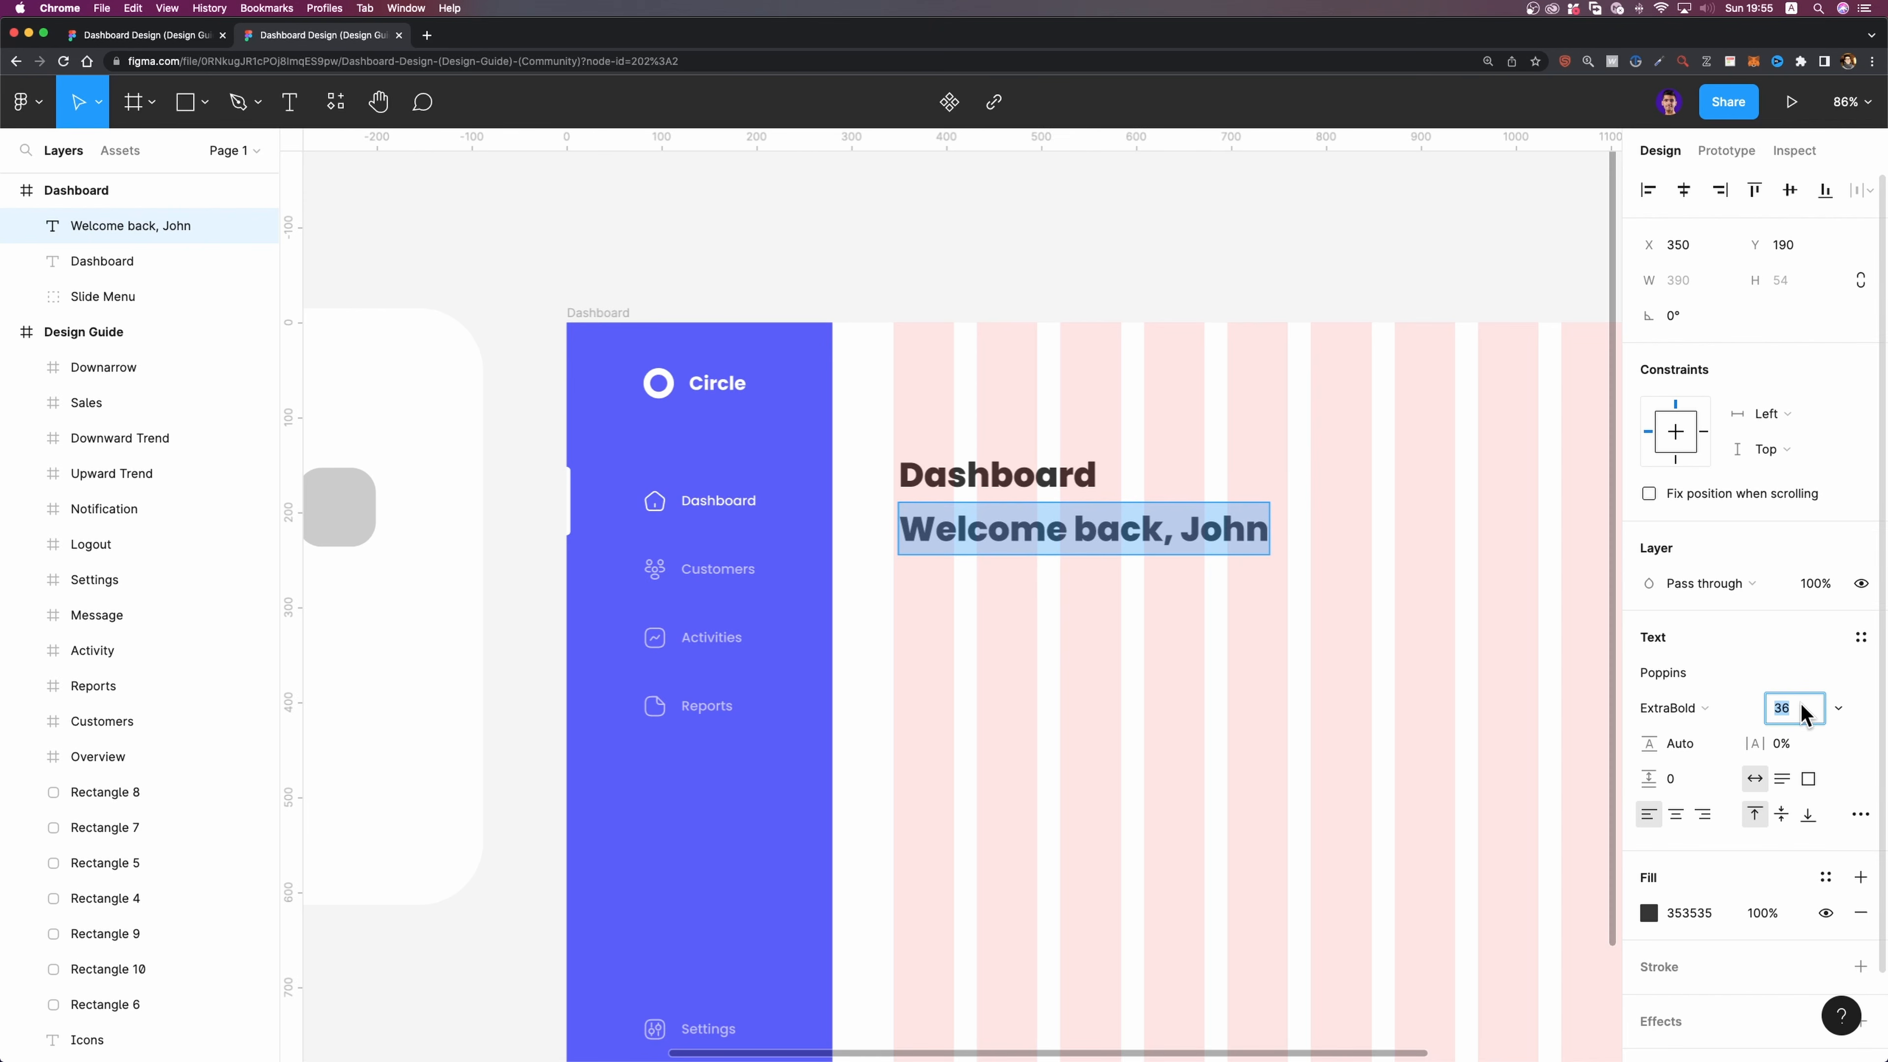
Set the greeting line's font size to 16 and its weight to Medium.
text(16)
key(Return)
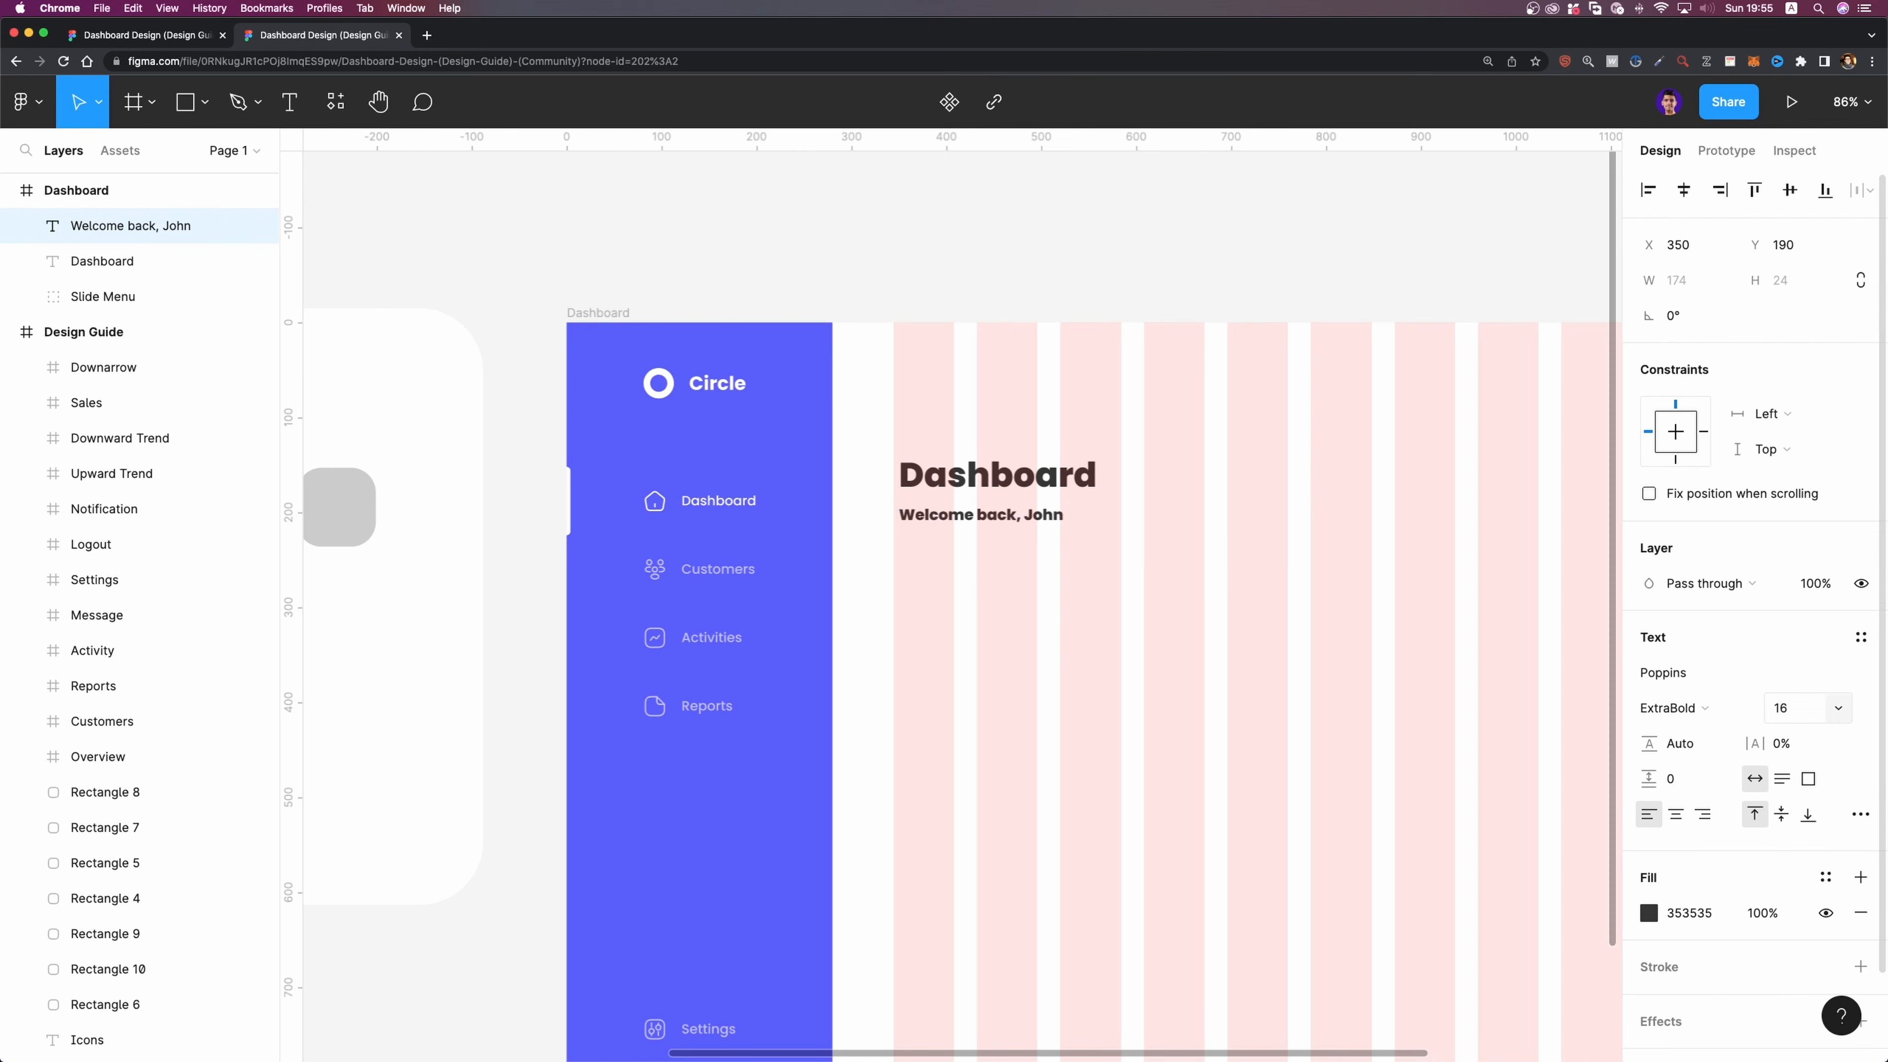
click(1710, 699)
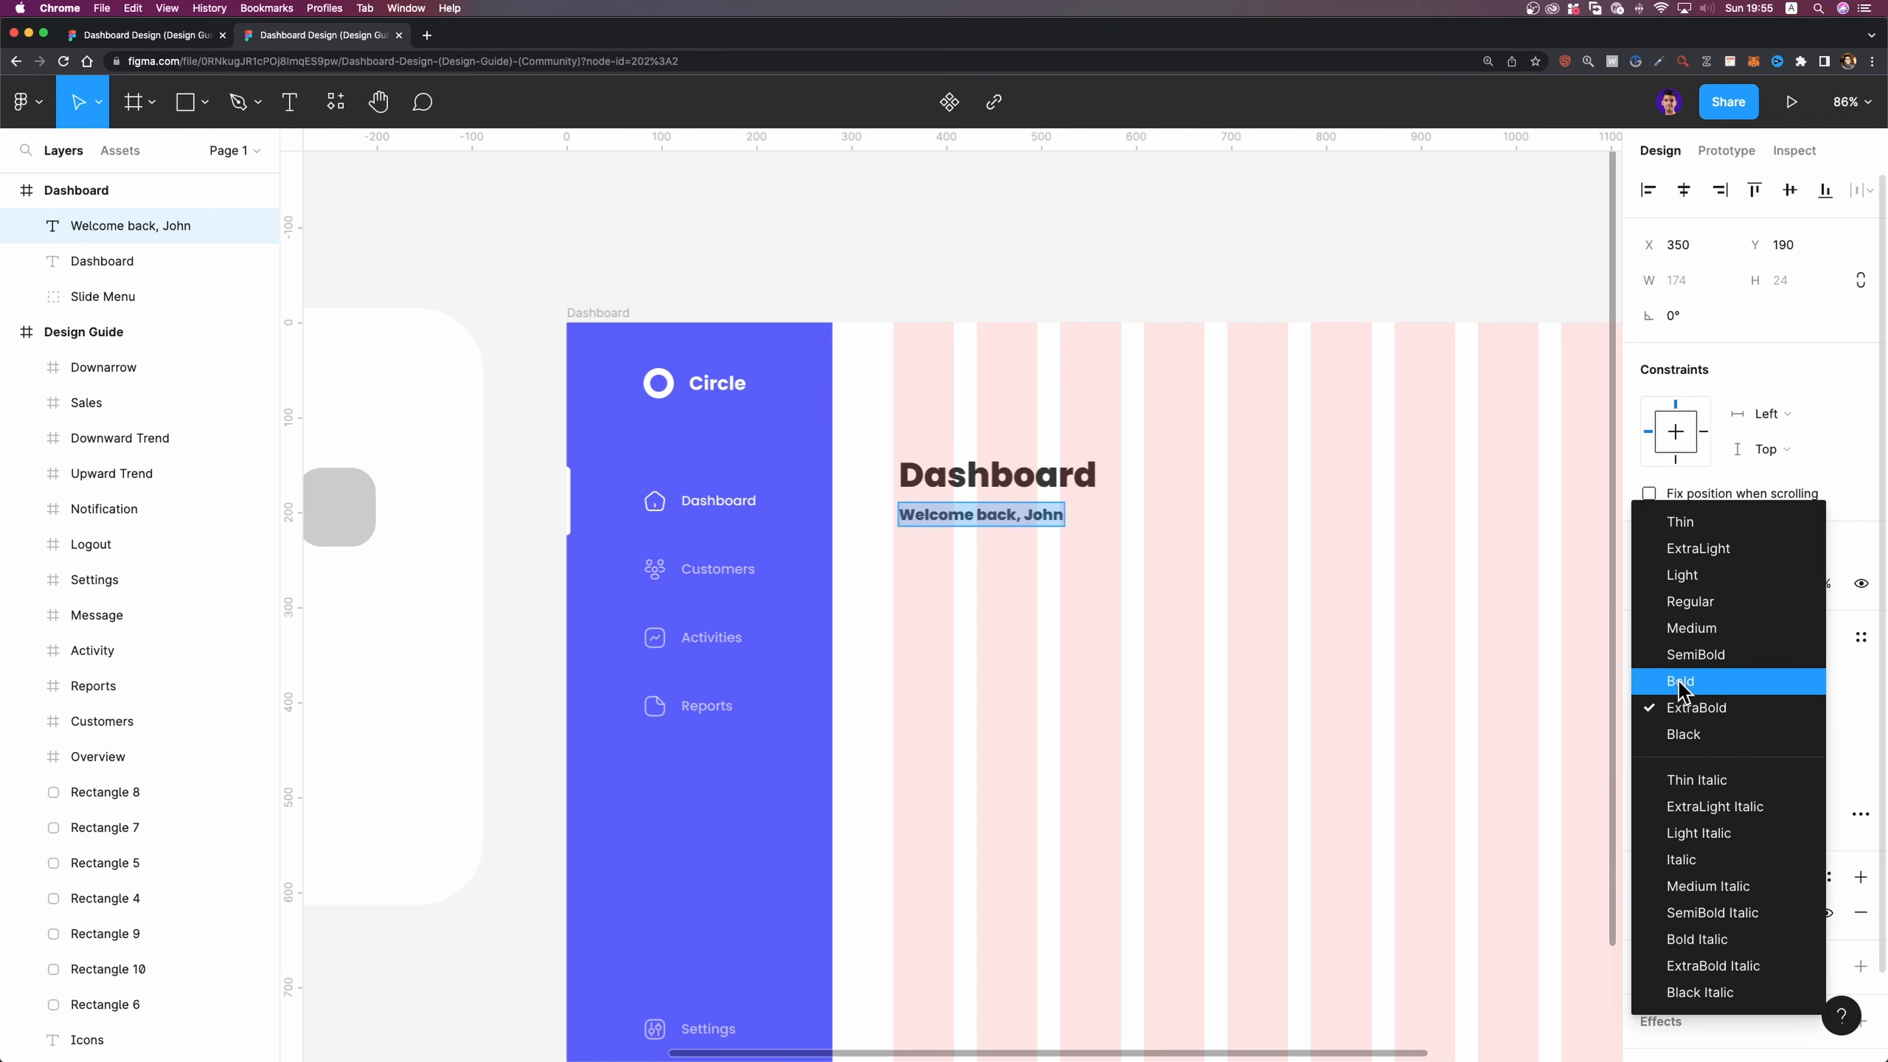
click(1711, 628)
Fill the greeting line with the light gray CCCCCC sampled from the design guide's last color swatch.
scroll(1277, 628, left, 10)
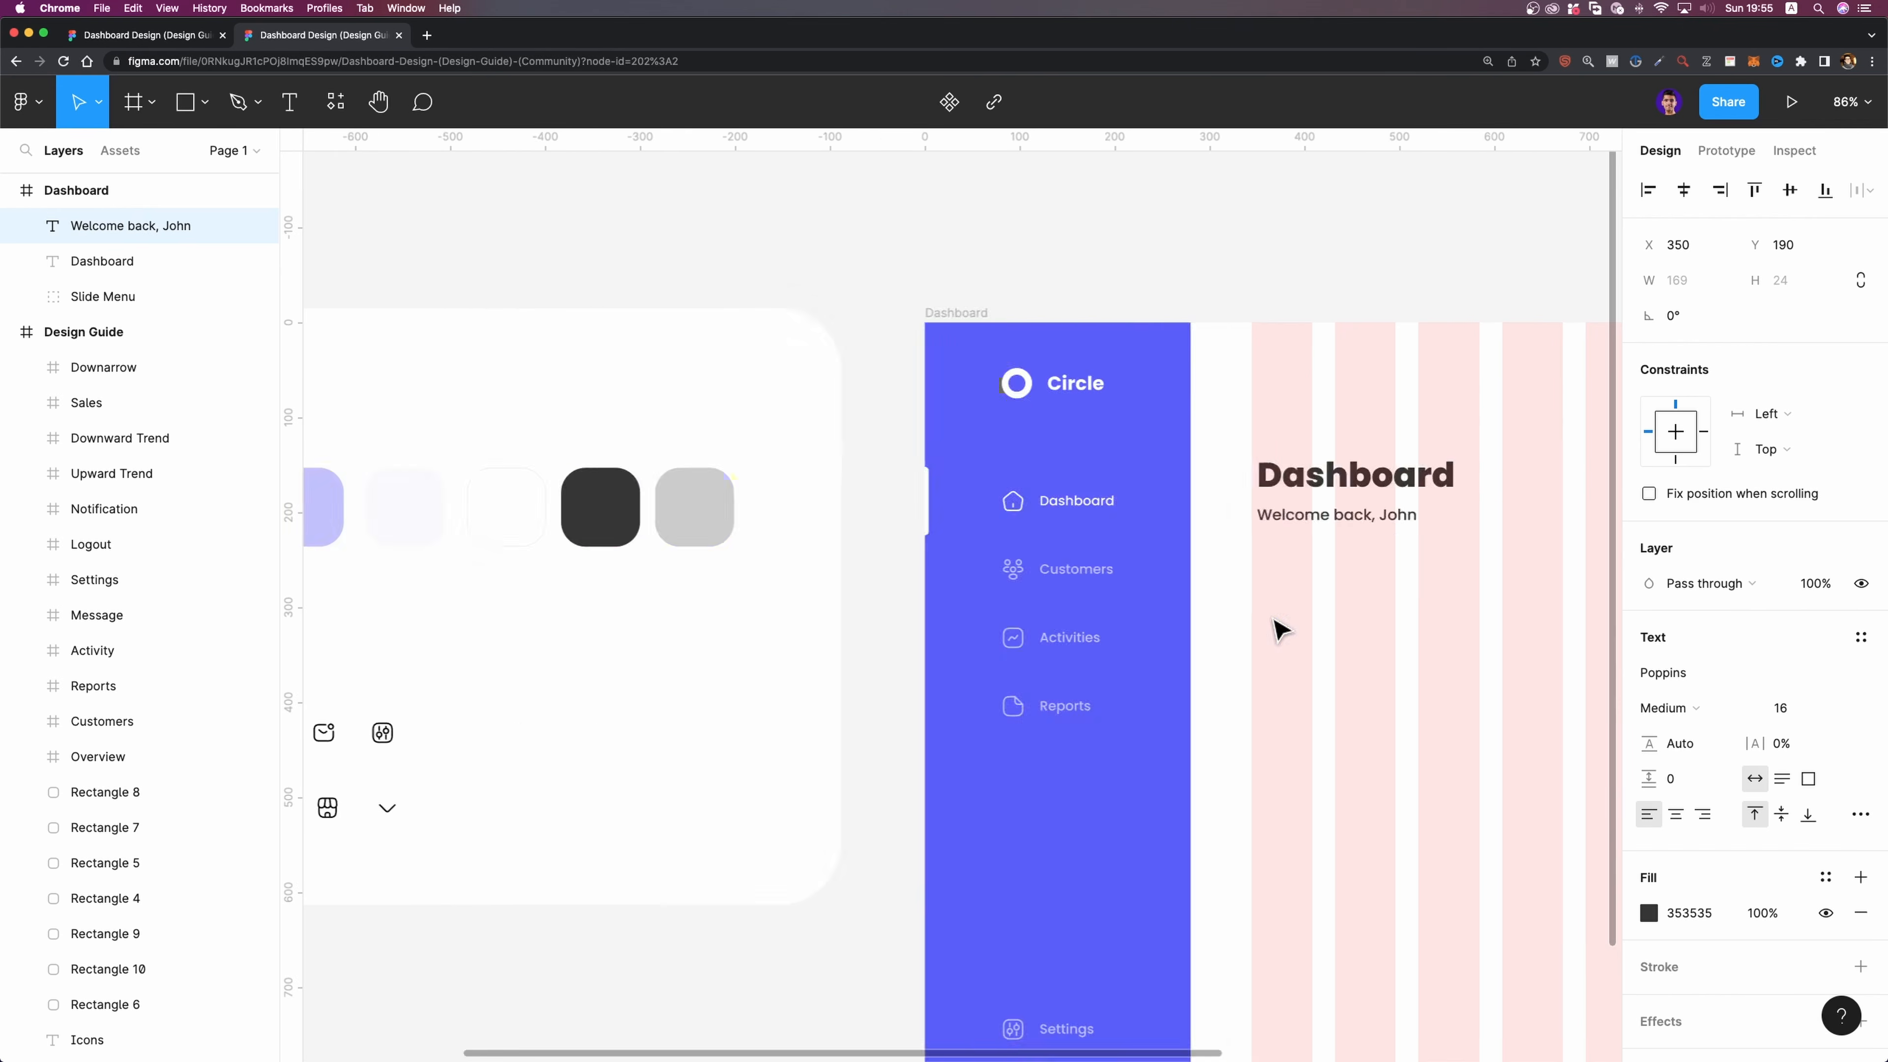
click(1648, 913)
click(1388, 815)
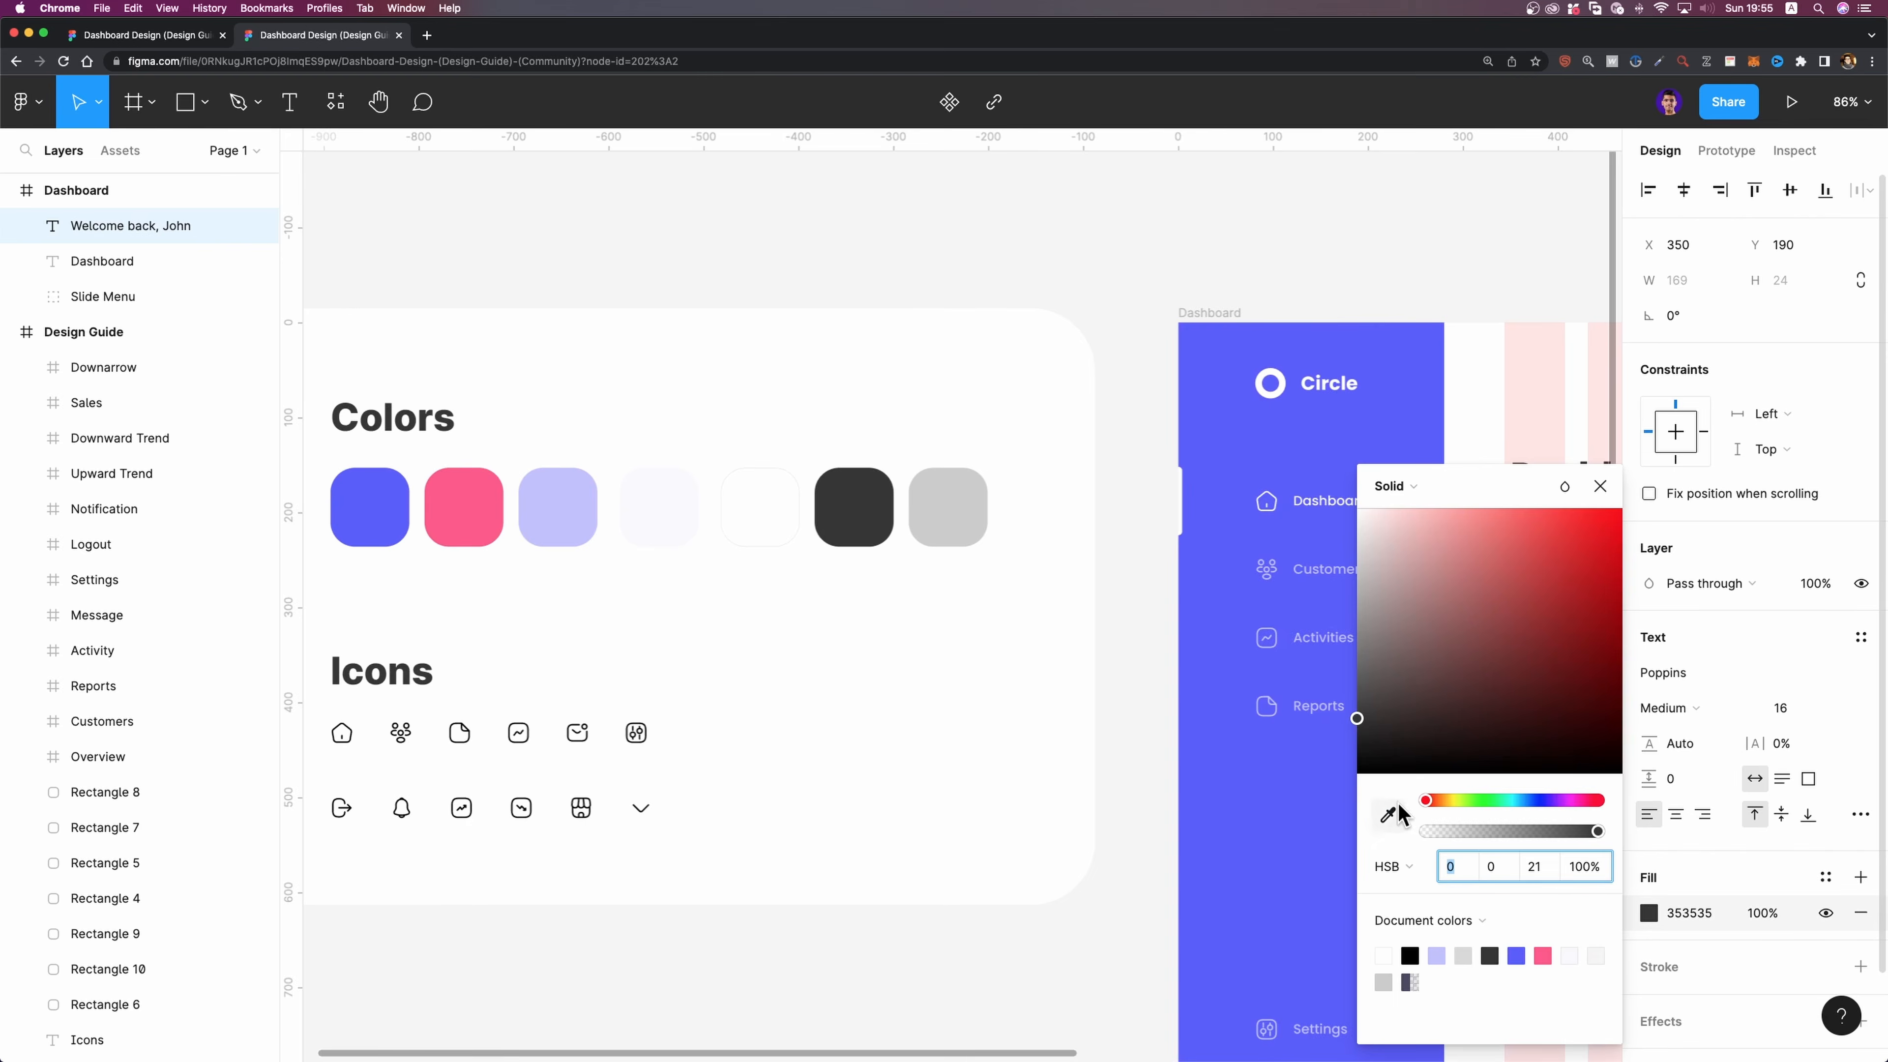
click(947, 505)
click(1150, 453)
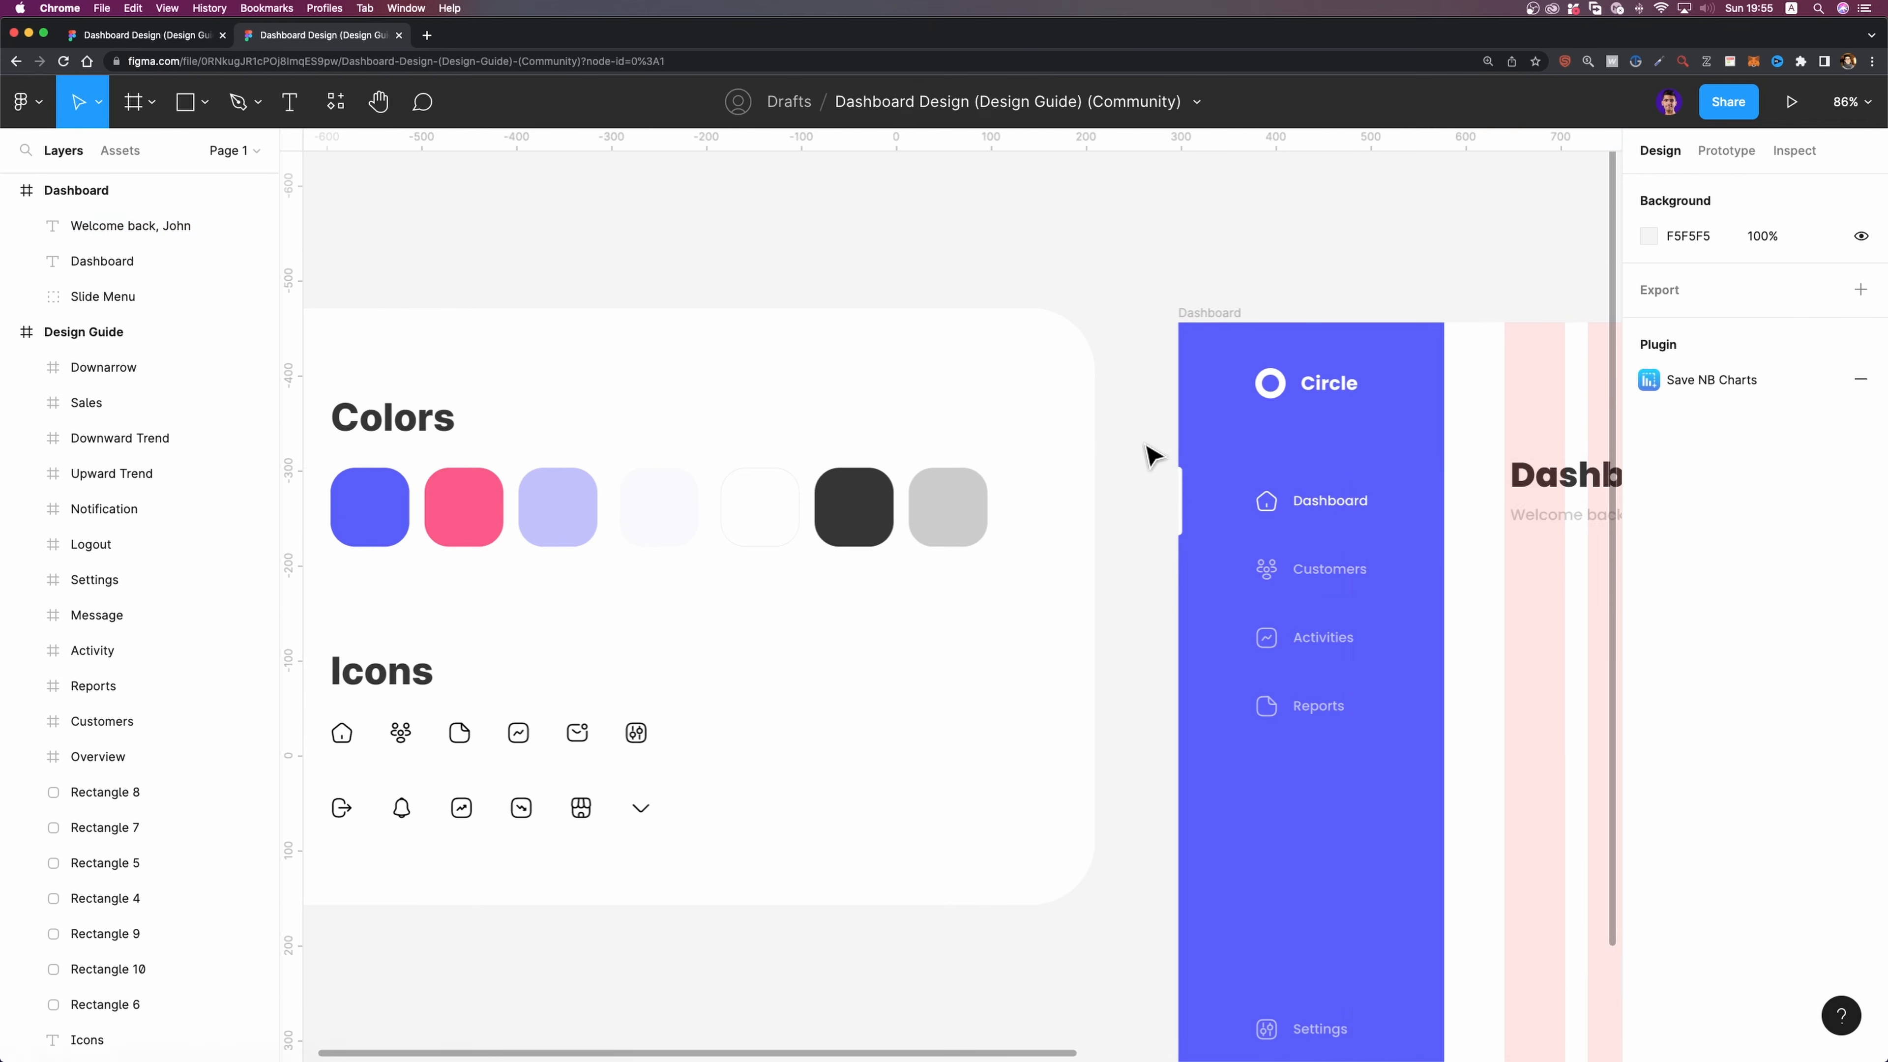
Move the greeting line up to Y 187 so it sits directly against the Dashboard heading's lower edge.
scroll(1150, 454, right, 7)
click(1140, 515)
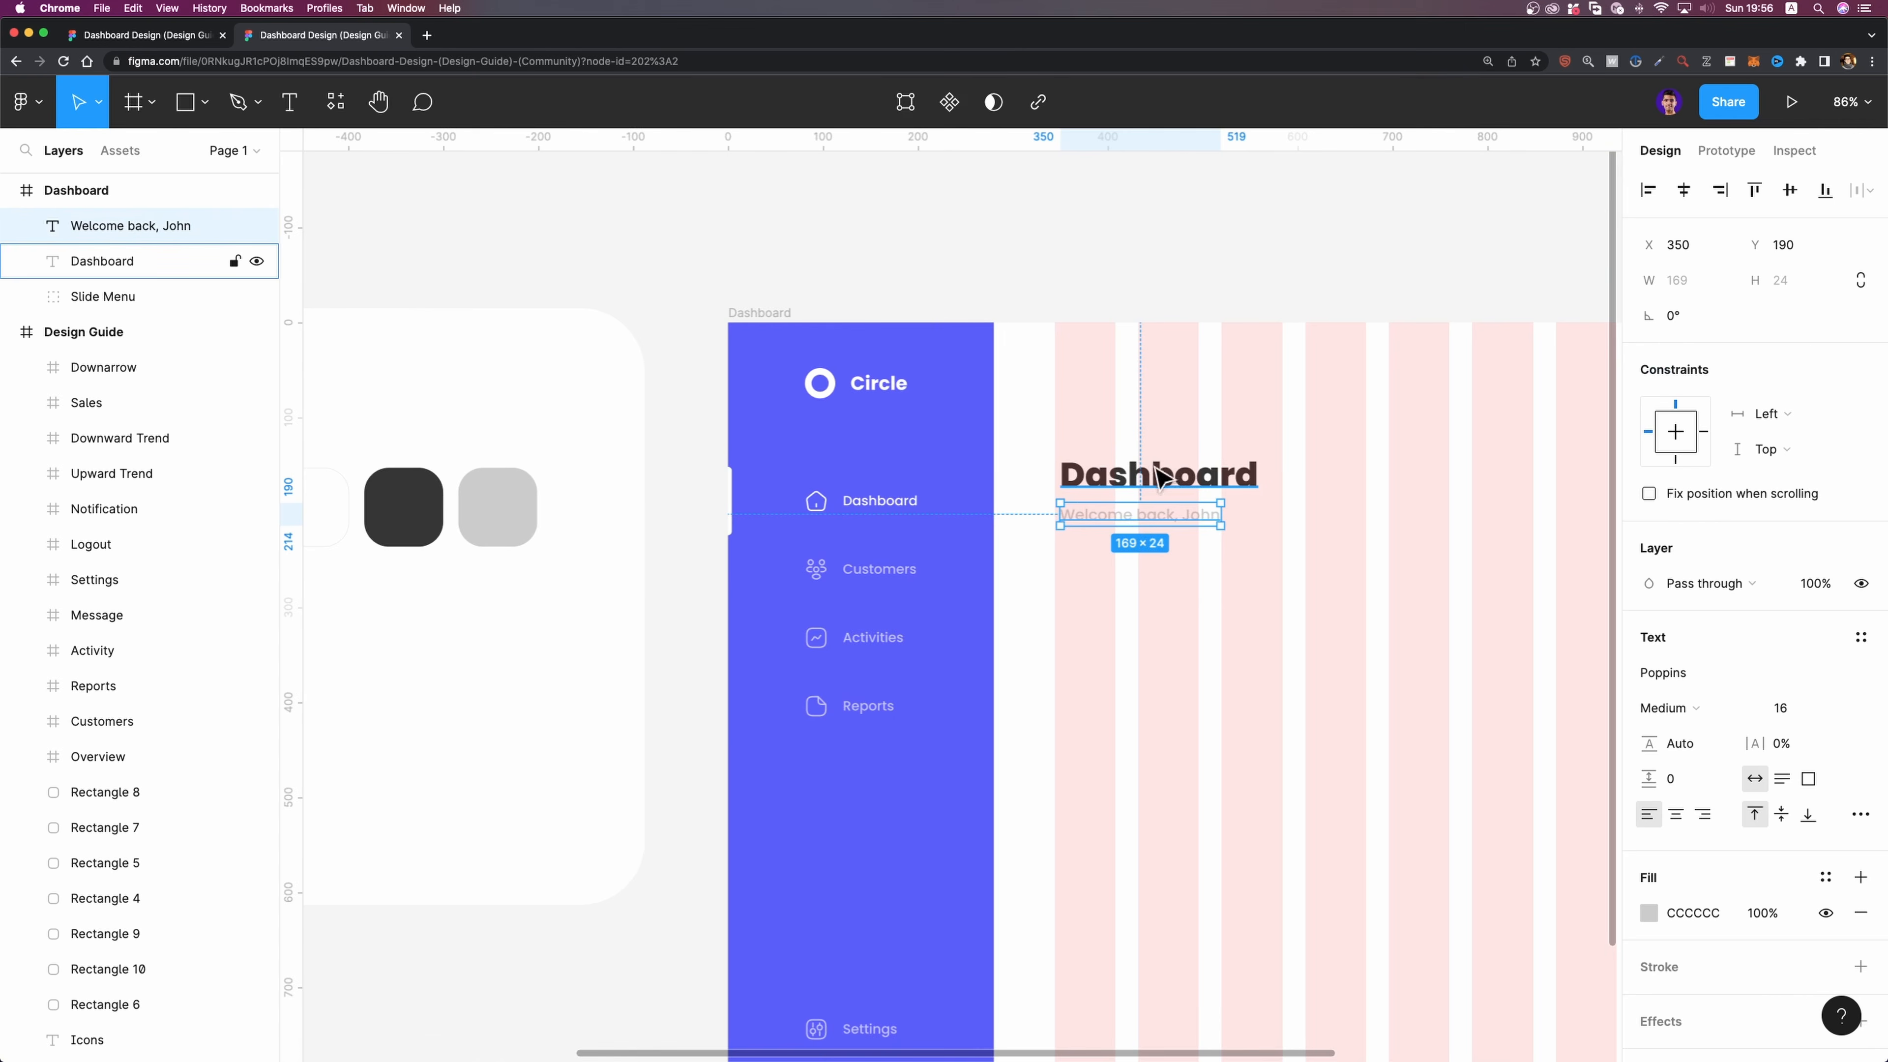
scroll(1183, 496, up, 5)
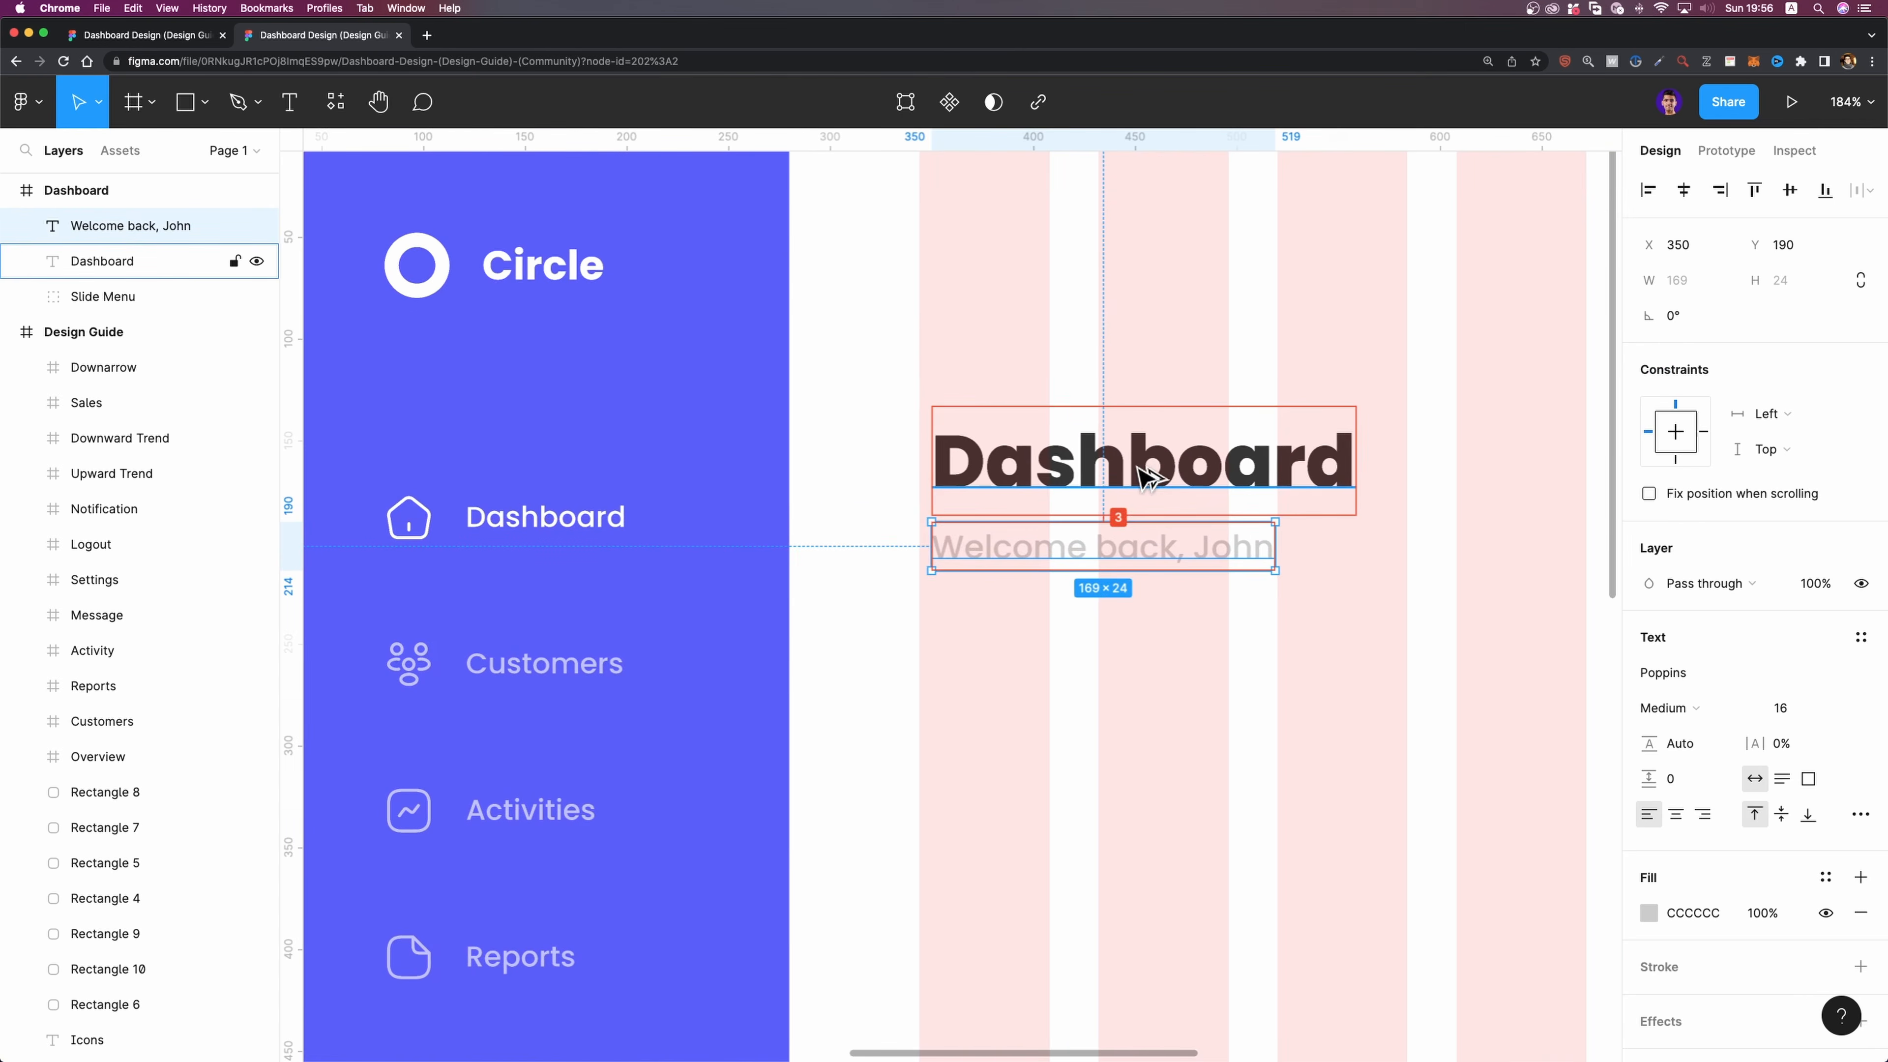
click(1126, 476)
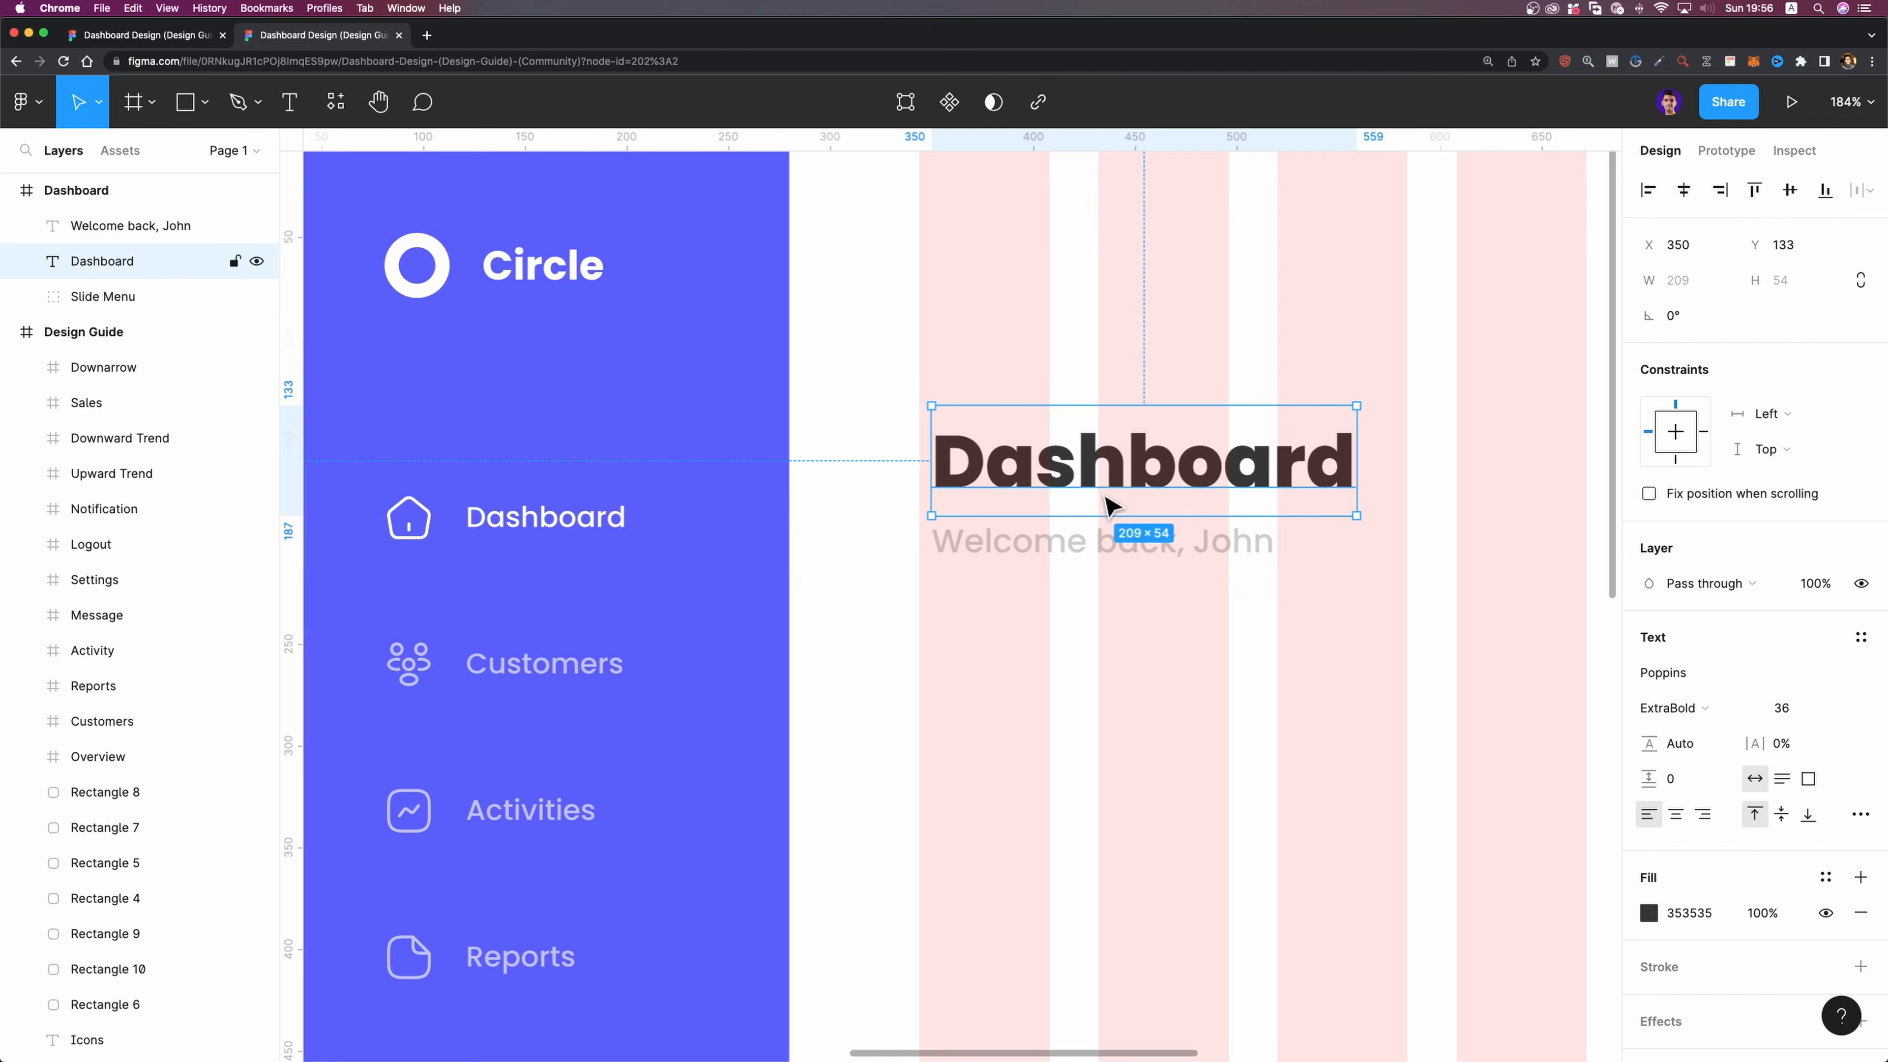
click(1122, 530)
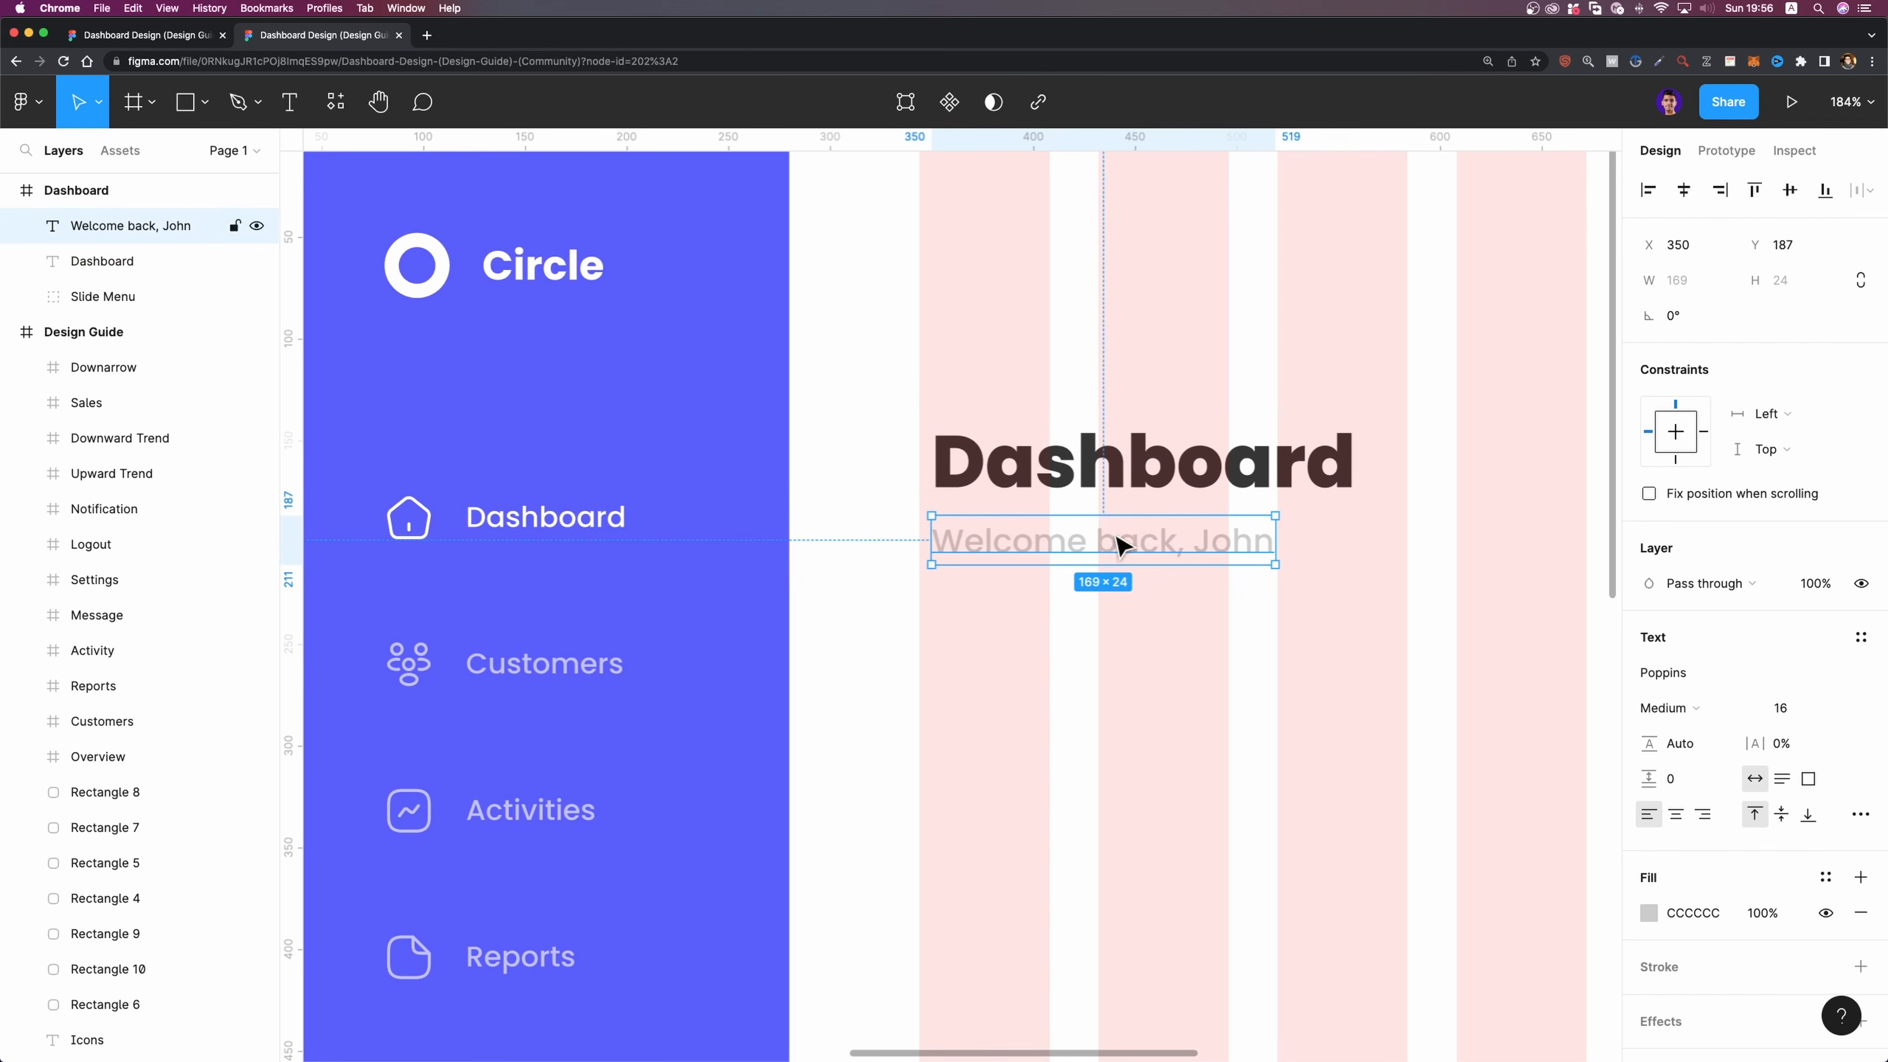
drag(1125, 521, 1108, 576)
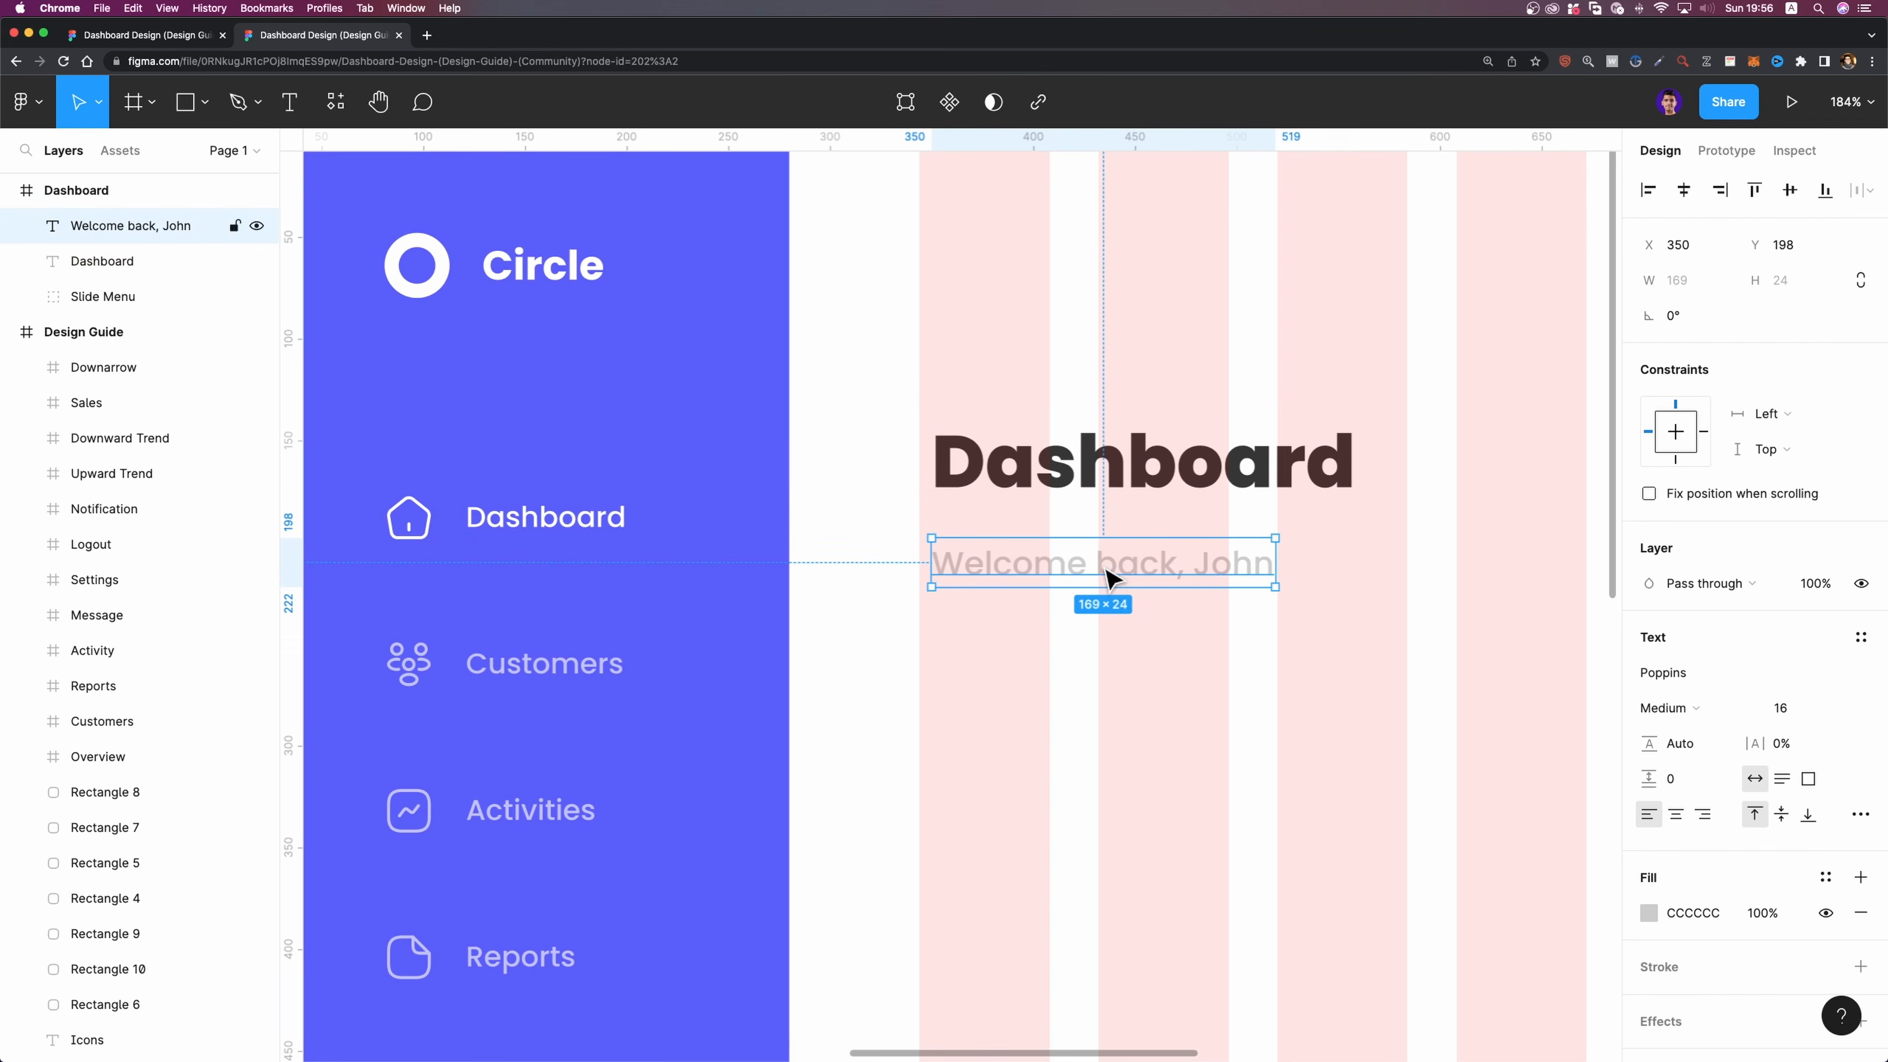
key(super+z)
Move the Dashboard heading and the greeting line together to X 344, aligned with the first grid column's edge.
shift+click(1140, 459)
drag(1070, 476, 1056, 473)
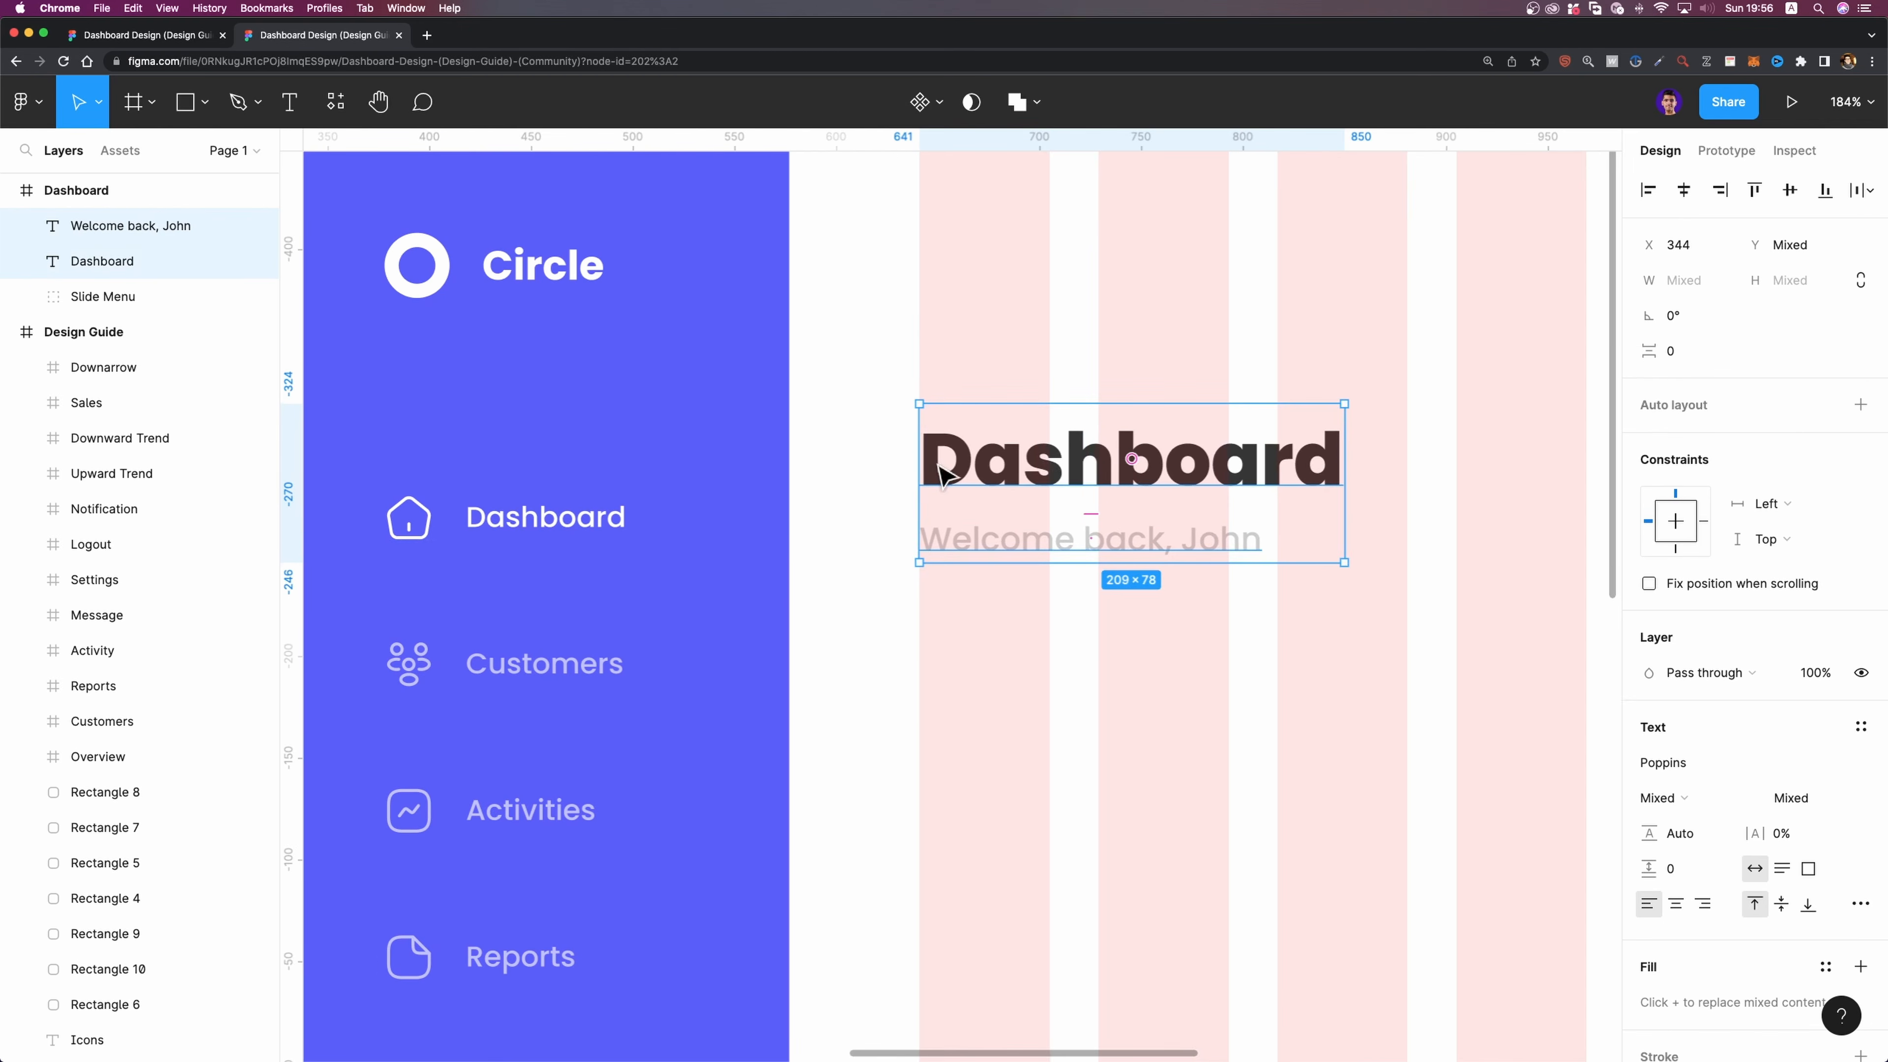
scroll(922, 438, up, 5)
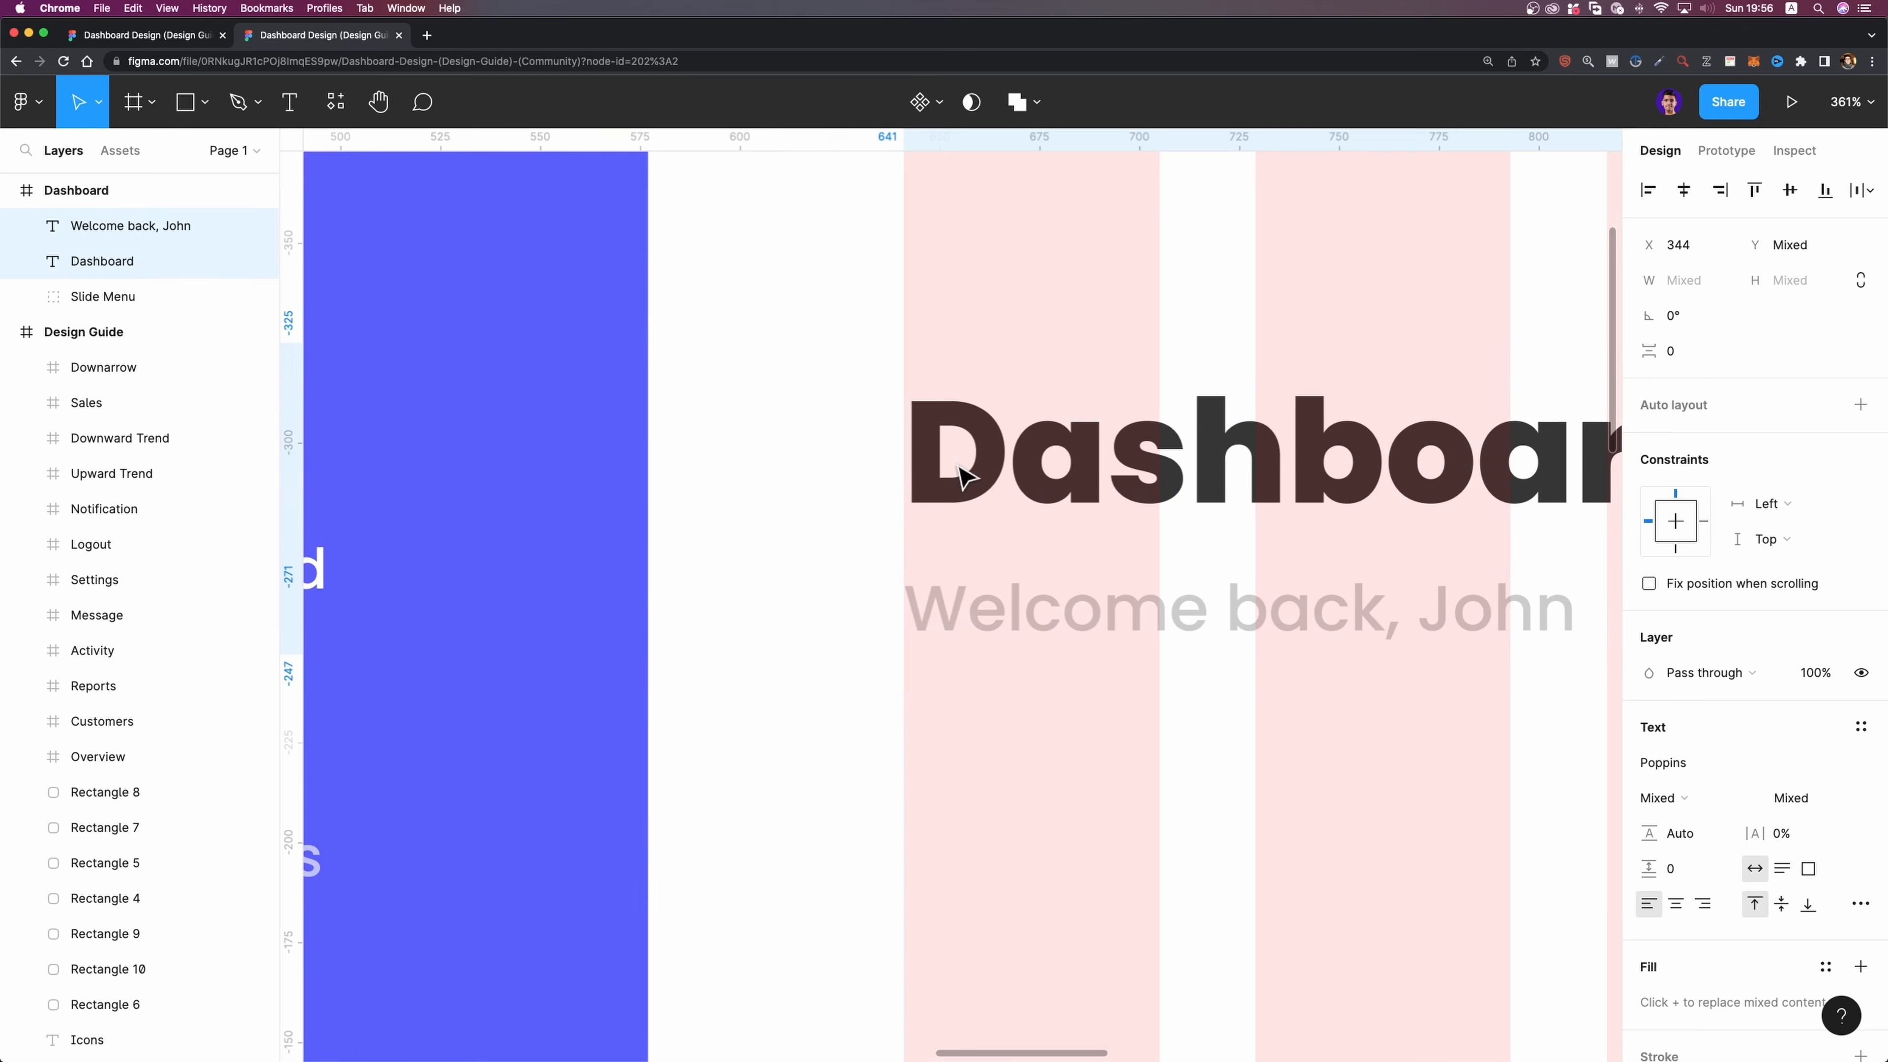
scroll(962, 599, down, 5)
scroll(937, 561, right, 5)
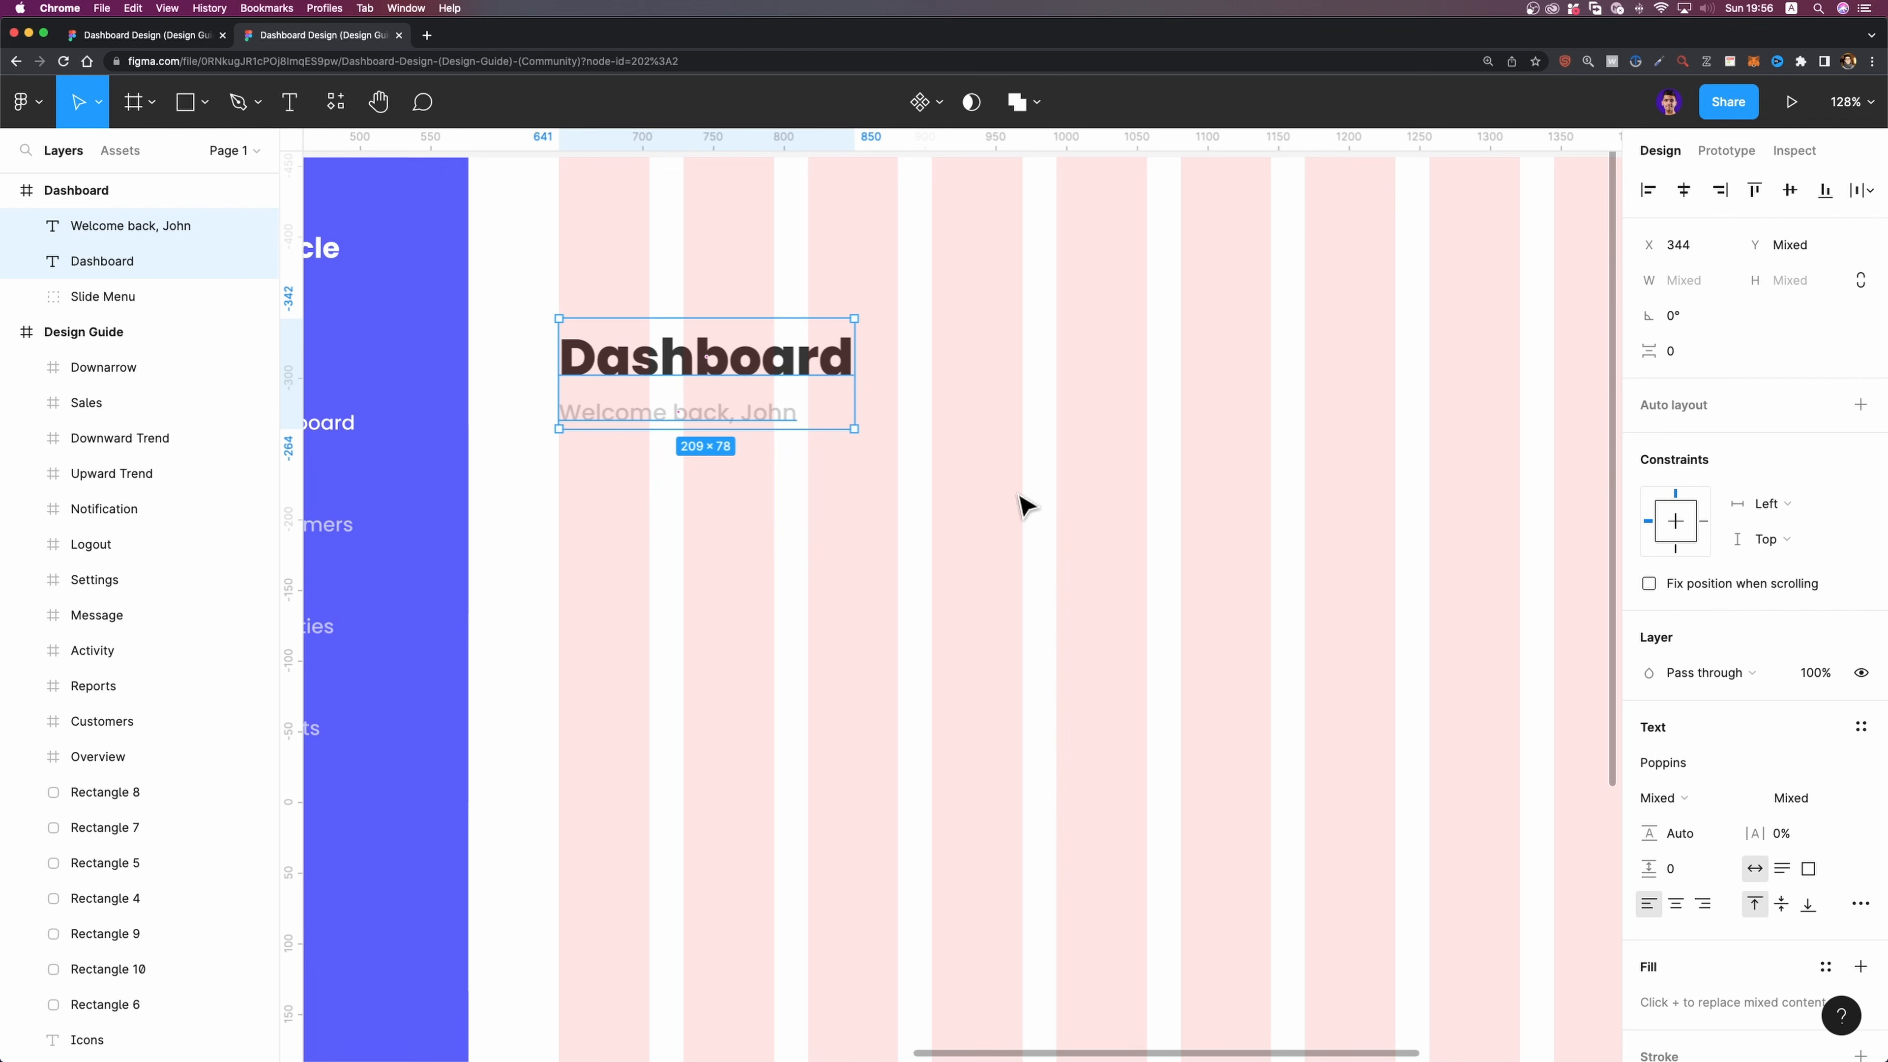
Draw a 328 × 260 rectangle at X 344, Y 246 below the greeting, spanning the first four grid columns.
scroll(1024, 506, down, 5)
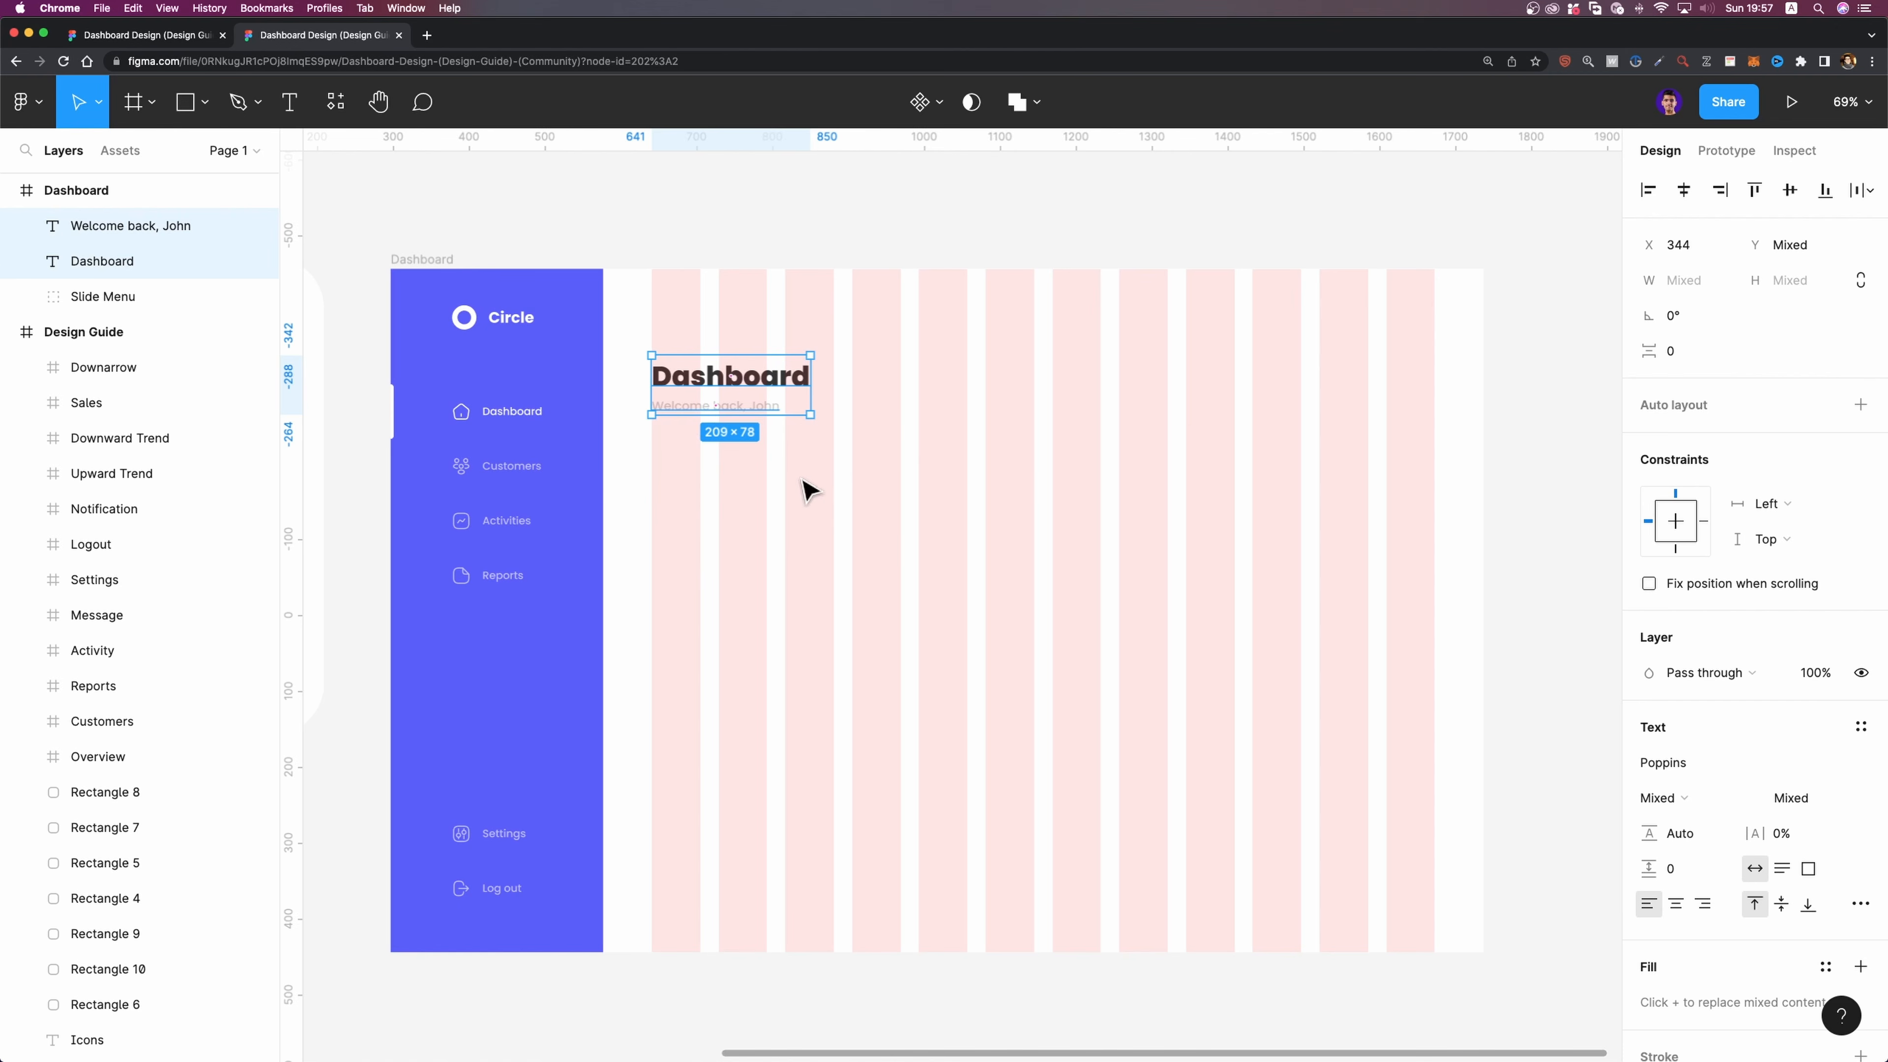
click(205, 101)
click(195, 153)
mouse_move(652, 456)
mouse_down()
mouse_move(796, 574)
mouse_move(903, 570)
mouse_up()
scroll(833, 524, up, 5)
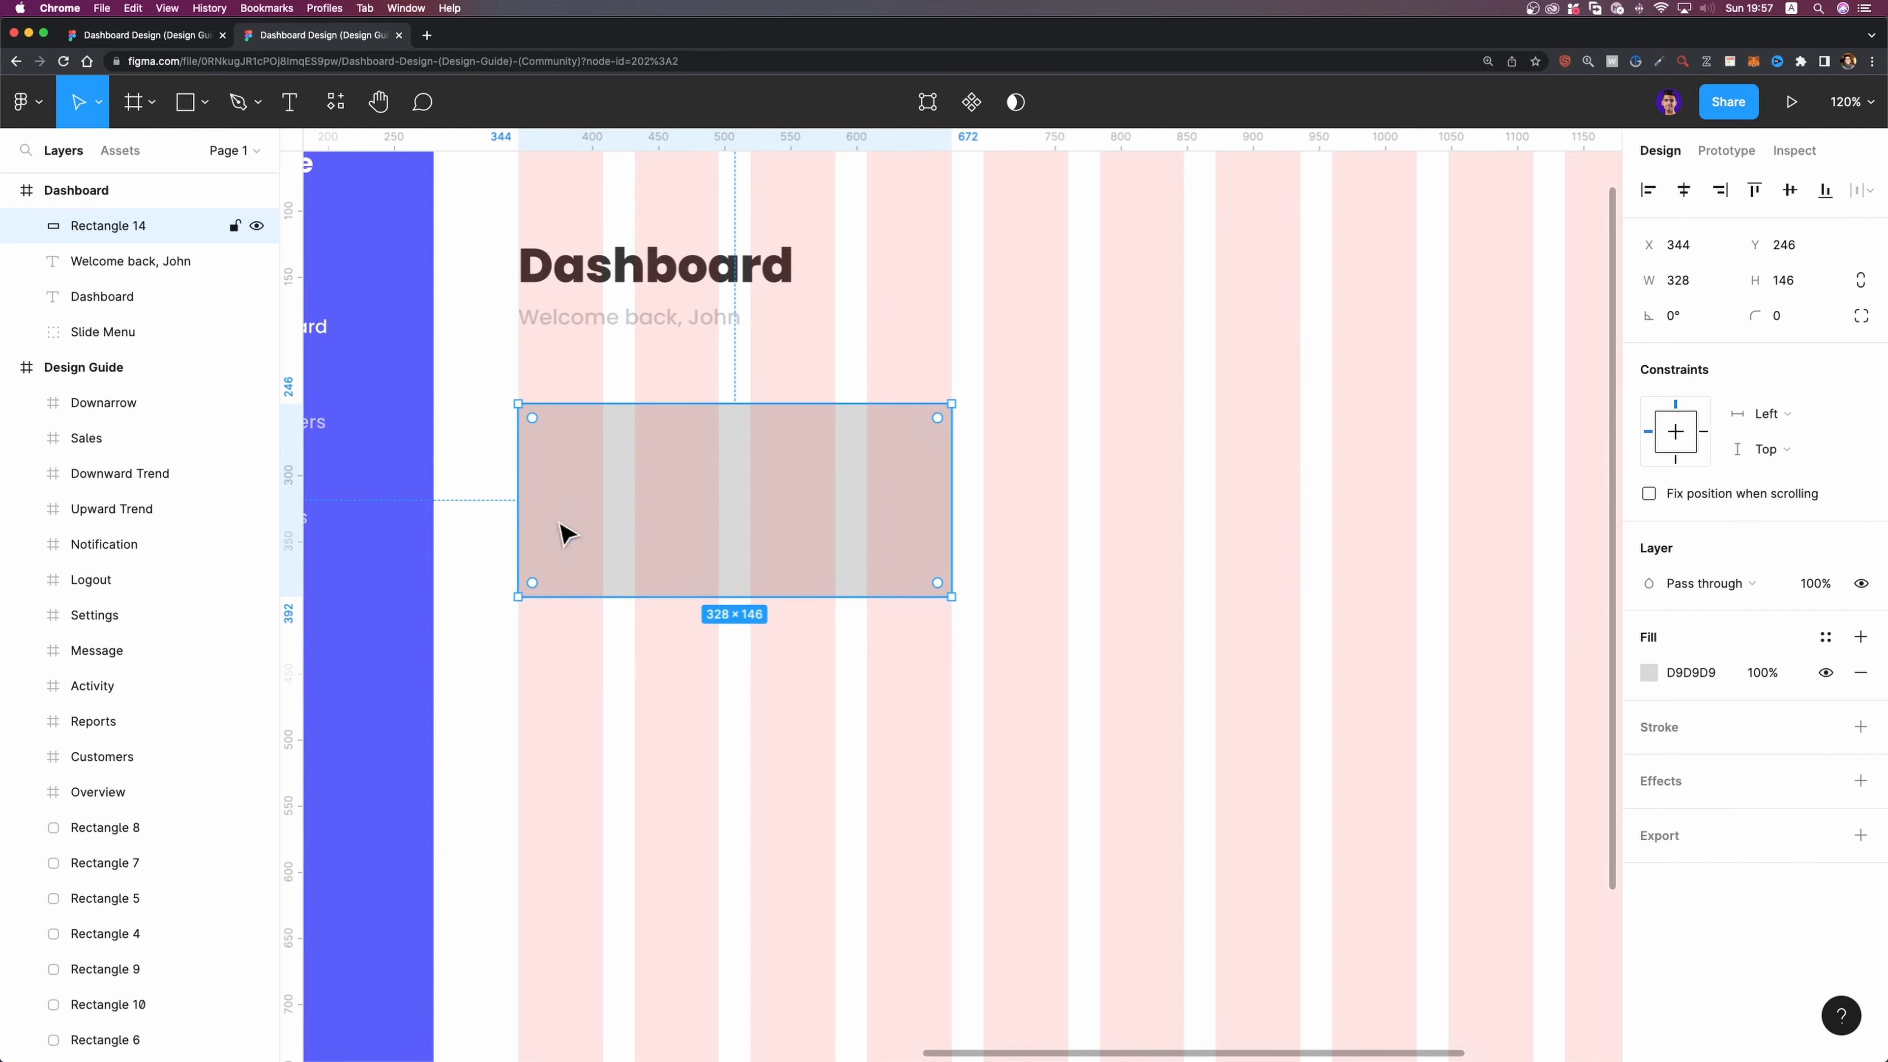
drag(797, 597, 784, 750)
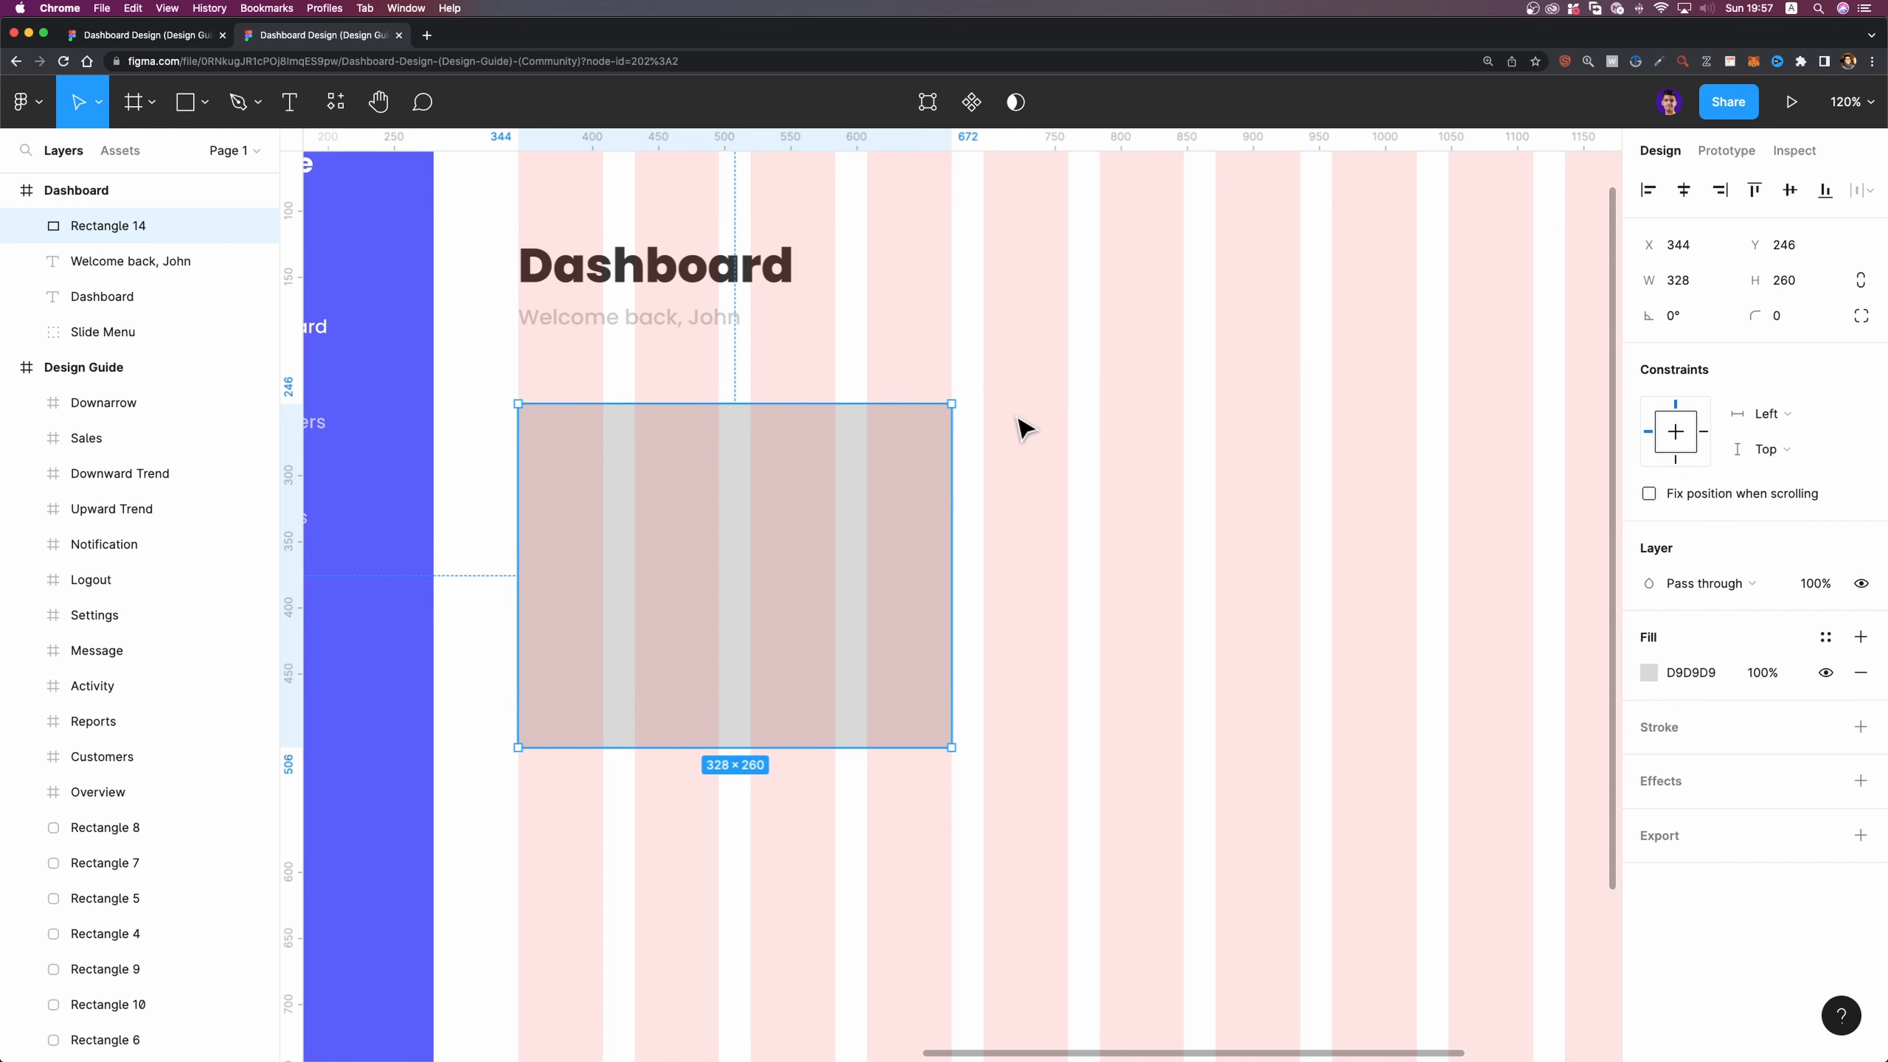
Set the rectangle's corner radius to 24.
scroll(1304, 340, right, 1)
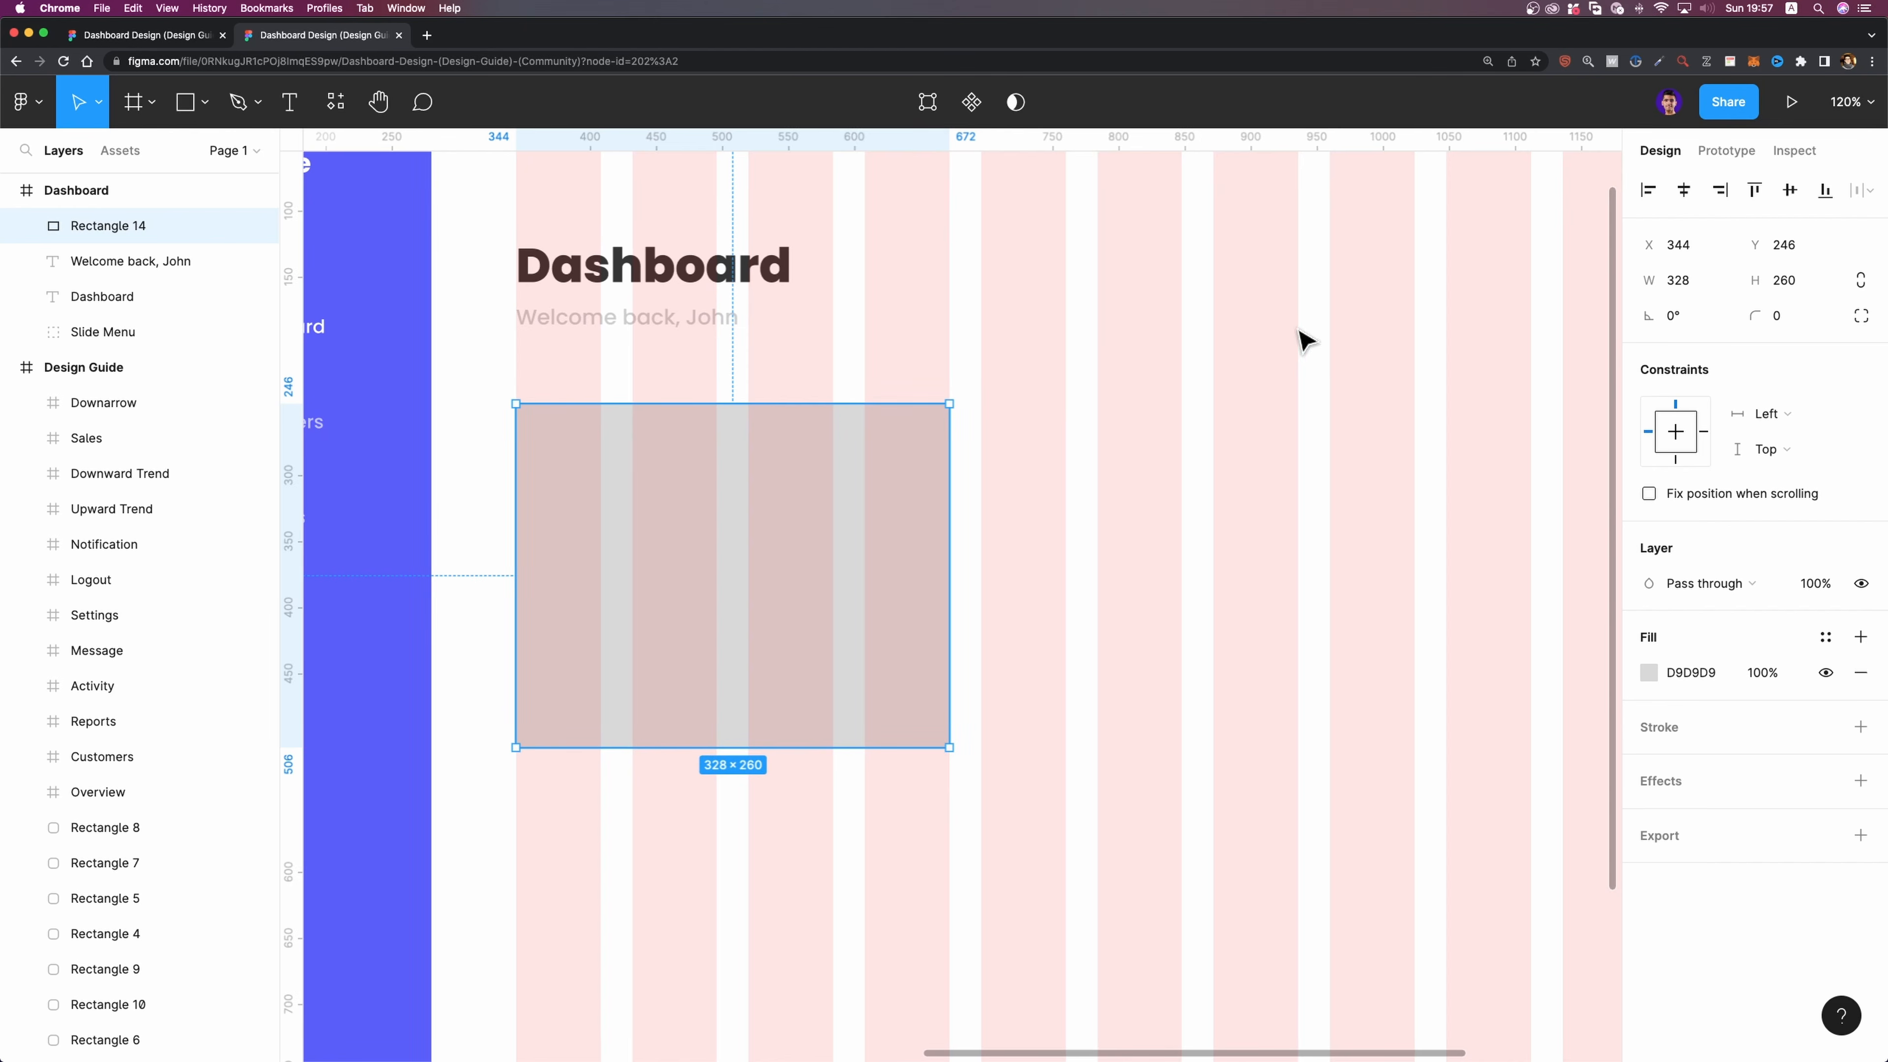
click(1791, 326)
text(24)
key(Return)
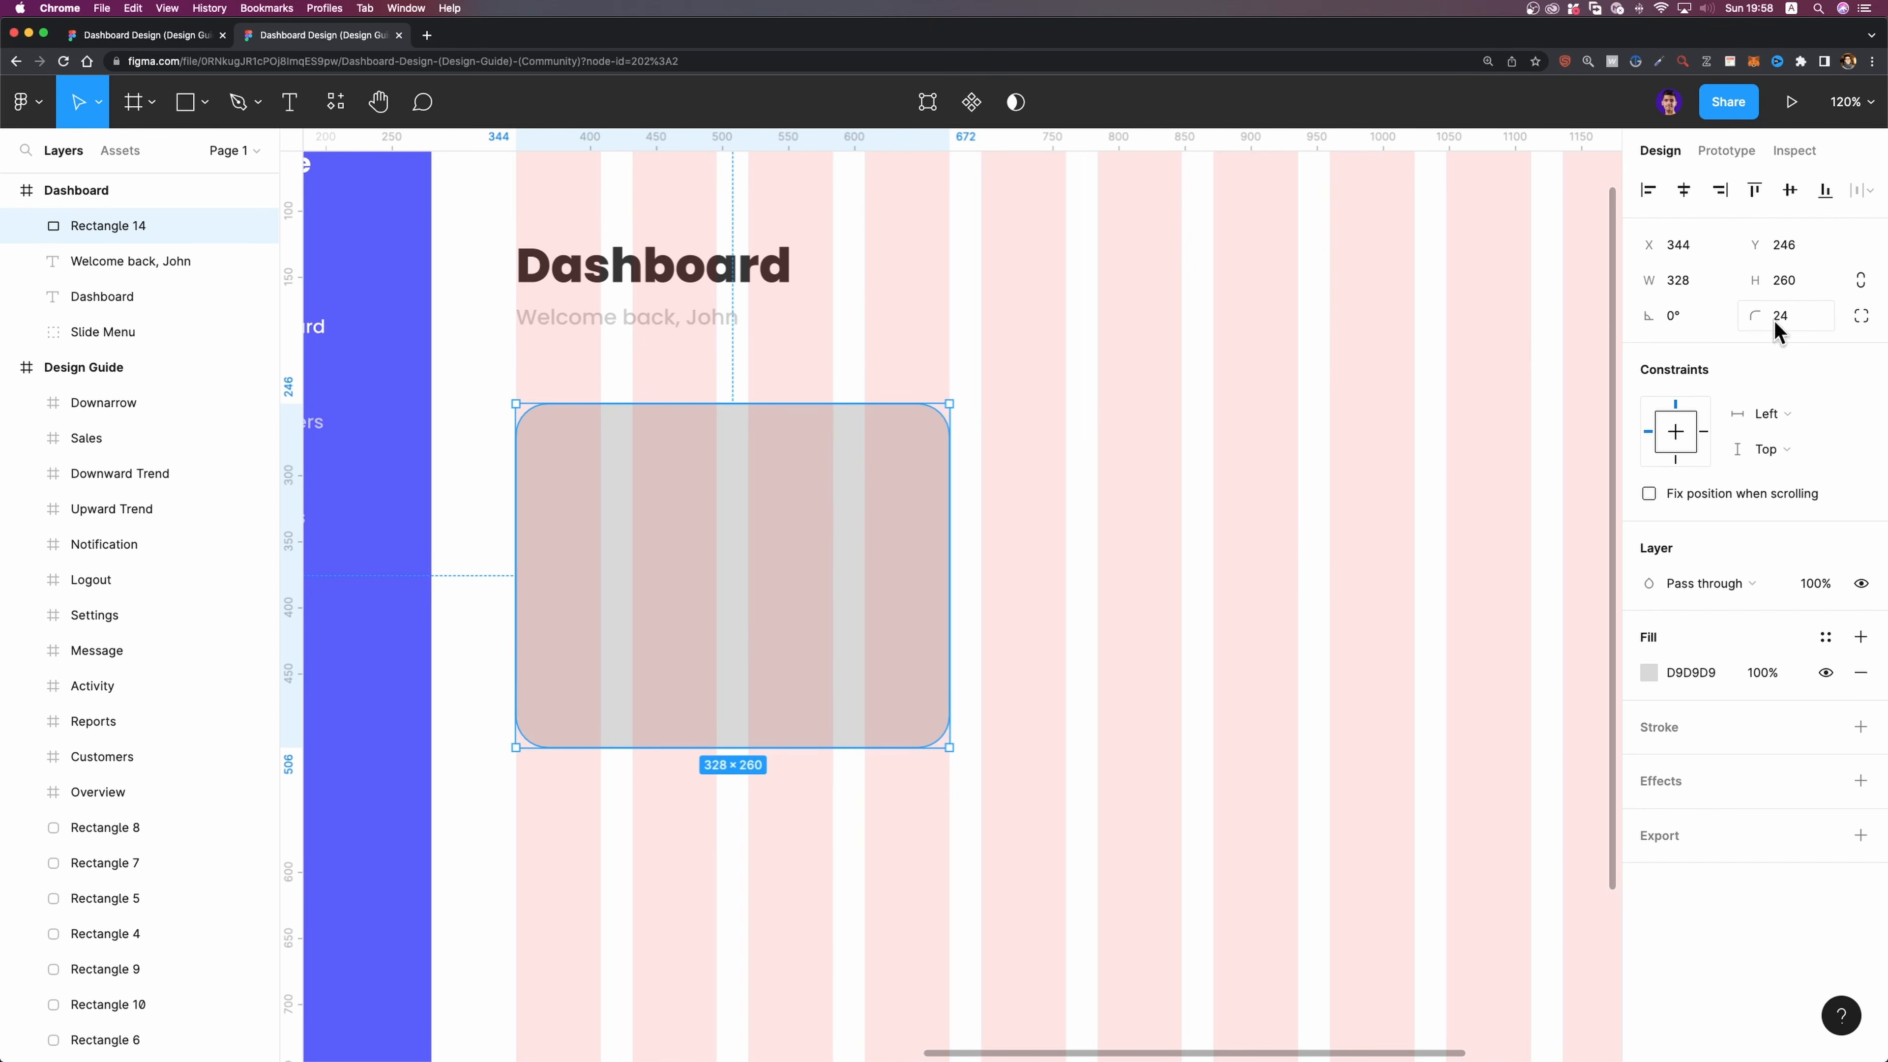
Change the rounded rectangle's fill to white FFFFFF.
click(1654, 675)
drag(1496, 620, 1242, 426)
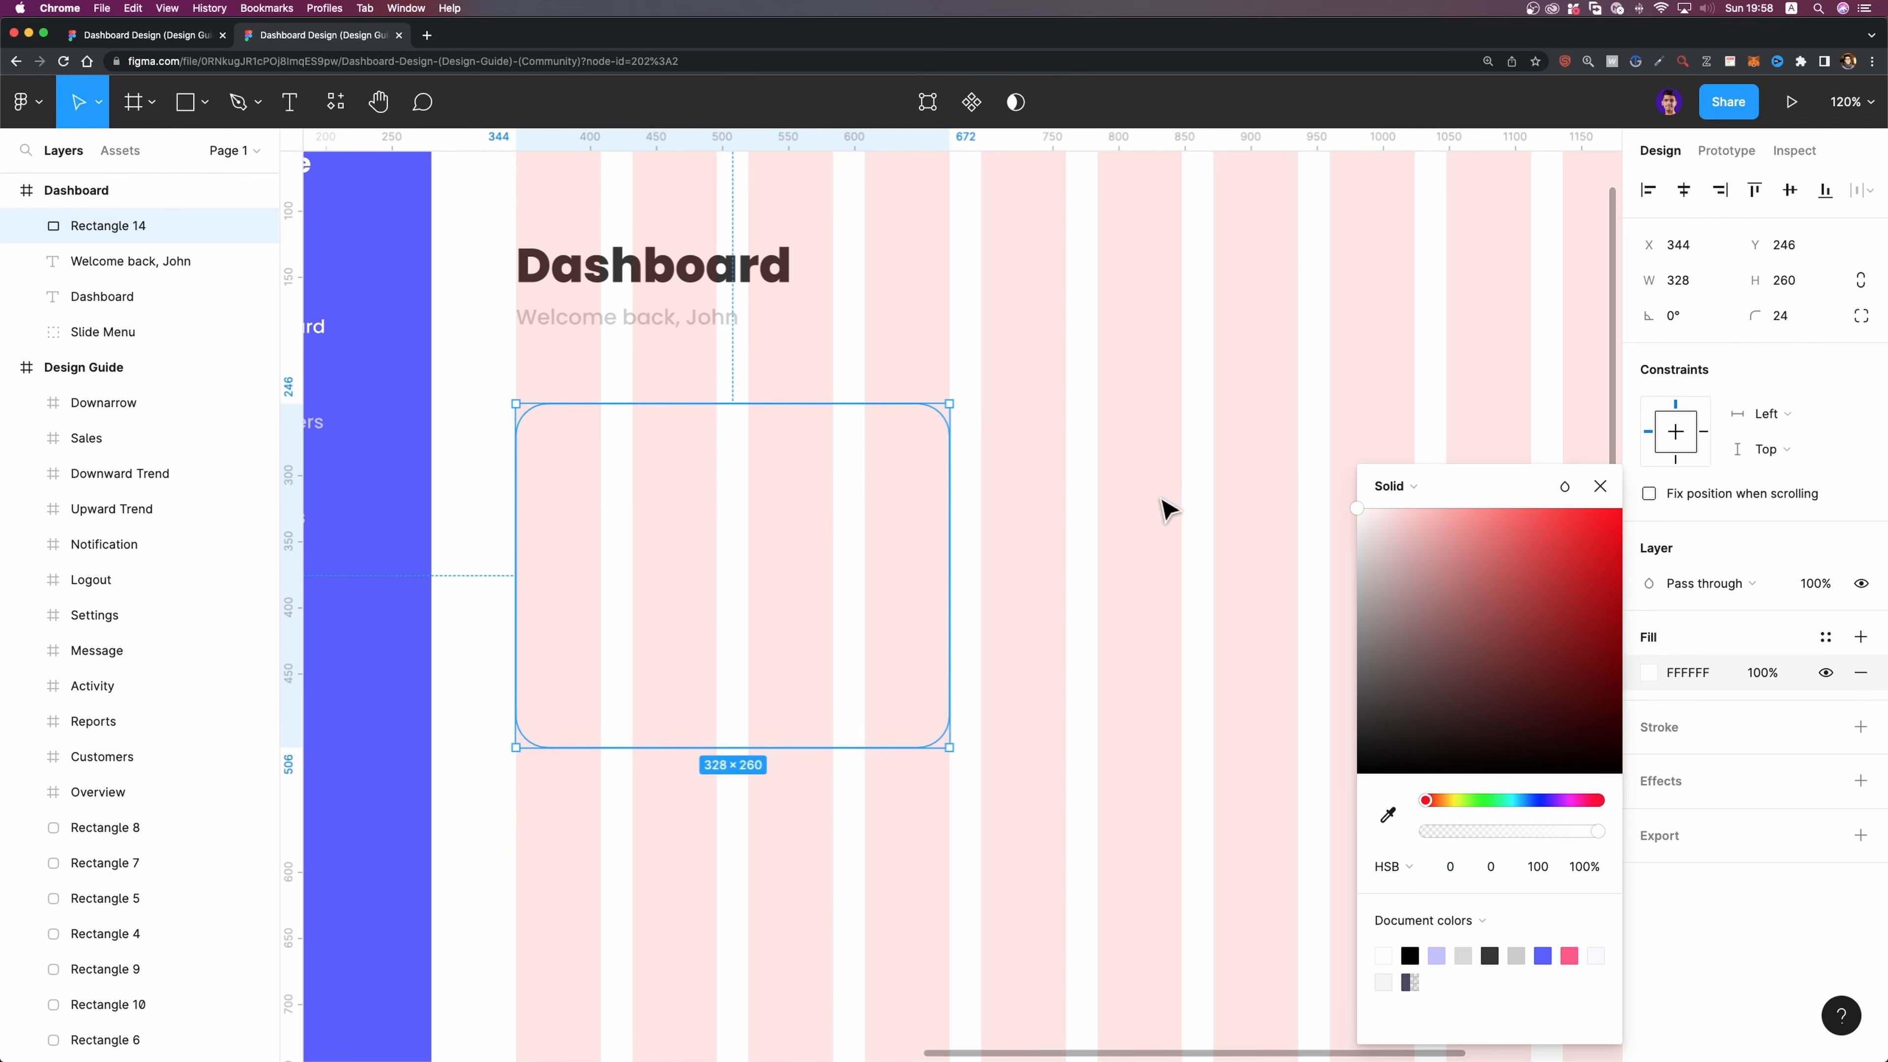
click(1168, 511)
Fill the Dashboard frame's background with the pale lavender FAF9FF sampled from the design guide's fourth swatch.
scroll(1169, 510, down, 5)
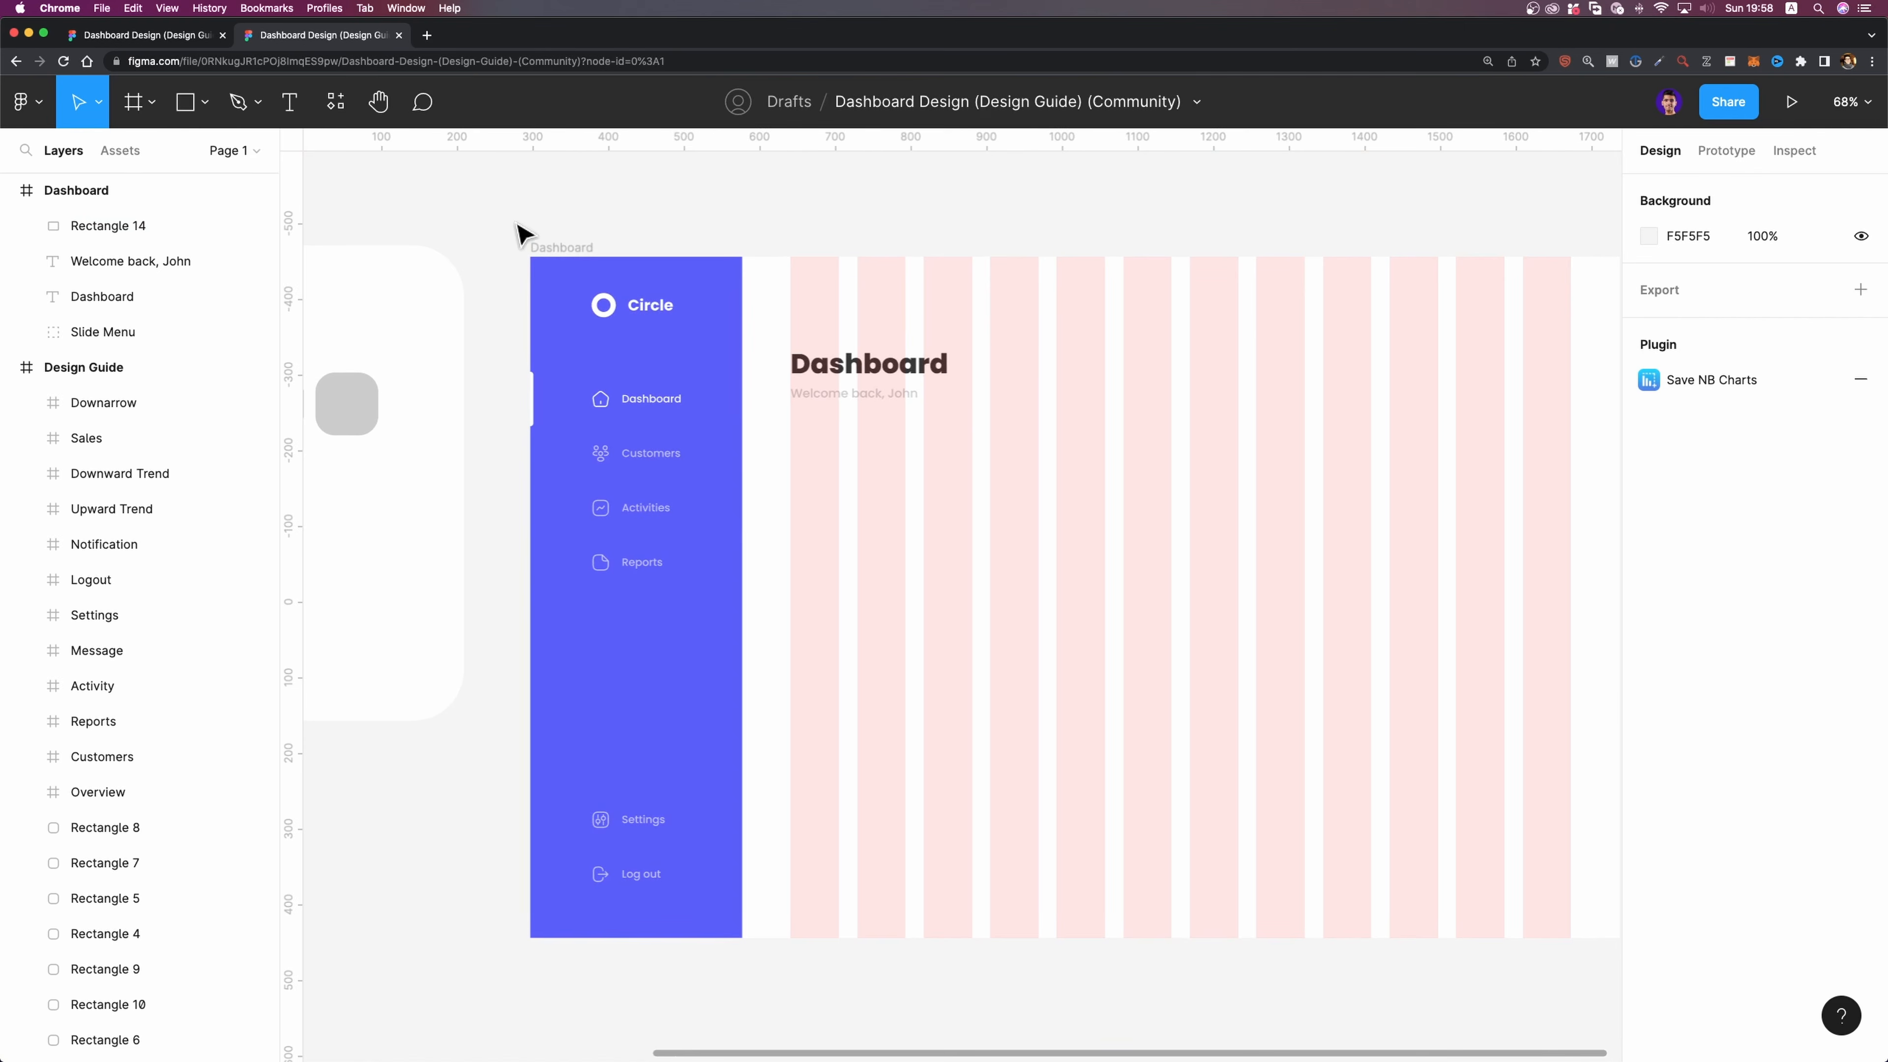
scroll(806, 328, left, 5)
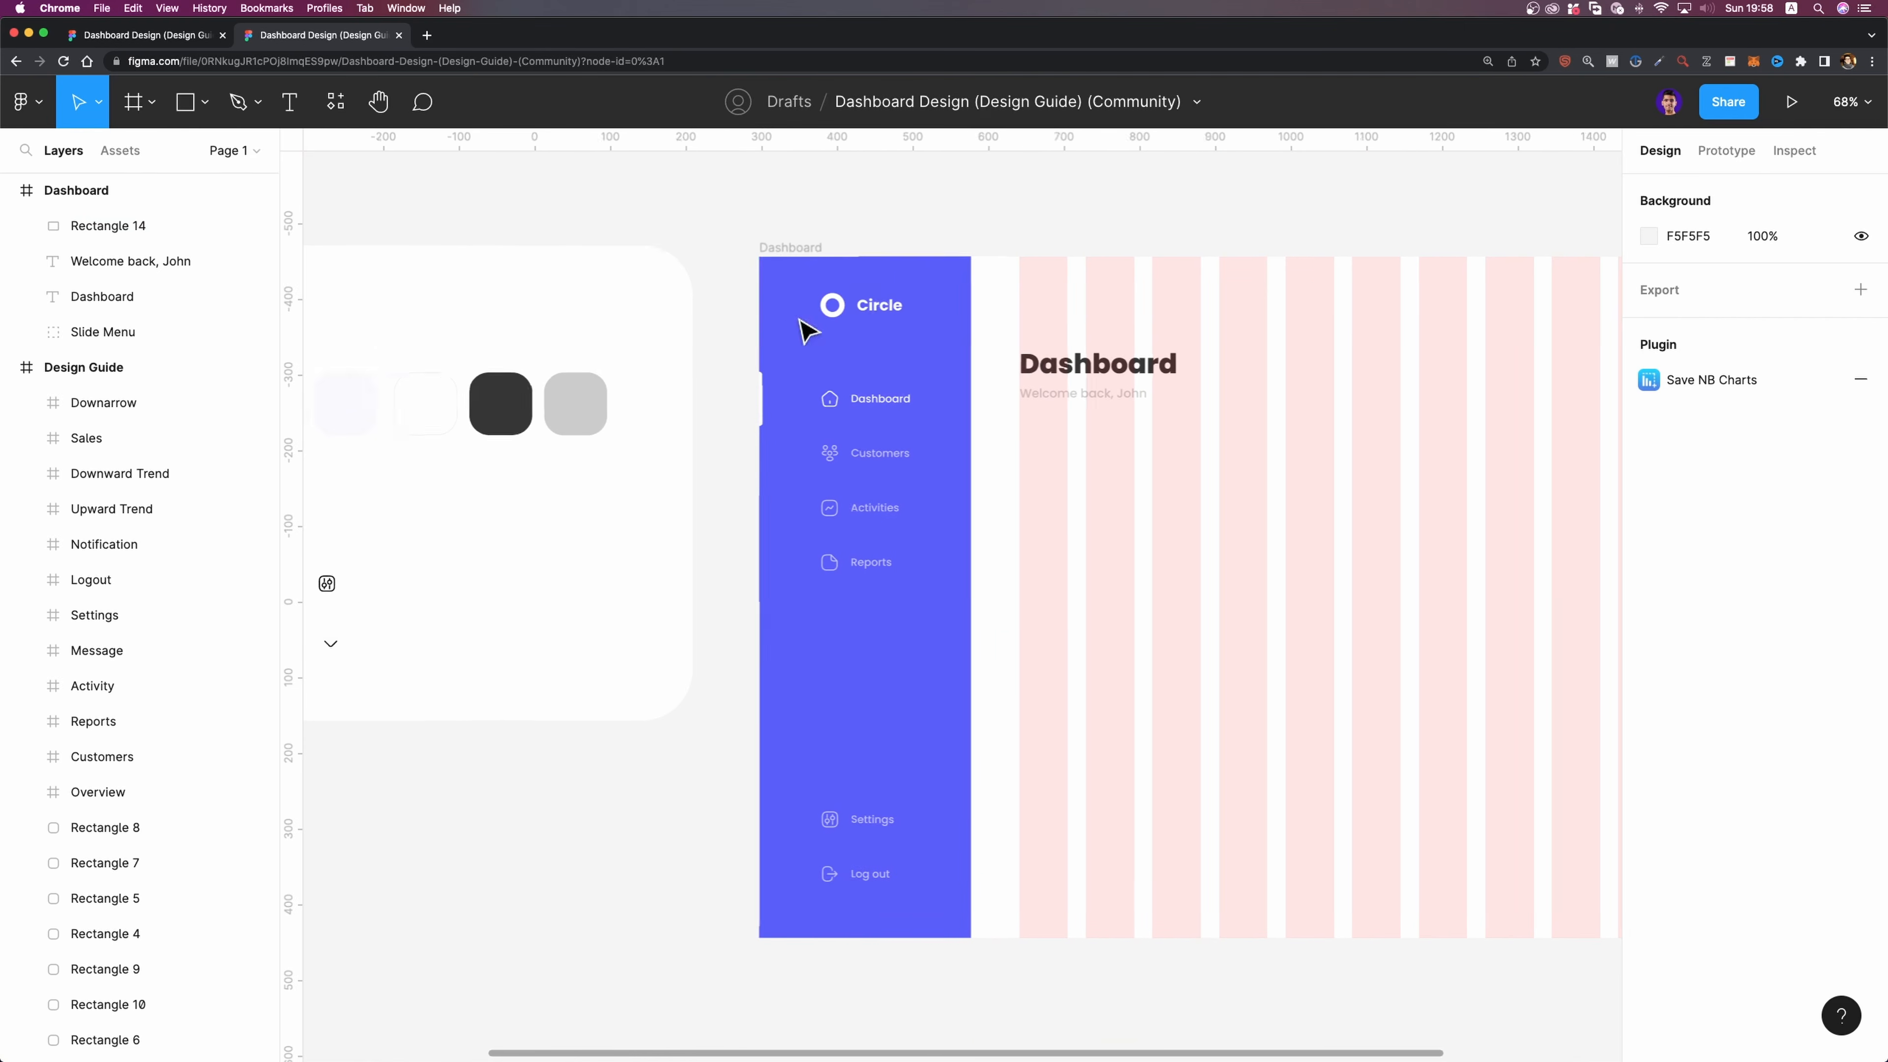
click(851, 249)
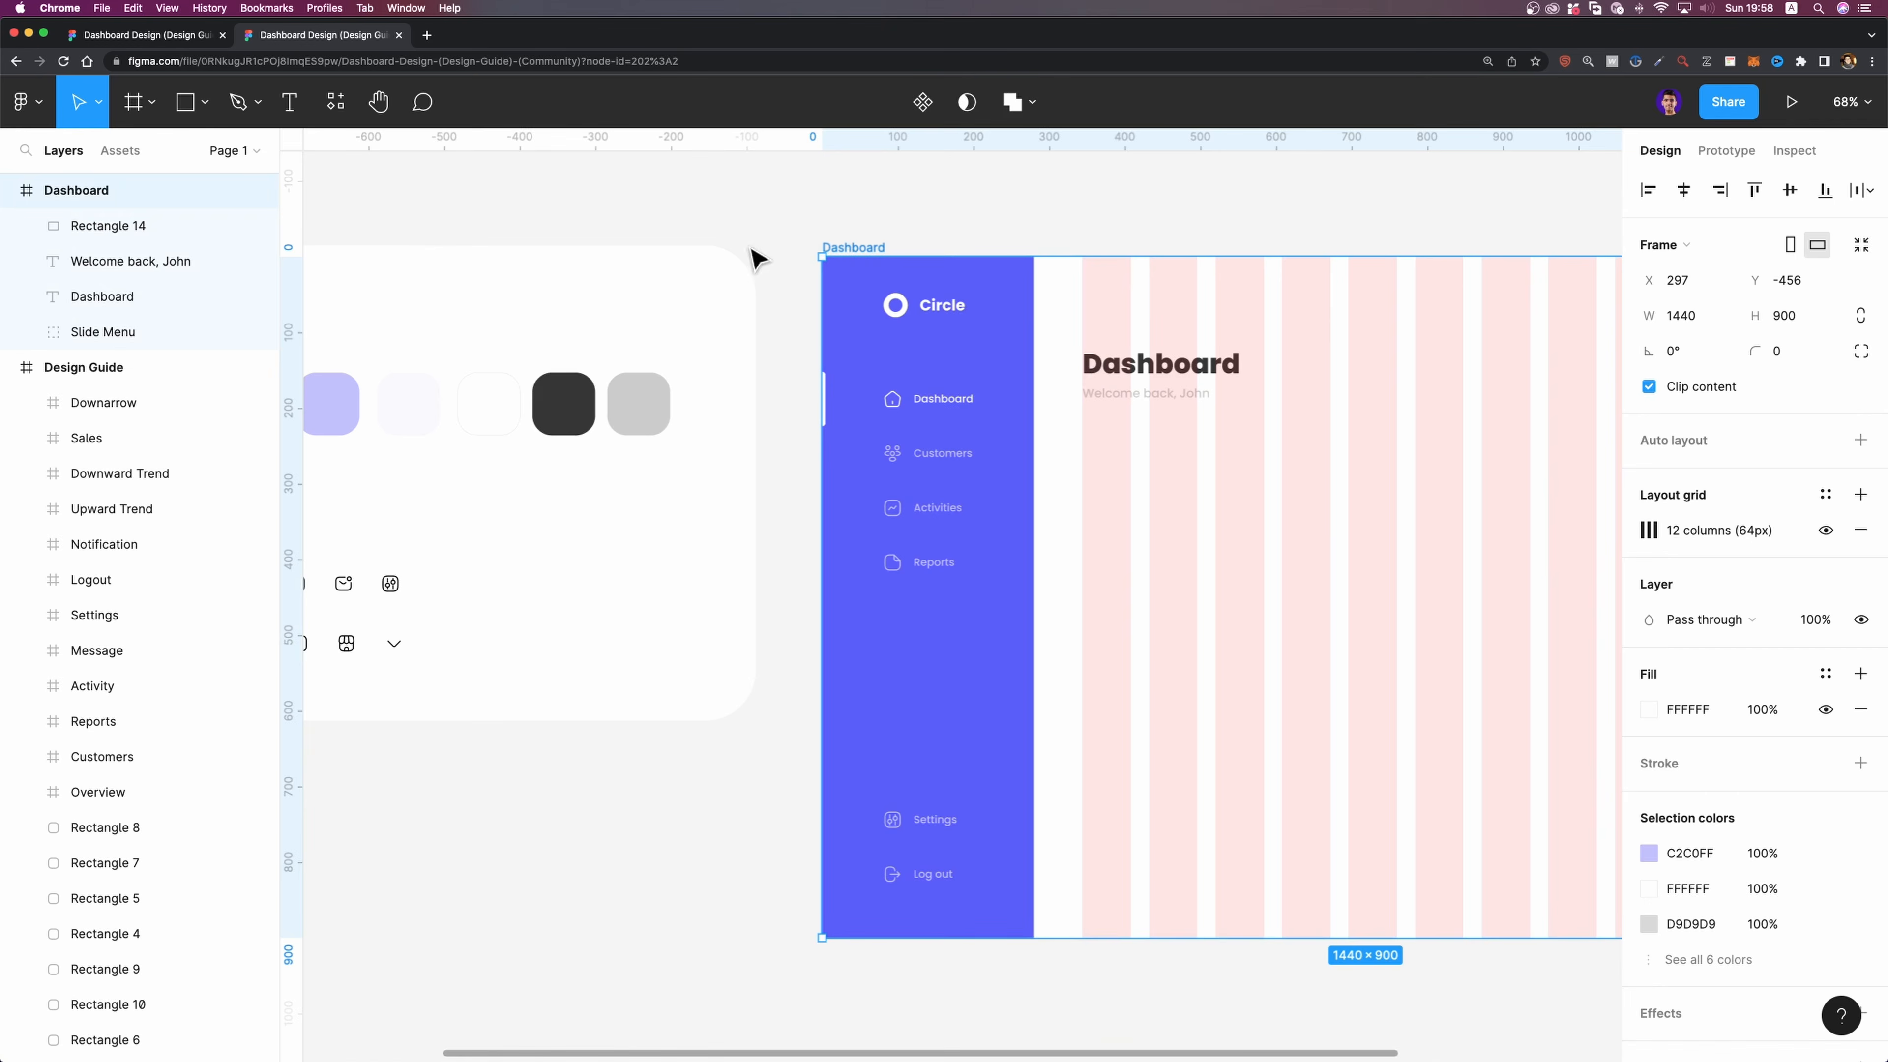
scroll(1151, 325, down, 3)
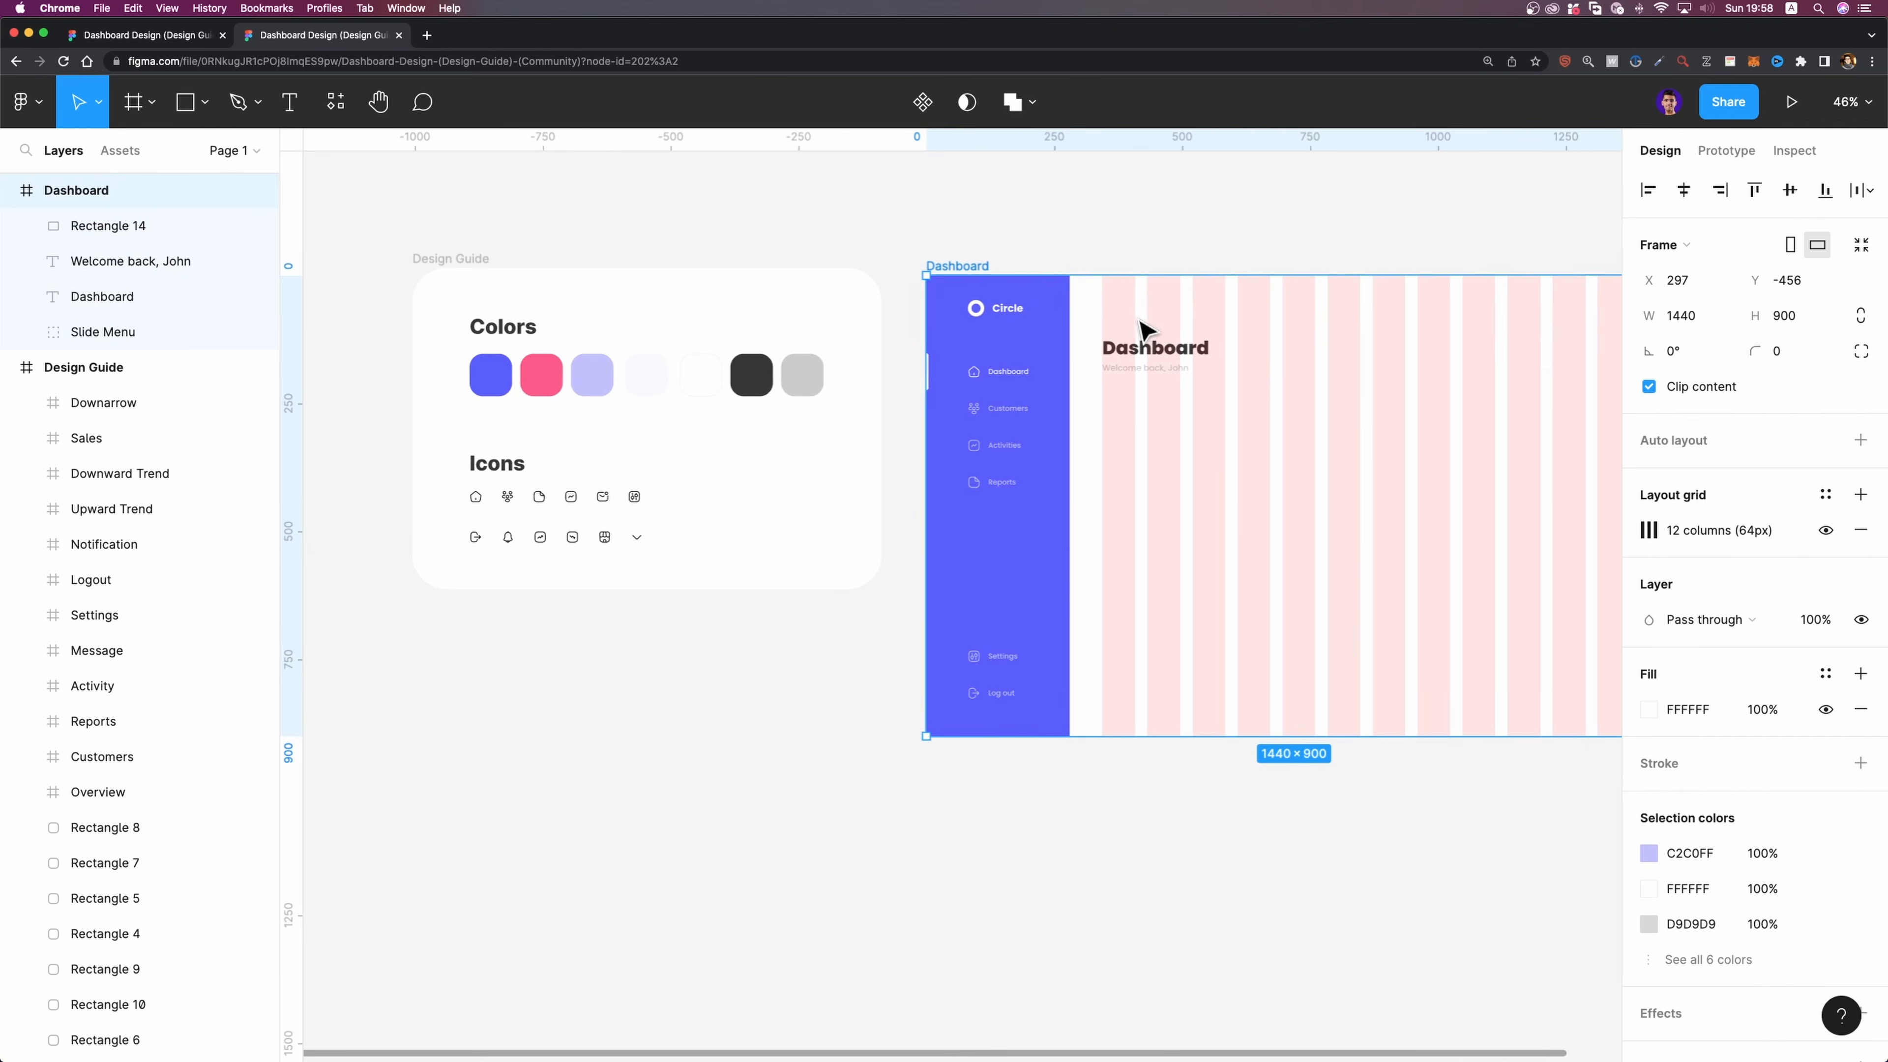
click(1651, 713)
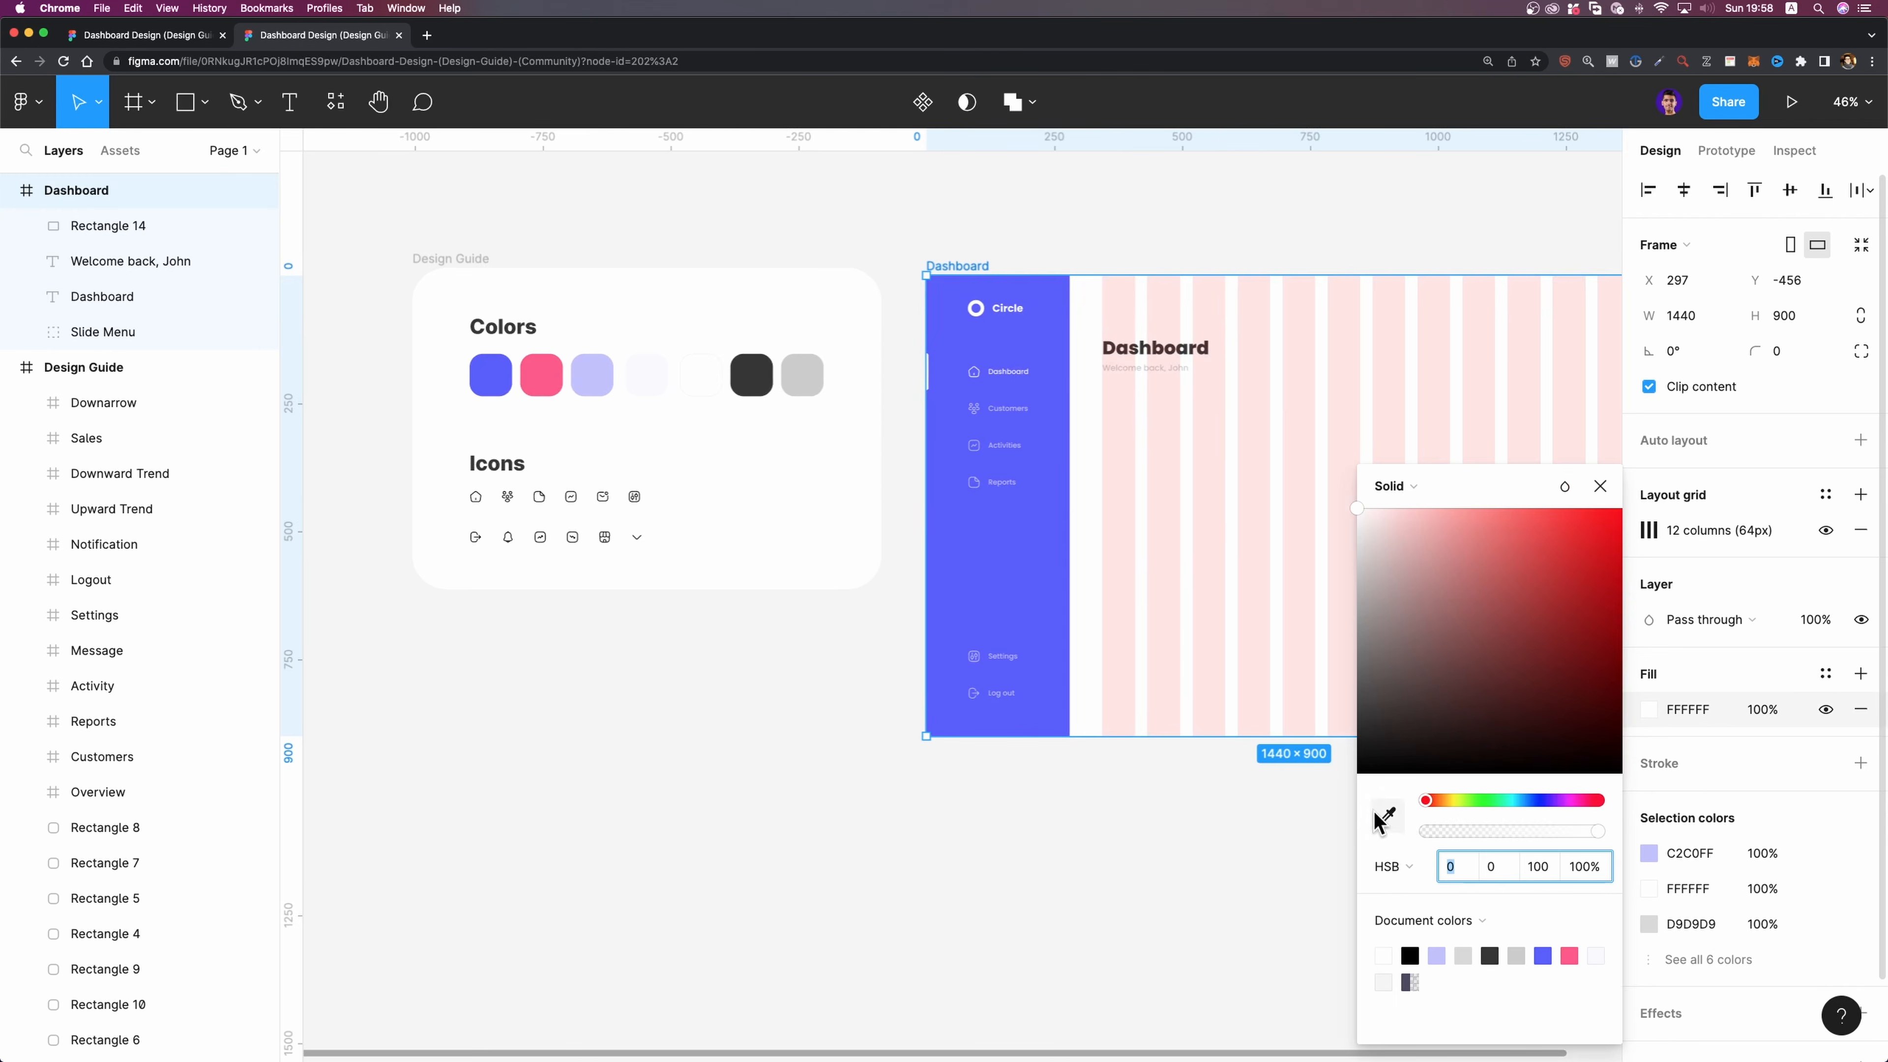
click(1401, 822)
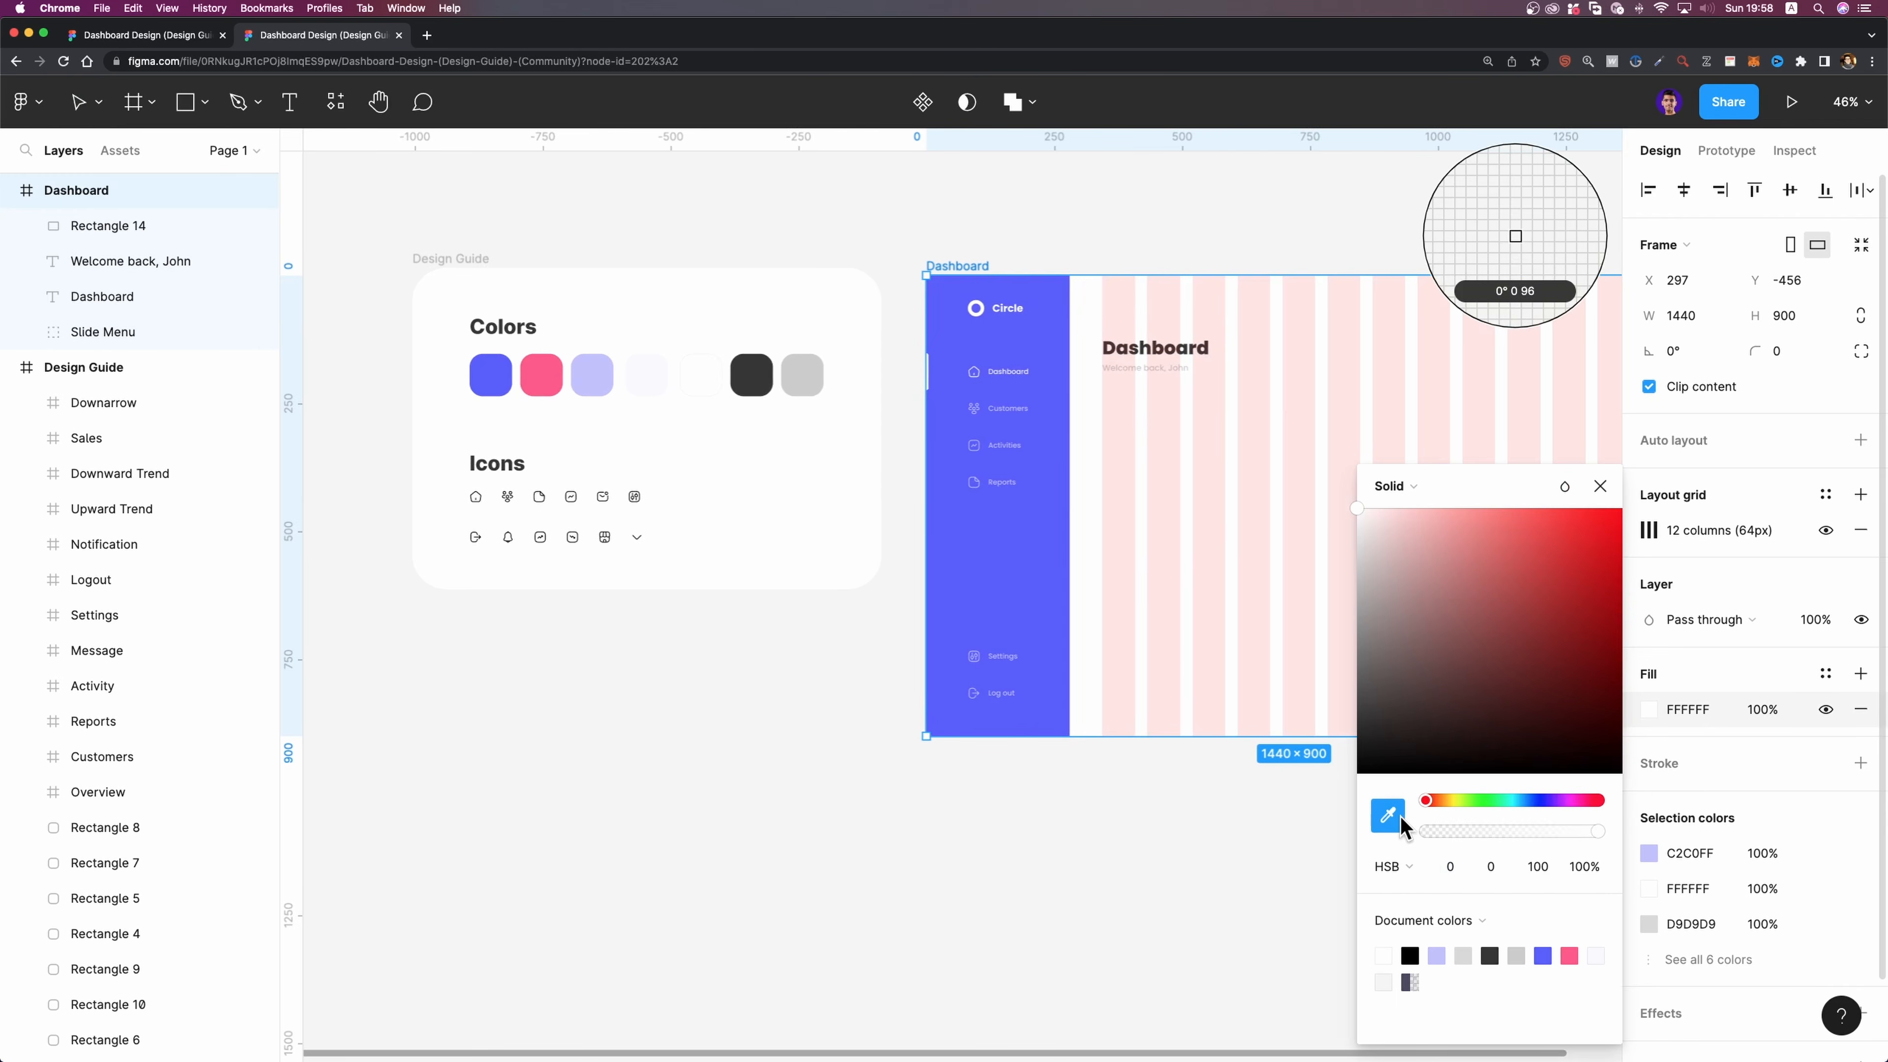
click(648, 371)
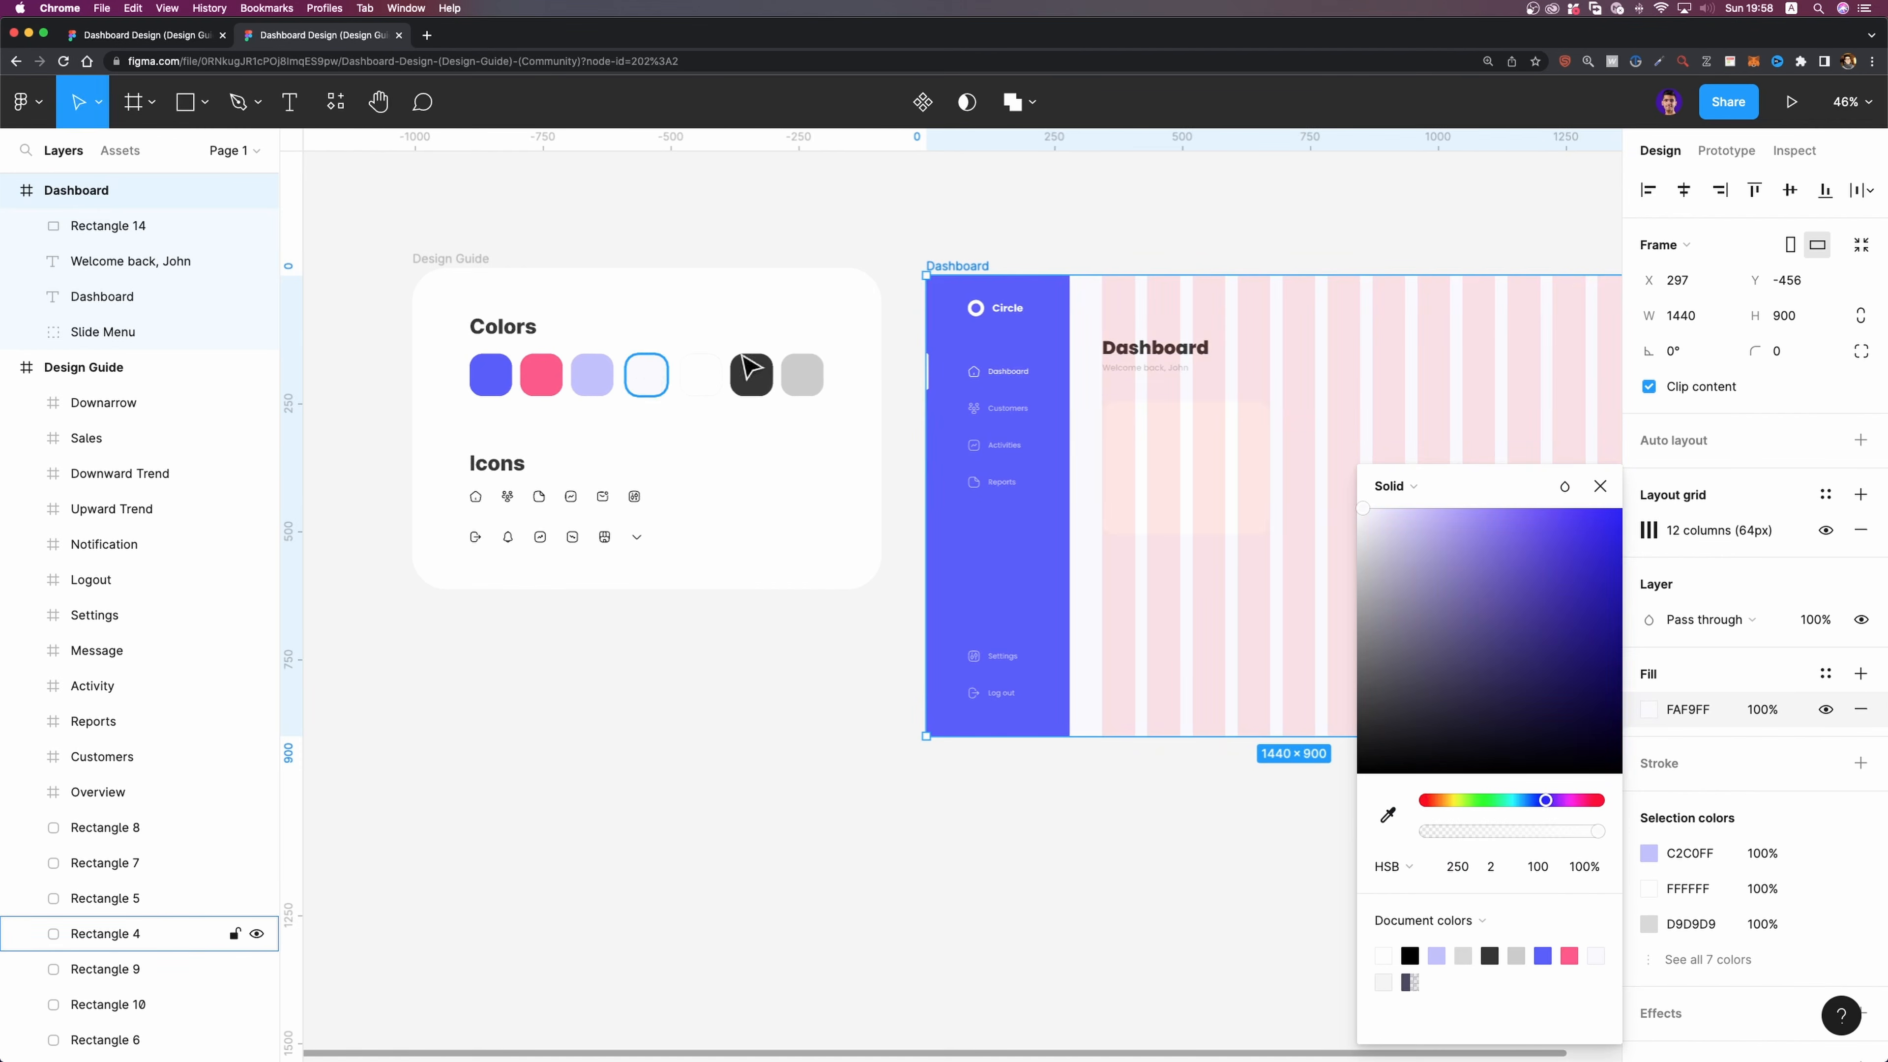
click(1269, 262)
Select the white rounded rectangle below the greeting.
scroll(733, 434, up, 5)
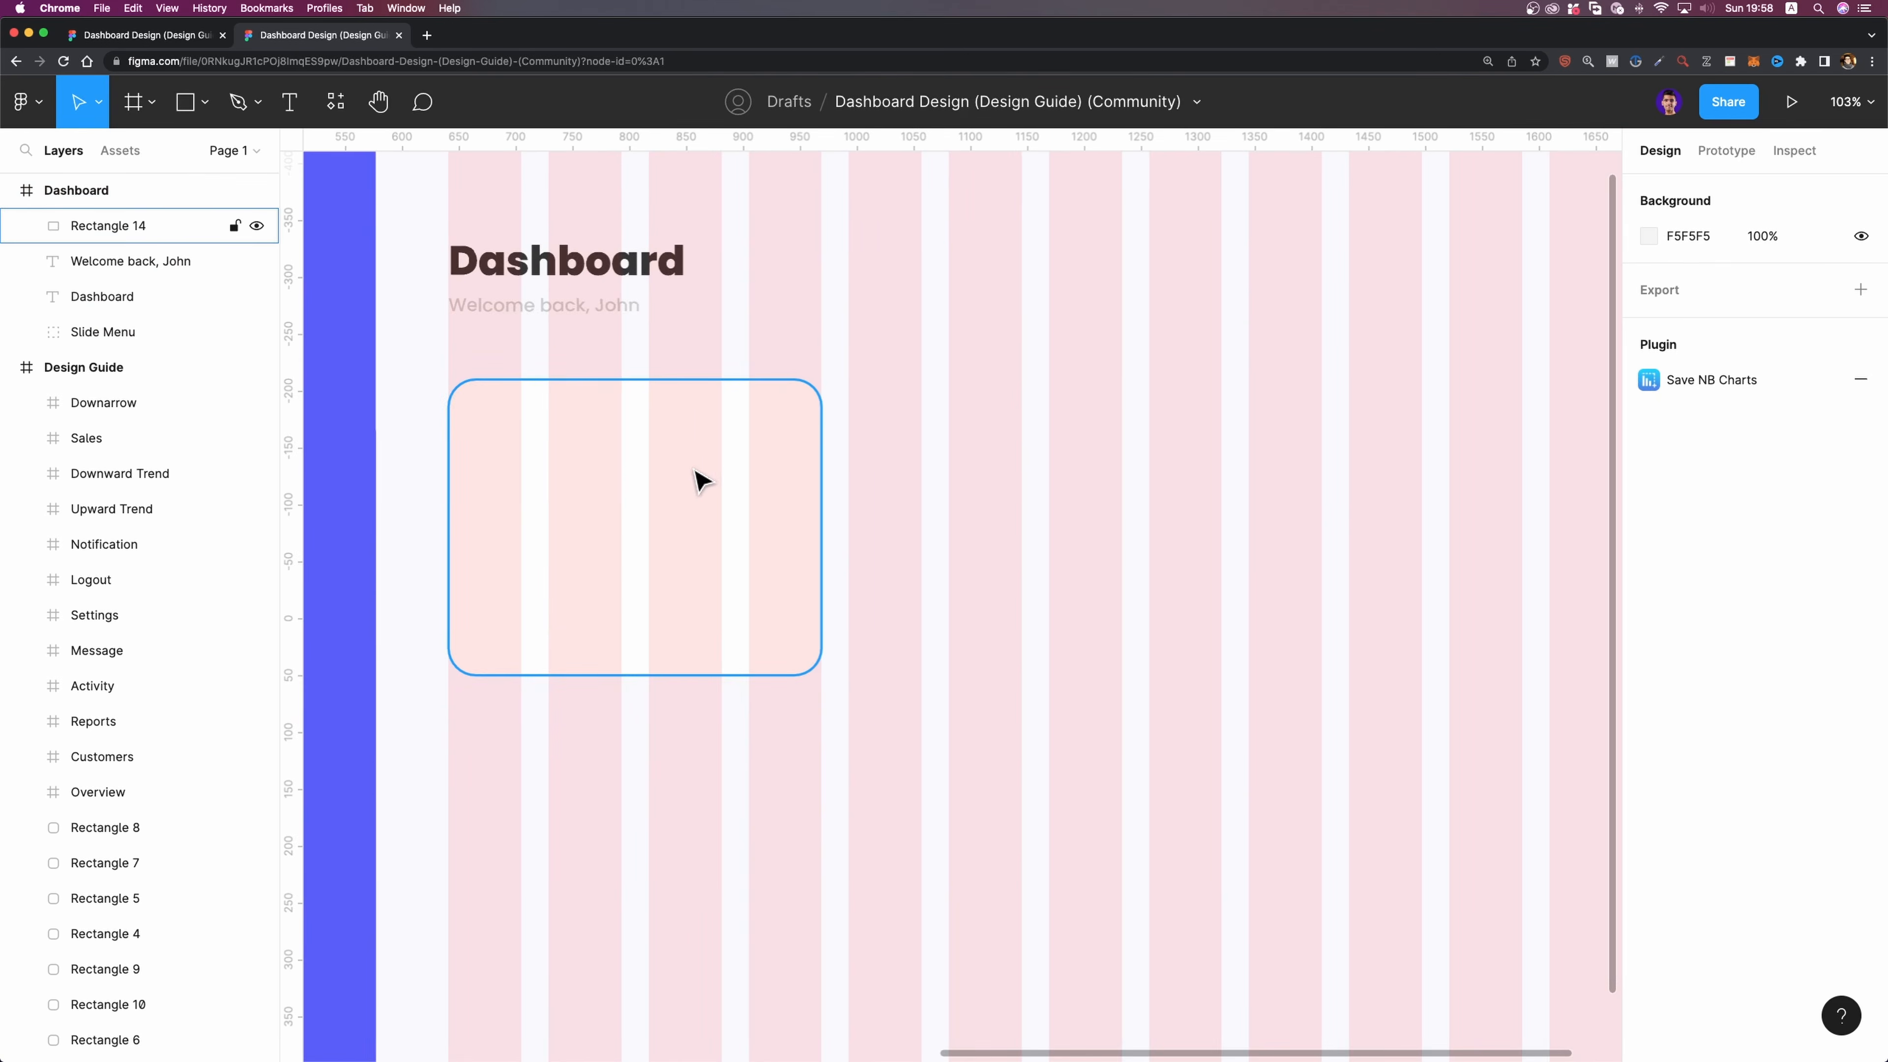
click(578, 493)
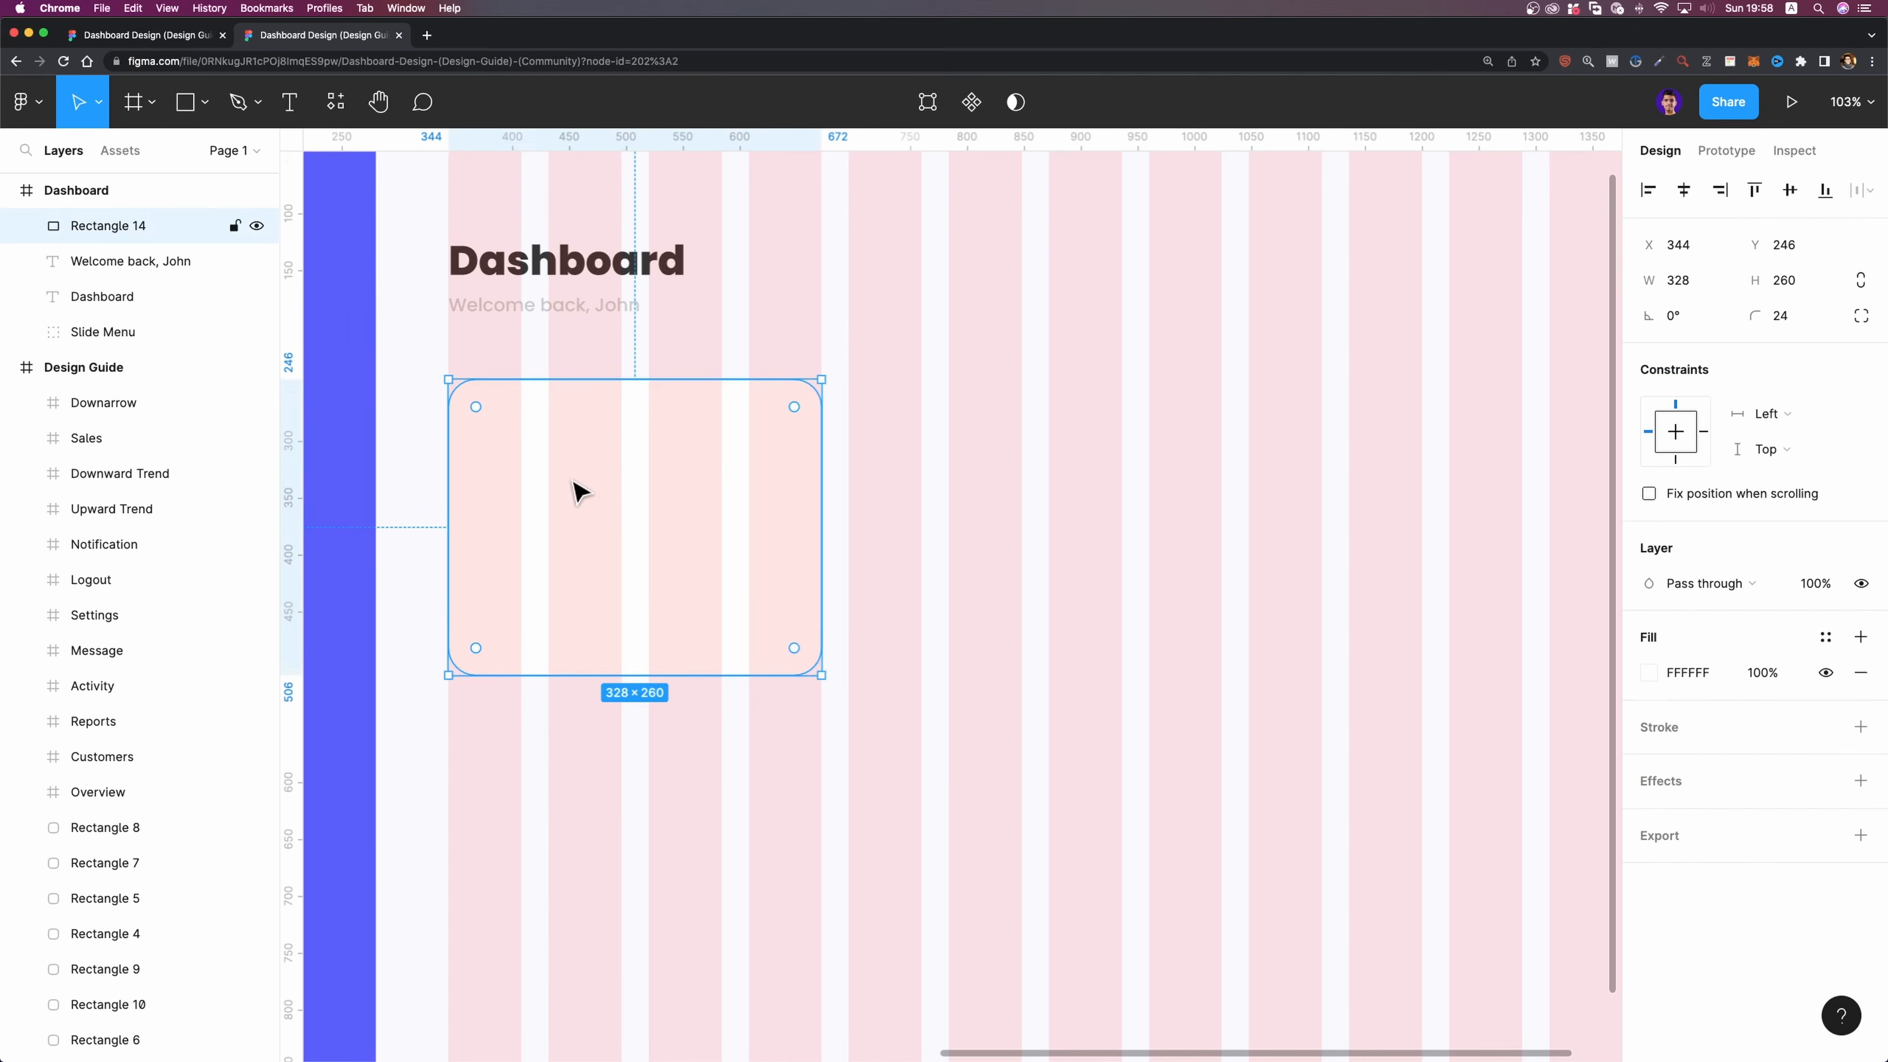
scroll(577, 493, up, 5)
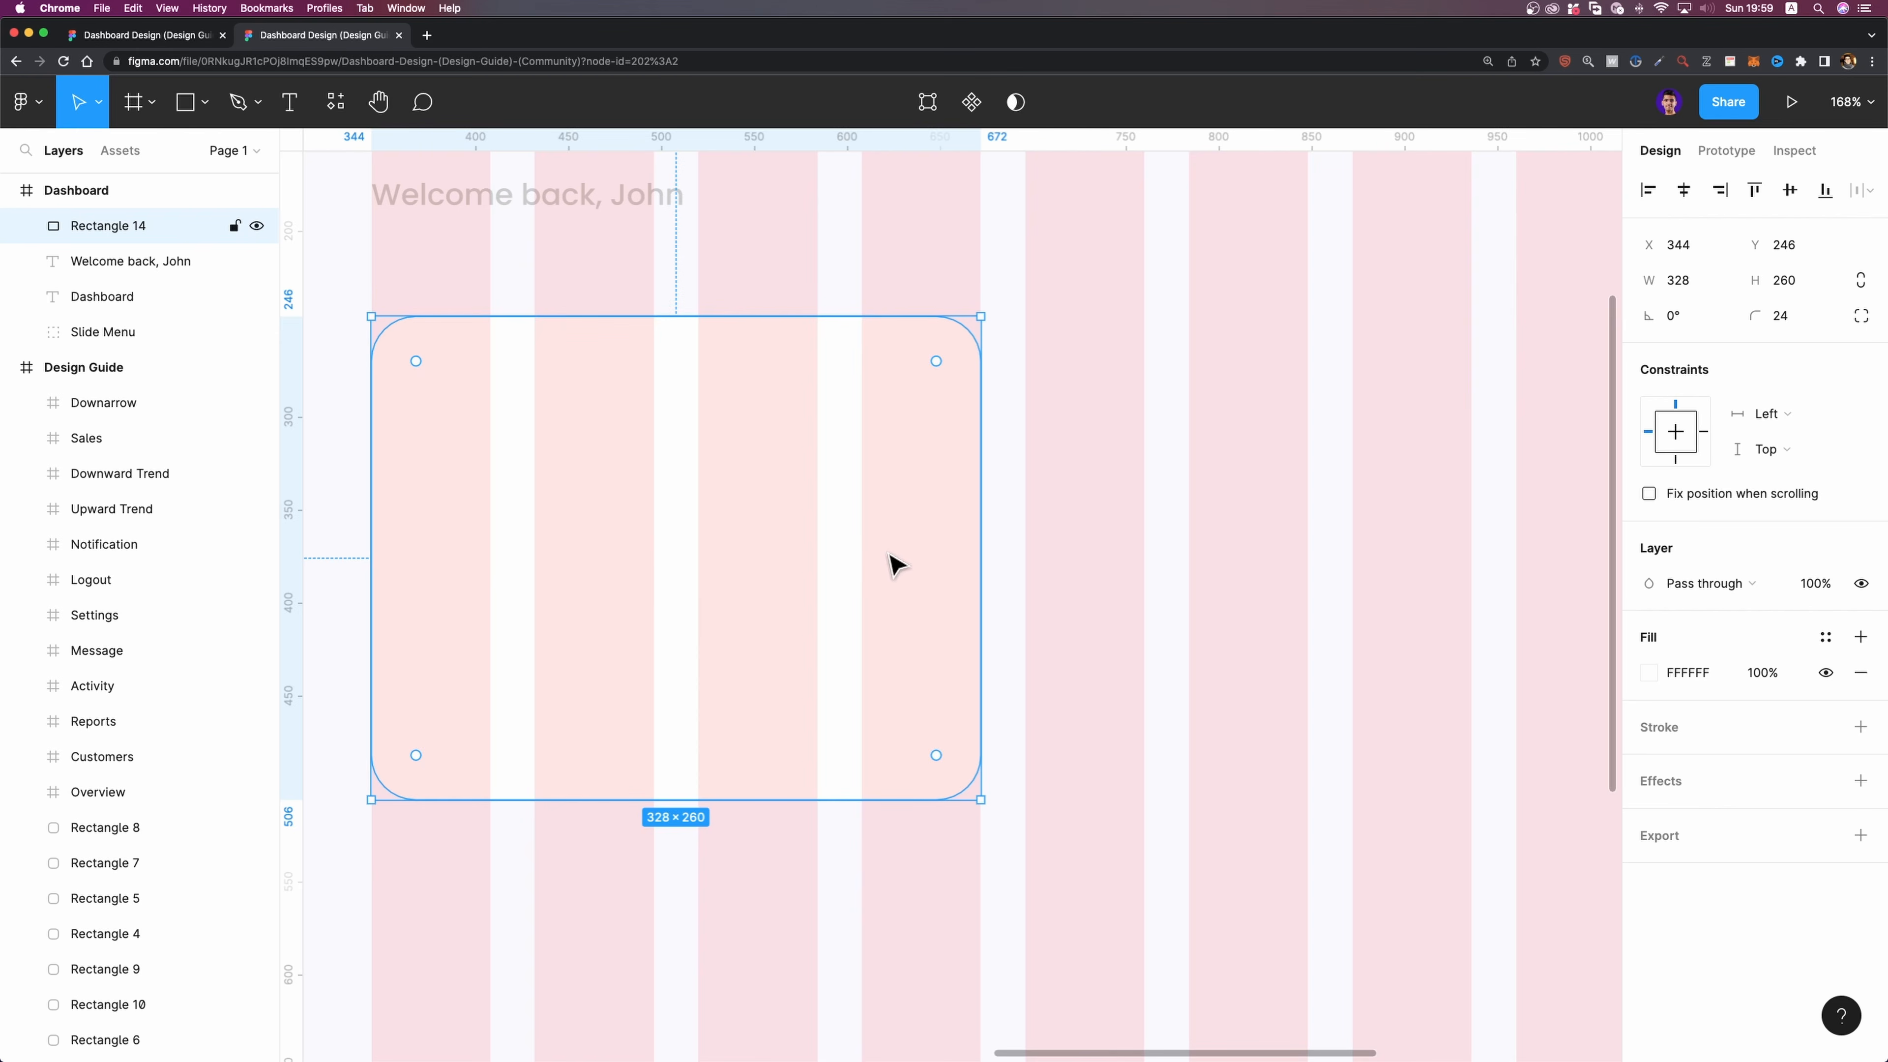
Add a text label reading "Revenue" in the upper-left area of the white card.
key(t)
click(443, 384)
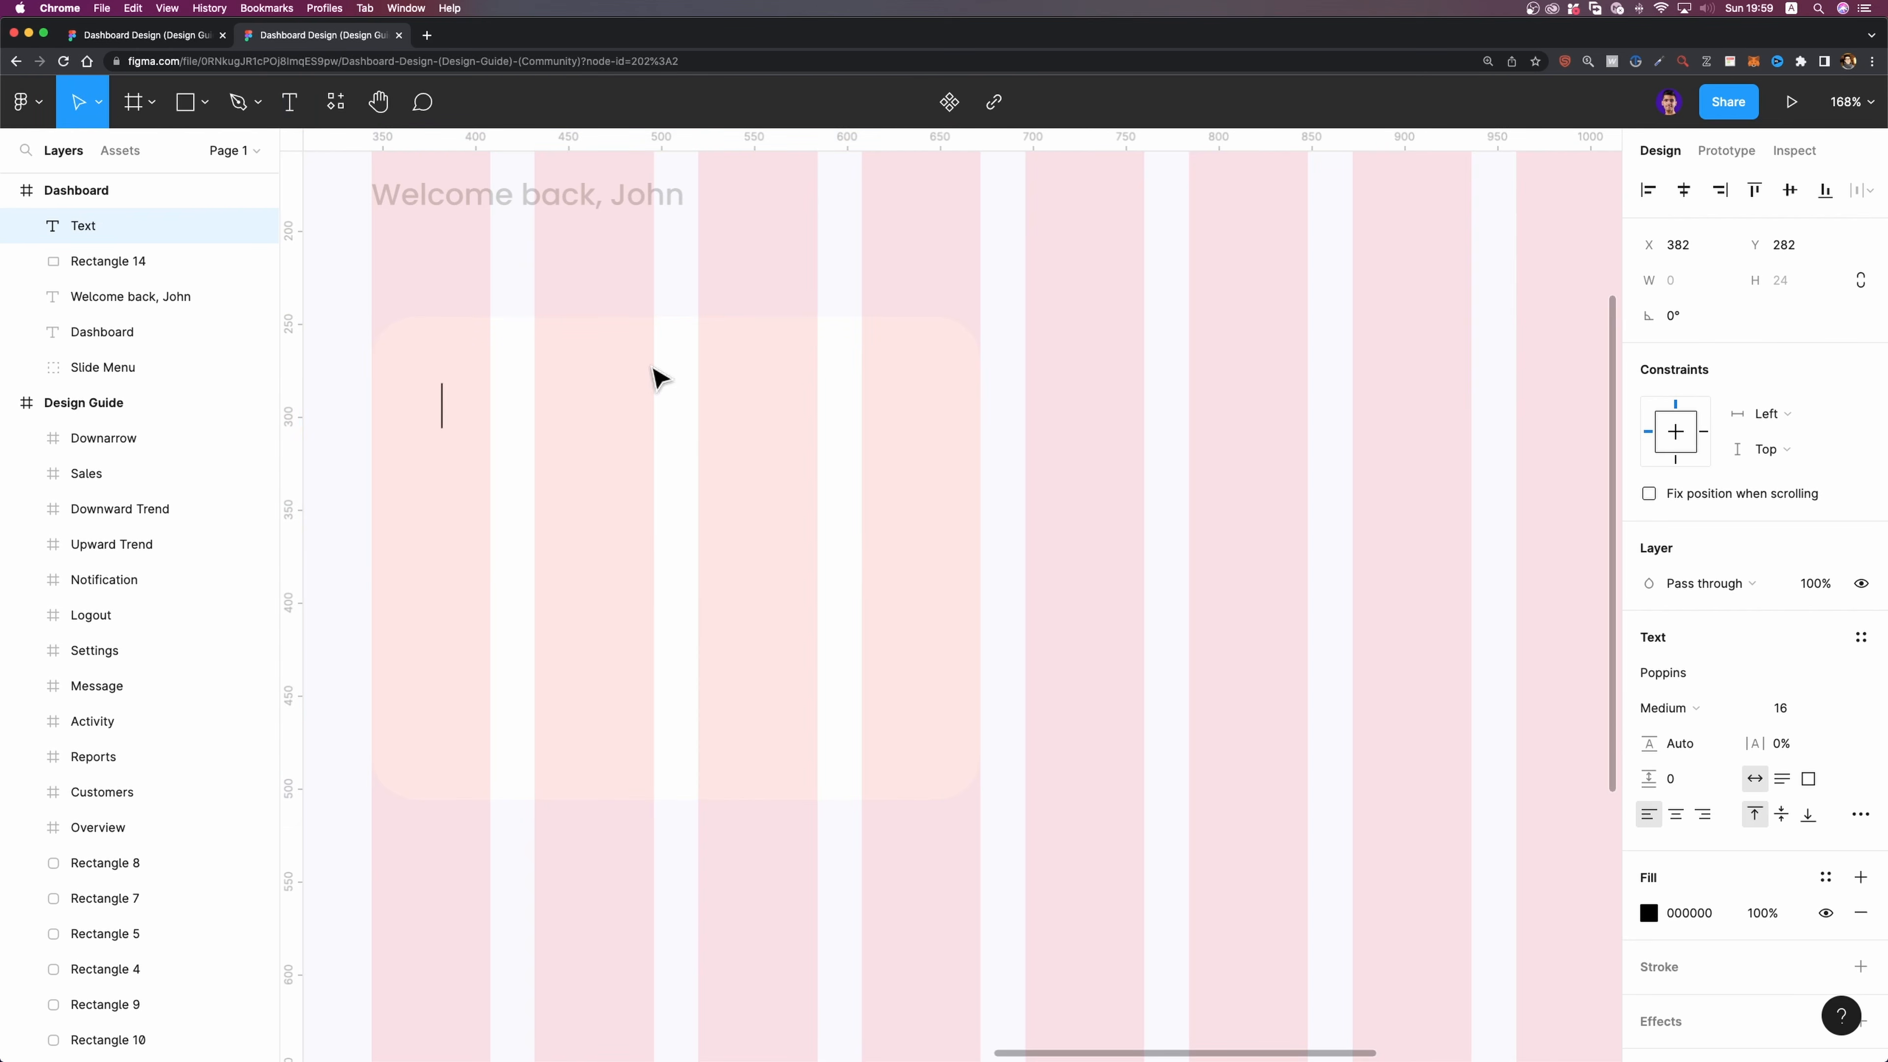
text(Revenue)
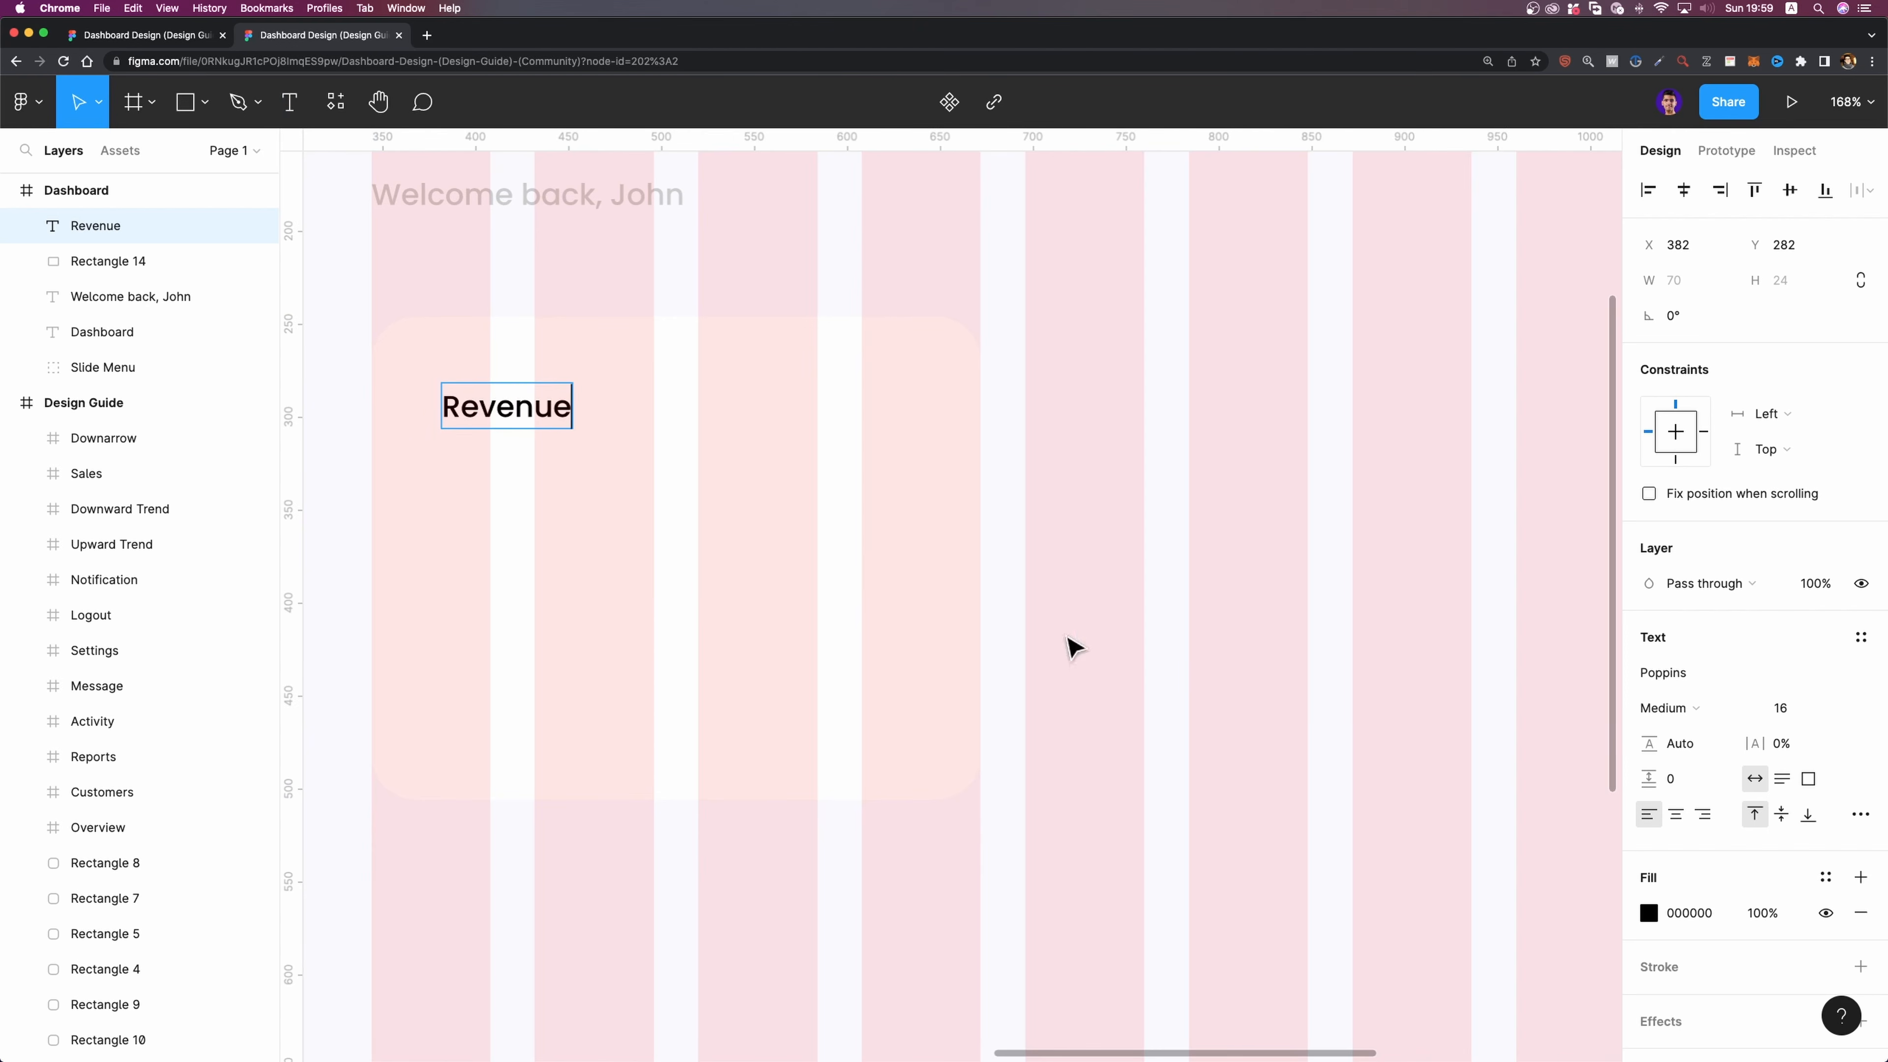
Recolor the Revenue label with the light gray CCCCCC sampled from the design guide's last color swatch.
key(super+a)
scroll(631, 587, down, 6)
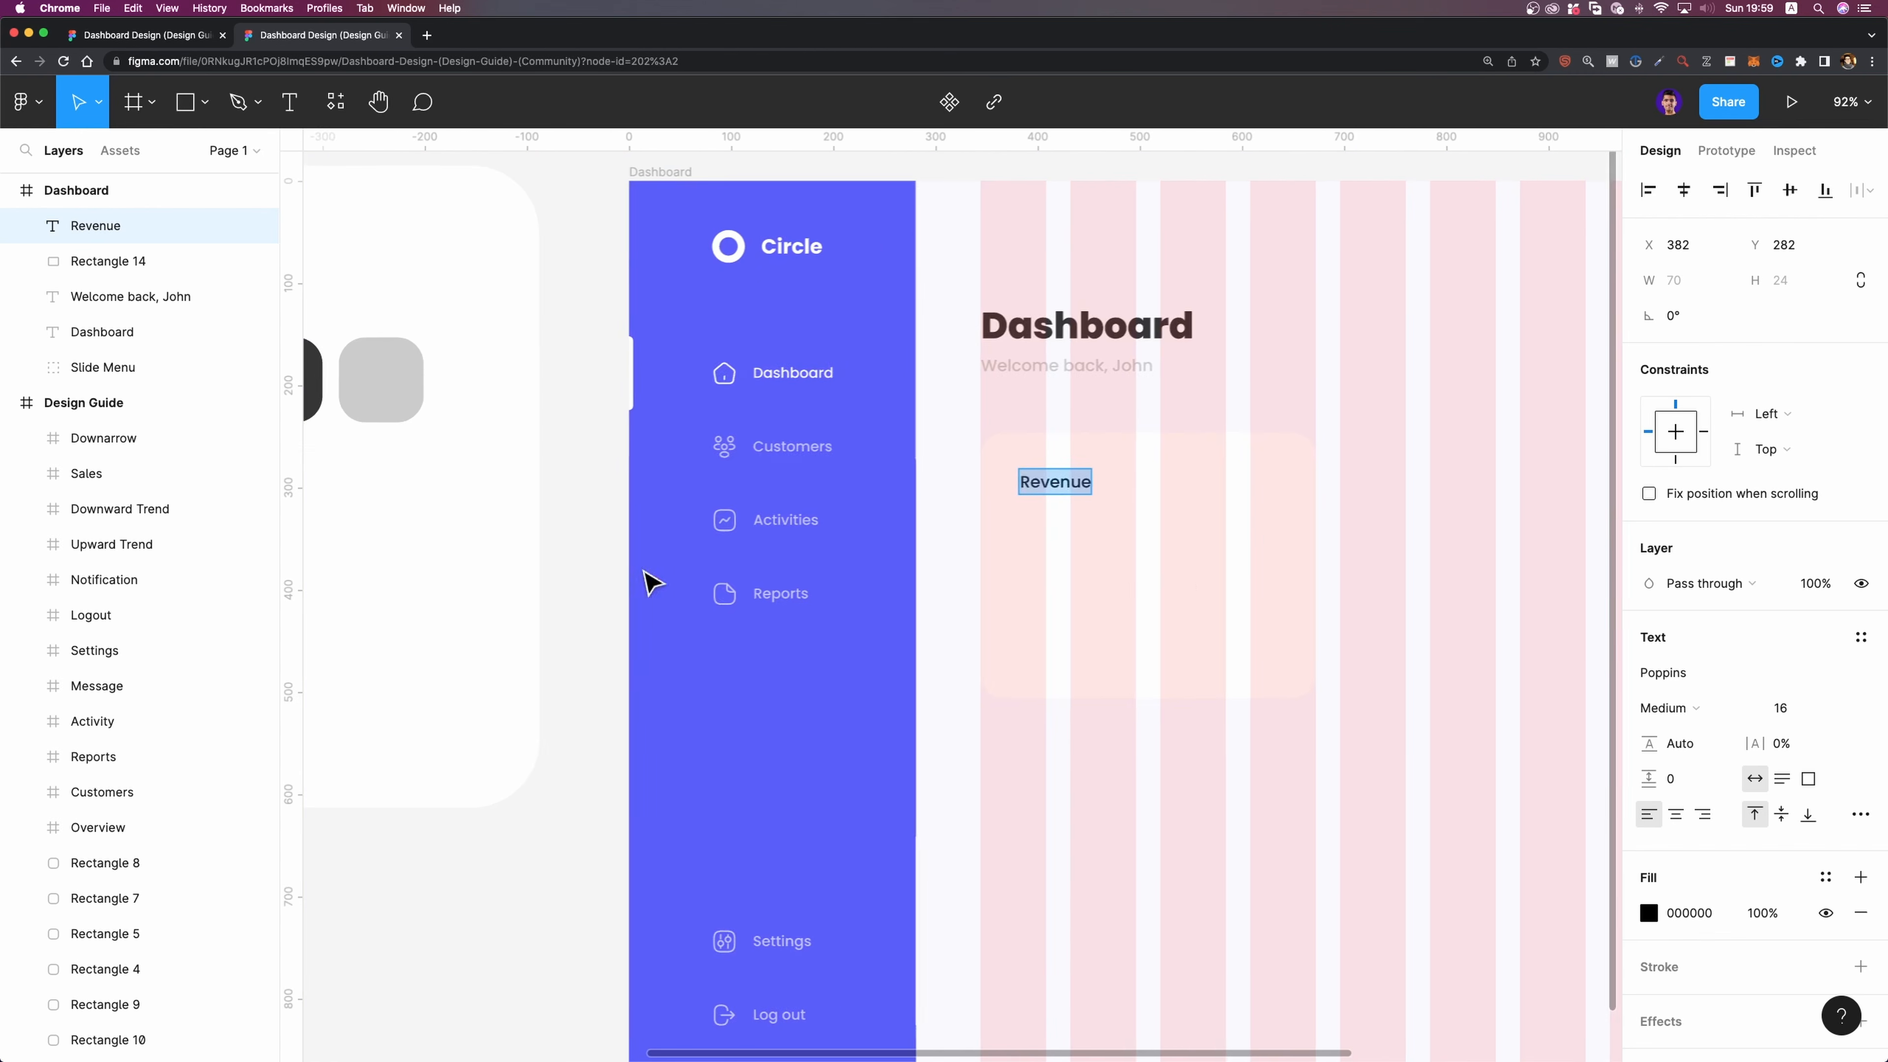
scroll(868, 493, left, 3)
click(1649, 913)
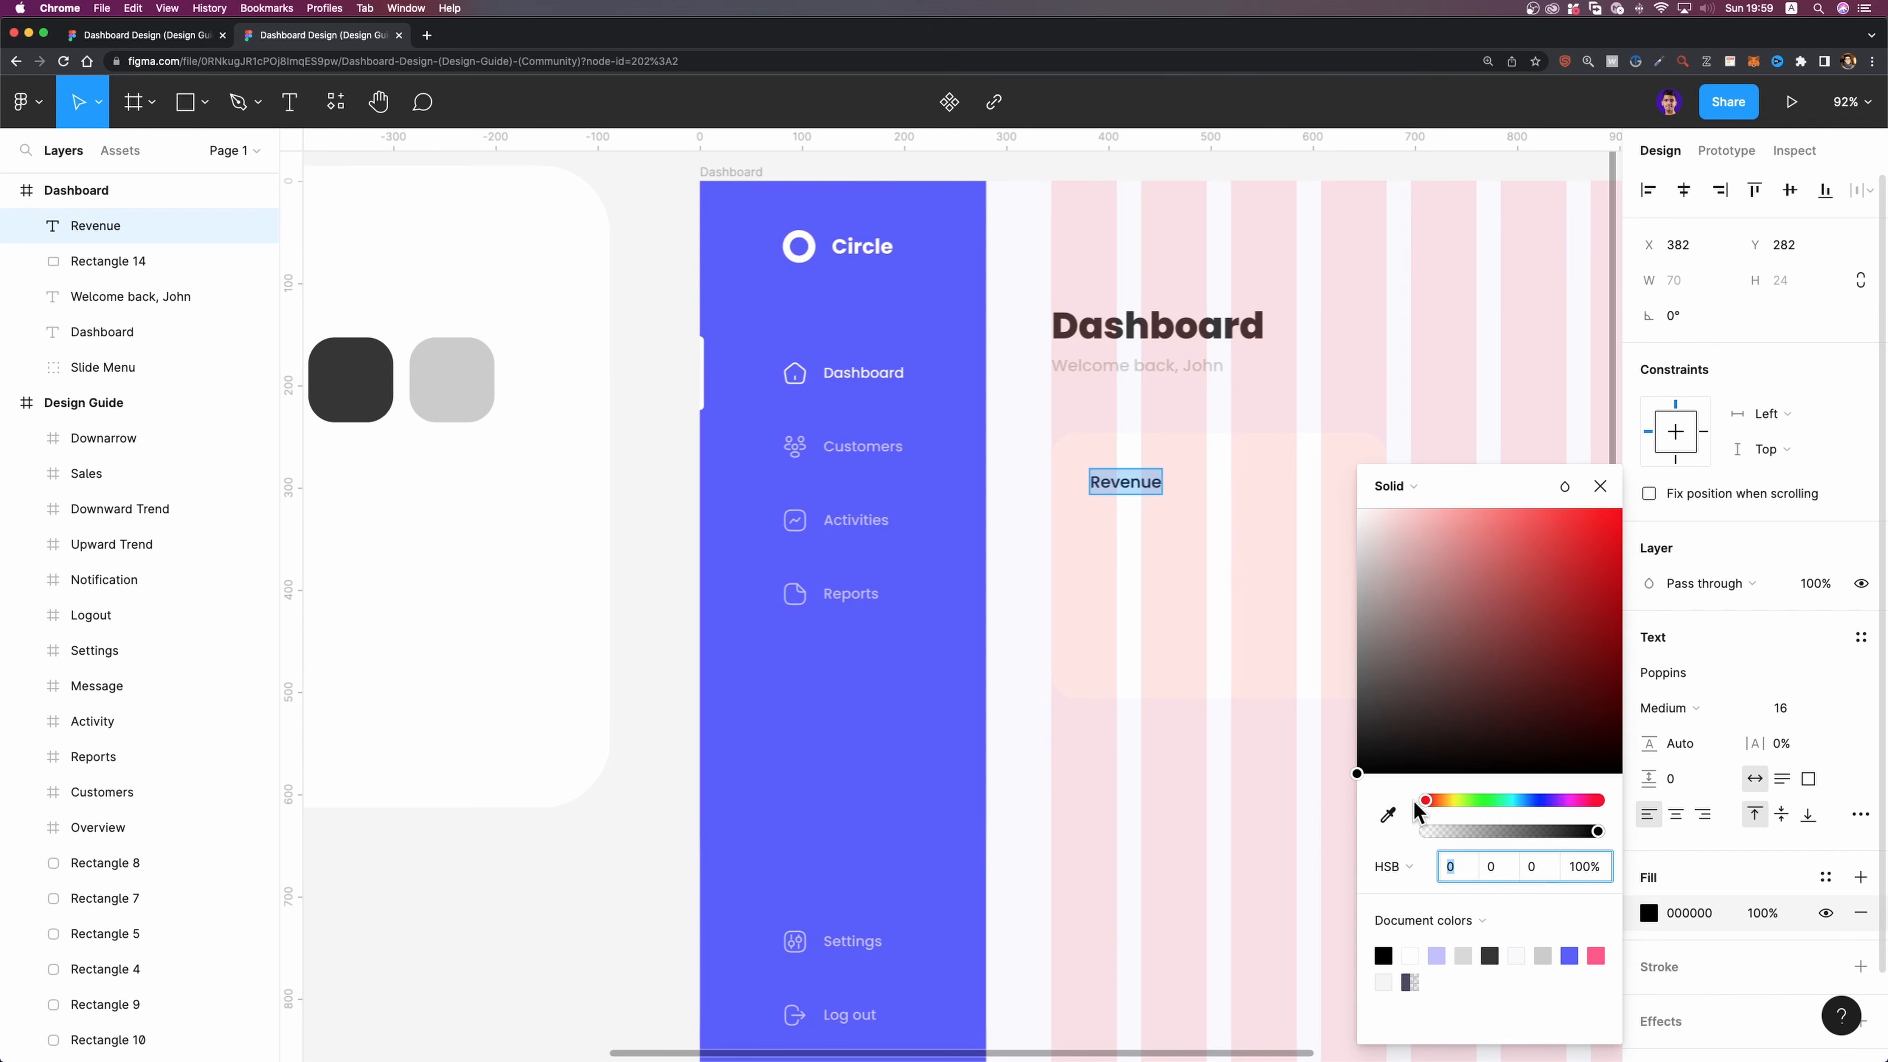
click(1387, 815)
click(478, 364)
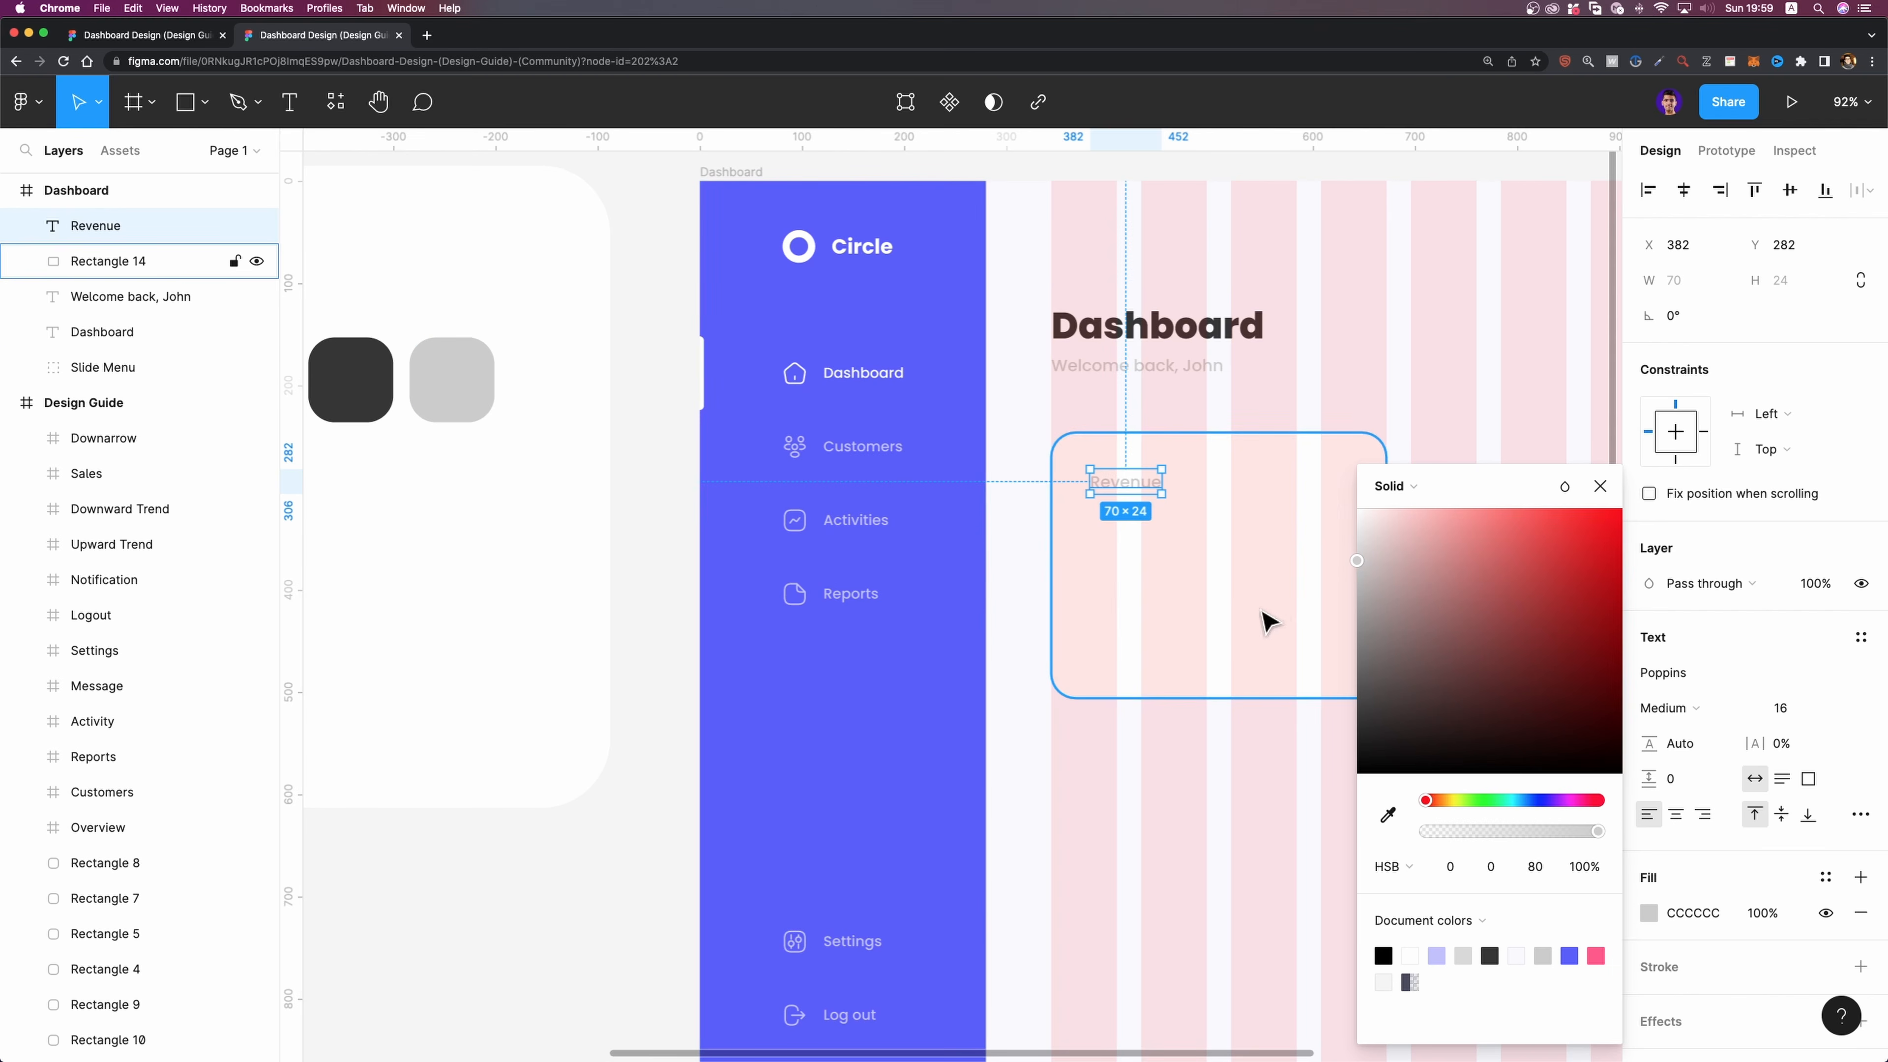
click(1601, 486)
Duplicate the Revenue label just below itself and change the copy's text to "$2400.50".
scroll(1217, 526, up, 3)
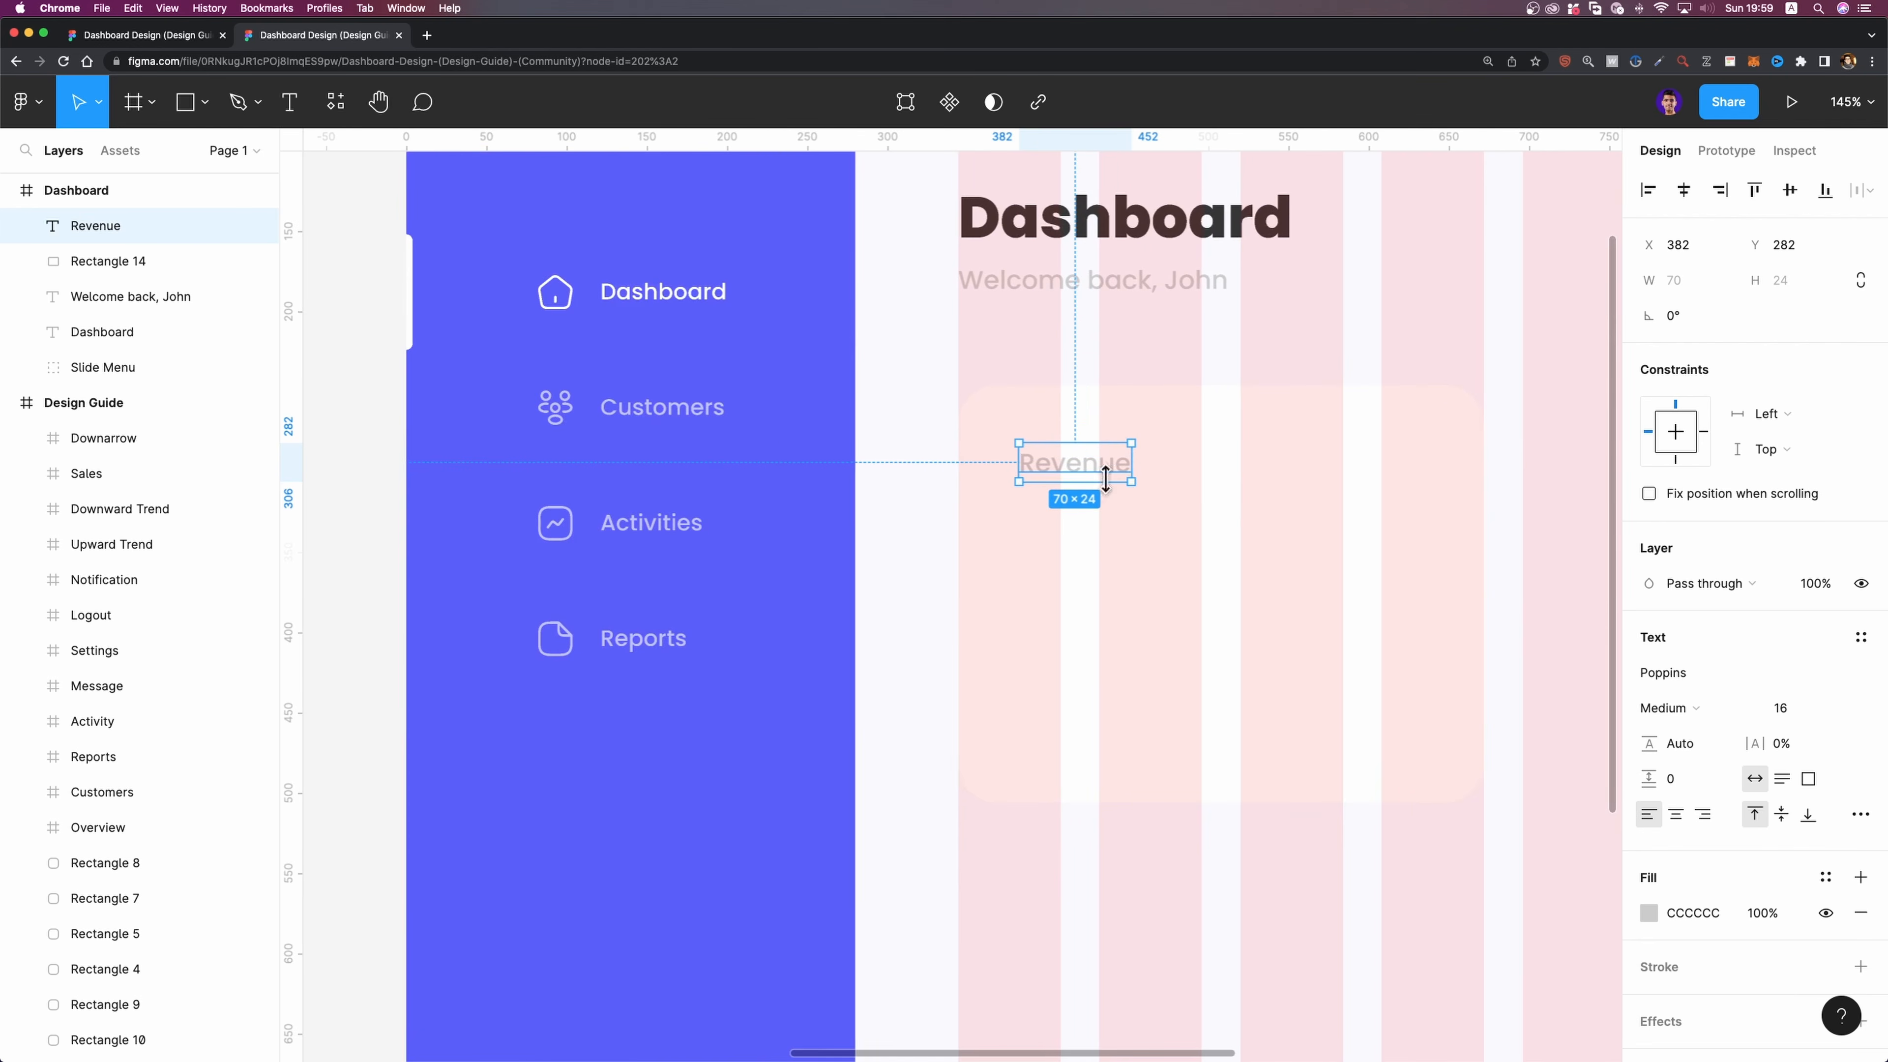
key(super+d)
drag(1081, 472, 1079, 511)
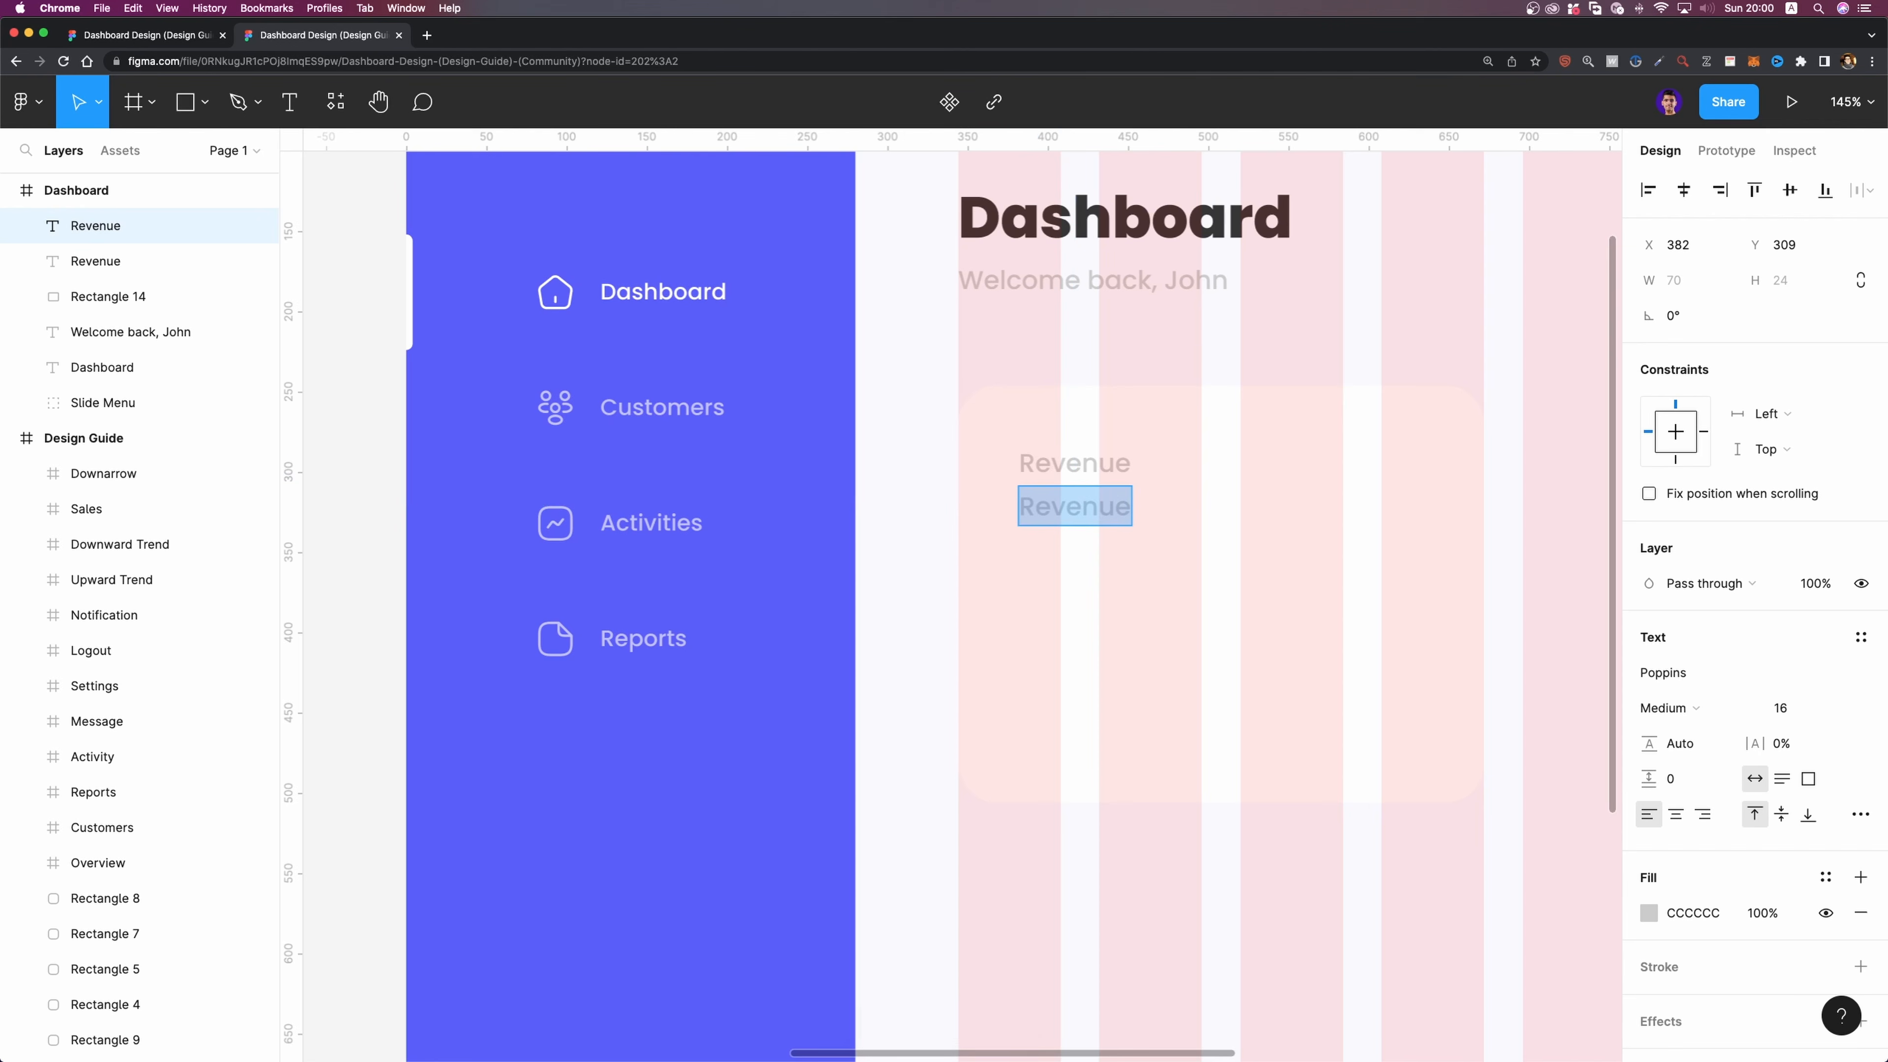
text($2400.50)
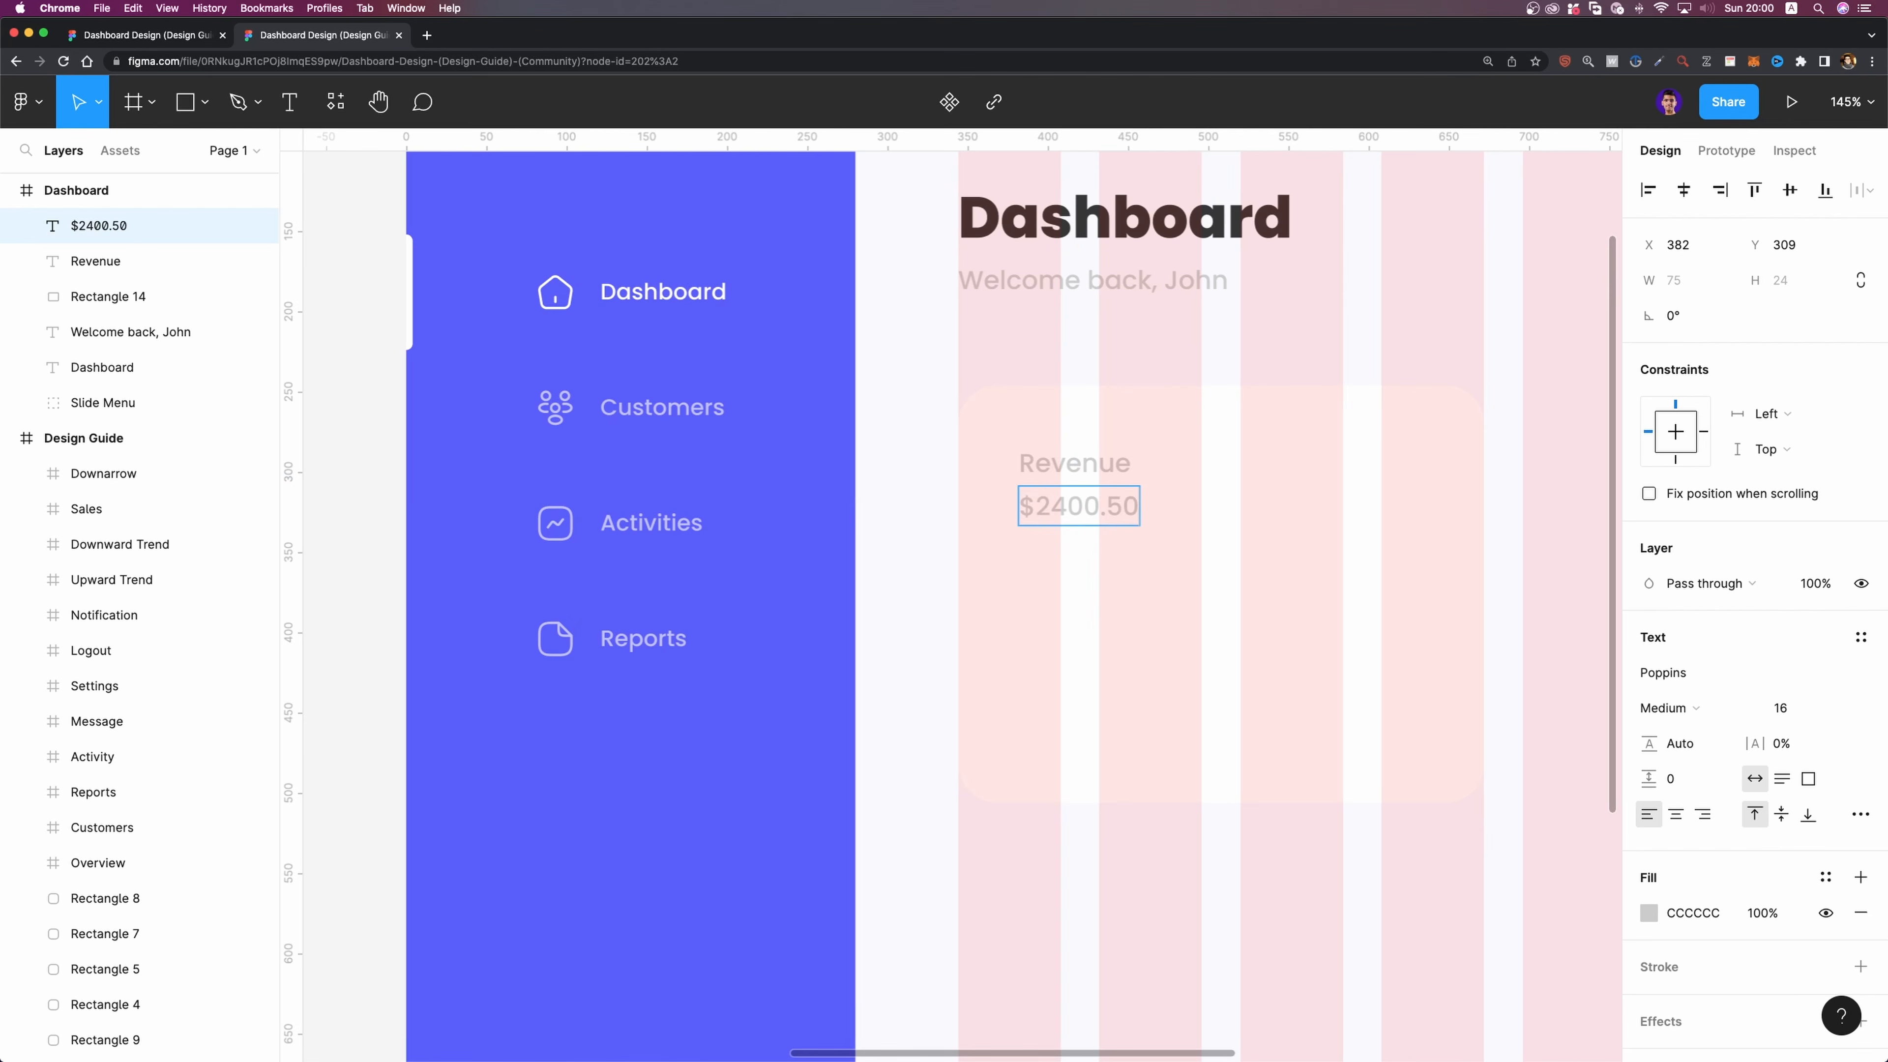
Set the $2400.50 text to font size 24 and Bold weight.
key(super+a)
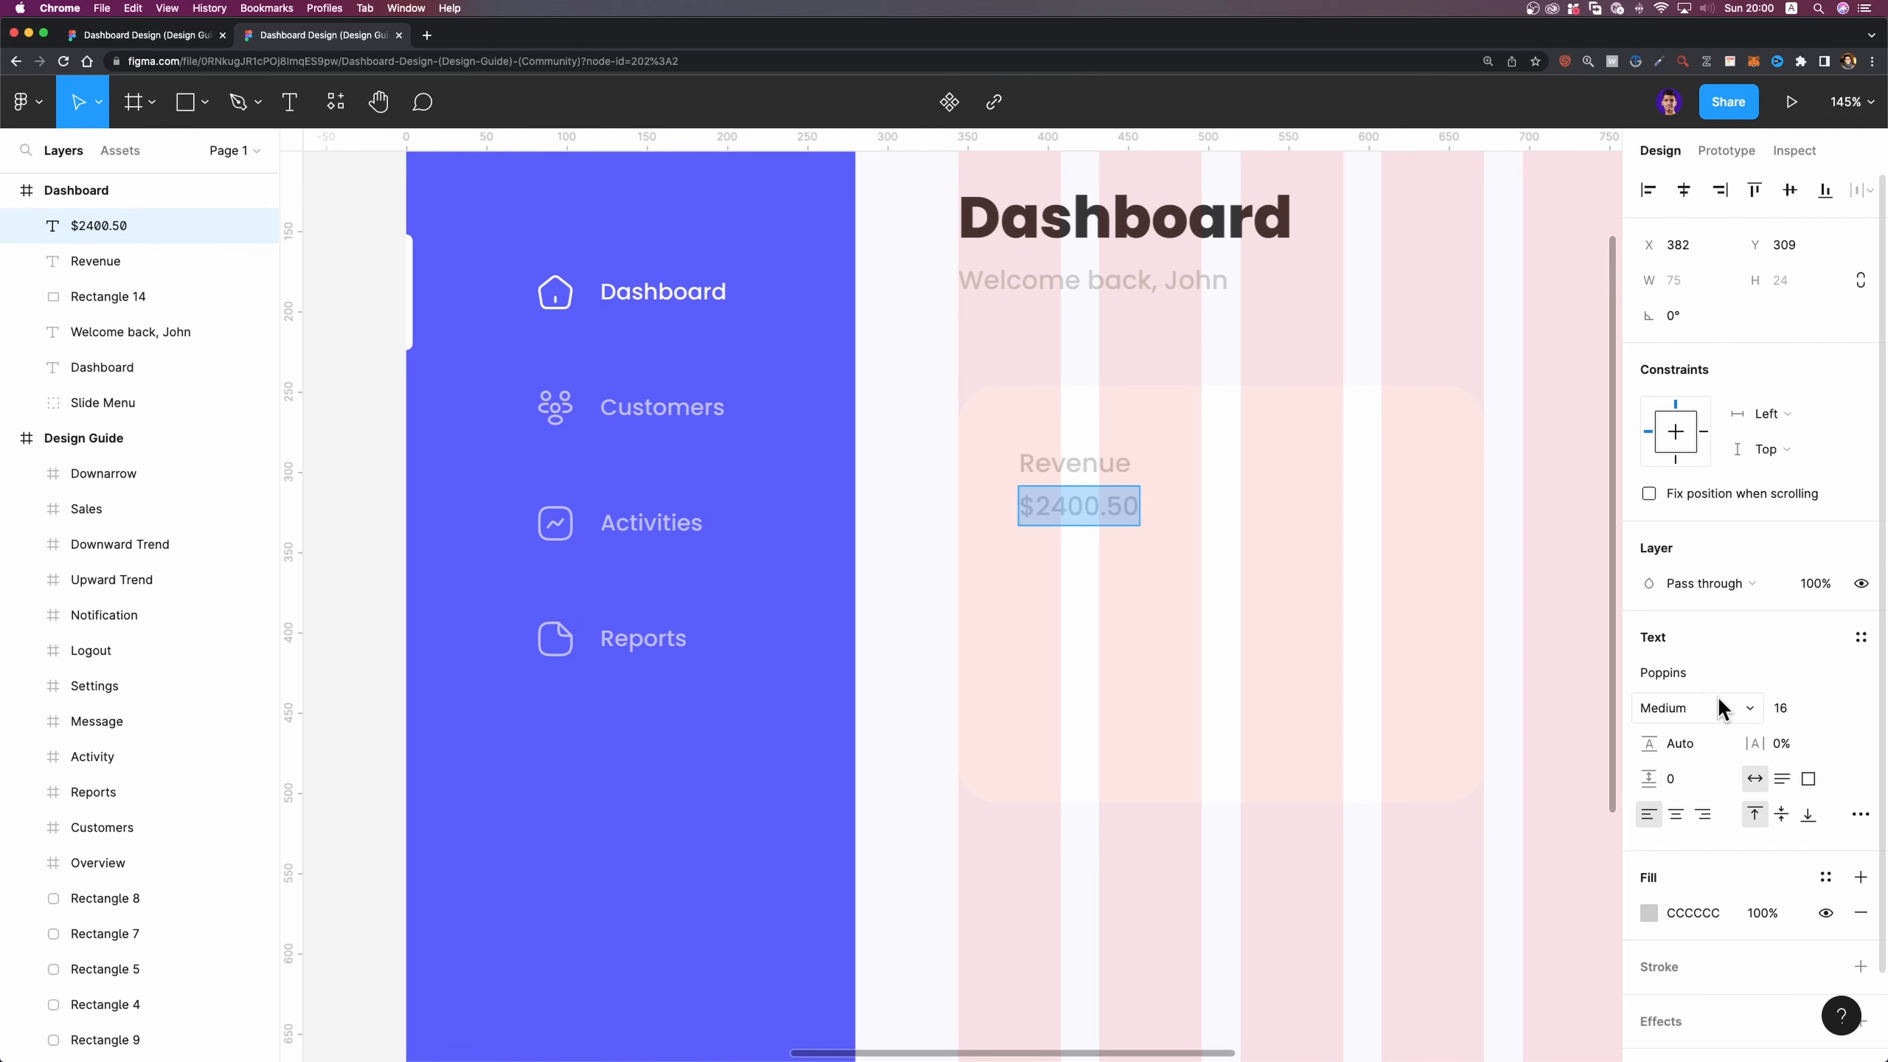
click(1802, 714)
key(Return)
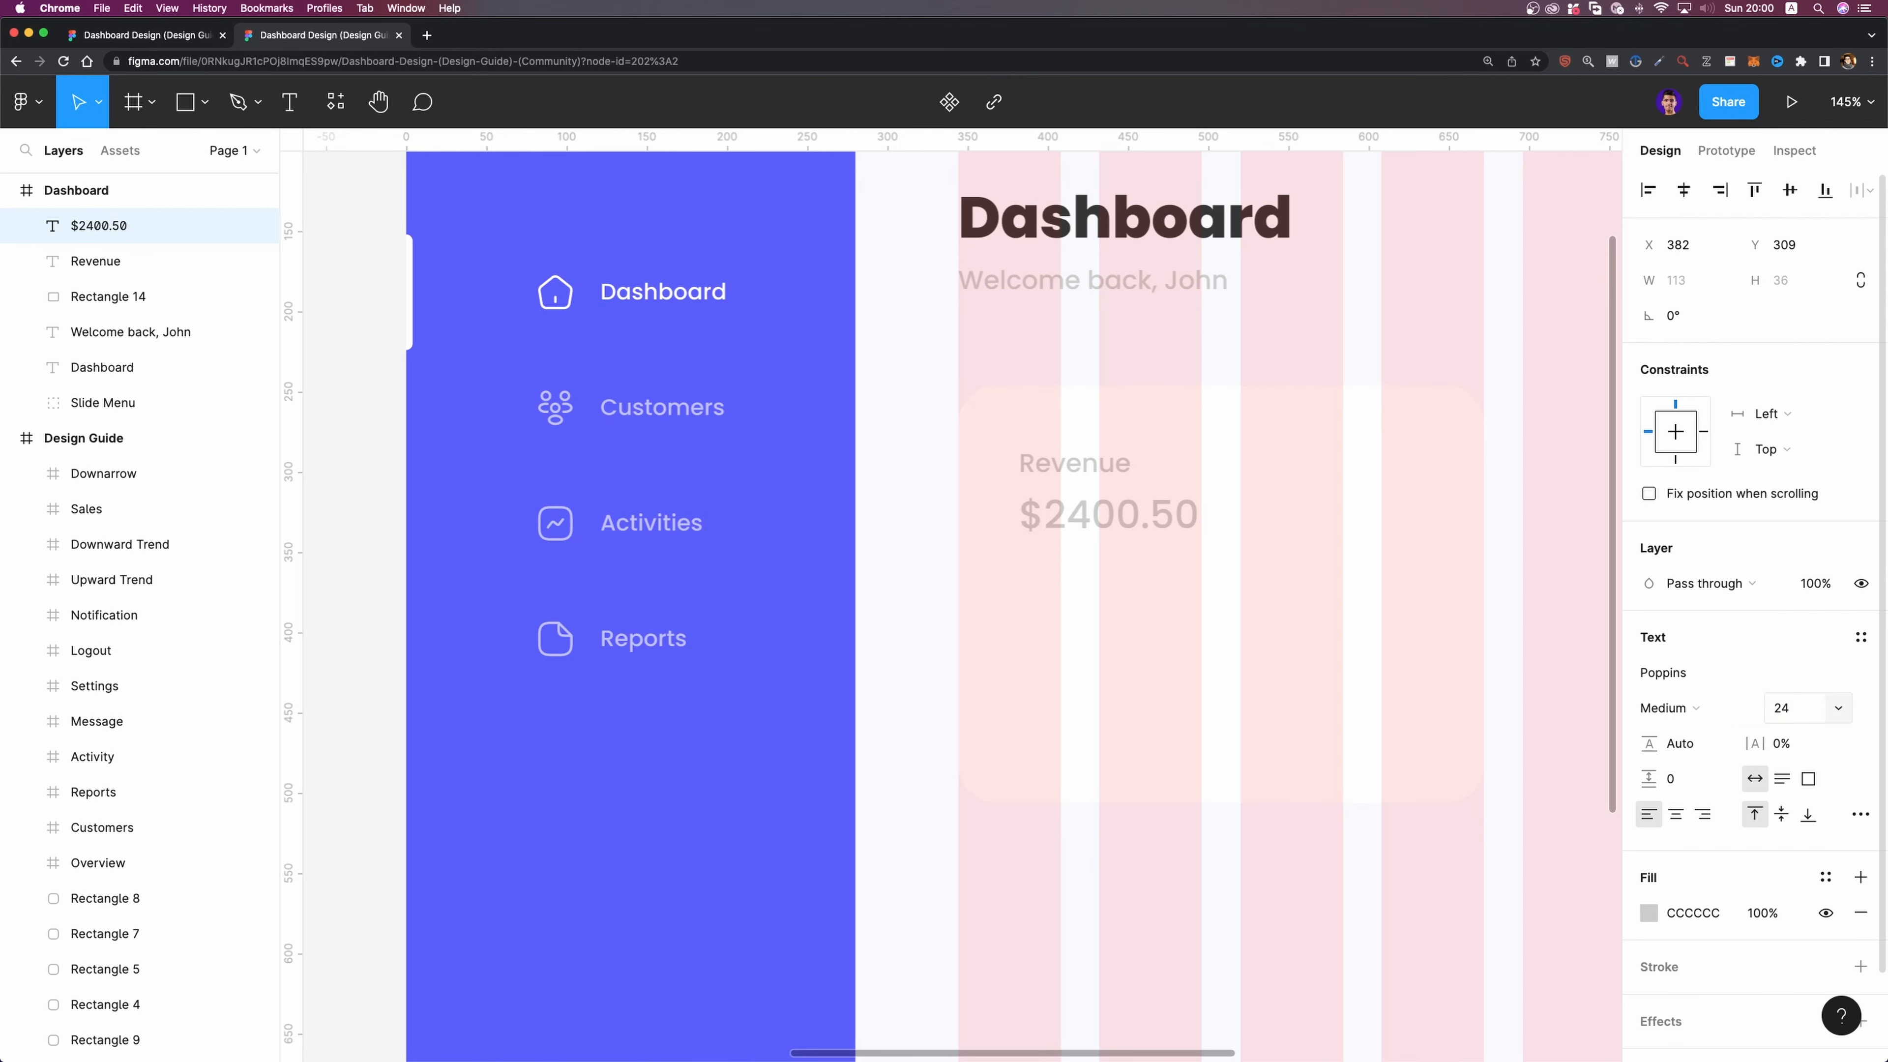
click(1717, 714)
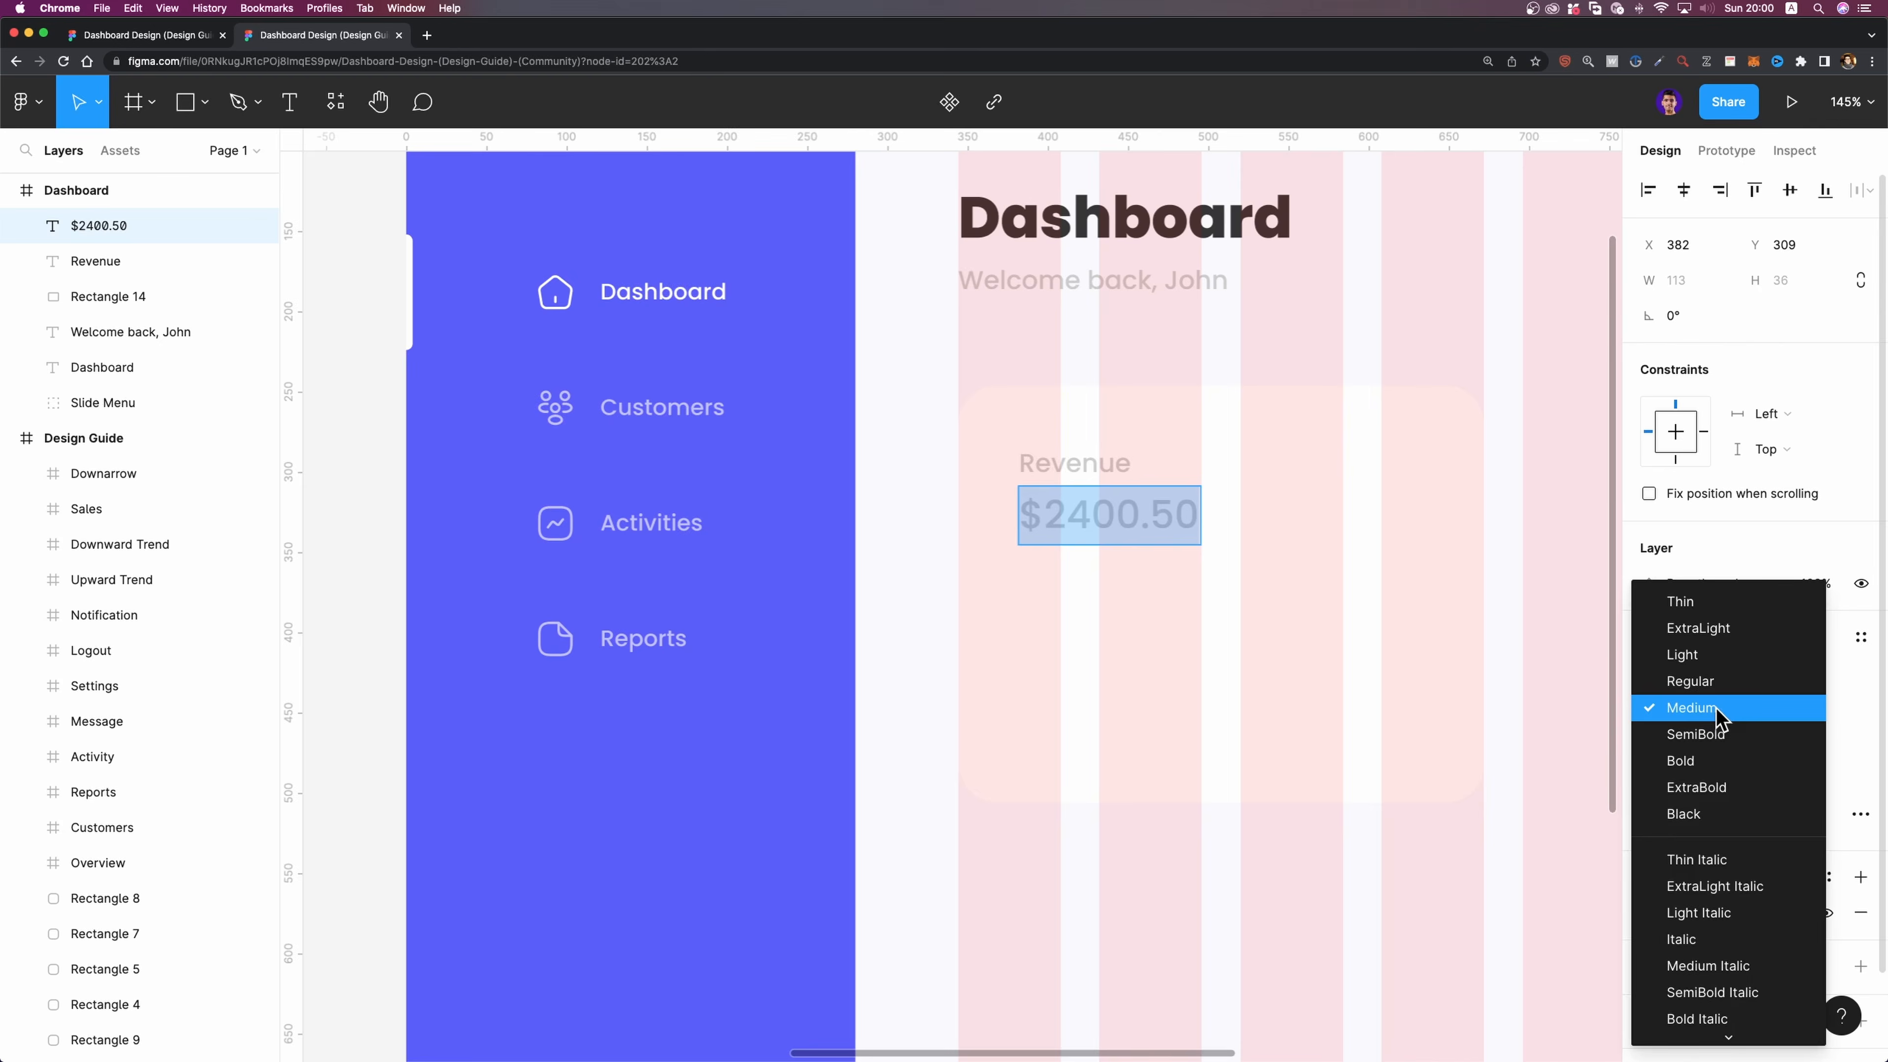
click(1685, 760)
Recolor the $2400.50 text with the dark gray 353535 sampled from the Dashboard heading.
click(1647, 912)
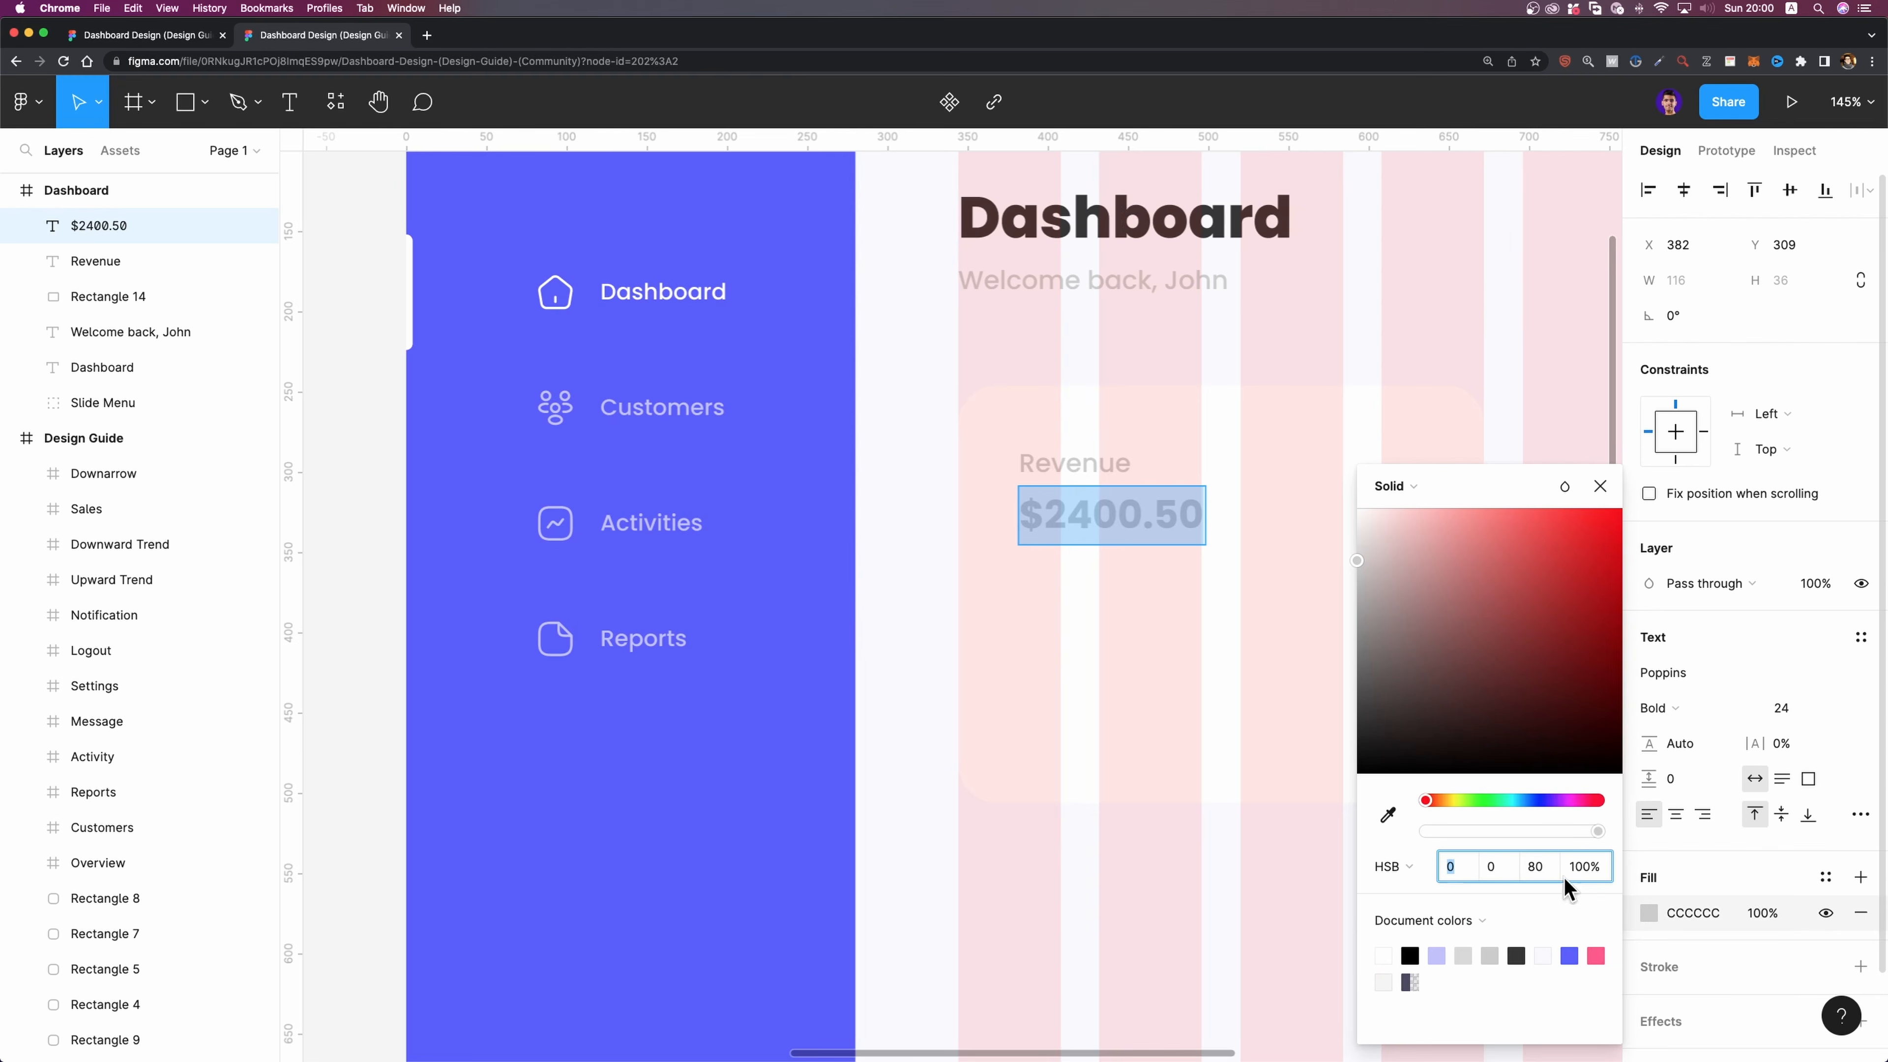
click(1388, 815)
click(1136, 215)
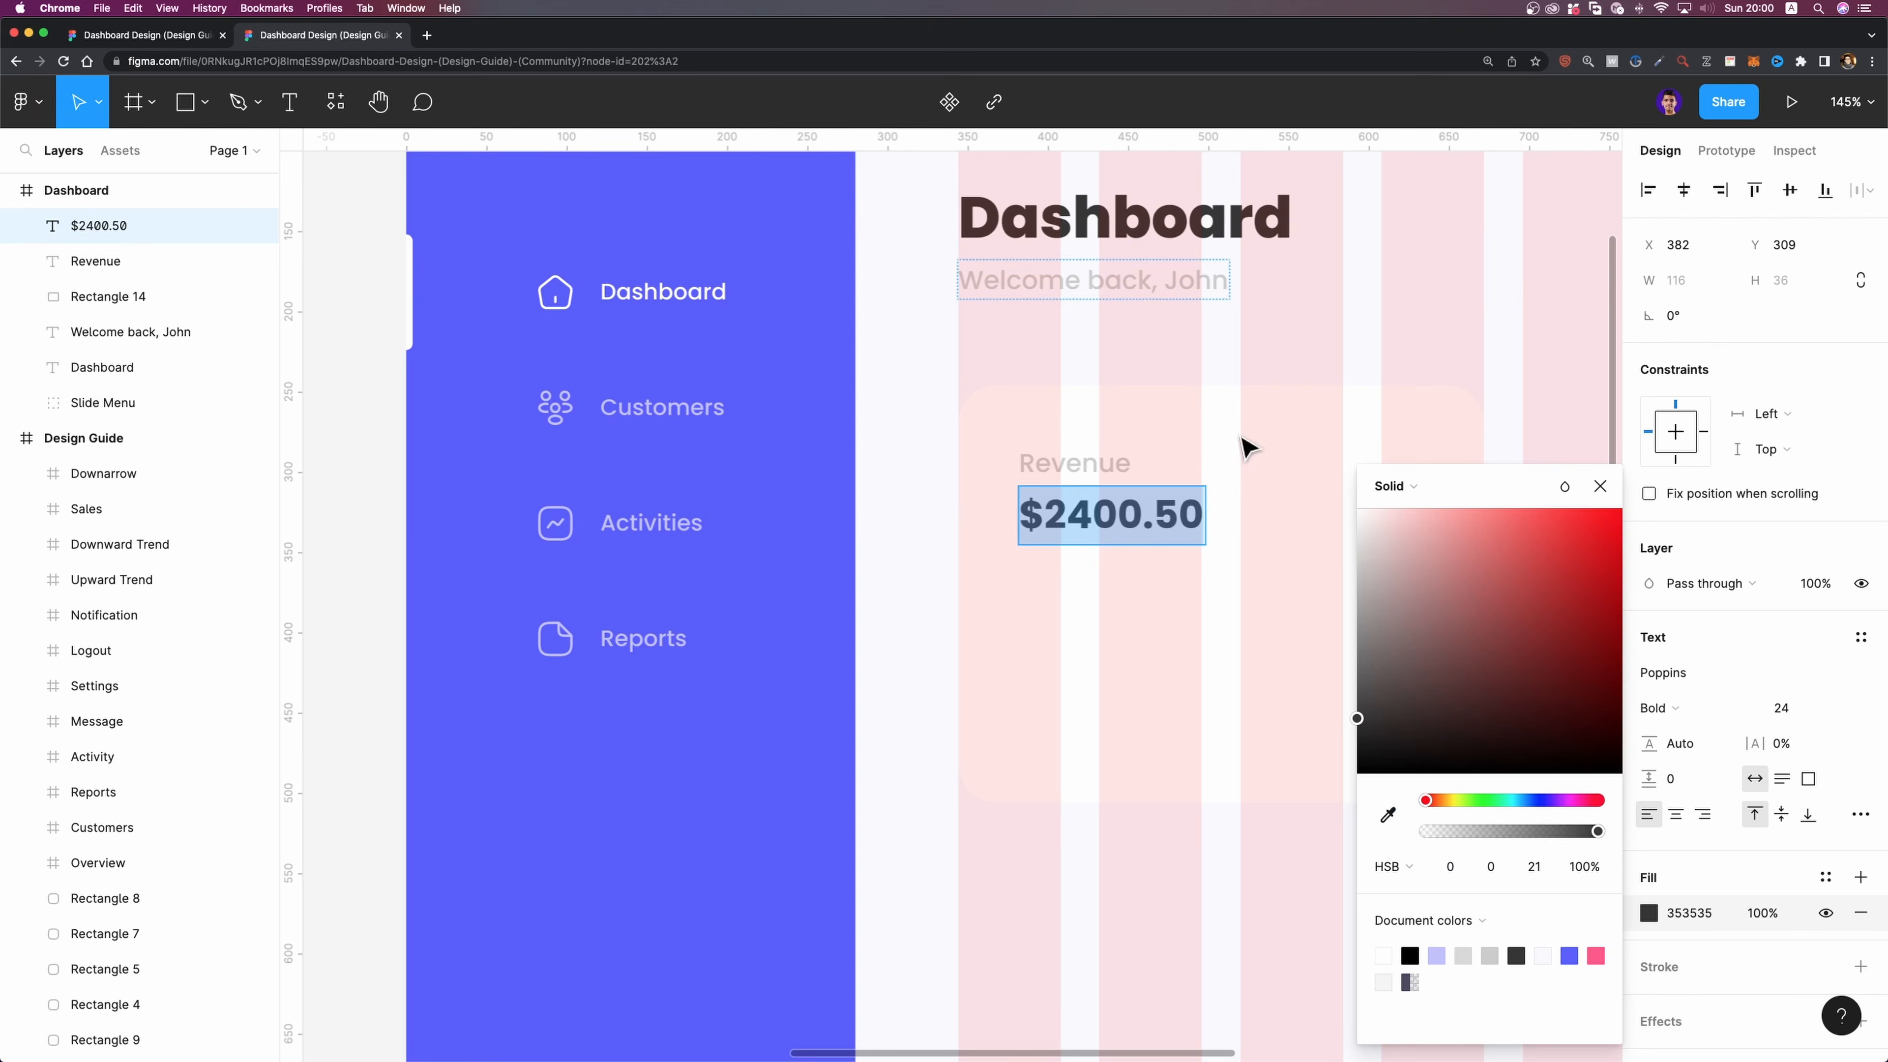
Nudge the $2400.50 text down to Y 310, leaving a 4 px gap below the Revenue label.
click(1119, 506)
scroll(1163, 506, up, 5)
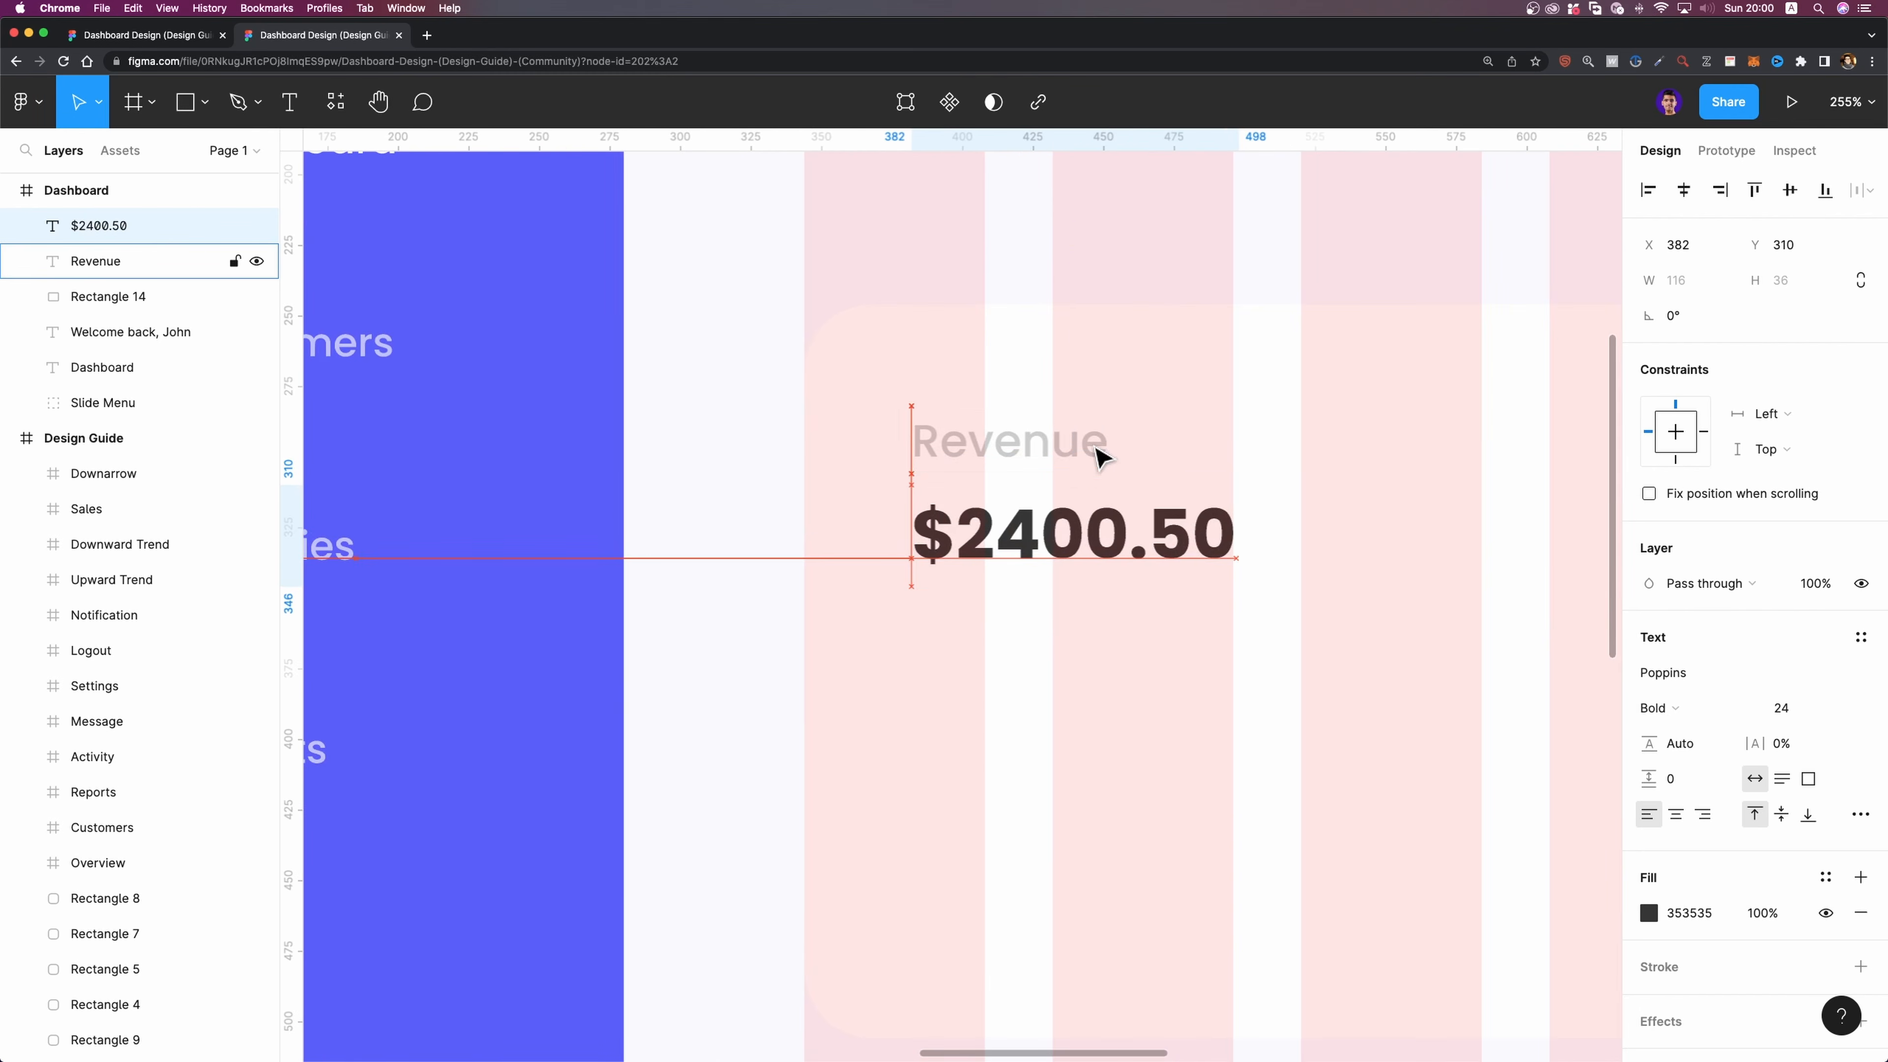
key(Down)
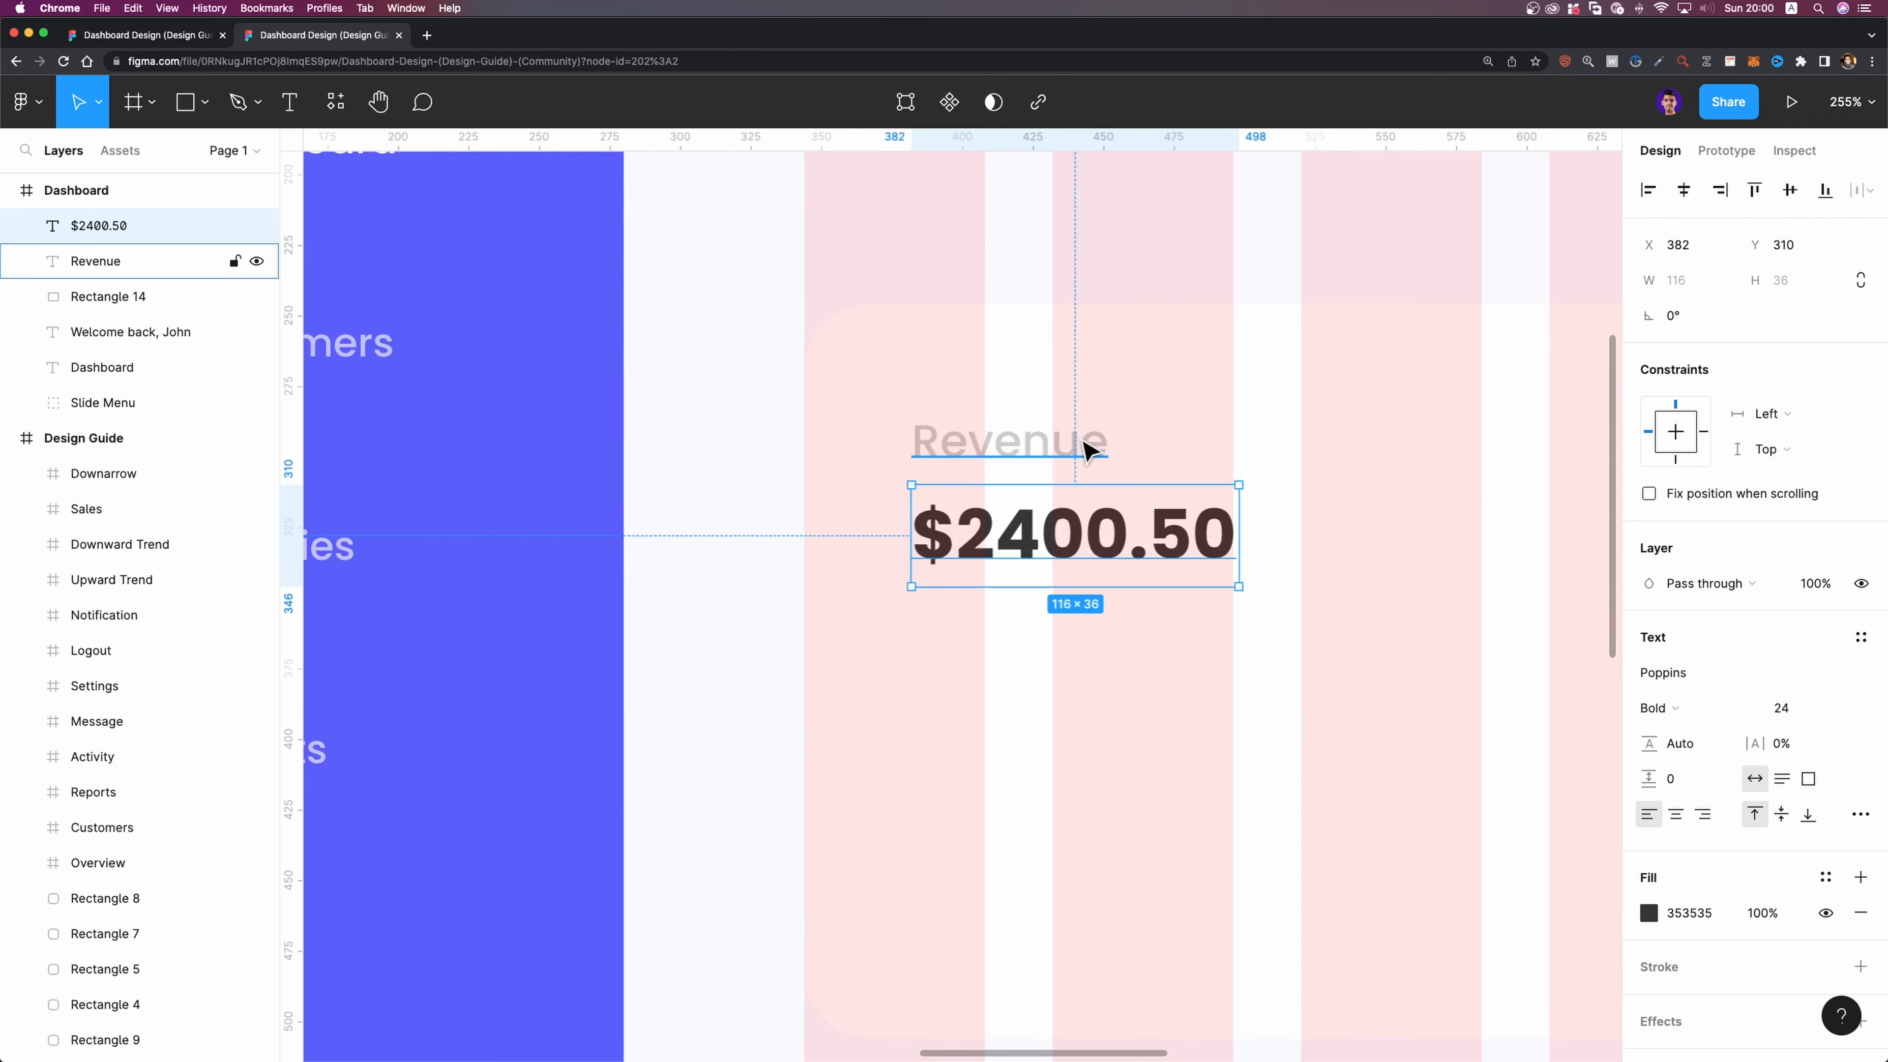
Move the Revenue label and the amount together to 32 px from the card's top and left edges.
shift+click(1077, 443)
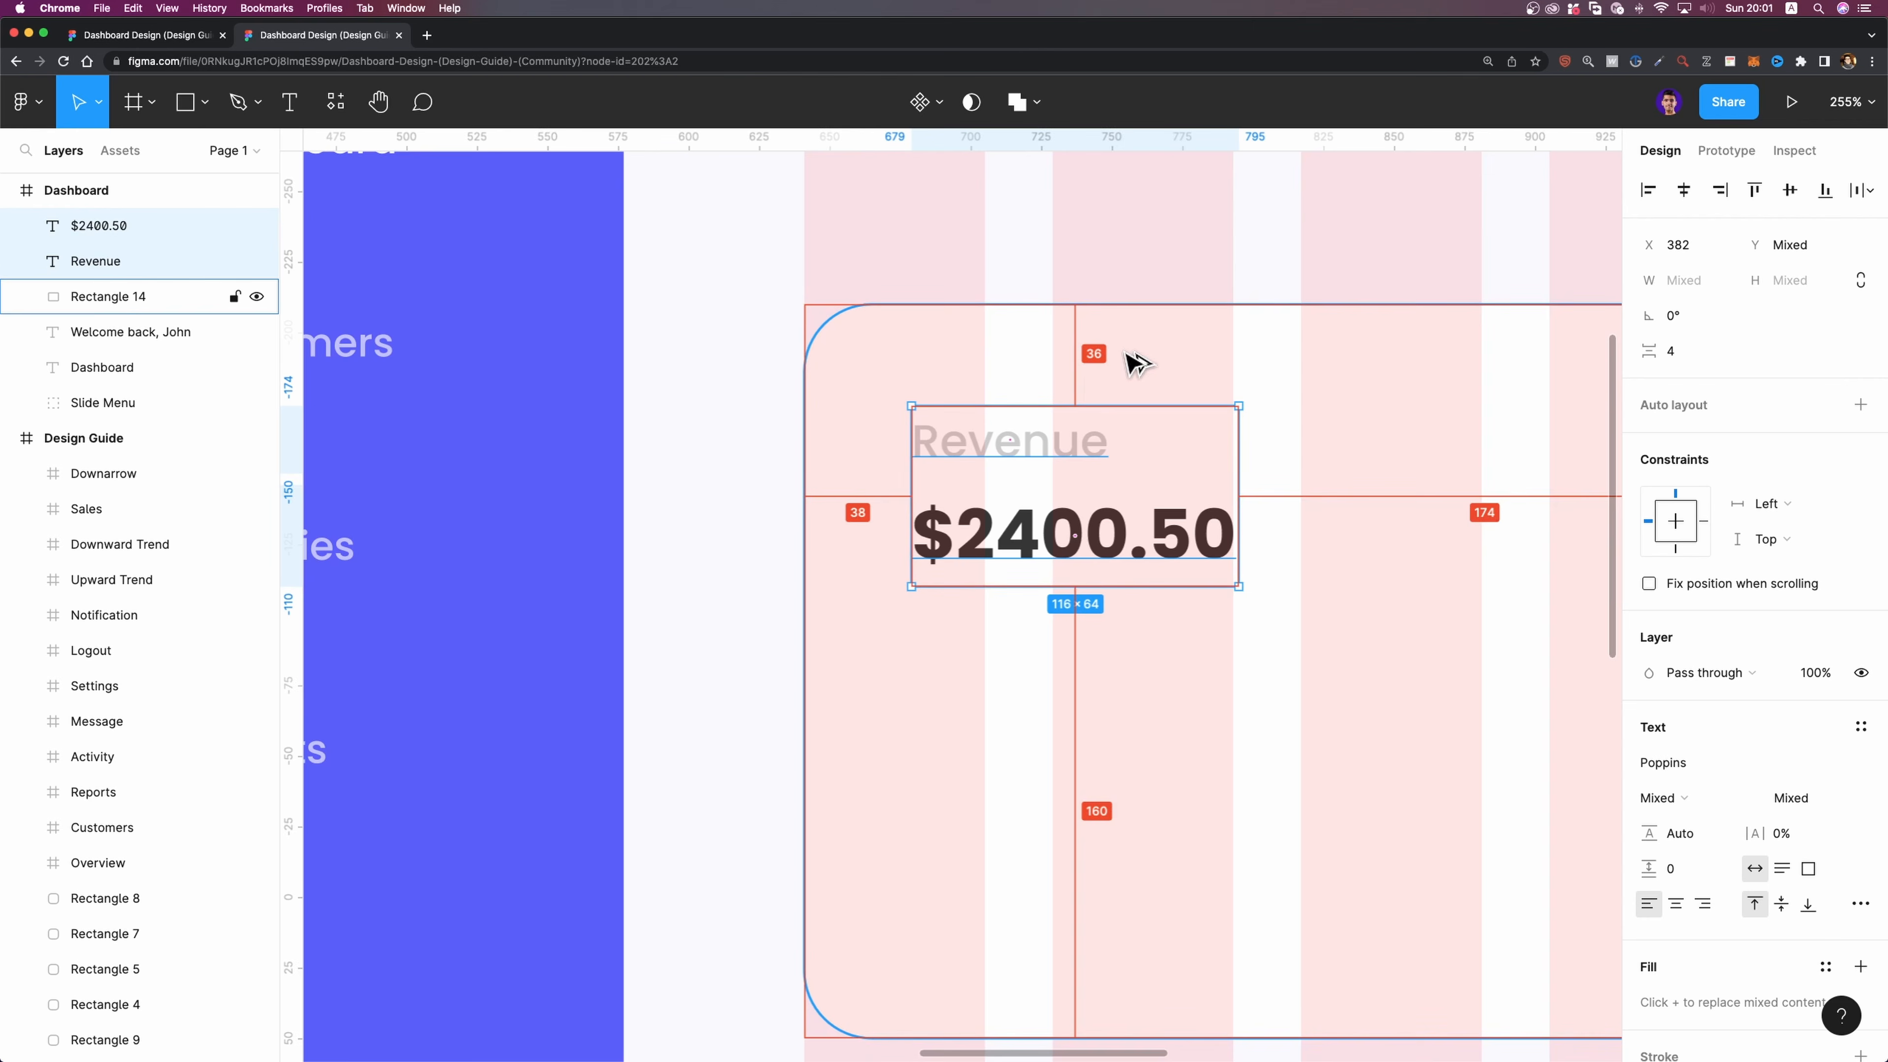
key(Up)
key(Up)
key(Up)
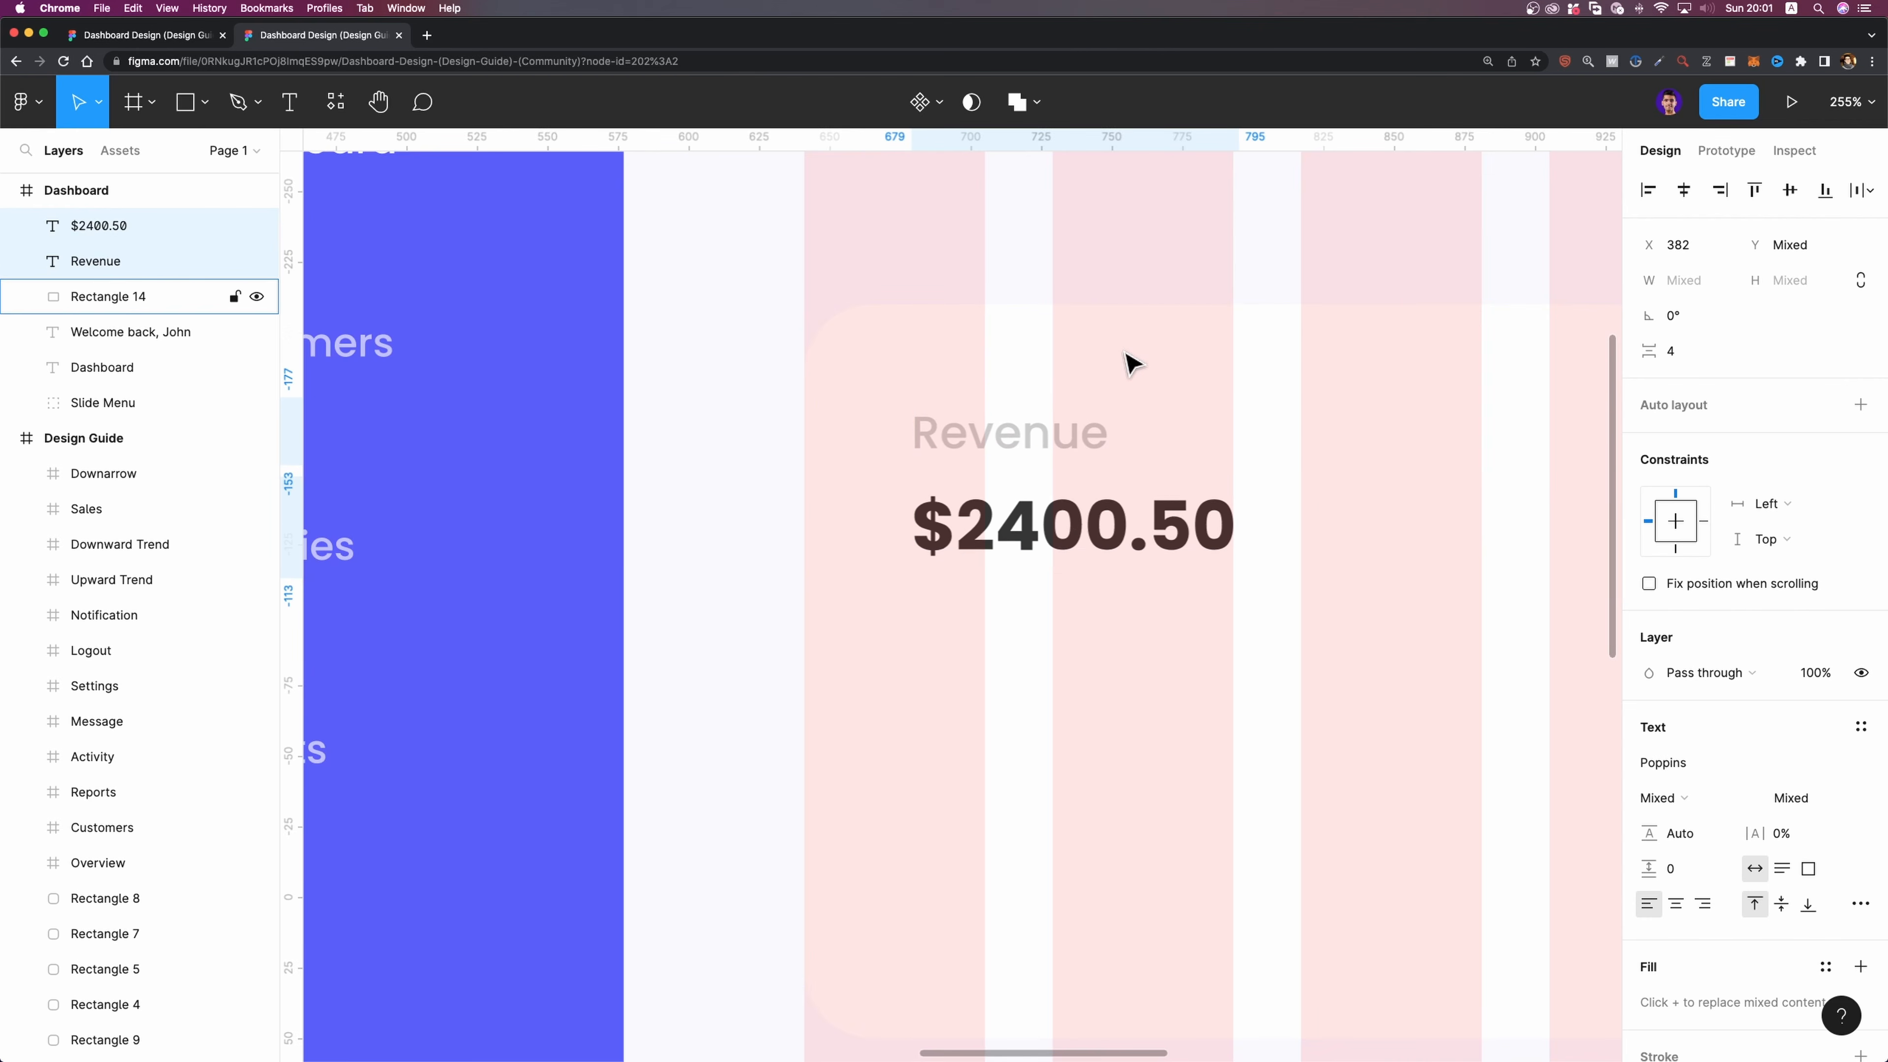
key(Up)
key(Left)
key(Left)
key(Left)
key(Left)
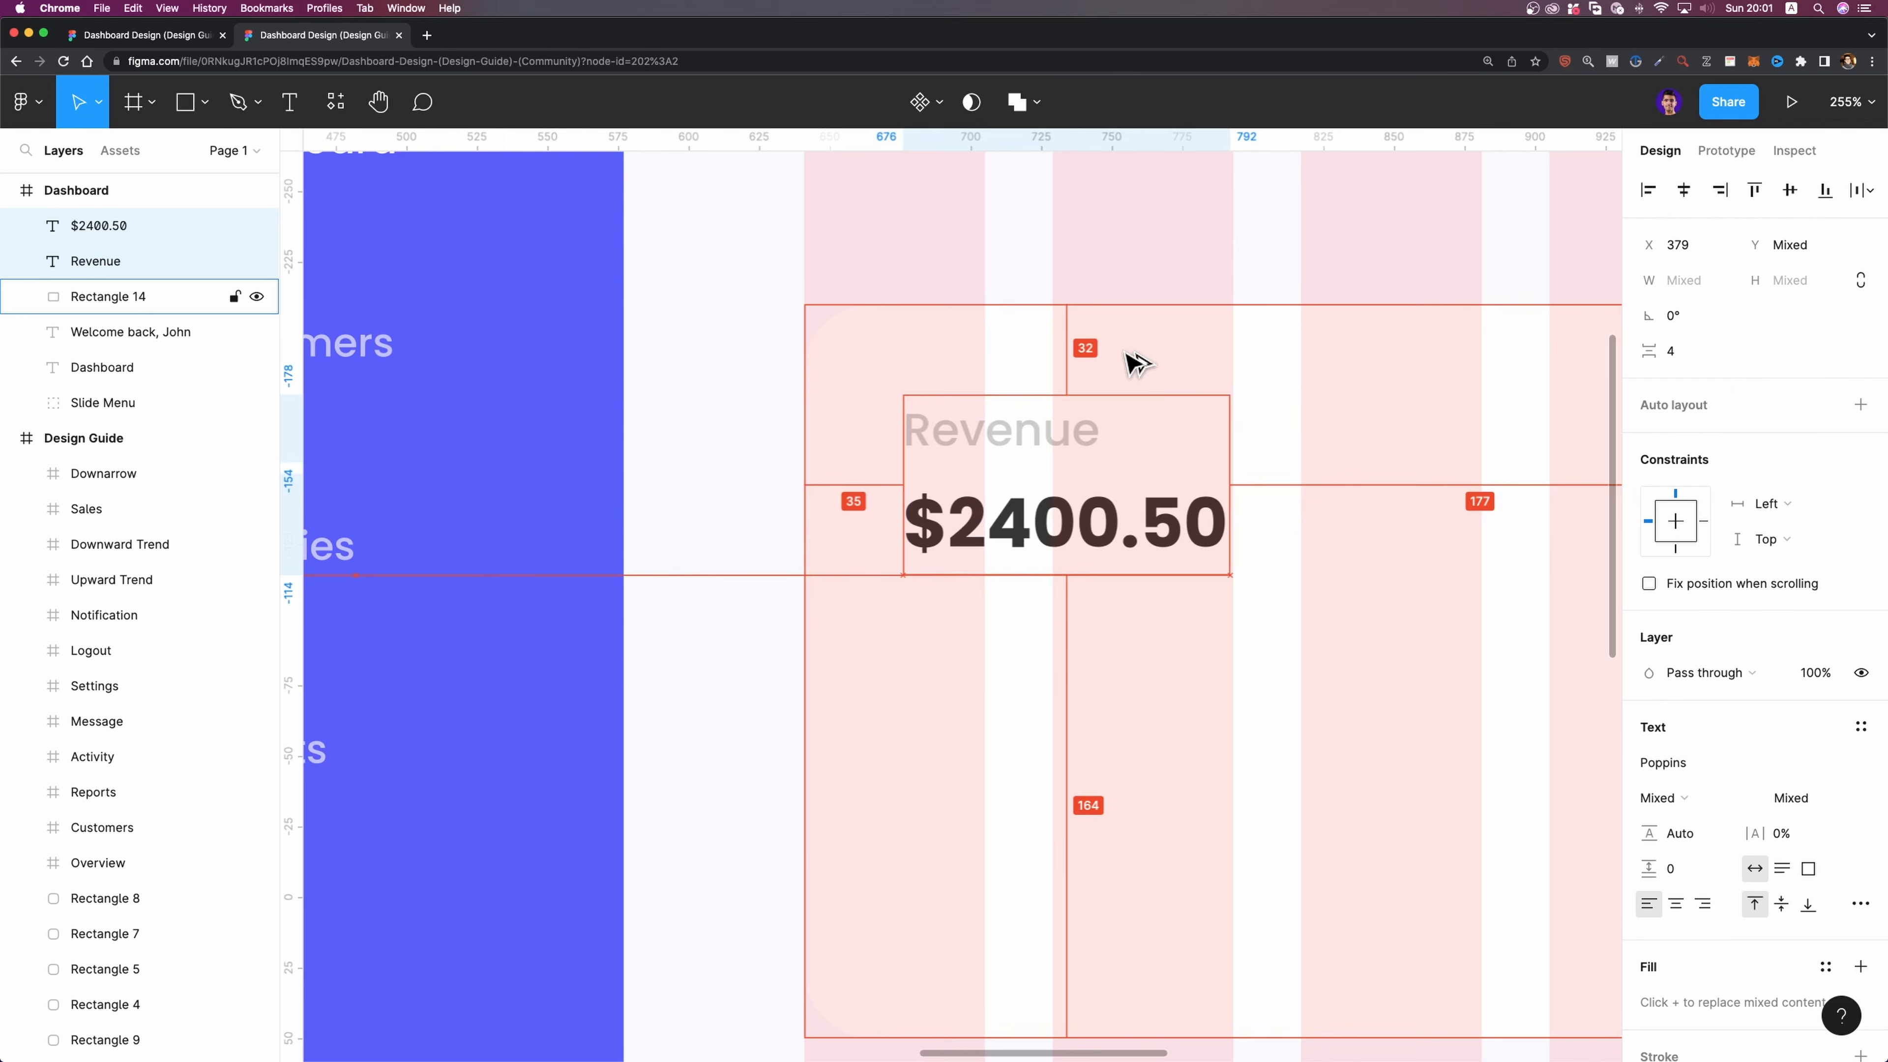
key(Left)
key(Left)
Duplicate the Upward Trend icon from the design guide and place the copy in the card's upper-right area.
scroll(1348, 522, down, 5)
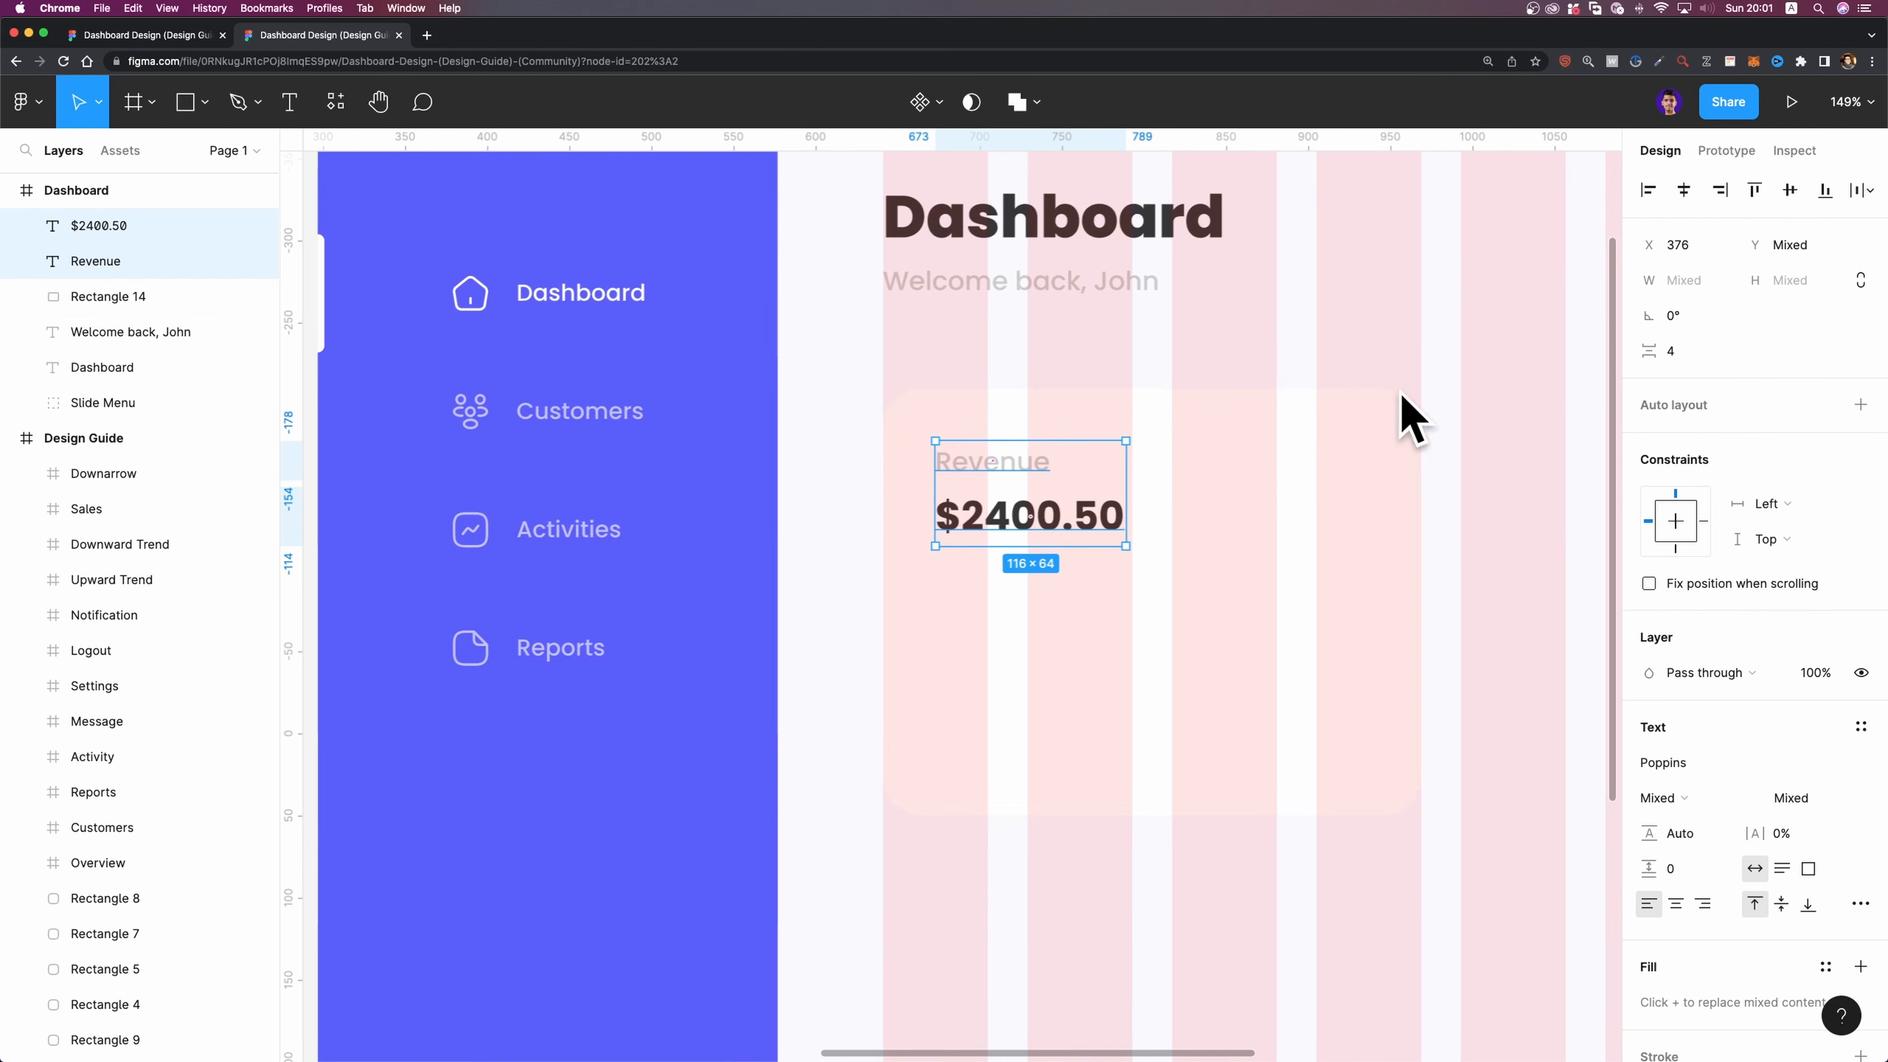
scroll(1309, 490, down, 5)
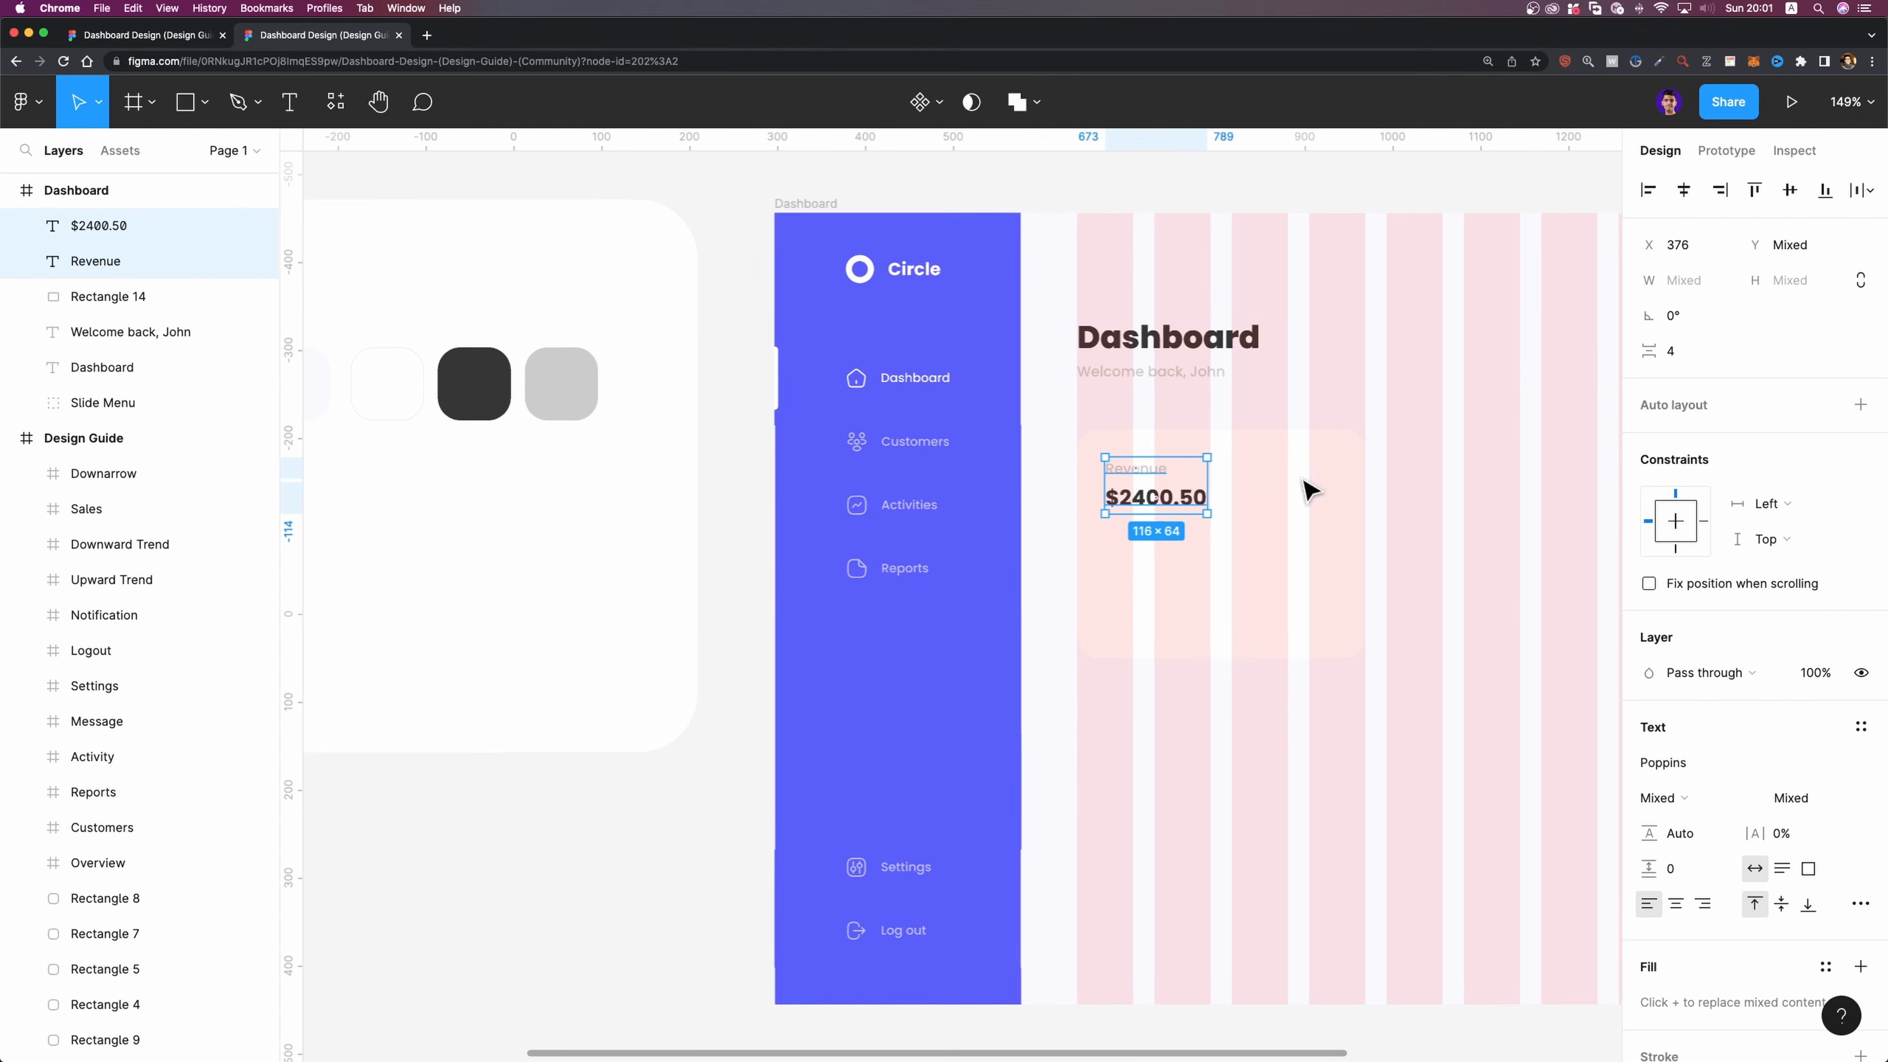
scroll(520, 620, left, 5)
scroll(520, 620, left, 4)
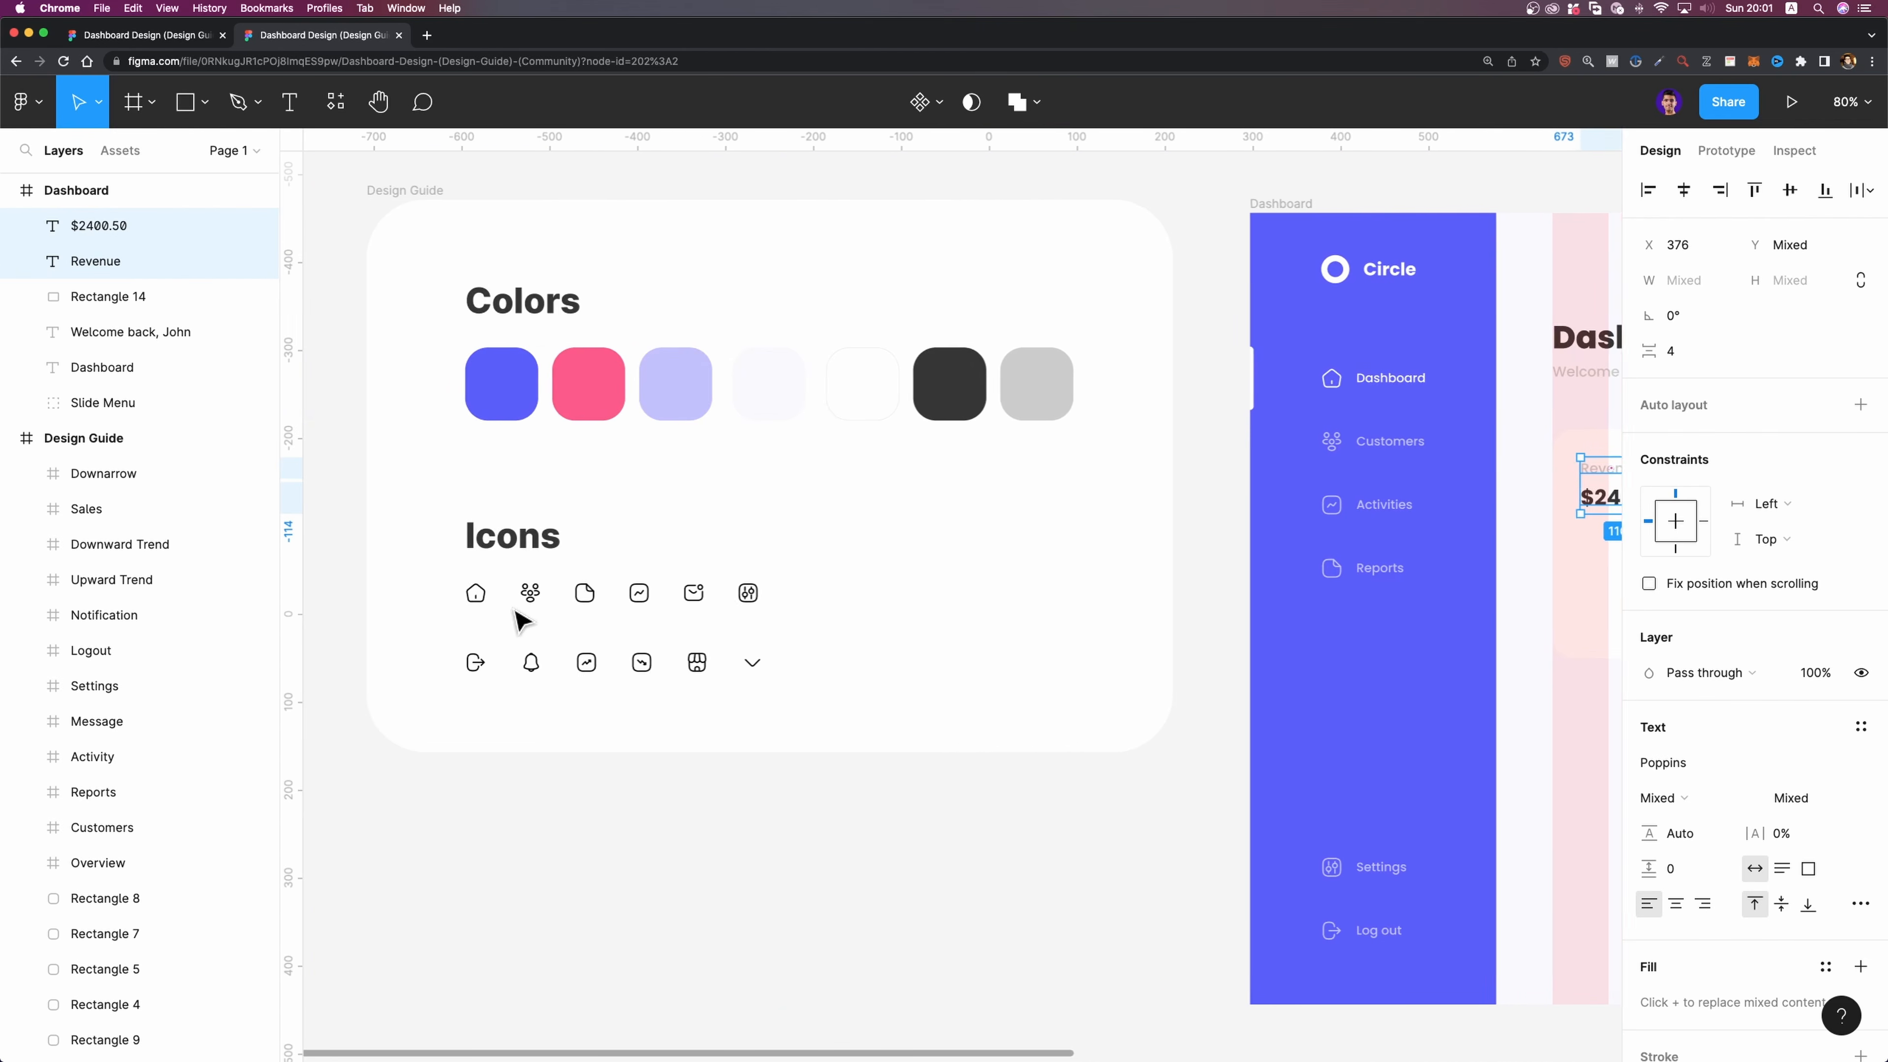
click(632, 662)
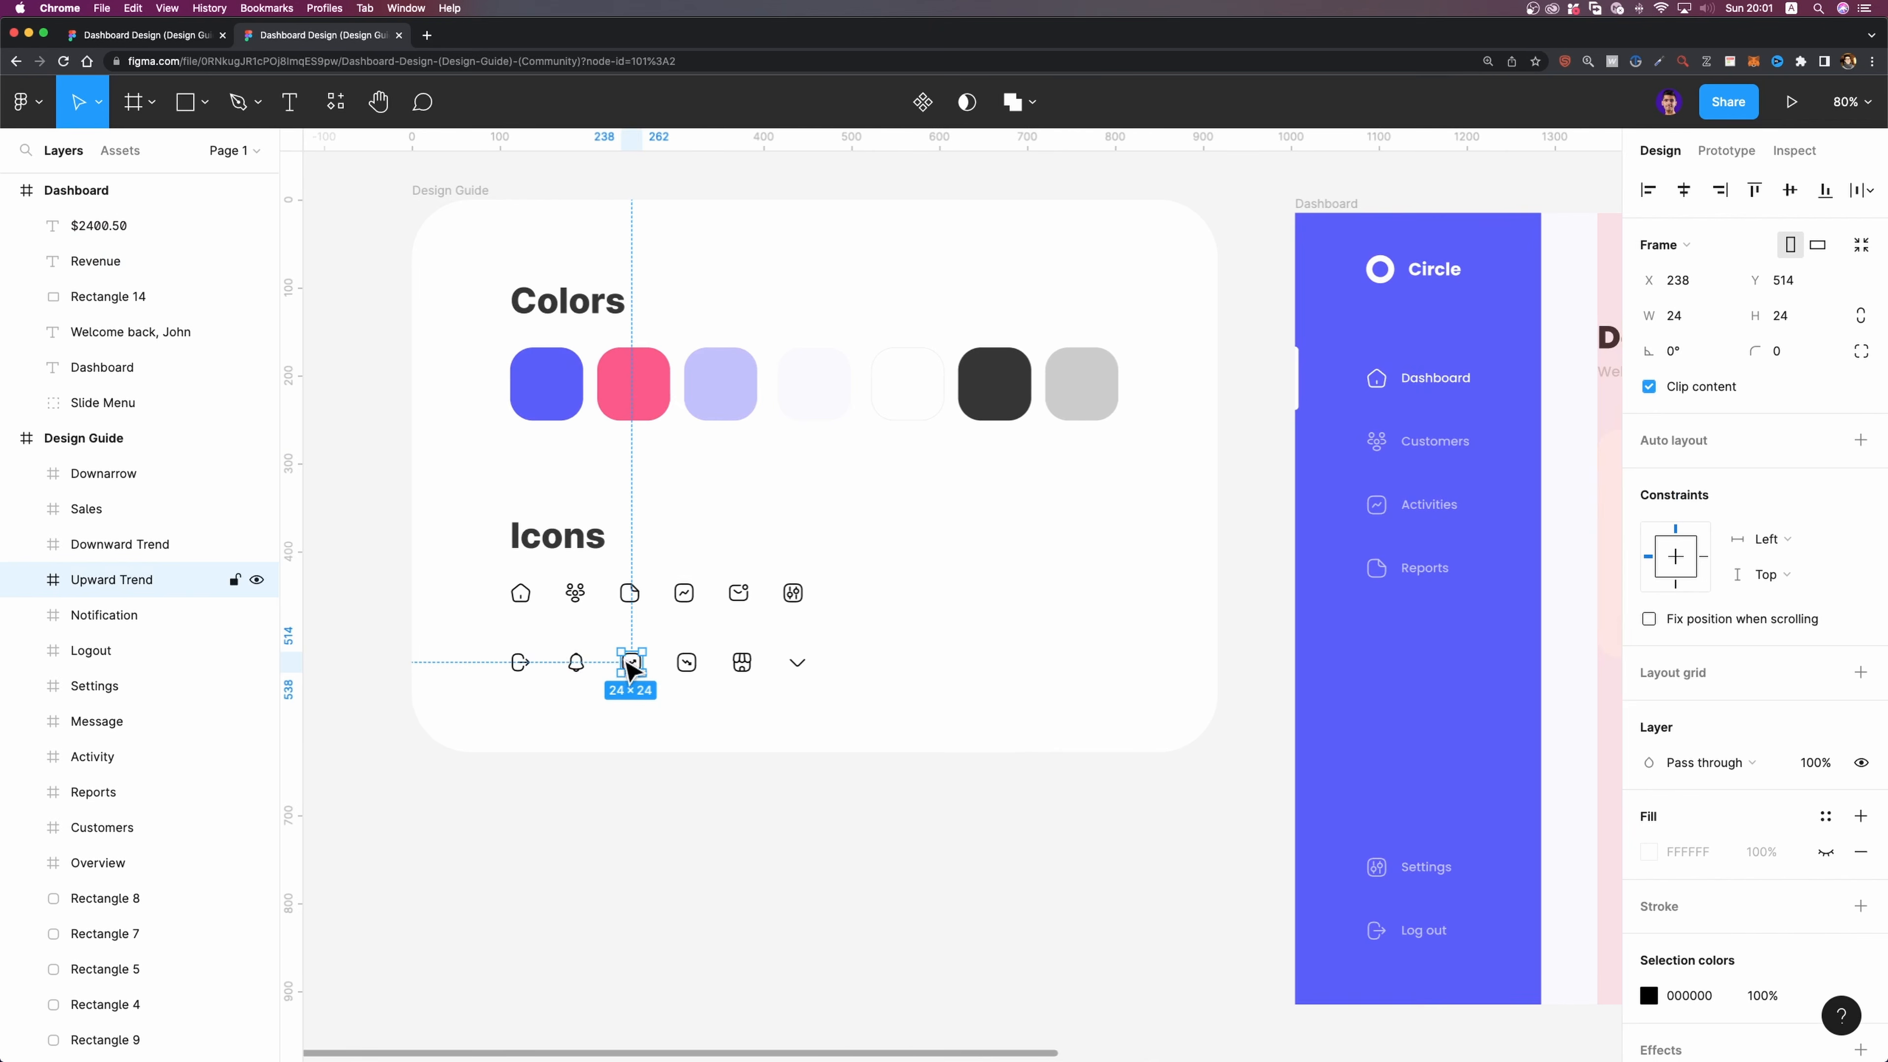
key(super+d)
drag(628, 663, 1204, 634)
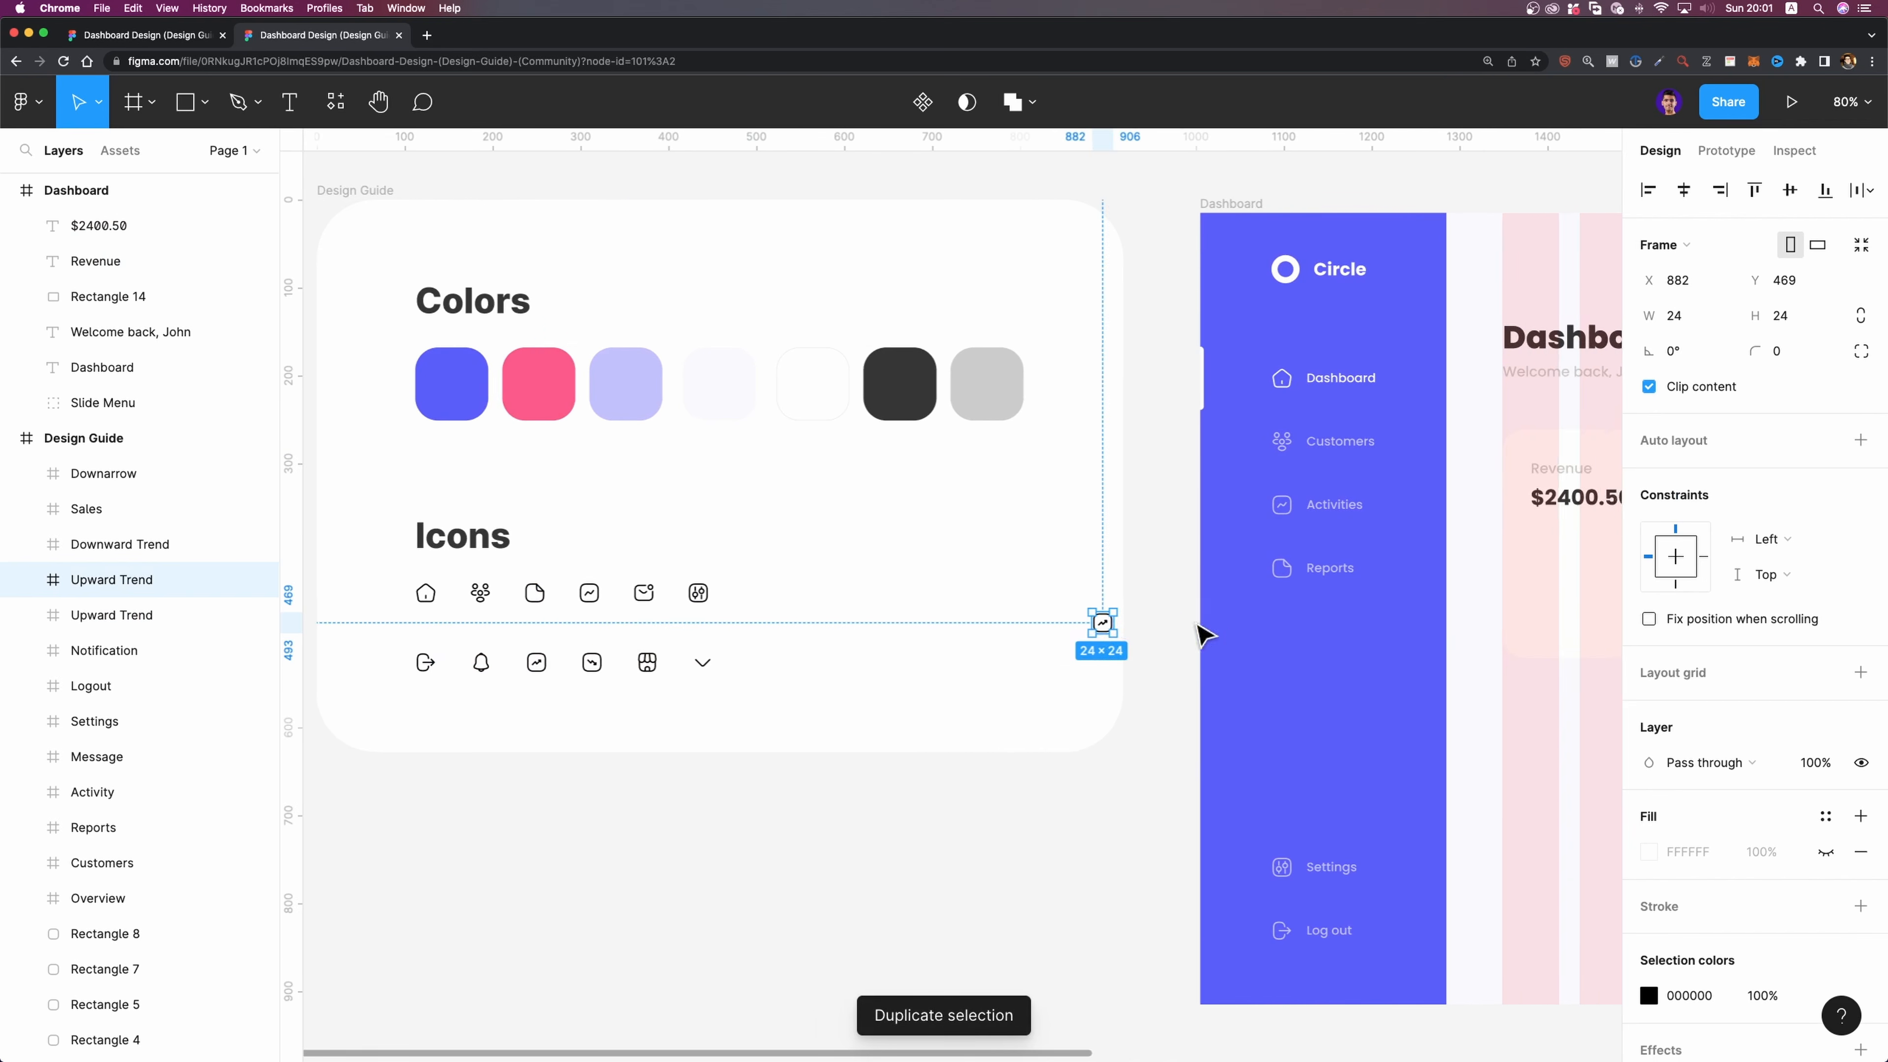
scroll(1171, 625, right, 5)
drag(758, 623, 1409, 476)
Recolor the card's Upward Trend icon with the light gray CCCCCC sampled from the Revenue label.
scroll(1411, 474, up, 4)
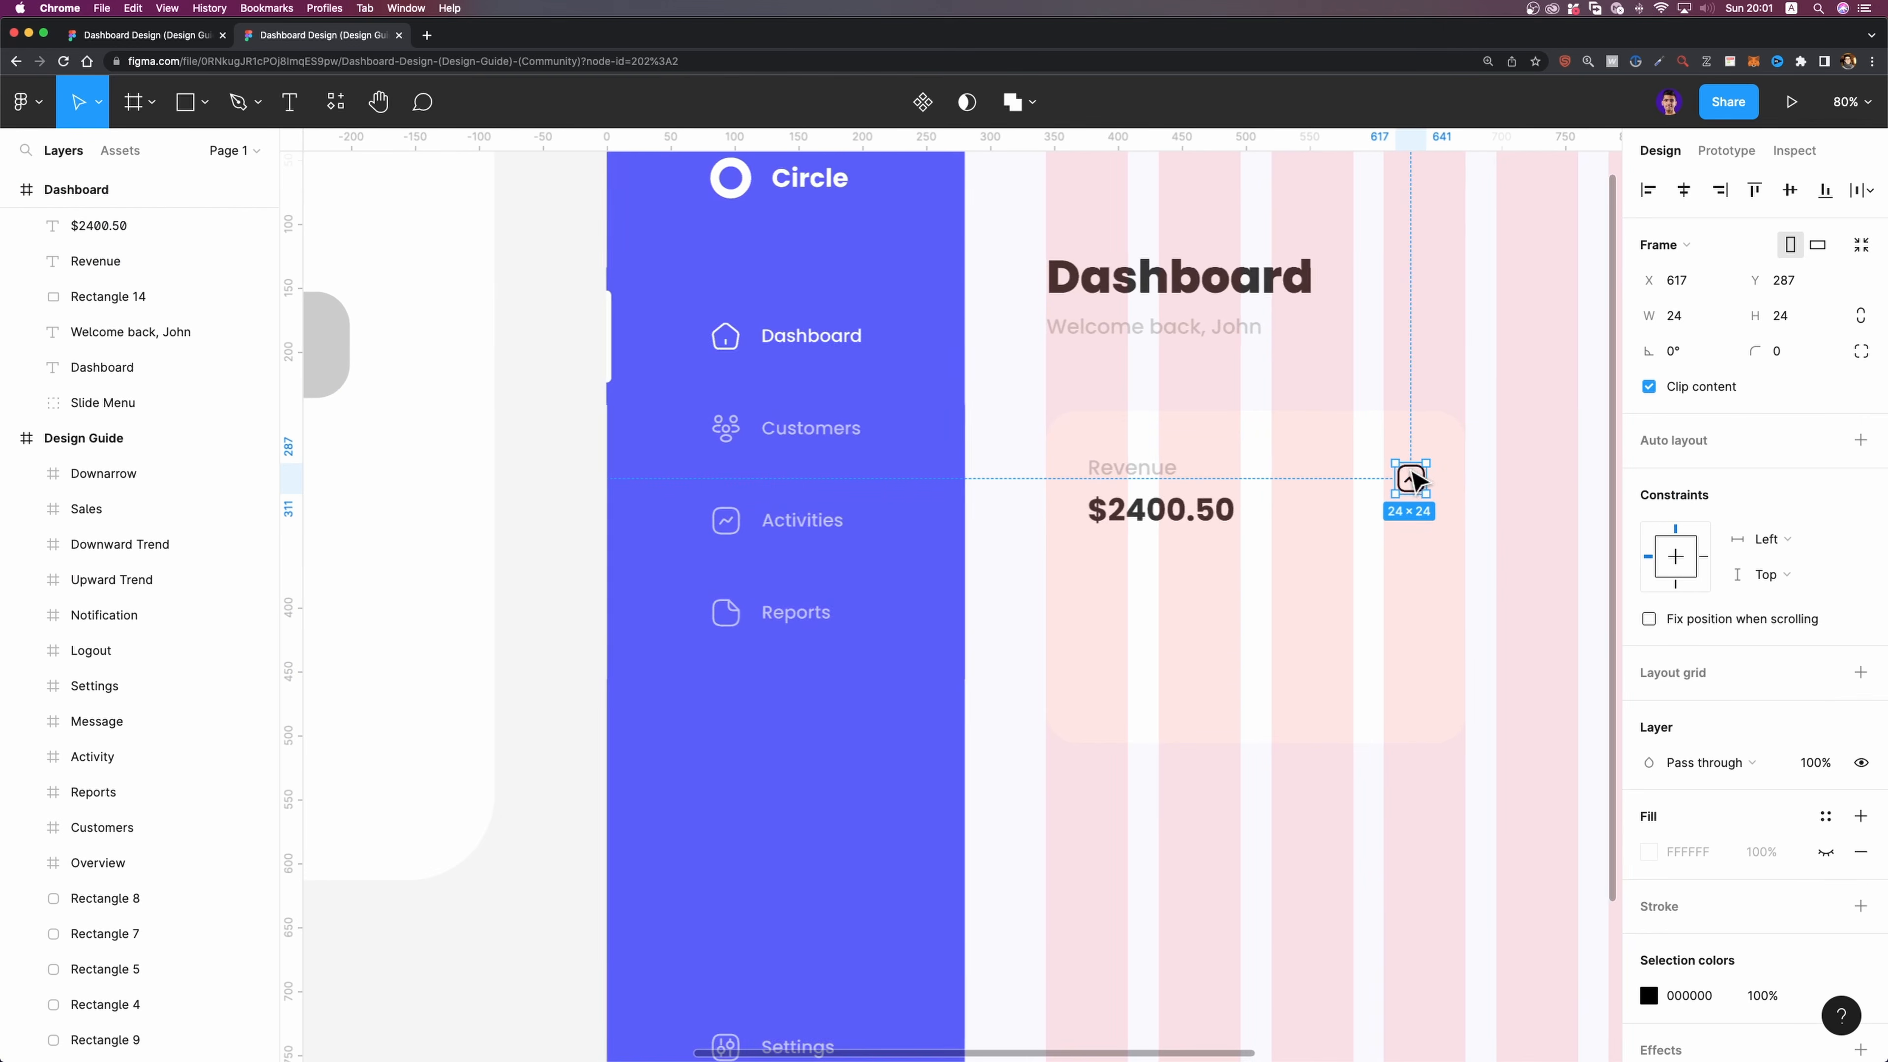
scroll(1405, 474, up, 5)
scroll(1650, 870, down, 3)
click(1649, 870)
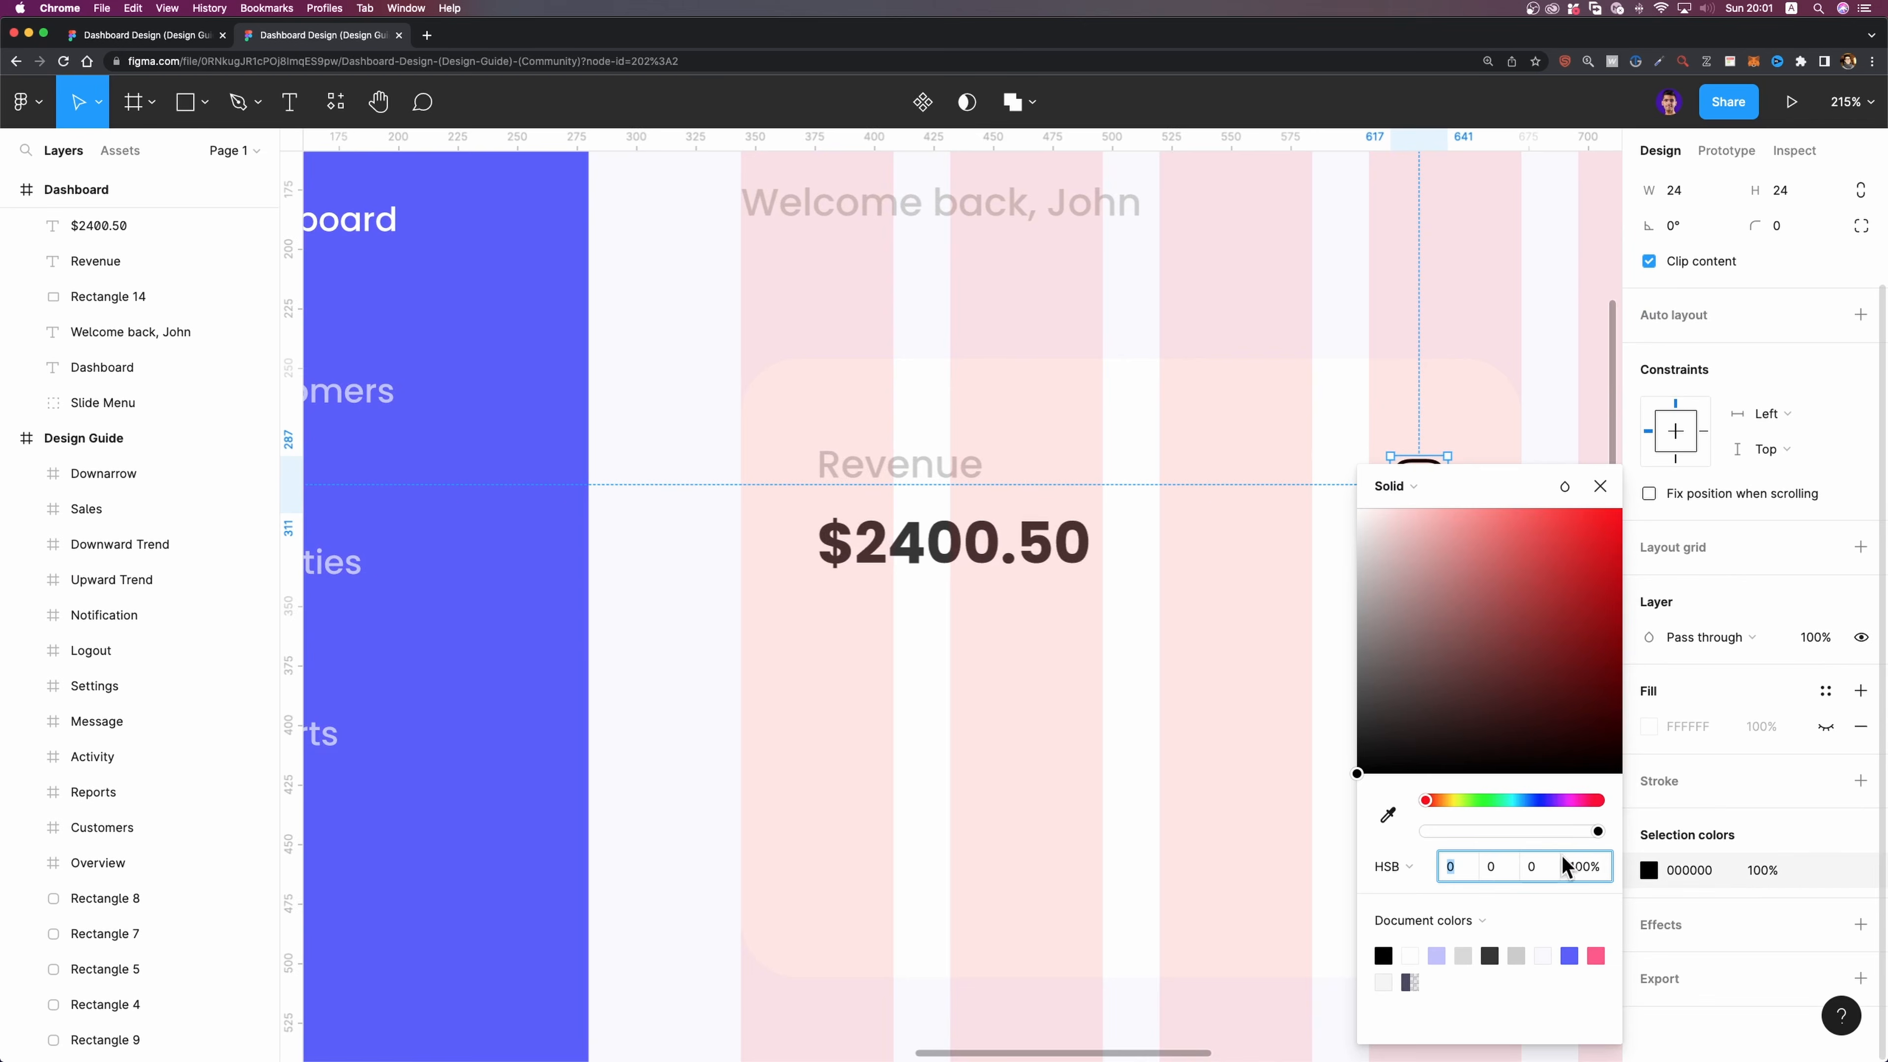
click(1387, 815)
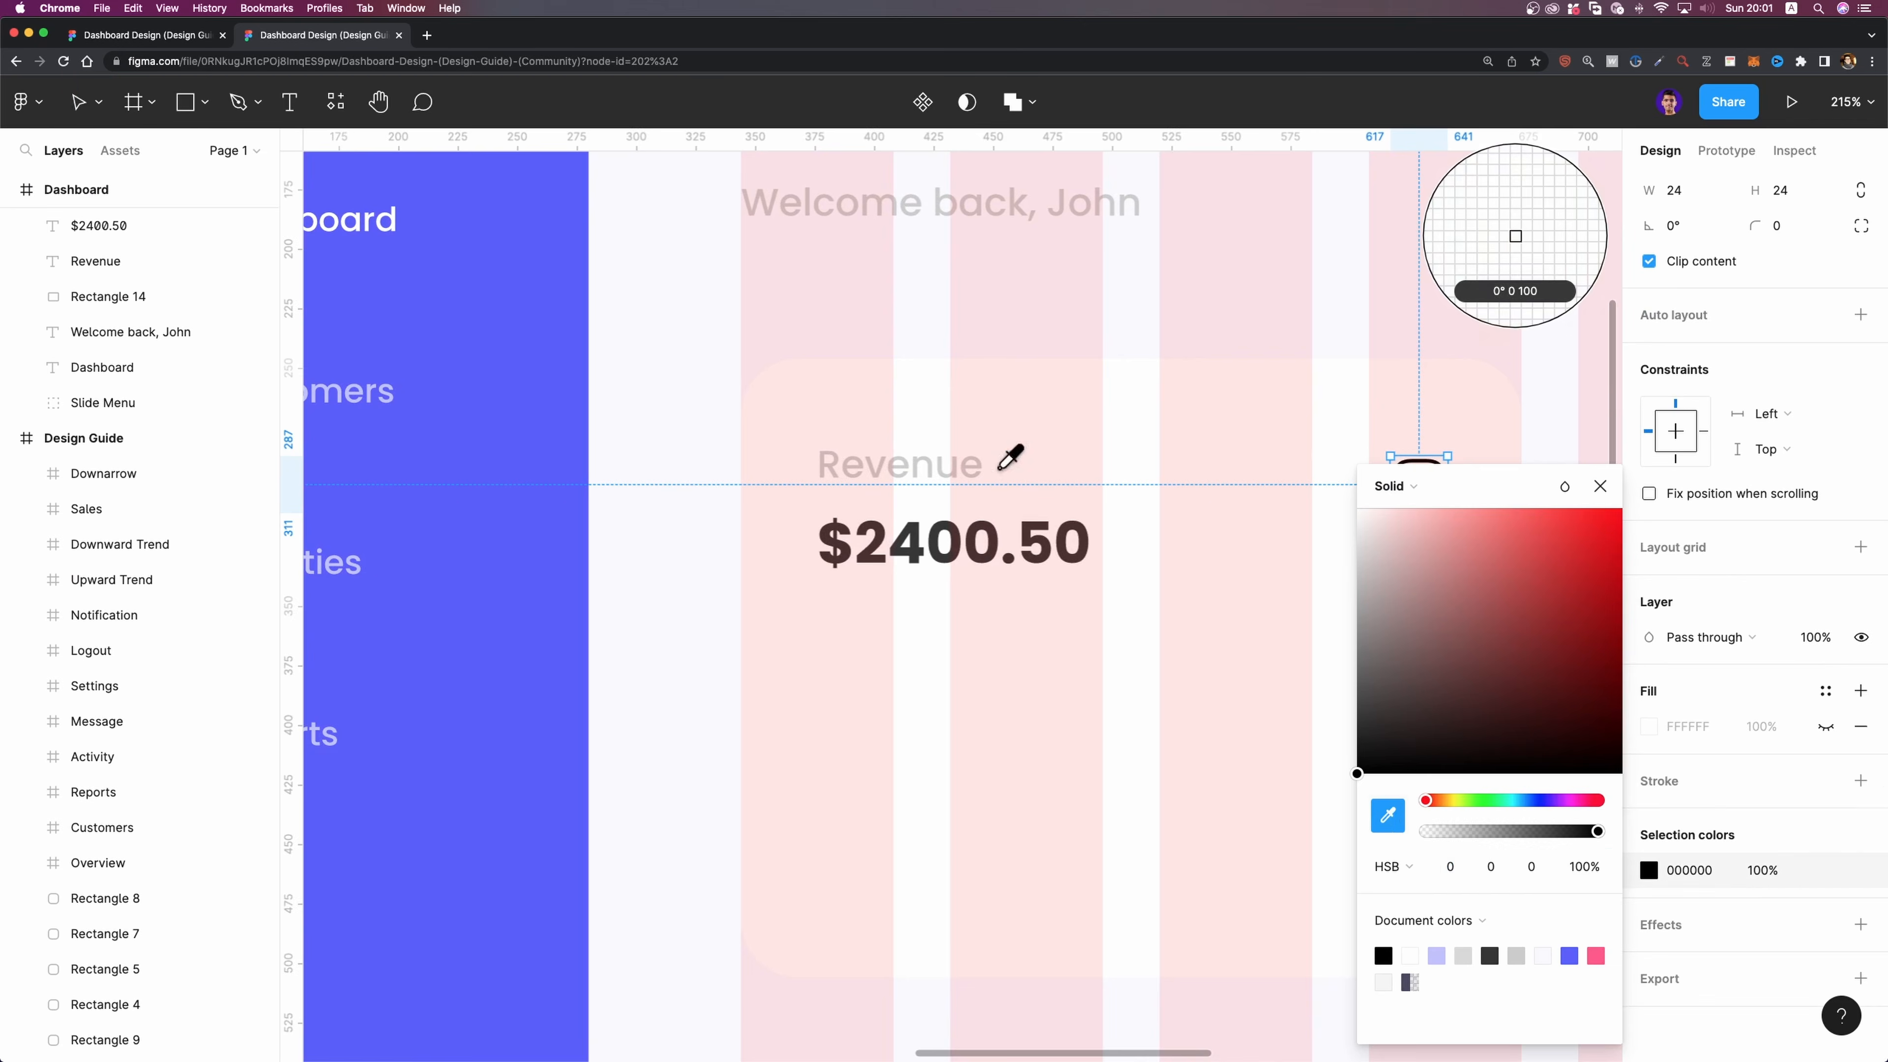
click(967, 461)
key(Escape)
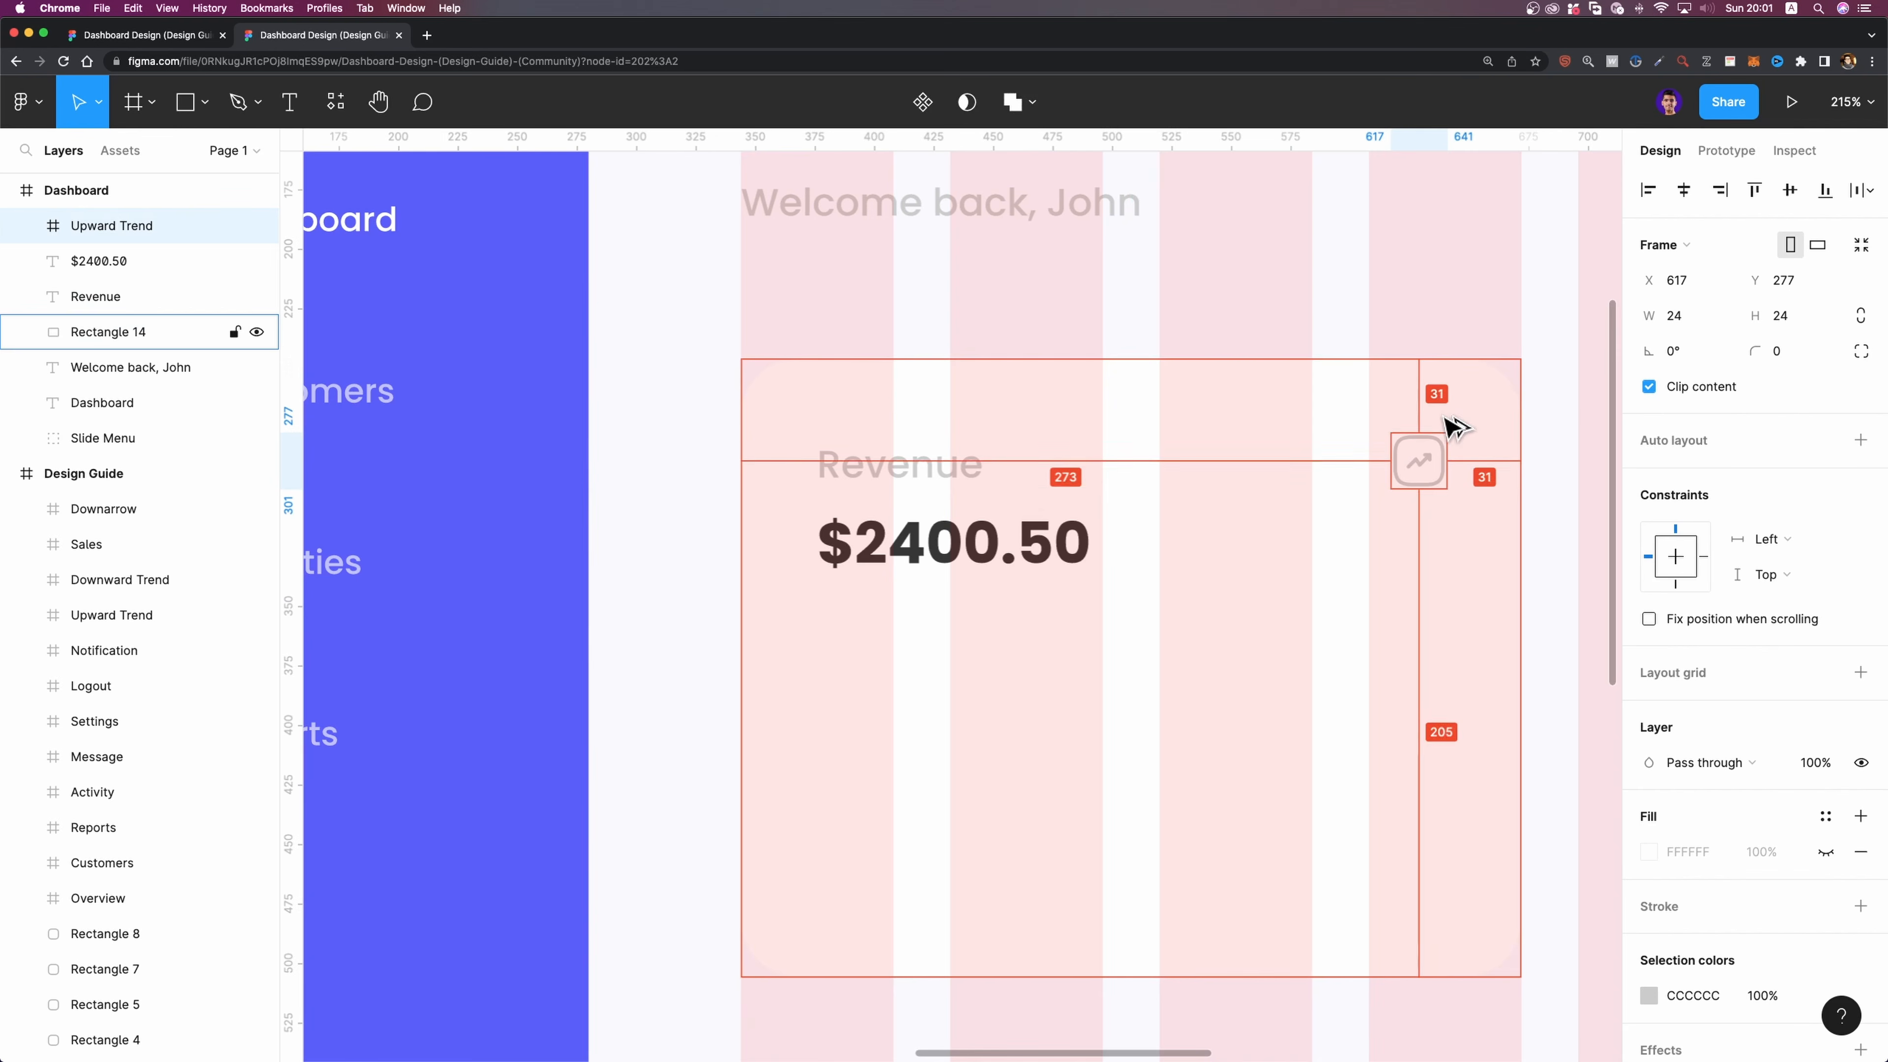
Nudge the Upward Trend icon to X 616, Y 278, 32 px from the card's top and right edges.
key(Up)
key(Up)
key(Up)
key(Up)
key(Up)
key(Up)
key(Up)
key(Up)
key(Up)
key(Left)
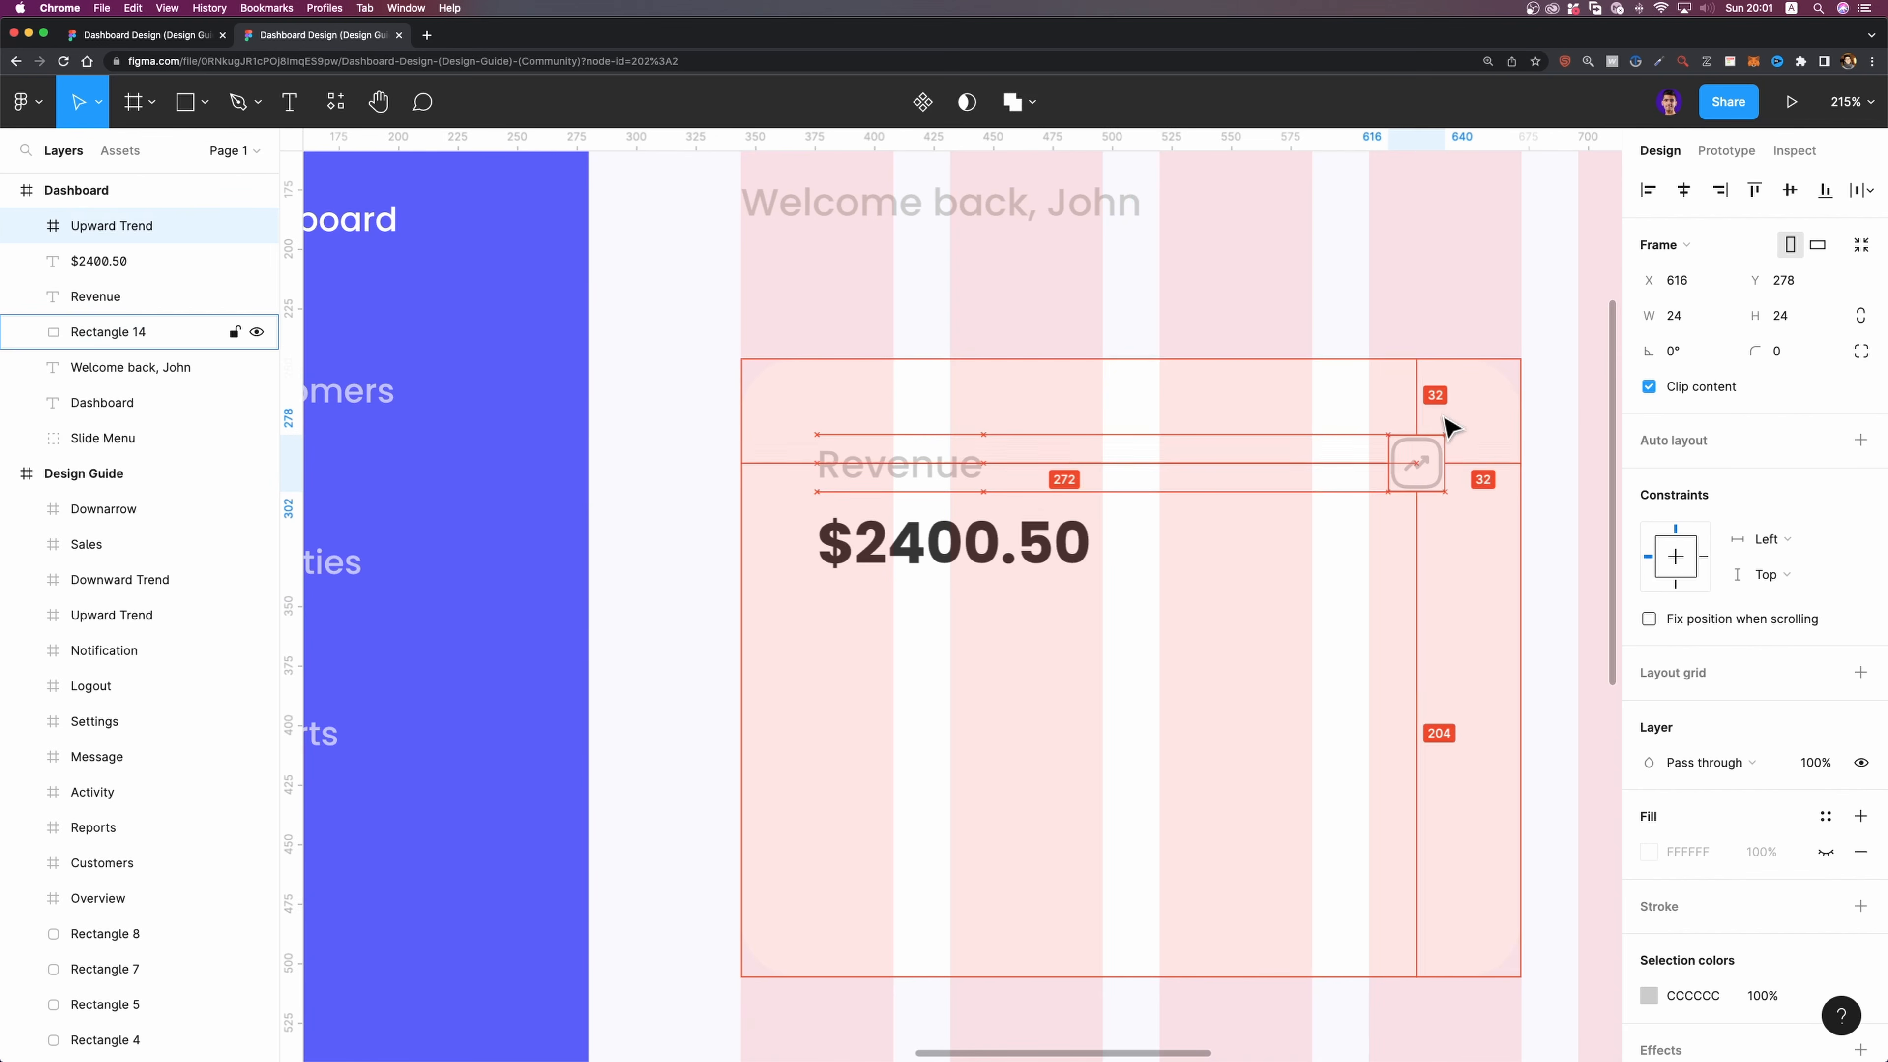
Draw a narrow vertical rectangle about 29 × 123 below the $2400.50 amount in the card.
scroll(1419, 627, right, 1)
scroll(1419, 627, down, 1)
scroll(1418, 636, right, 2)
scroll(1418, 636, down, 2)
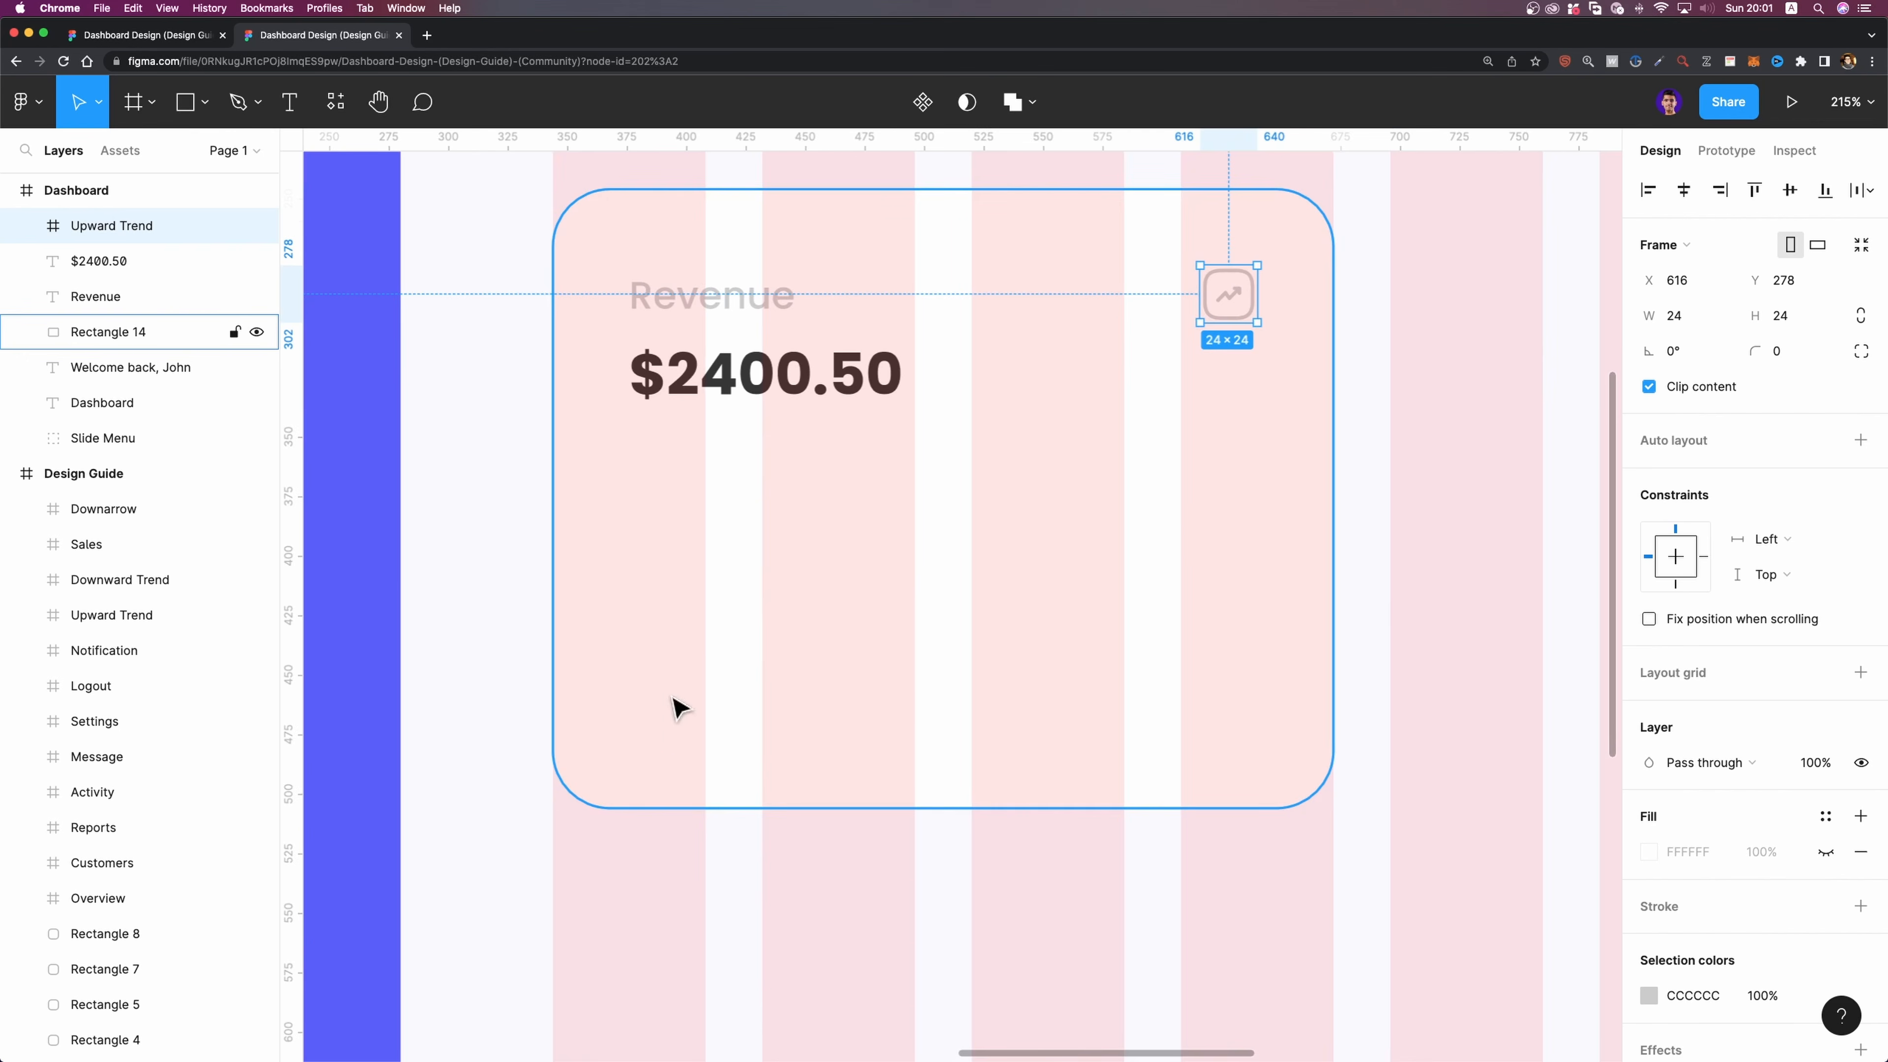
click(204, 102)
click(185, 155)
drag(660, 465, 727, 758)
Set the vertical bar's width to 16 and its height to 110.
click(1690, 288)
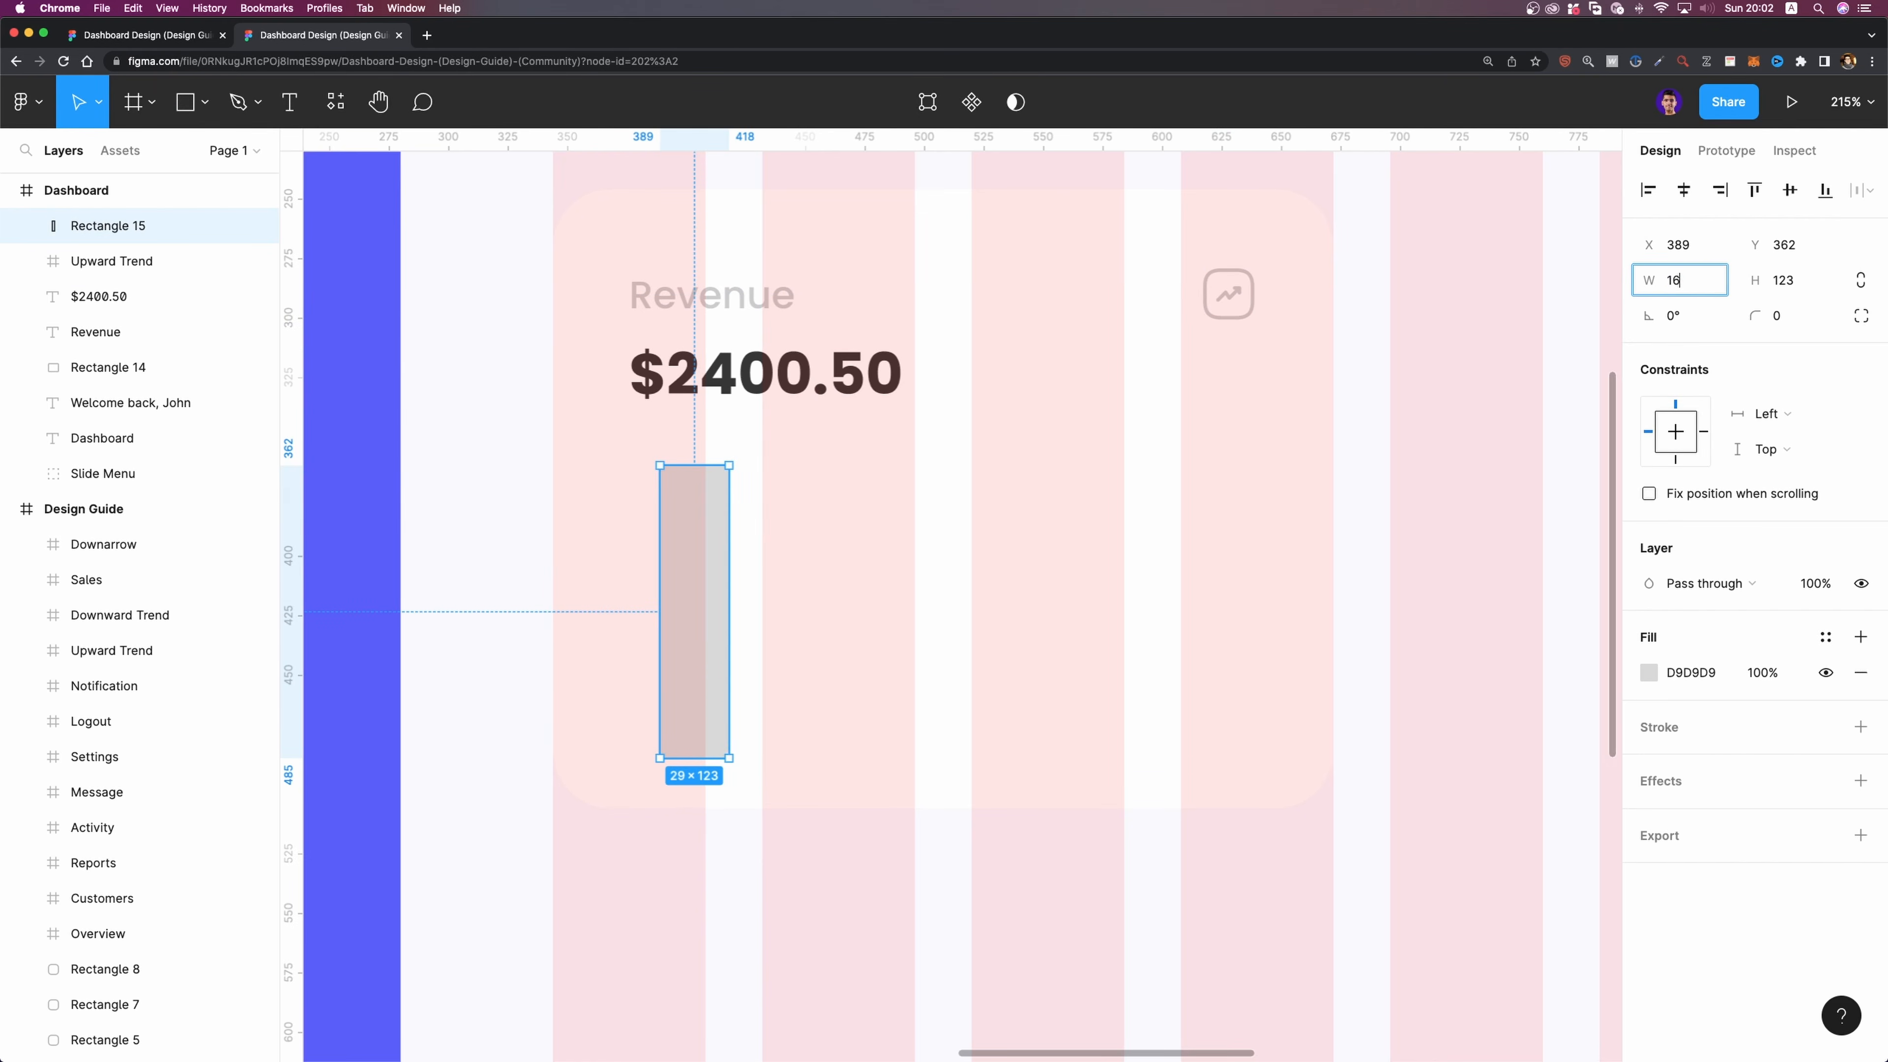
key(Return)
click(1799, 281)
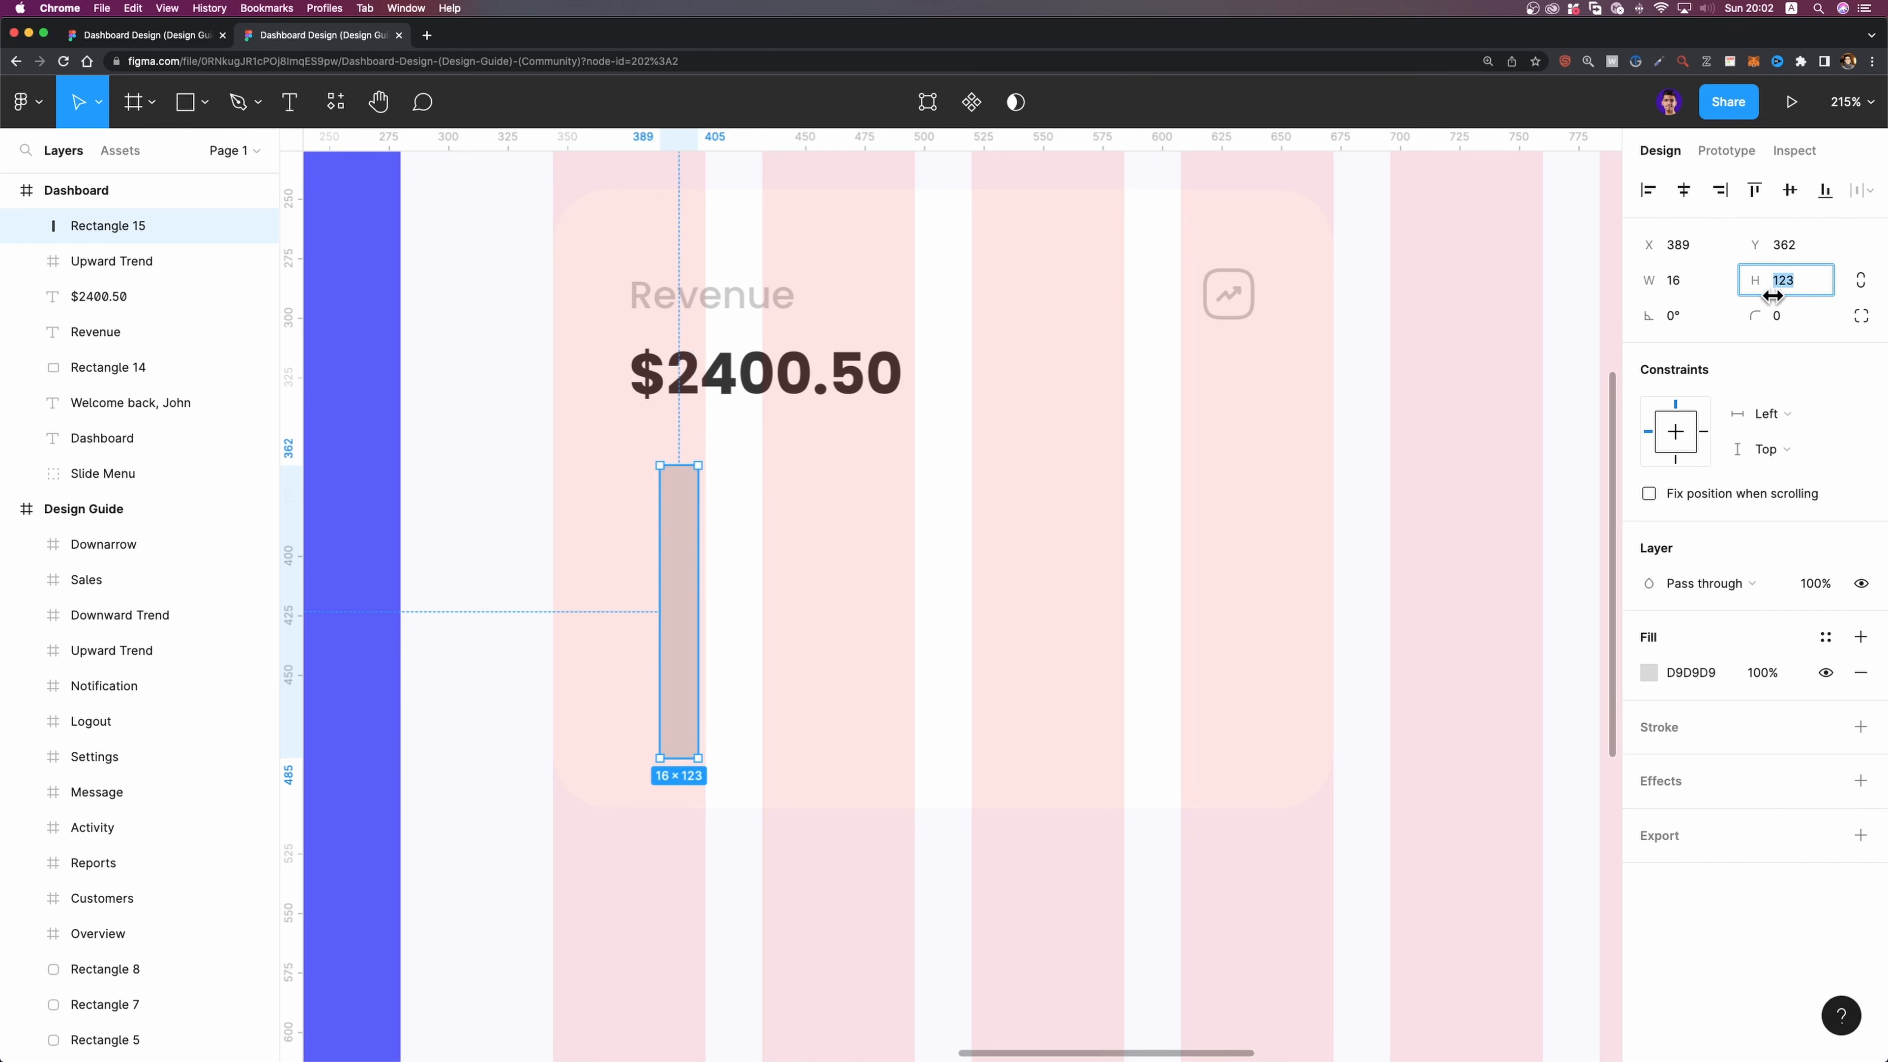
key(Return)
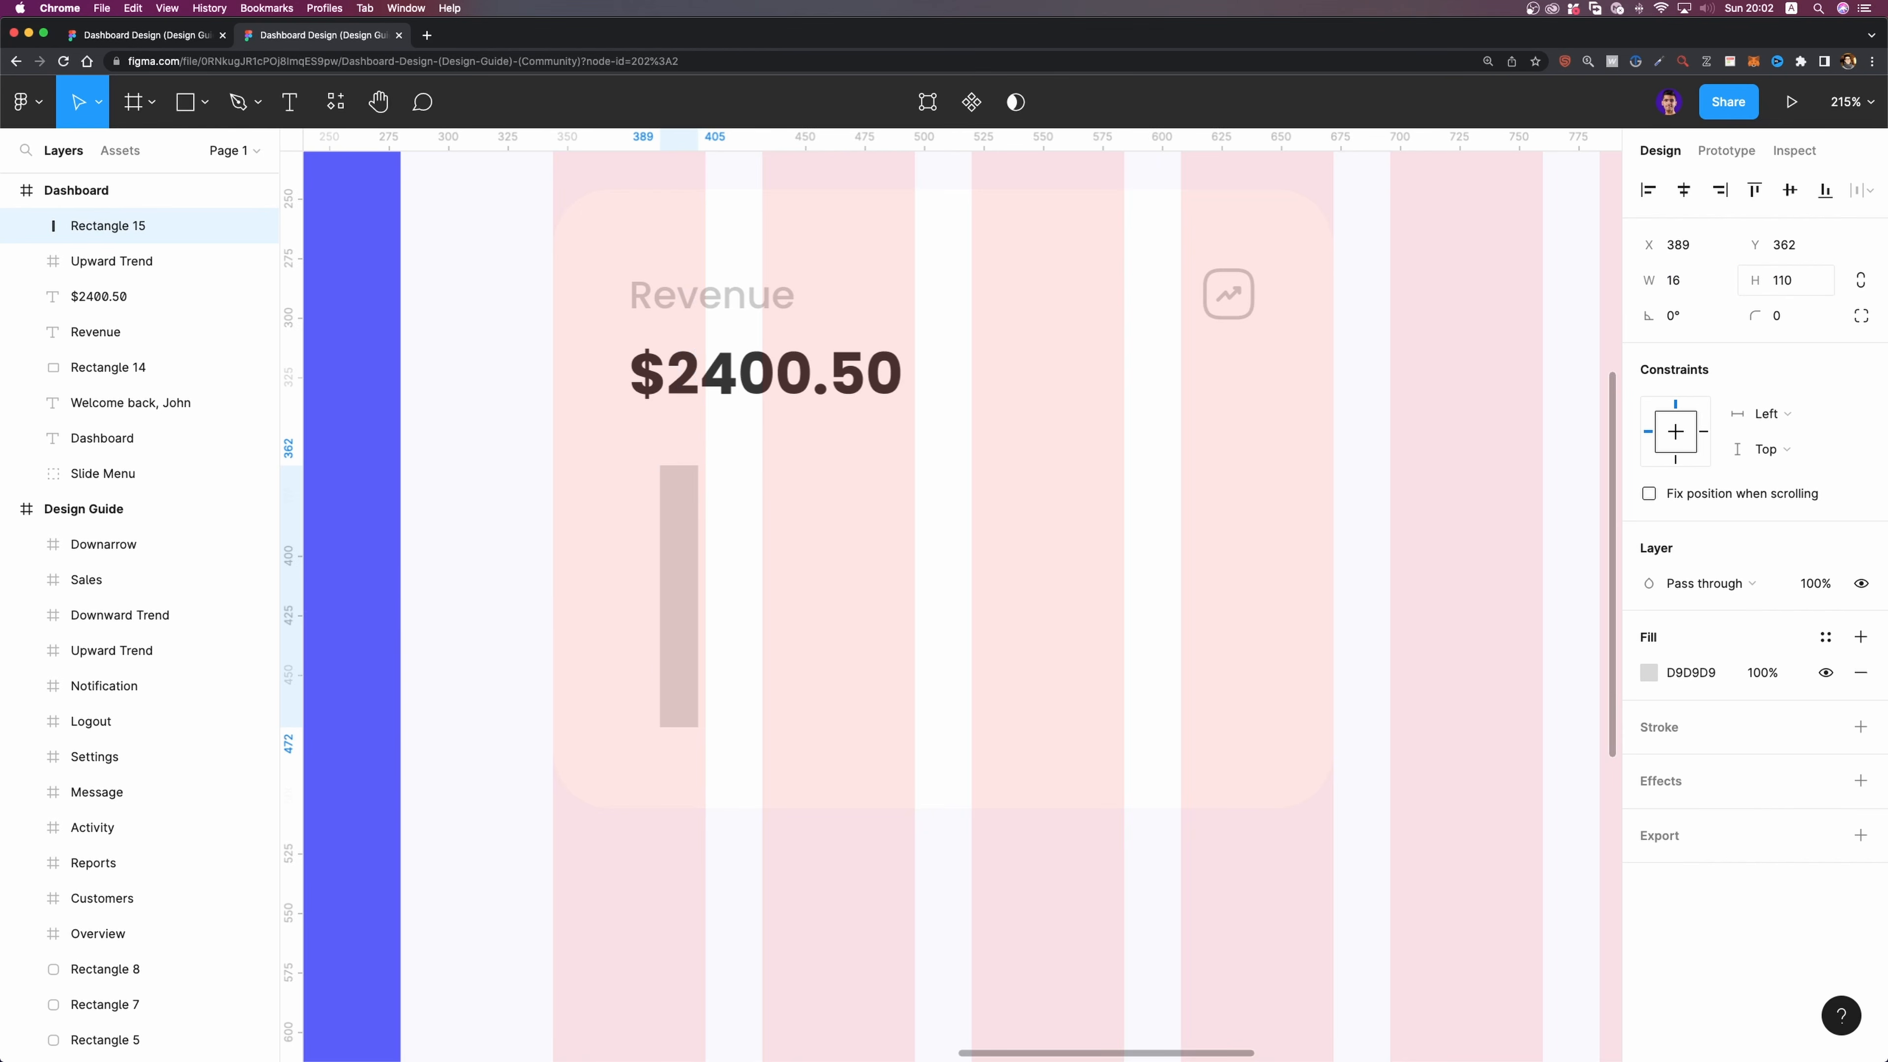
Round the bar's corners to radius 34 and move it to X 376, Y 368, left-aligned with the card texts.
drag(1757, 317, 1874, 312)
drag(311, 310, 613, 308)
drag(686, 553, 654, 568)
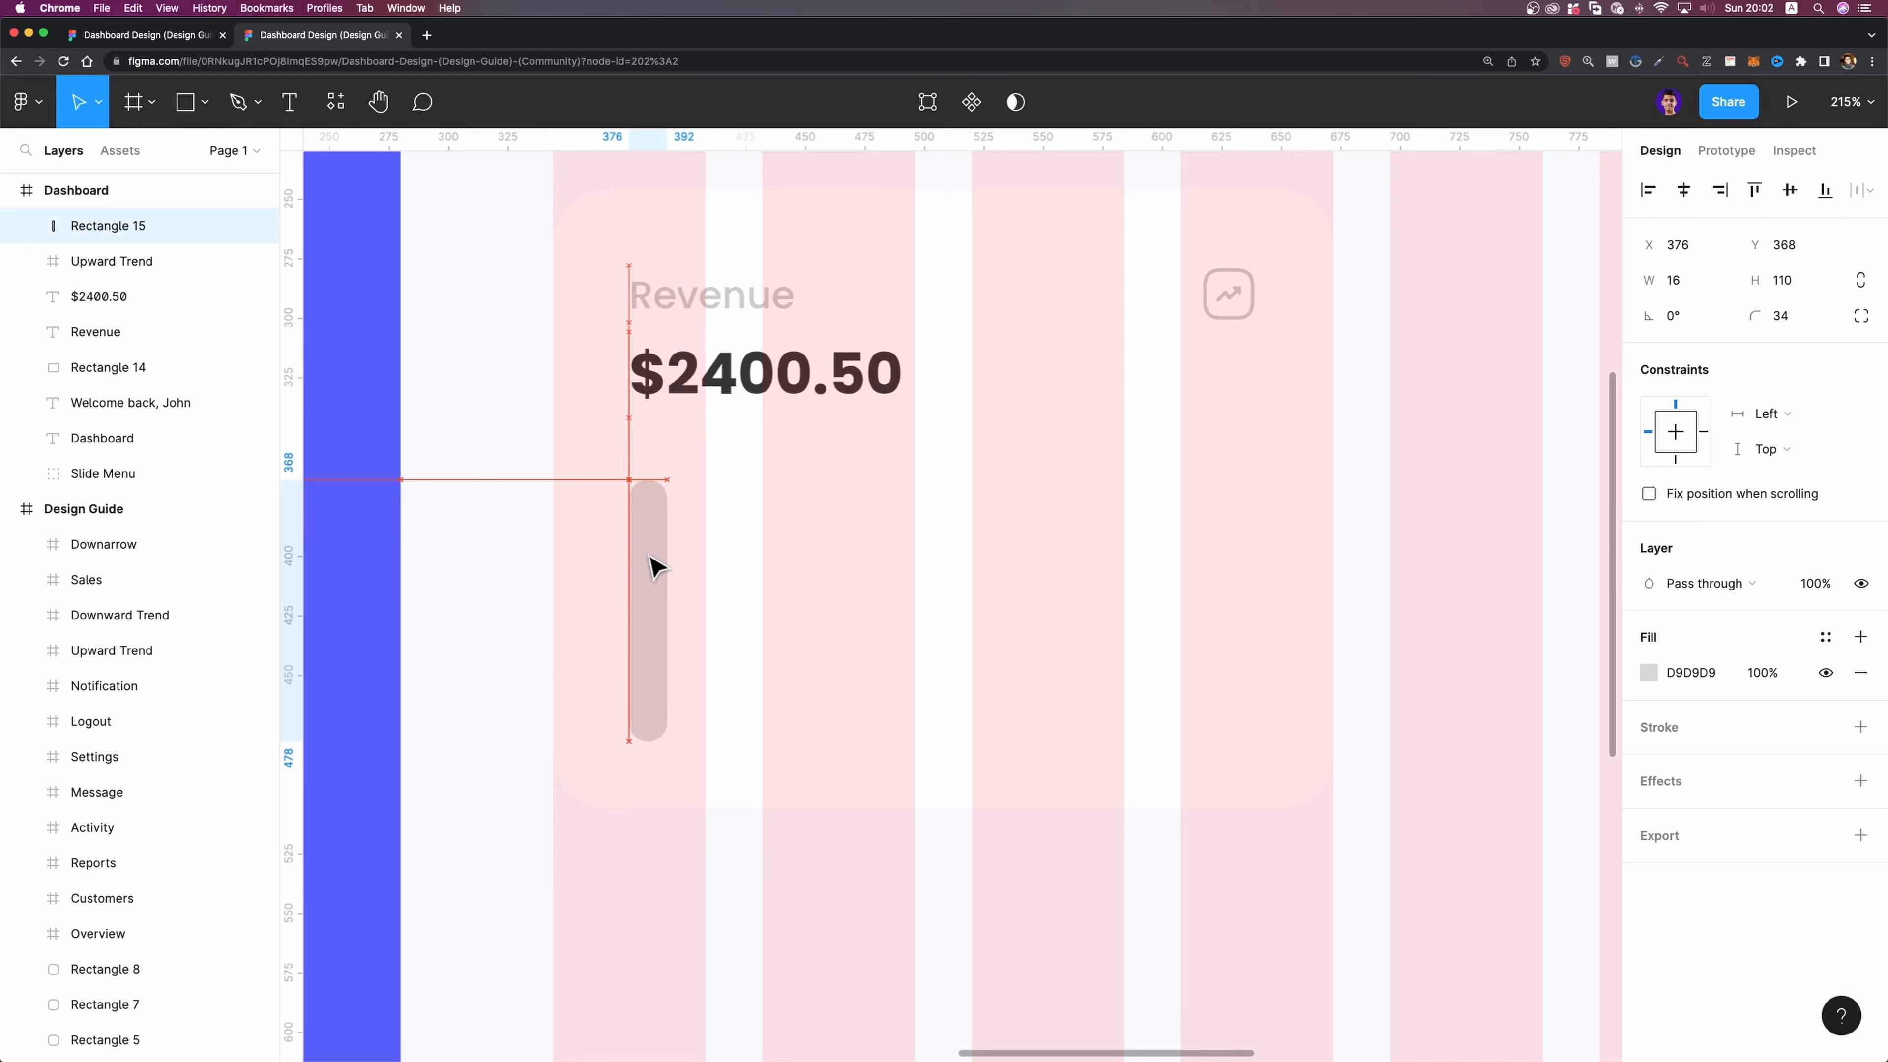
Fill the vertical bar with the pale FAF9FF color sampled from the design guide's color swatches.
scroll(654, 550, up, 3)
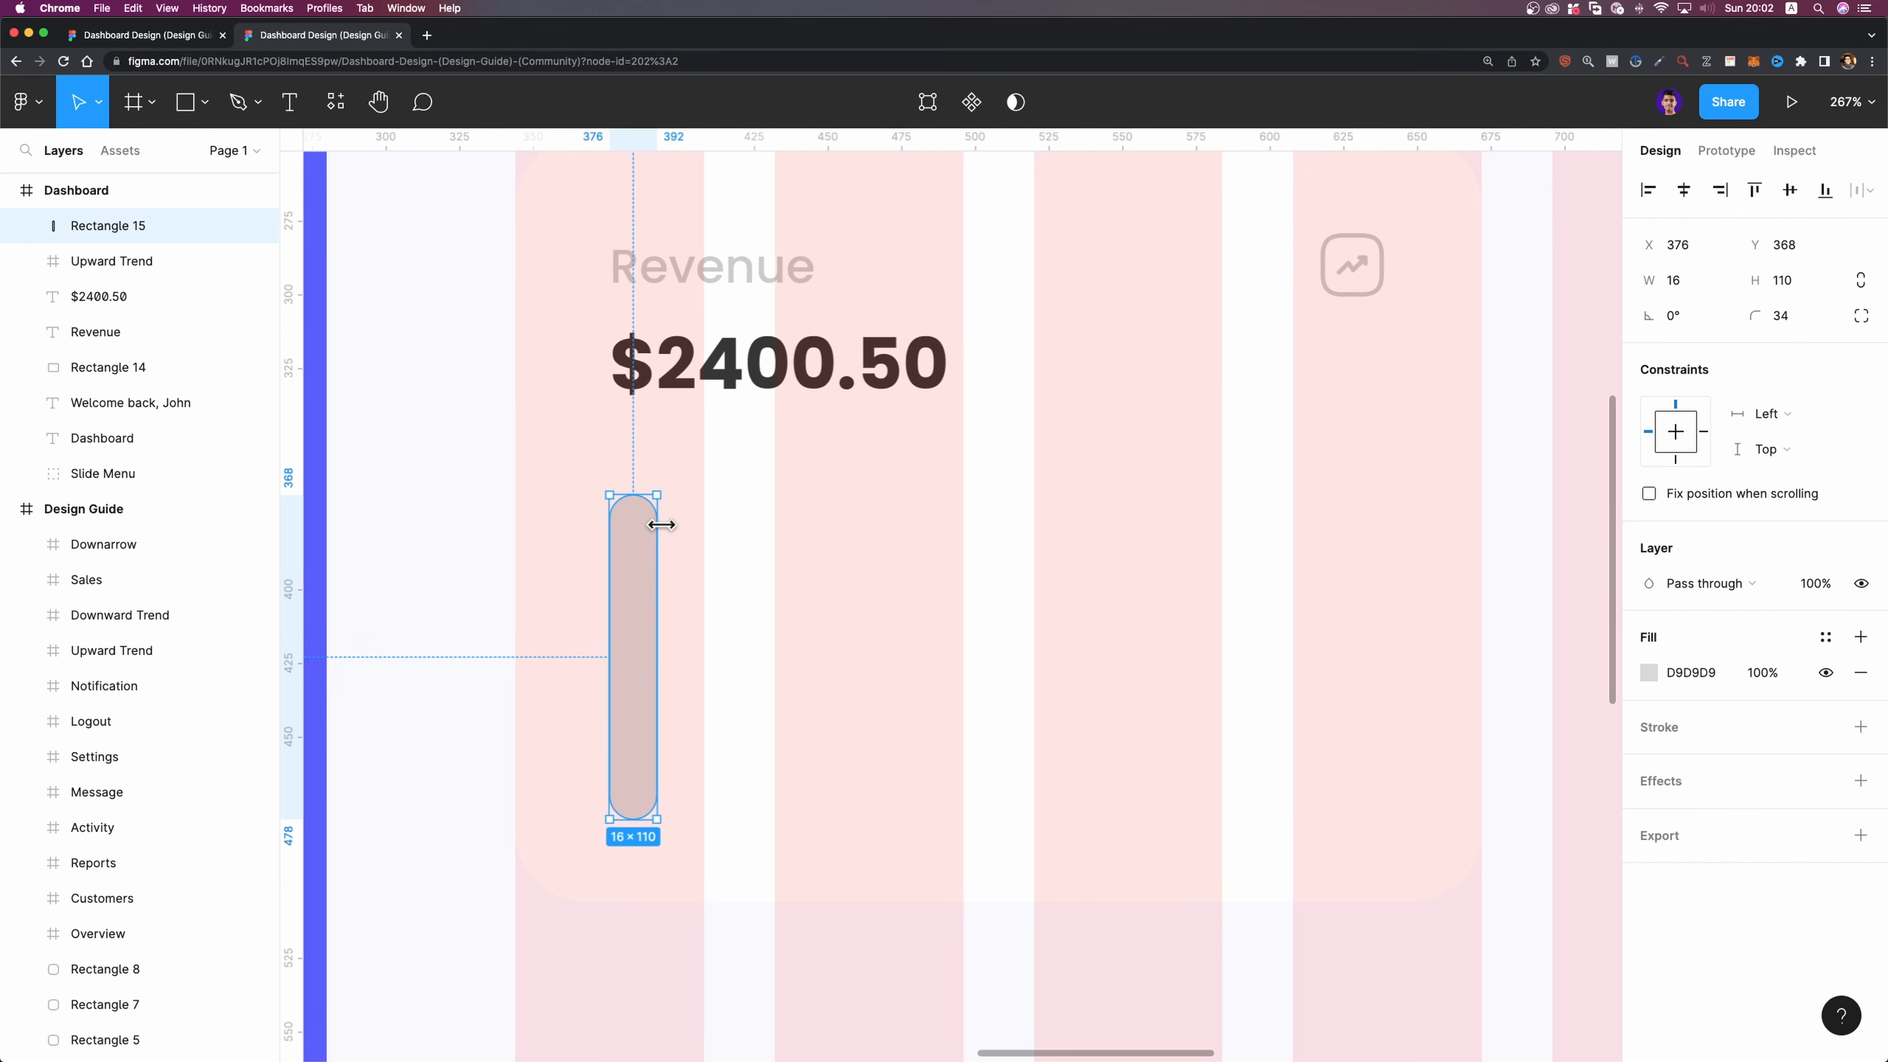
scroll(641, 561, down, 5)
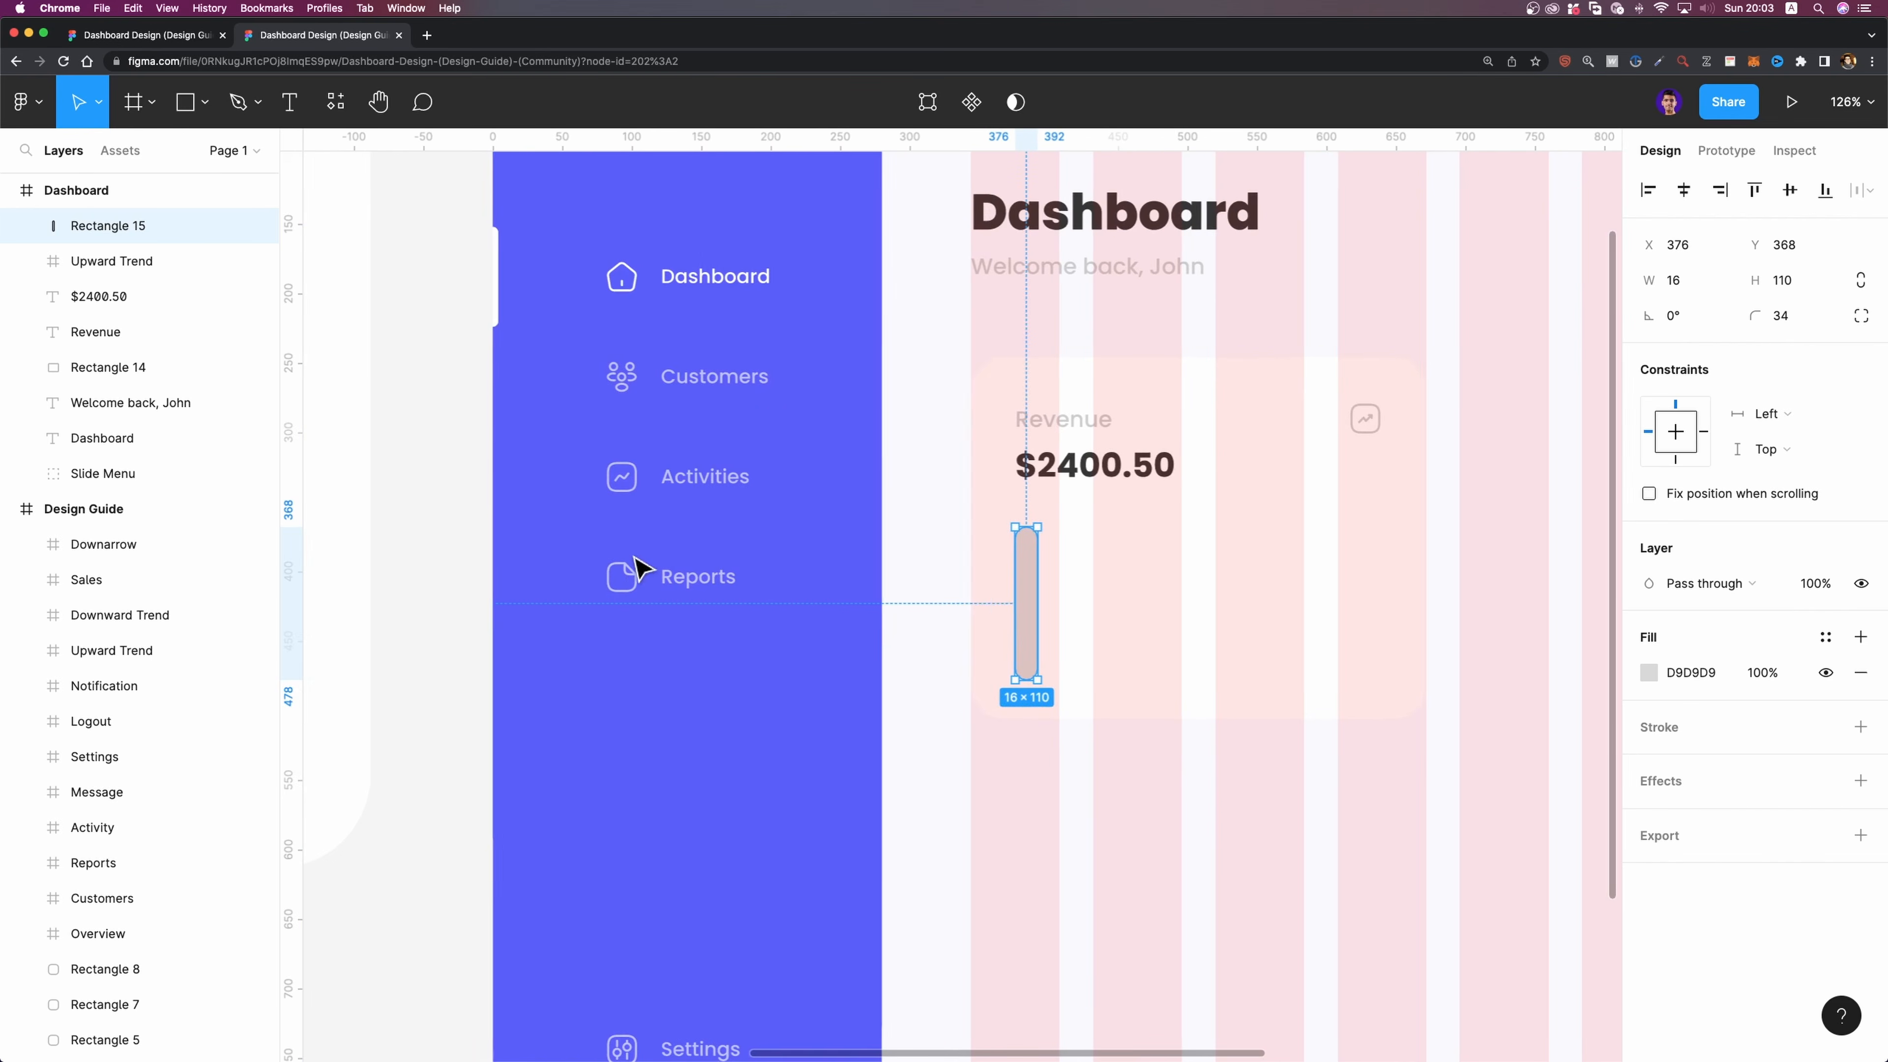
scroll(996, 608, down, 4)
scroll(995, 603, left, 5)
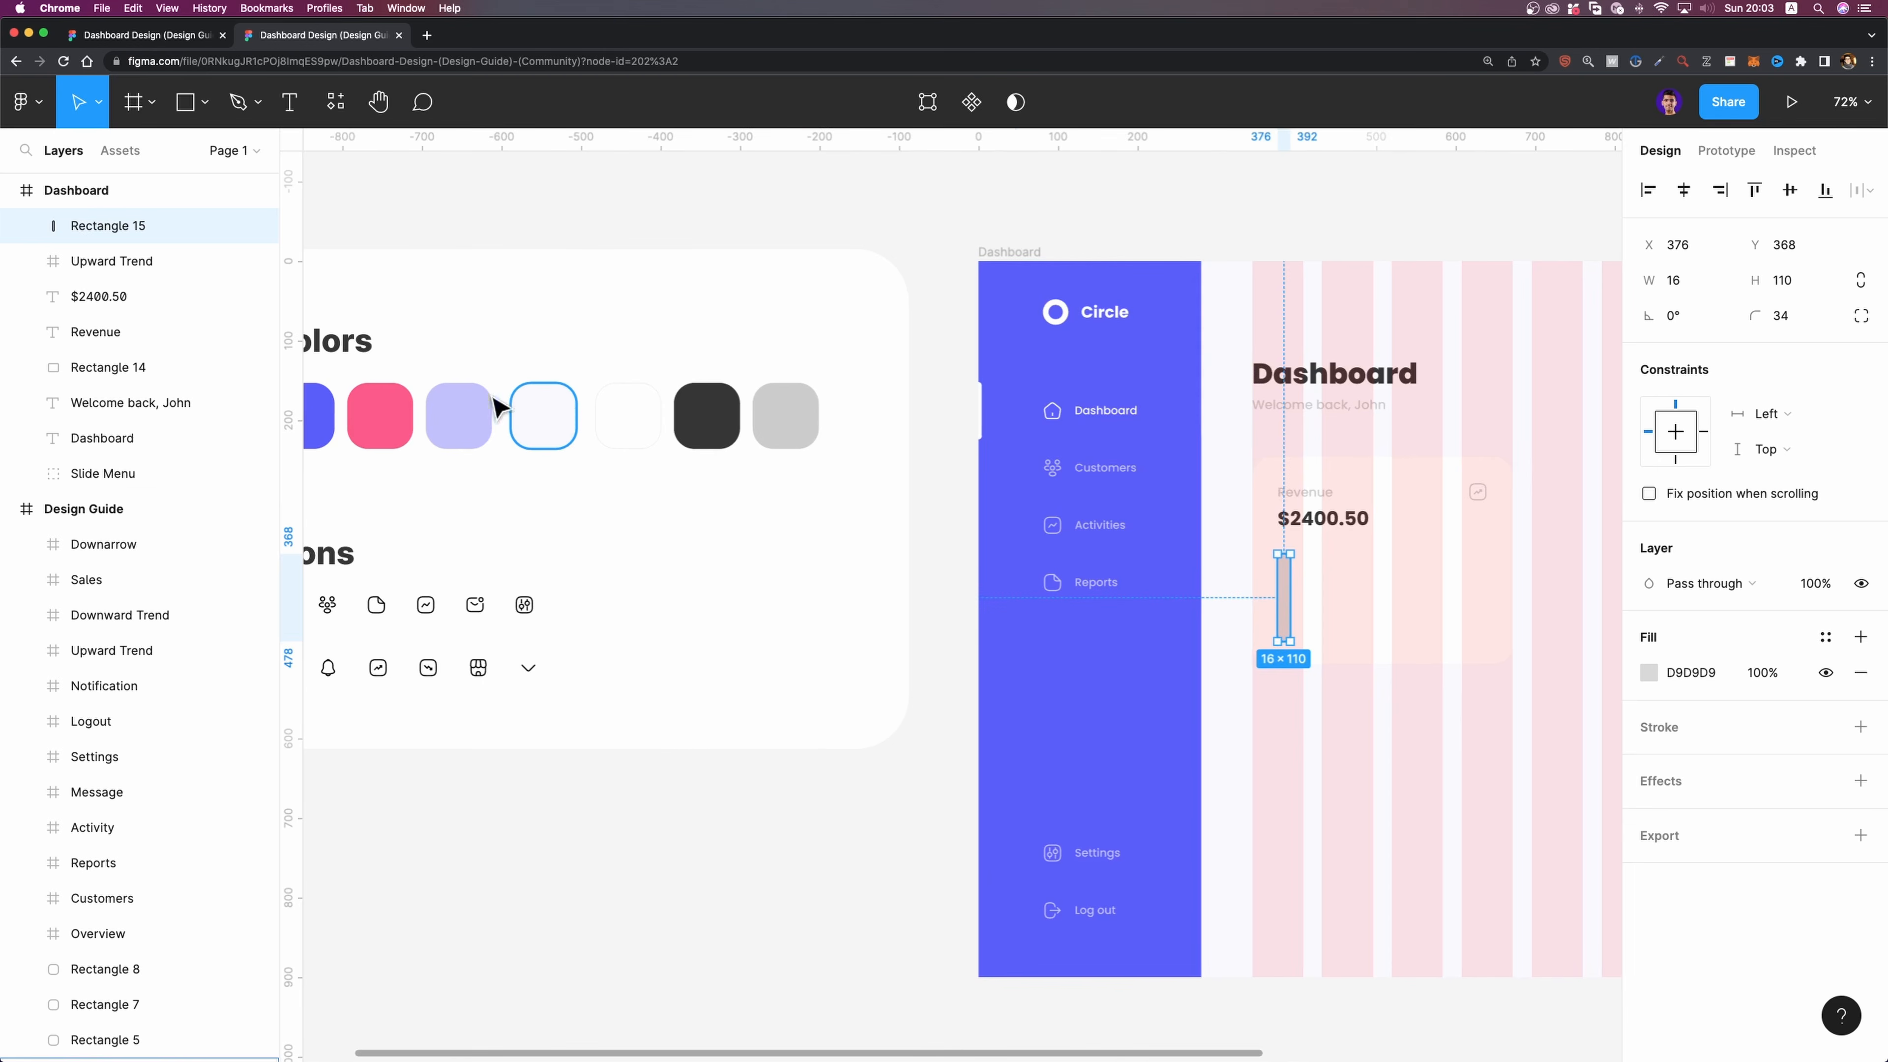
click(1649, 672)
click(1387, 814)
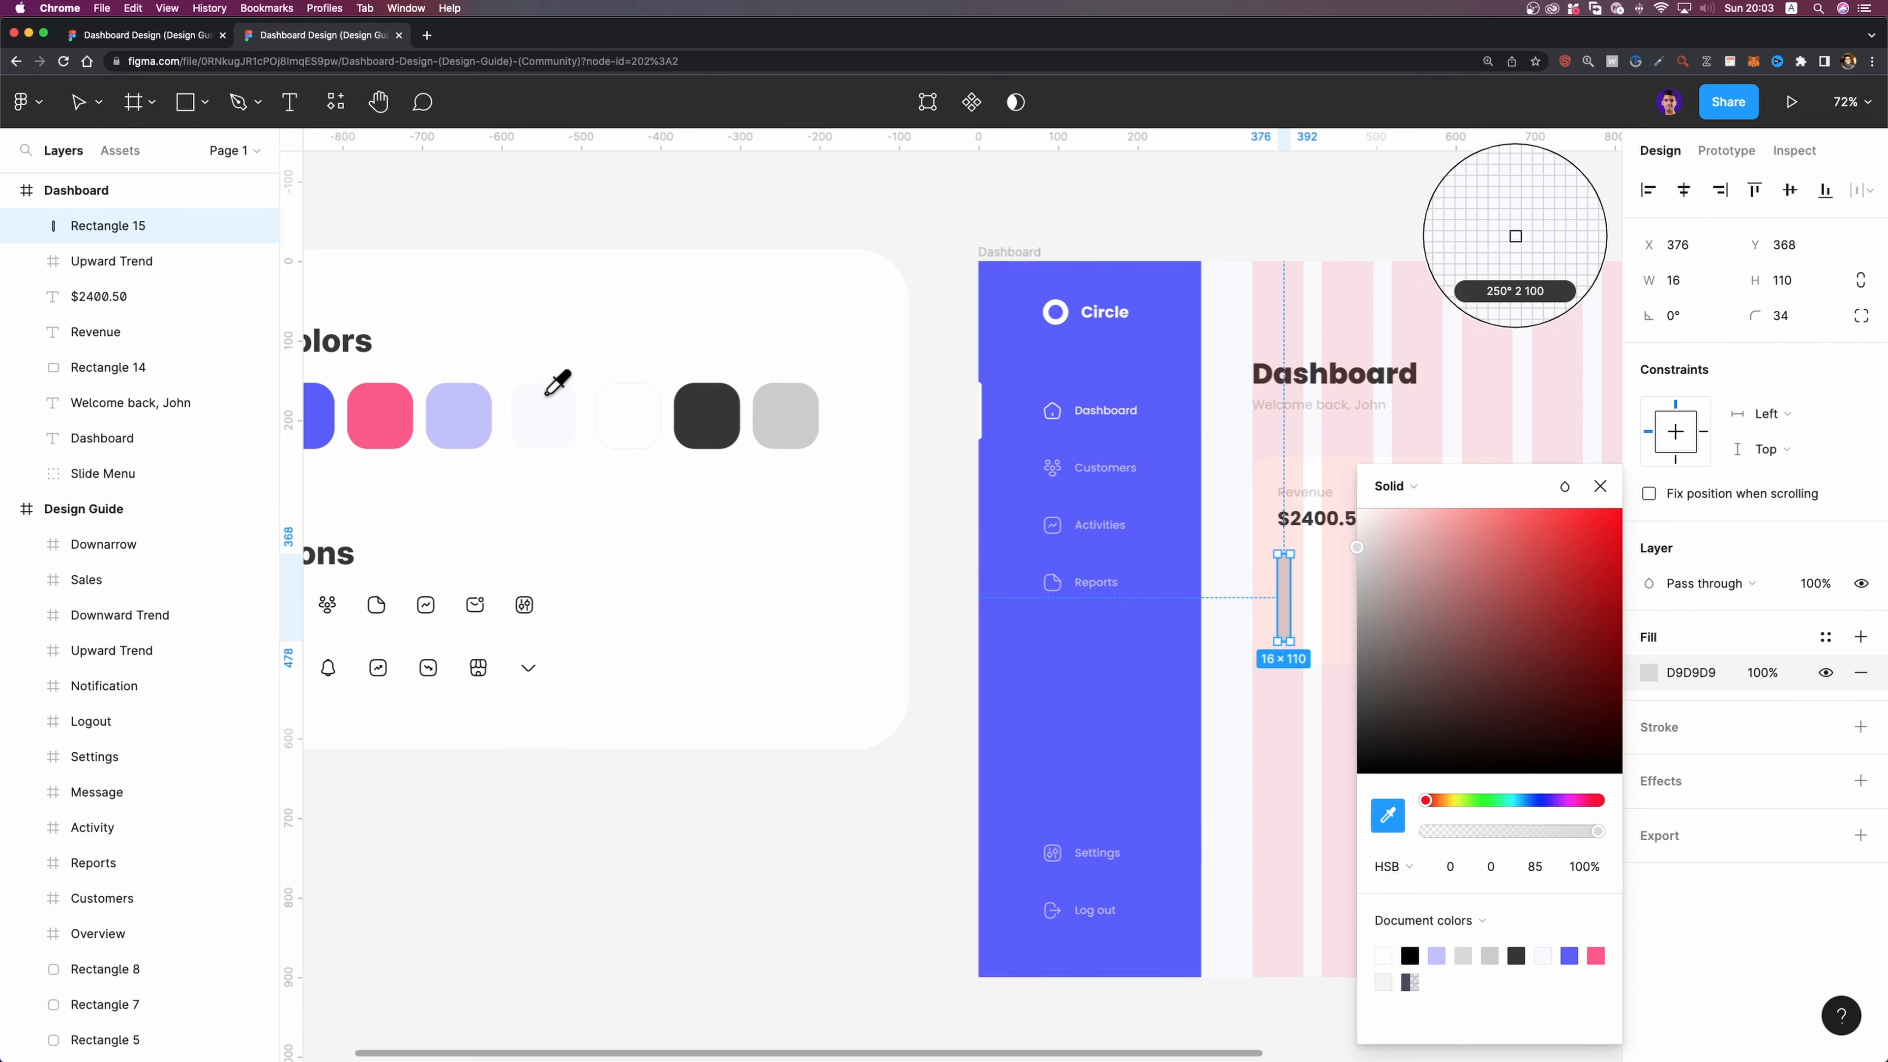
click(557, 407)
click(1319, 603)
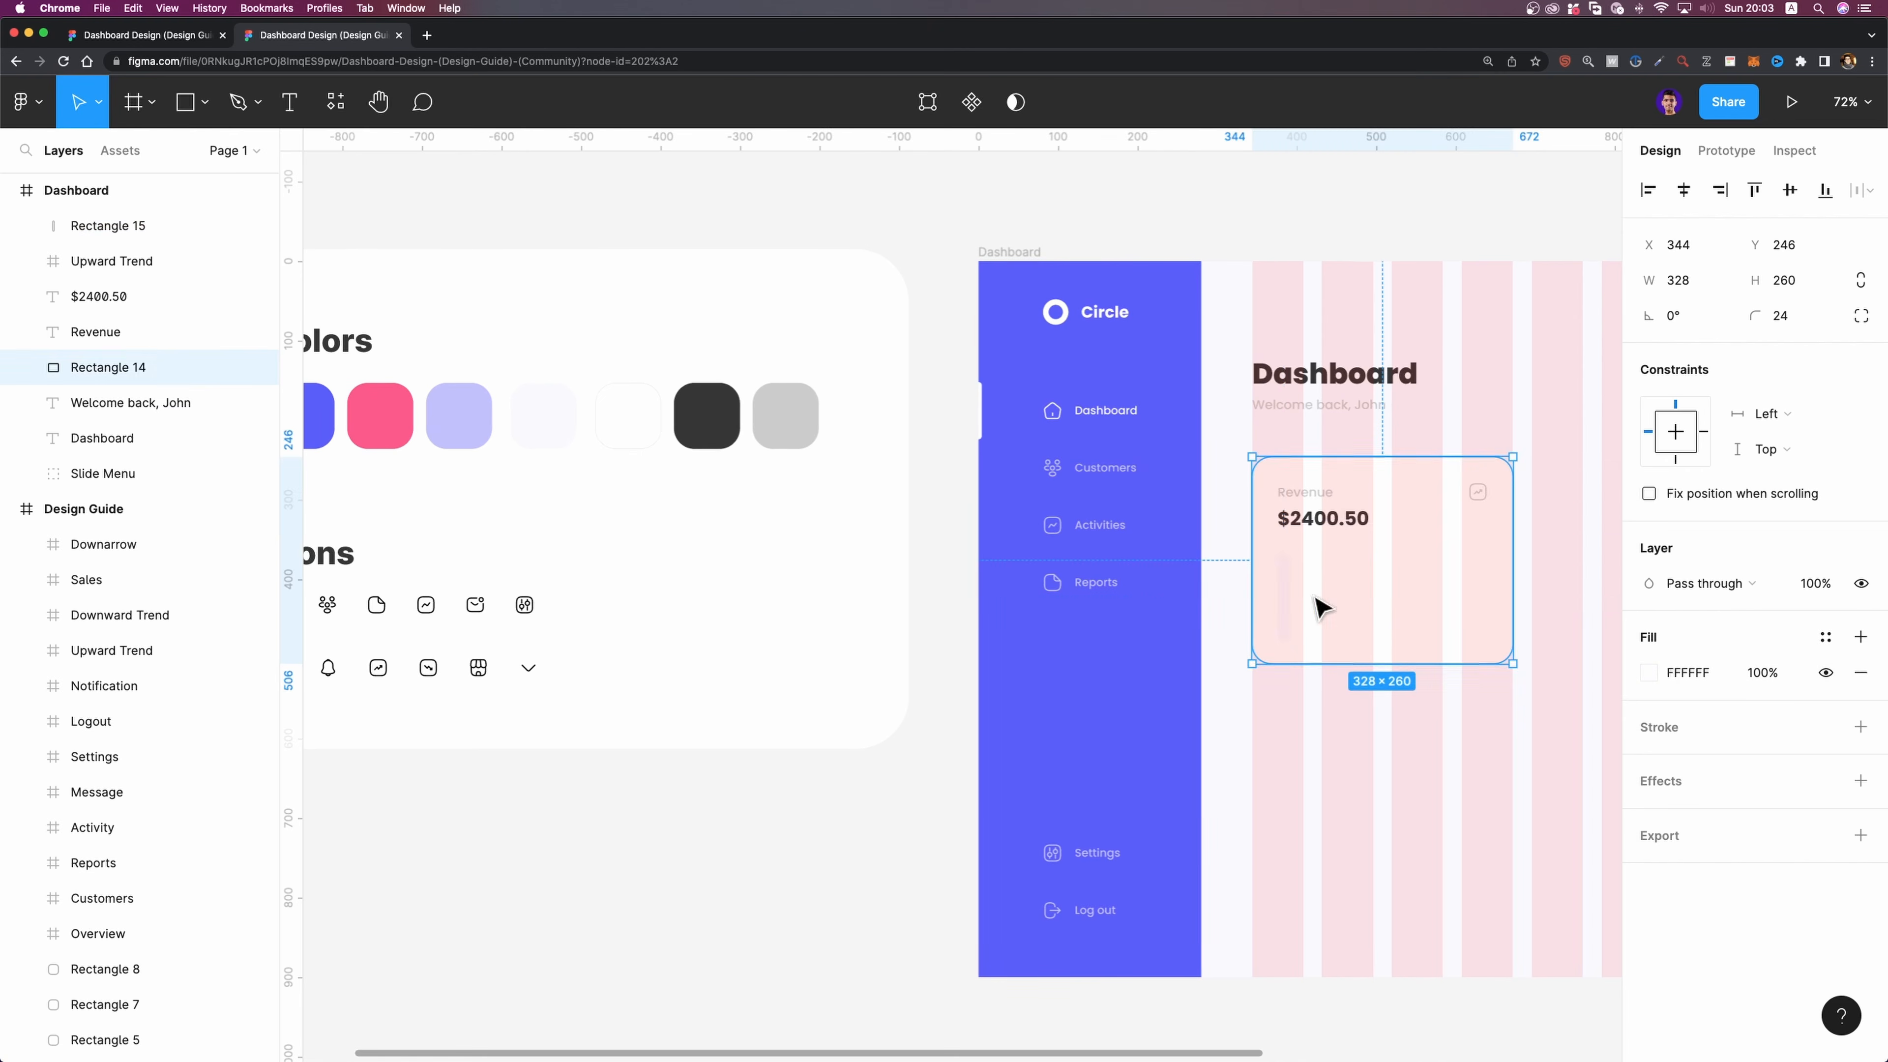
Duplicate the bar in place and shorten the copy from its top edge to a height of about 67.
click(1284, 588)
scroll(1381, 595, up, 1)
scroll(1381, 595, up, 5)
scroll(1293, 426, right, 10)
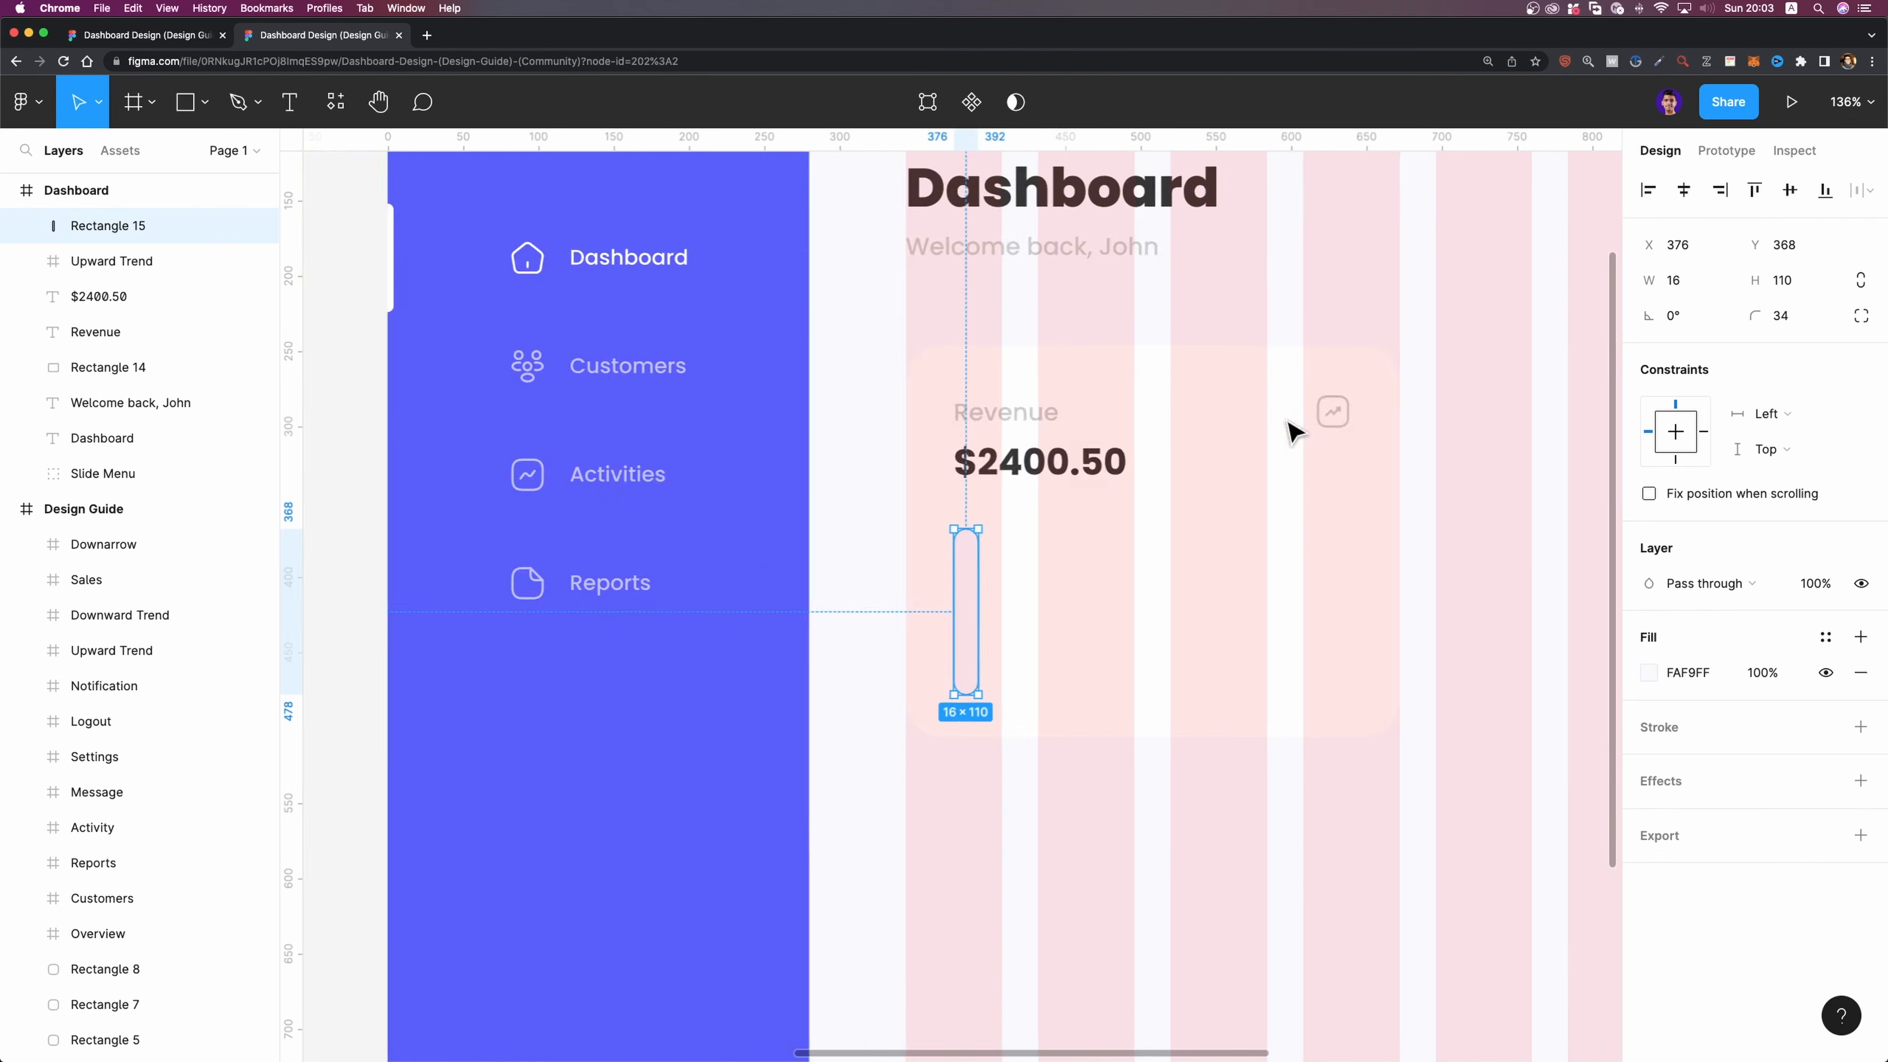
scroll(630, 579, up, 3)
key(ctrl+d)
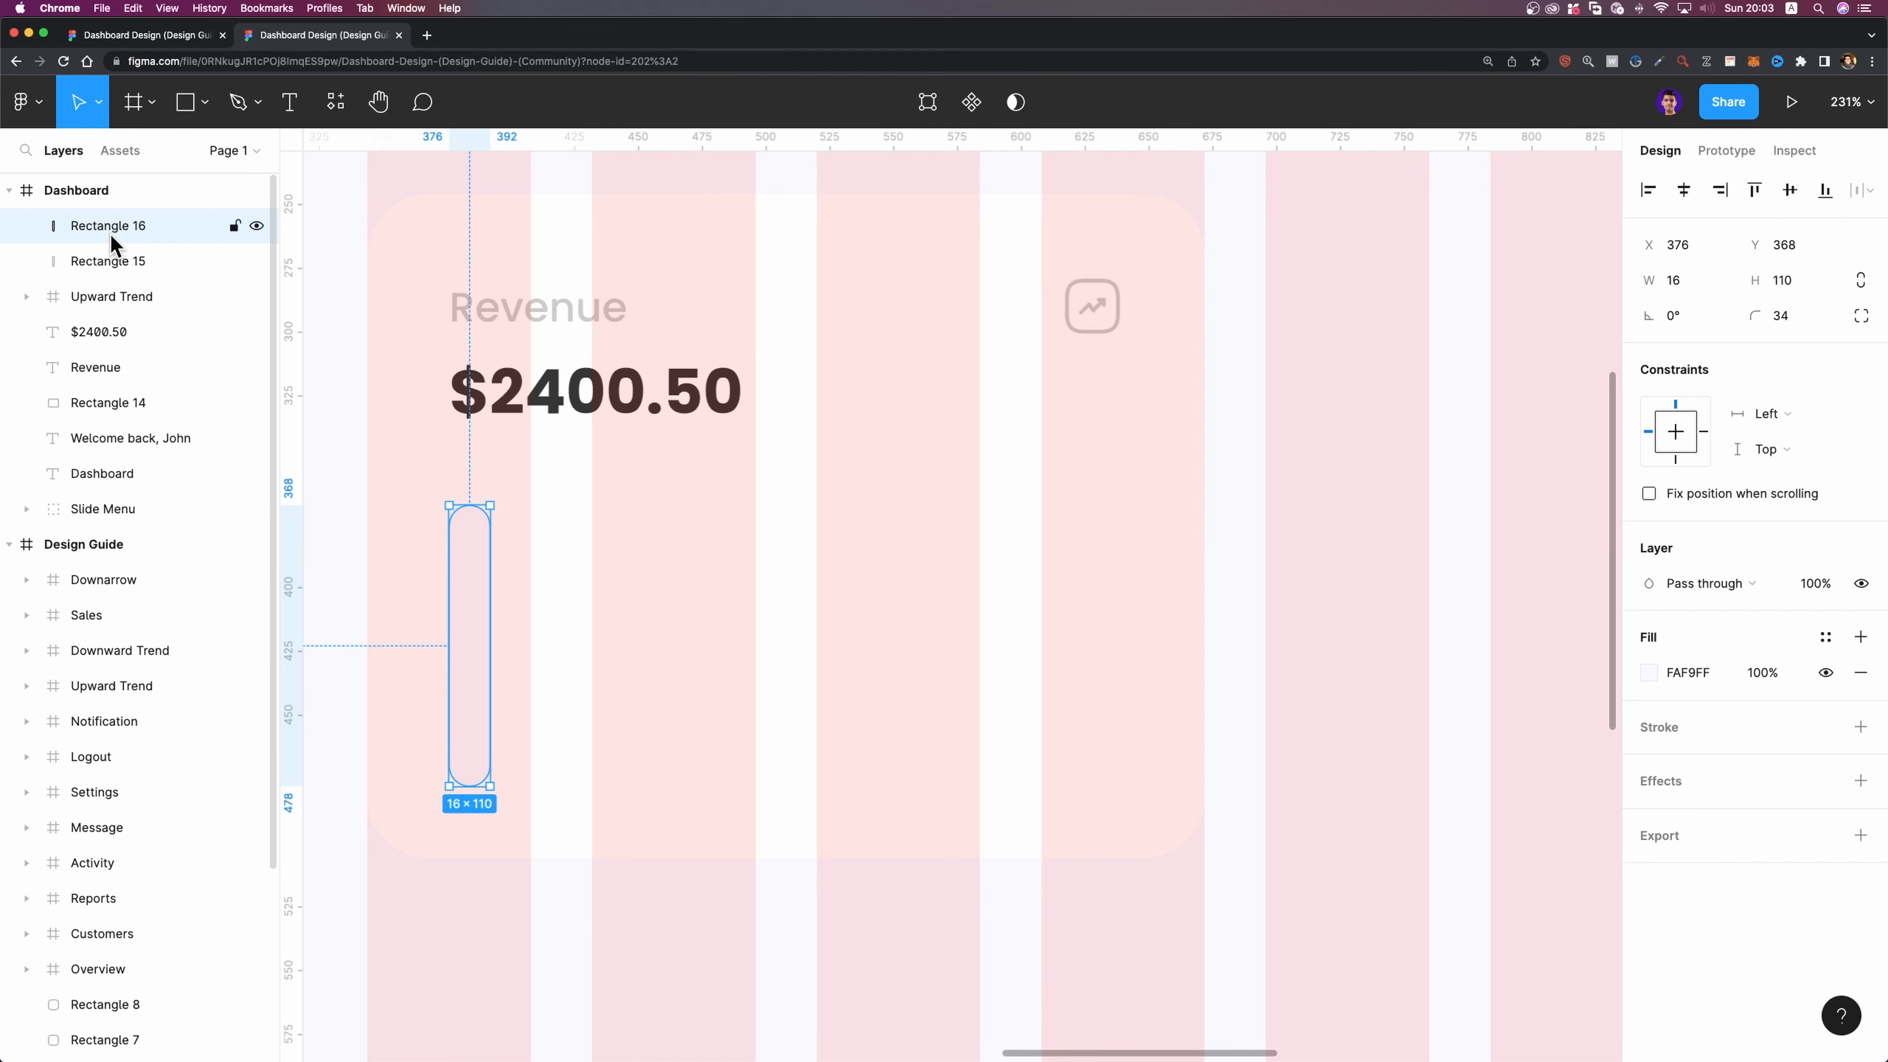
drag(469, 506, 467, 614)
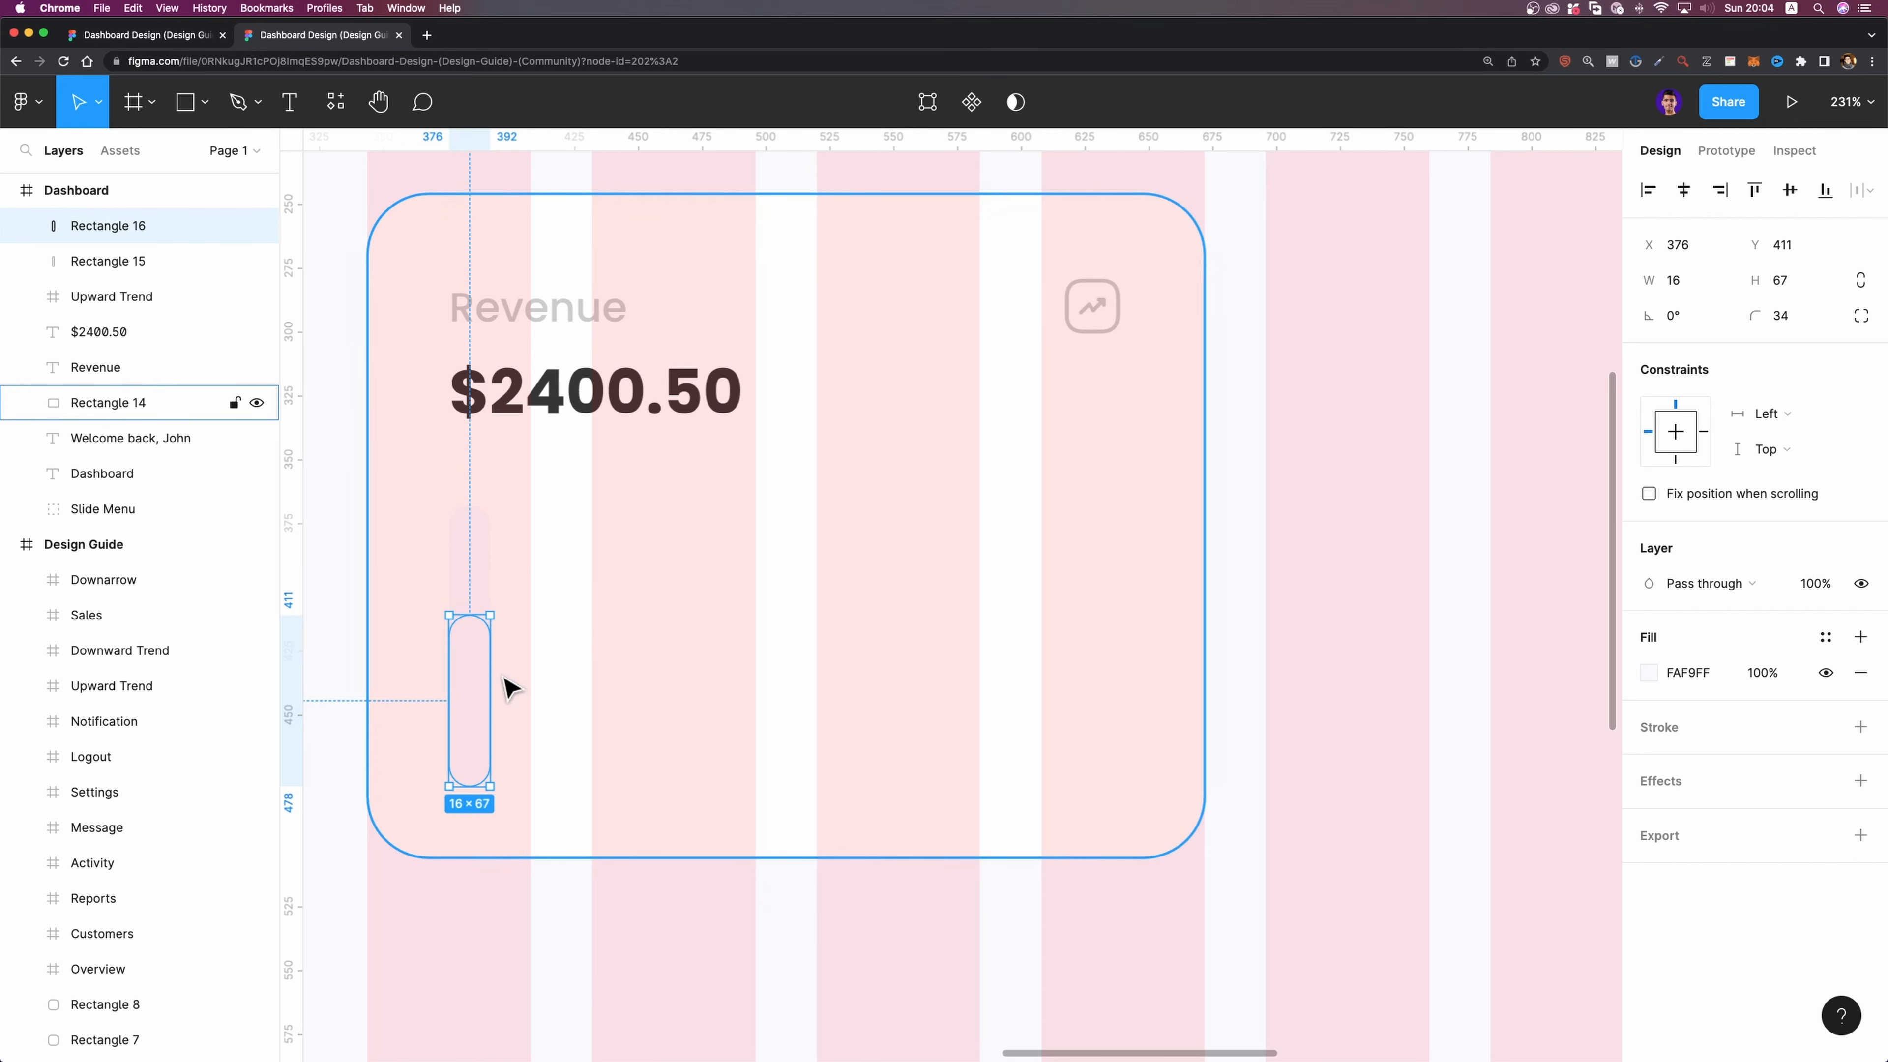
Change the shorter bar's fill to a linear gradient and set its start stop to the sampled sidebar blue.
click(1648, 672)
click(1390, 485)
click(1416, 511)
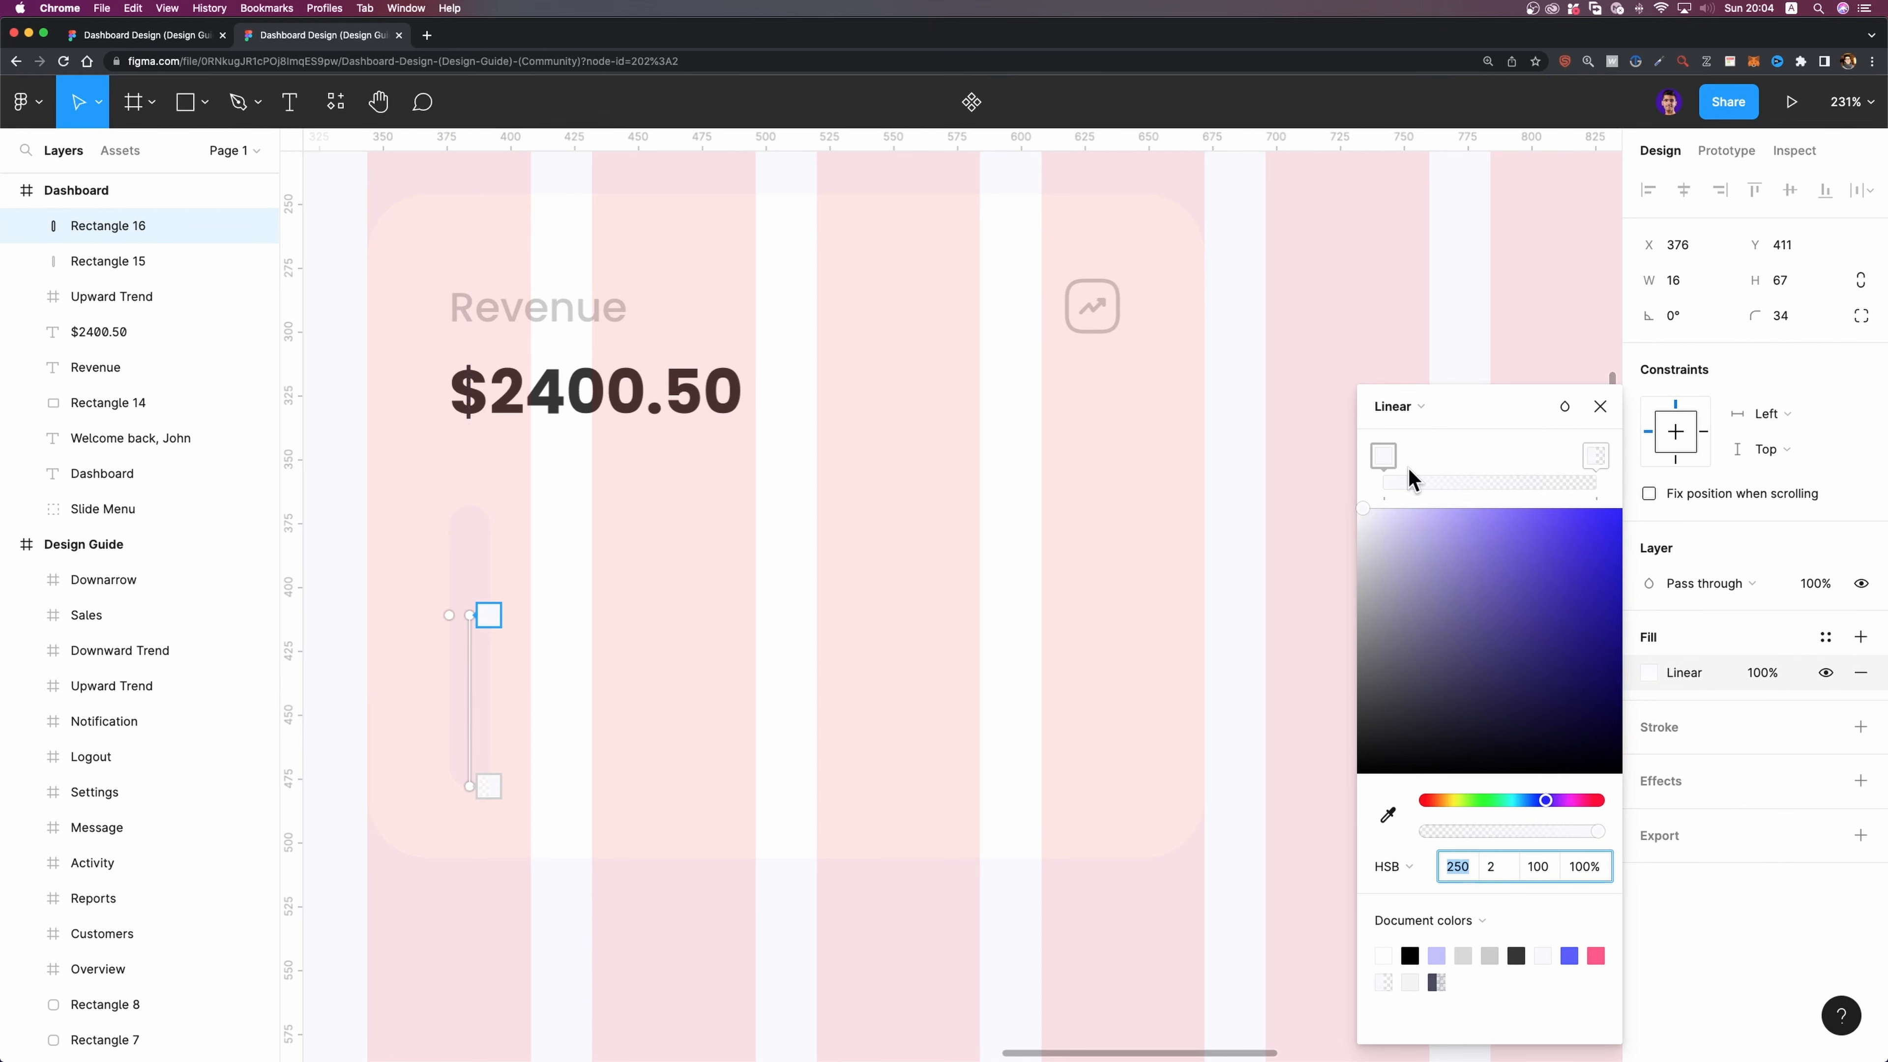
click(1388, 815)
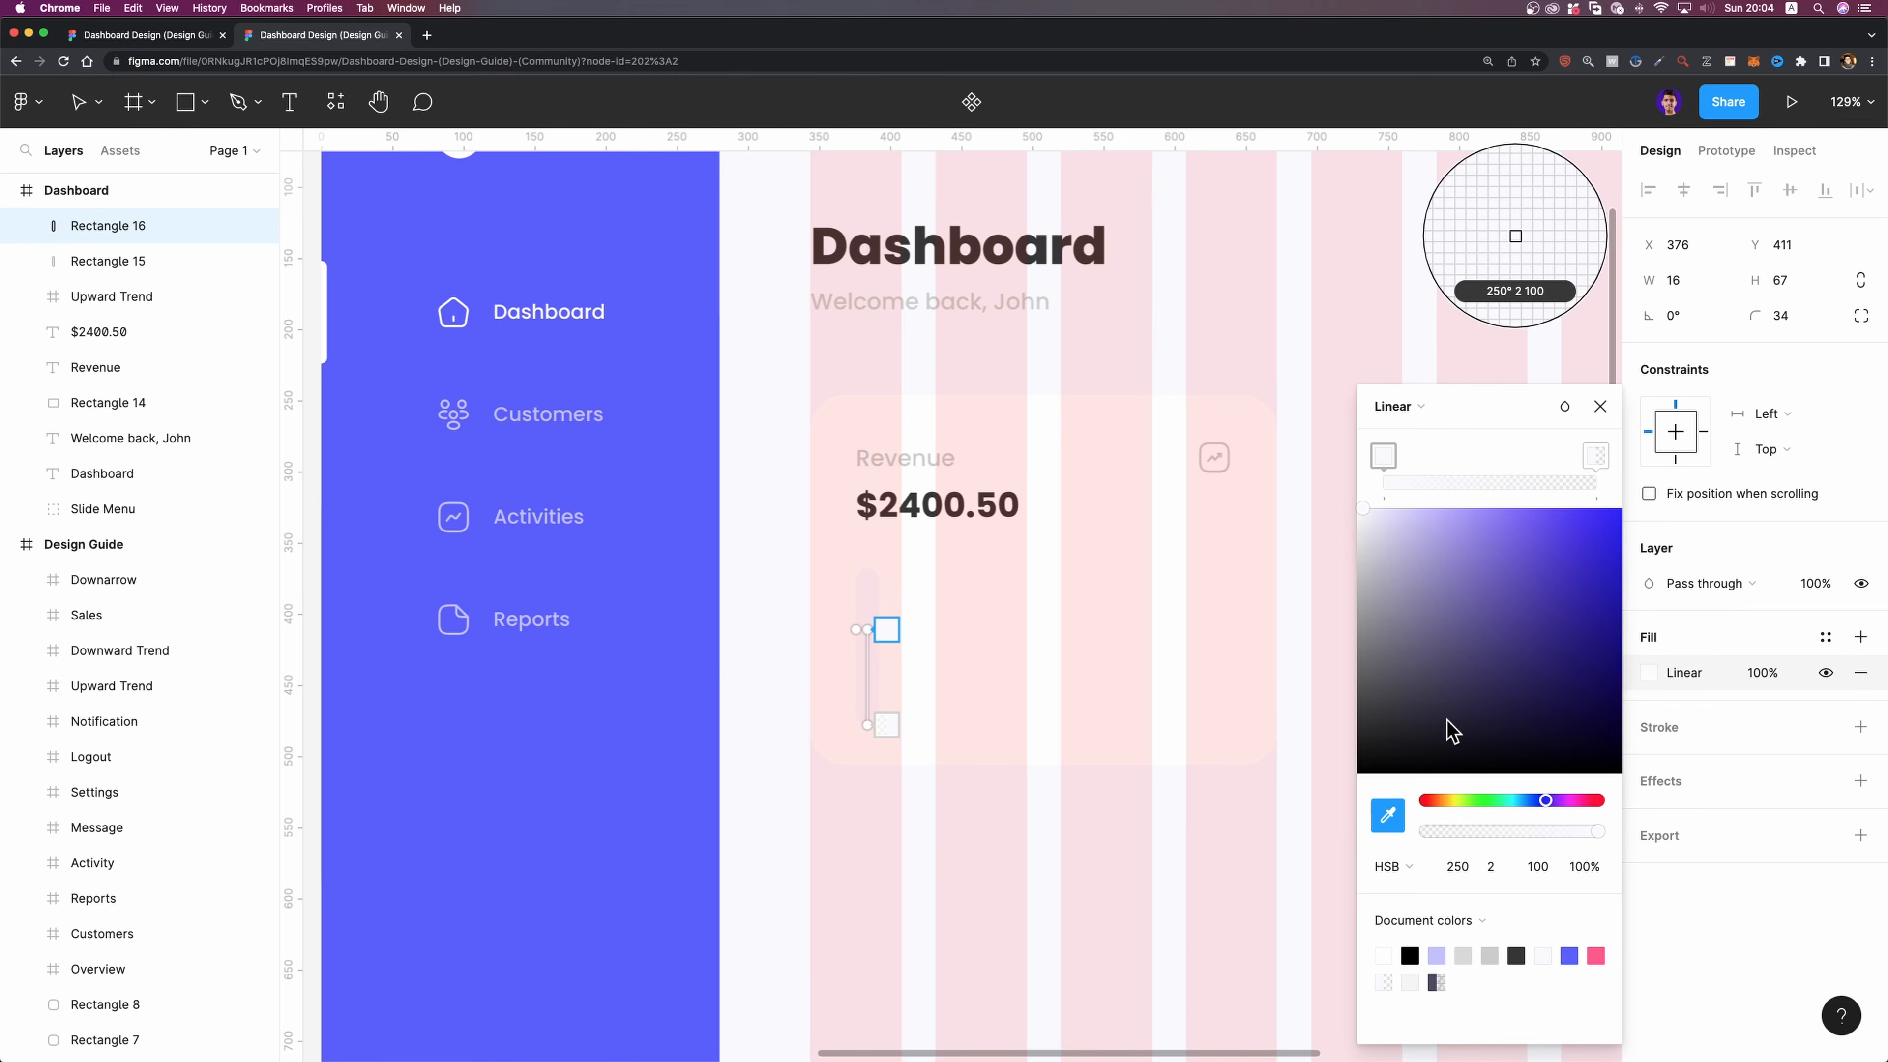
click(570, 718)
Set the gradient's end stop to full opacity and a pale tint of the sidebar blue.
click(1595, 456)
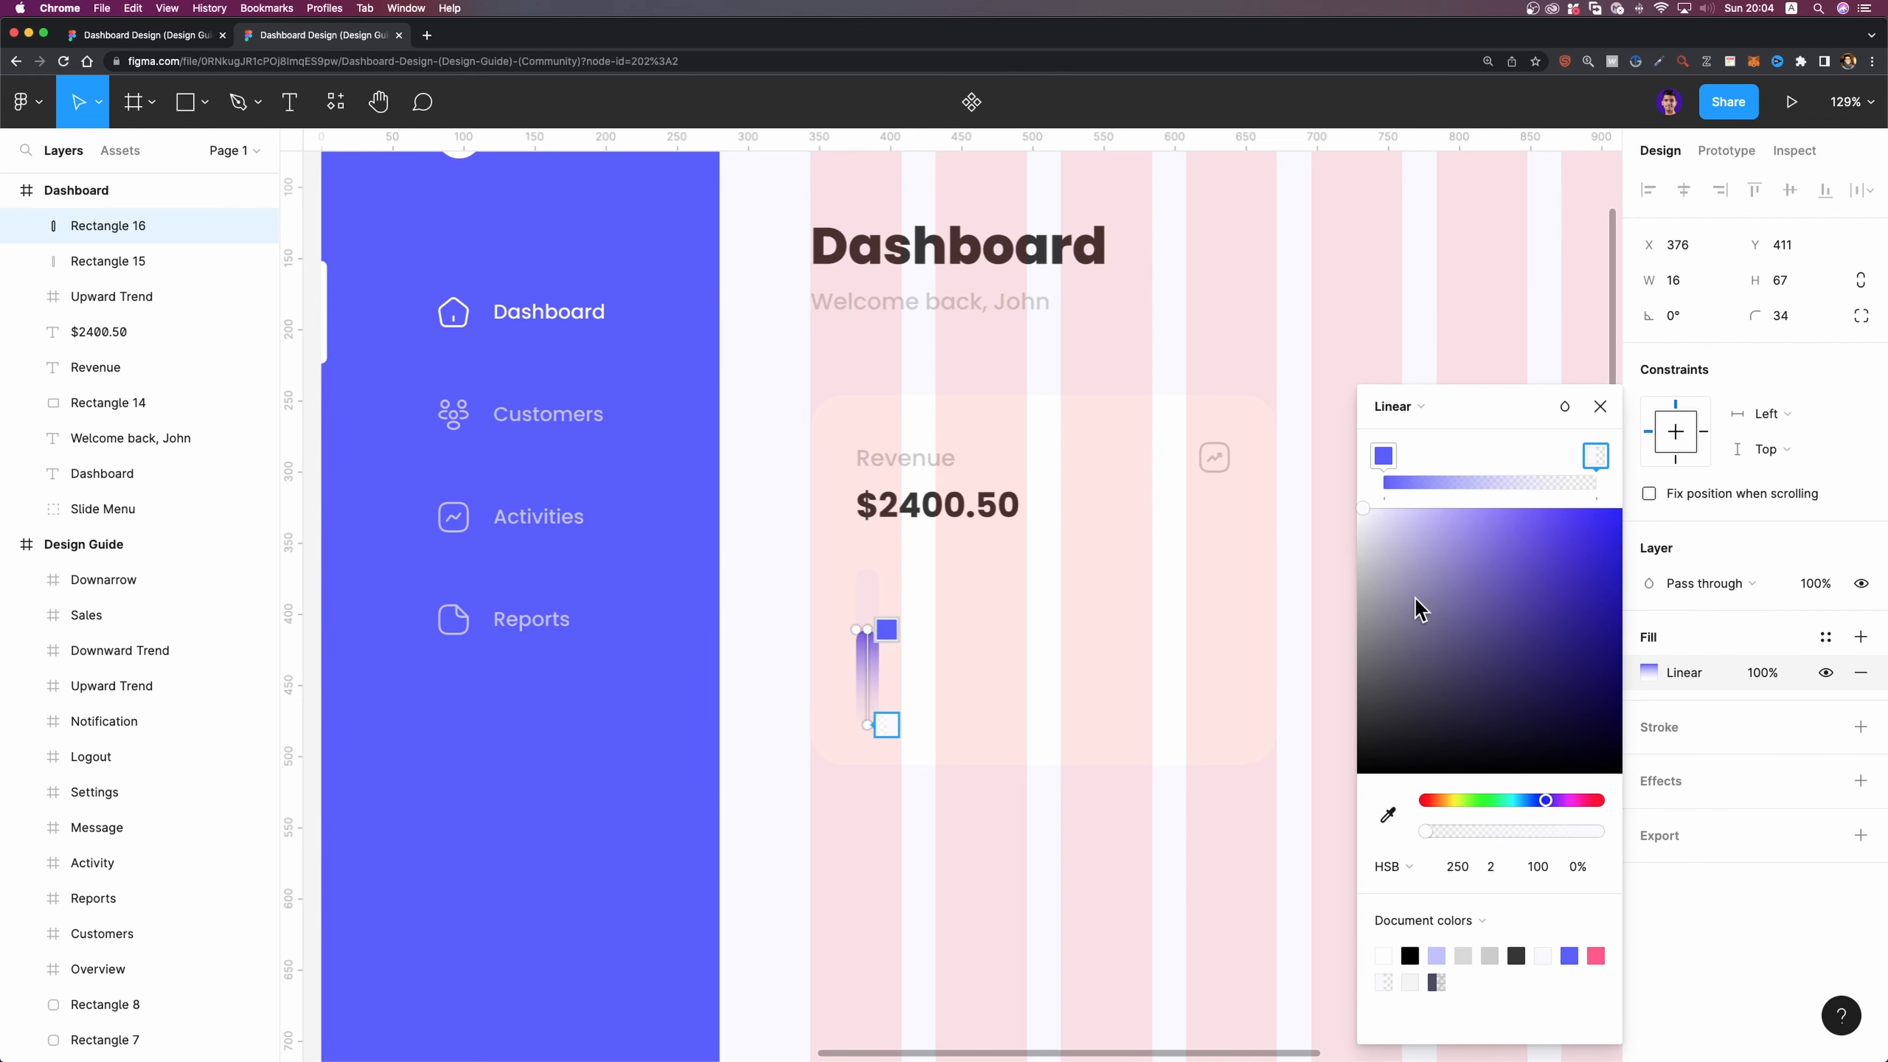
drag(1430, 842, 1626, 837)
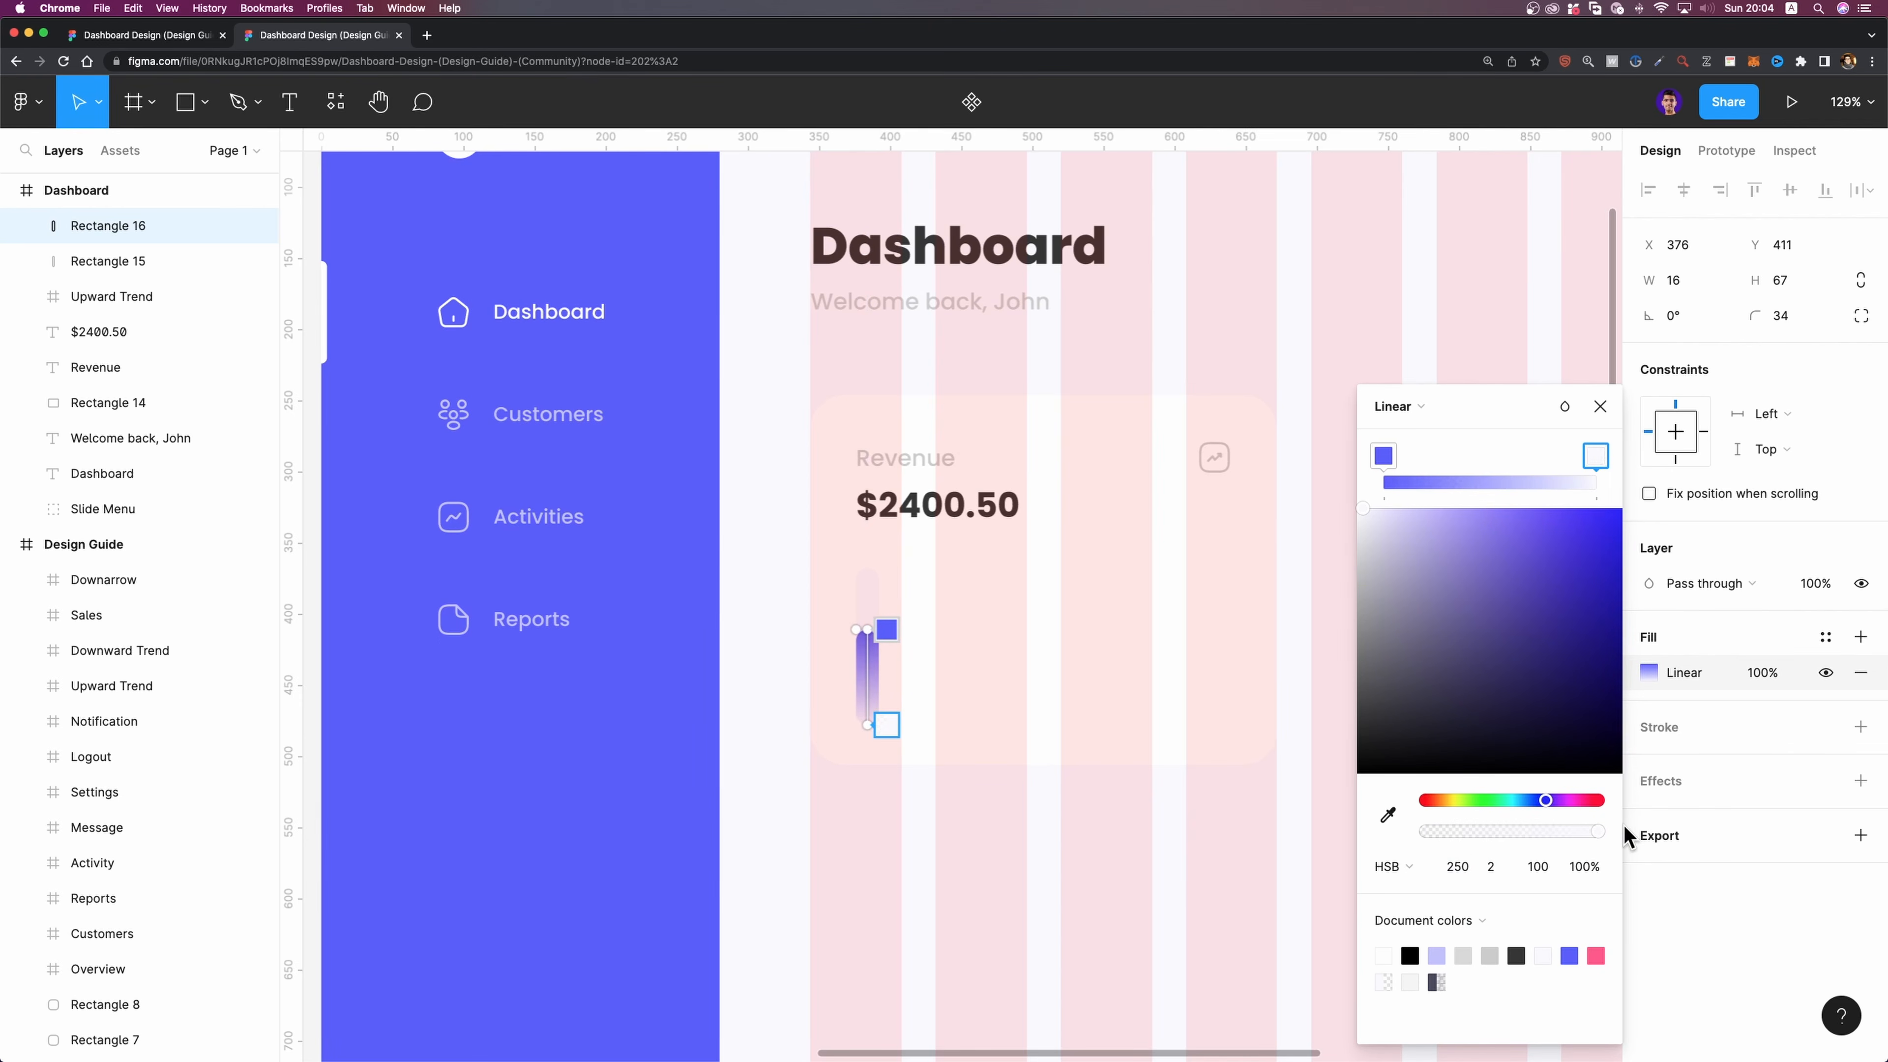
click(1387, 816)
click(655, 755)
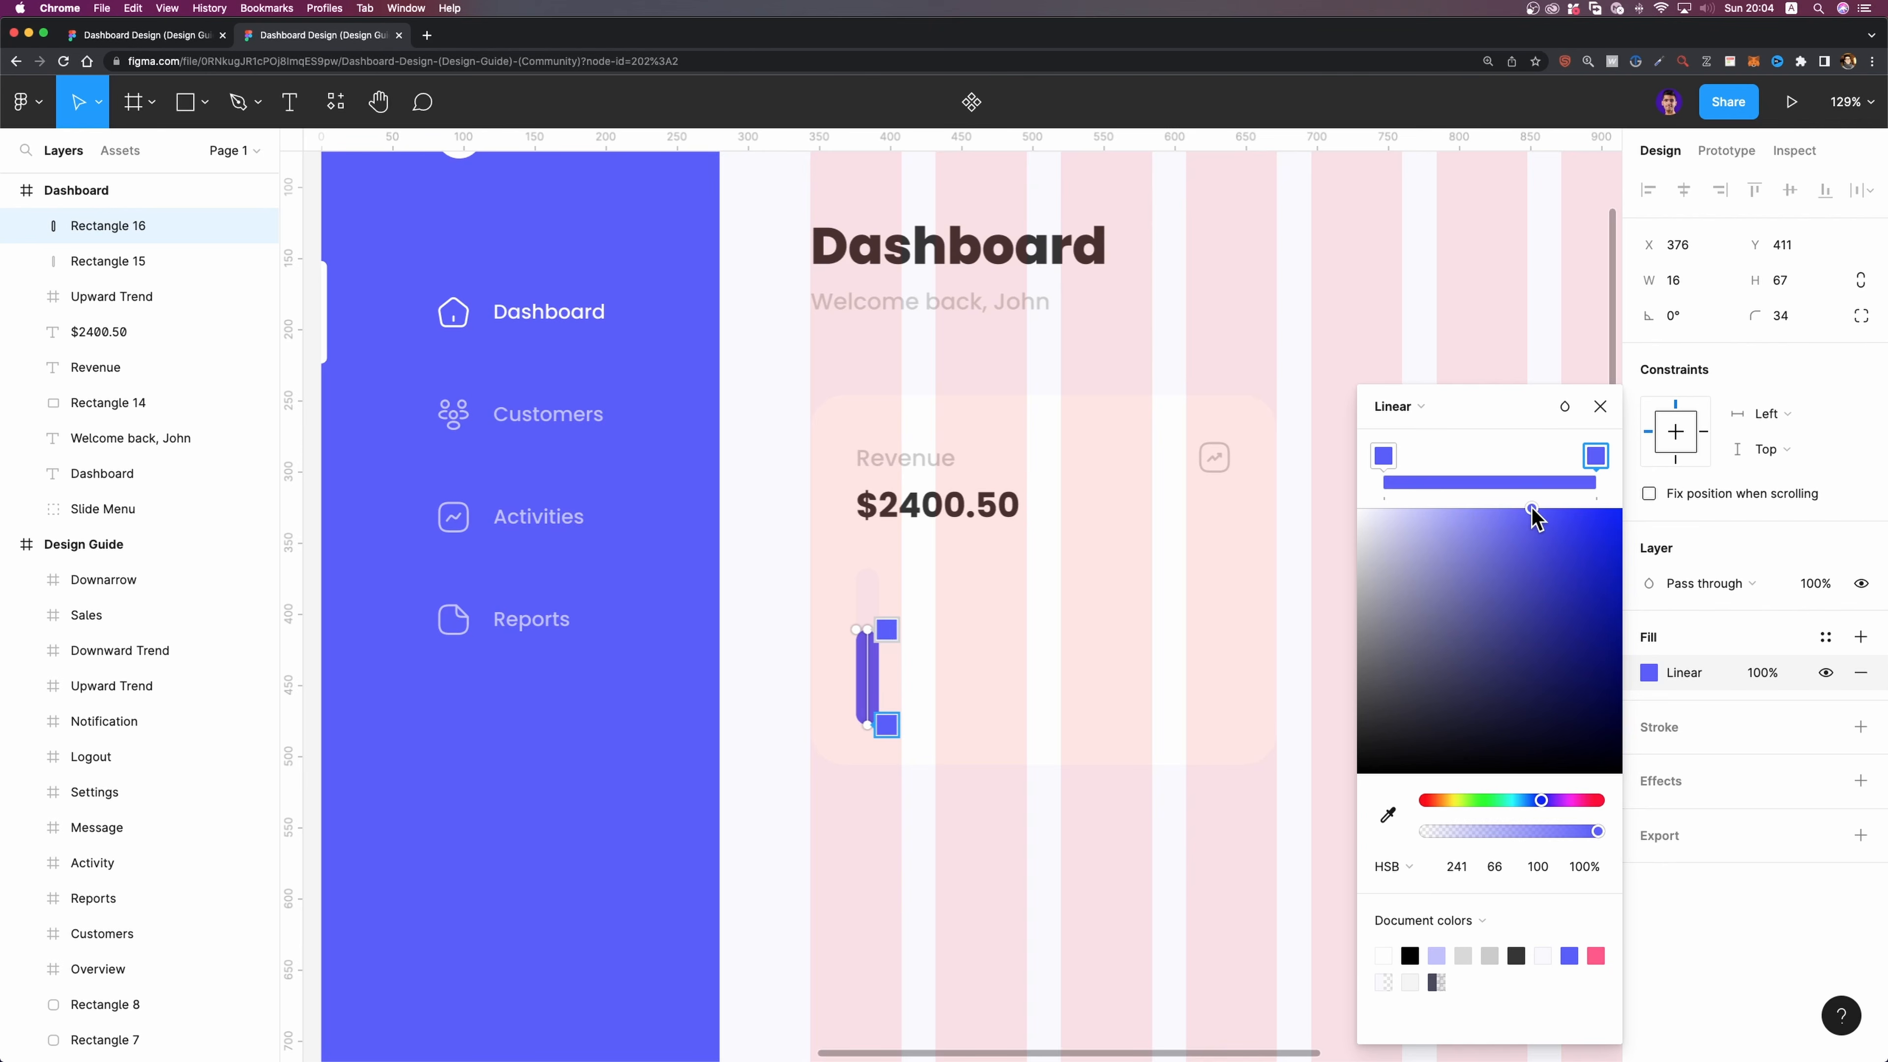
drag(1531, 509, 1404, 509)
key(Escape)
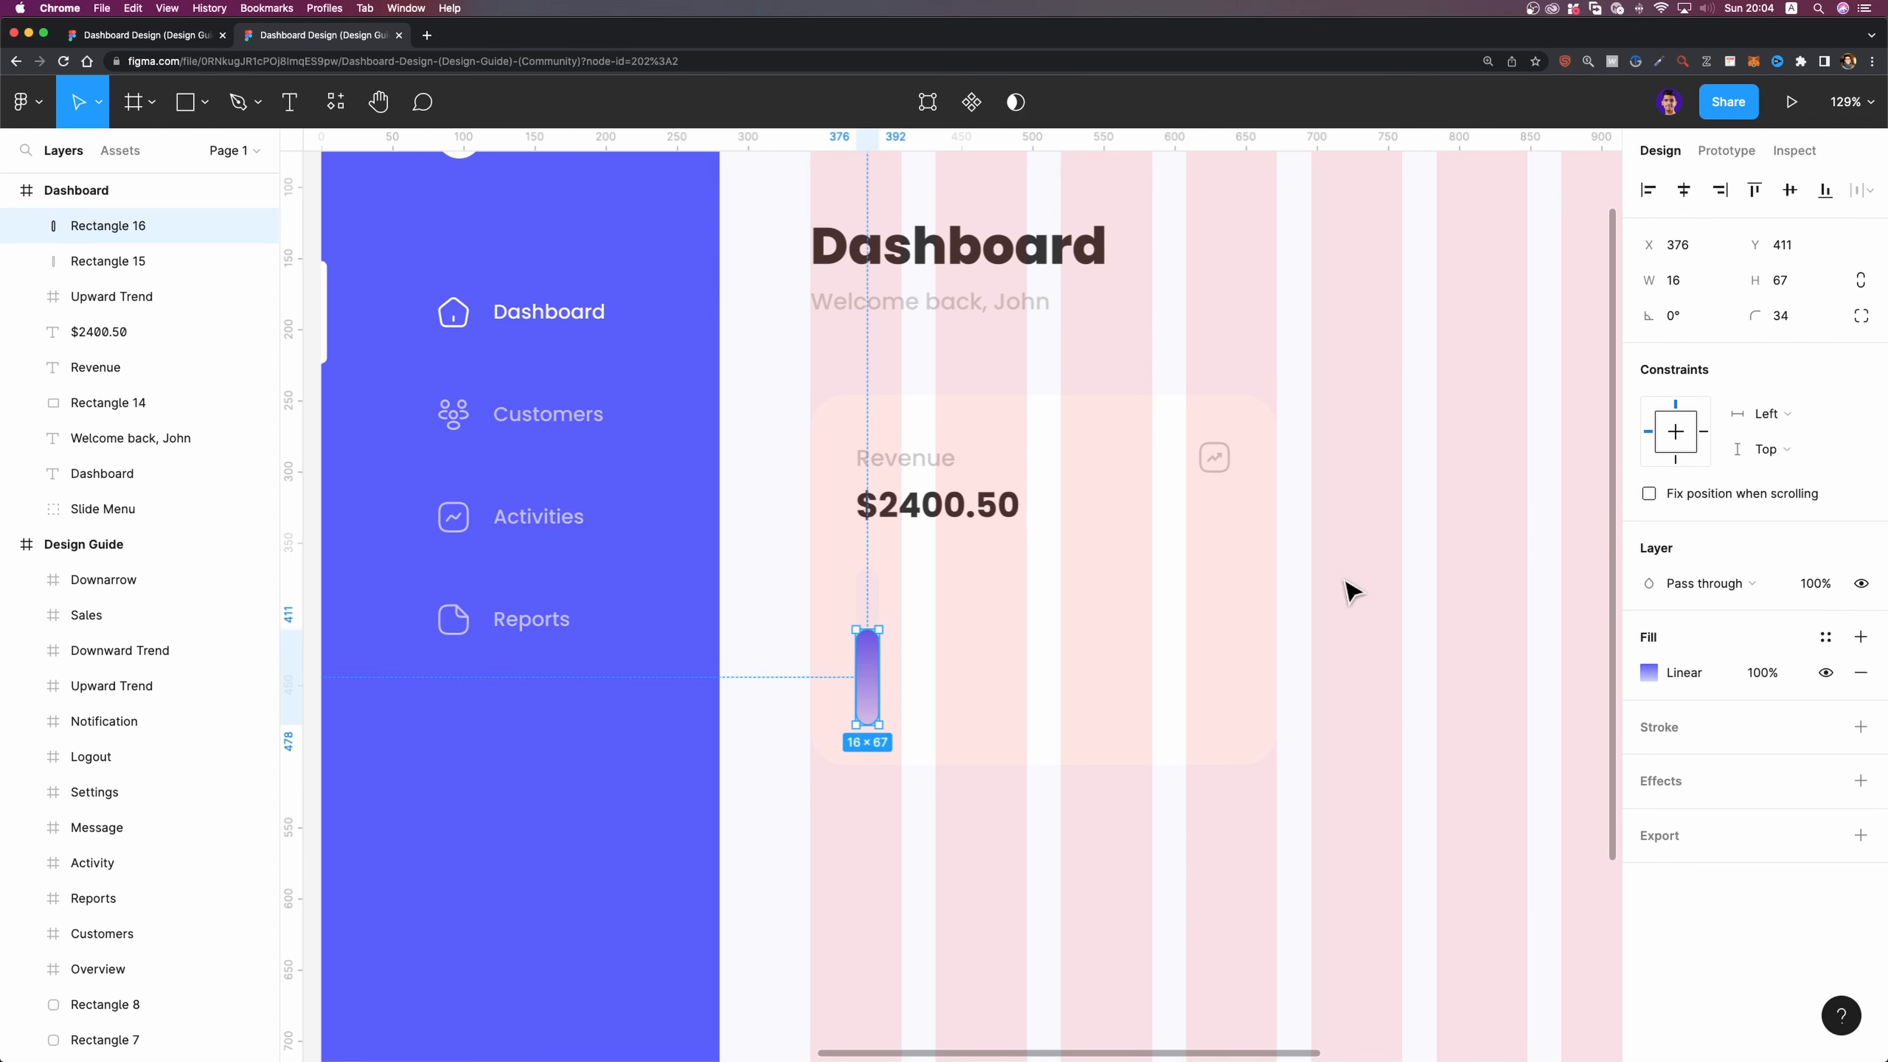
Group the gradient bar with the pale bar behind it and name the group Bar.
key(Escape)
ctrl+scroll(825, 707, up, 3)
ctrl+scroll(825, 706, up, 2)
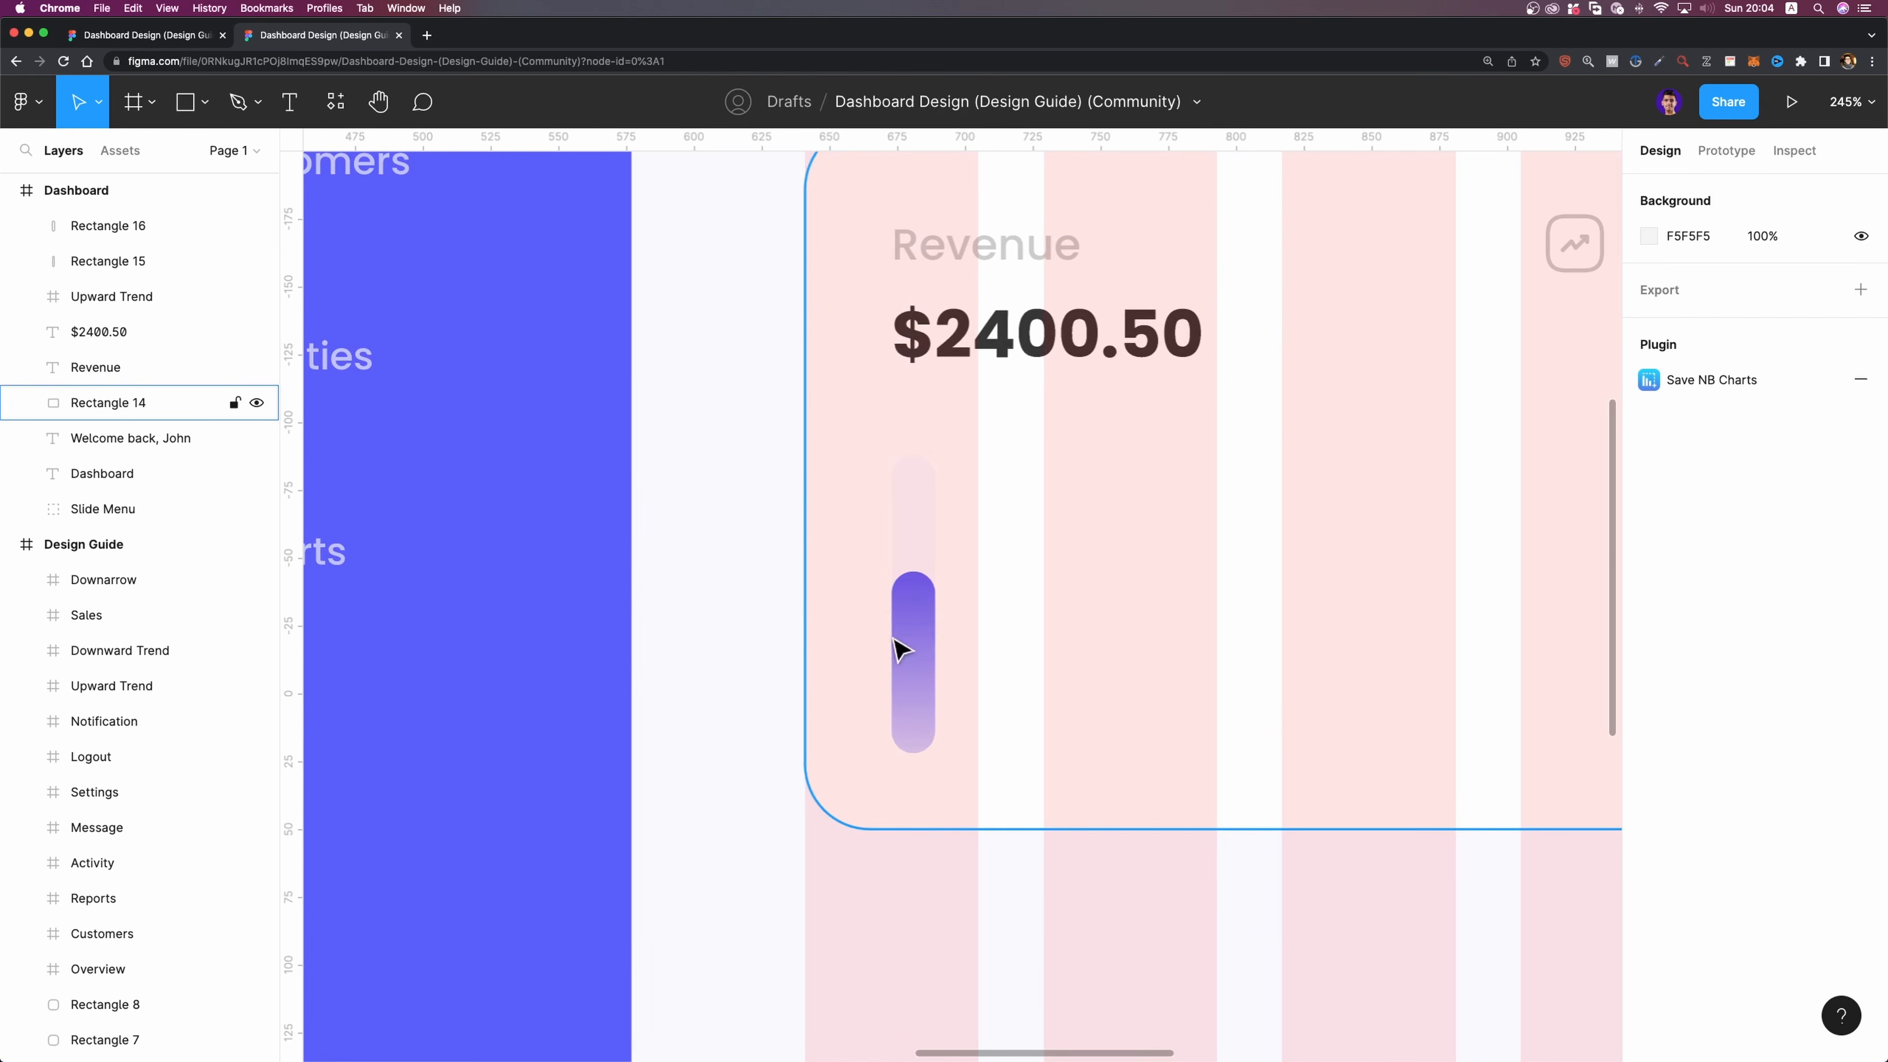
click(926, 625)
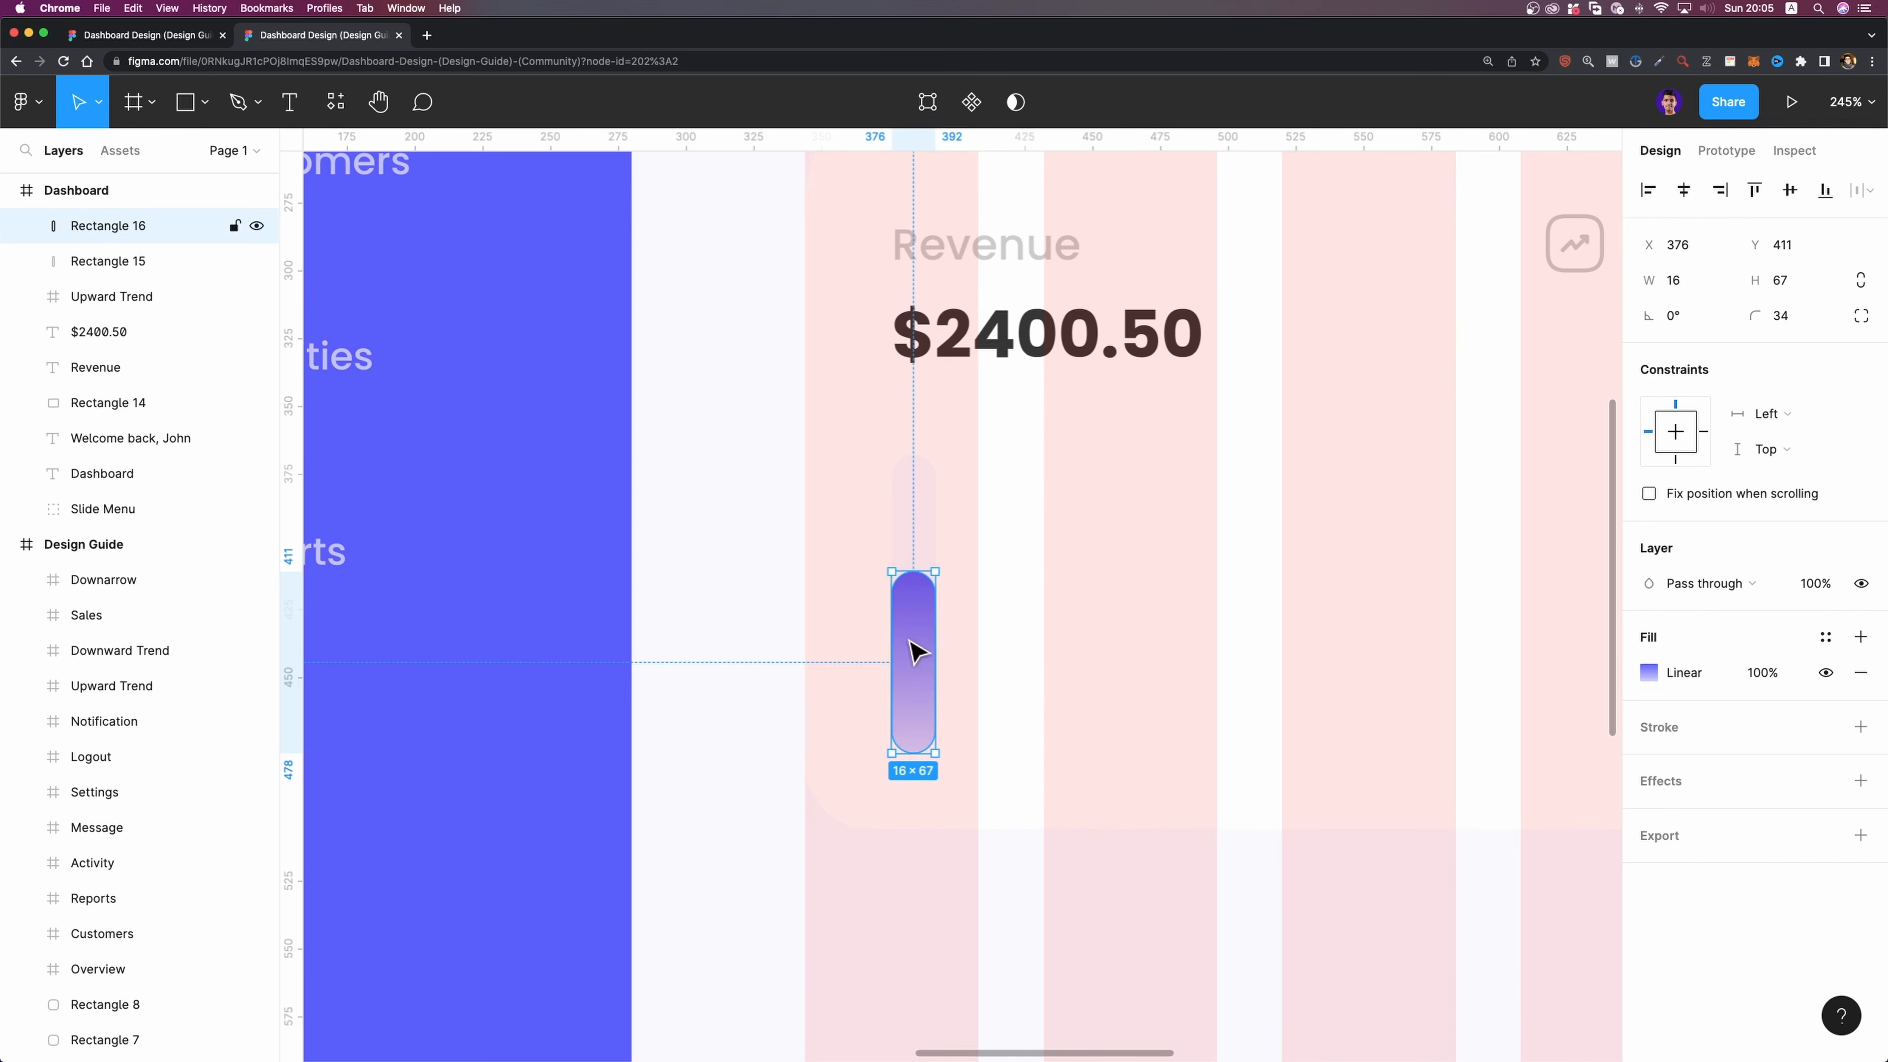
shift+click(923, 528)
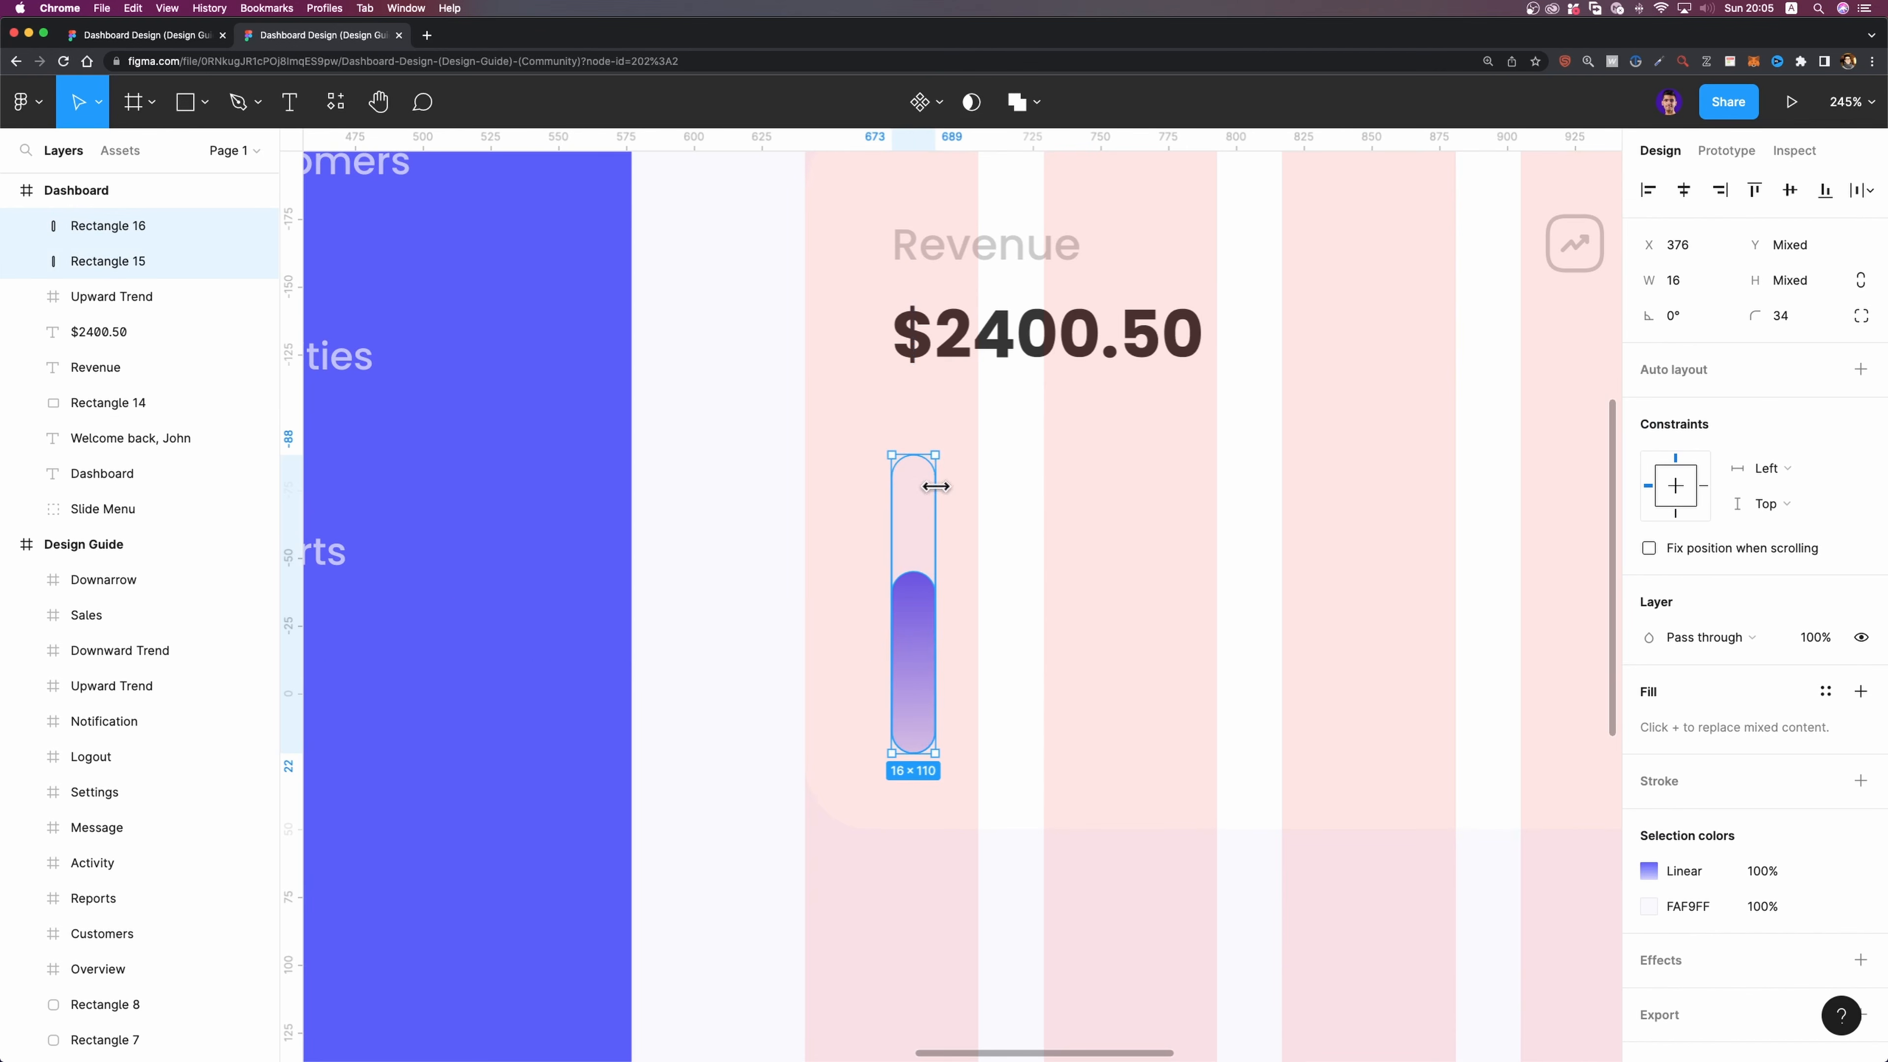
key(super+g)
double_click(109, 227)
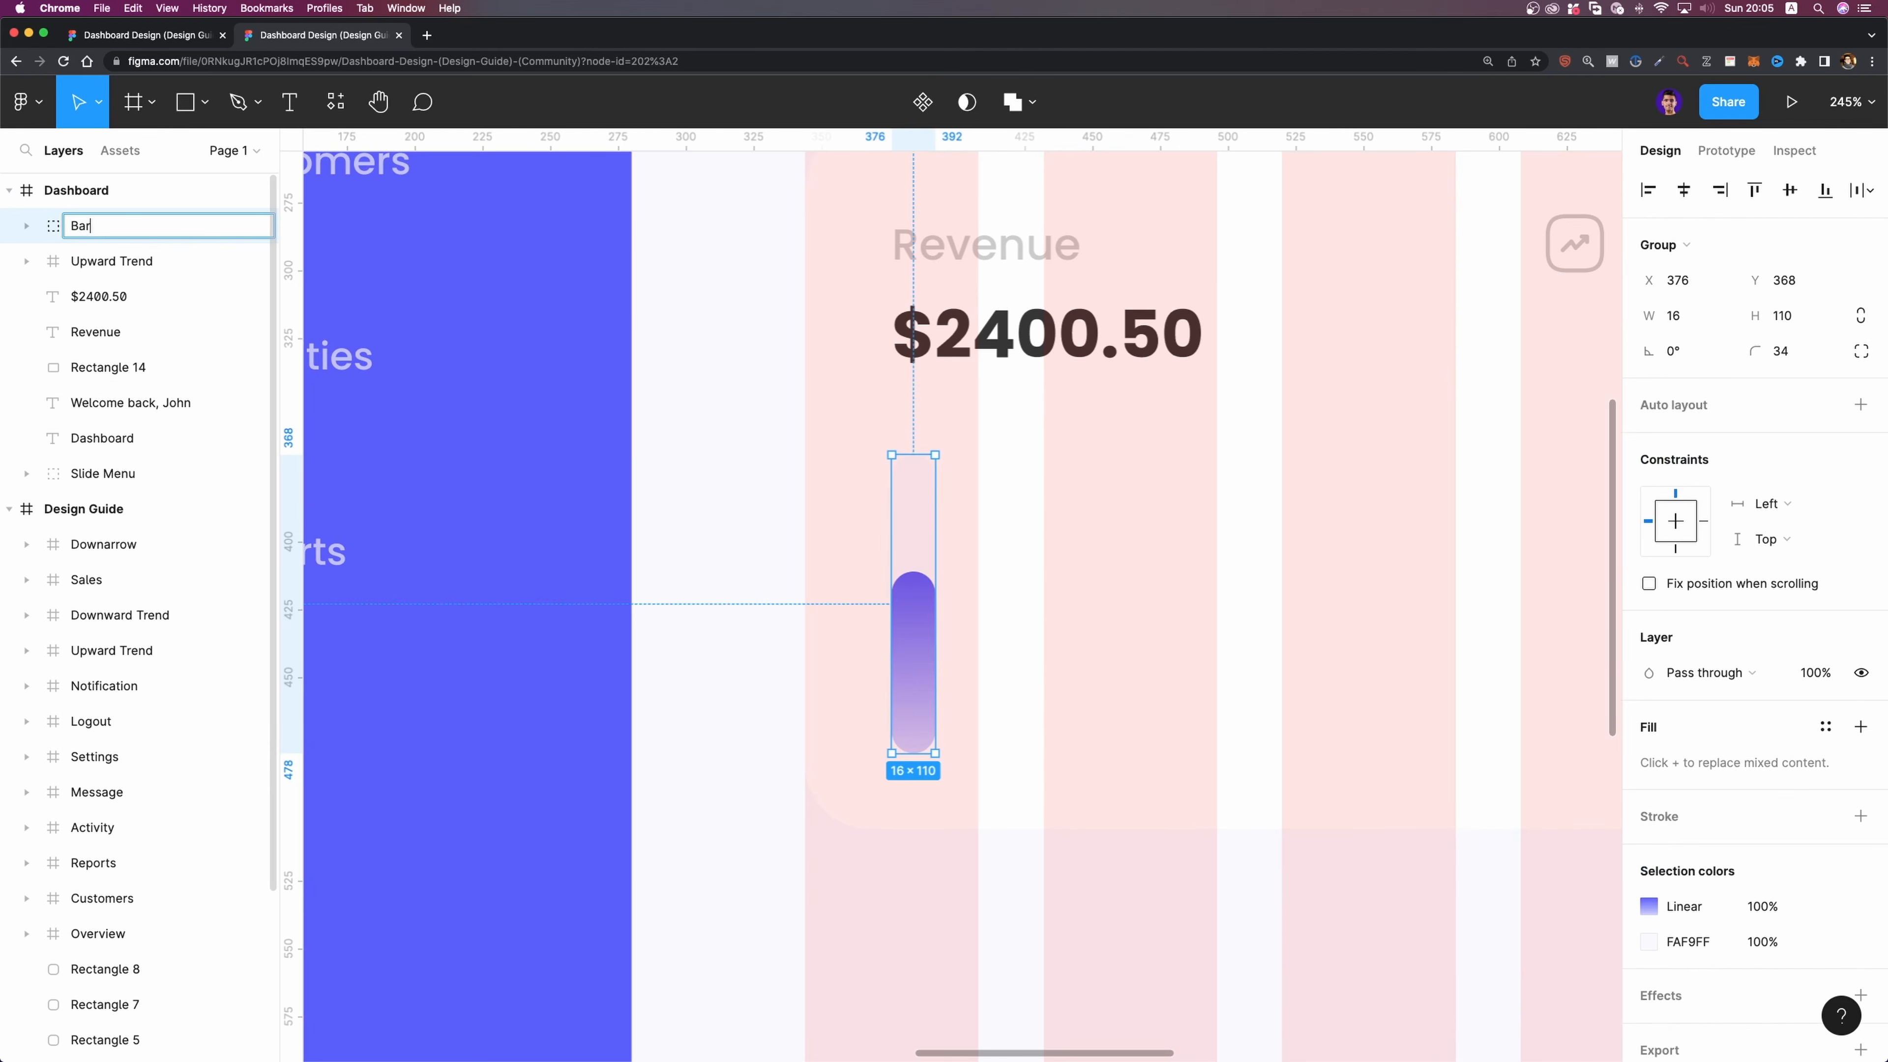
key(Return)
Duplicate the Bar group in a horizontal row with gaps of about 11 px until the chart has eight bars.
key(super+d)
drag(910, 536, 987, 535)
key(super+d)
key(super+d)
key(super+d)
key(super+d)
key(super+d)
key(super+d)
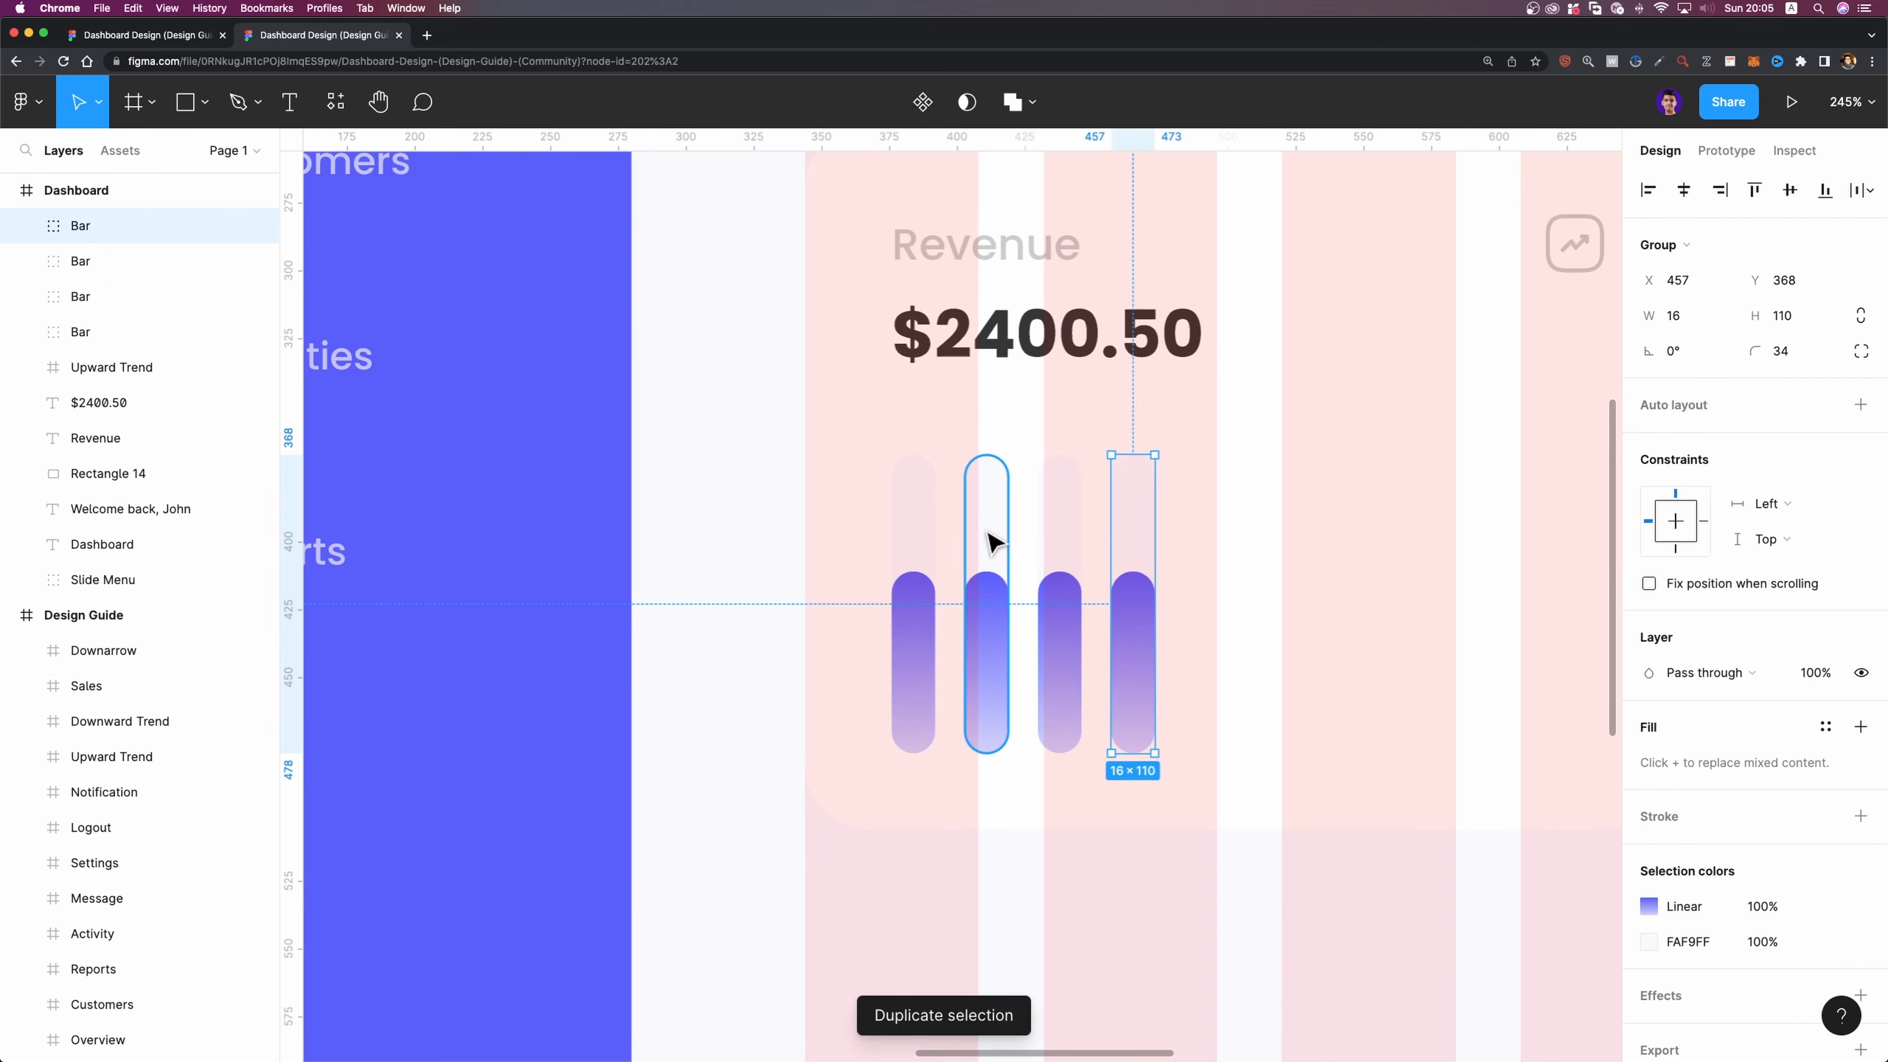
scroll(1241, 584, right, 5)
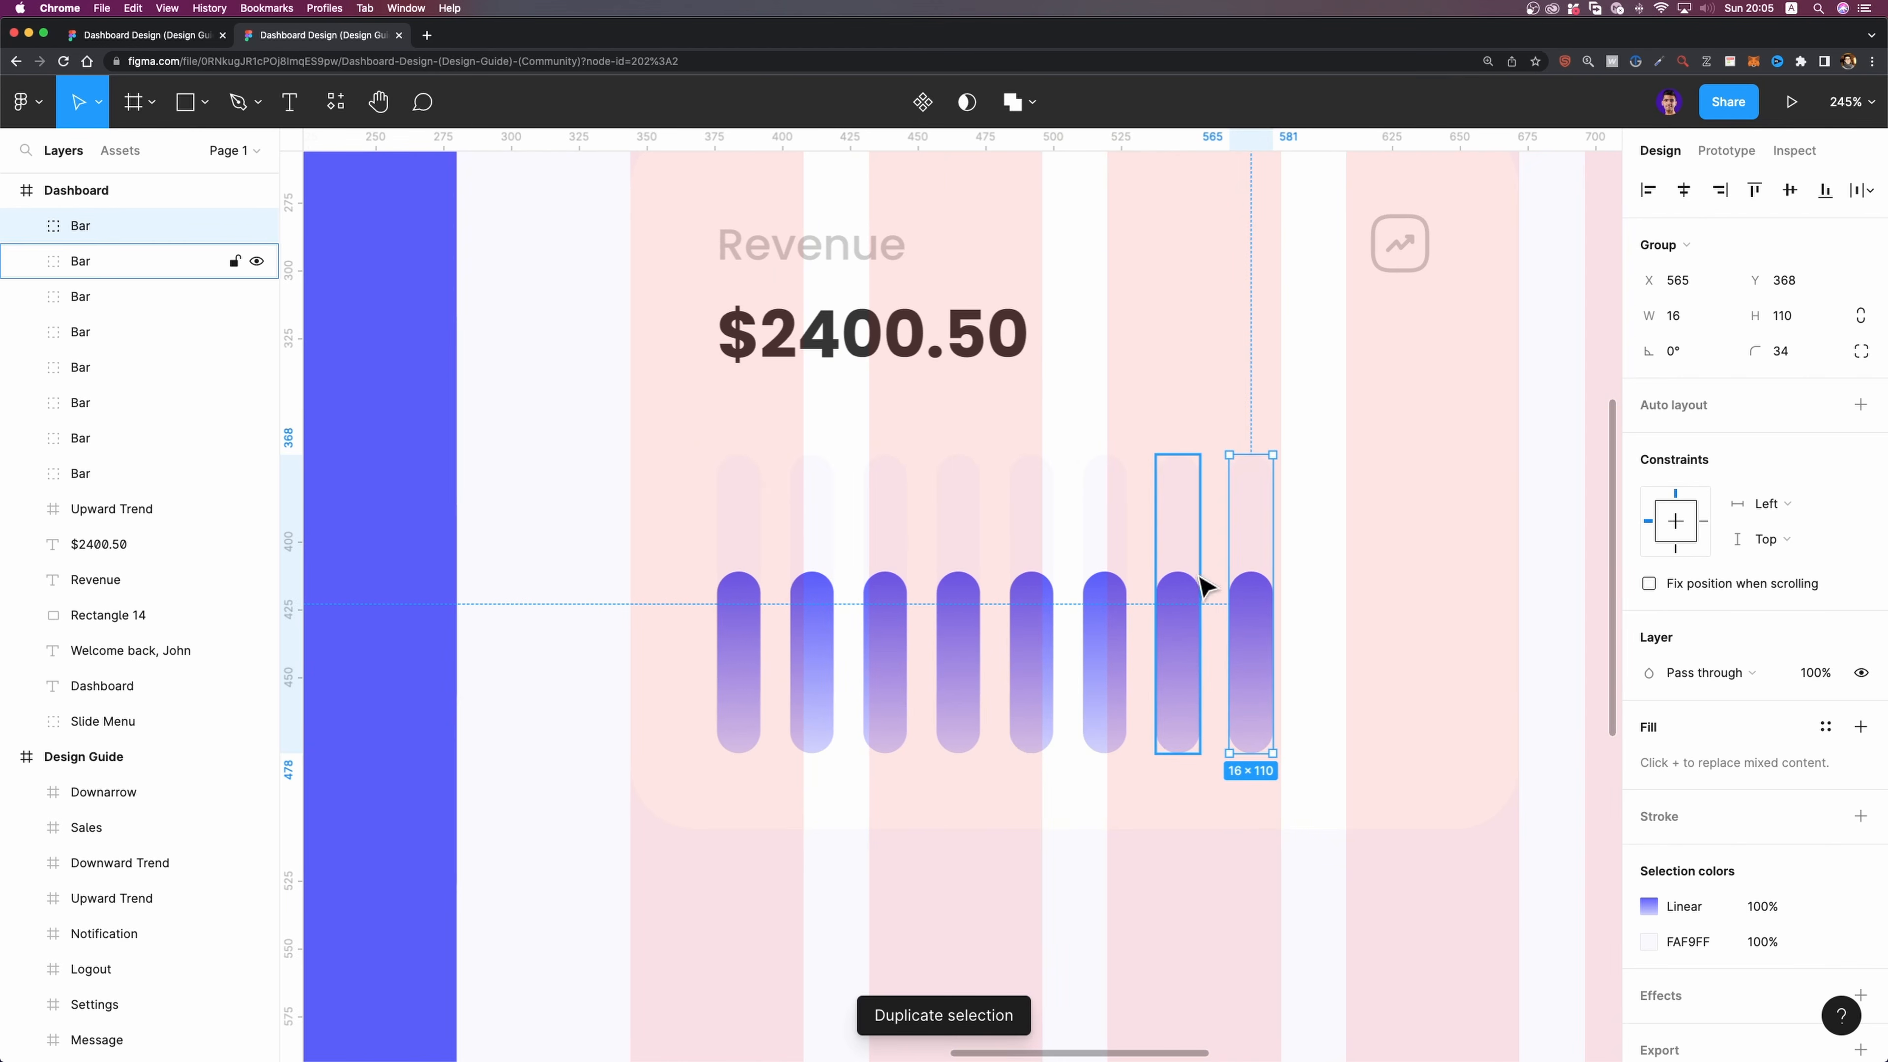
Select all eight bars, distribute them horizontally and set the spacing between them to 16.
shift+click(1182, 583)
shift+click(1098, 580)
shift+click(1032, 581)
shift+click(957, 578)
shift+click(892, 589)
shift+click(816, 589)
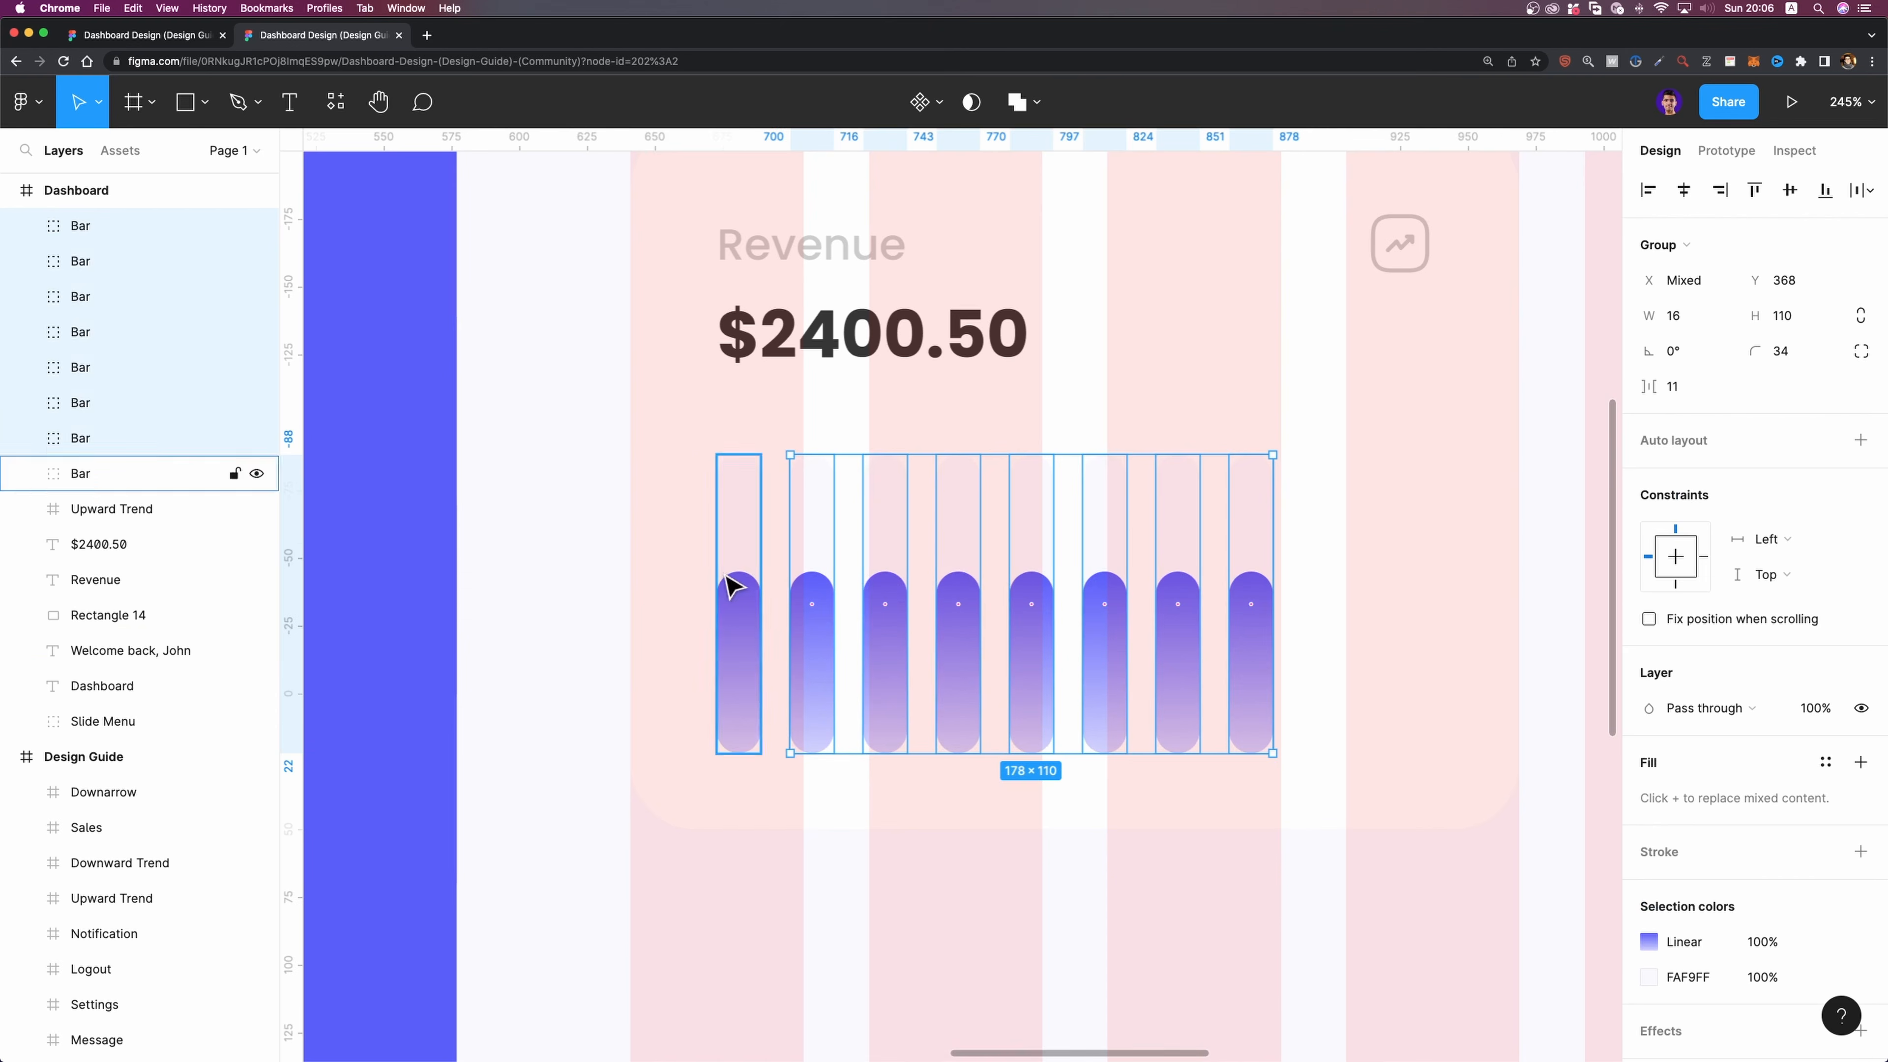
shift+click(735, 589)
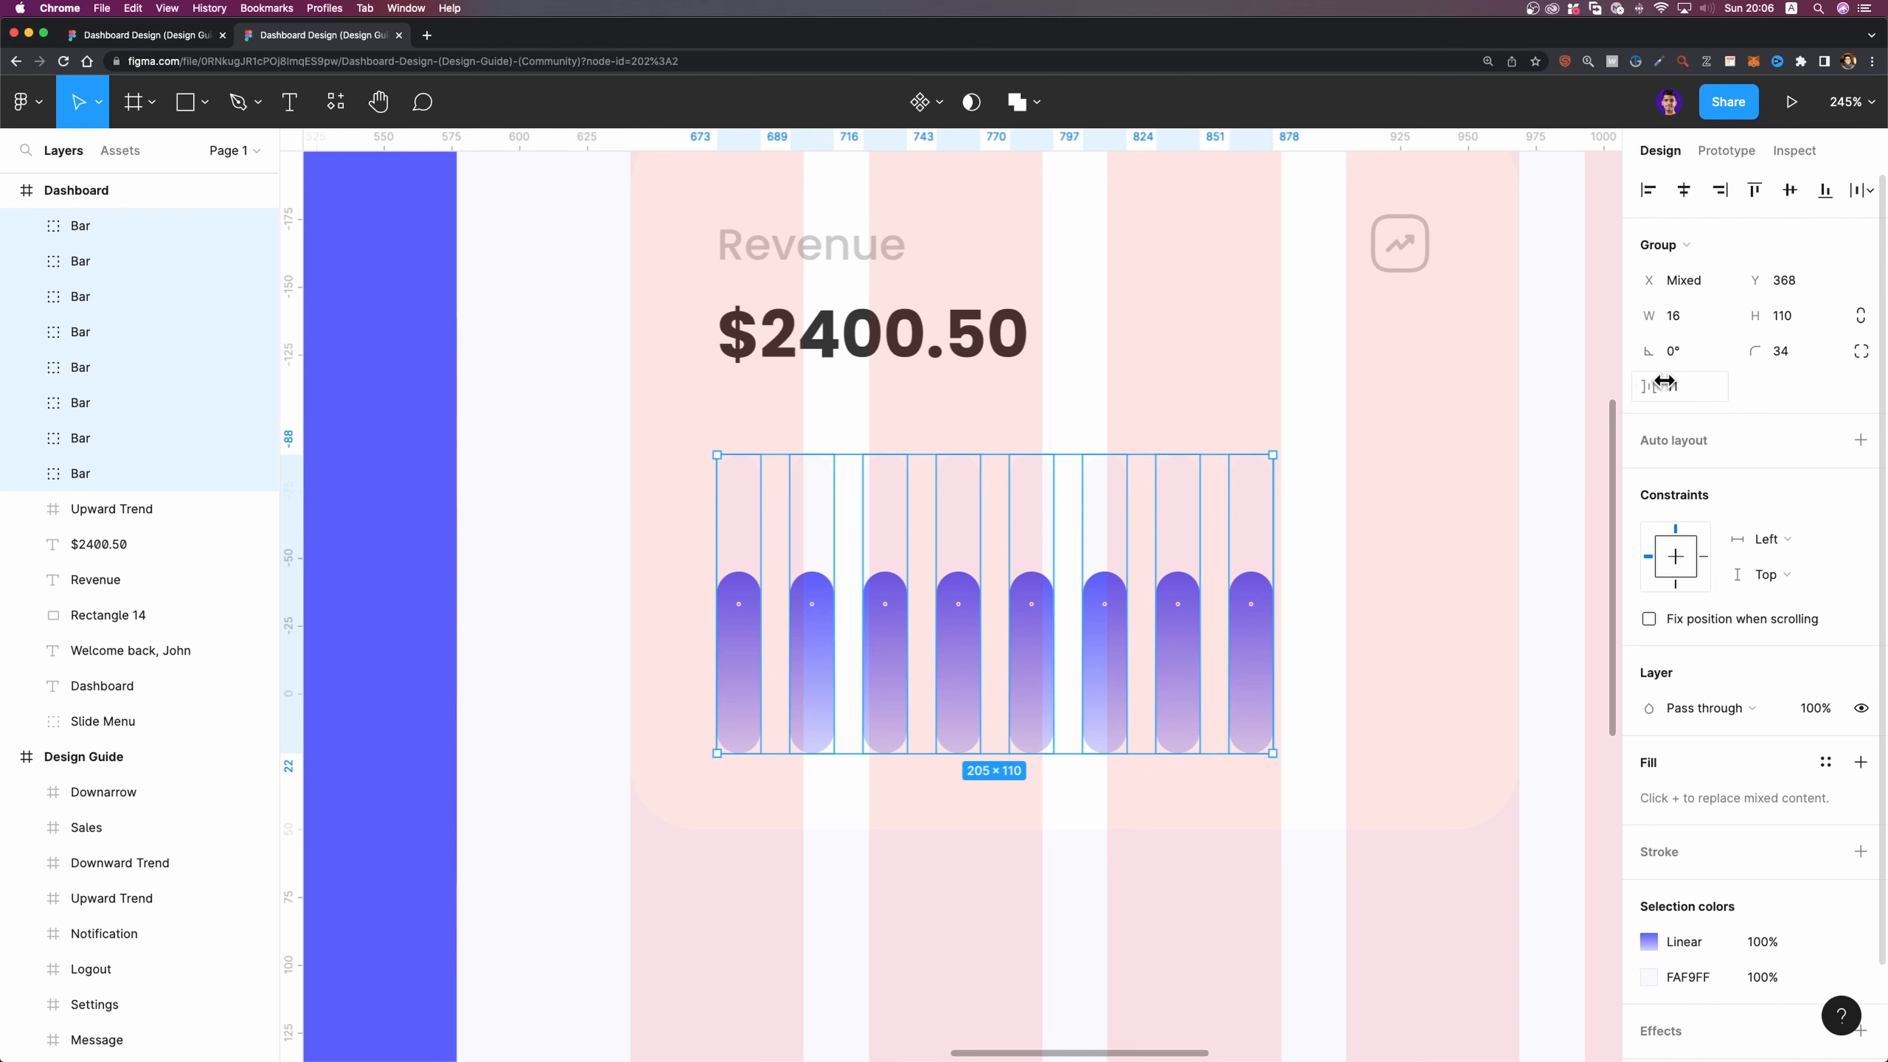
click(1863, 192)
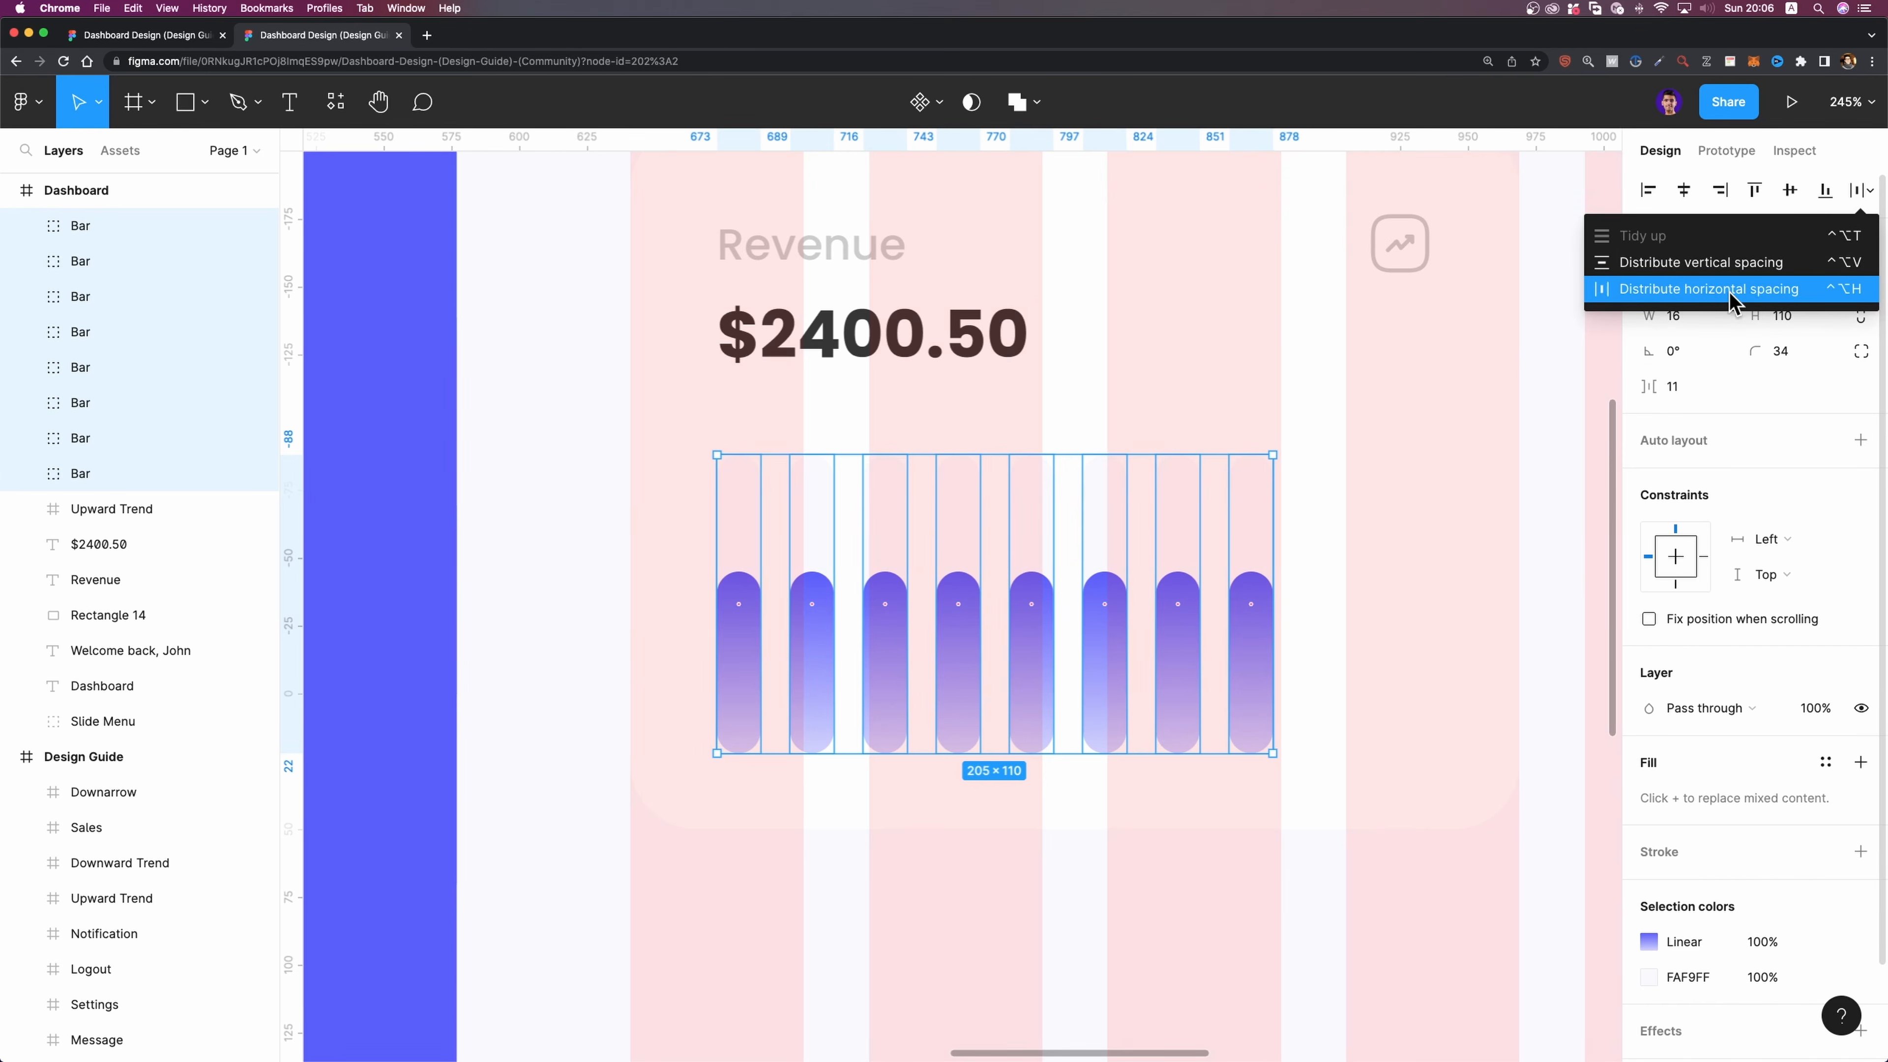
click(1761, 296)
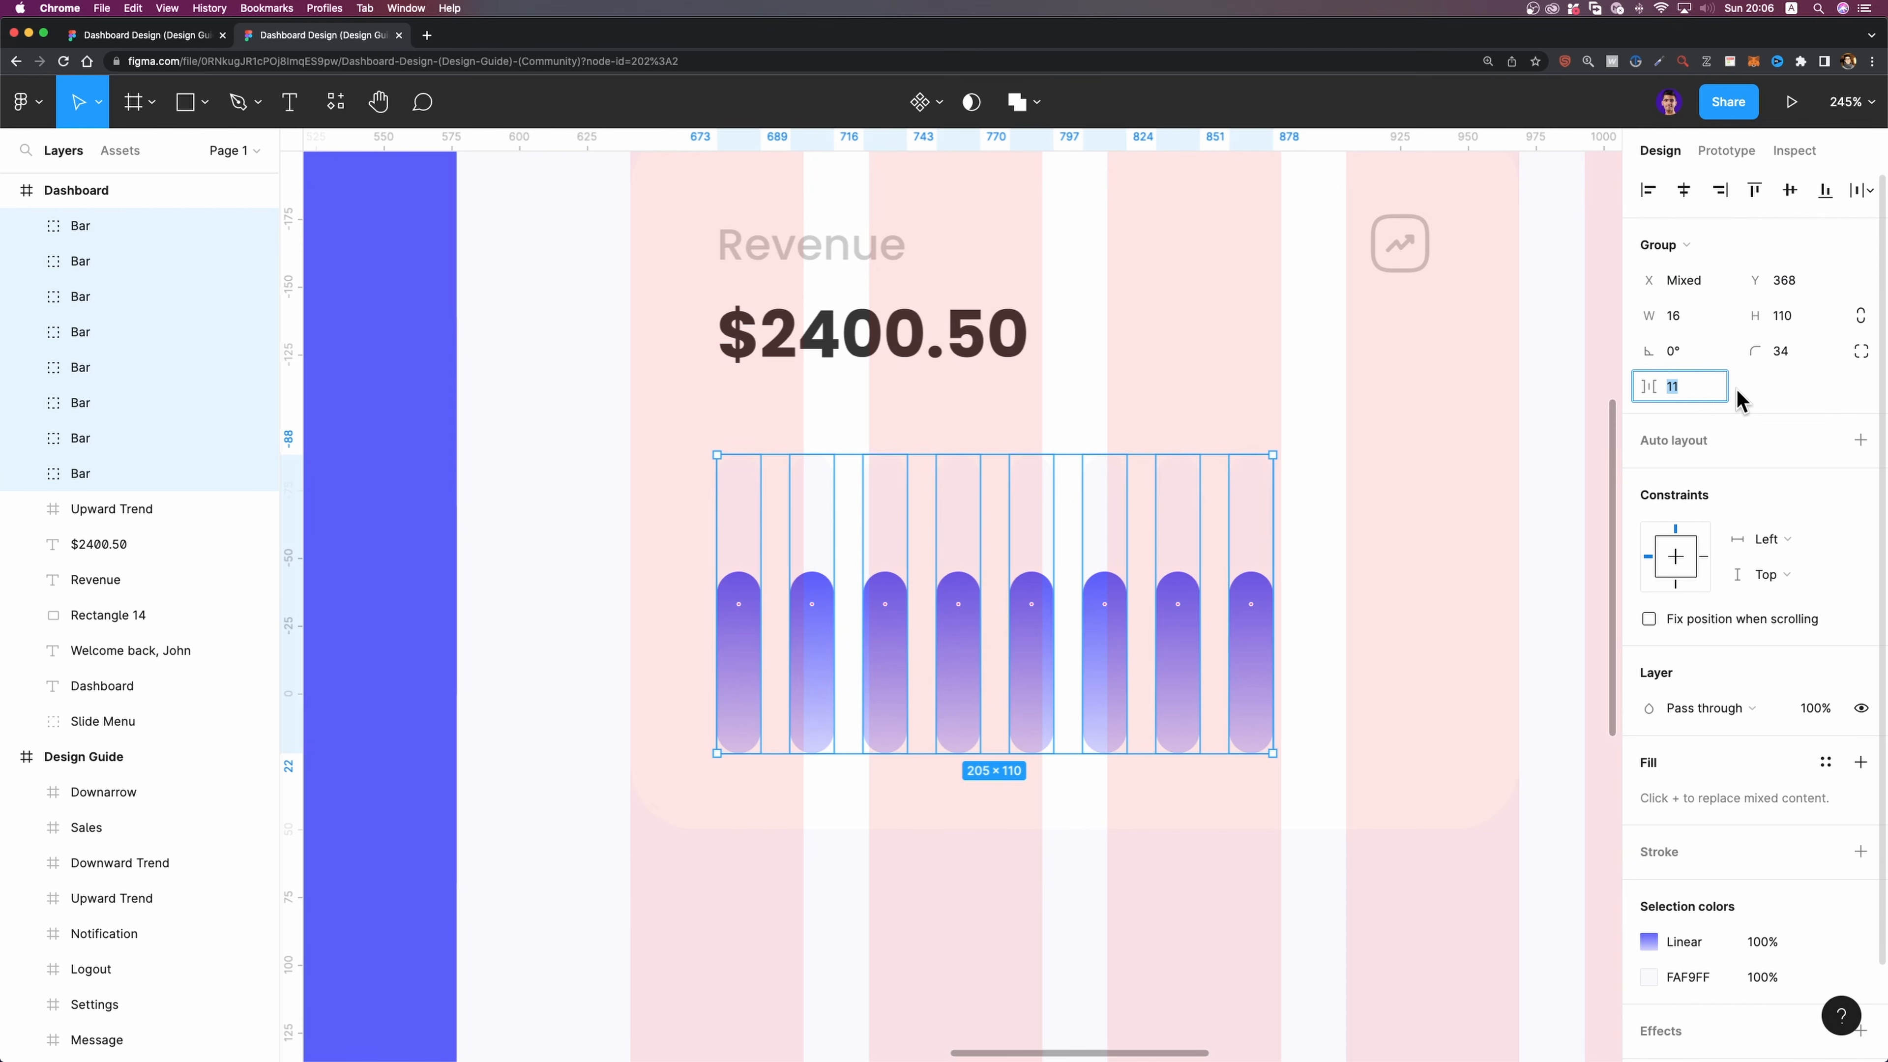
key(Return)
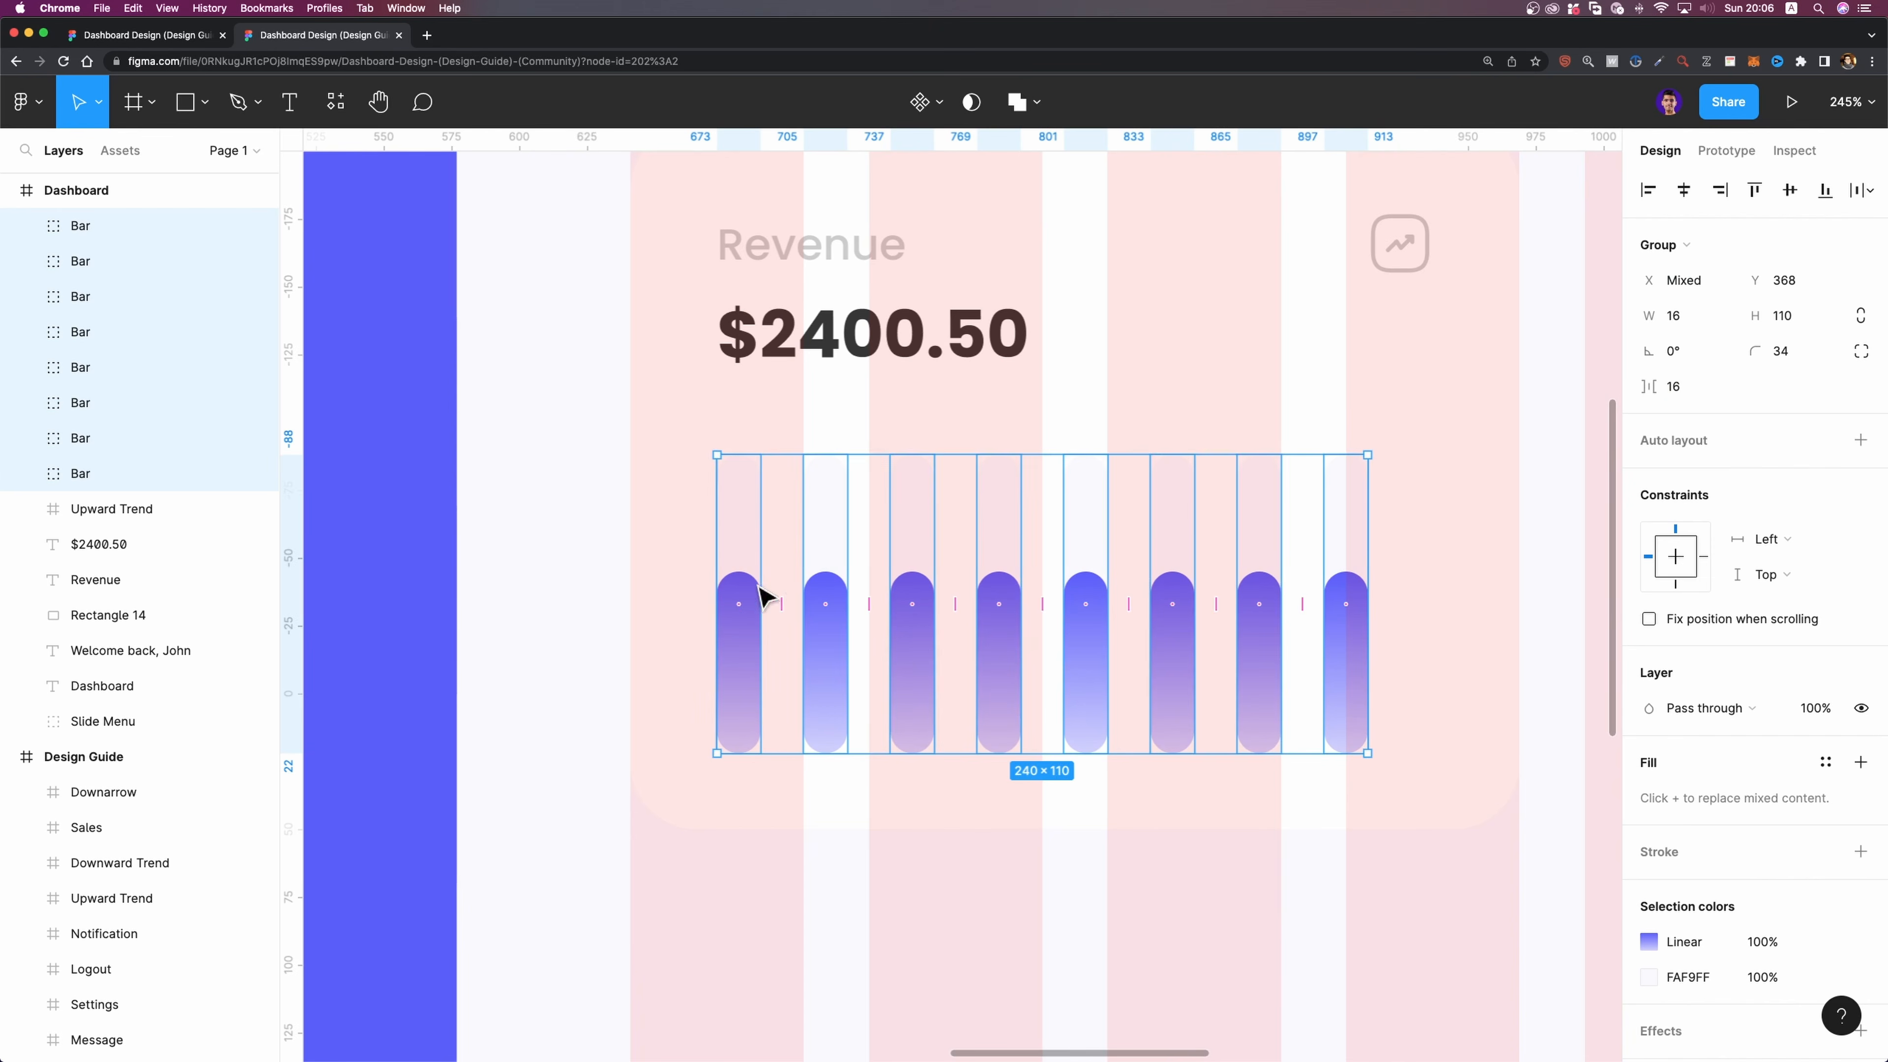
Resize the first four gradient bars from the top: first about 83 high, second about 53, third the tallest, fourth about 43.
double_click(749, 599)
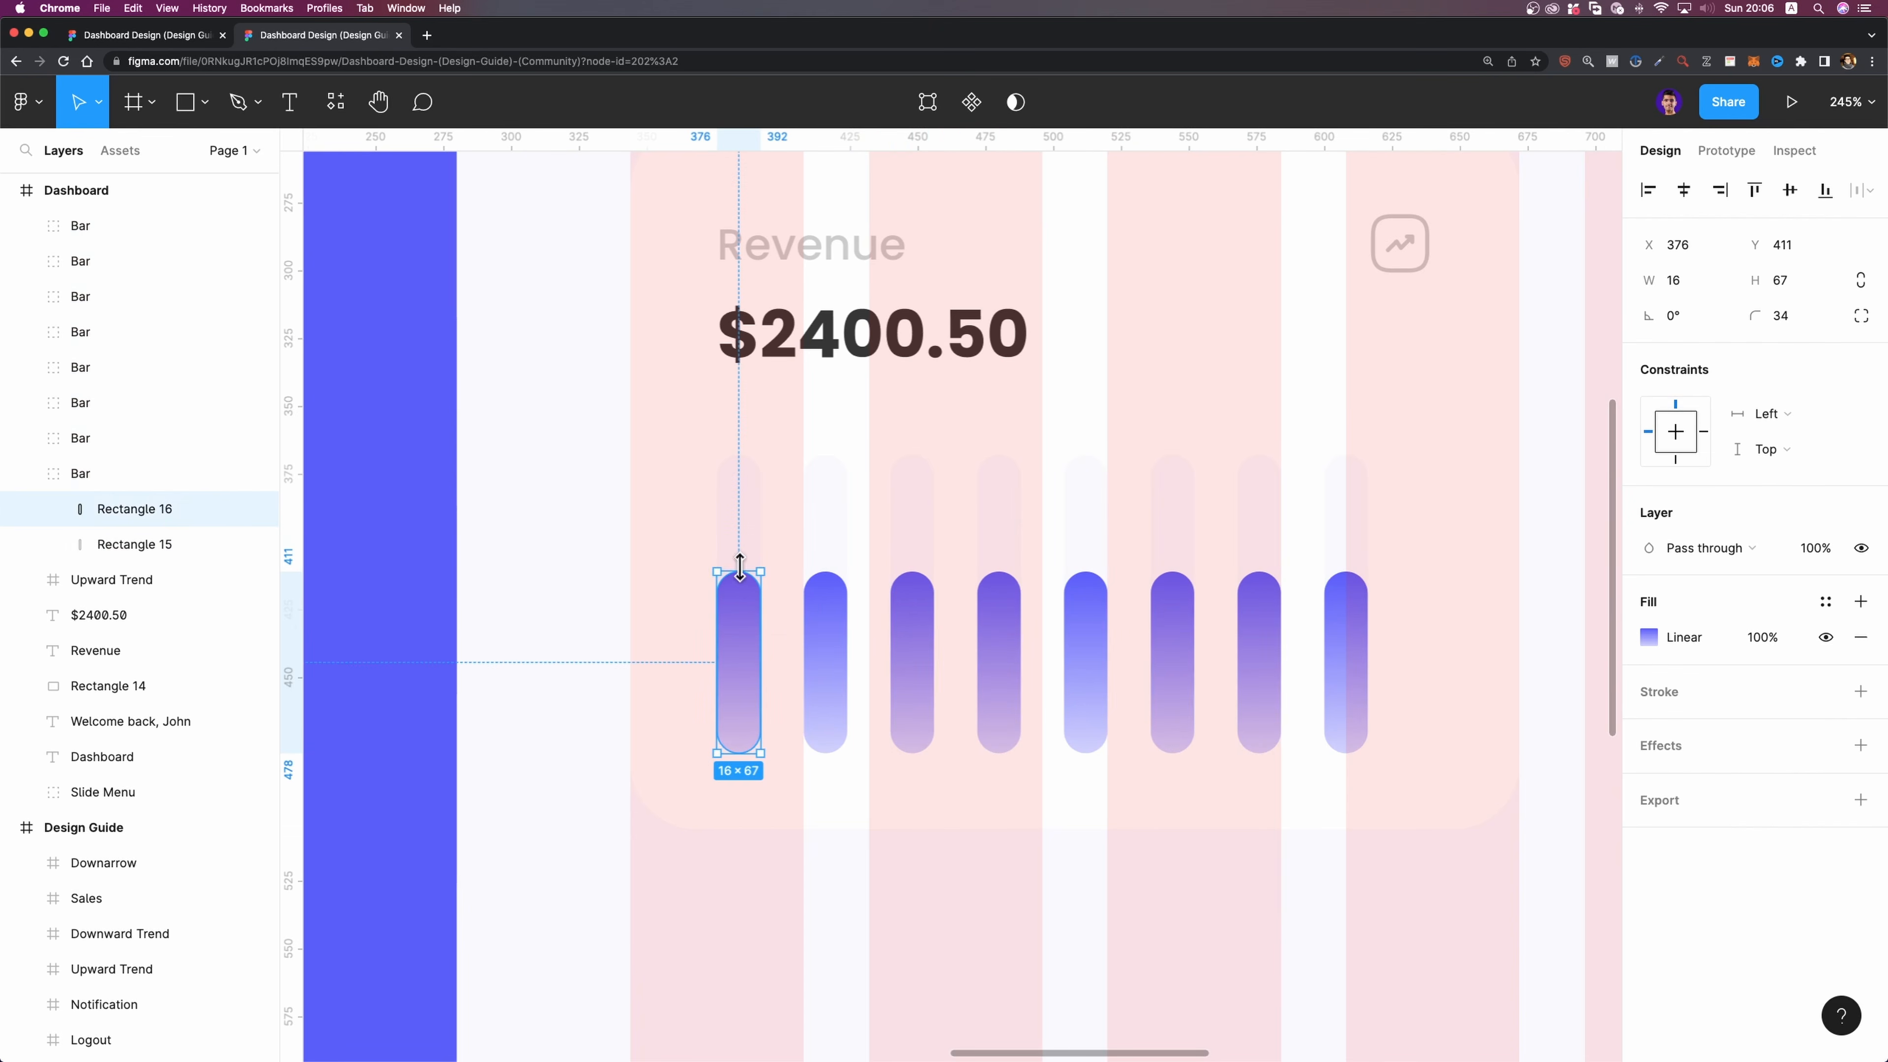
drag(738, 571, 825, 612)
double_click(834, 619)
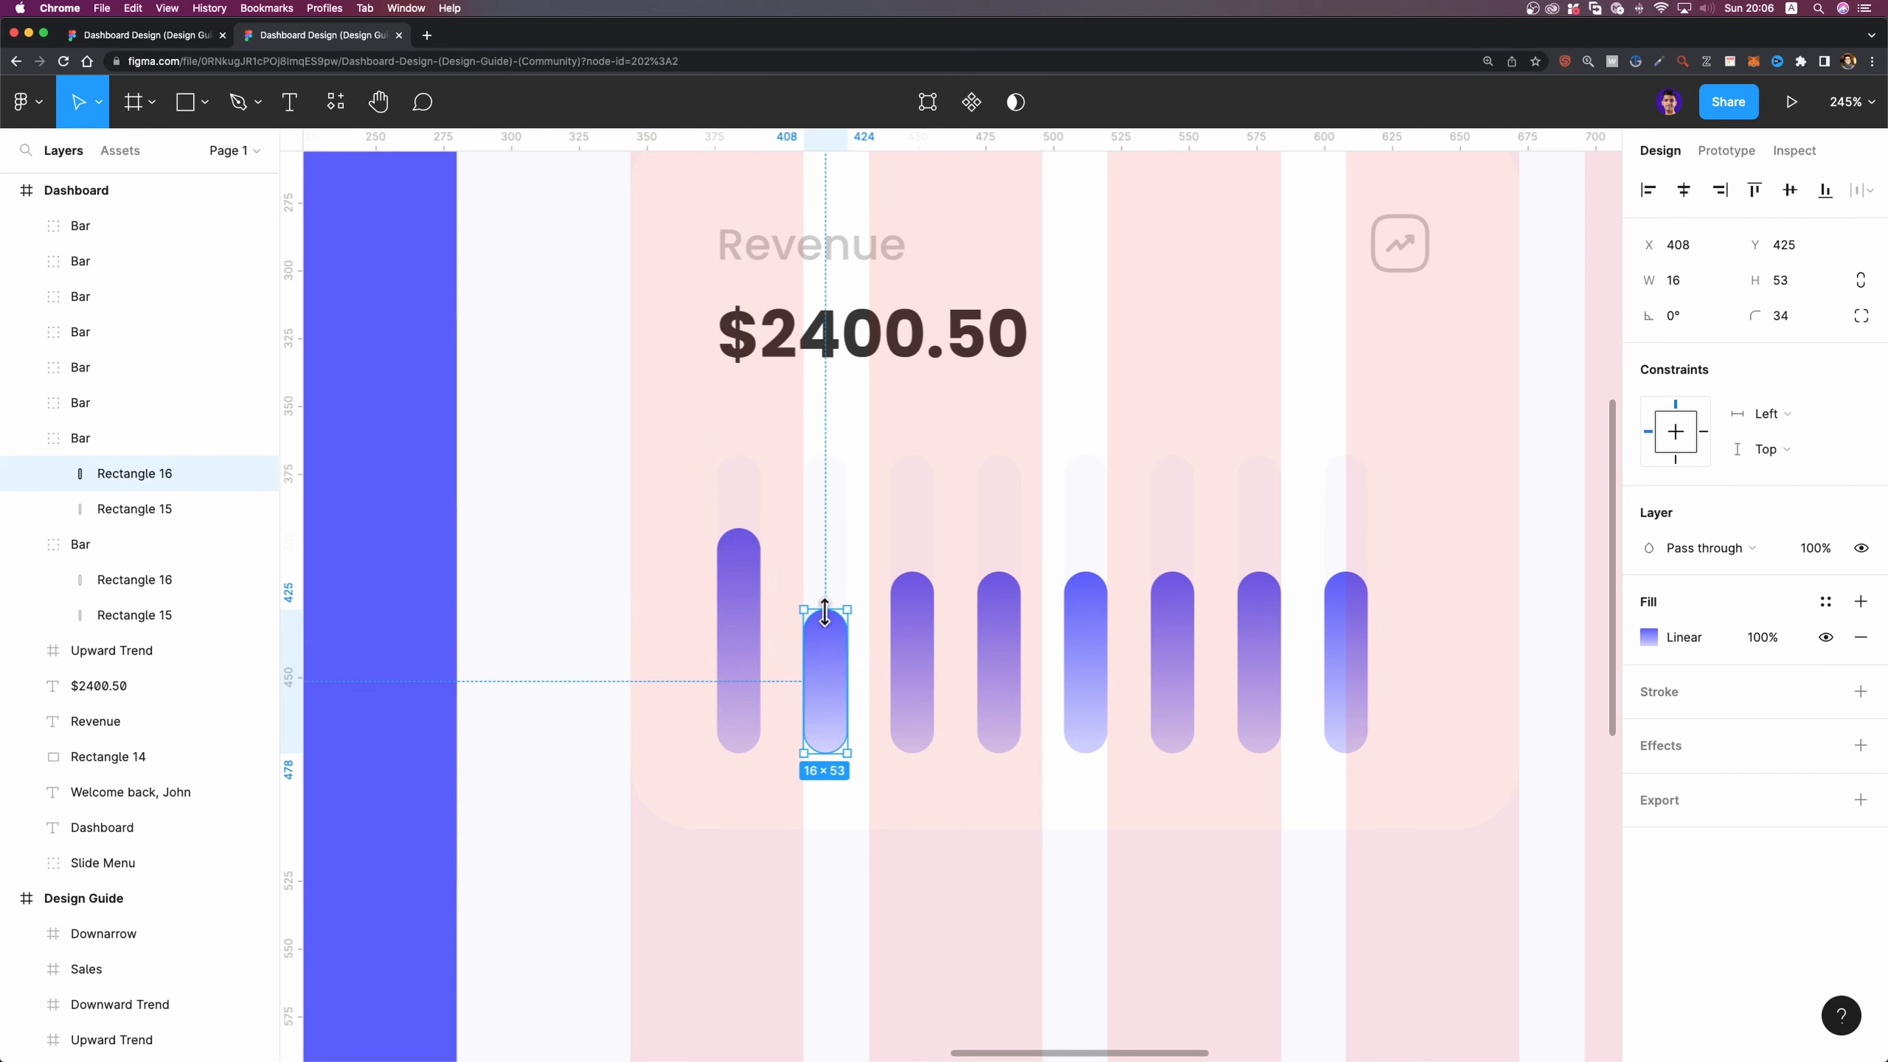
double_click(922, 613)
drag(914, 570, 915, 482)
double_click(1003, 647)
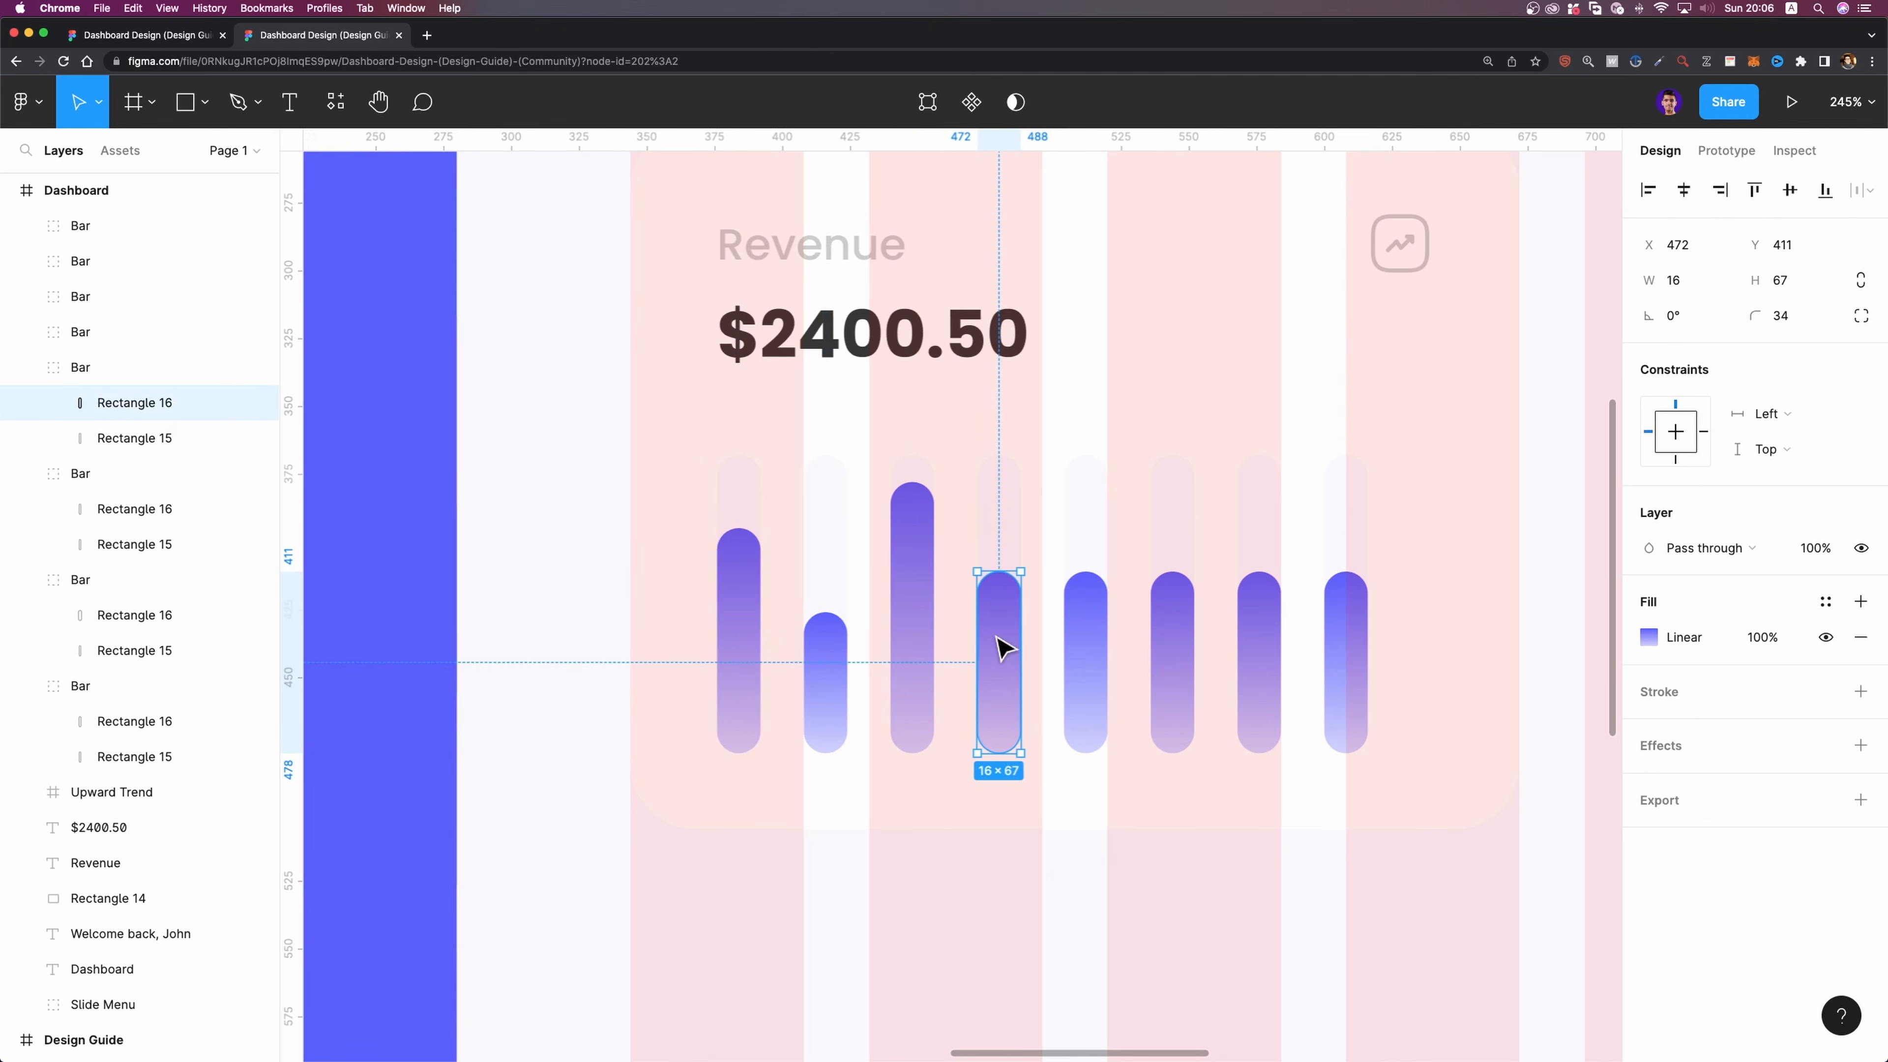
drag(1002, 572, 999, 637)
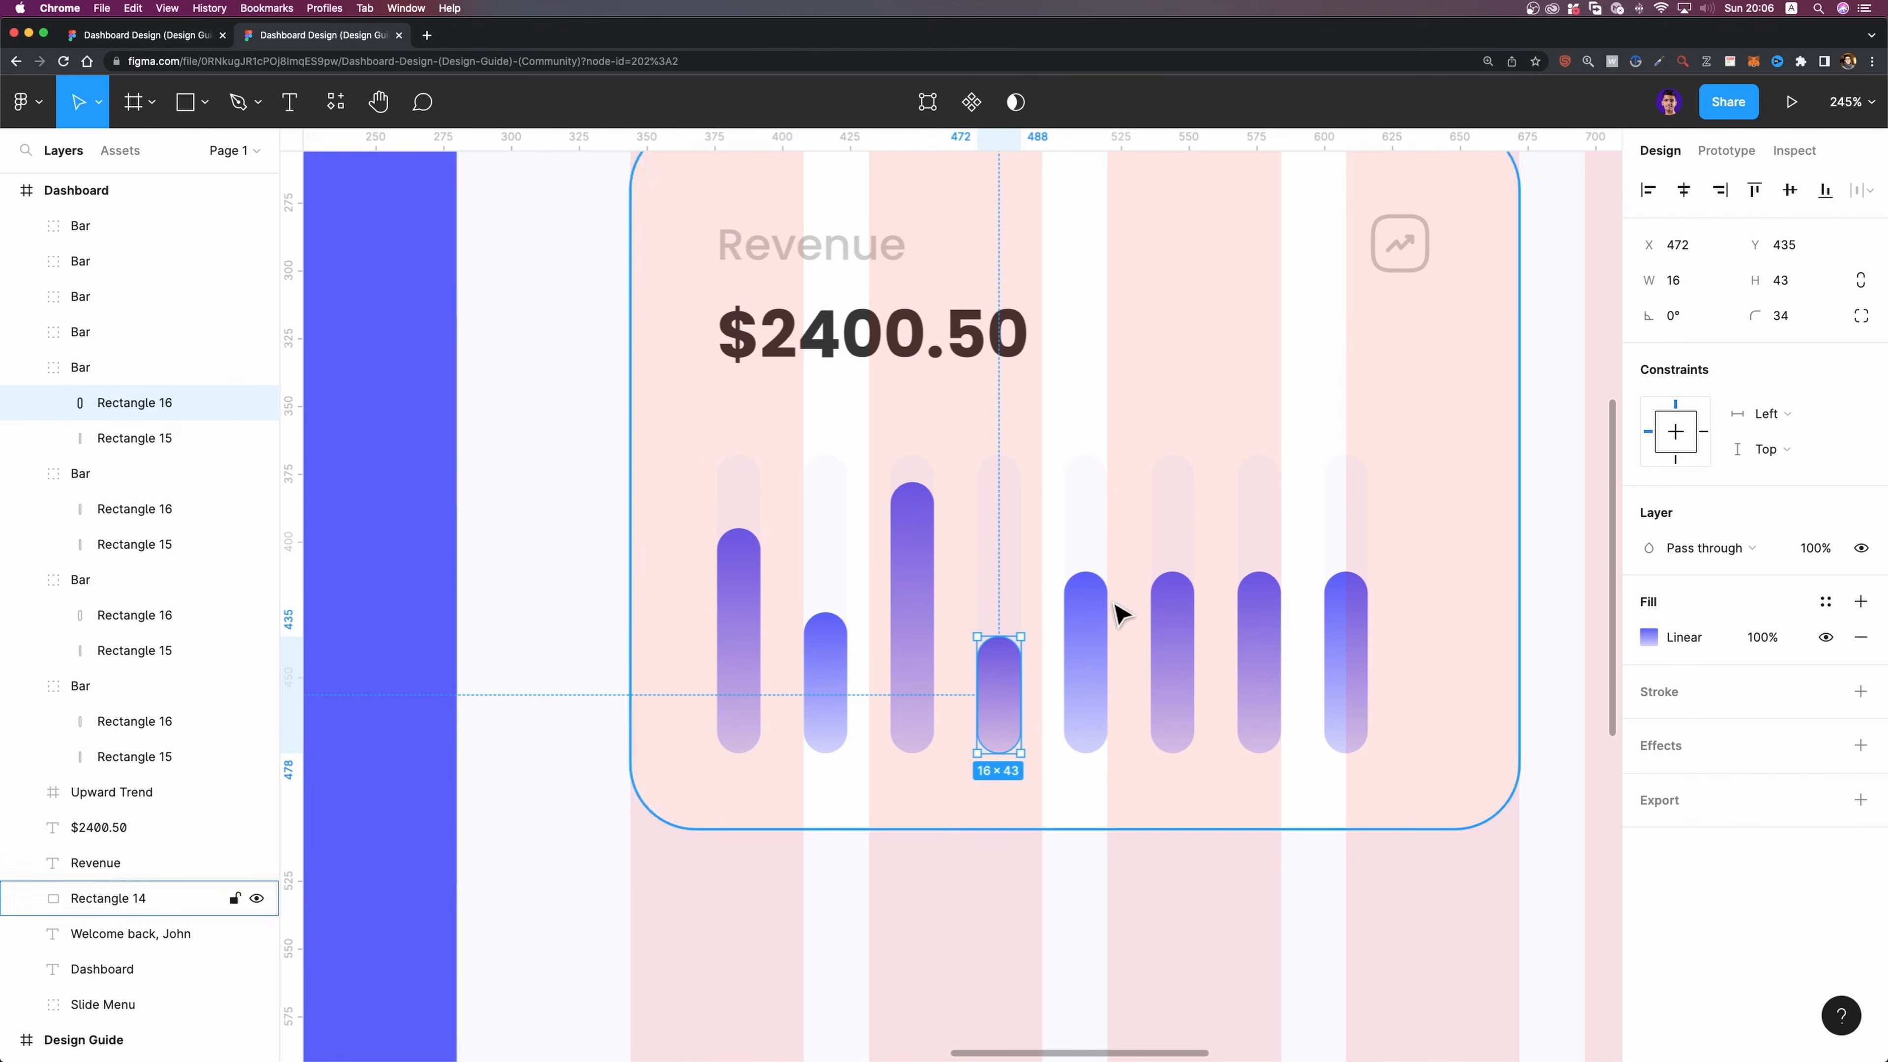
Resize the last four gradient bars from the top: raise the fifth, seventh and eighth, and shorten the sixth to about 43.
double_click(1098, 584)
drag(1095, 574, 1158, 641)
double_click(1180, 636)
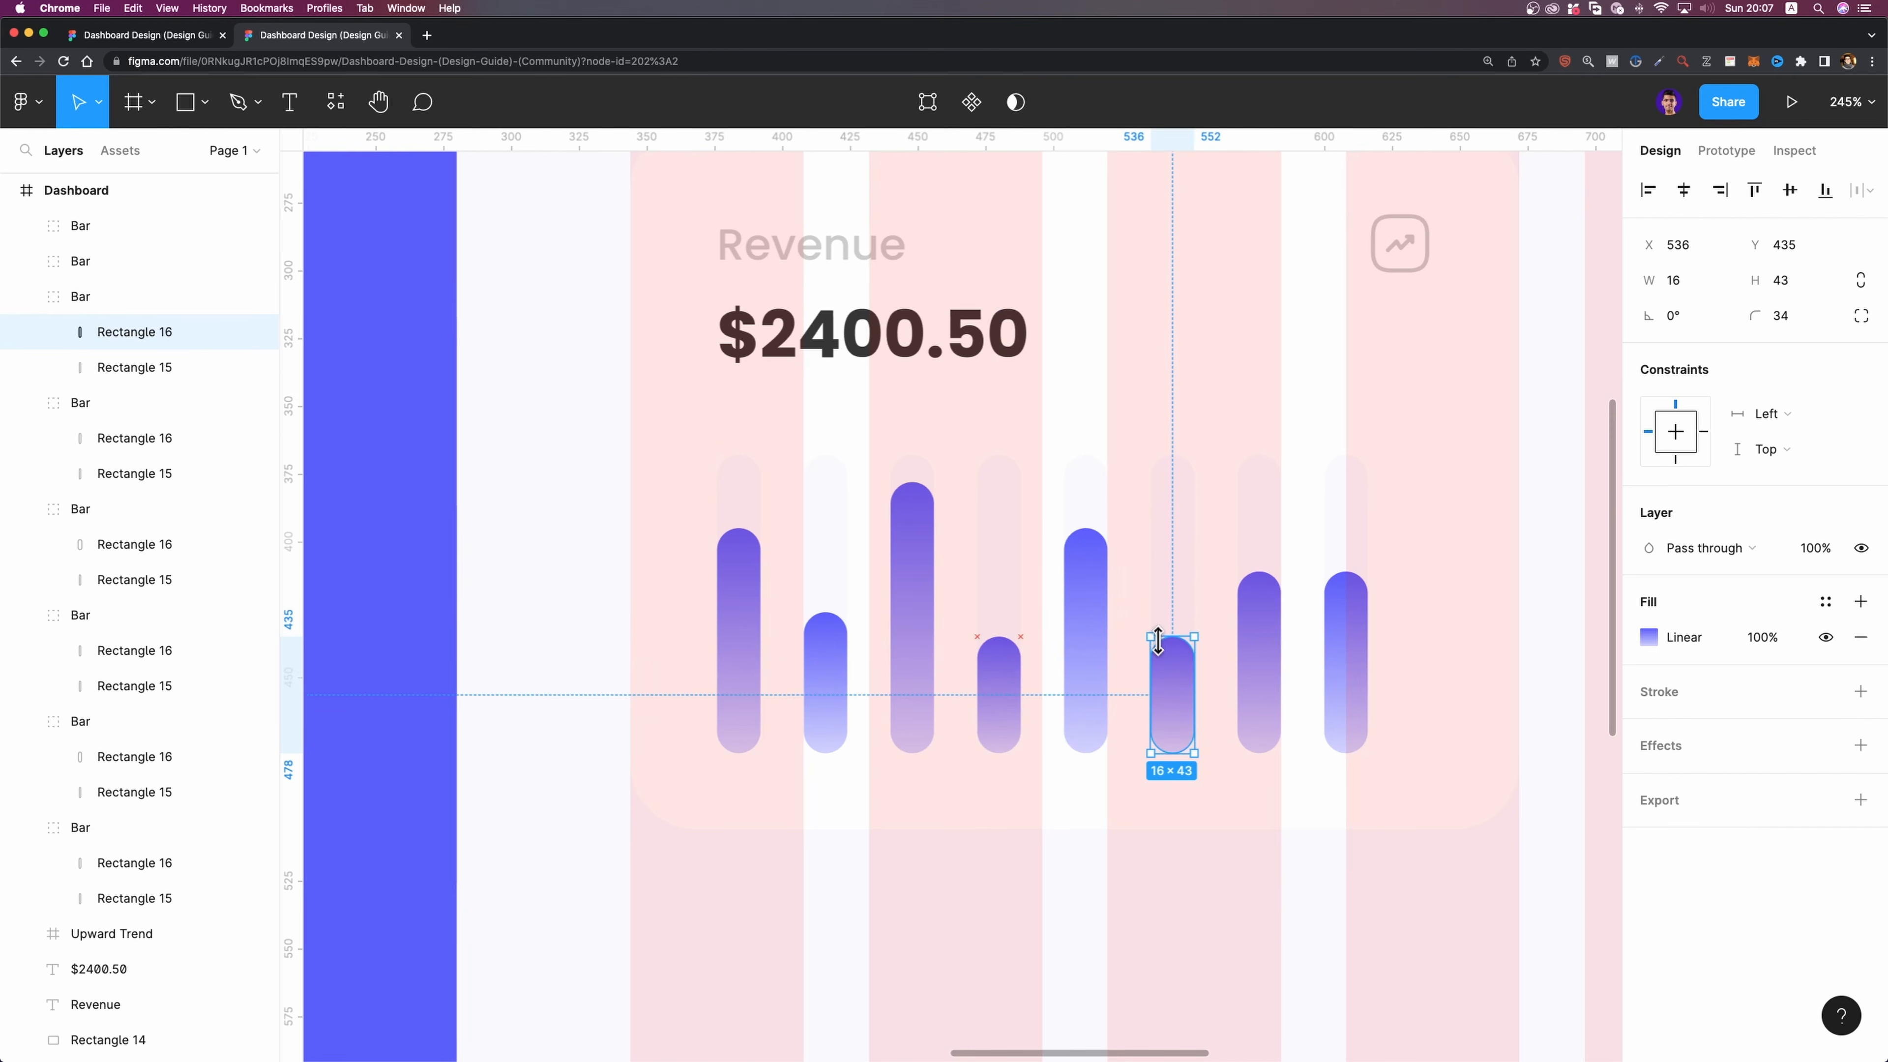
double_click(1255, 604)
click(1269, 569)
click(1264, 604)
drag(1261, 565, 1345, 517)
double_click(1353, 599)
Shorten the gradient fills of the fifth, third and first bars slightly to balance the chart.
super+click(1084, 554)
drag(1085, 526, 1083, 580)
super+click(913, 532)
mouse_move(912, 483)
mouse_down()
mouse_move(911, 527)
mouse_move(911, 501)
mouse_up()
super+click(732, 563)
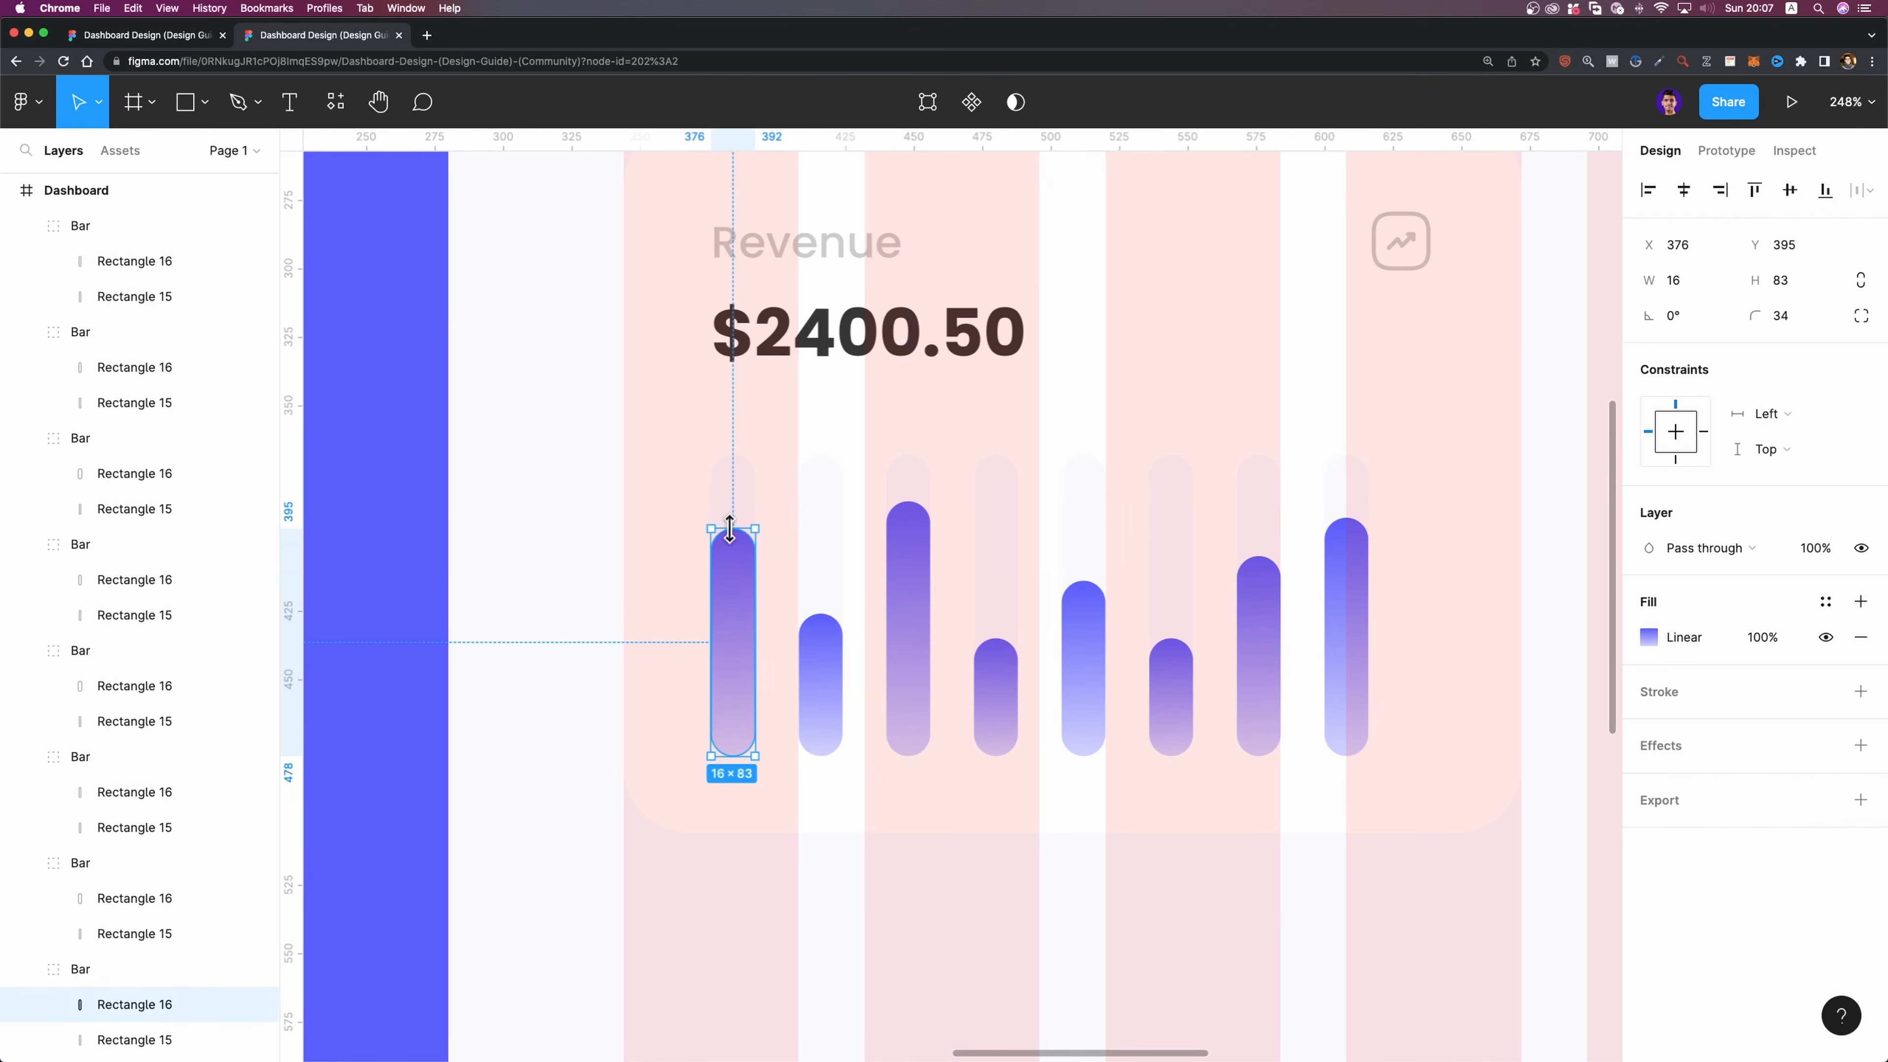
drag(730, 528, 731, 556)
Hide the 12-column layout grid on the Dashboard frame.
click(105, 192)
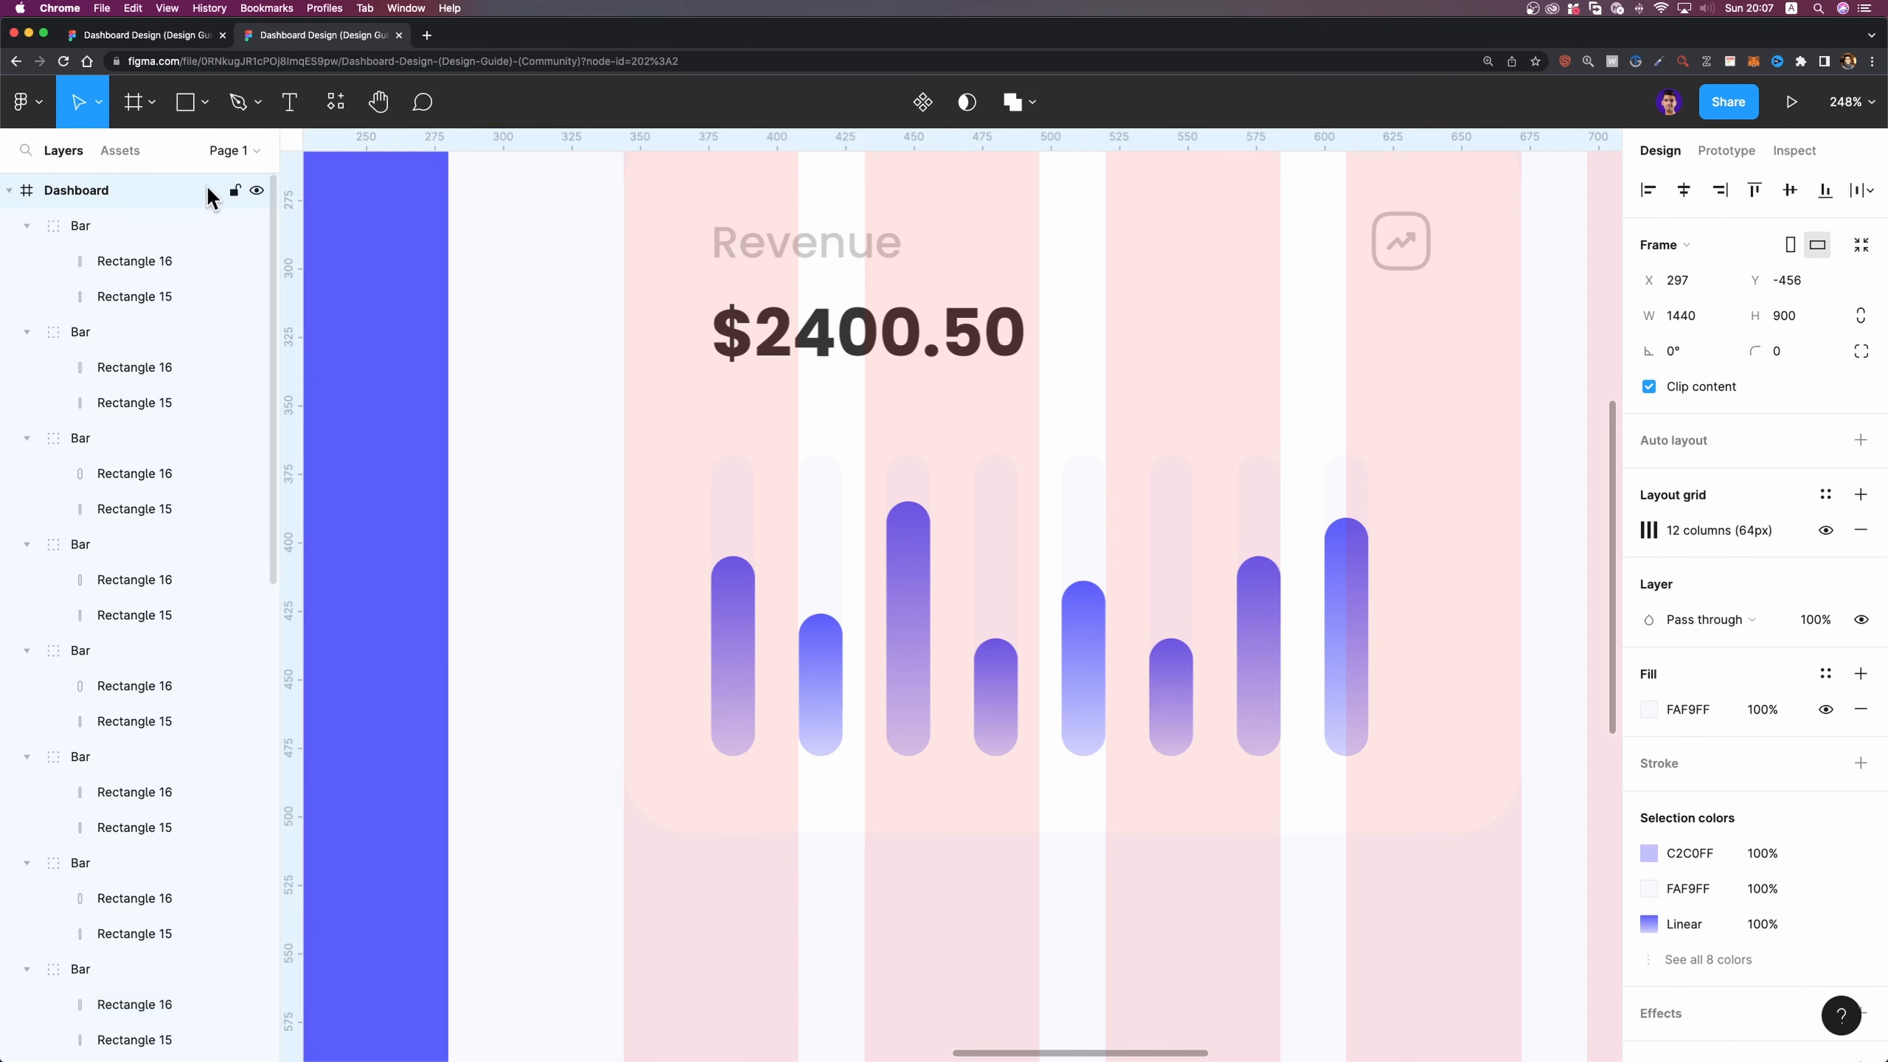
click(1826, 530)
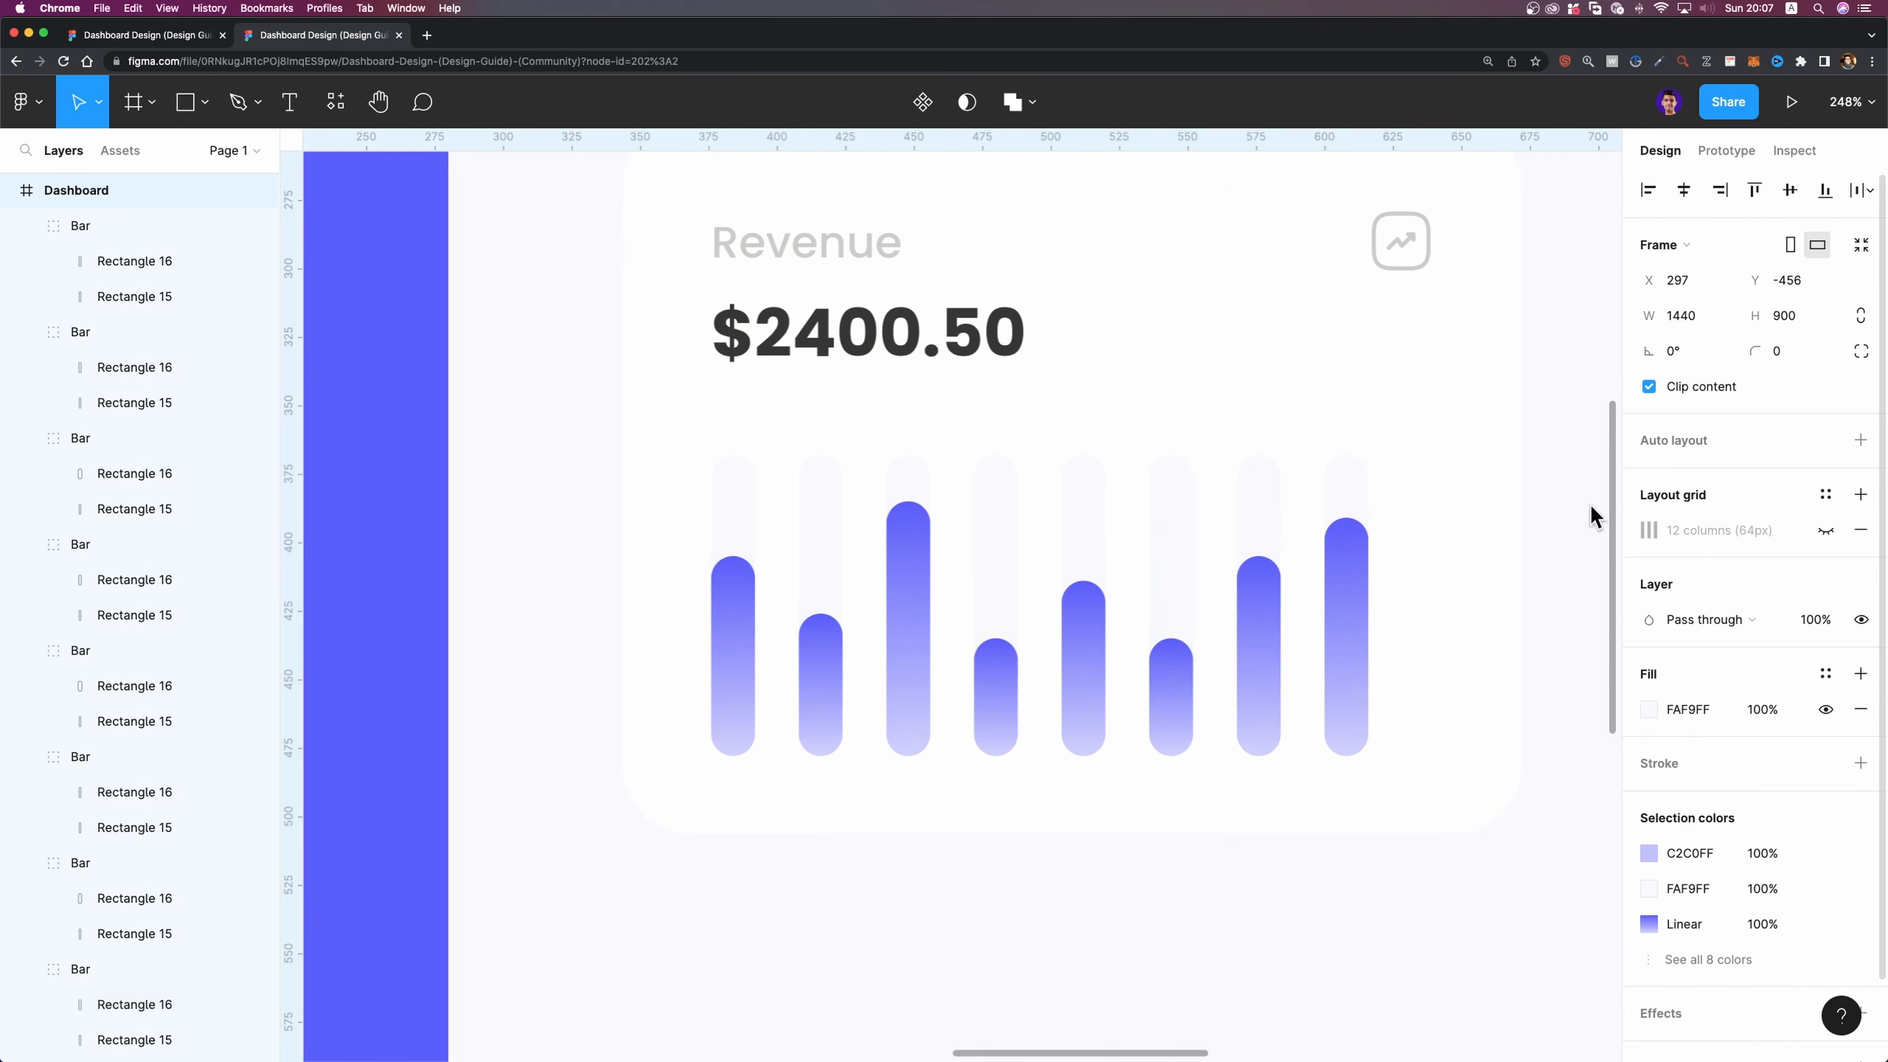
scroll(1016, 557, right, 2)
scroll(1017, 557, right, 3)
scroll(1017, 558, up, 1)
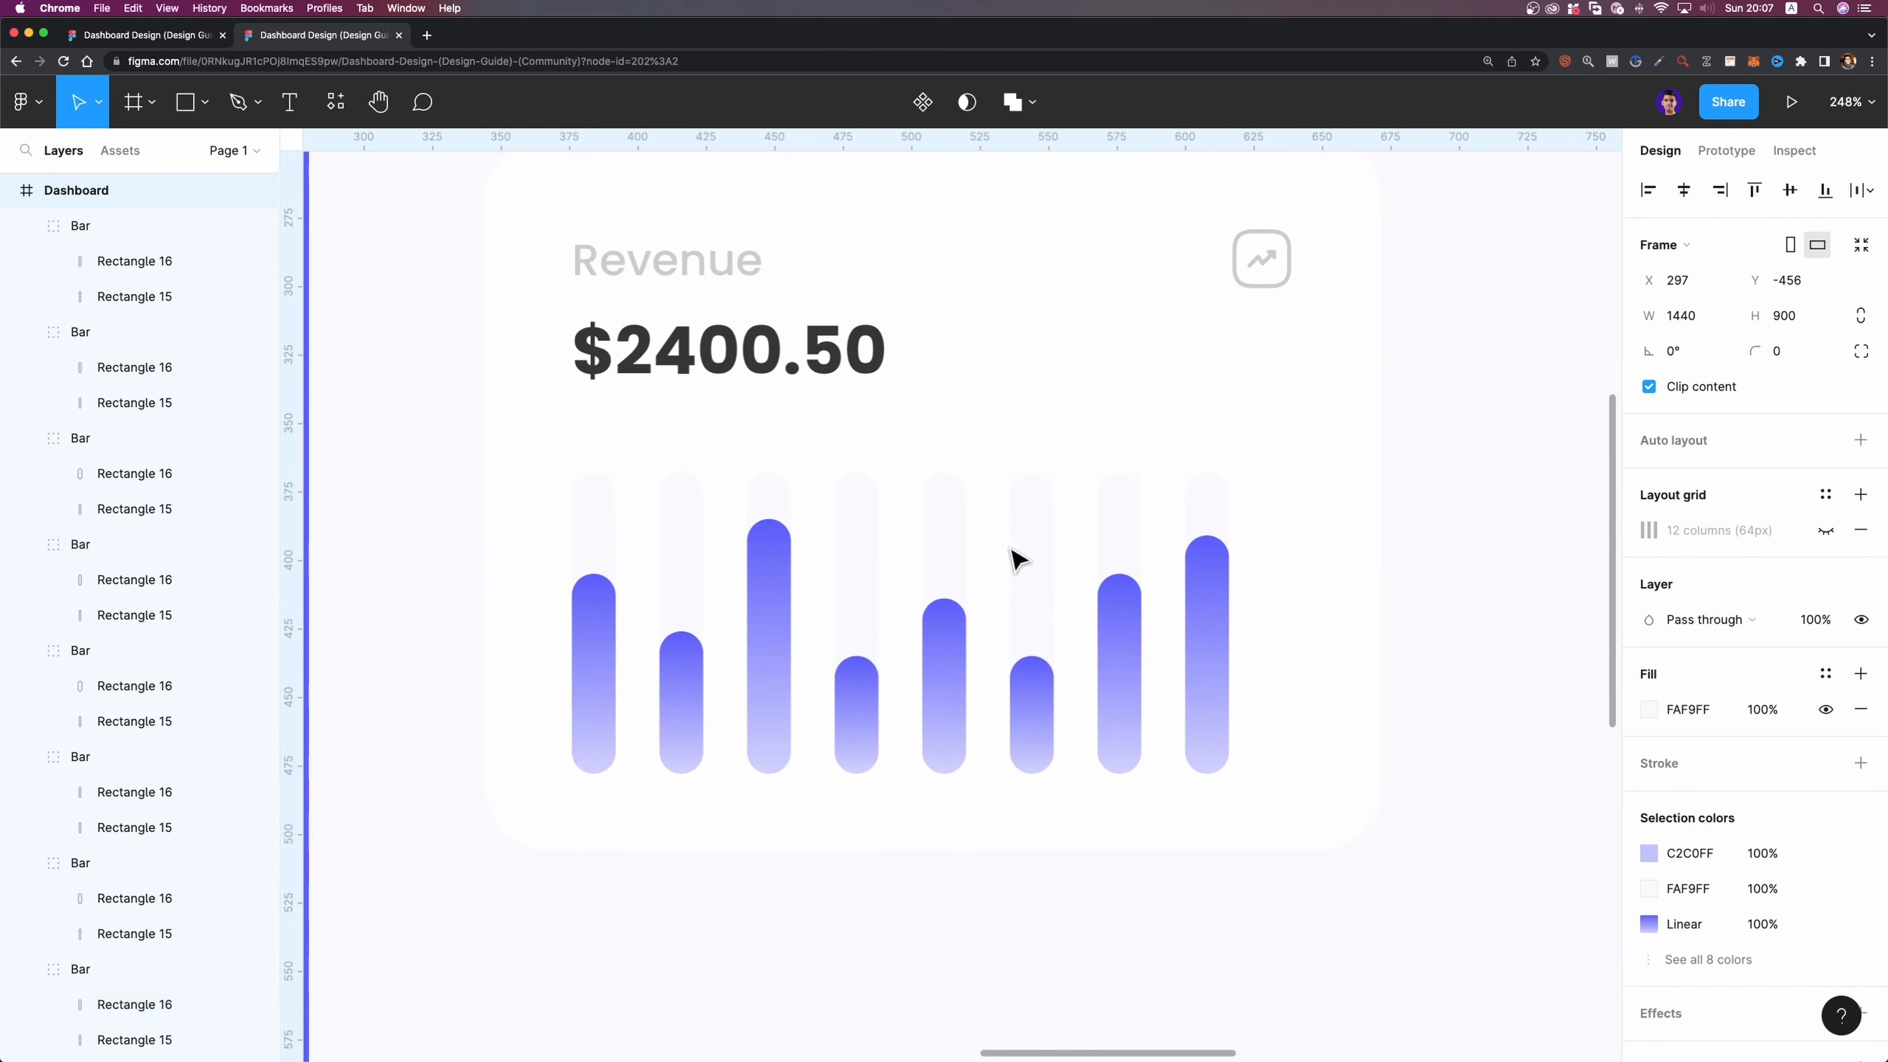
Collapse the eight Bar groups in the layer list and select all of them.
click(112, 232)
click(26, 226)
click(27, 261)
click(27, 296)
click(27, 332)
click(27, 367)
click(27, 402)
click(27, 439)
shift+click(29, 482)
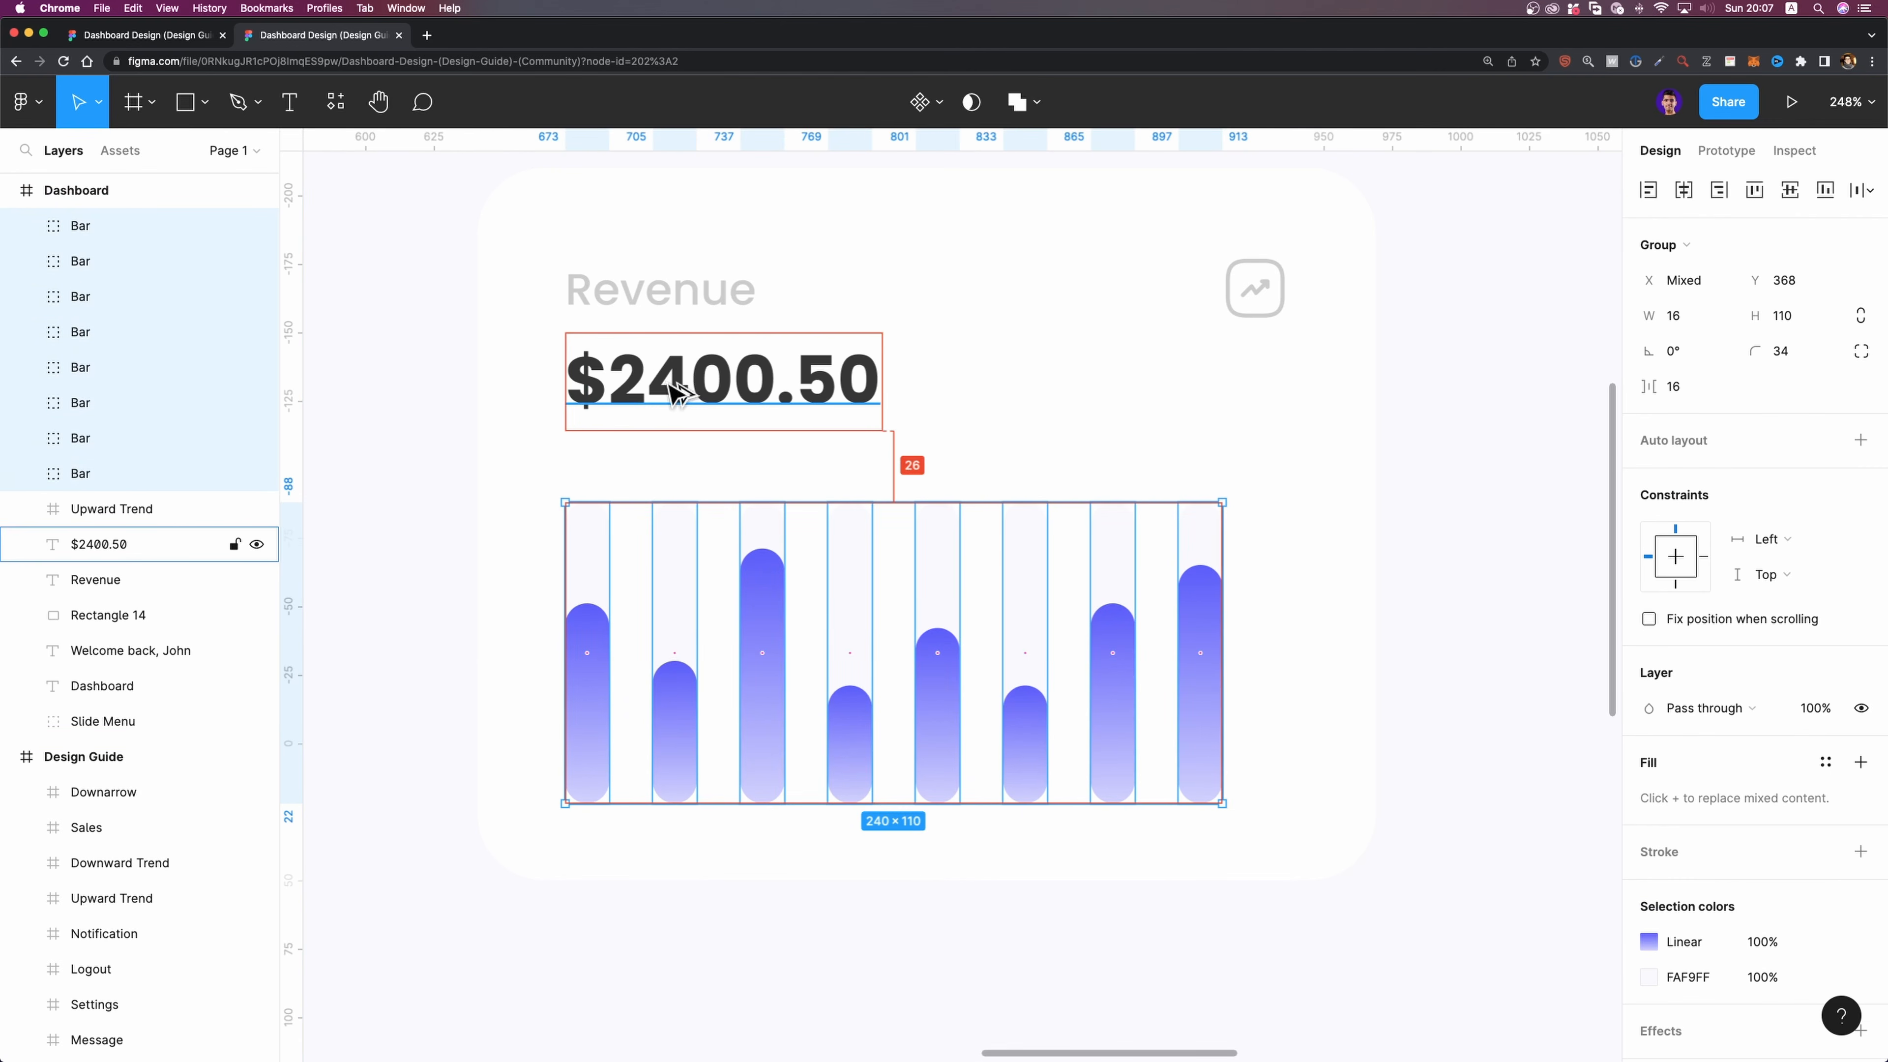
Nudge the eight bars up to Y 366 and set the Revenue card's background height to 262.
key(Up)
key(Up)
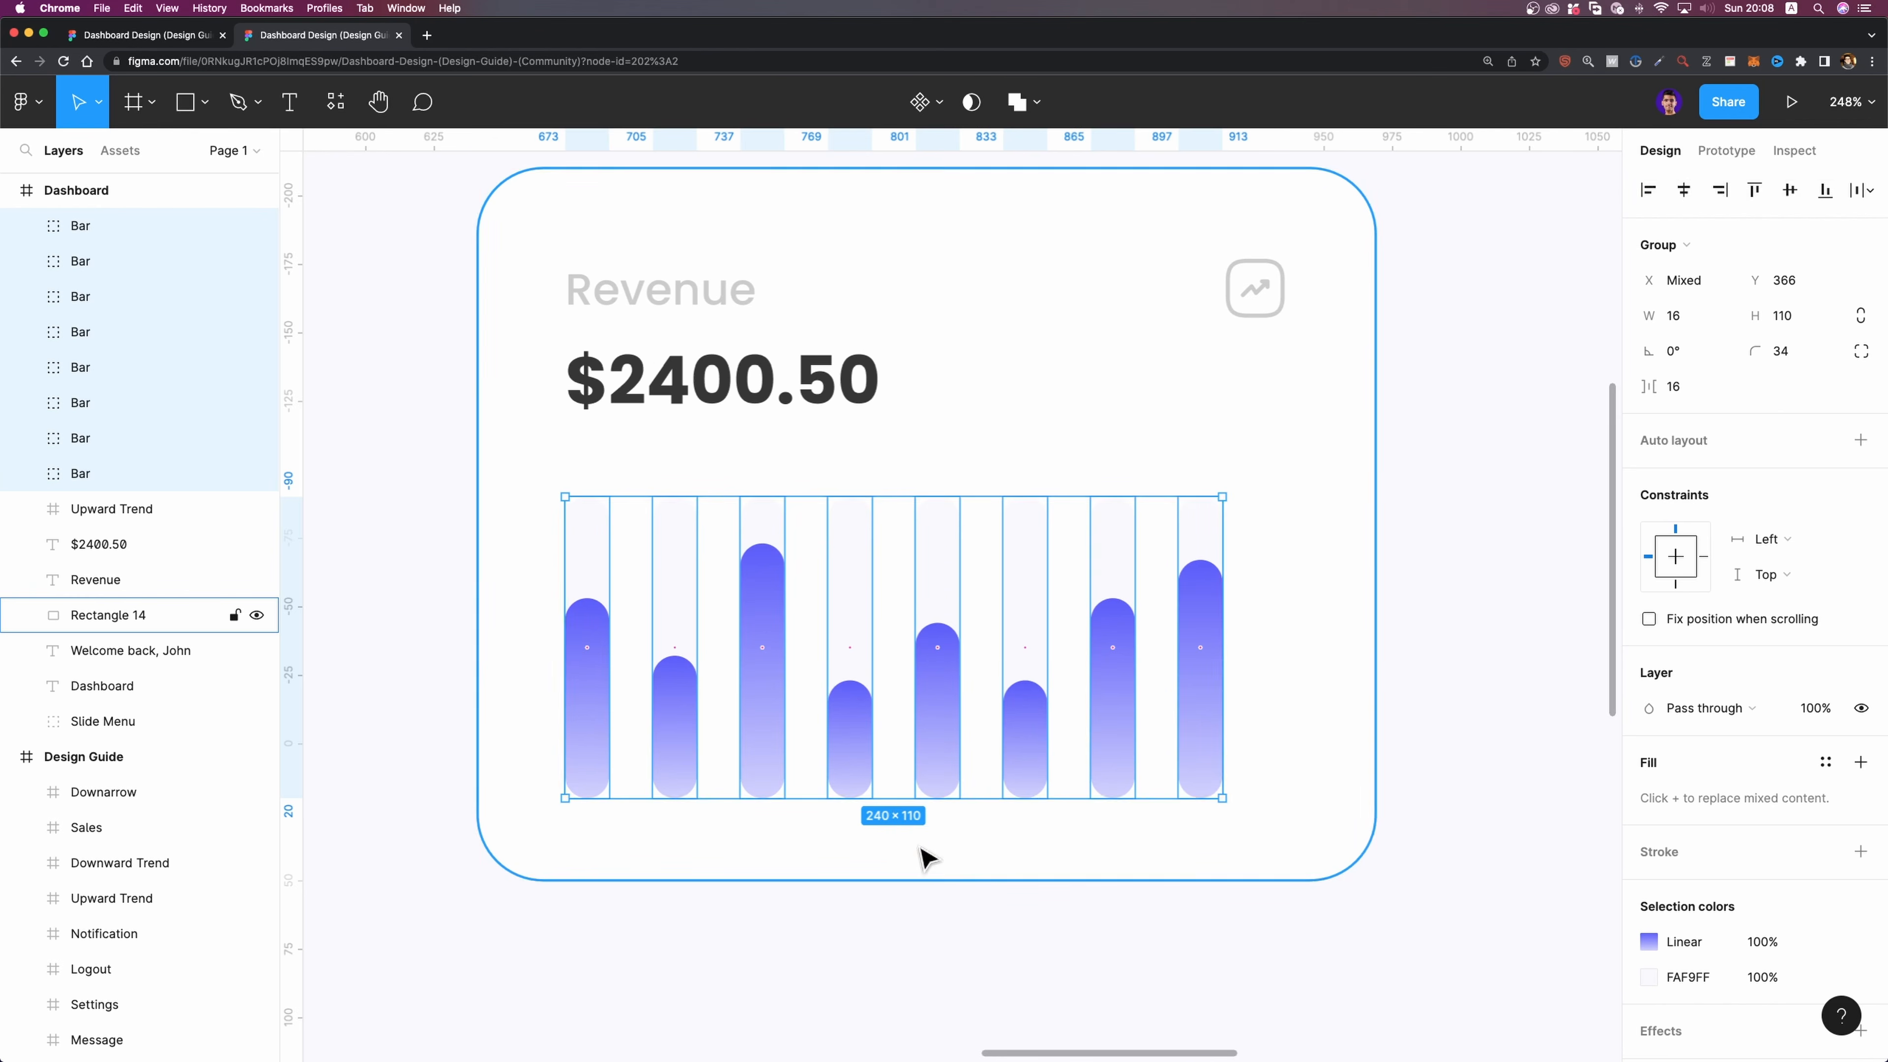
click(1310, 511)
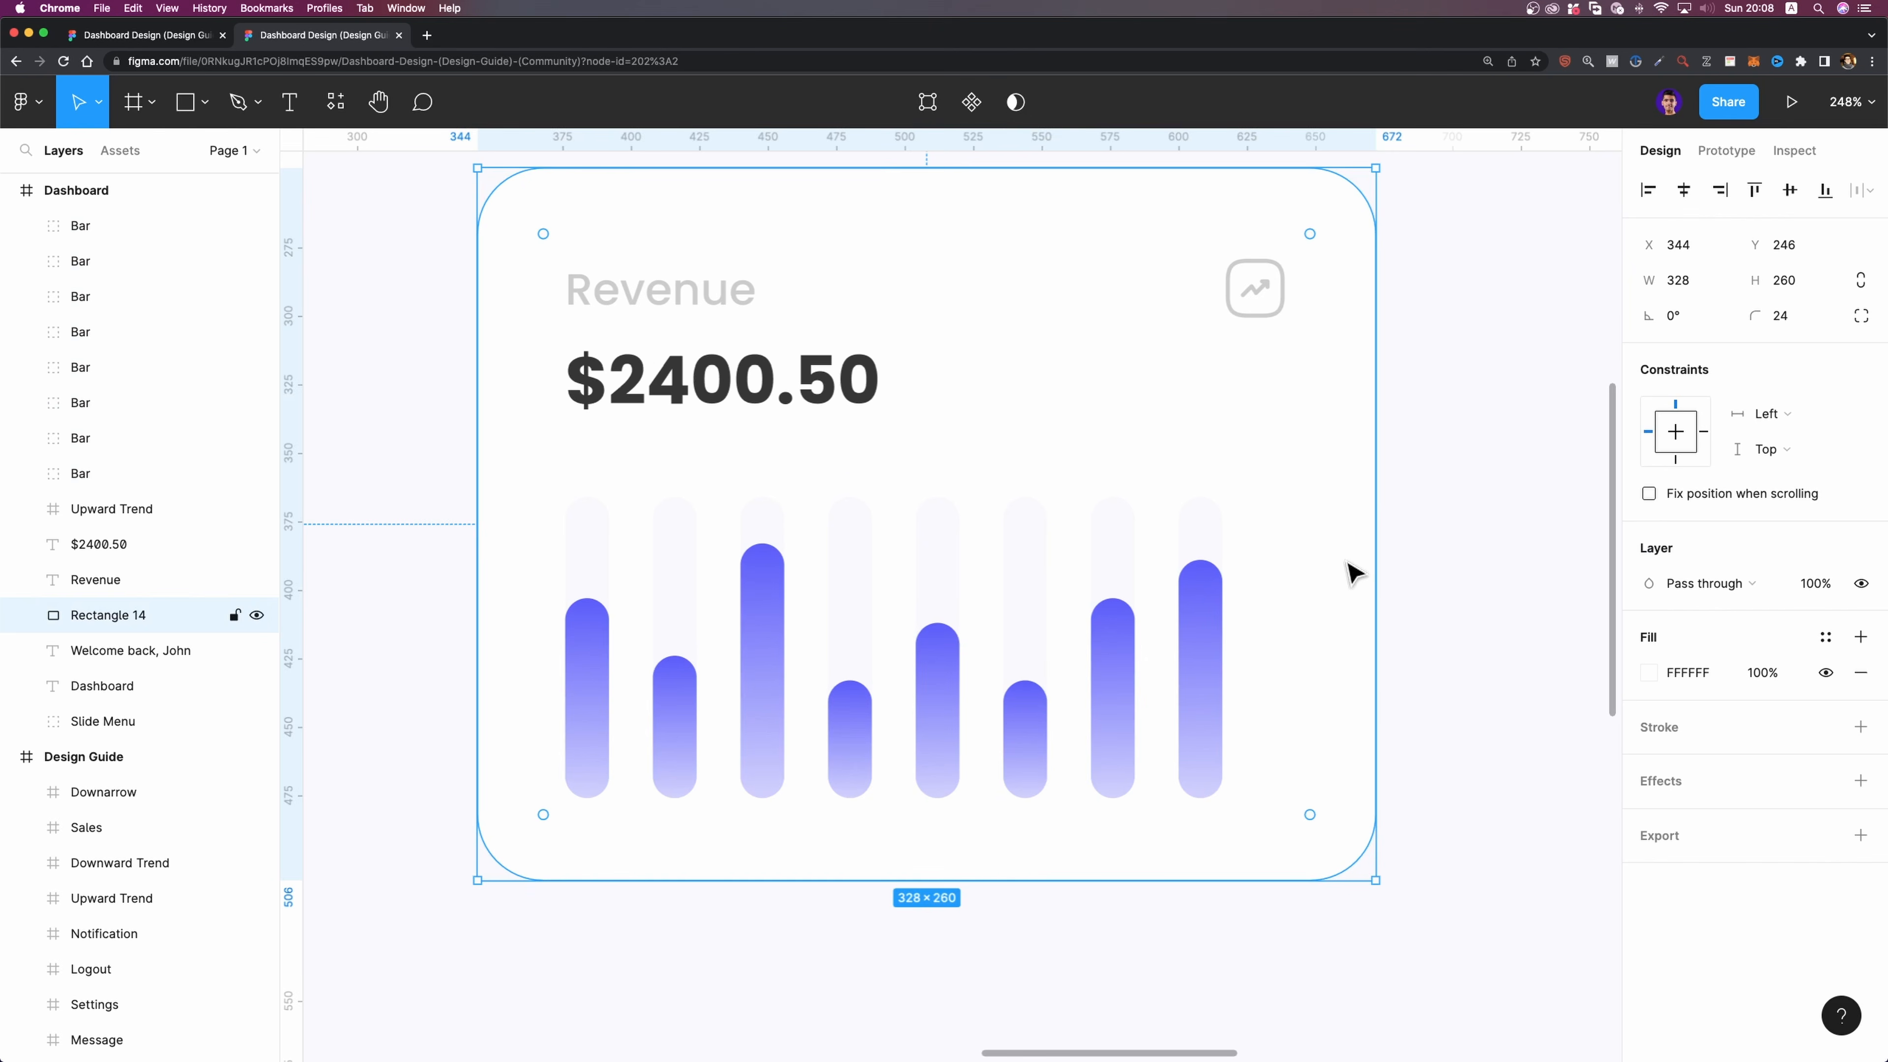
click(1817, 283)
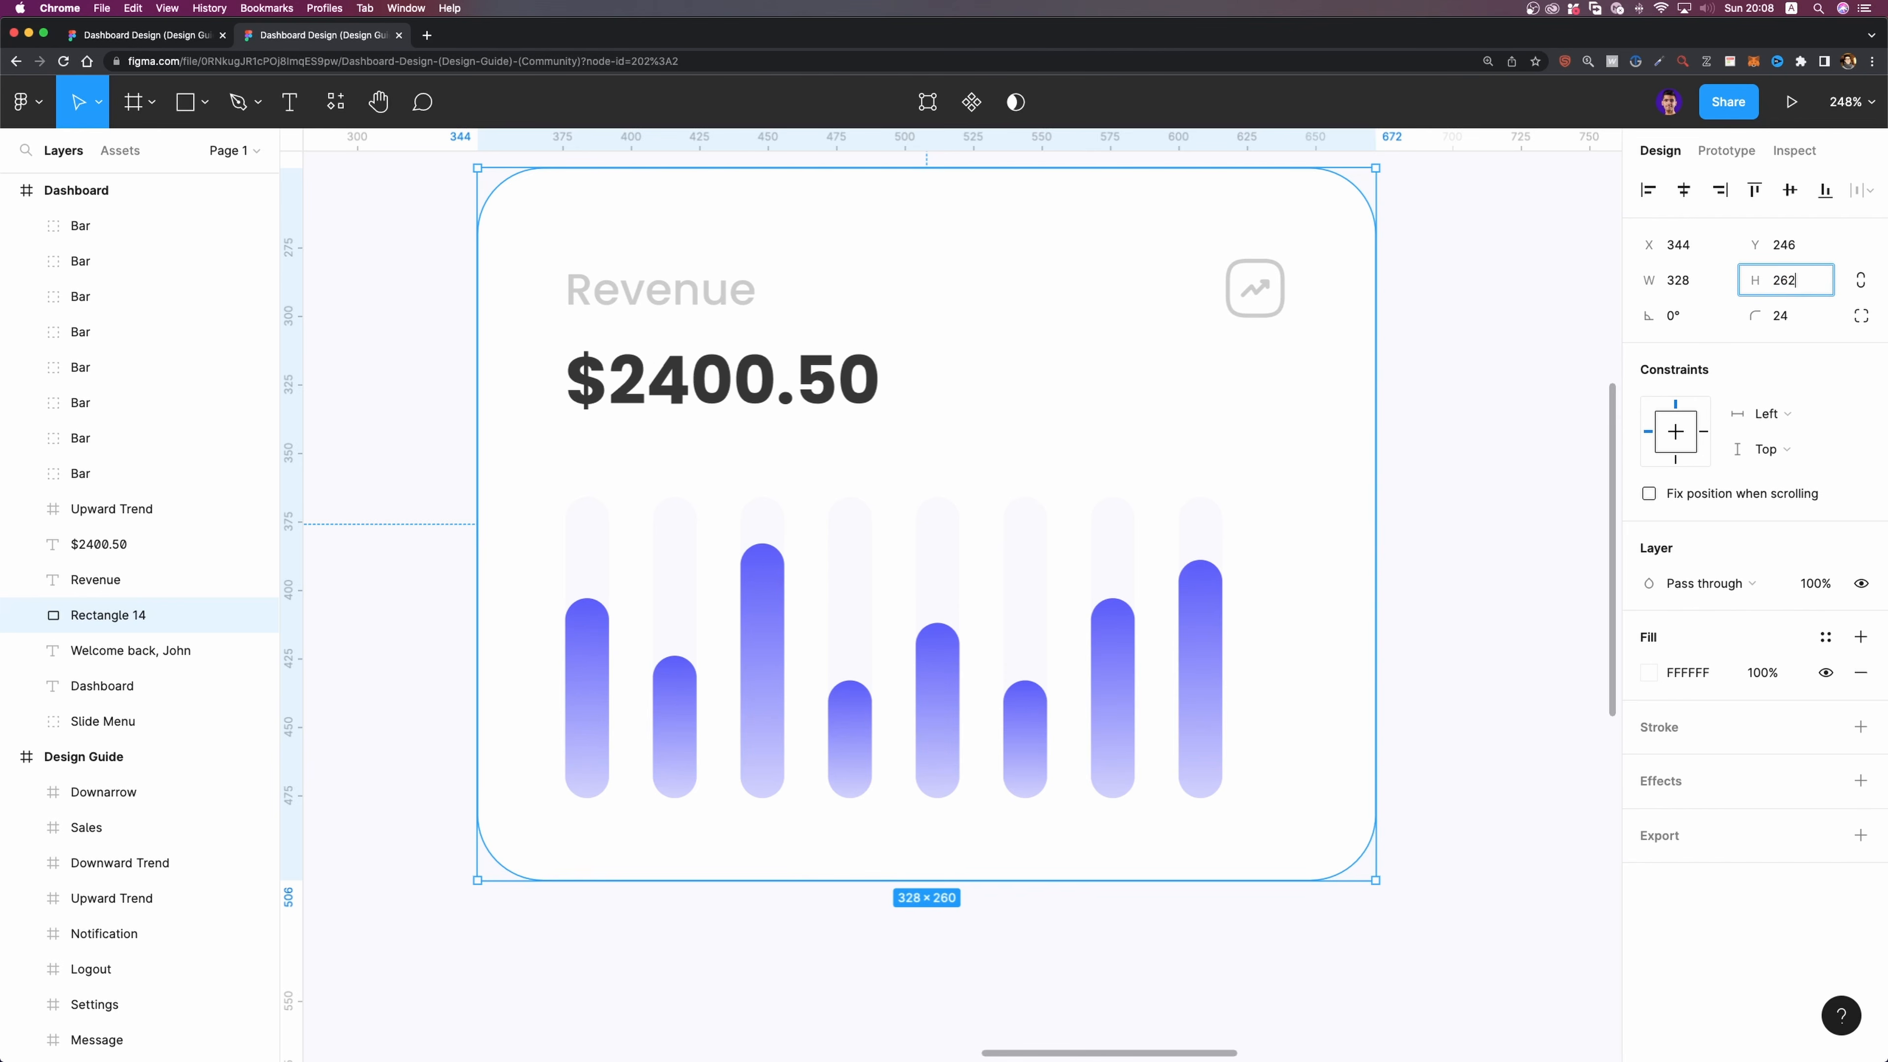
key(Return)
click(1041, 686)
key(alt)
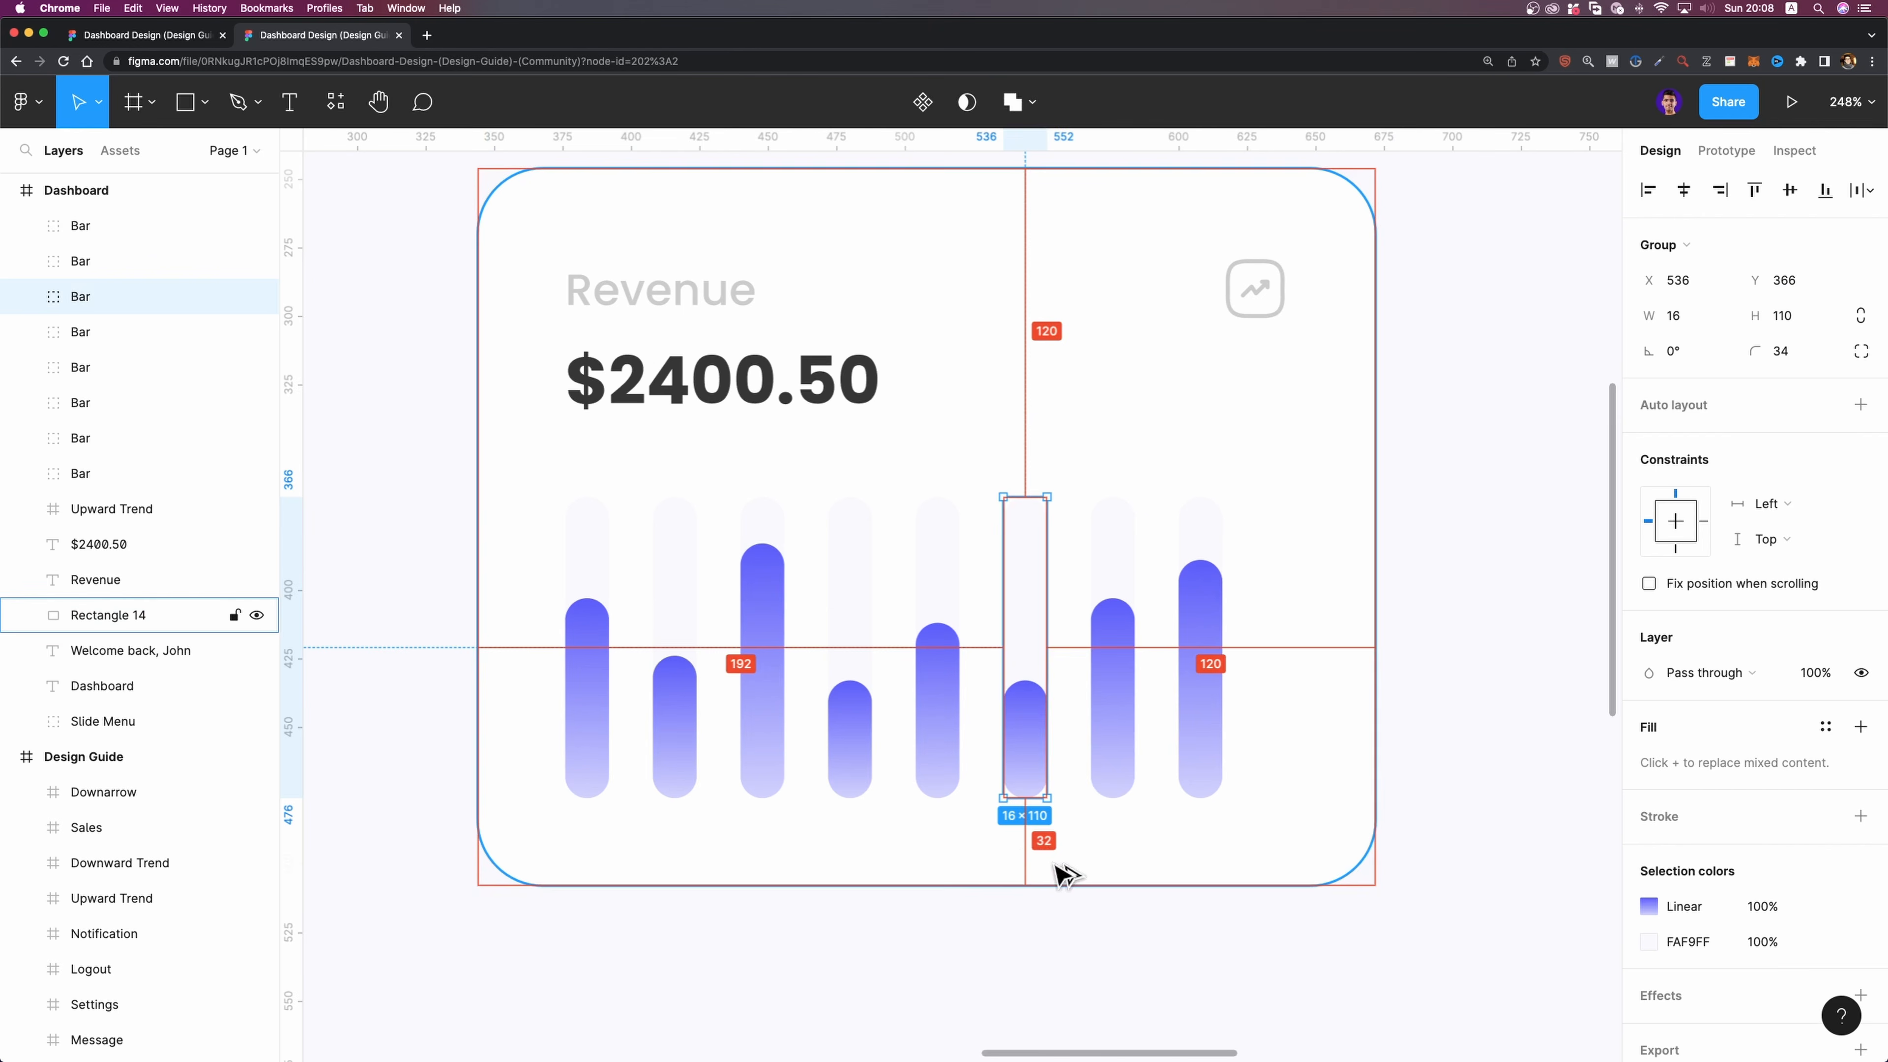
Group the eight chart bars of the Revenue card into one group.
click(1217, 696)
shift+click(1126, 703)
shift+click(1033, 720)
shift+click(943, 717)
shift+click(862, 718)
shift+click(765, 697)
shift+click(674, 683)
shift+click(586, 675)
key(super+g)
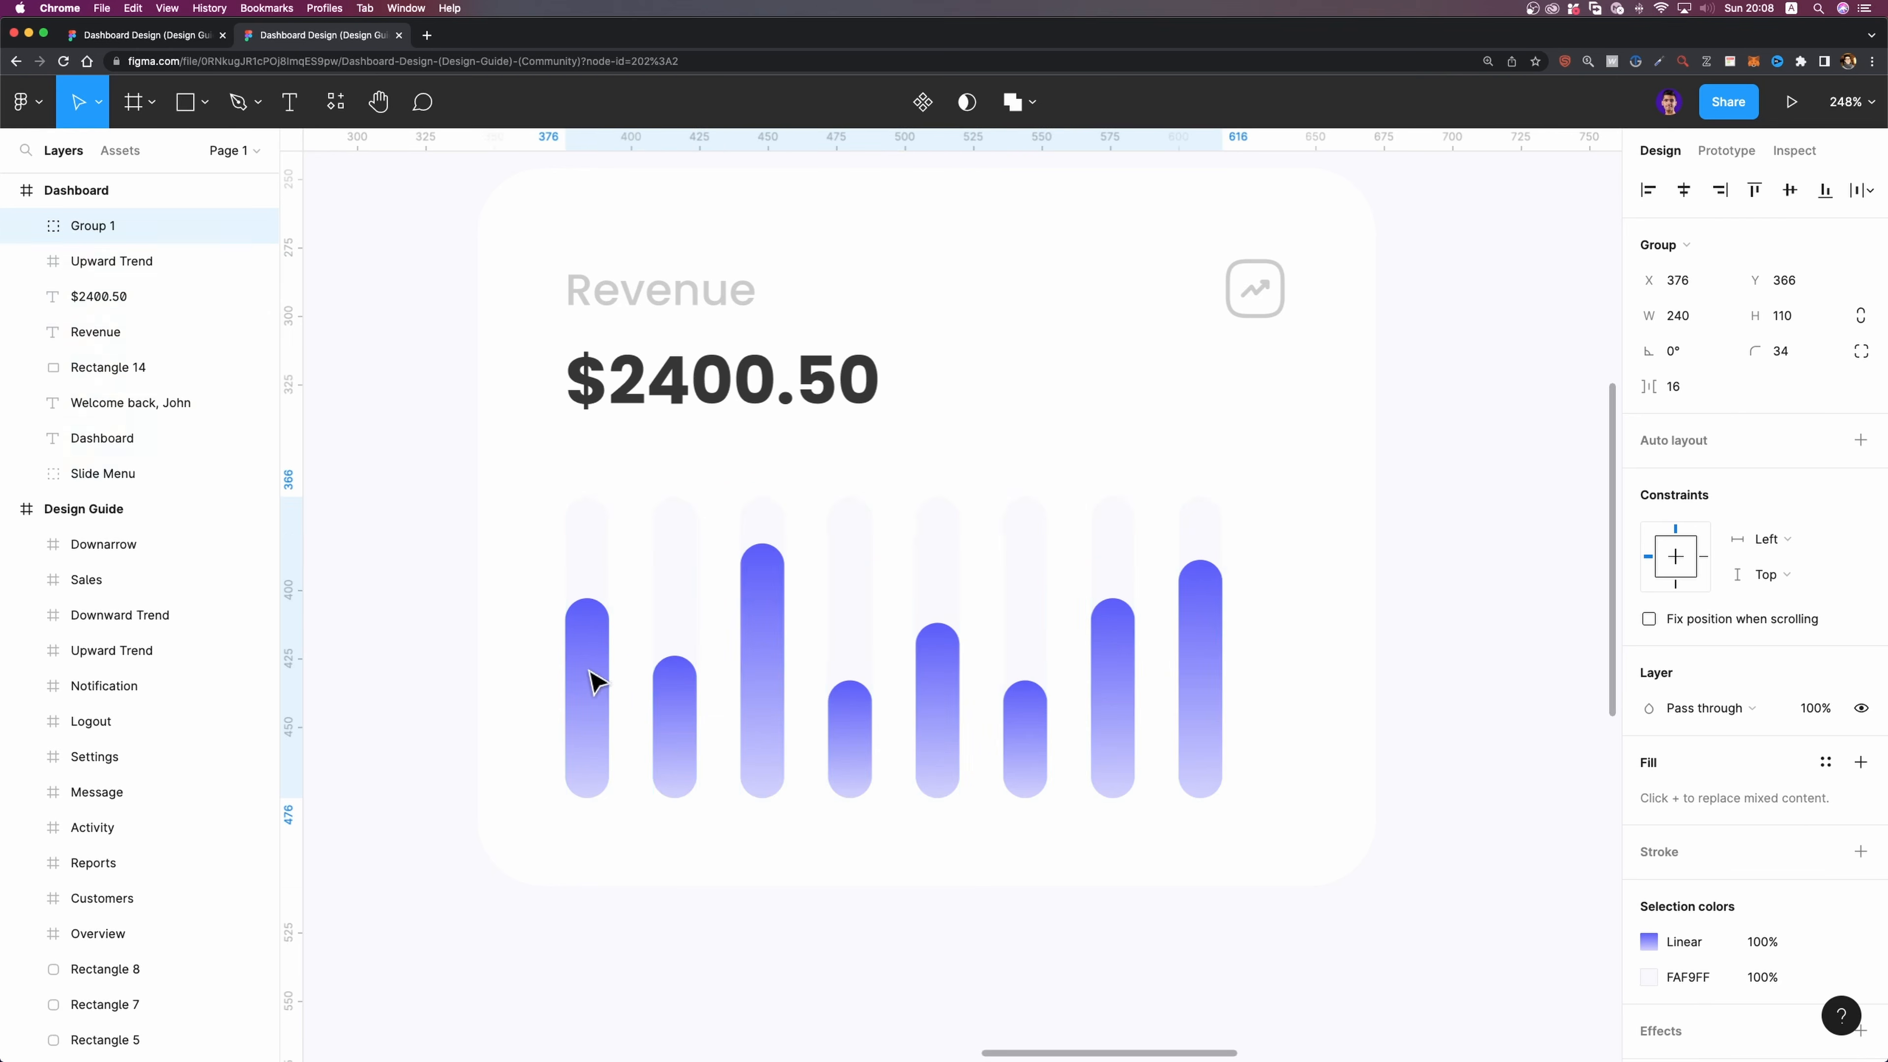
Rename the new group of bars as Bar Chart.
double_click(110, 229)
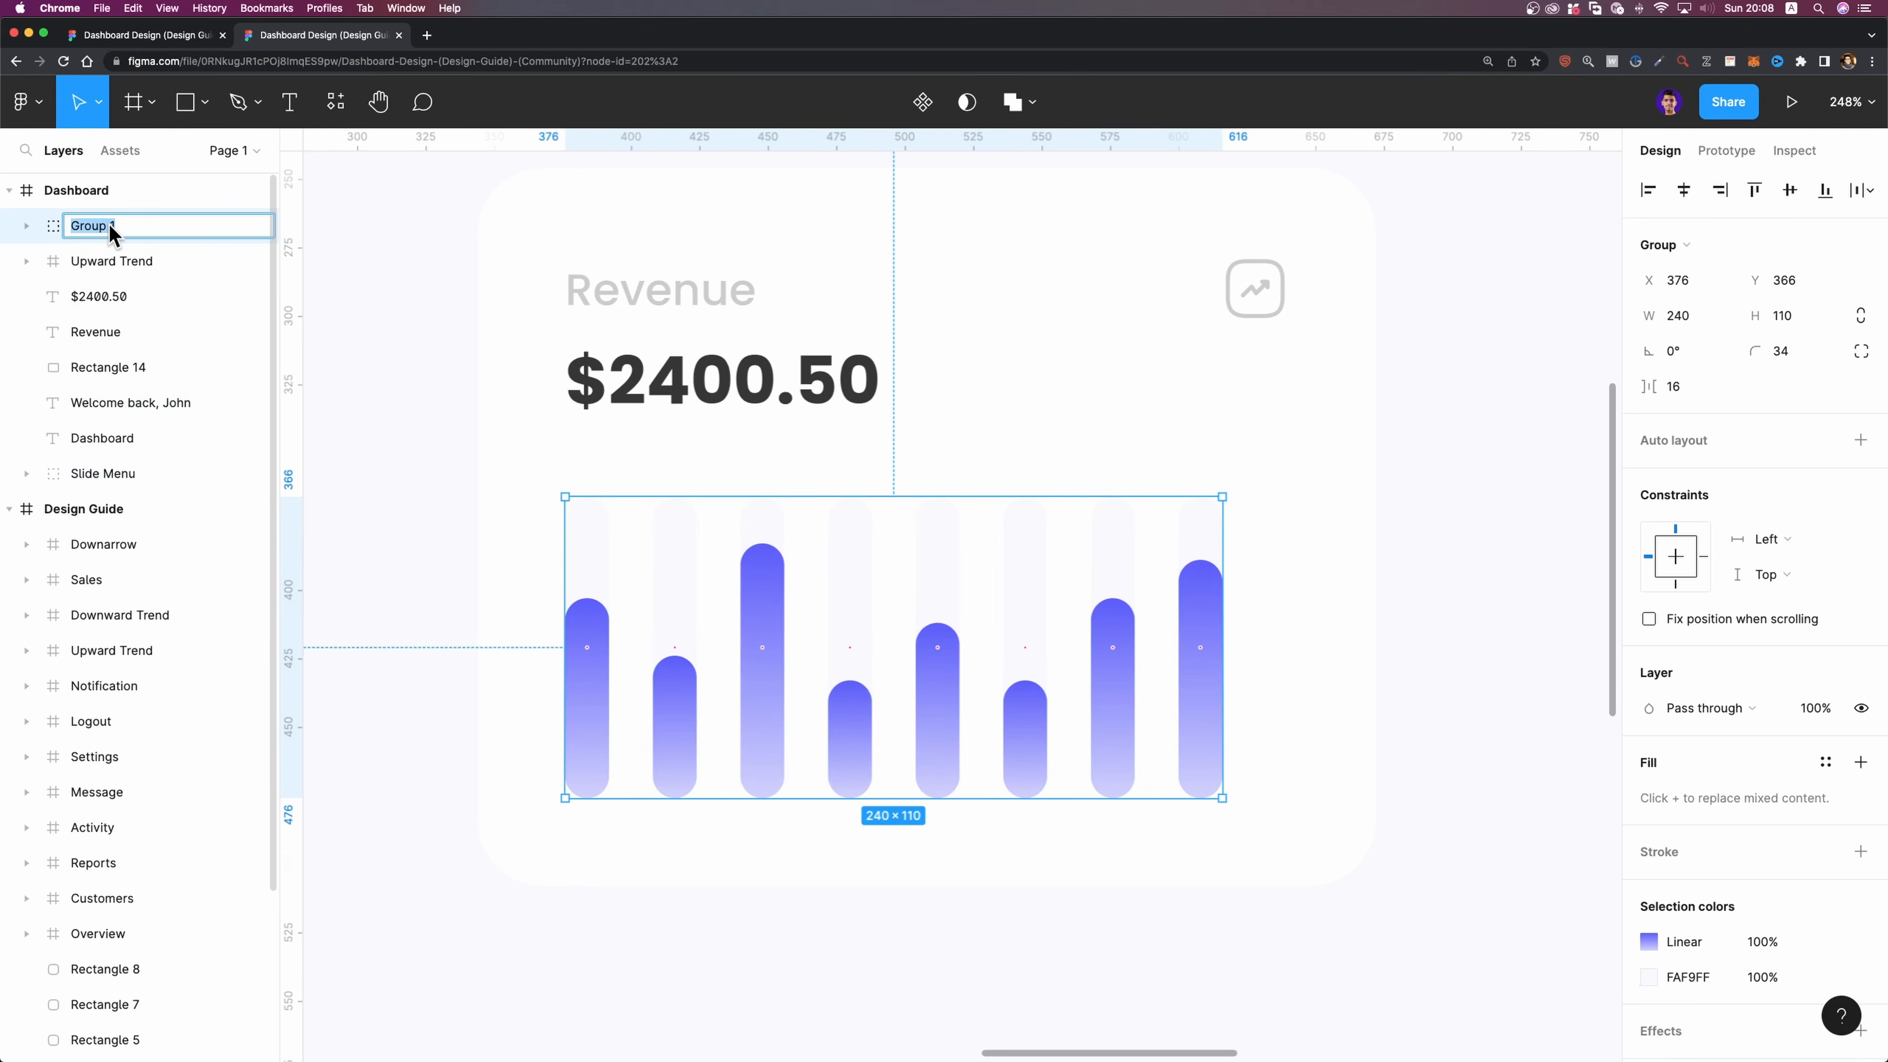
text(Bar Chart)
key(Return)
click(1308, 454)
click(1473, 454)
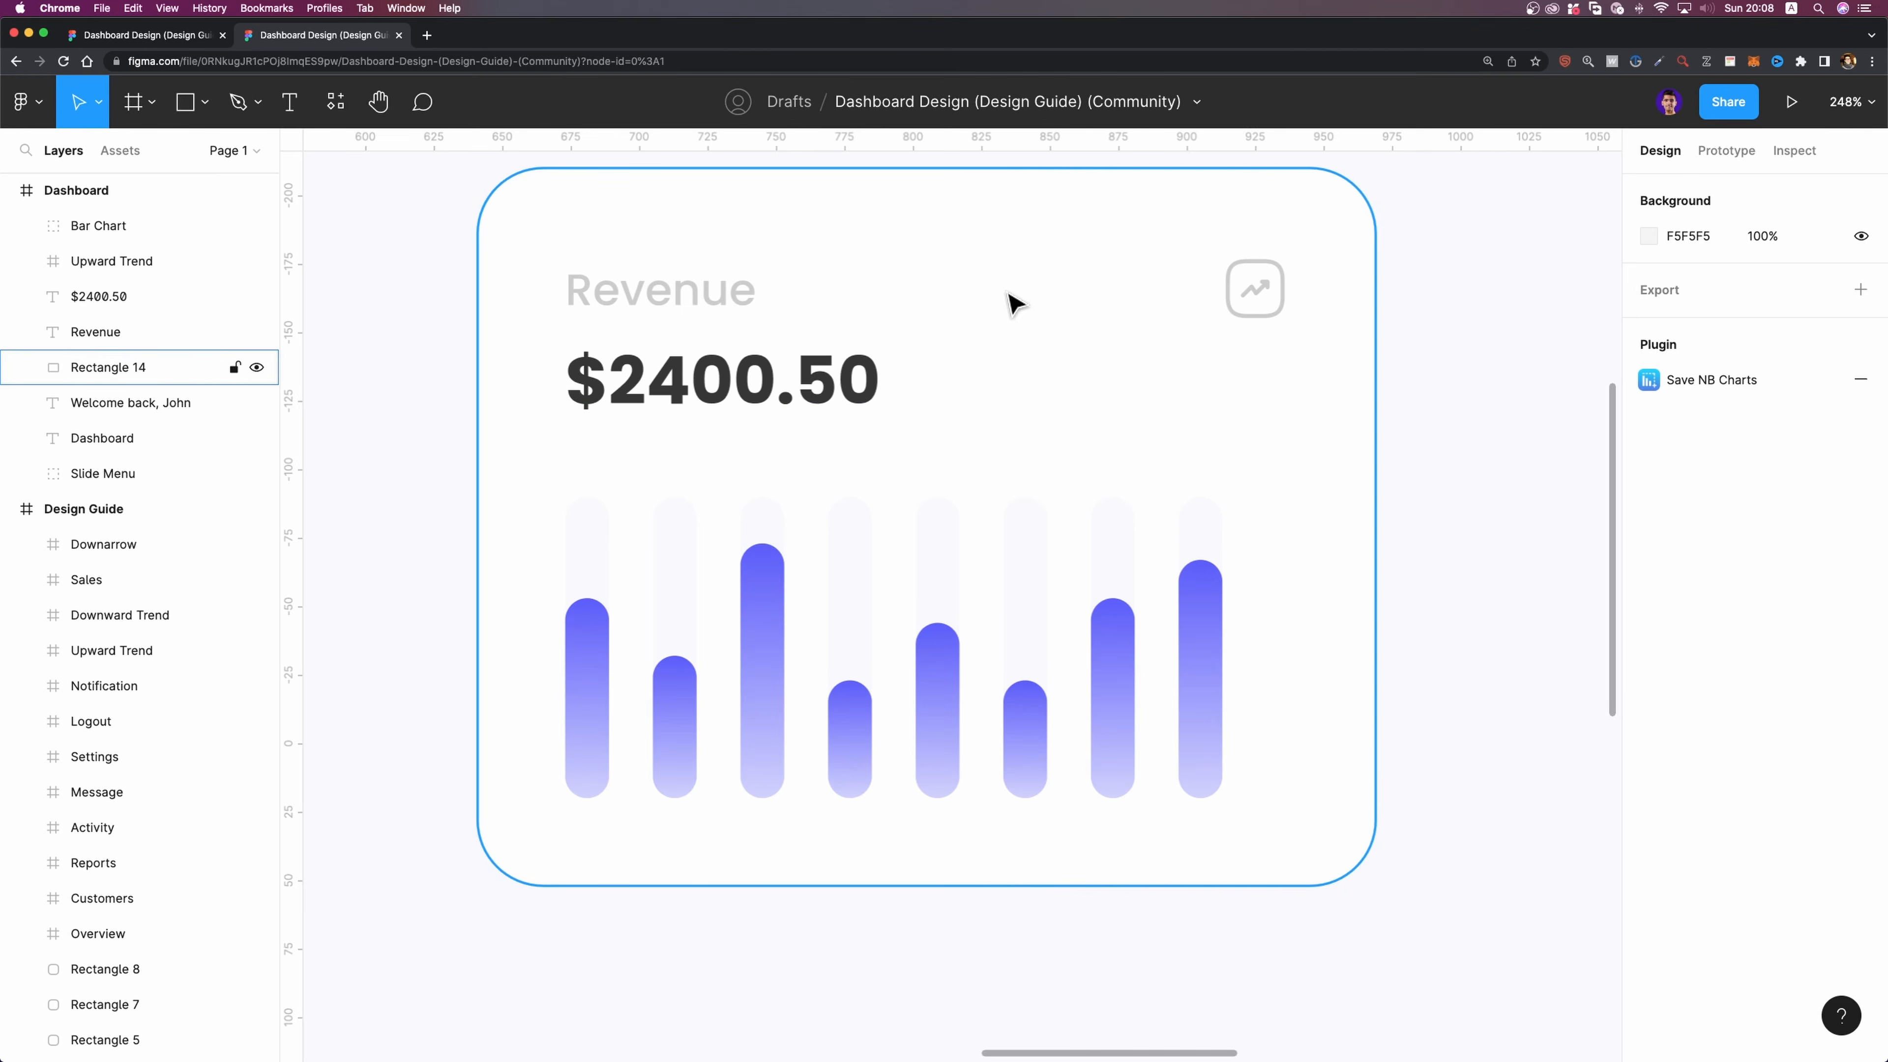
Add a 1 px inside stroke to the Revenue card's background, using the sidebar blue 5A57FF at 10% opacity.
click(1017, 304)
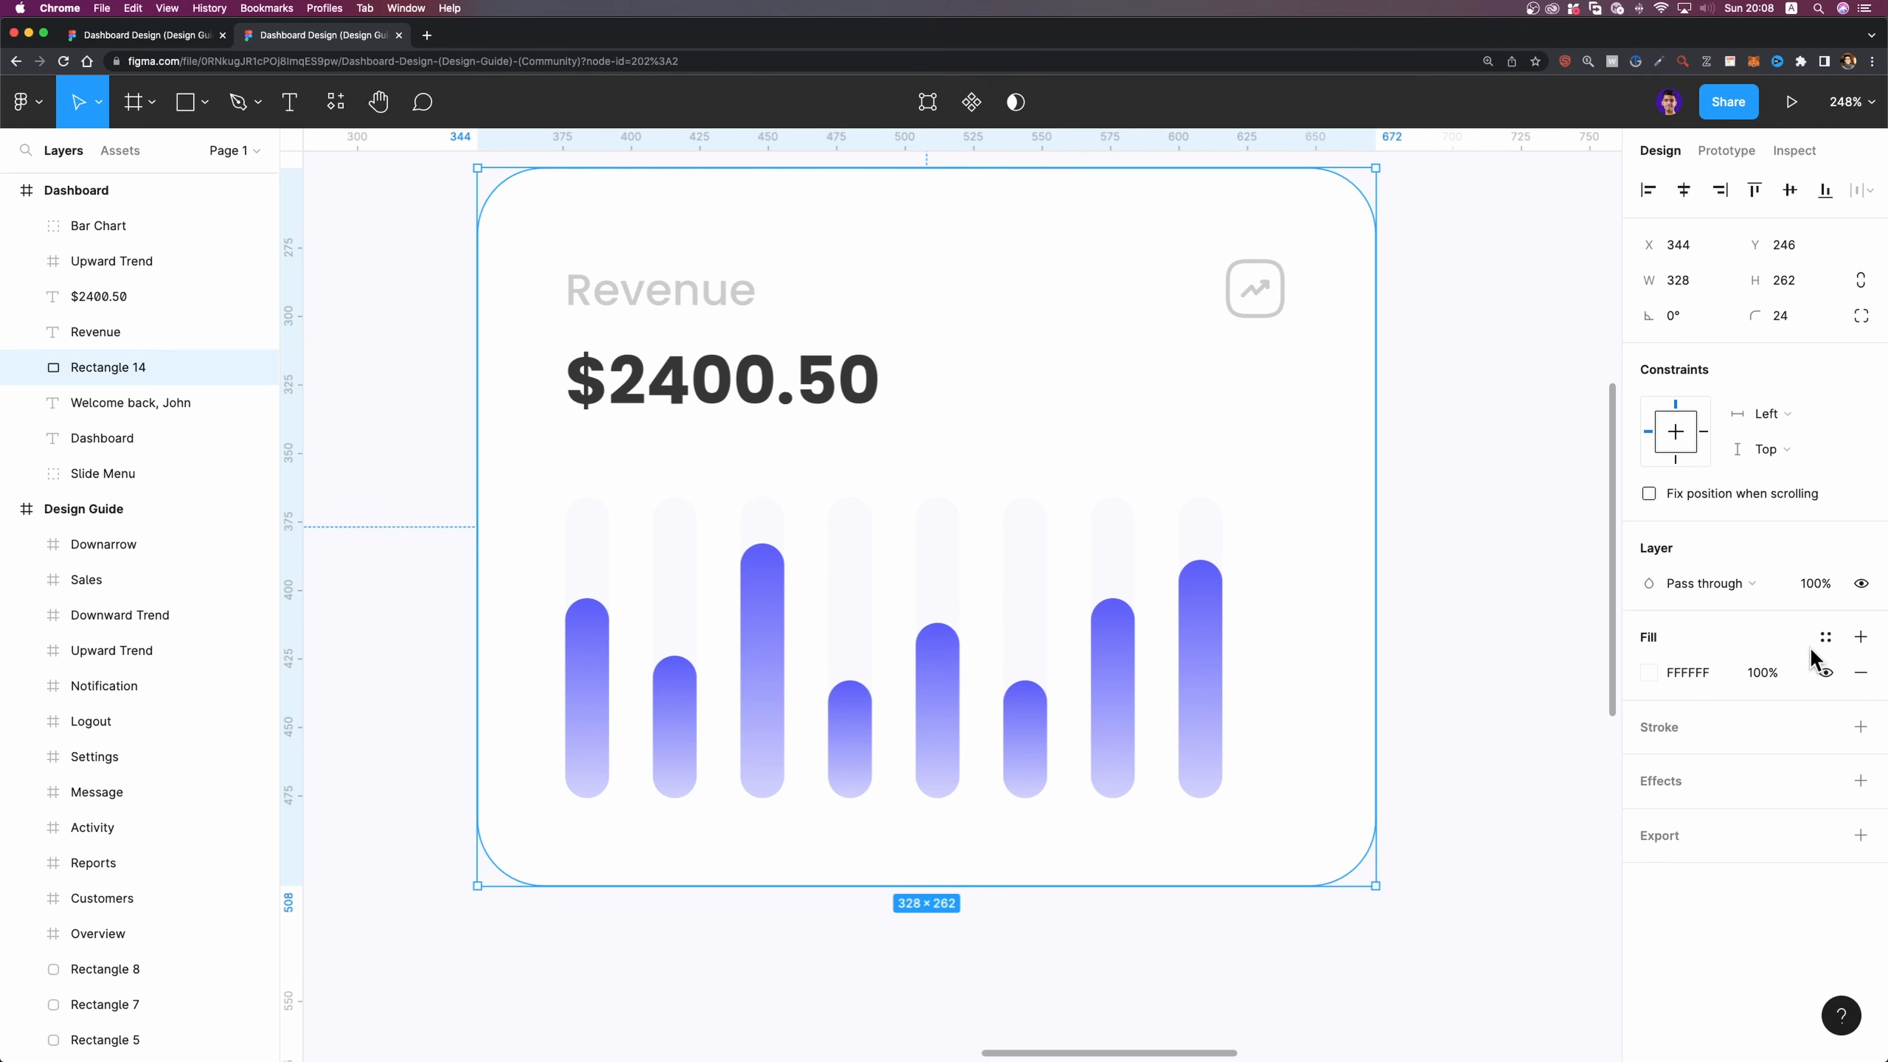
click(1860, 727)
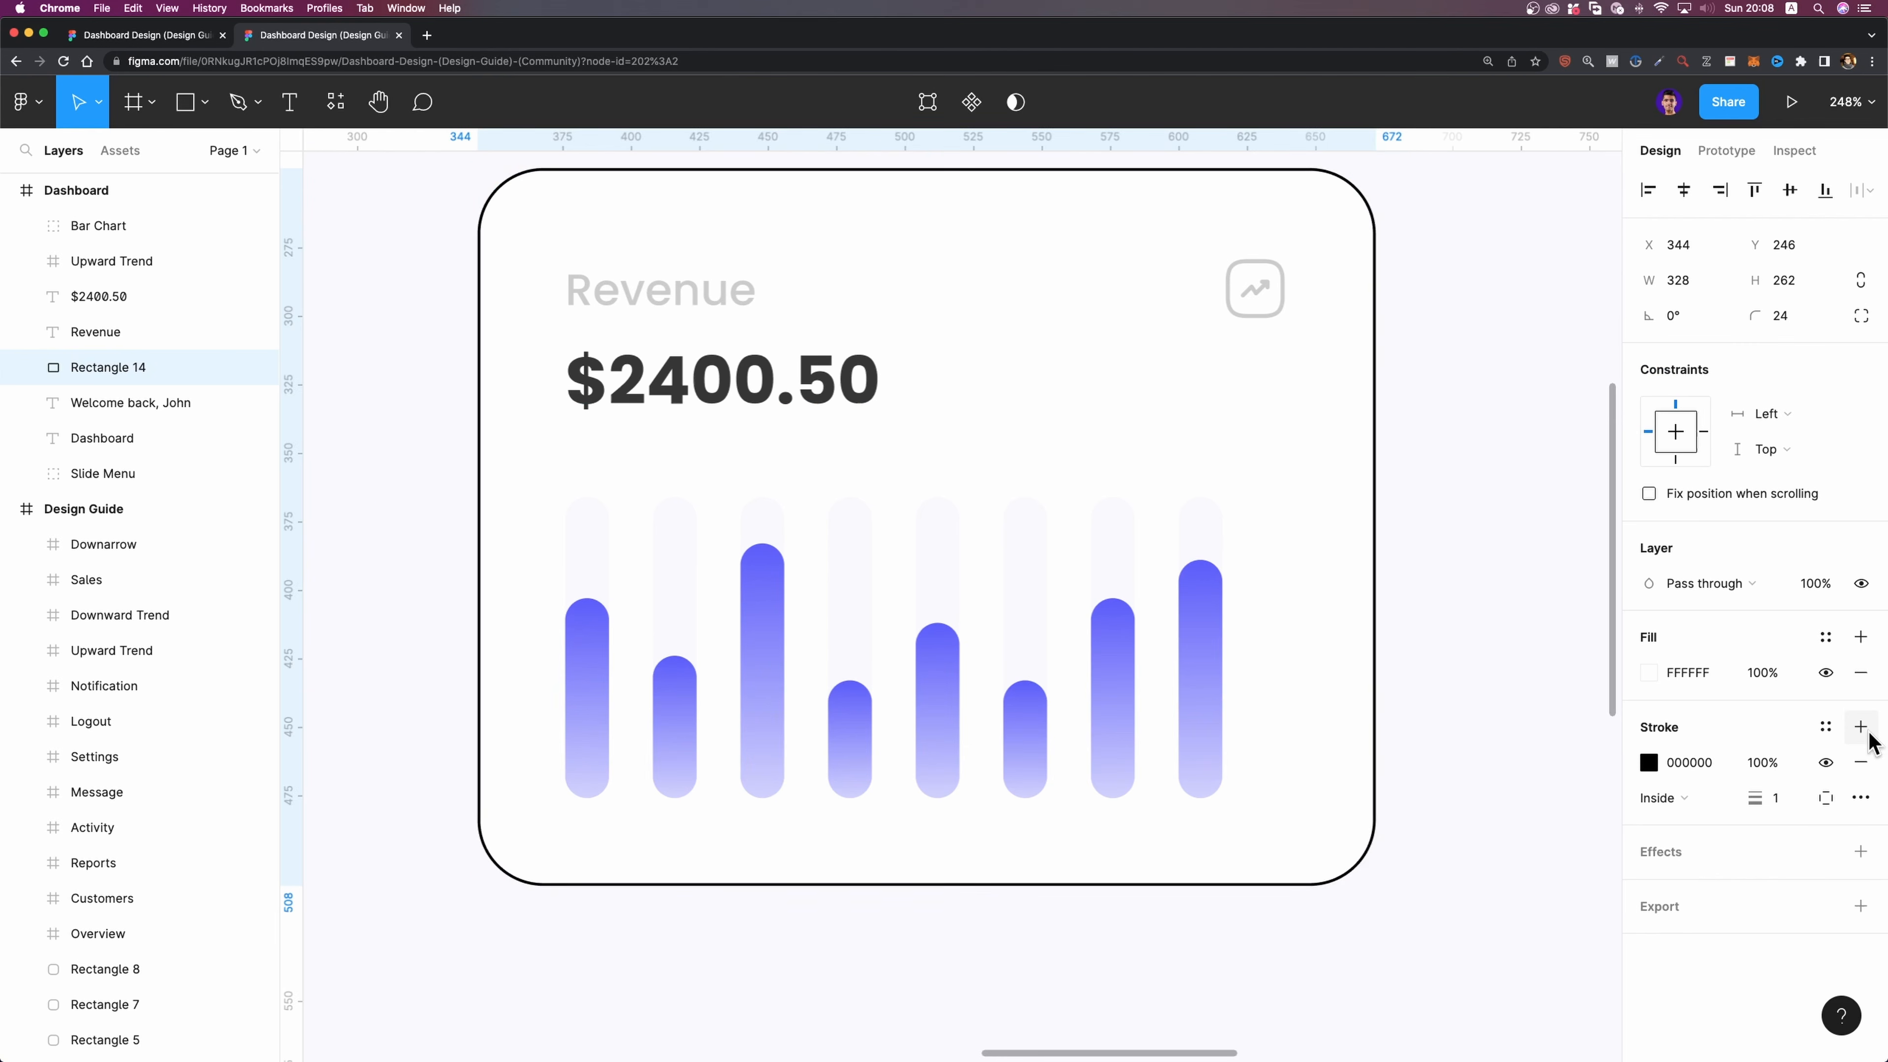
scroll(1338, 736, down, 5)
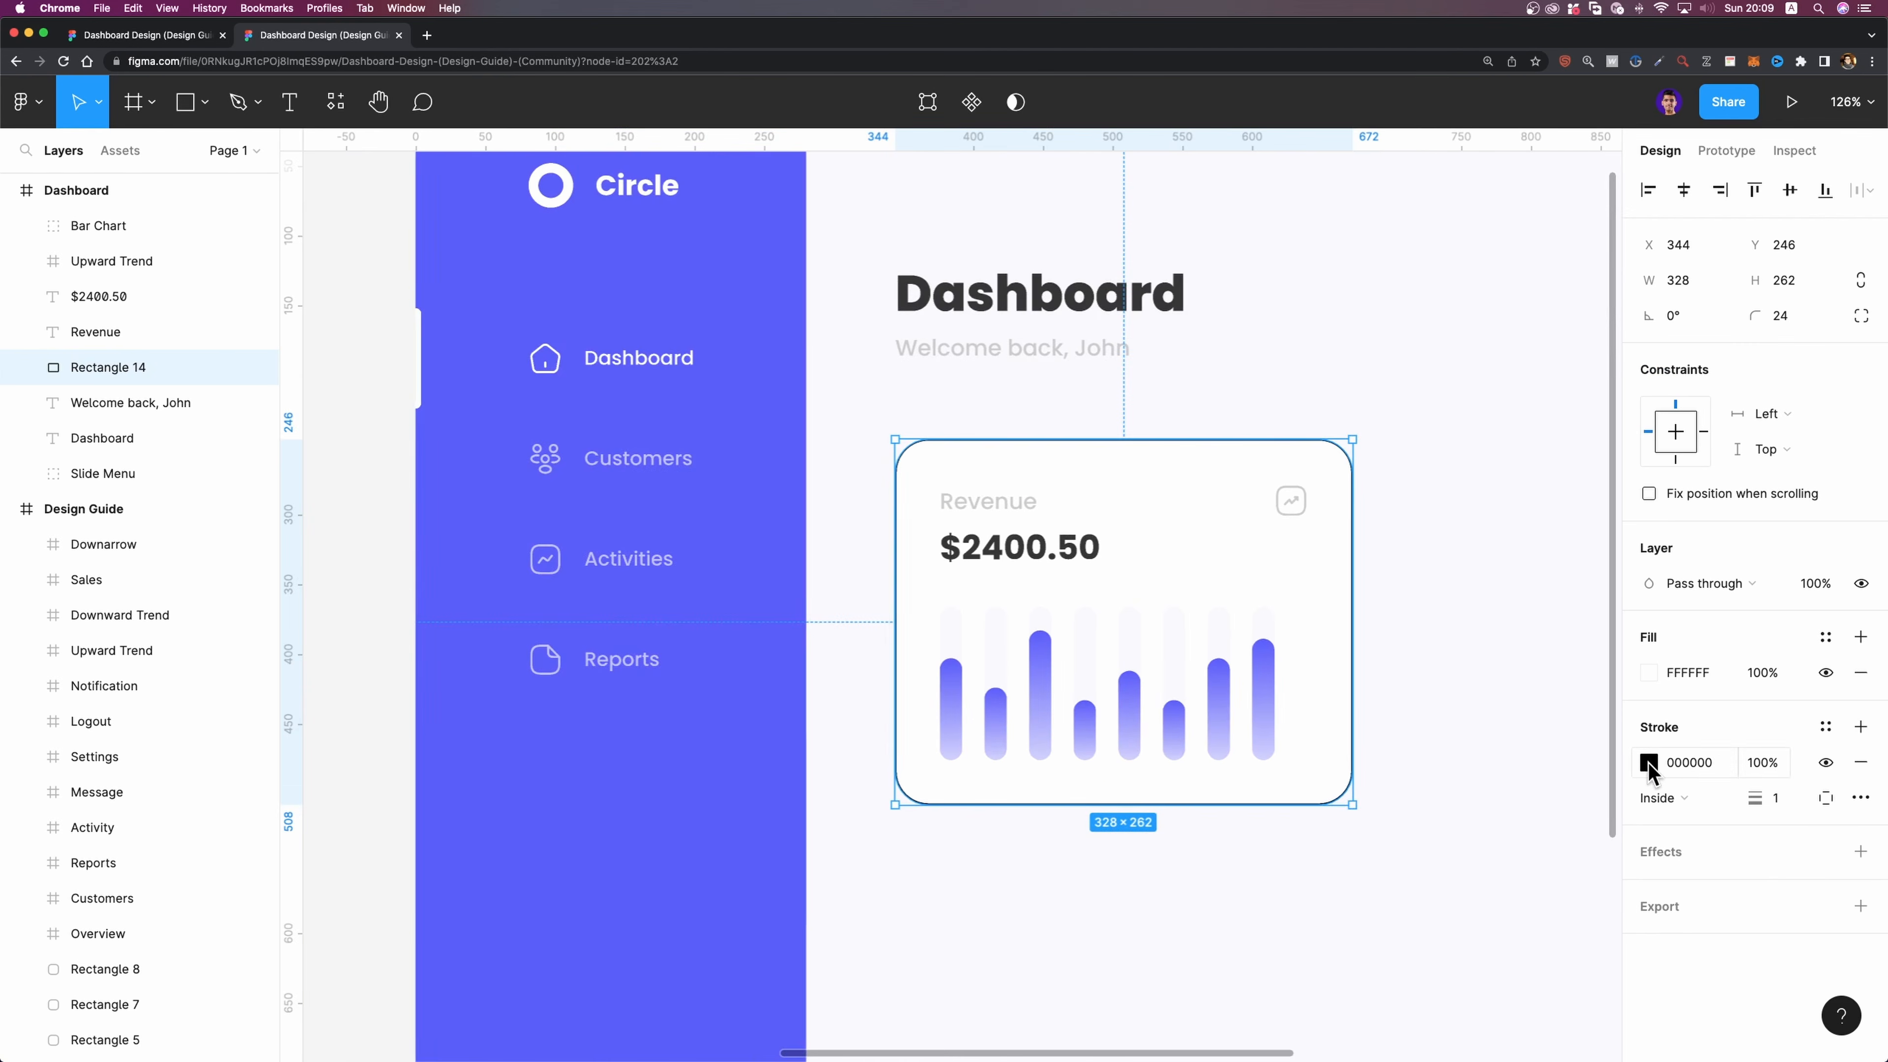
click(1648, 762)
click(1388, 814)
click(716, 730)
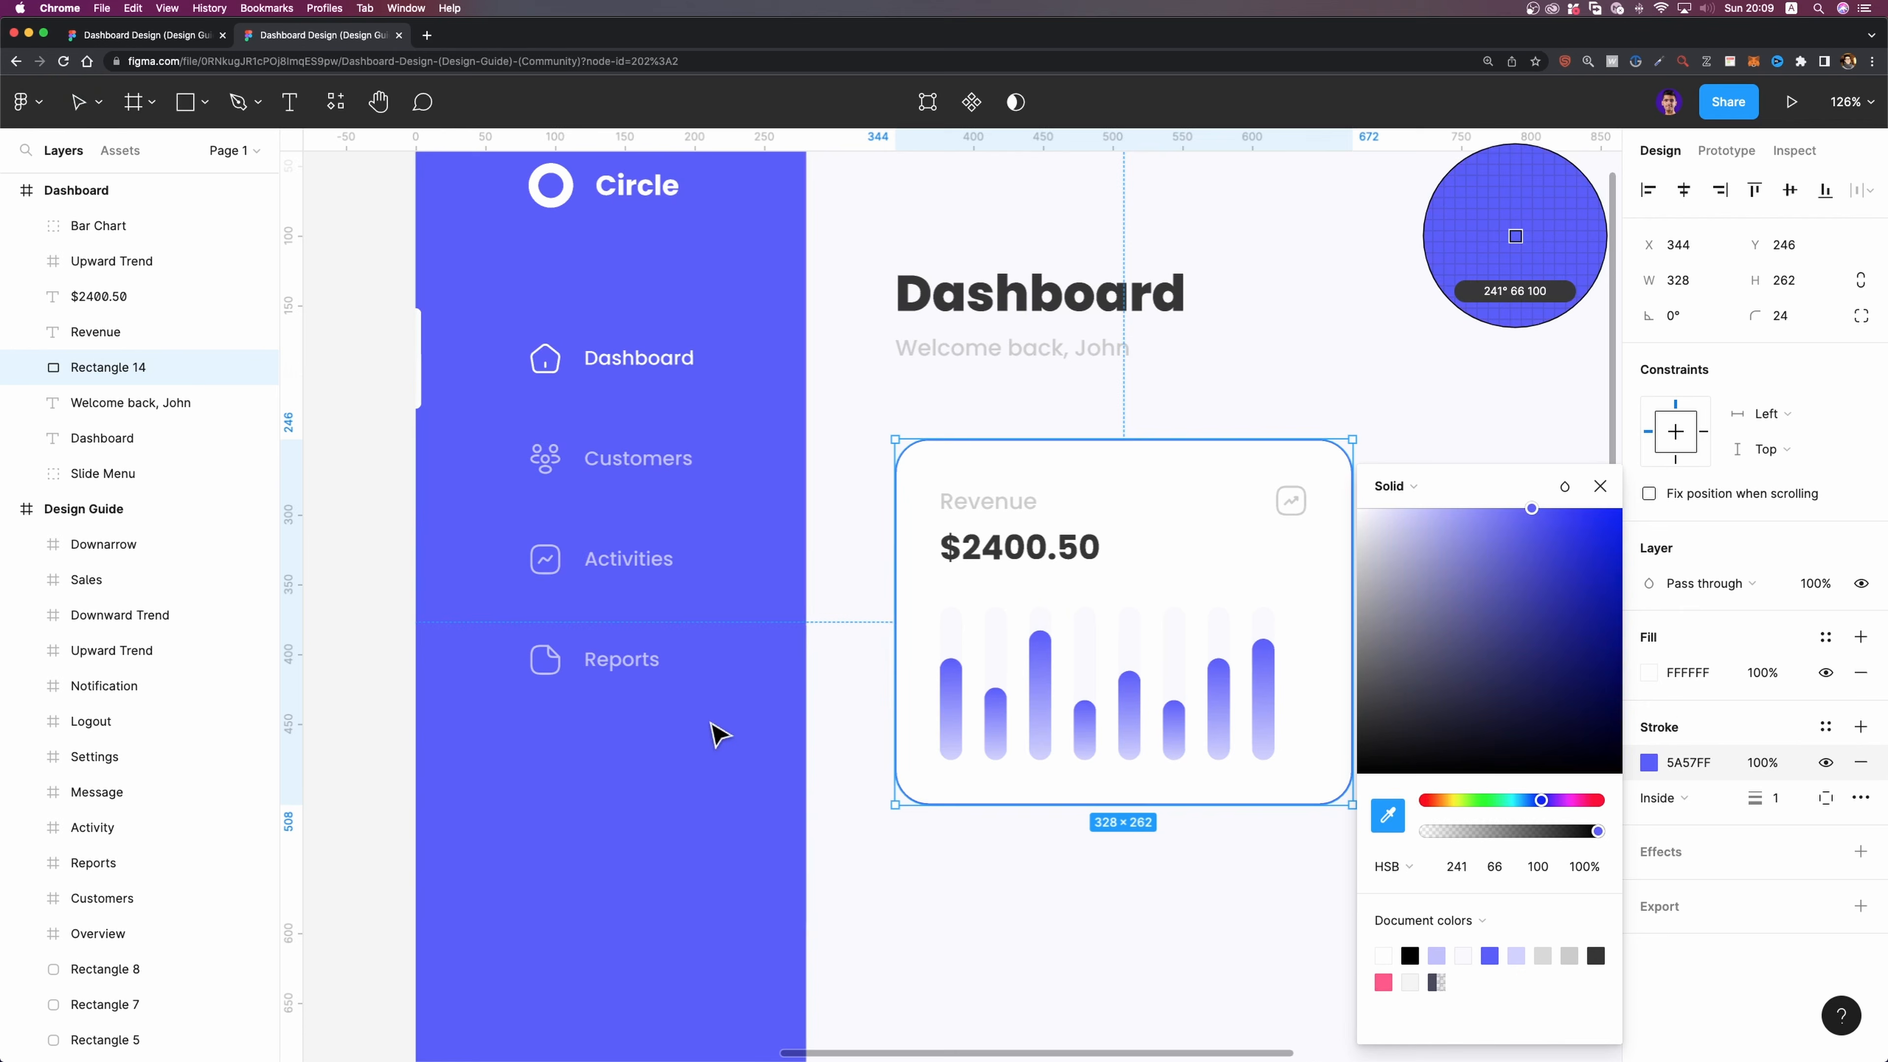
click(1757, 764)
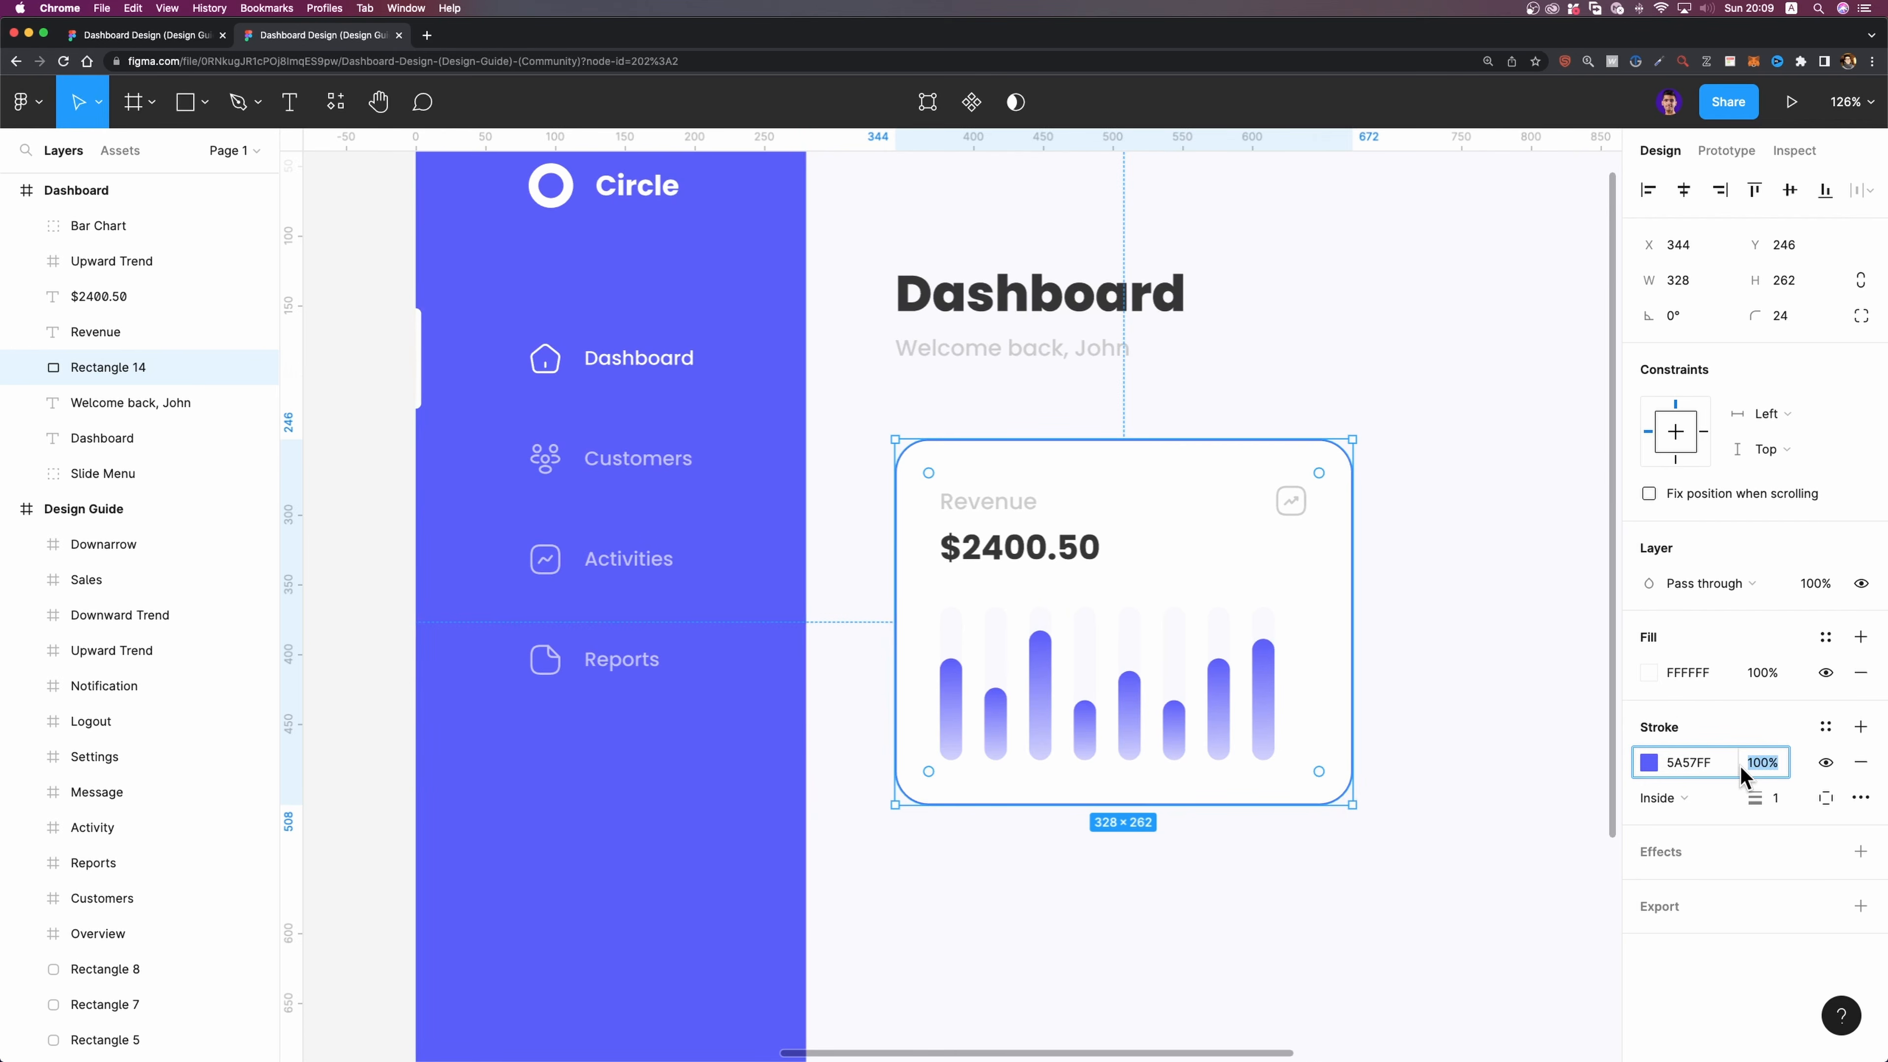
key(Return)
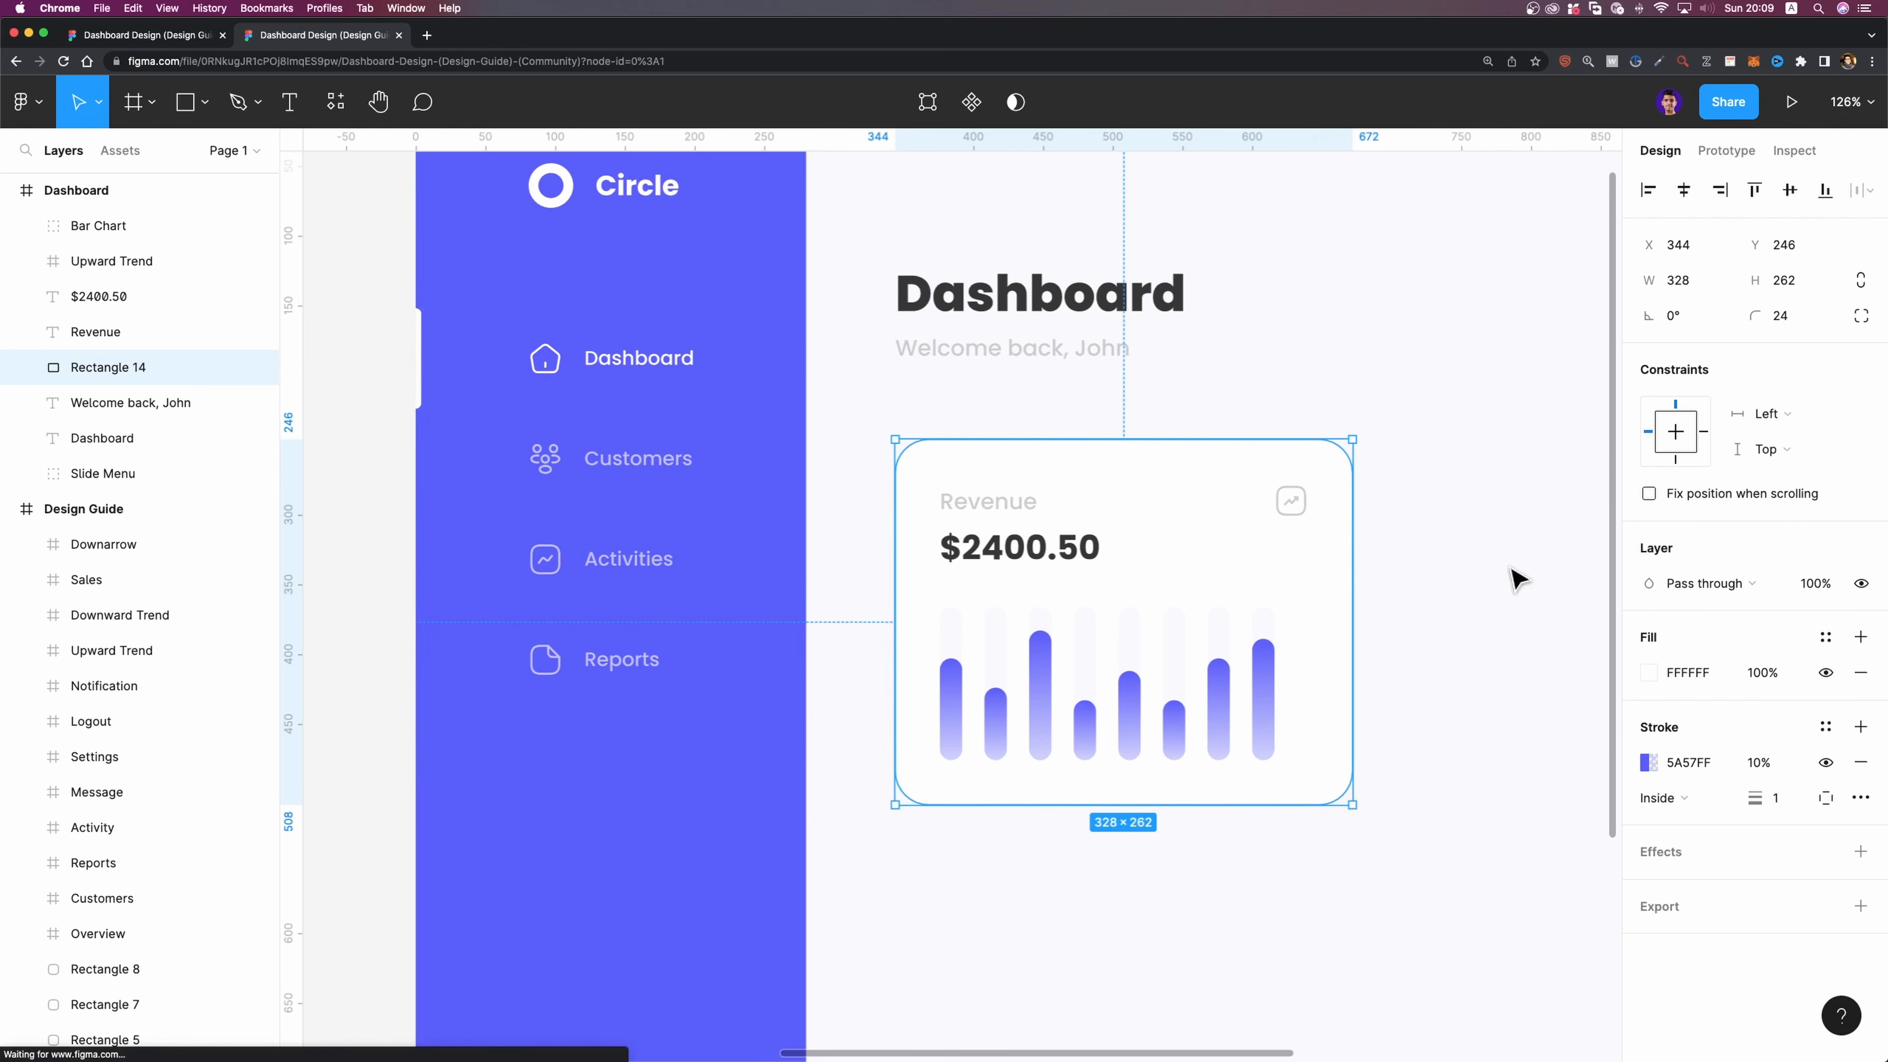
click(1425, 599)
Group the card background, label, amount, trend icon and bar chart, and name the group Revenue Card.
scroll(1420, 599, up, 5)
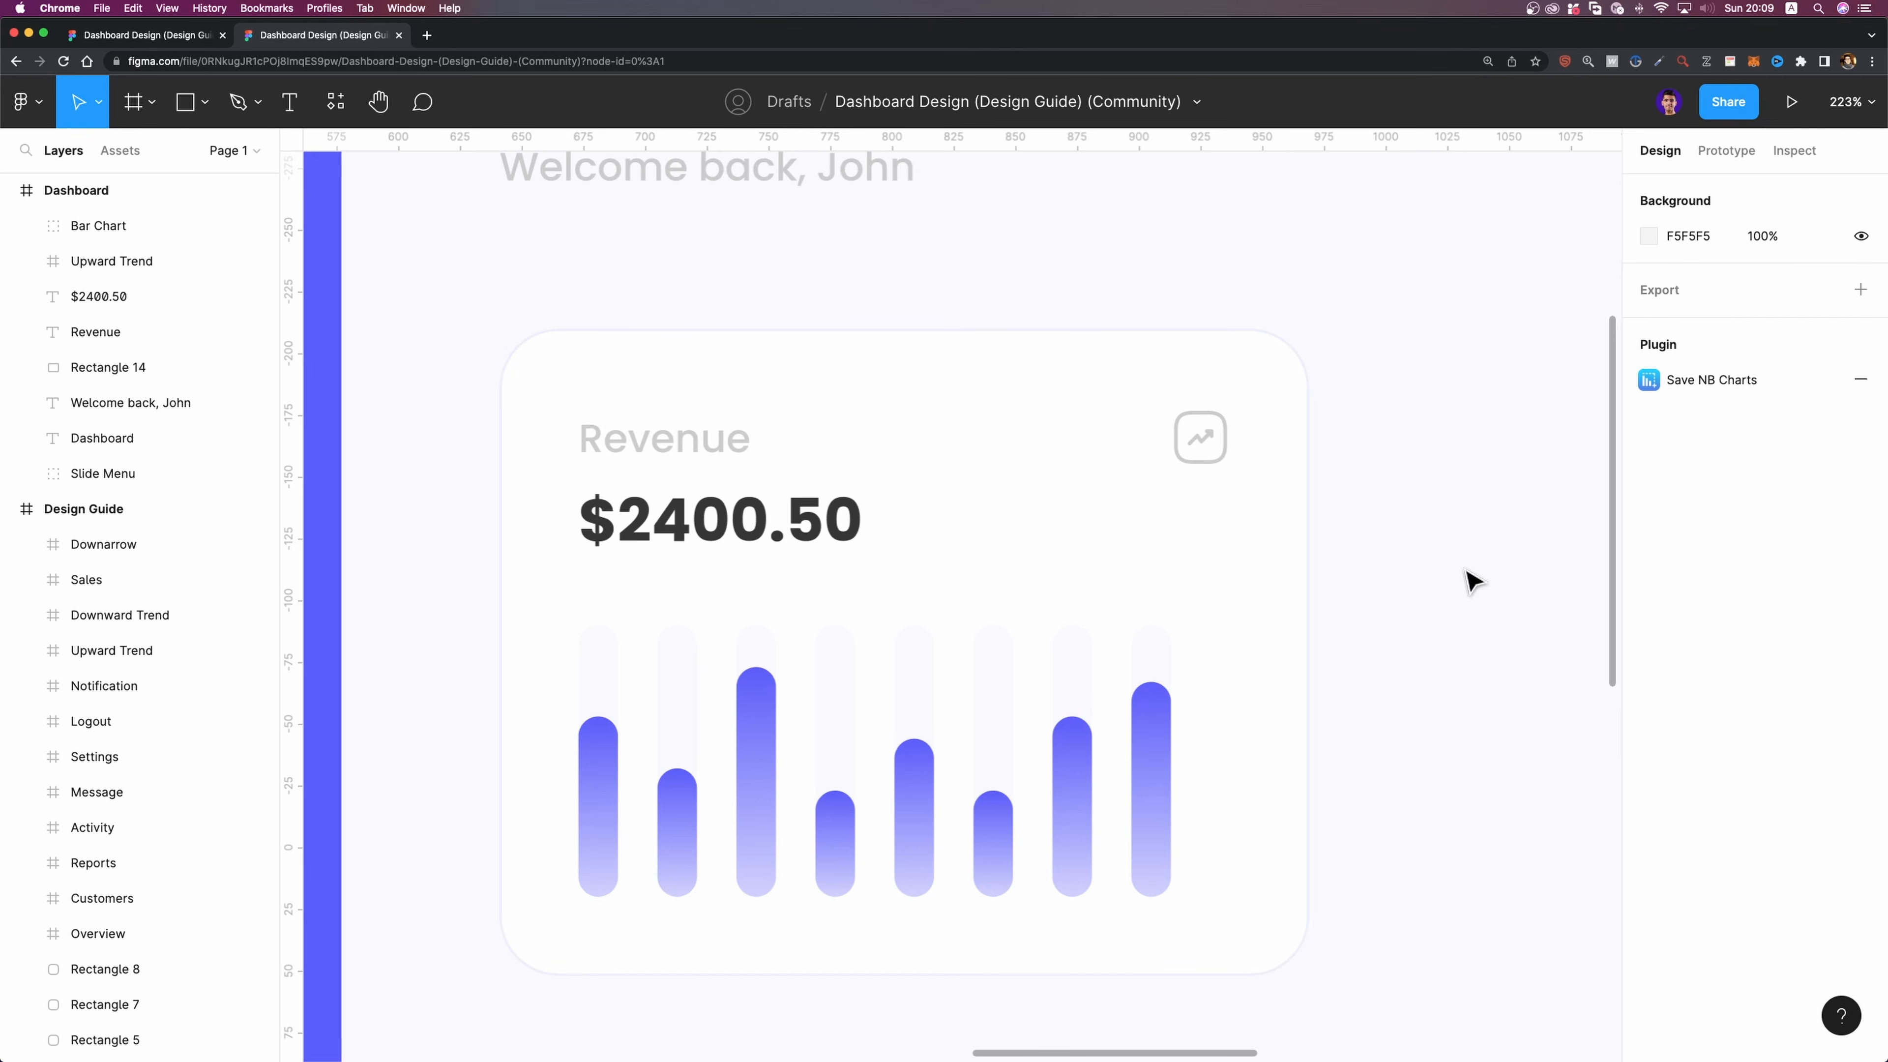
click(1208, 450)
shift+click(1041, 452)
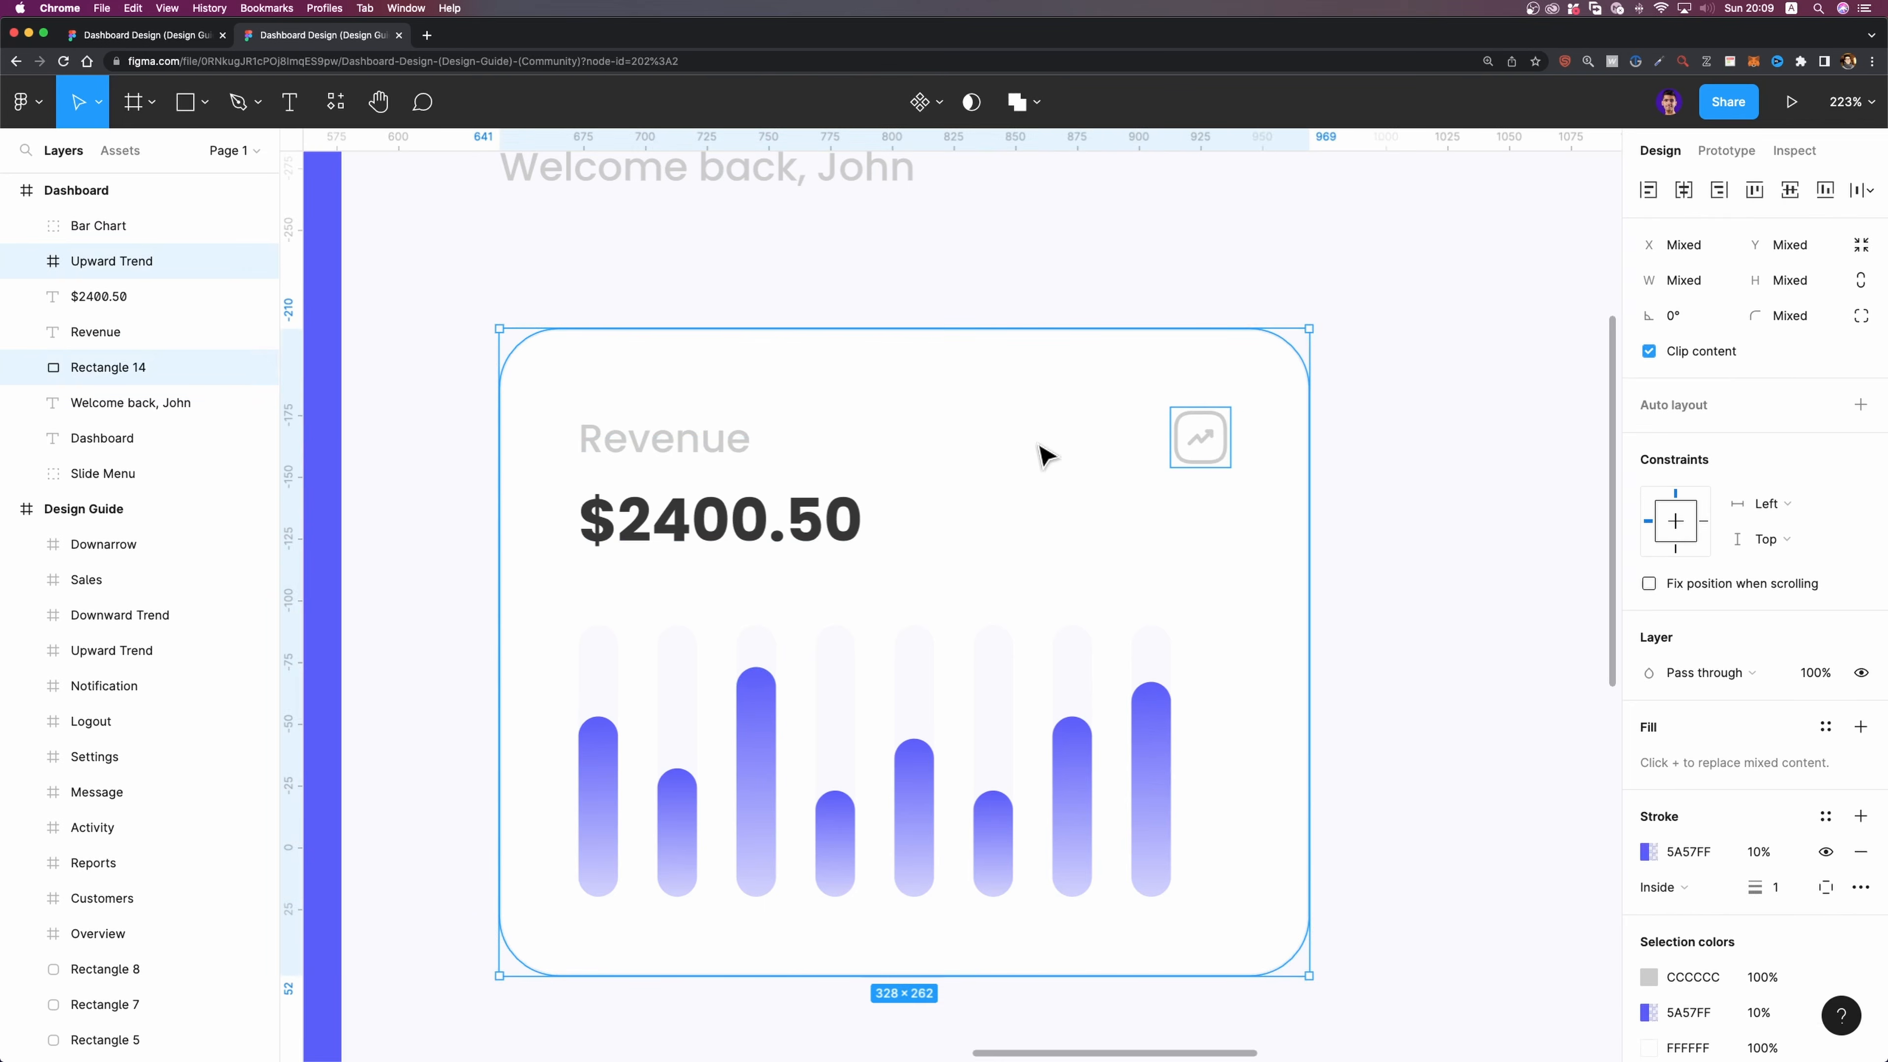
shift+click(687, 537)
shift+click(771, 742)
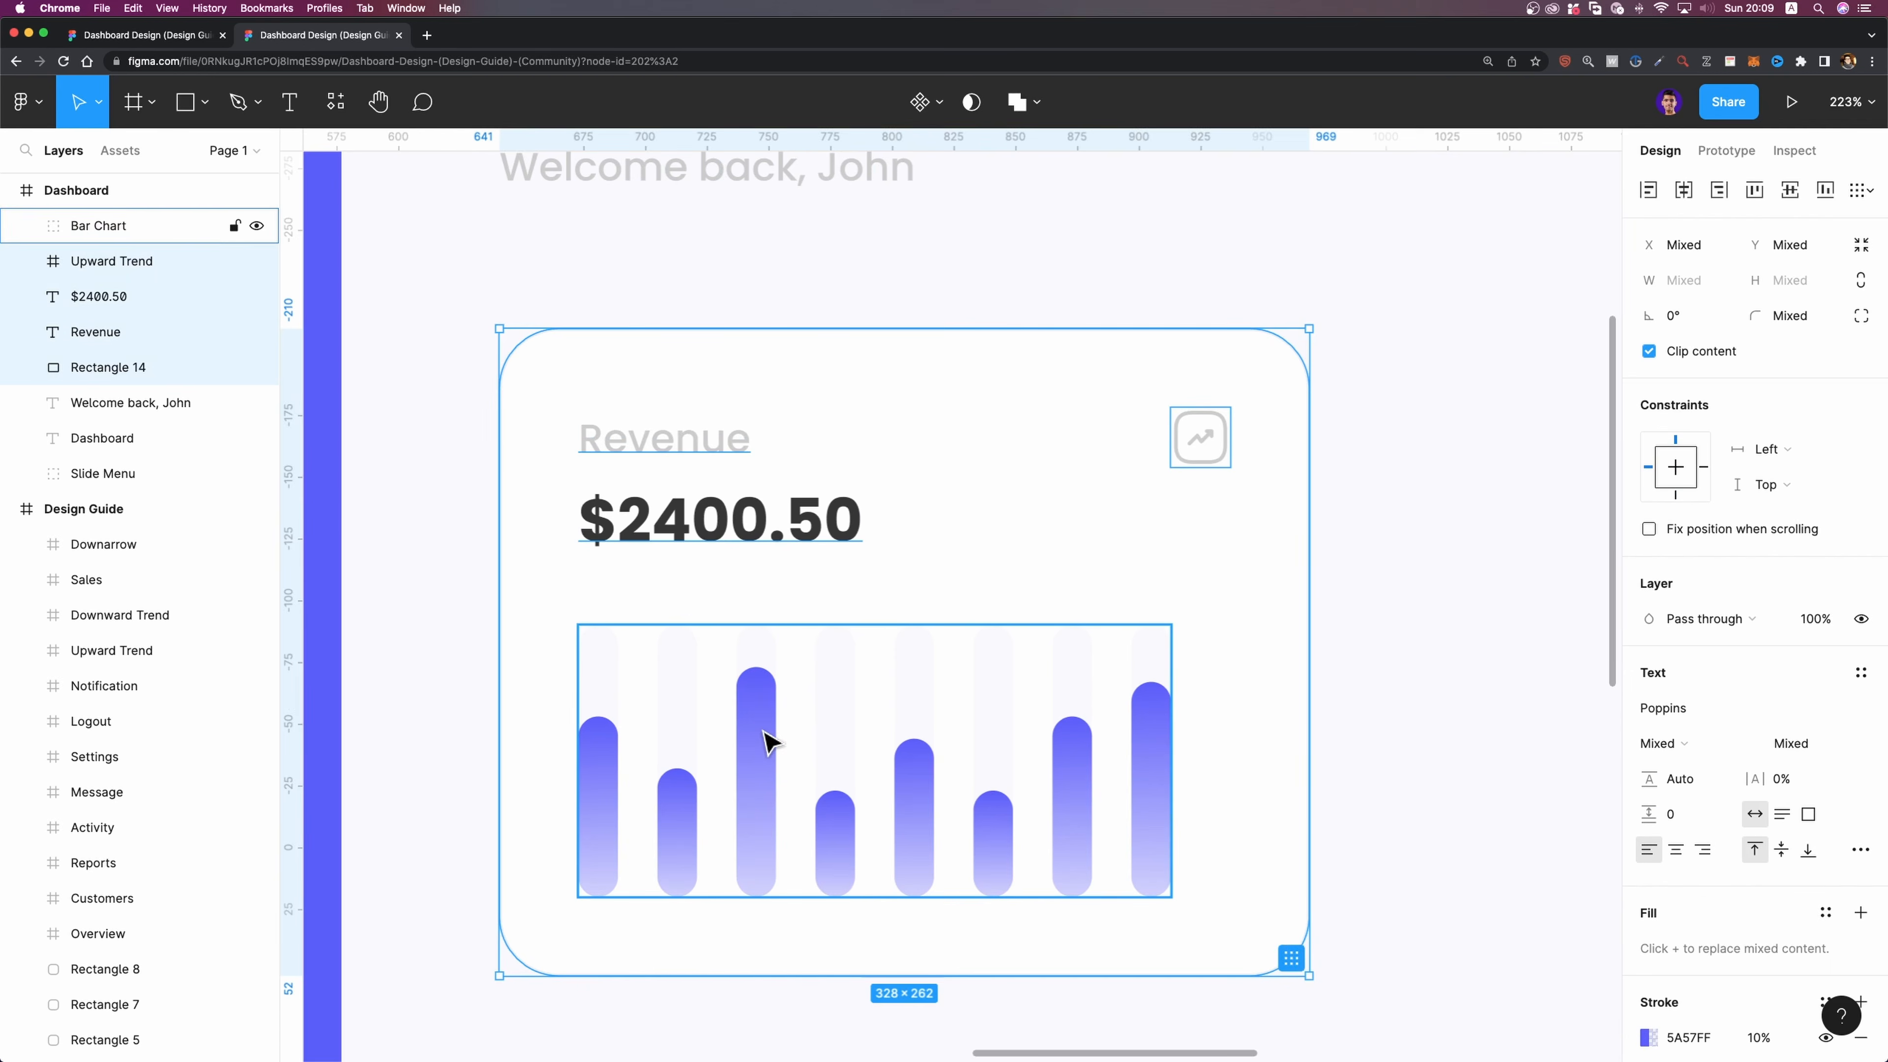
key(super+g)
double_click(88, 227)
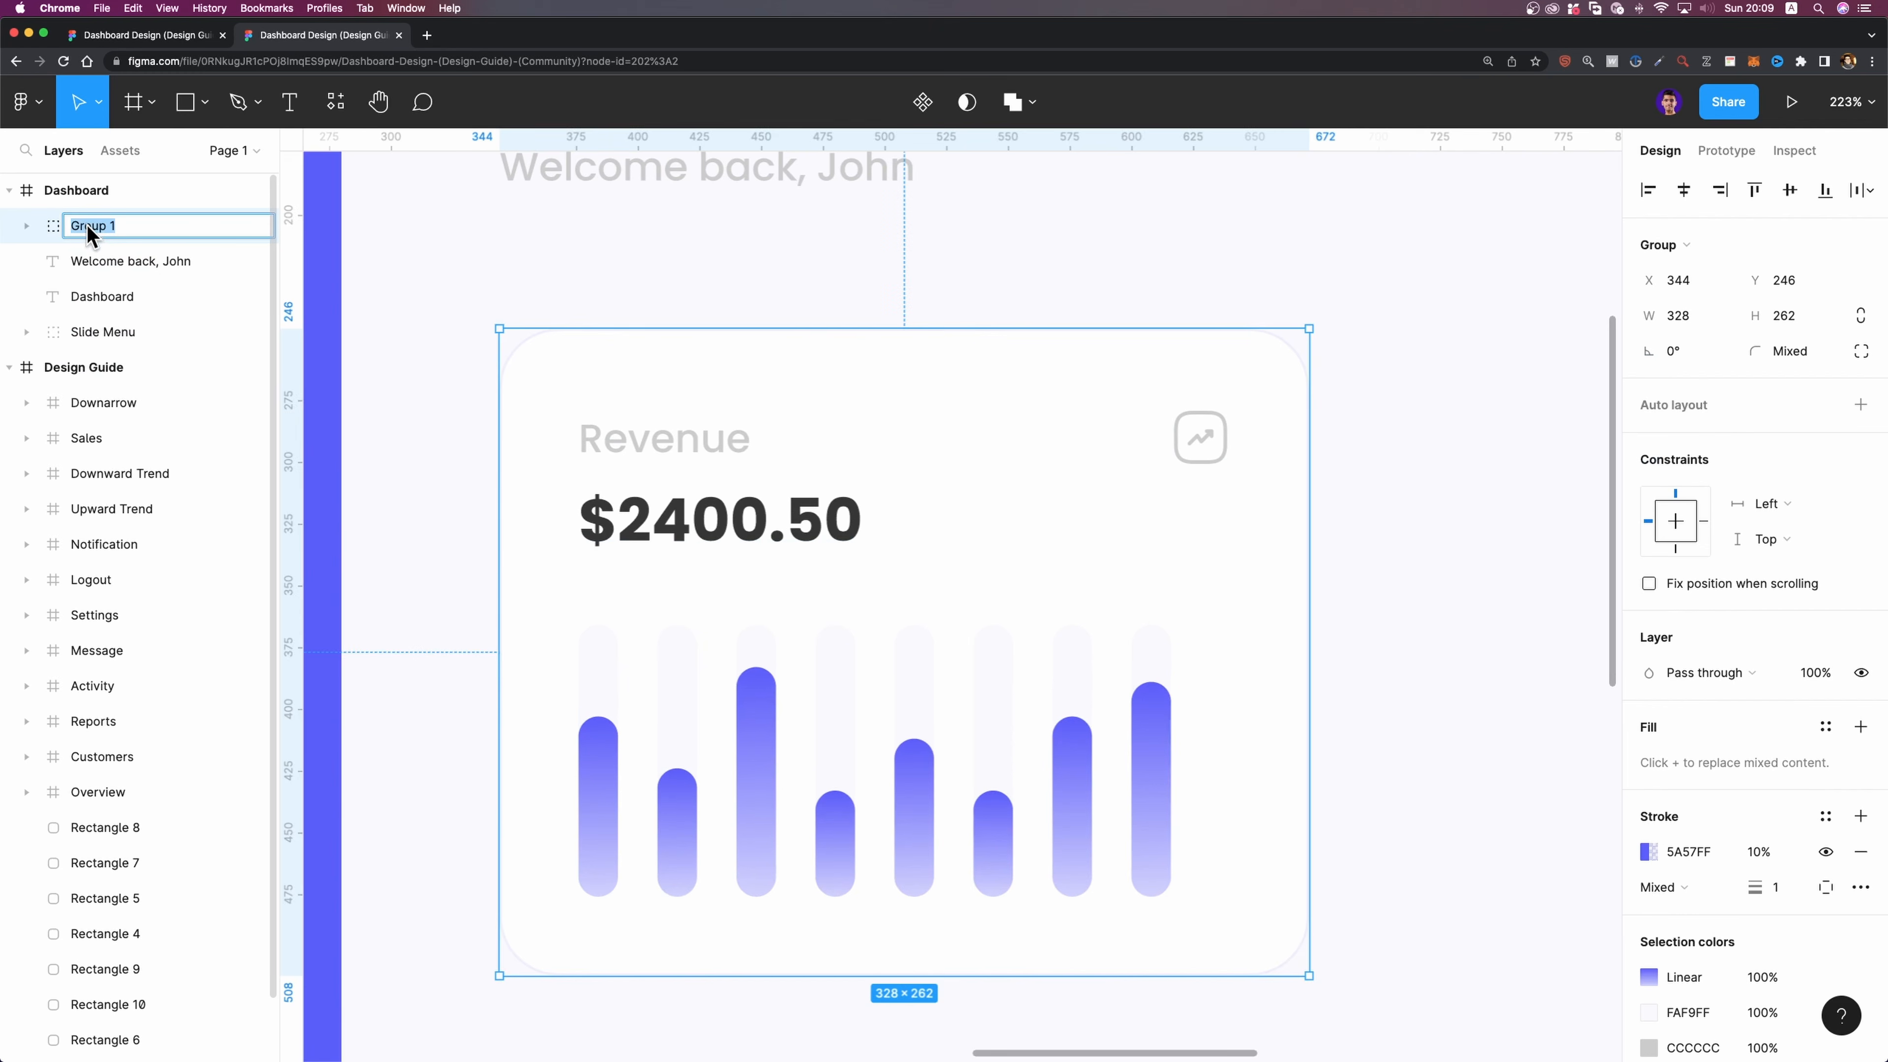
text(Revenue Car)
text(d)
key(Return)
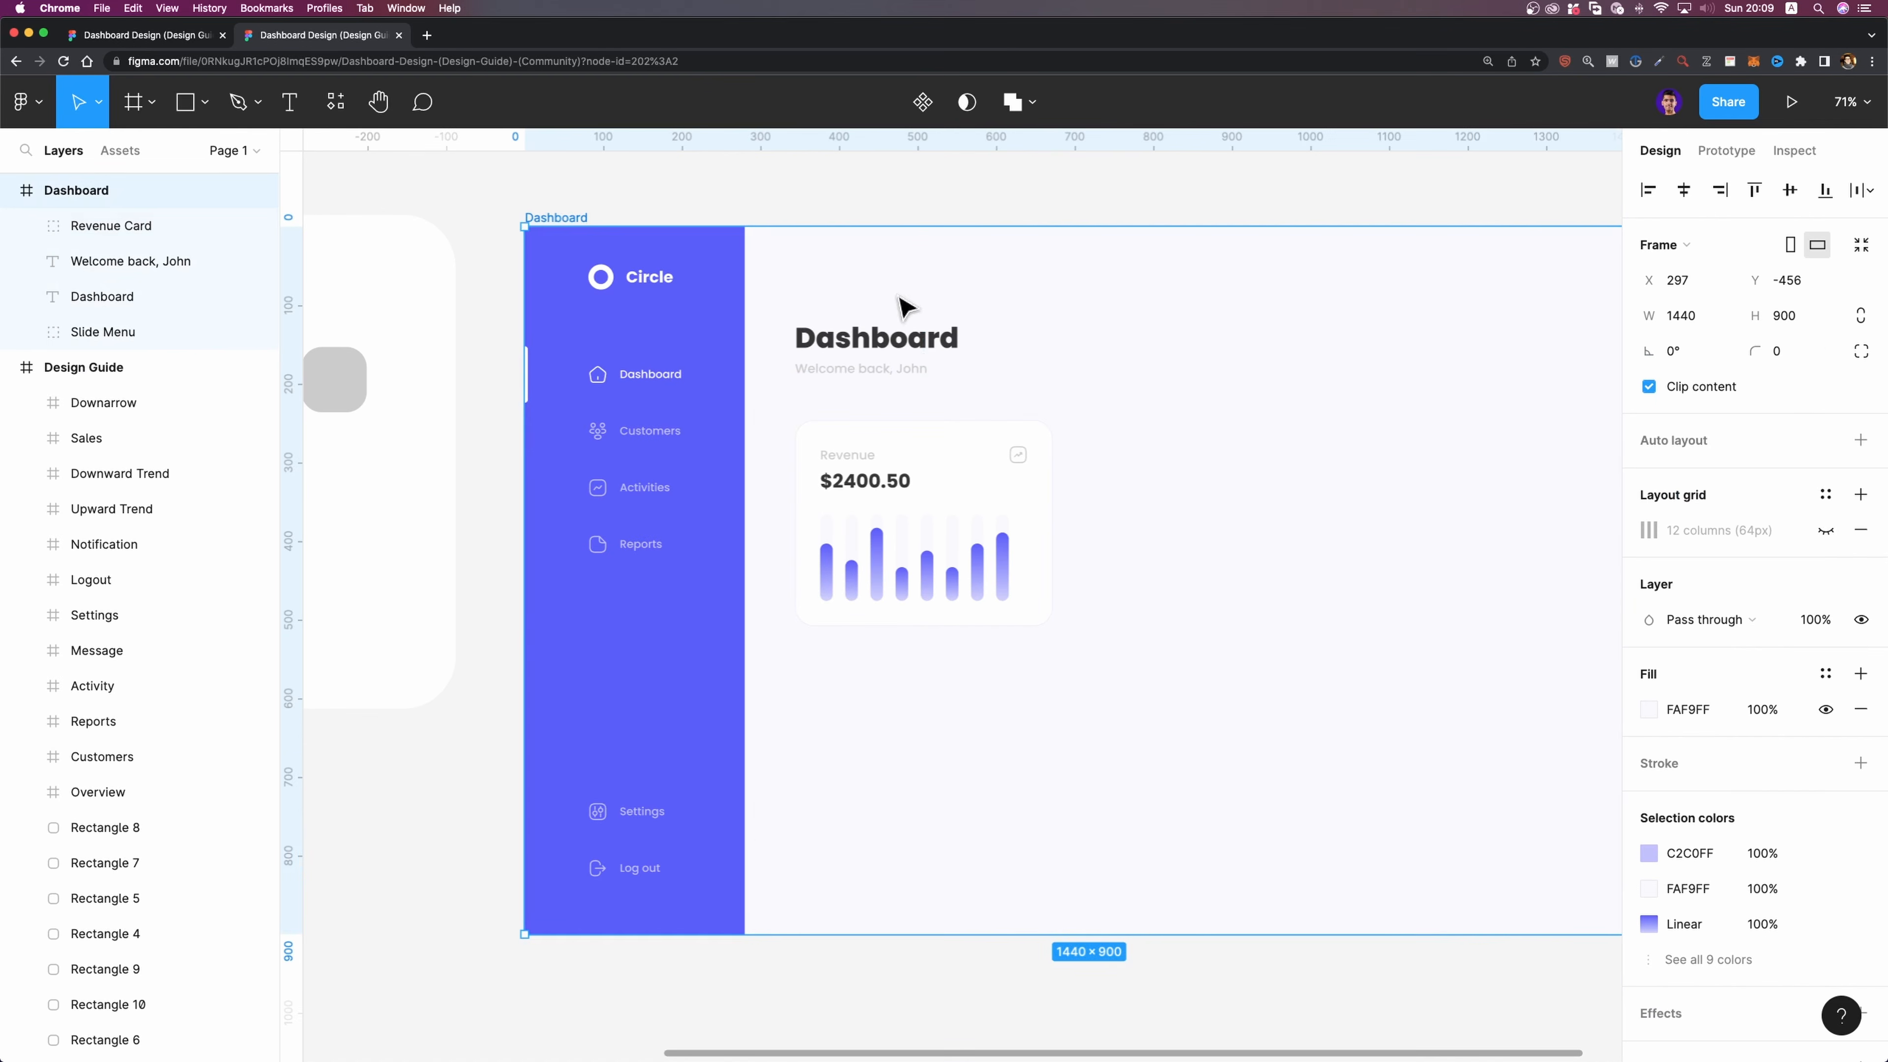
Show the Dashboard frame's column grid and duplicate the Revenue Card twice along the row, at X 696 and X 1048.
click(1829, 528)
click(967, 500)
scroll(1058, 477, right, 5)
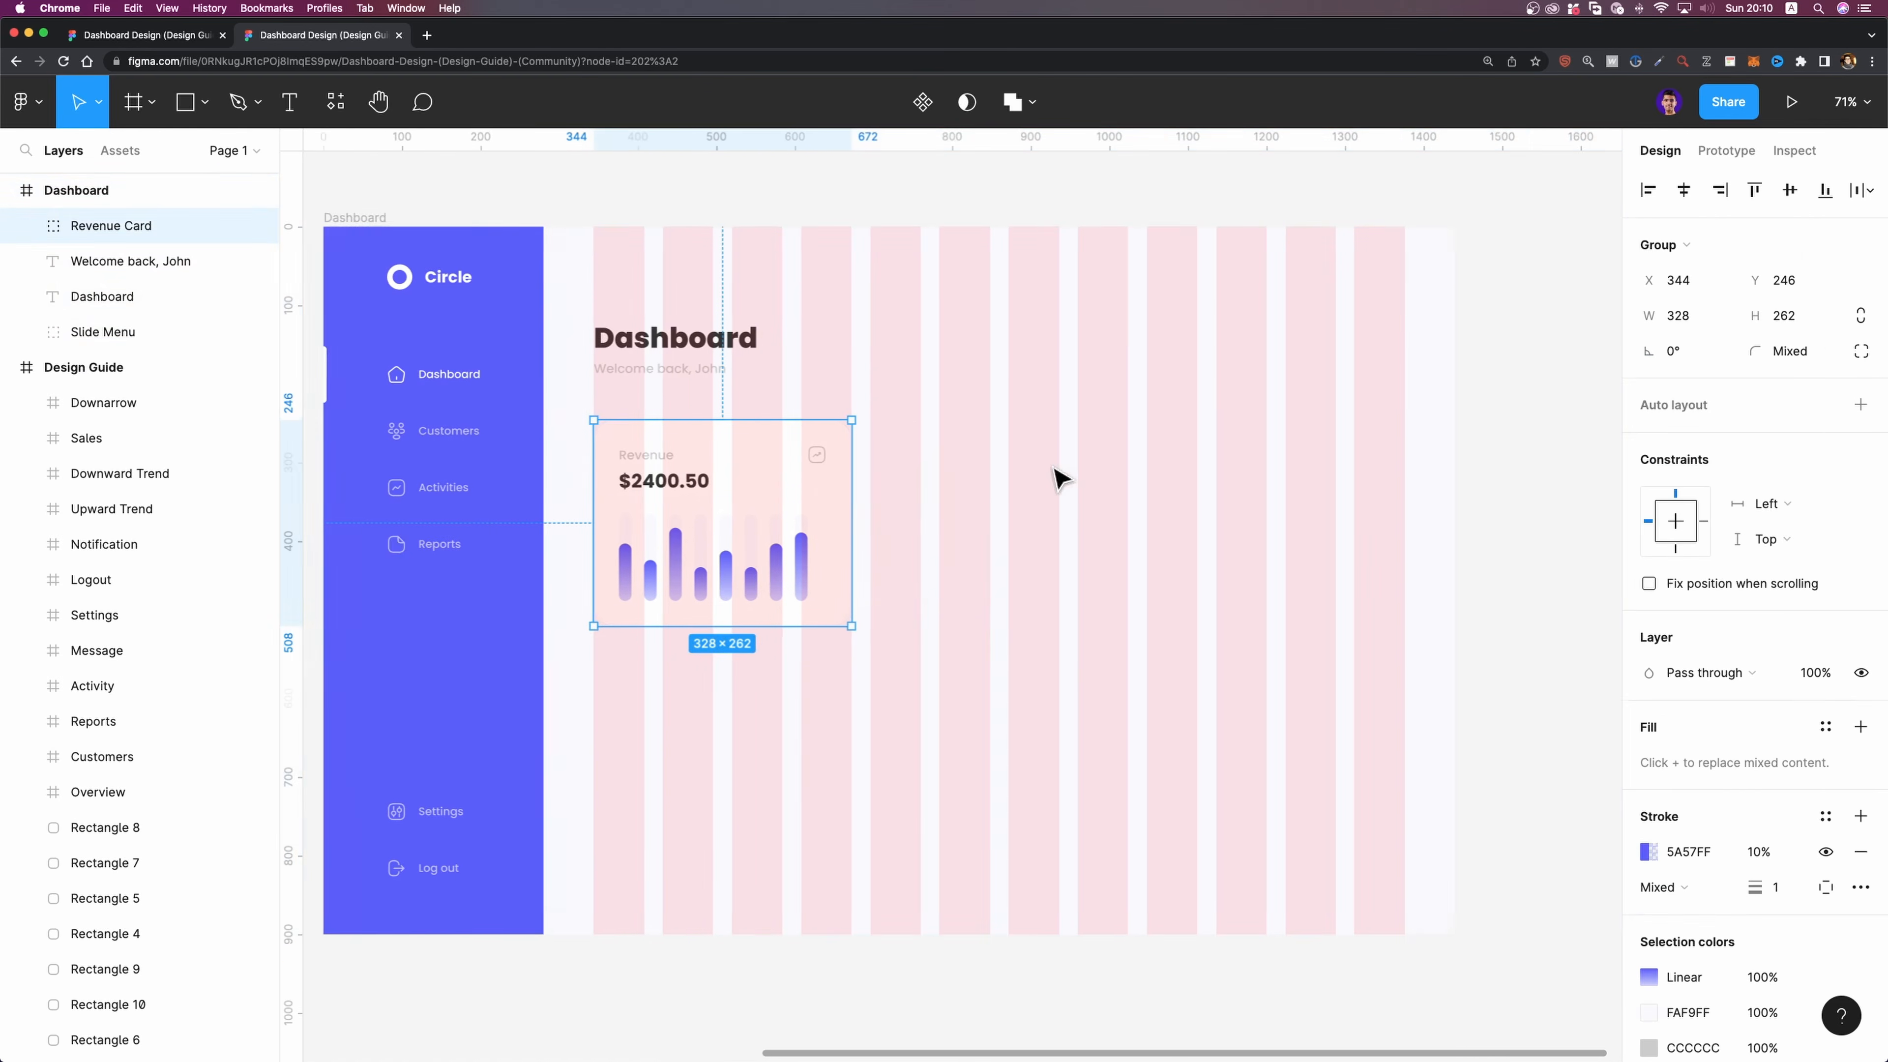
scroll(654, 468, left, 3)
key(super+d)
drag(746, 493, 987, 487)
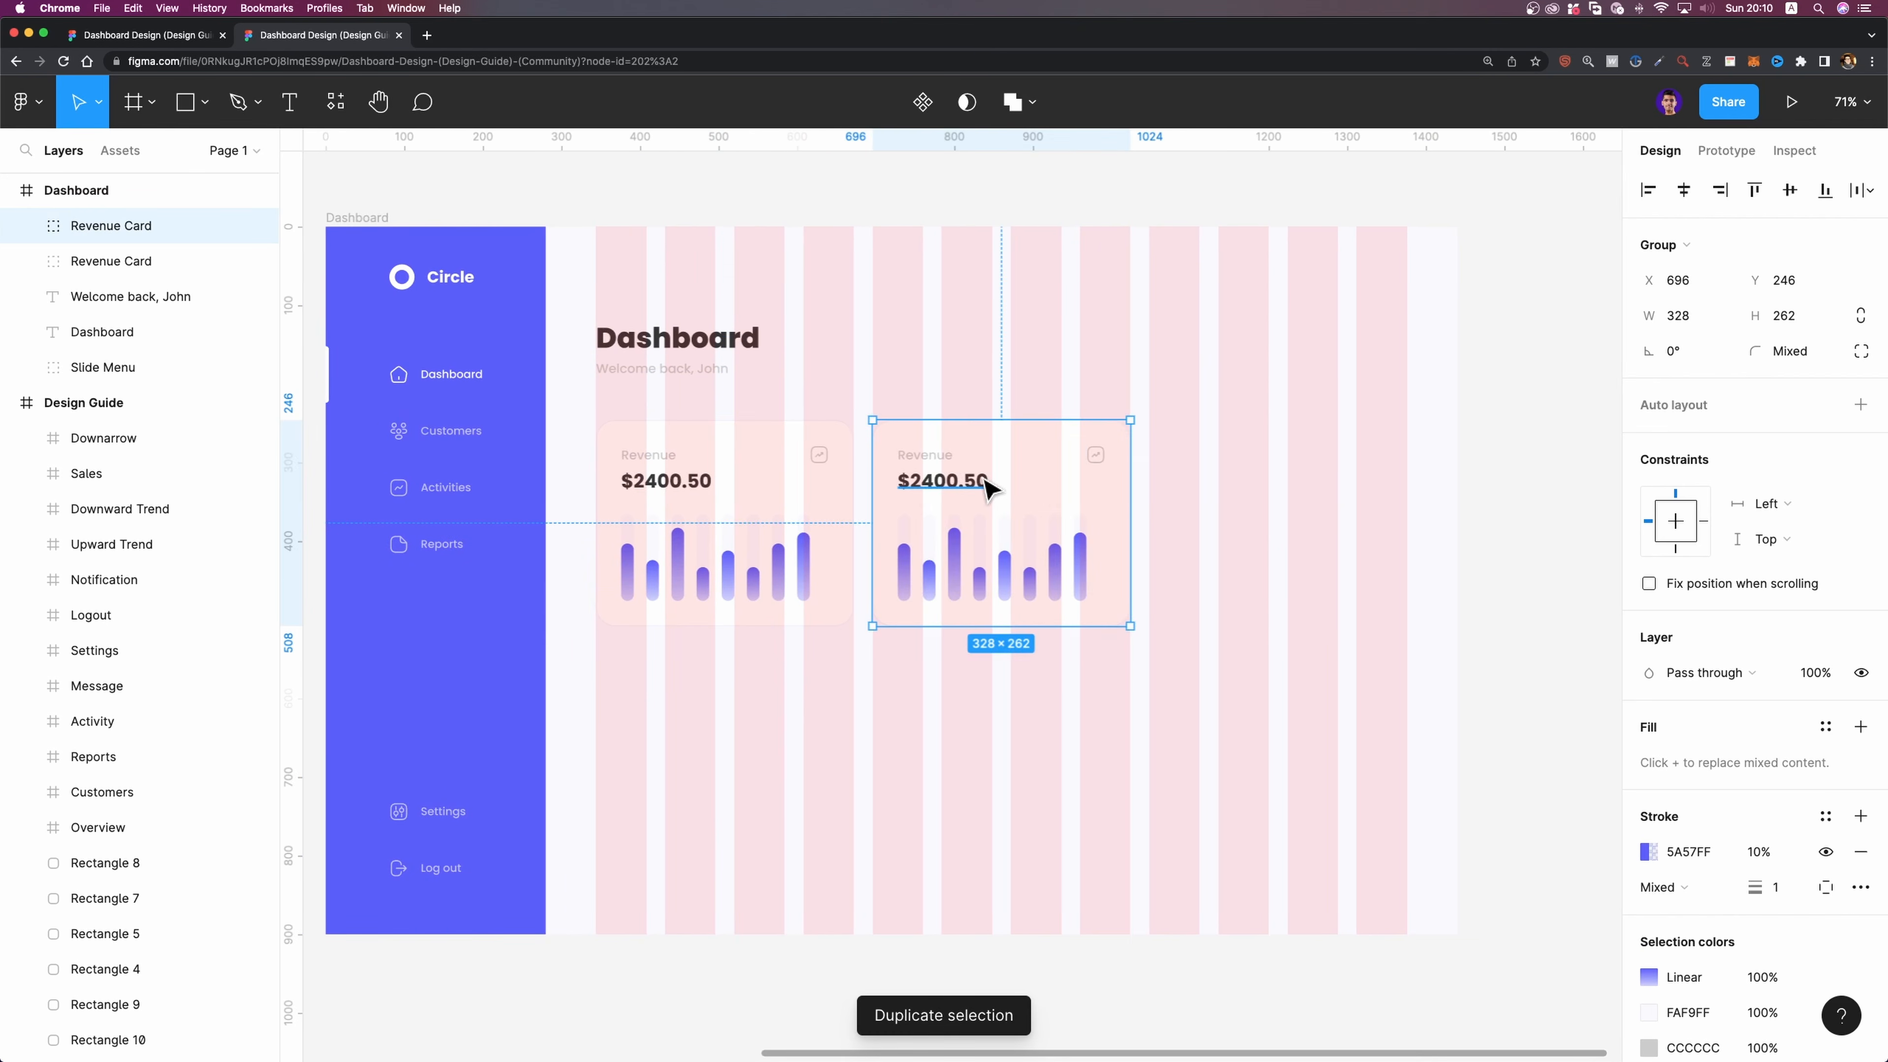
key(super+d)
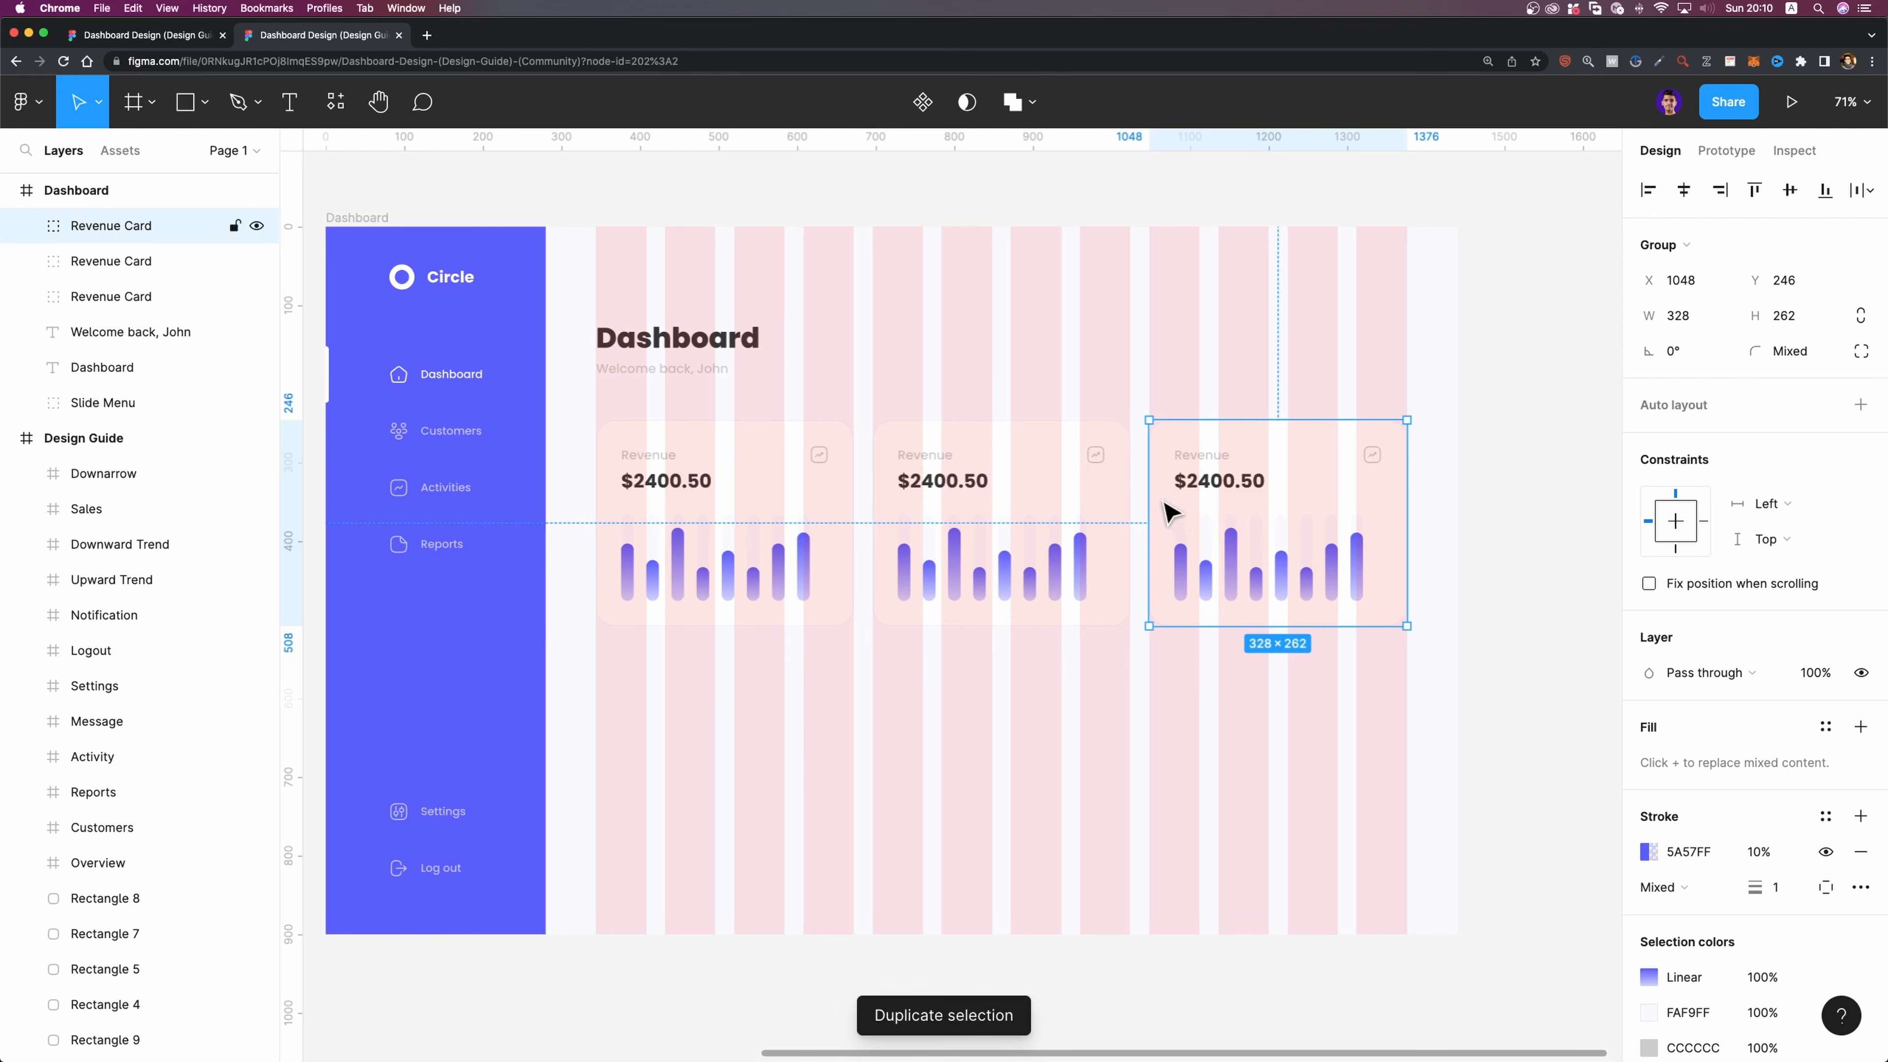
Rename the middle card group as Expenses Card and the last one as Sales Card.
click(953, 464)
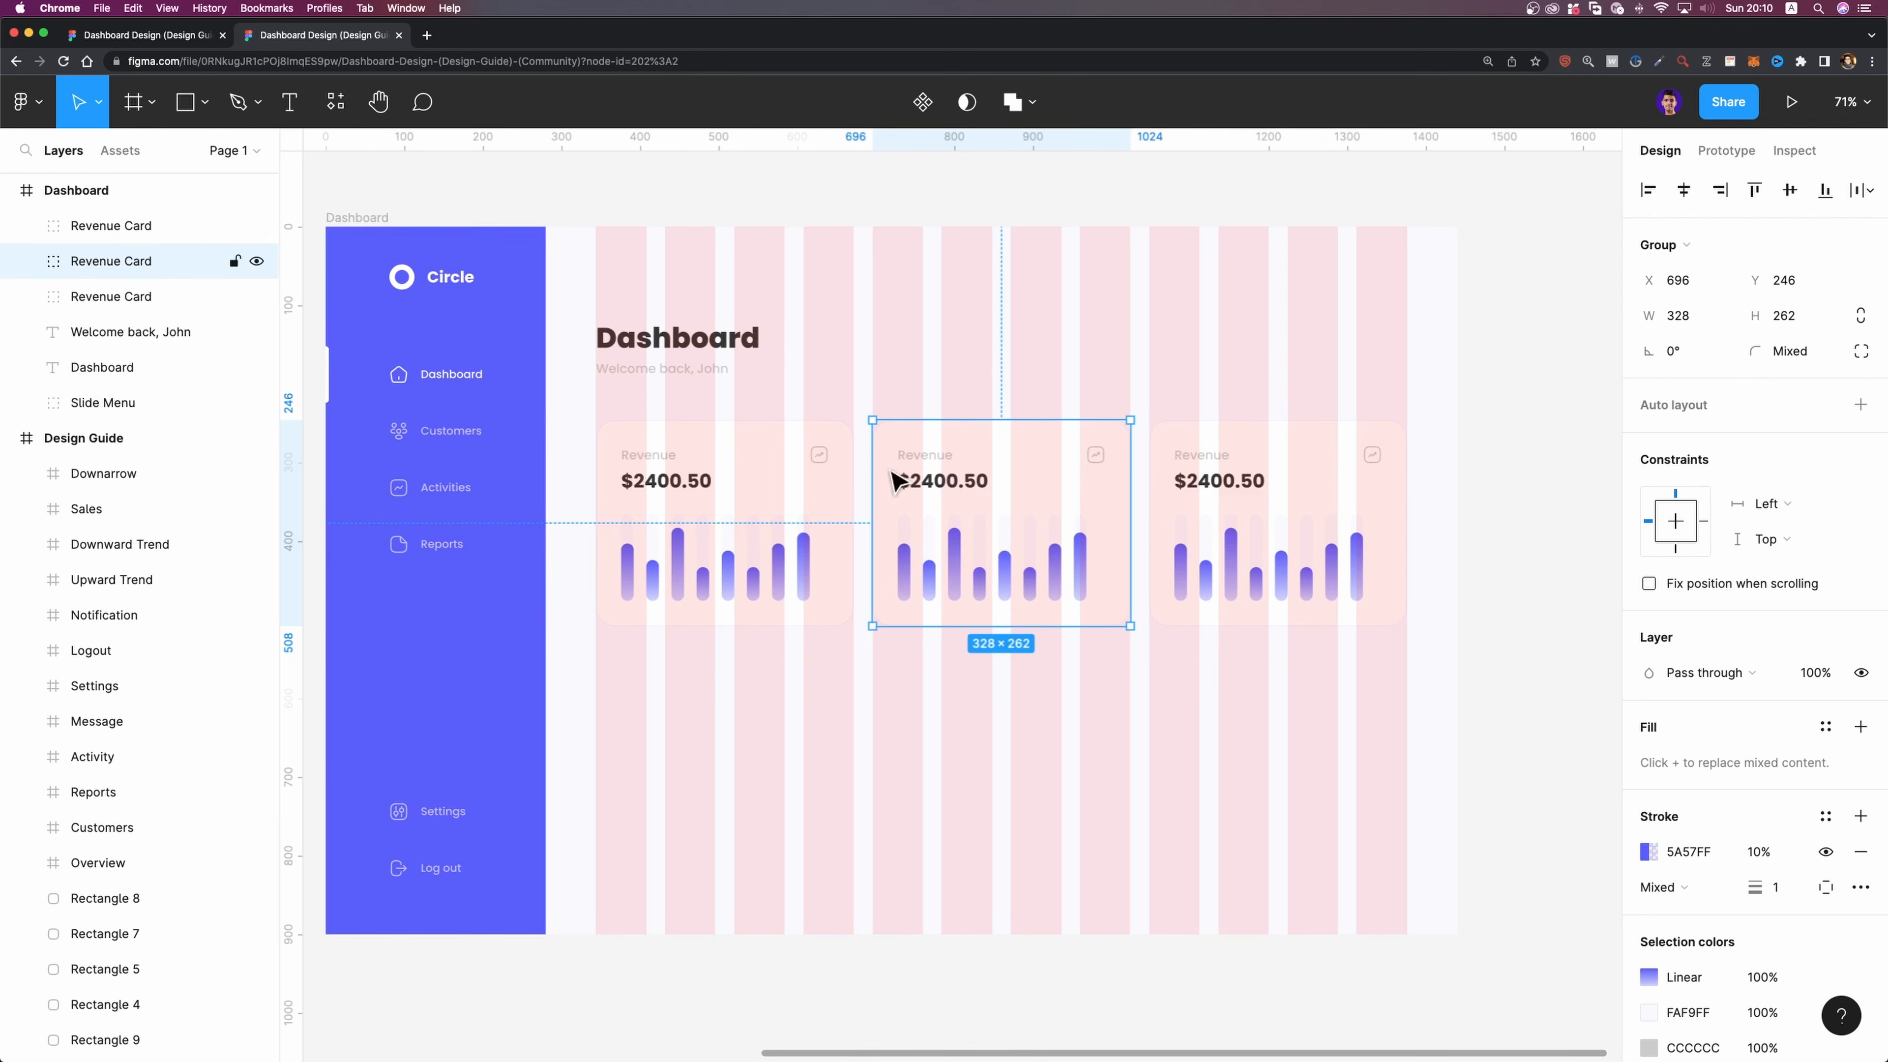
double_click(108, 260)
text(Expenses)
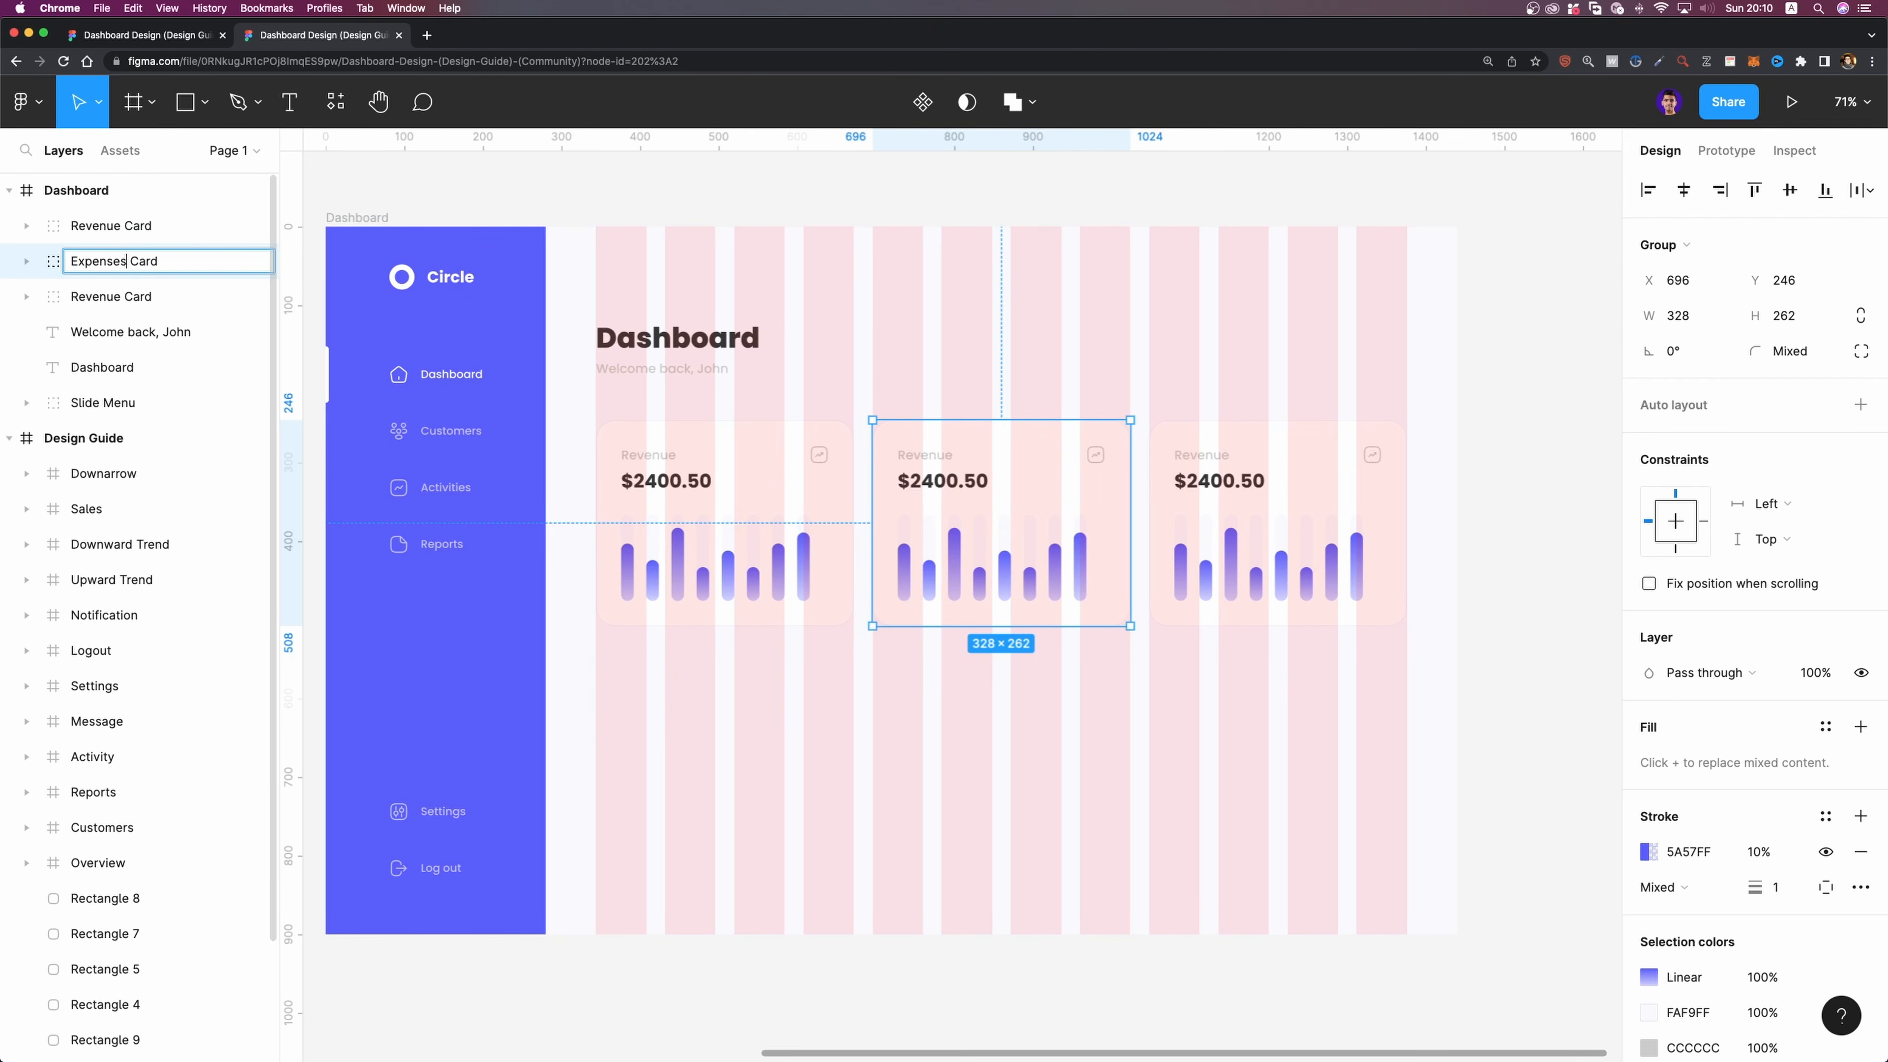
click(1219, 468)
double_click(95, 228)
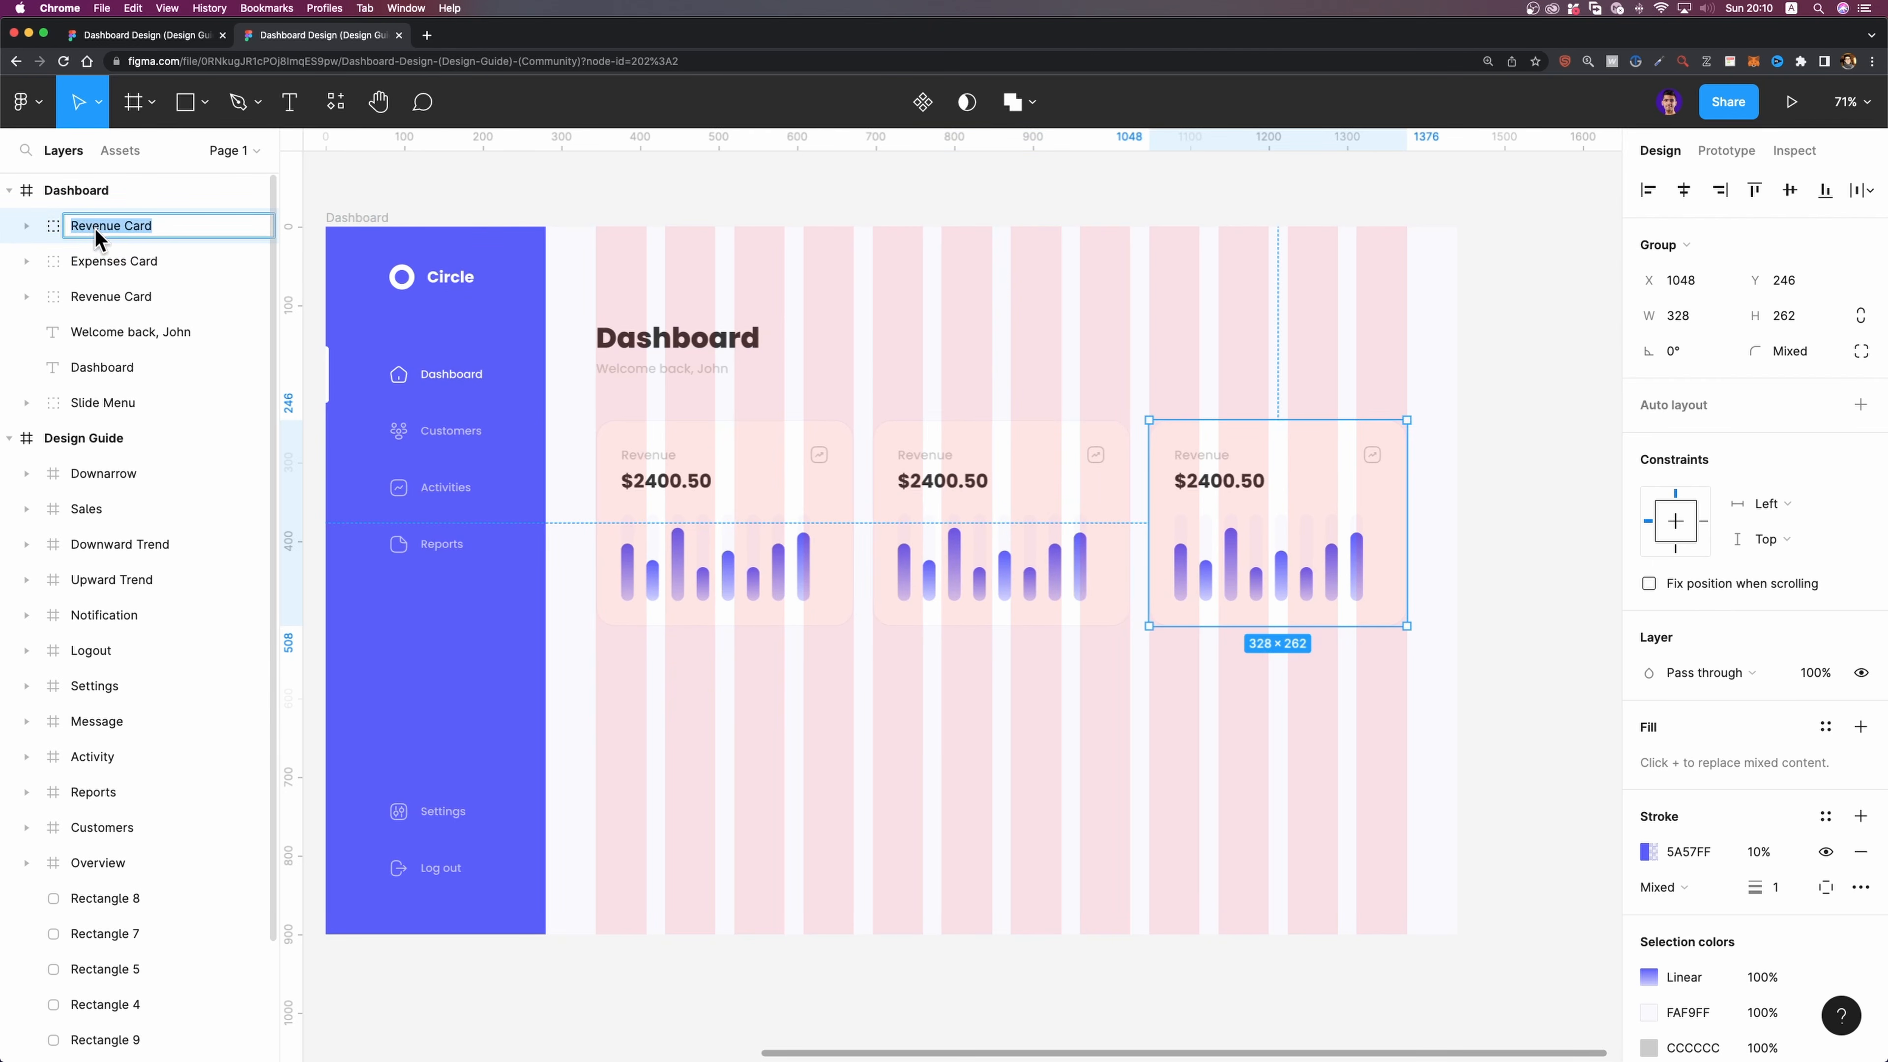
text(Sales)
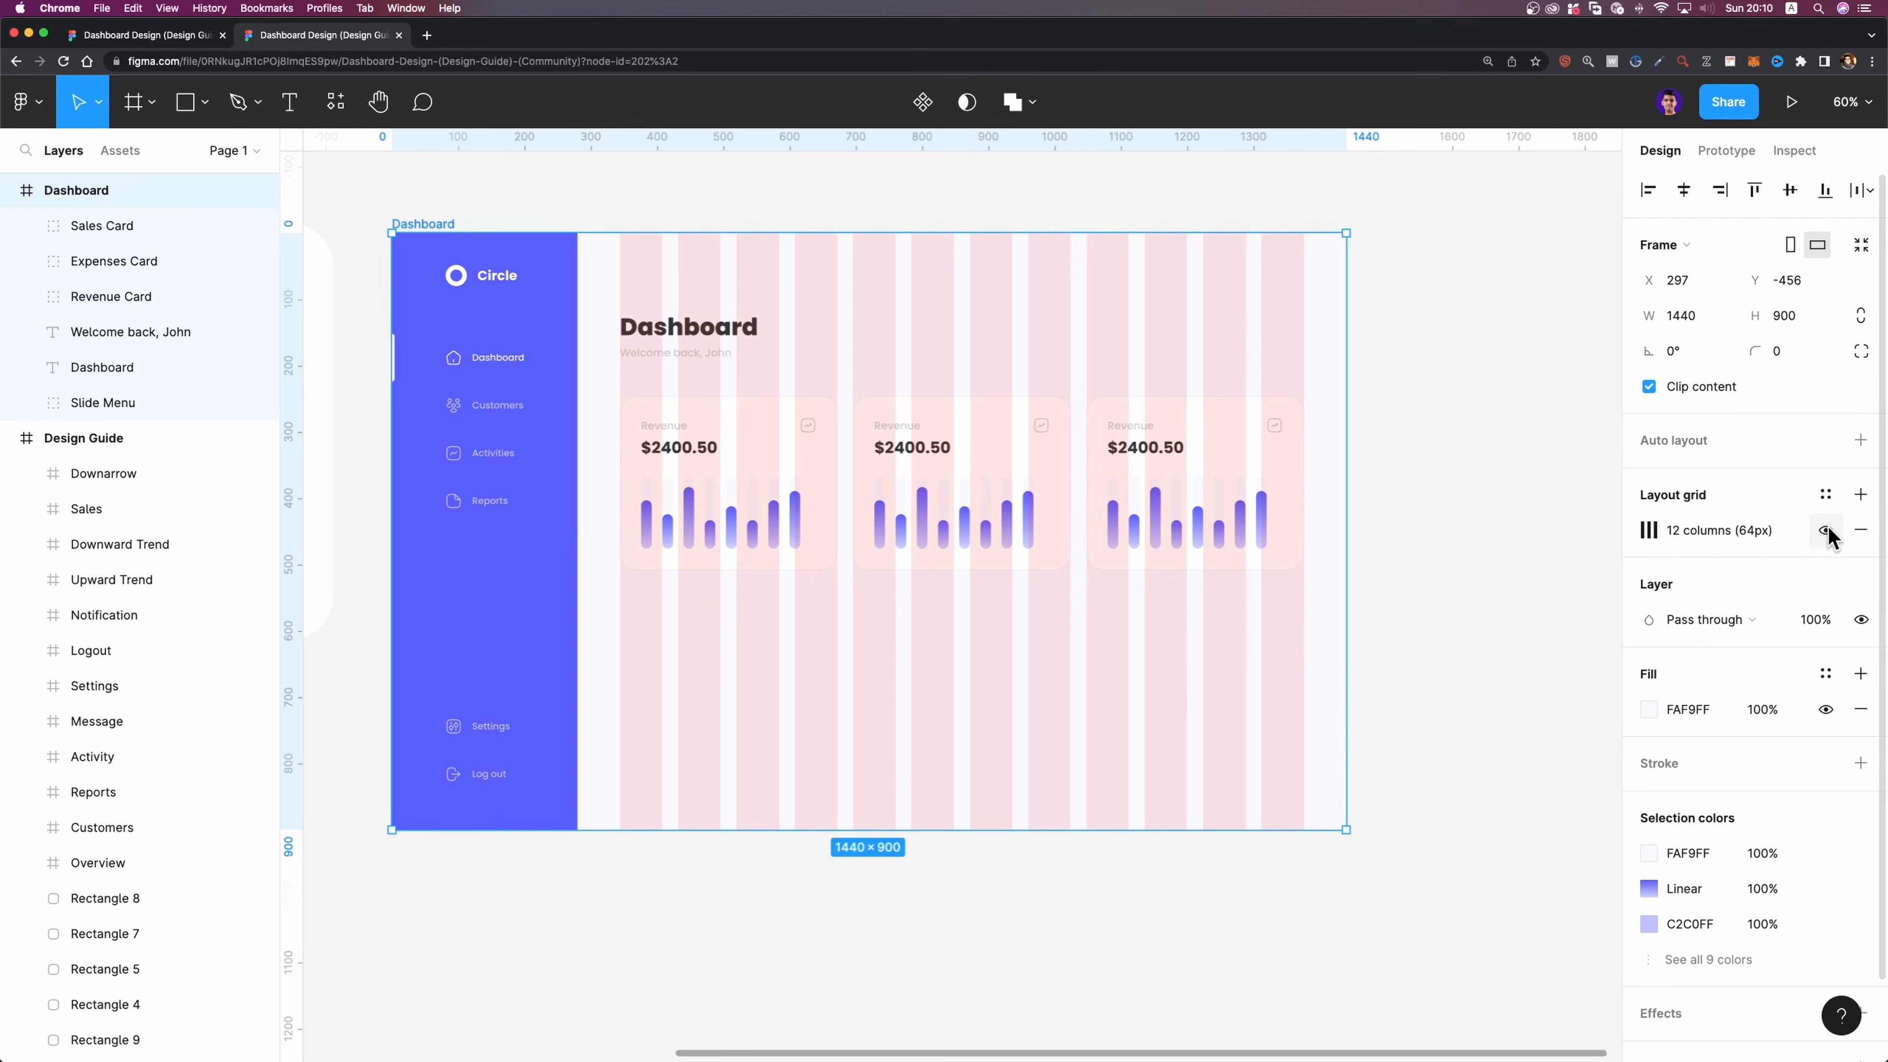
Hide the Dashboard frame's column grid and change the middle card's label text to Expenses.
click(1826, 530)
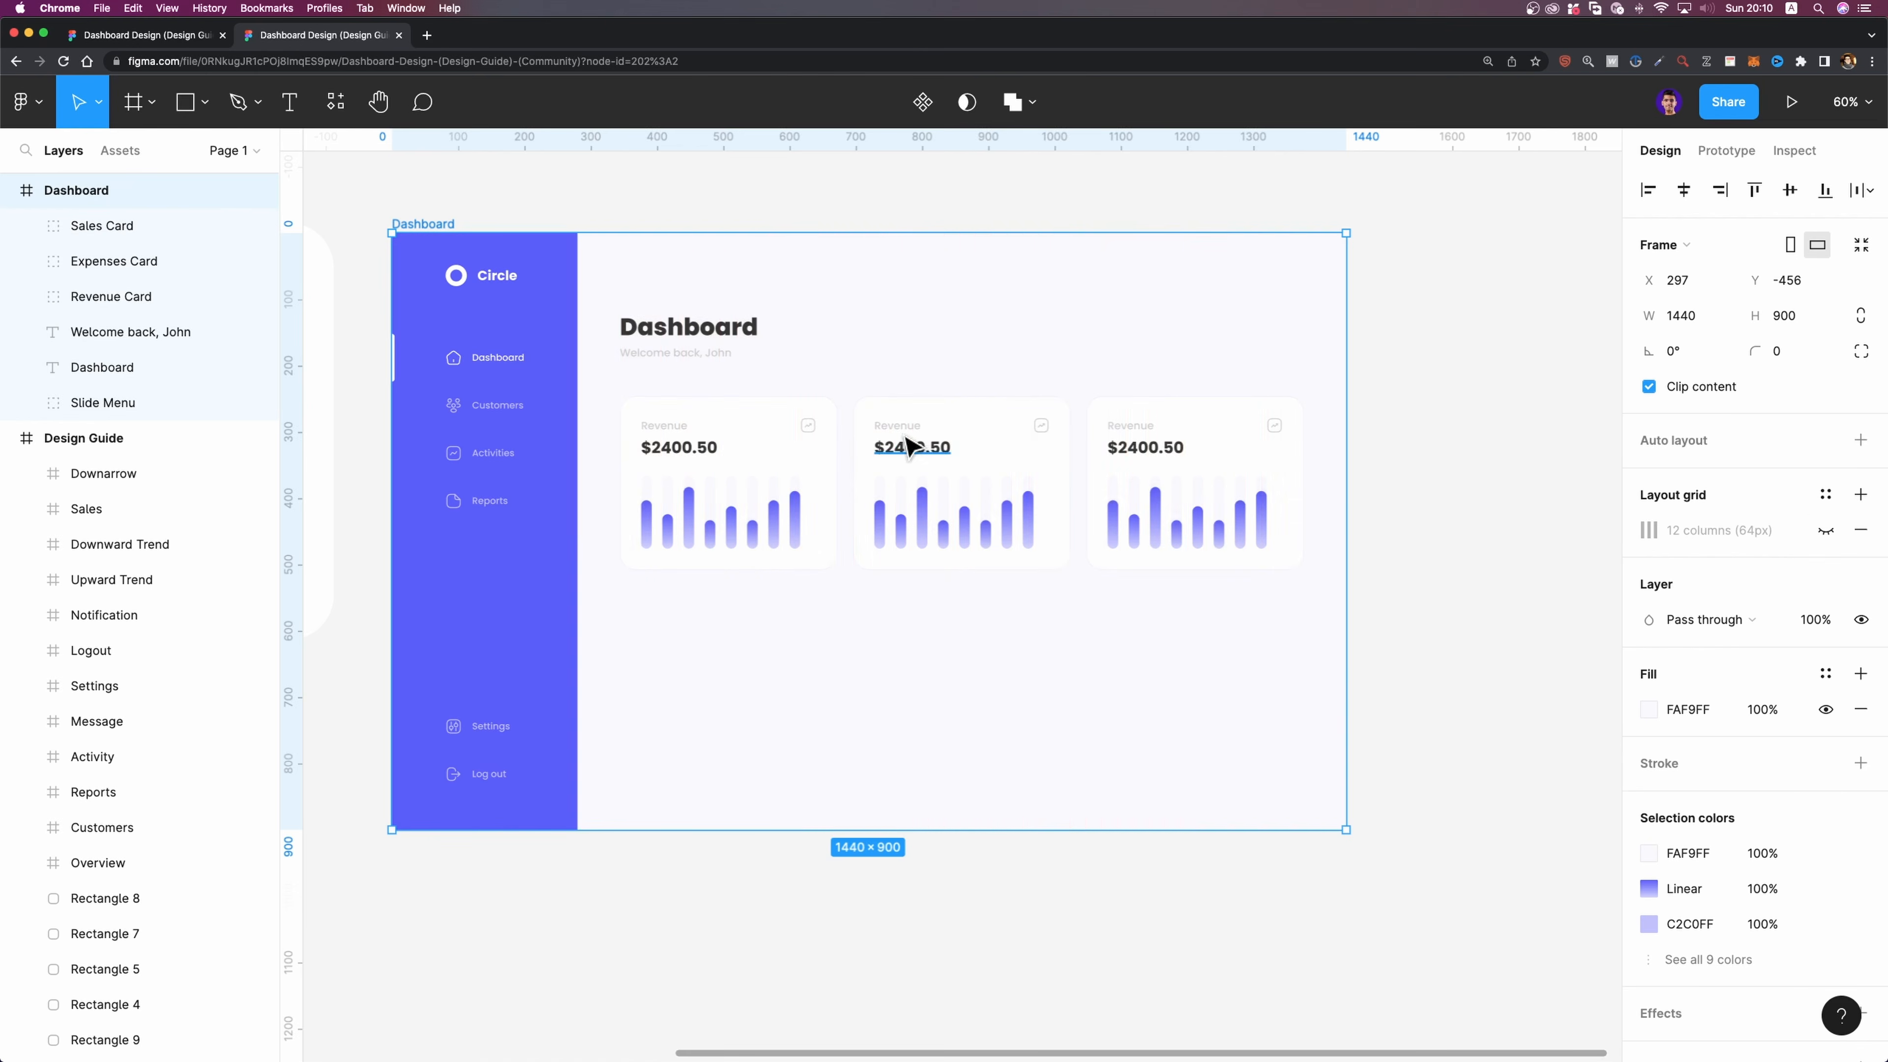
scroll(907, 443, up, 10)
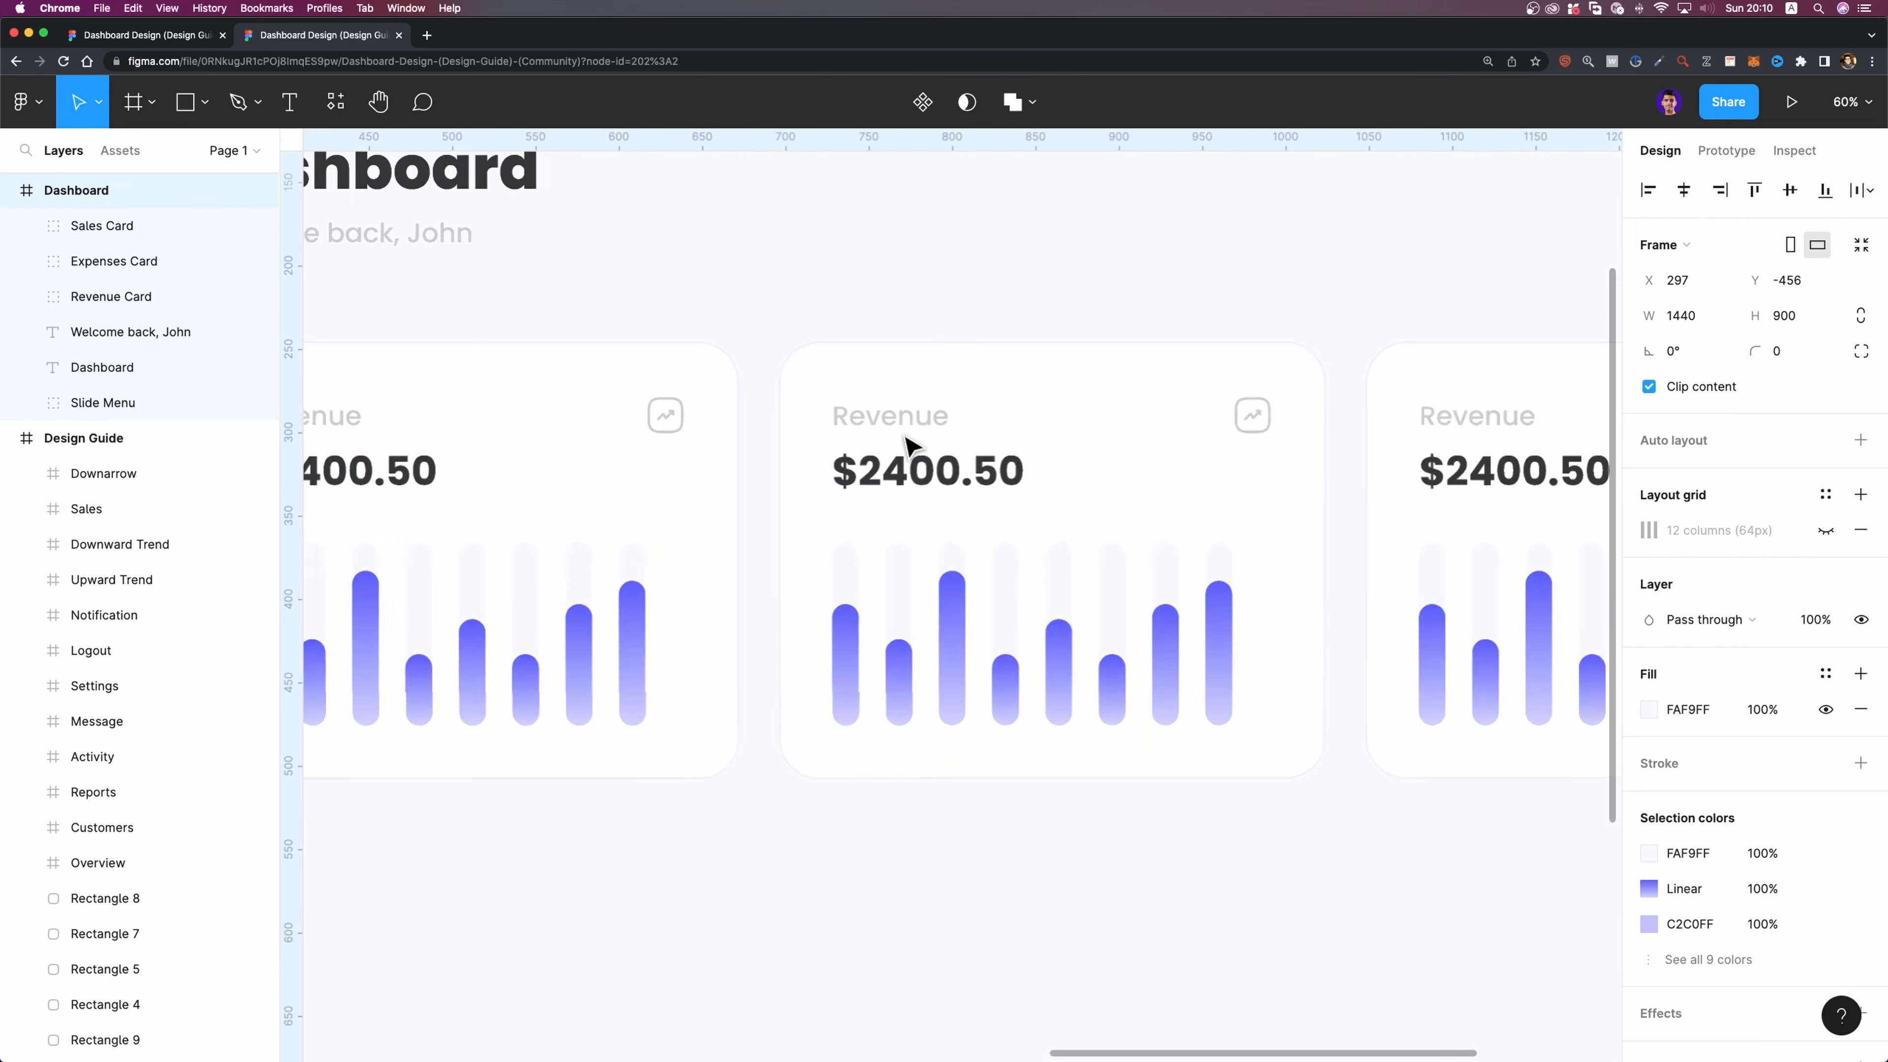
click(877, 422)
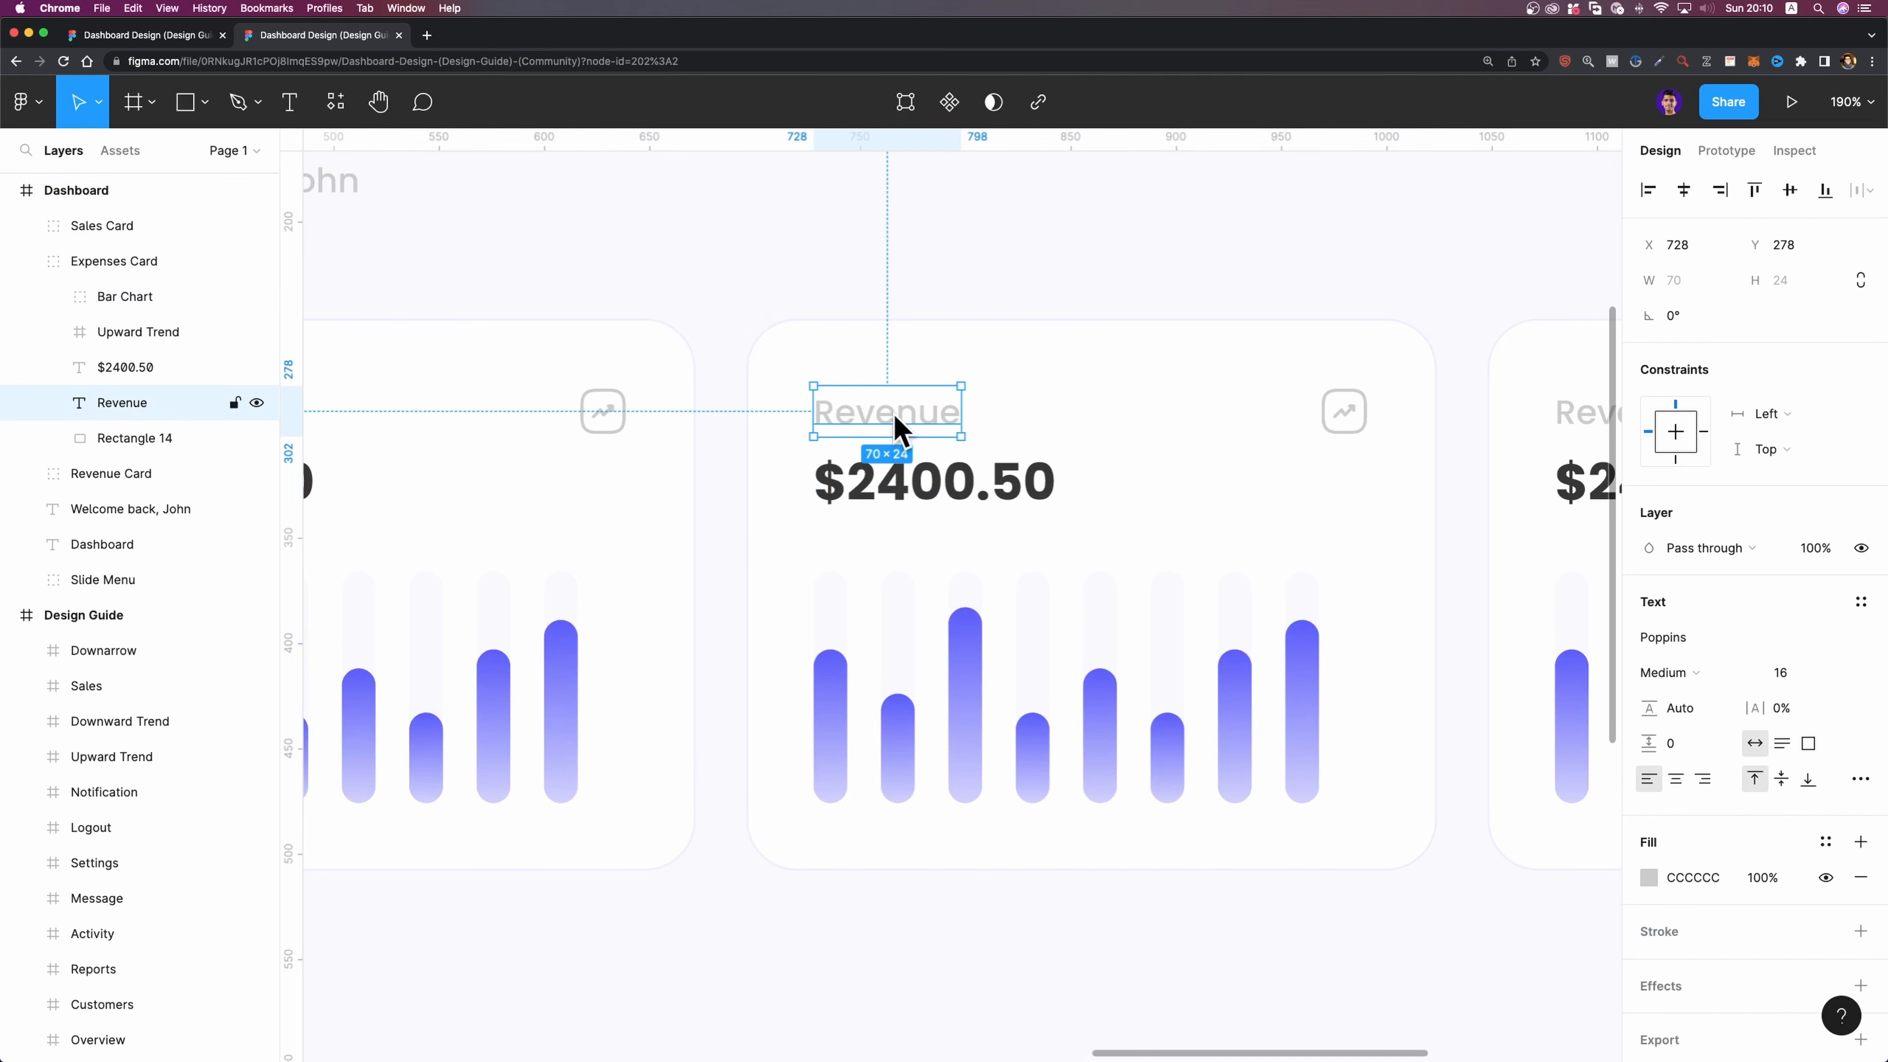
double_click(885, 426)
text(E)
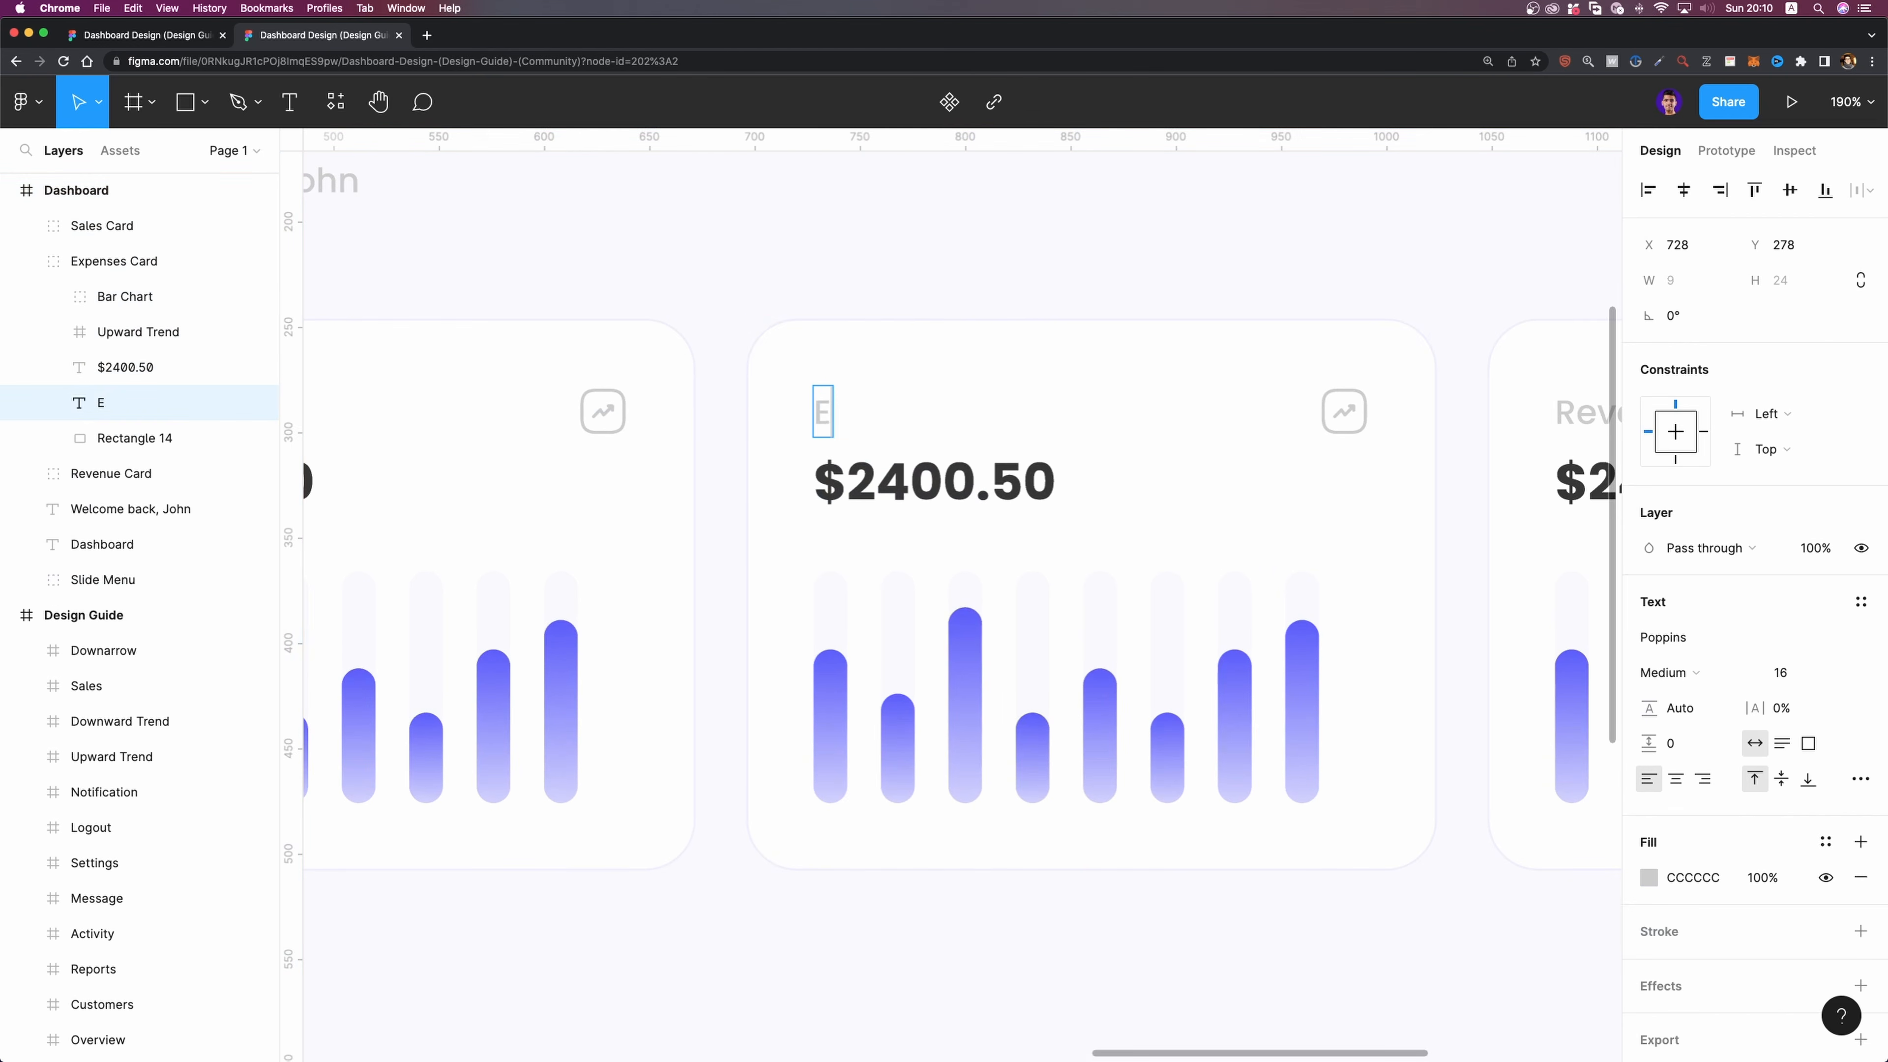
text(xpense)
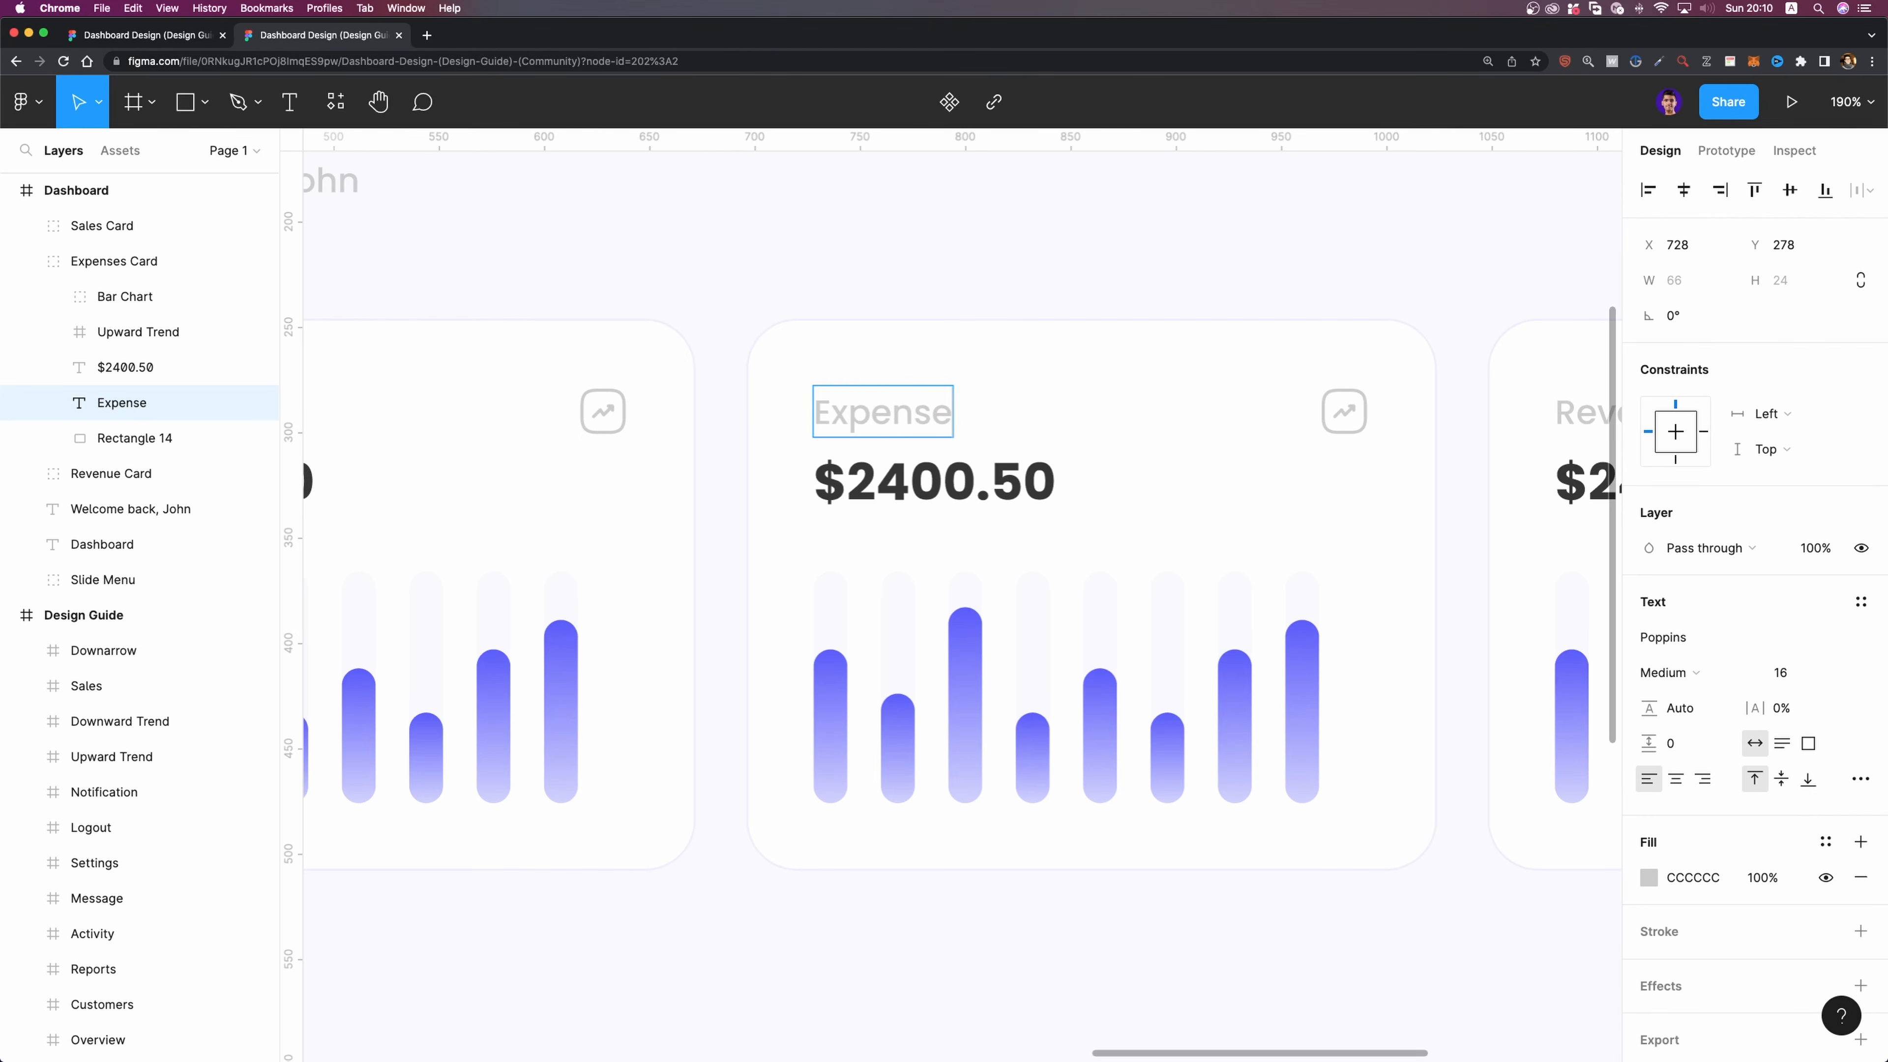
key(Escape)
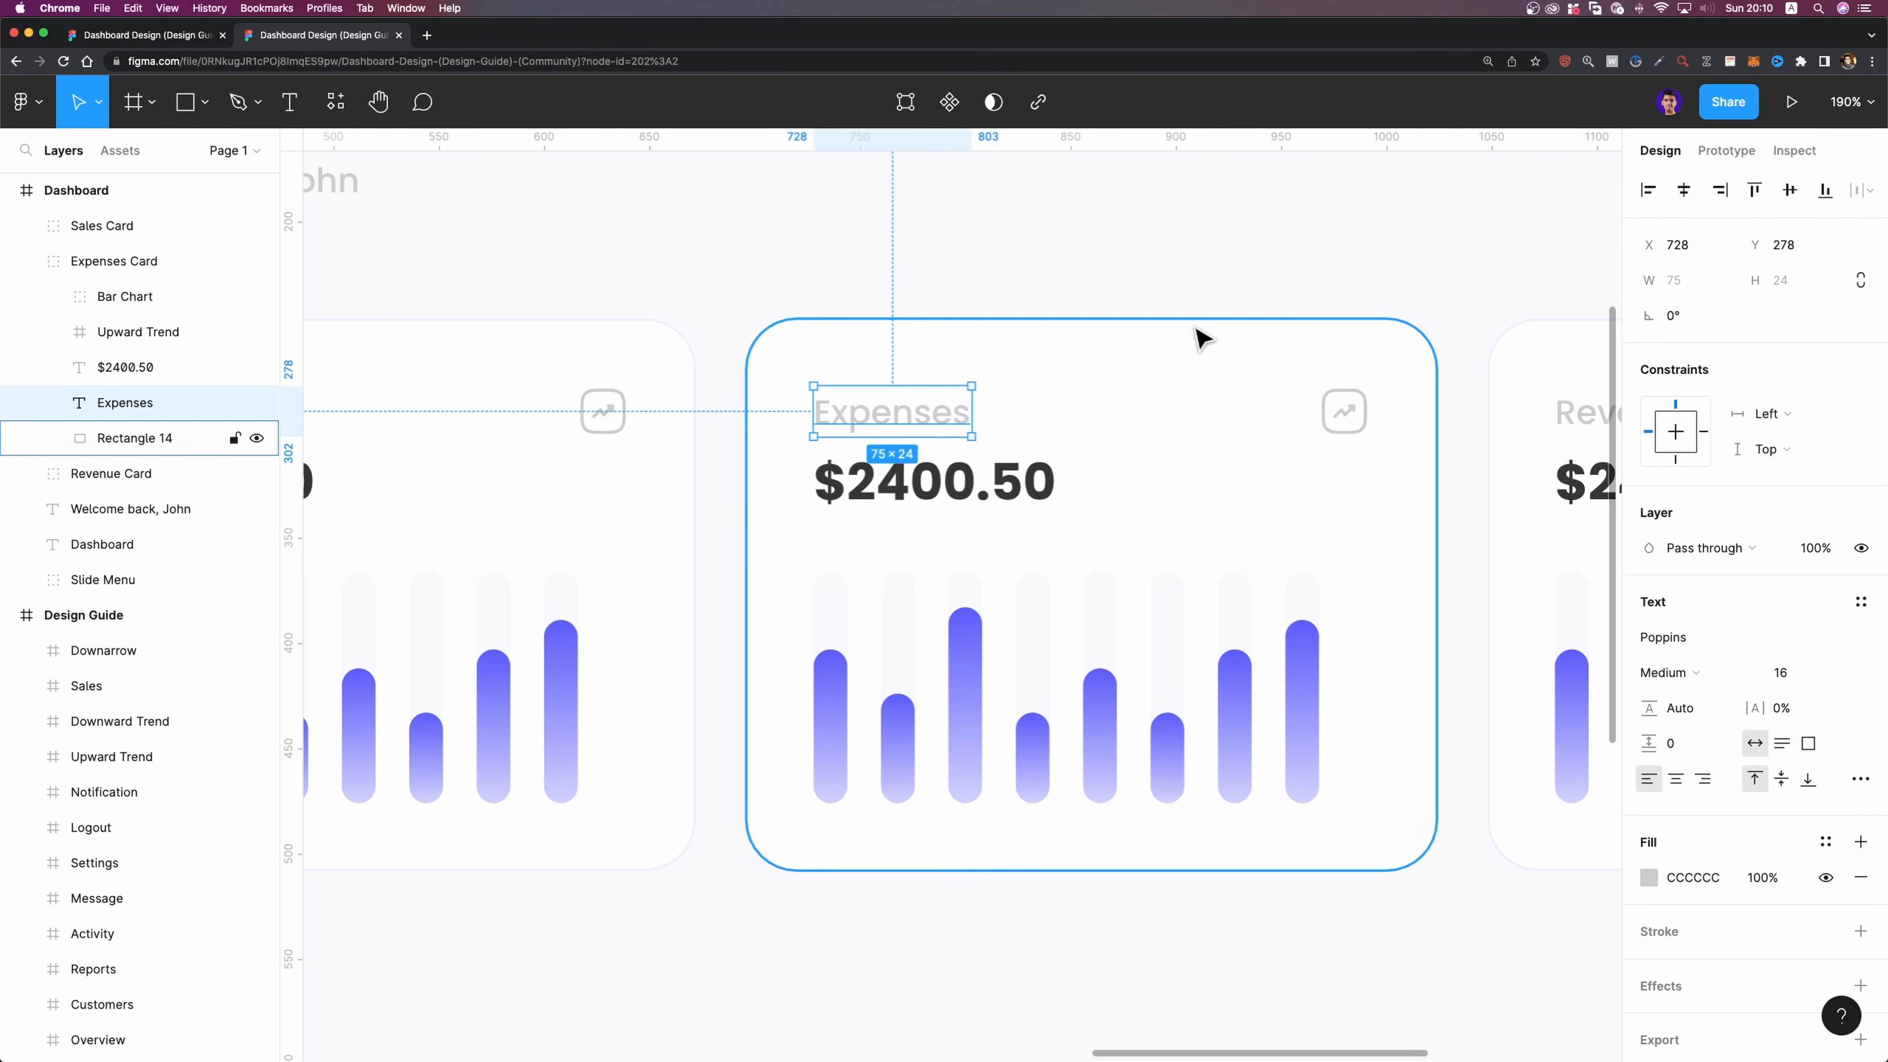
Duplicate the Downward Trend icon from the Design Guide and move the copy onto the Expenses card in the Dashboard frame.
click(1345, 415)
scroll(1157, 509, down, 5)
scroll(518, 639, left, 5)
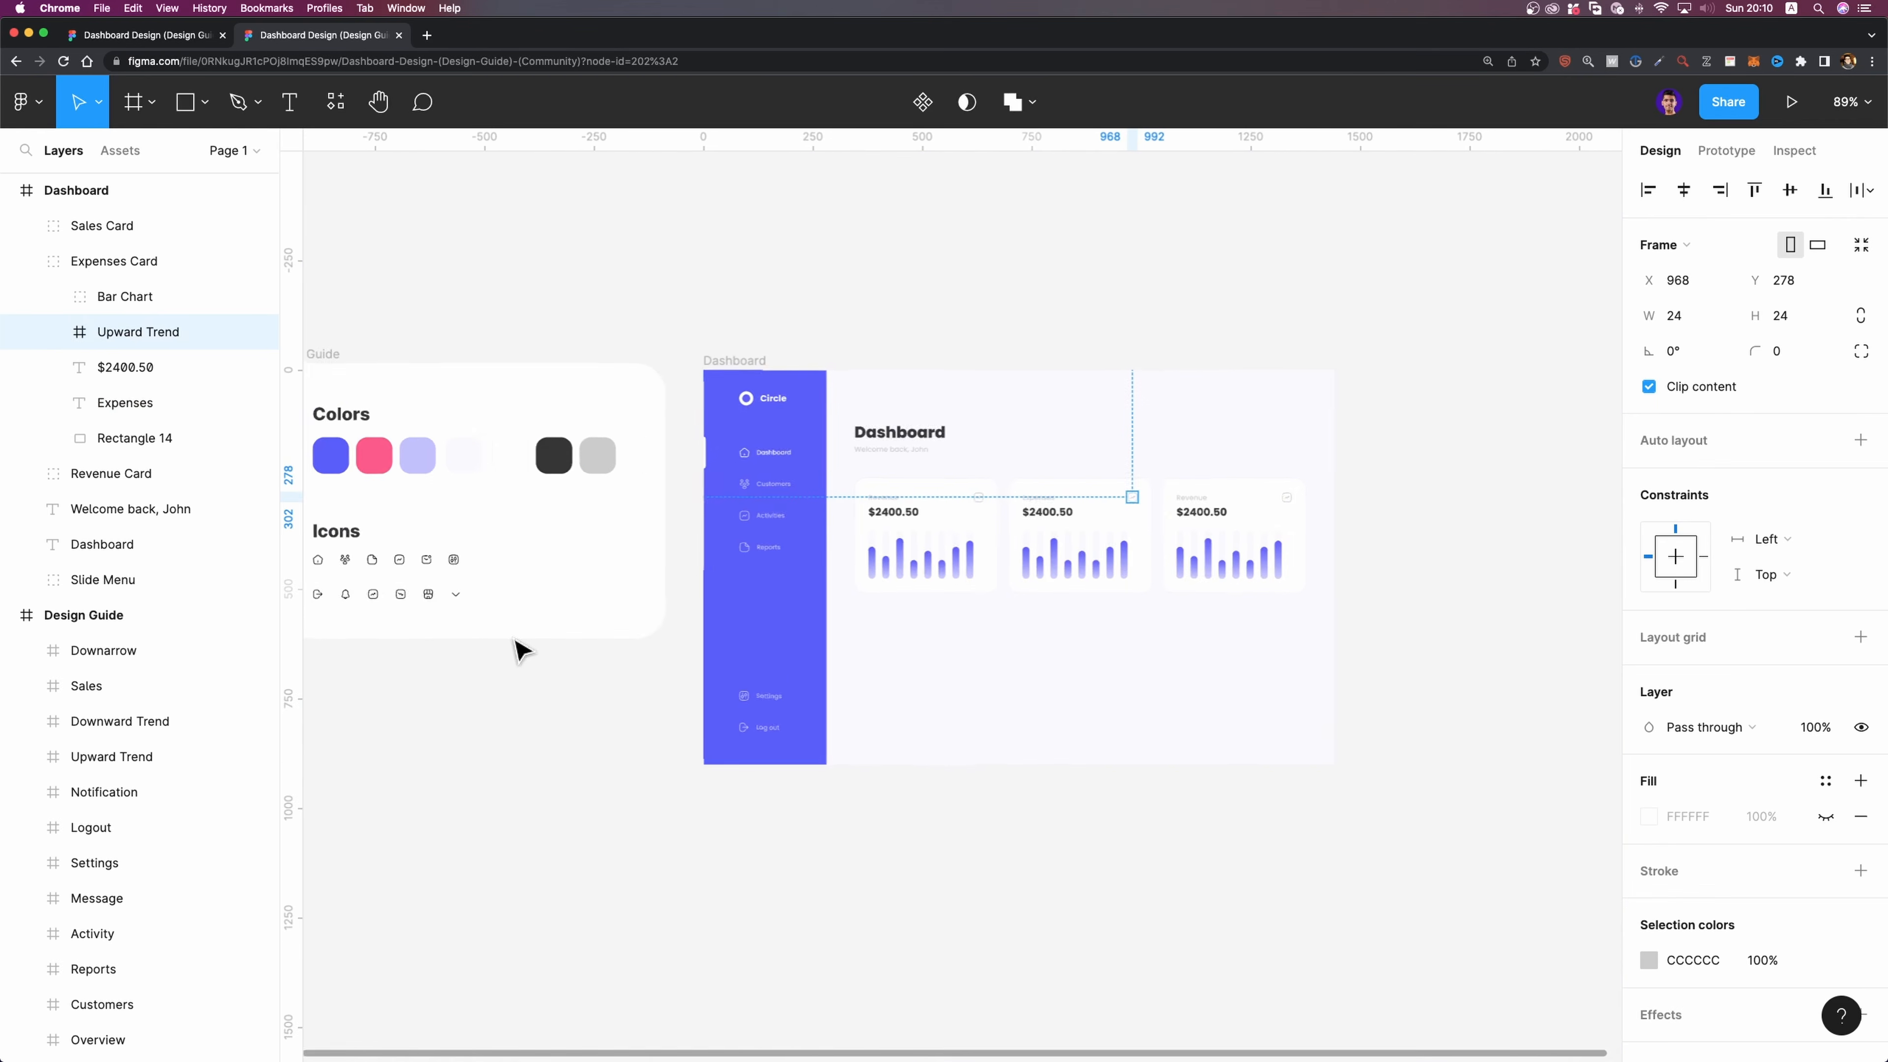
scroll(505, 603, up, 5)
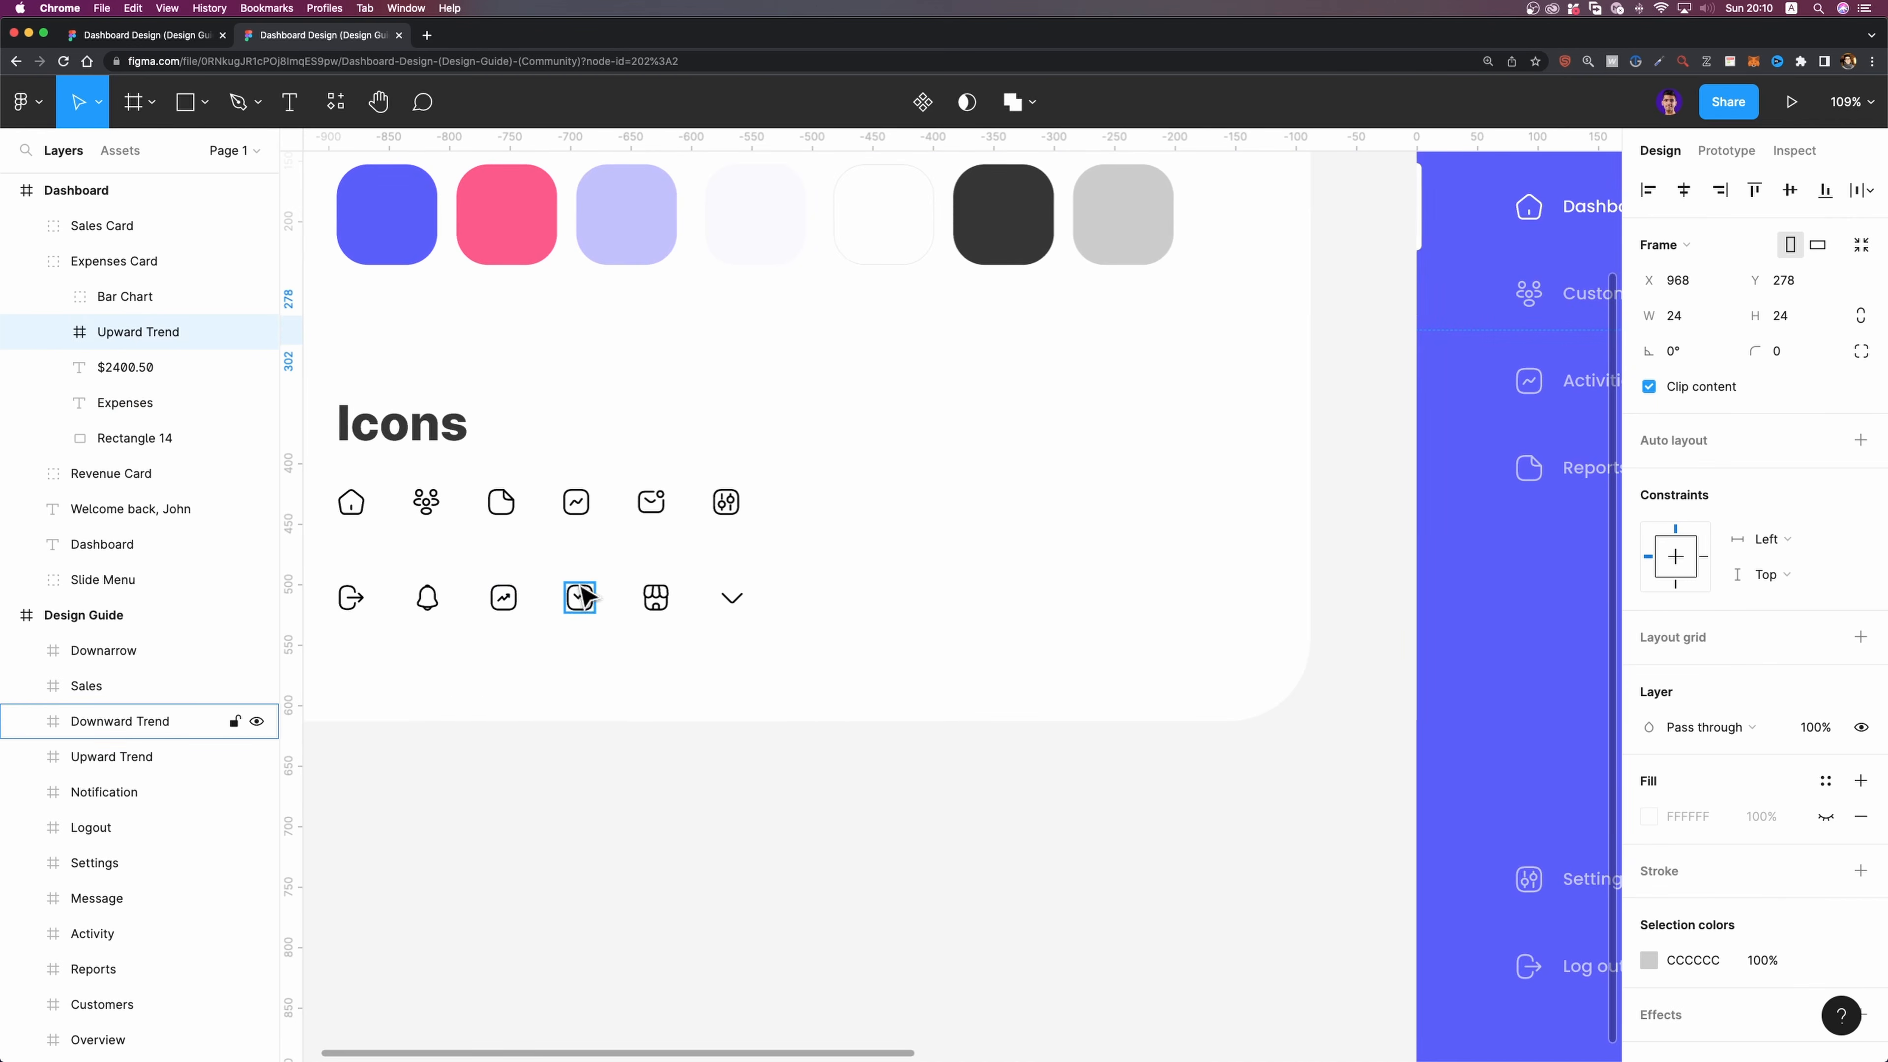
click(581, 600)
key(super+d)
drag(580, 601, 1243, 583)
scroll(1246, 593, right, 5)
drag(435, 582, 1577, 408)
scroll(1581, 408, right, 10)
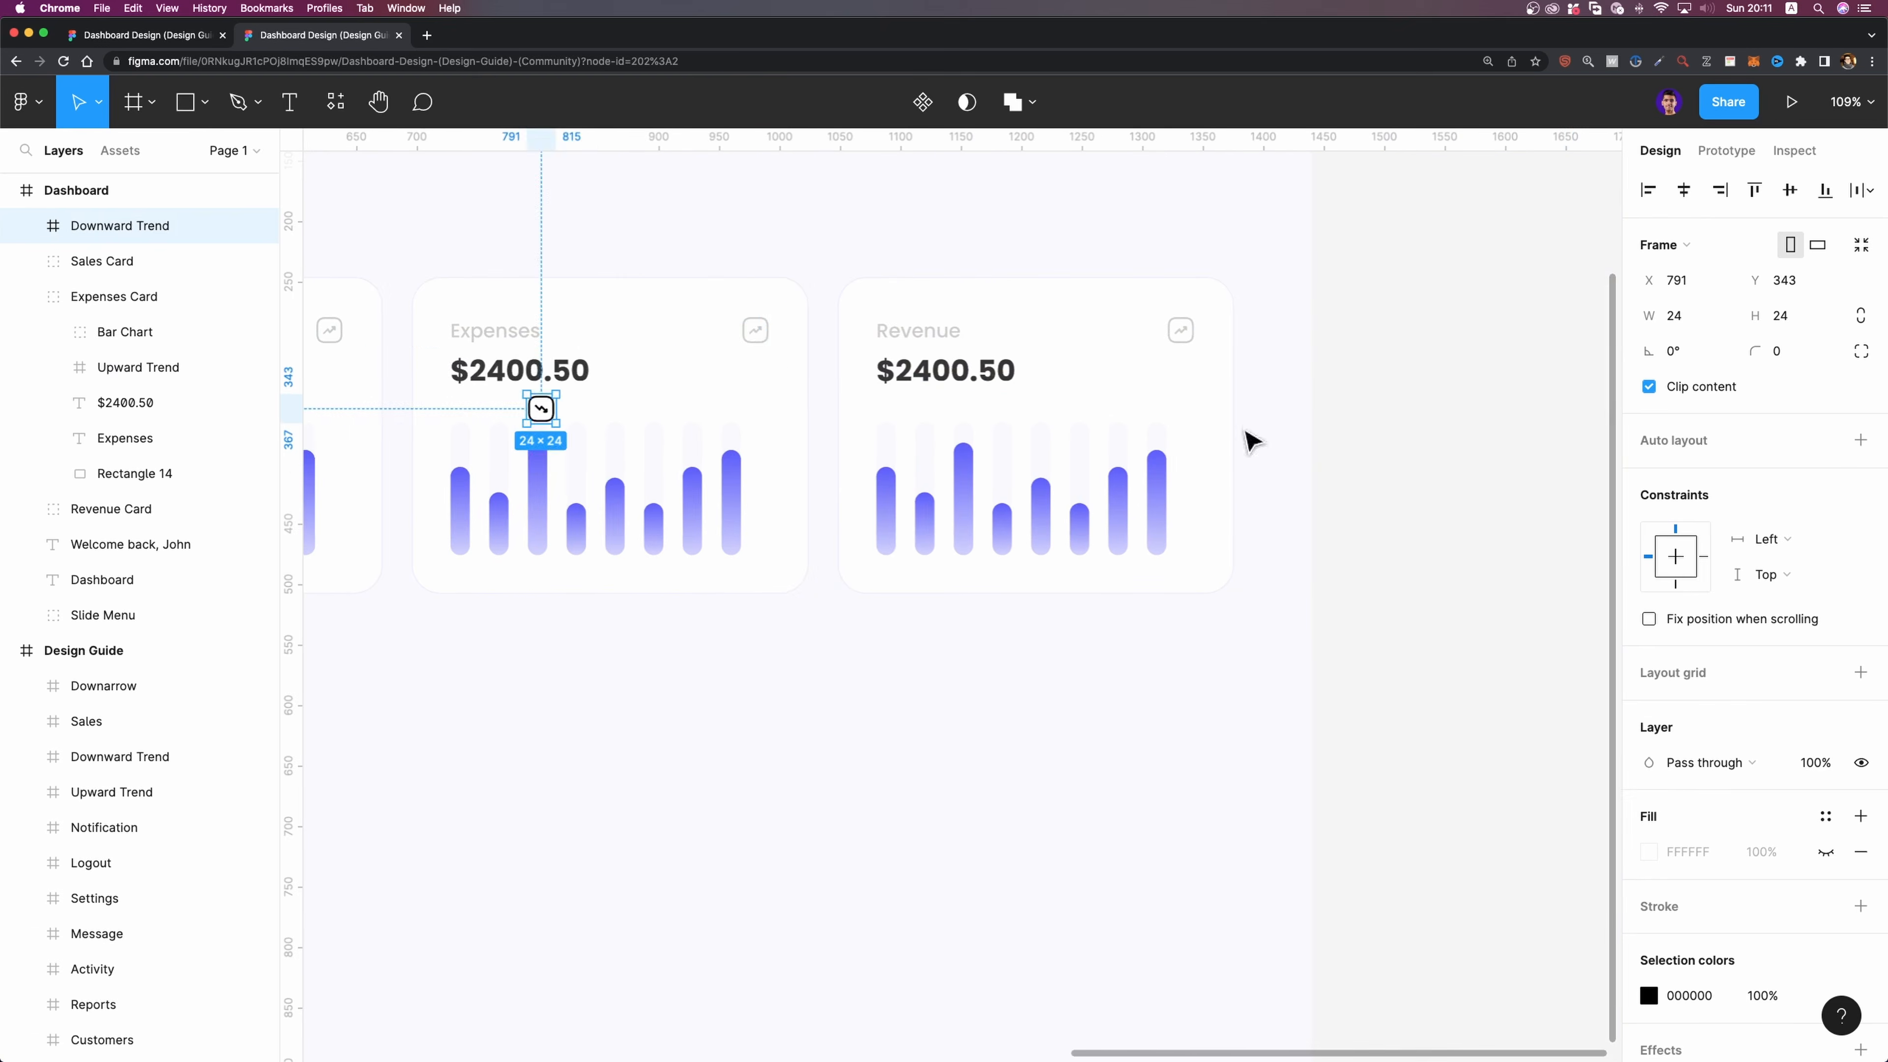
Replace the Expenses card's upward trend icon with the downward one, placed at X 968, Y 278, and check its margins.
drag(546, 412, 764, 352)
scroll(765, 354, up, 5)
scroll(766, 357, up, 1)
scroll(751, 370, up, 1)
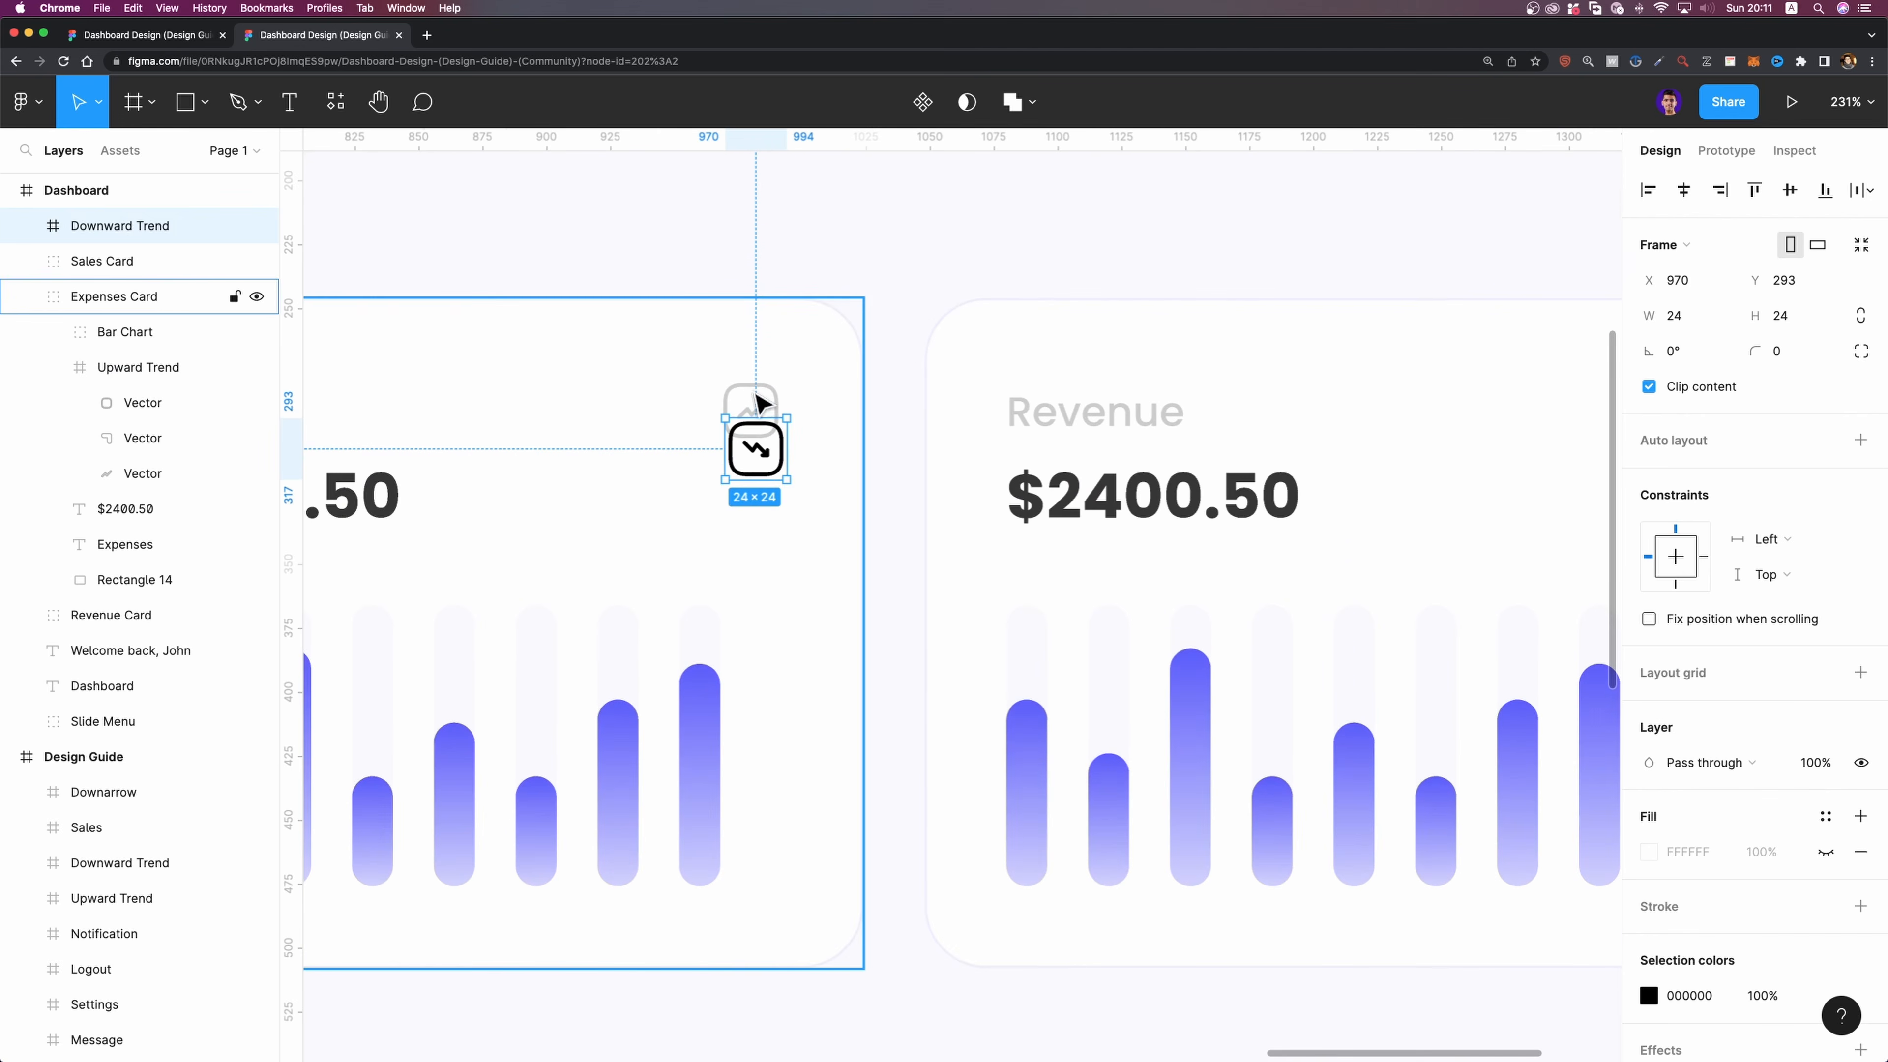
drag(759, 460, 753, 422)
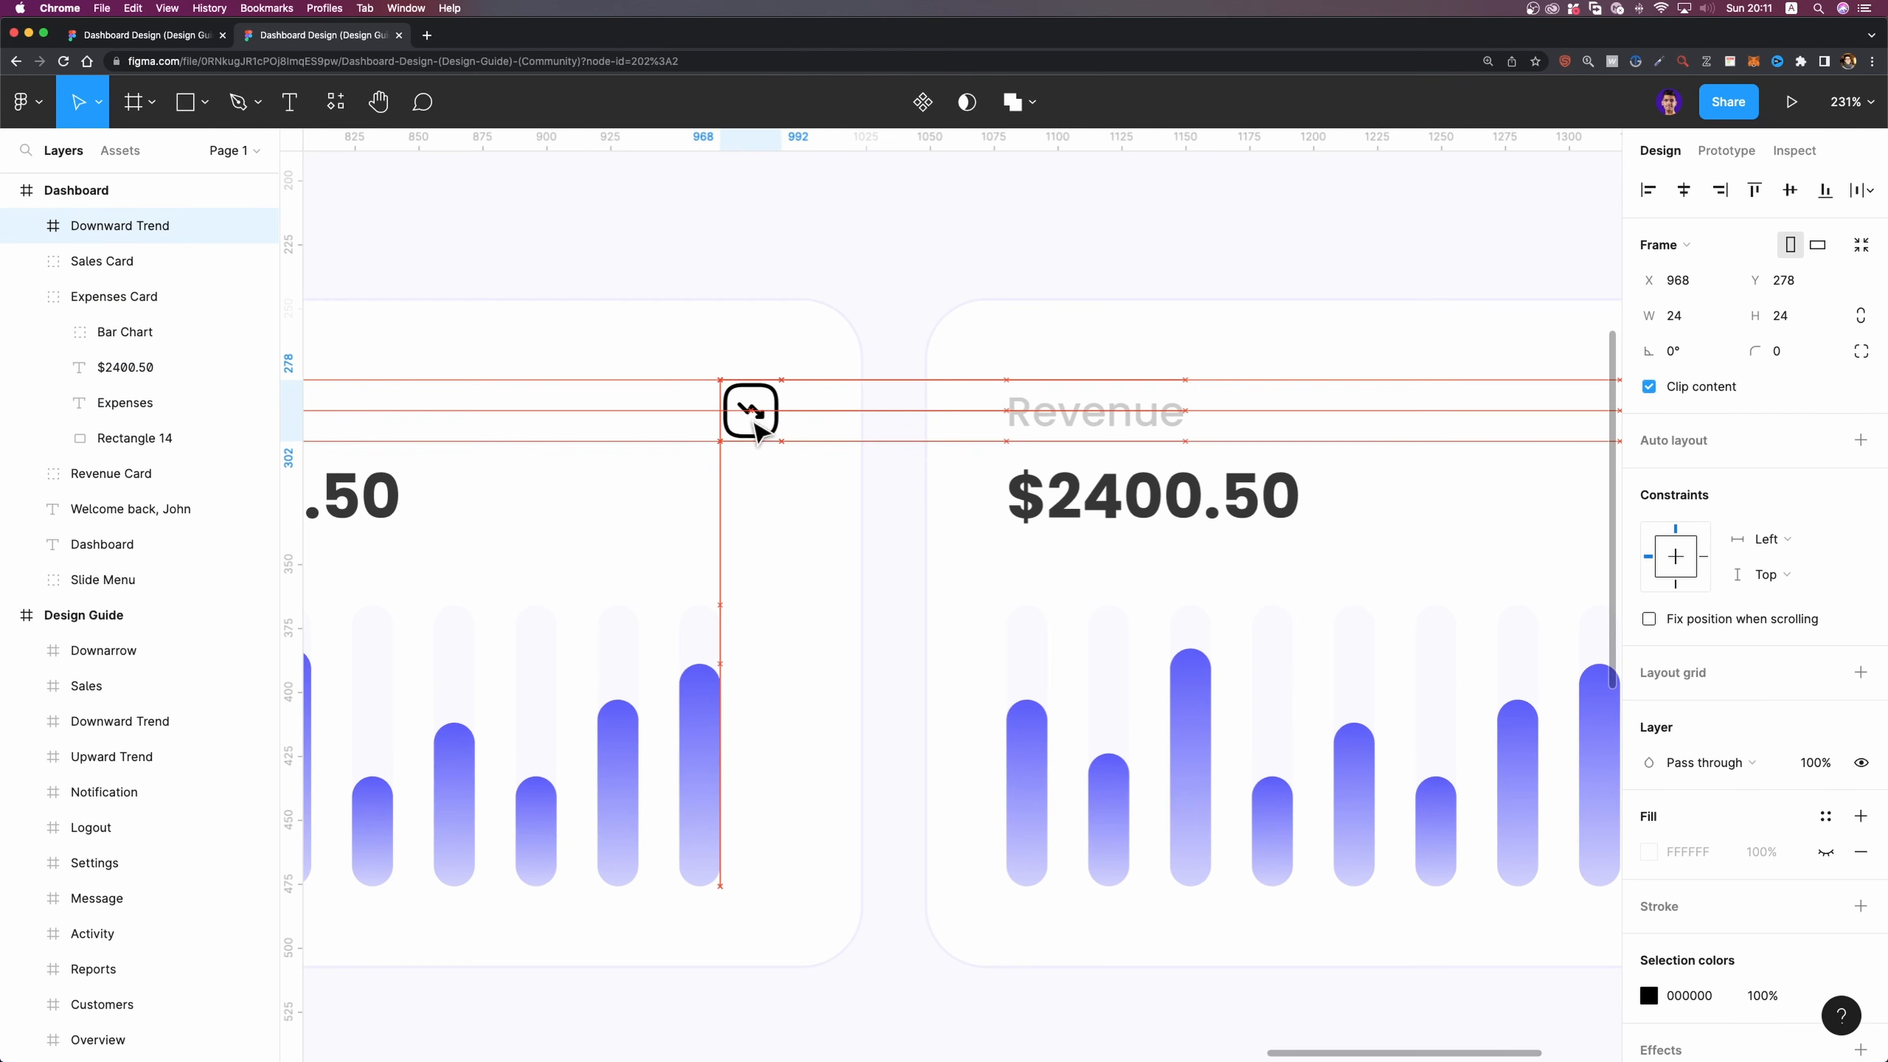
key(alt)
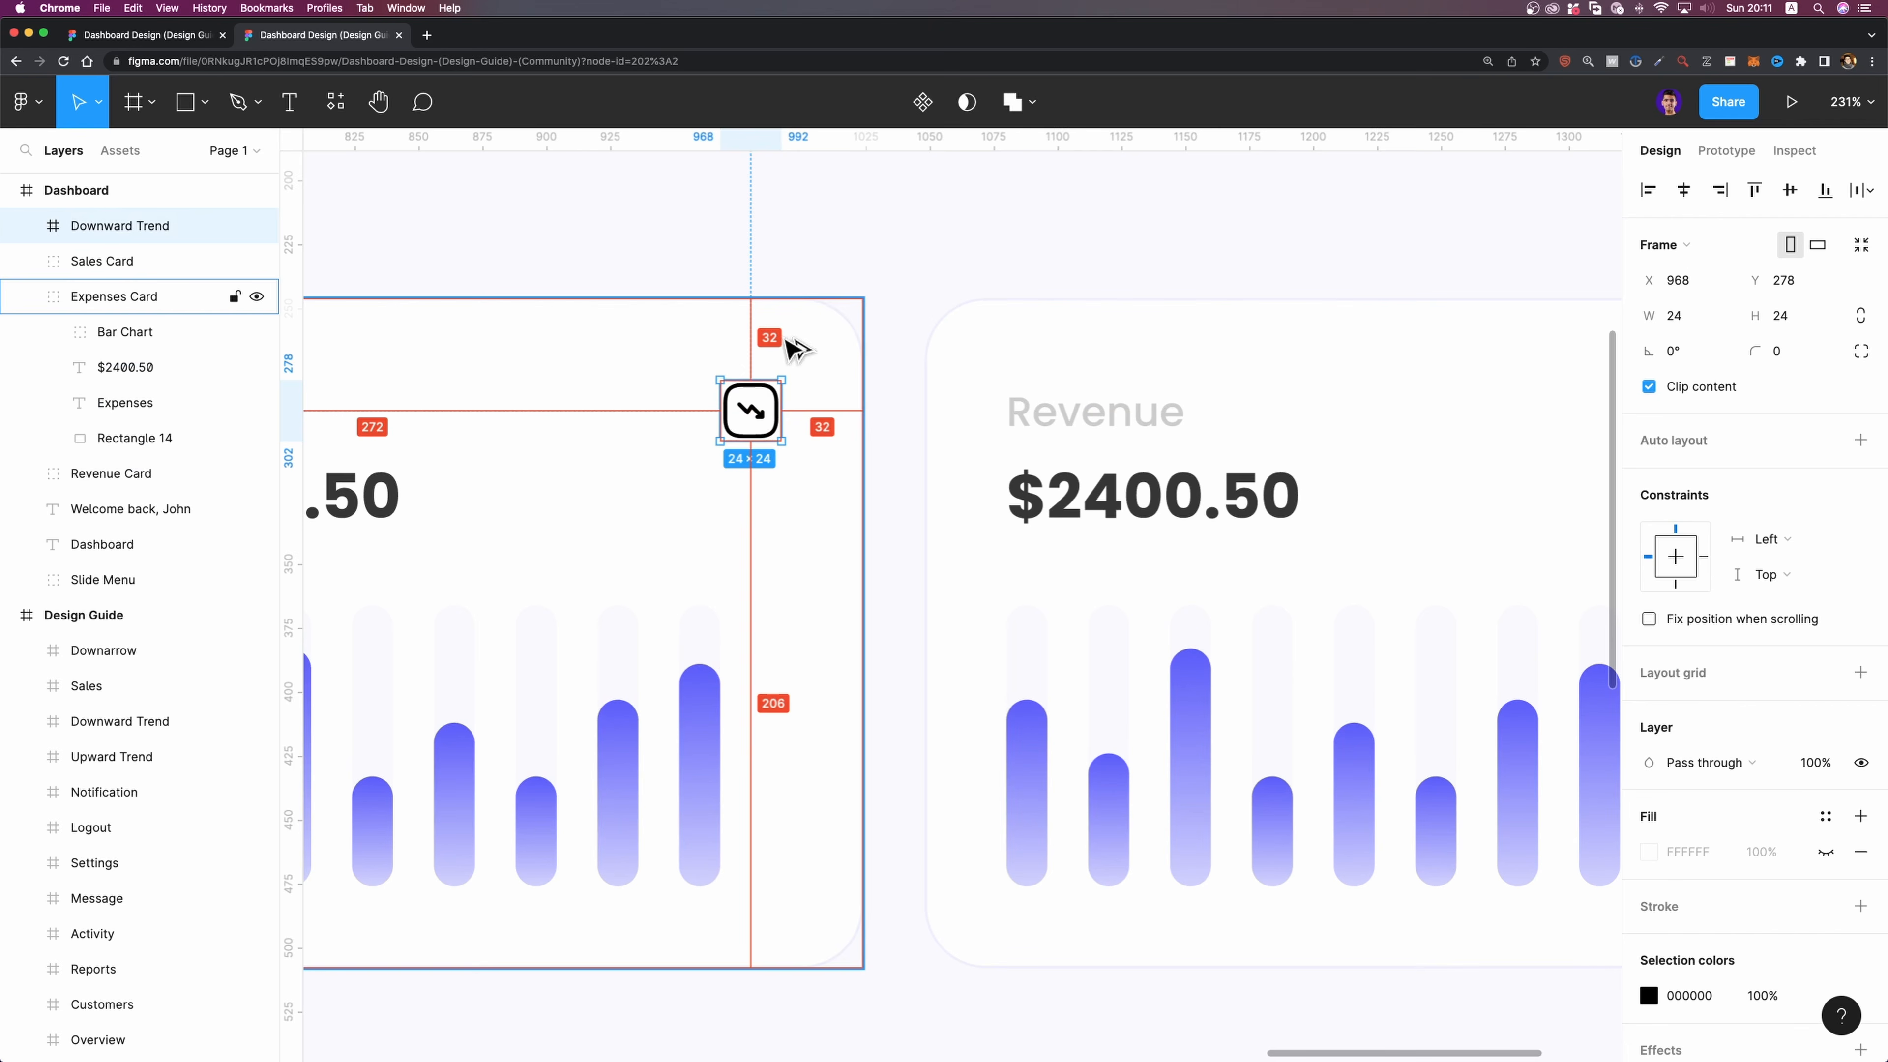
Recolor the Expenses card's Downward Trend icon with the gray sampled from the Expenses label.
scroll(662, 498, left, 10)
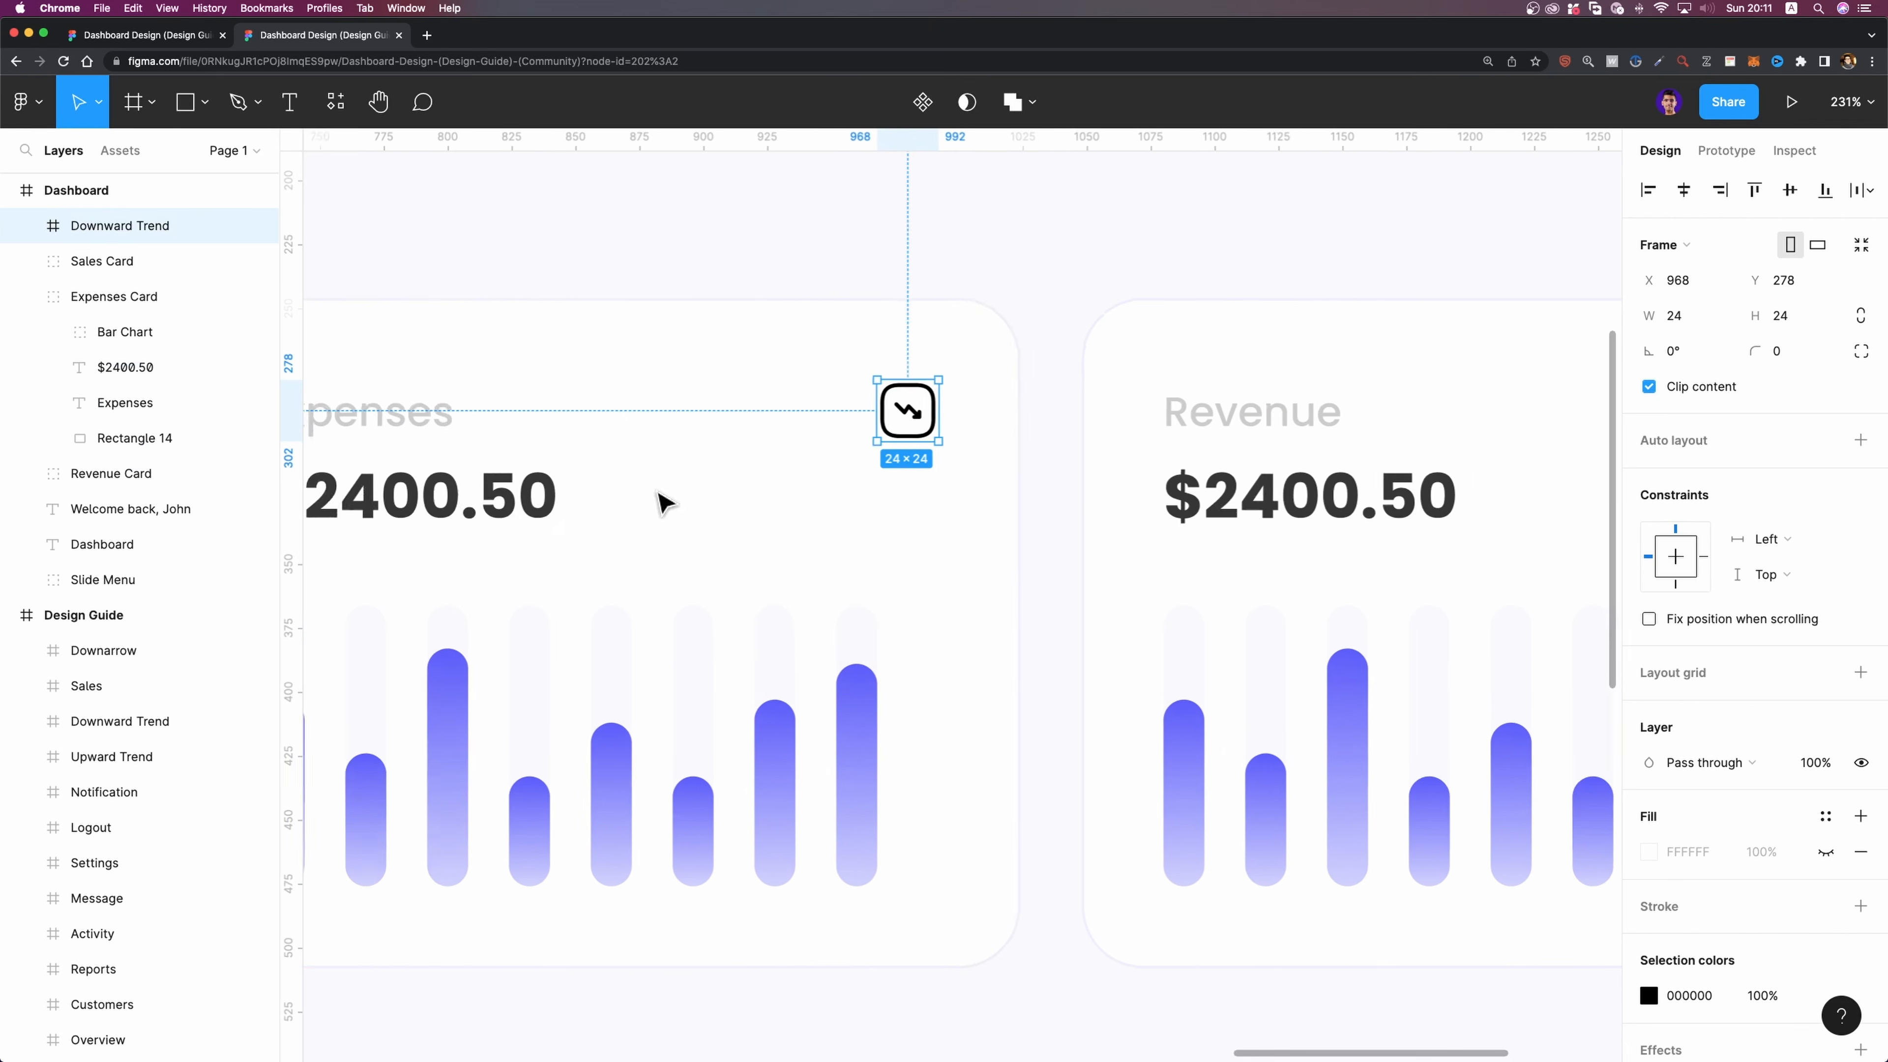
scroll(1665, 967, down, 3)
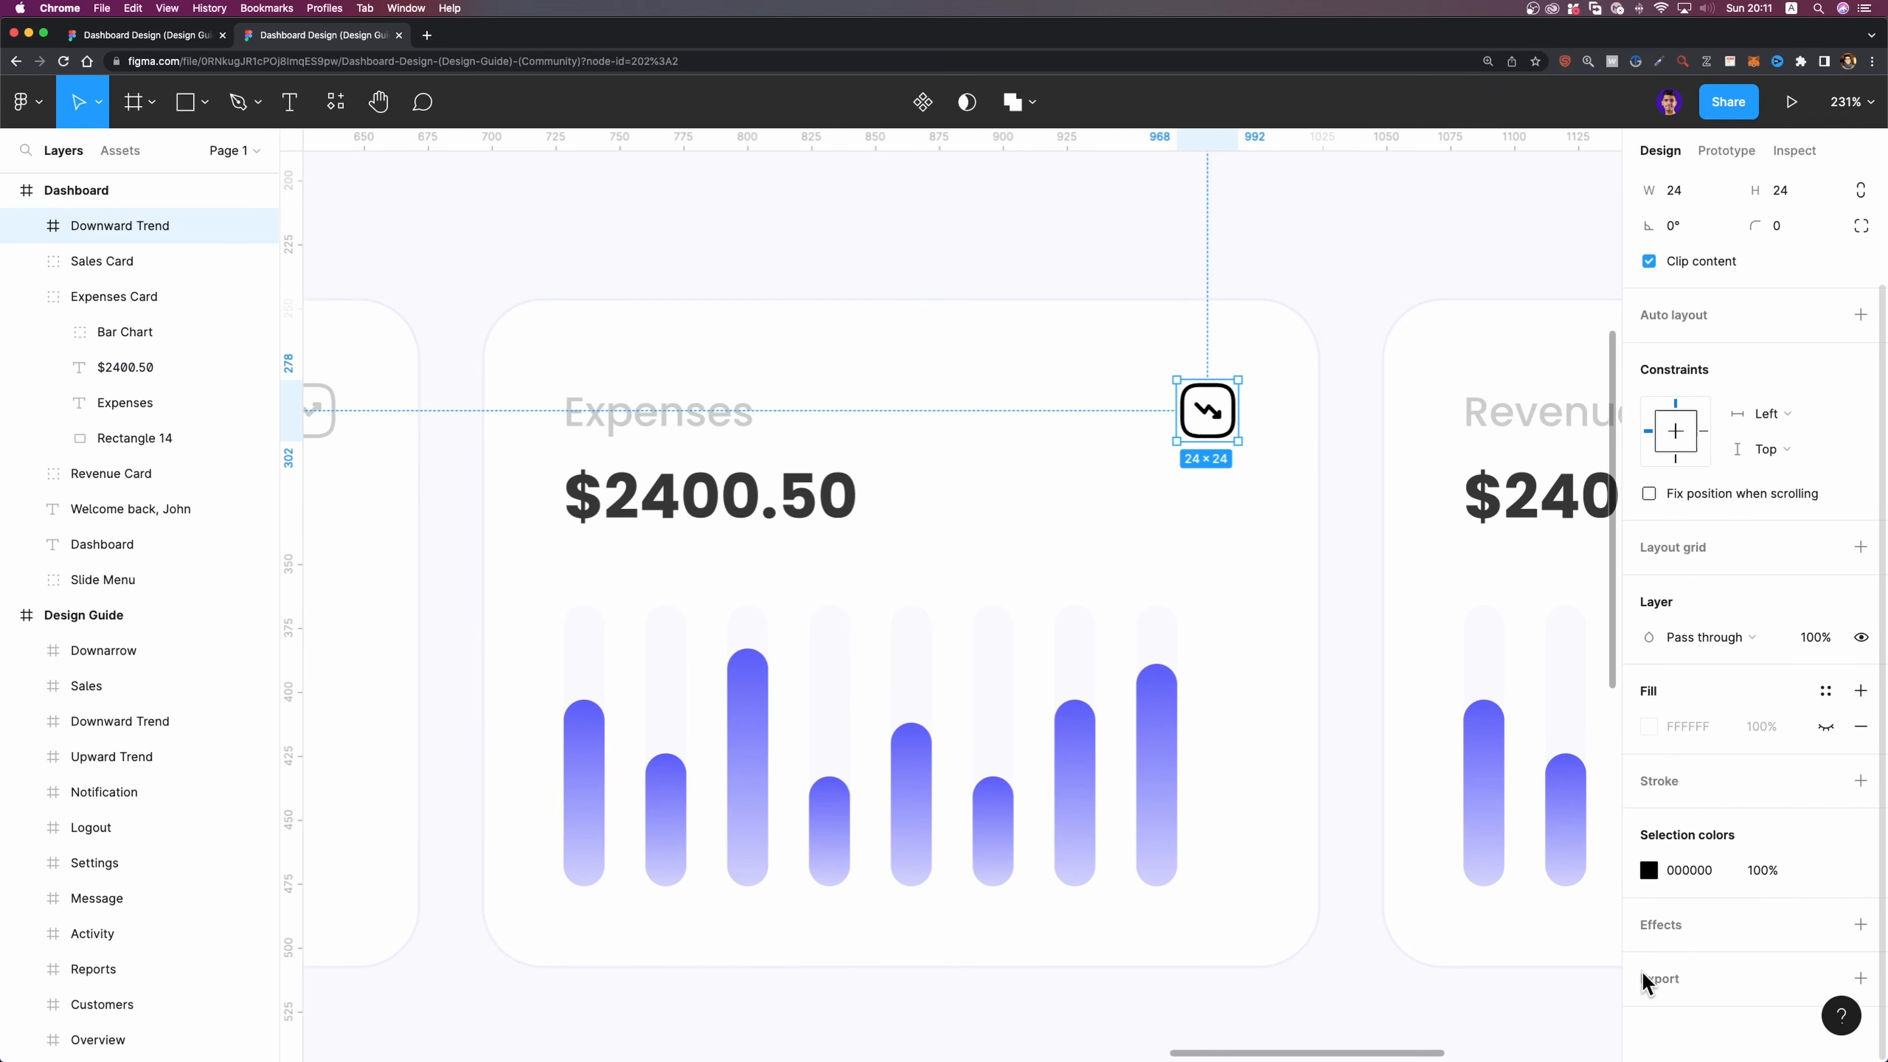
click(1649, 871)
click(1389, 819)
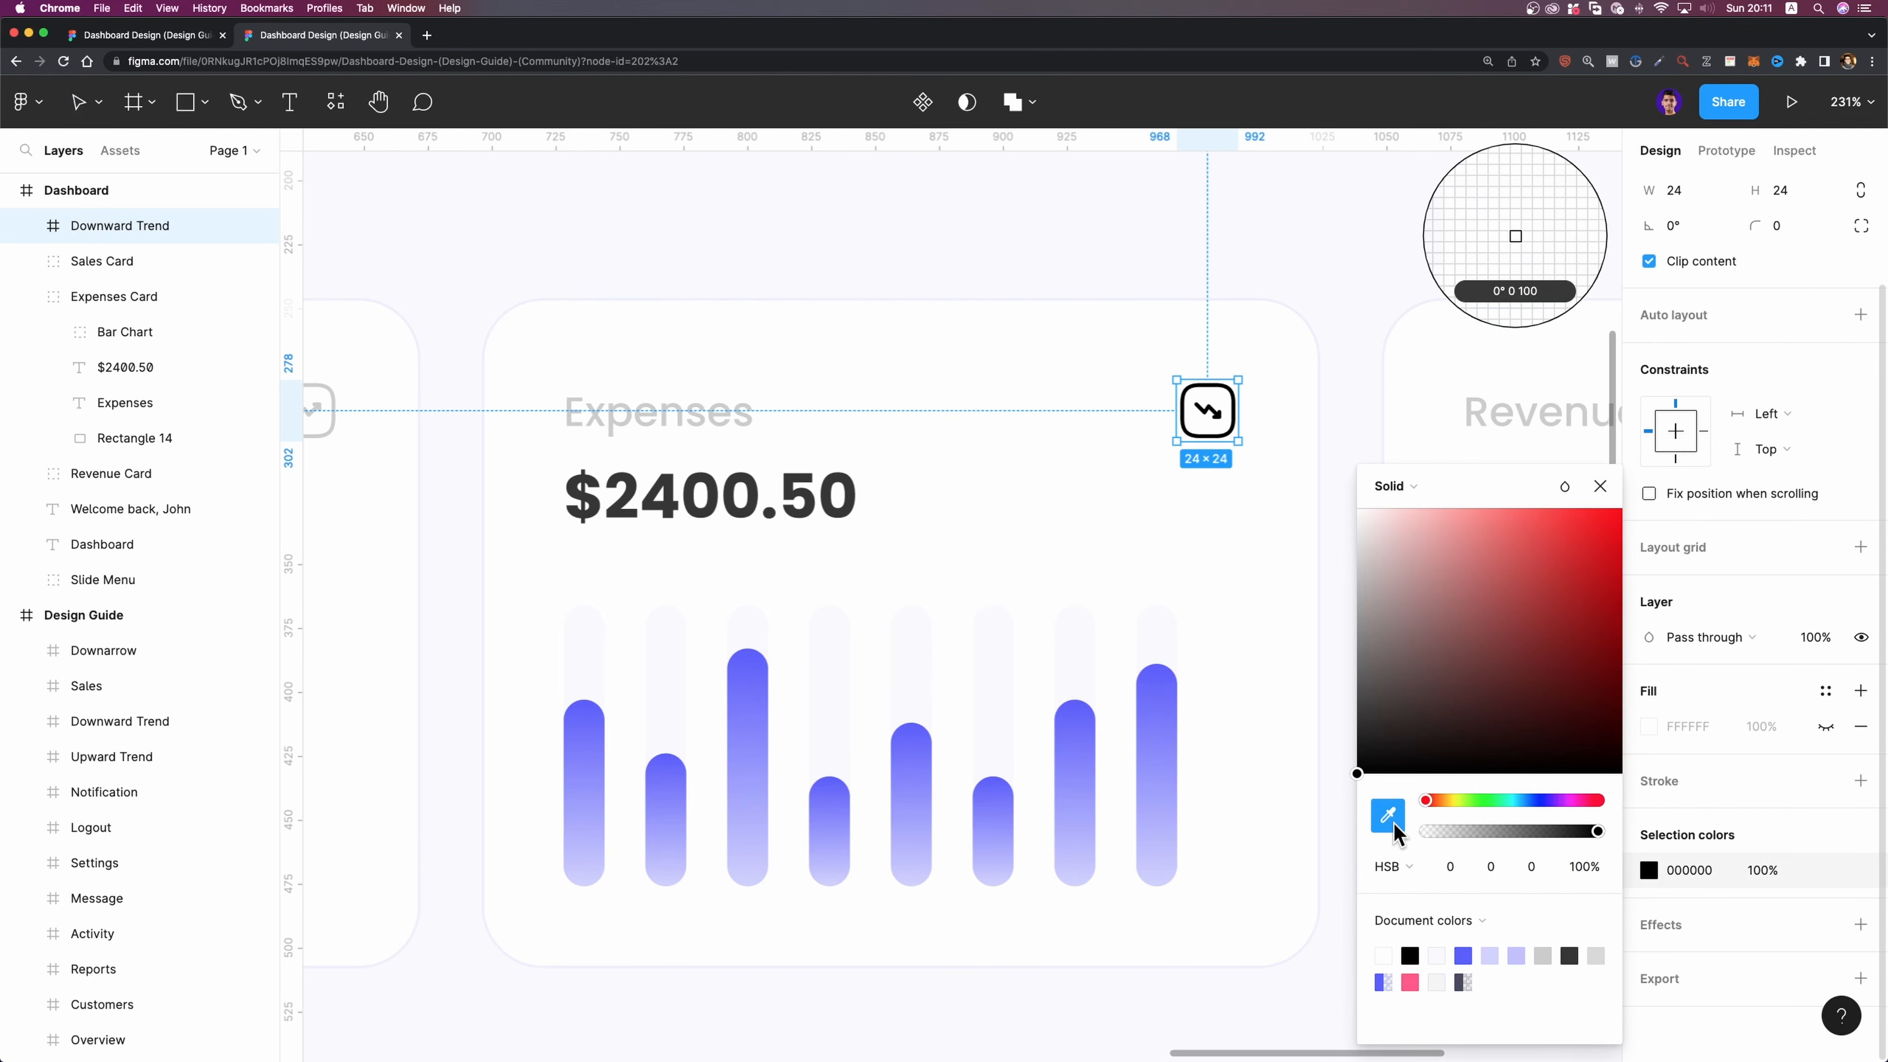
click(704, 406)
click(1117, 608)
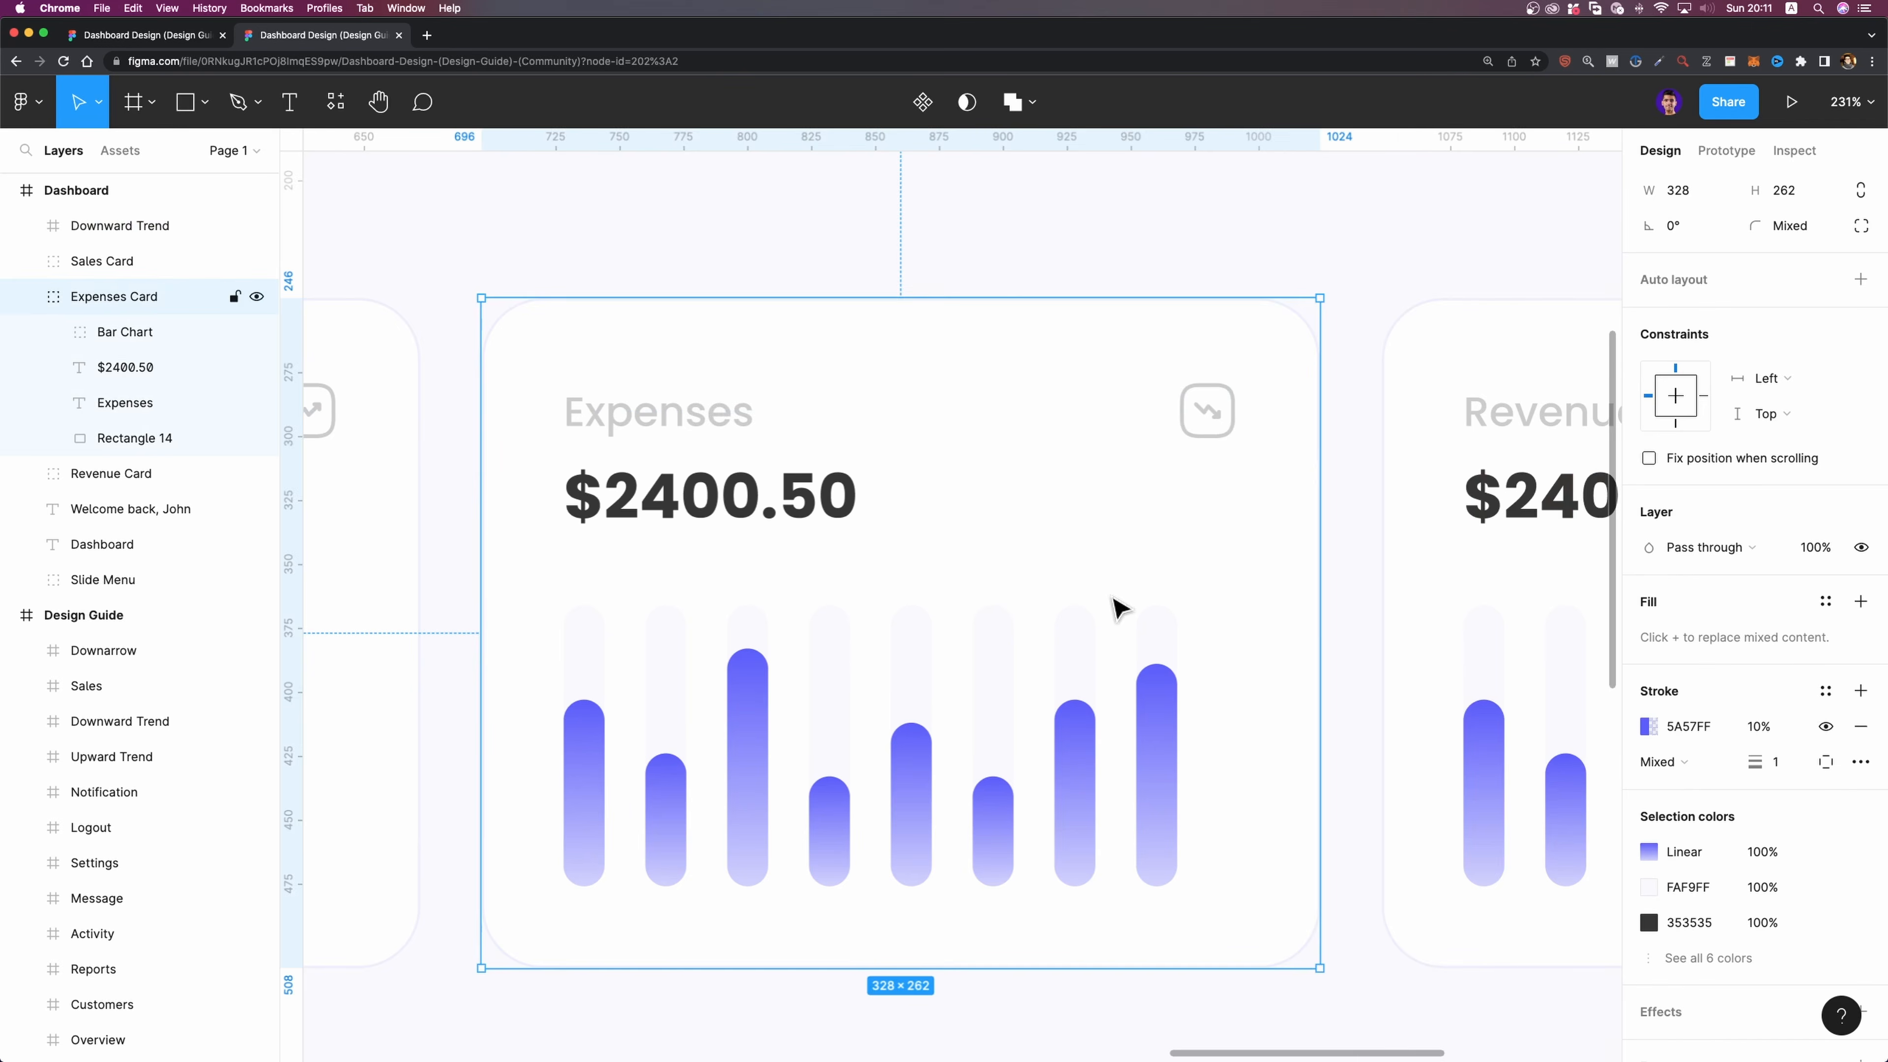
Change the amount text on the Expenses card to $1850.20.
scroll(1117, 608, down, 5)
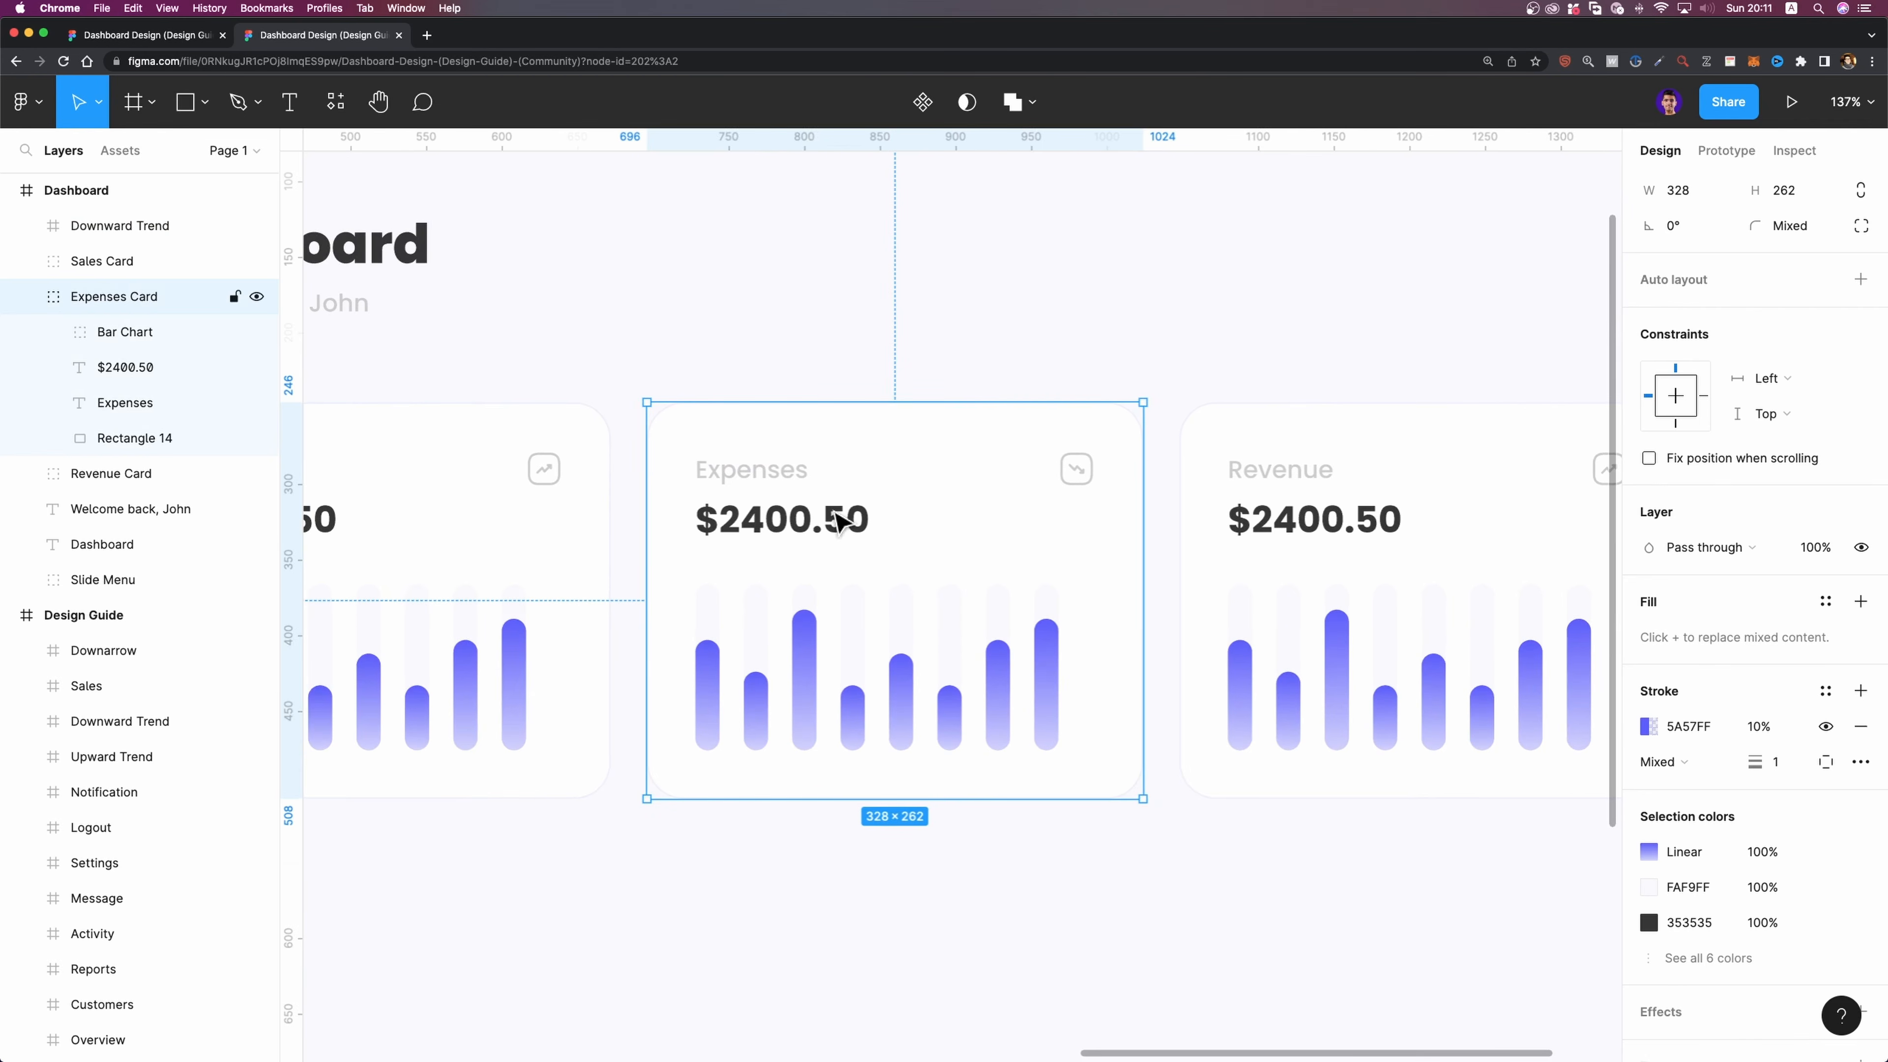
scroll(841, 521, left, 2)
scroll(841, 521, left, 2)
double_click(963, 511)
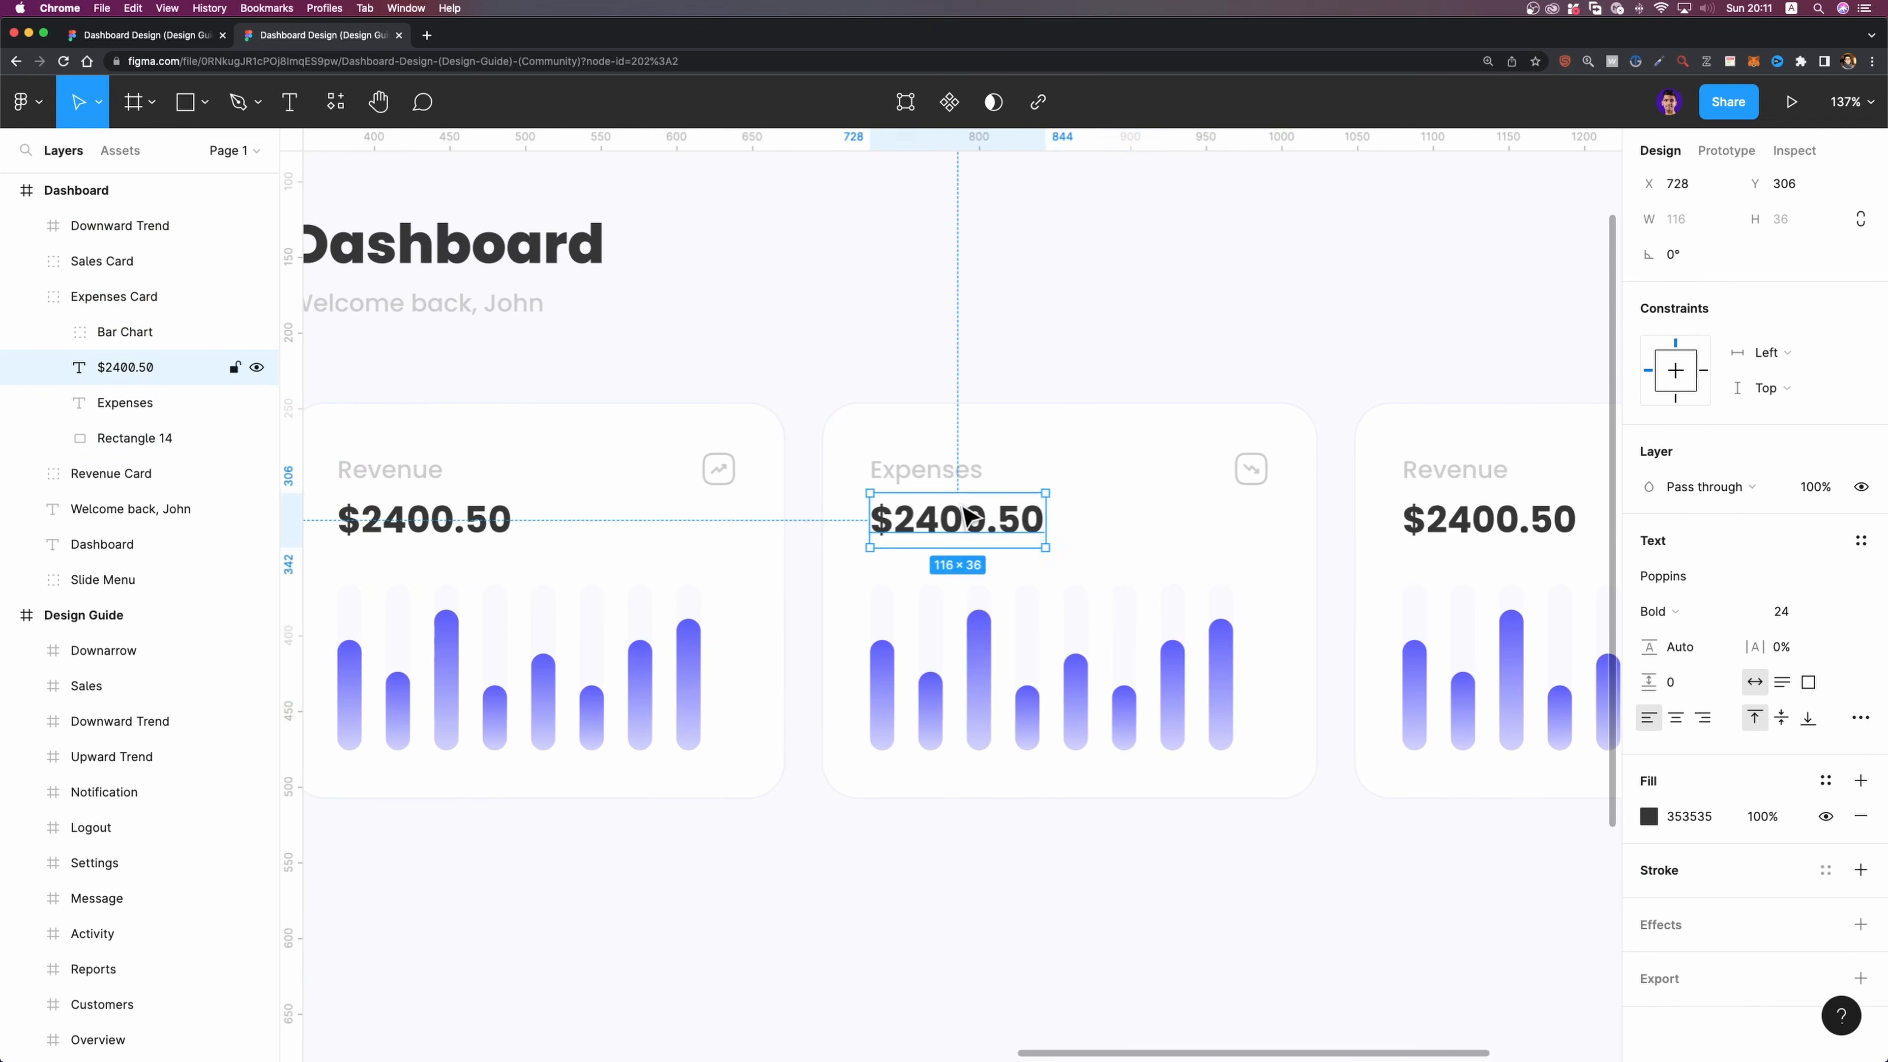
double_click(966, 513)
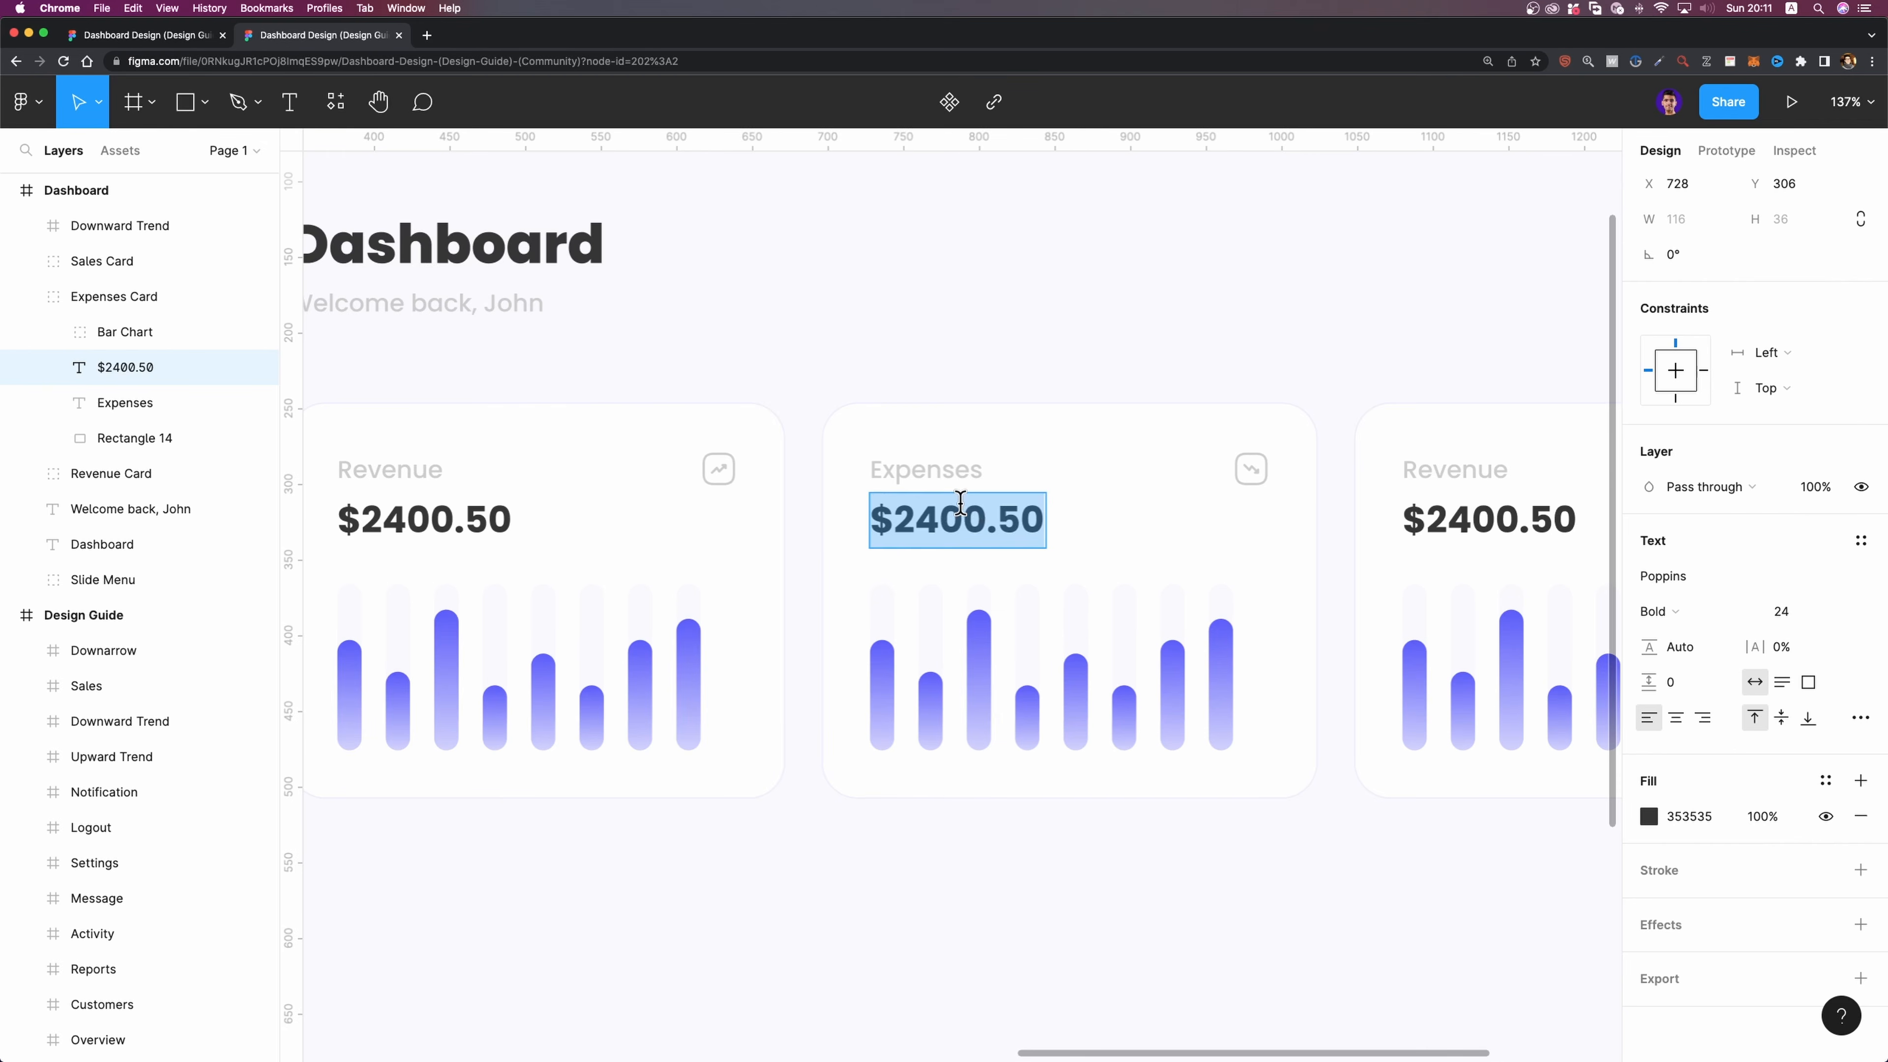
text($1850)
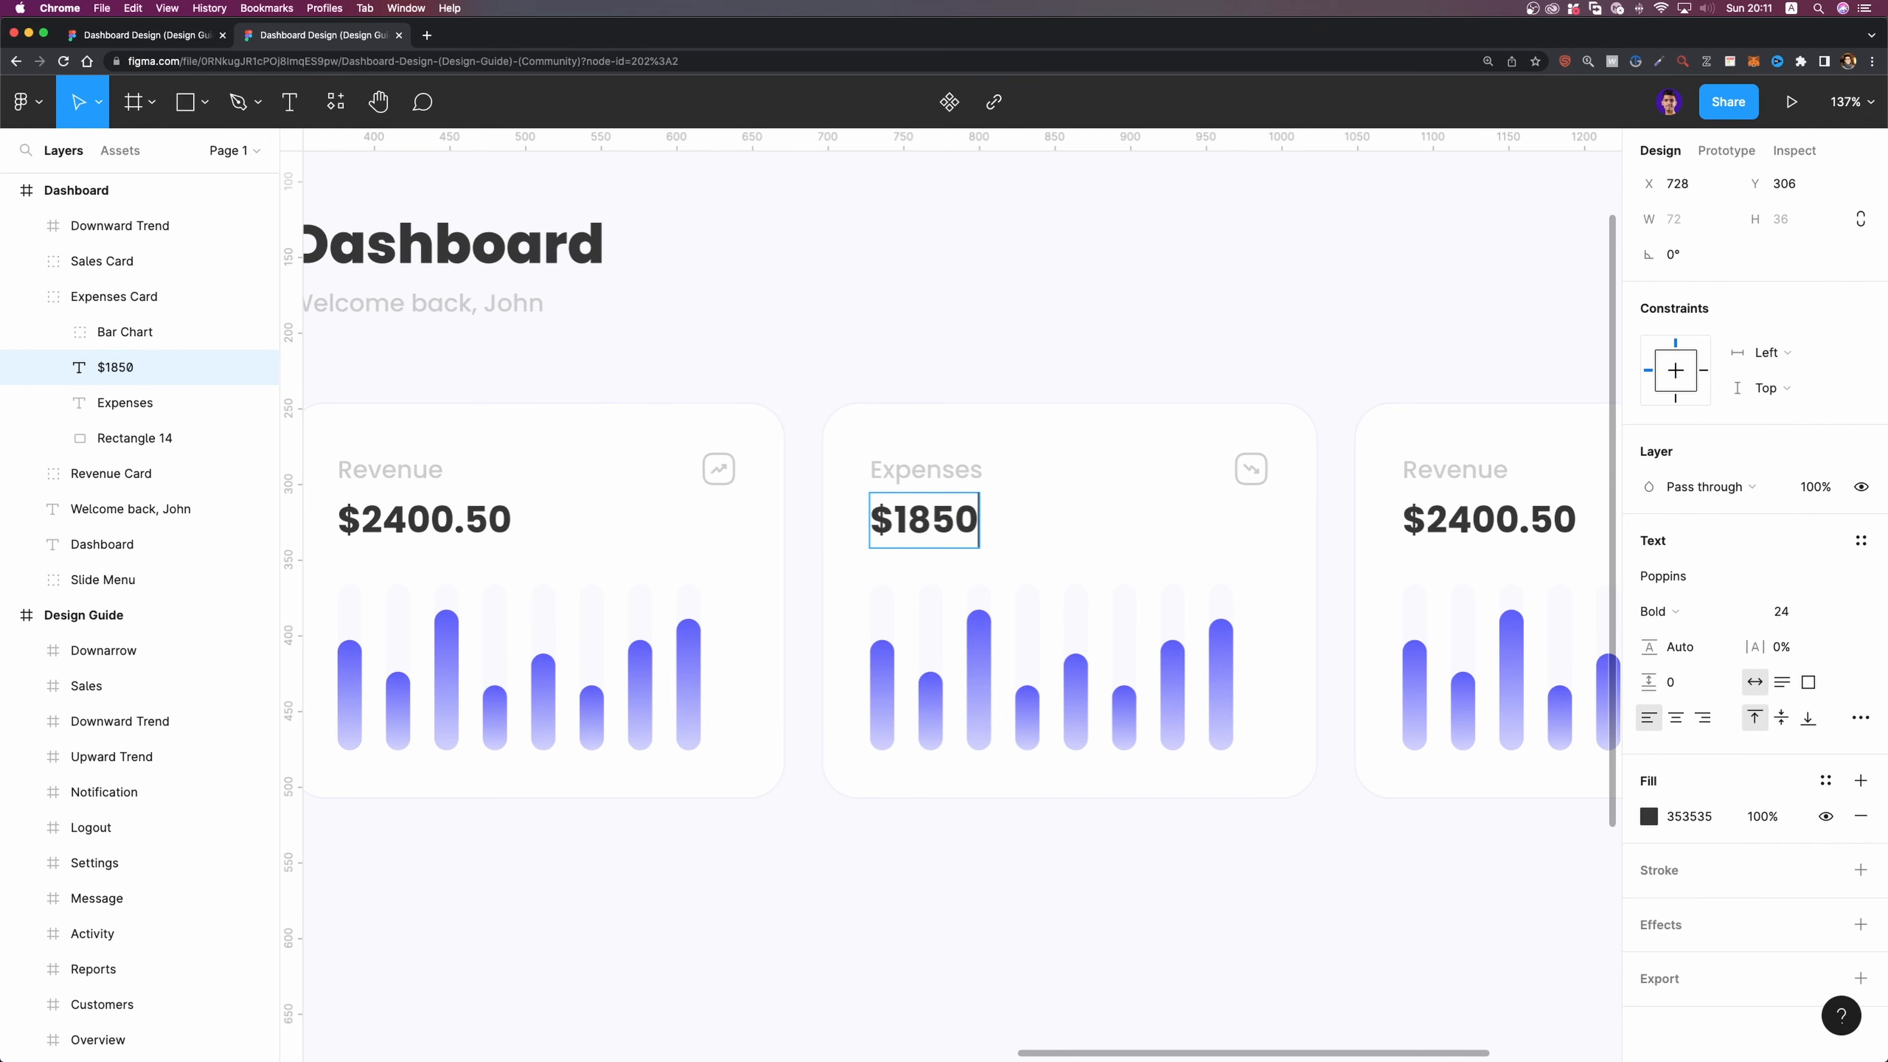
text(.20)
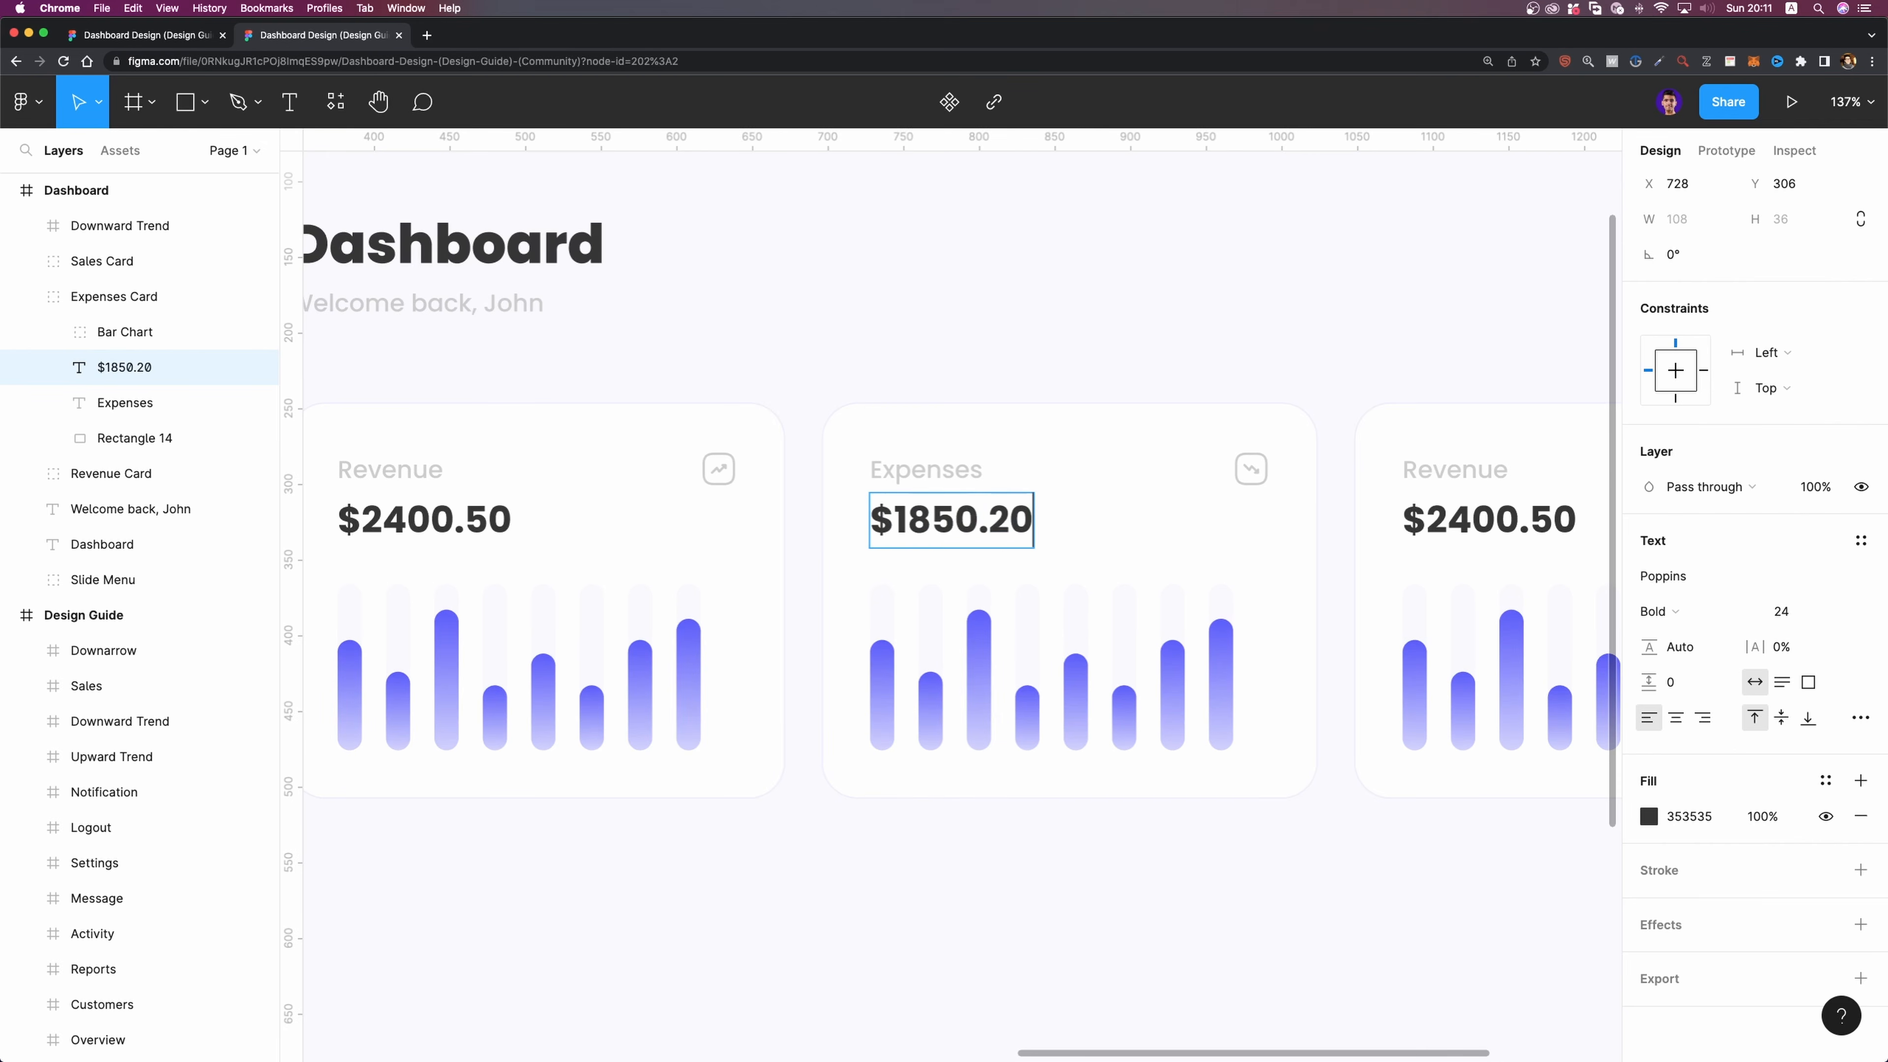
key(Escape)
Vary the heights of the first five bars in the Expenses chart, making the fifth the tallest at about 97.
scroll(1124, 706, up, 3)
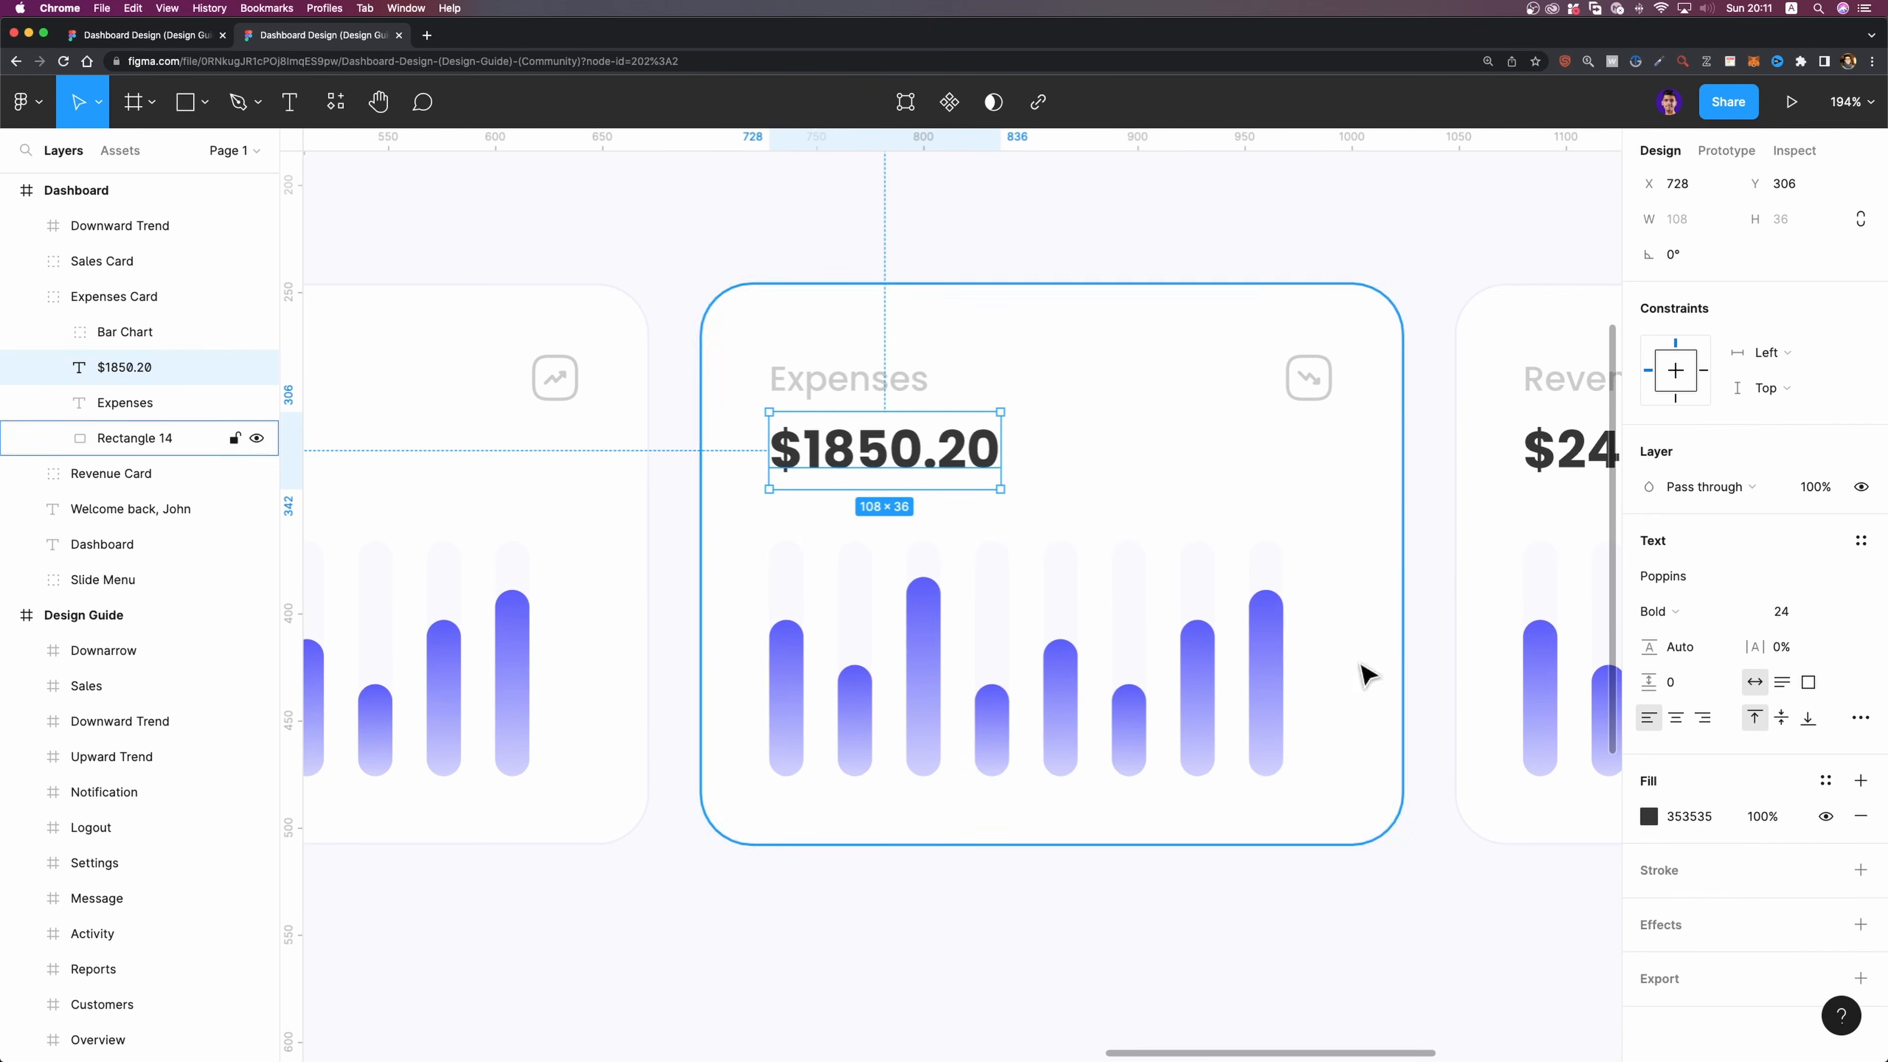
super+click(792, 661)
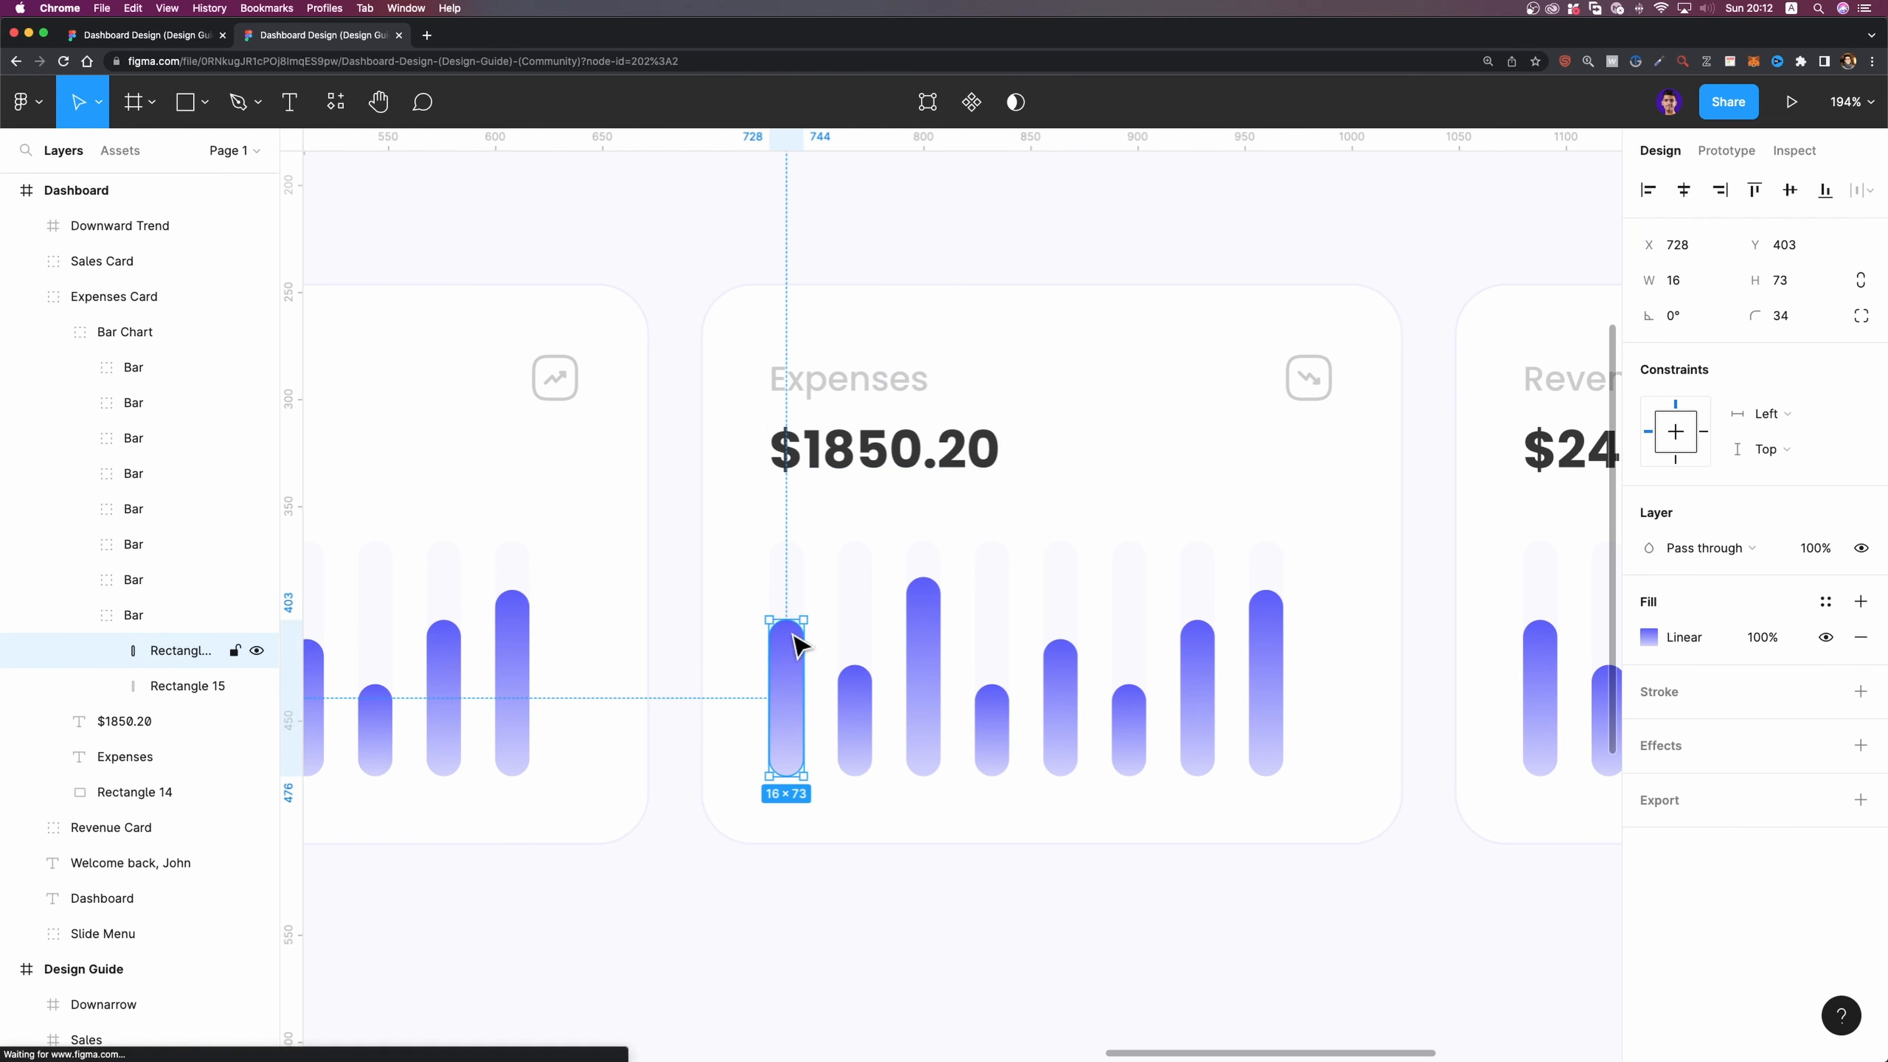
drag(789, 617, 1061, 559)
super+click(856, 684)
super+click(935, 620)
super+click(1004, 729)
super+click(1064, 654)
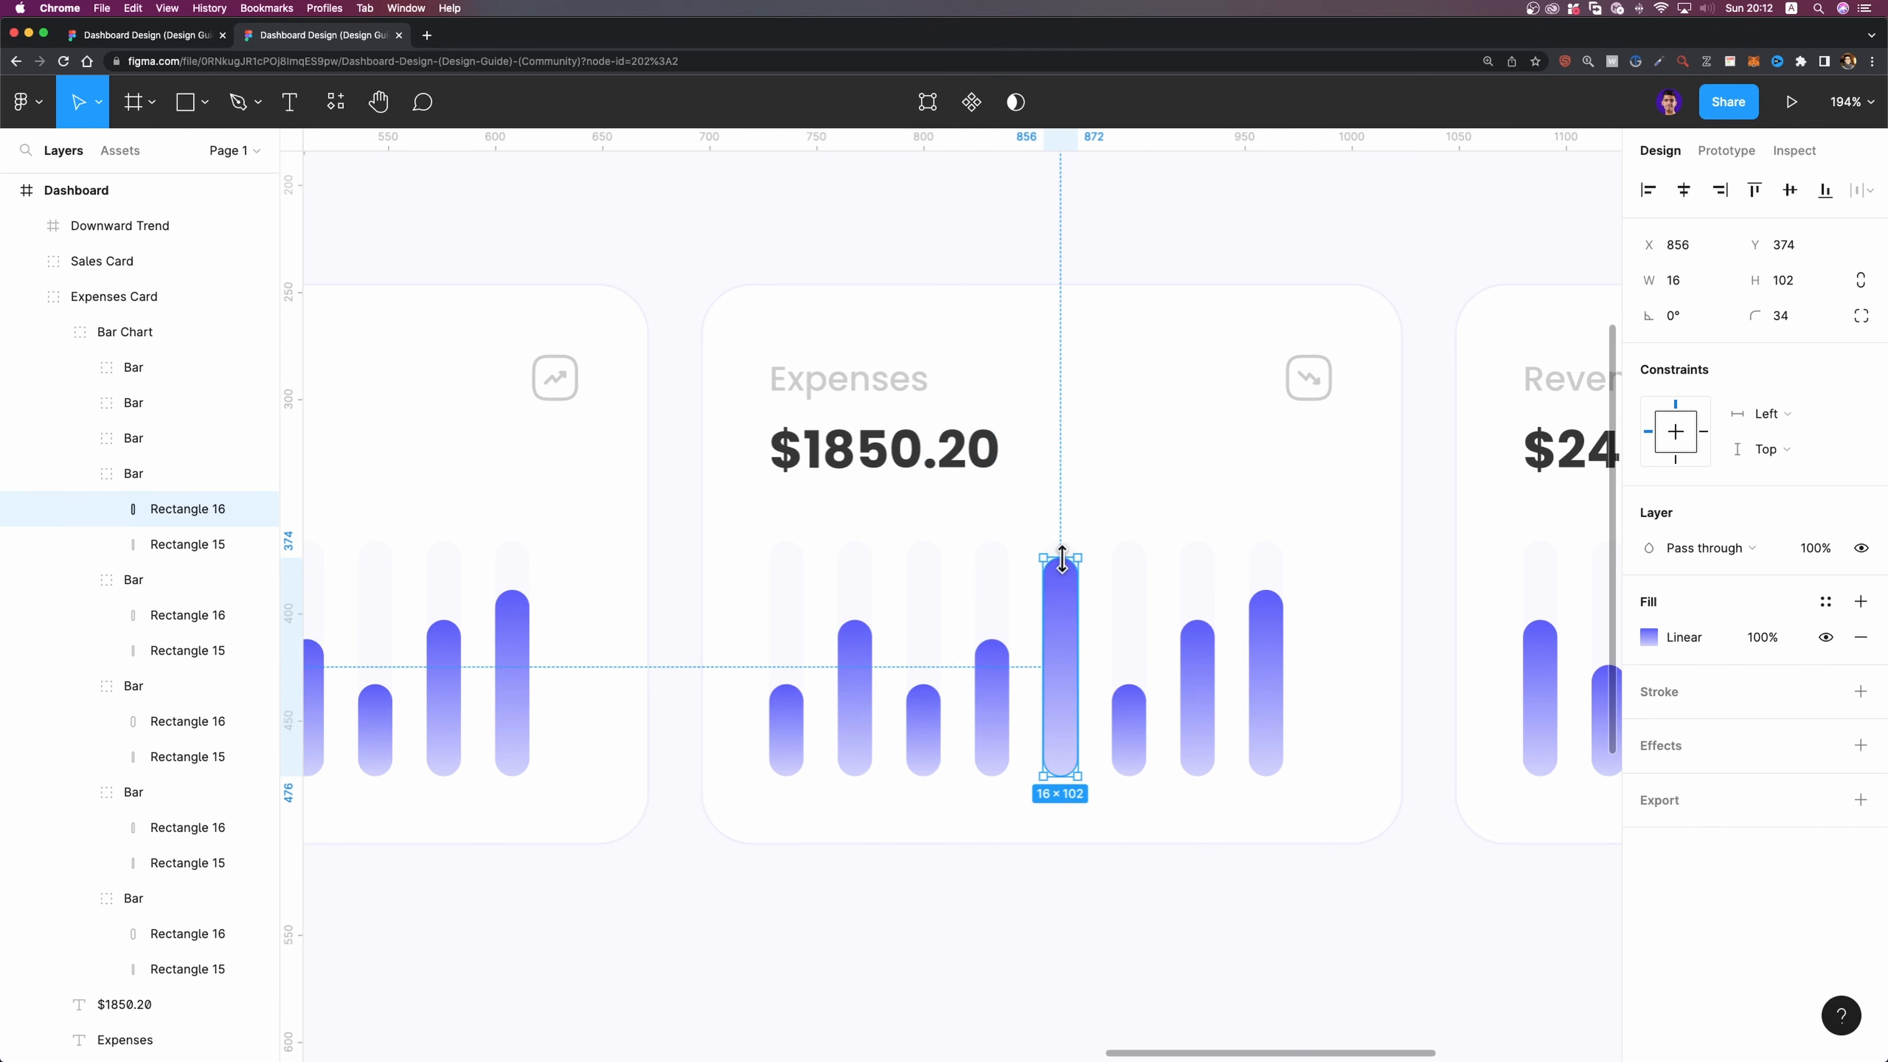
Raise the sixth Expenses bar and shorten the last two to heights of about 37 and 64.
super+click(1136, 723)
drag(1130, 691, 1197, 701)
super+click(1197, 641)
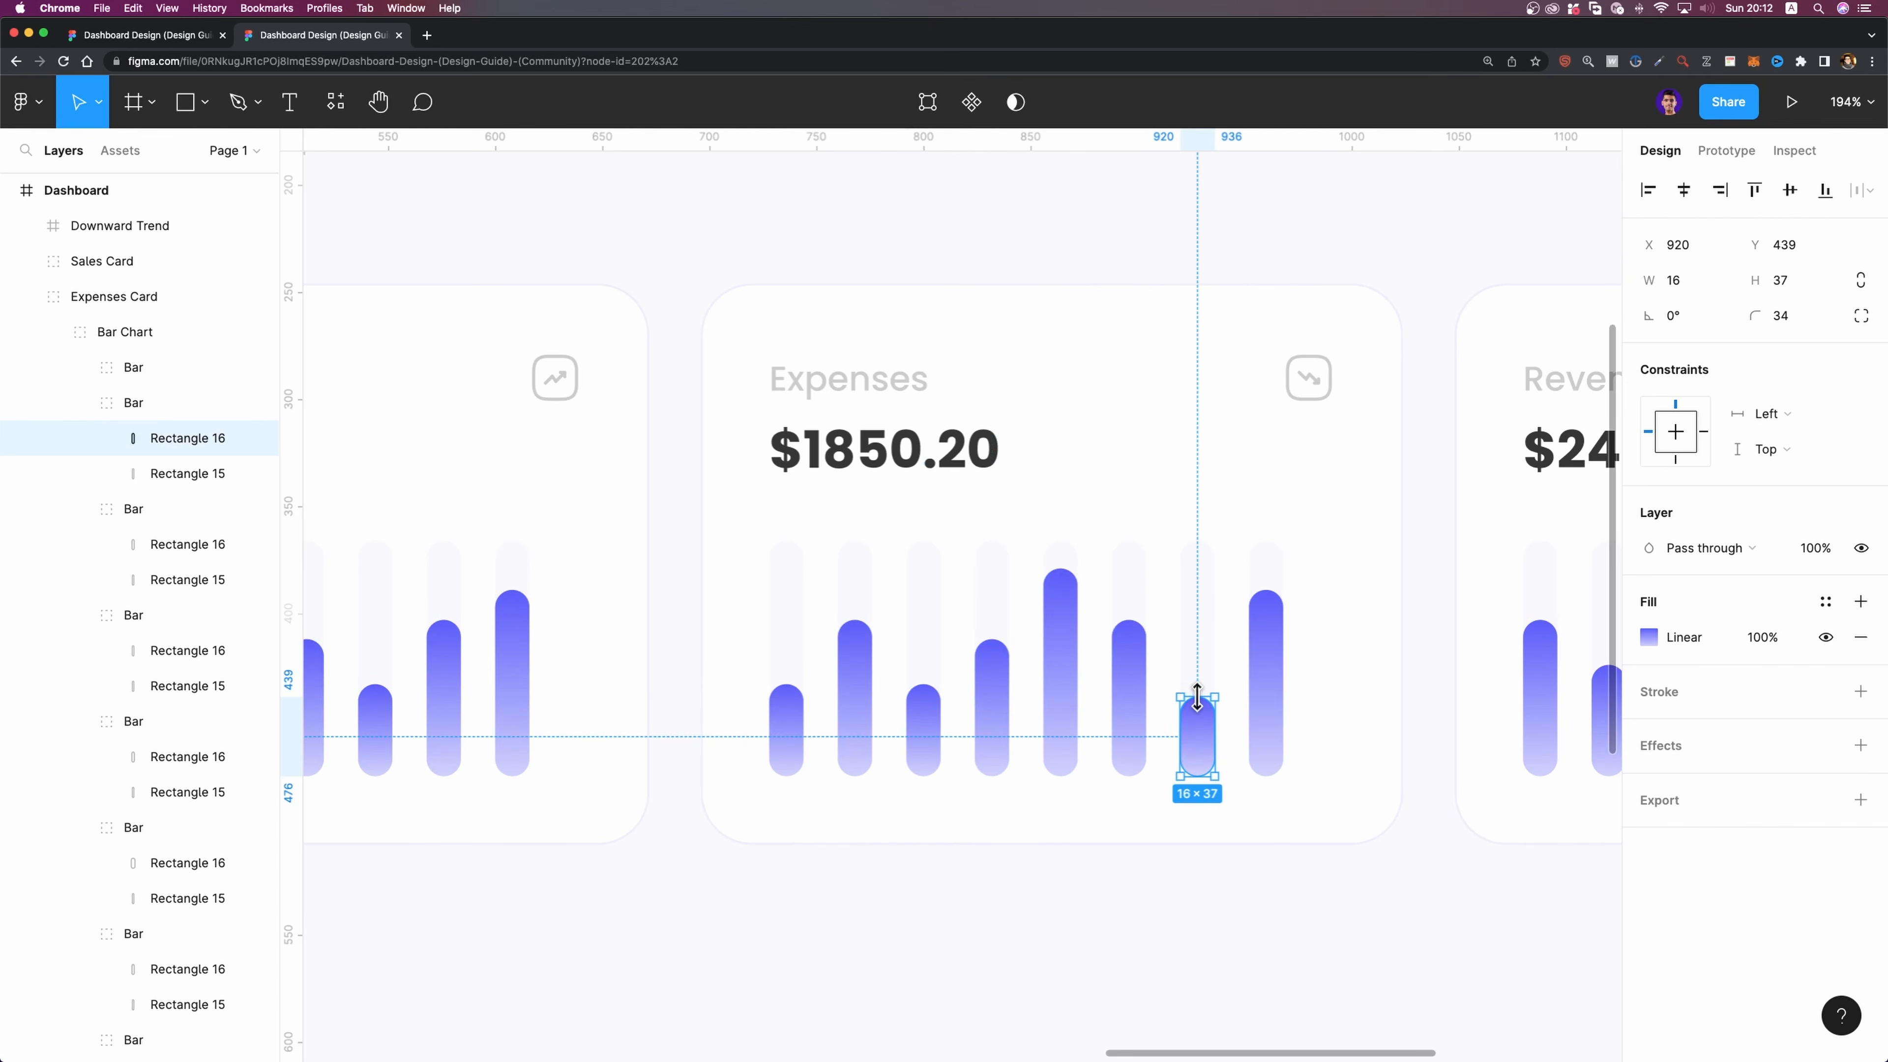
super+click(1275, 632)
drag(1266, 592, 1268, 638)
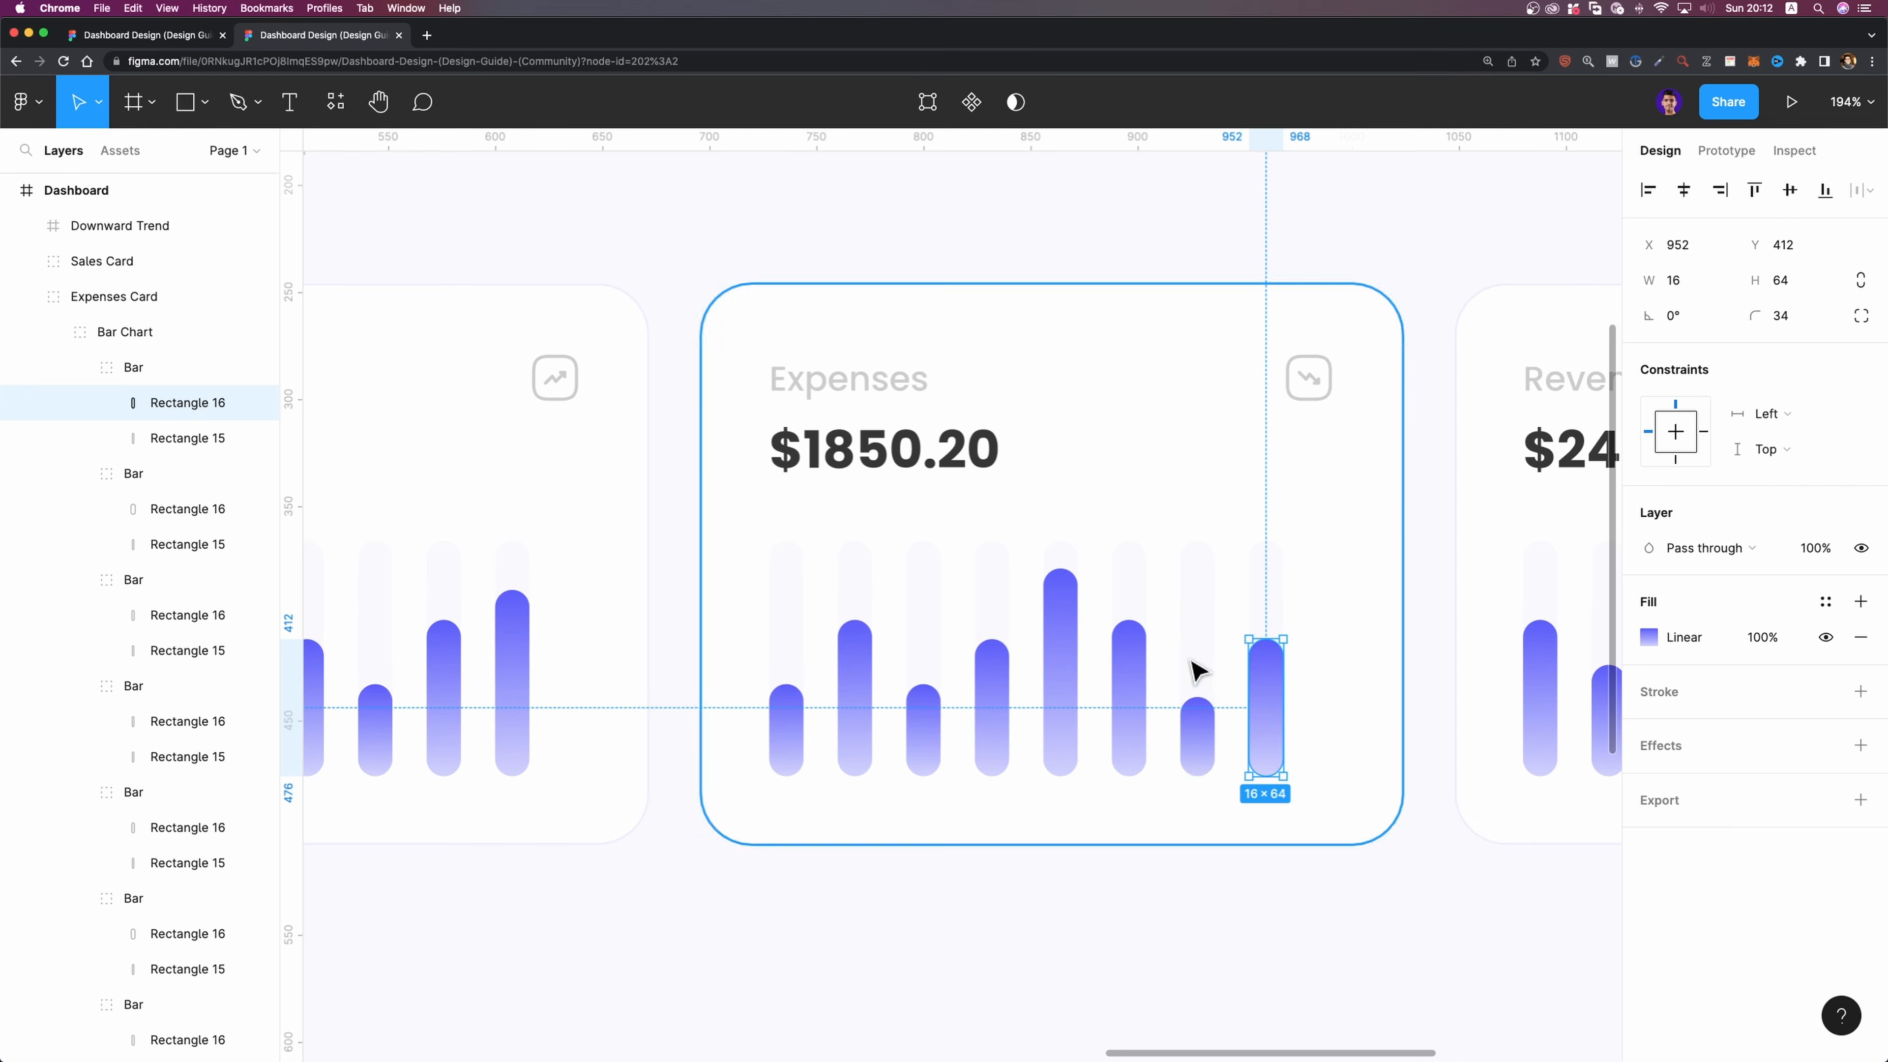
Set the starting gradient color of the whole Expenses bar chart to the pink sampled from the Design Guide.
click(1202, 640)
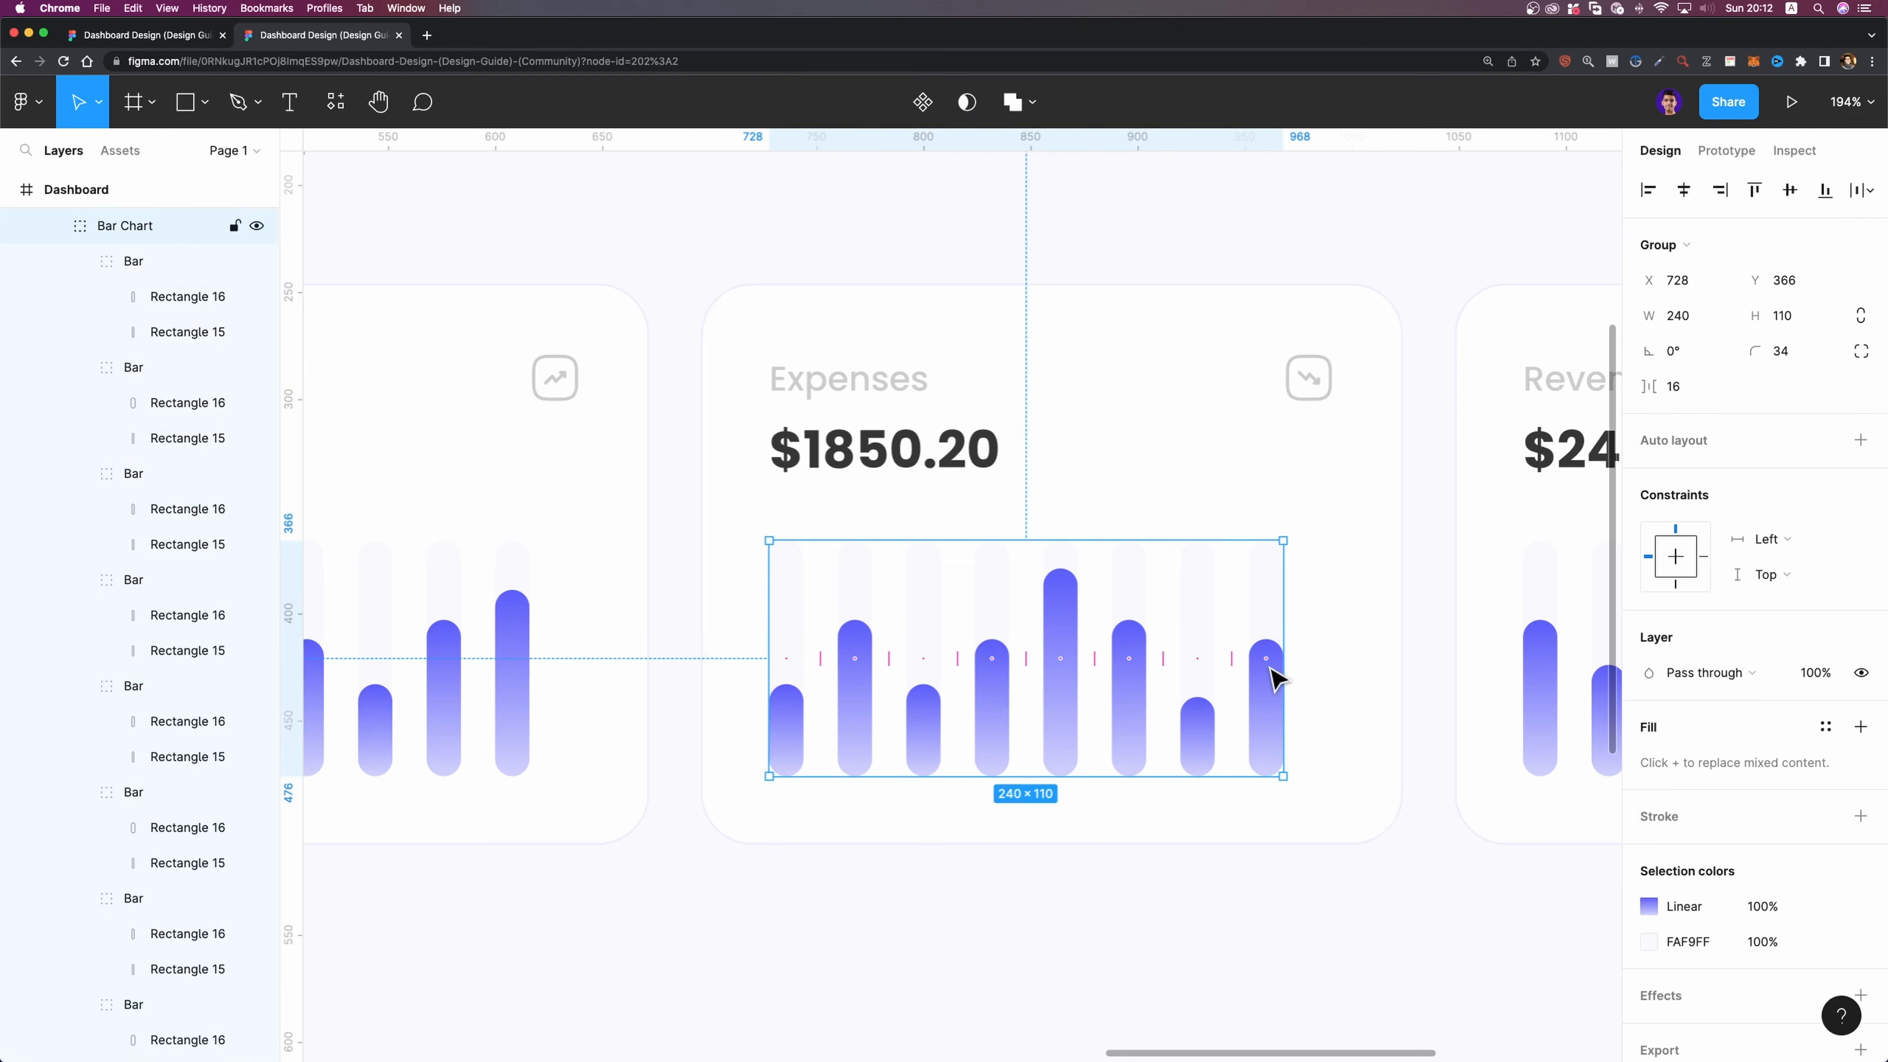
scroll(1656, 832, down, 2)
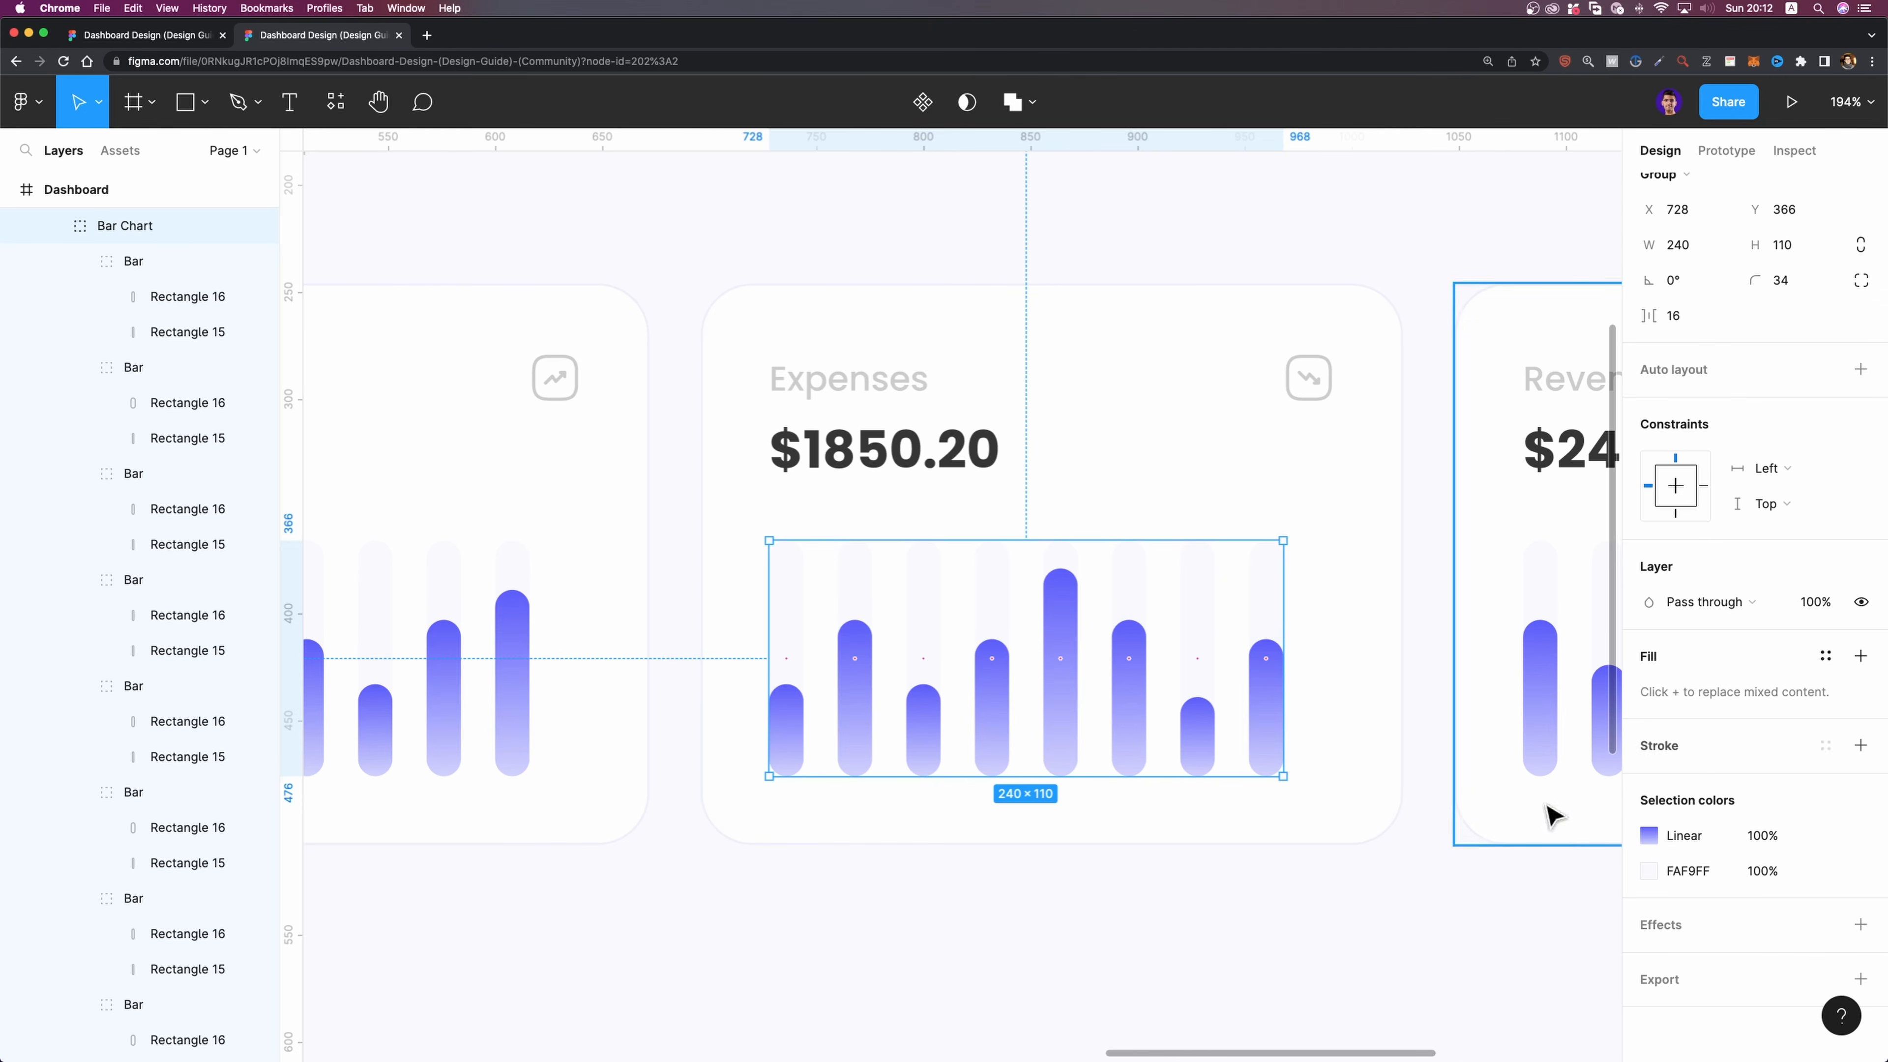
click(1647, 835)
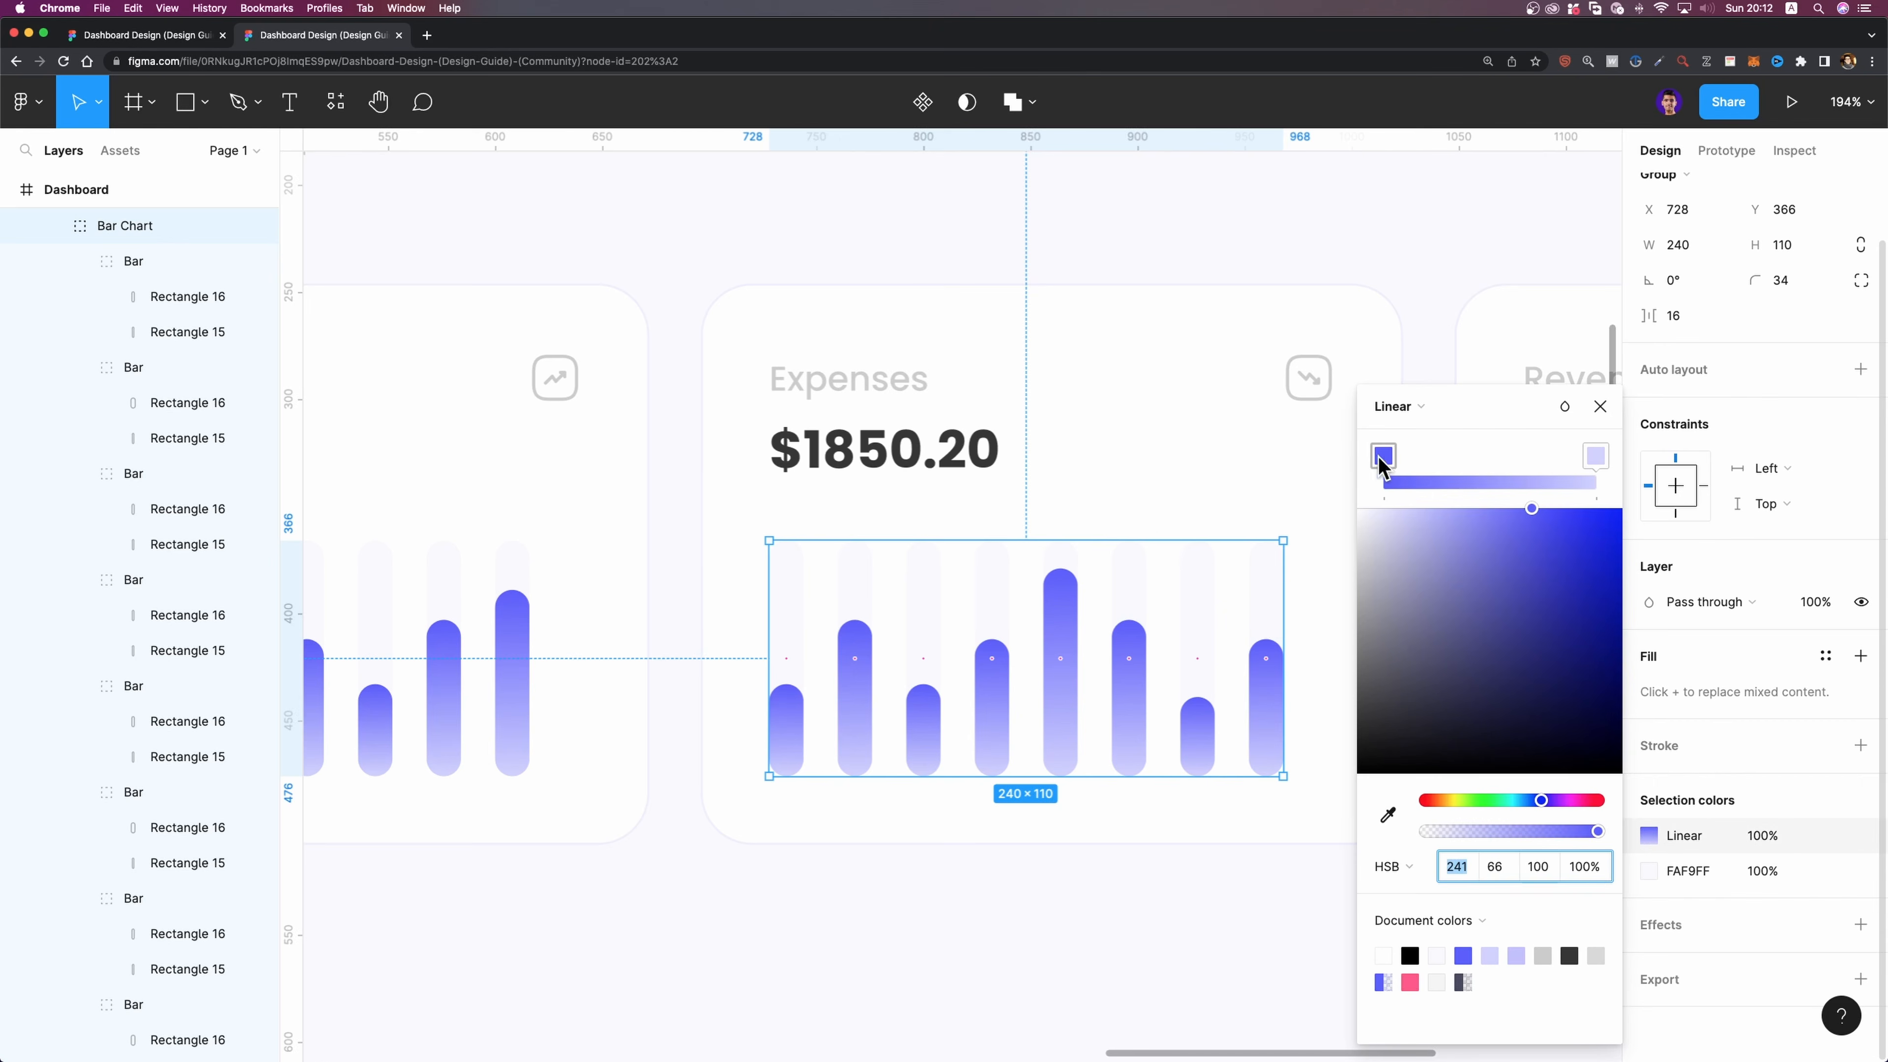
scroll(1143, 512, down, 3)
scroll(1142, 512, down, 5)
scroll(1139, 510, left, 5)
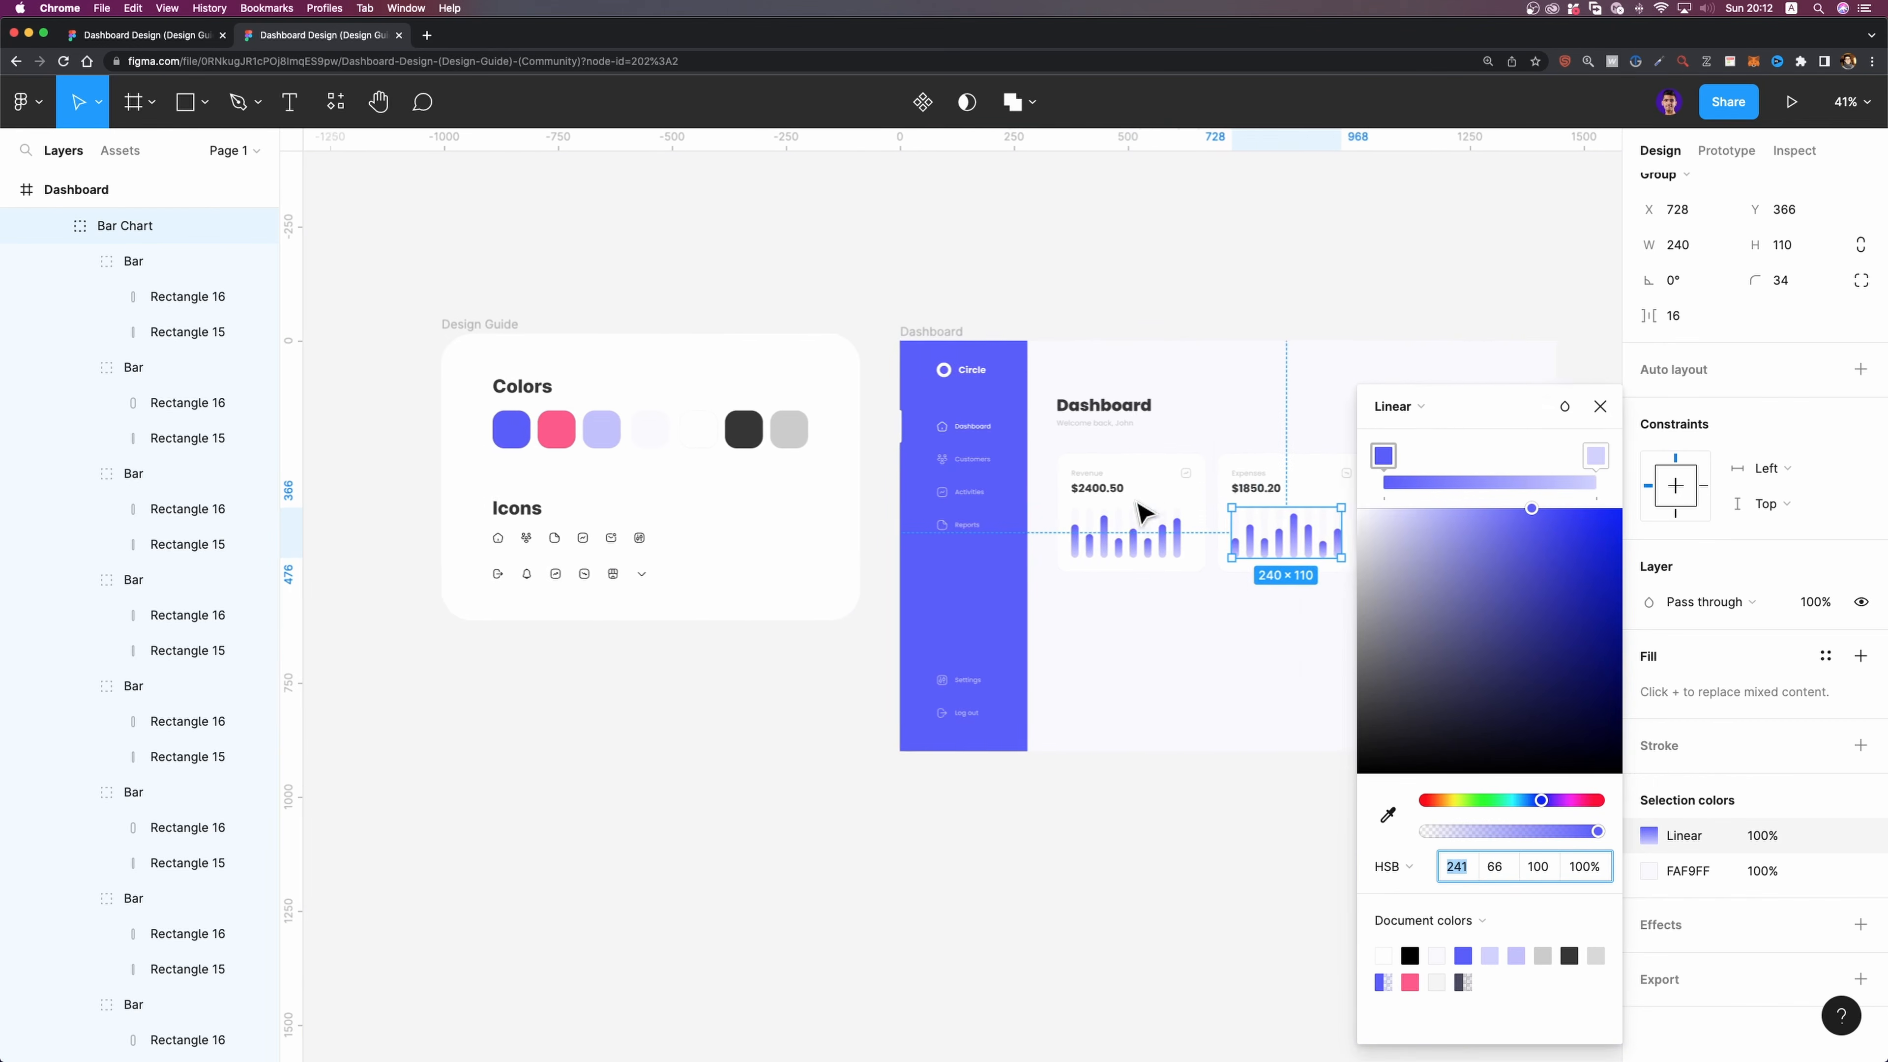
click(1383, 456)
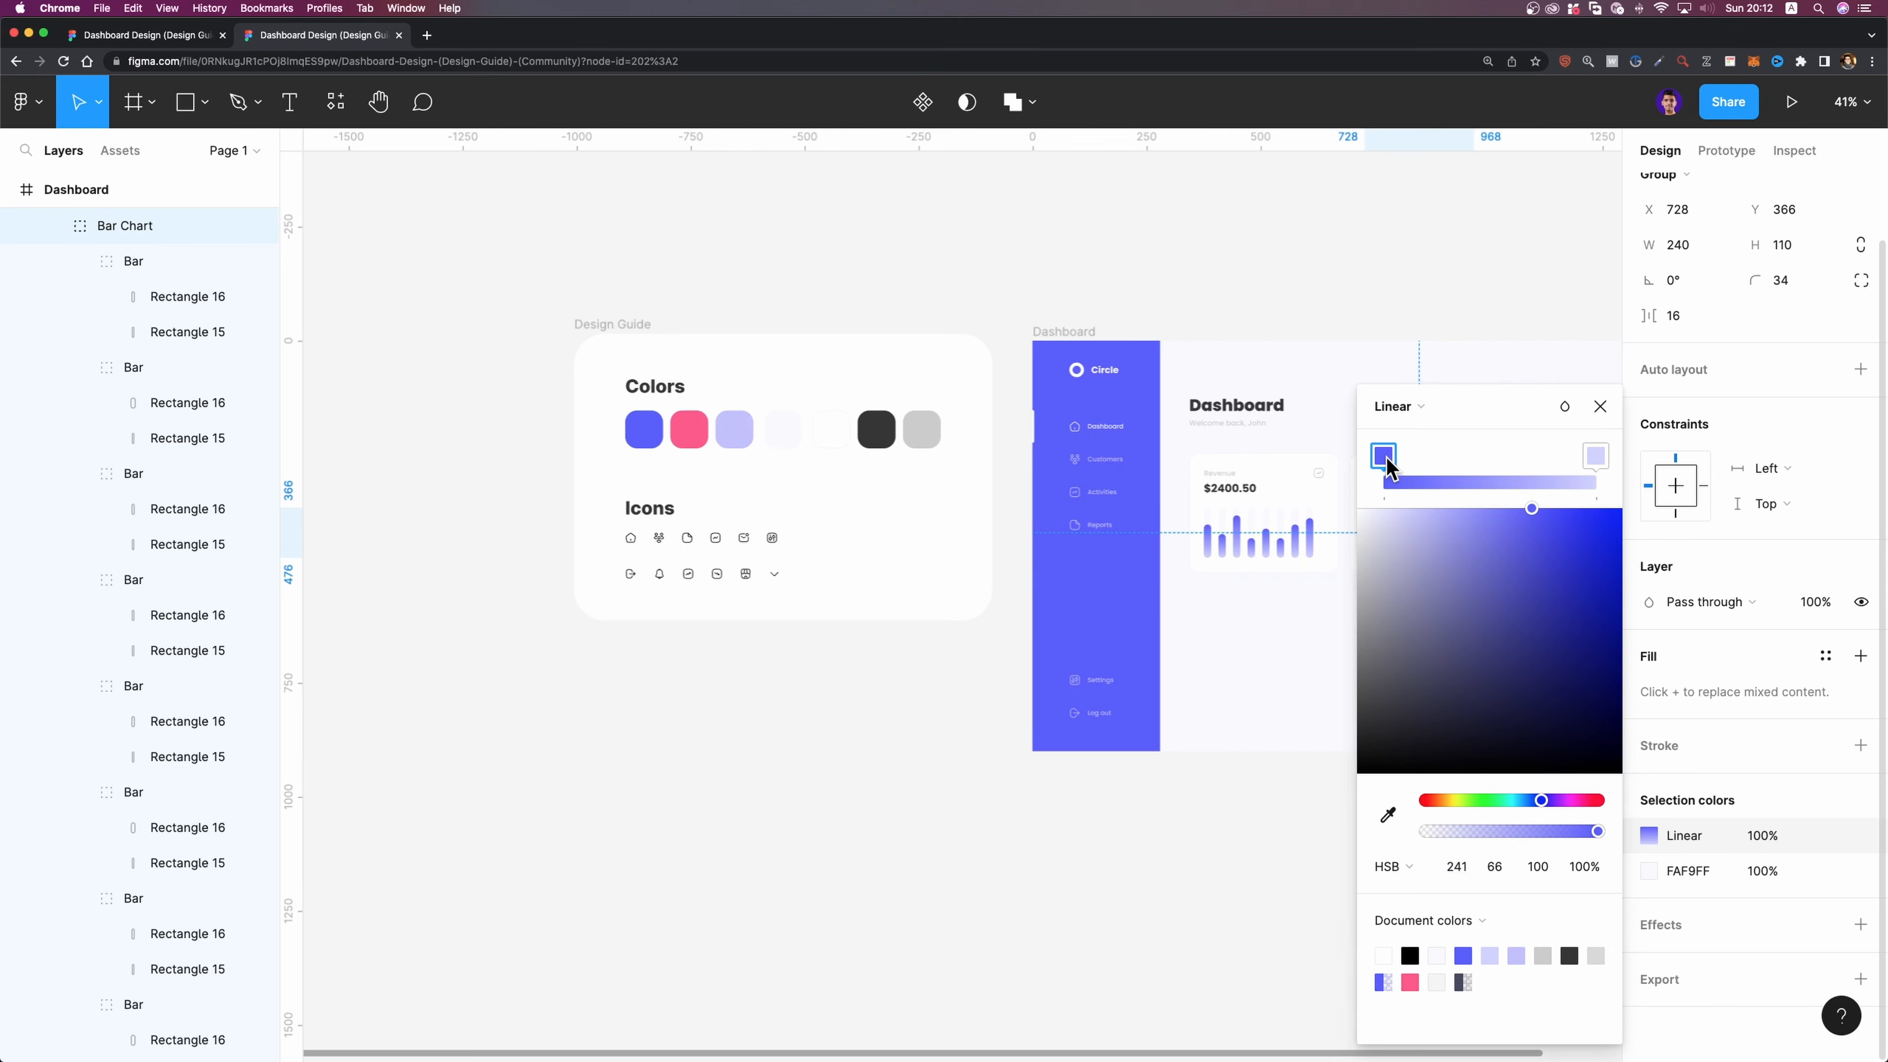
click(1386, 814)
click(689, 429)
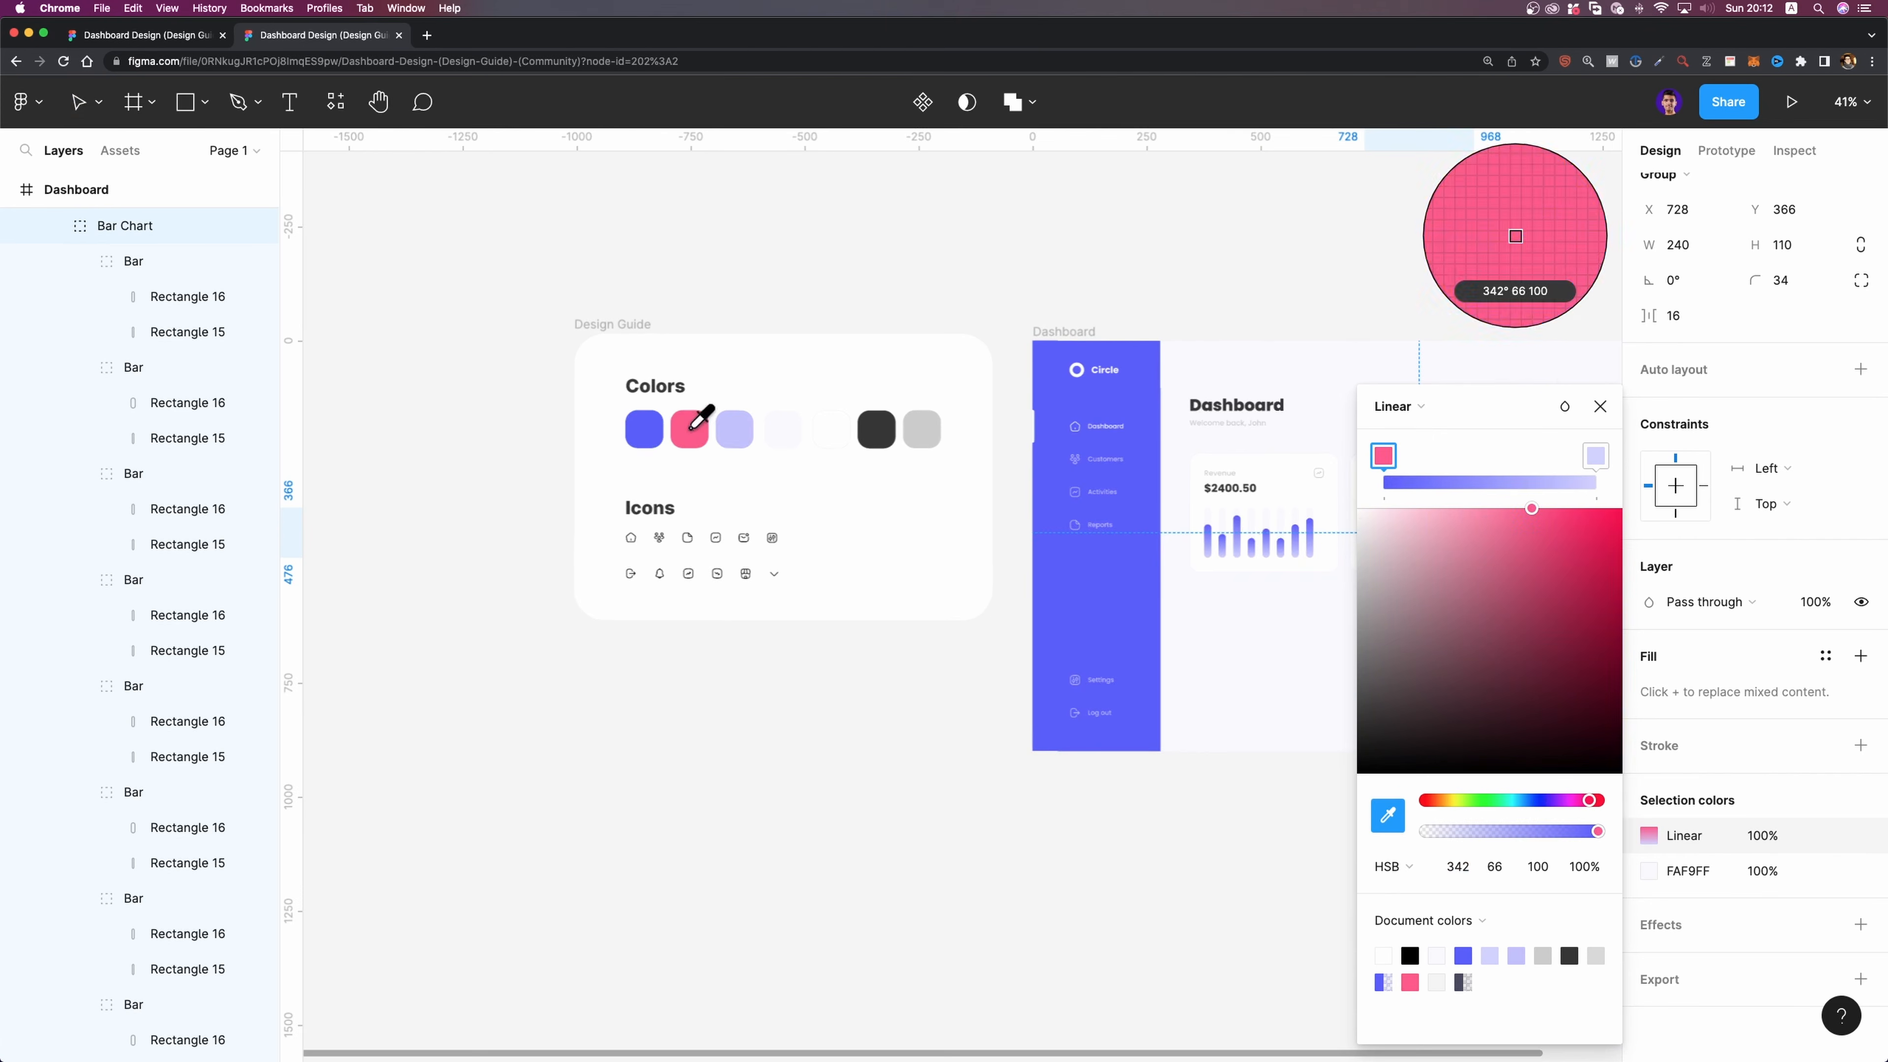
Set the Expenses bars' ending gradient color to the same pink, lightened to HSB 342, 26, 100.
click(1595, 456)
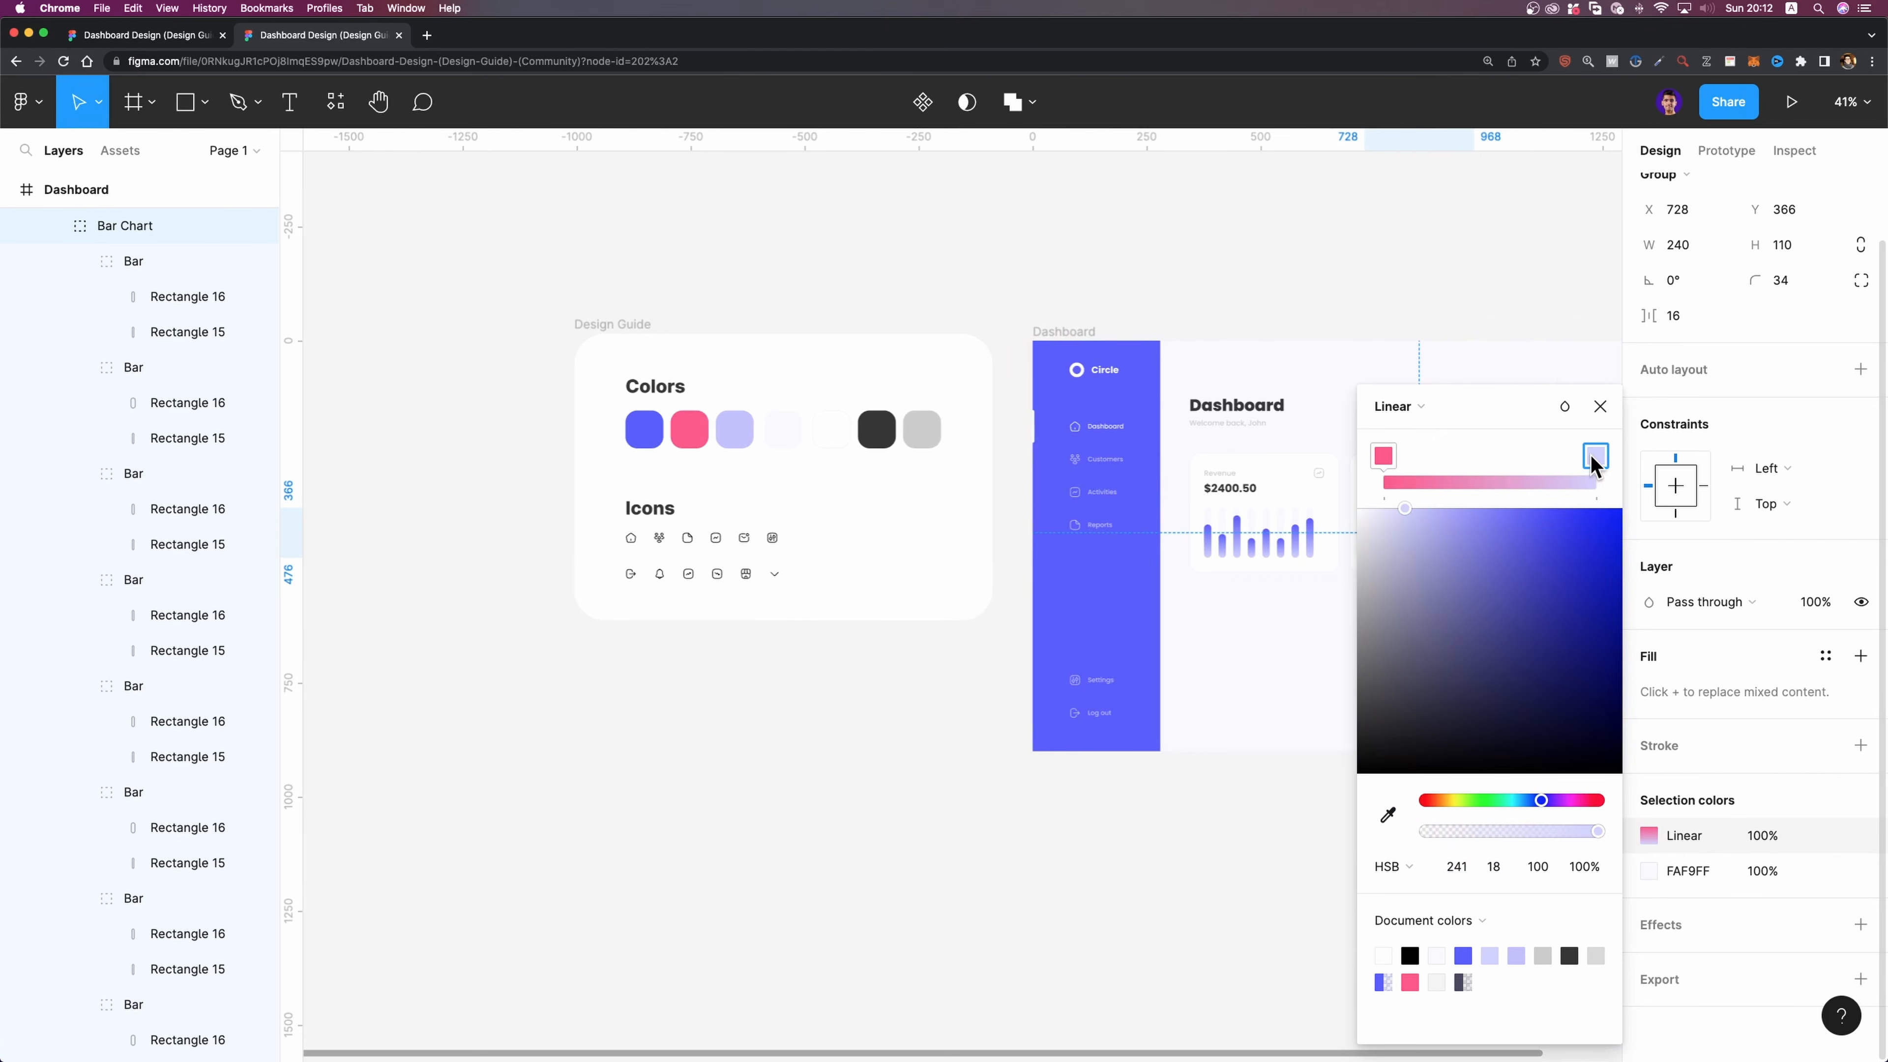
click(1387, 814)
click(697, 434)
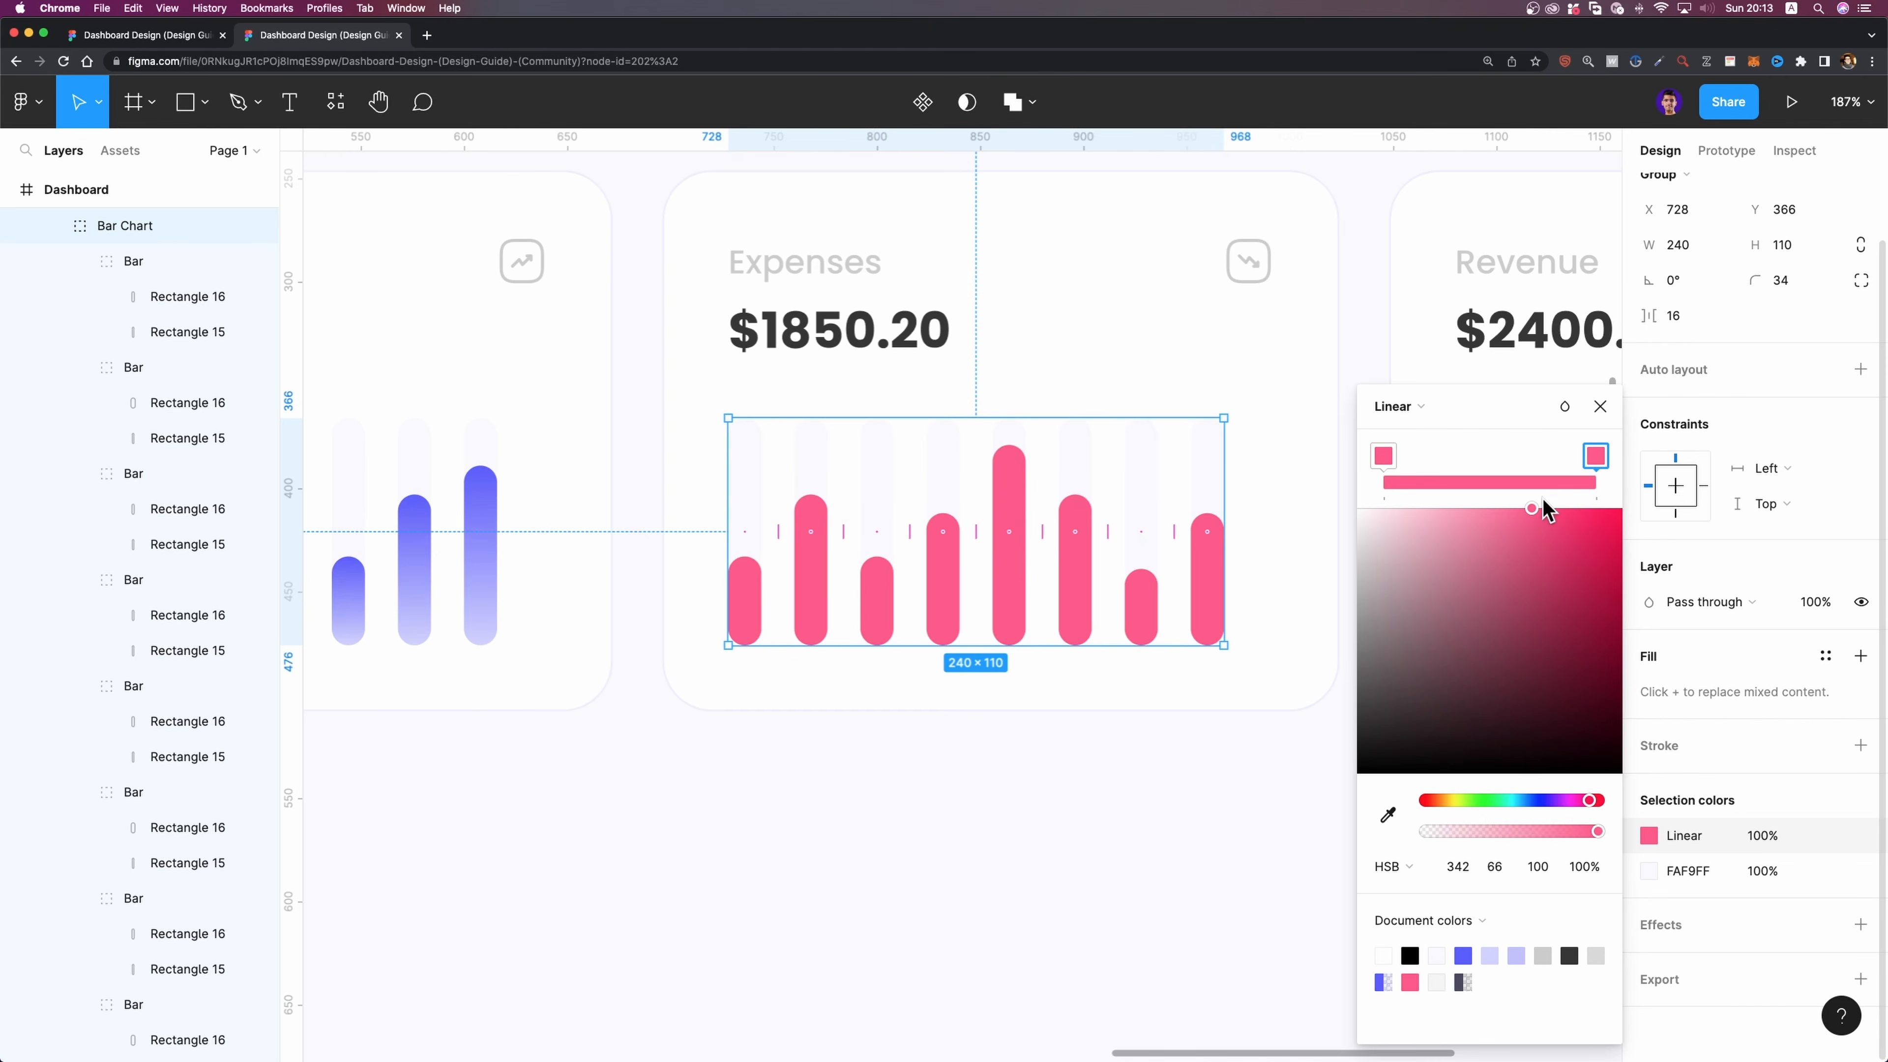
drag(1532, 512, 1431, 512)
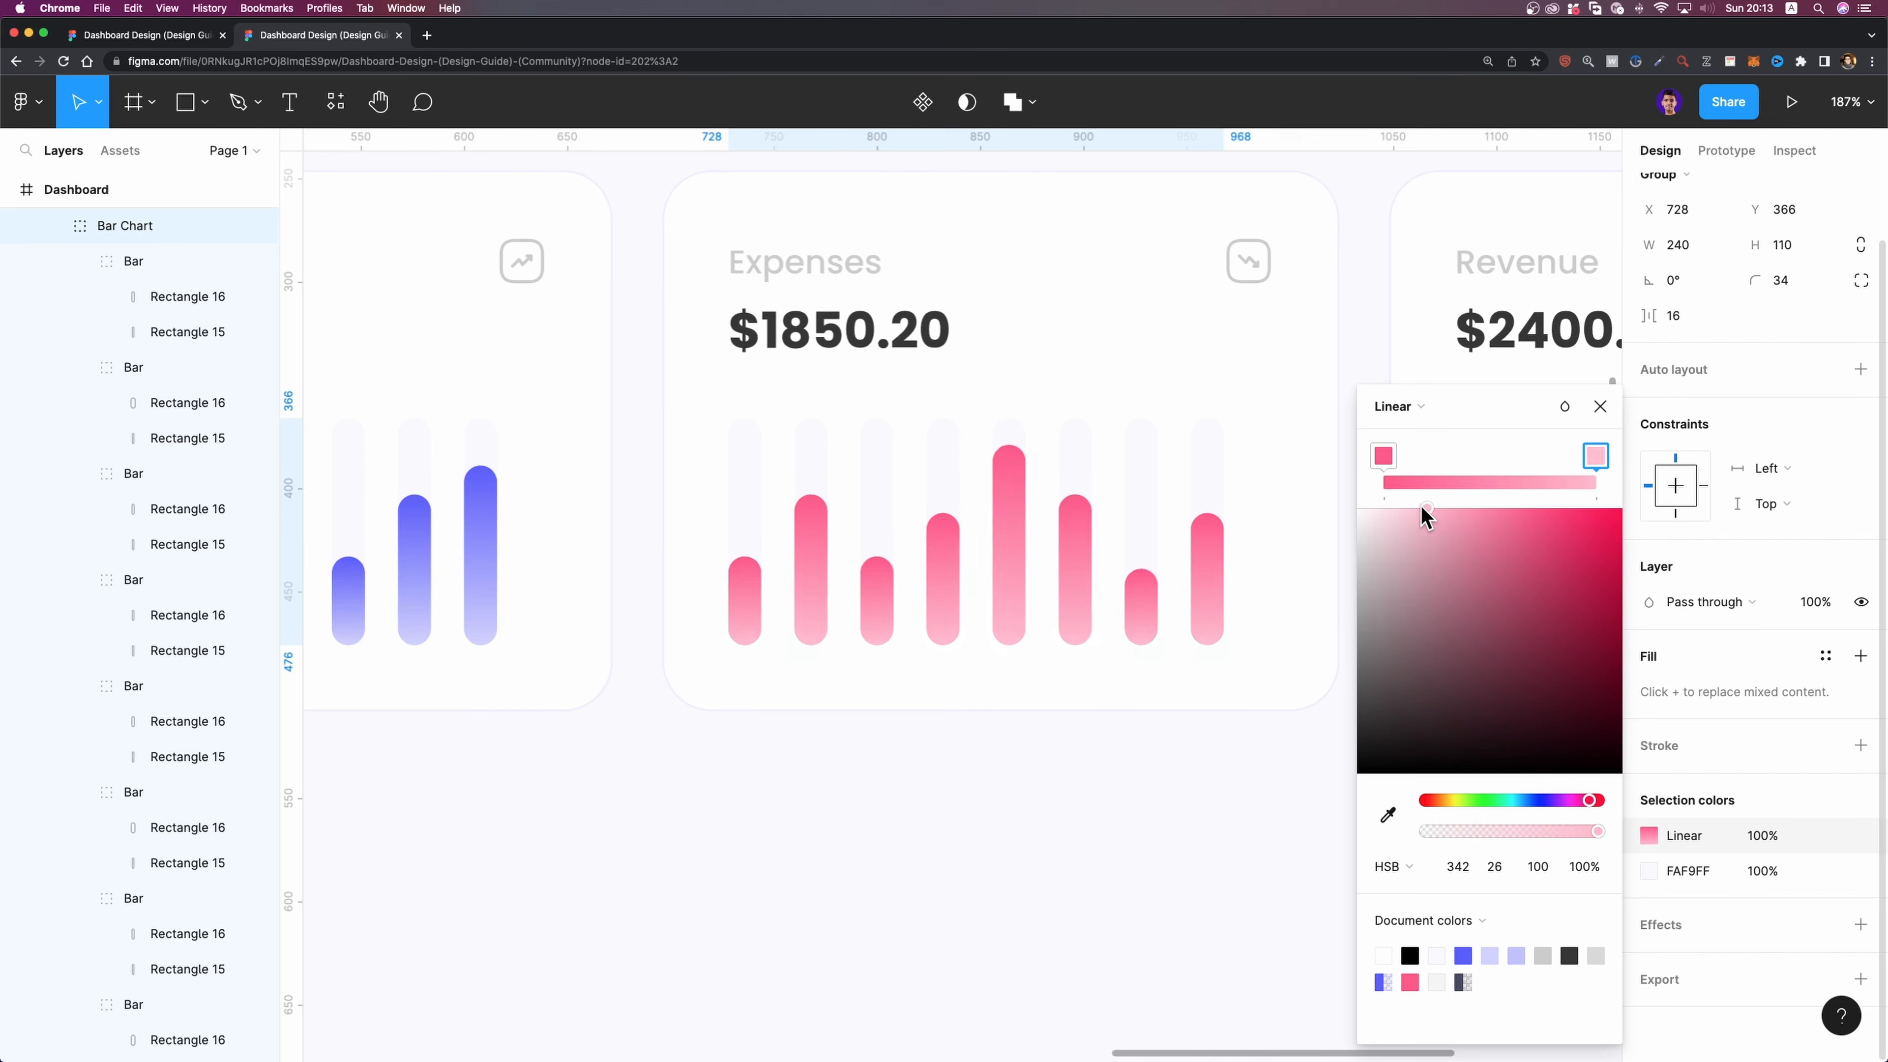
key(Escape)
Change the last card's Revenue label text to Sales.
scroll(1264, 576, down, 2)
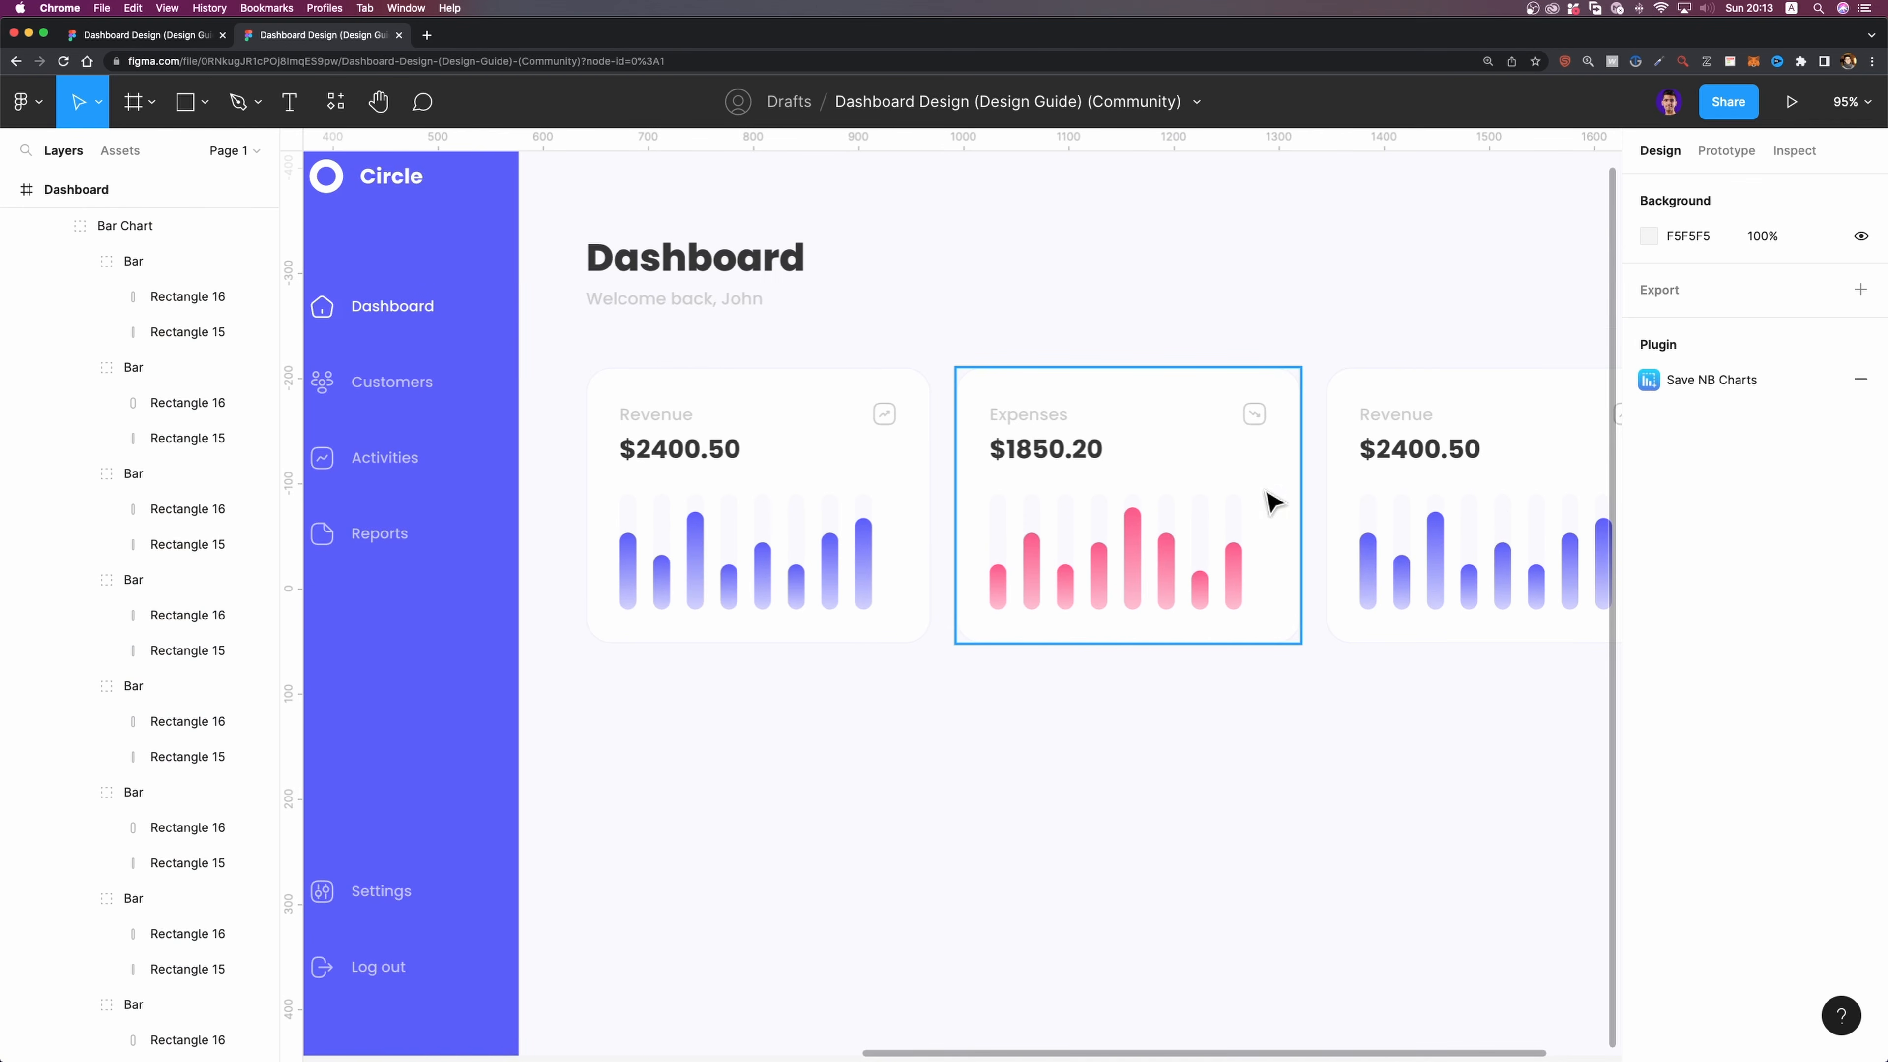
scroll(1273, 502, right, 6)
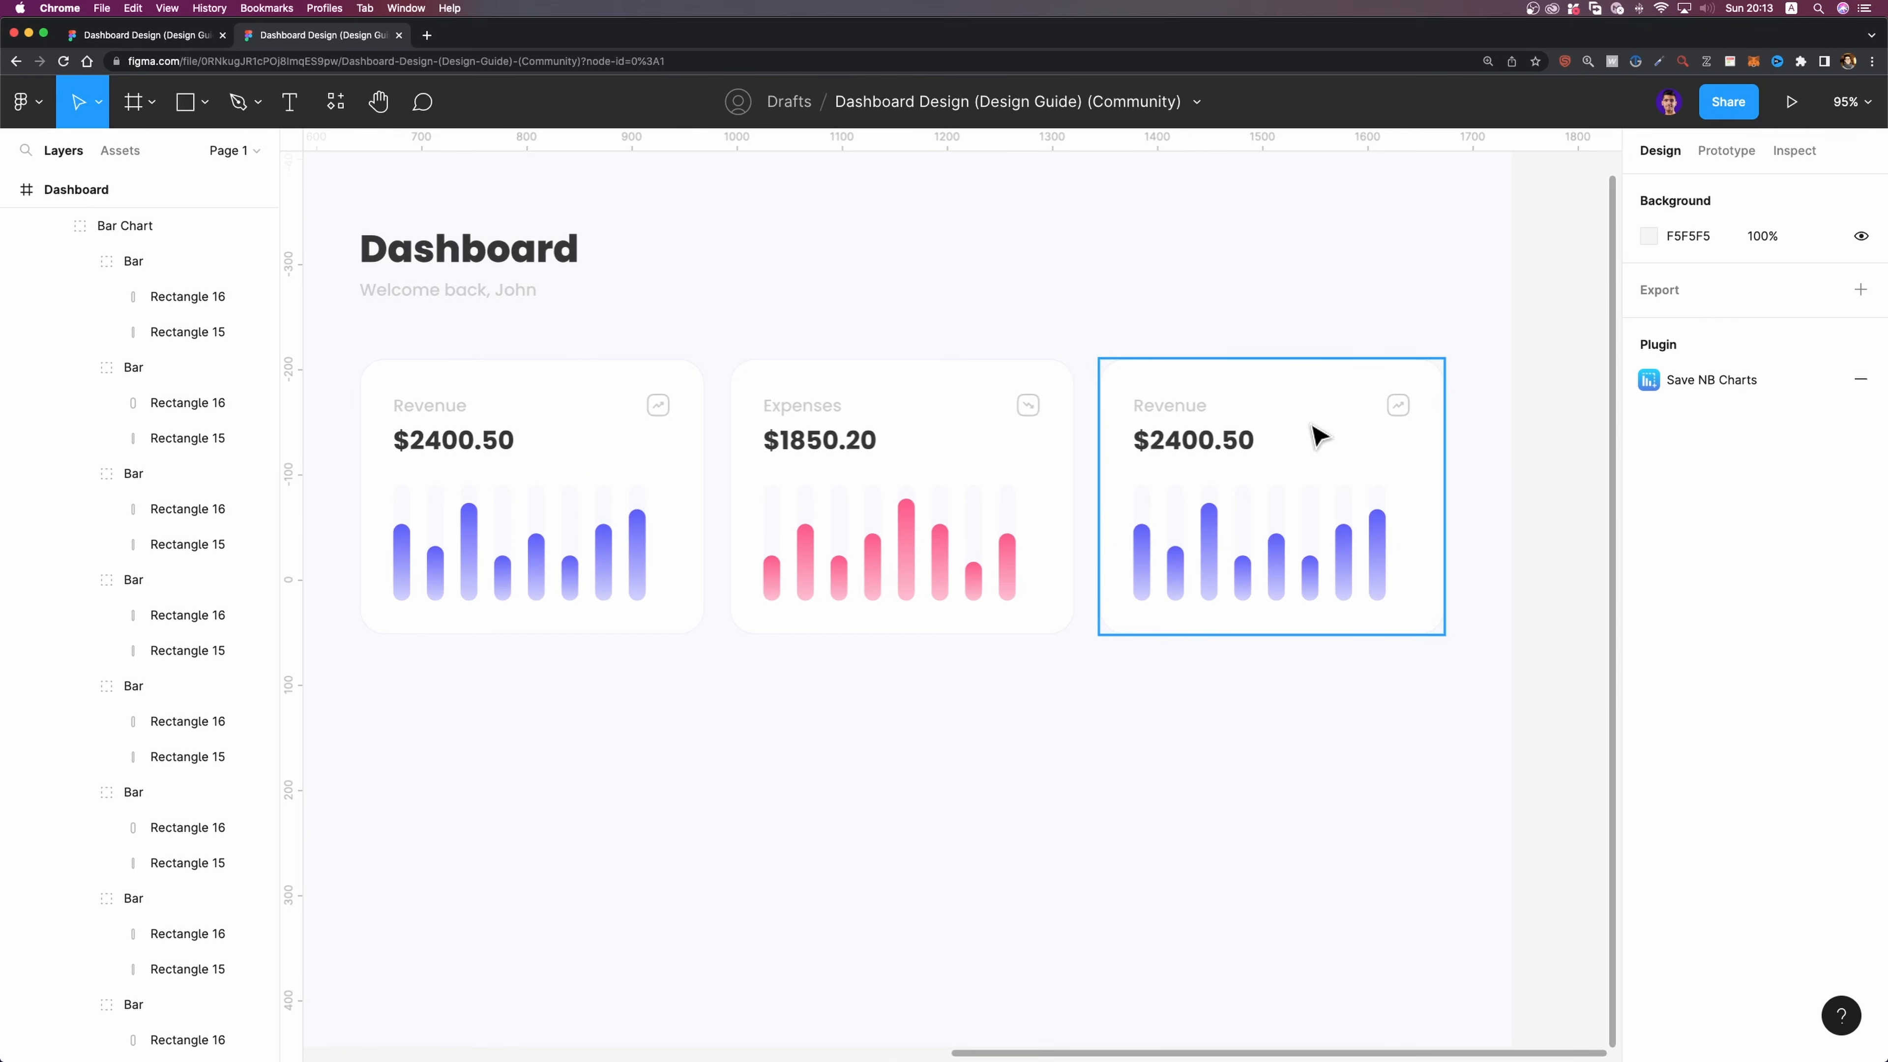
scroll(1308, 437, up, 5)
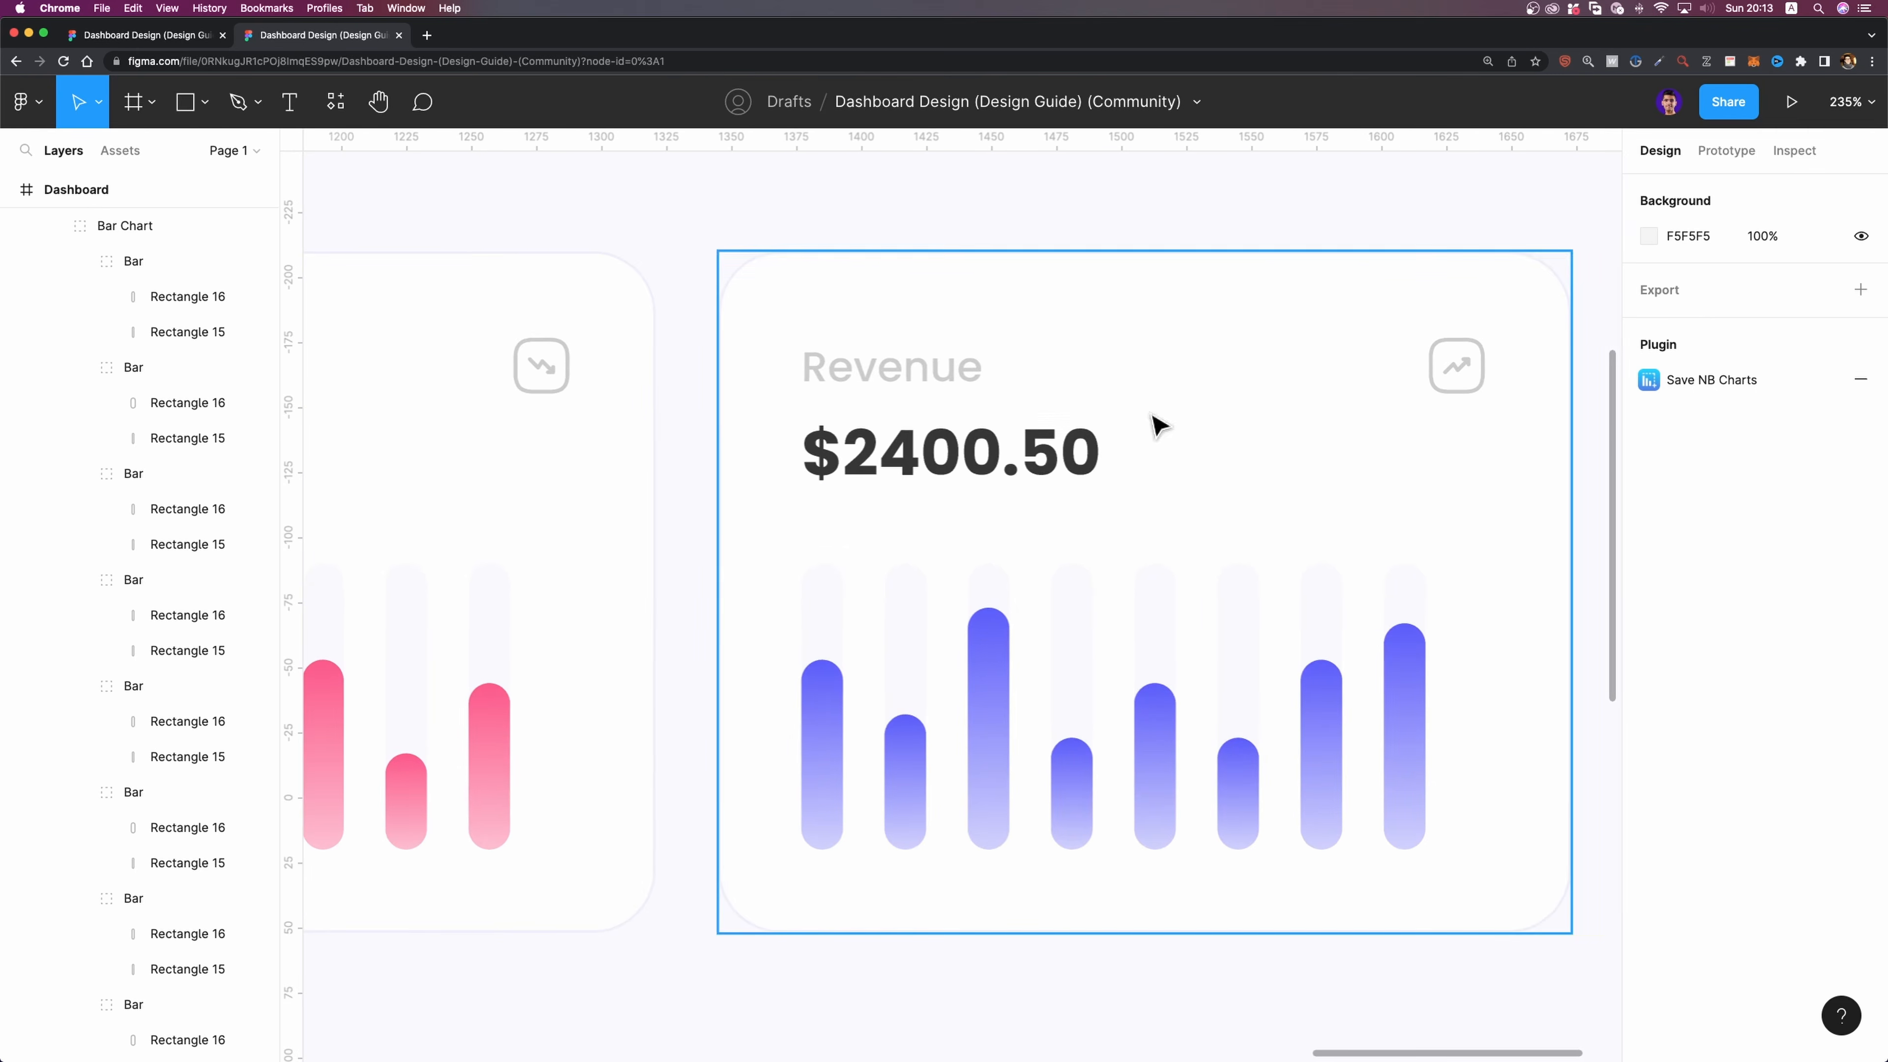
click(897, 372)
double_click(899, 372)
text(Sales)
Replace the amount on the Sales card with 5678.
double_click(912, 456)
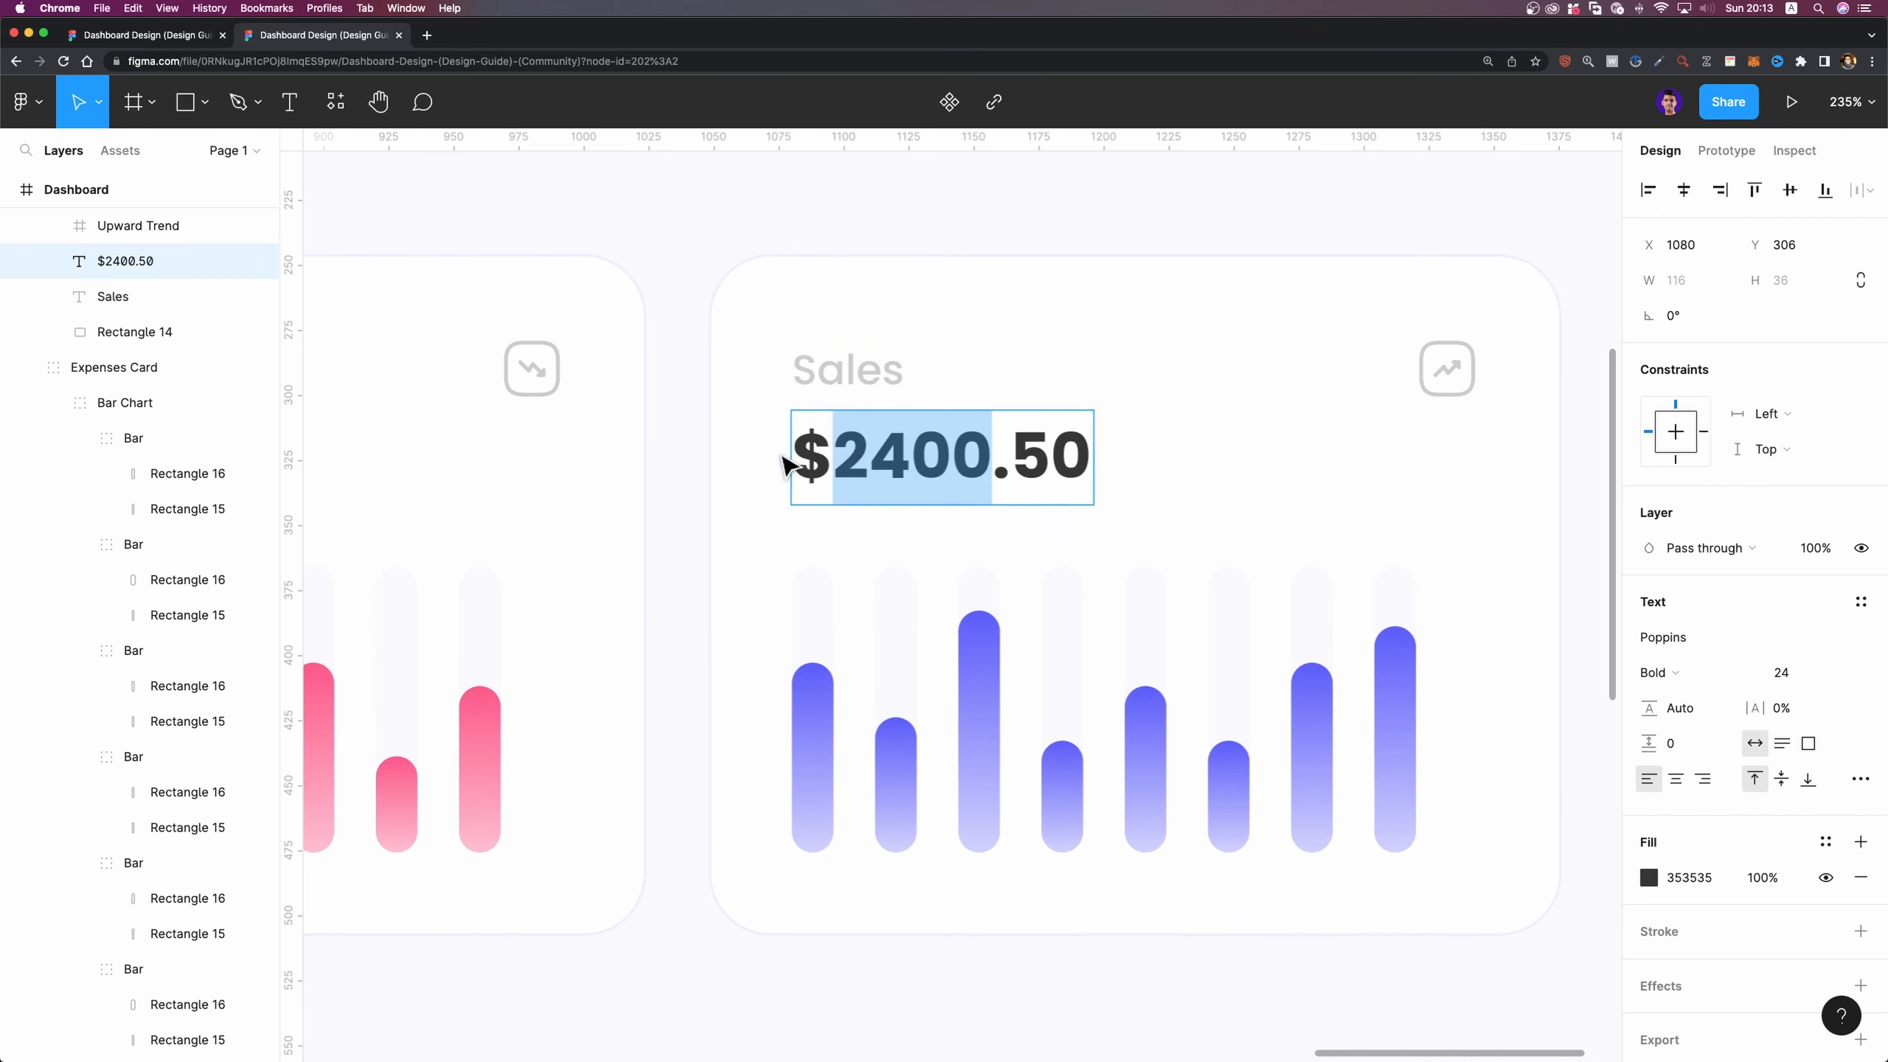
key(super+a)
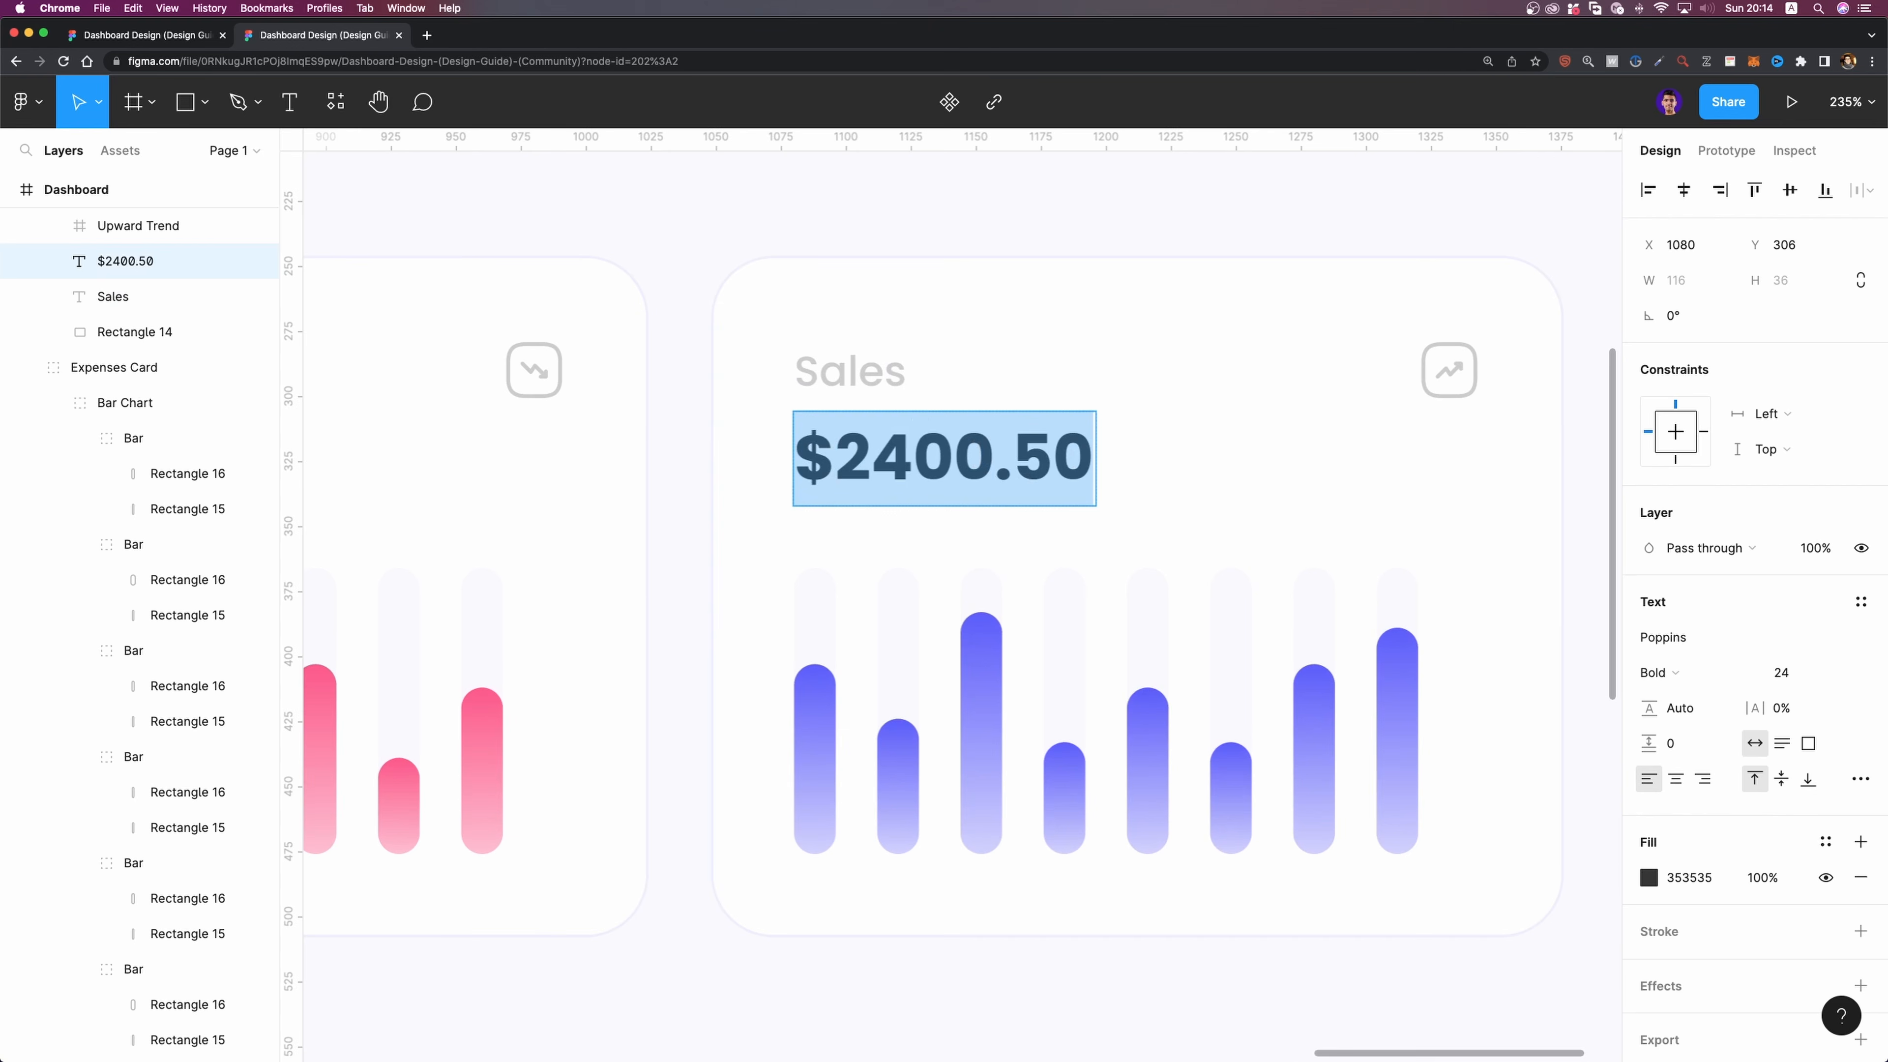
text(5678)
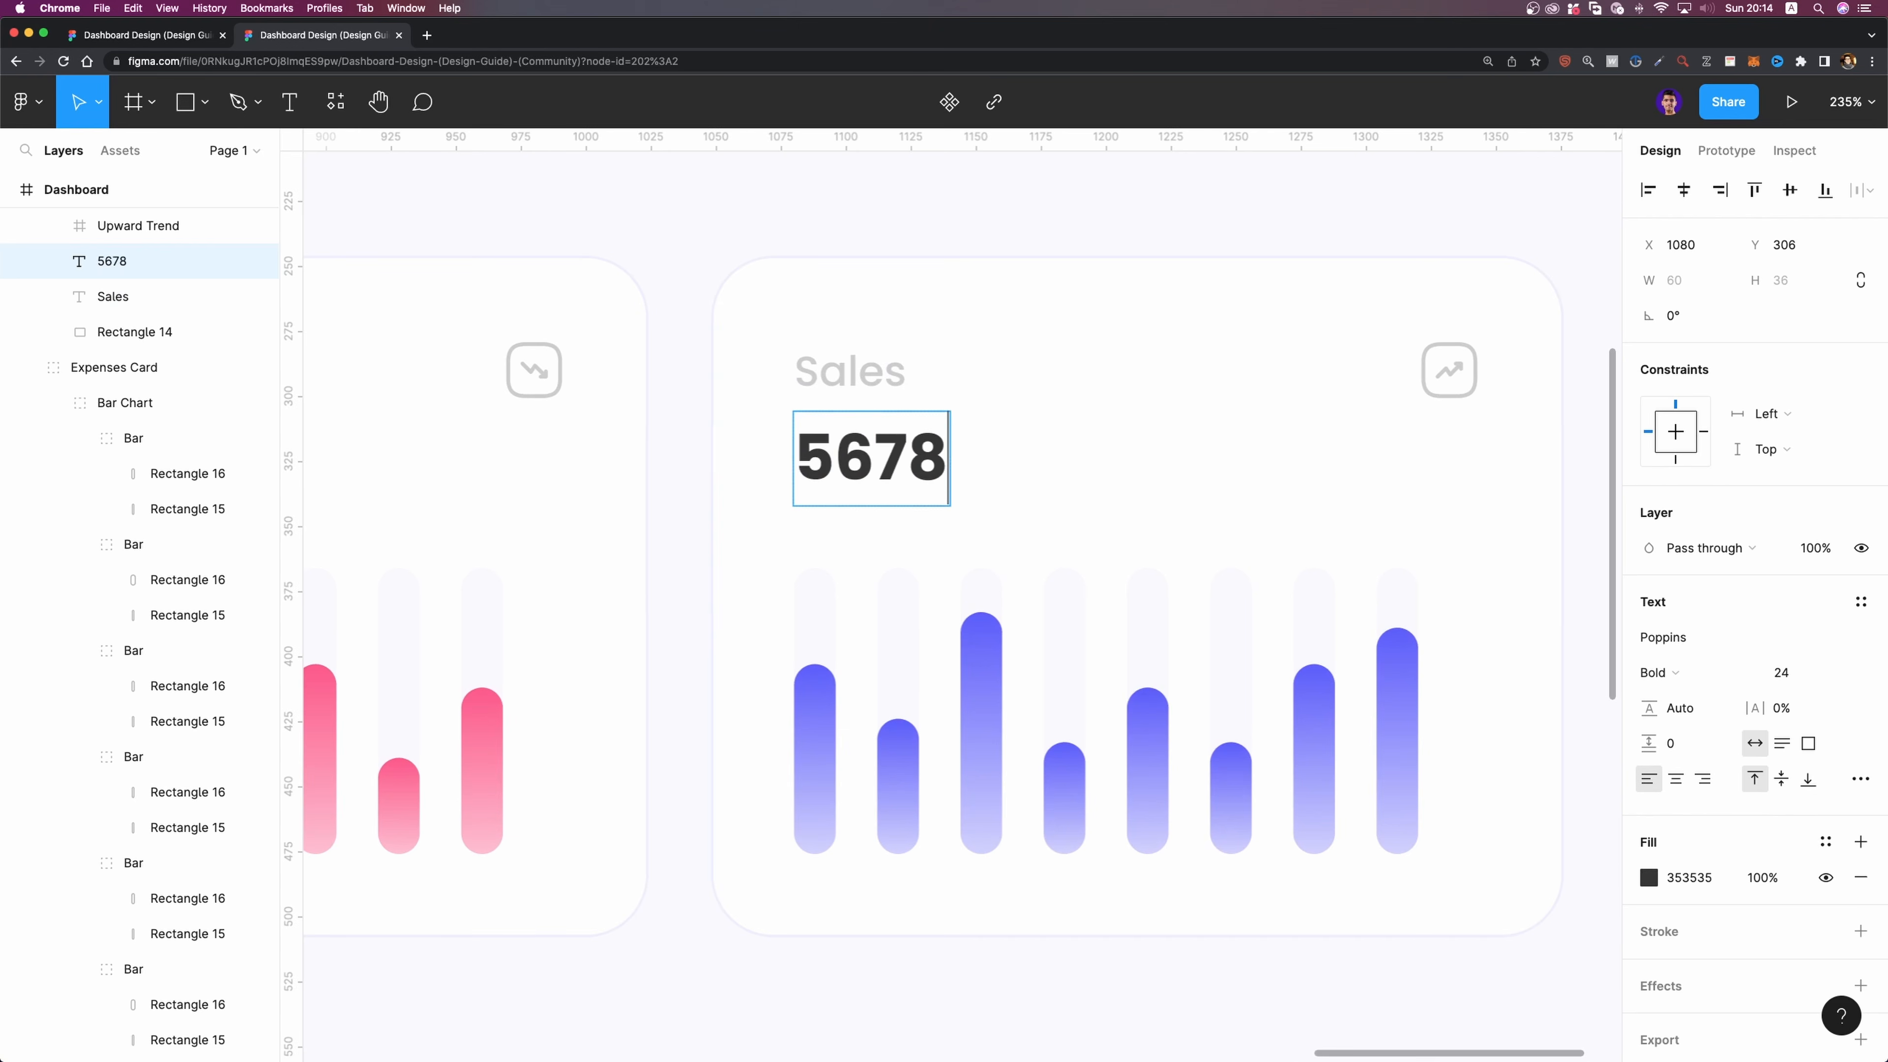
key(Escape)
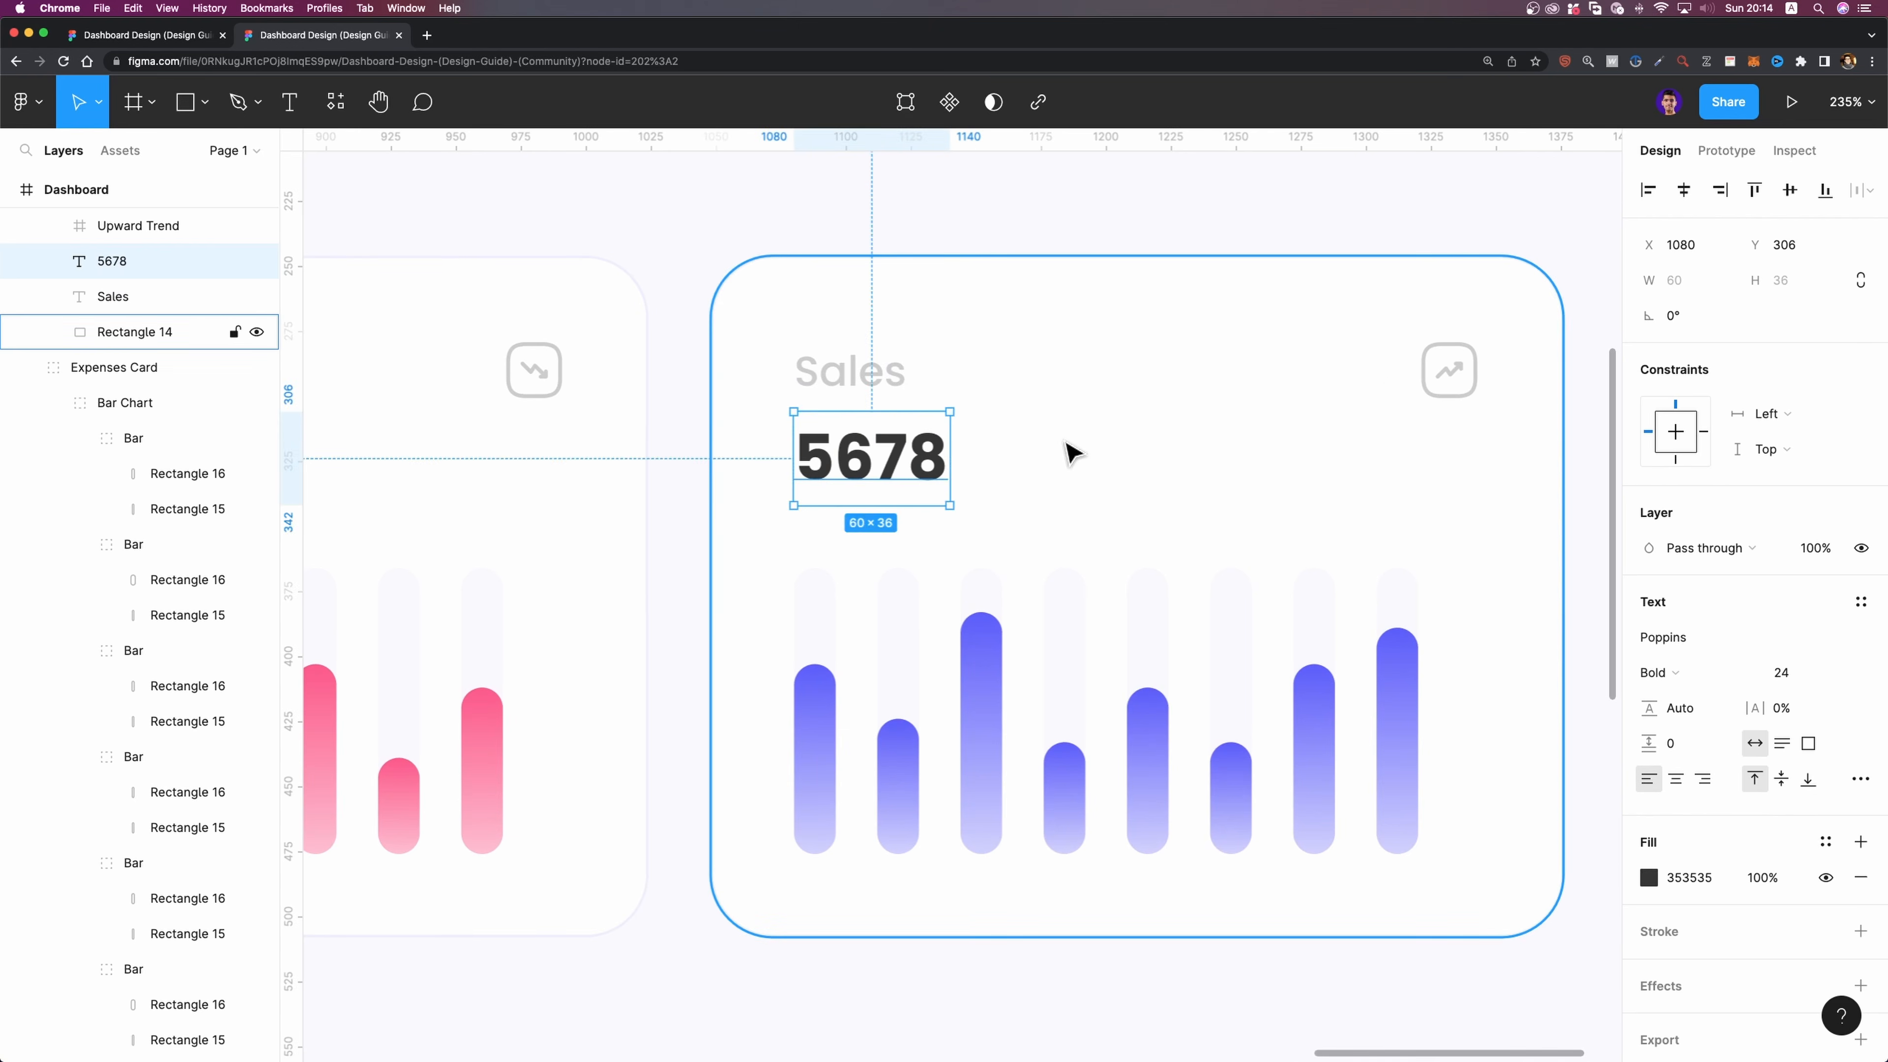
Duplicate the Sales store icon in the Design Guide and move the copy onto the Sales card beside the trend icon.
scroll(1331, 464, down, 5)
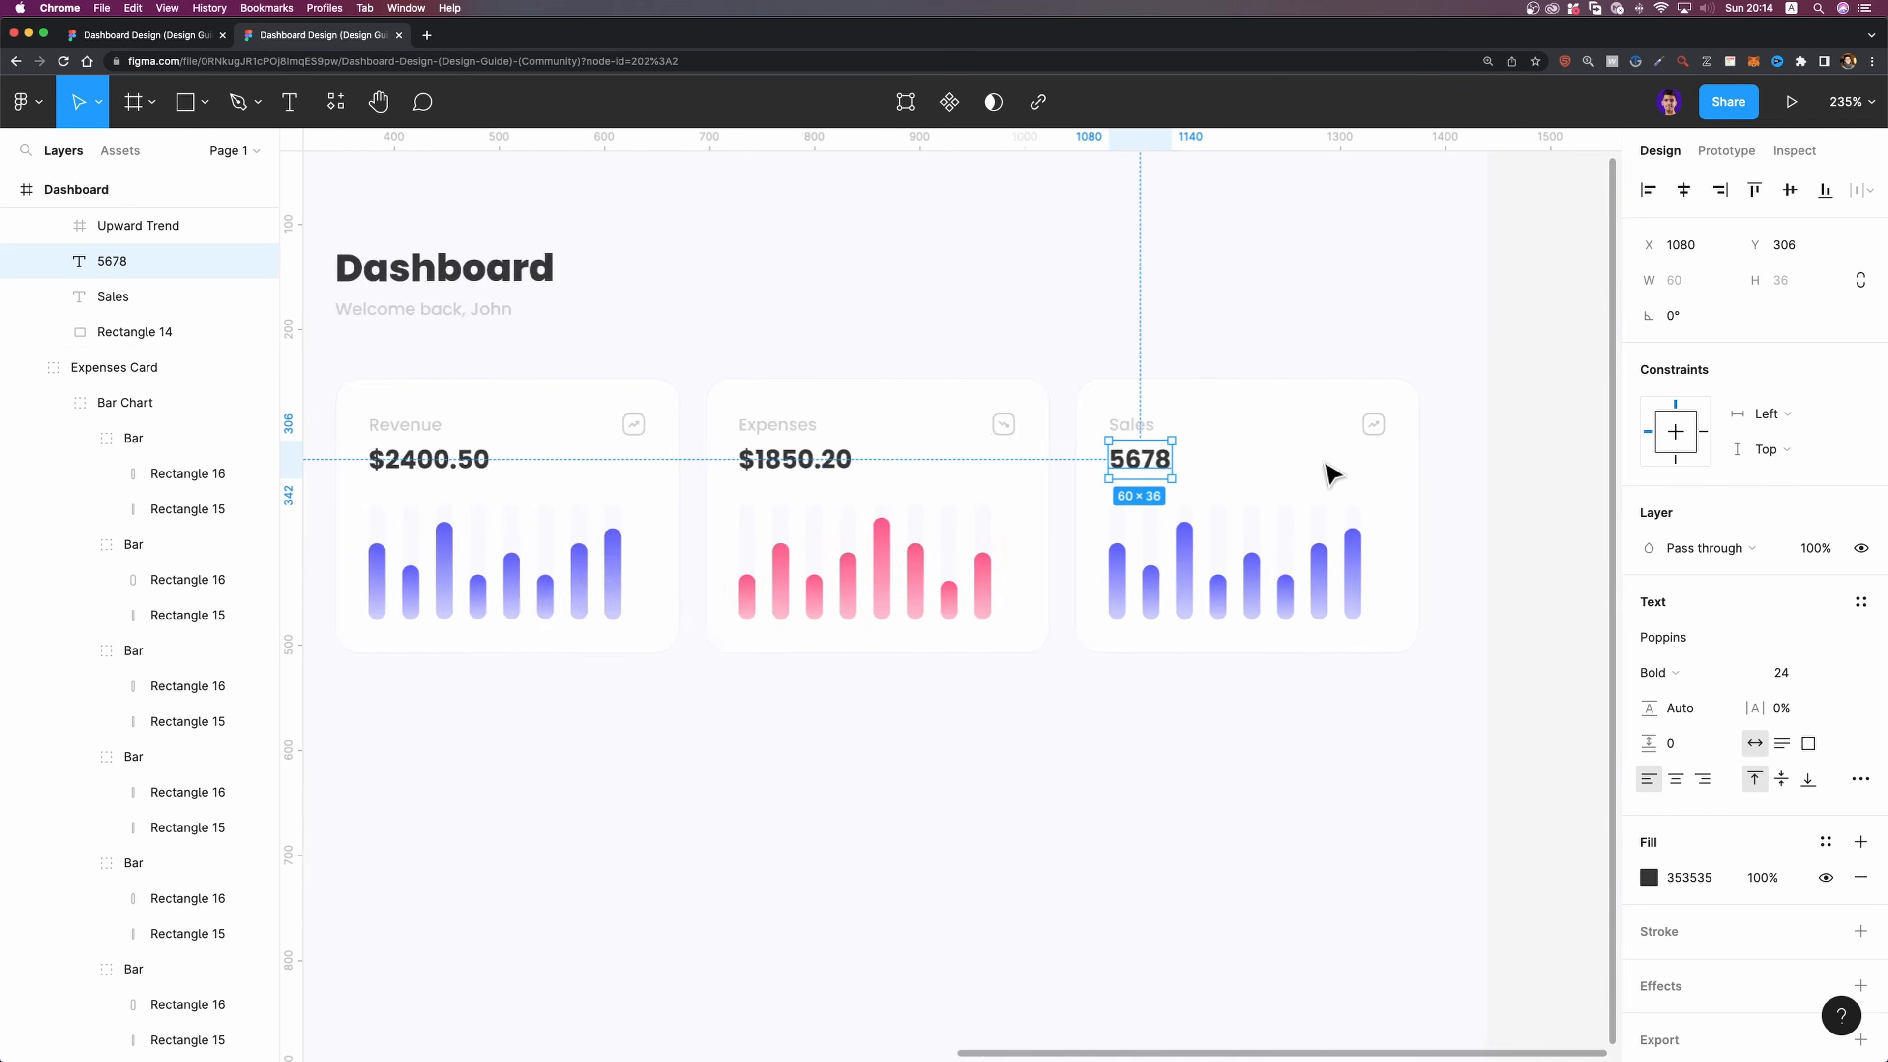
scroll(674, 548, left, 10)
click(719, 651)
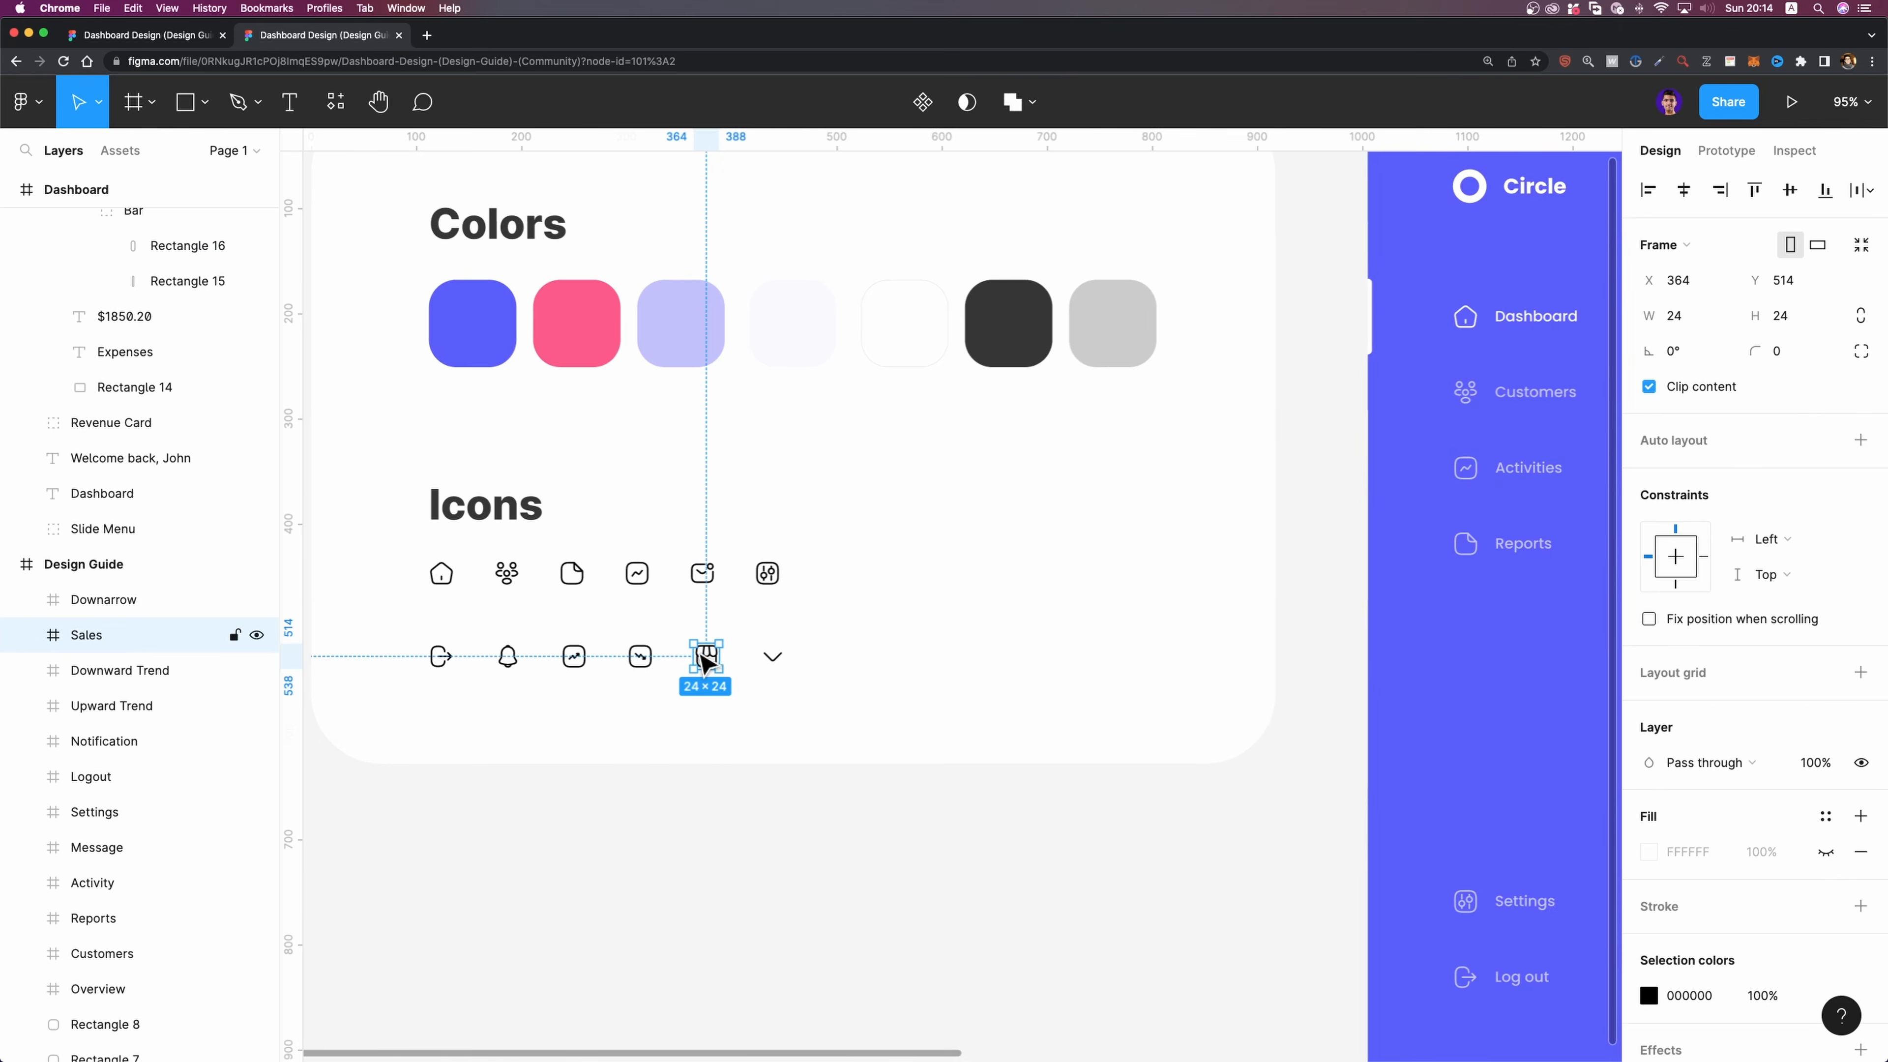
key(super+d)
drag(704, 654, 1136, 640)
scroll(1136, 640, down, 3)
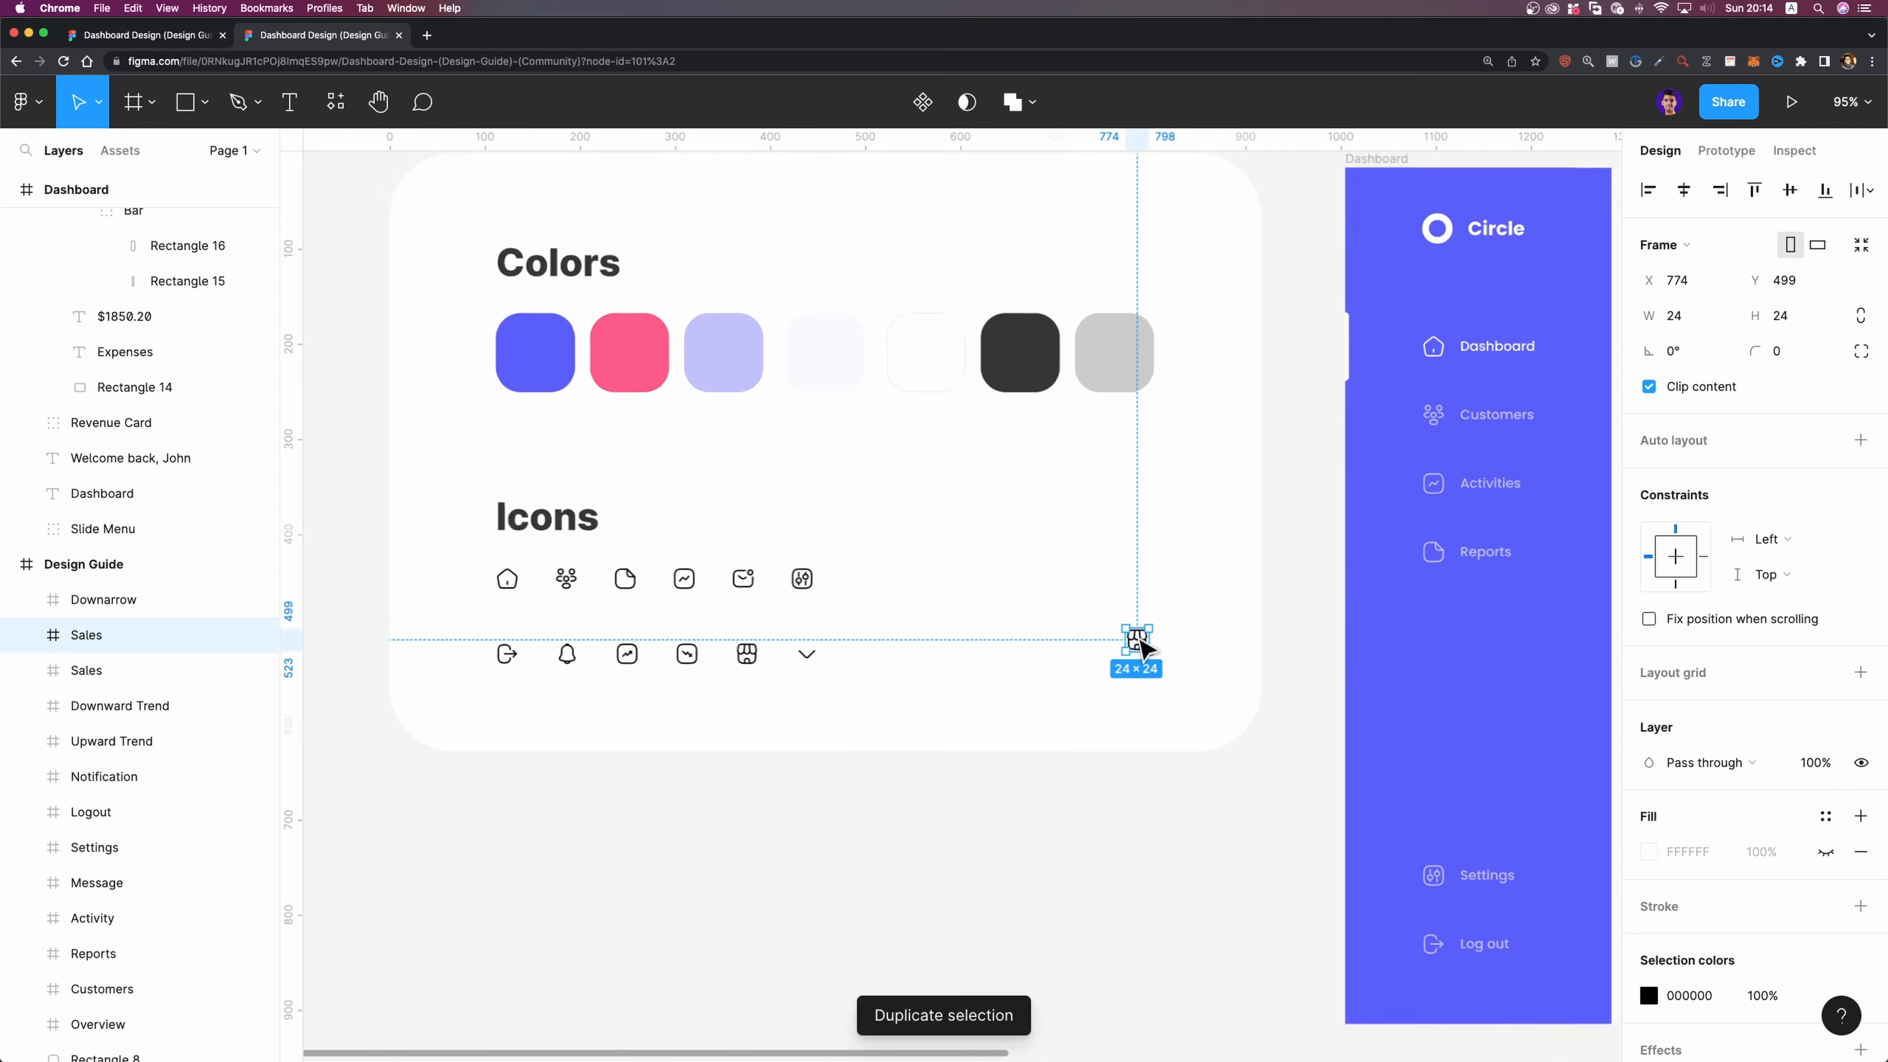
scroll(1142, 644, right, 10)
drag(367, 647, 1376, 478)
scroll(1509, 498, up, 5)
scroll(1509, 498, up, 2)
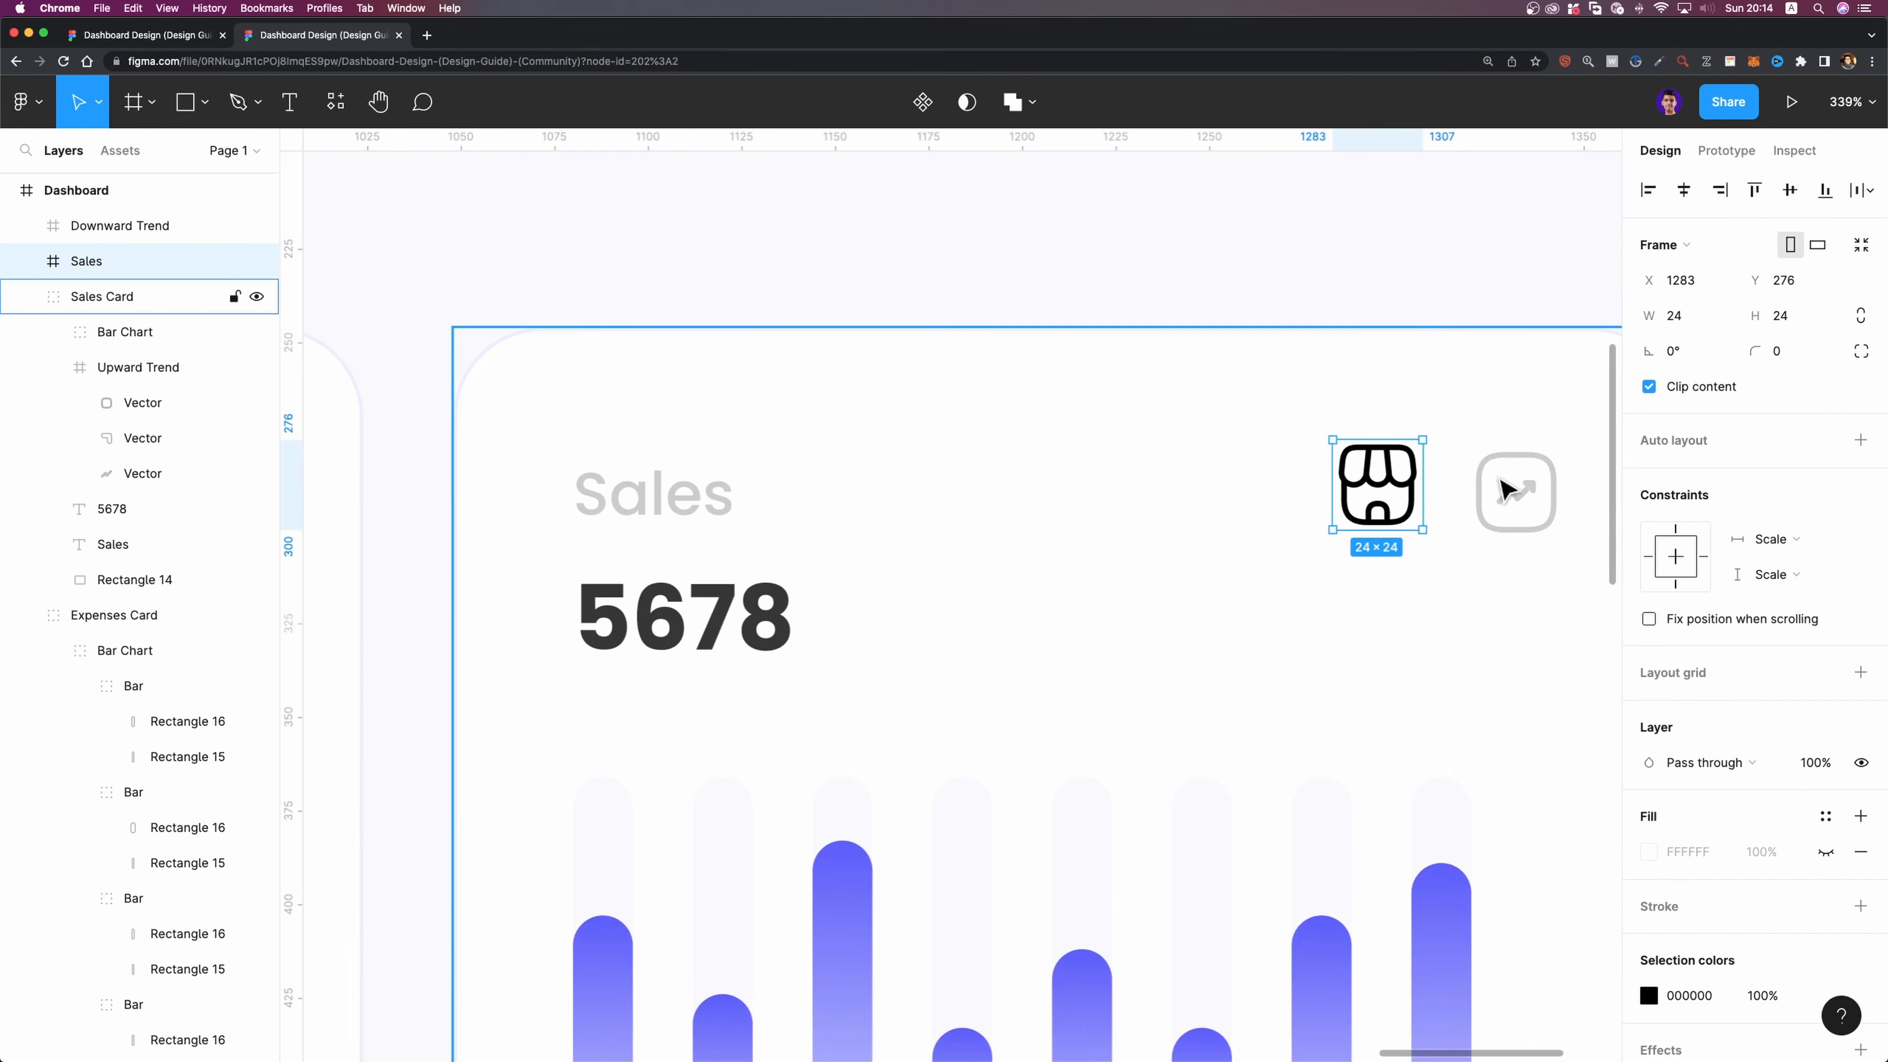
Delete the Sales card's Upward Trend icon and move the store icon into its place at about X 1312, Y 276.
double_click(1487, 492)
key(Delete)
drag(1379, 476, 1488, 474)
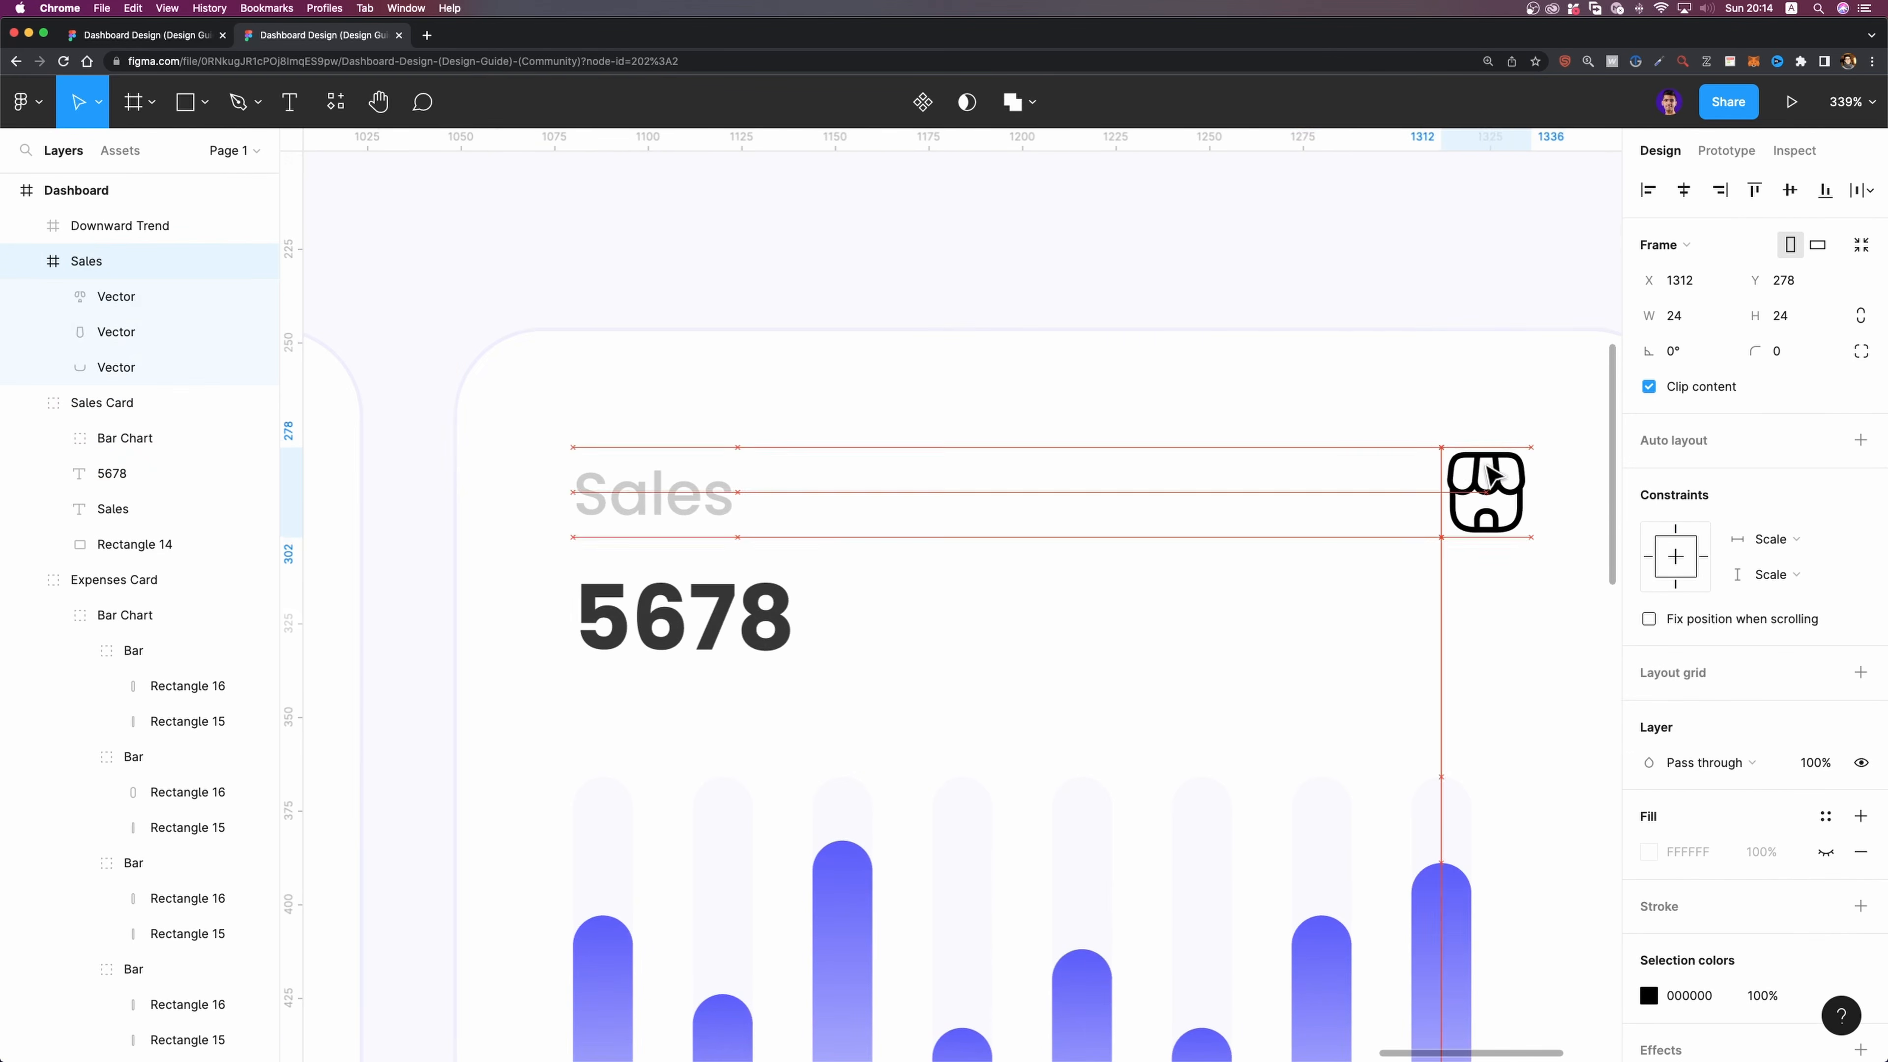
scroll(1488, 474, right, 4)
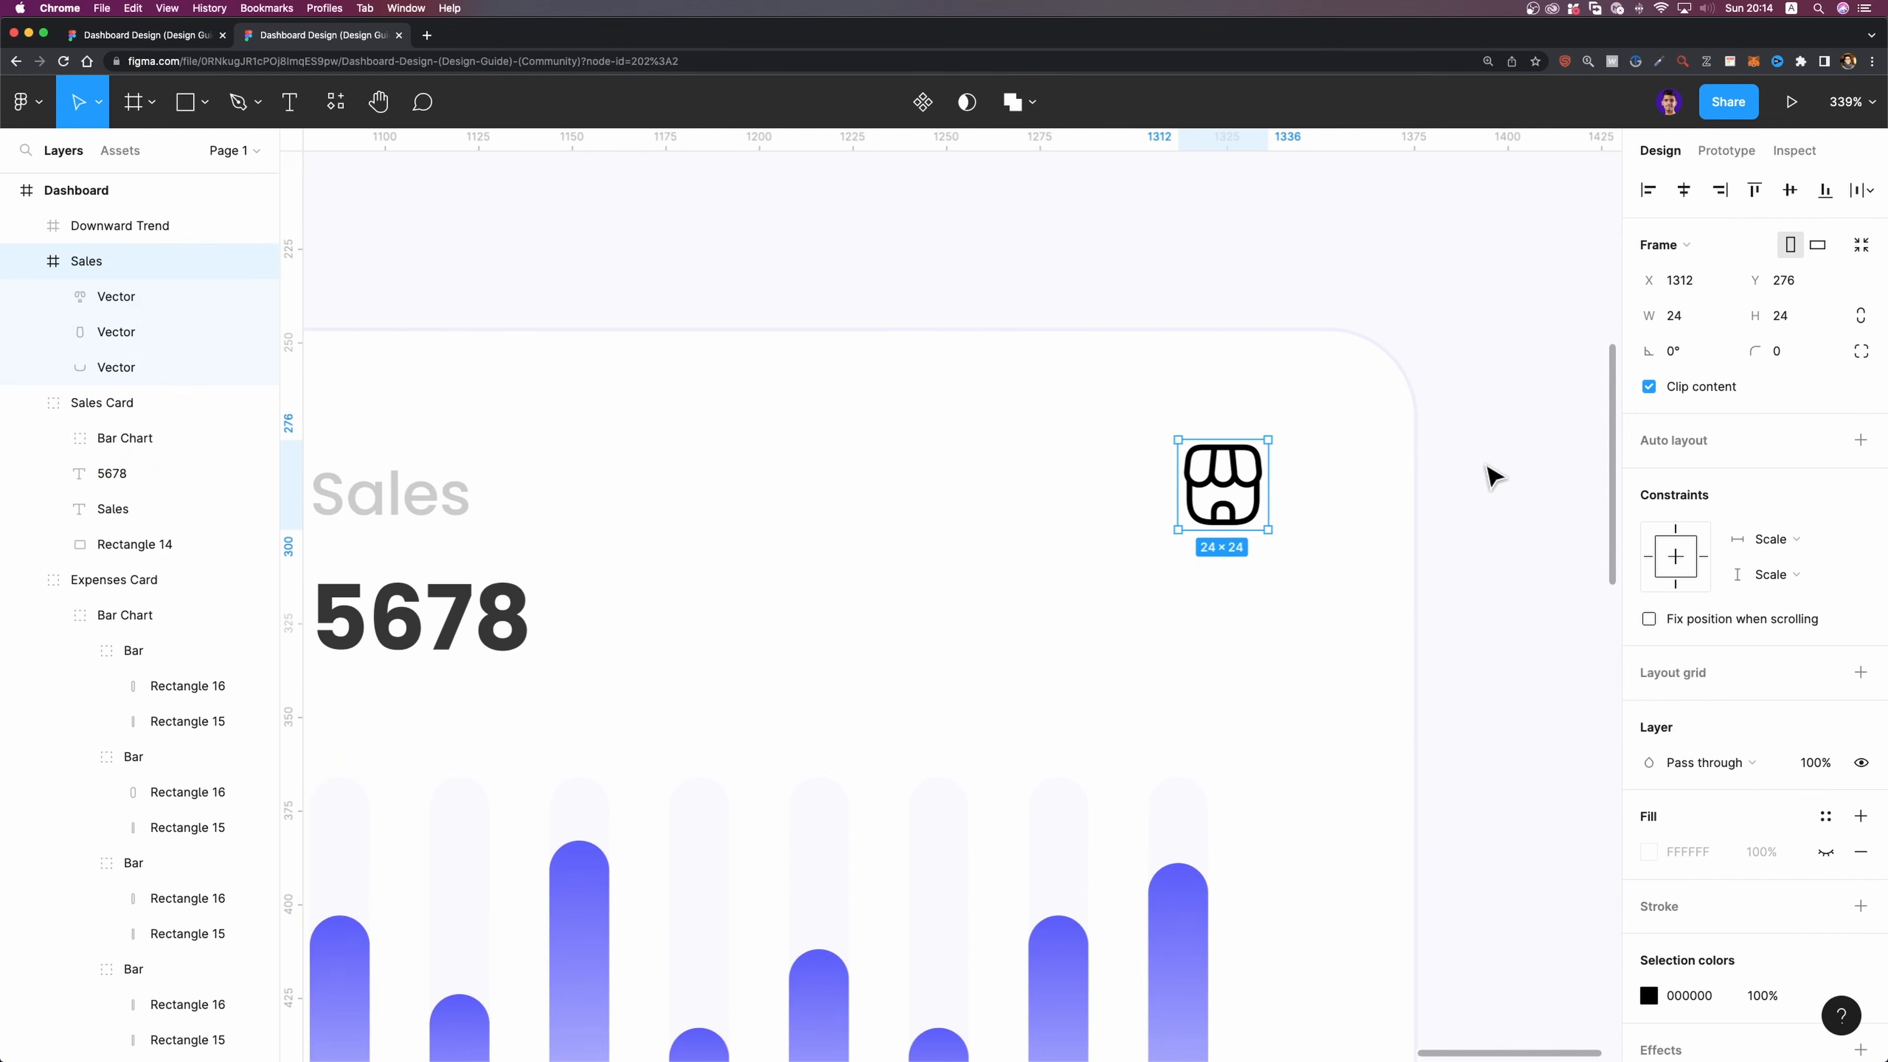
Nudge the Sales card's store icon to X 1320, Y 278.
key(alt)
key(Down)
key(Down)
key(alt)
key(Right)
key(Right)
key(Right)
key(Right)
key(Right)
key(Right)
key(Right)
key(Right)
scroll(1279, 435, down, 5)
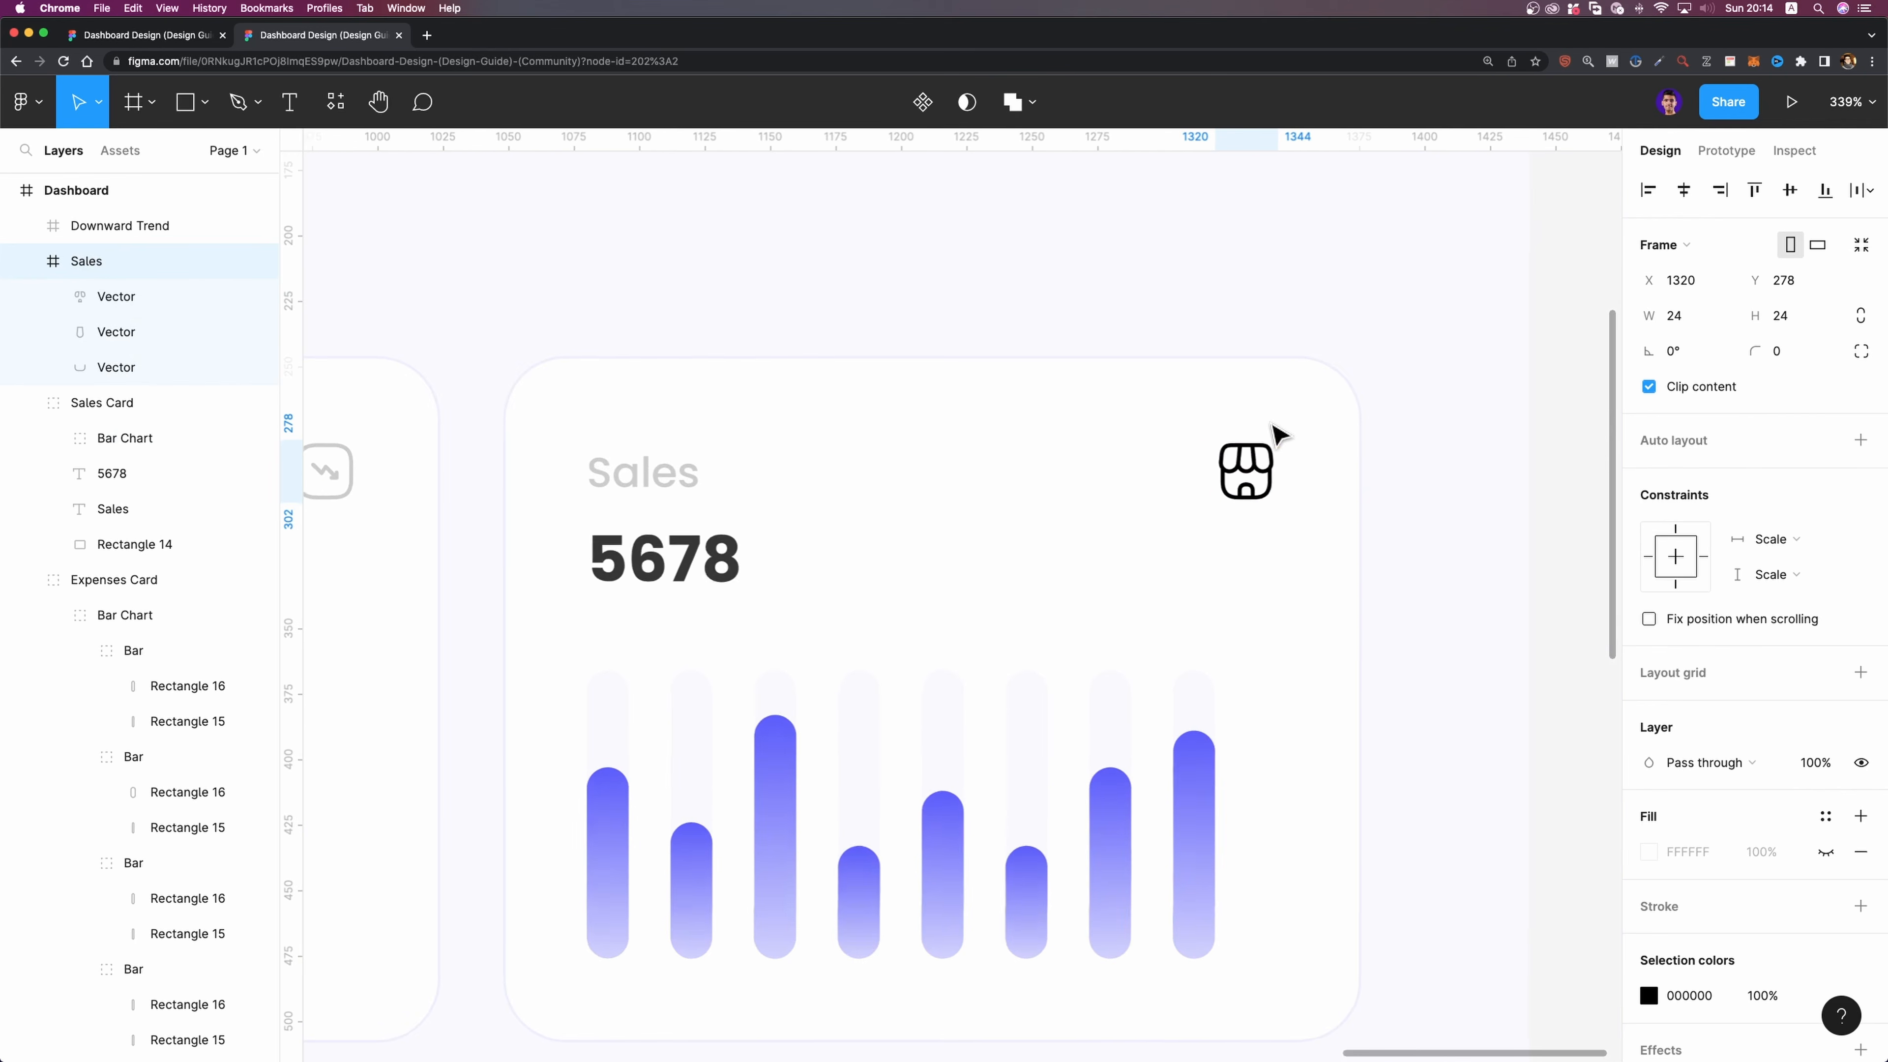
Recolour the Sales card's store icon to the same light grey as the trend icon on the Expenses card.
scroll(1679, 892, down, 2)
click(1648, 870)
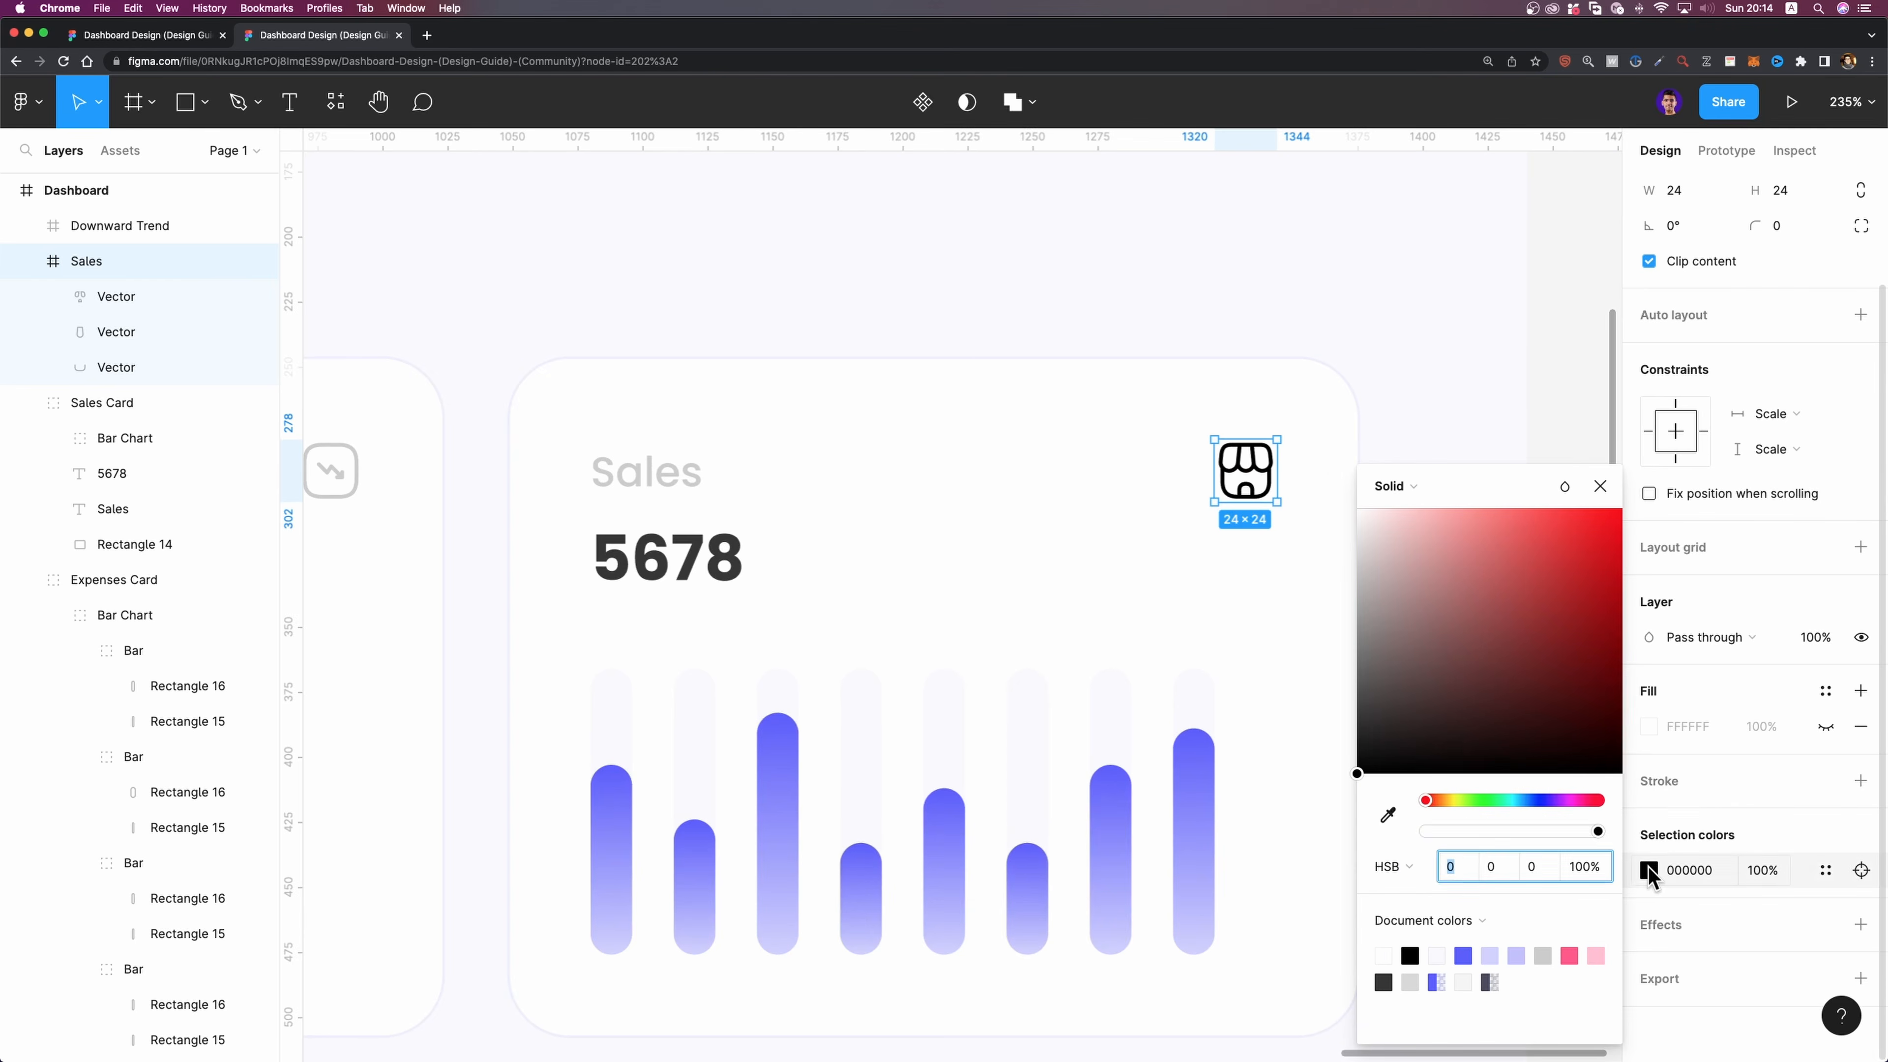
click(1387, 816)
click(427, 435)
click(919, 595)
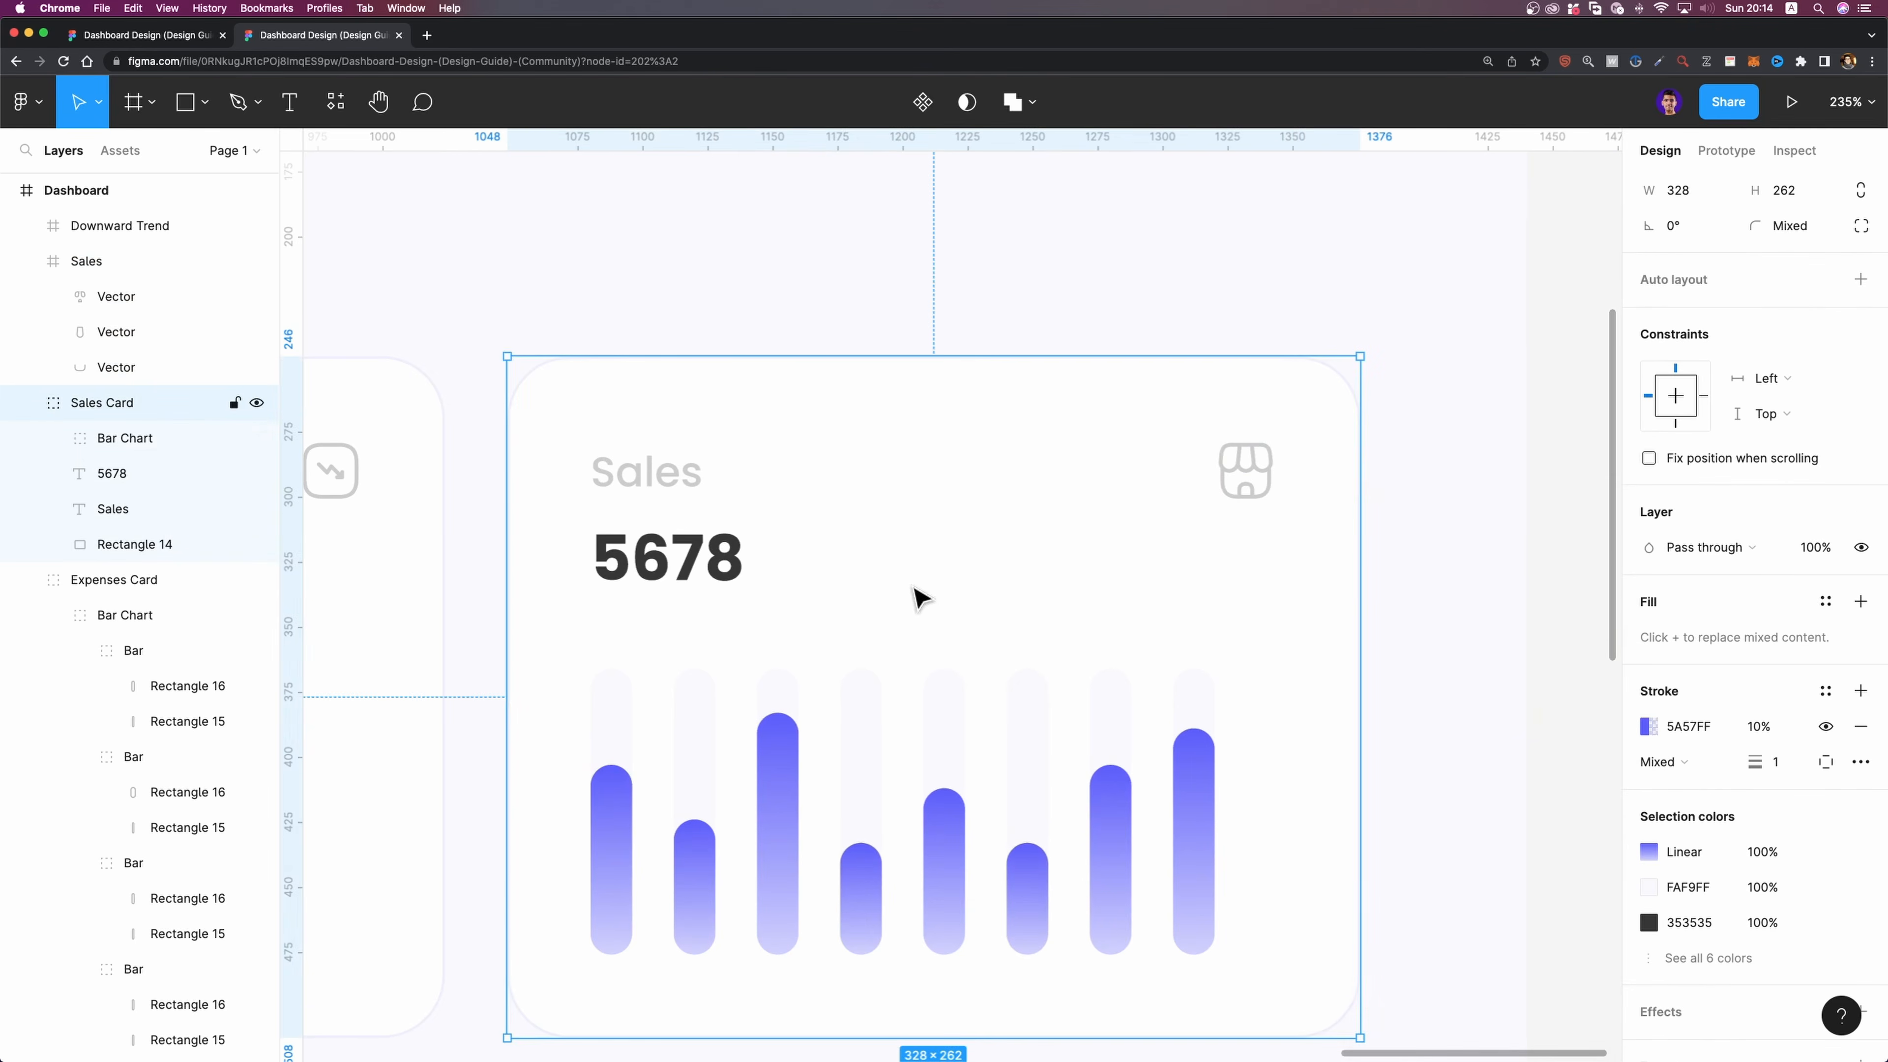
Delete the bar chart from the Sales card.
scroll(1033, 595, down, 3)
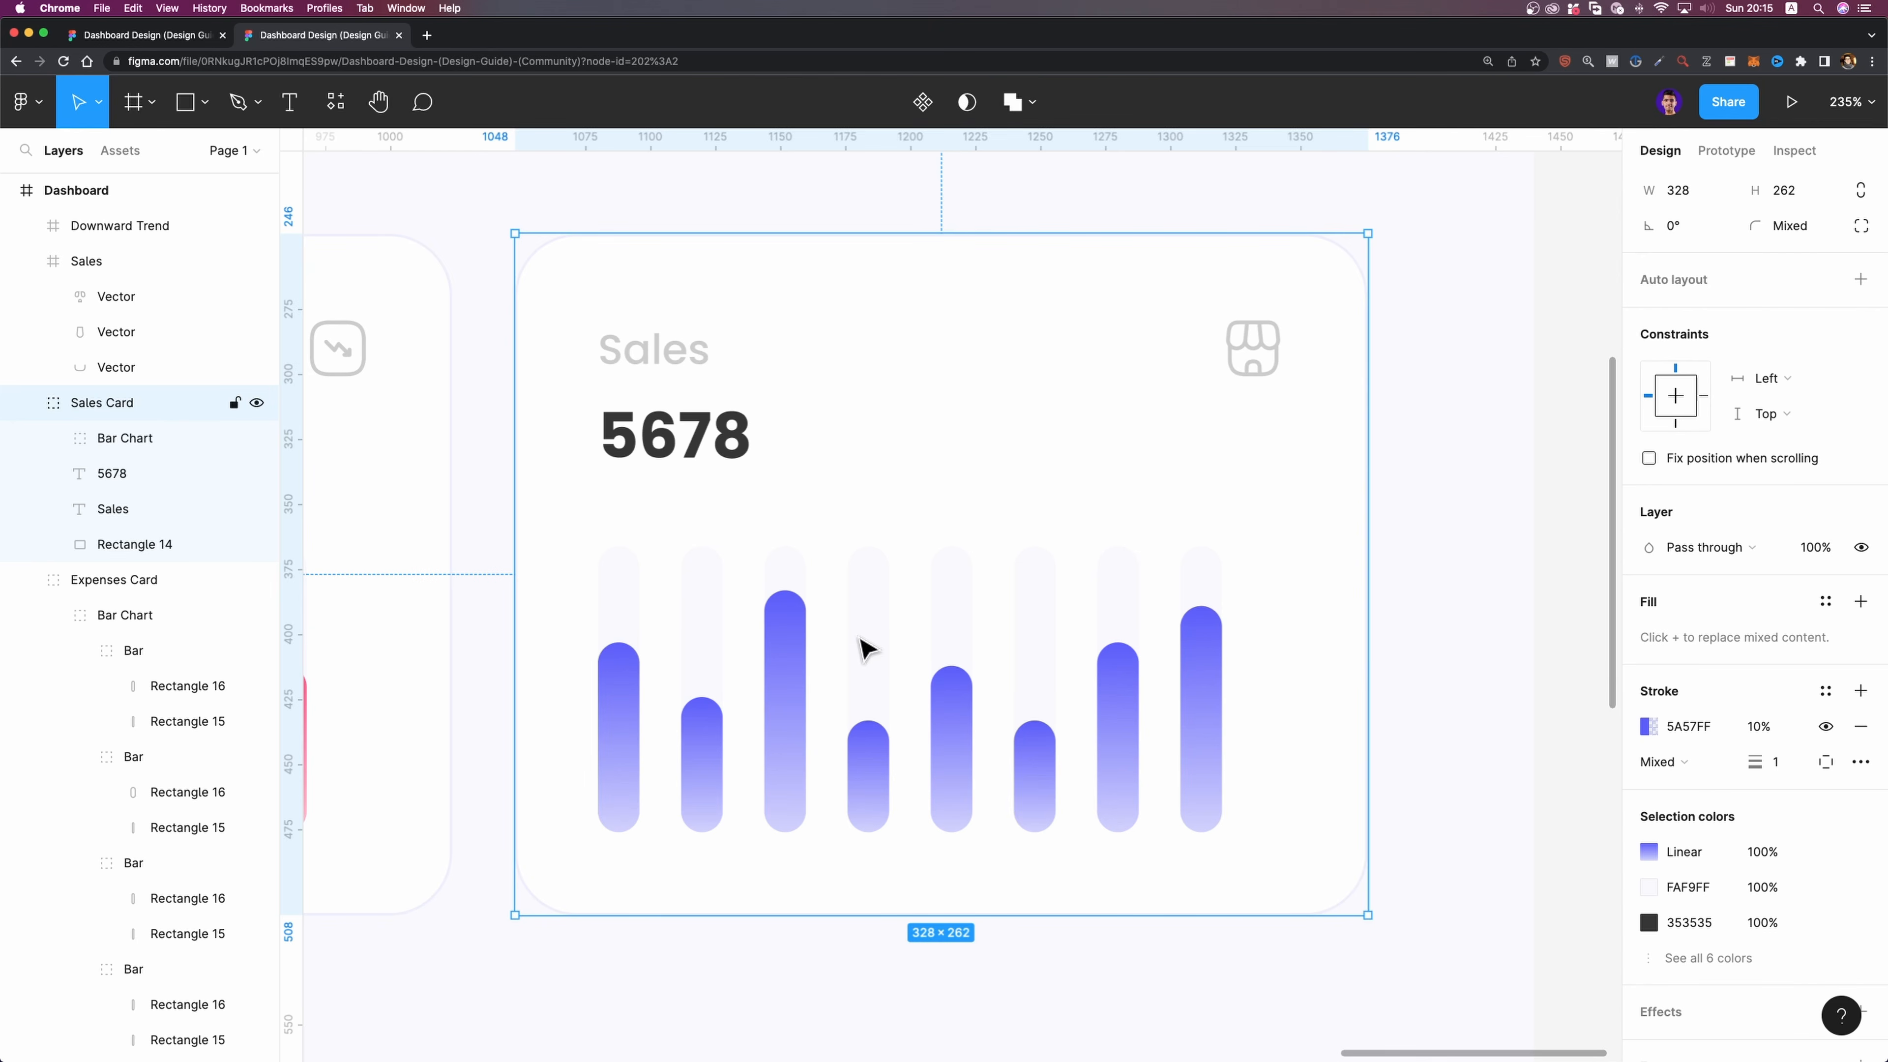
double_click(790, 667)
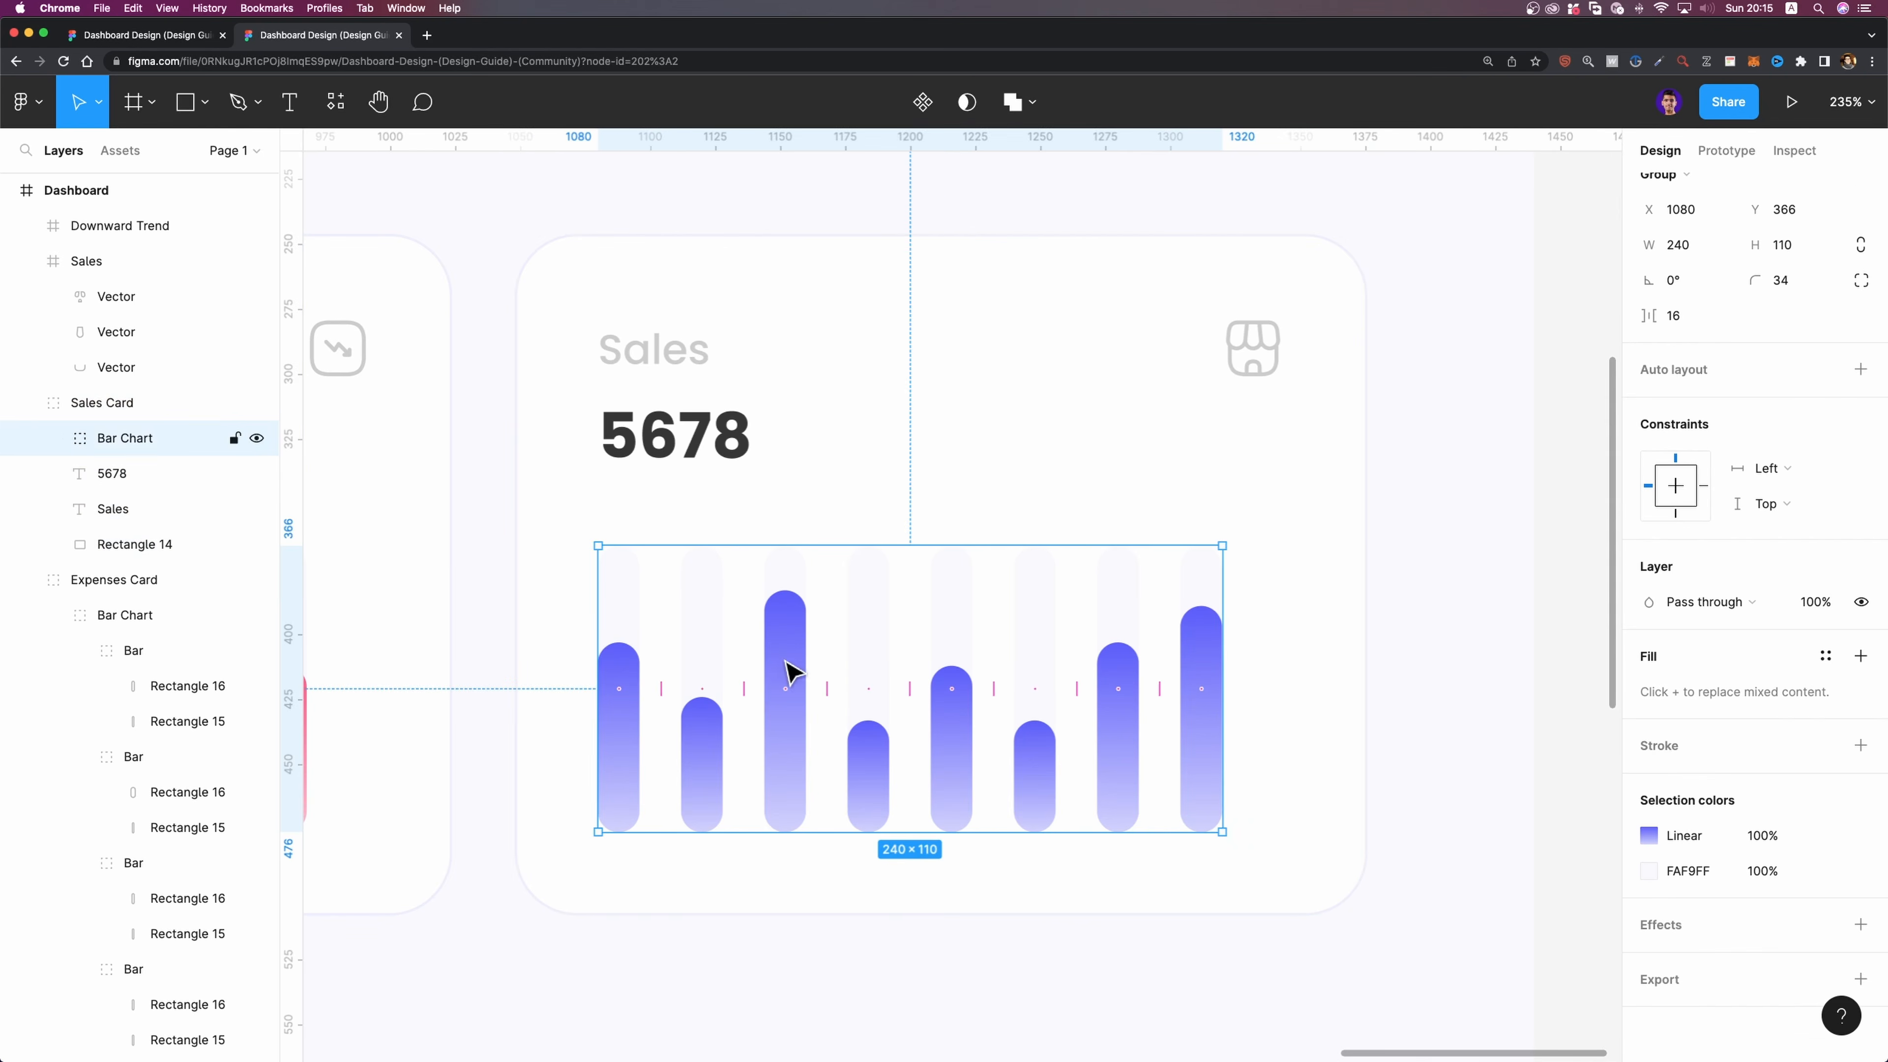
key(Delete)
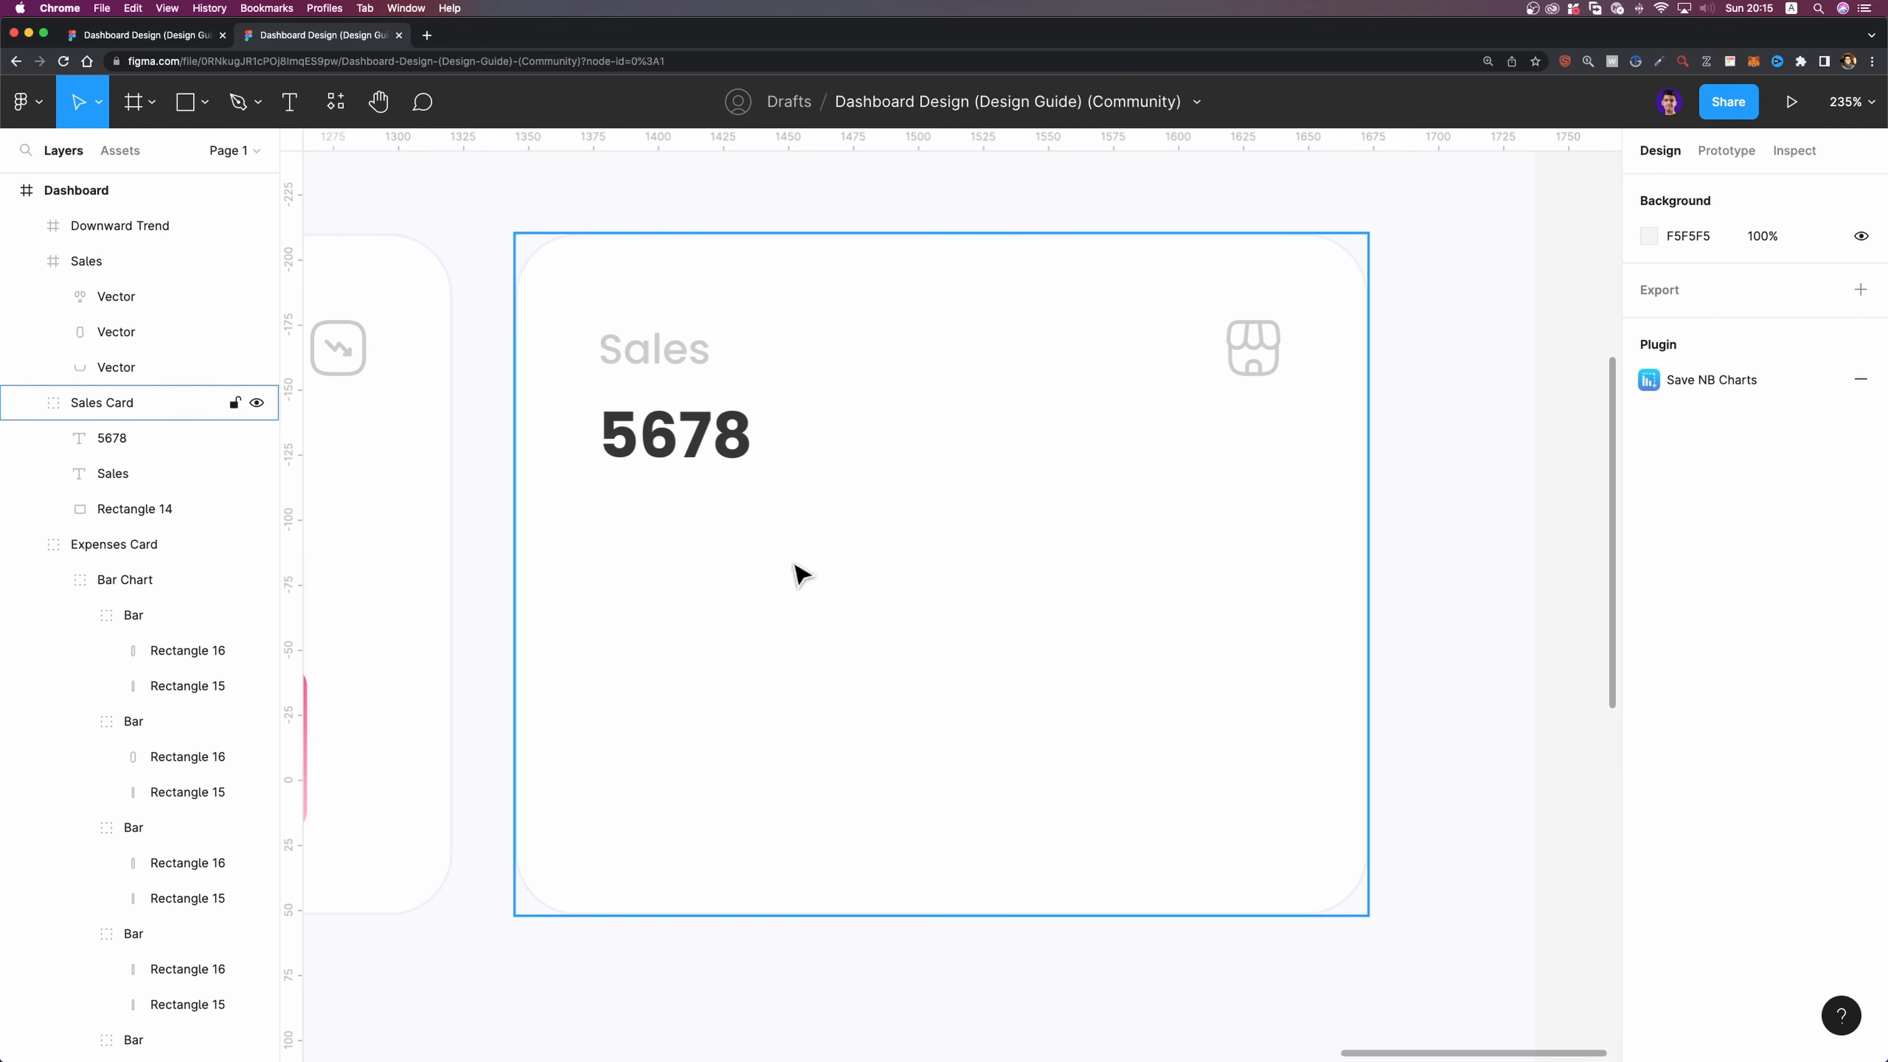
Draw a horizontal line below the 5678 amount on the Sales card at about X 1082, Y 391, and shorten it to 243.
click(205, 101)
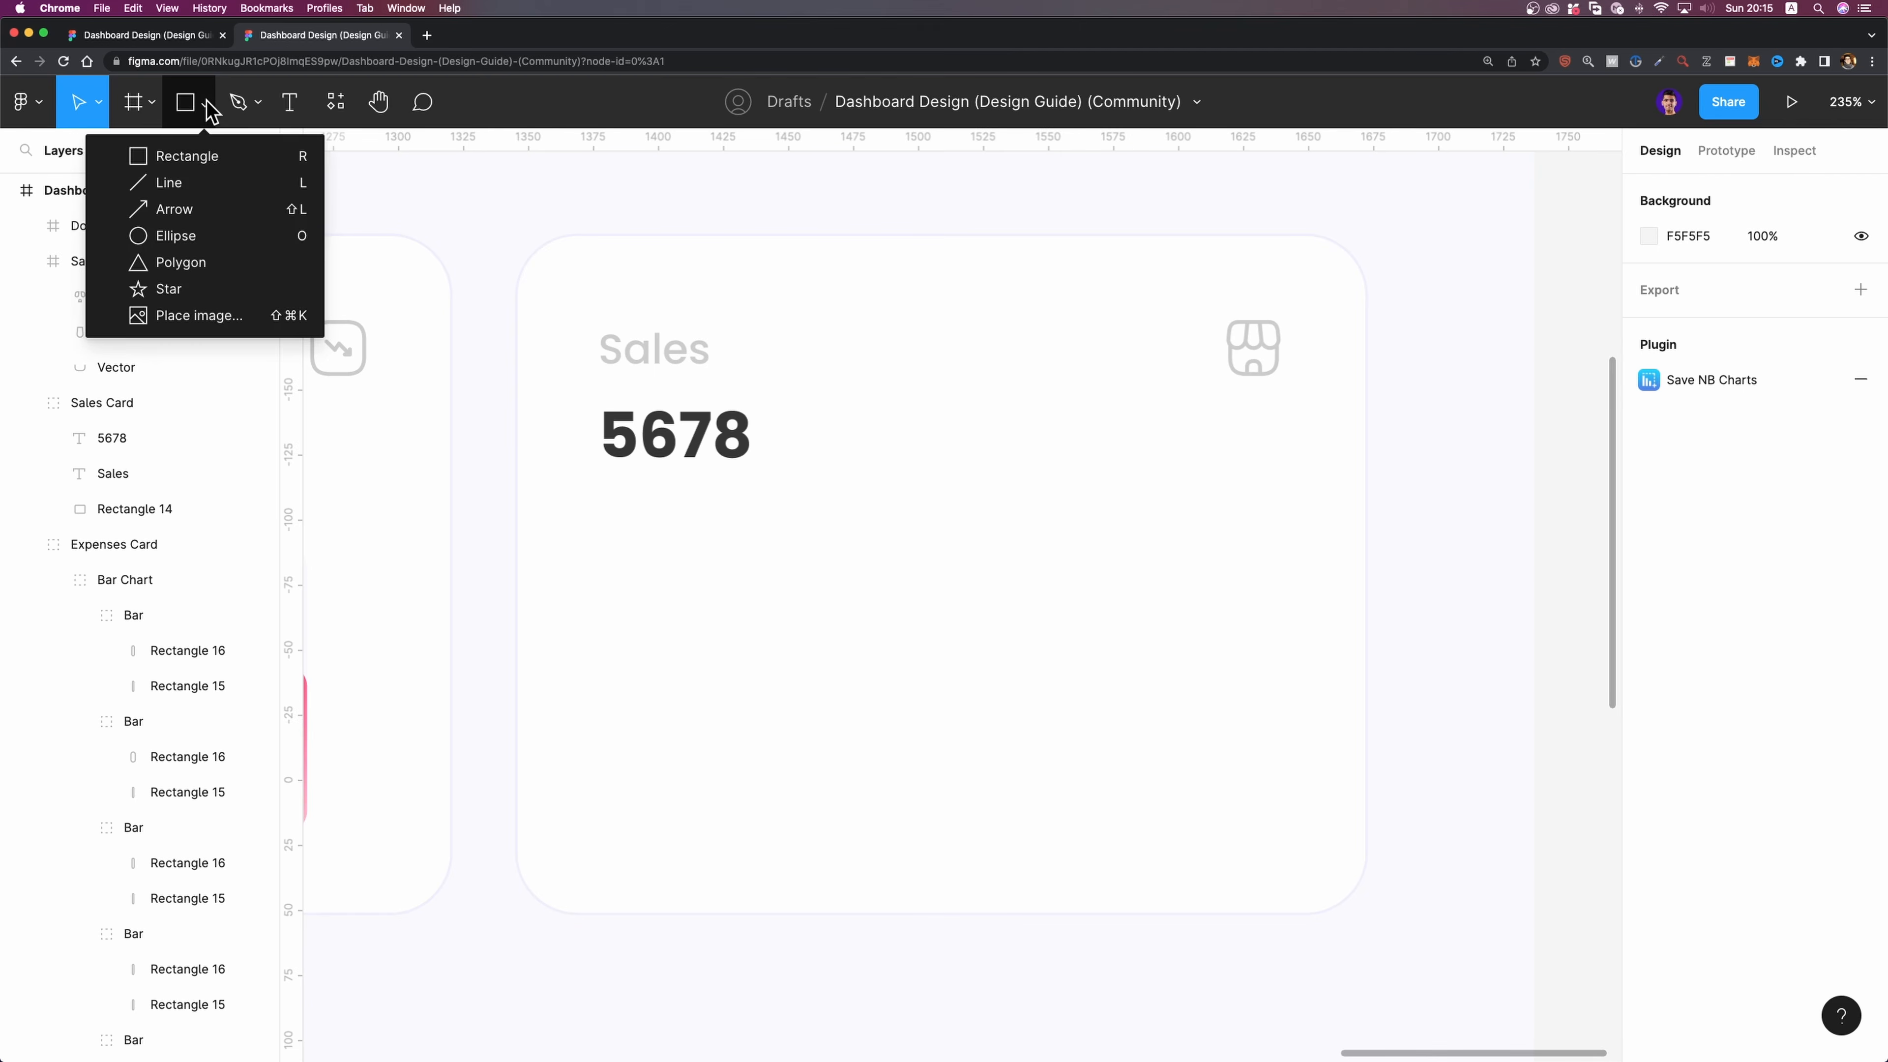
click(185, 182)
drag(604, 611, 1255, 611)
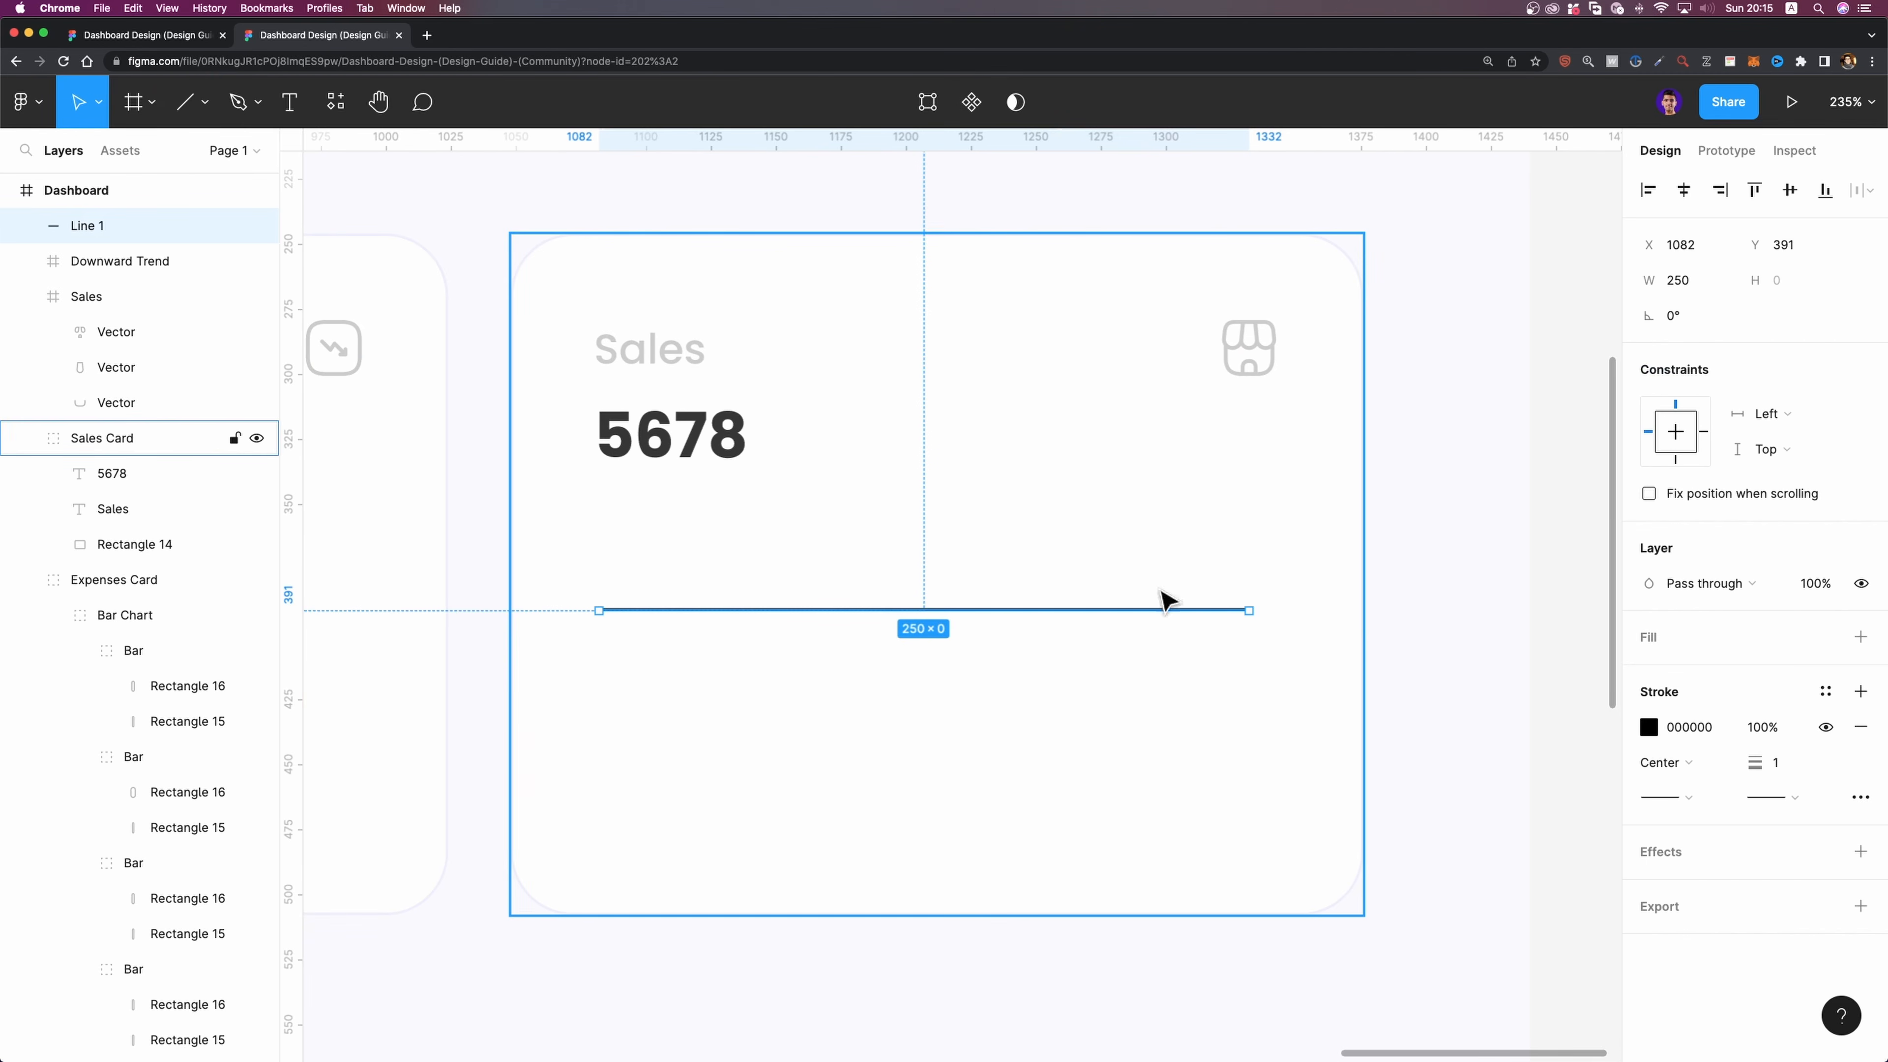
drag(1659, 276, 1633, 271)
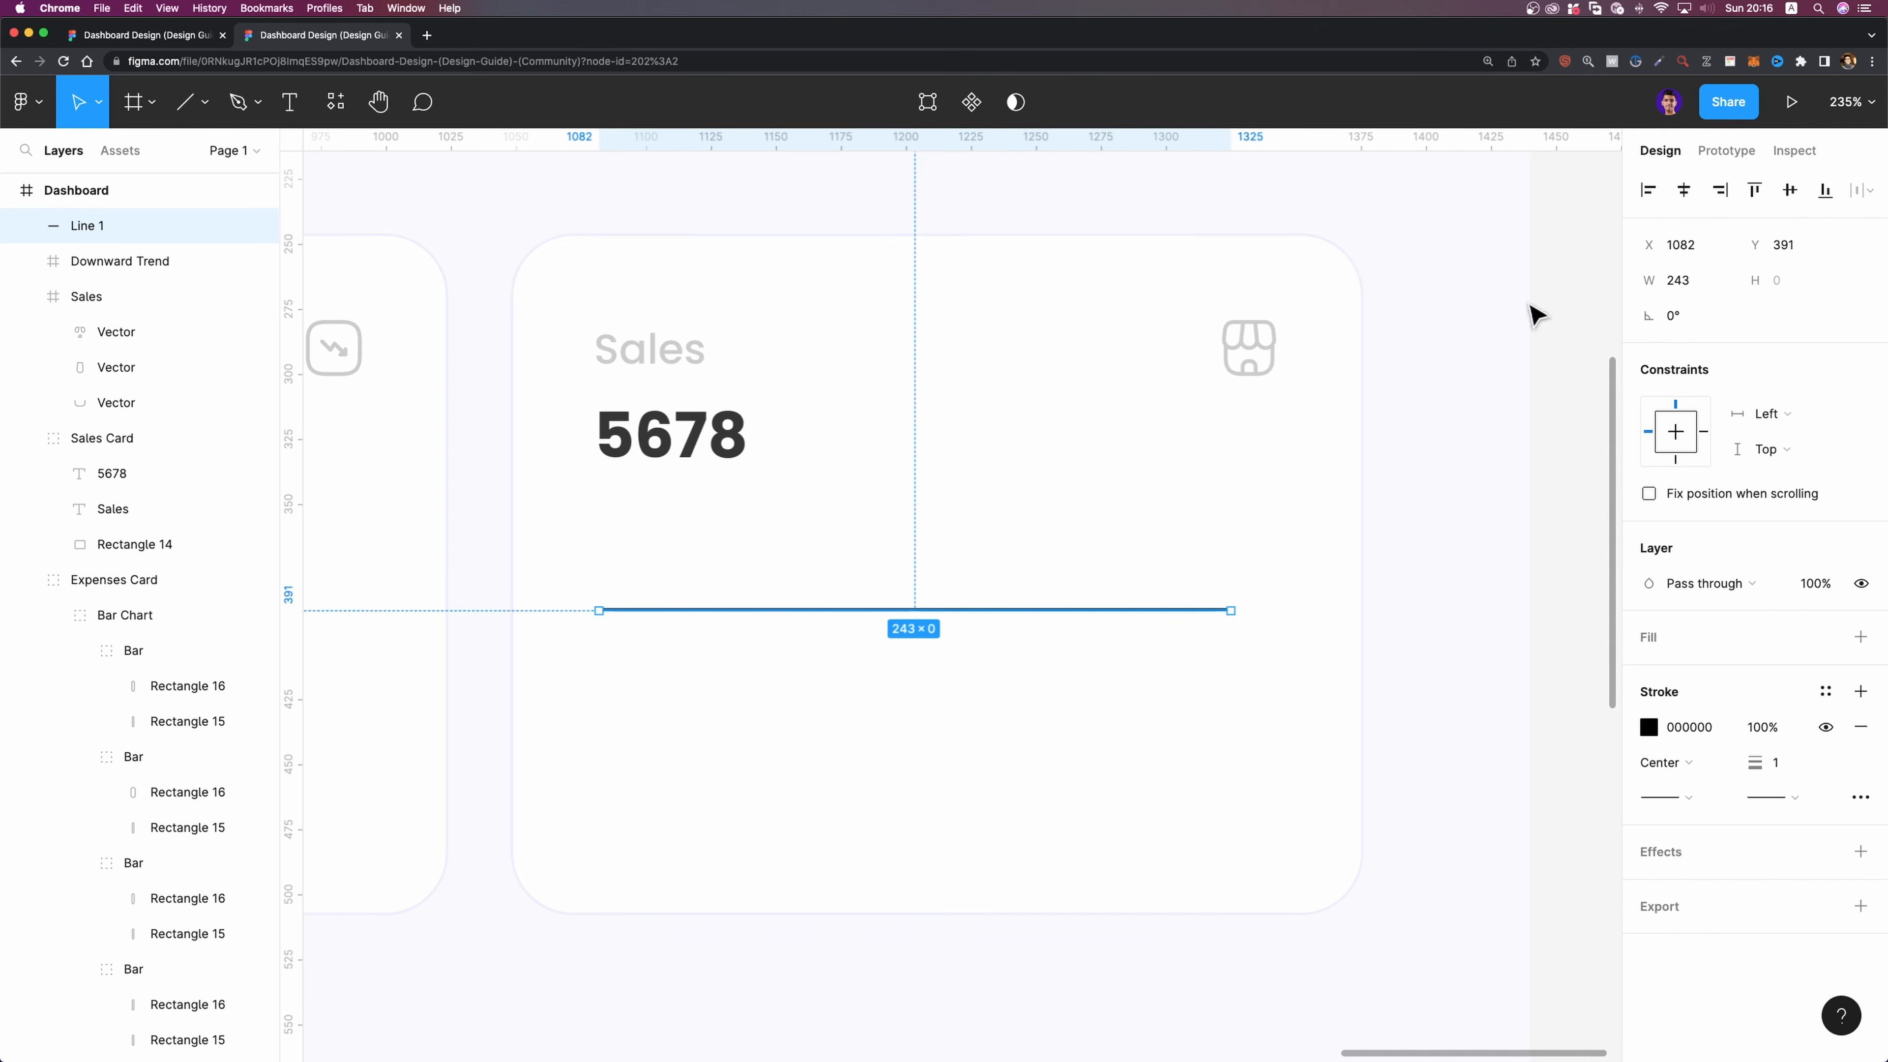
Recolour the new line's stroke to the pale FAF9FF by sampling it from the design.
scroll(1105, 590, down, 5)
scroll(1063, 654, down, 3)
scroll(1063, 655, up, 3)
click(1649, 727)
click(1387, 814)
click(1012, 657)
click(1025, 674)
Duplicate the pale line downward three times at equal steps of about 18 to make four grid lines.
scroll(1026, 677, up, 5)
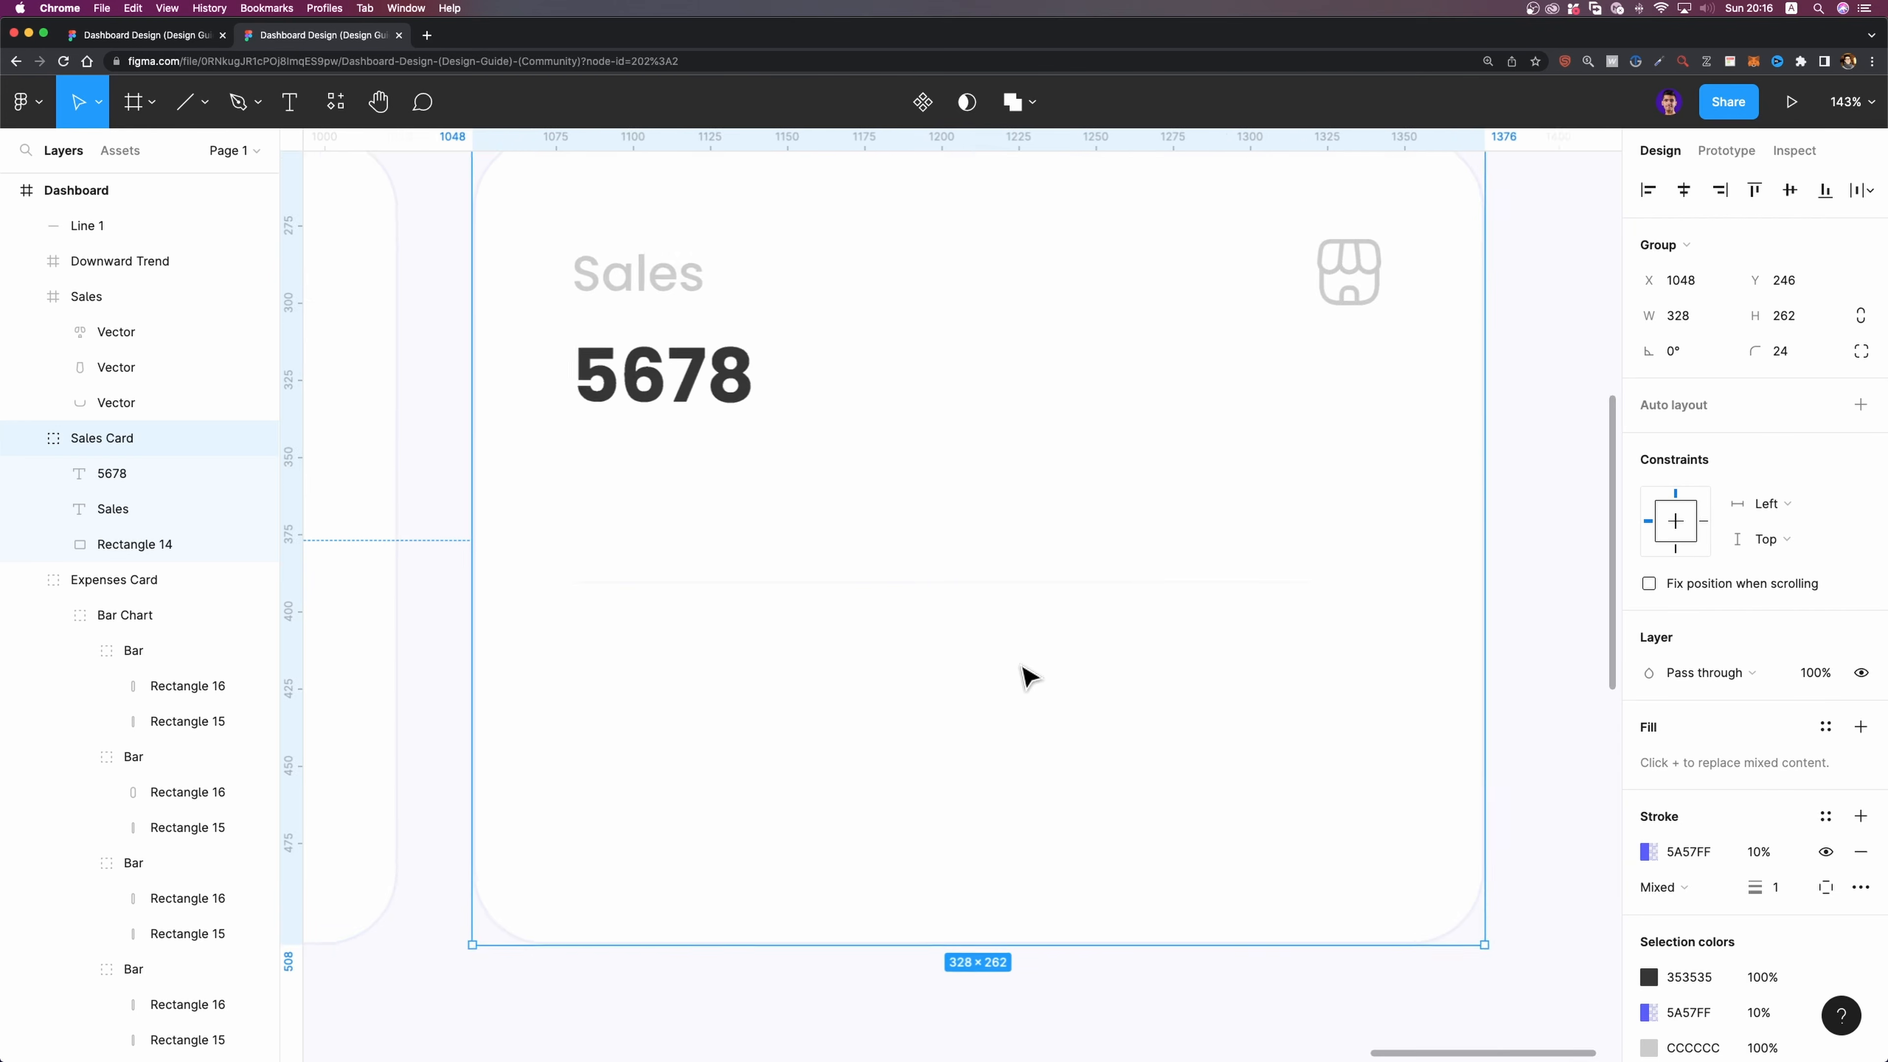
scroll(1024, 674, up, 5)
click(969, 559)
key(super+d)
drag(969, 565, 964, 638)
key(super+d)
key(super+d)
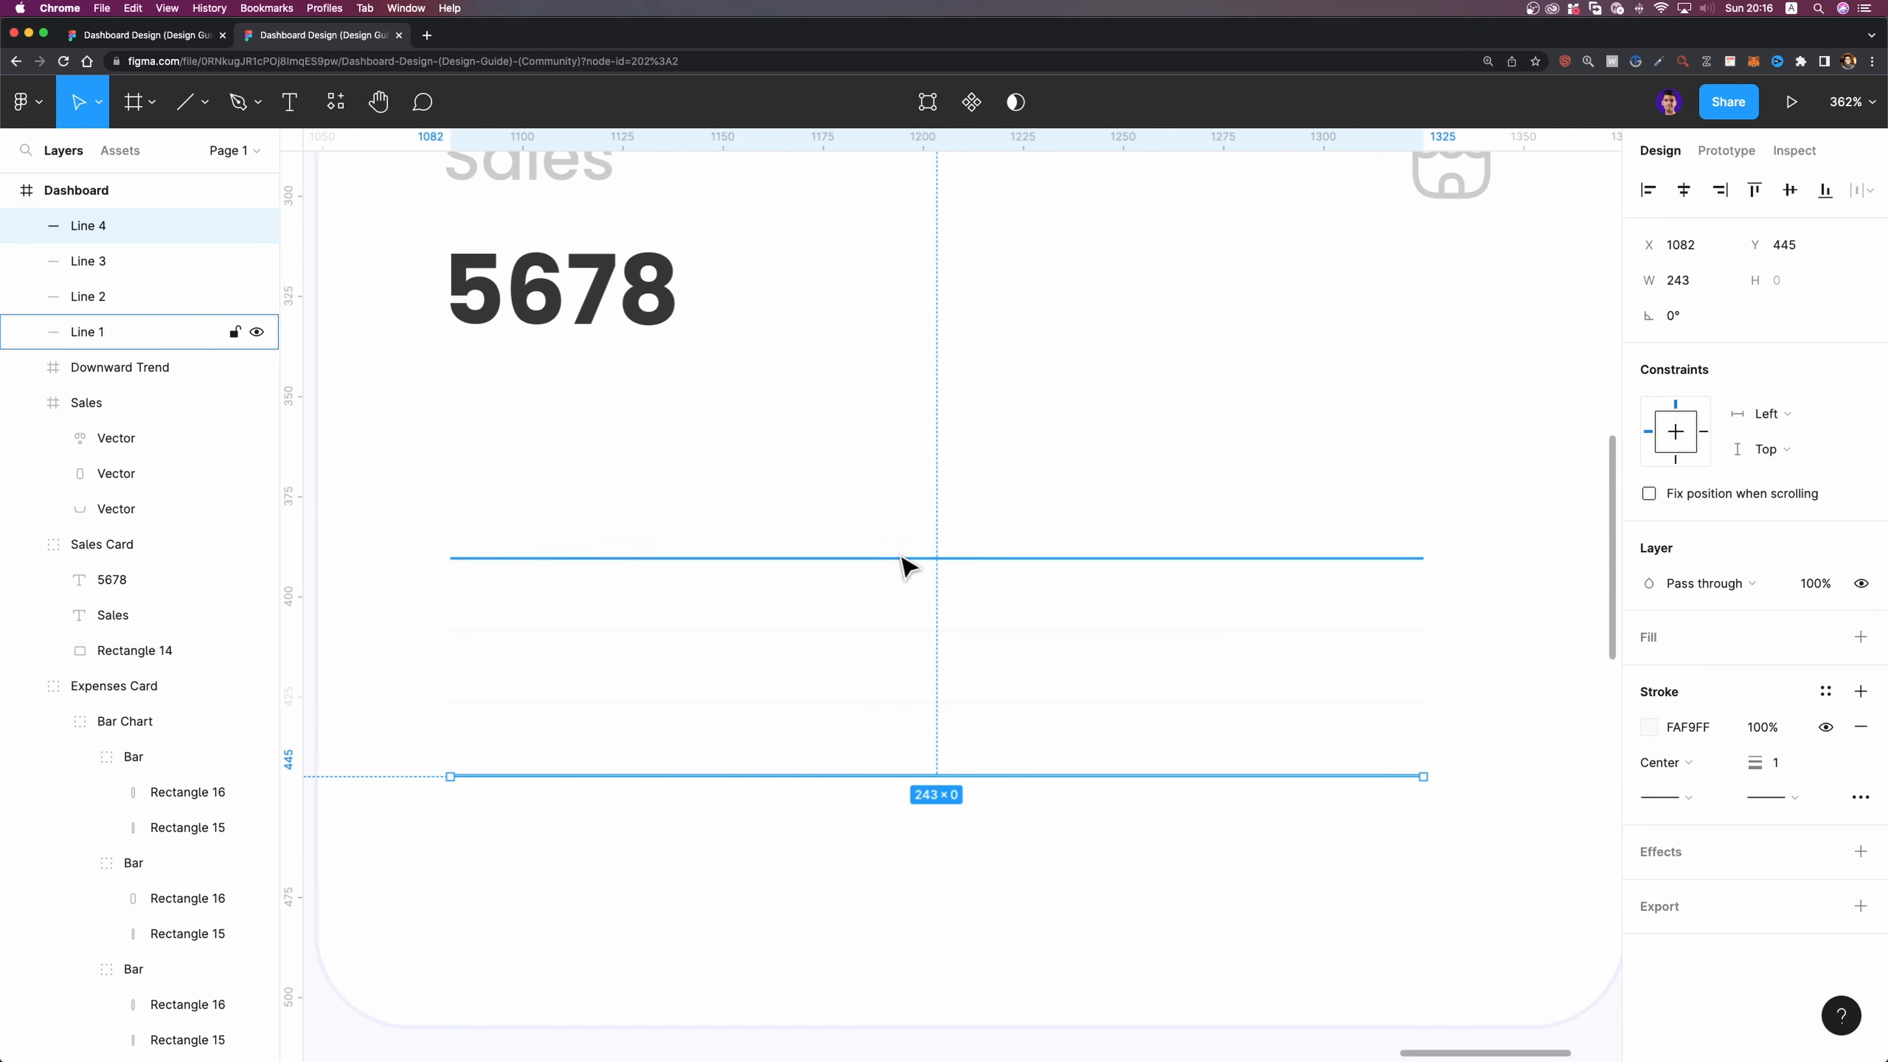
Select all four grid lines and set their vertical spacing to 24.
shift+click(851, 704)
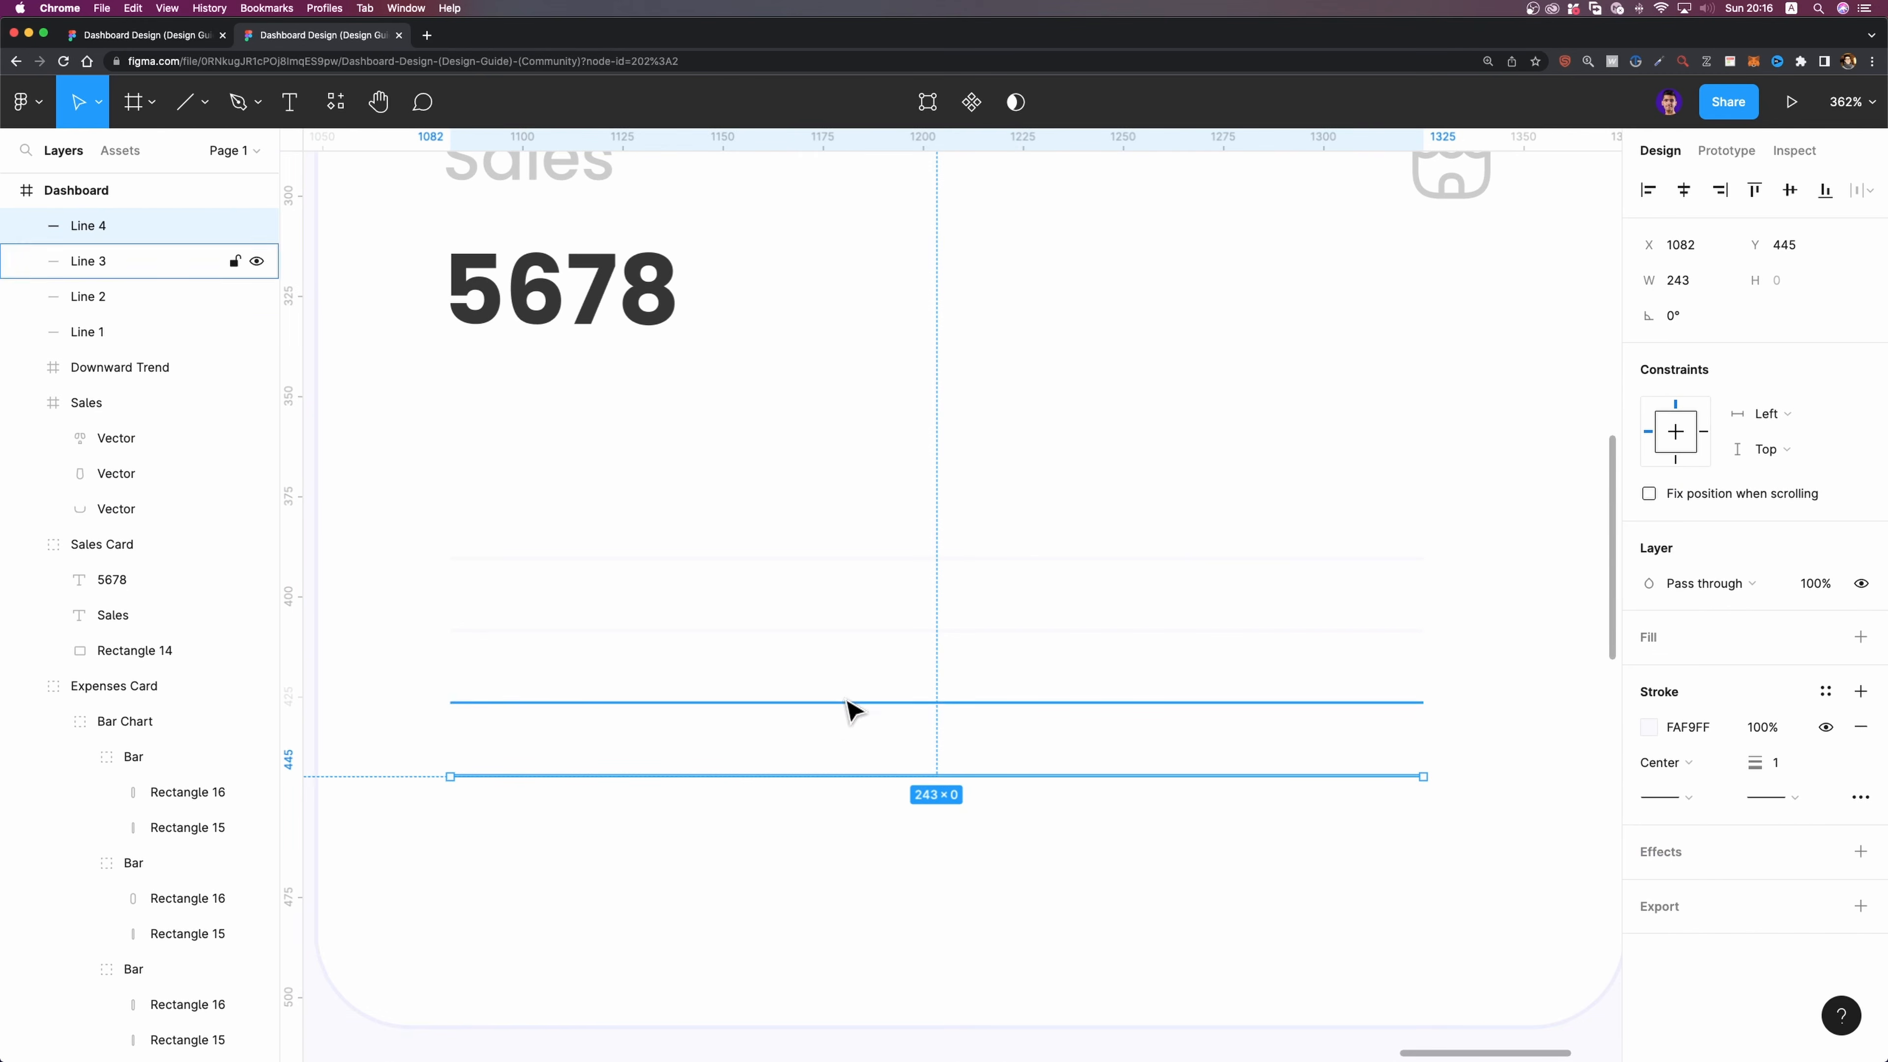
shift+click(868, 631)
shift+click(936, 558)
drag(1649, 349, 1670, 337)
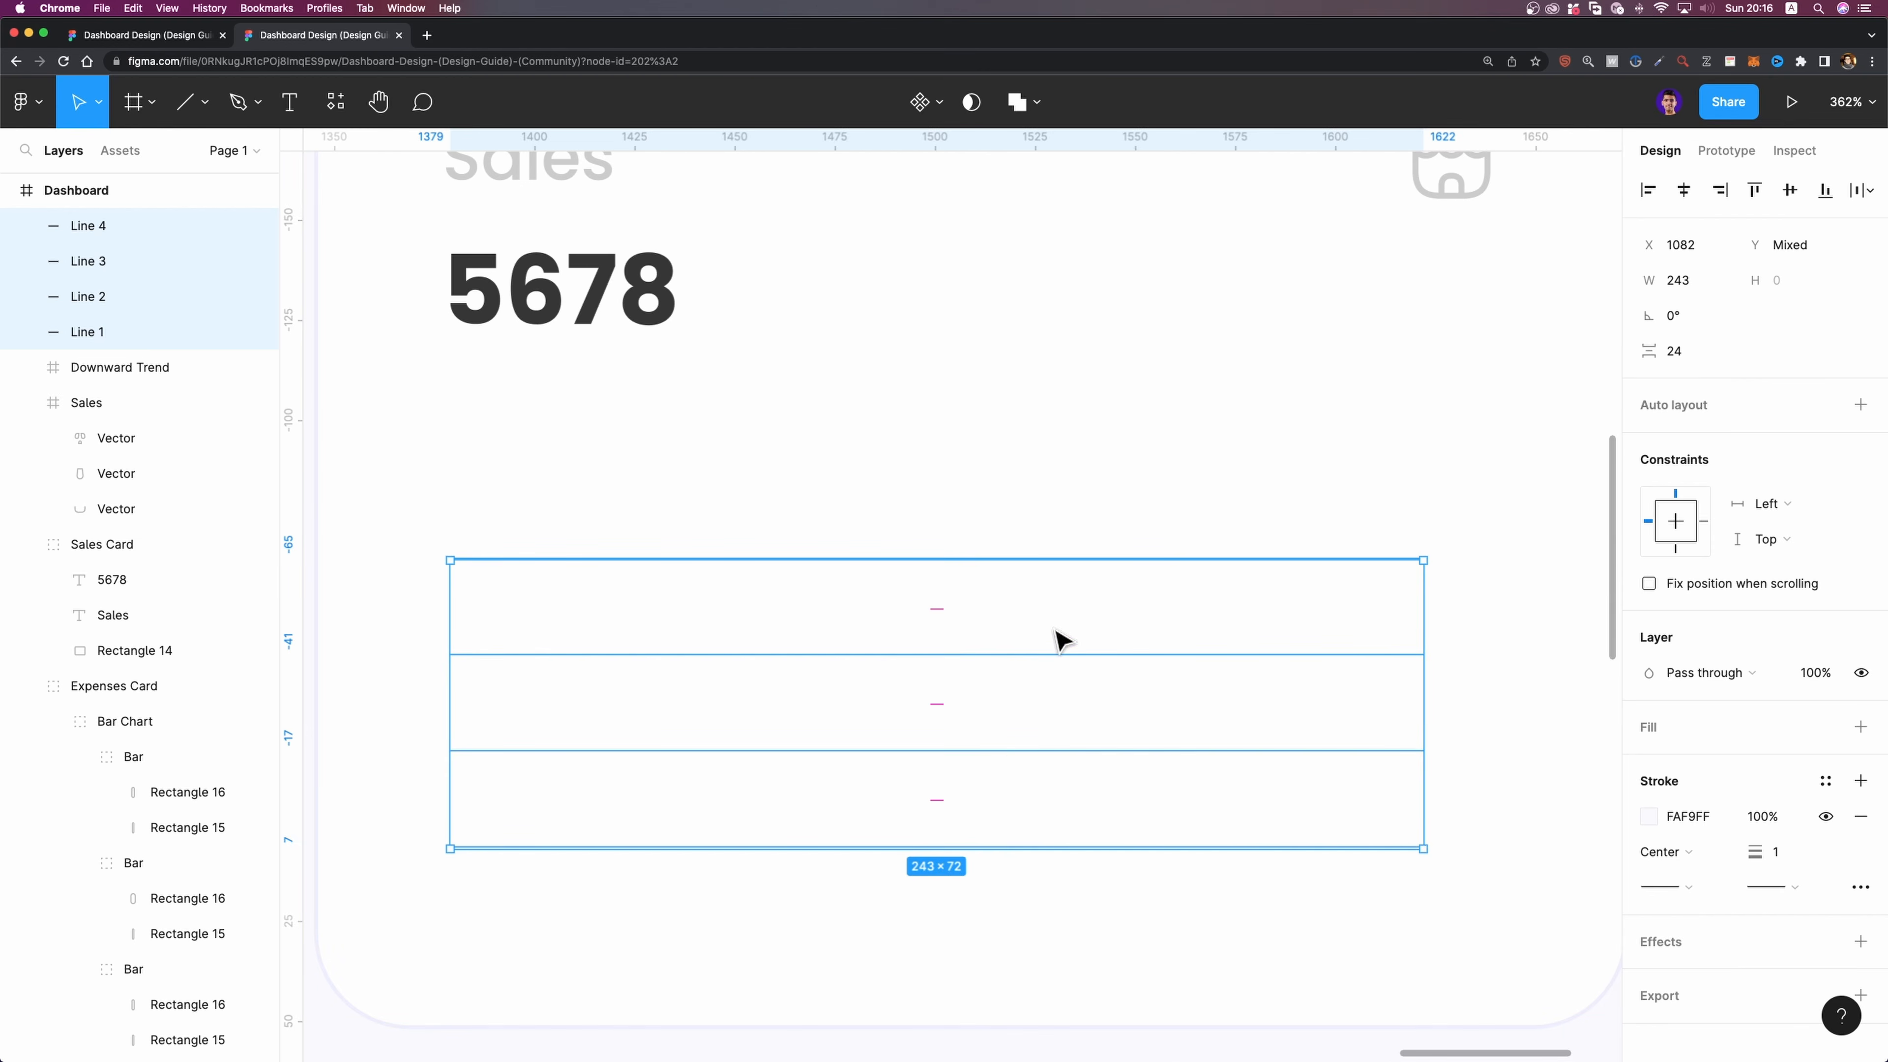
scroll(965, 911, down, 5)
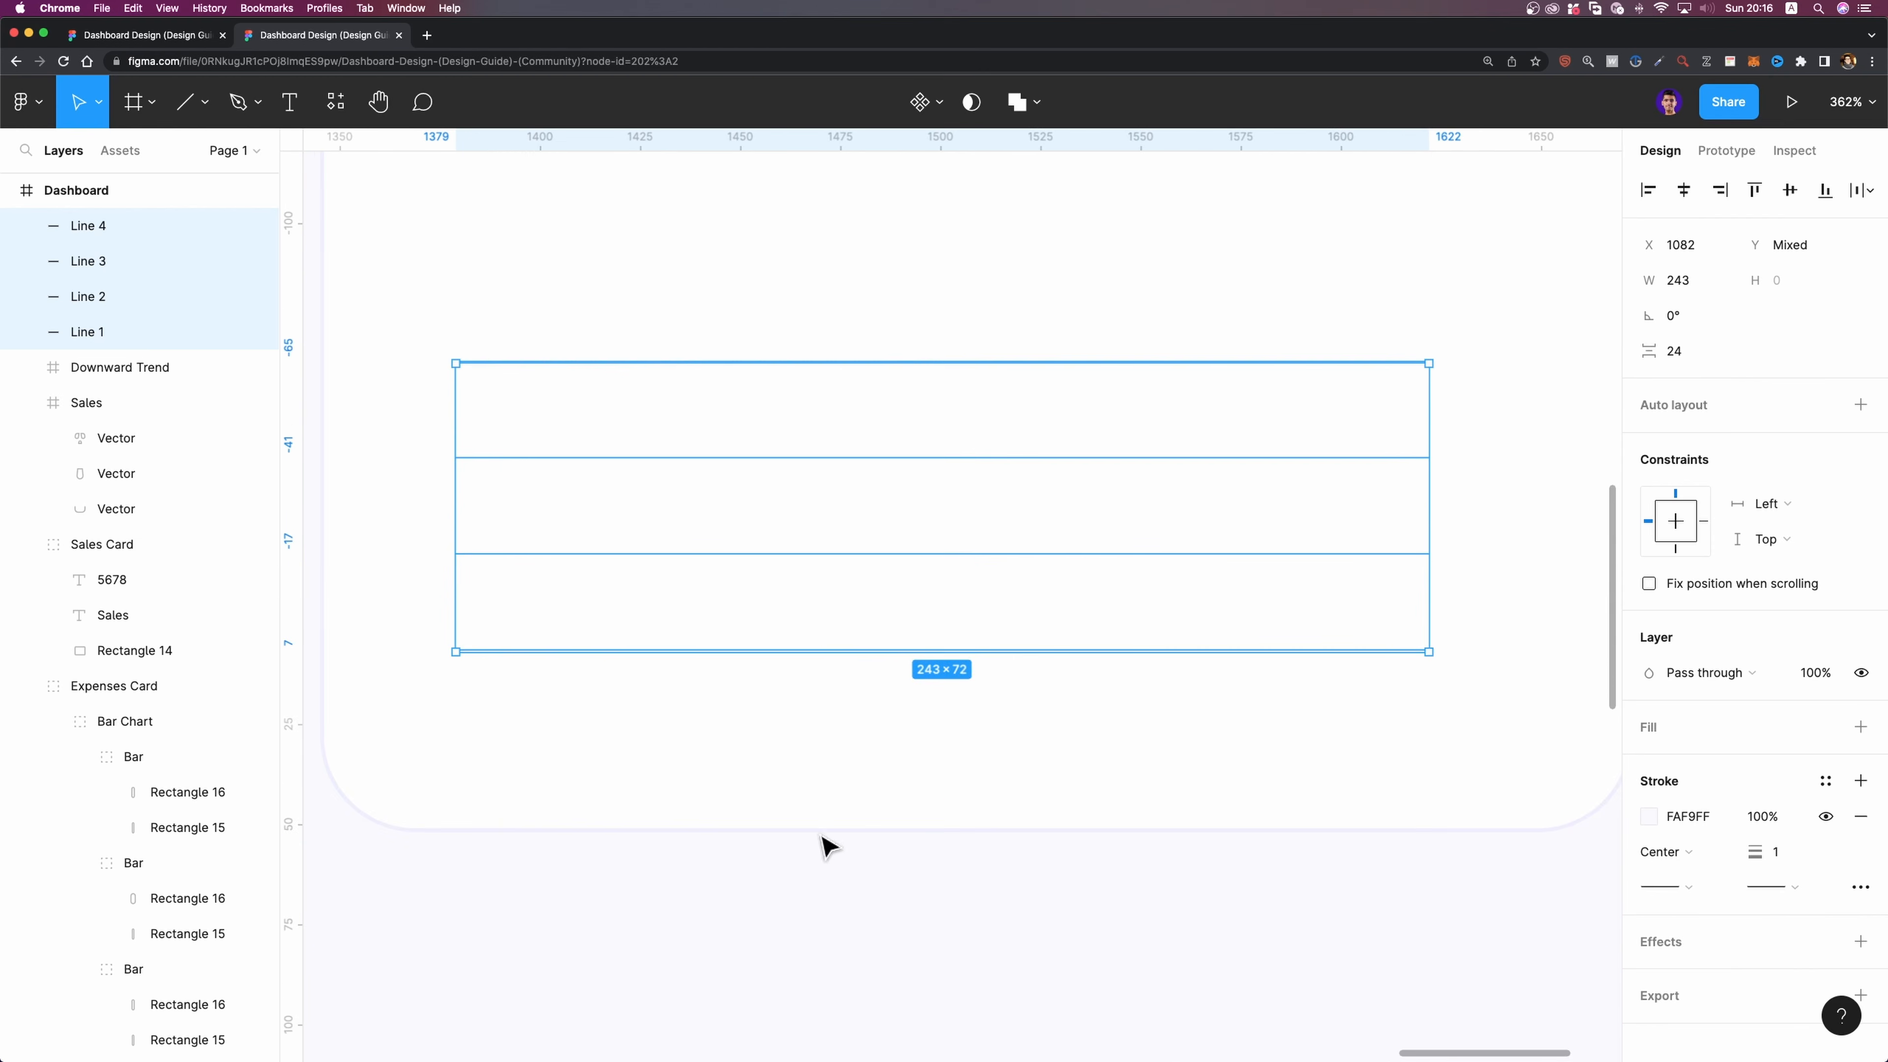
Add the text M below the lowest grid line on the Sales card in Poppins Regular, size 11.
click(630, 590)
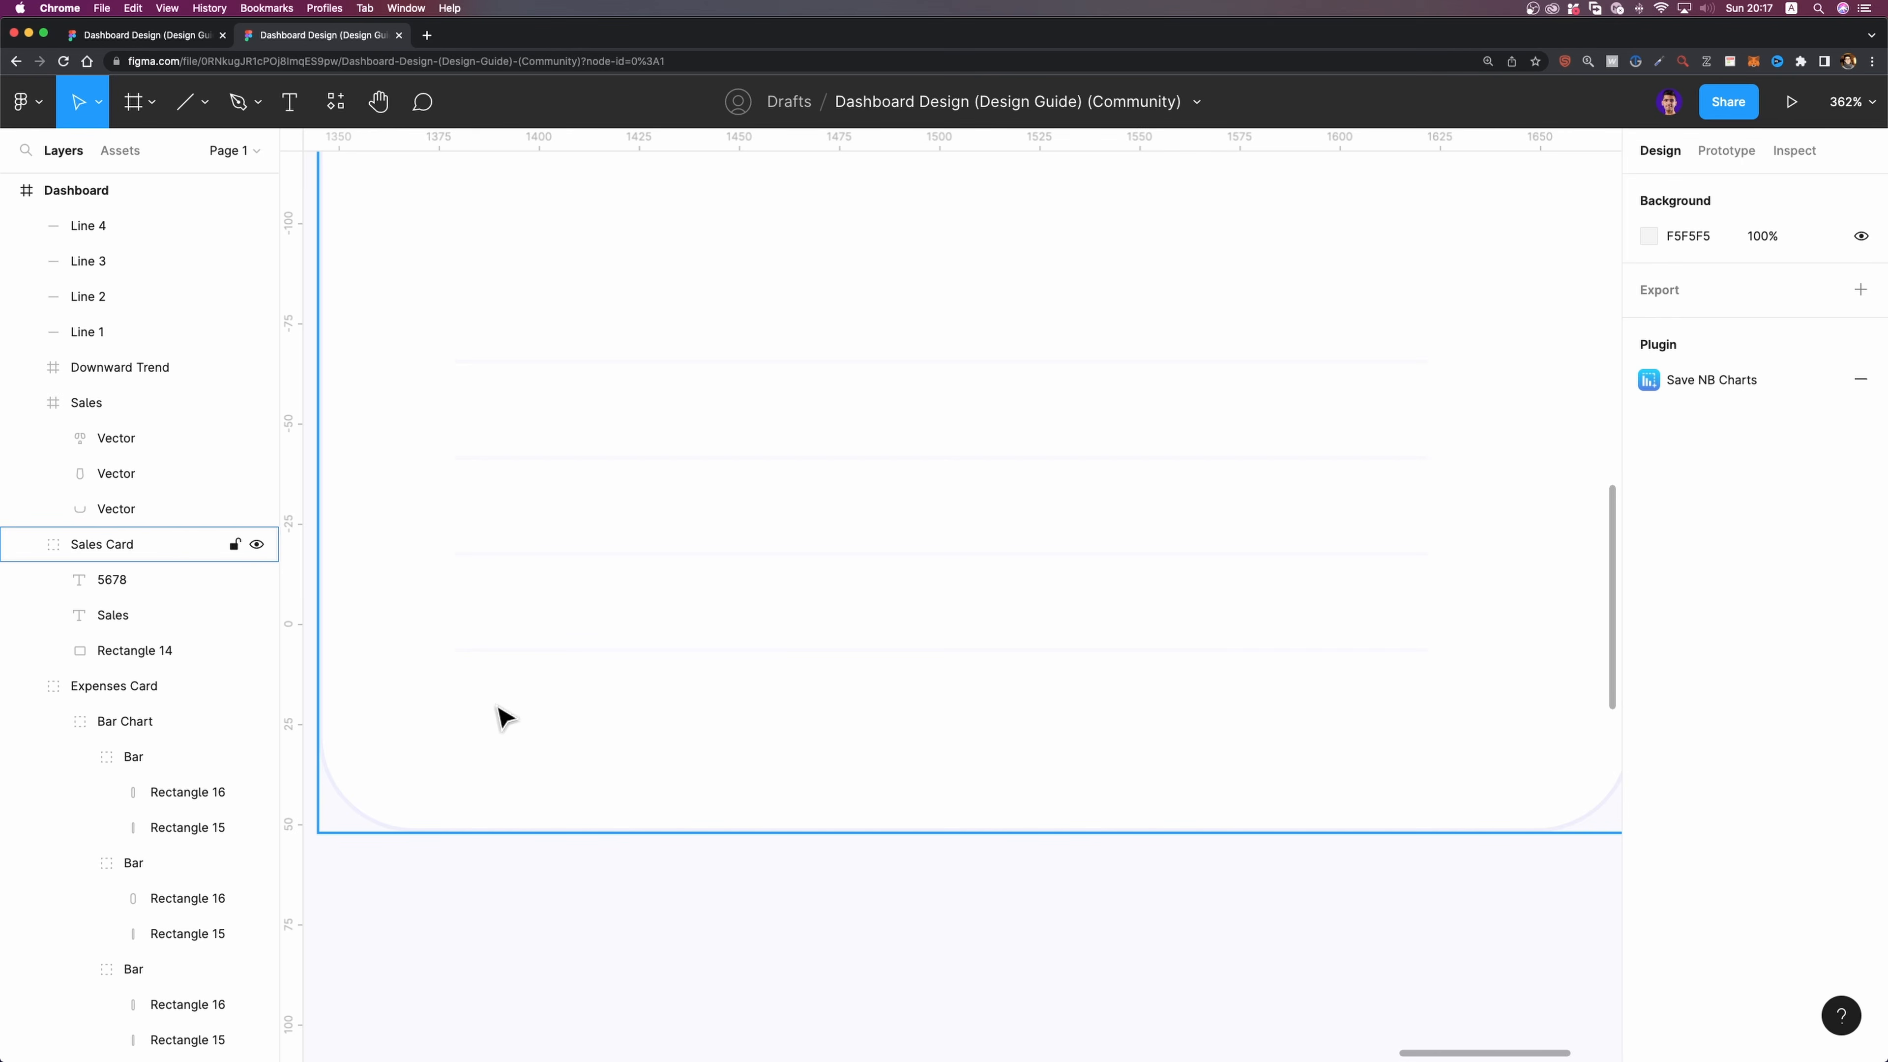
key(t)
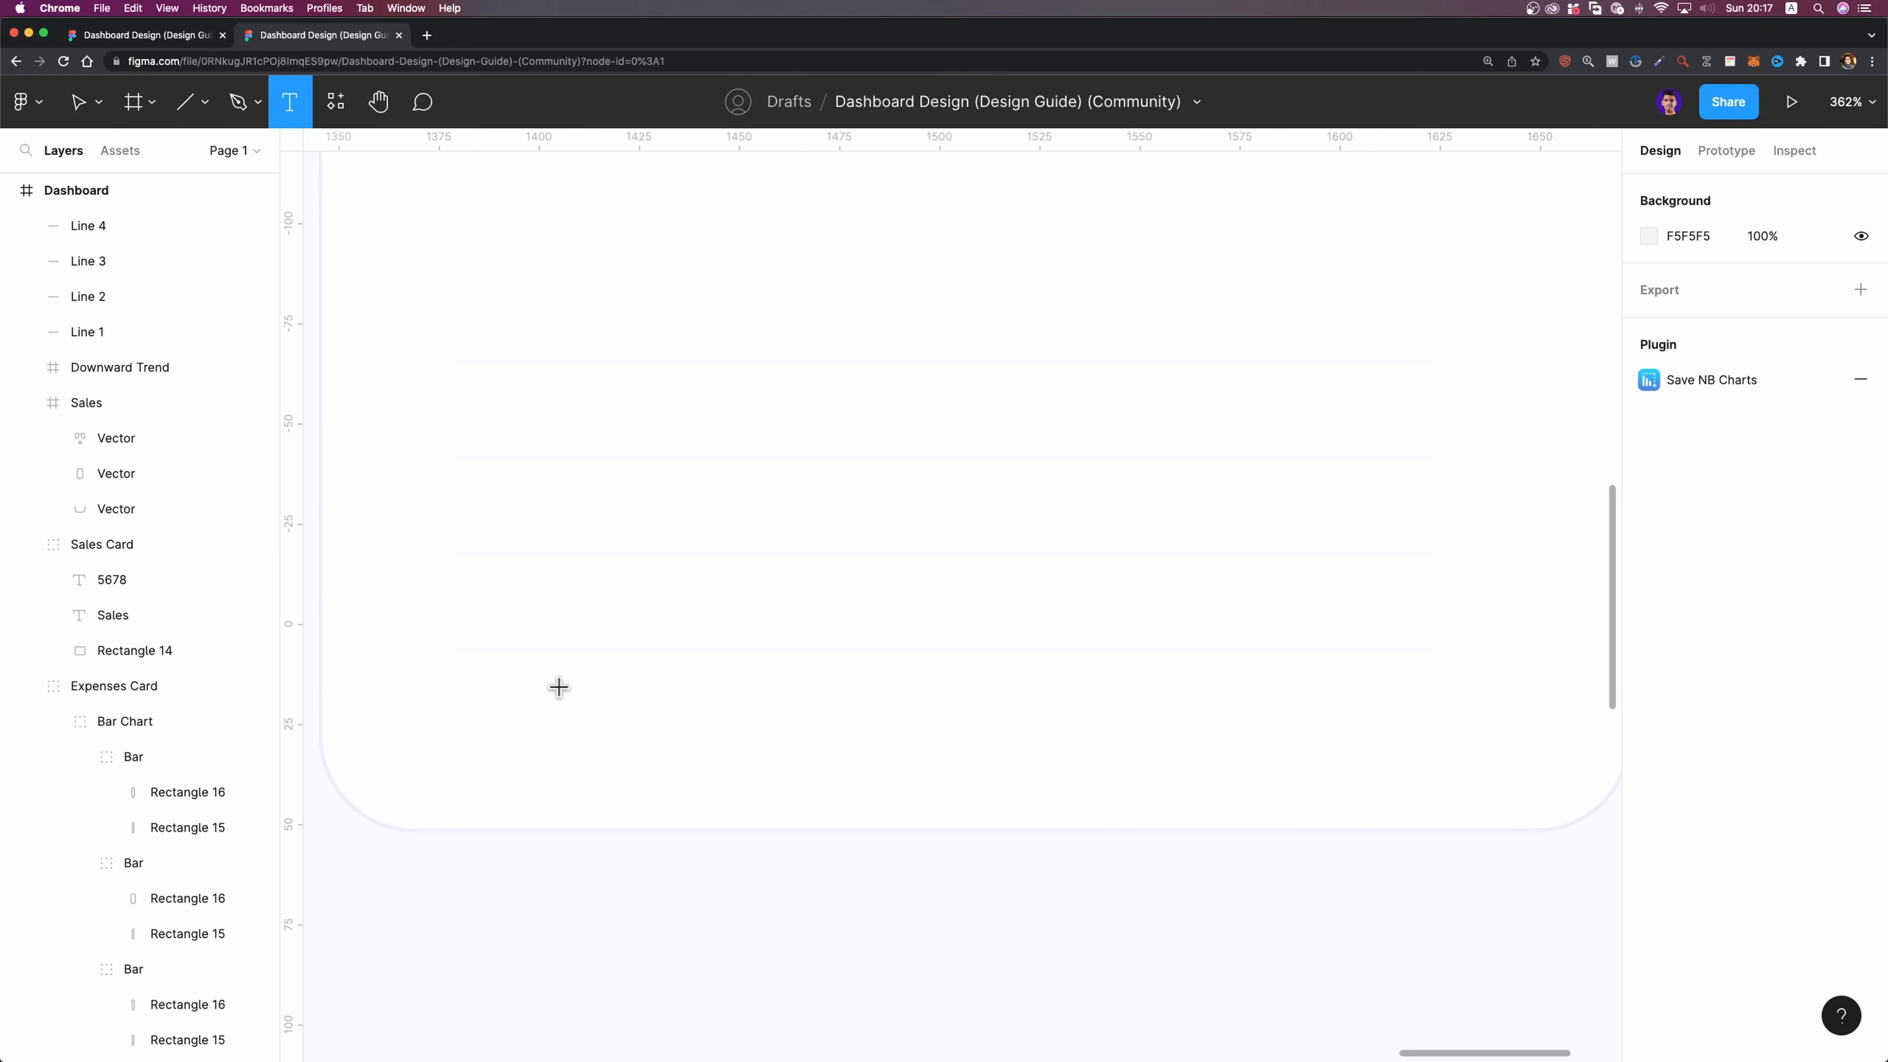
click(502, 703)
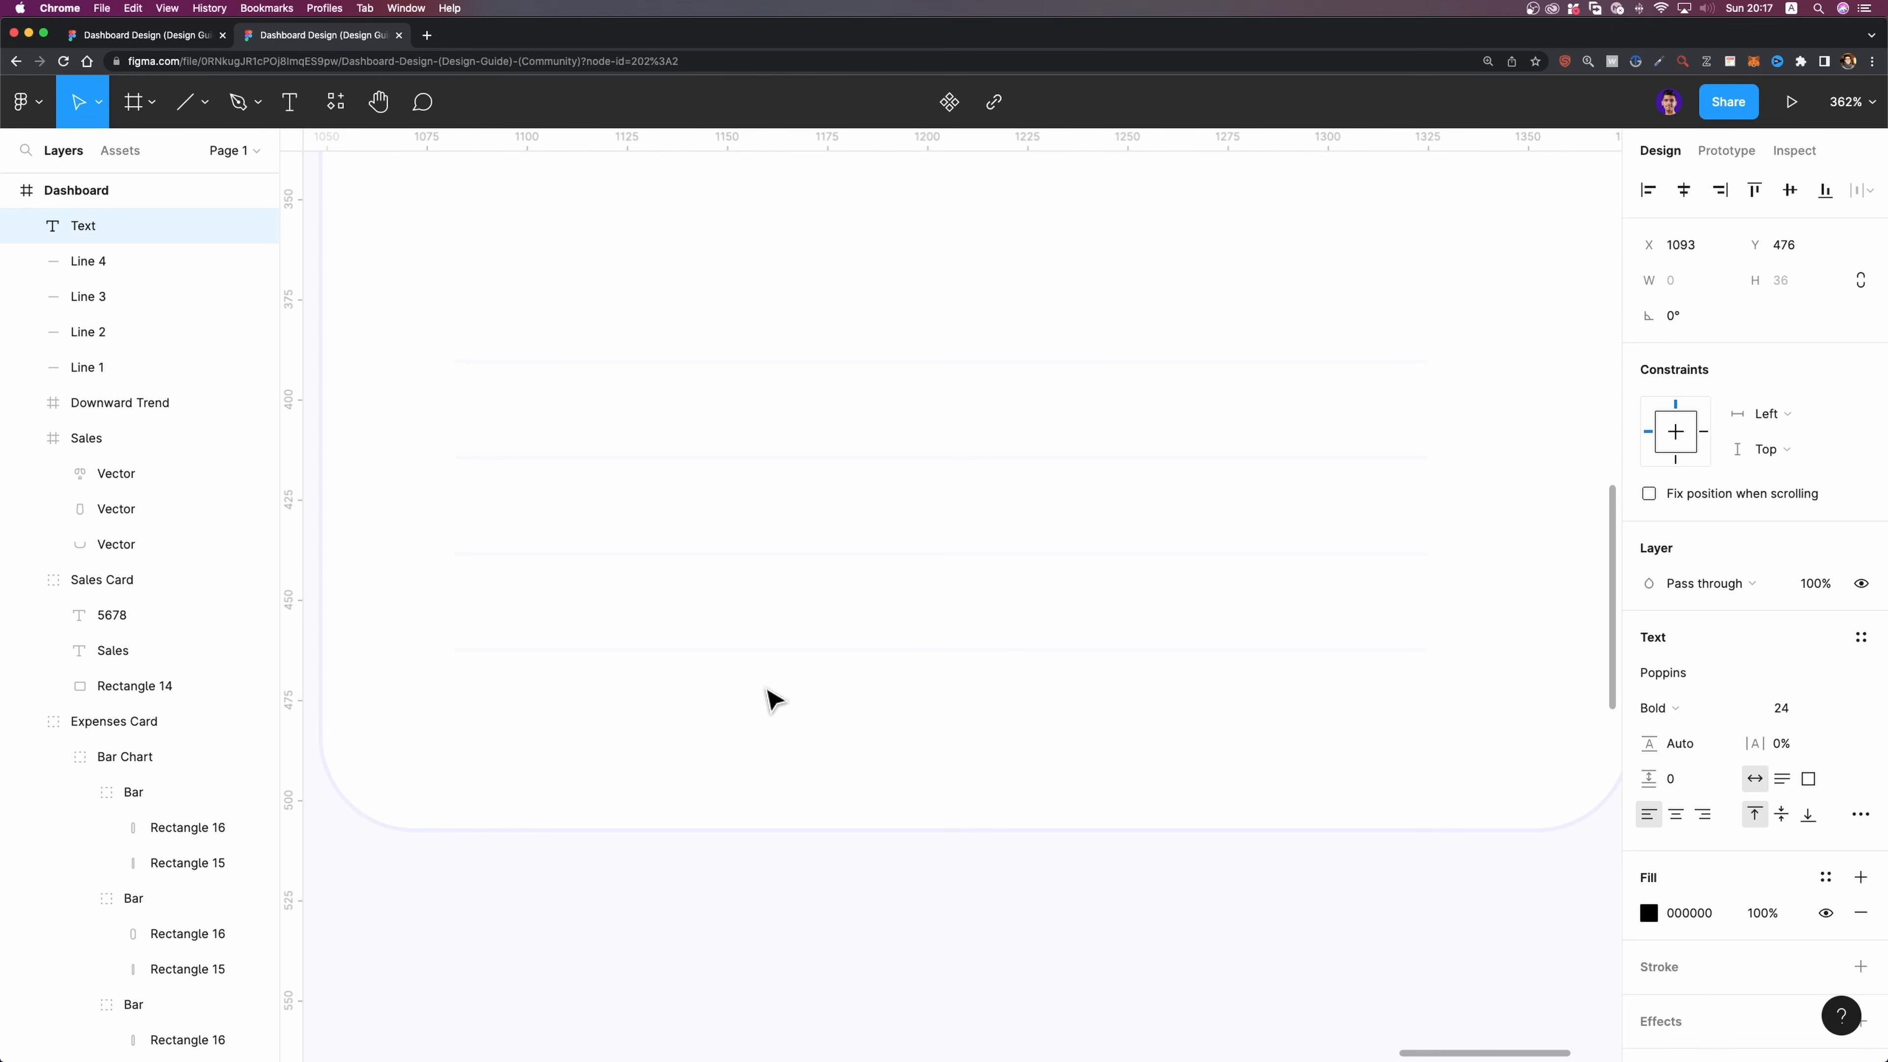
click(1794, 711)
text(11)
key(Return)
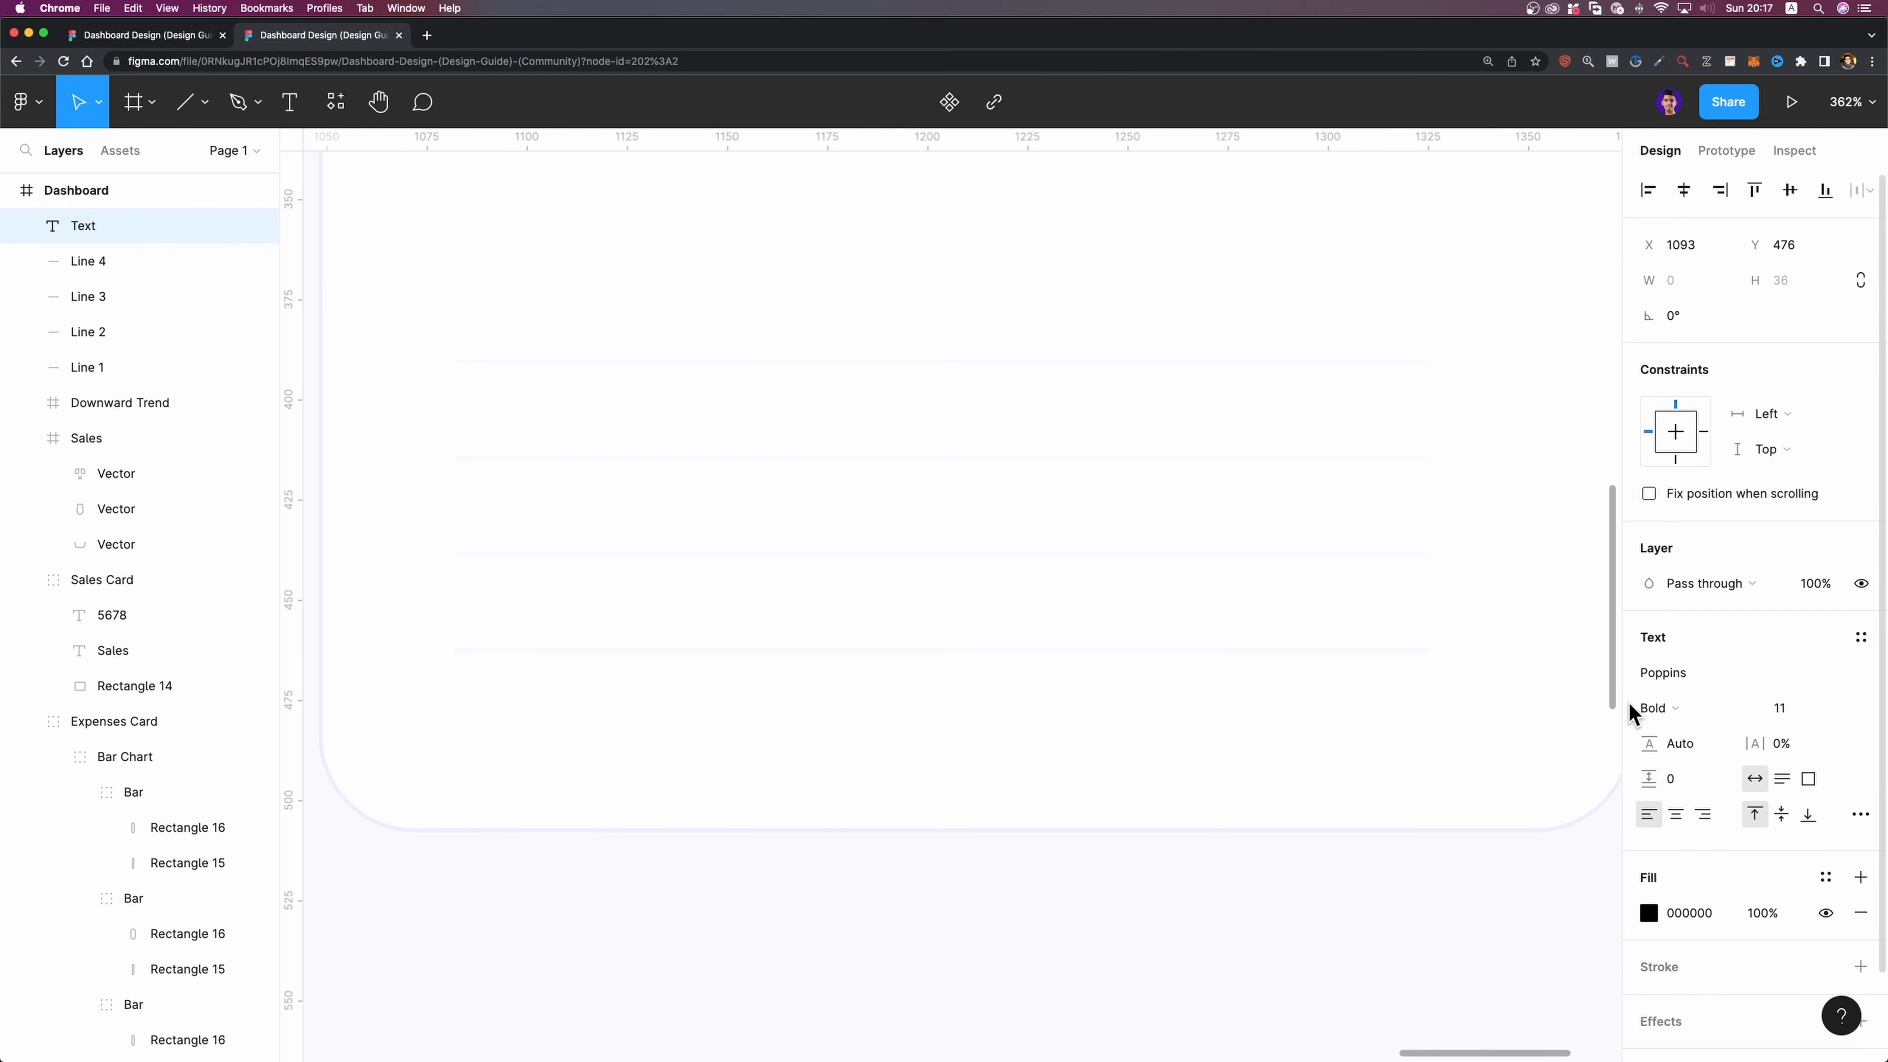
click(1706, 707)
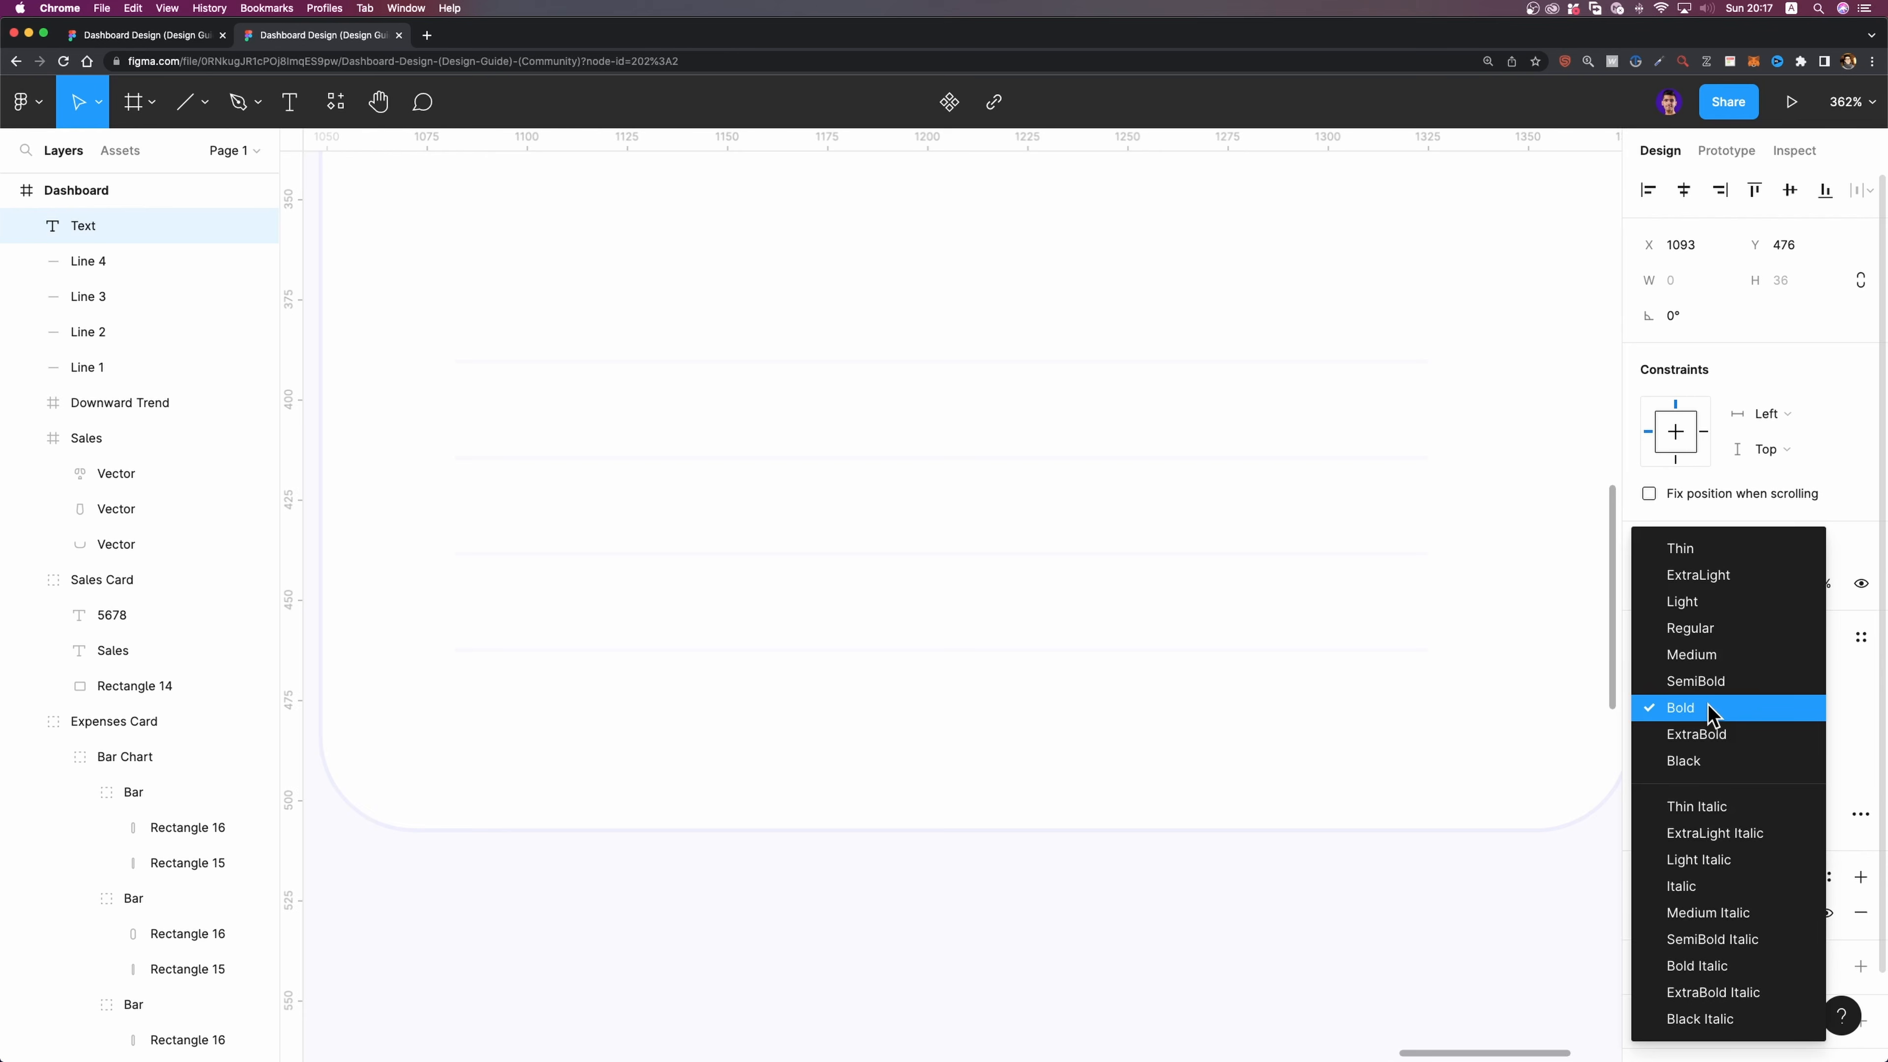
click(1716, 630)
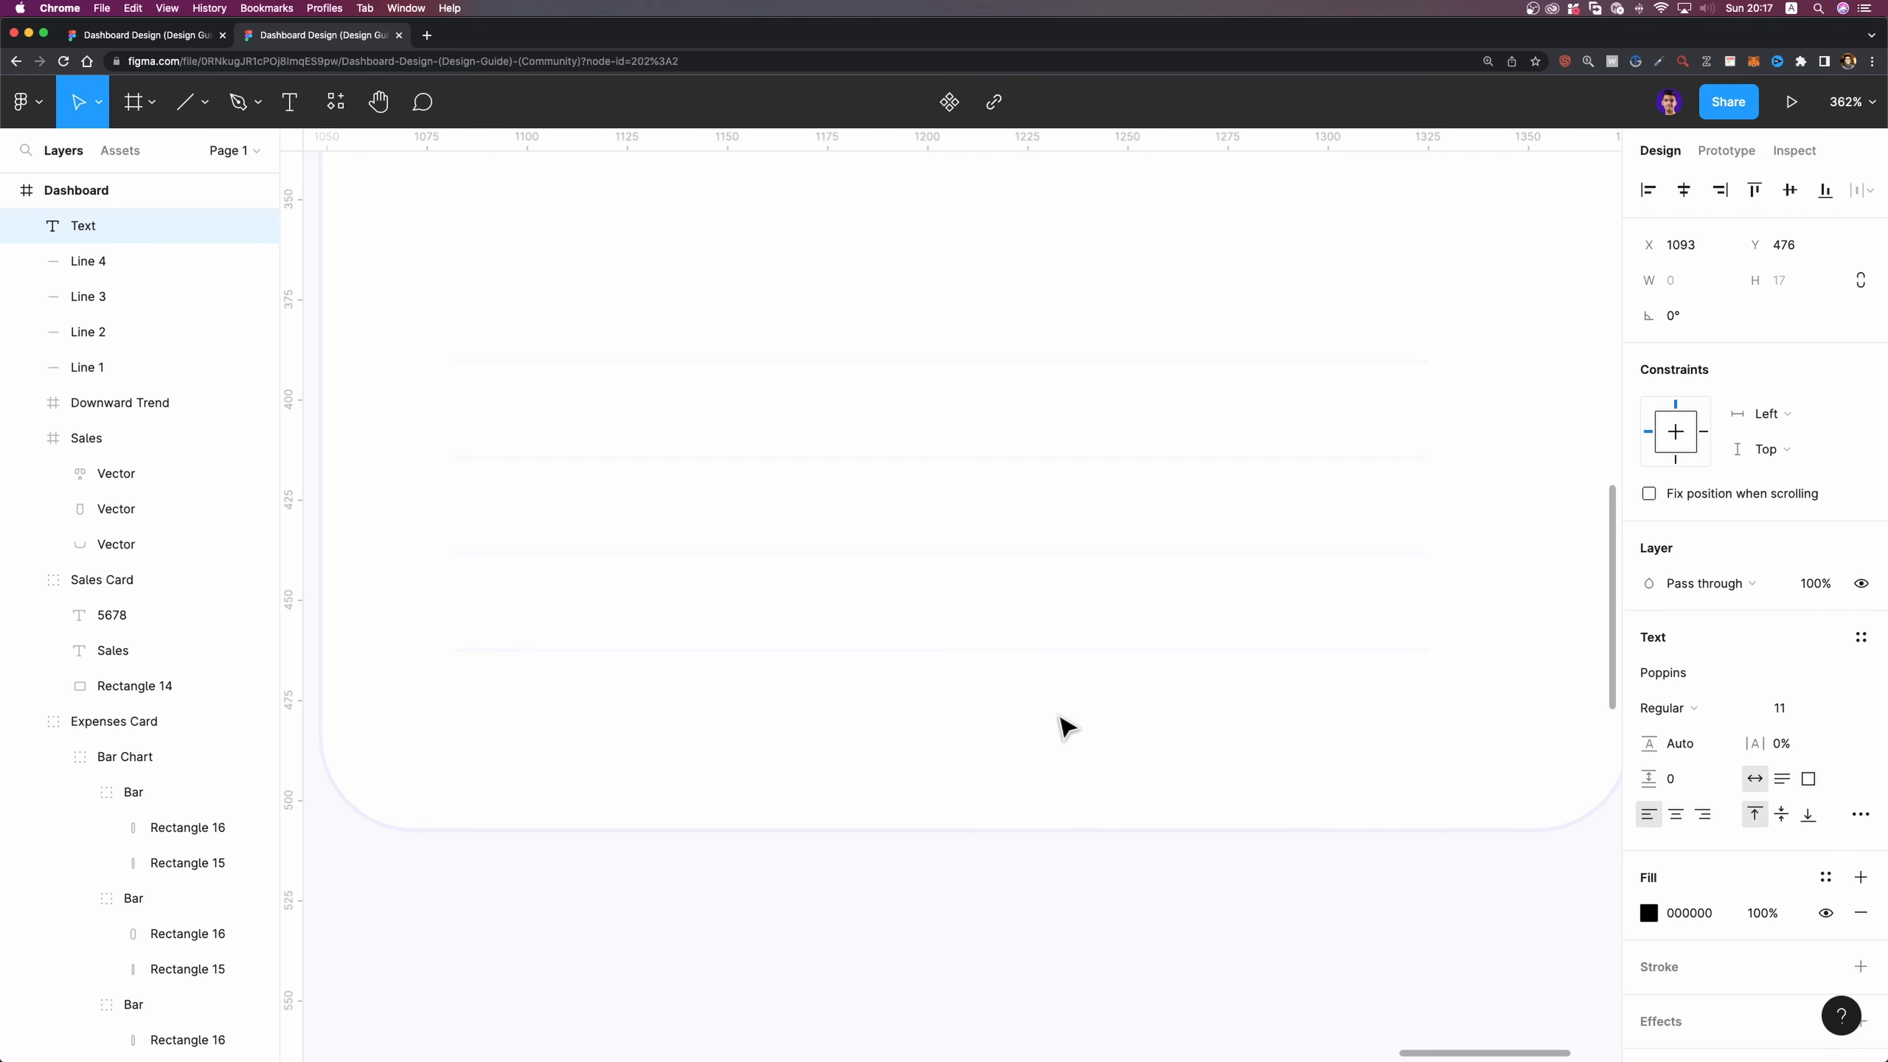
text(M)
Recolour the M to the Sales label's grey CCCCCC and move it to about X 1088, Y 473.
key(super+a)
scroll(825, 766, down, 5)
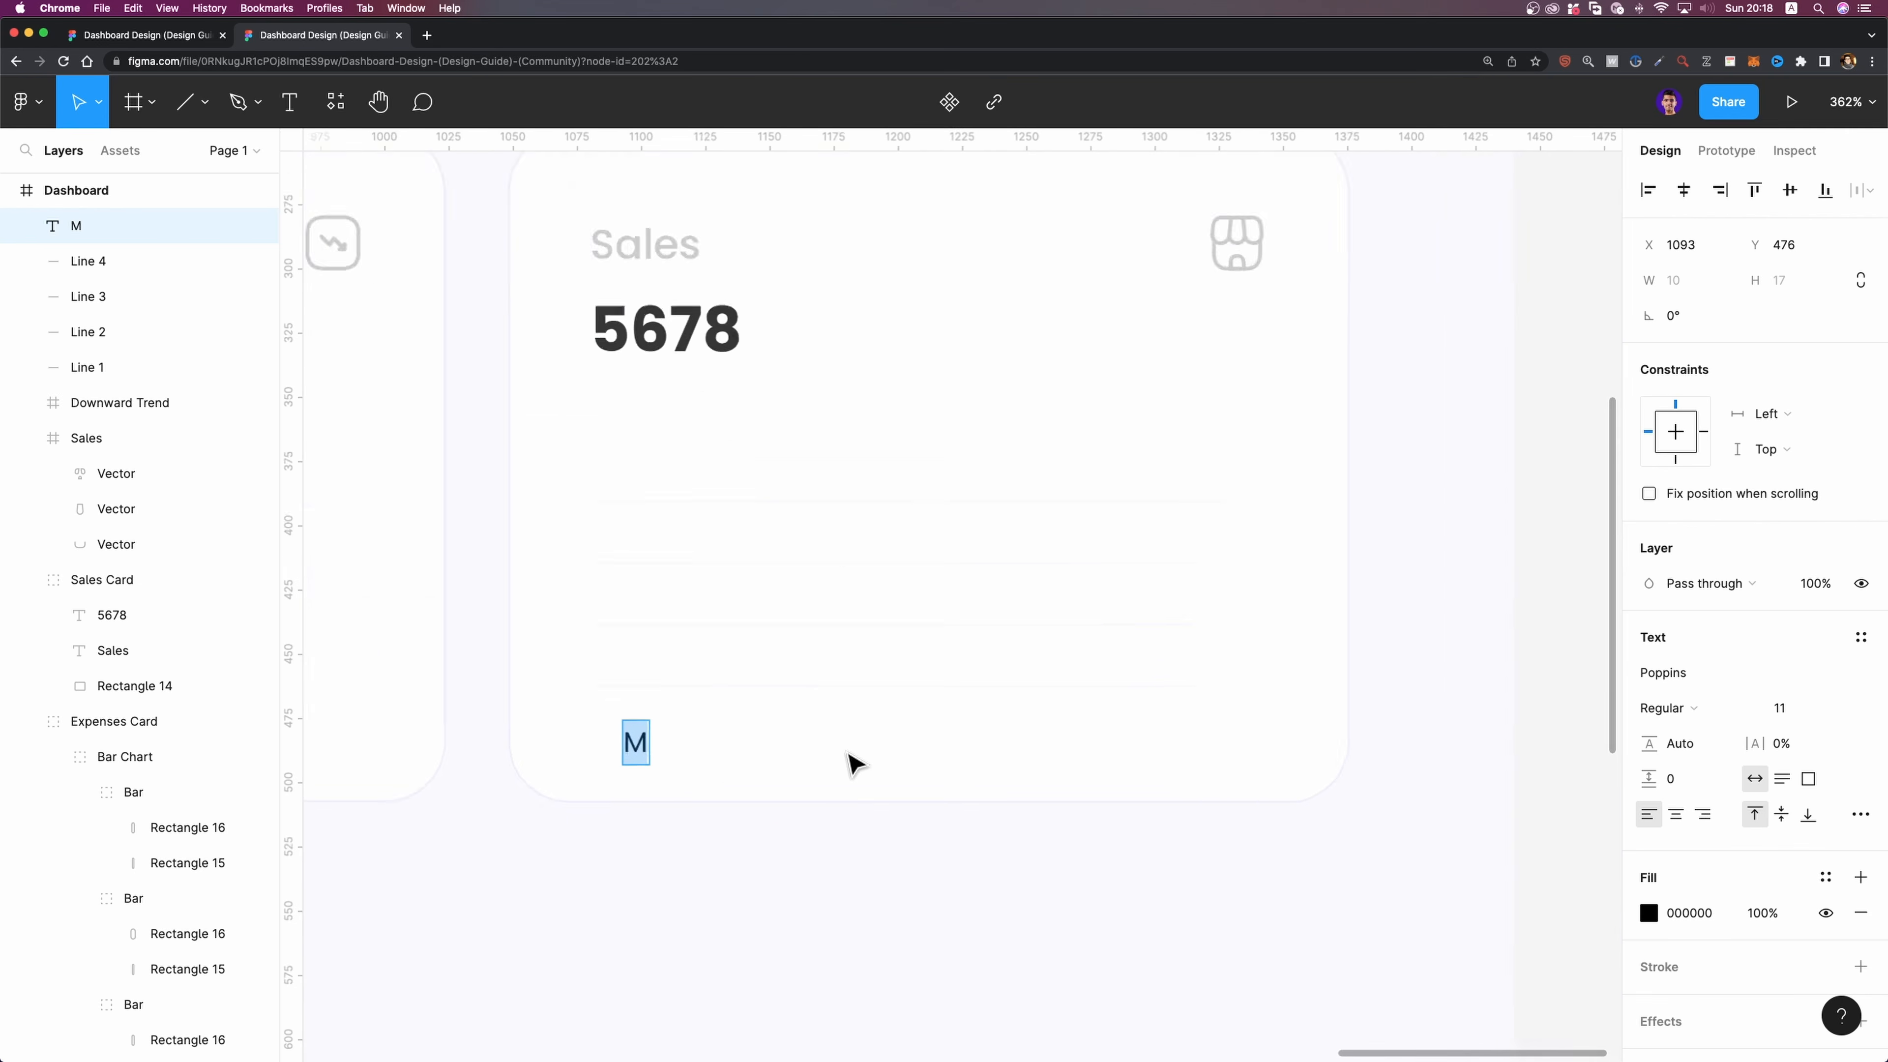
scroll(855, 764, up, 3)
scroll(855, 765, left, 2)
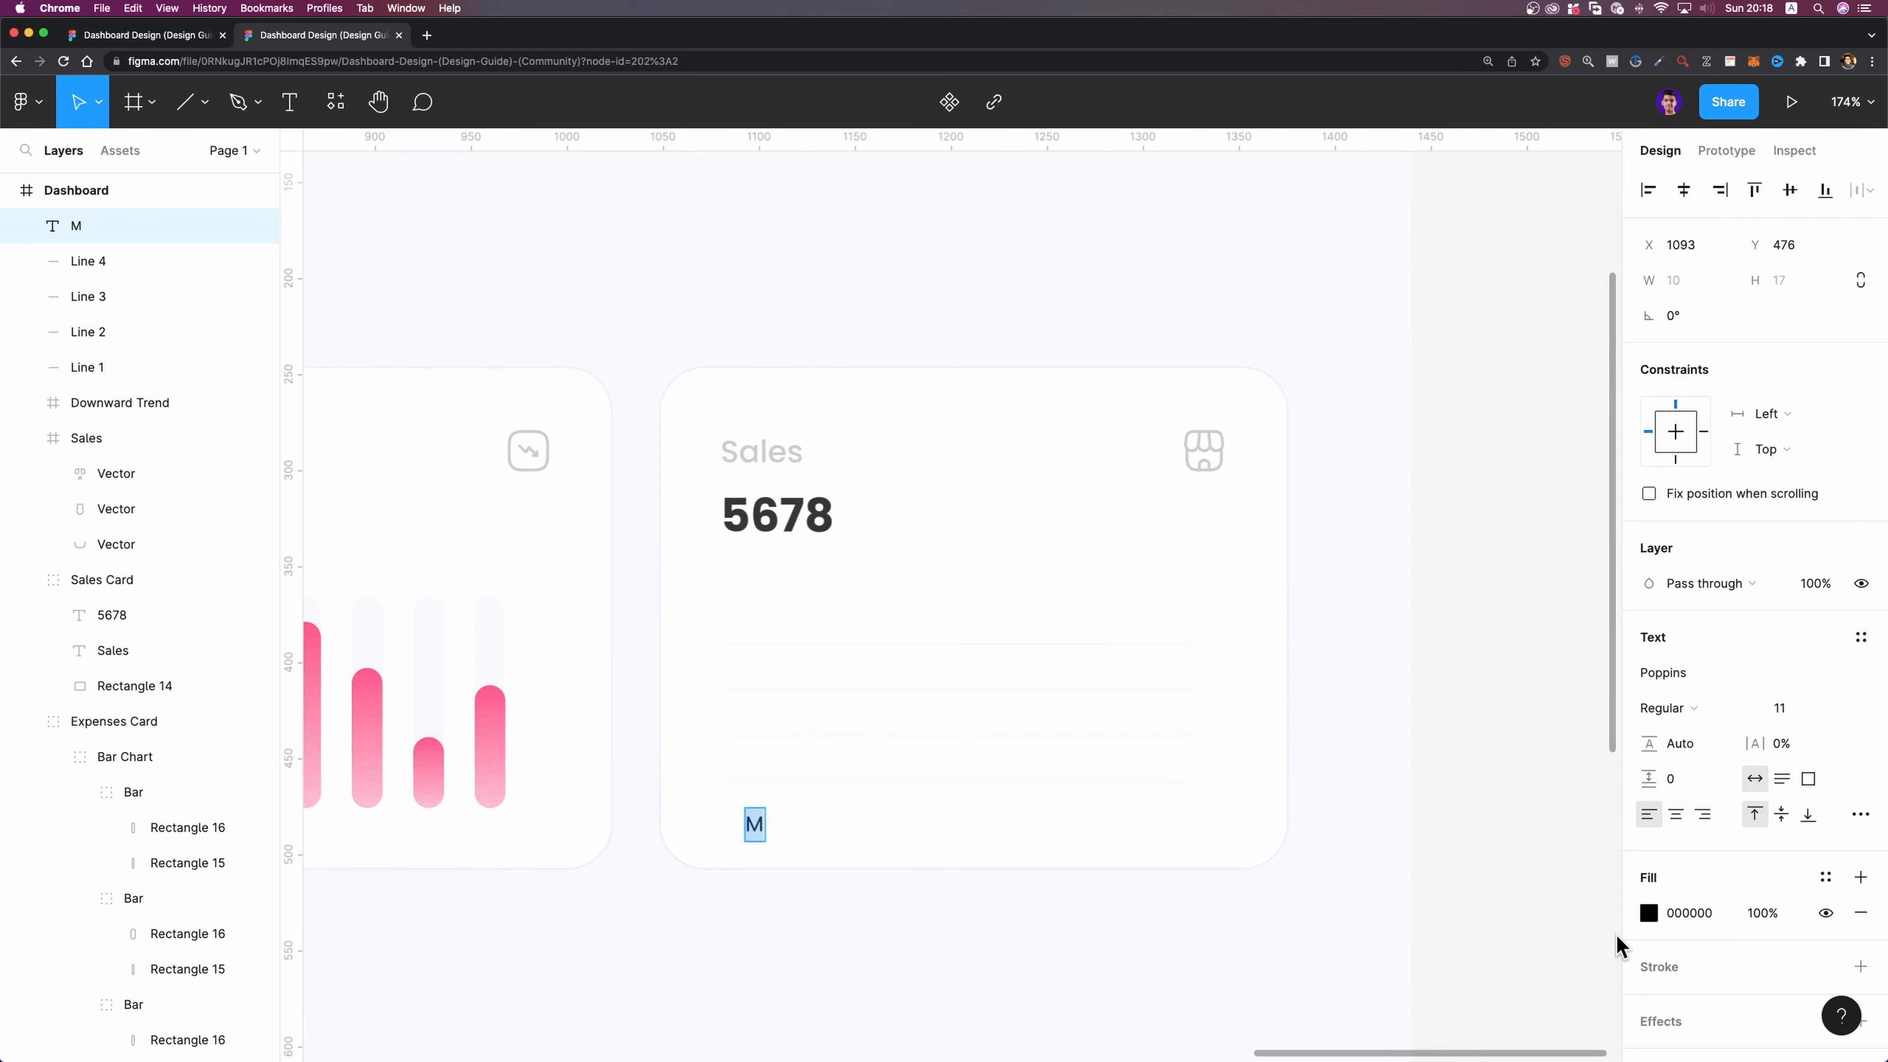
click(1648, 913)
click(1387, 815)
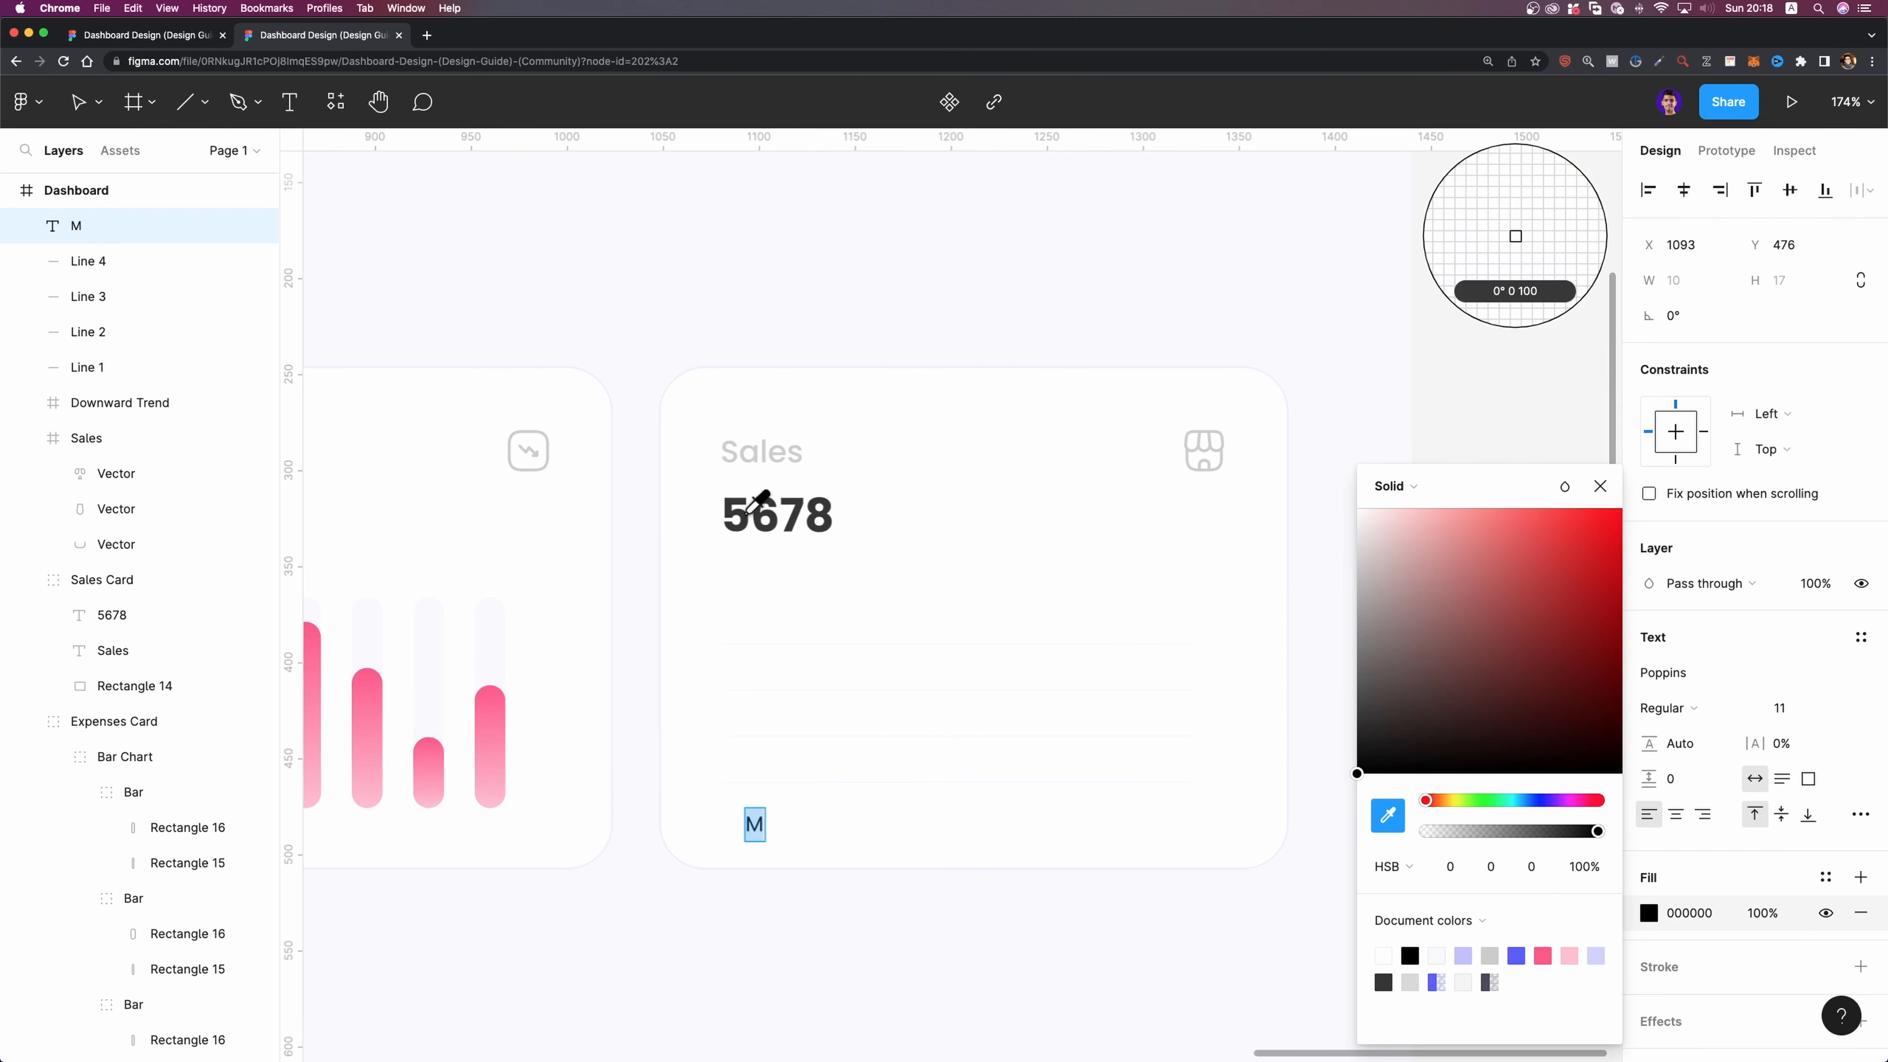
click(760, 455)
click(758, 848)
scroll(757, 843, up, 5)
drag(757, 822, 736, 810)
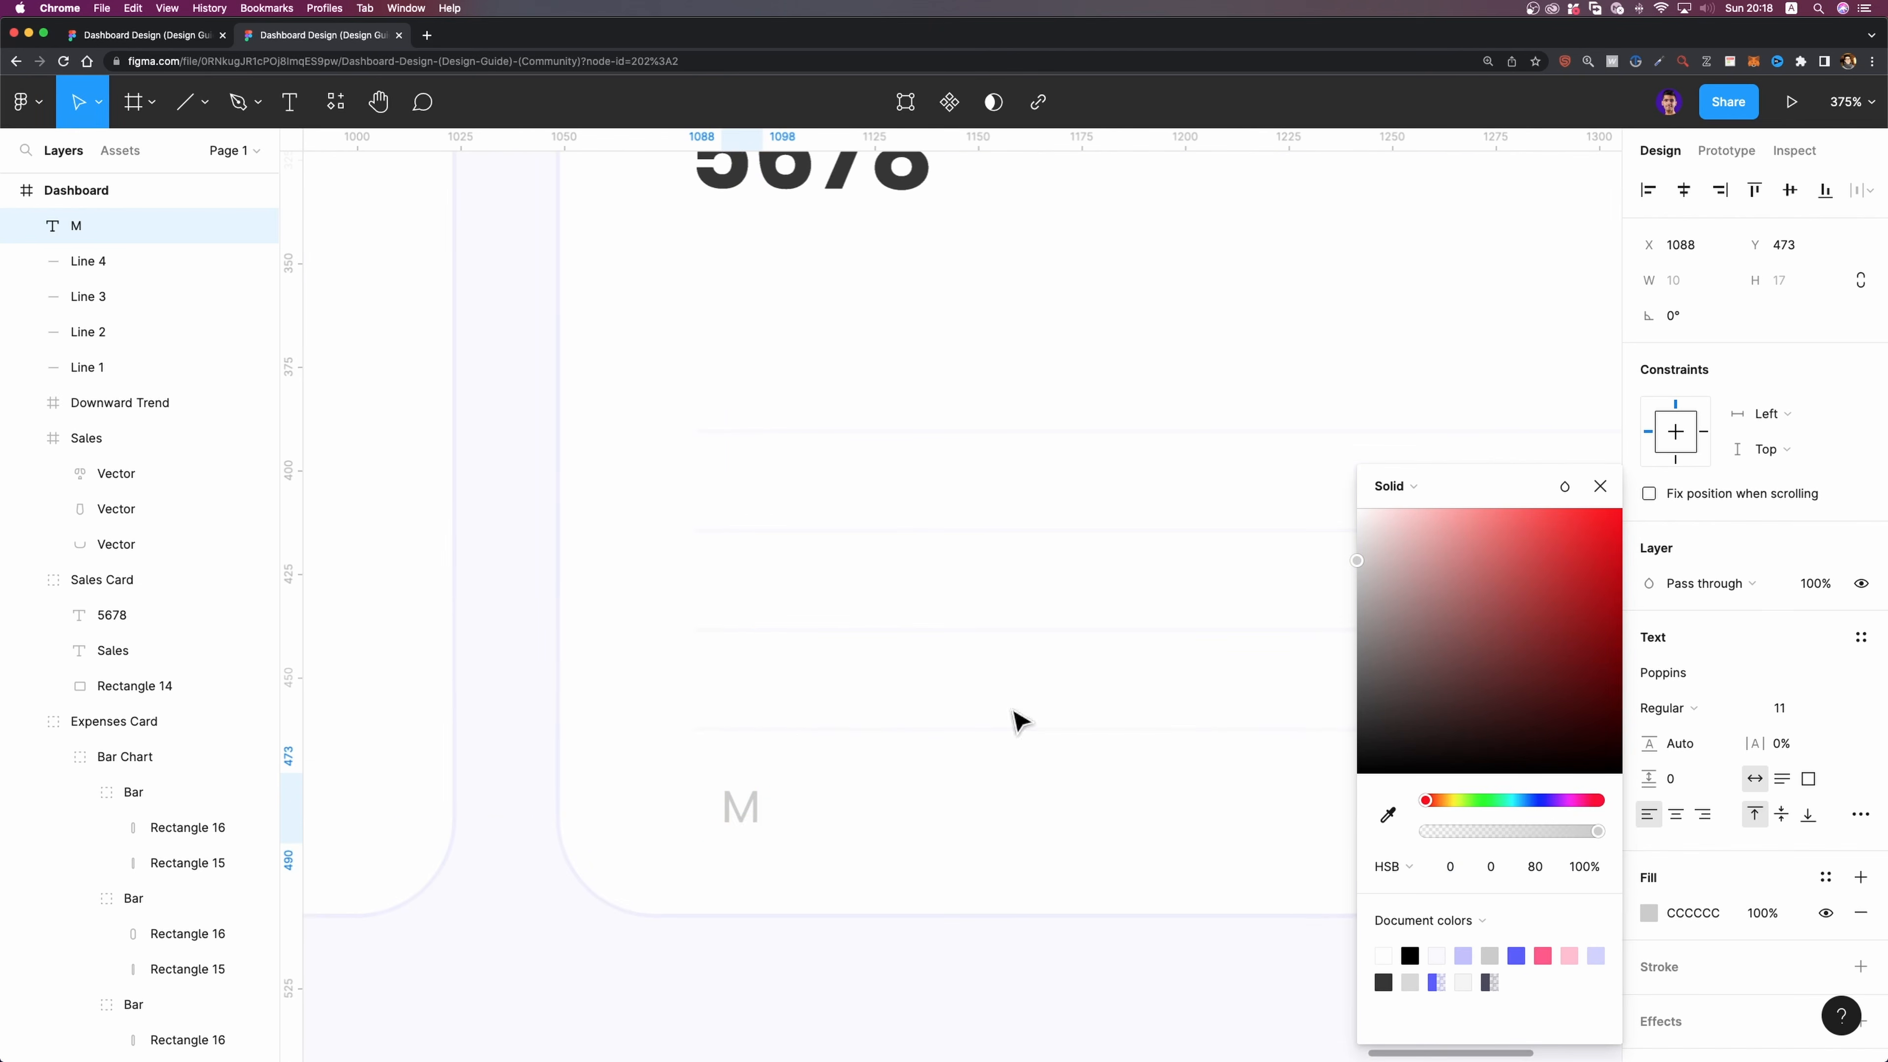
click(1599, 486)
Duplicate the M six times along the row at steps of about 25 to make seven day letters.
scroll(1113, 653, right, 5)
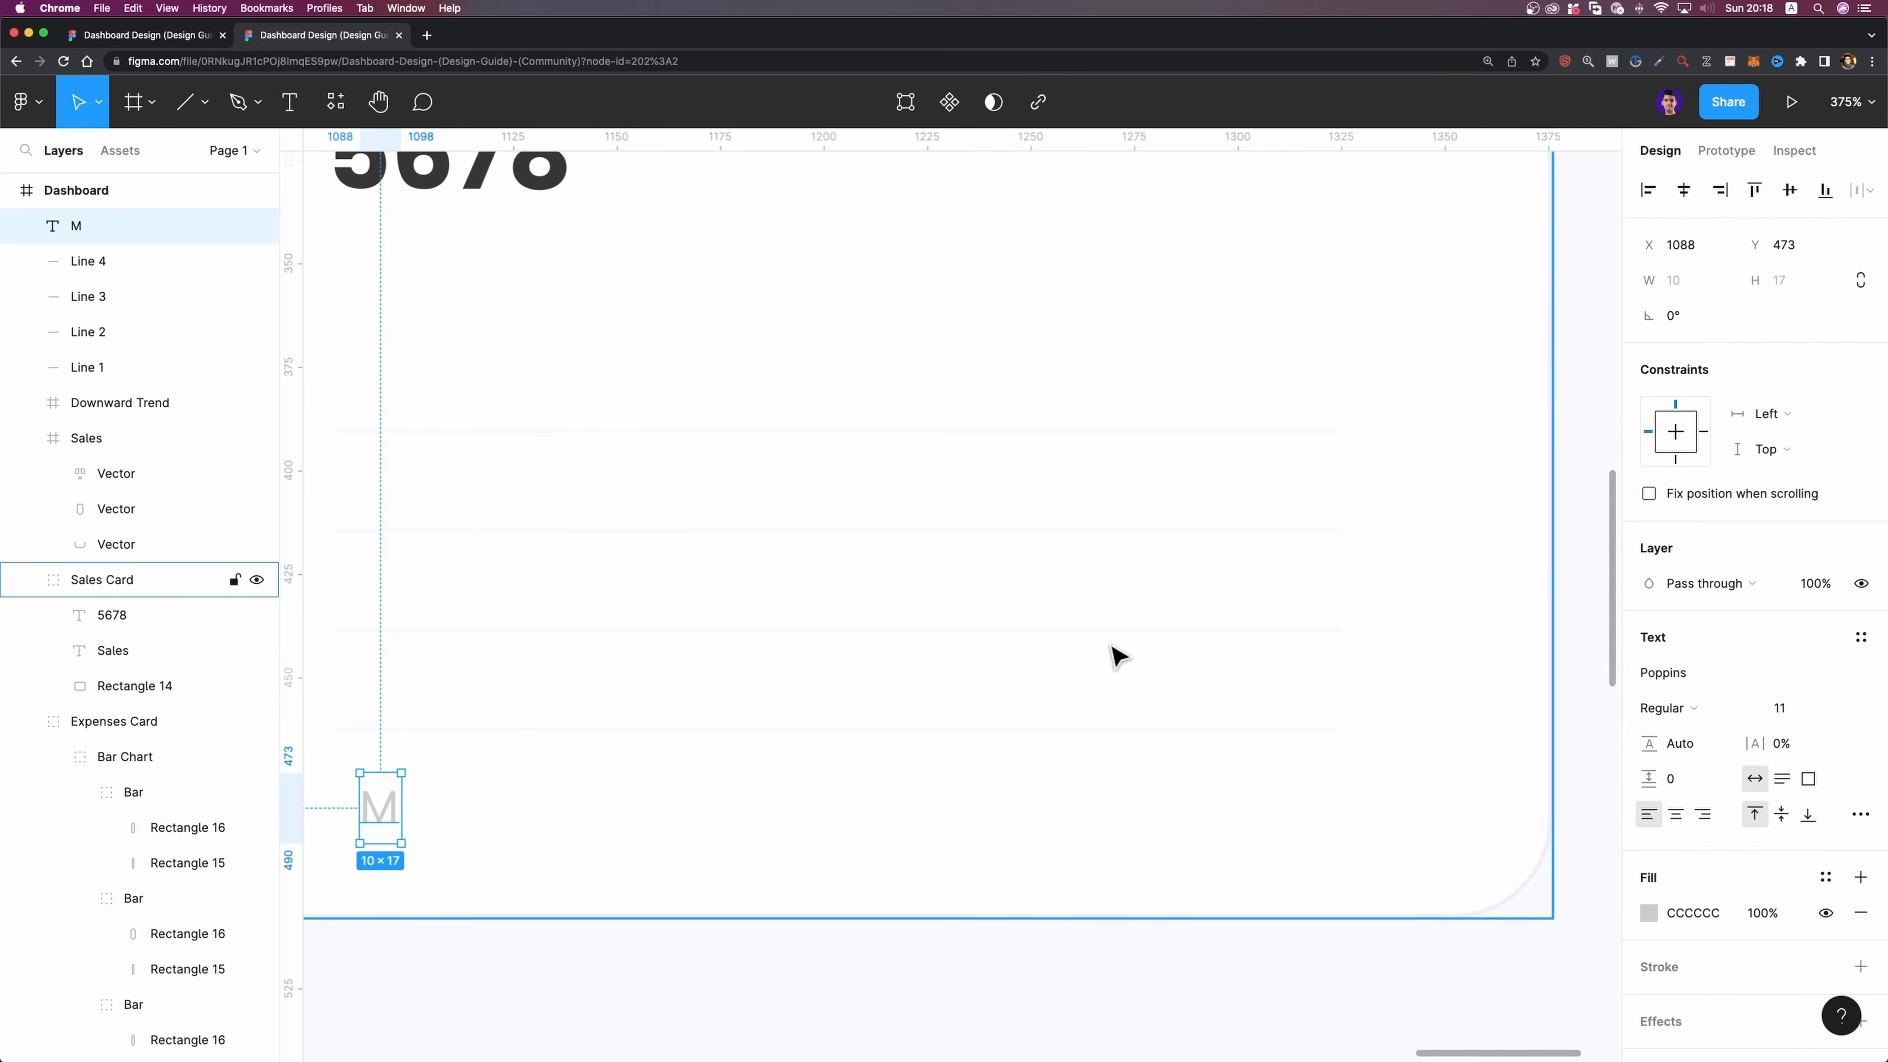
key(super+d)
drag(377, 820, 479, 818)
key(super+d)
key(super+d)
key(super+d)
key(super+d)
key(super+d)
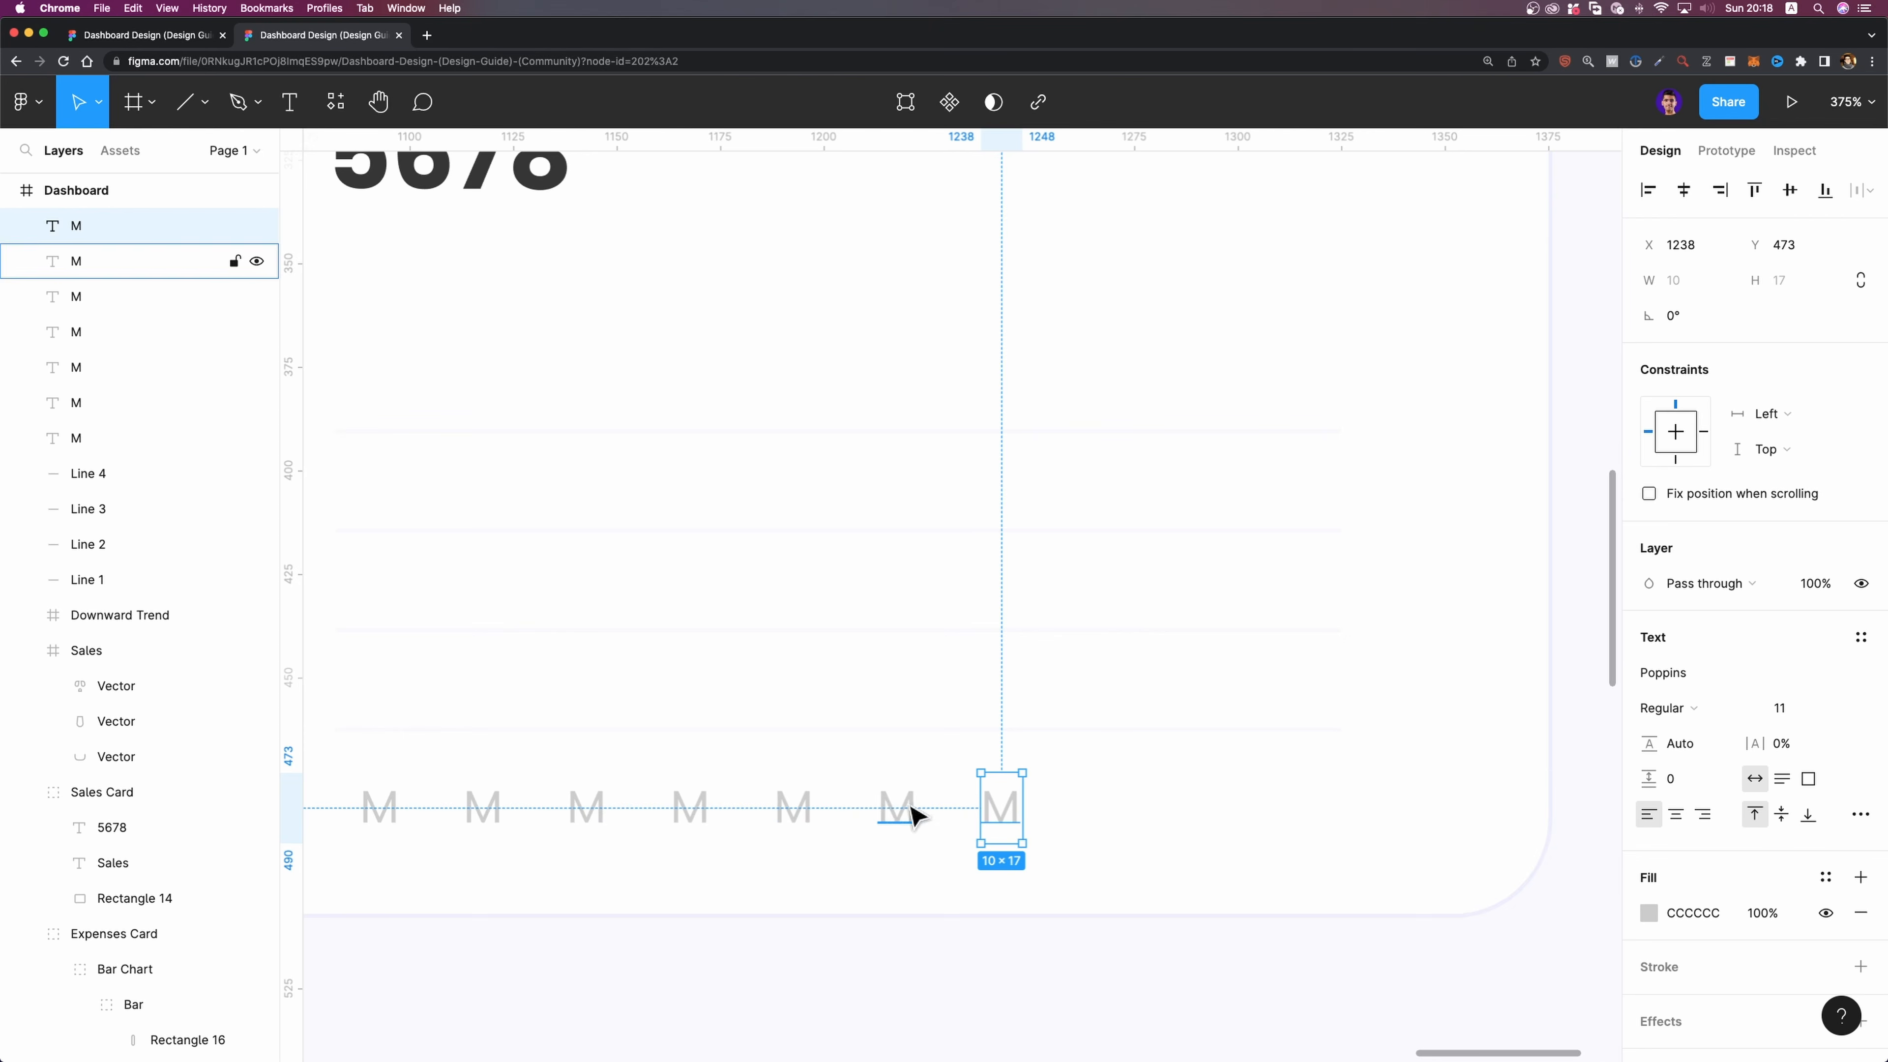
Change the six copied letters to T, W, T, F, S and S so the row reads as weekdays.
scroll(434, 814, left, 4)
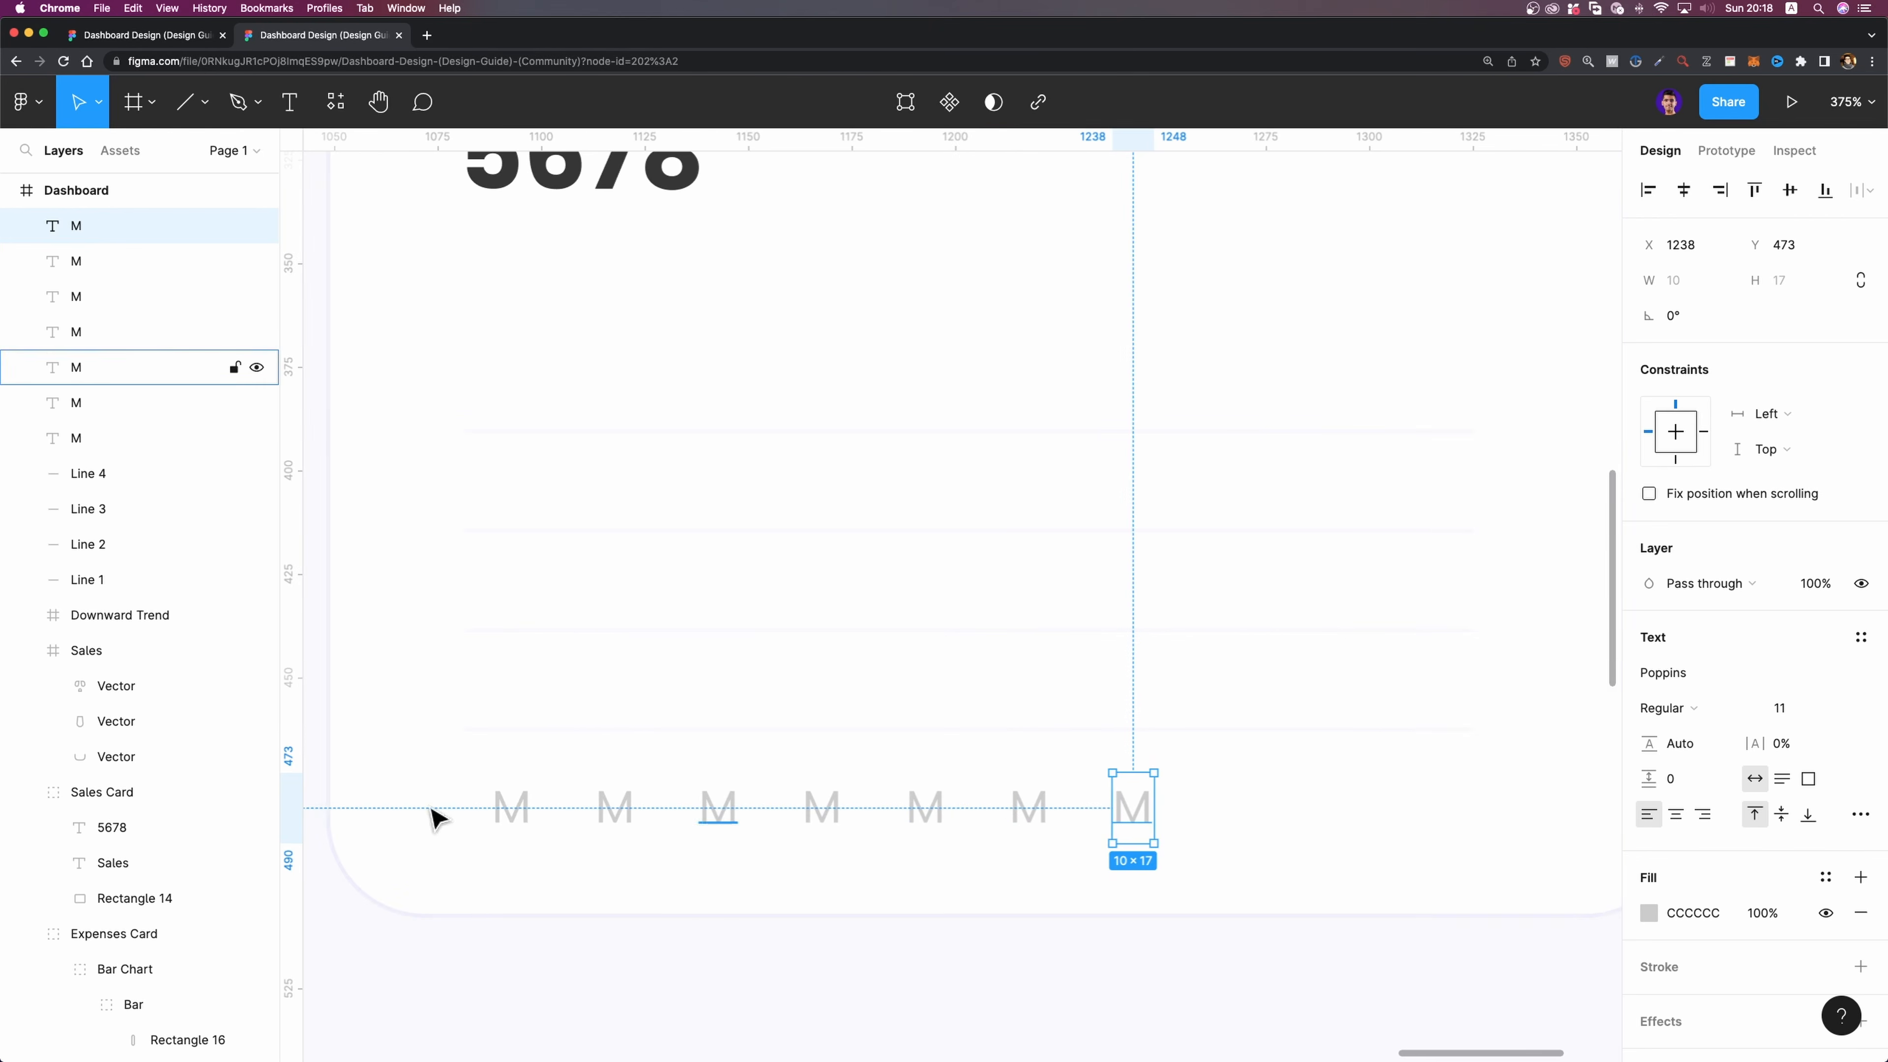
double_click(610, 807)
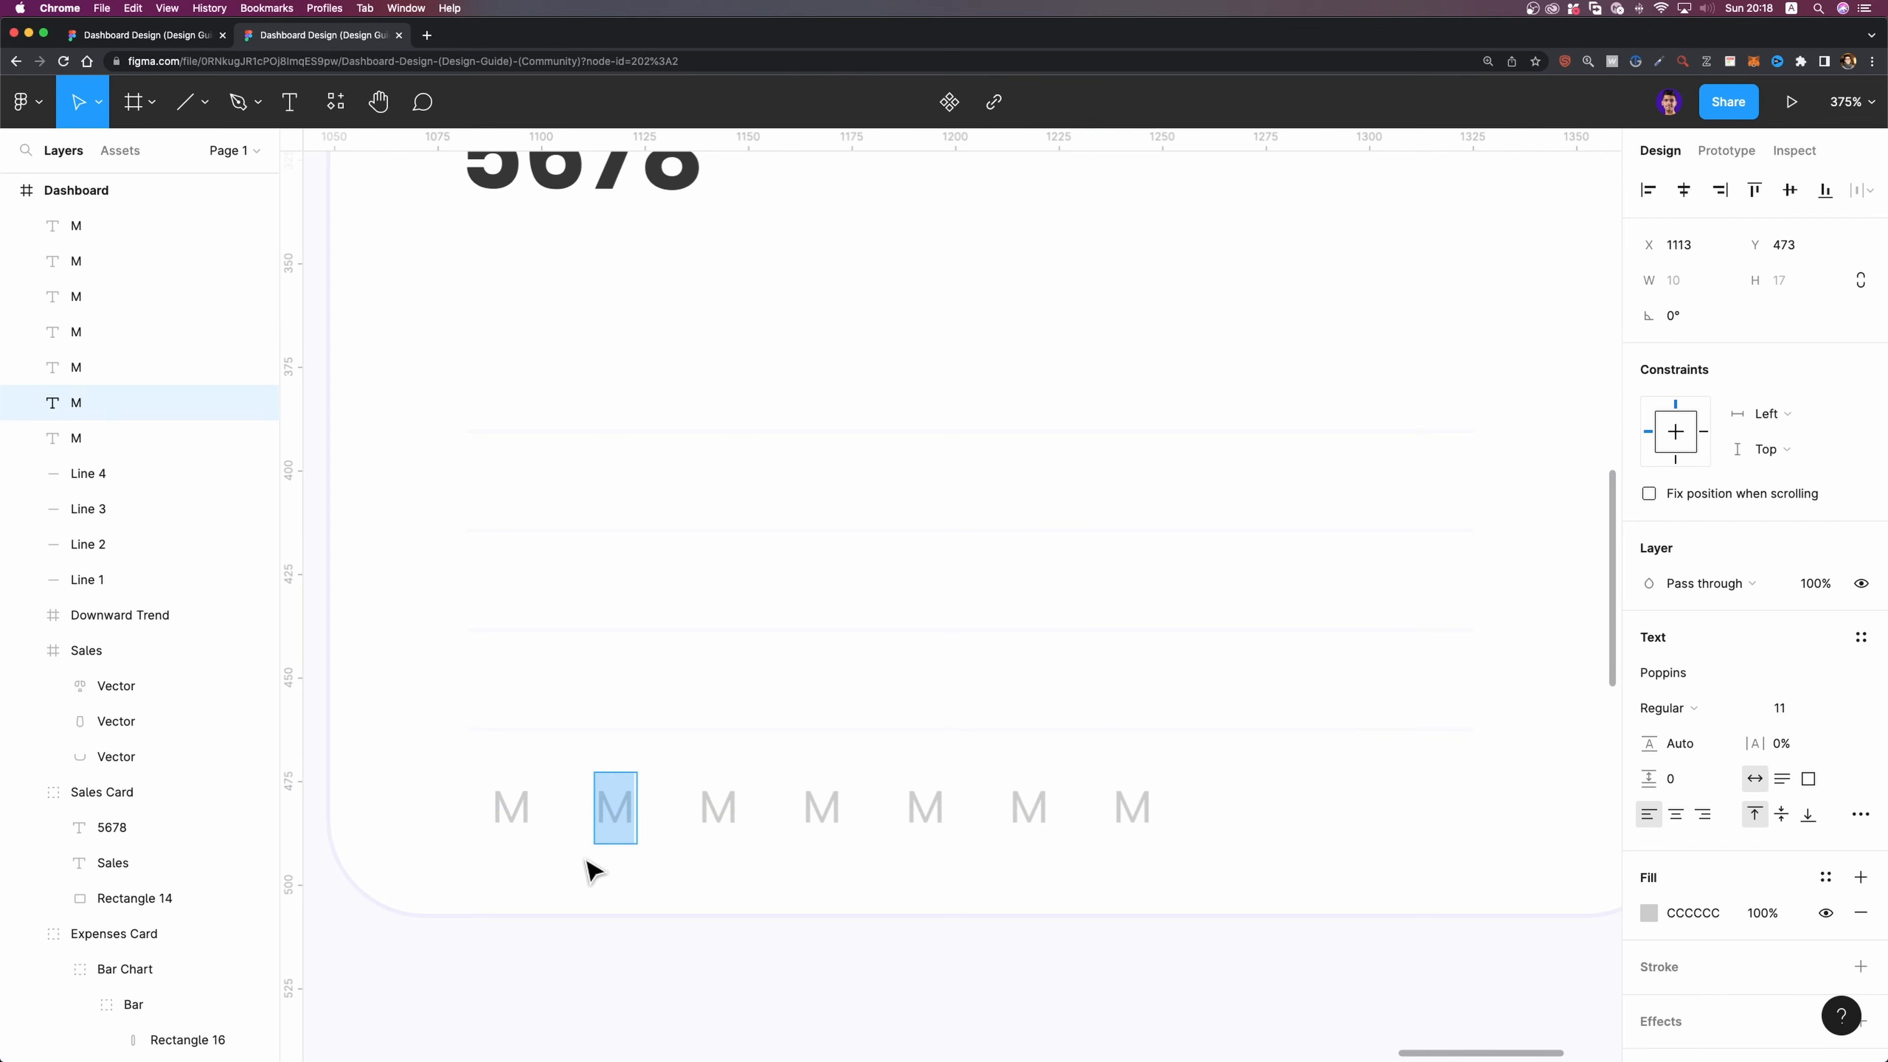
text(T)
double_click(717, 807)
text(W)
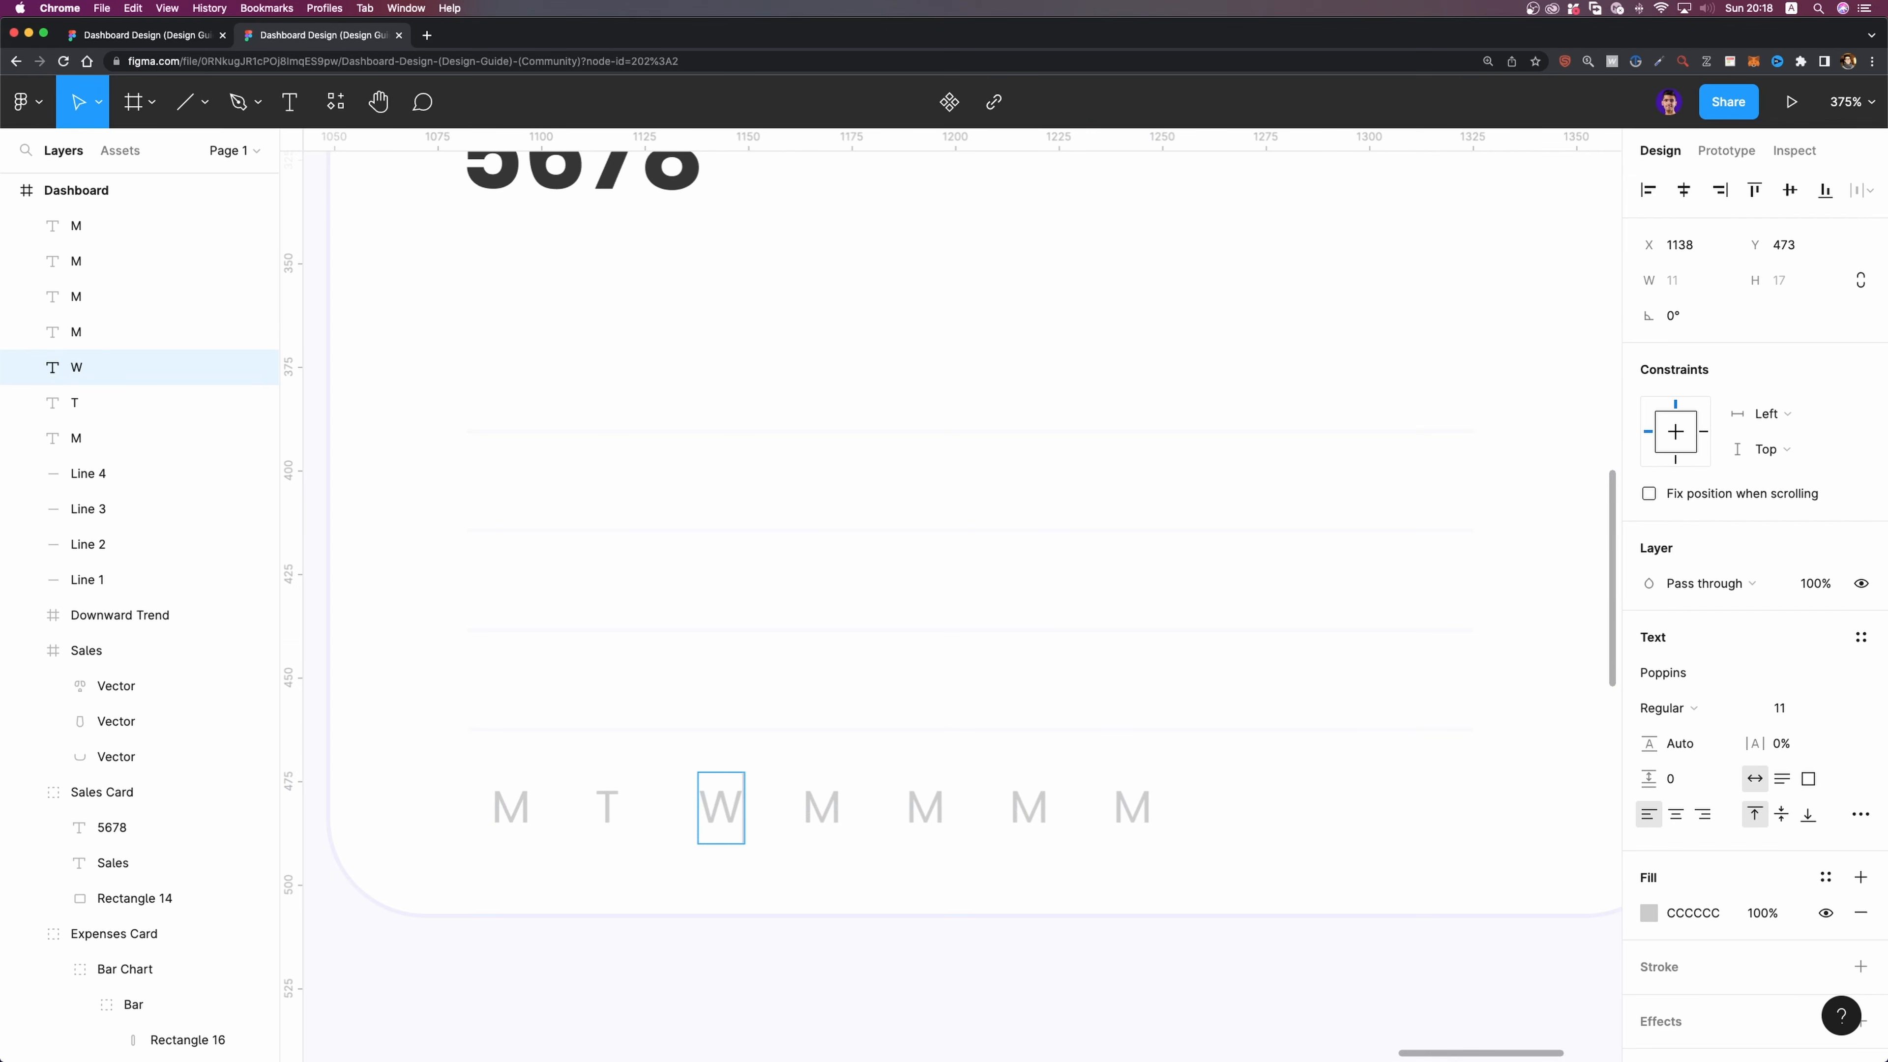
double_click(822, 807)
text(T)
double_click(922, 807)
text(F)
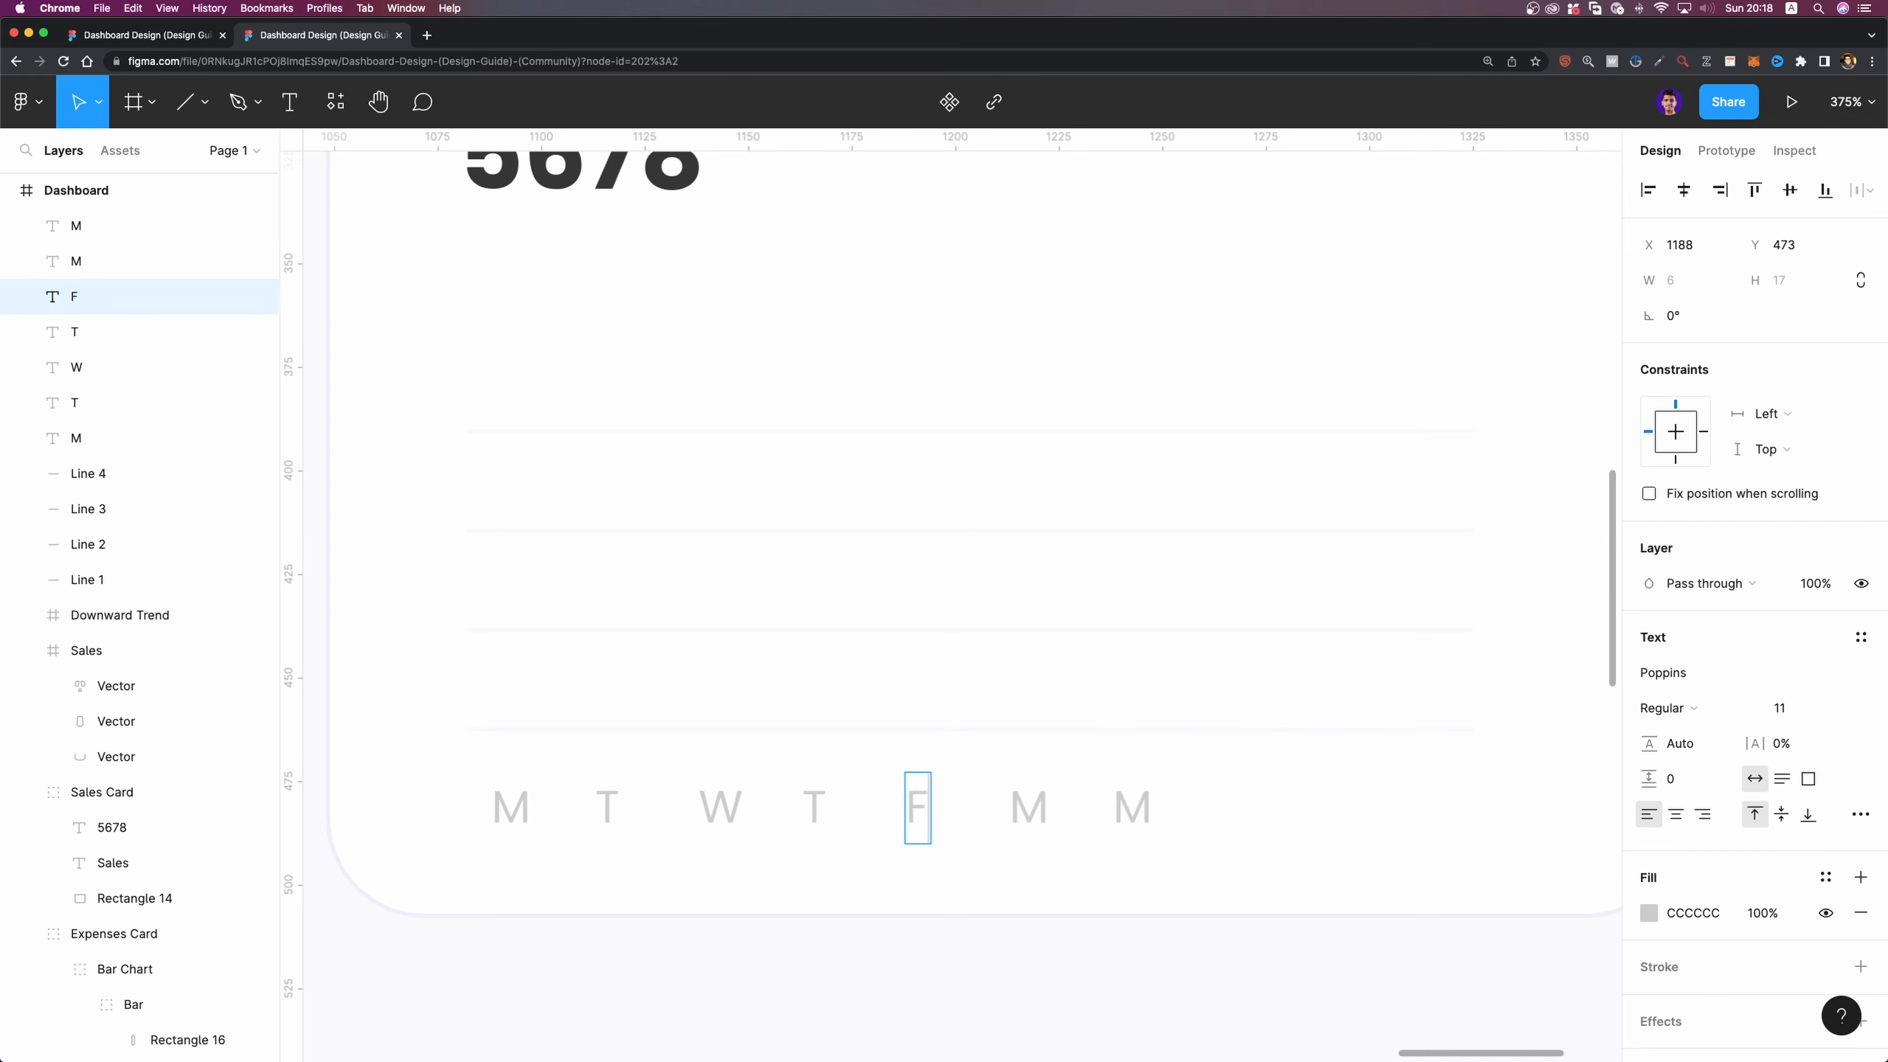
double_click(1033, 807)
text(S)
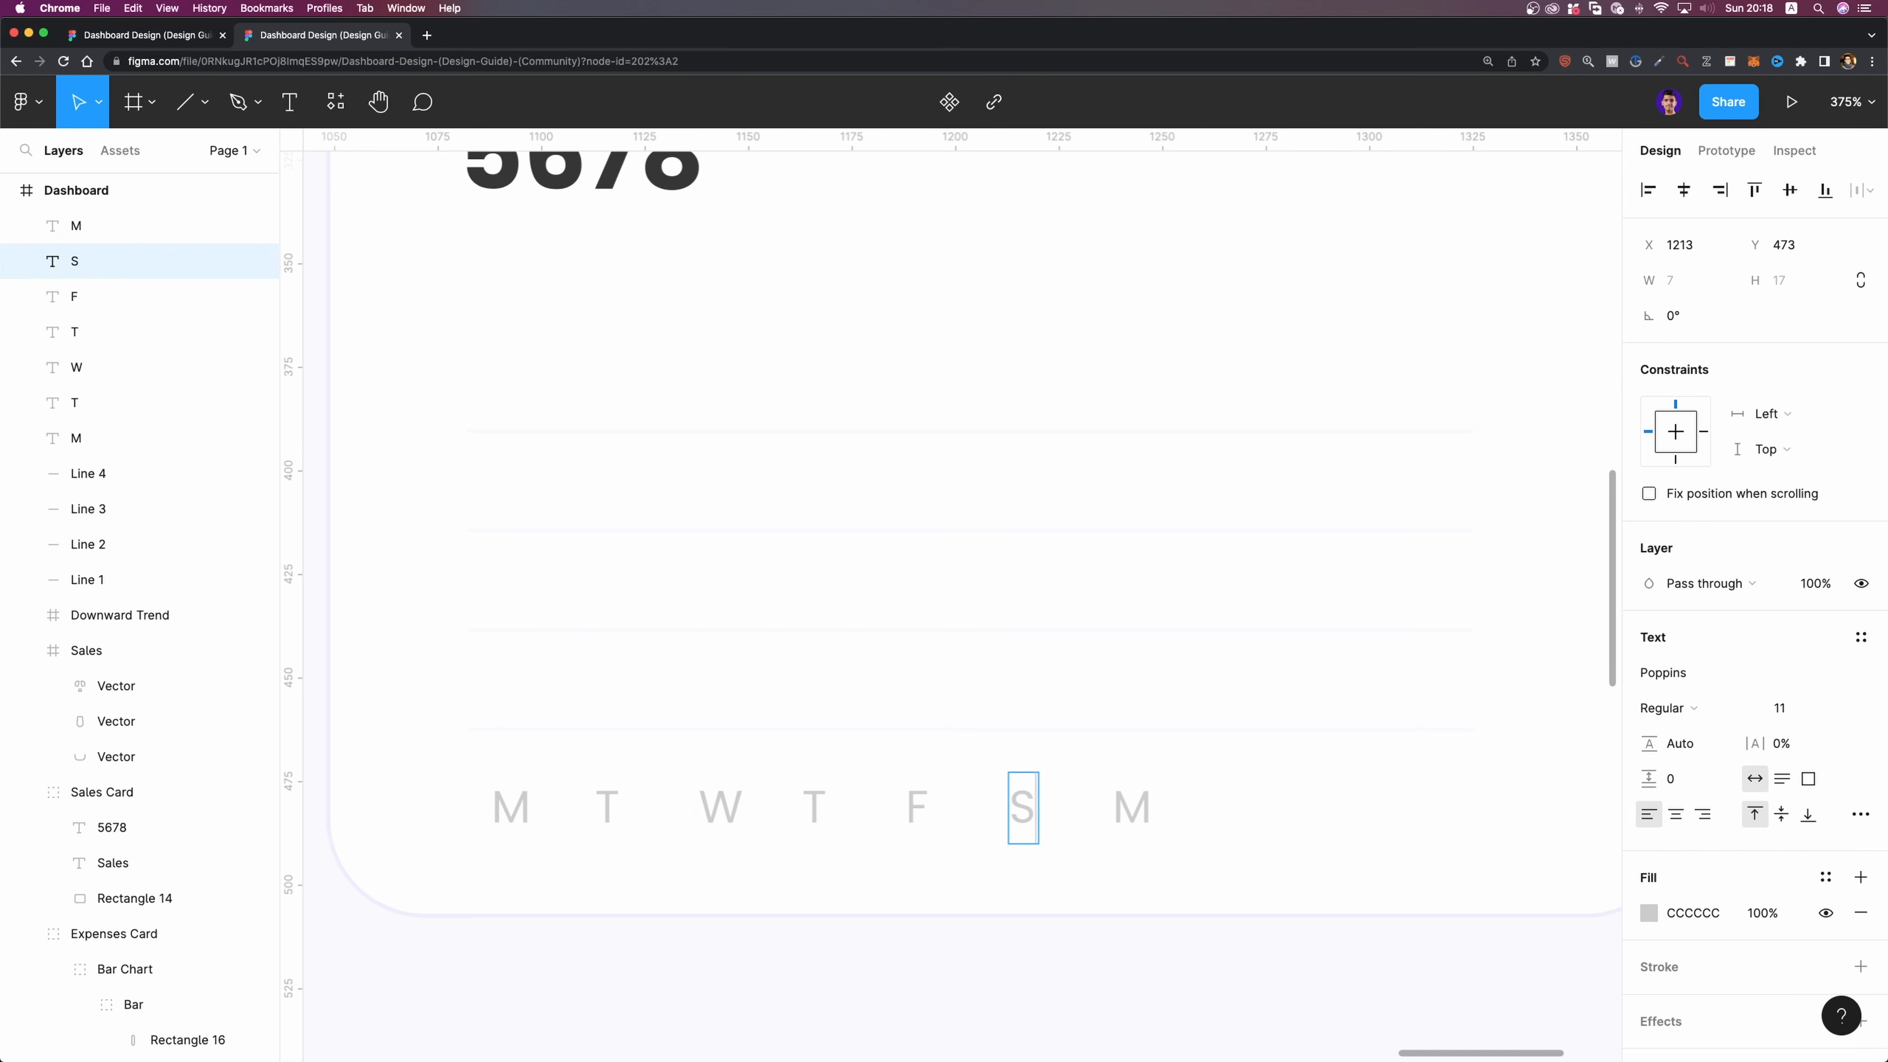
double_click(1125, 807)
text(S)
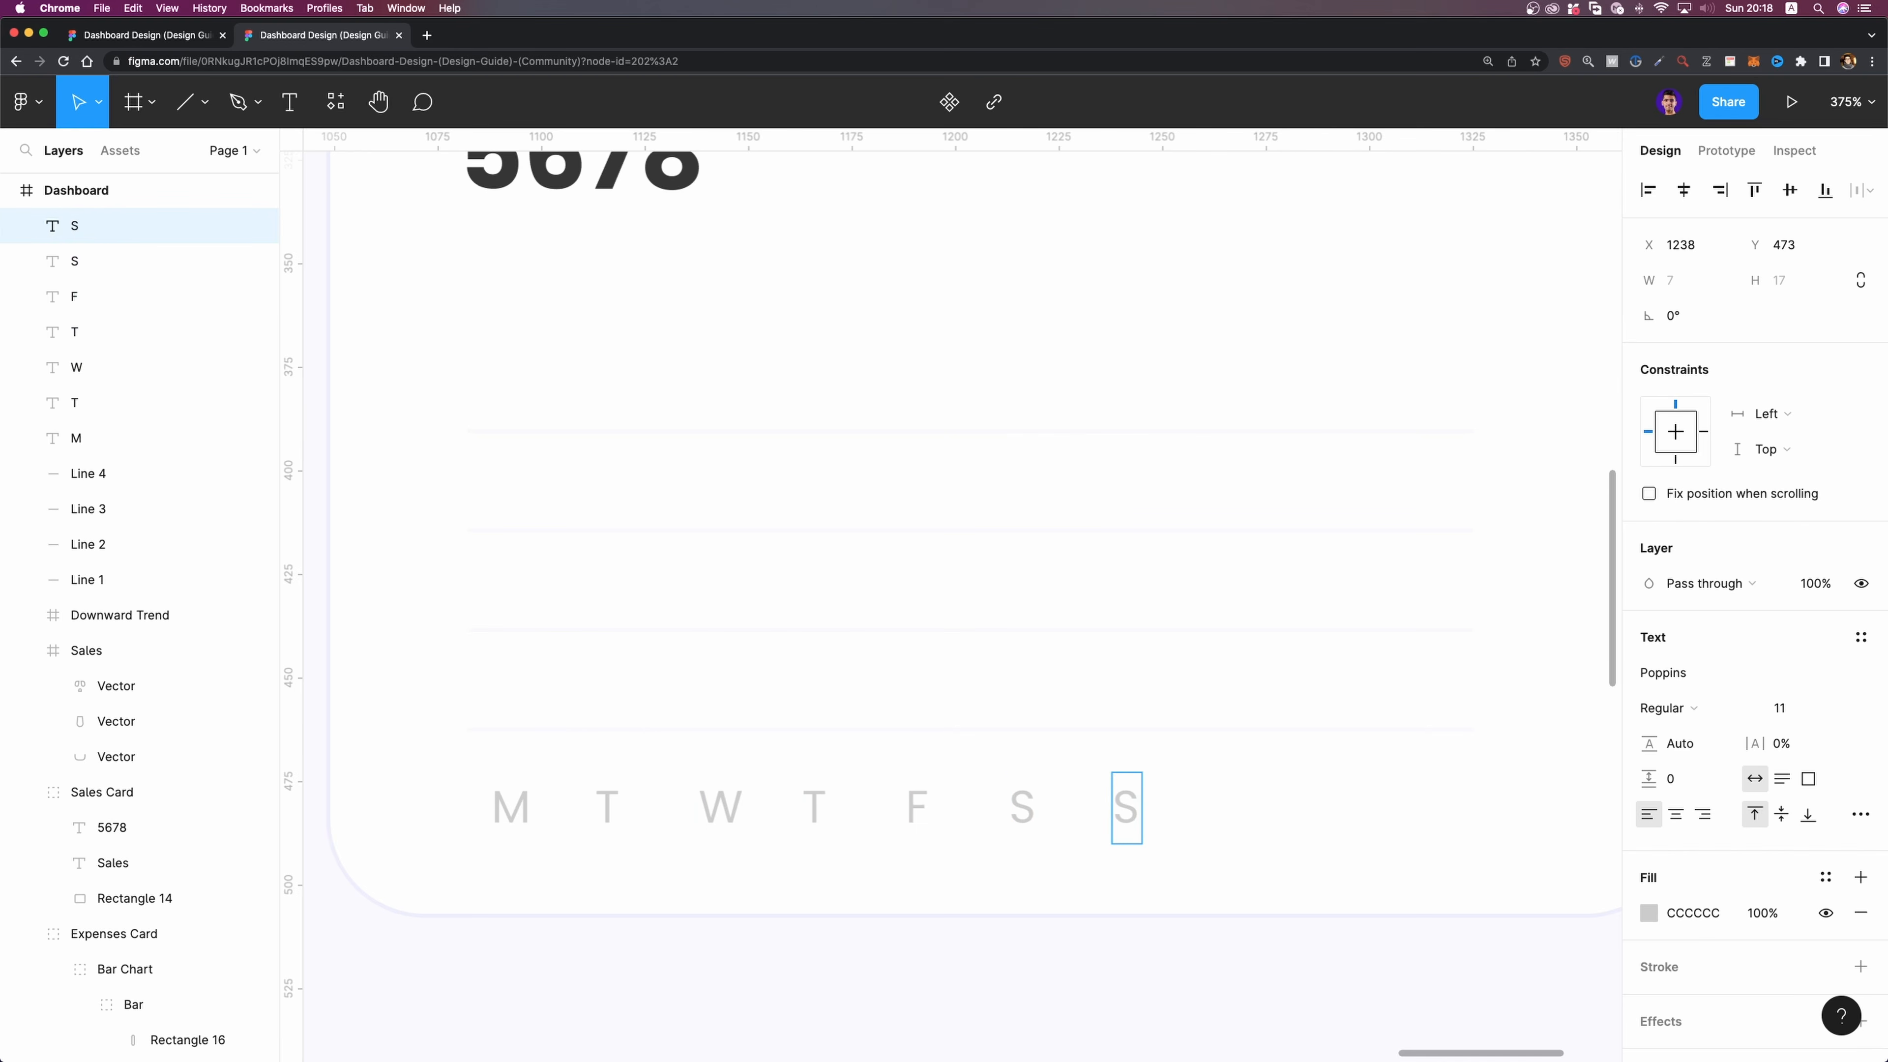
Space the seven weekday letters evenly with a gap of 32 and move the row to X 1082, Y 471, flush with the grid lines' left ends.
shift+click(1022, 807)
shift+click(916, 807)
shift+click(813, 809)
shift+click(721, 814)
shift+click(608, 809)
shift+click(520, 812)
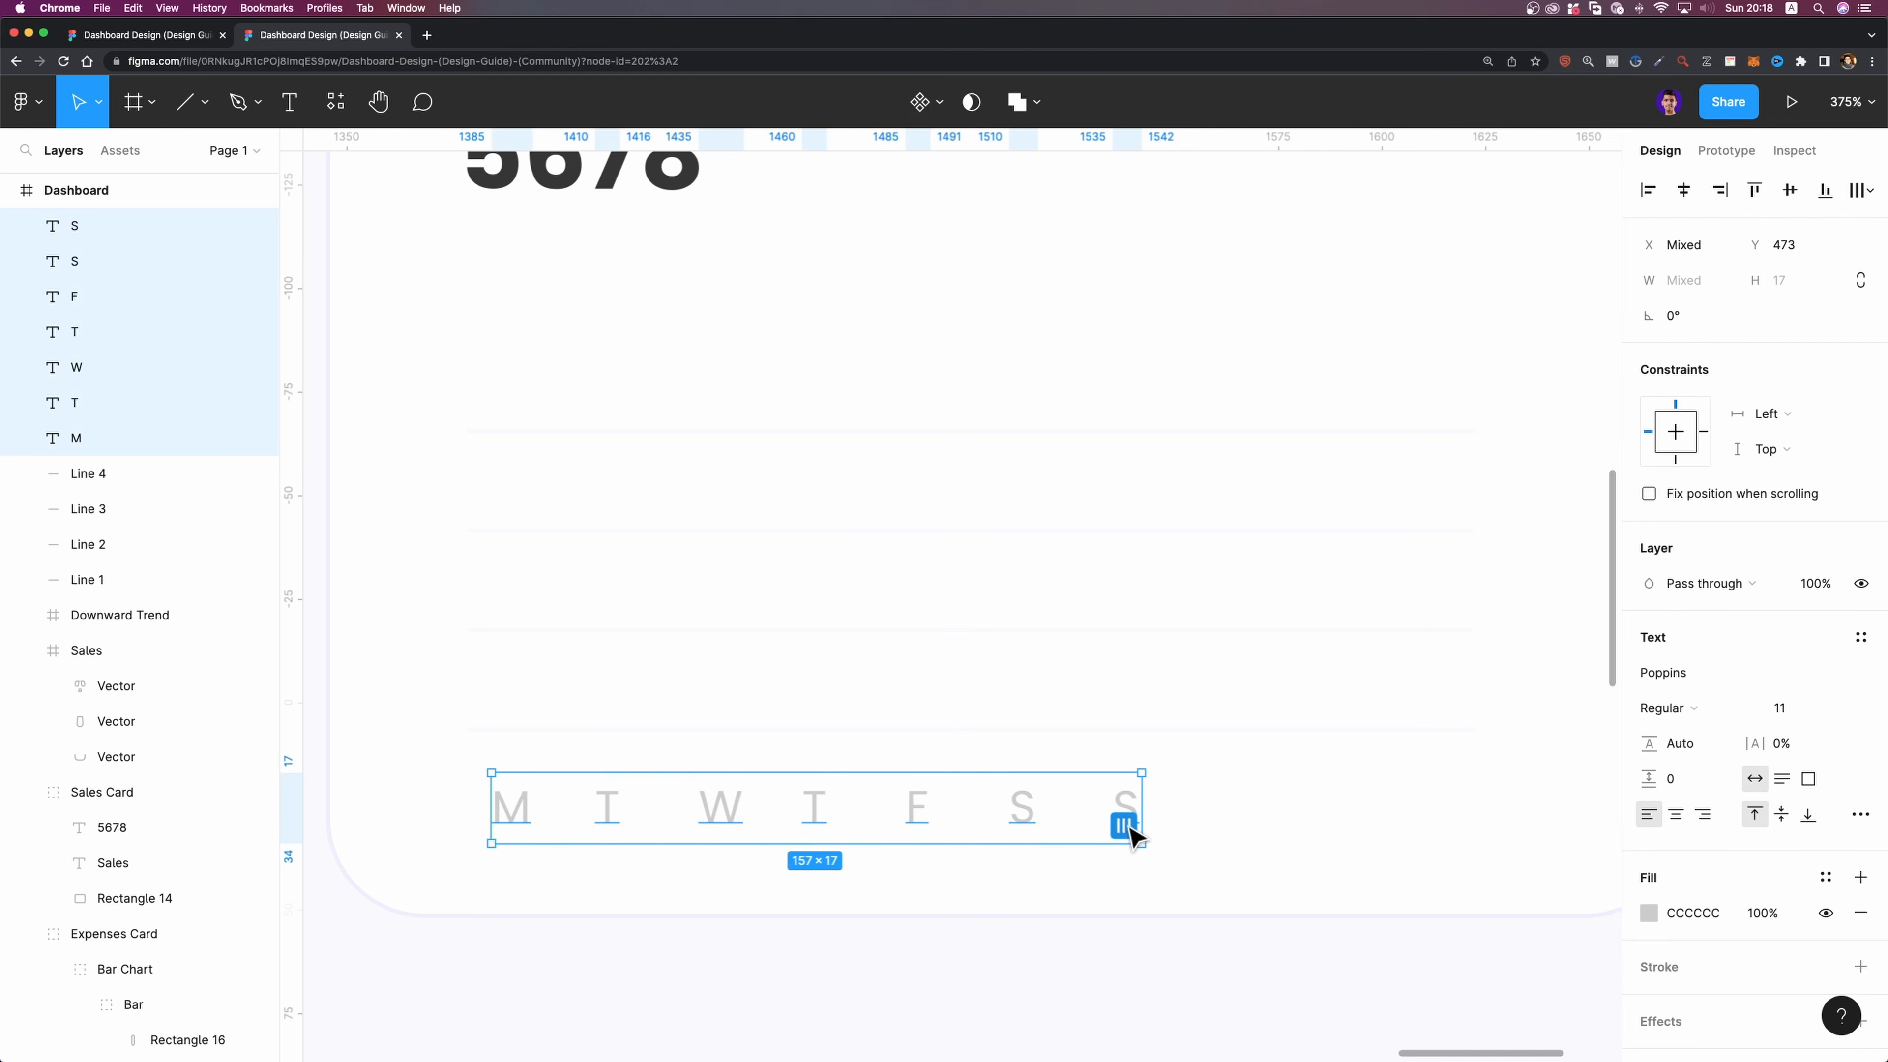
click(1124, 824)
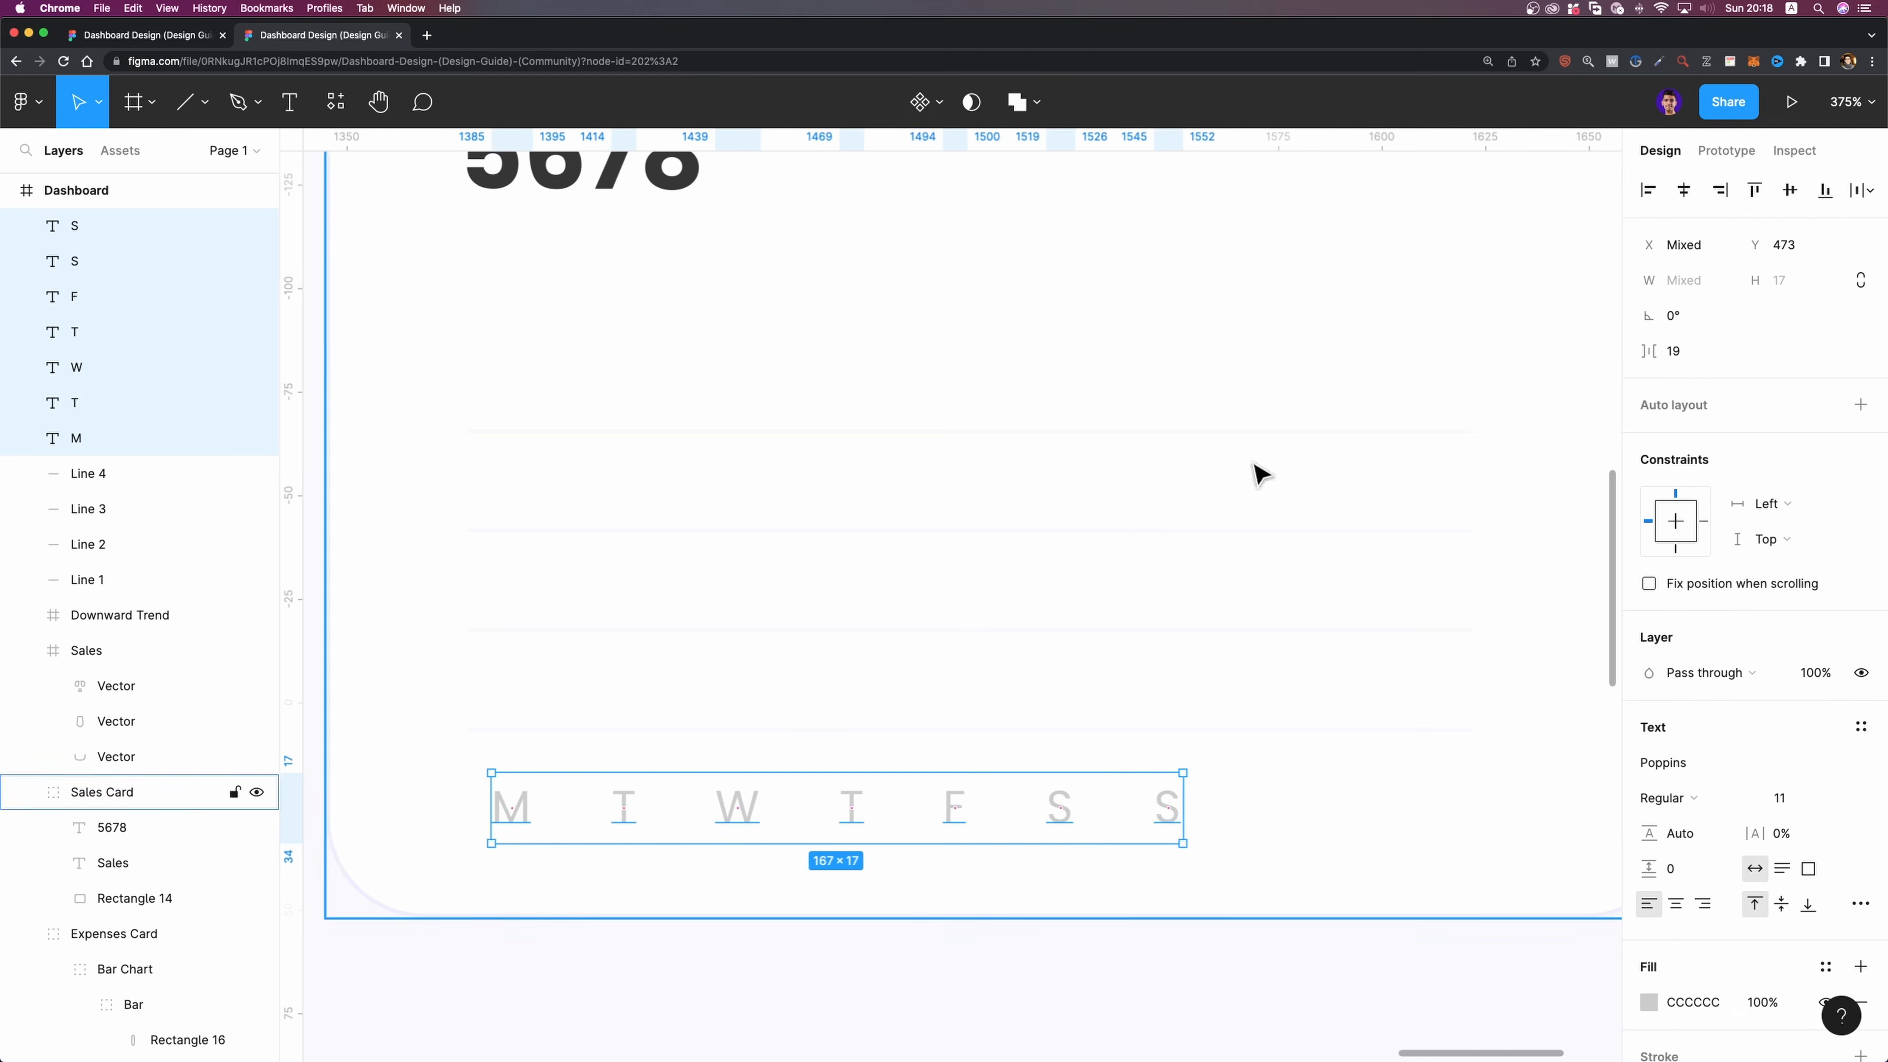
click(1697, 360)
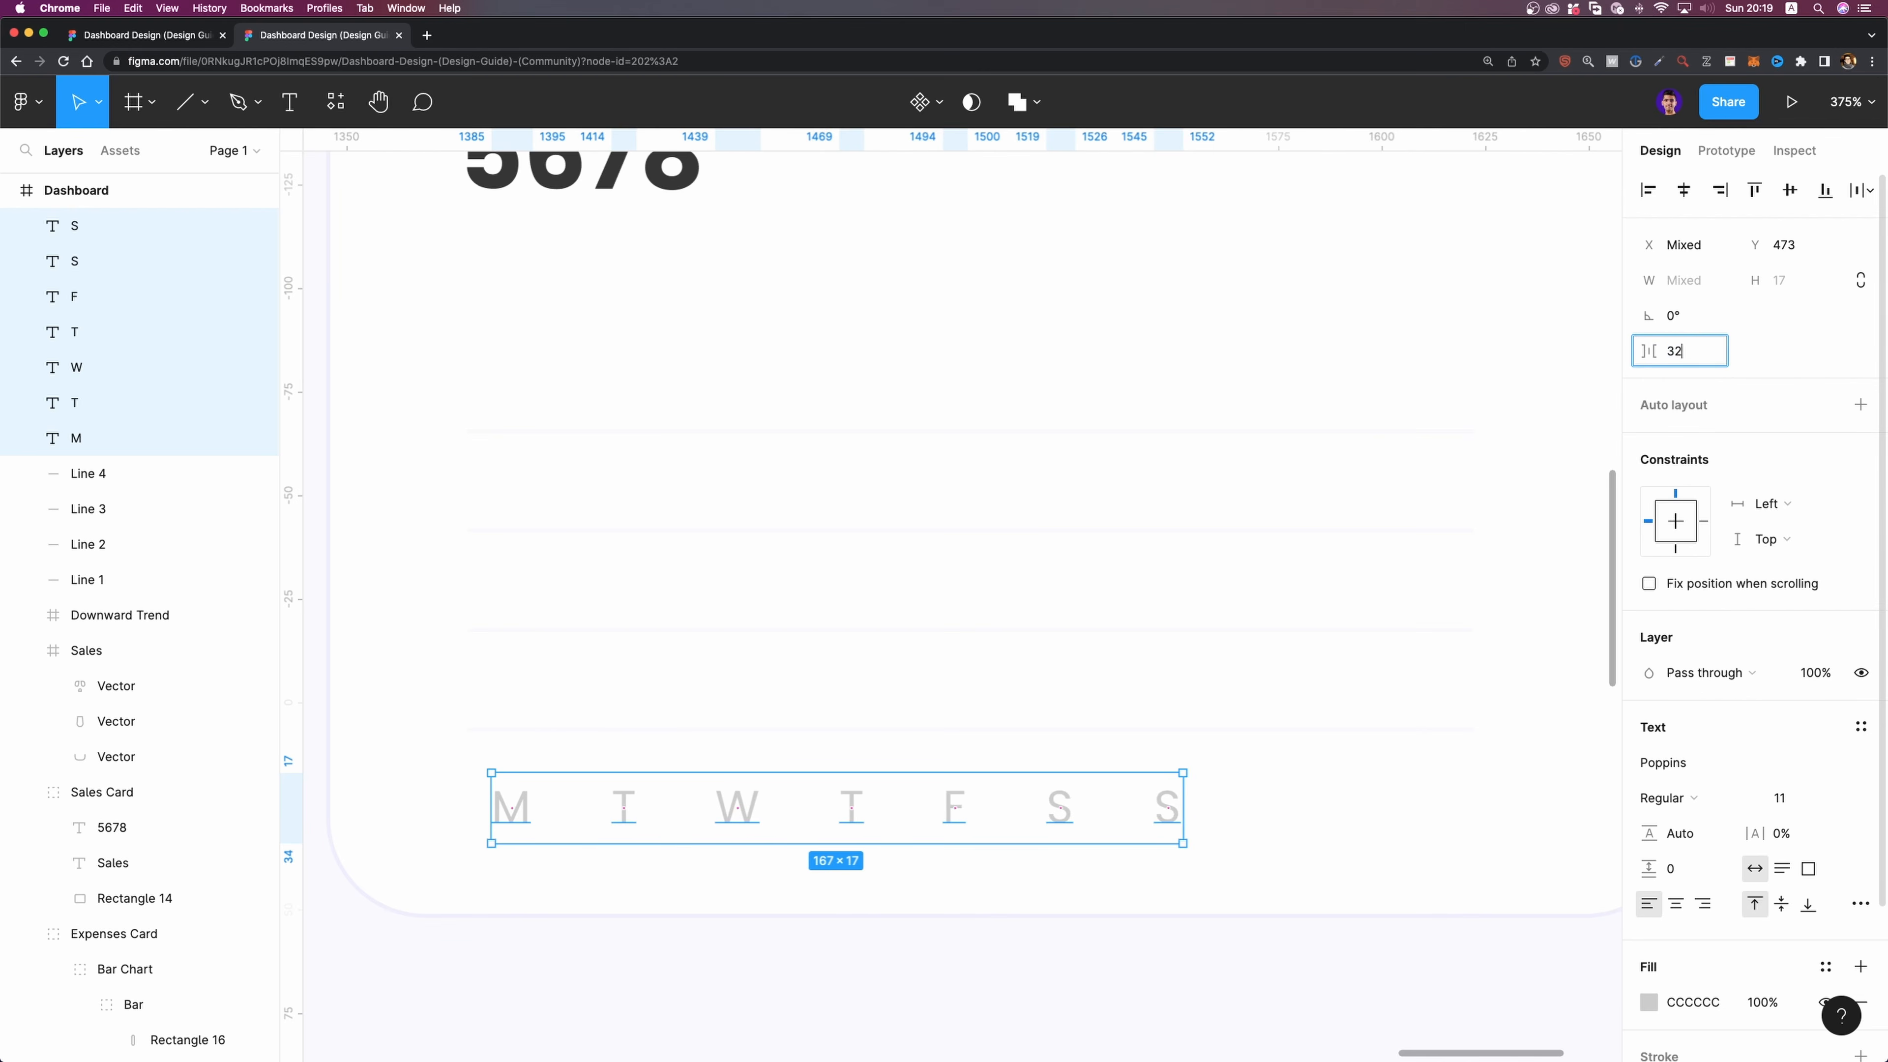
text(32)
key(Return)
drag(851, 814, 889, 811)
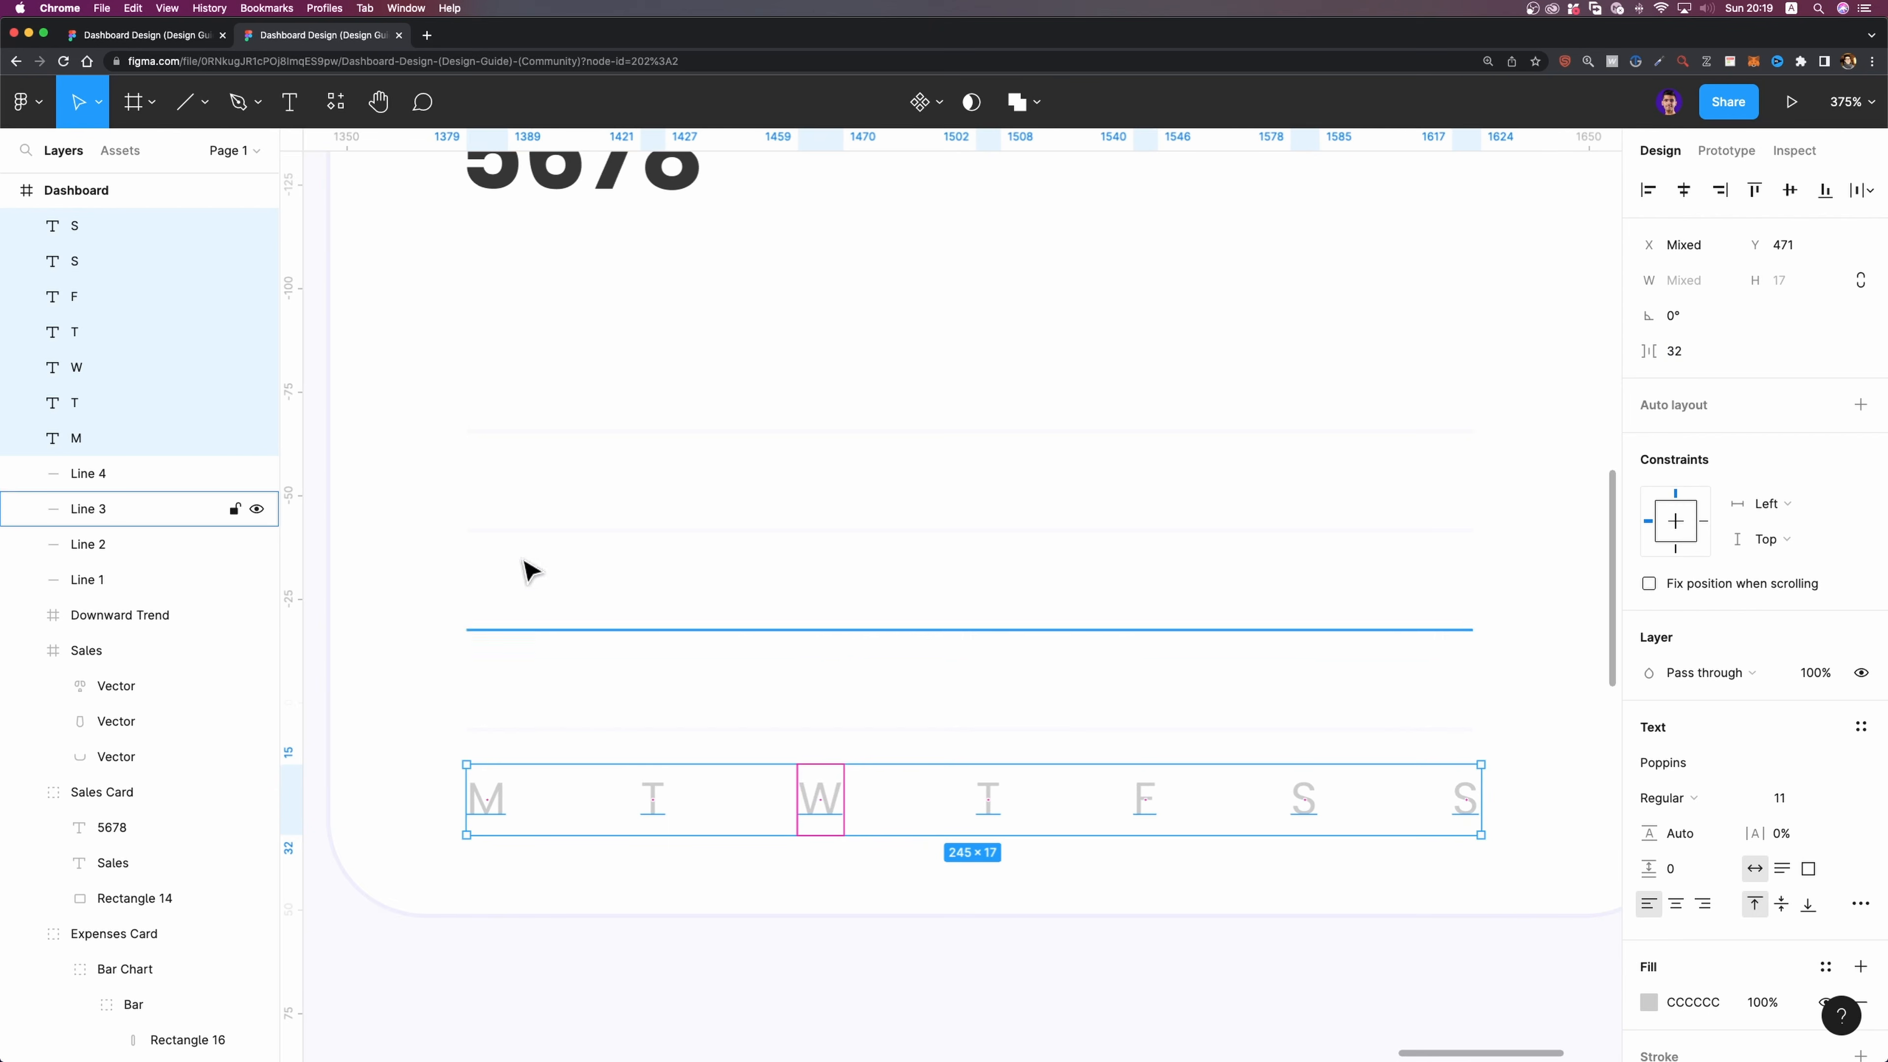
Group the seven weekday letters as Days and move the group down to Y 475.
key(super+g)
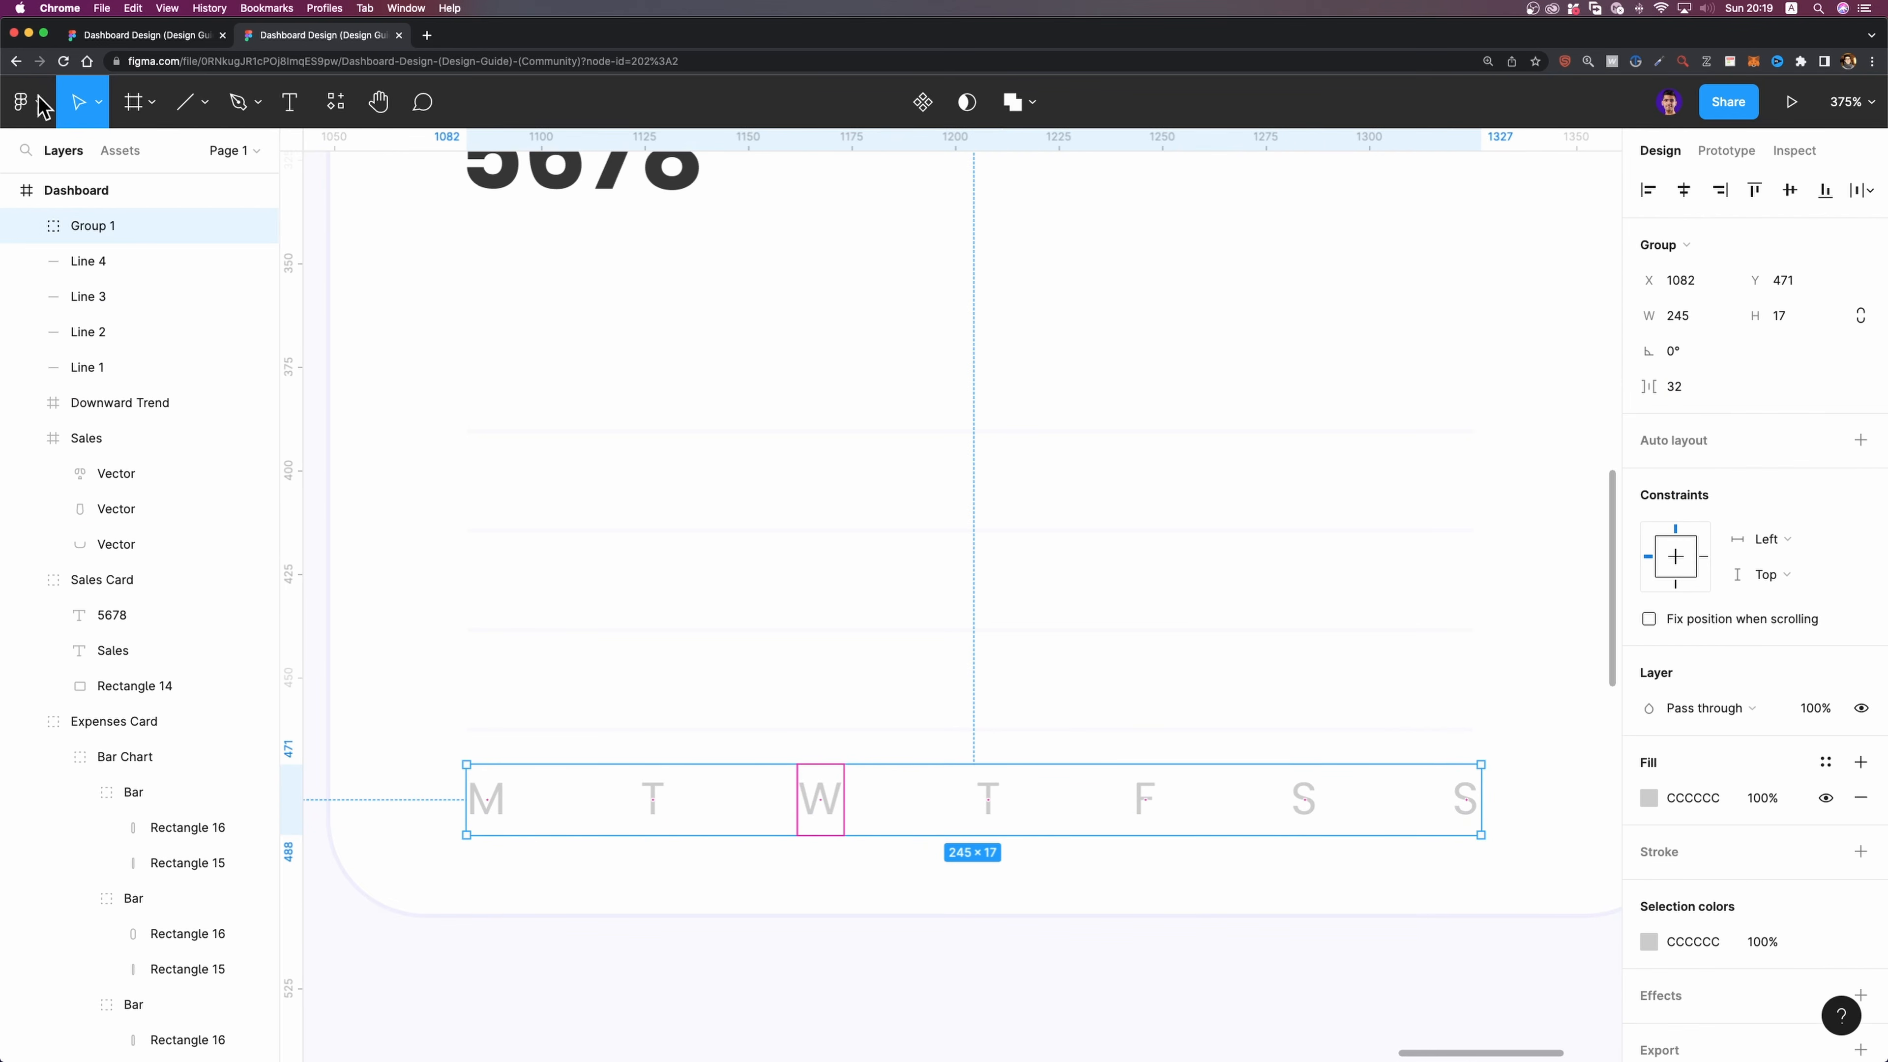
key(super+r)
text(Da)
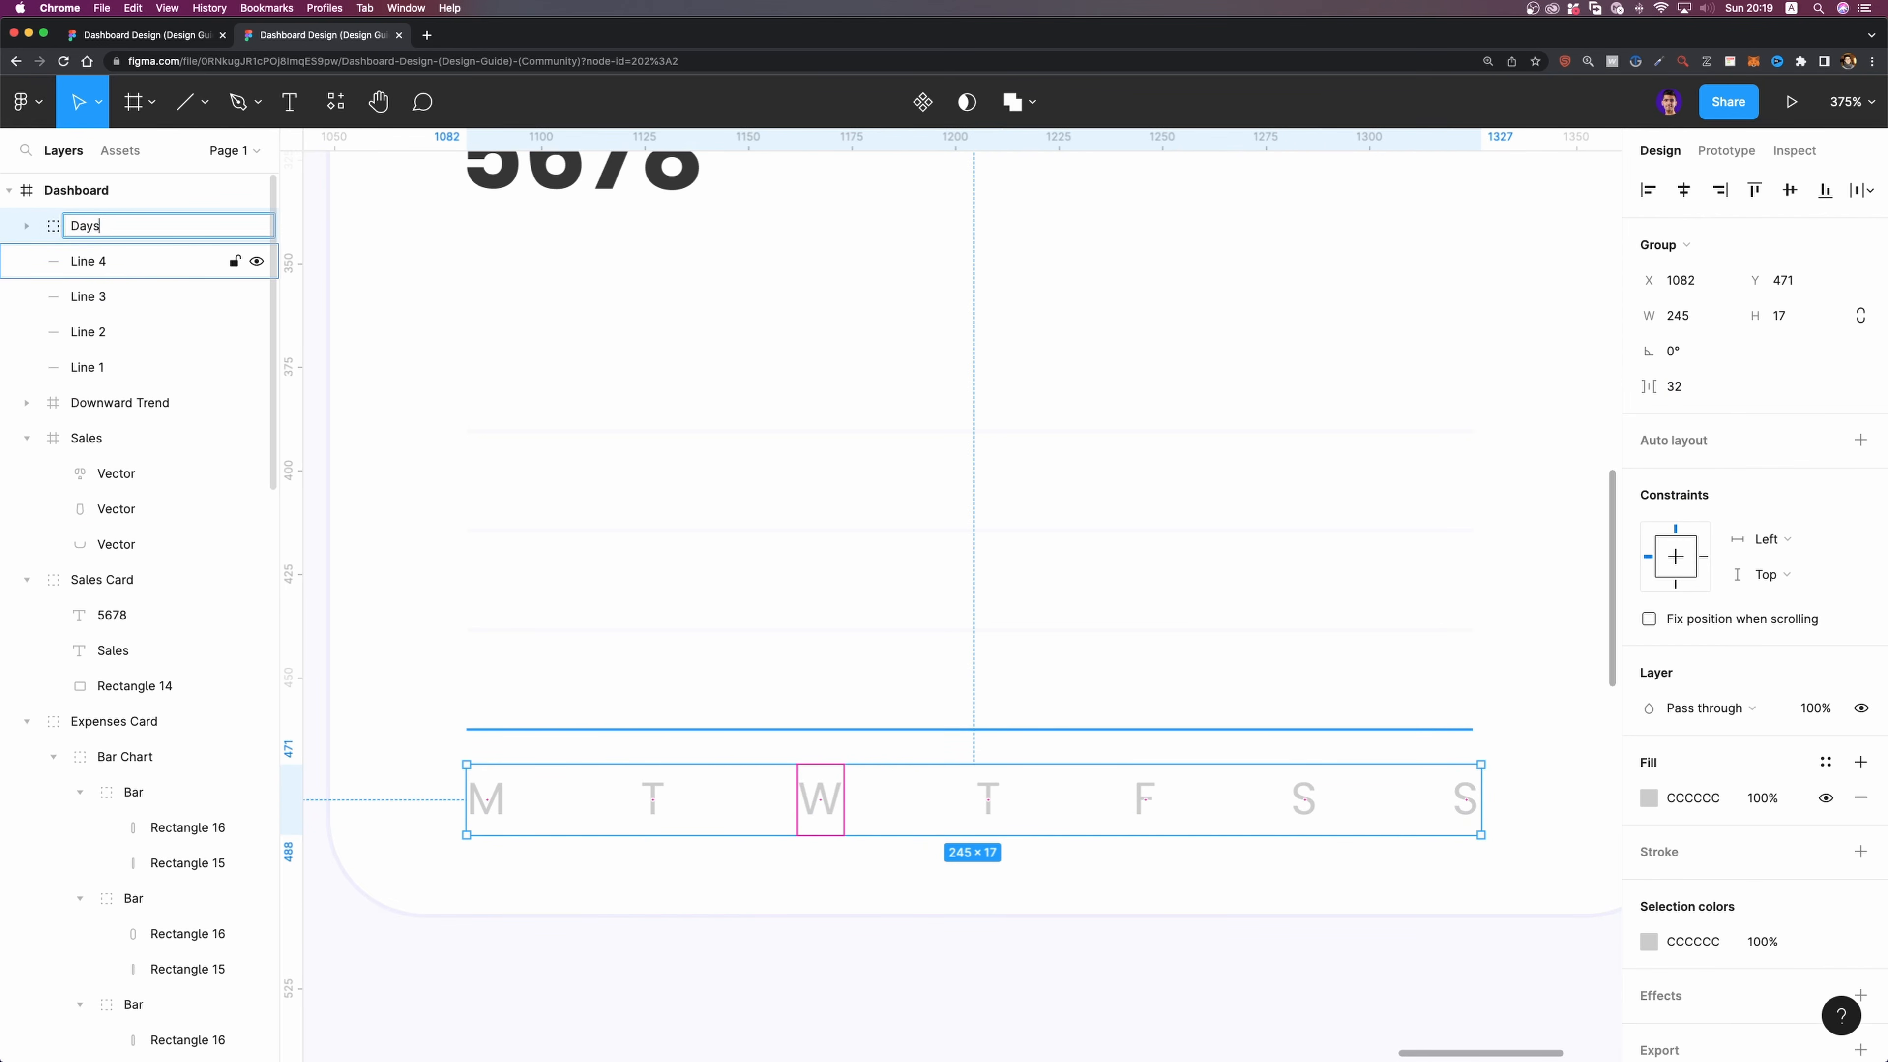
key(Return)
key(Down)
key(Down)
key(Down)
key(Down)
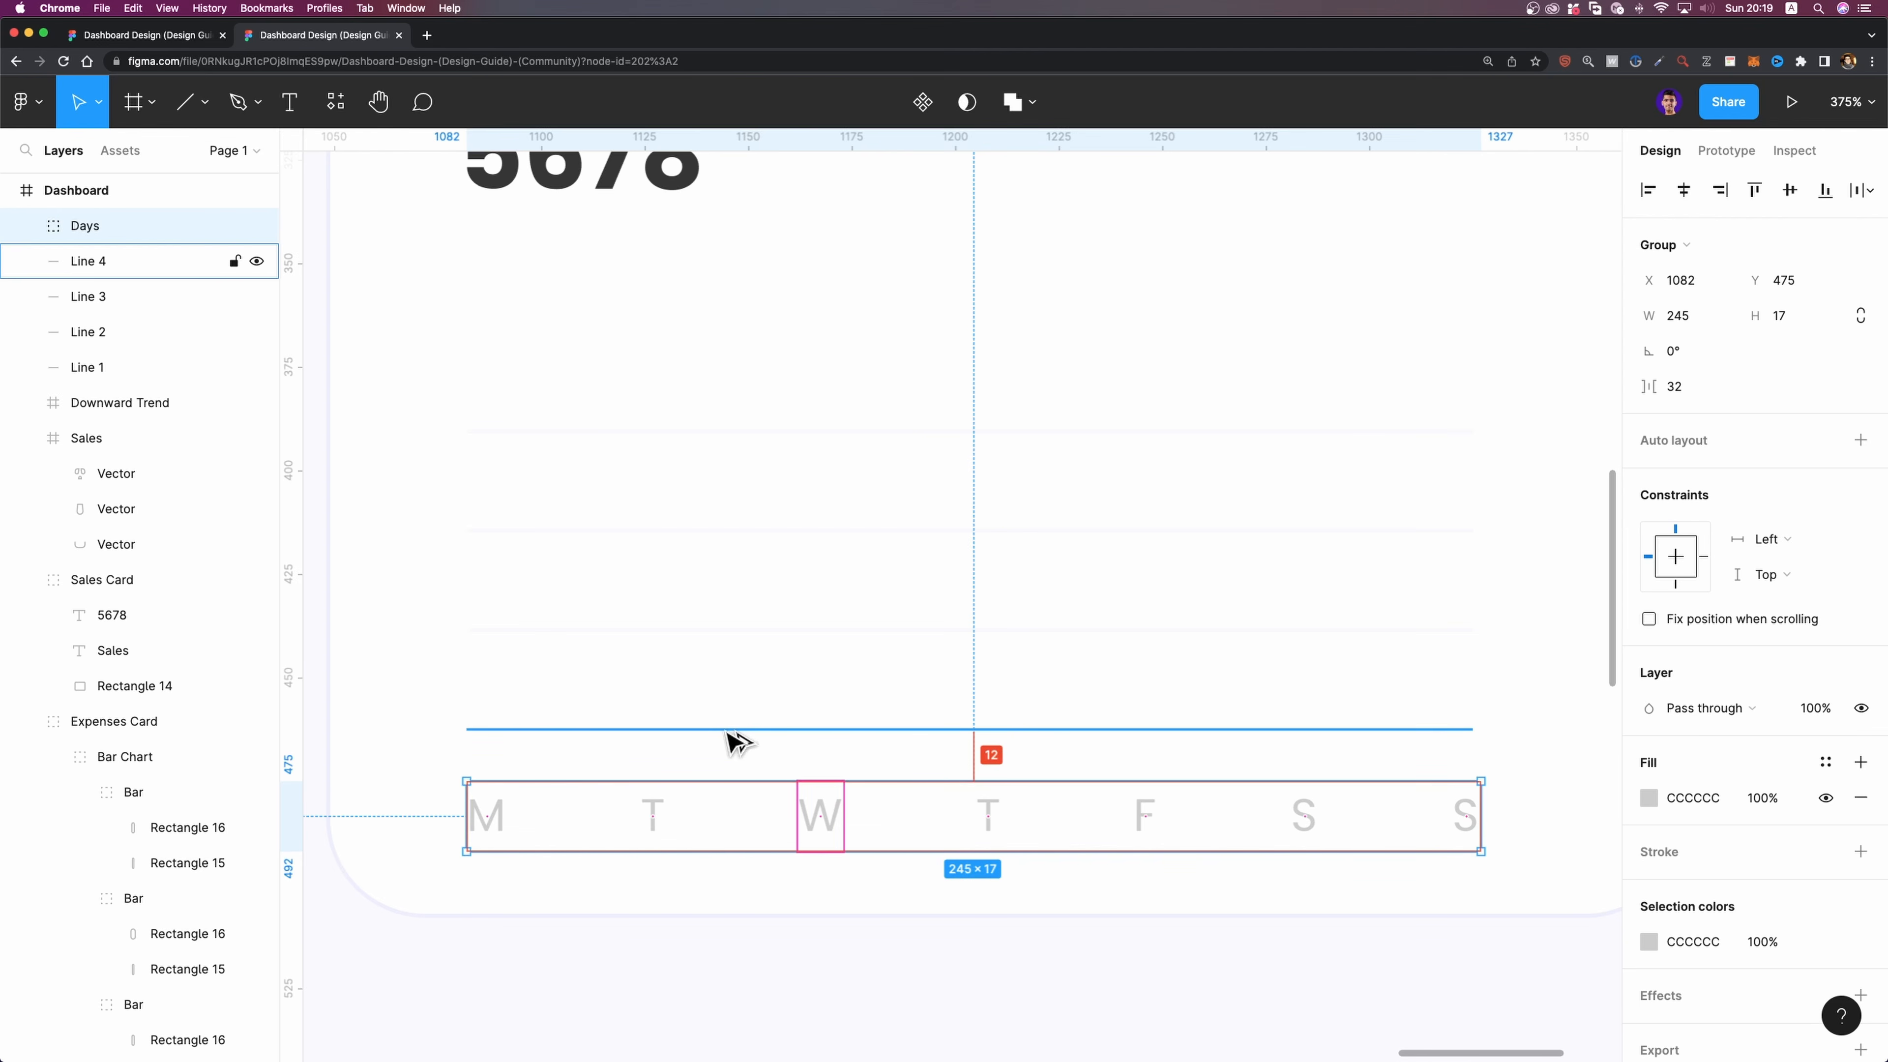
Add the text 1K beside the left end of the lowest grid line and recolour it grey CCCCCC.
click(434, 742)
key(t)
click(426, 712)
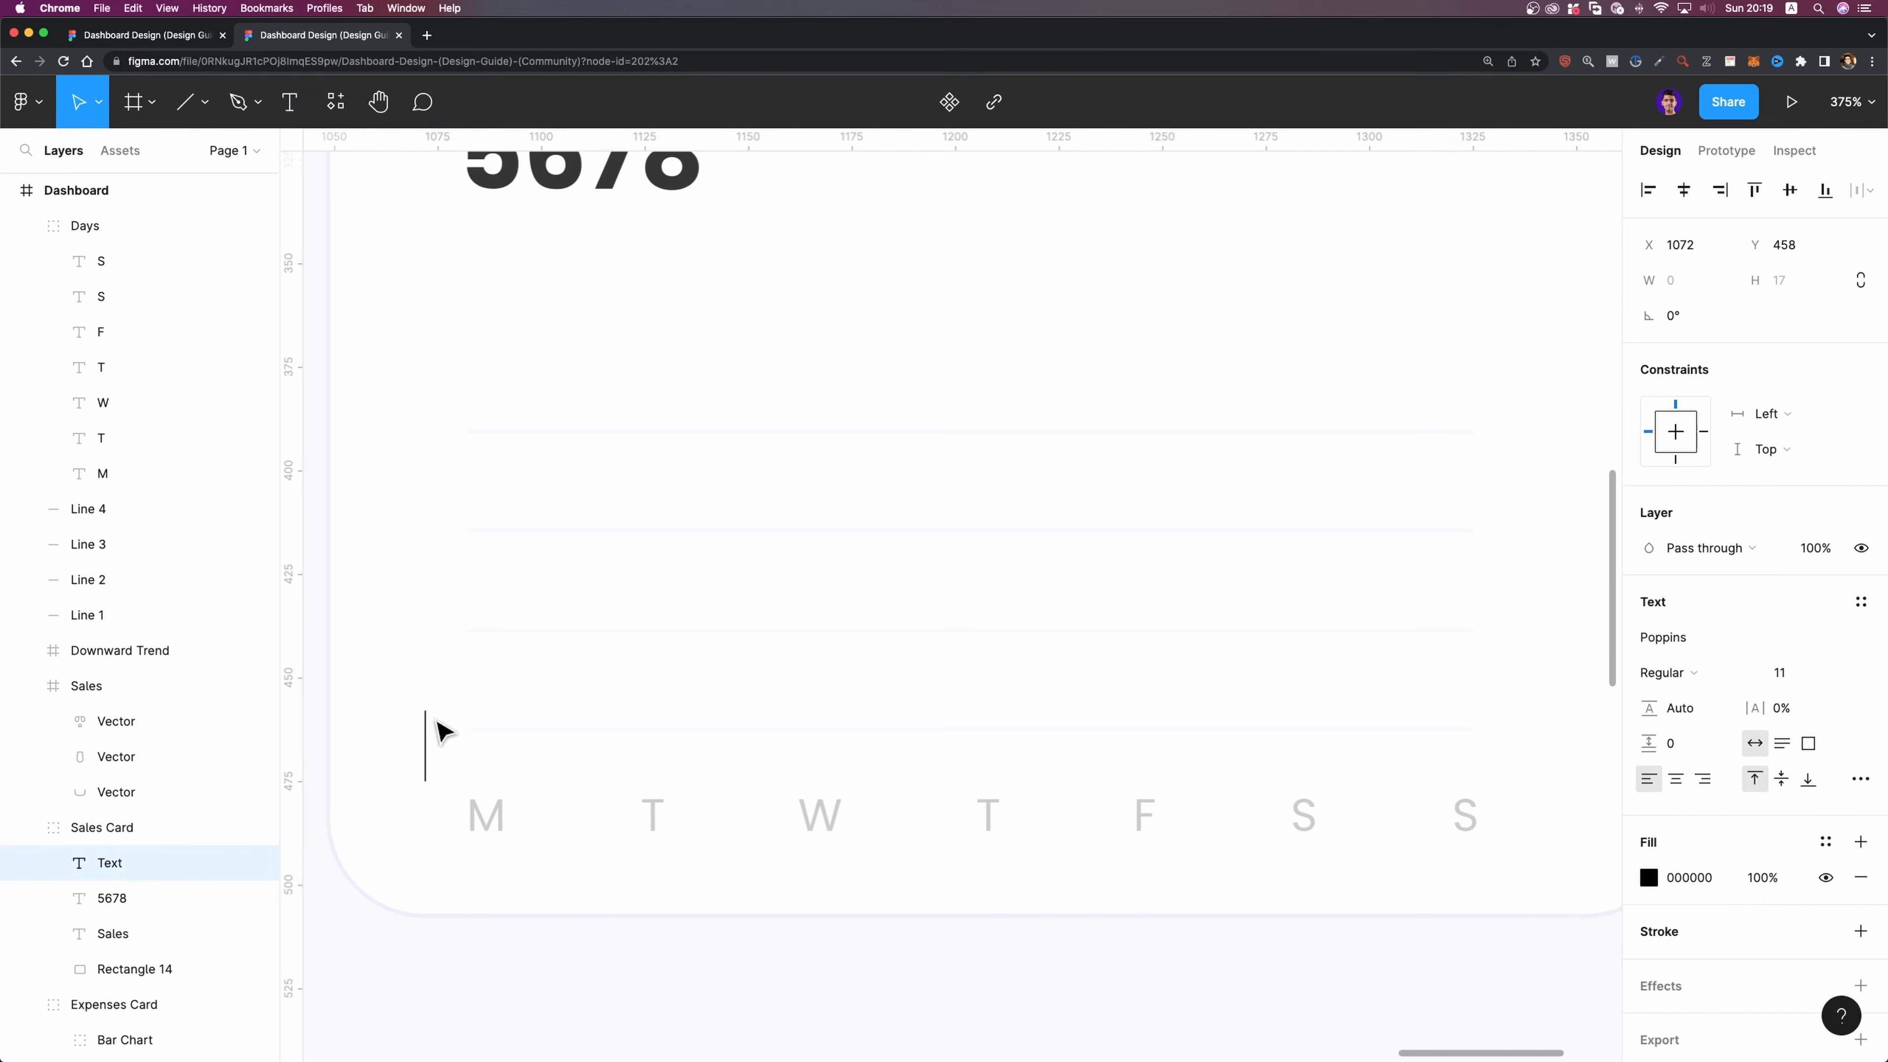
text(1K)
key(super+a)
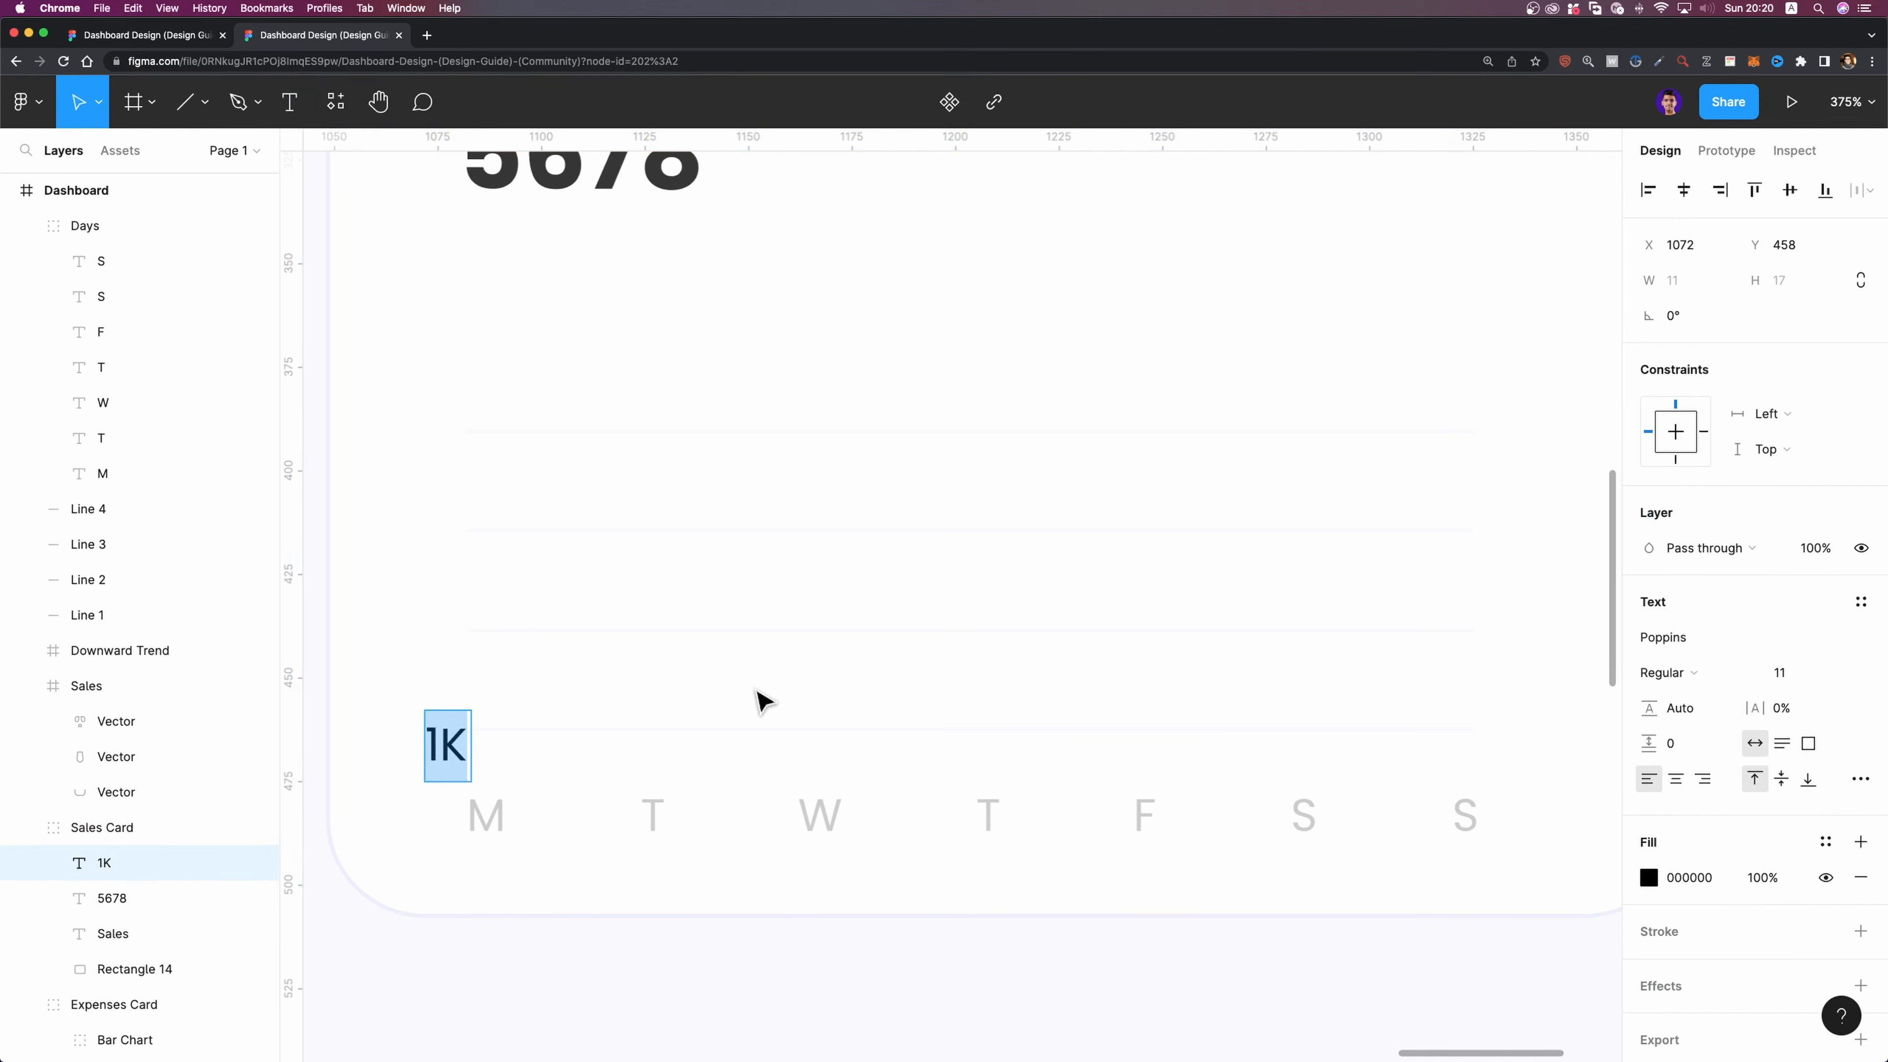
click(1648, 877)
click(1463, 955)
click(1599, 486)
Move the 1K label to X 1067 and duplicate it upward three times at steps of 24, one label per grid line.
drag(452, 757, 430, 632)
key(super+d)
key(super+d)
key(super+d)
click(420, 633)
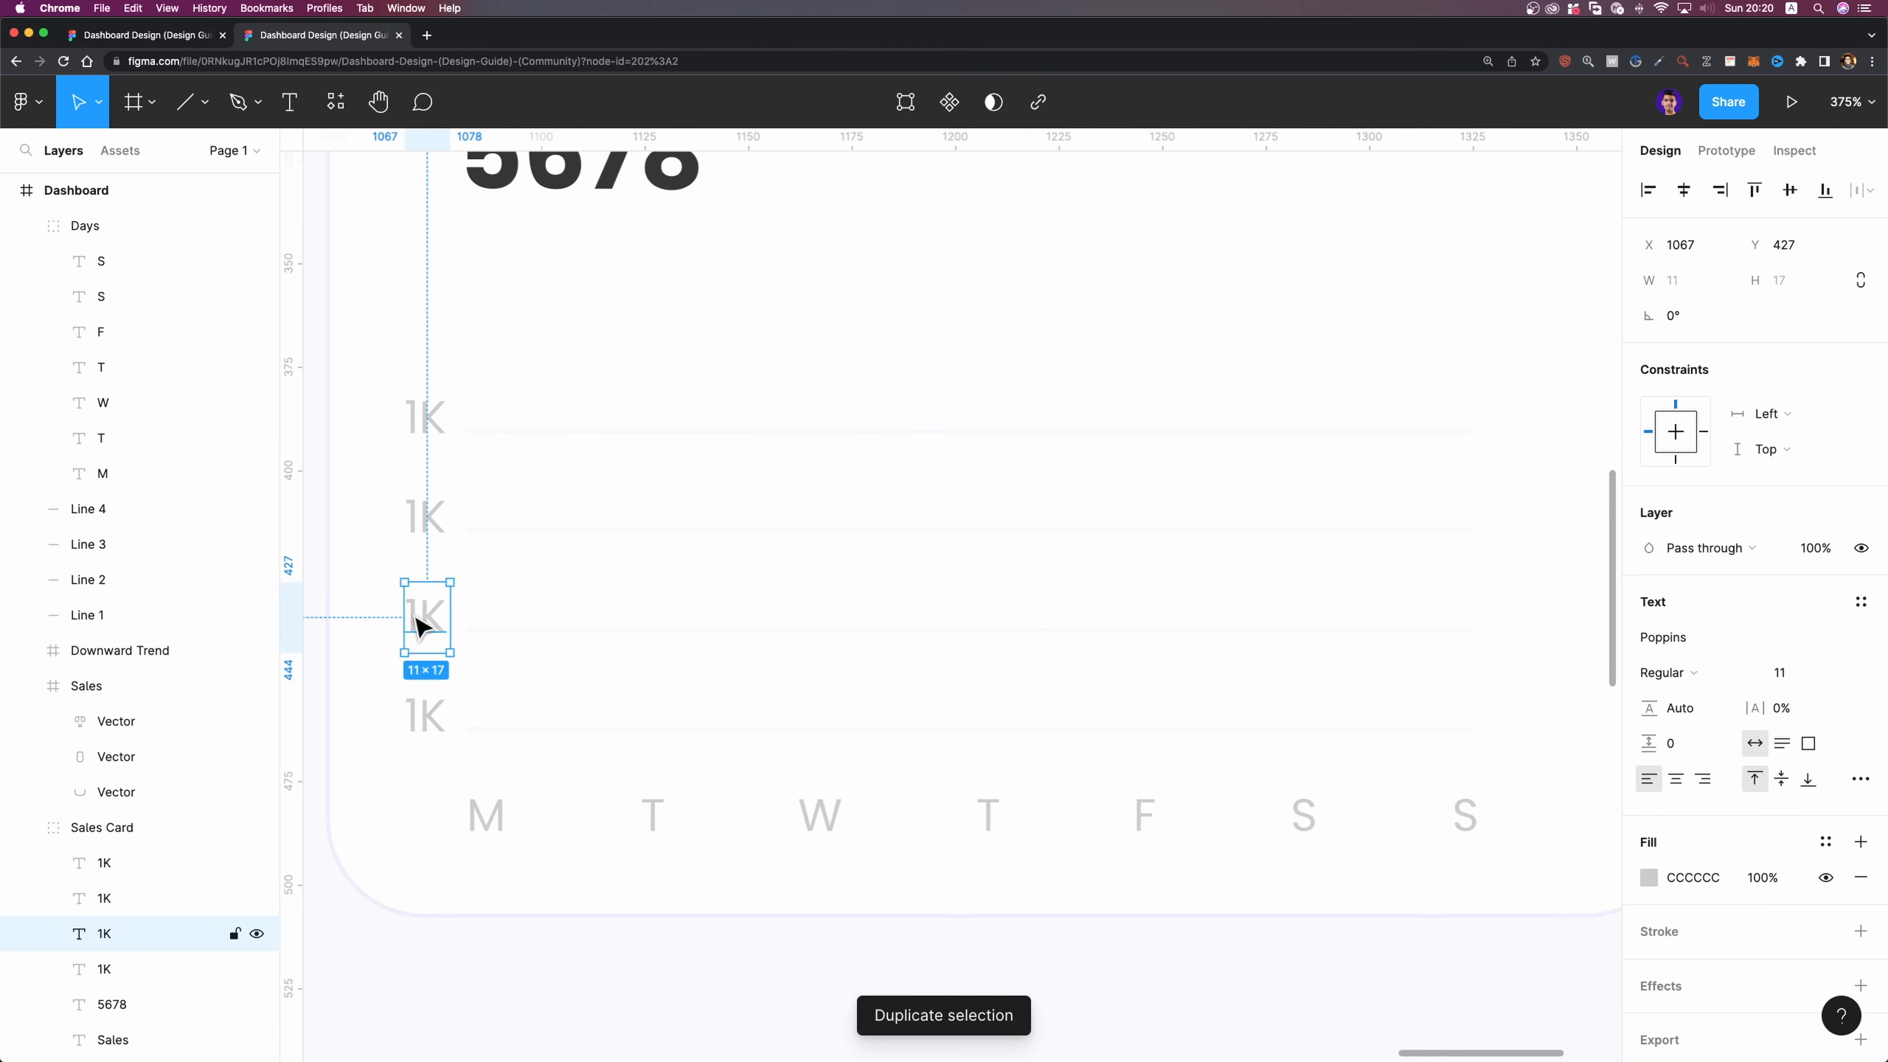
Change the three upper axis labels to 2K, 3K and 4K, going from bottom to top.
double_click(414, 611)
text(2K)
double_click(421, 514)
text(3K)
double_click(411, 426)
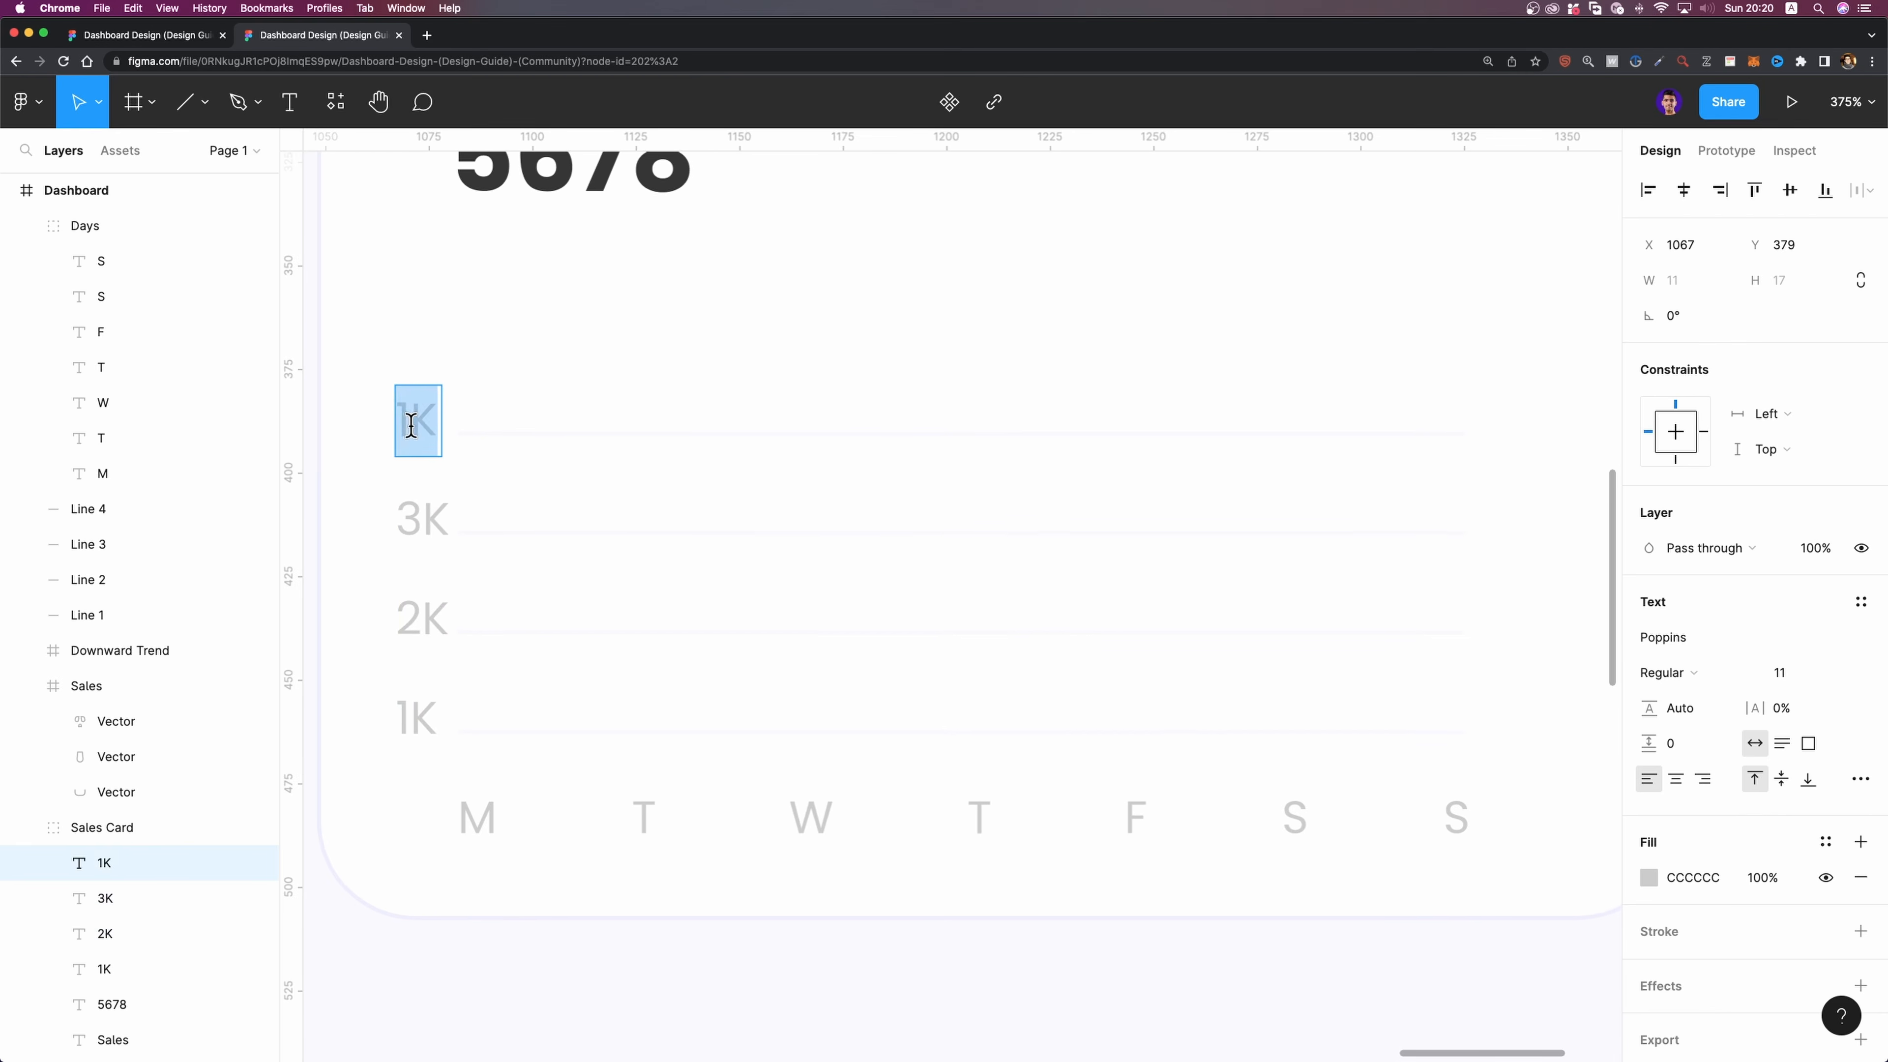
click(412, 425)
scroll(411, 425, up, 1)
key(BackSpace)
text(4)
key(Escape)
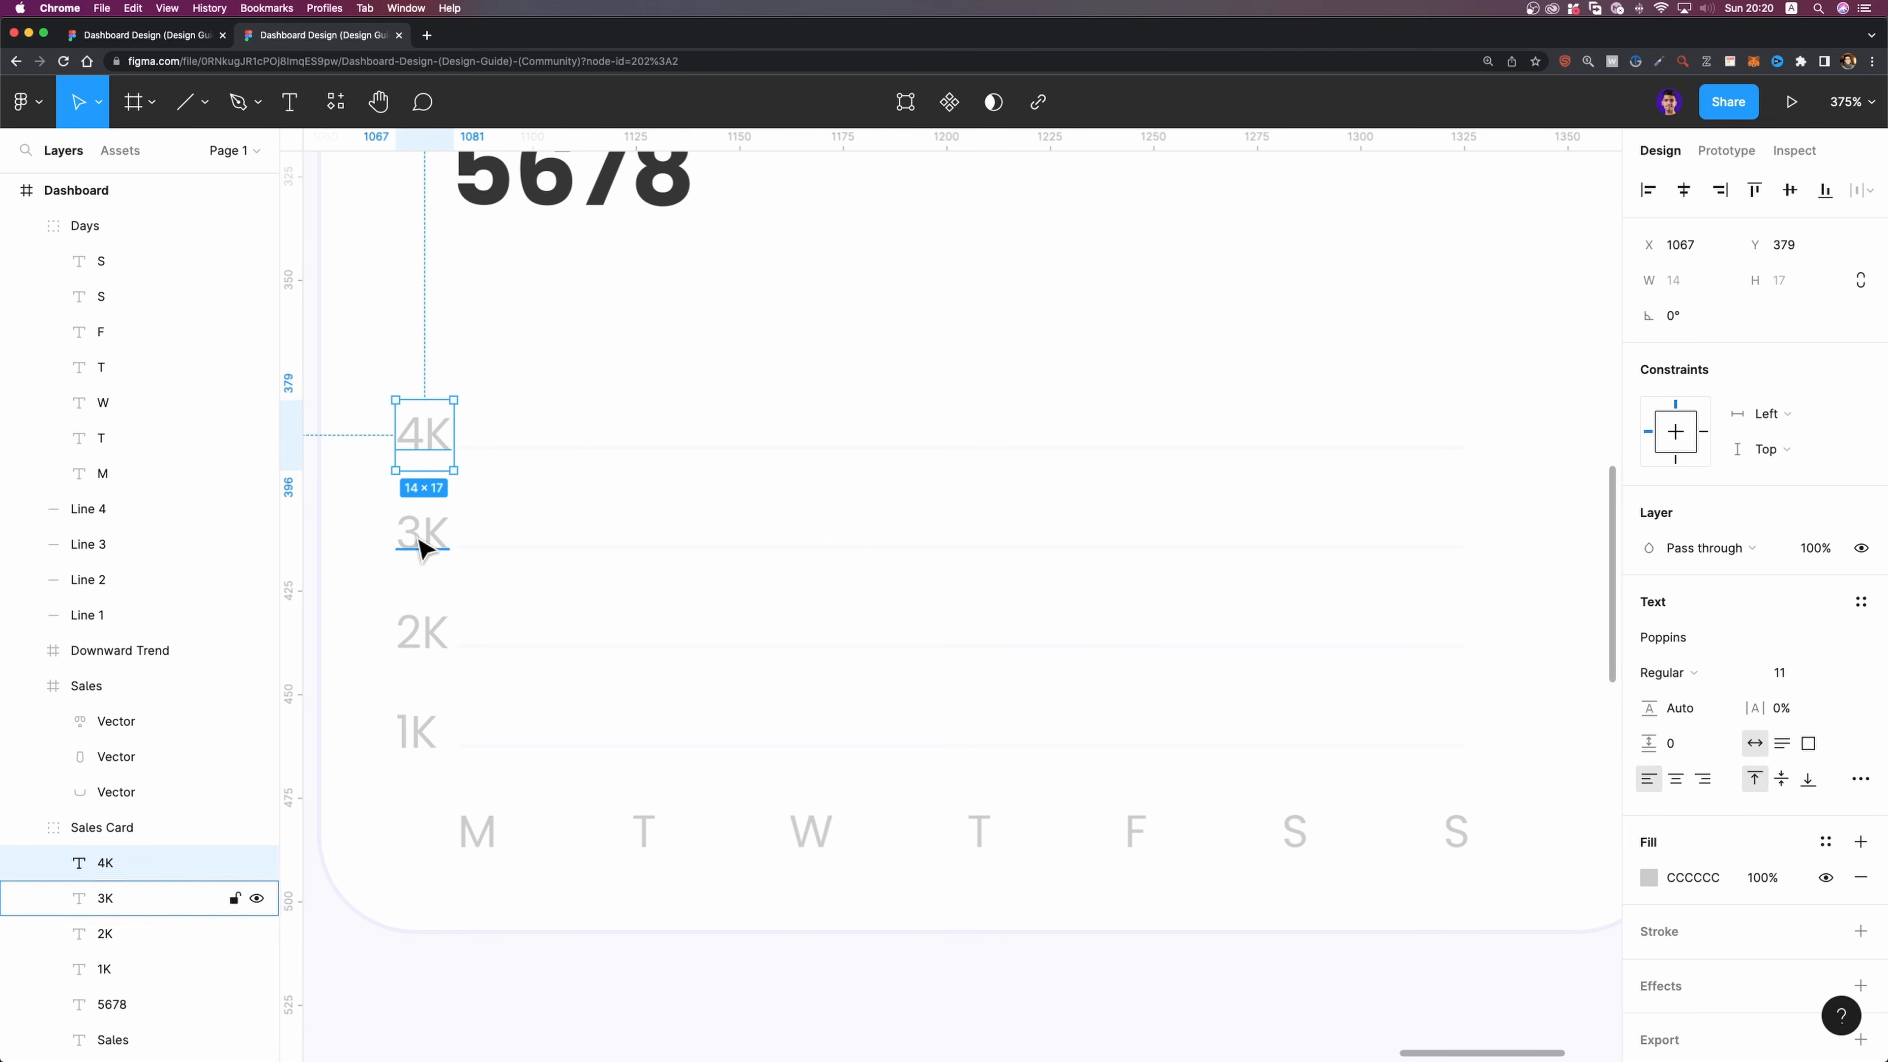
Right-align the four axis labels and move them to X 1060, two units lower, about 8 from the grid lines.
shift+click(422, 533)
shift+click(423, 633)
shift+click(420, 732)
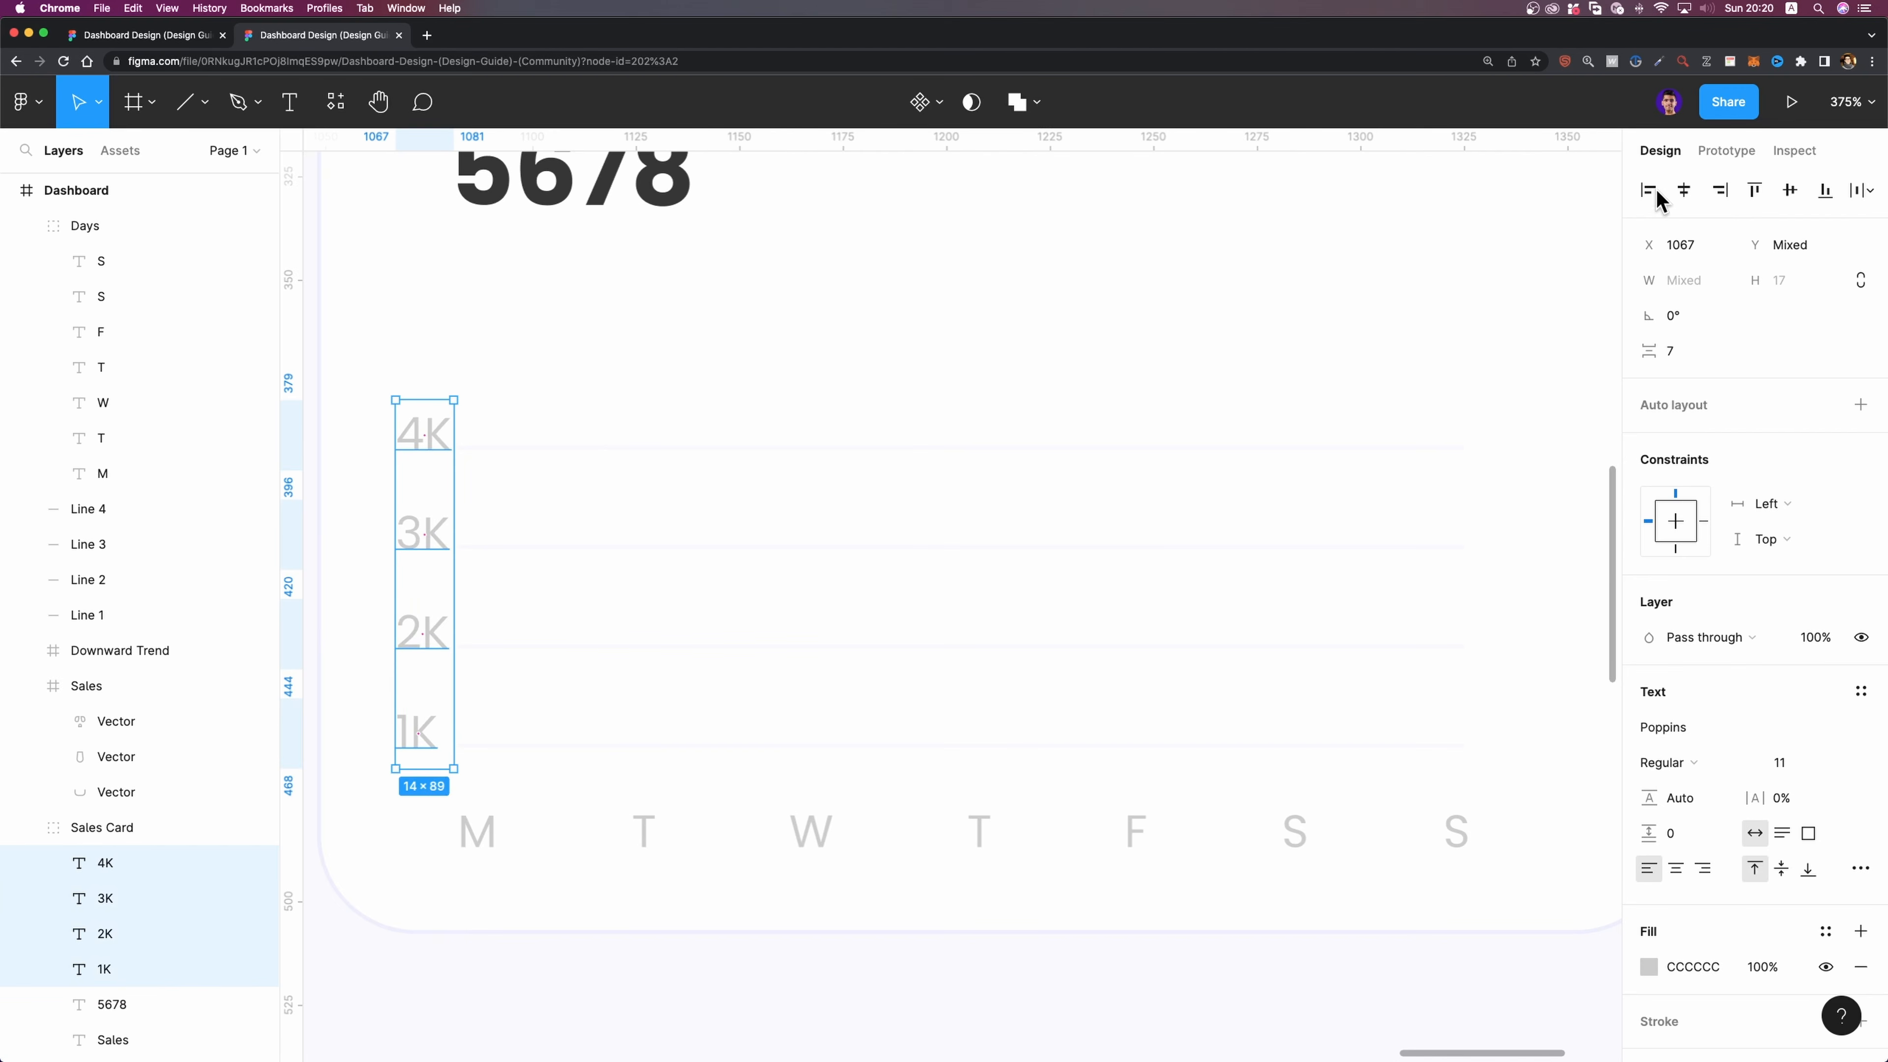
click(1720, 190)
key(Down)
key(Down)
key(Left)
key(Left)
key(Left)
key(Left)
key(Left)
key(Left)
key(alt)
key(Left)
key(alt)
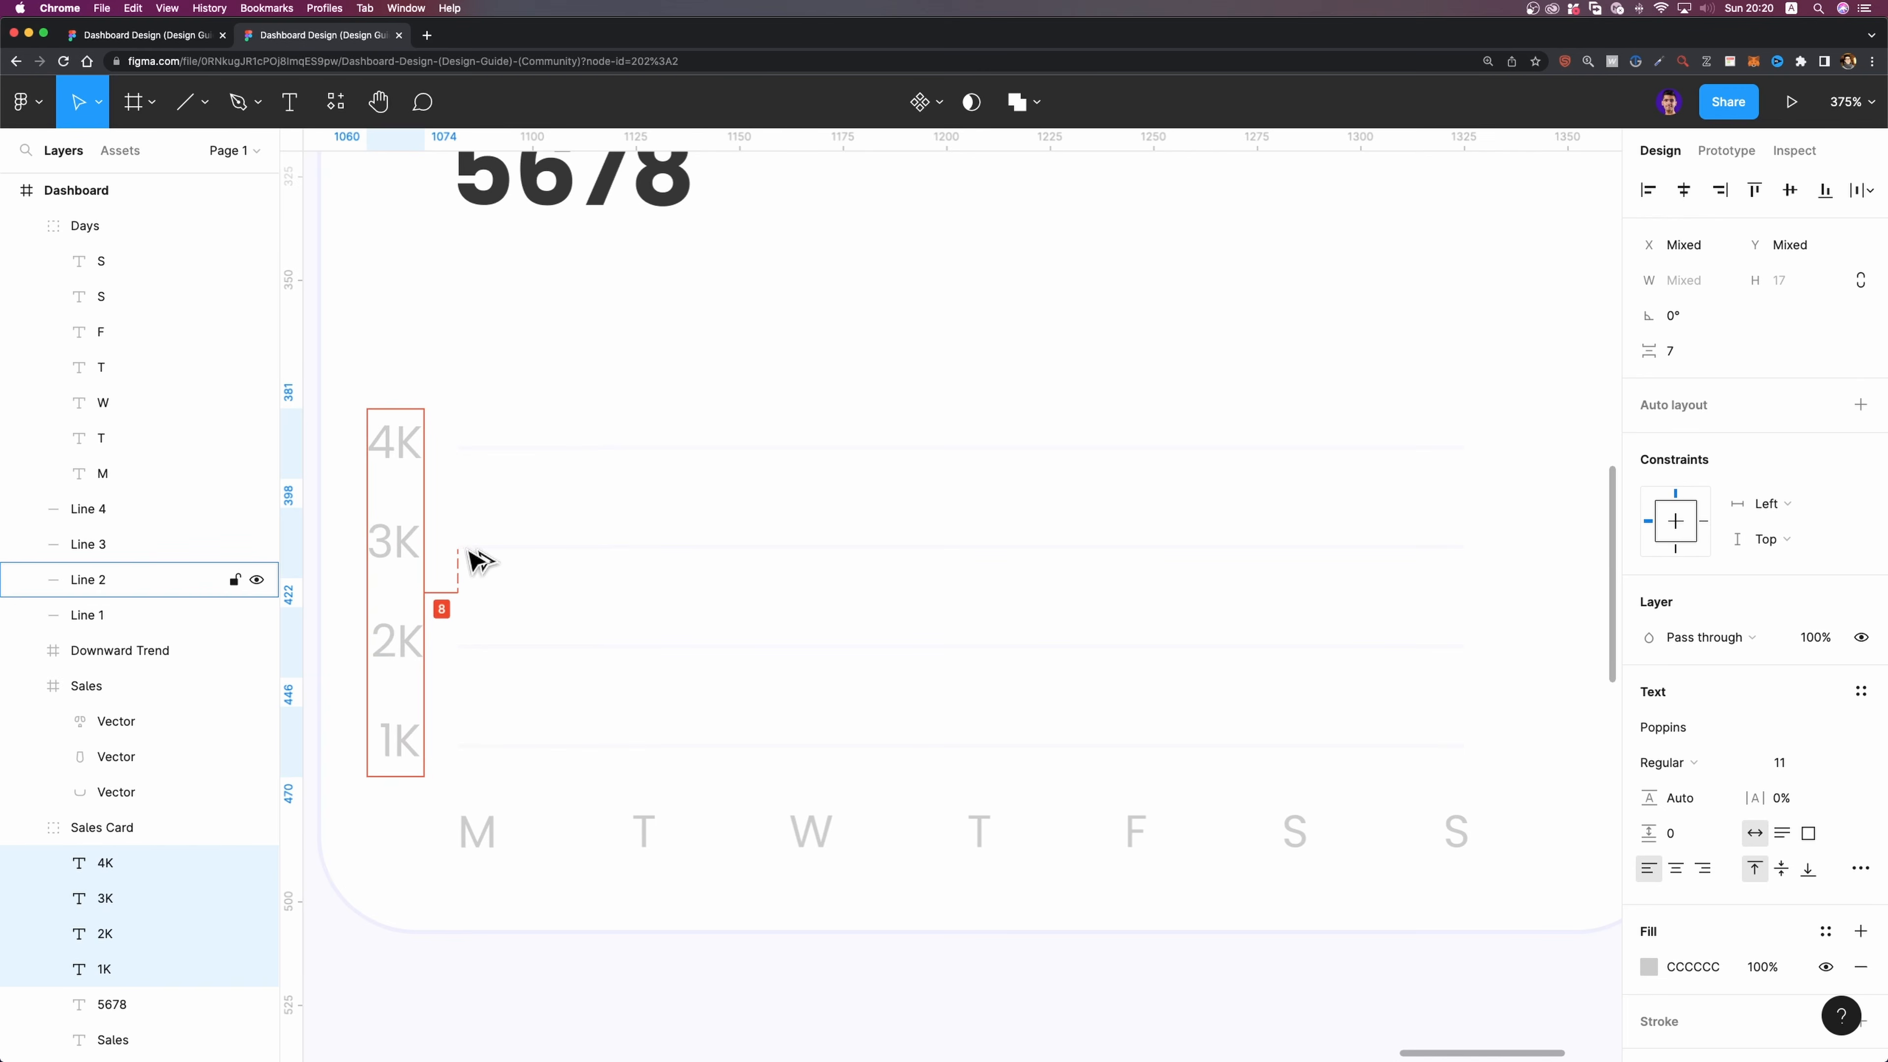
Move the Days group up to Y 471, closer to the lowest grid line.
click(489, 833)
key(alt)
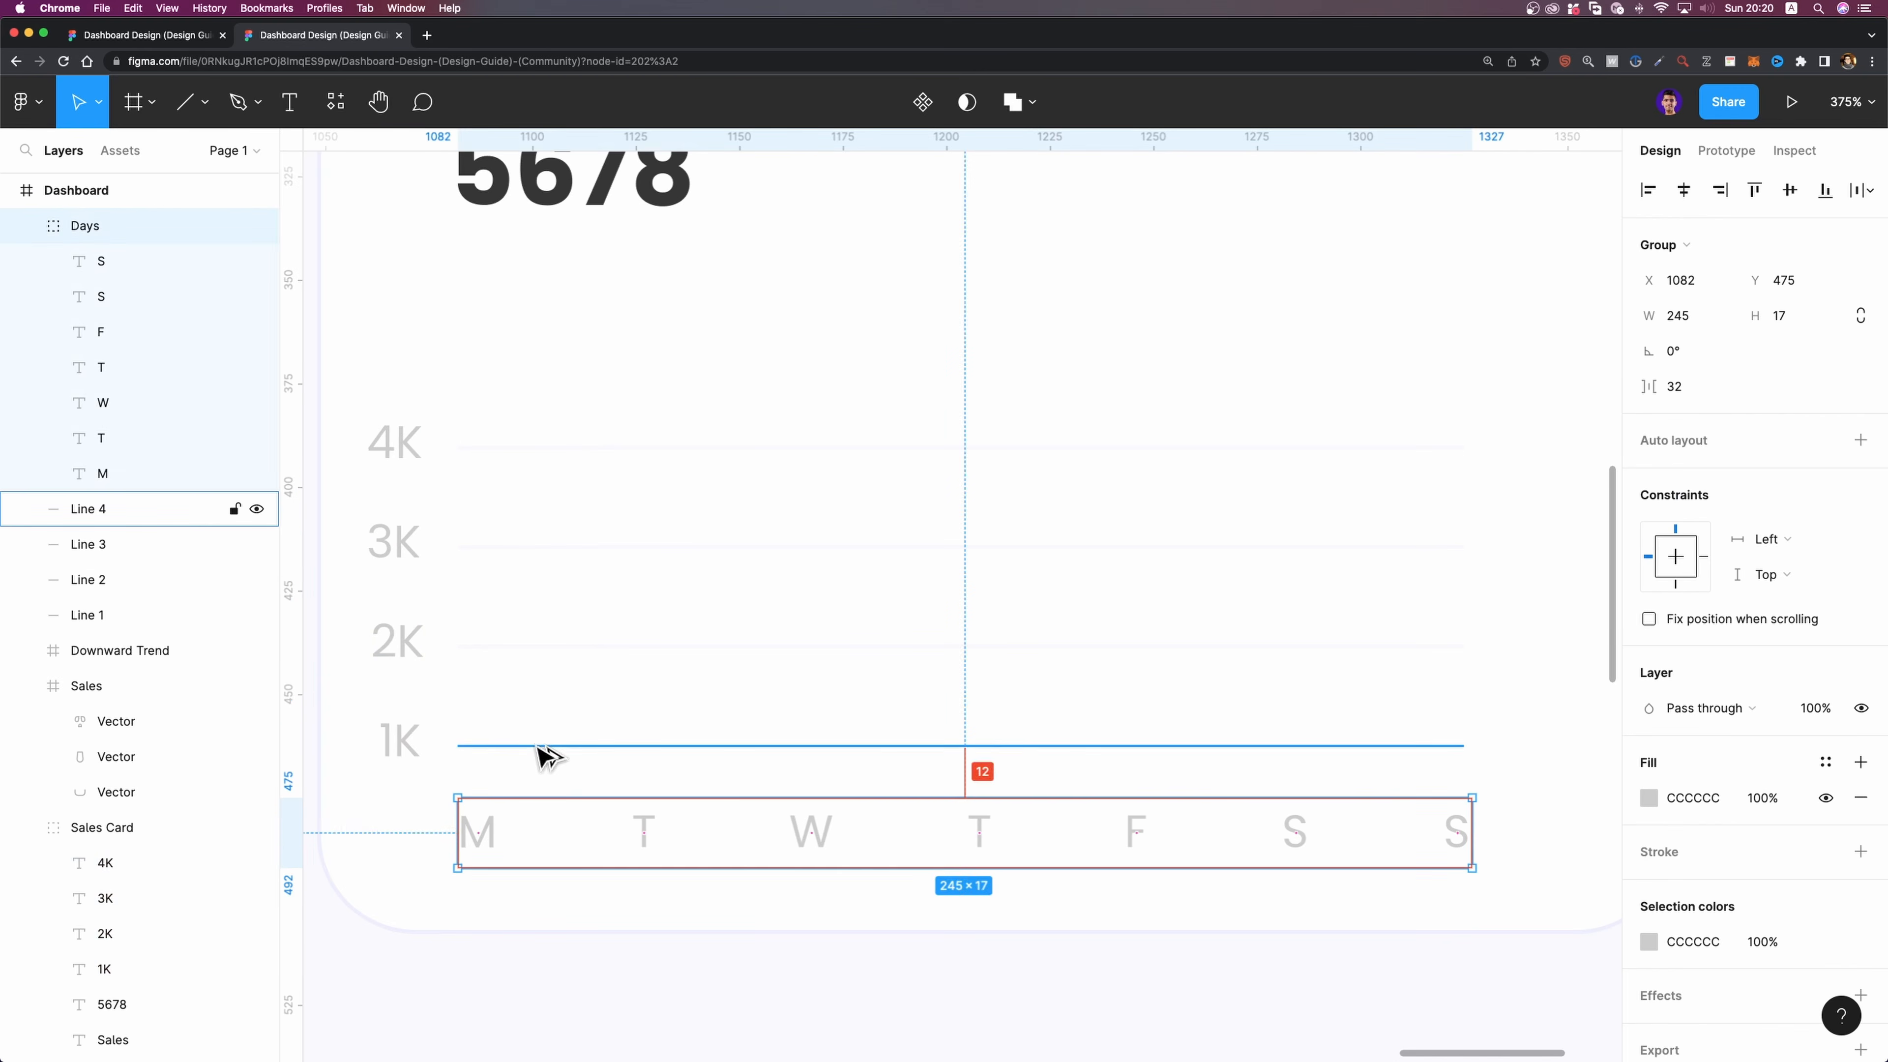
key(Up)
key(Up)
key(Up)
key(alt)
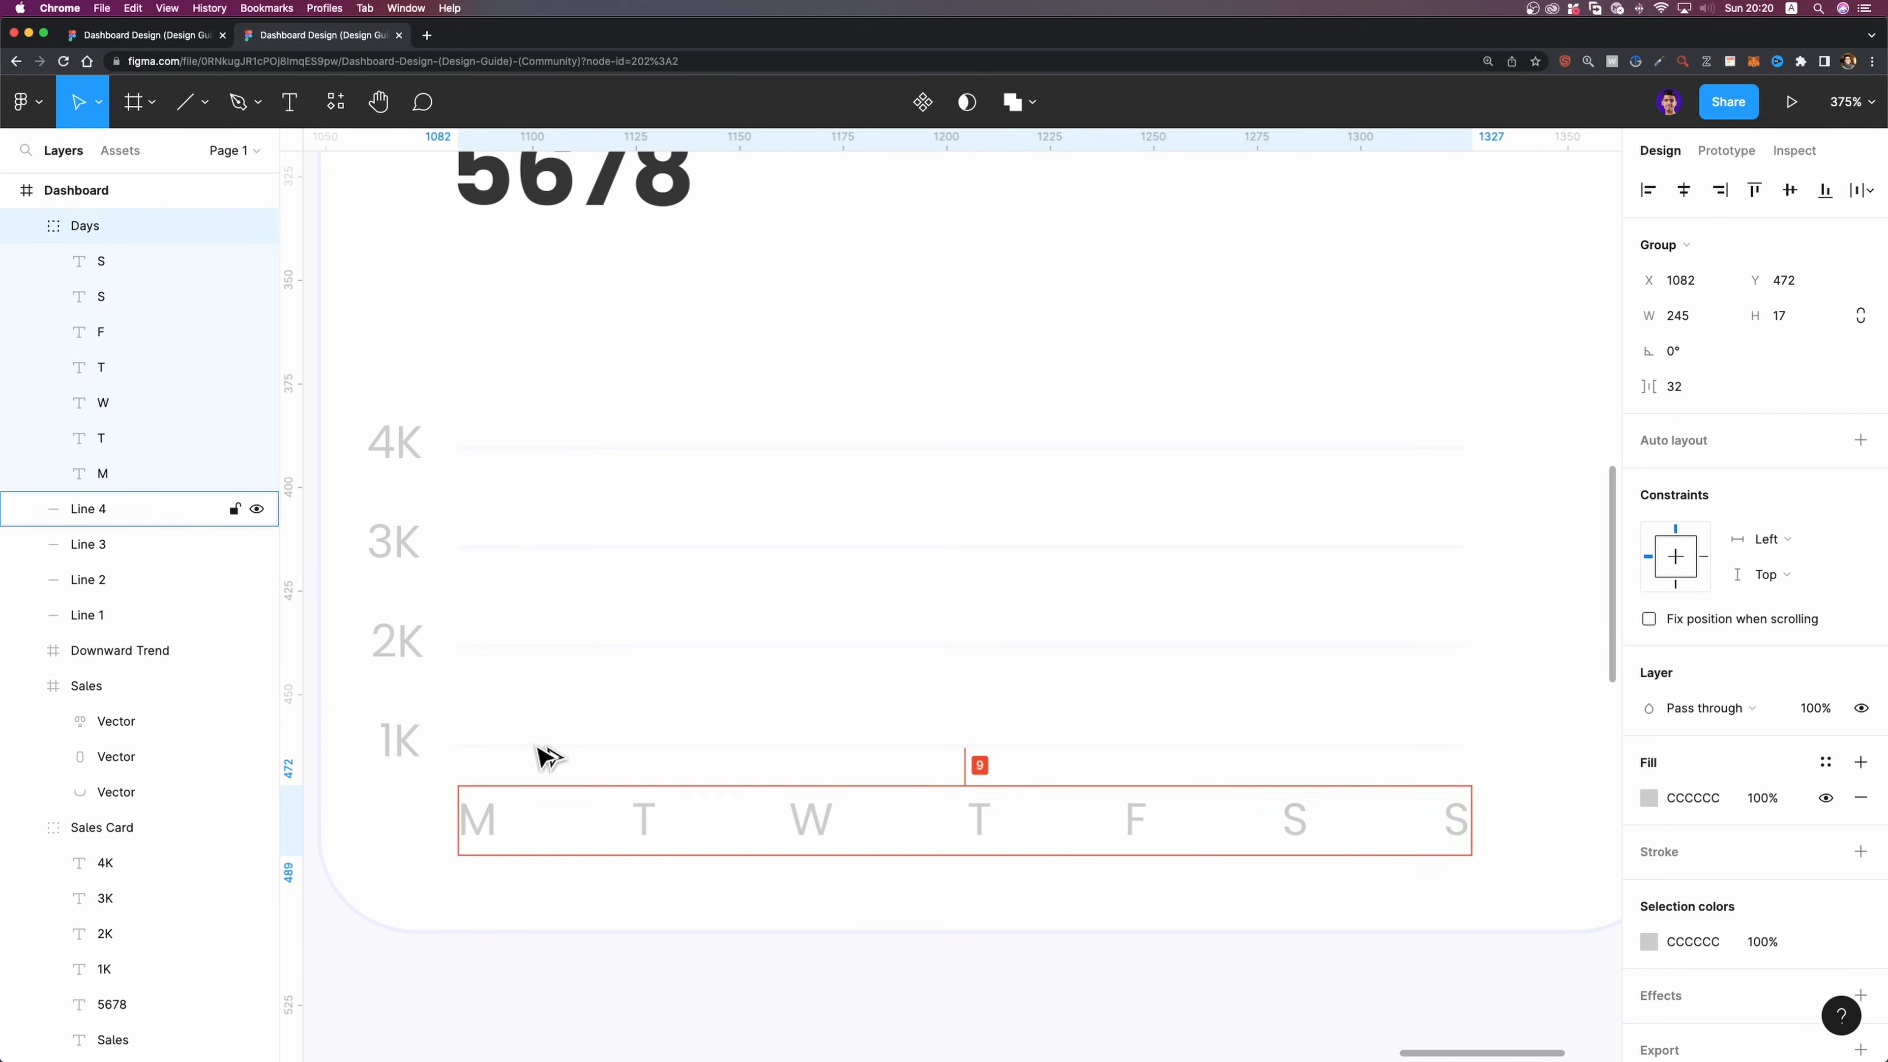
key(Up)
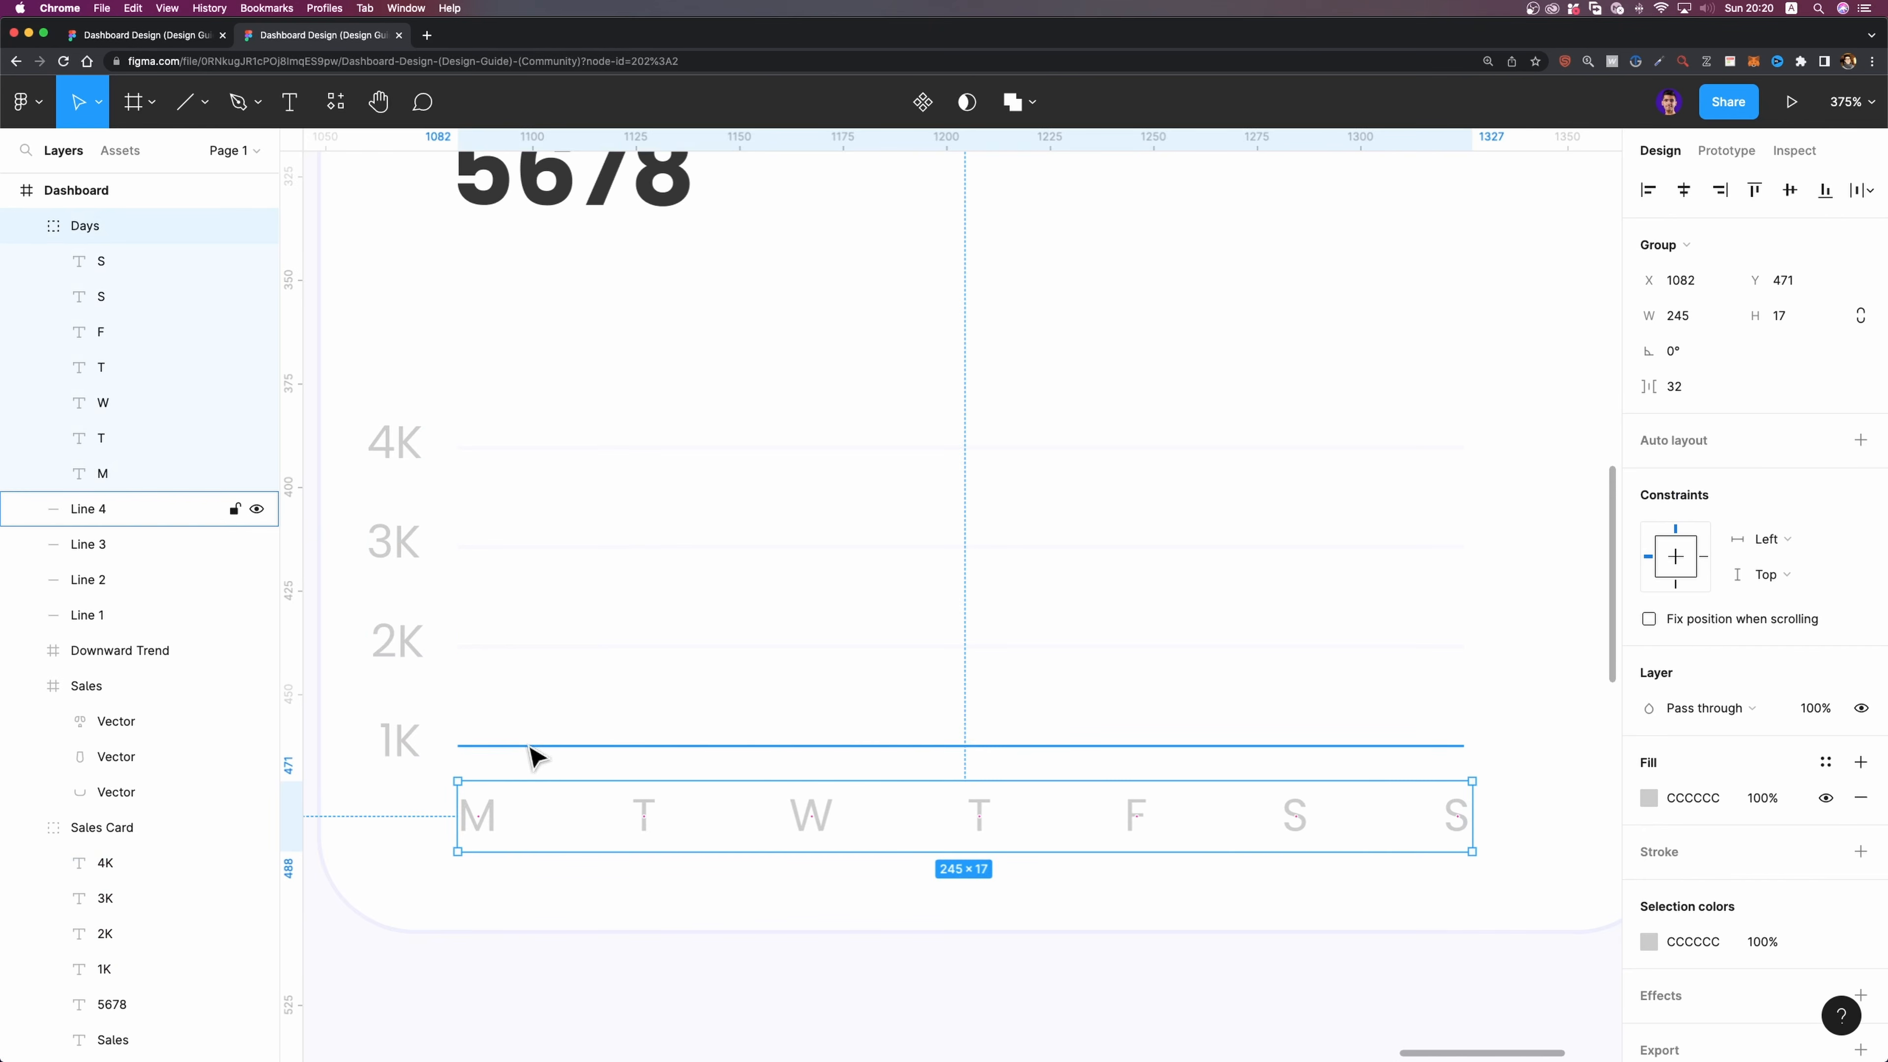
click(527, 877)
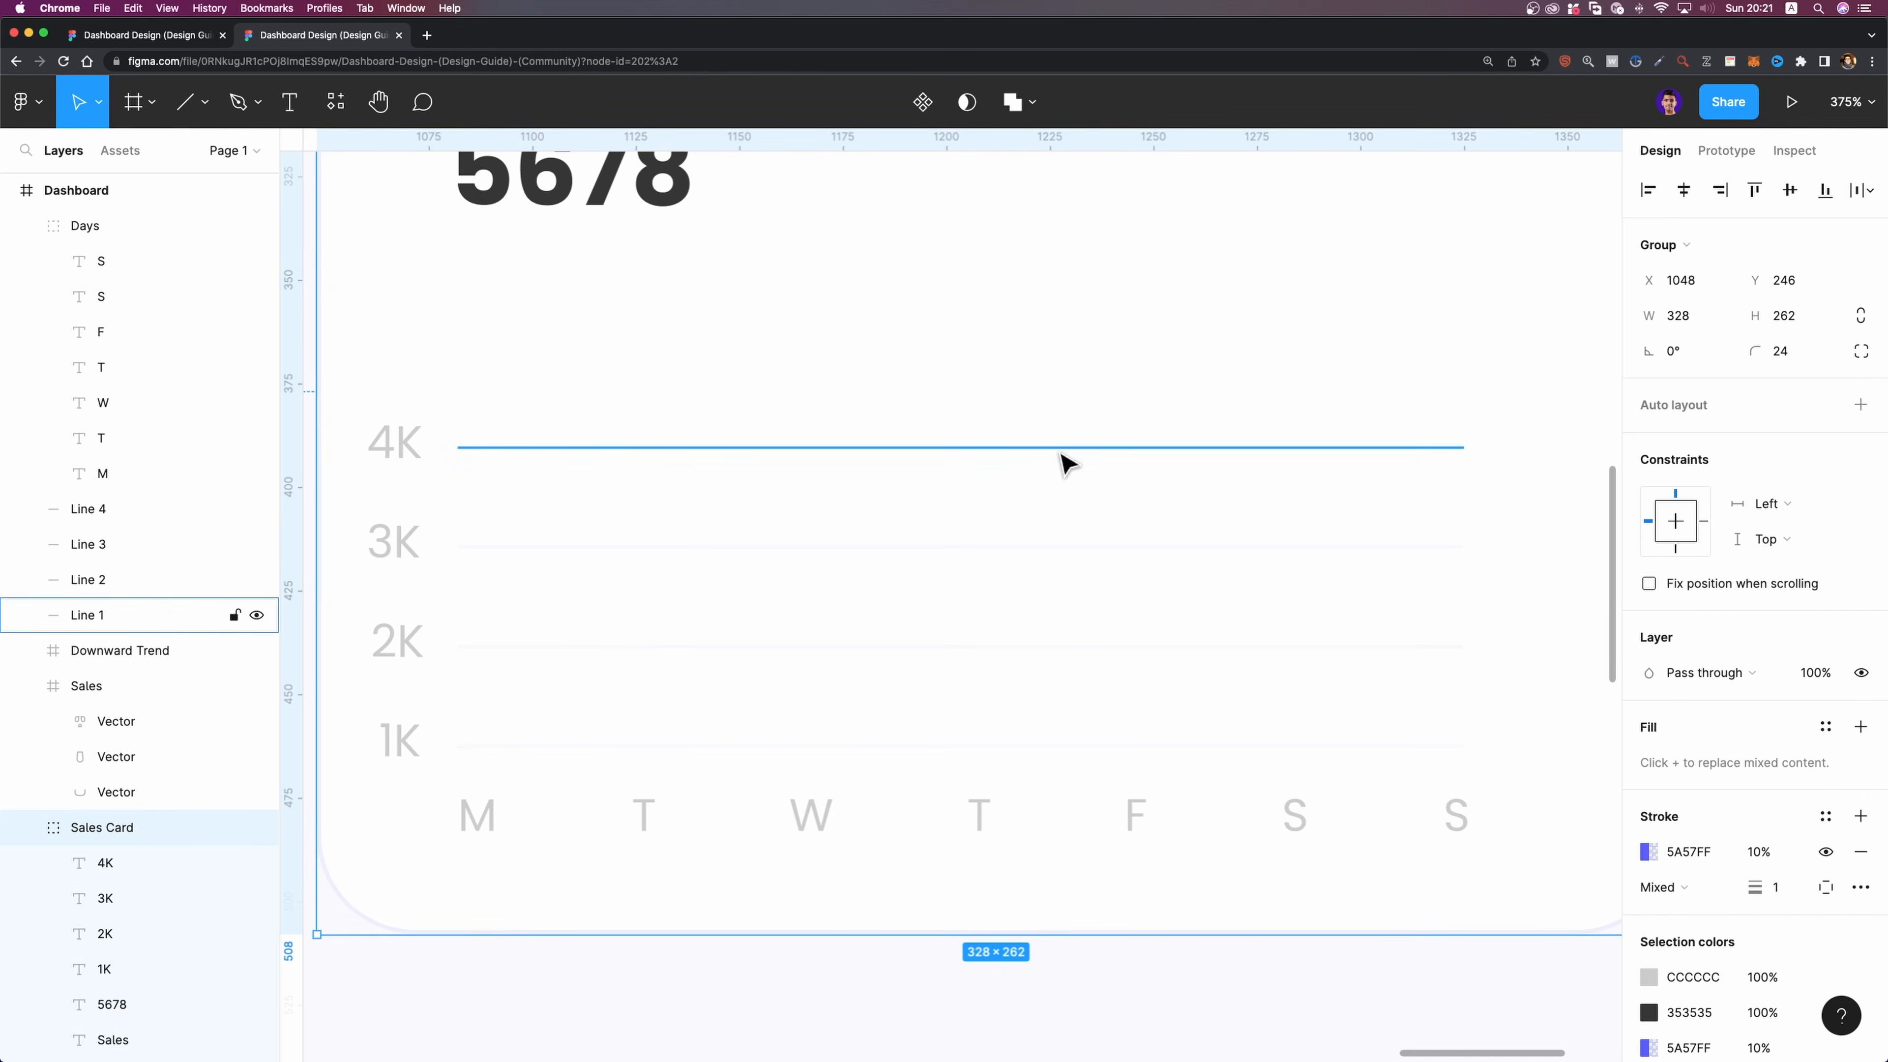
Draw a four-point wavy curve with the Pen tool from the 1K line above M, through X 1164.5, Y 409, up to the 4K line.
click(240, 101)
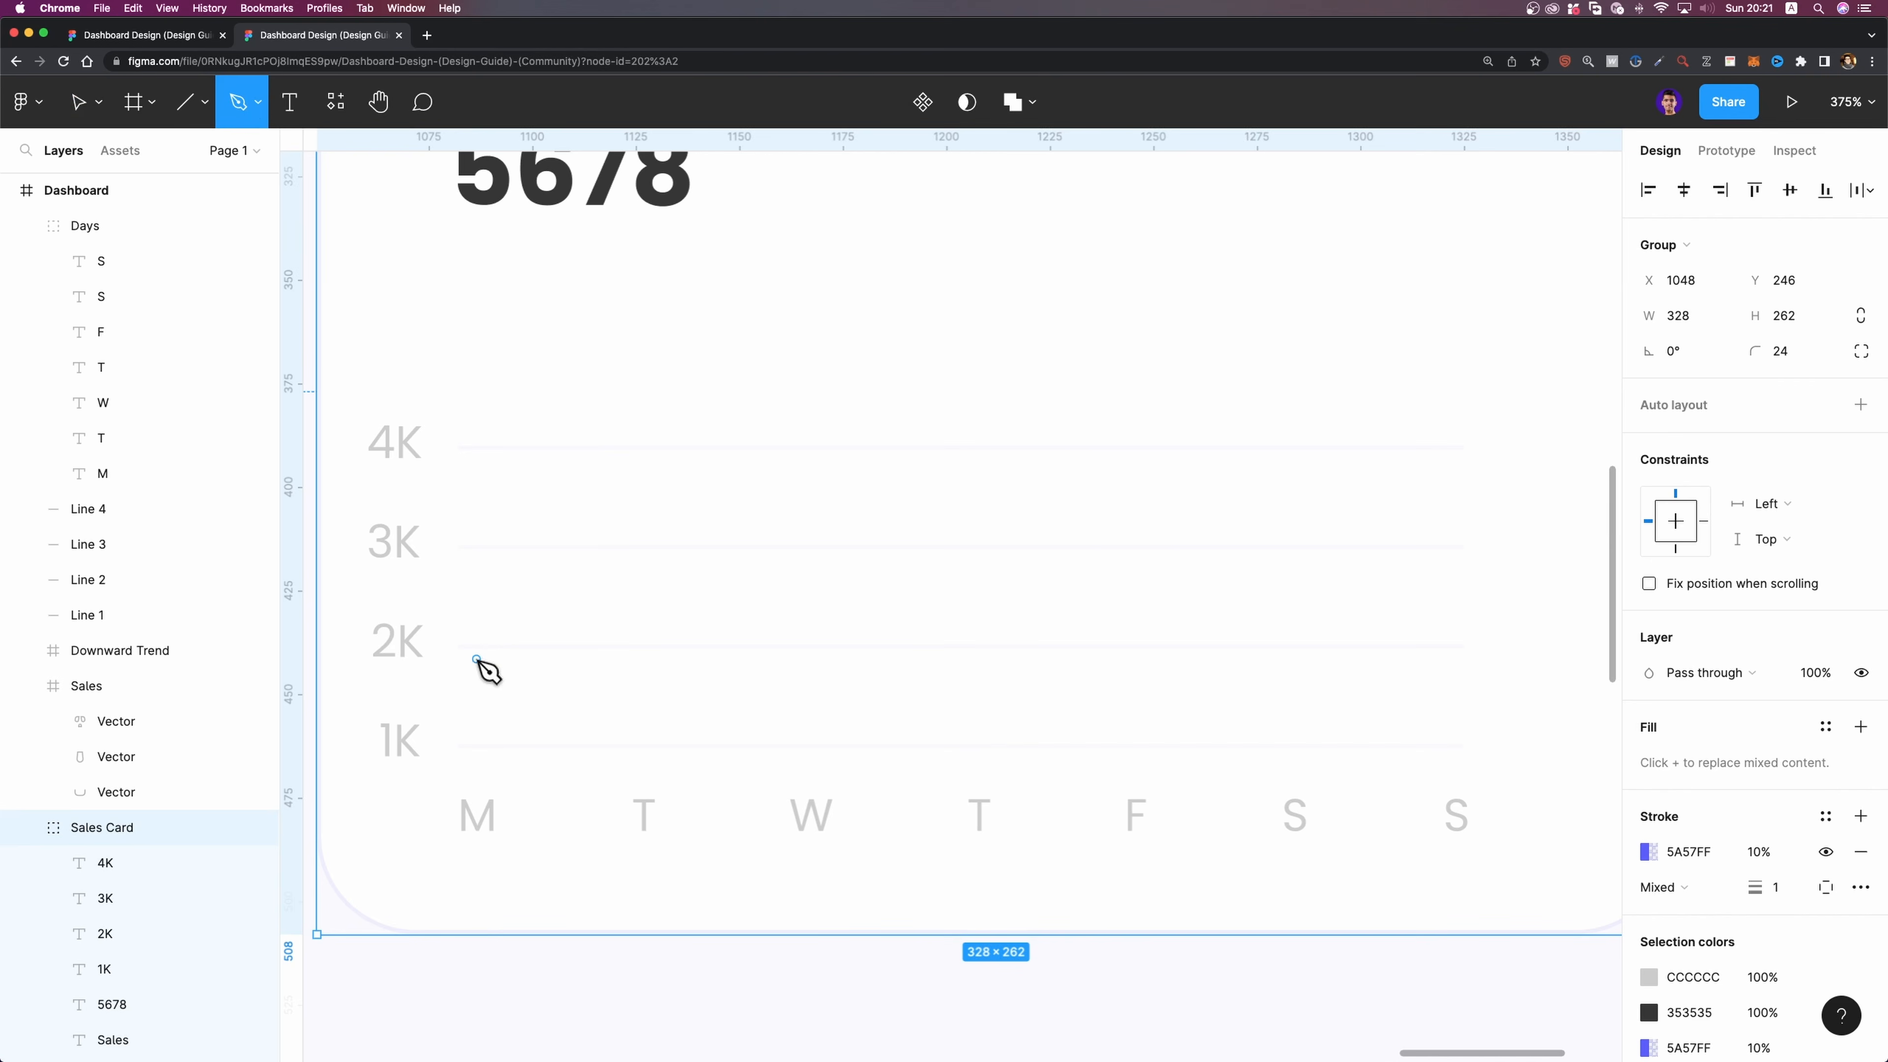
click(482, 742)
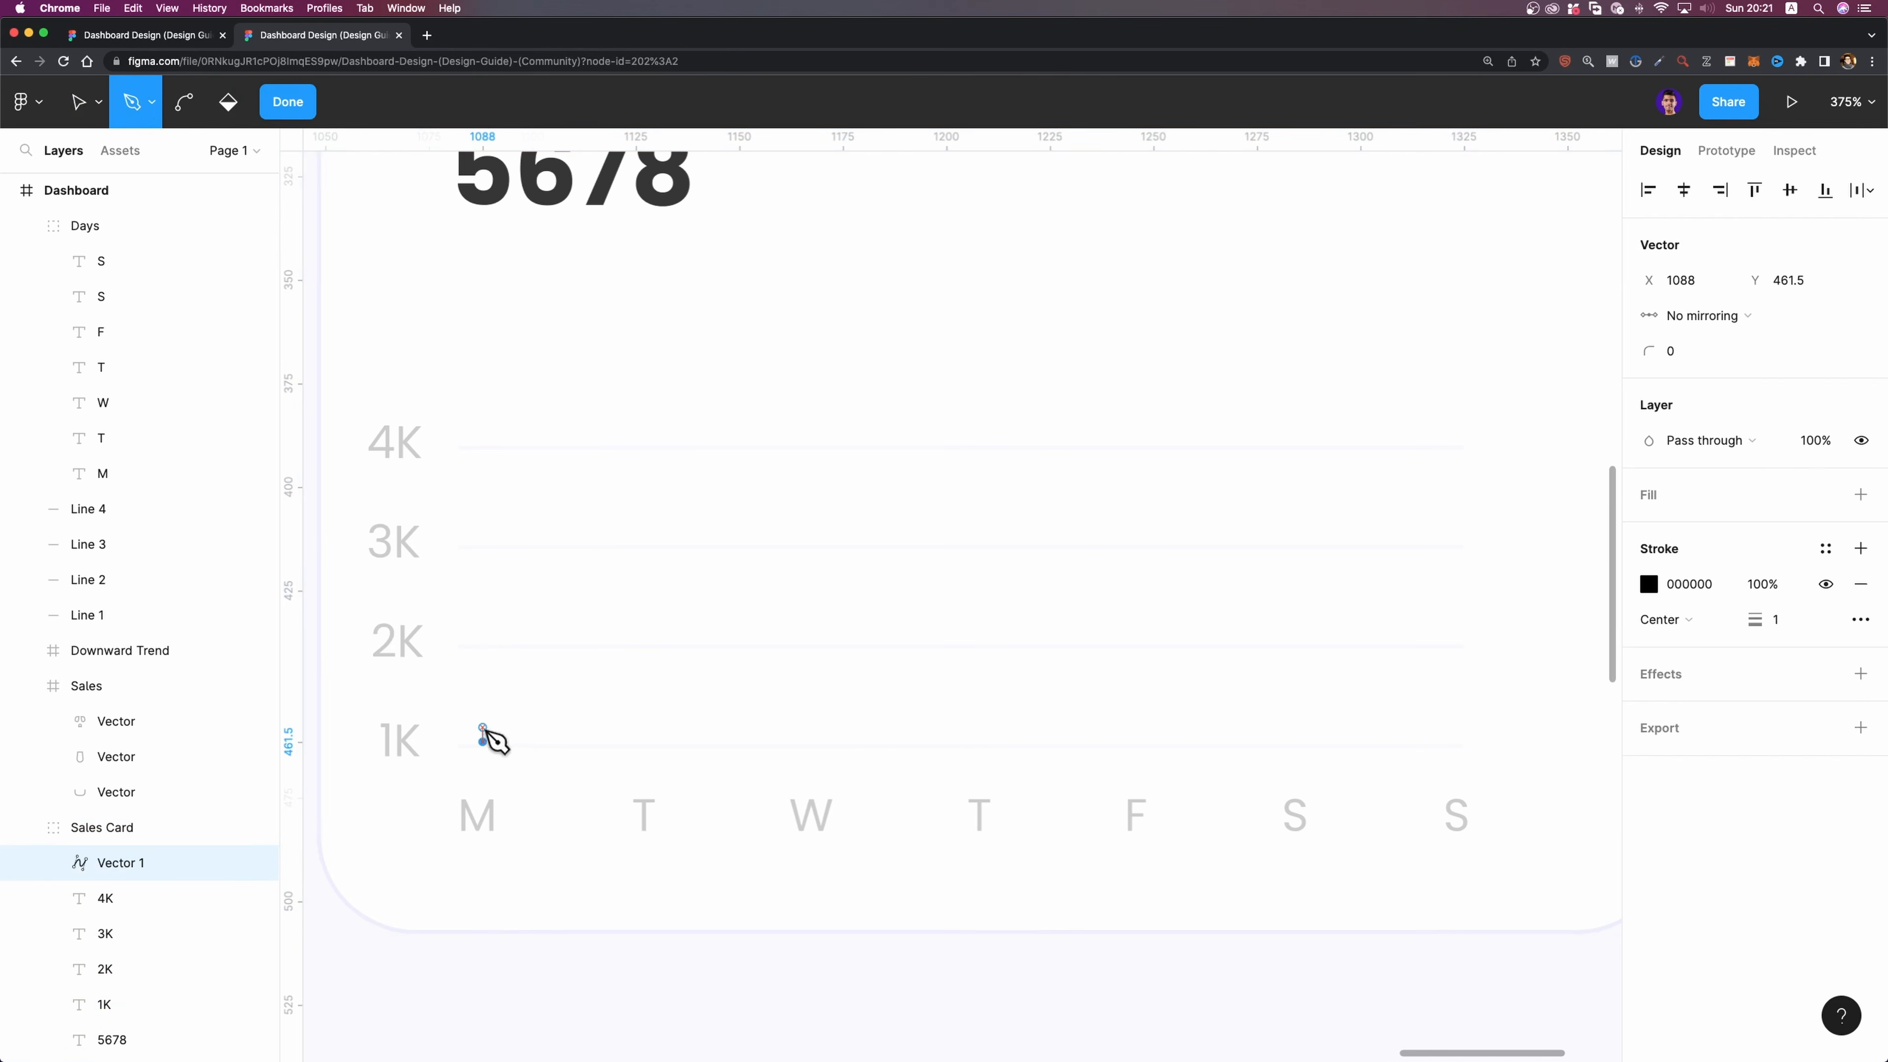
drag(799, 524, 1015, 515)
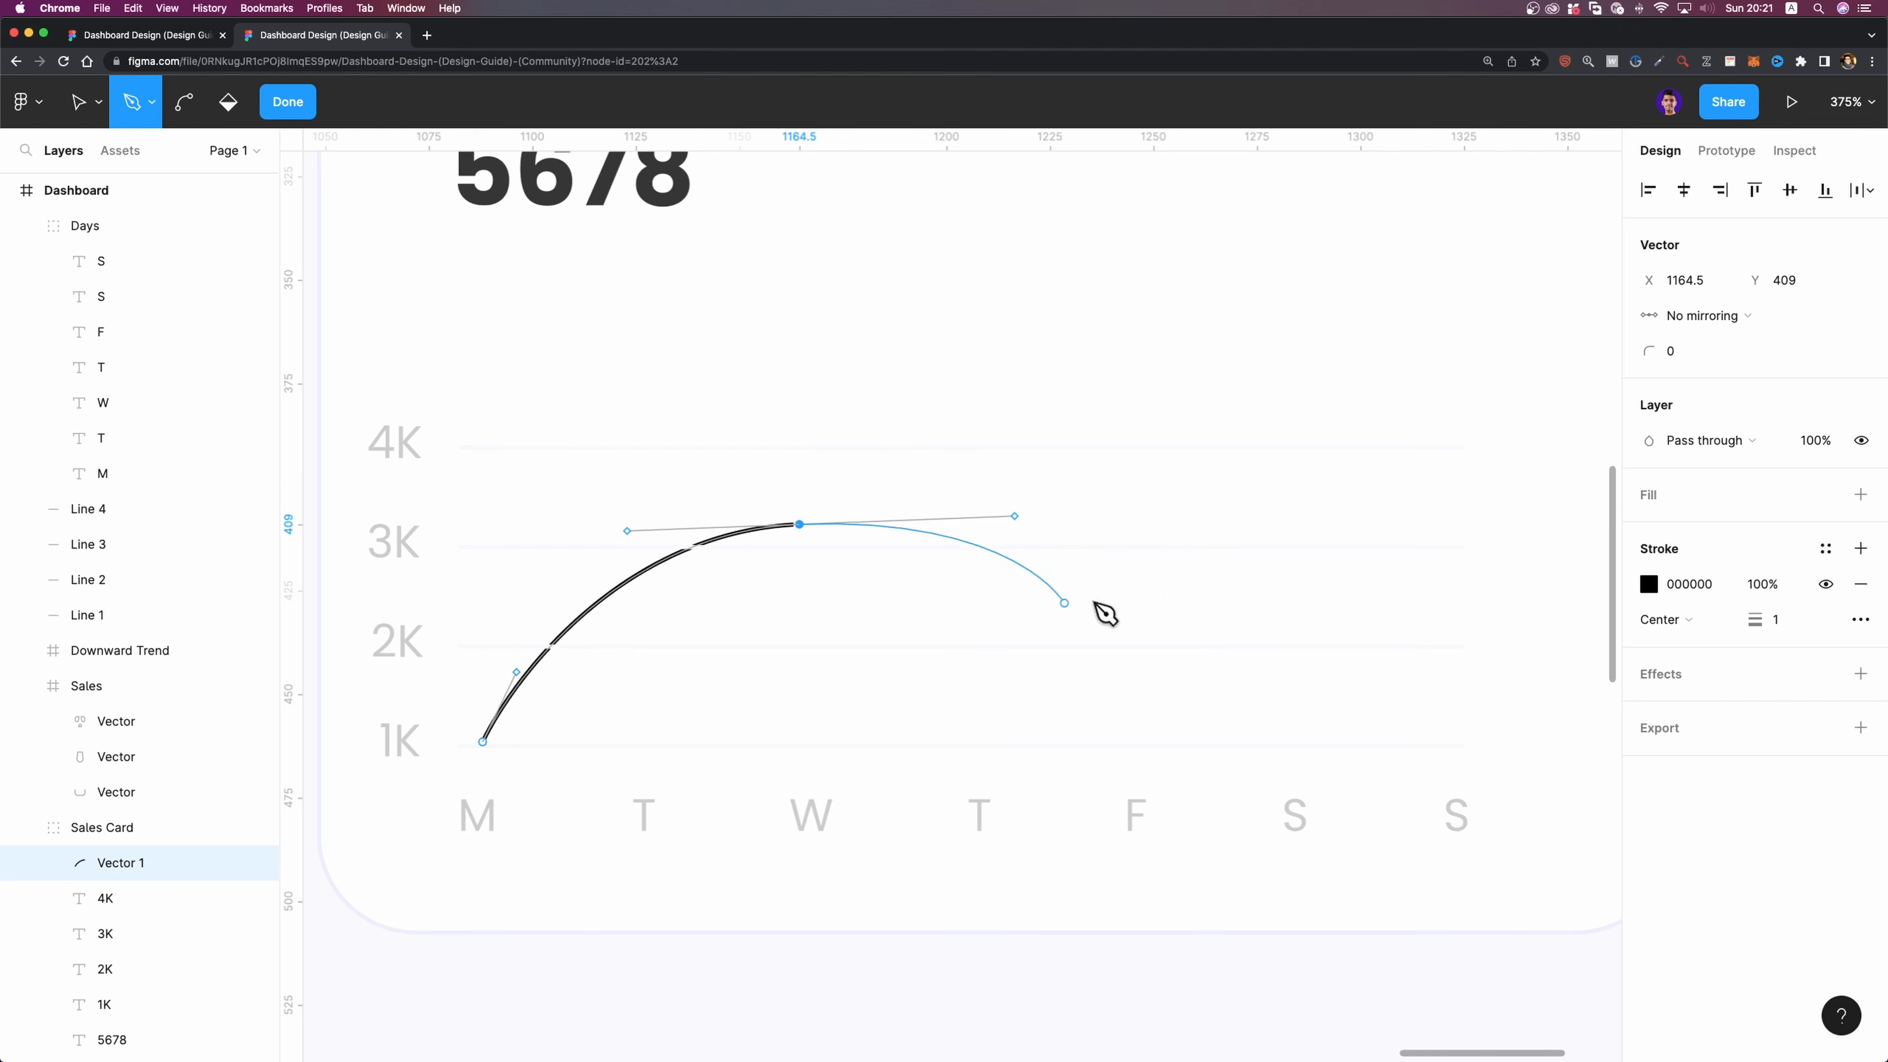
drag(1168, 574, 1364, 534)
click(1389, 448)
key(Escape)
Lower the curve's third point to about X 1255.5, Y 428 and adjust its handles for a smoother dip before leaving vector editing.
click(1170, 575)
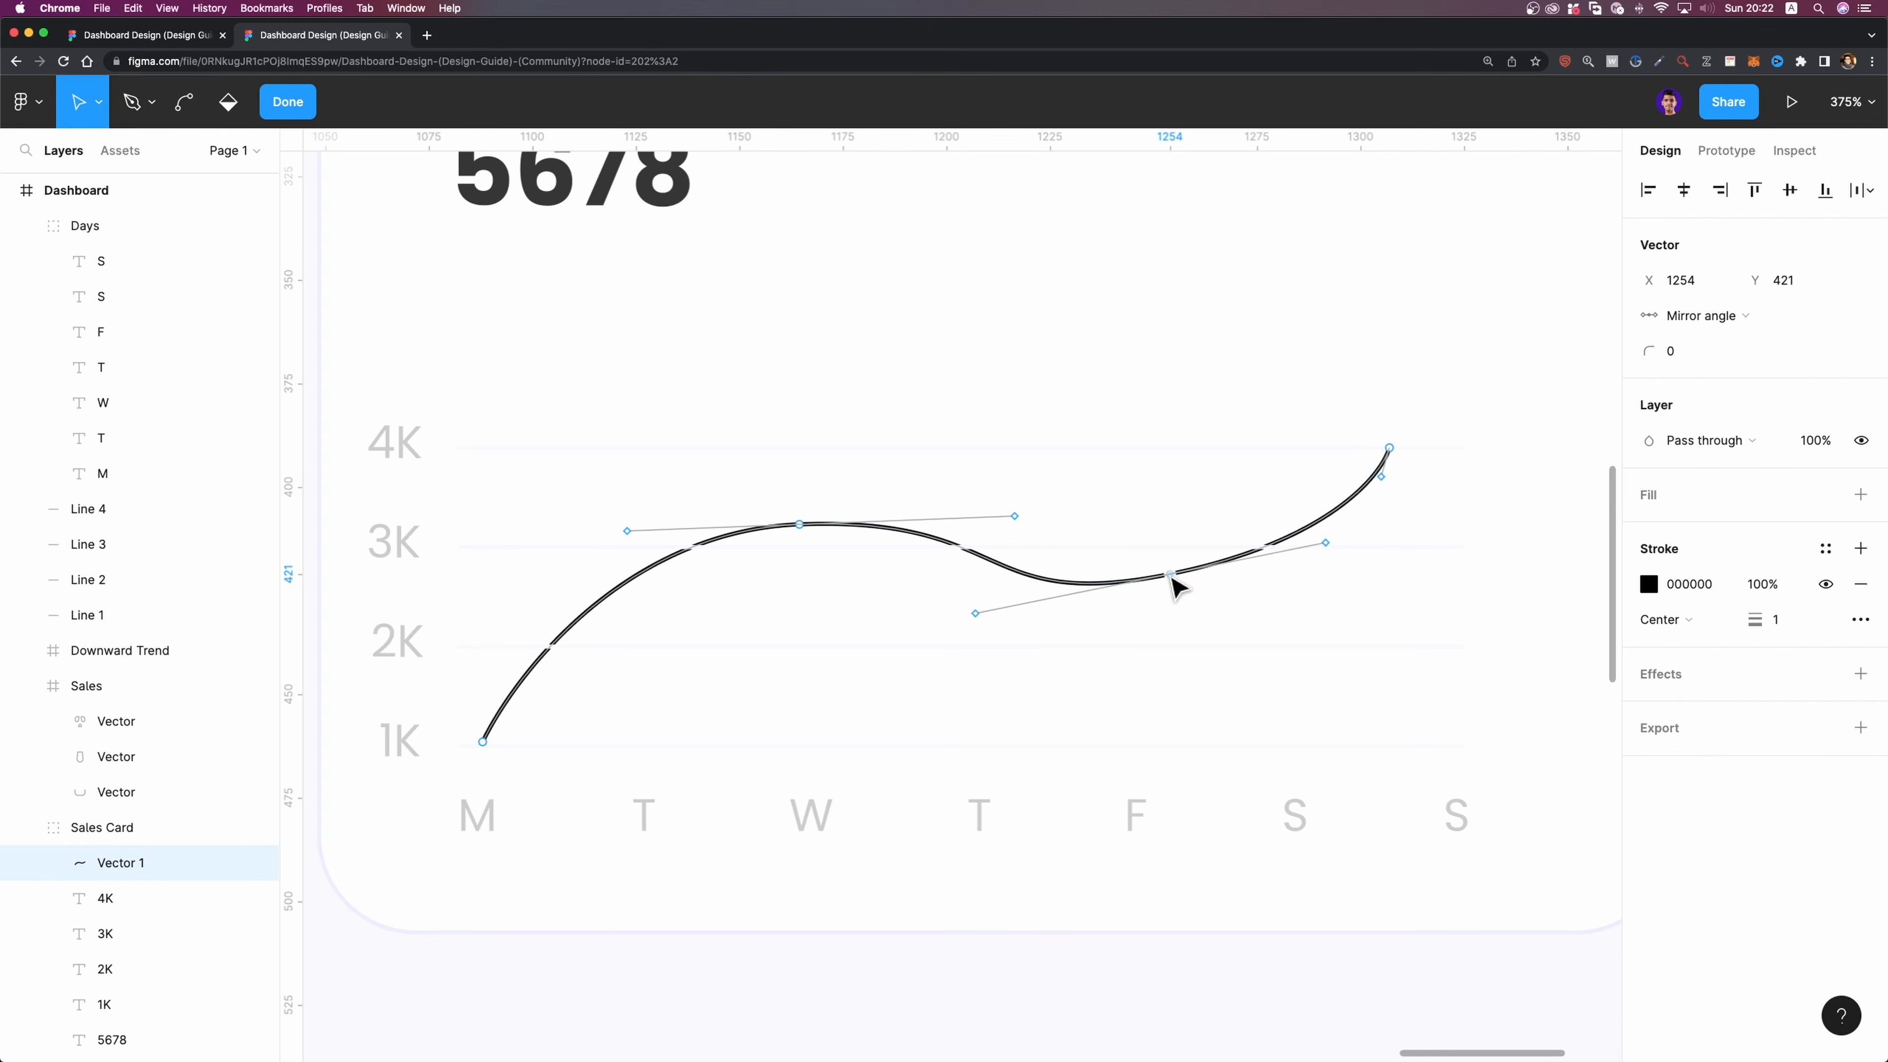
mouse_move(1325, 544)
mouse_down()
mouse_move(1328, 523)
mouse_move(1348, 568)
mouse_move(1327, 543)
mouse_up()
drag(1167, 573, 1176, 603)
drag(979, 642, 973, 611)
drag(1342, 596, 1292, 589)
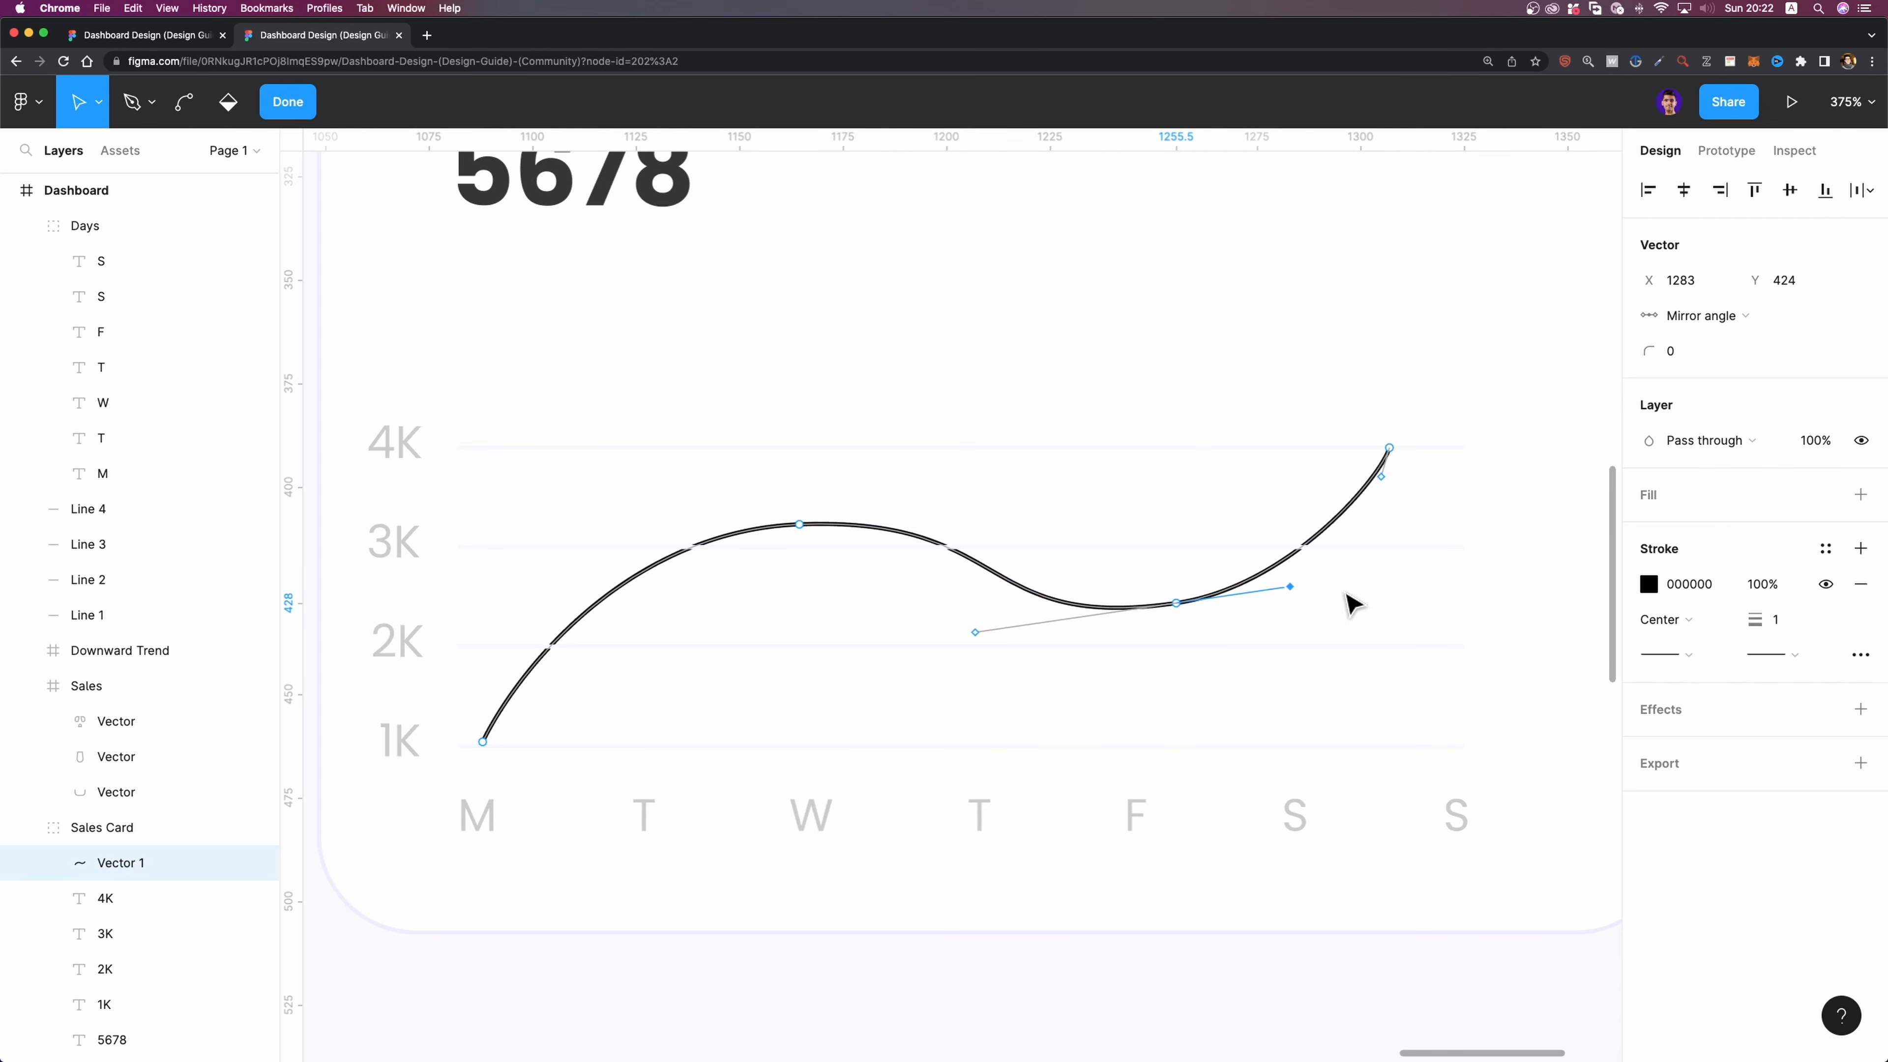
key(Escape)
key(Escape)
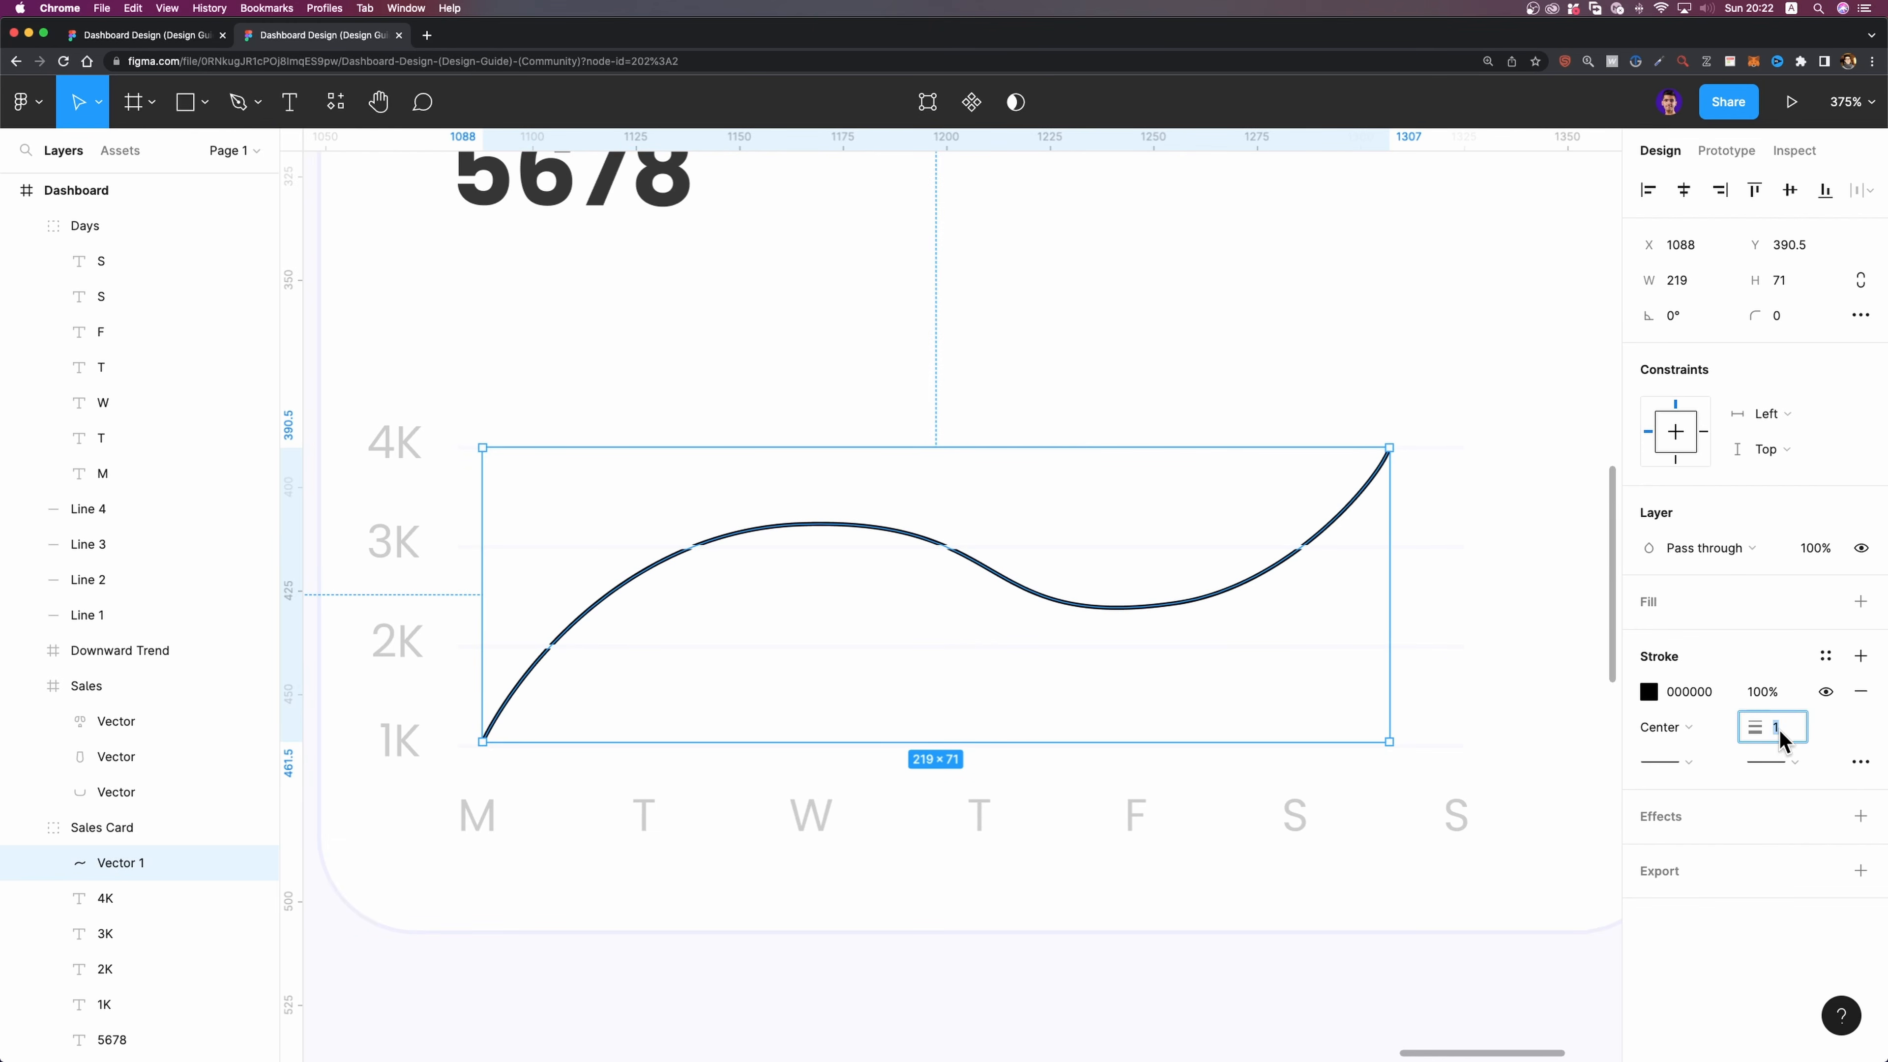
Give the curve a stroke width of 5 with round ends and move its layer directly above Line 4.
text(5)
key(Return)
drag(116, 866, 101, 497)
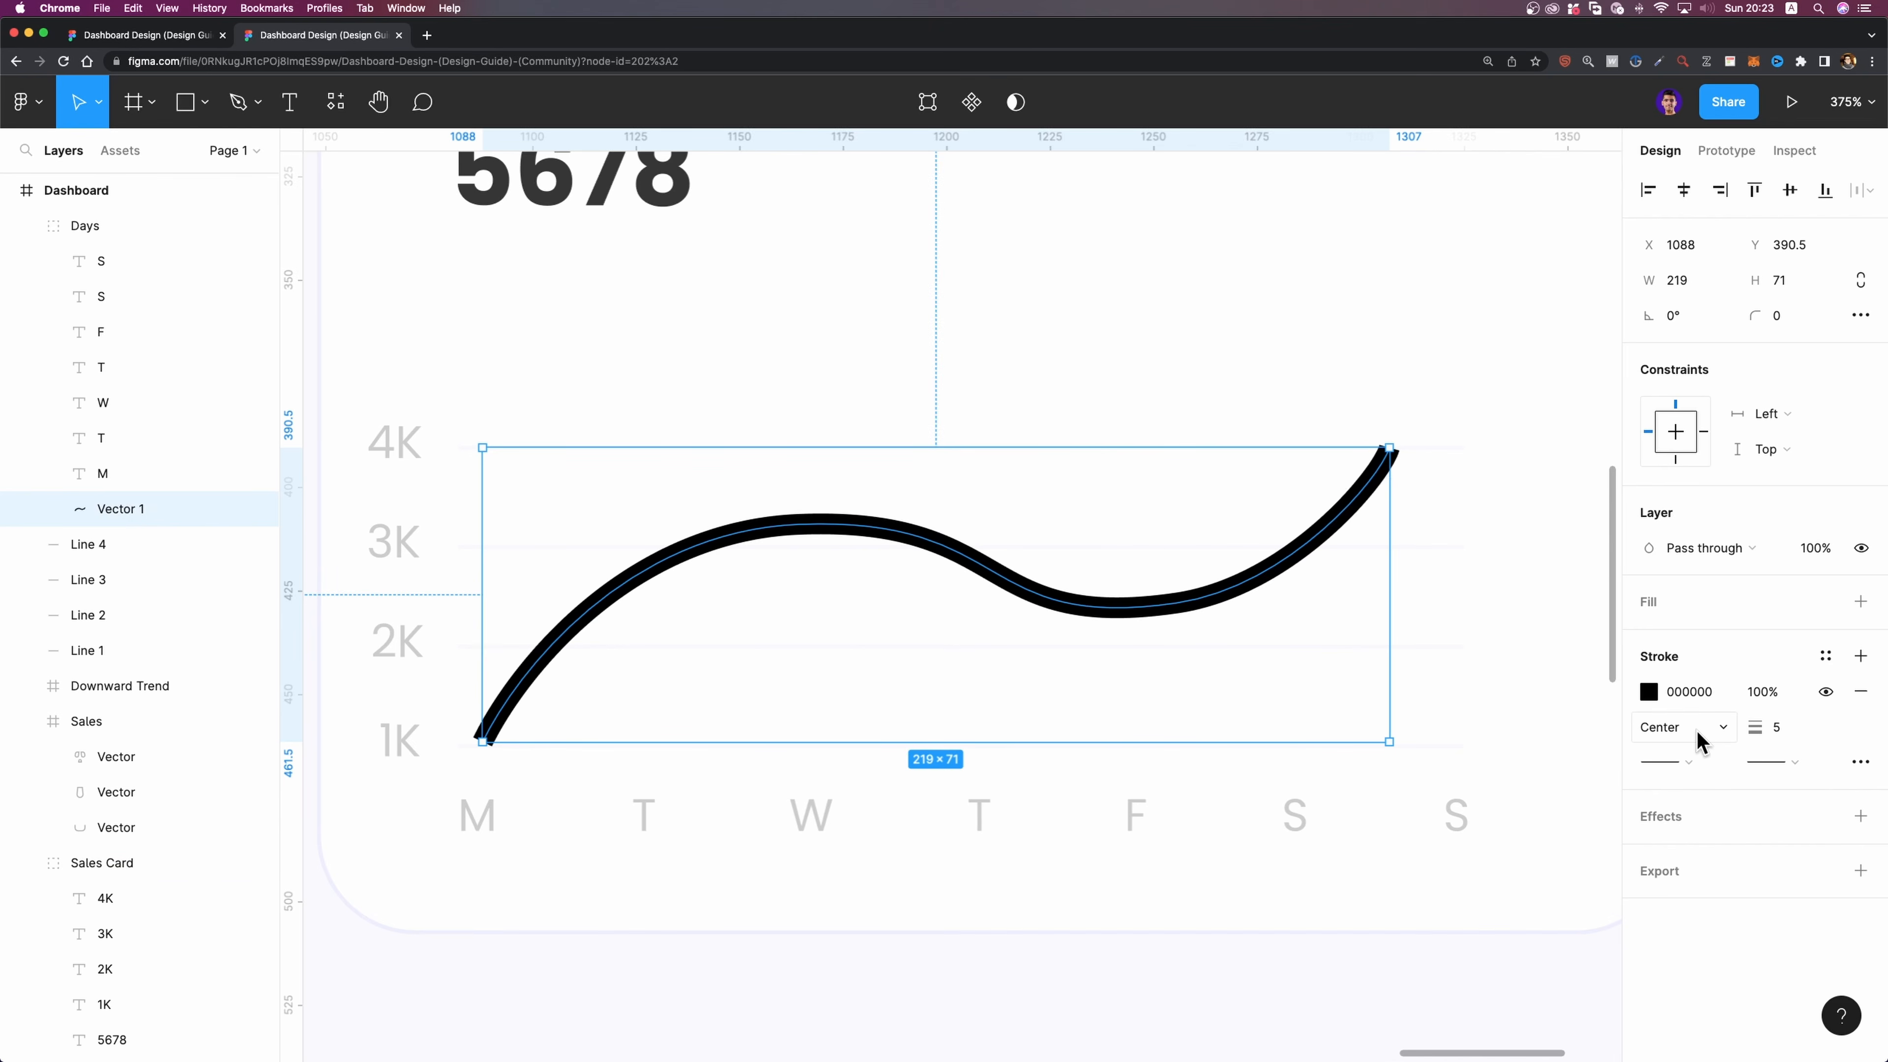
click(1679, 766)
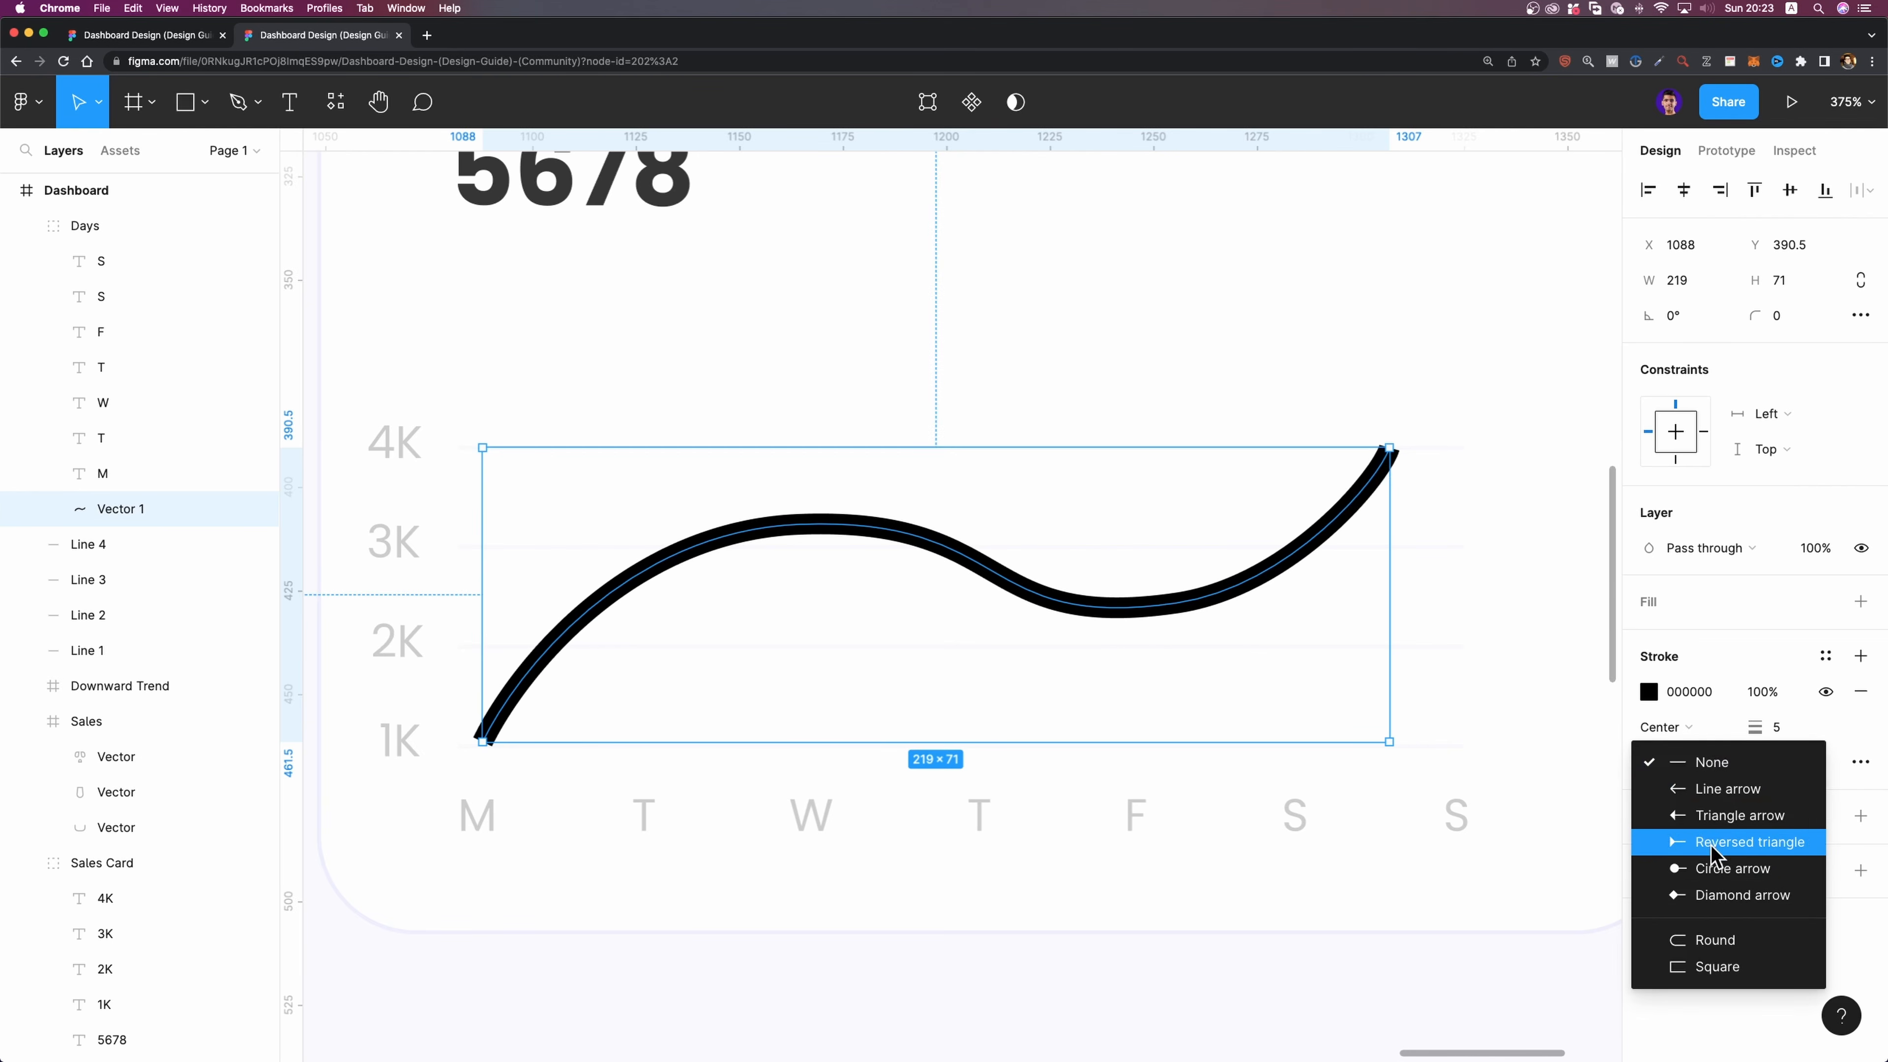
click(1713, 939)
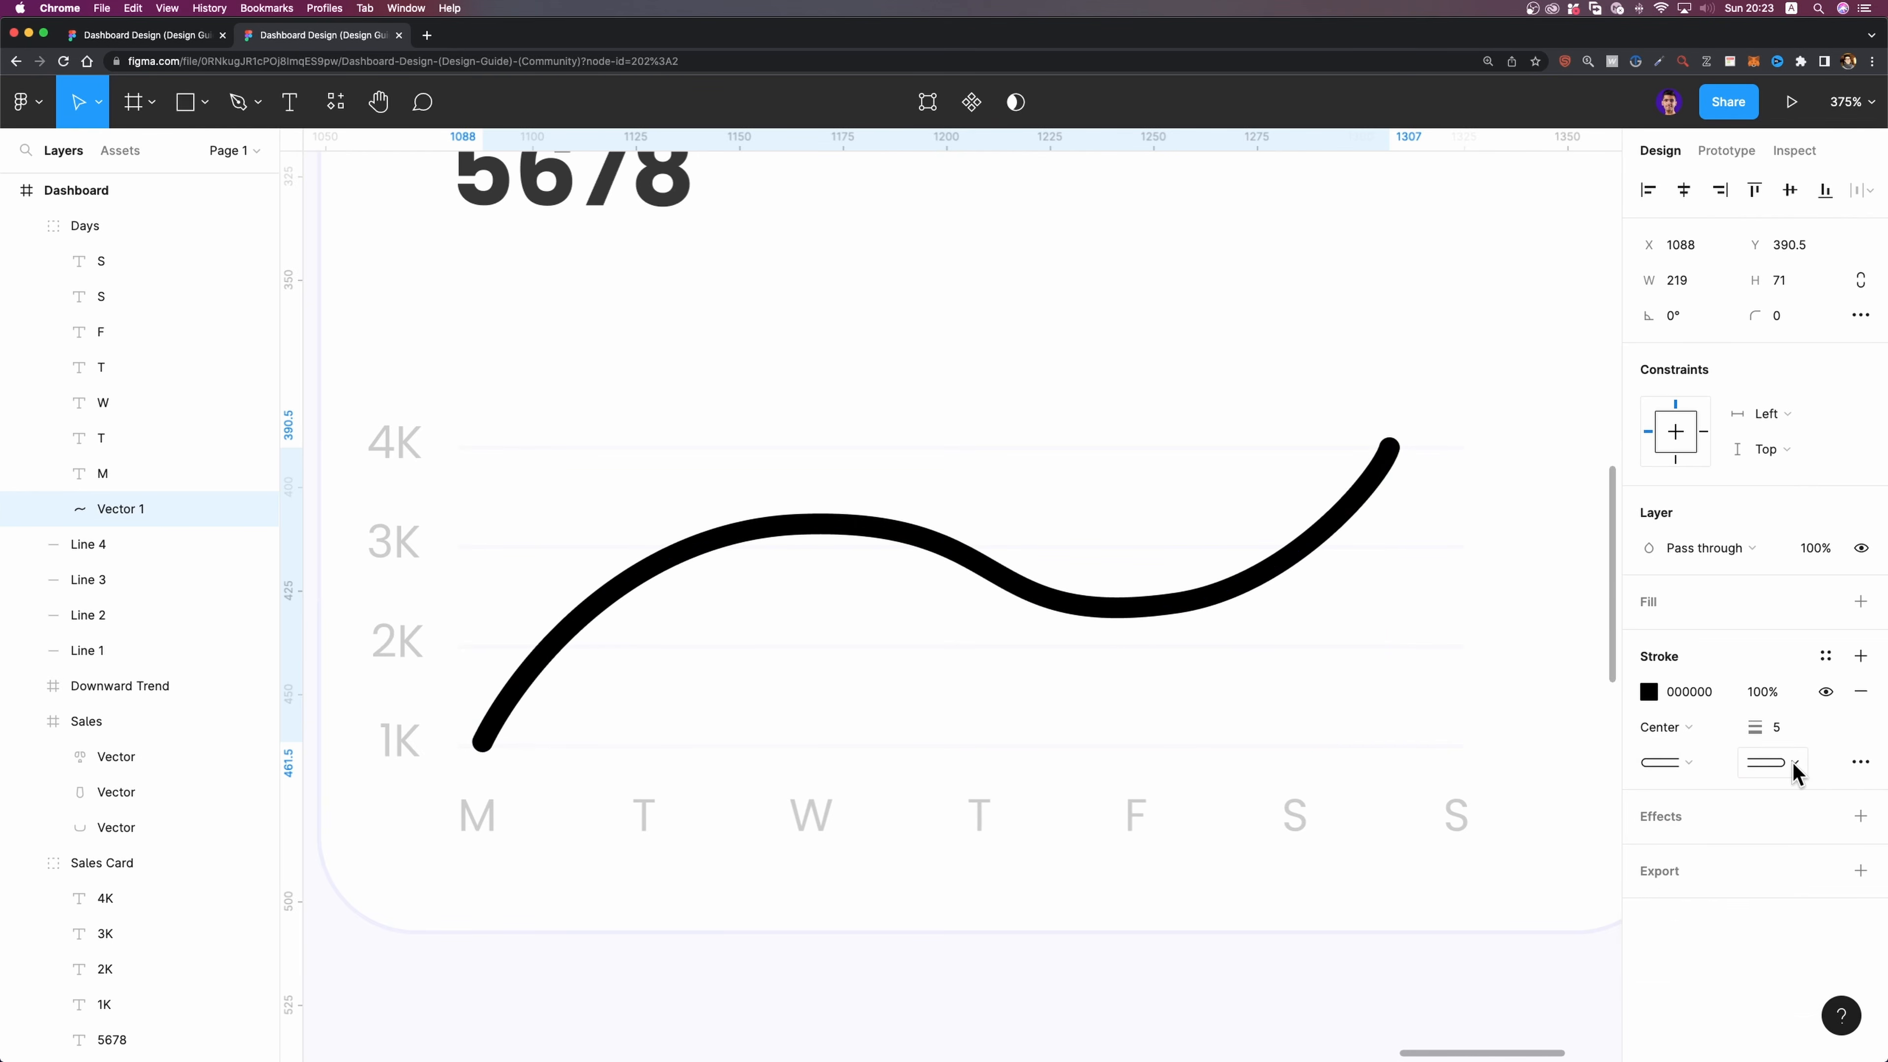
Change the curve's stroke to a linear gradient running from its start near 1K to beyond its upper end.
click(1648, 698)
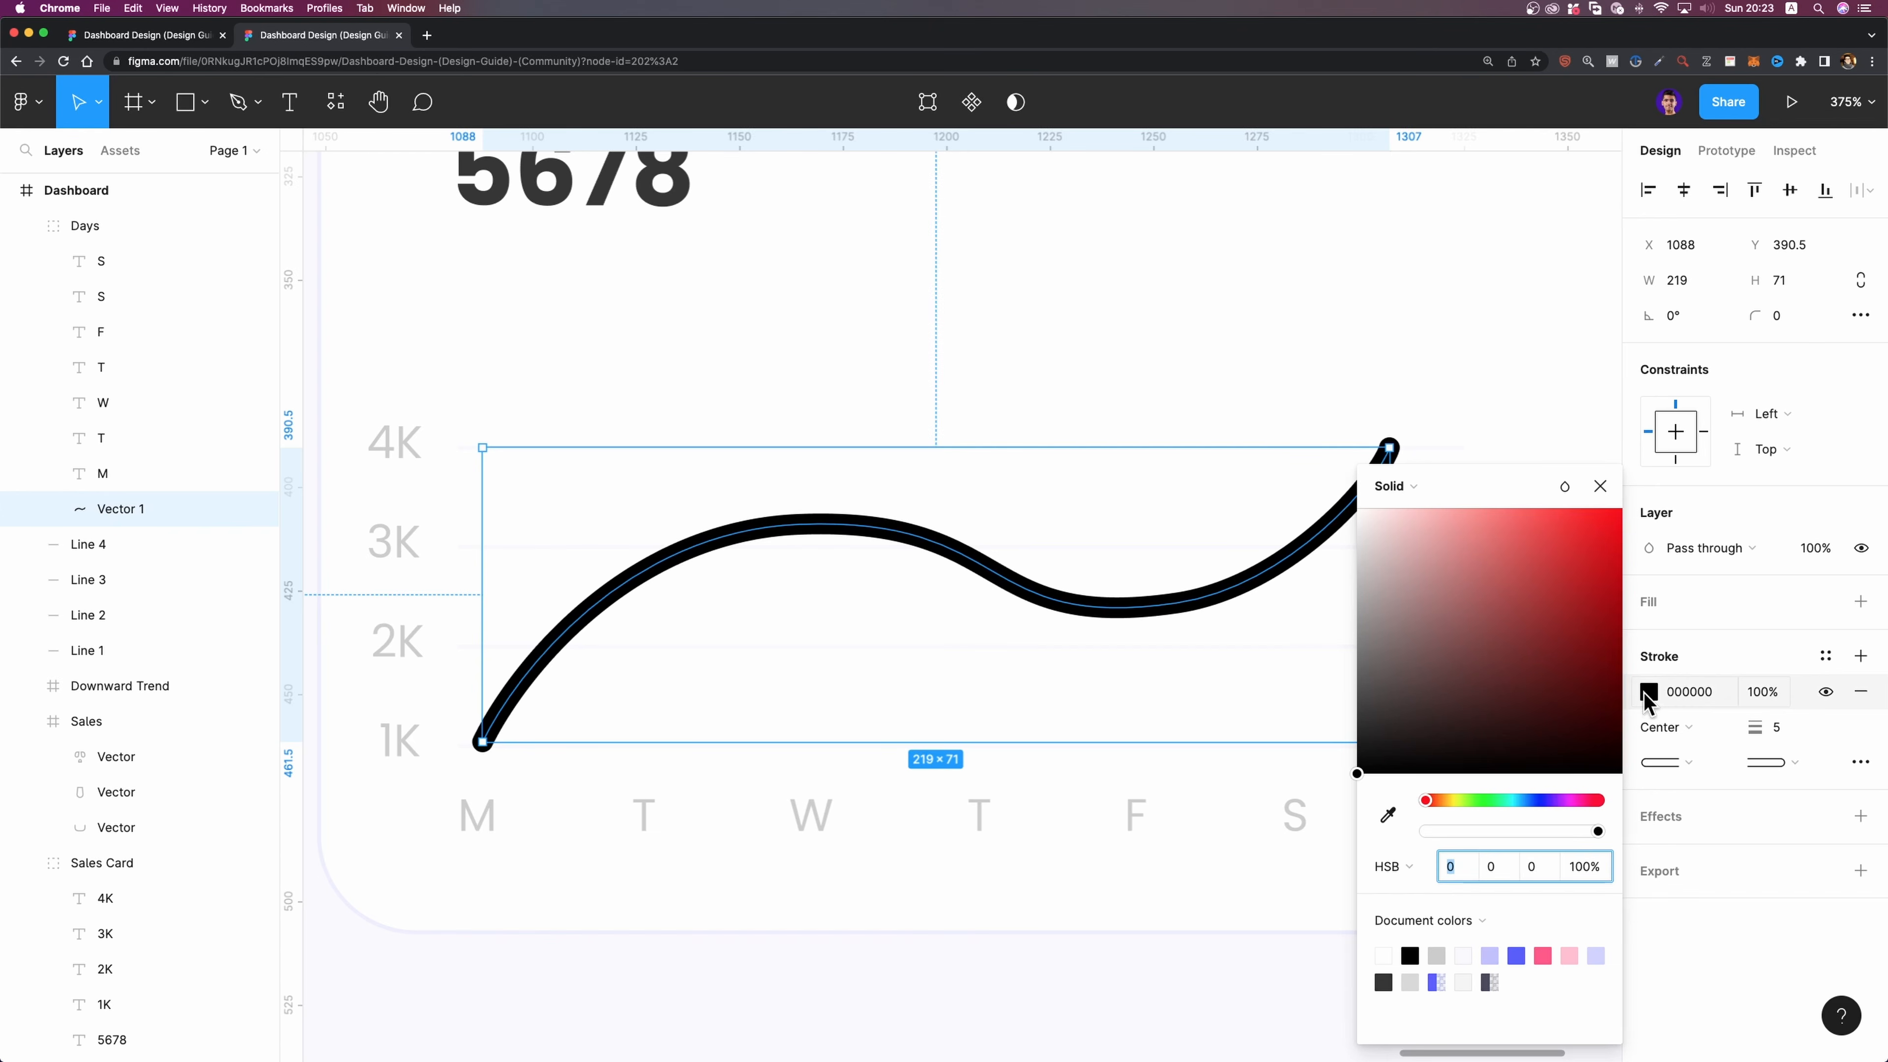
click(1407, 492)
click(1410, 513)
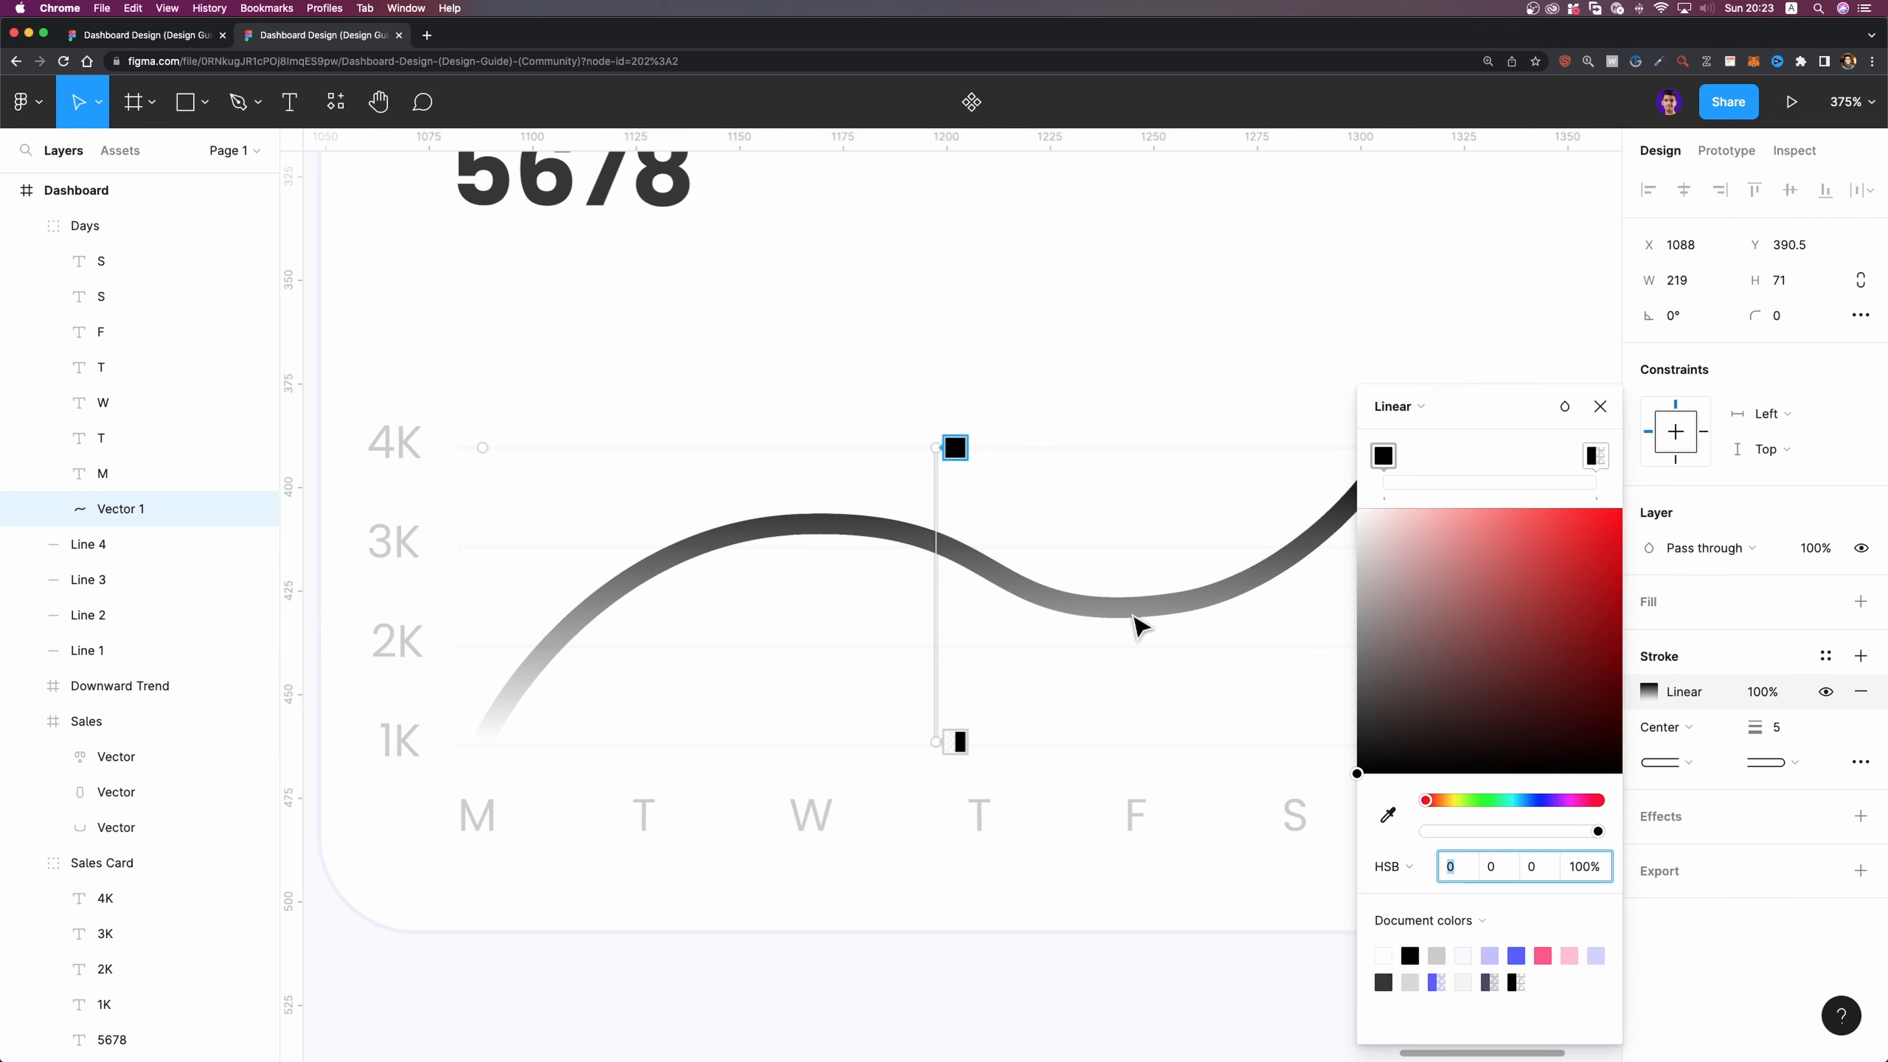
mouse_move(952, 439)
mouse_down()
mouse_move(842, 477)
mouse_move(473, 729)
mouse_up()
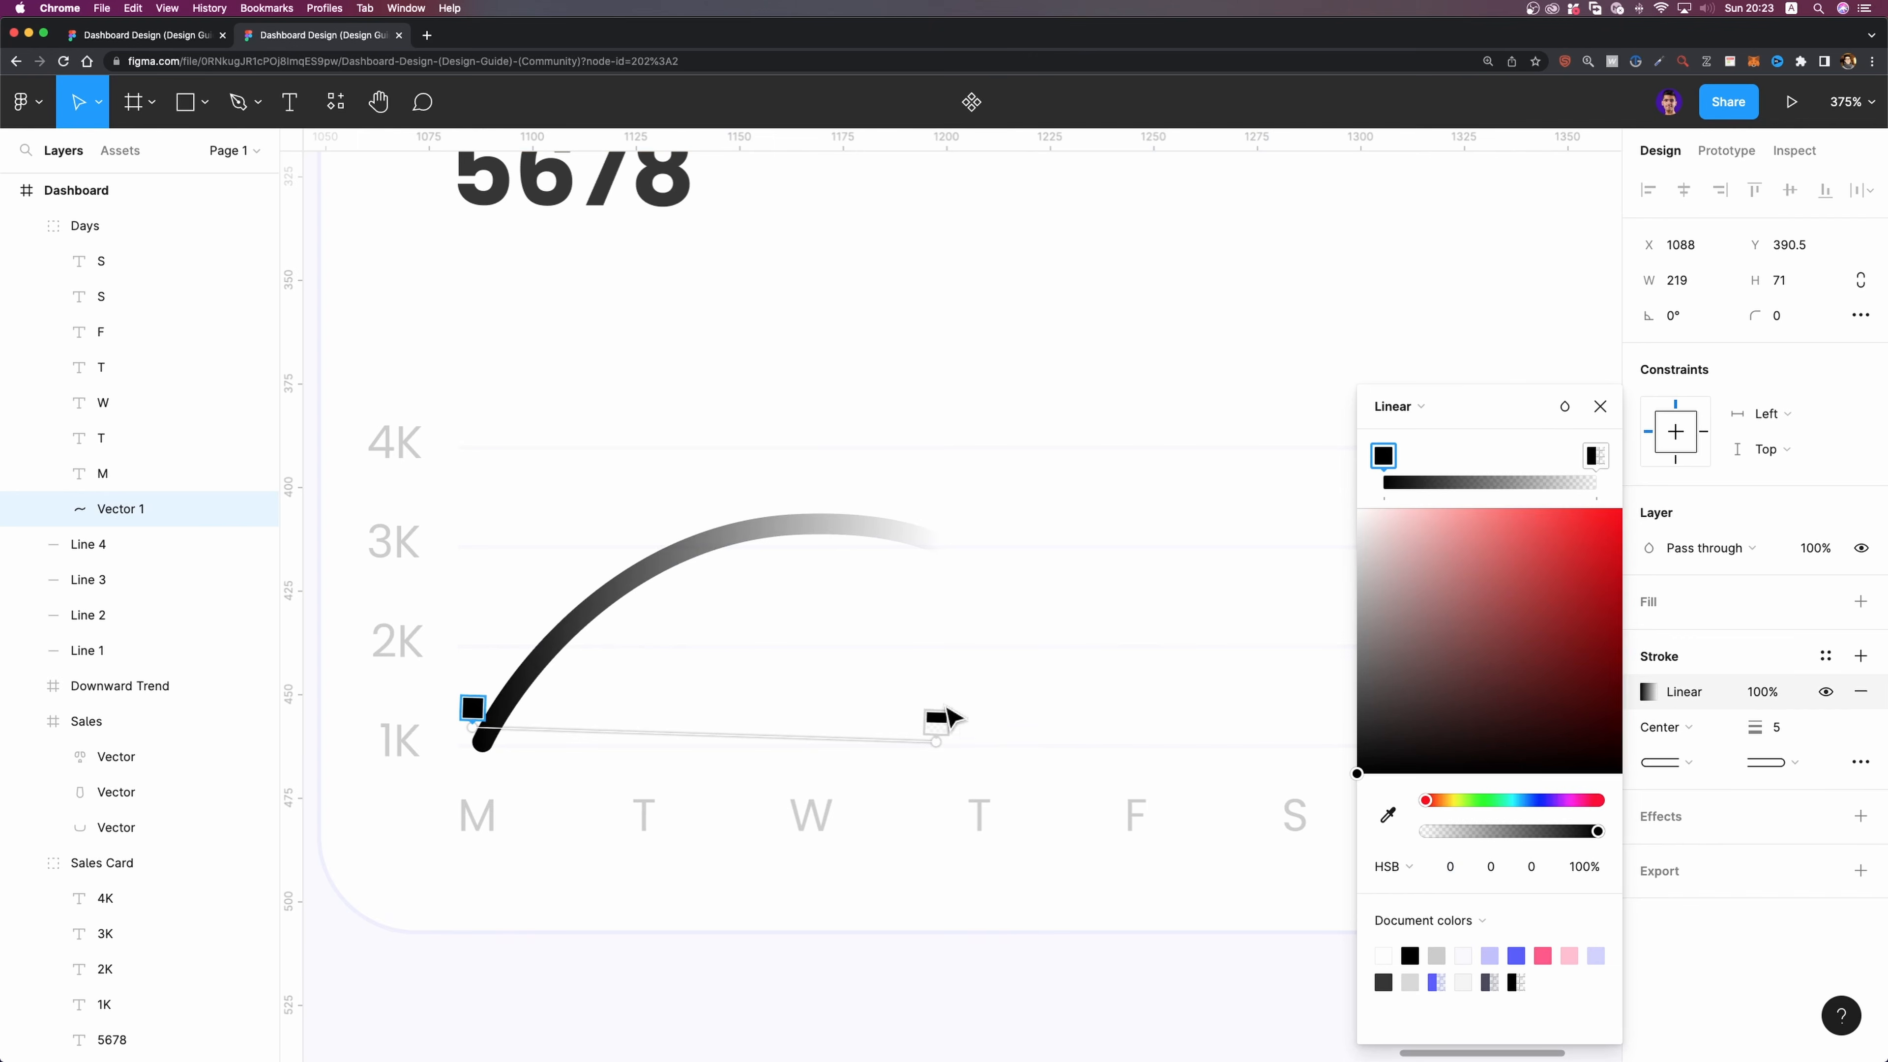
drag(933, 736, 1515, 325)
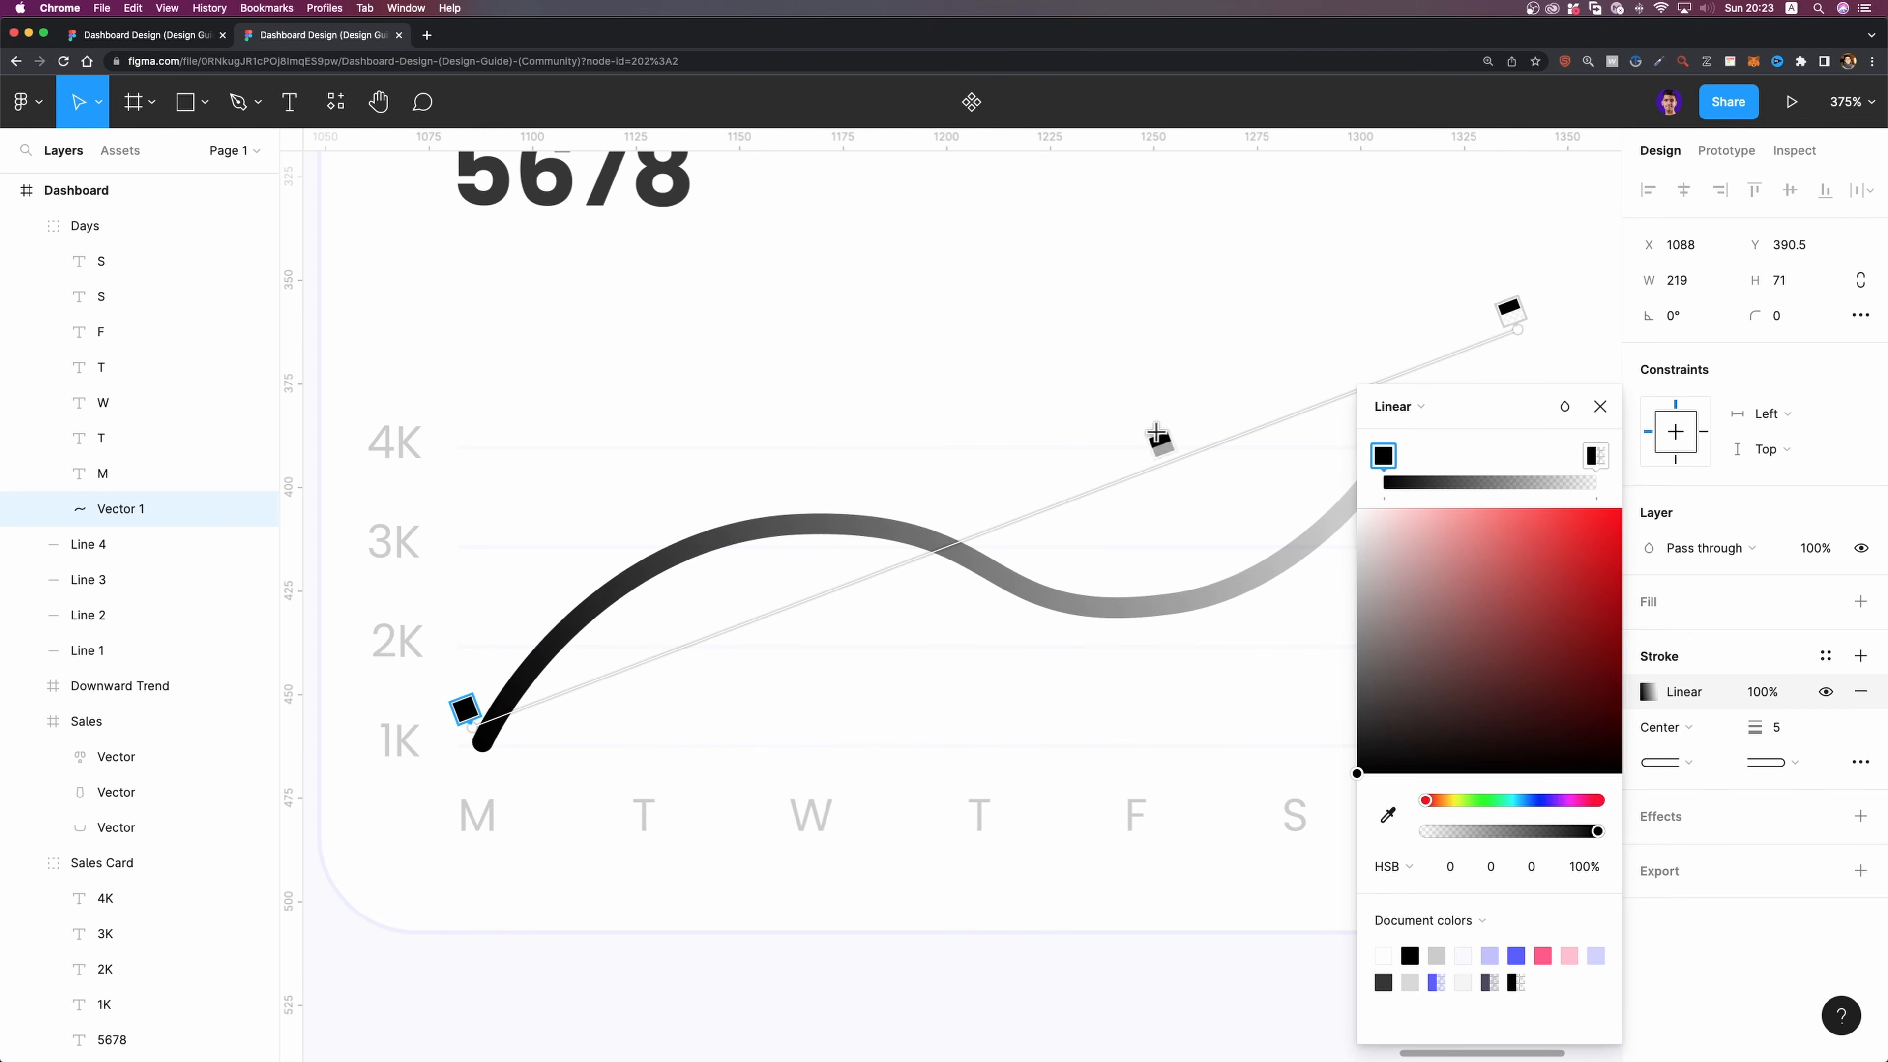
Set the gradient's first stop to the blue-violet sampled from the bars on the card left of Expenses (HSB 241, 64, 100).
scroll(1153, 429, down, 5)
scroll(1153, 429, down, 5)
scroll(1285, 506, left, 5)
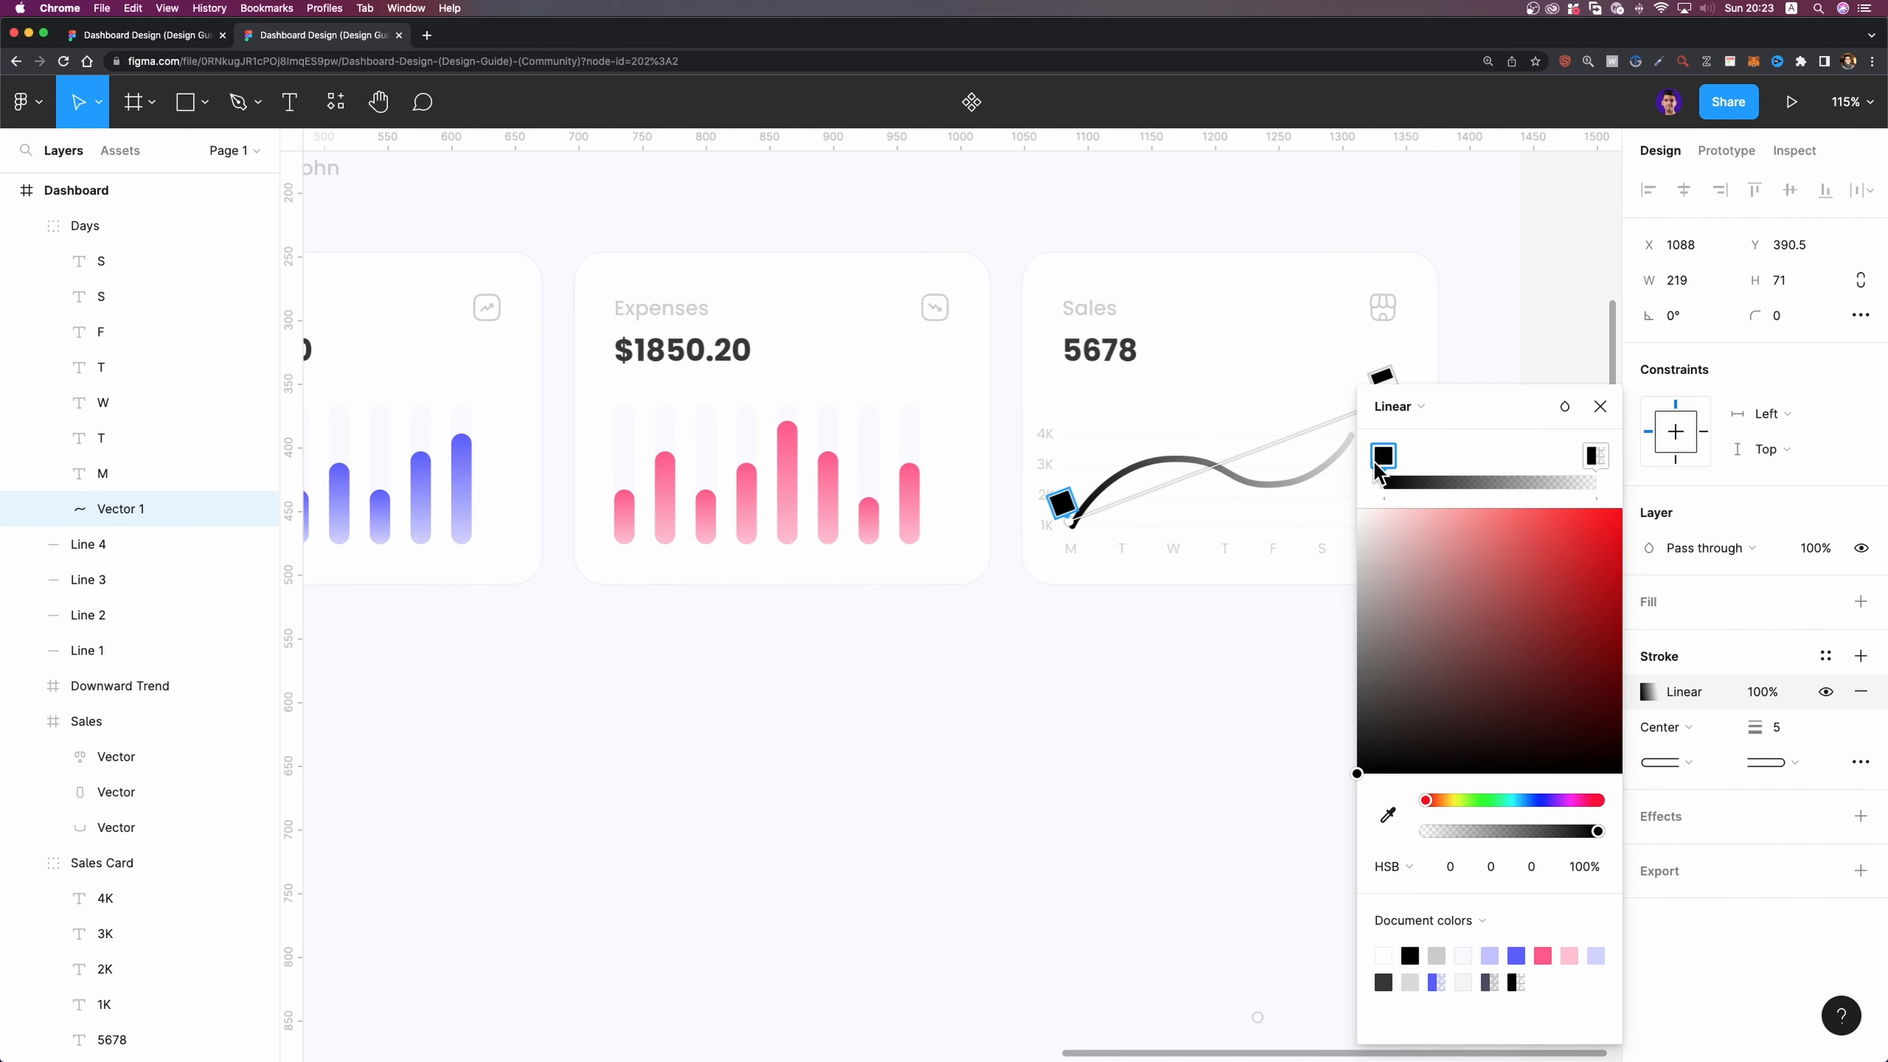
click(1387, 818)
click(465, 445)
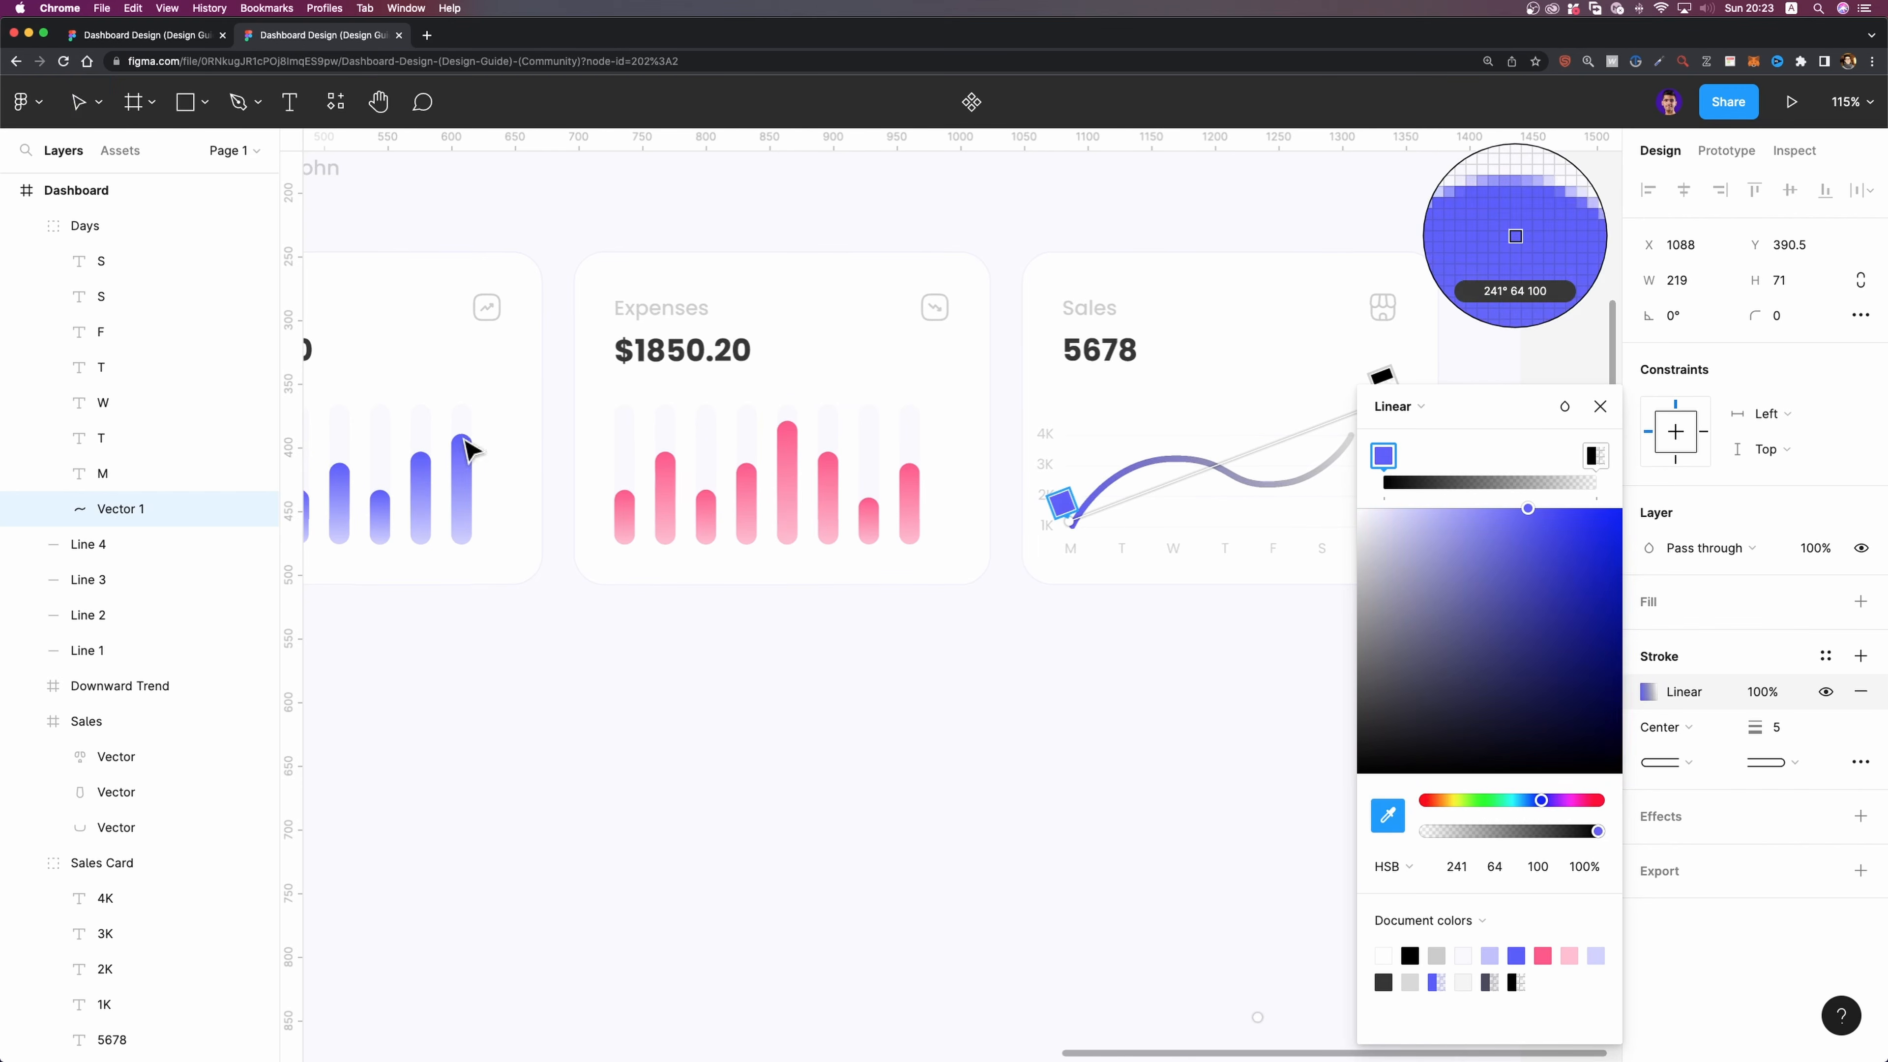
Set the gradient's second stop to the fully opaque pink sampled from the Expenses bars (HSB 342, 65, 100) and move it slightly inward.
scroll(1326, 393, right, 3)
click(1308, 379)
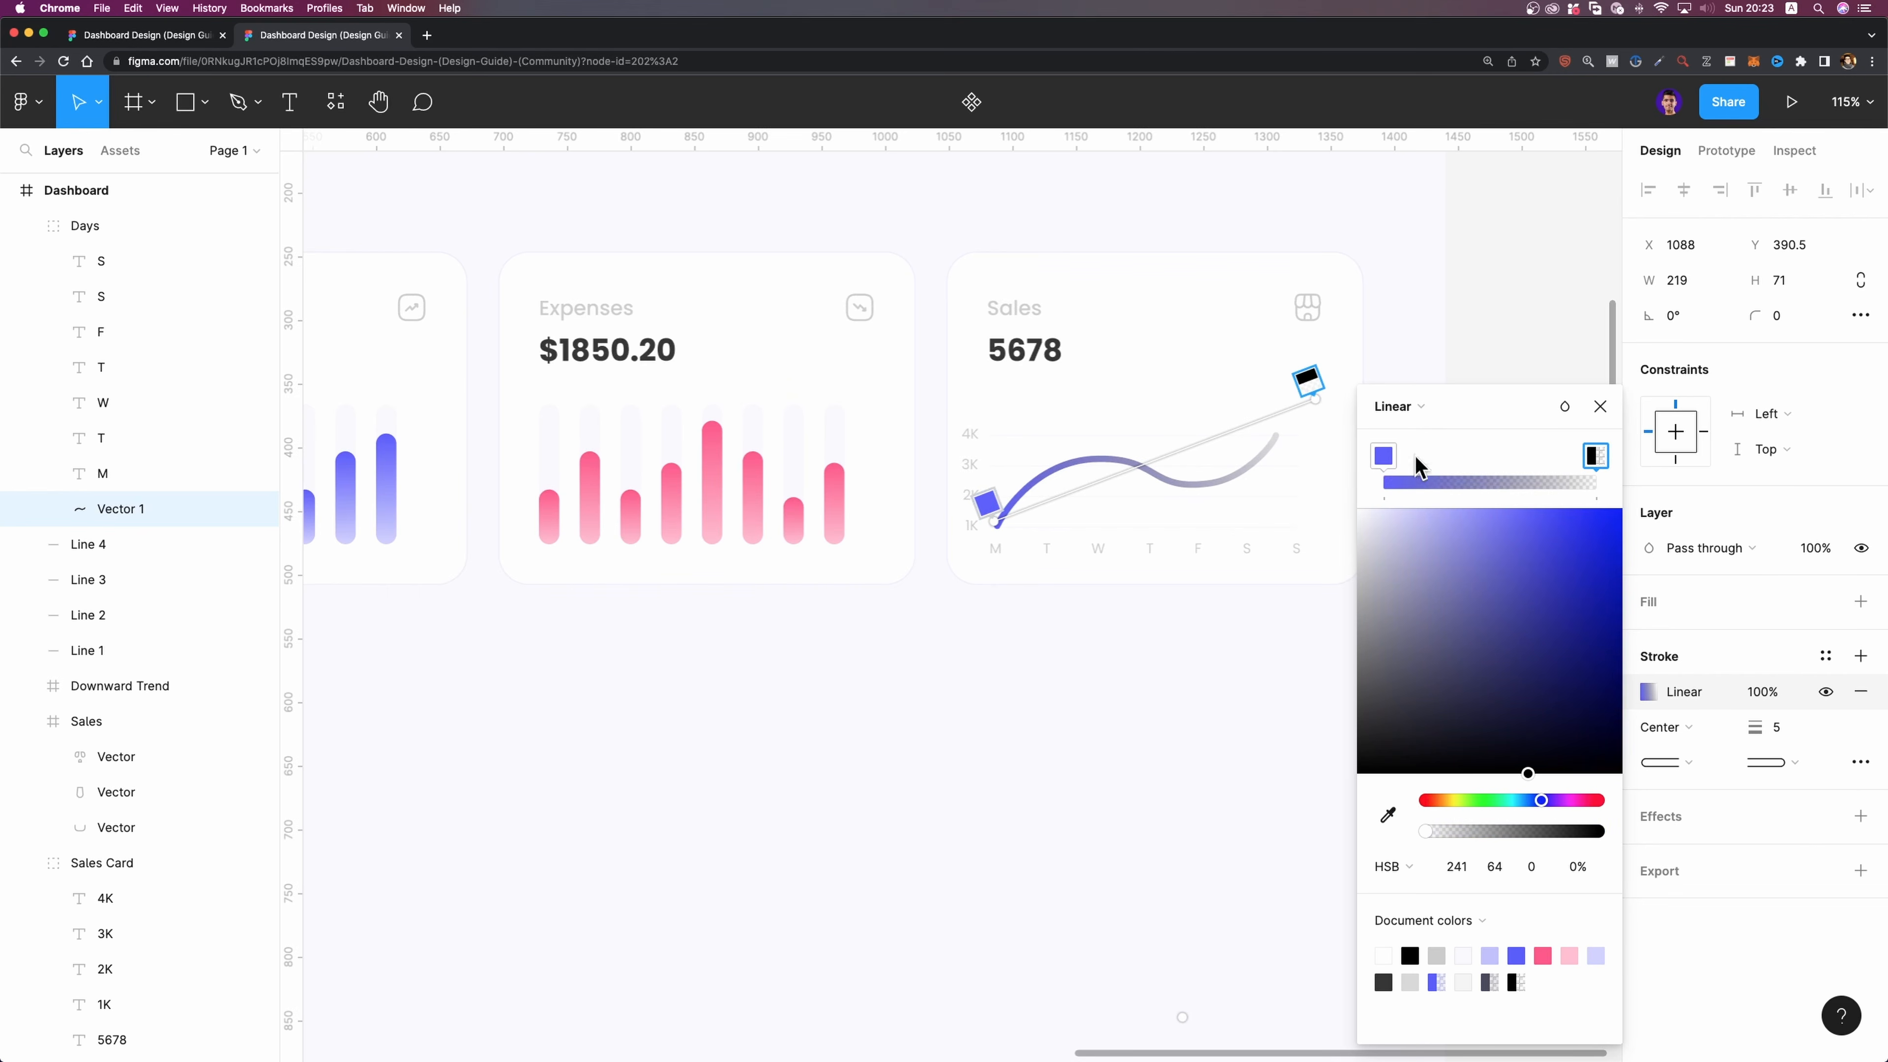
drag(1497, 818, 1597, 830)
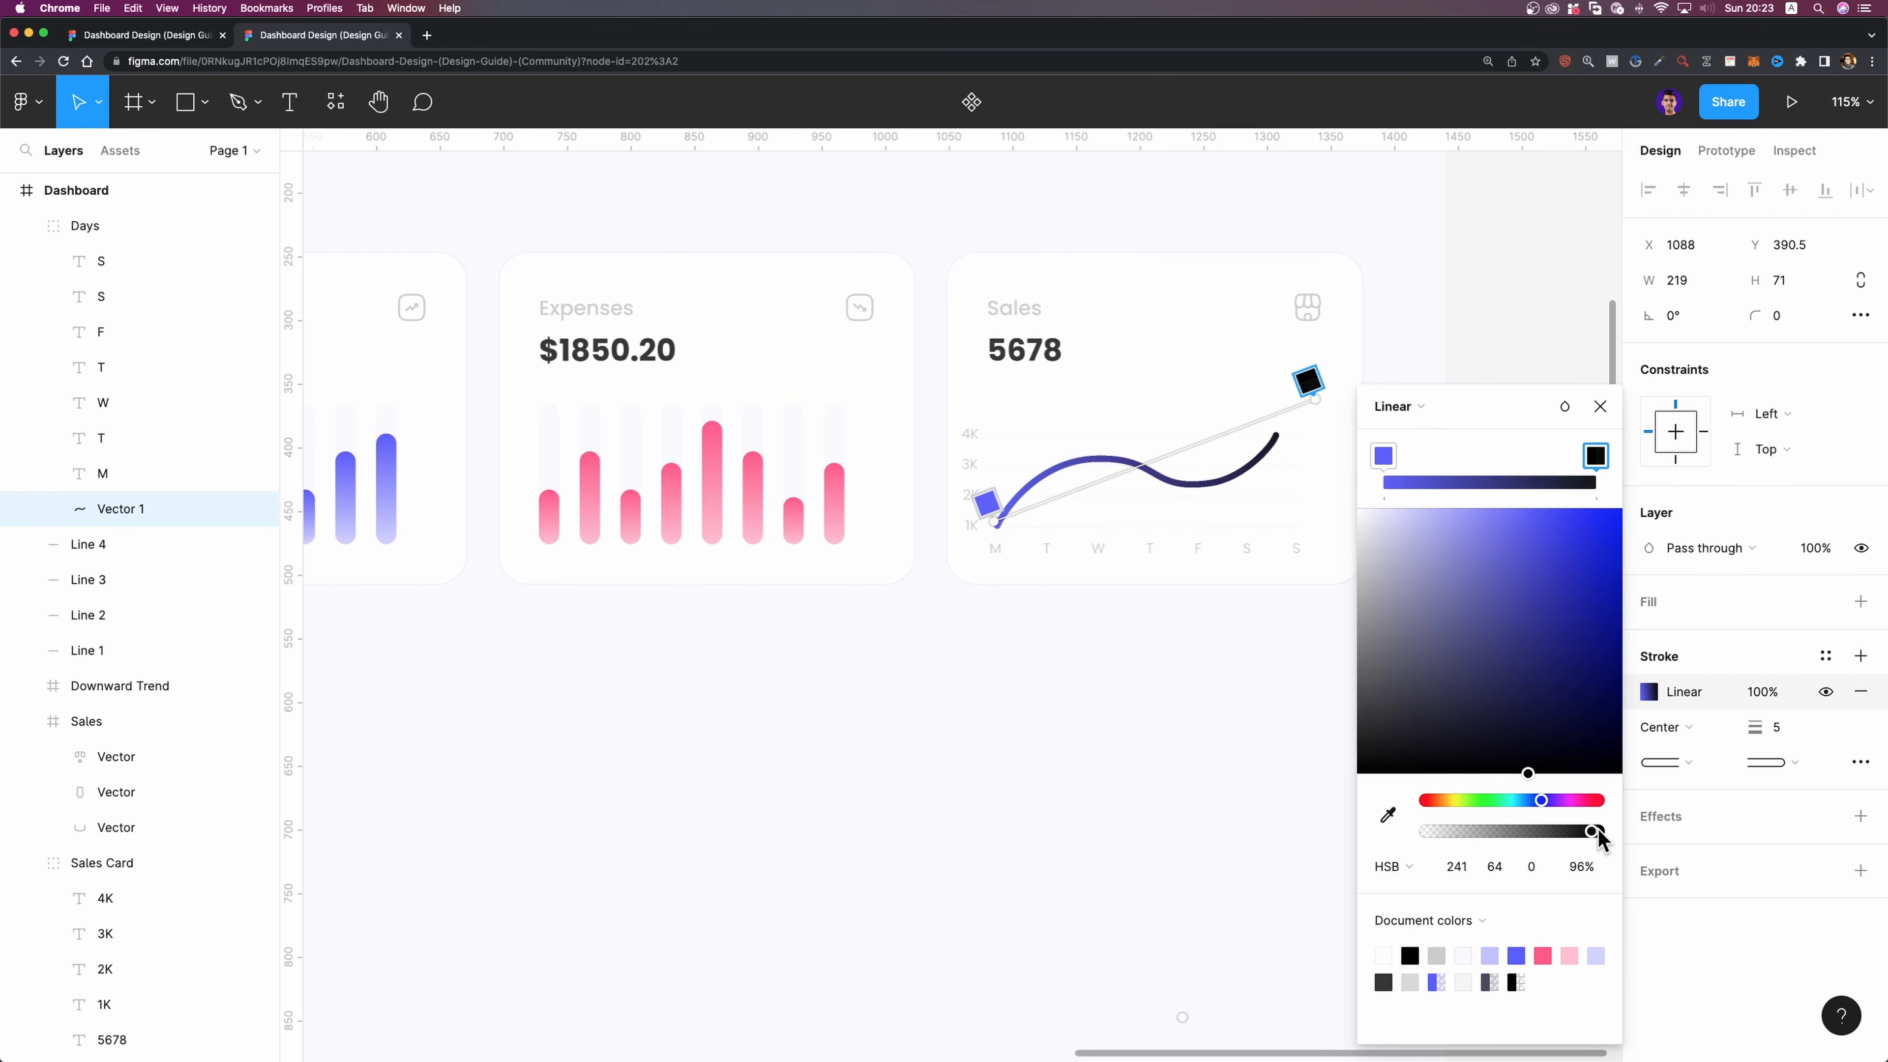
click(1388, 816)
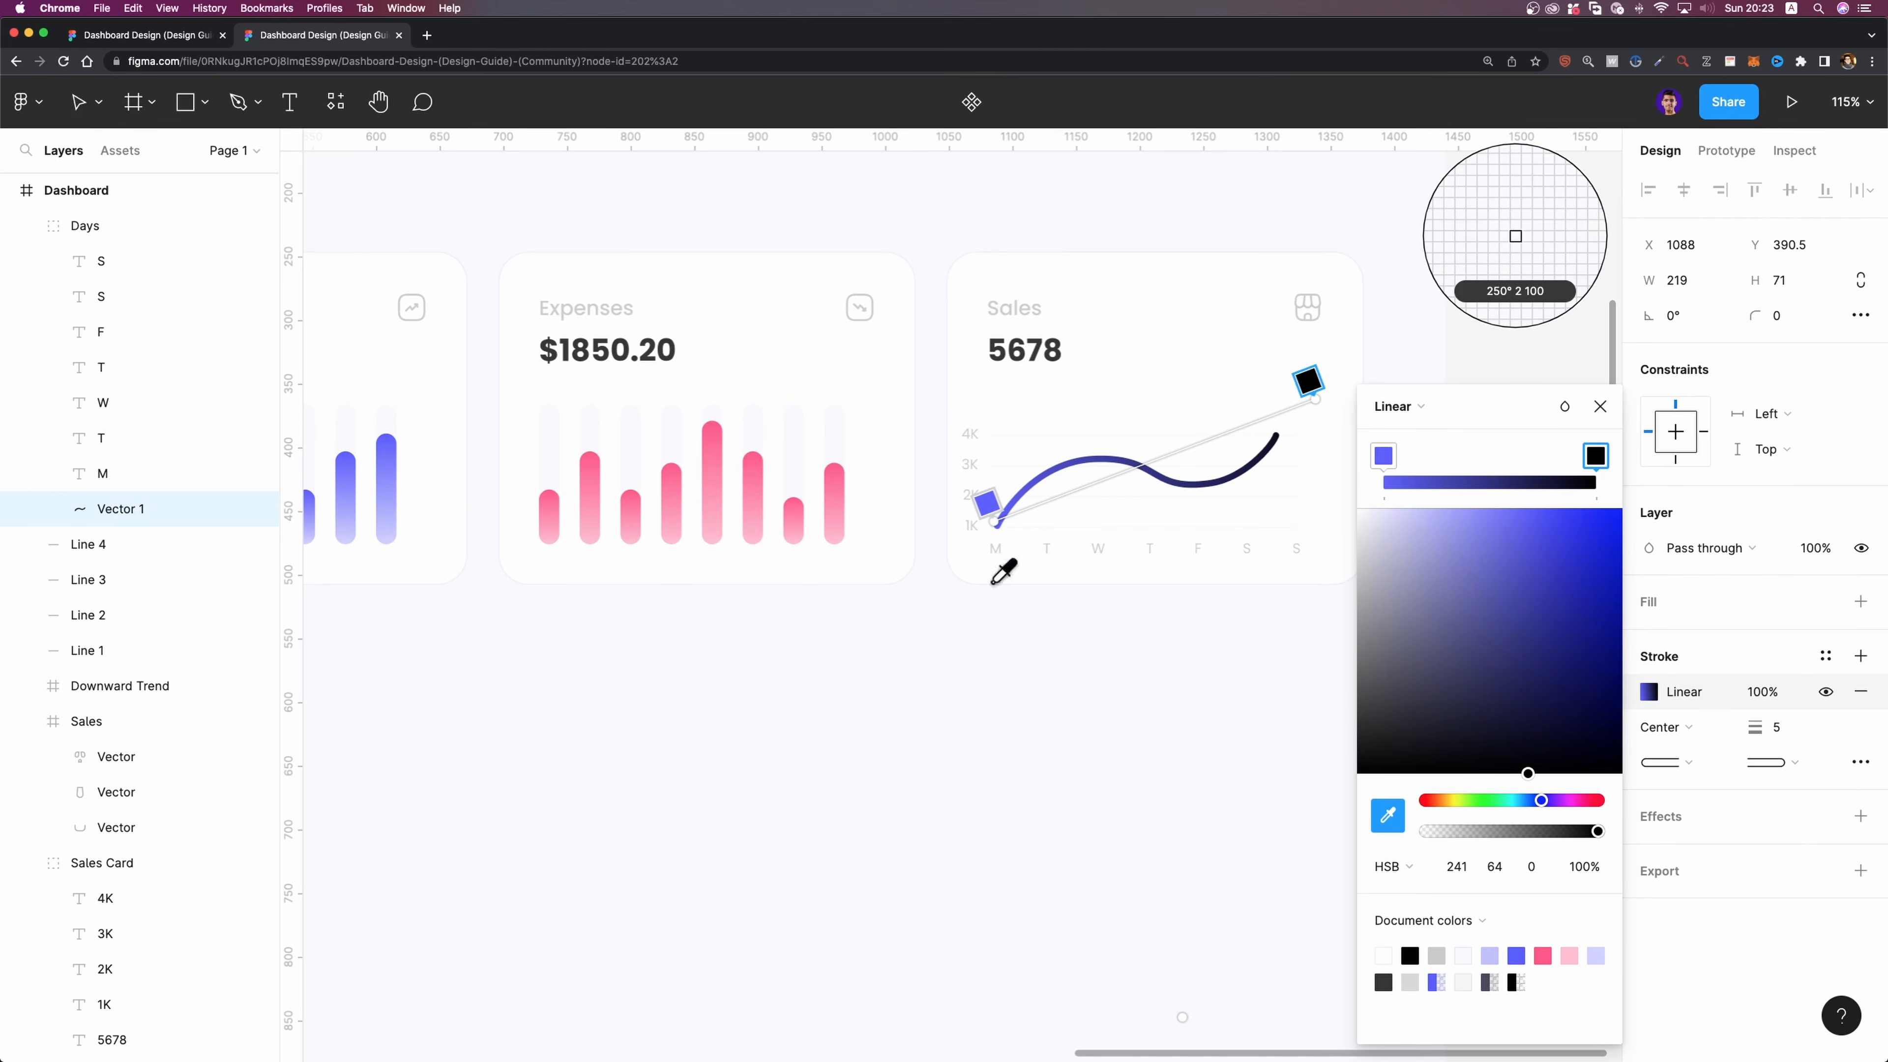
click(712, 430)
drag(1308, 381, 1250, 403)
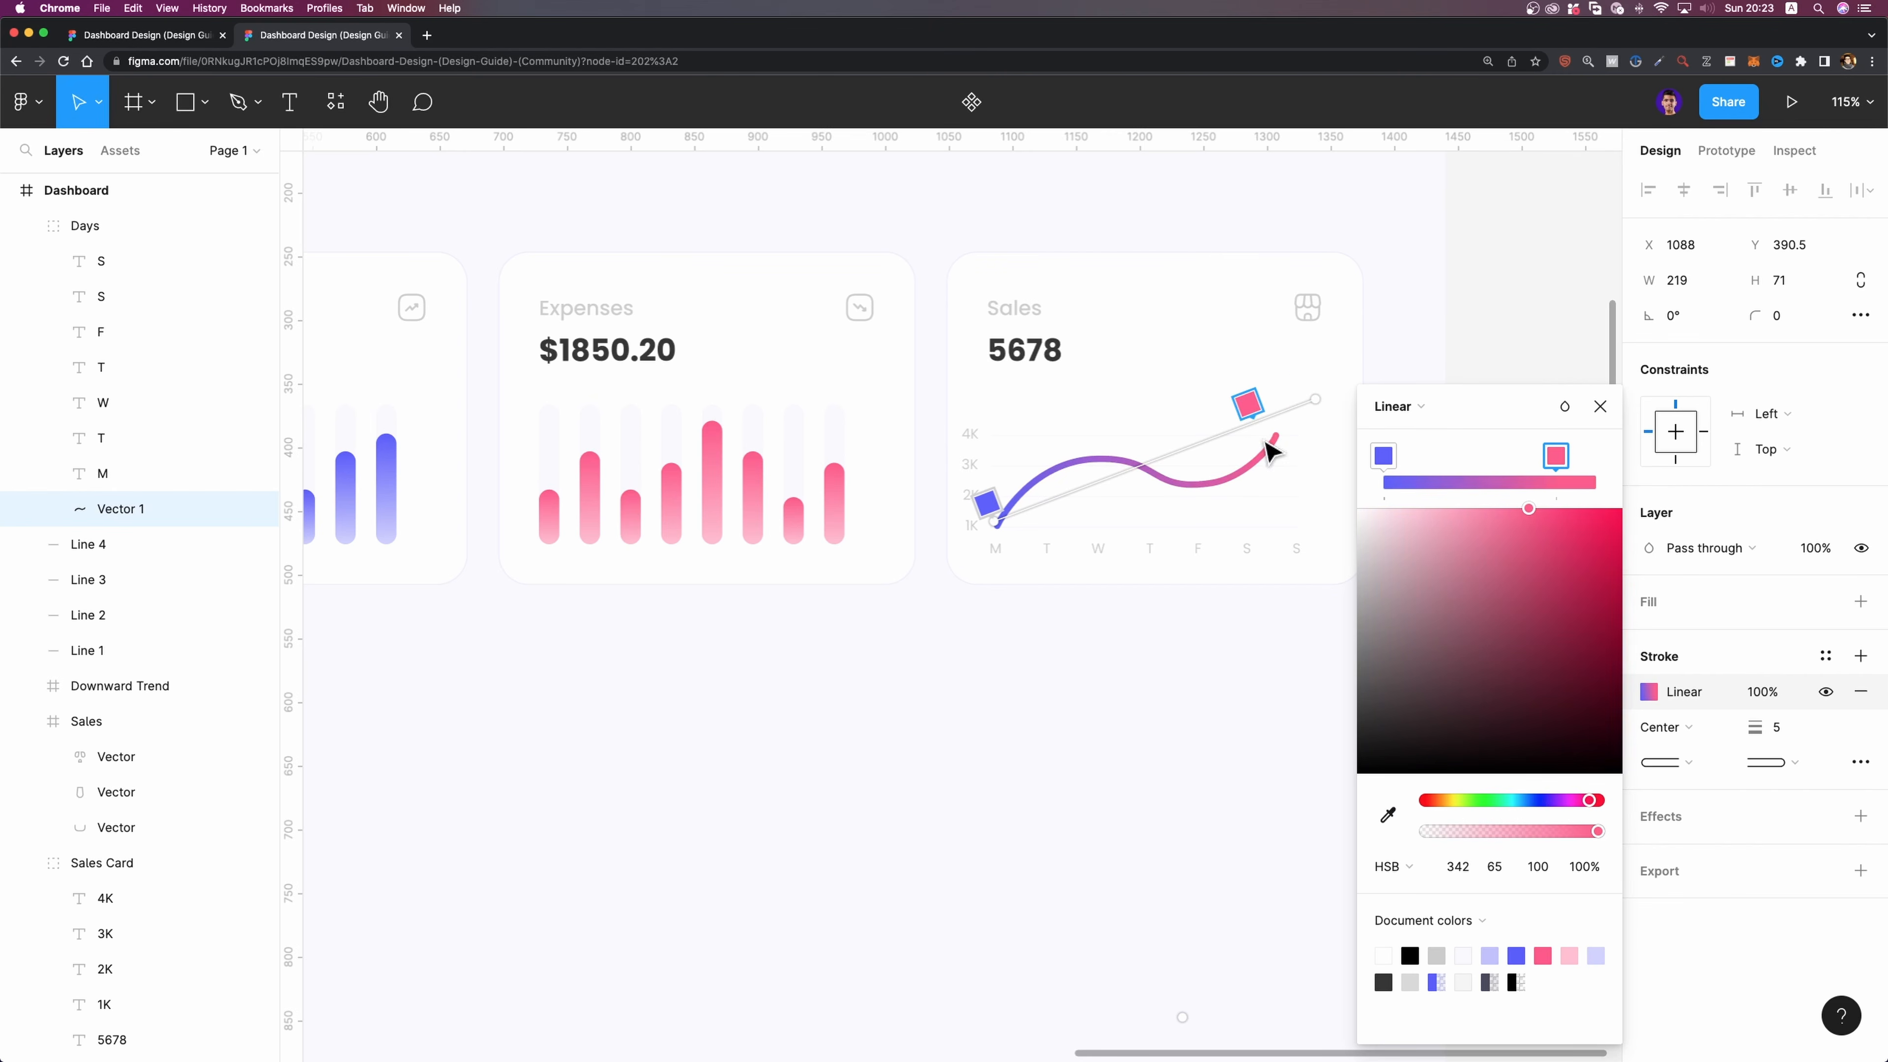
key(Escape)
key(Escape)
Move the curve's end point outward past the Saturday label and lower its third point to about X 1257, Y 438.5.
scroll(1272, 449, up, 10)
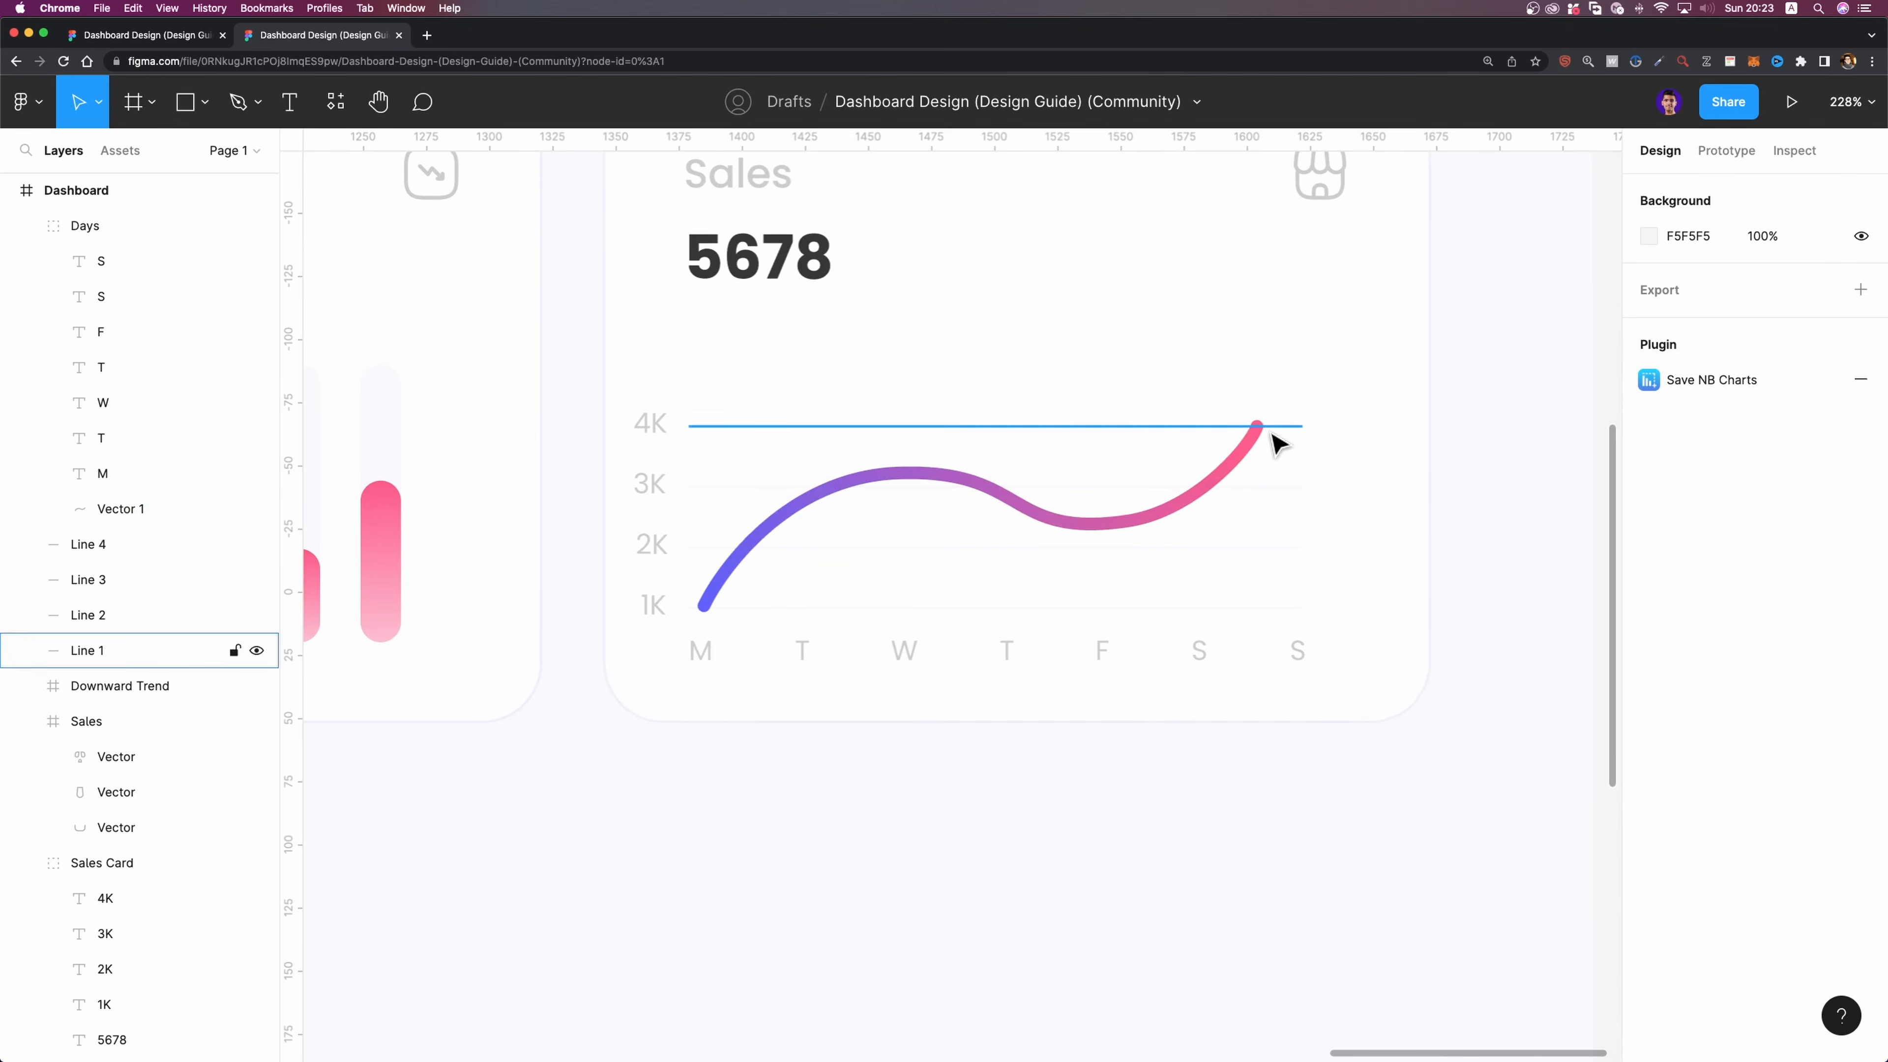
scroll(1226, 514, up, 5)
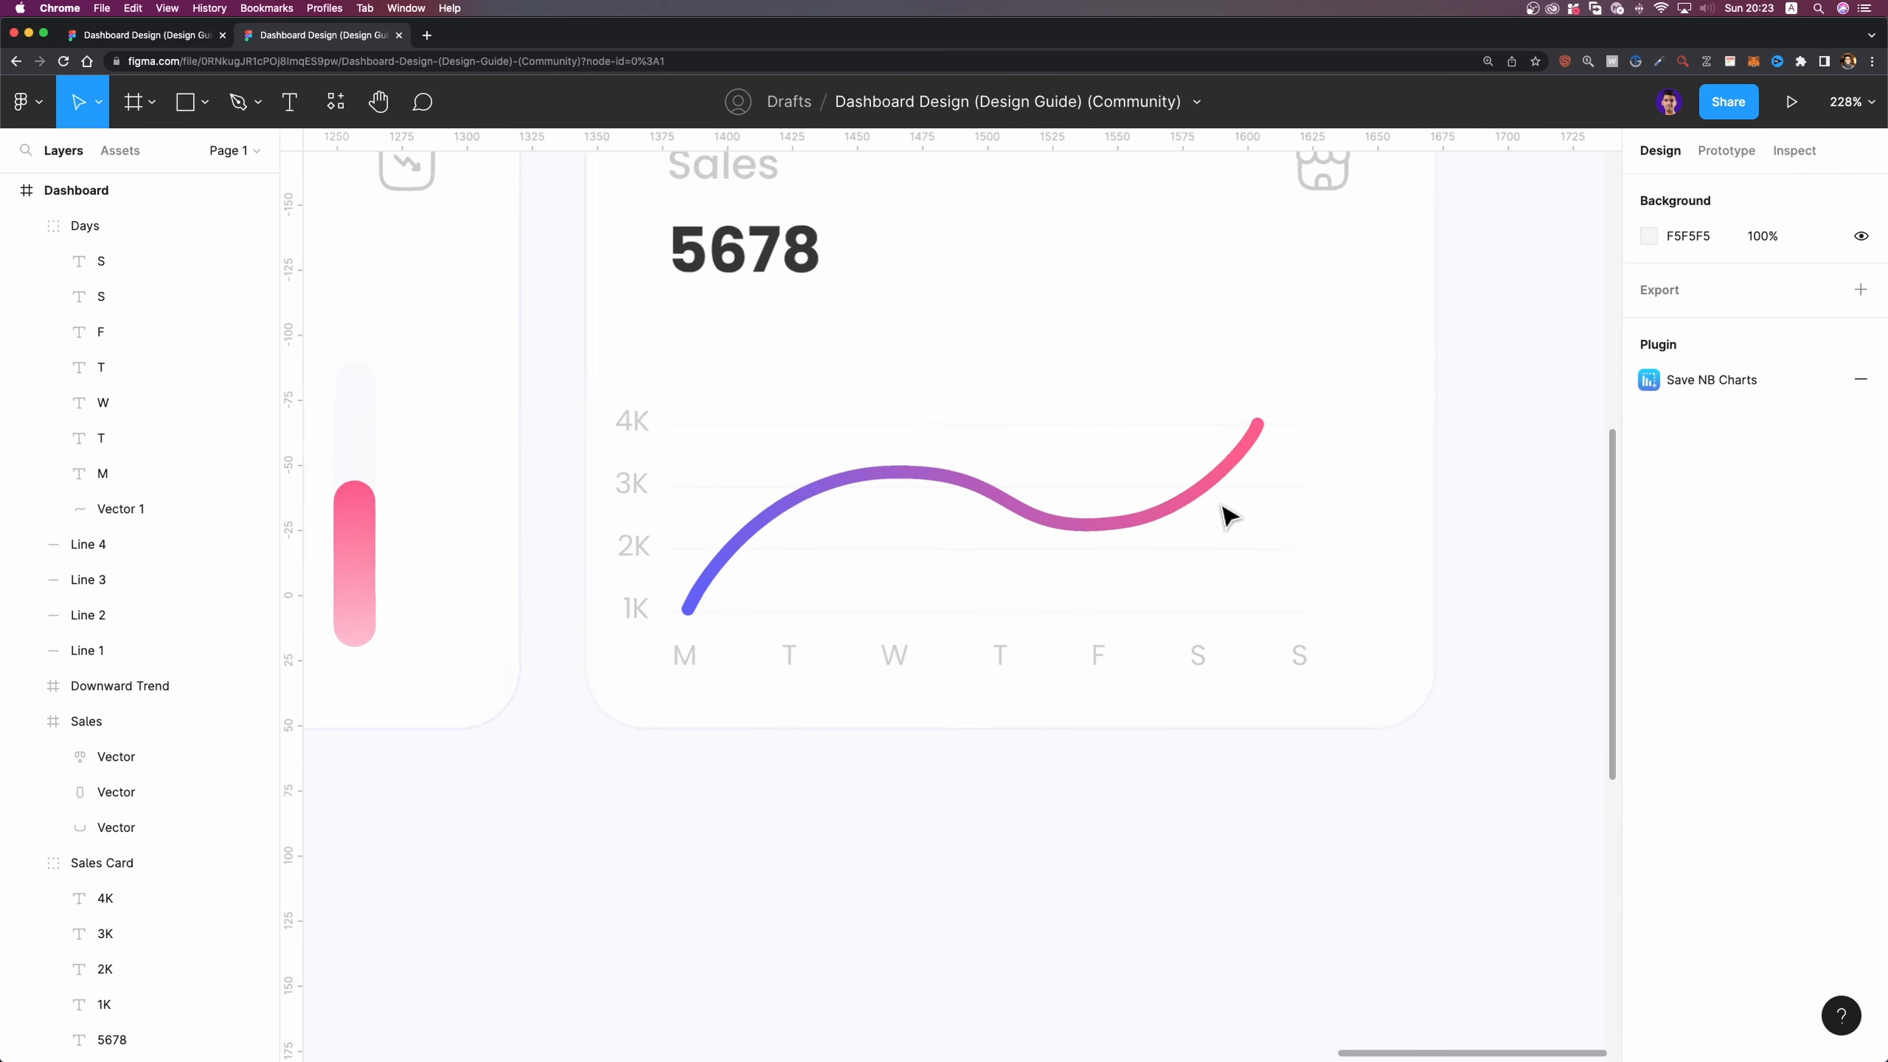
click(1178, 508)
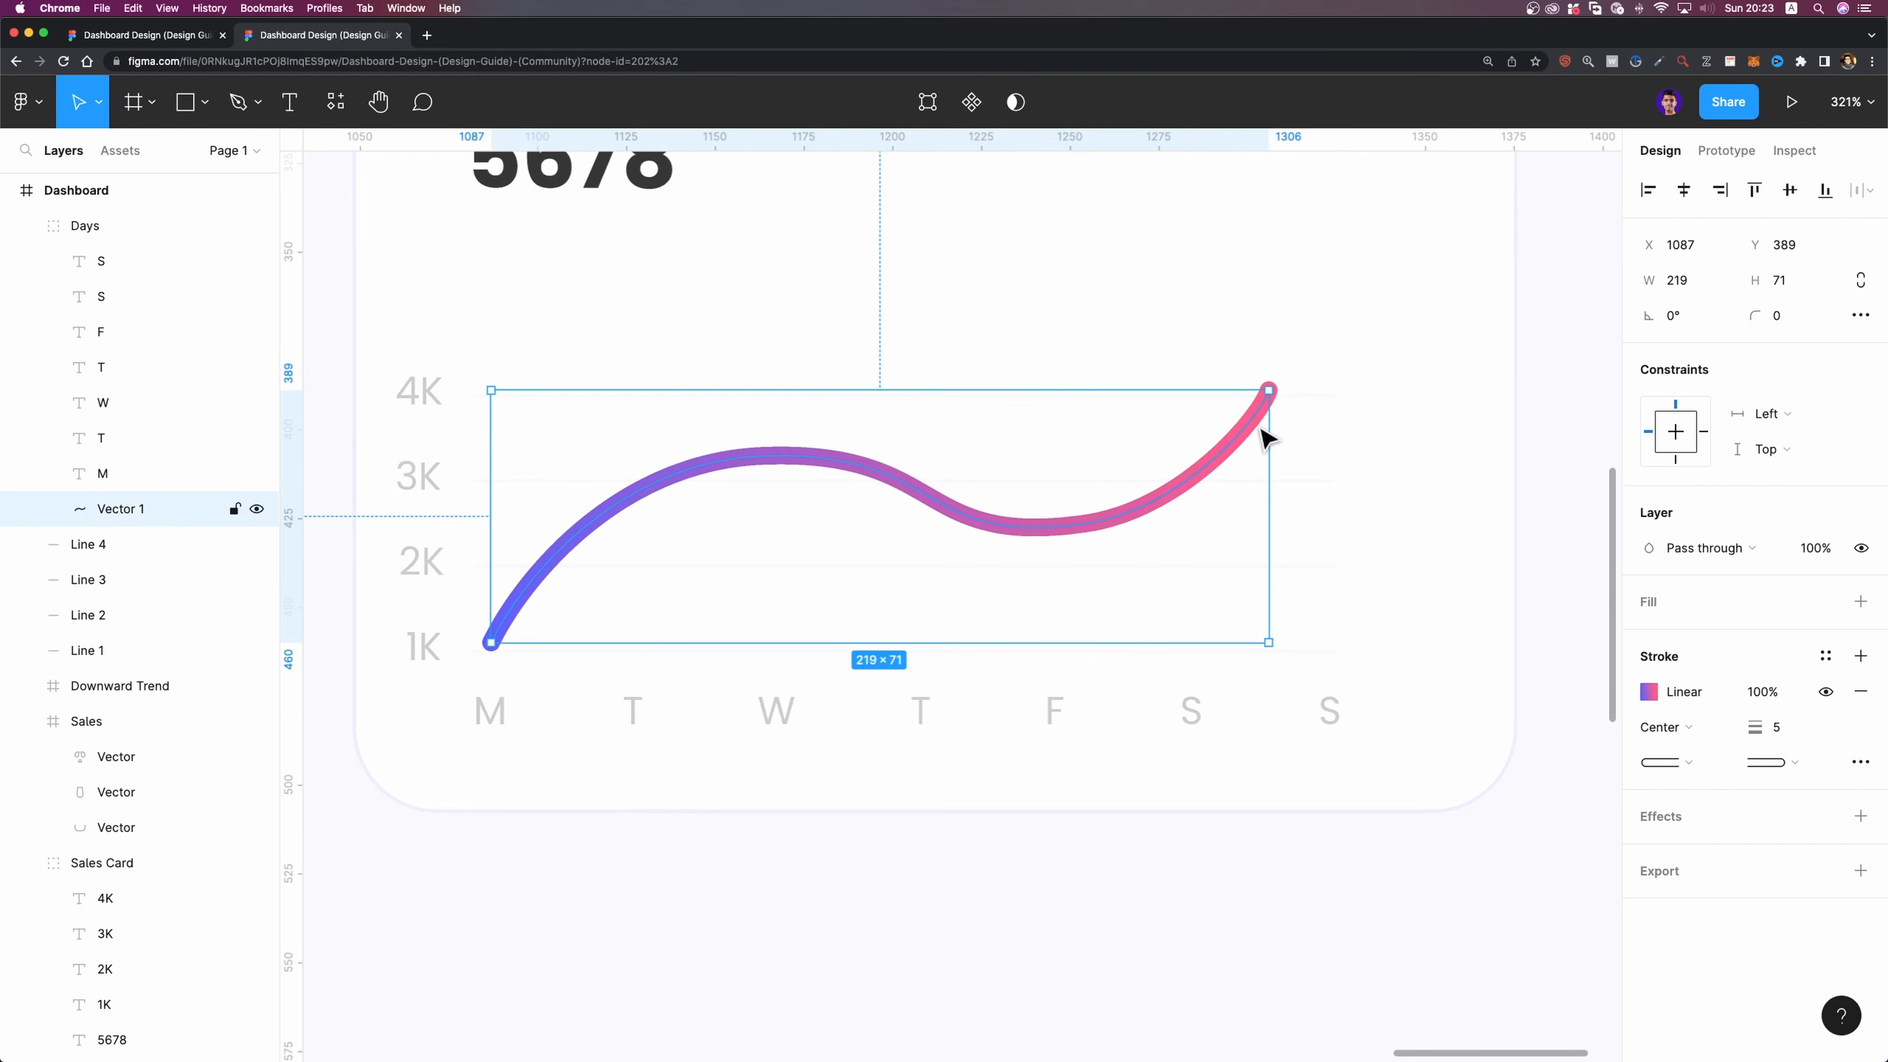
double_click(1228, 452)
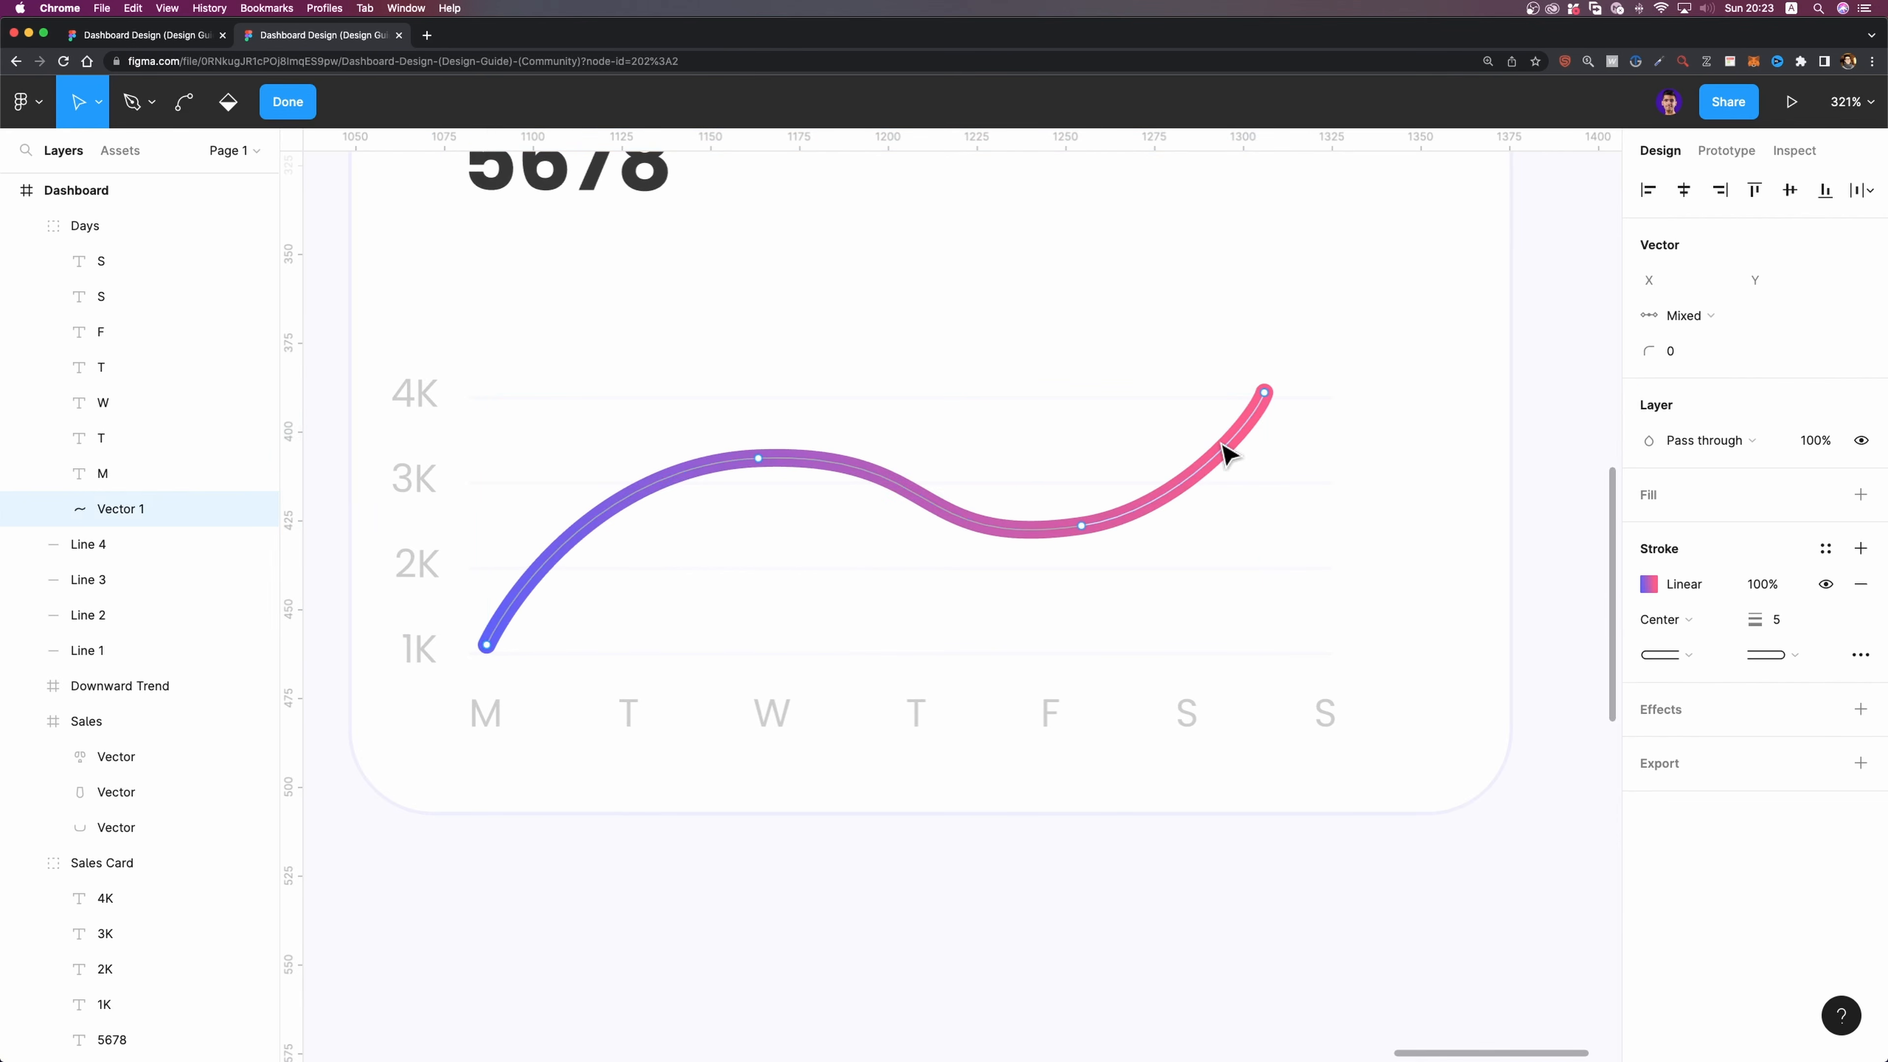
click(1264, 392)
drag(1264, 394, 1288, 392)
drag(1074, 528, 1084, 542)
drag(1181, 524, 1197, 530)
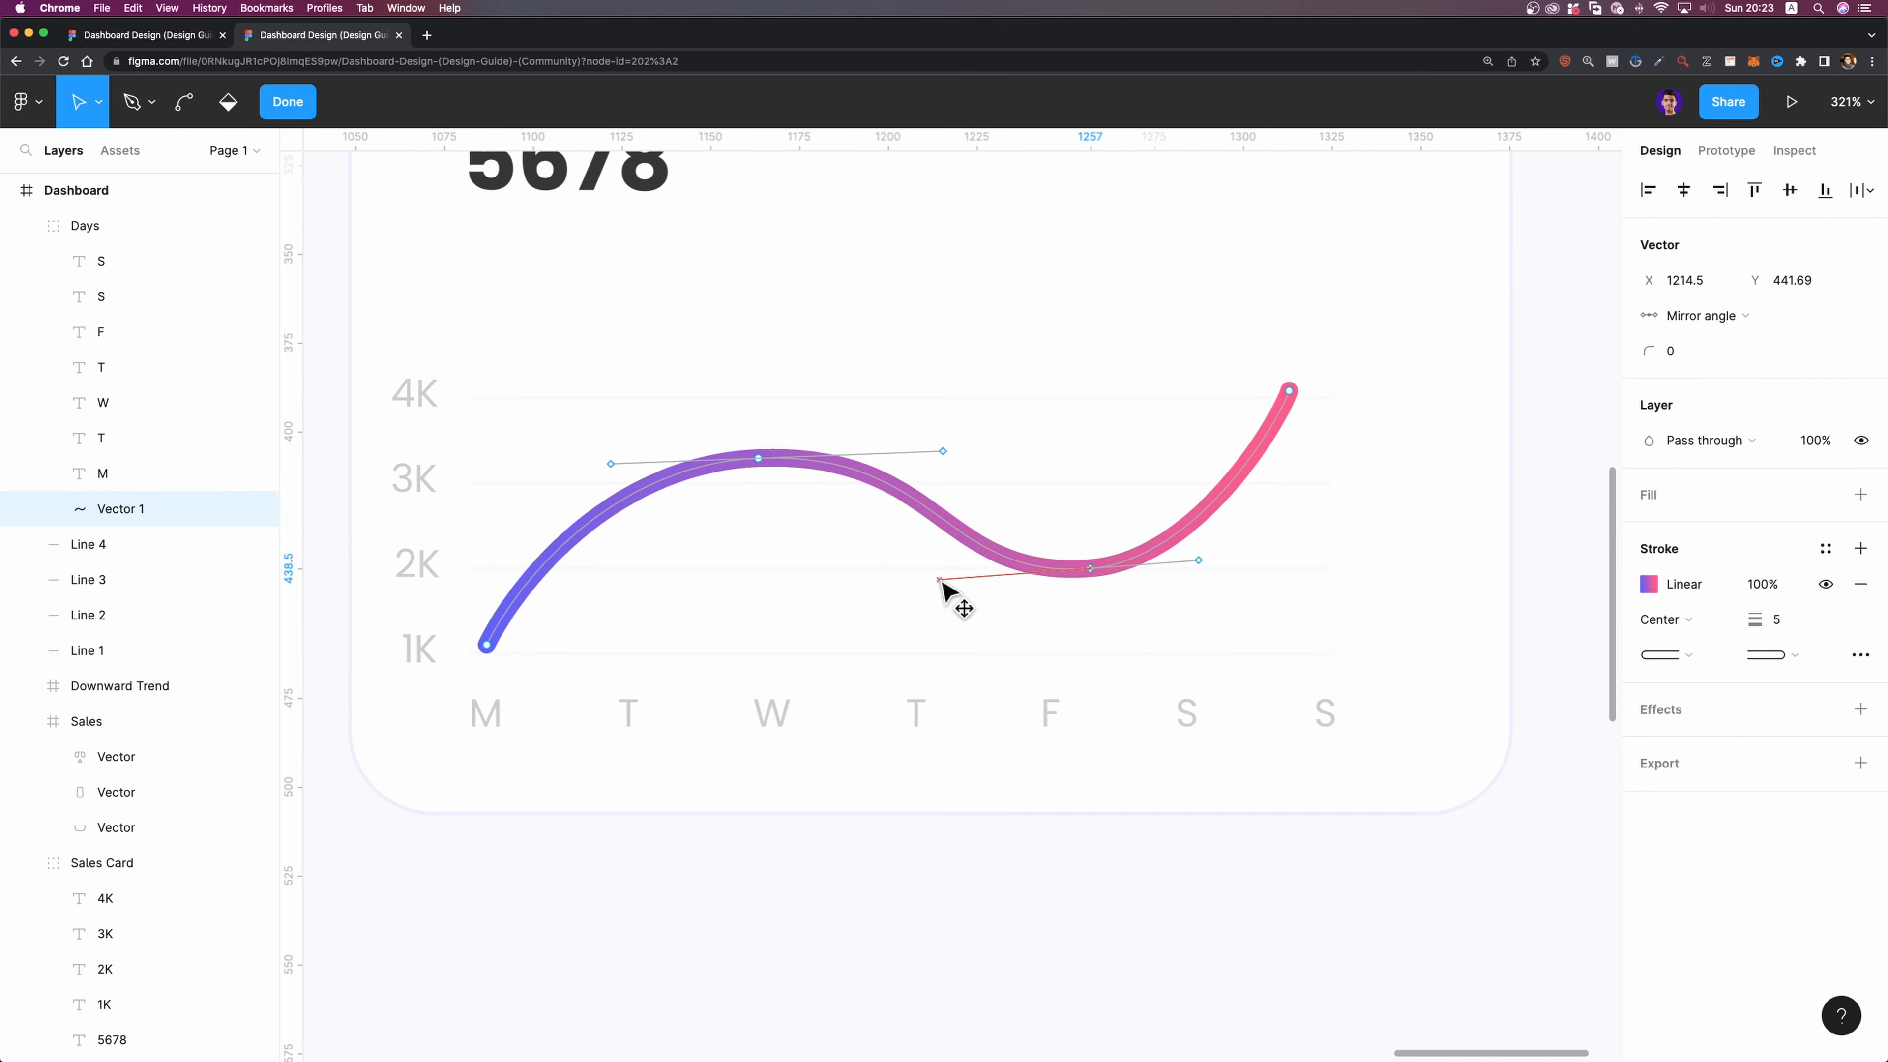
Raise the curve's peak point to about X 1162.5, Y 403.5 and widen the curve to reach the last S label.
drag(760, 460, 758, 449)
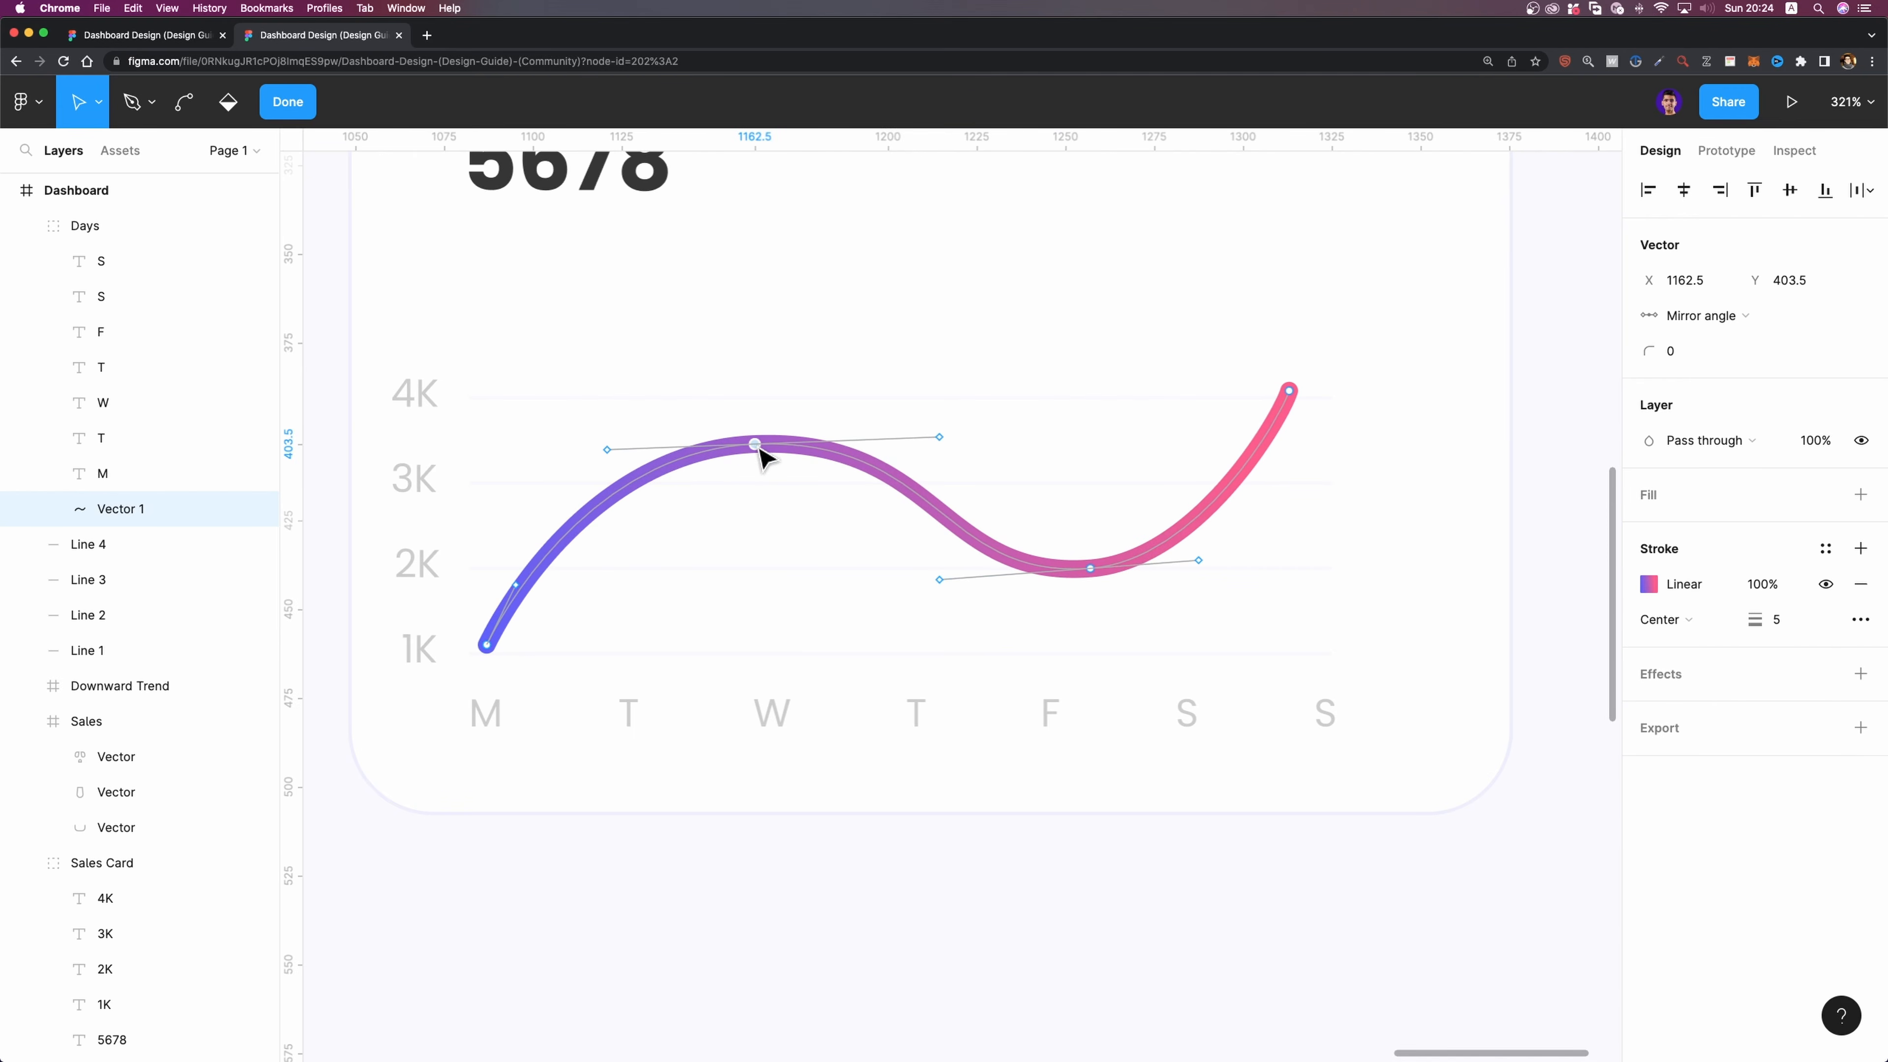
key(Escape)
drag(1286, 444, 1312, 441)
key(Escape)
Group the Days group with the four grid lines and the 1K to 4K axis labels.
click(734, 462)
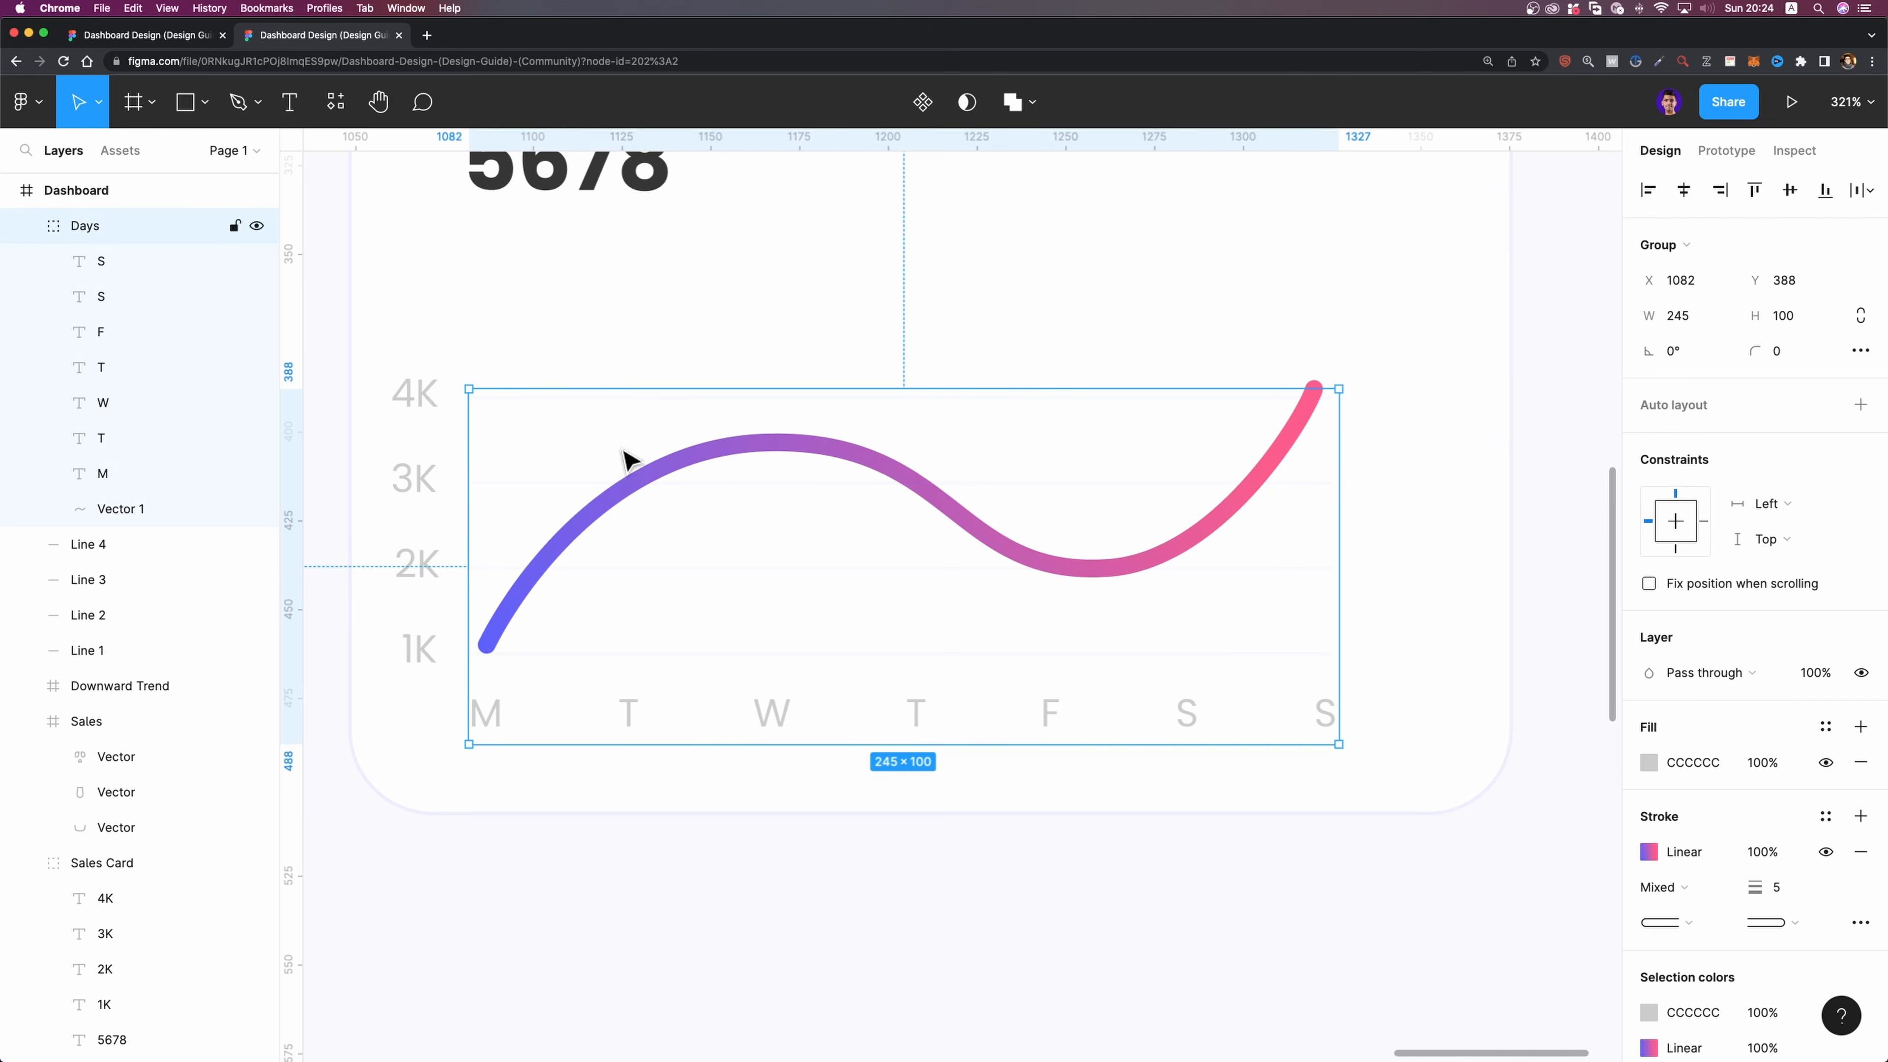
shift+click(506, 398)
shift+click(504, 483)
shift+click(497, 569)
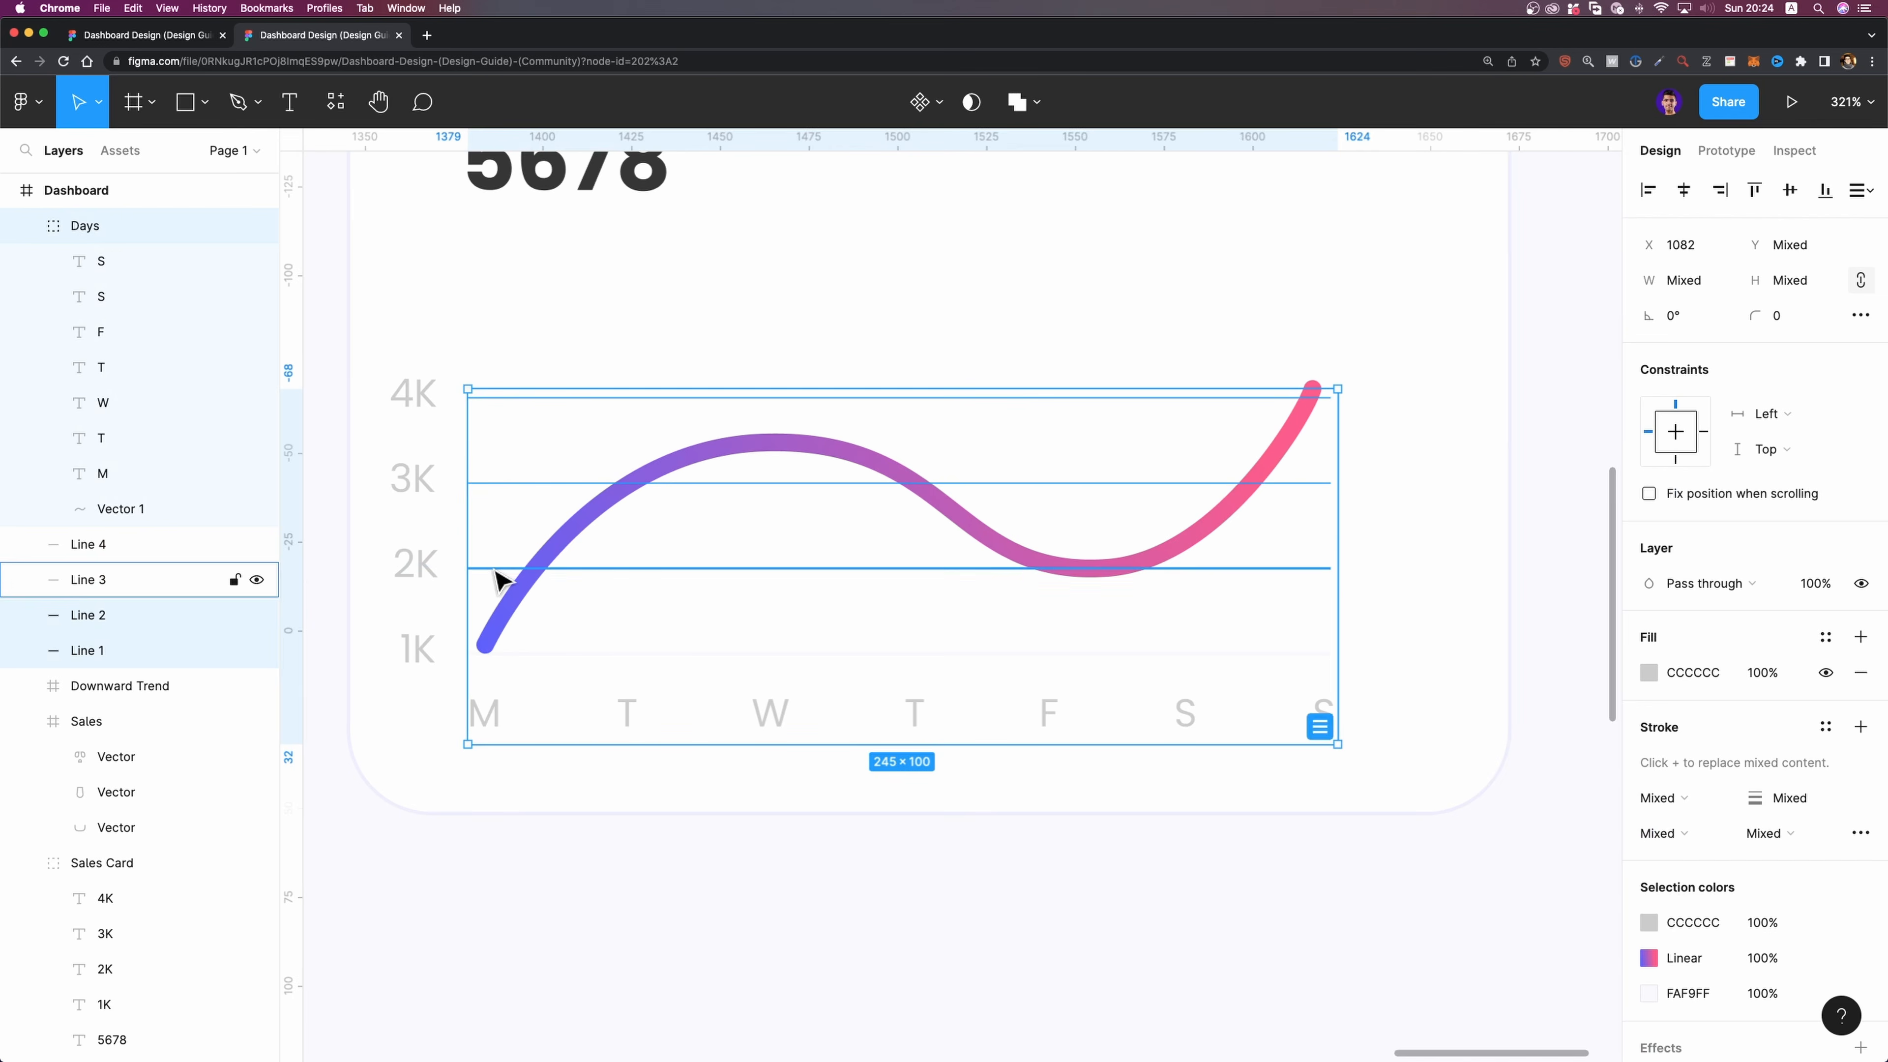
shift+click(568, 651)
drag(439, 662, 424, 424)
key(super+g)
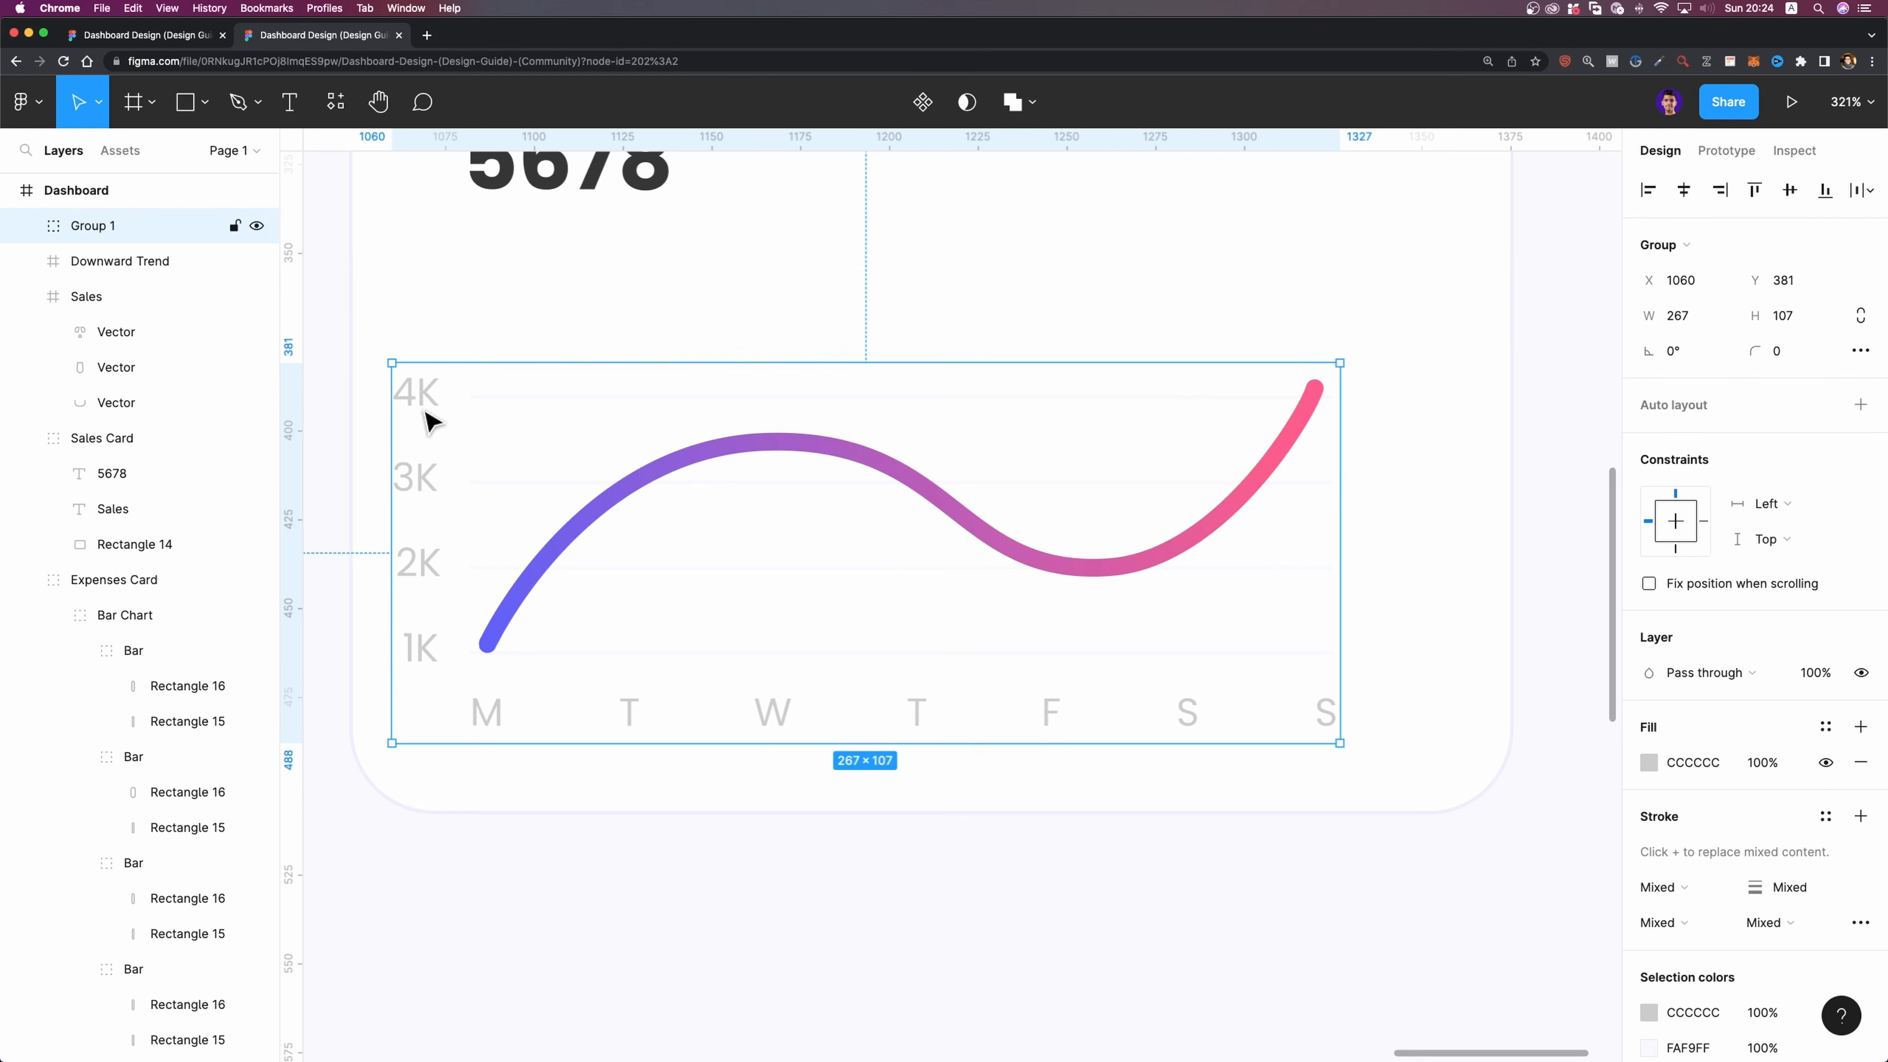
Position the line graph group within the Sales card at X 1080, Y 369, checking its distances to the card edges.
drag(725, 453, 770, 439)
scroll(771, 438, down, 3)
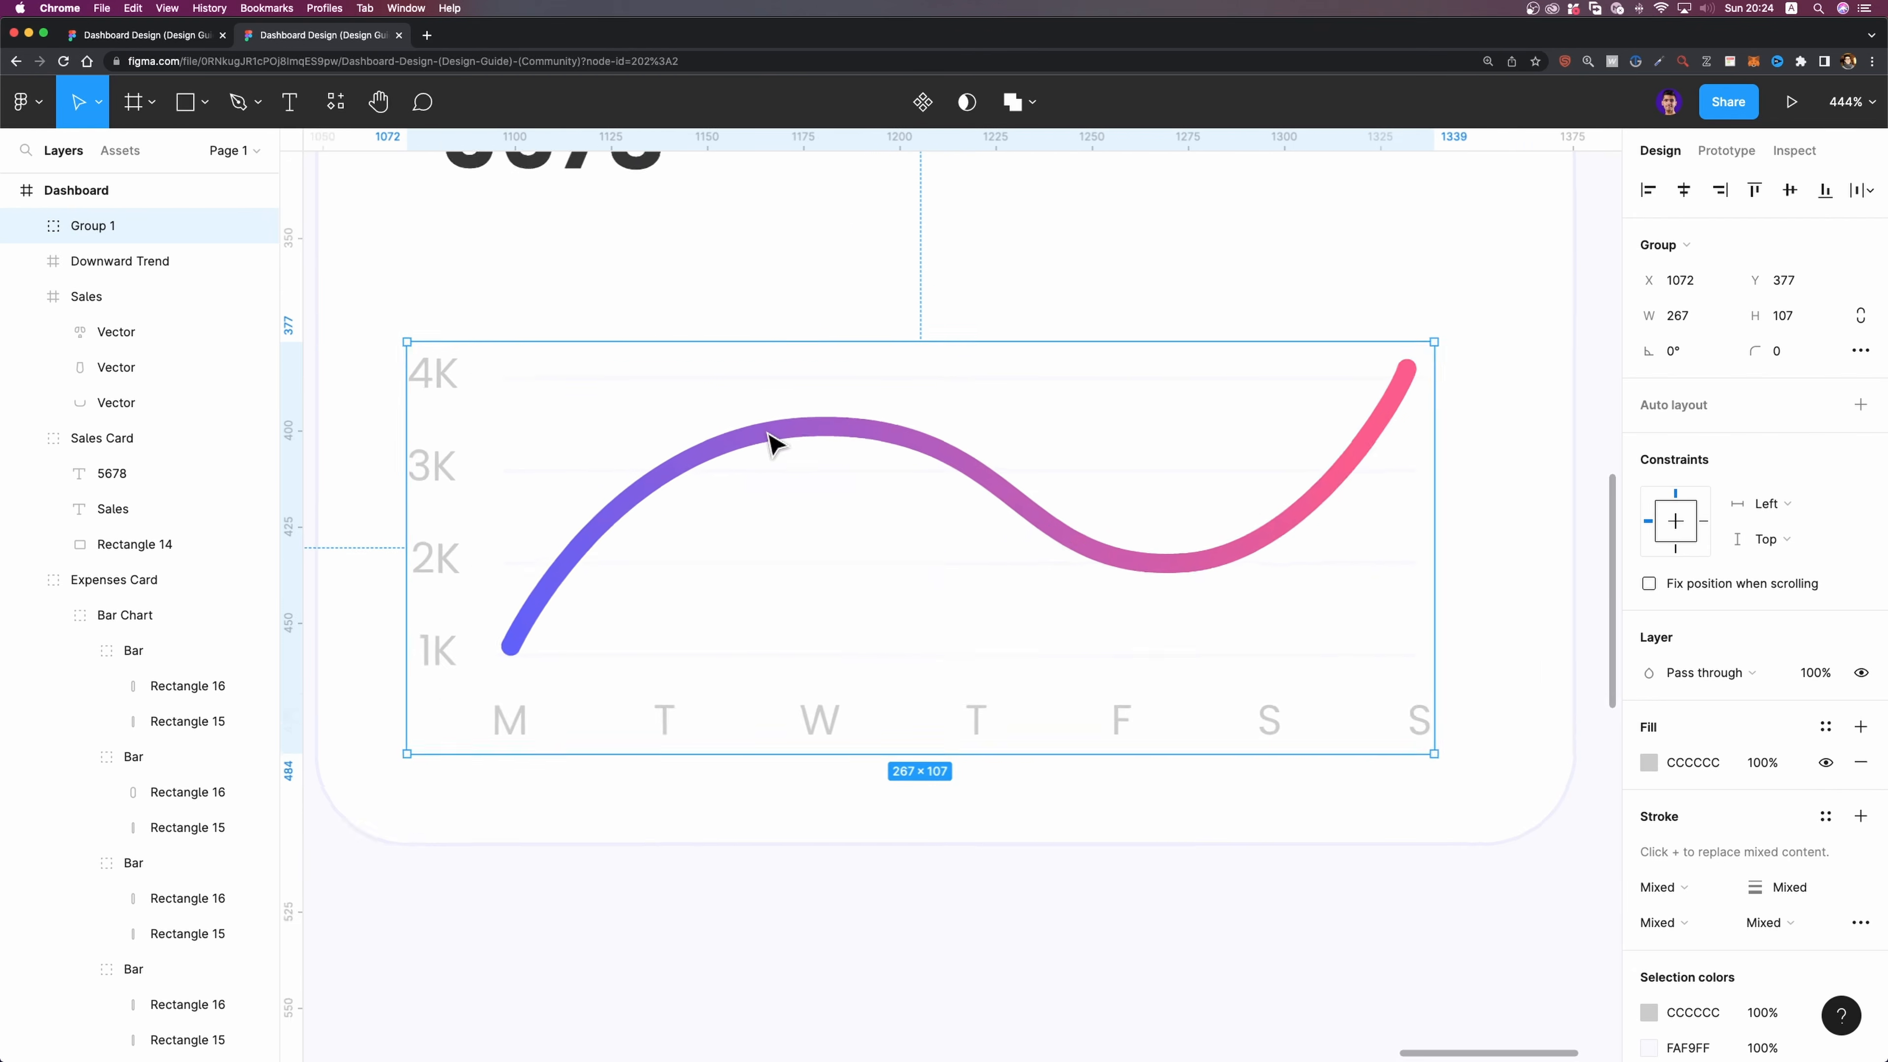
scroll(565, 669, up, 3)
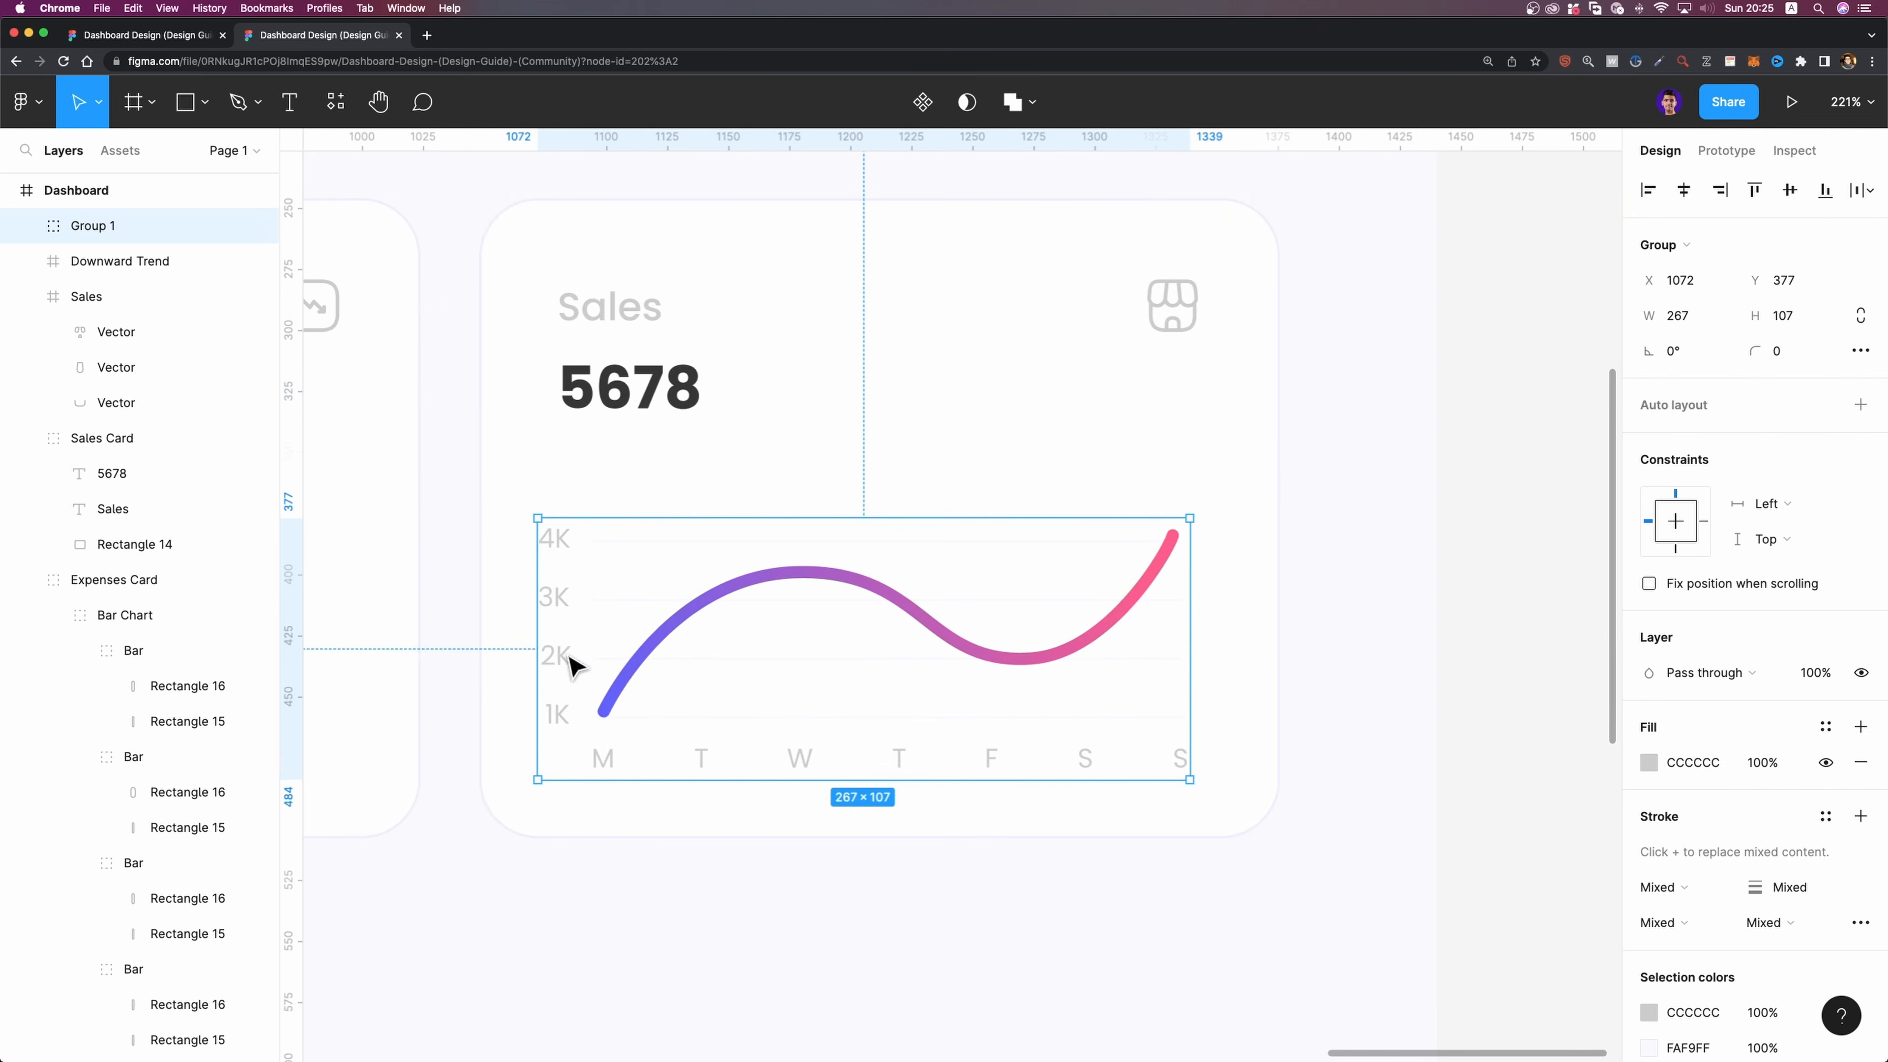
drag(572, 666, 591, 653)
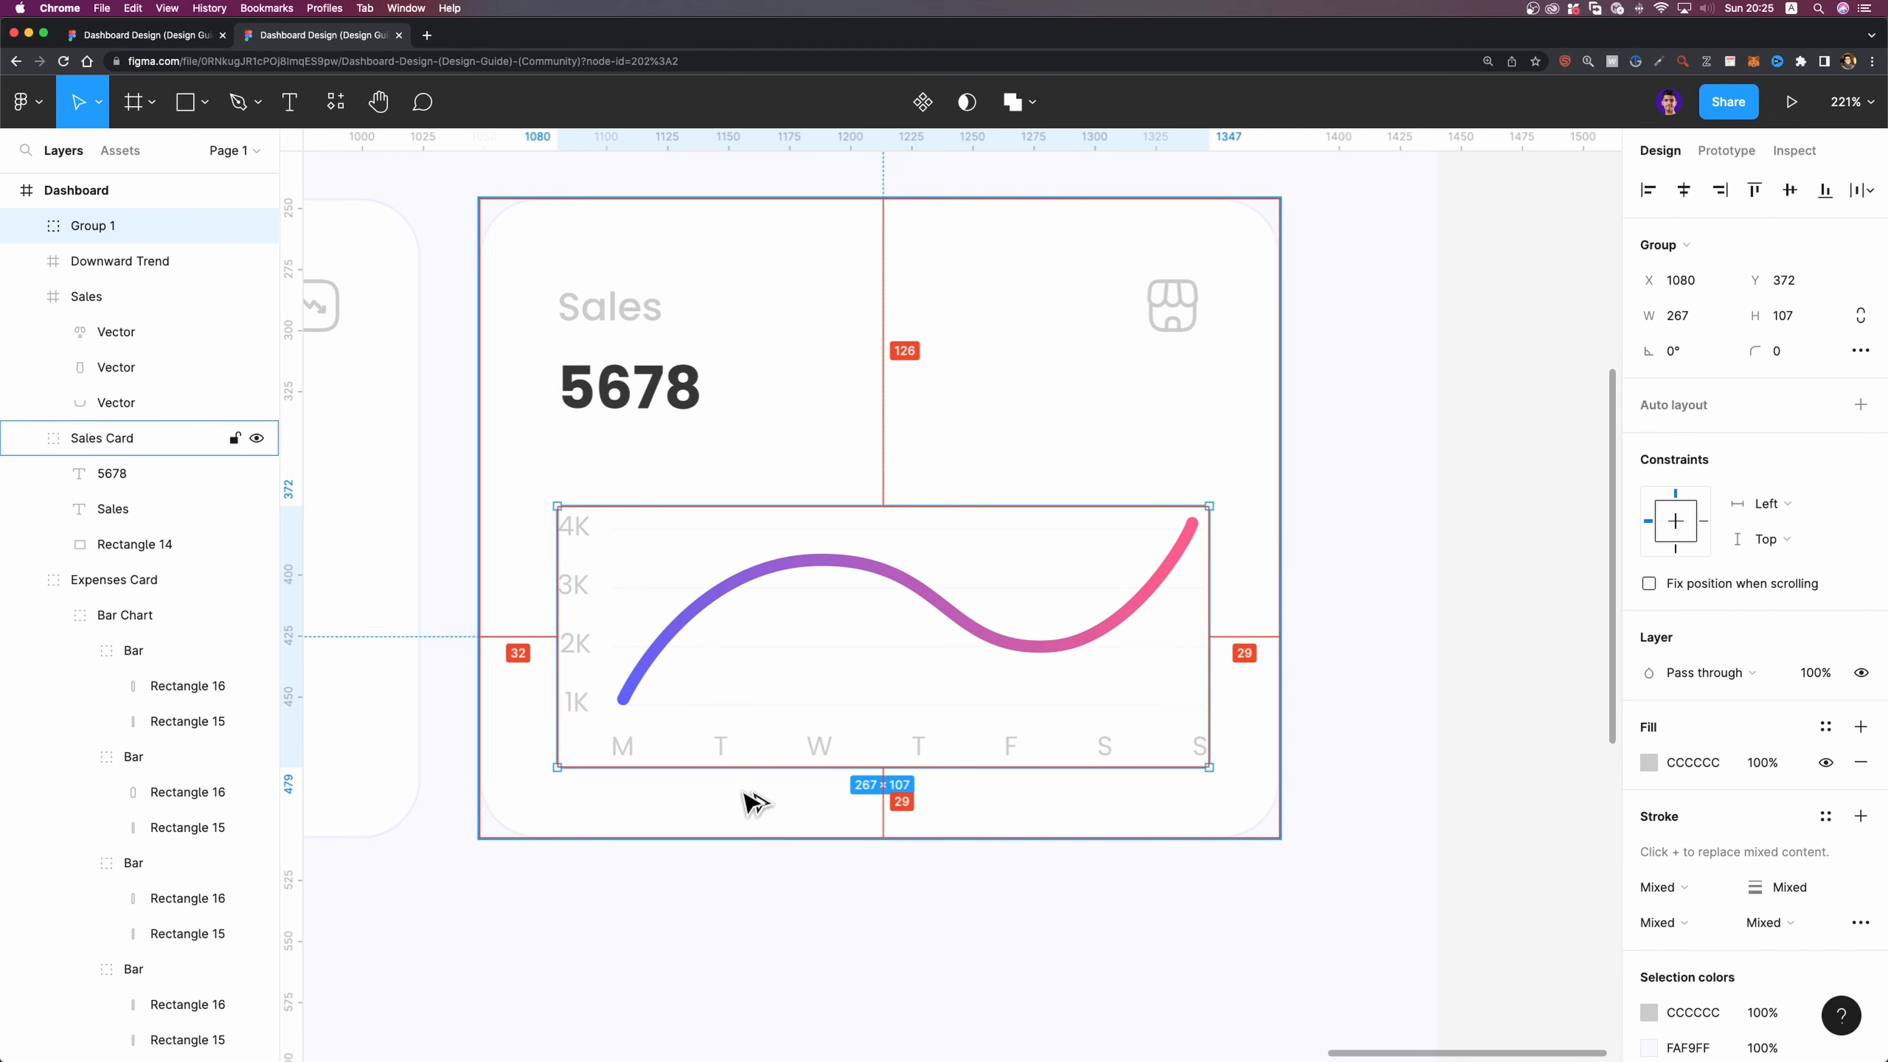
key(Up)
key(Up)
key(Up)
key(alt)
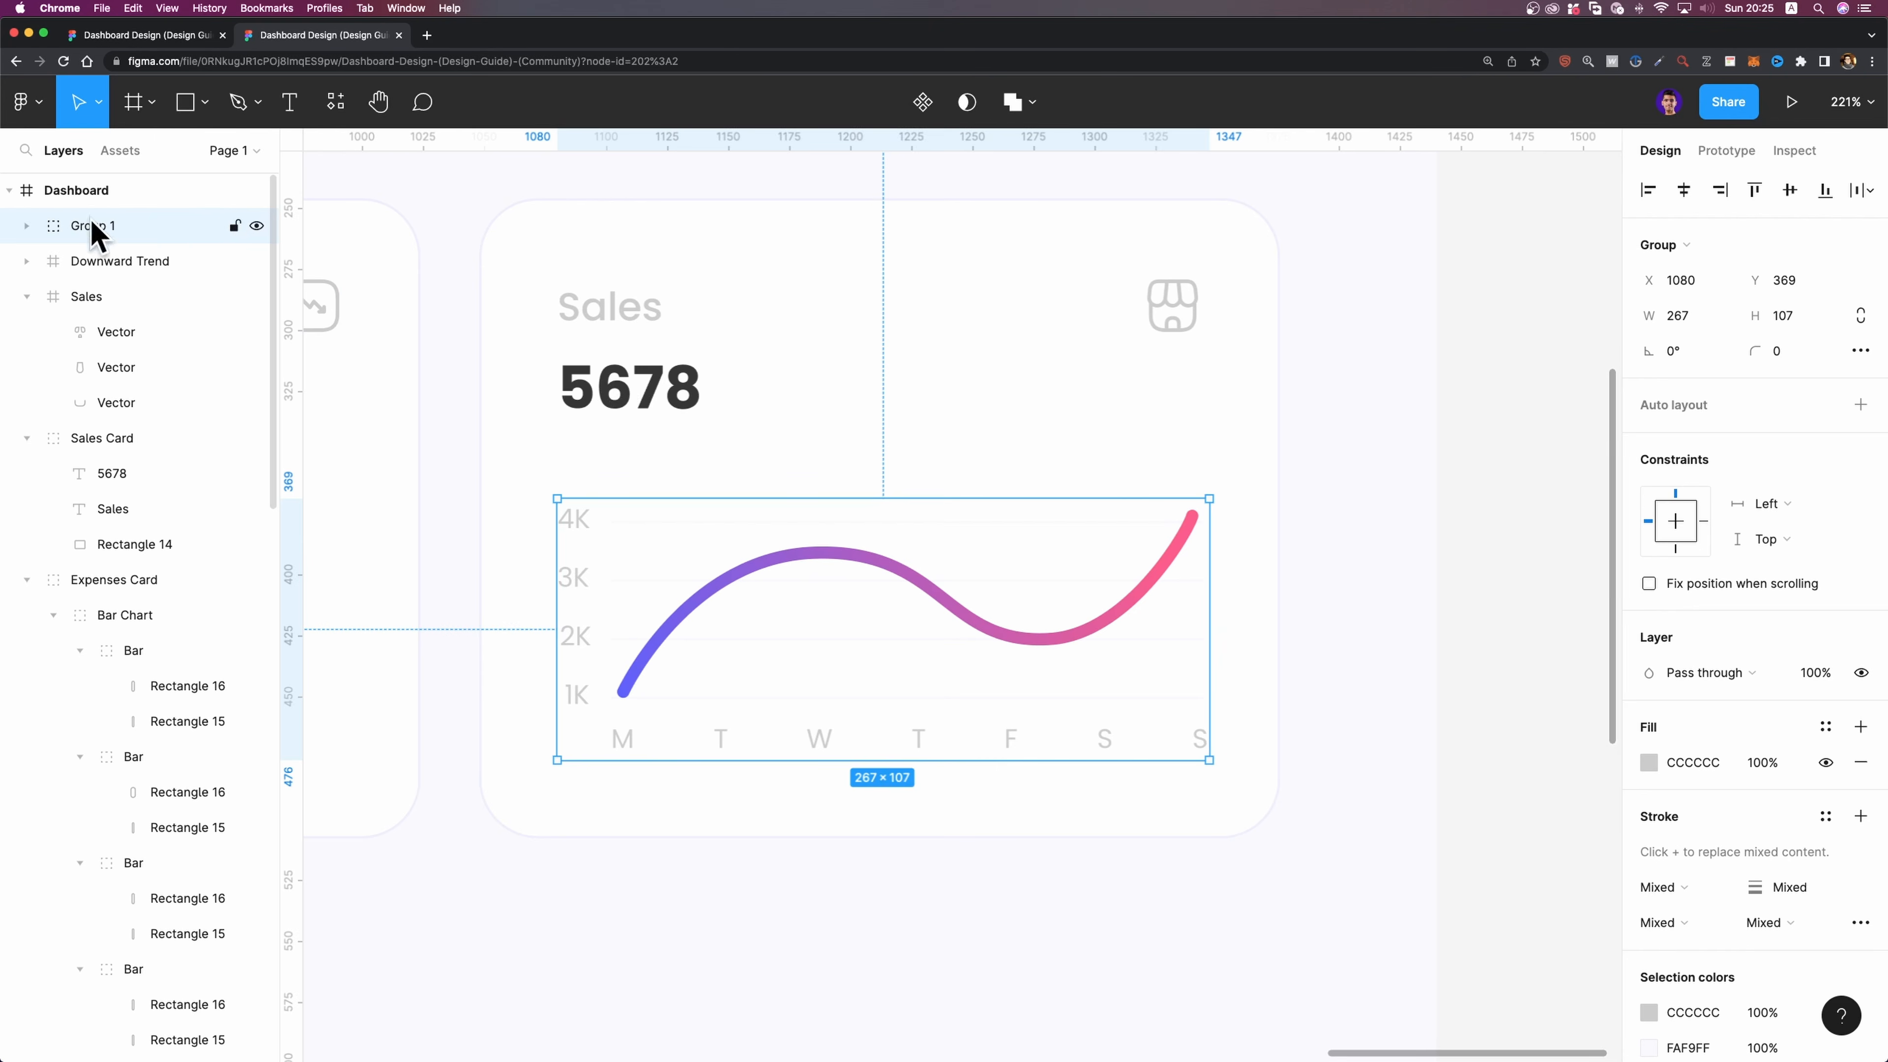
Move the graph group and the Sales icon frame into the Sales Card group.
drag(113, 226, 121, 447)
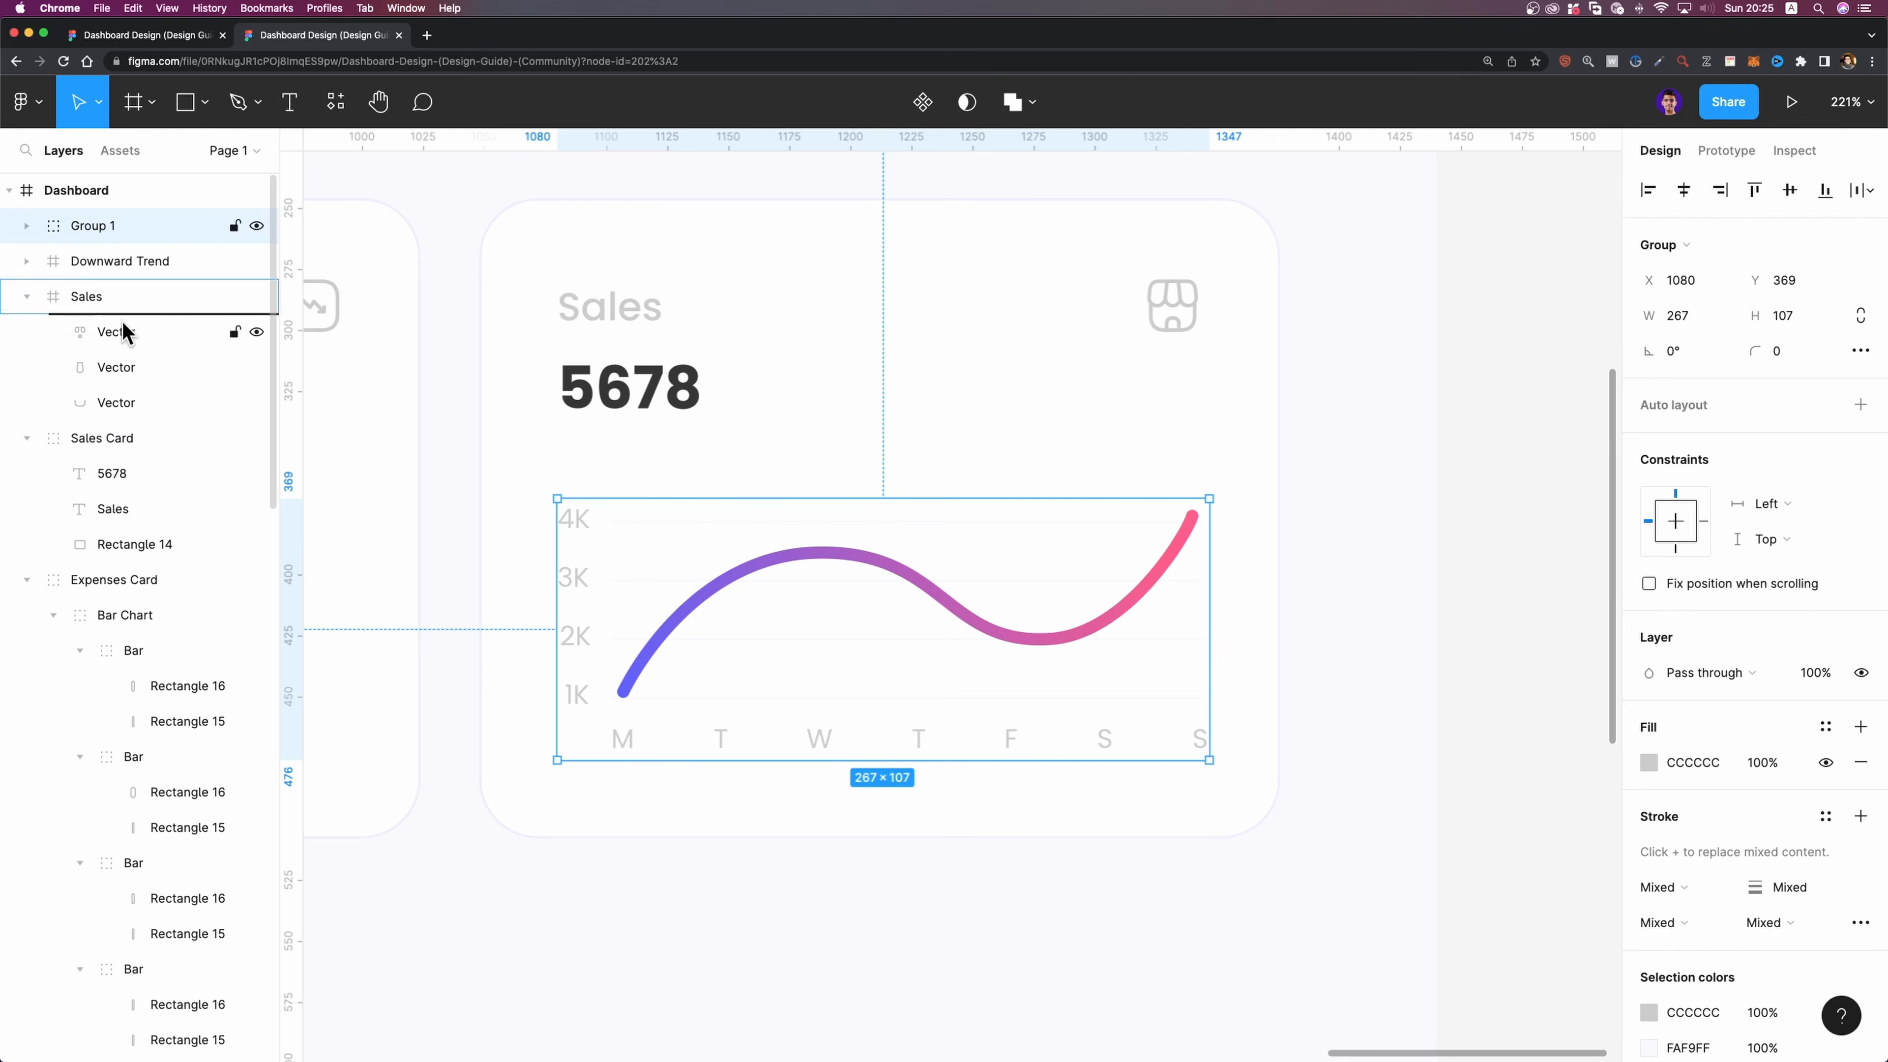
click(115, 261)
drag(43, 260, 111, 416)
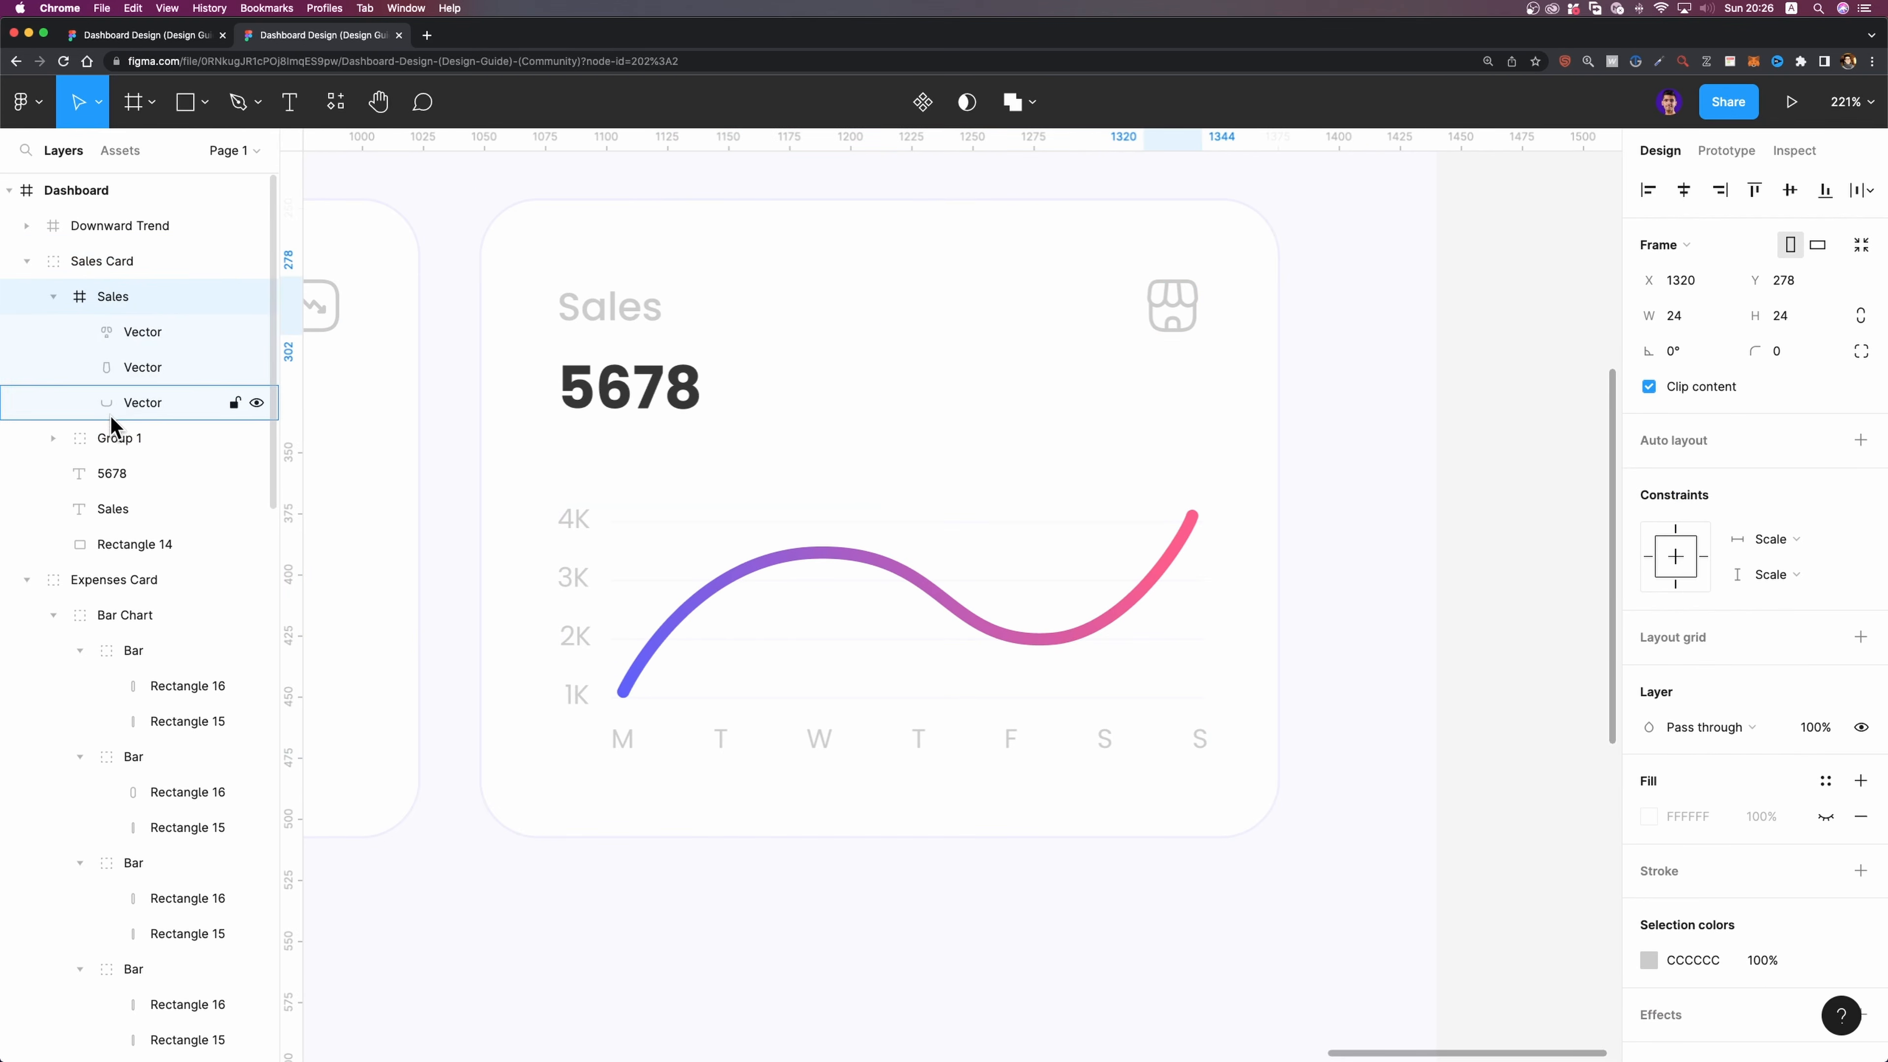
Collapse the Sales Card group and move the Downward Trend icon into the Expenses Card group above Bar Chart.
scroll(498, 437, left, 5)
click(587, 305)
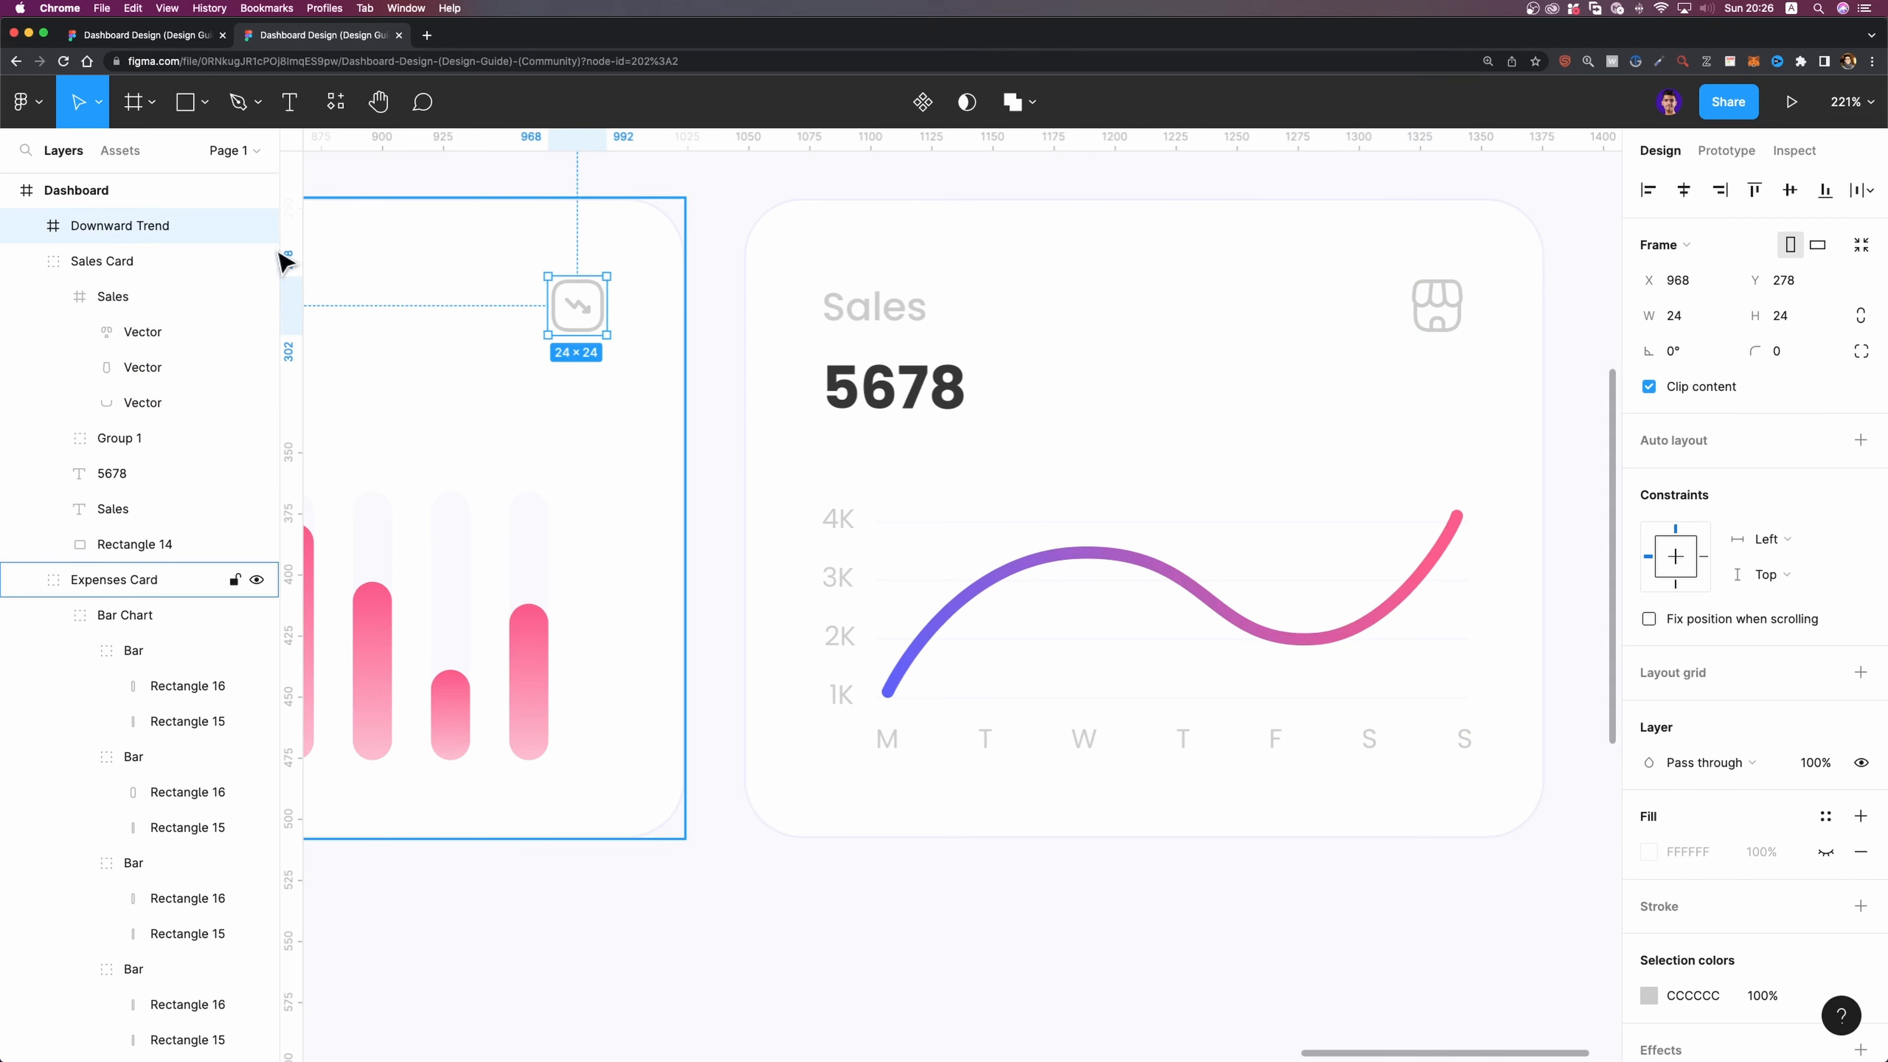
click(26, 261)
drag(139, 223, 158, 312)
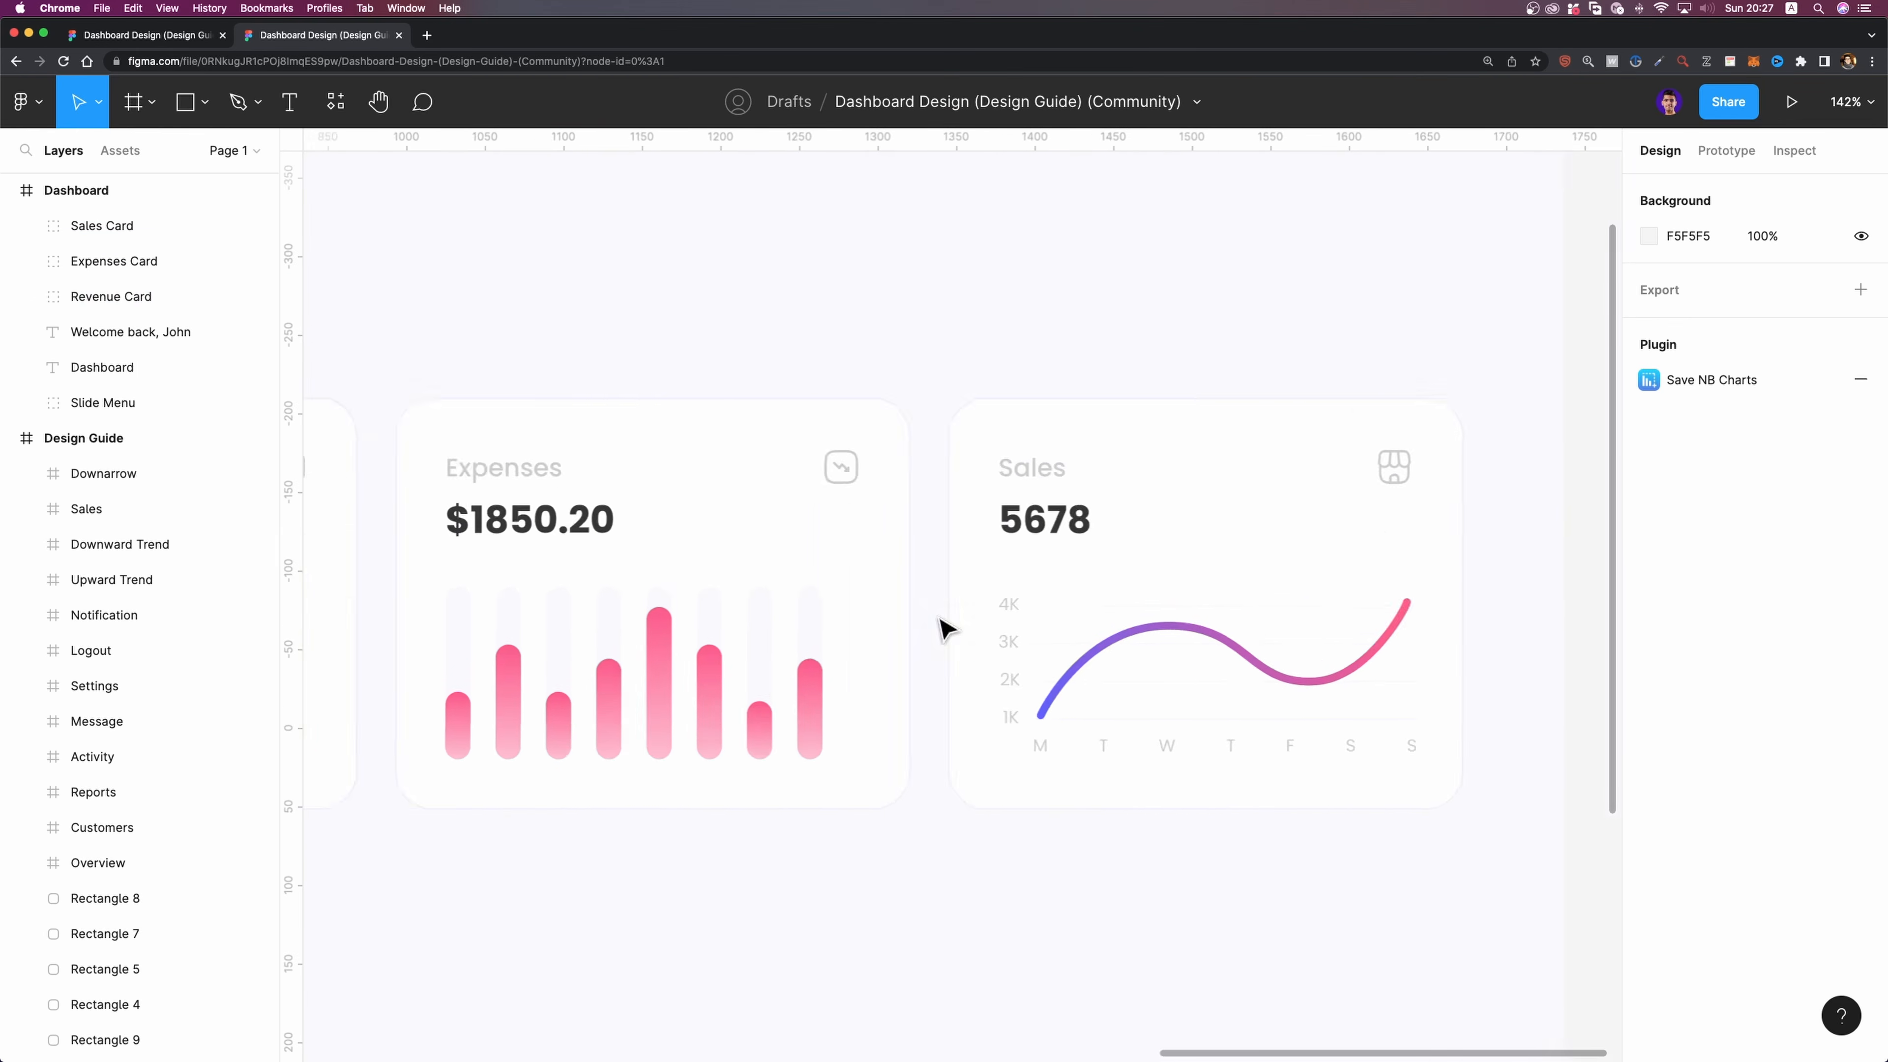
Add the text "Recent messages" in the empty area below the Revenue card.
scroll(944, 627, up, 5)
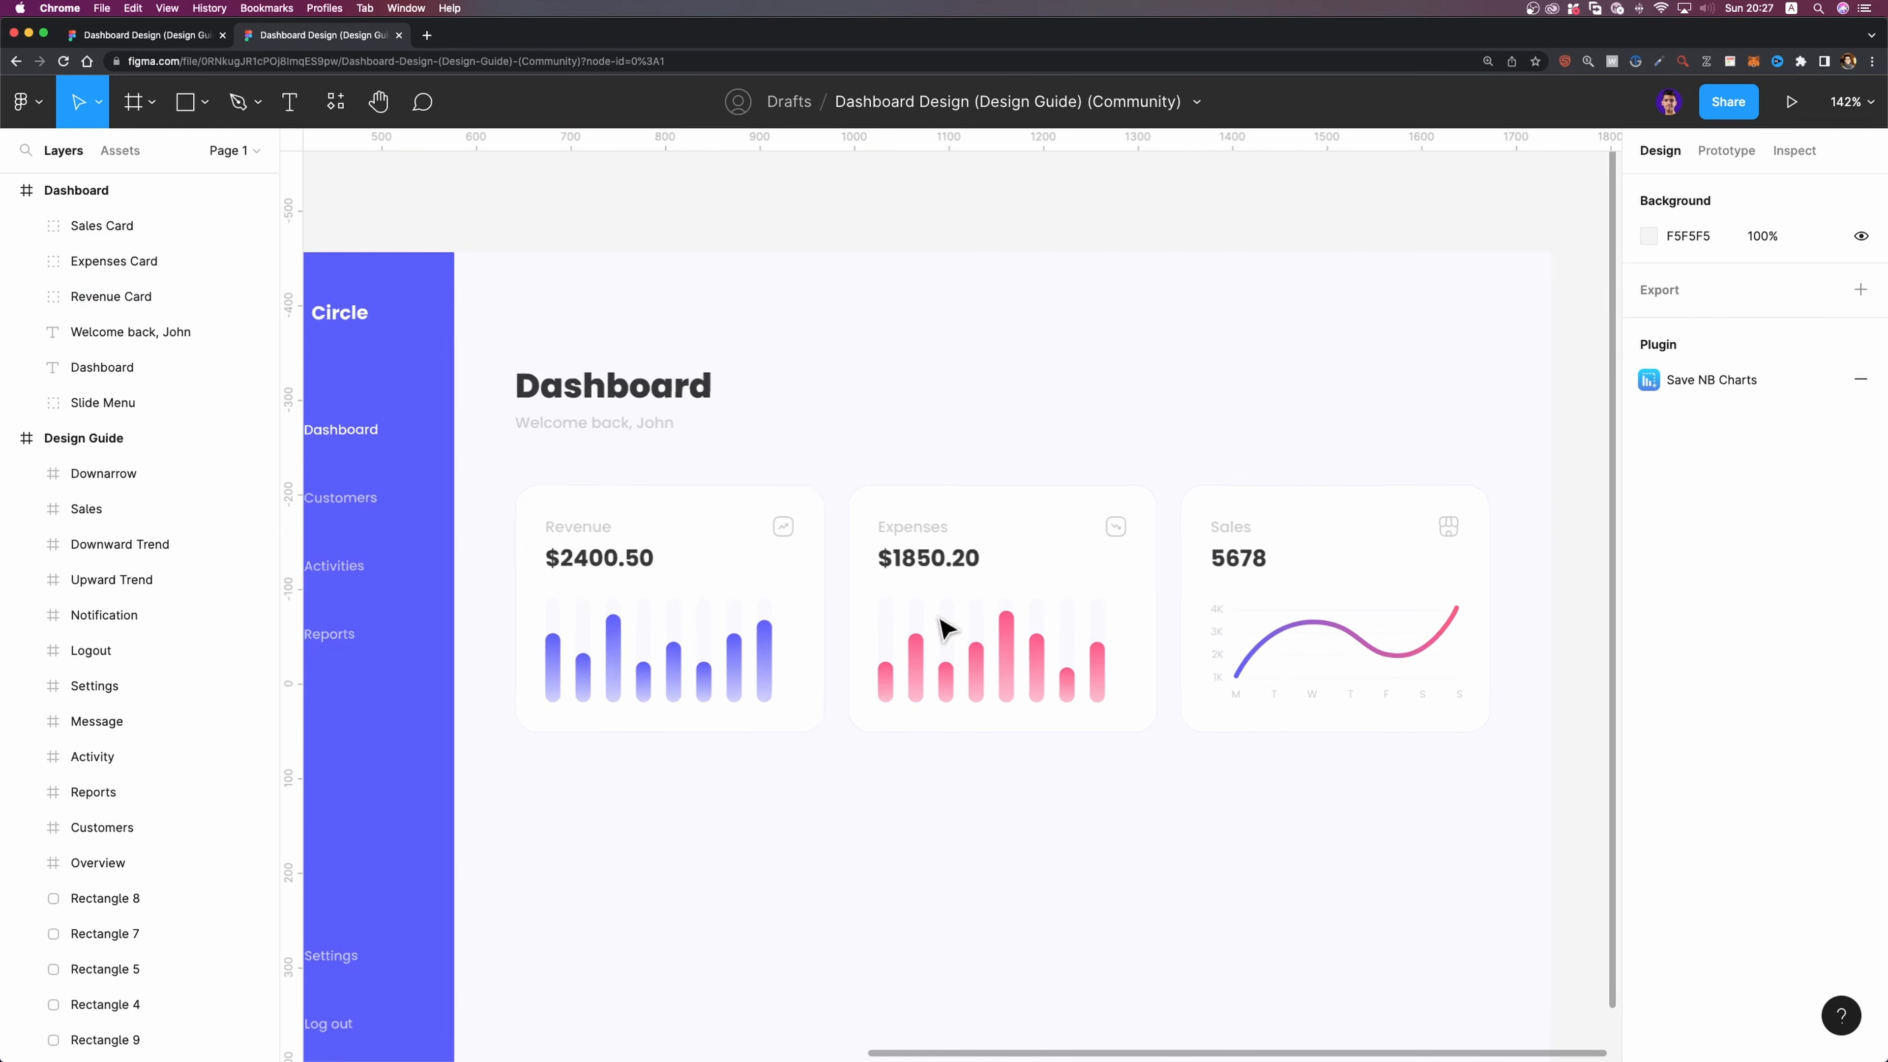
scroll(1118, 621, down, 4)
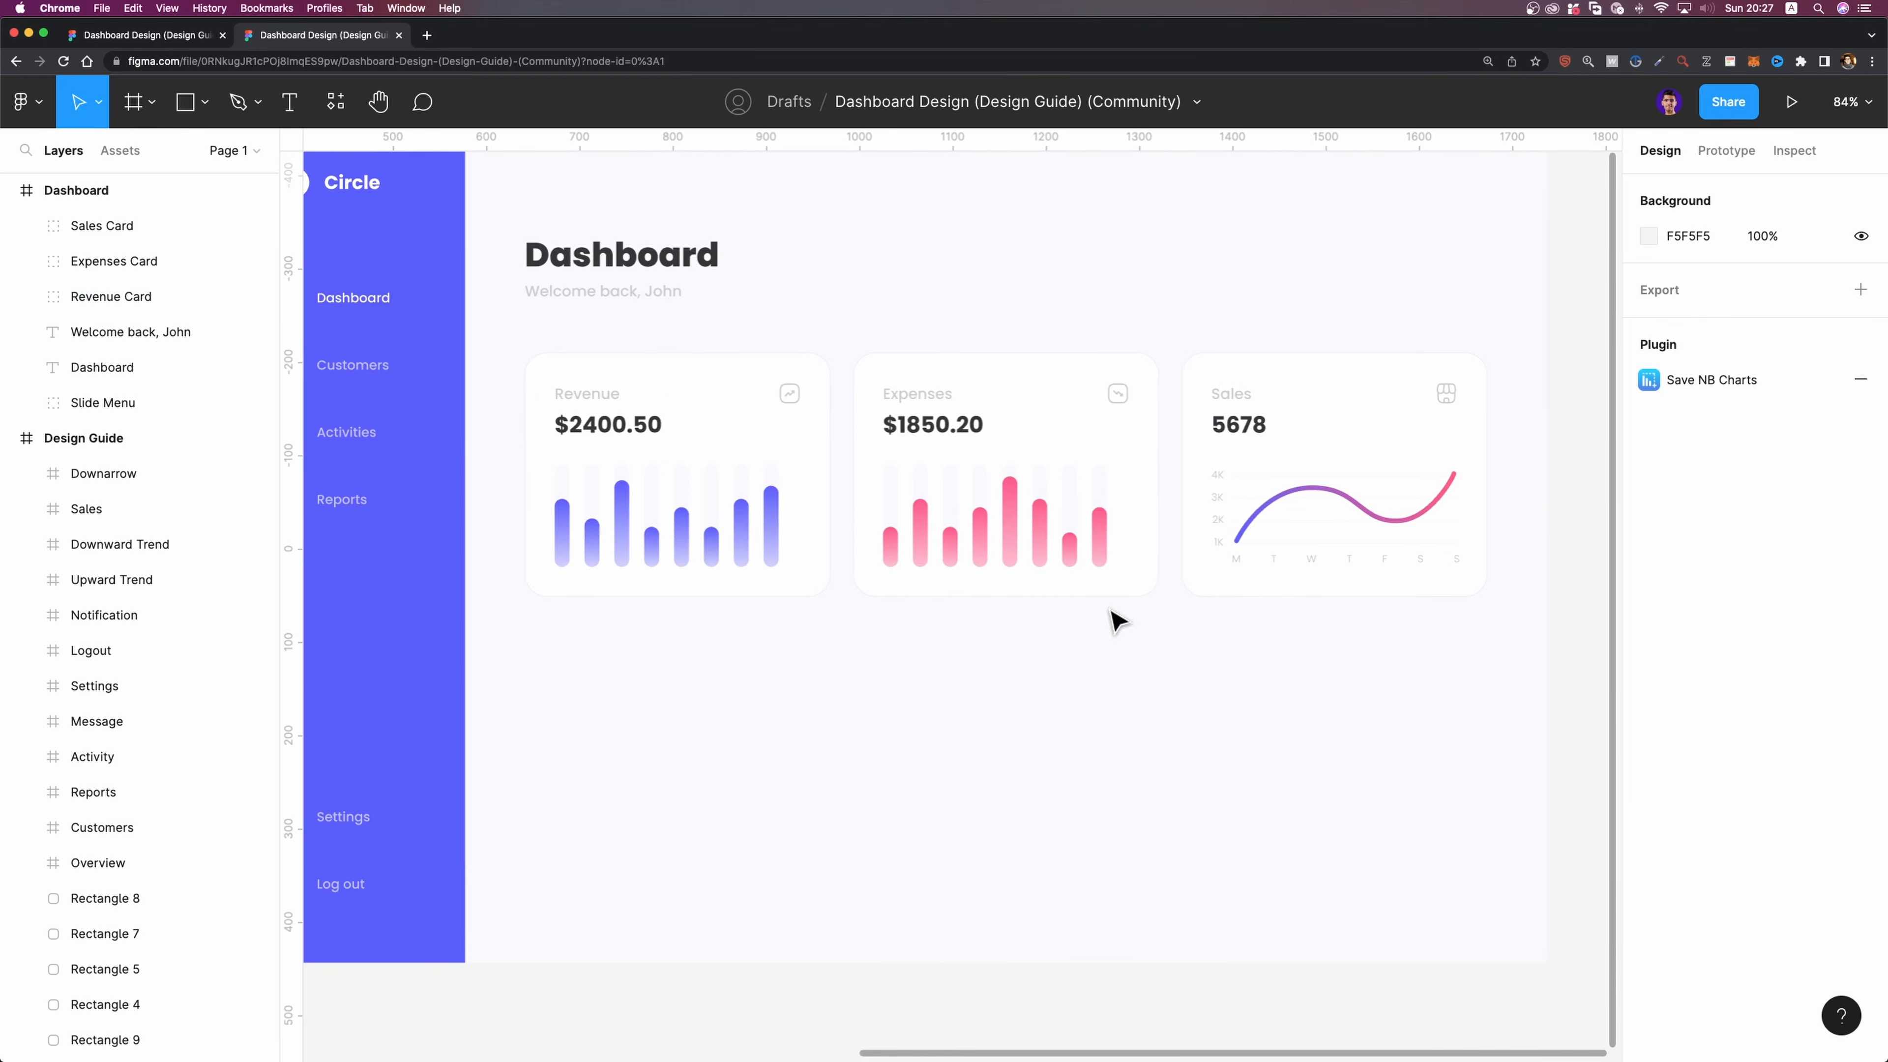
scroll(1117, 621, left, 3)
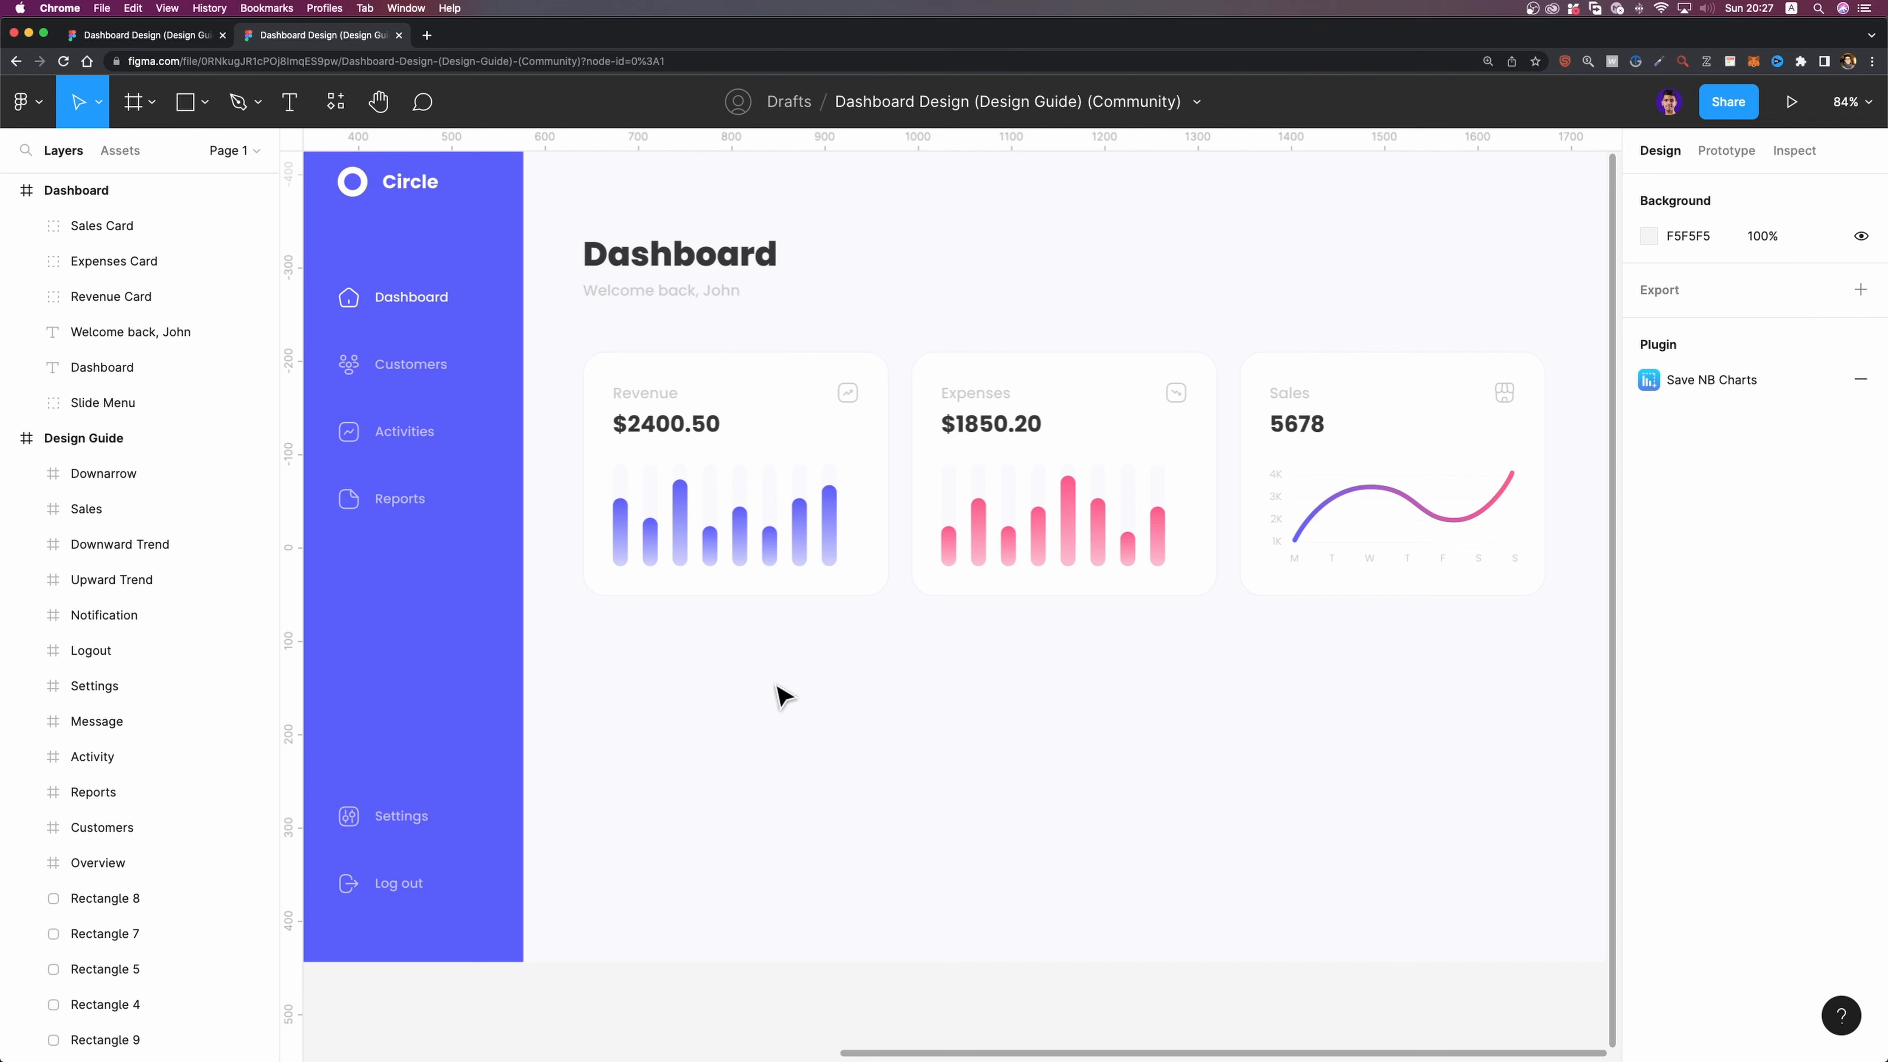
key(t)
click(614, 692)
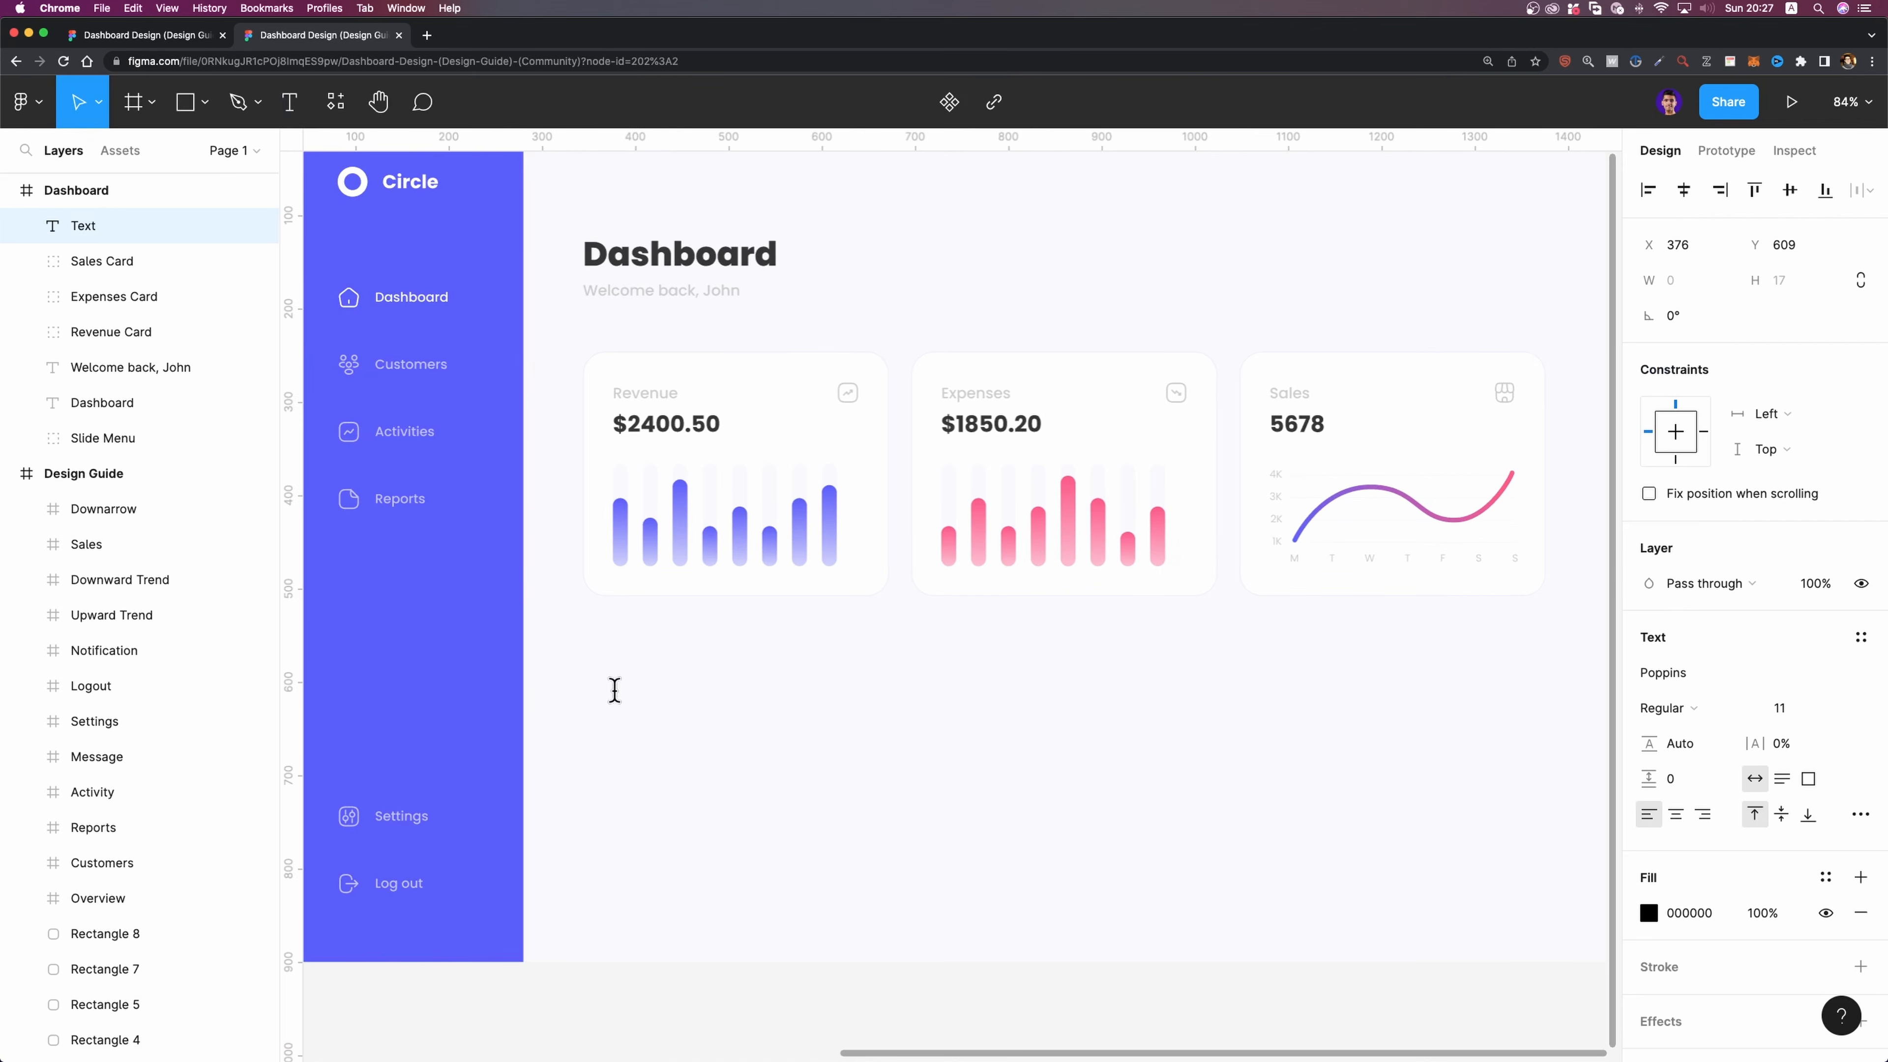
text(Recent messagessage)
Set the "Recent messages" text to size 24 and SemiBold.
key(super+a)
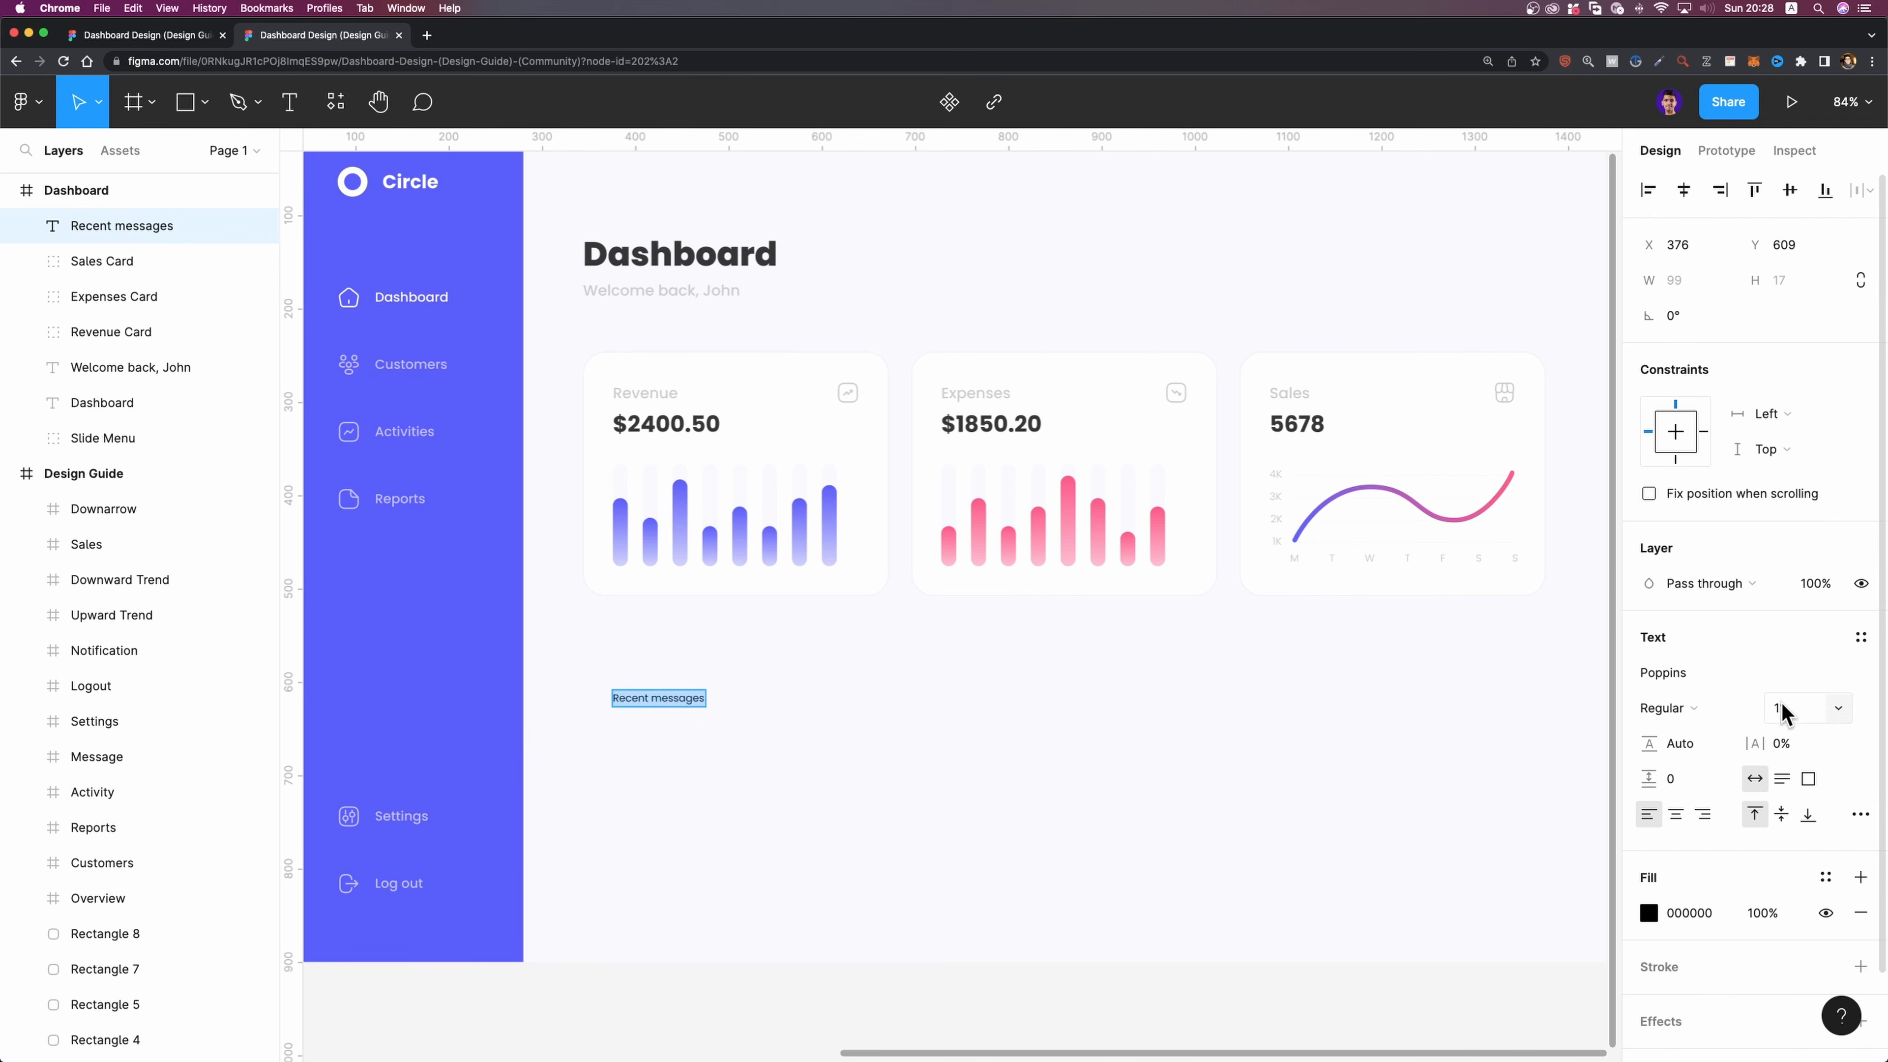
key(Return)
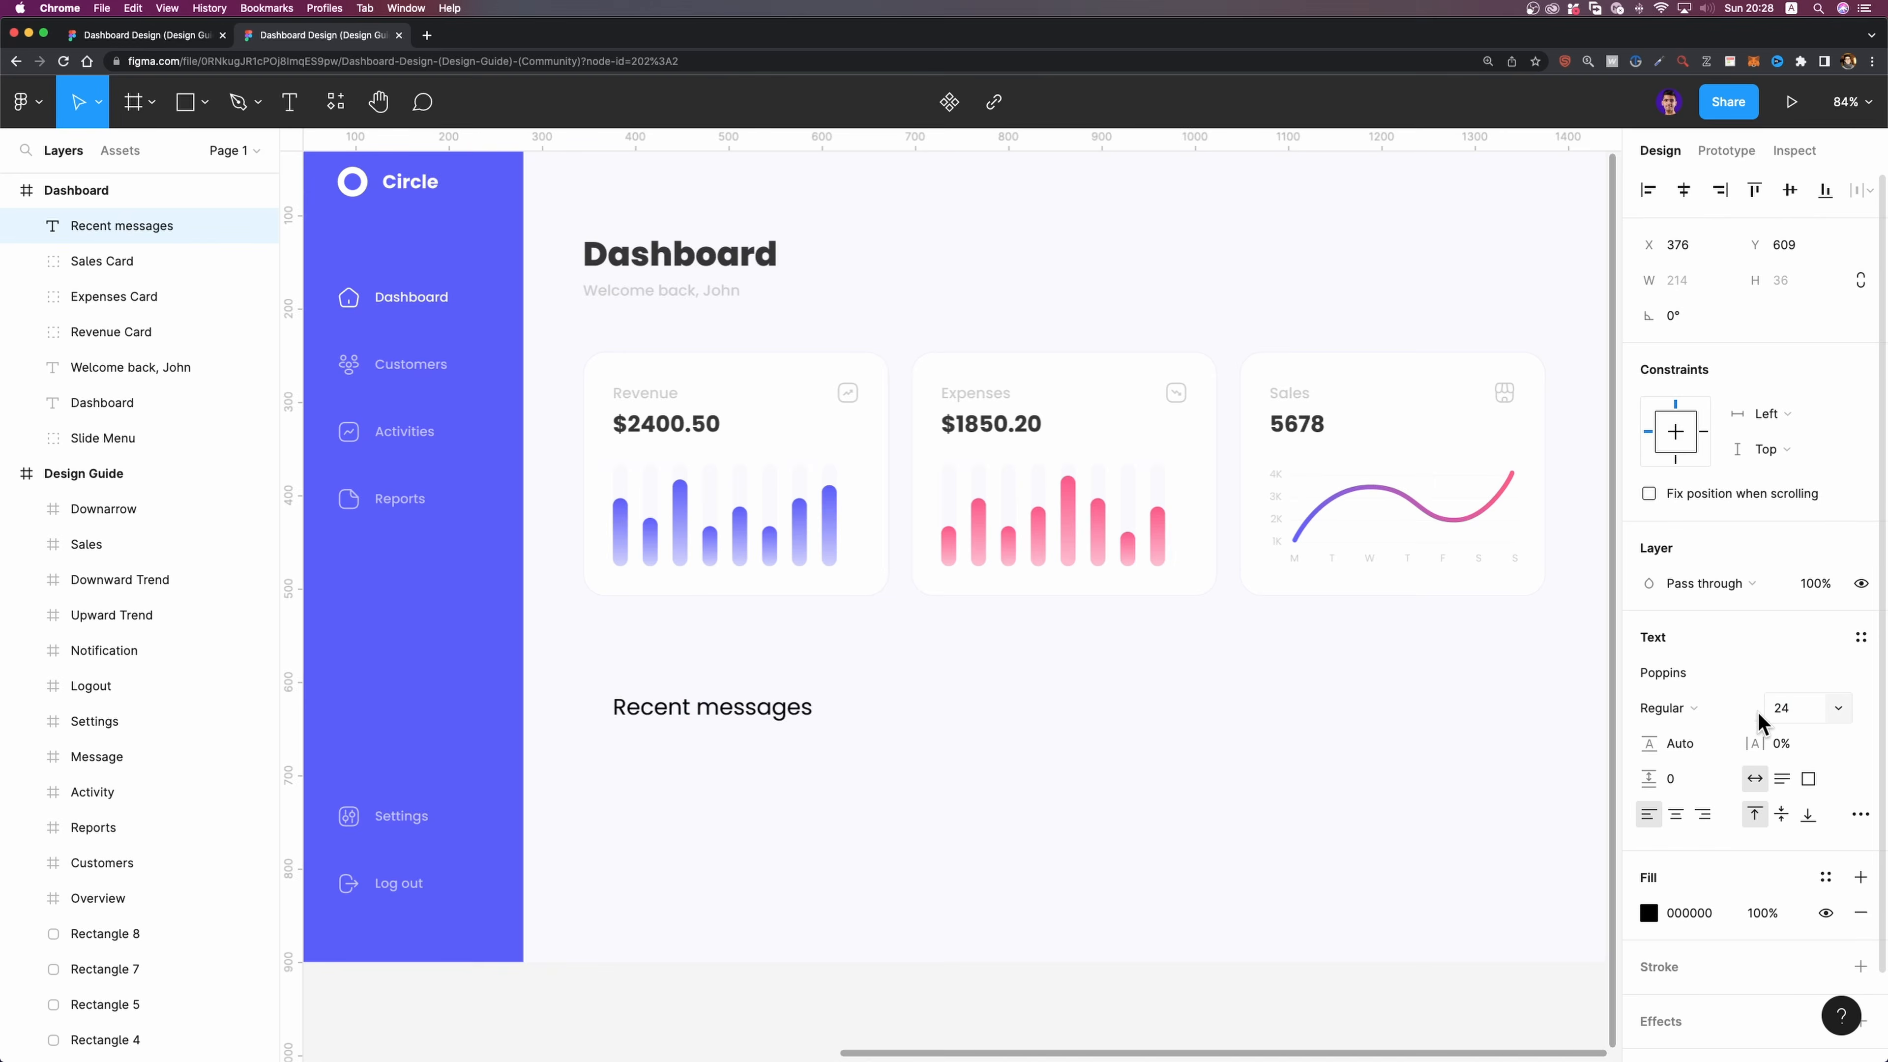
click(1688, 709)
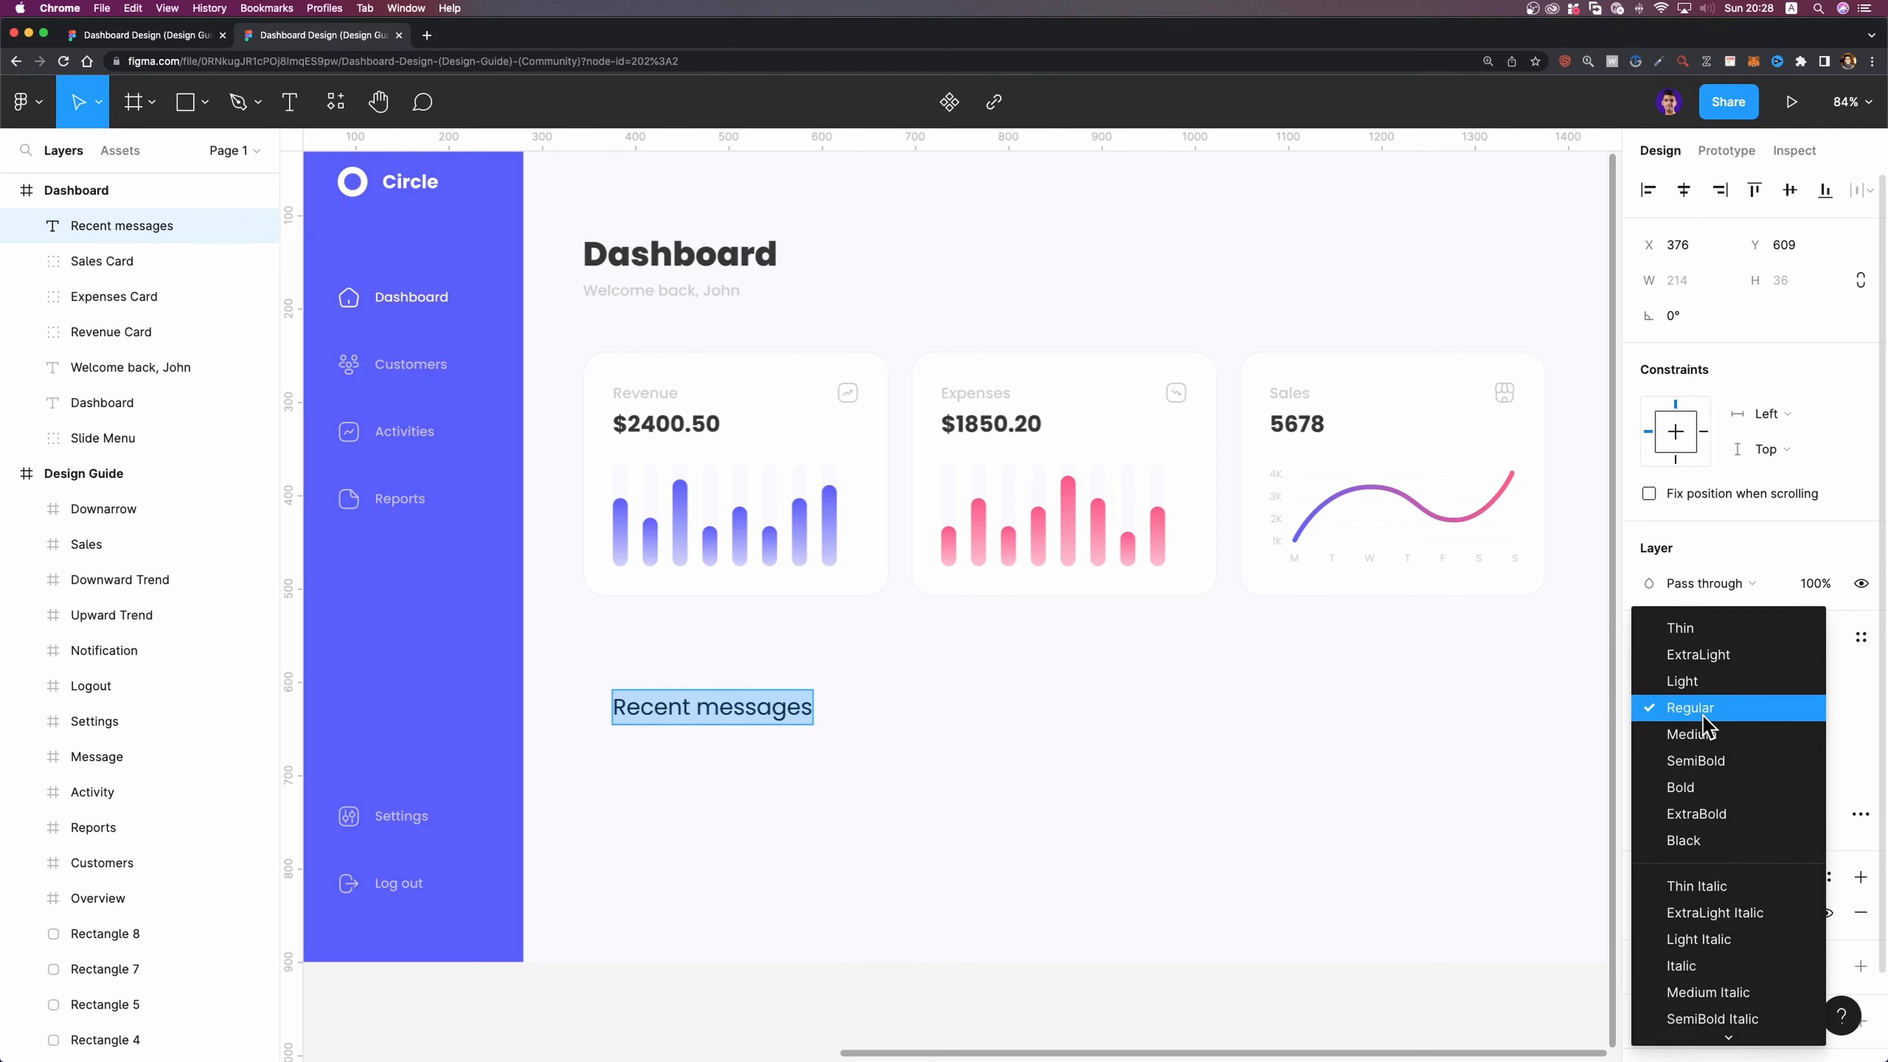
click(1693, 760)
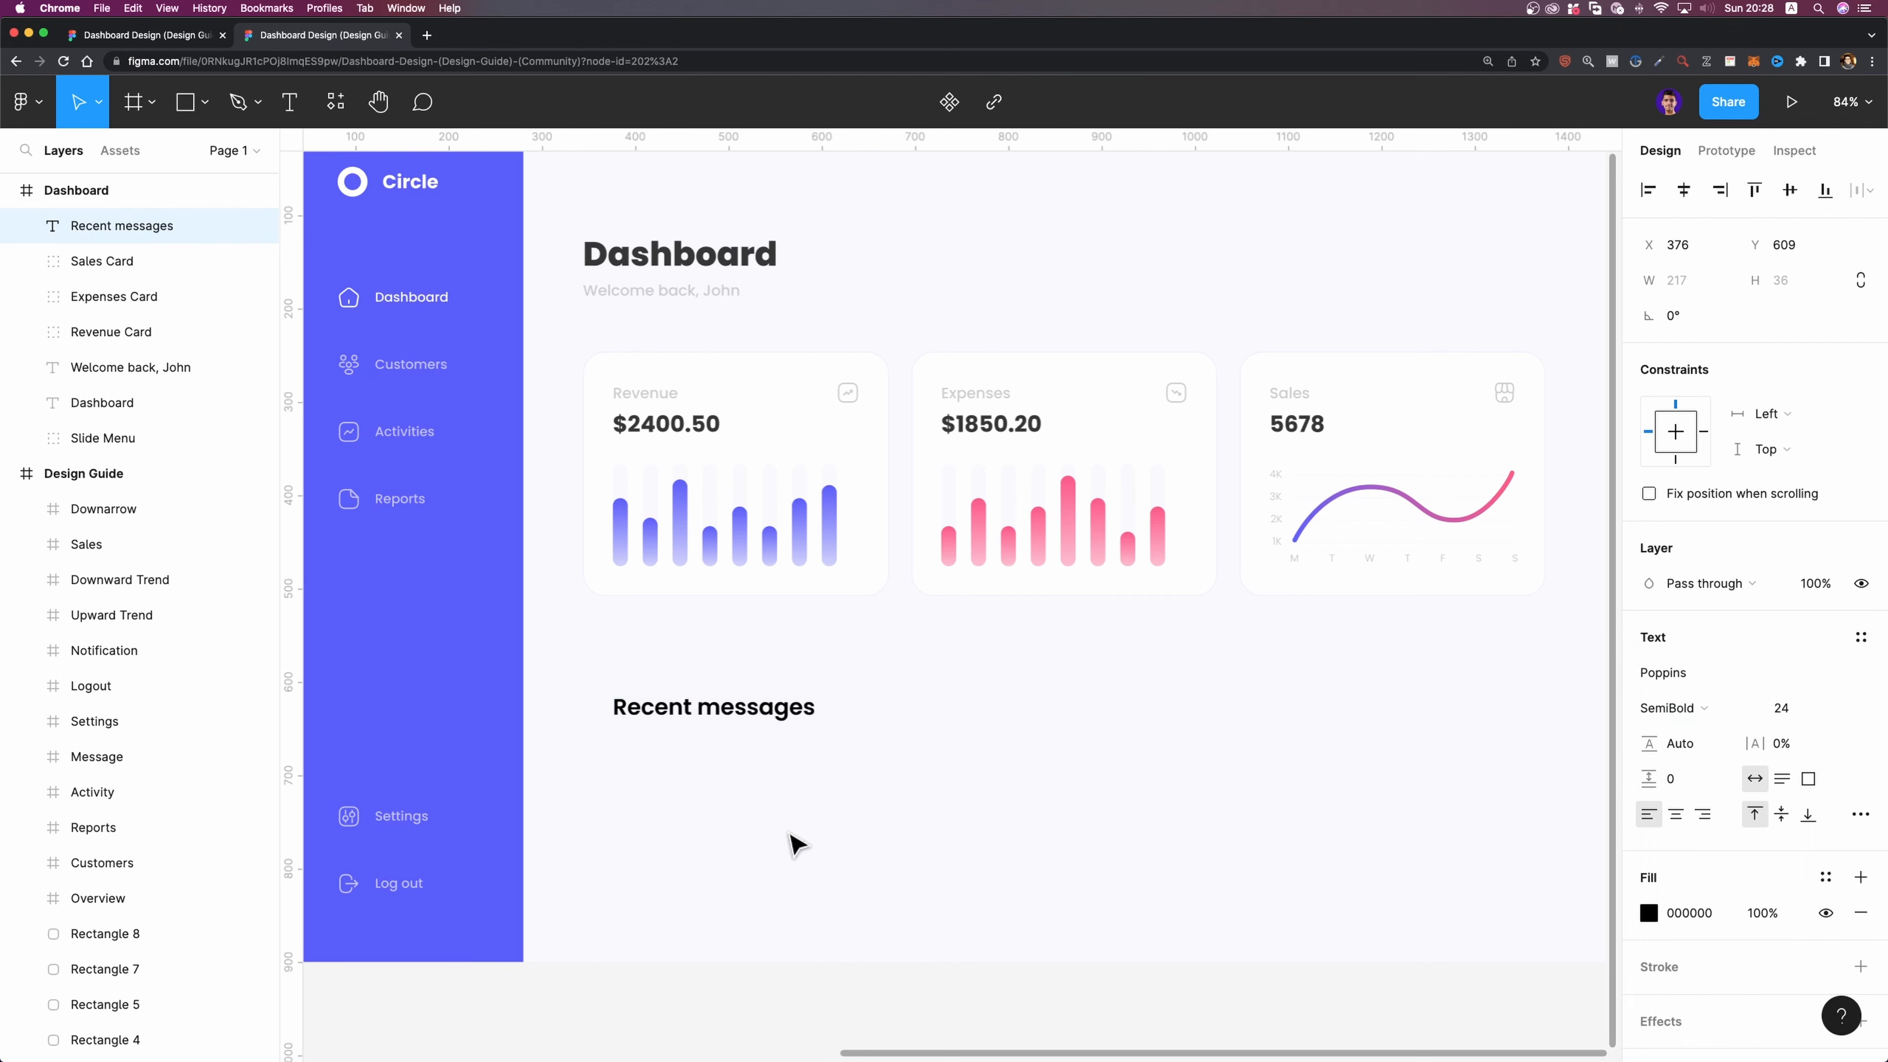
Color the heading 353535 as sampled from the Dashboard title and place it at X 344, Y 562, aligned with the Revenue card.
click(1647, 912)
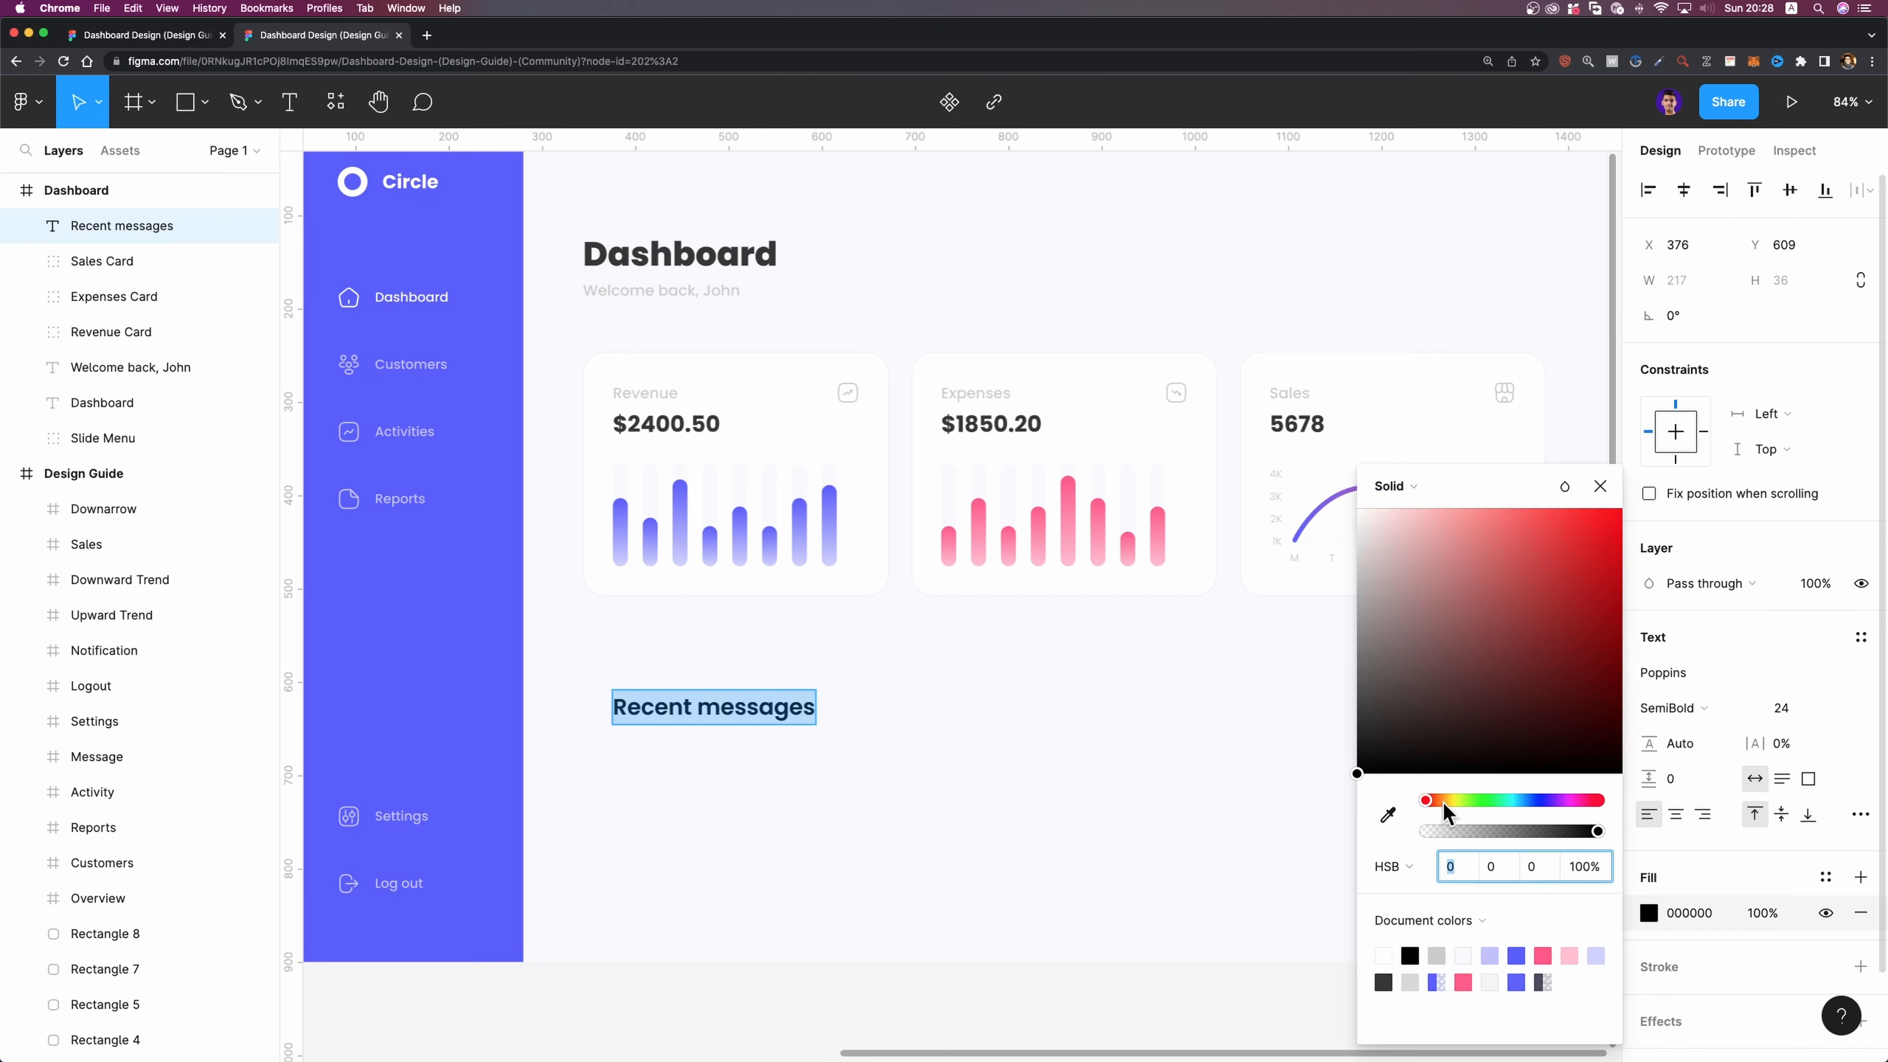
click(1387, 815)
click(653, 253)
drag(701, 715, 639, 667)
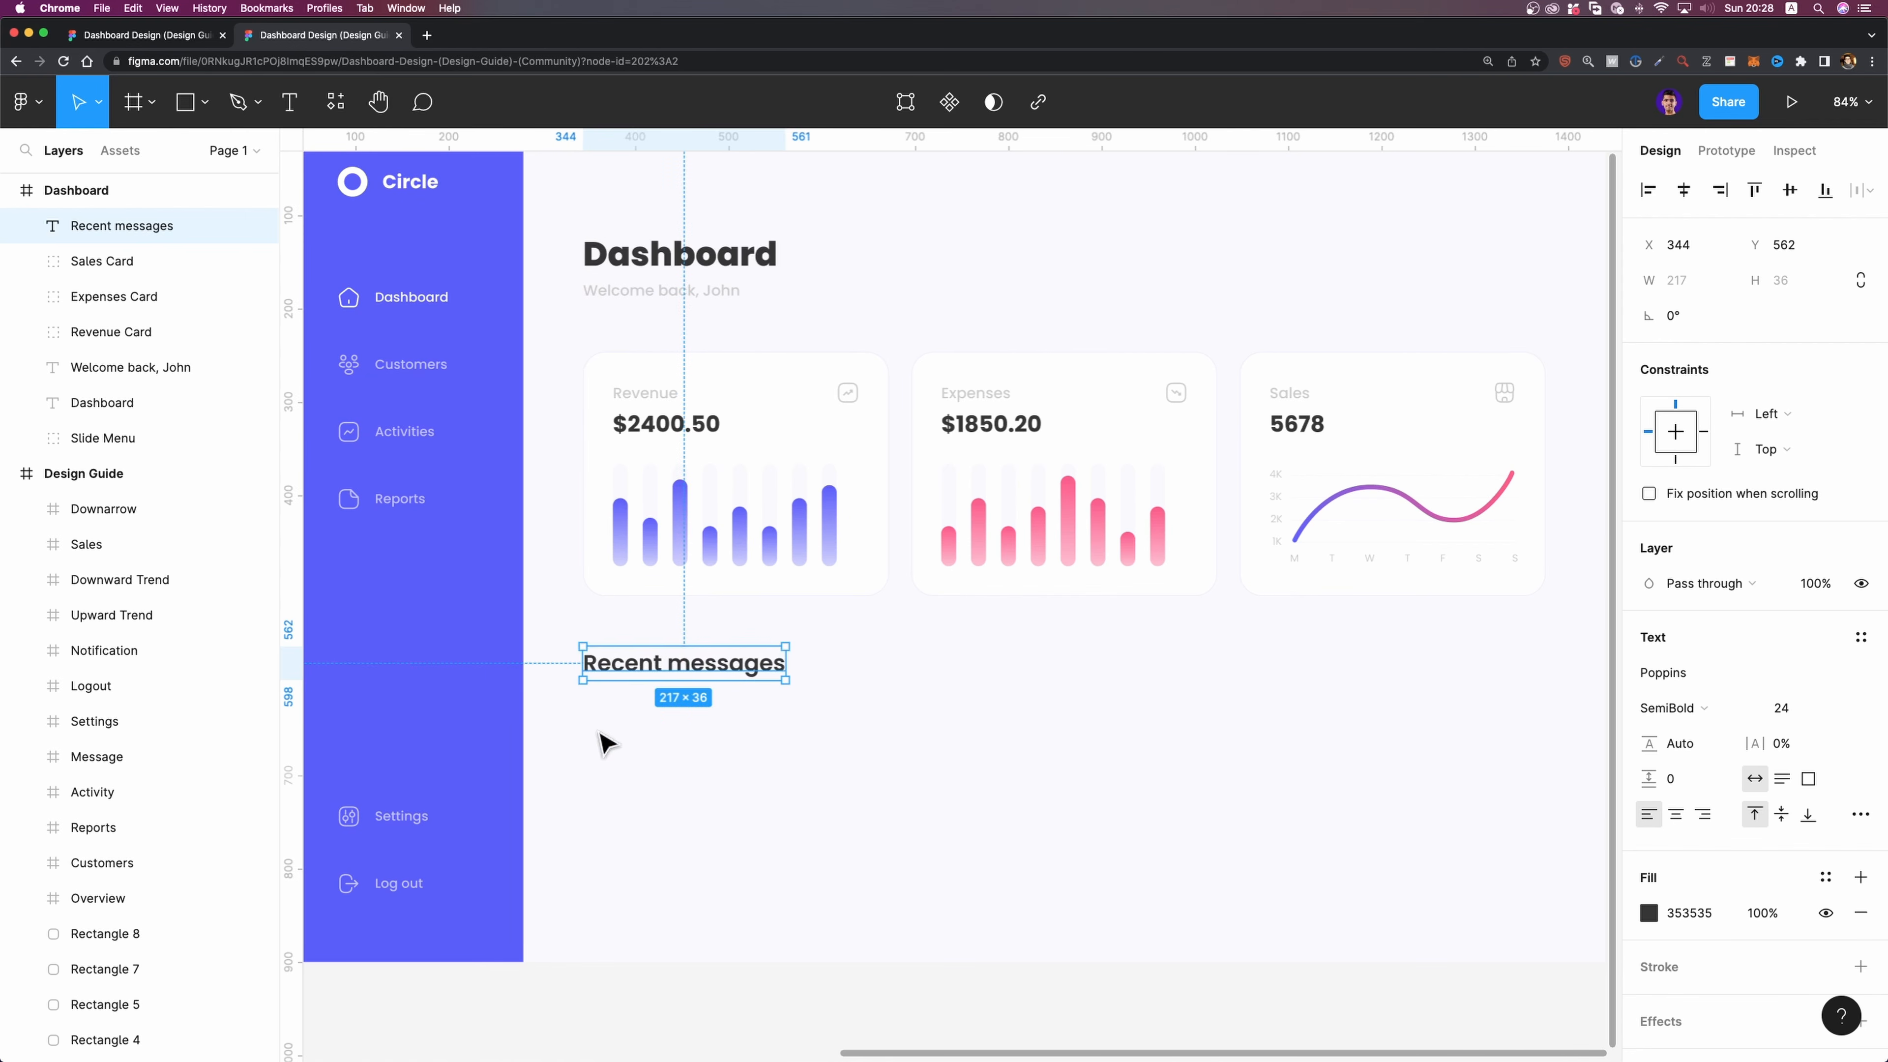
Show the Dashboard frame's 12-column layout grid and select the Revenue Card group.
scroll(663, 742, right, 2)
scroll(1115, 793, down, 5)
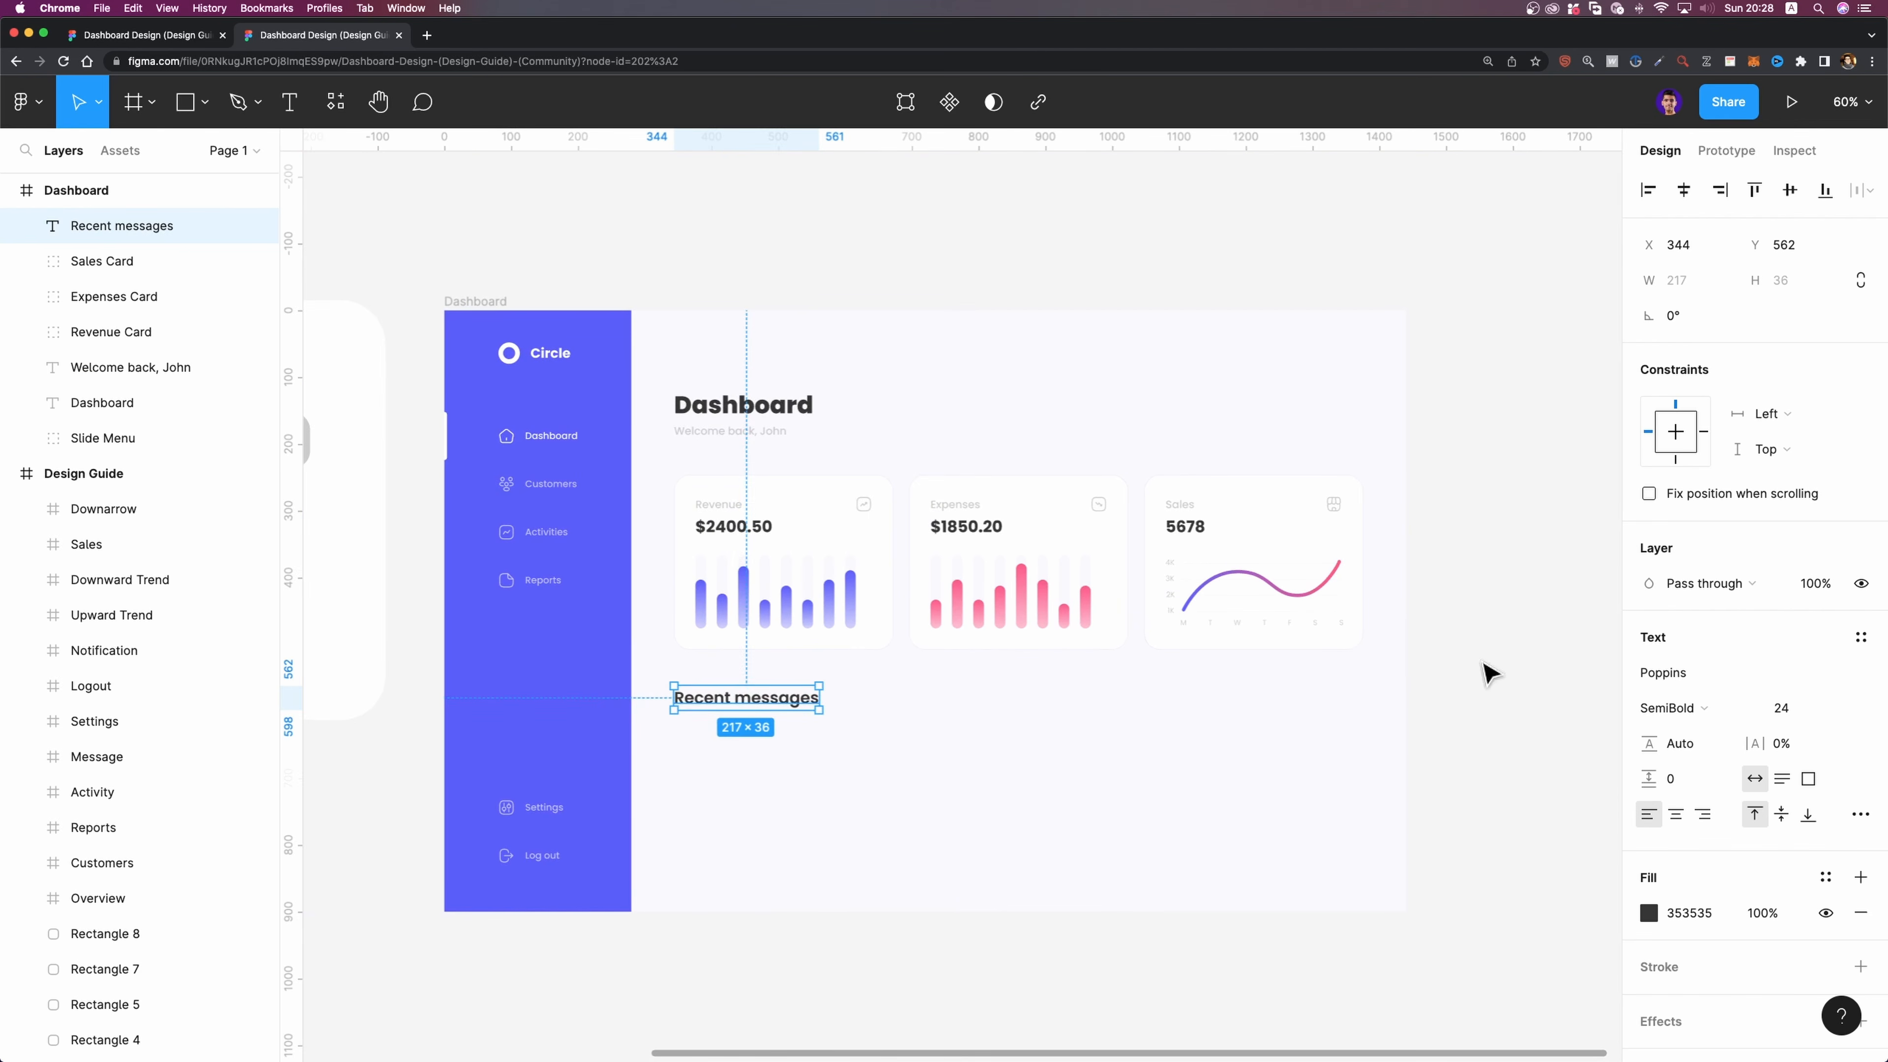
click(475, 301)
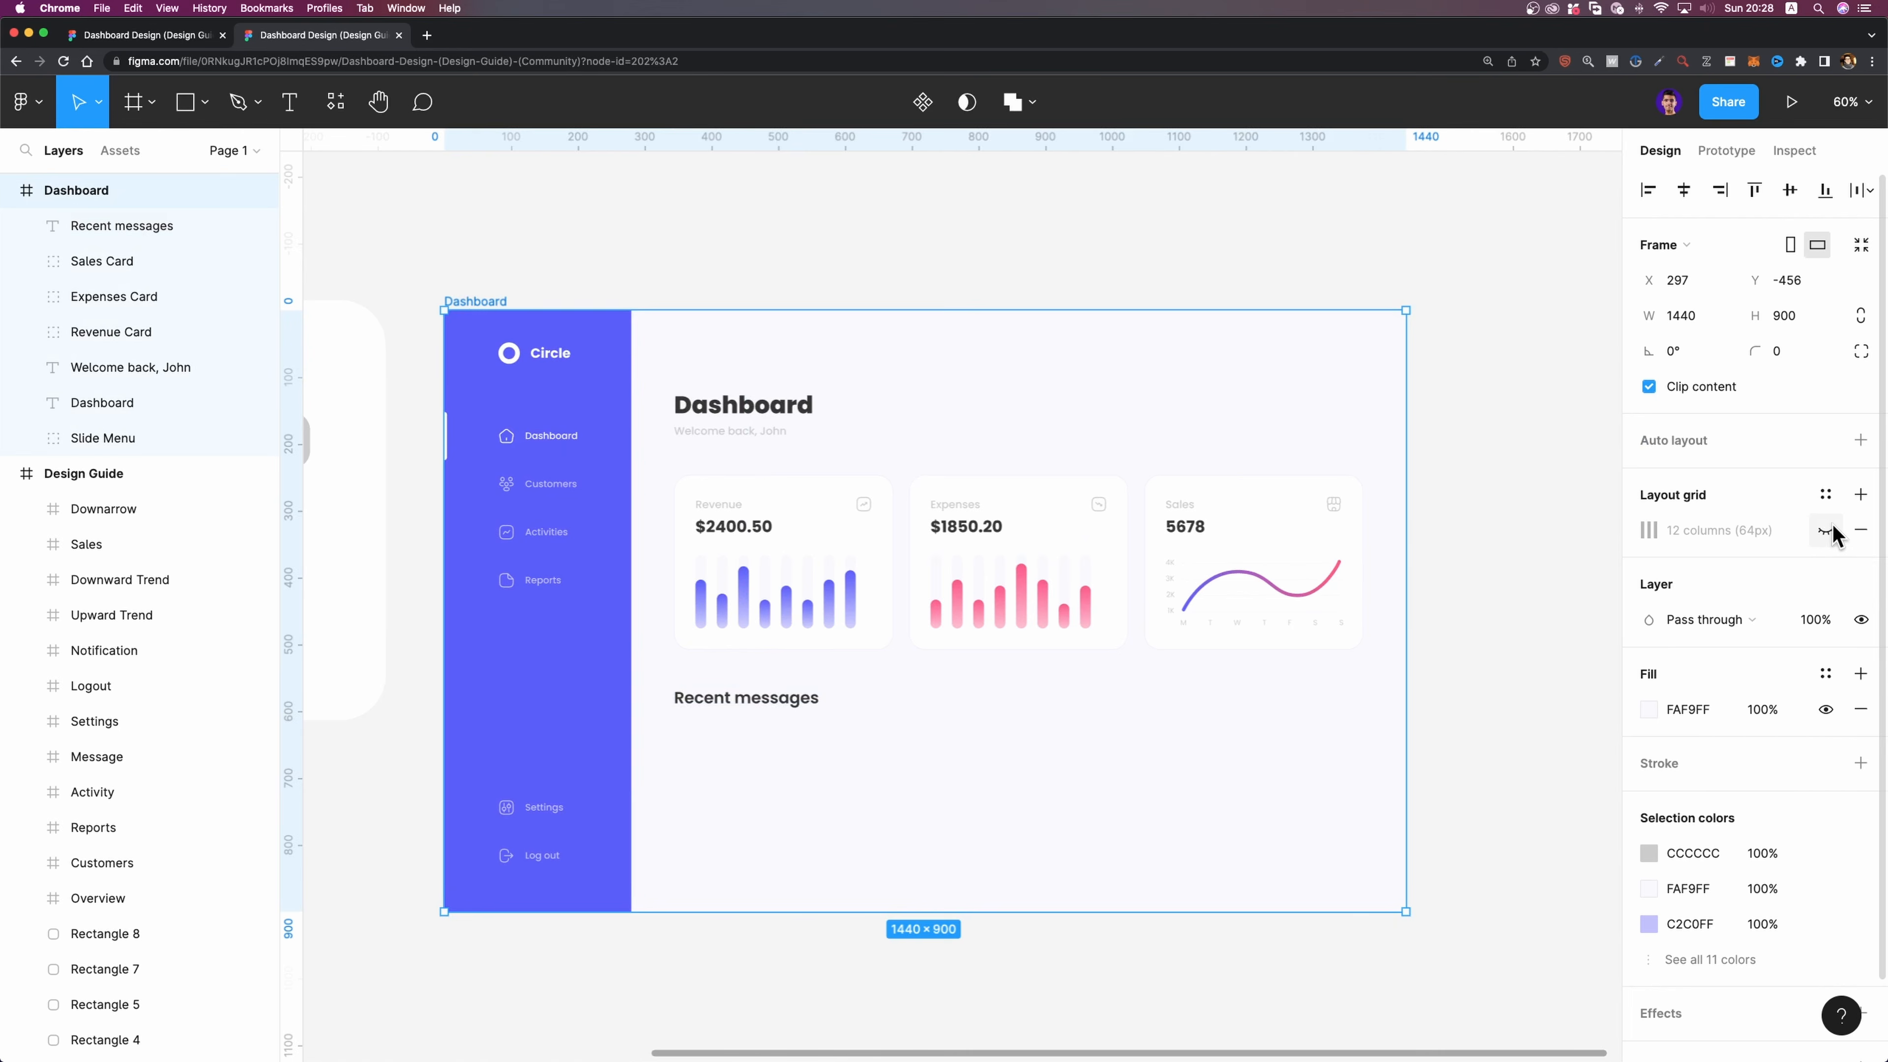
click(1826, 529)
scroll(669, 848, up, 6)
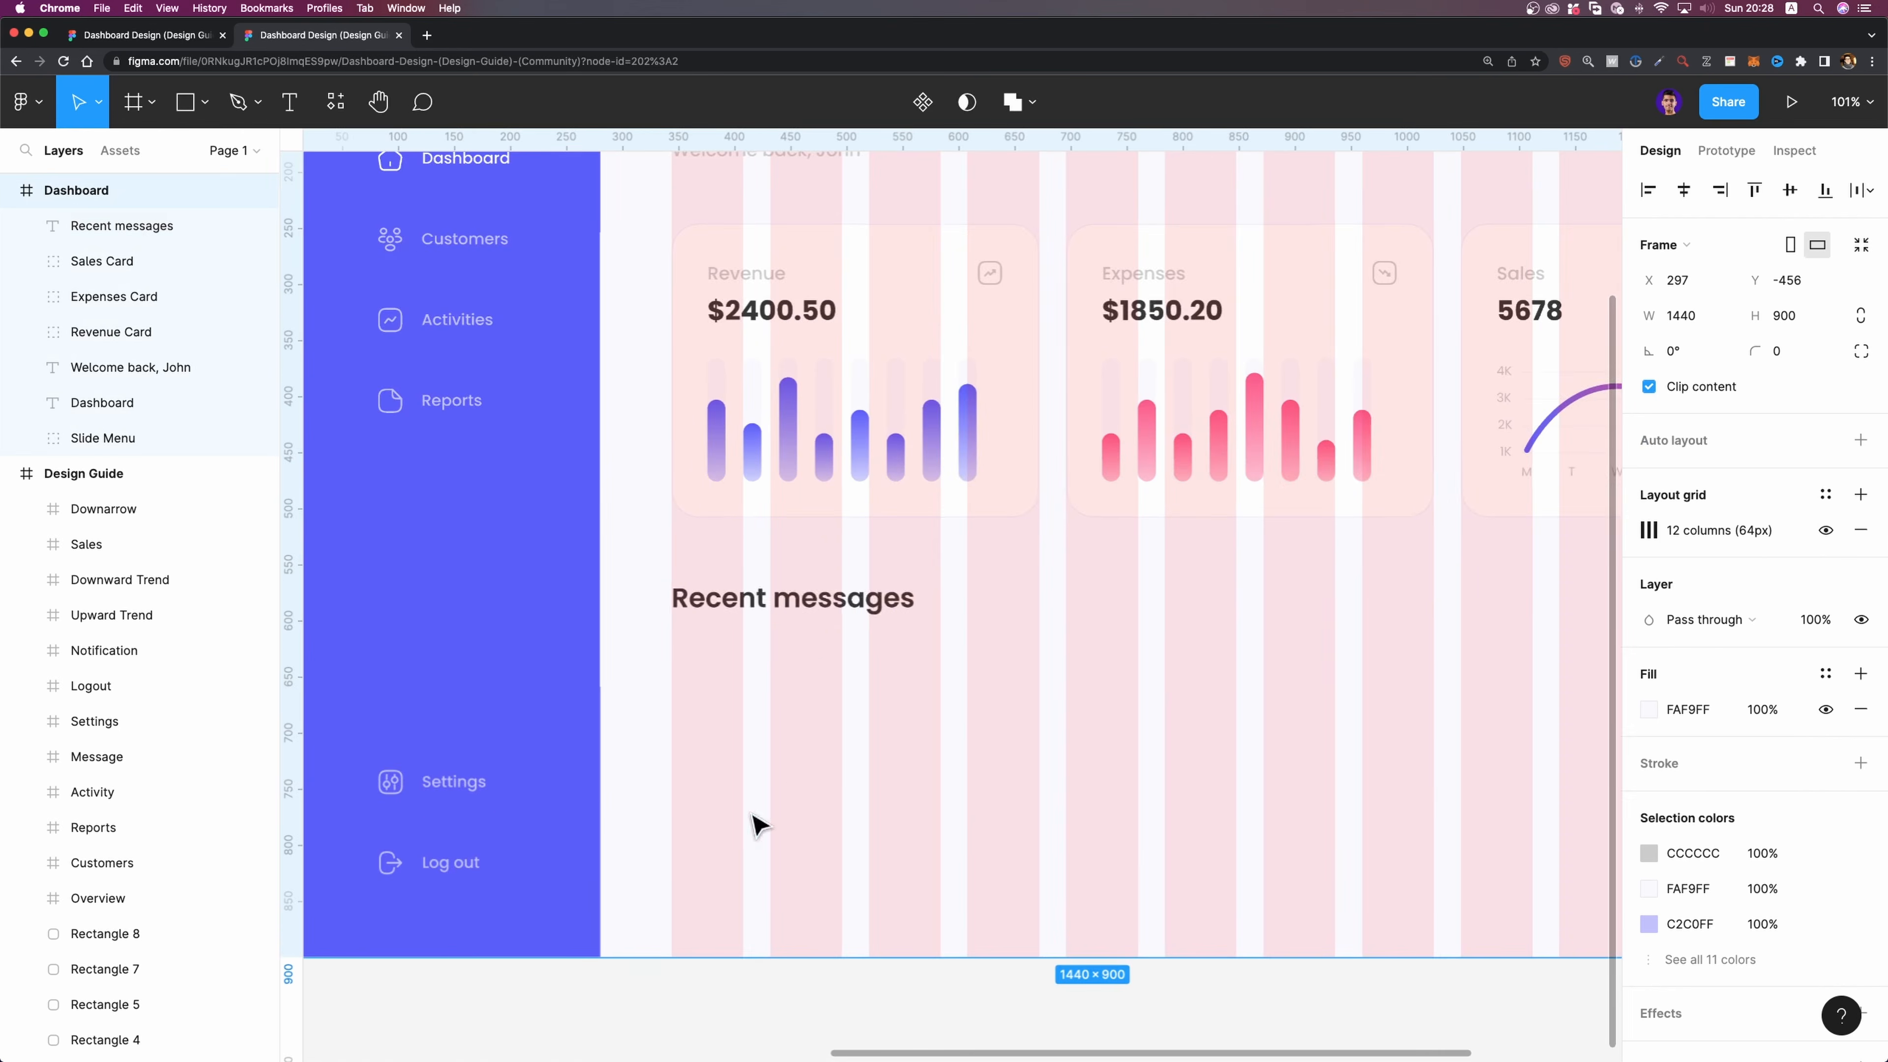
click(751, 252)
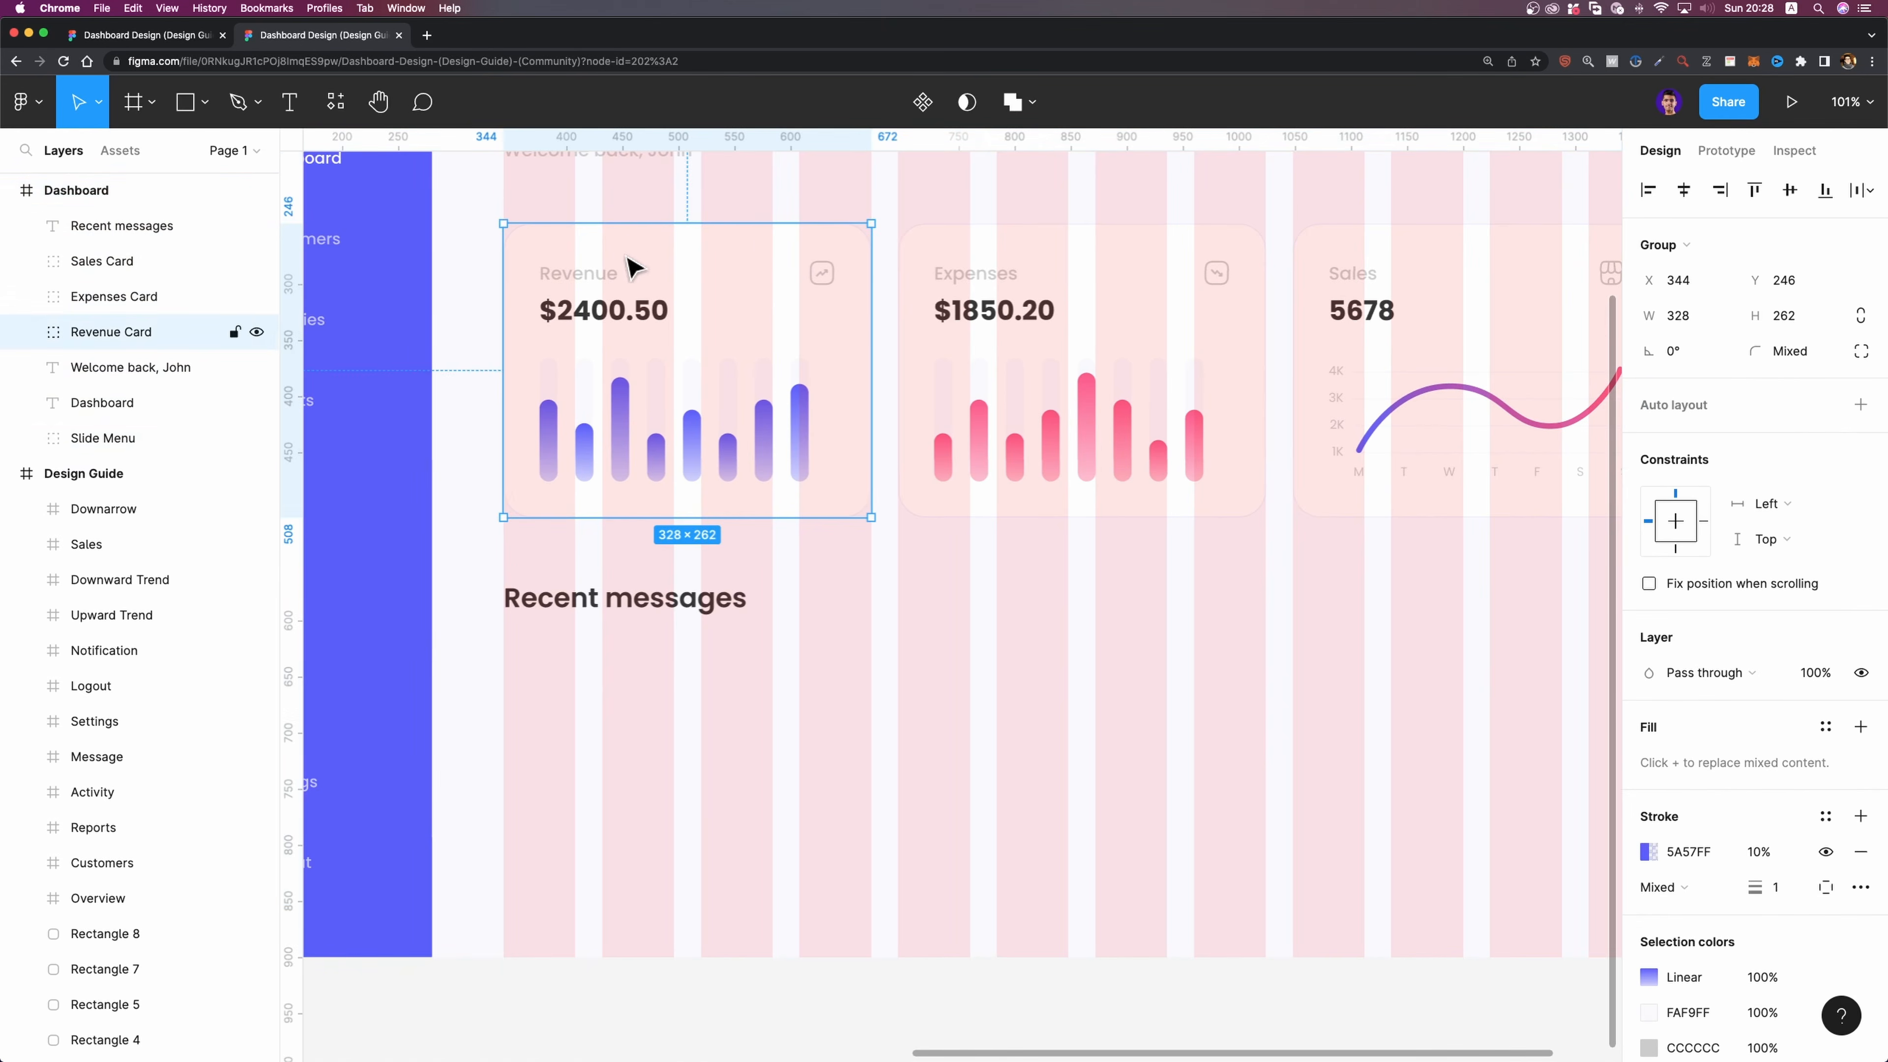
Duplicate the Revenue card's background rectangle outside its group, place it below "Recent messages" at X 344, Y 603, and widen it to 1032.
double_click(752, 281)
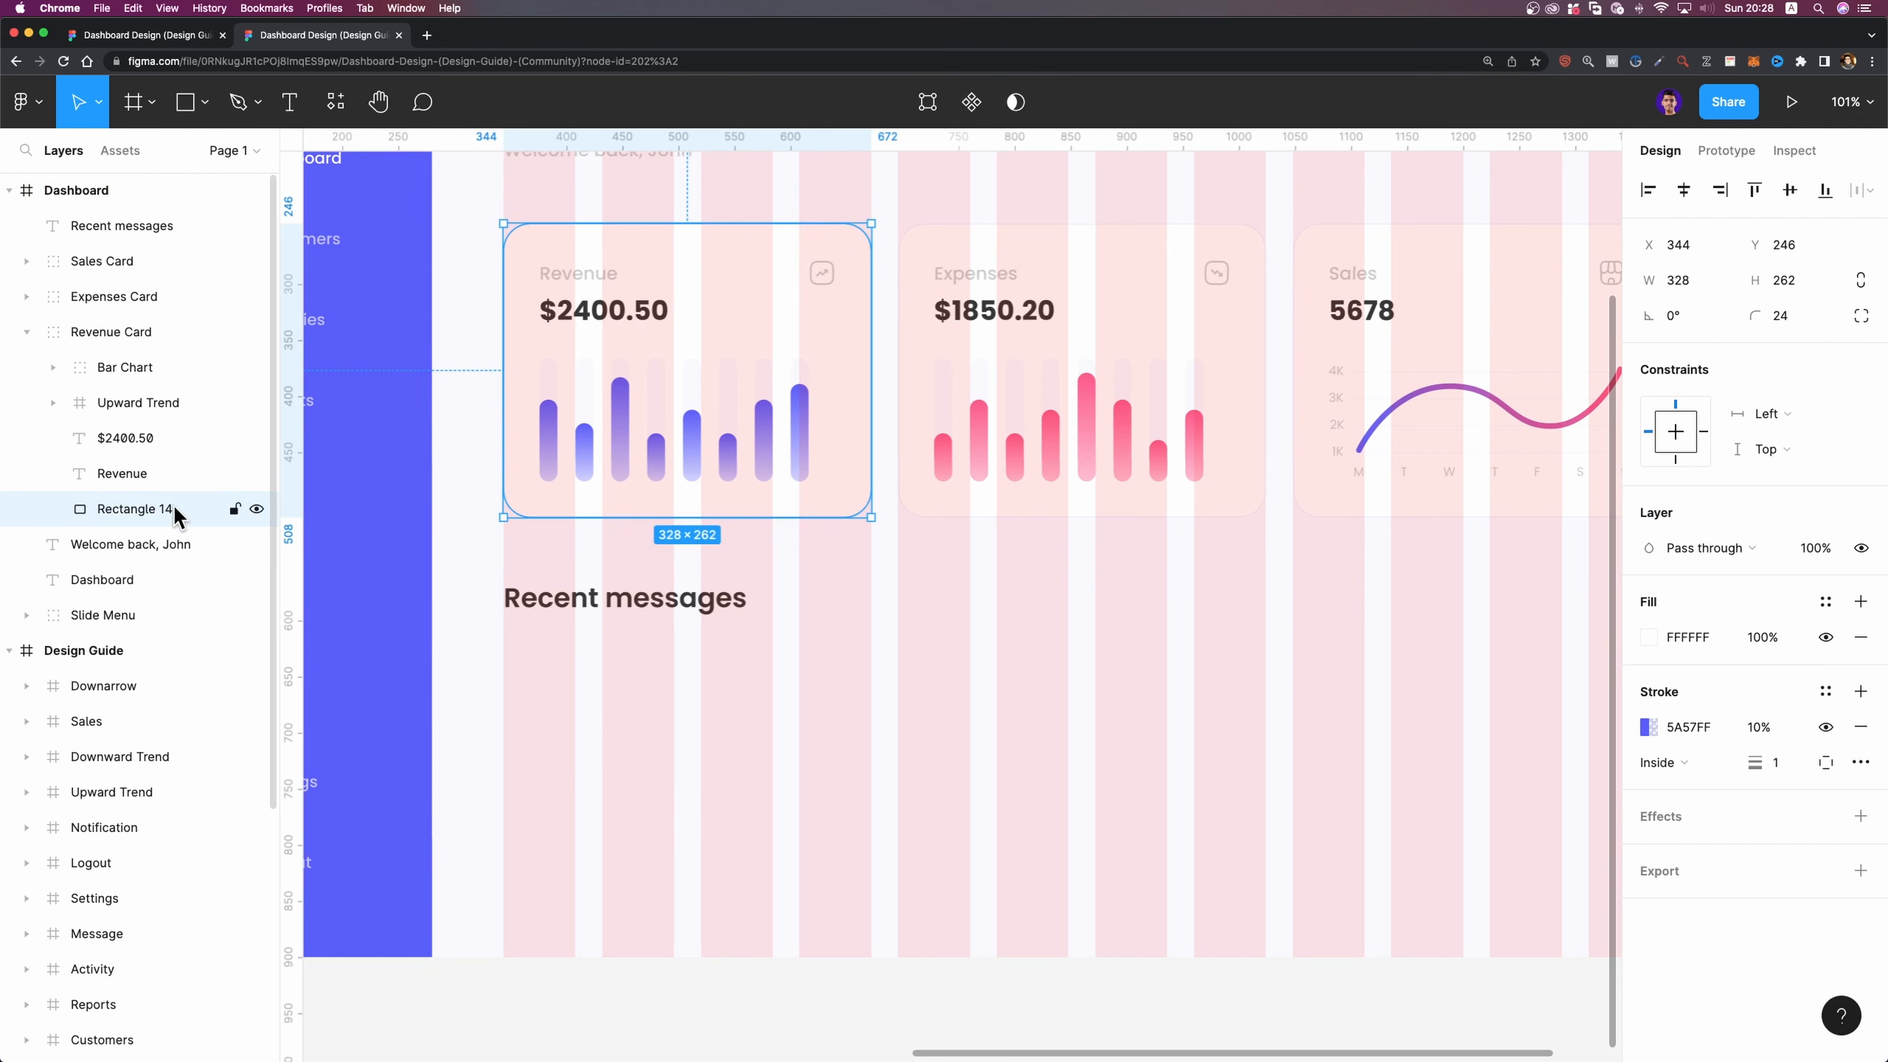
key(super+c)
key(super+v)
drag(644, 493, 633, 803)
drag(647, 821, 650, 825)
drag(864, 734, 1510, 738)
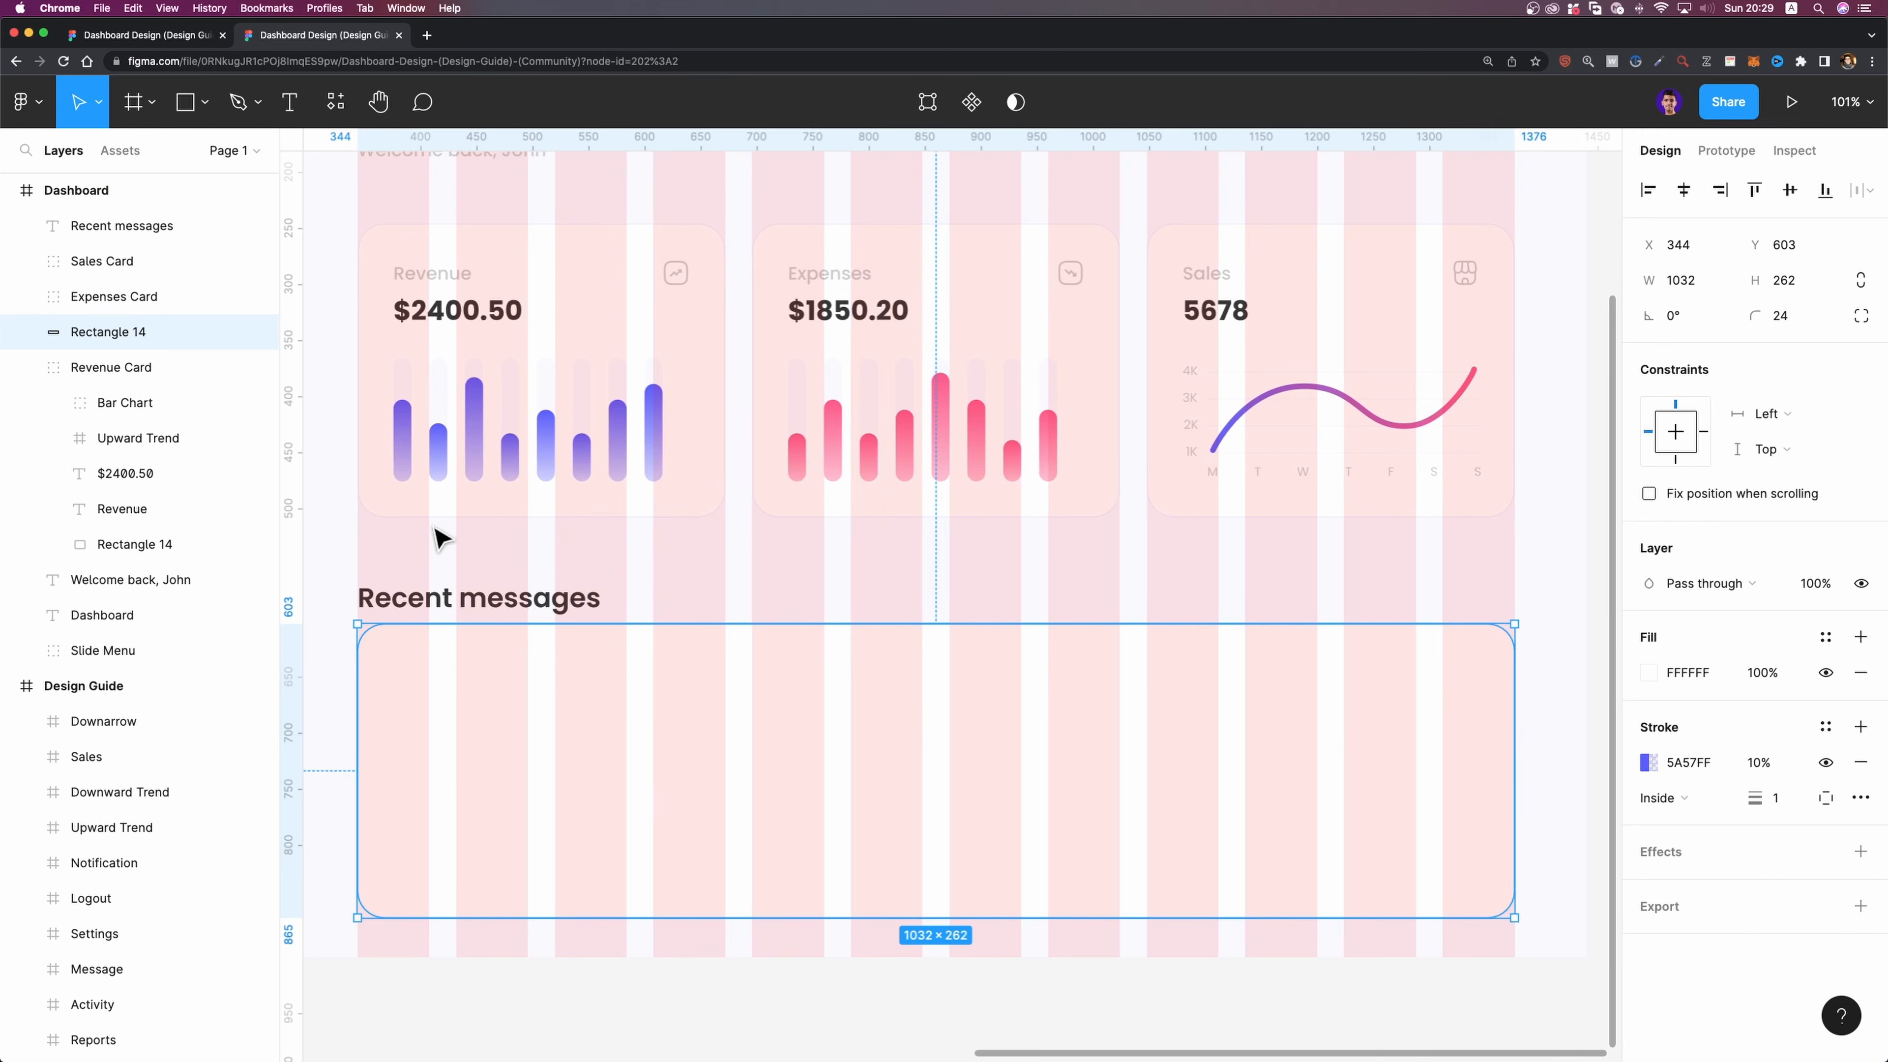
Set the height of the wide rectangle below "Recent messages" to 264.
click(1811, 286)
text(4)
key(Return)
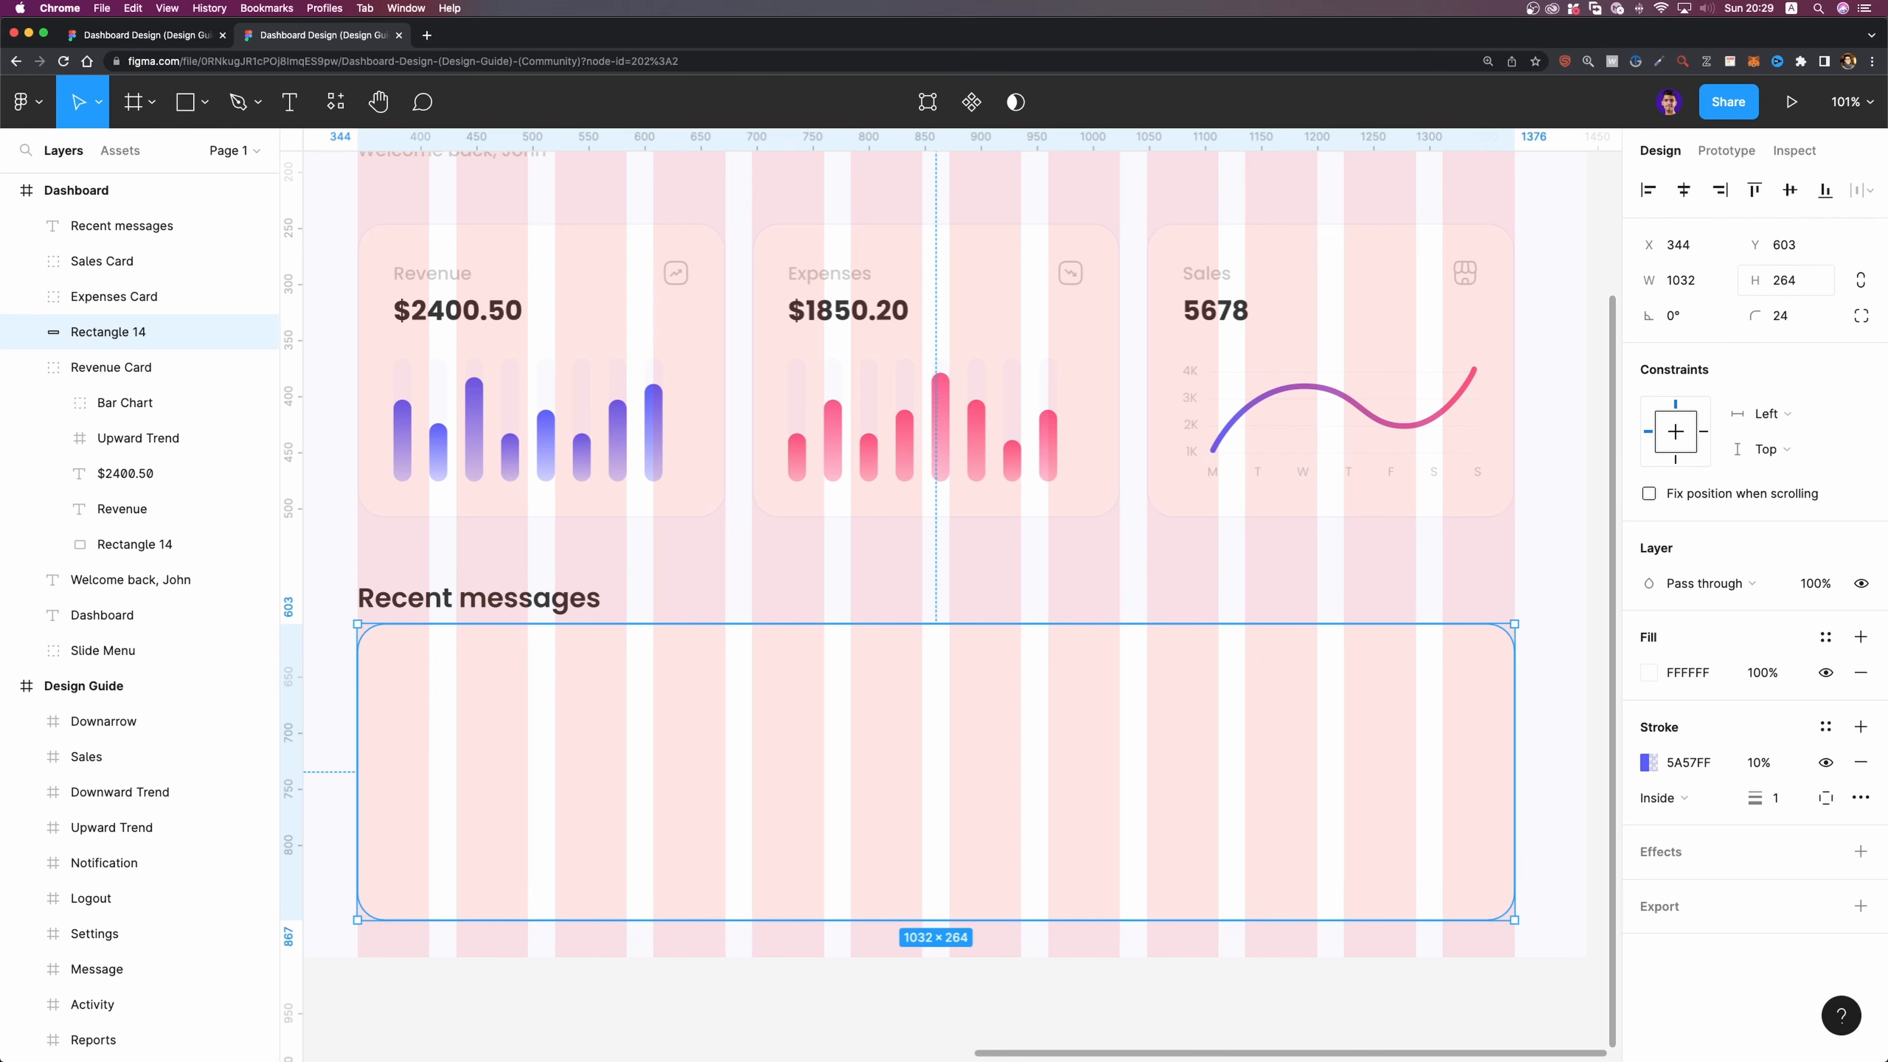
Nudge the wide rectangle down to Y 614, leaving a 16 px gap below the "Recent messages" heading.
scroll(514, 614, up, 5)
key(alt)
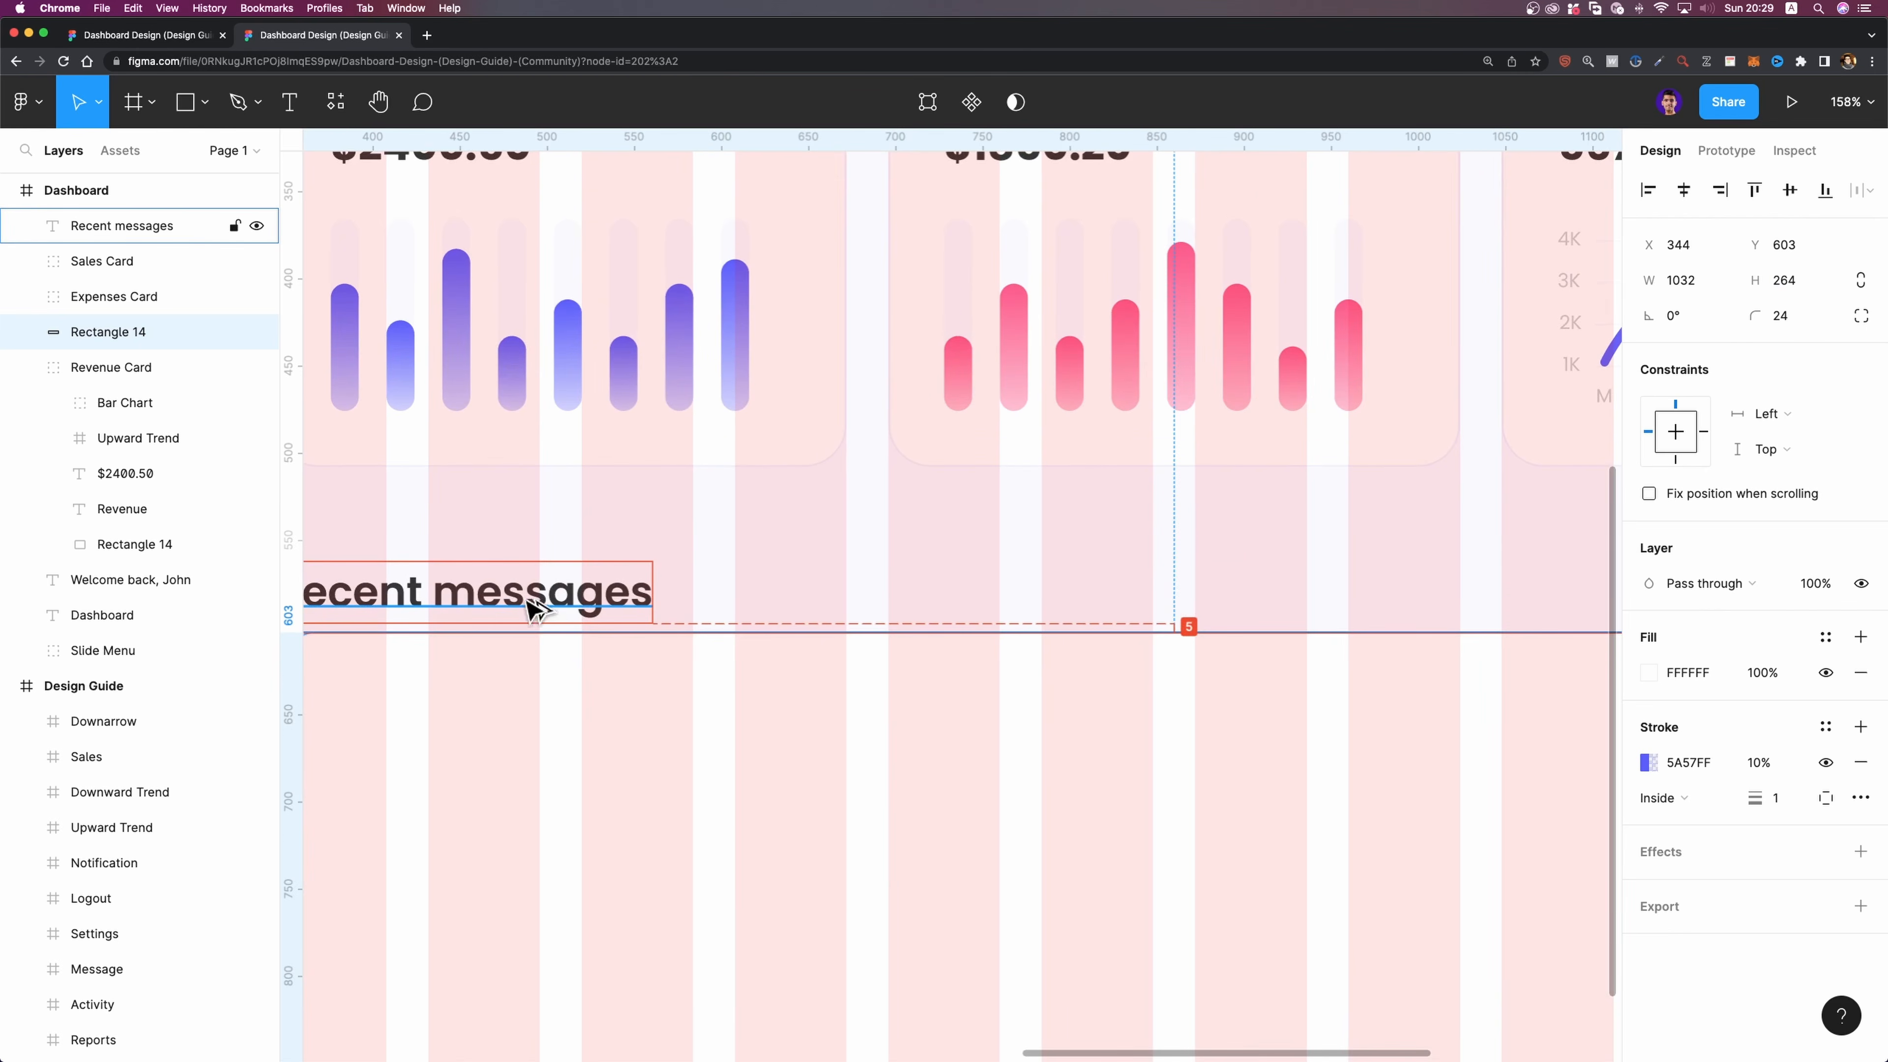
key(Down)
key(Down)
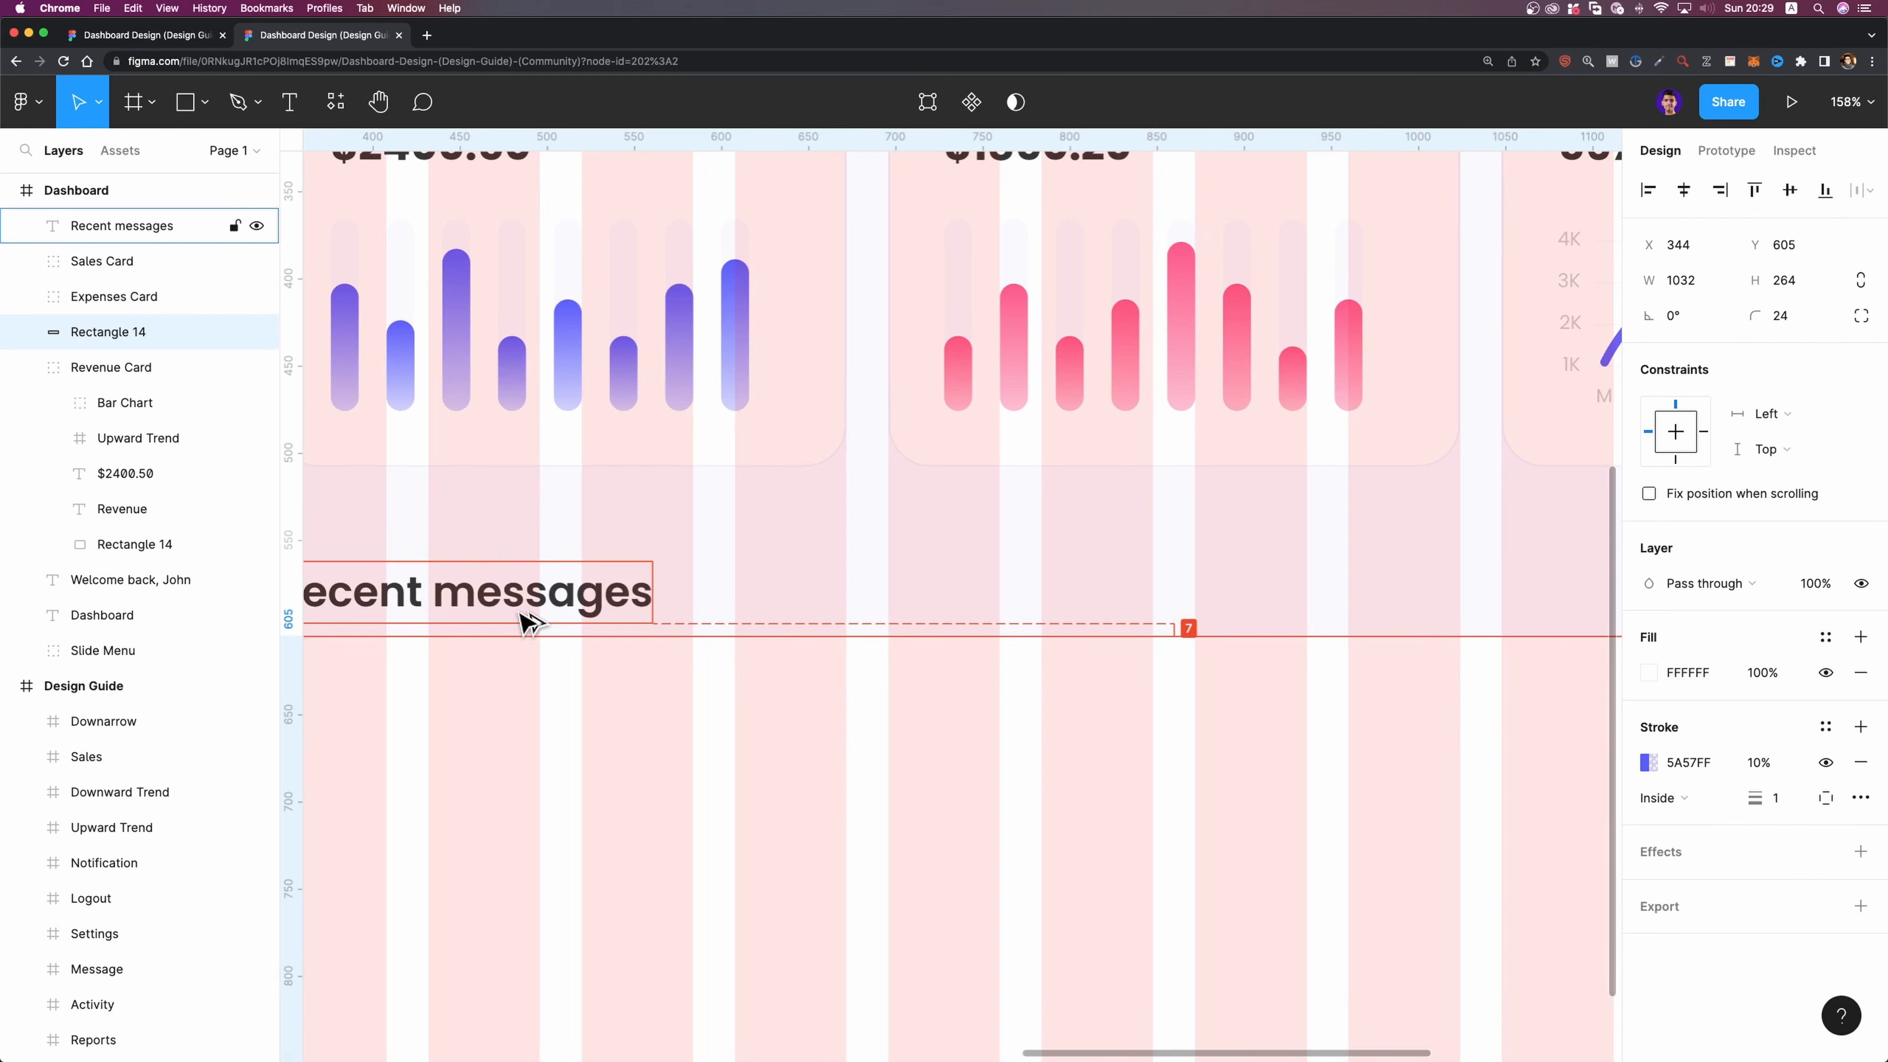
key(Down)
key(Down)
key(Down)
key(alt)
key(Down)
key(Down)
key(Down)
key(Down)
key(Down)
key(Down)
scroll(626, 706, down, 5)
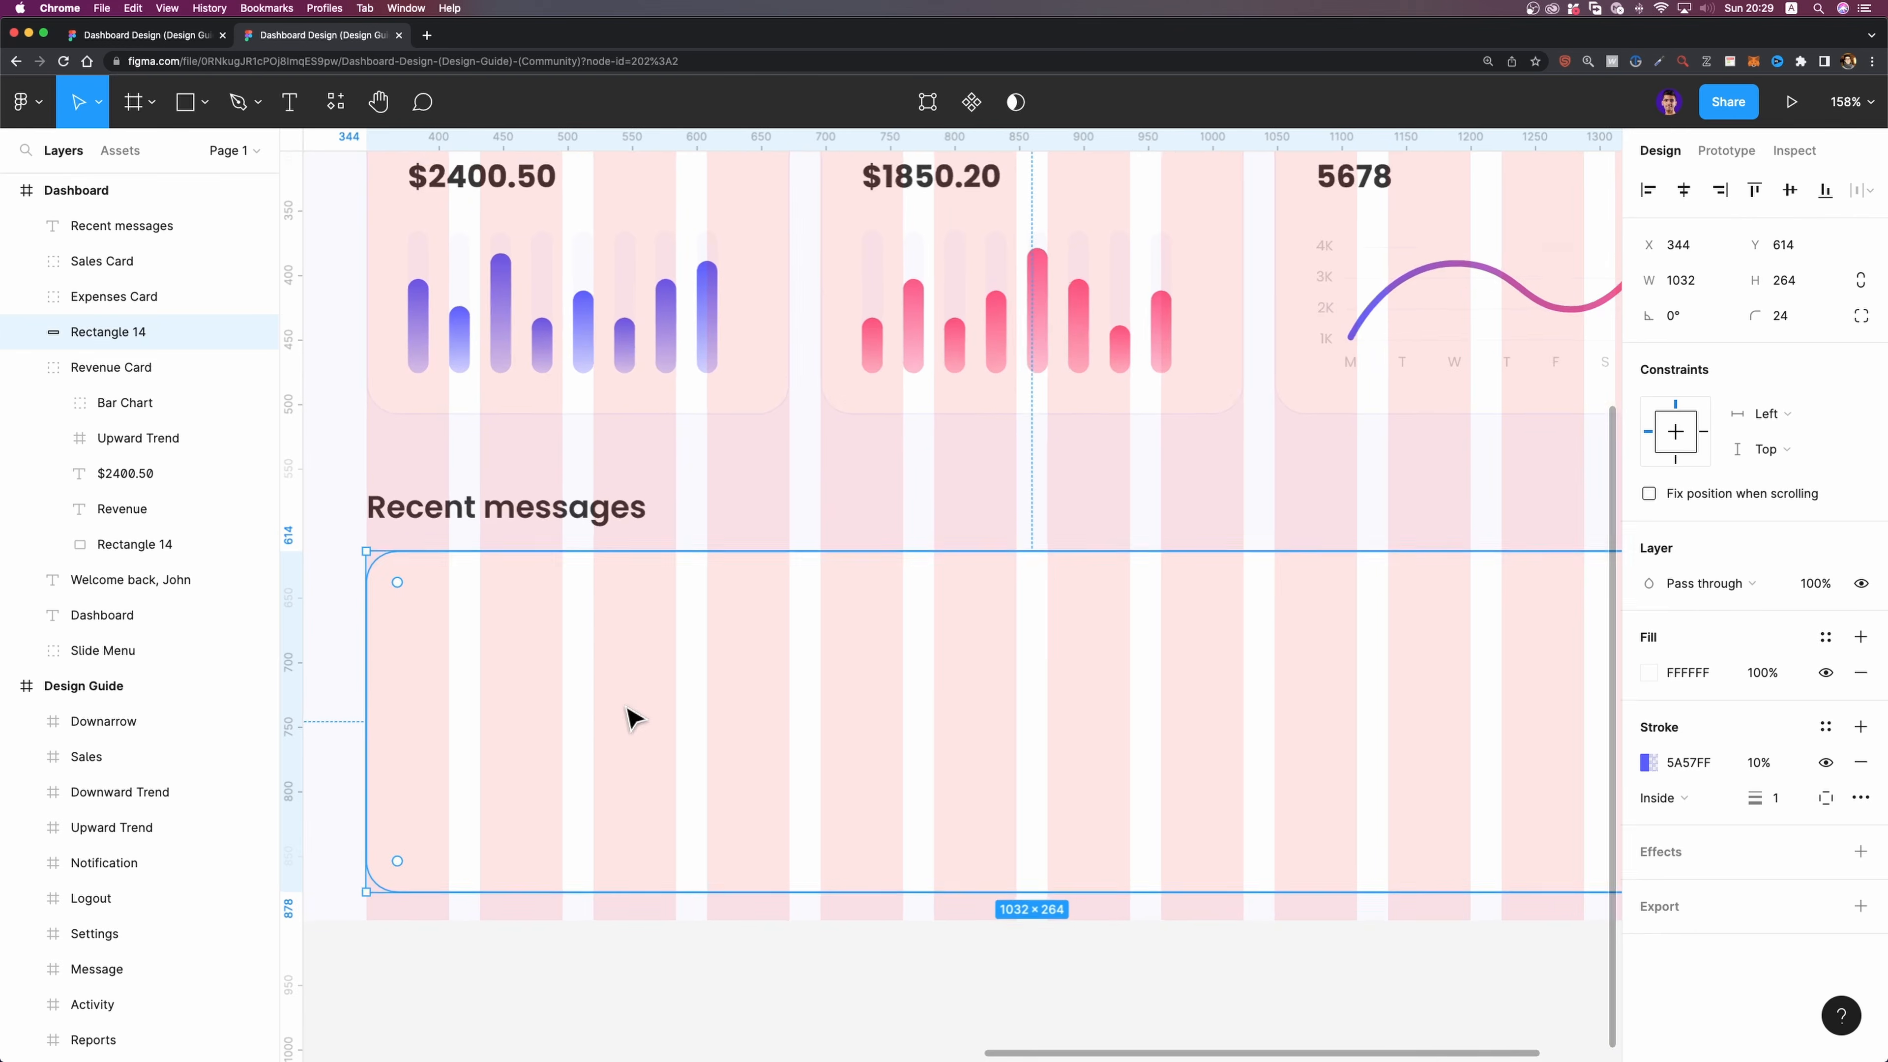
scroll(626, 718, down, 5)
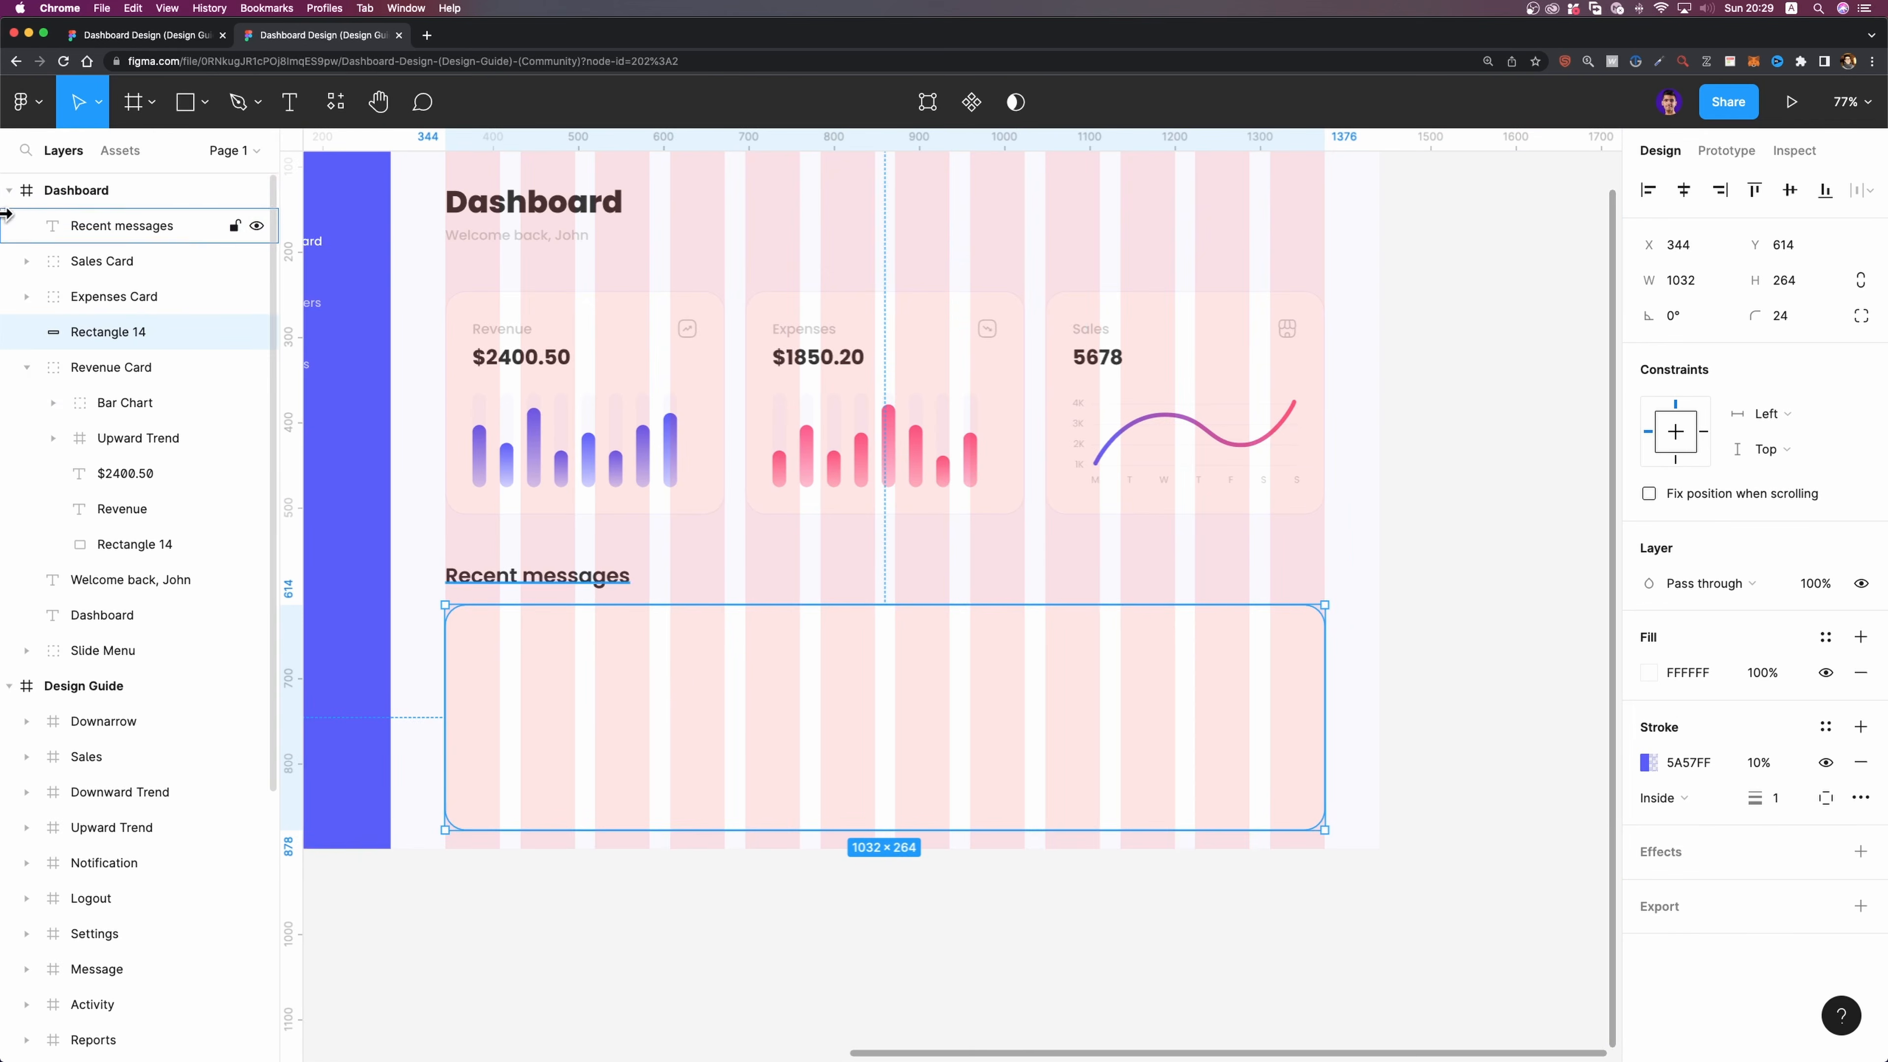
Hide the 12-column layout grid of the Dashboard frame.
click(122, 191)
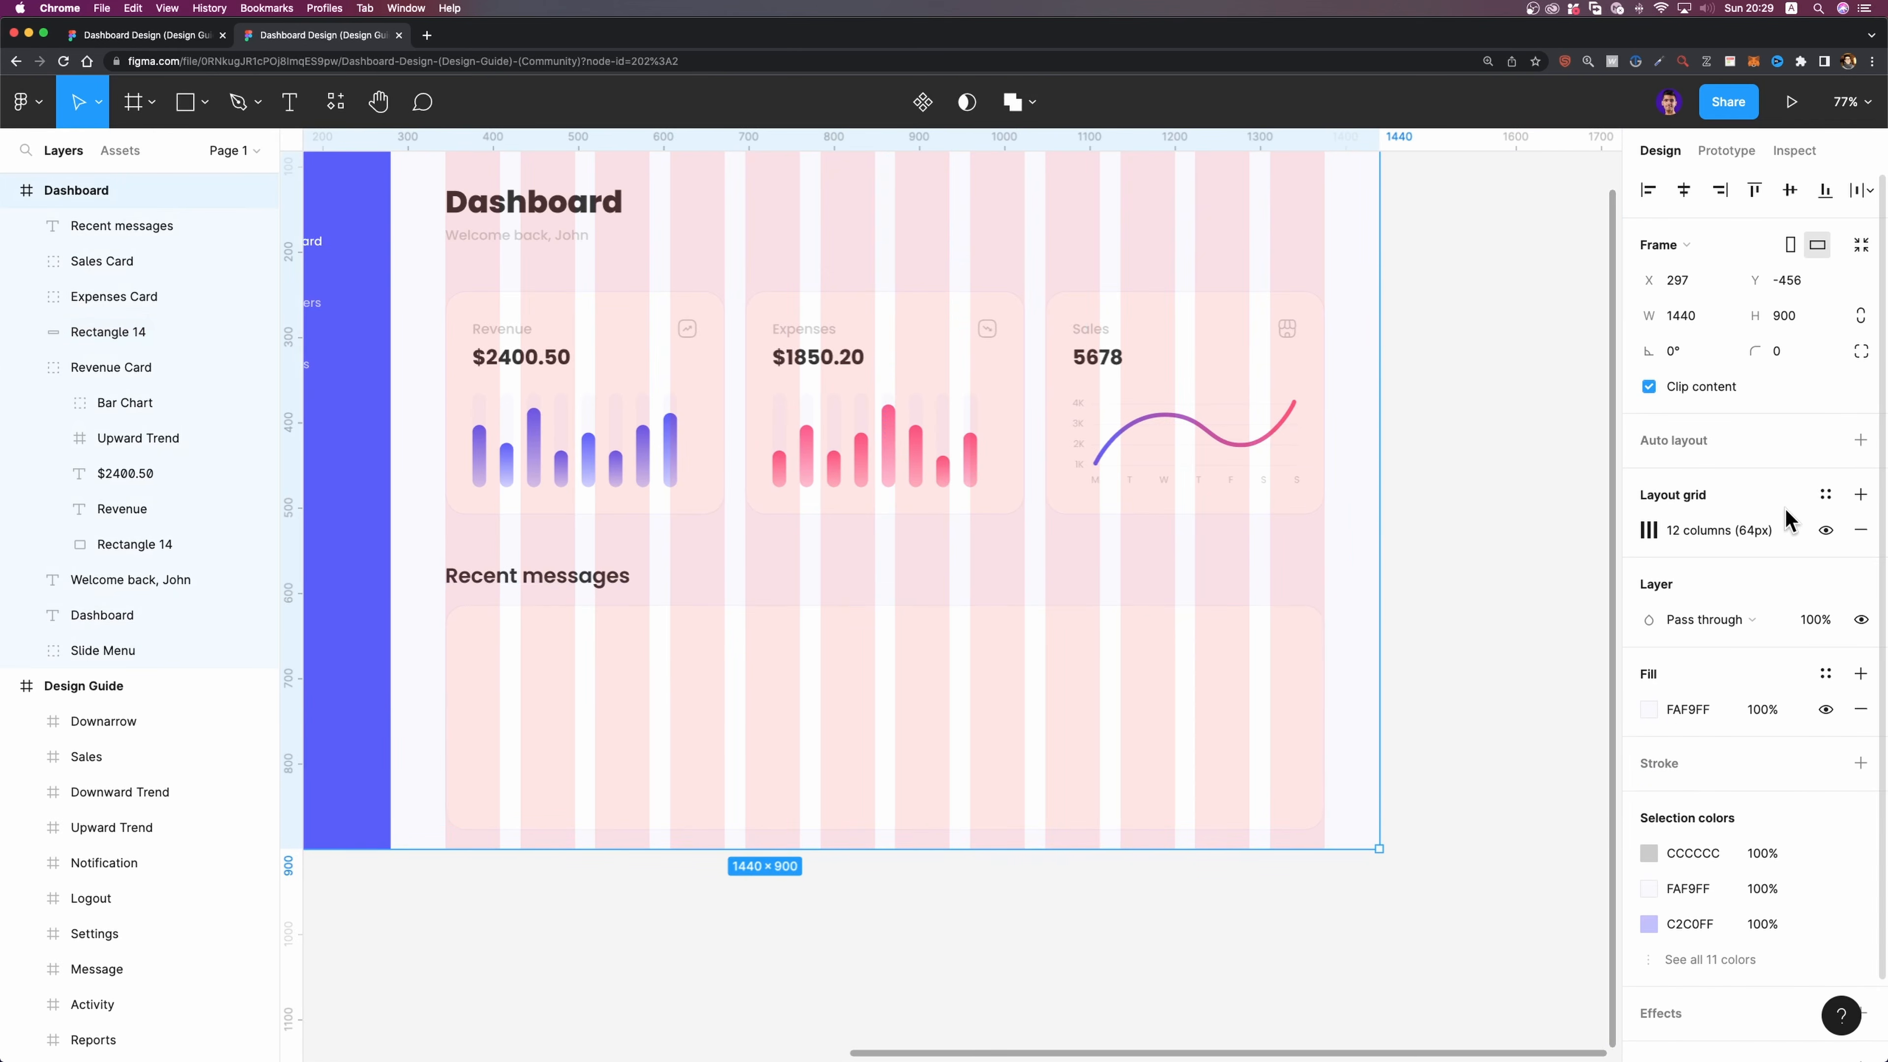
click(1825, 529)
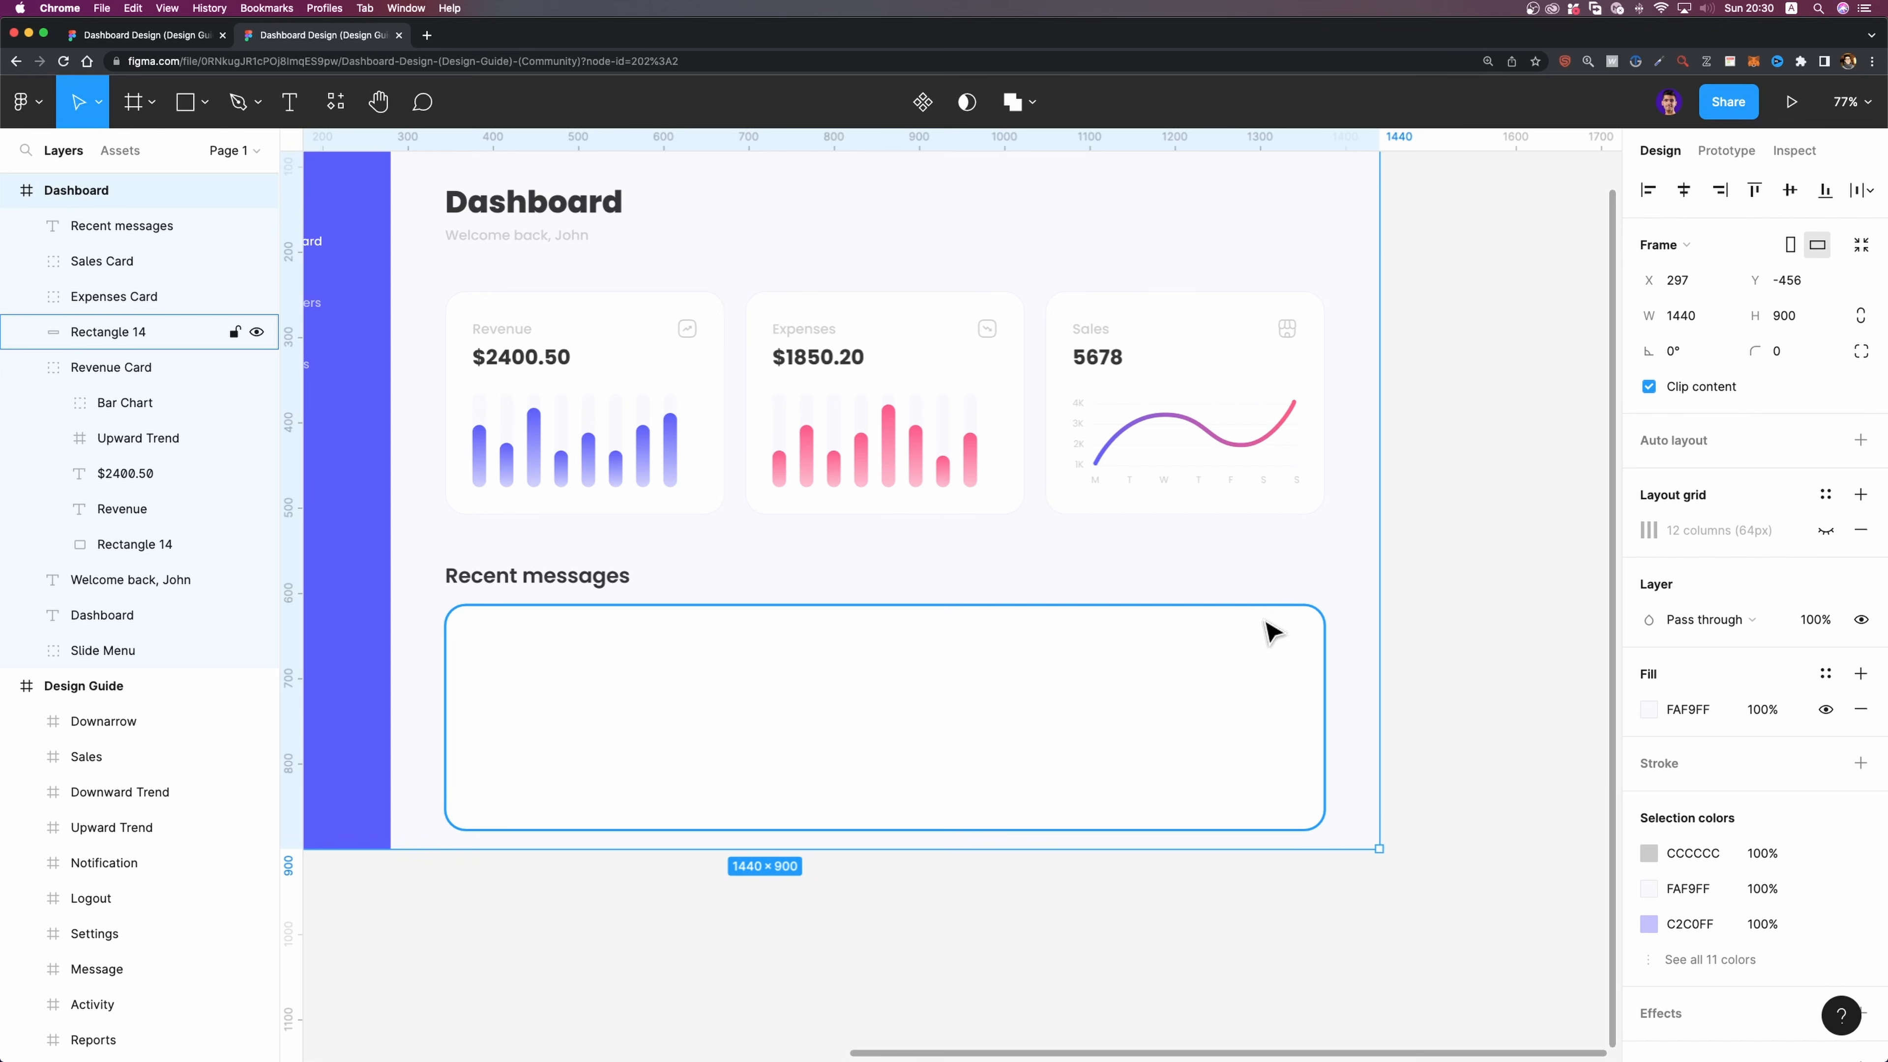
Draw a 56 × 56 circle inside the Recent messages card and position it at X 388, Y 646.
scroll(513, 640, left, 3)
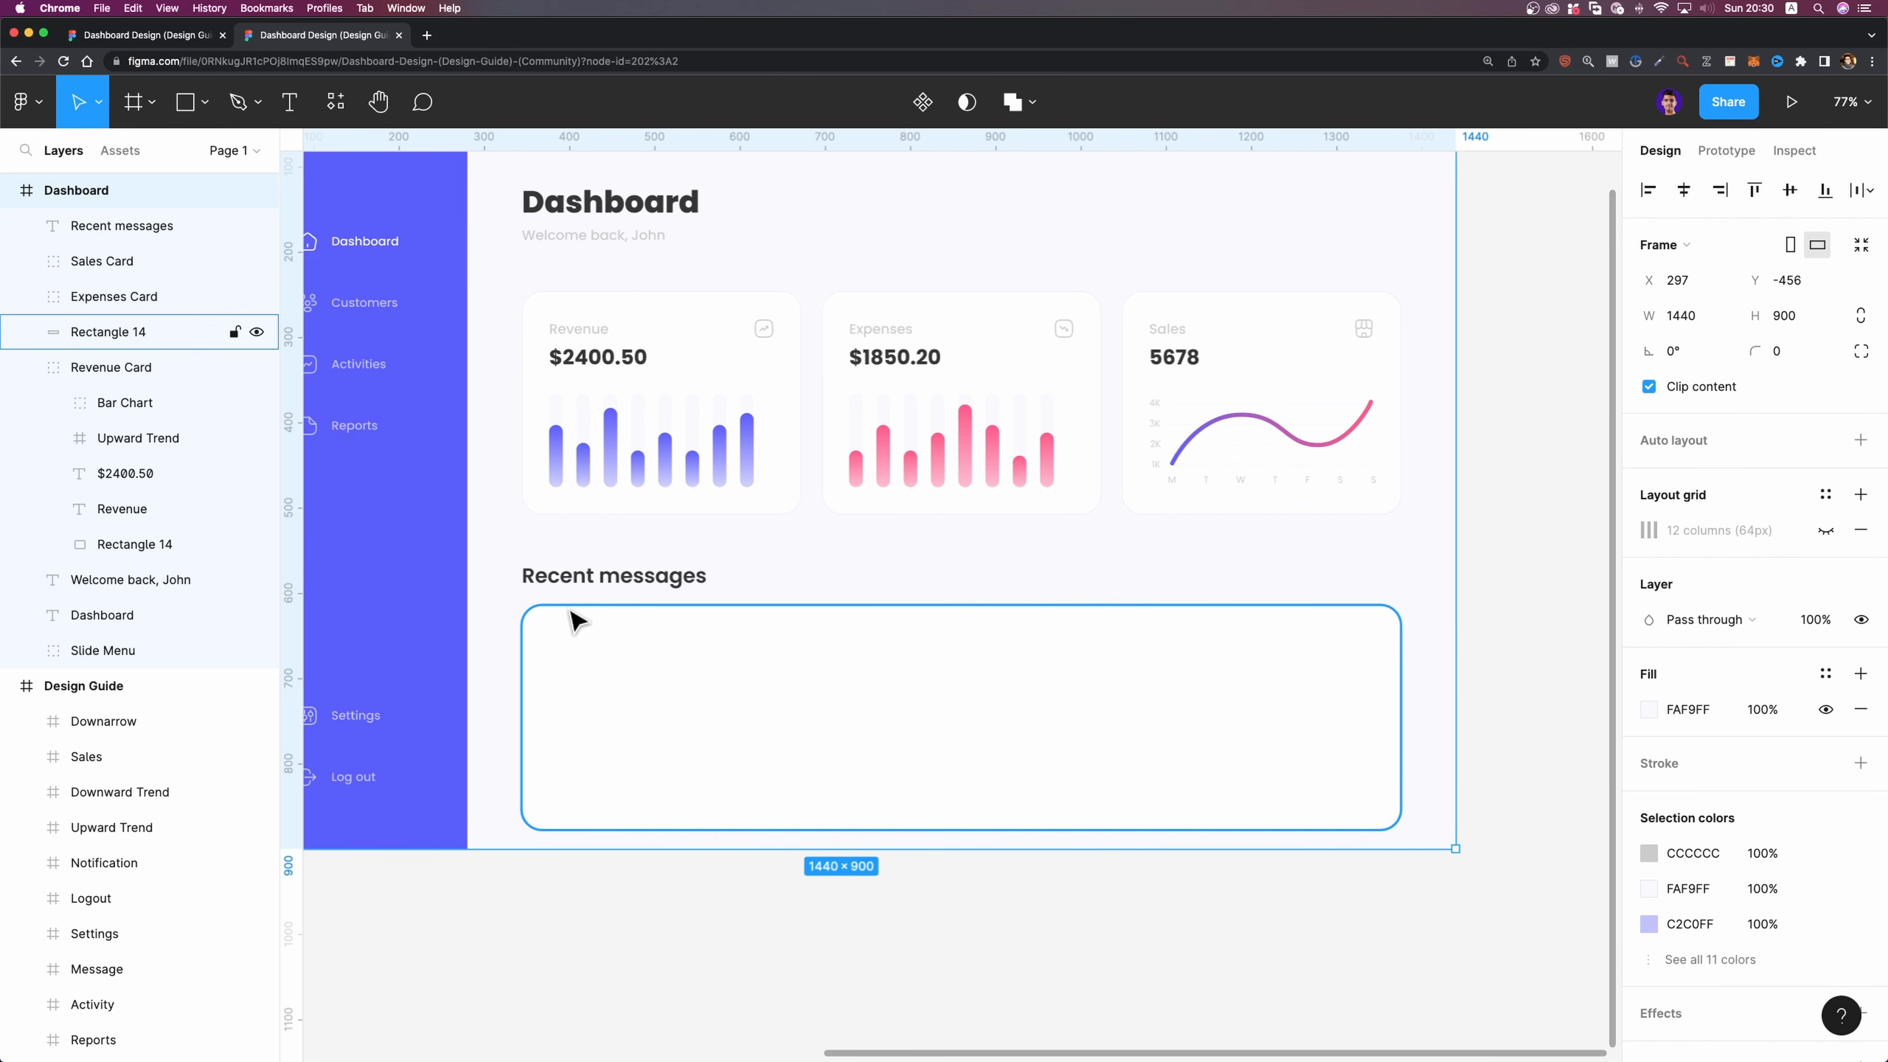
scroll(578, 716, up, 5)
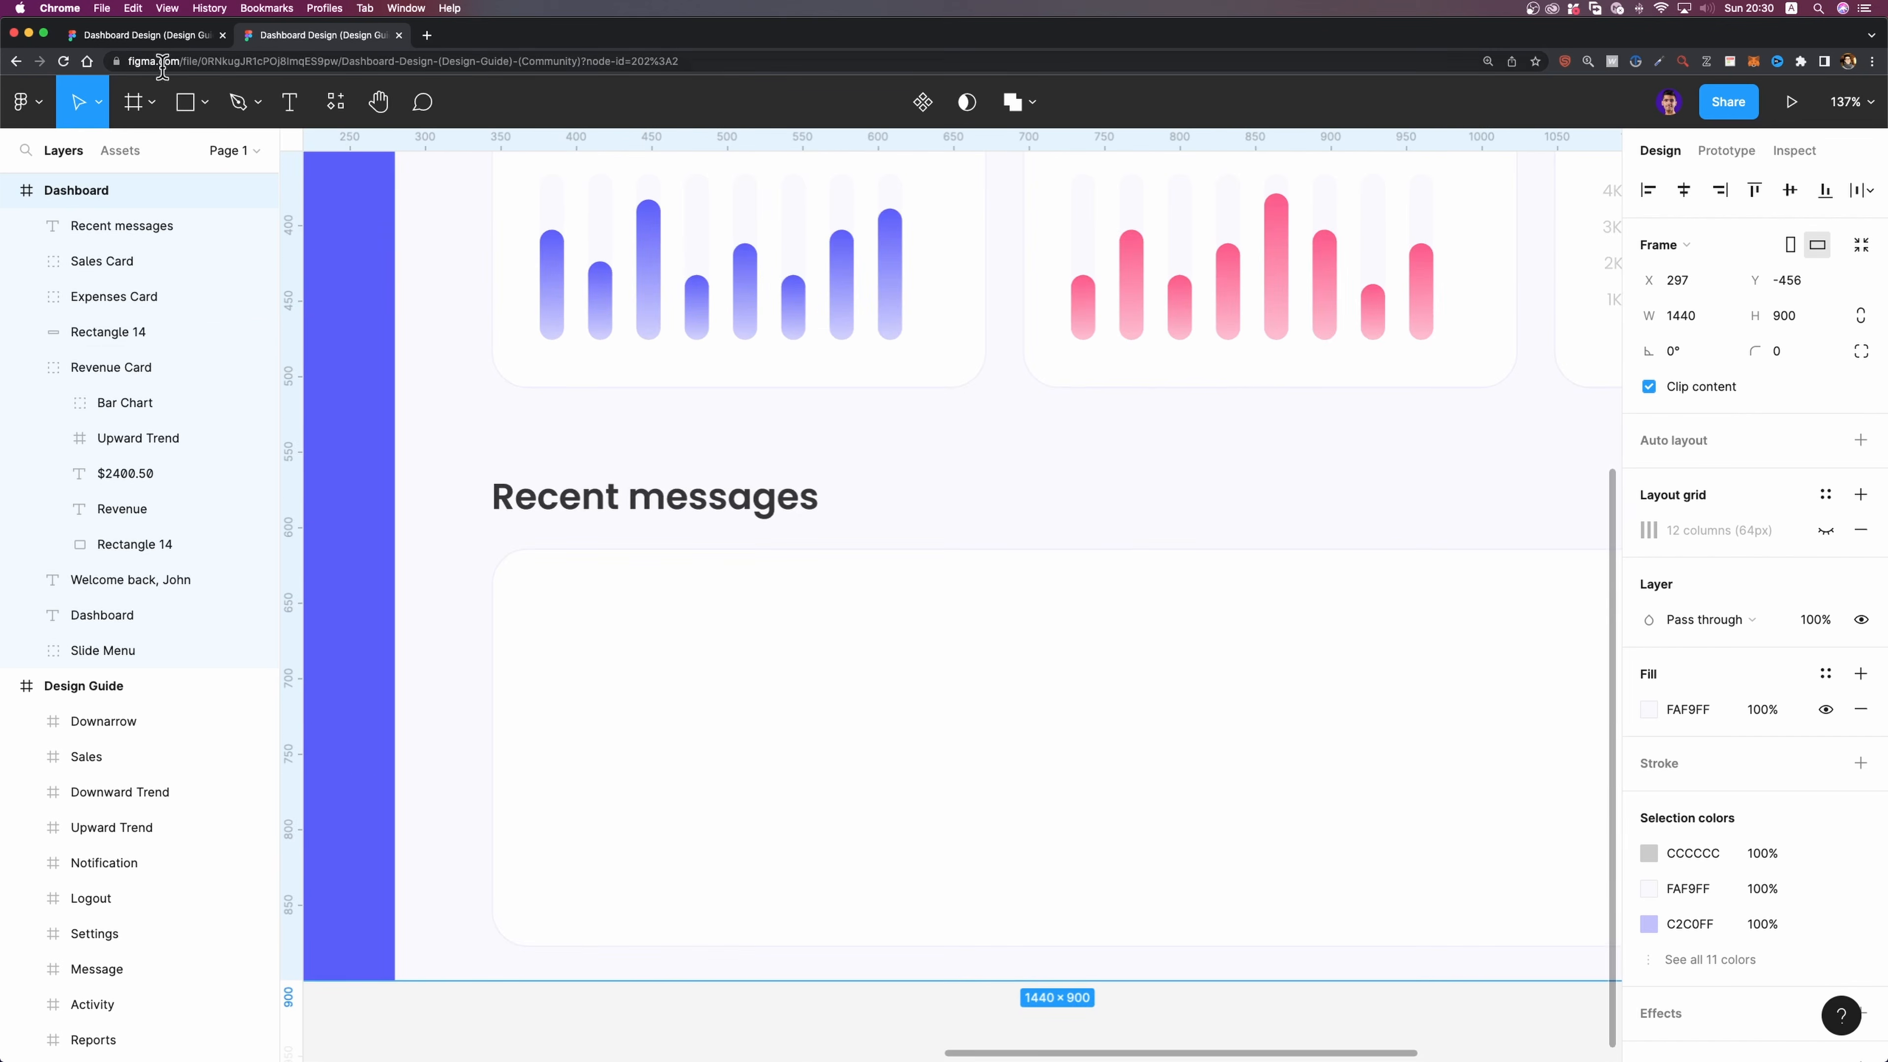
click(204, 102)
click(194, 236)
drag(529, 597, 592, 660)
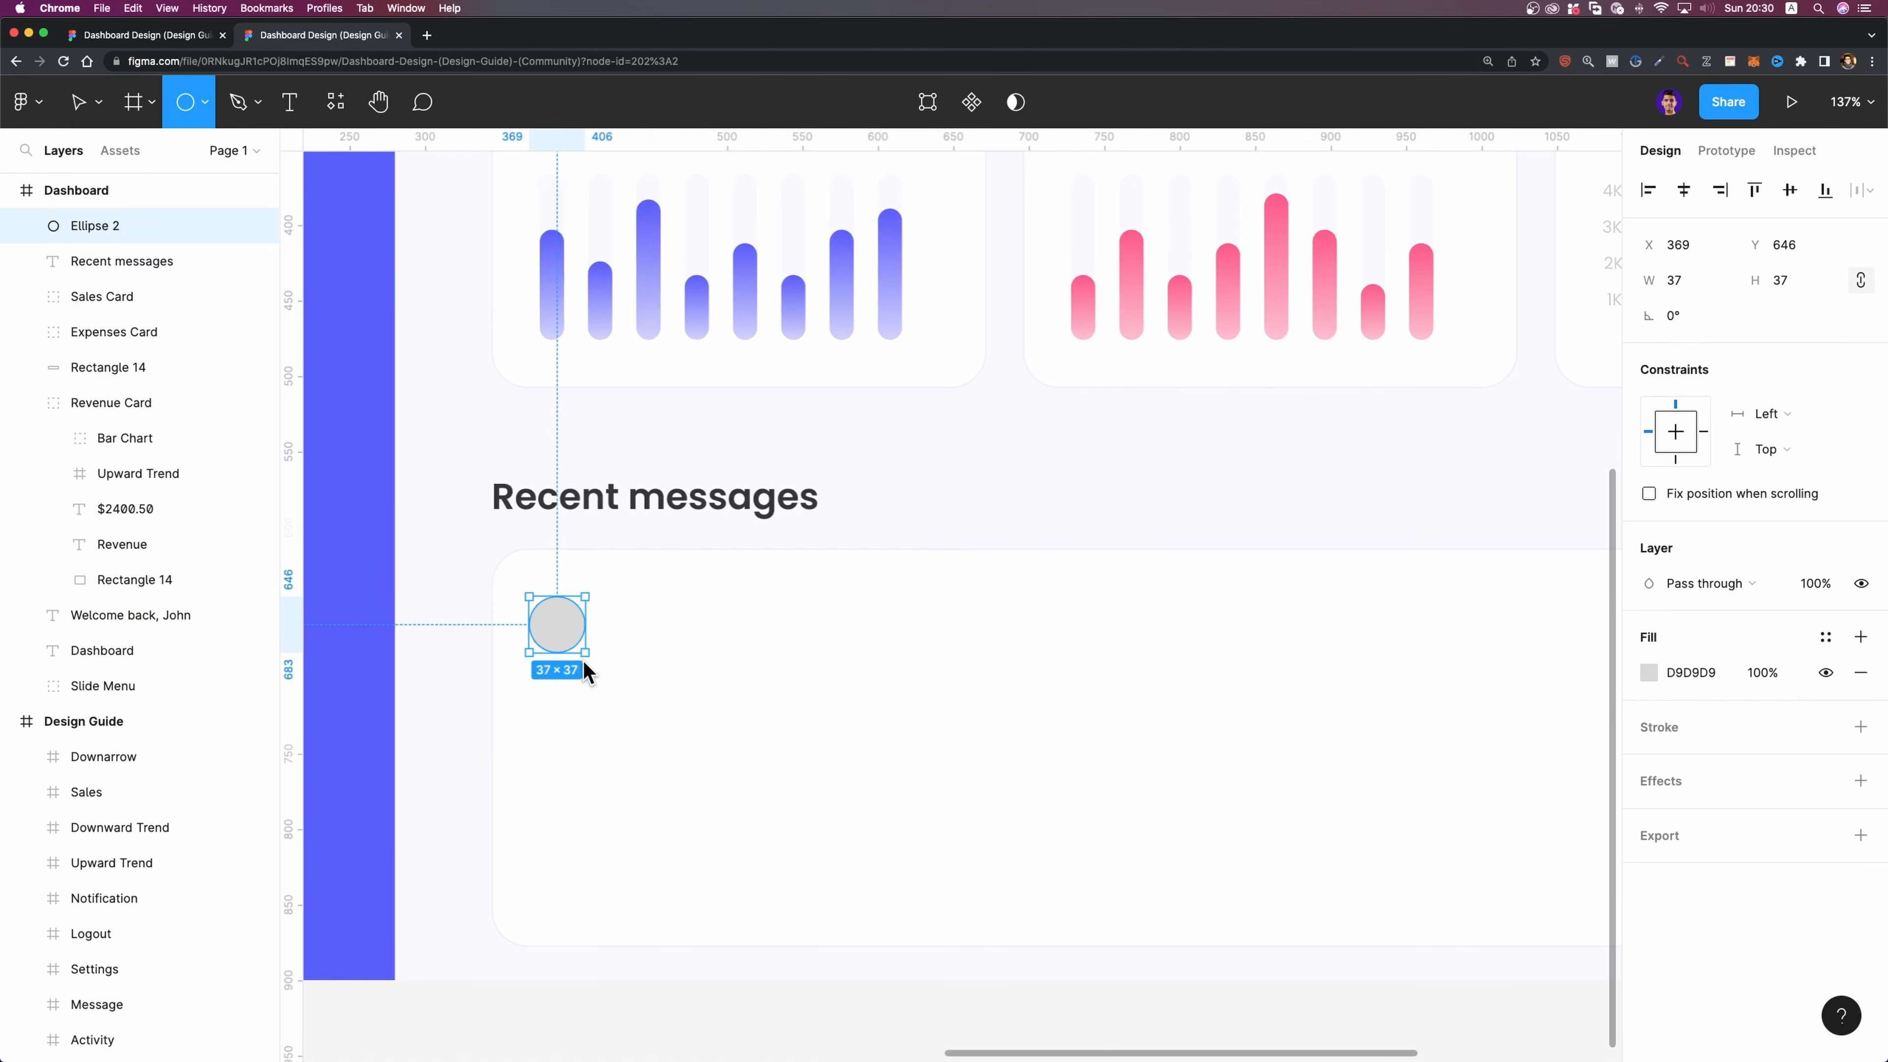
click(1686, 289)
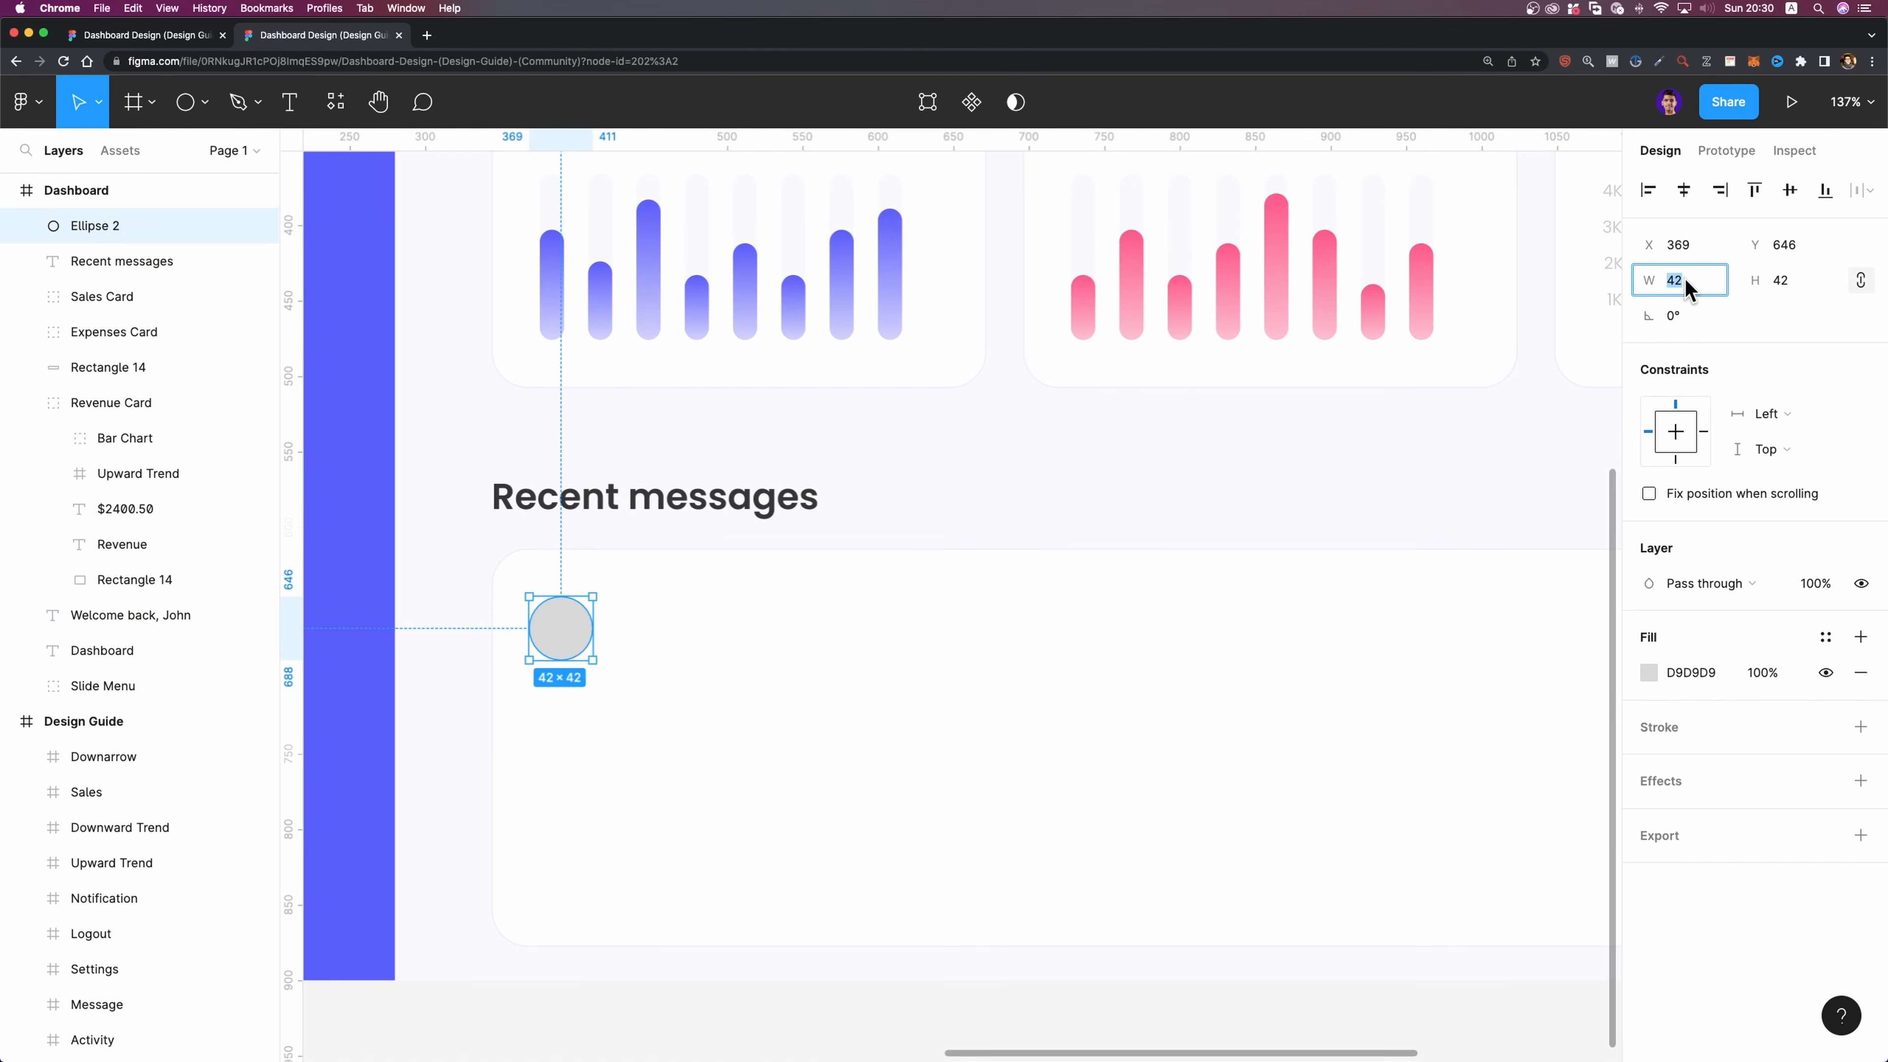
text(56)
key(Return)
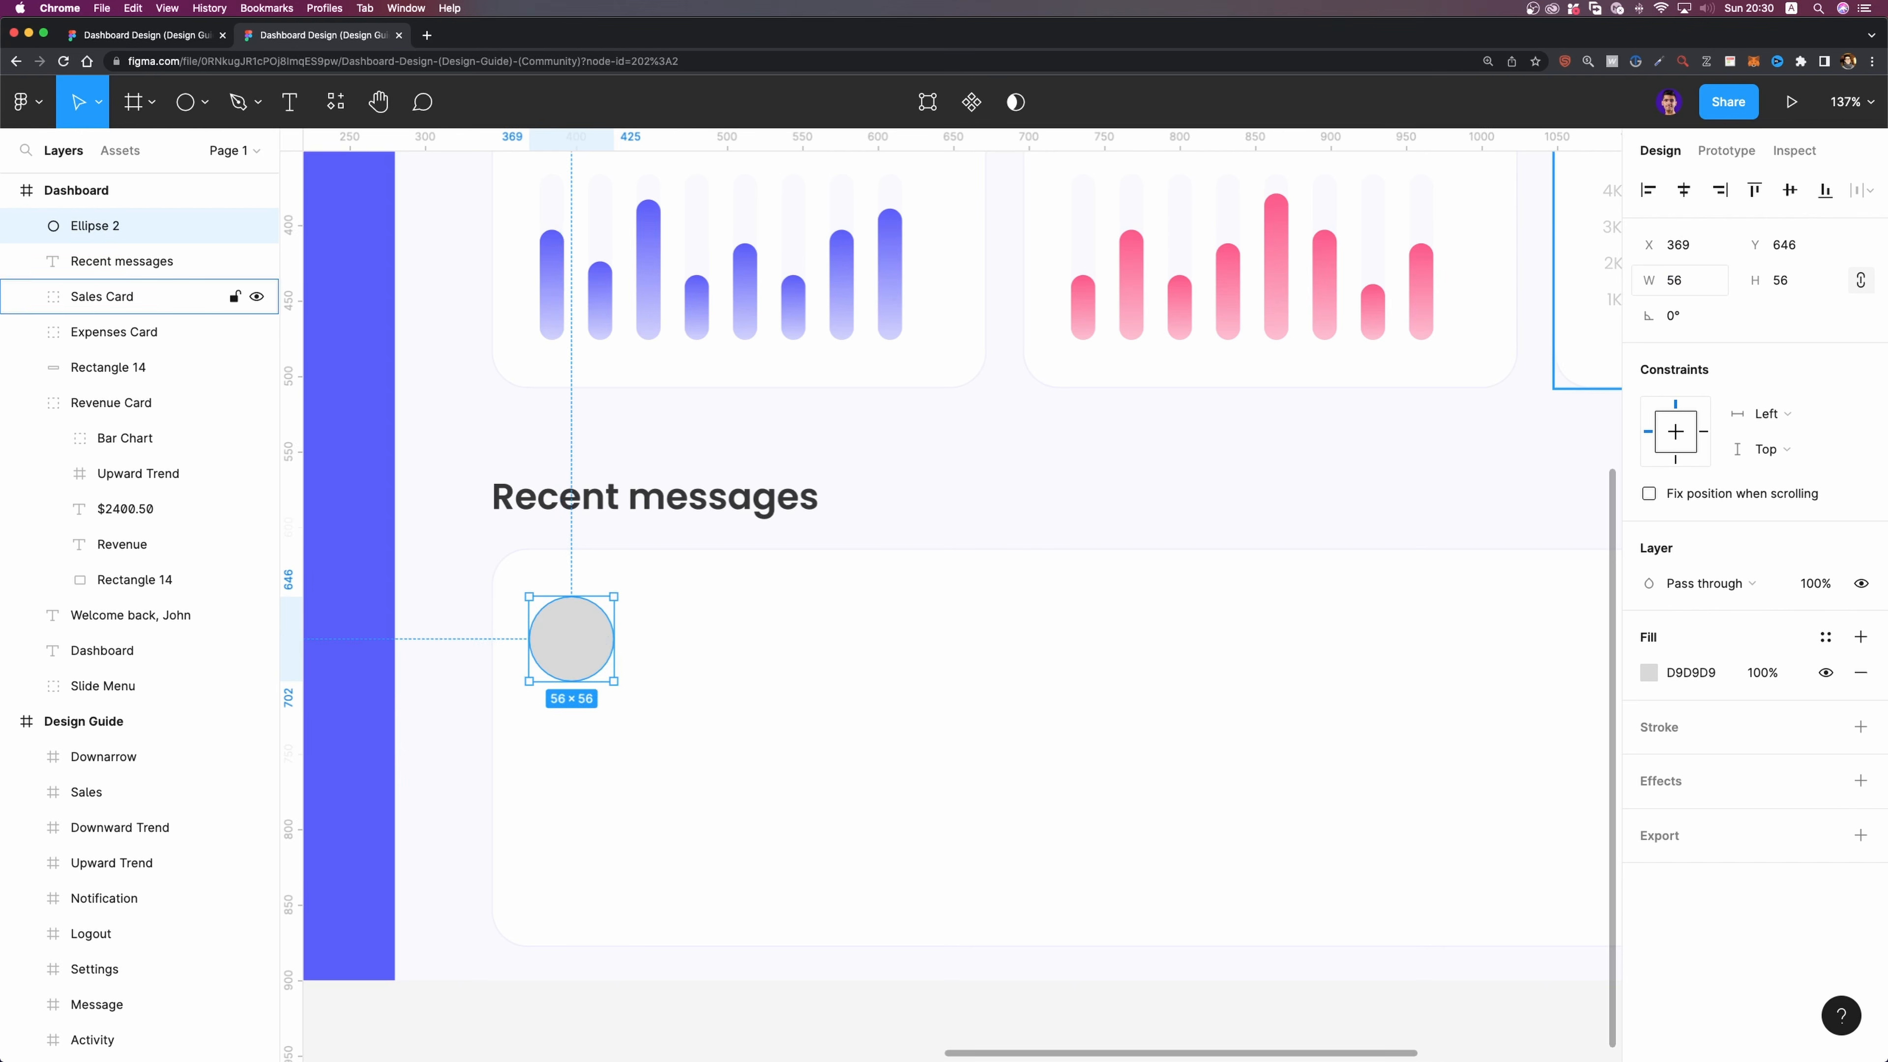
drag(583, 646, 614, 645)
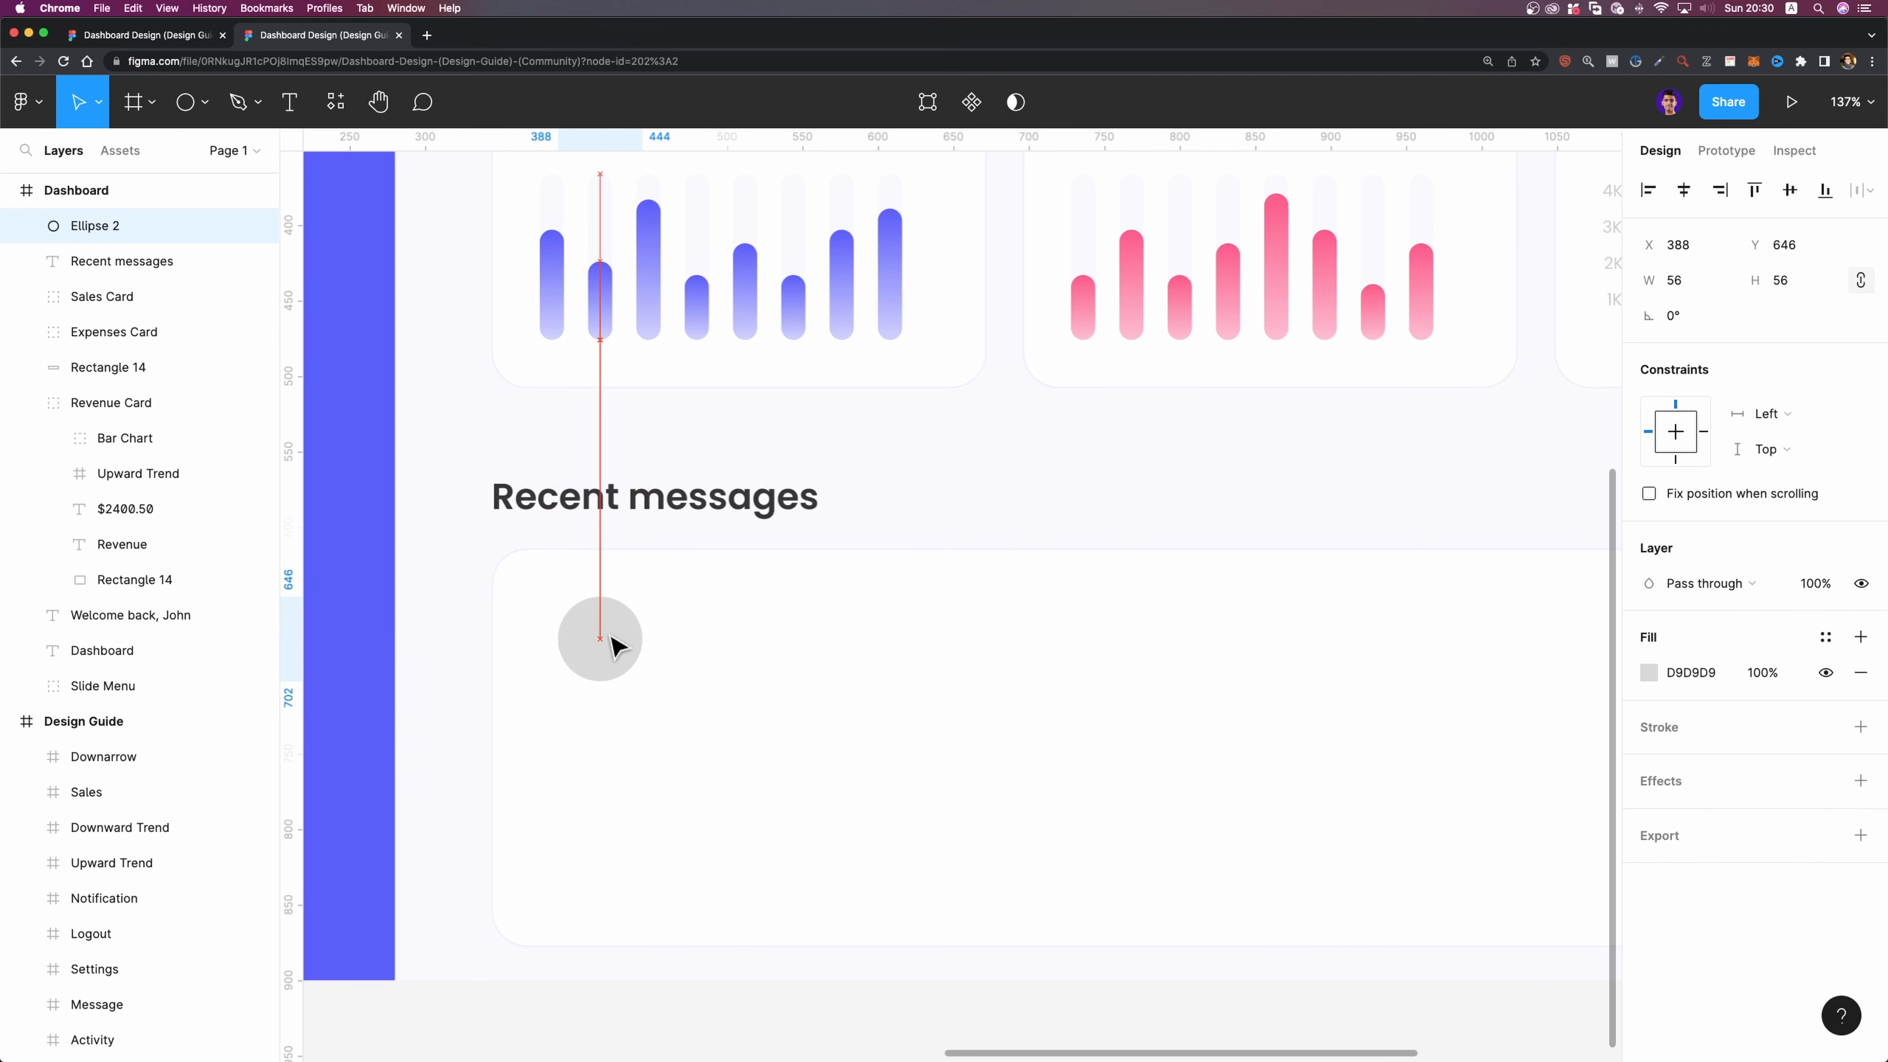
Add the text "Name" beside the circle, set in Poppins Regular at size 14.
scroll(614, 645, right, 2)
key(t)
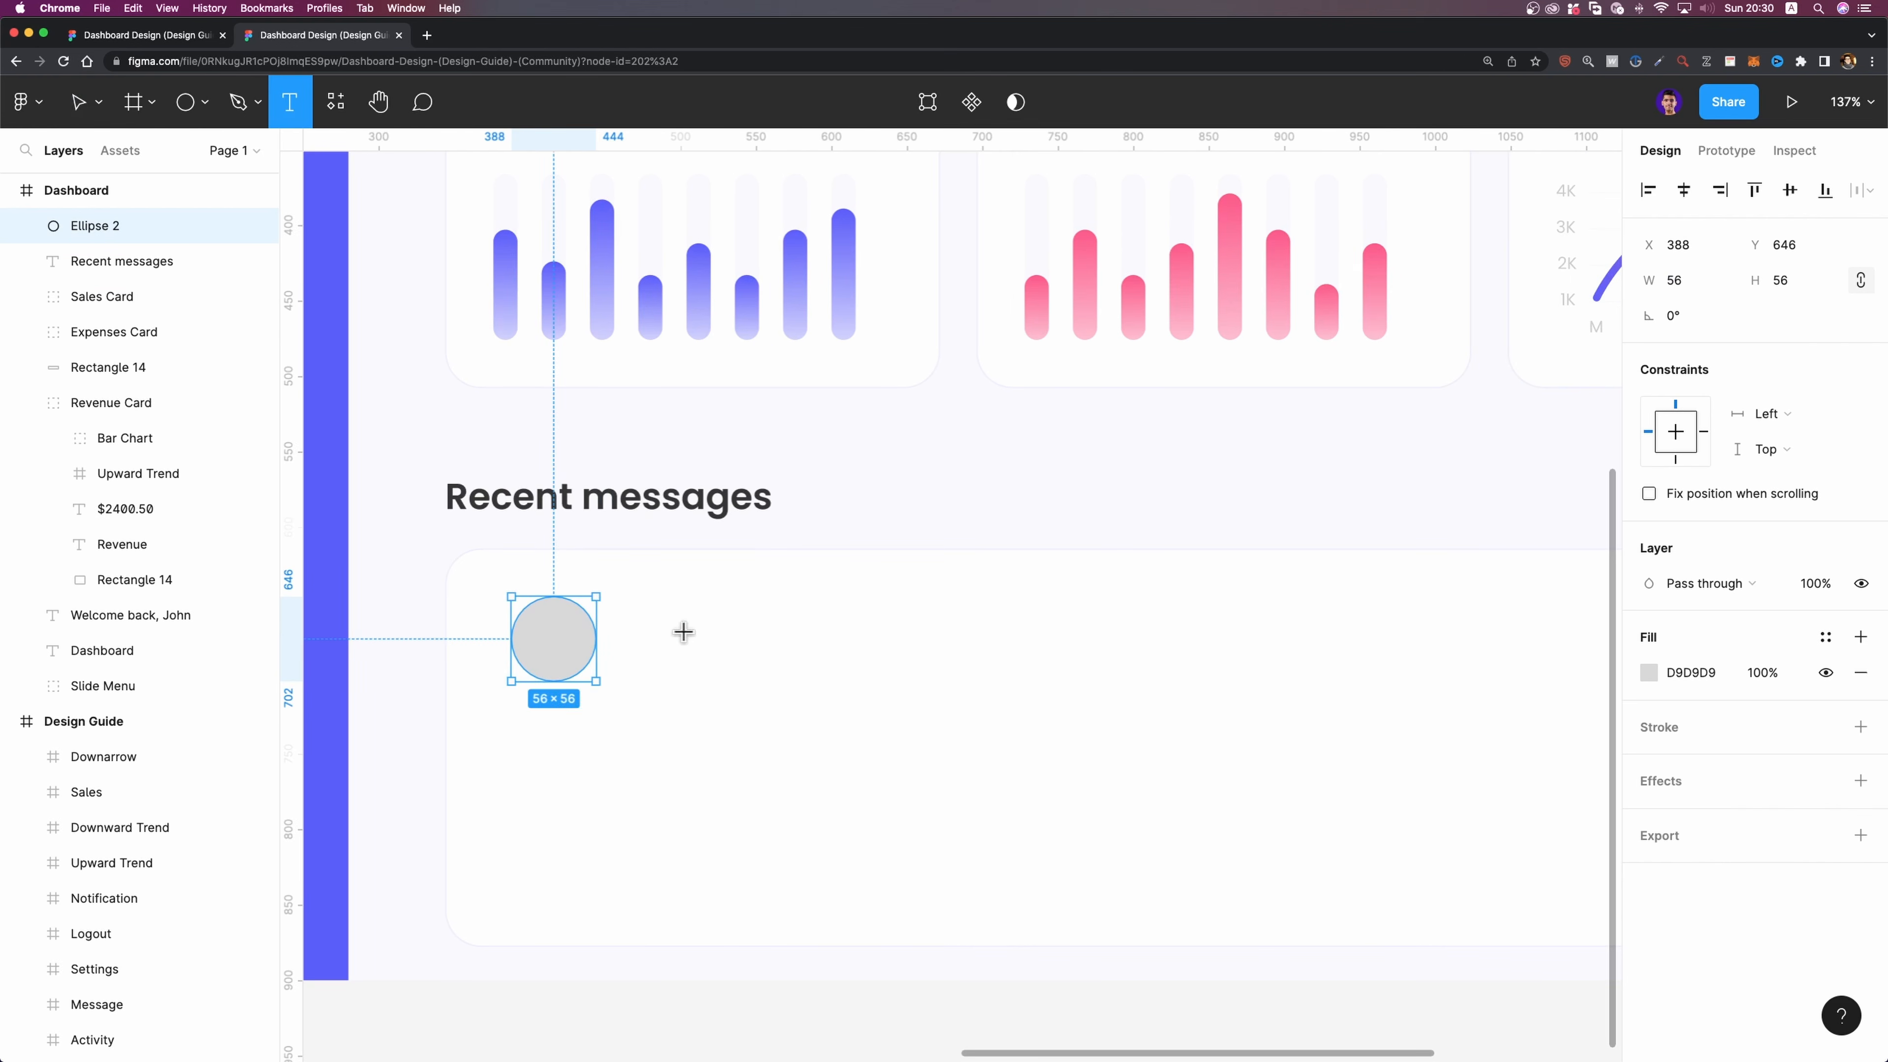
click(644, 647)
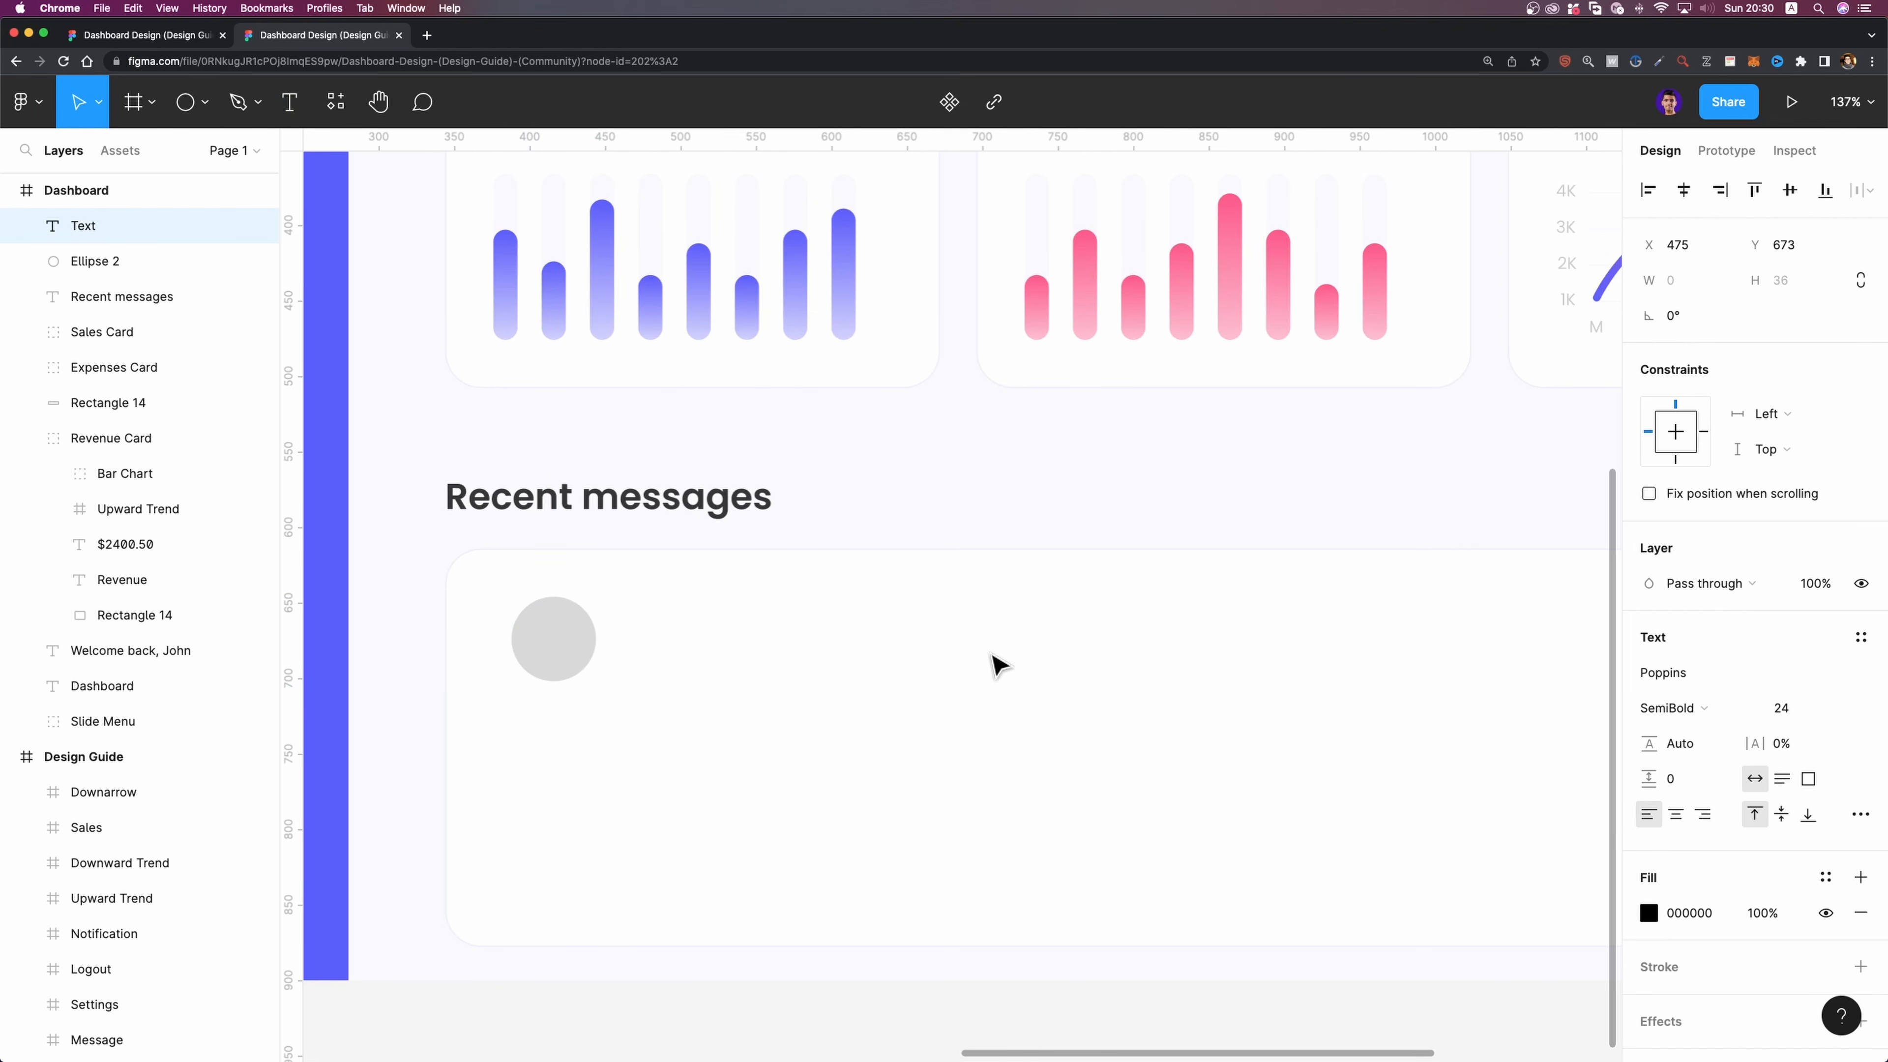
text(Name)
key(super+a)
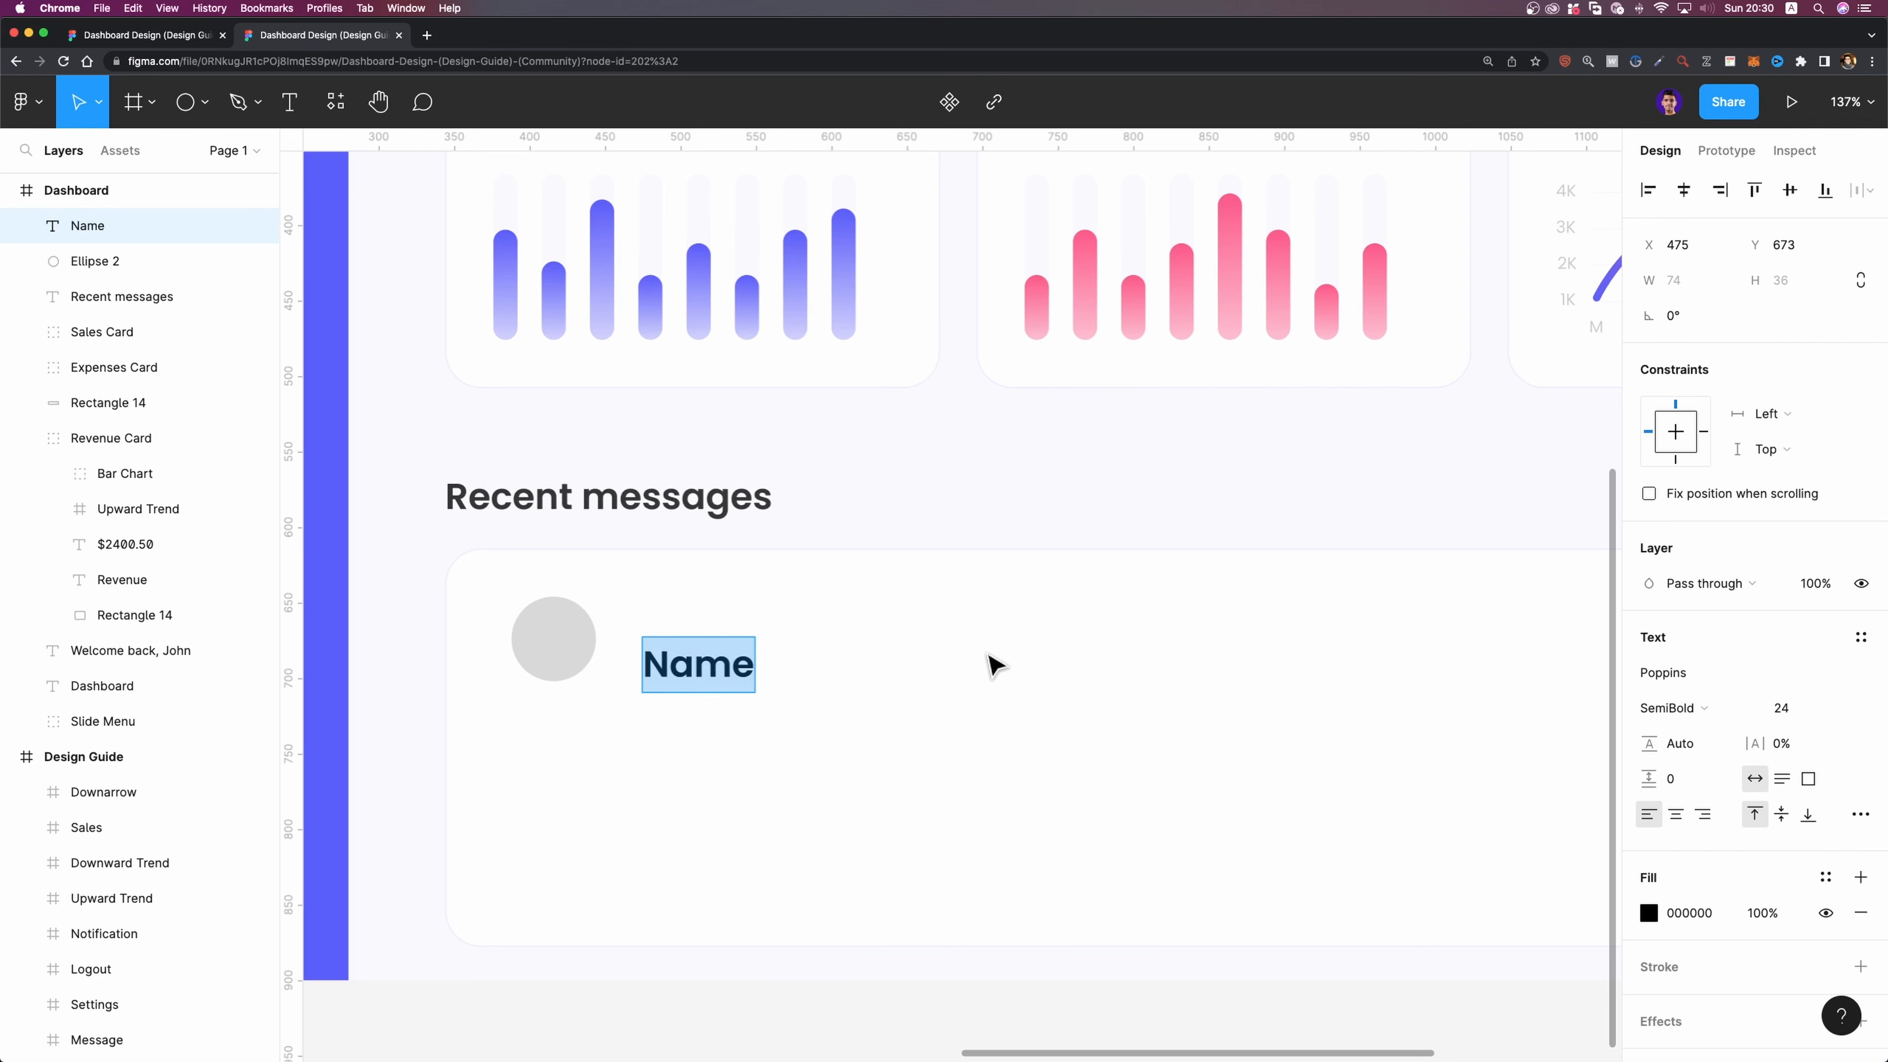
click(1791, 711)
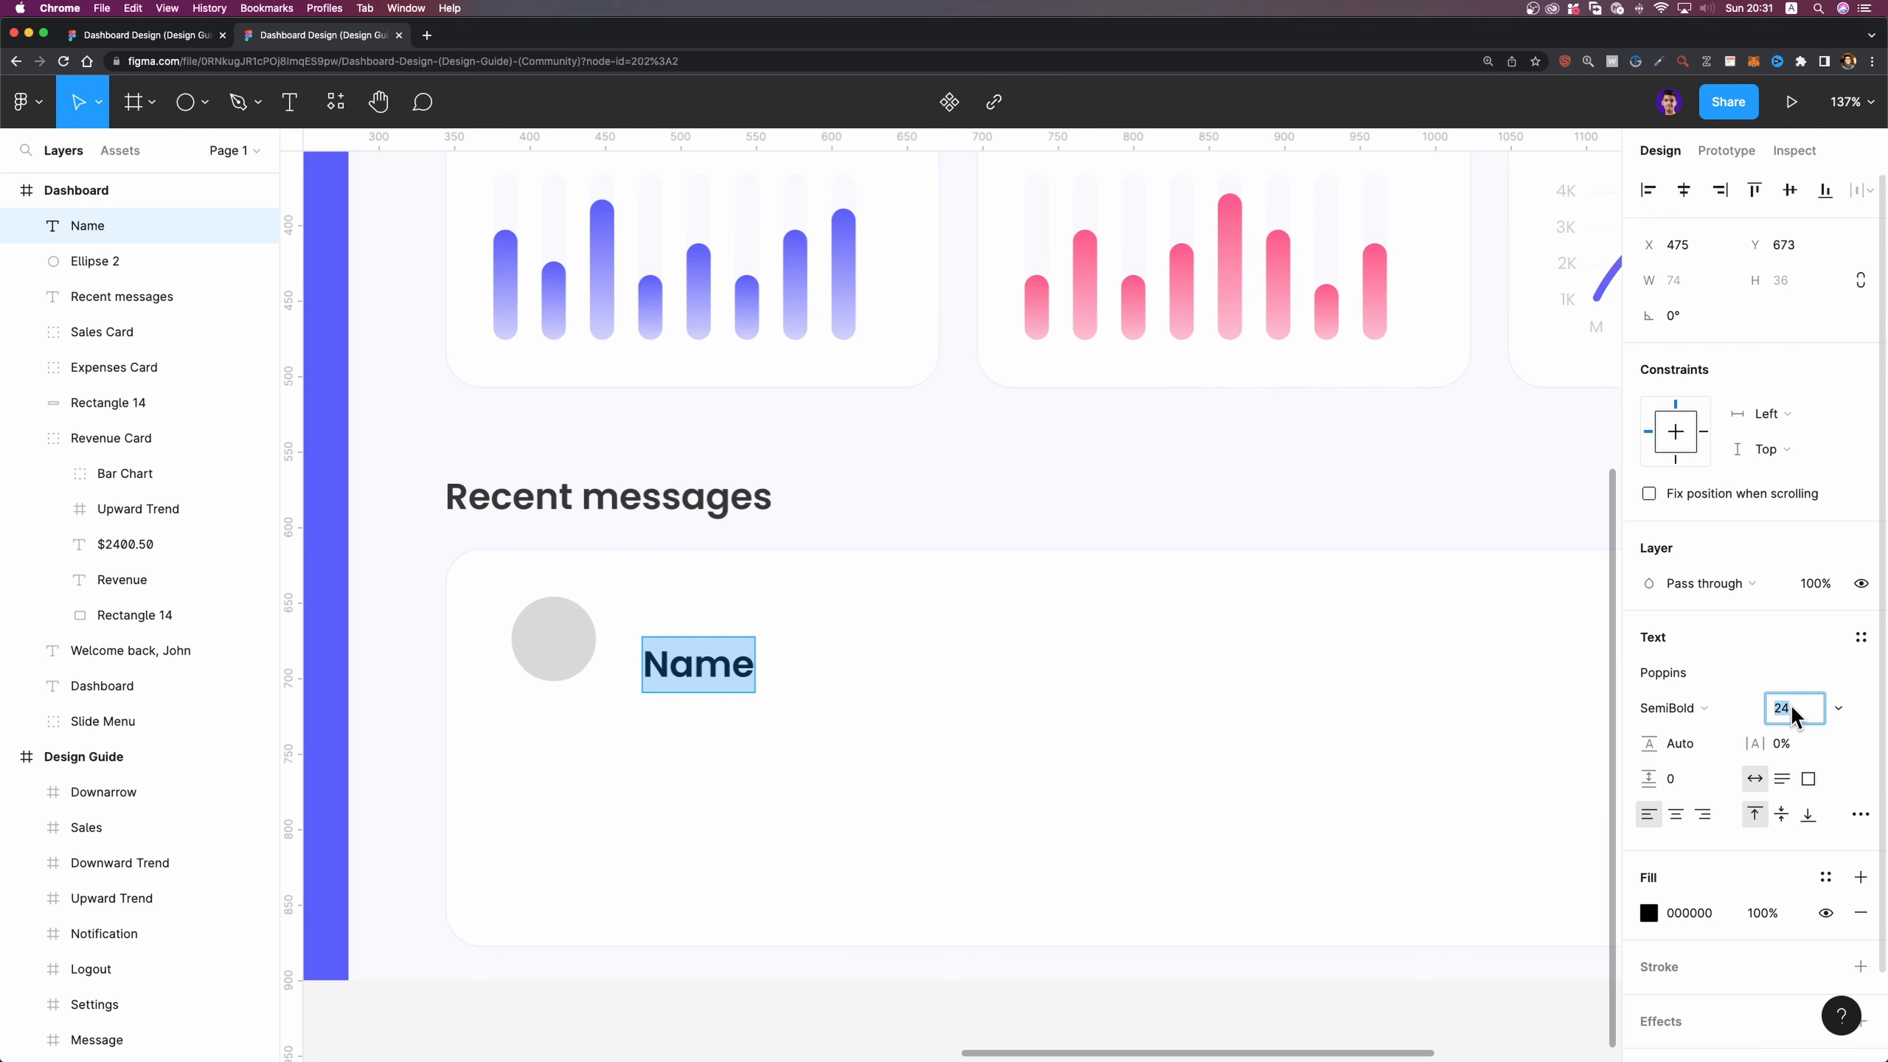
key(Return)
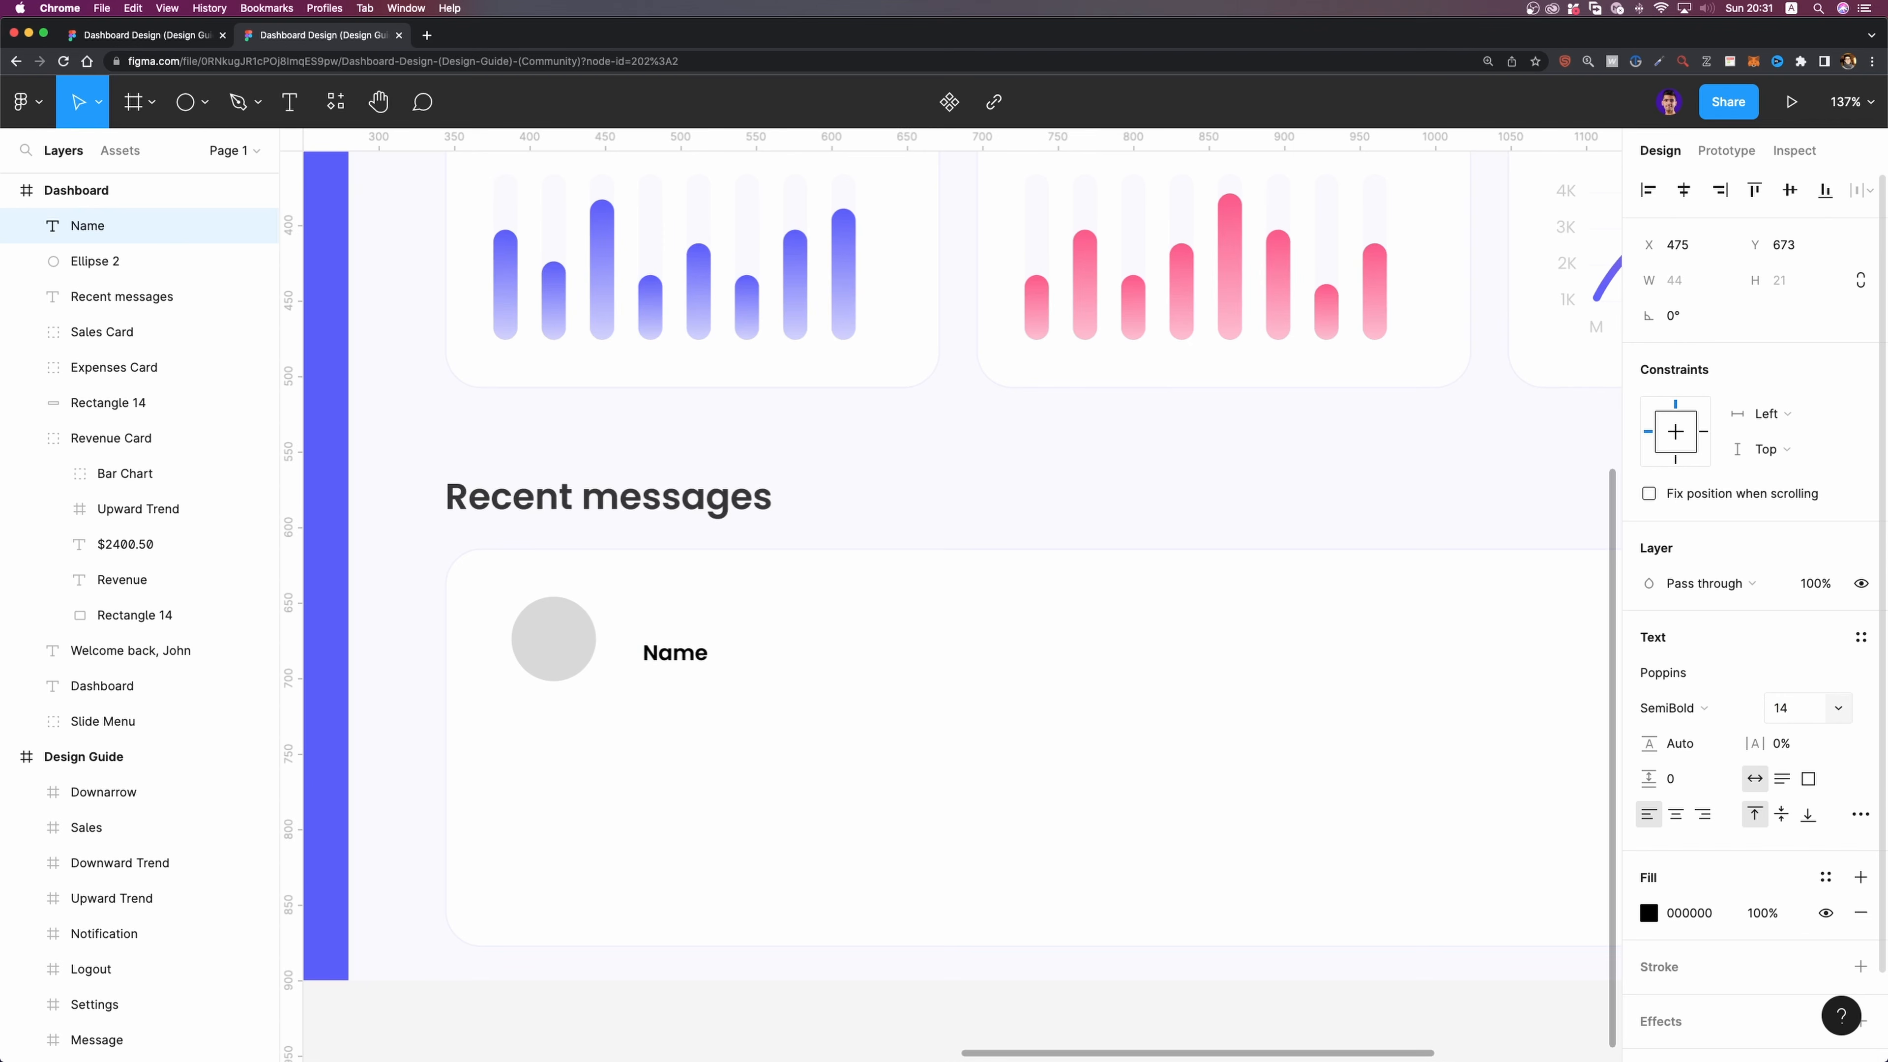
click(1694, 725)
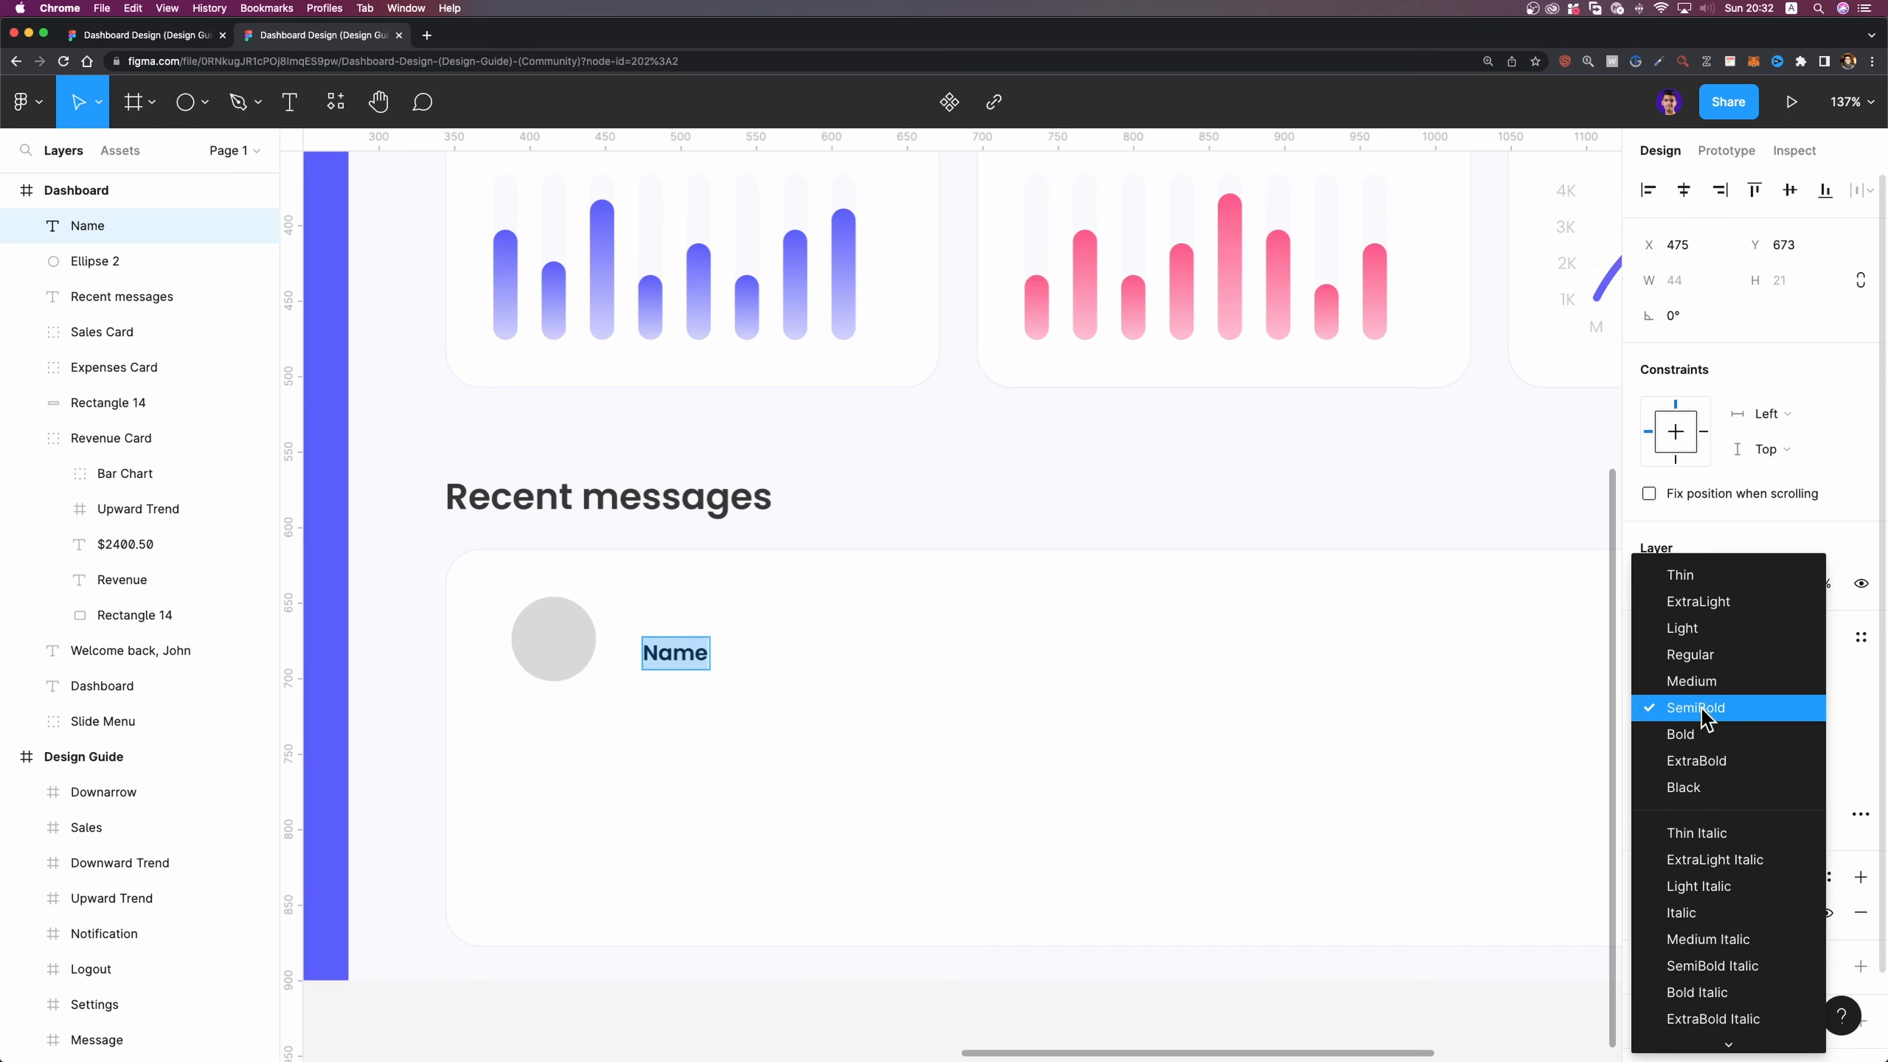
click(1703, 660)
Duplicate the "Name" label along the same row to X 616, Y 663 and change its text to "Subject".
key(super+d)
drag(687, 645, 892, 641)
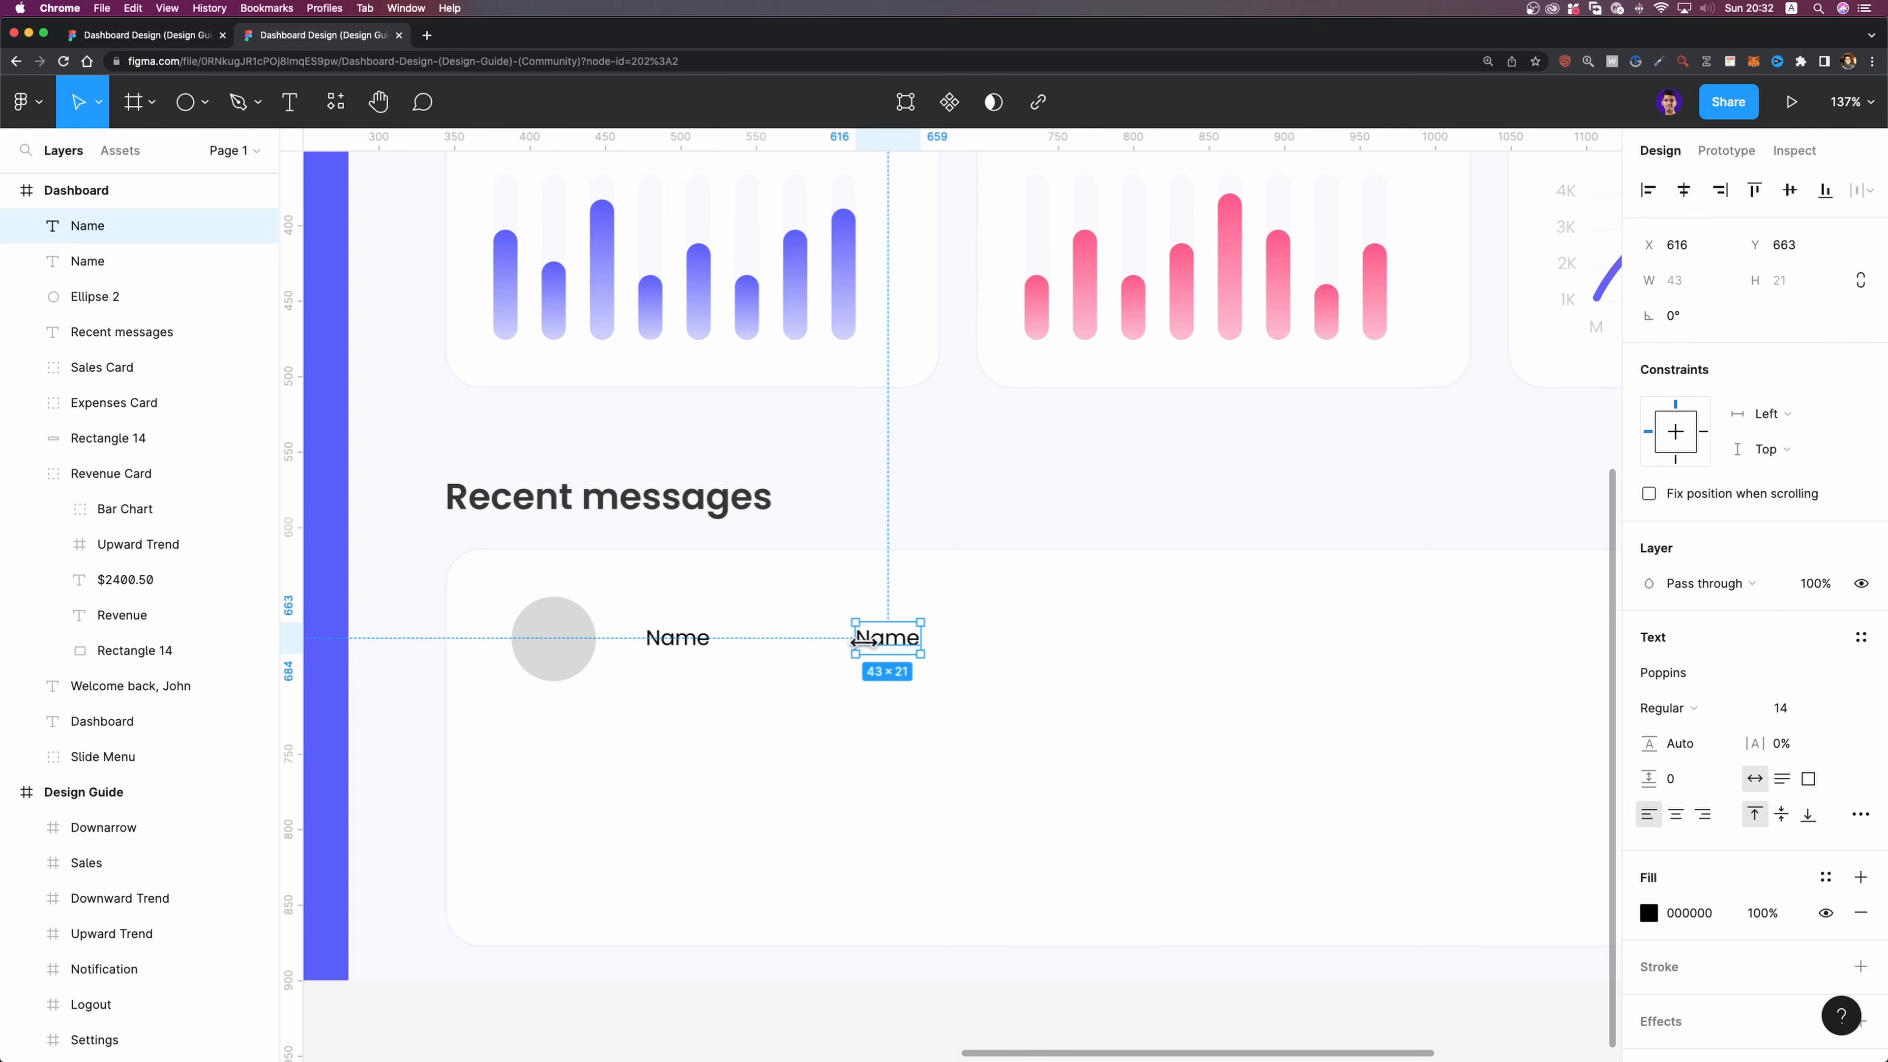
double_click(903, 643)
text(Subject)
key(Escape)
Duplicate the "Subject" label along the same row to X 792, Y 663 and change its text to "Status".
key(super+d)
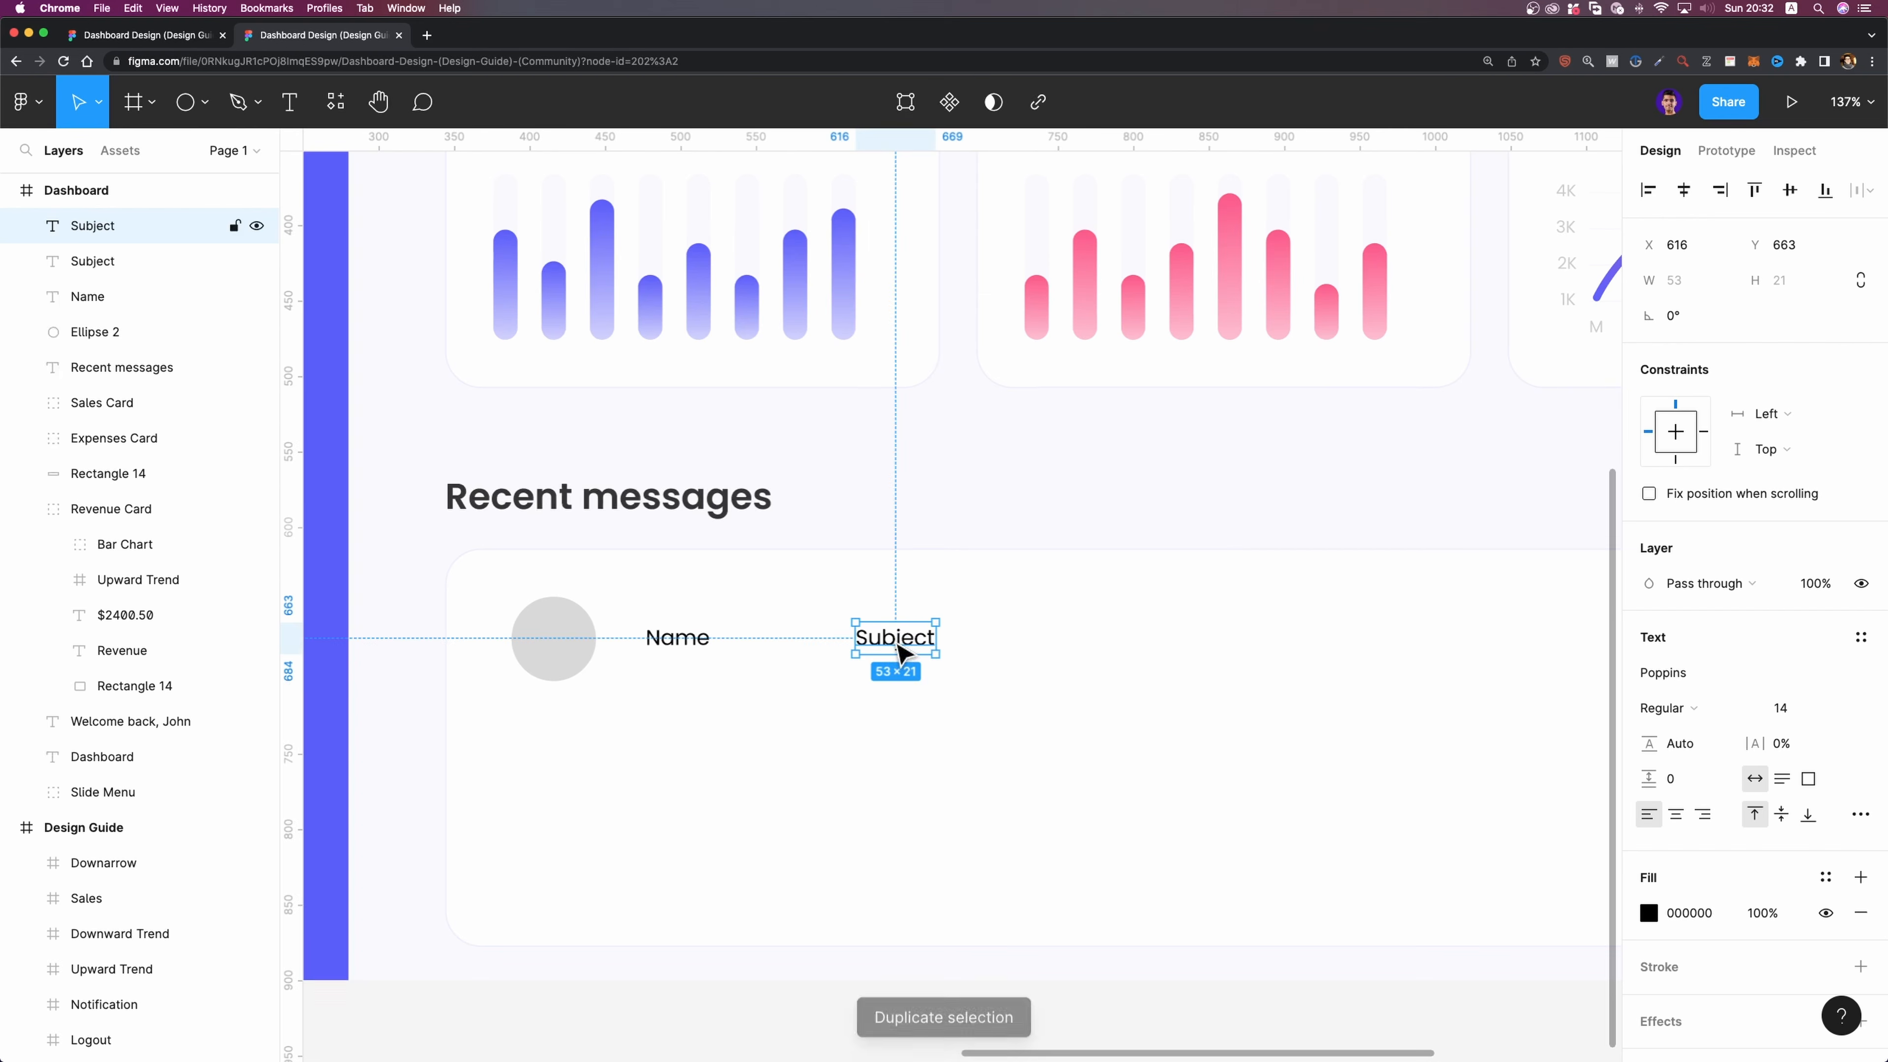
drag(915, 645, 1145, 641)
double_click(1152, 633)
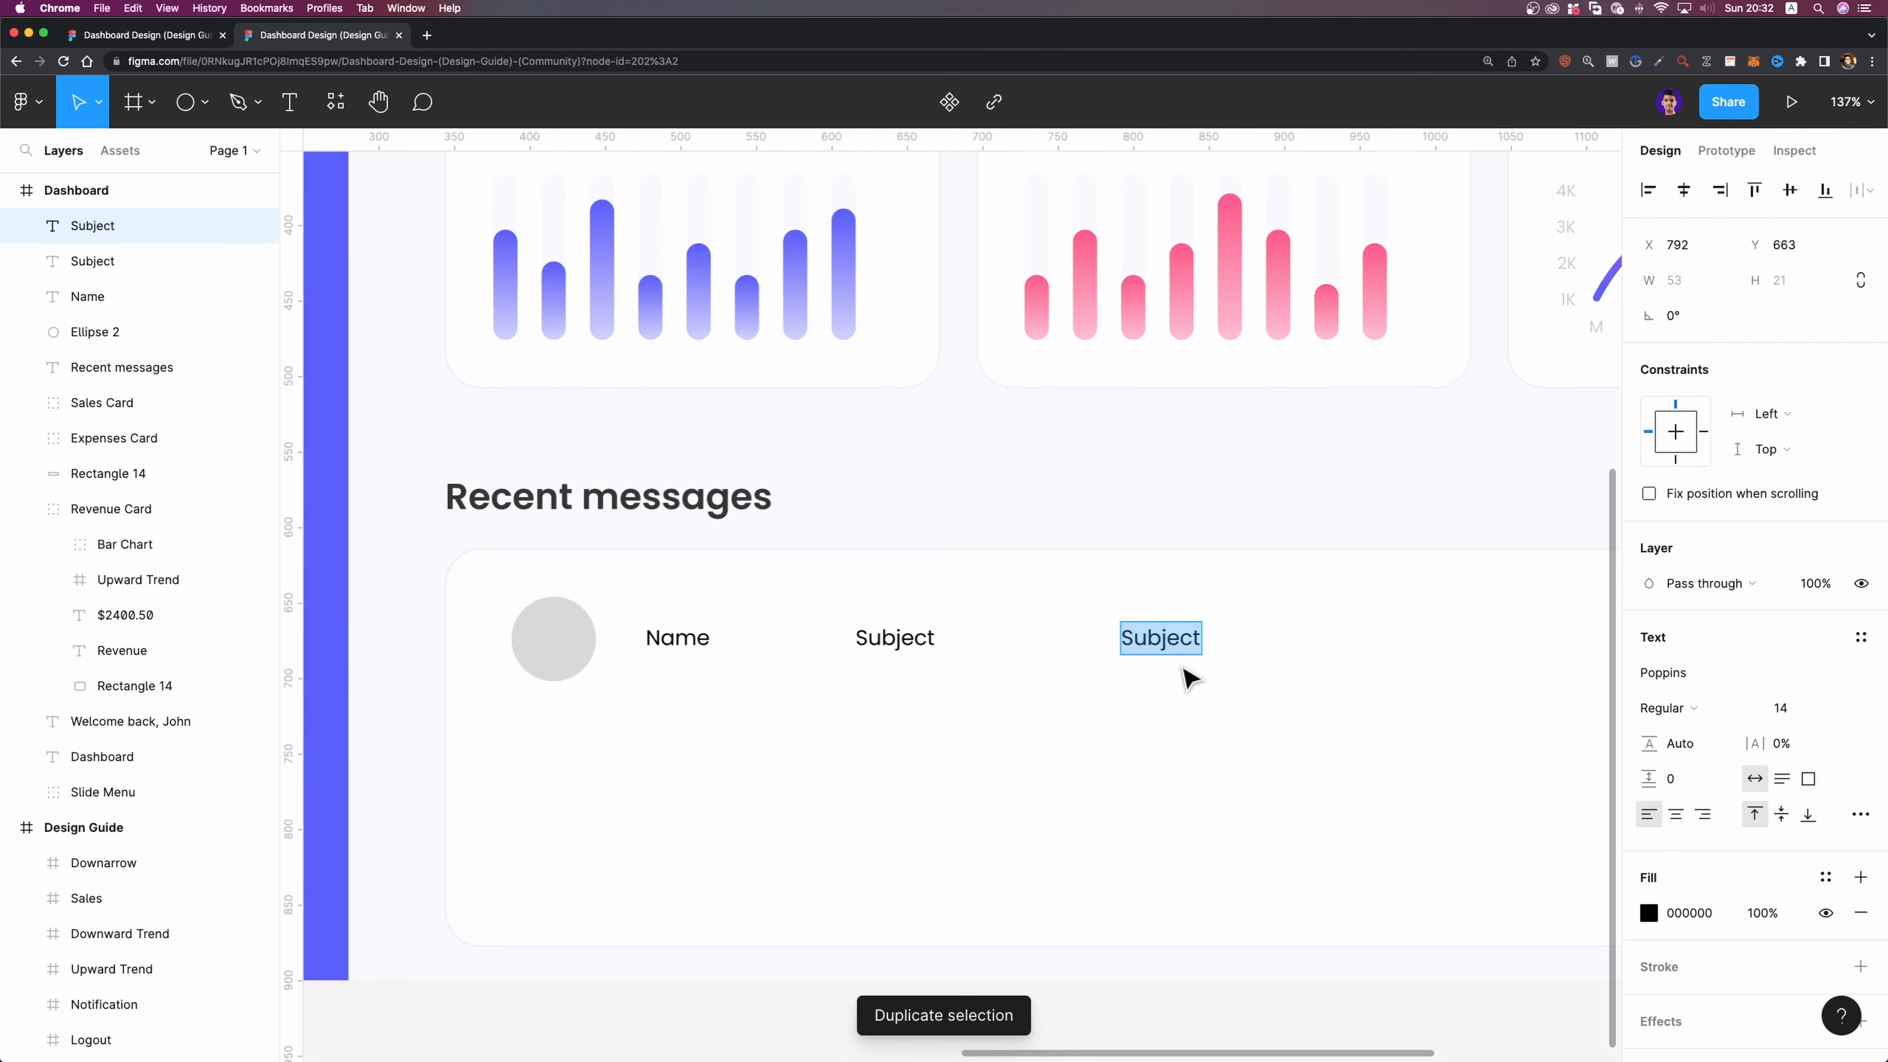
text(Status)
key(Escape)
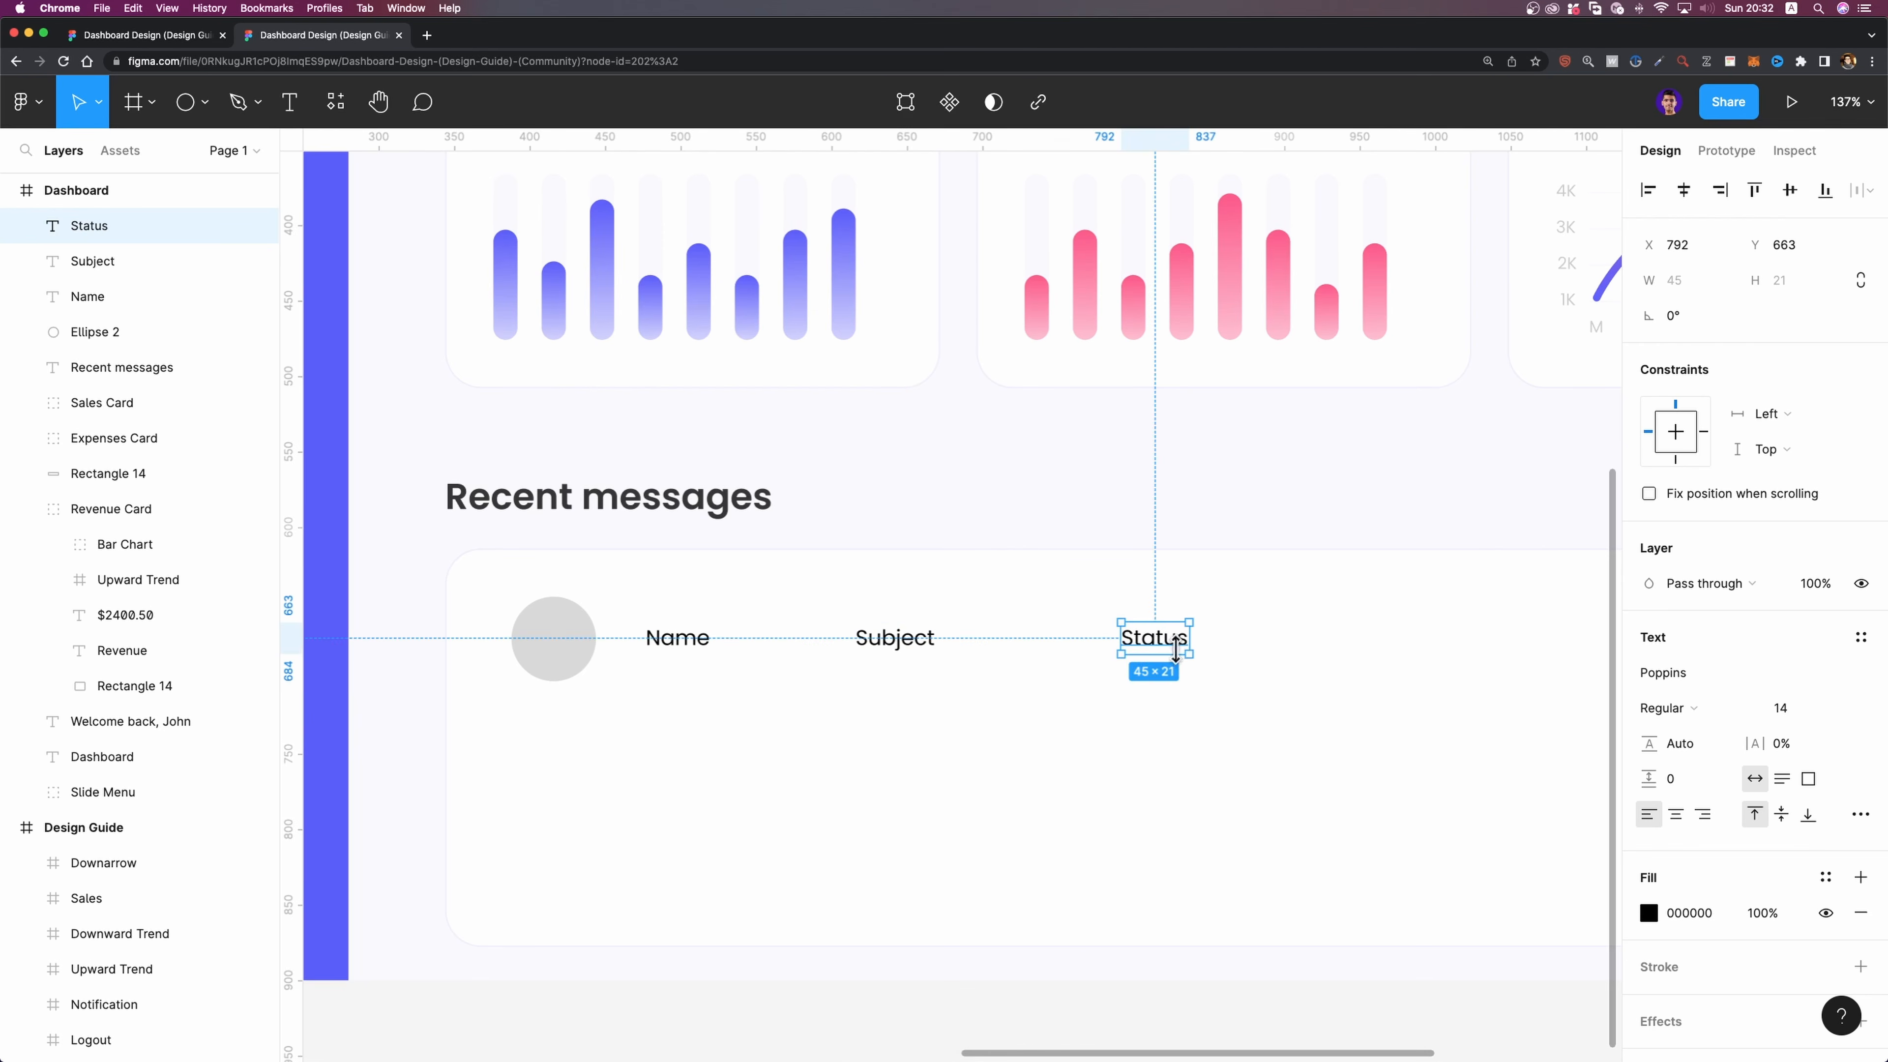
Duplicate the "Status" label to X 923, Y 663, change its text to "Time" and right-align it.
key(super+d)
drag(1182, 652, 1377, 648)
double_click(1355, 632)
text(Time)
key(Escape)
scroll(1048, 650, down, 3)
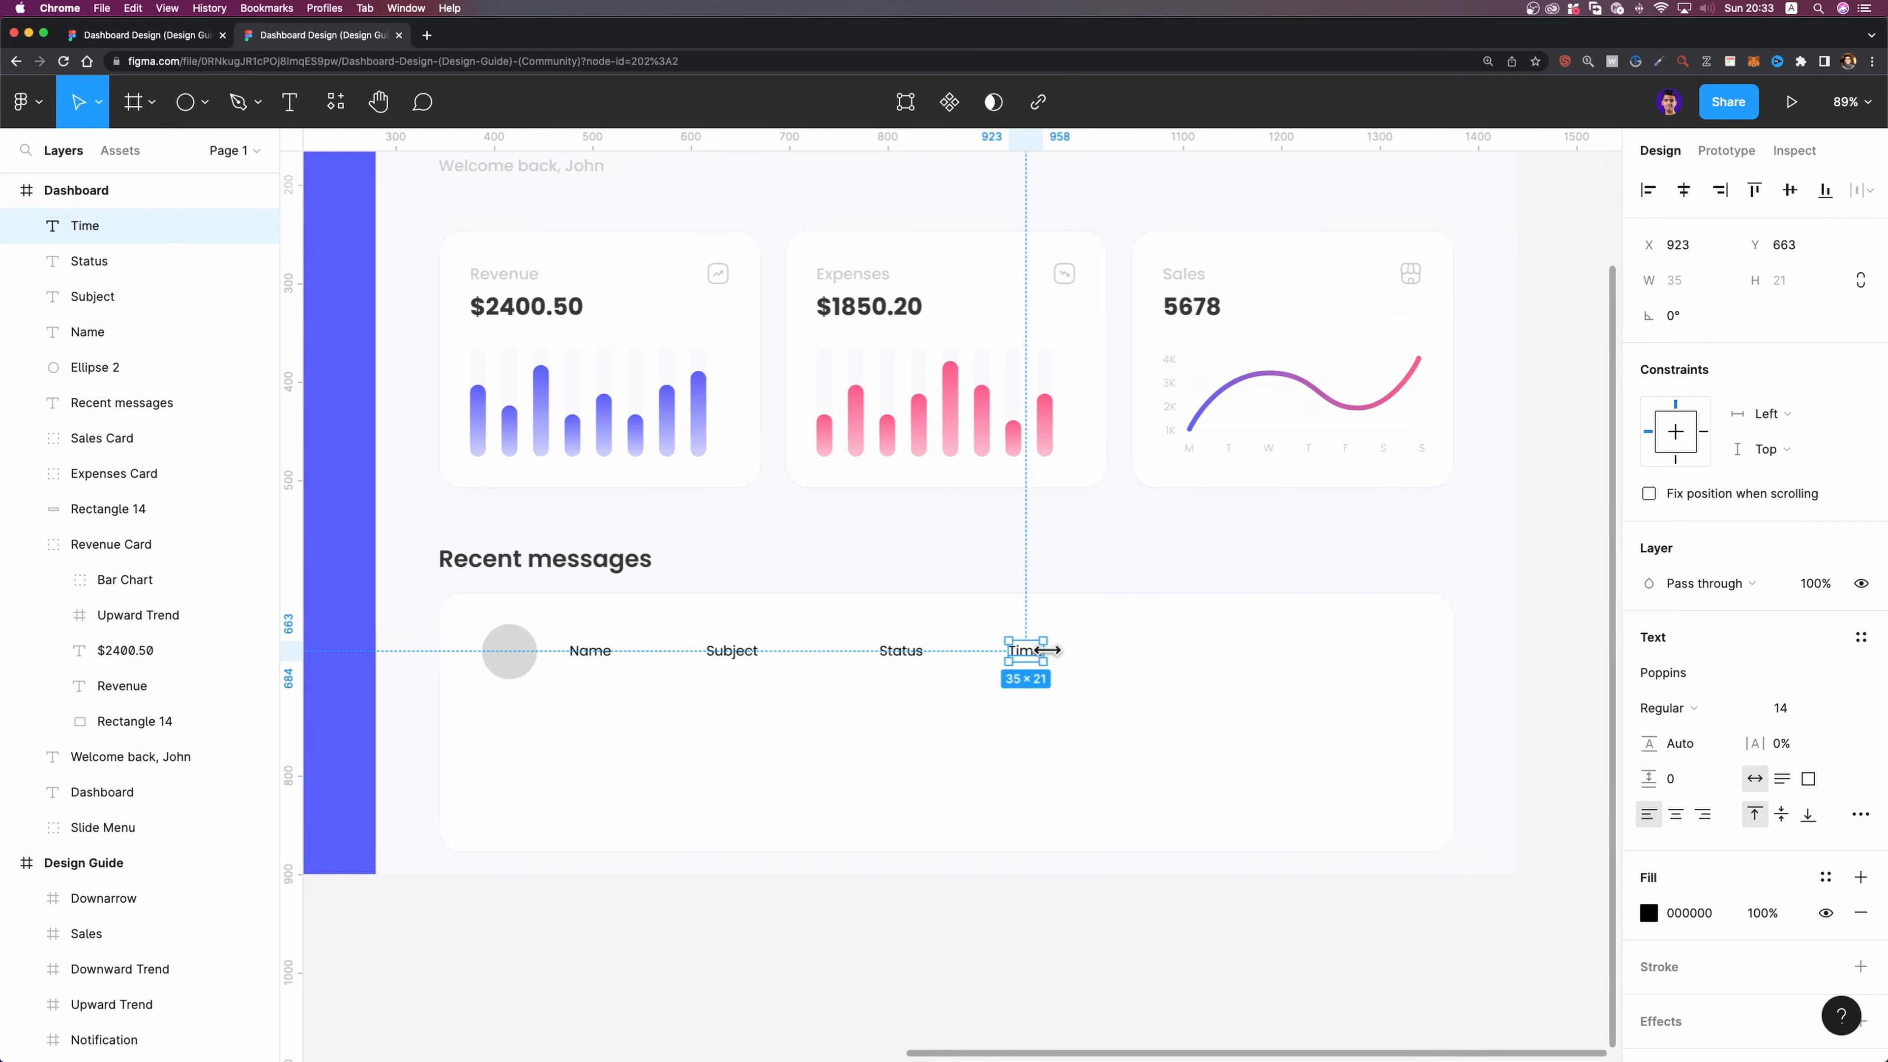
scroll(1048, 650, up, 4)
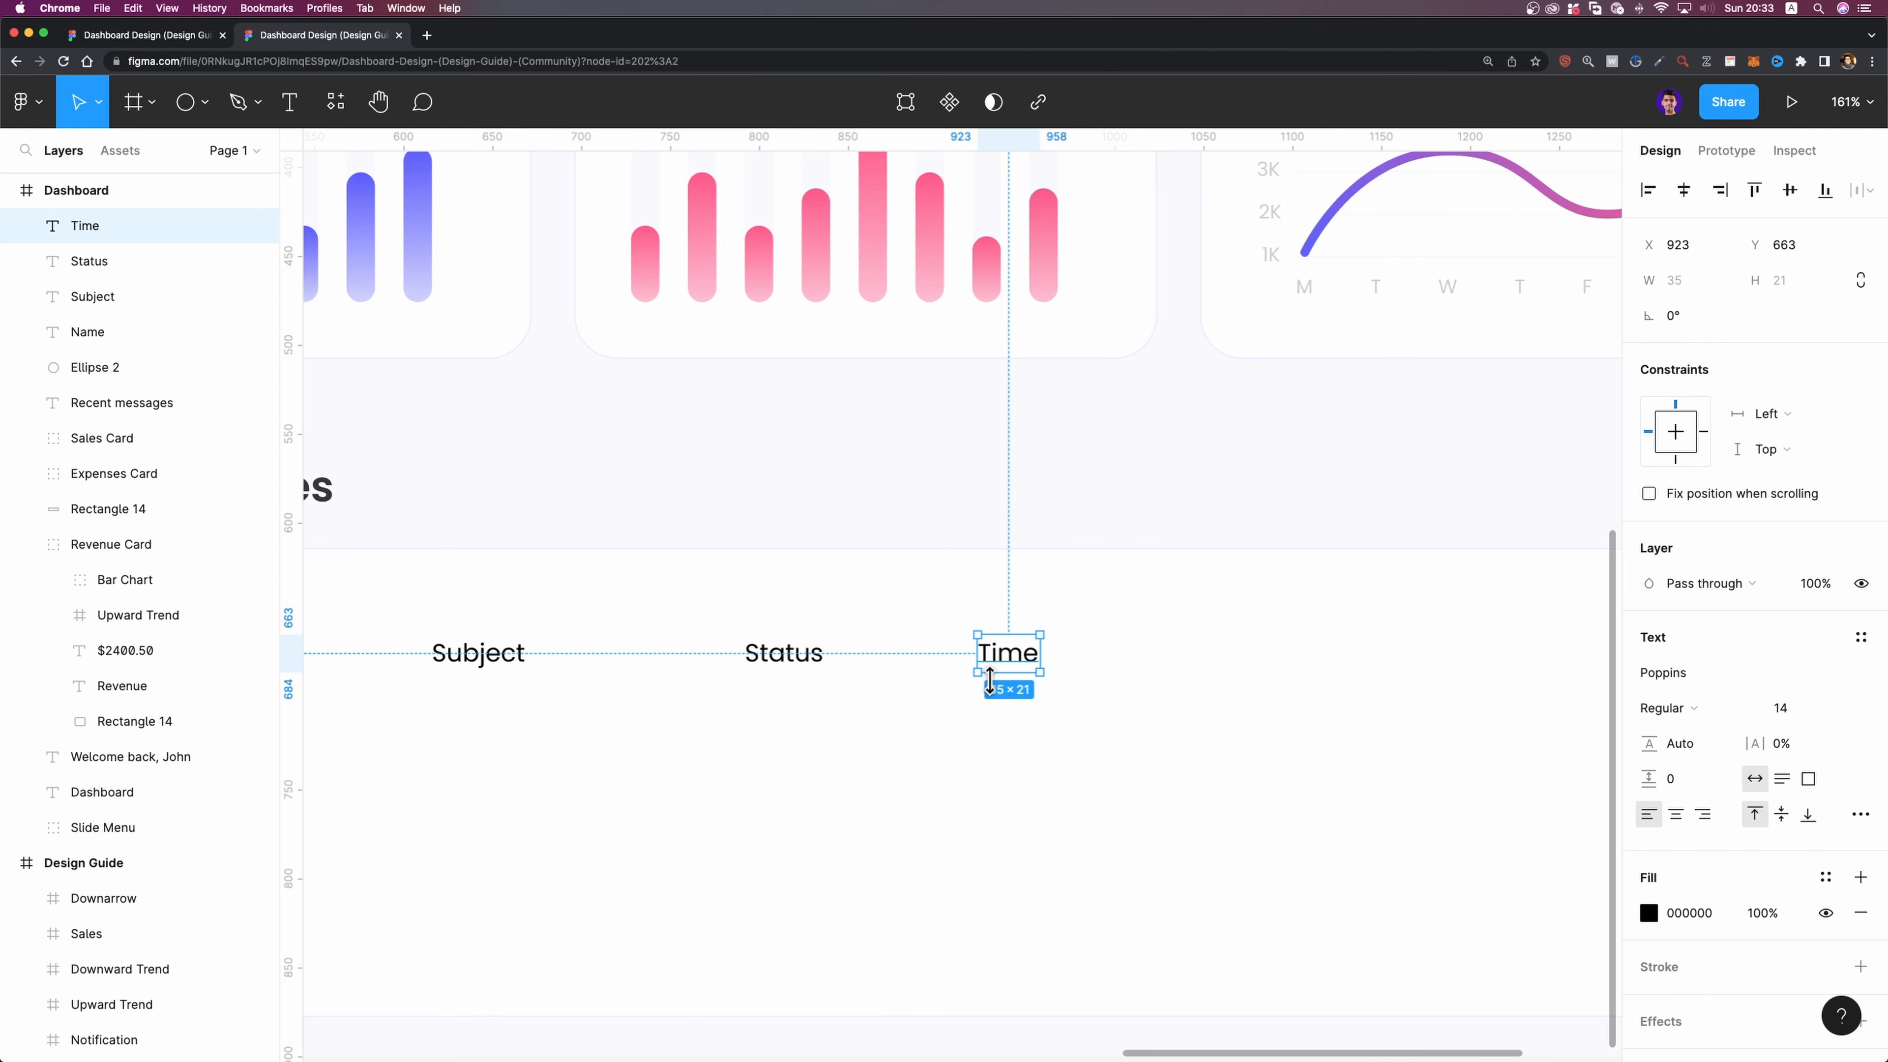
click(1702, 814)
Duplicate the row made of the circle and the four labels twice downward, leaving 16 px gaps between the circles.
scroll(1498, 667, right, 5)
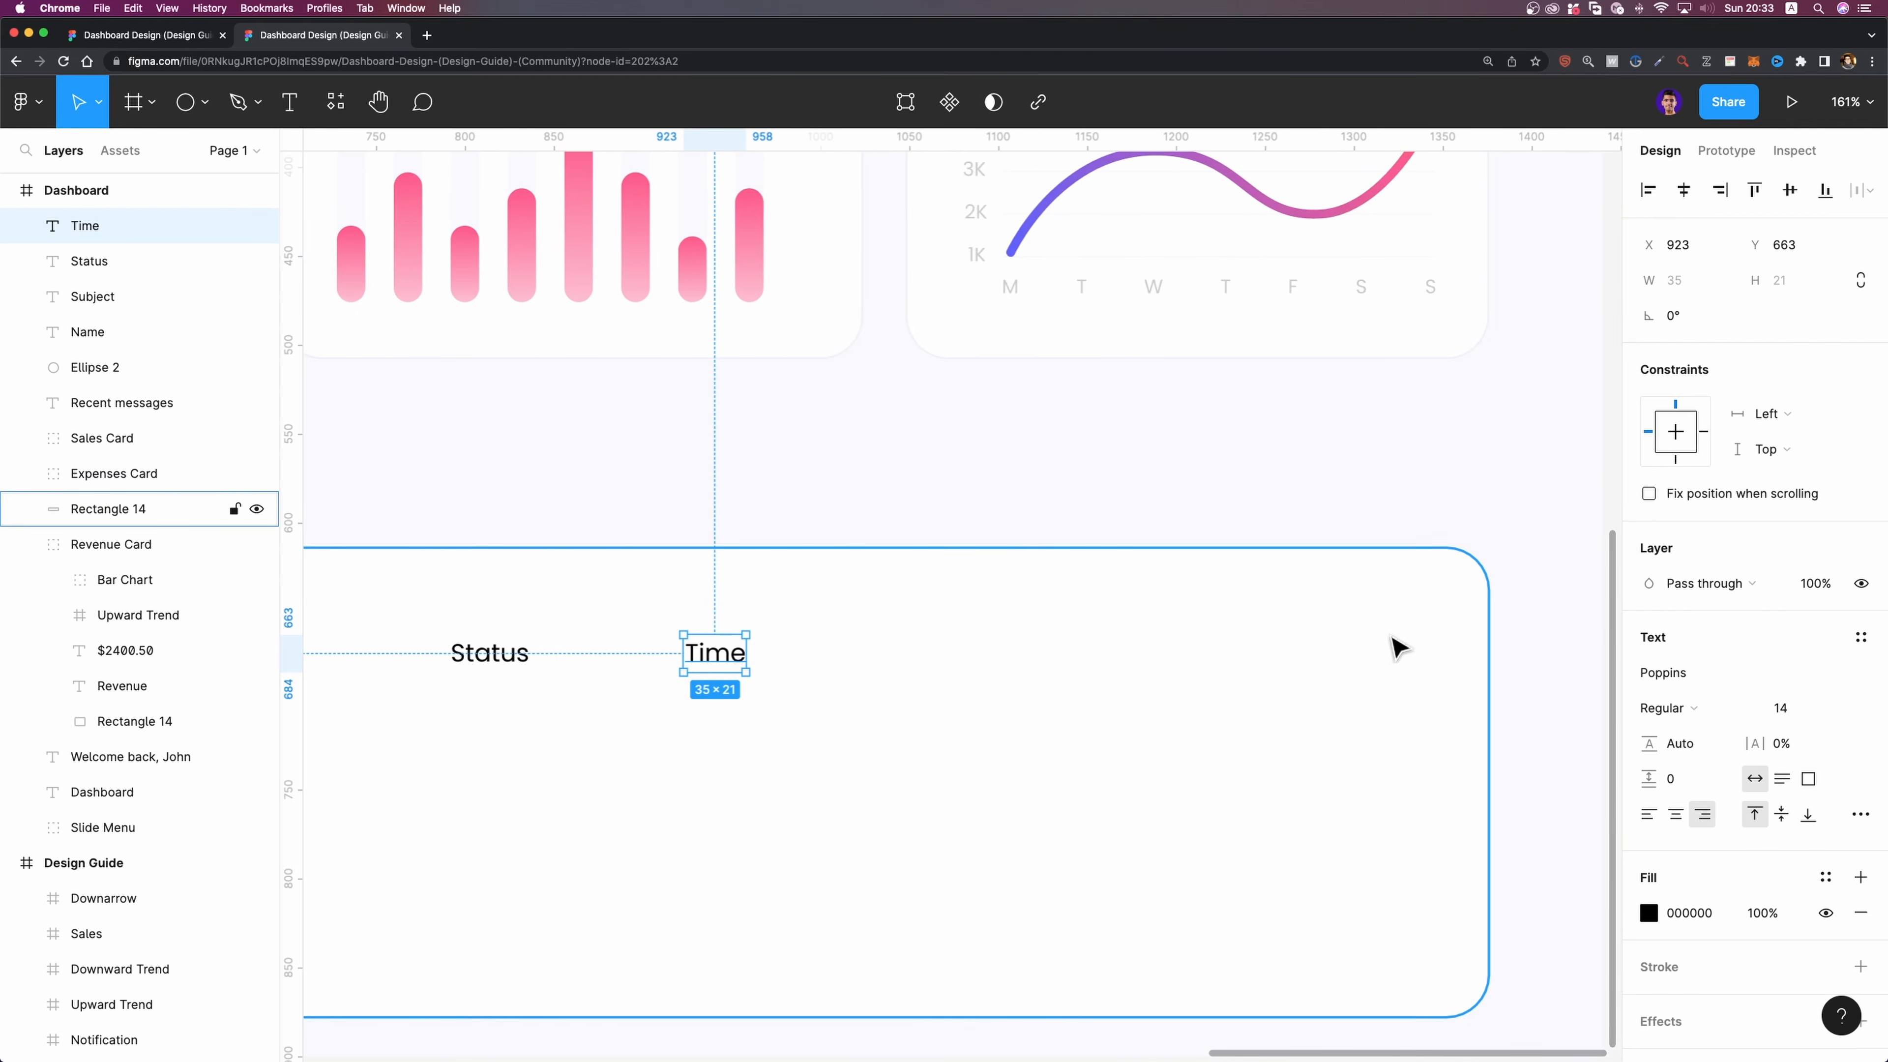
scroll(1214, 695, down, 2)
scroll(1214, 695, down, 2)
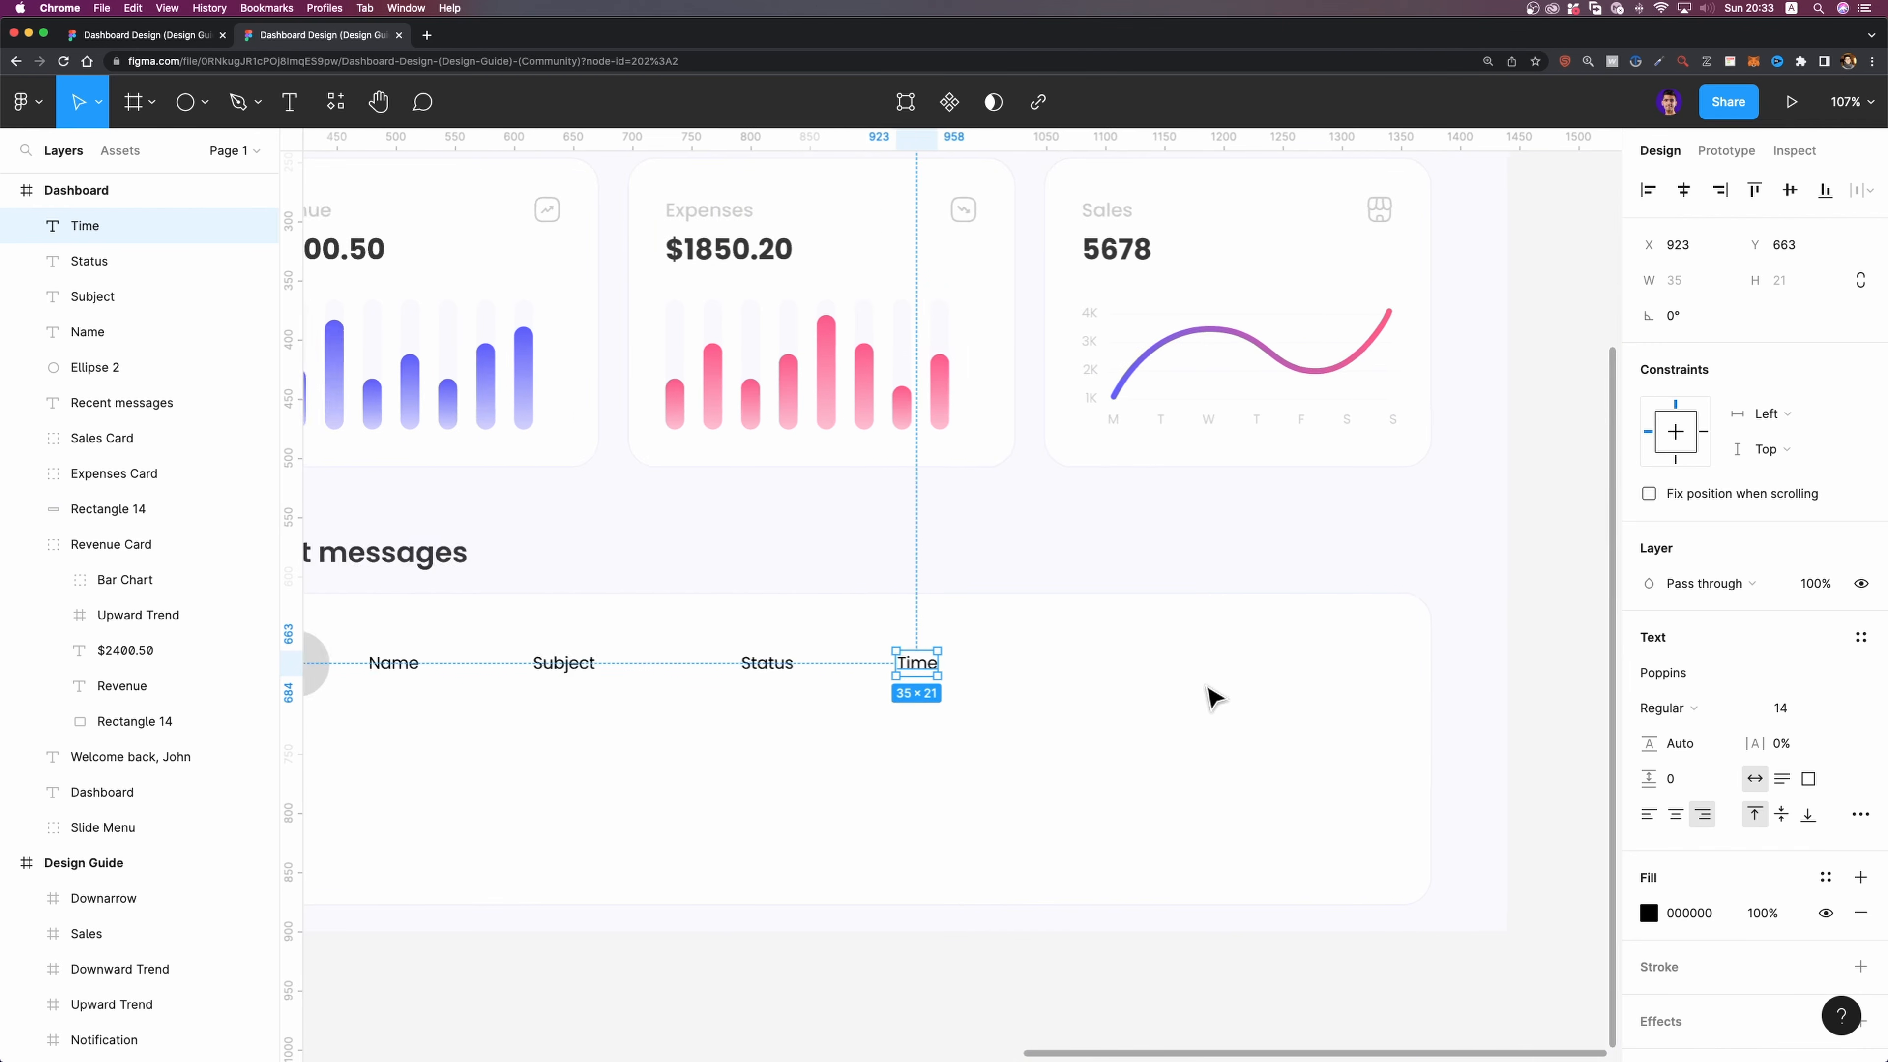
scroll(1214, 688, left, 5)
shift+click(1063, 663)
shift+click(858, 666)
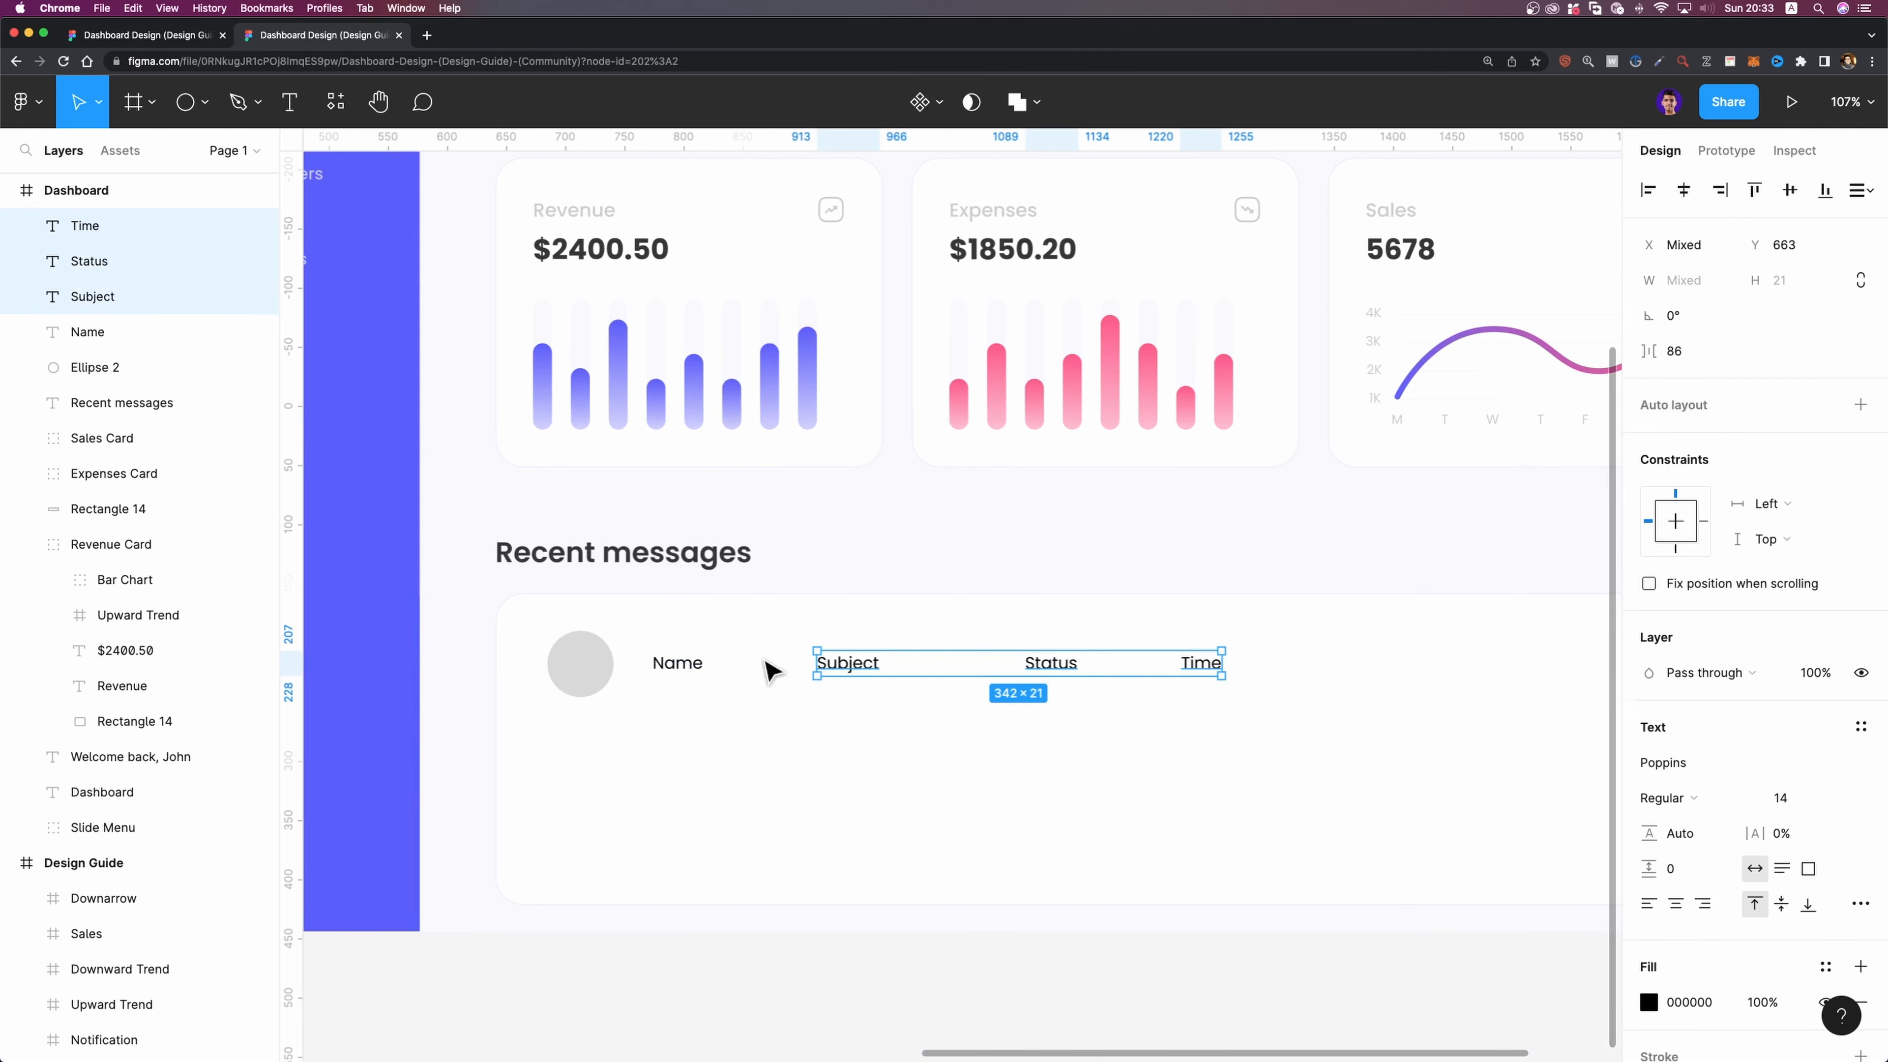
shift+click(677, 666)
shift+click(581, 668)
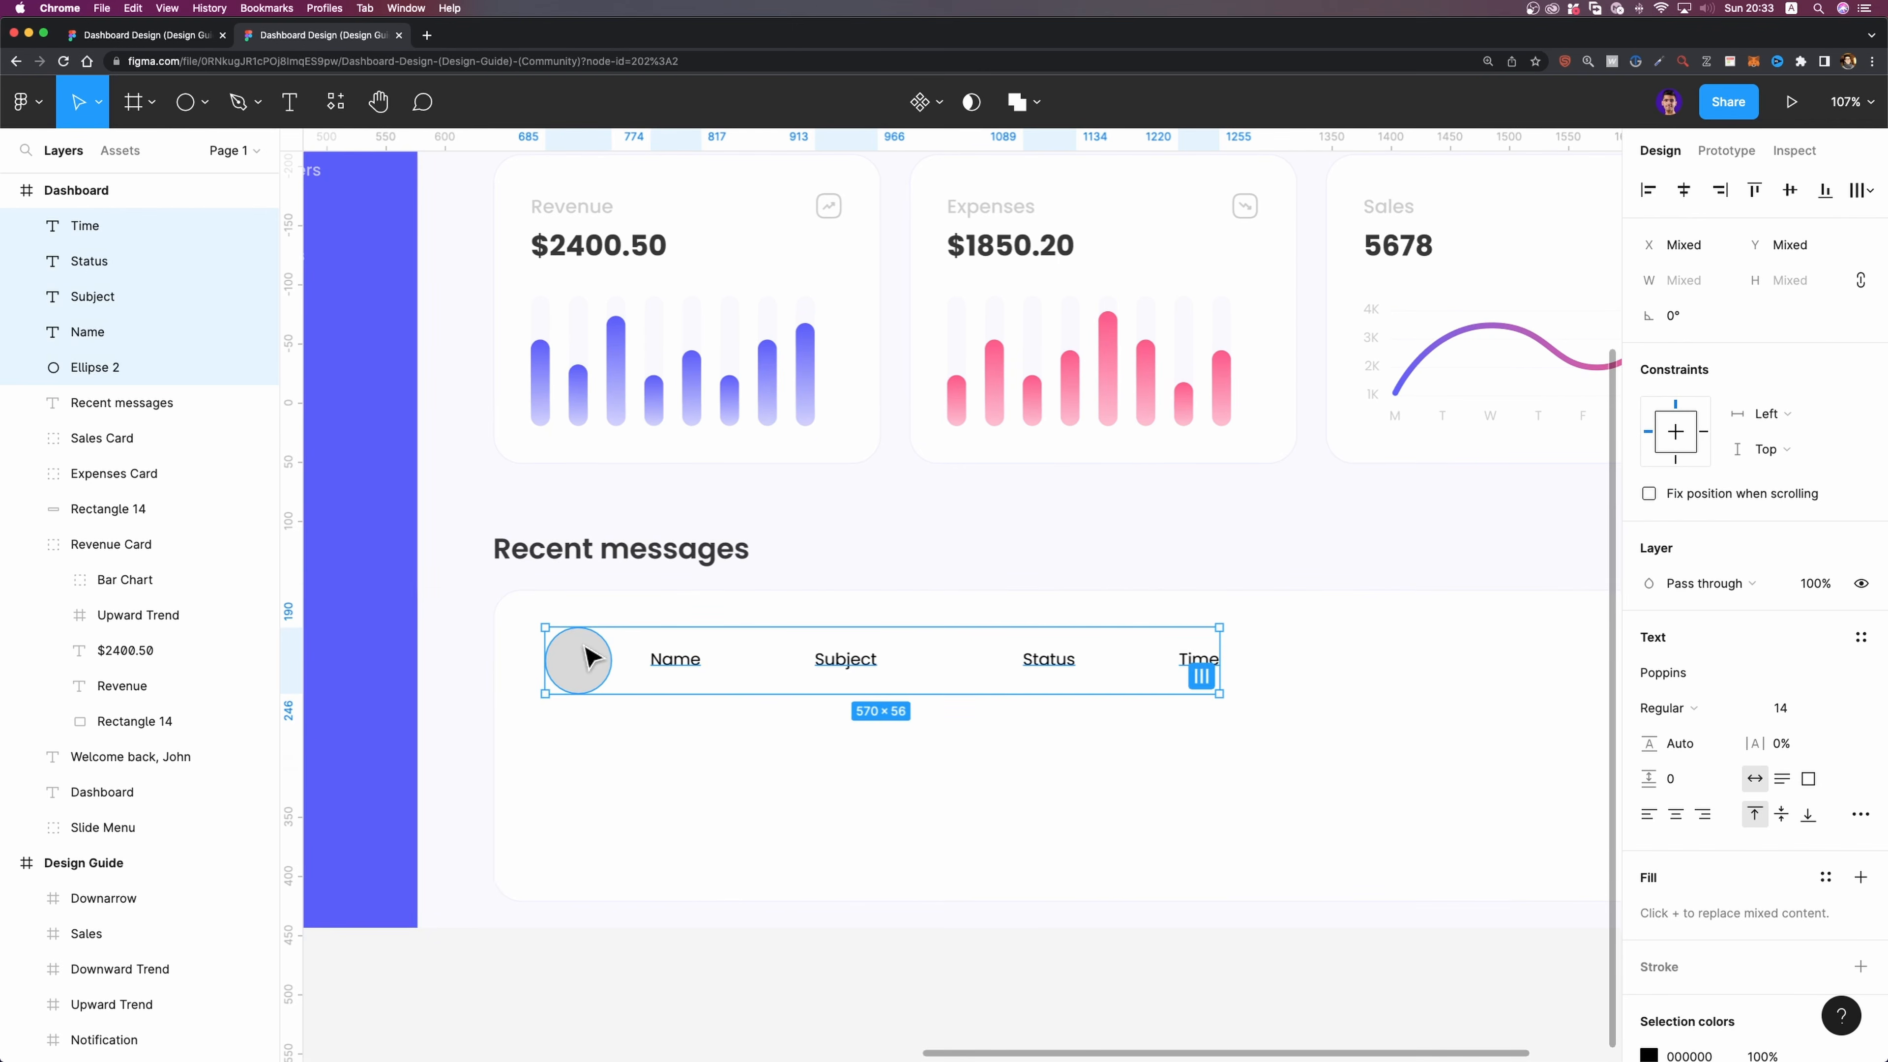
key(super+d)
drag(581, 662, 595, 742)
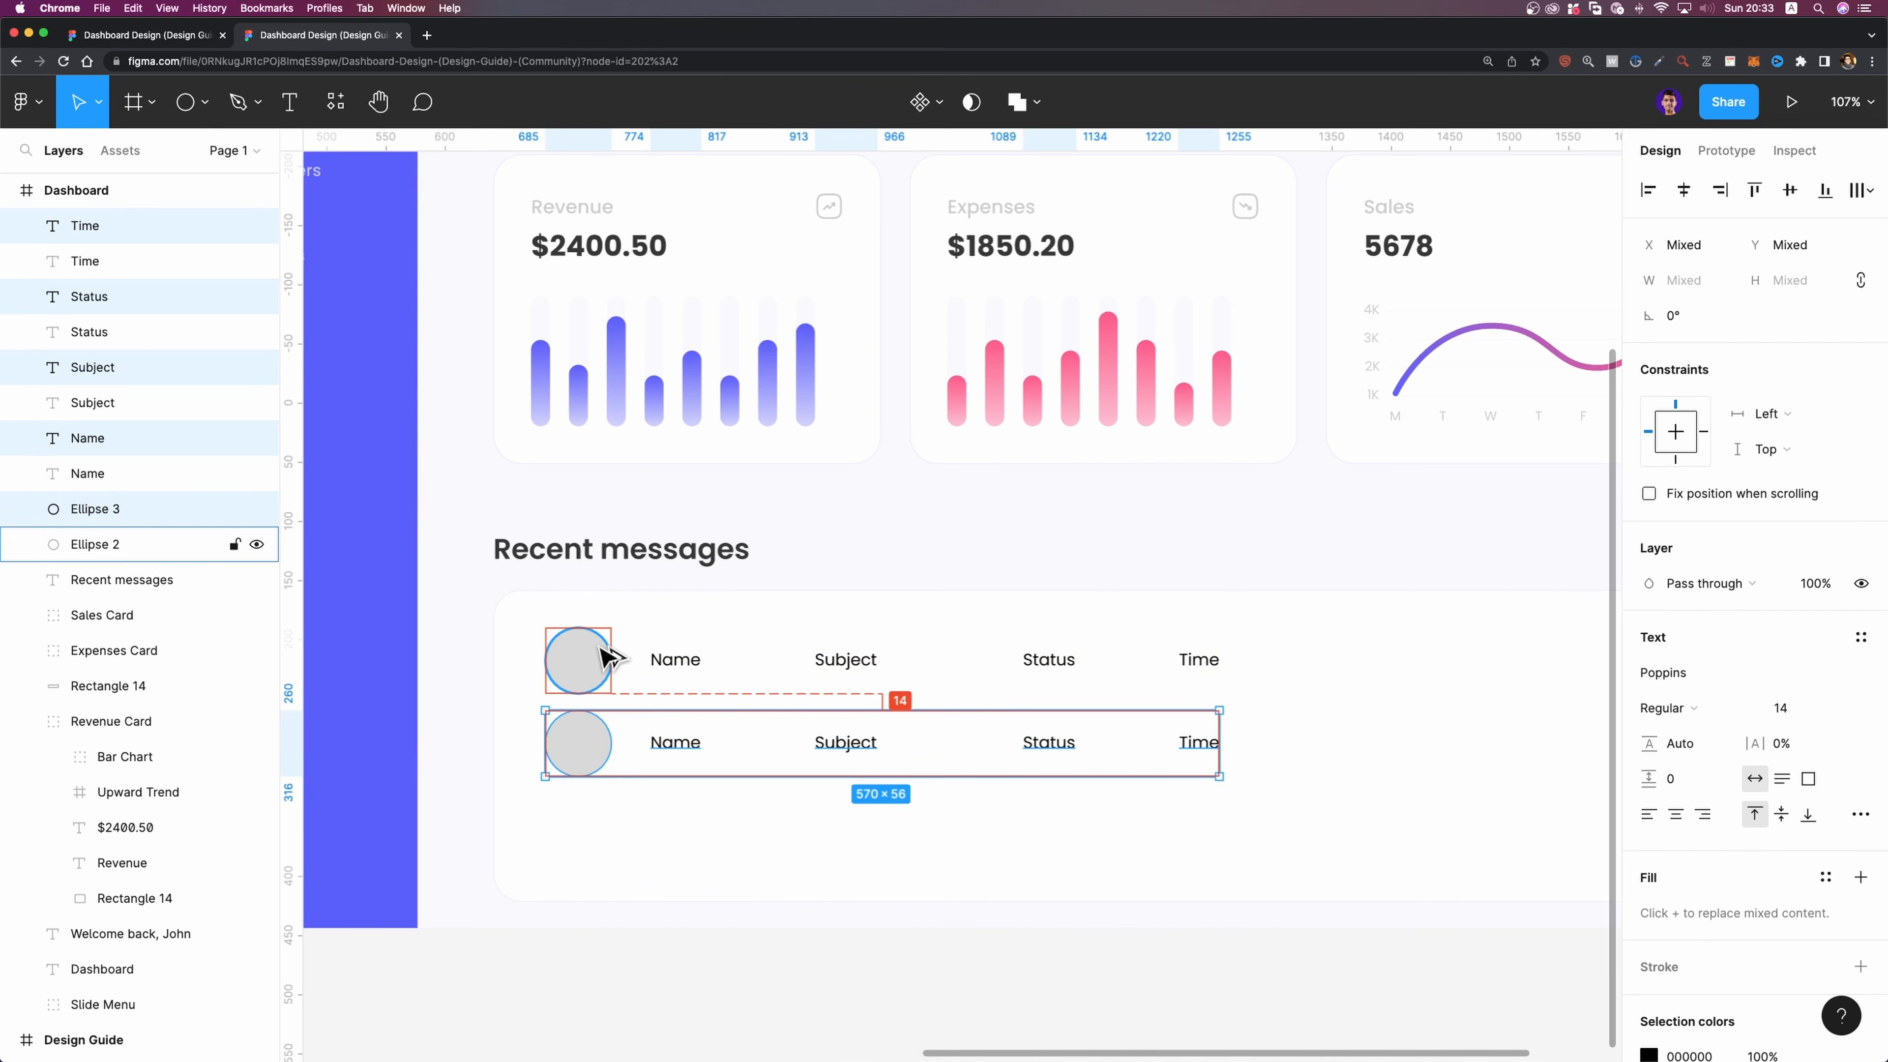
key(Down)
key(Down)
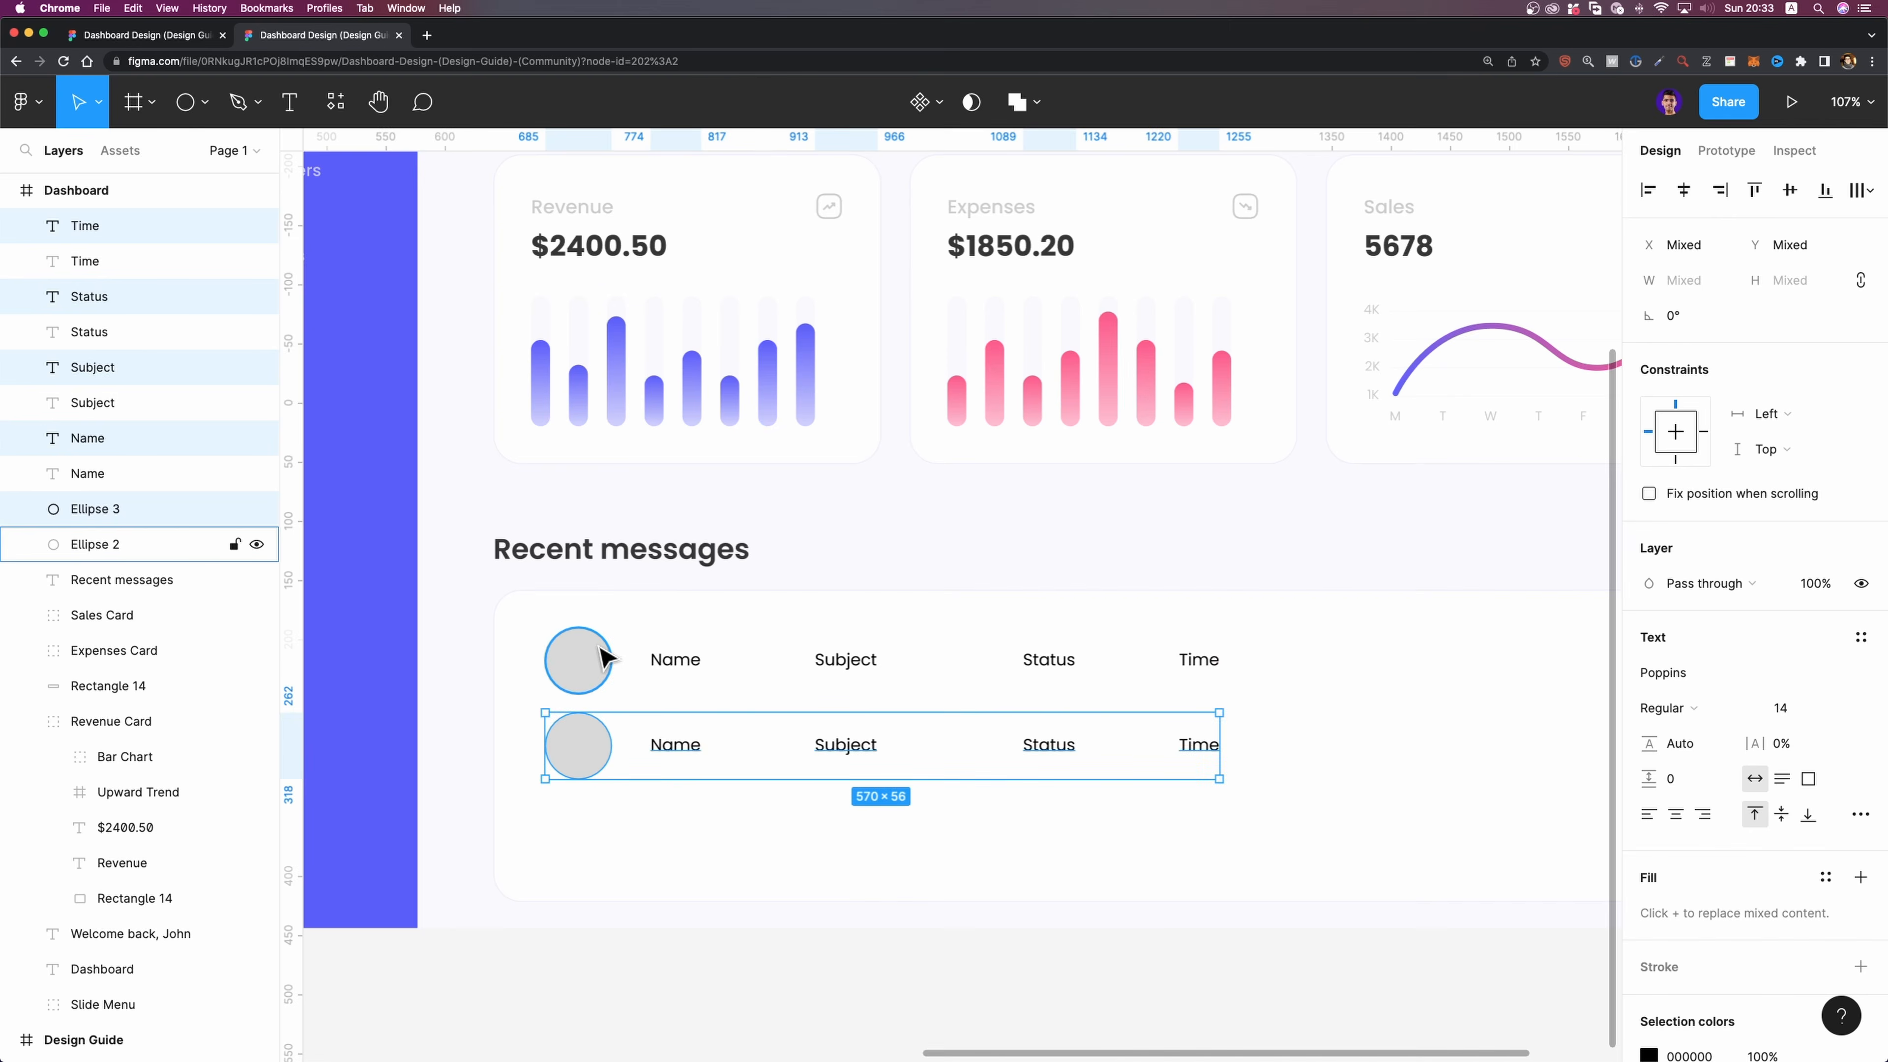
key(super+d)
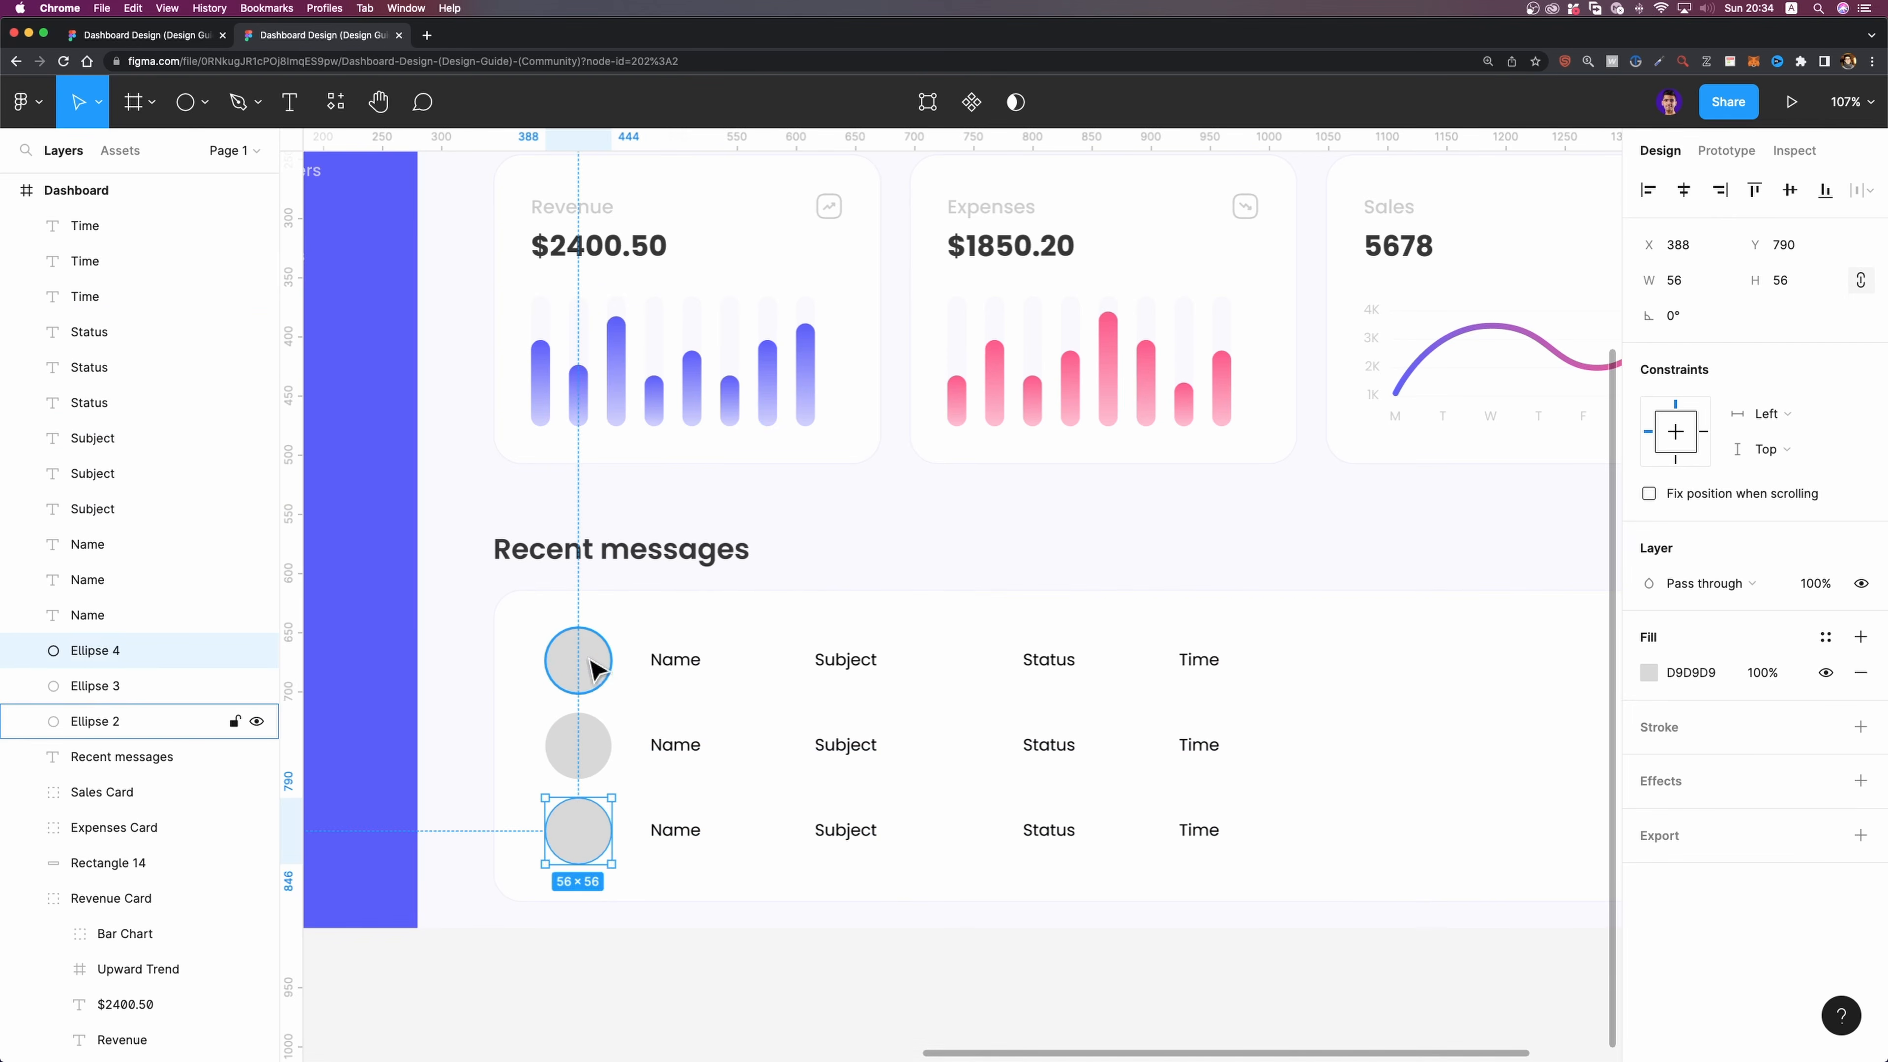
Fill the three circles with random photos using the User Profile plugin, with both genders and small photo quality.
click(597, 669)
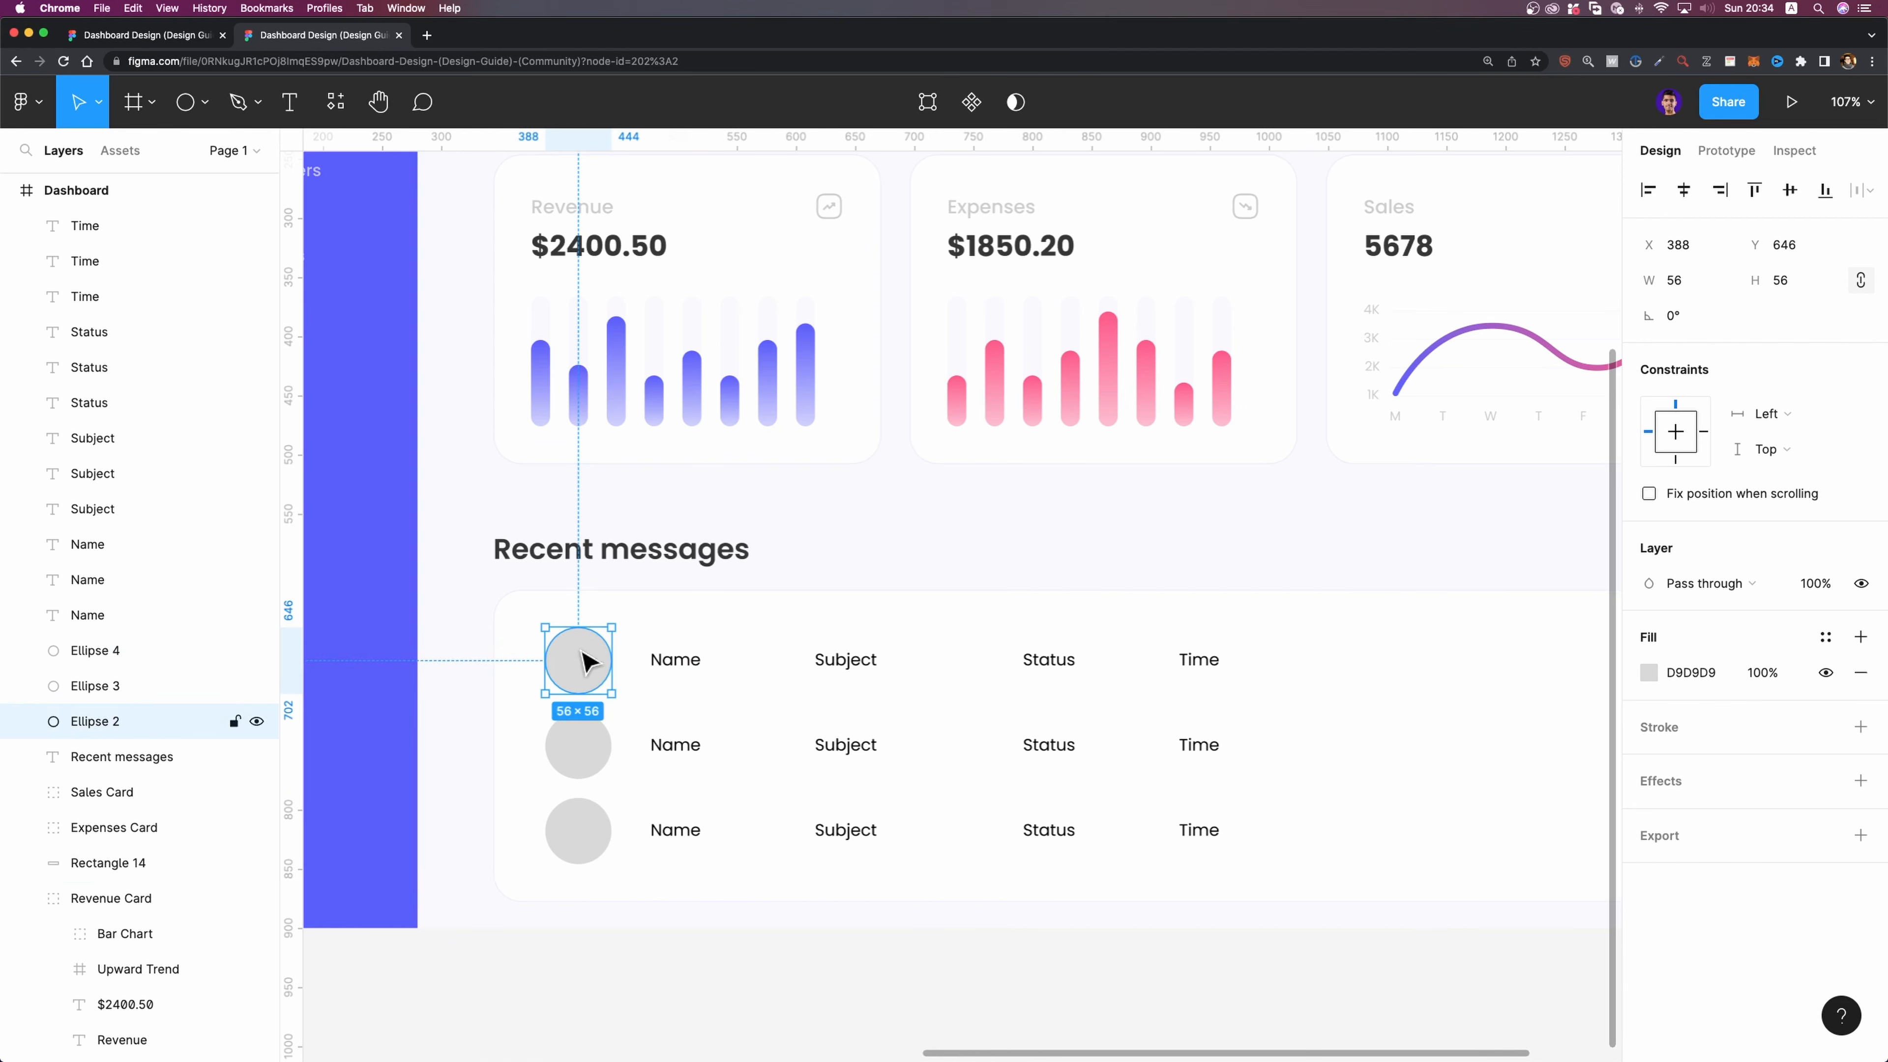
shift+click(584, 744)
shift+click(593, 844)
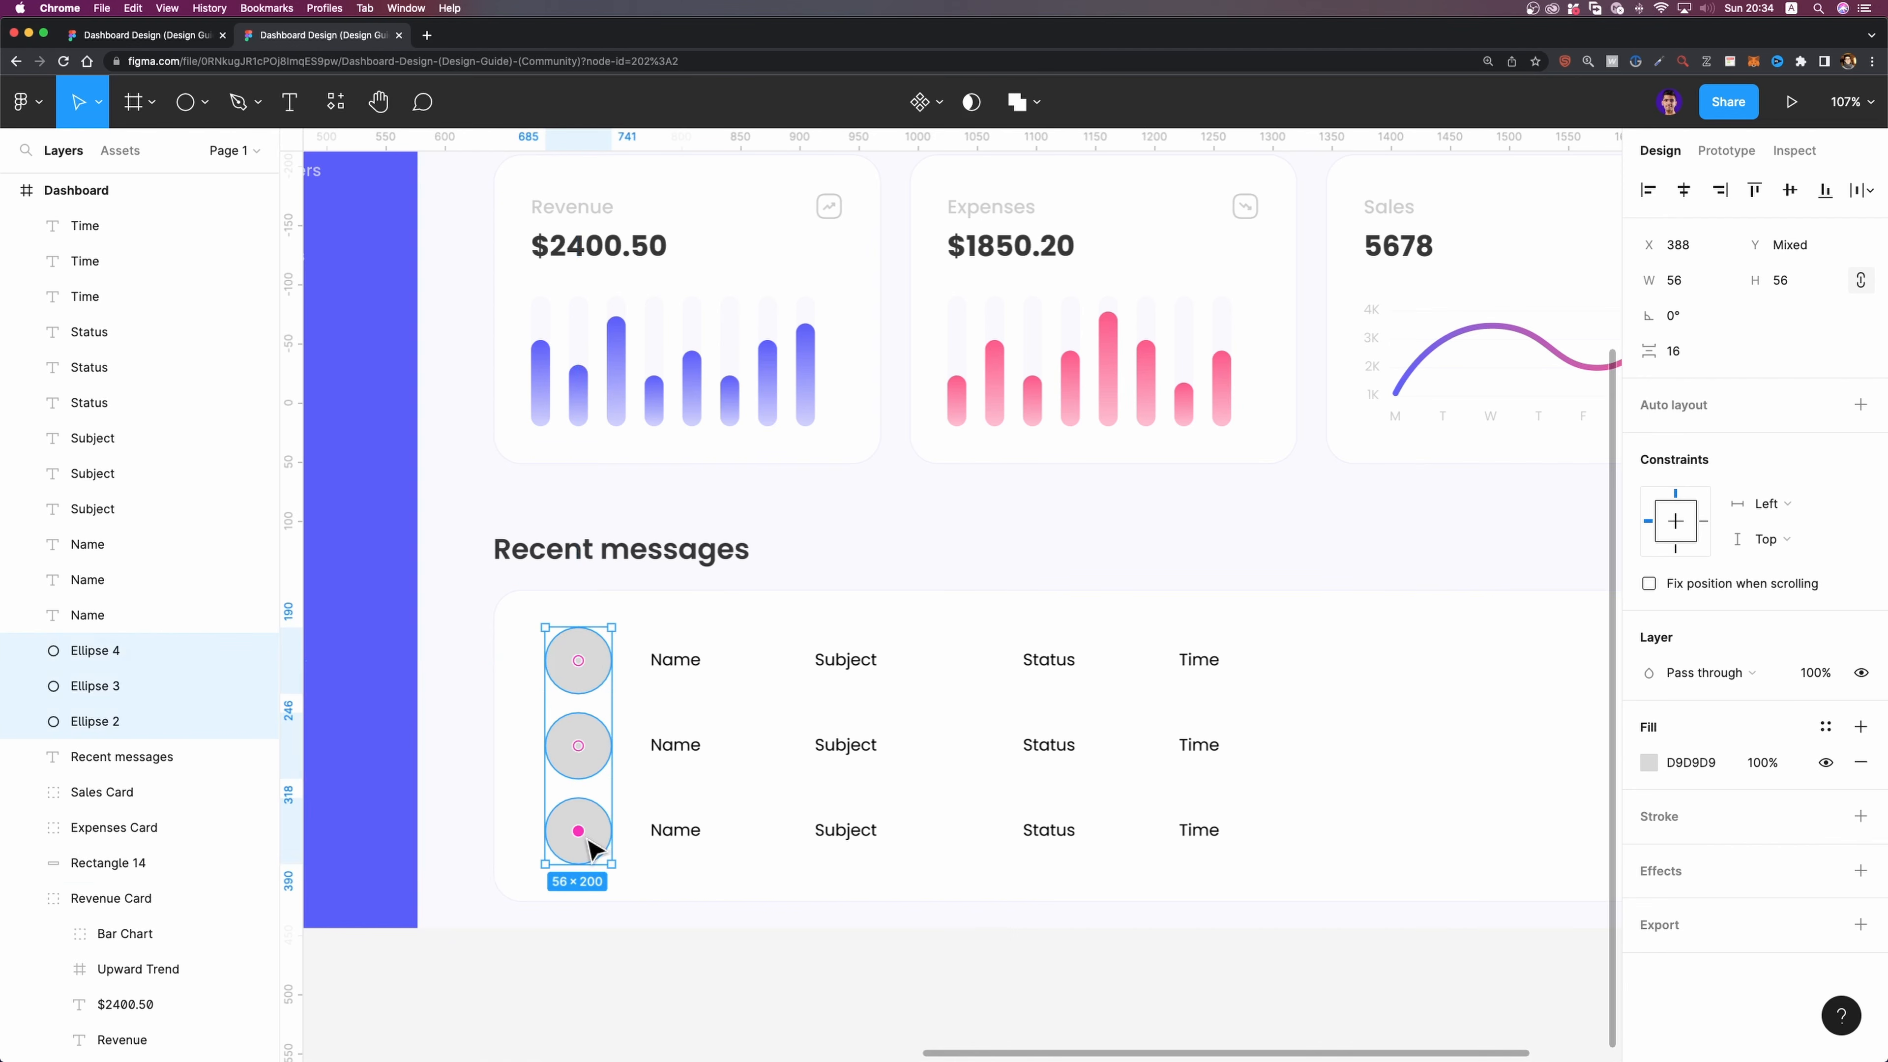
click(344, 105)
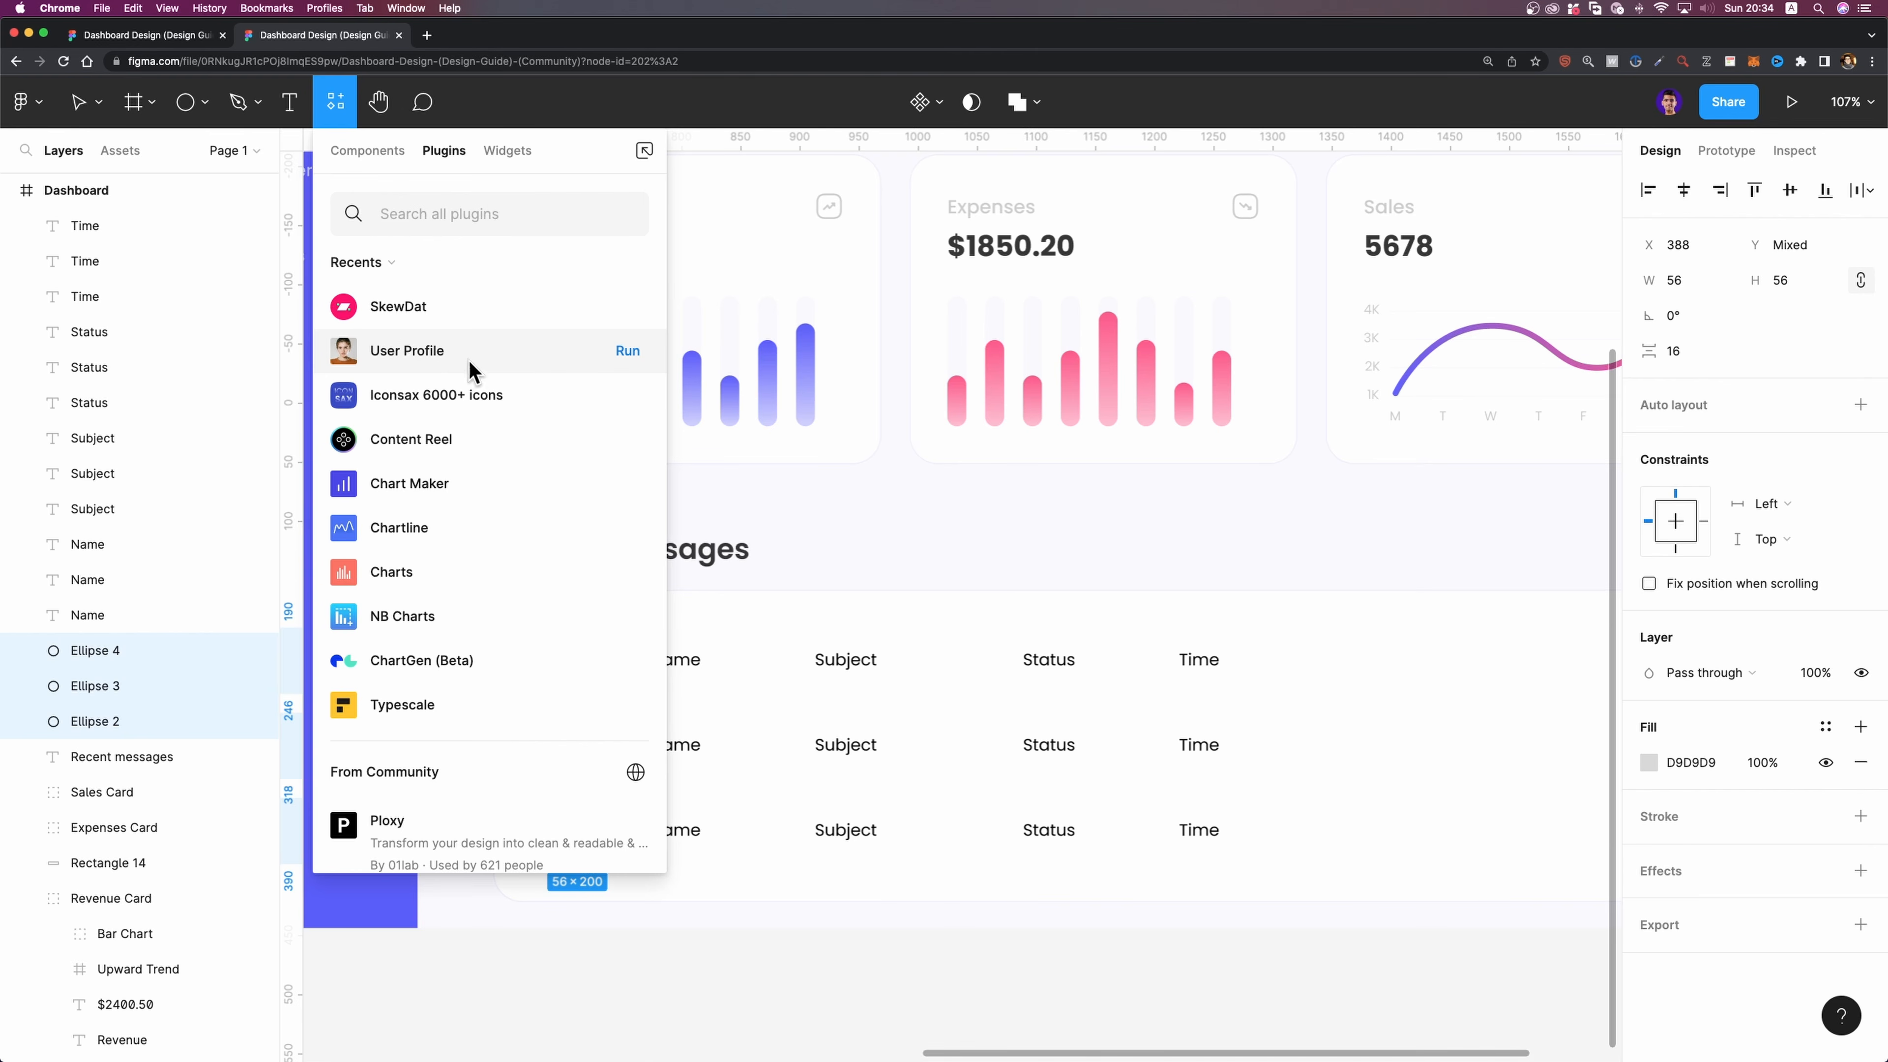
click(626, 351)
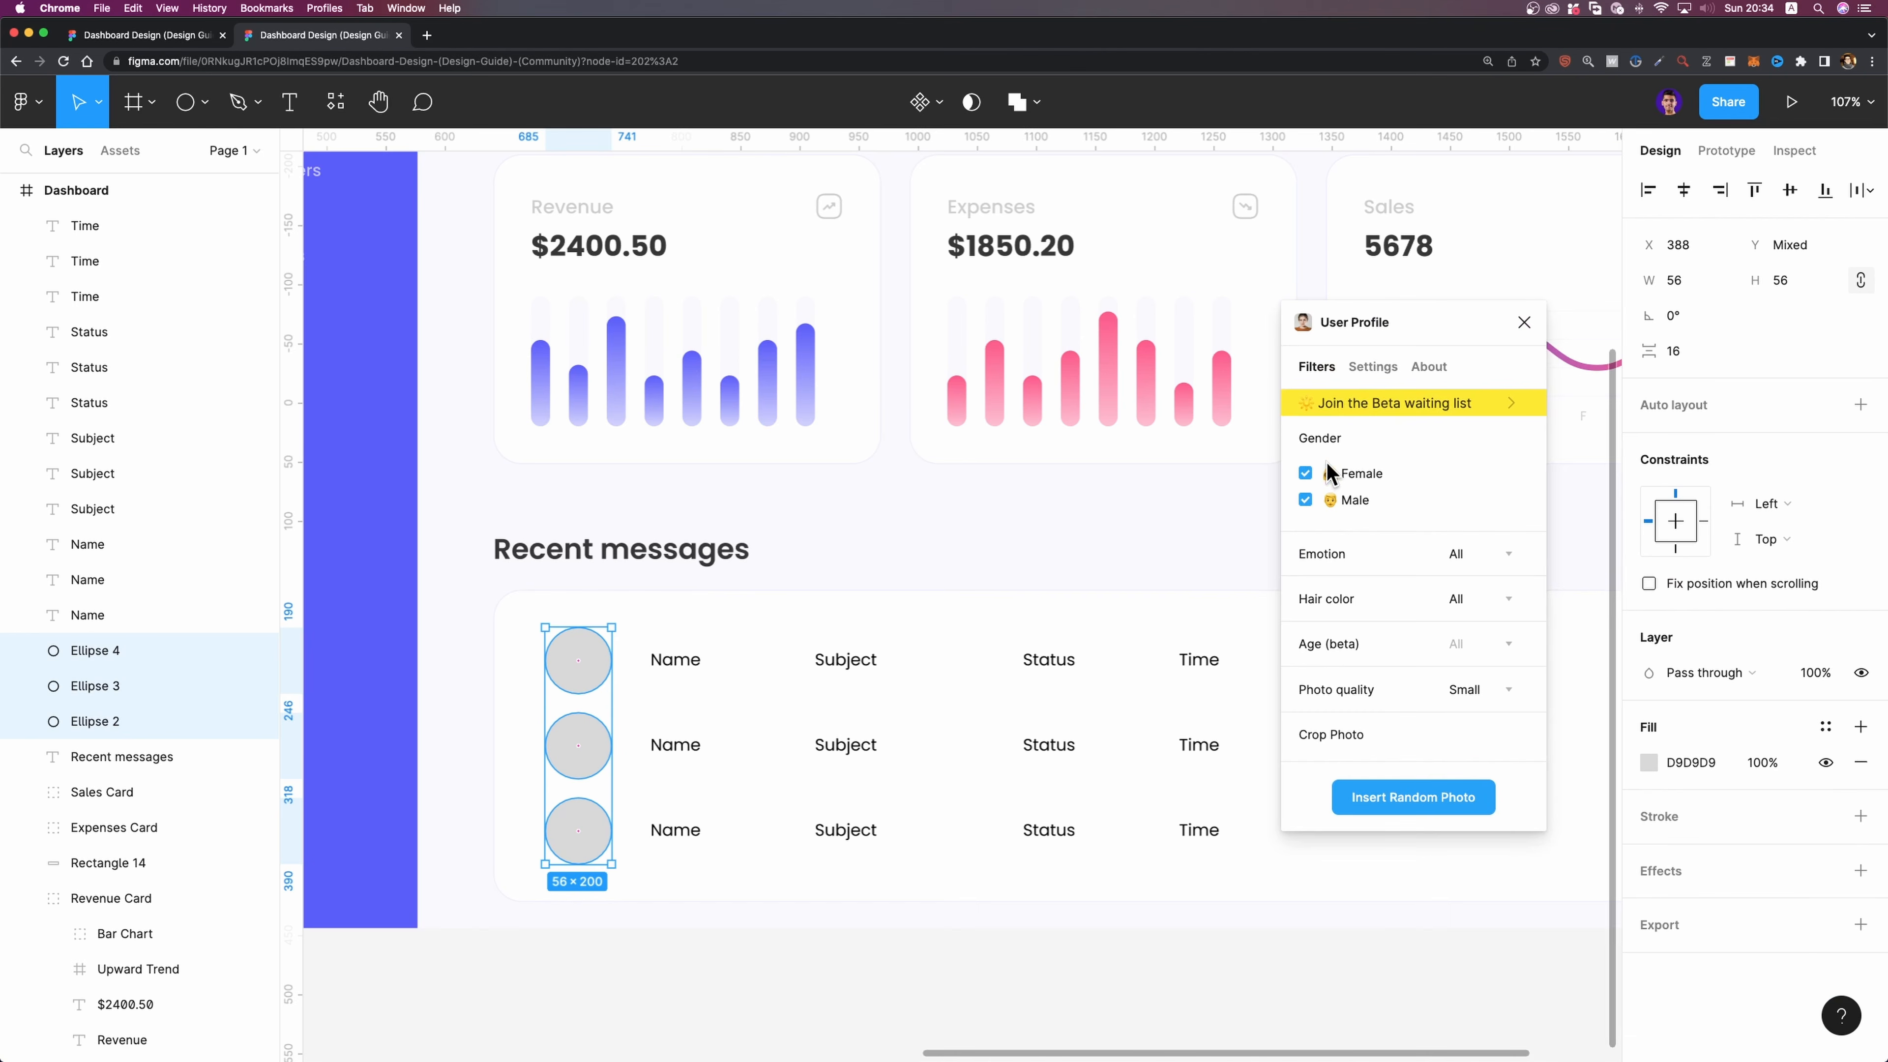
click(1441, 807)
click(1523, 322)
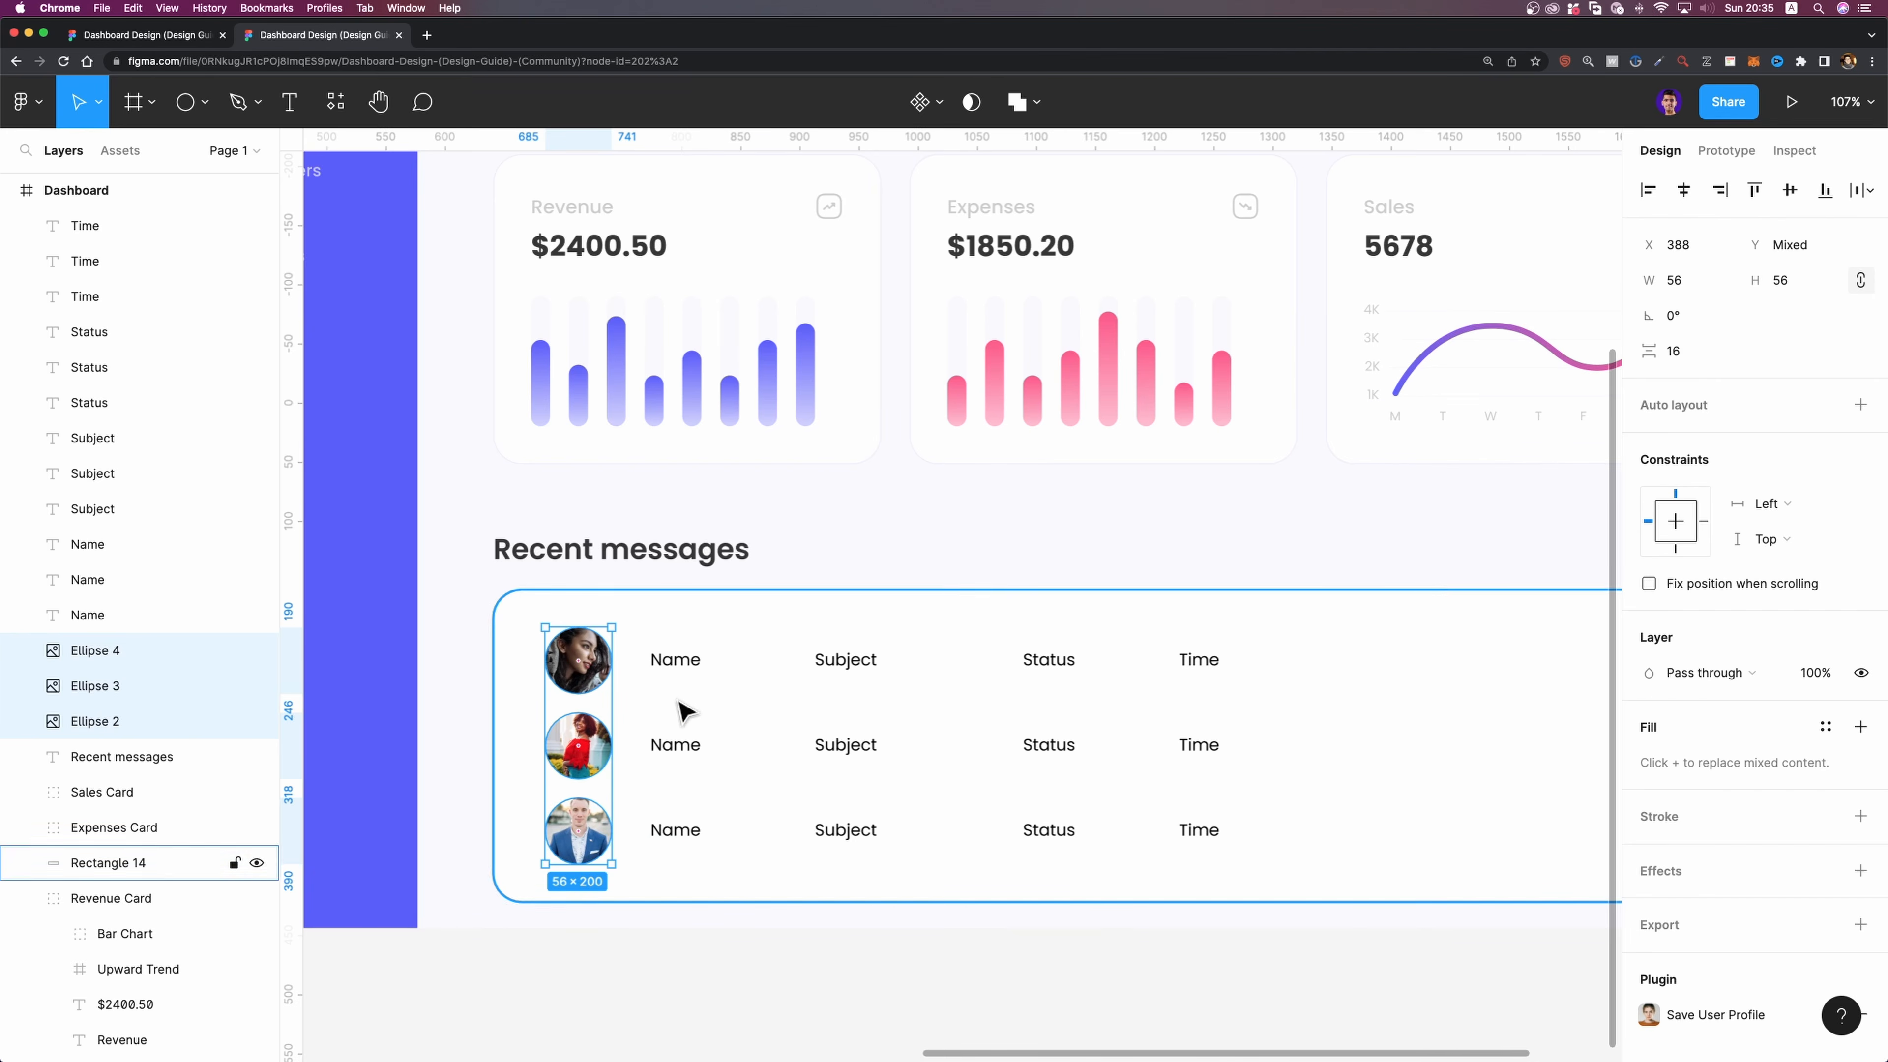
Run the Content Reel plugin on the first row's "Name" label and show its text content.
scroll(684, 714, right, 2)
click(698, 720)
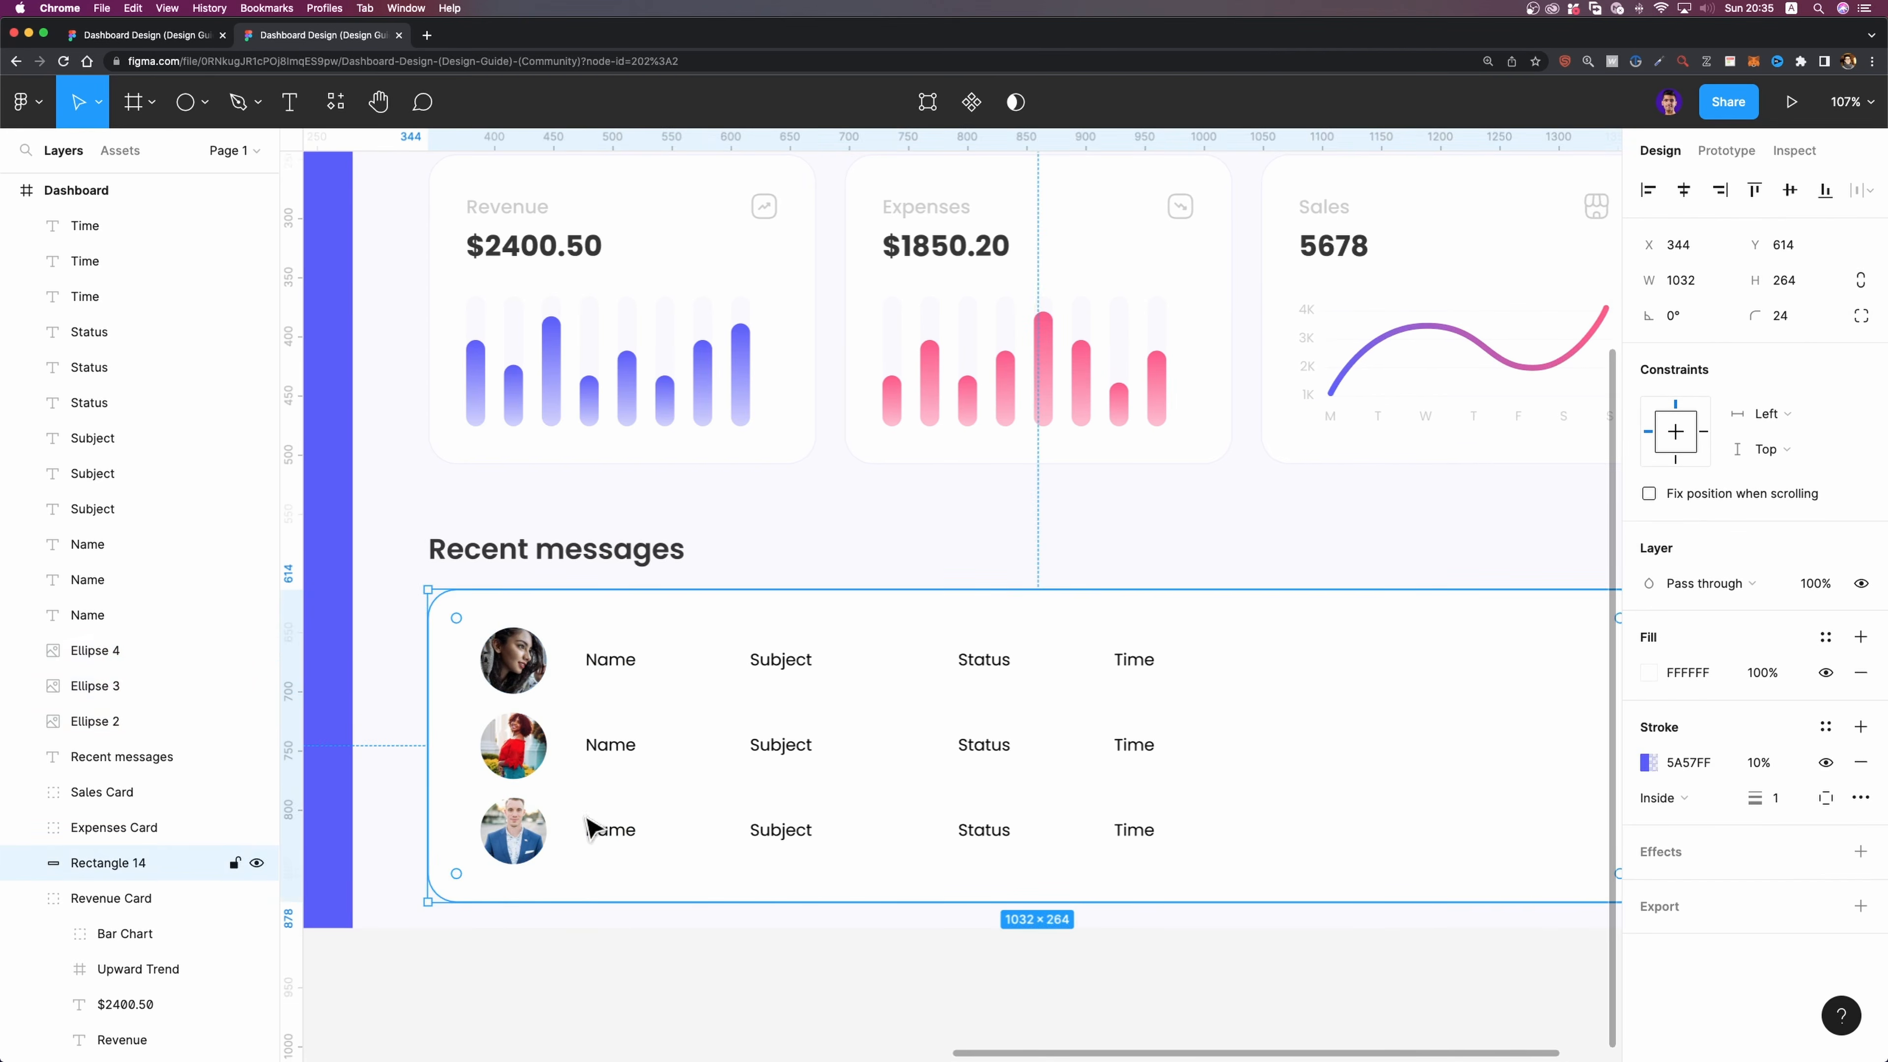
click(619, 662)
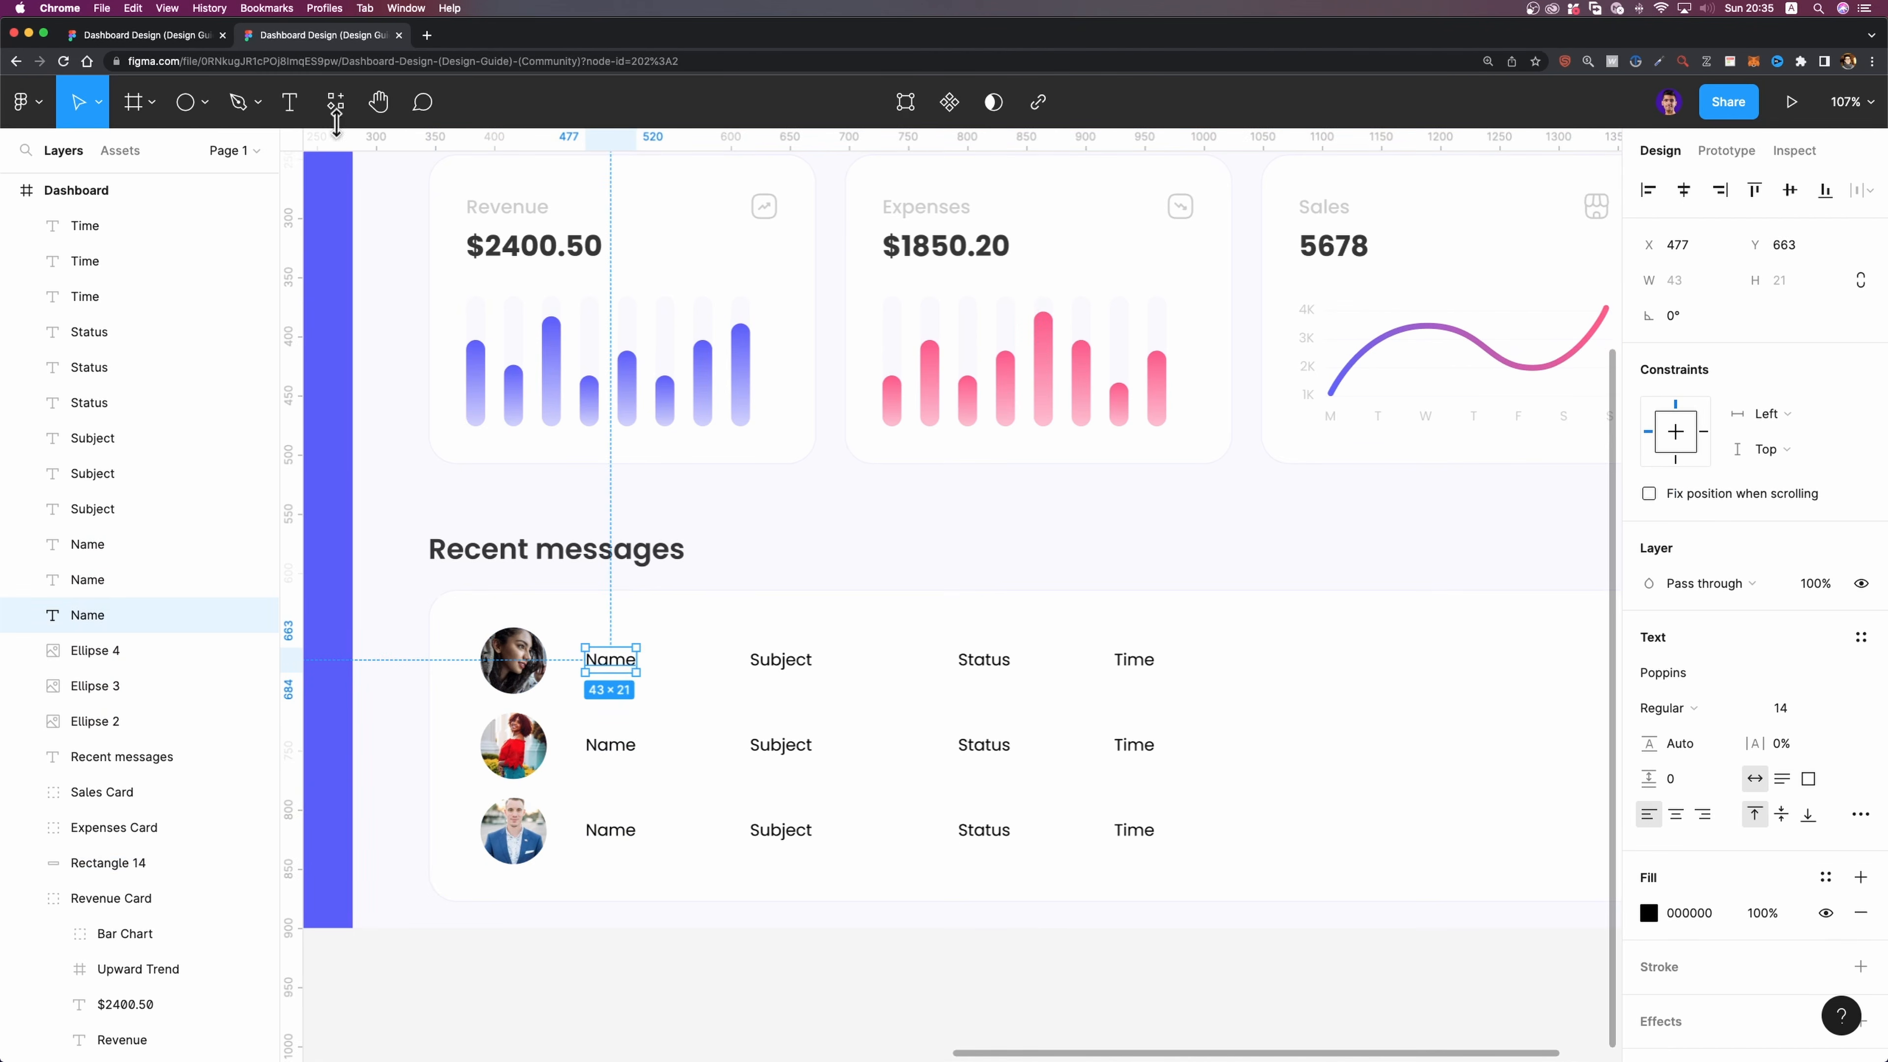
click(341, 91)
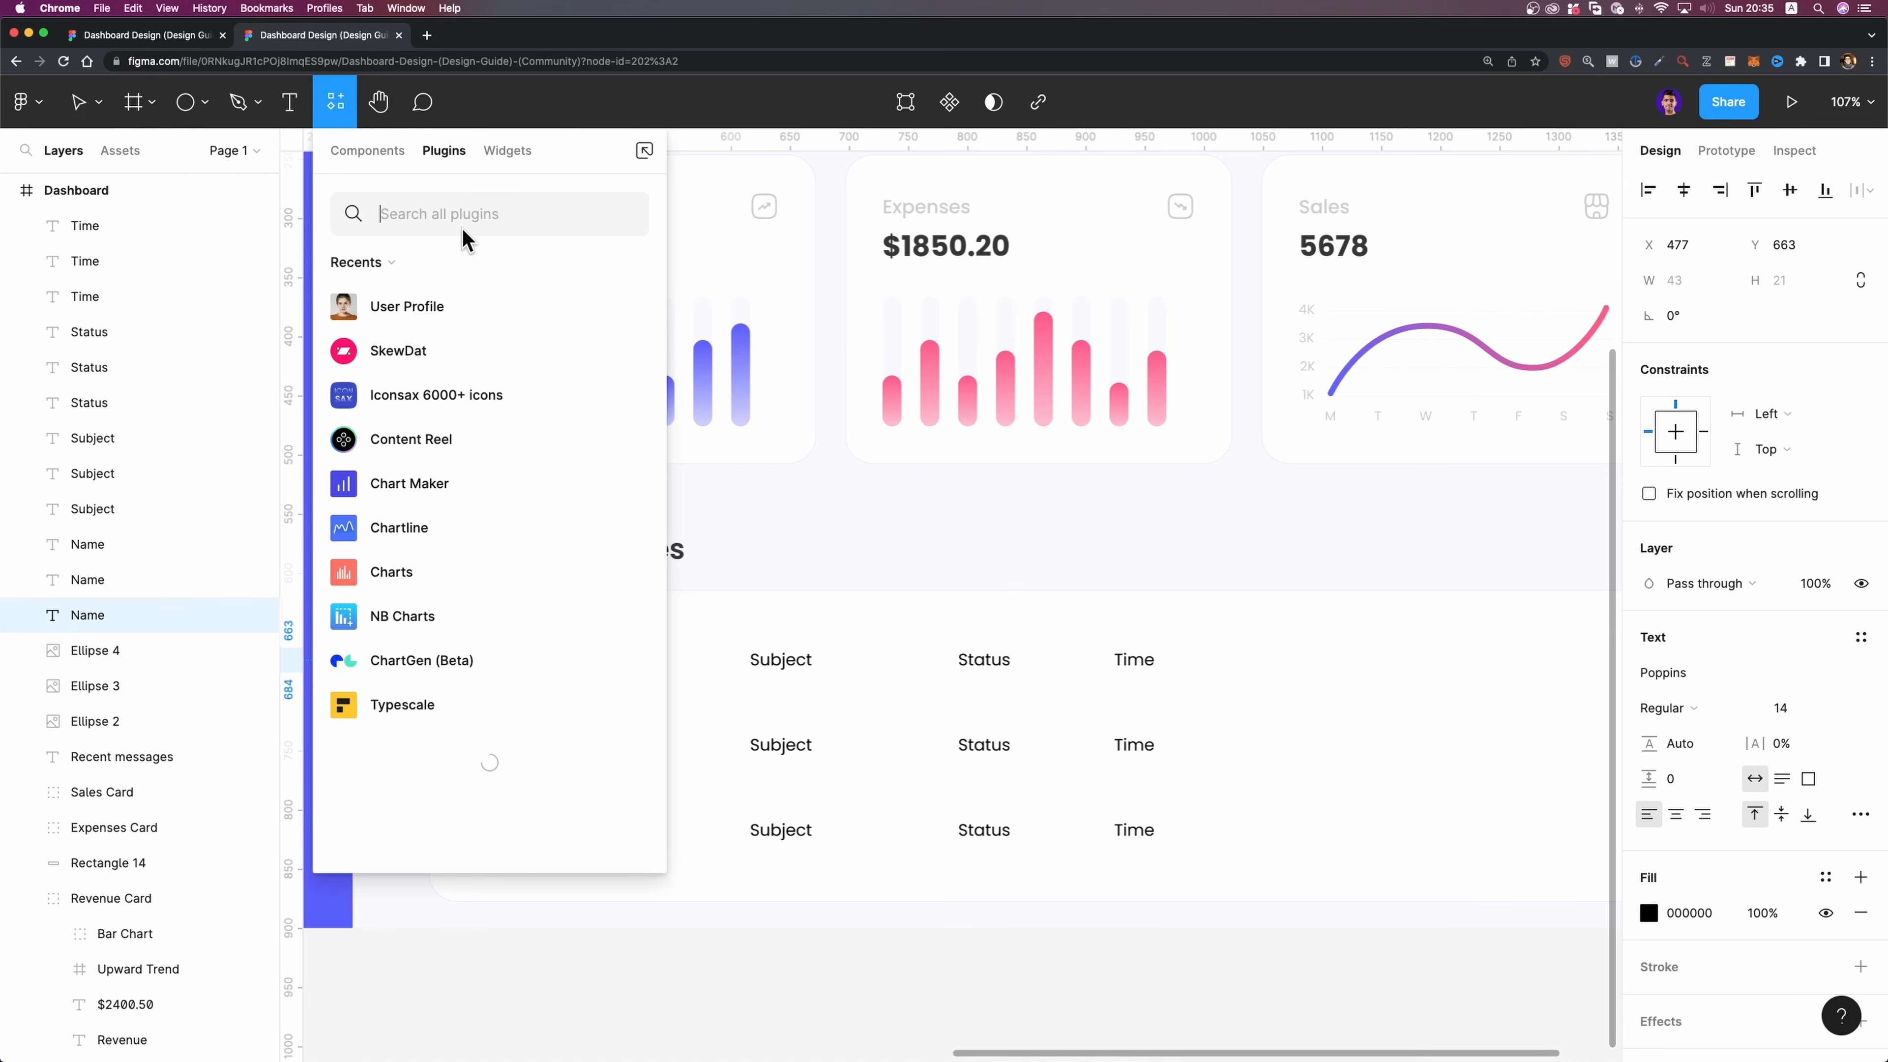
text(conte)
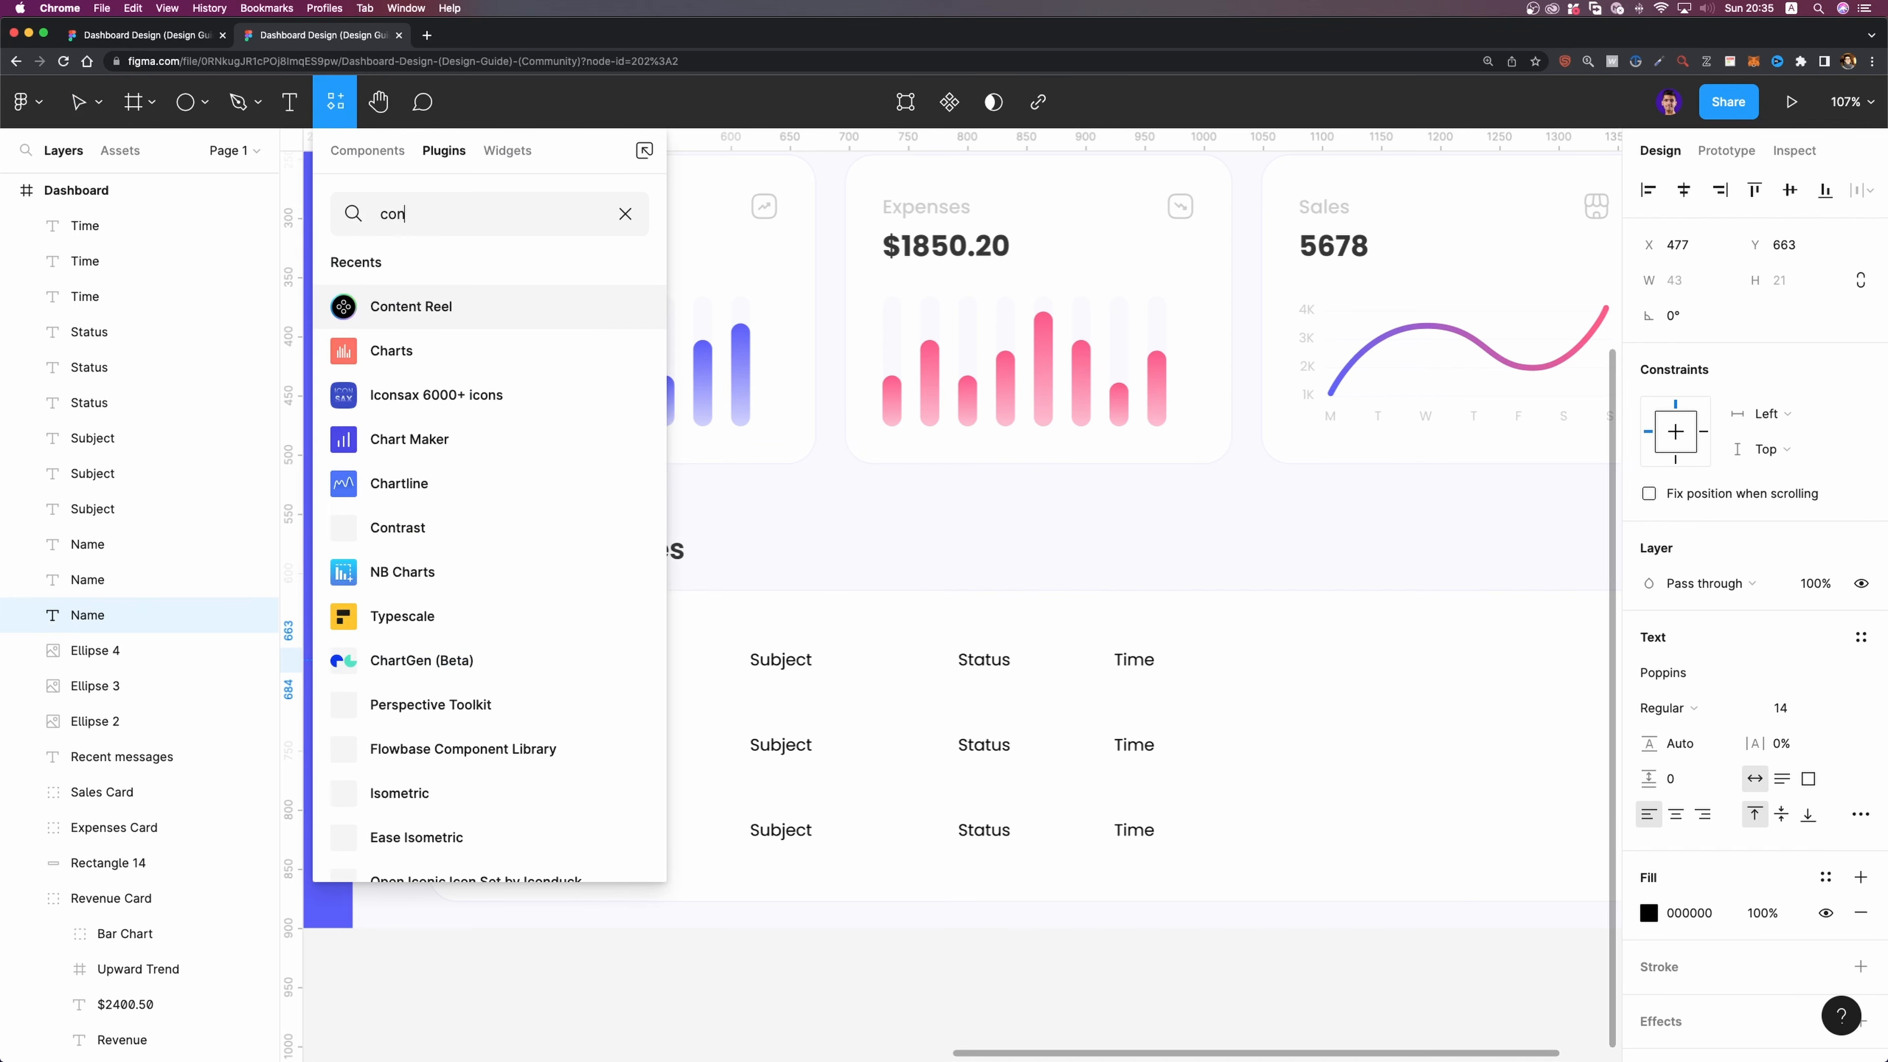
click(627, 308)
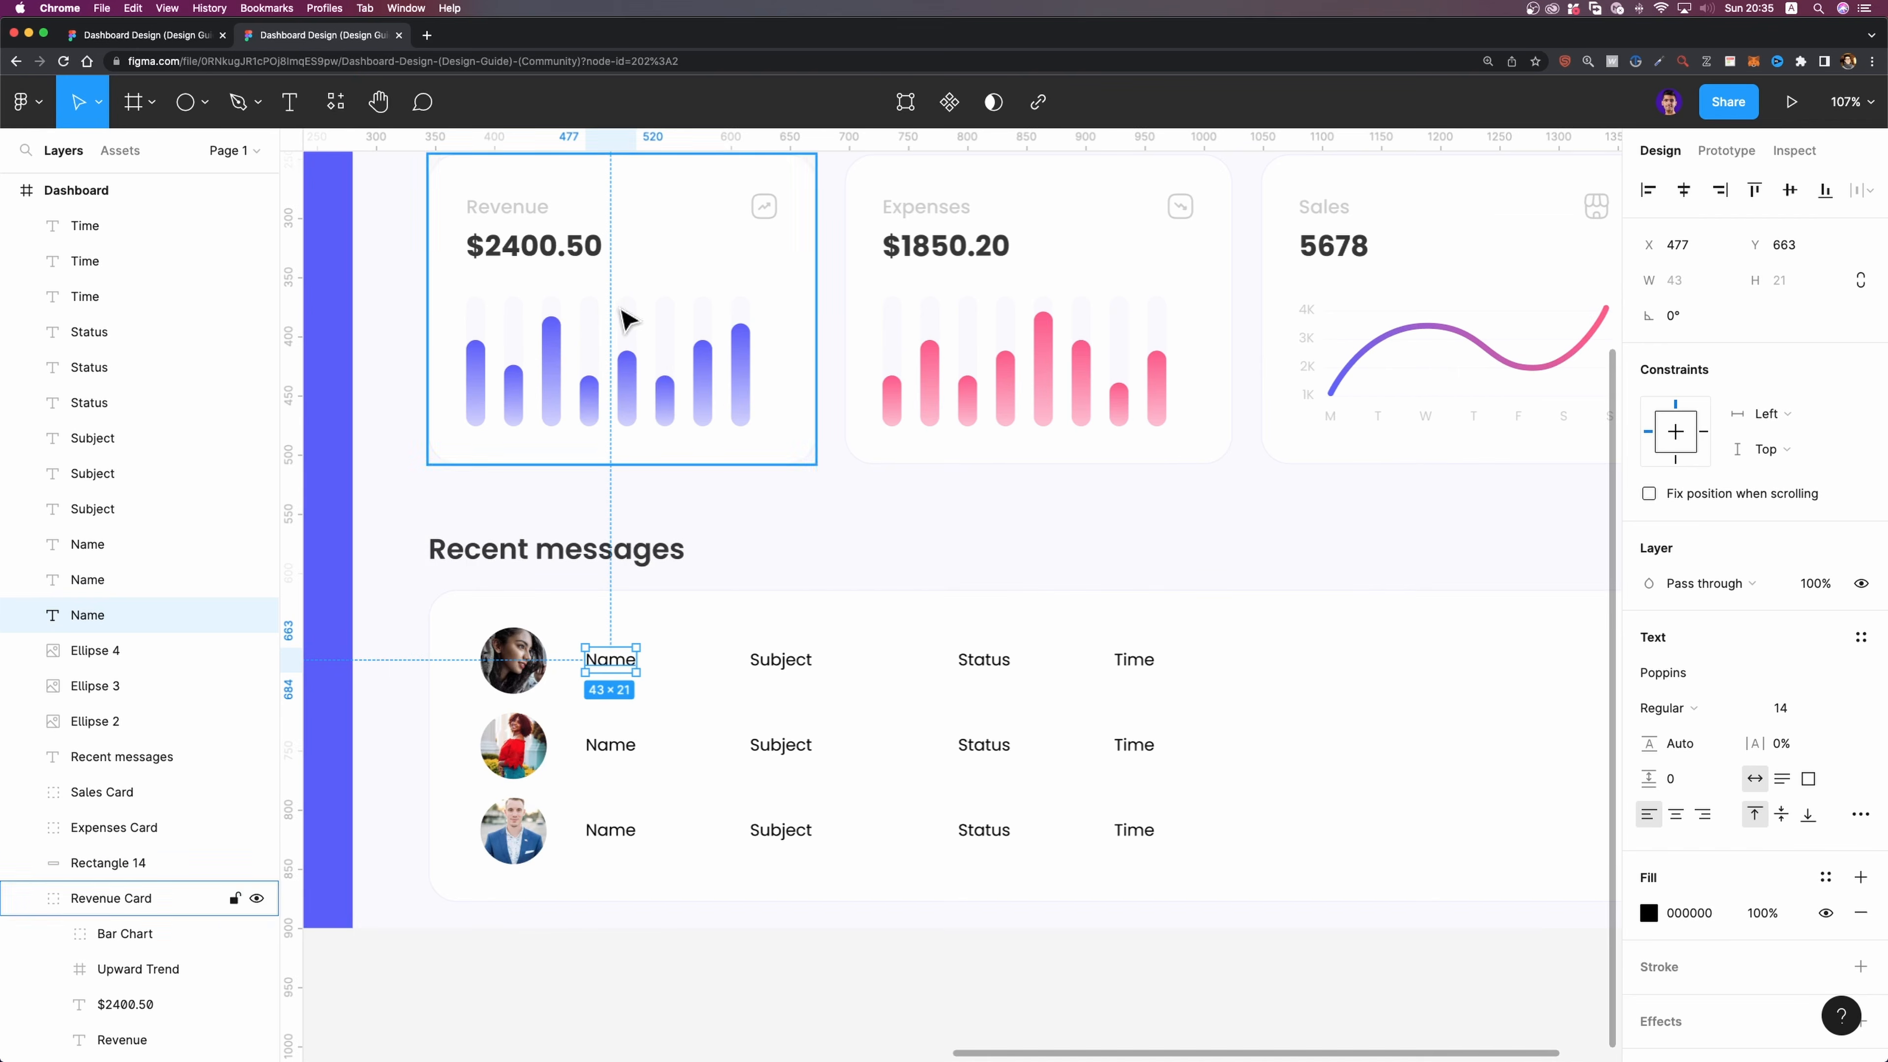
click(1478, 291)
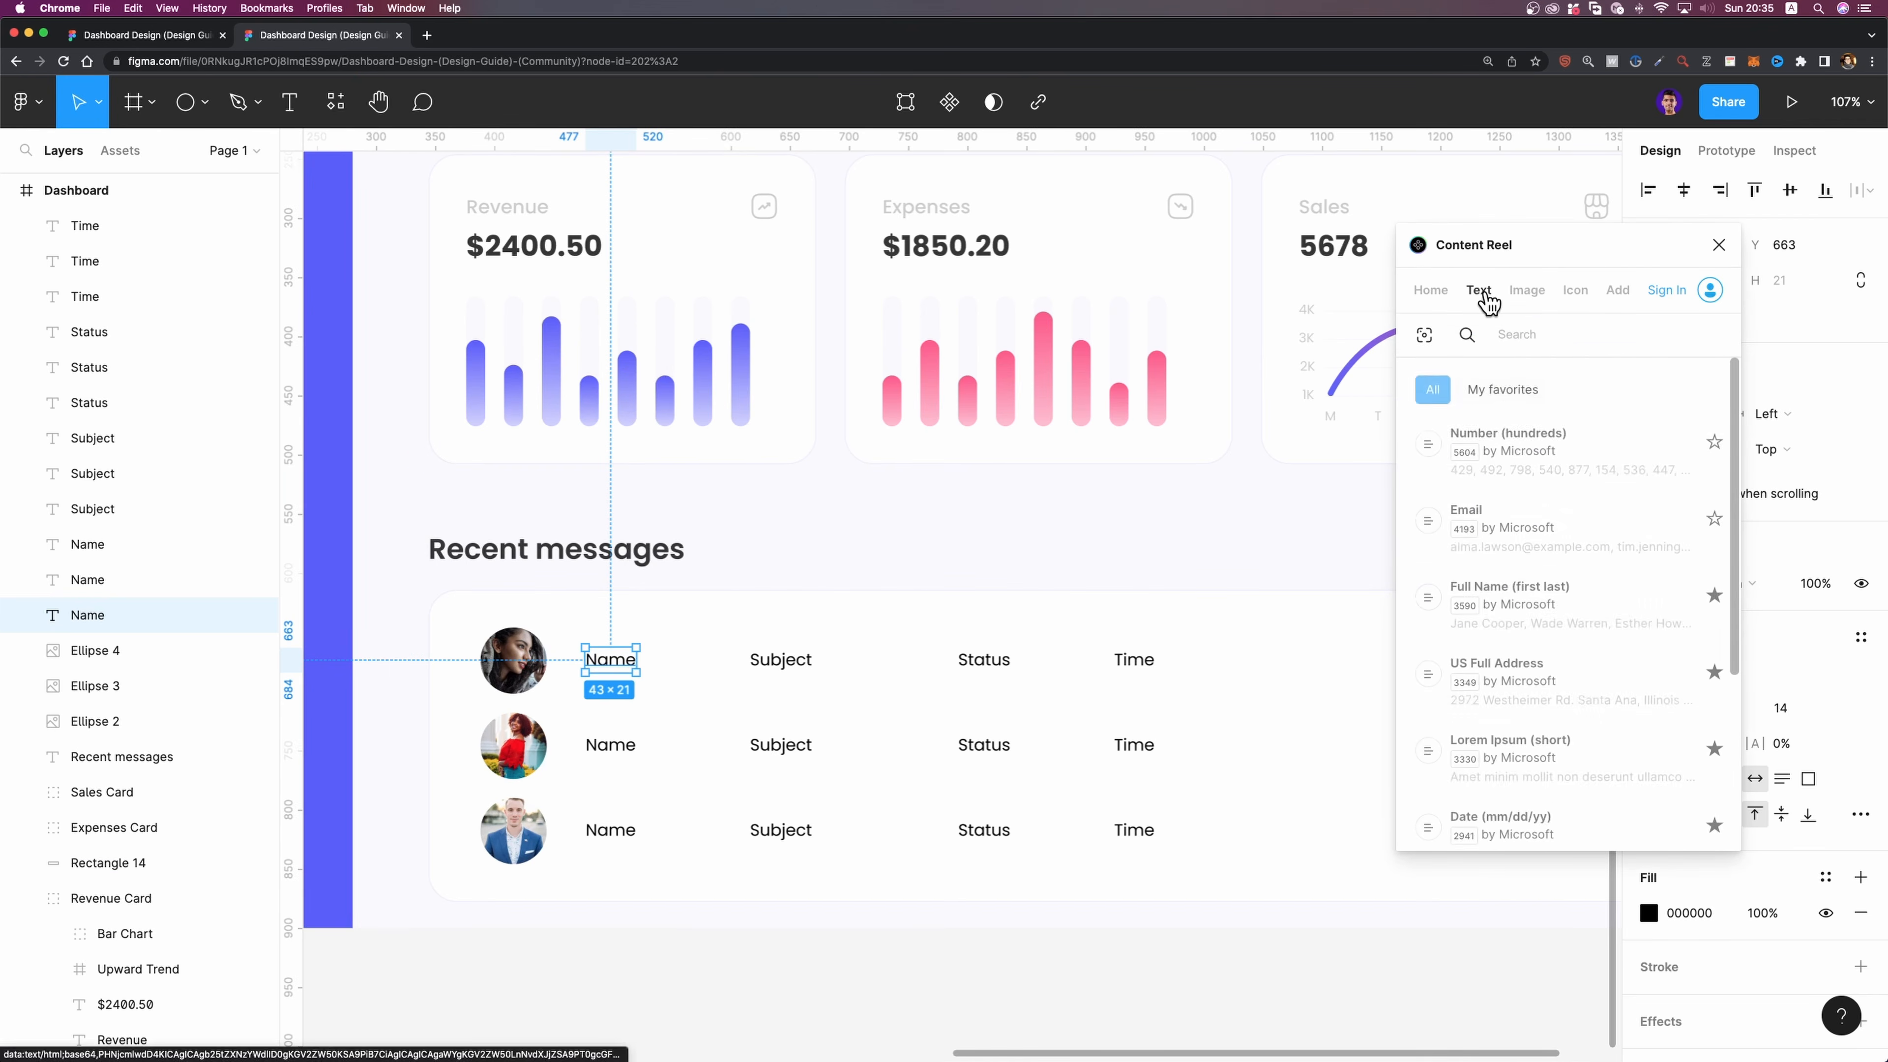
Fill the first row's name label with a woman's name from the "Full Name (first last)" collection.
scroll(1555, 539, down, 1)
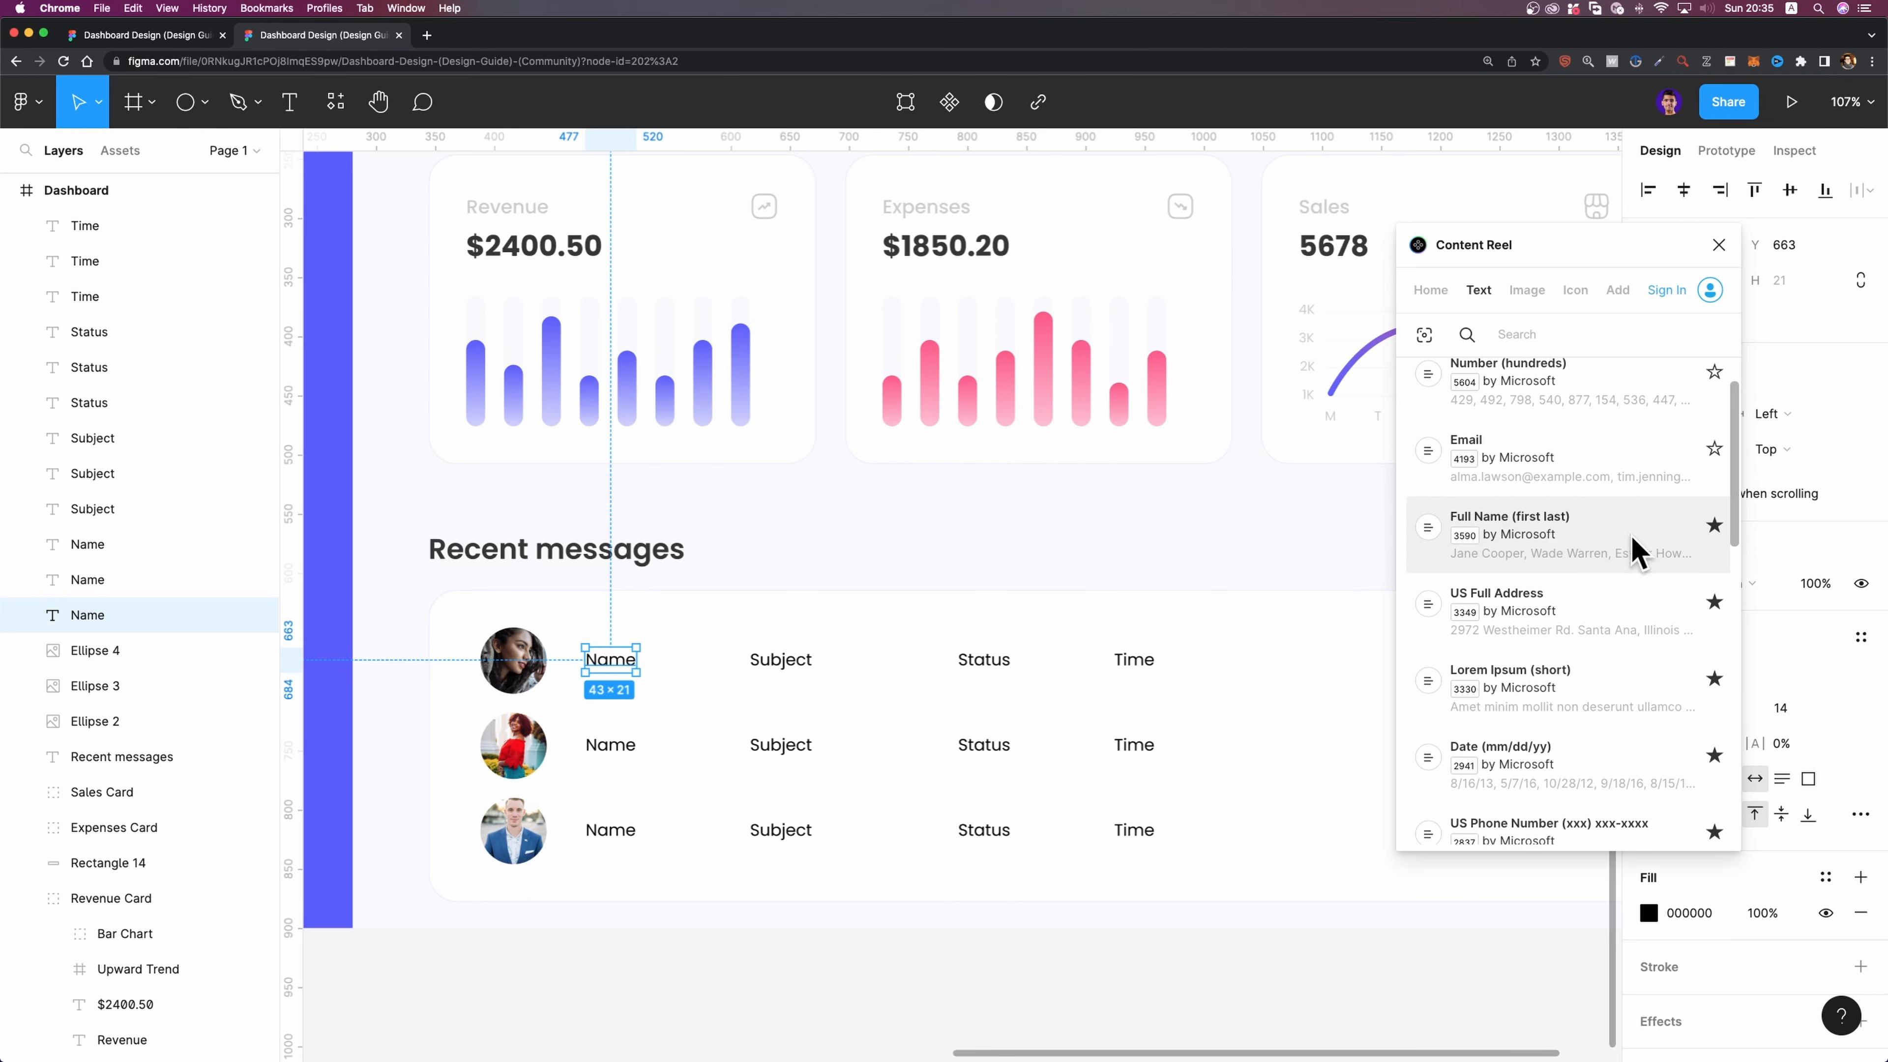
click(1635, 550)
scroll(1496, 563, down, 1)
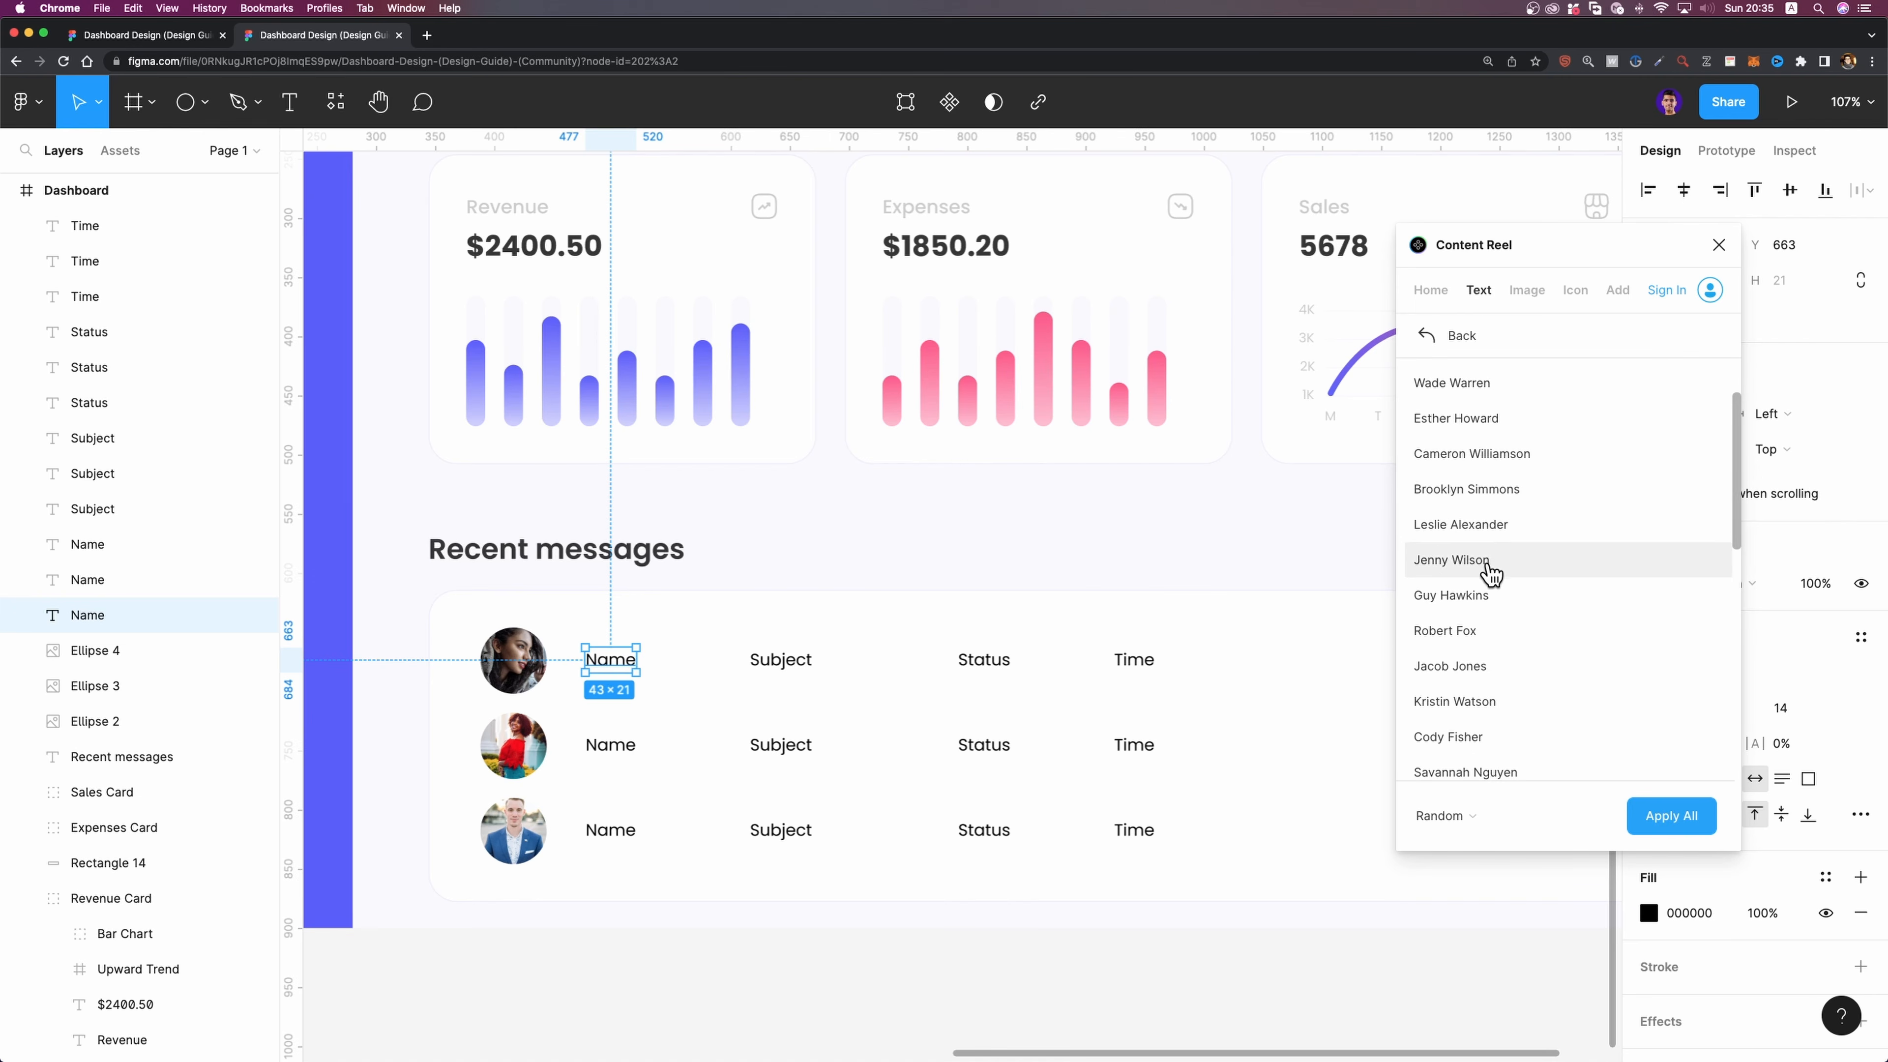
click(1452, 571)
scroll(1451, 571, up, 1)
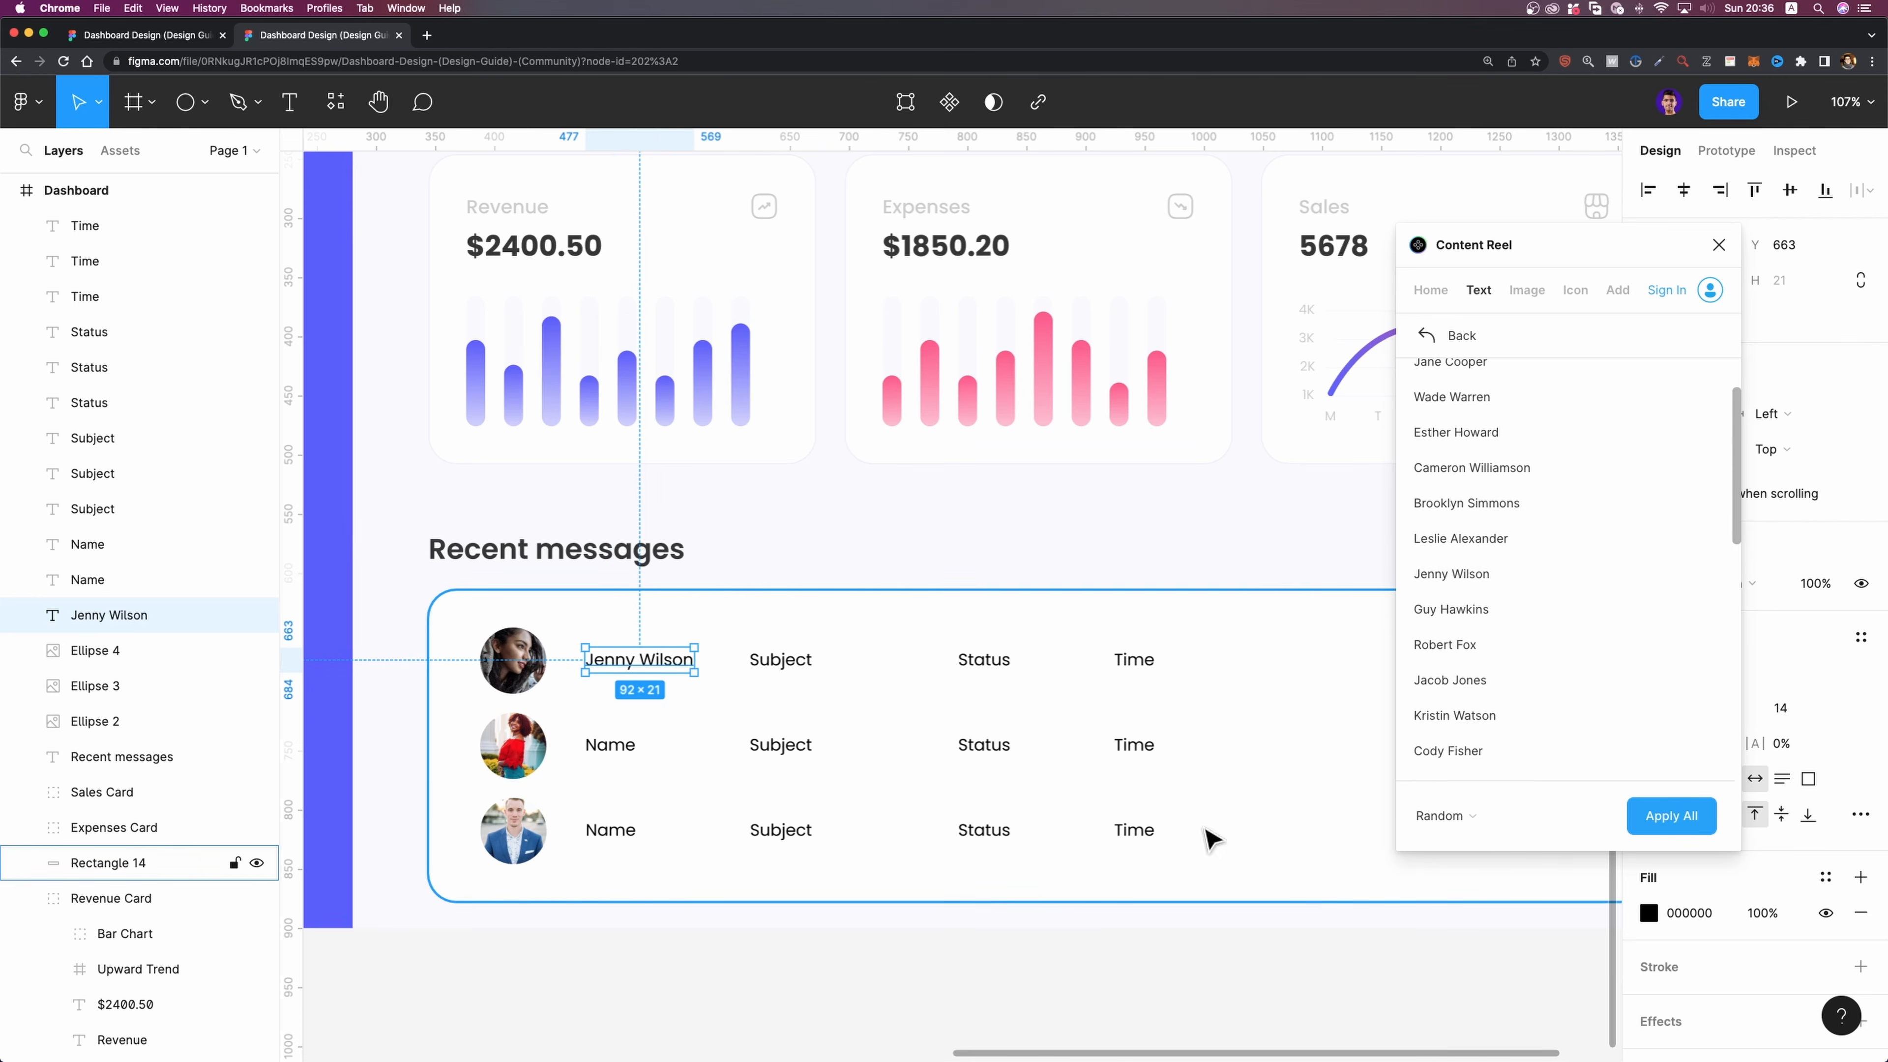
Fill the second and third rows' "Name" labels with full names matching their photos and close the plugin.
click(621, 752)
scroll(1549, 599, down, 5)
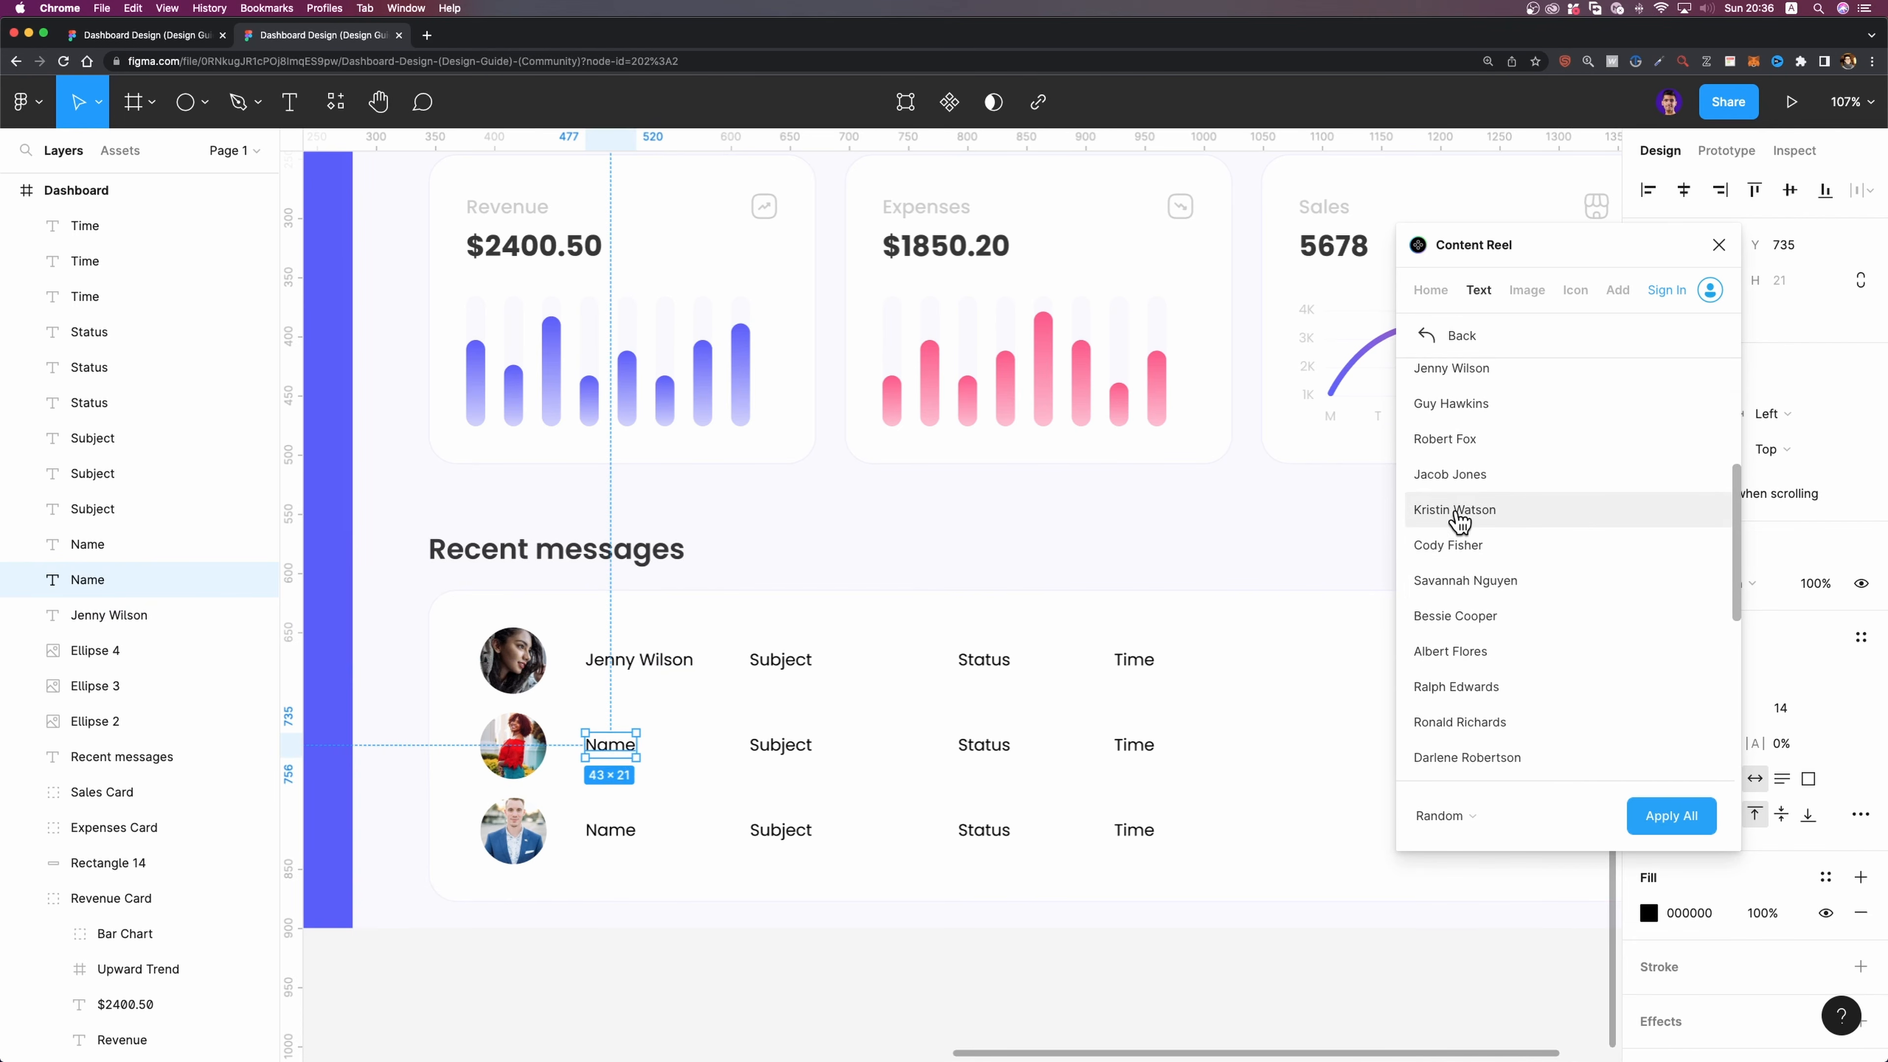
click(1497, 518)
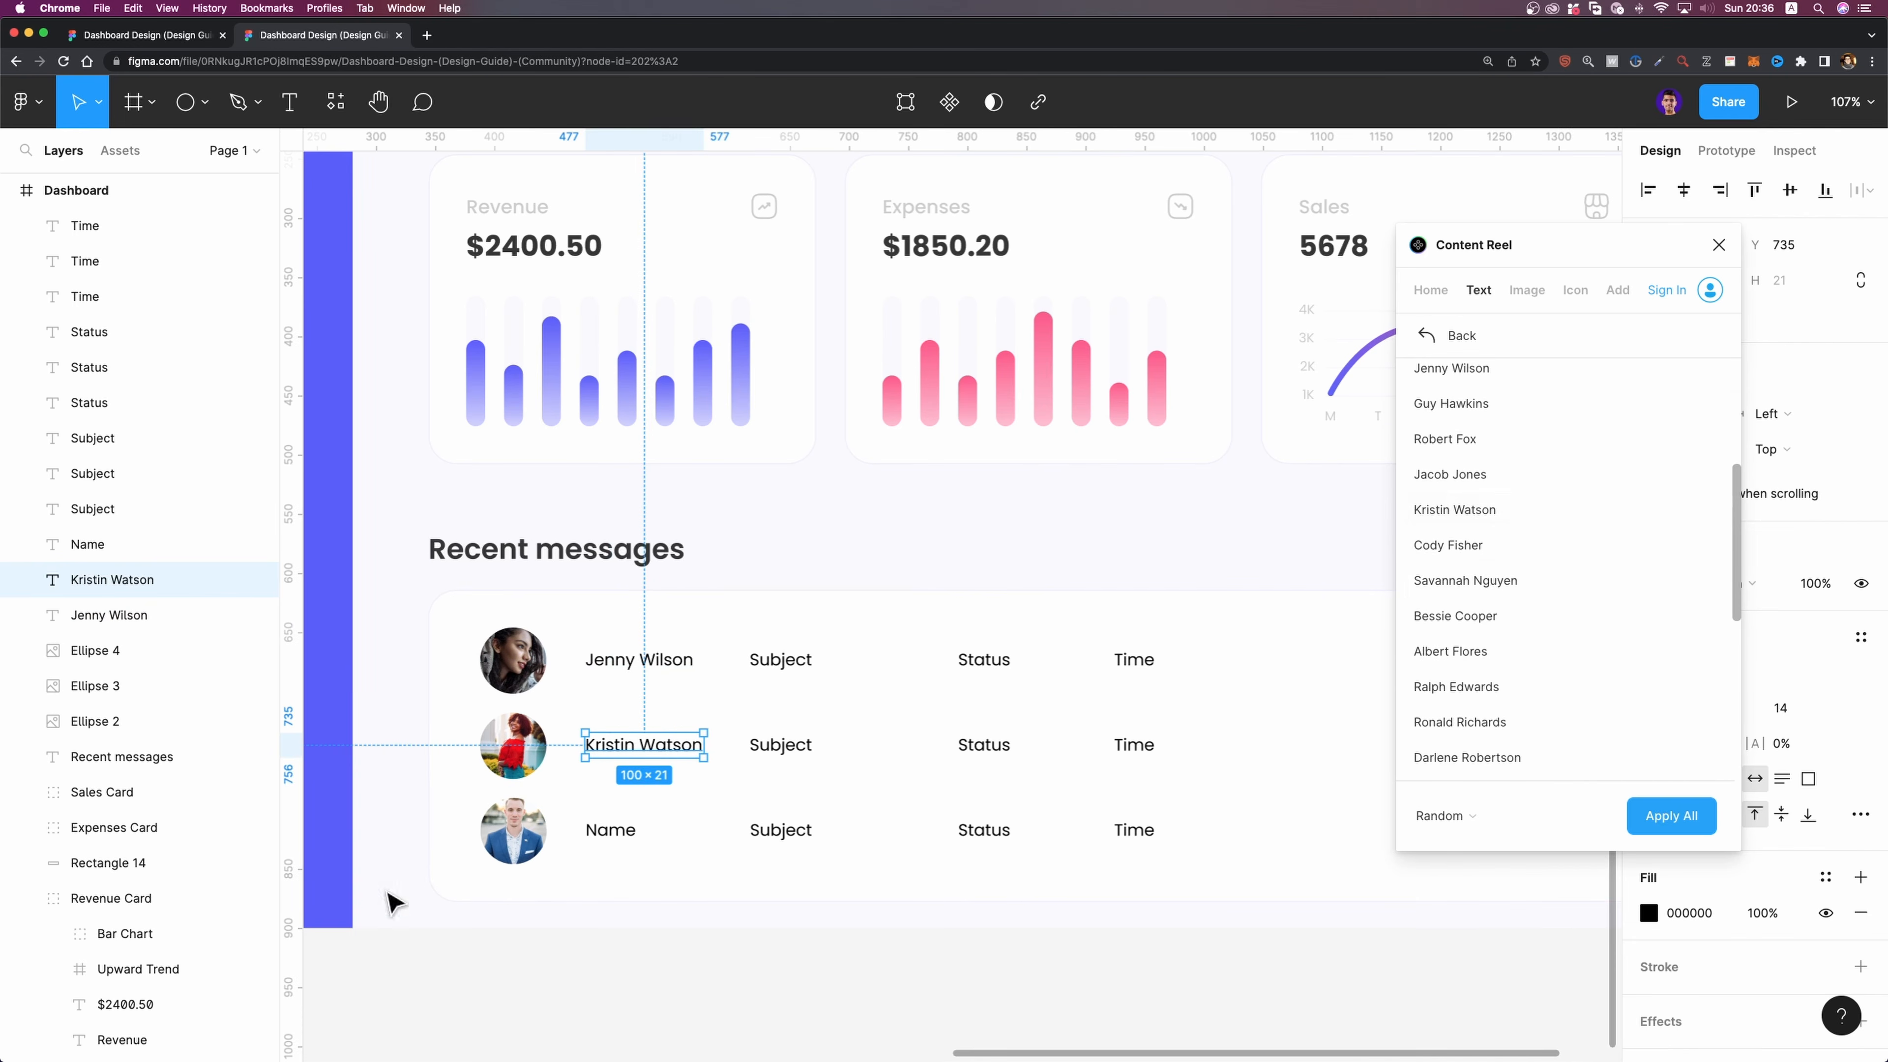
click(616, 833)
scroll(1609, 710, down, 2)
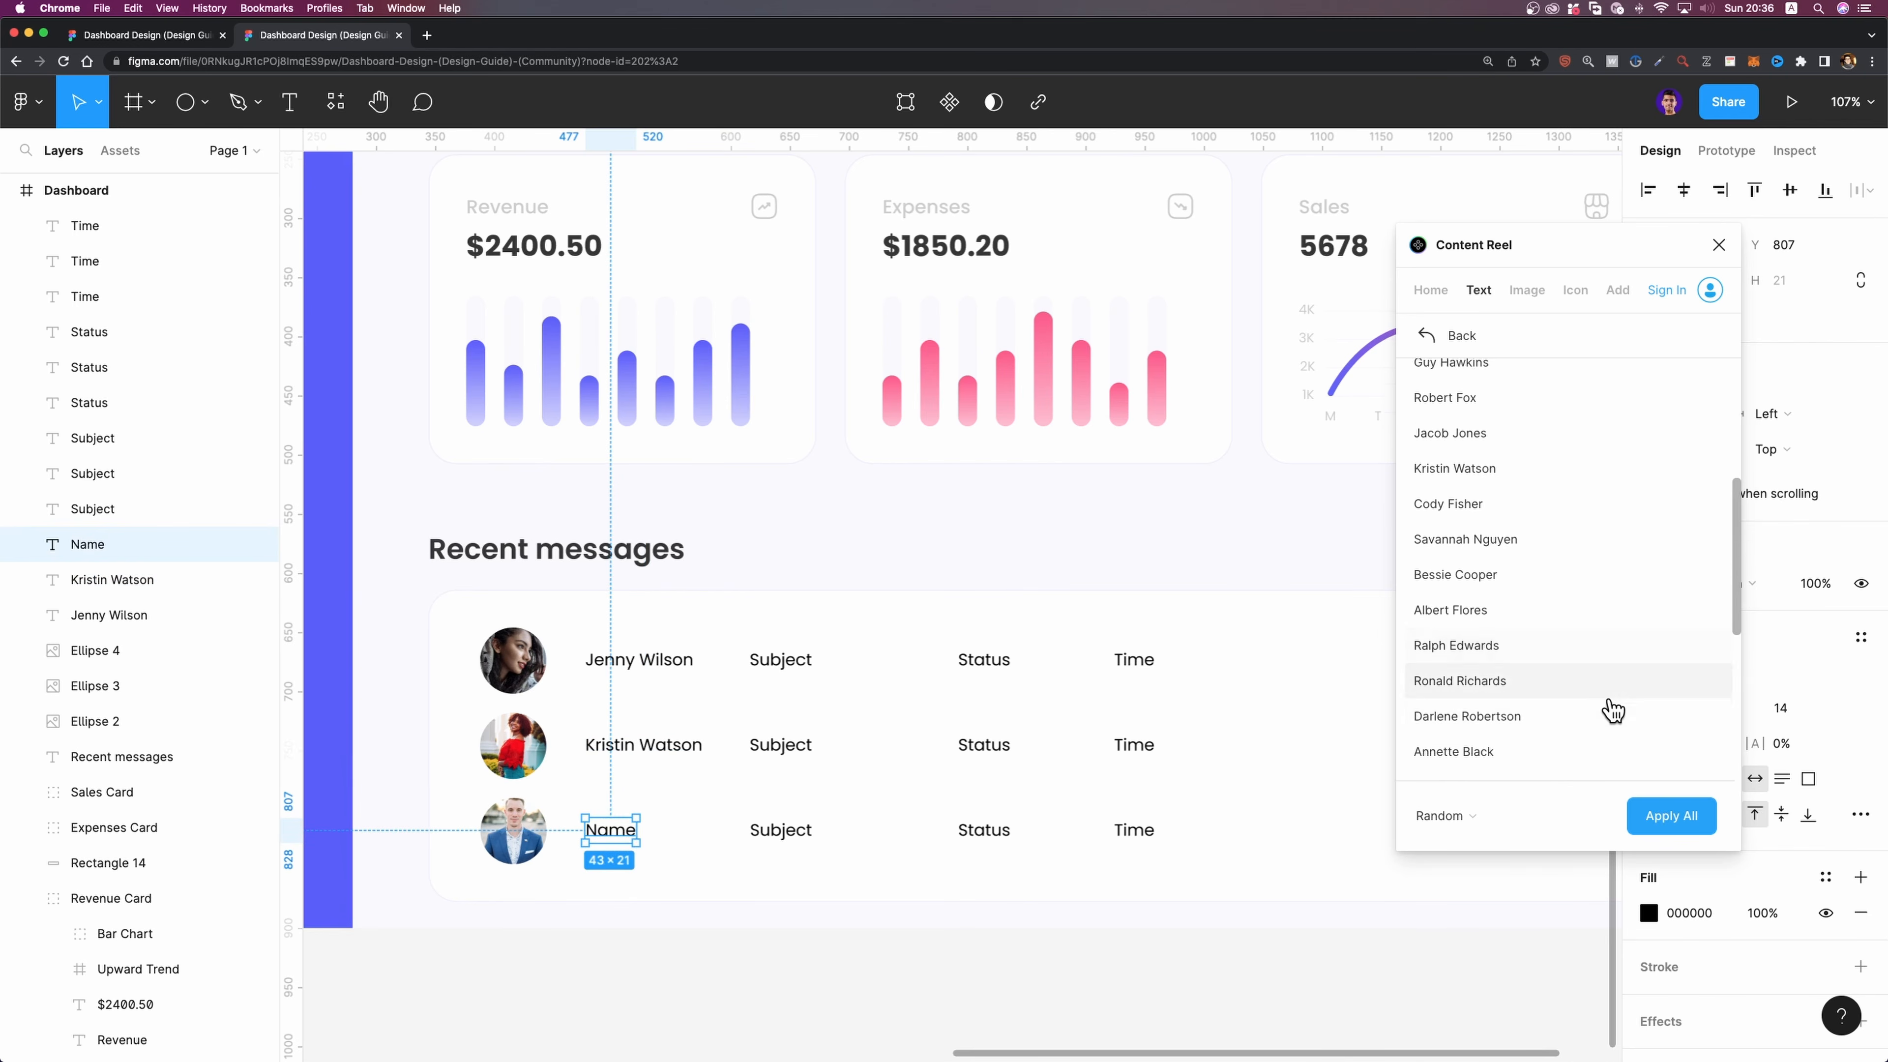
click(1474, 593)
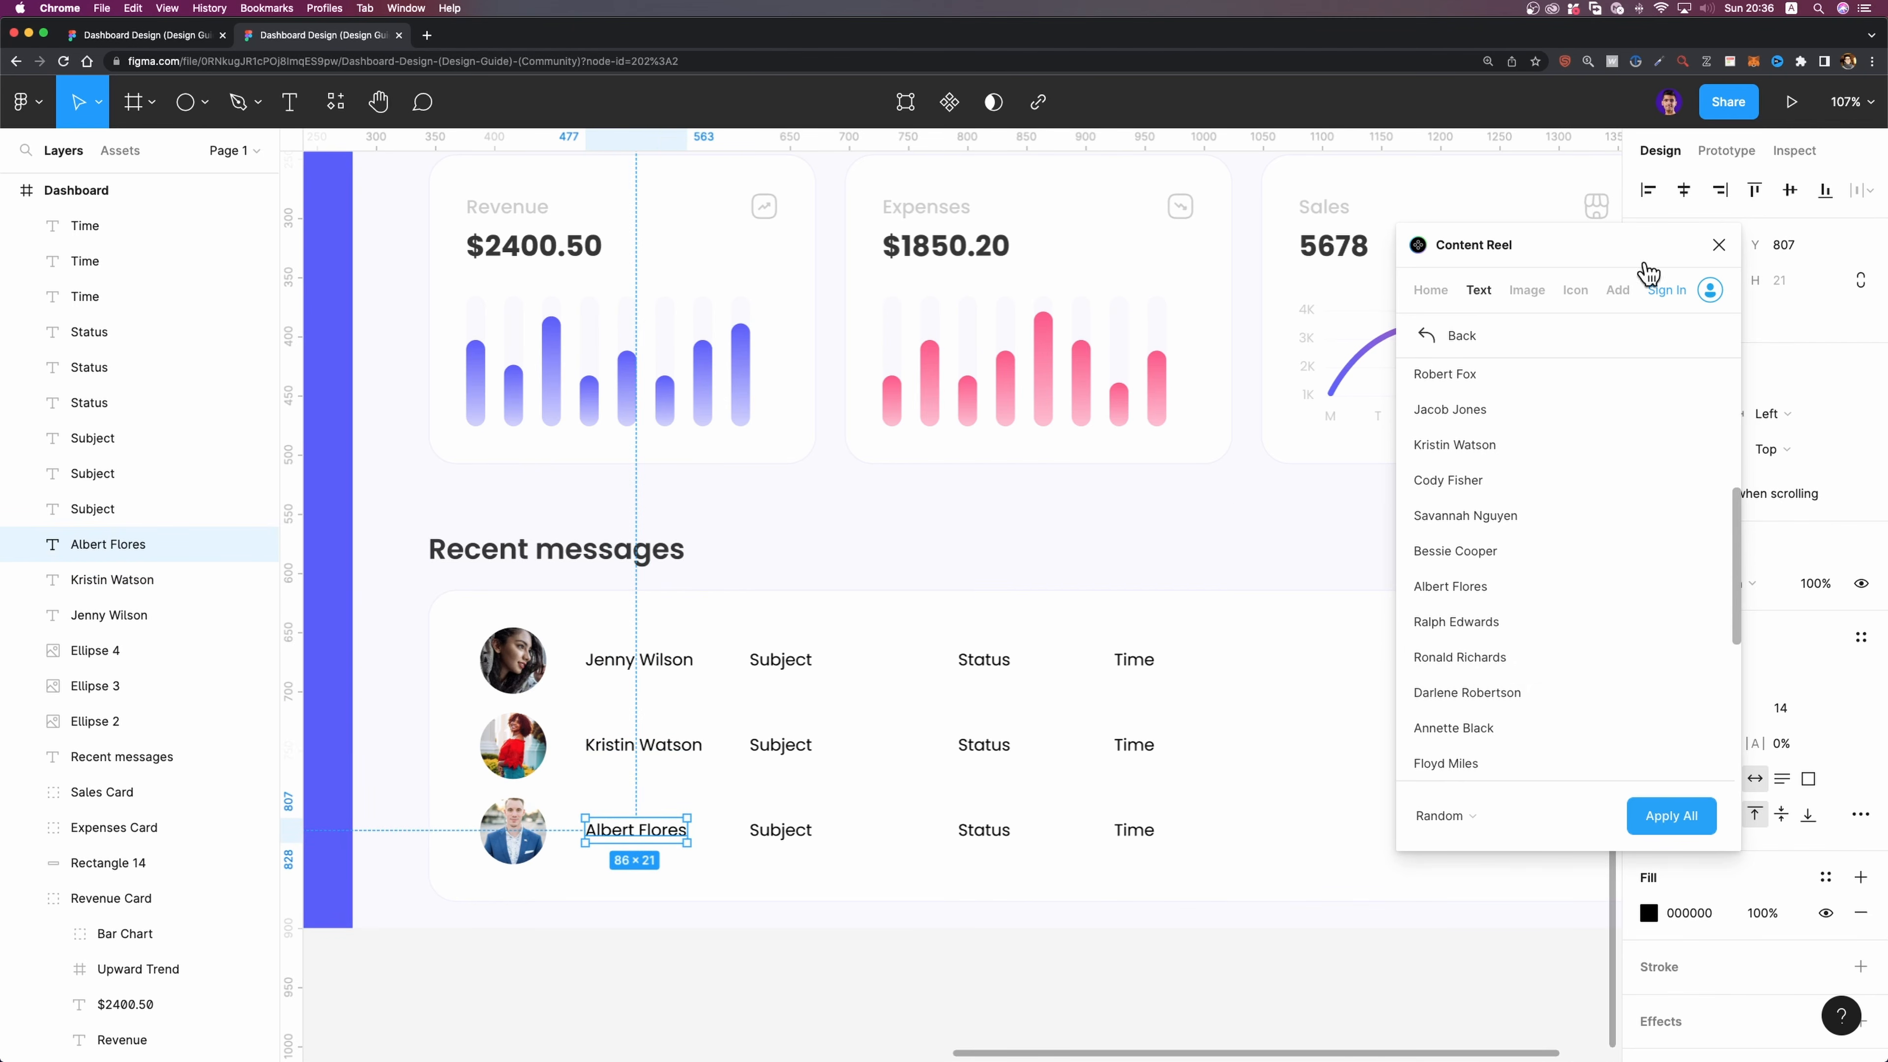
click(1718, 245)
Change the first row's "Subject" label to "How can I return package?".
double_click(782, 661)
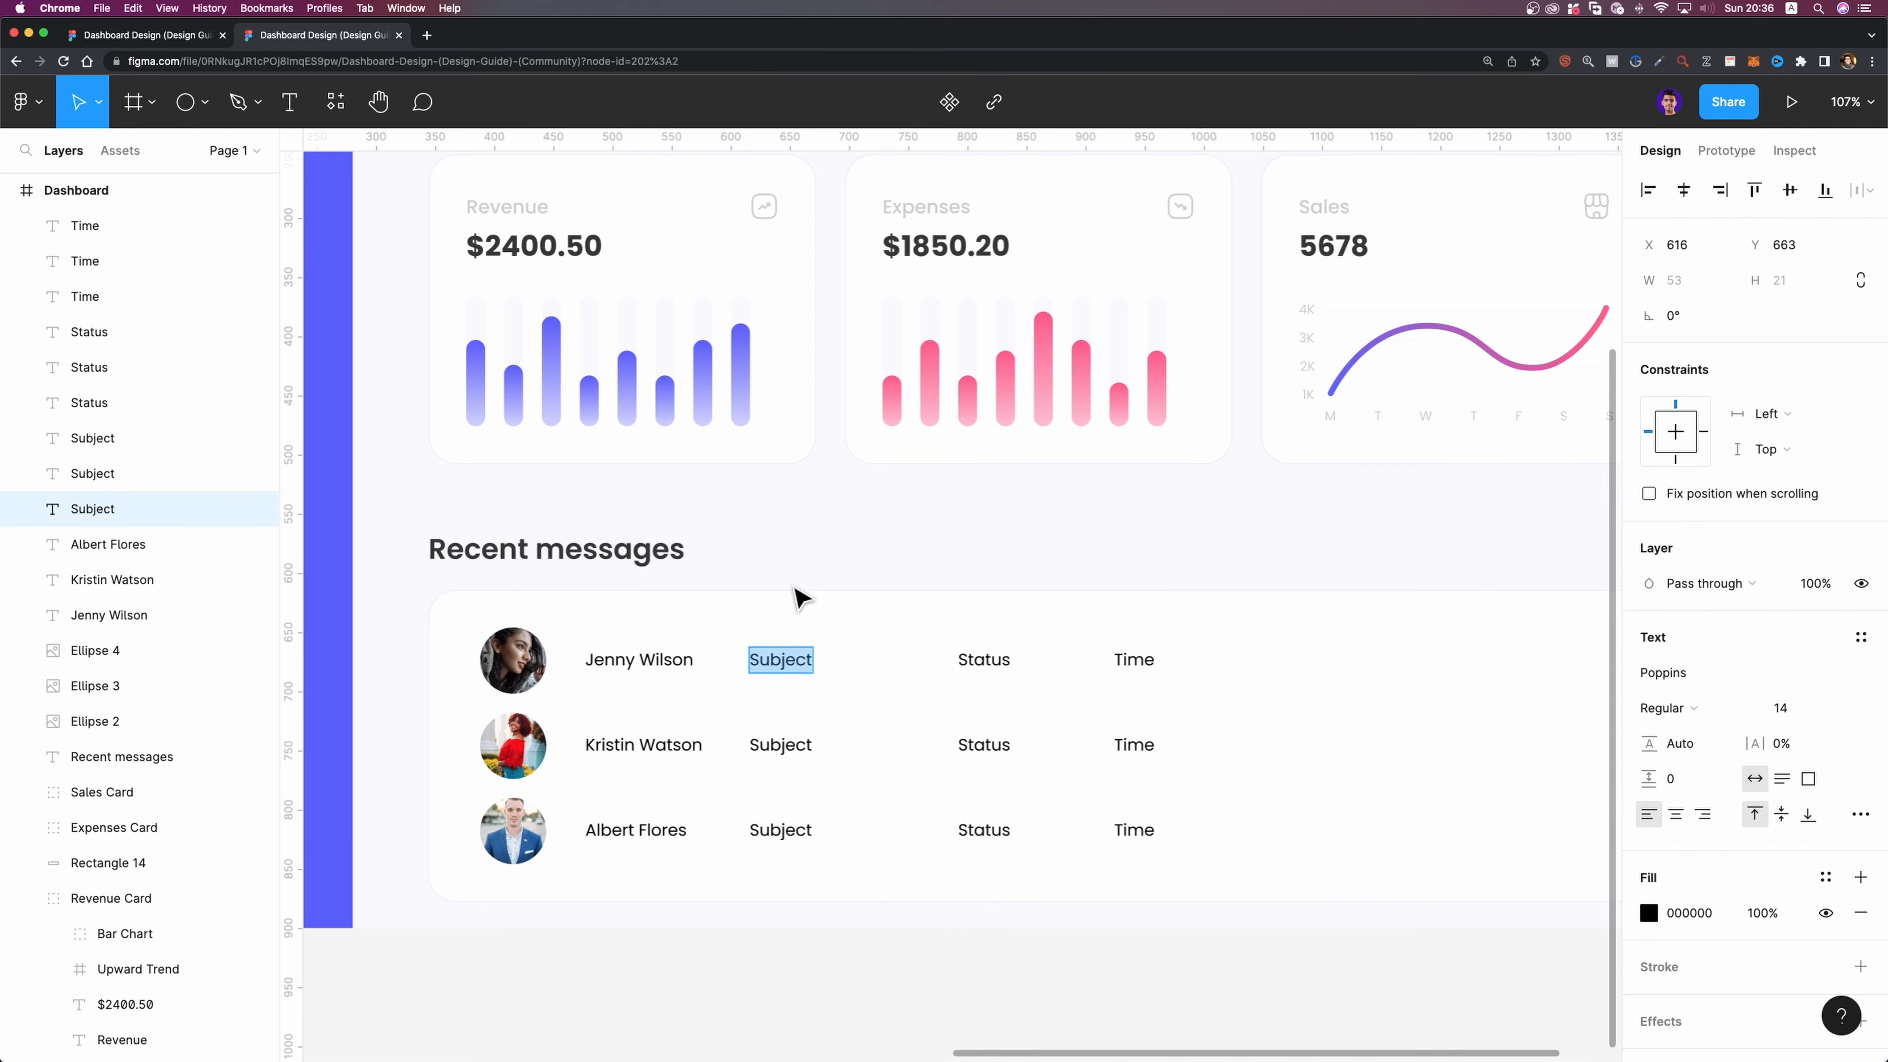
text(How can I ret)
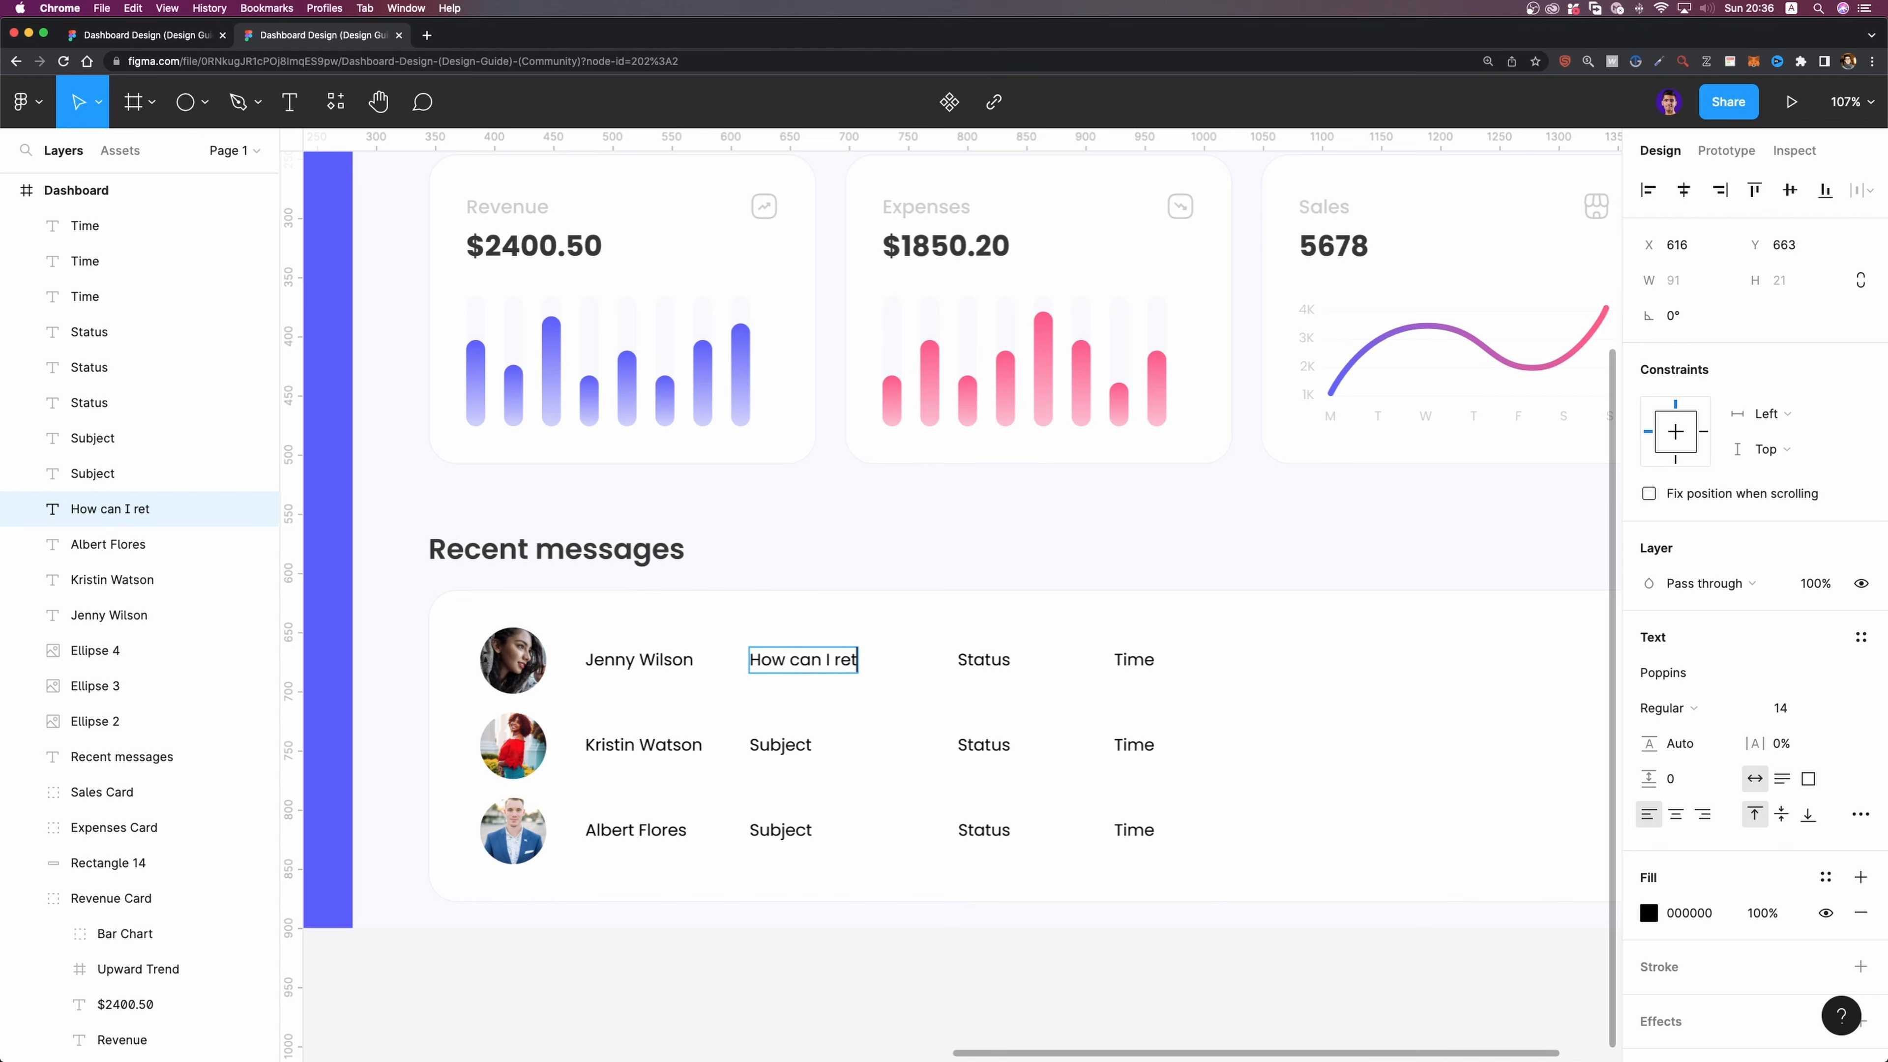
text(urn package?)
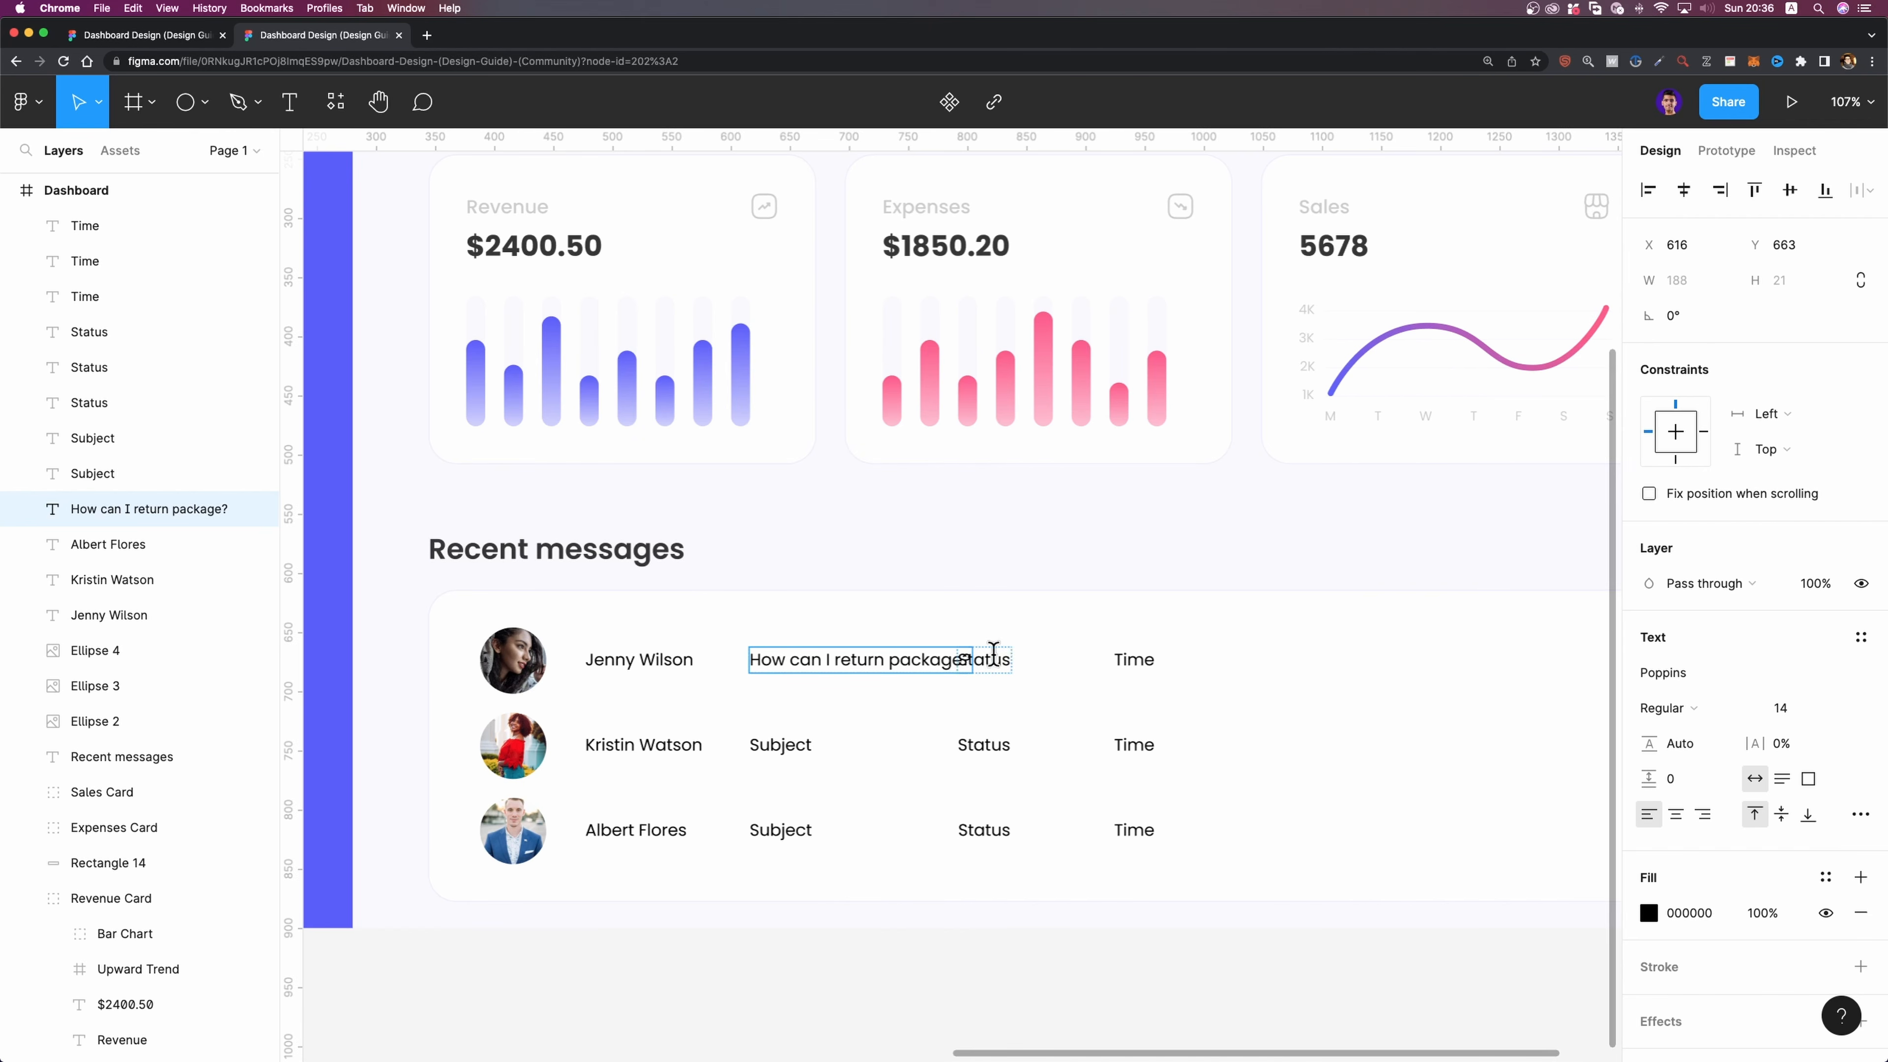
key(Escape)
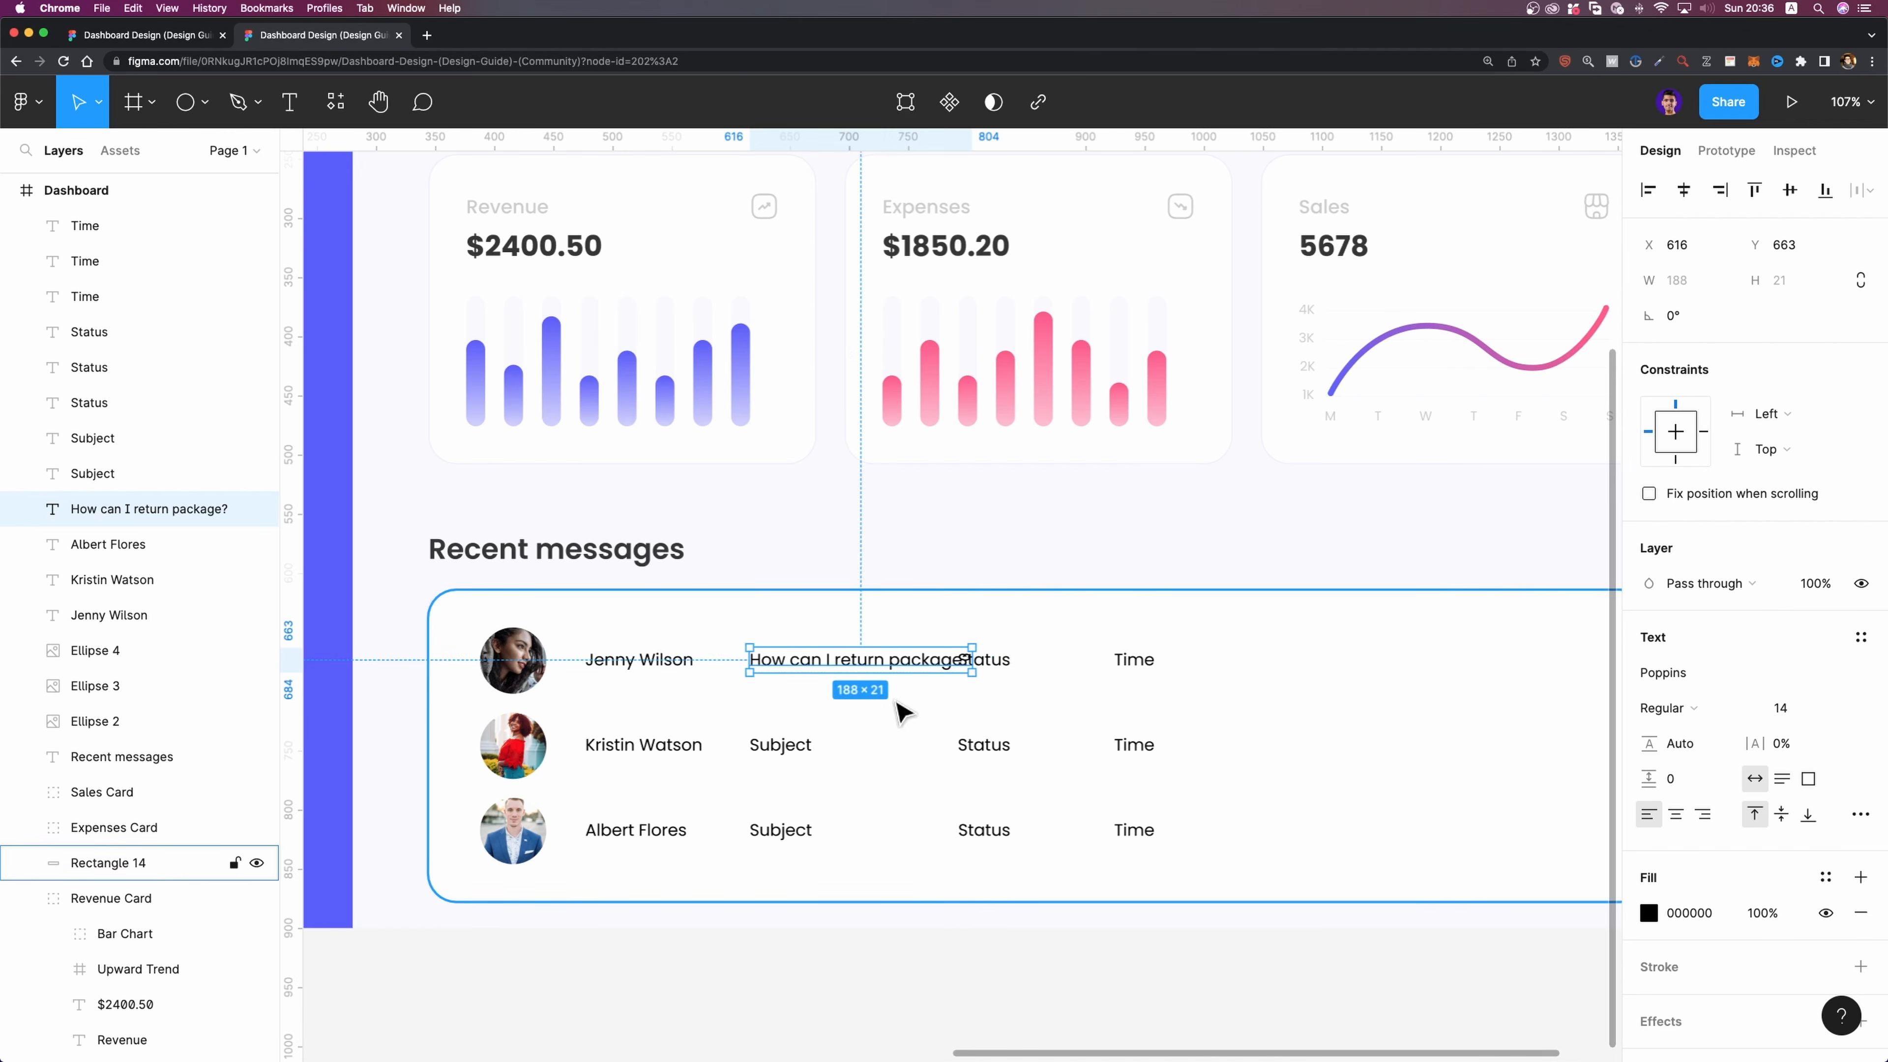
Change the second row's "Subject" label to "Questions about the product" and the third row's to "Discount code".
double_click(788, 744)
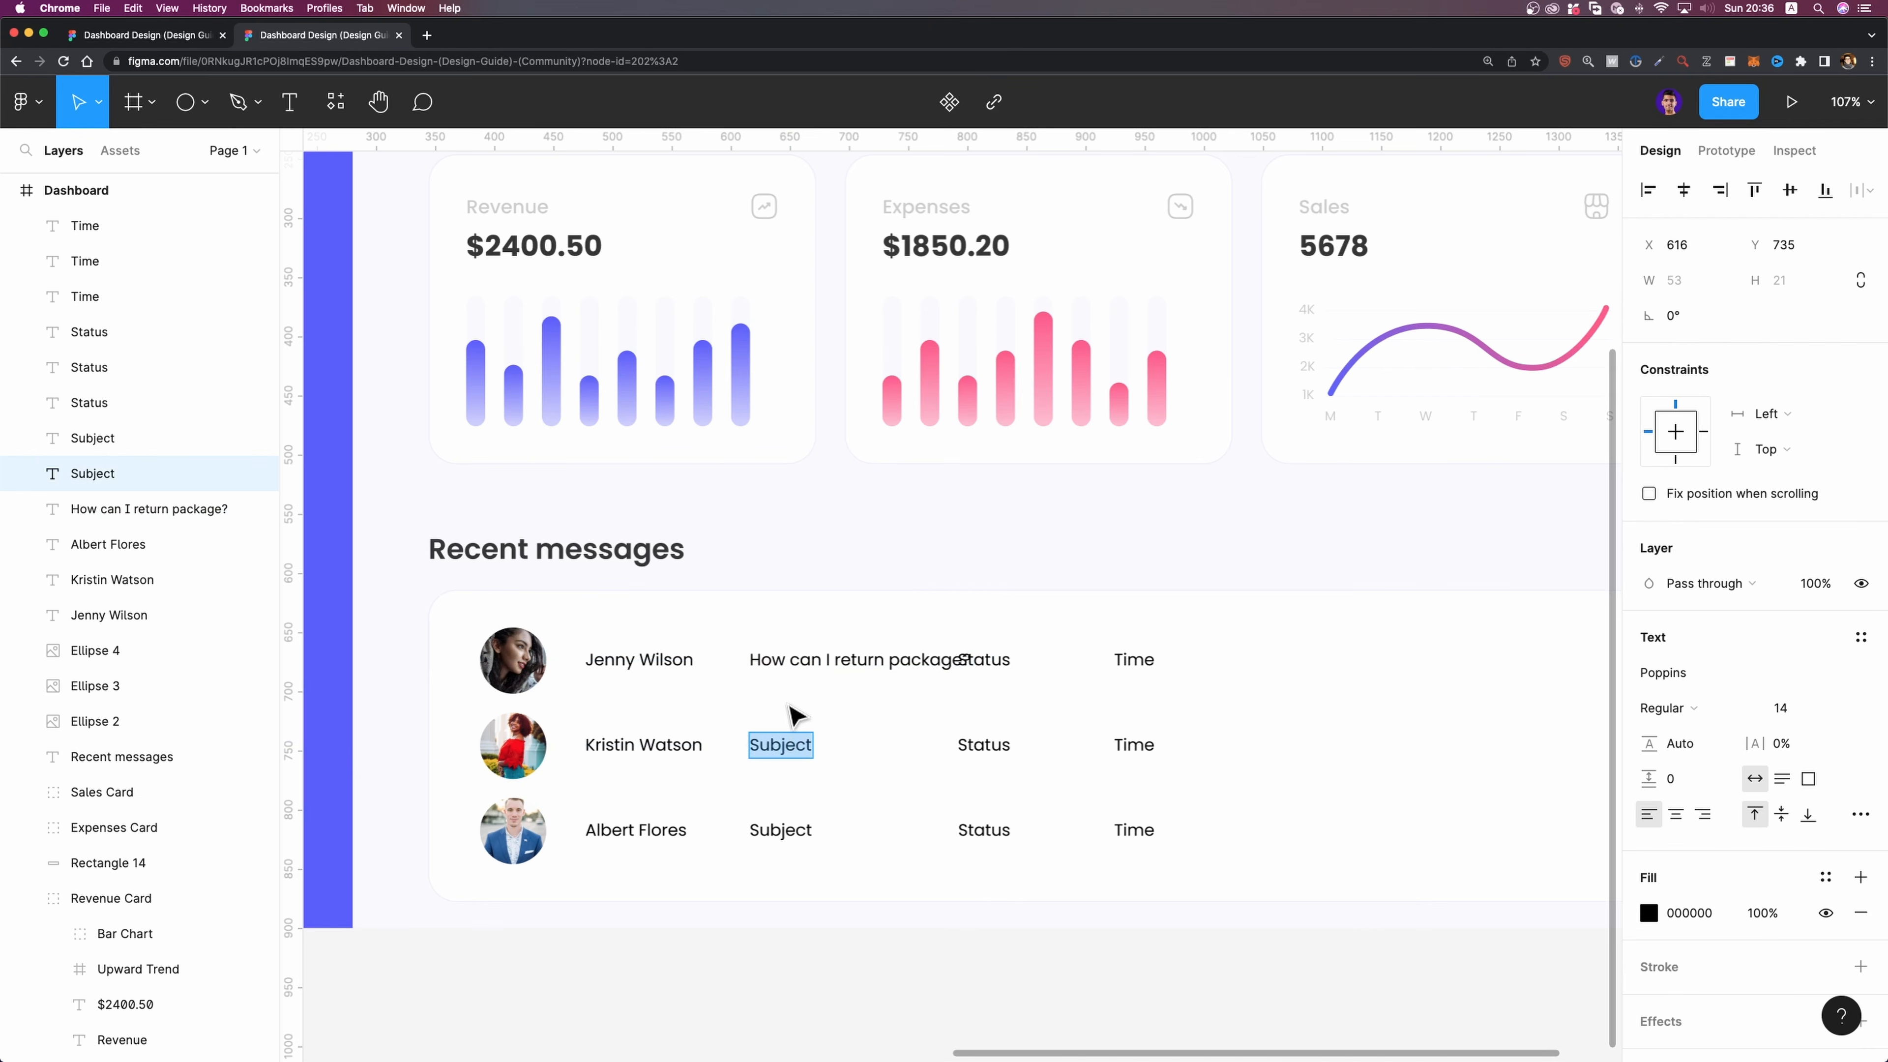
text(Questi)
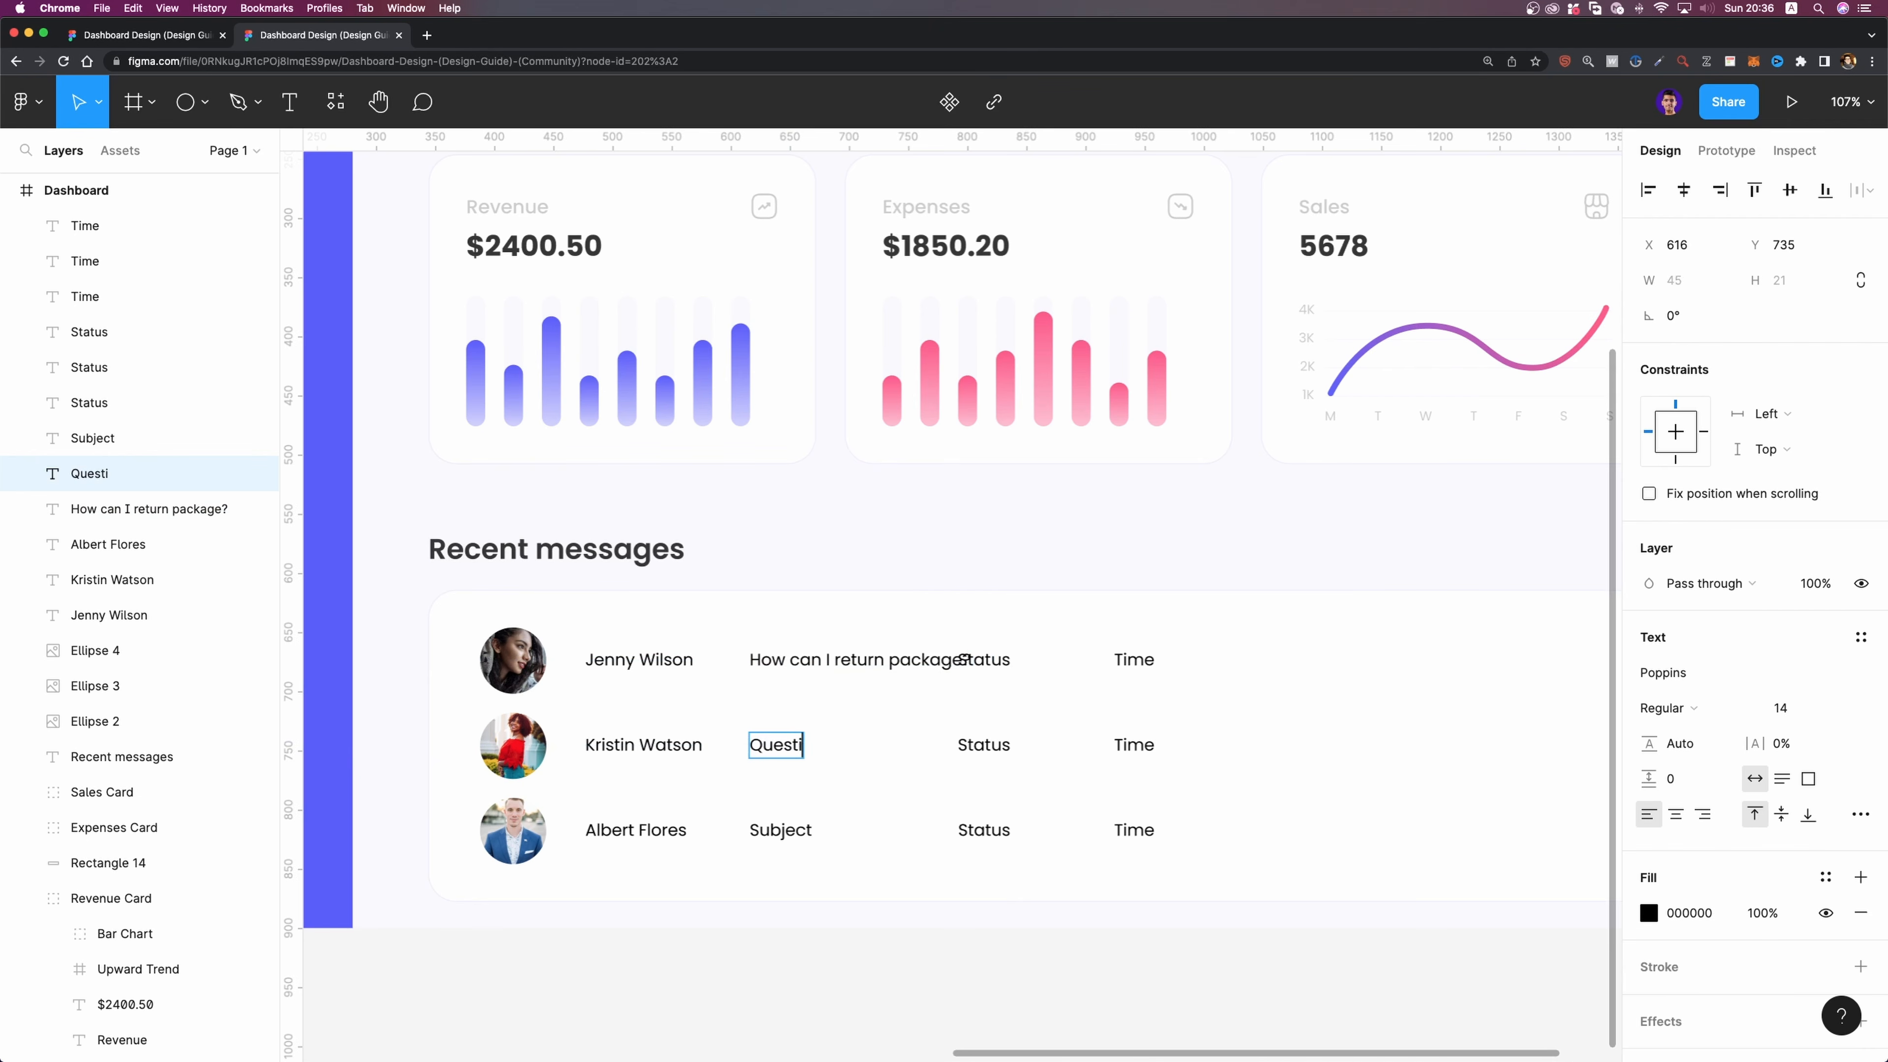
text(ons about the product)
double_click(779, 831)
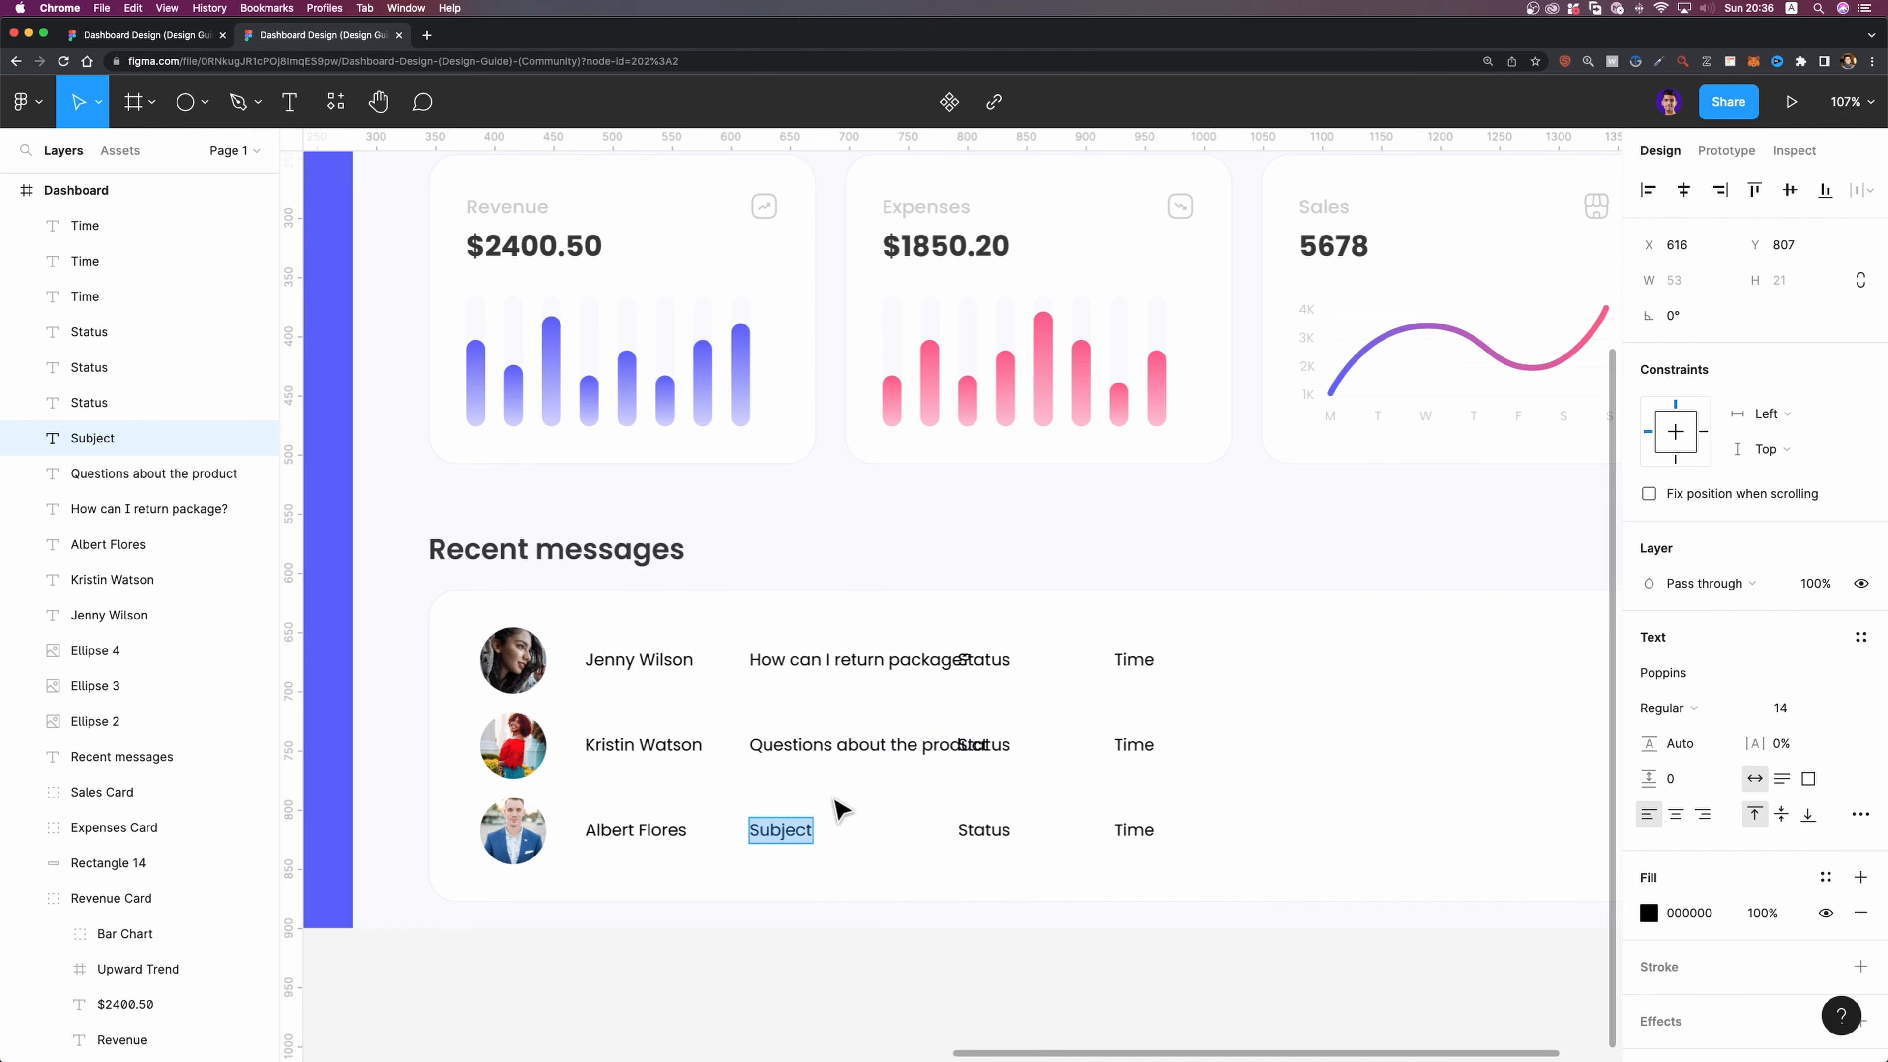
text(Disco)
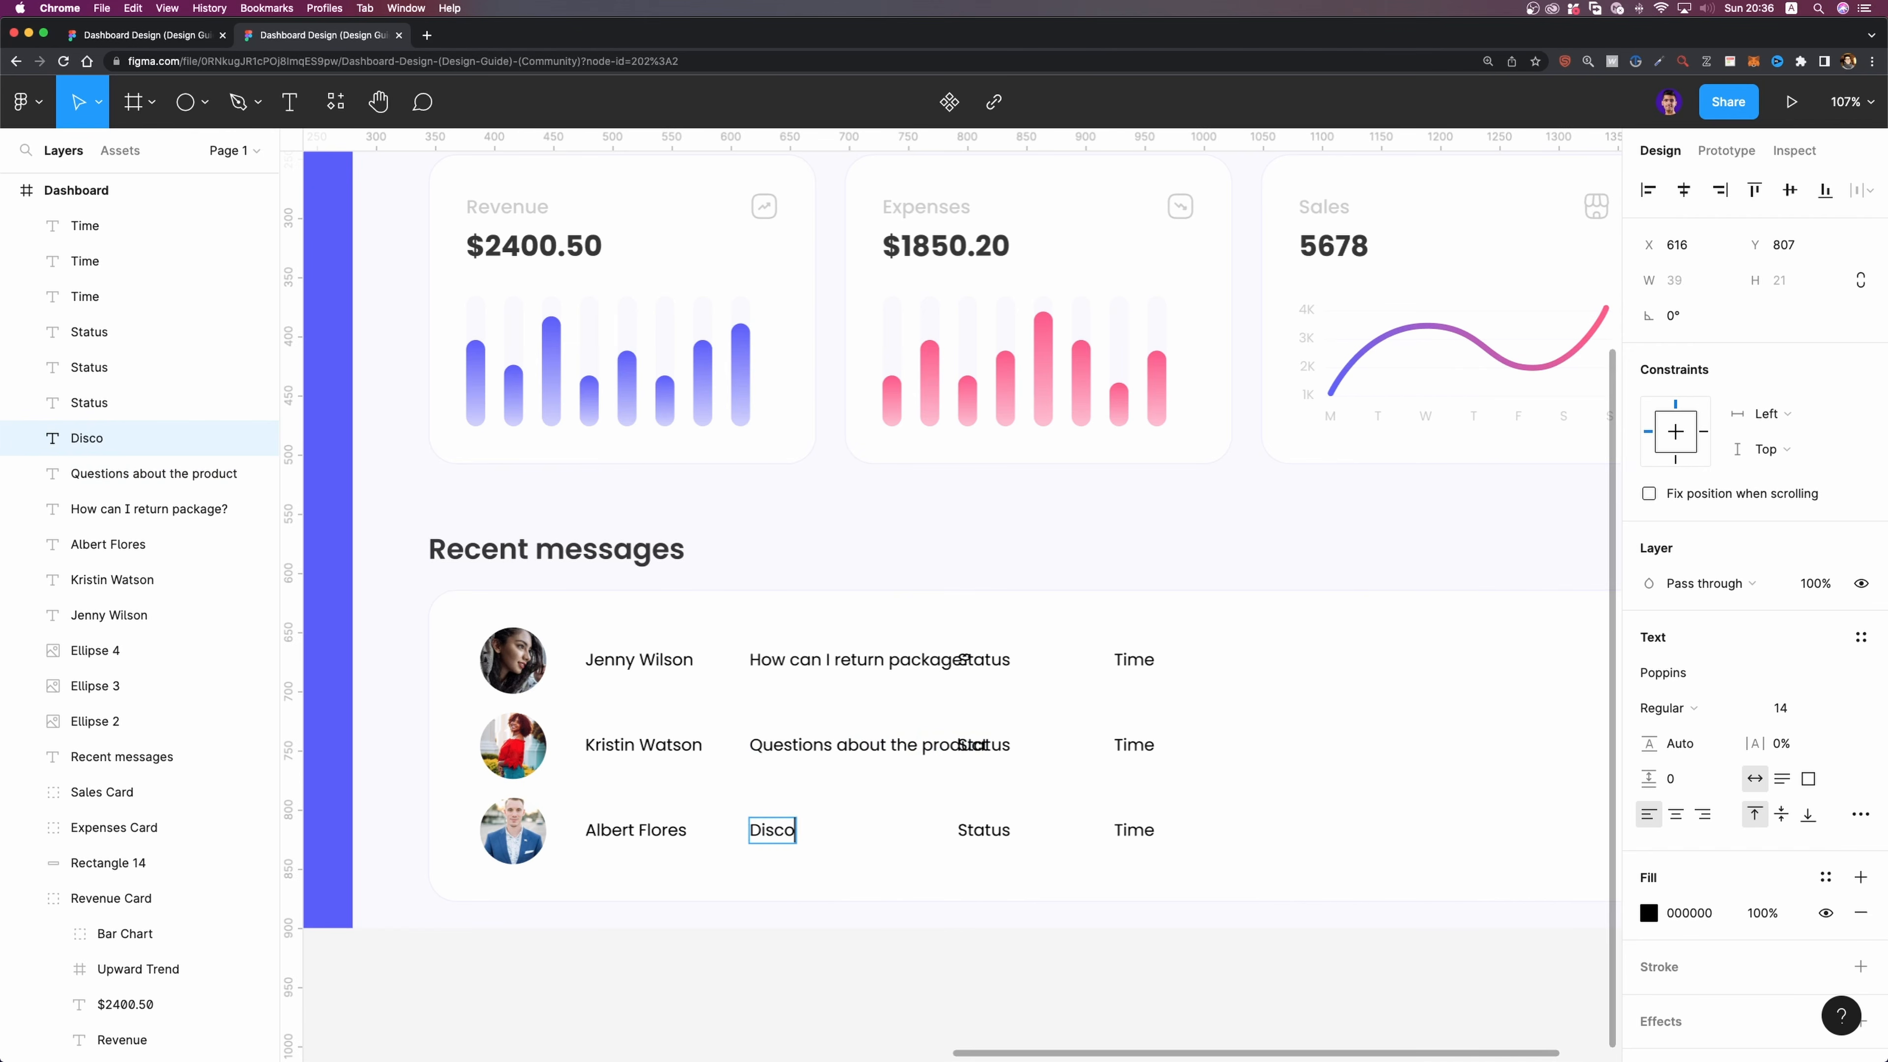
text(unt code)
Shift the "Status" and "Time" labels of all three rows right, placing the status column at X 990 and the time column at X 1121.
click(1000, 661)
shift+click(1007, 746)
shift+click(996, 831)
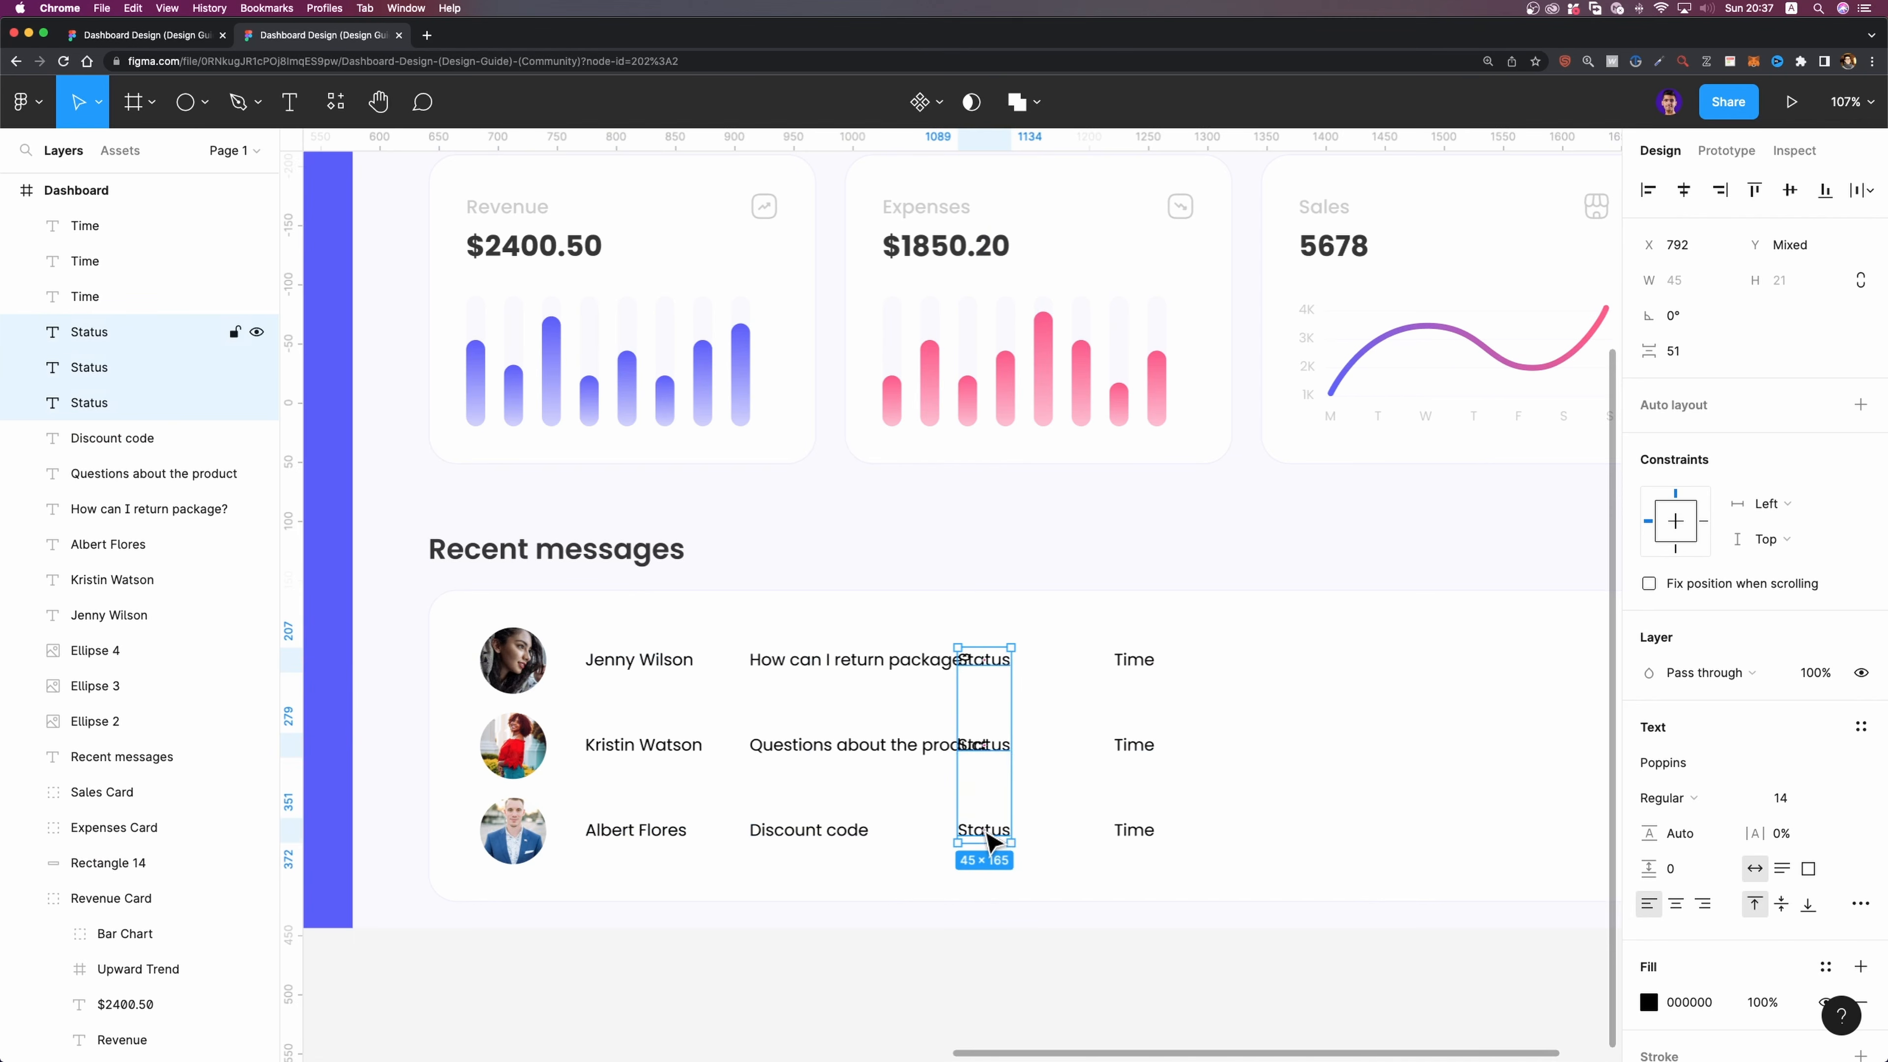
shift+click(1136, 662)
shift+click(1135, 747)
shift+click(1128, 831)
drag(1137, 750, 1376, 743)
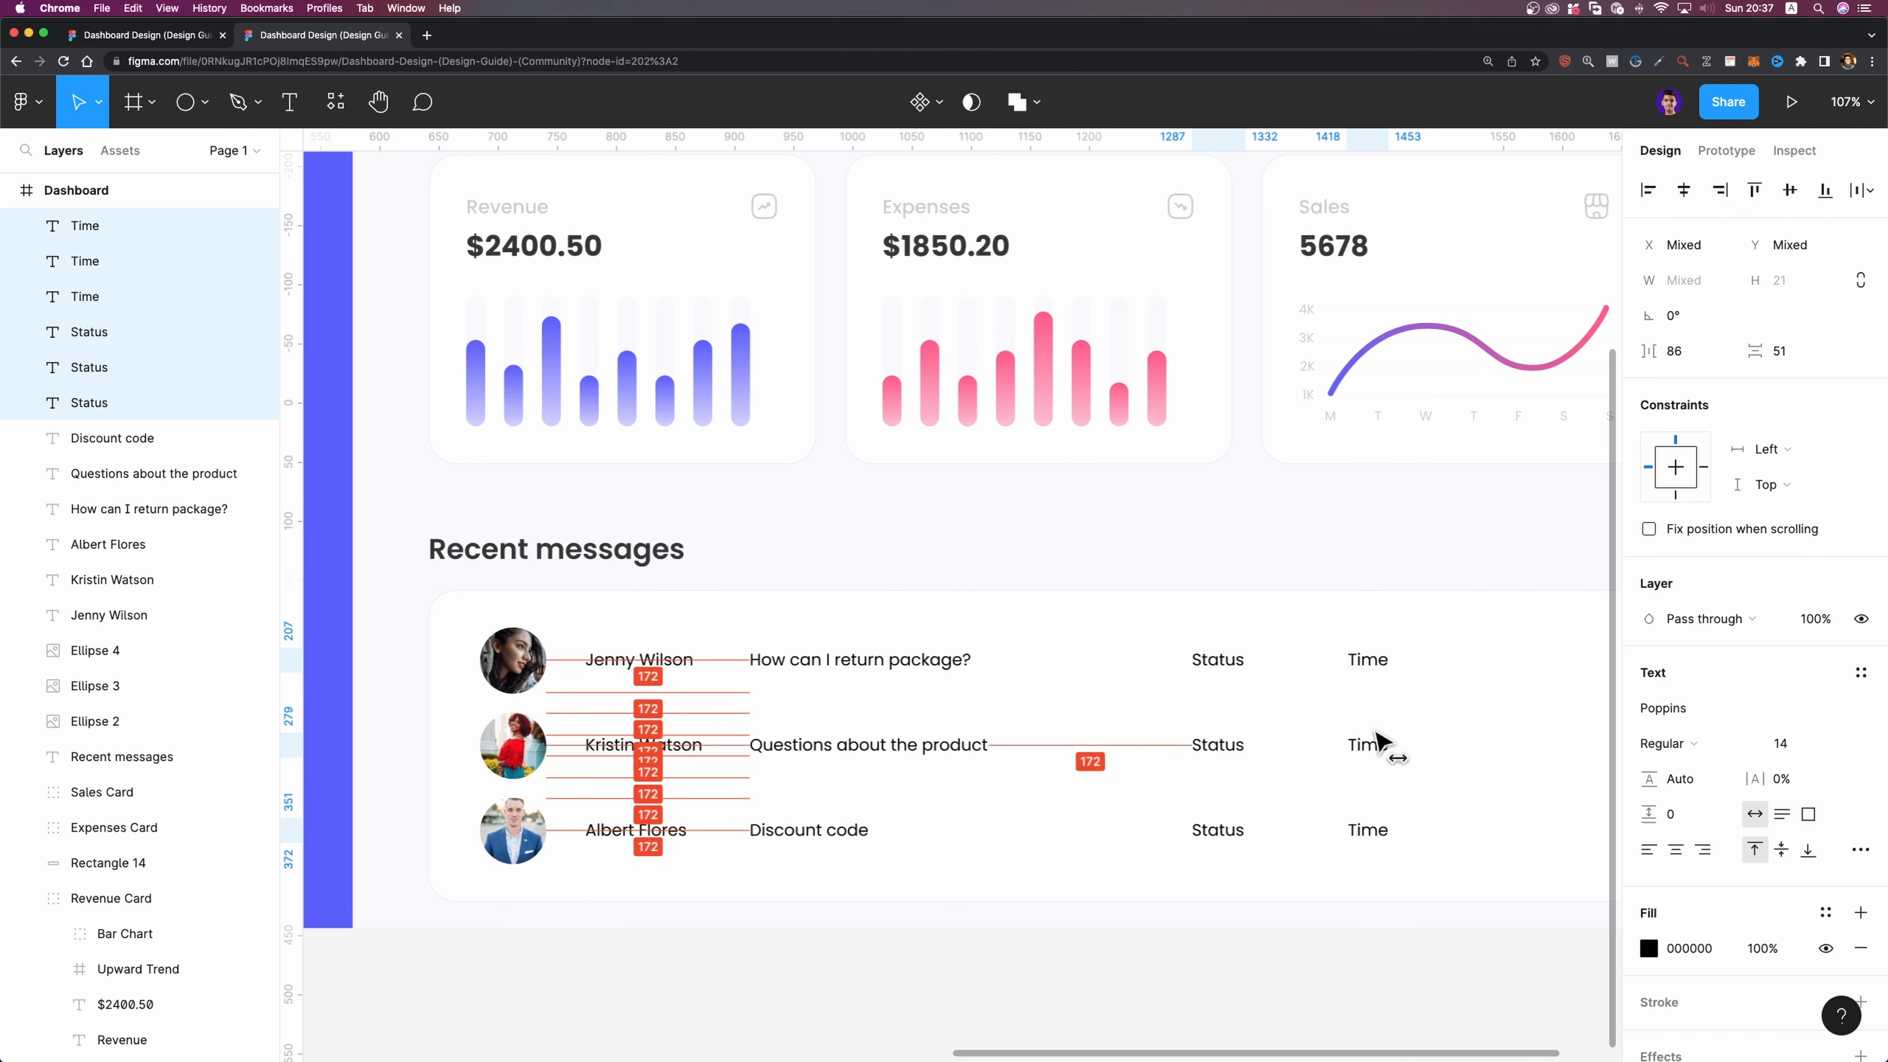
Change the "Status" labels to "Answered" in the first row and "Pending" in the second and third rows.
click(1234, 663)
double_click(1225, 658)
text(Answered)
double_click(1203, 746)
text(Pending)
click(1208, 822)
double_click(1208, 822)
text(Pending)
Change the three "Time" labels from top to bottom to "12:45", "10:04" and "Yesterday".
scroll(1446, 661, left, 1)
scroll(1445, 666, right, 1)
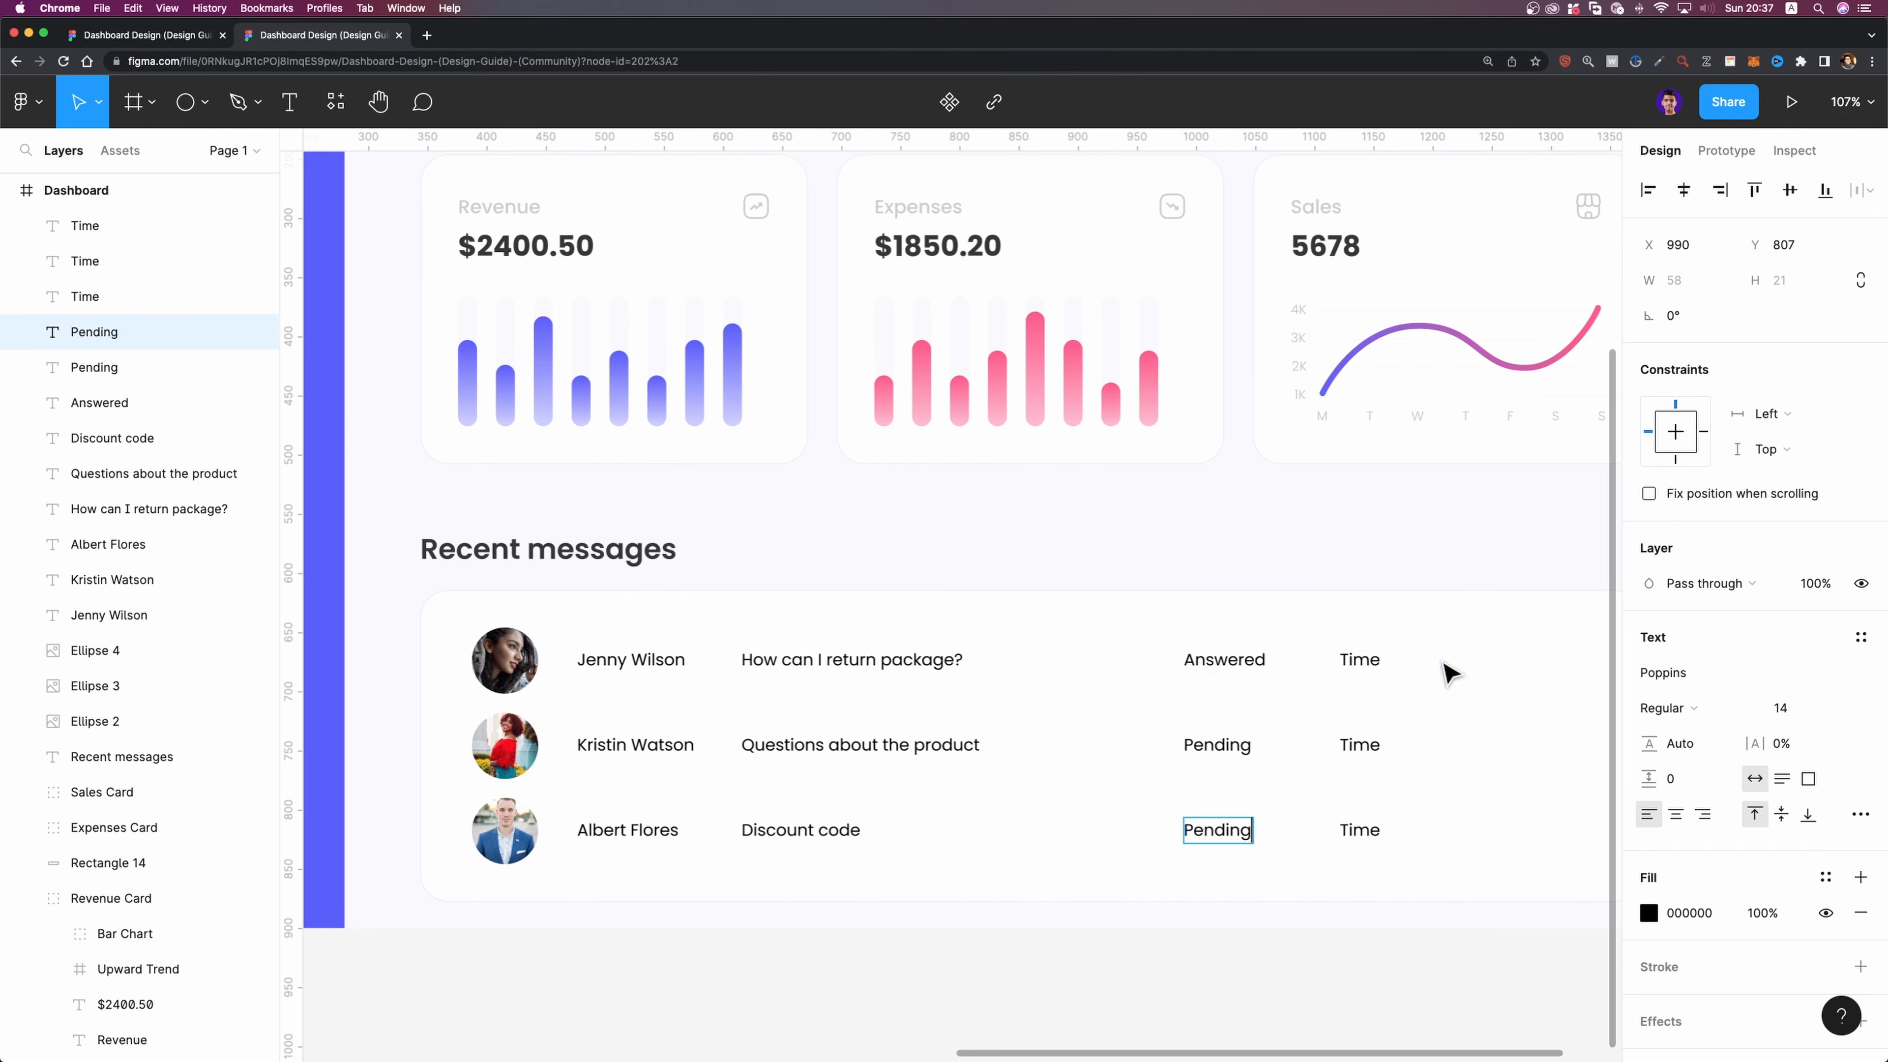
double_click(1361, 661)
key(BackSpace)
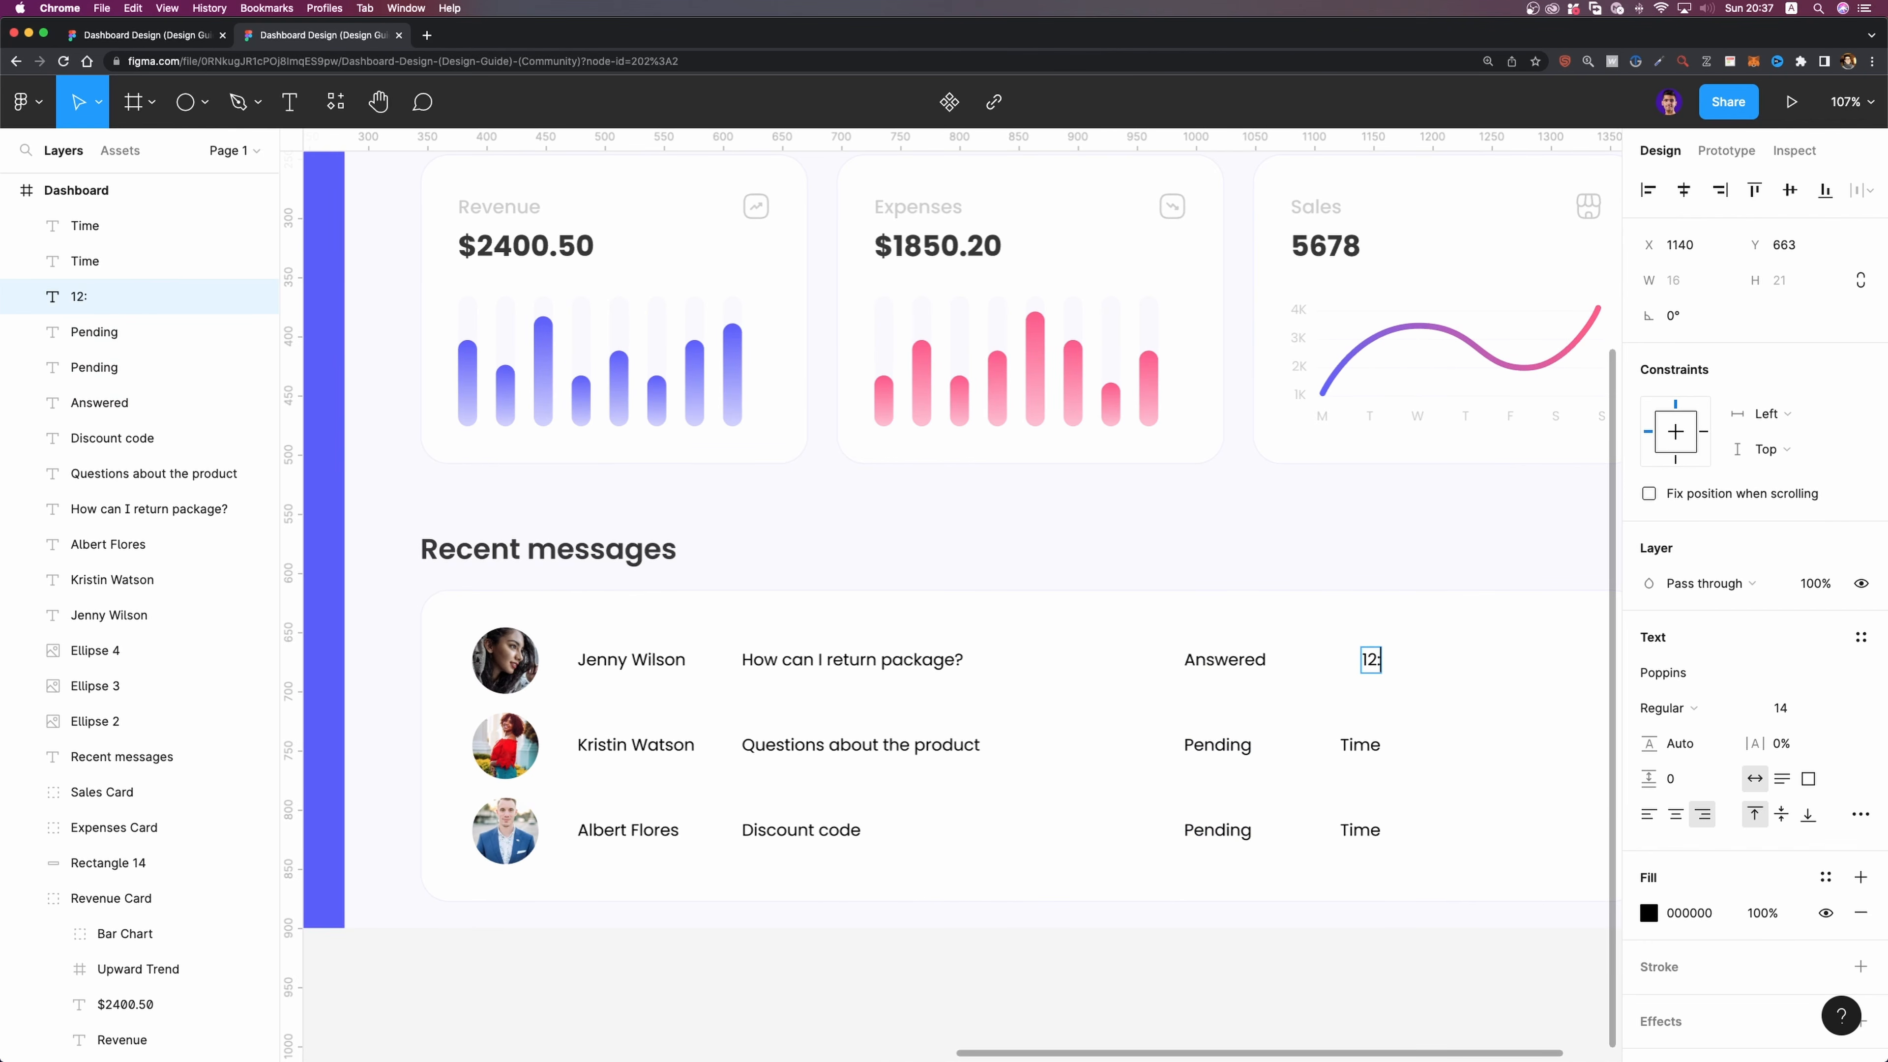
double_click(1351, 744)
text(10:04)
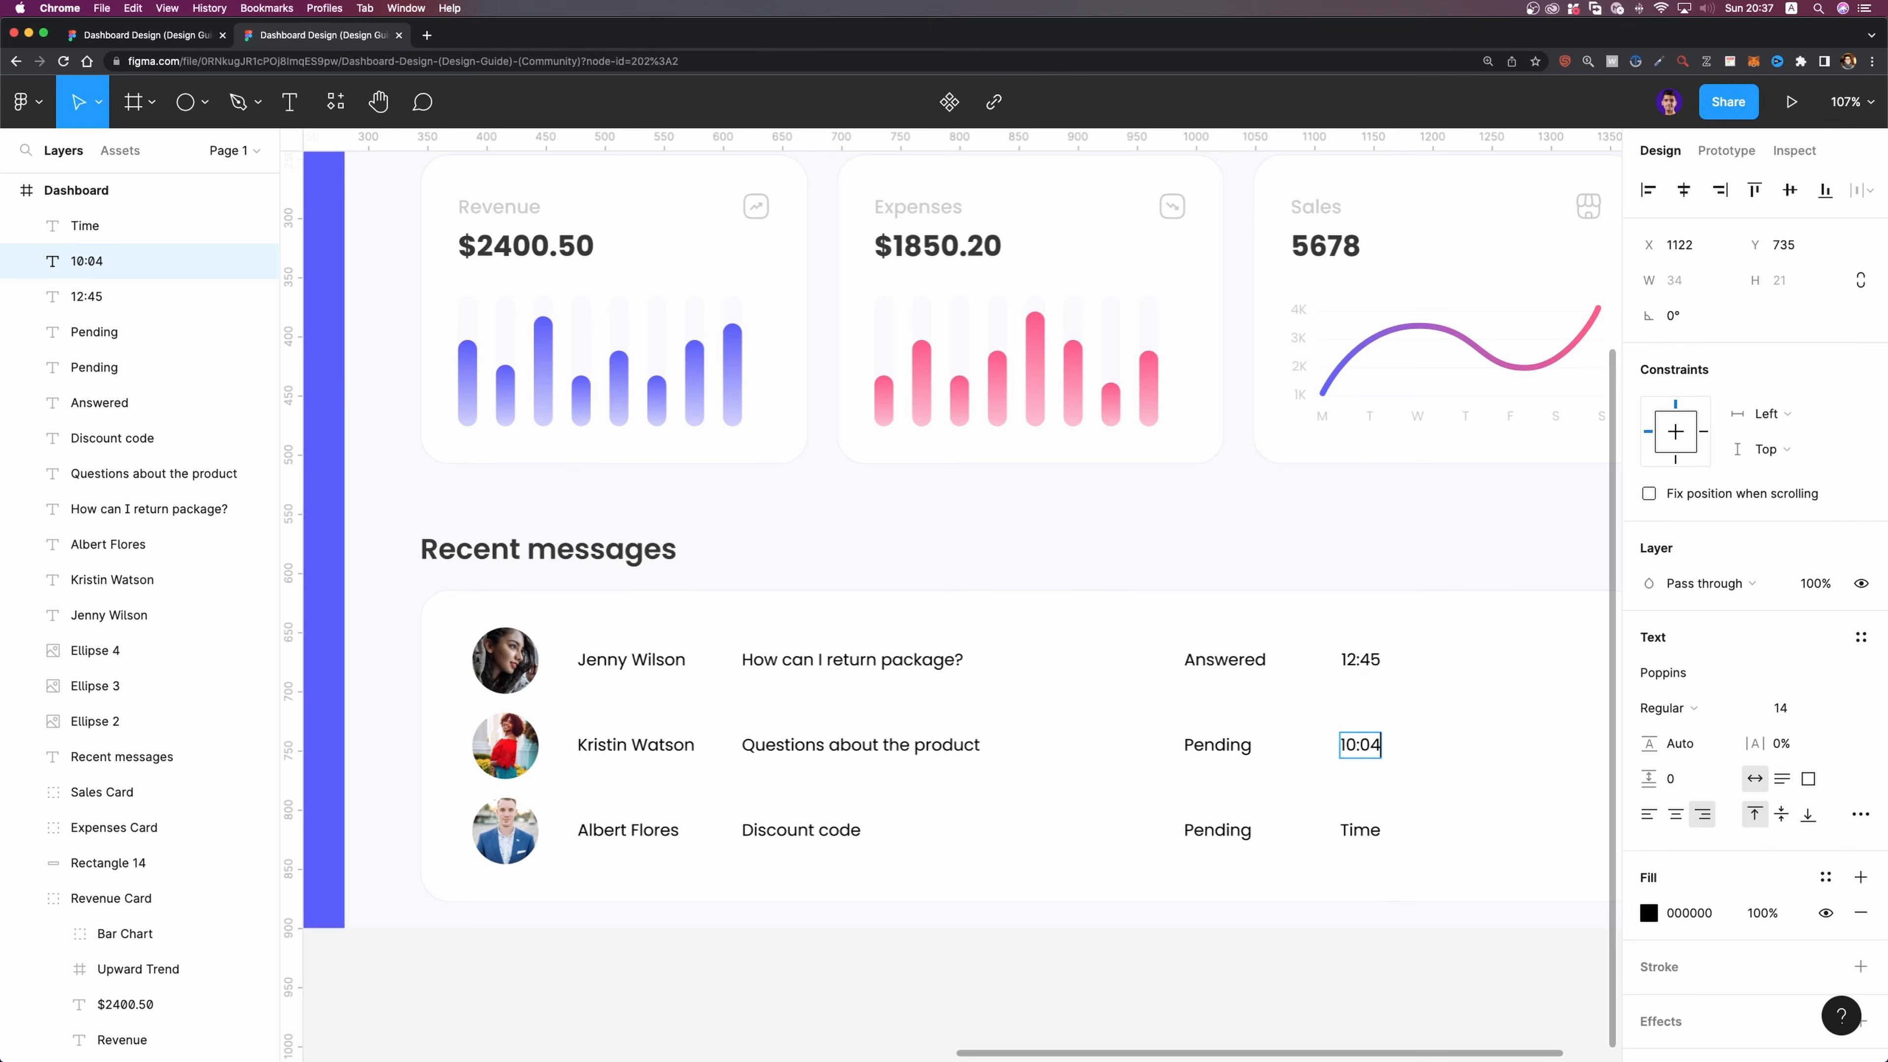
double_click(1370, 828)
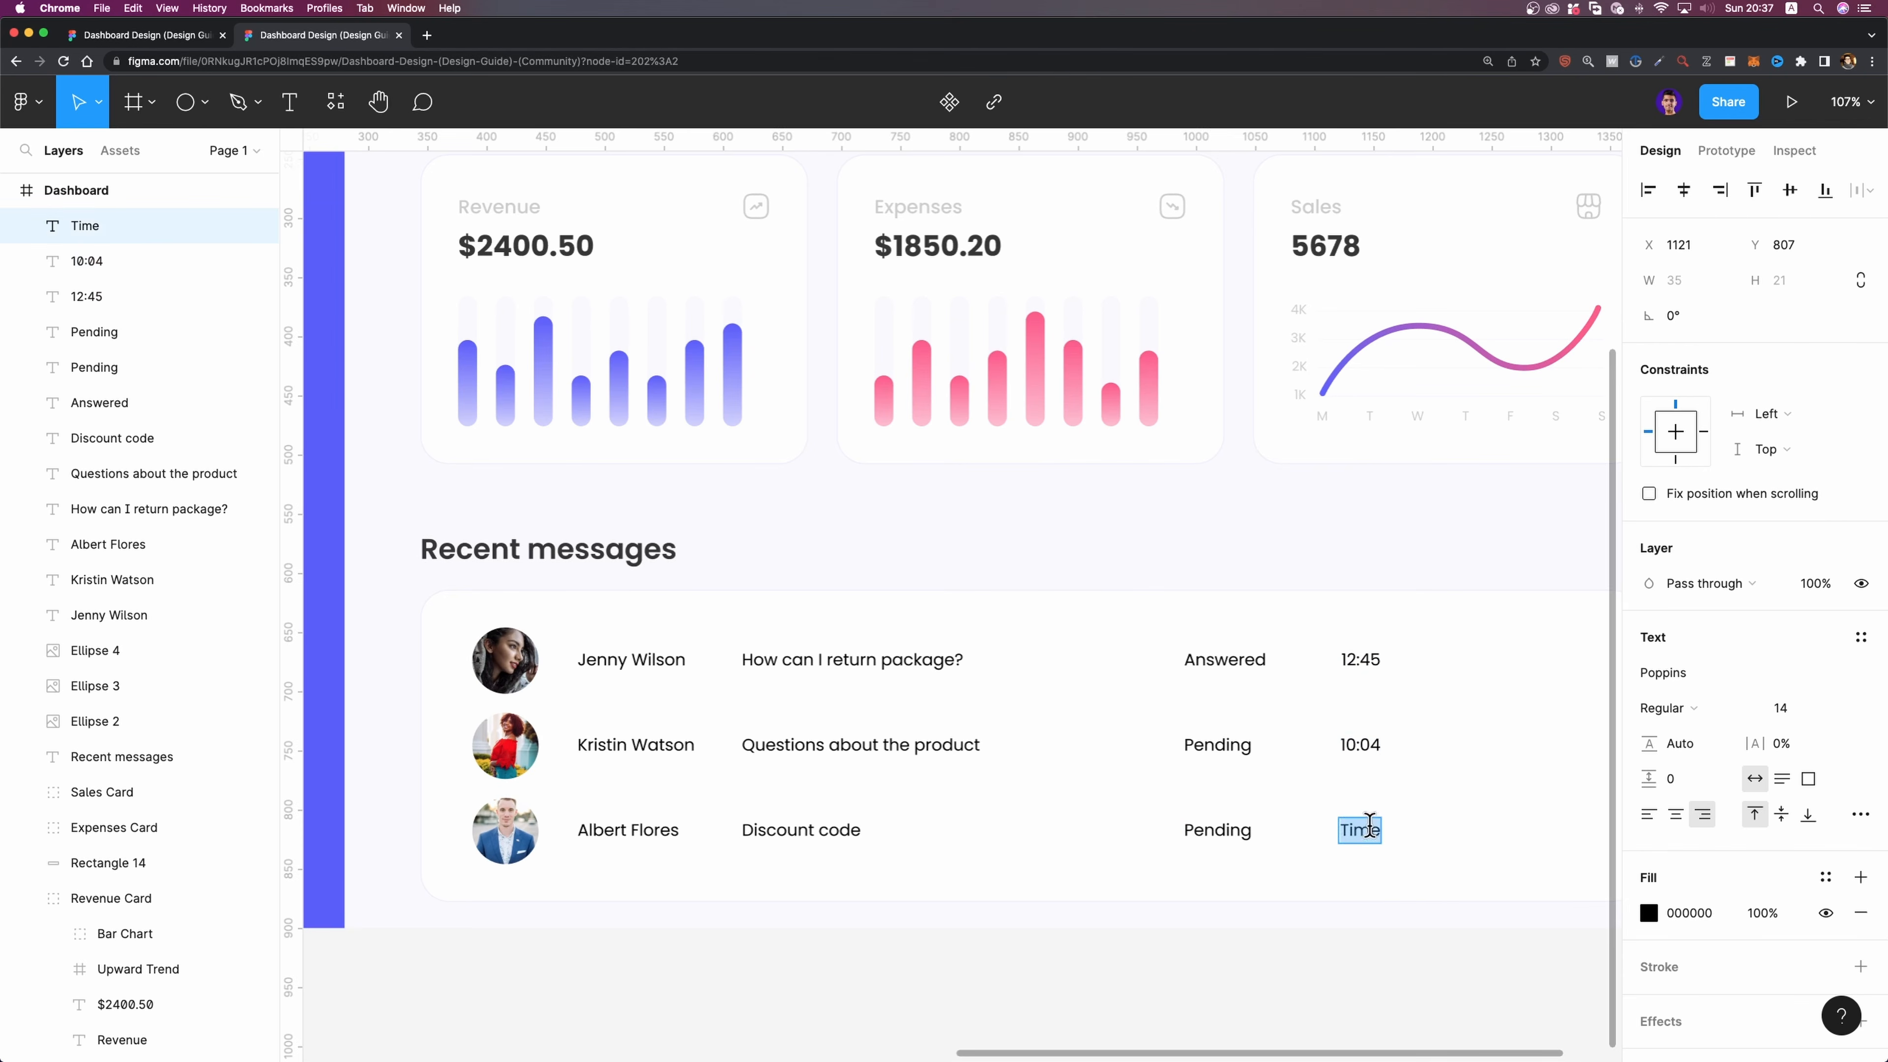
text(Yesterday)
key(Escape)
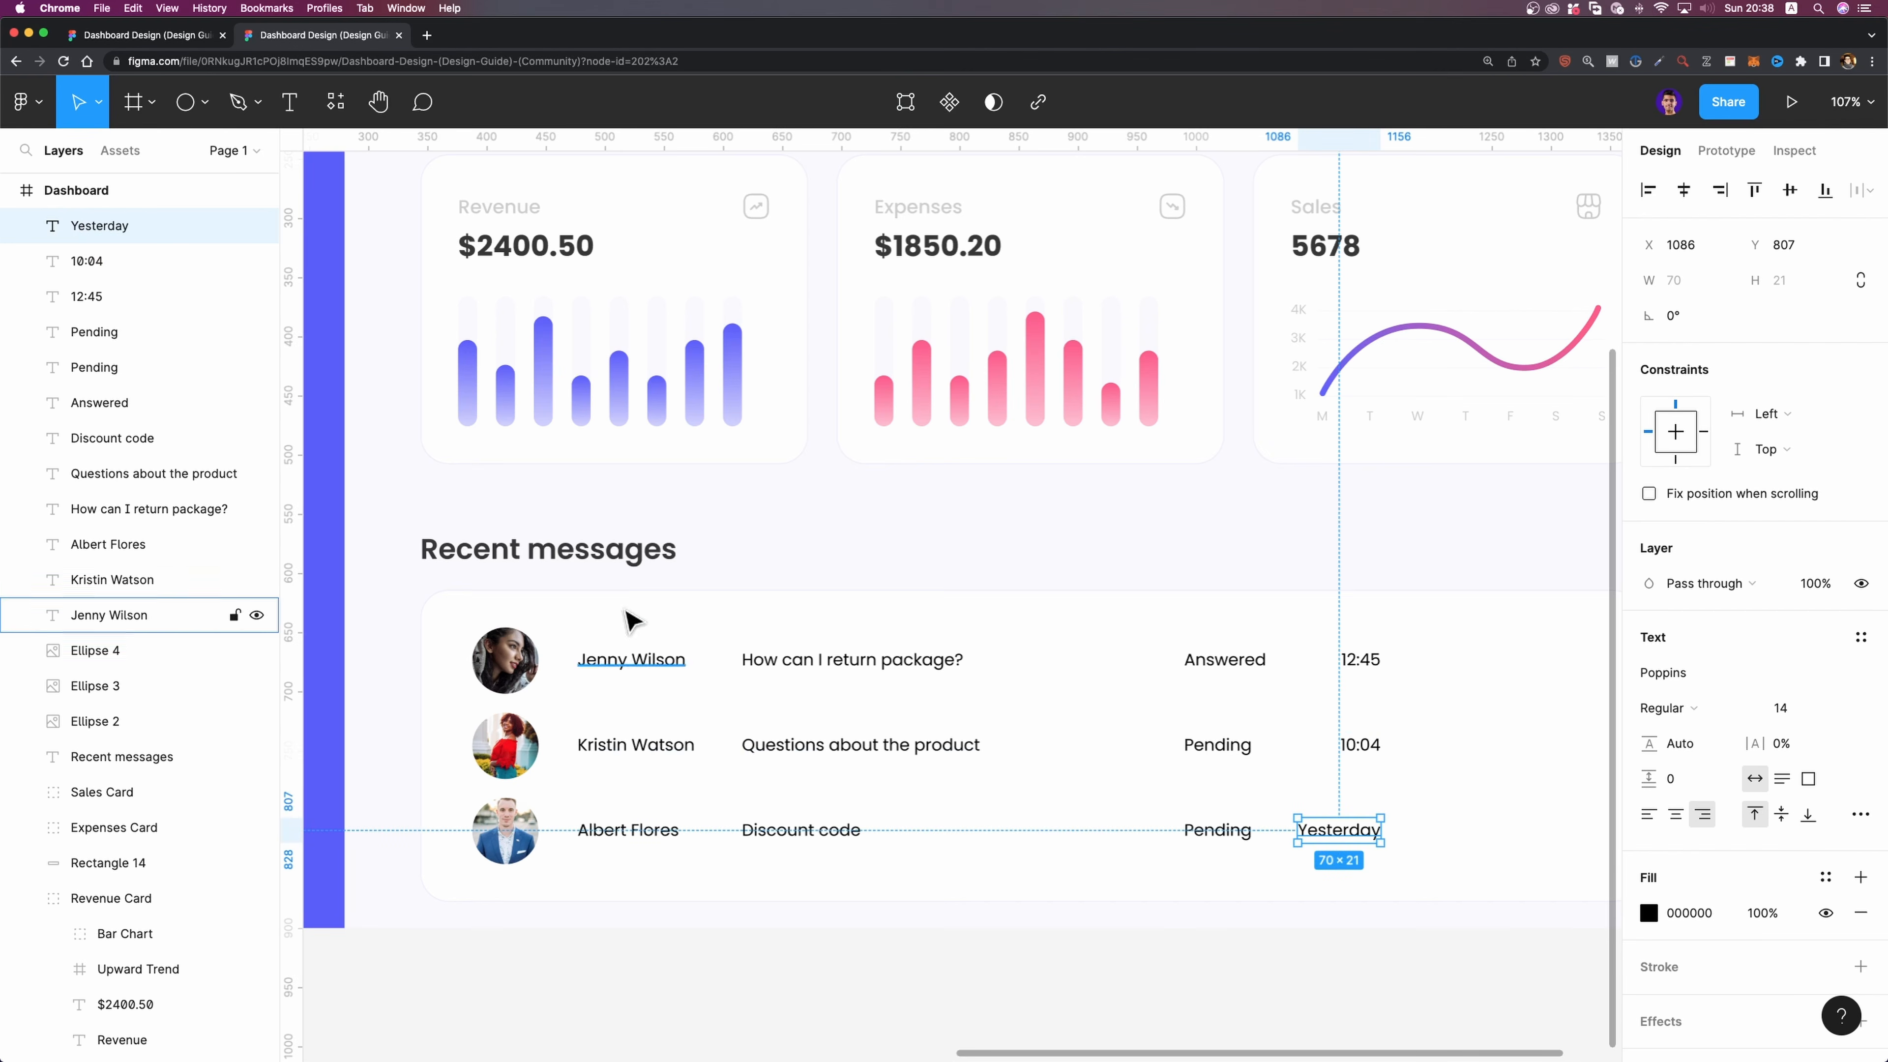
Move the three name labels left to X 468 so they sit 24 px from the avatars.
click(651, 710)
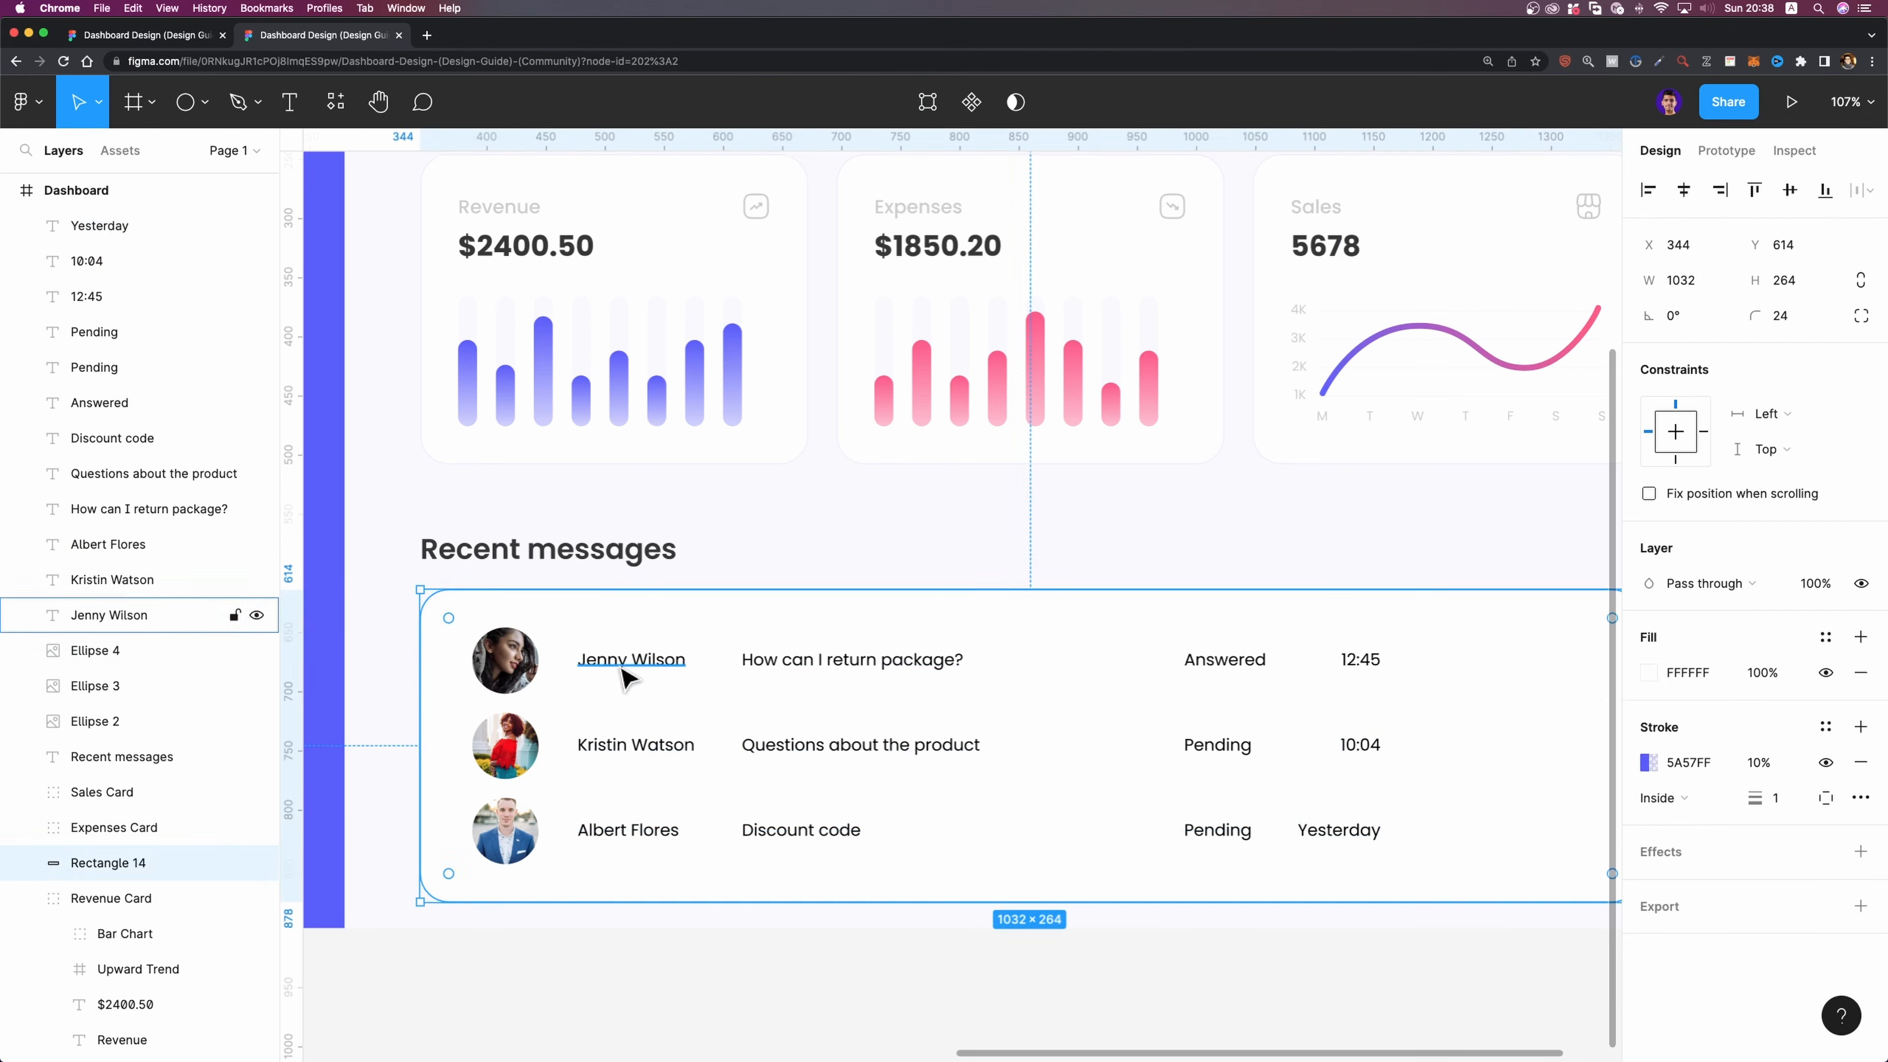
click(623, 666)
shift+click(631, 746)
shift+click(621, 832)
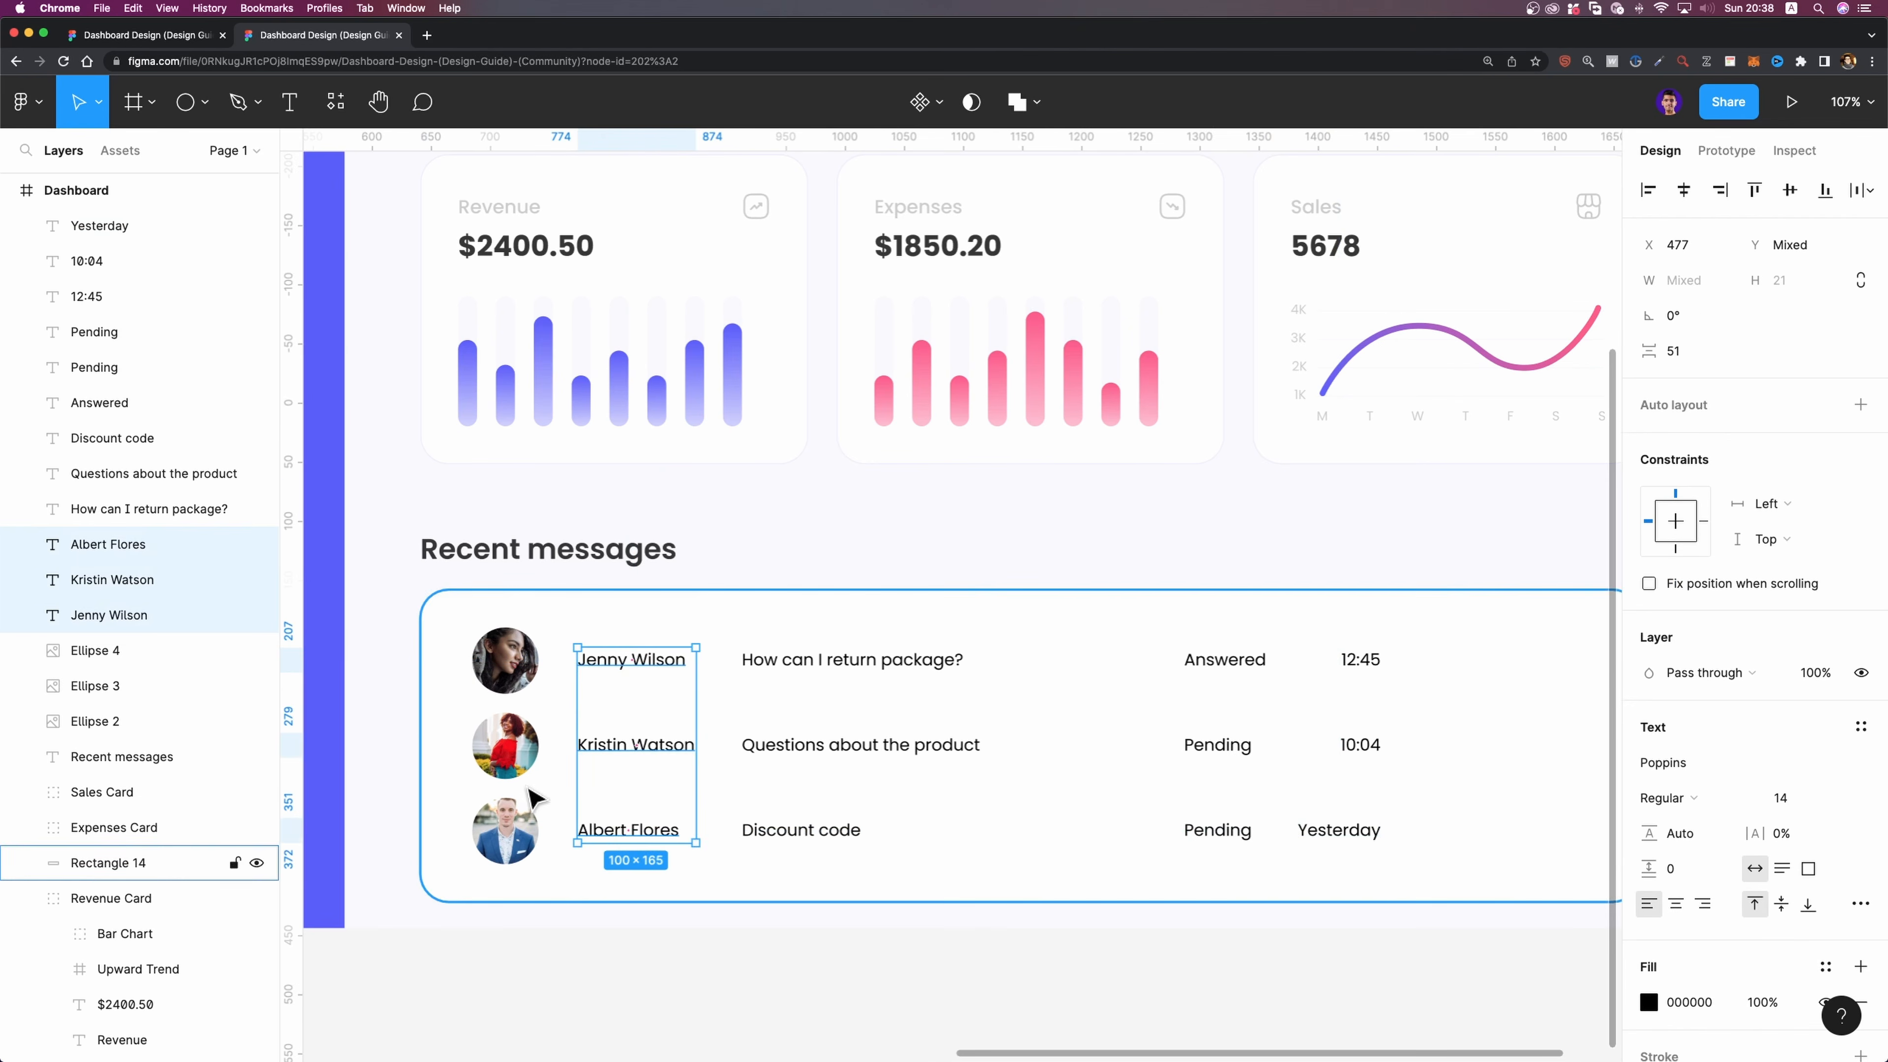
scroll(528, 794, up, 5)
scroll(527, 788, up, 2)
key(alt)
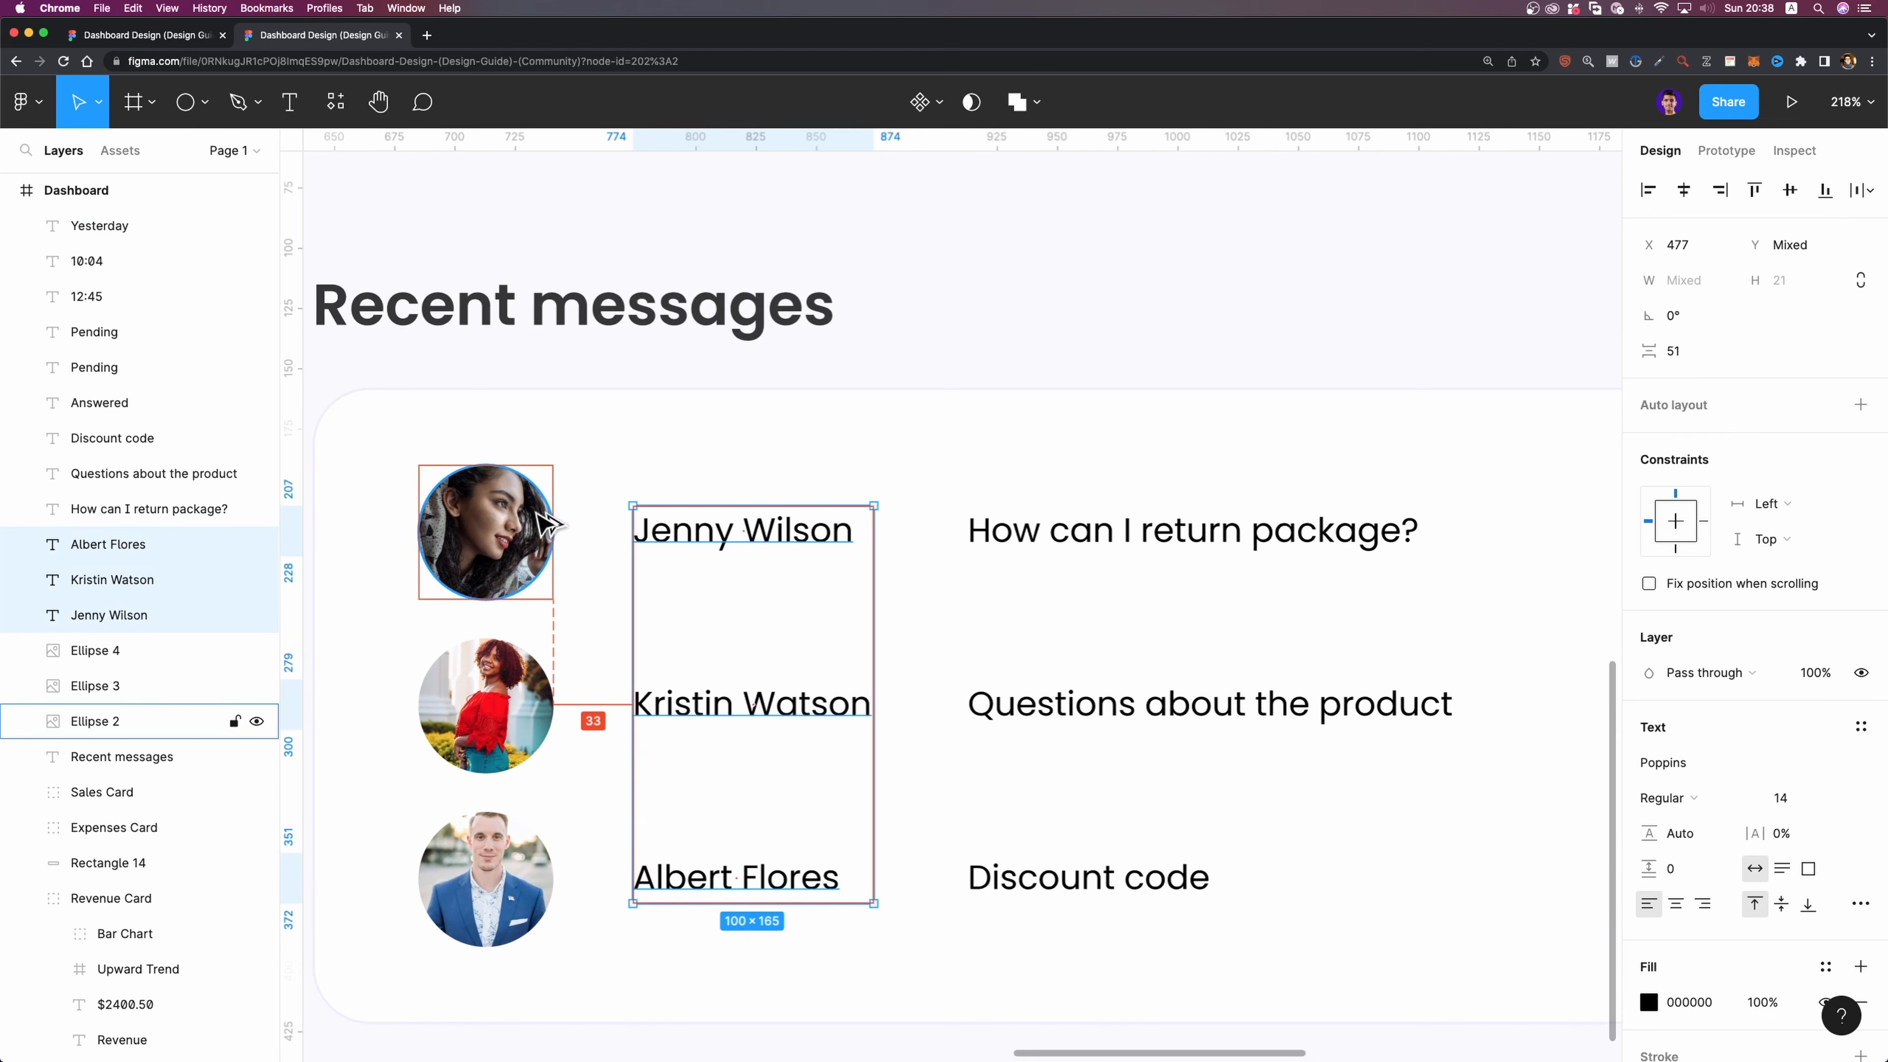
key(Left)
key(Left)
key(Left)
key(Left)
key(Left)
key(Left)
key(Left)
key(Left)
key(Left)
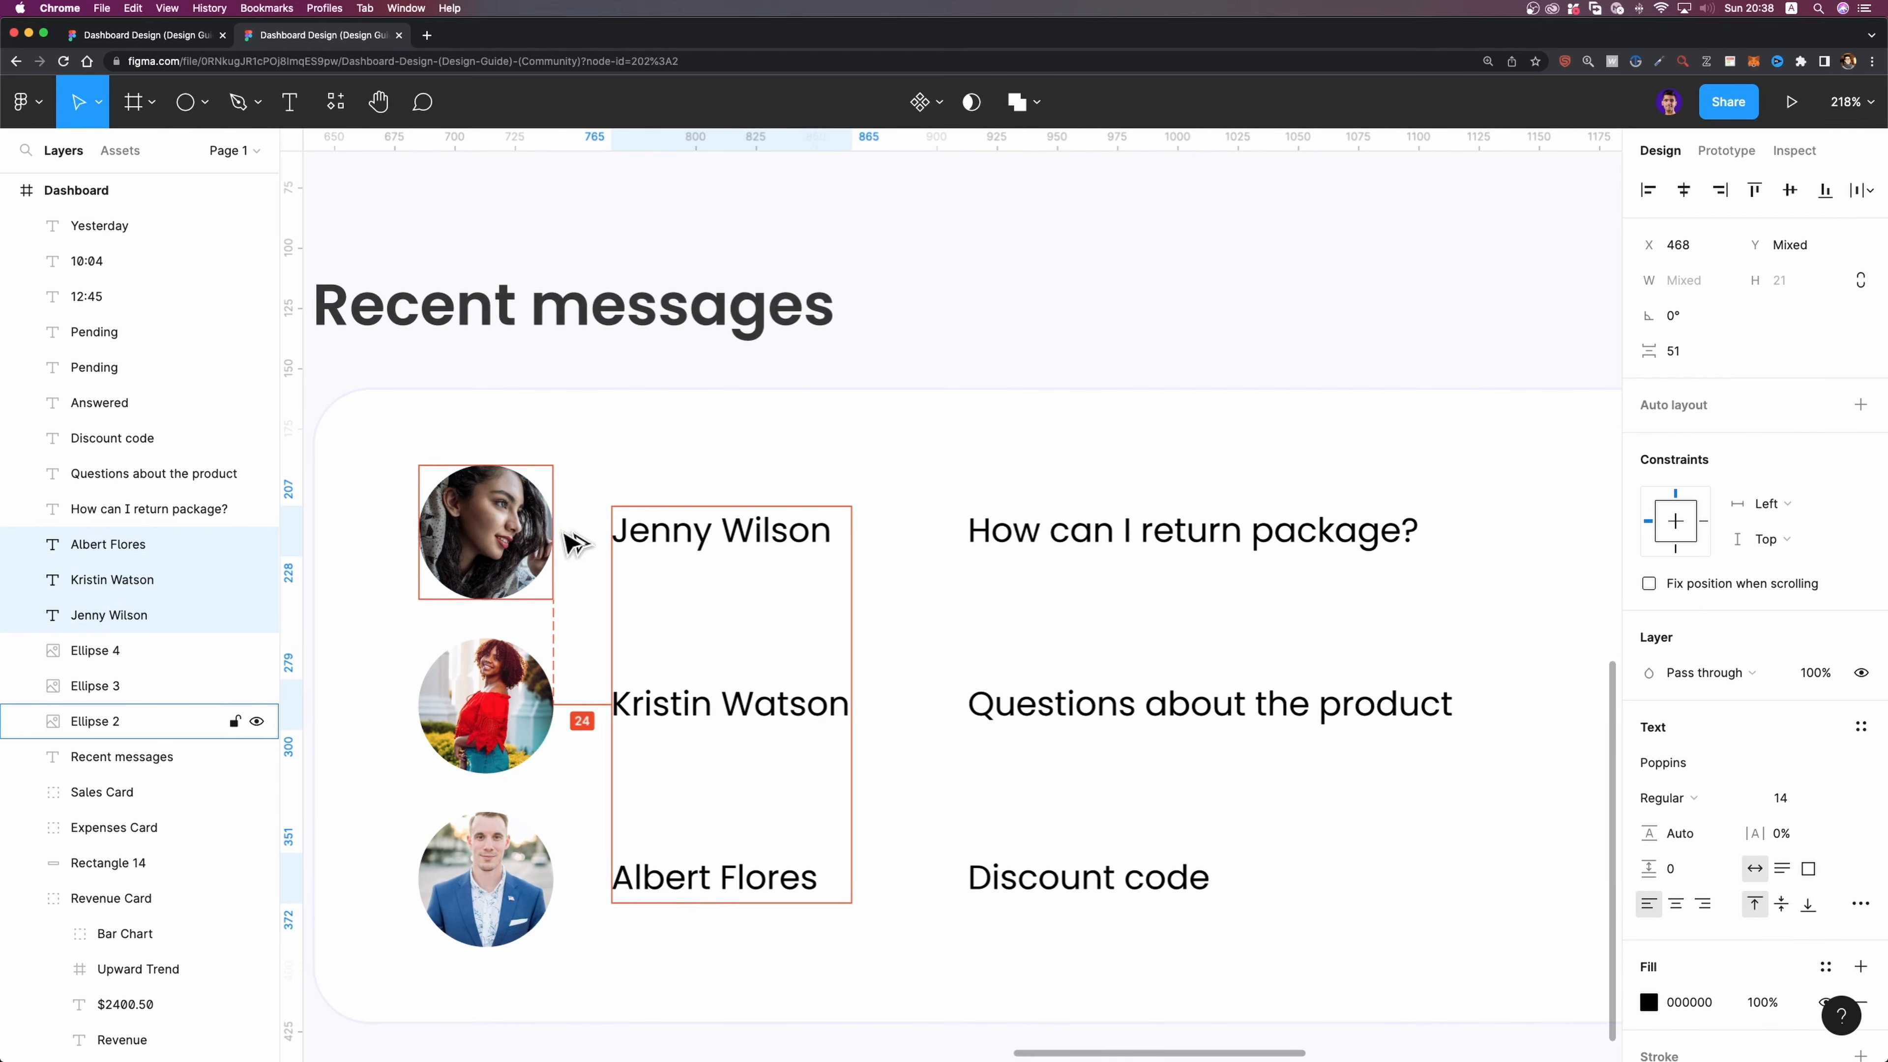
Widen the three name text boxes and set the first row's name box width to 220.
scroll(899, 676, down, 5)
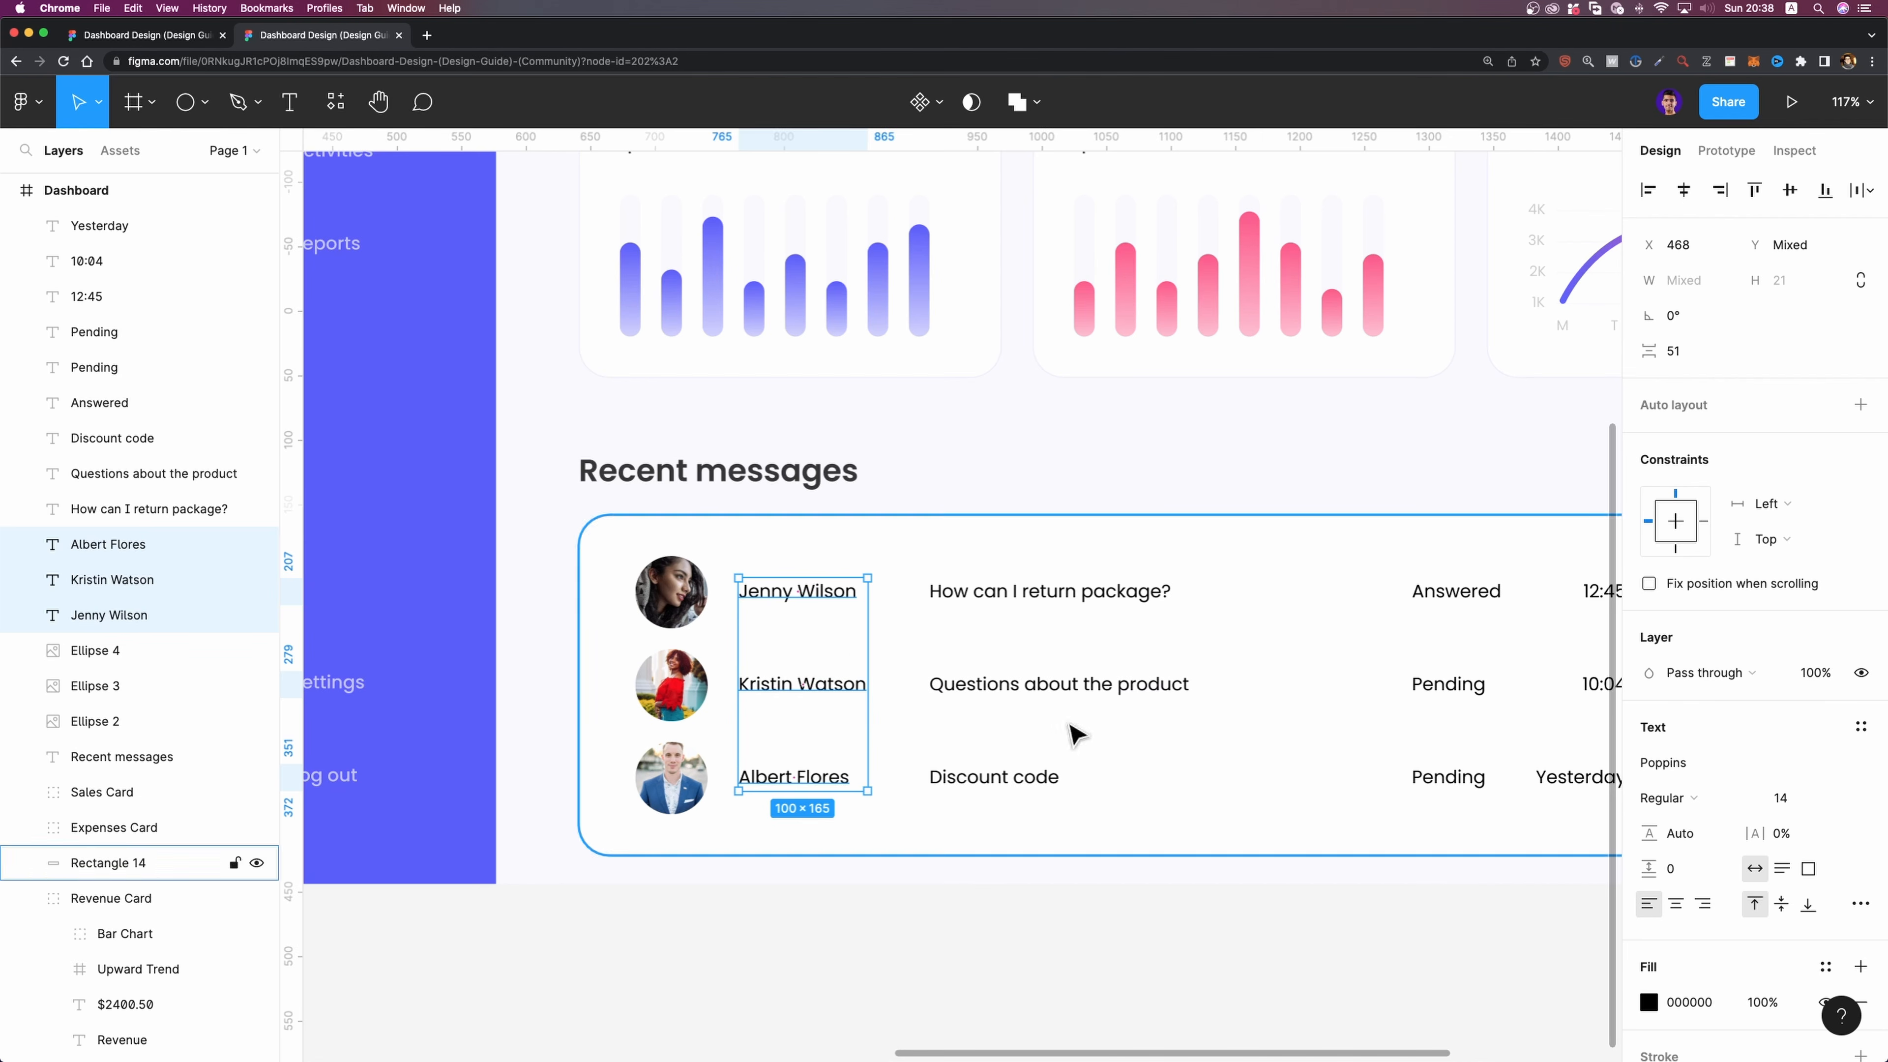
drag(869, 650, 980, 647)
click(880, 600)
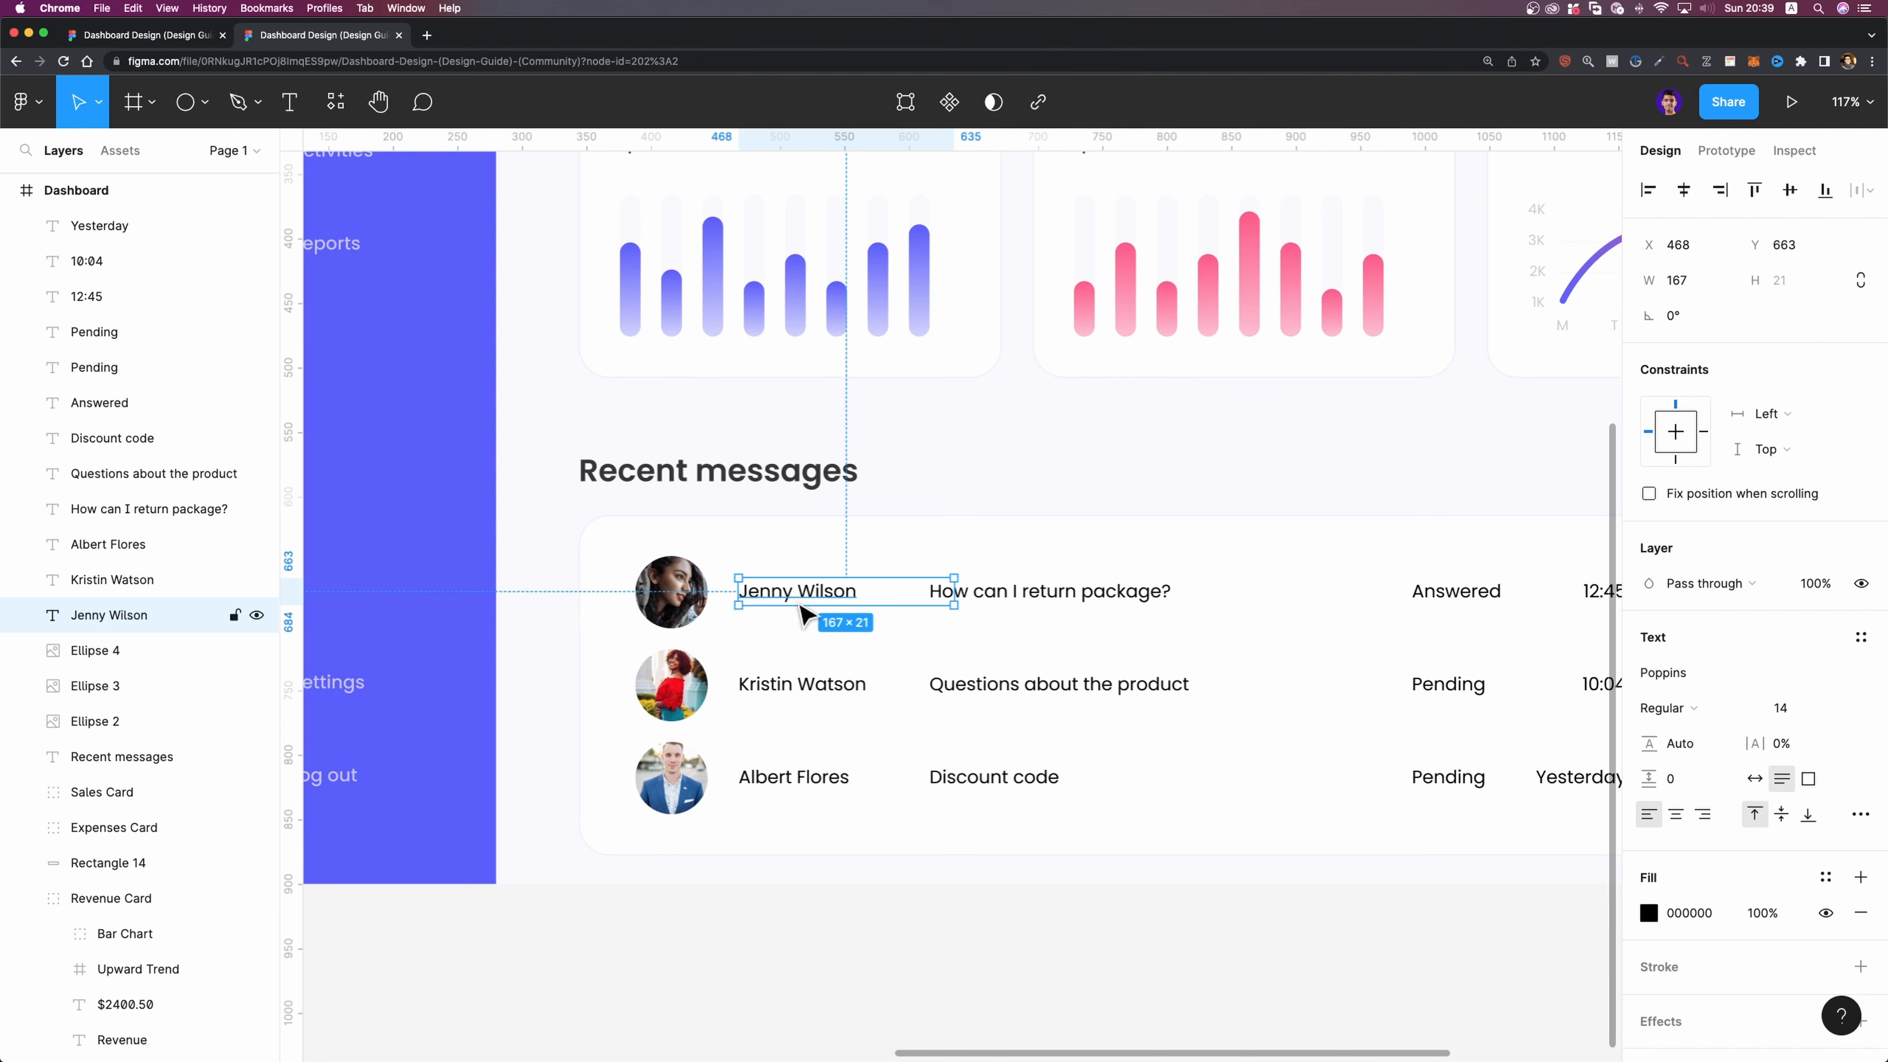
click(1706, 288)
text(220)
key(Return)
Set the width of the second and third rows' name text boxes to 220.
click(875, 684)
click(1706, 280)
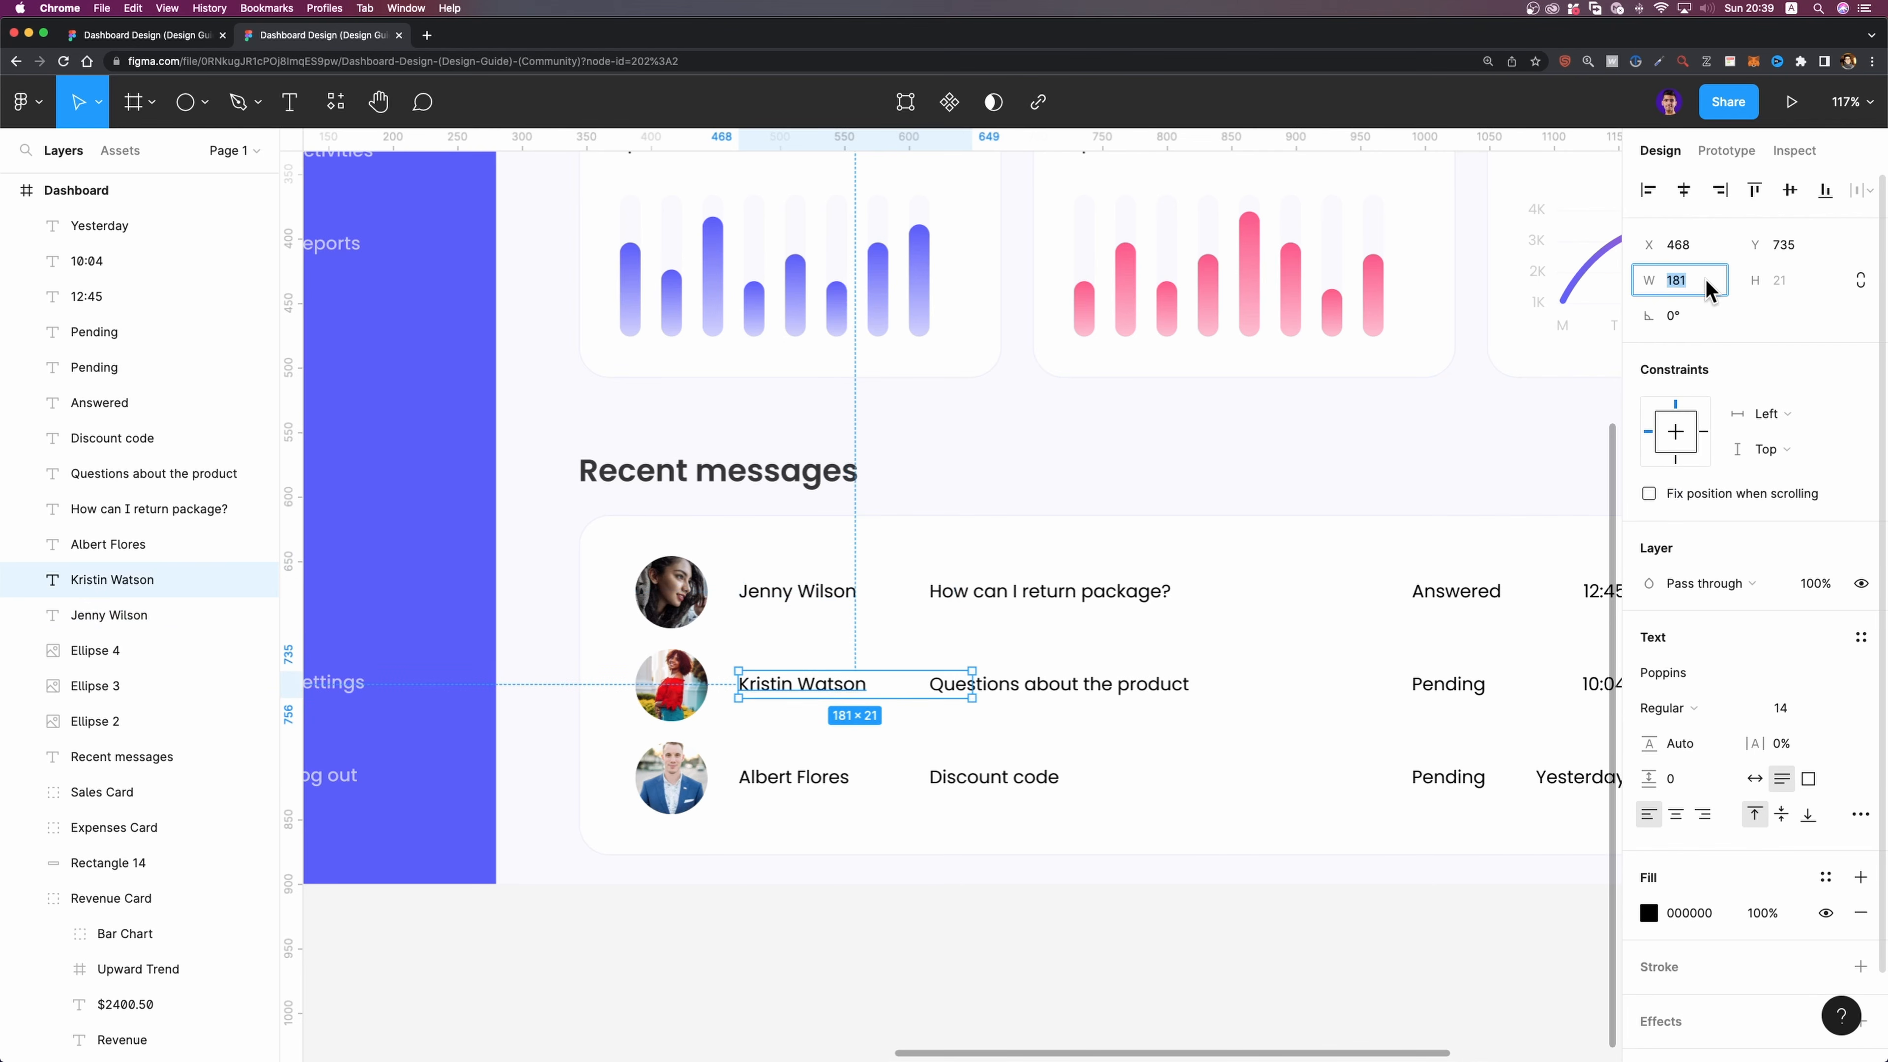
text(220)
key(Return)
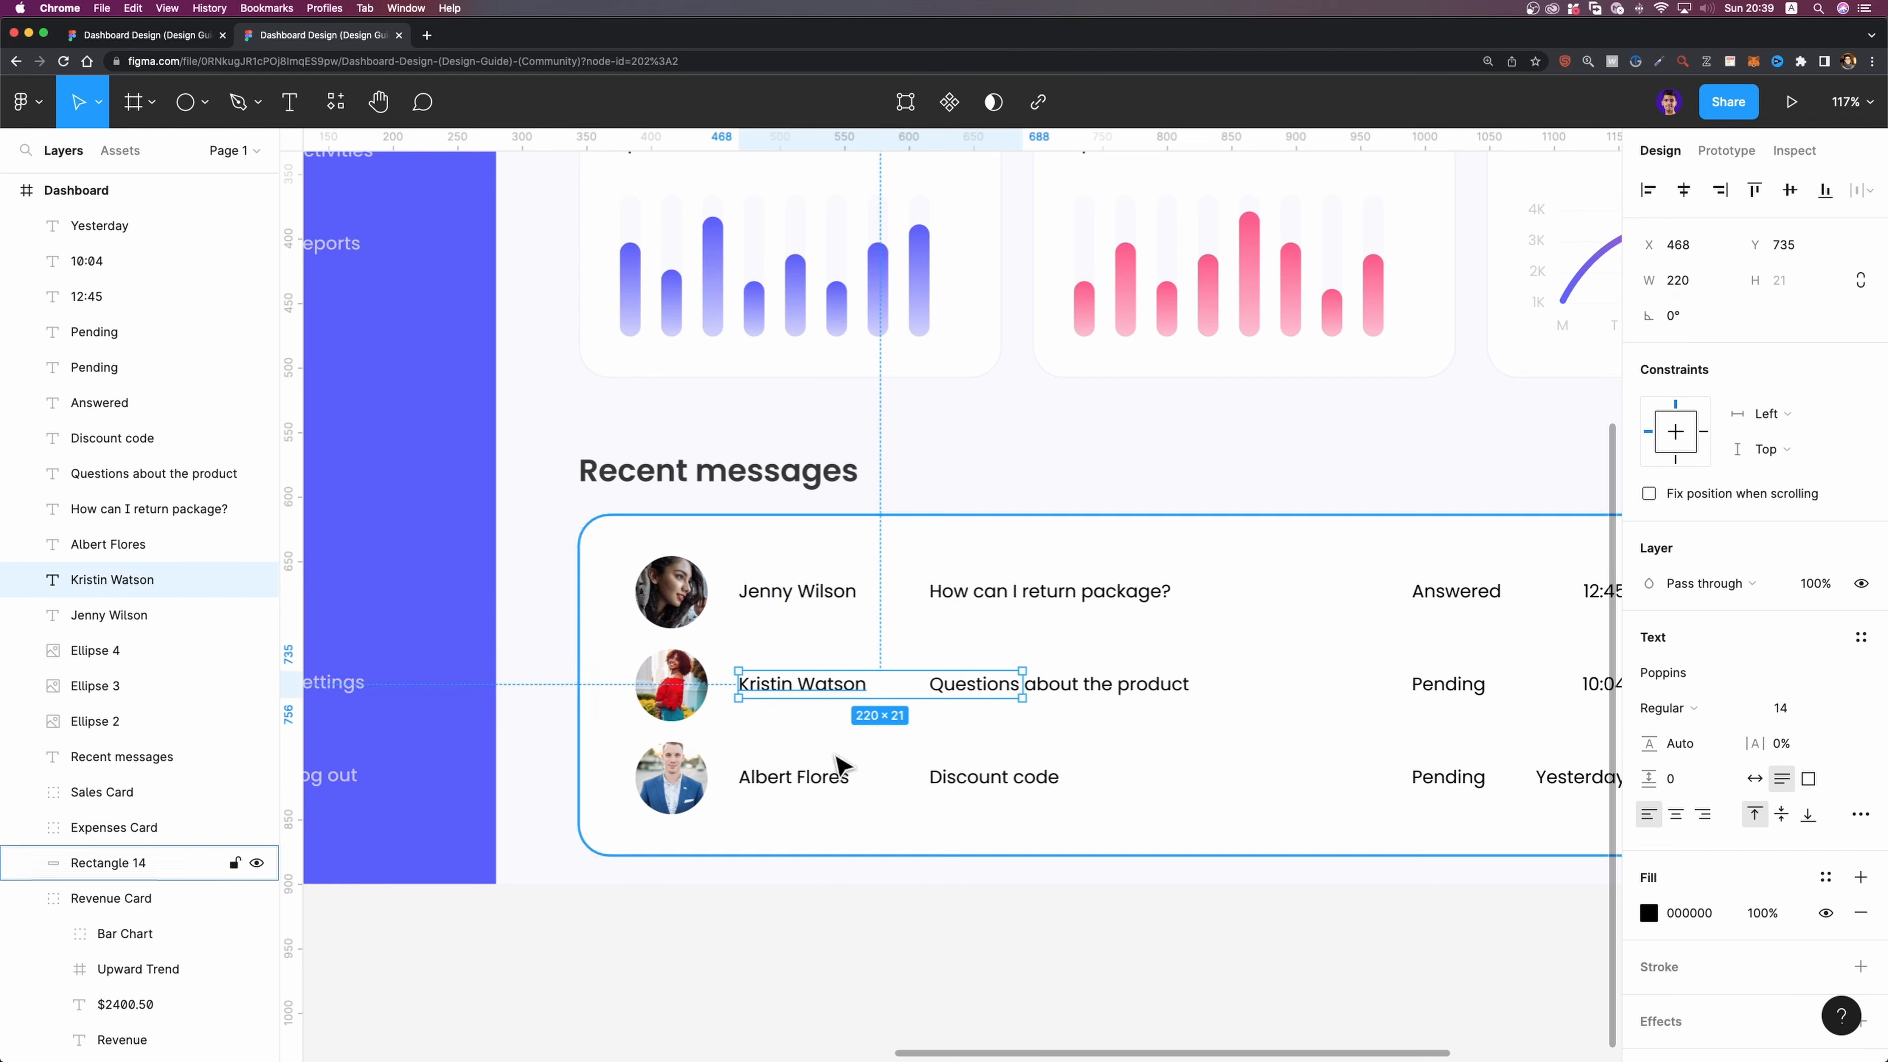
click(892, 774)
click(1704, 290)
text(22)
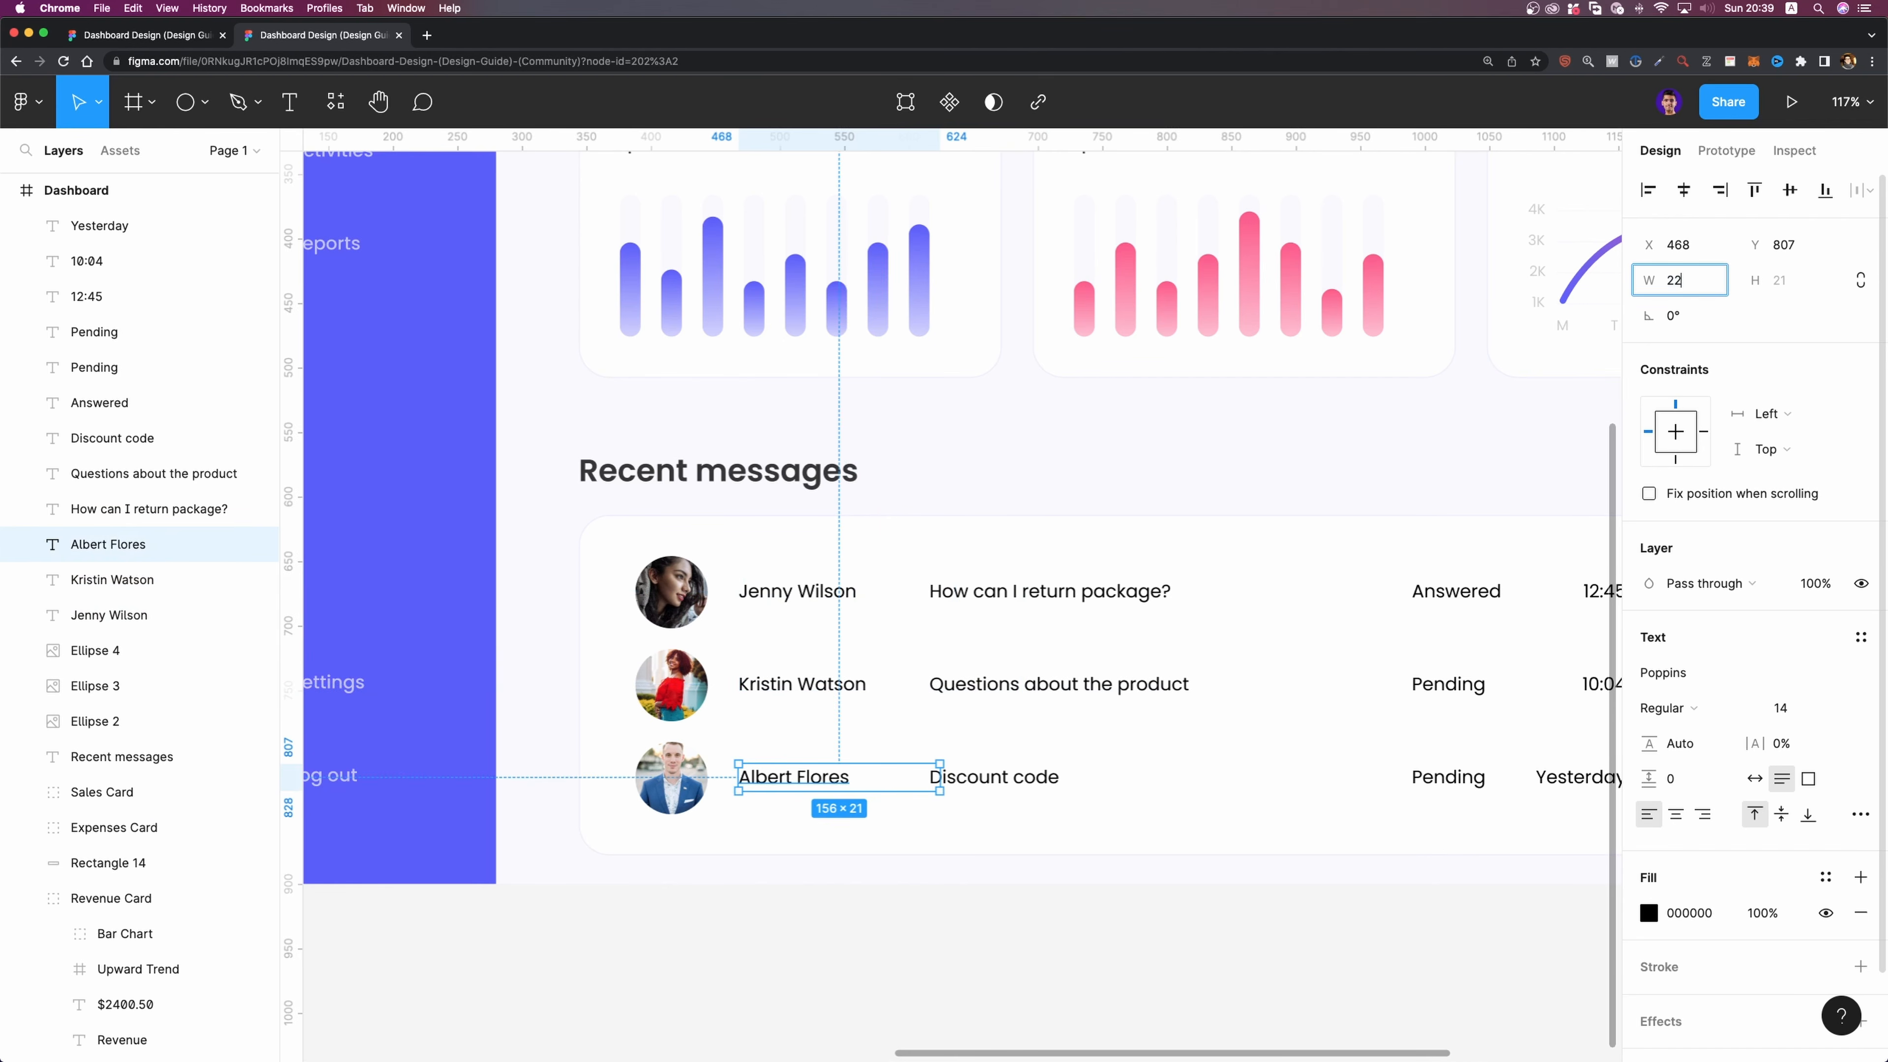
text(0)
key(Return)
Move the three subject labels right to X 720 so they sit 32 px from the name boxes.
click(1105, 595)
shift+click(1056, 684)
shift+click(1019, 778)
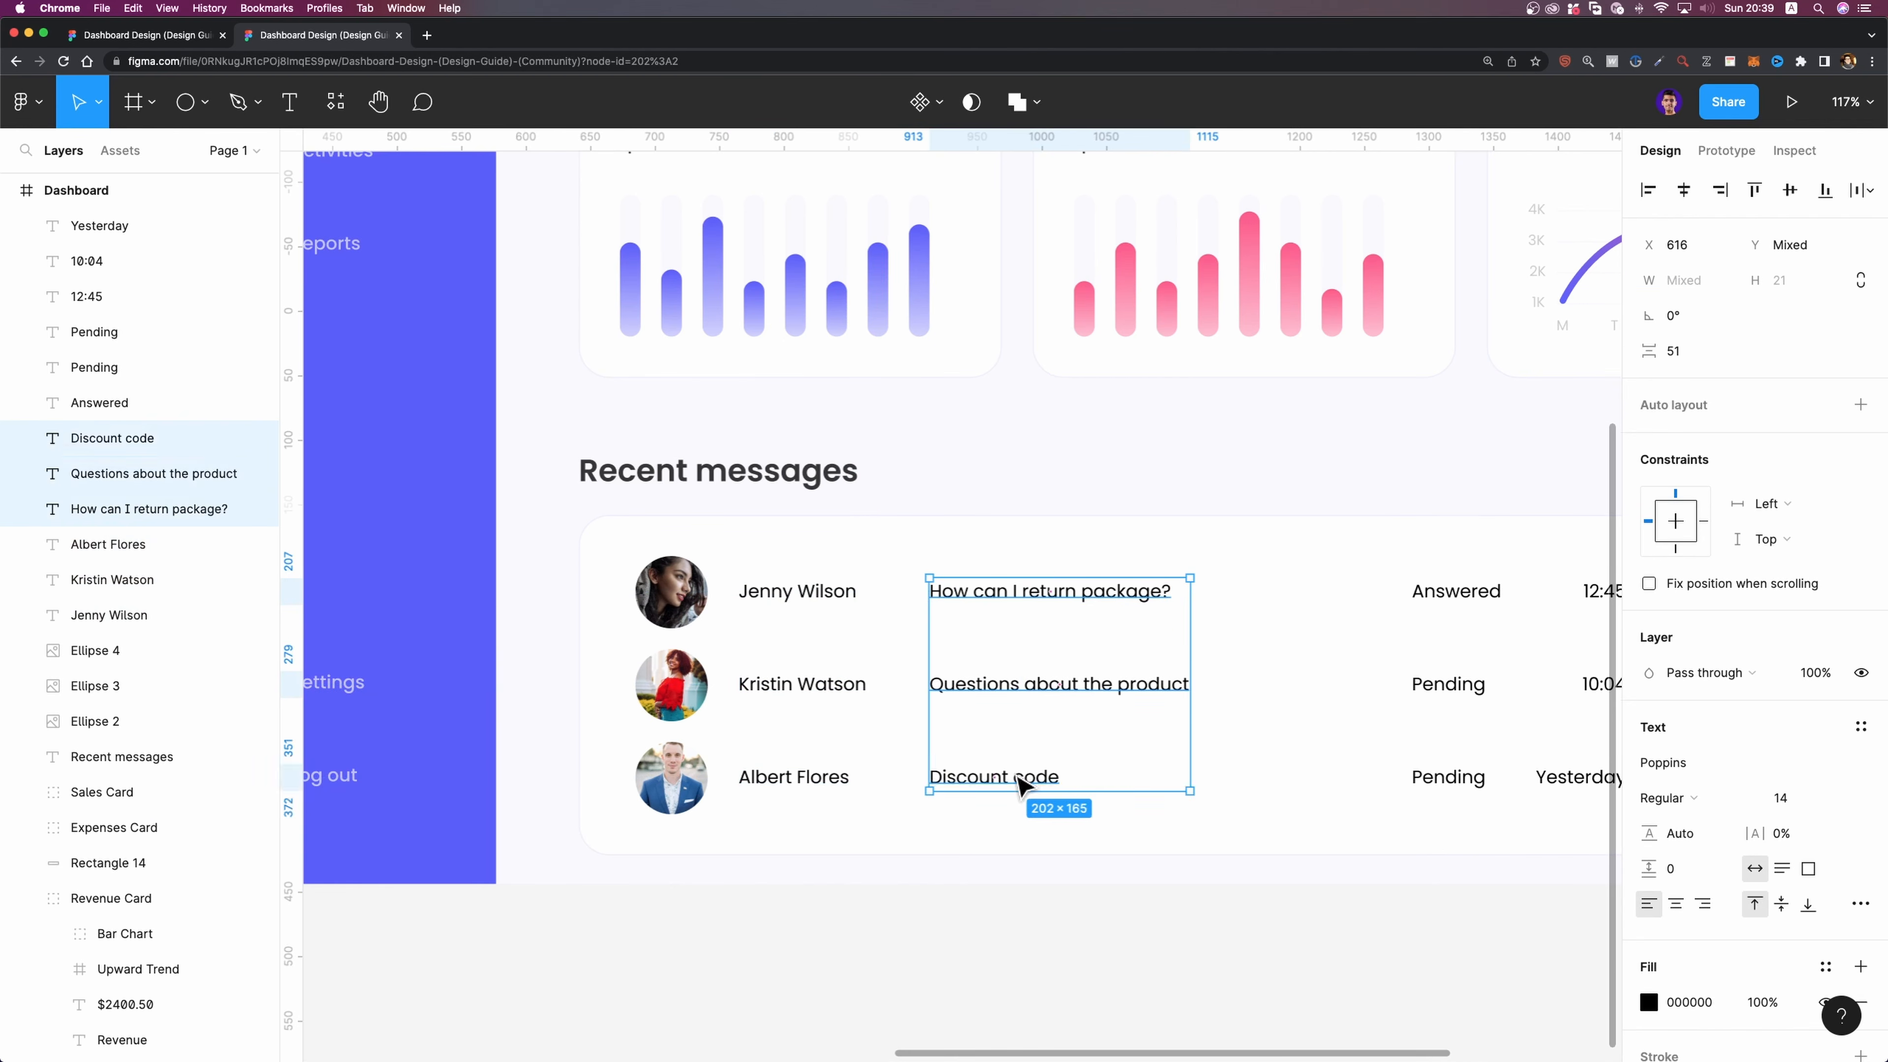
drag(1039, 684, 1181, 690)
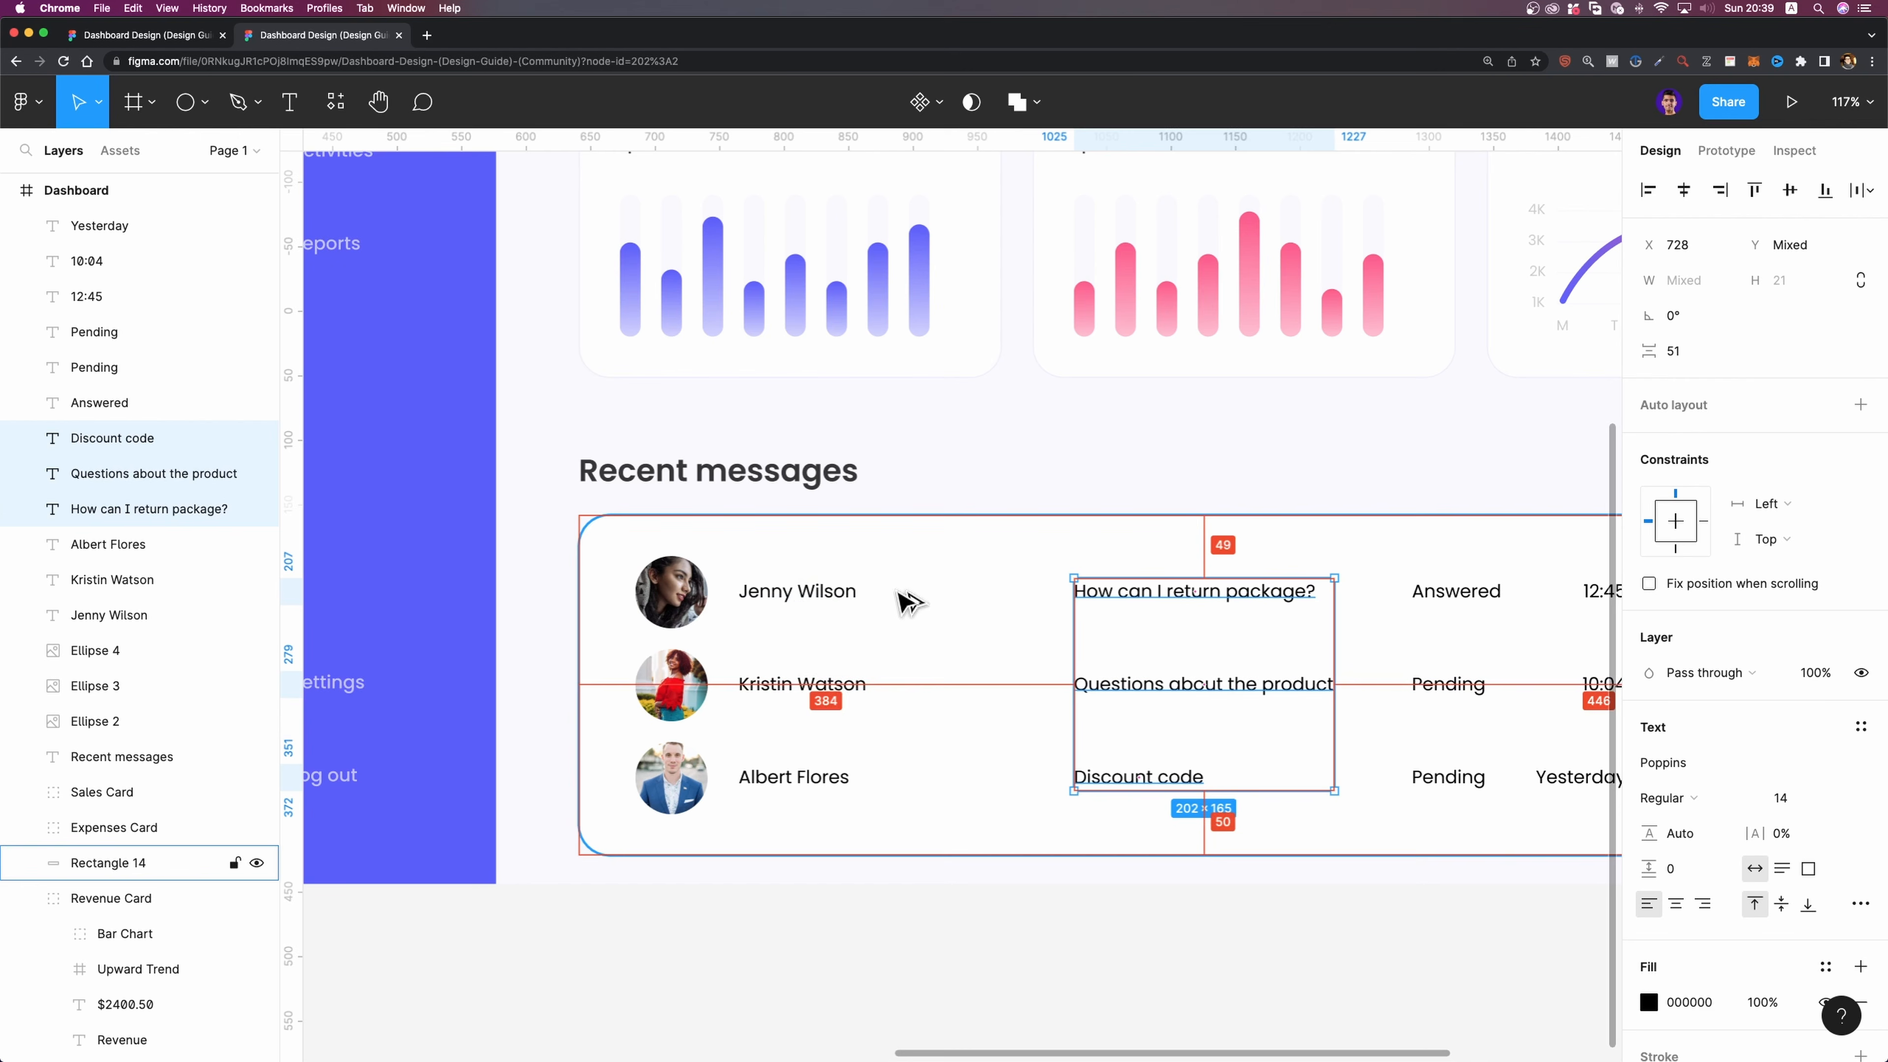
key(alt+Right)
key(alt+Left)
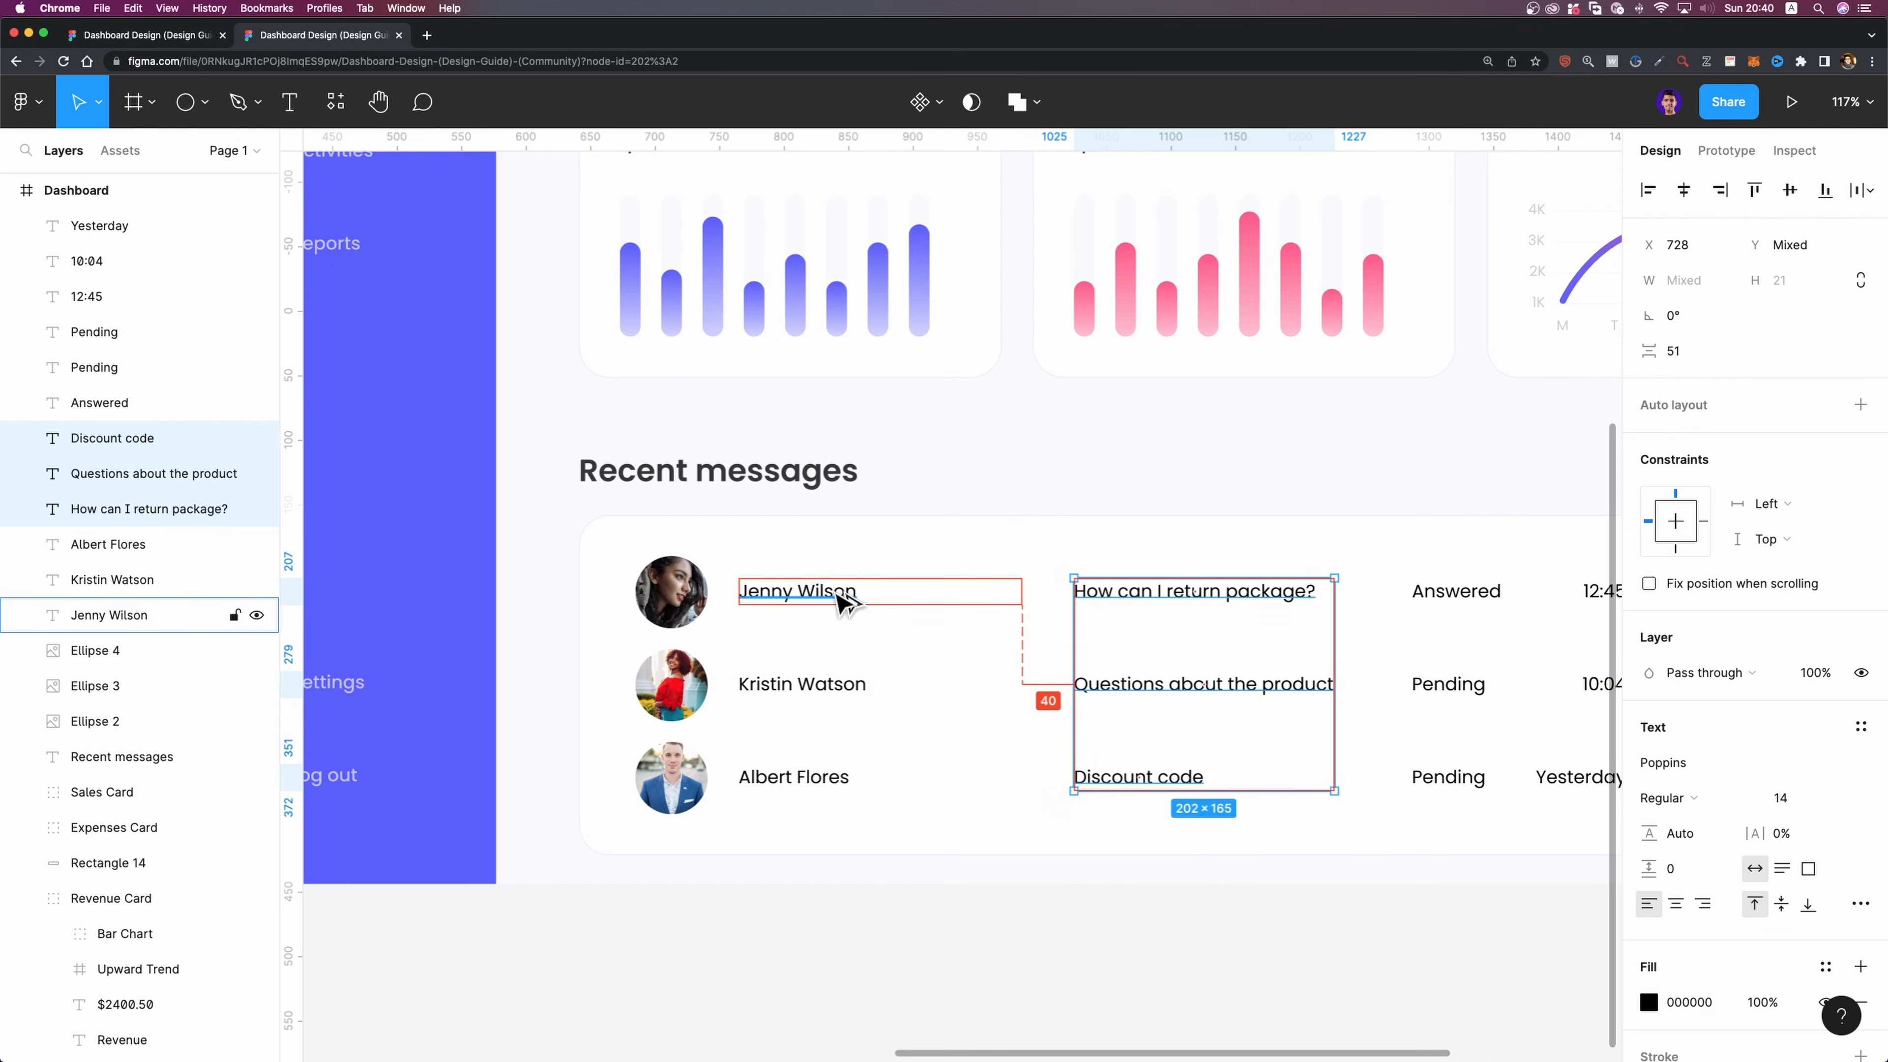
key(alt+Left)
key(alt+Left)
key(alt+Left)
key(alt+Left)
key(alt+Left)
key(alt+Left)
key(alt+Left)
key(alt+Left)
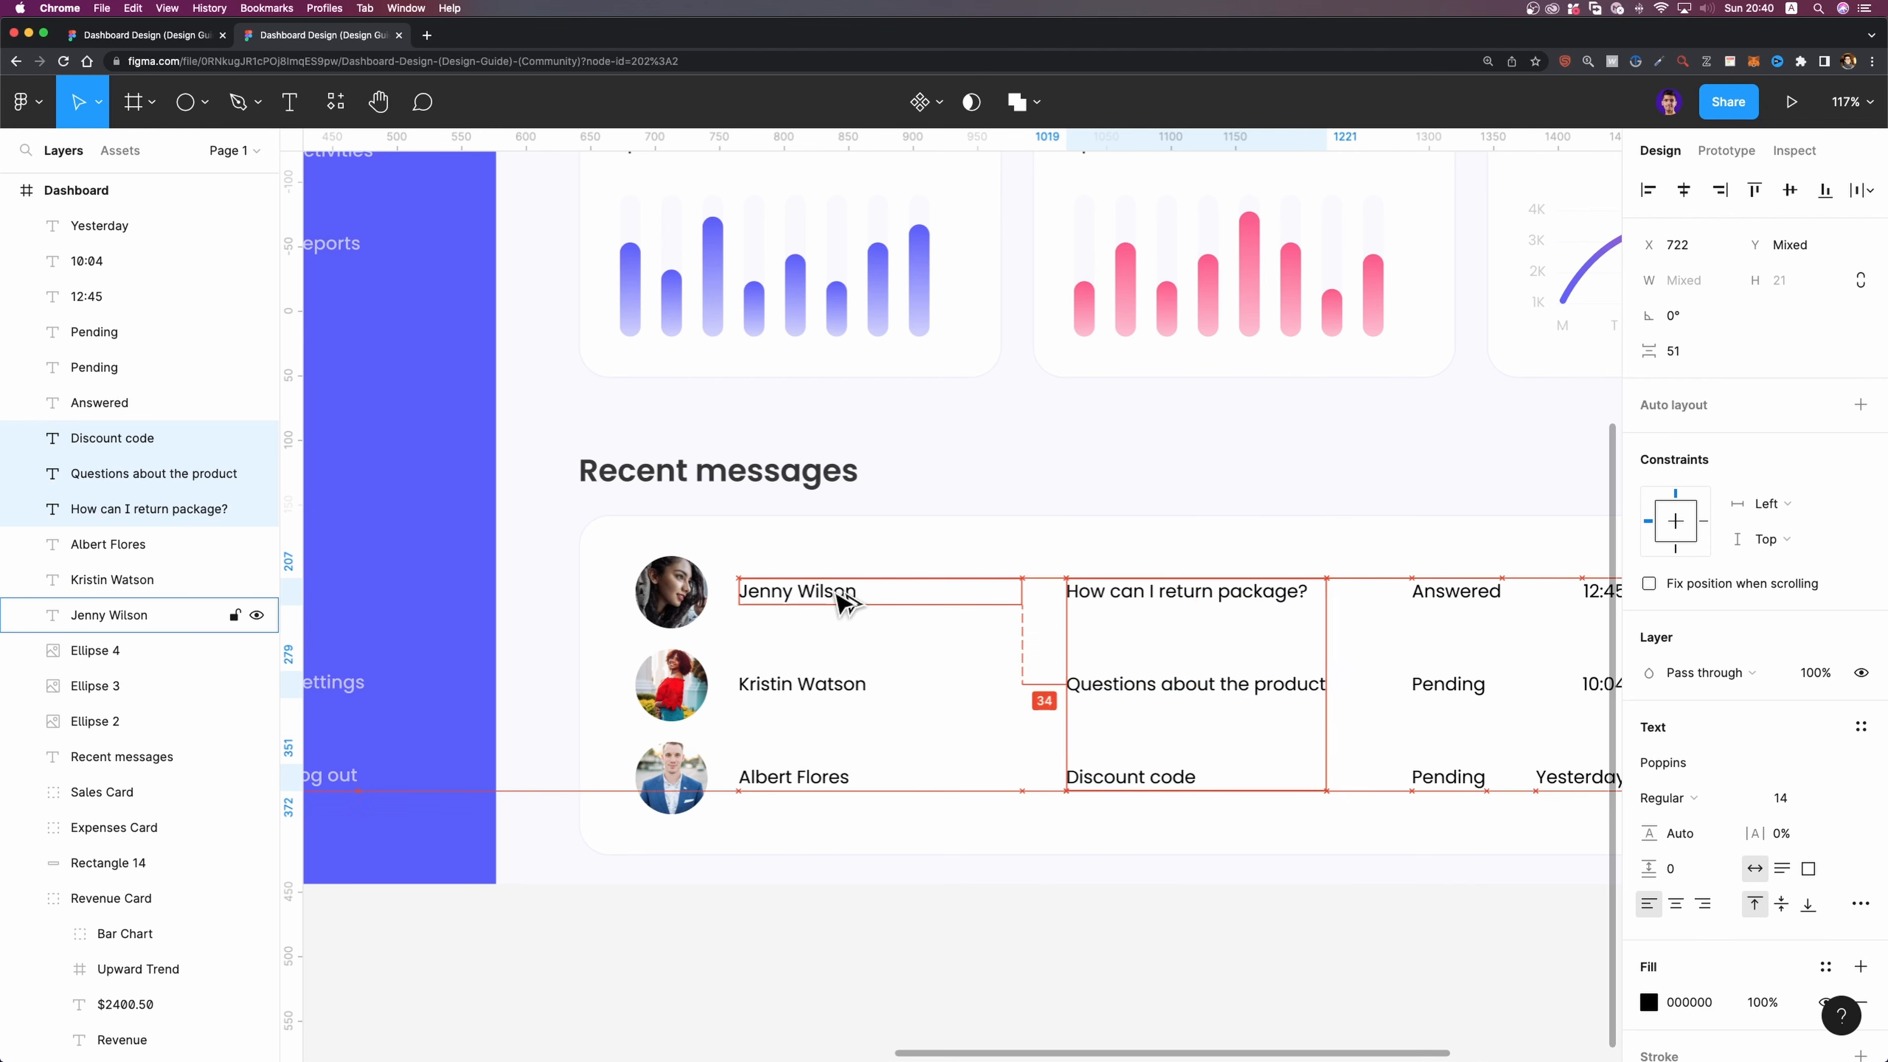
Widen the "How can I return package?" text box and set its width to 320.
scroll(966, 617, right, 5)
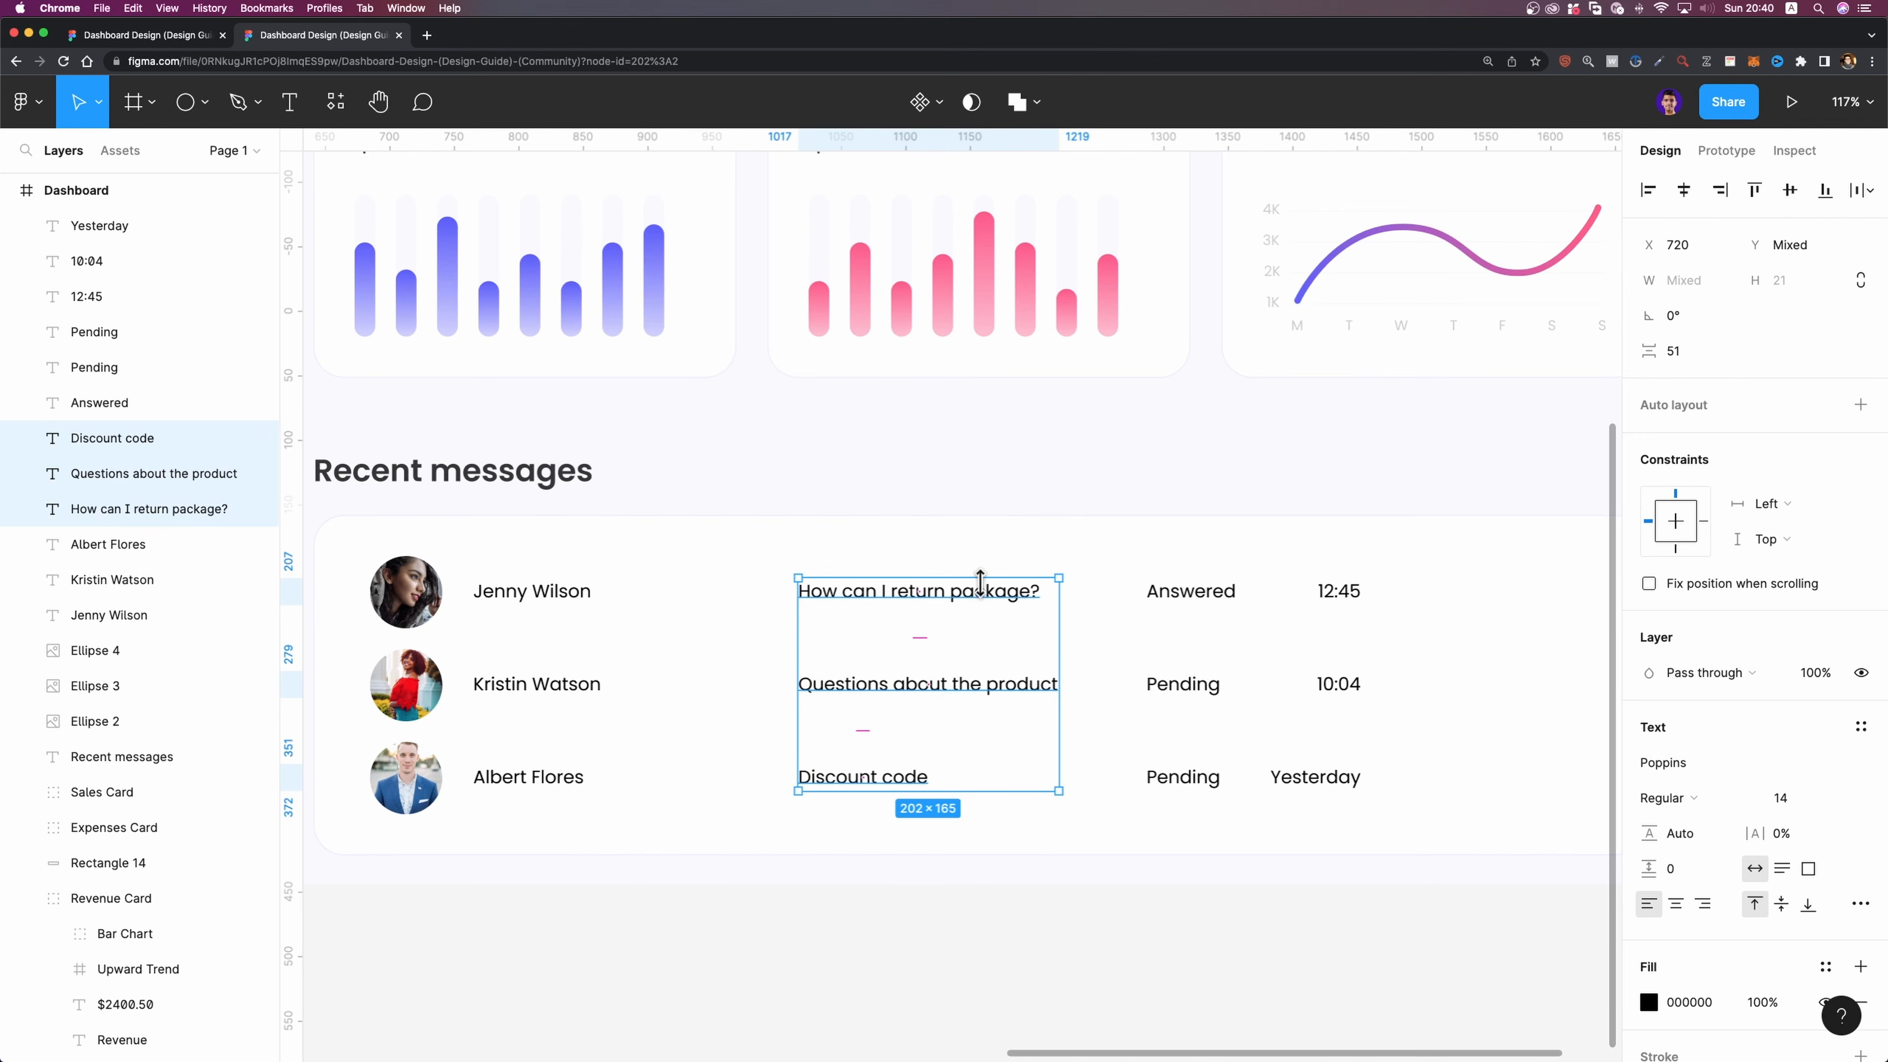
click(977, 602)
drag(1041, 592, 1118, 592)
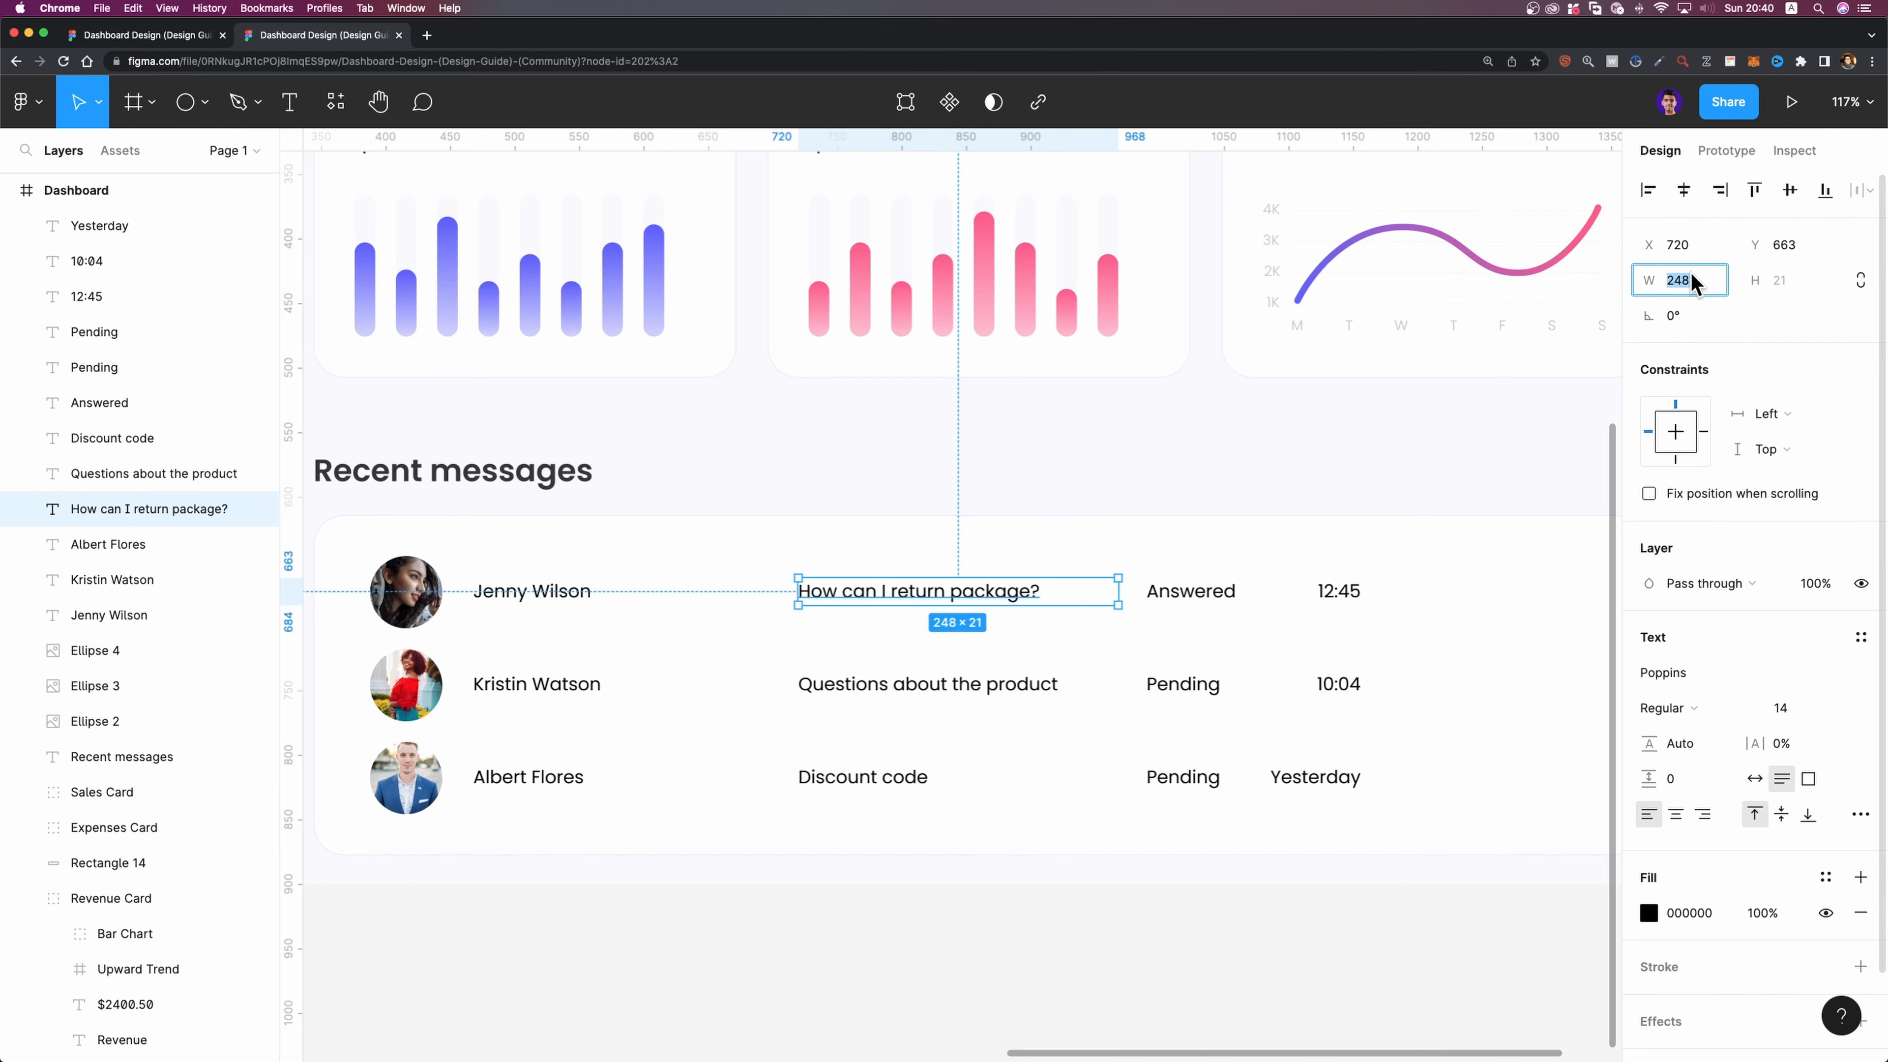
text(320)
key(Return)
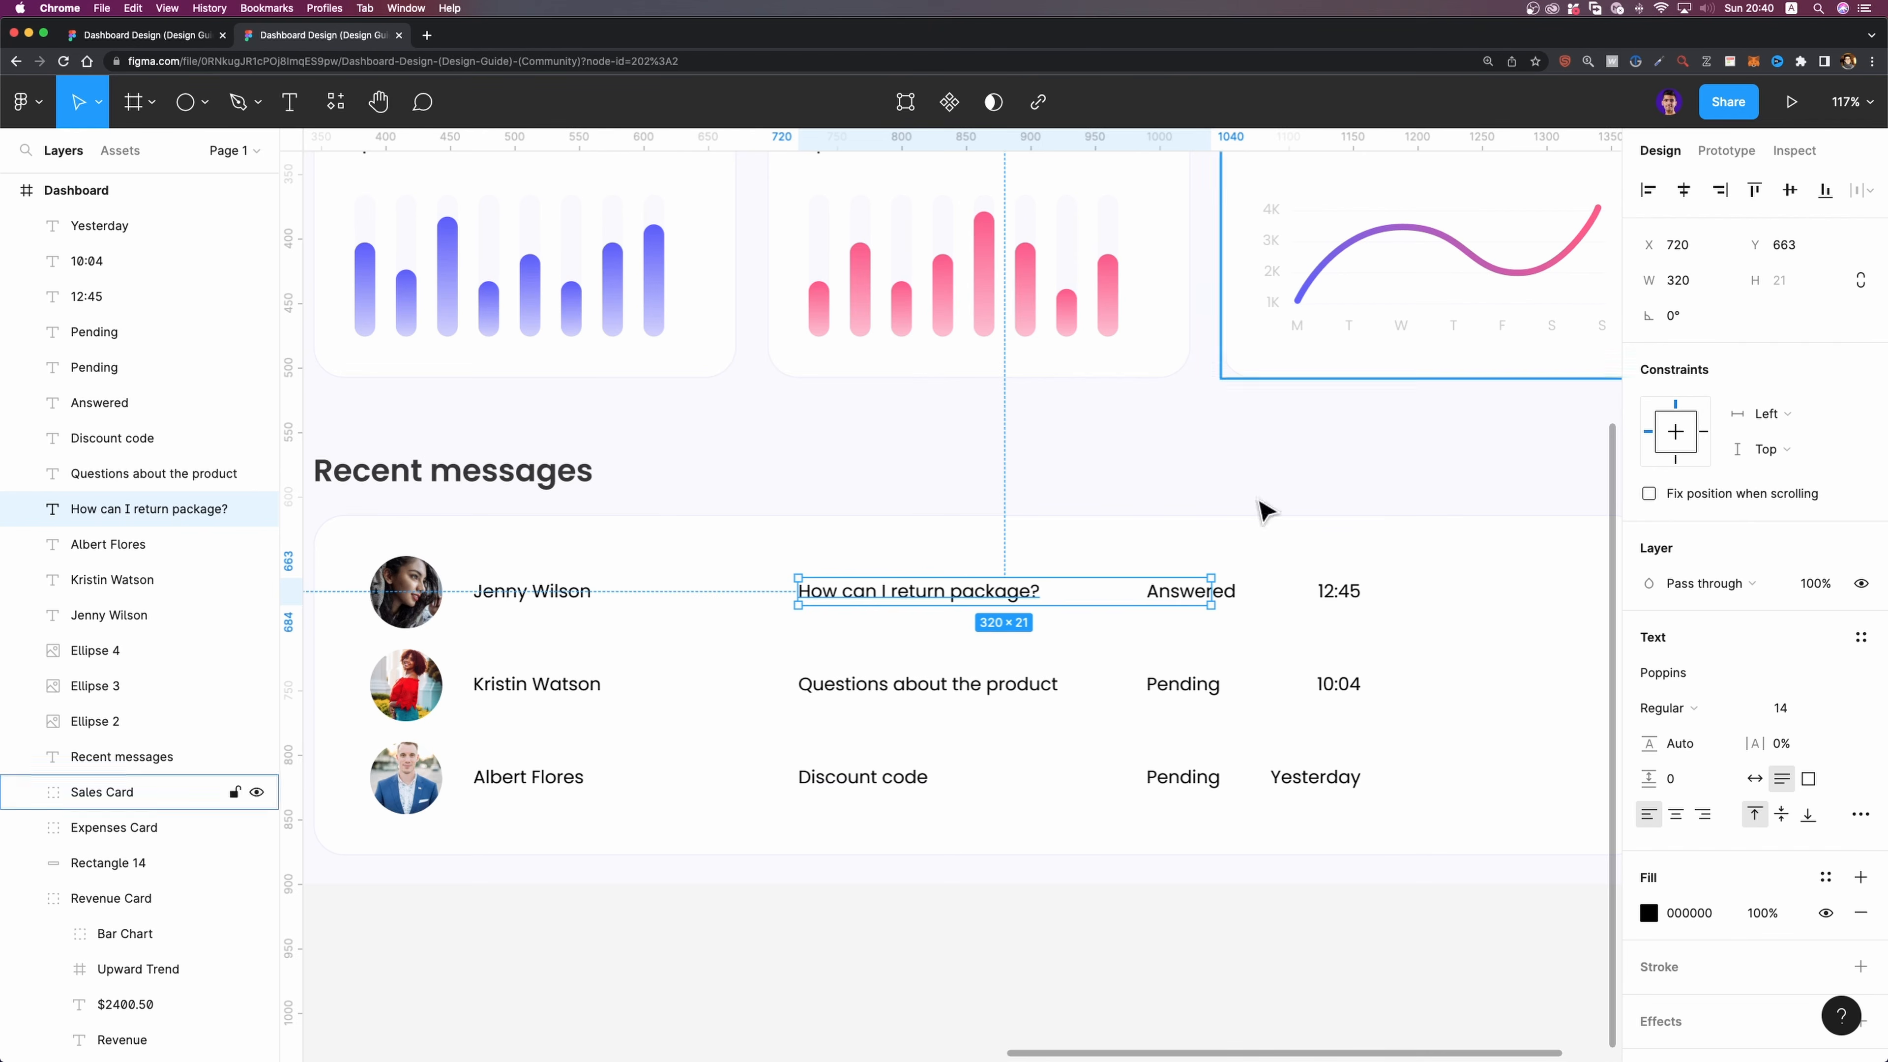
Widen the "Questions about the product" and "Discount code" text boxes, setting both widths to 320.
click(1041, 683)
drag(1059, 686, 1087, 686)
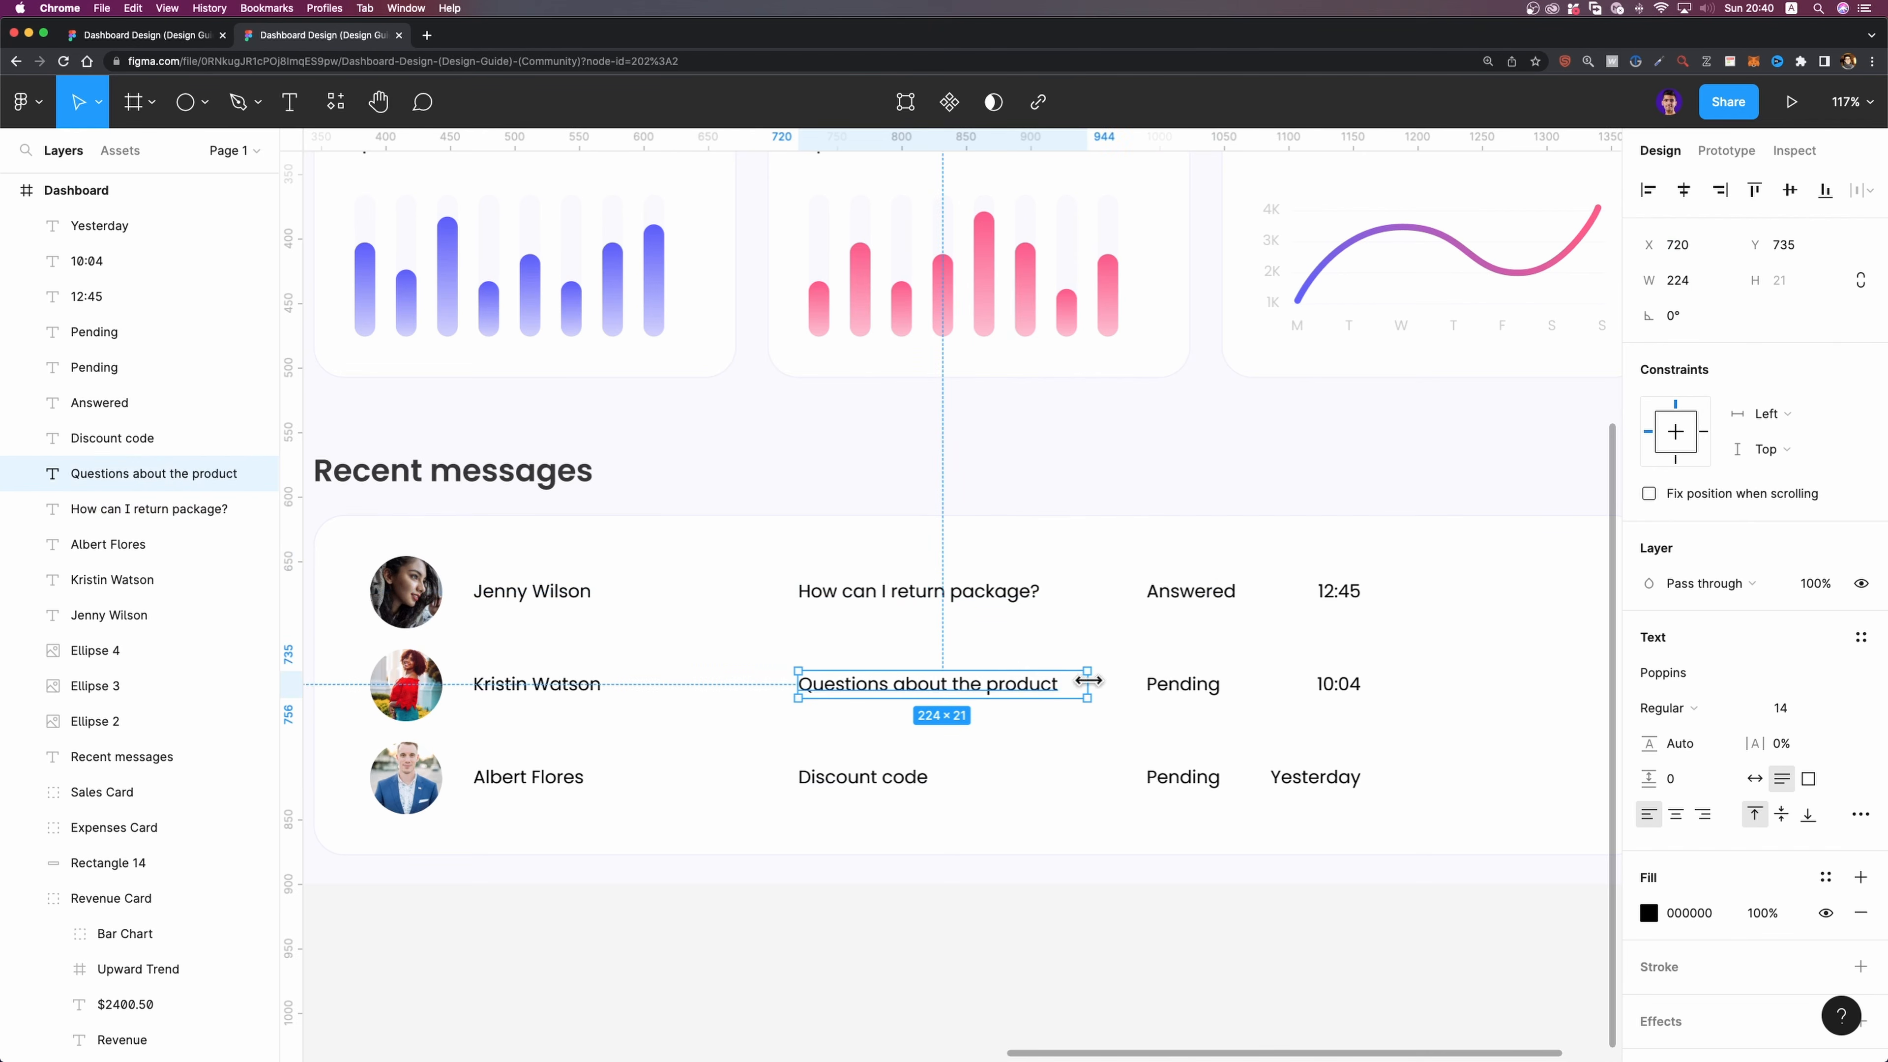
click(1701, 281)
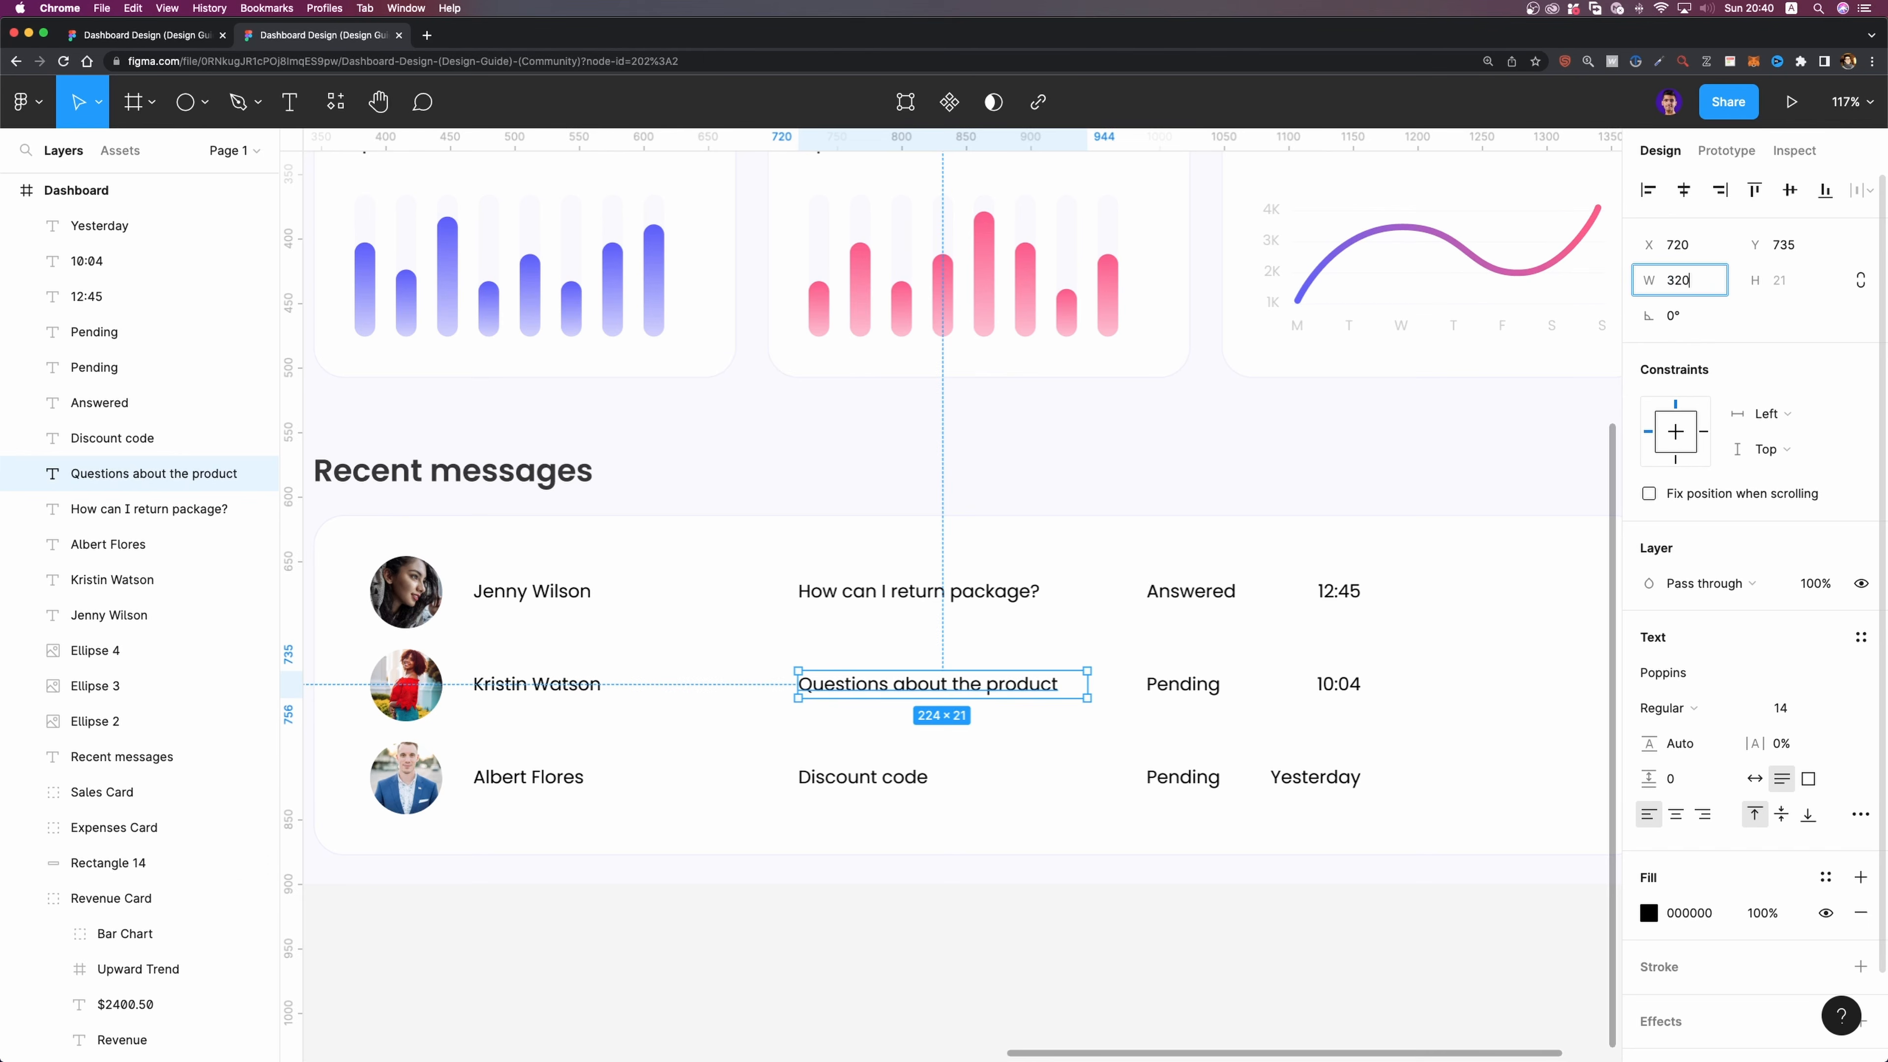
text(320)
click(906, 776)
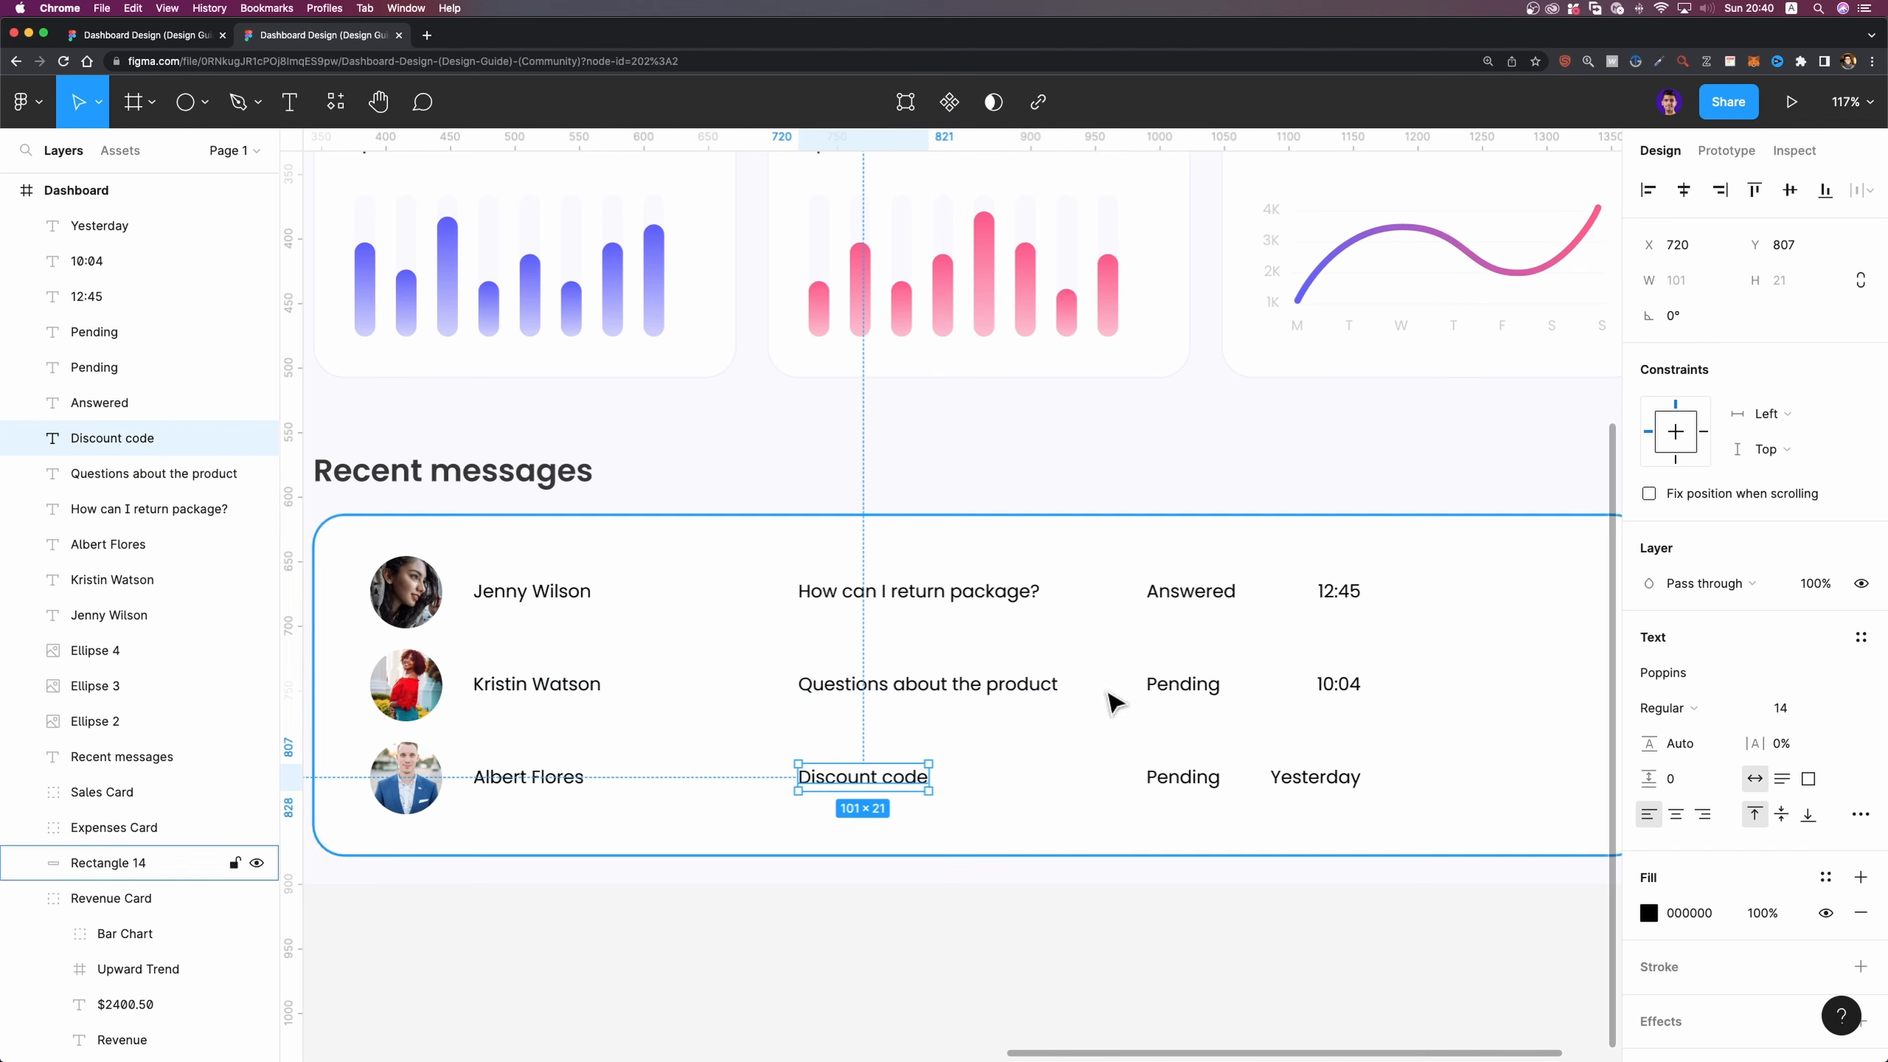
drag(967, 774, 1004, 774)
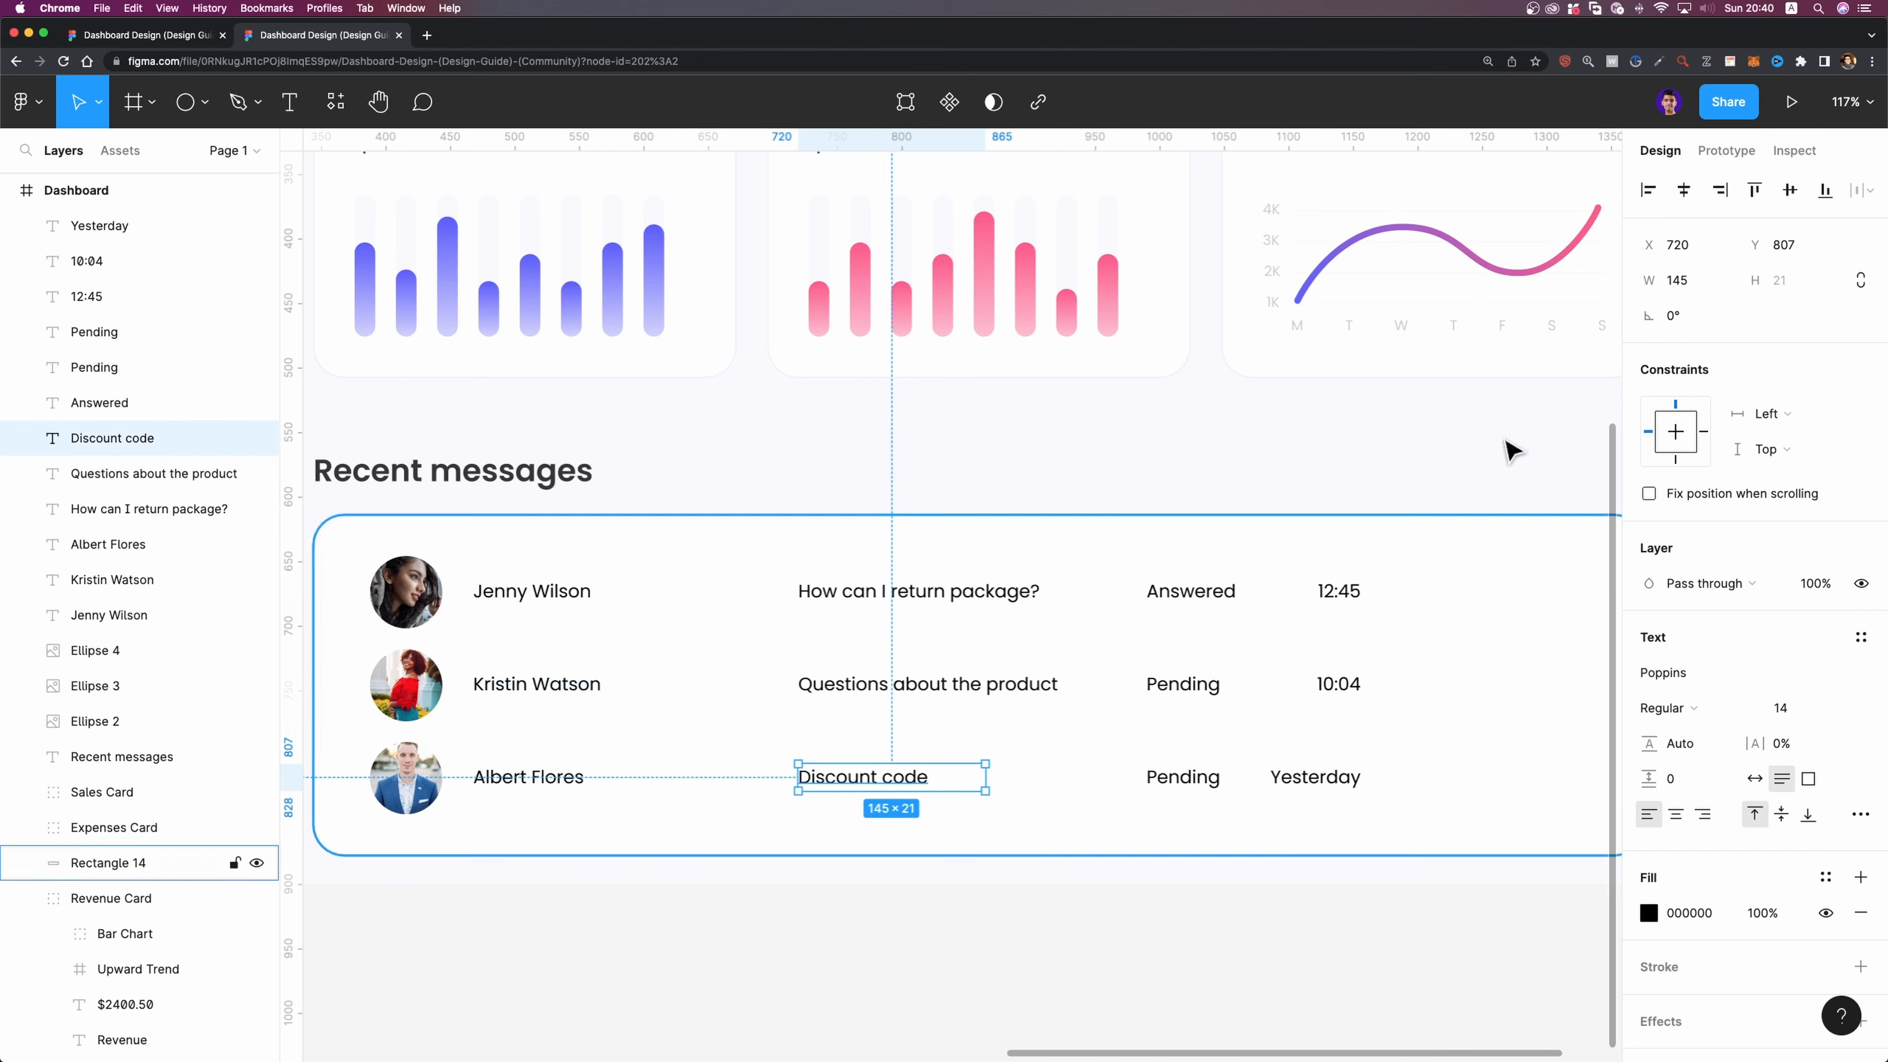
click(1702, 283)
text(32)
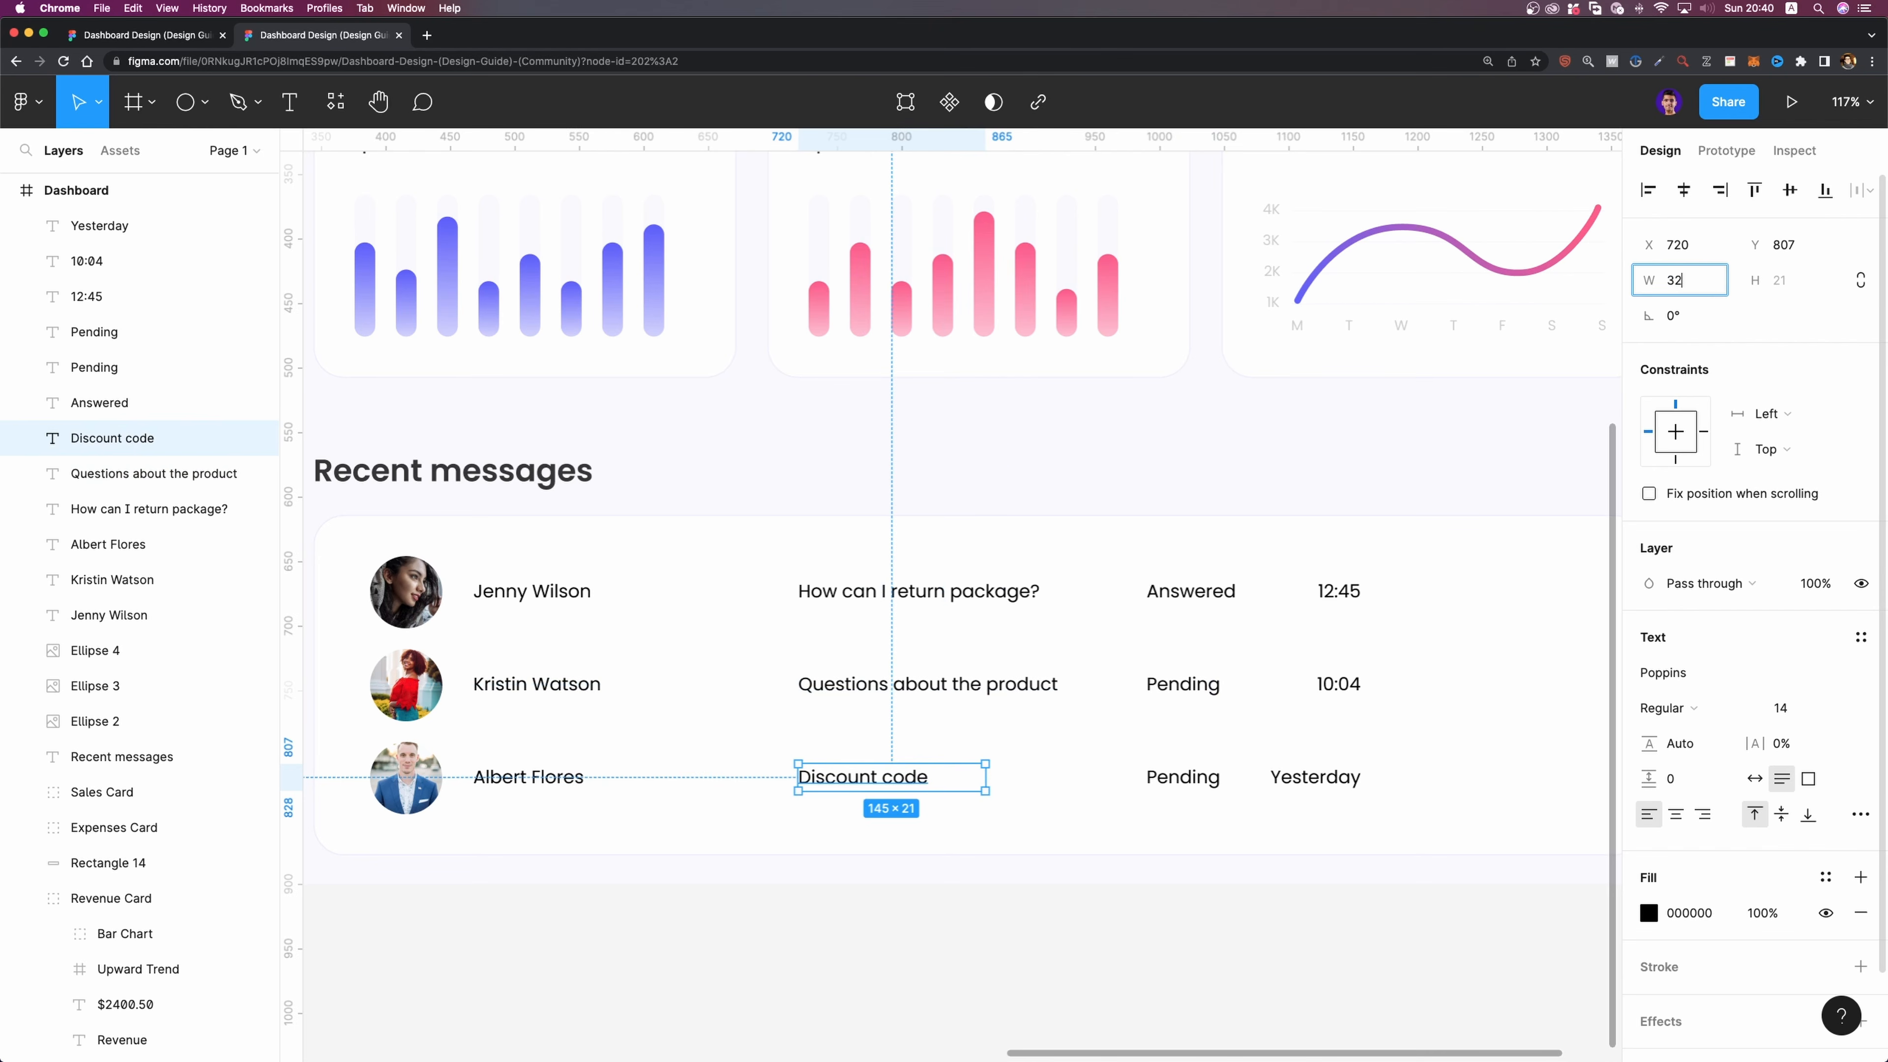
text(0)
key(Return)
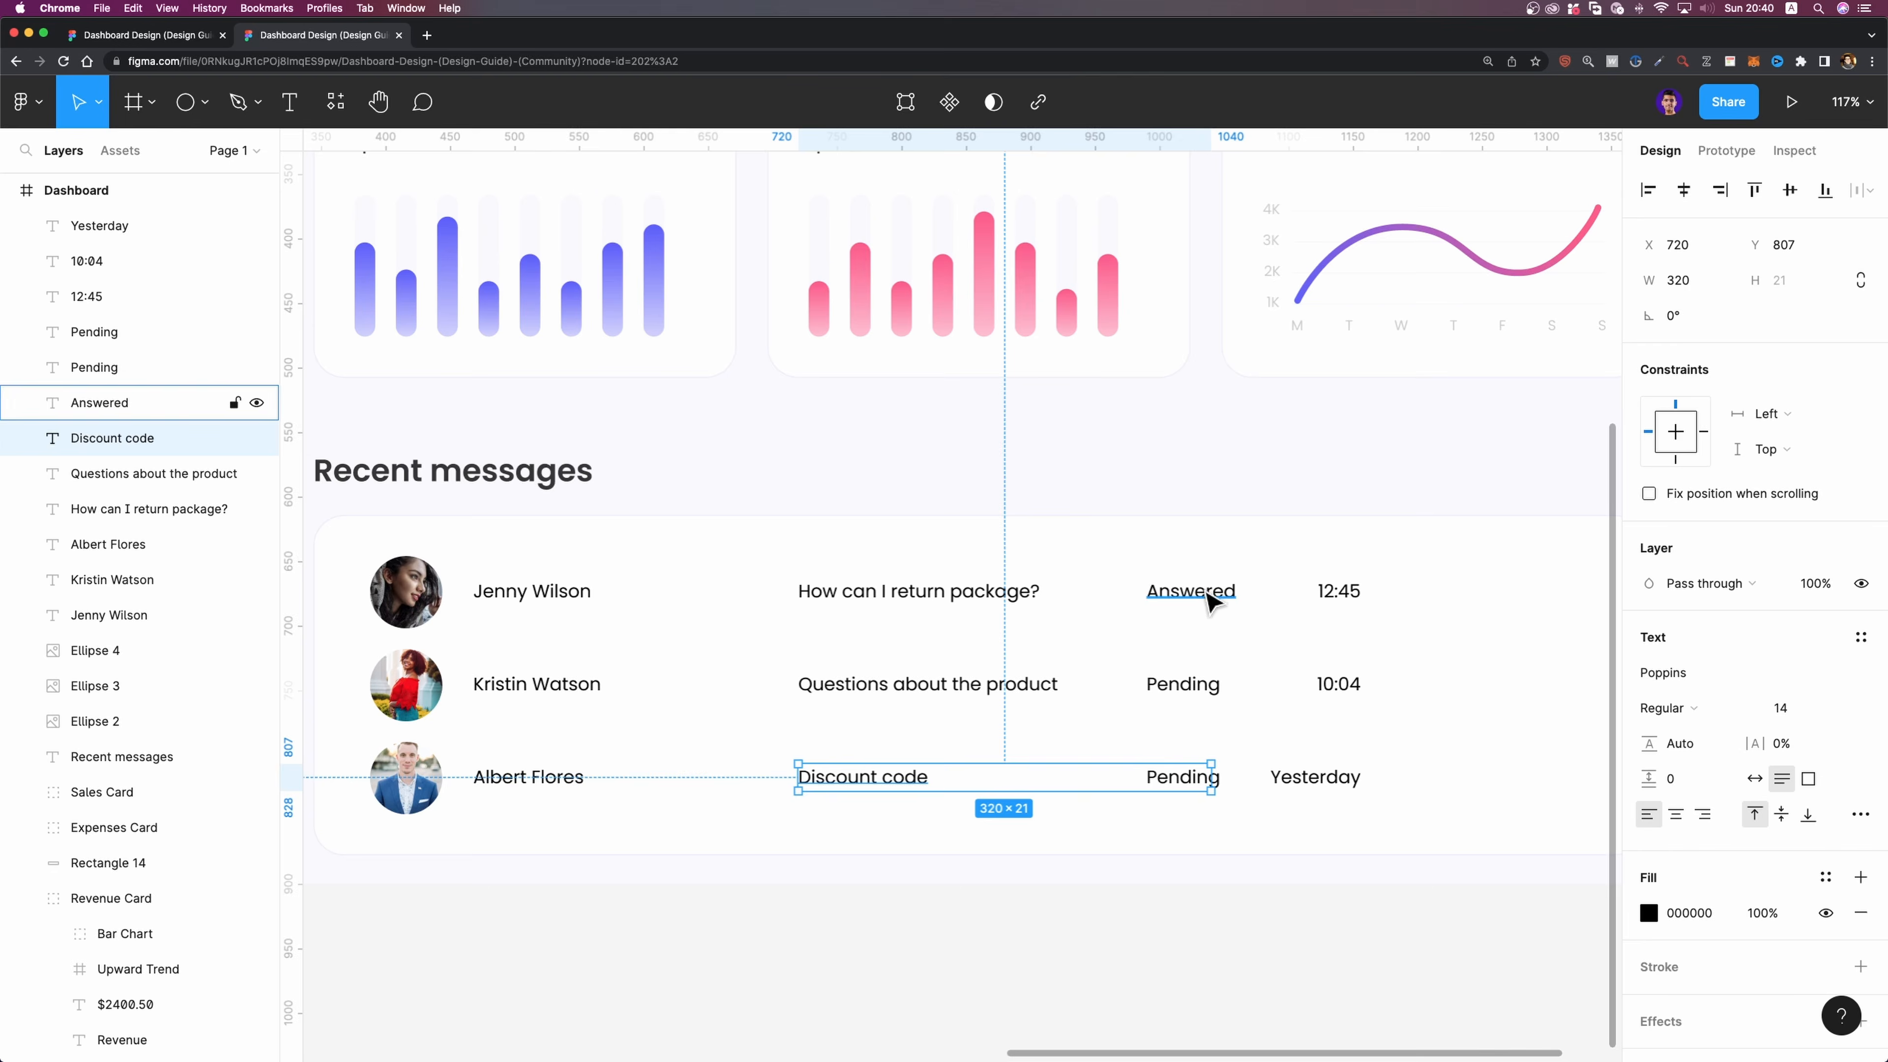
Move the three time labels right together, leaving about 32 px to the messages card's right edge.
scroll(1206, 600, right, 5)
click(1068, 591)
shift+click(1066, 684)
shift+click(1048, 776)
drag(1065, 688, 1303, 688)
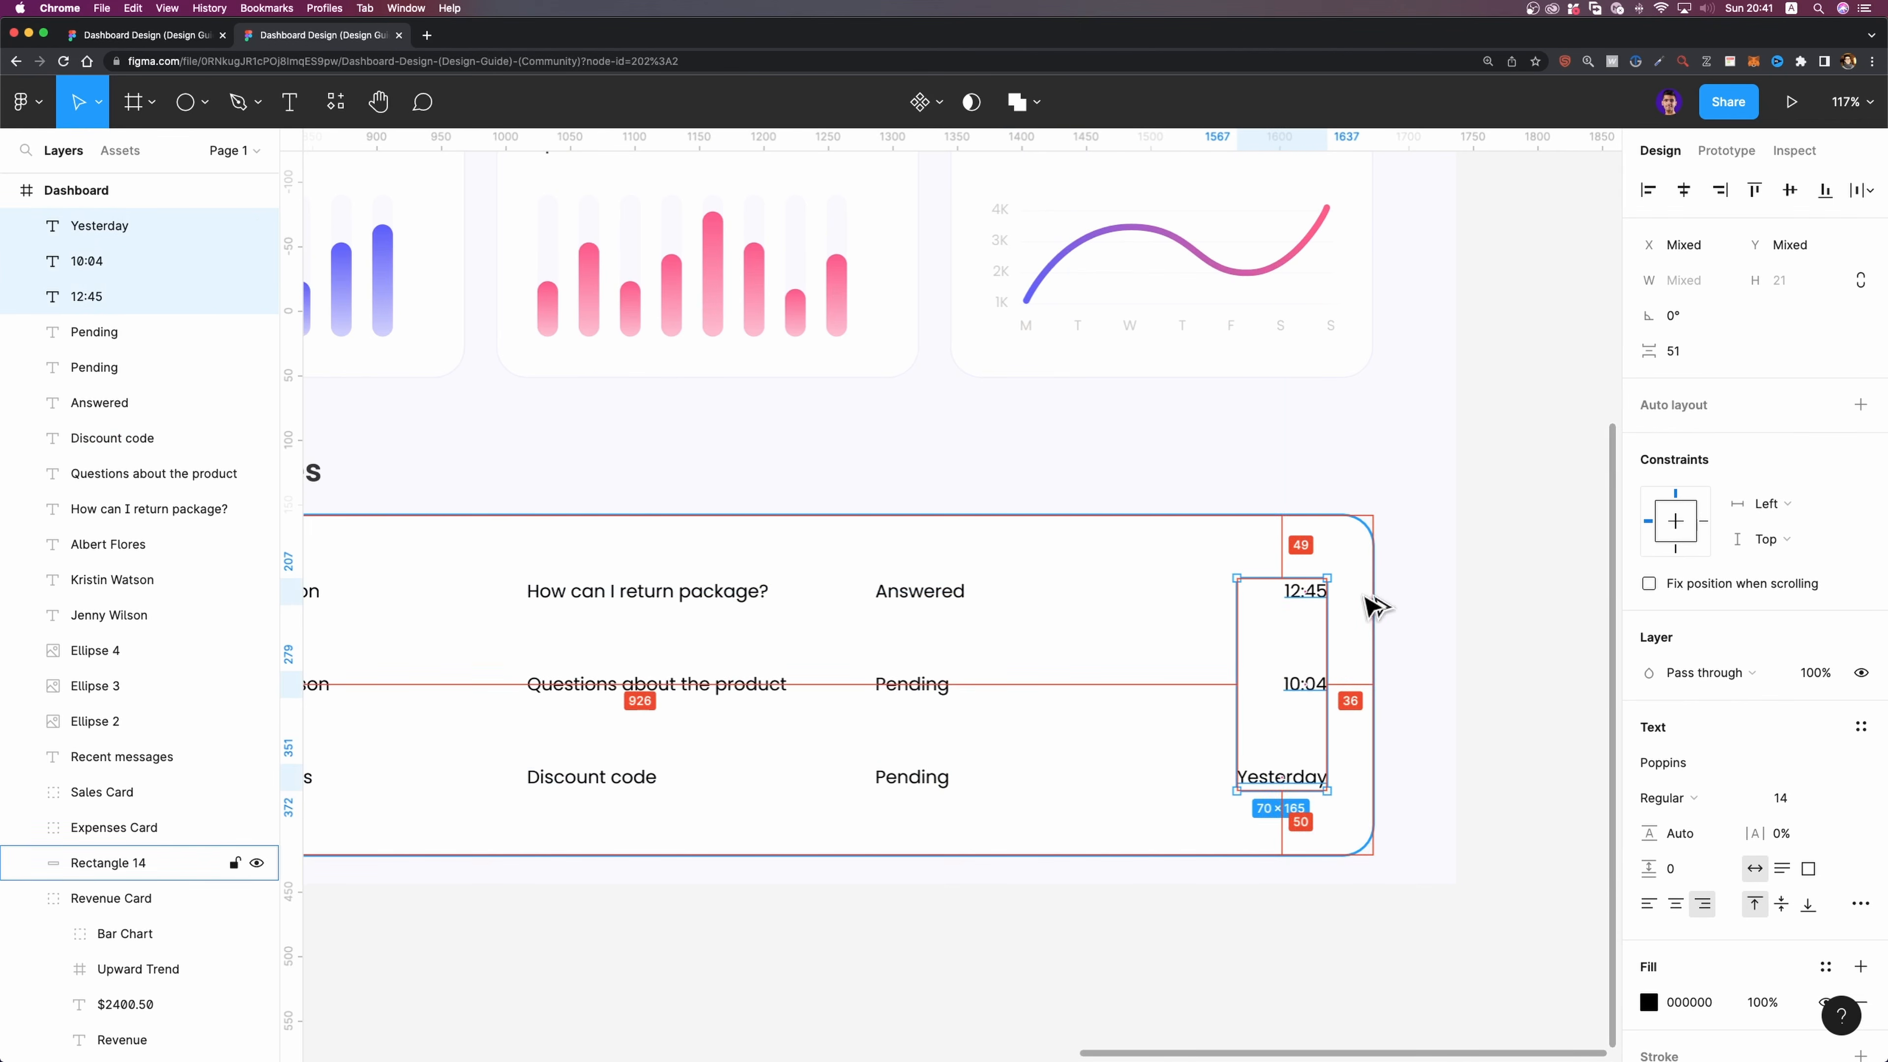
key(Right)
key(Right)
key(Right)
key(Right)
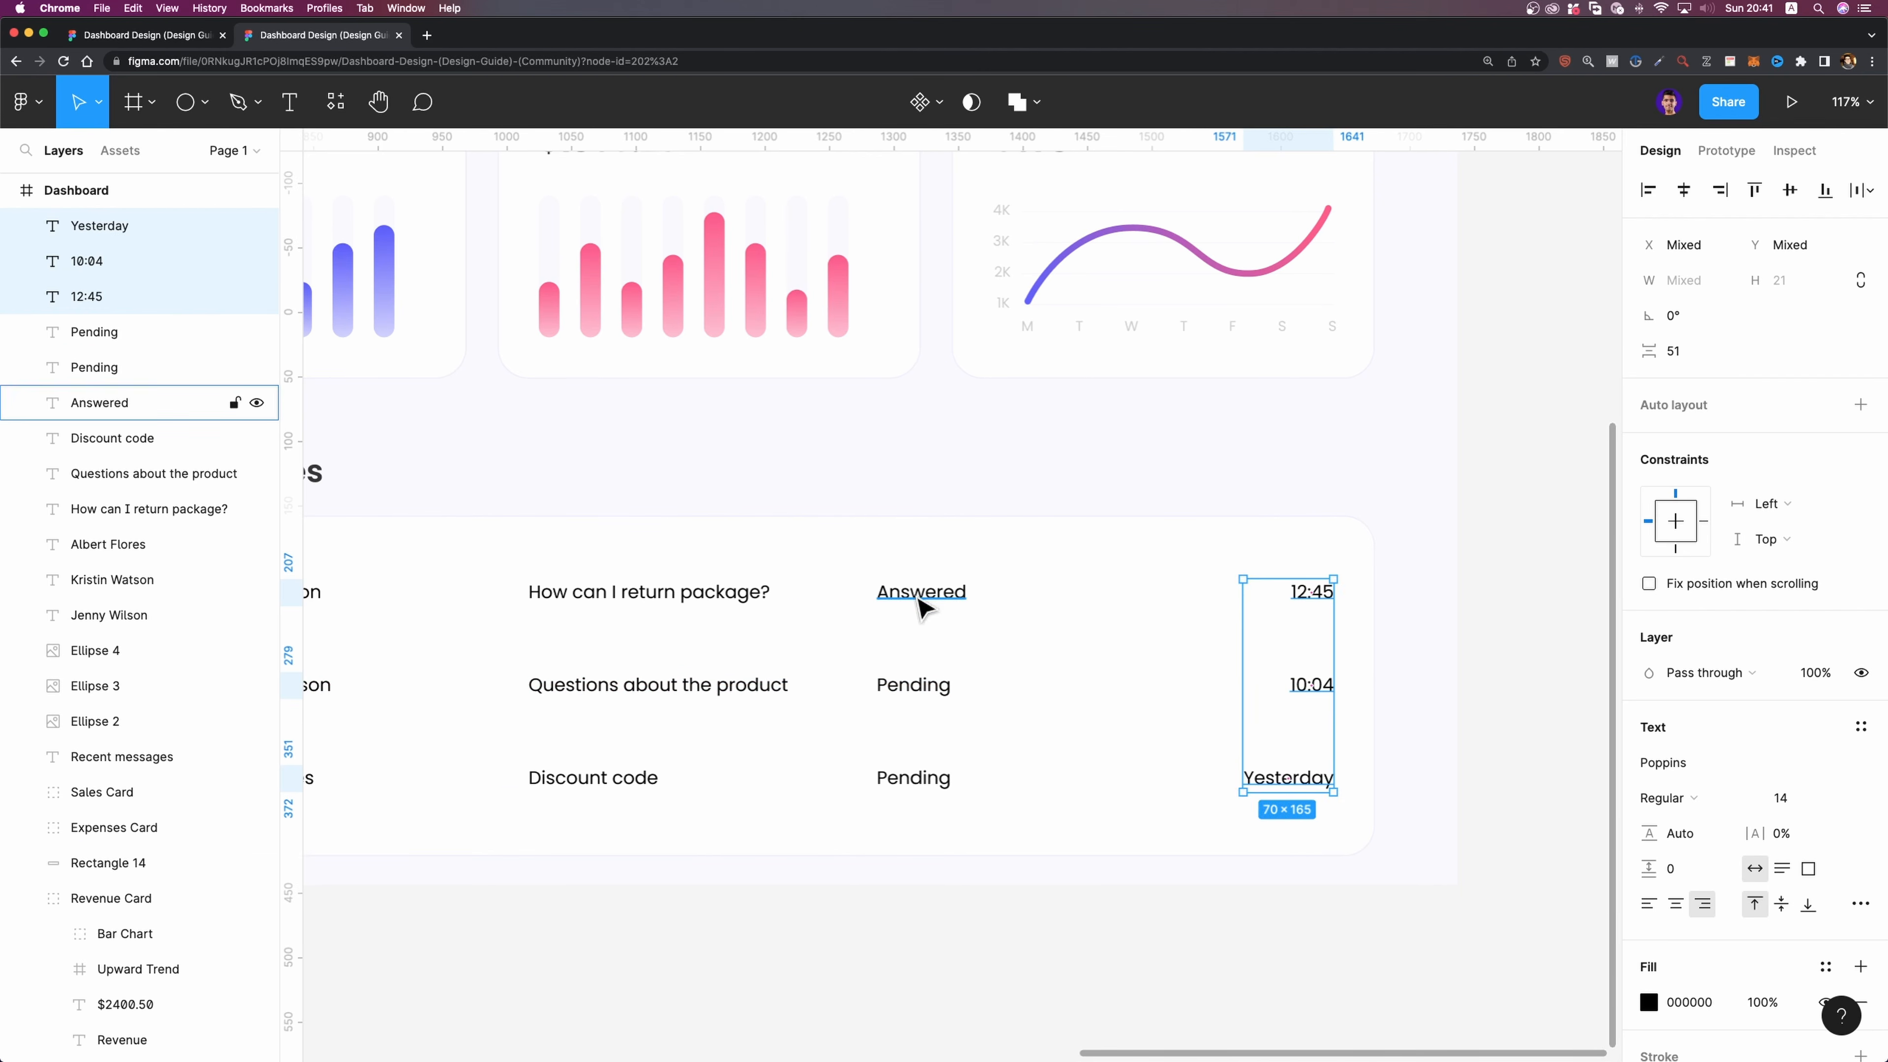
Move the three status labels right to X 1072 so they sit 32 px from the subject boxes.
click(922, 603)
shift+click(920, 686)
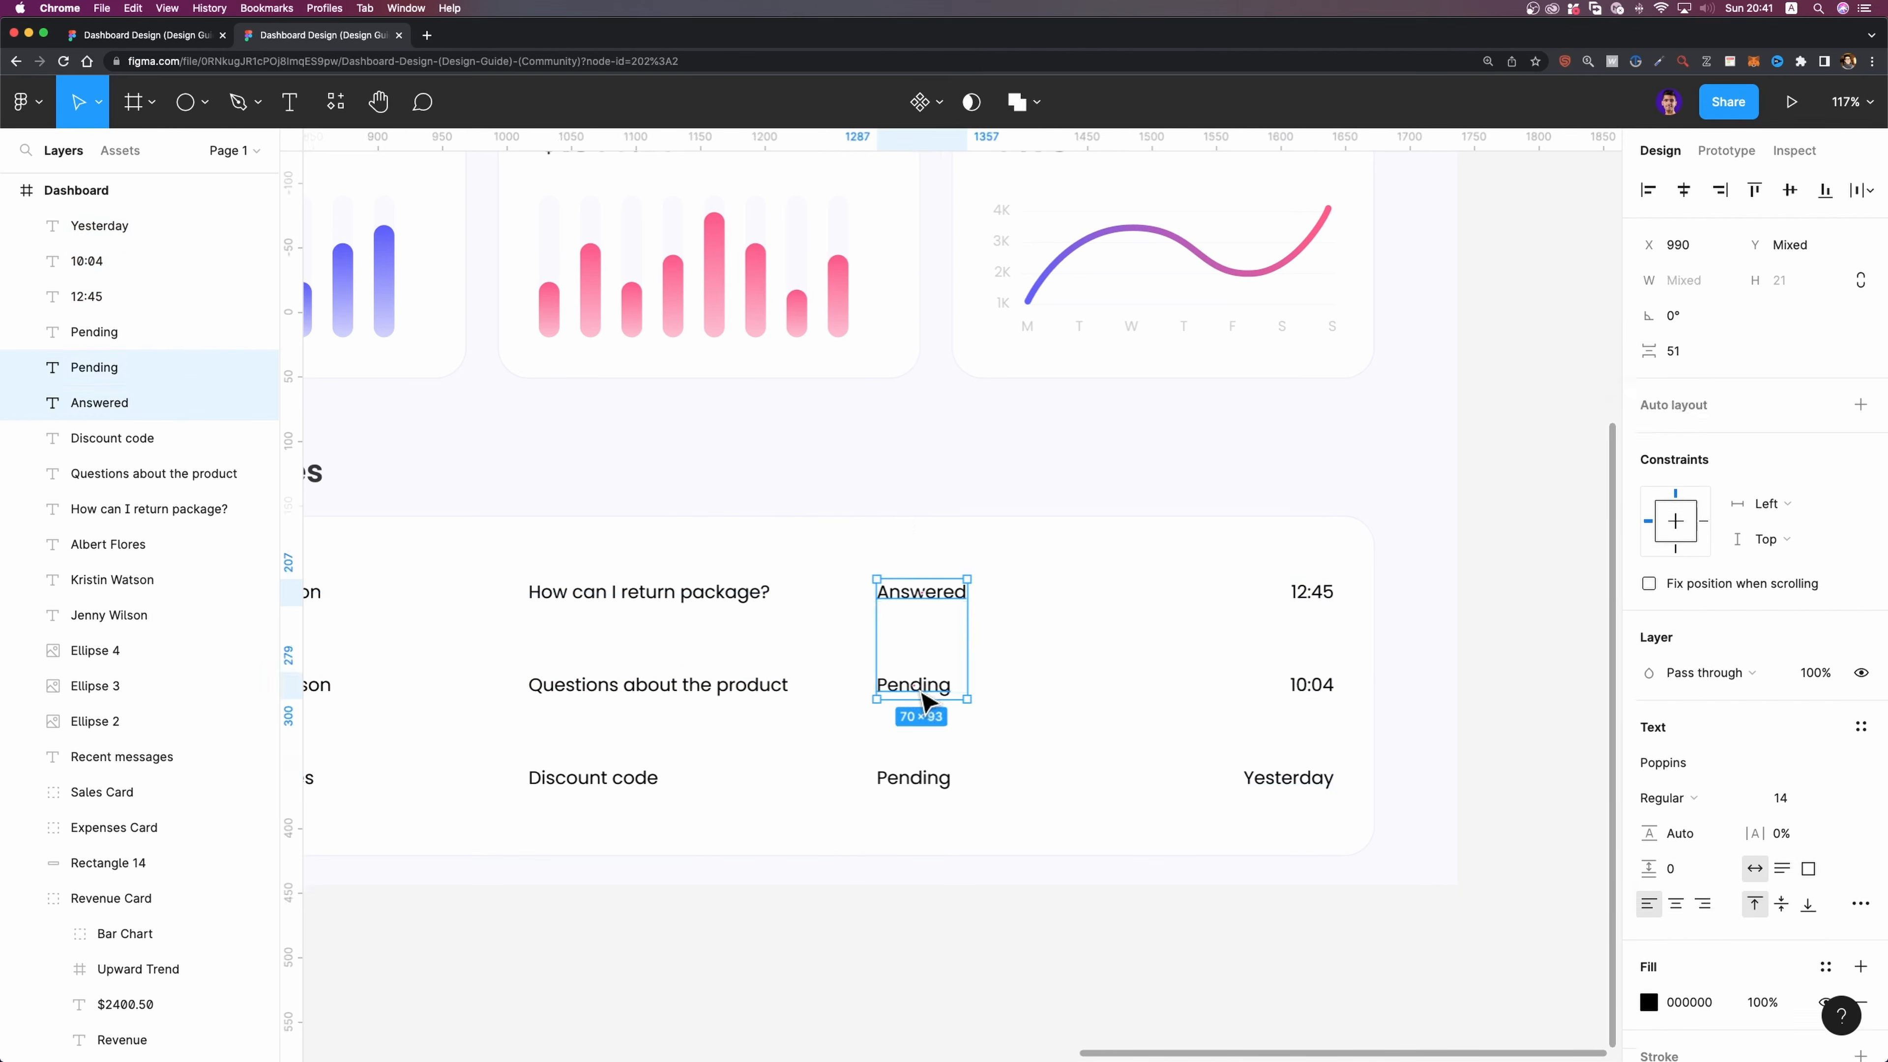
shift+click(926, 788)
drag(944, 695, 1059, 695)
scroll(906, 716, left, 5)
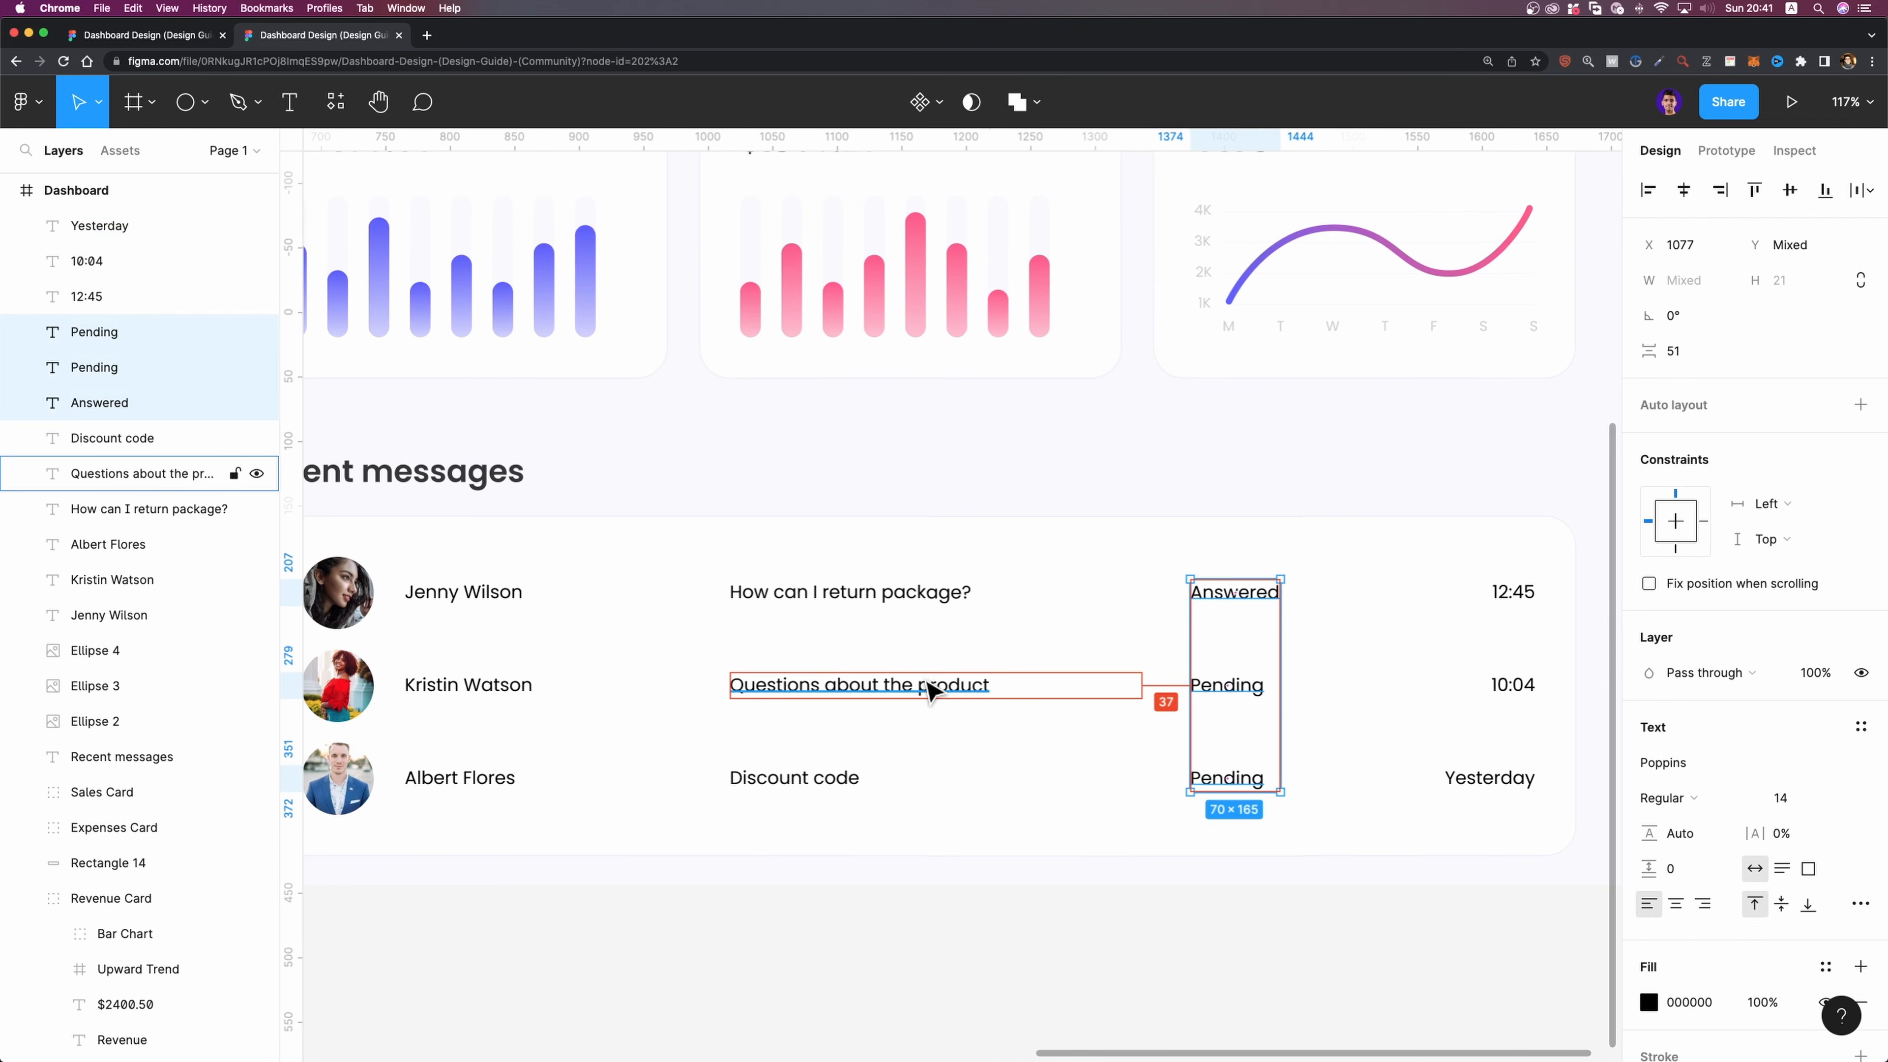
key(Left)
key(Left)
key(Left)
key(Left)
key(Left)
Select the avatars, names, subjects and statuses of all three rows and shift them together 12 px left.
scroll(961, 599, down, 4)
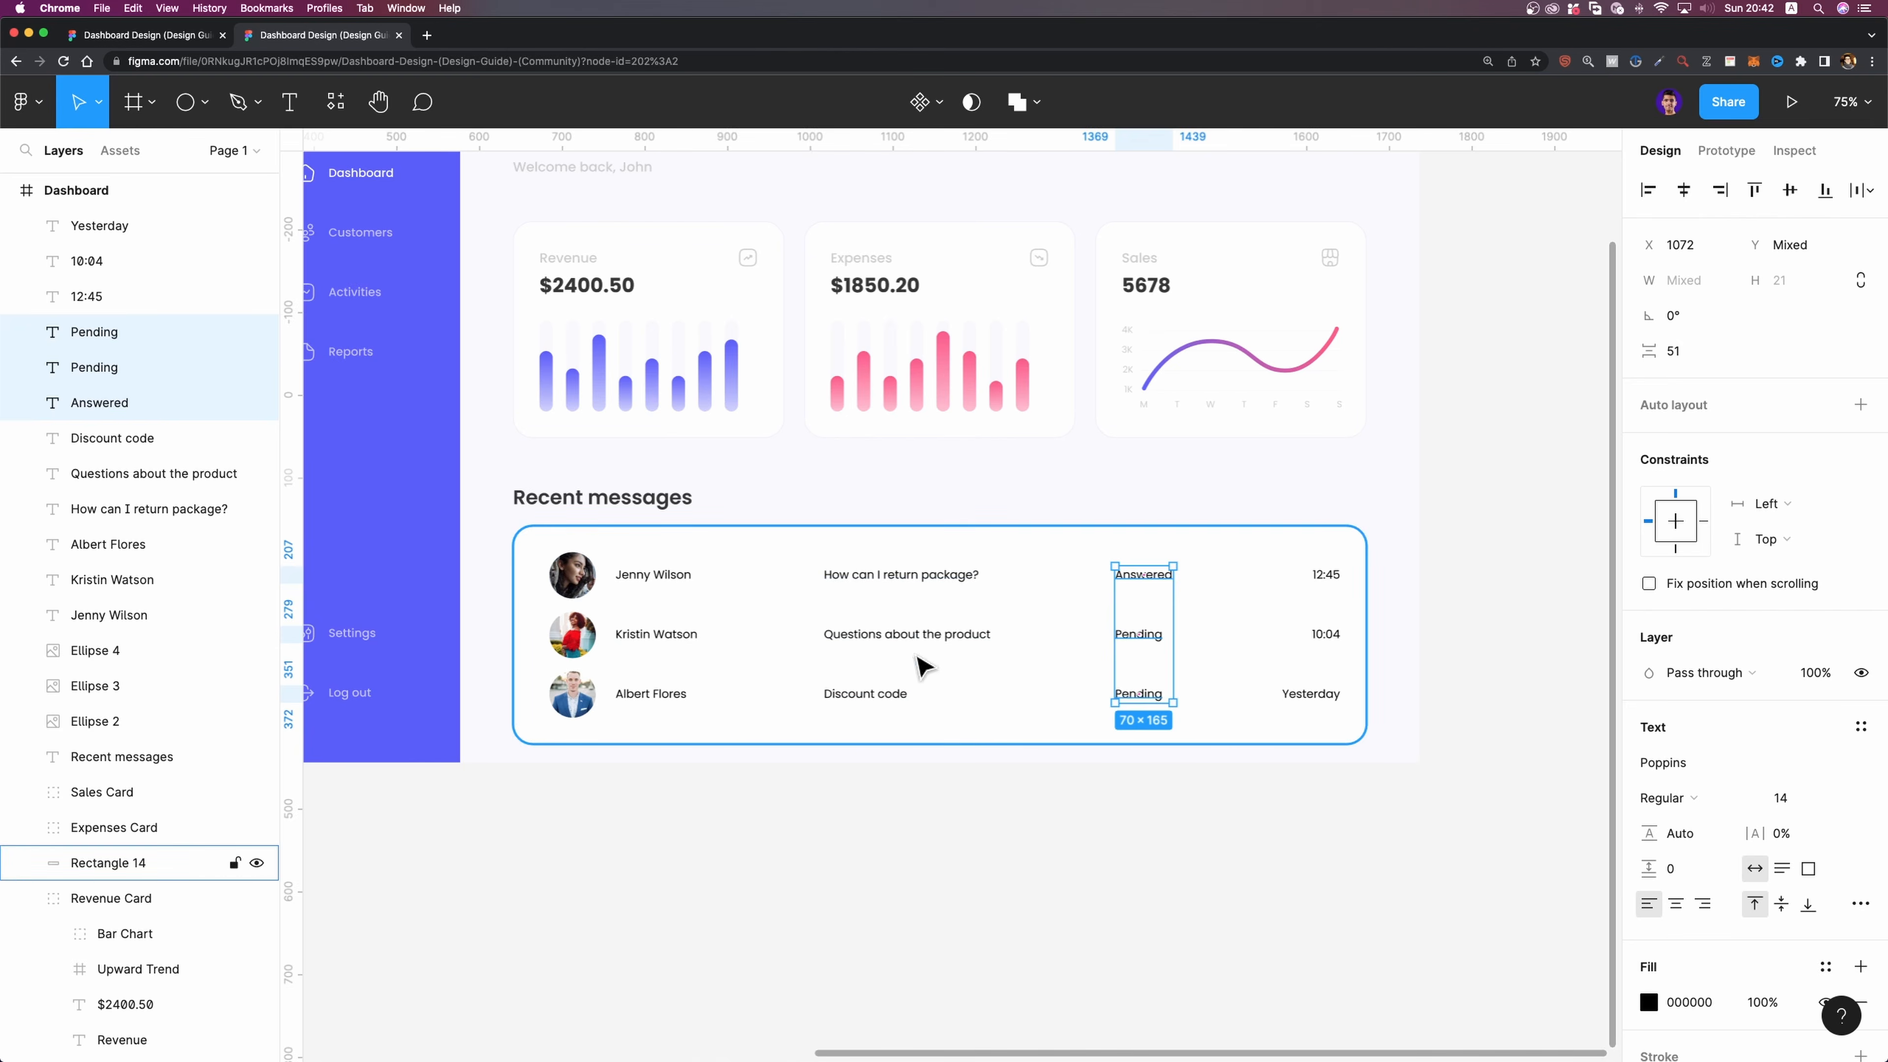
key(shift+0)
key(Escape)
click(591, 565)
shift+click(670, 563)
shift+click(961, 565)
shift+click(1331, 567)
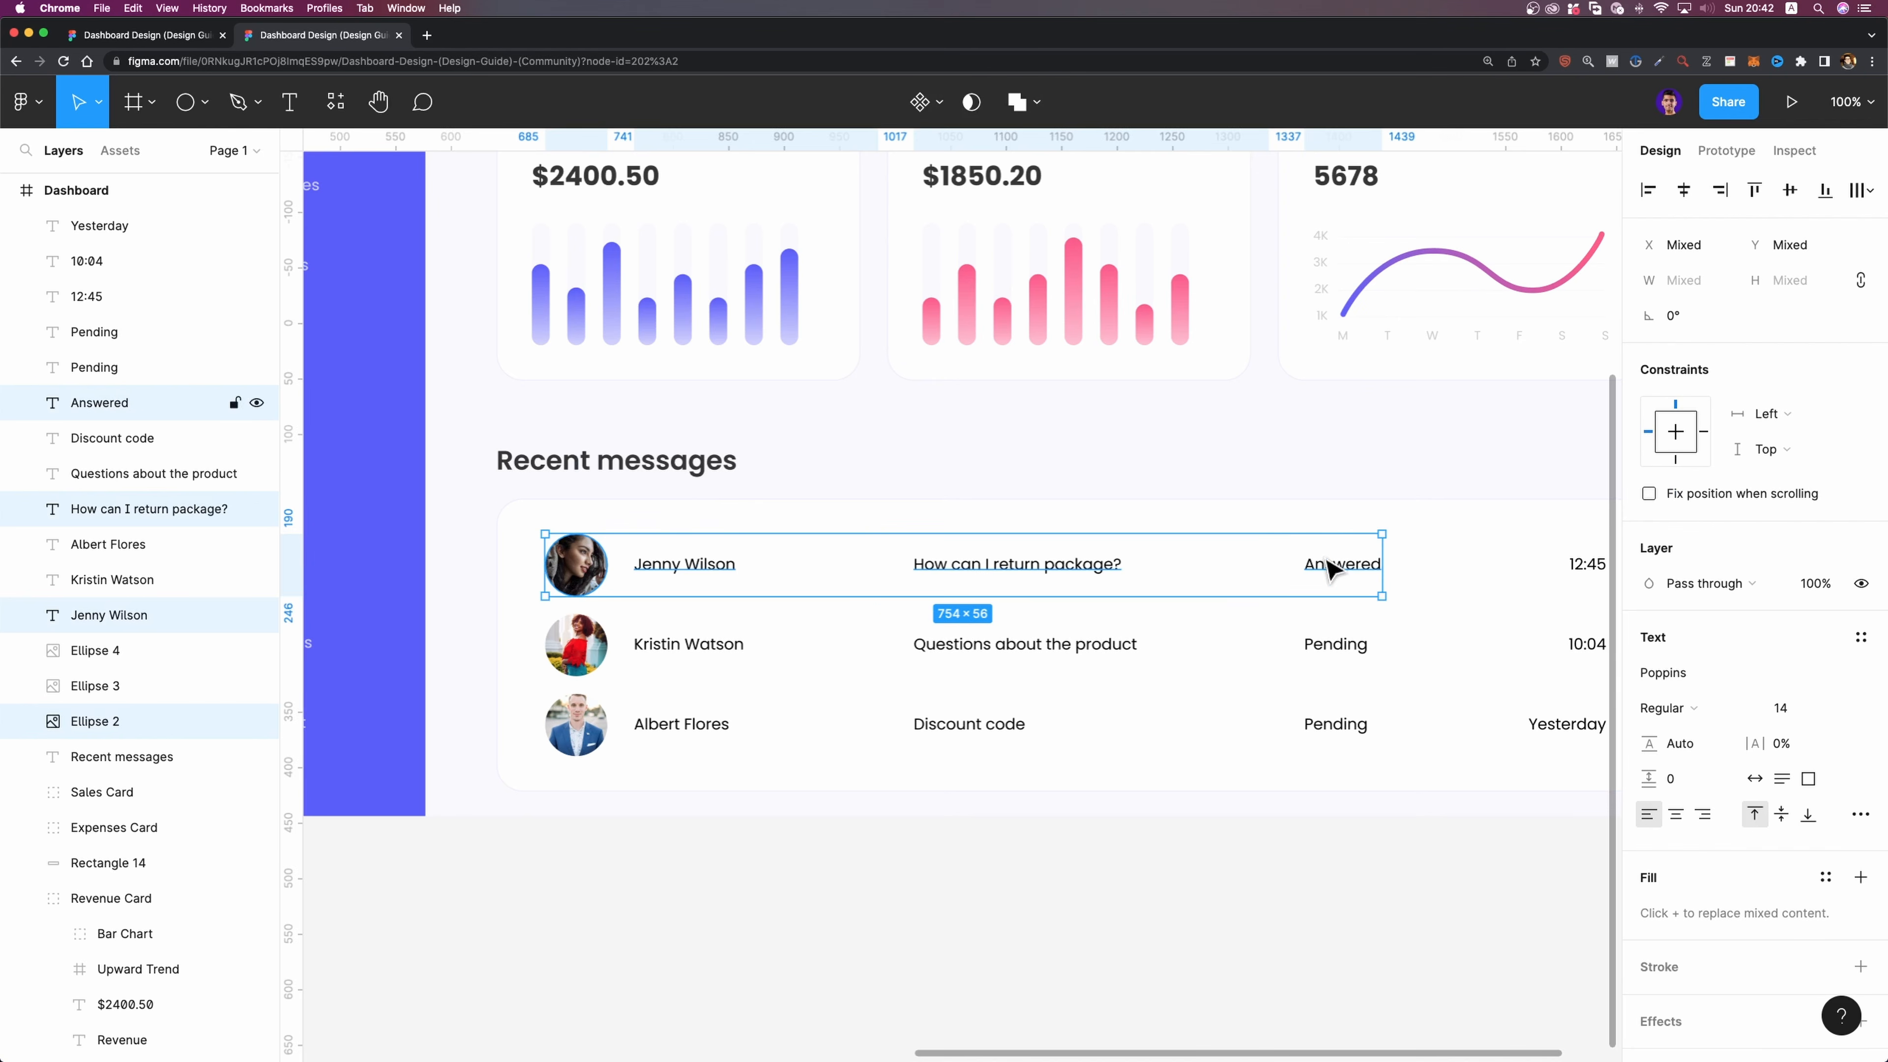
shift+click(729, 644)
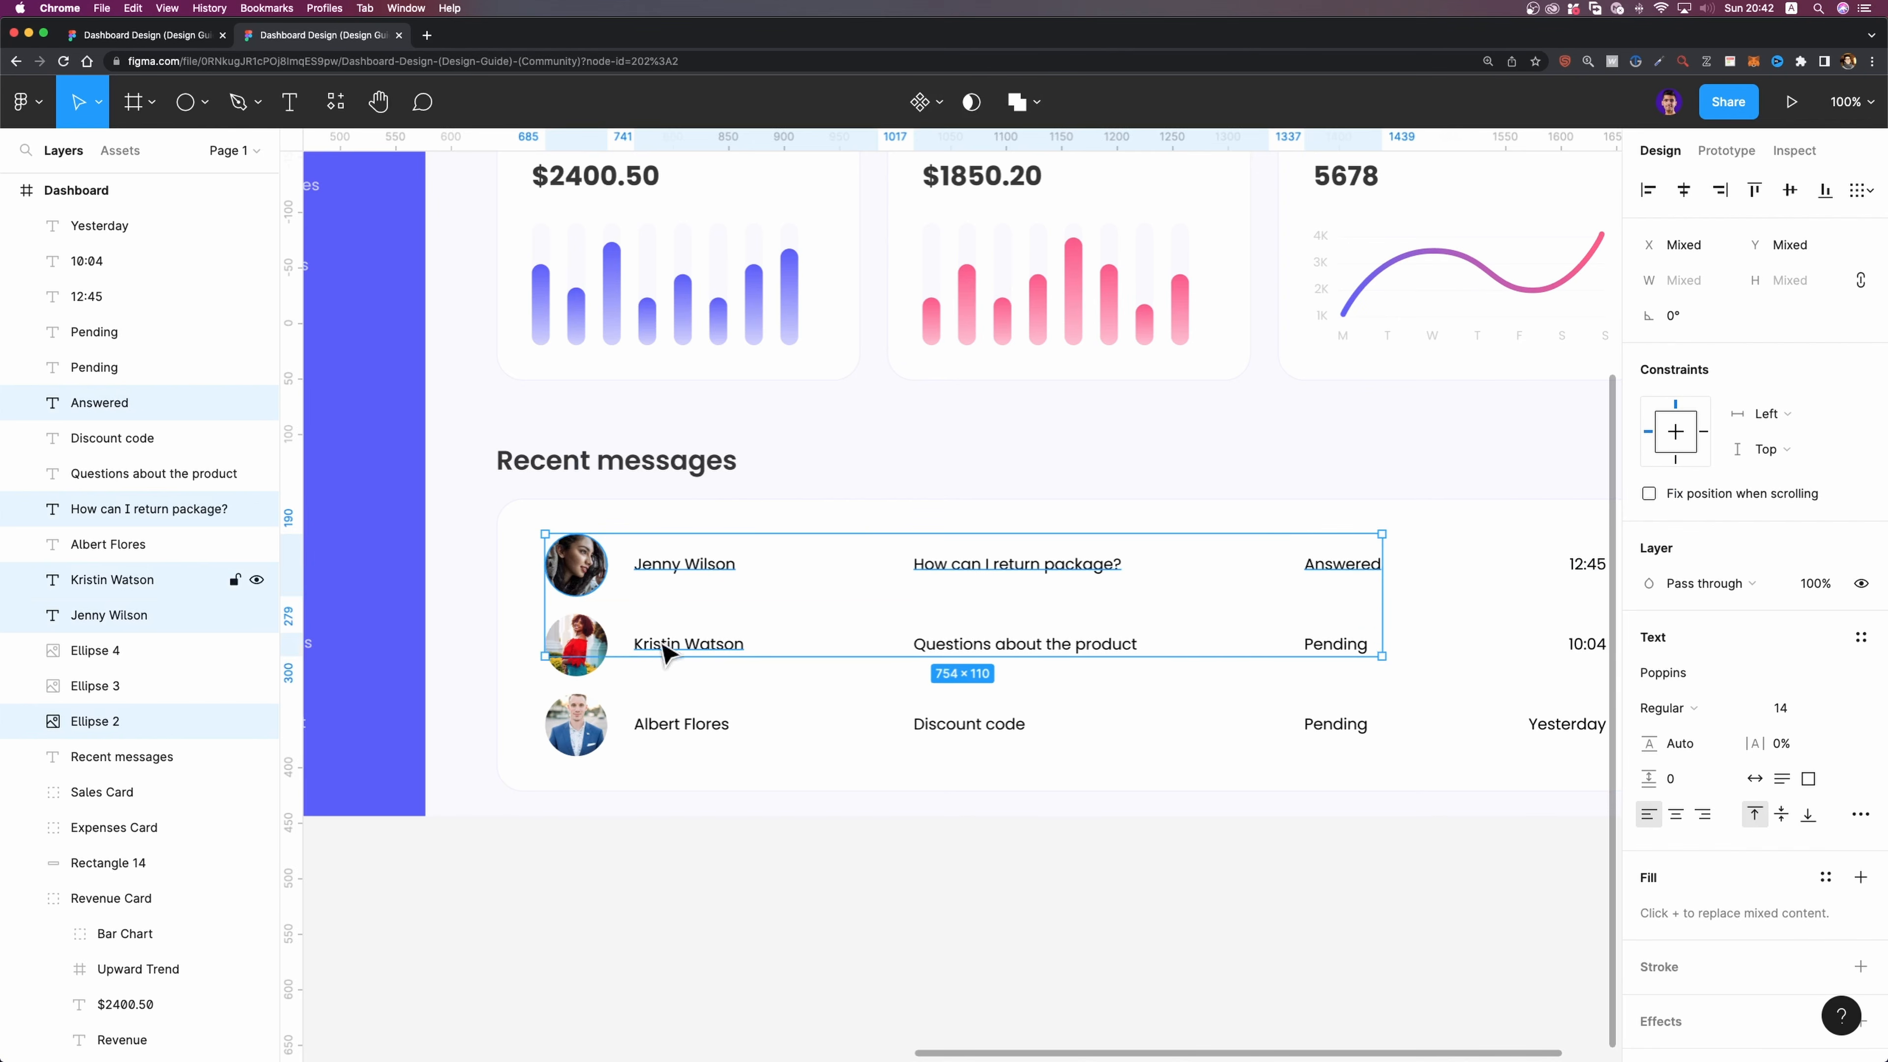
shift+click(601, 651)
shift+click(1000, 650)
shift+click(1349, 648)
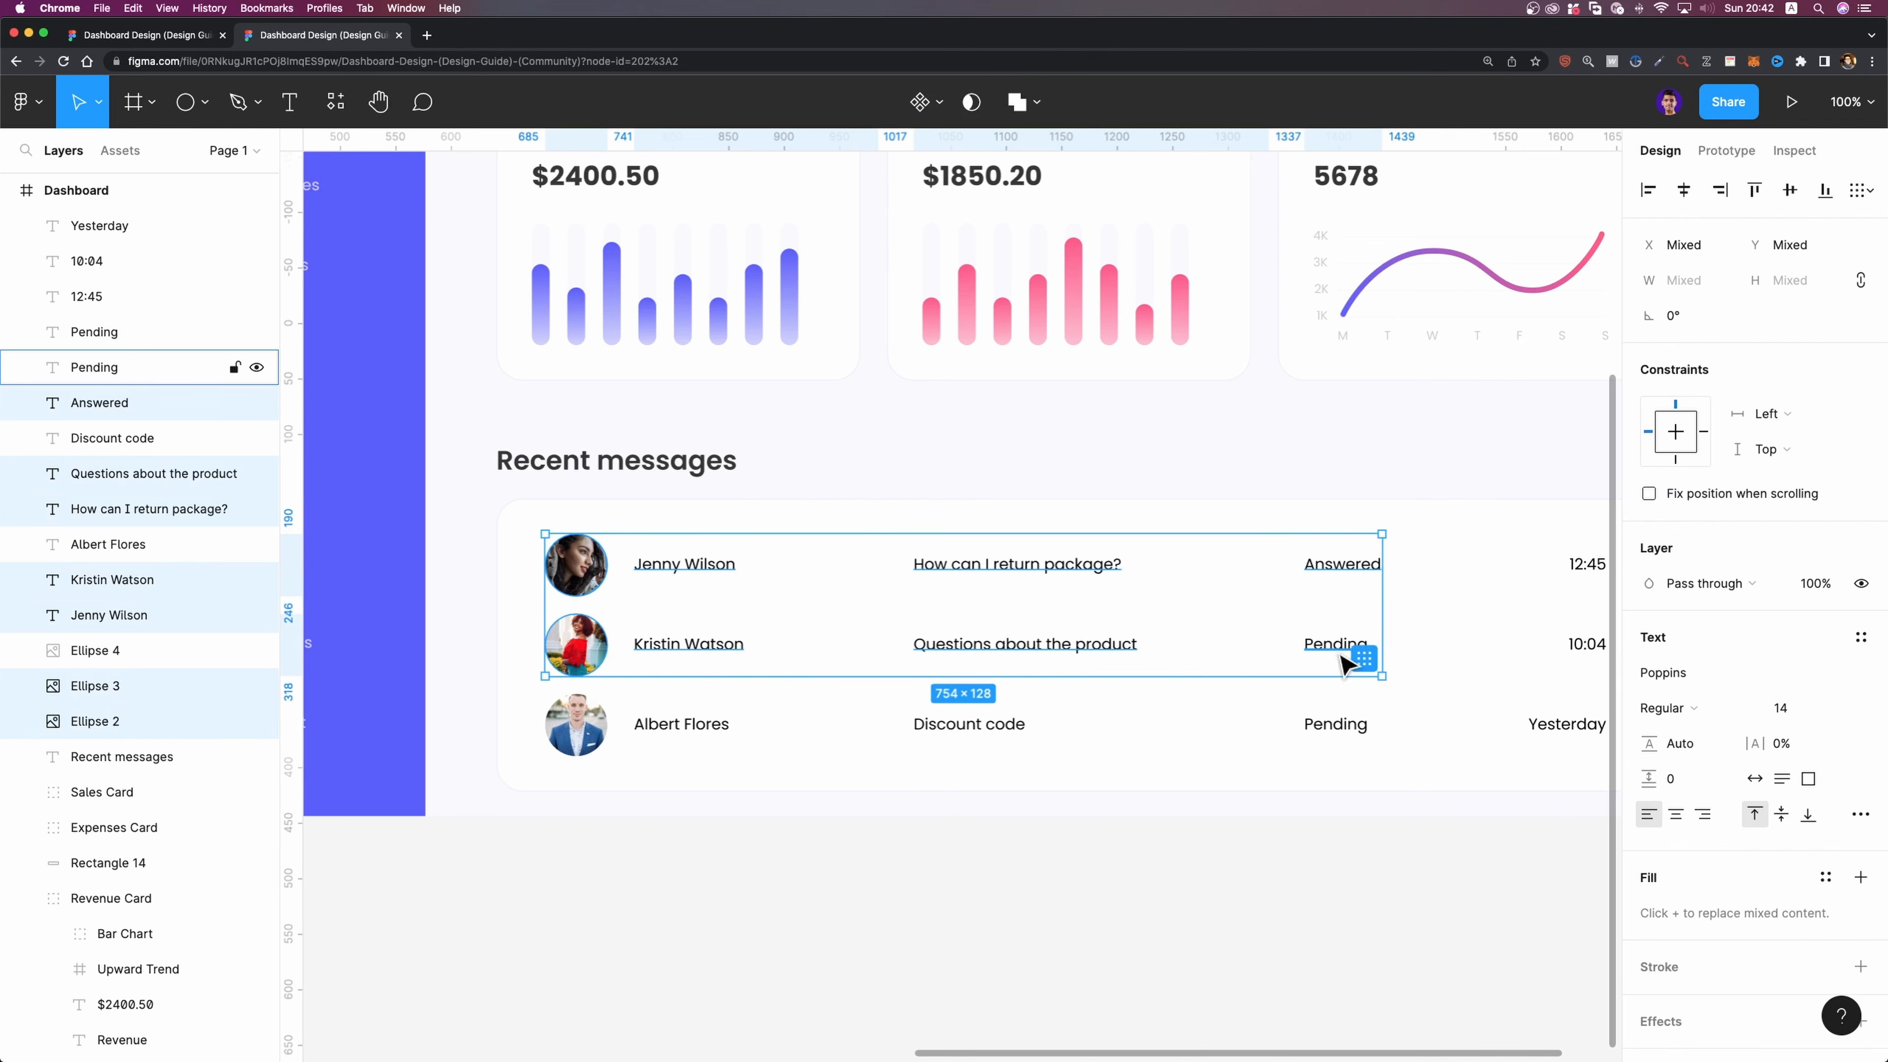
shift+click(608, 722)
shift+click(680, 725)
shift+click(966, 725)
shift+click(1342, 729)
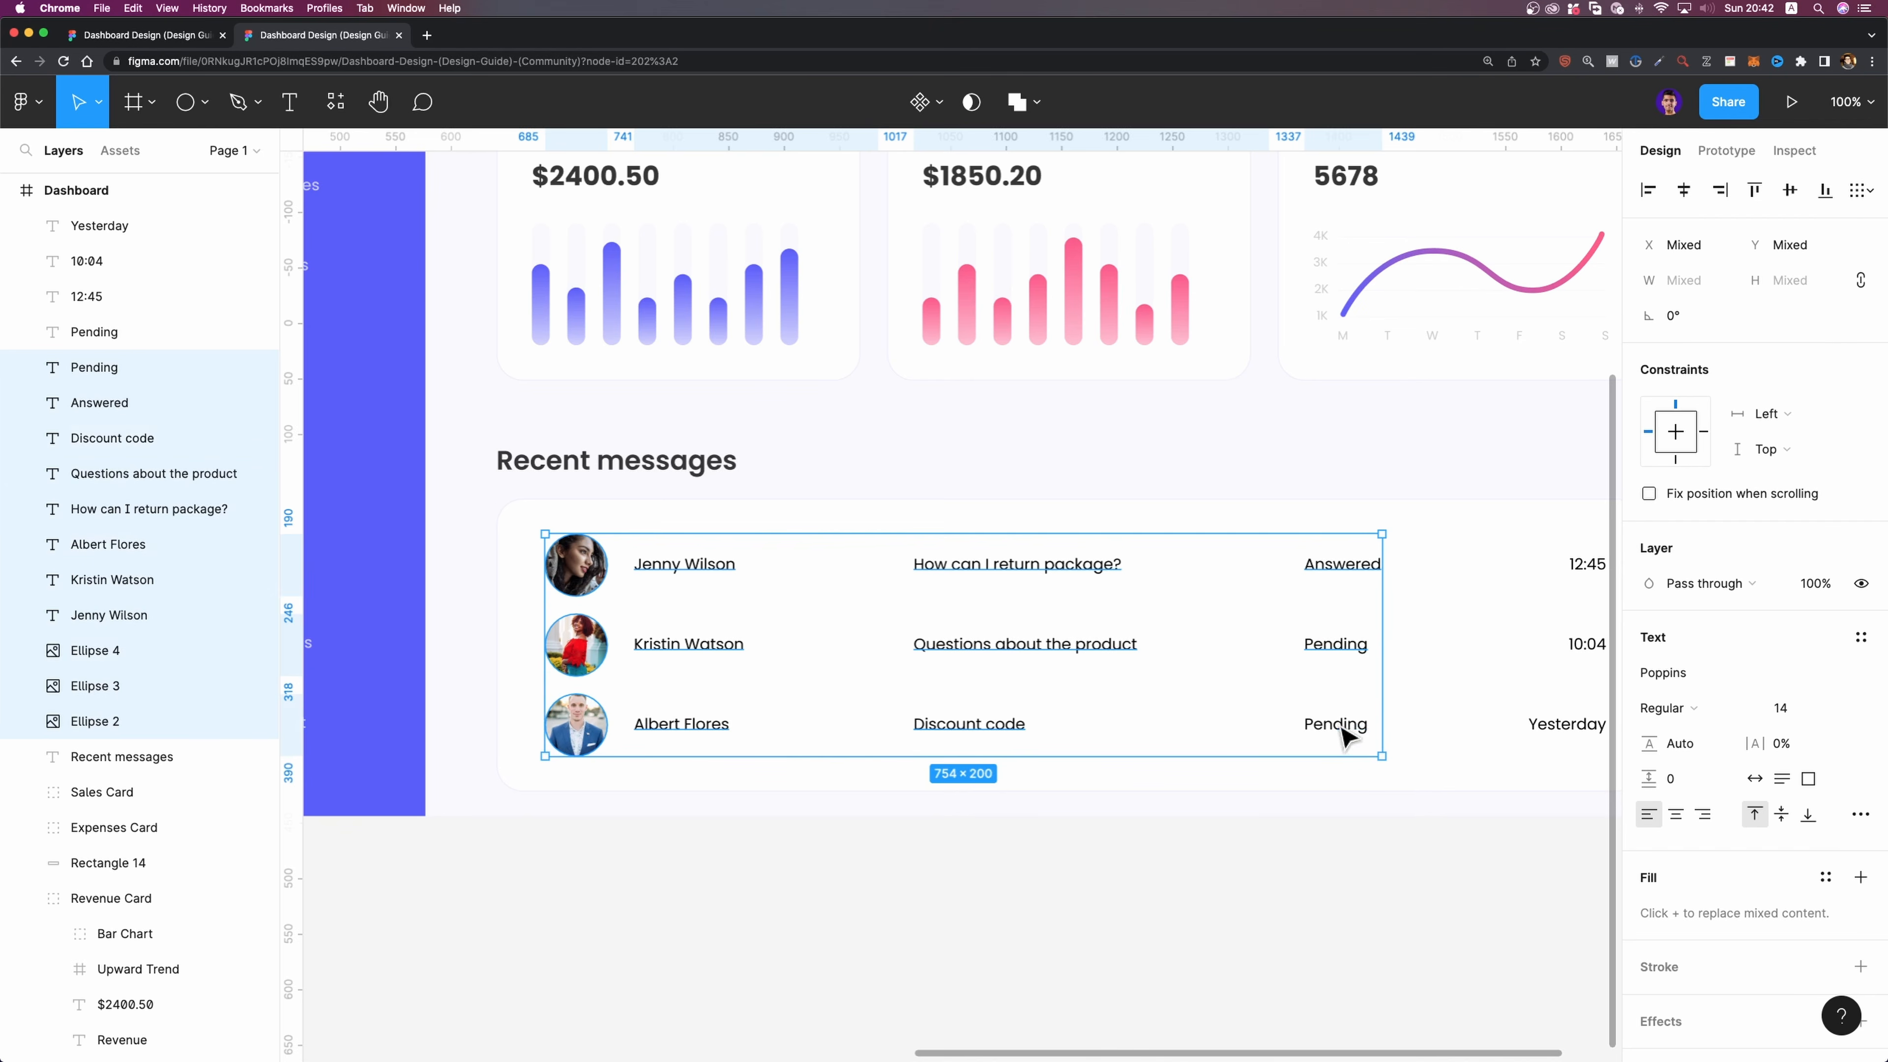
key(alt)
key(Left)
key(Left)
key(Left)
key(Left)
key(Left)
key(Left)
key(Left)
key(Left)
key(Left)
key(Left)
key(Left)
key(Left)
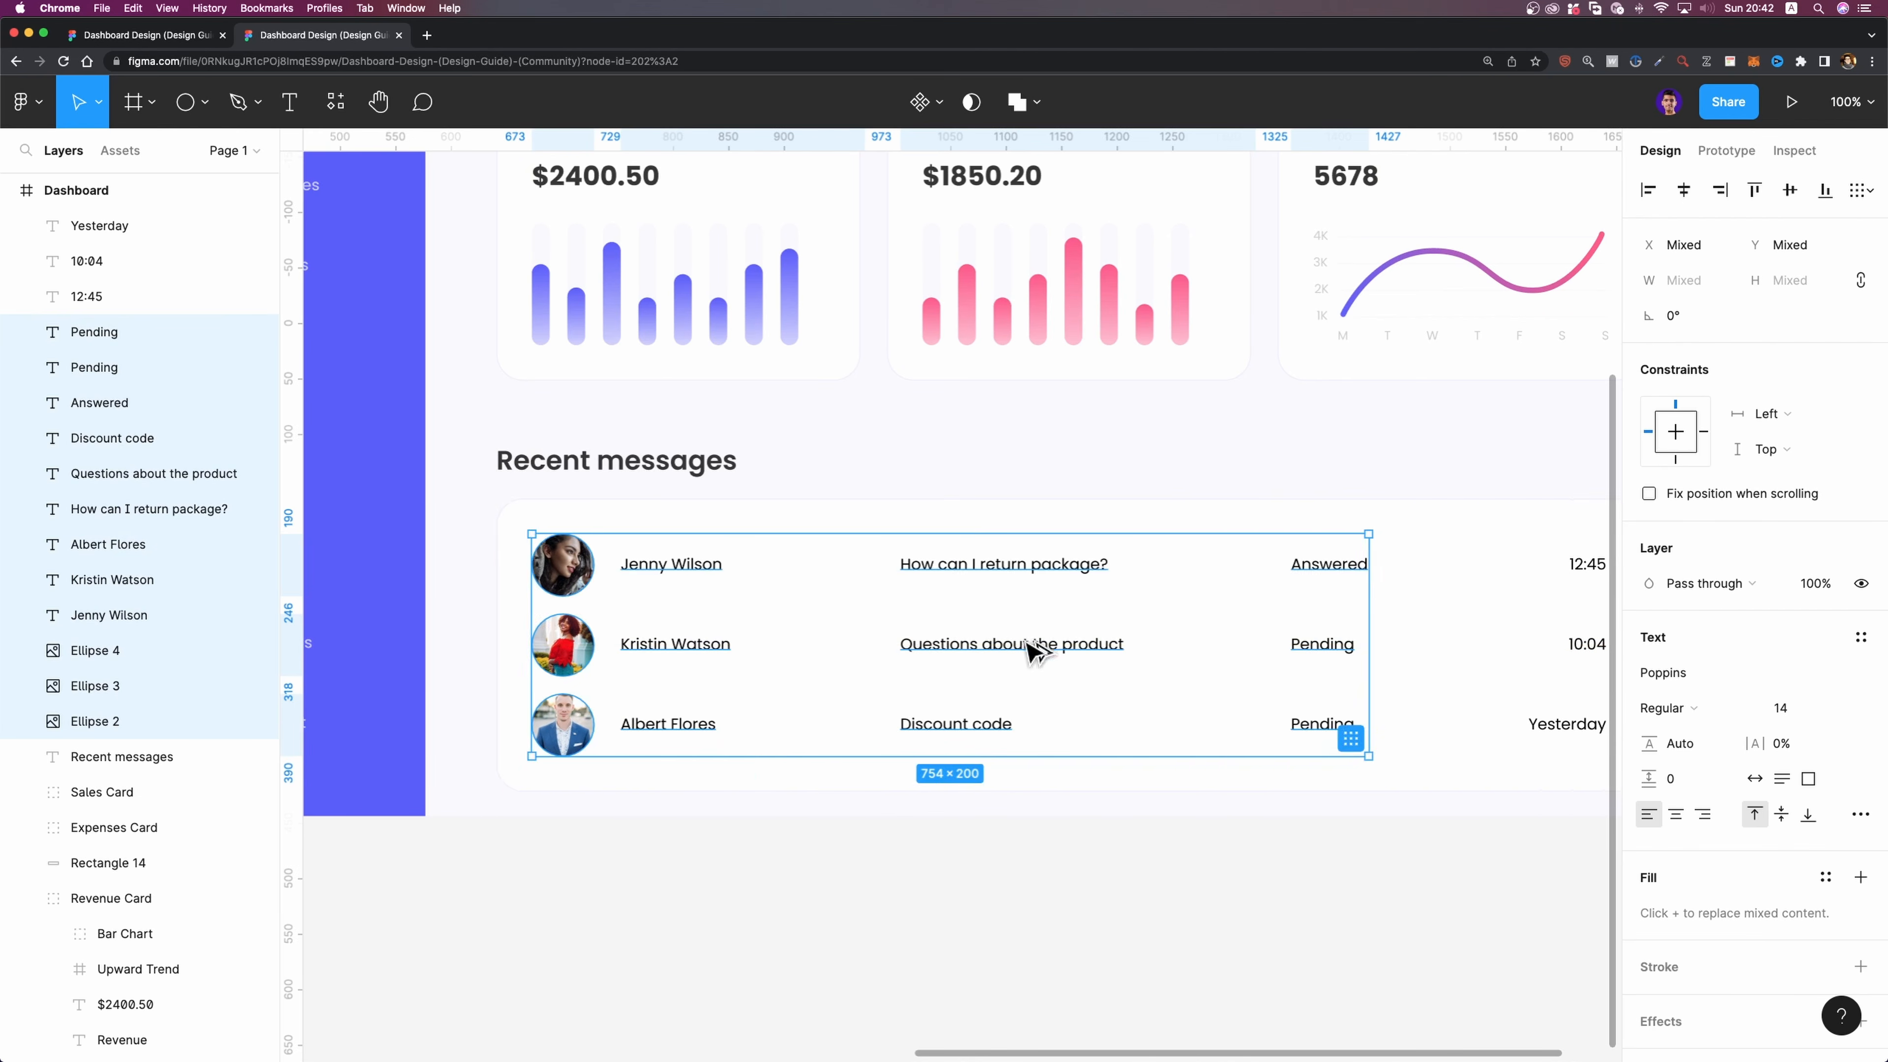
scroll(1042, 647, right, 3)
click(1026, 876)
Recolor the three time labels with the light gray CCCCCC sampled from the design guide's color swatches.
scroll(1026, 876, down, 3)
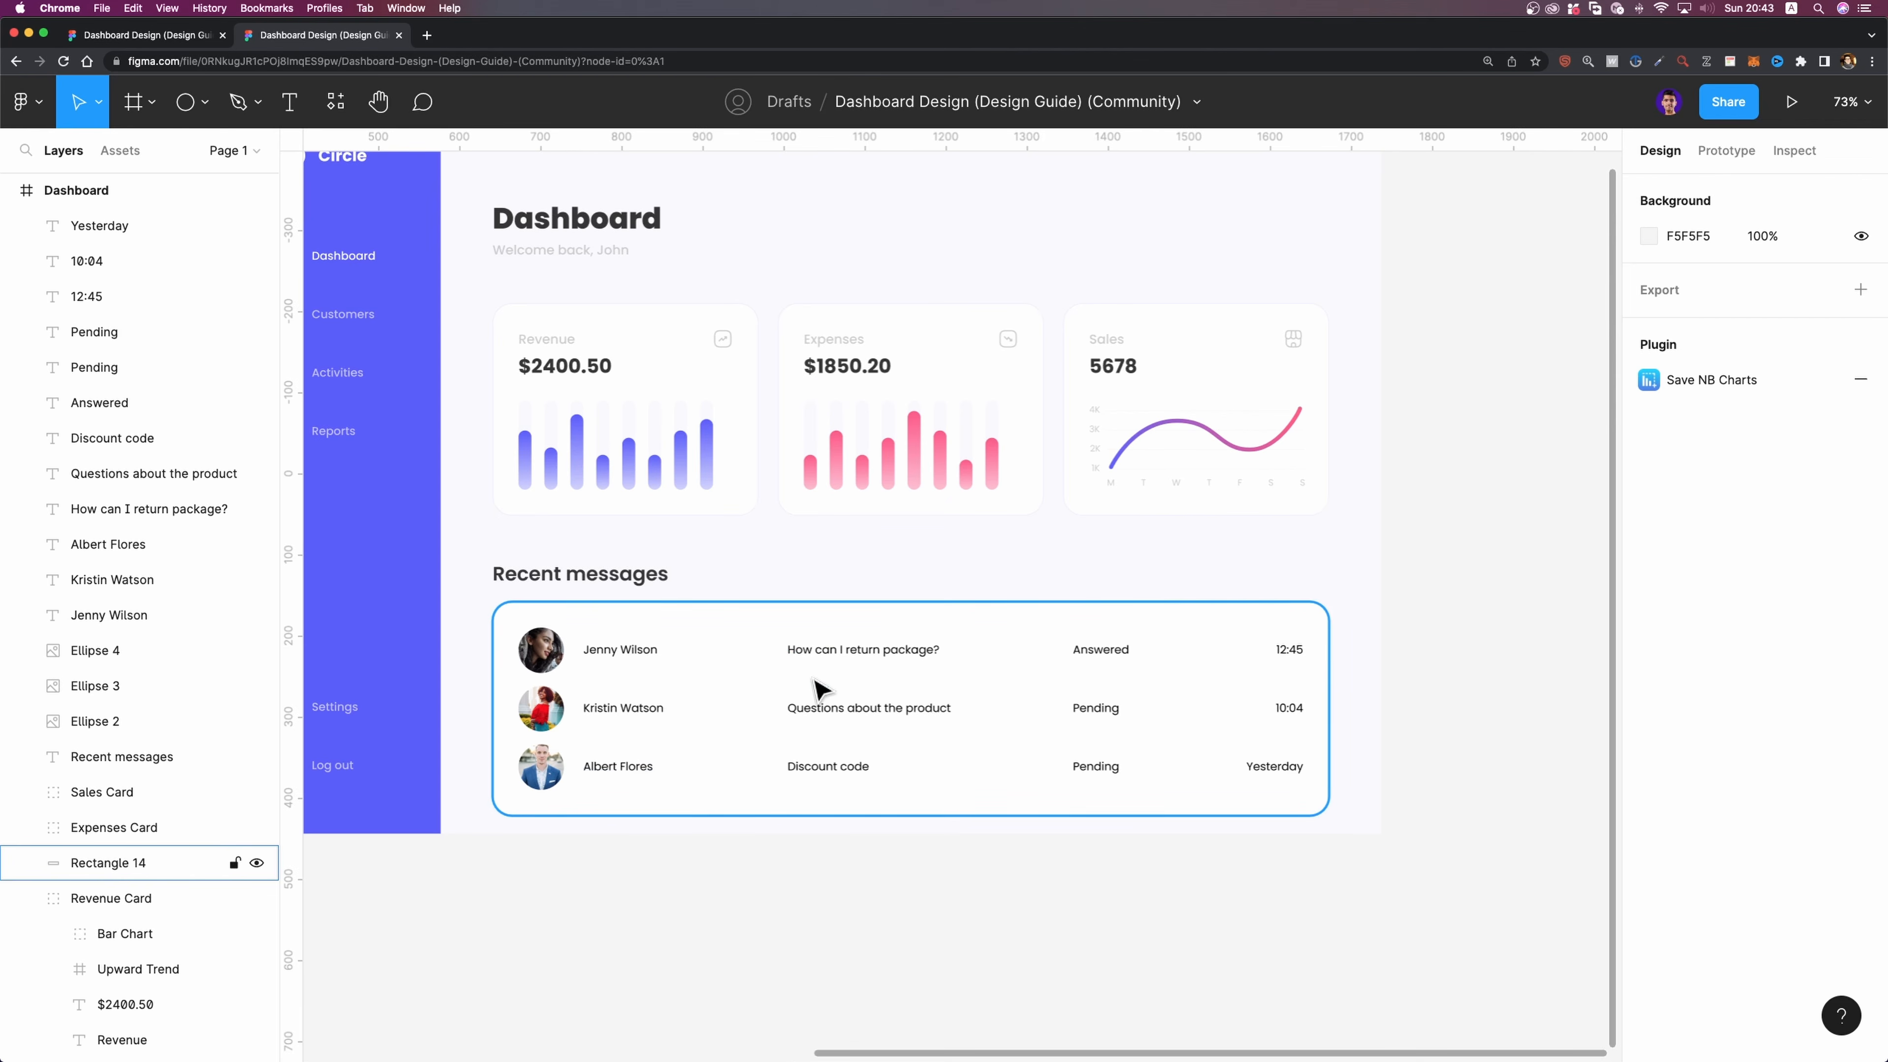
scroll(1037, 661, right, 4)
click(1023, 653)
shift+click(1020, 707)
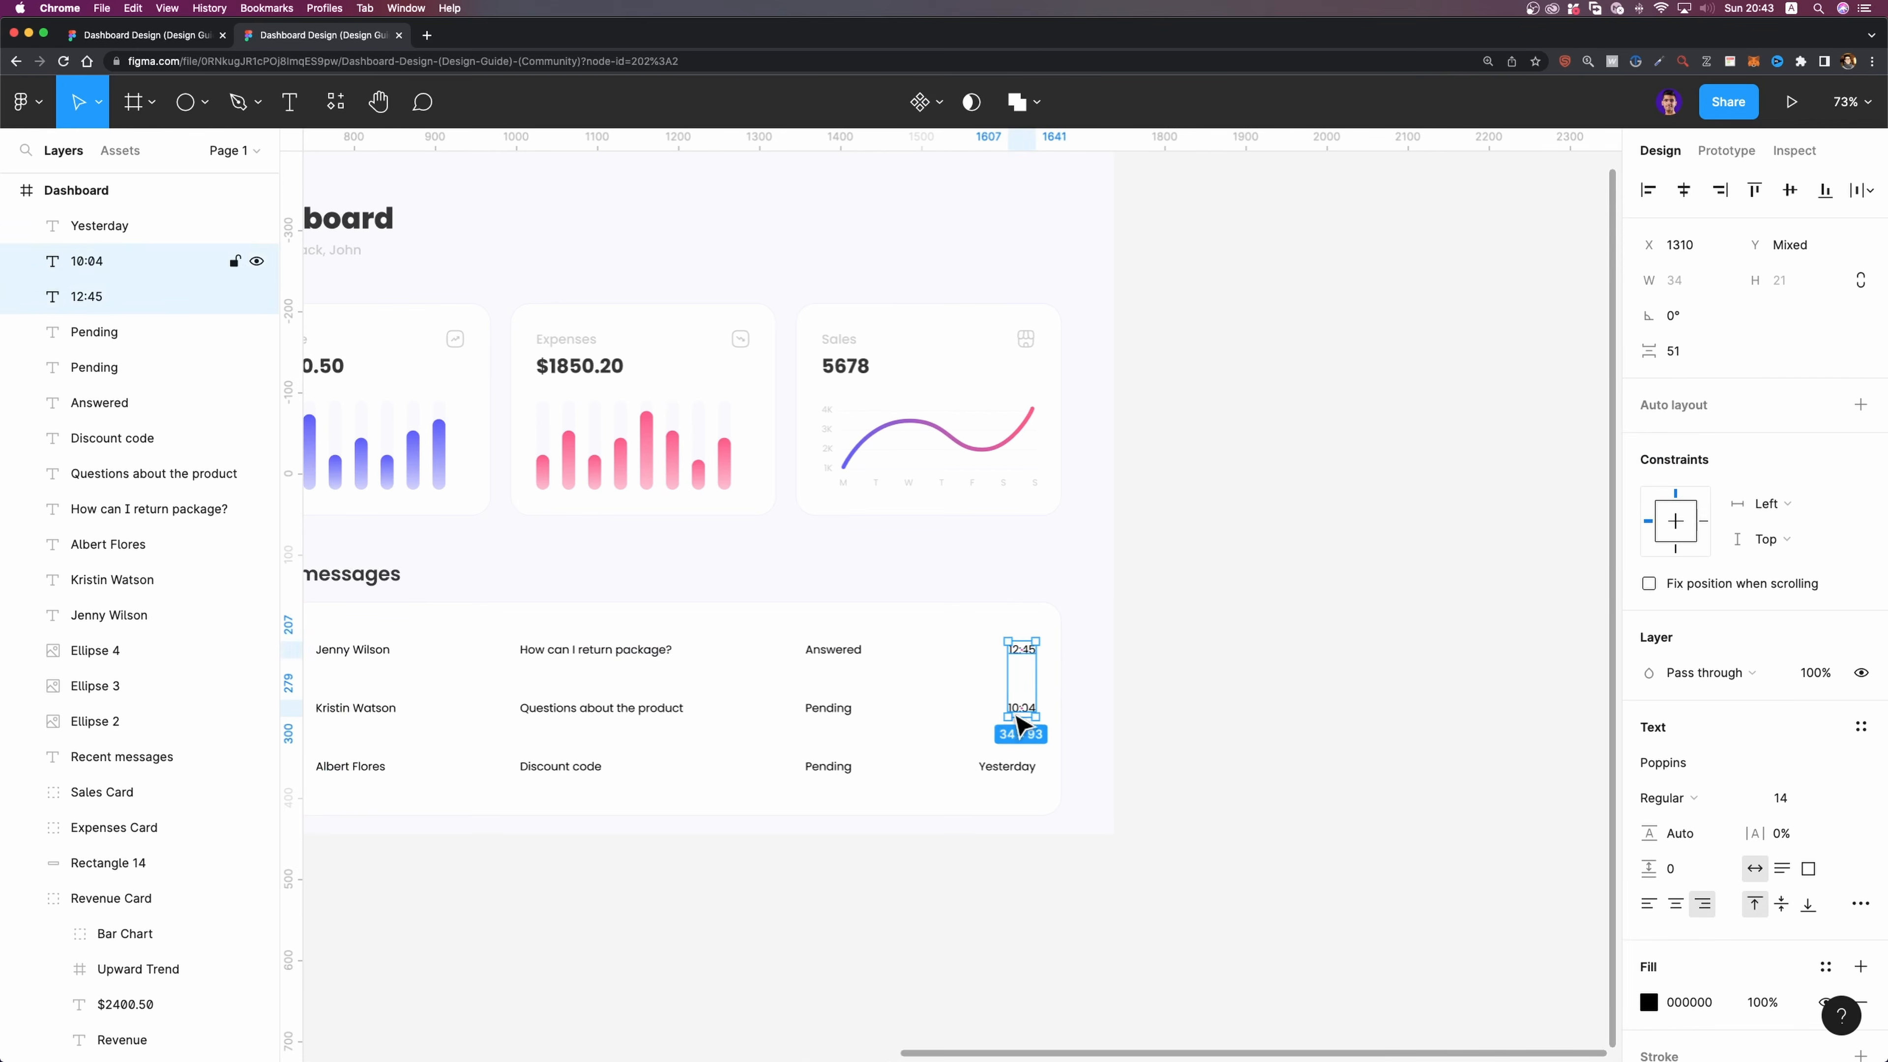
shift+click(1007, 766)
scroll(1130, 707, down, 5)
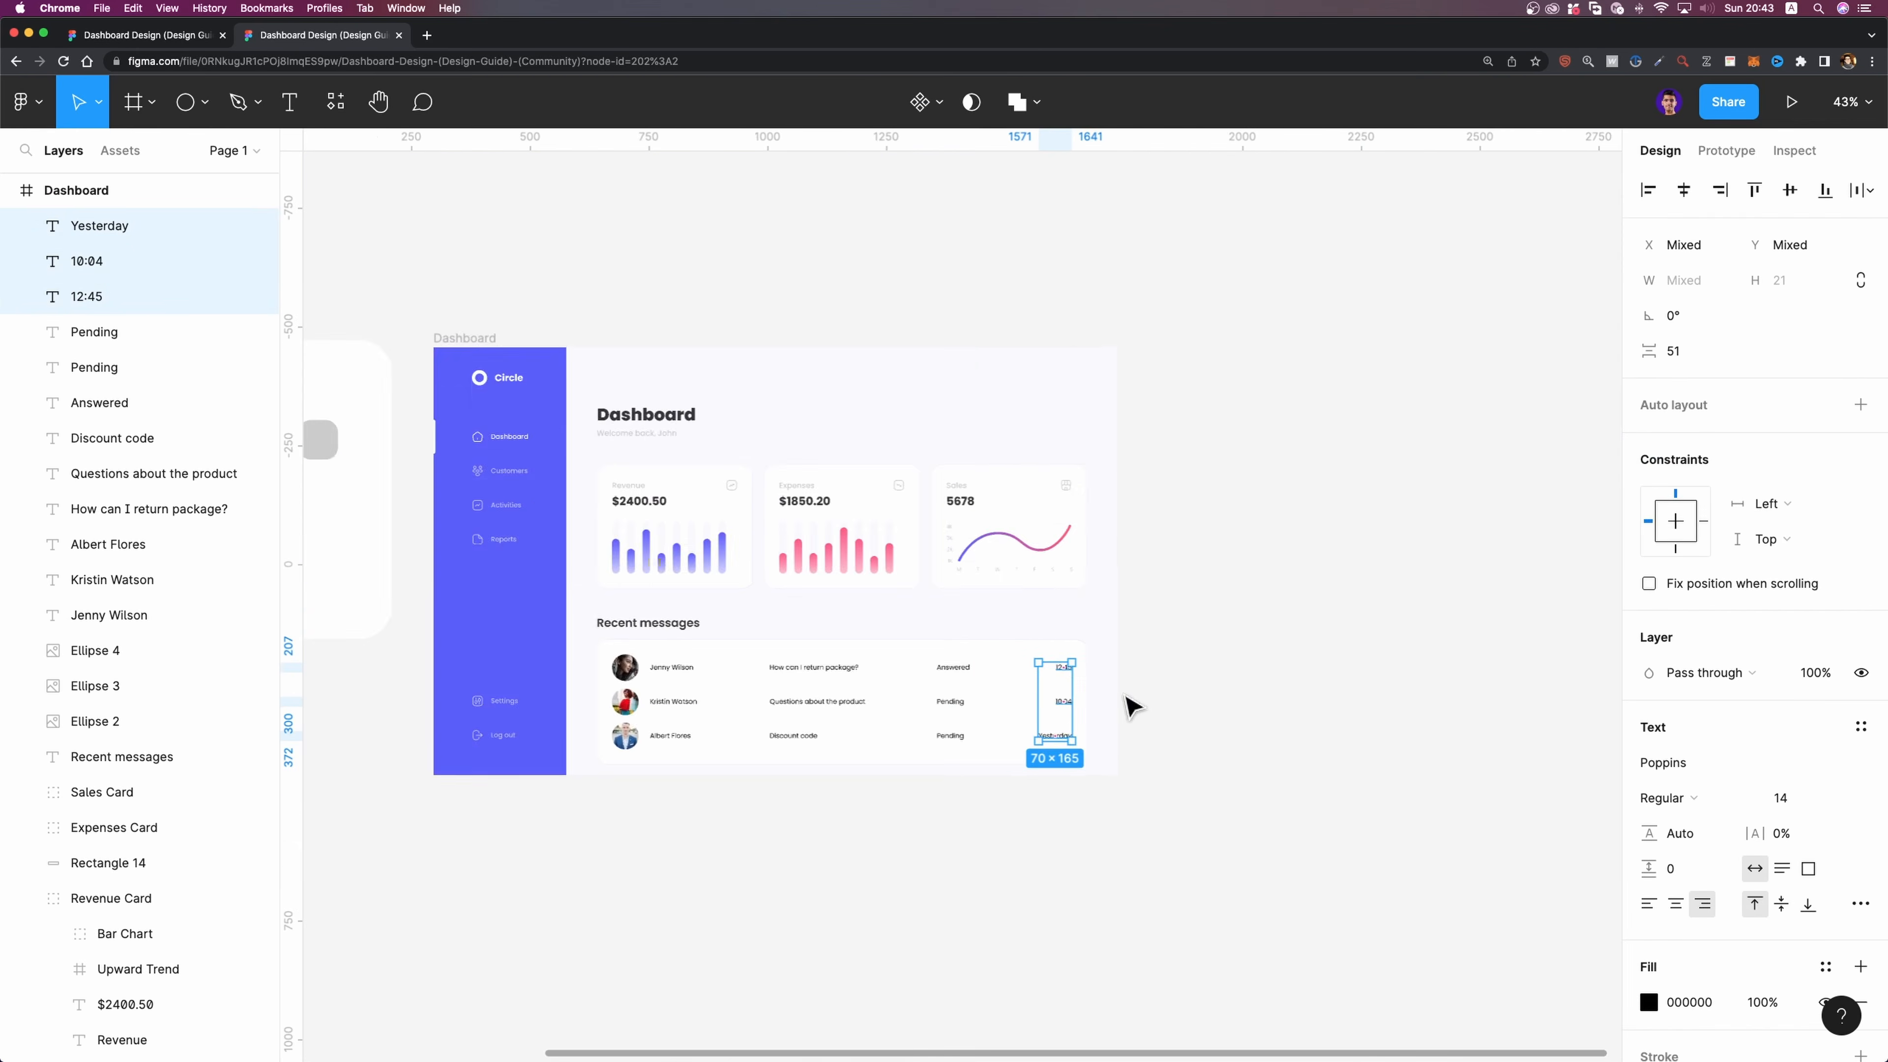
scroll(1130, 707, left, 5)
scroll(1706, 780, down, 2)
scroll(1706, 779, down, 2)
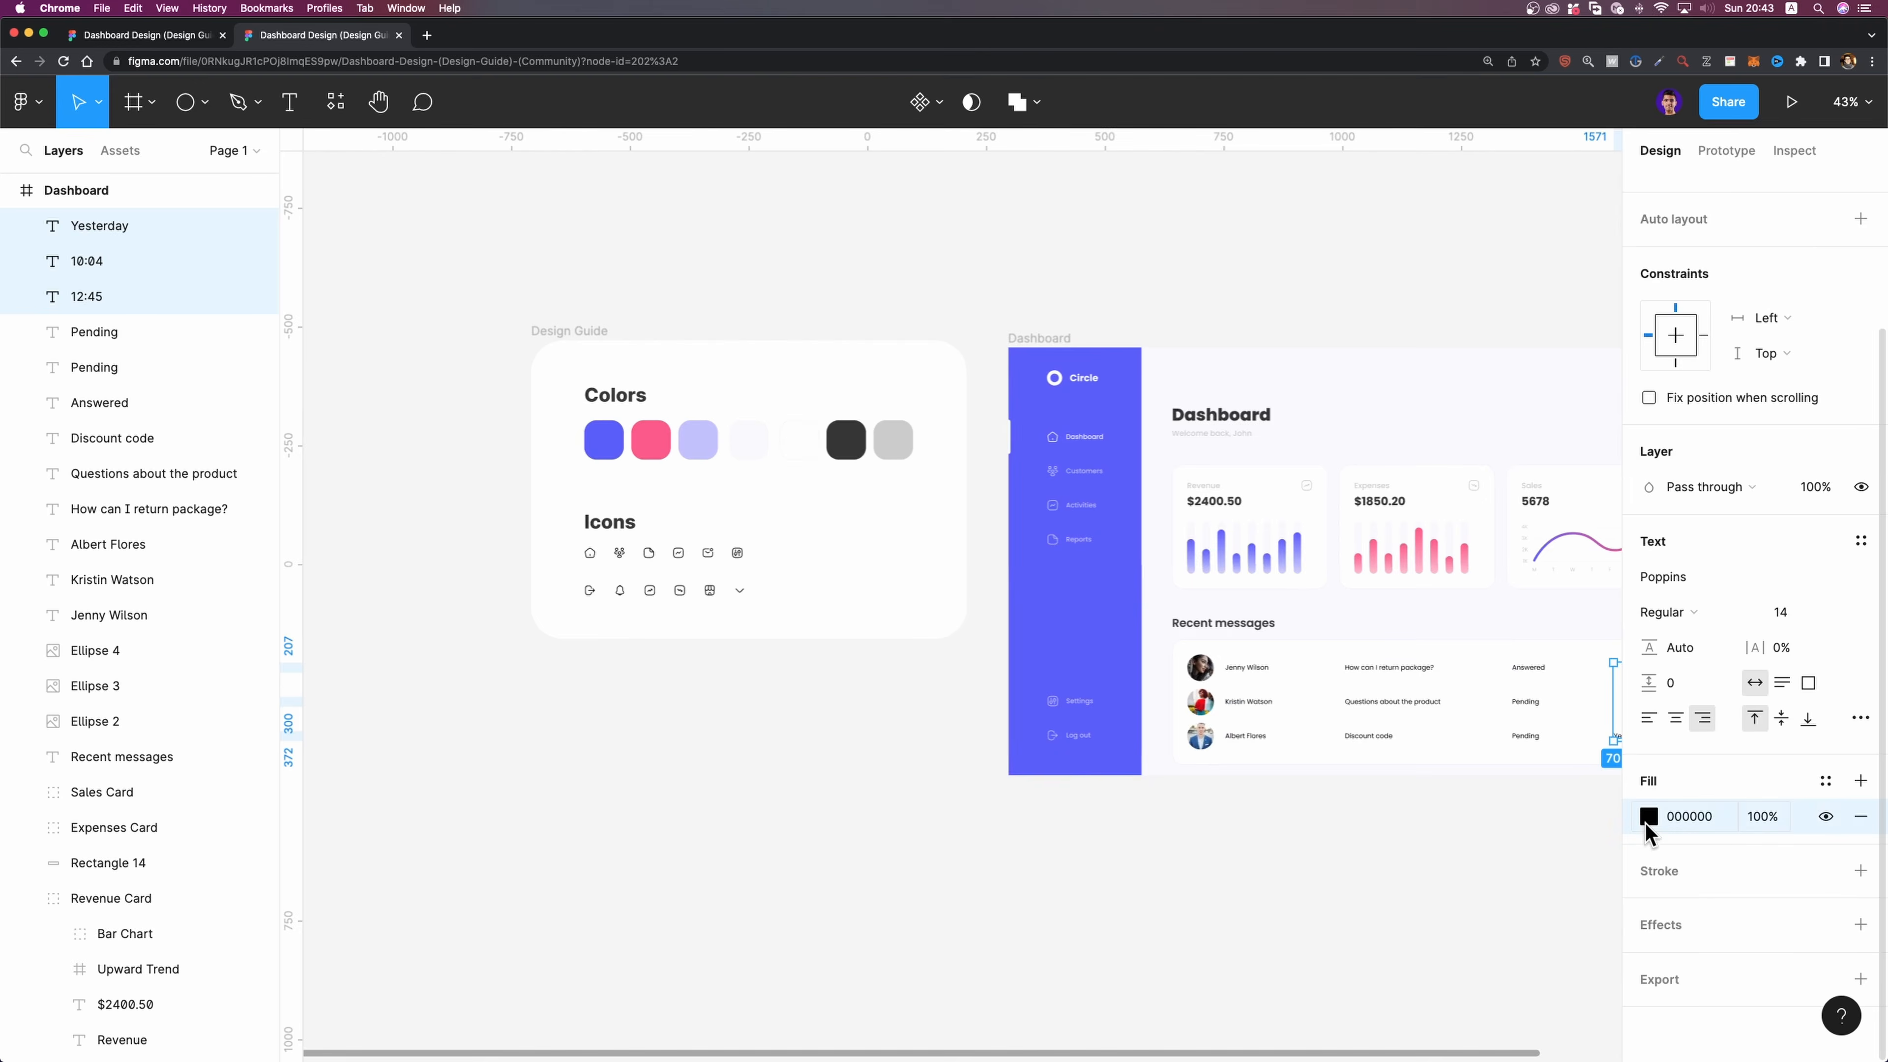
click(1649, 817)
click(1392, 817)
click(894, 443)
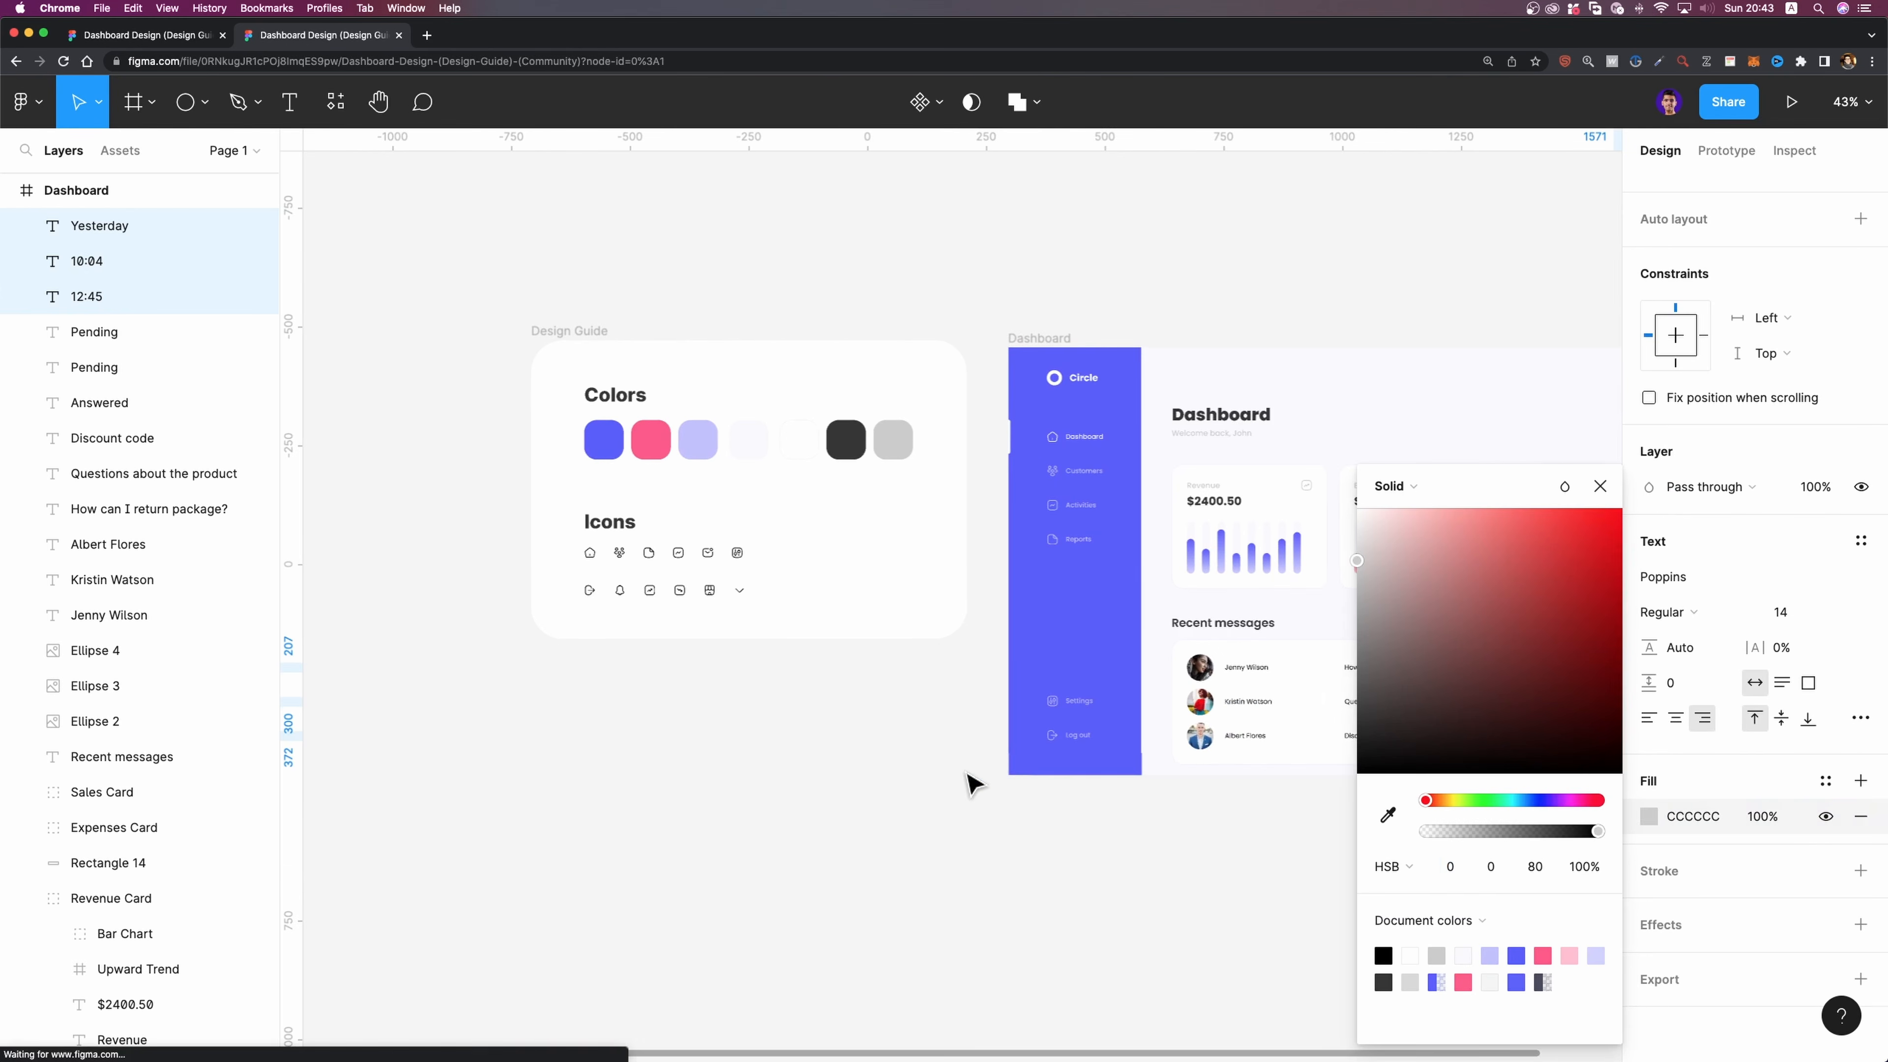
click(967, 777)
Change the fill of both "Pending" status labels to the document color CCCCCC.
scroll(1085, 701, right, 6)
scroll(1085, 702, up, 2)
scroll(1088, 708, up, 5)
click(1085, 705)
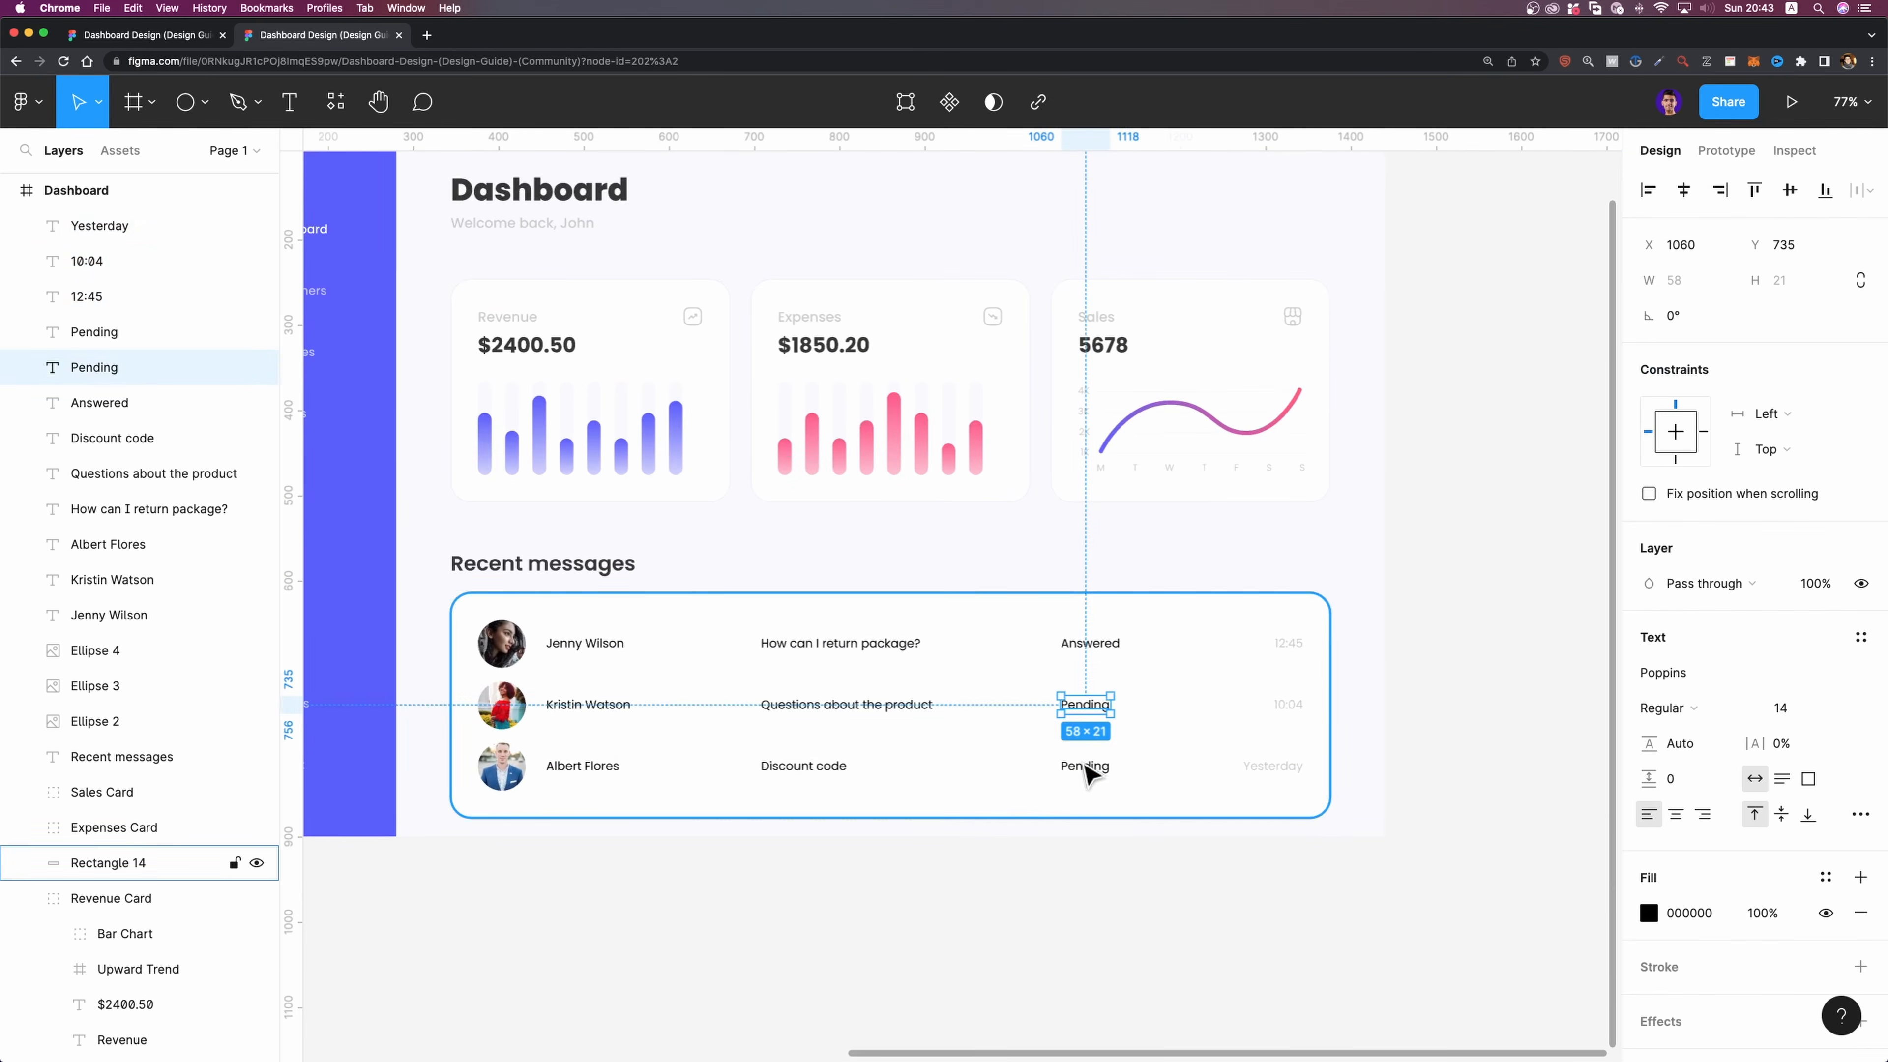
shift+click(1082, 765)
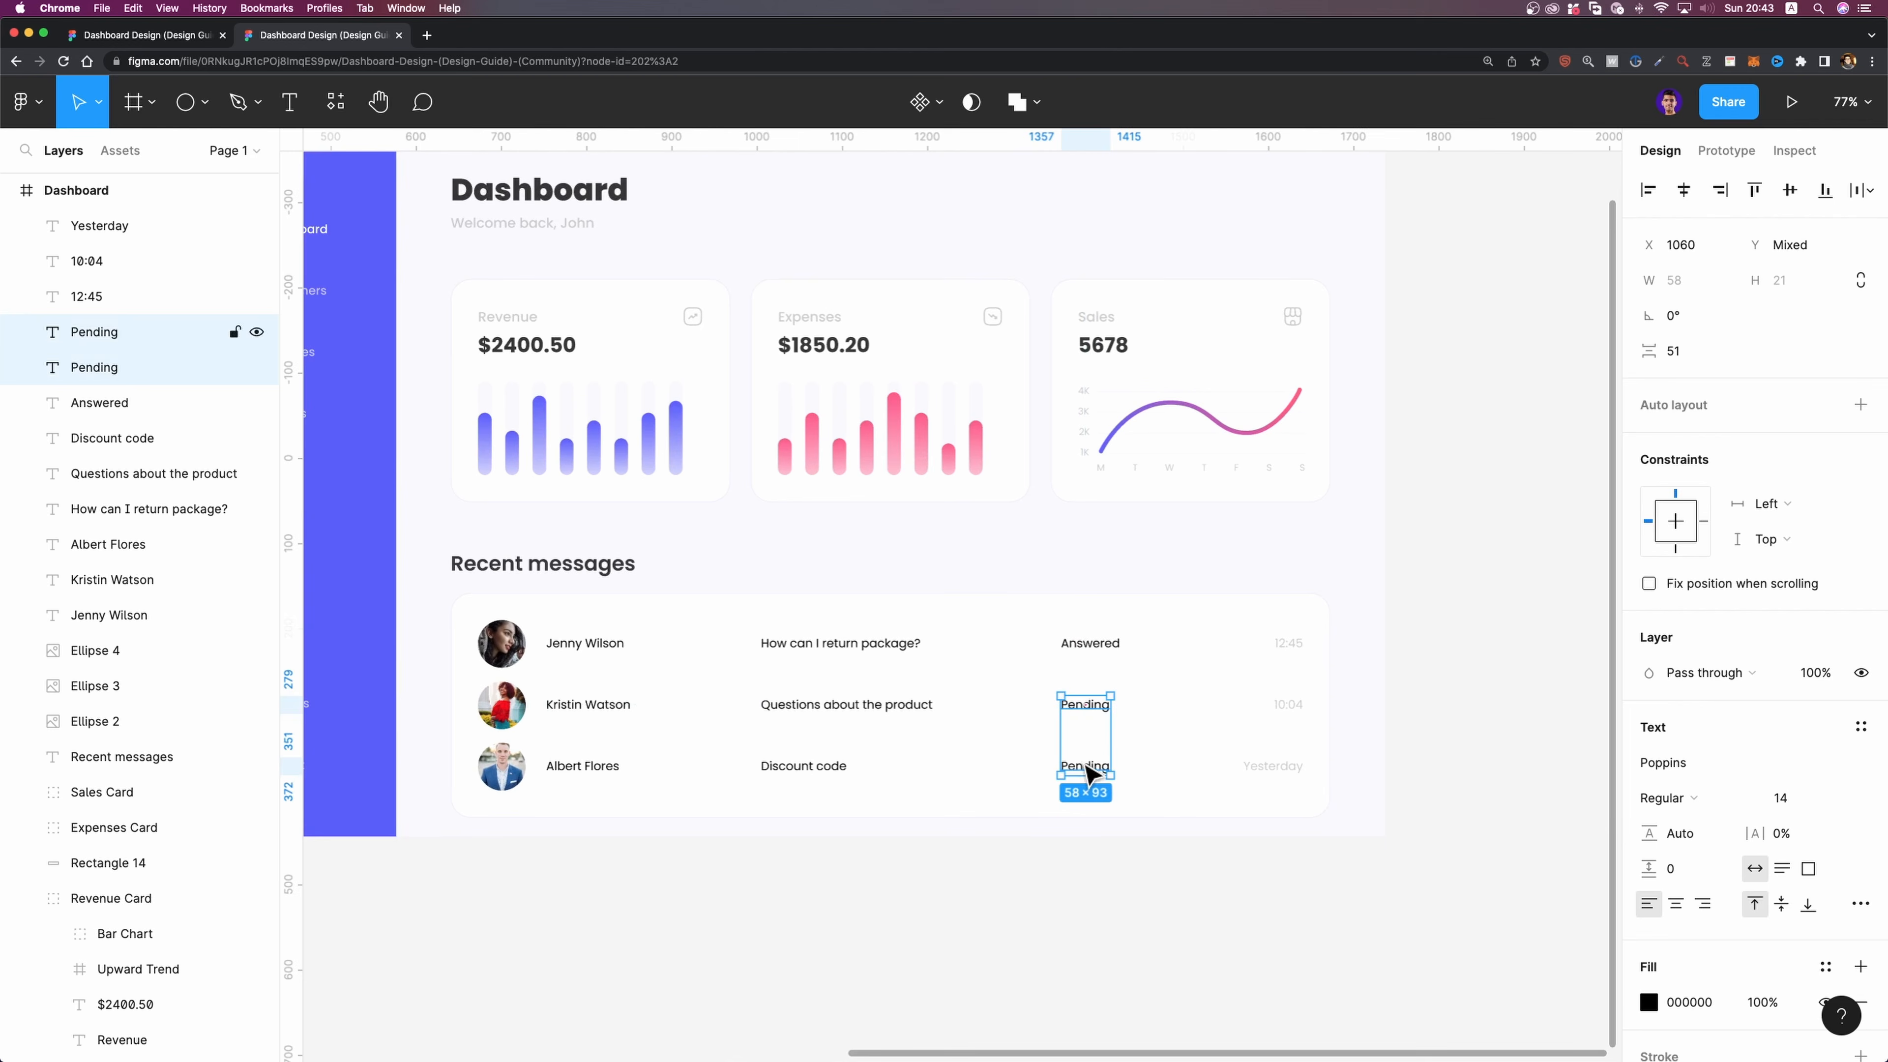
click(1648, 1001)
click(1441, 955)
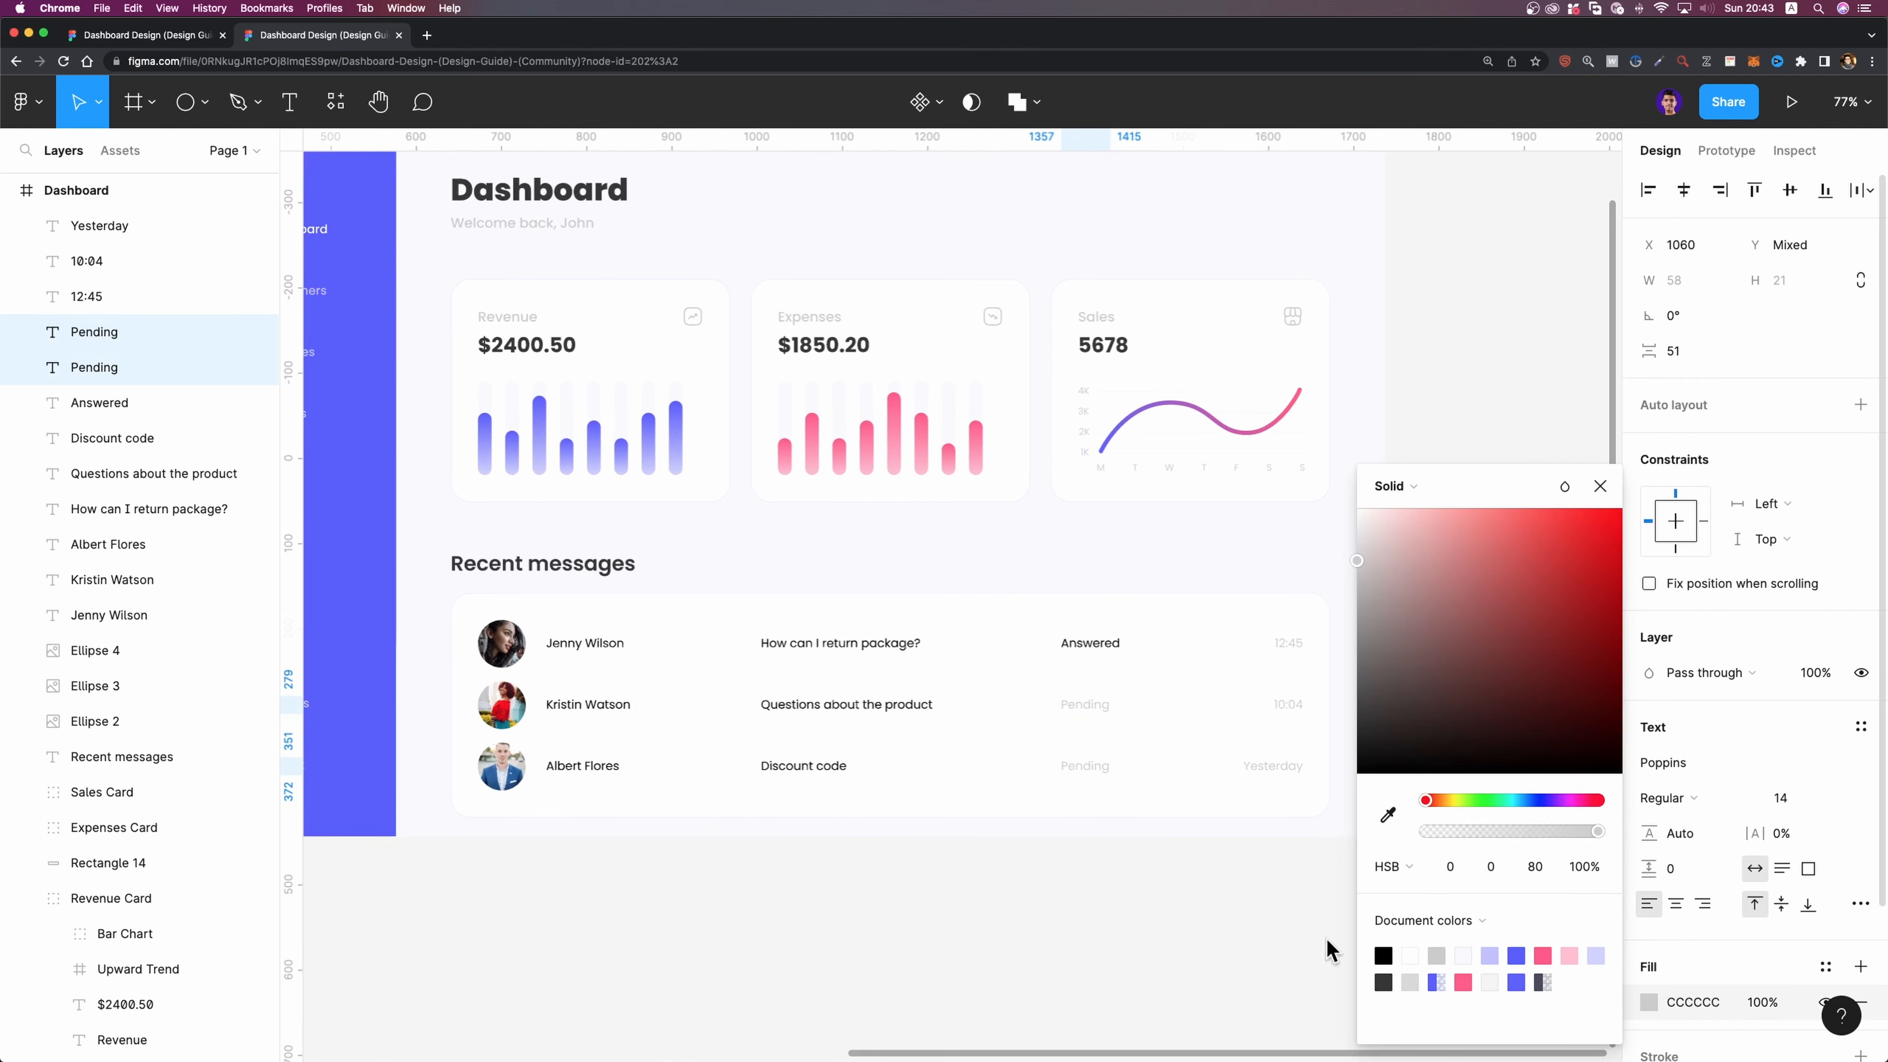
click(1324, 941)
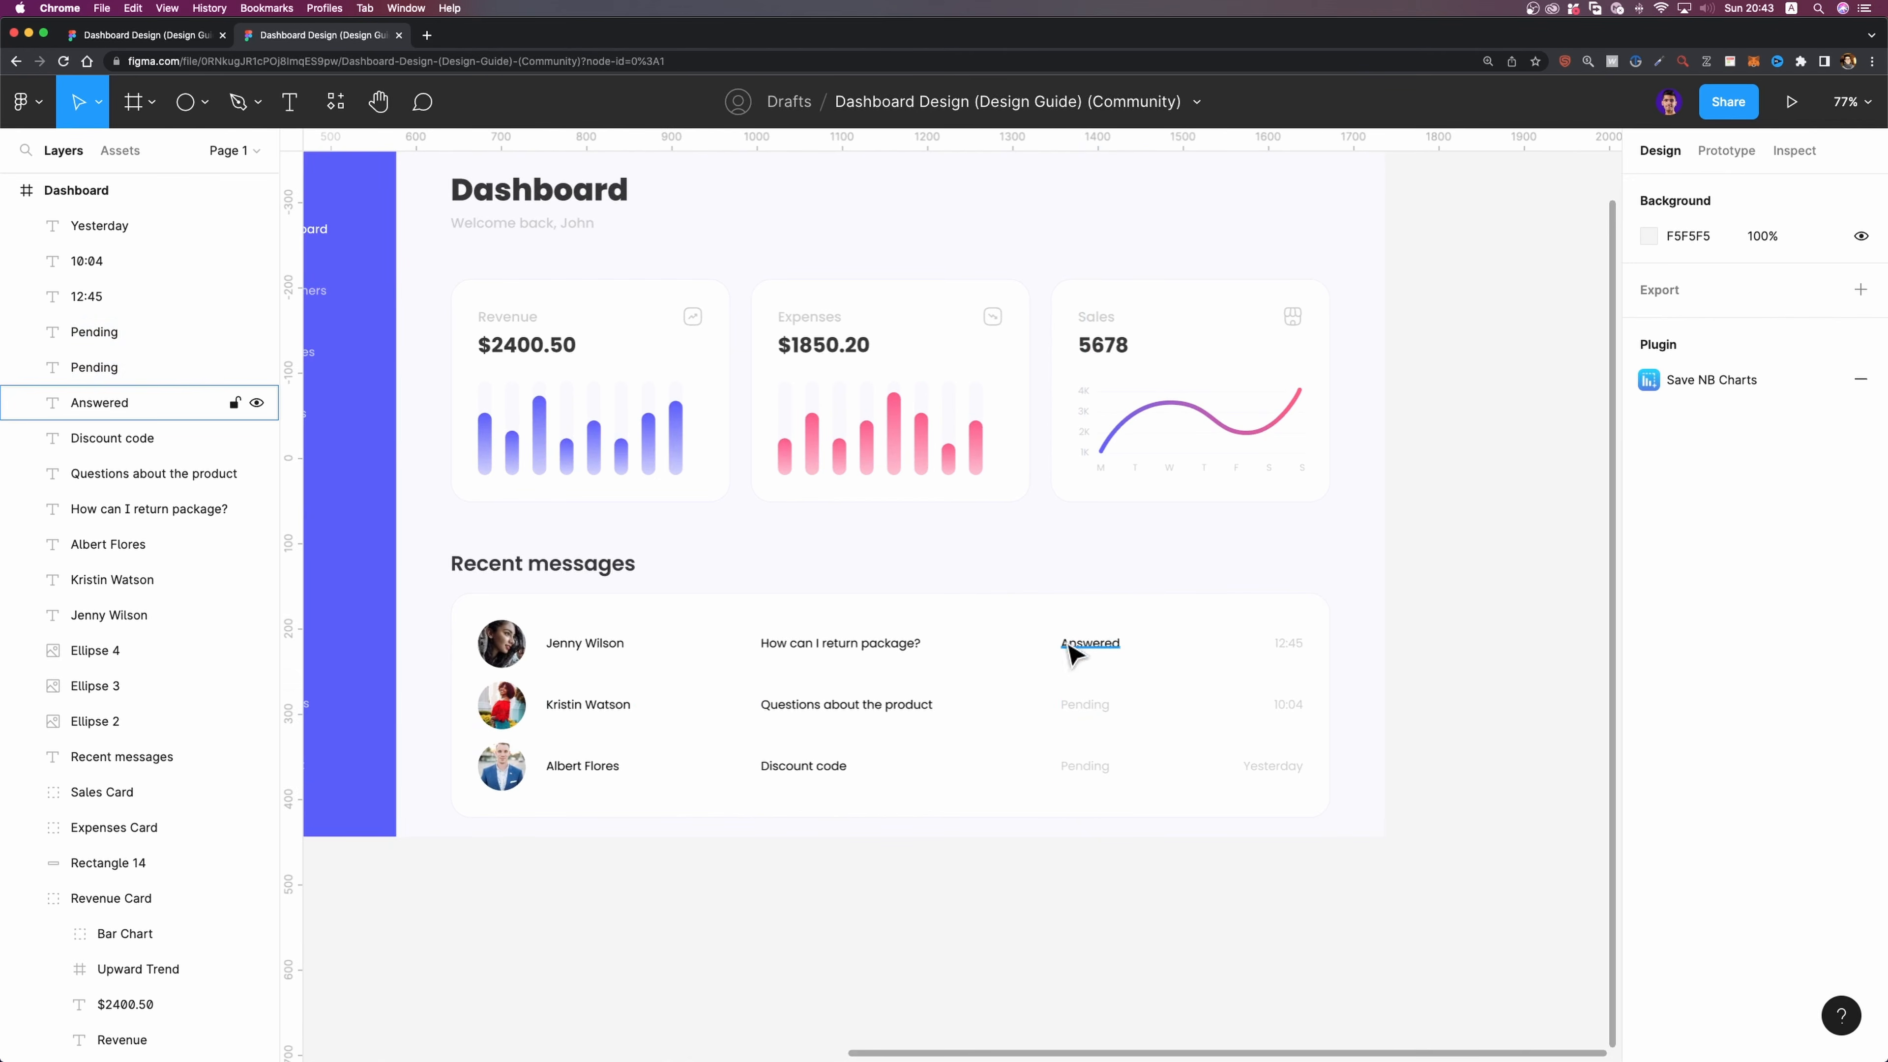
Recolor the "Answered" status label with the purple 5A57FF sampled from the slide menu.
click(1098, 658)
click(1648, 913)
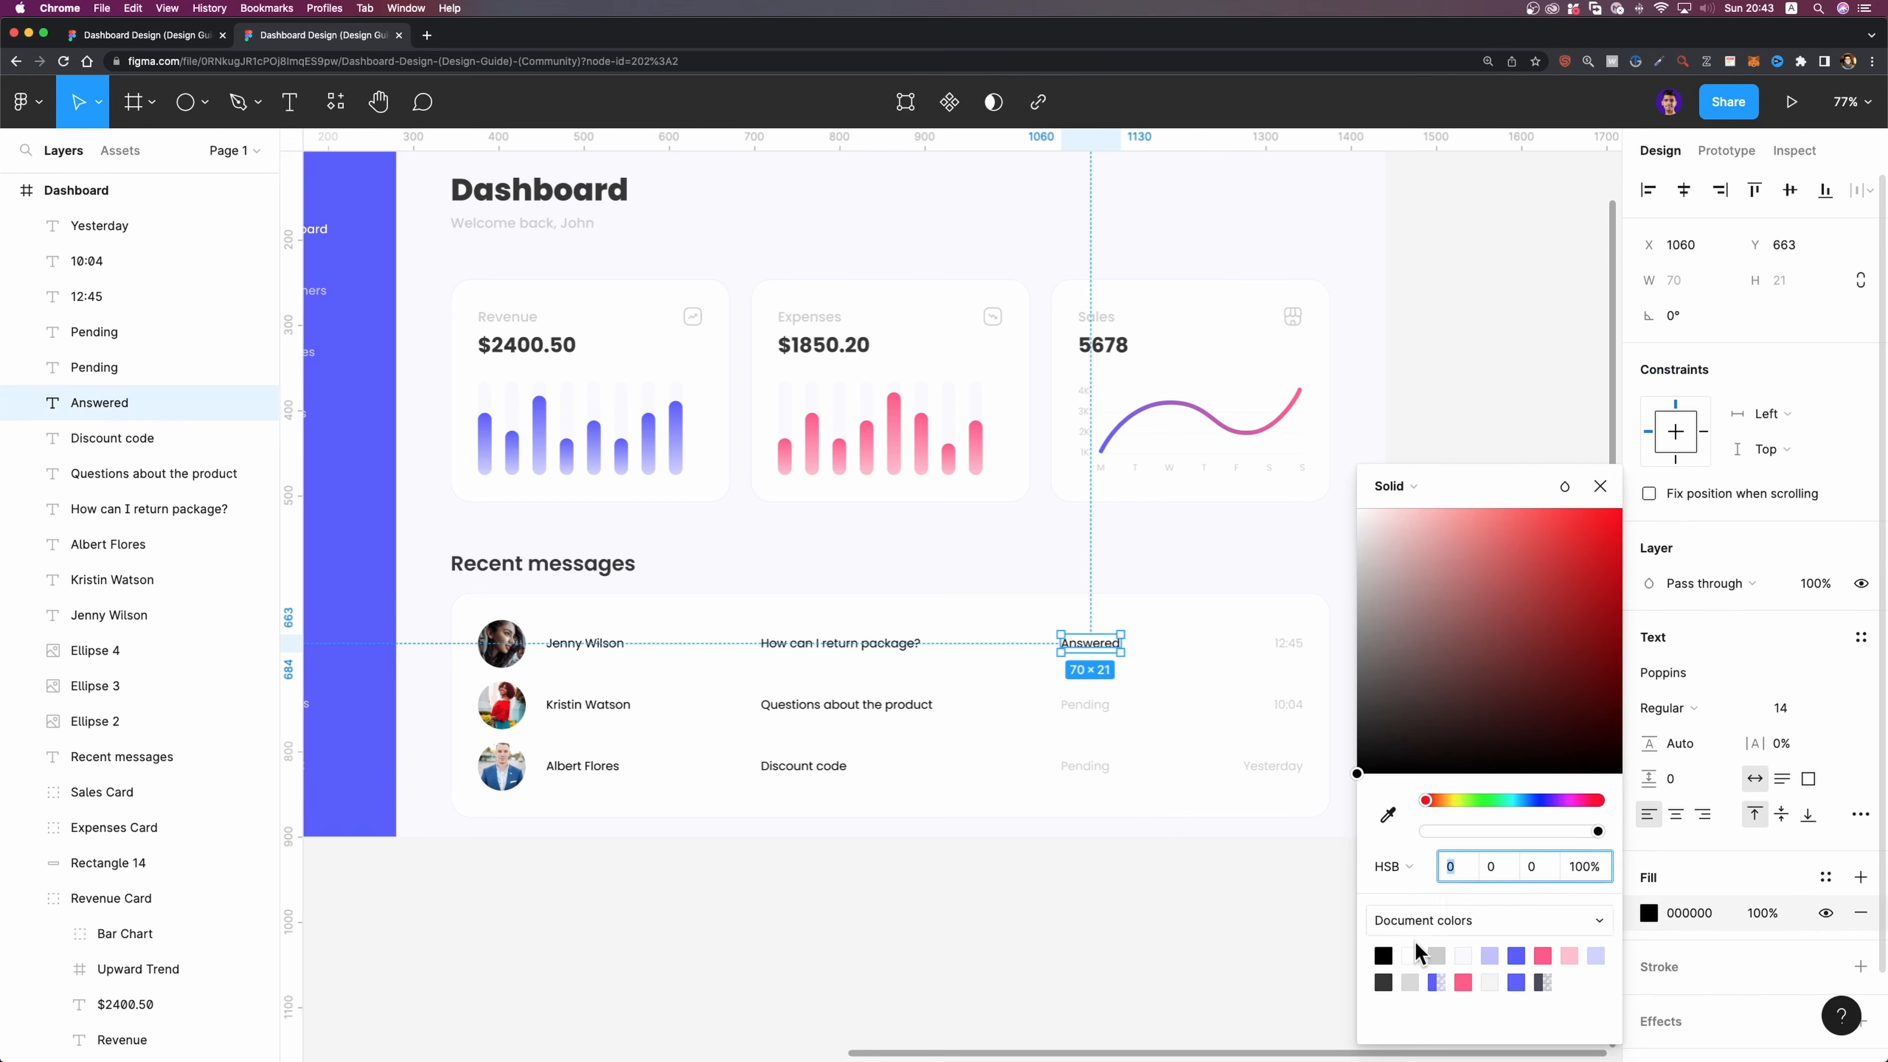
click(1385, 816)
click(371, 612)
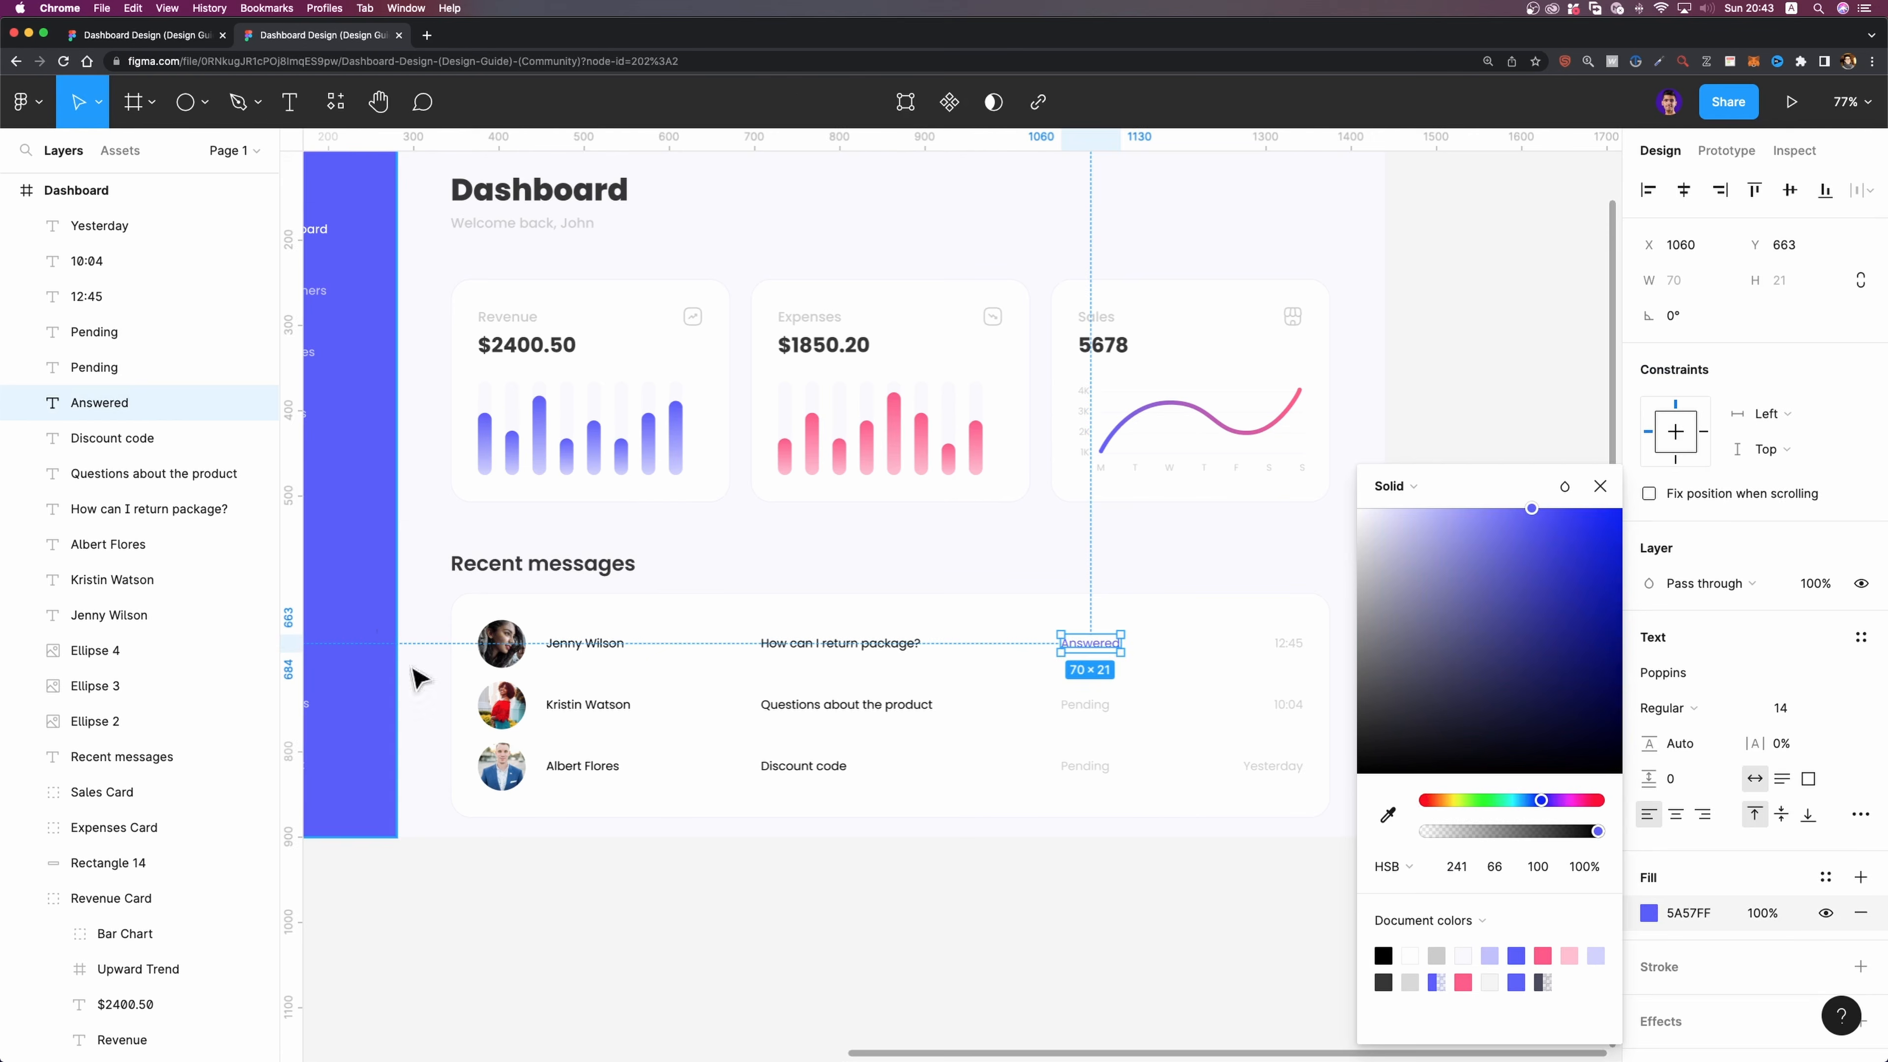
click(720, 855)
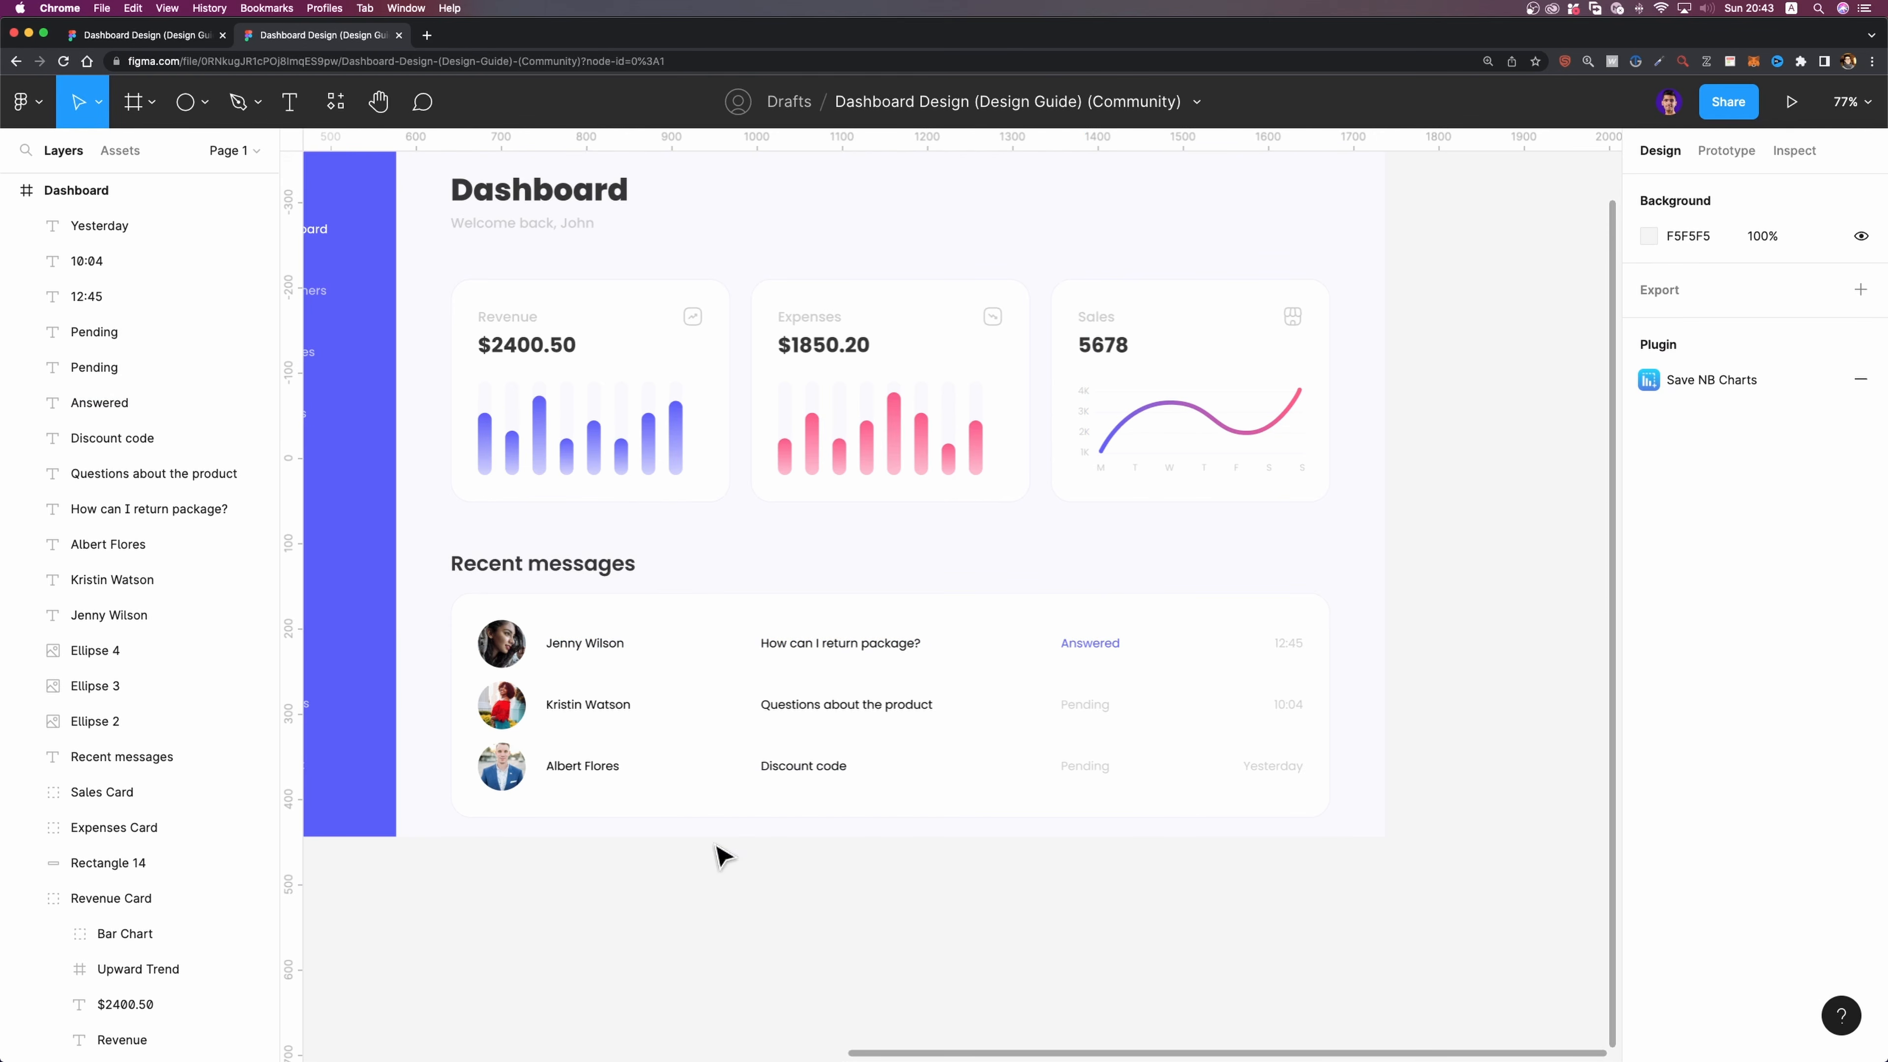
Group the Recent messages card background with all its avatars, names, subjects, statuses and times.
click(1262, 673)
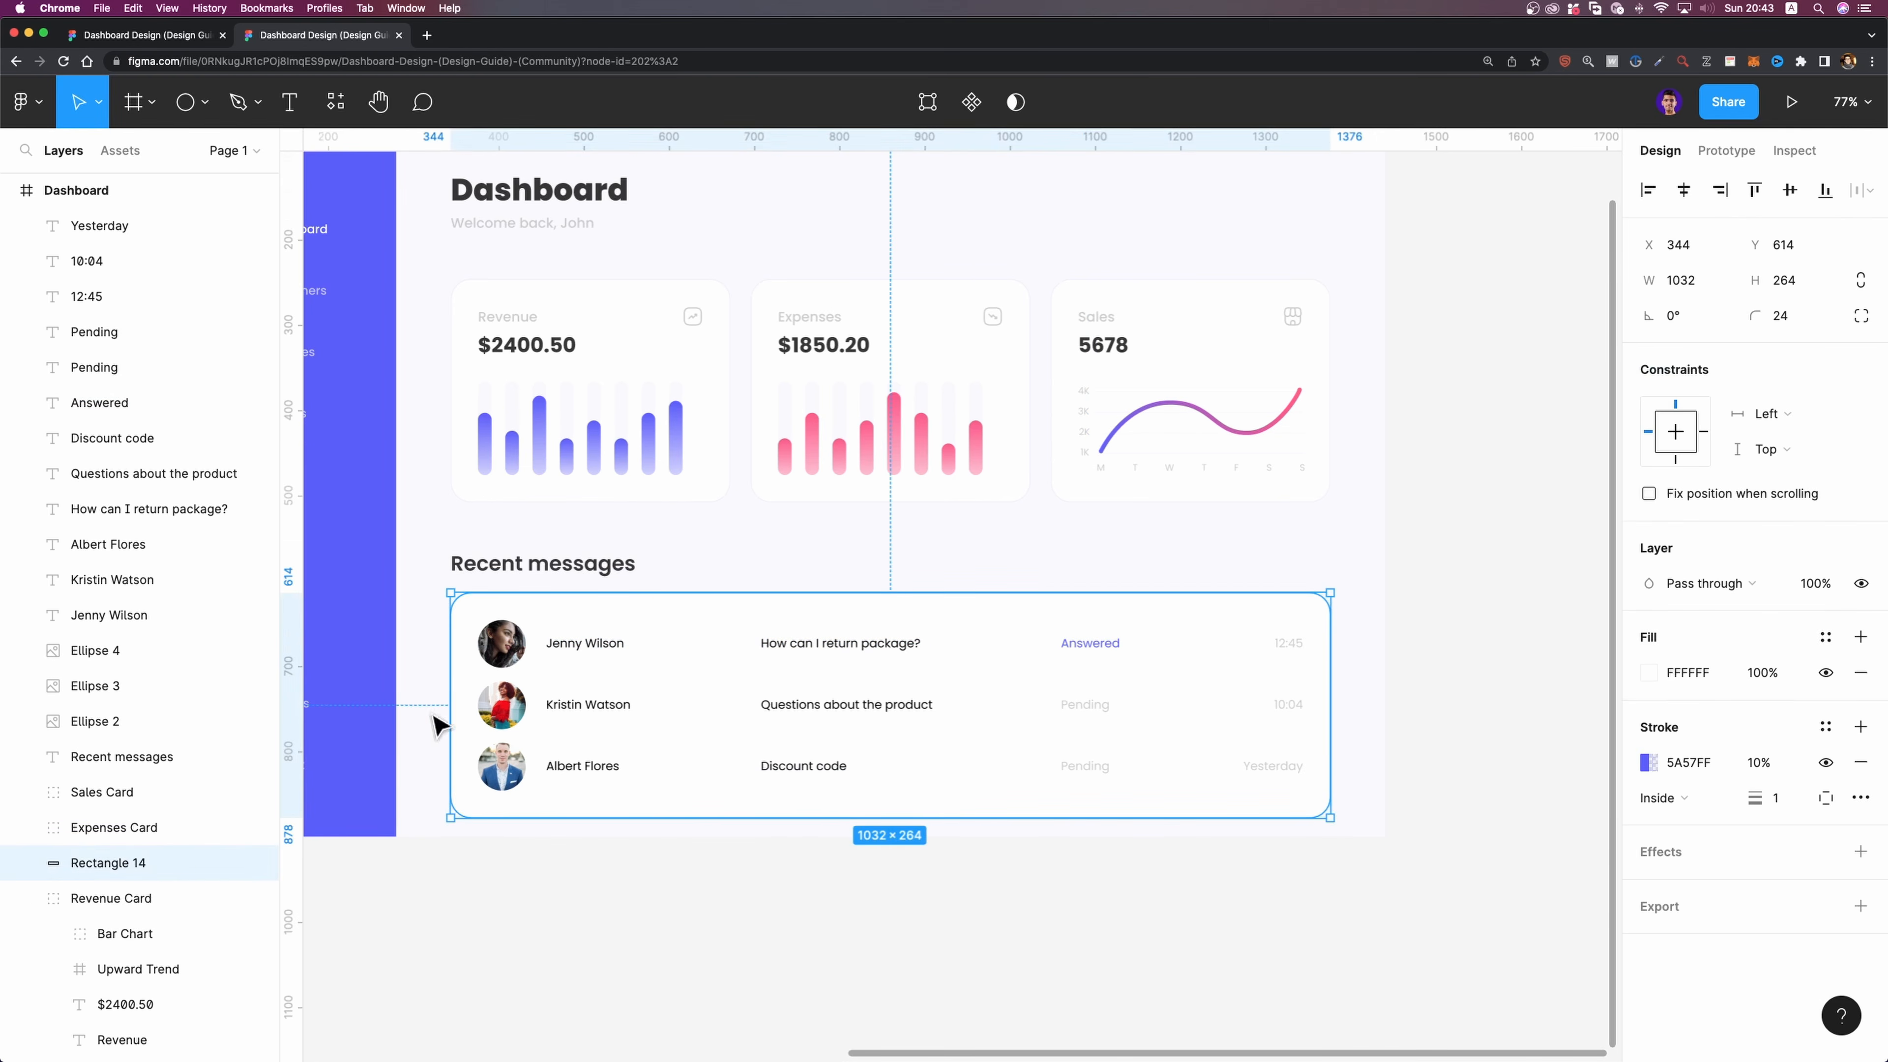
shift+click(497, 654)
shift+click(569, 652)
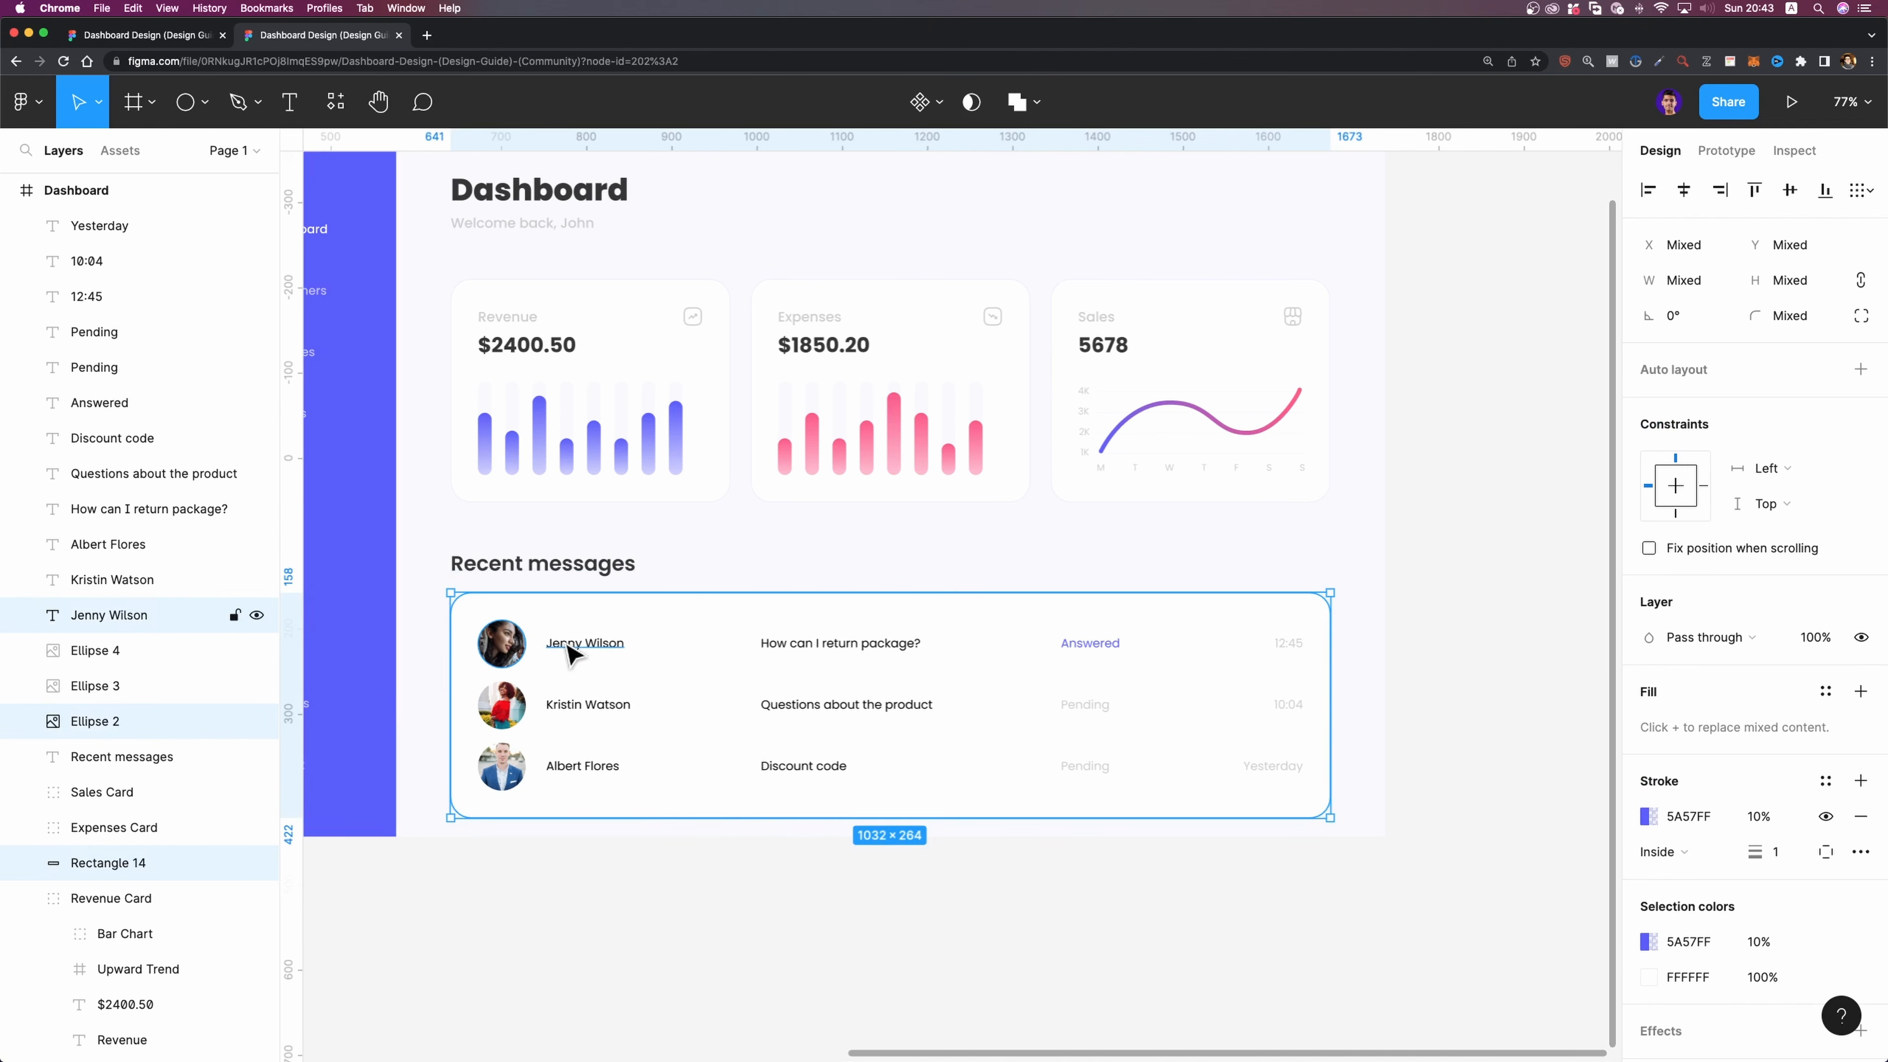
click(126, 226)
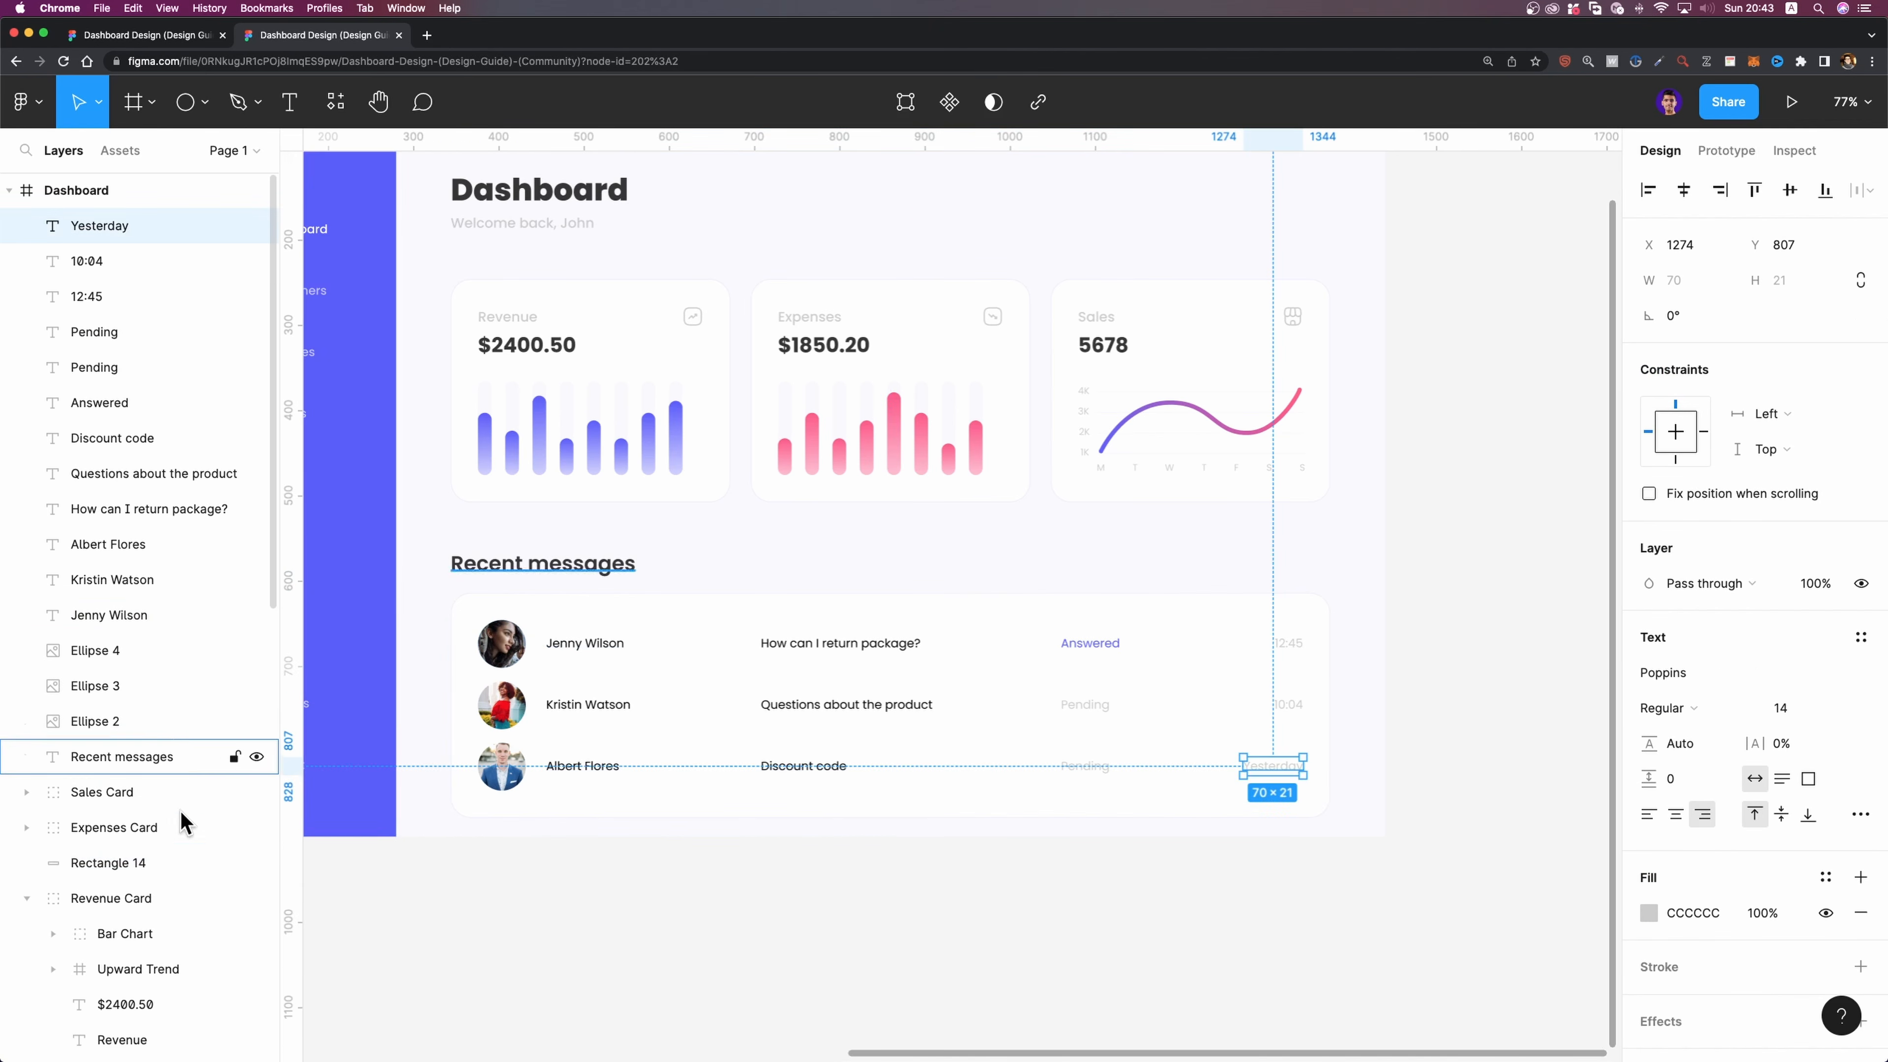
shift+click(168, 770)
shift+click(170, 757)
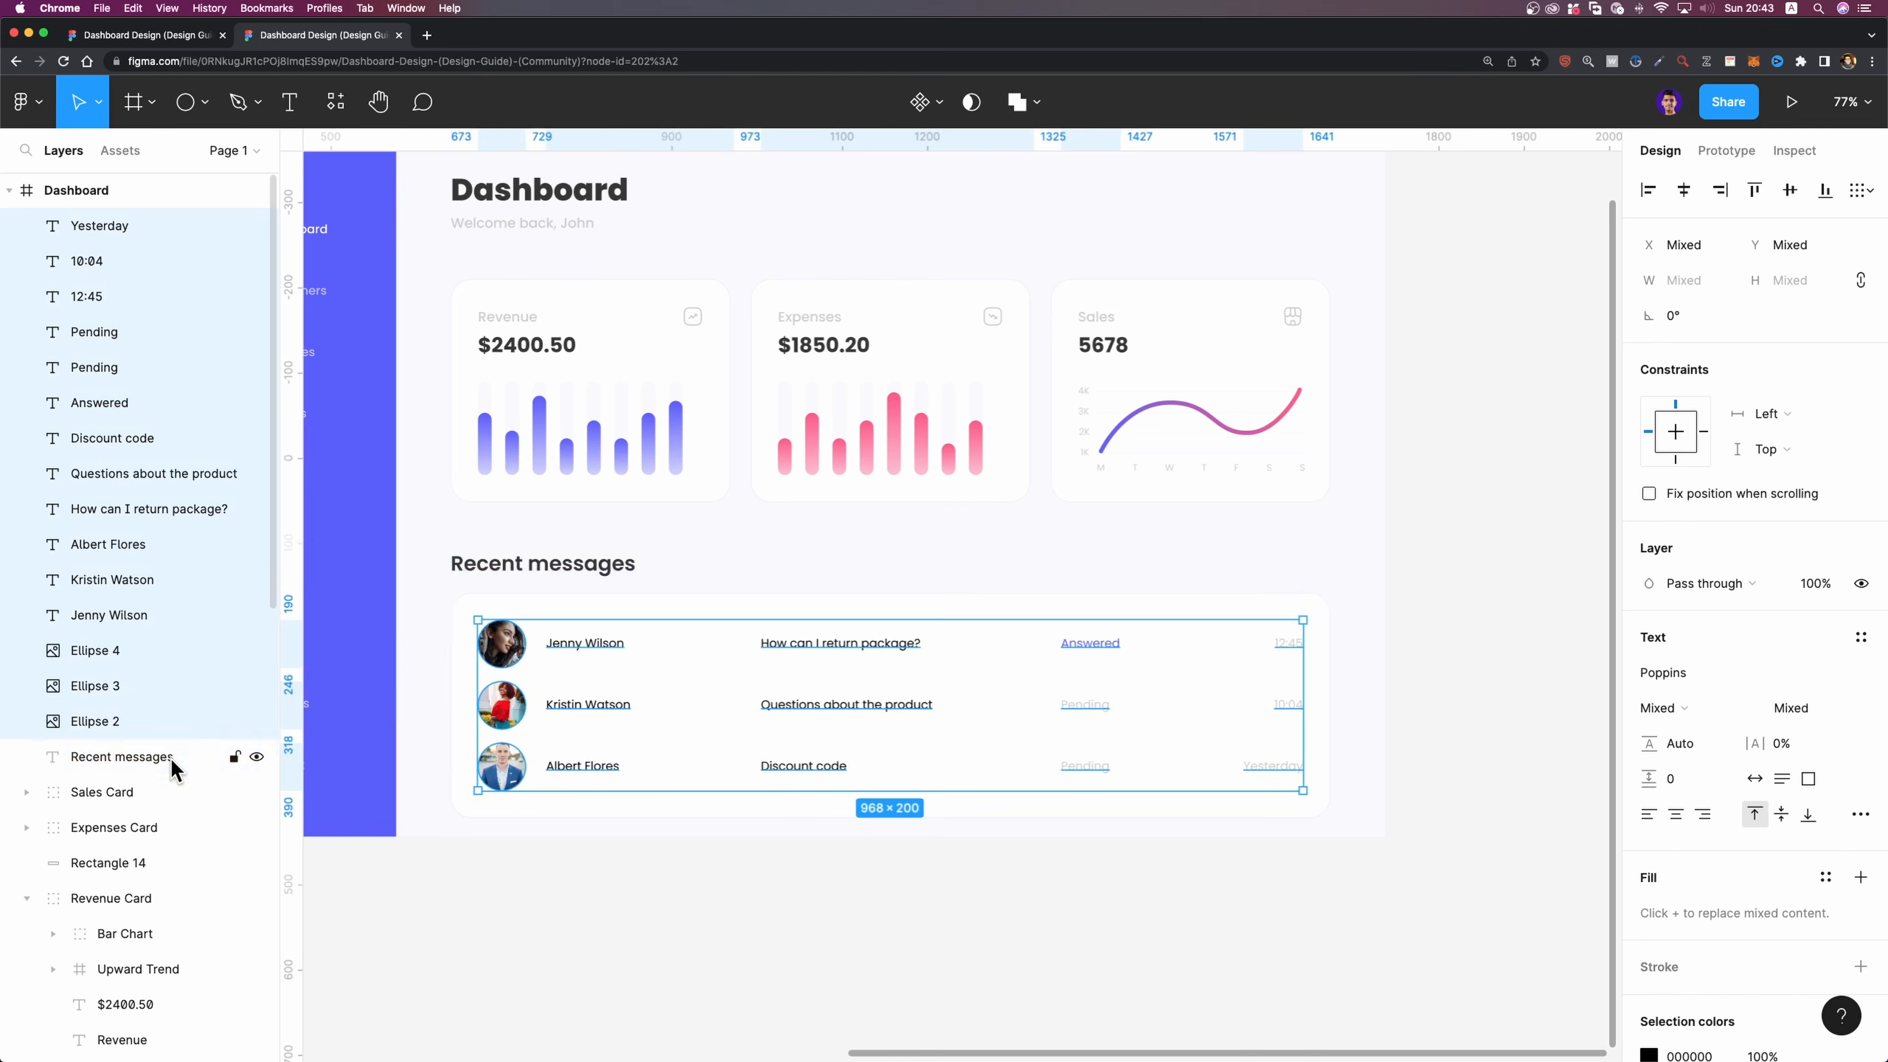
key(super+g)
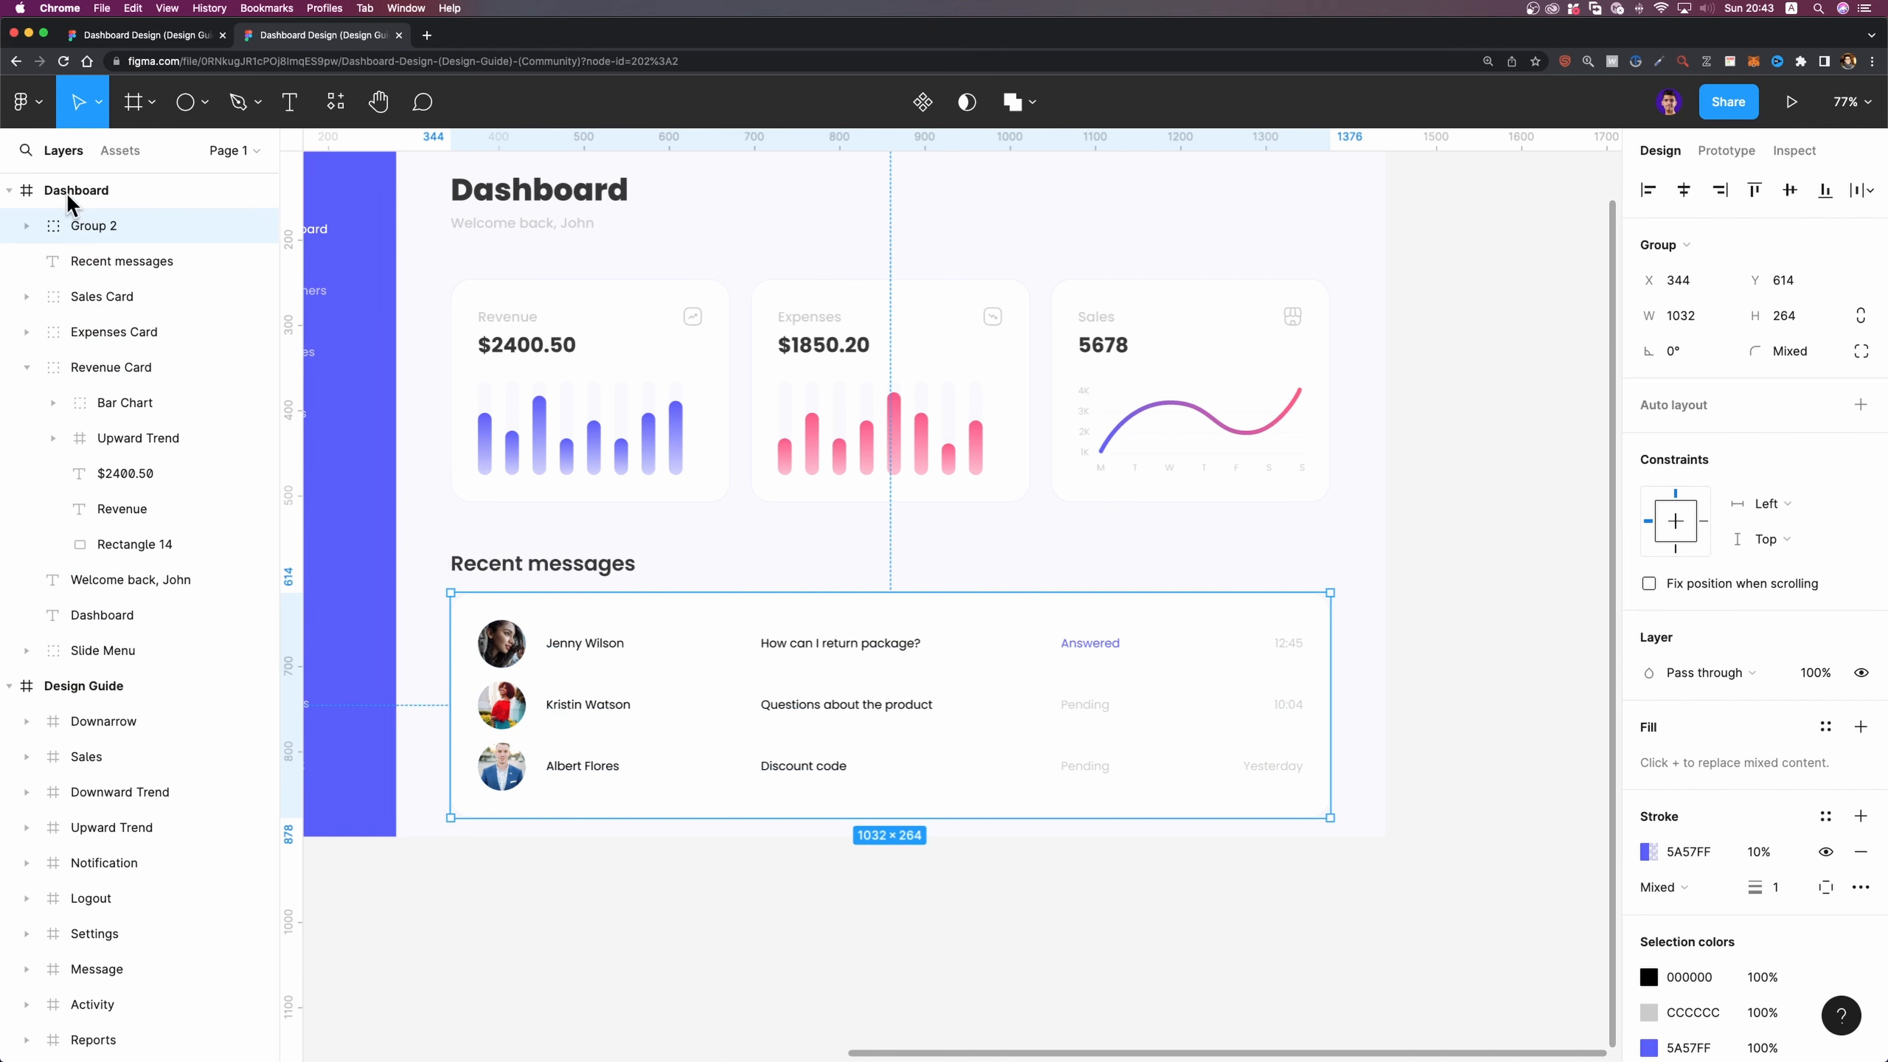
Rename the new message group as "Messages Card".
double_click(87, 232)
text(Me)
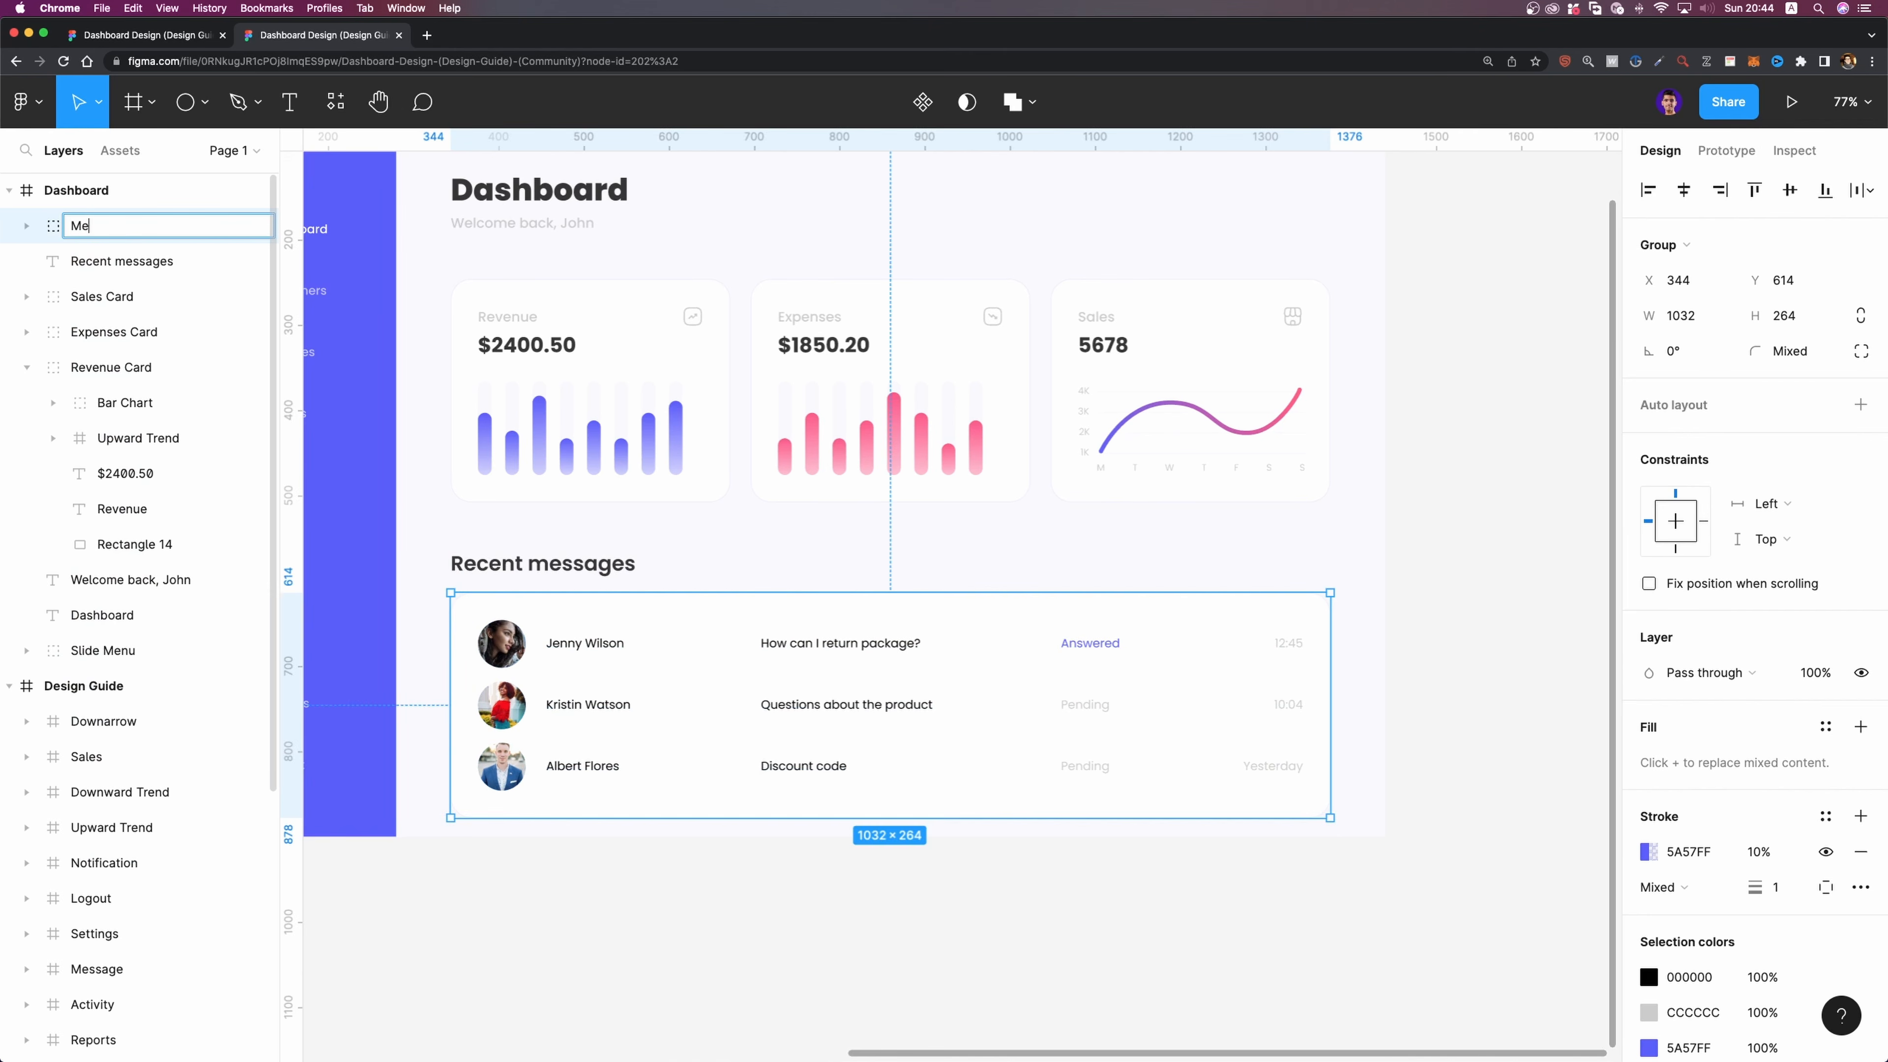
text(ssages Card)
key(Return)
Draw a rectangle 1440 wide across the top of the Dashboard frame and set its height to 98.
scroll(724, 666, up, 5)
scroll(725, 666, left, 2)
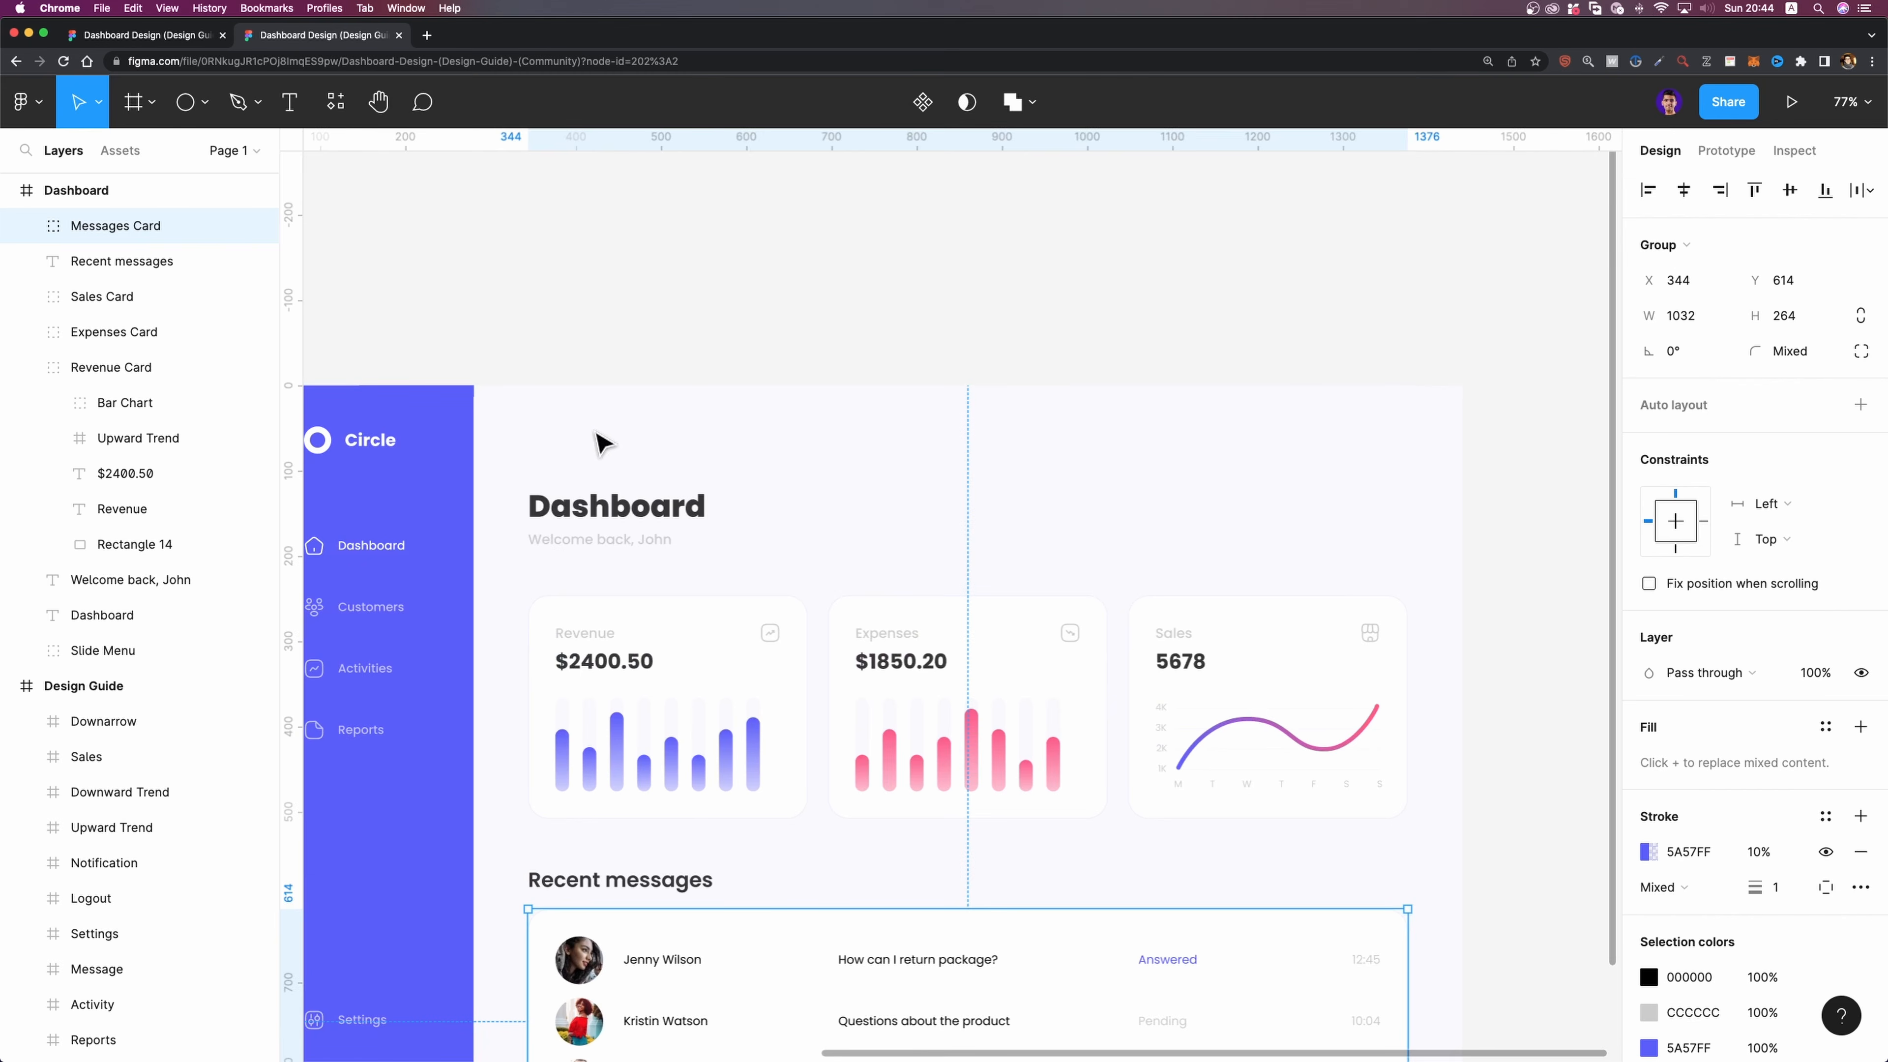
scroll(758, 456, down, 2)
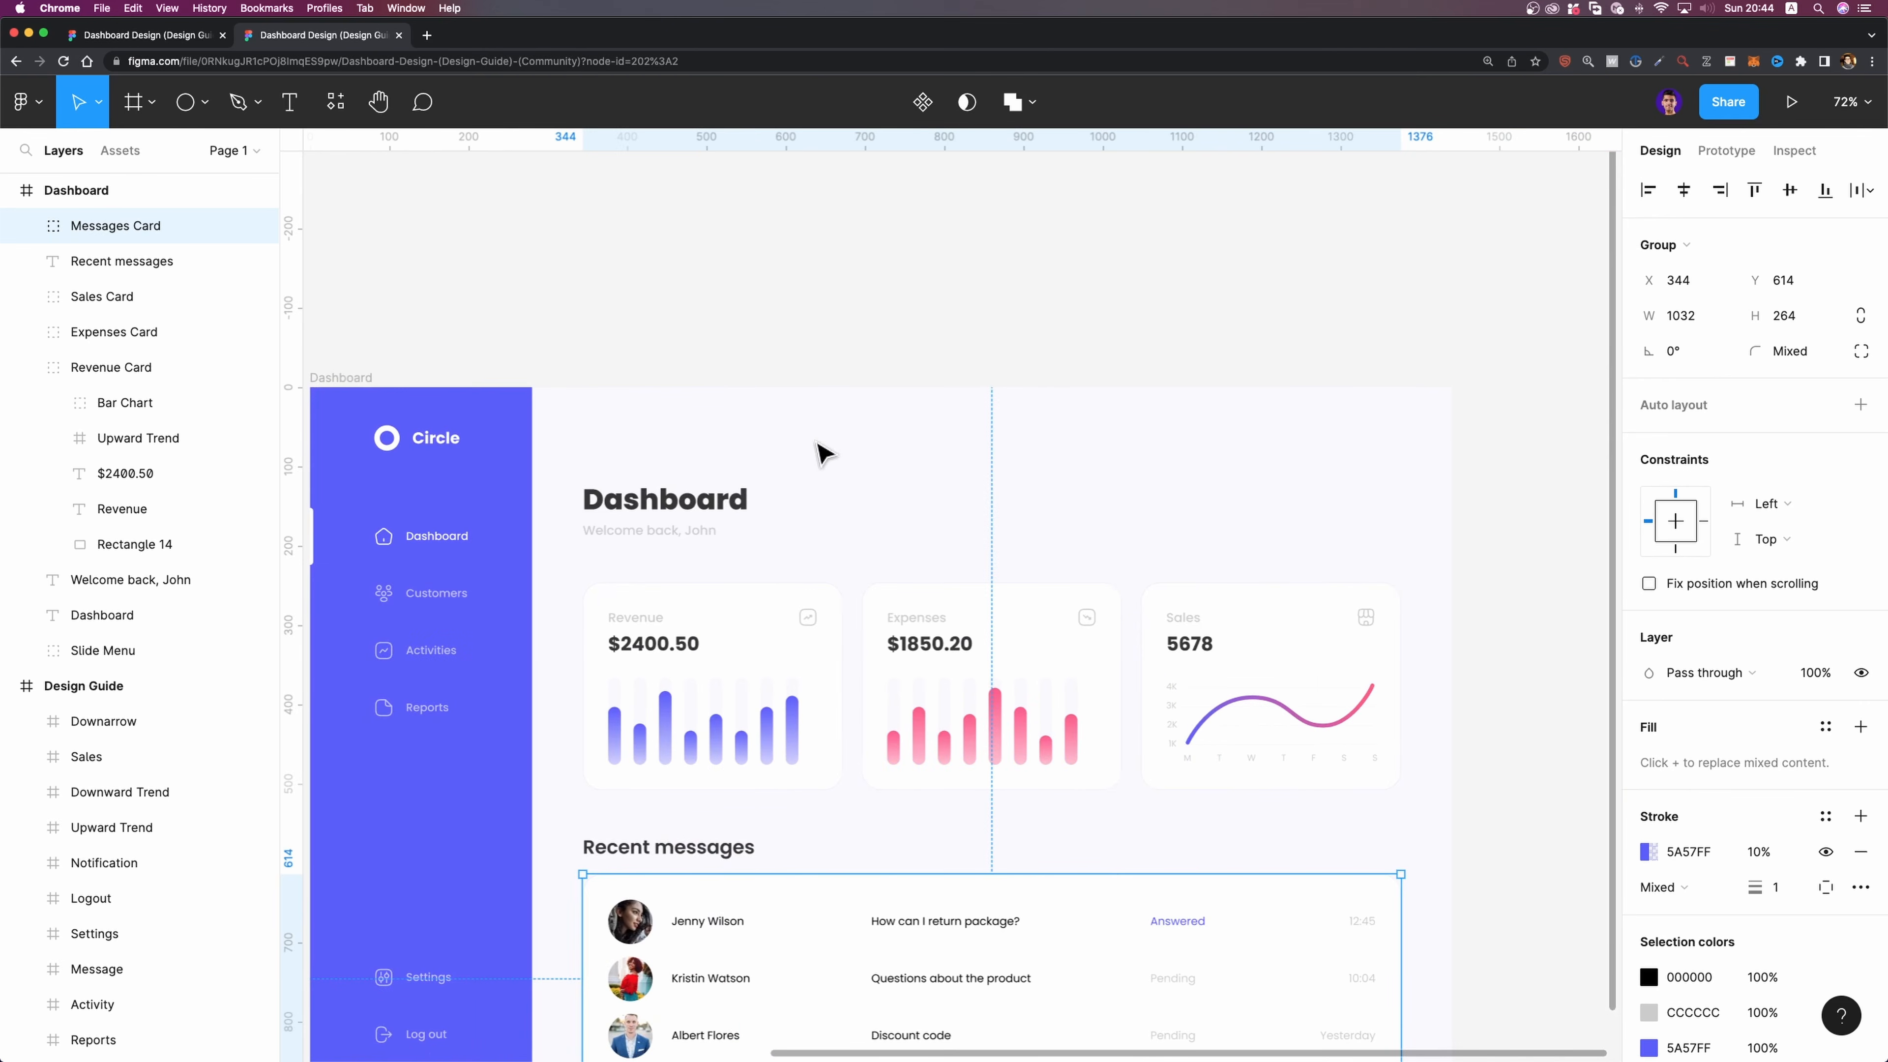
click(204, 102)
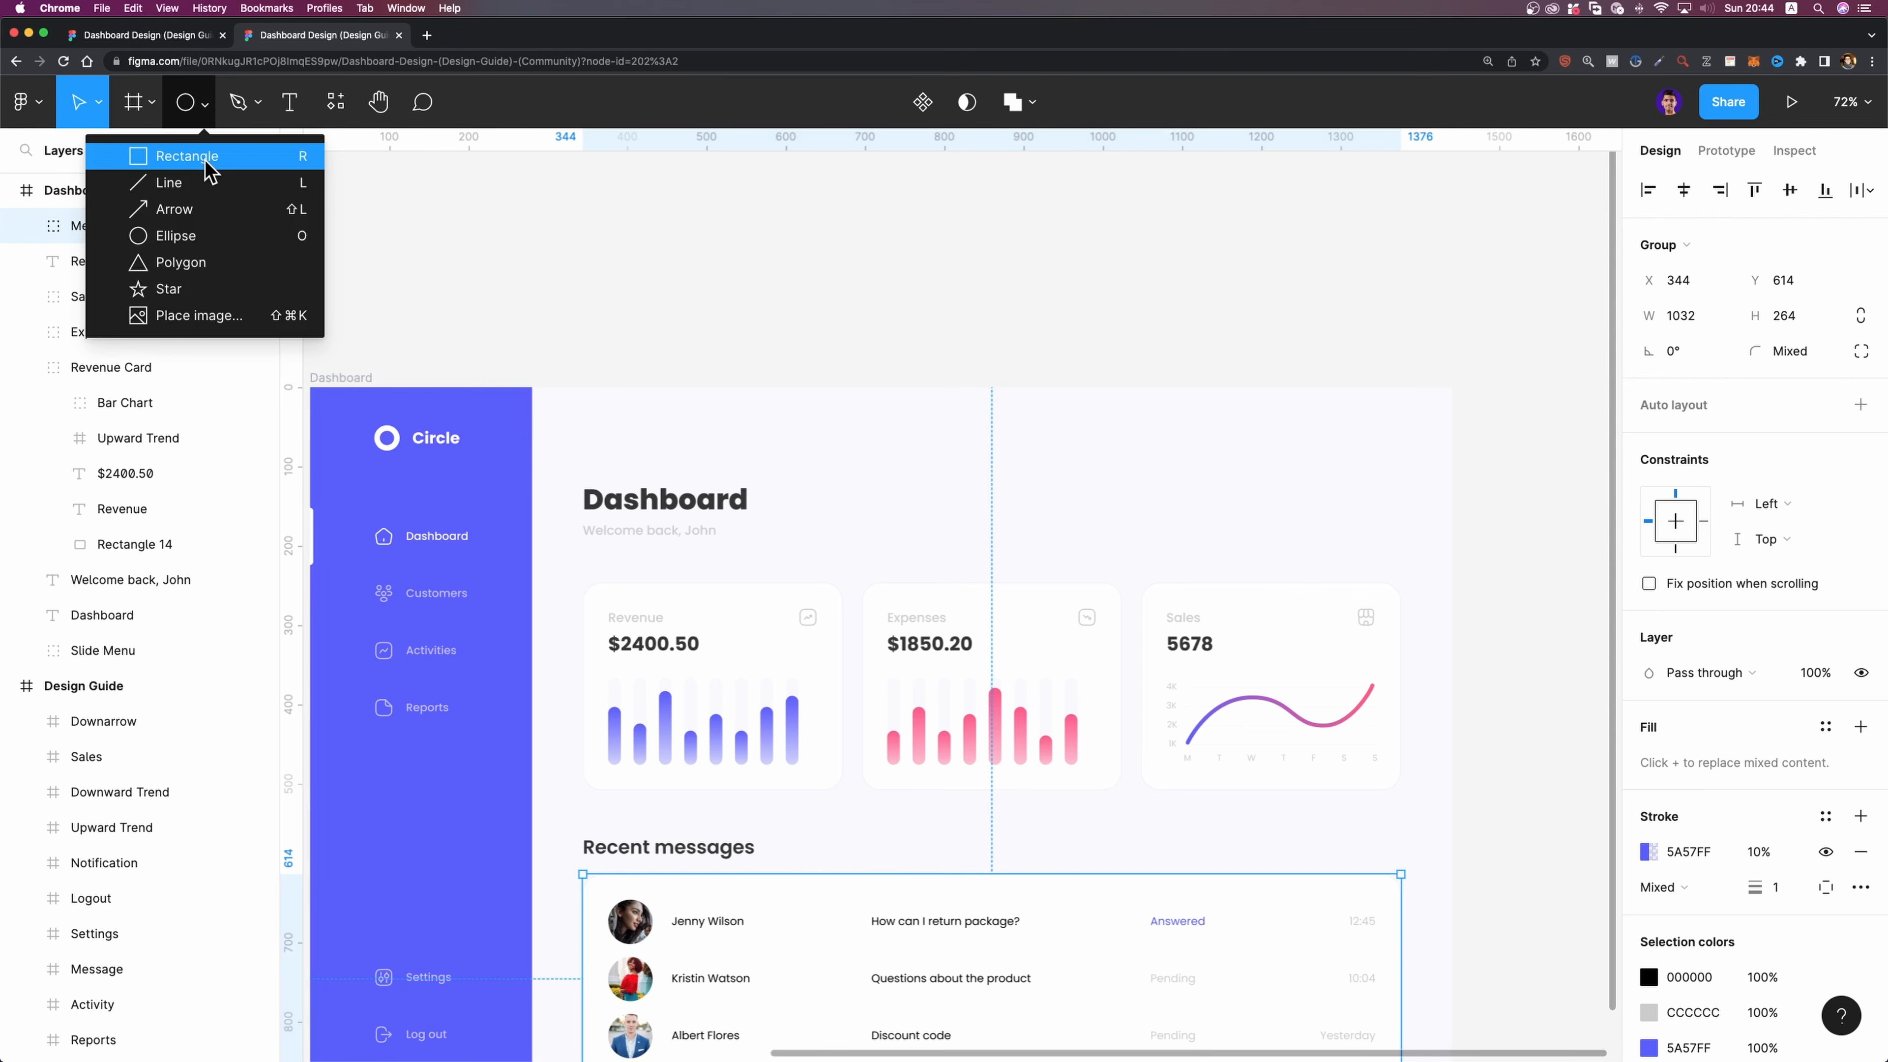
click(204, 152)
drag(1537, 453, 1449, 471)
drag(535, 413, 308, 417)
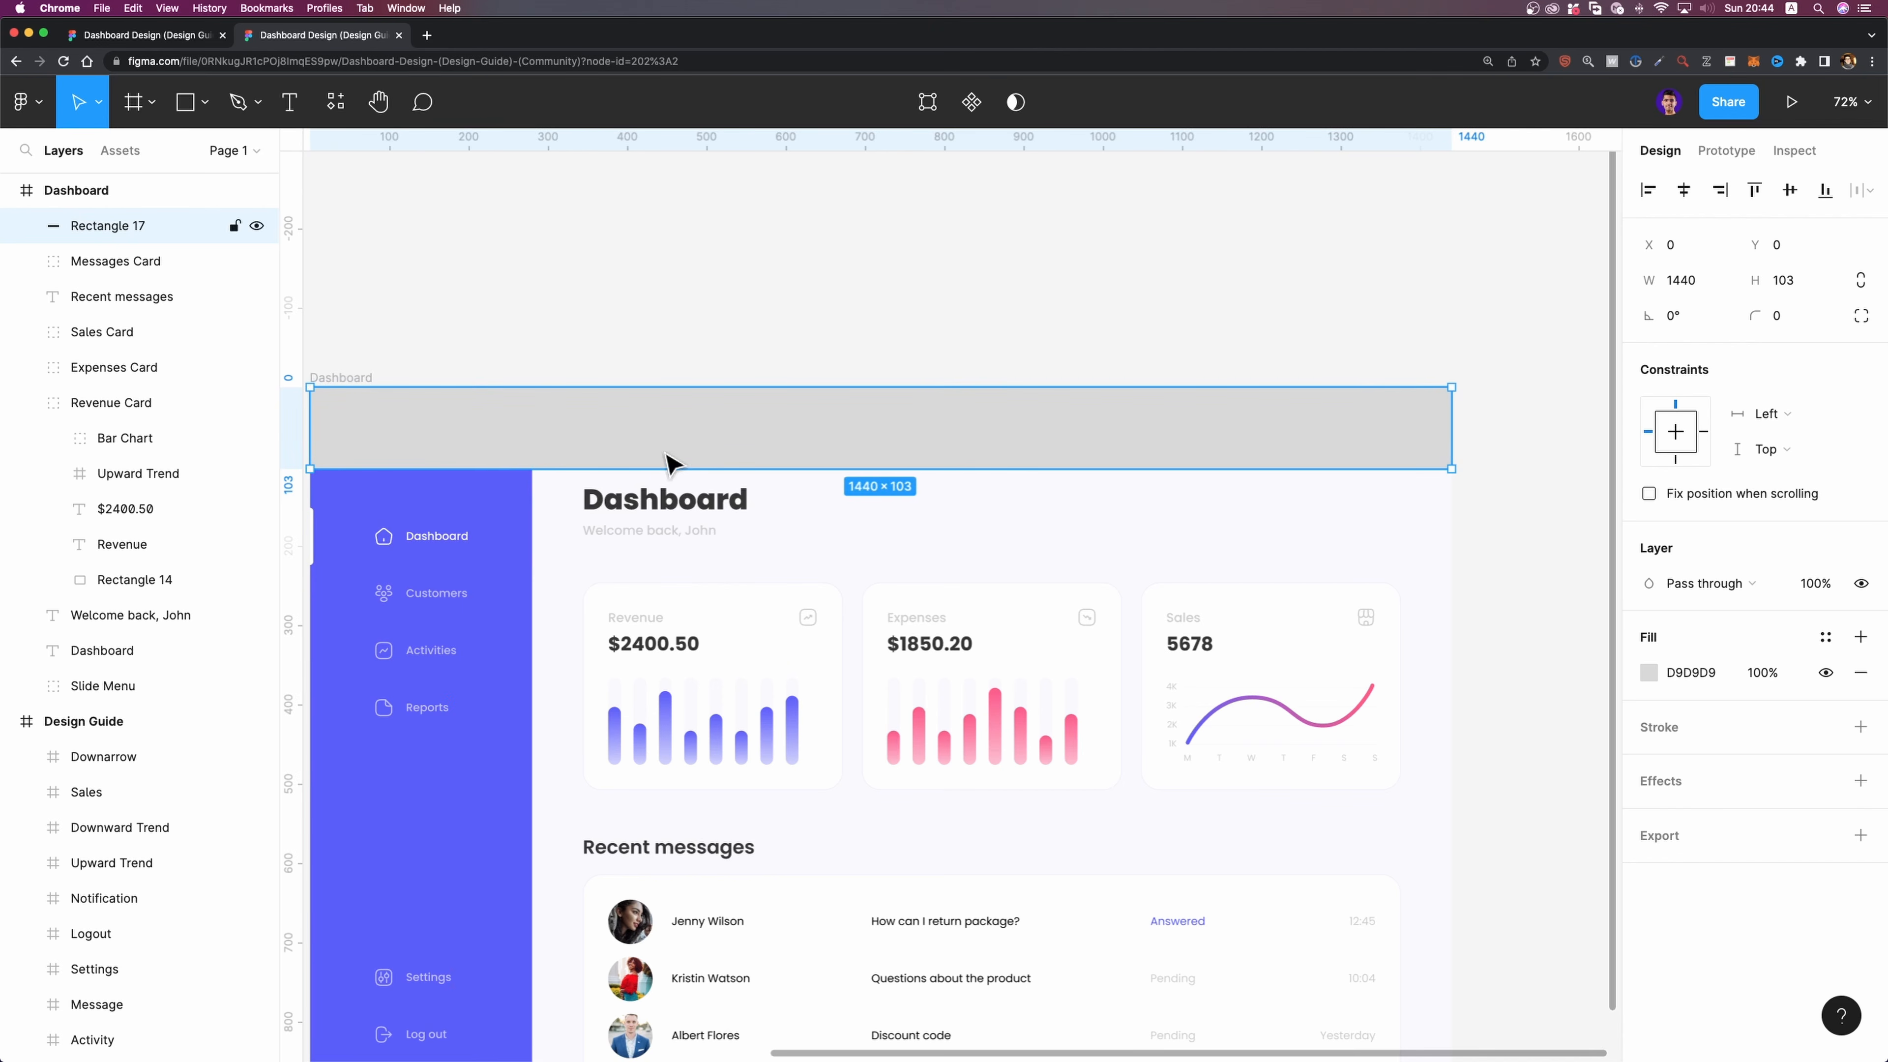
click(1794, 286)
key(Return)
Fill the header rectangle with white FFFFFF and move its layer below Slide Menu.
click(1647, 672)
drag(1488, 641, 1171, 430)
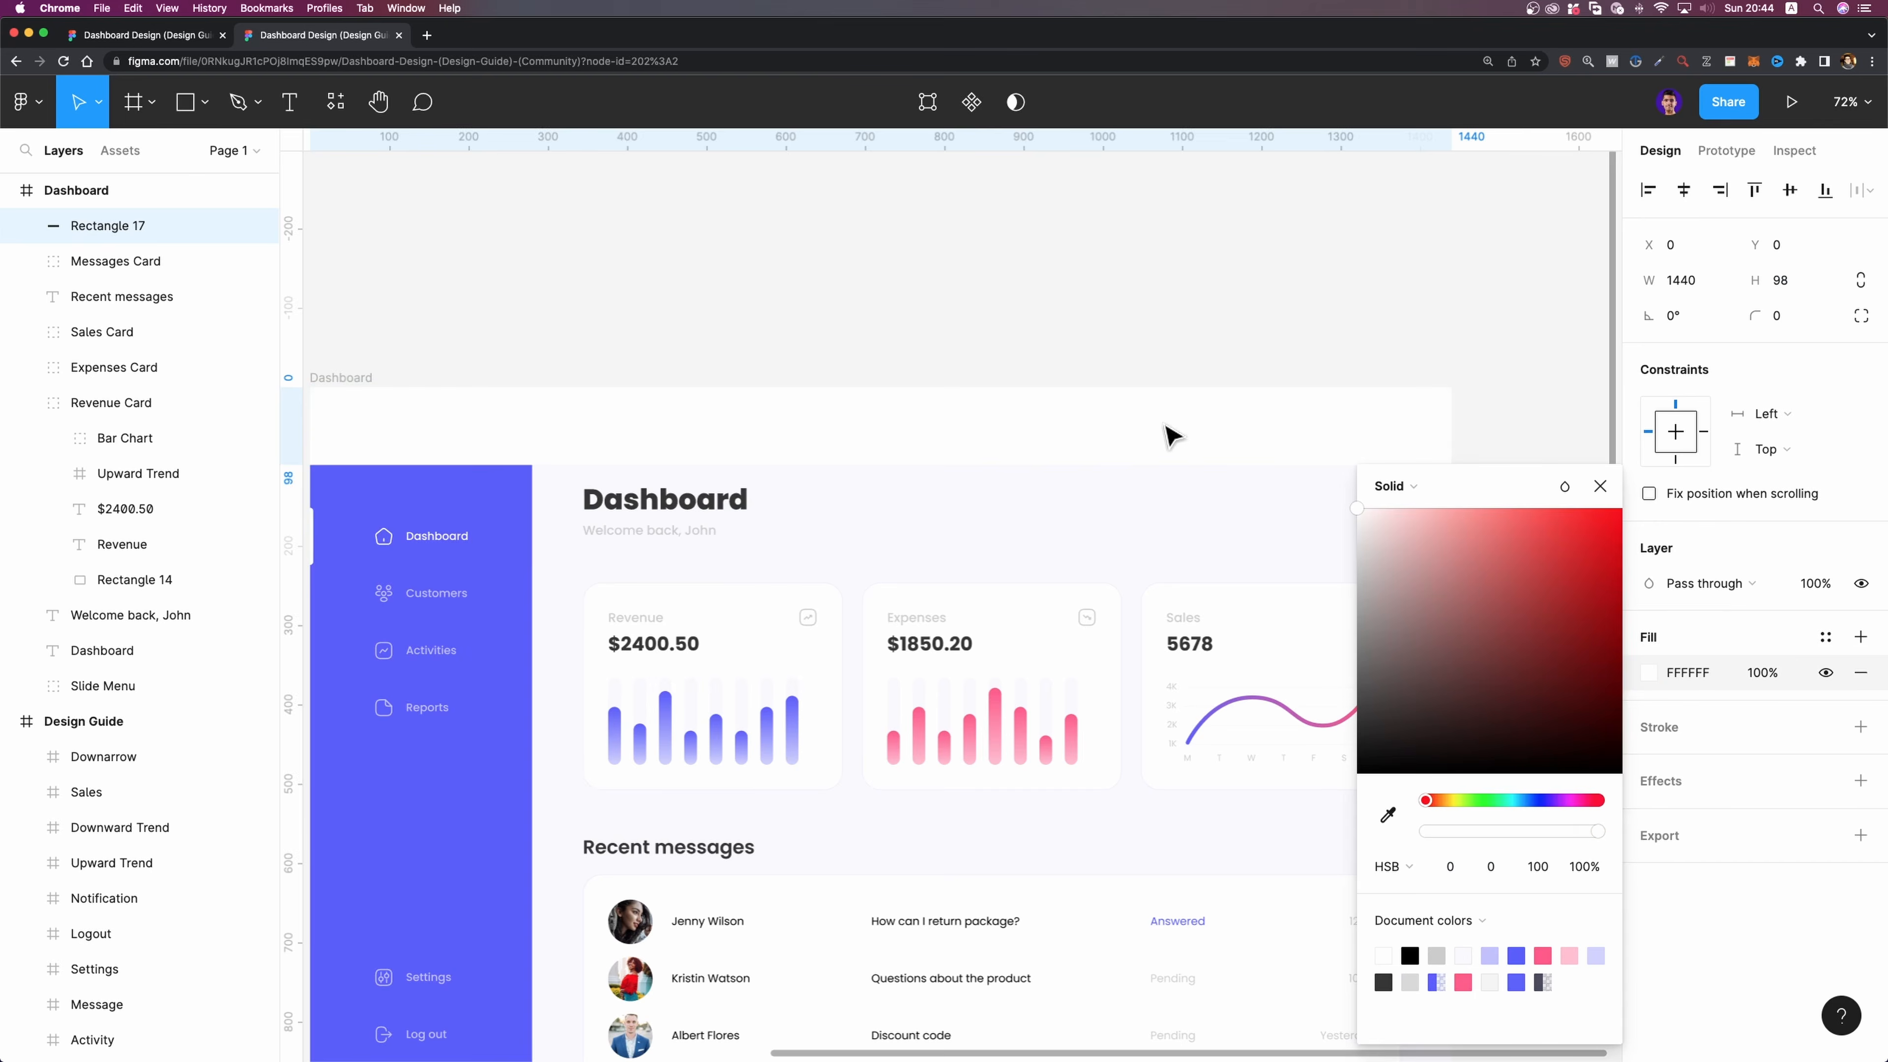
drag(155, 236, 143, 713)
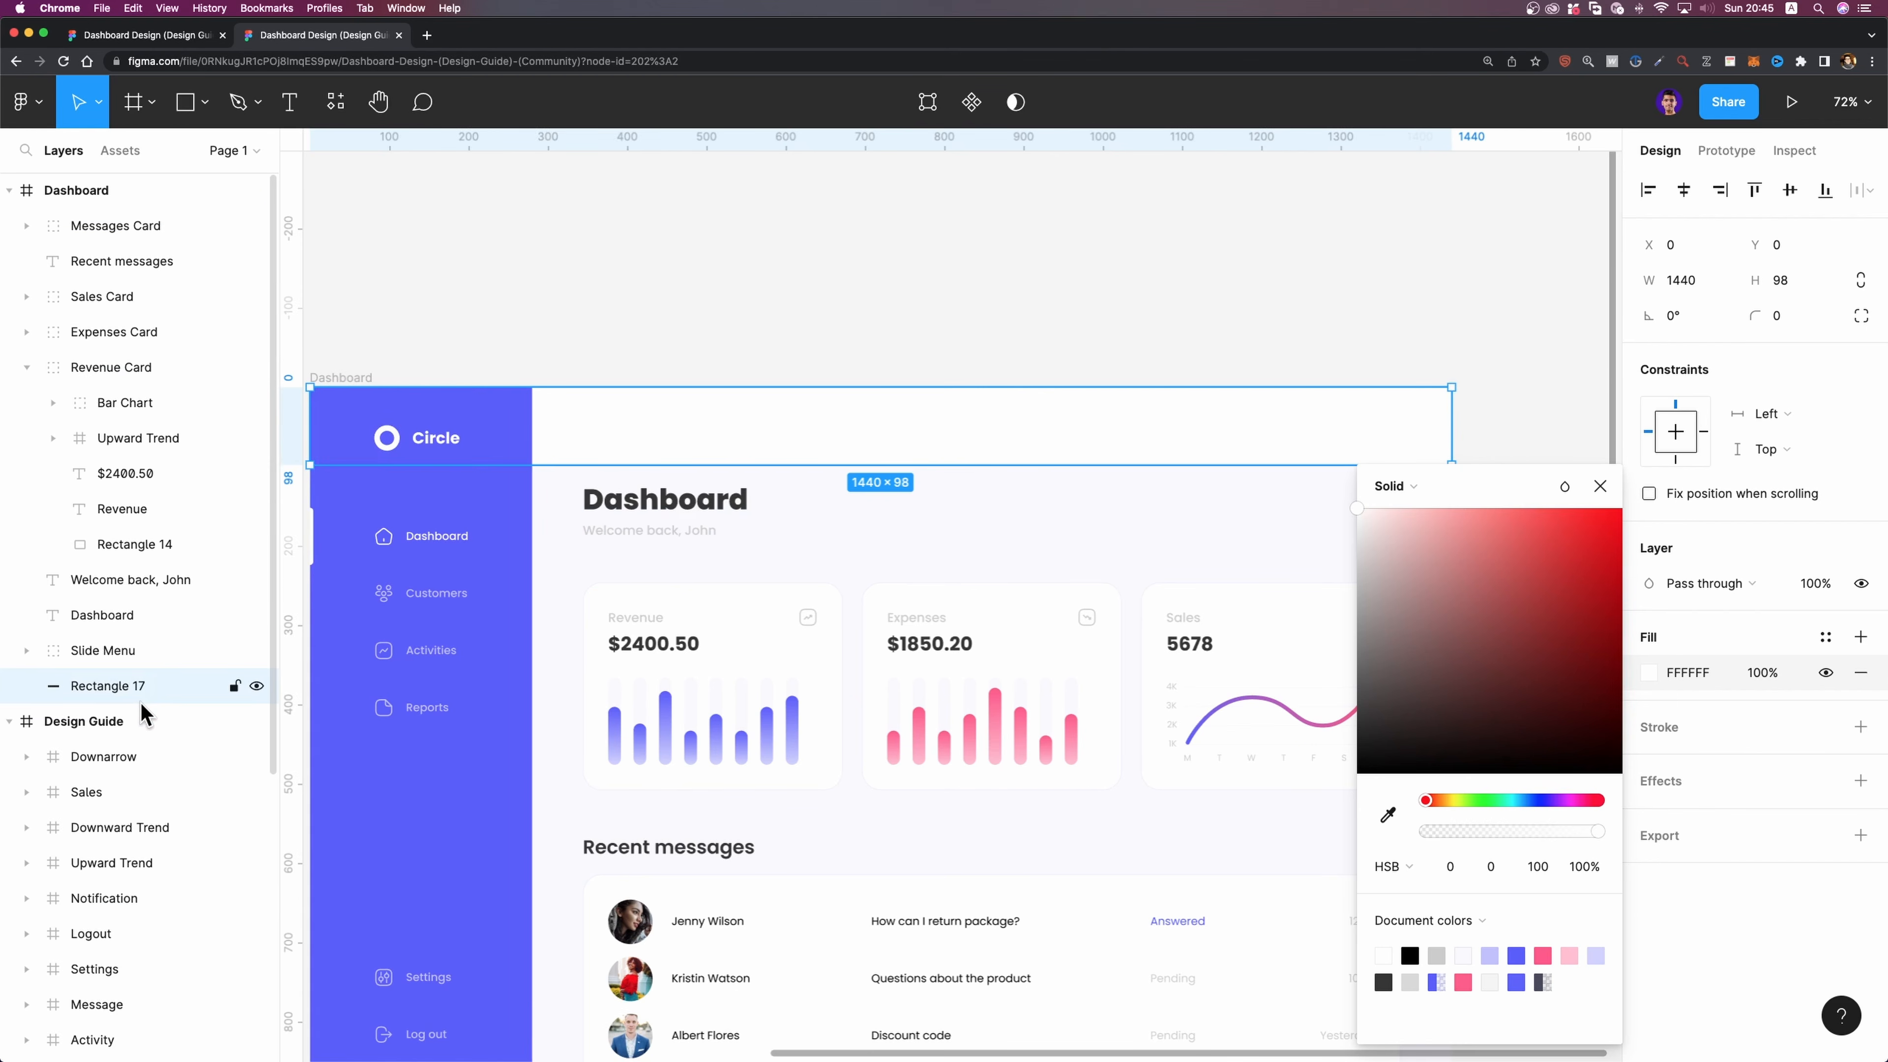
click(1230, 338)
Draw a circle in the header bar toward its right end and set its size to 50 × 50.
scroll(1250, 480, up, 5)
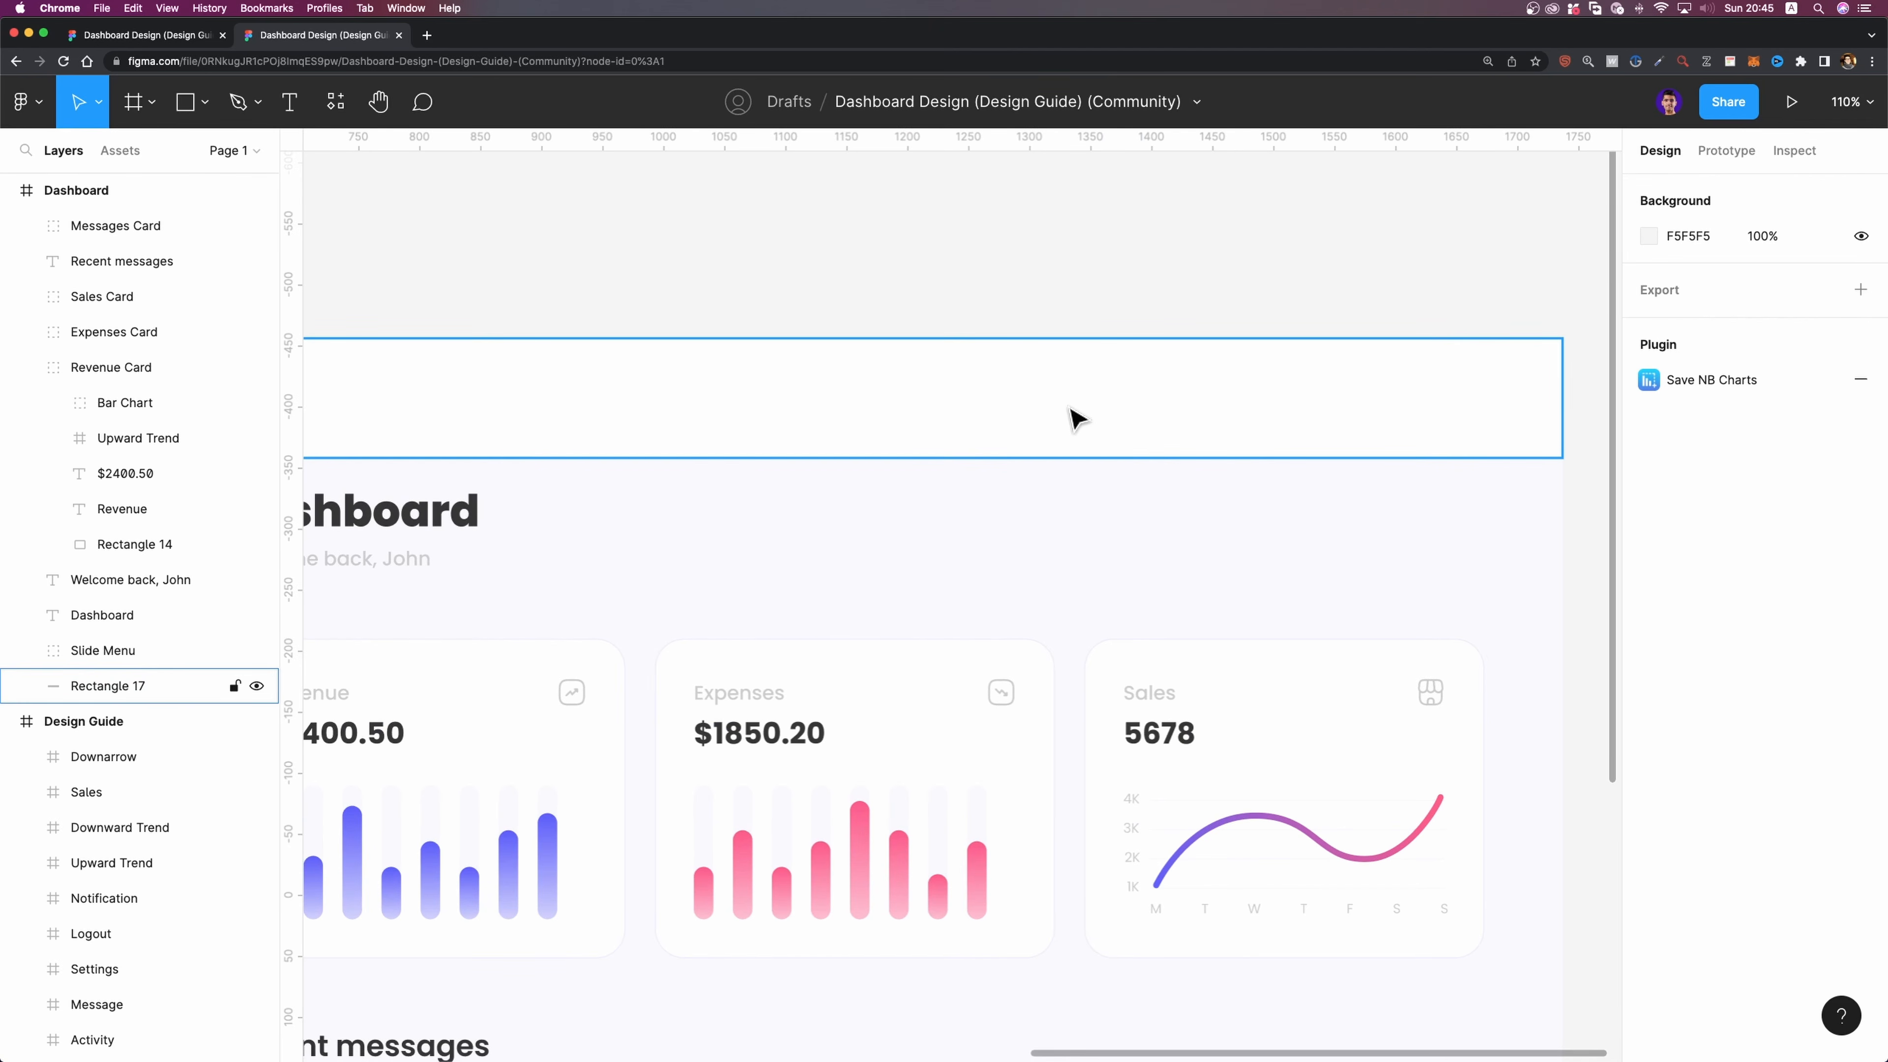
scroll(1071, 409, right, 3)
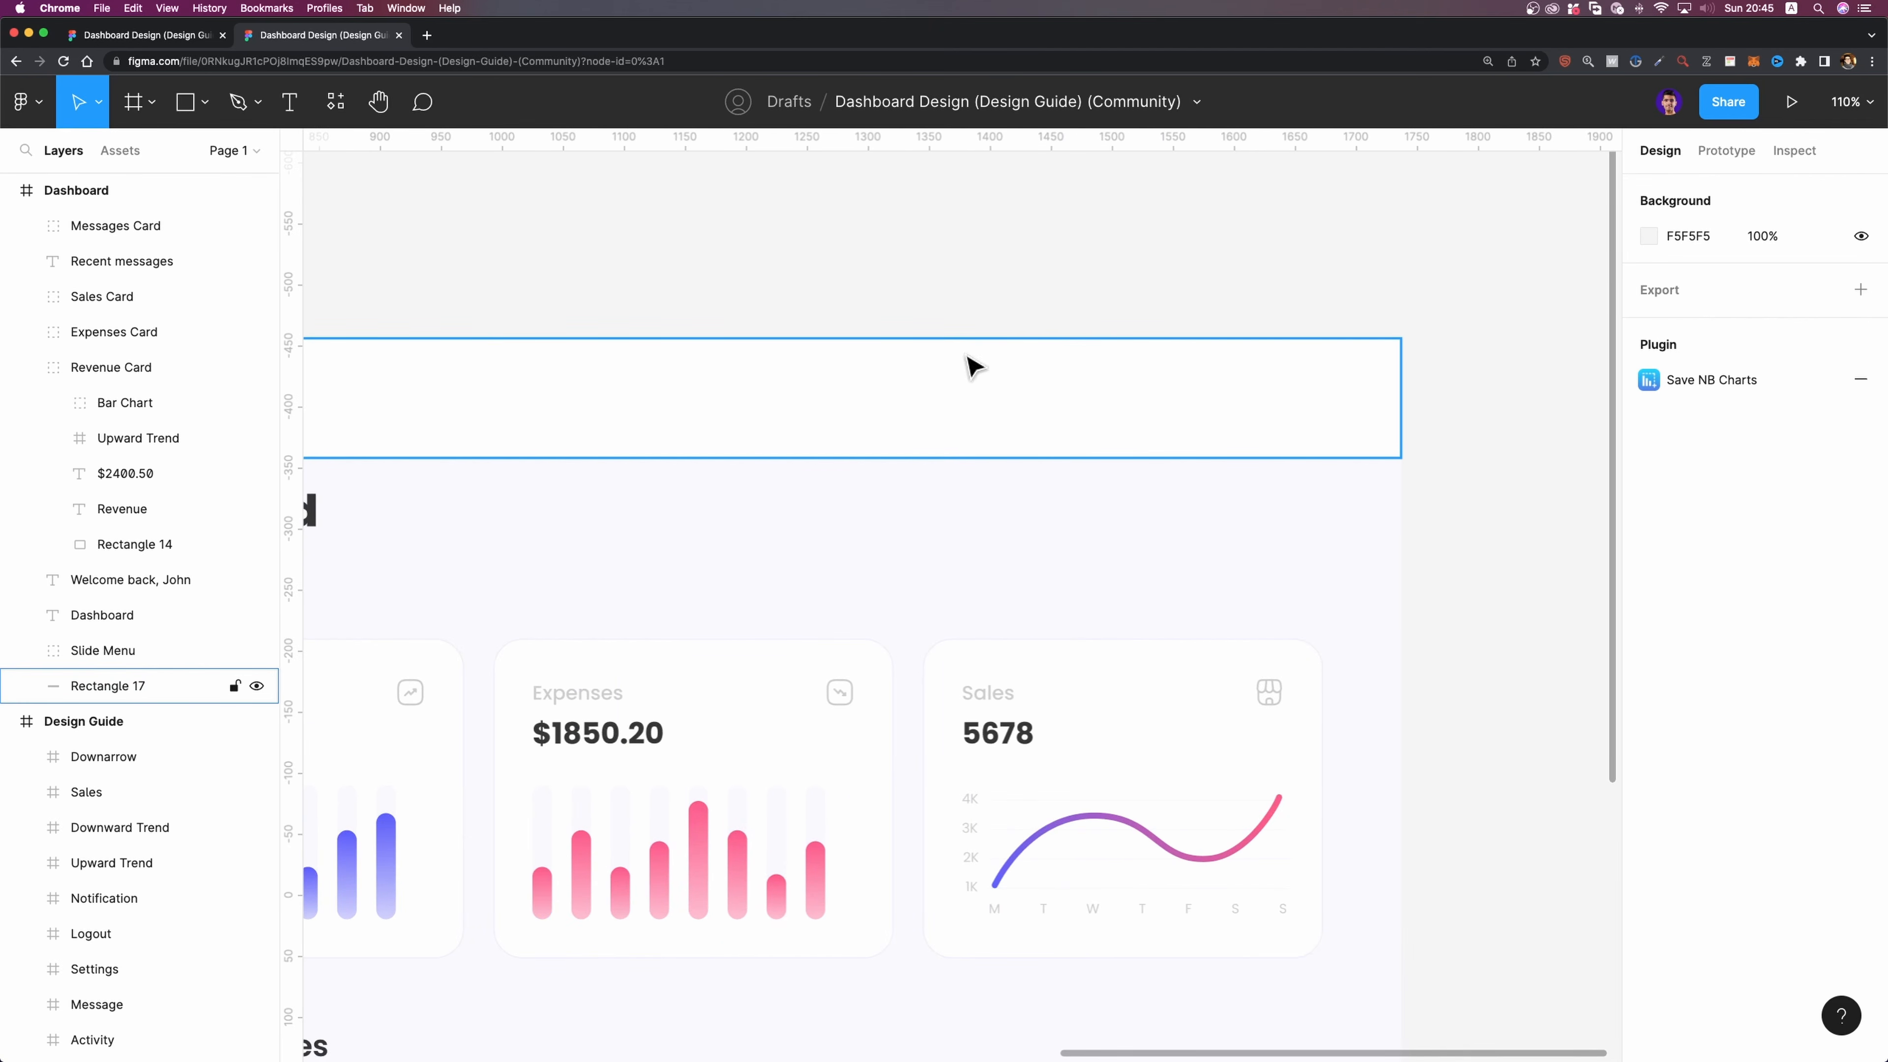
click(205, 102)
click(201, 233)
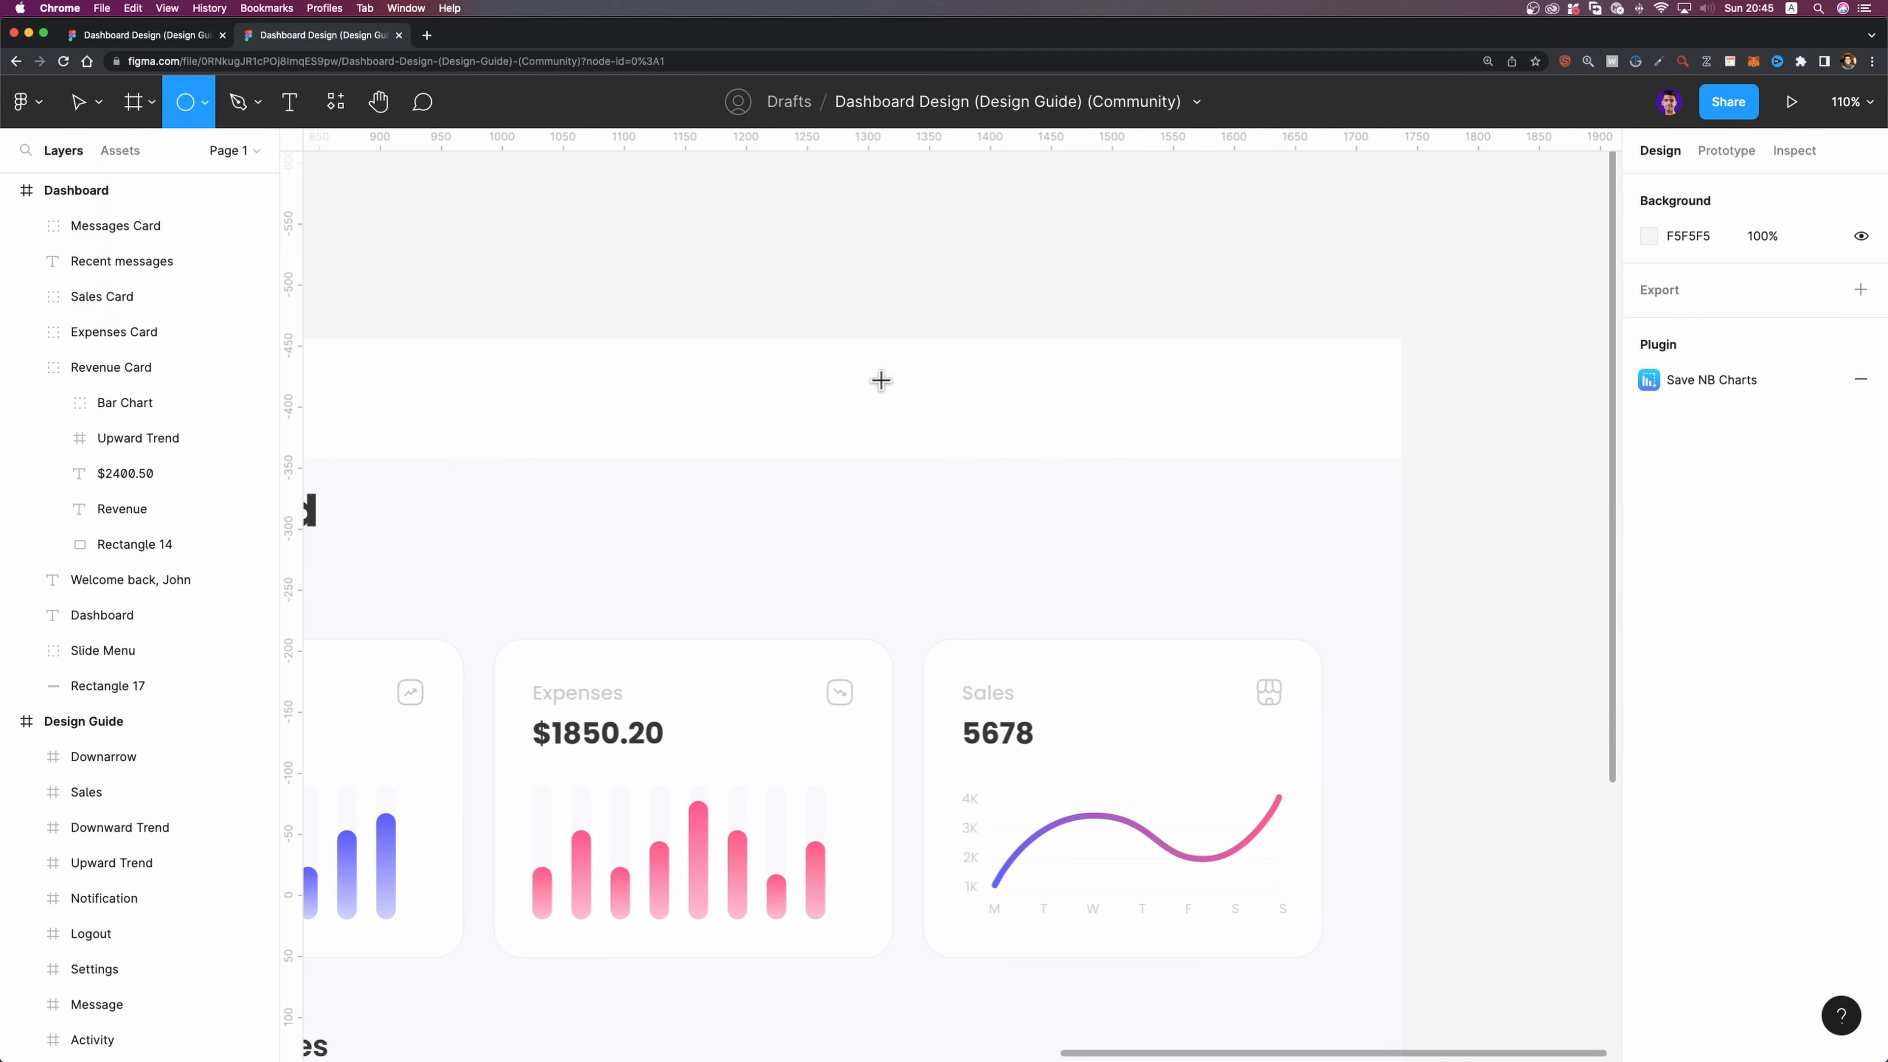
drag(1046, 384, 1103, 444)
click(1702, 283)
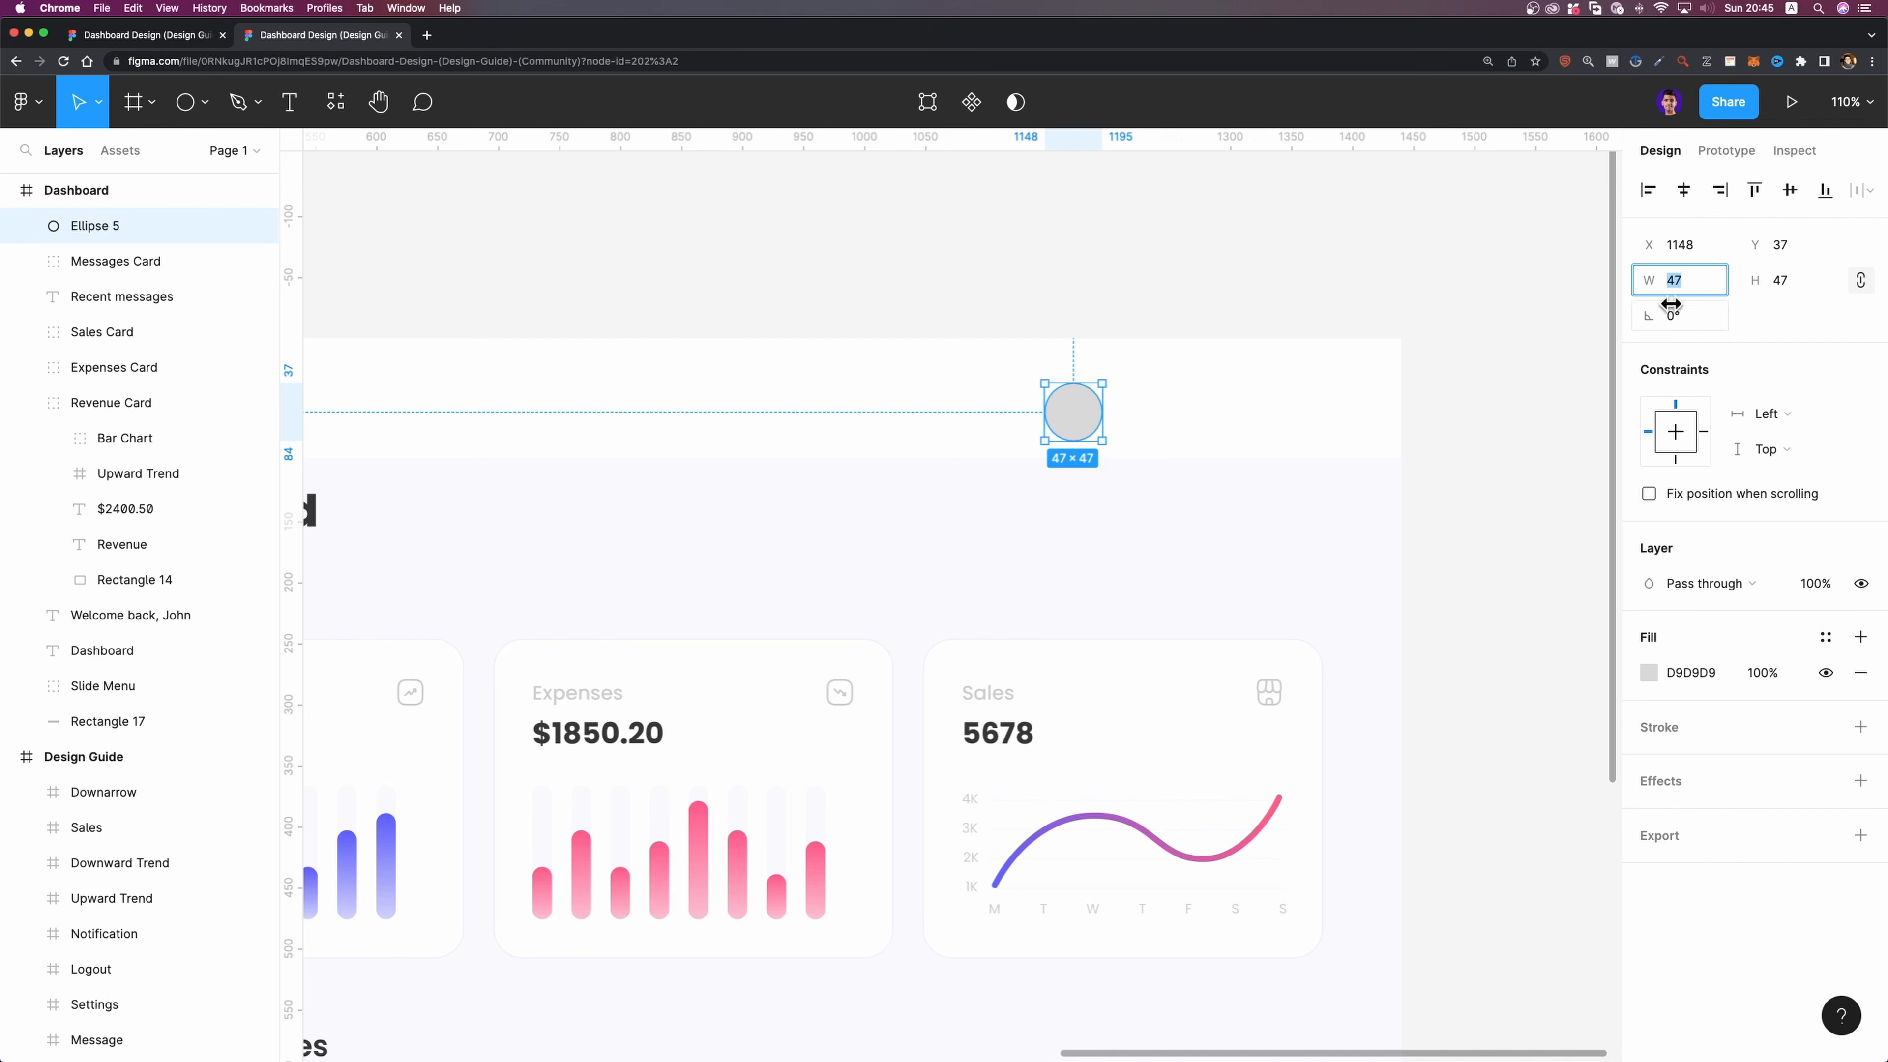
key(Return)
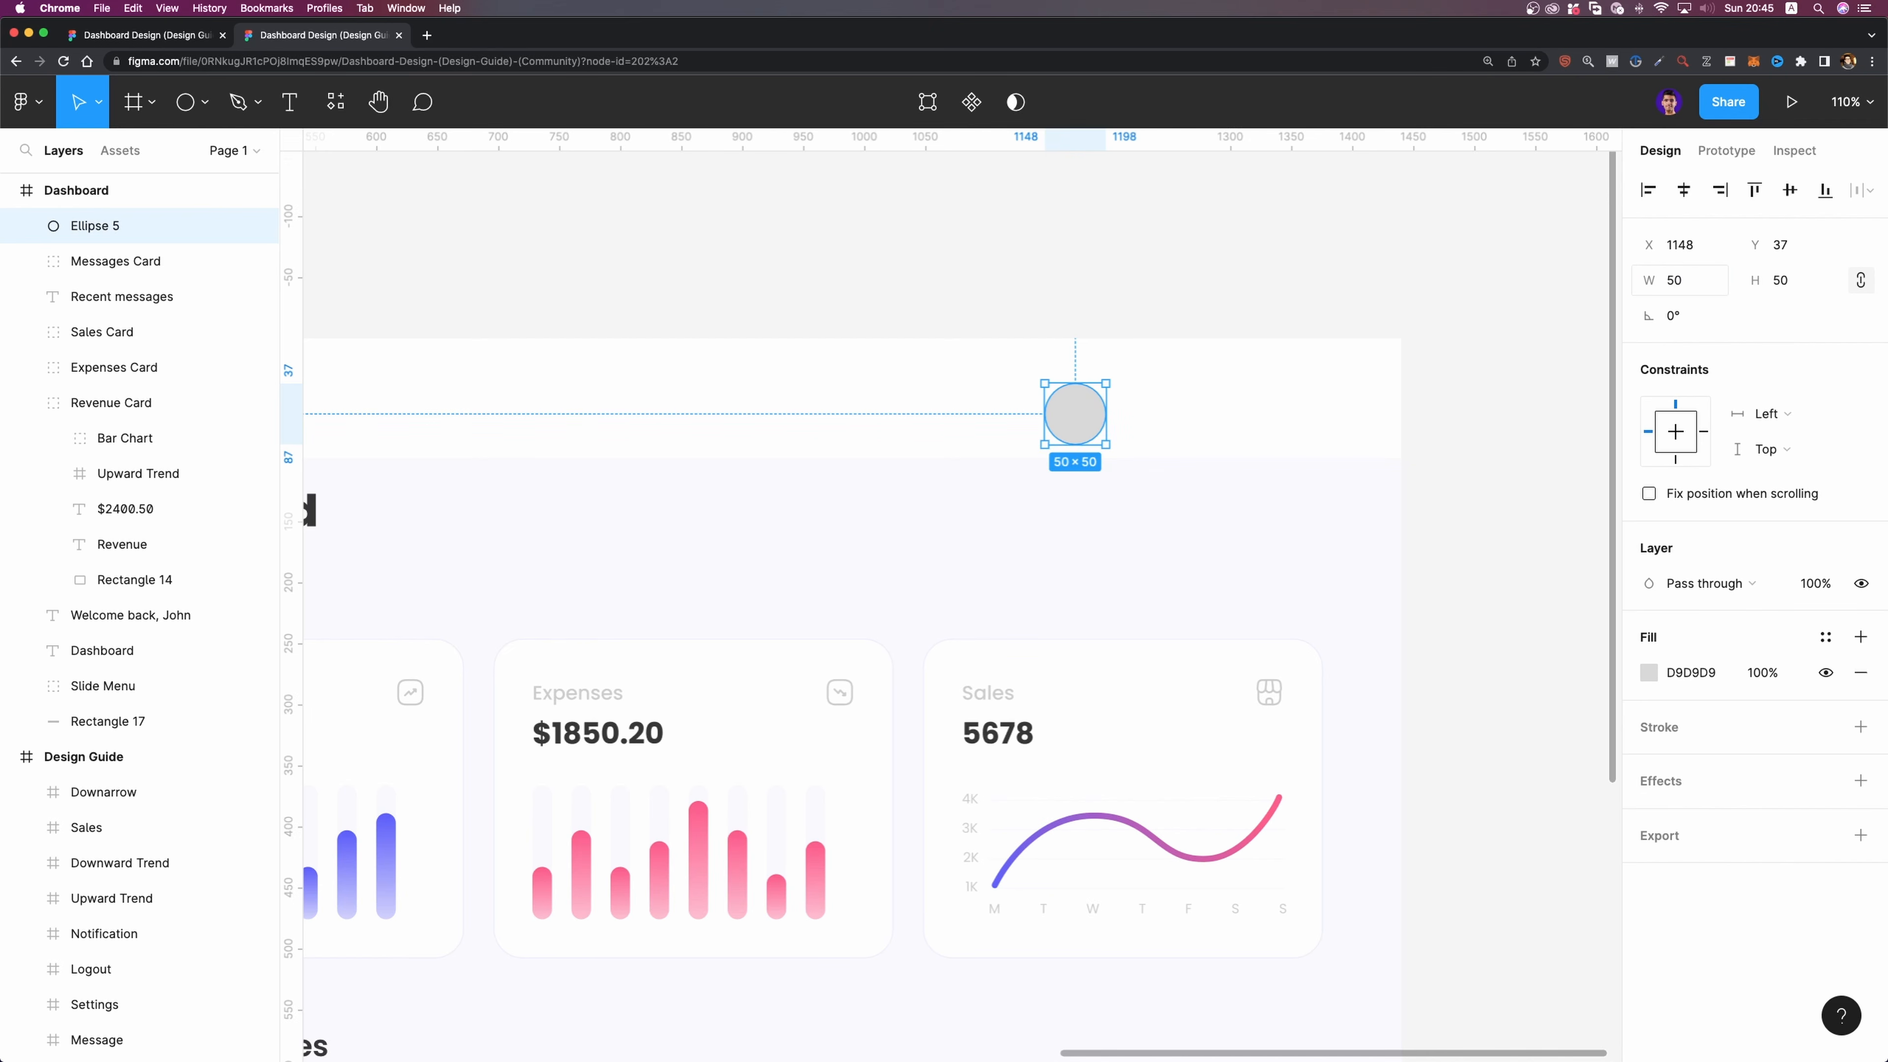
Fill the header circle with a random male photo using the User Profile plugin, with Female excluded.
click(333, 103)
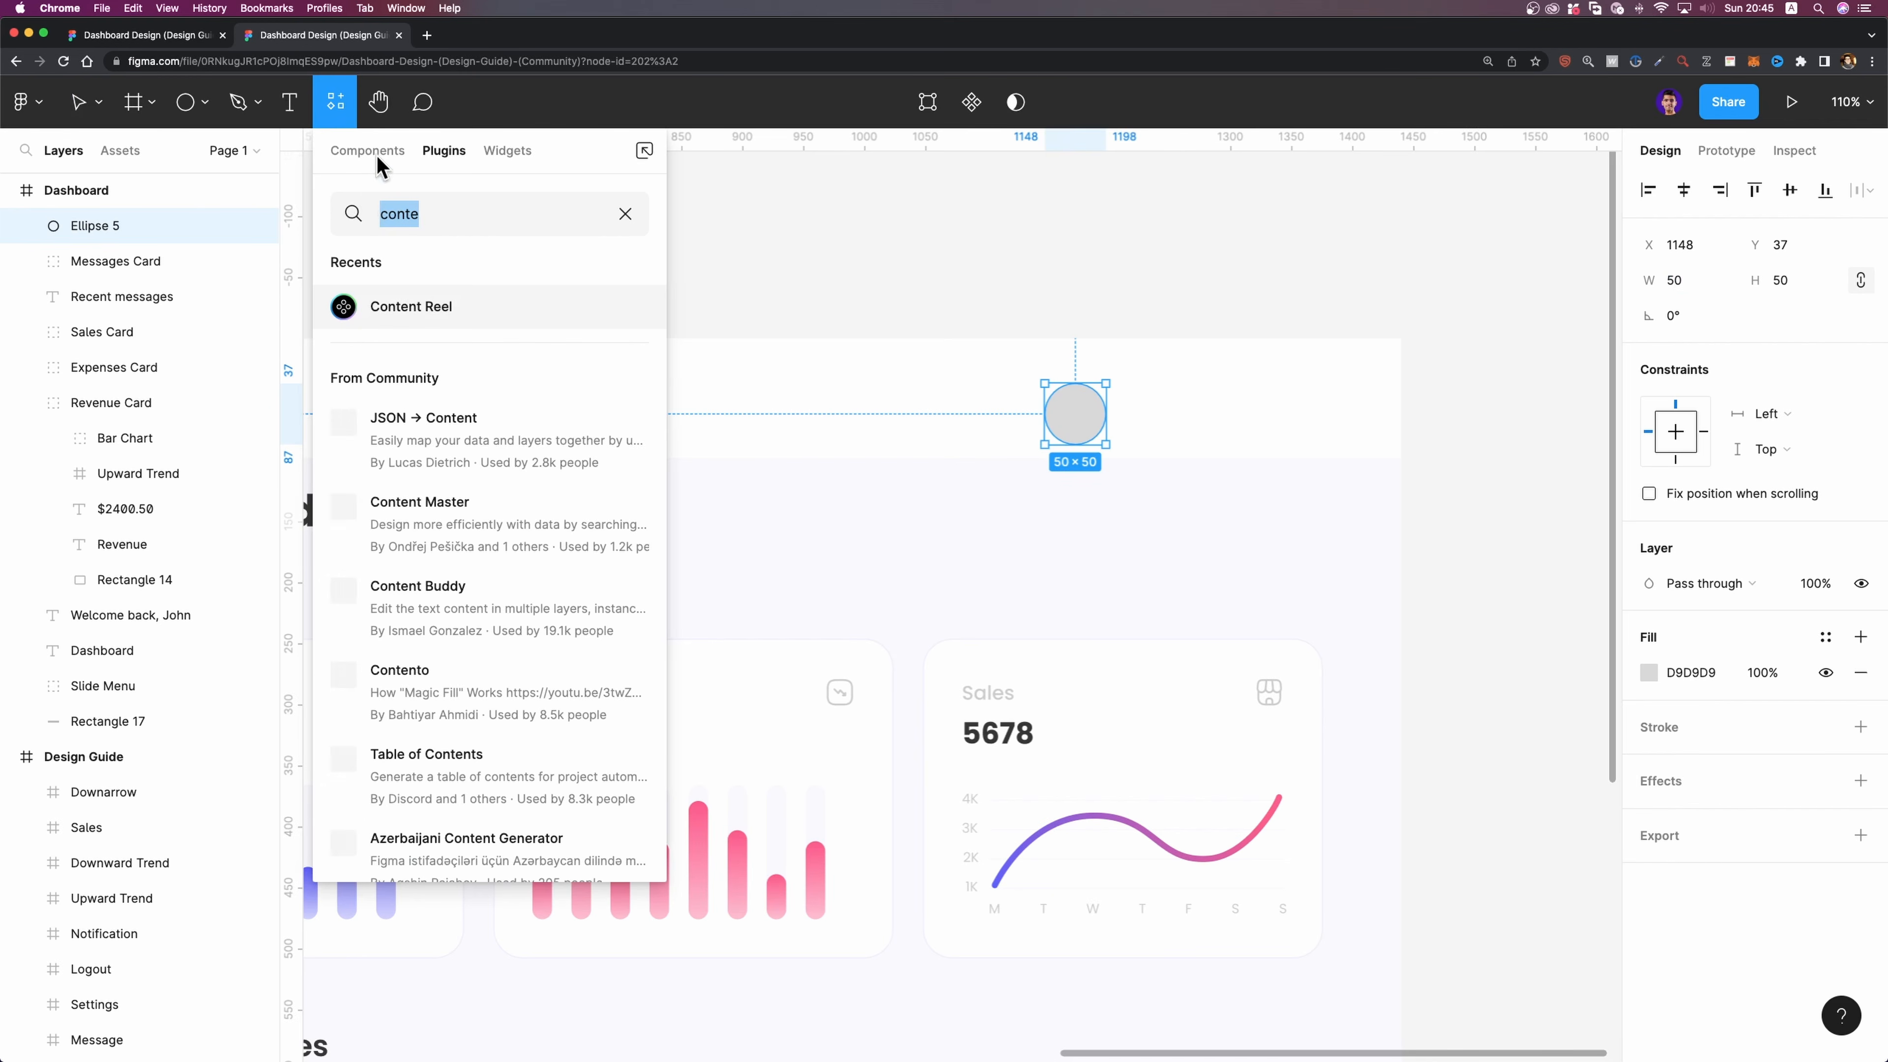
click(625, 214)
click(627, 360)
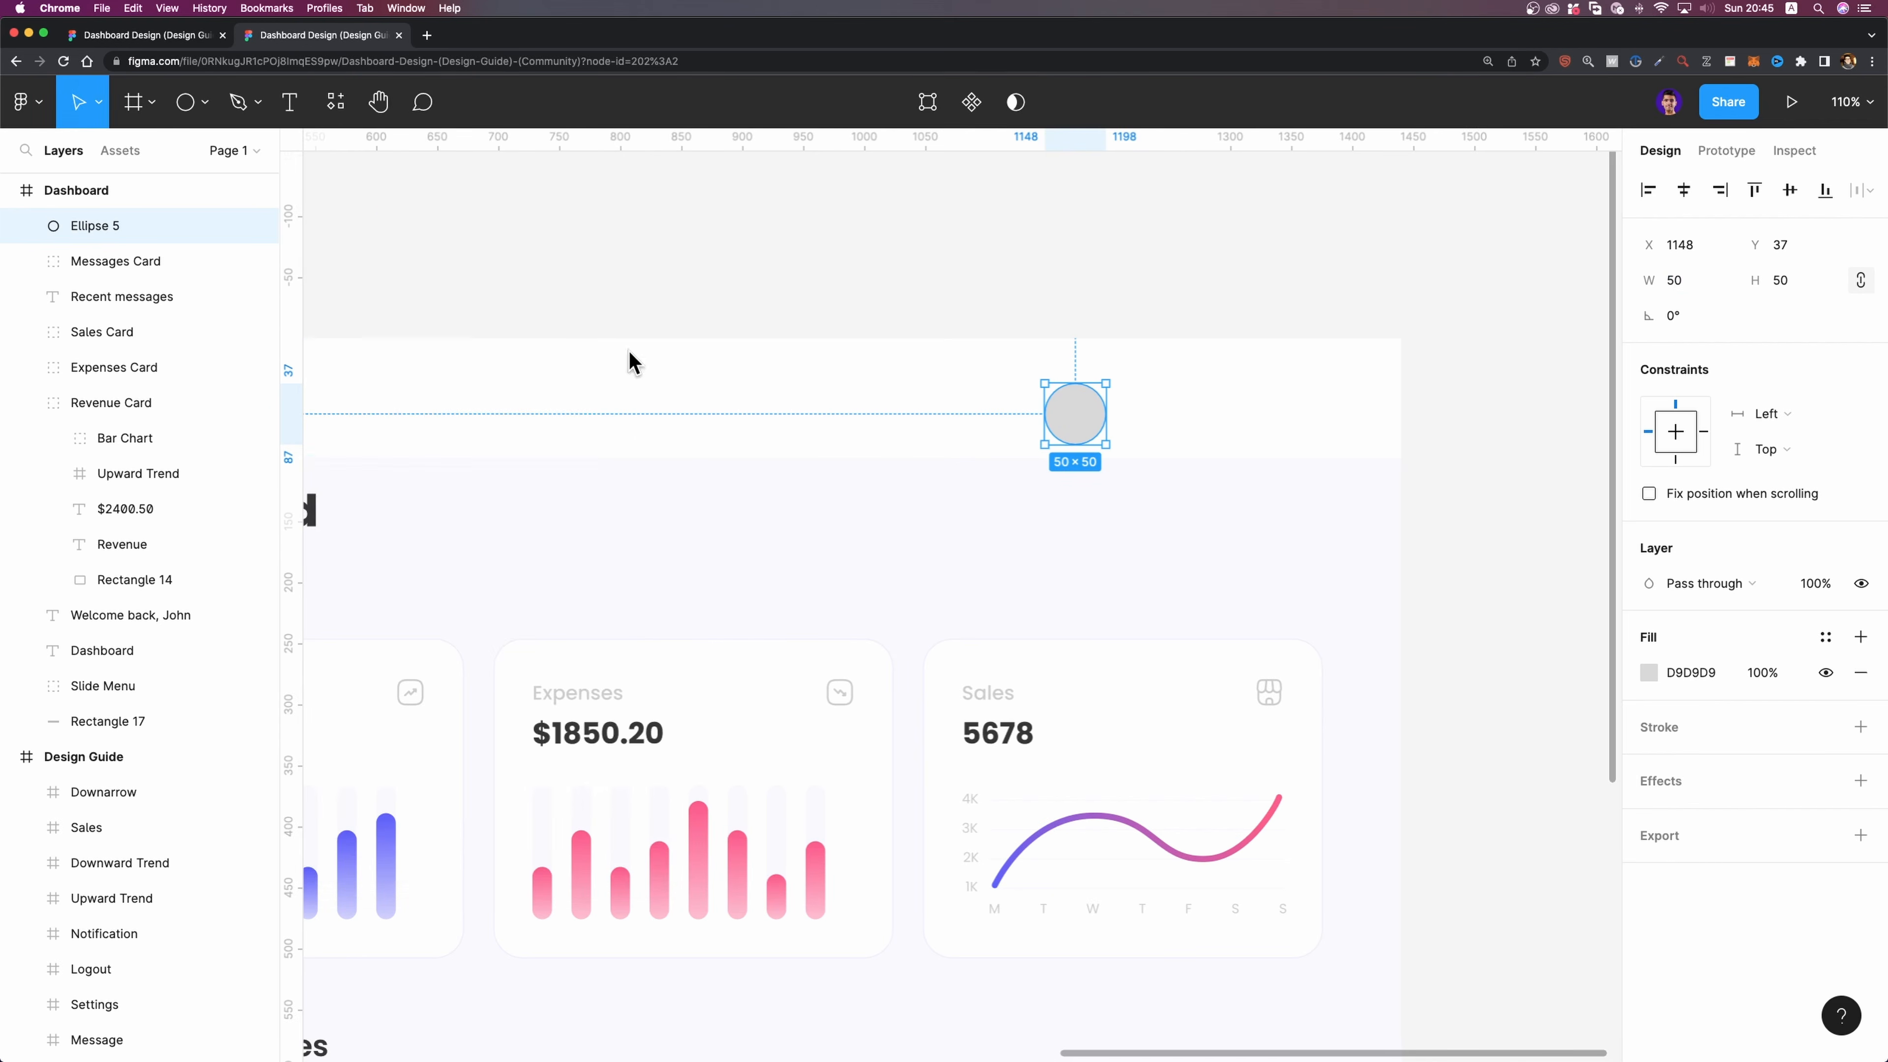
scroll(595, 461, left, 5)
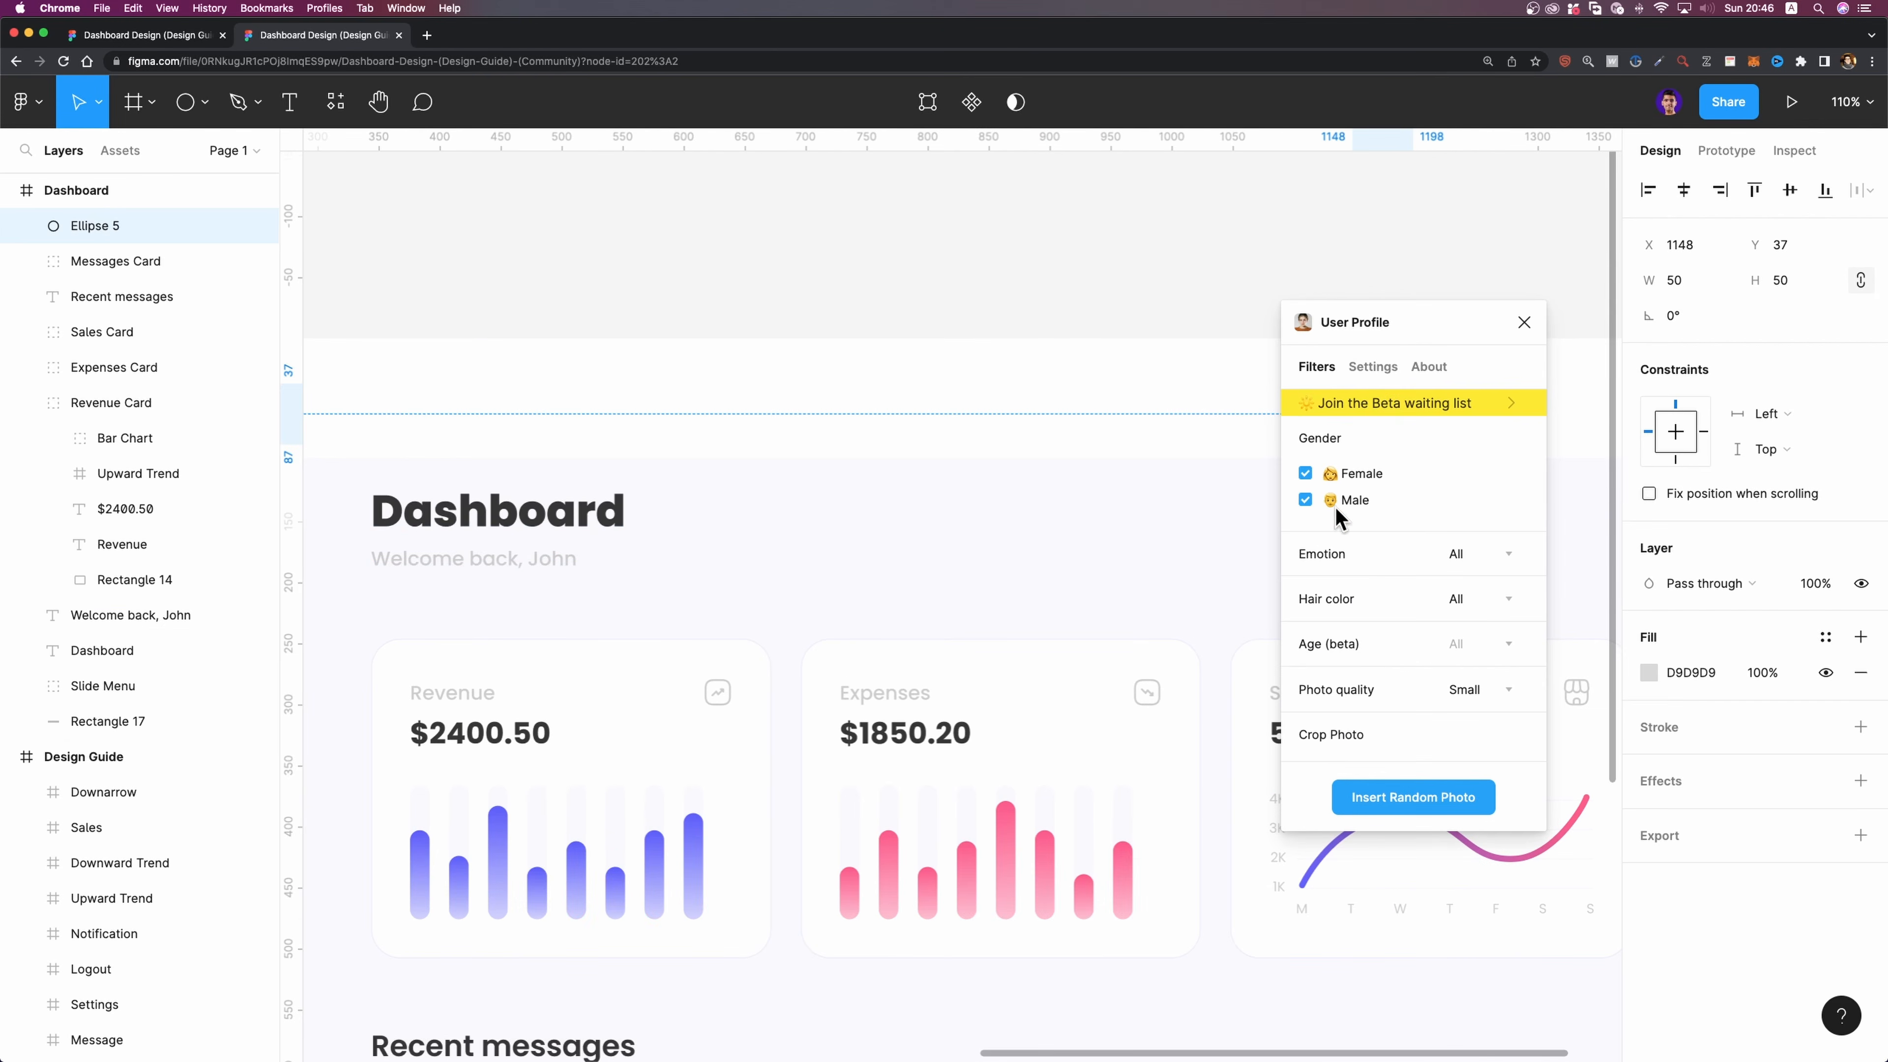
click(1306, 474)
scroll(1200, 515, right, 8)
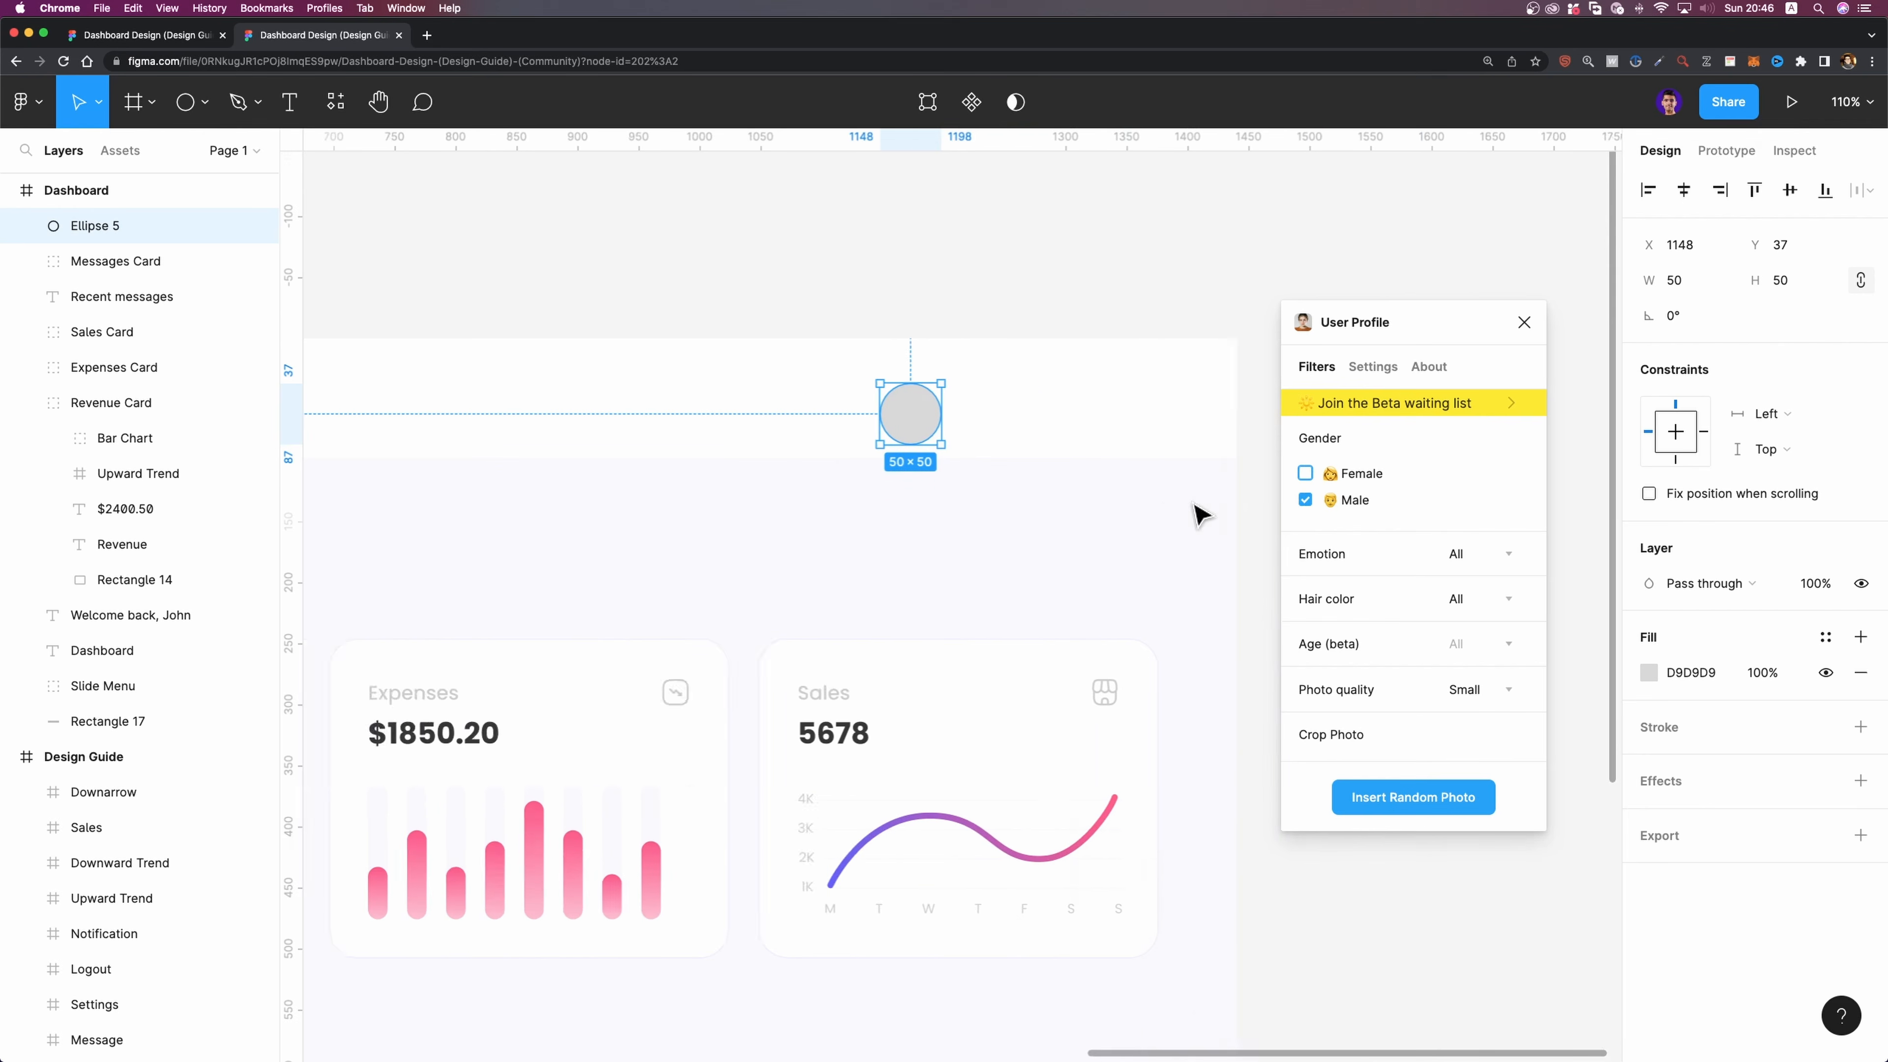
click(1437, 814)
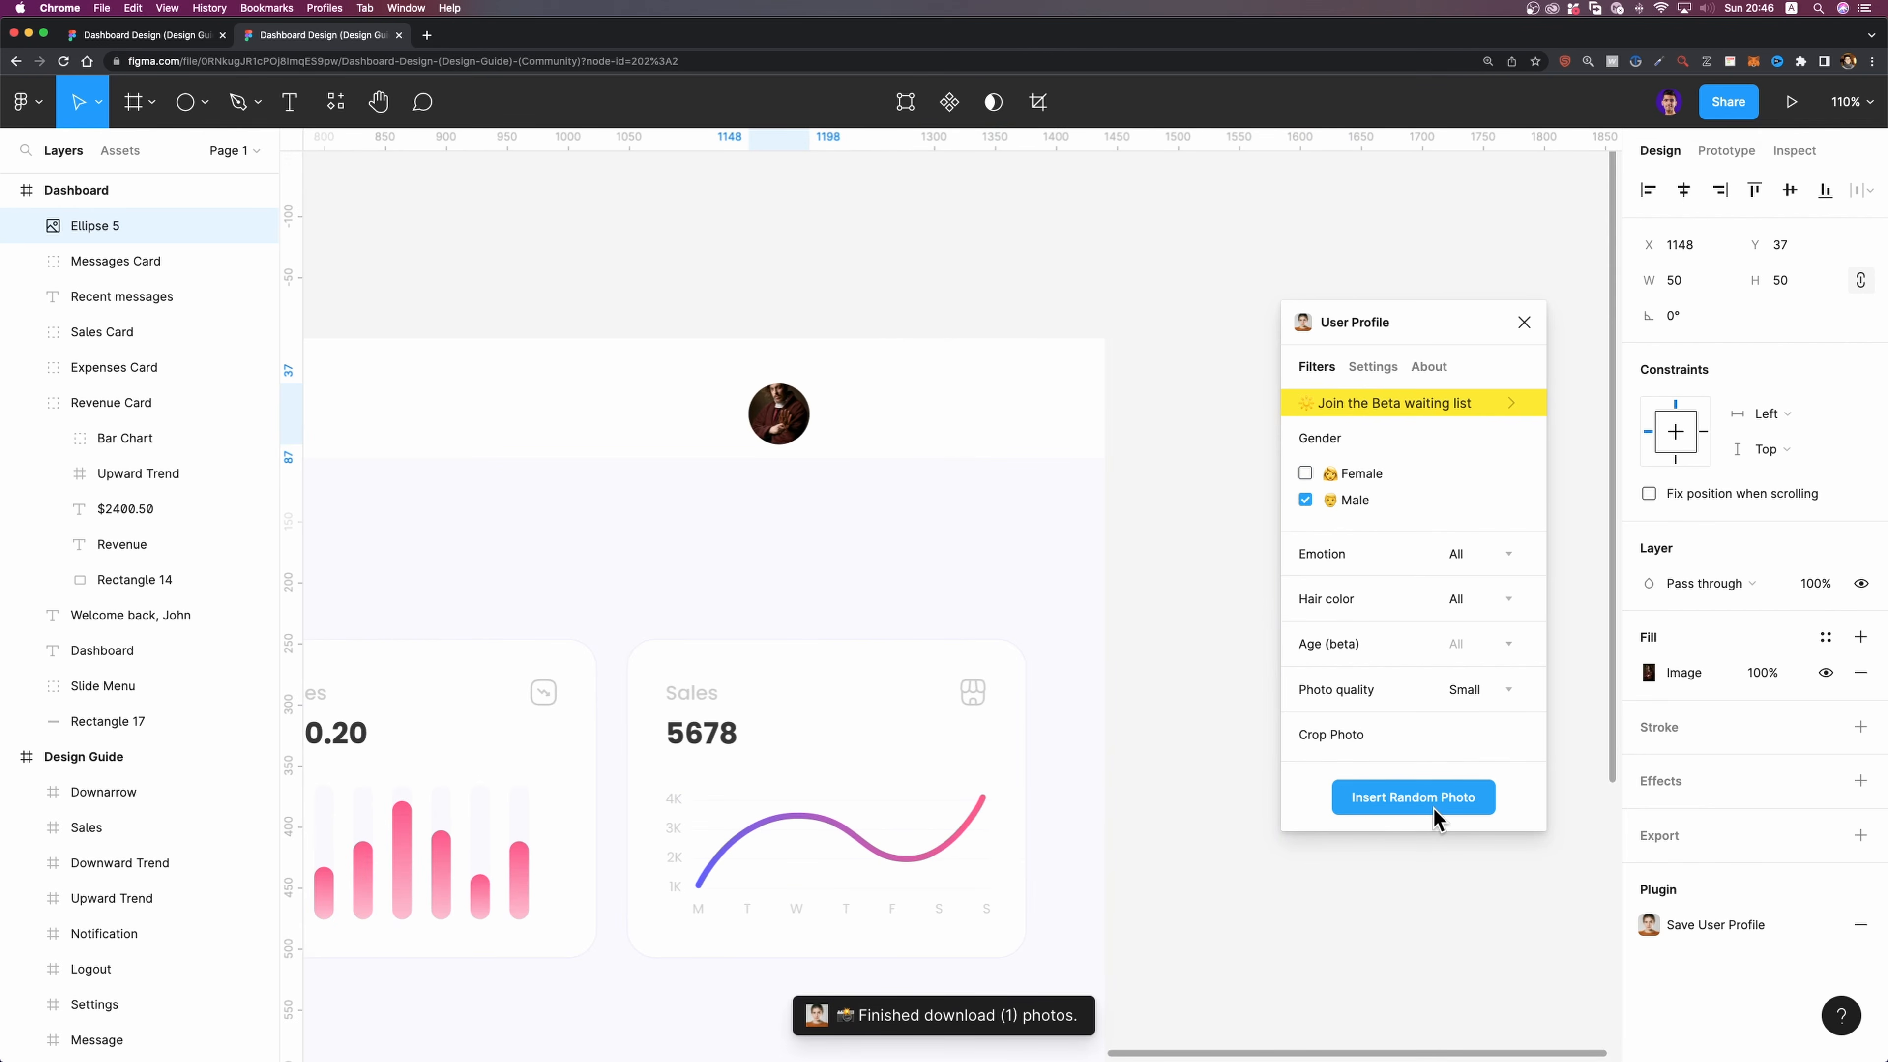
click(1210, 604)
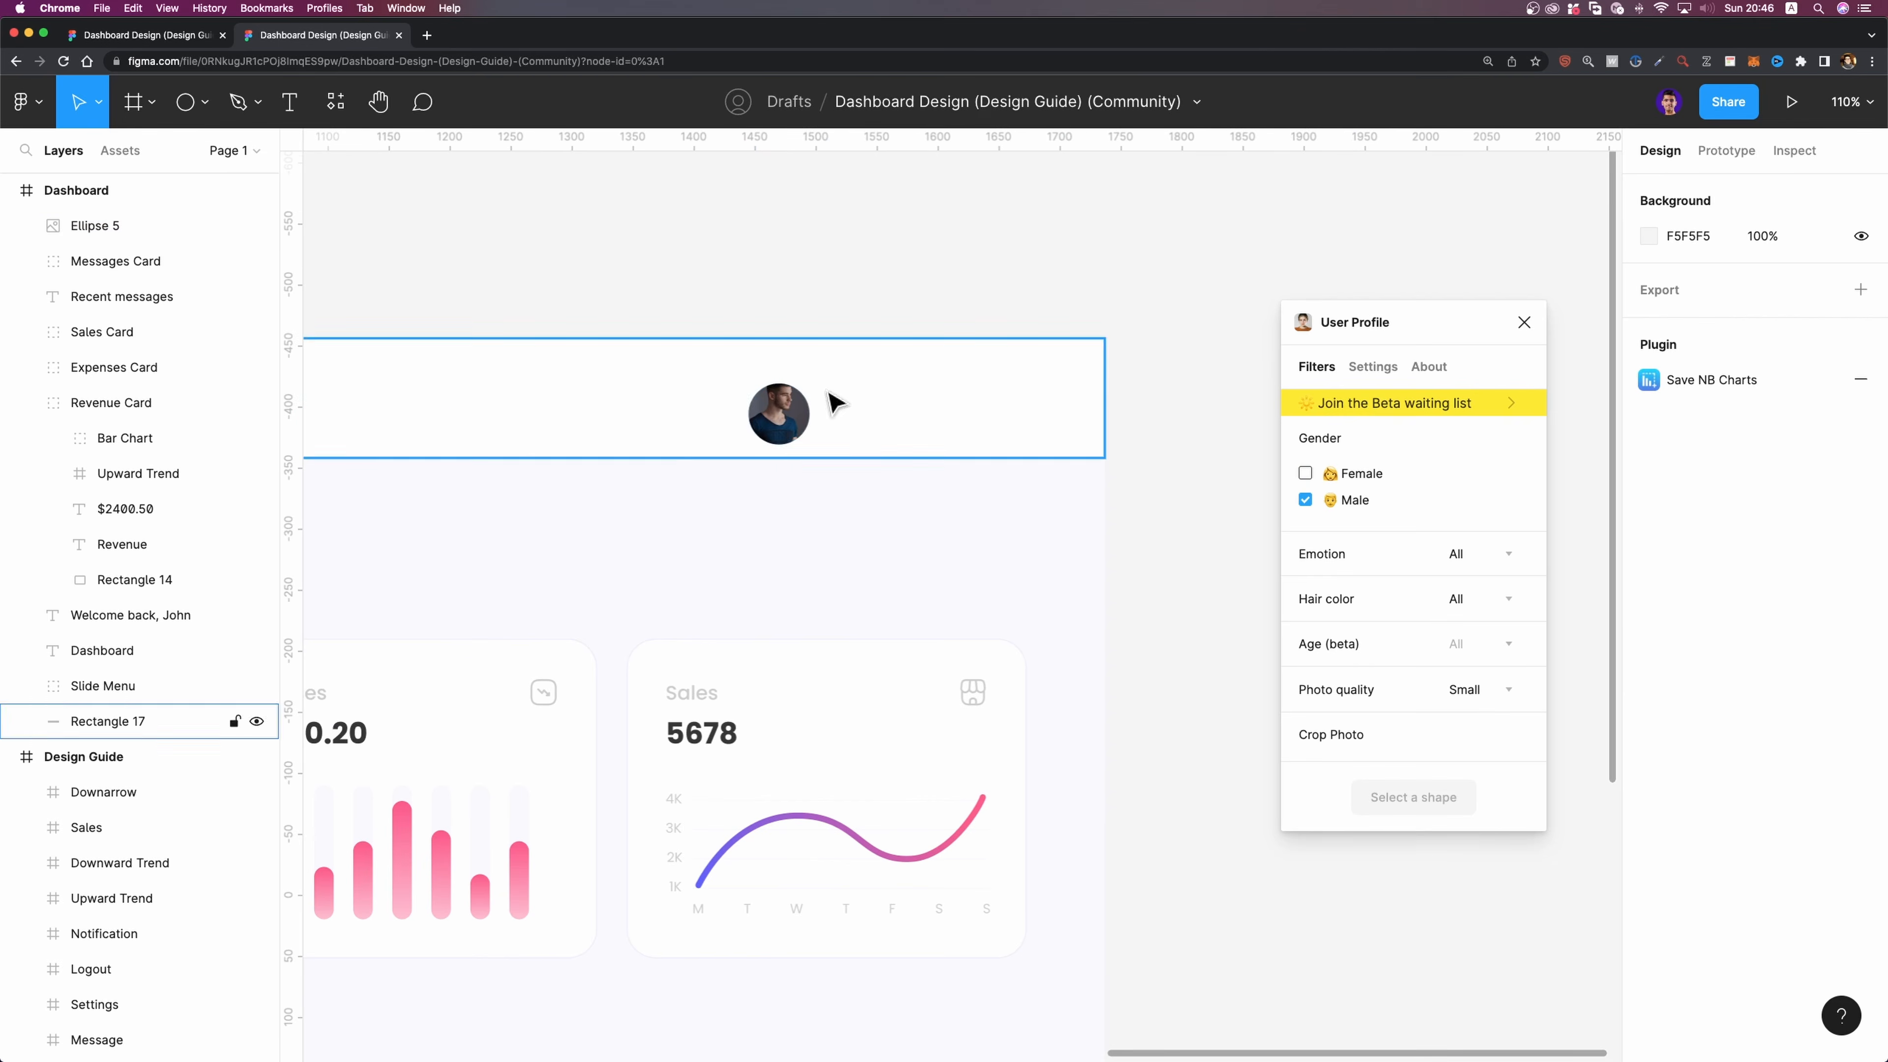
scroll(788, 431, up, 5)
click(1523, 322)
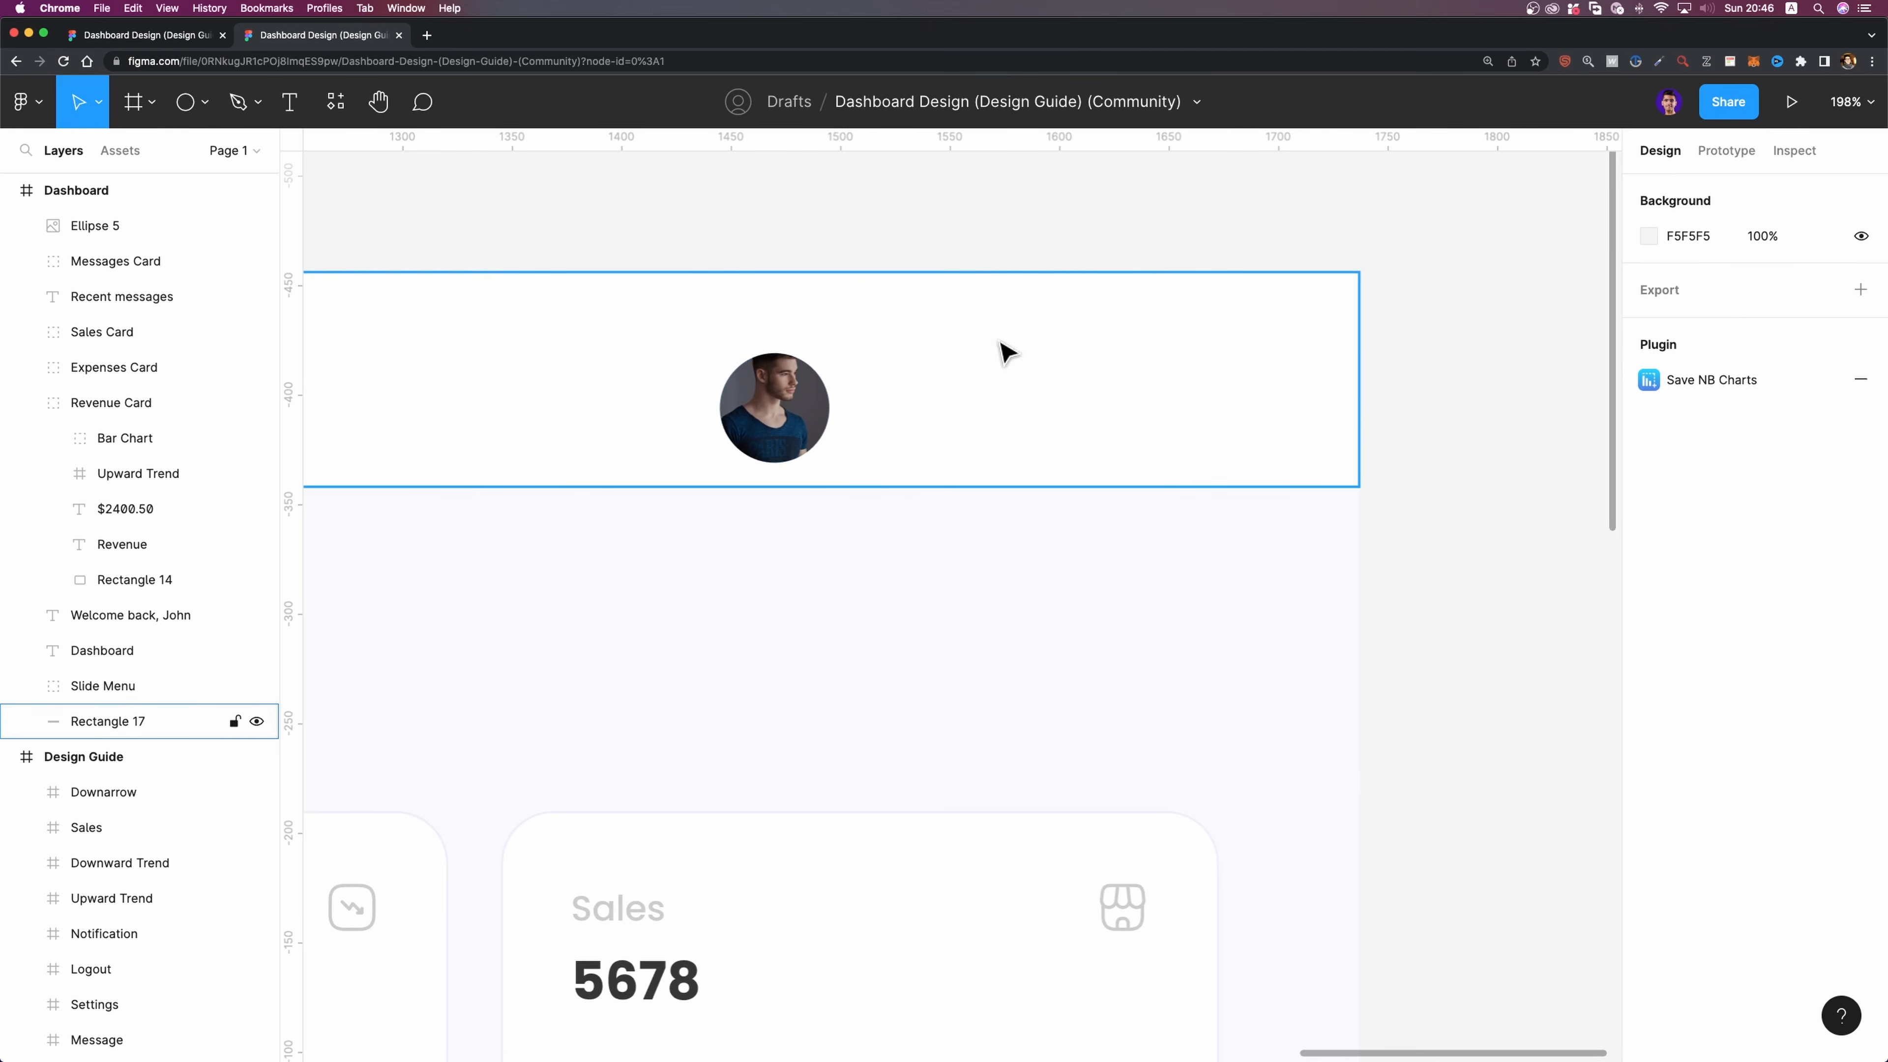
Start a text layer beside the header avatar and set it to Poppins SemiBold, size 16.
key(t)
click(929, 374)
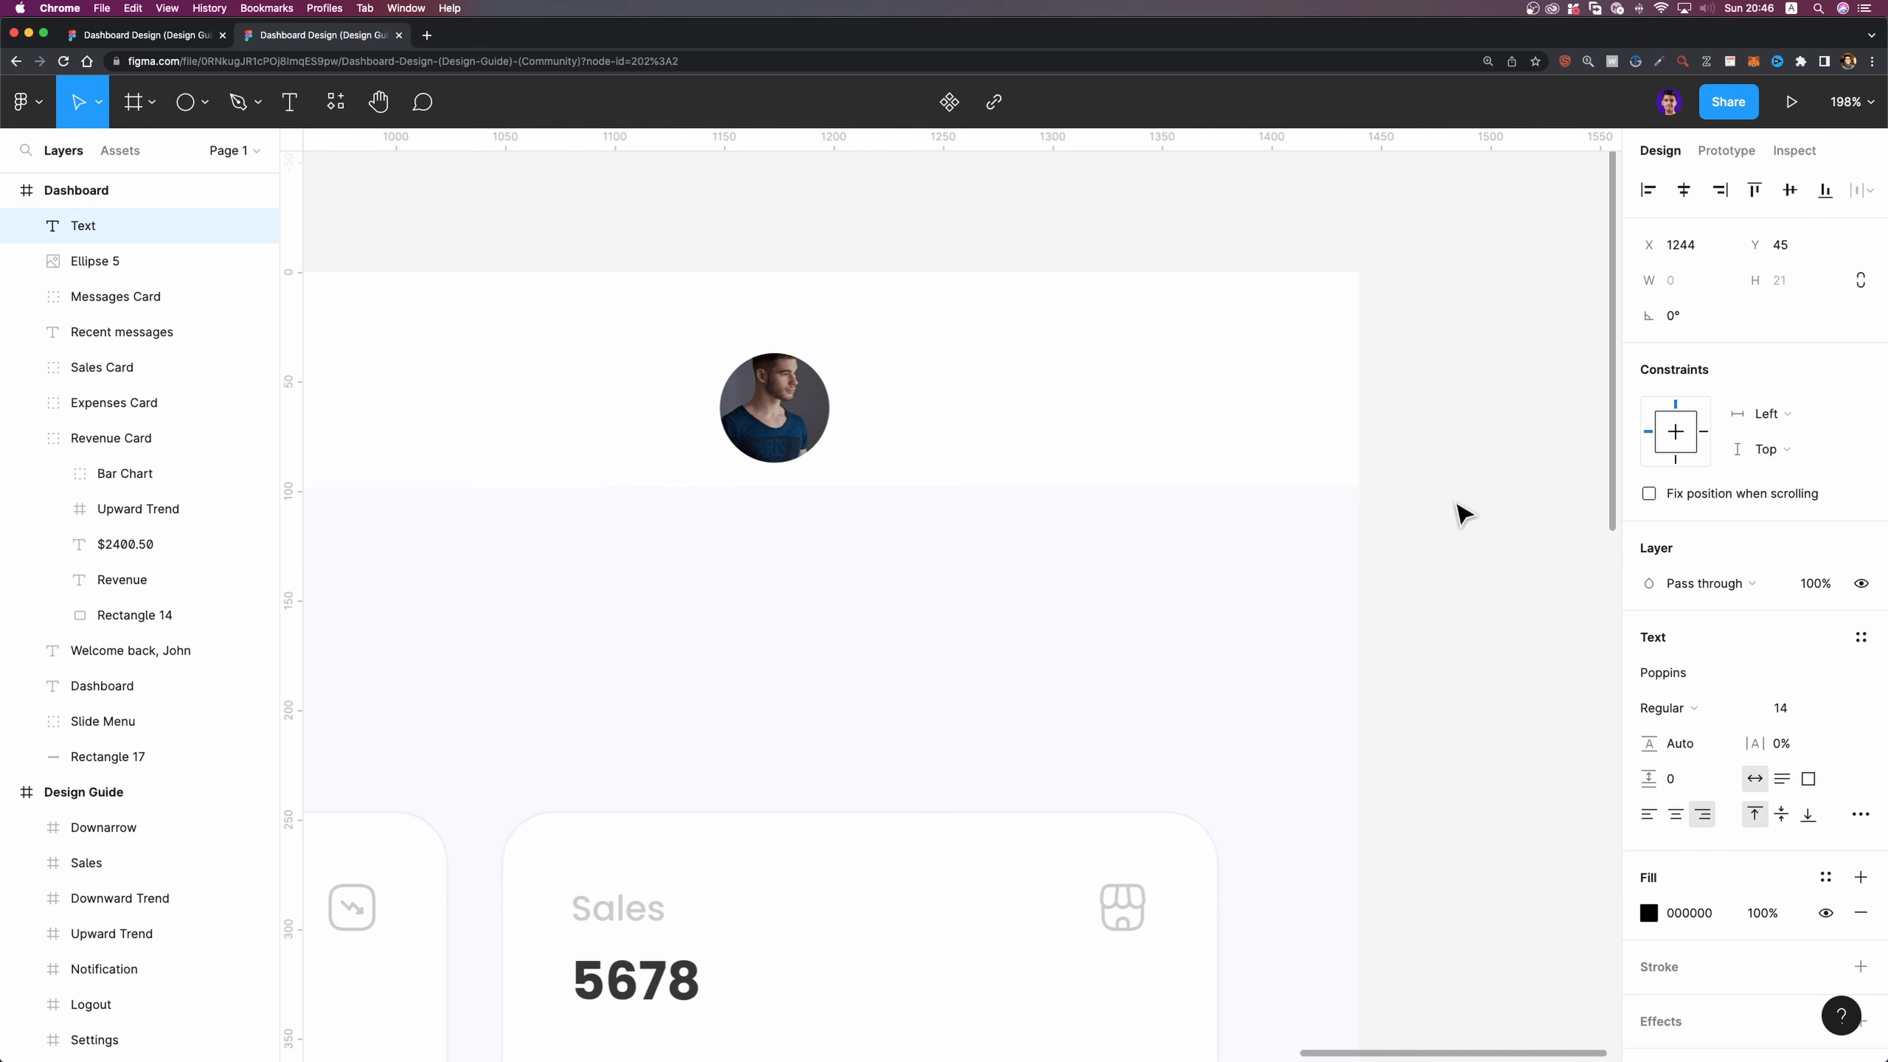
click(1795, 708)
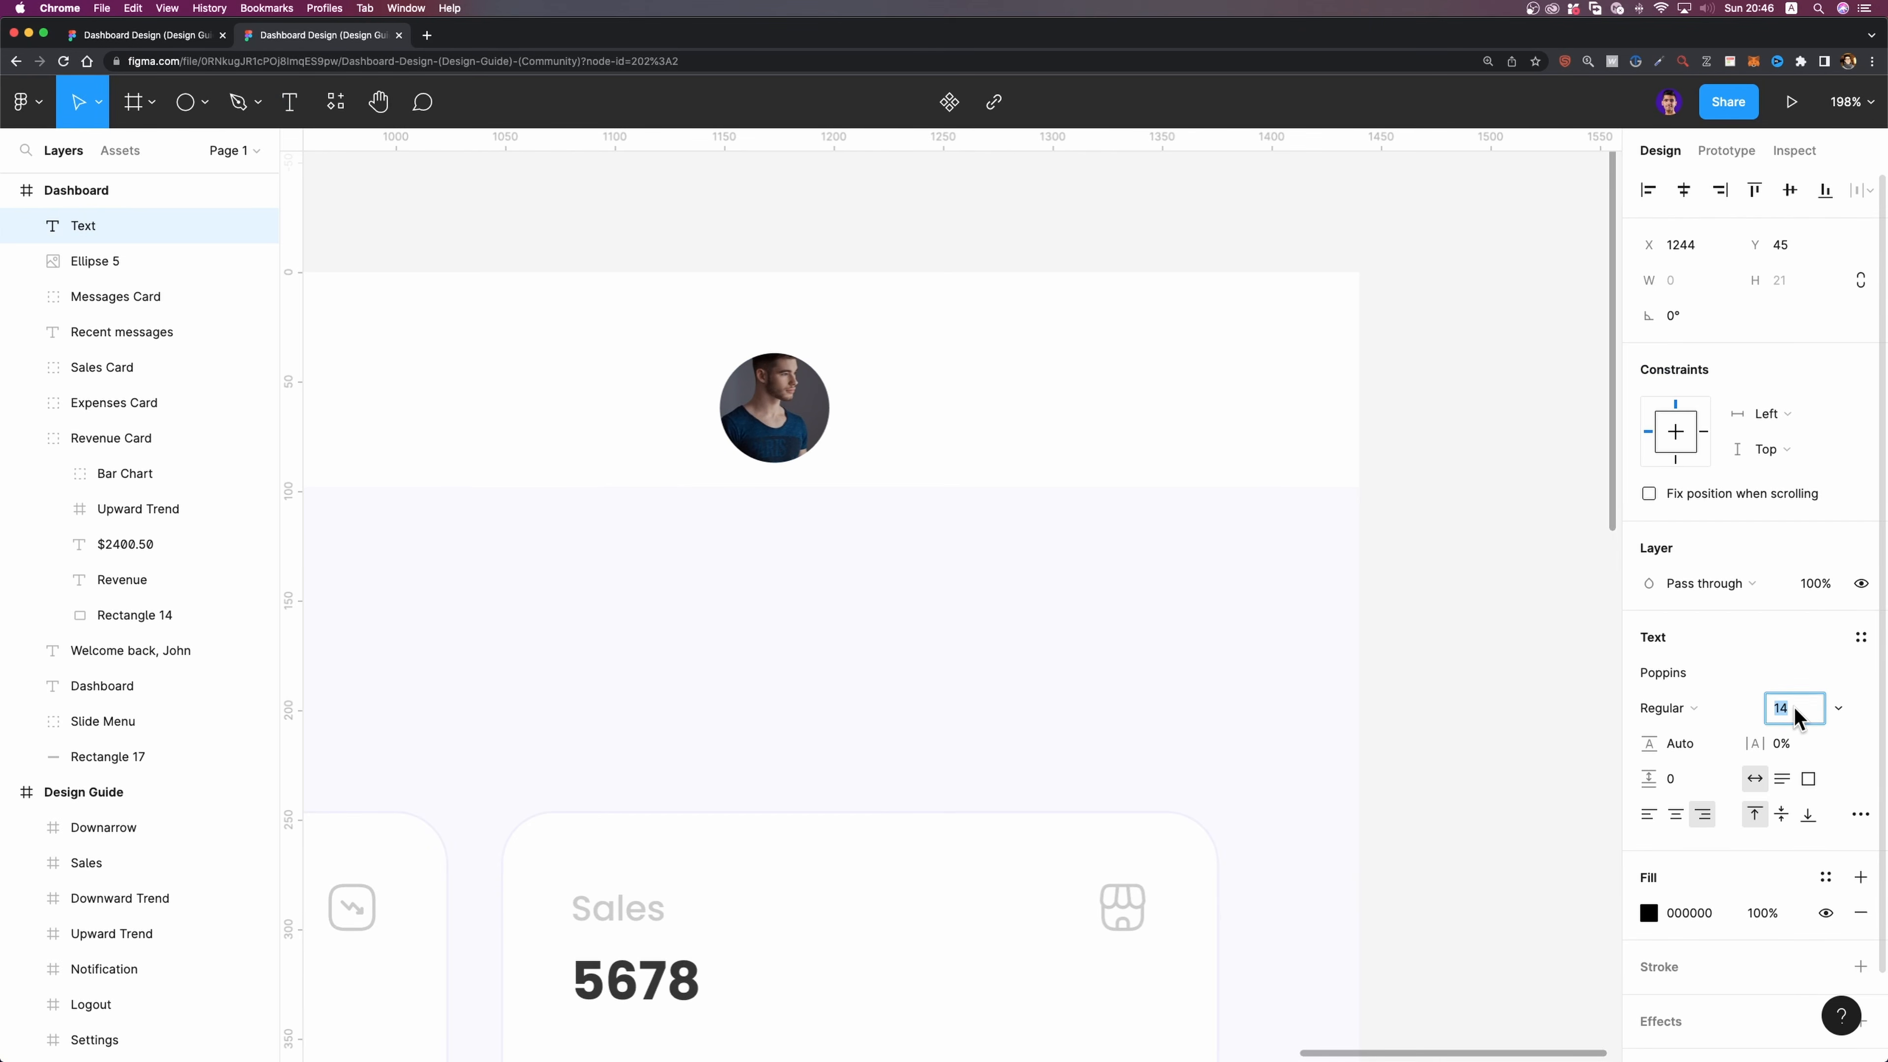
key(Return)
click(1665, 718)
click(1687, 761)
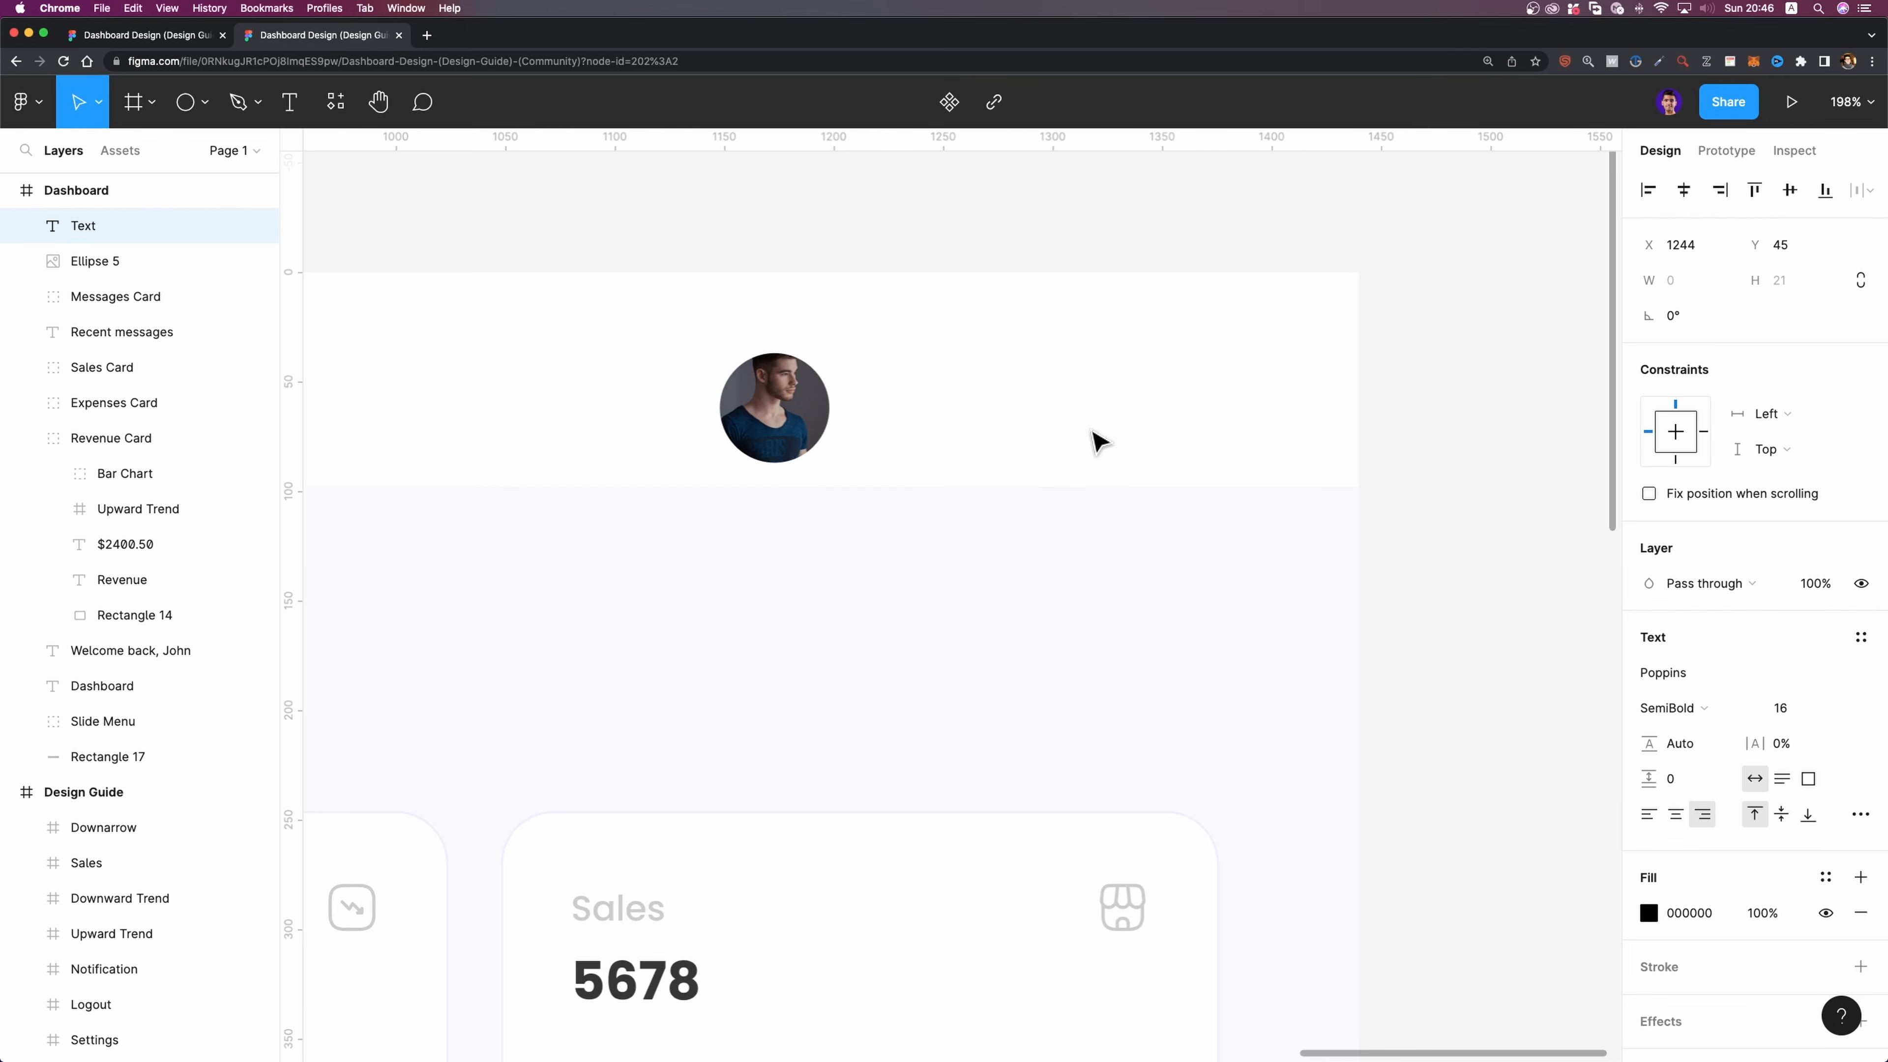
Enter the profile's full name as left-aligned text and move it beside the avatar at X 1218.
text(John Smith)
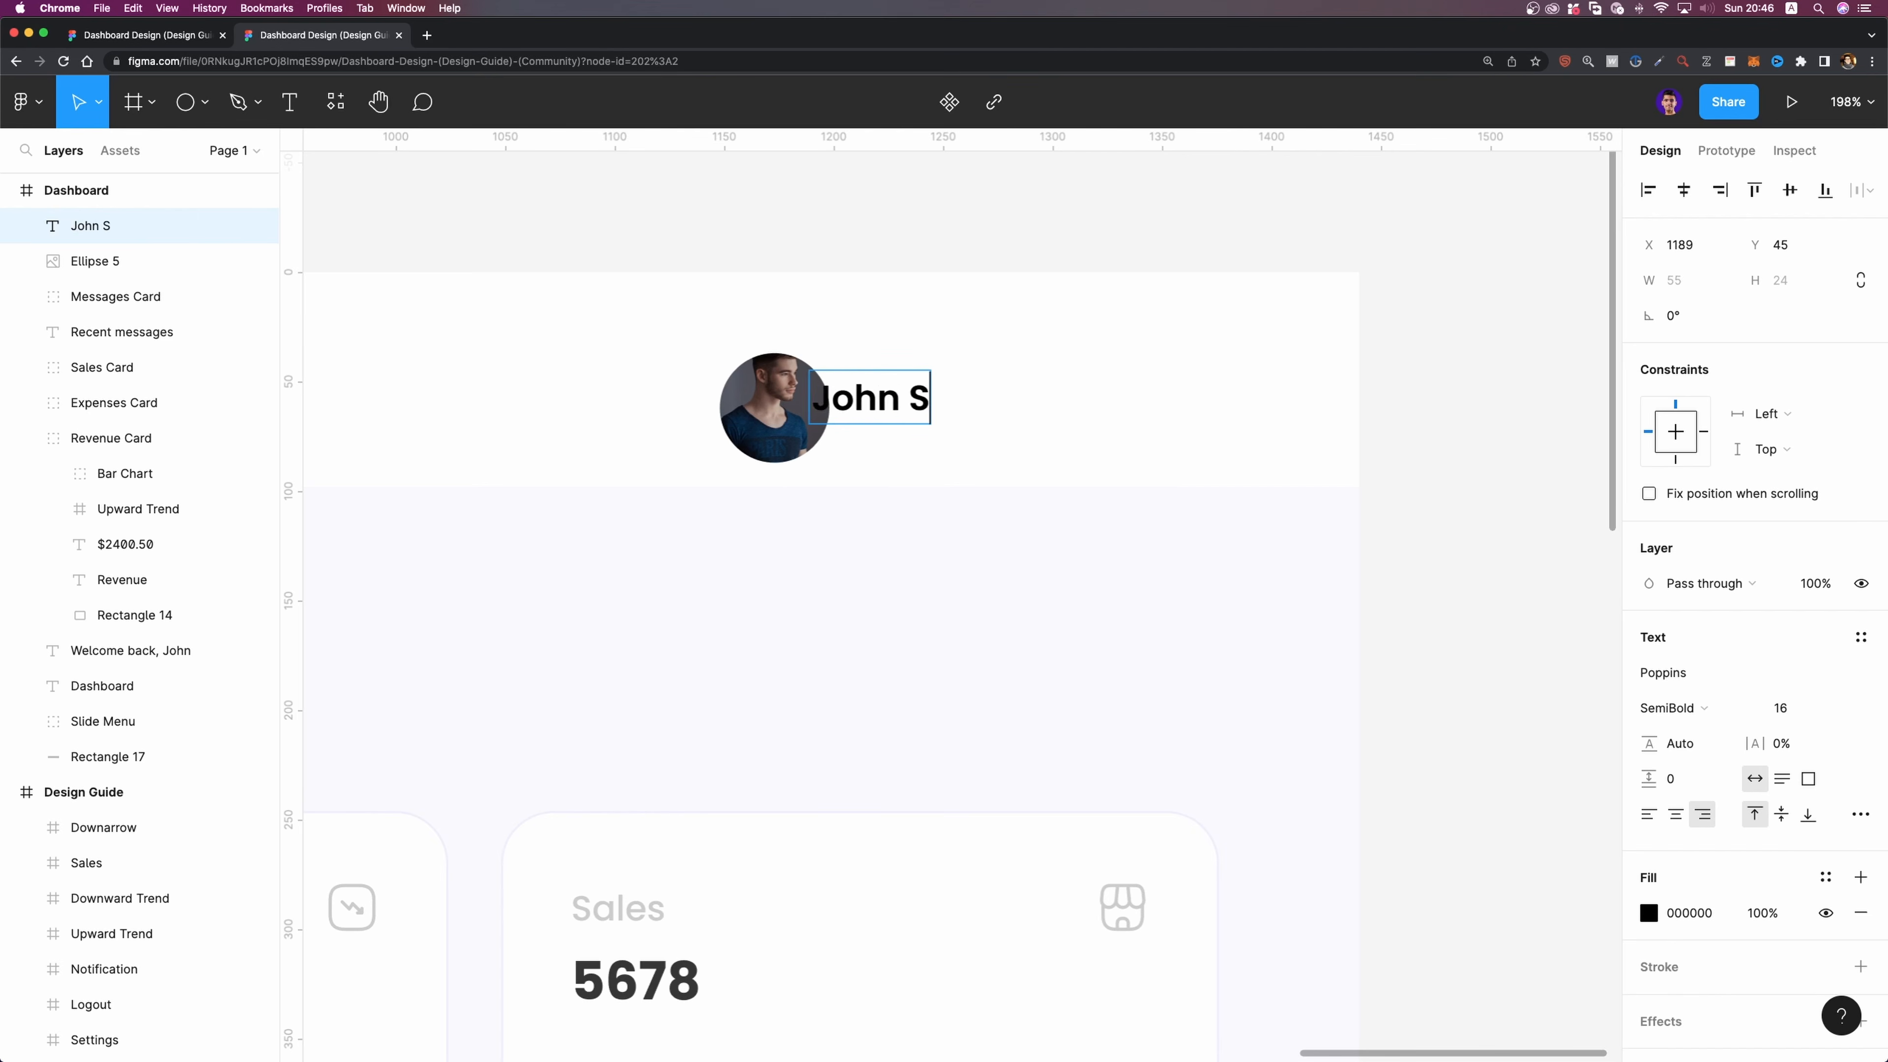
key(super+a)
click(1650, 814)
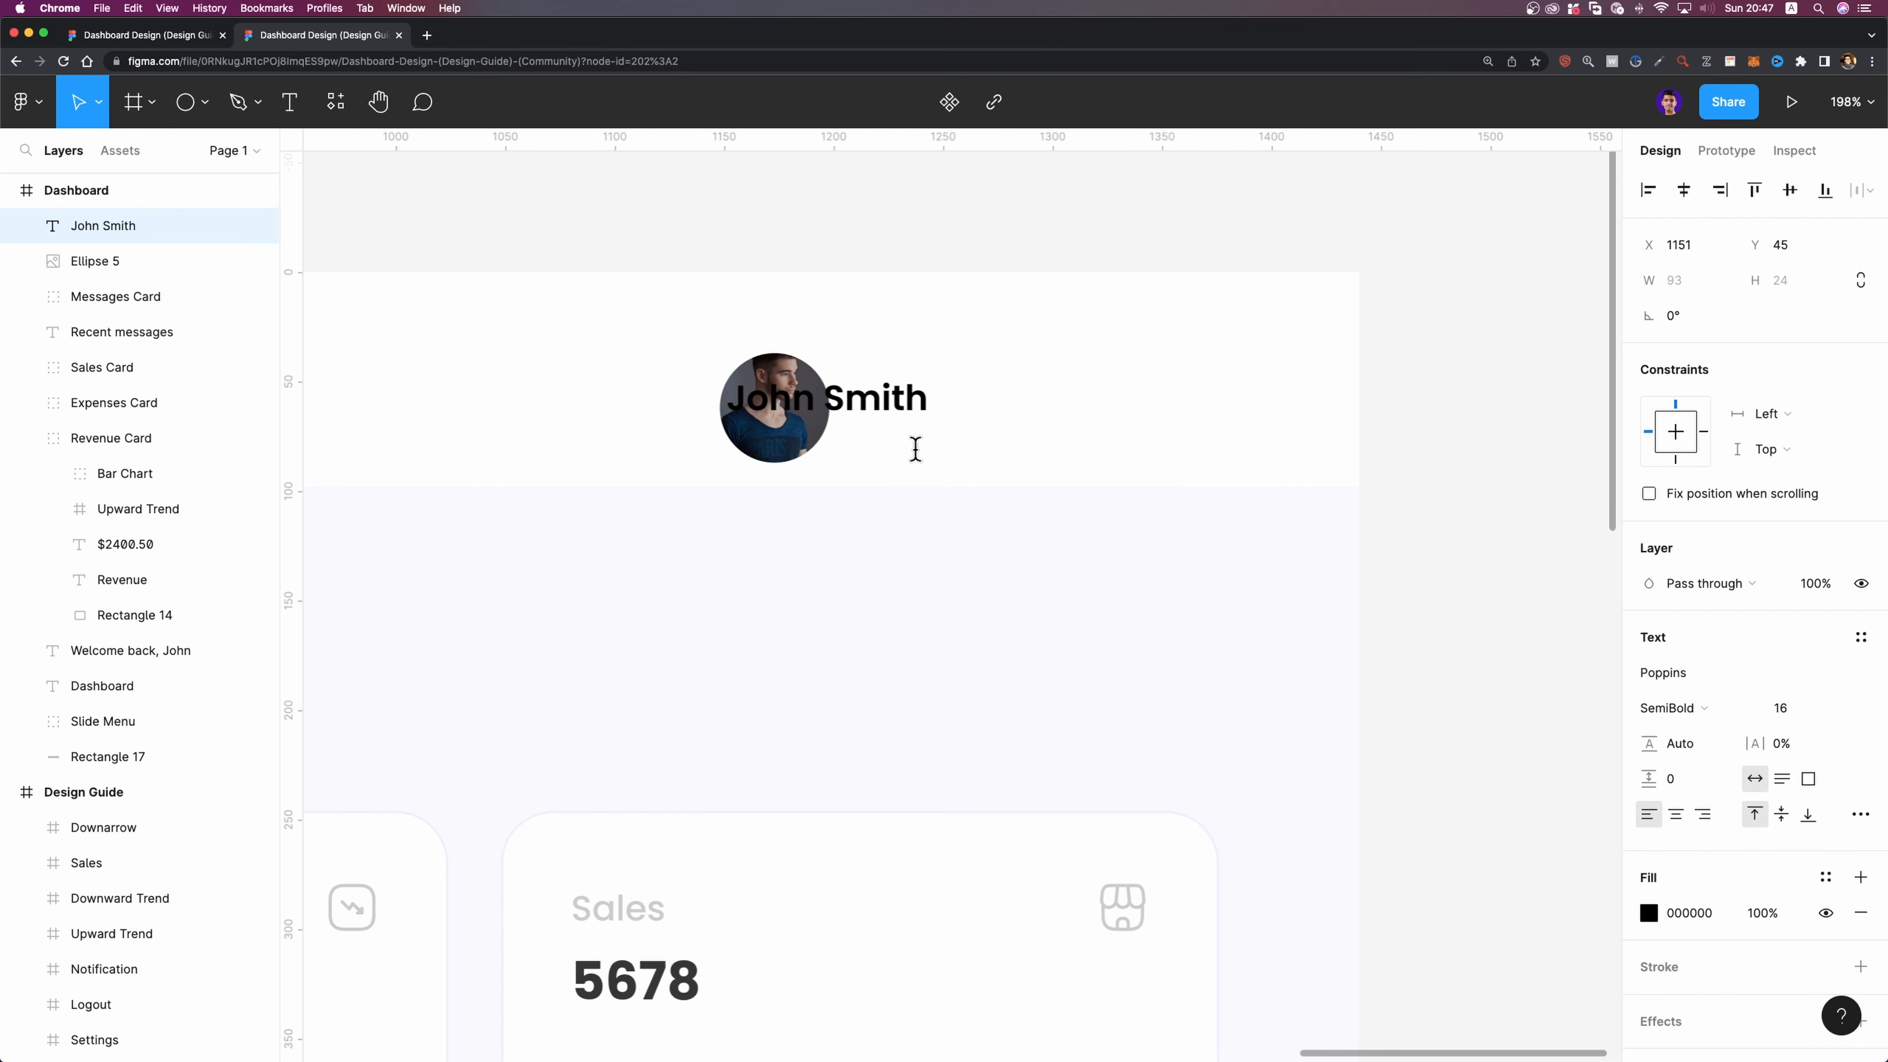
key(Escape)
drag(883, 414, 1016, 432)
Duplicate the profile name text directly below the original and set the copy's font size to 14.
key(super+d)
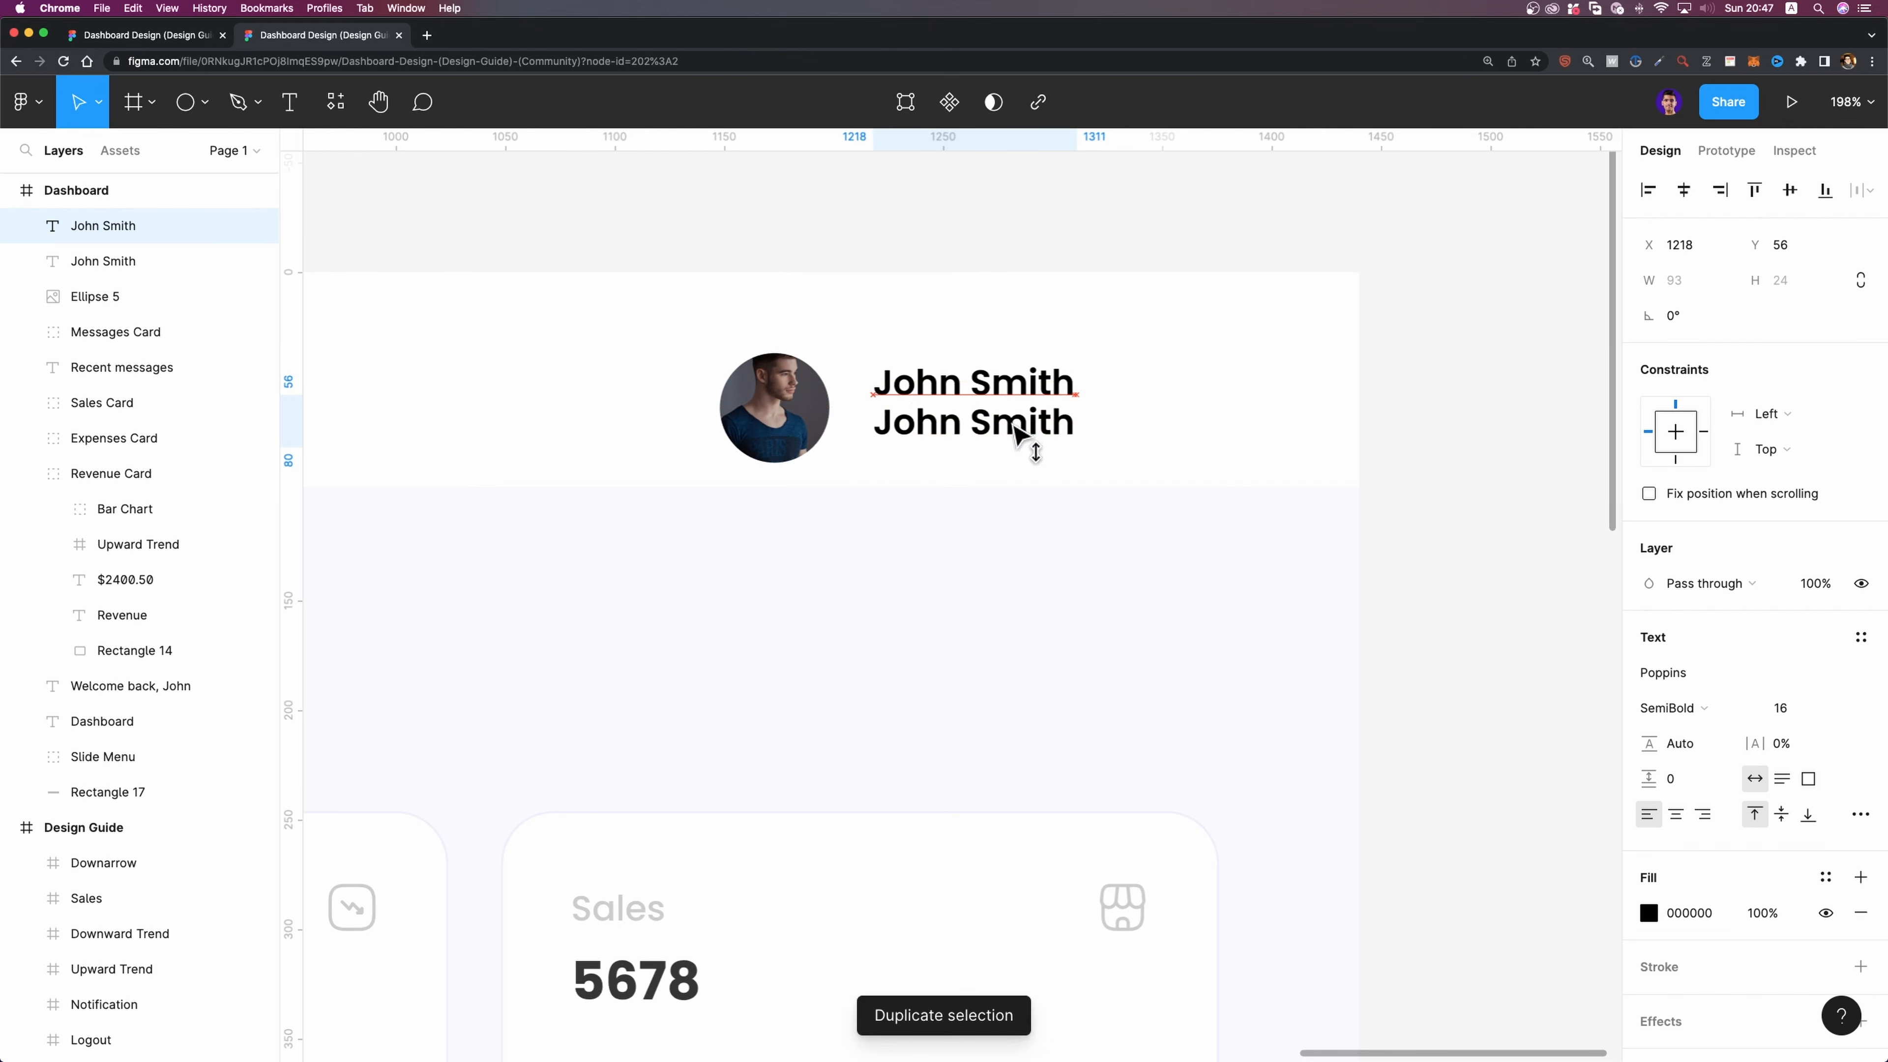
double_click(939, 424)
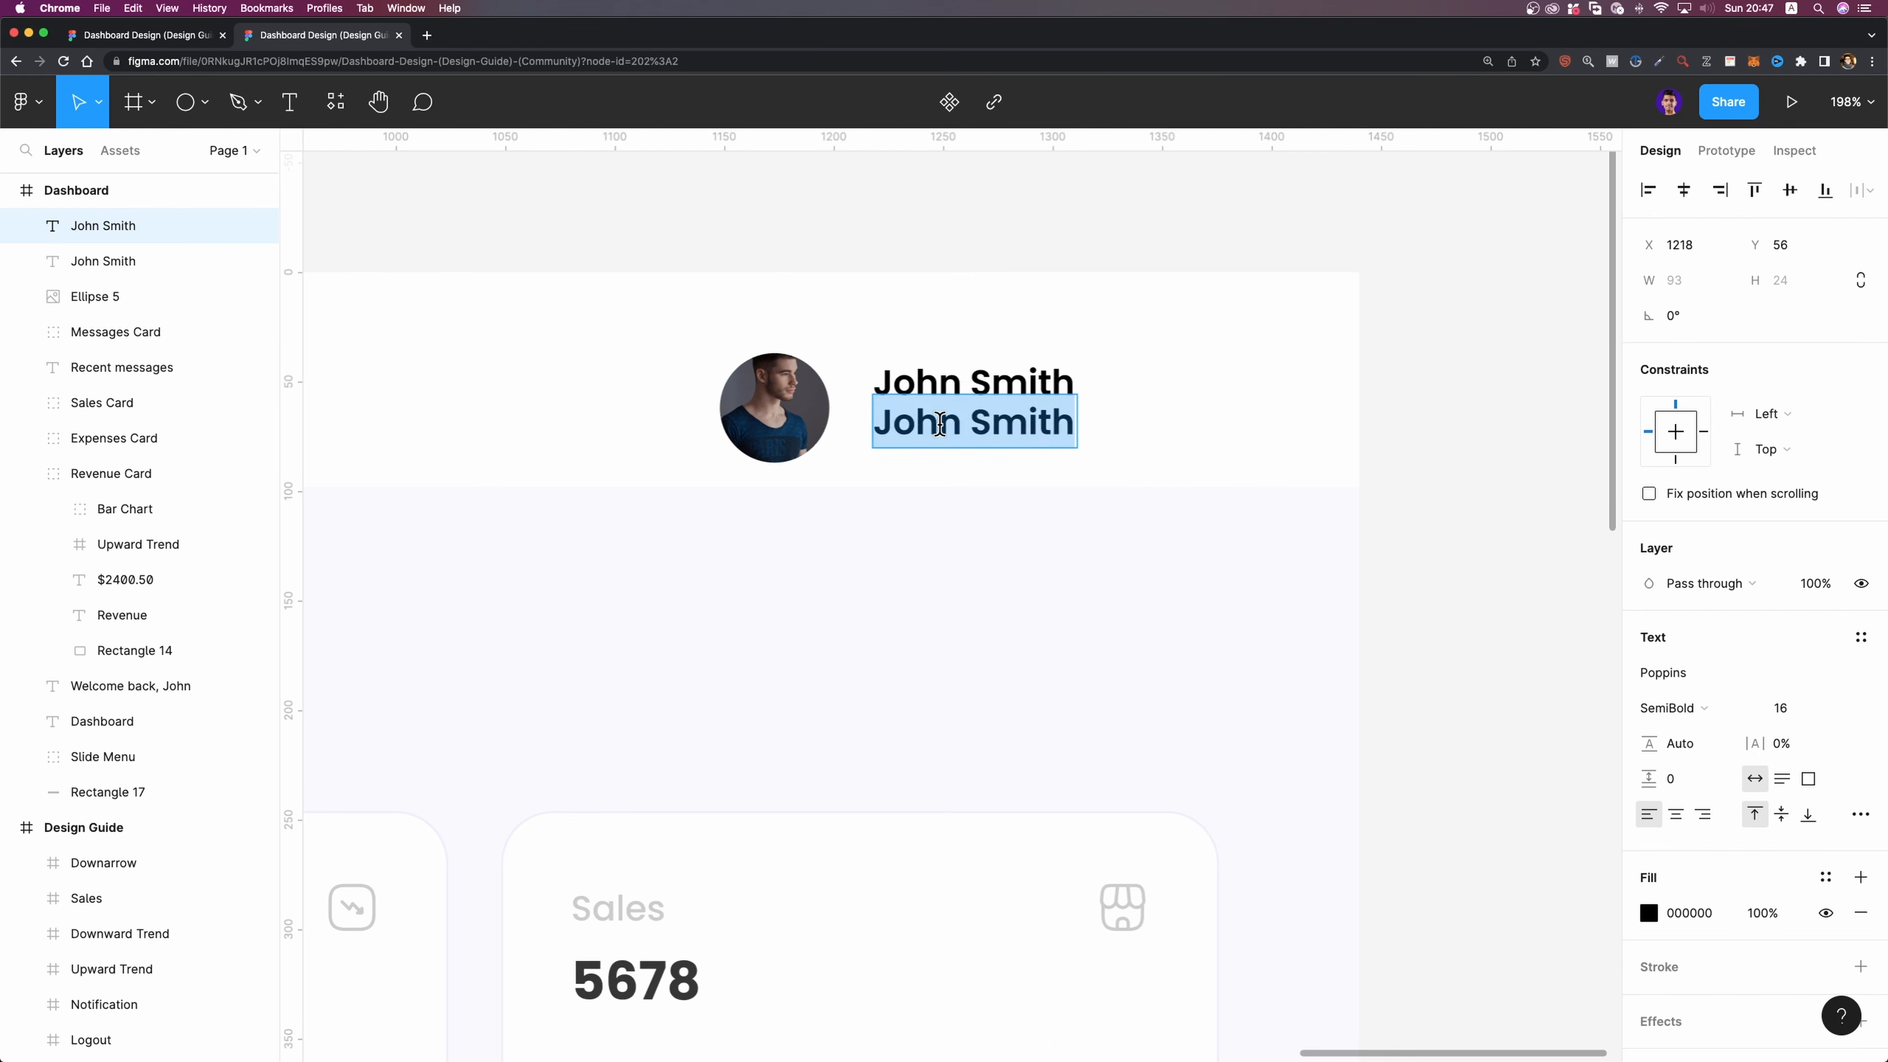
click(1812, 707)
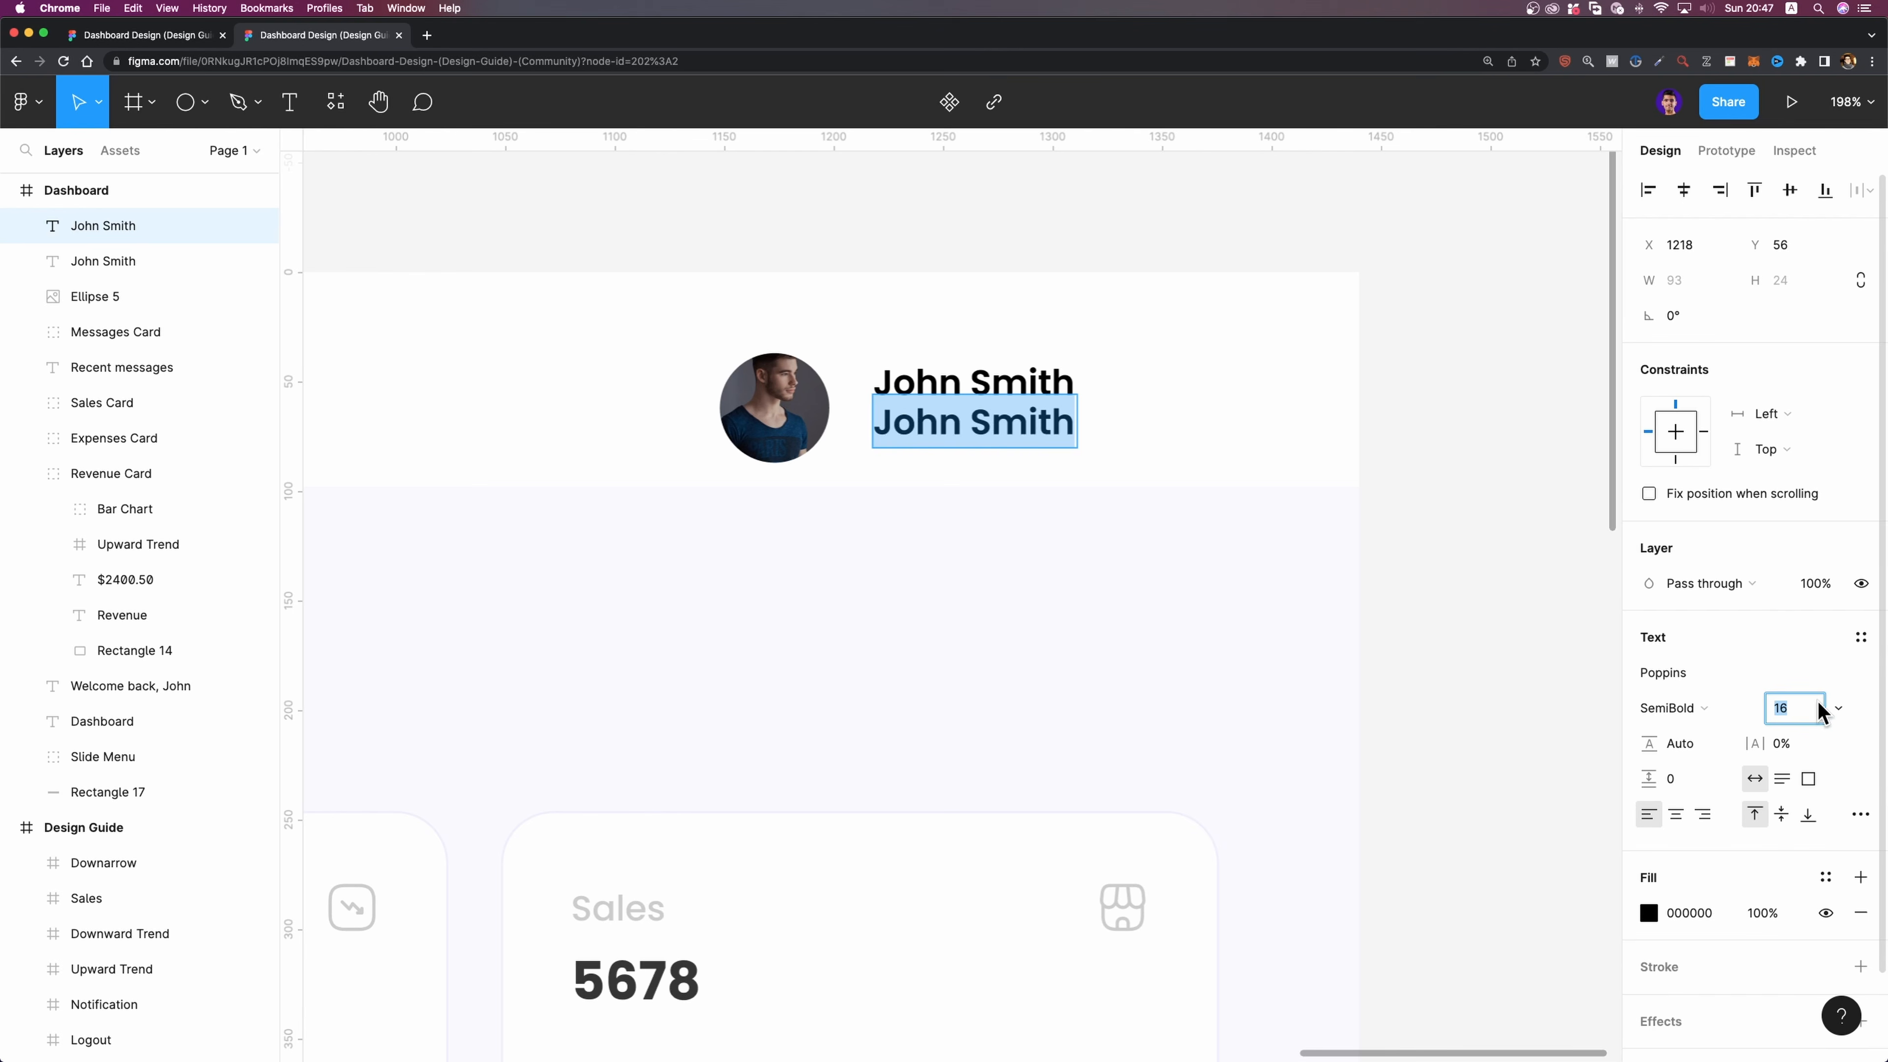
text(14)
key(Return)
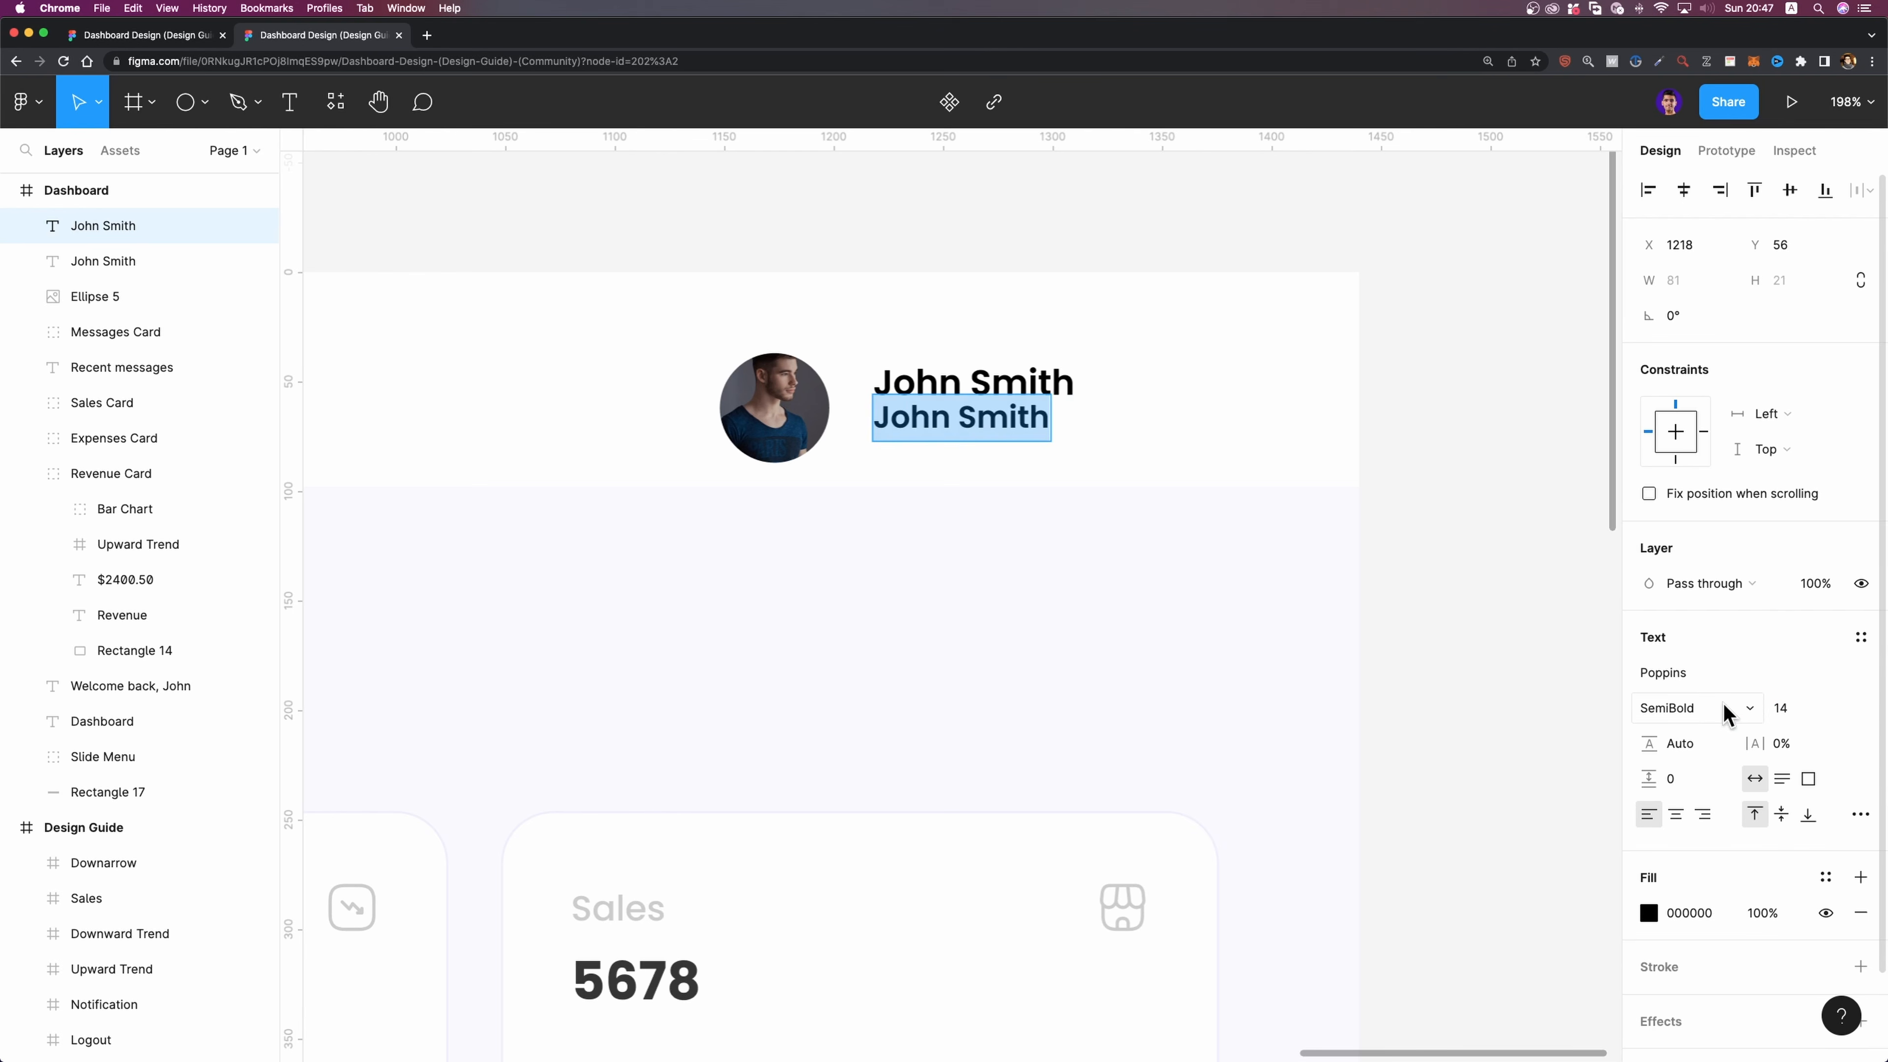
Set the copied text's font weight to Light and replace its content with the profile's e-mail address.
click(1723, 711)
click(1707, 628)
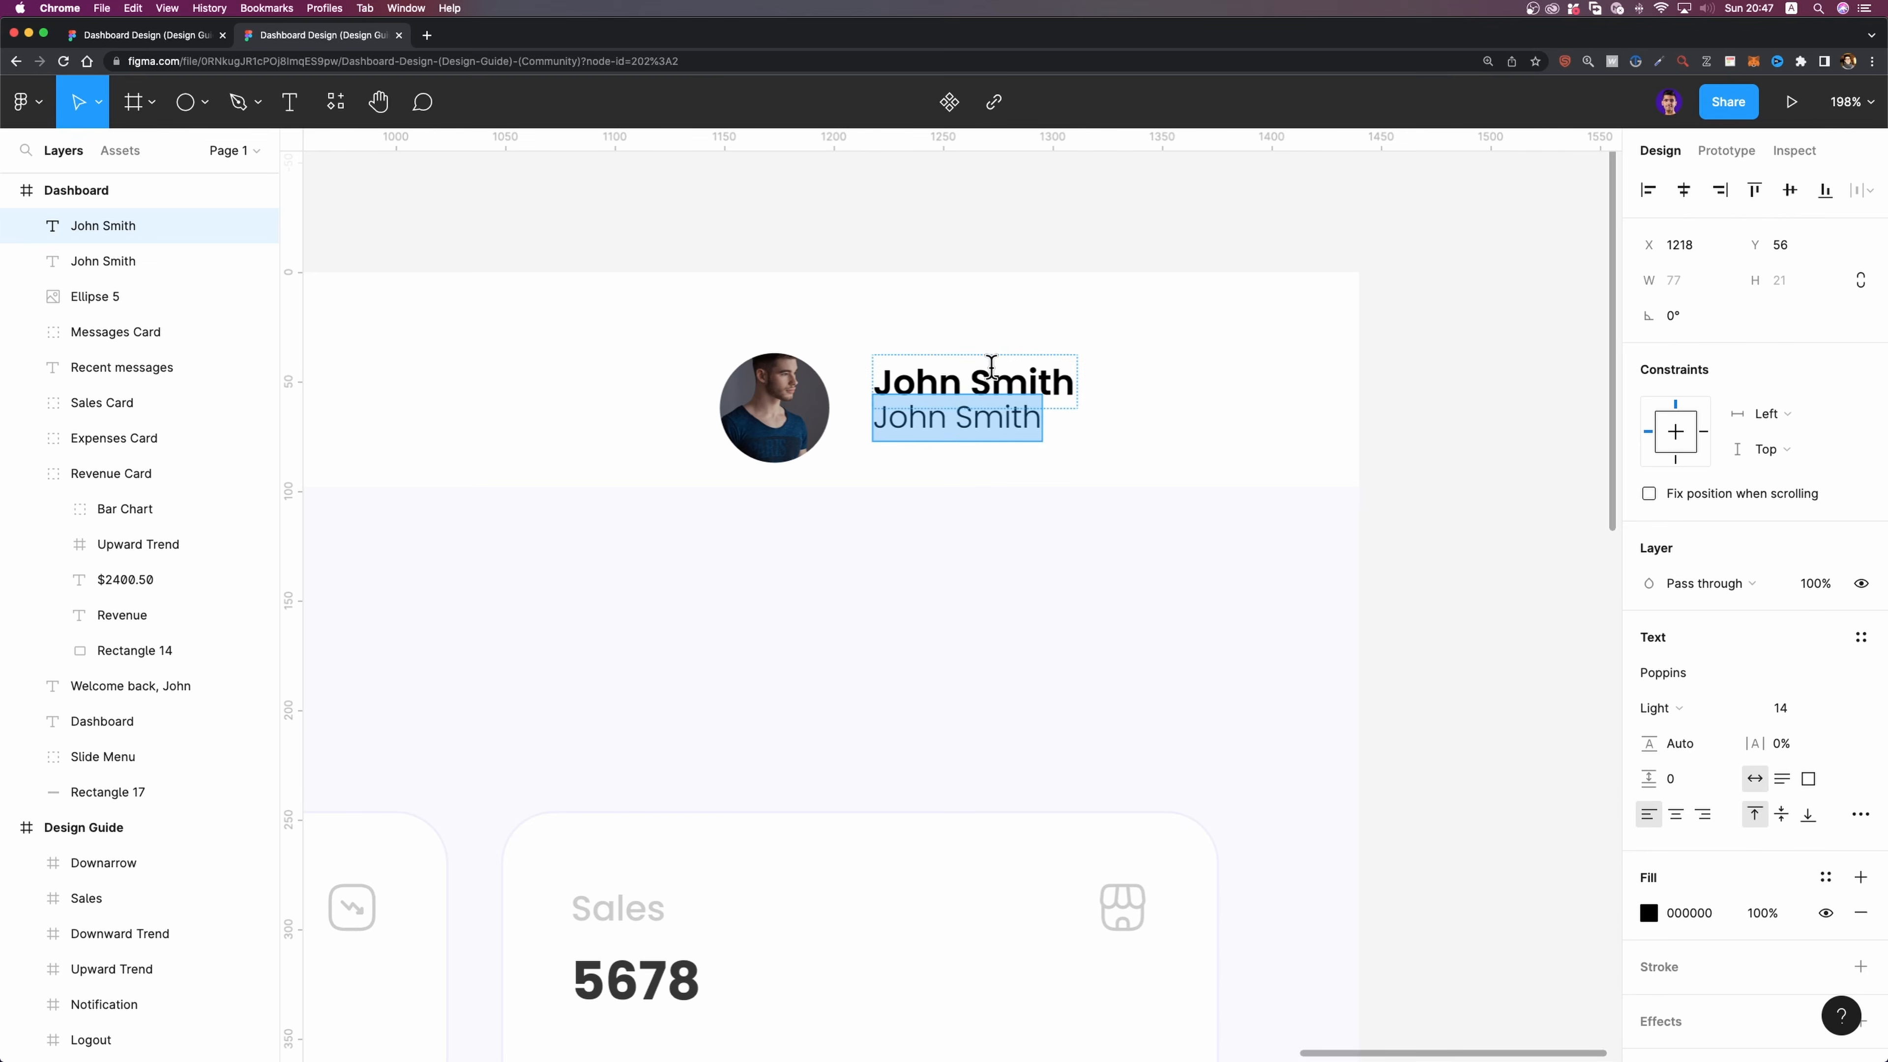
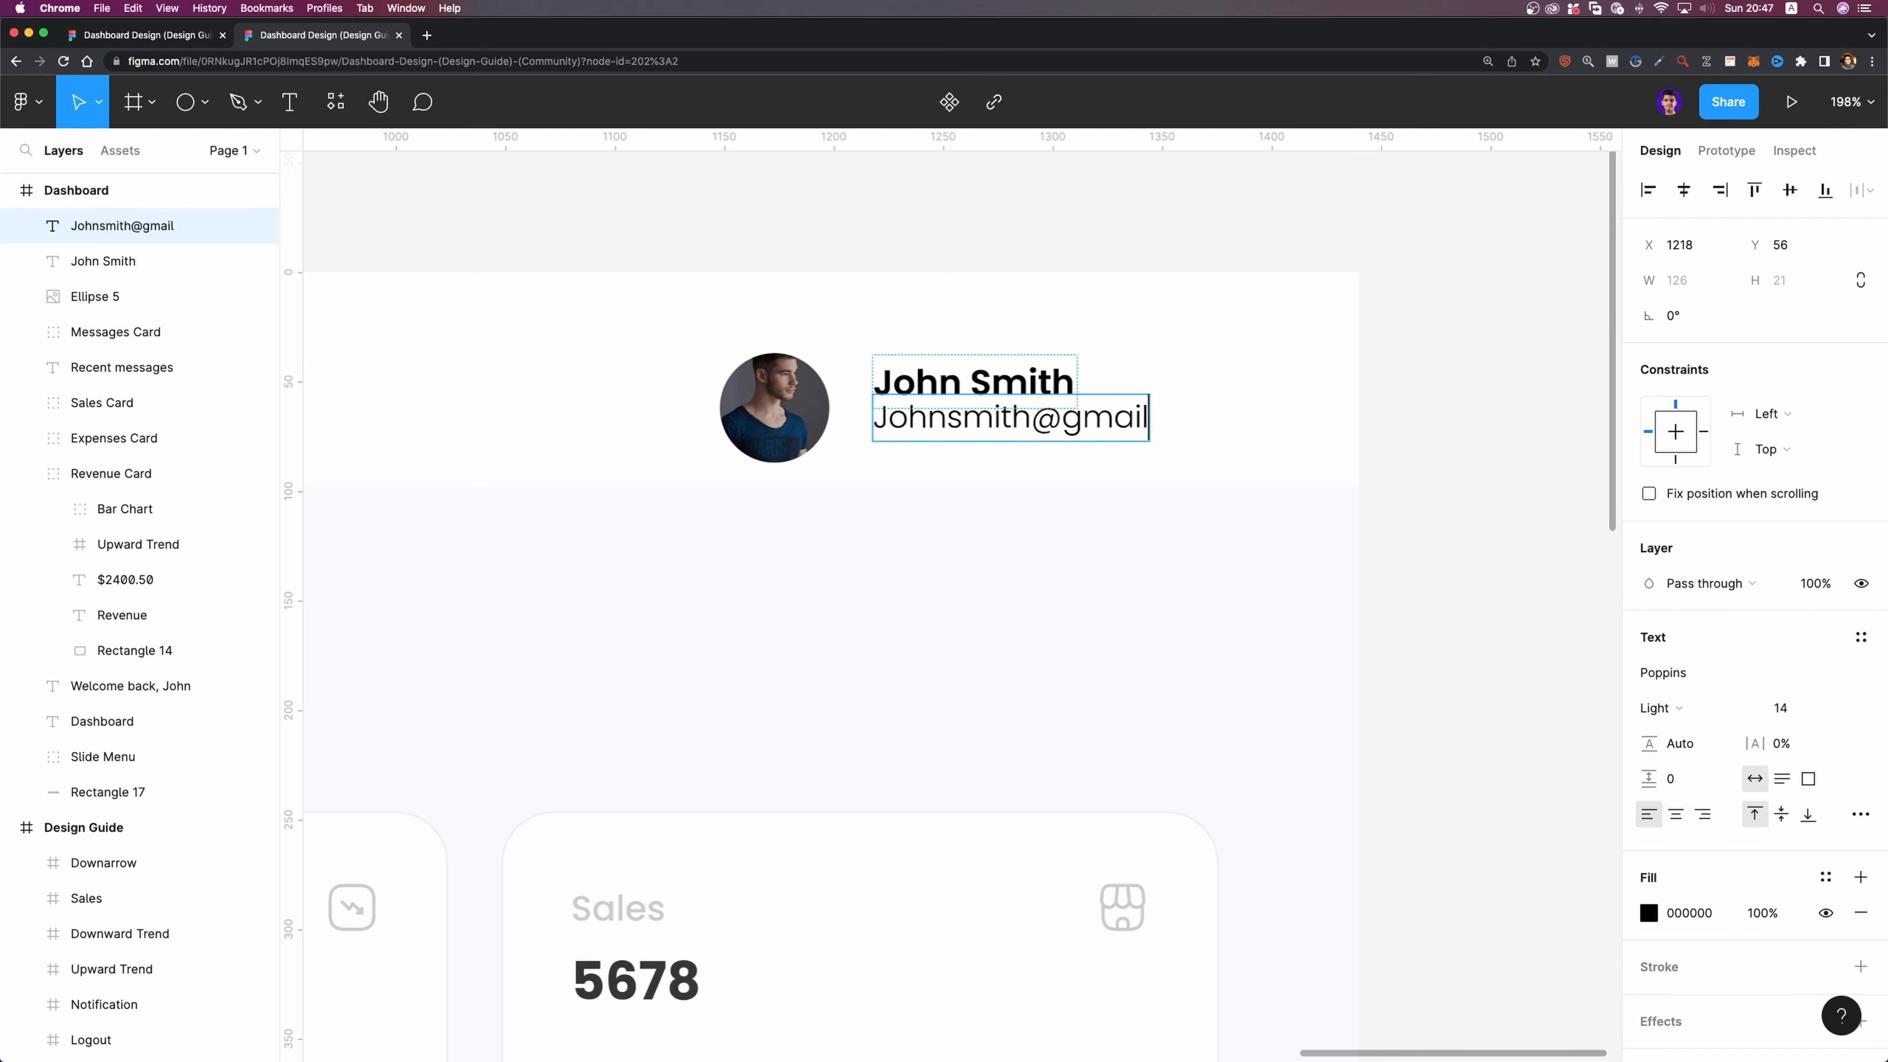
key(Escape)
Move the e-mail text down to Y 62 and set its fill to the light gray CCCCCC from the document colors.
drag(1166, 431, 1161, 444)
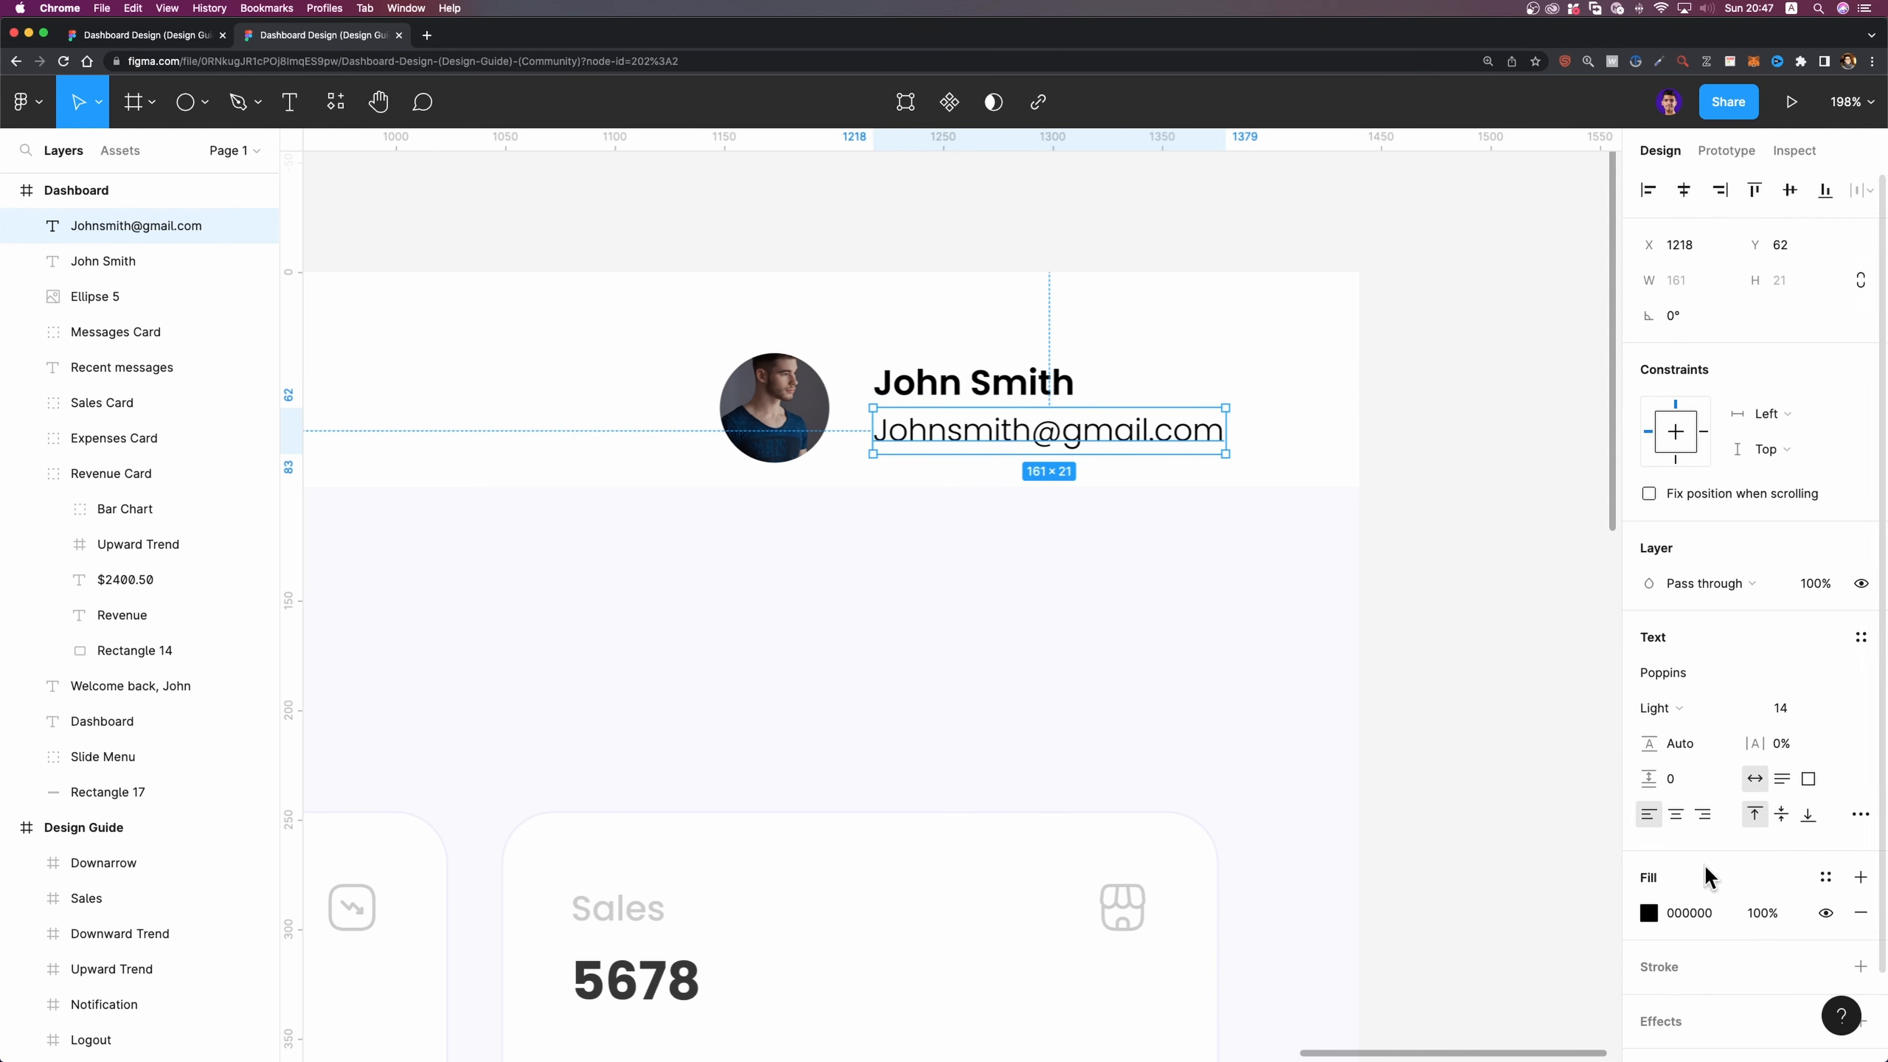
click(1648, 913)
click(1436, 955)
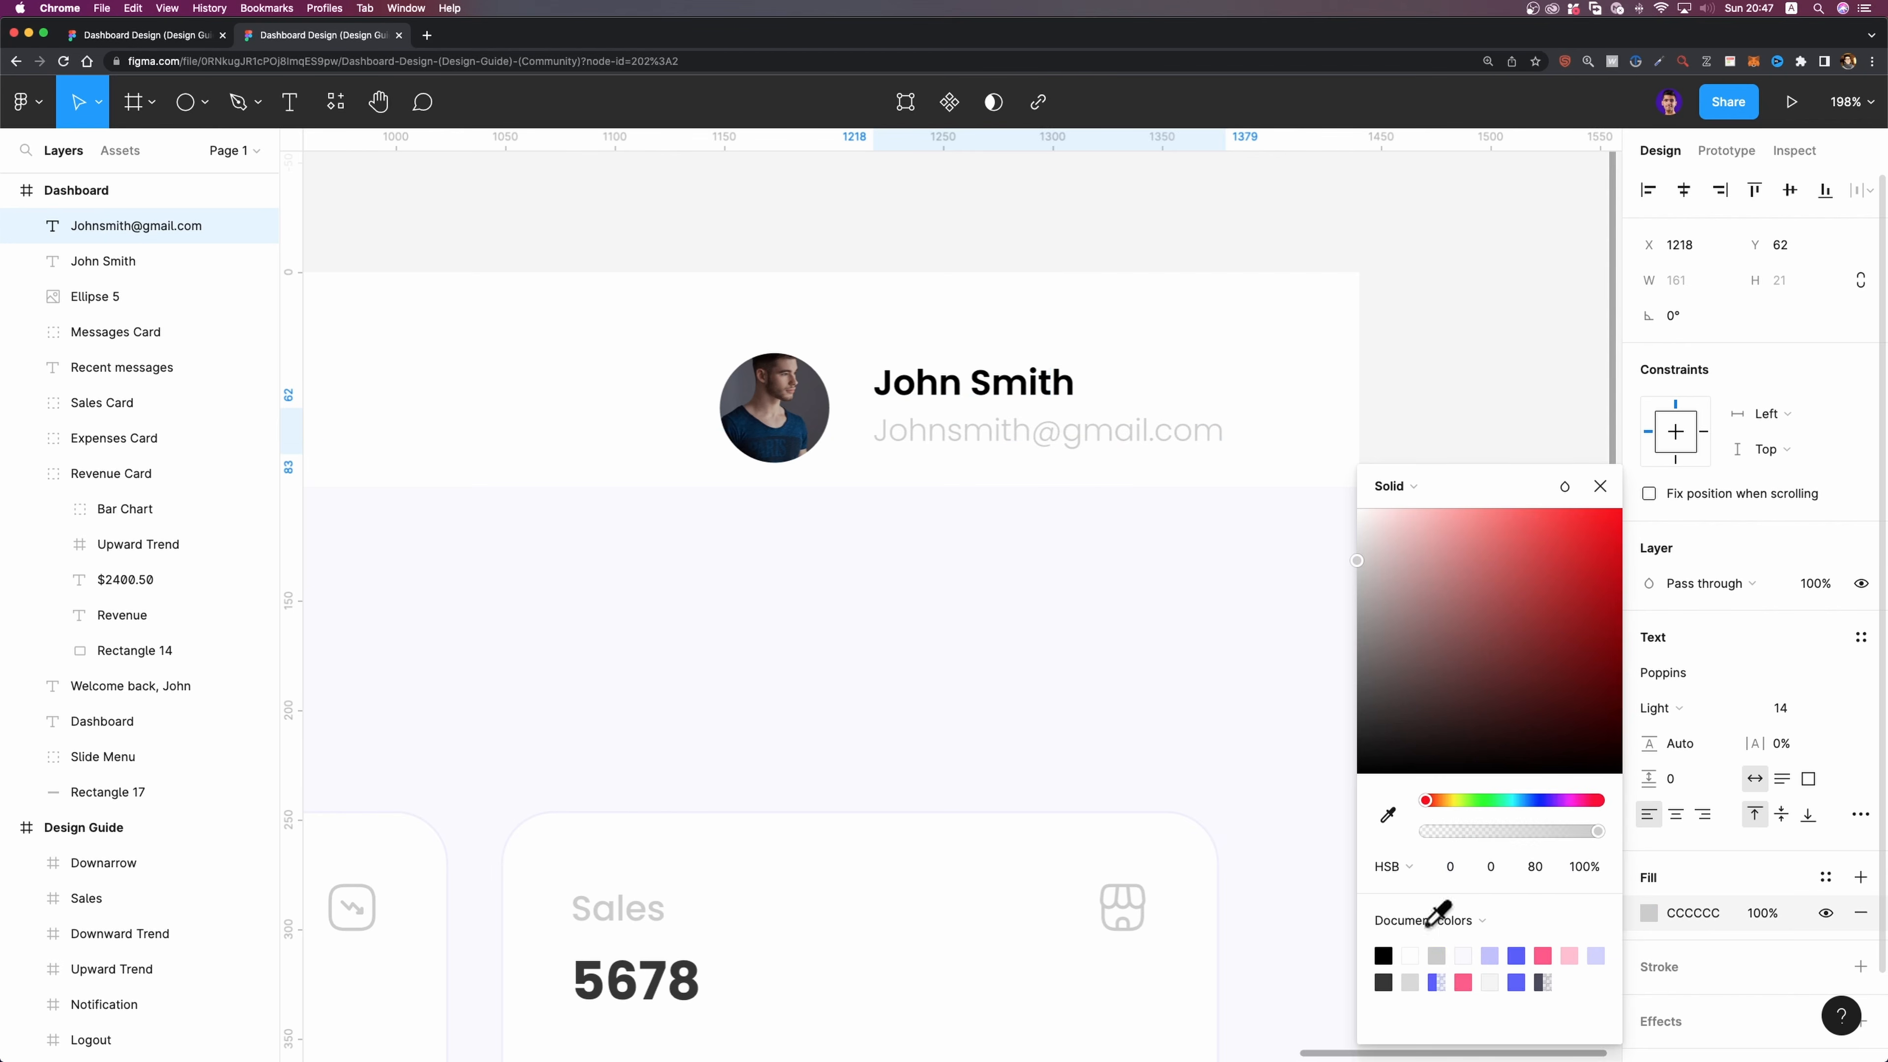
click(1598, 486)
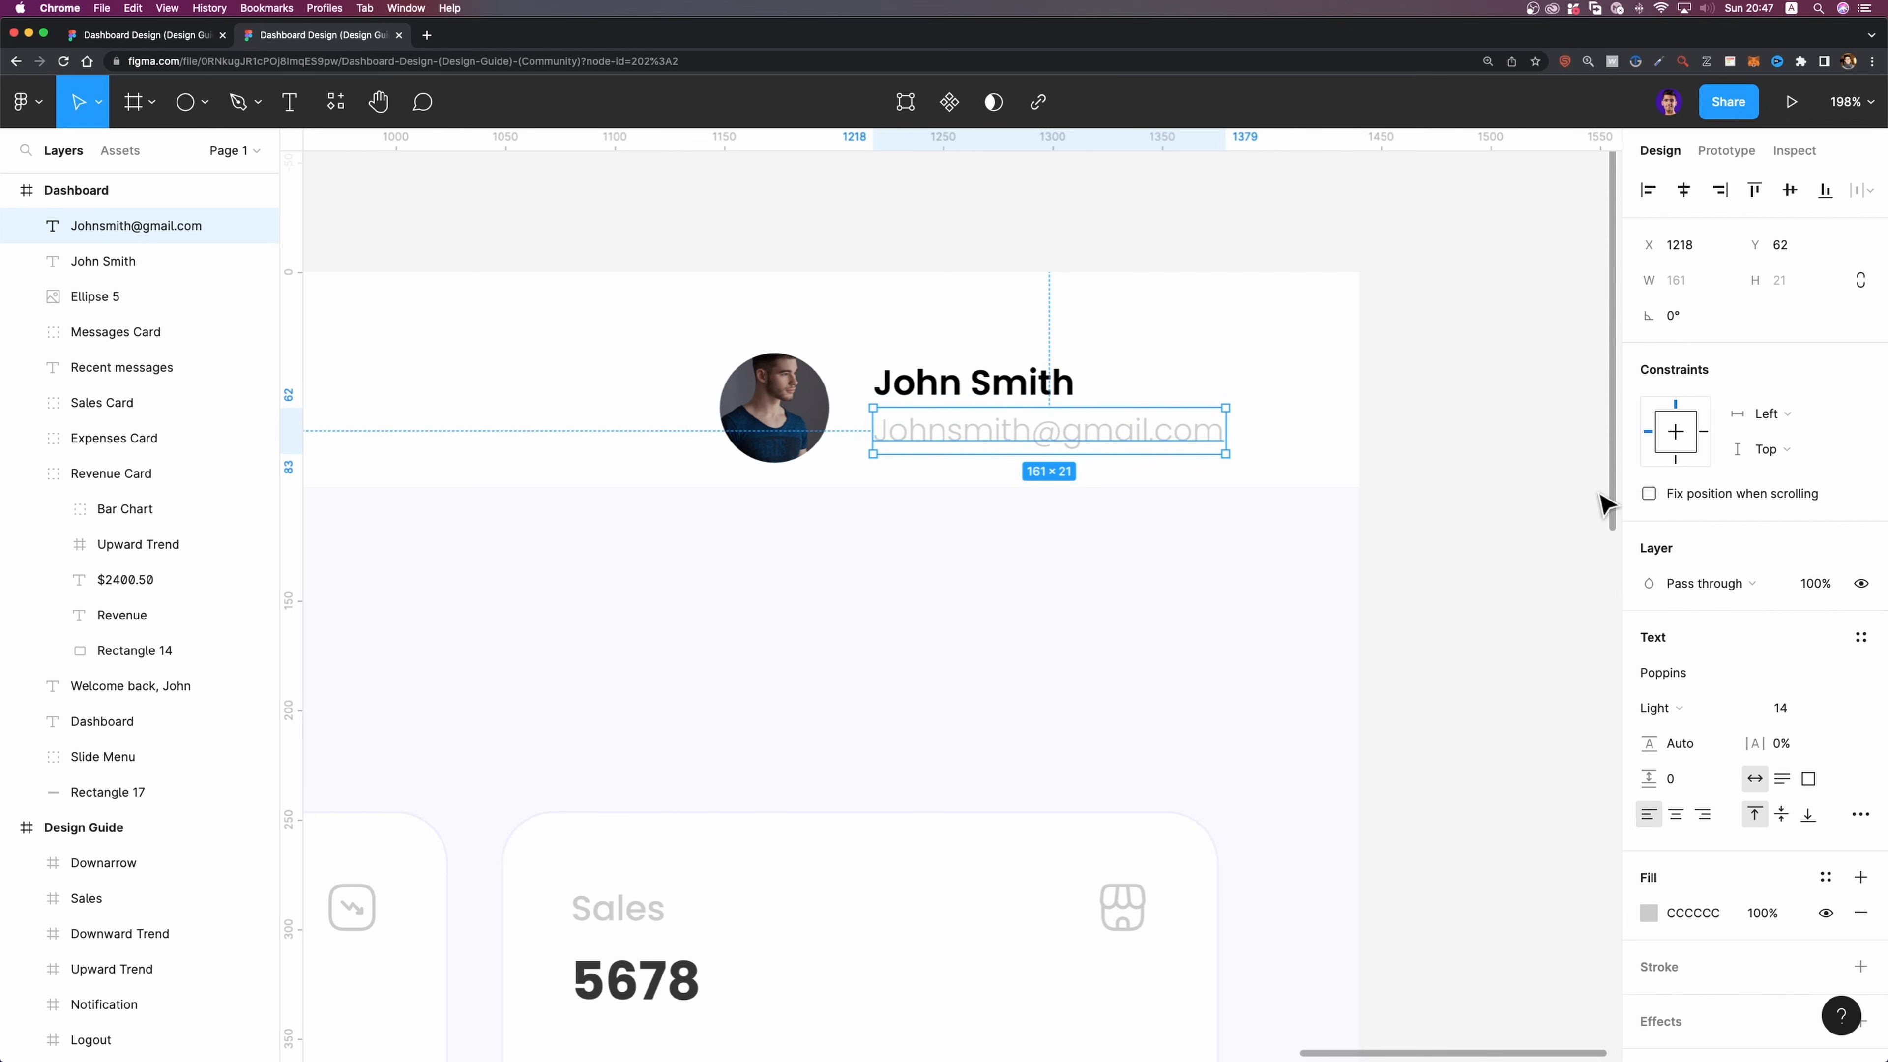
Group the profile name with the e-mail text and nudge the group toward the avatar to X 1210.
shift+click(989, 408)
key(cmd+g)
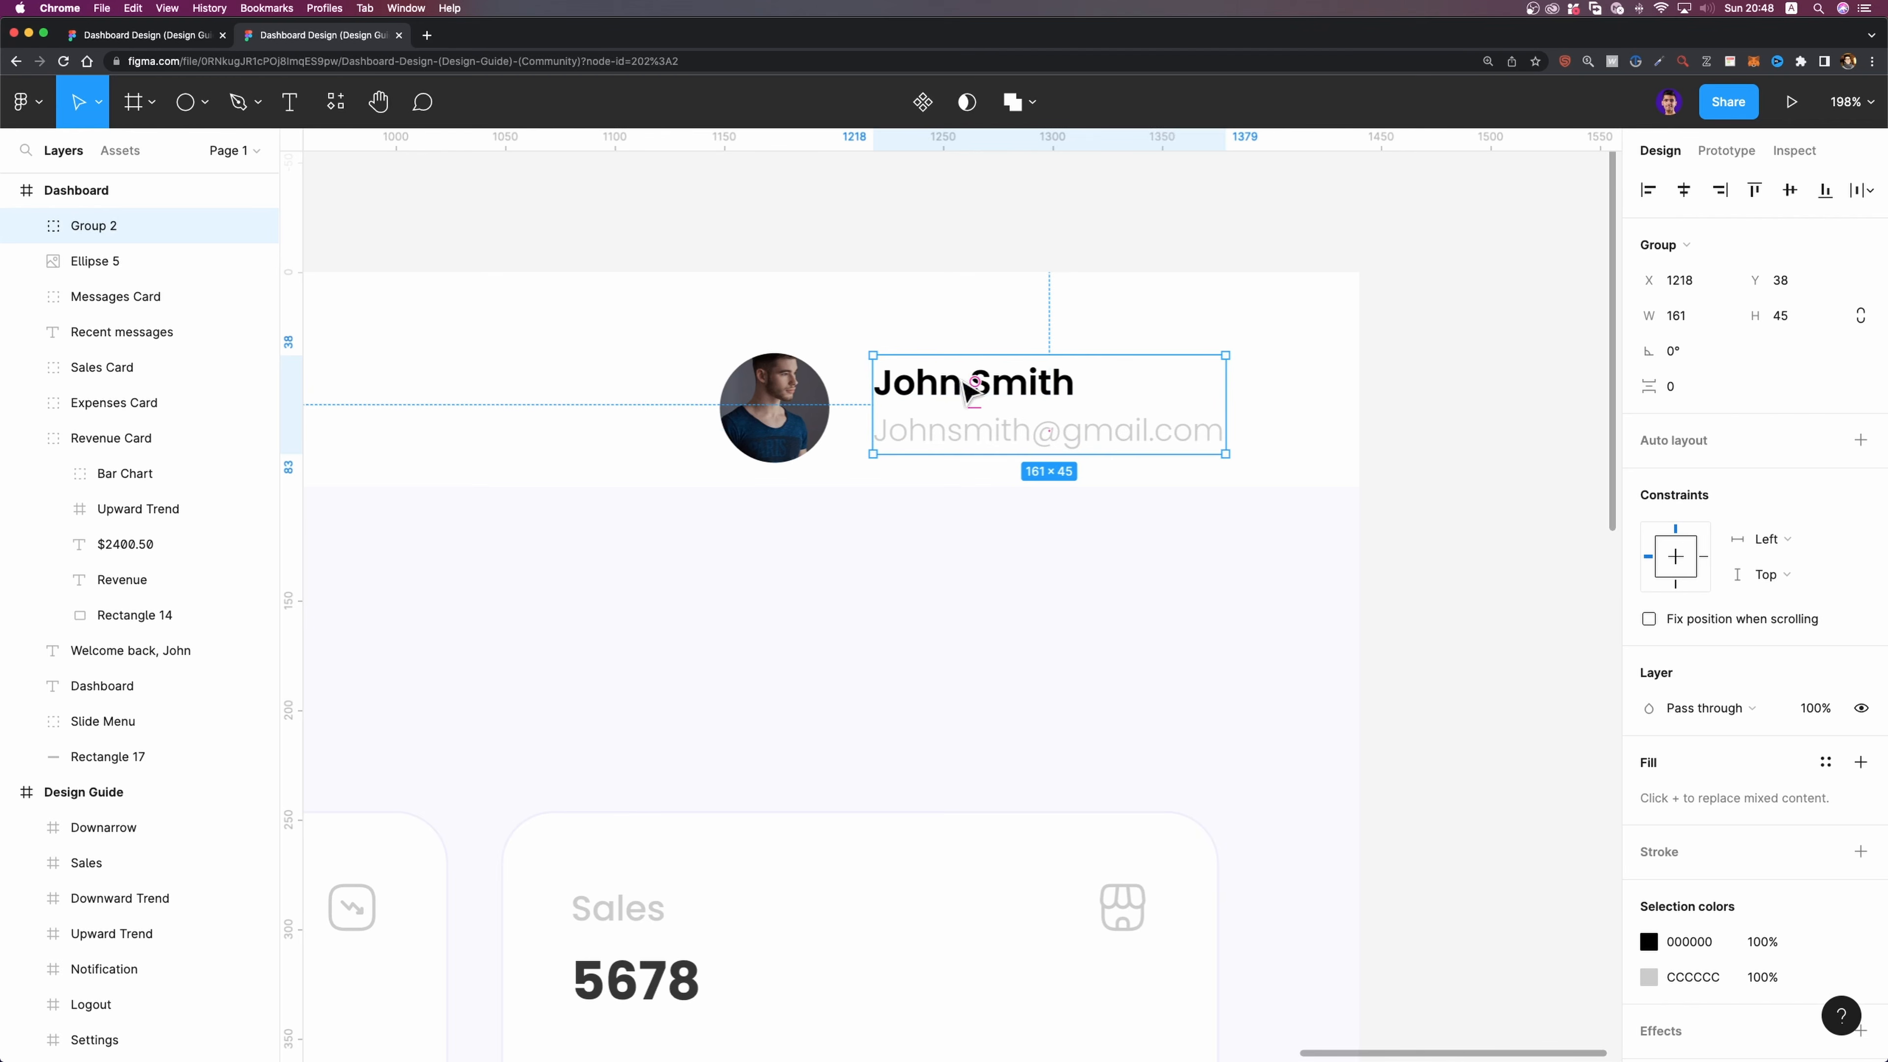
key(Left)
key(Left)
key(Left)
key(Left)
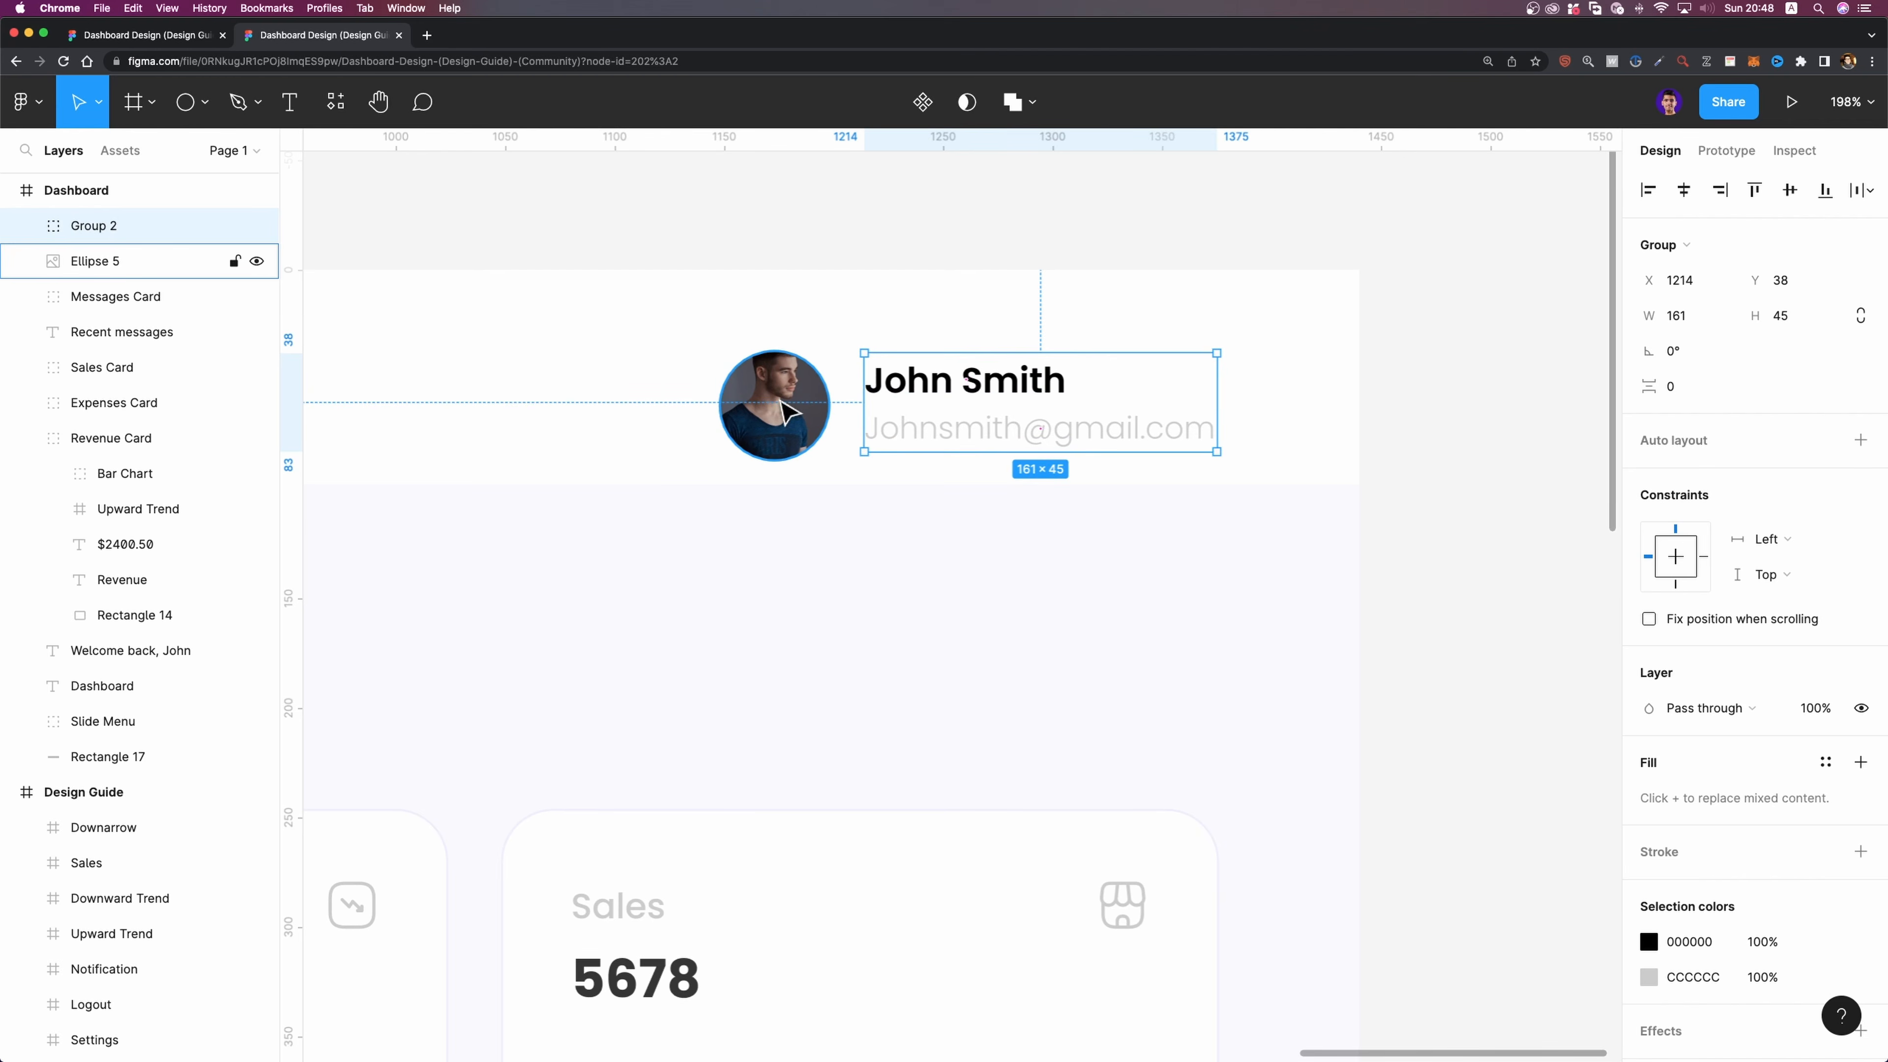
key(Left)
key(Left)
key(Left)
key(Left)
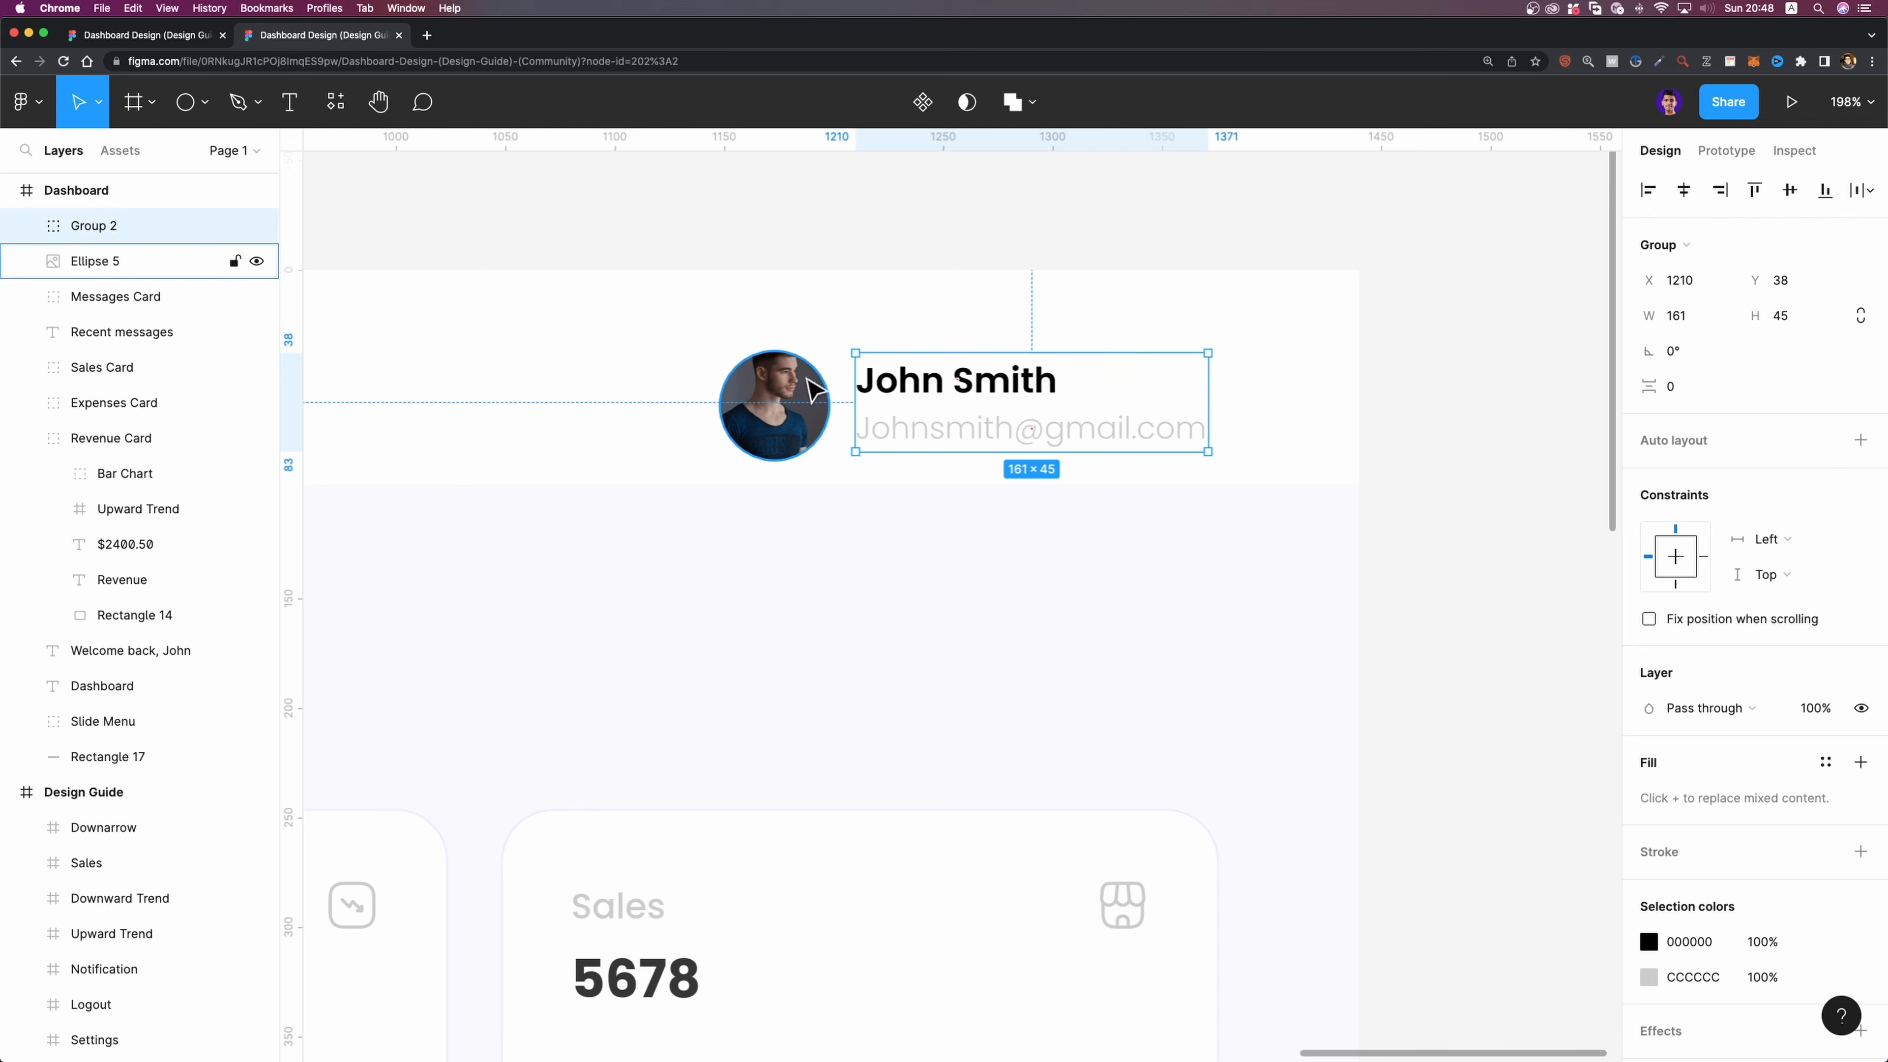
Draw a small status circle on the avatar's upper-right edge and set its size to 12 × 12.
scroll(806, 374, up, 5)
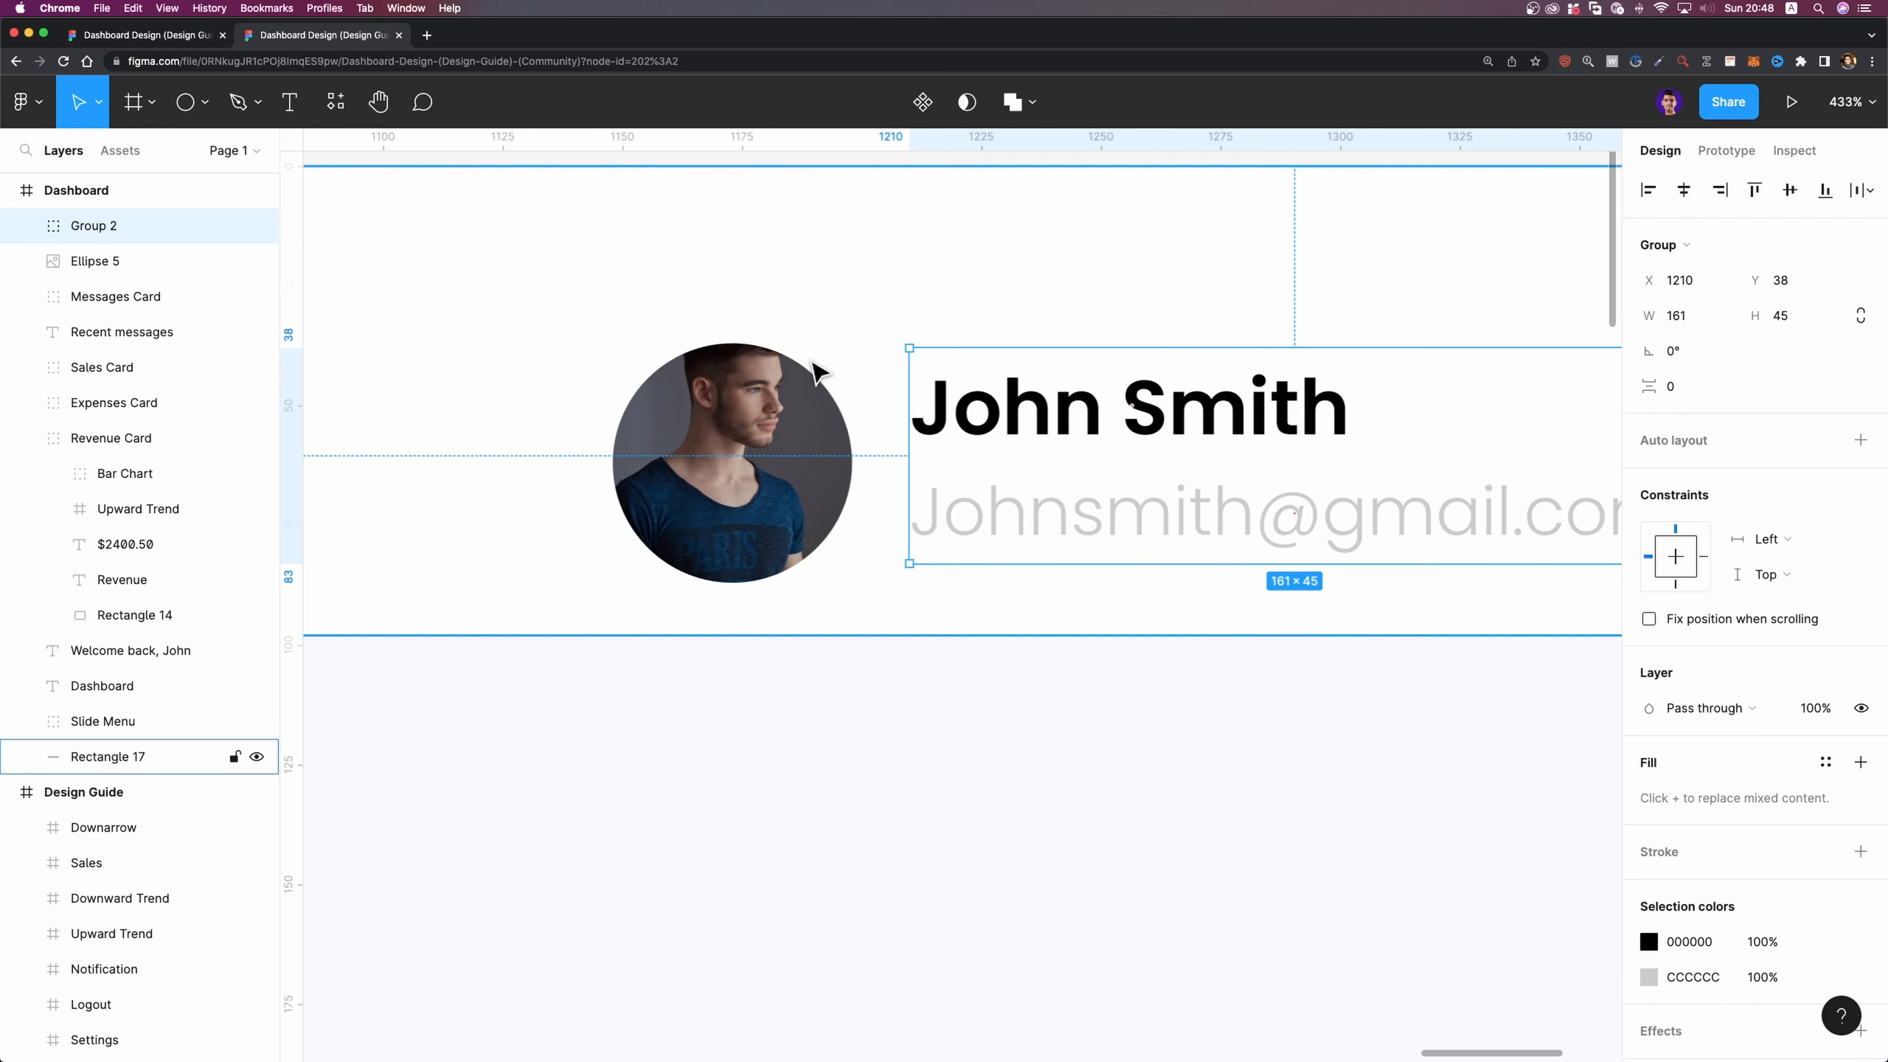
click(204, 102)
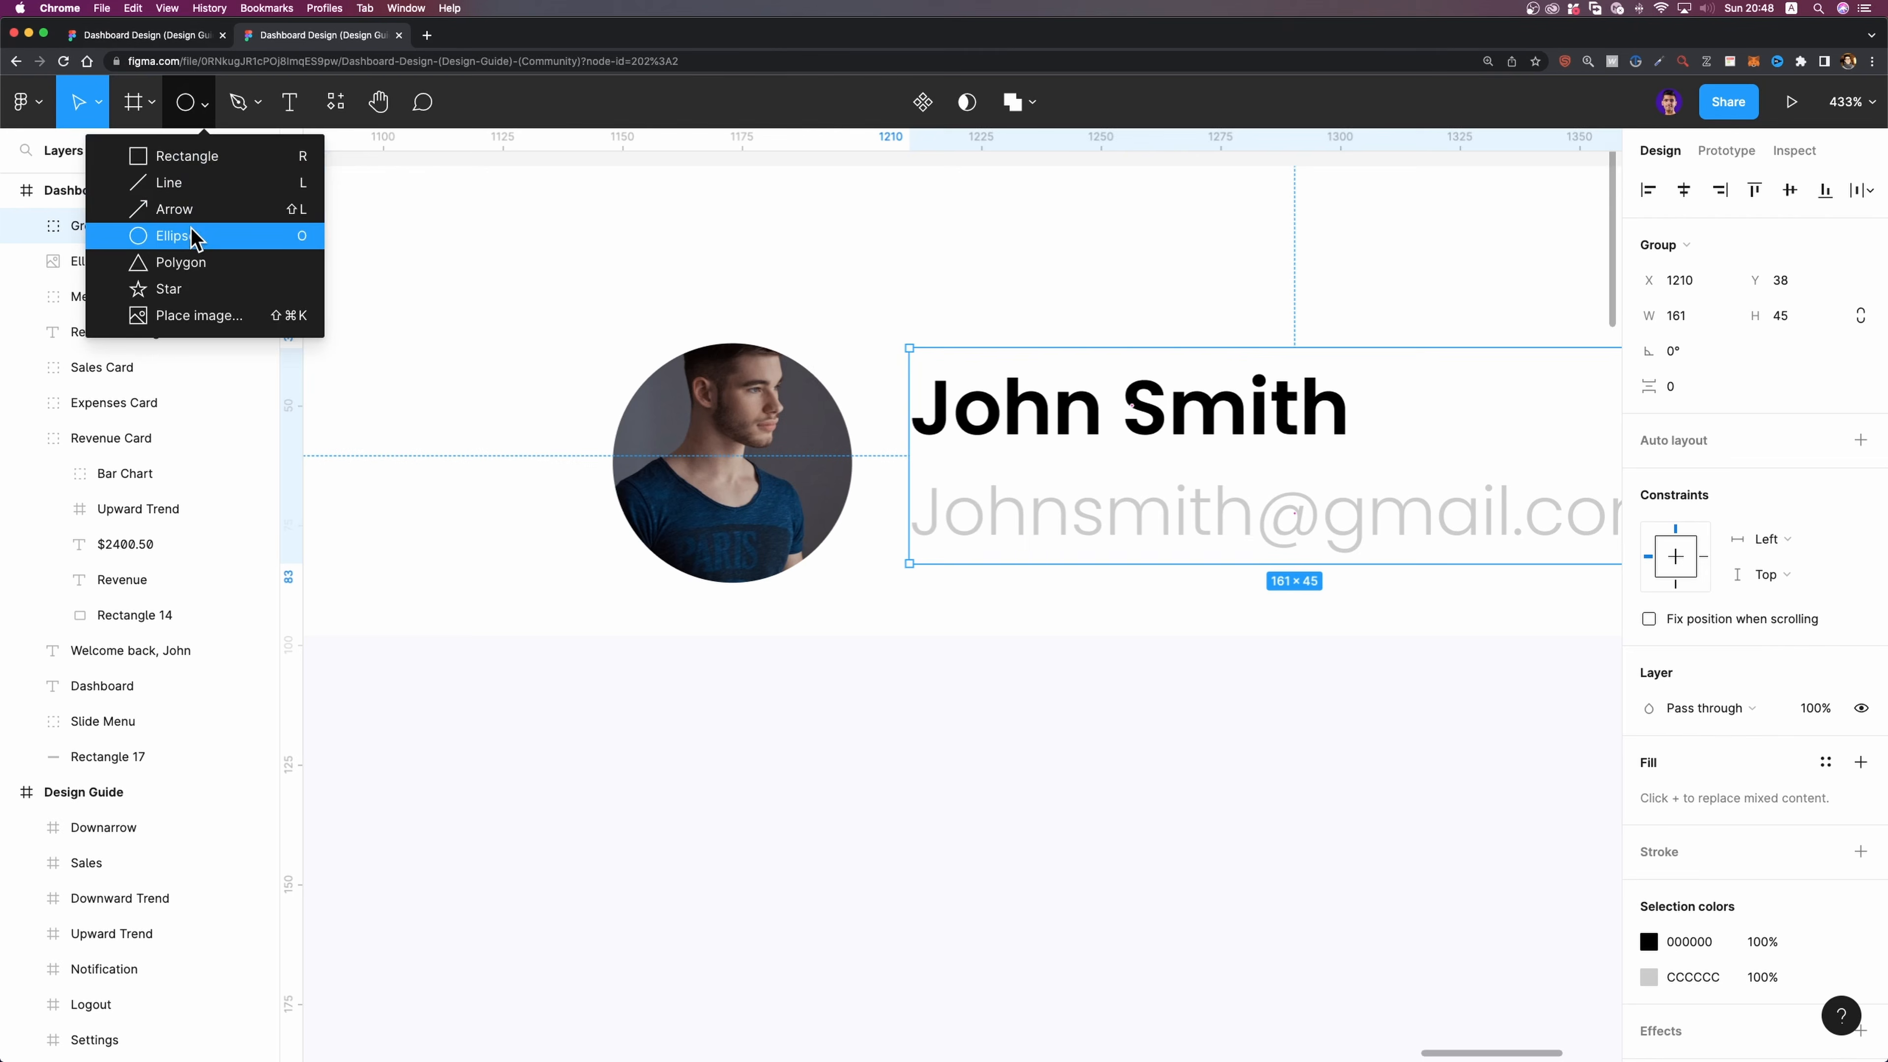
click(248, 238)
drag(799, 367, 831, 405)
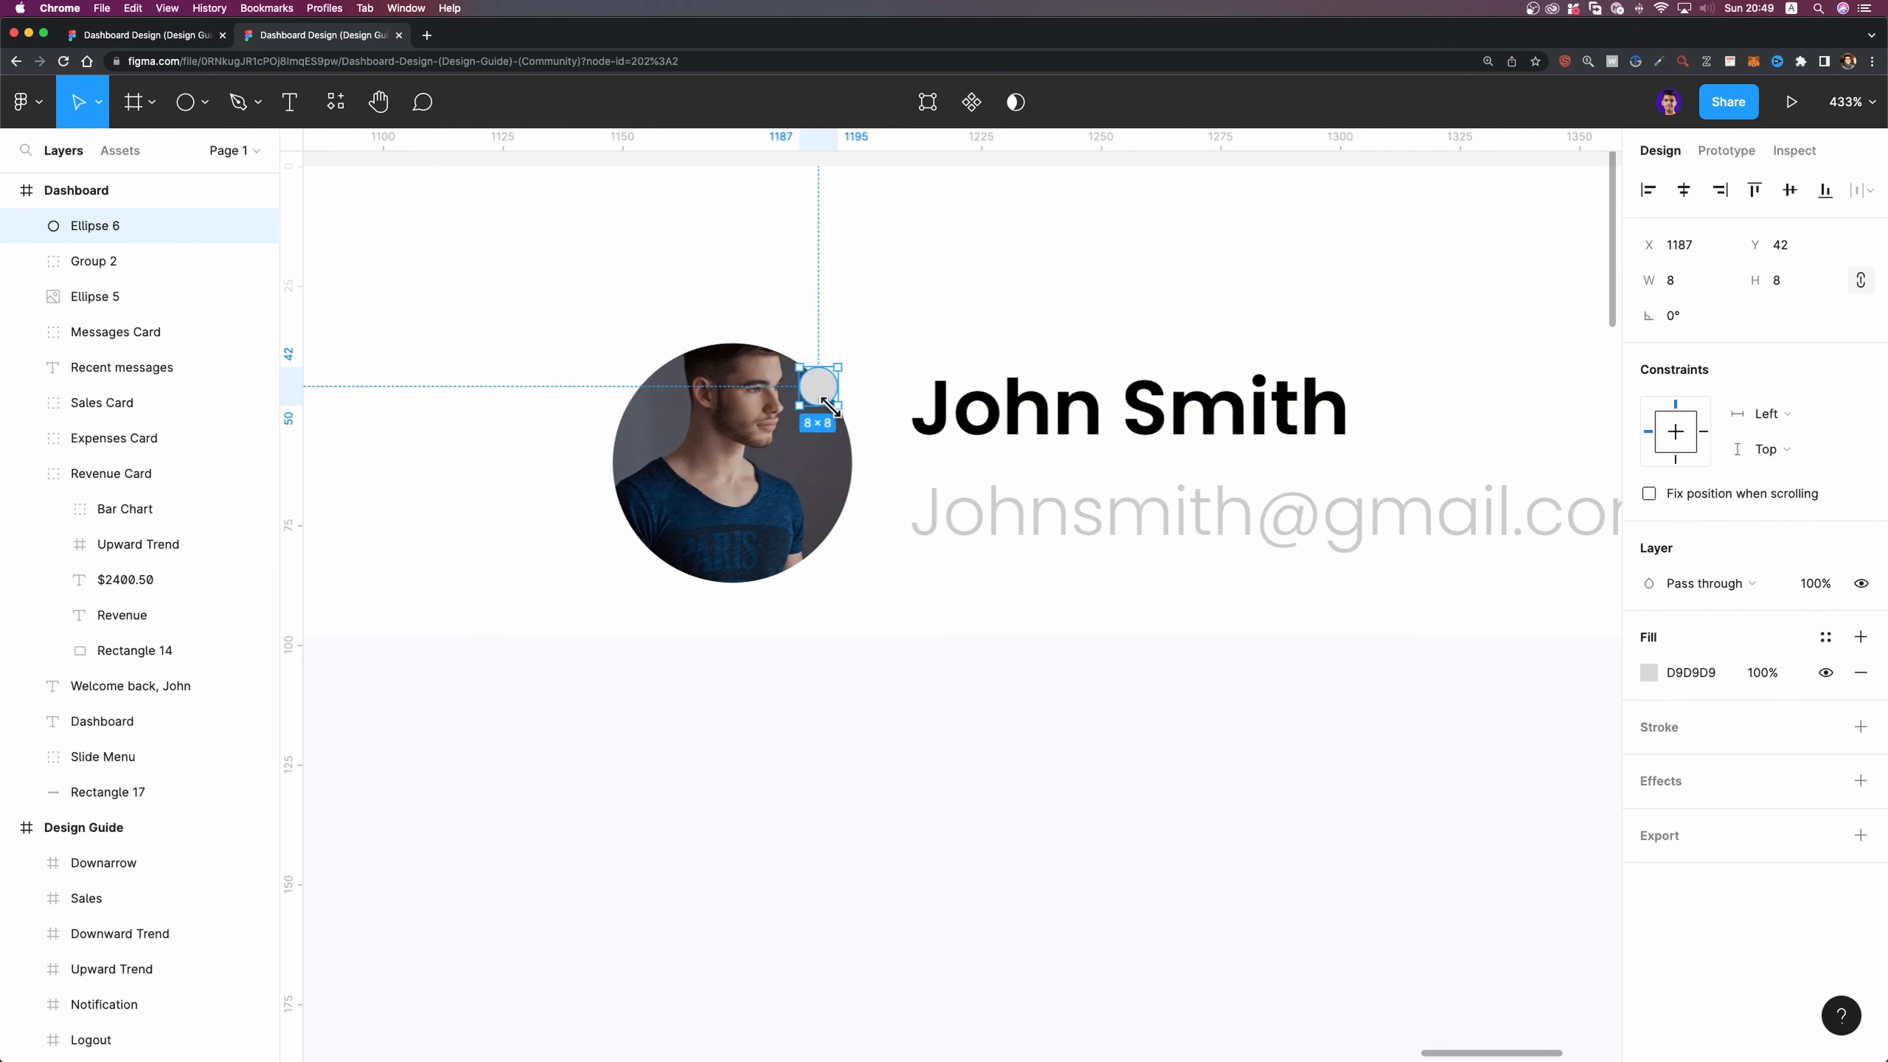
click(1697, 290)
text(12)
key(Return)
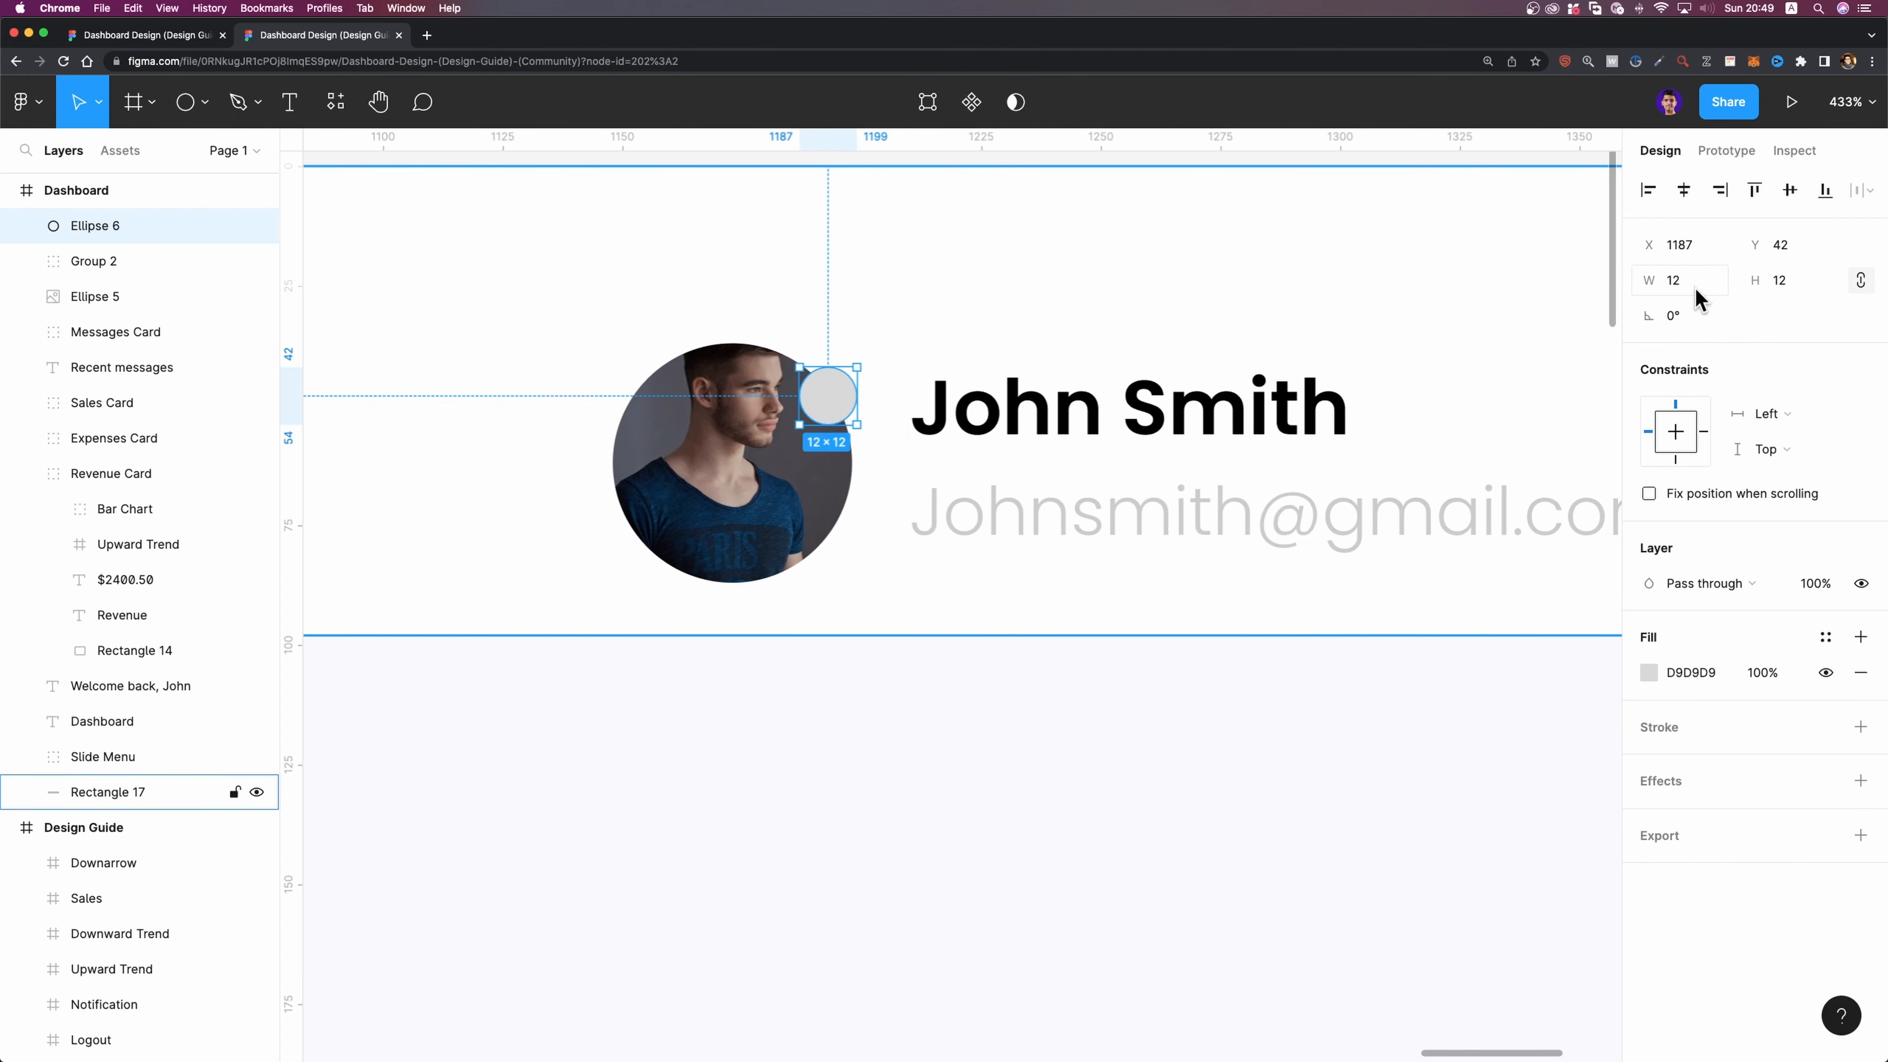
Change the status circle's fill to green 2FC675.
click(1649, 672)
drag(1431, 799, 1496, 800)
drag(1598, 536, 1562, 575)
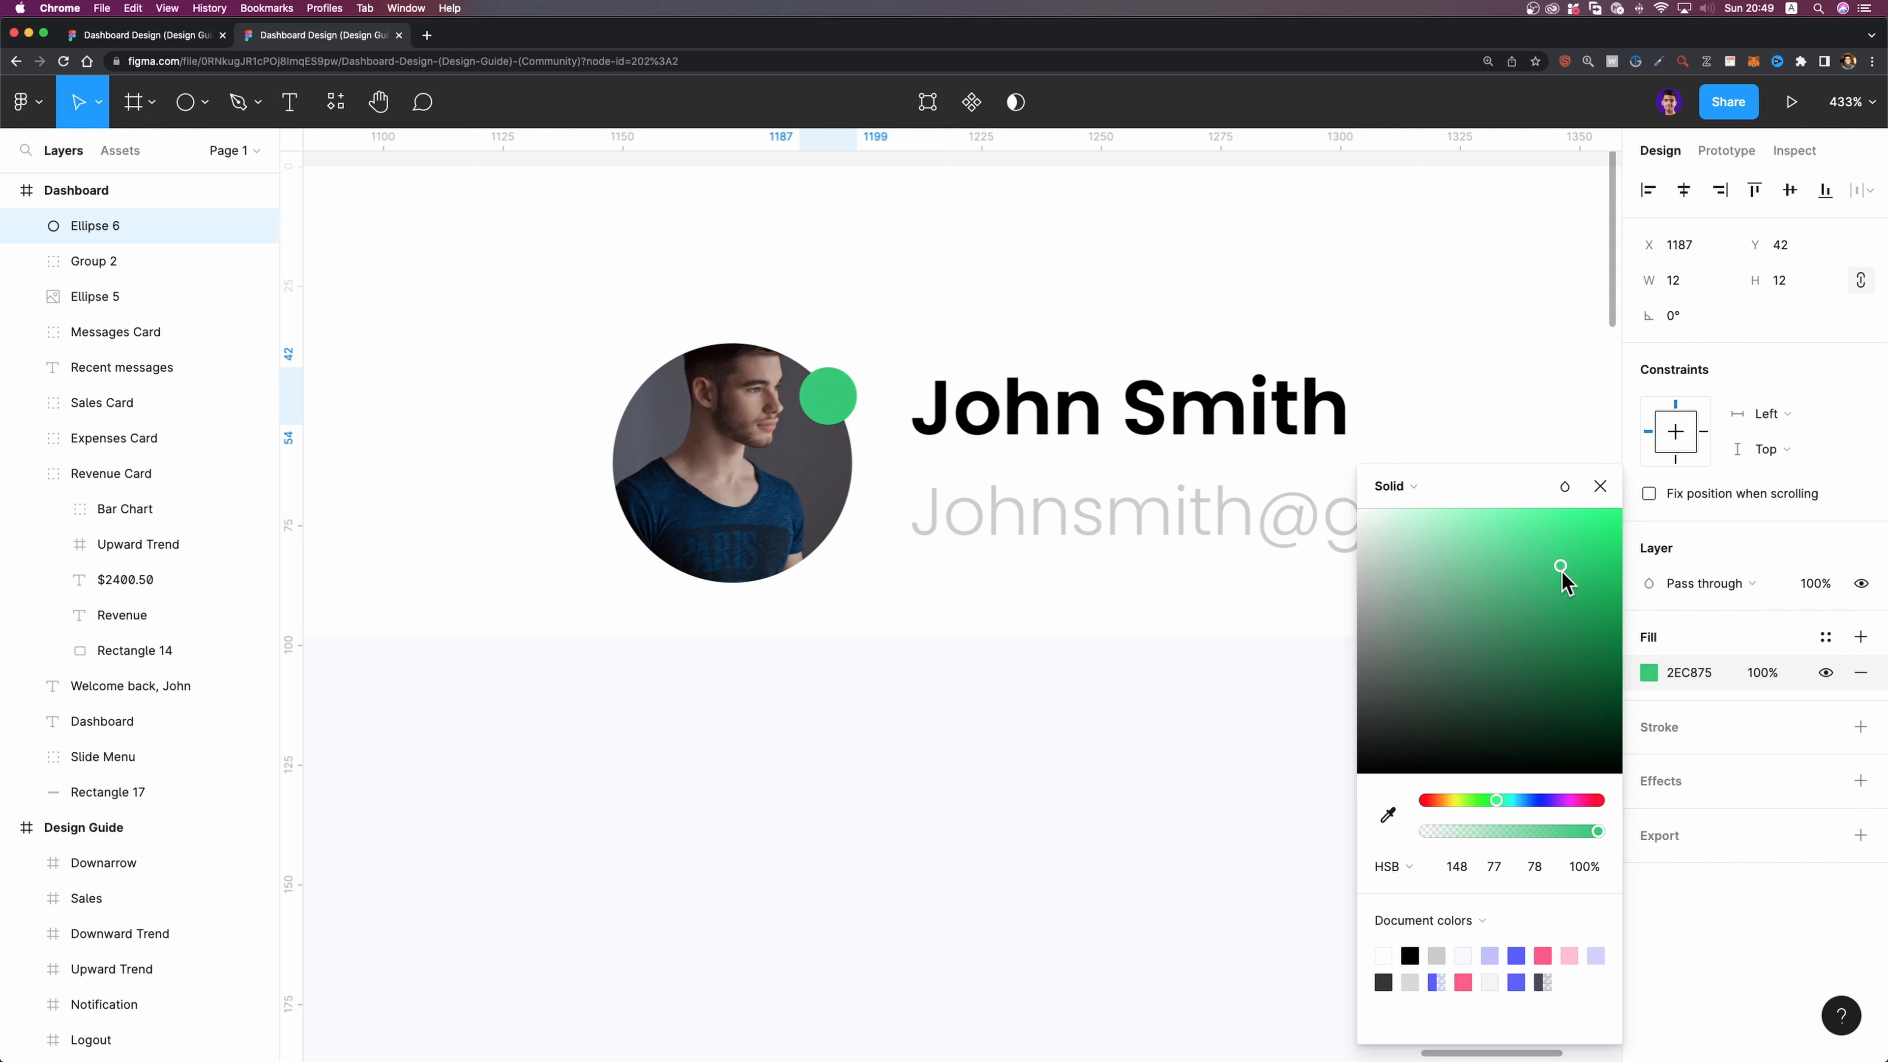
click(1601, 486)
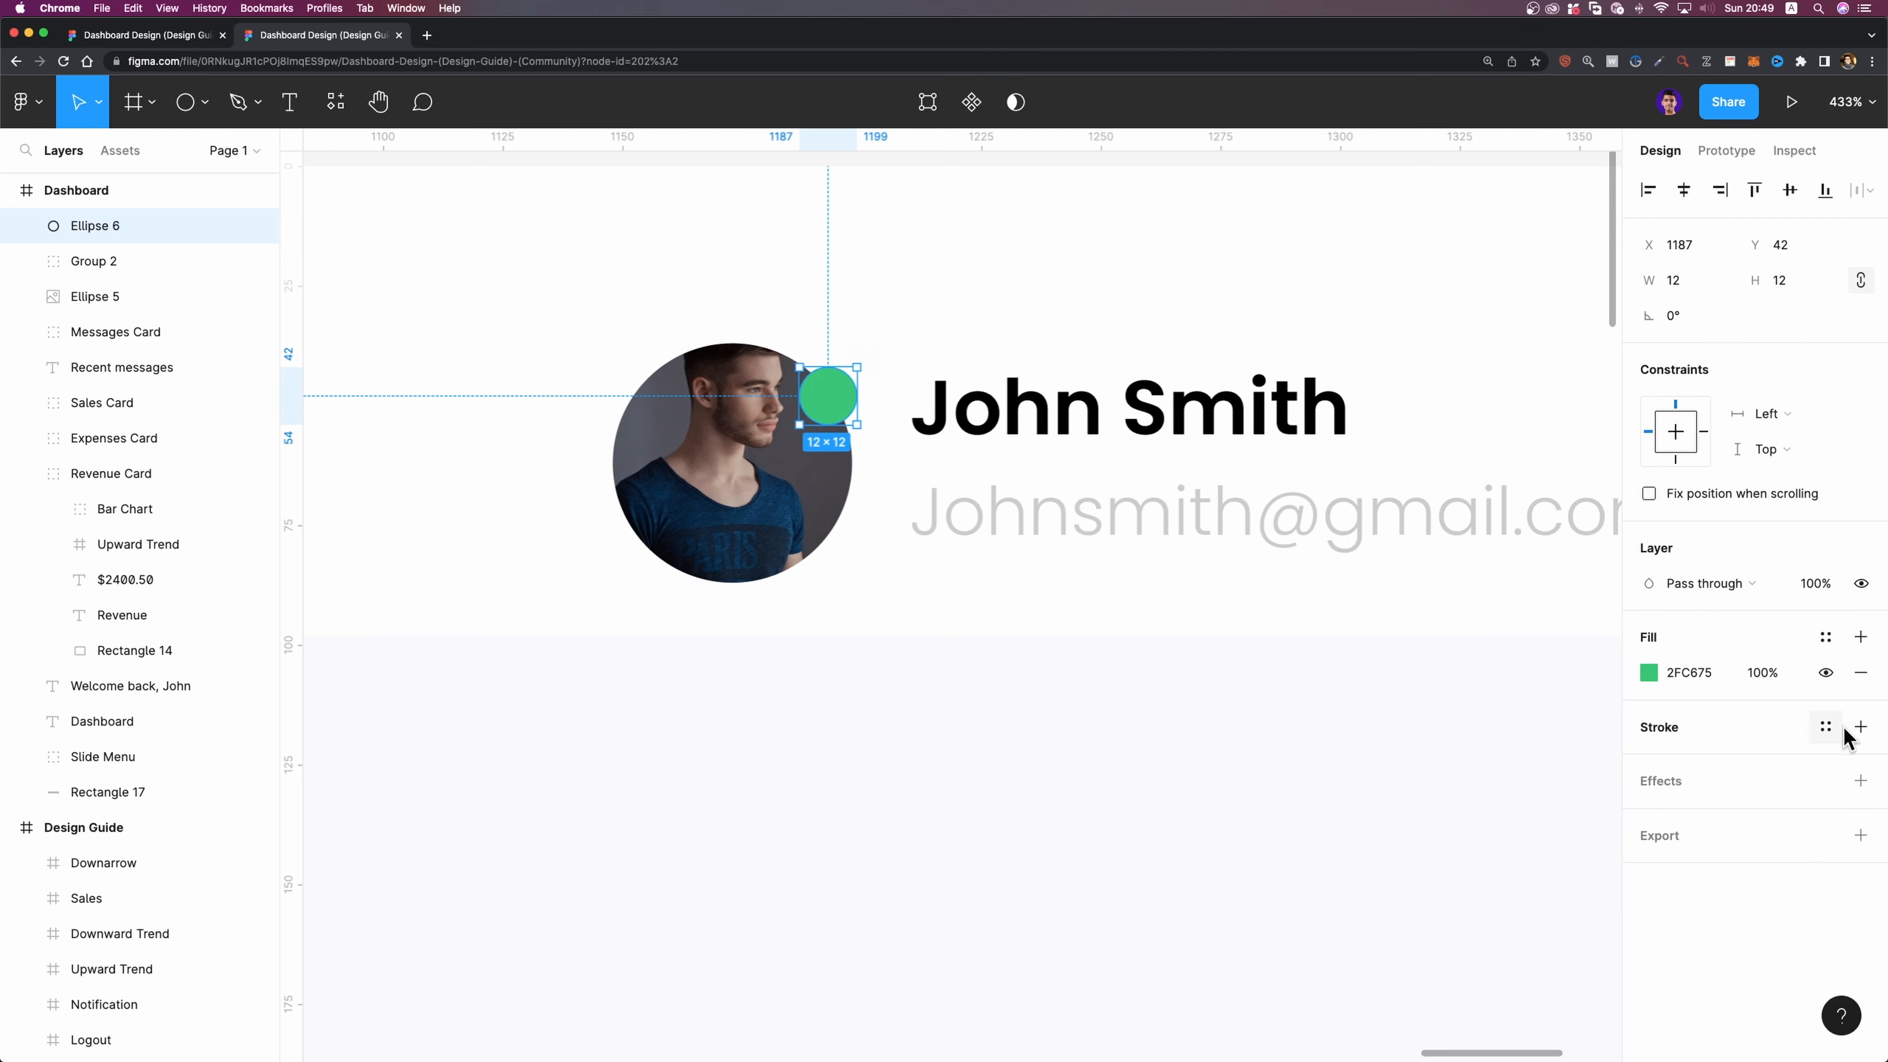
Add a white FFFFFF stroke to the status circle with a thickness of 2, aligned Inside.
click(1861, 726)
click(1648, 762)
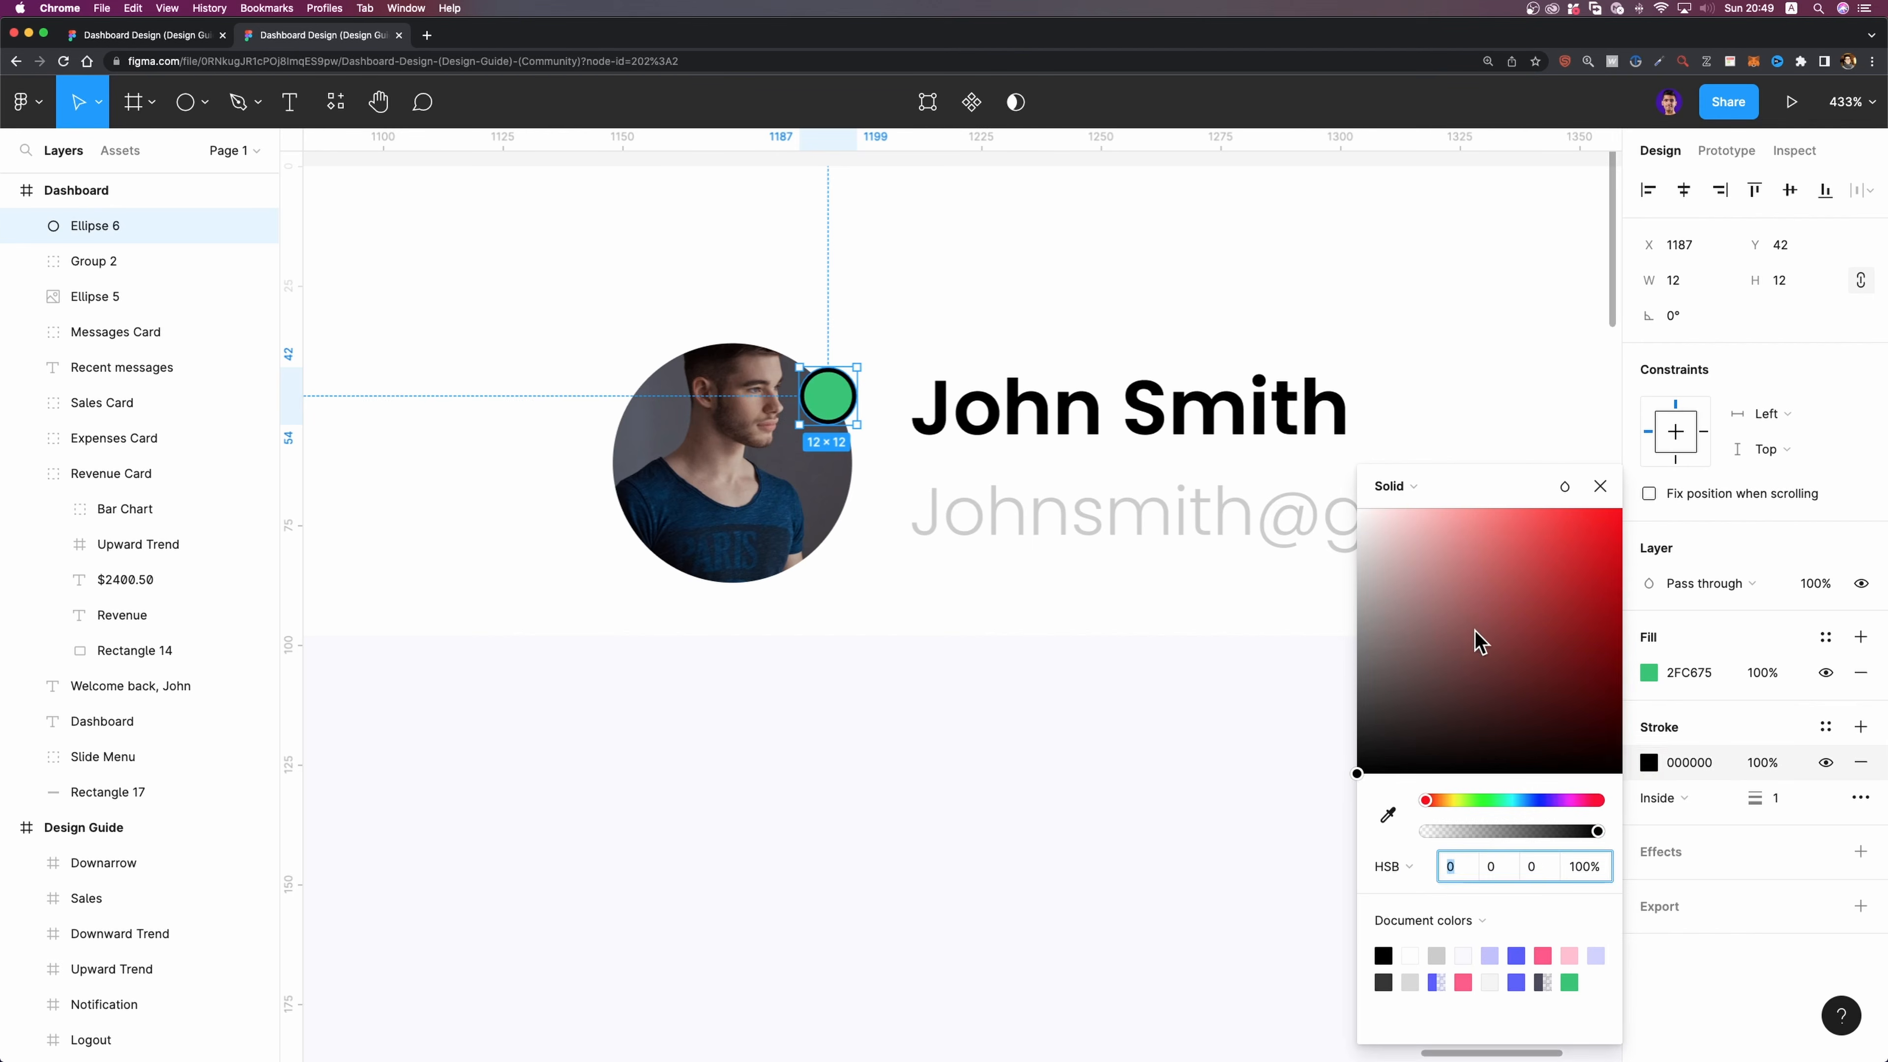
drag(1475, 641, 1285, 485)
click(1601, 486)
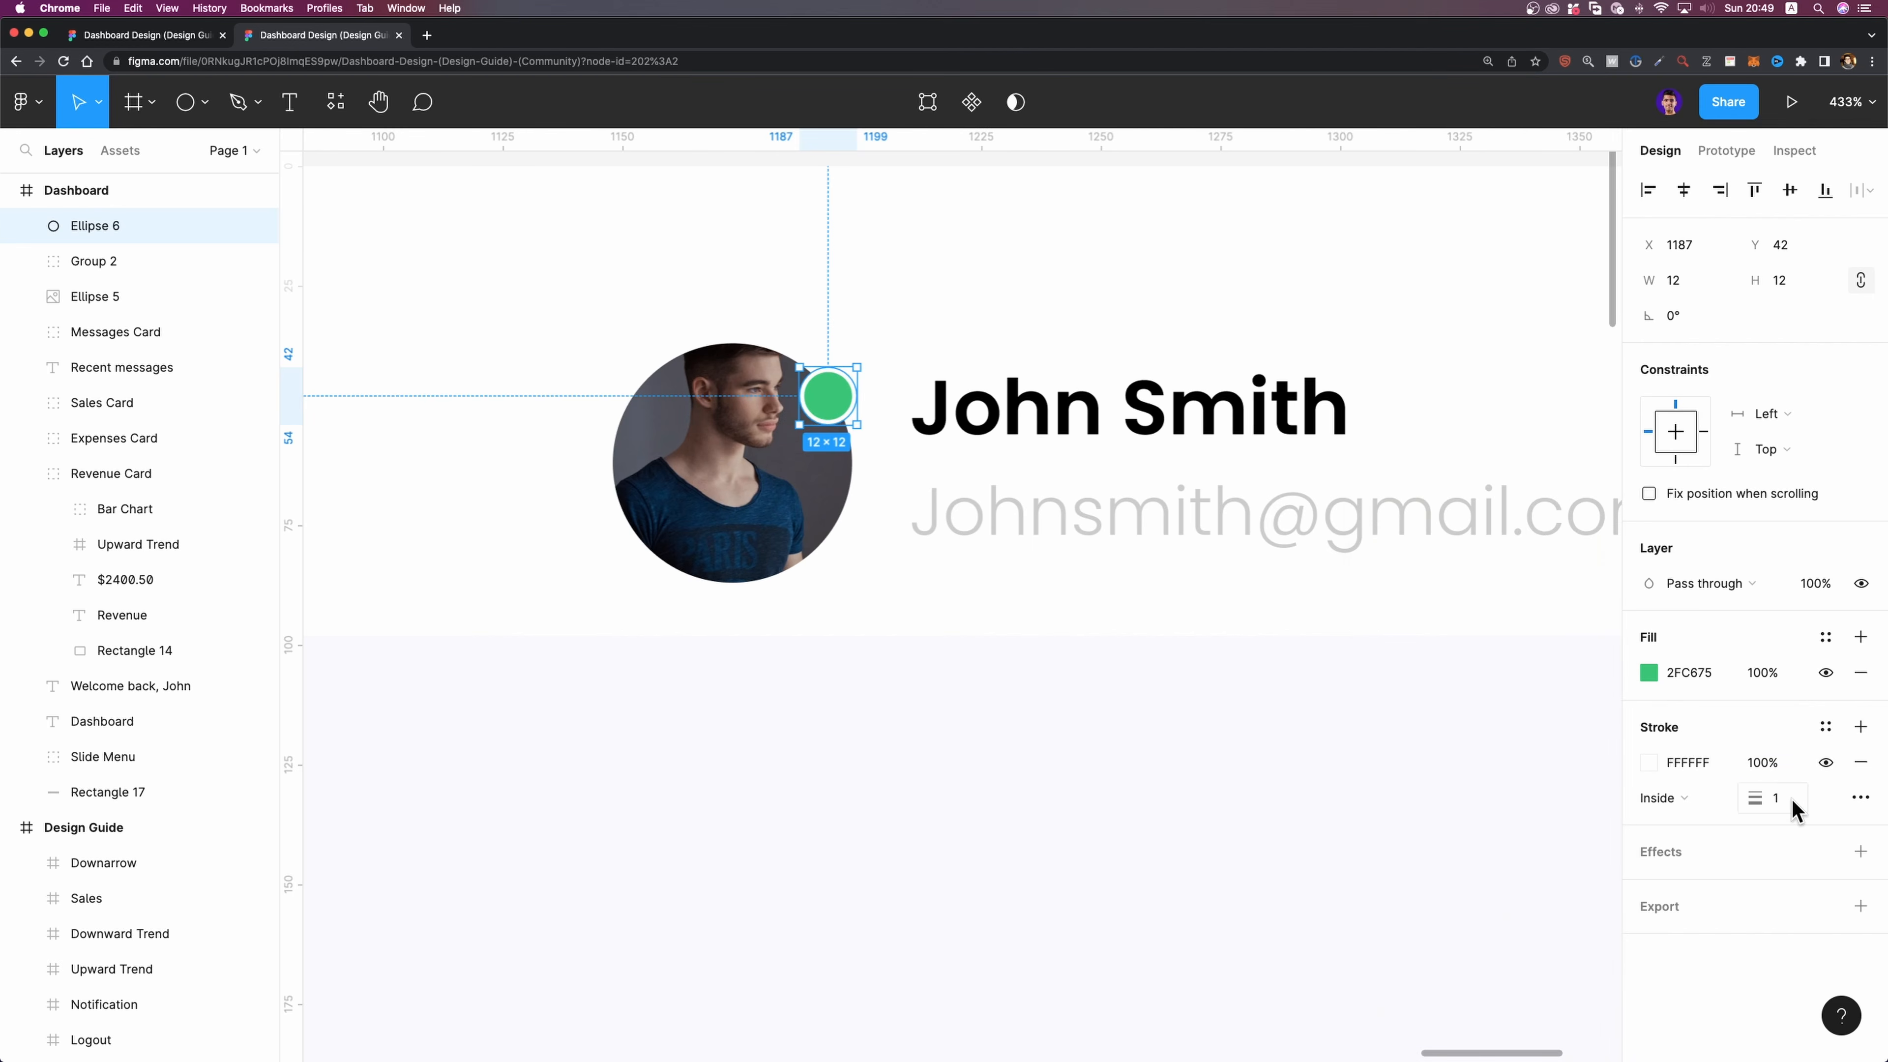
text(2)
key(Return)
click(1672, 803)
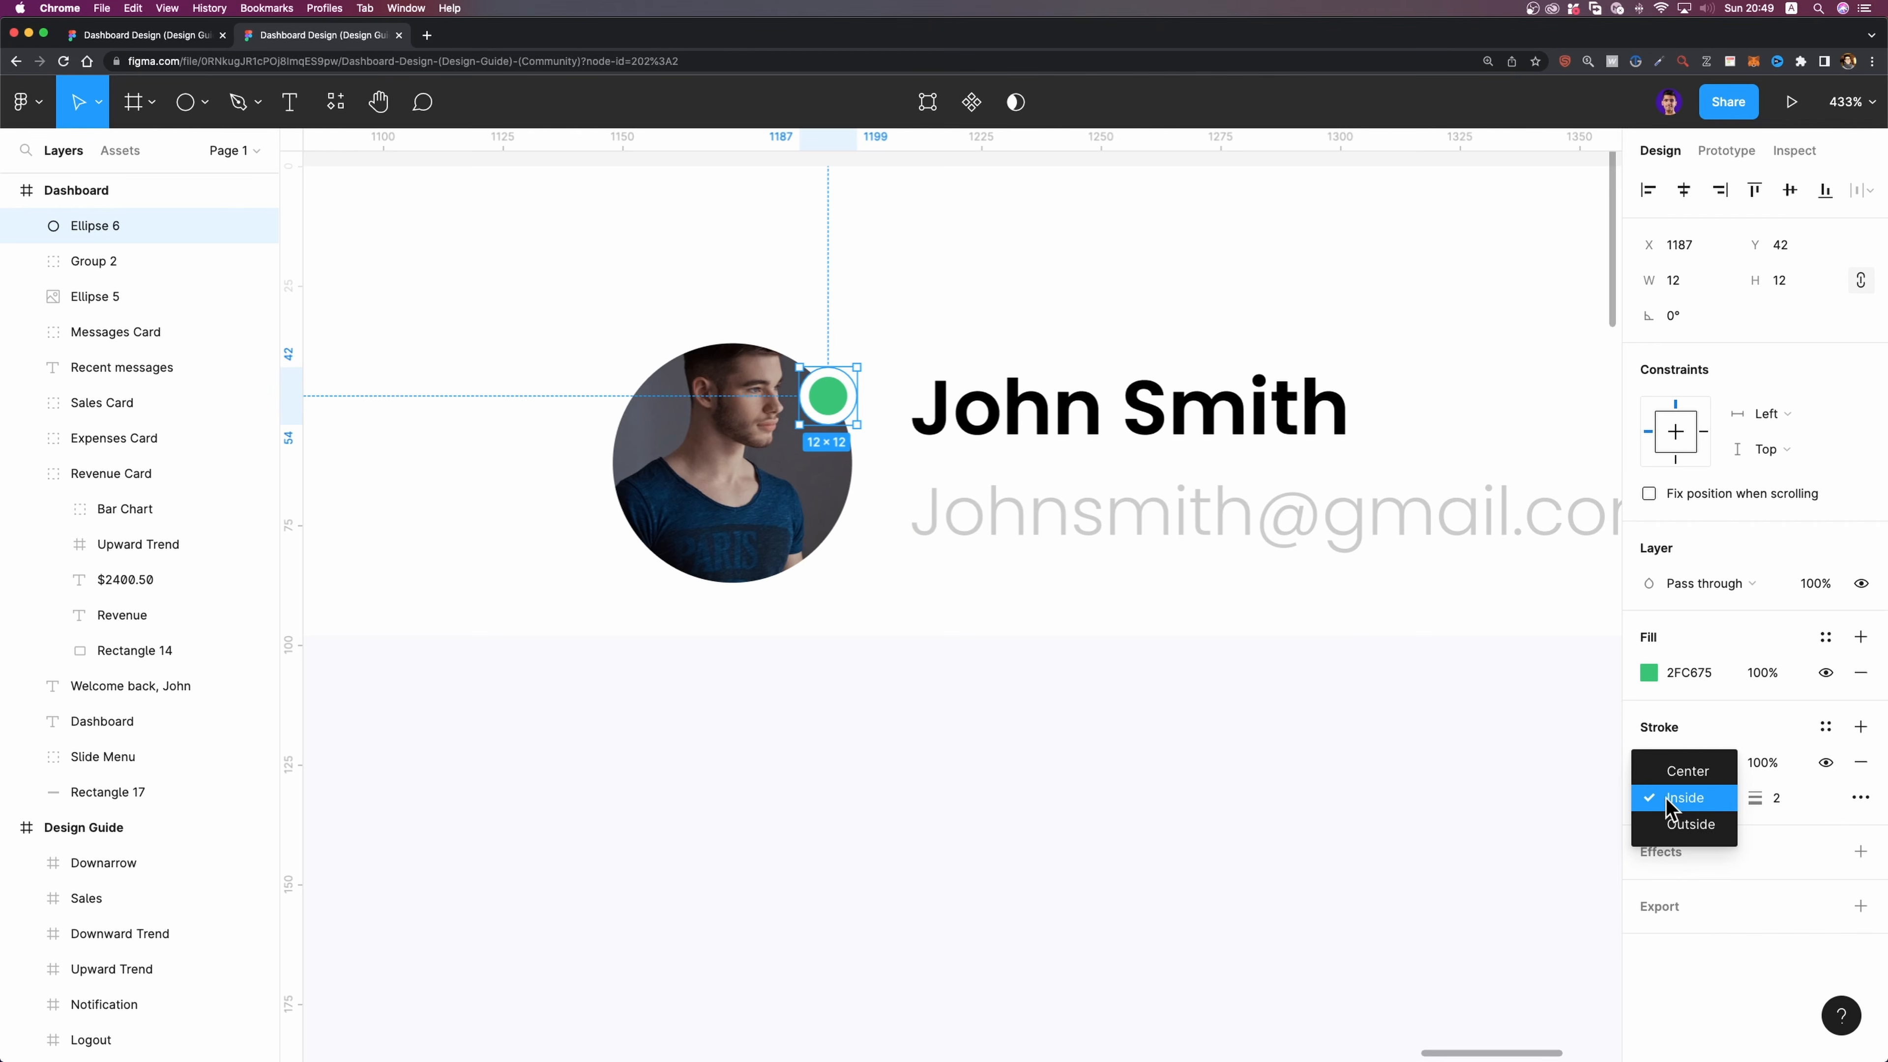
click(1691, 806)
Move the status circle to X 1186, Y 38 and group it with the avatar photo.
drag(839, 388, 838, 377)
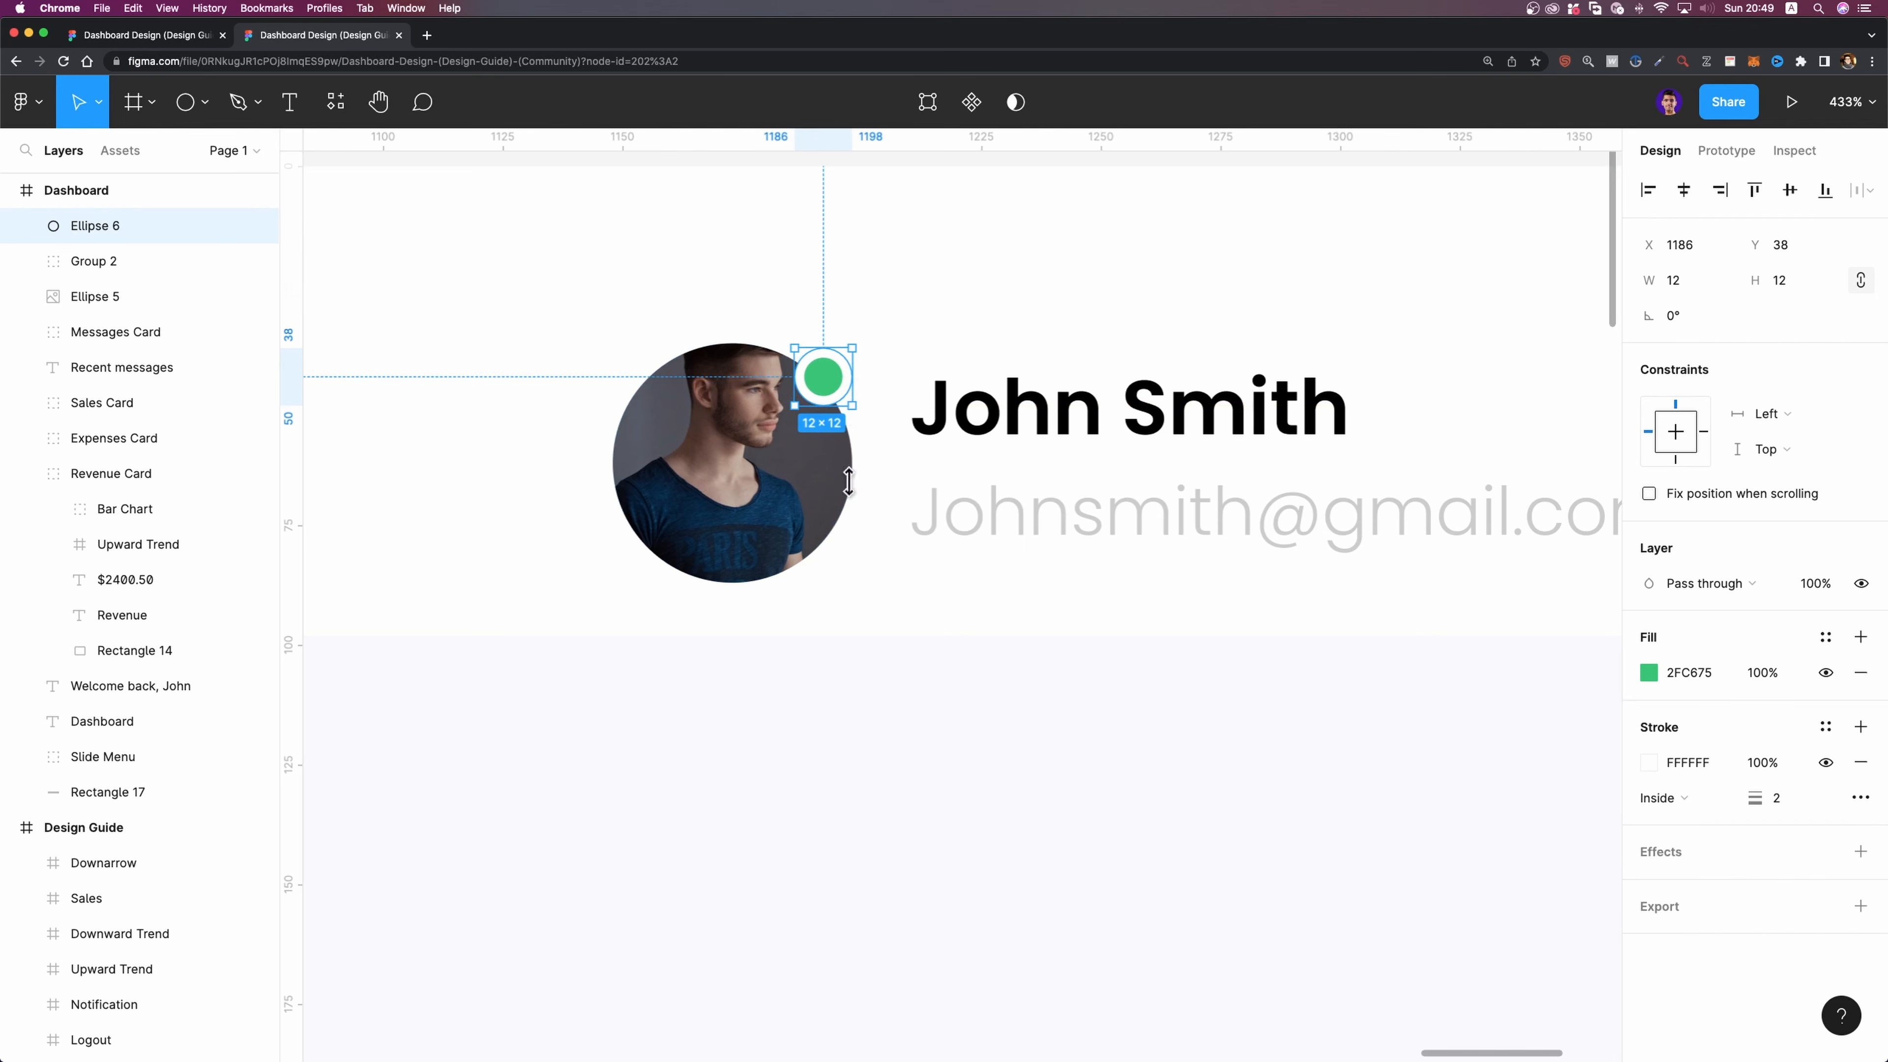
click(862, 698)
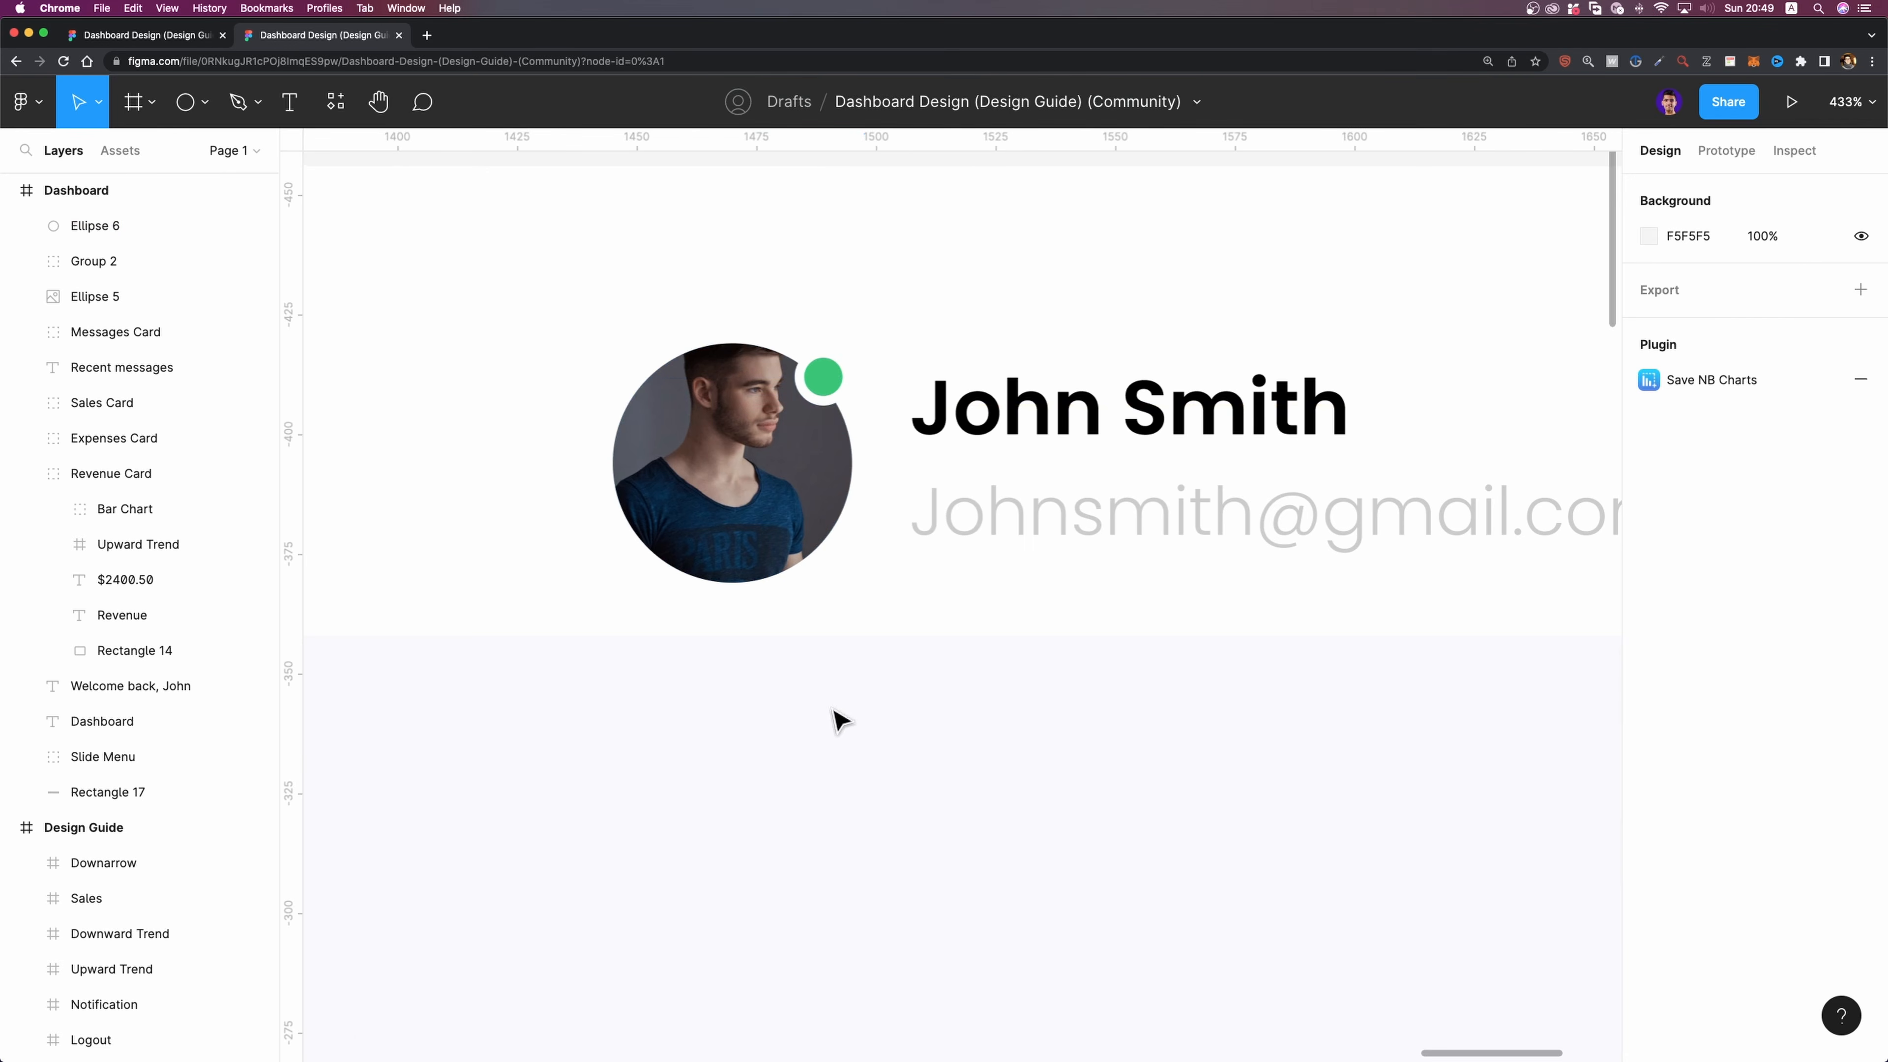
click(813, 428)
shift+click(831, 375)
key(super+g)
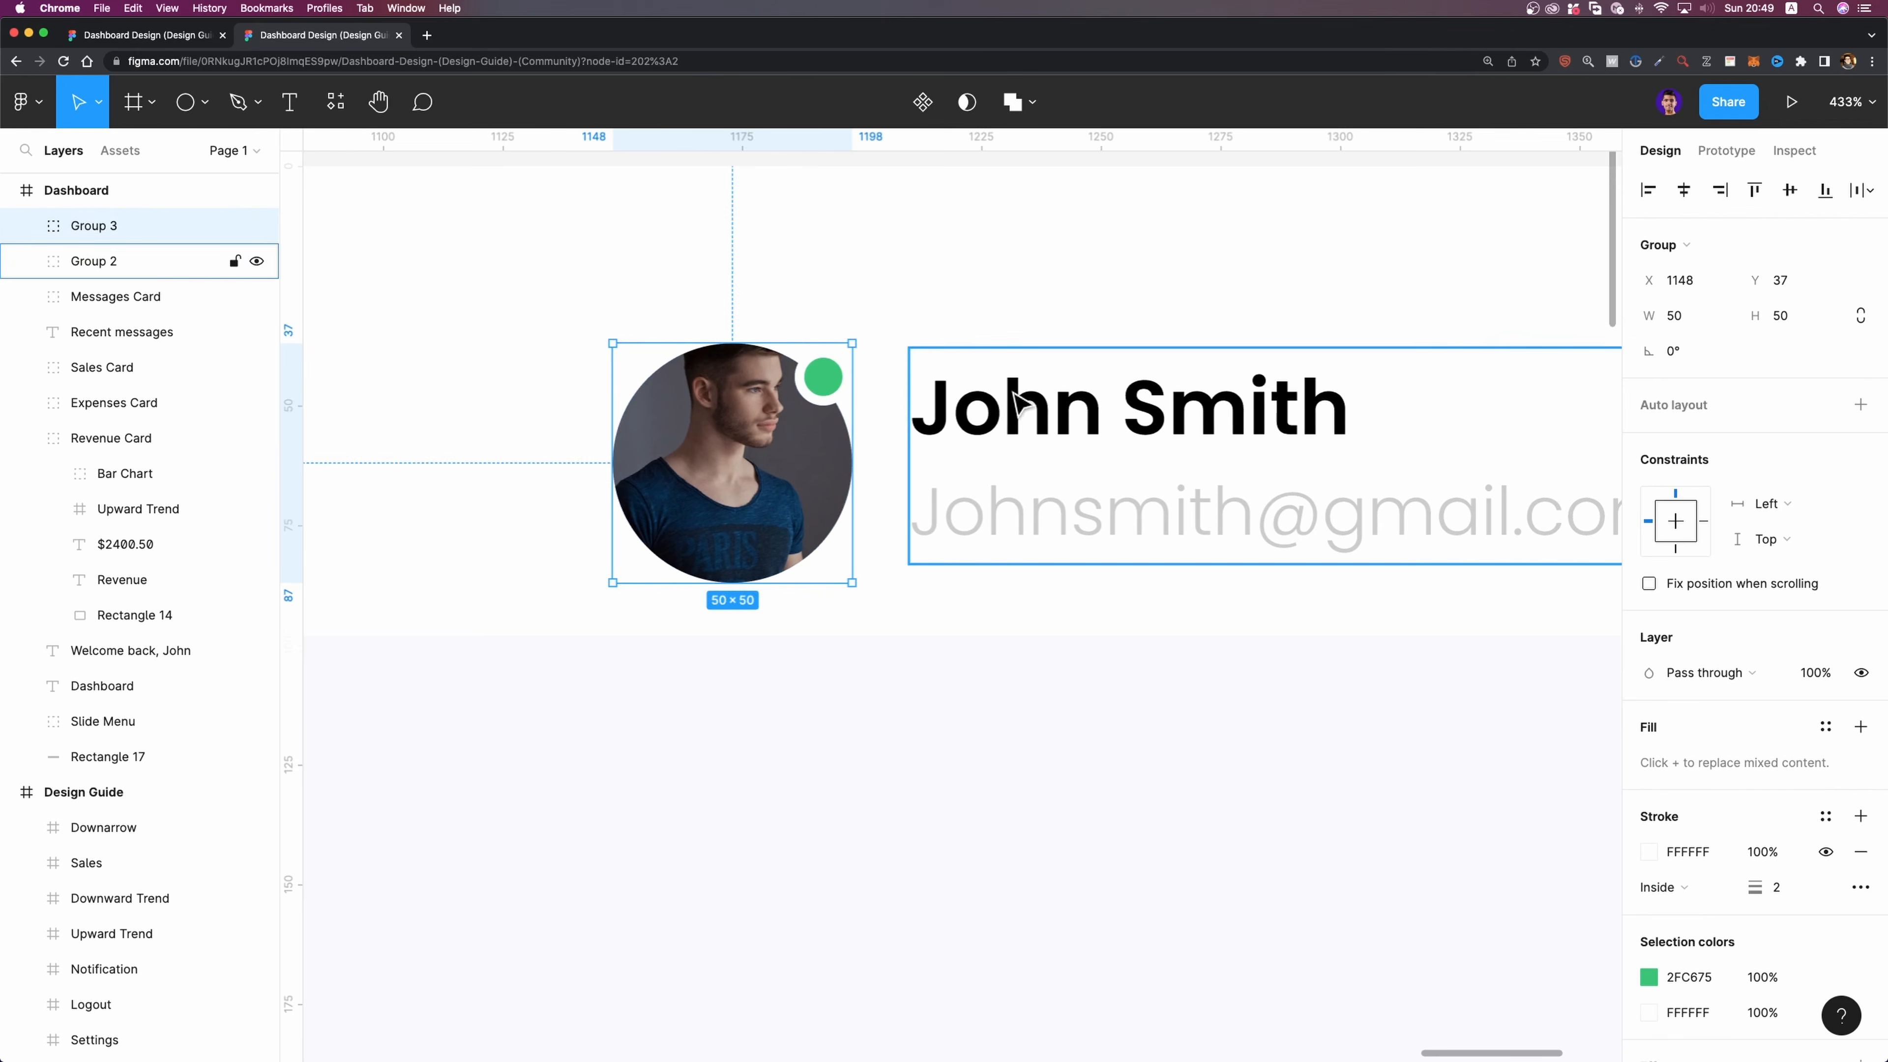
Align the avatar group and the text group by their vertical centers and group them together.
shift+click(1014, 394)
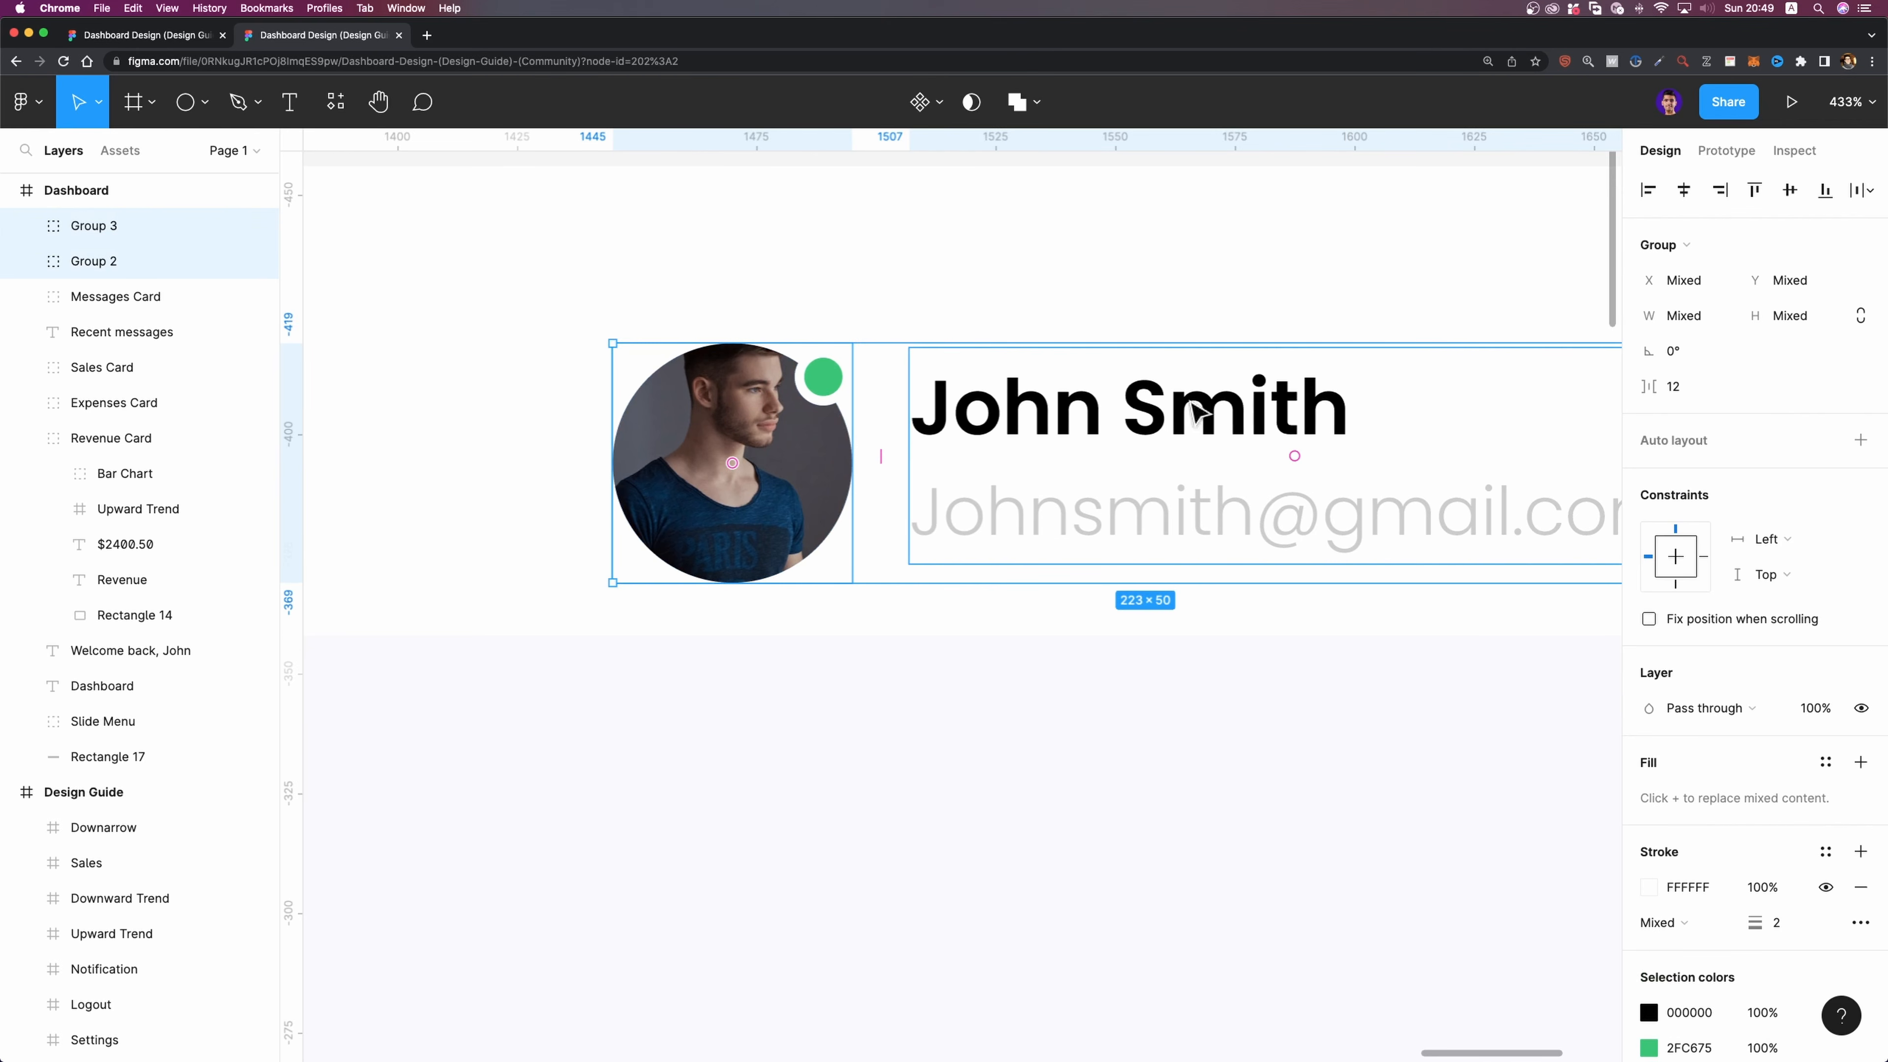
click(1788, 188)
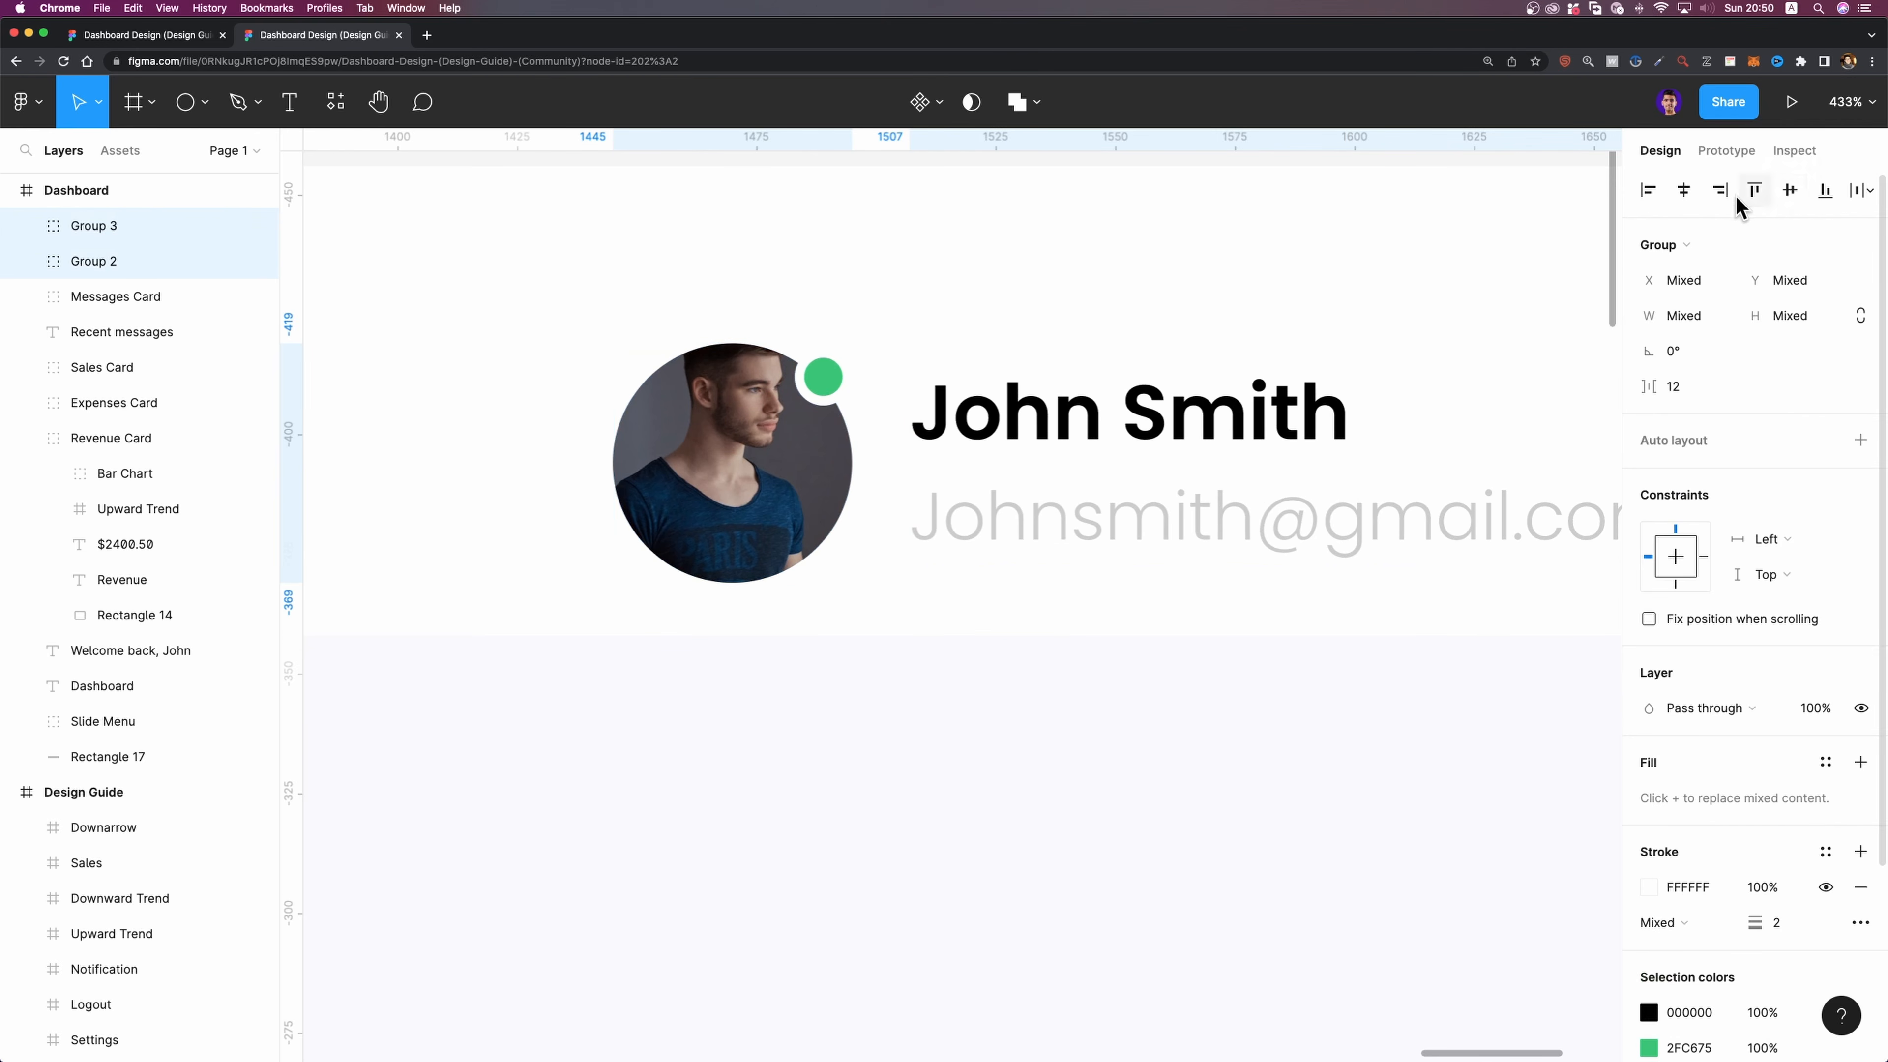
key(super+g)
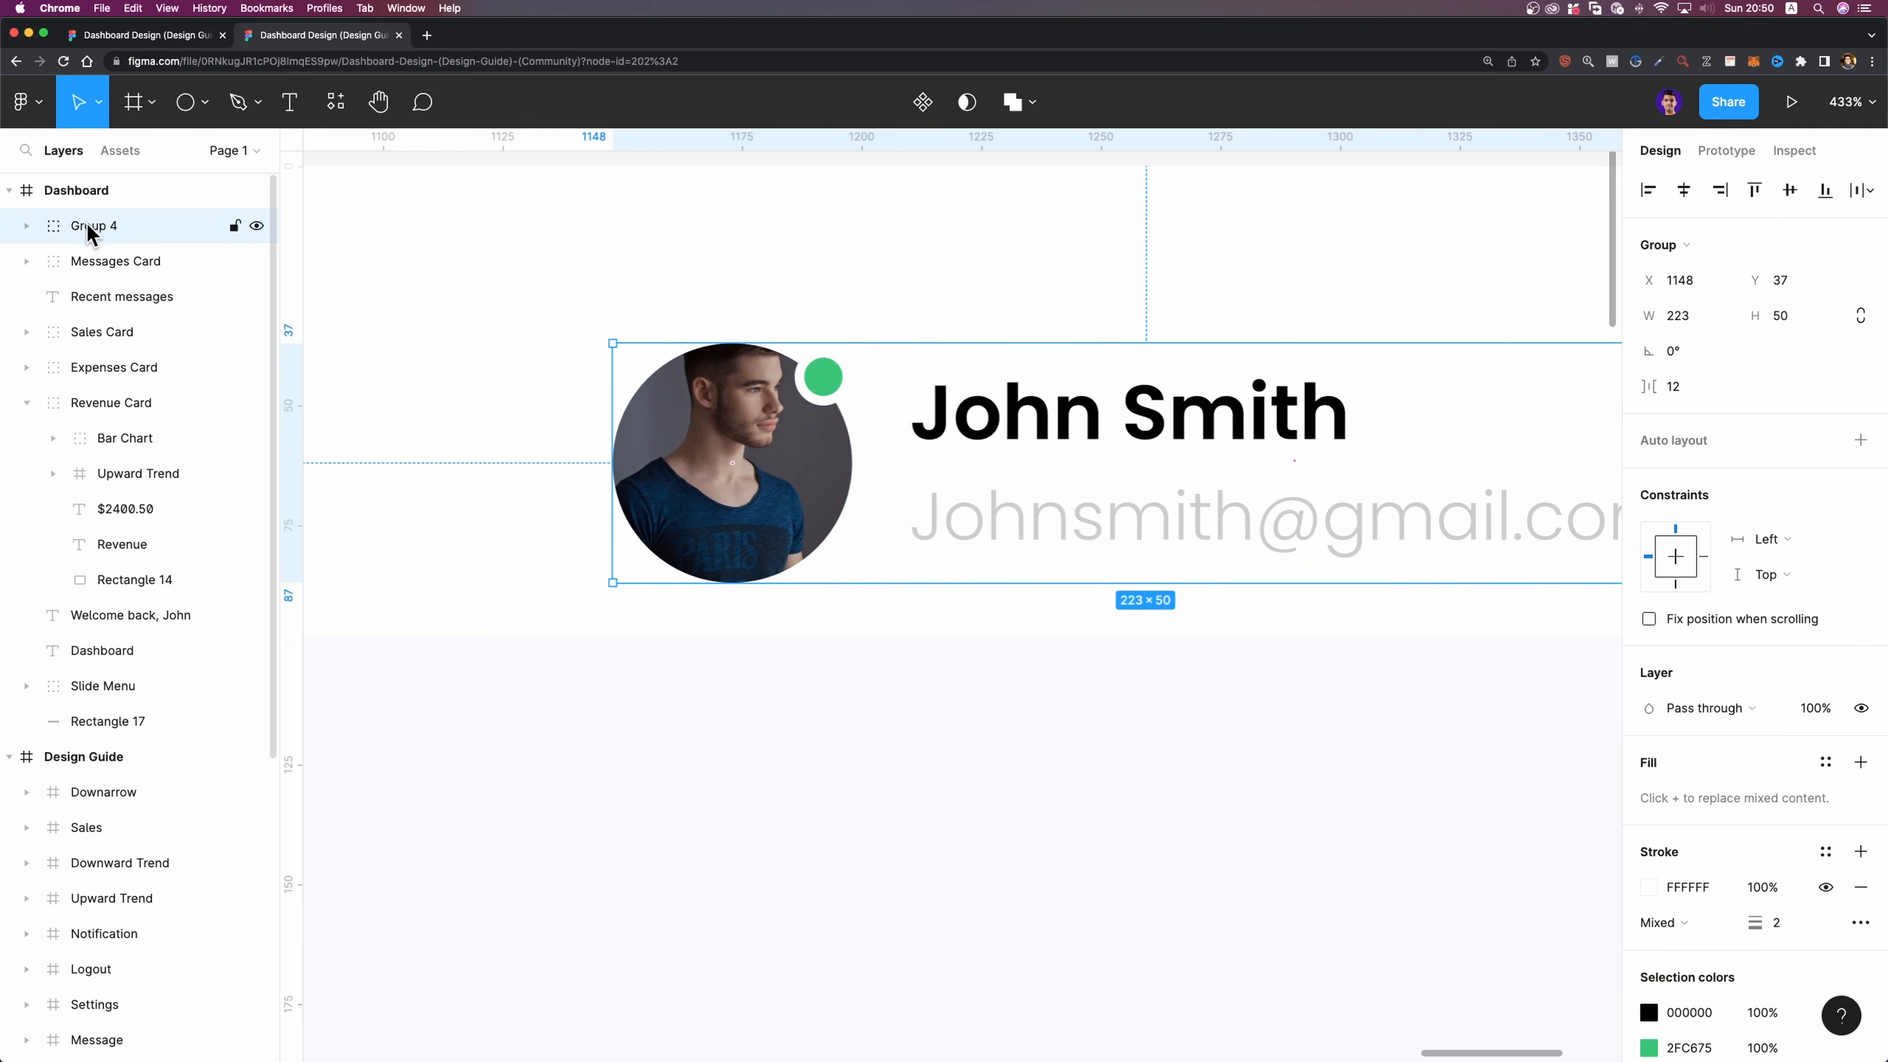
Rename the combined avatar and text group as Profile Content.
double_click(107, 228)
text(Profile Content)
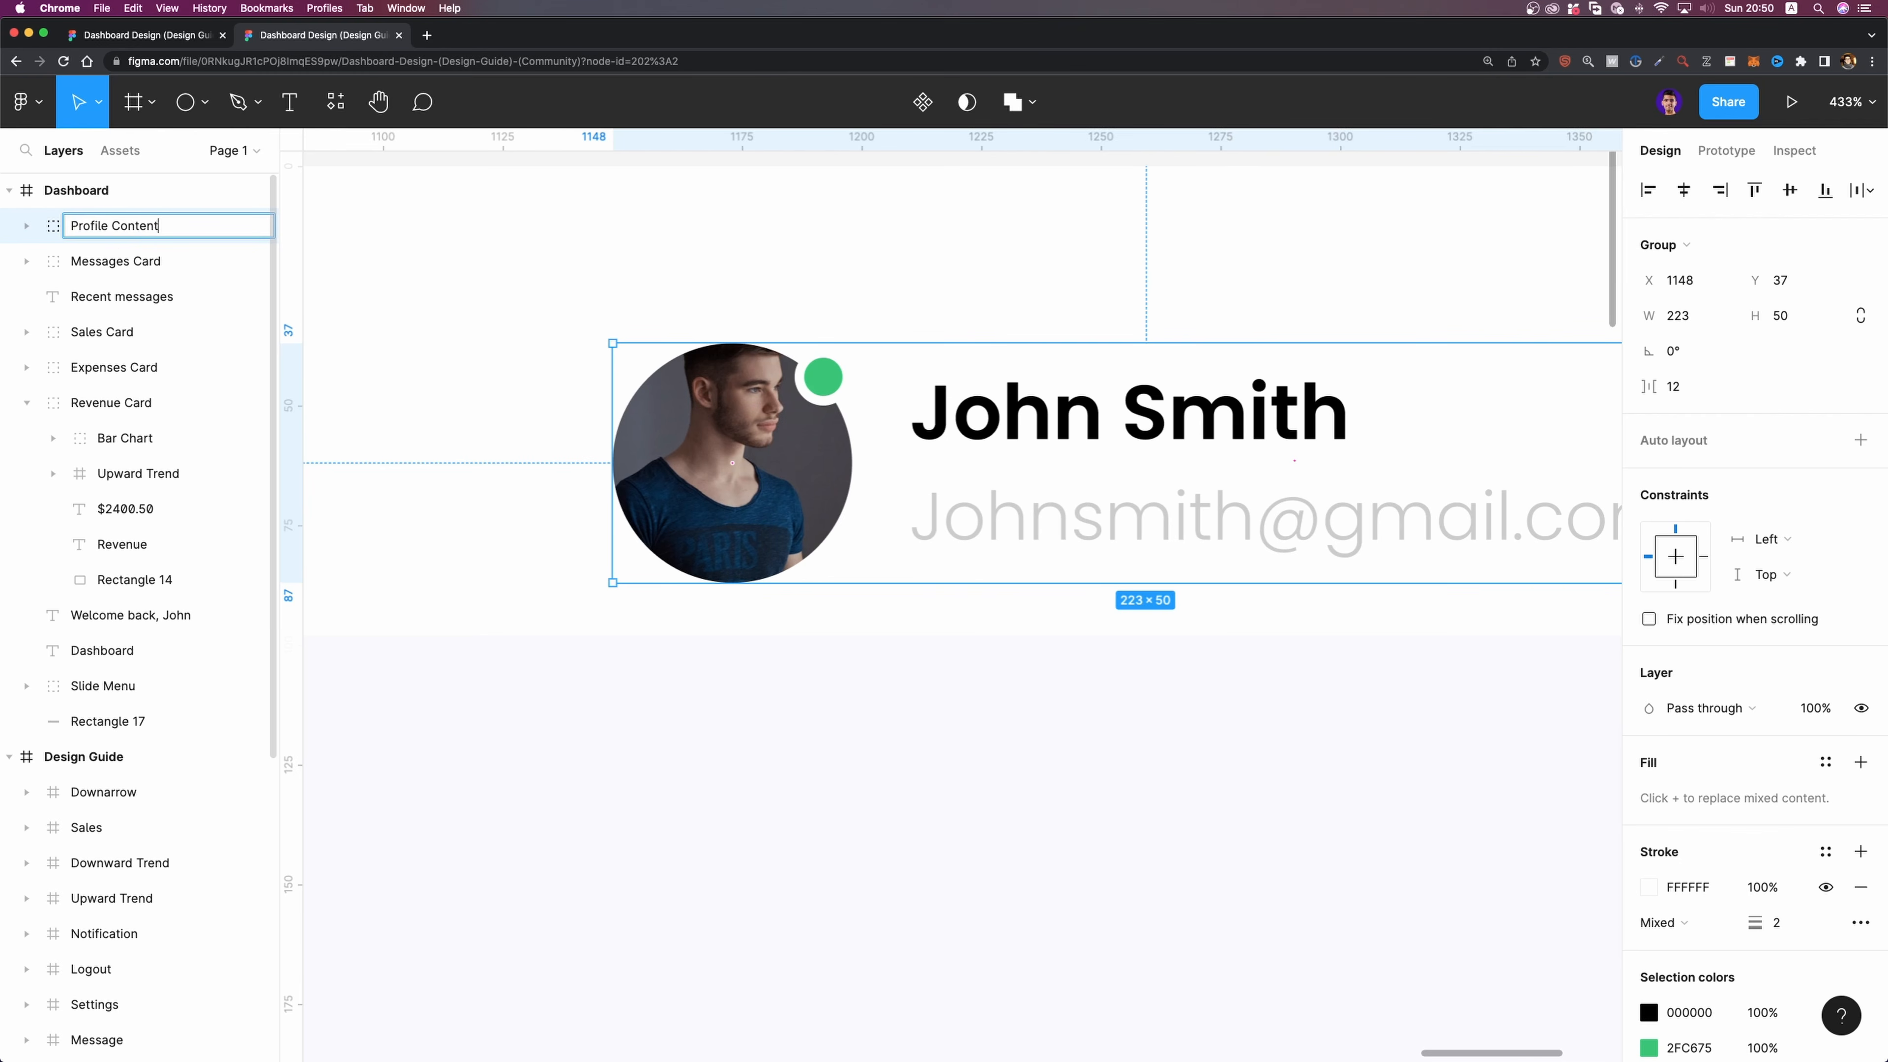
key(Return)
Show the Dashboard frame's layout grid, snap the Profile Content group to the column at X 1136, Y 27, and hide the grid again.
scroll(540, 363, down, 5)
click(100, 195)
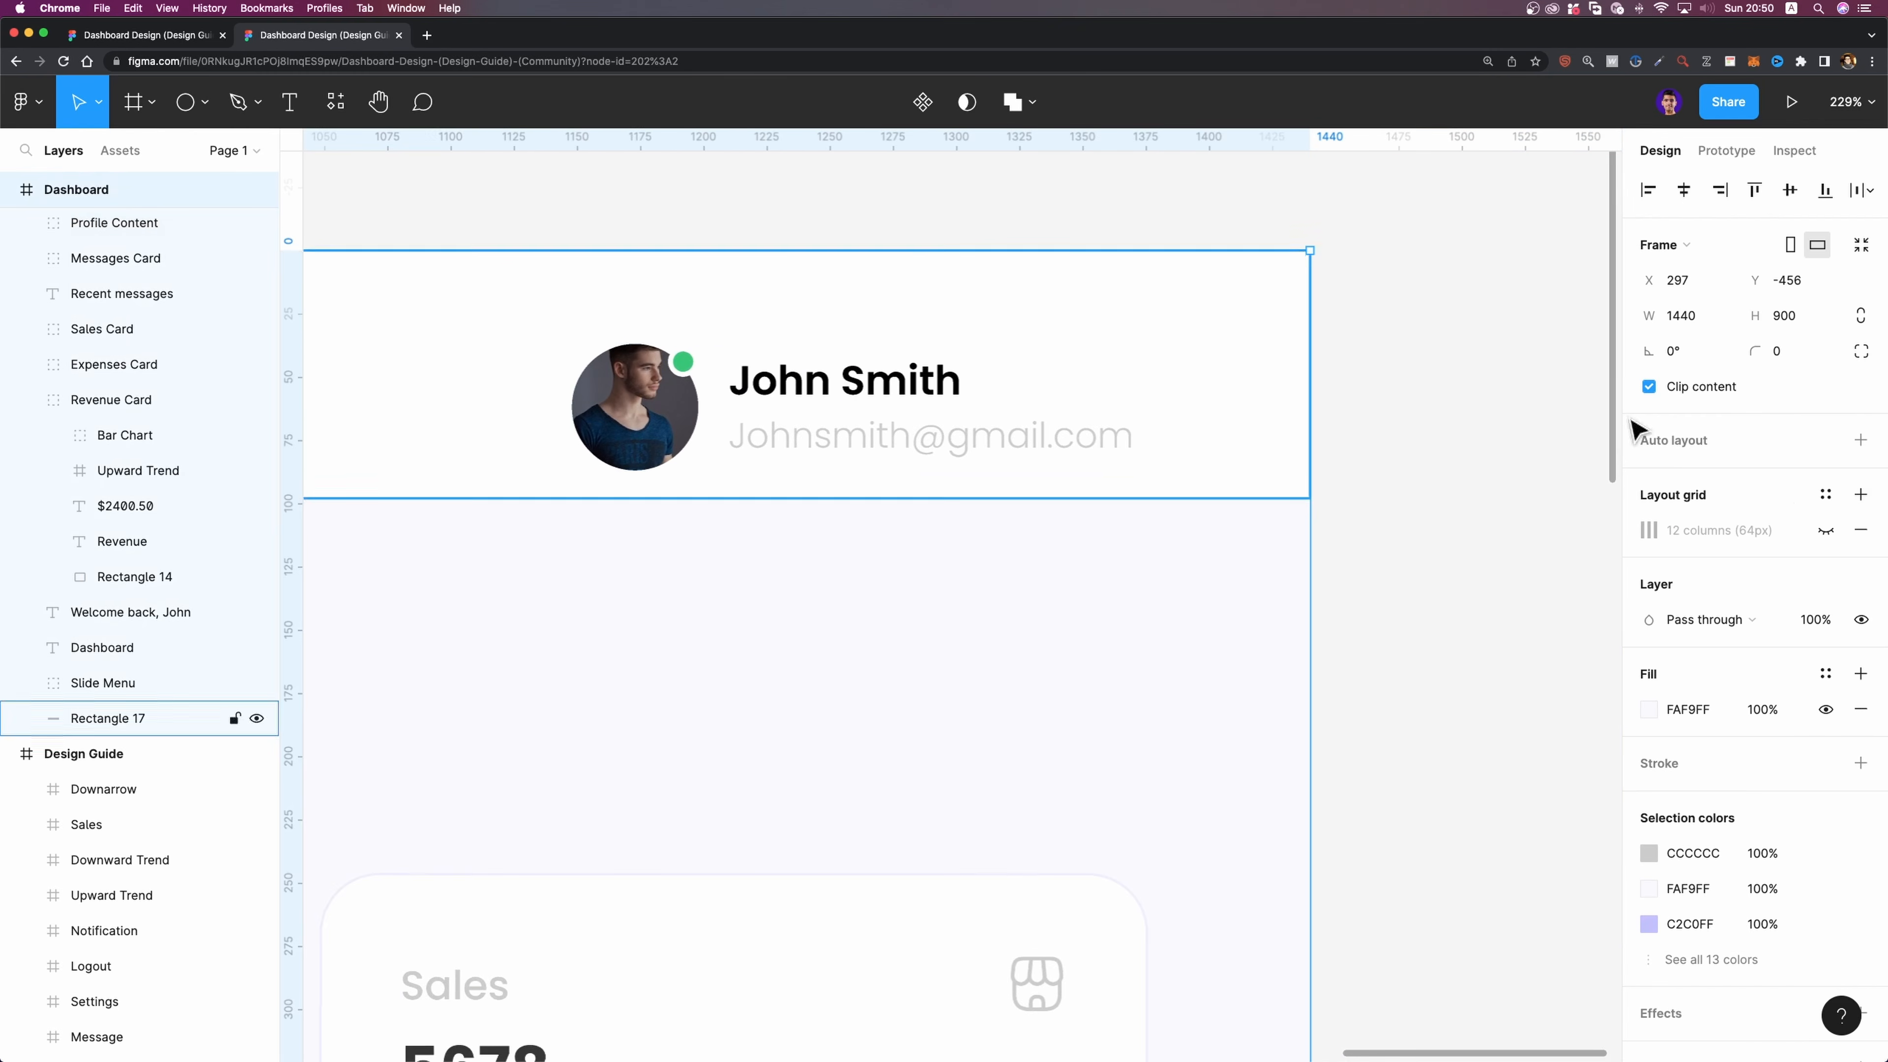
click(1825, 530)
click(775, 391)
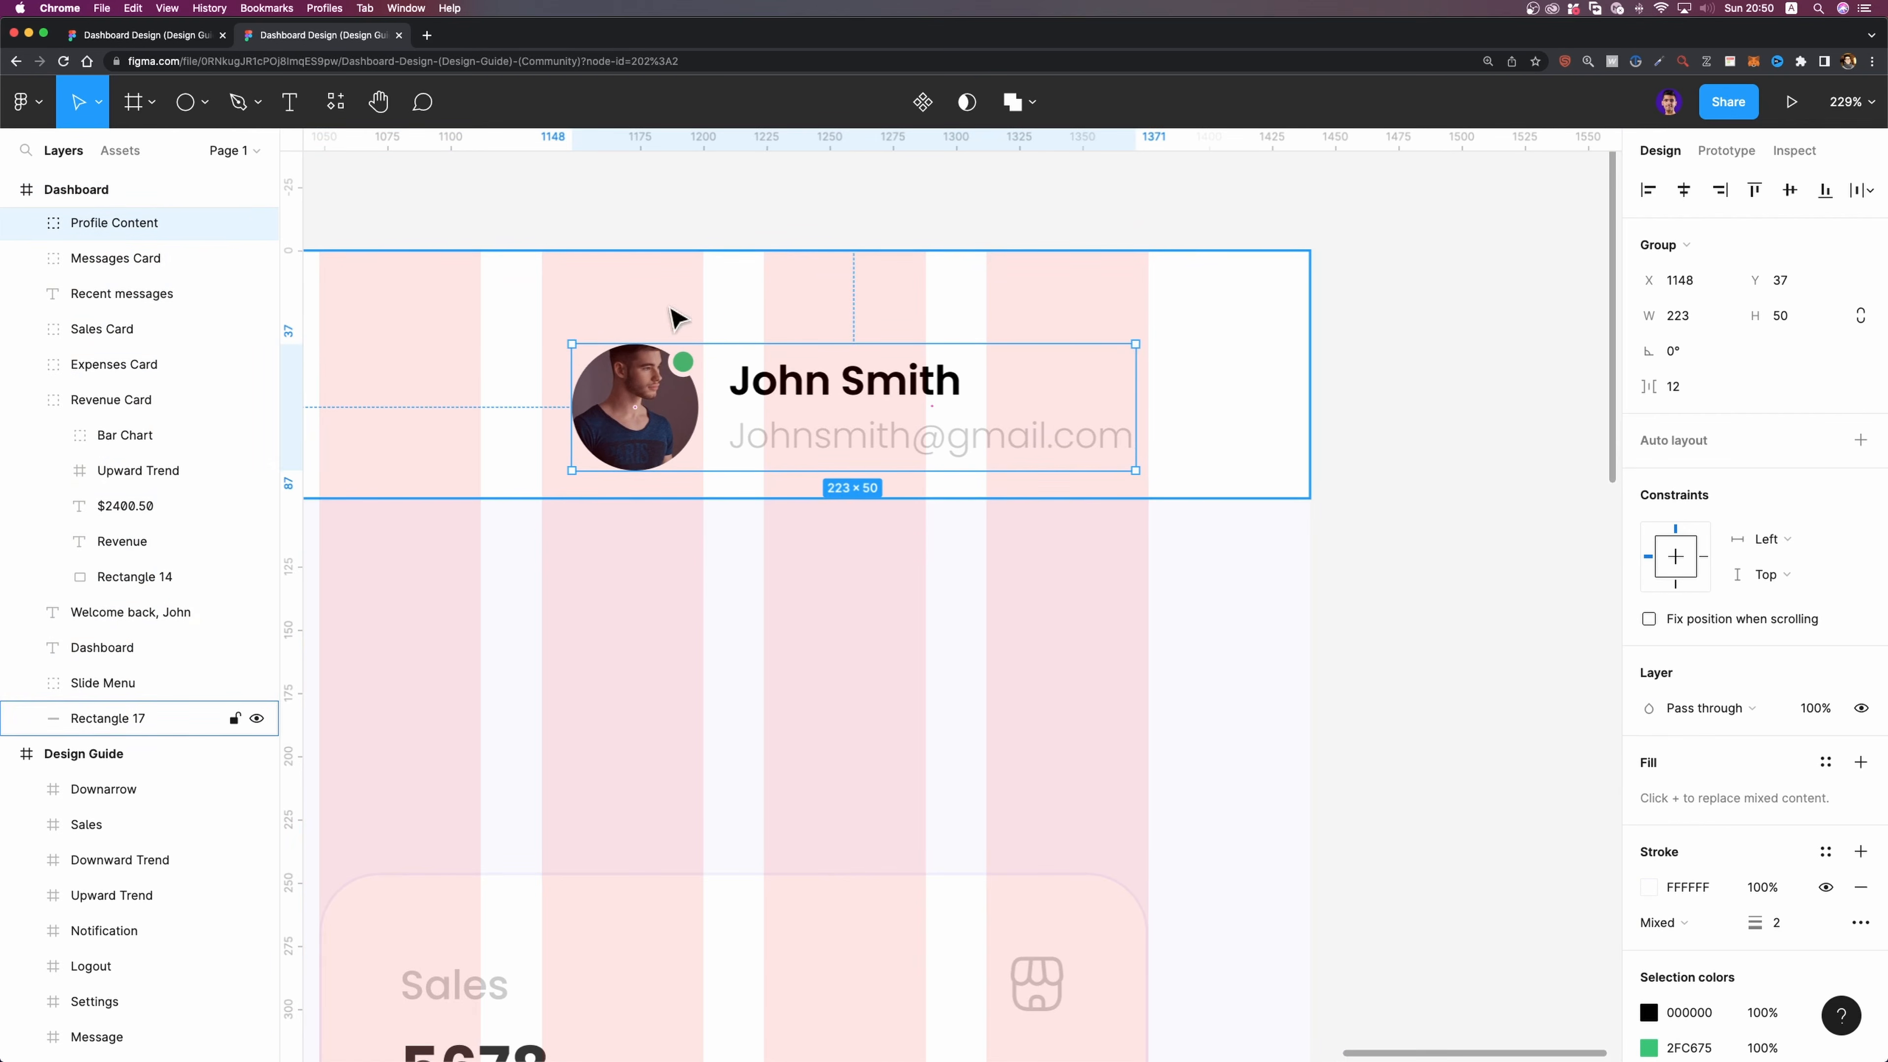
drag(631, 394, 599, 362)
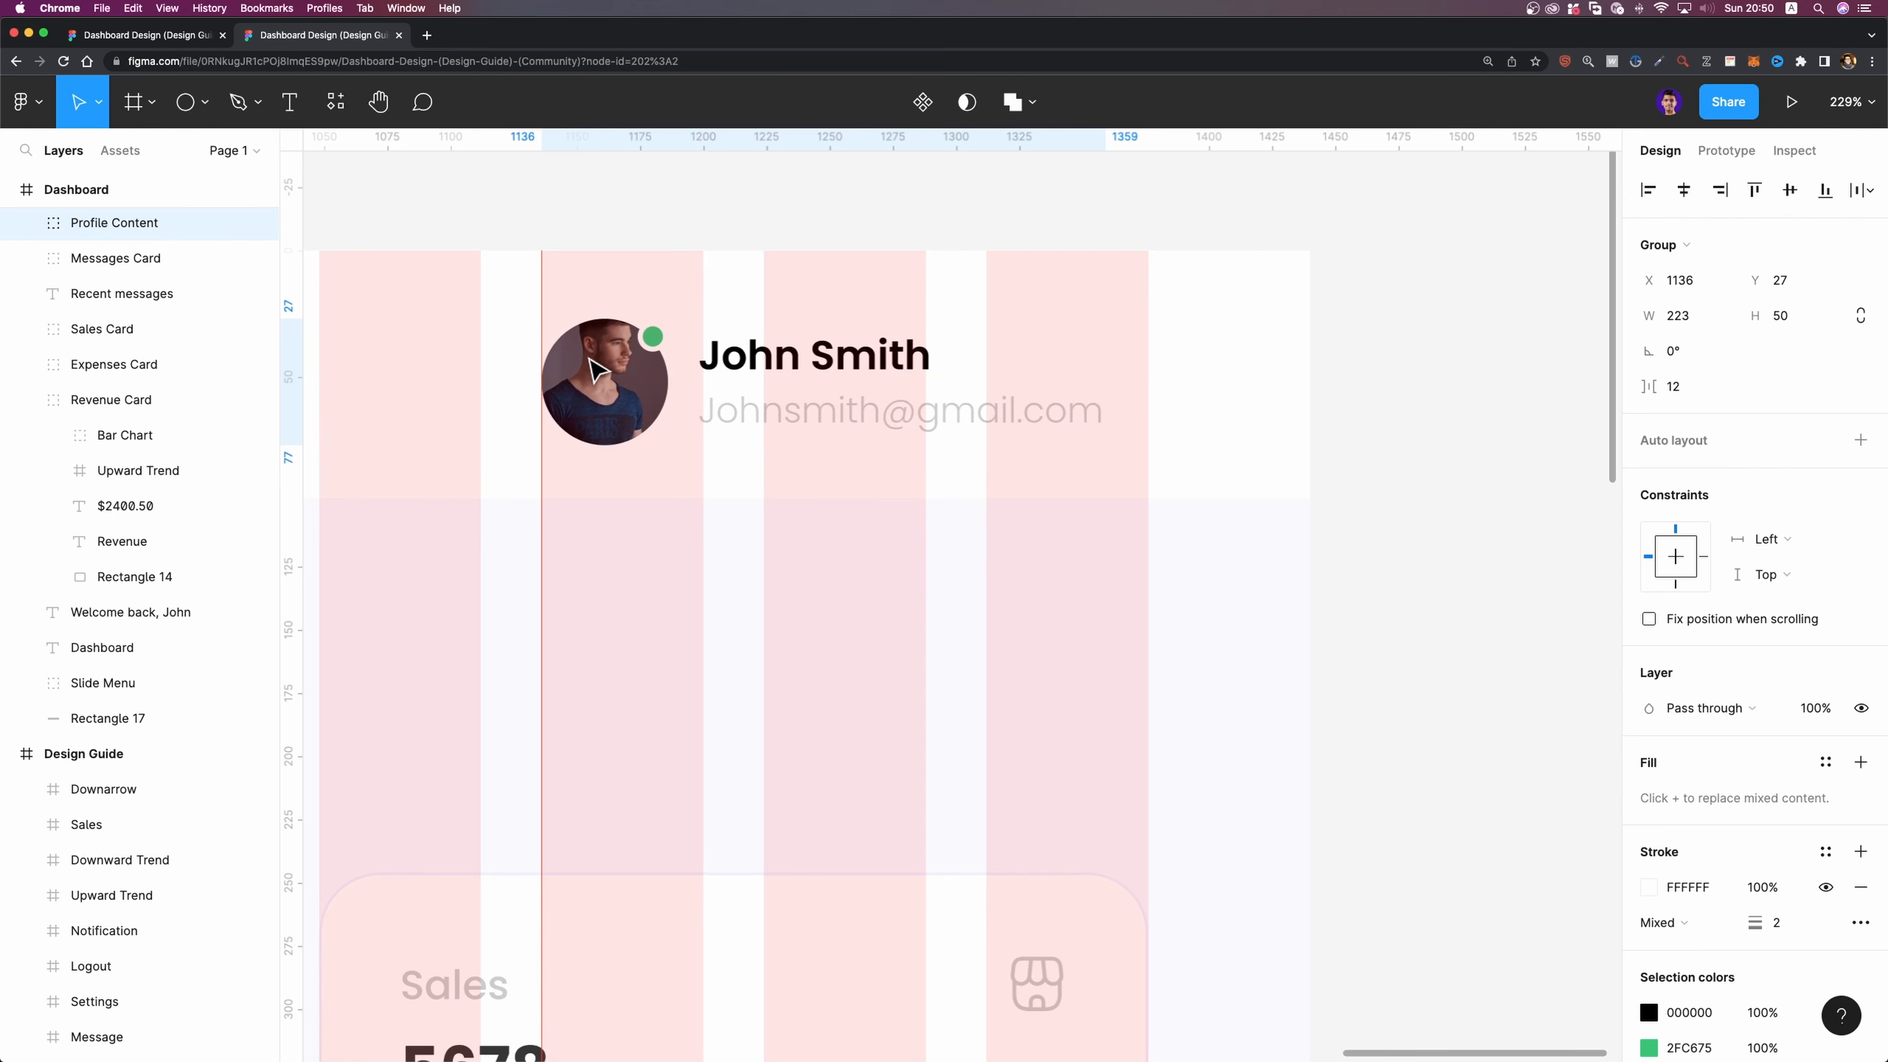
click(75, 188)
click(1825, 530)
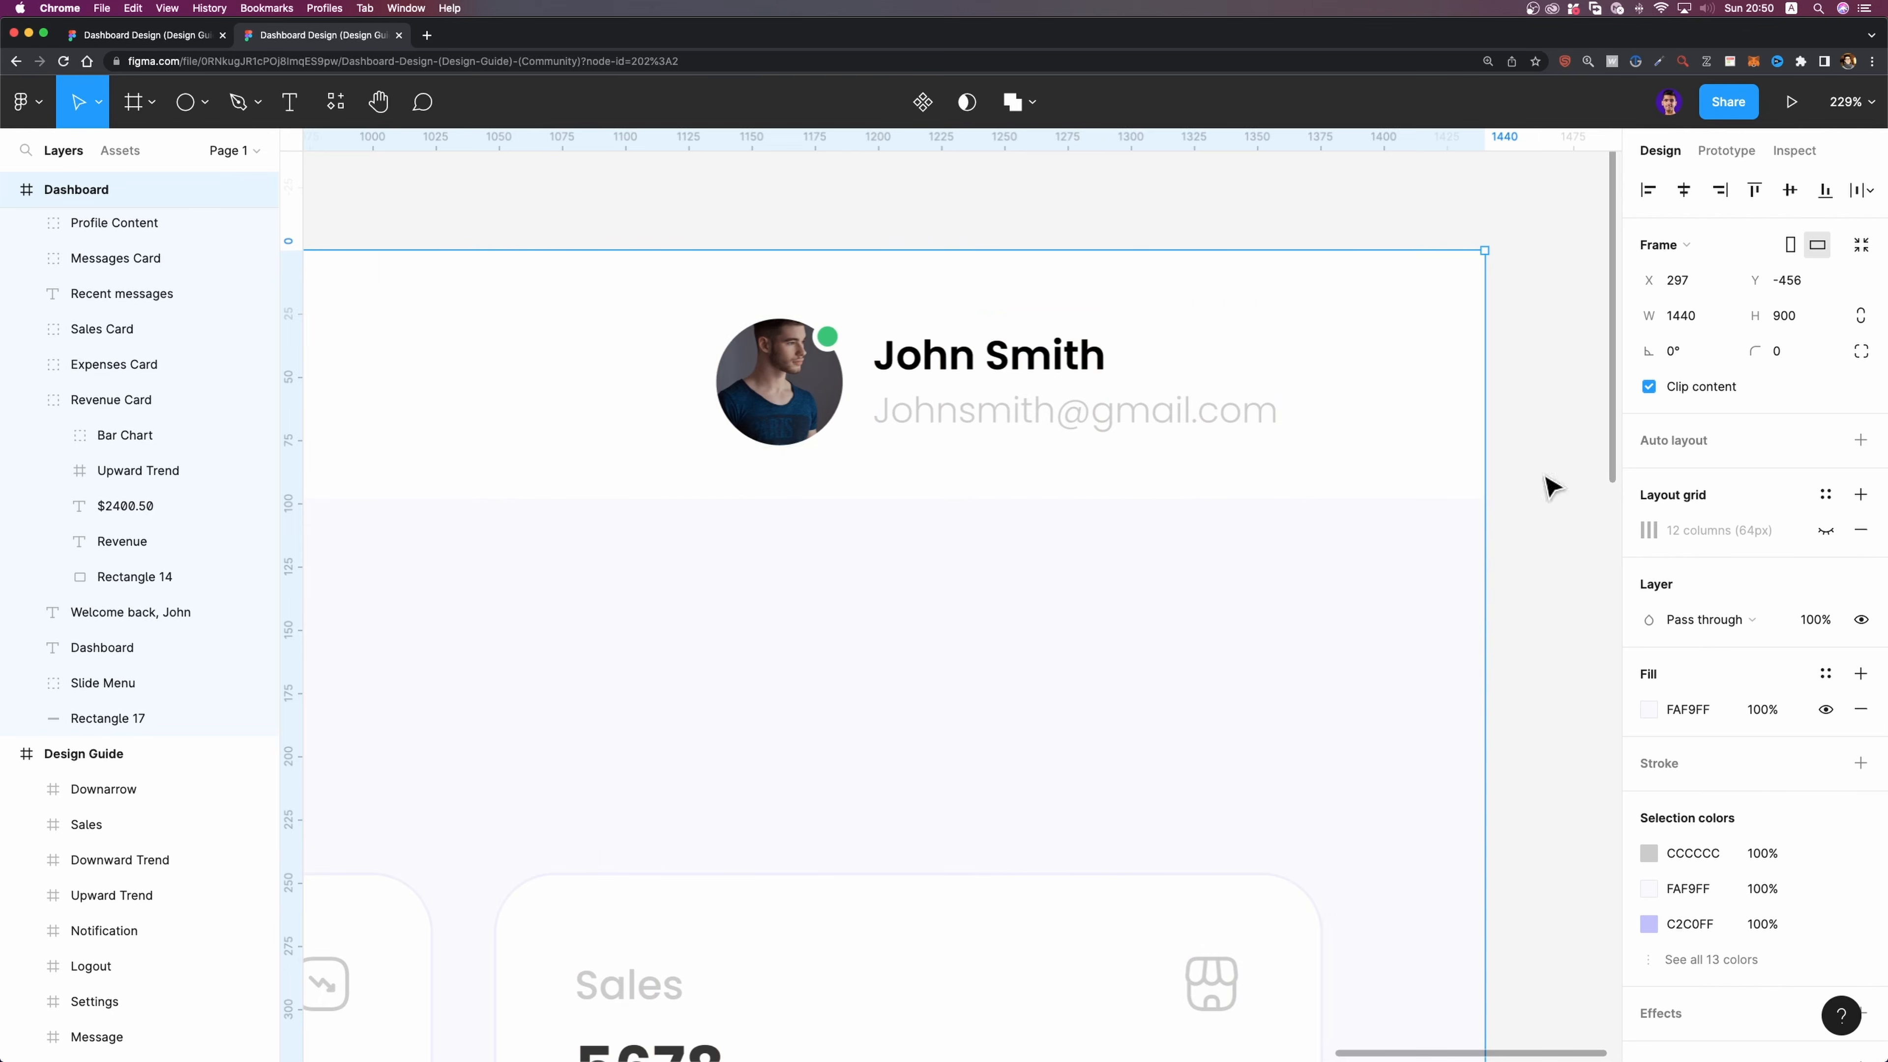
Align the Profile Content group vertically to the center of the white header rectangle and check its spacing.
click(982, 392)
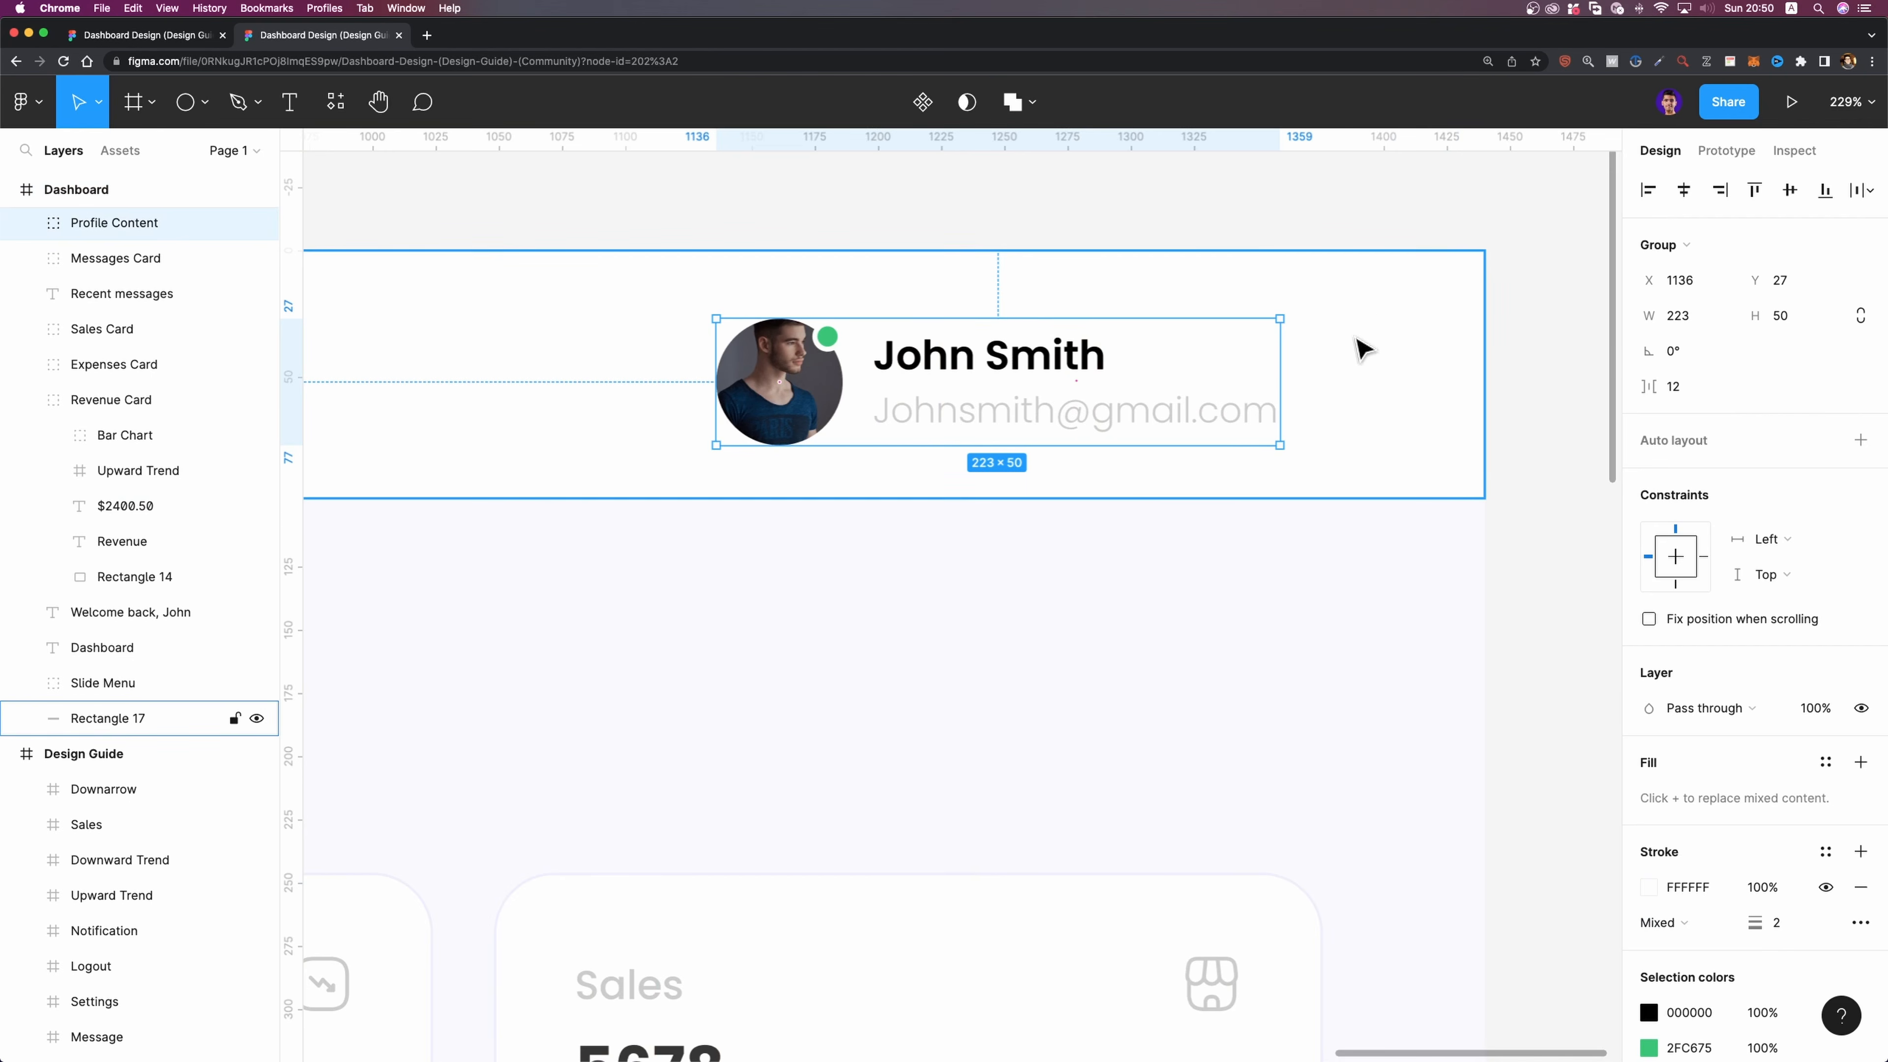
shift+click(1384, 327)
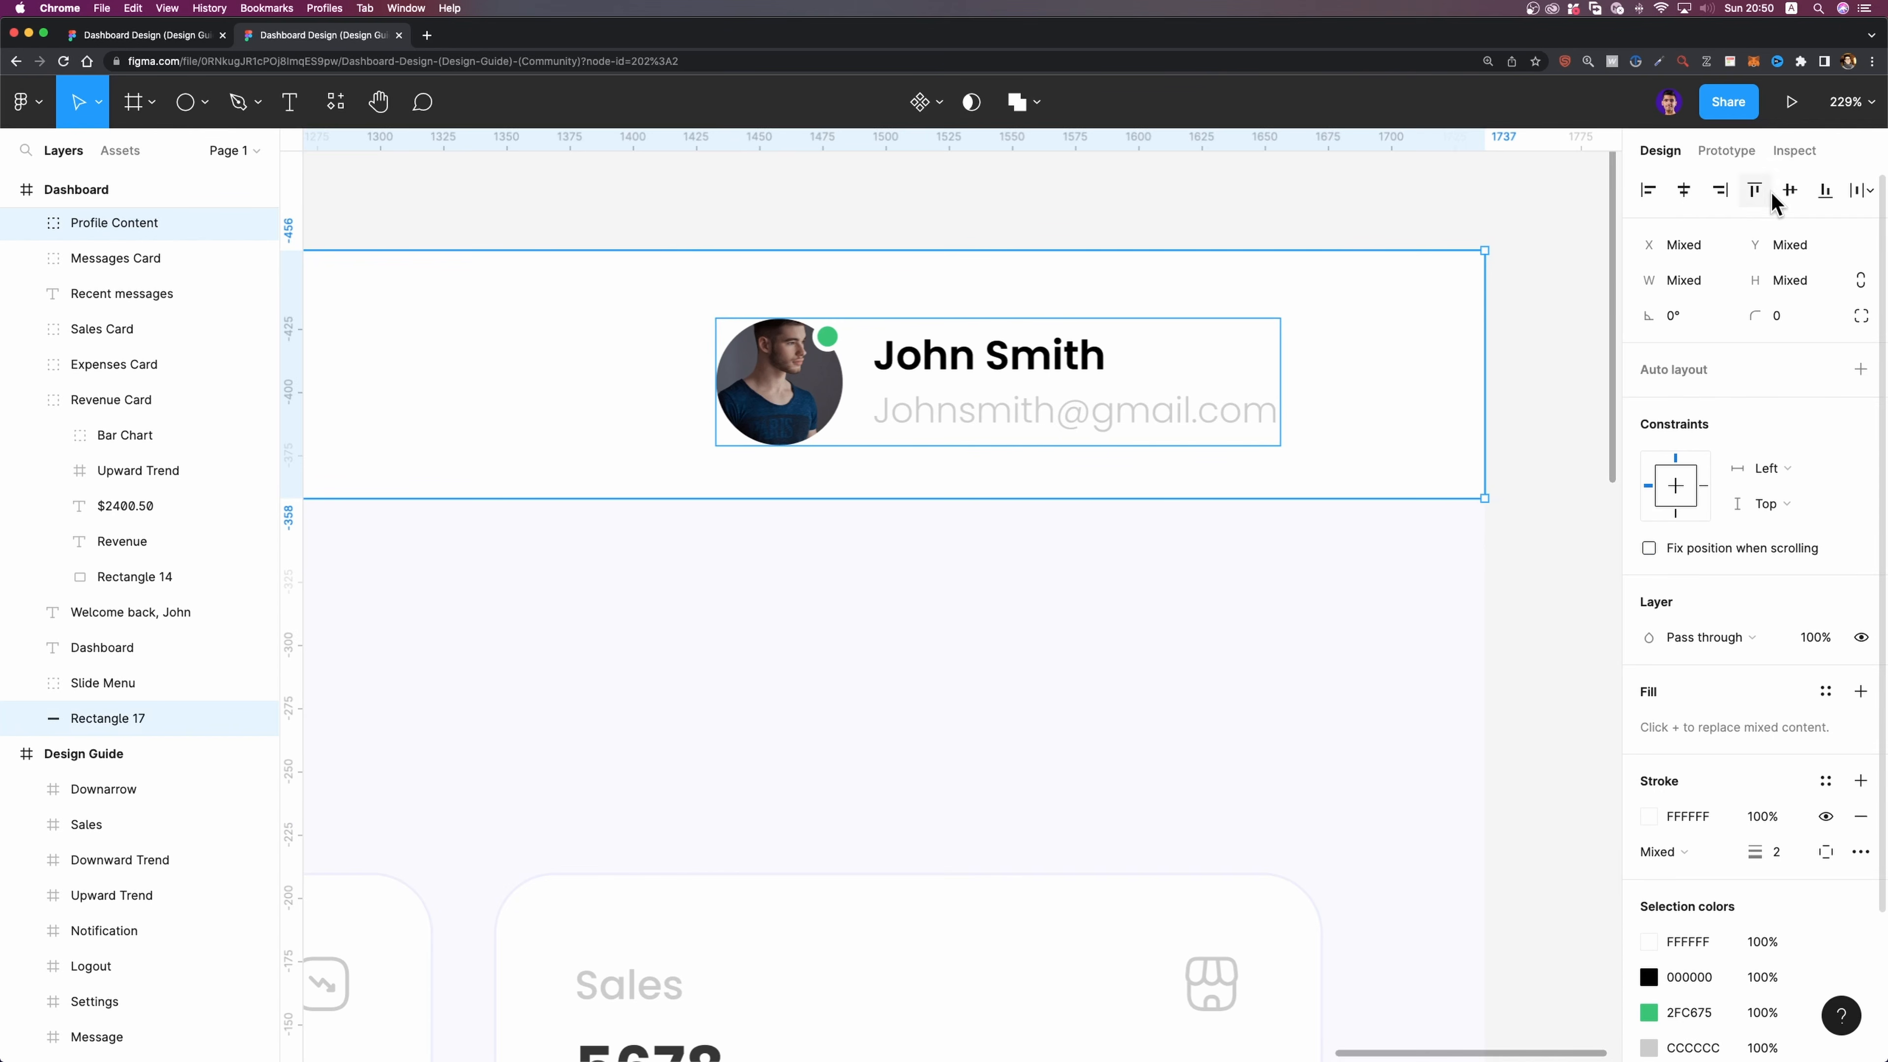
click(1795, 187)
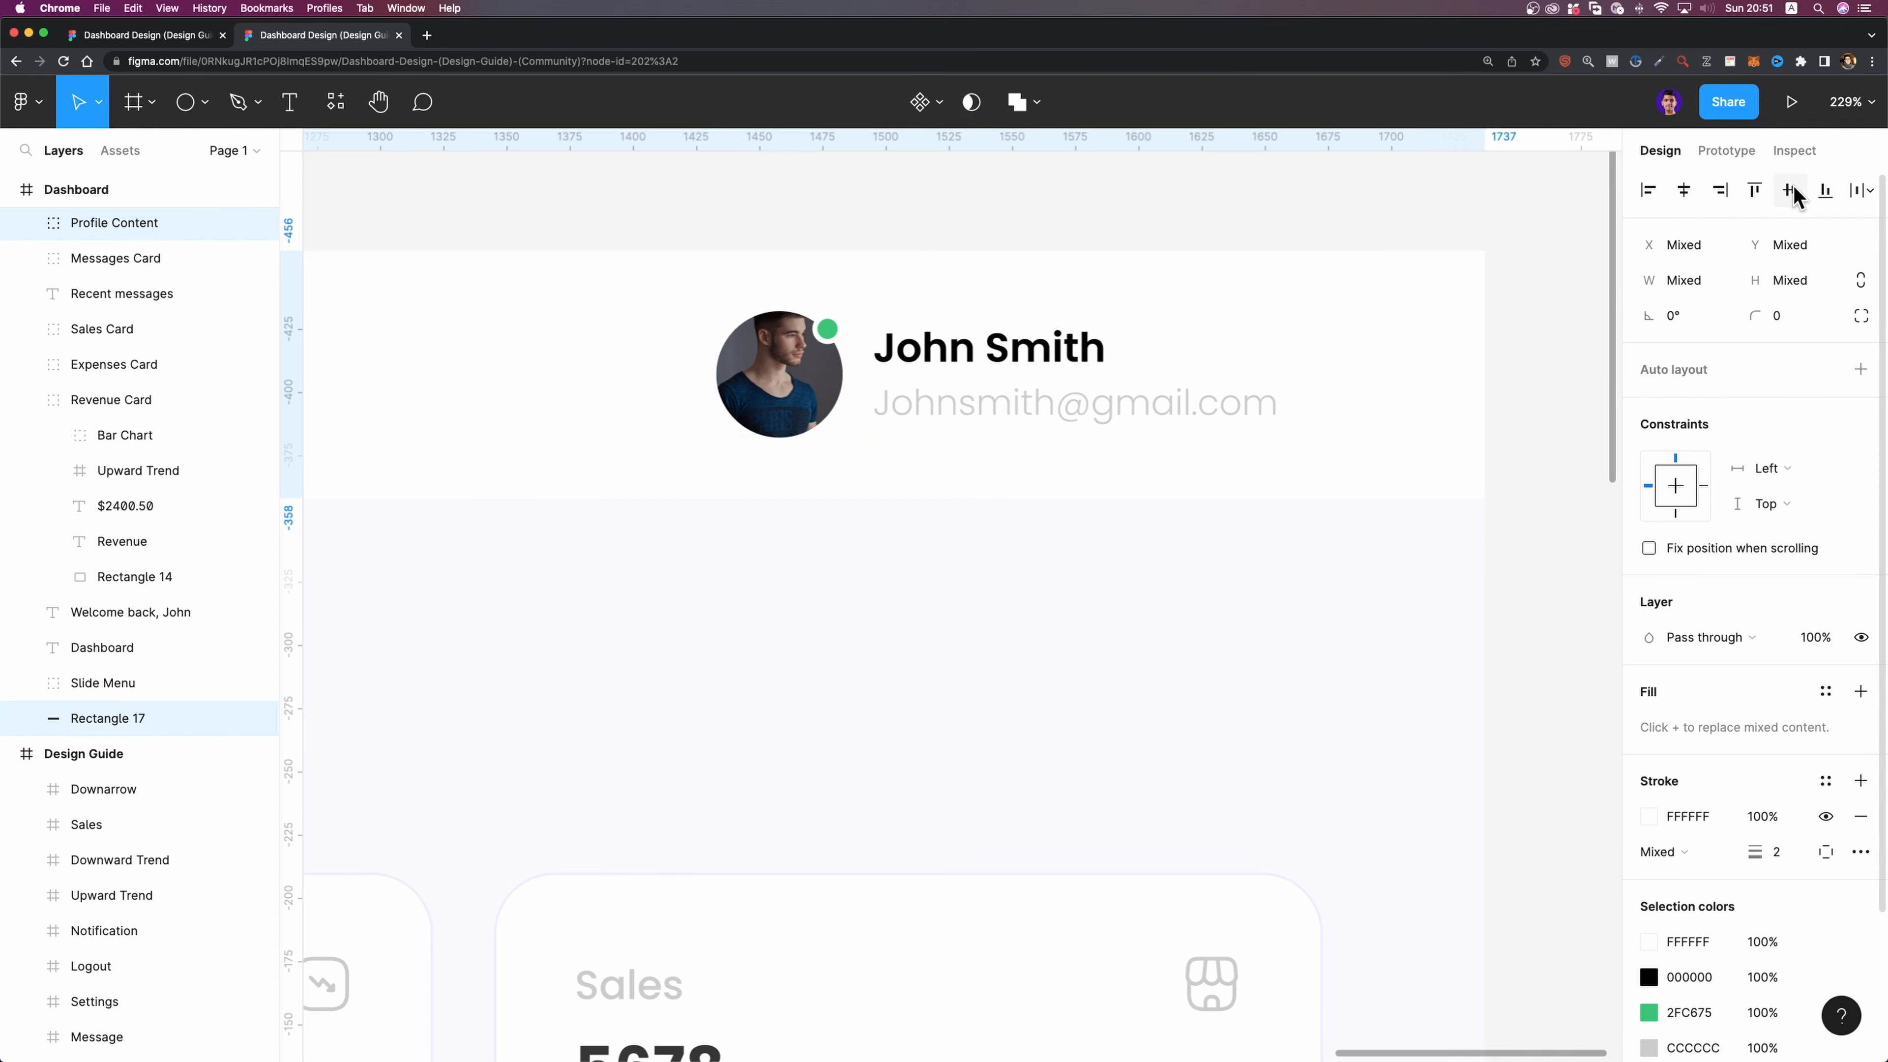
click(1563, 250)
click(1032, 368)
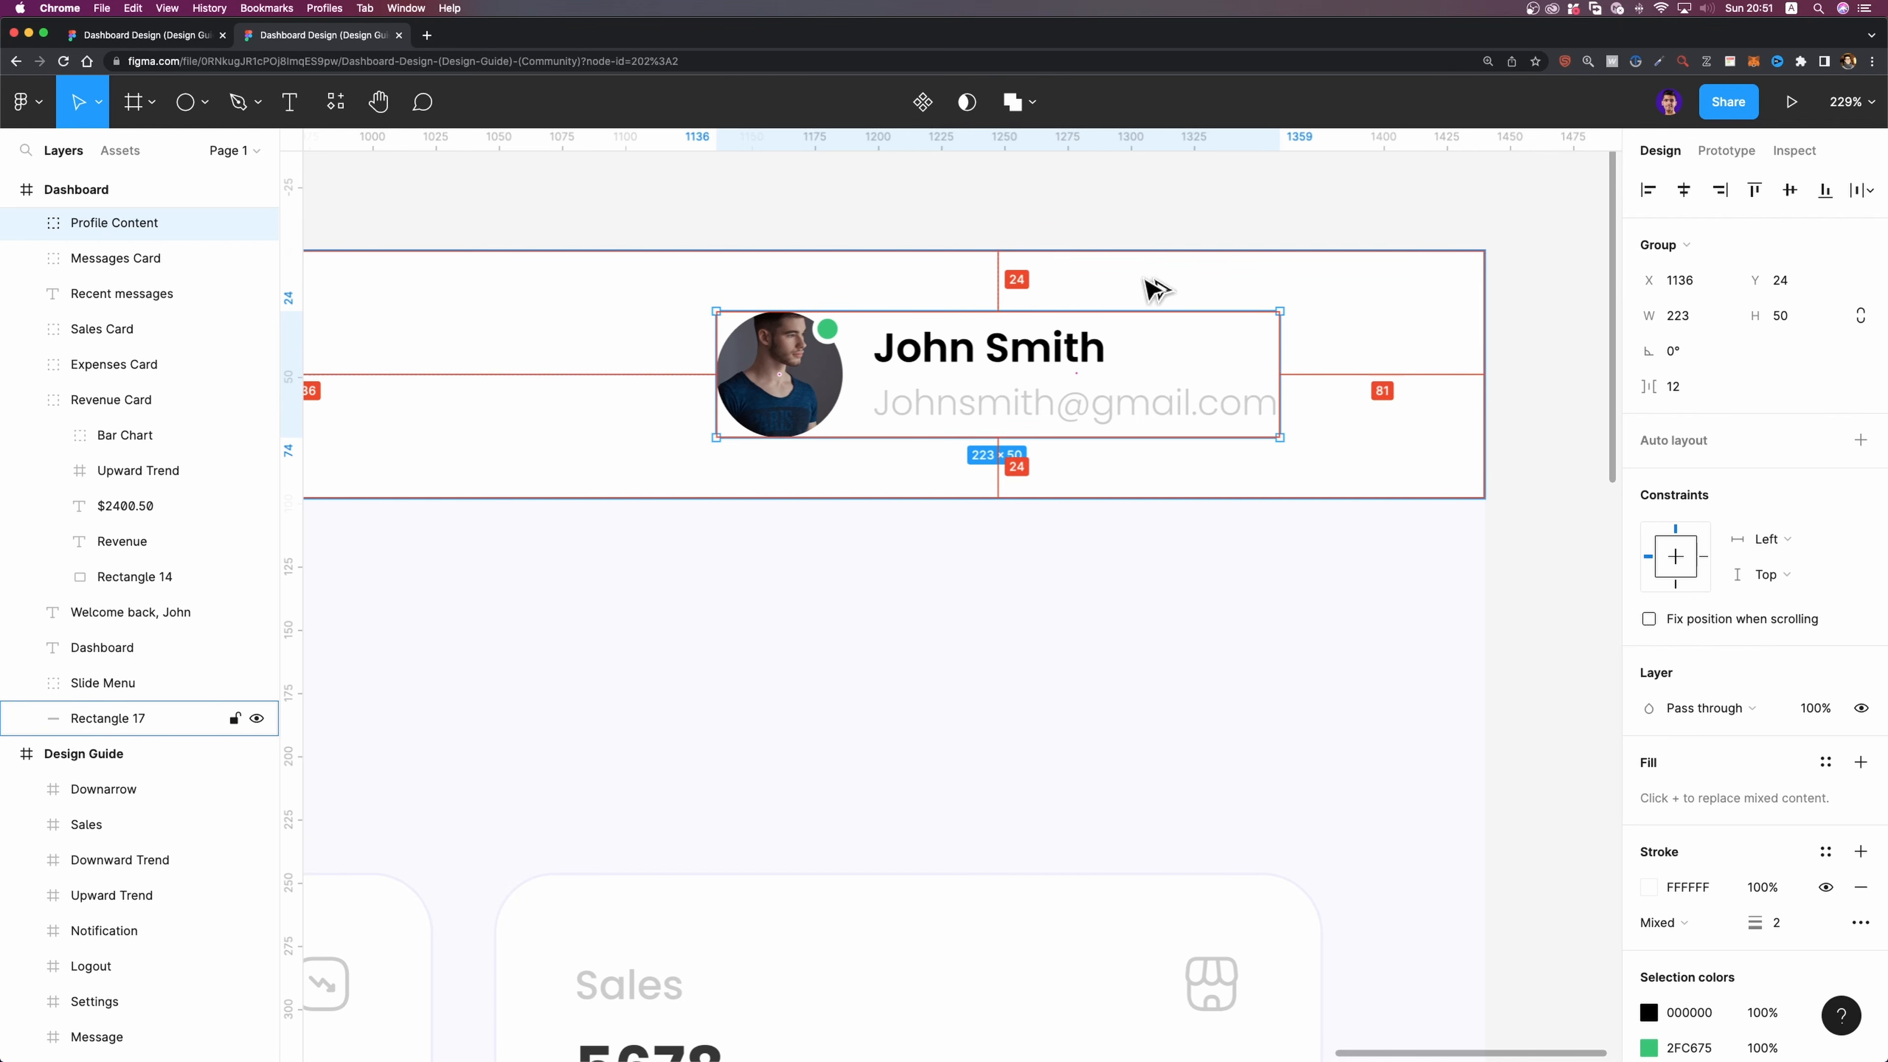
Duplicate the notification bell icon from the design guide and place the copy in the header beside the profile avatar.
scroll(944, 308, left, 5)
scroll(1340, 346, down, 3)
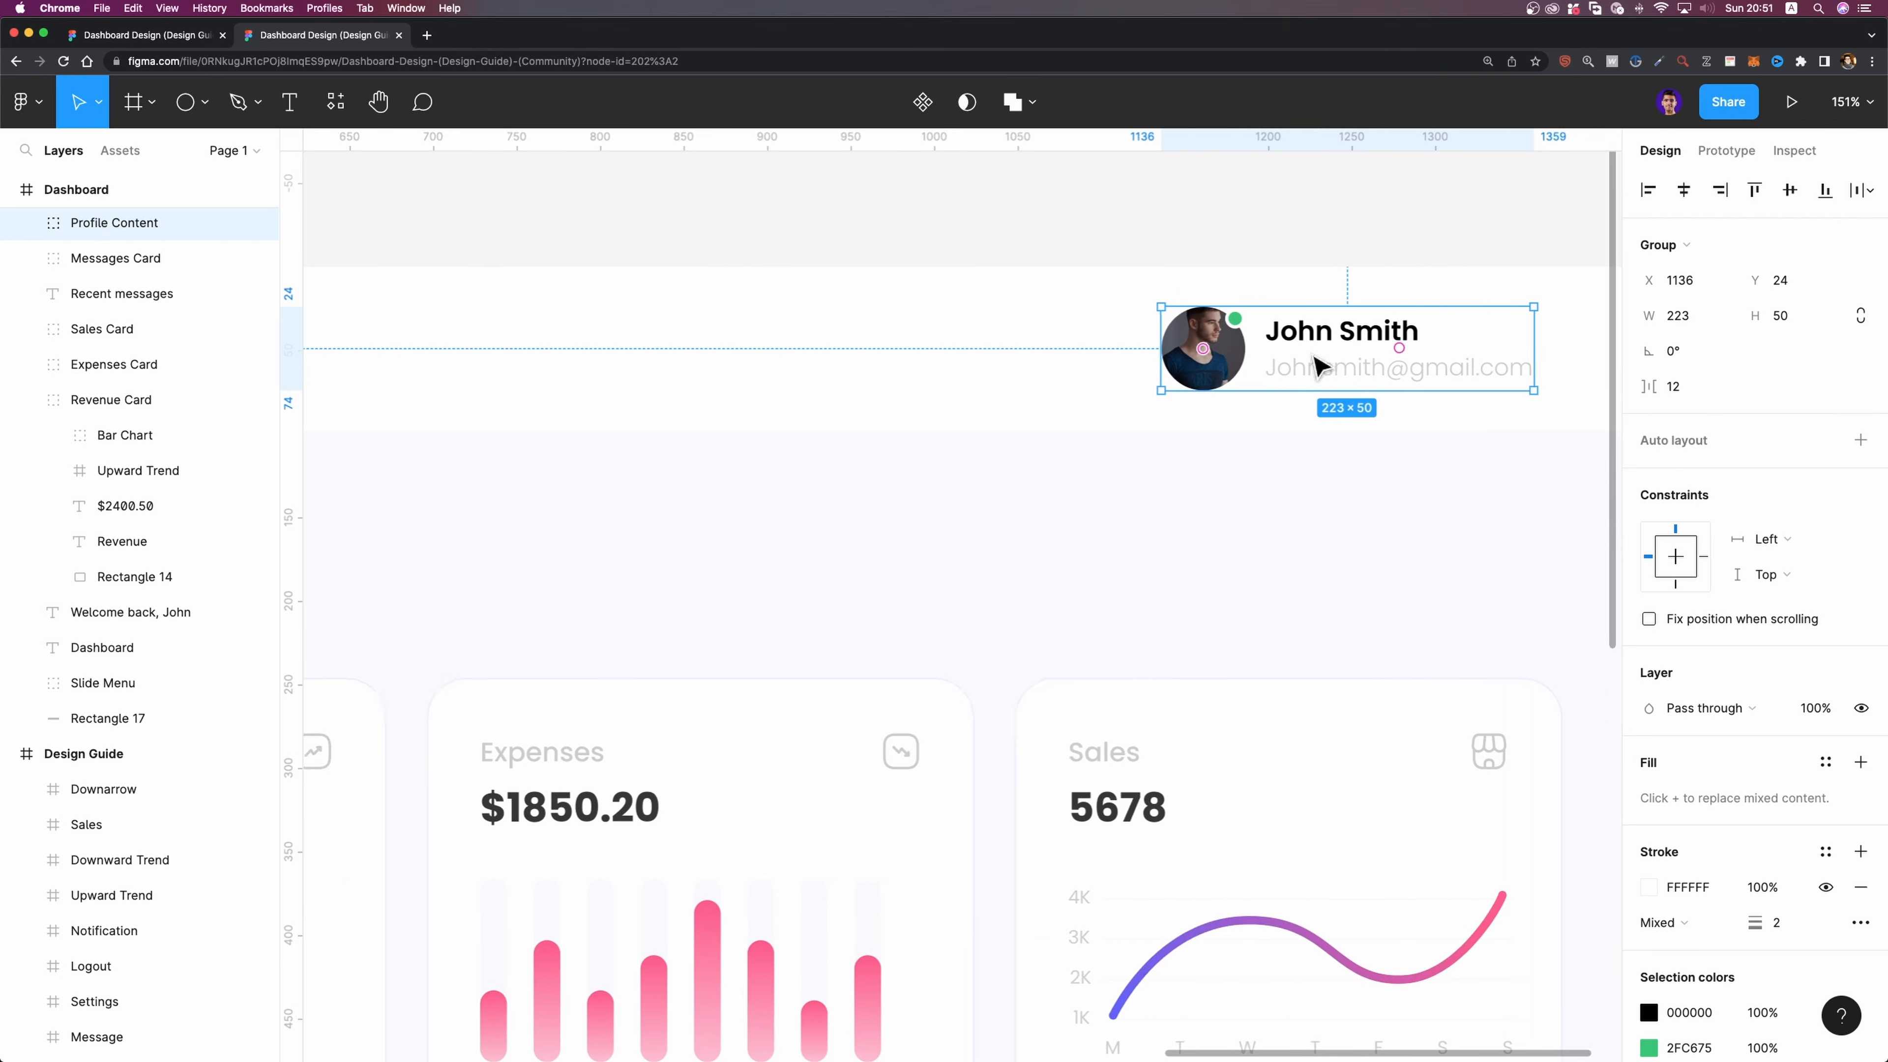
scroll(1318, 364, right, 3)
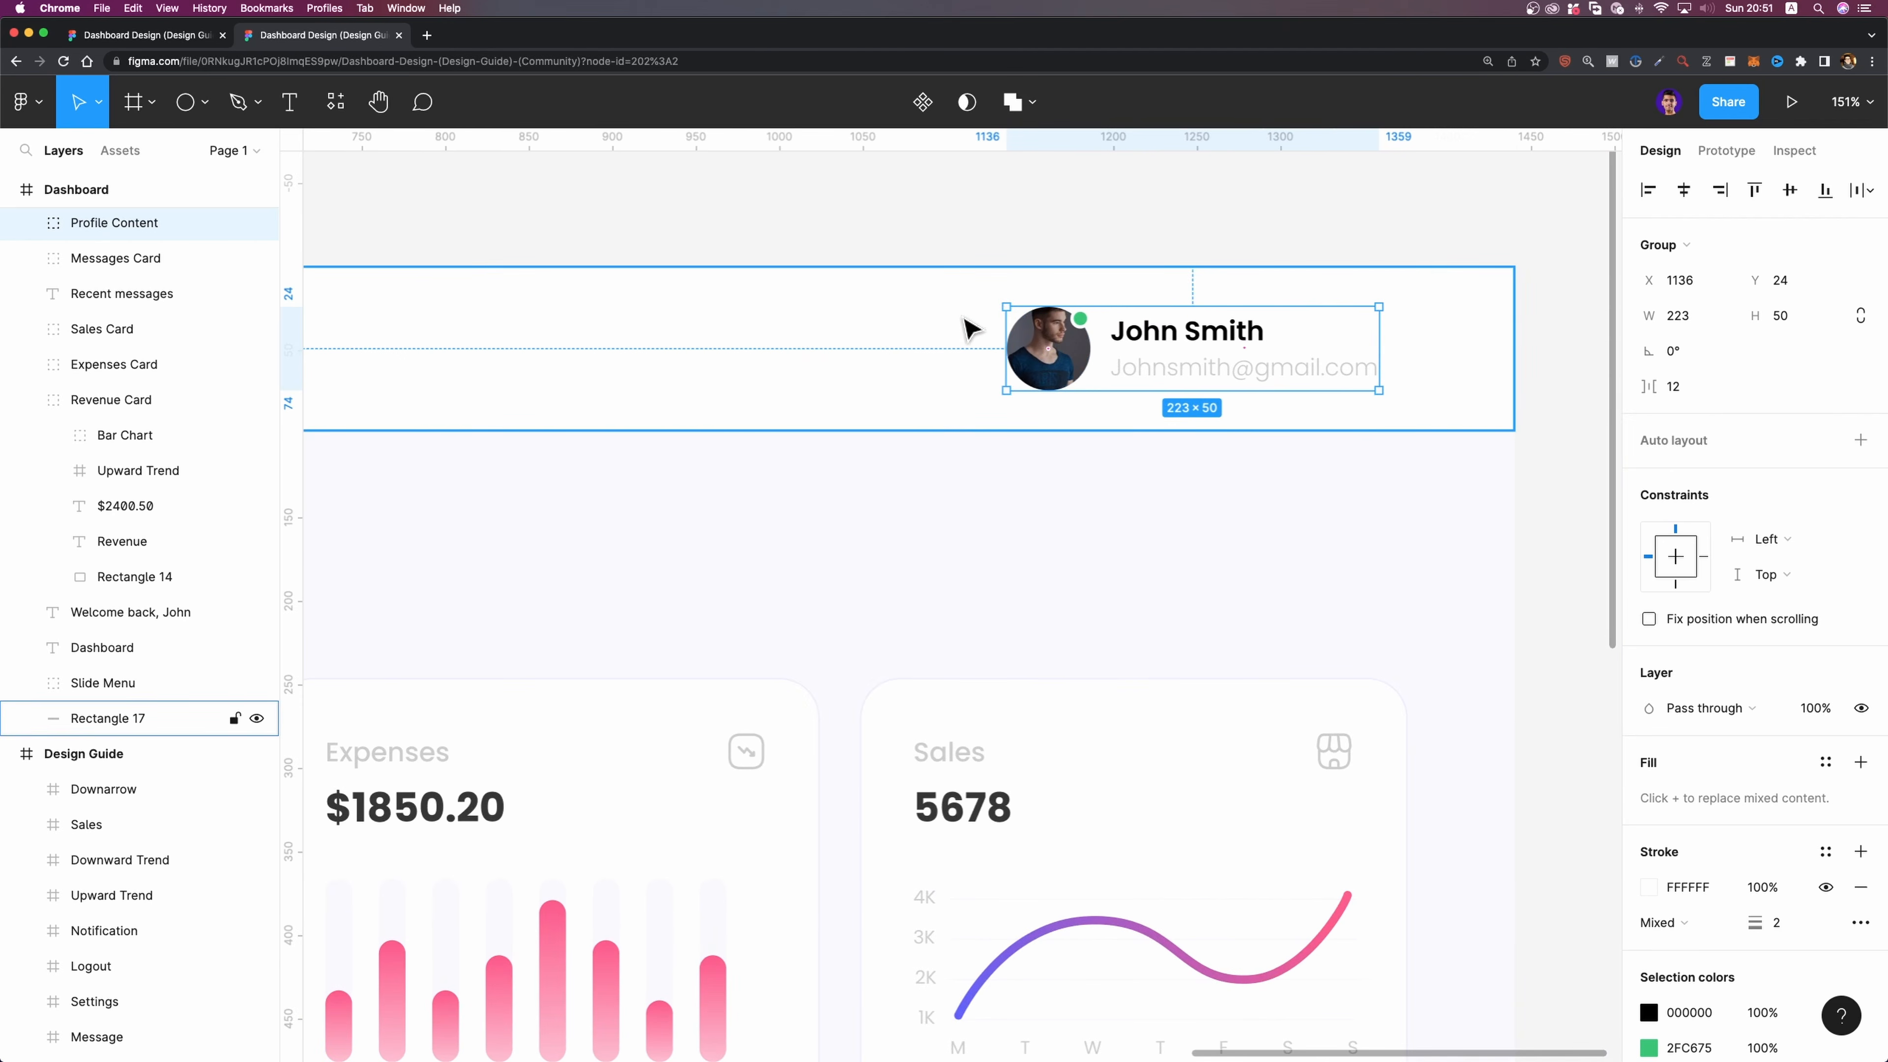
scroll(971, 330, down, 3)
scroll(970, 330, left, 10)
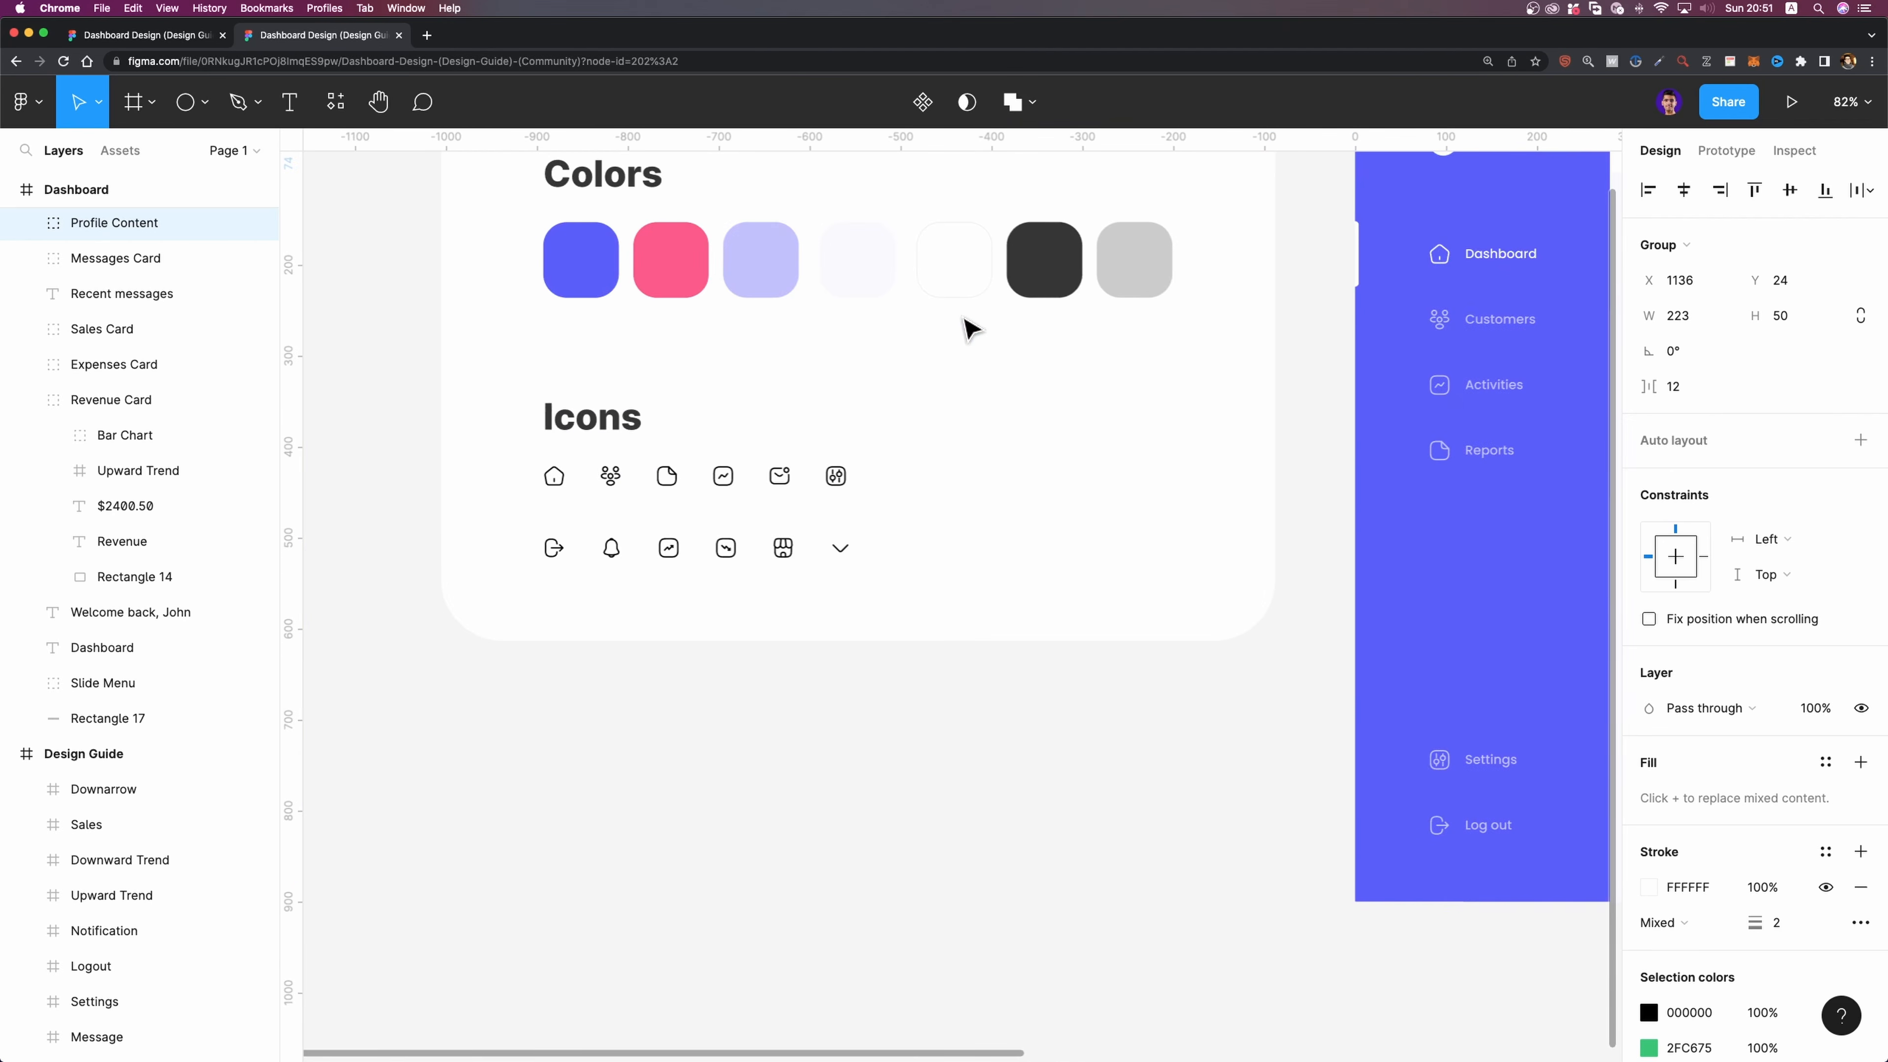
click(612, 547)
key(super+d)
drag(613, 558, 1271, 527)
scroll(1273, 528, right, 10)
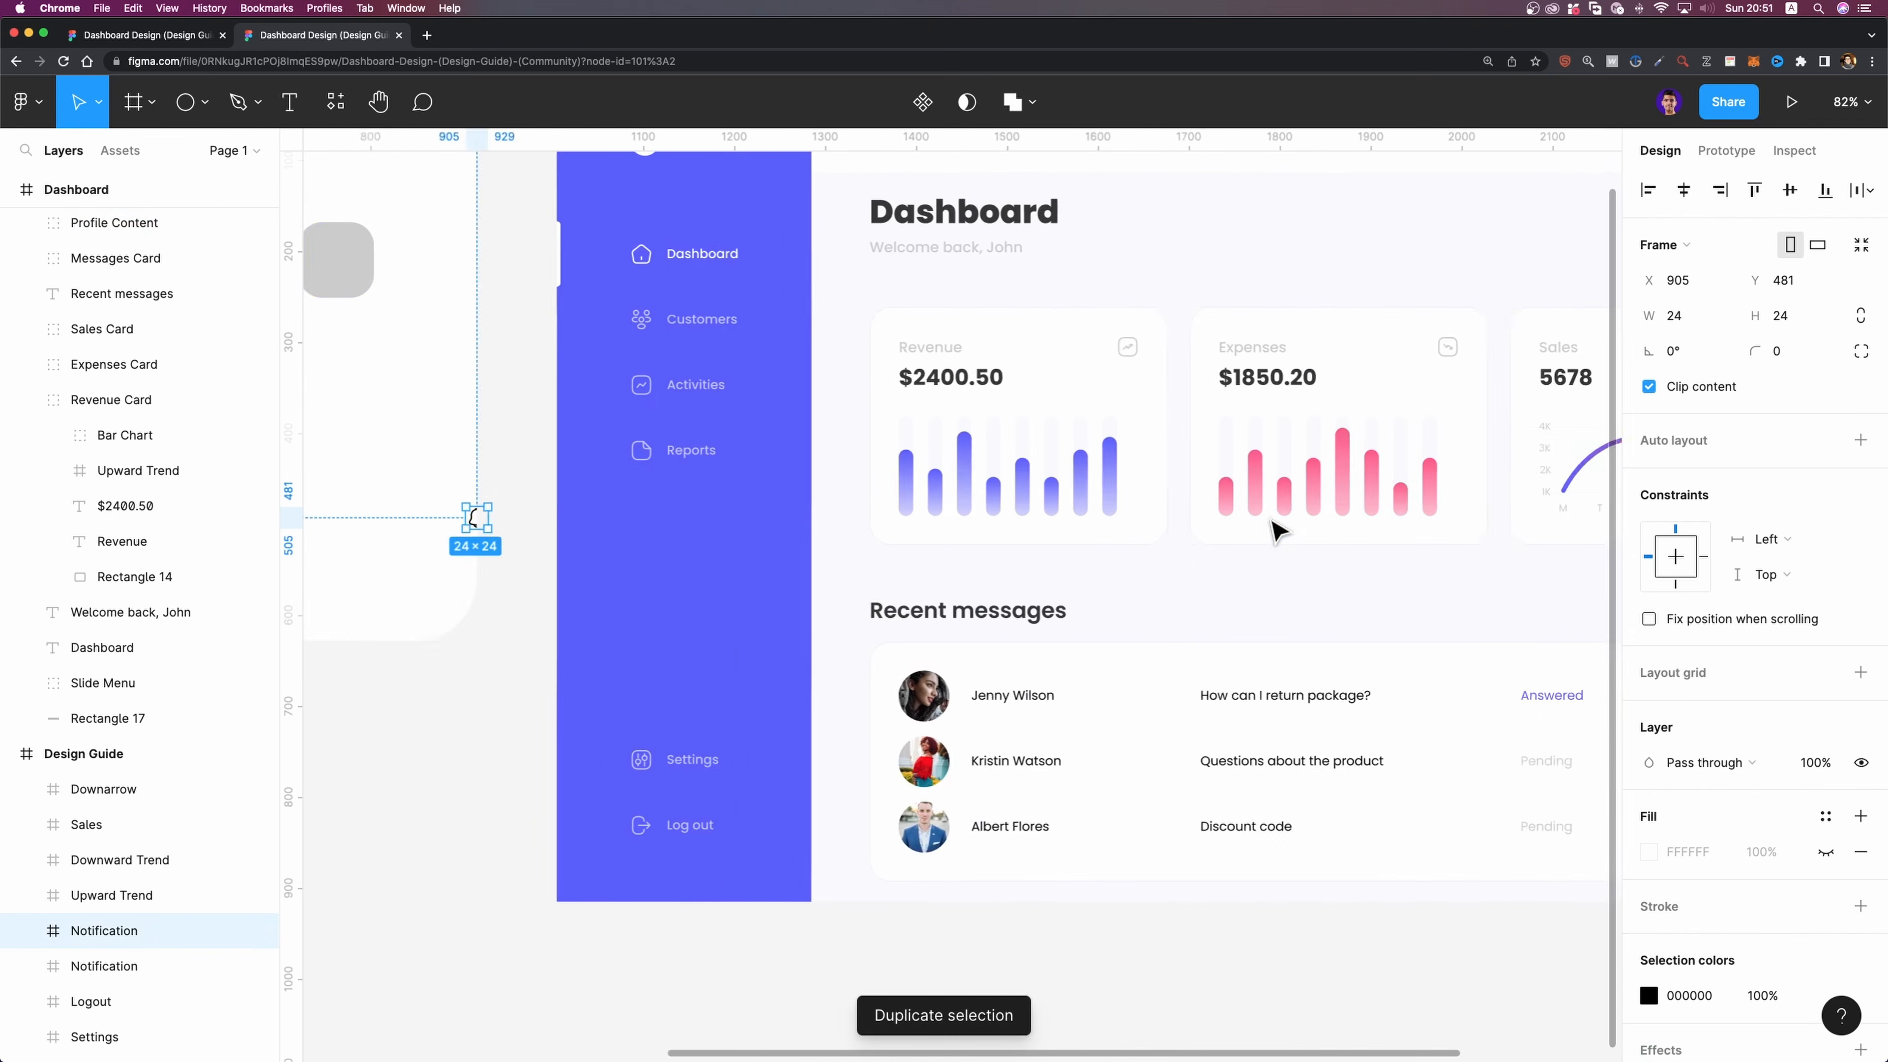
scroll(1189, 521, right, 5)
scroll(1130, 515, up, 2)
scroll(1087, 522, left, 1)
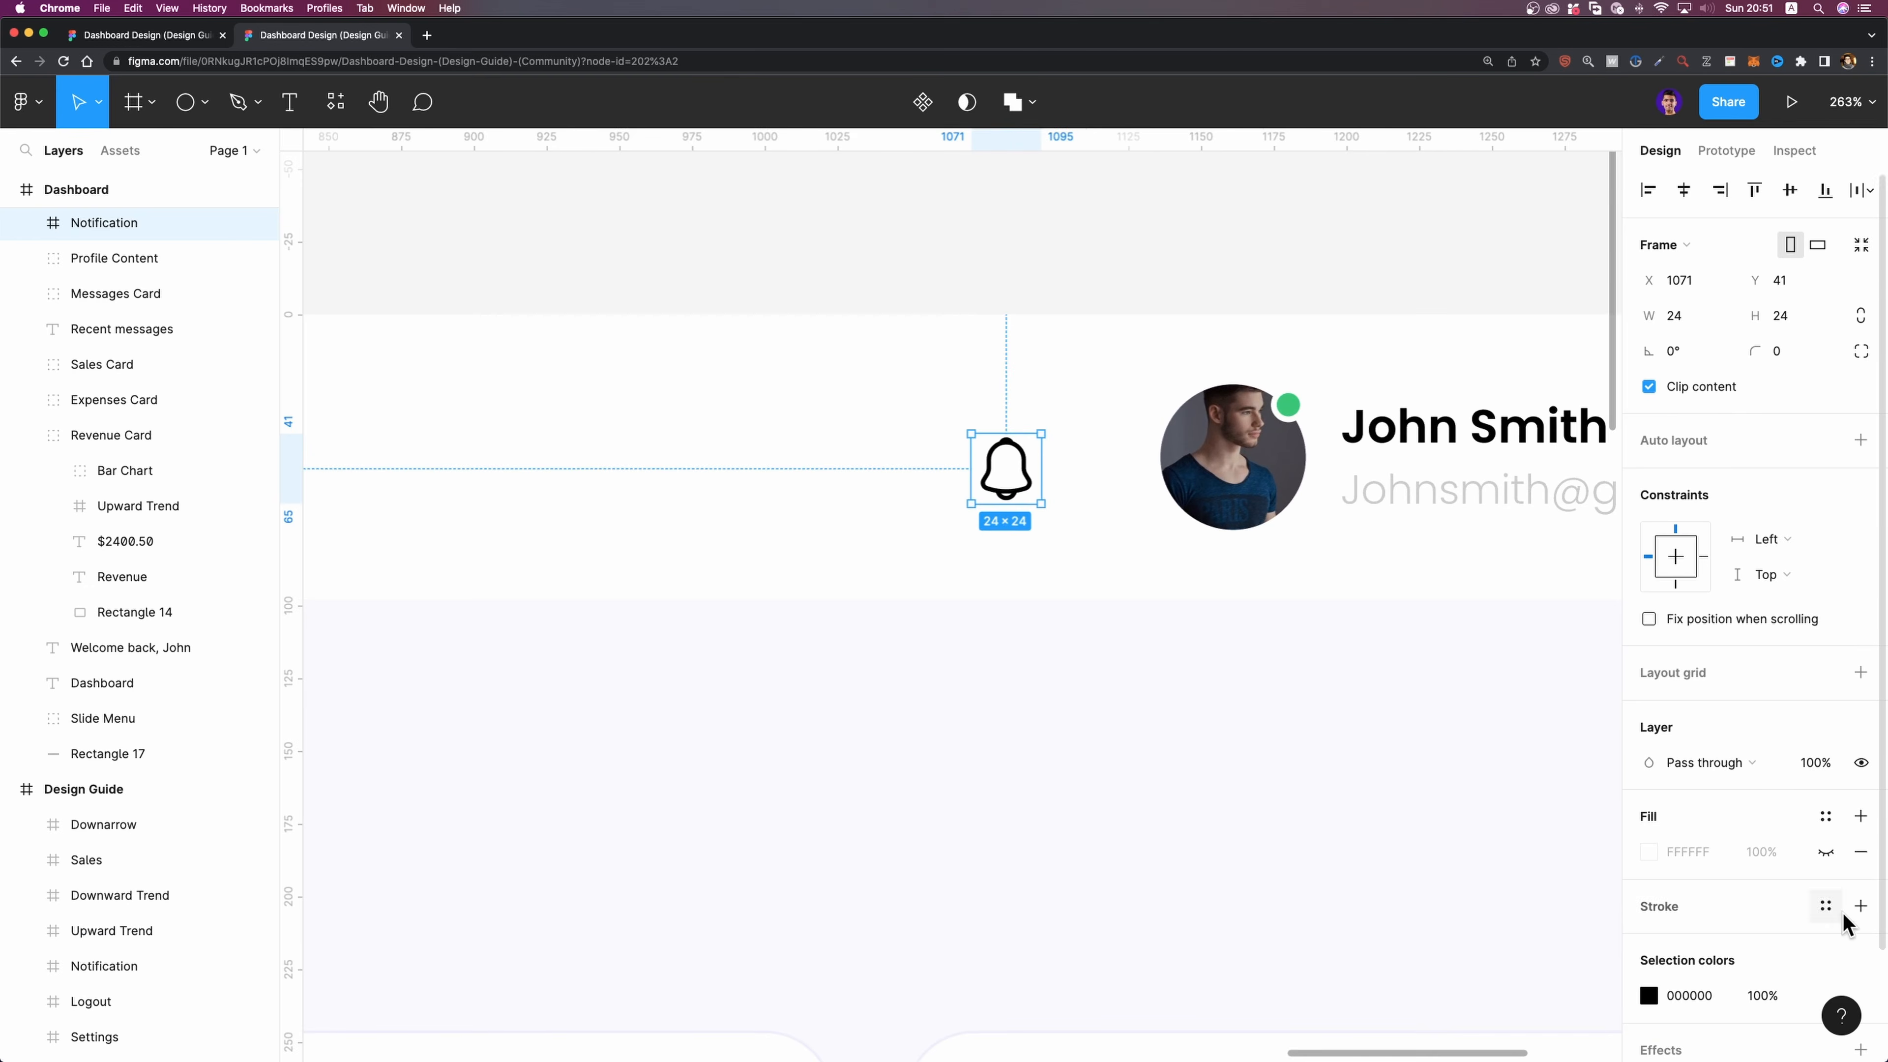
scroll(1841, 923, down, 2)
Recolor the header's bell icon to grey CCCCCC and move it closer to the avatar, at X 1082, Y 36.
click(1648, 871)
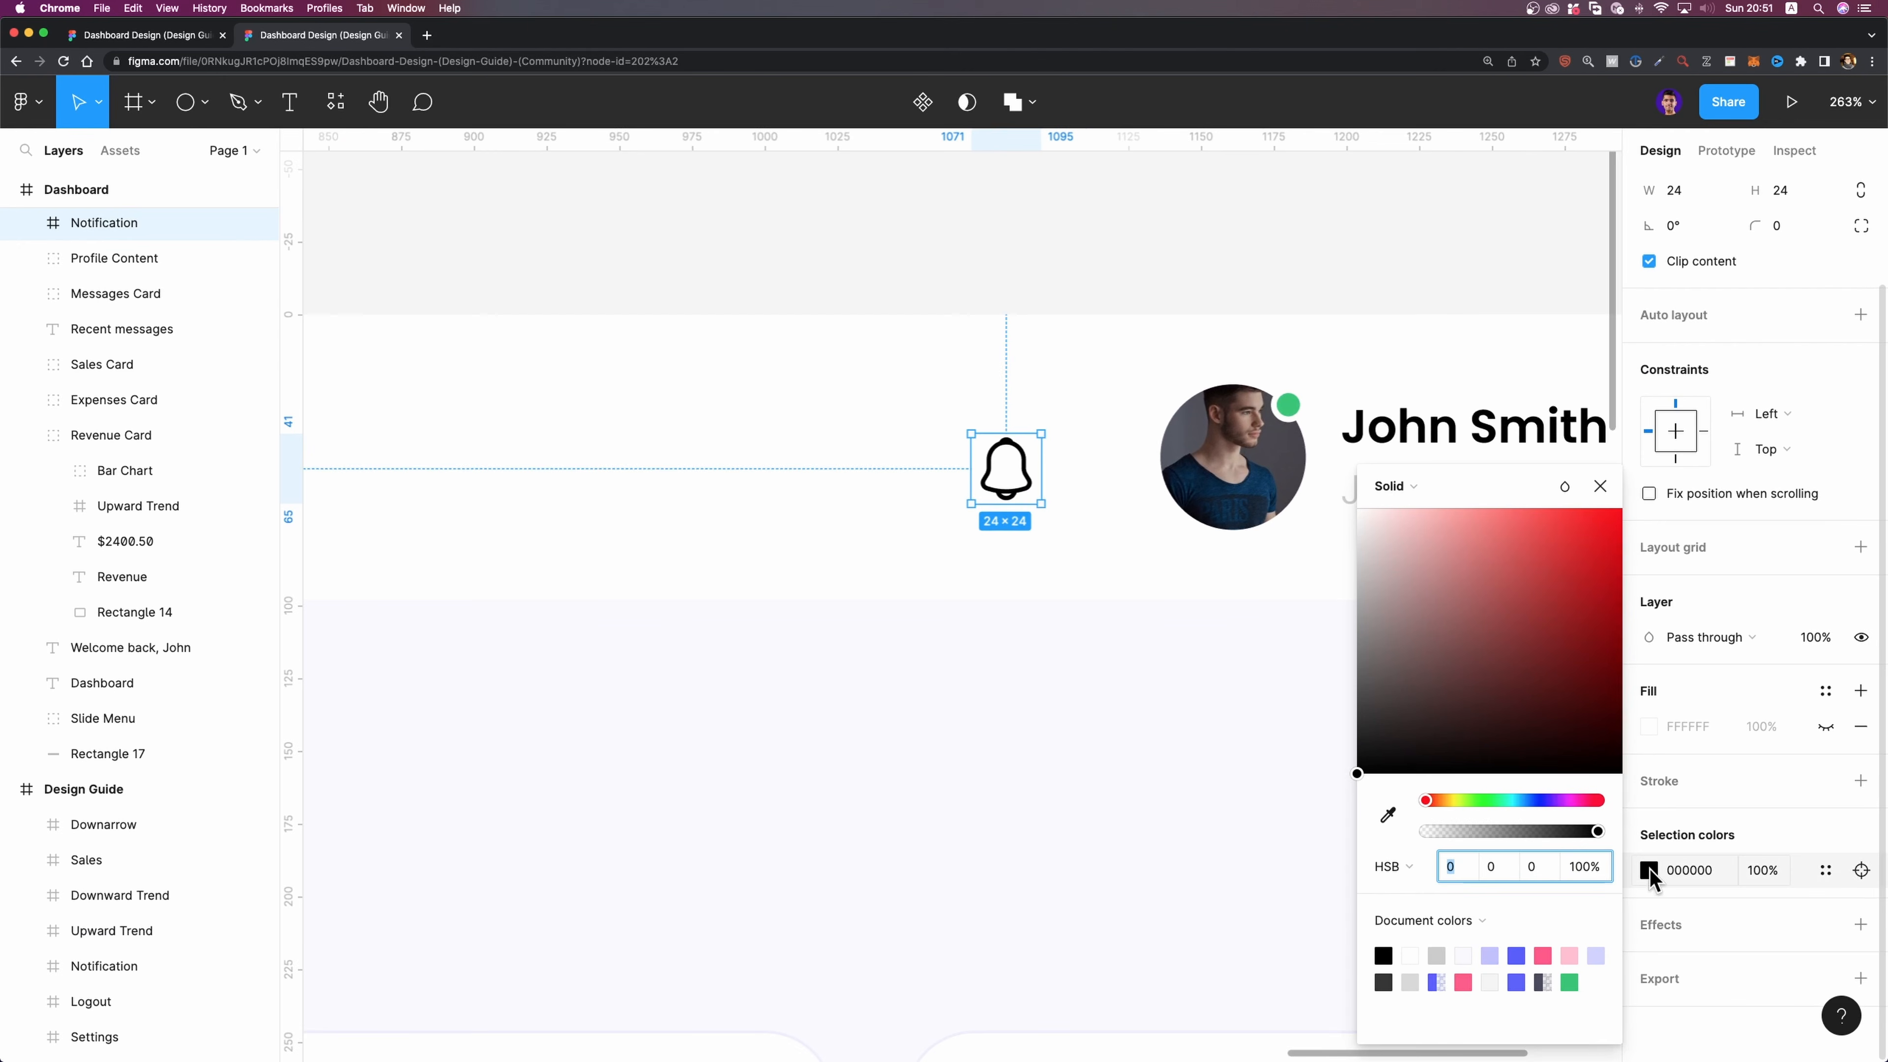
click(1436, 954)
drag(997, 469, 1030, 454)
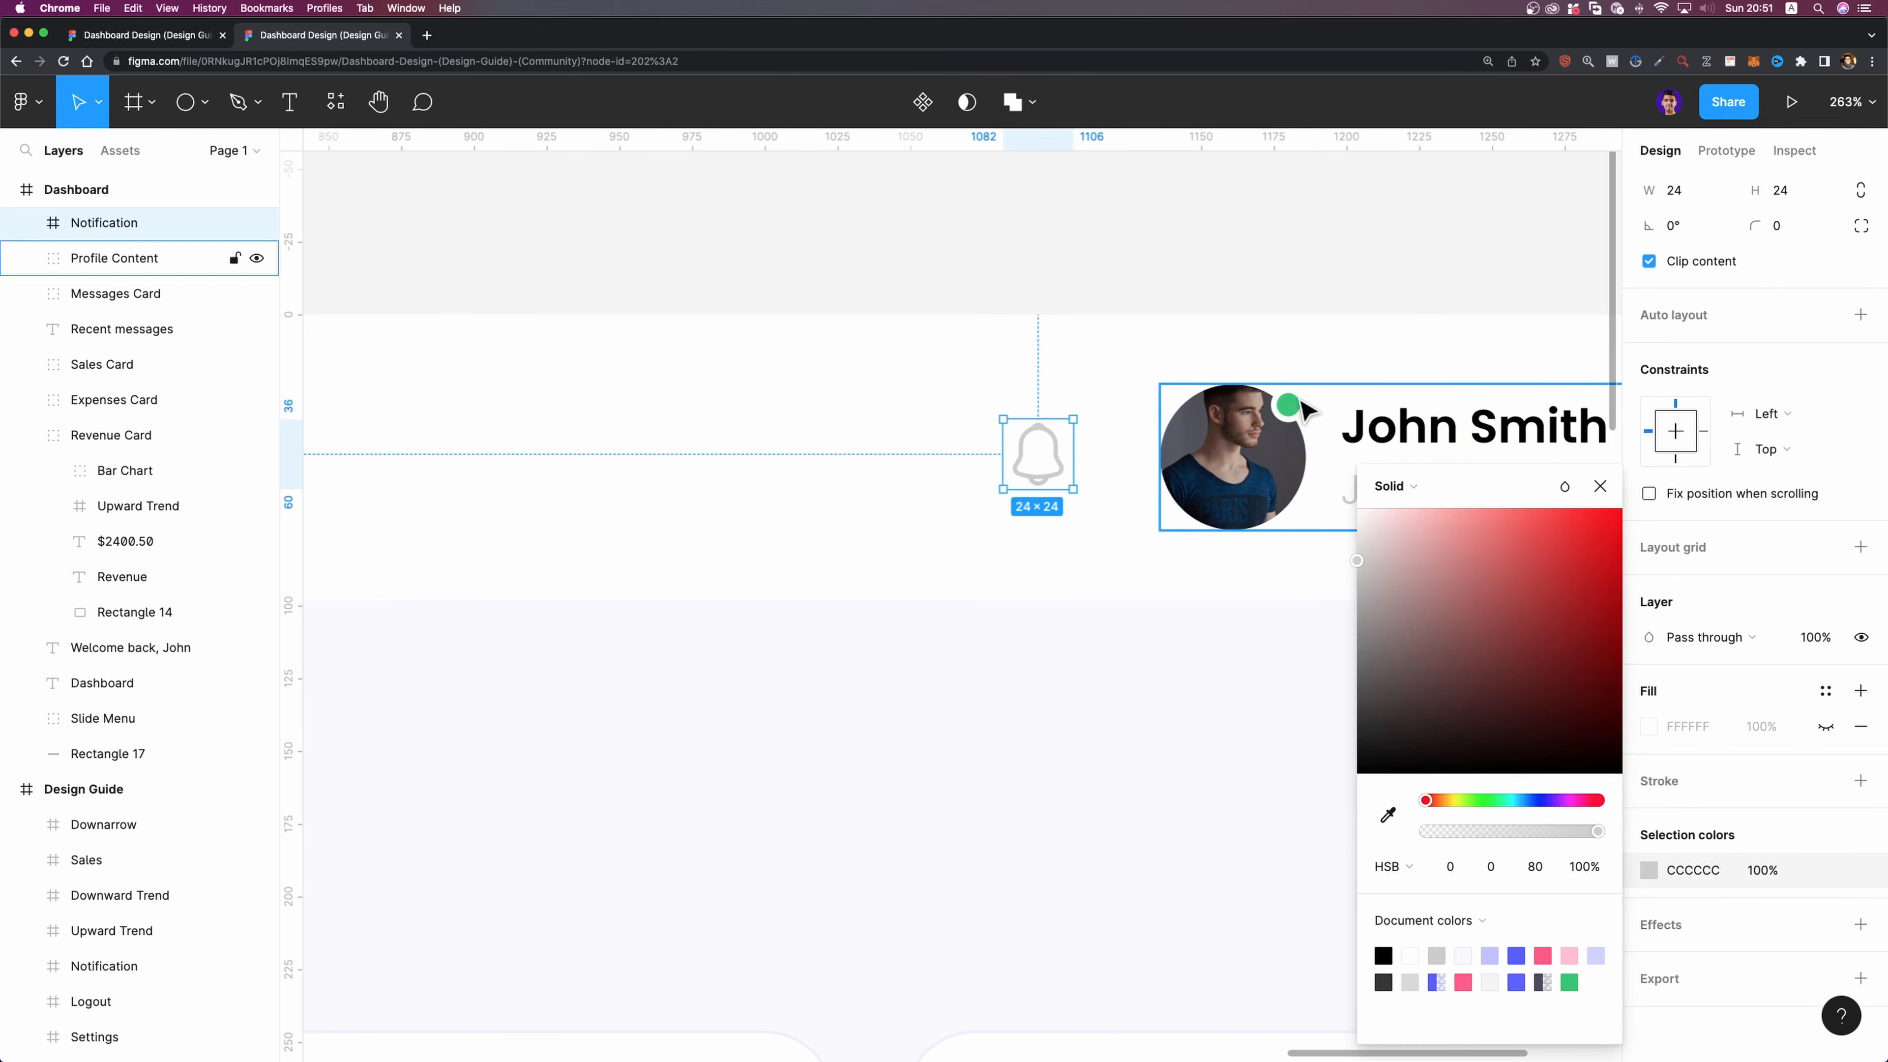
scroll(1079, 432, up, 5)
click(1600, 489)
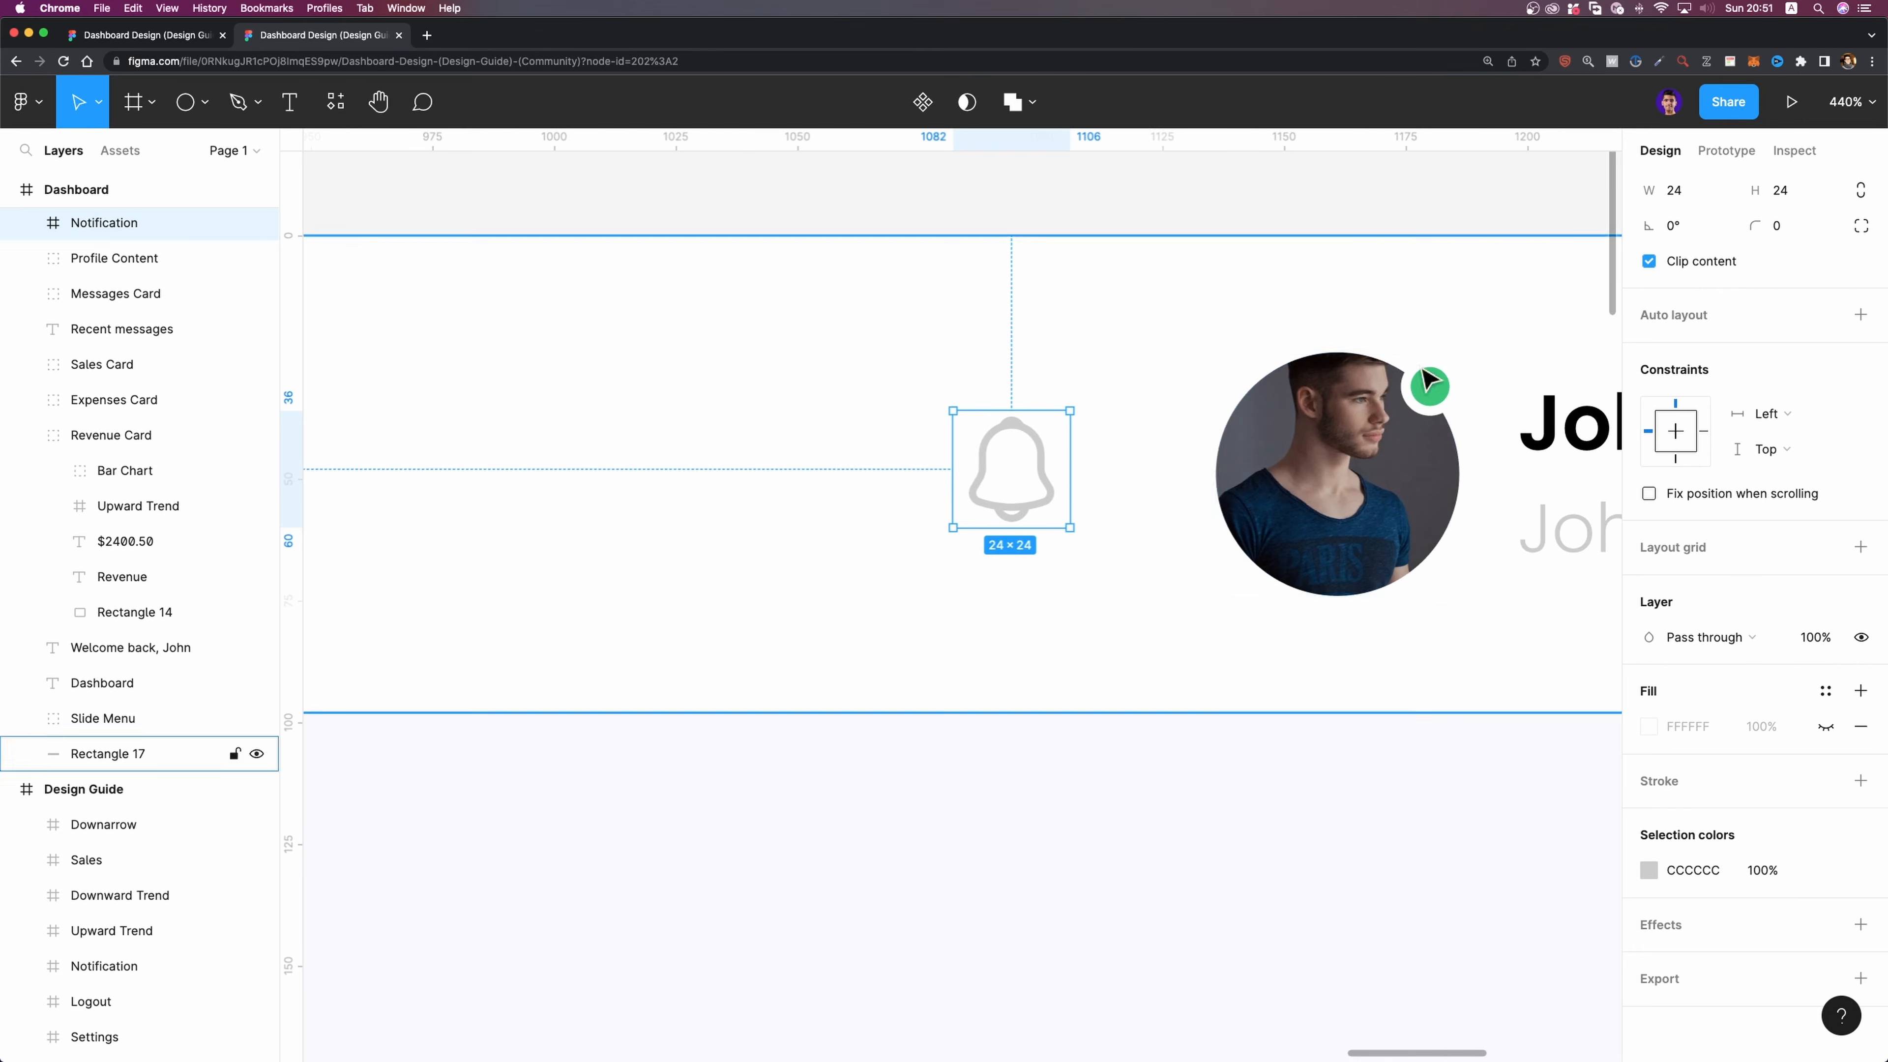
Copy the green status dot from the avatar and paste it into the header's Notification frame.
double_click(1419, 386)
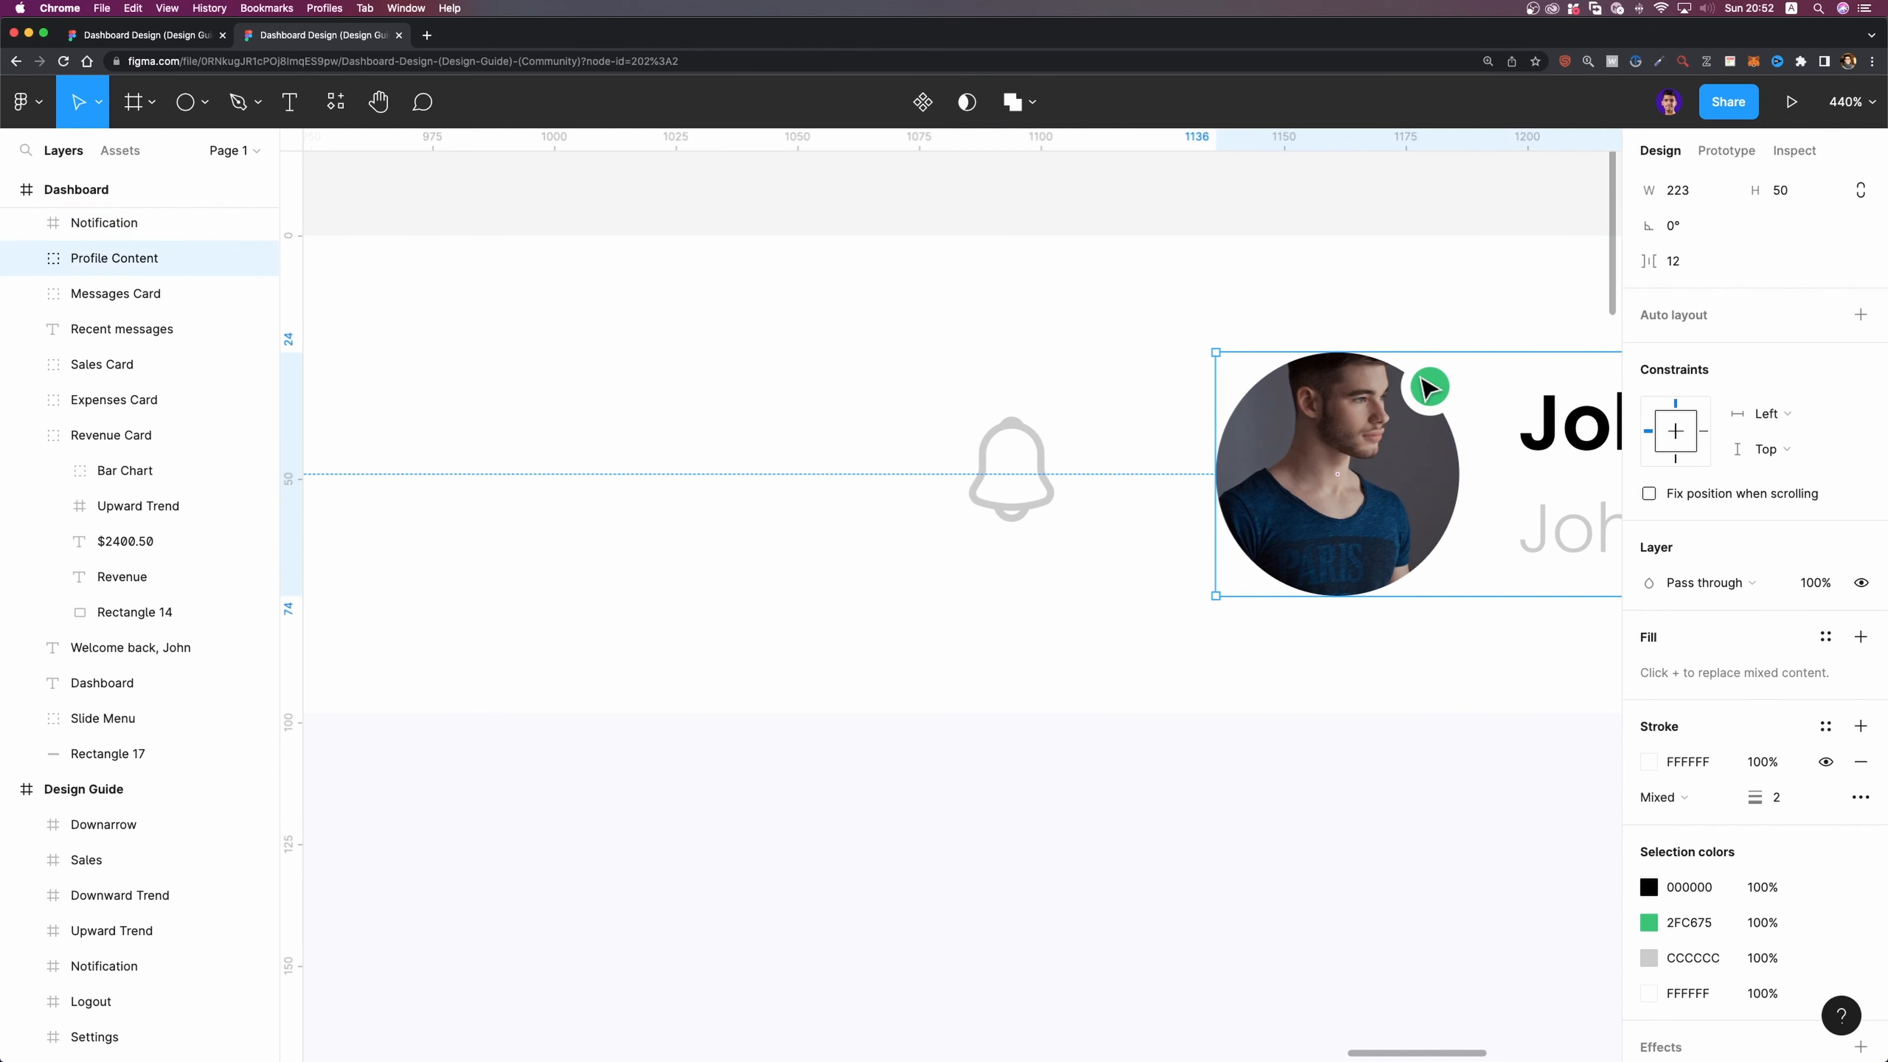
double_click(1430, 387)
key(ctrl+c)
click(1011, 465)
key(ctrl+v)
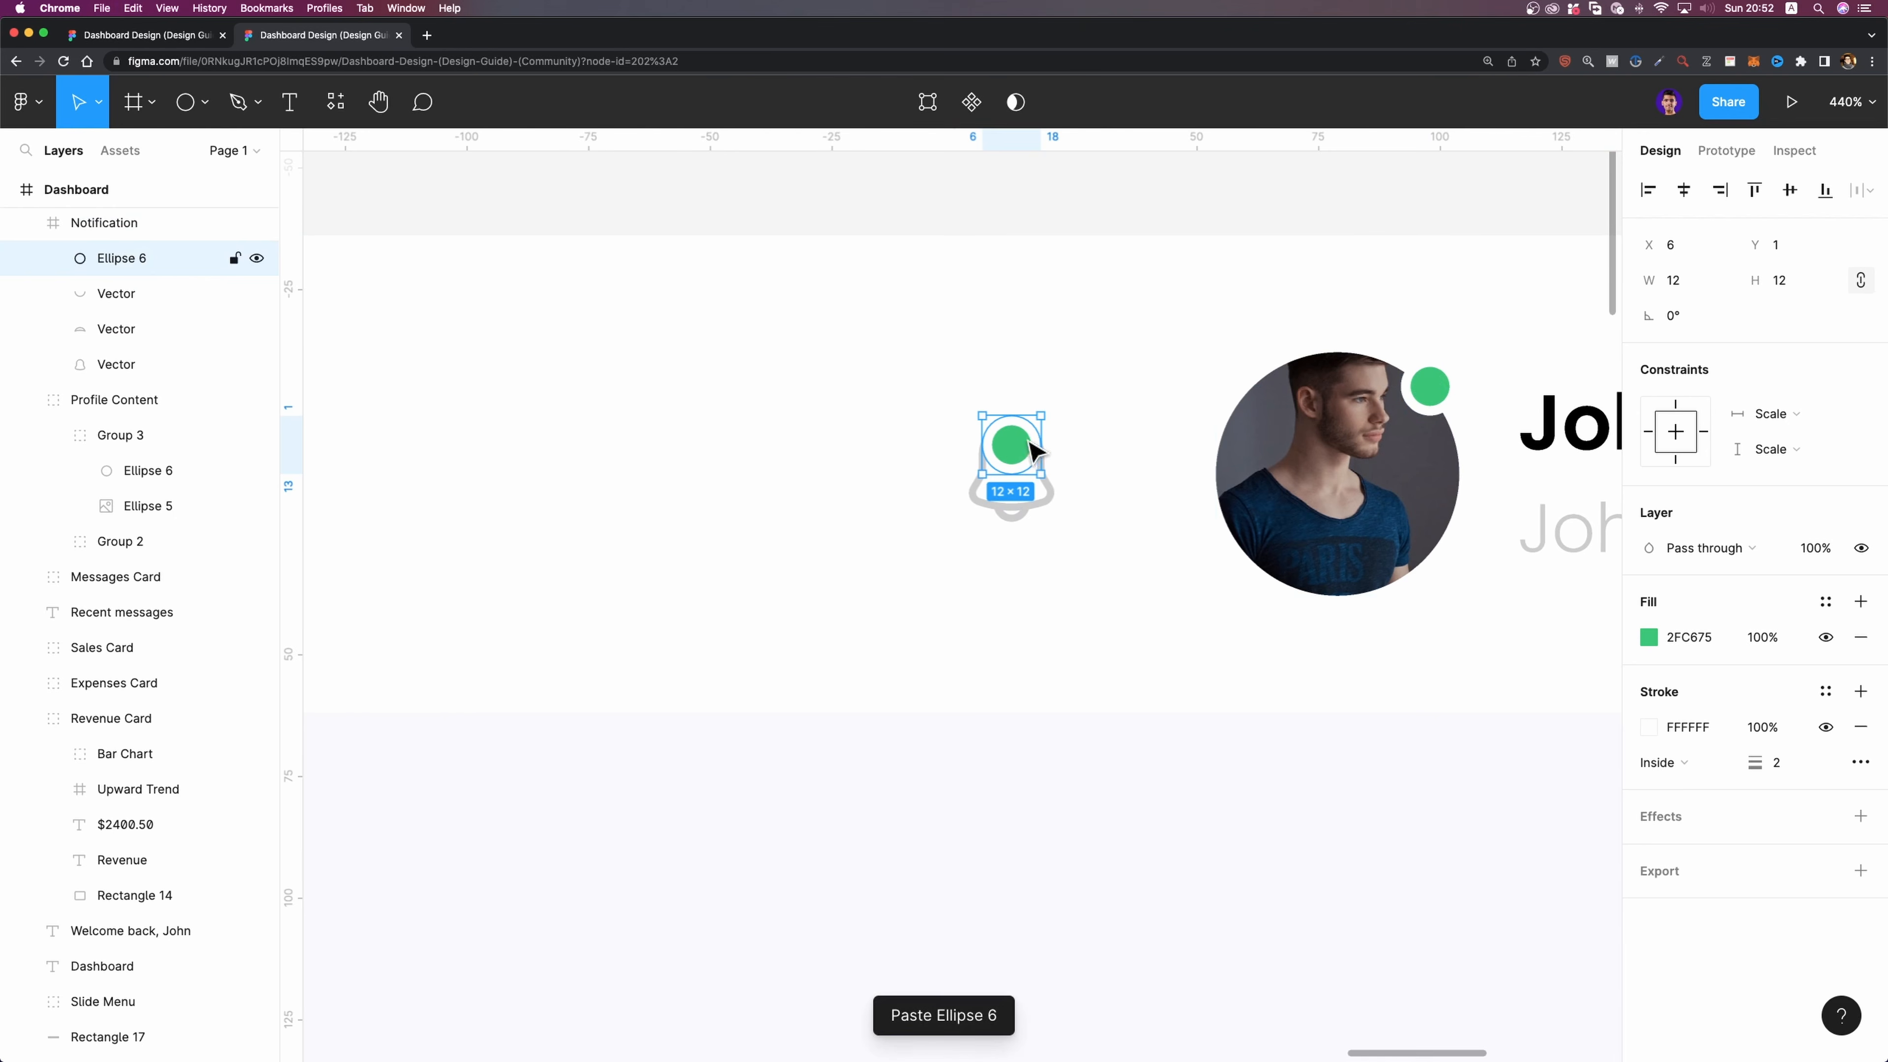
Resize the pasted dot to 8 × 8 with a stroke of 1 and place it on the bell at X 14, Y 0.
click(1697, 283)
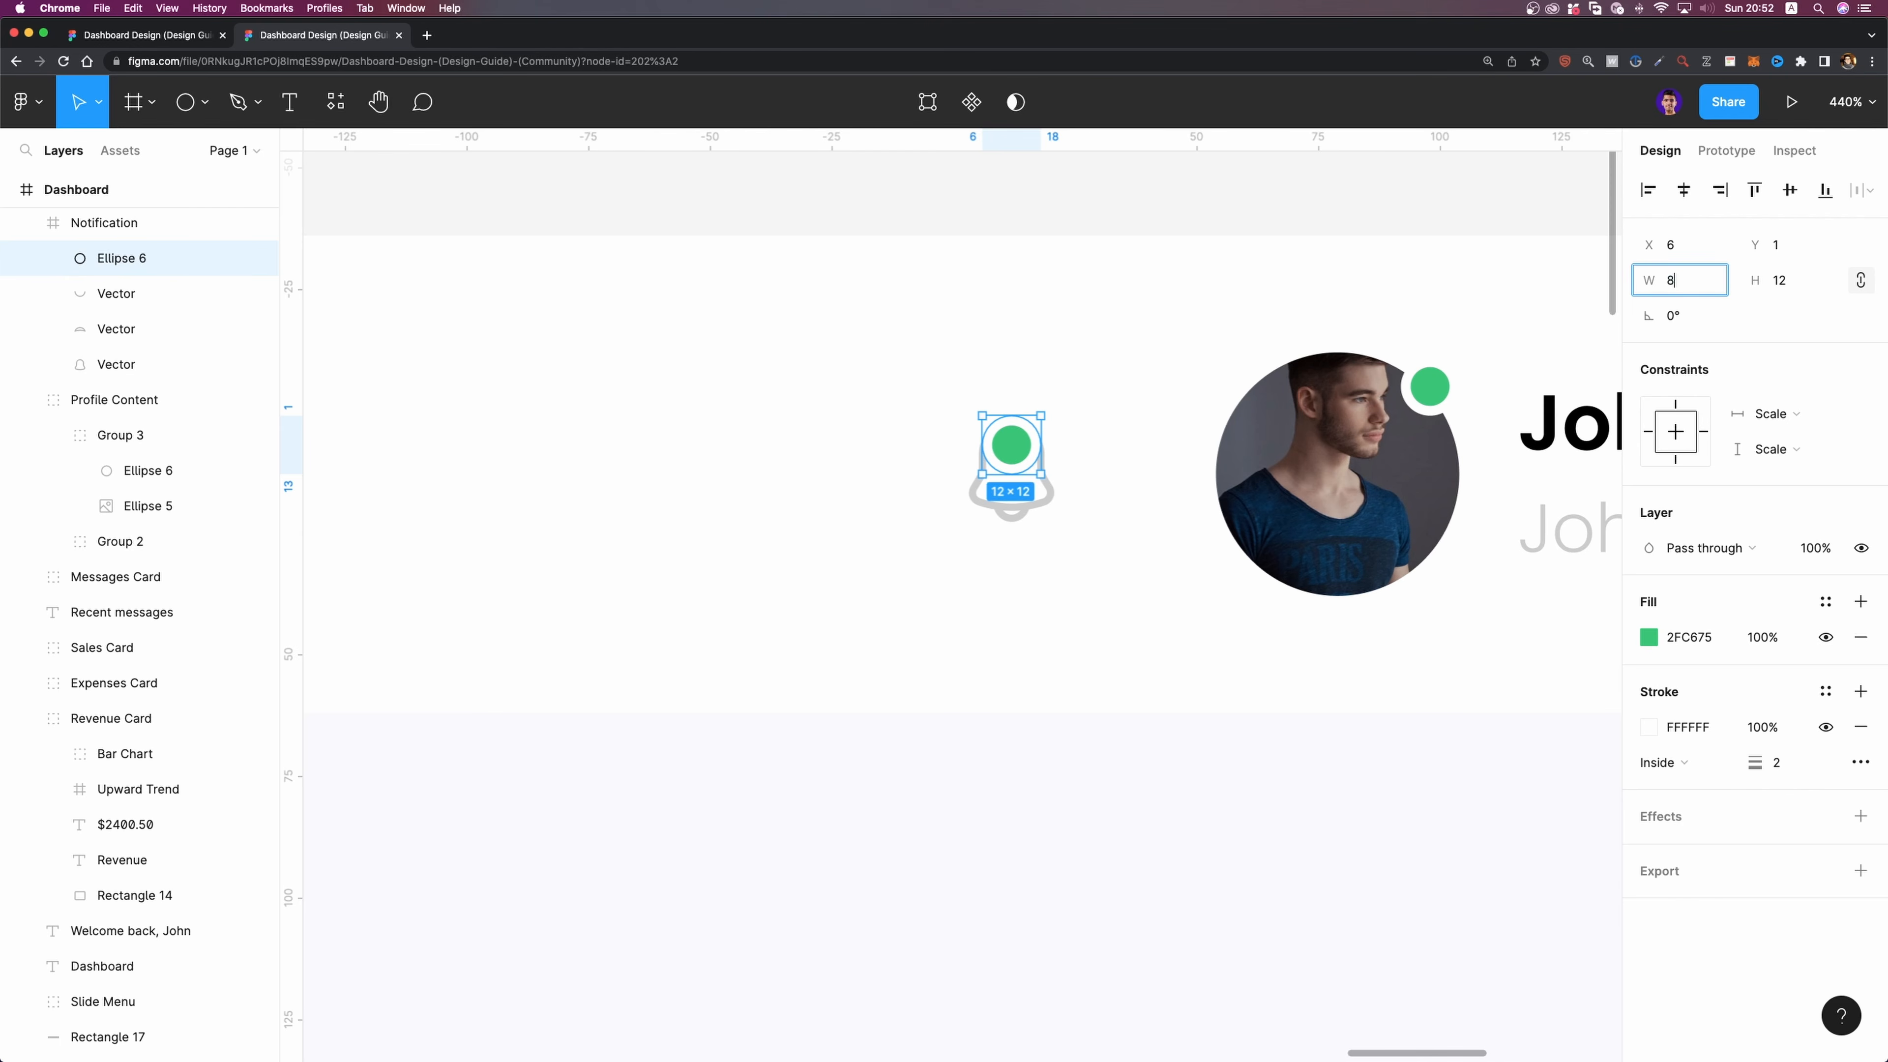
text(8)
key(Return)
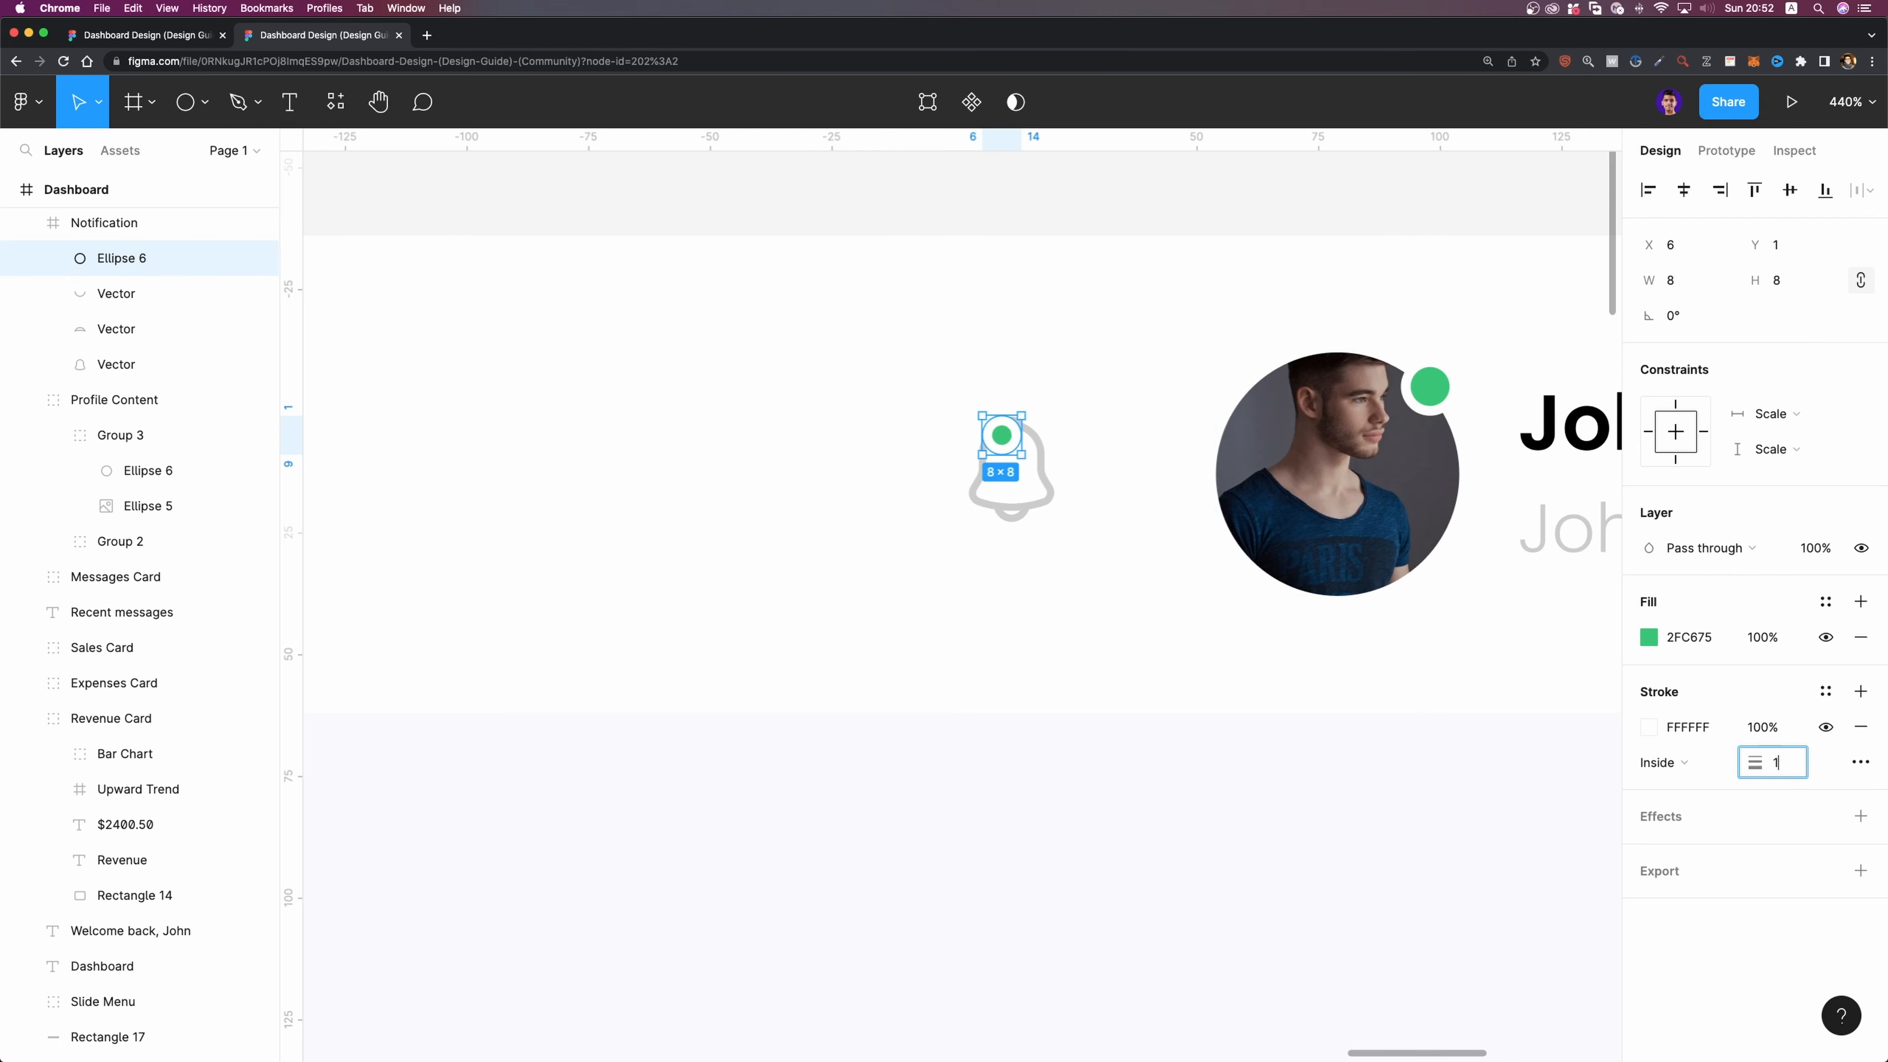
drag(1005, 441, 1045, 431)
Change the notification dot's fill to the document pink FF5A8B.
click(1648, 636)
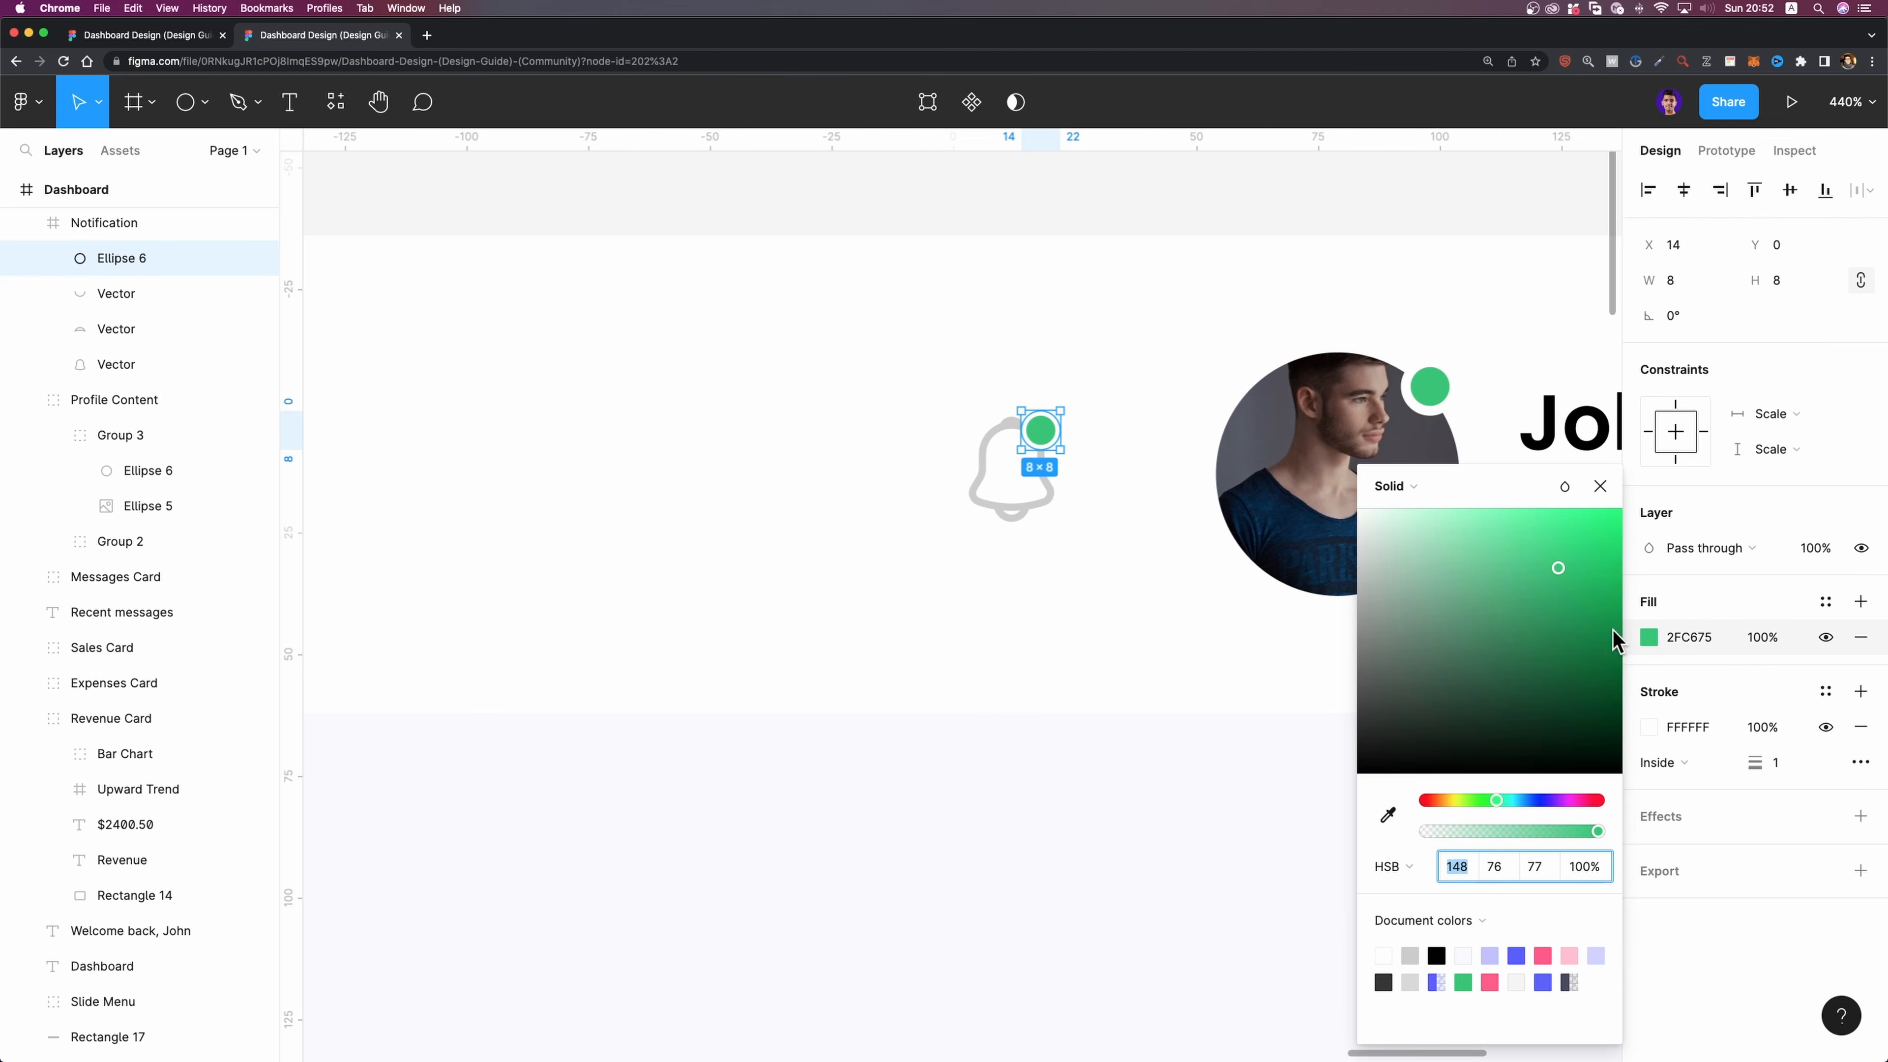
click(1490, 981)
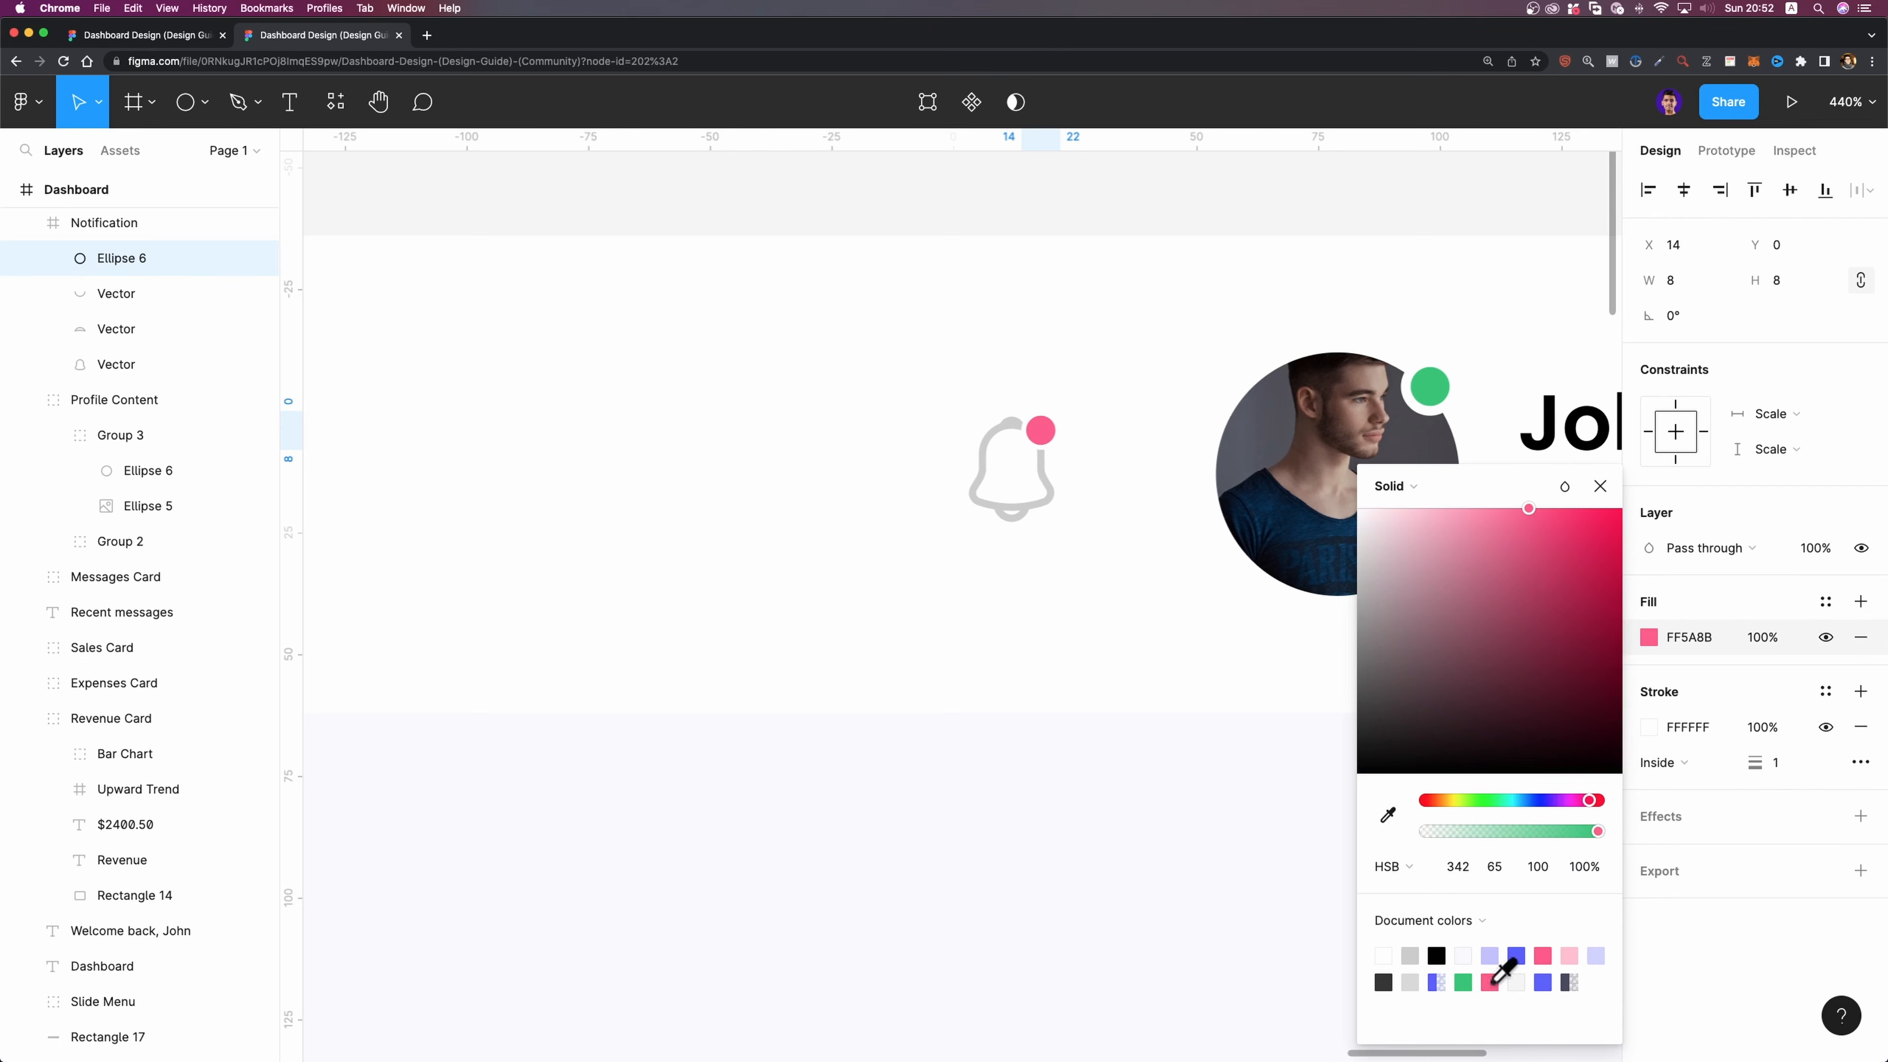
click(1599, 486)
Nudge the Notification frame to X 1088 and center it vertically on the white header rectangle.
key(Escape)
key(Right)
key(Right)
key(Right)
key(Right)
key(Right)
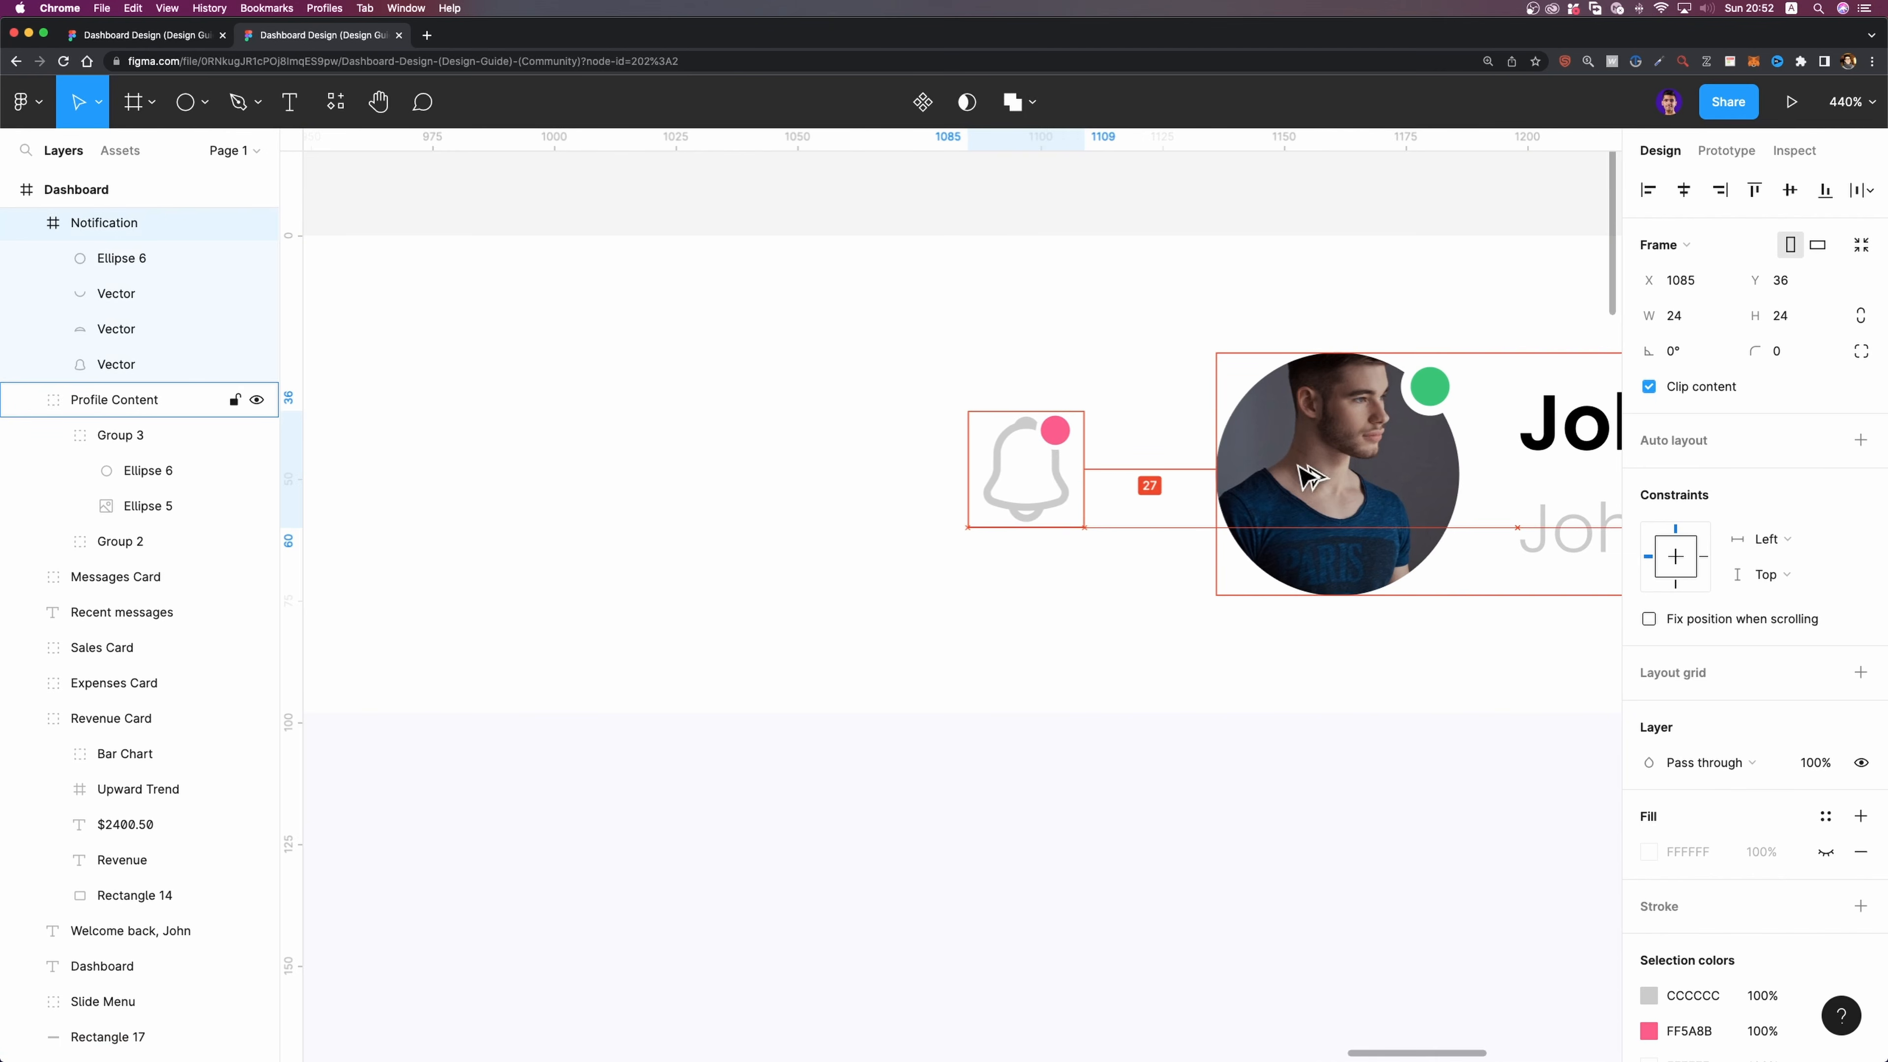
key(Right)
scroll(948, 357, down, 2)
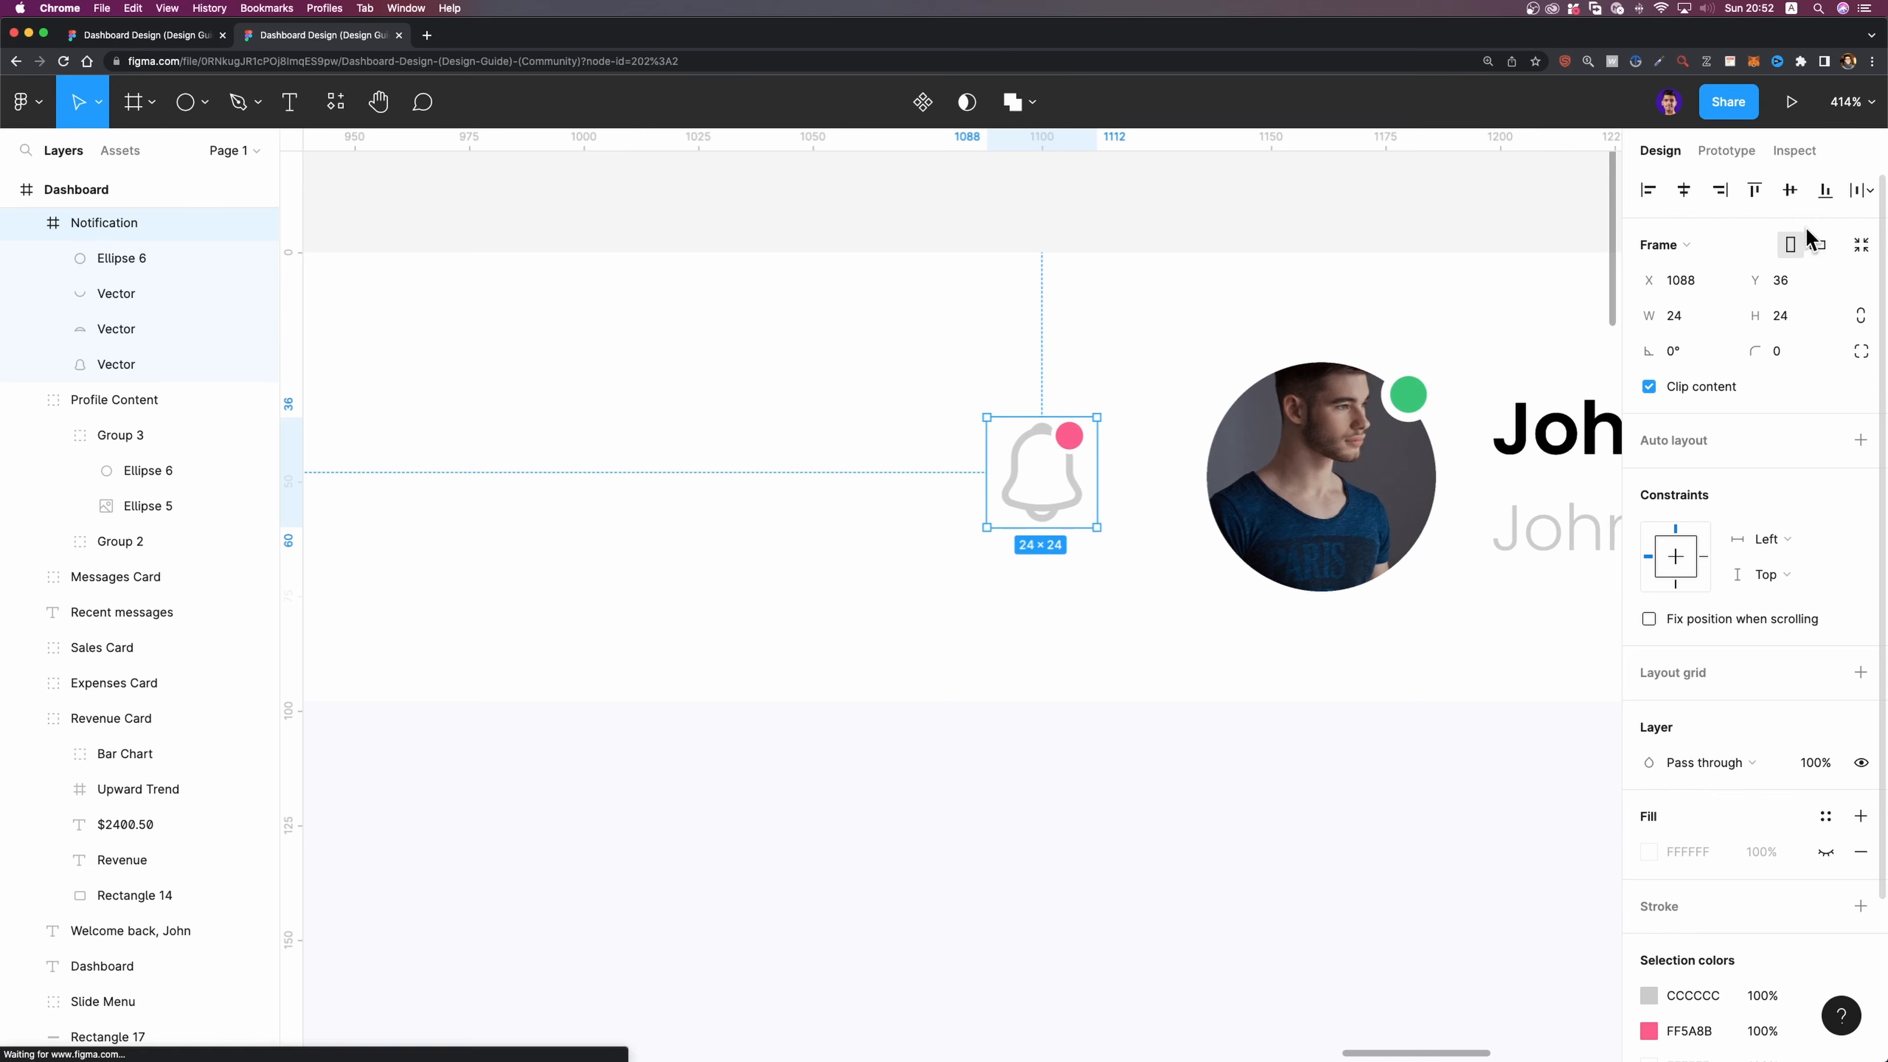
shift+click(945, 358)
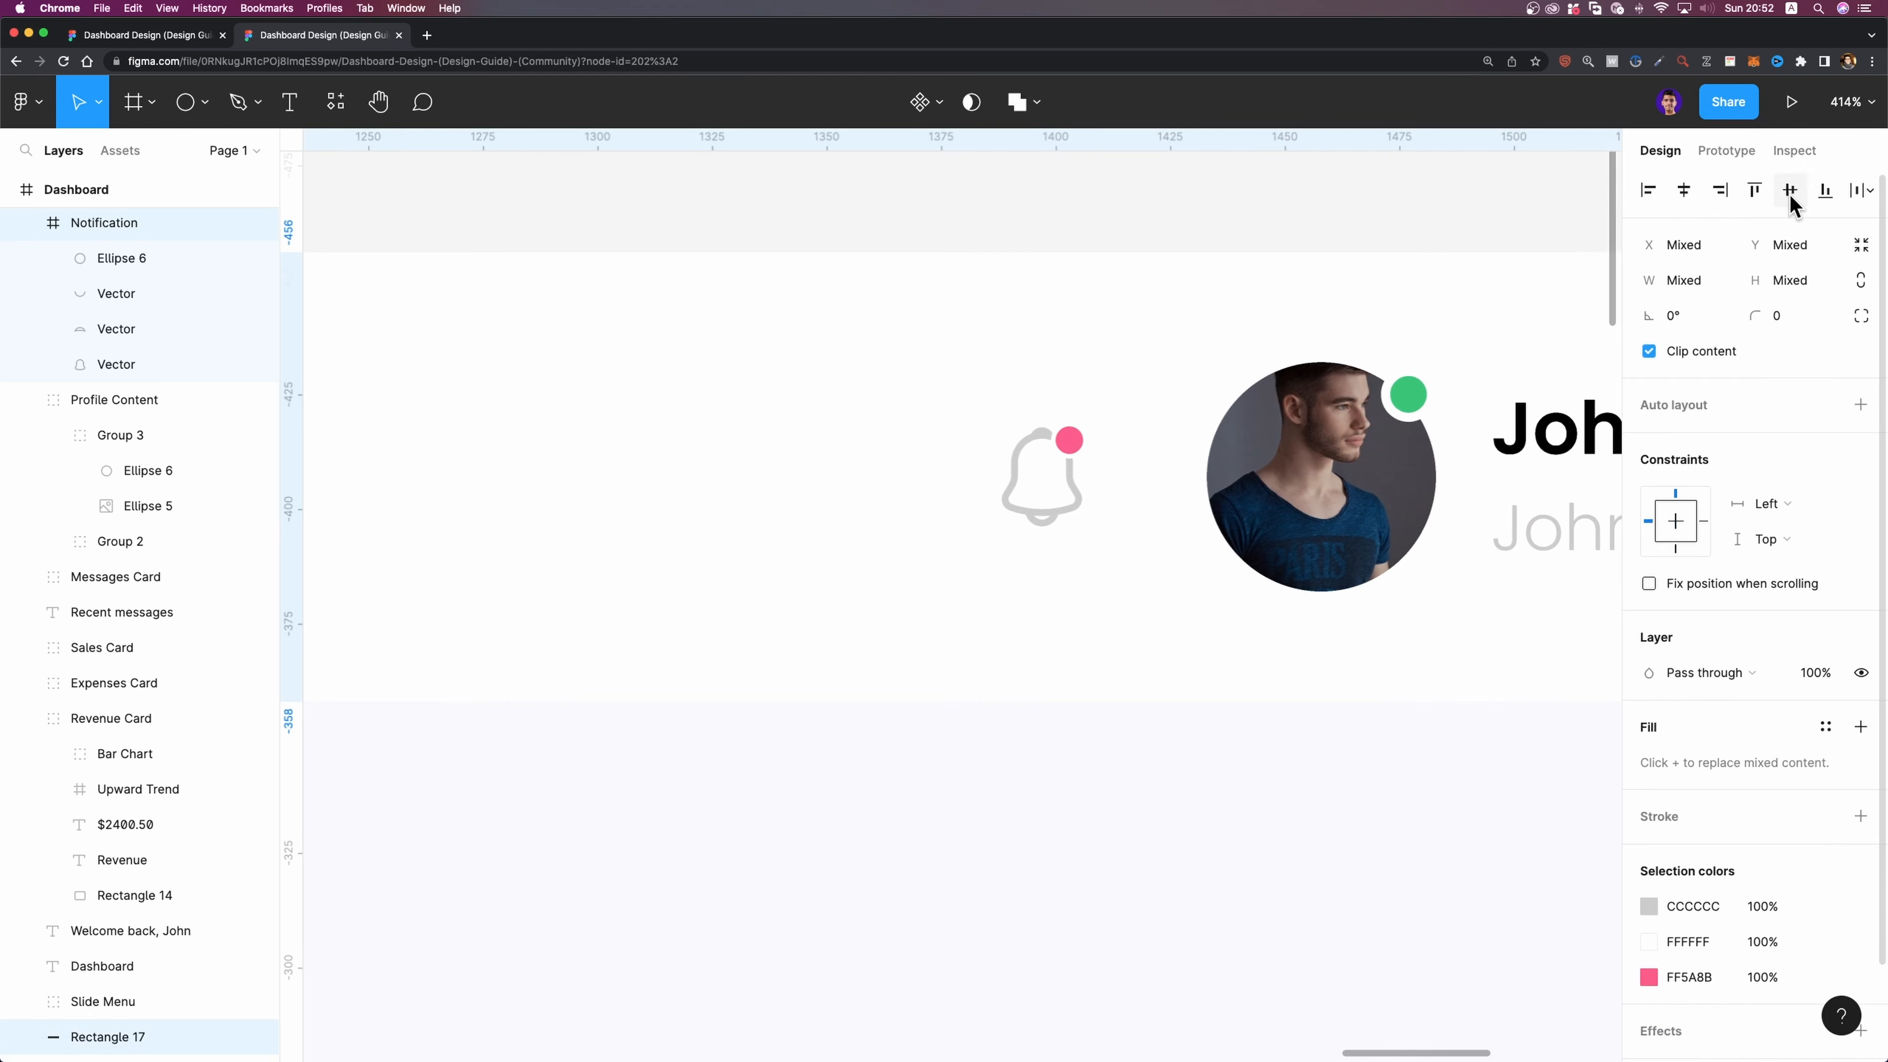
click(1292, 196)
scroll(1234, 380, down, 10)
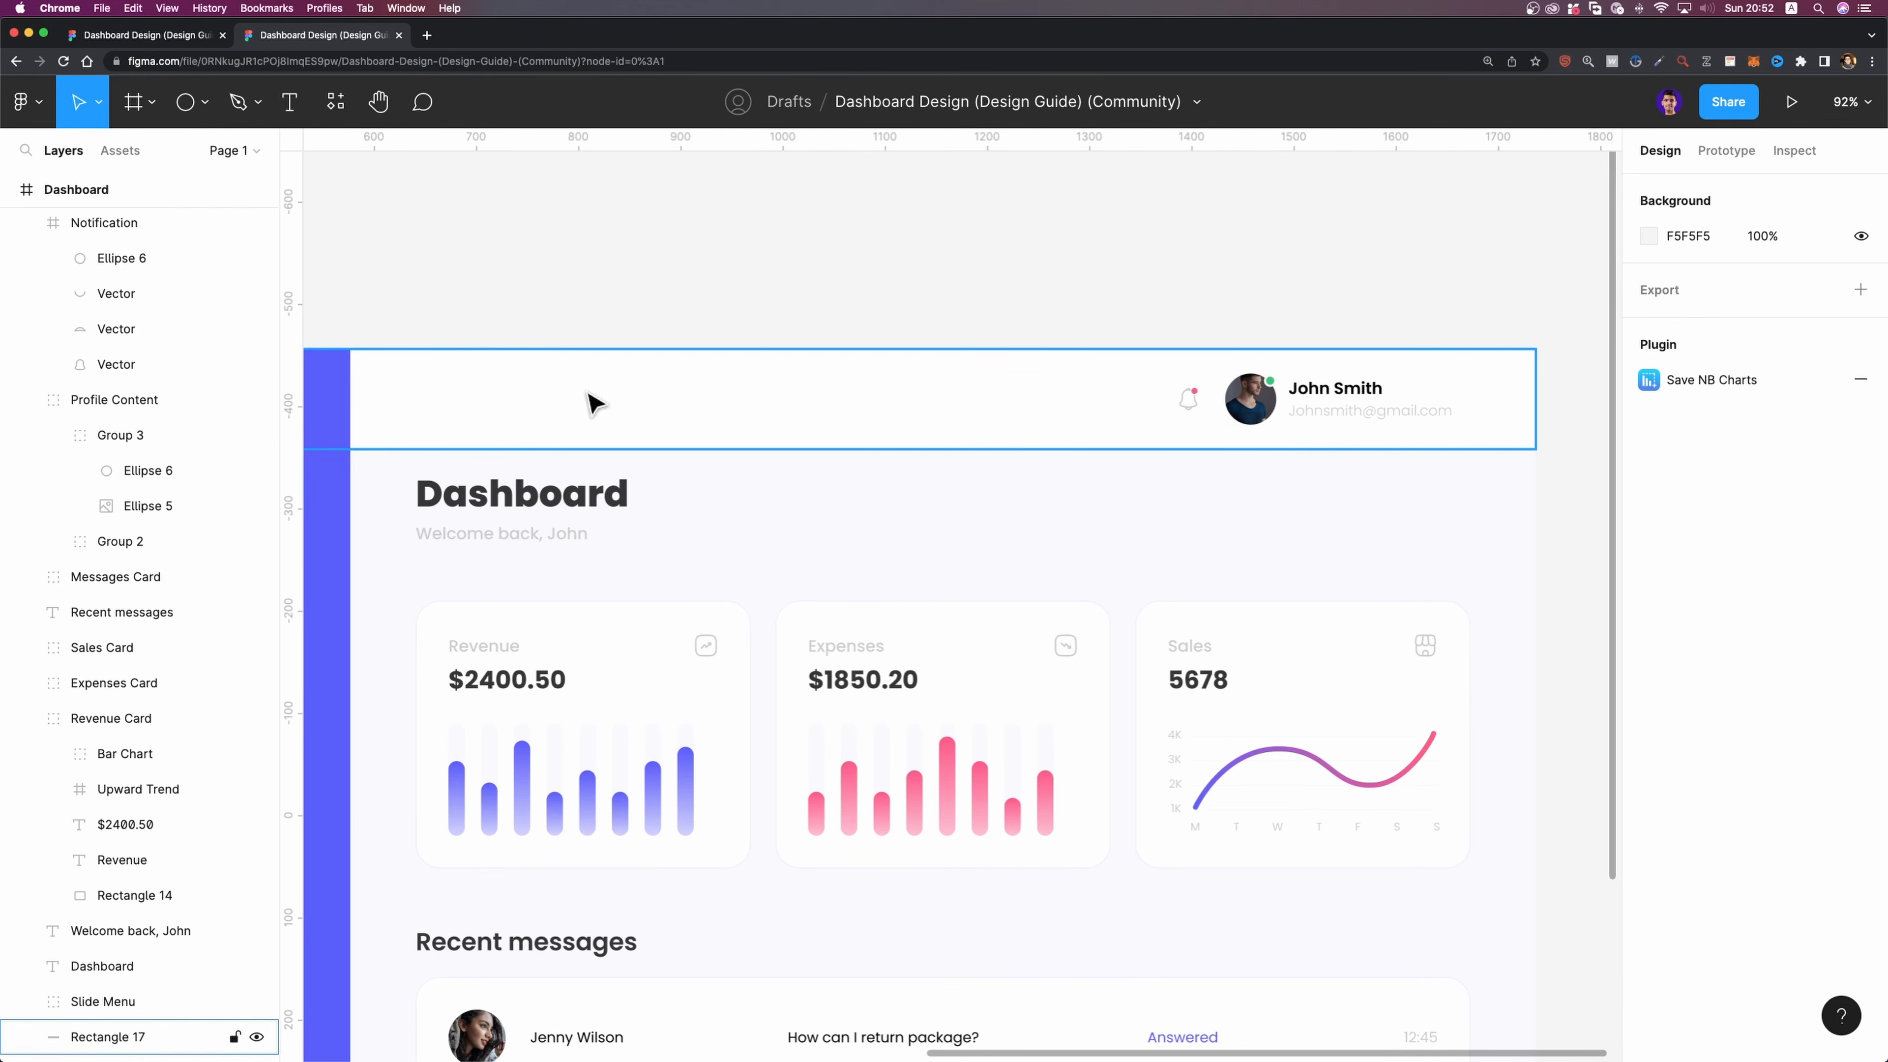
Add the text "Sort" in the header above the Dashboard heading and set its font size to 16.
scroll(493, 430, left, 3)
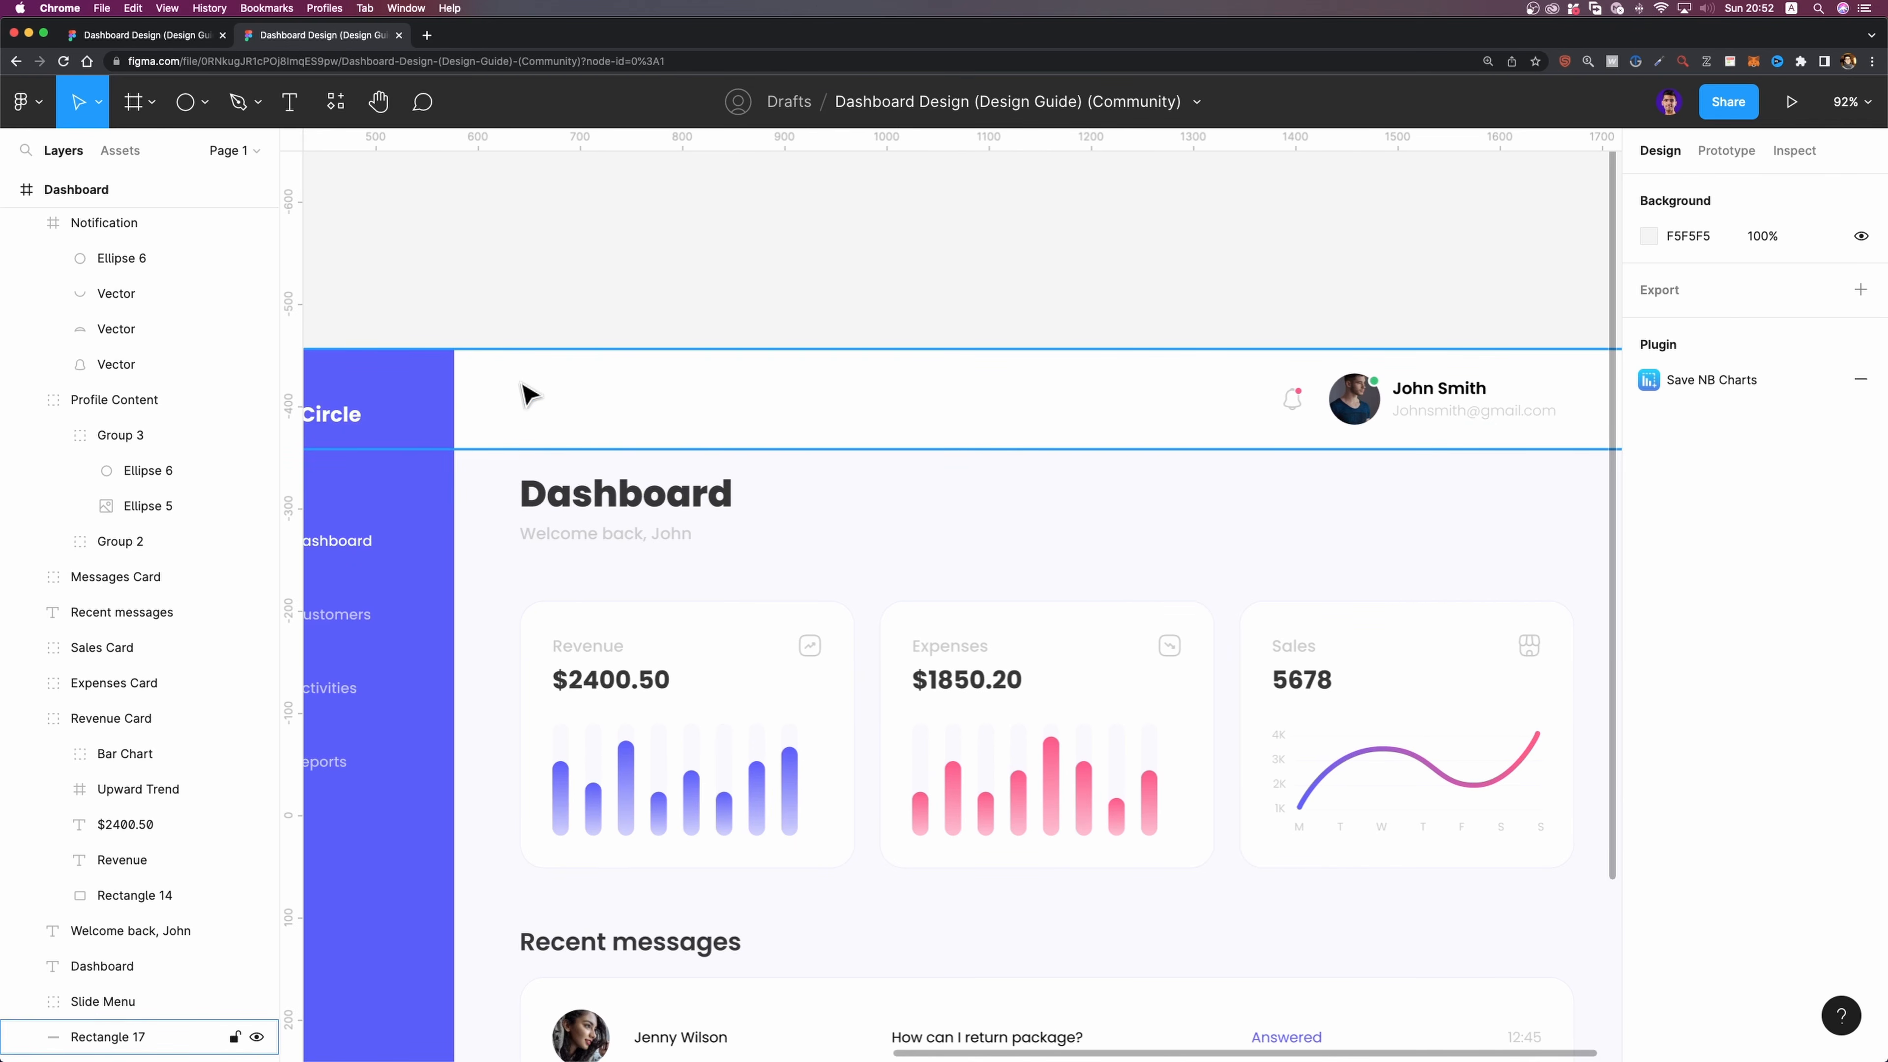
scroll(518, 418, up, 5)
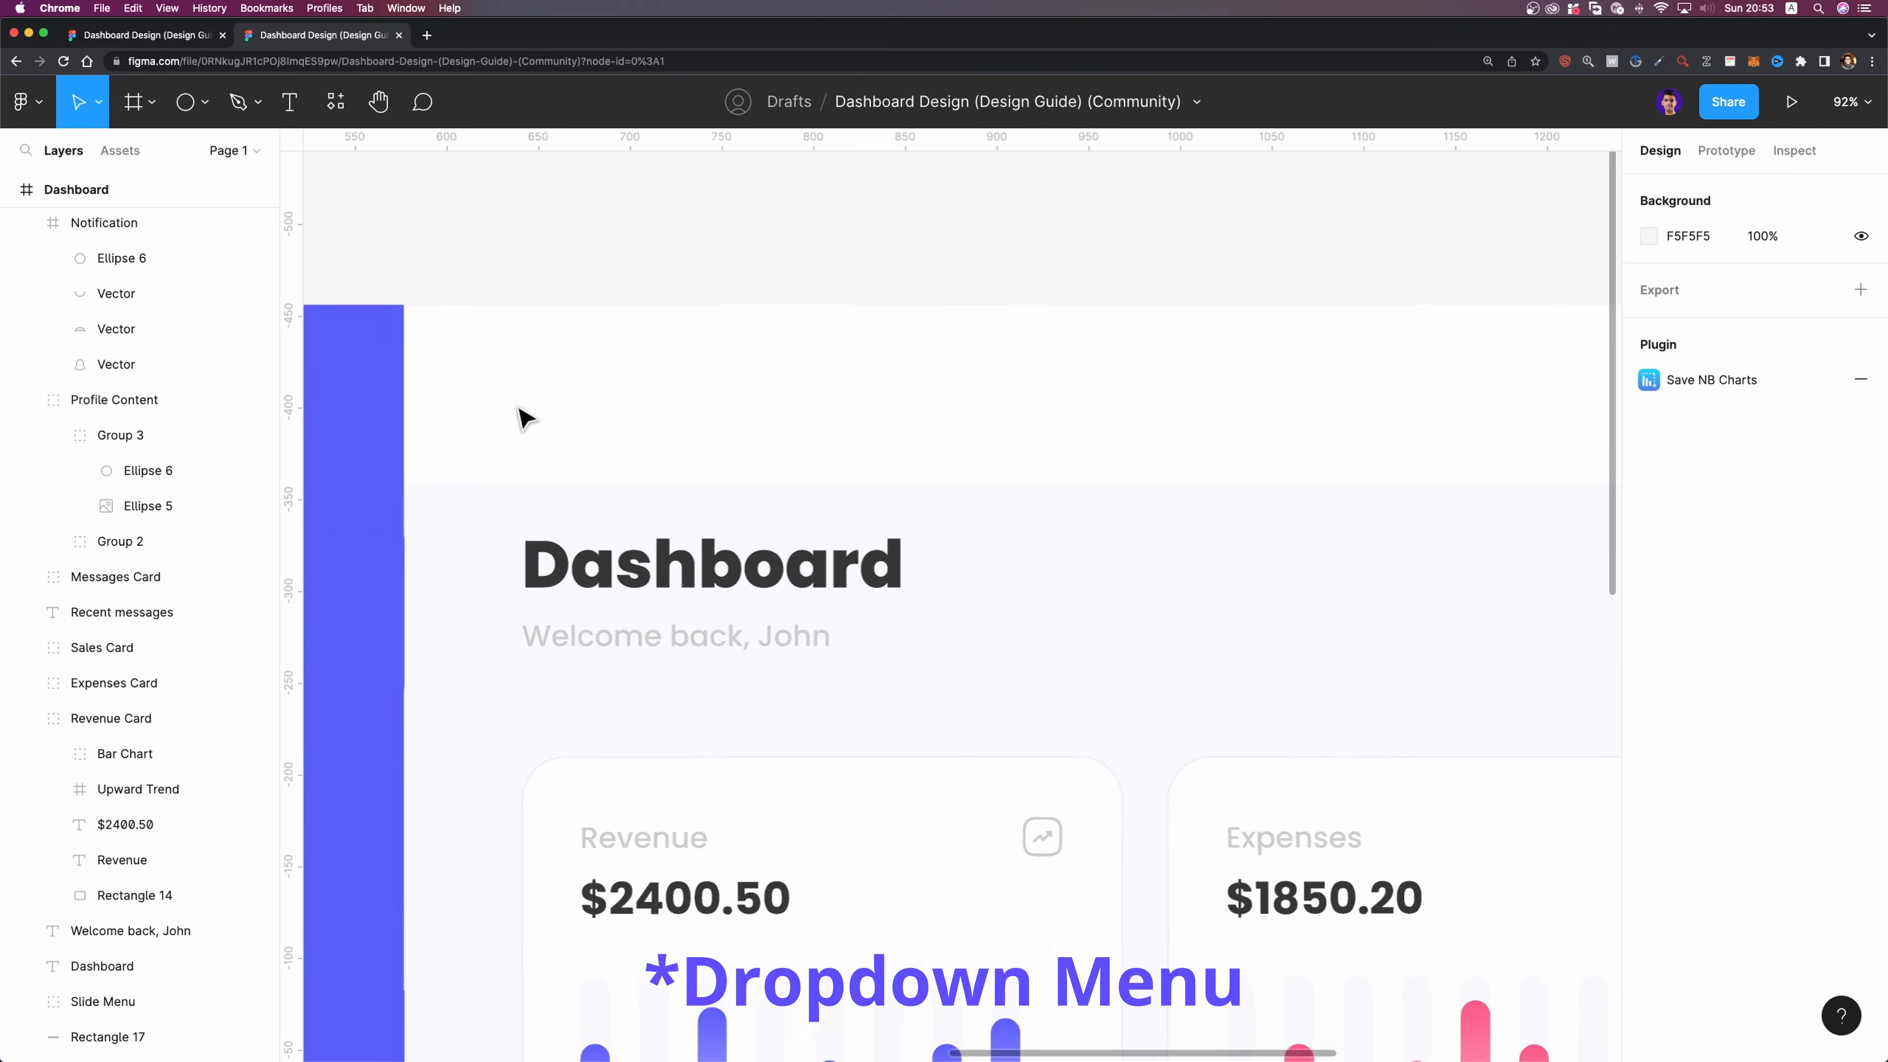
scroll(524, 418, left, 2)
key(t)
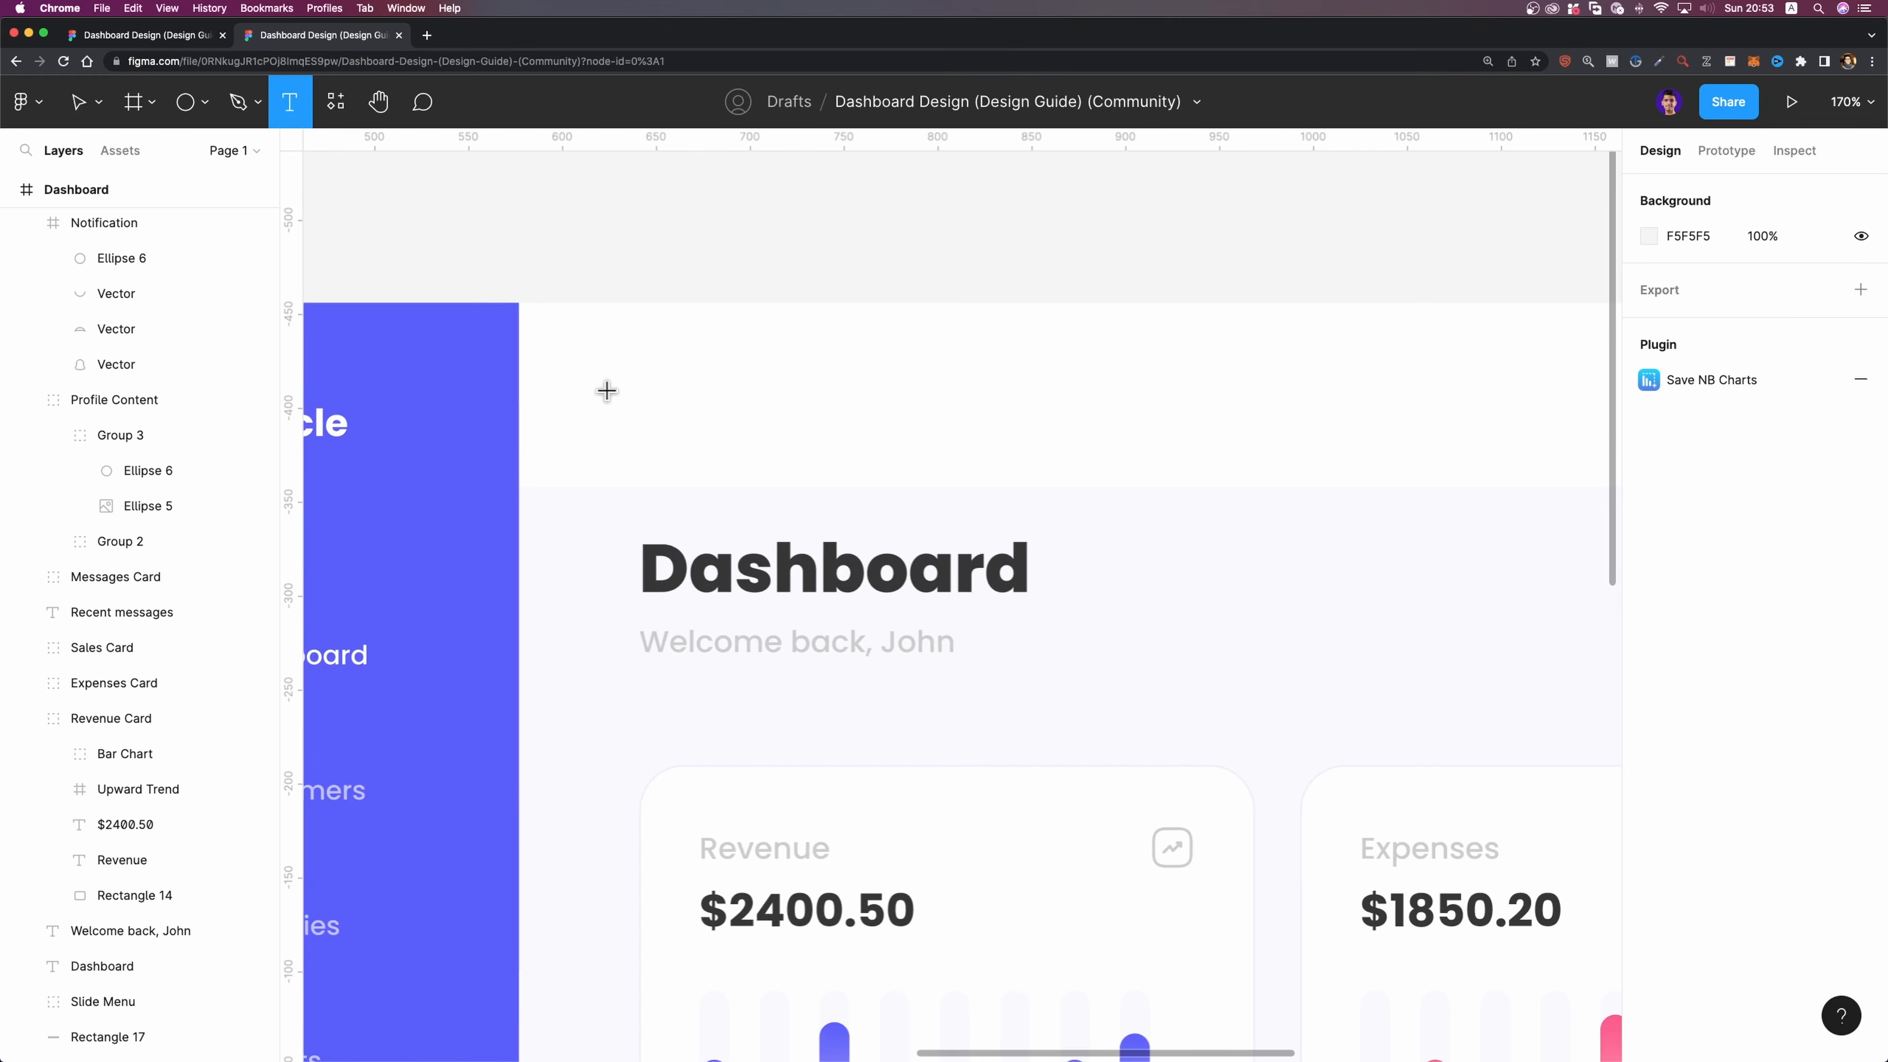
click(590, 380)
text(Sort)
key(super+a)
click(1788, 718)
text(1)
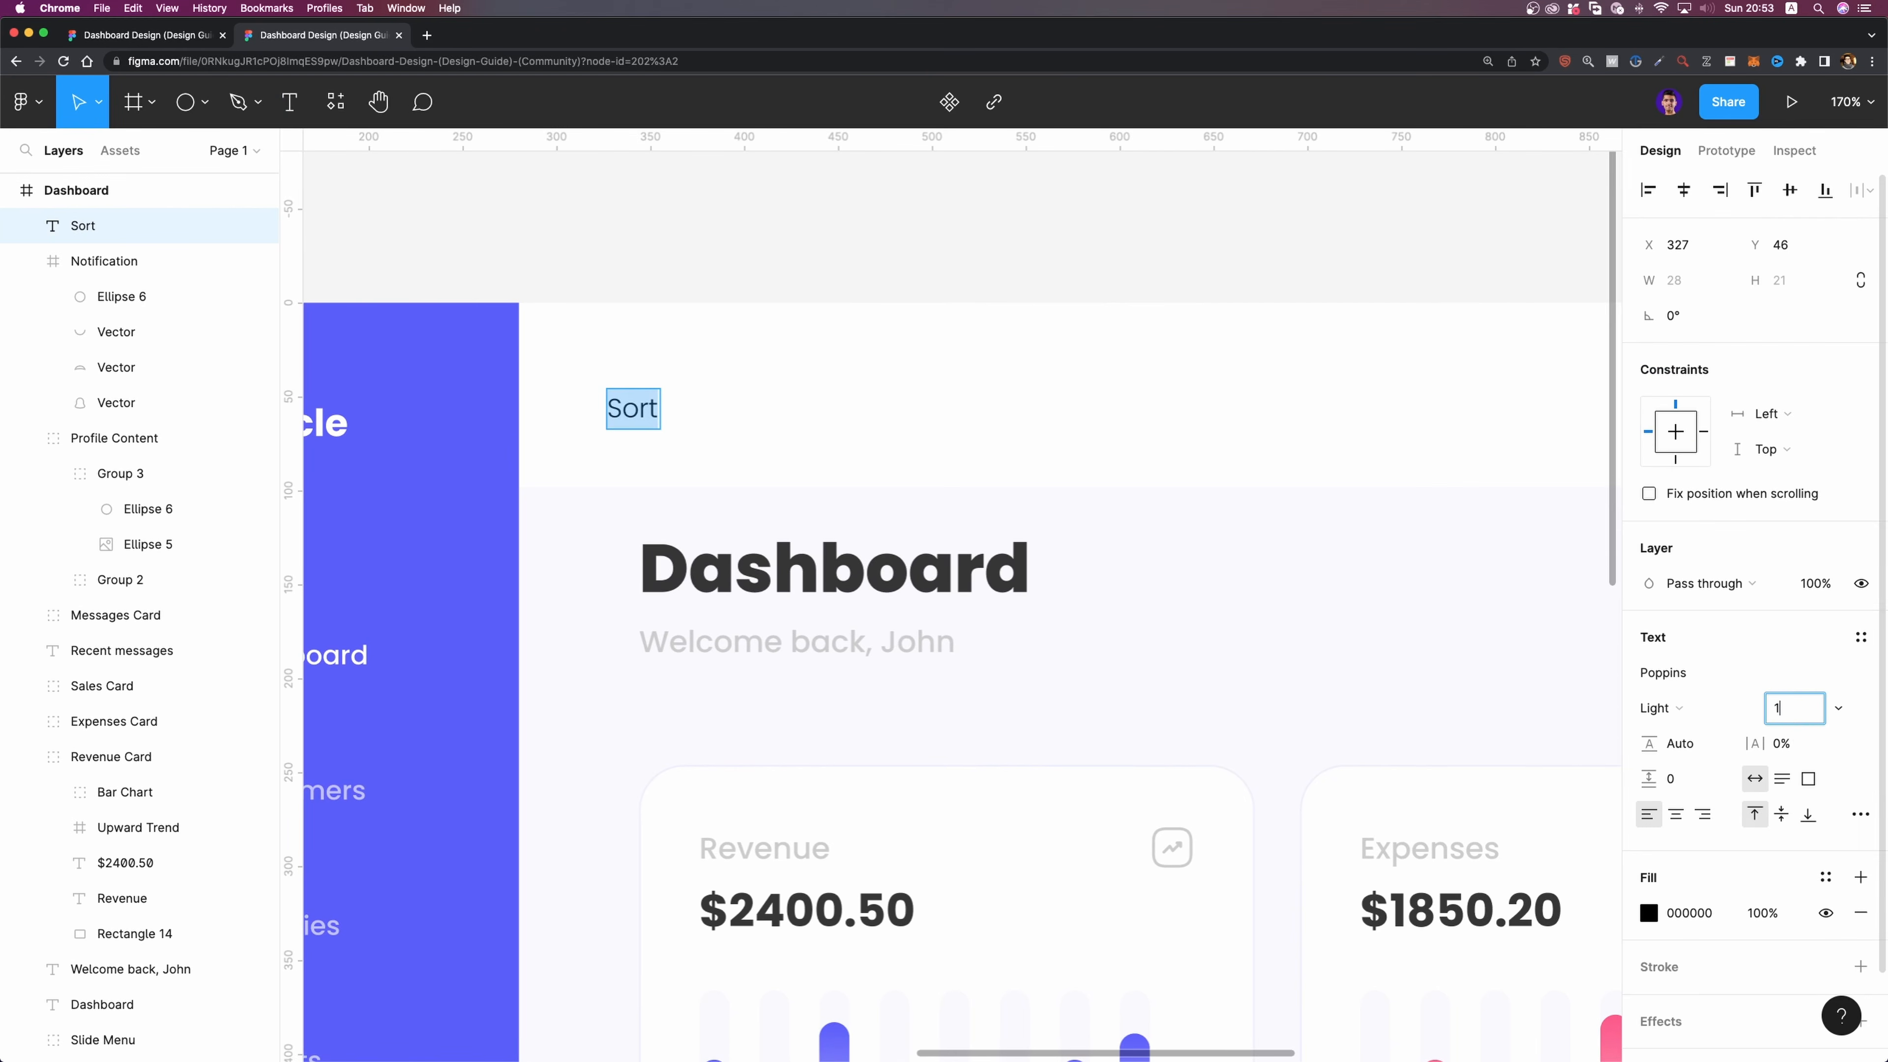
text(6)
key(Return)
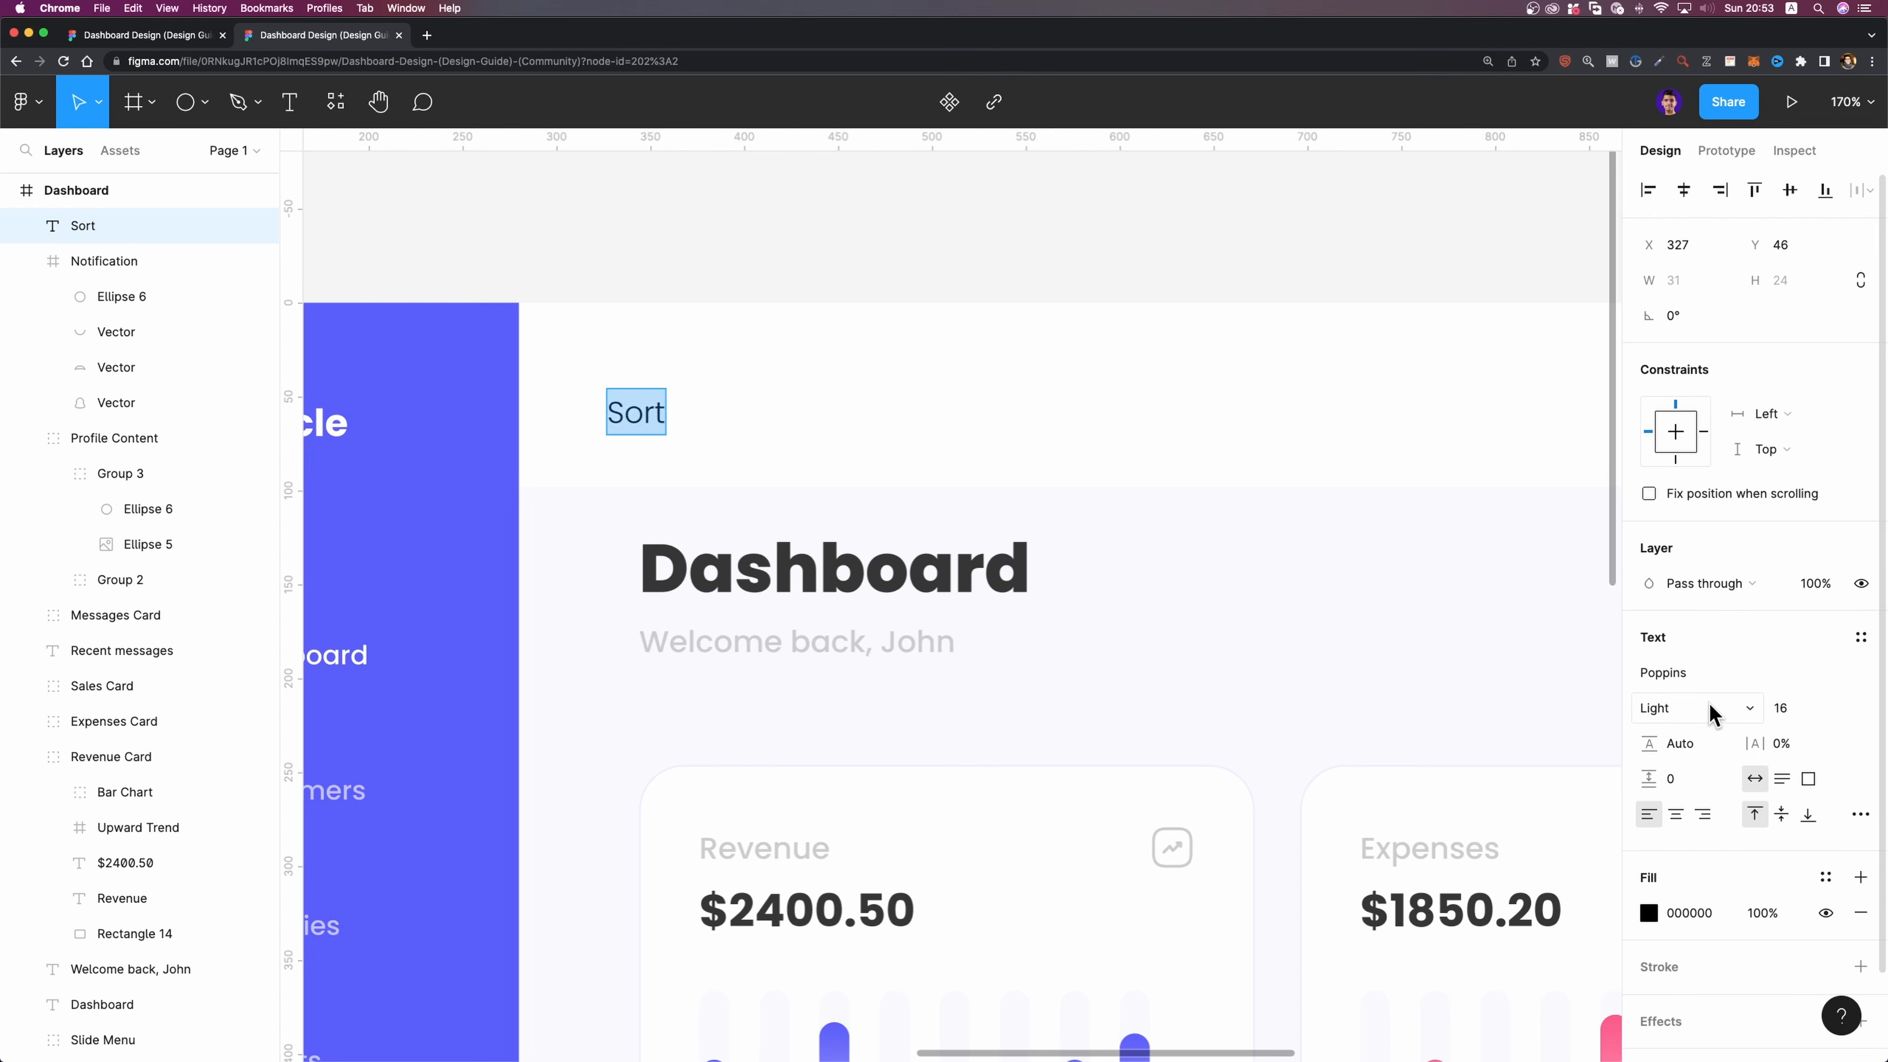
Set the Sort text's weight to Medium and append a colon so it reads "Sort:".
click(1709, 710)
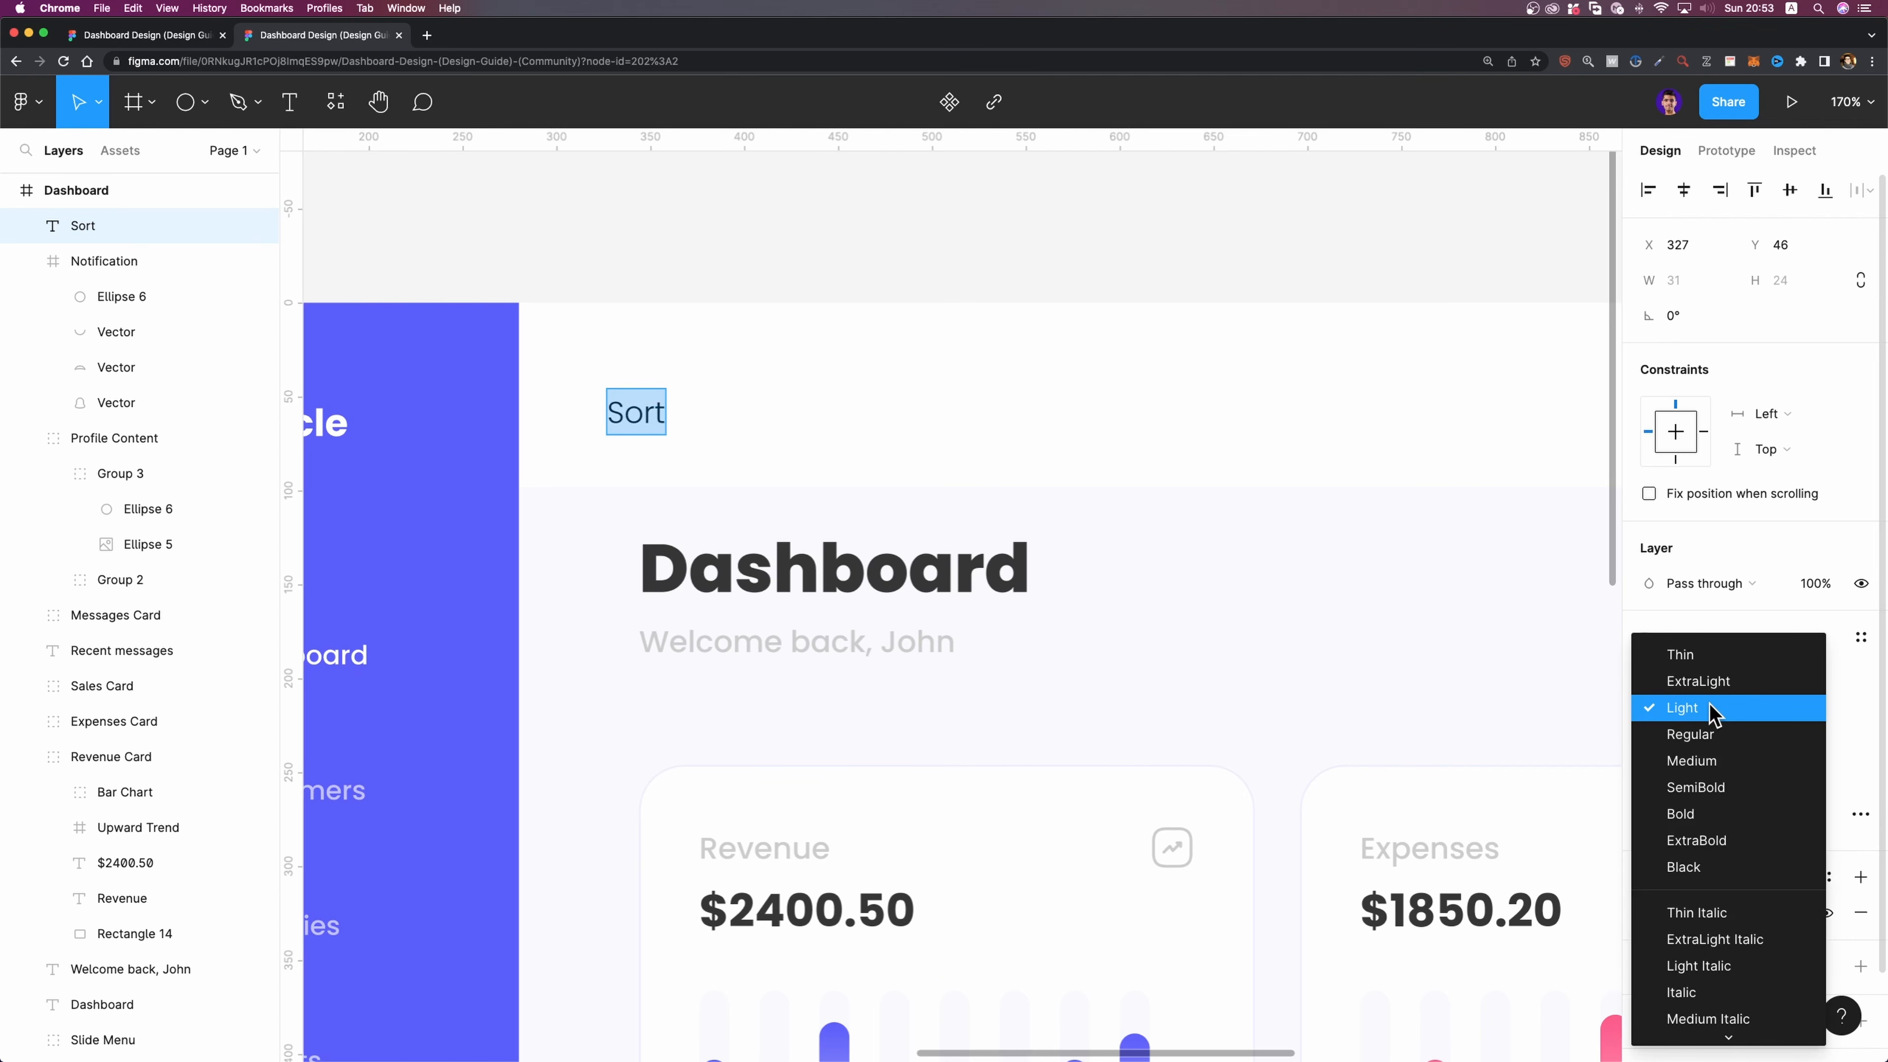
click(1698, 760)
key(Right)
text(:)
key(Escape)
Recolor the "Sort:" text with the dark grey sampled from the Dashboard heading.
click(1647, 917)
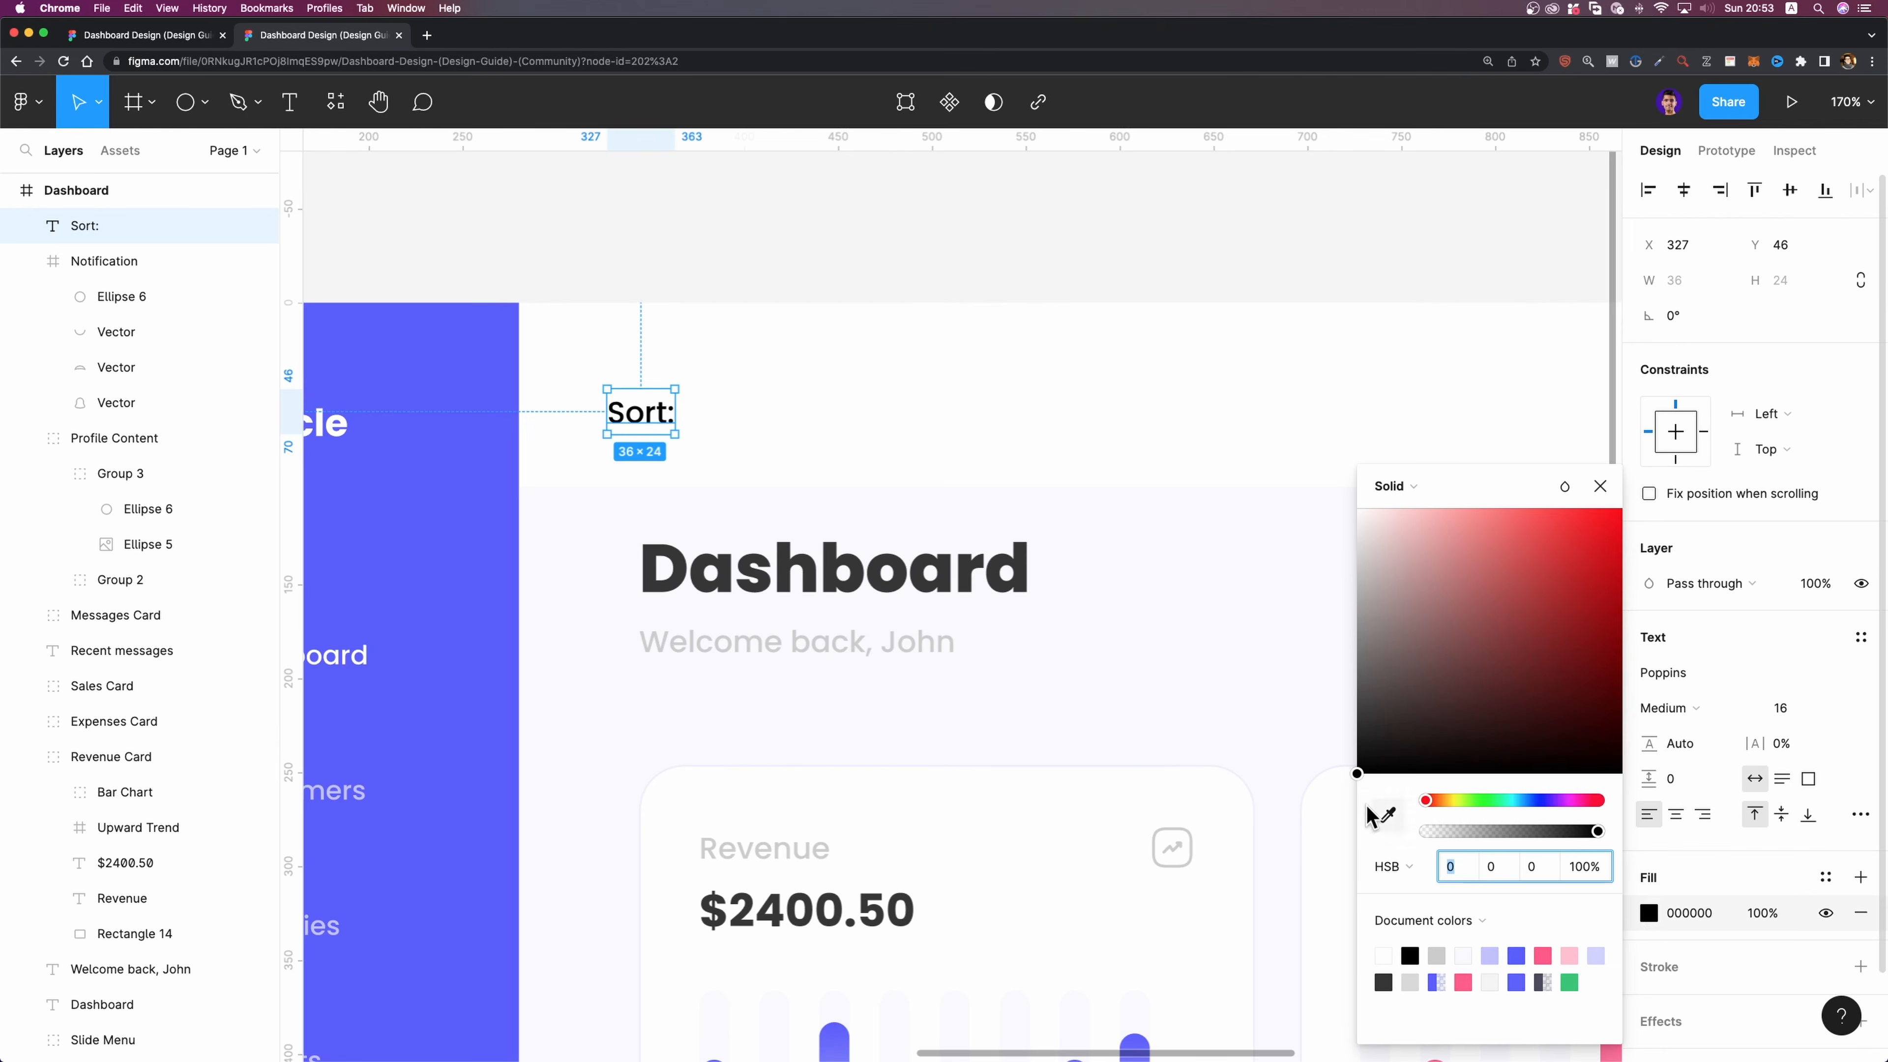
click(1390, 816)
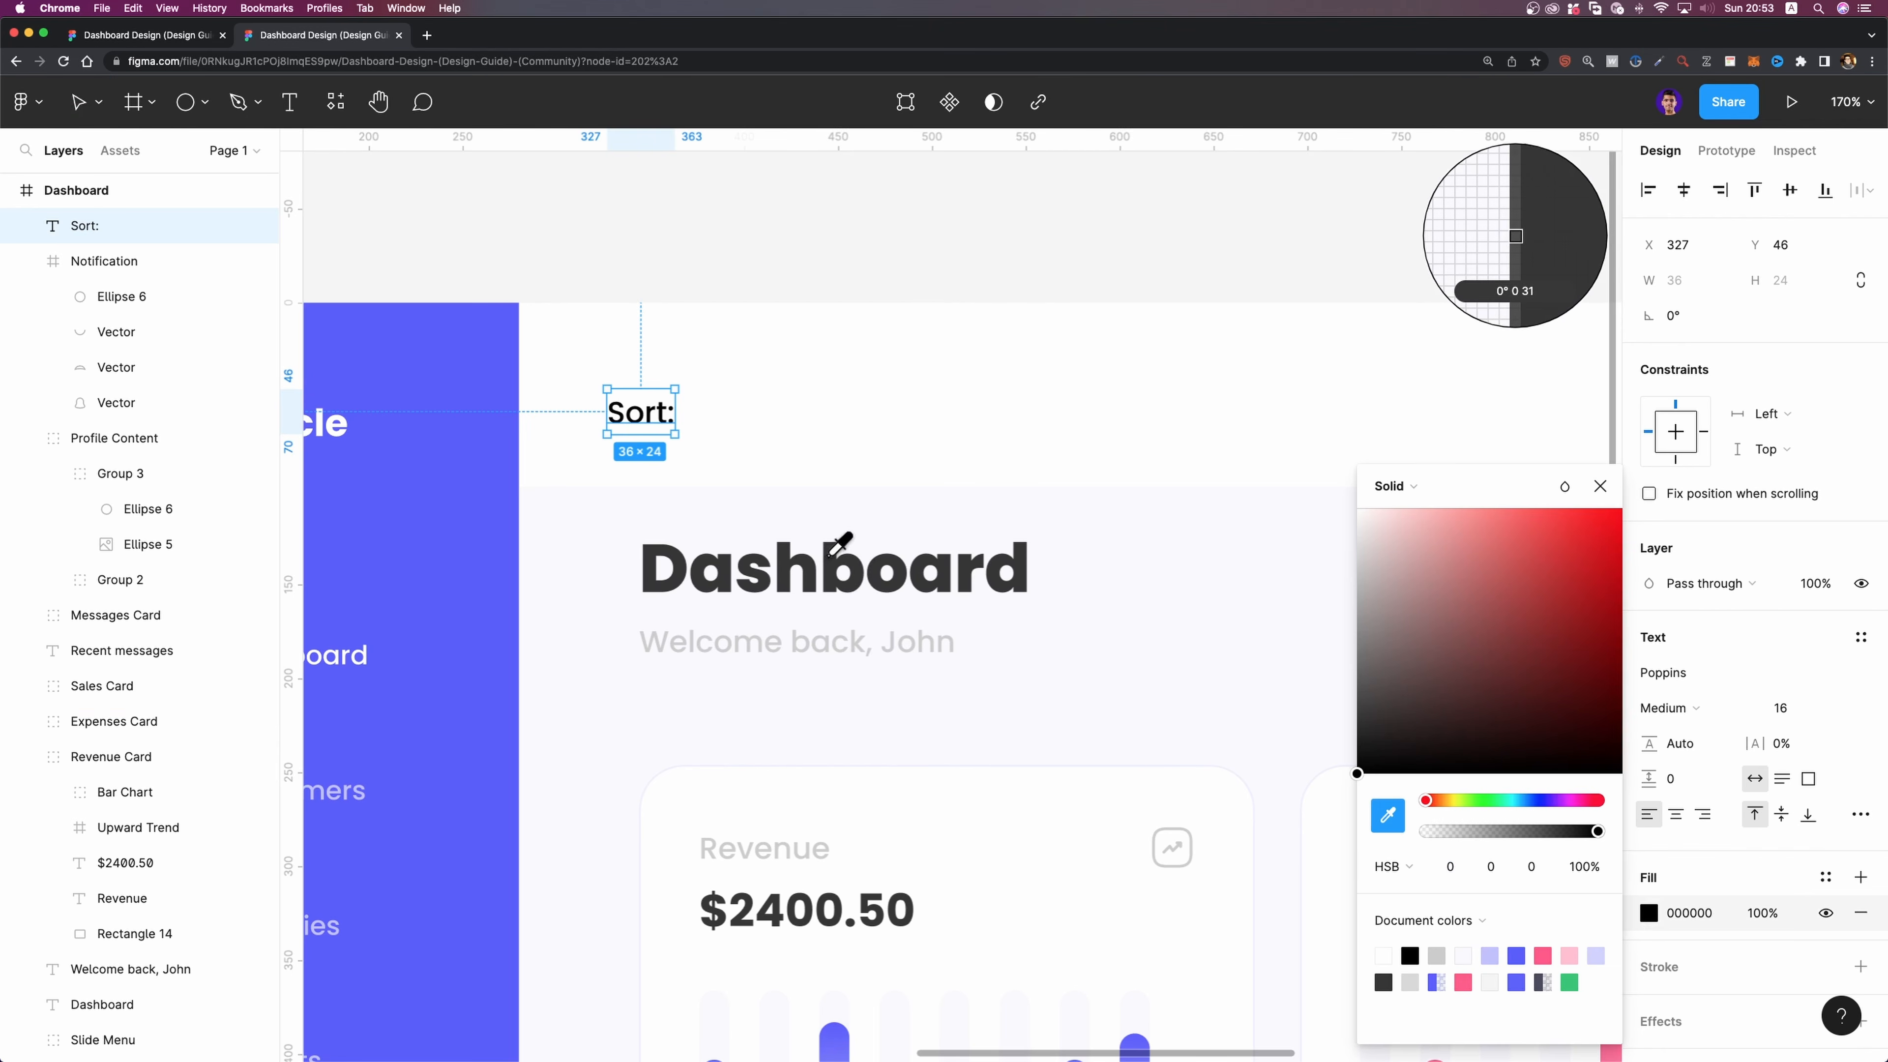
click(829, 567)
key(Escape)
Draw a rectangle beside the "Sort:" label for the dropdown and size it to 140 × 24.
scroll(870, 417, up, 5)
scroll(870, 417, down, 5)
scroll(870, 417, up, 5)
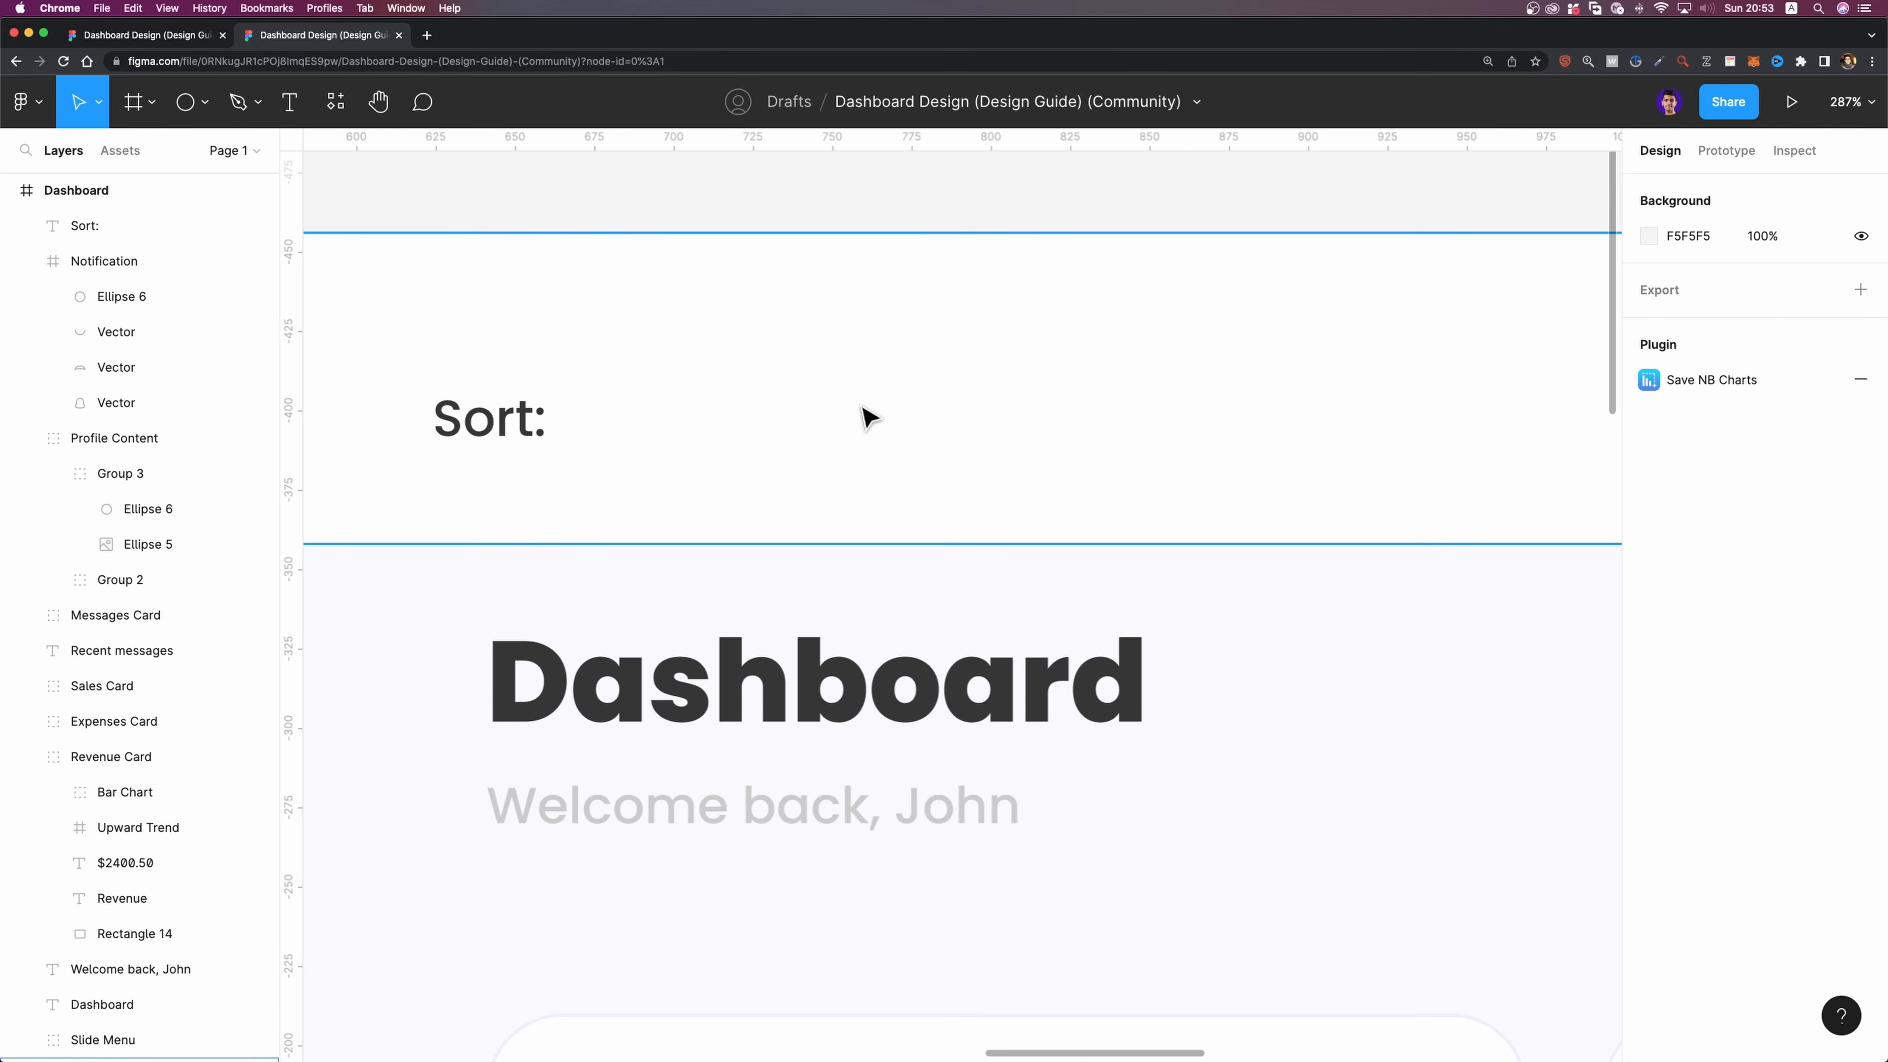
click(205, 103)
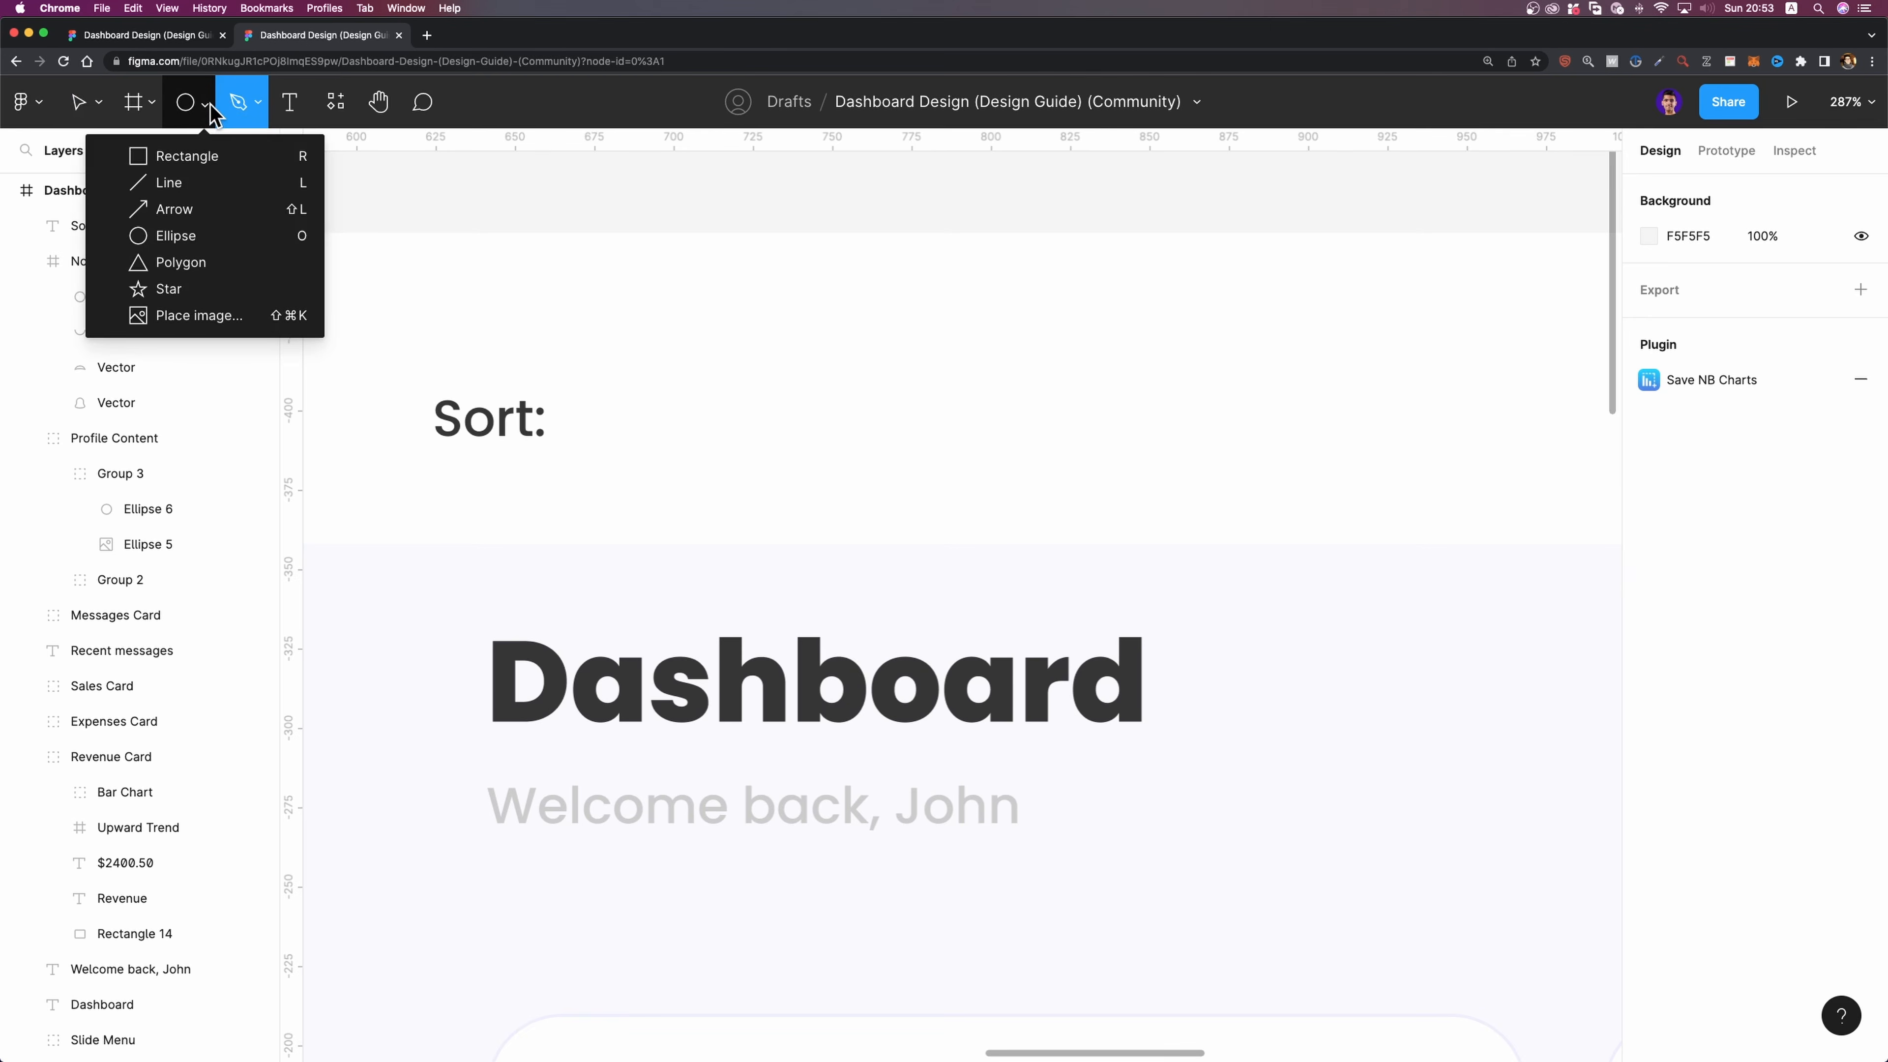
click(195, 157)
drag(572, 382, 972, 469)
click(1707, 286)
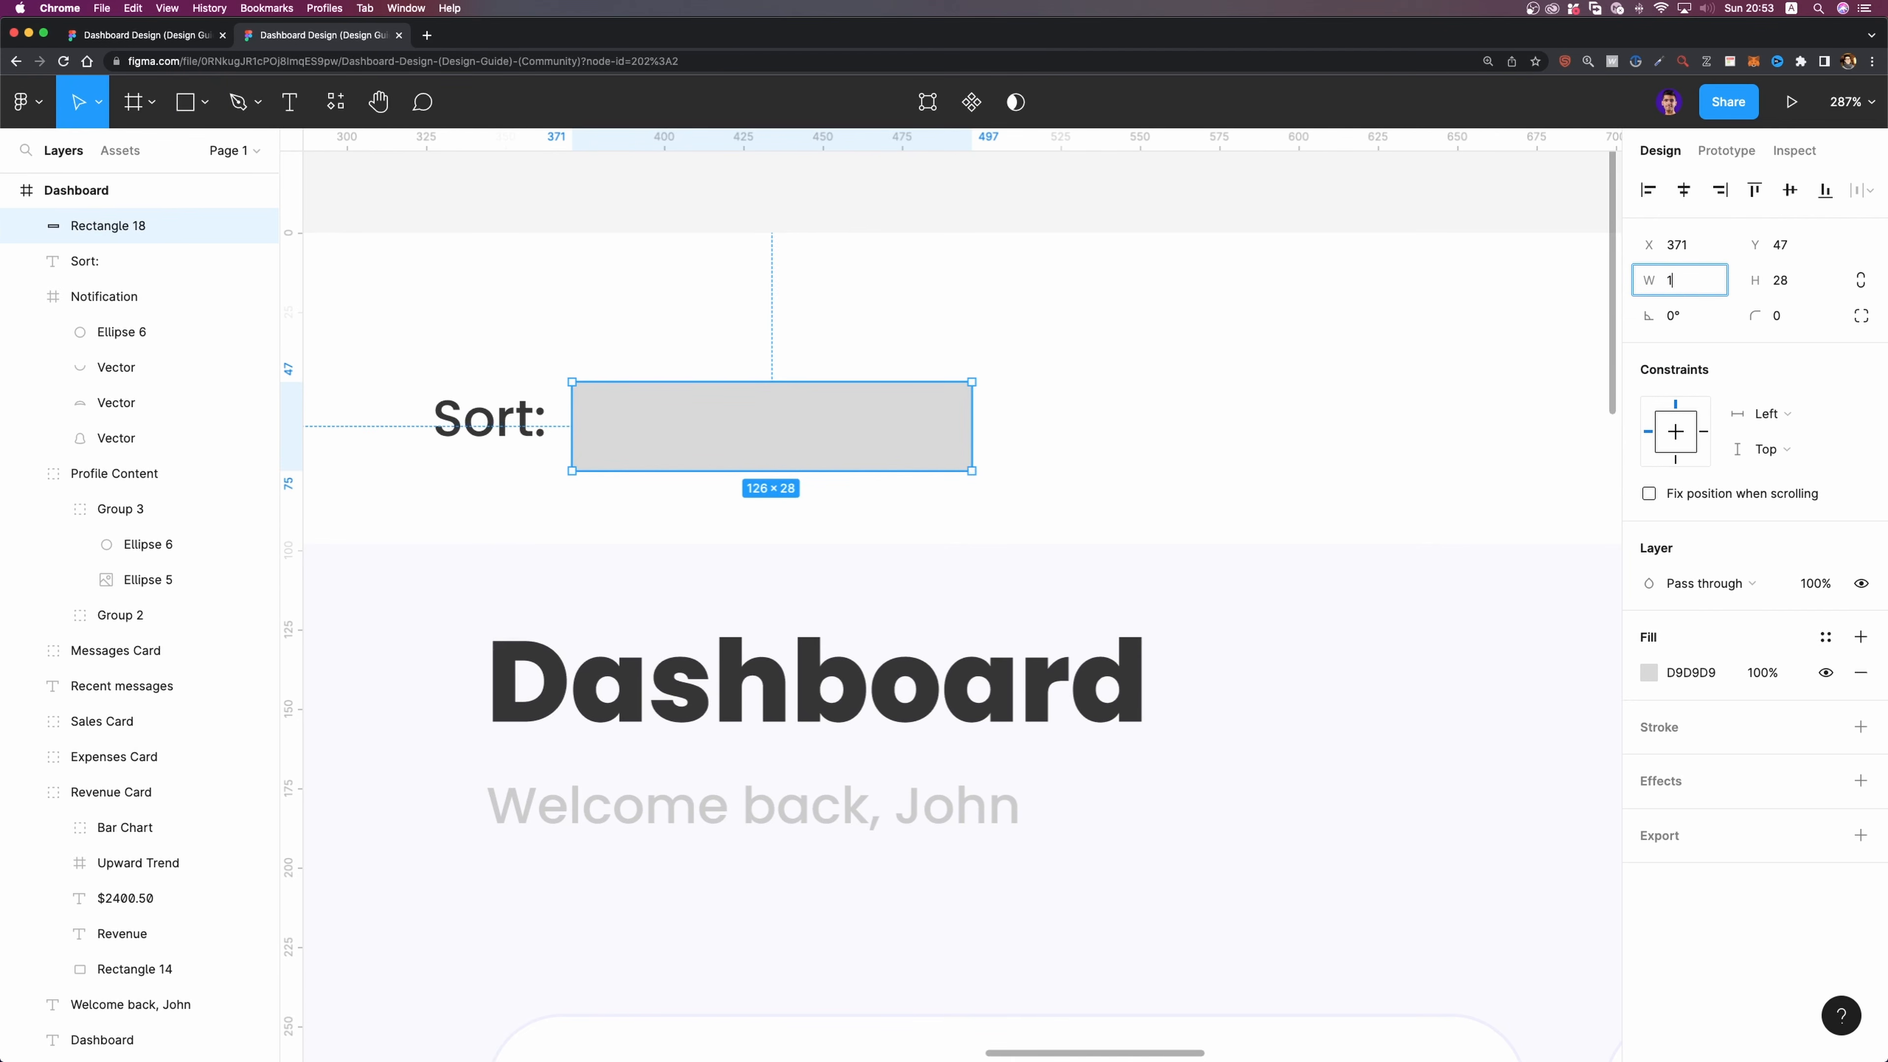
text(140)
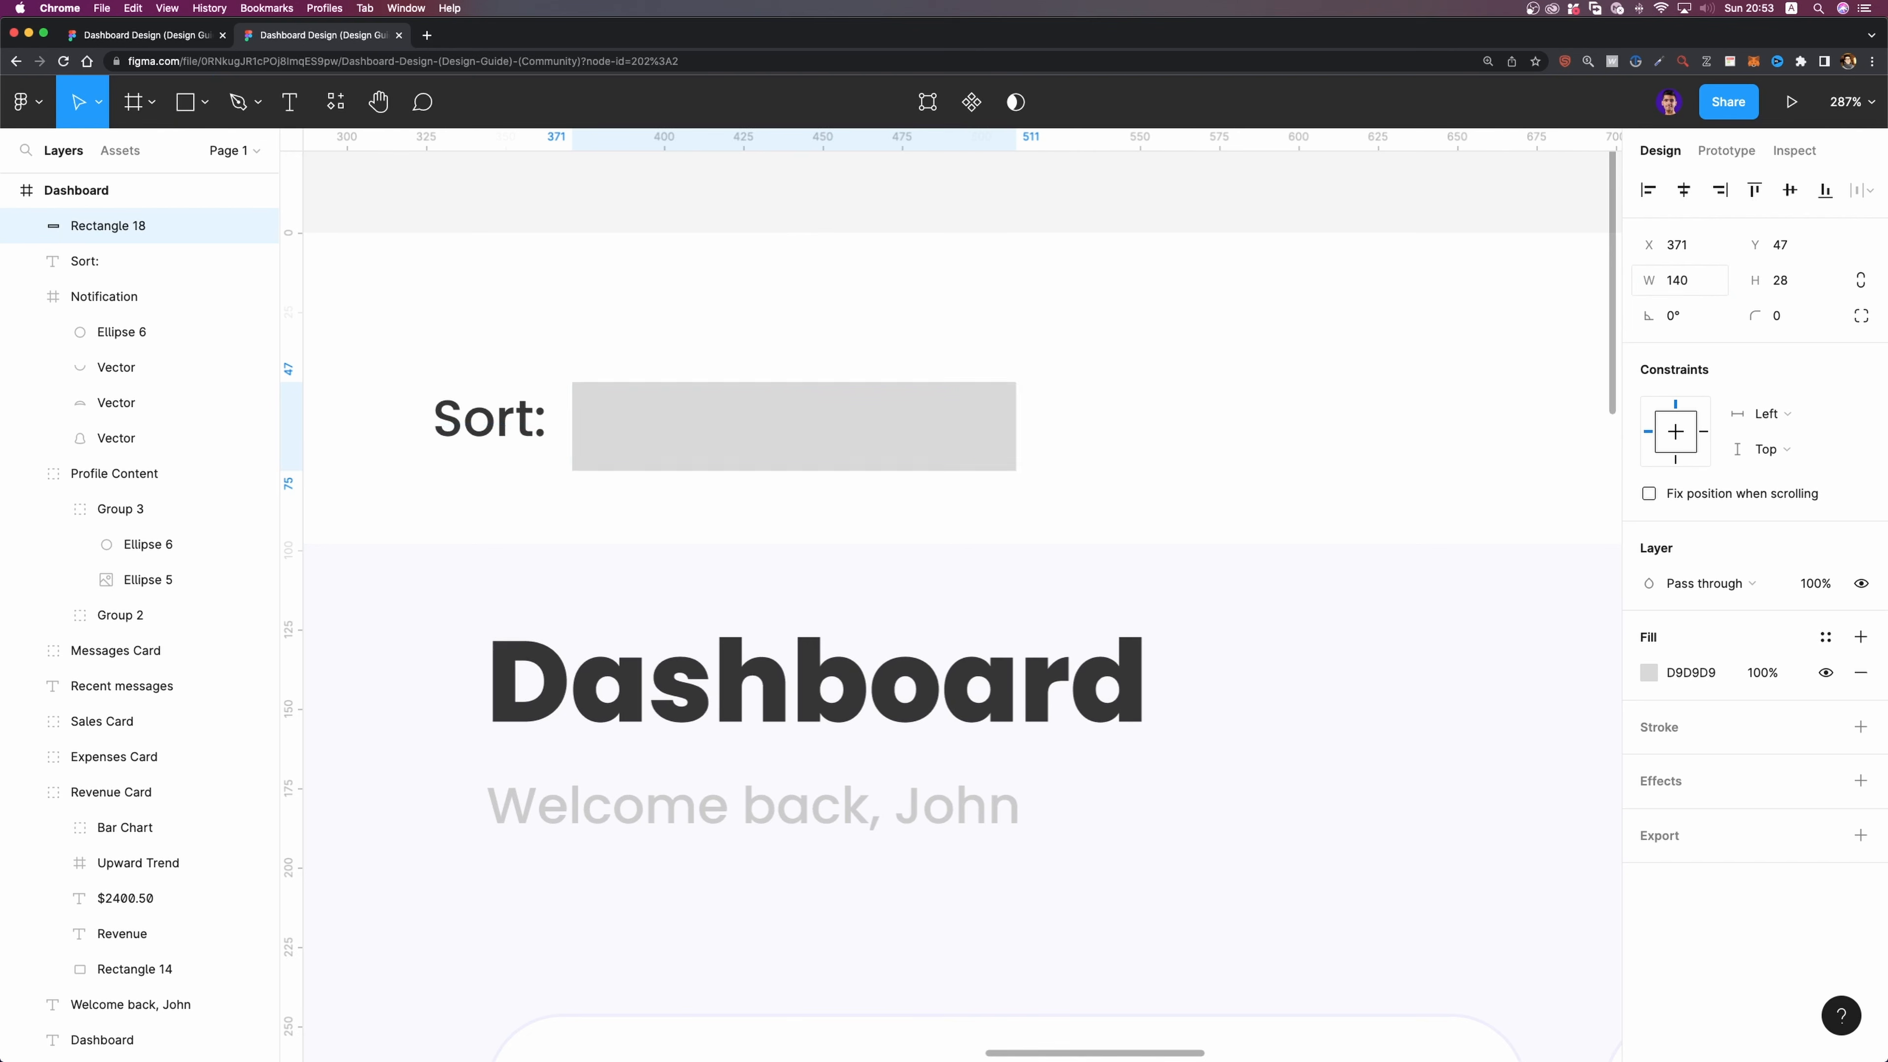
click(1793, 290)
text(24)
key(Return)
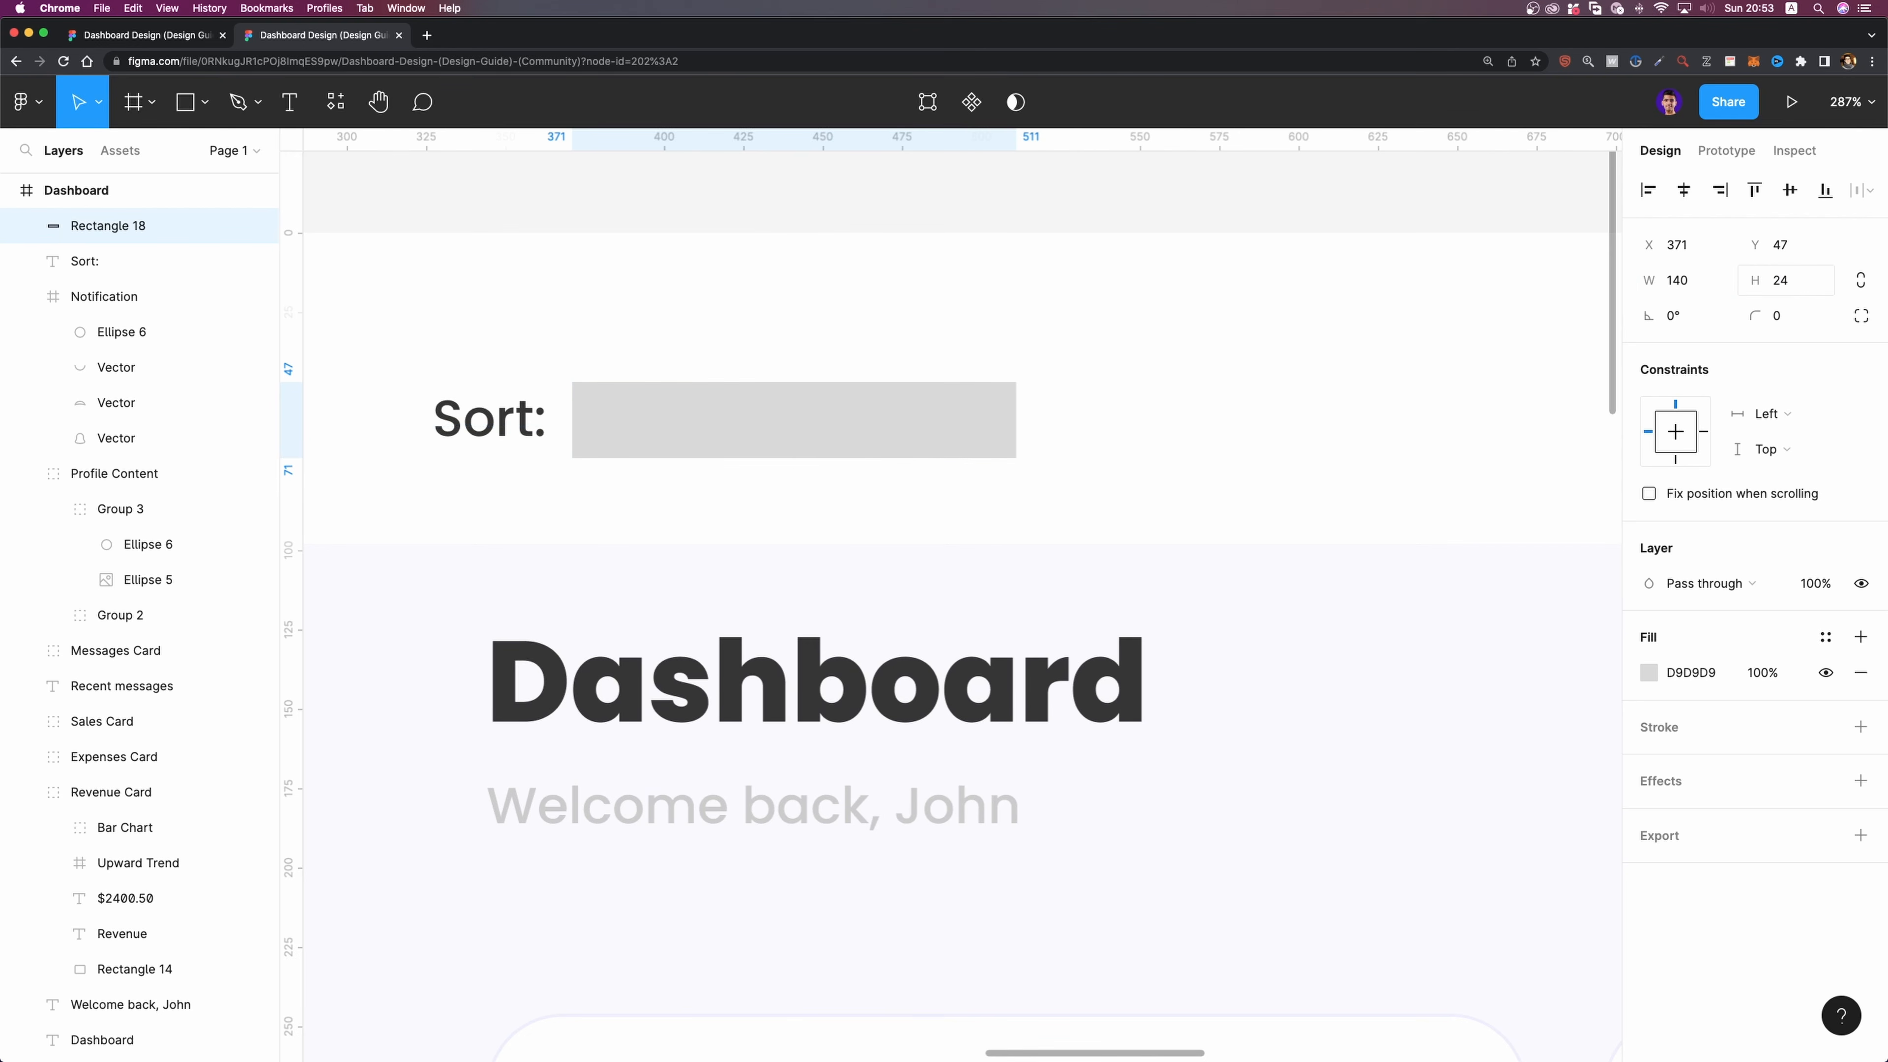
Give the dropdown rectangle a corner radius of 12 and a height of 34, and move it up to Y 41.
click(1805, 324)
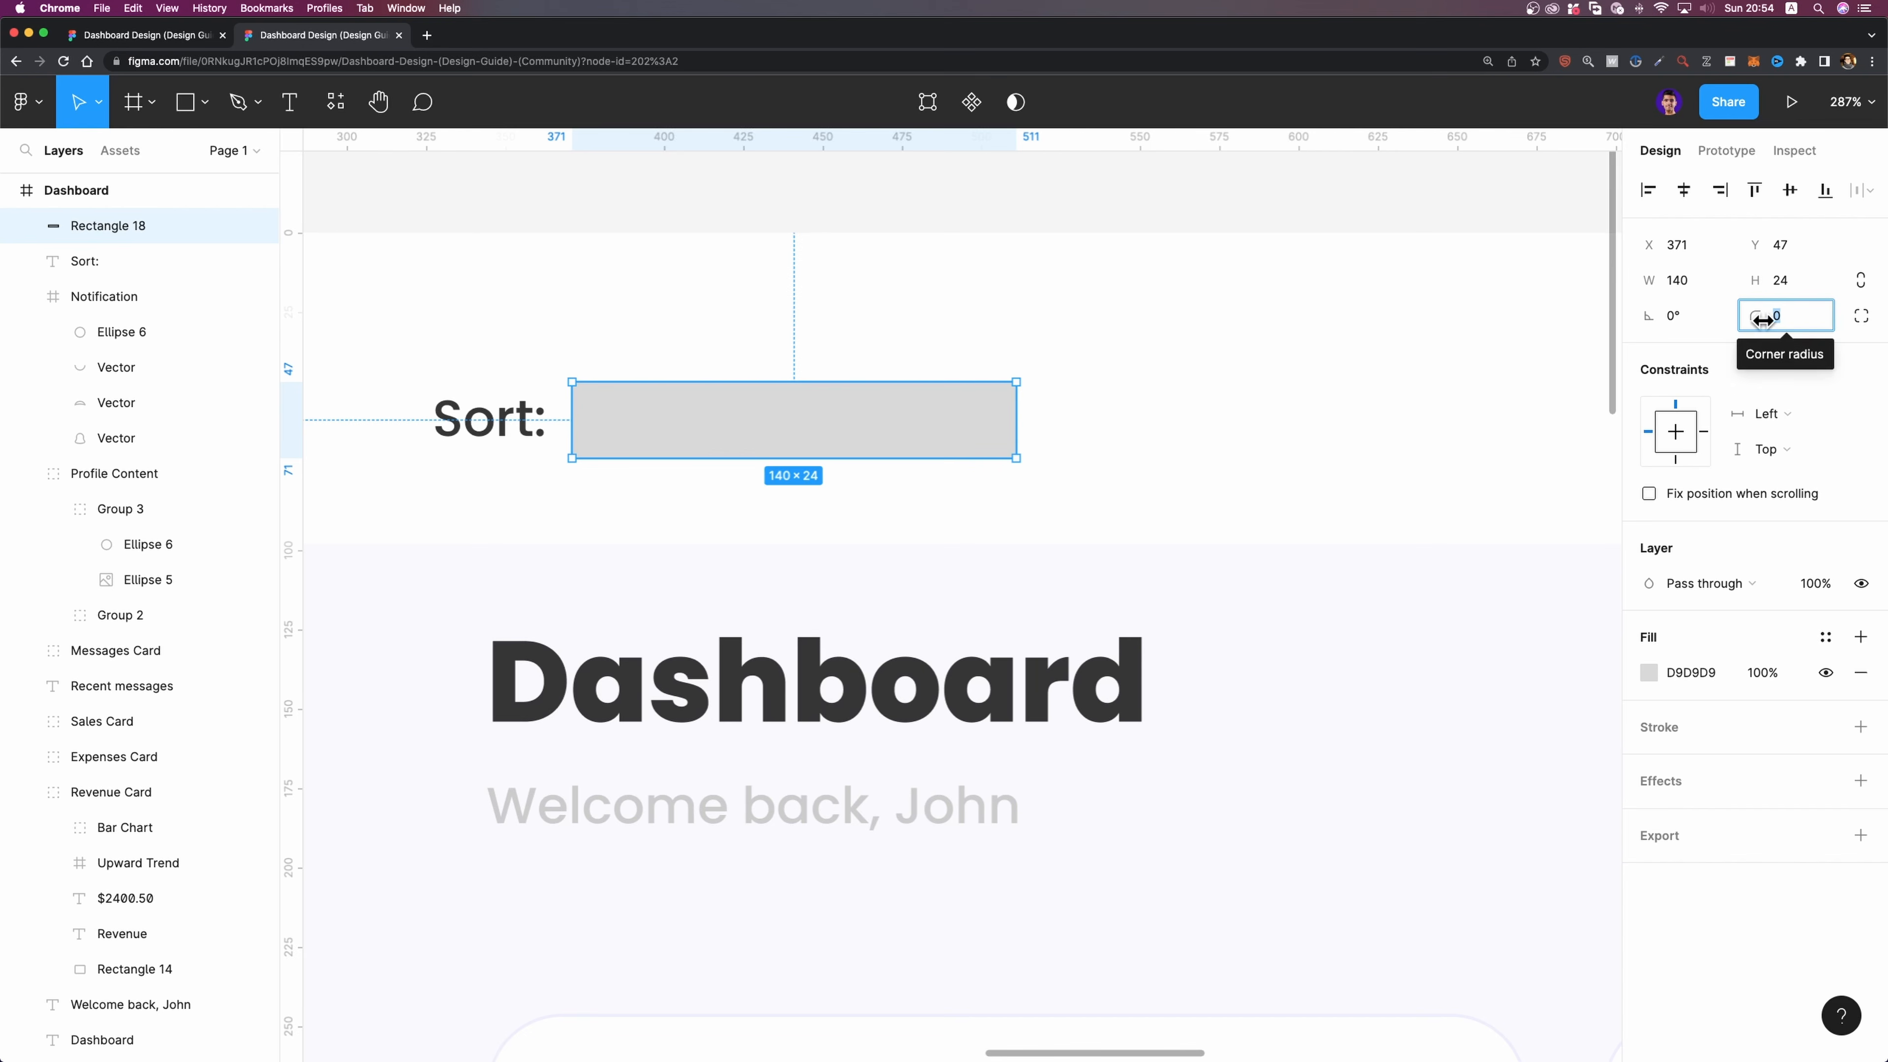
text(12)
key(Return)
click(1780, 281)
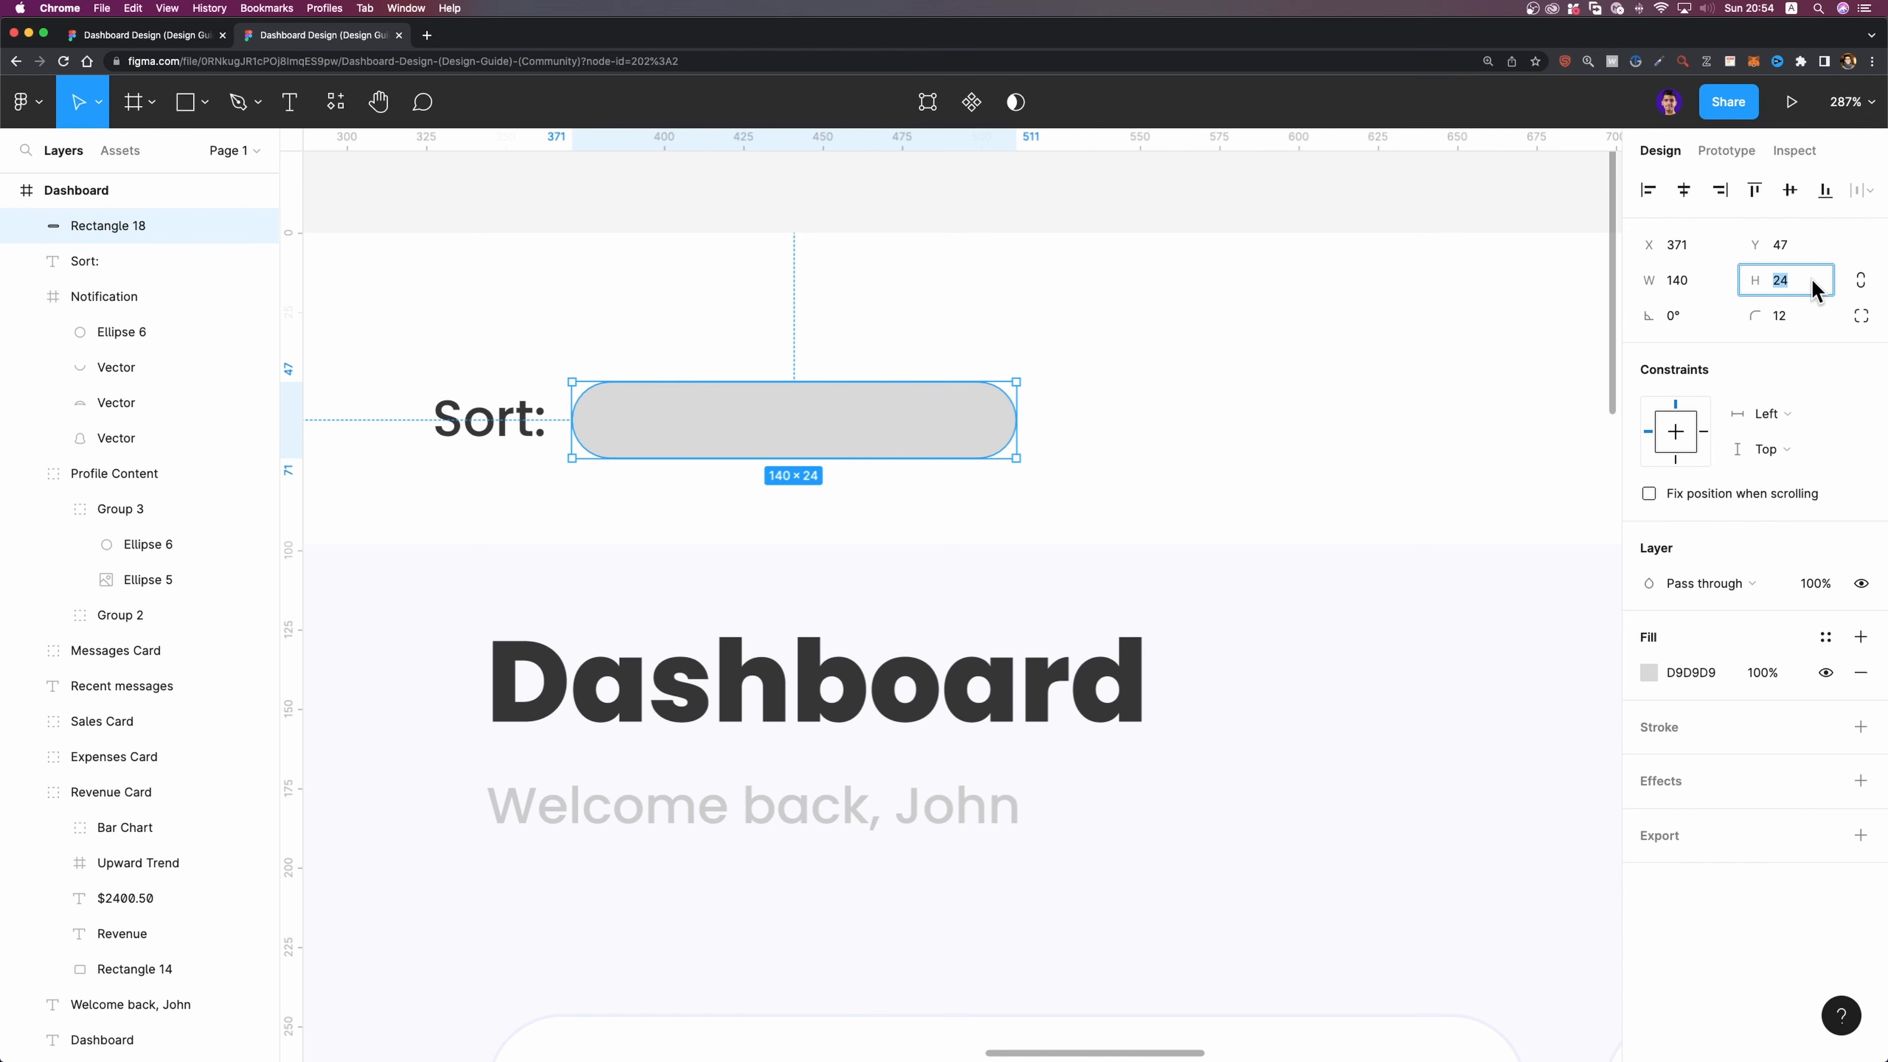
key(Return)
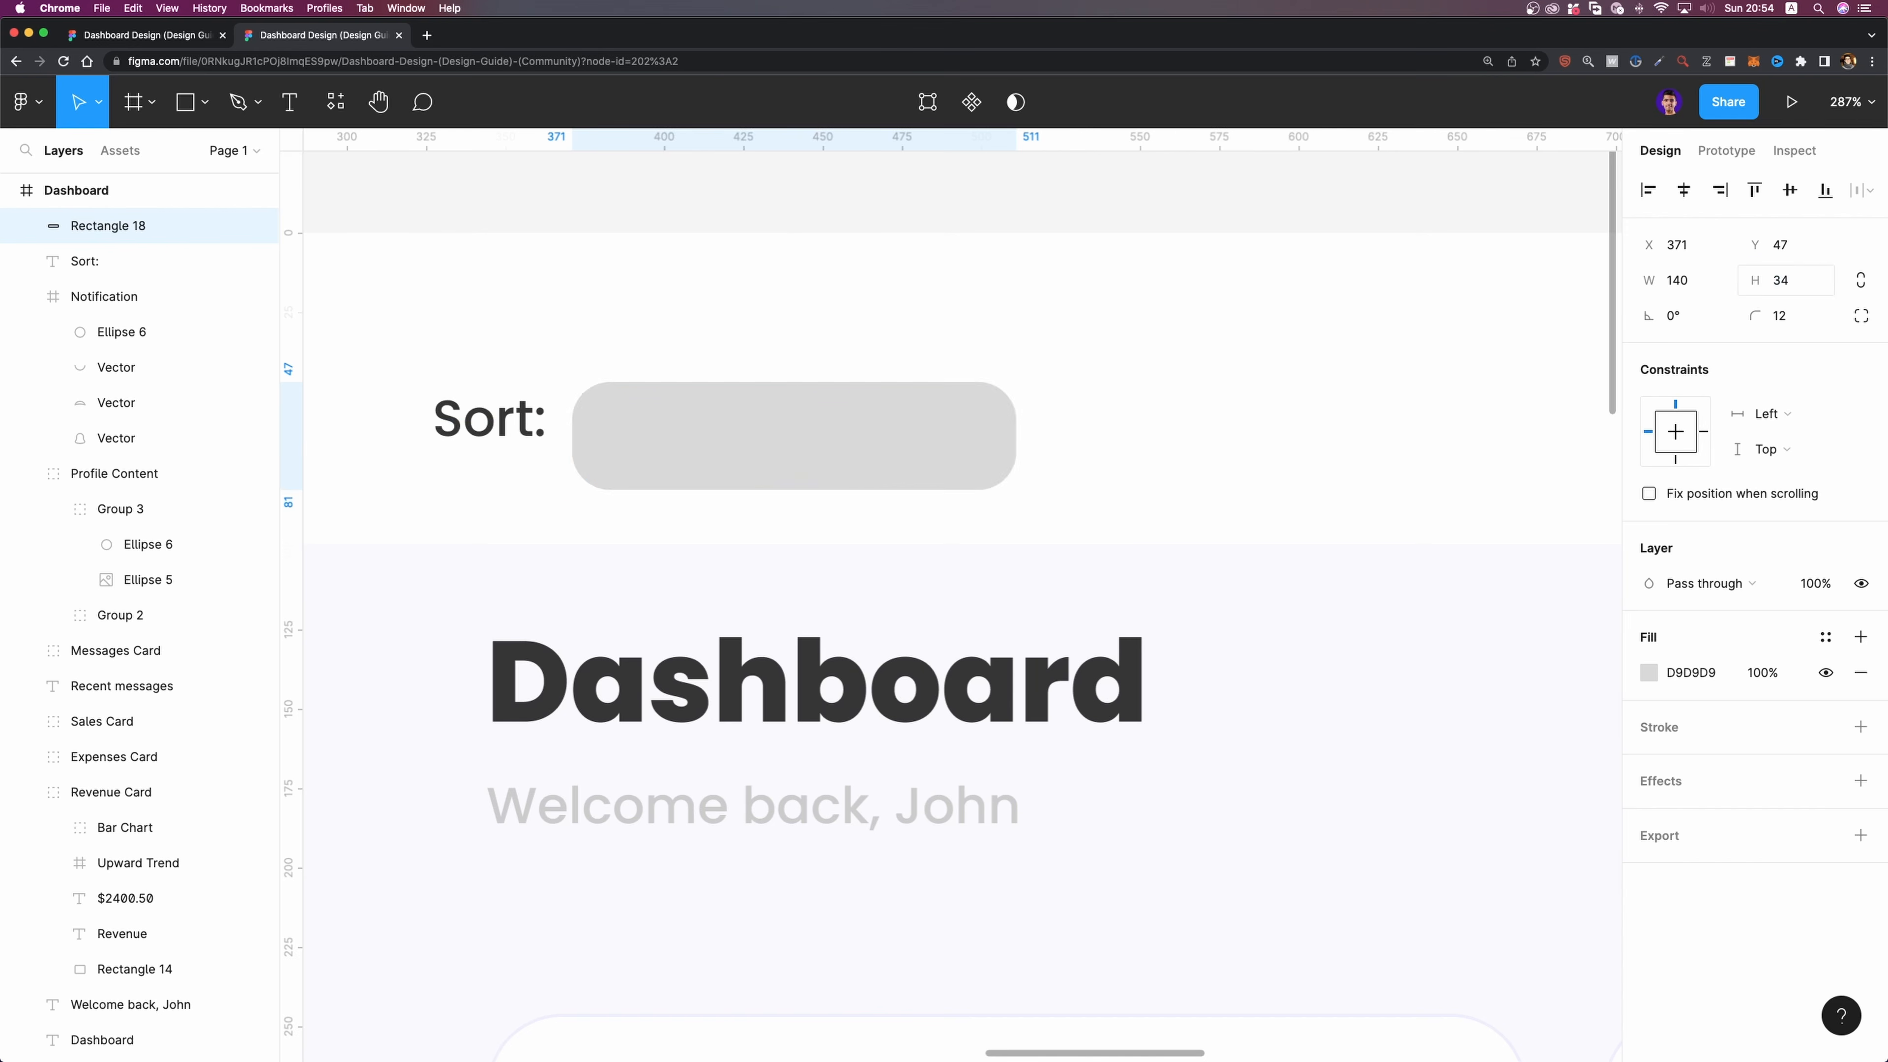
drag(850, 448, 855, 429)
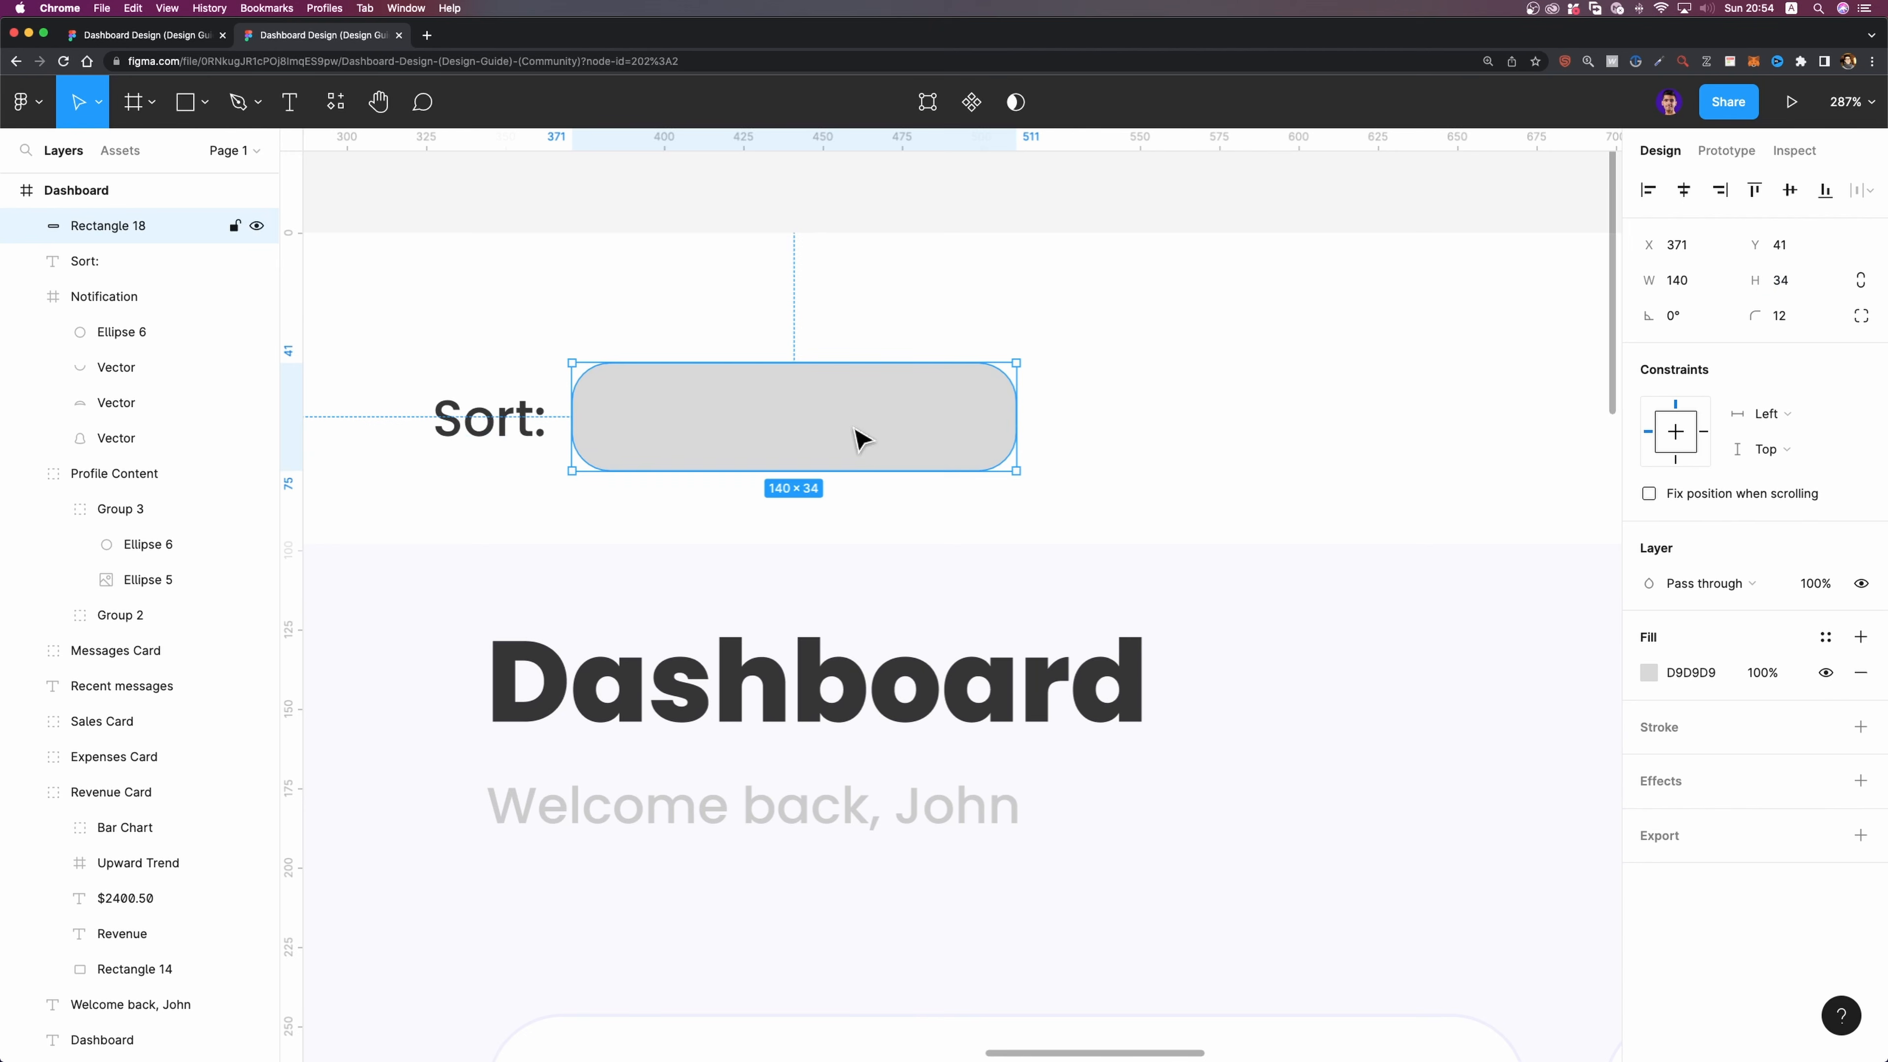
Remove the dropdown rectangle's fill and give it a 5A57FF stroke at 10% opacity.
click(1861, 672)
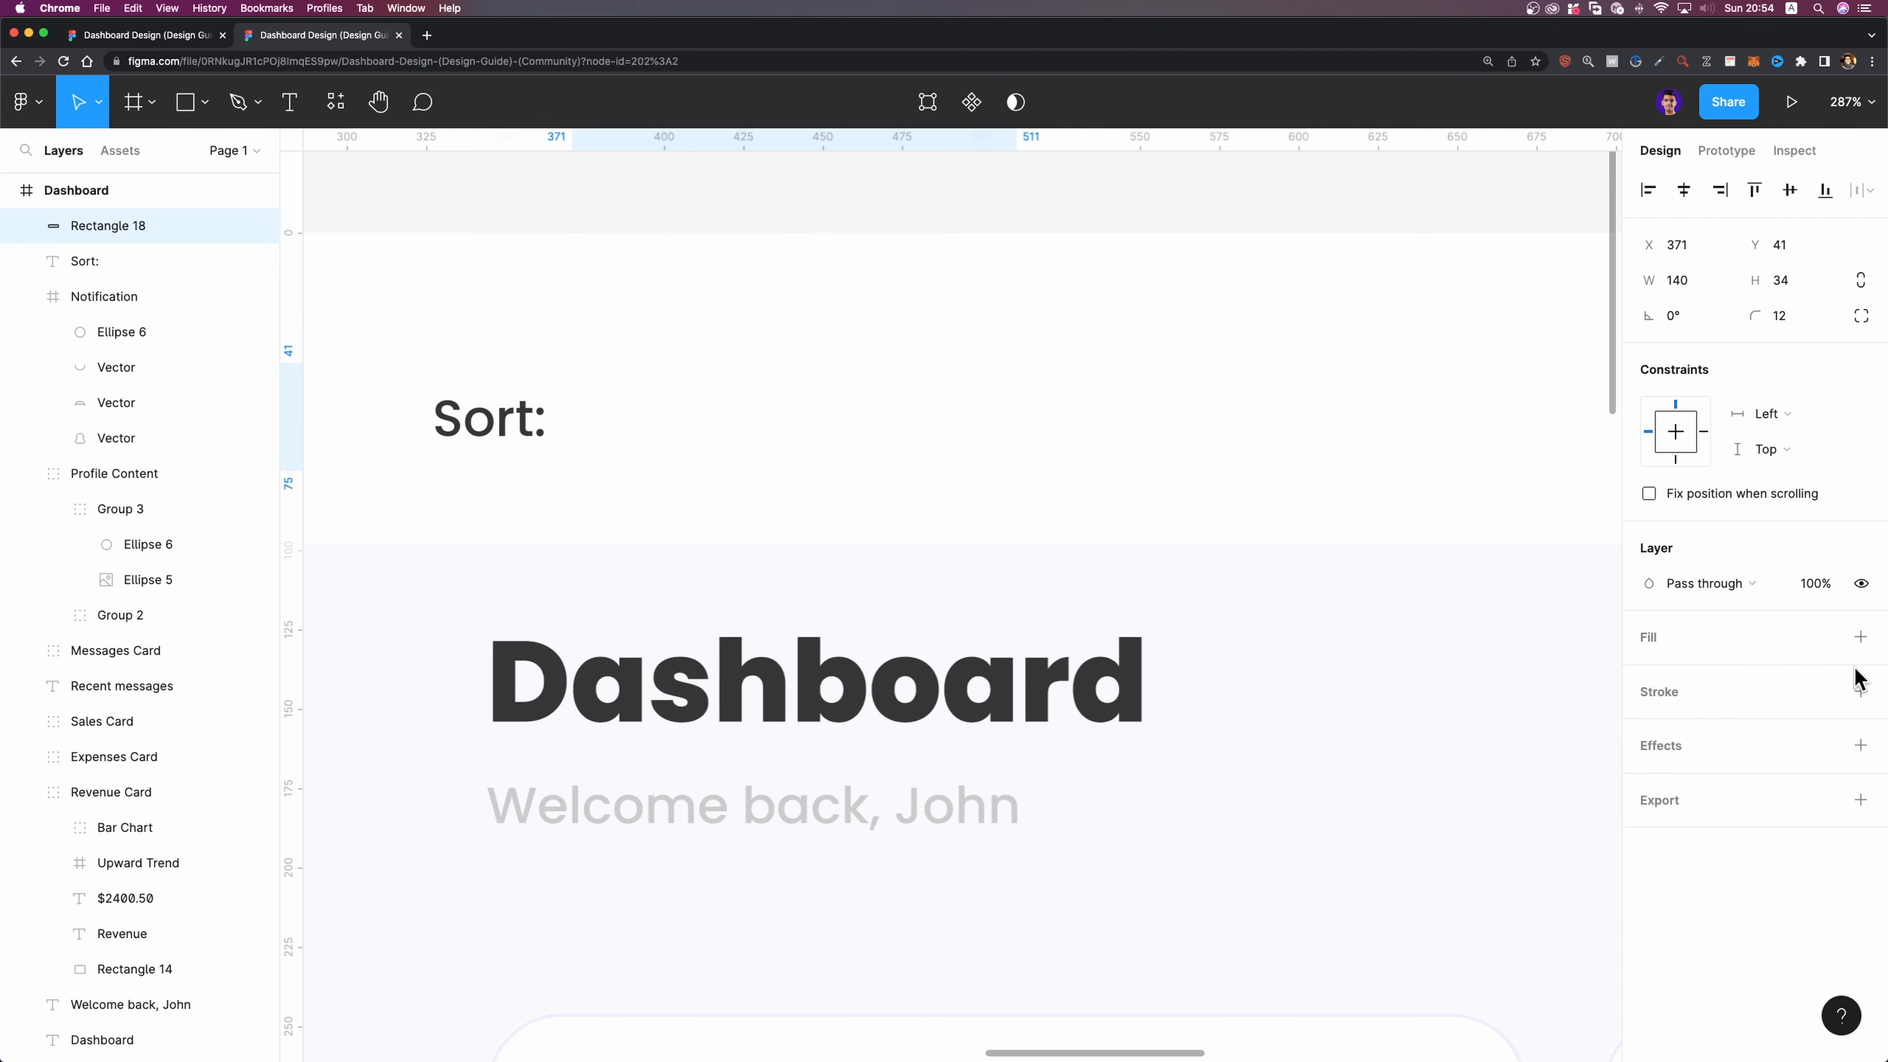
click(1862, 693)
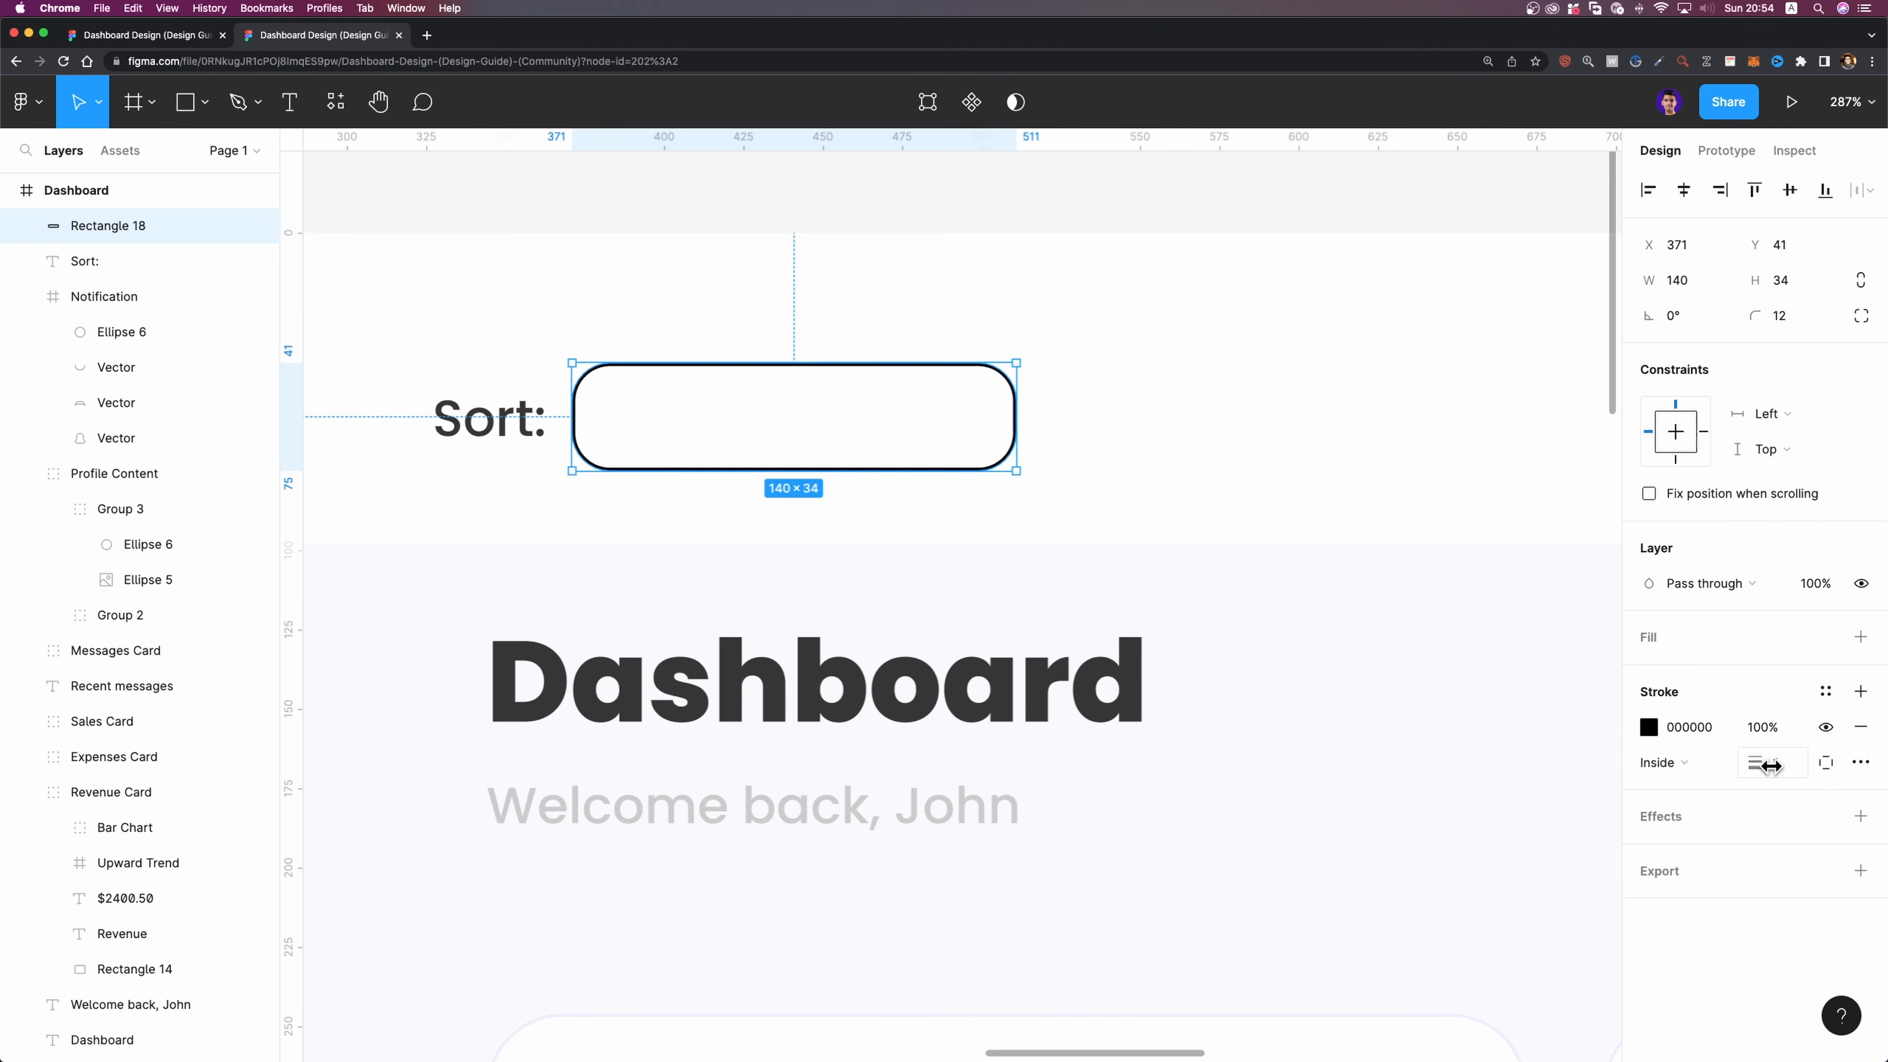
click(1648, 728)
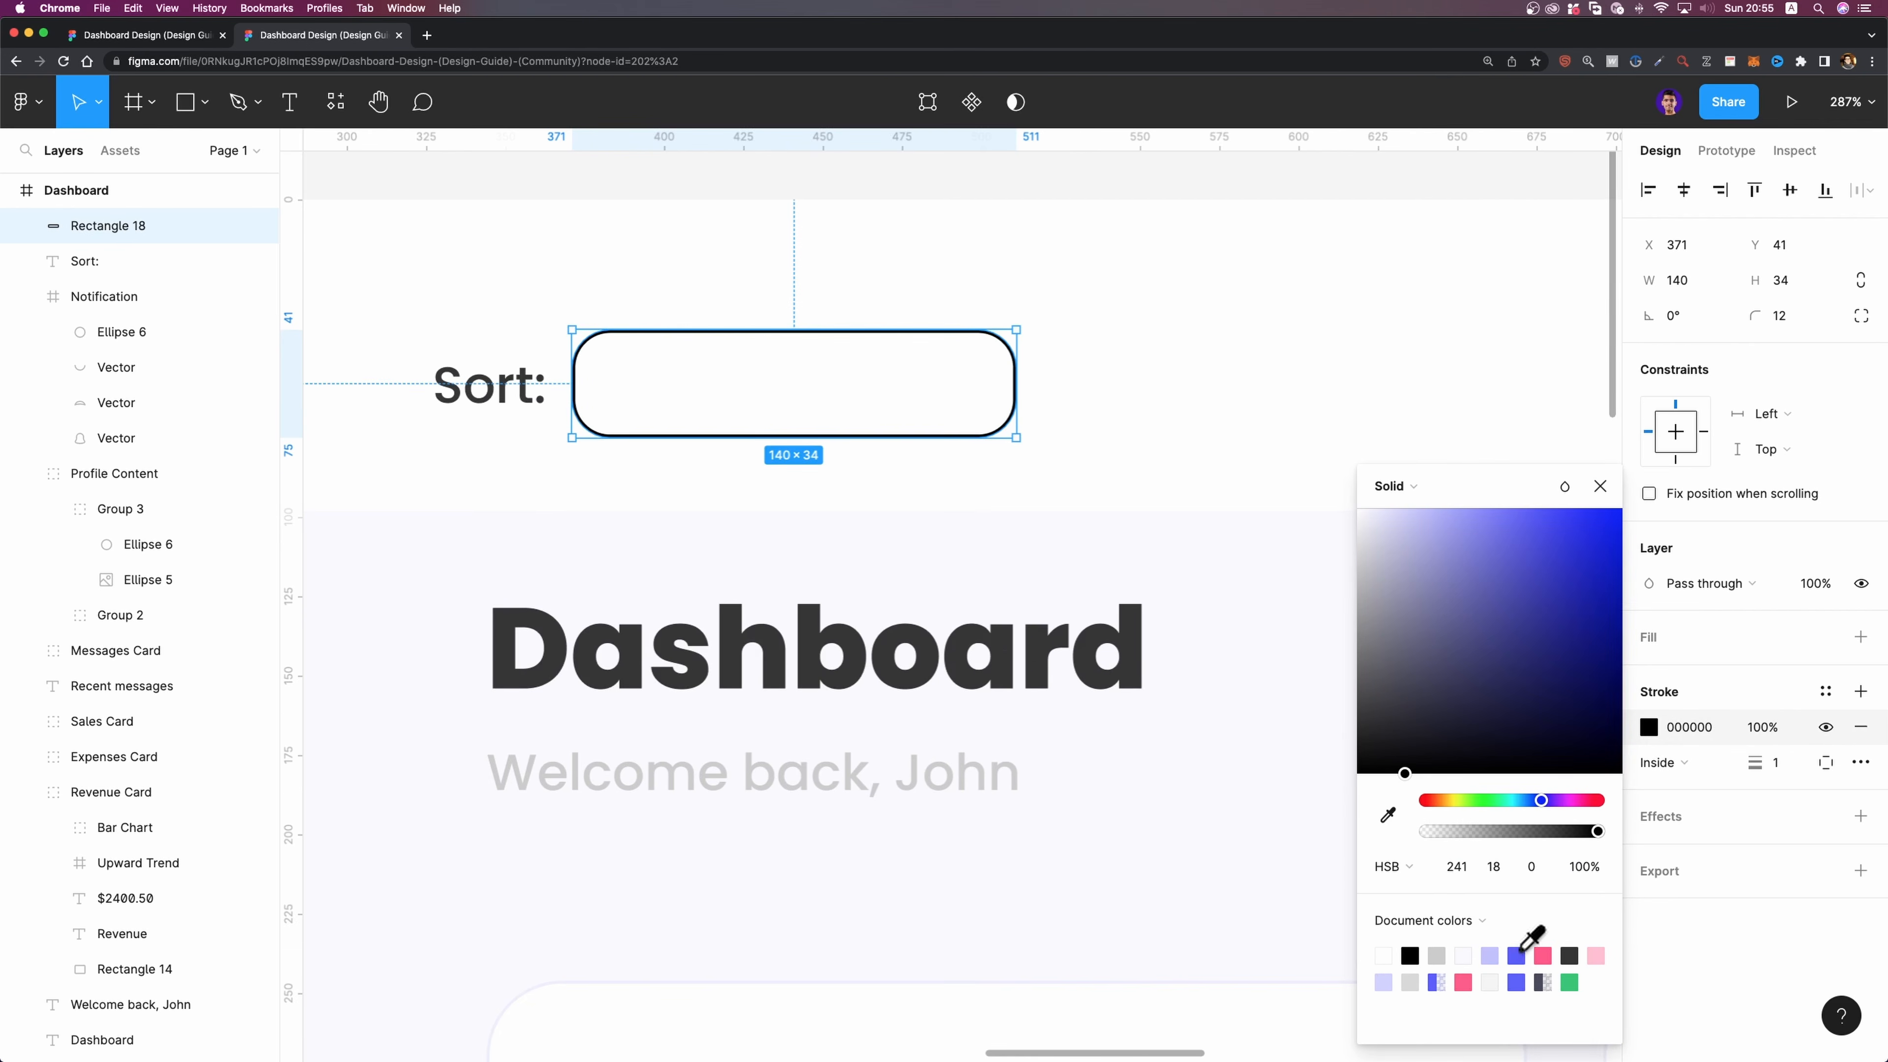
click(1516, 955)
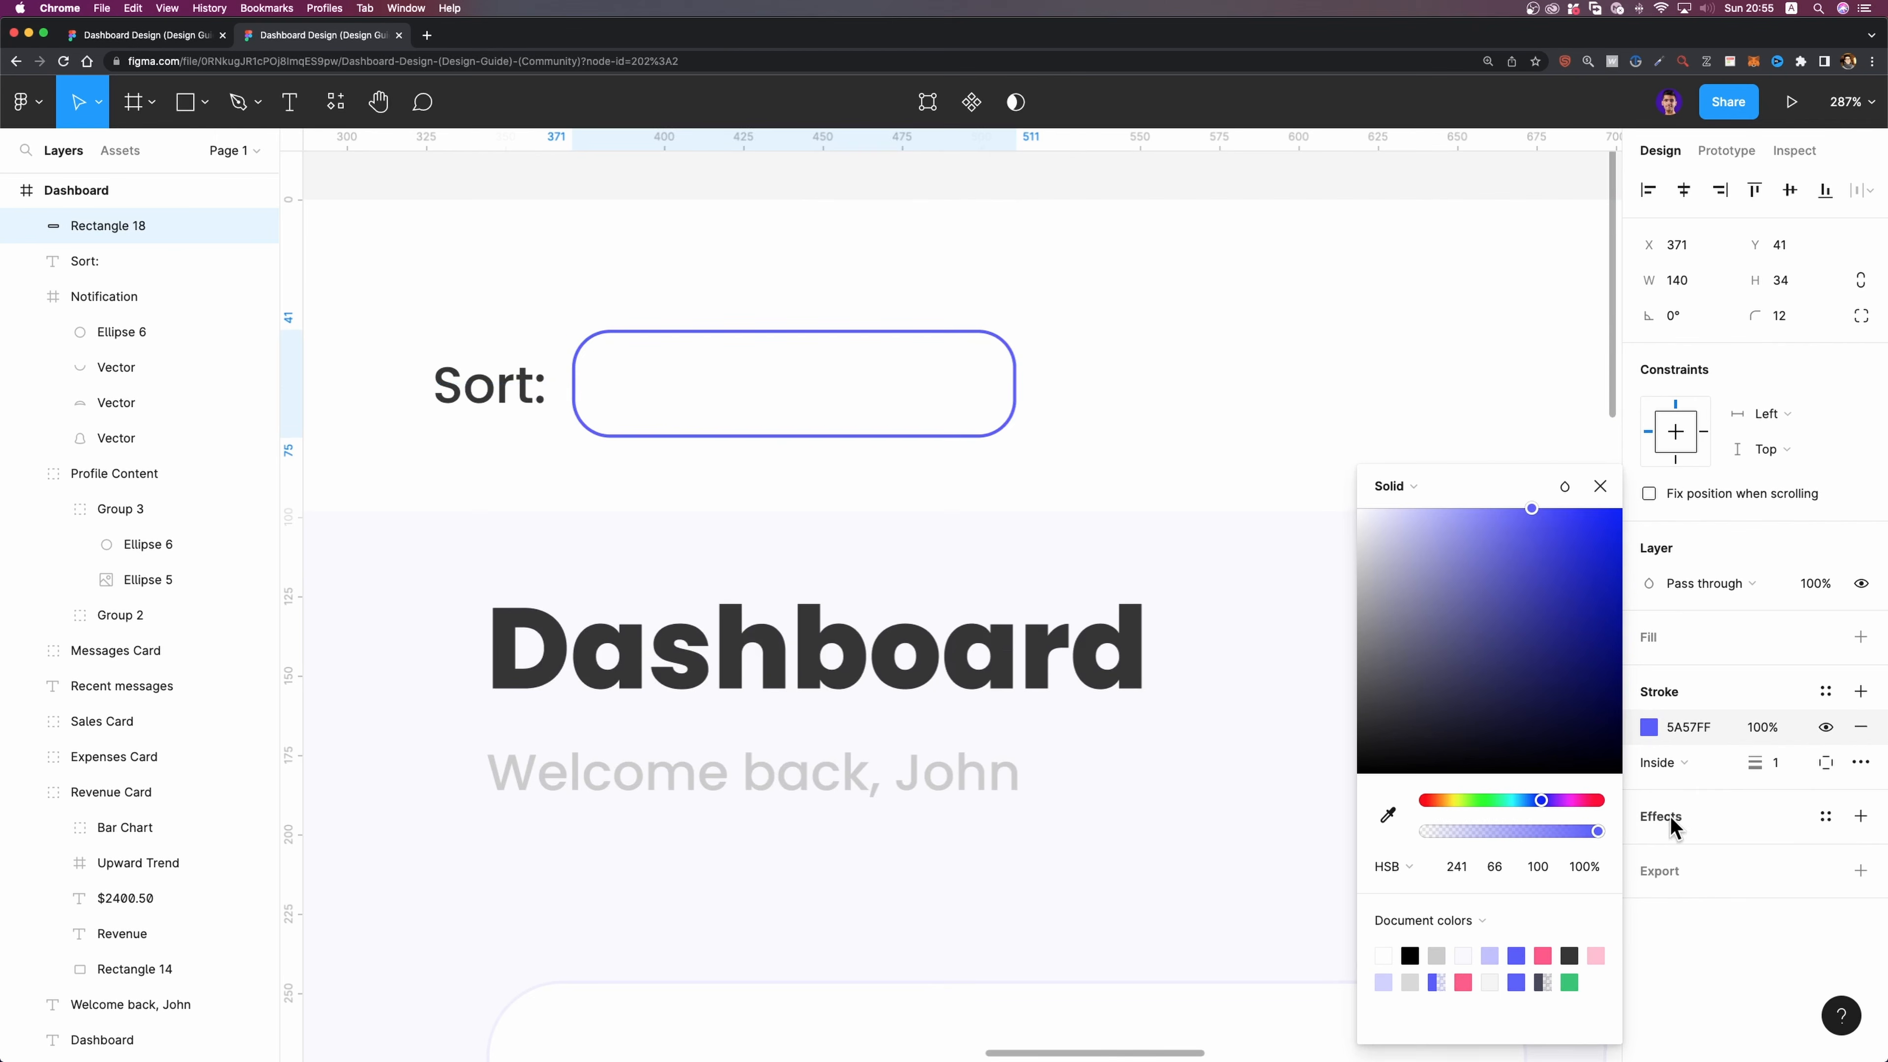
click(1756, 729)
text(10)
key(Return)
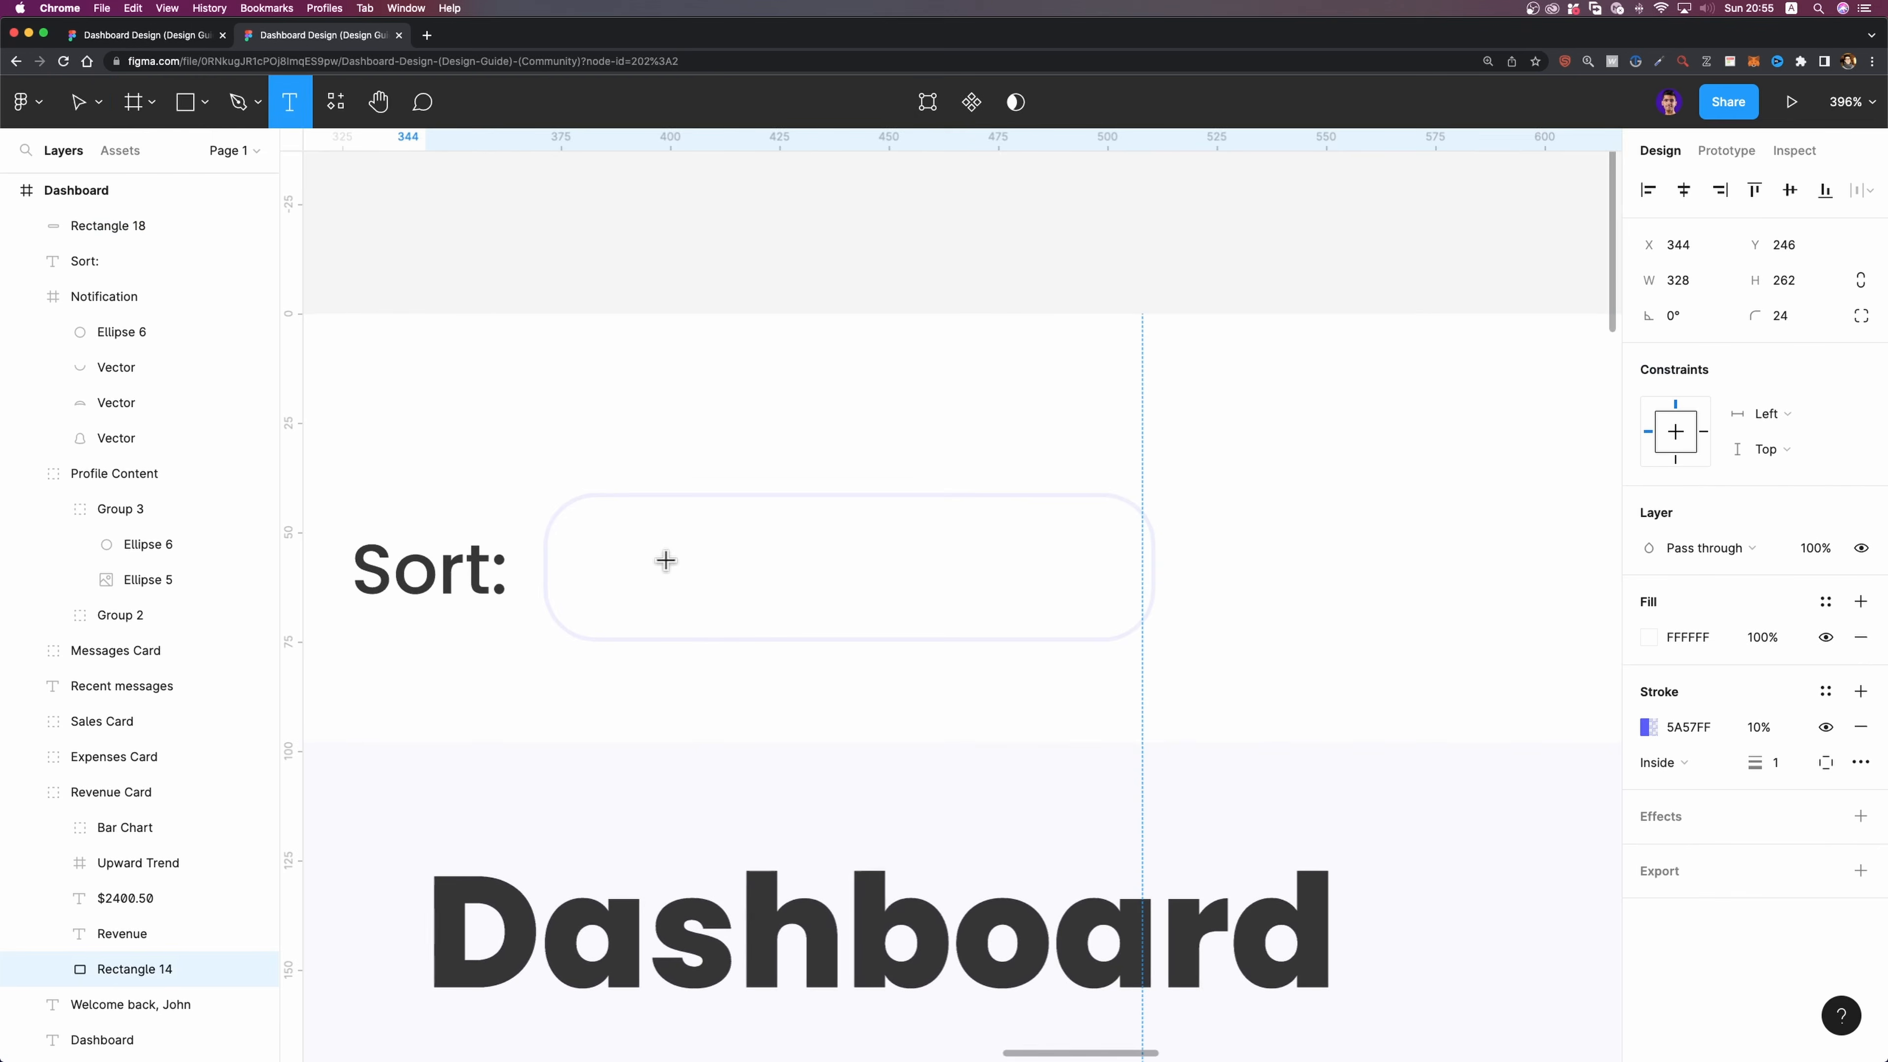
Add the text "Last week" inside the dropdown rectangle.
click(659, 561)
text(La)
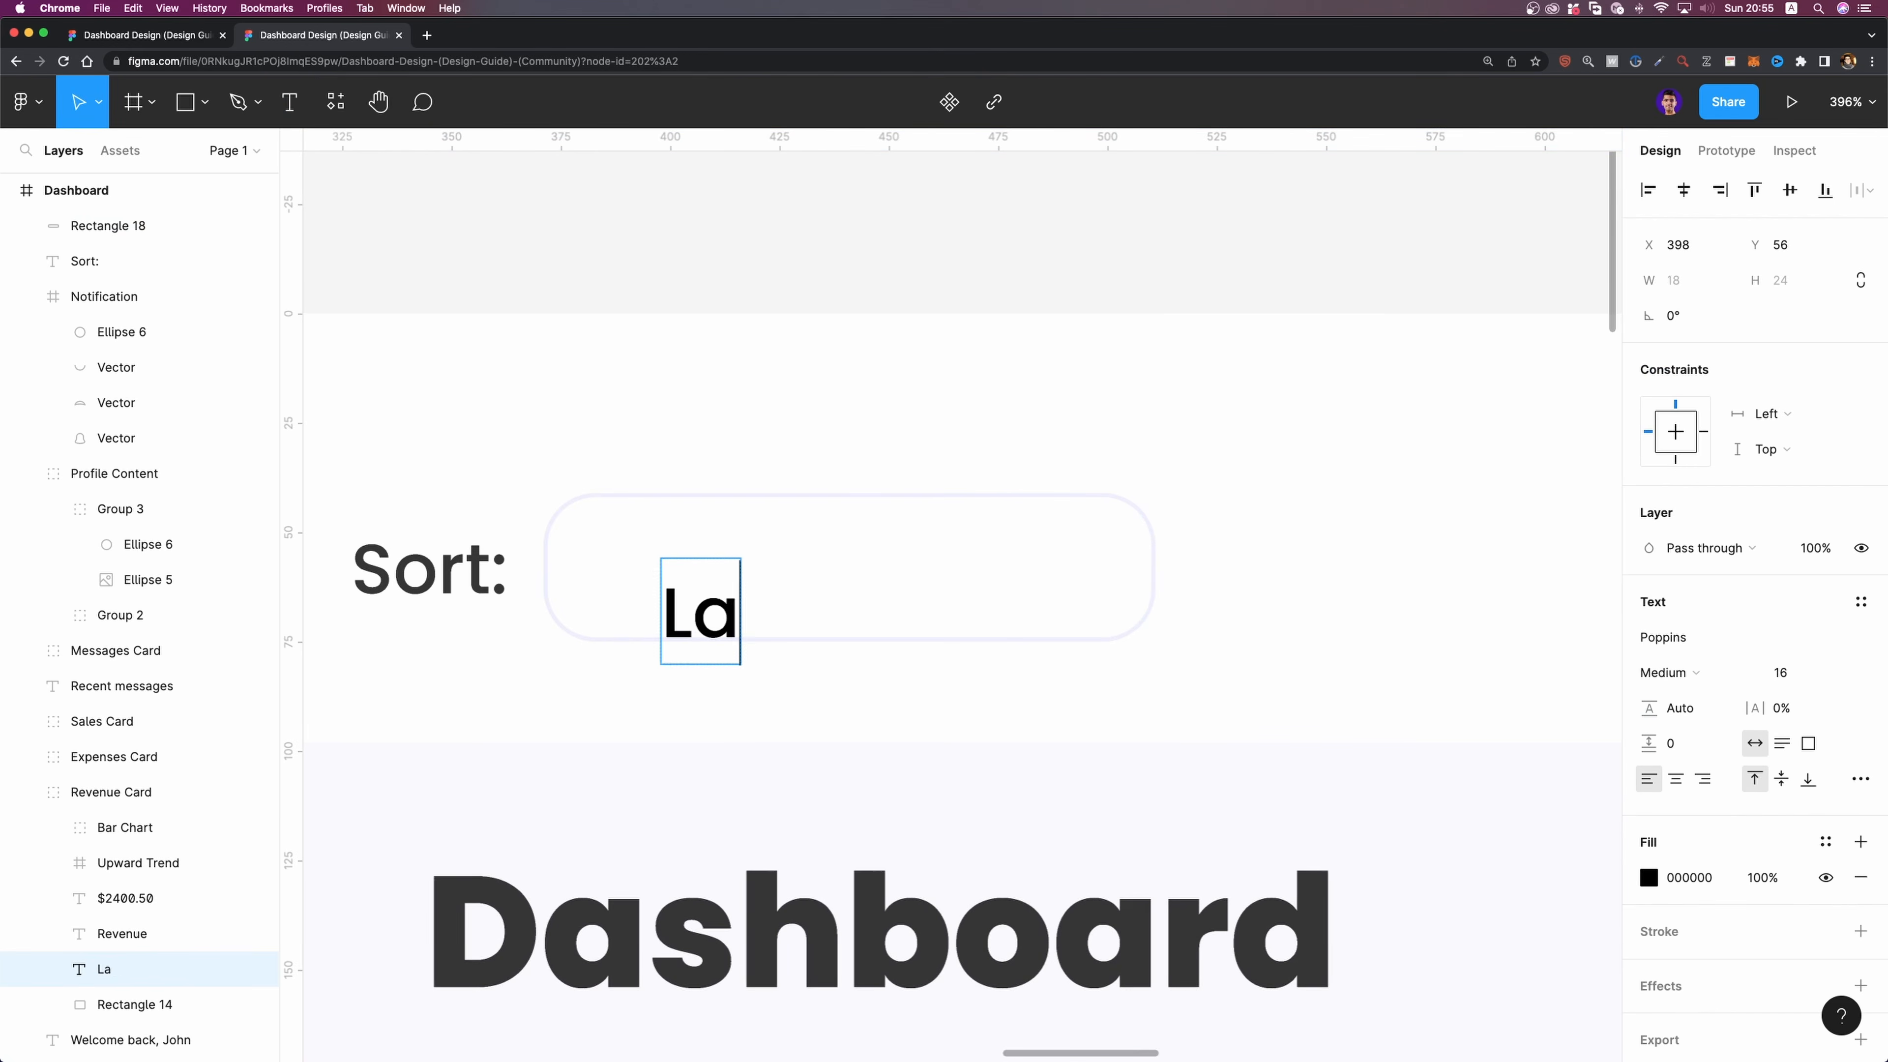
text(st week)
Set the "Last week" text to size 12 and recolor it light grey CCCCCC.
key(super+a)
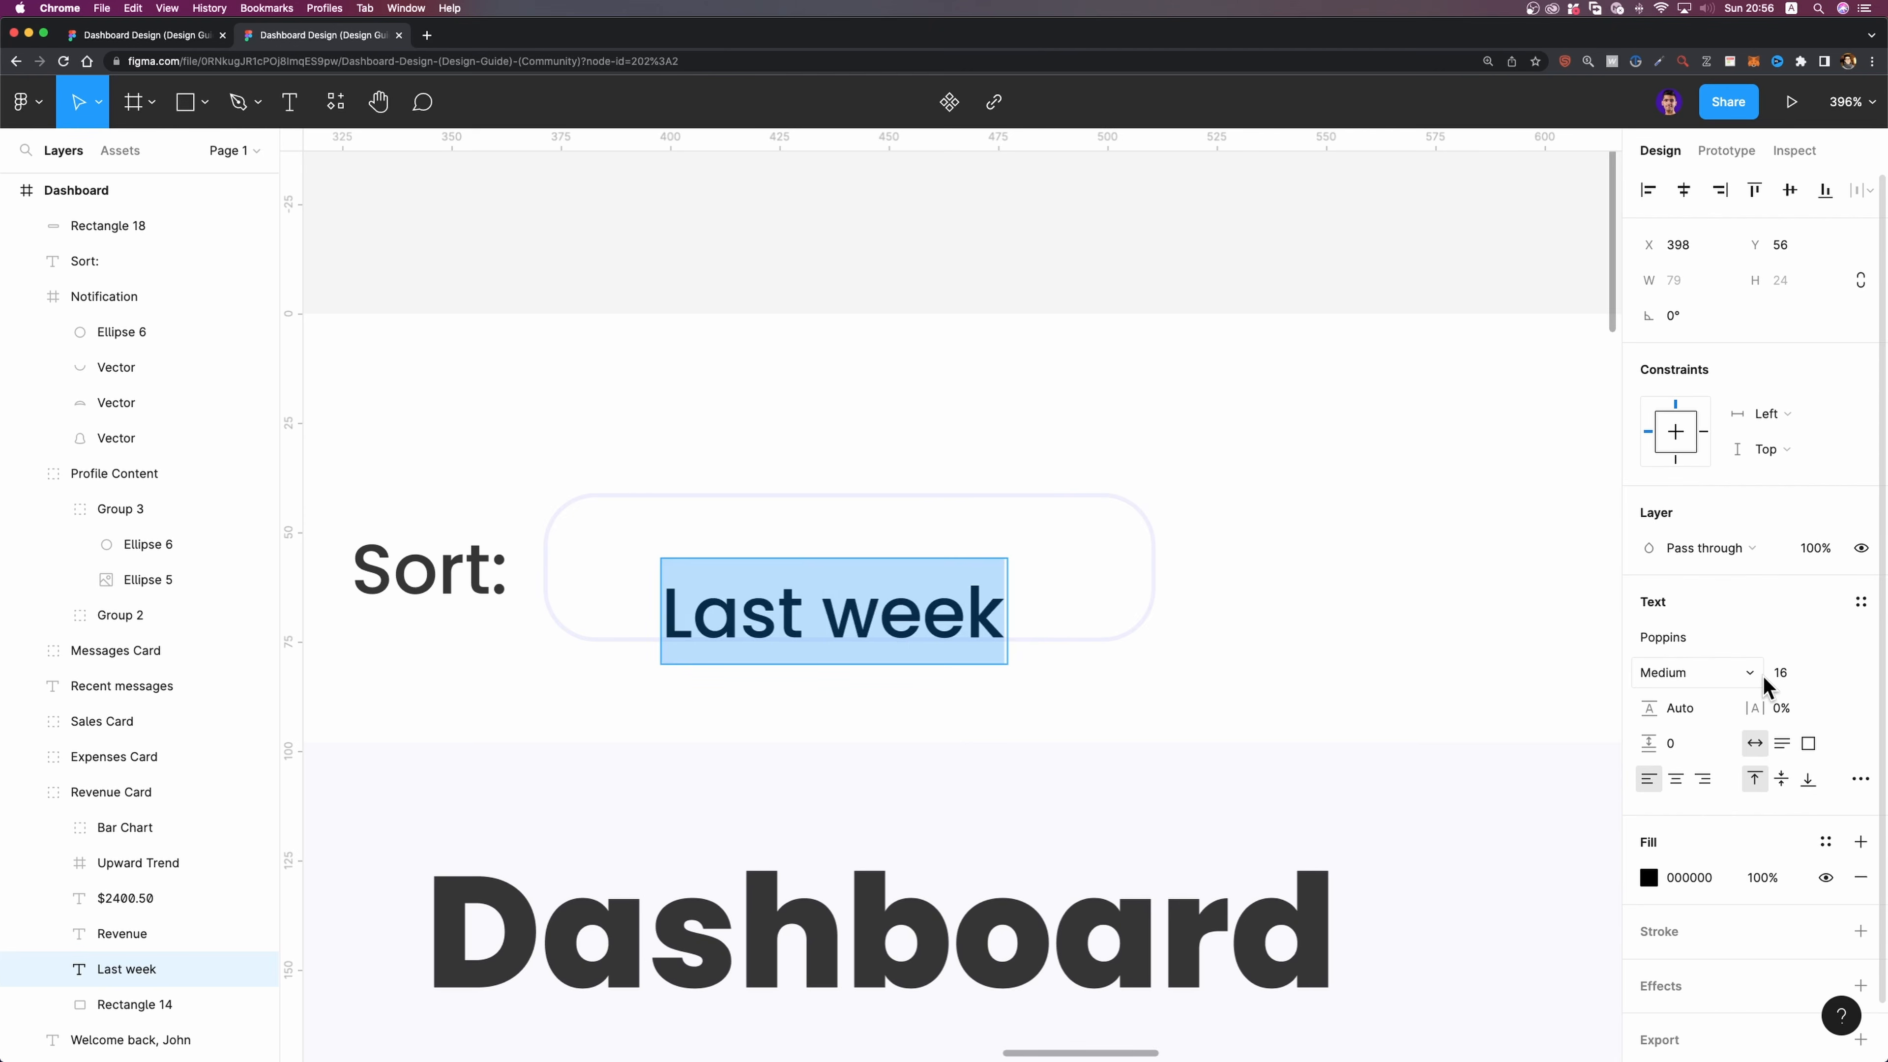
text(12)
key(Return)
click(1662, 881)
click(1649, 878)
click(1438, 955)
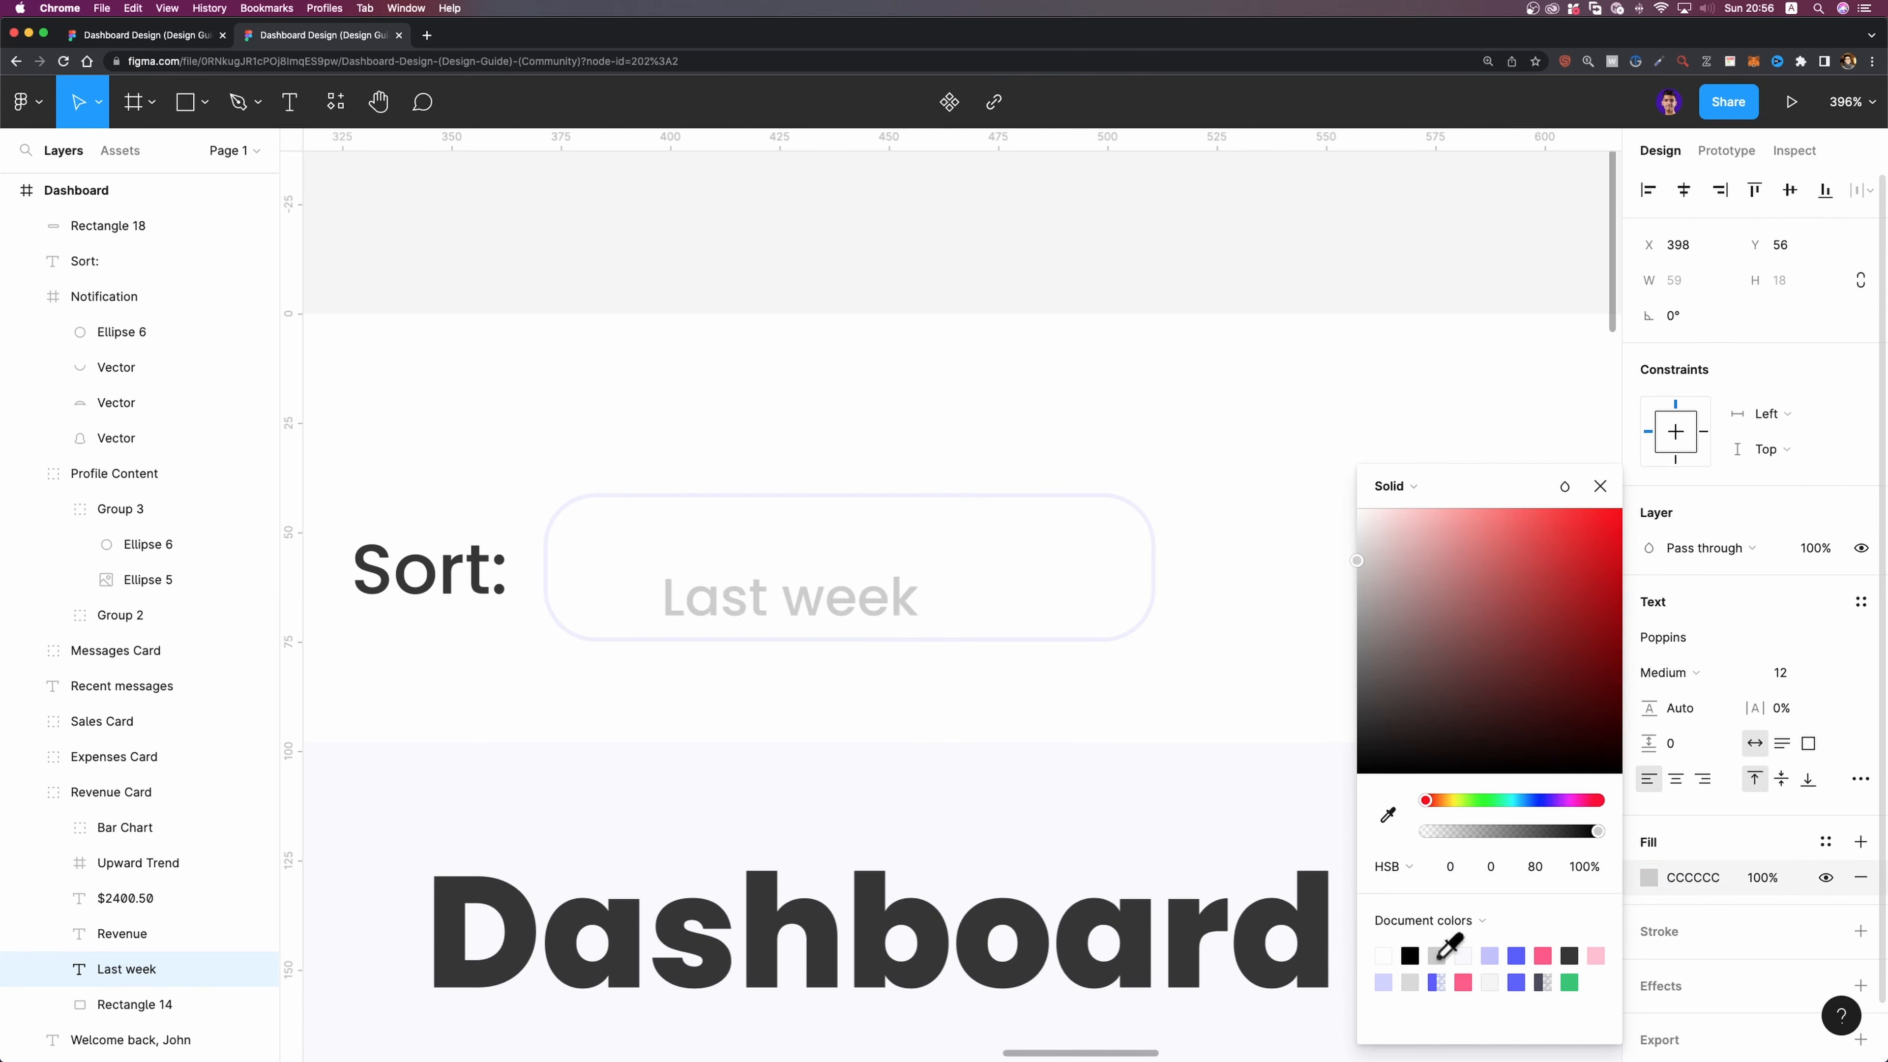
Position the "Last week" text 16 px from the dropdown's left edge, vertically centred in the rectangle at X 387, Y 49.
drag(838, 599, 805, 561)
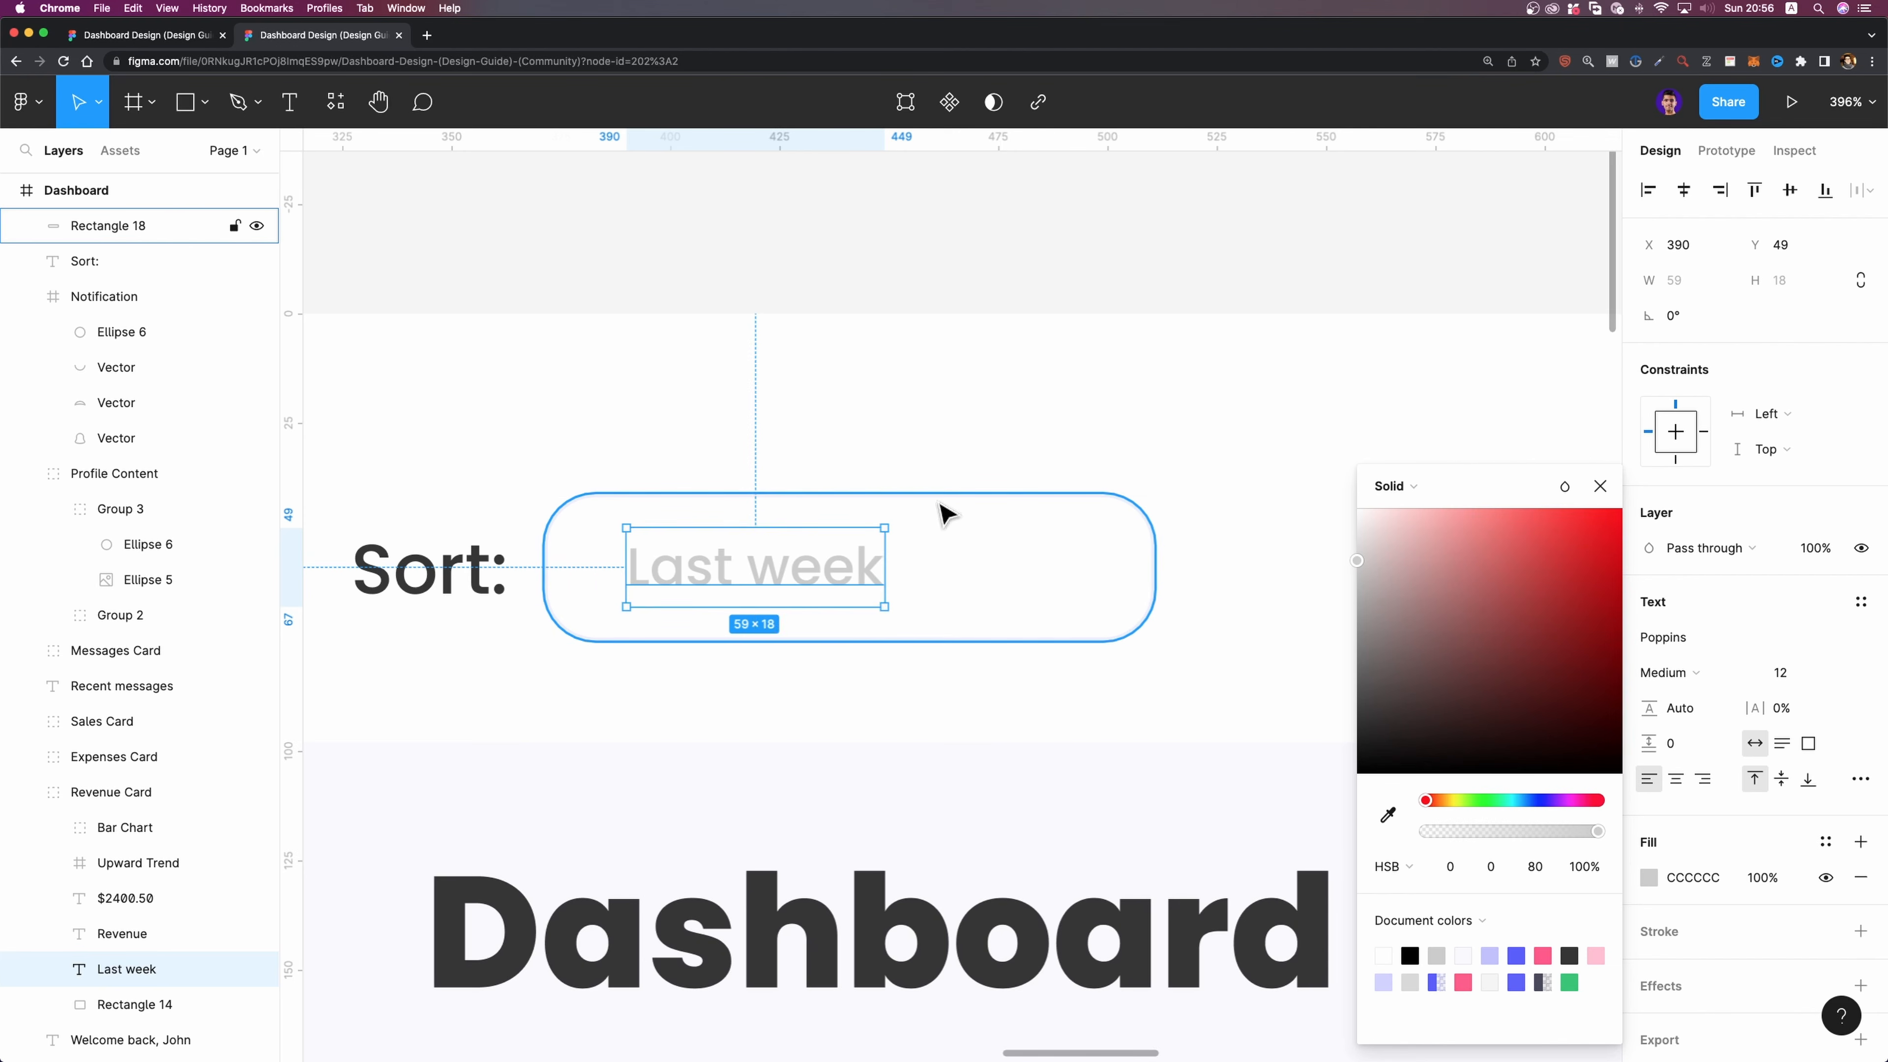
key(Left)
key(Left)
key(Left)
key(Left)
key(Left)
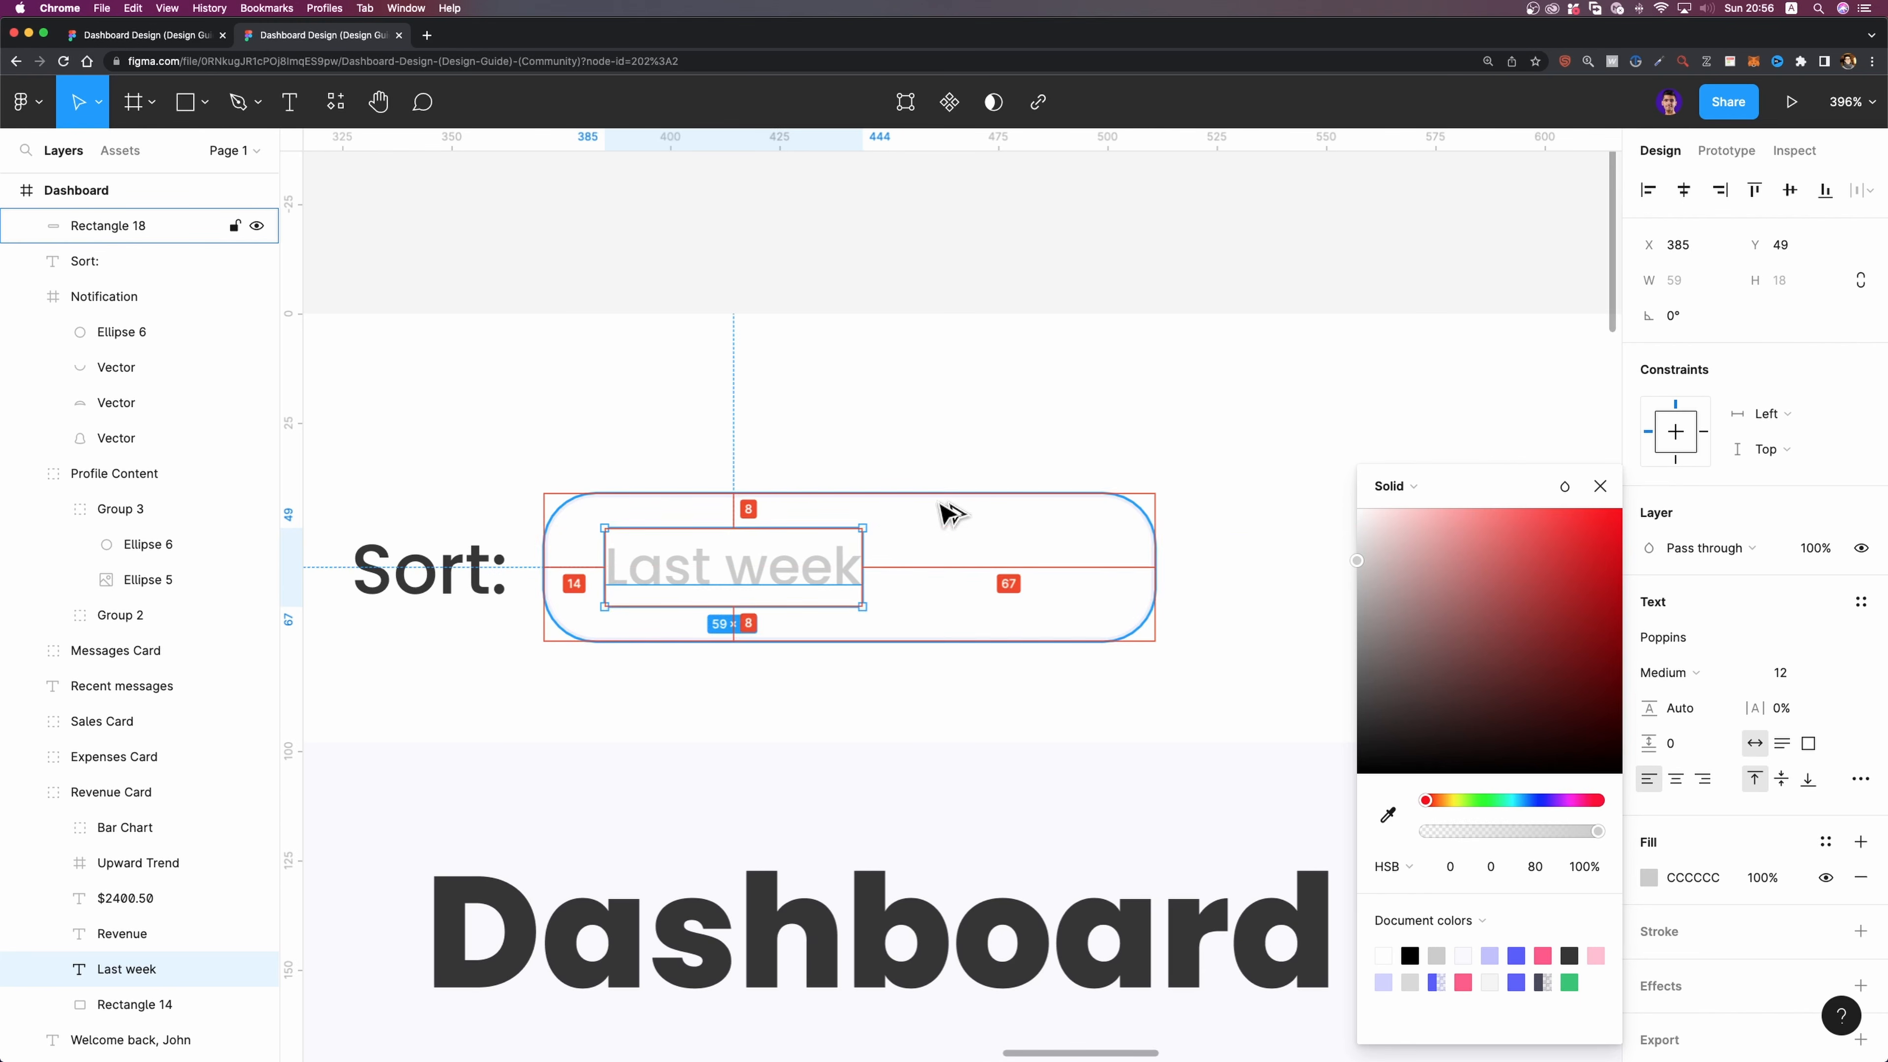
key(Right)
key(Right)
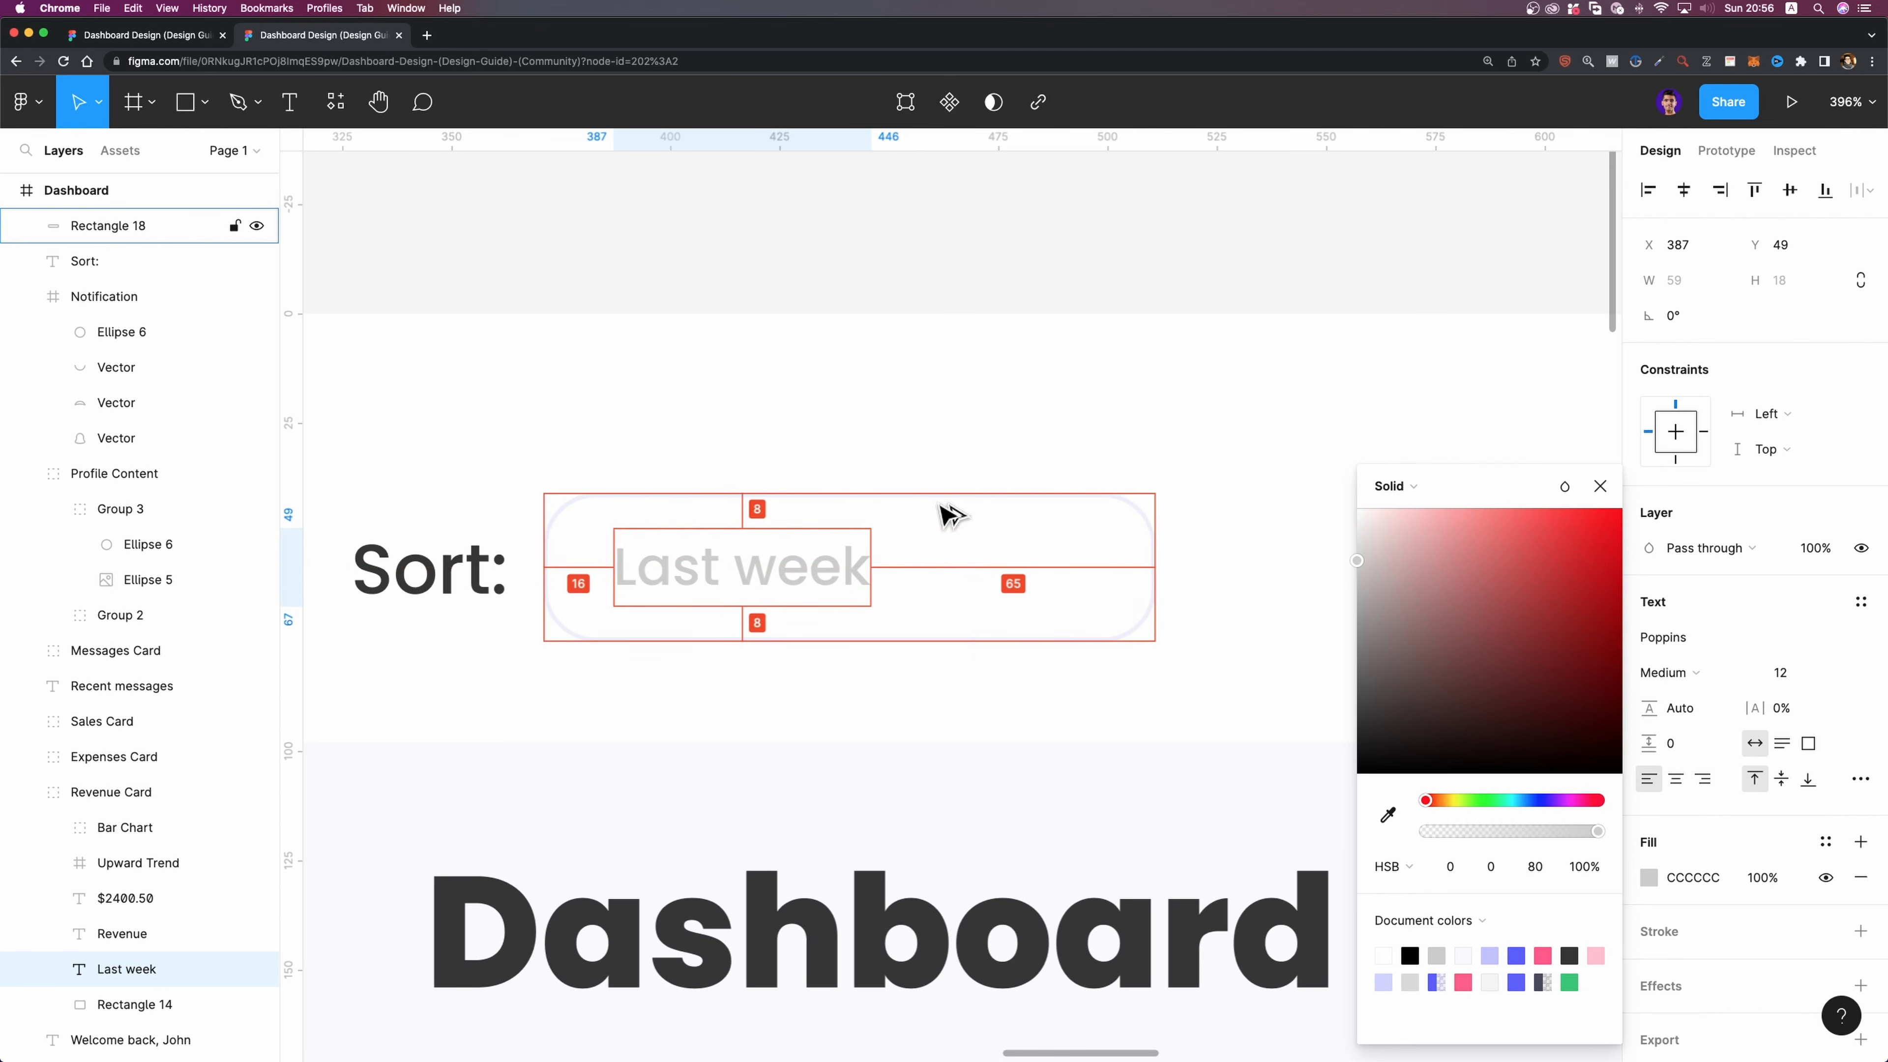
key(Escape)
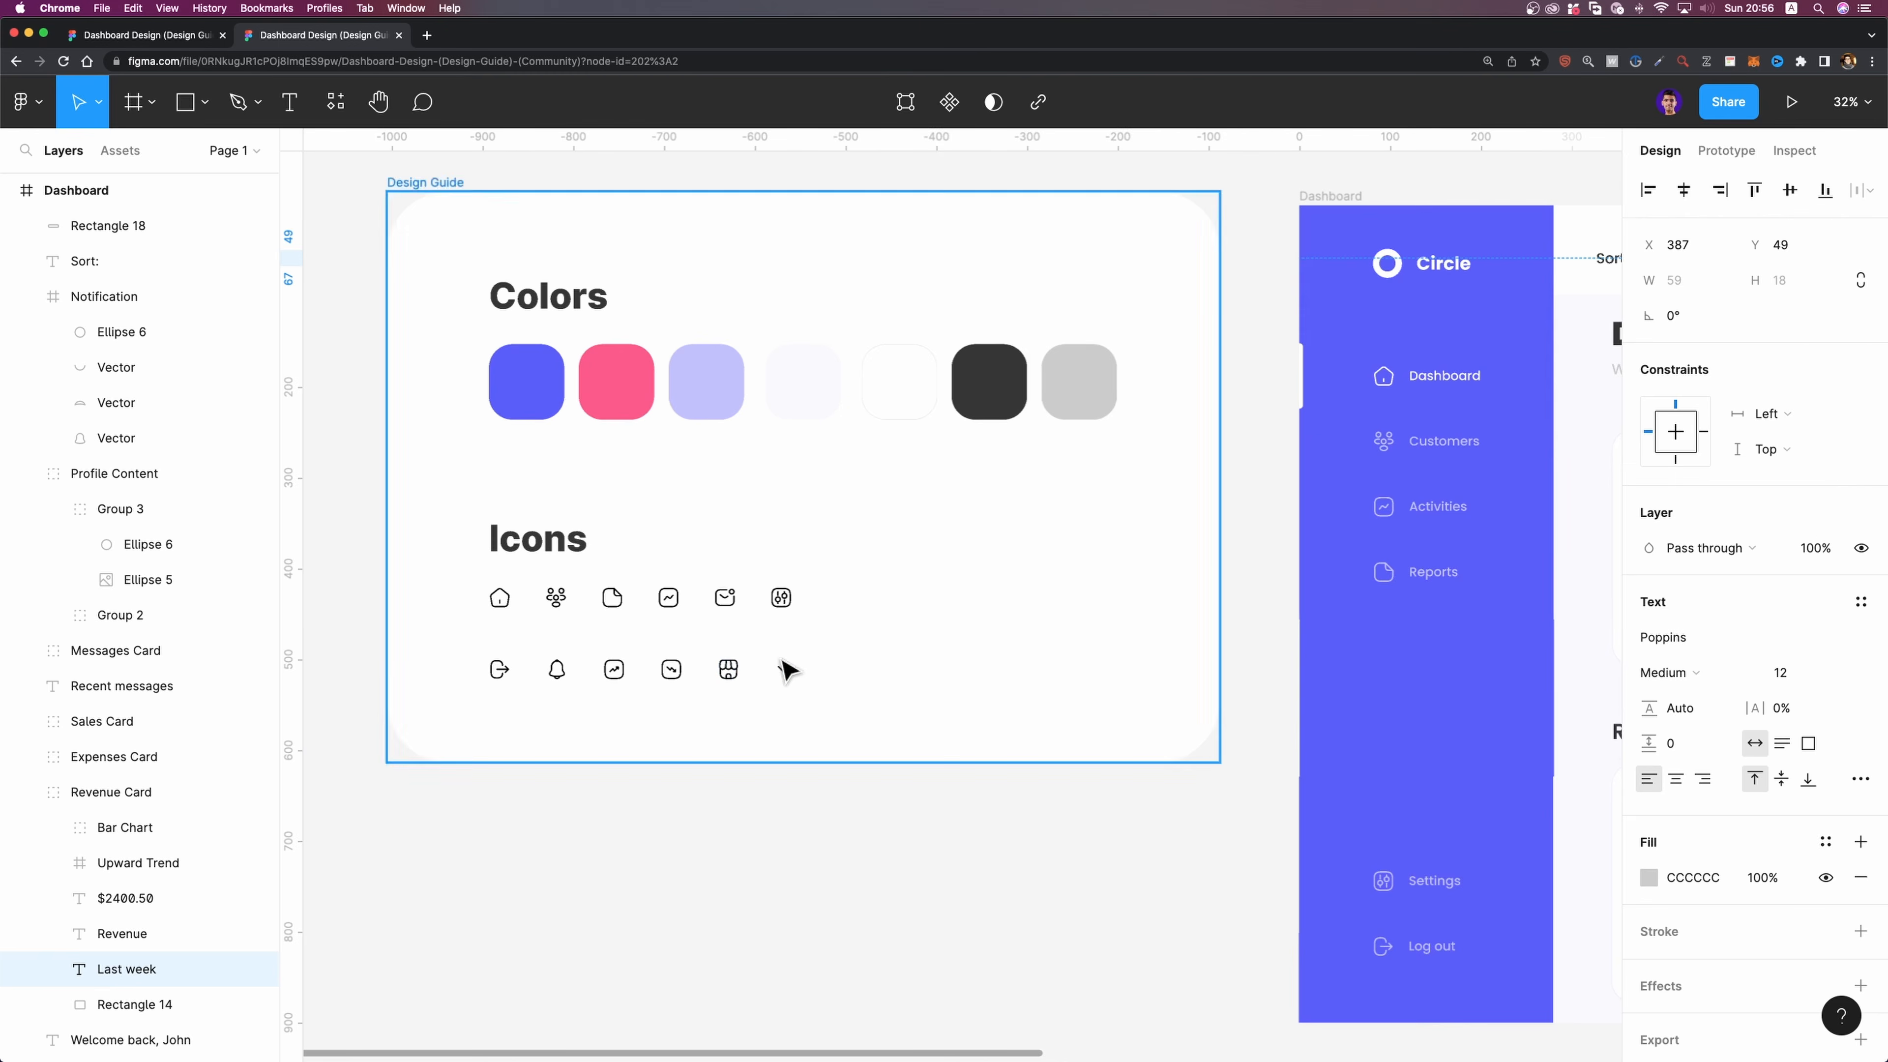
Duplicate the down arrow icon from the design guide and place the copy inside the dropdown, after the "Last week" text.
click(771, 678)
key(super+d)
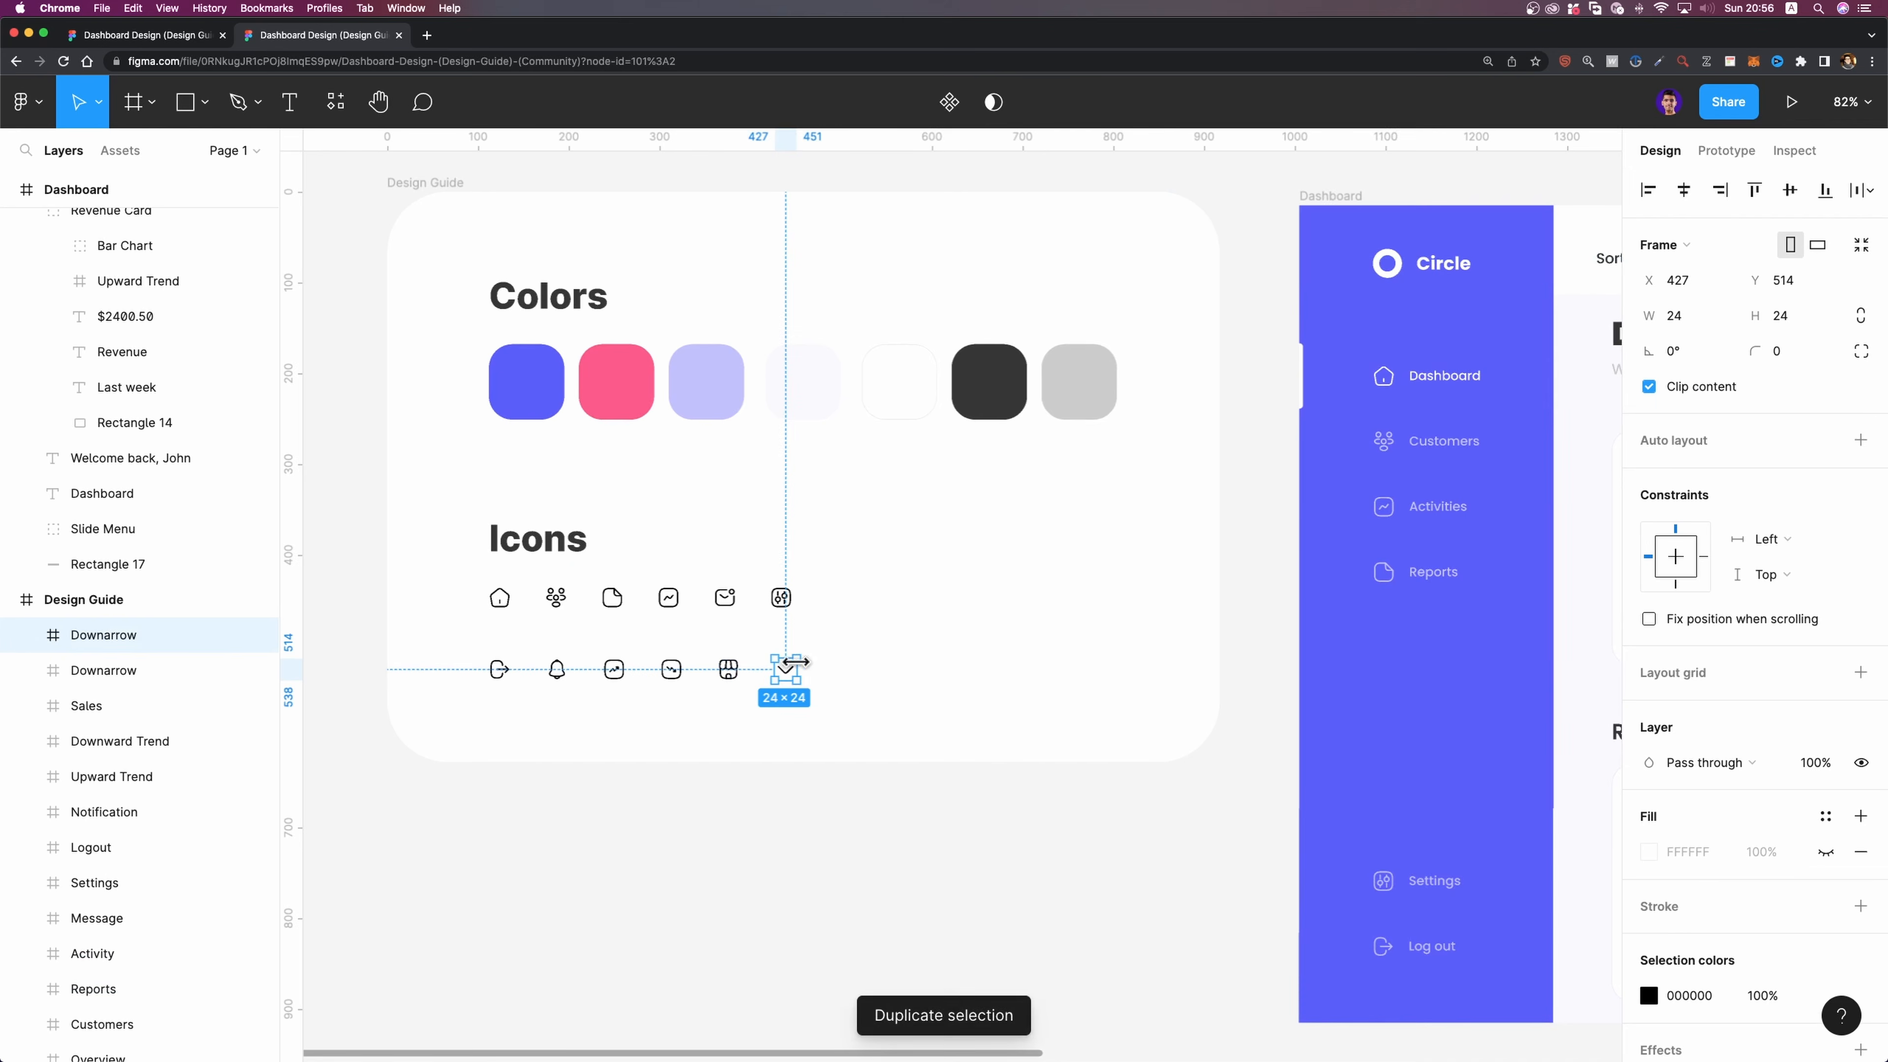
drag(788, 664, 1595, 268)
scroll(1594, 268, up, 8)
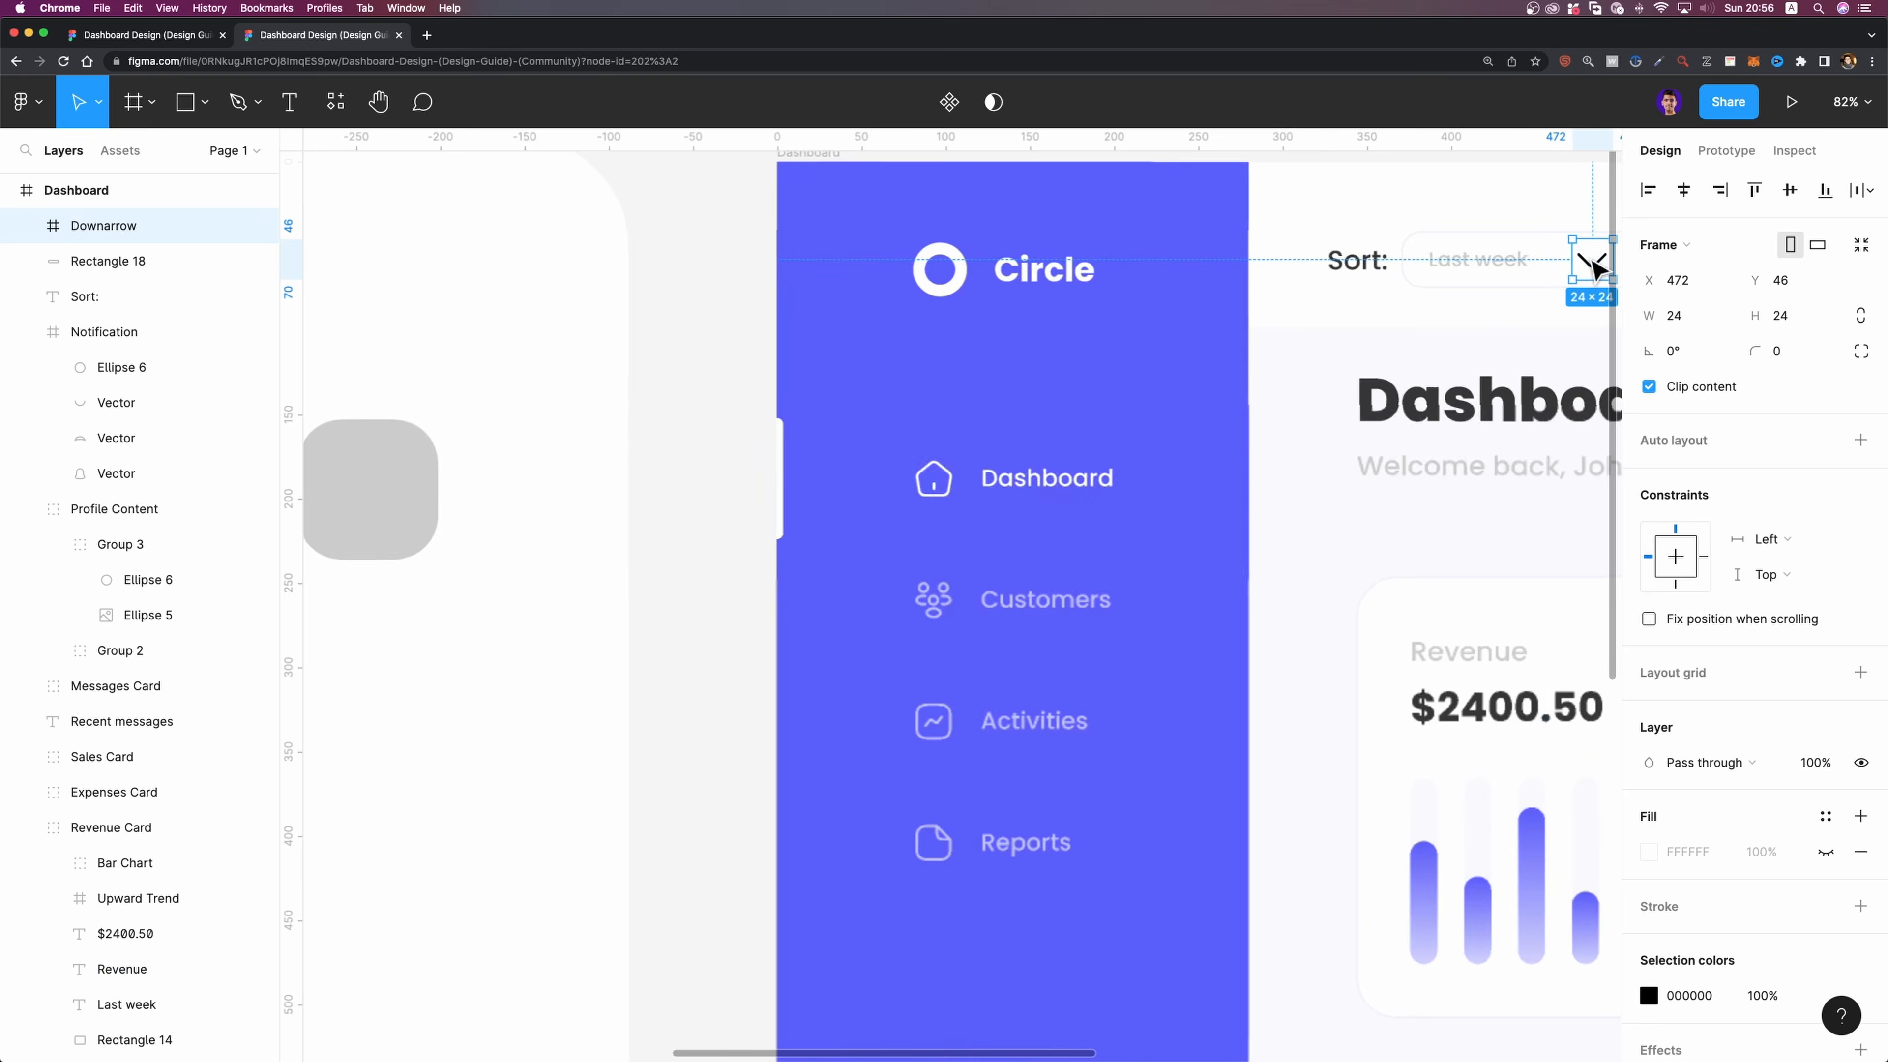
scroll(1591, 264, right, 4)
scroll(1160, 297, up, 5)
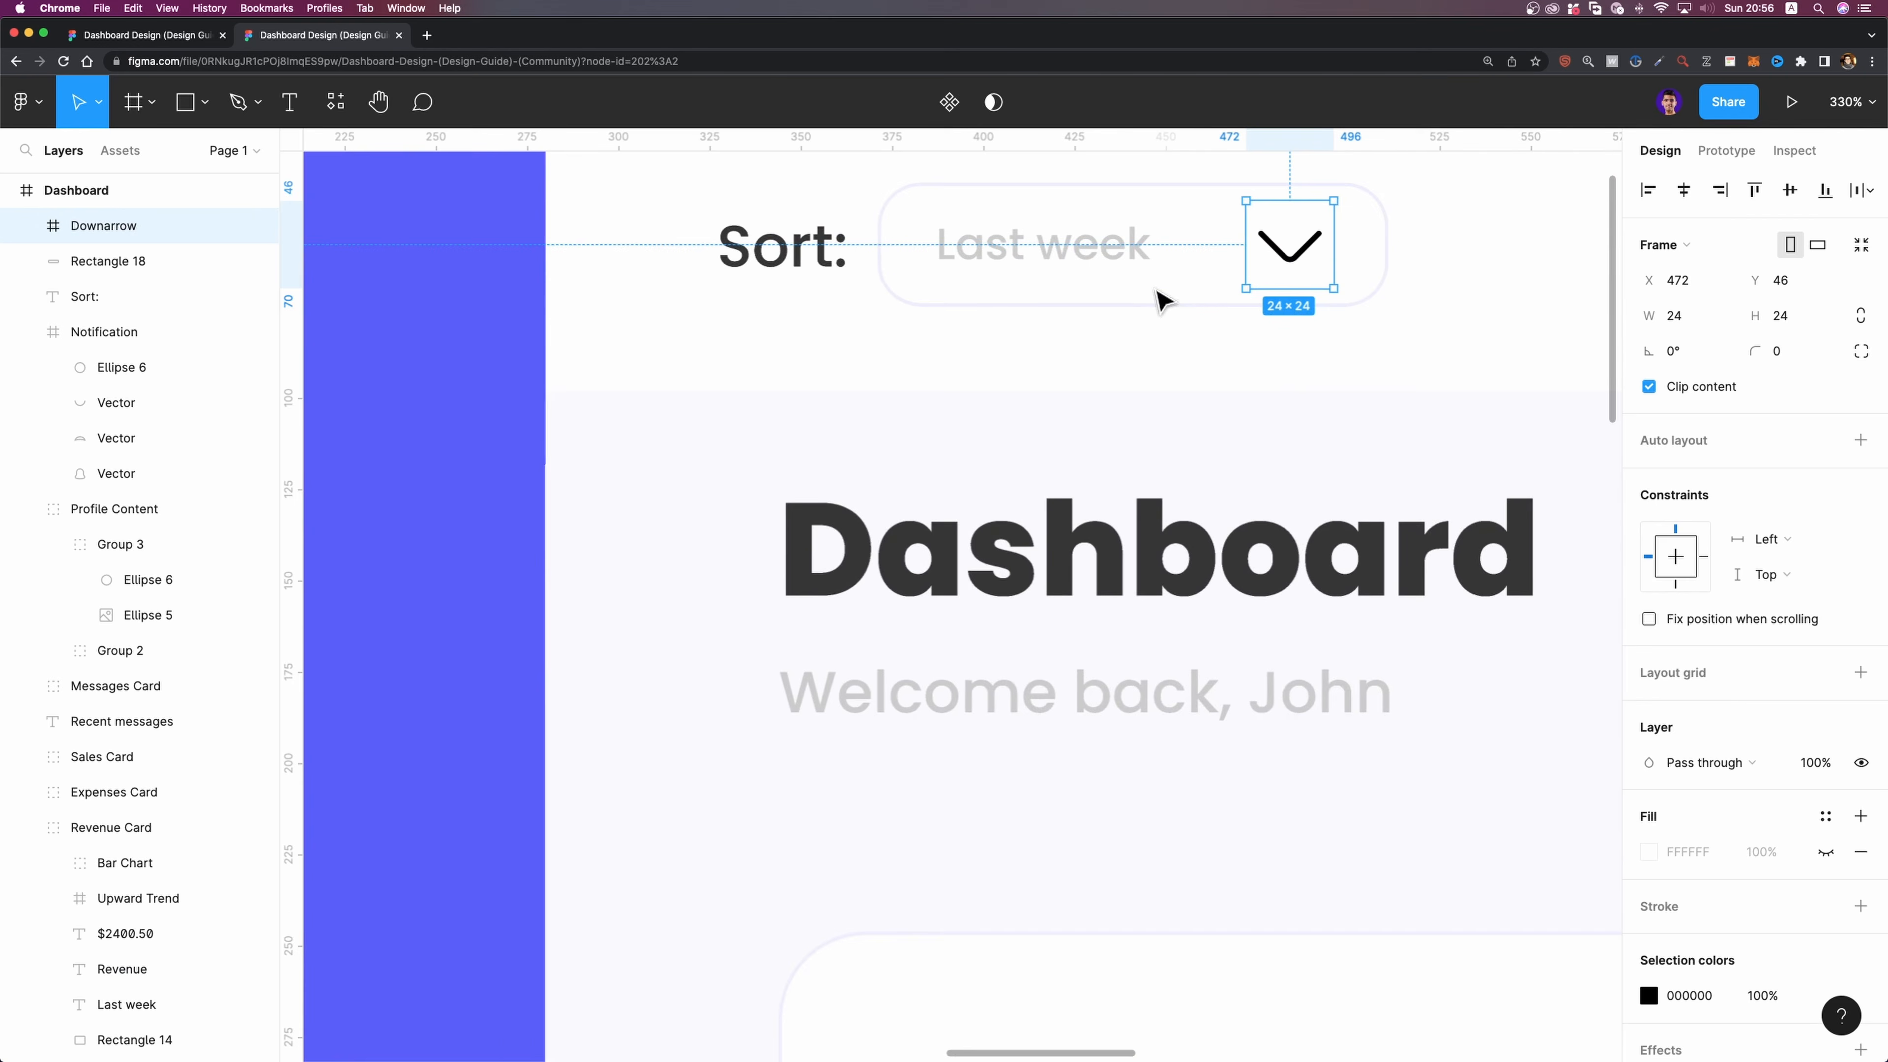
Scale the down arrow icon to 12 × 12 from its centre and shift it toward the dropdown's right end at X 487.
key(k)
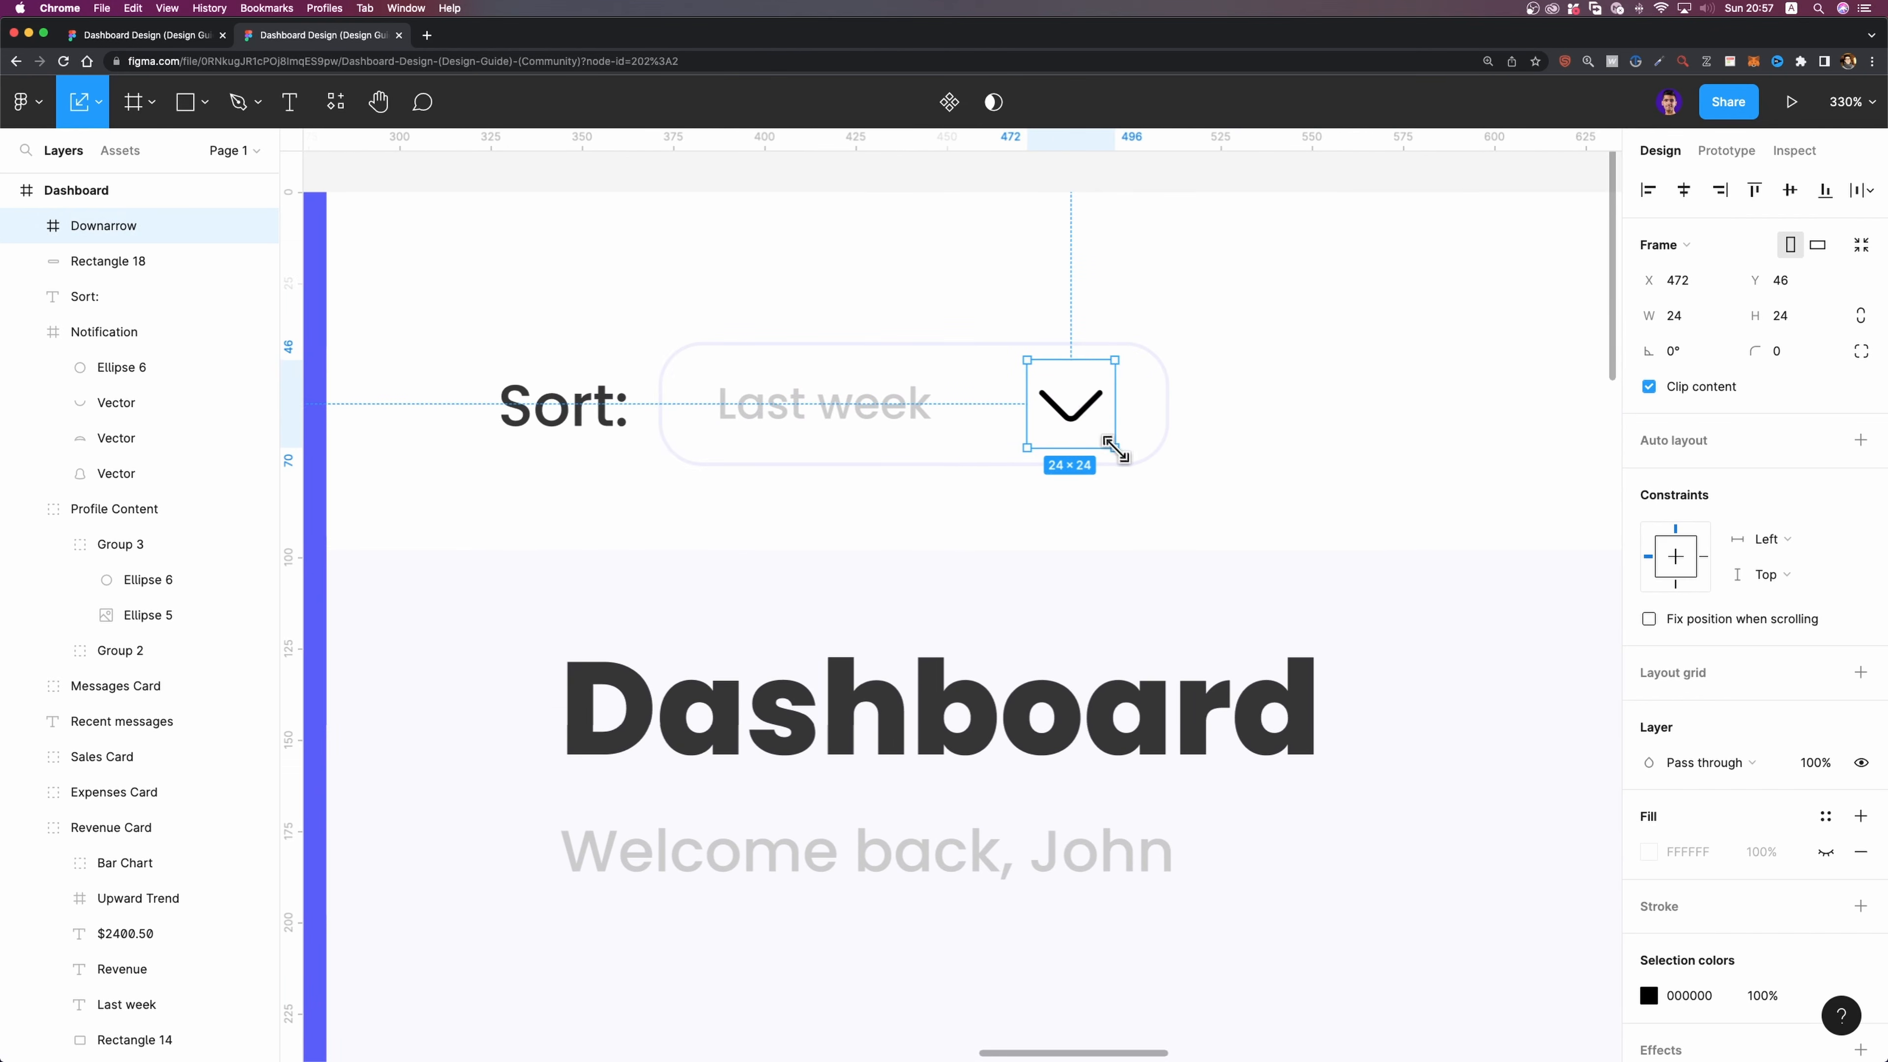
drag(1115, 448, 1089, 421)
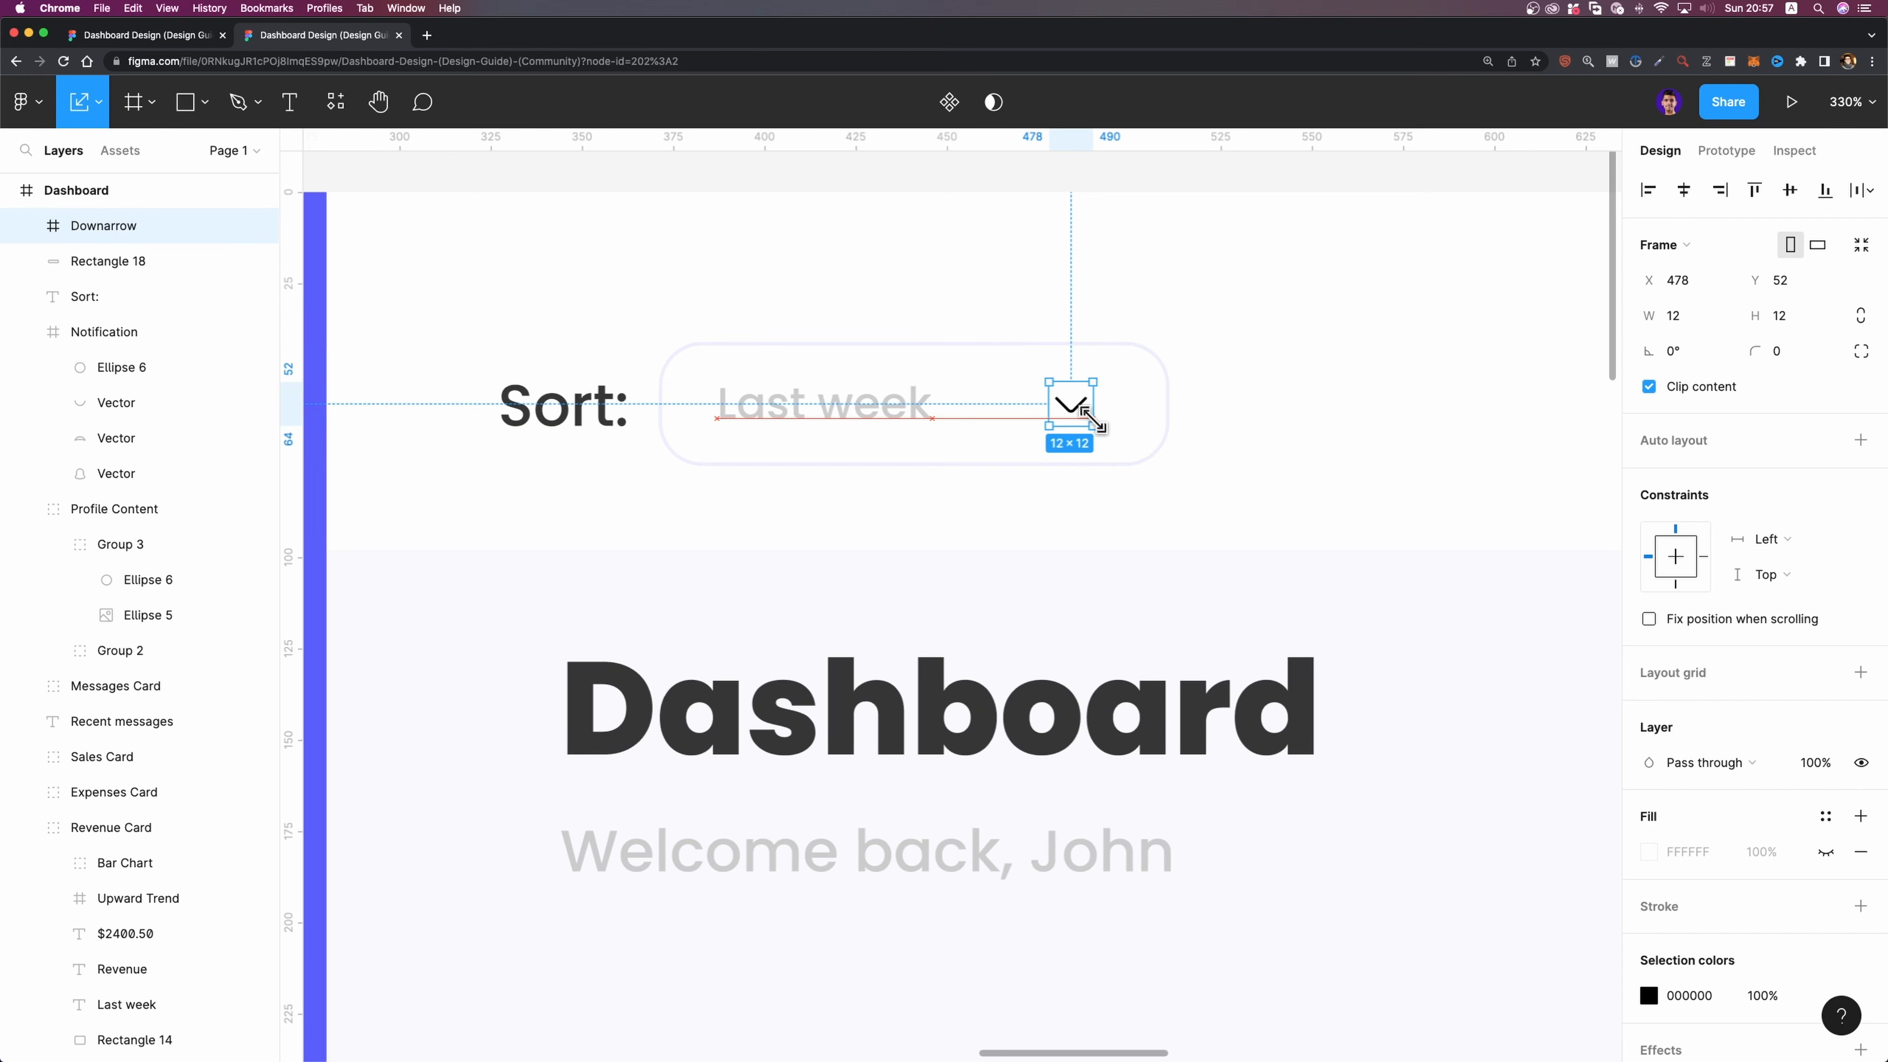
drag(1083, 409, 1107, 409)
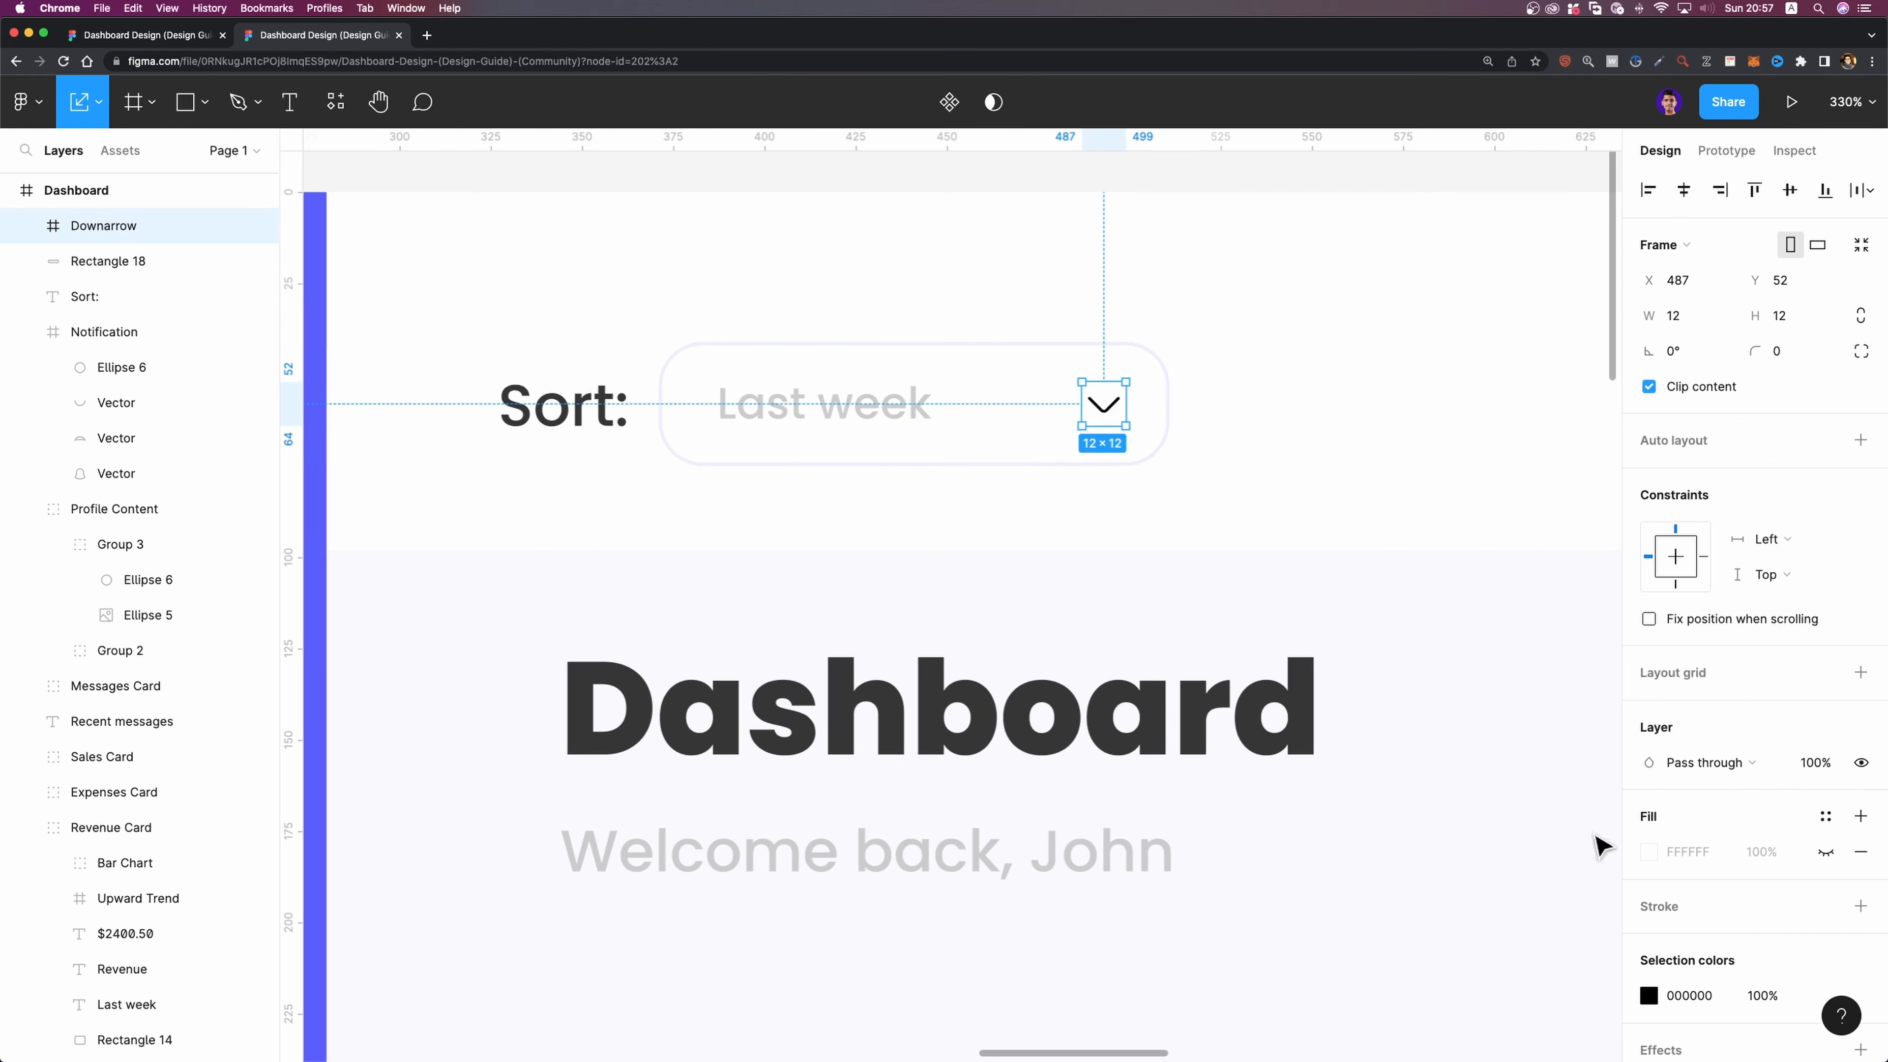
Recolor the dropdown's down arrow icon to light grey CCCCCC.
scroll(1699, 852, down, 3)
click(1648, 869)
click(1411, 955)
key(Escape)
scroll(1138, 405, up, 6)
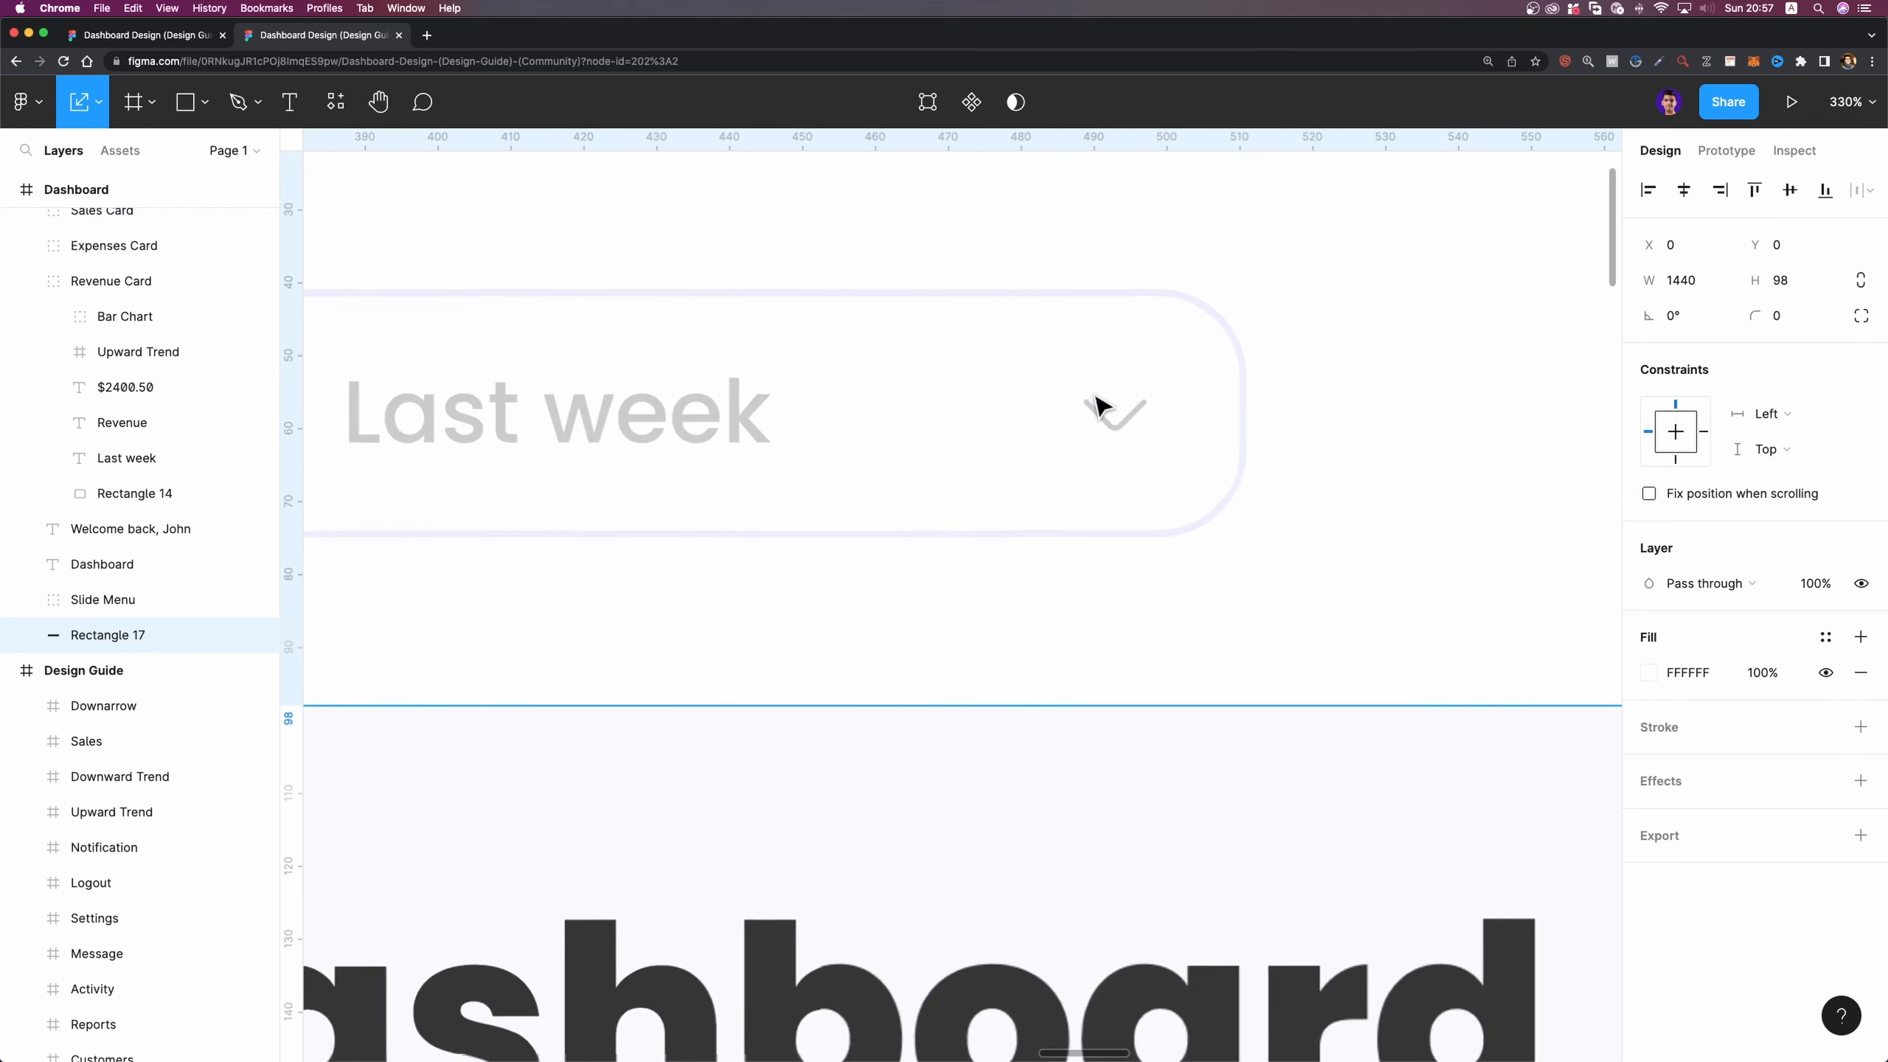
Move the arrow to 16 px from the dropdown's right edge and vertically centre it with the "Last week" text.
key(alt)
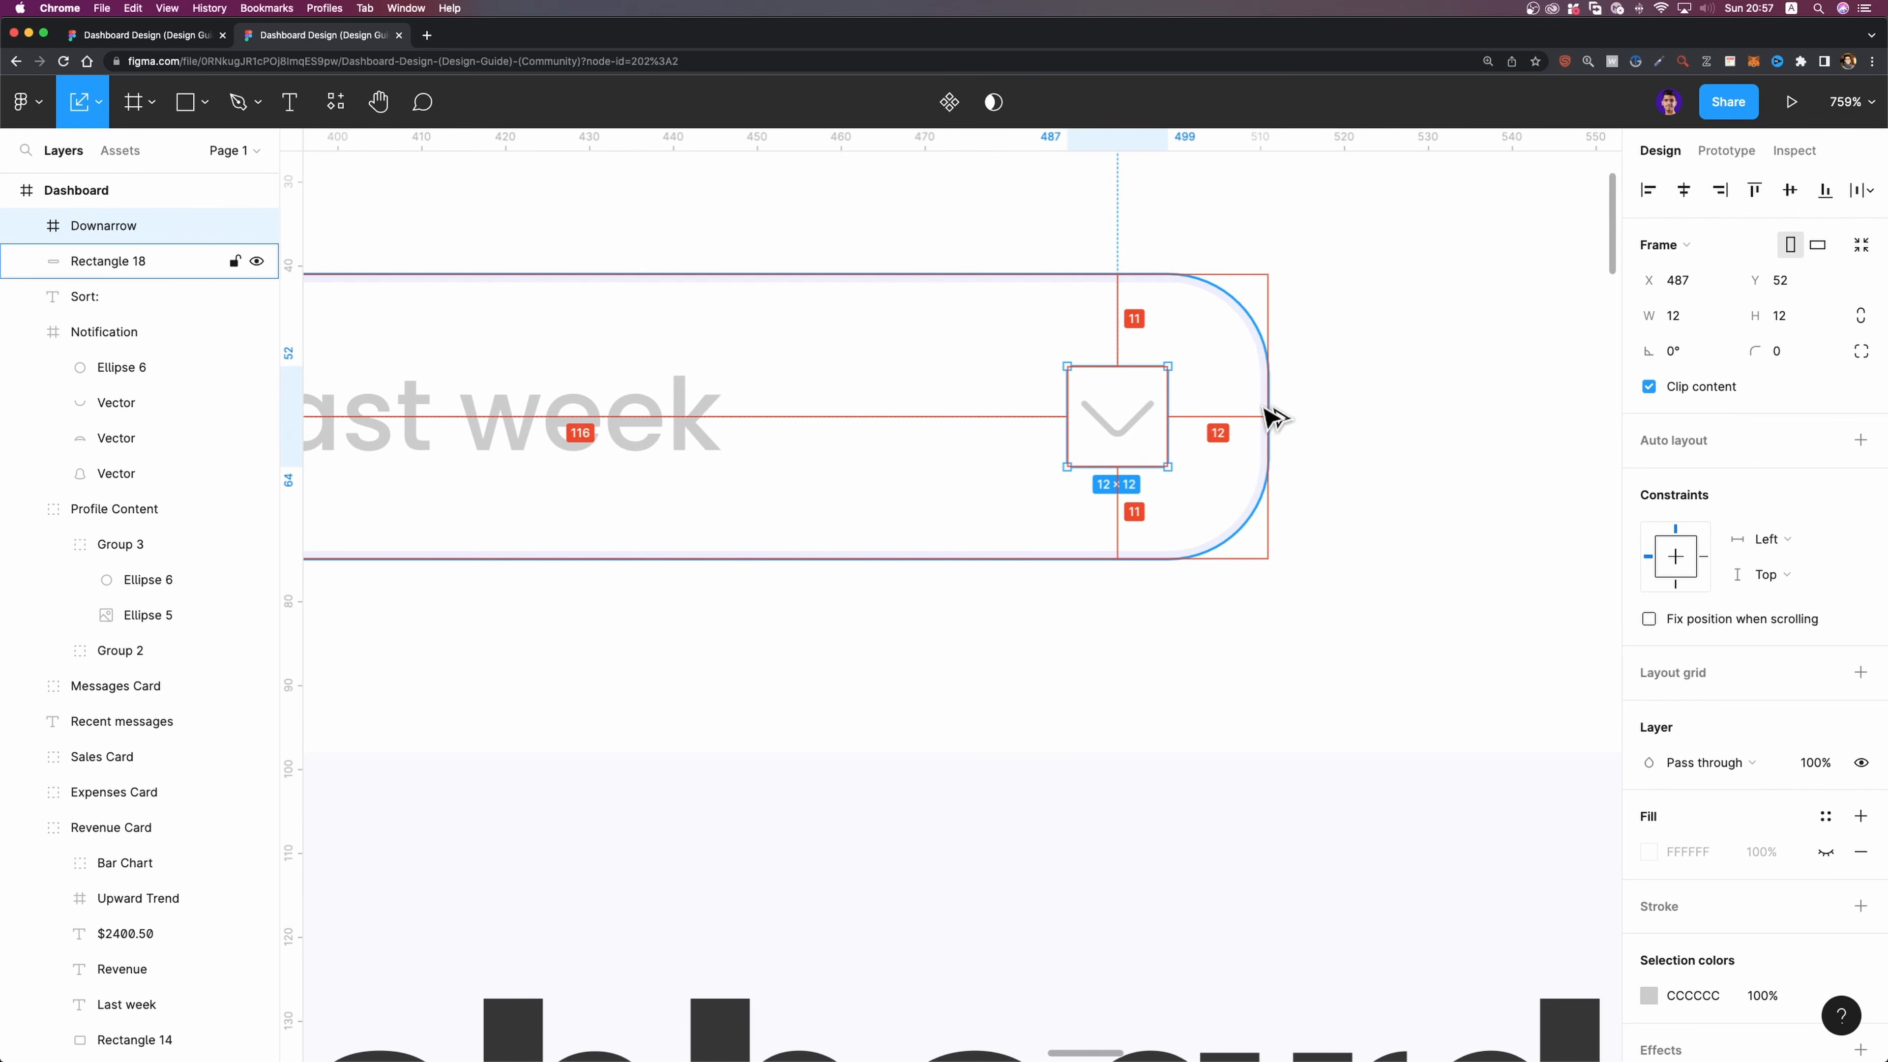
key(Left)
key(Left)
key(Left)
key(Left)
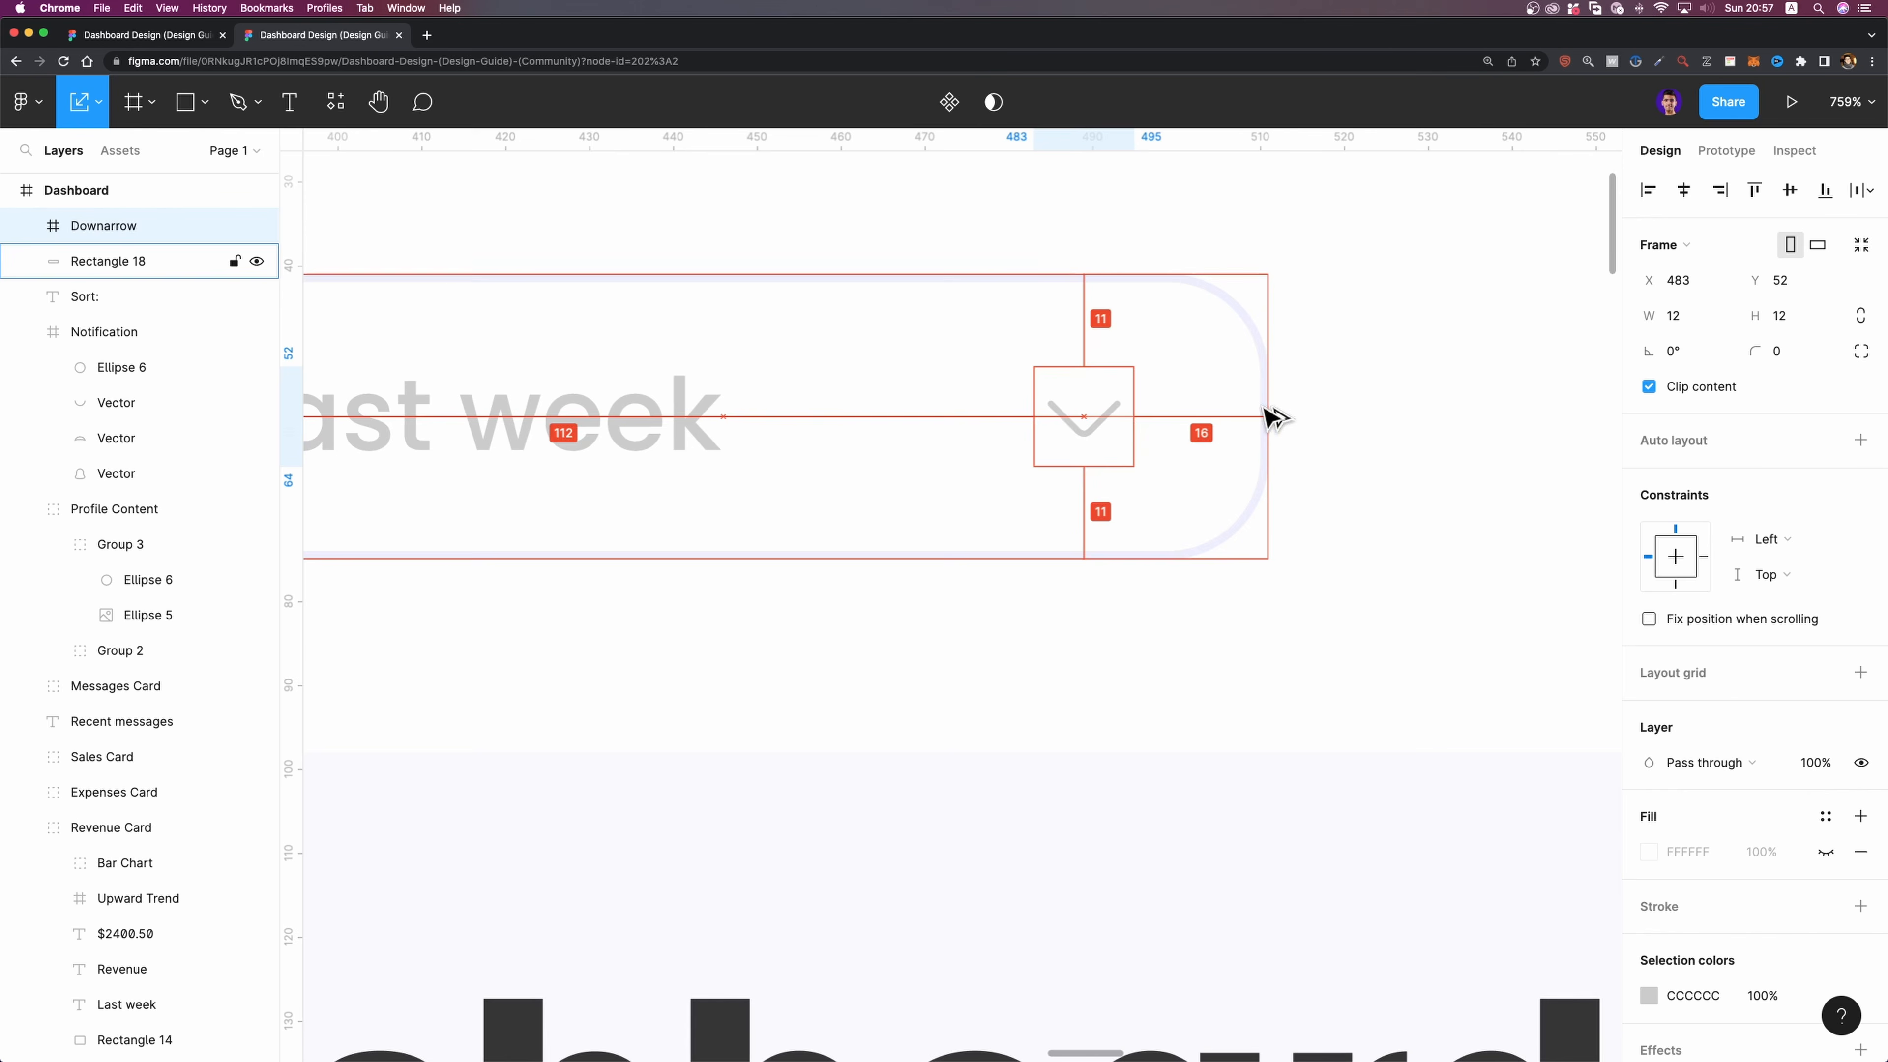
scroll(1248, 480, left, 5)
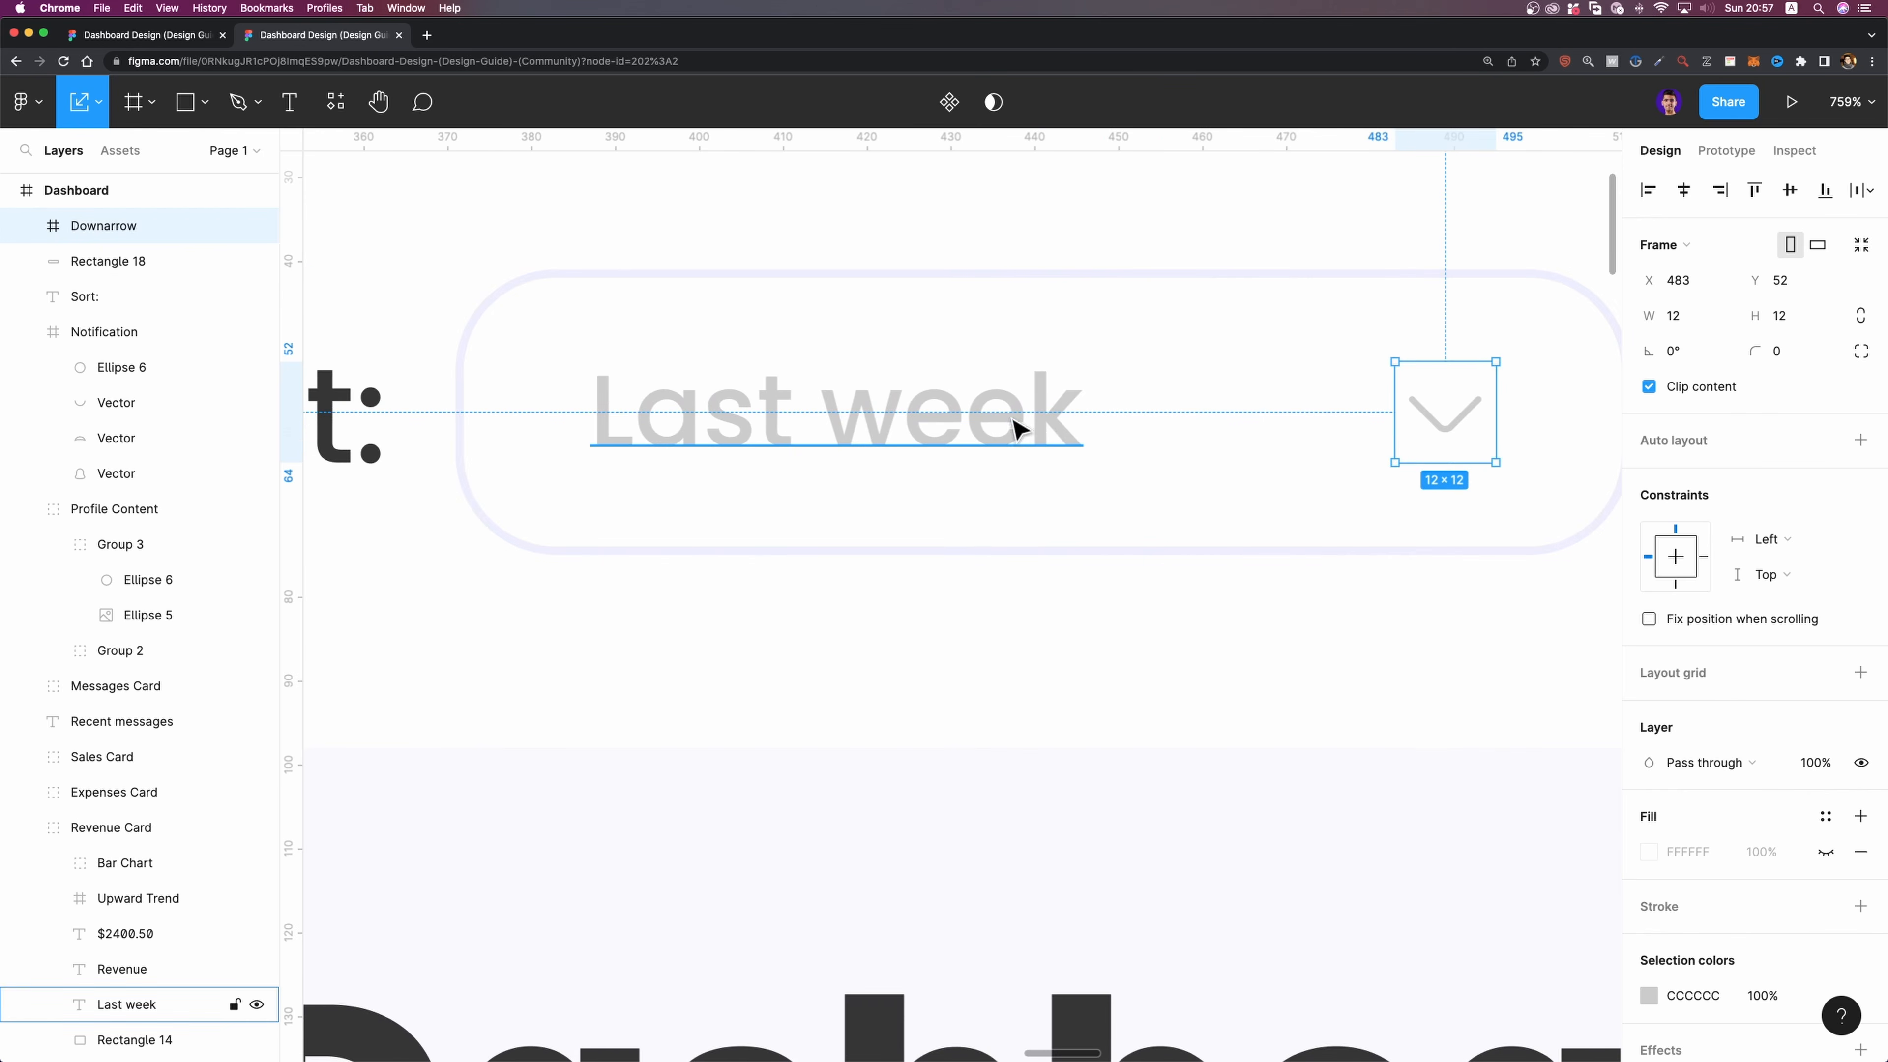
shift+click(1044, 422)
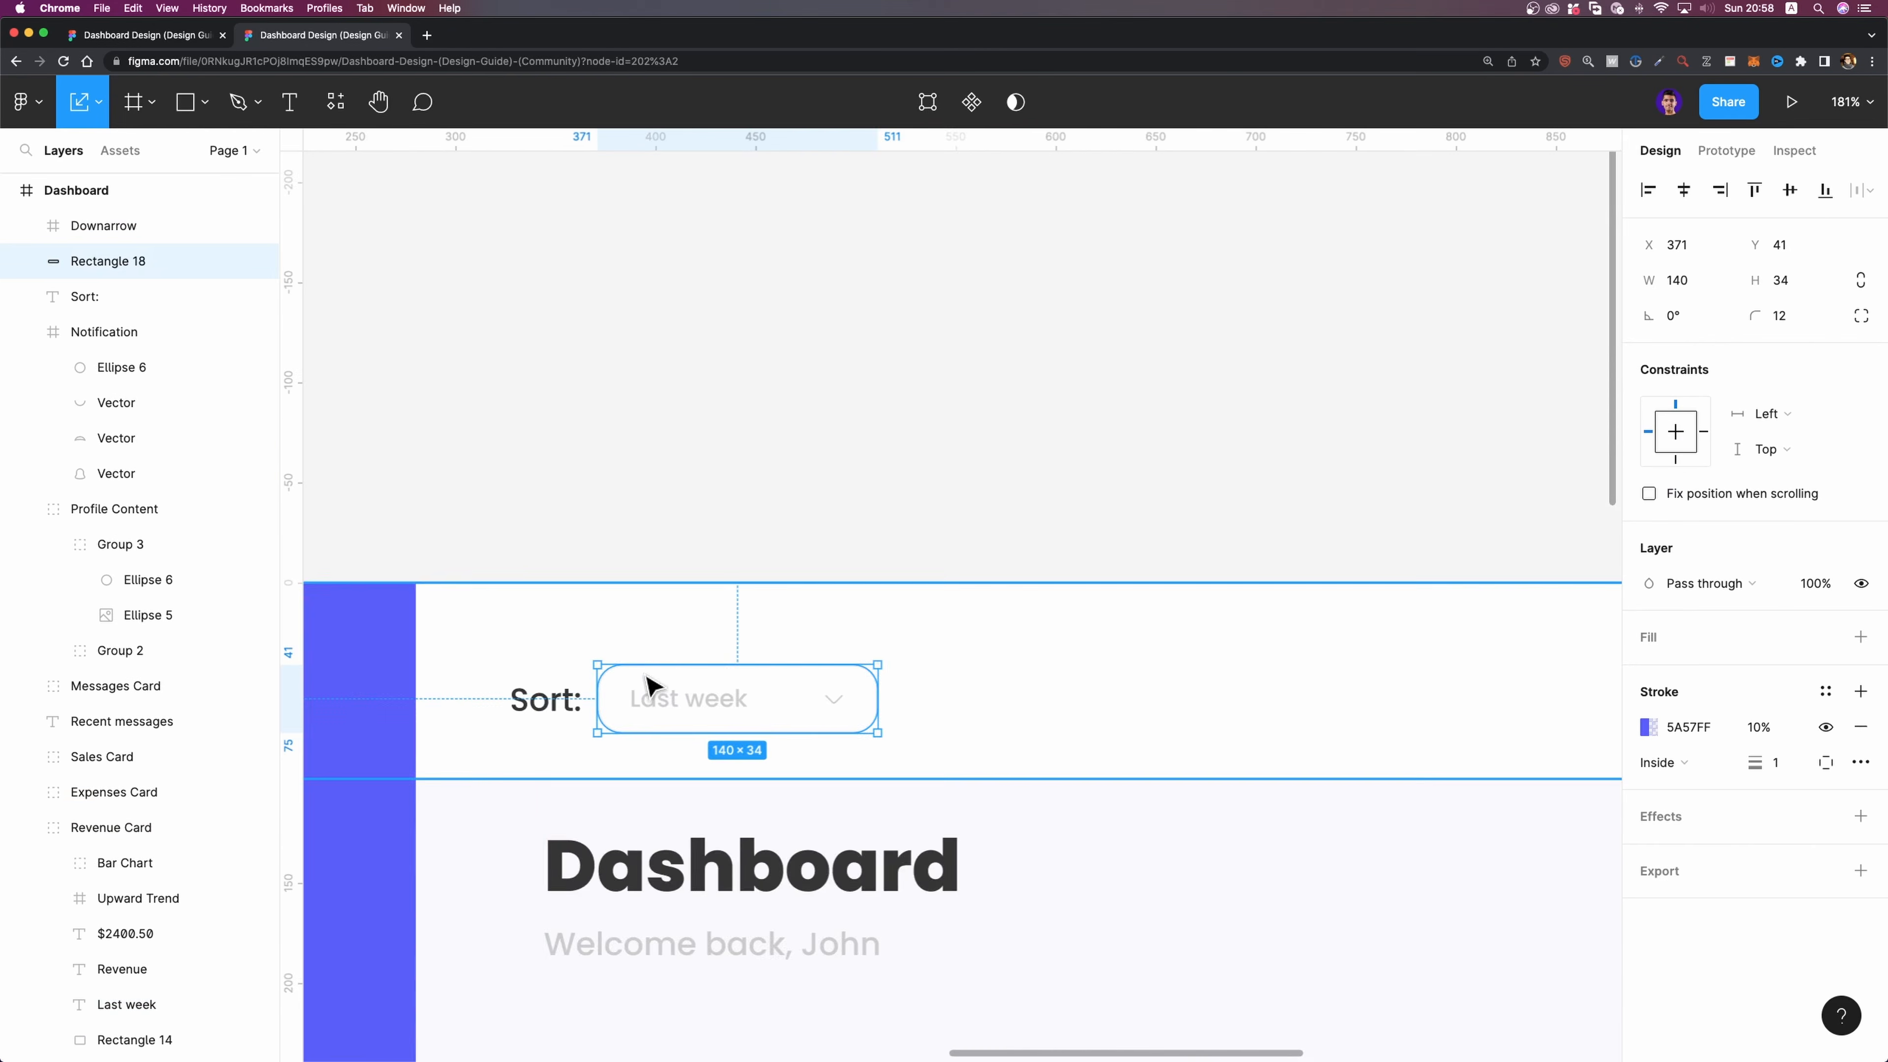
Group the dropdown rectangle, the "Last week" text and the arrow icon, and name the group "Dropdown".
scroll(645, 676, up, 5)
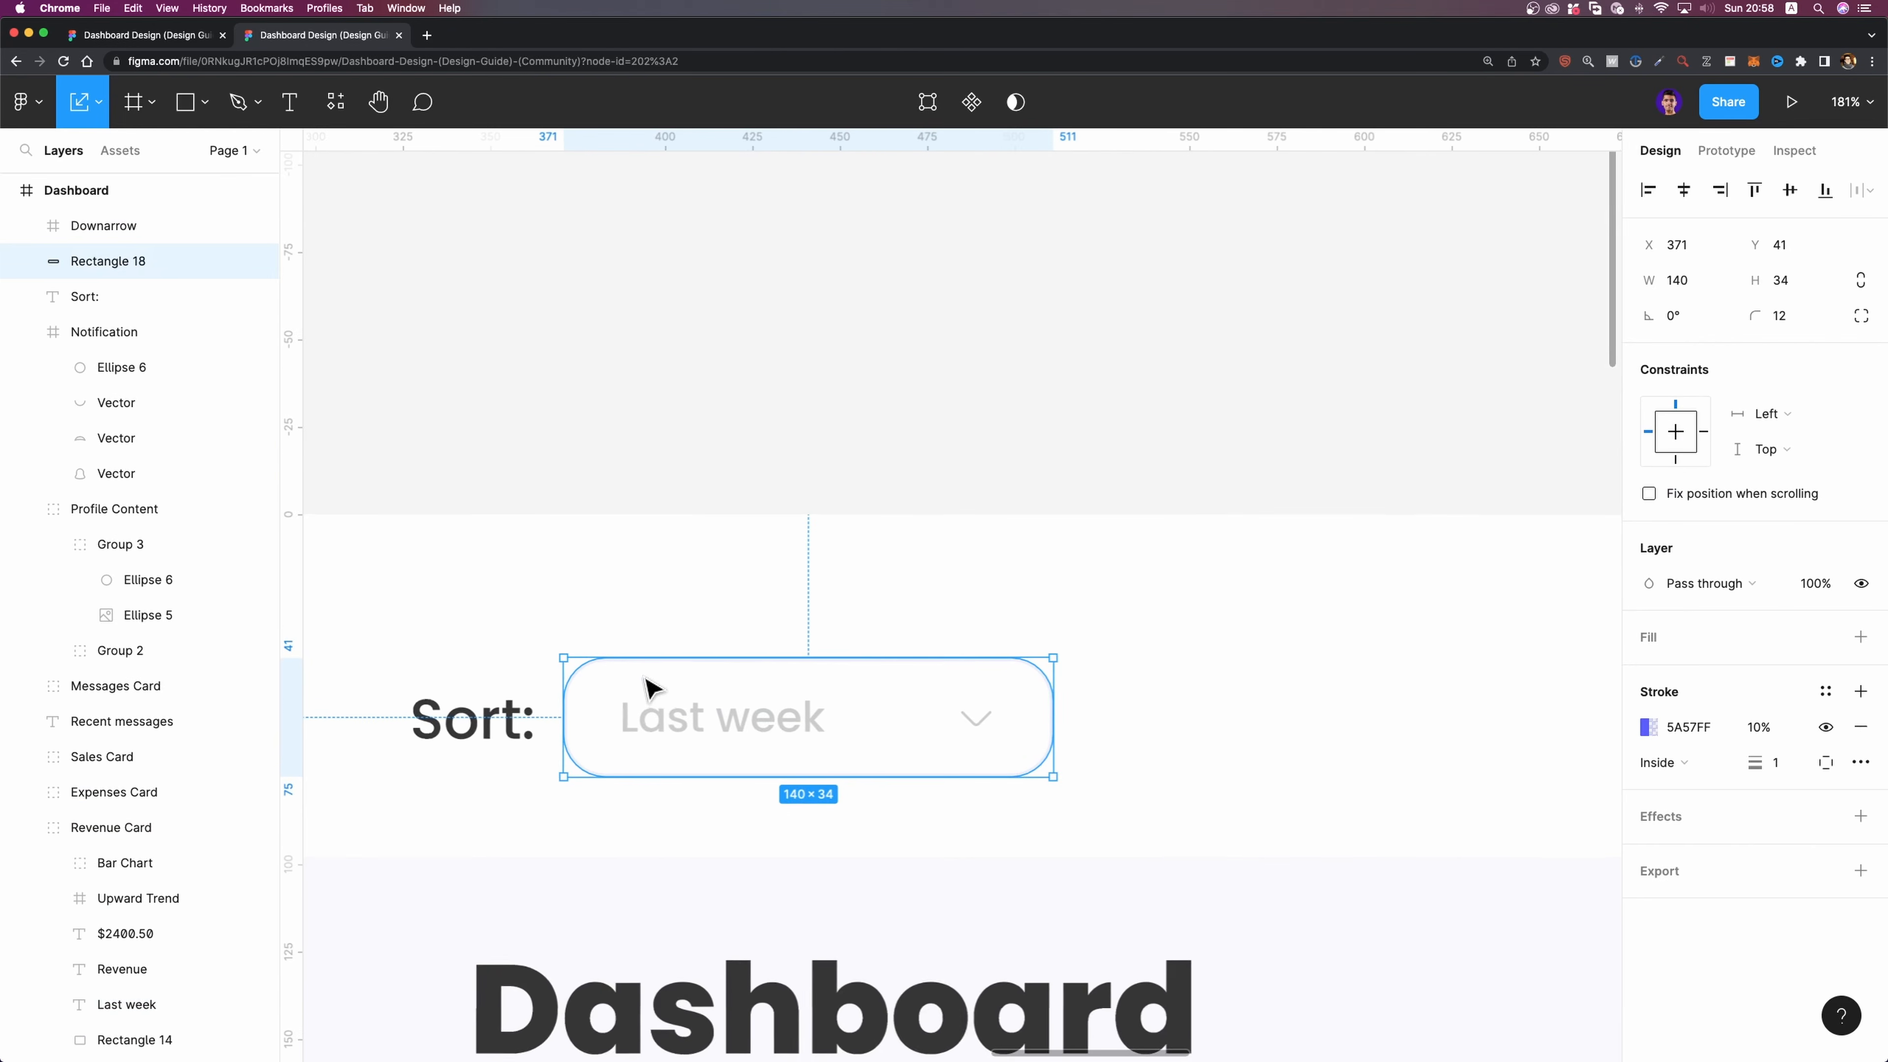
shift+super+click(660, 731)
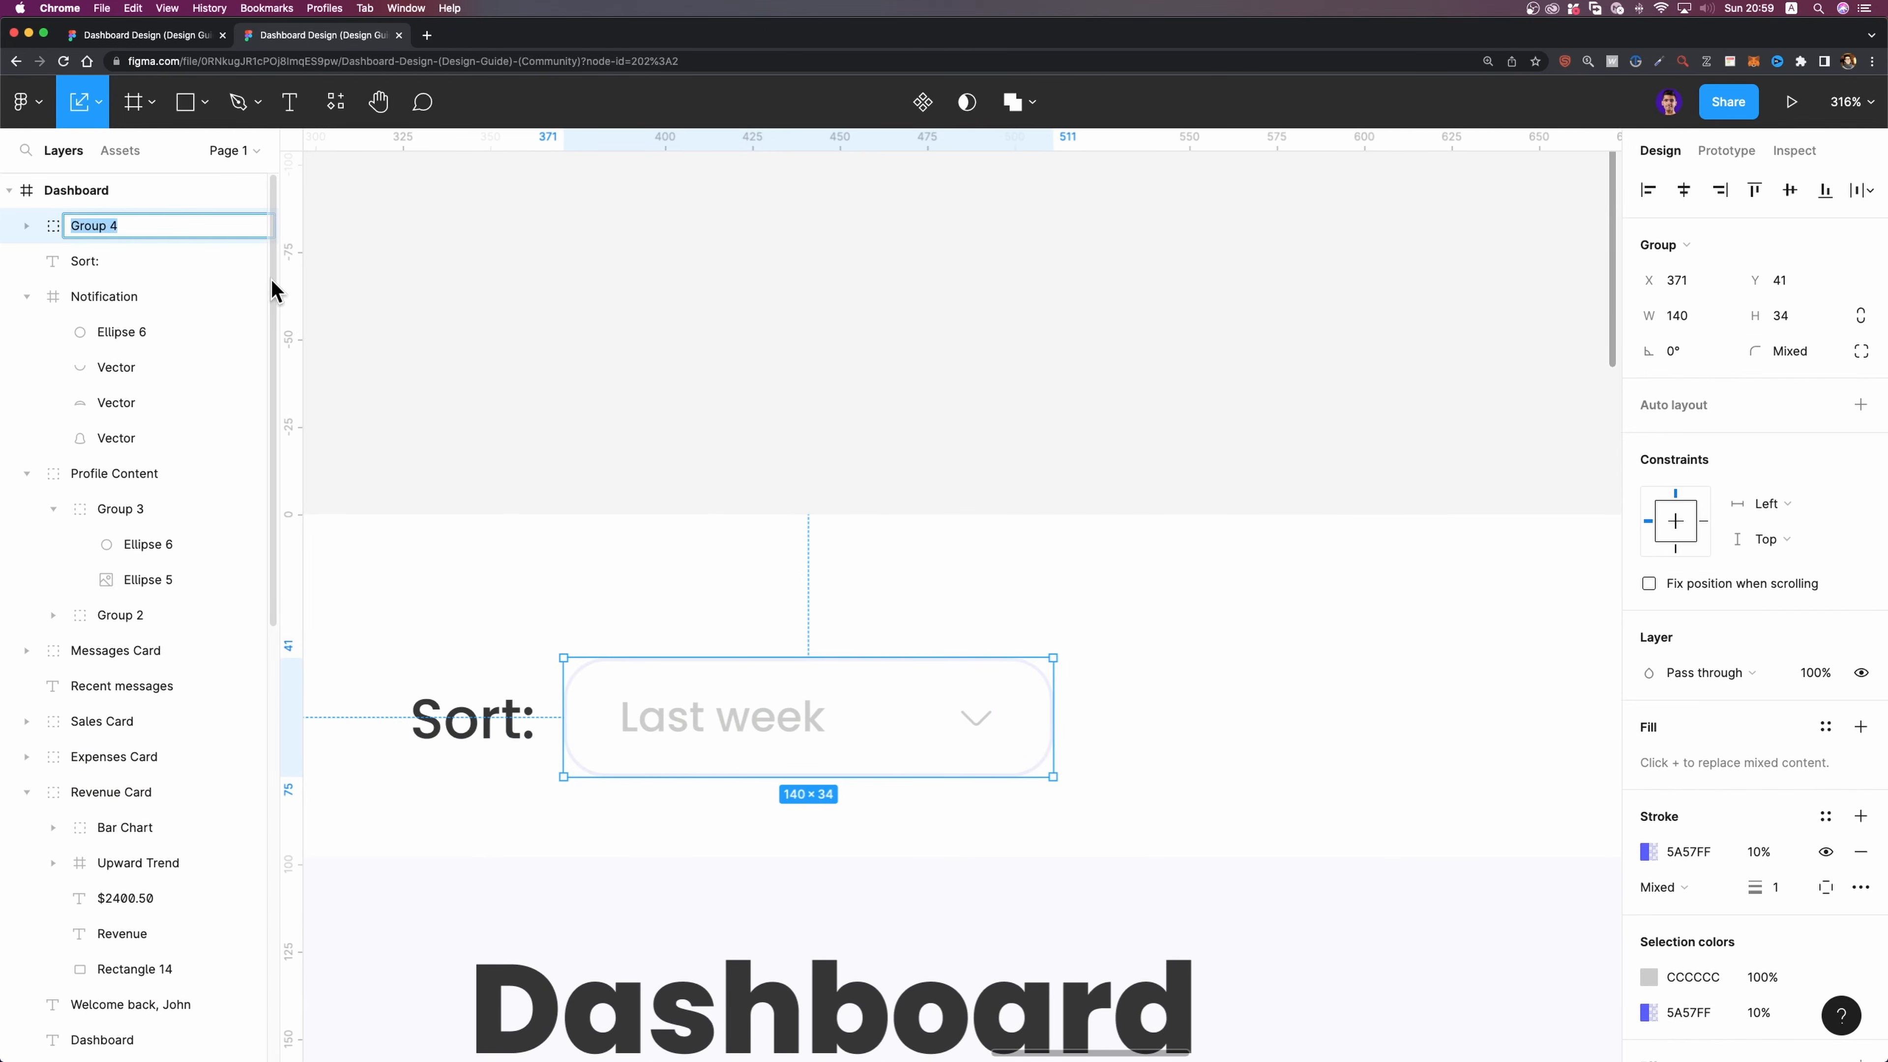
text(Dropdown)
key(Return)
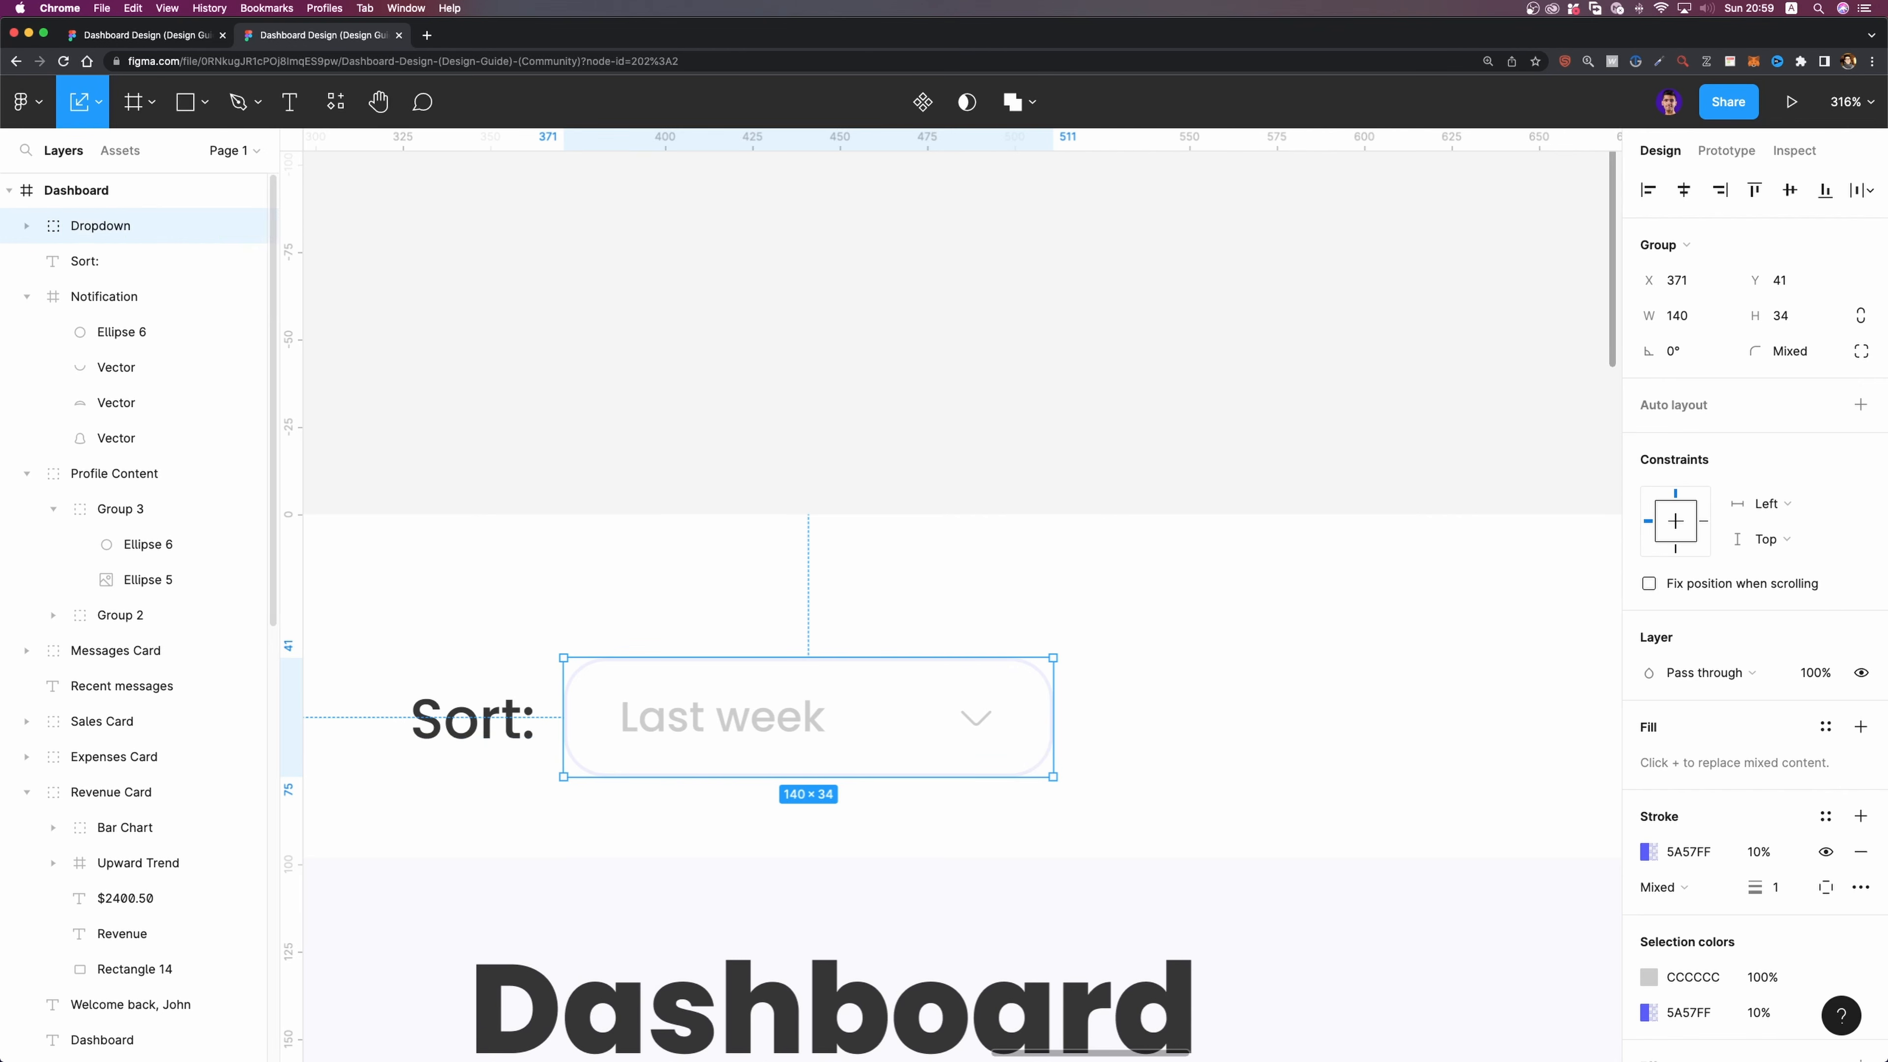
Vertically centre the "Sort:" label with the dropdown and move both so they line up with the Dashboard heading's left edge.
shift+click(519, 743)
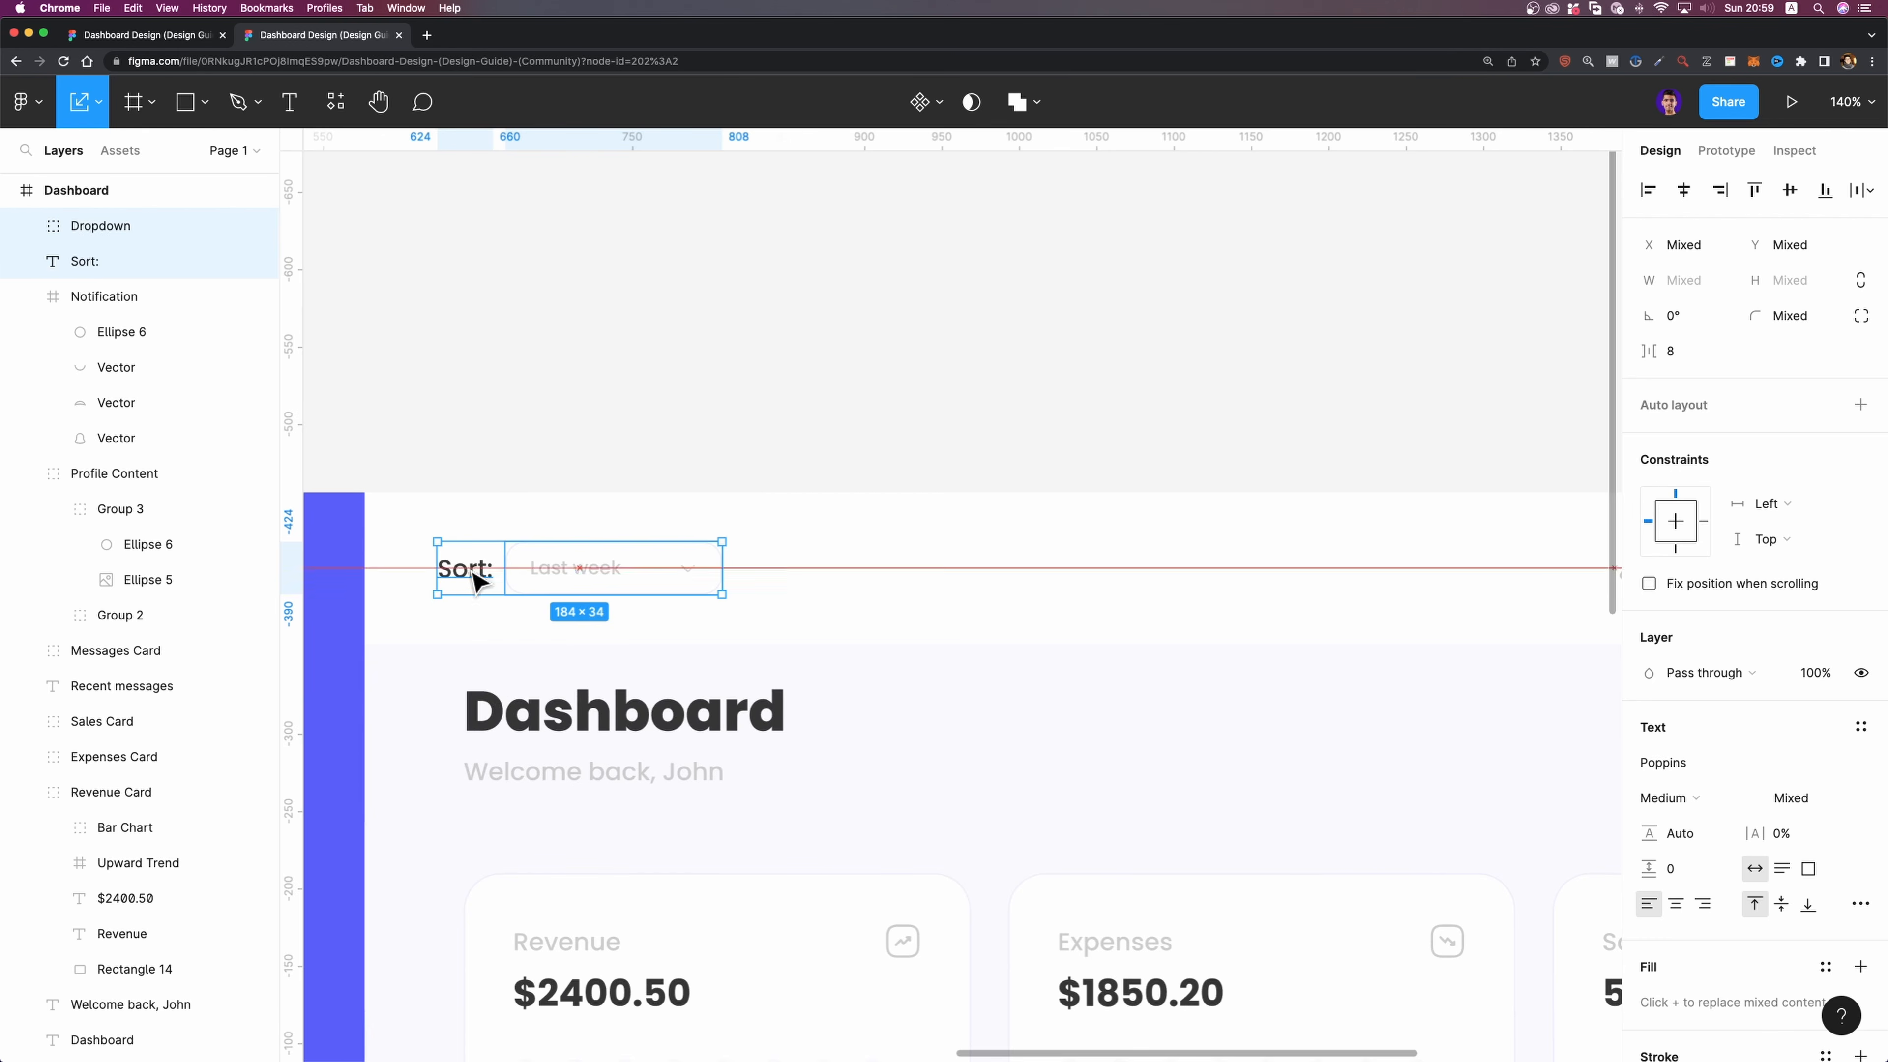
drag(475, 574, 494, 582)
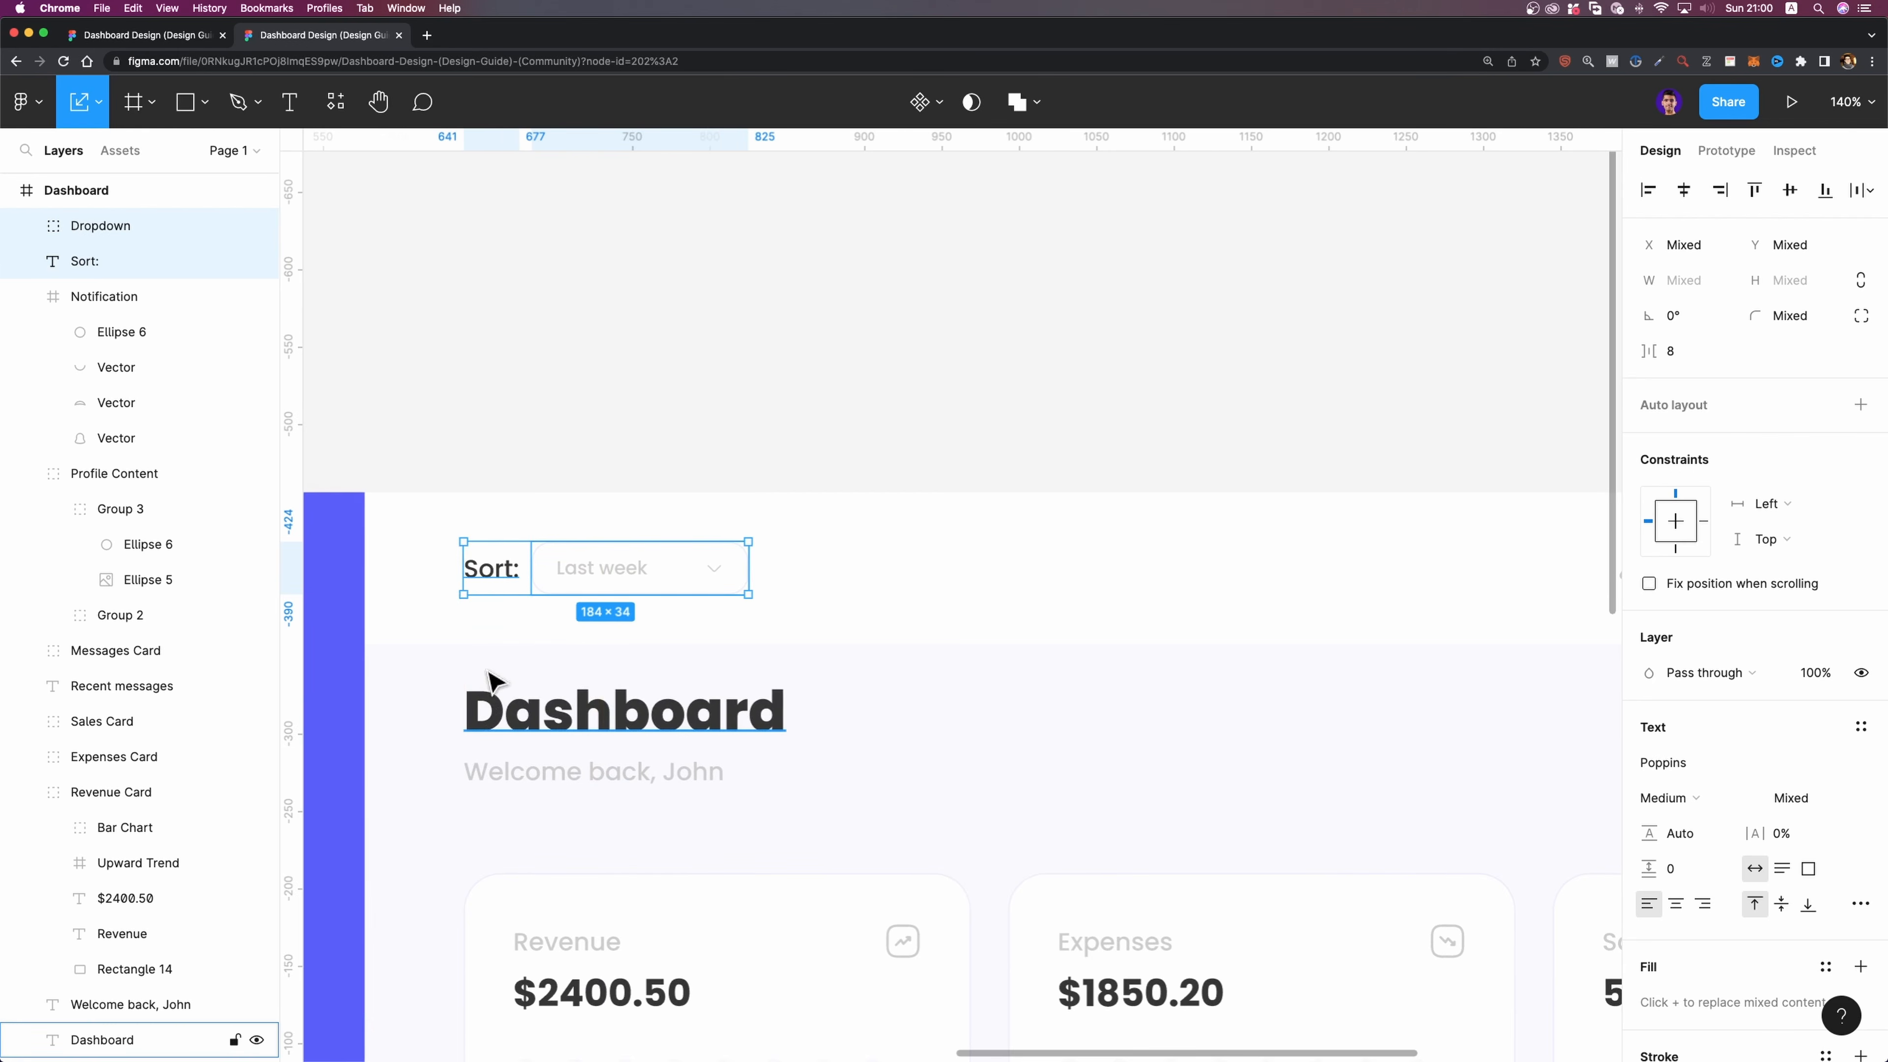
Show the Dashboard frame's 12-column layout grid, check the header and card alignment against it, and hide the grid again.
scroll(491, 530, left, 6)
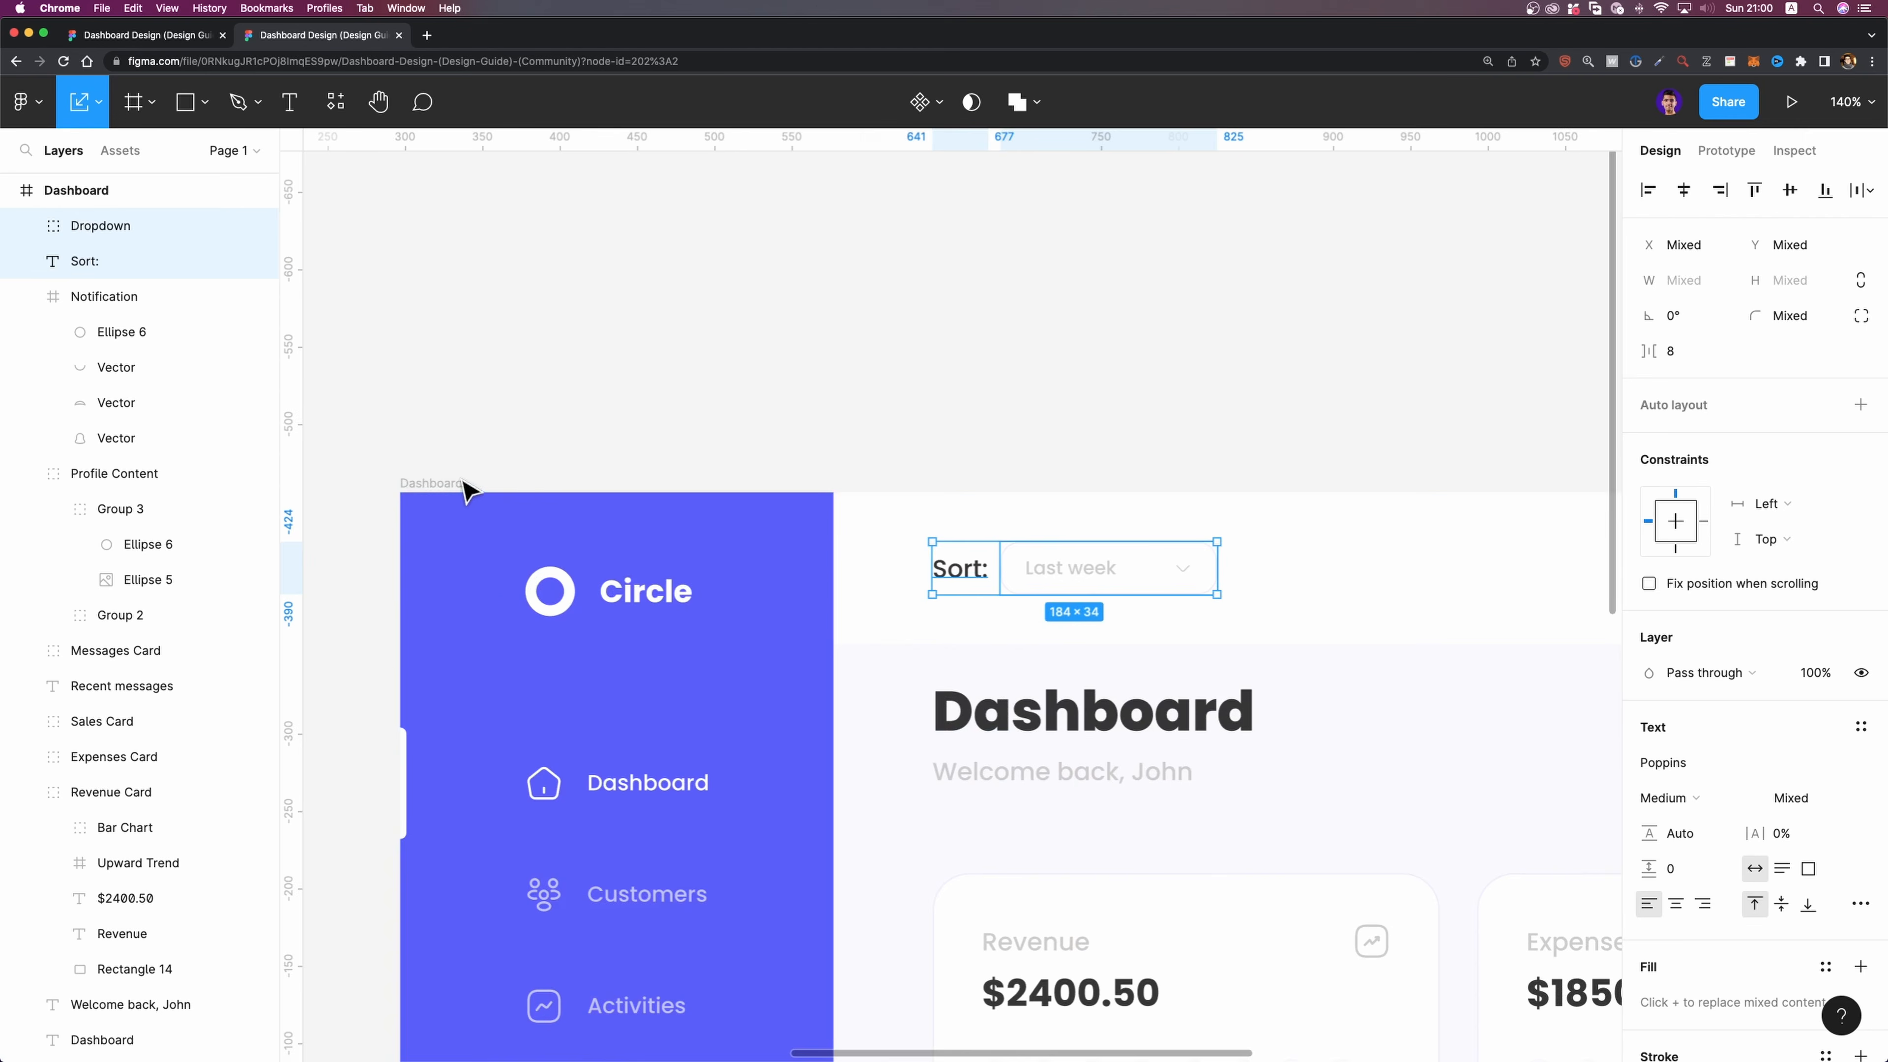
click(446, 484)
click(1825, 529)
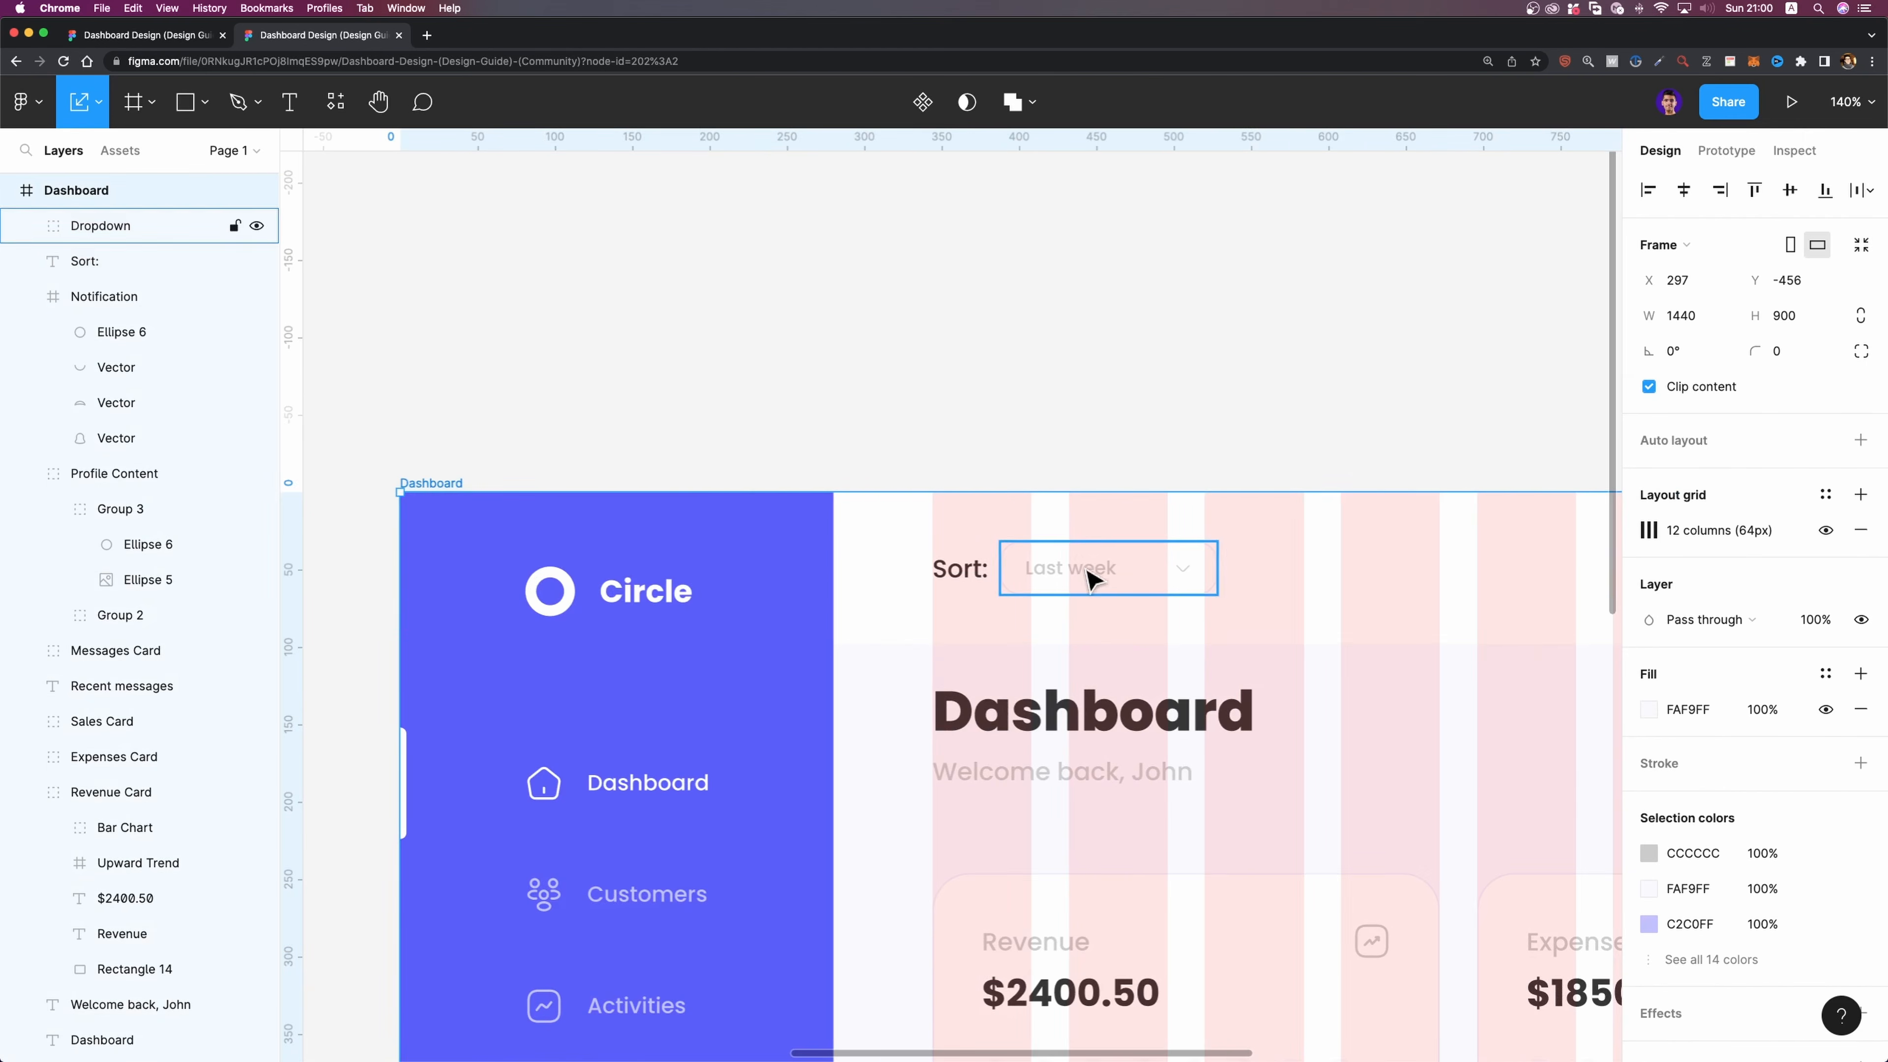
scroll(1089, 578, right, 9)
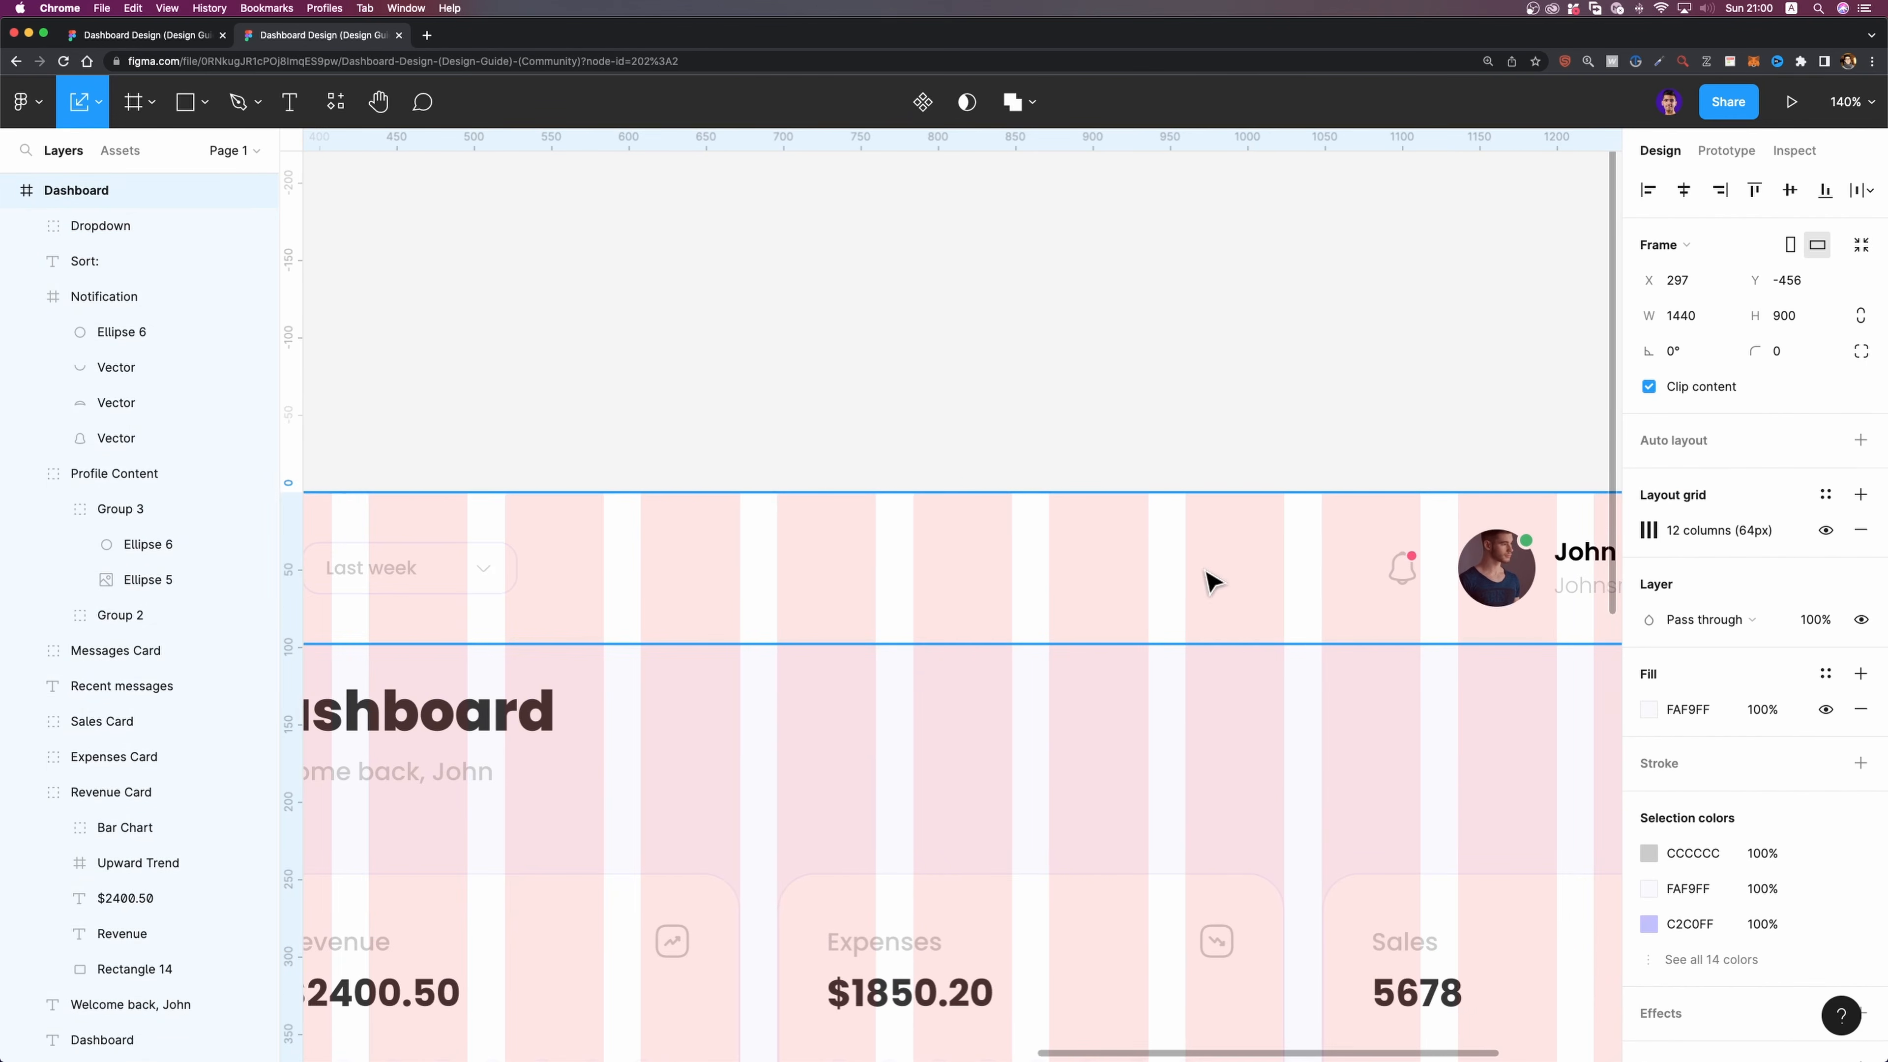
scroll(1210, 580, down, 5)
scroll(1240, 593, down, 2)
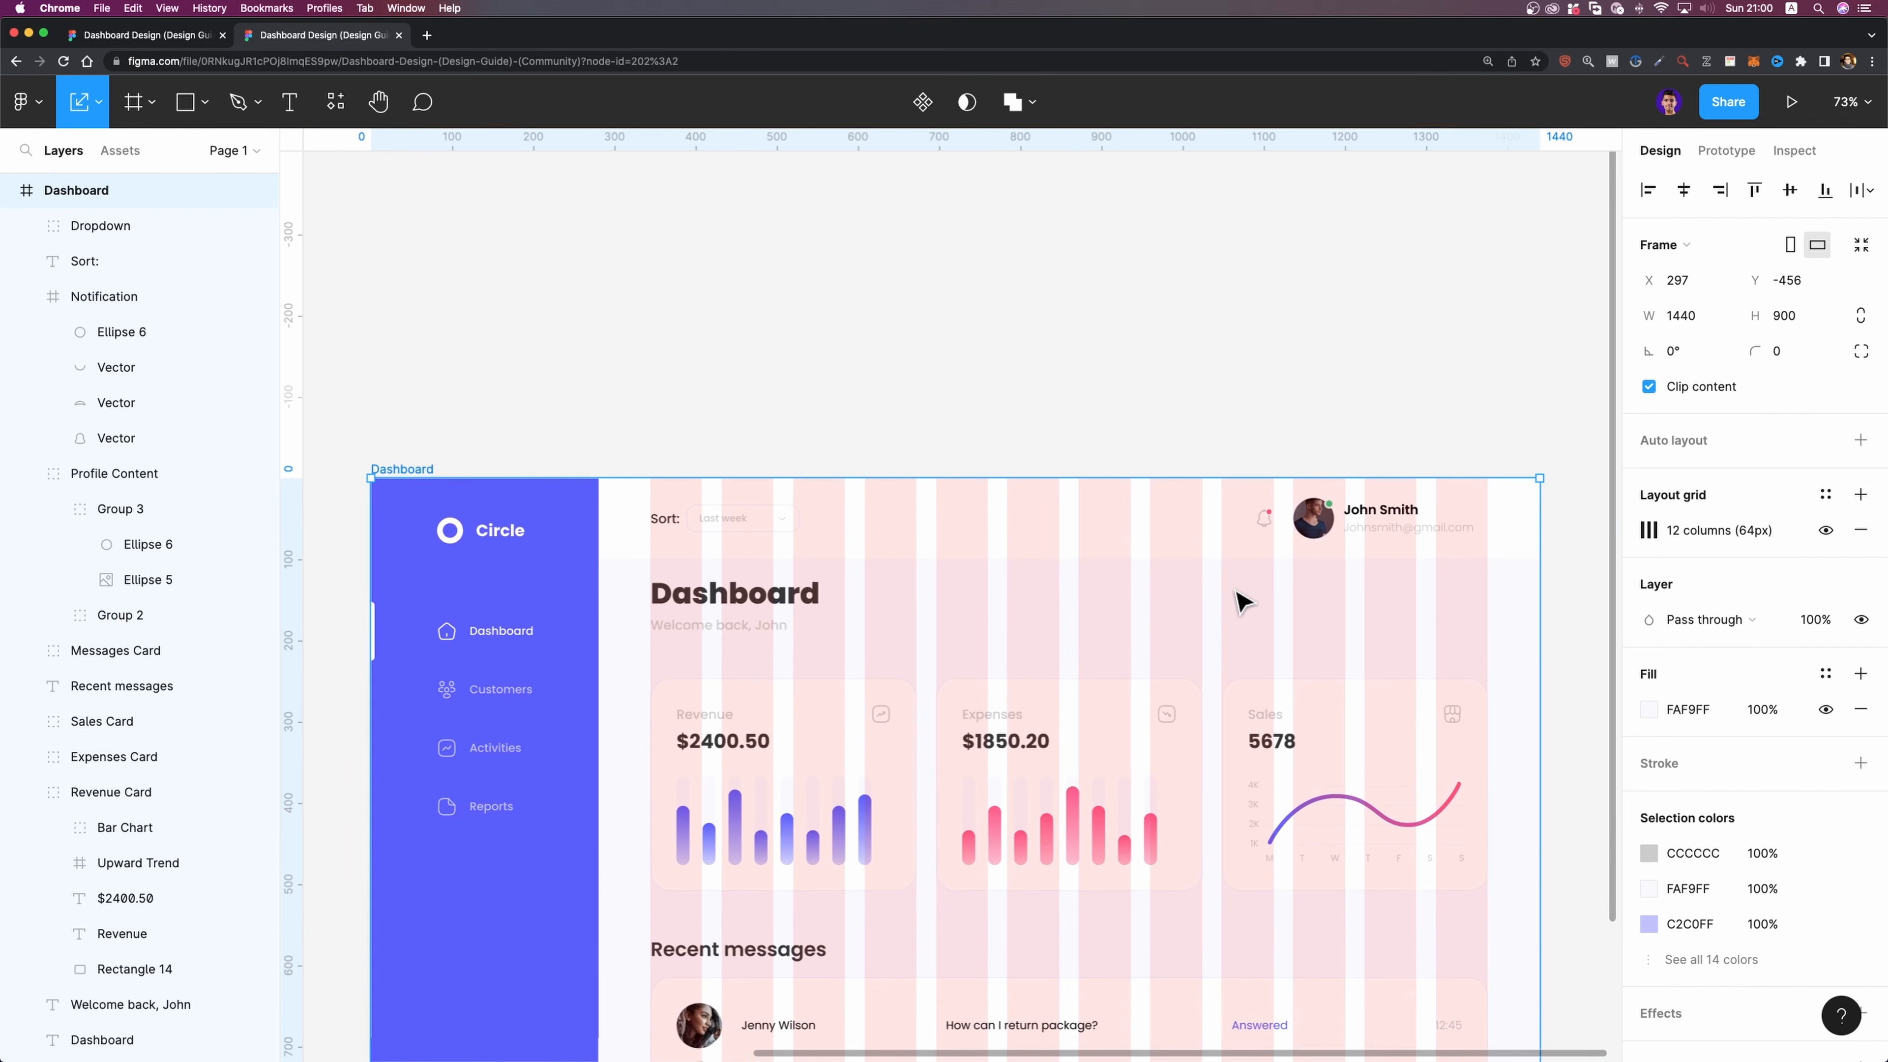
scroll(1243, 601, down, 3)
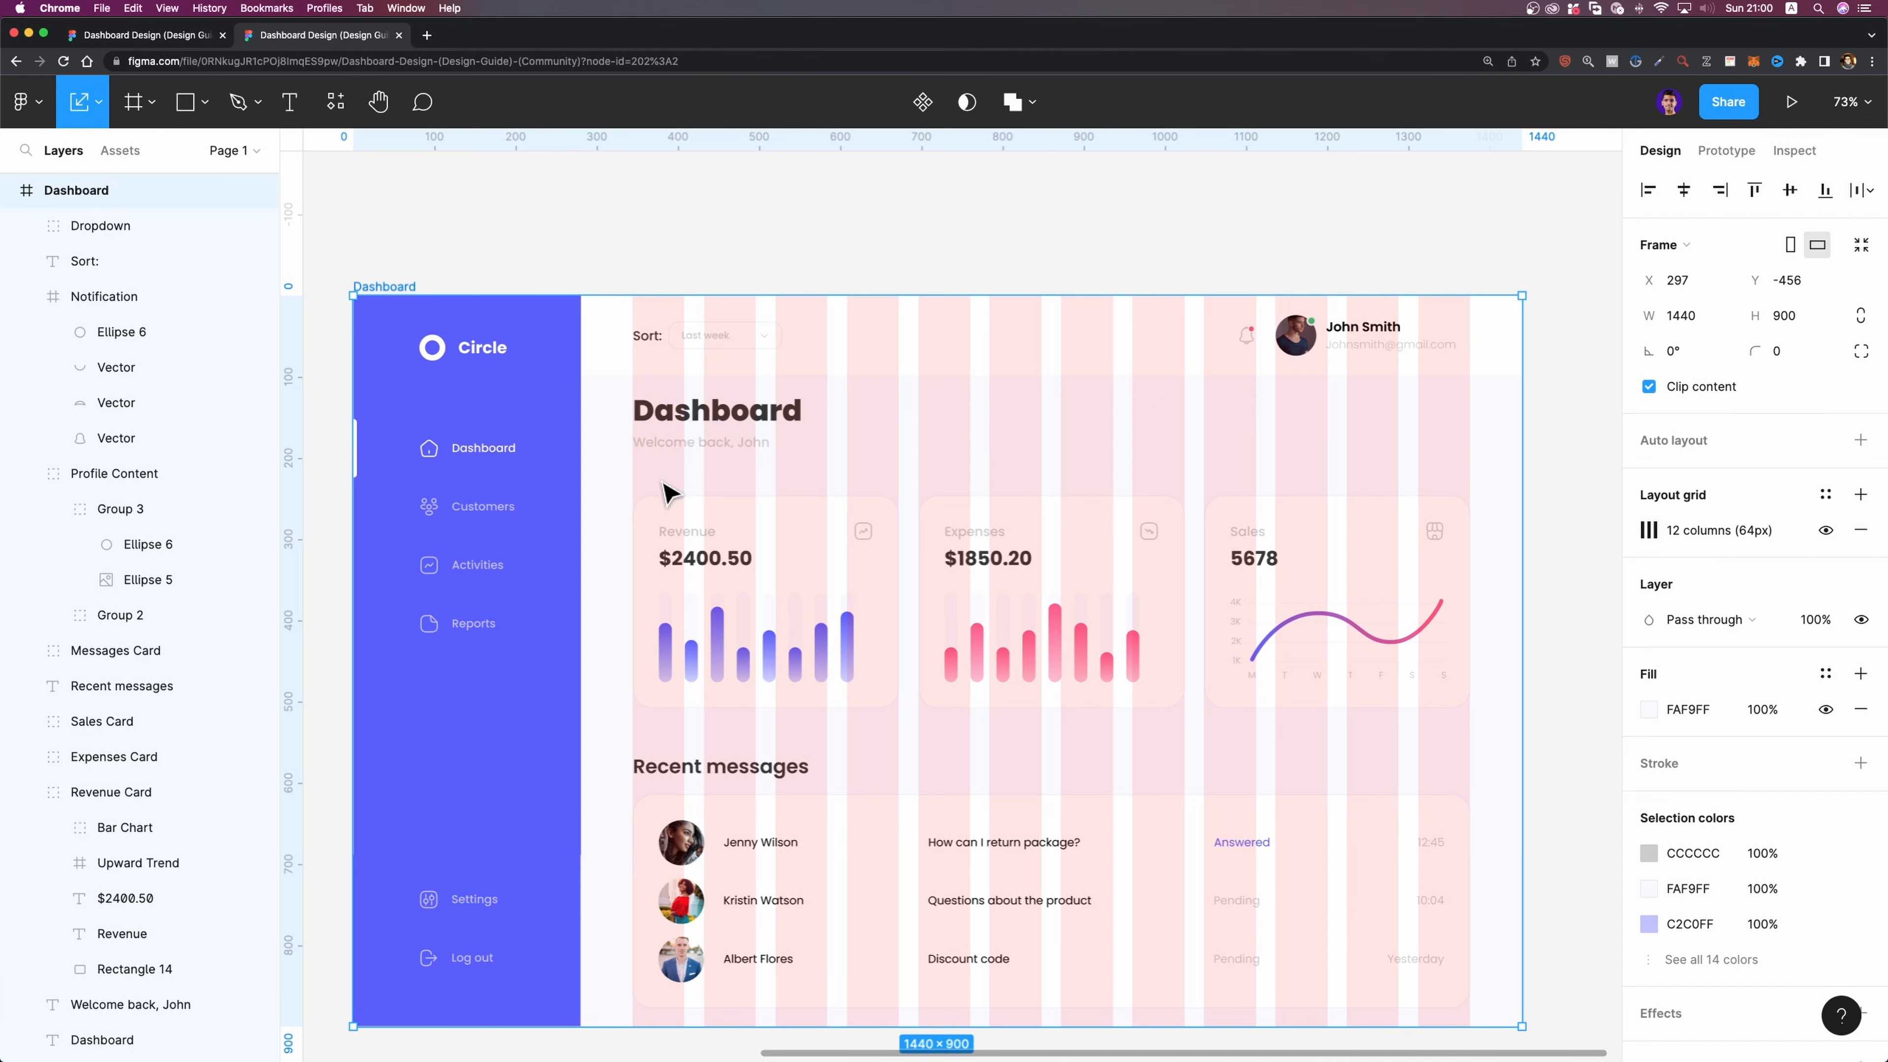
click(1825, 529)
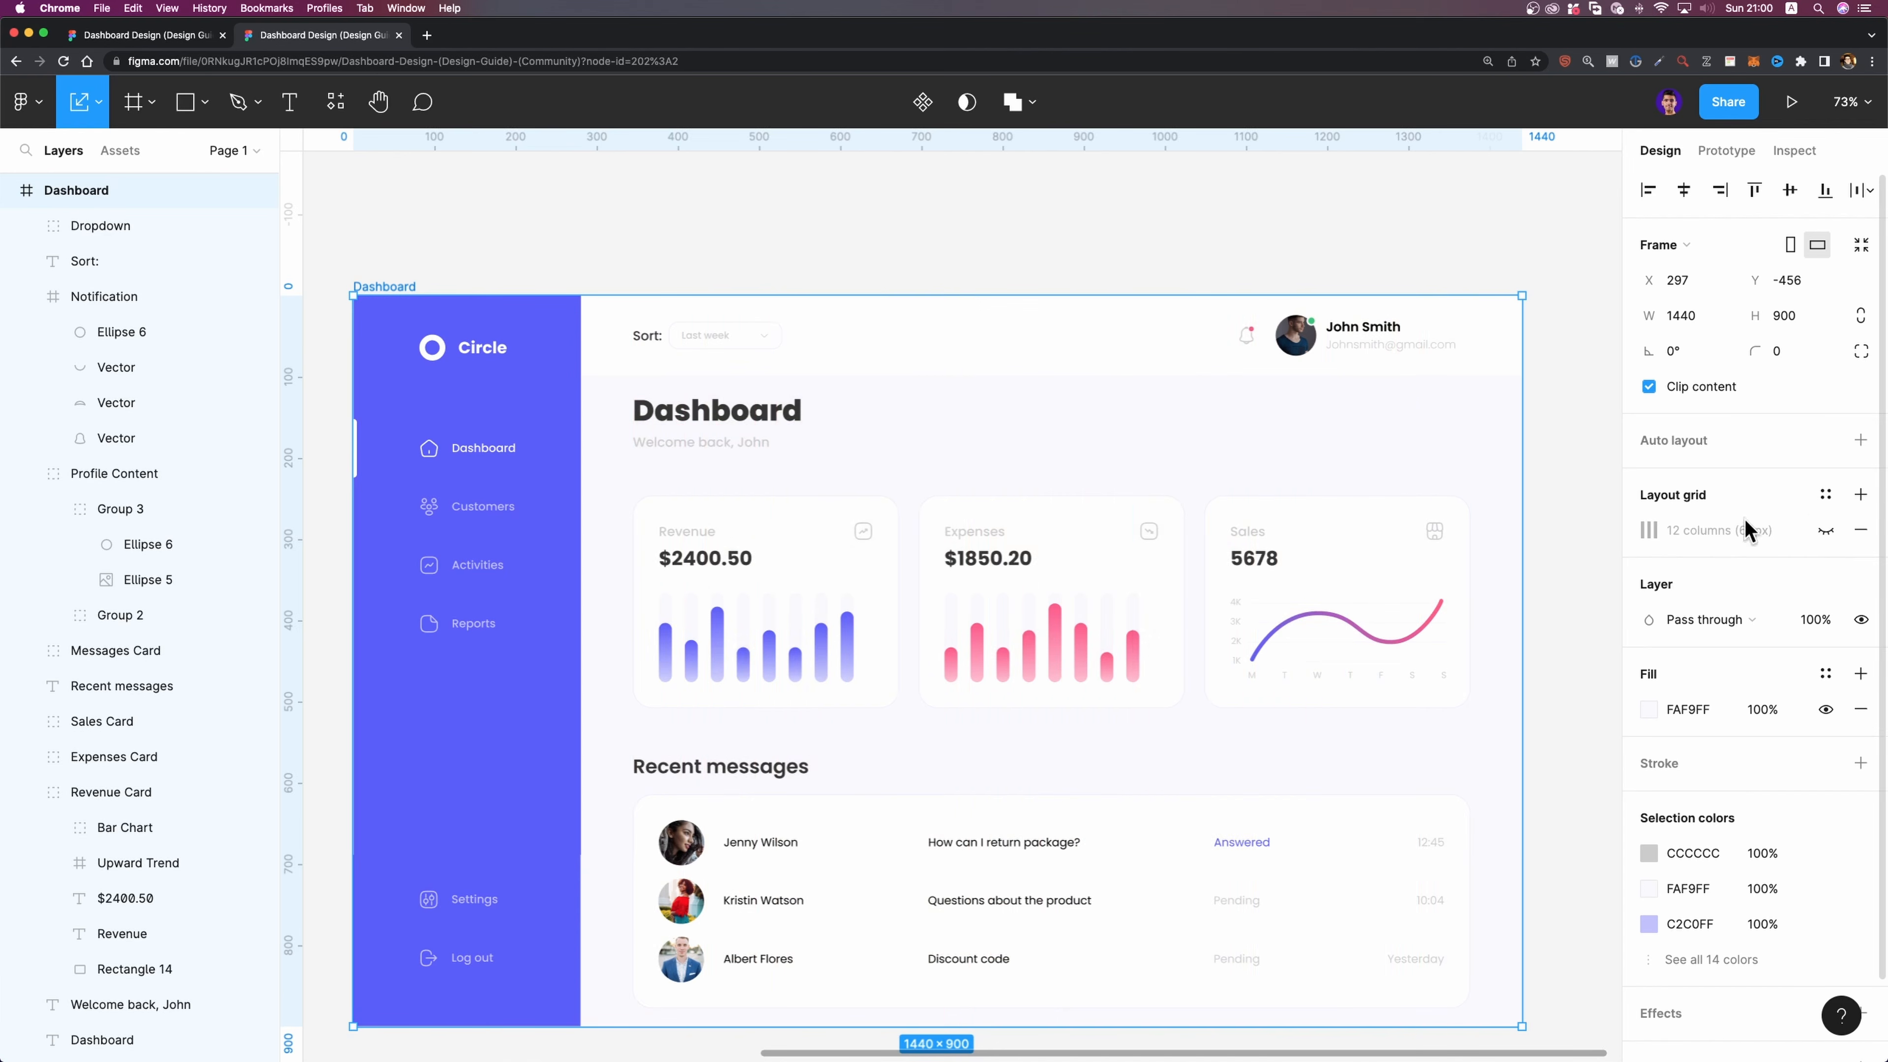
Move the Dashboard heading and its welcome text down together by about 10 px, away from the header.
click(692, 413)
shift+click(699, 446)
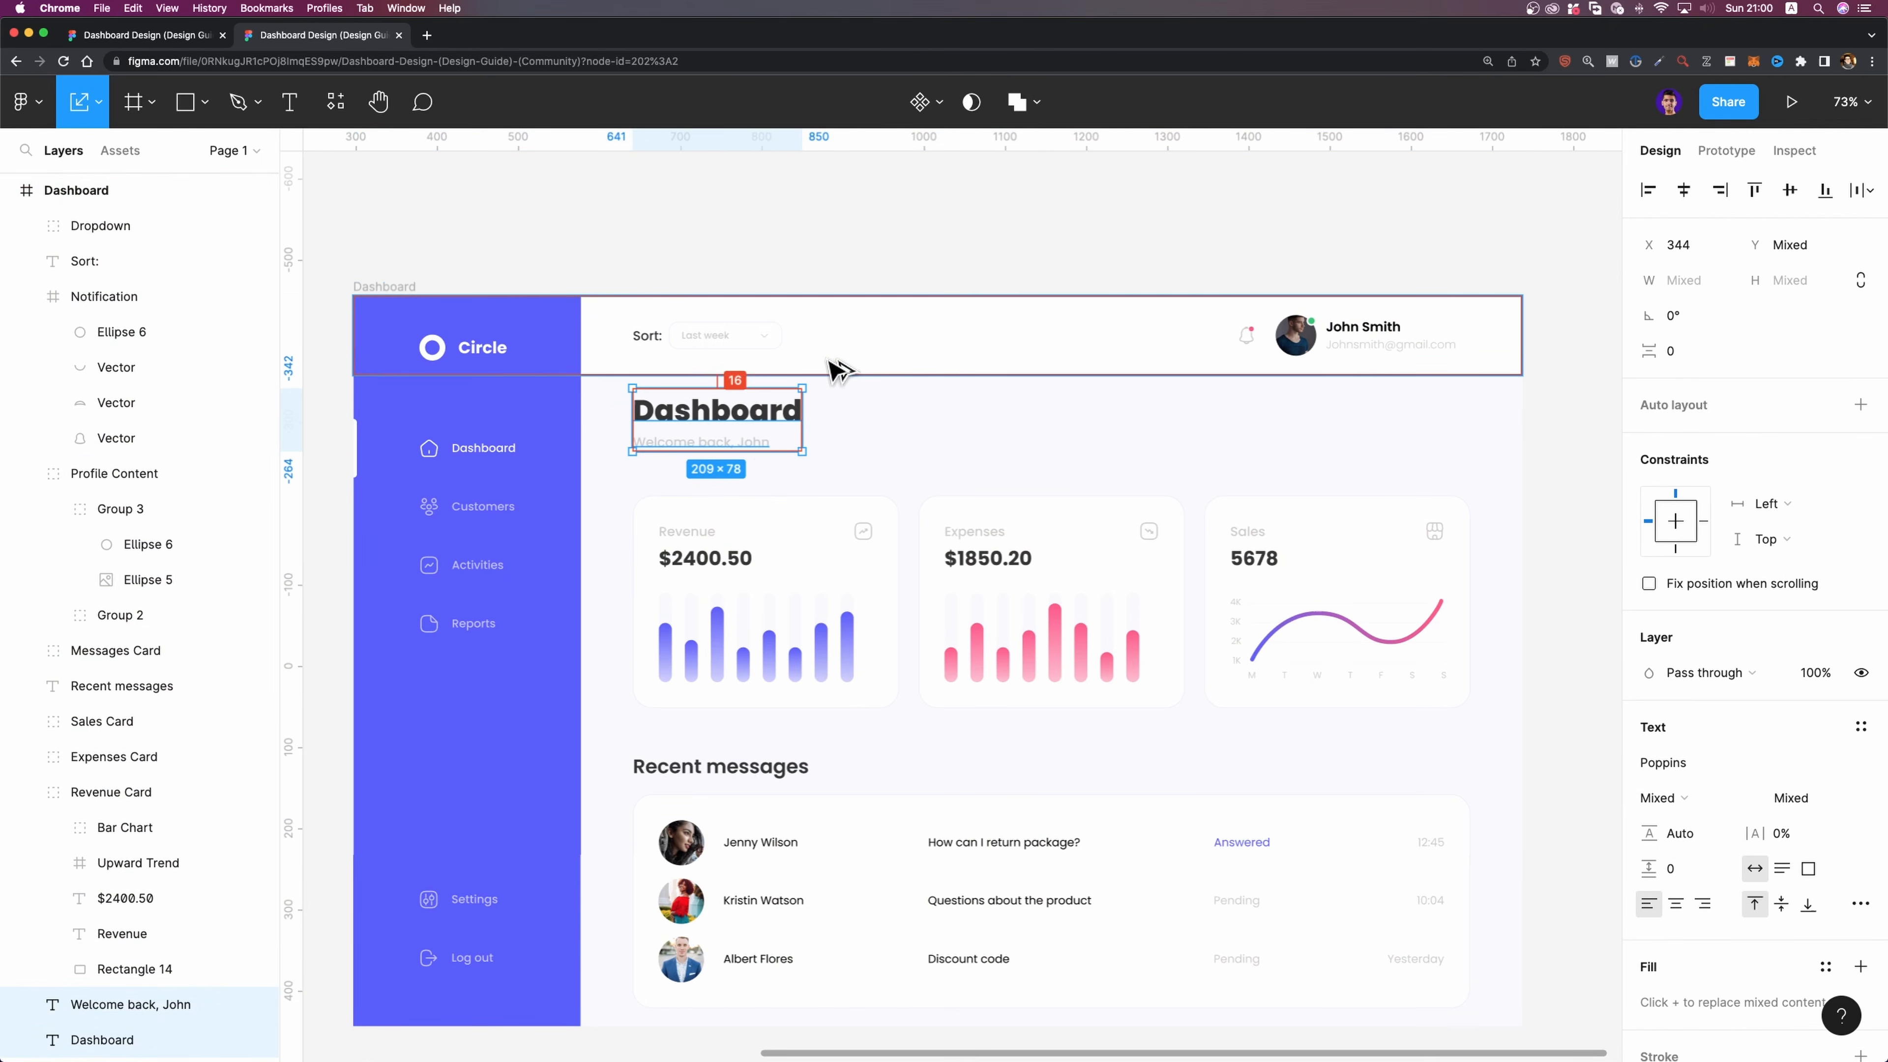
key(shift+Down)
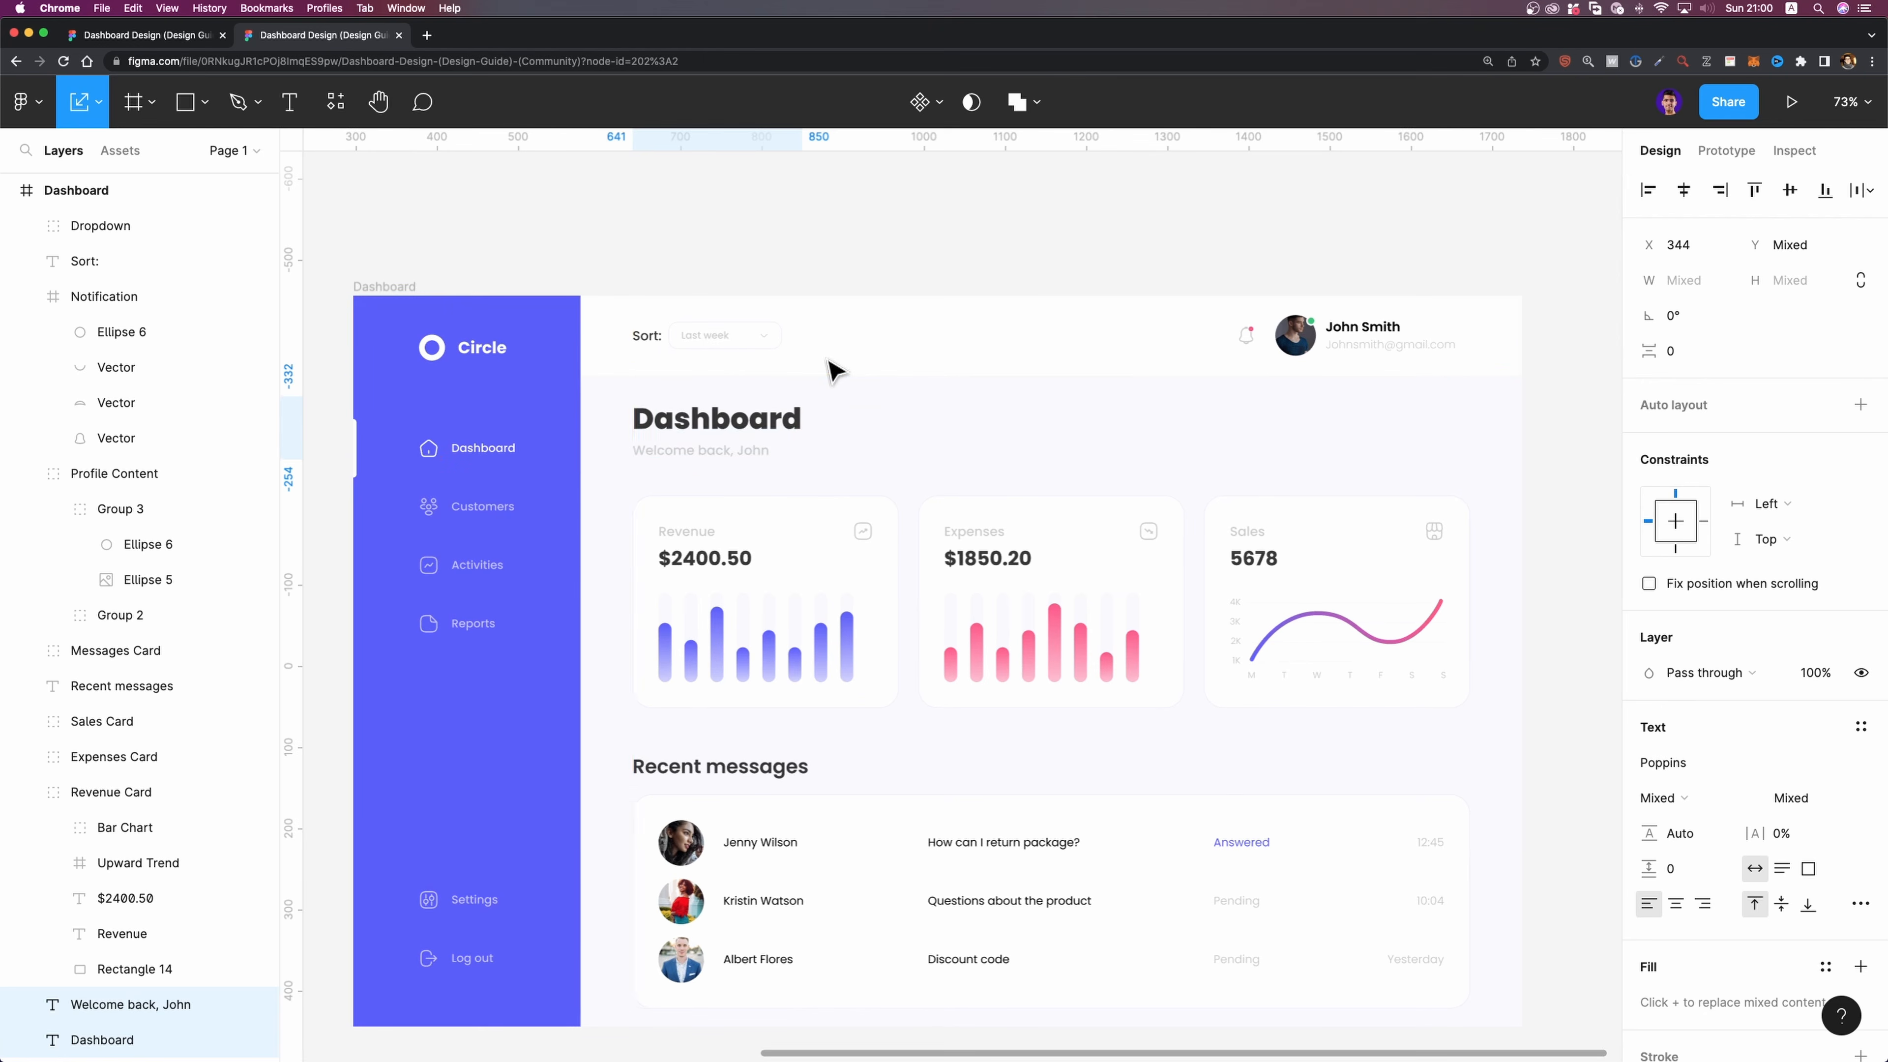
Move the Revenue, Expenses and Sales cards up together to Y 232, closer to the welcome text.
click(739, 534)
shift+click(1041, 549)
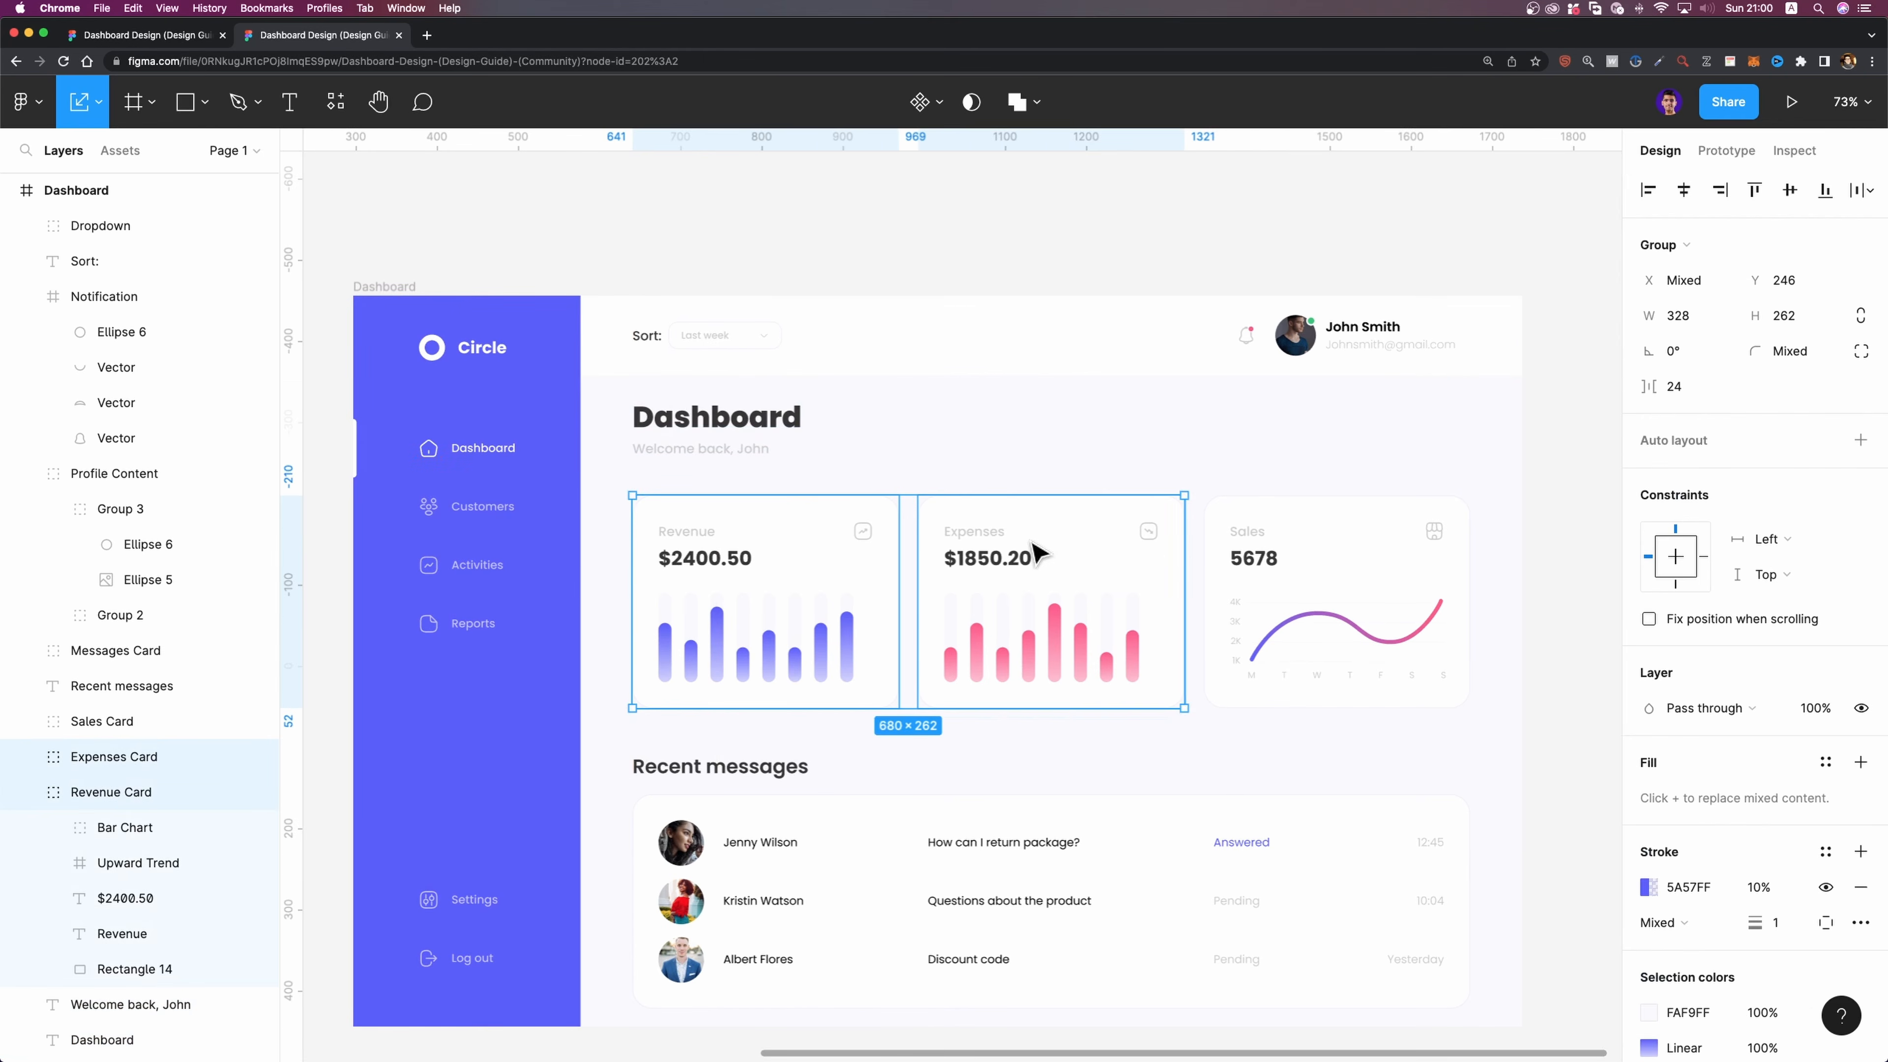
shift+click(1294, 551)
key(alt)
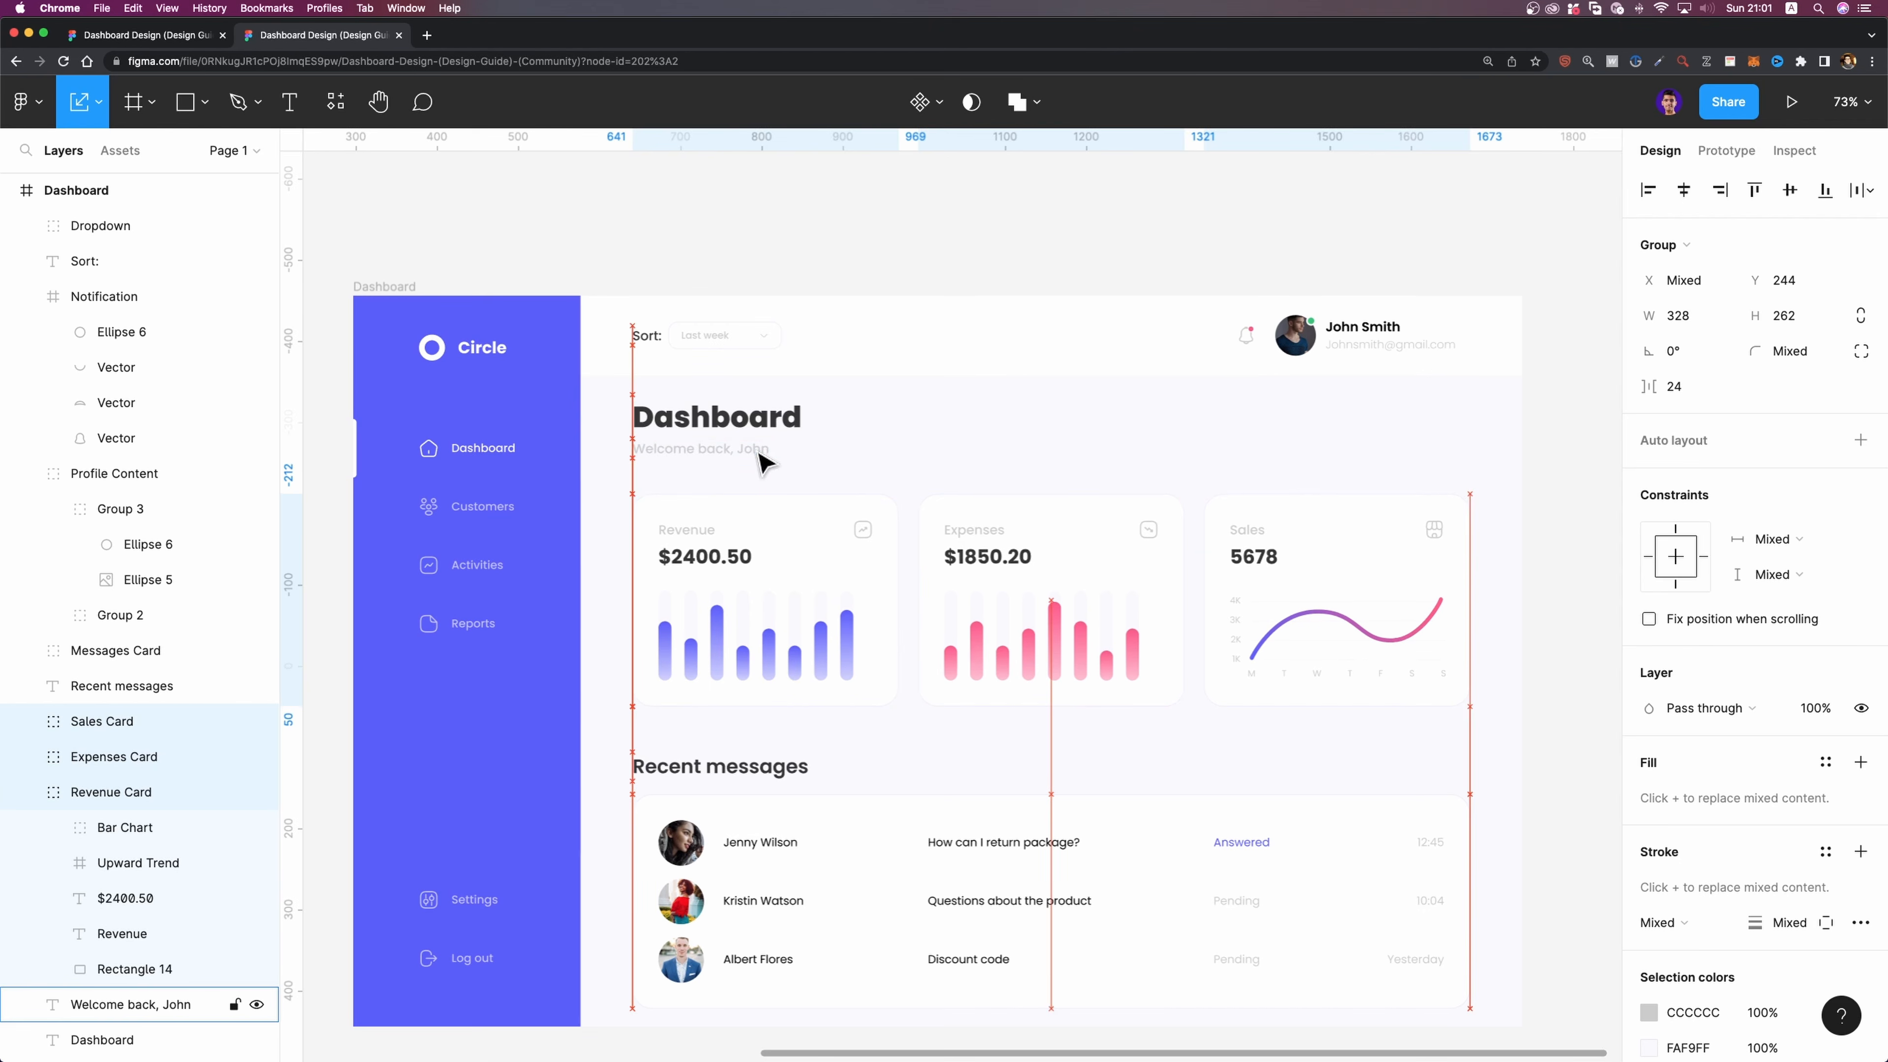
key(shift+Up)
key(Up)
key(Up)
key(Up)
key(Up)
scroll(785, 805, down, 3)
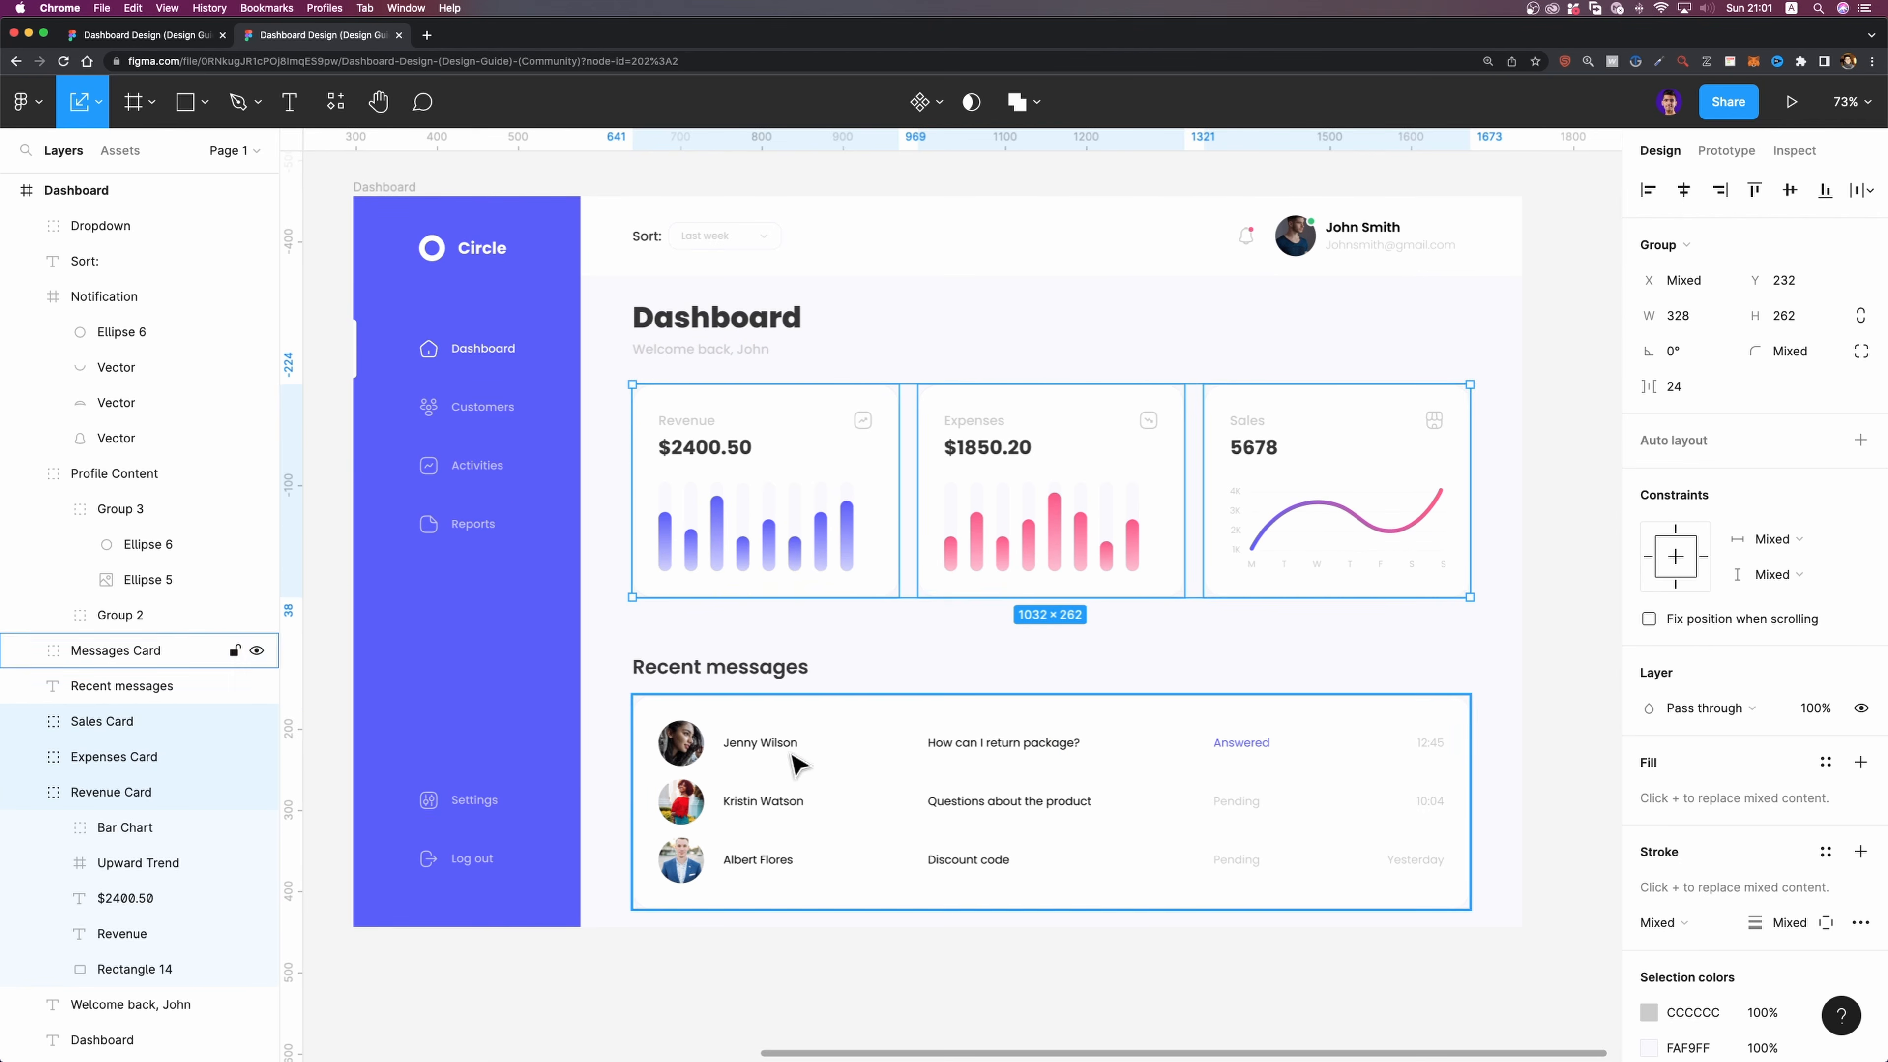
Move the Recent messages title and the Messages Card up together by 20 px towards the cards above.
click(784, 805)
shift+click(740, 672)
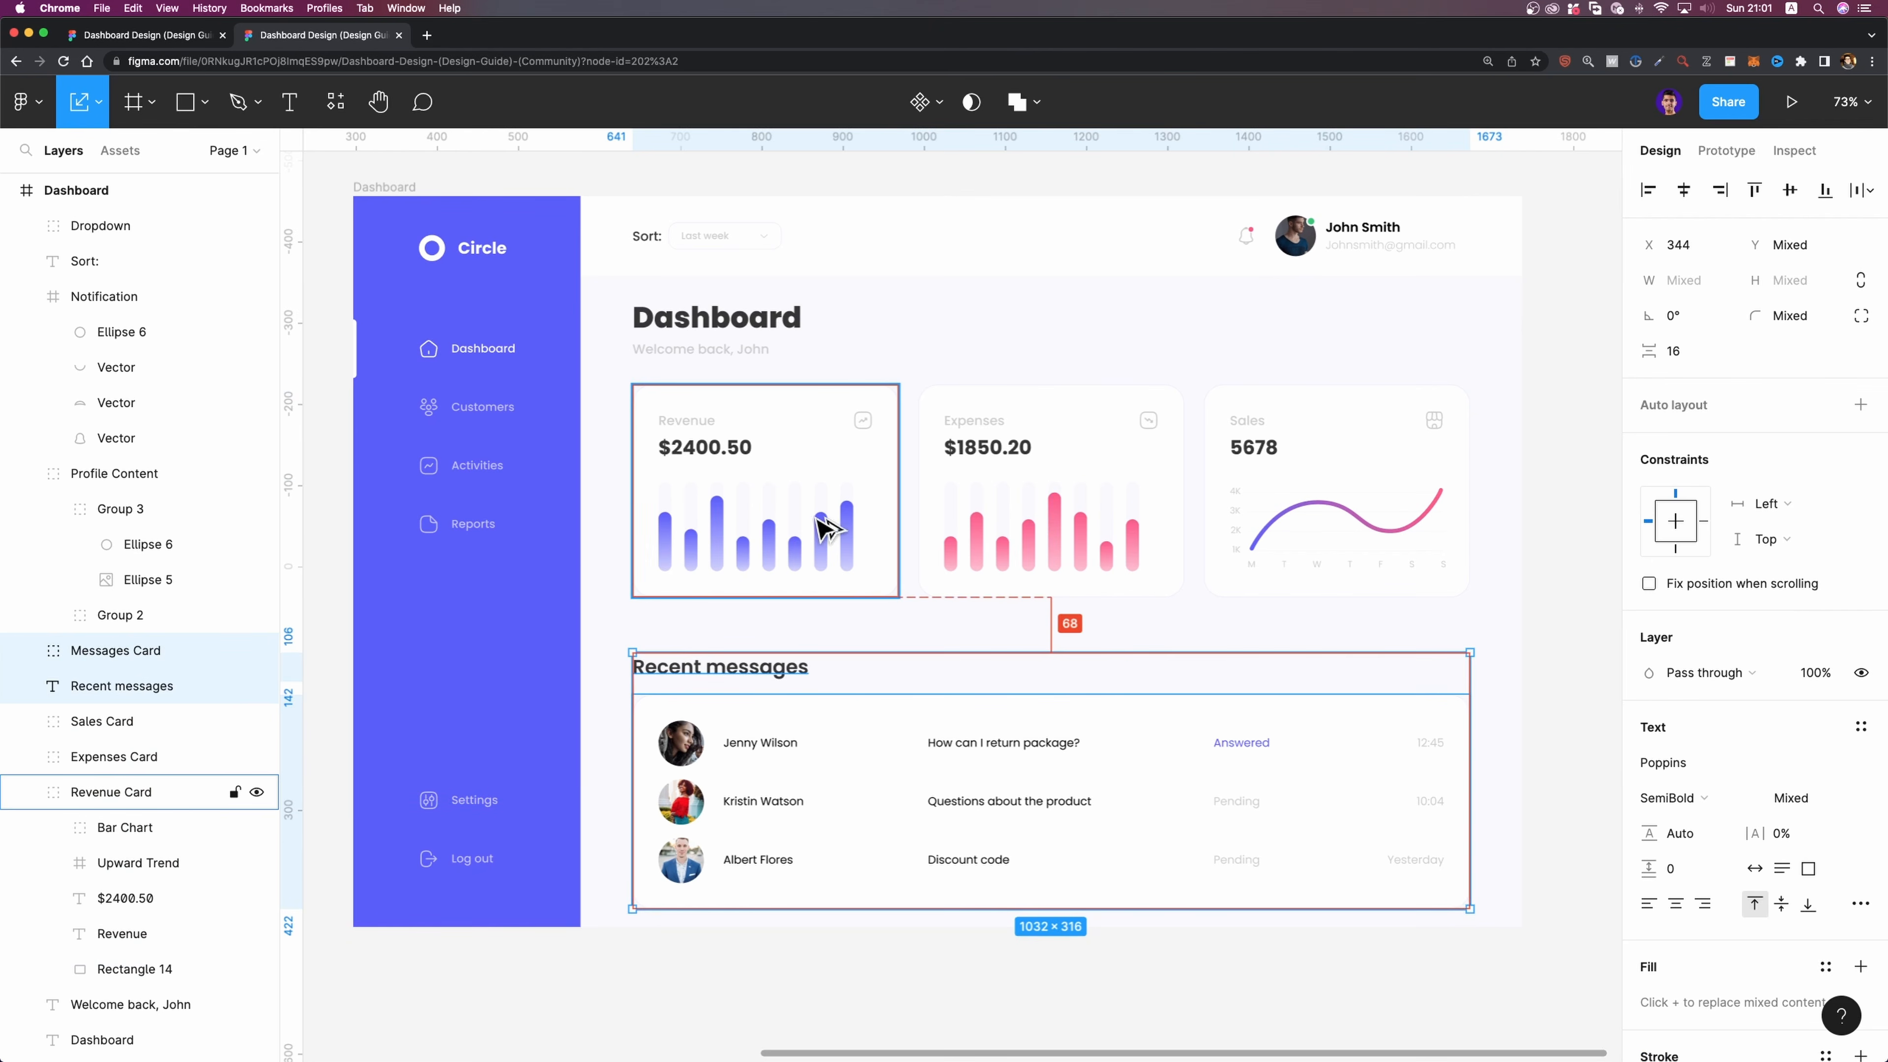
key(shift+Up)
key(shift+Up)
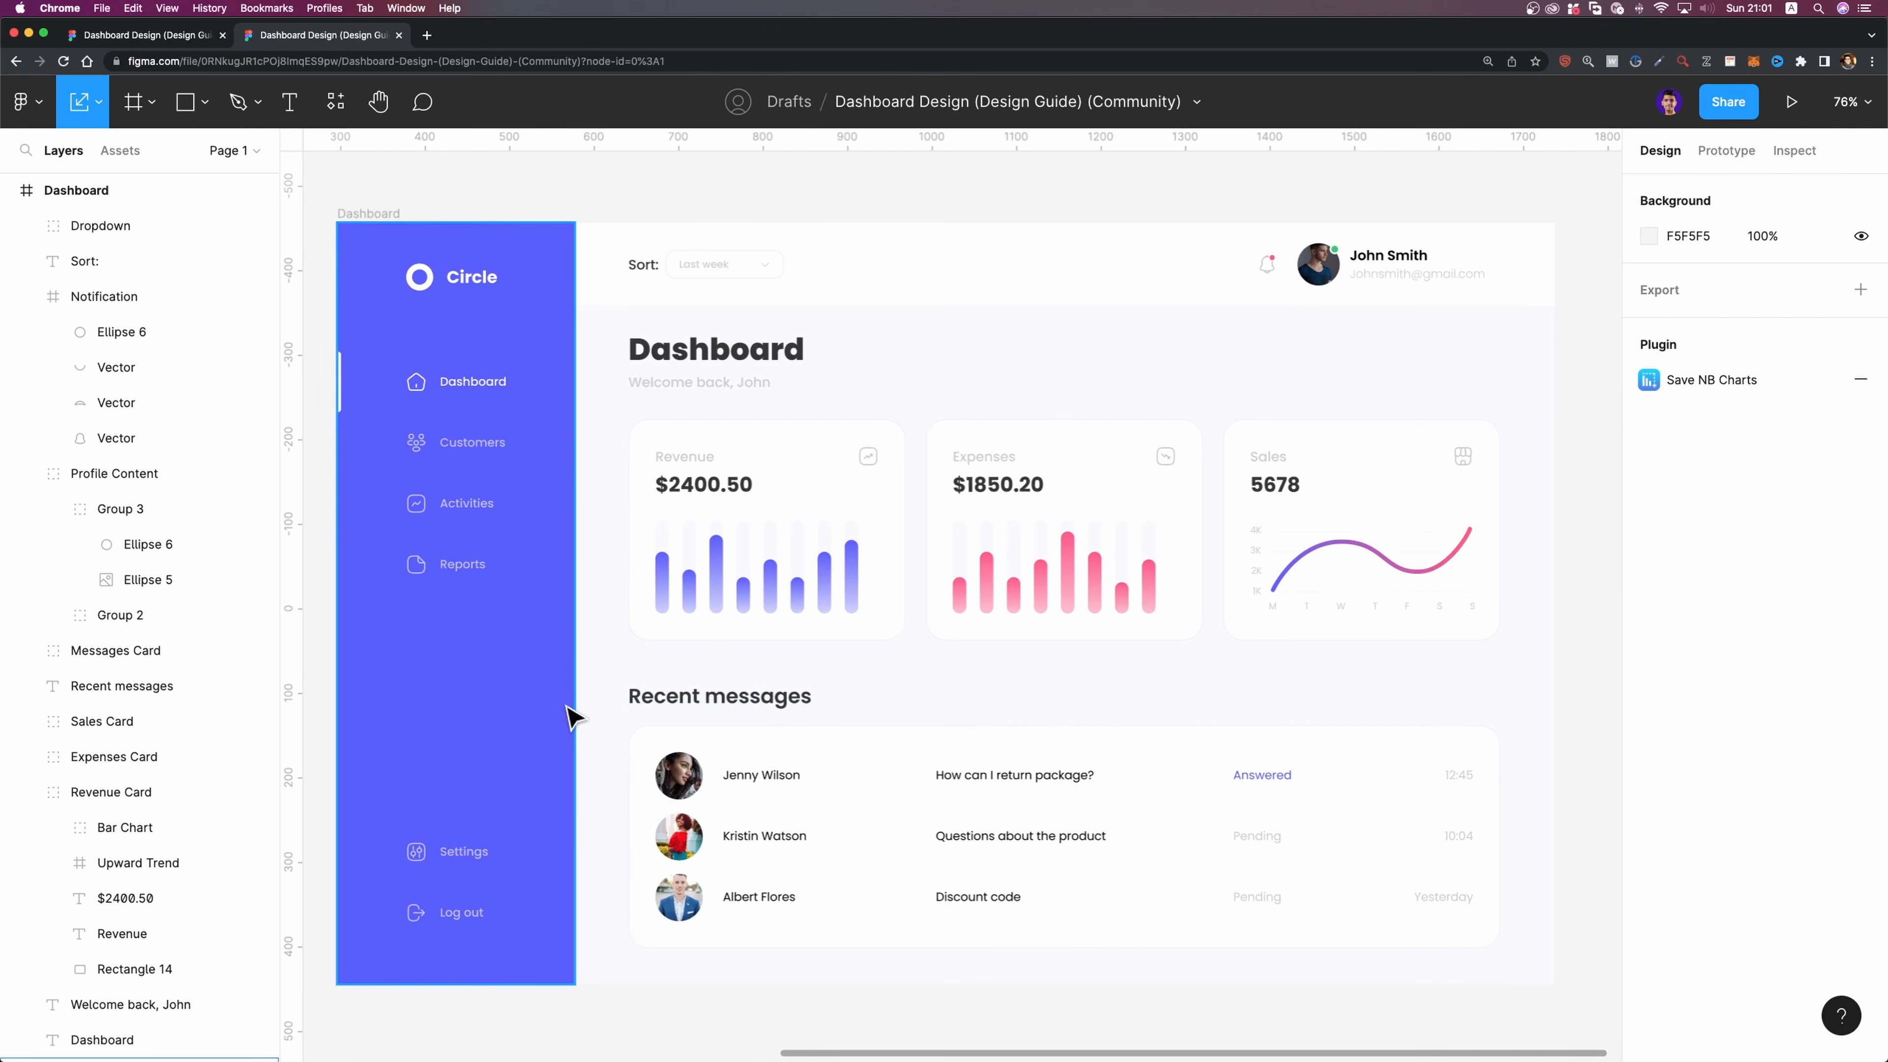
Round the sidebar rectangle's upper-right and lower-right corners with a radius of 48.
click(569, 718)
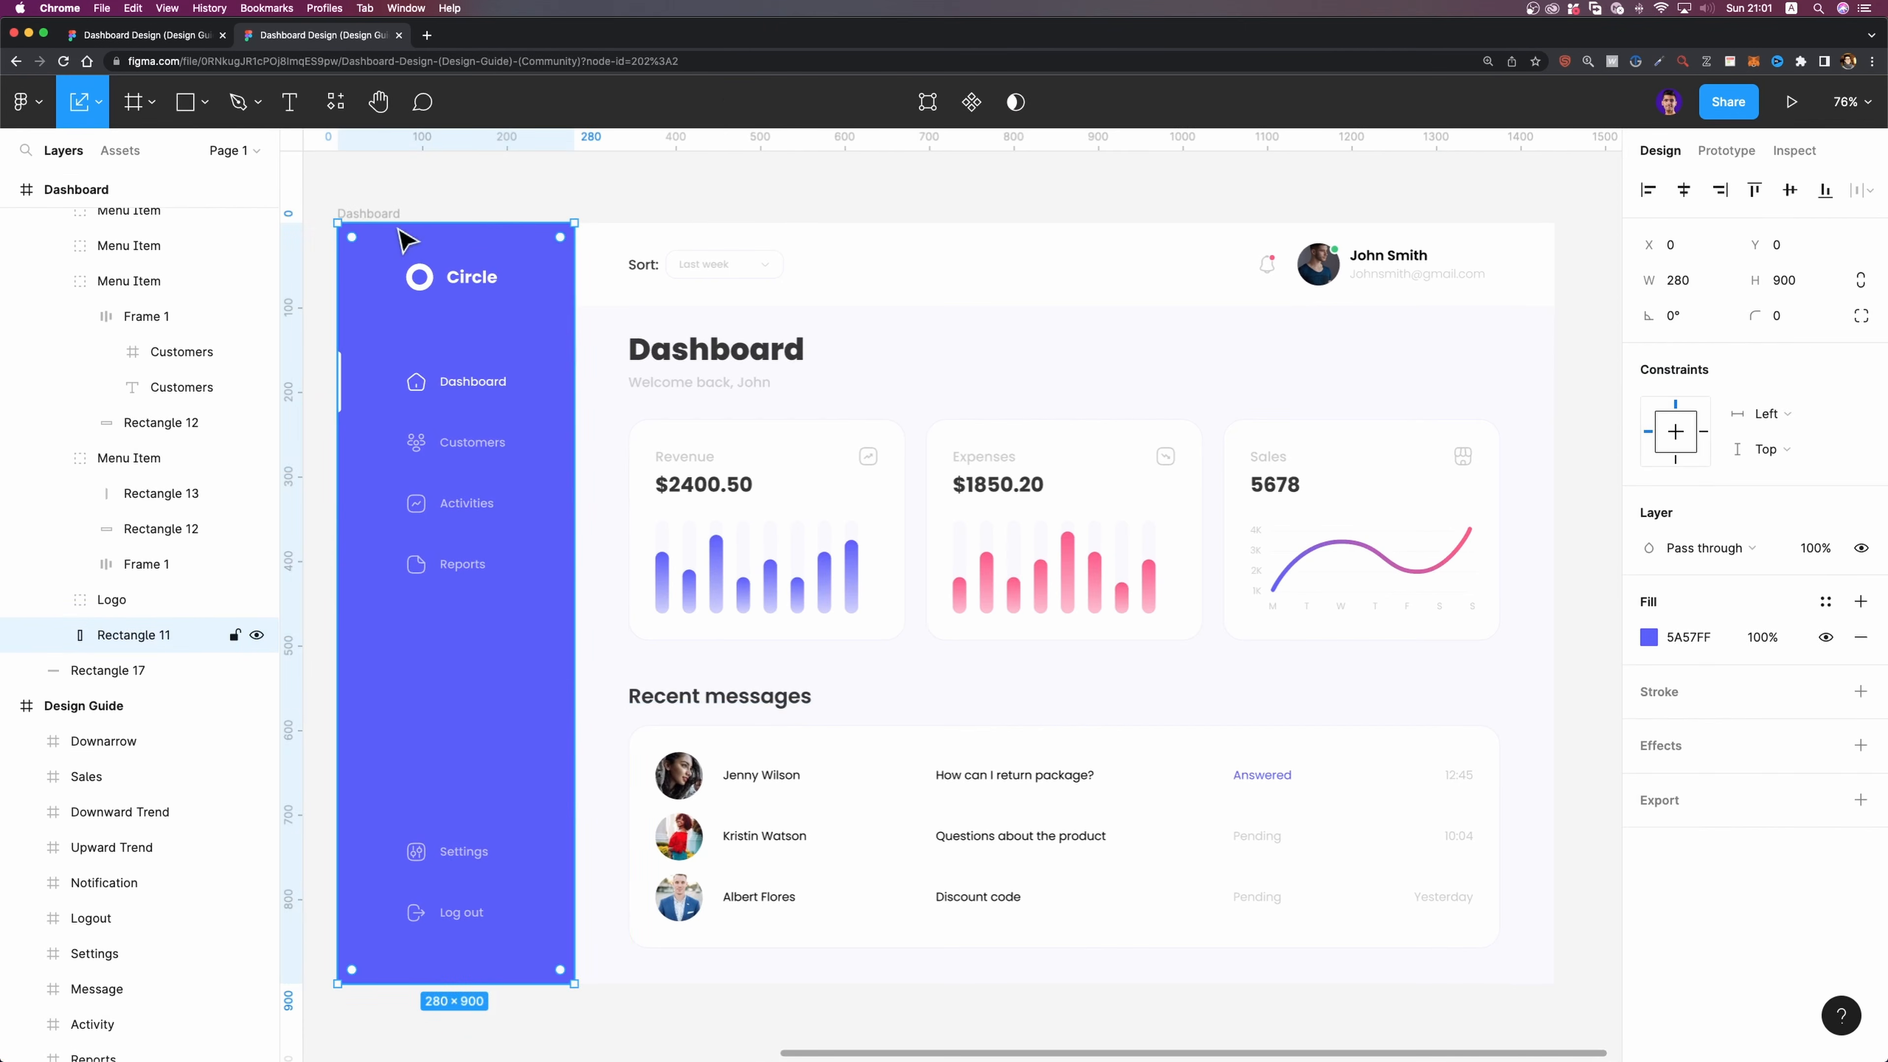
scroll(551, 437, down, 1)
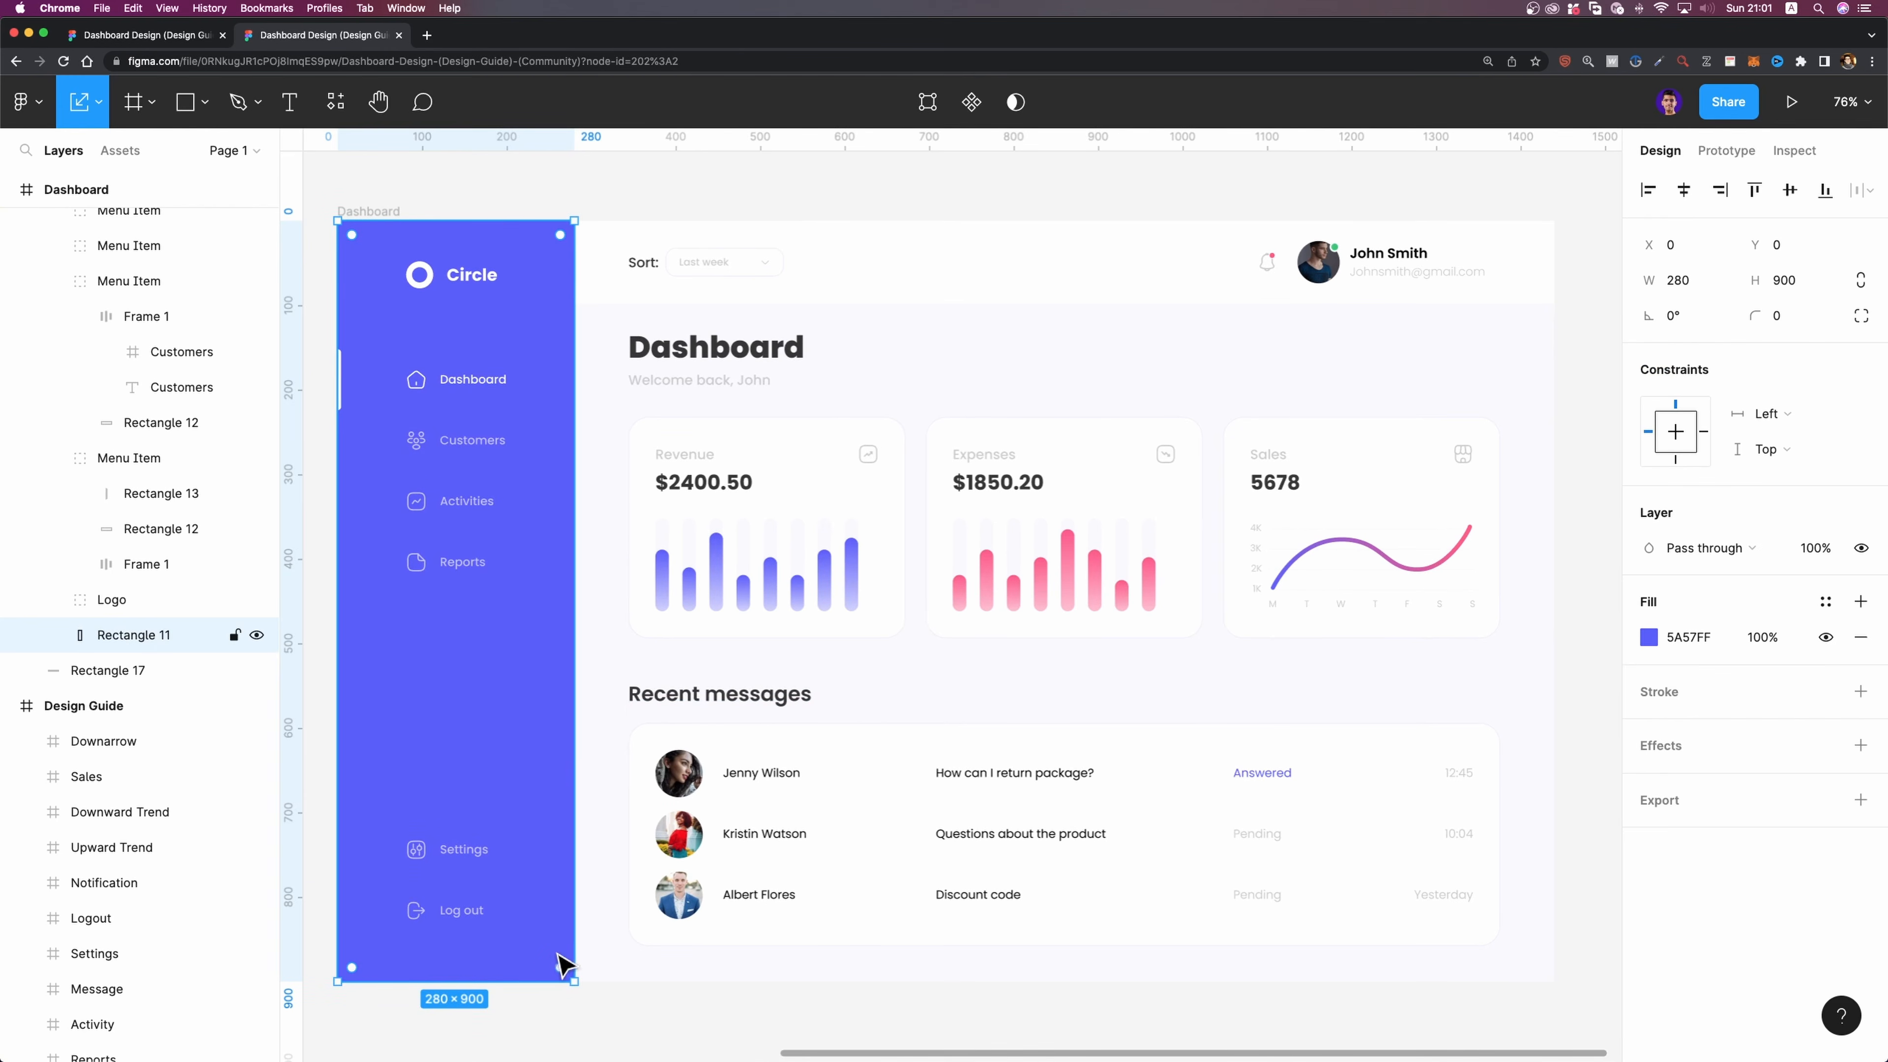
click(1860, 318)
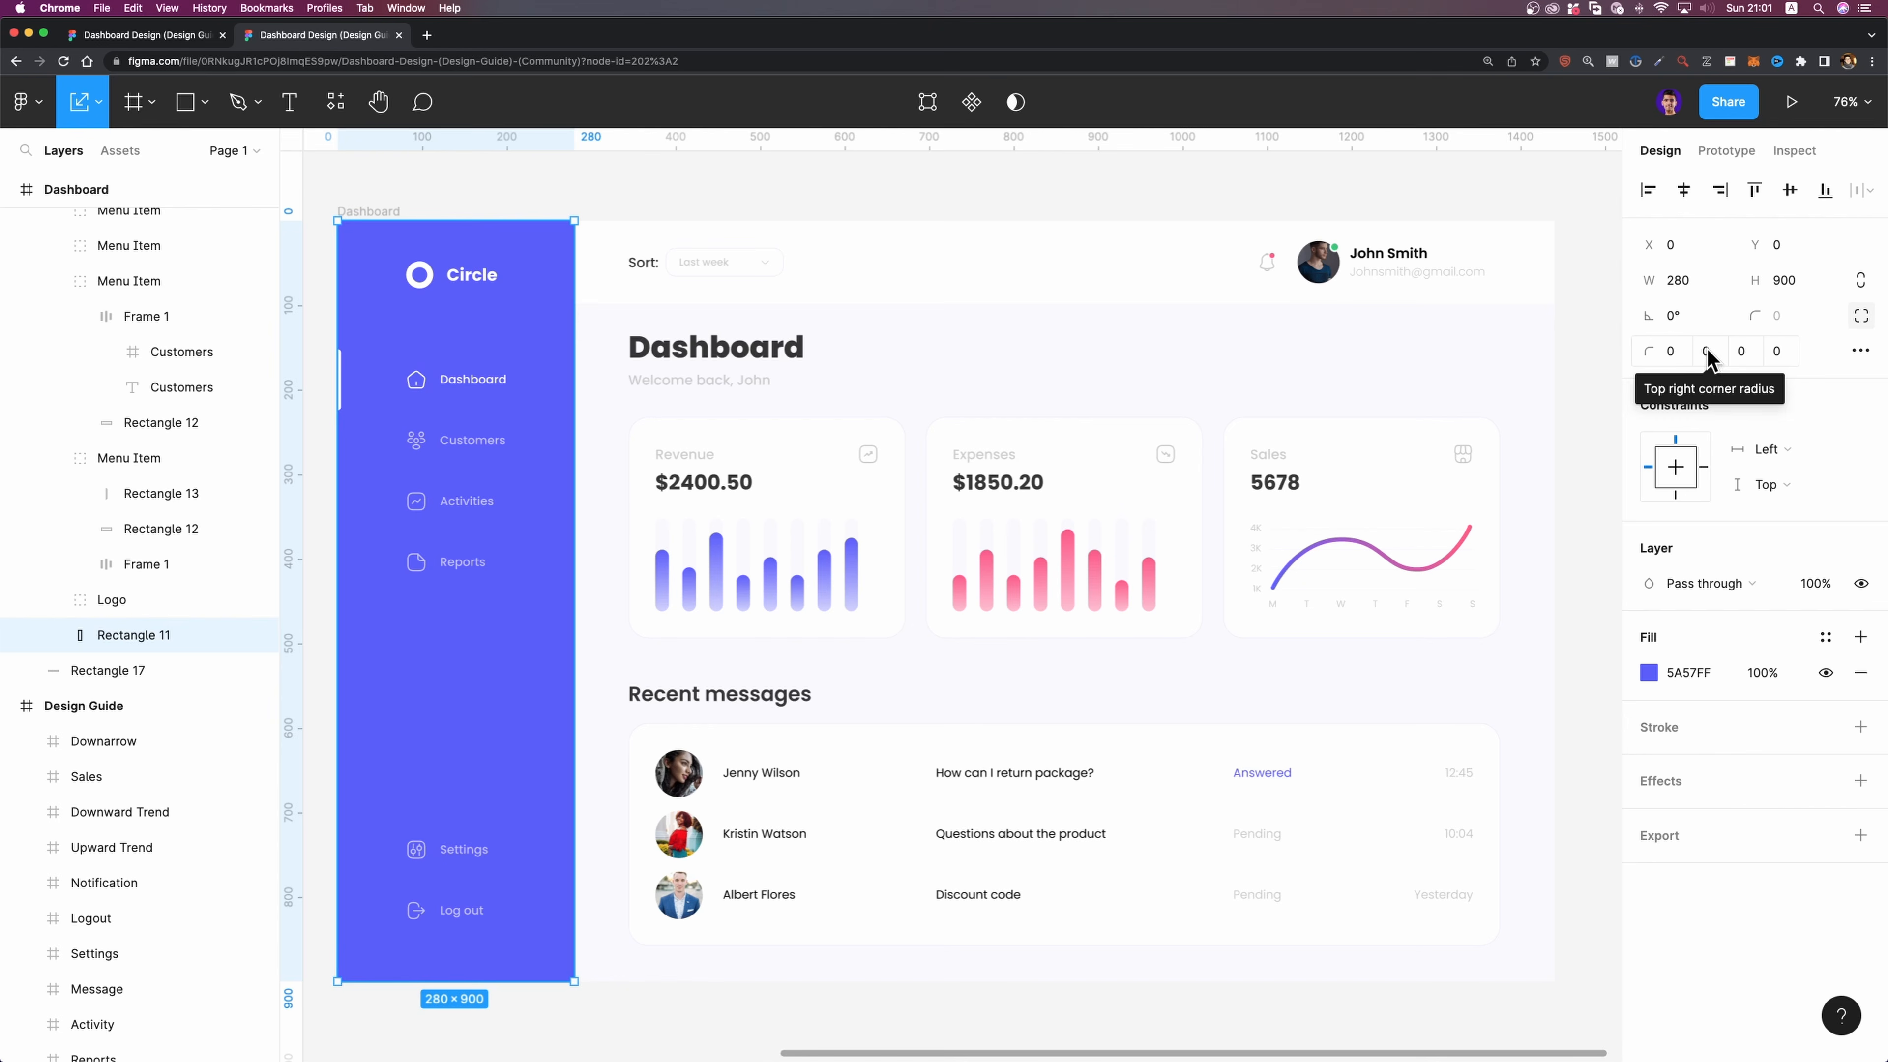
click(1744, 351)
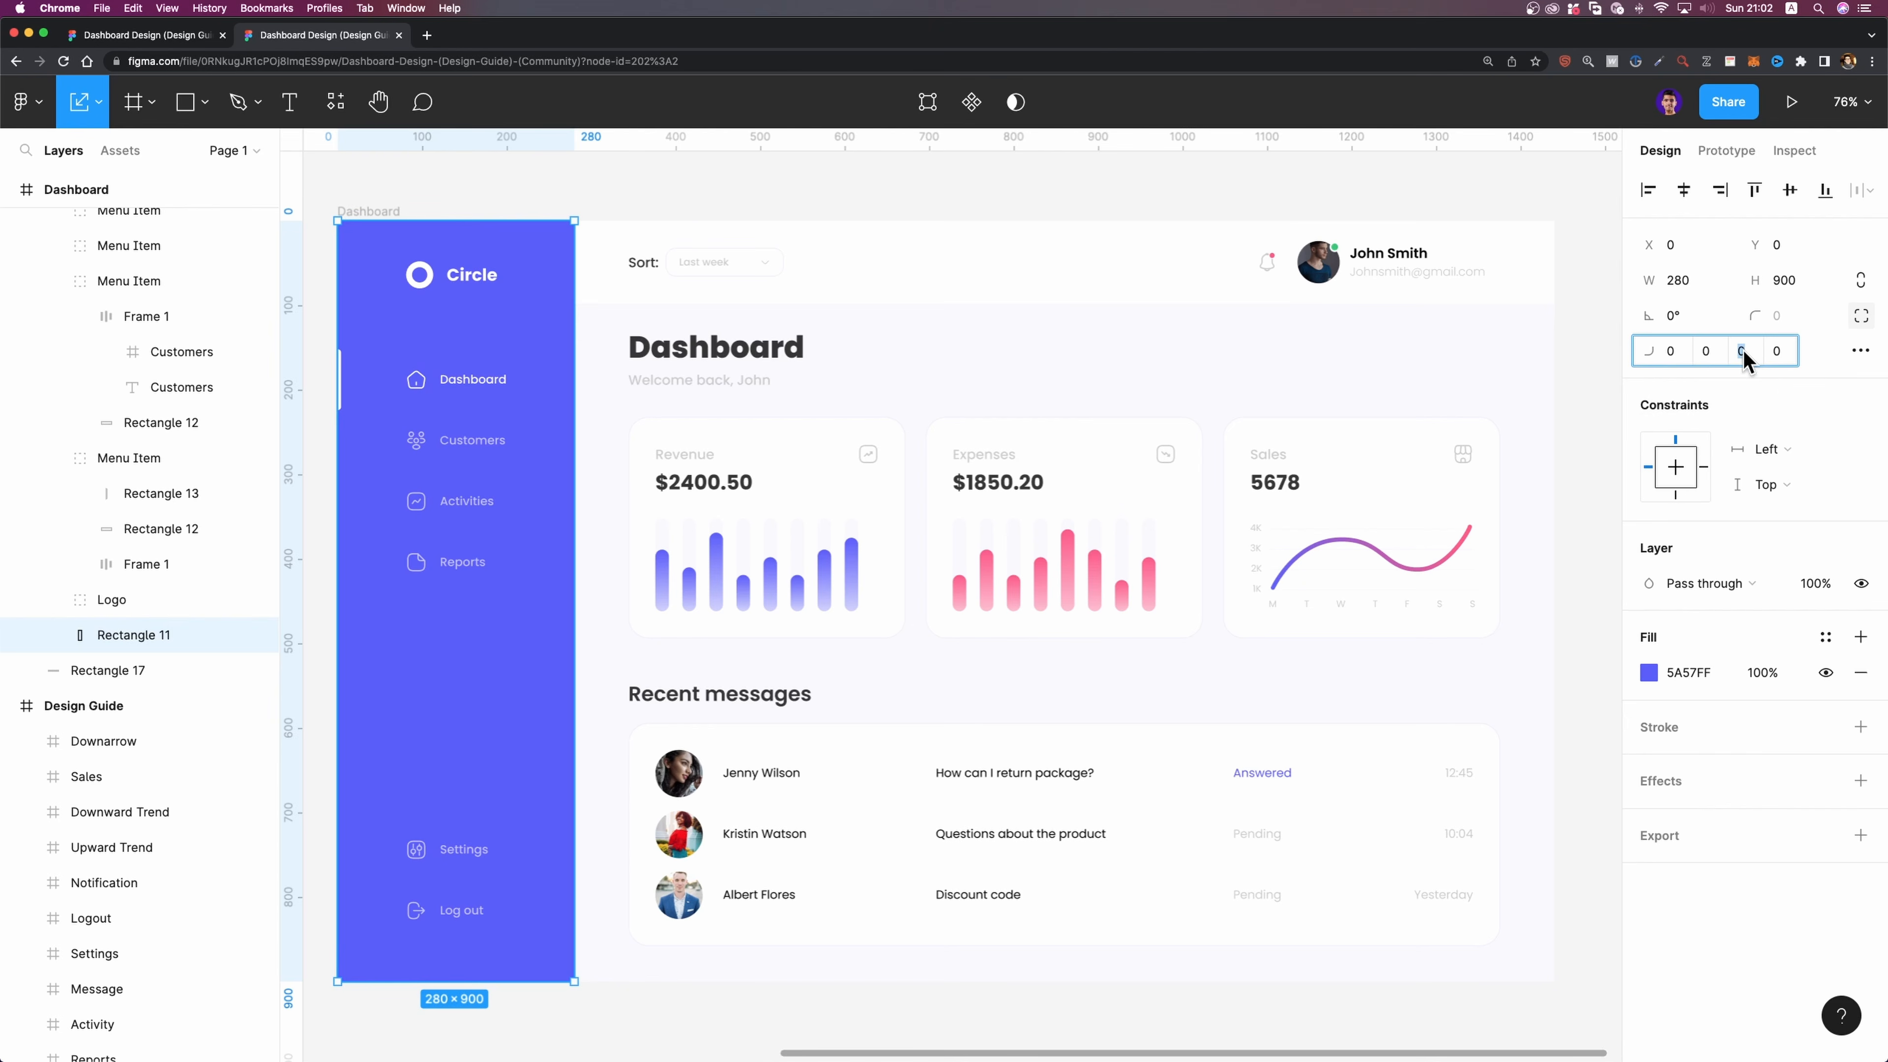
key(Return)
click(1705, 352)
text(48)
key(Return)
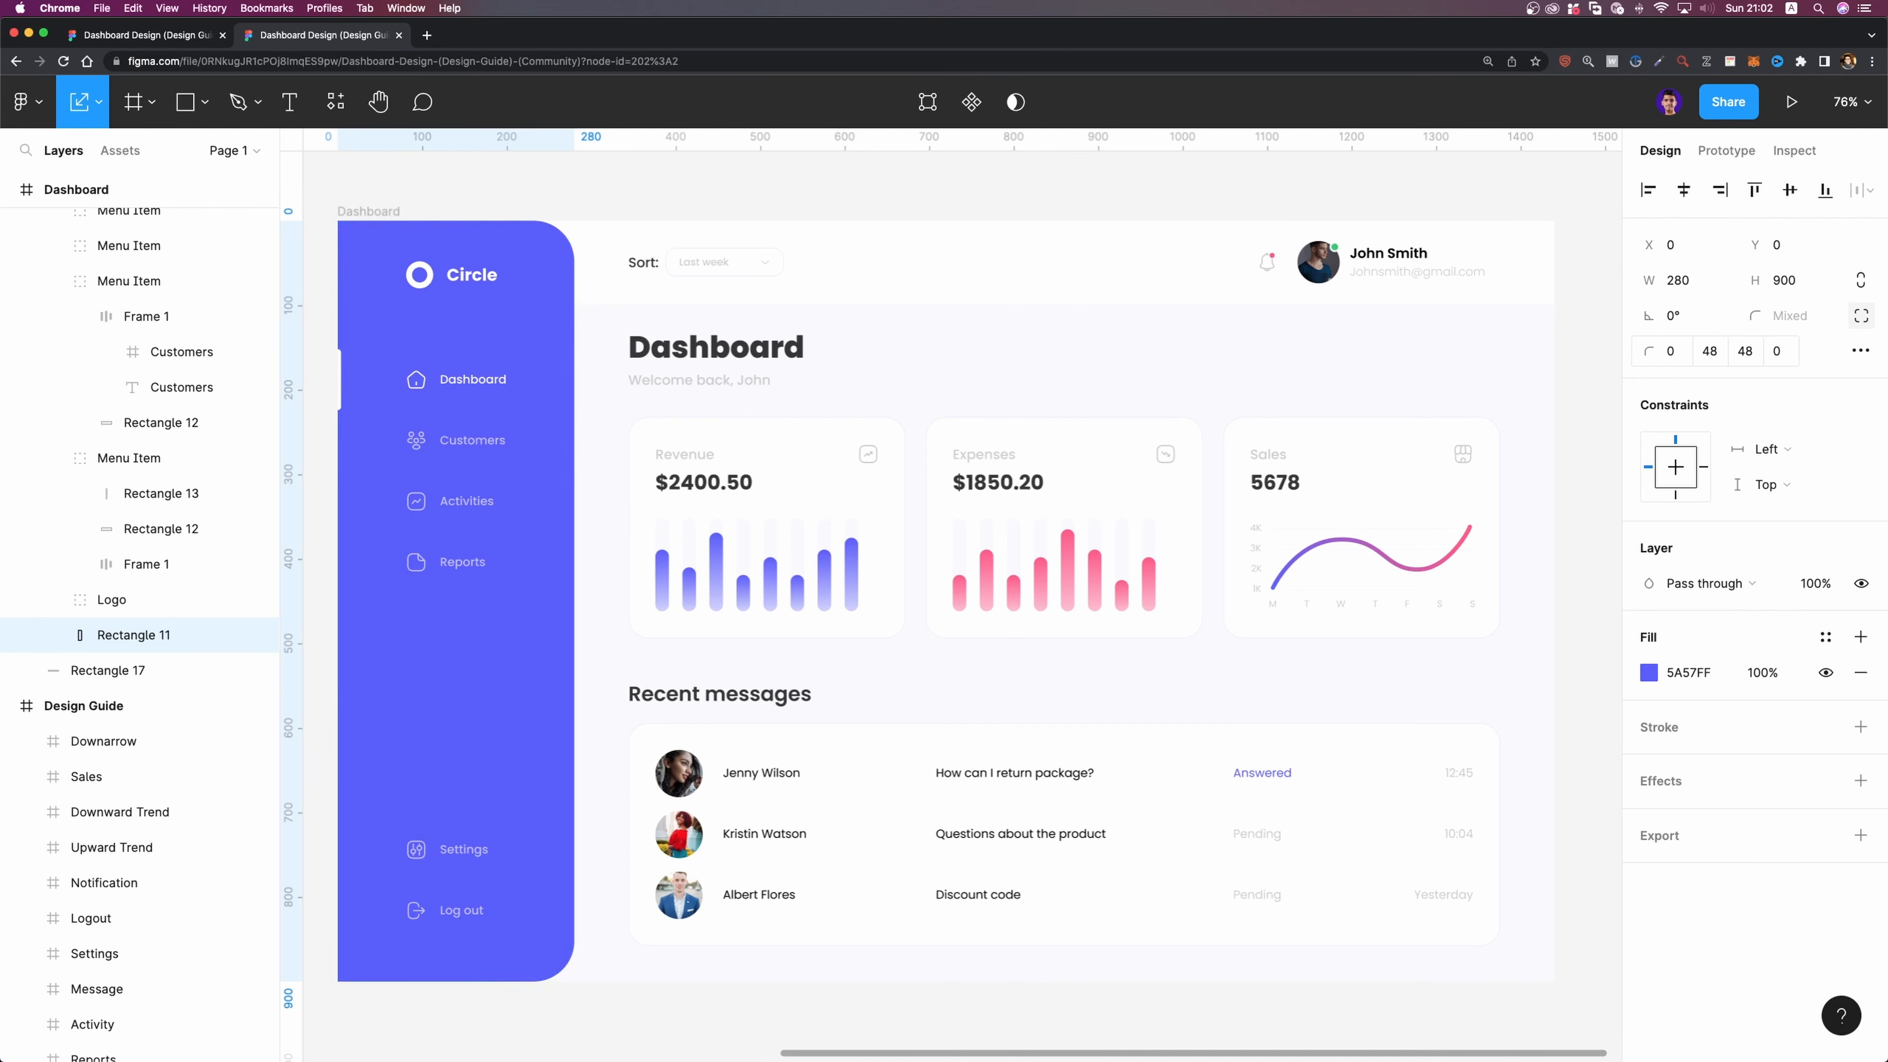
click(943, 216)
Draw a presentation frame about 1860 × 1229 on the empty canvas beside the Dashboard frame.
scroll(943, 215, down, 5)
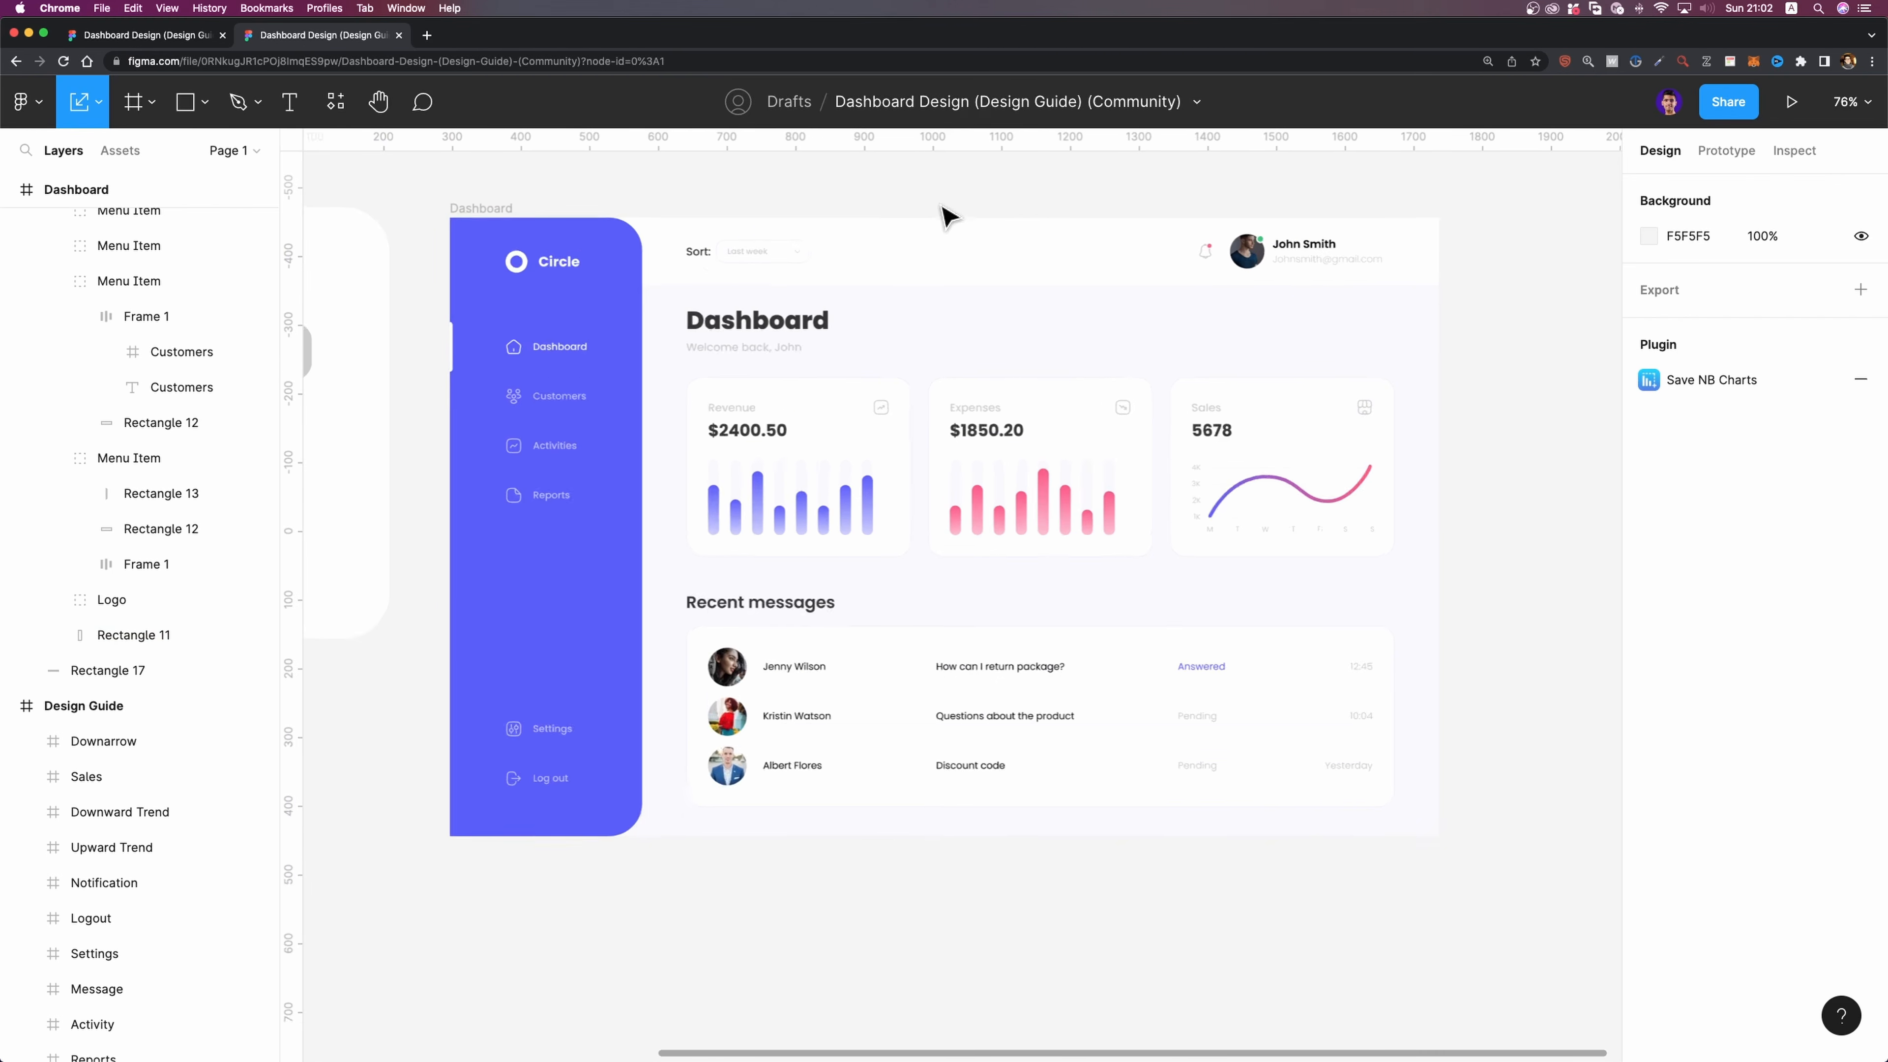
scroll(943, 216, up, 3)
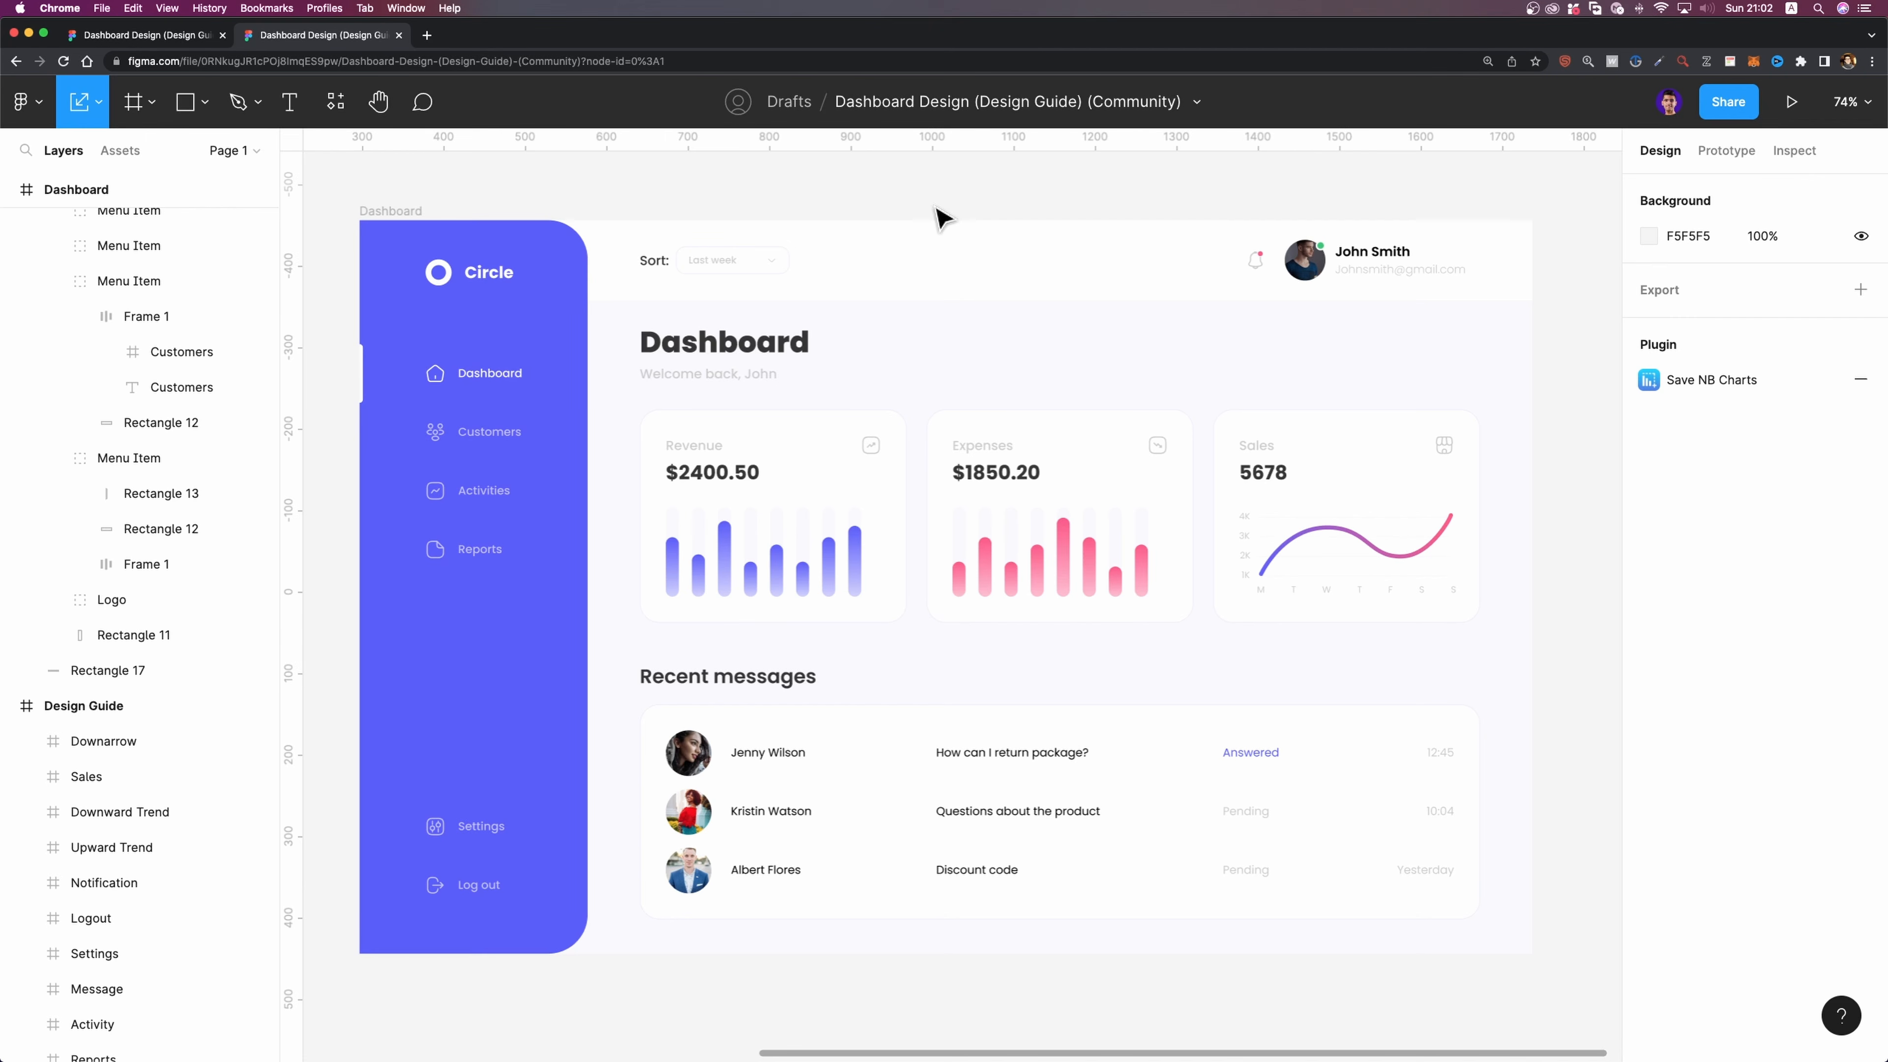
scroll(962, 280, down, 5)
scroll(961, 280, right, 6)
key(f)
mouse_move(916, 209)
mouse_down()
mouse_move(1351, 668)
mouse_move(1597, 701)
mouse_move(1496, 709)
mouse_move(1583, 780)
mouse_up()
scroll(1403, 703, down, 2)
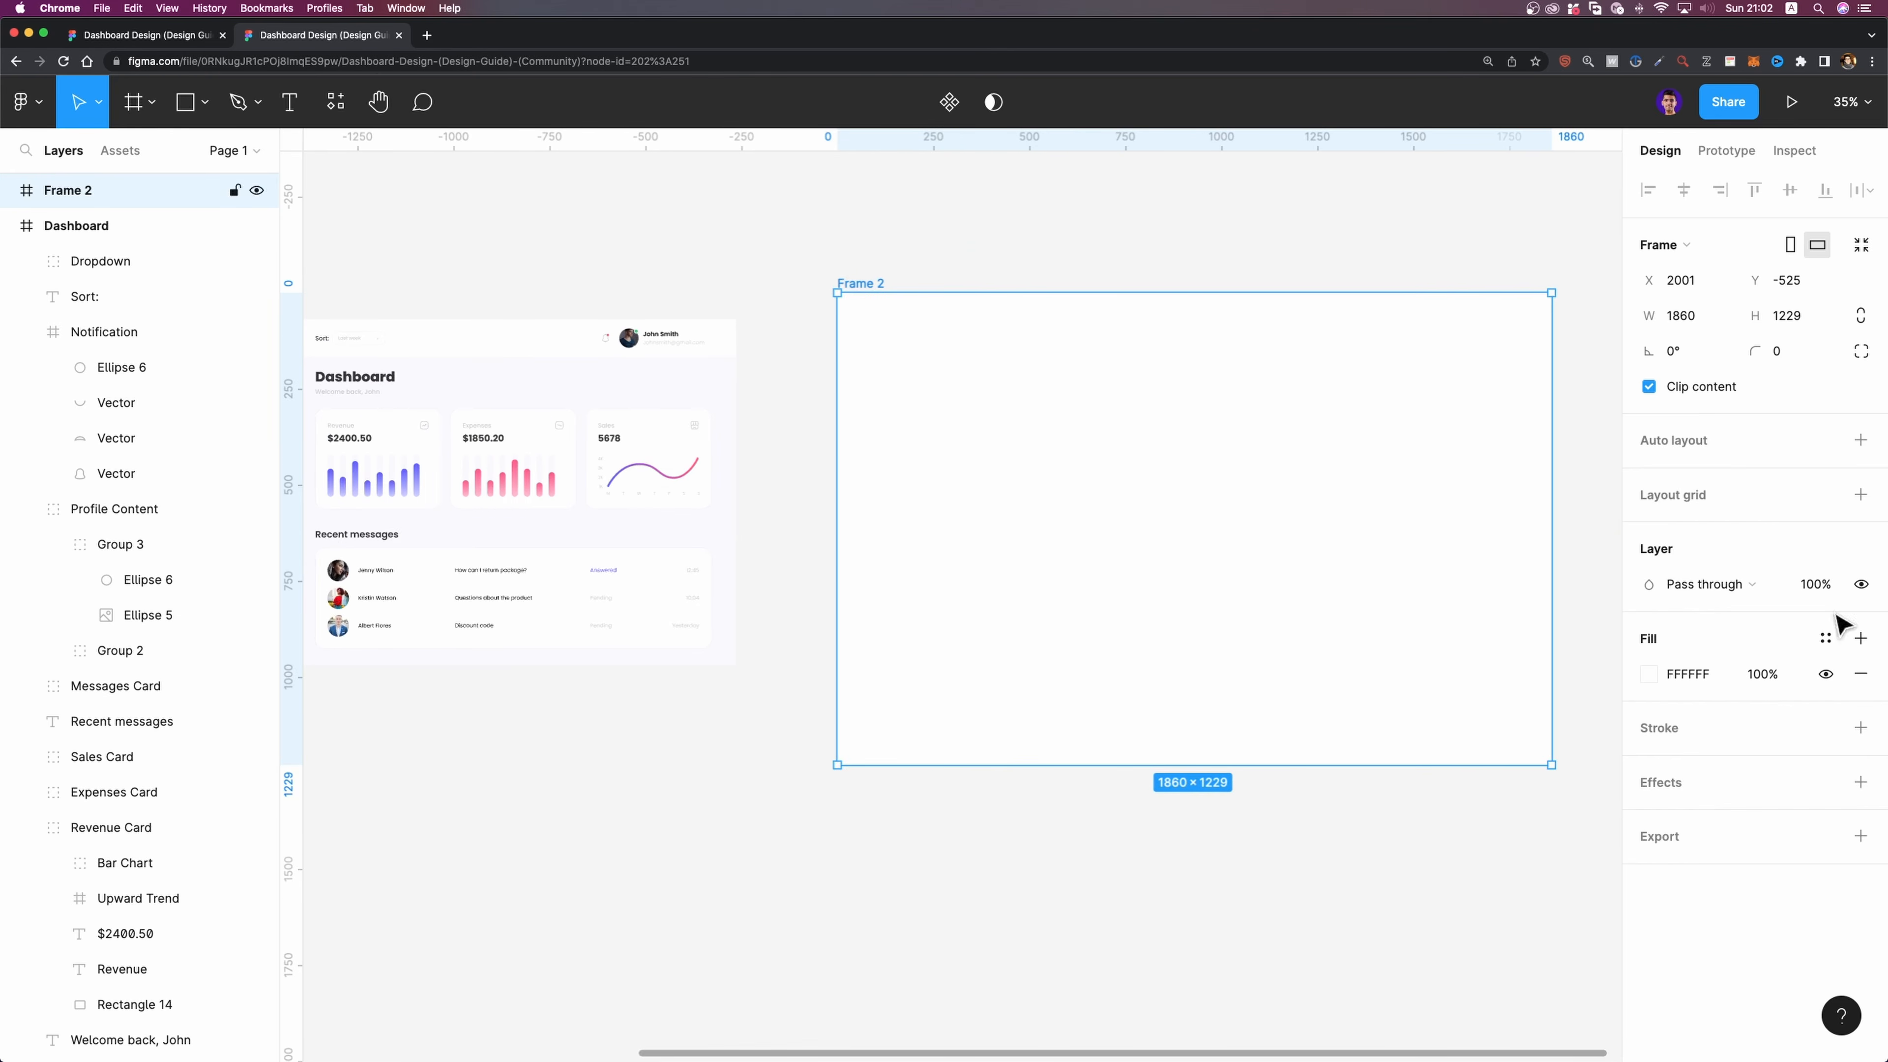
Fill the new frame with the lightest lavender sampled from the design guide's colours and deepen it slightly to F3F1FF.
click(1648, 675)
click(1388, 816)
scroll(950, 617, left, 8)
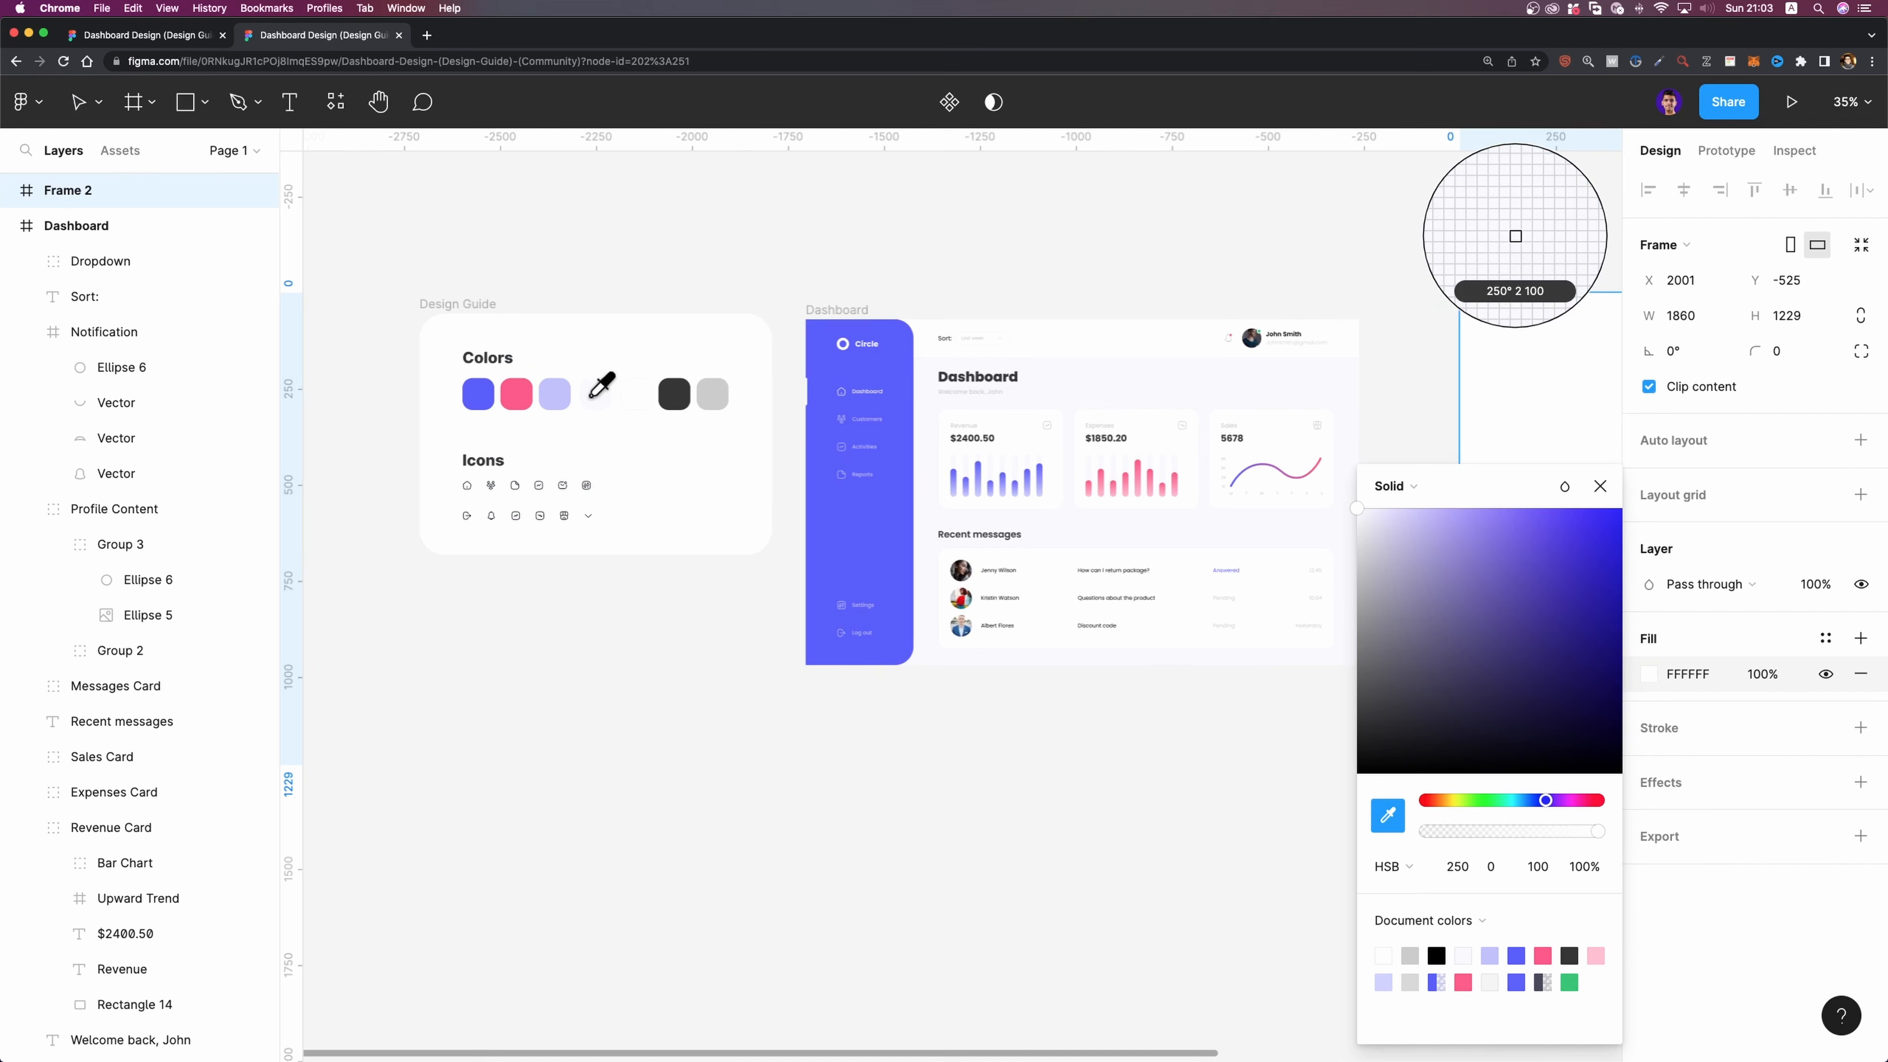
click(599, 388)
scroll(623, 422, right, 10)
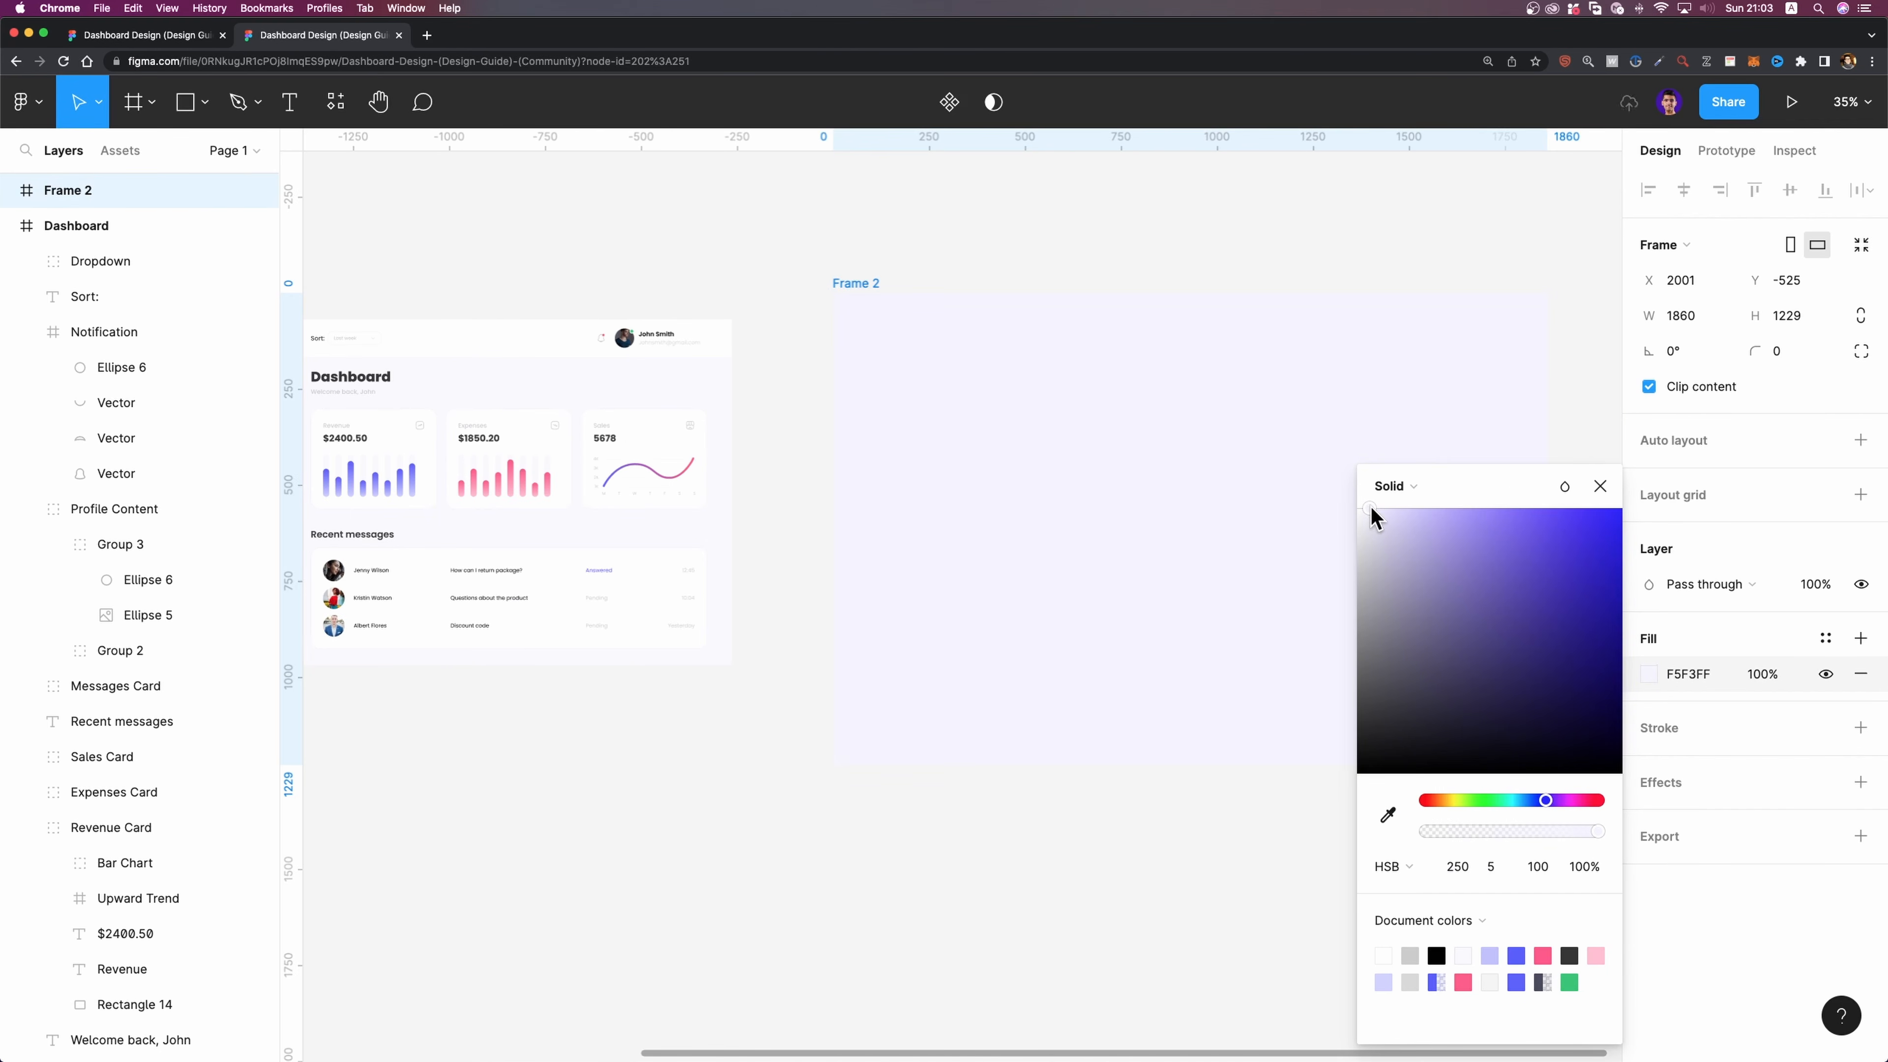
click(704, 287)
Duplicate the Dashboard frame and place the copy inside the new presentation frame.
scroll(704, 287, left, 6)
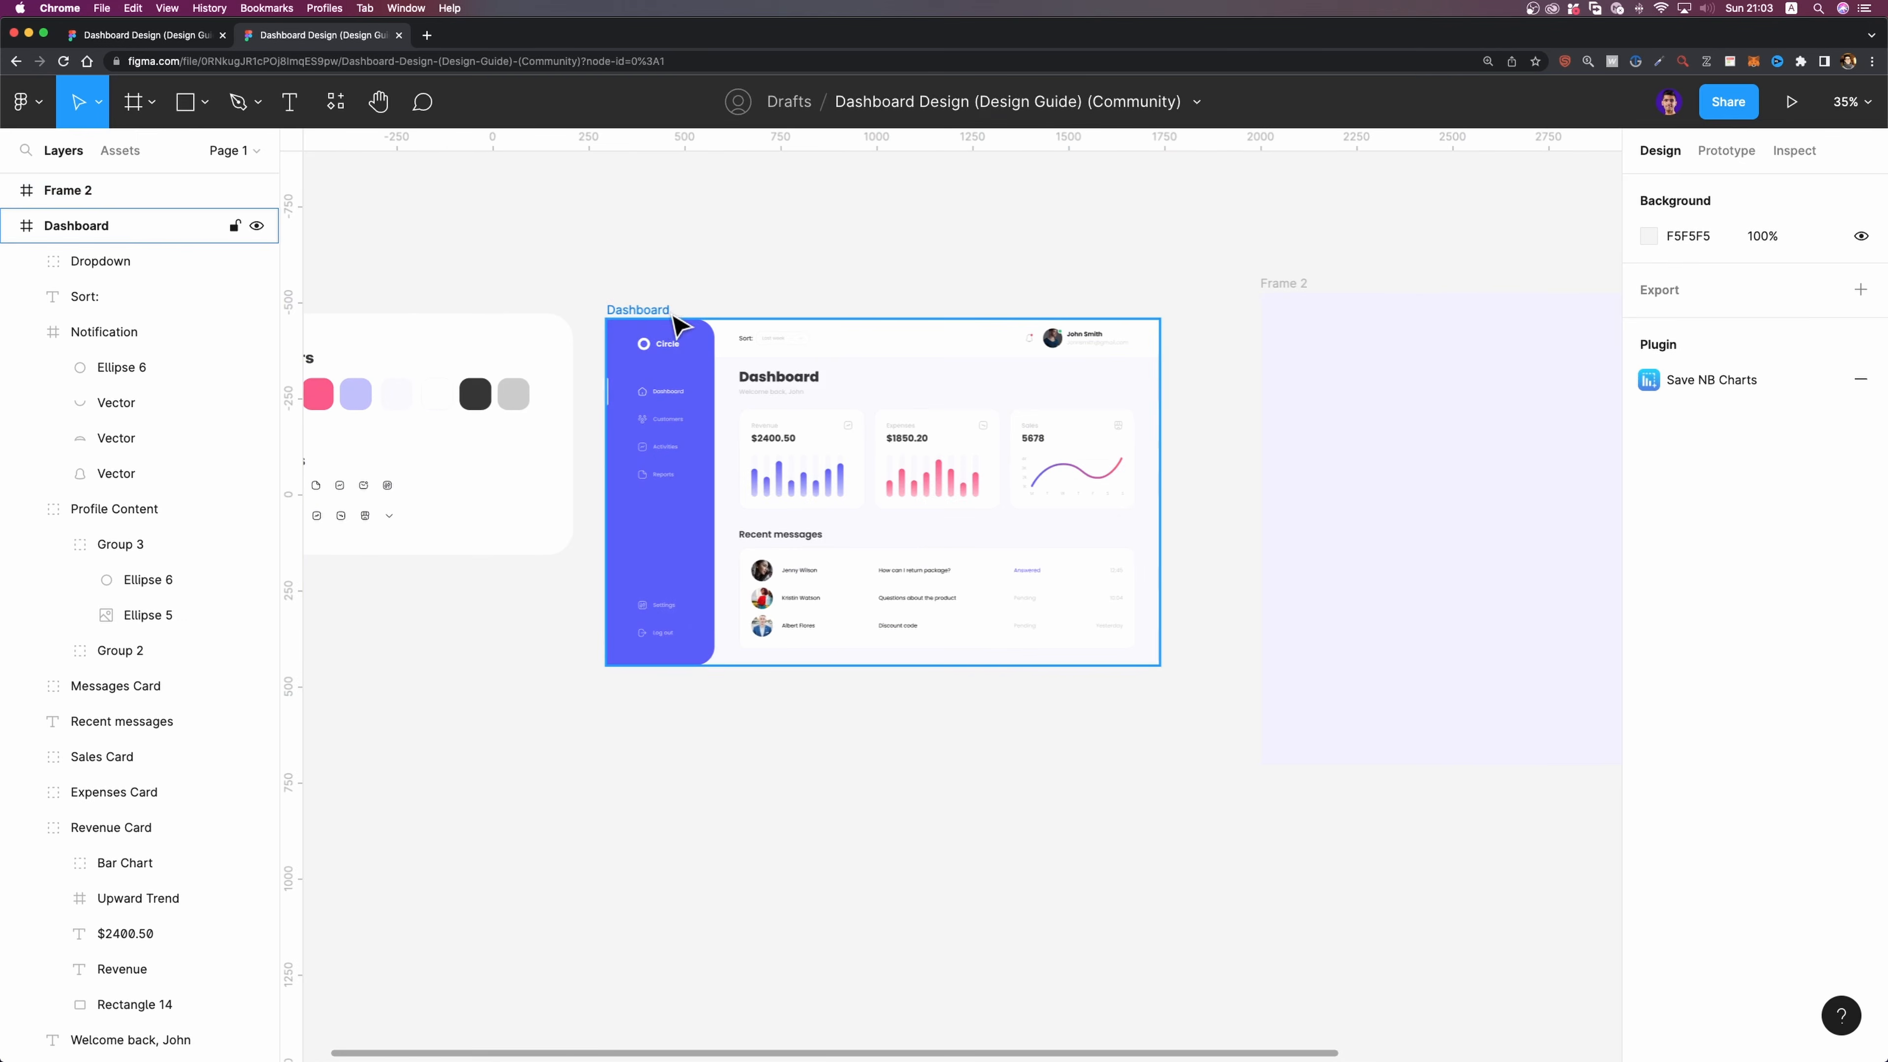
click(697, 316)
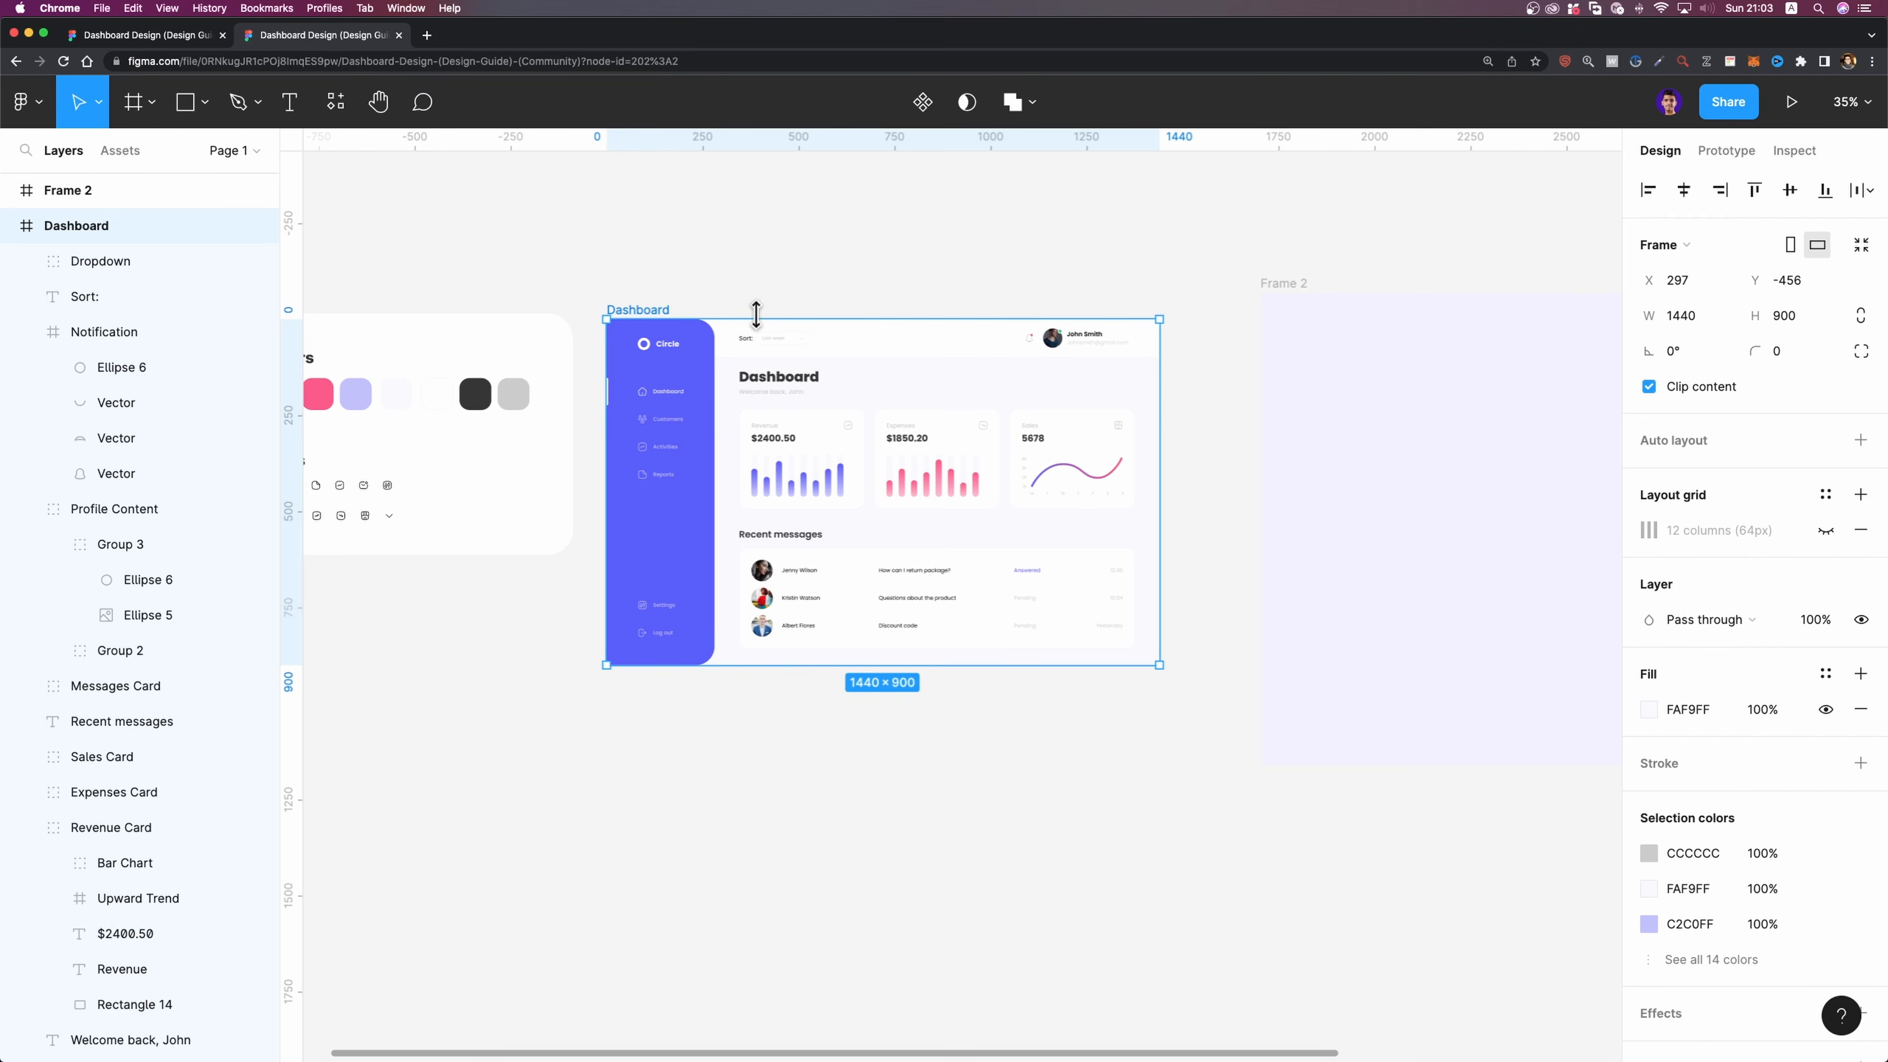
key(super+d)
scroll(756, 314, right, 10)
drag(401, 381, 367, 364)
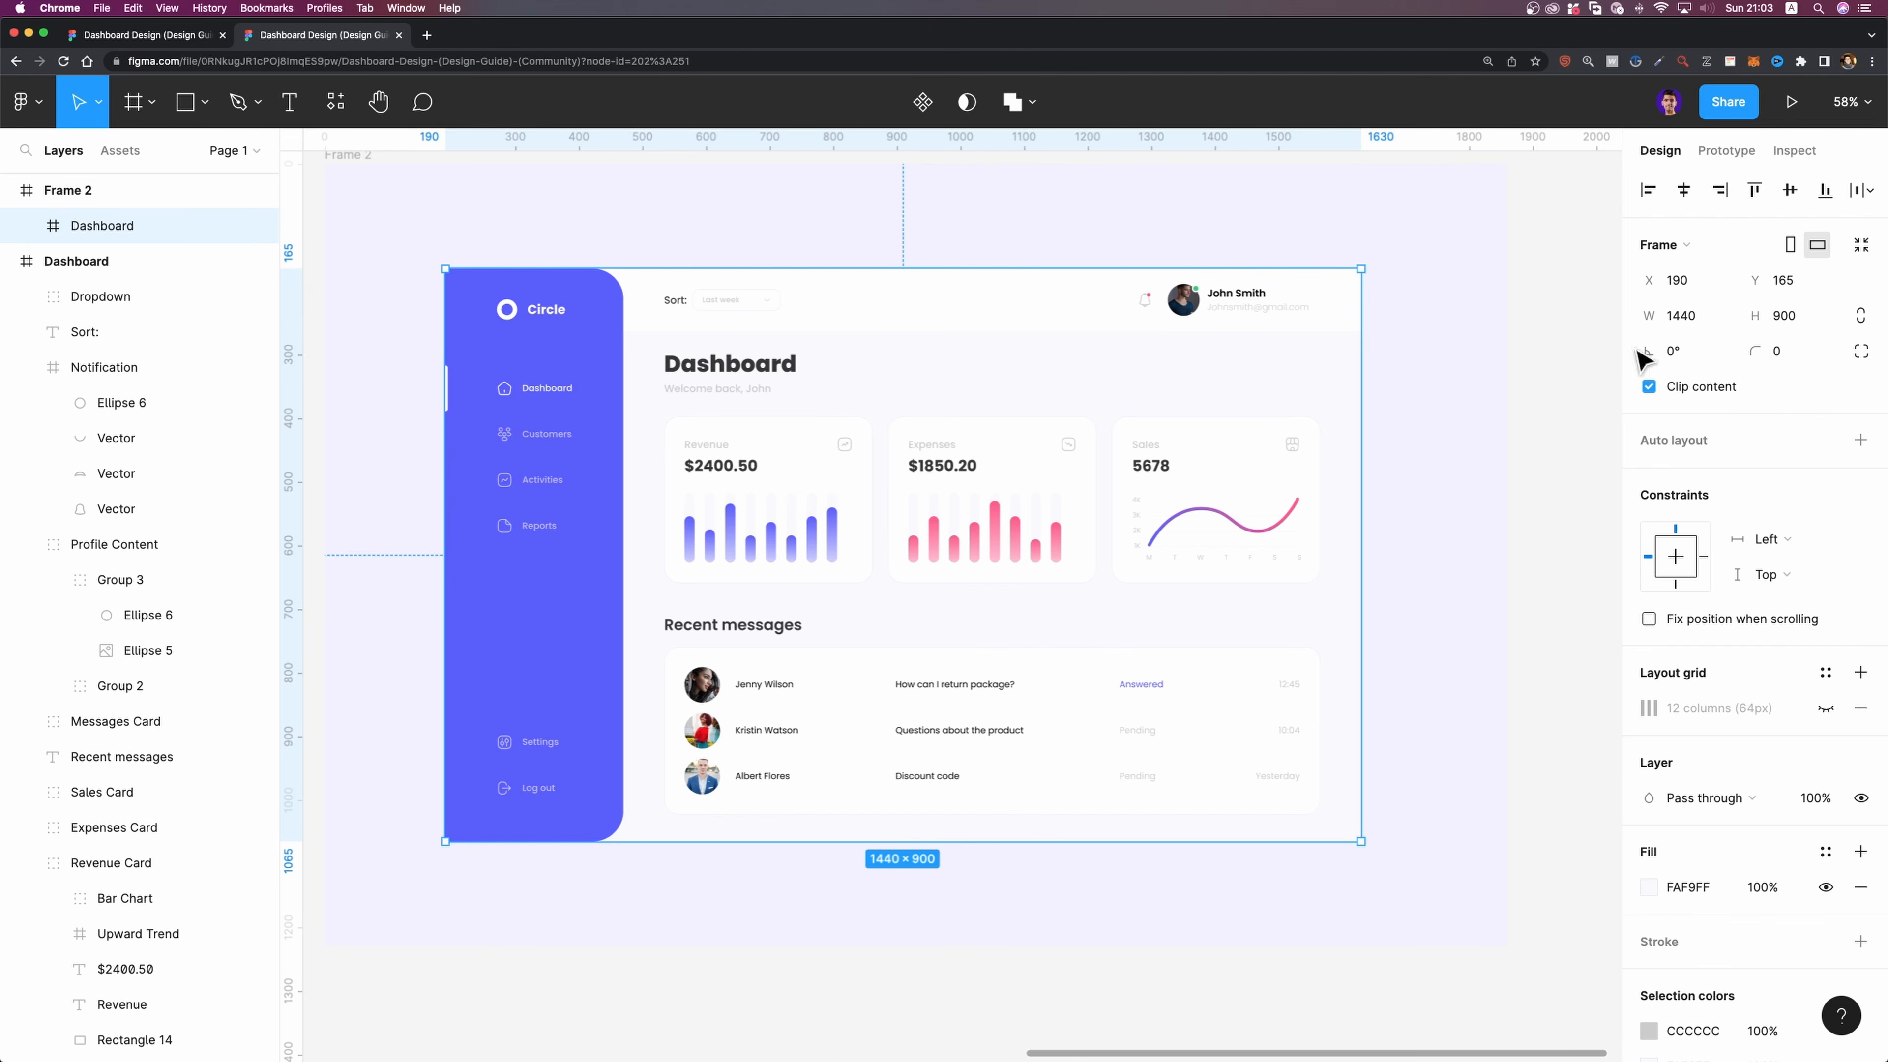
Set the copied Dashboard's corner radius to 48 and centre it horizontally and vertically in the presentation frame.
click(1787, 349)
text(48)
key(Return)
scroll(1355, 376, down, 3)
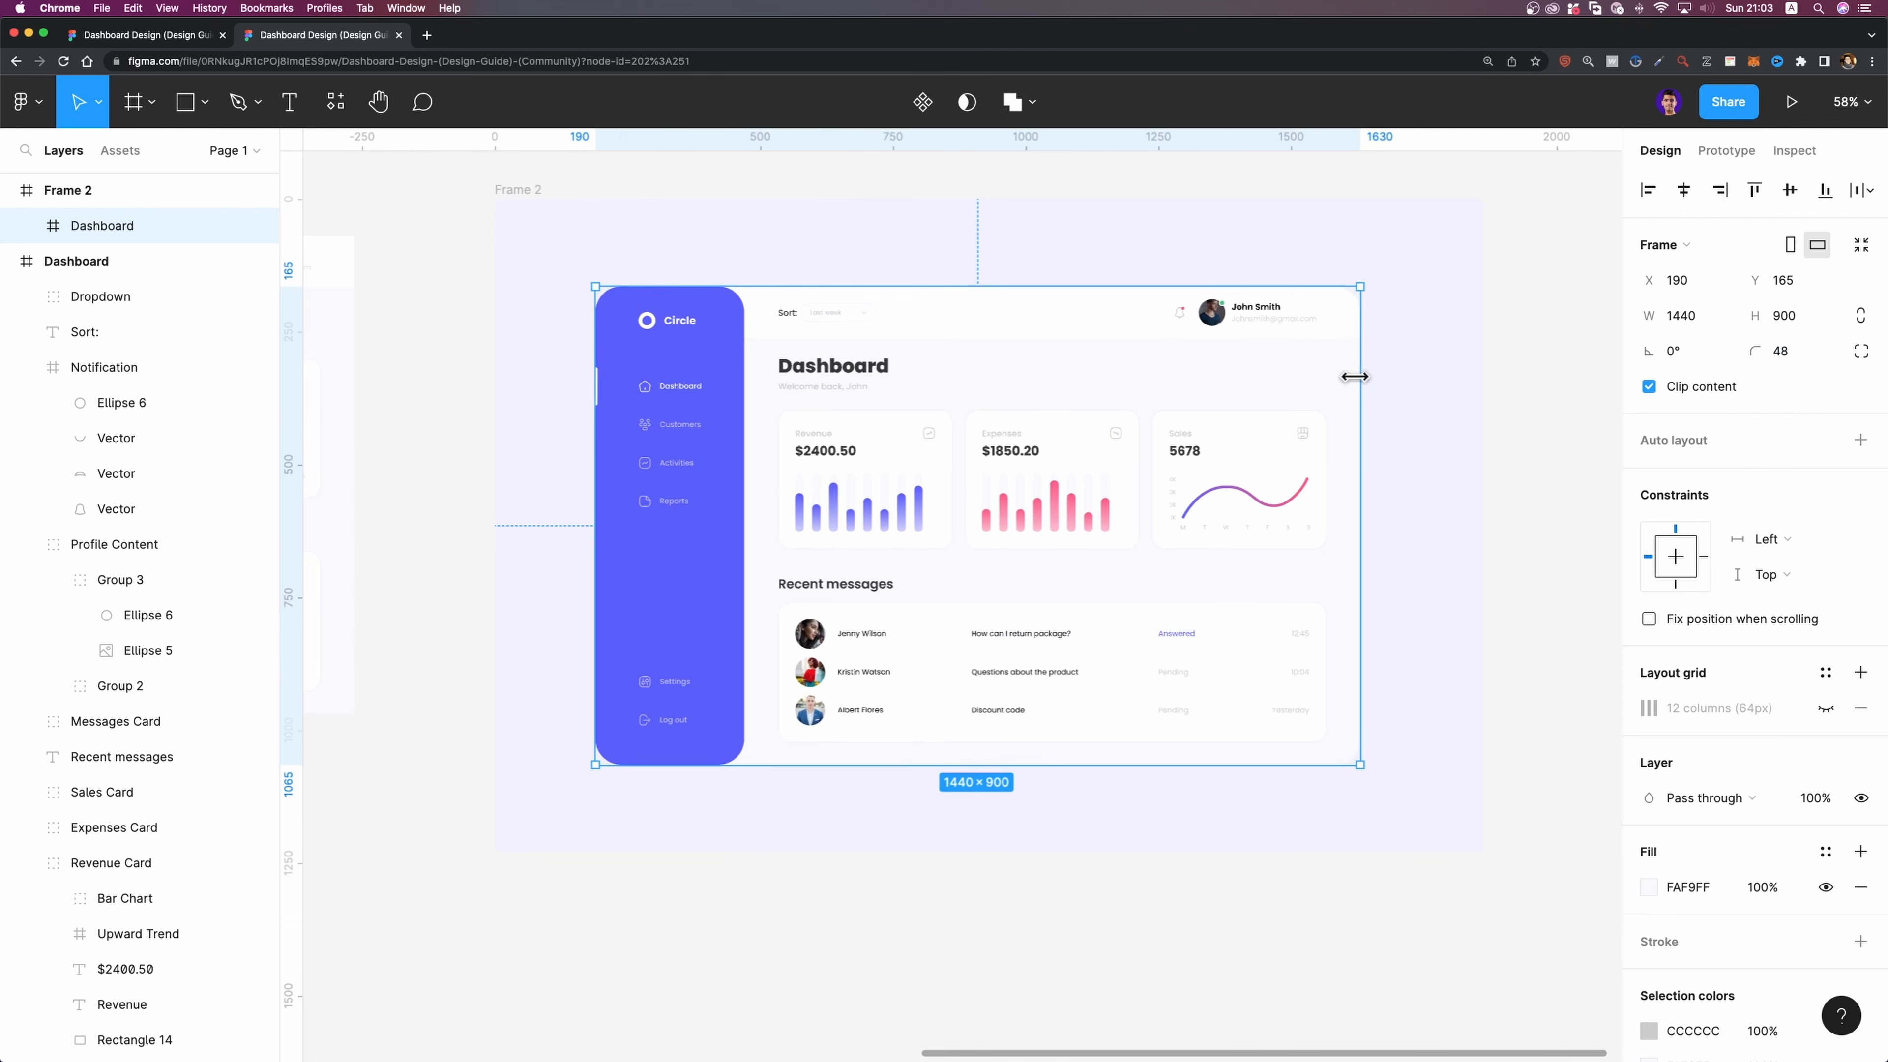
click(1683, 190)
click(1789, 191)
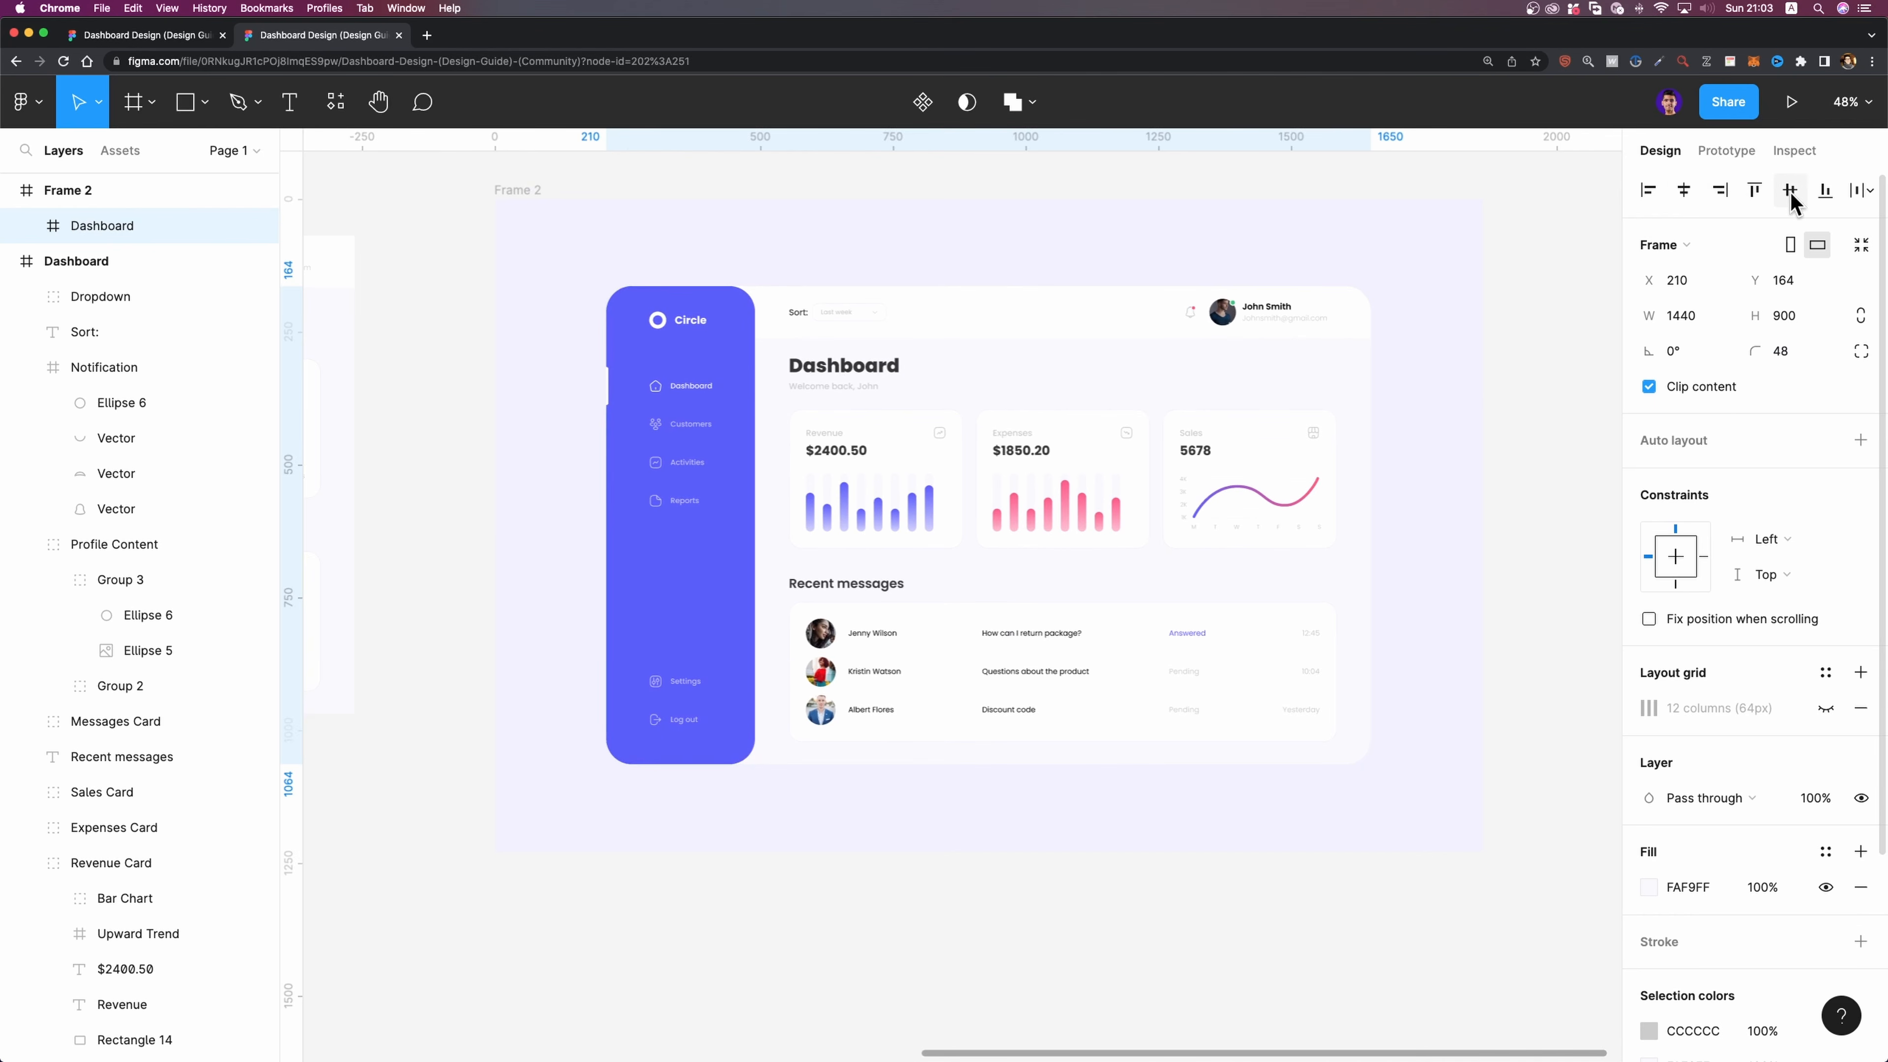
Change the presentation frame's fill to the light grey EDEDEF.
click(501, 192)
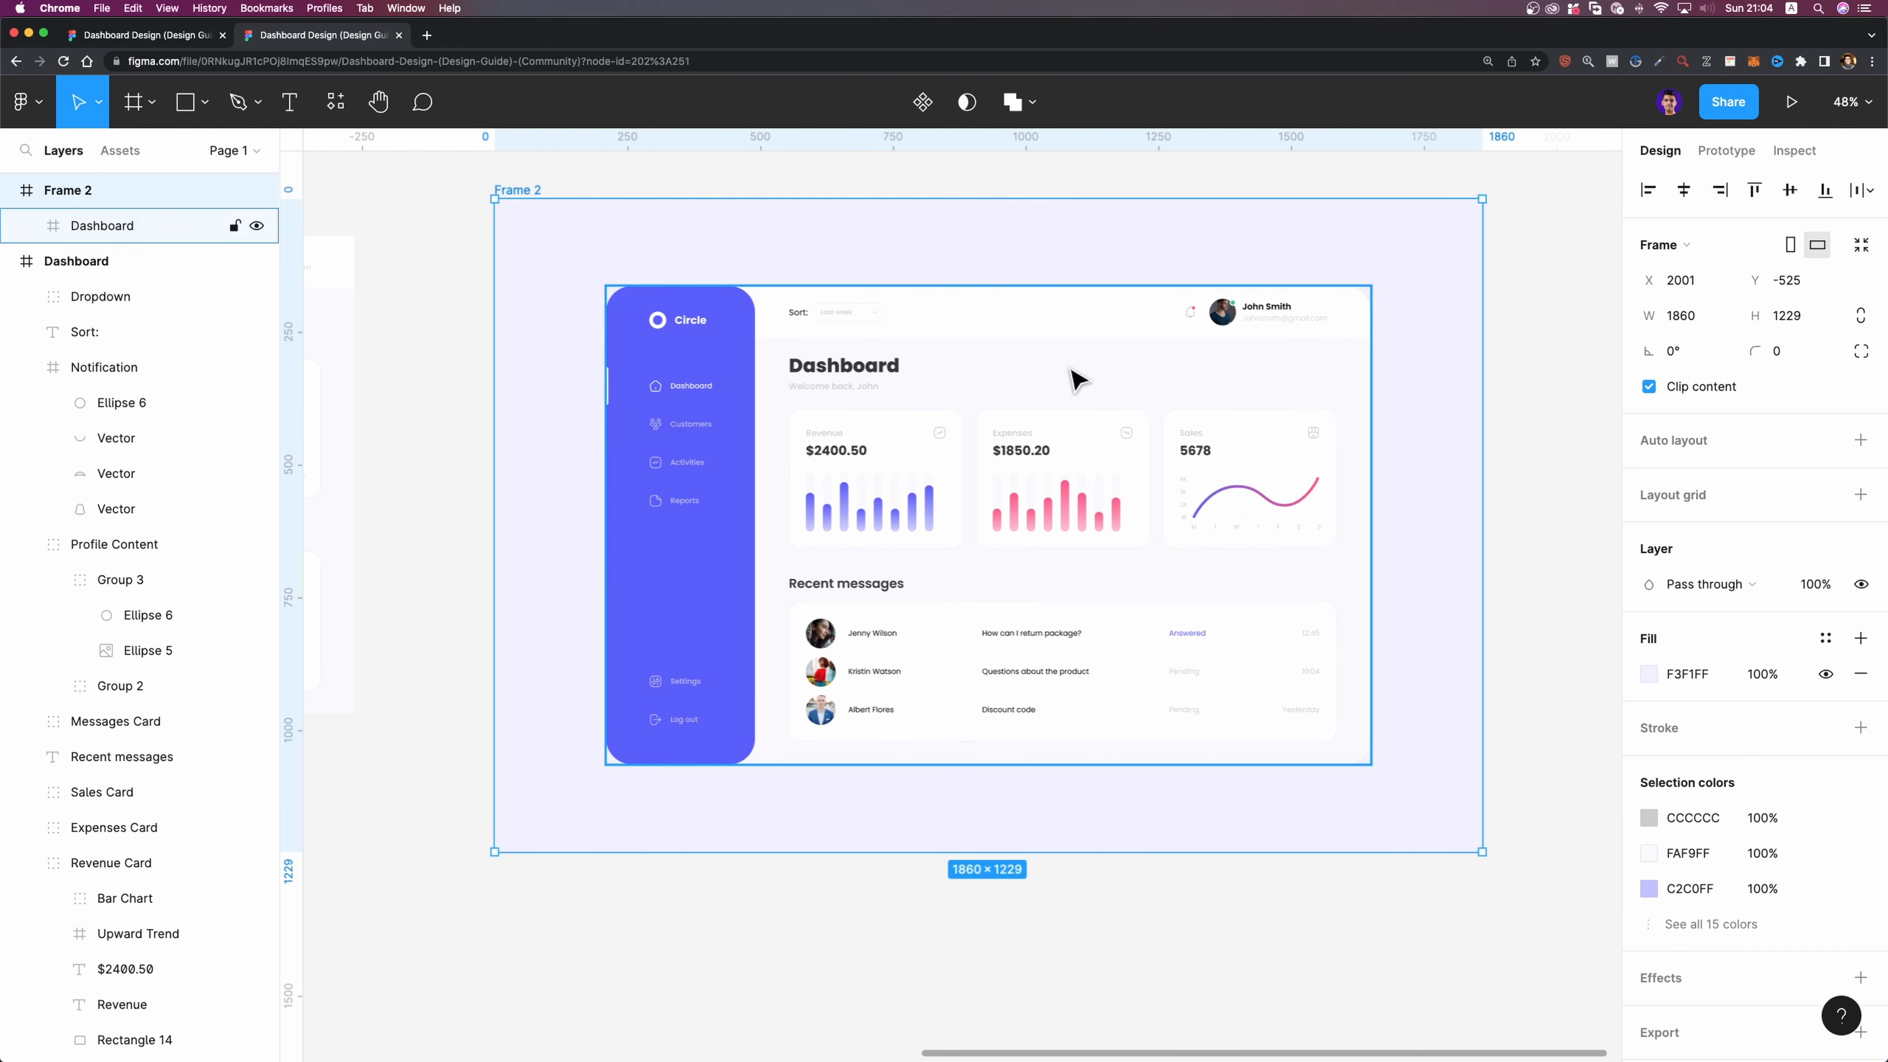
click(1650, 673)
drag(1370, 559, 1362, 527)
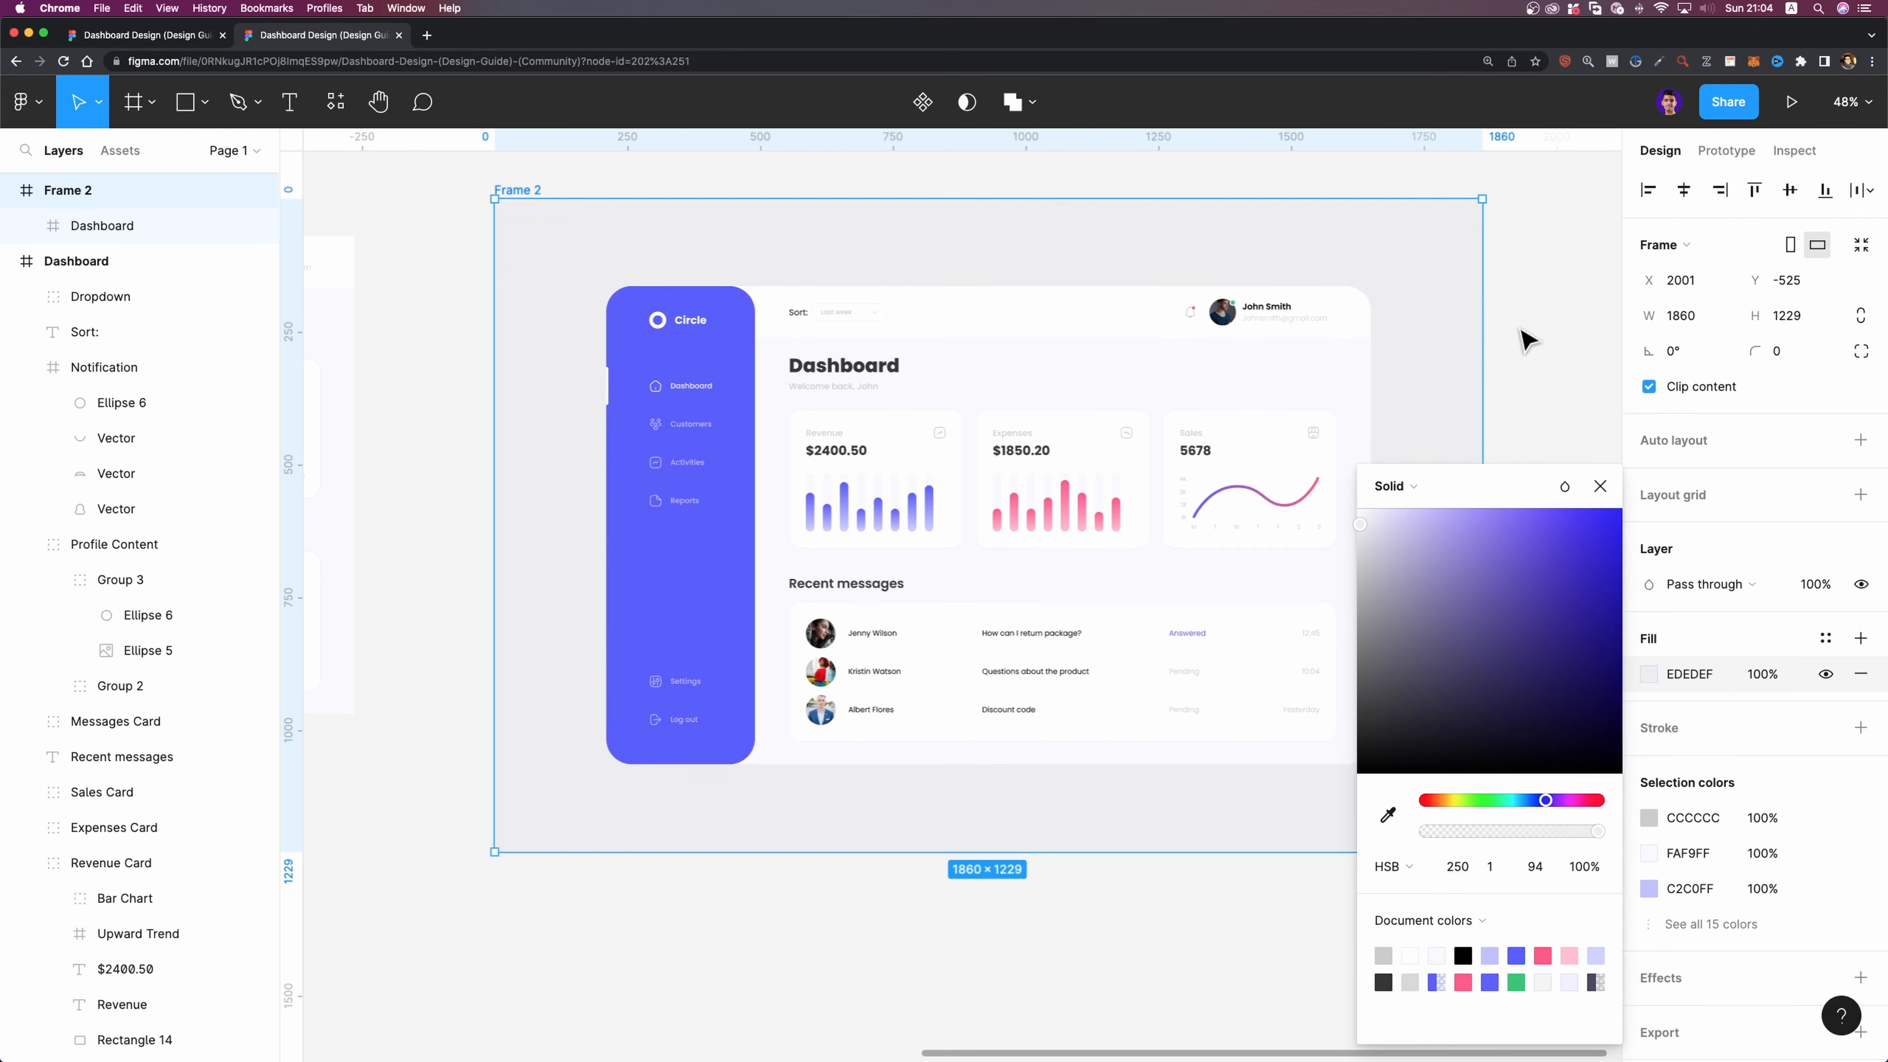
click(1463, 554)
Collapse the copied Dashboard's expanded layer groups and move its Slide Menu group out, directly into Frame 2 above the Dashboard.
scroll(1463, 554, up, 2)
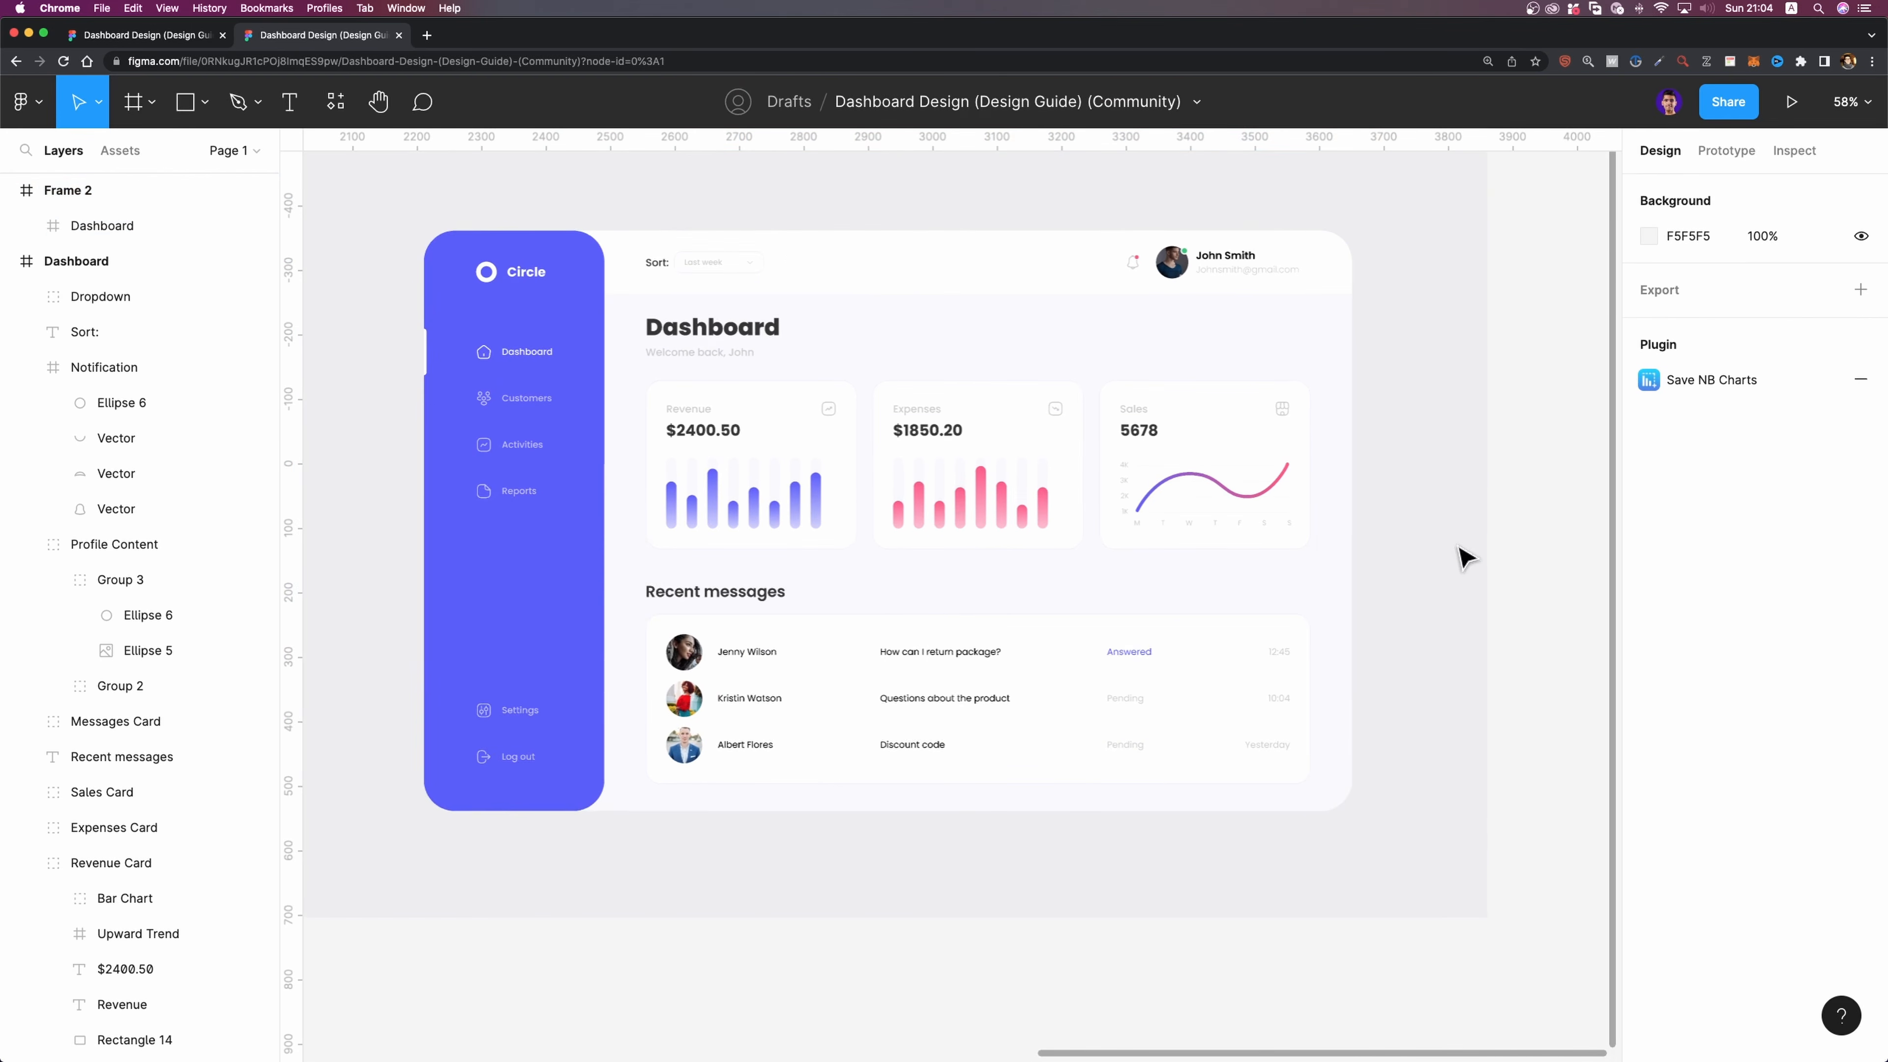
click(568, 549)
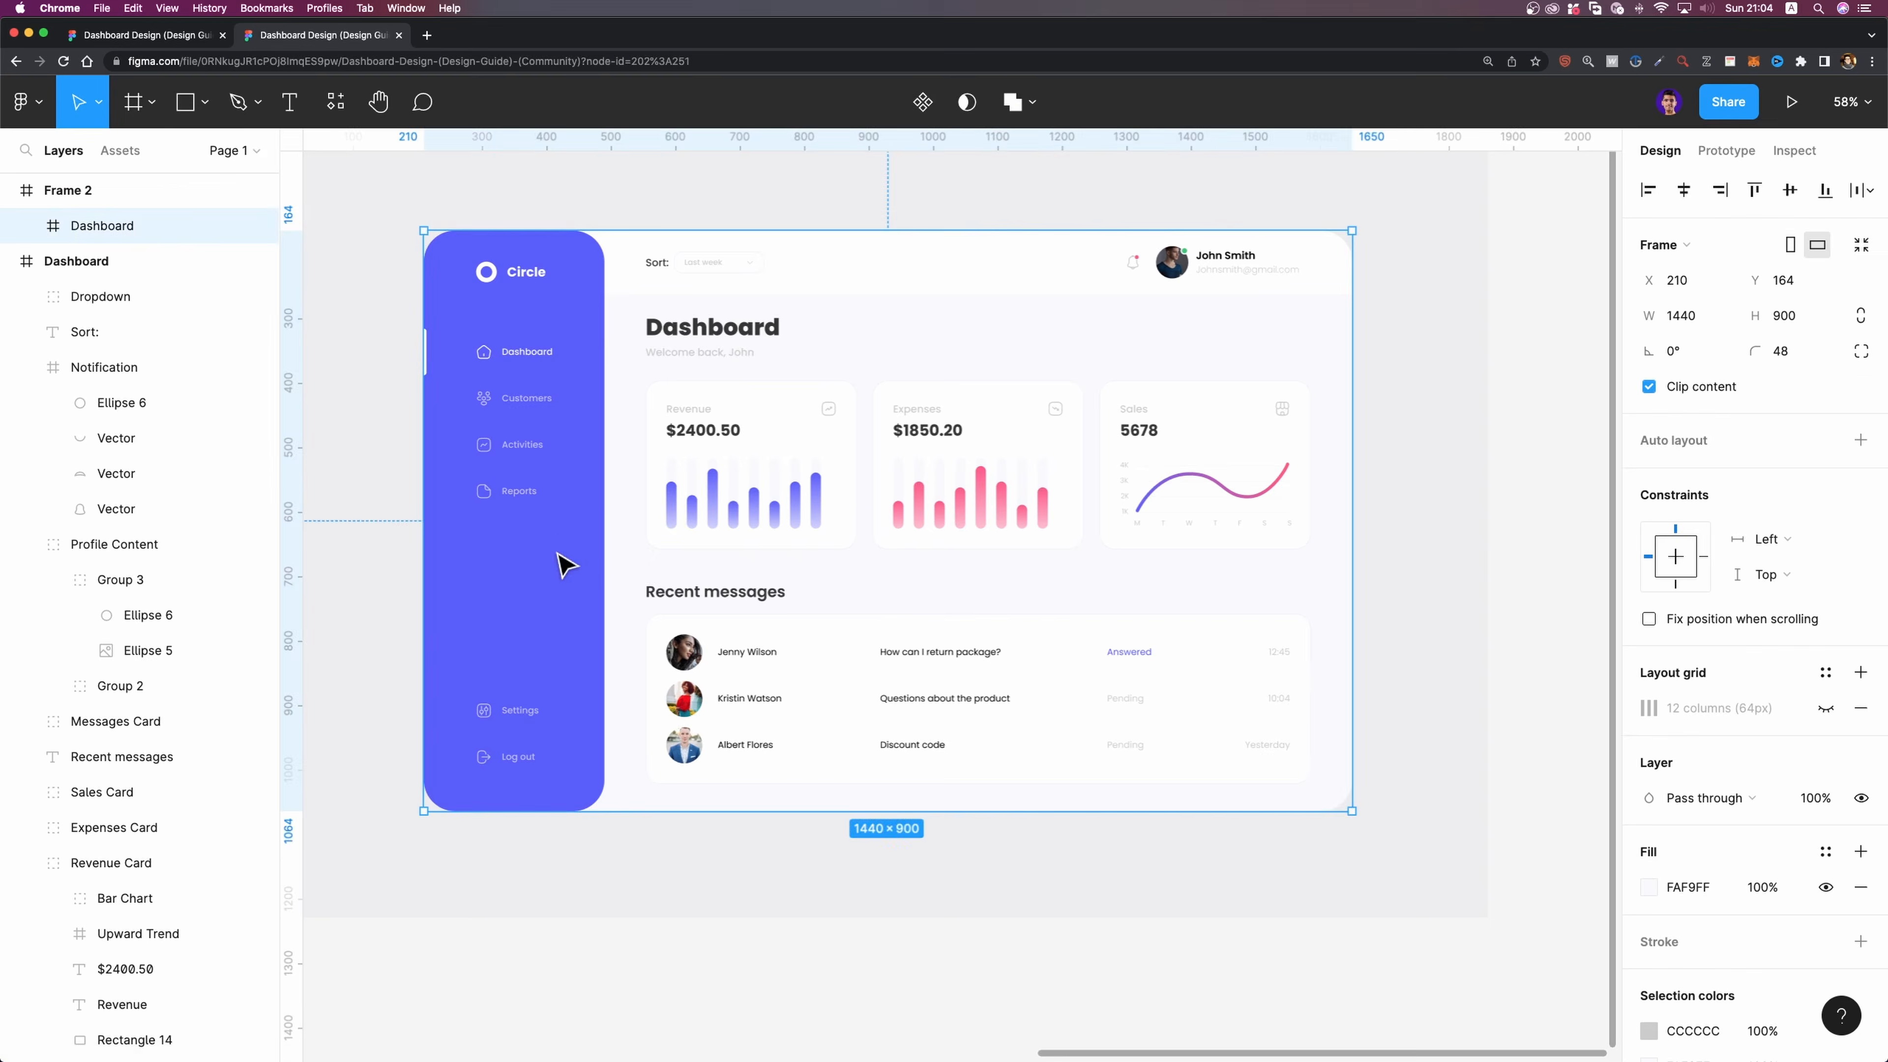
click(543, 518)
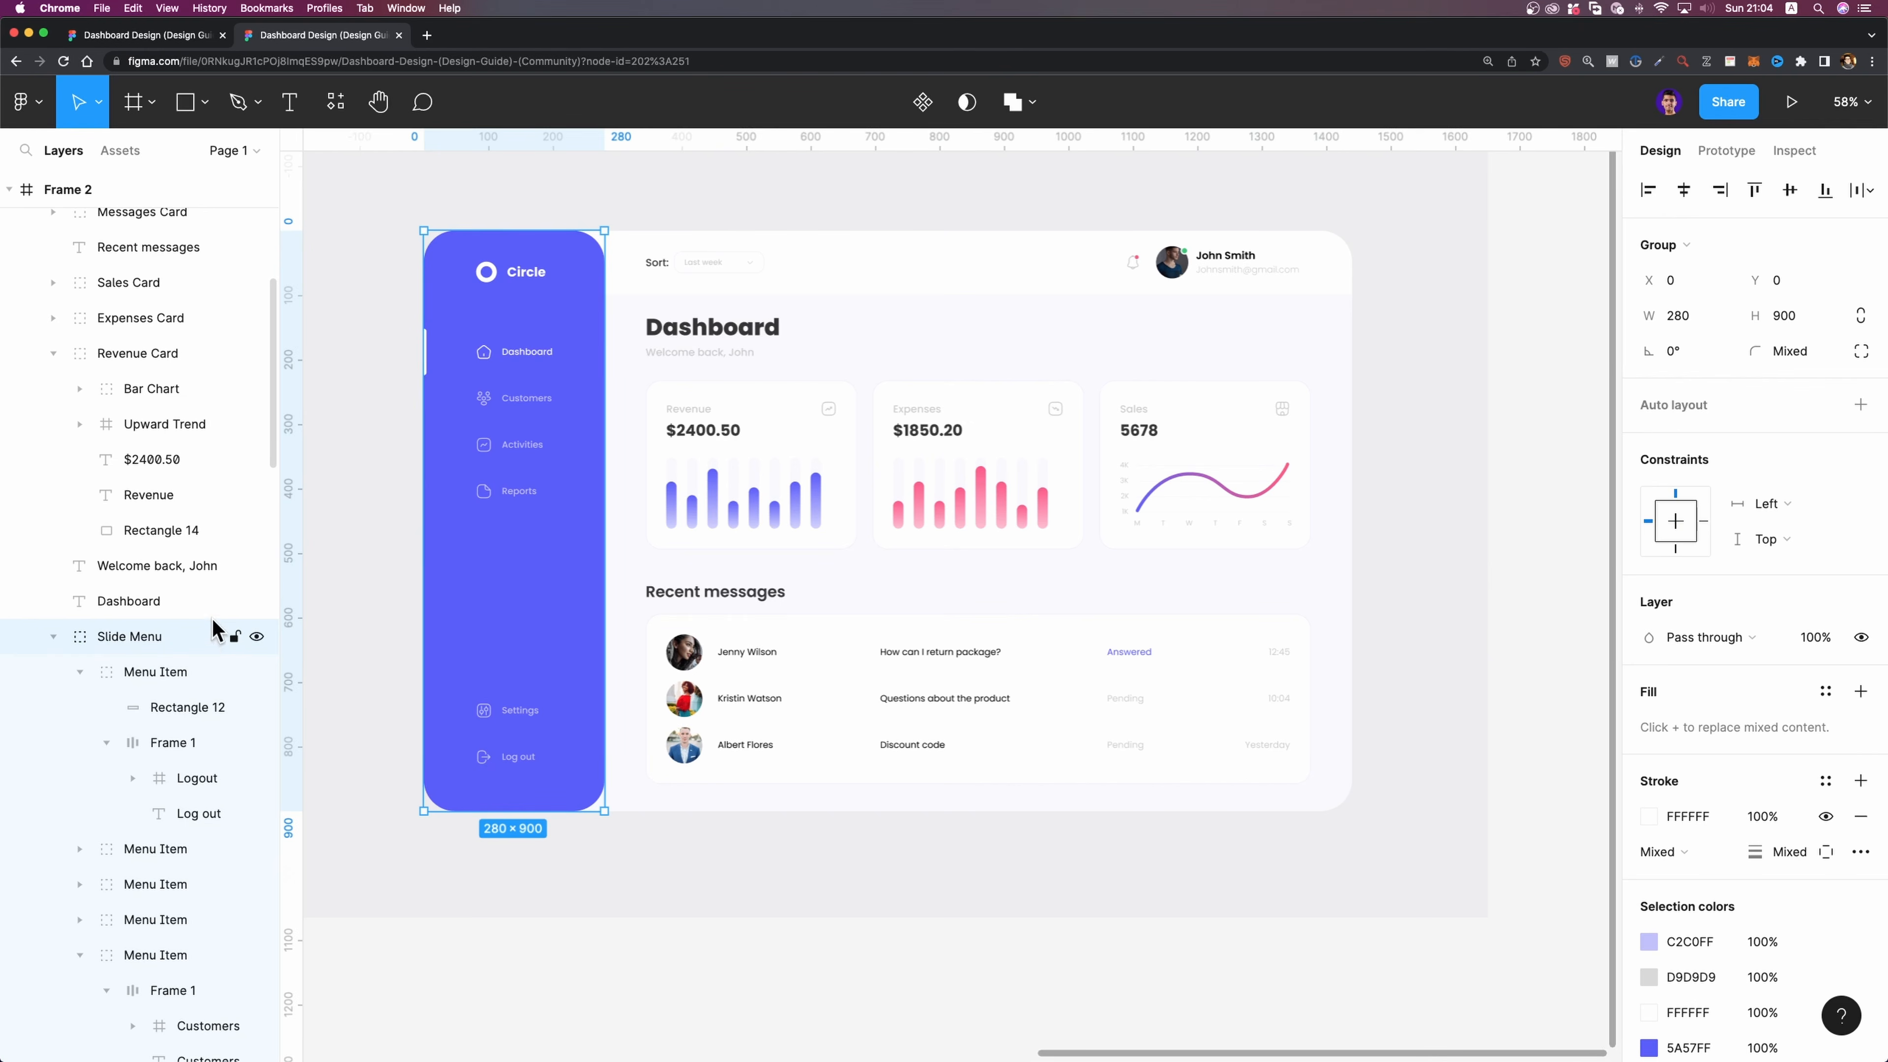
scroll(195, 602, up, 4)
click(53, 766)
scroll(140, 554, up, 6)
click(52, 509)
click(52, 332)
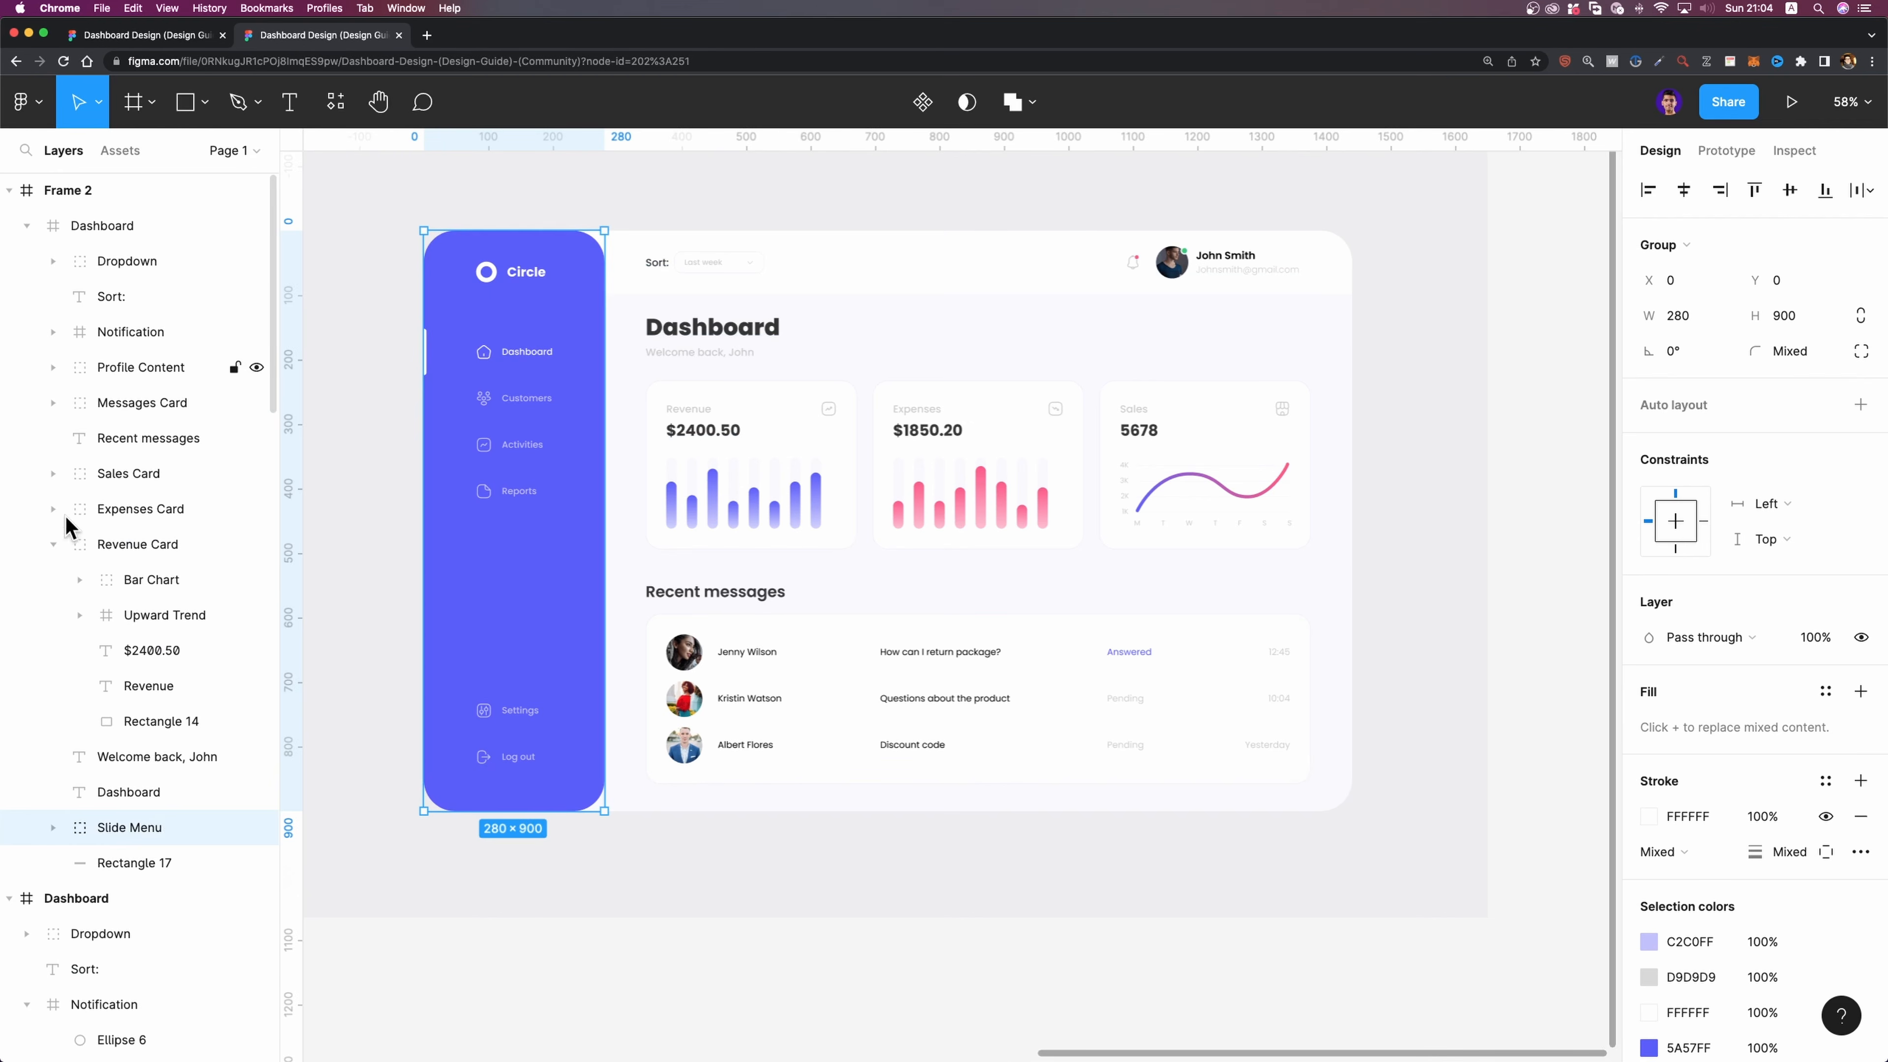
drag(70, 309, 67, 198)
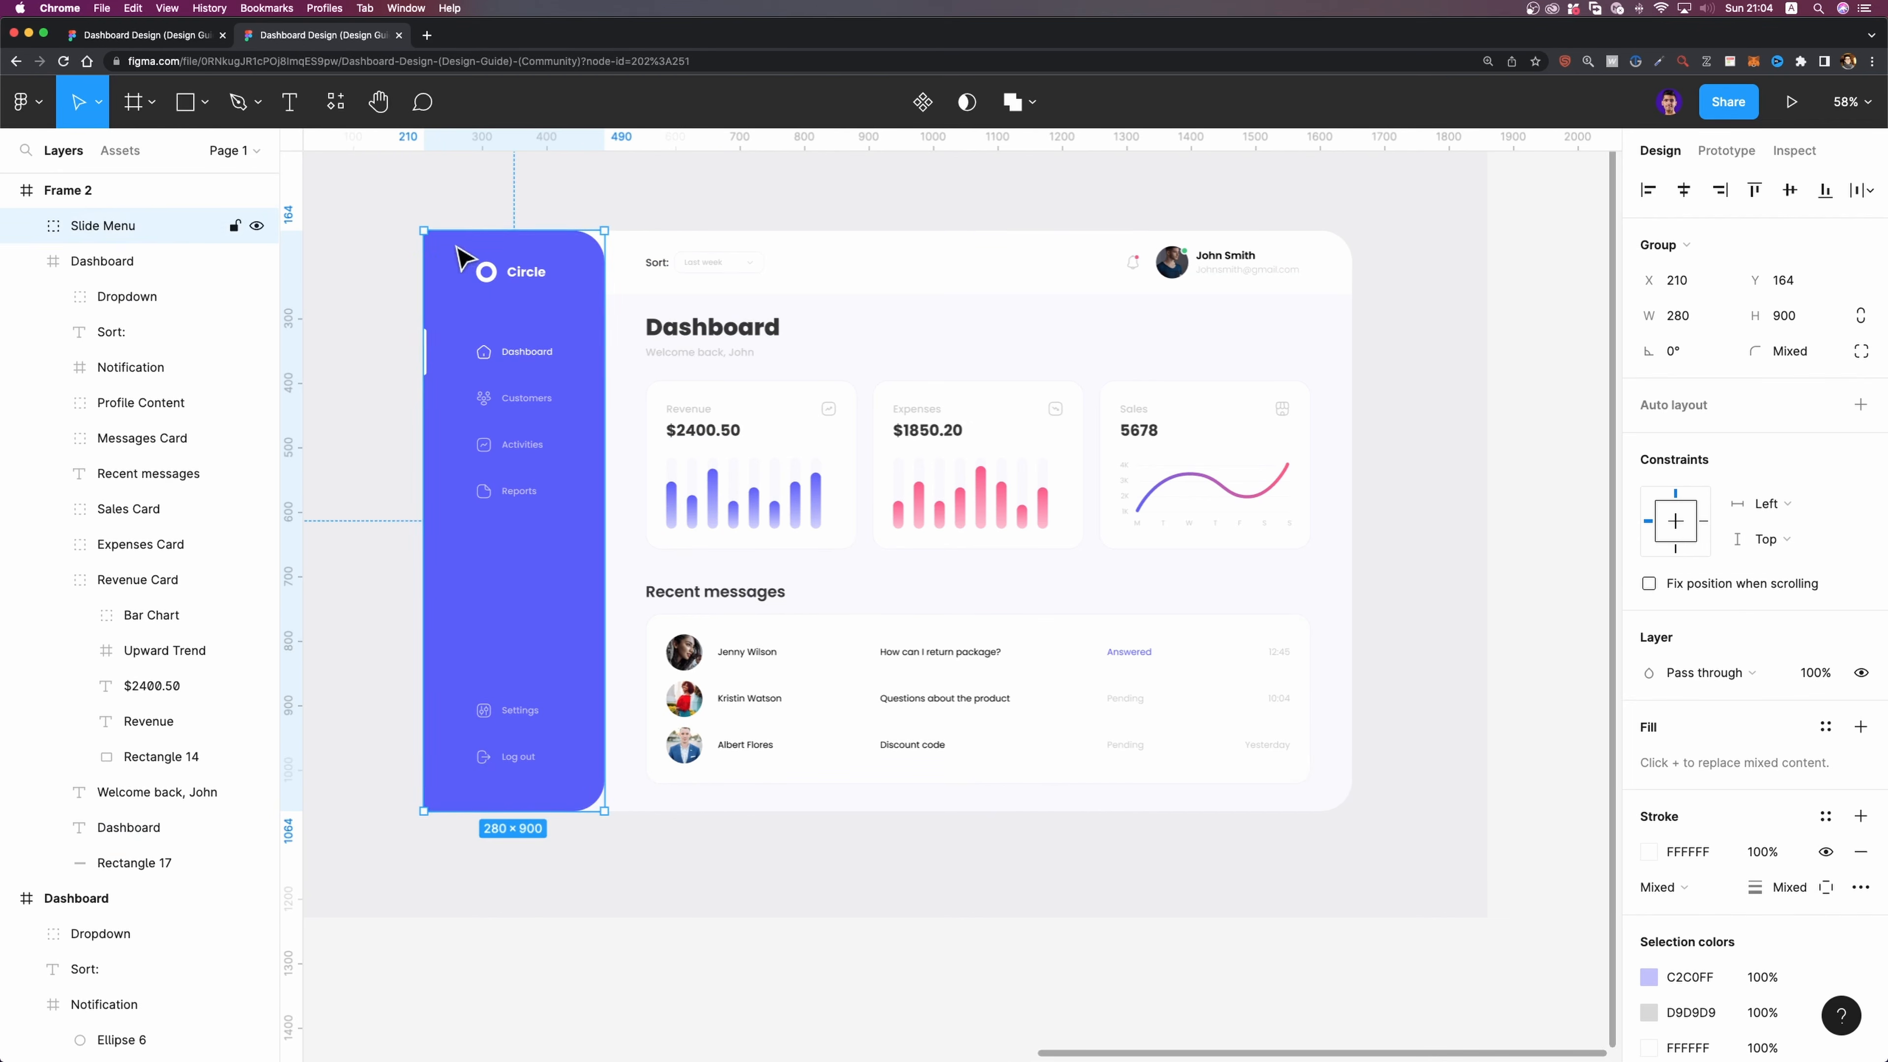
Set the two square corners of the Slide Menu's background rectangle to a radius of 48 so all four are rounded.
double_click(438, 274)
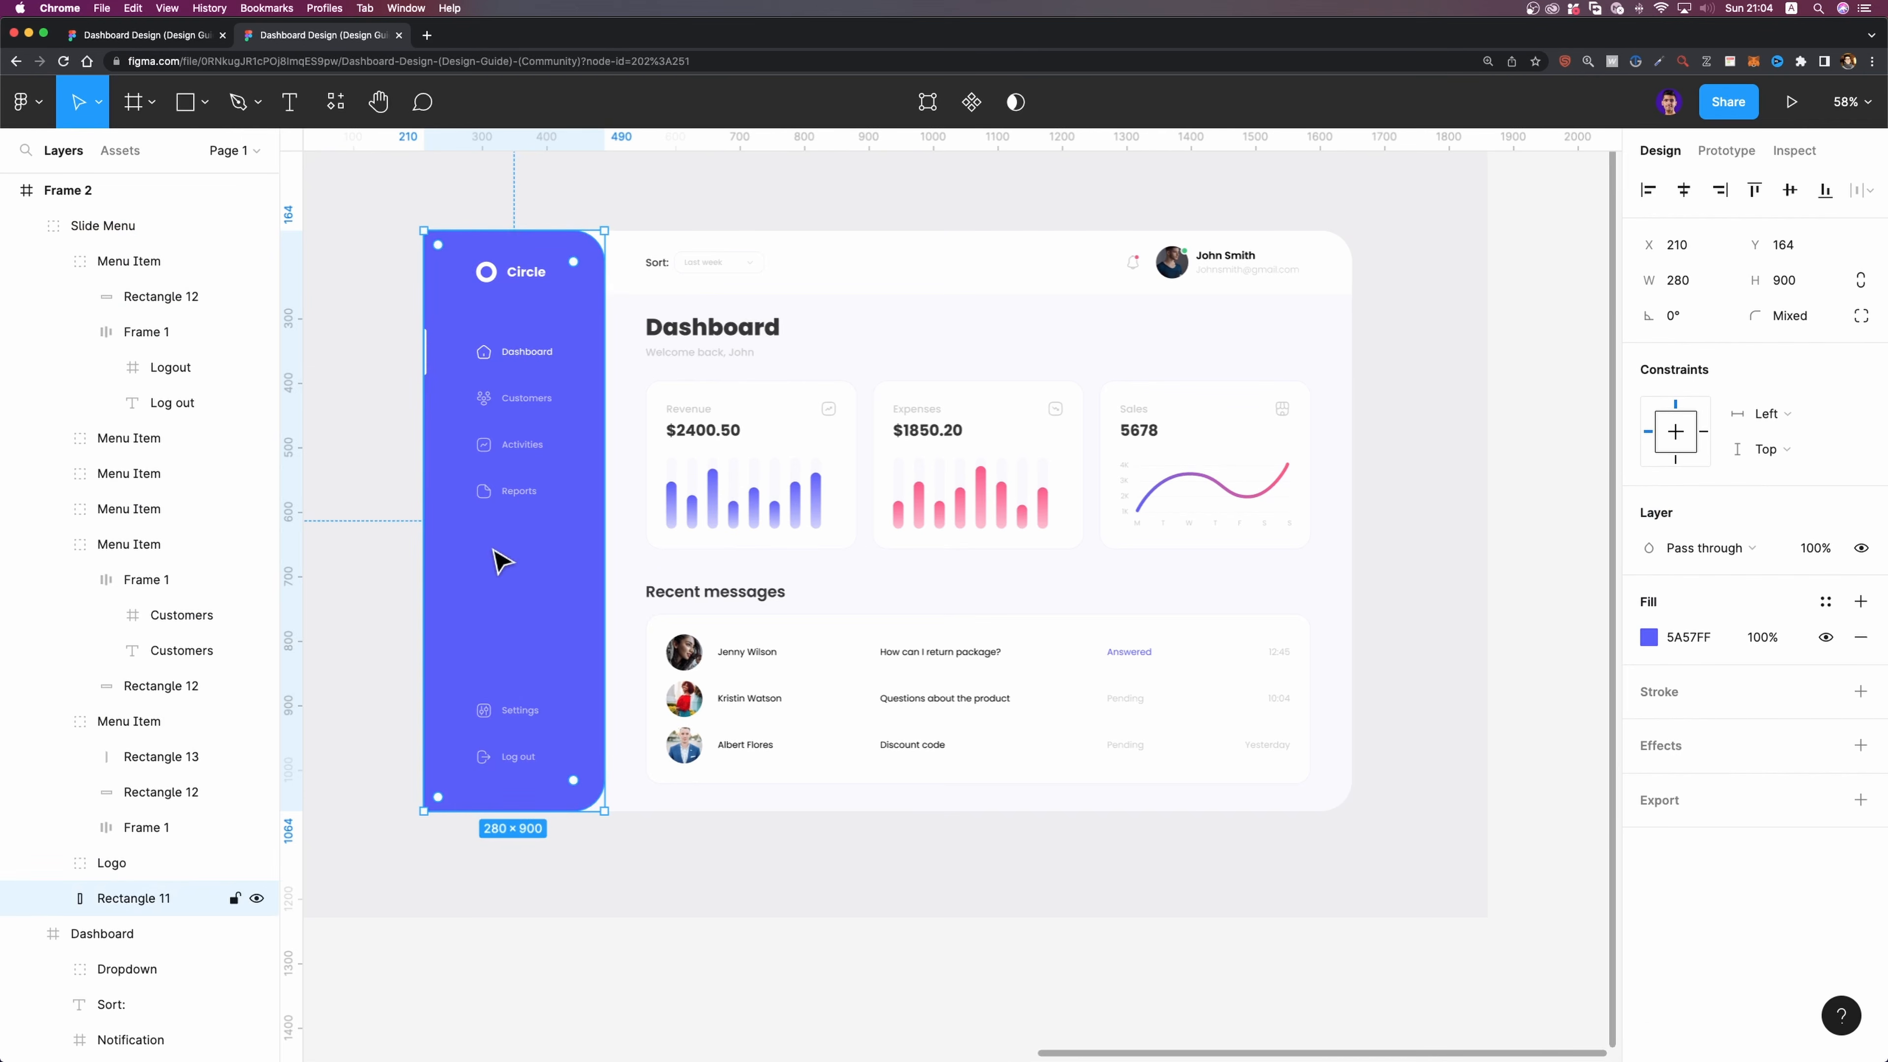
click(1862, 316)
click(1672, 351)
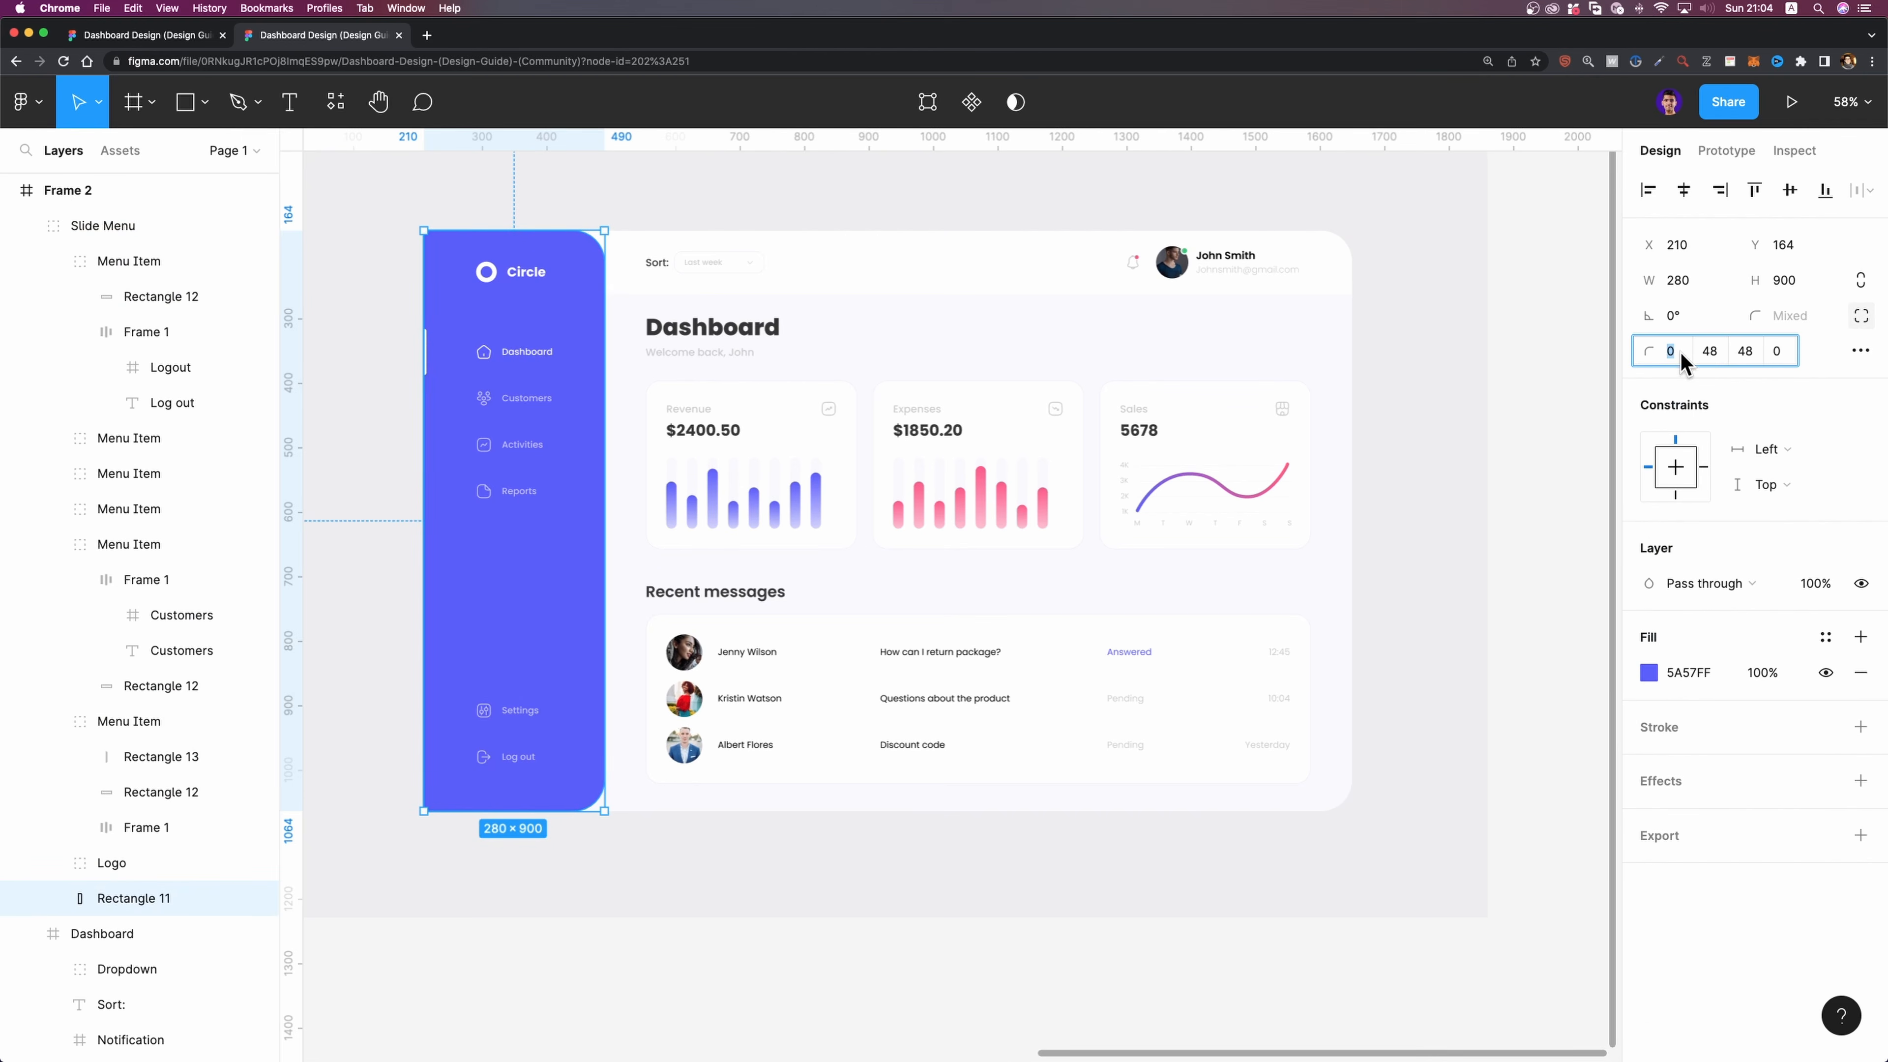
text(48)
key(Return)
click(1791, 353)
key(Return)
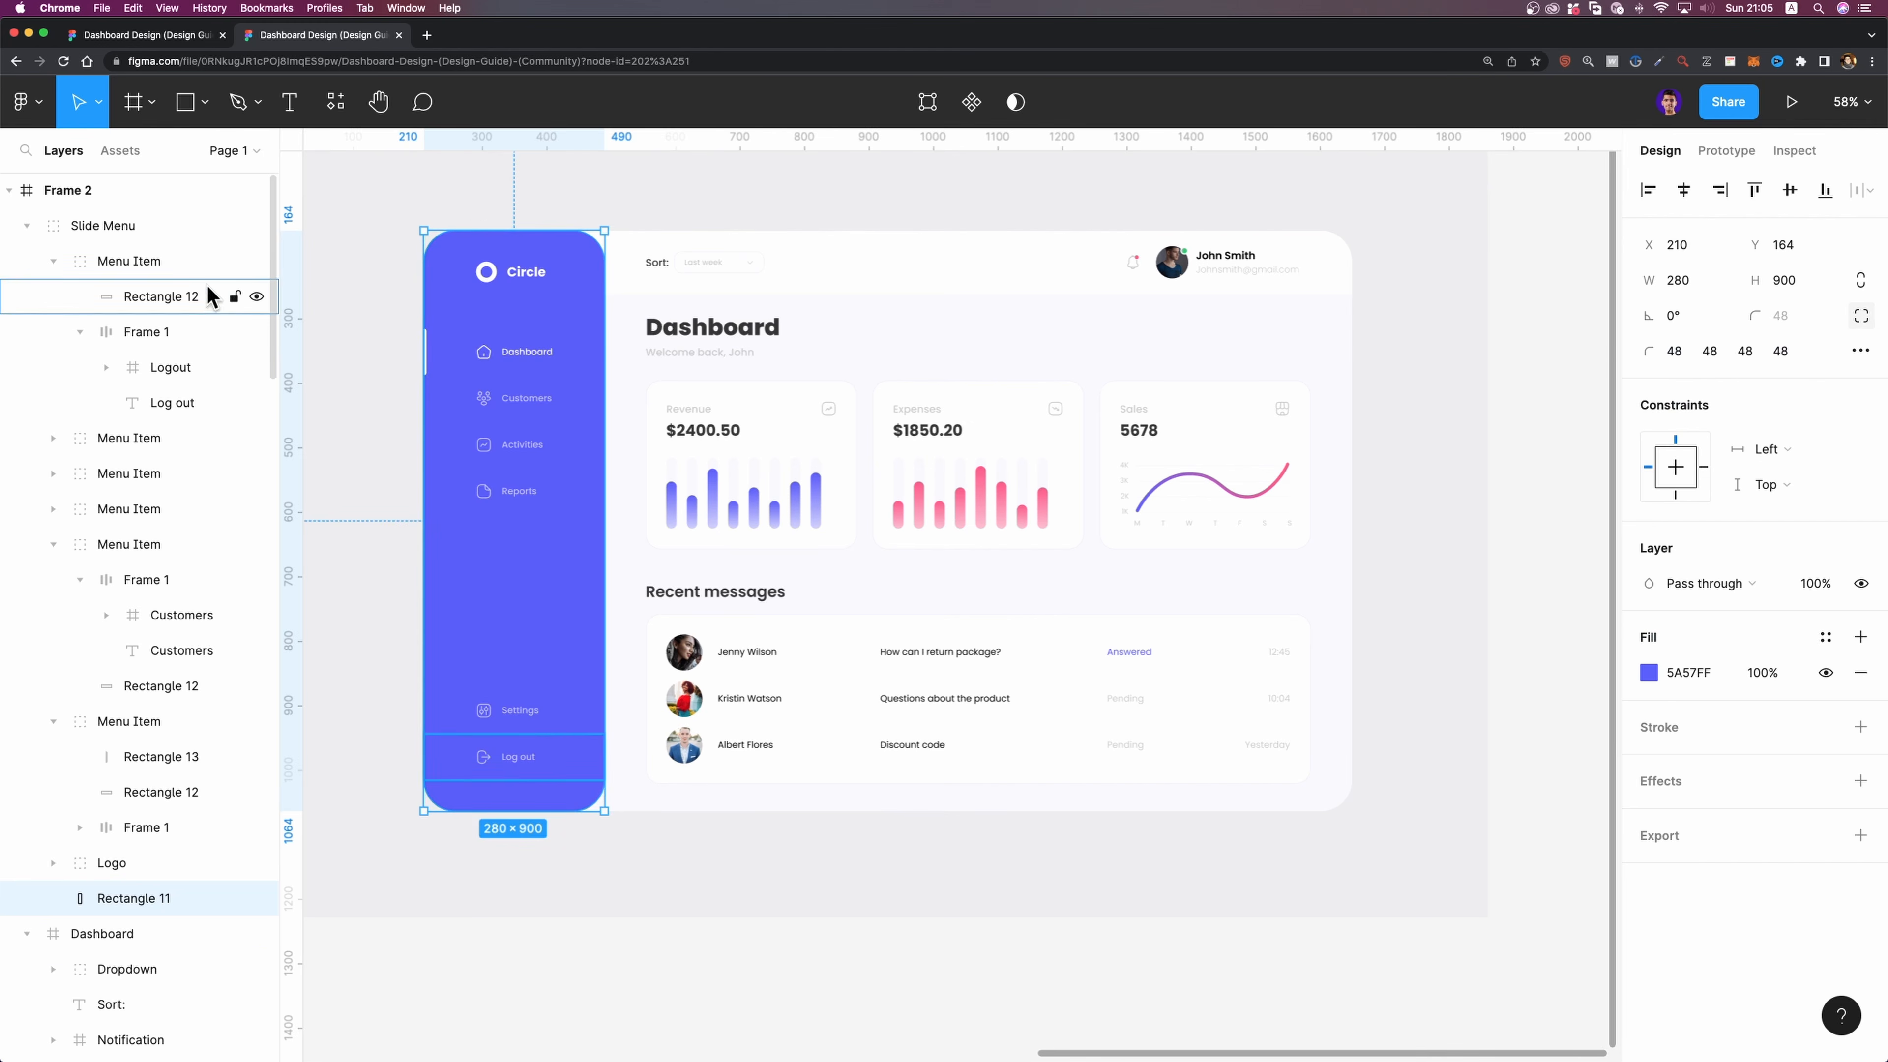
Collapse the Slide Menu group and offset it up and to the left of the copied Dashboard, to about X 198, Y 128.
click(46, 233)
click(28, 226)
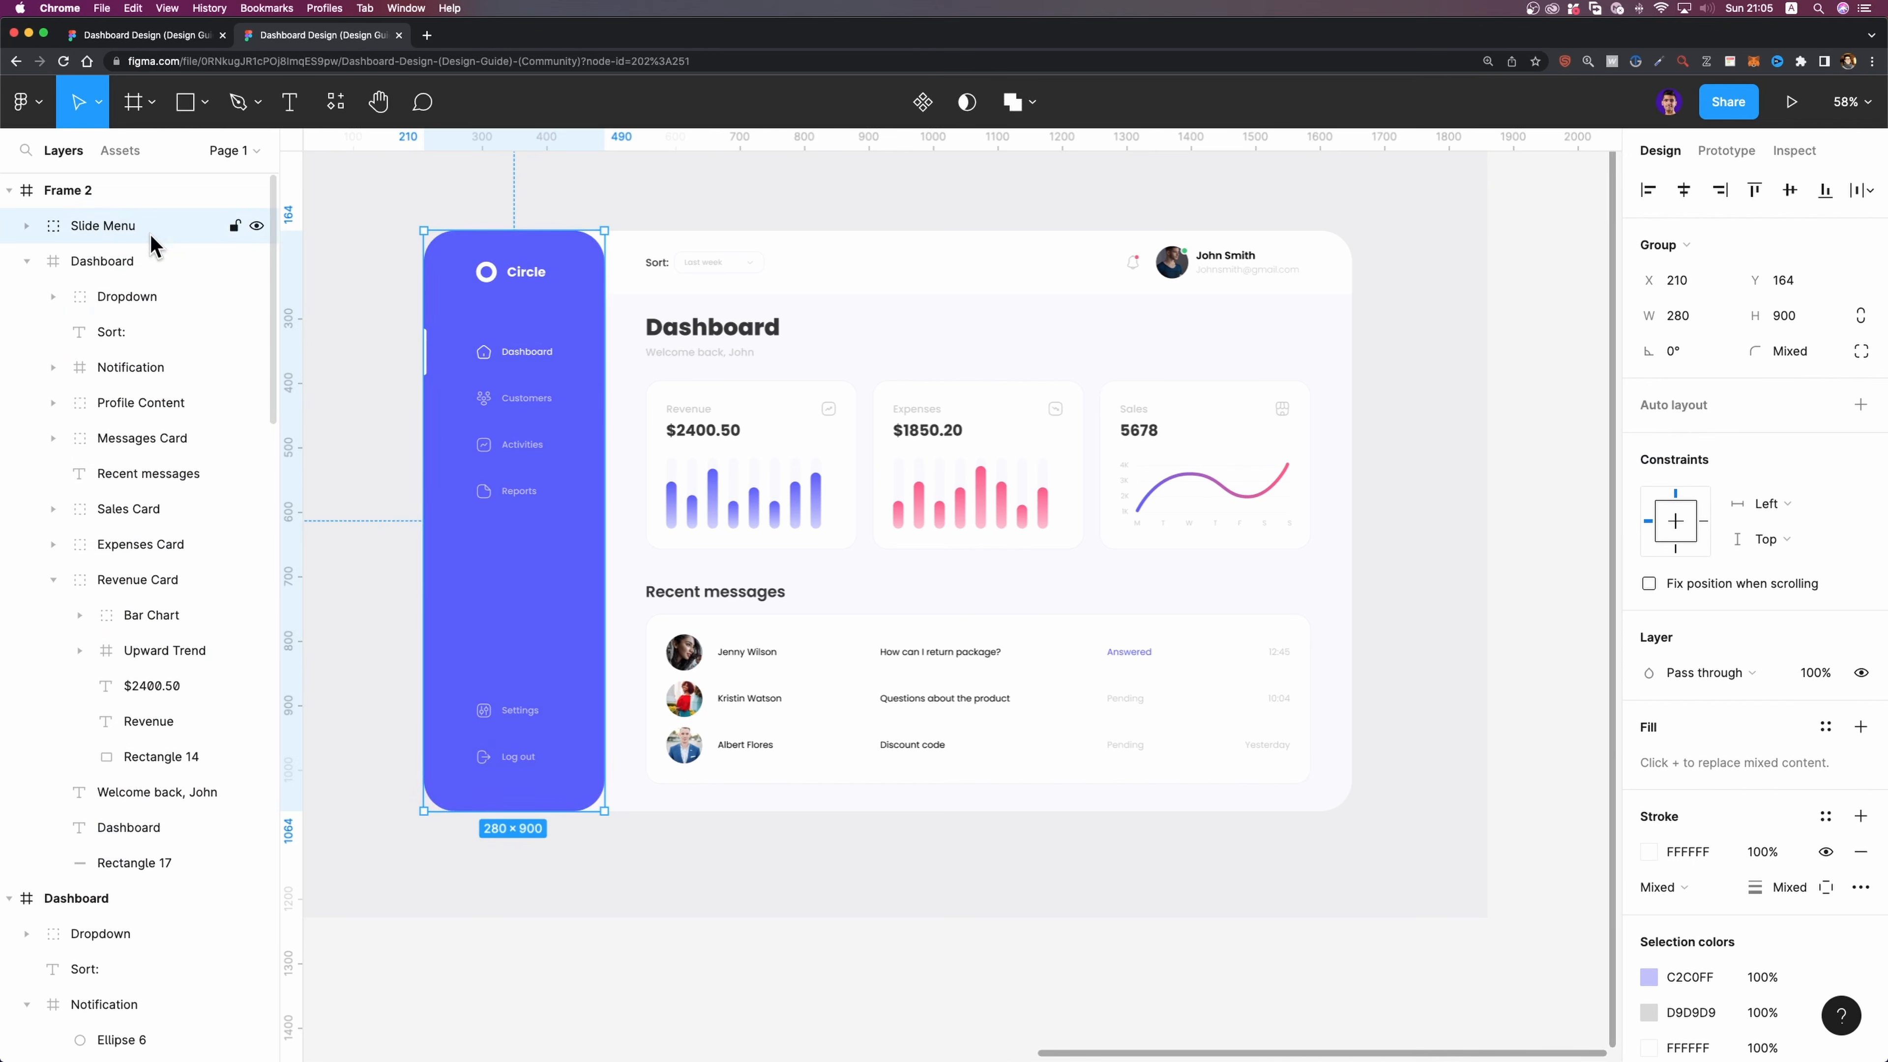
mouse_move(556, 364)
mouse_down()
mouse_move(529, 348)
mouse_move(549, 354)
mouse_up()
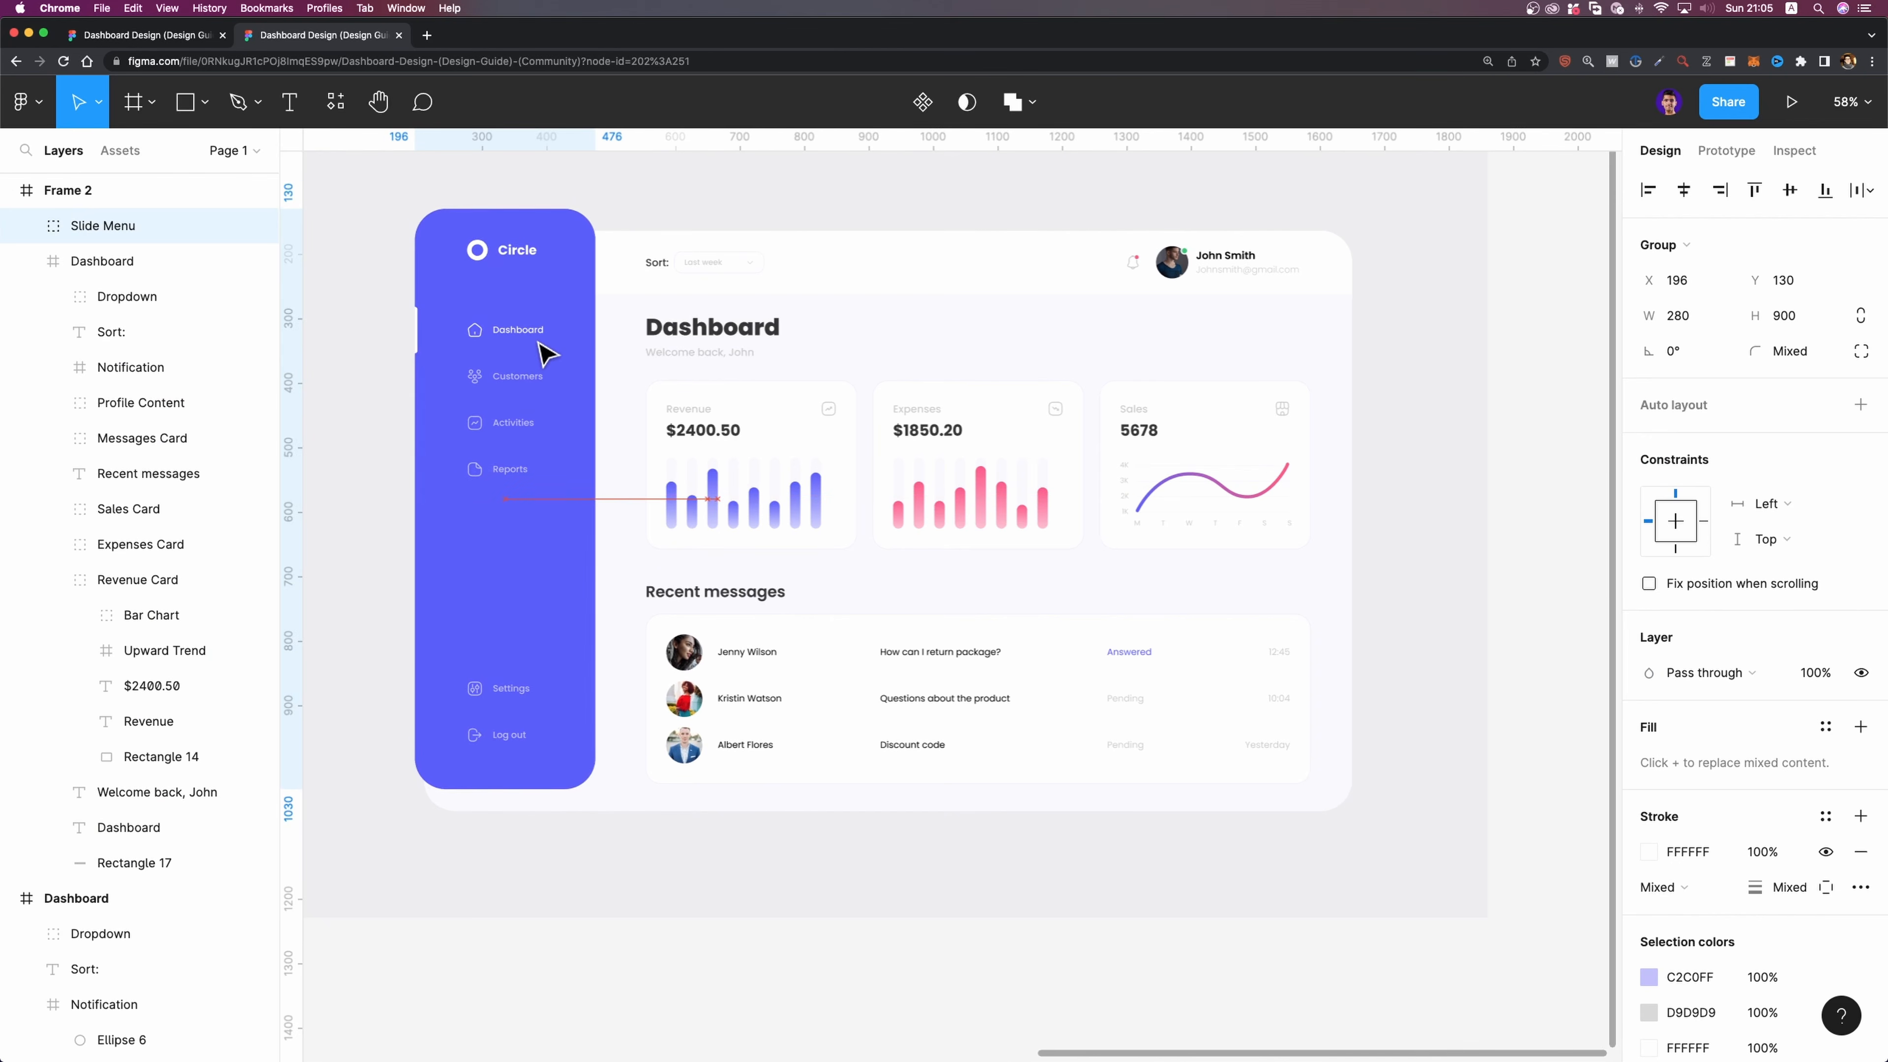
scroll(1758, 725, down, 3)
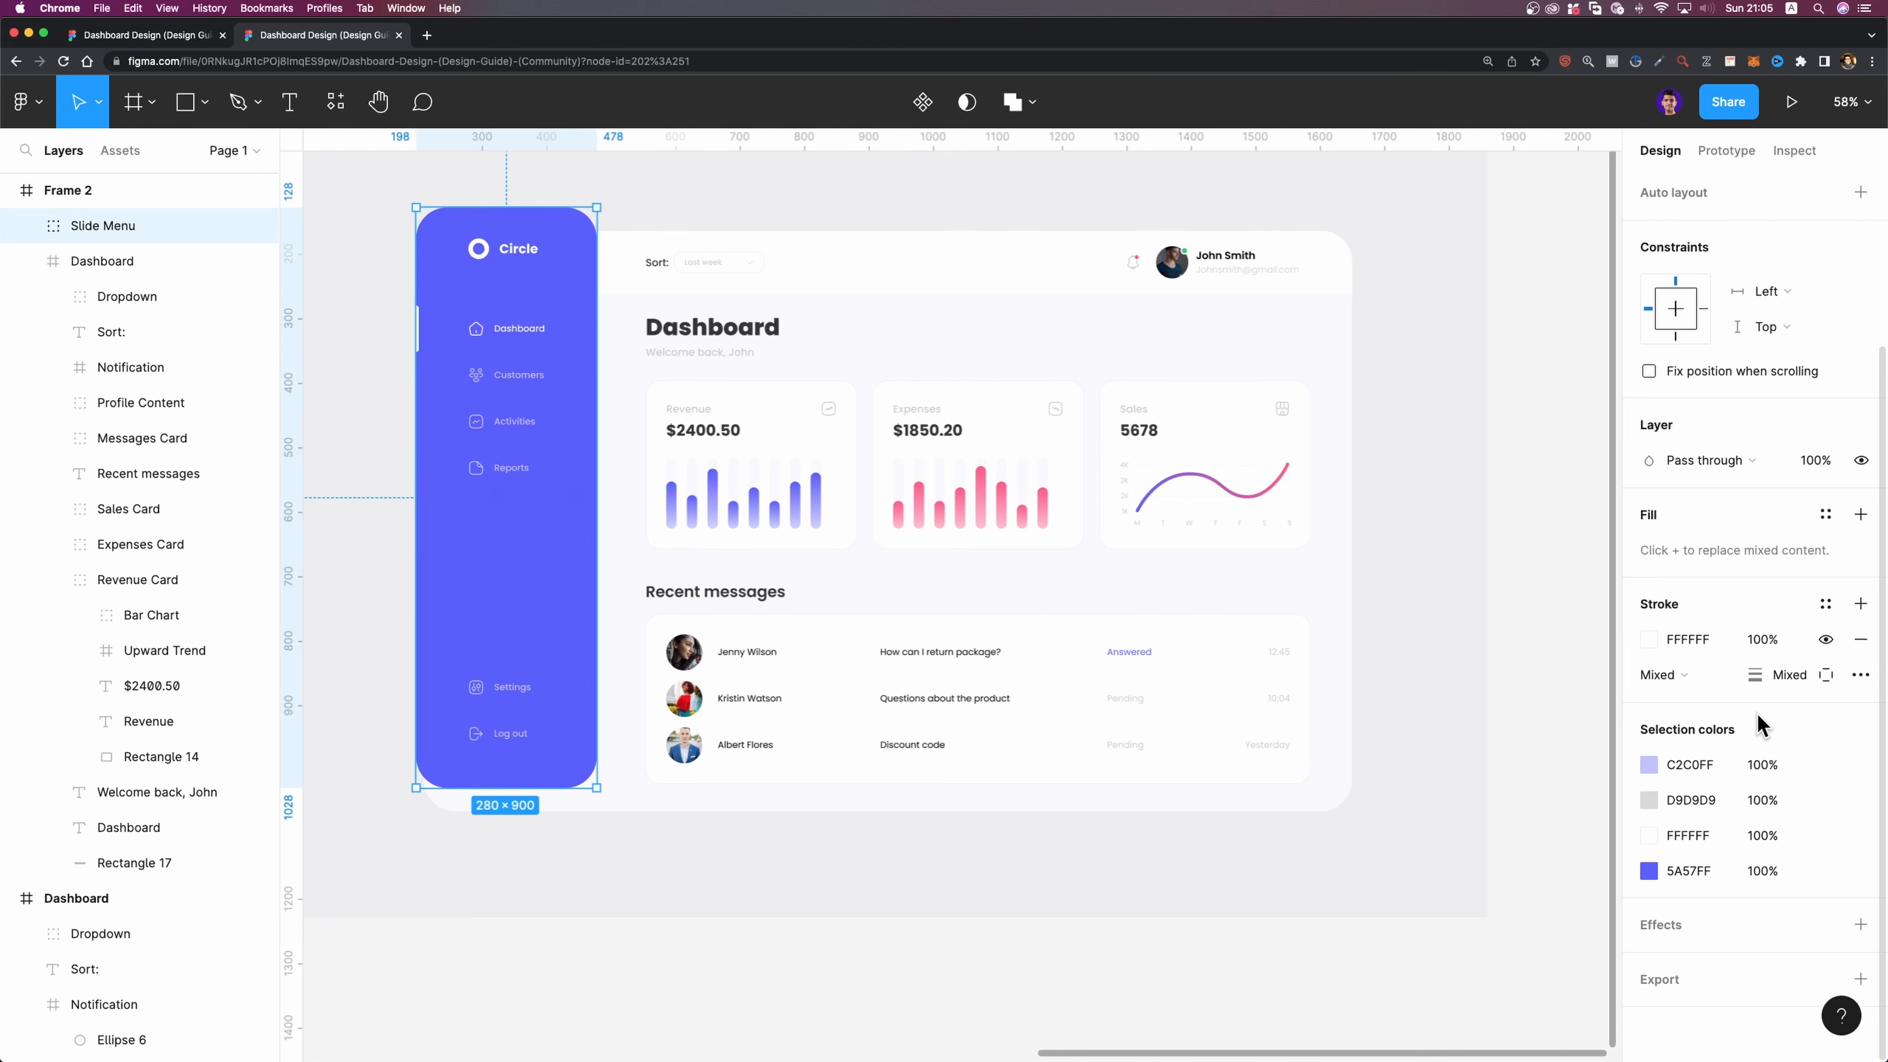
Add a drop shadow to the Slide Menu in the sidebar's purple 5A57FF, sampled from the canvas, at 10% opacity.
click(1860, 925)
scroll(1772, 949, down, 1)
click(1649, 924)
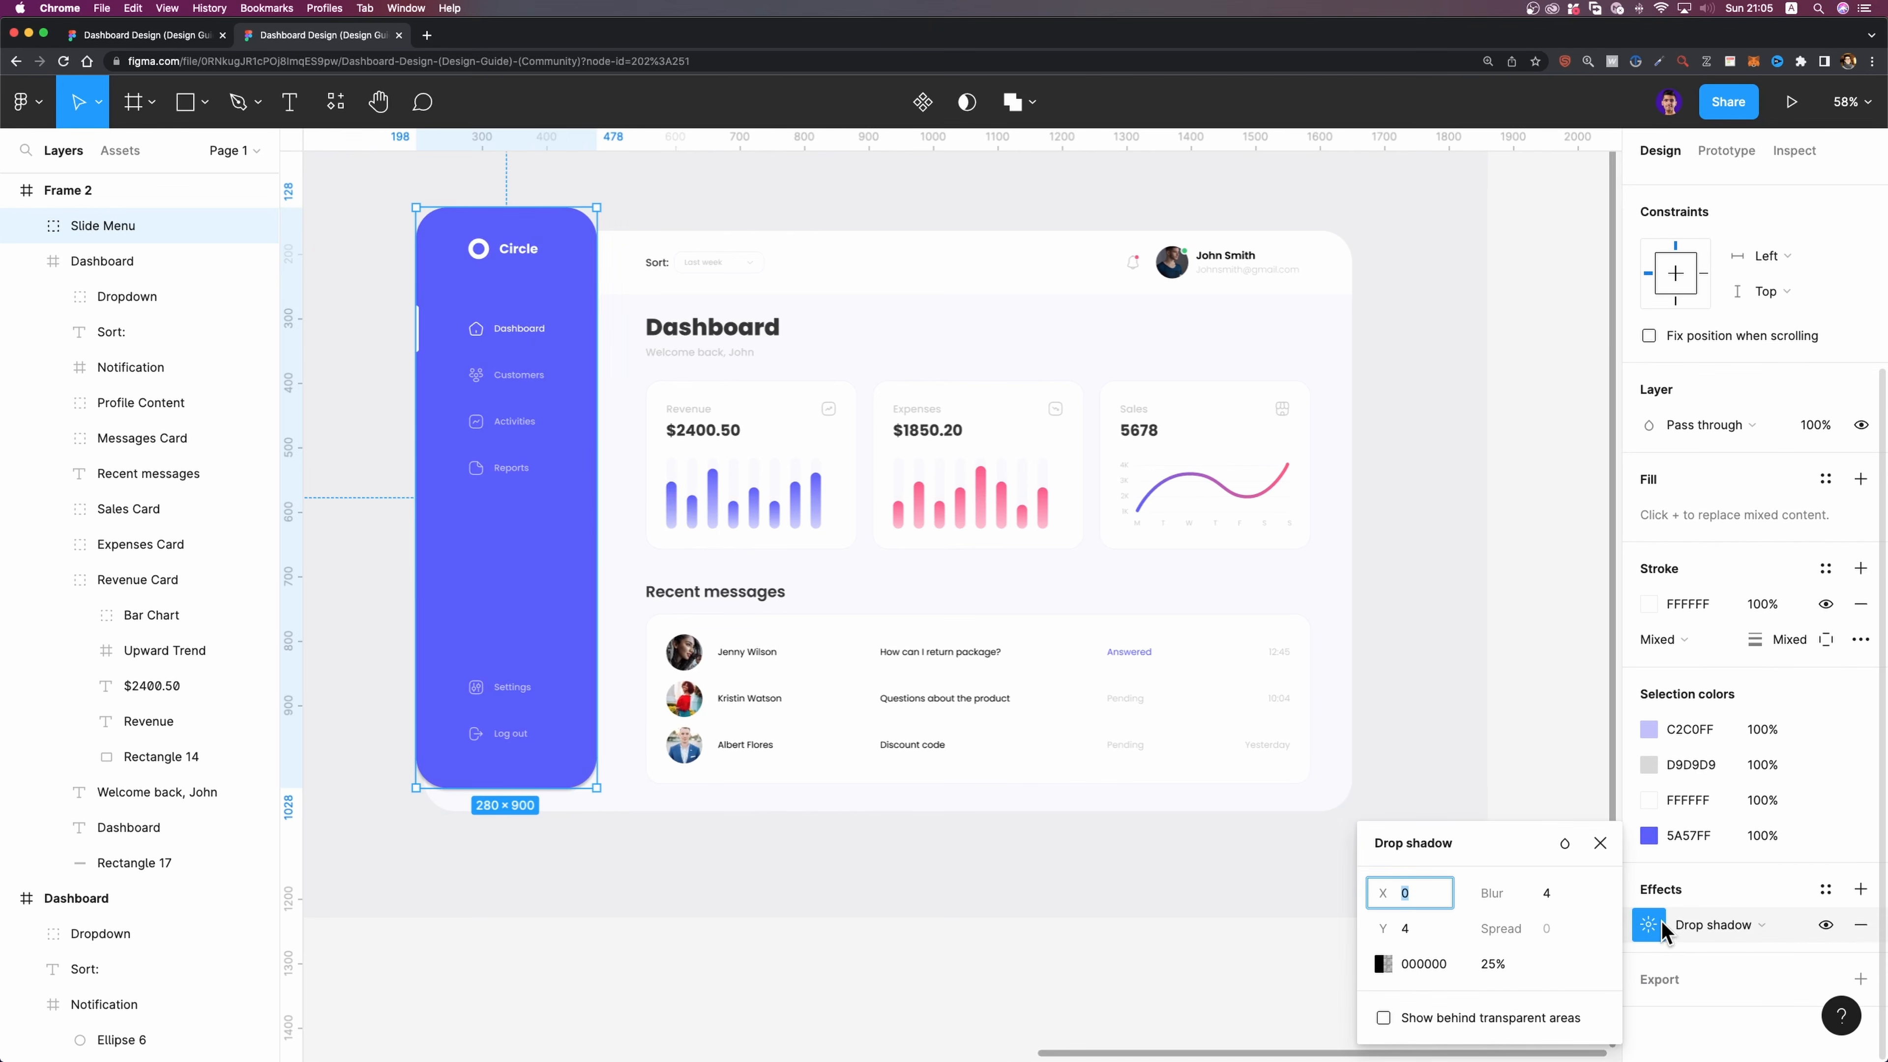
click(1384, 965)
click(1123, 814)
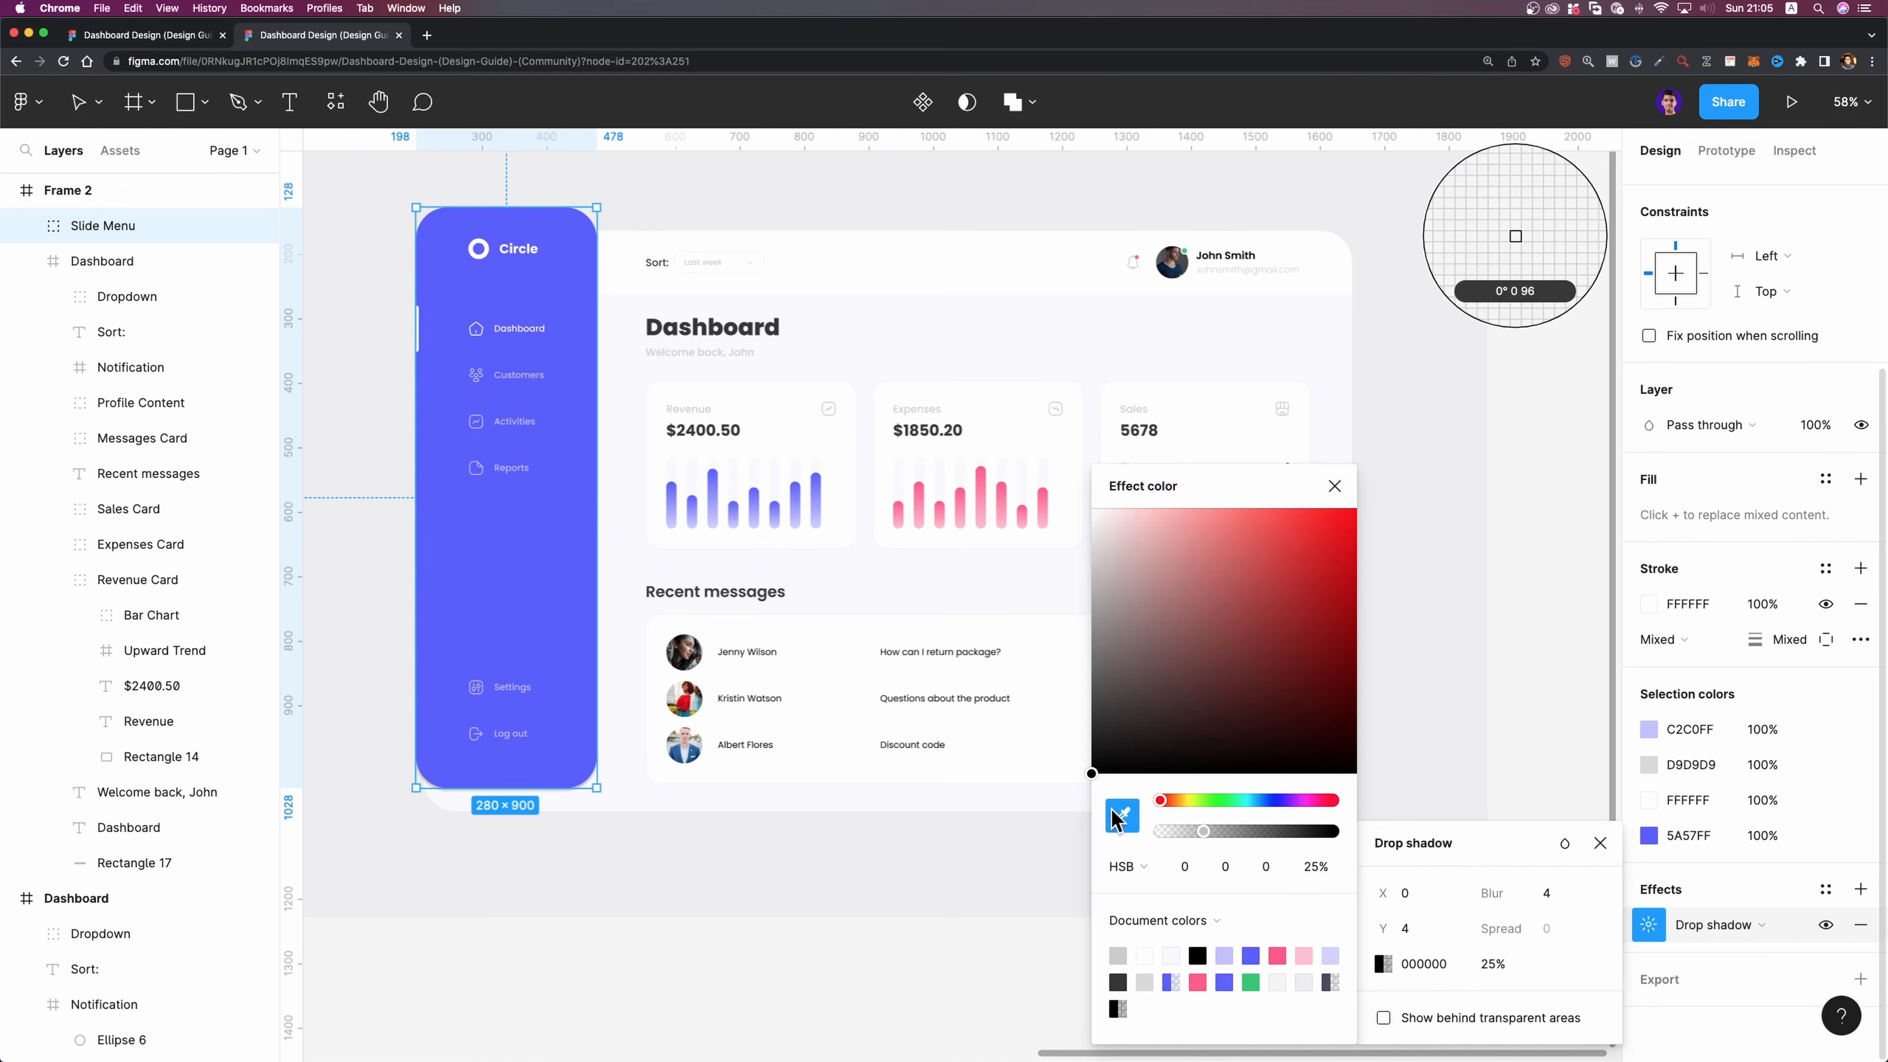
click(547, 540)
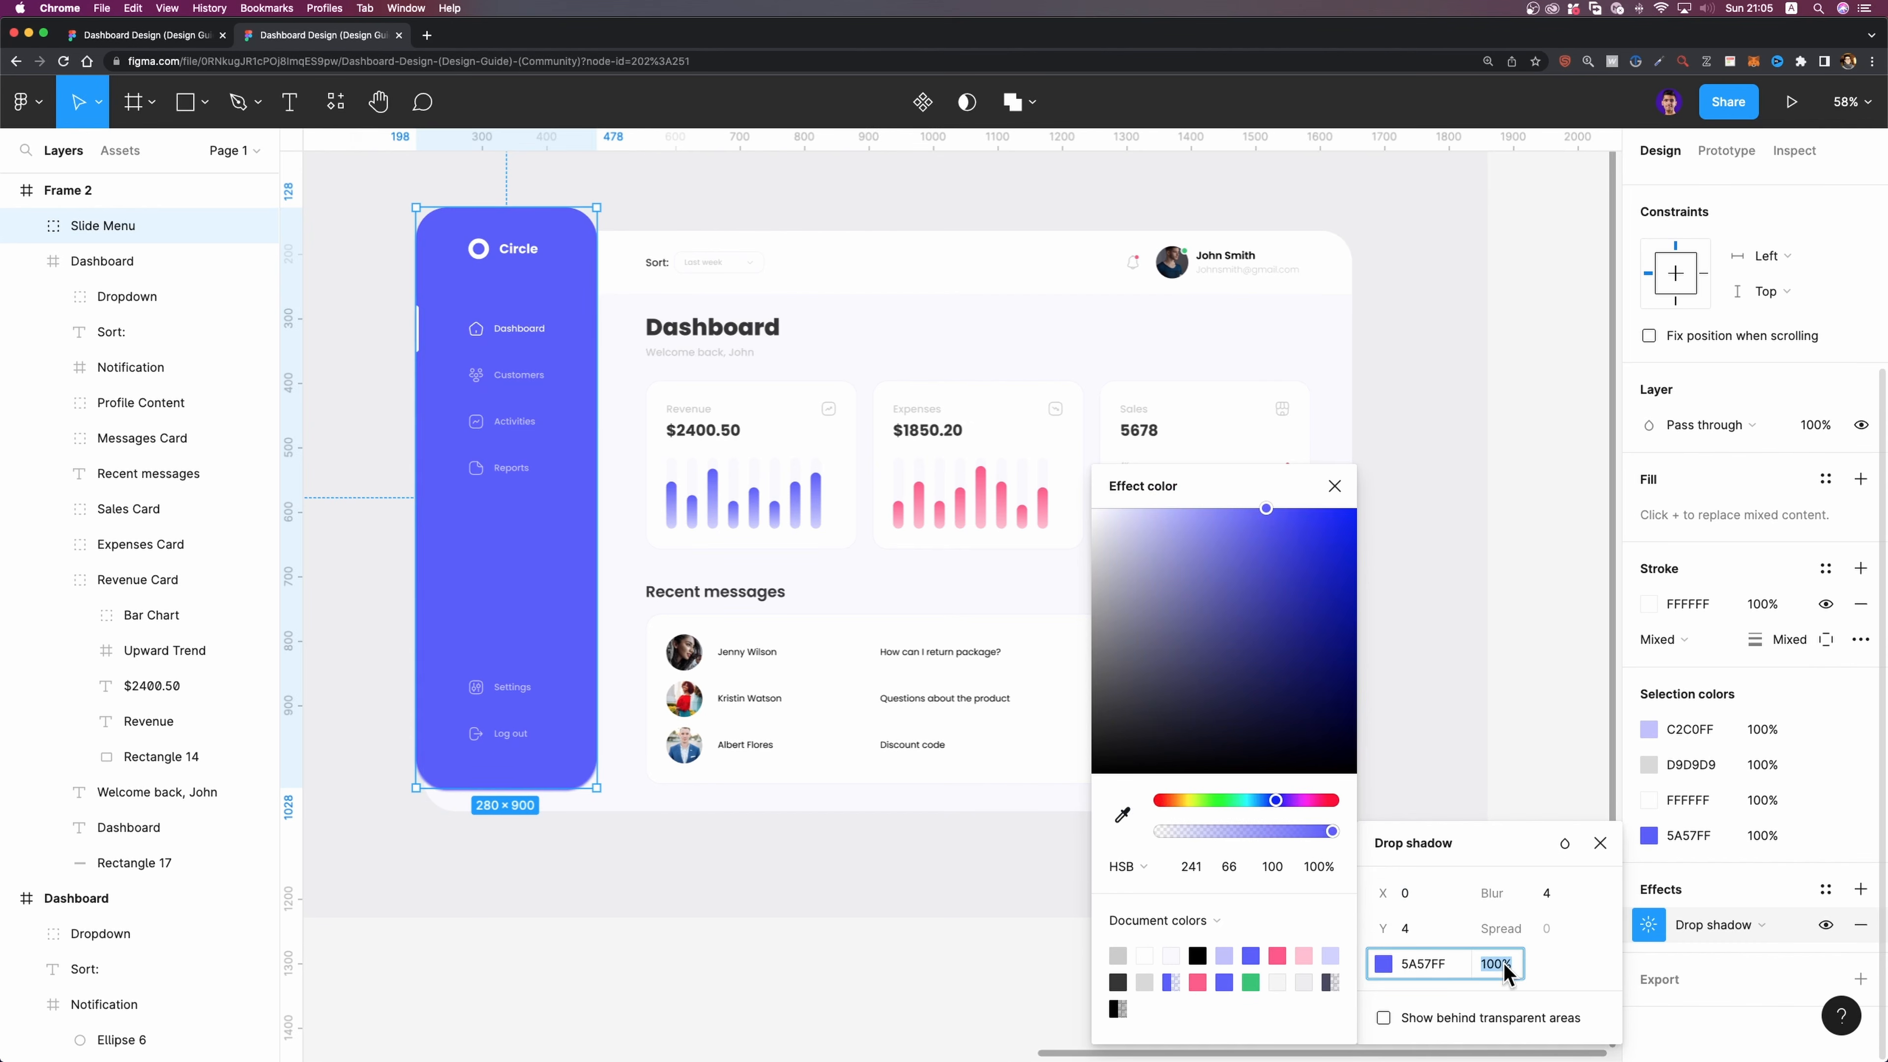
text(10)
key(Return)
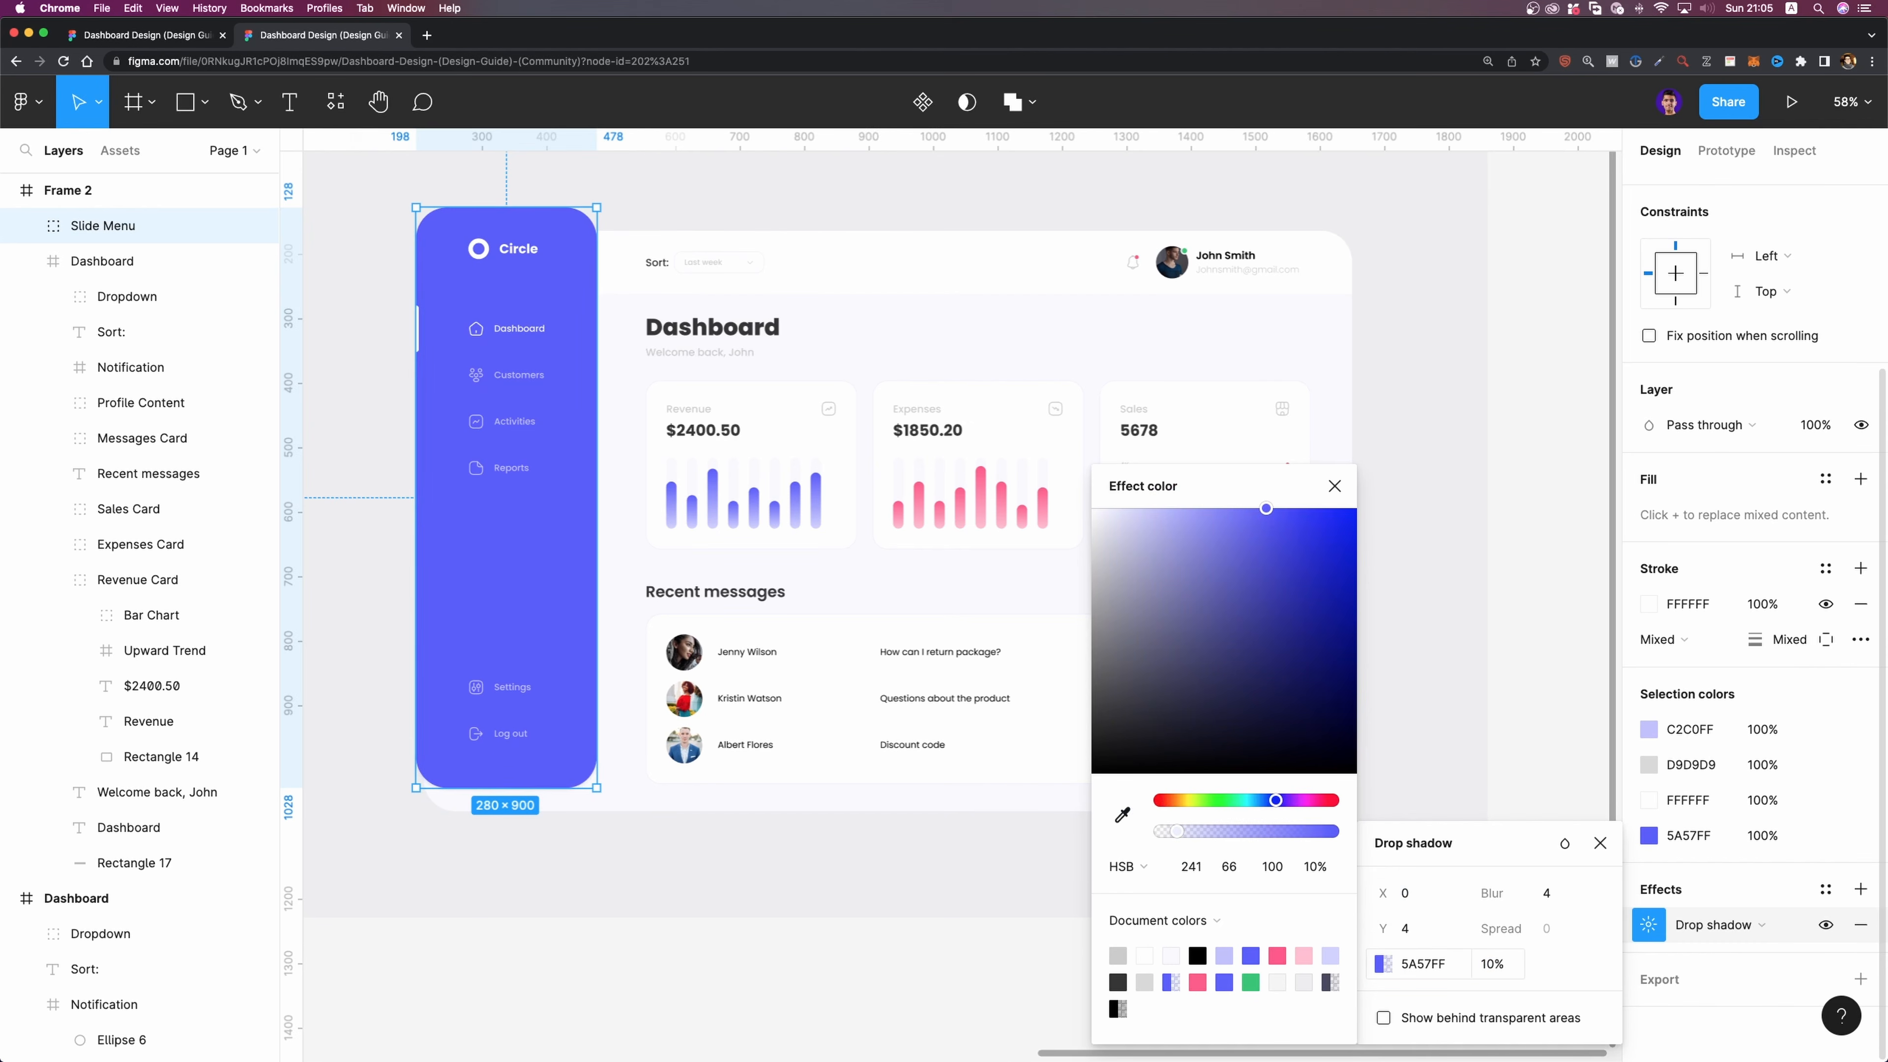
Set the Slide Menu shadow's blur to 50 and its Y offset to 25, and close the effect settings.
click(1549, 895)
click(1394, 935)
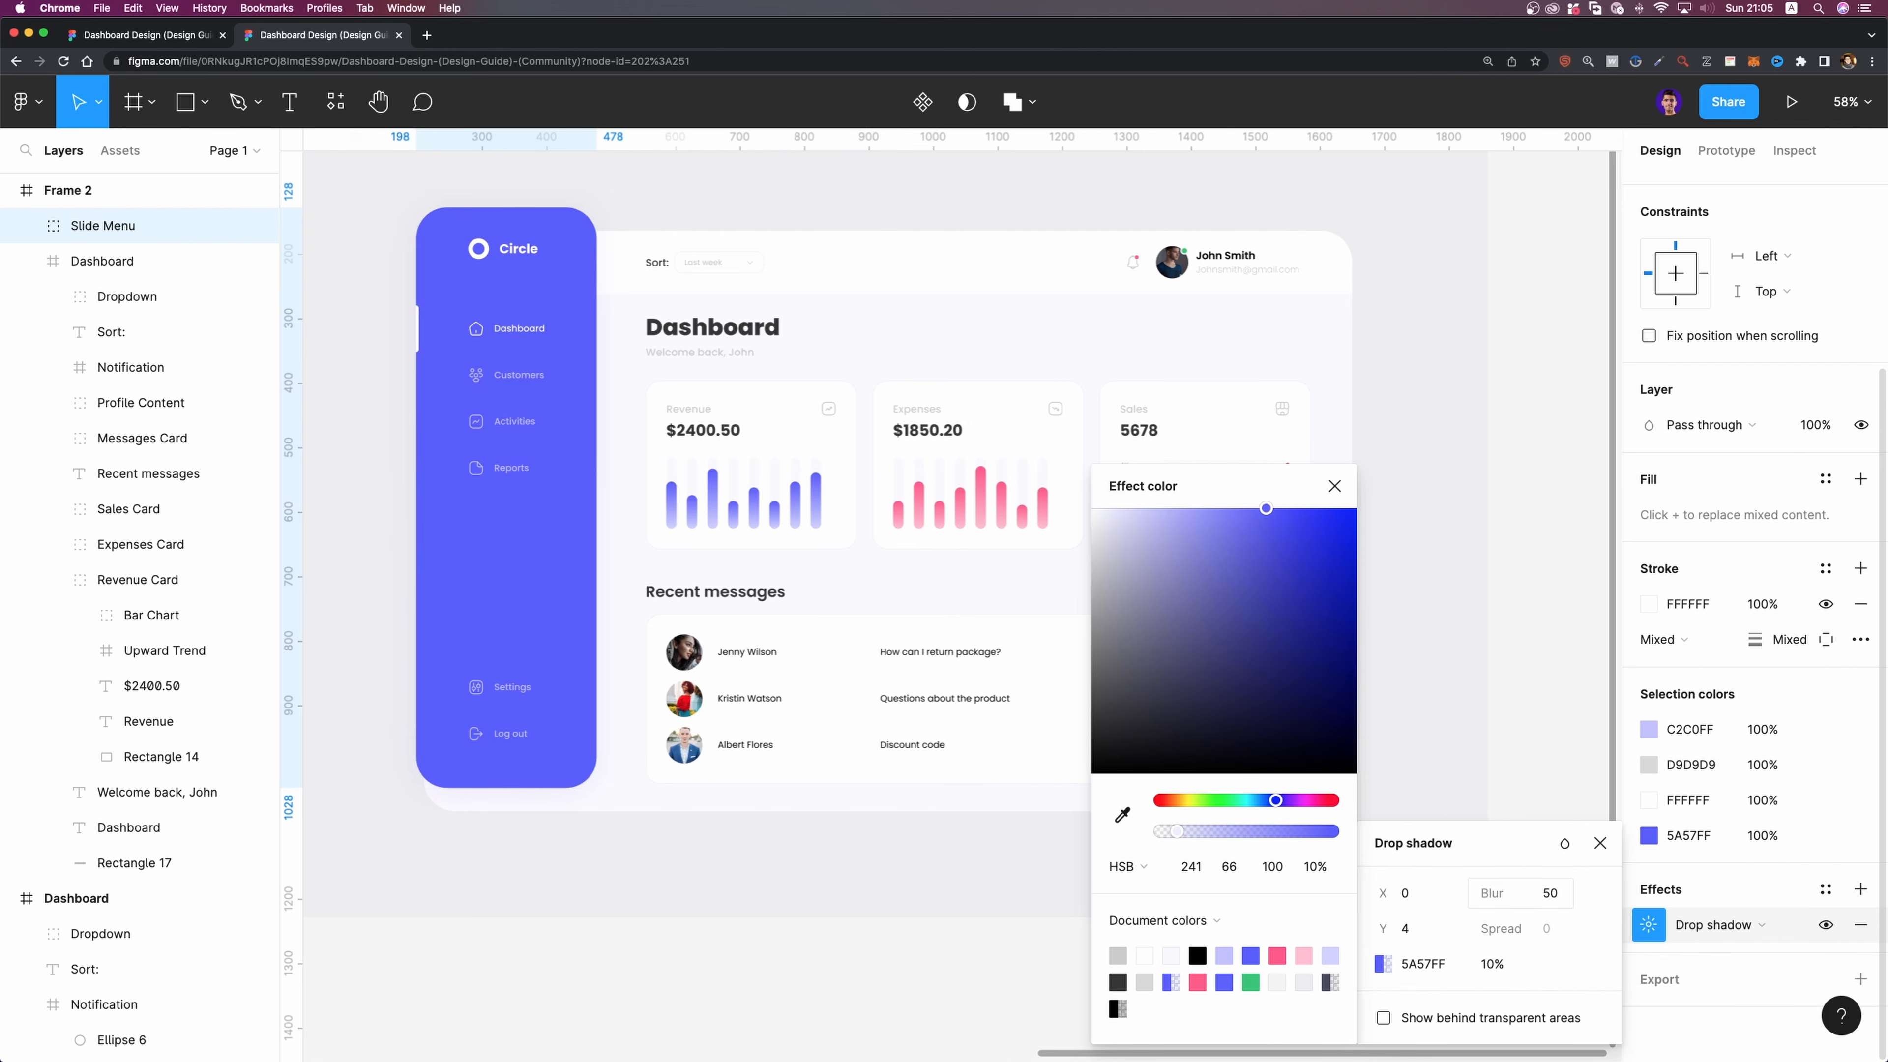
text(25)
key(Return)
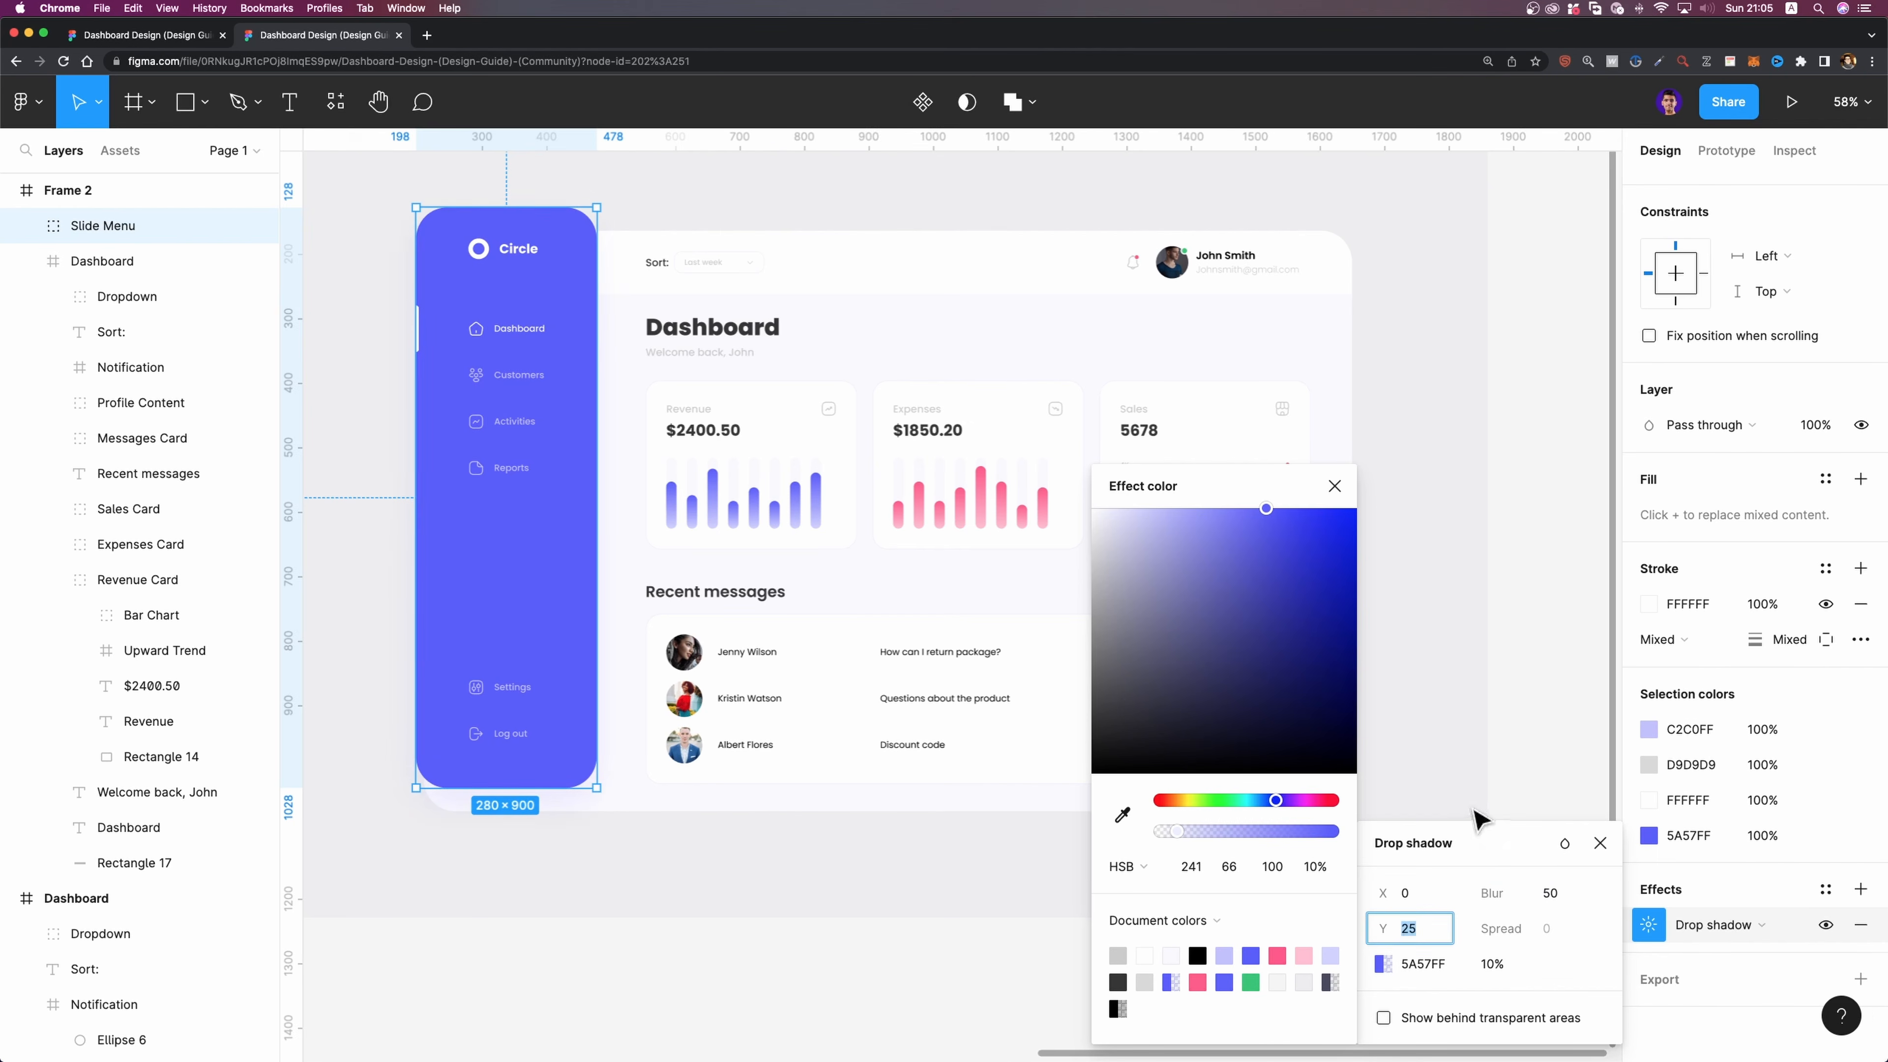
click(1601, 844)
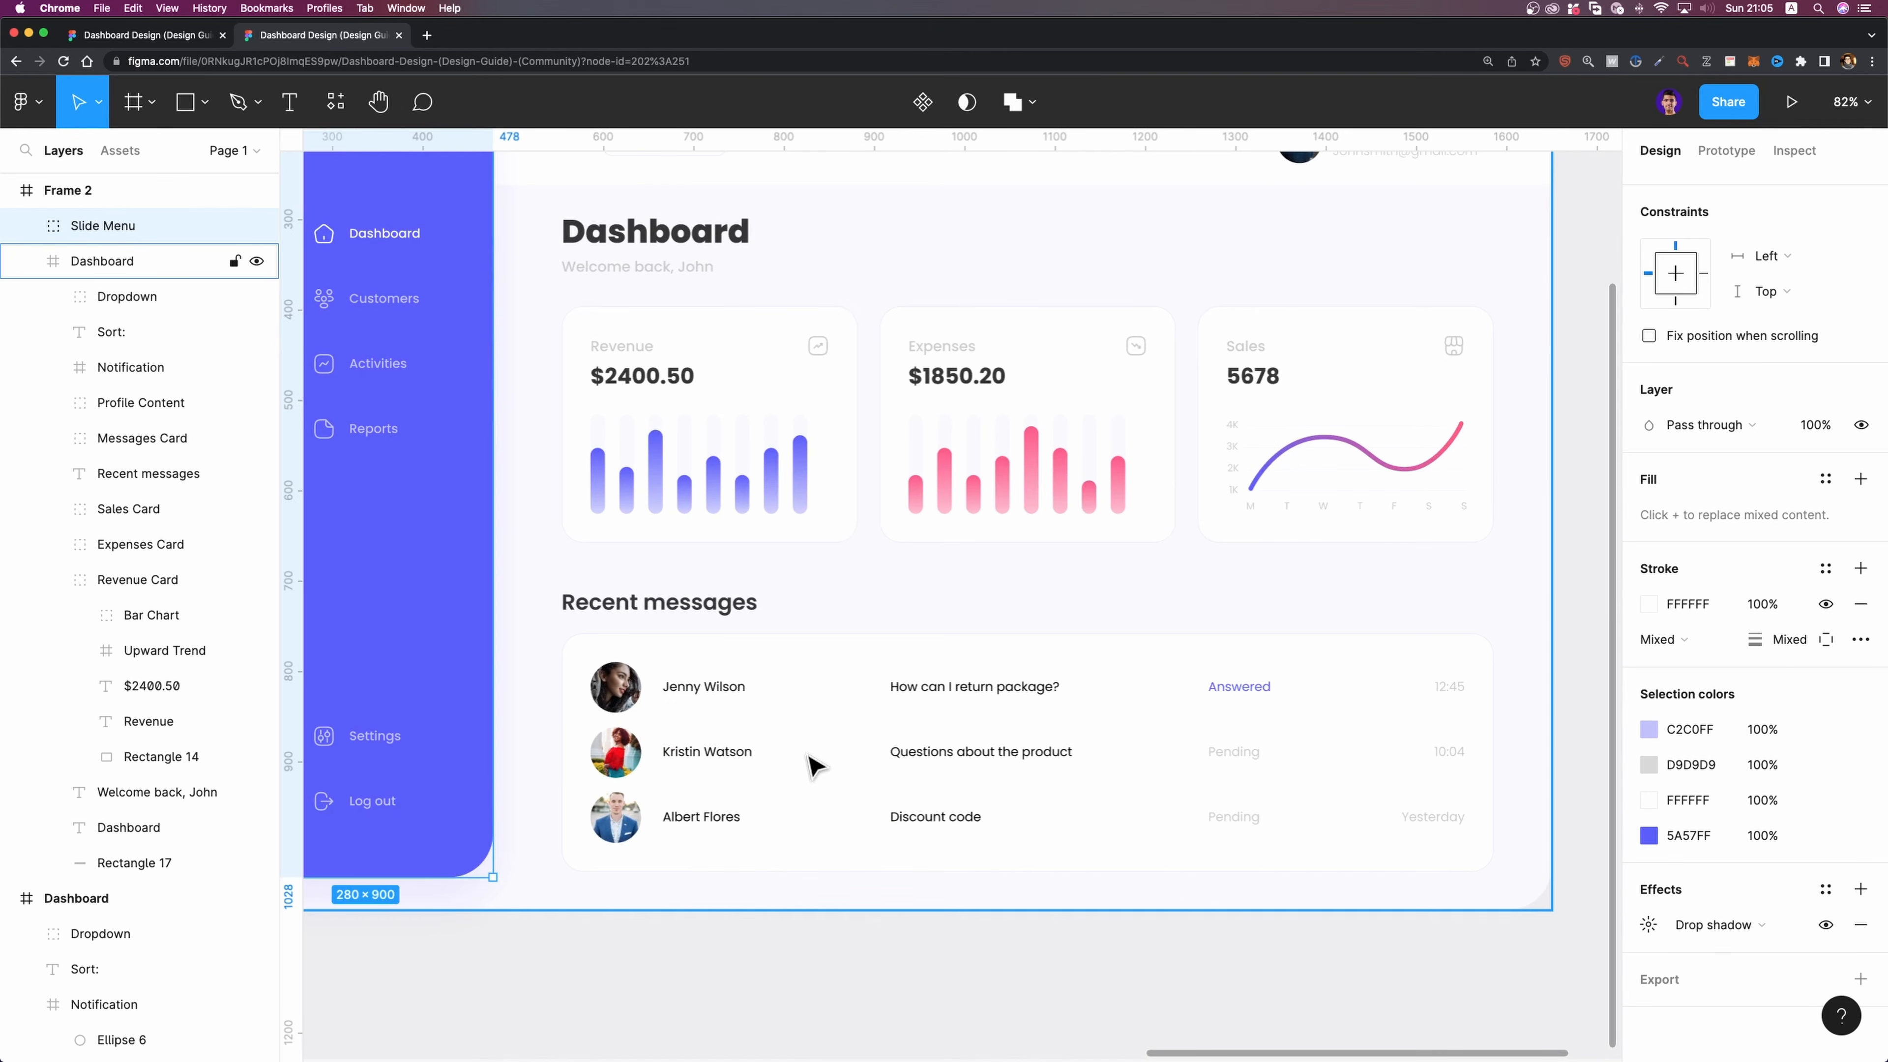
Move the copied Dashboard's Messages Card out directly into Frame 2 below the Slide Menu layer, and stretch its background downward to a height of about 355.
click(860, 710)
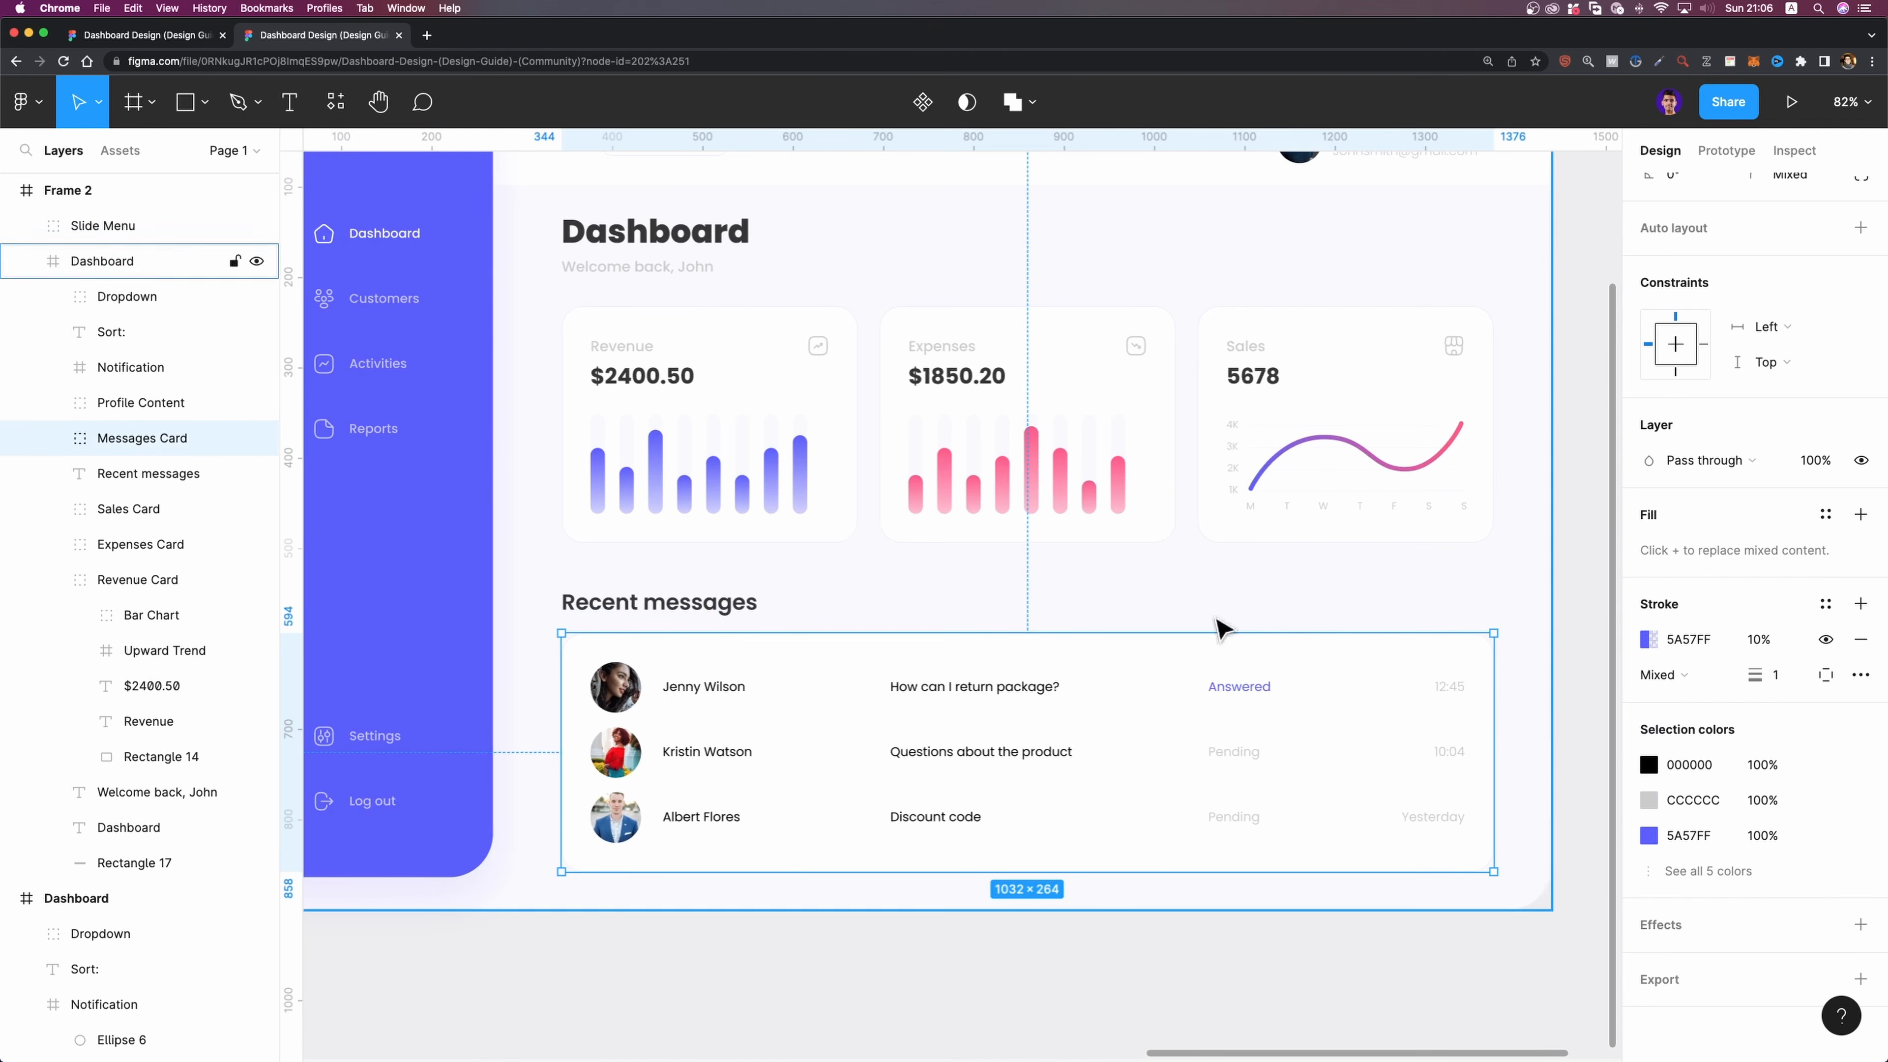
scroll(843, 844, down, 3)
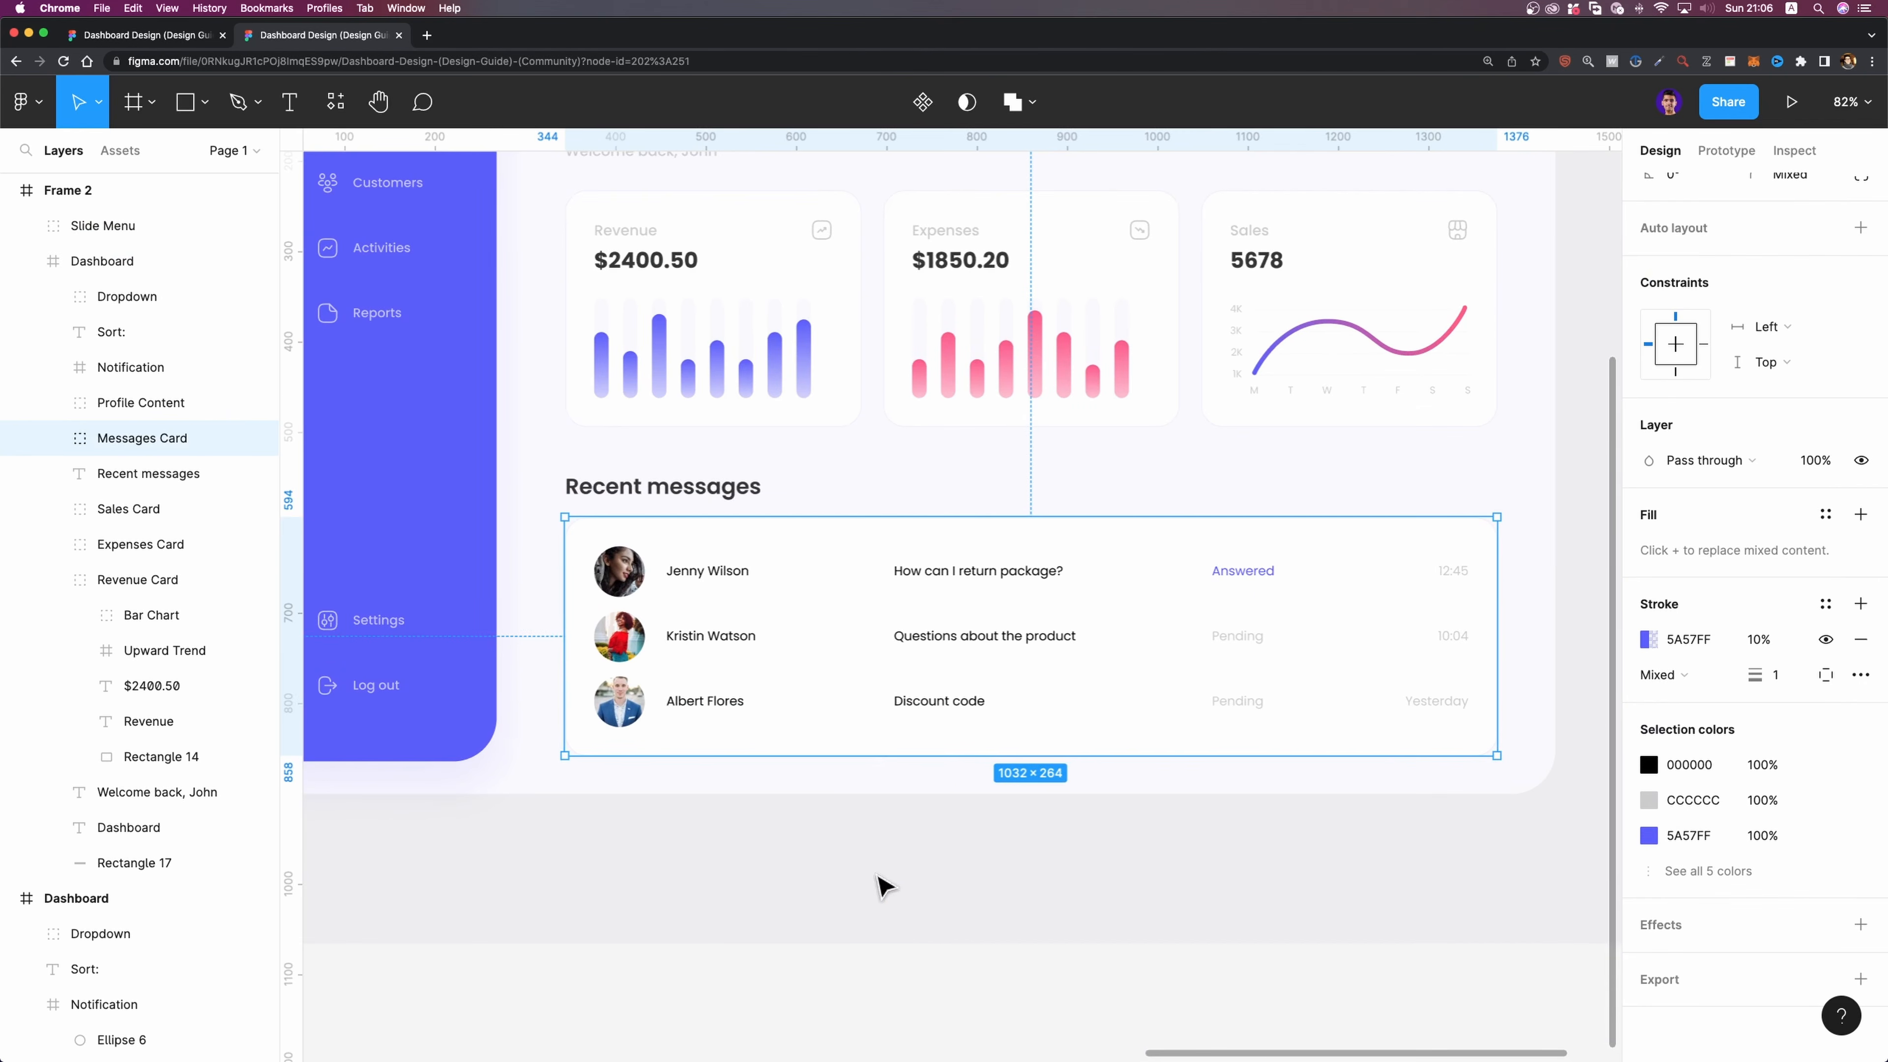
drag(162, 442, 134, 261)
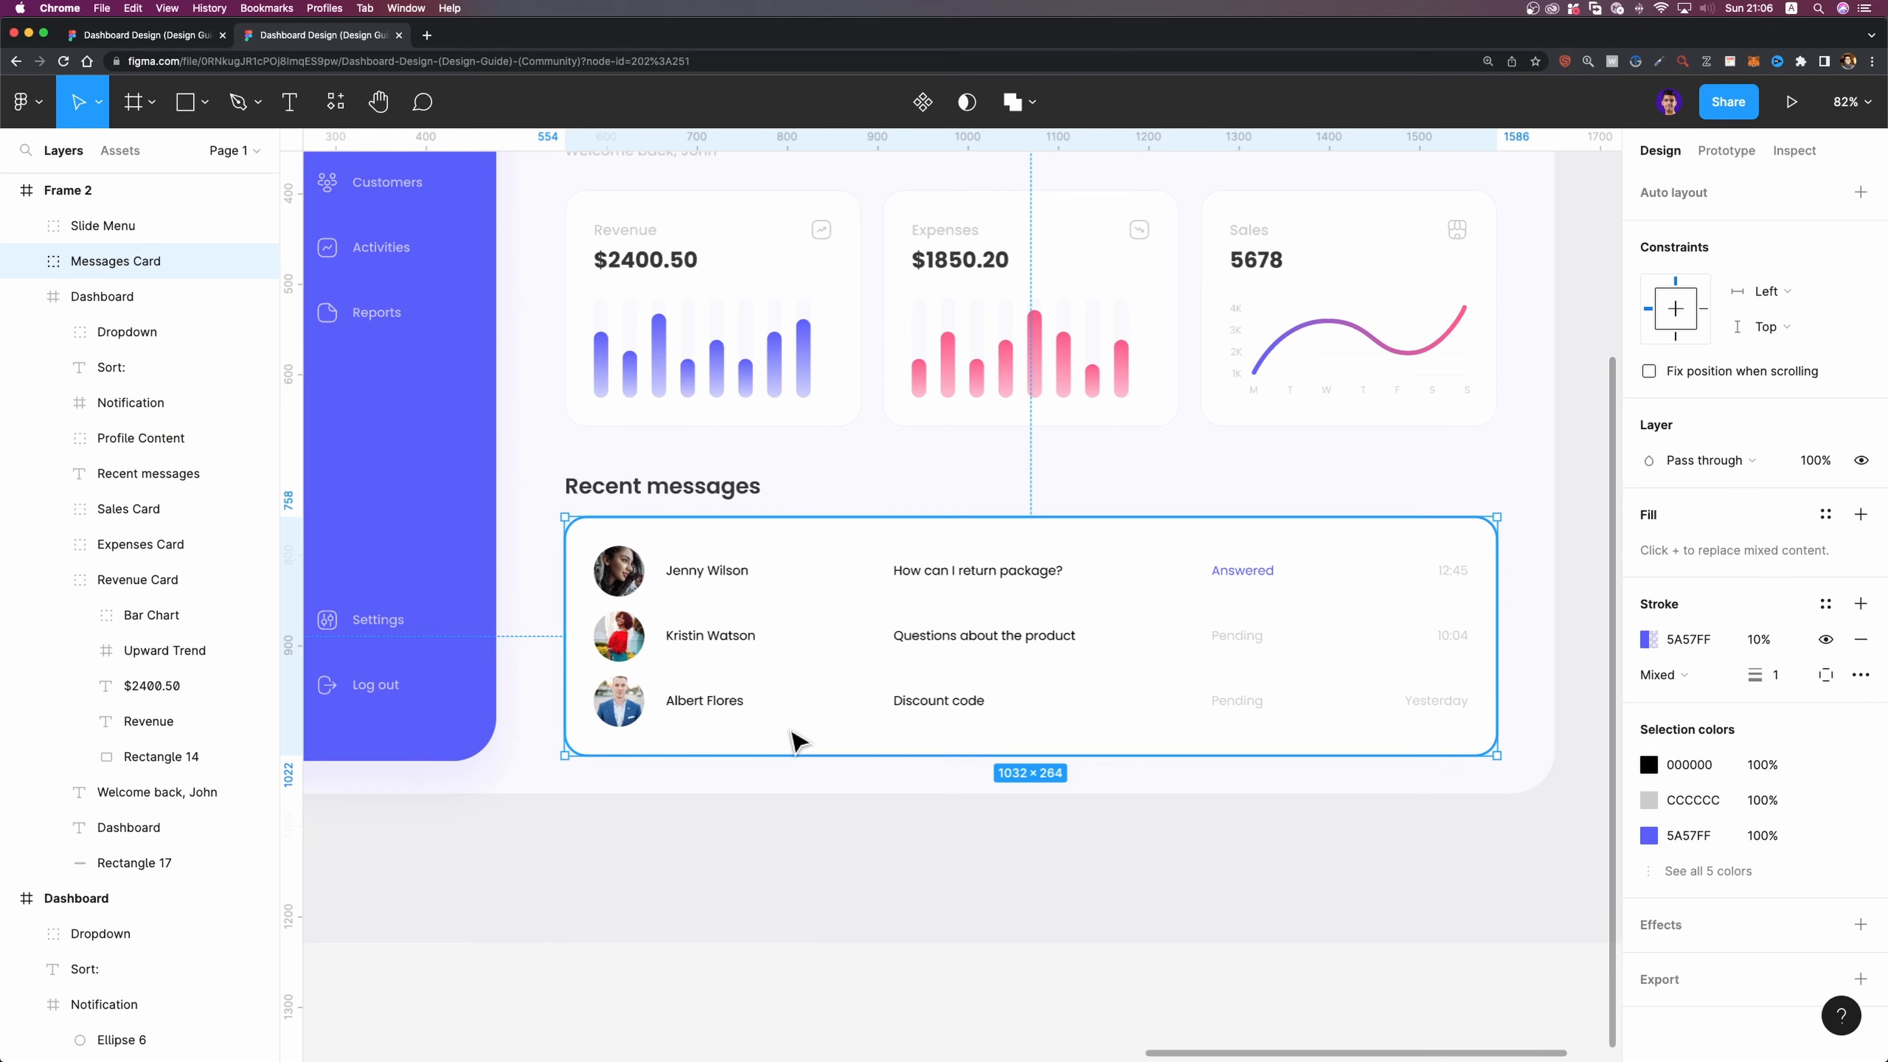
double_click(806, 744)
drag(833, 756, 833, 838)
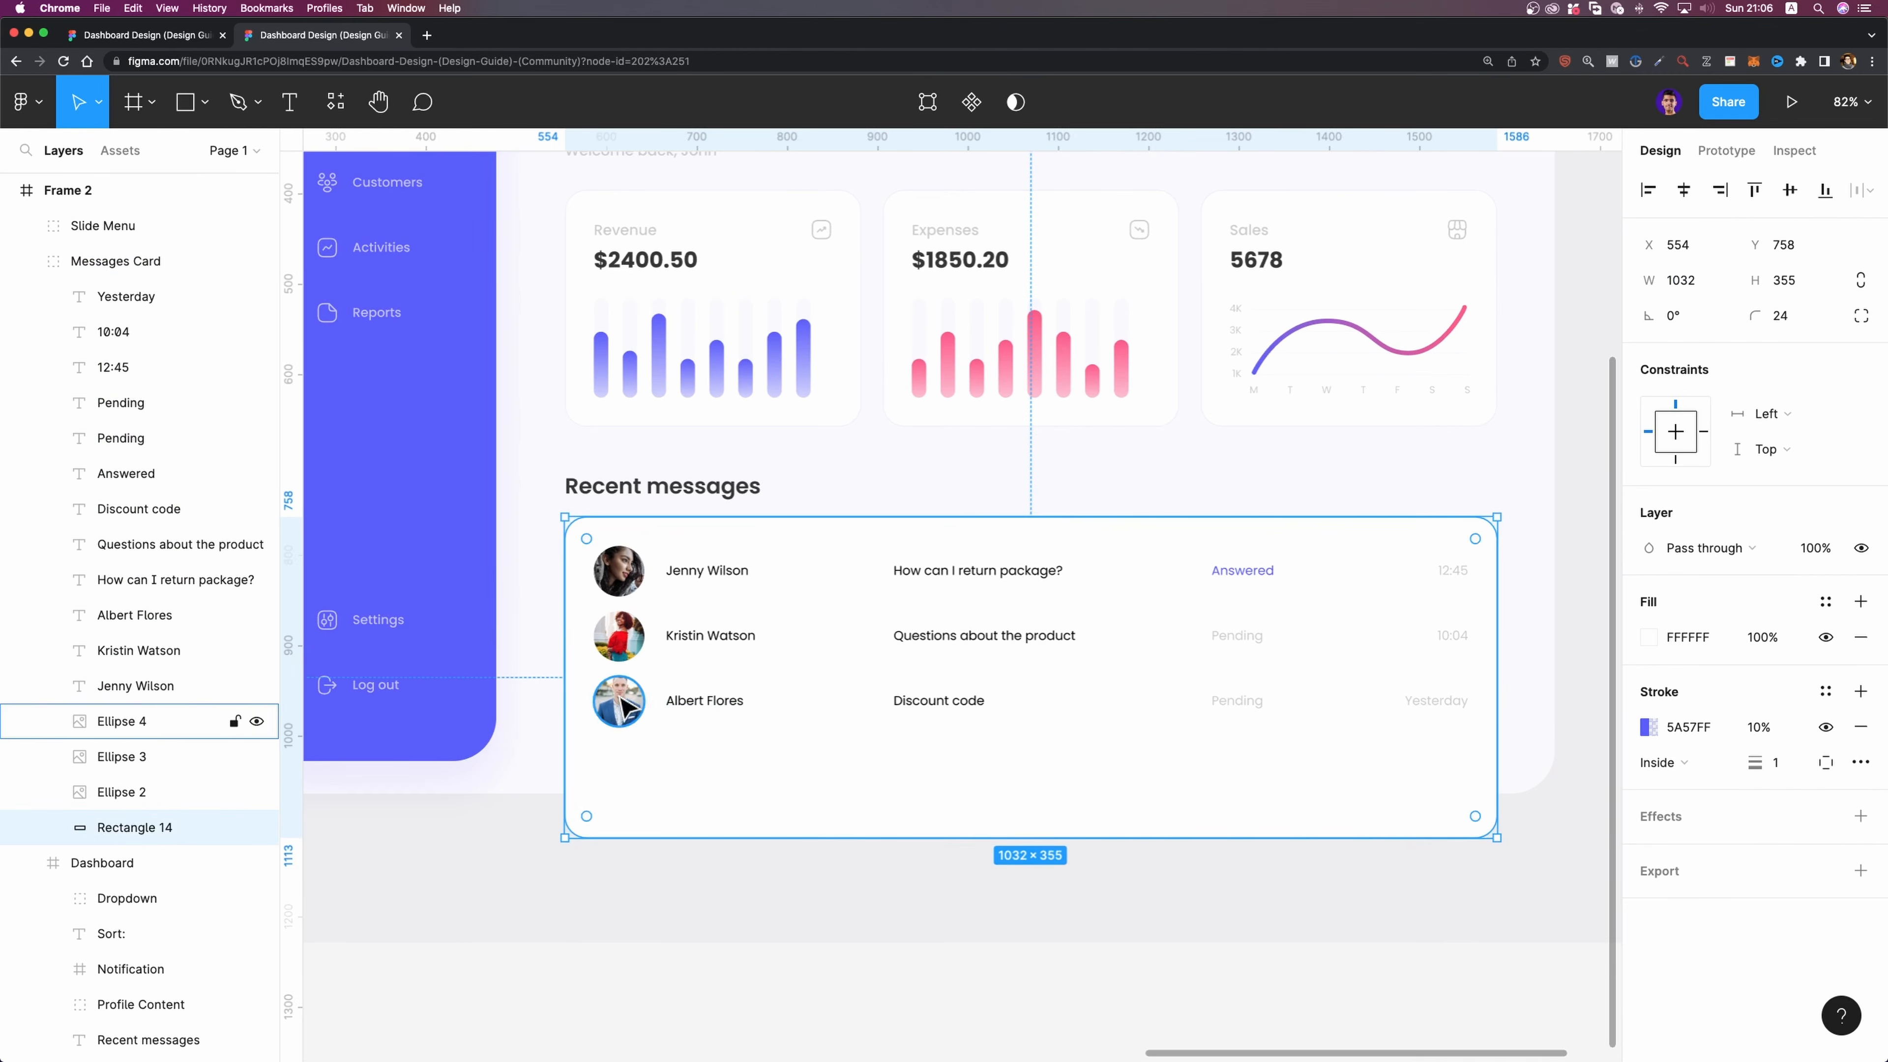
Duplicate the avatar and all texts of the last message row and place the copy as a fourth row, evenly spaced below.
click(624, 705)
shift+click(717, 701)
shift+click(939, 700)
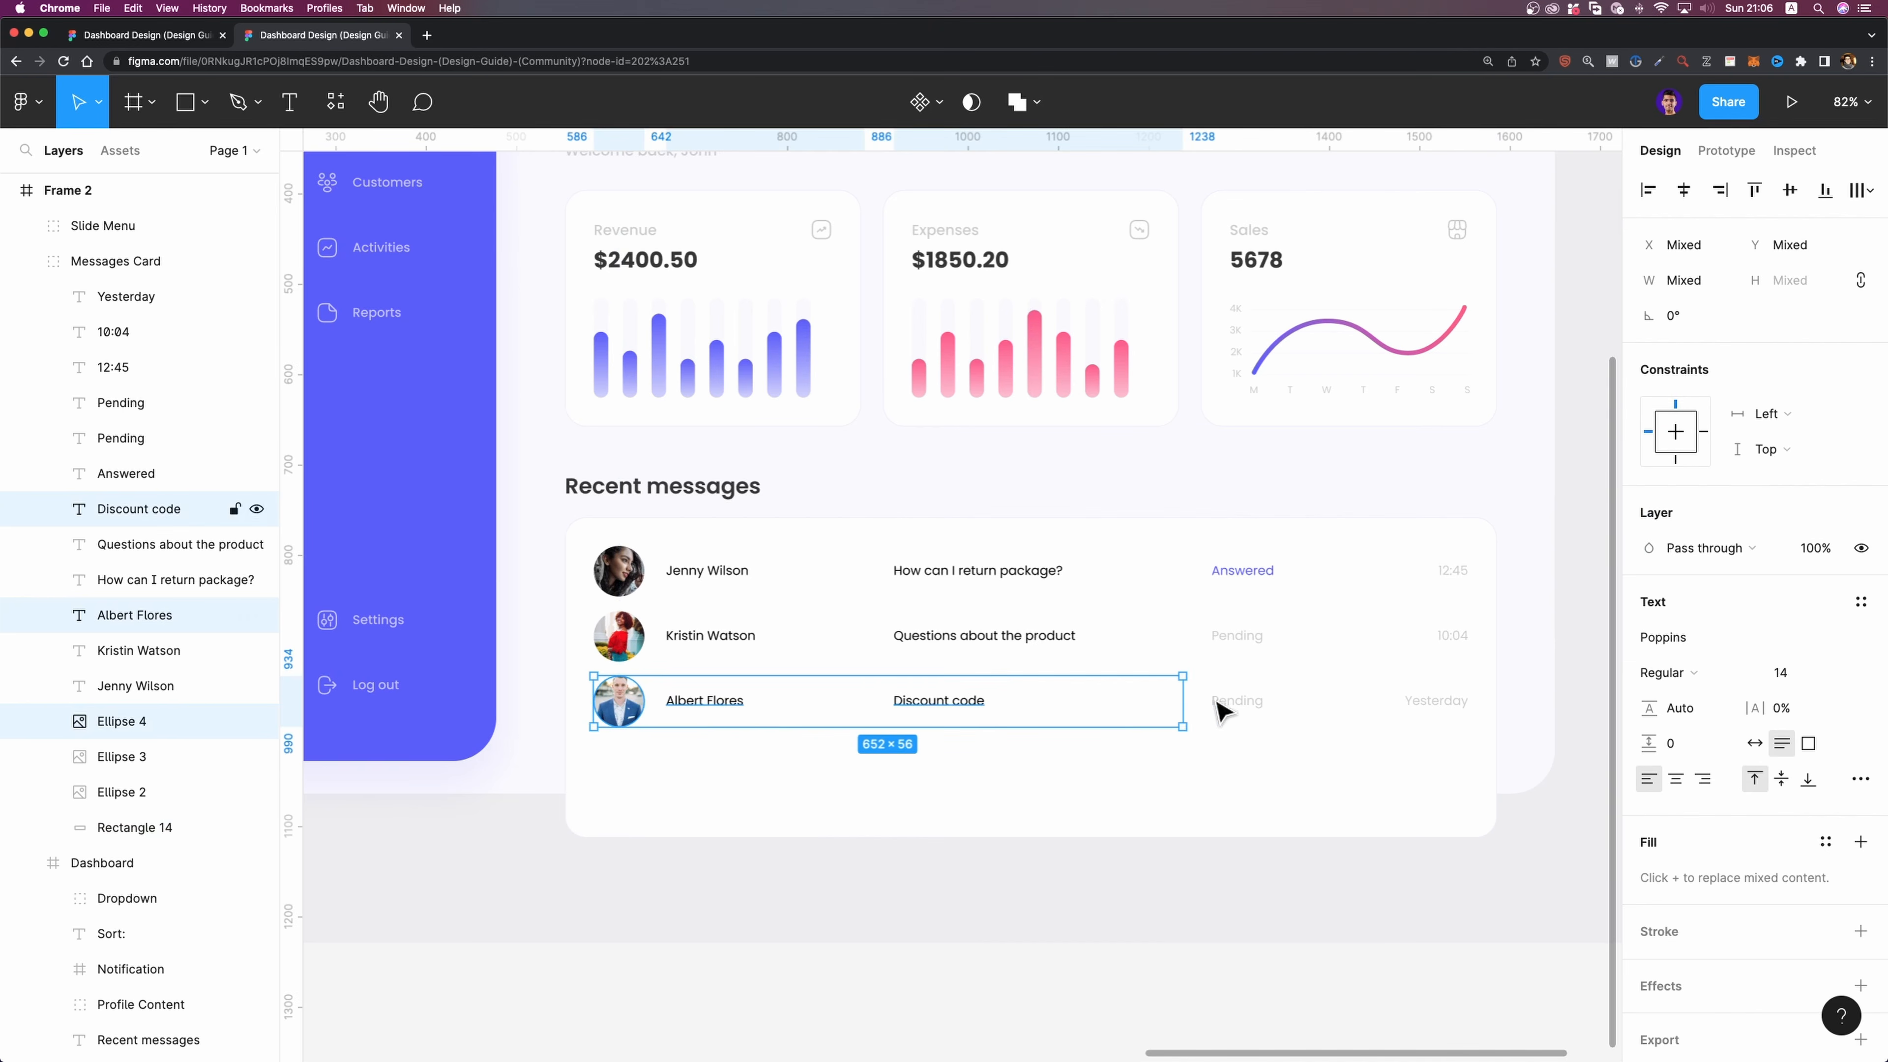
shift+click(1258, 699)
shift+click(1444, 702)
key(super+d)
drag(713, 707, 725, 784)
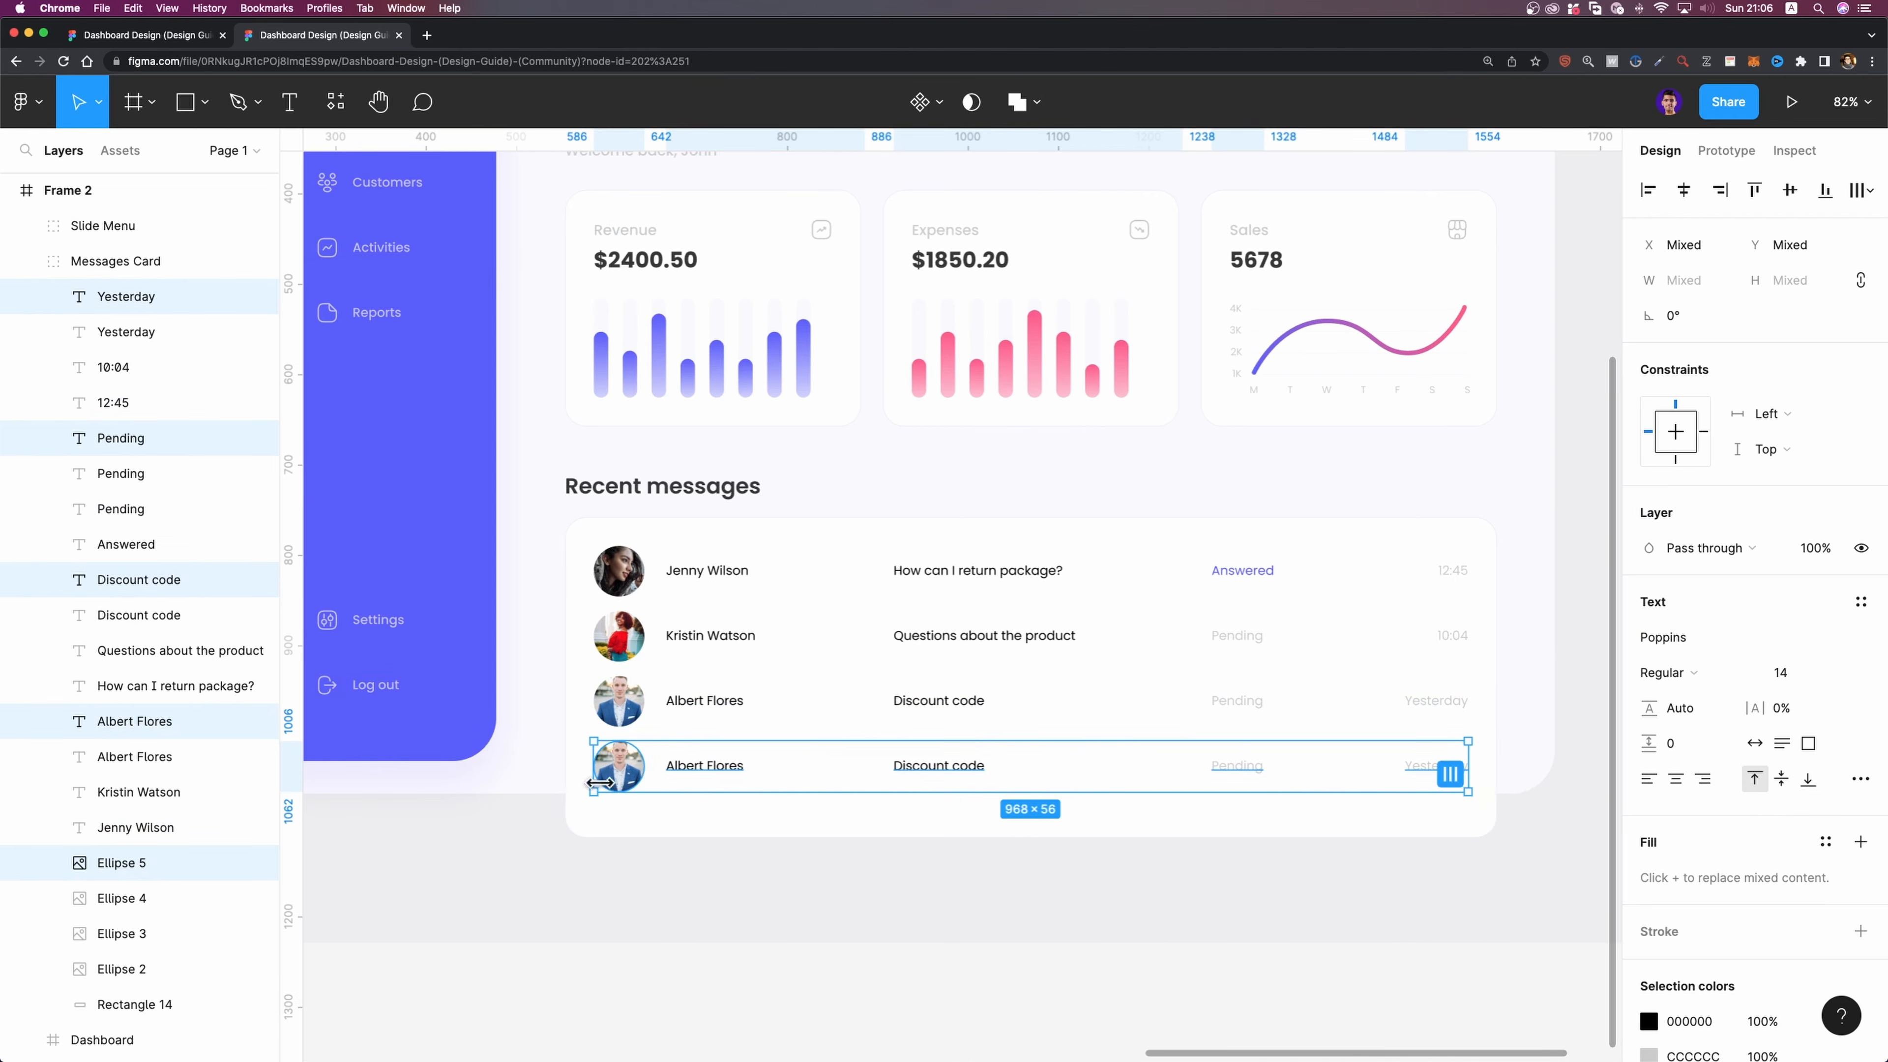
Shorten the Messages Card's background rectangle to a height of about 342 to tighten the space under the fourth row, and deselect it.
scroll(700, 835, up, 3)
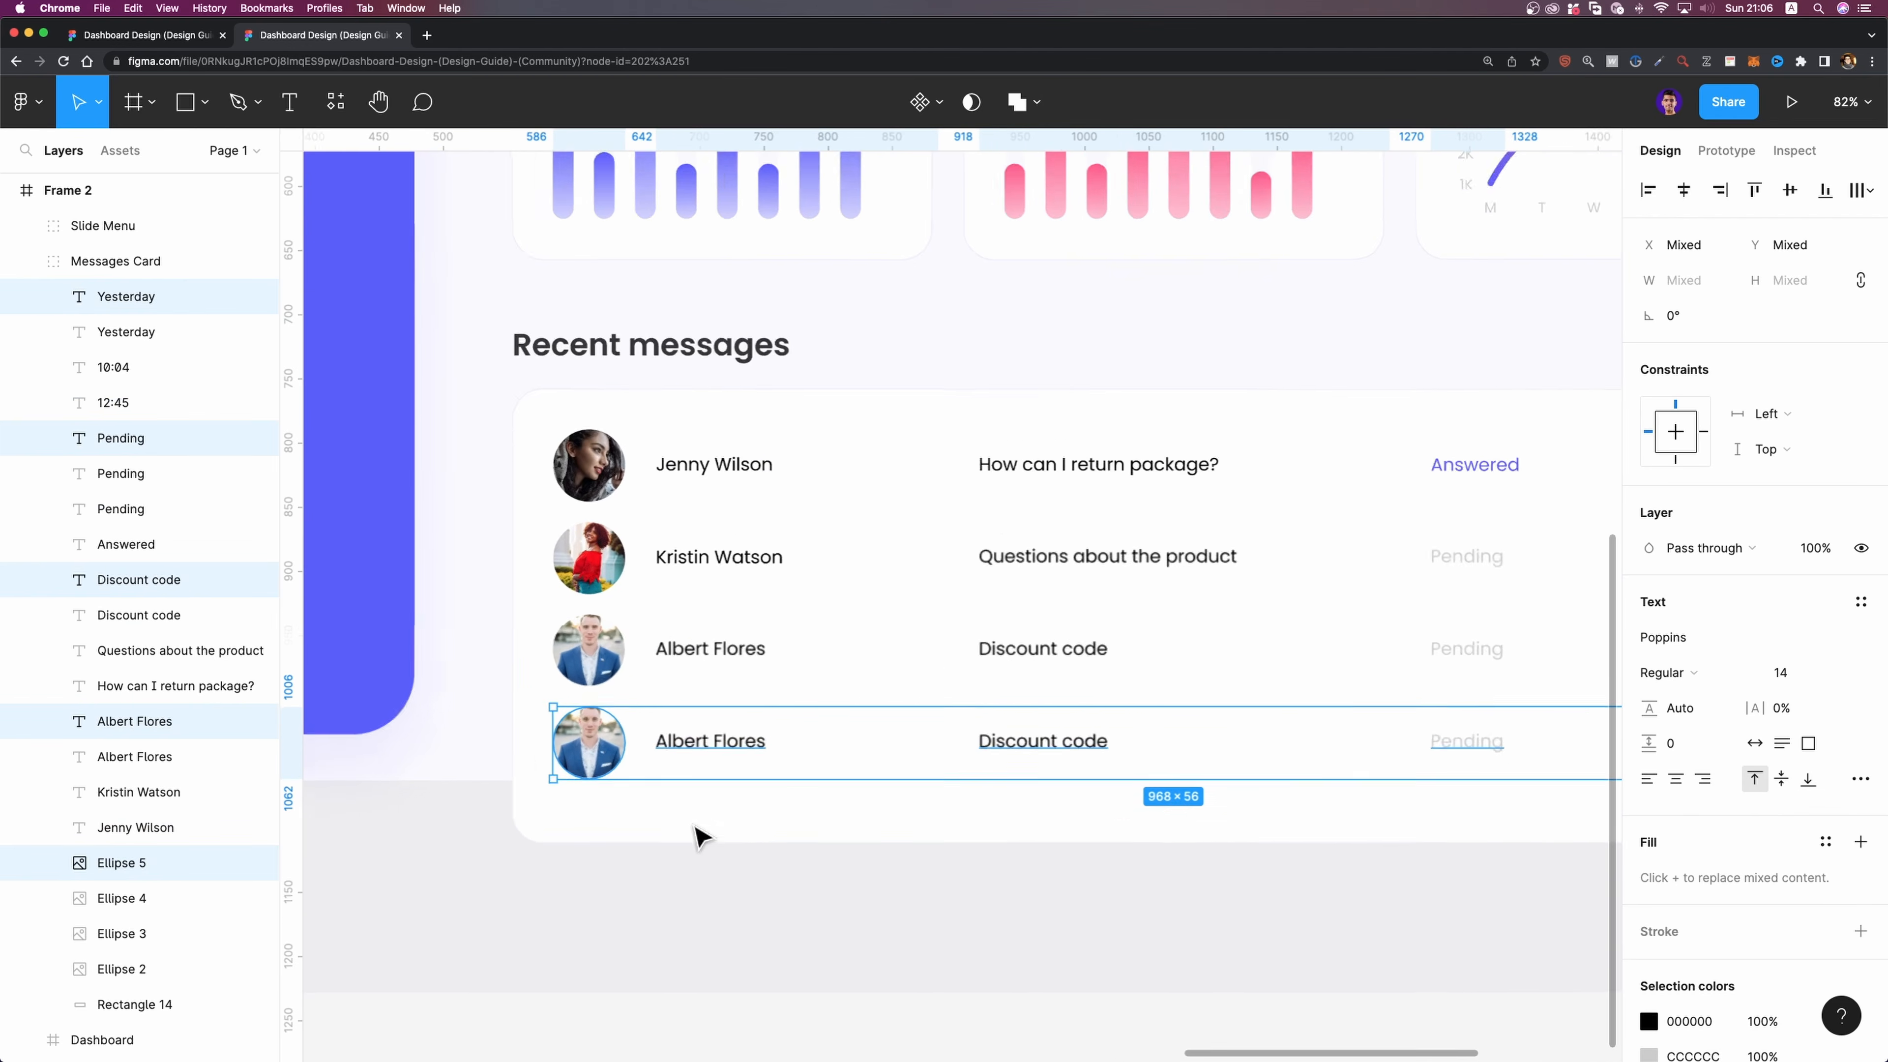
scroll(699, 830, down, 2)
click(697, 775)
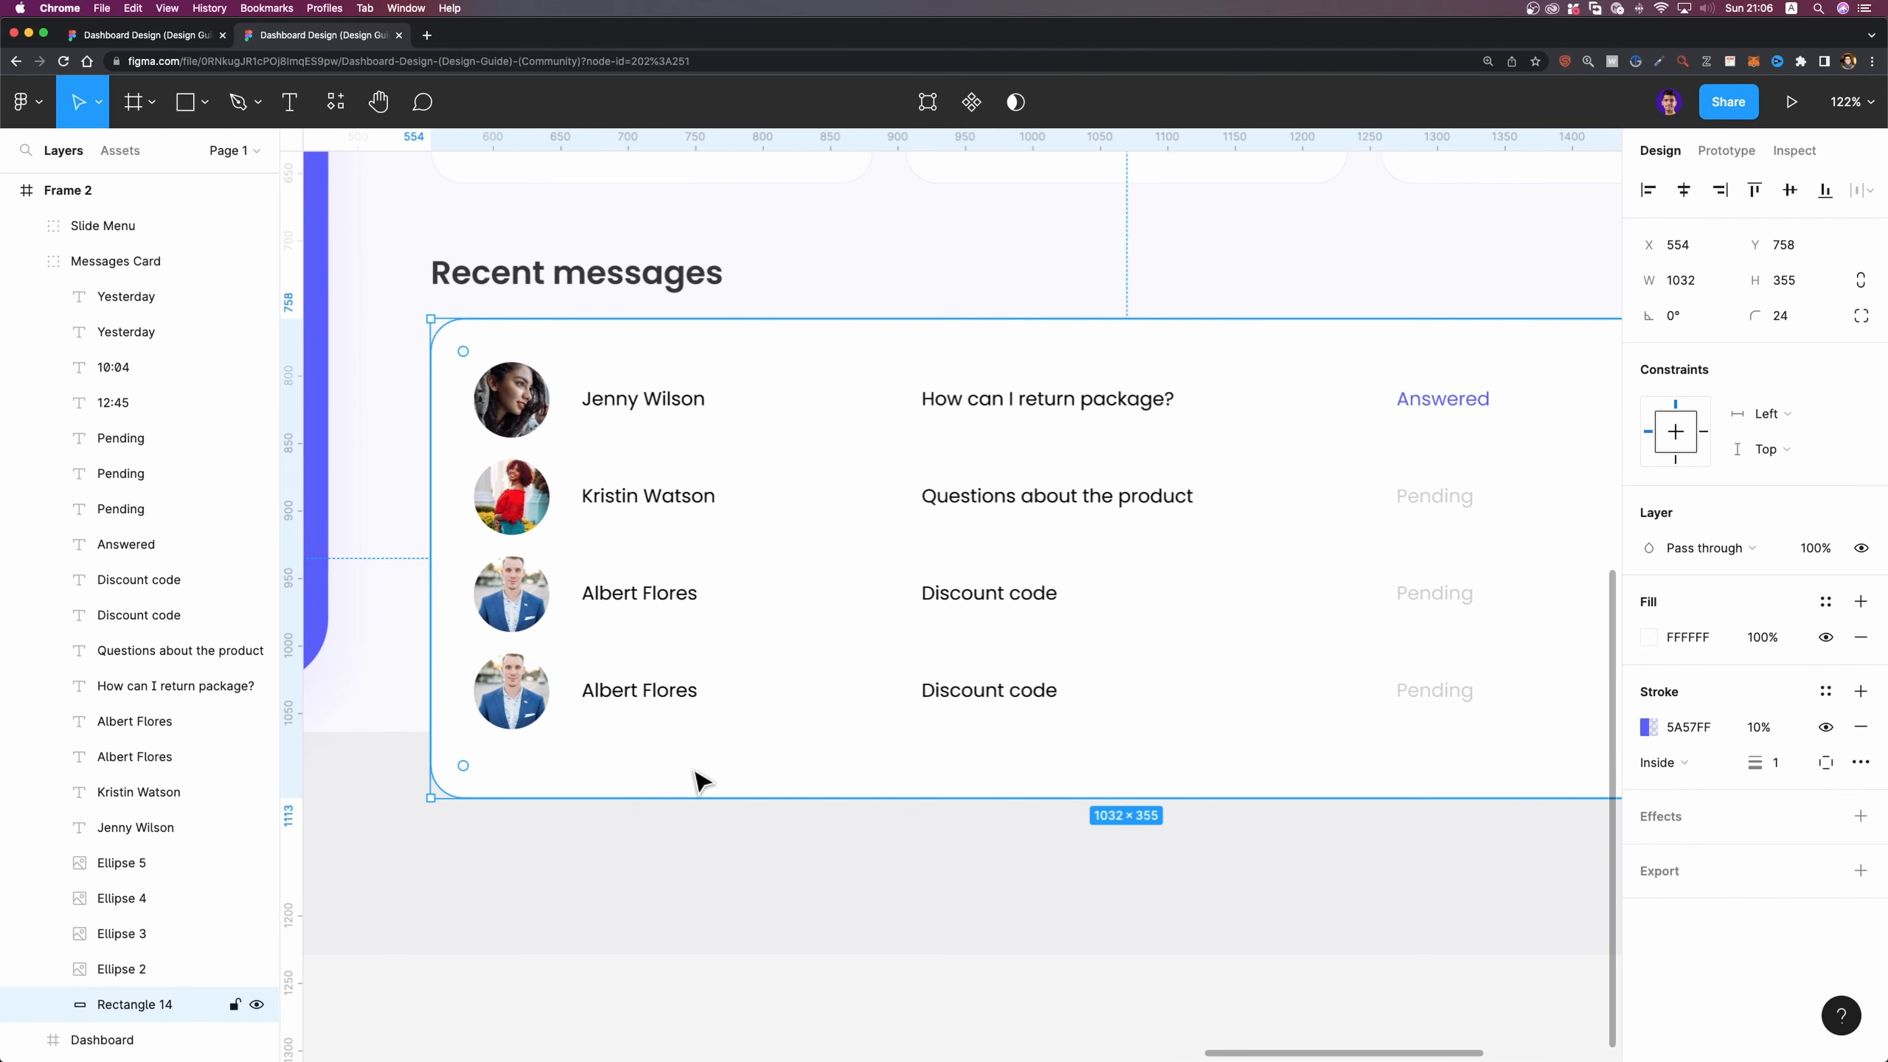
drag(696, 793, 657, 776)
scroll(657, 776, down, 5)
scroll(716, 680, left, 3)
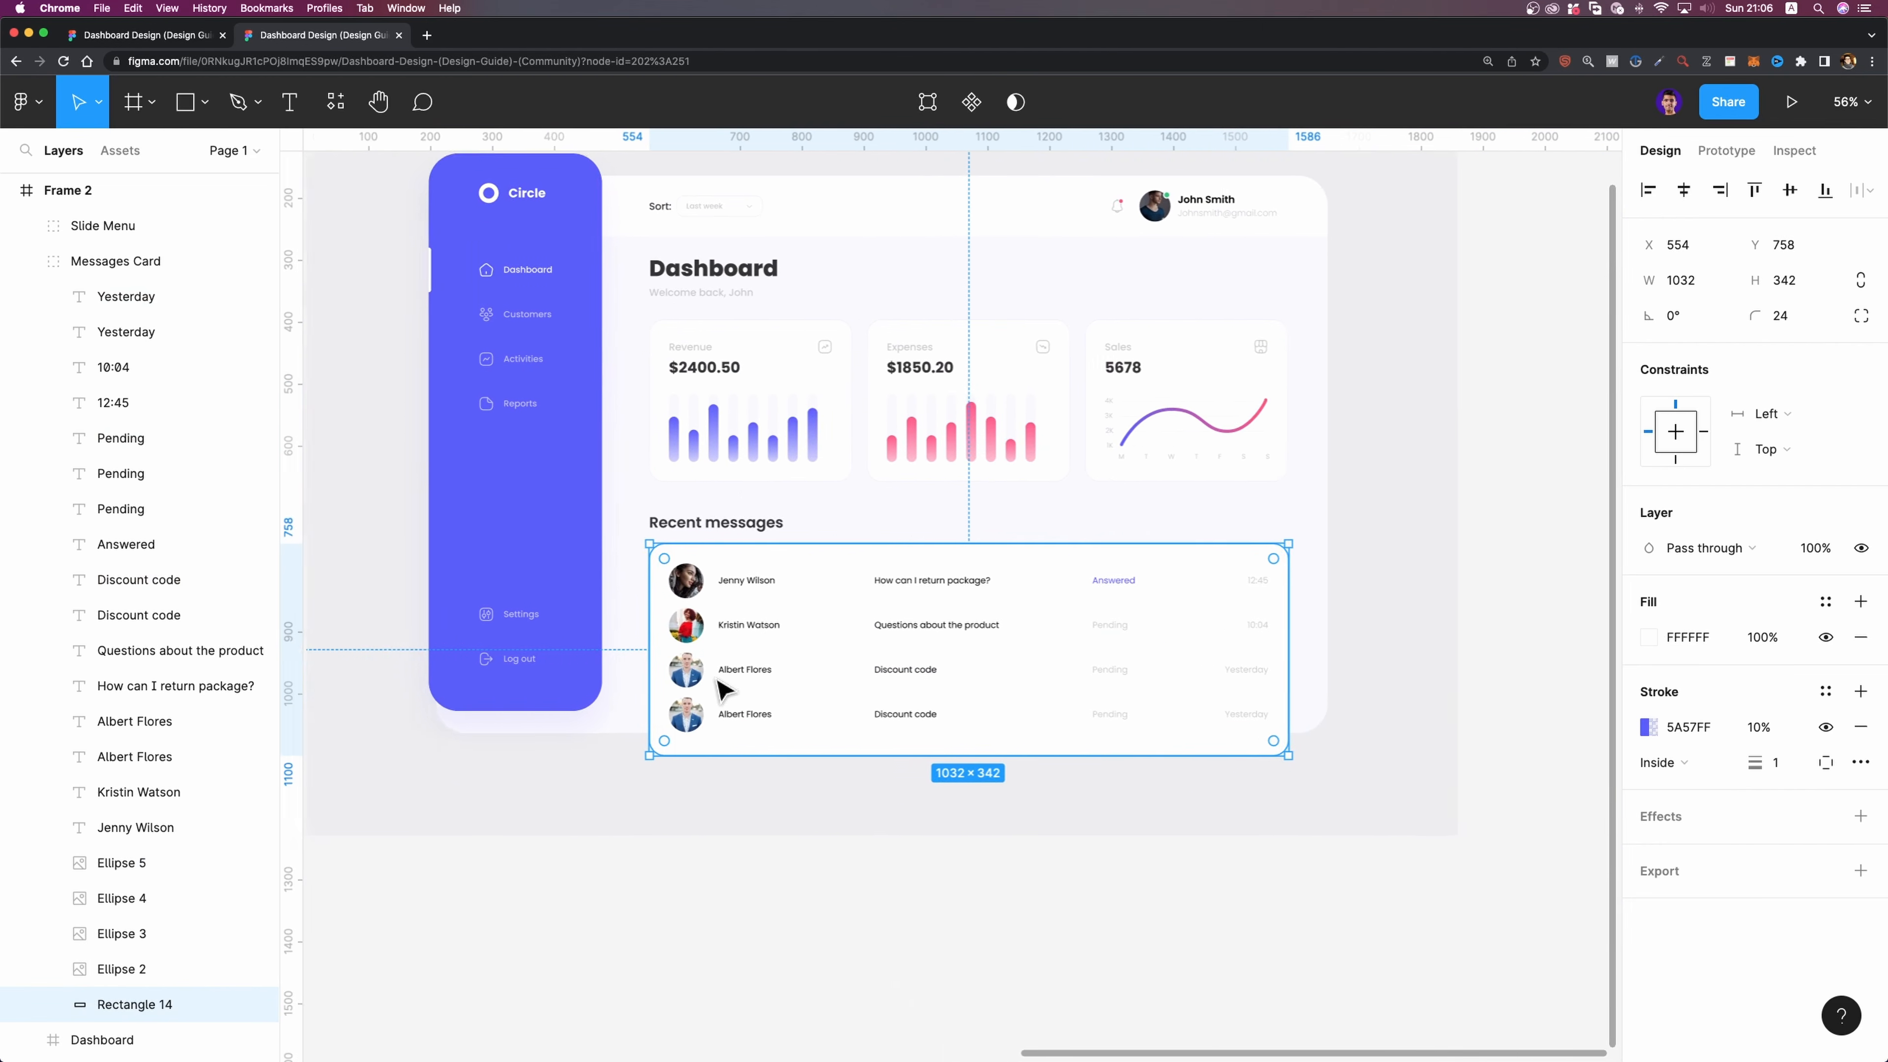
scroll(717, 680, up, 2)
click(1542, 711)
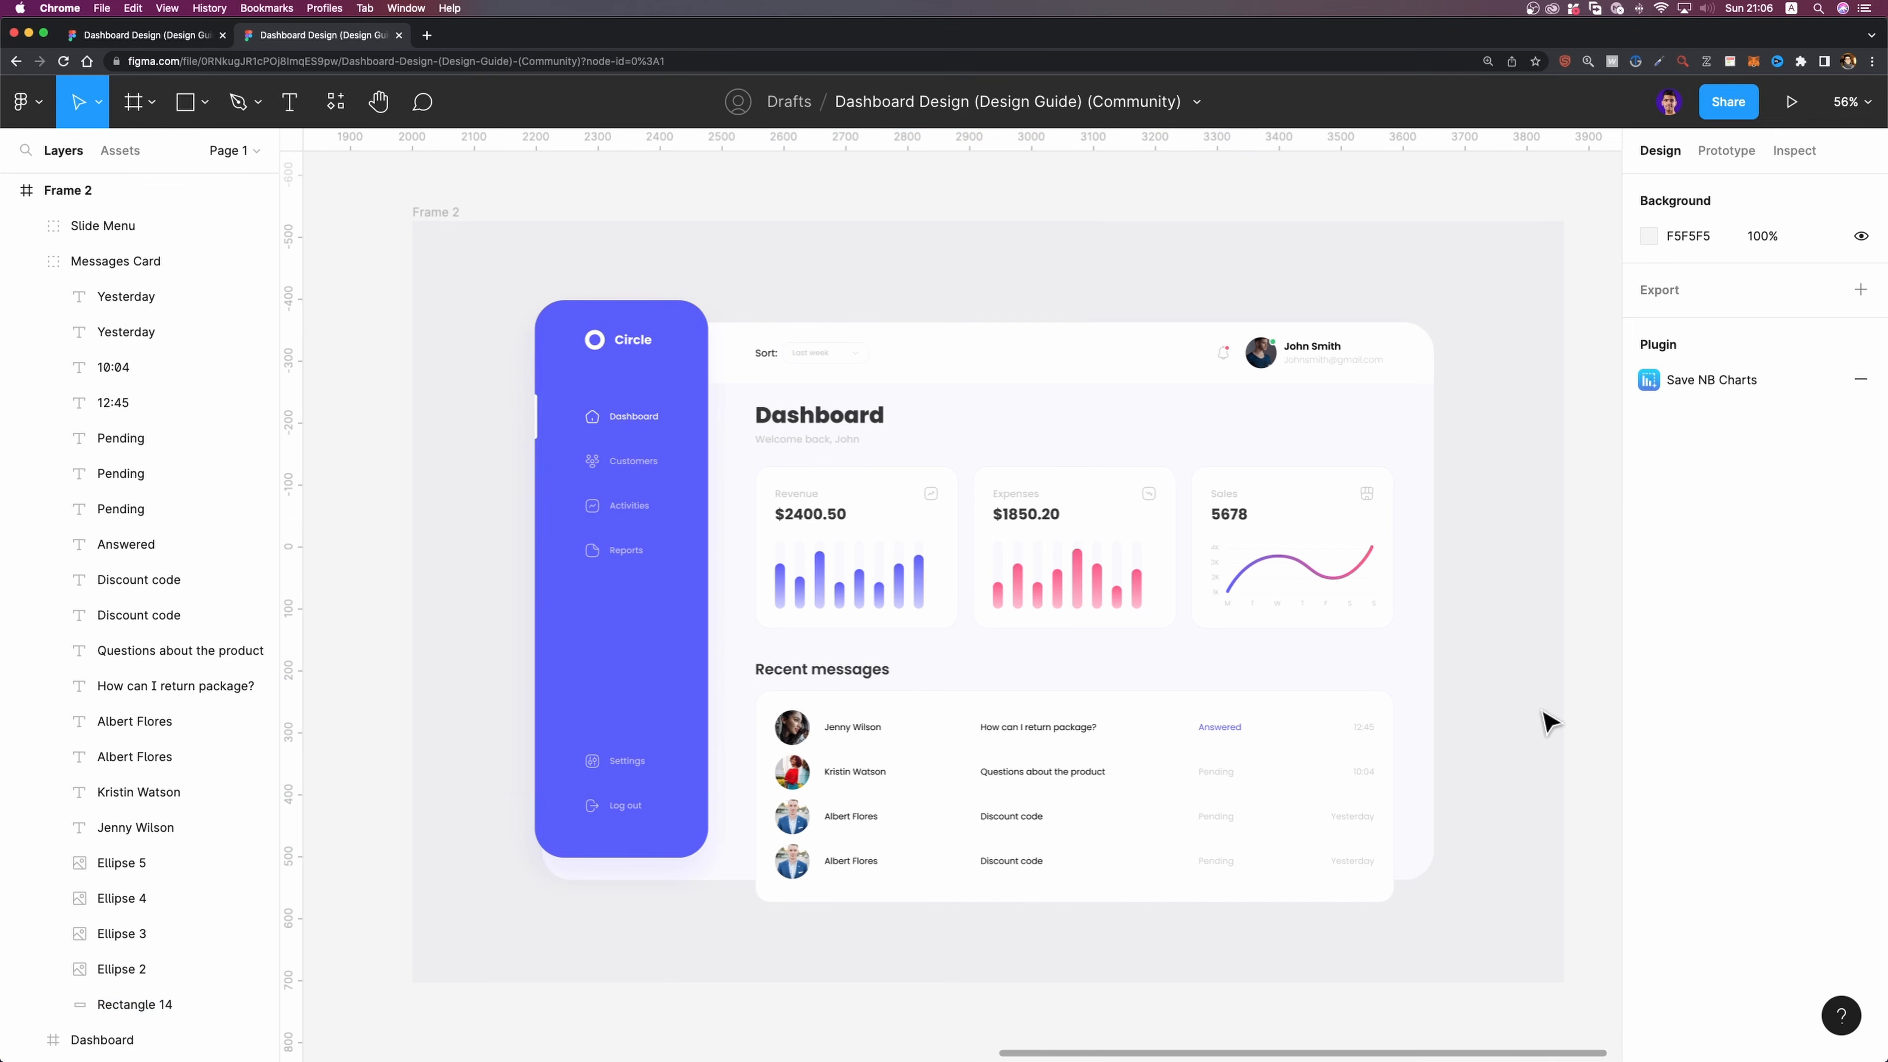